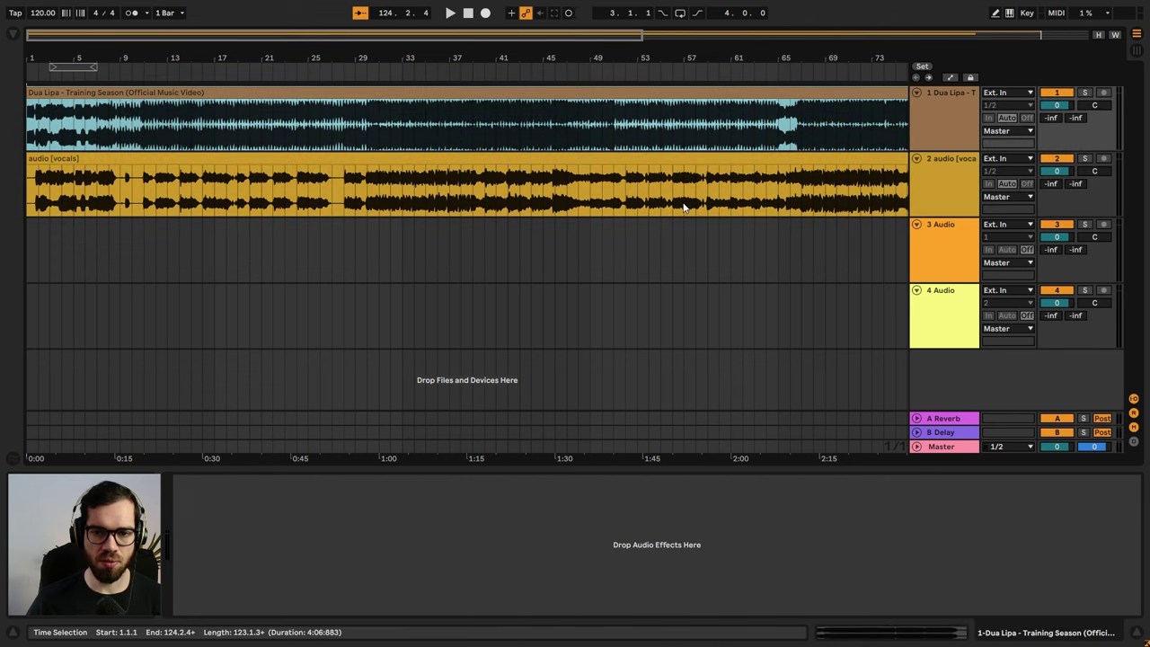
- Deactivate the audio [vocals] track and solo the Dua Lipa - Training Season track
click(1057, 159)
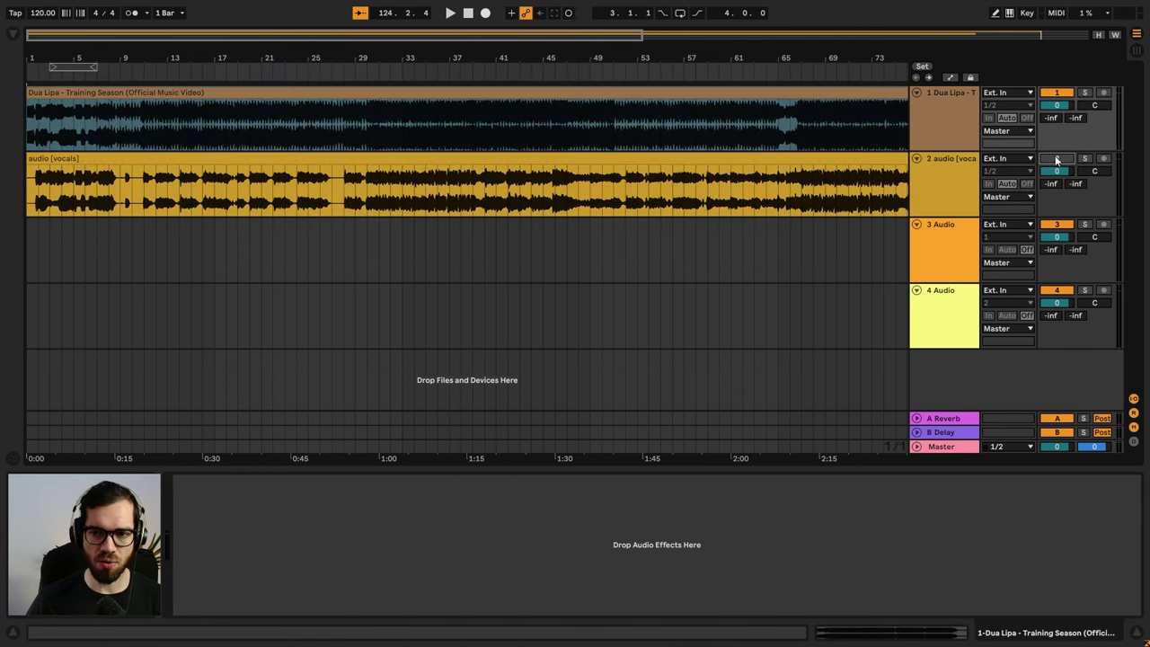
click(1084, 95)
- Open the Training Season clip's properties and turn off Warp for it
click(72, 94)
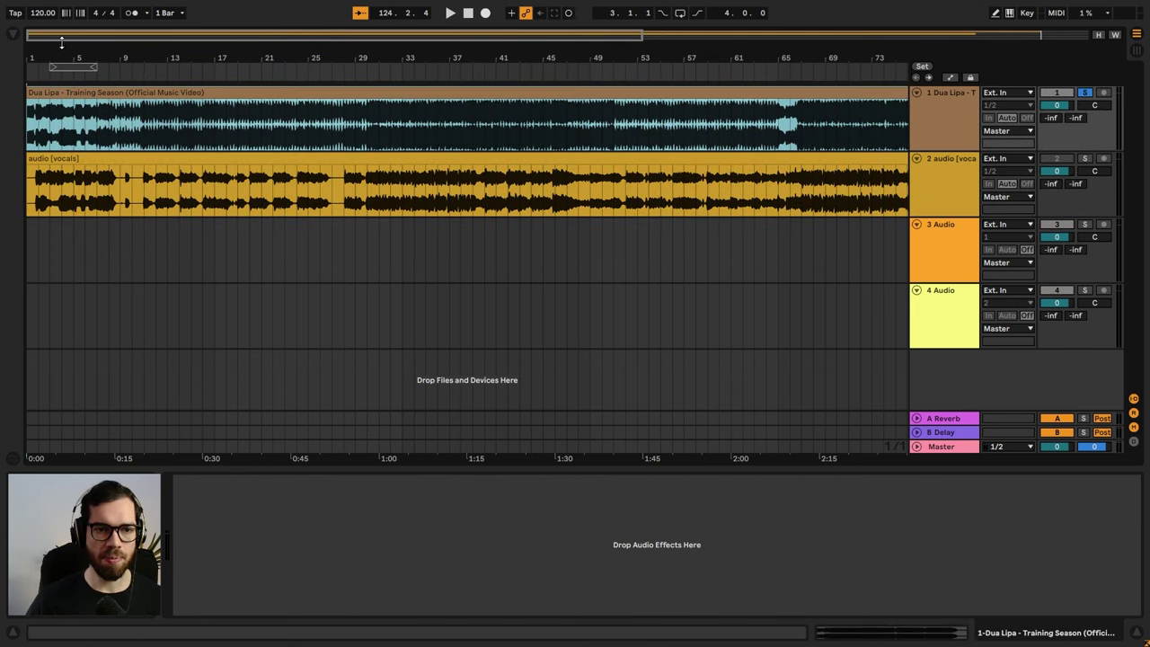
double_click(171, 93)
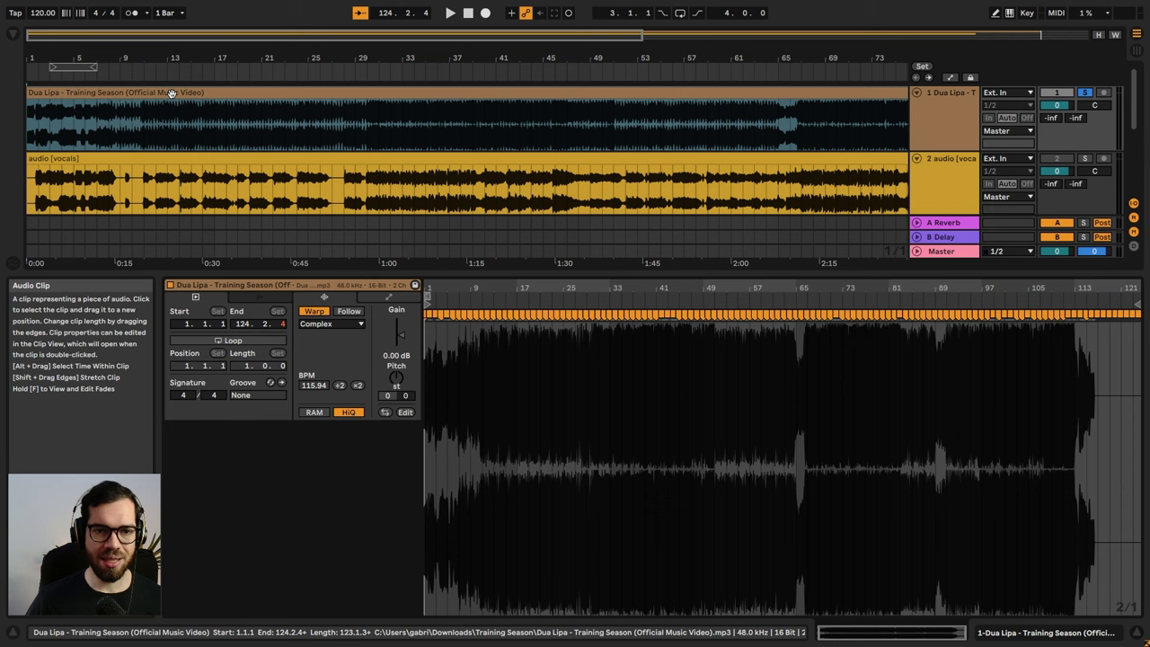
click(316, 311)
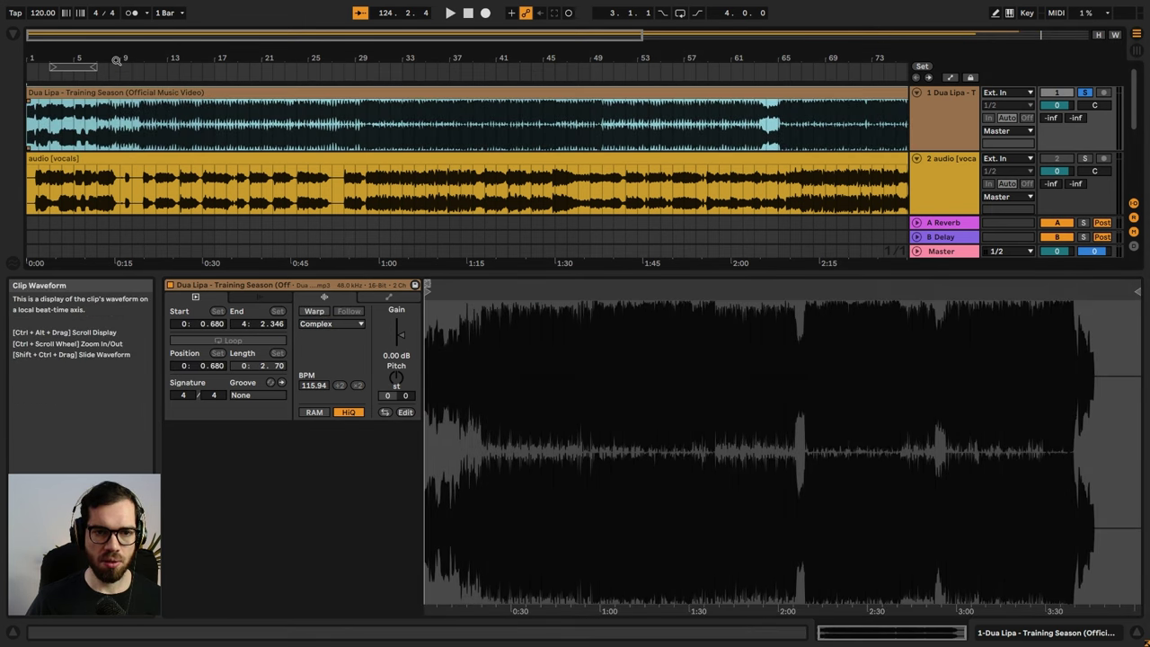
- Turn off playback Follow and play the song from about bars 8 and 10 to find where the beat comes in
drag(115, 57, 92, 101)
click(215, 129)
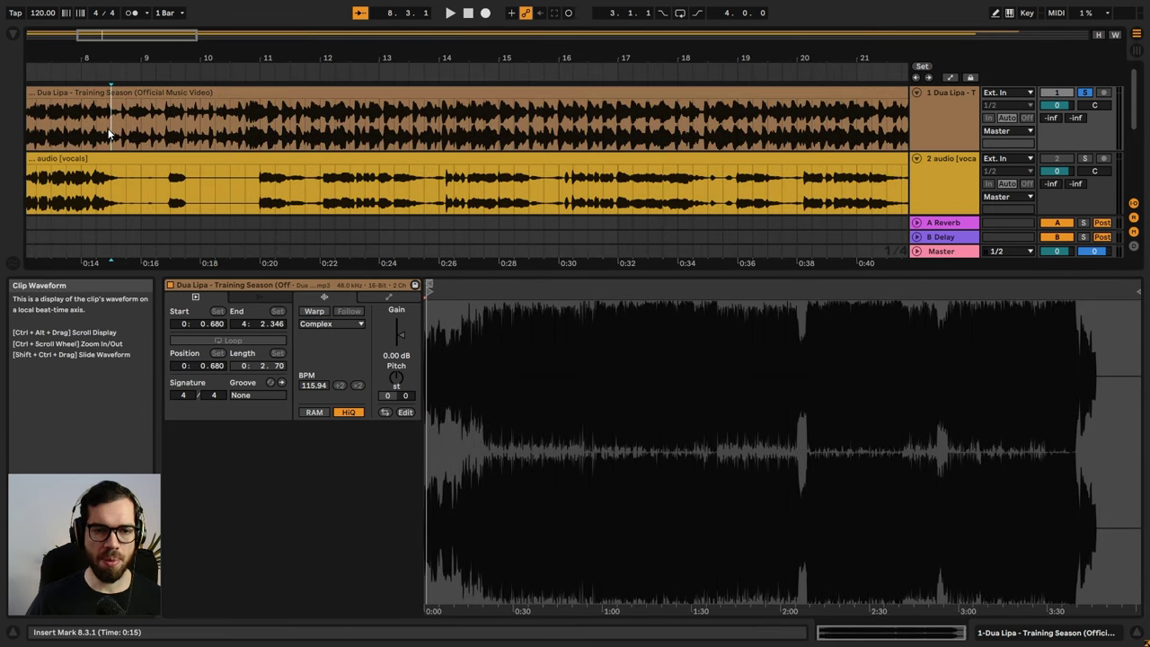
key(space)
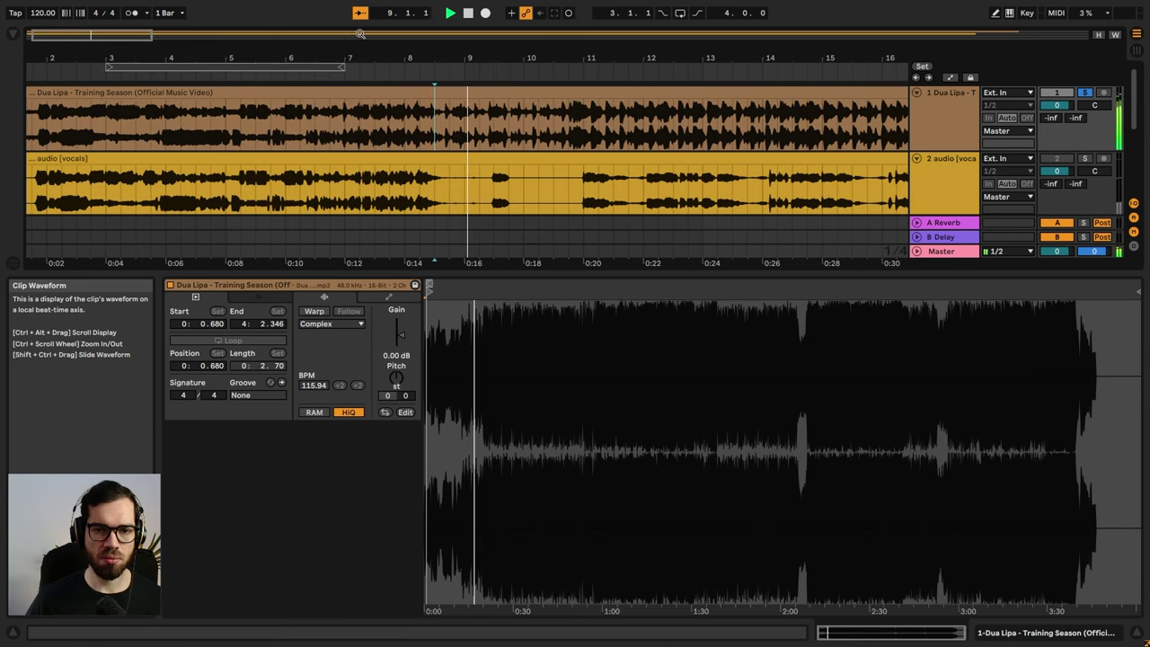
click(359, 13)
click(552, 129)
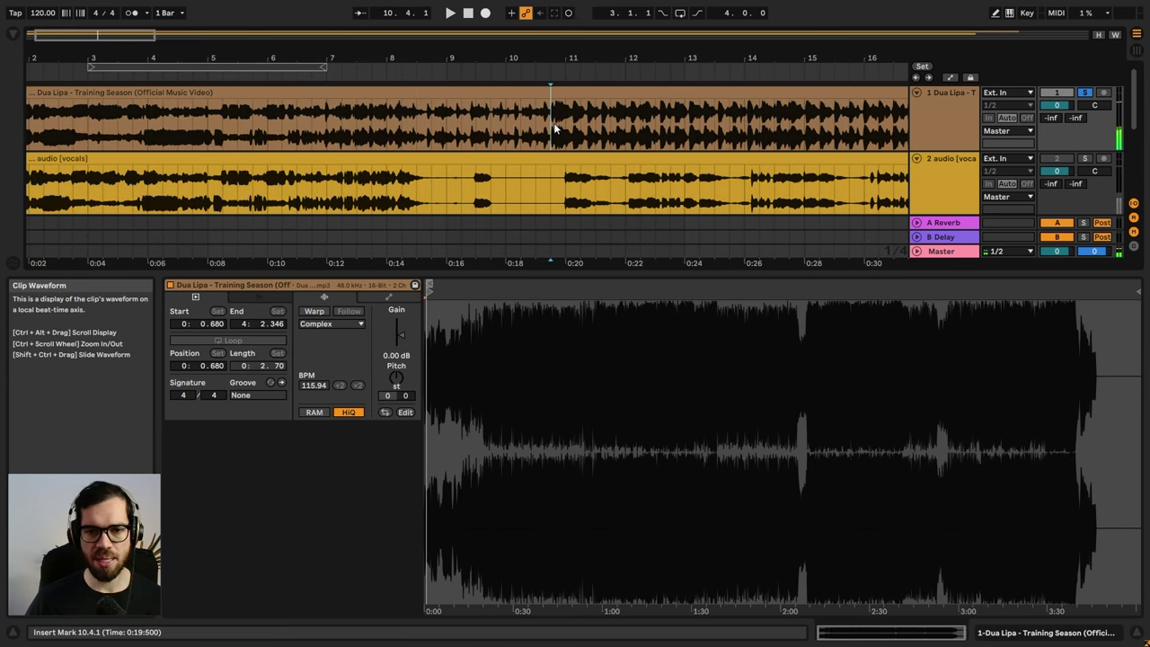
key(space)
key(space)
key(space)
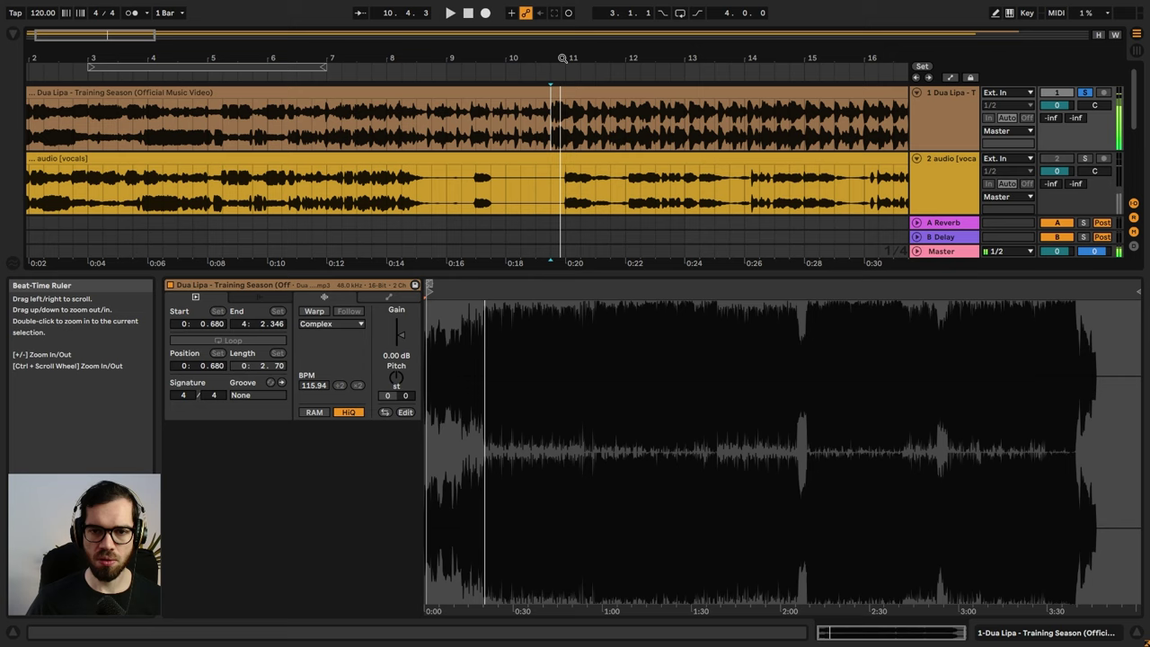
- Play the song around 10.4.3 to pinpoint the first strong beat just before bar 11
drag(566, 58, 569, 117)
click(568, 118)
key(space)
key(space)
drag(563, 57, 560, 115)
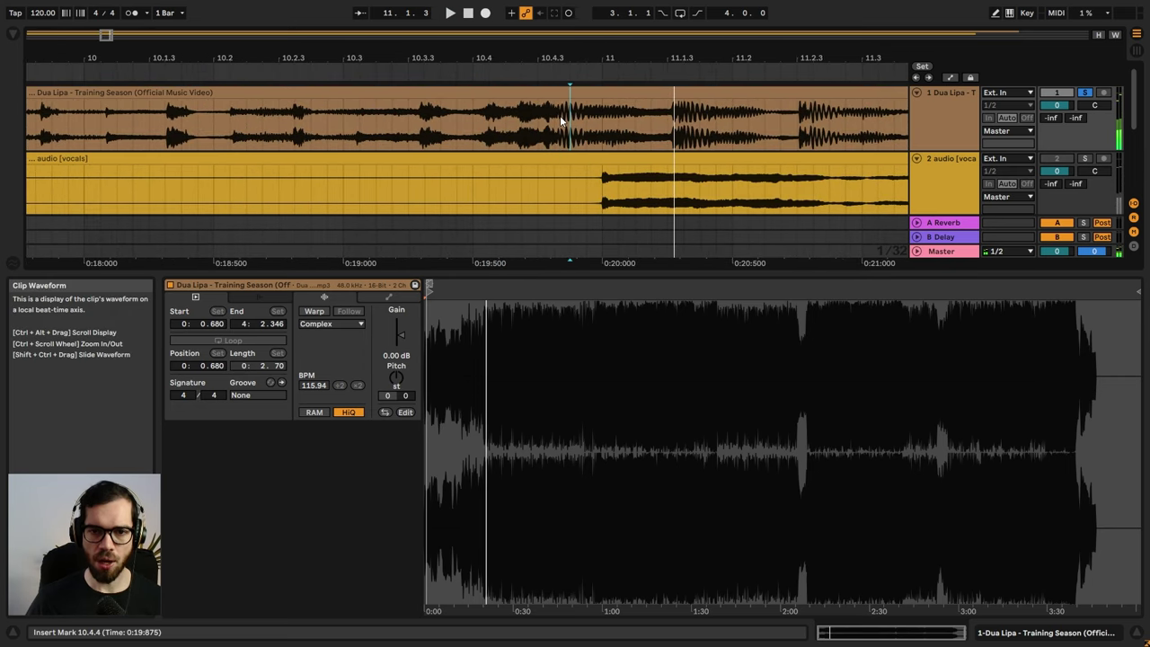
click(553, 120)
key(space)
key(space)
- Turn the arrangement grid off and split the song clip at the onset of the first strong beat, around 10.4.3
right_click(553, 119)
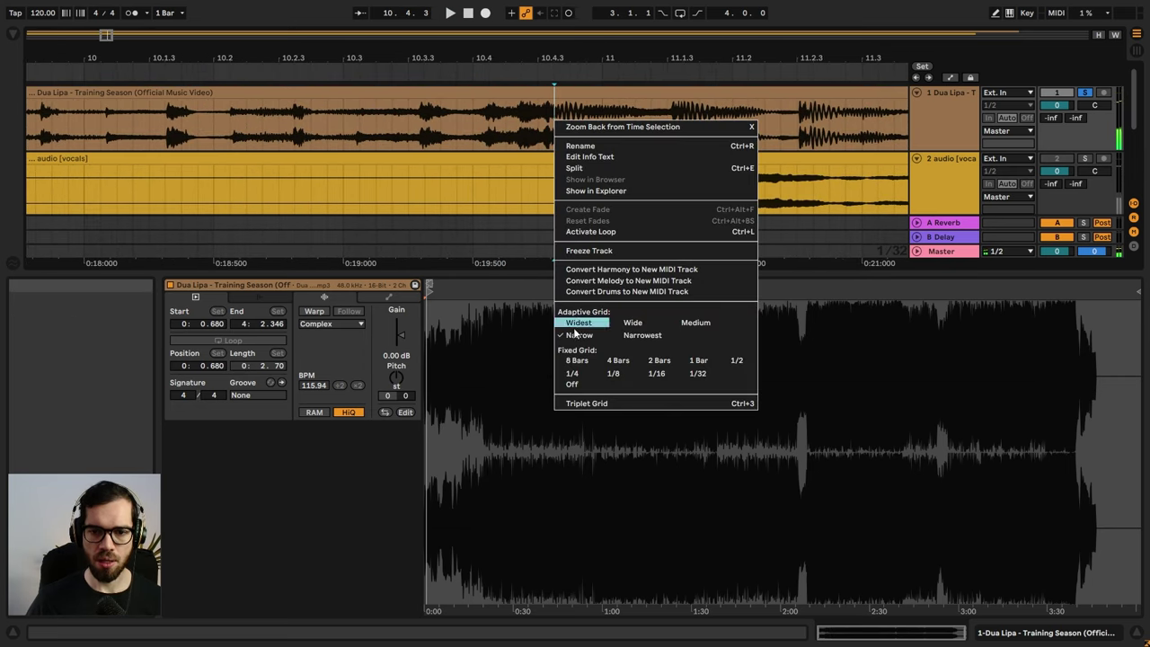
click(586, 385)
drag(568, 60, 552, 81)
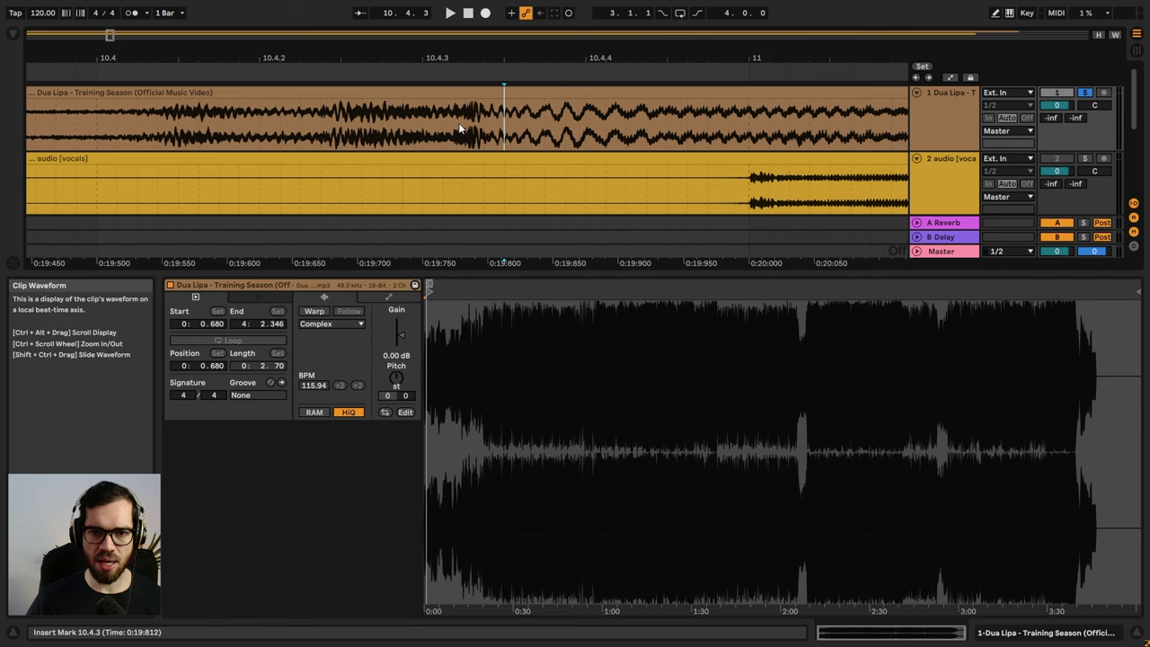
key(space)
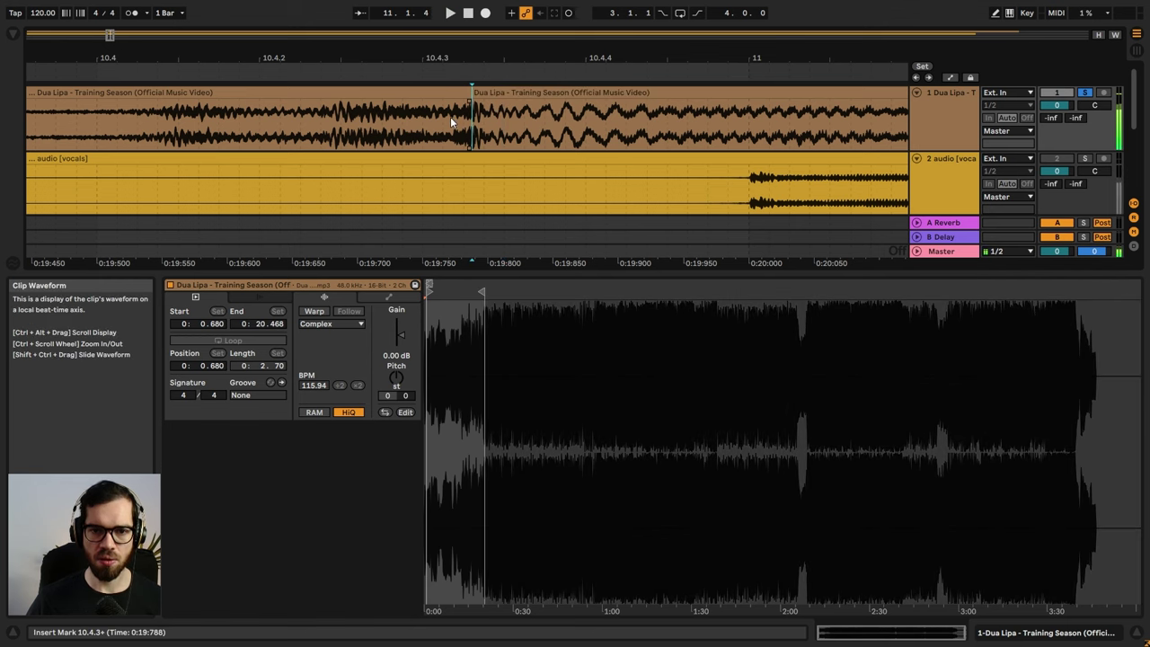
key(space)
click(466, 124)
key(ctrl+e)
key(space)
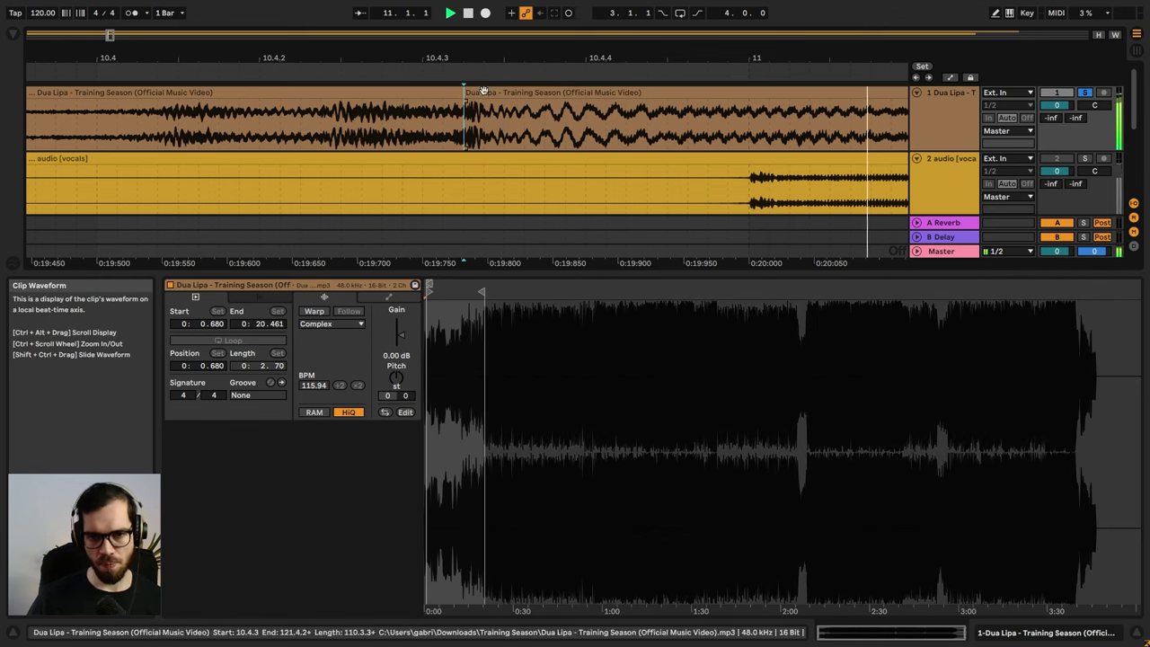
key(space)
- Set the adaptive grid to Narrow and move the second part of the split song clip to start at bar 11
drag(502, 59, 504, 27)
right_click(528, 139)
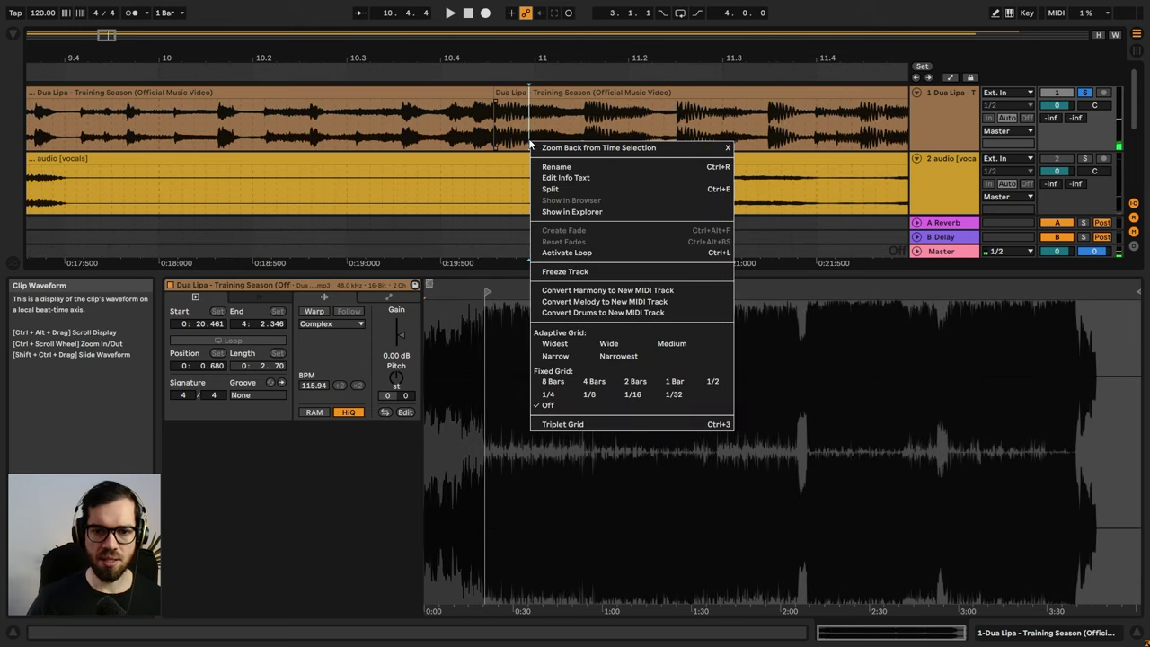
click(563, 357)
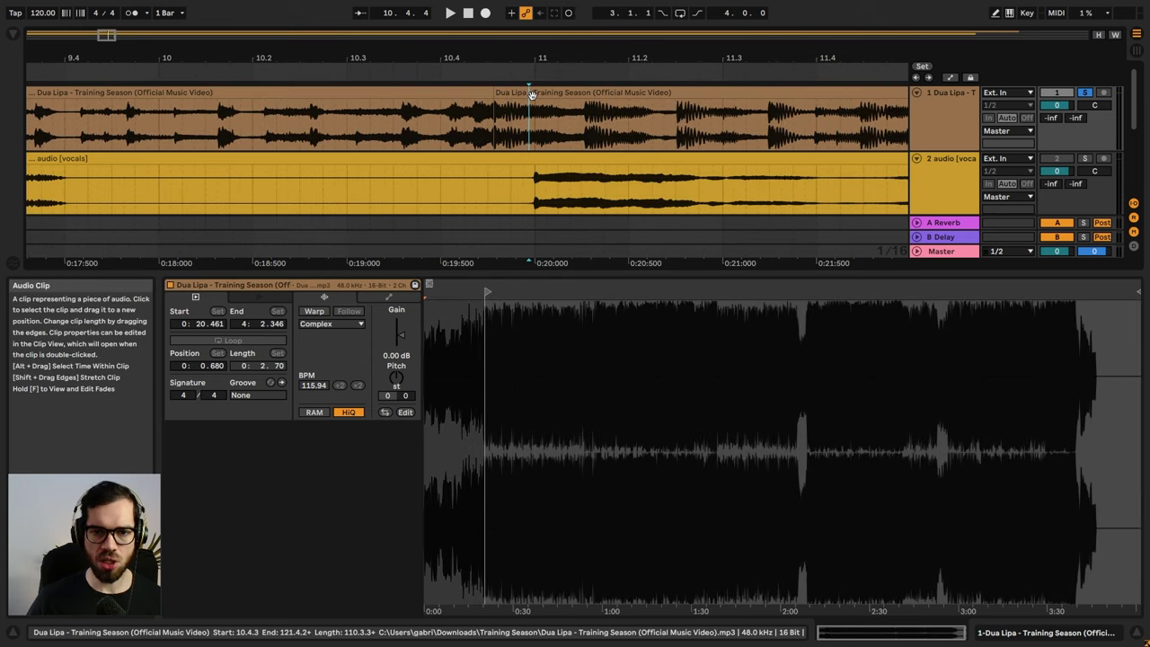
drag(531, 93, 220, 62)
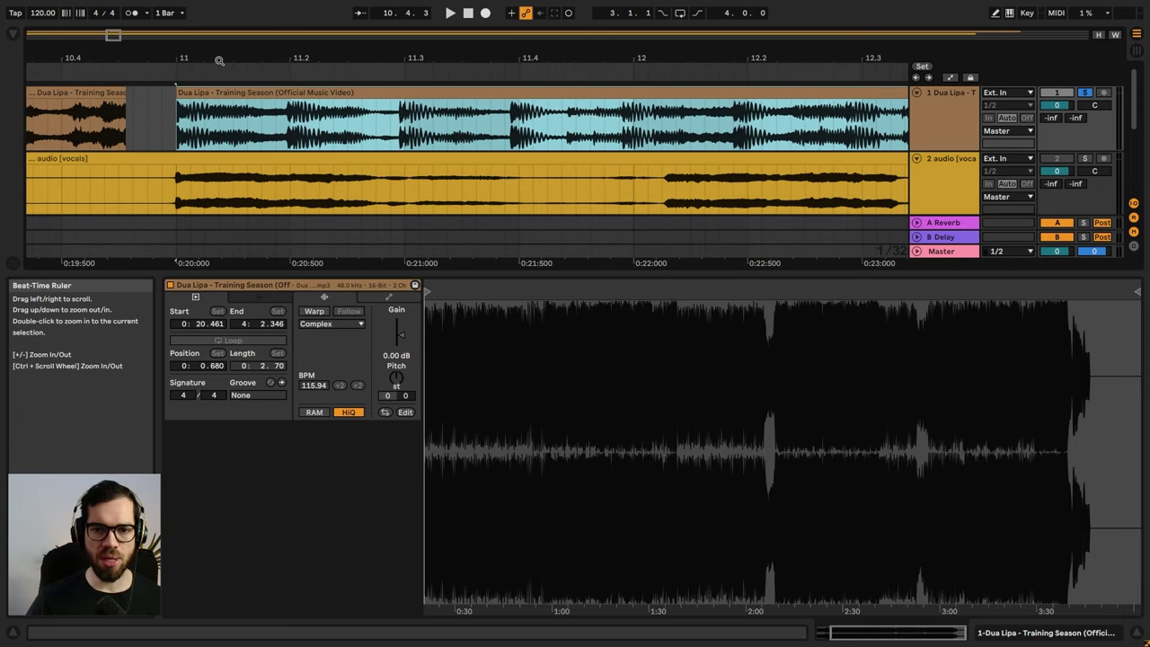
- Set the project tempo to 123 BPM
click(42, 14)
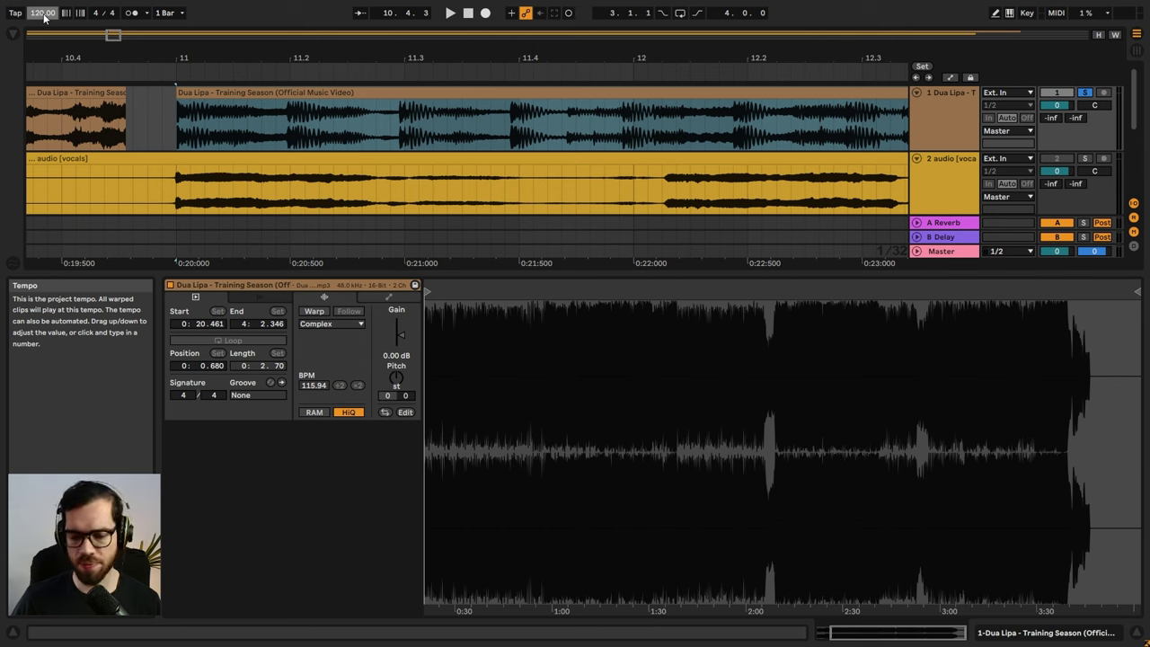
key(Up)
key(Up)
key(Up)
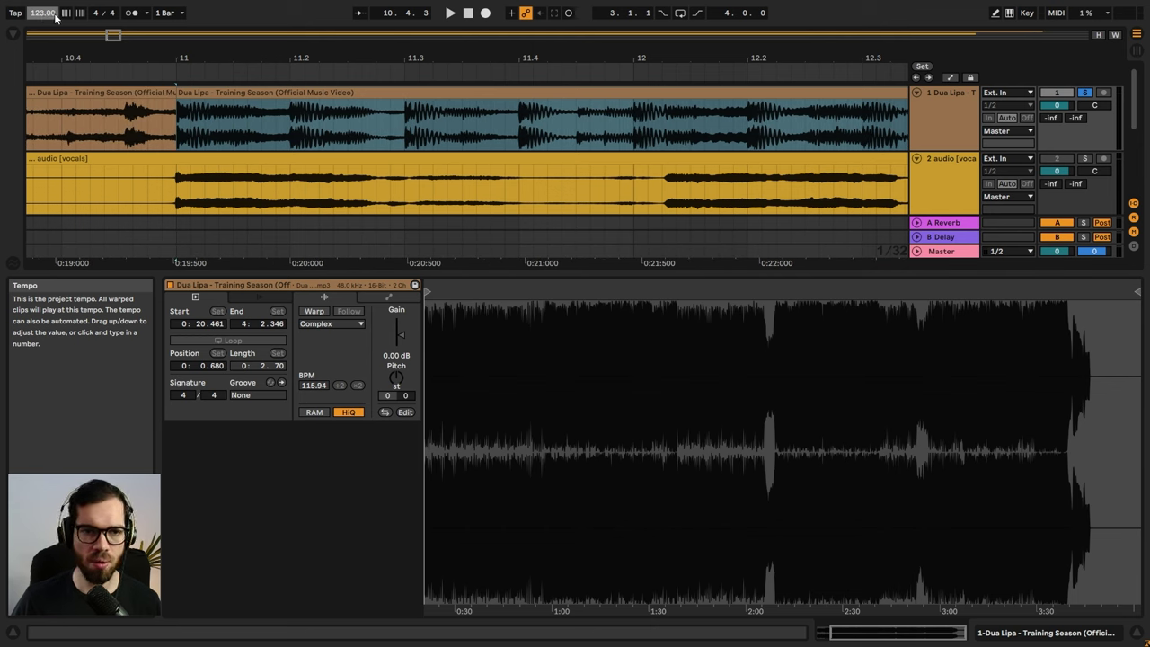
- Turn on the metronome and play the song from bar 11 to check it against the tempo
click(130, 12)
key(space)
drag(400, 58, 401, 26)
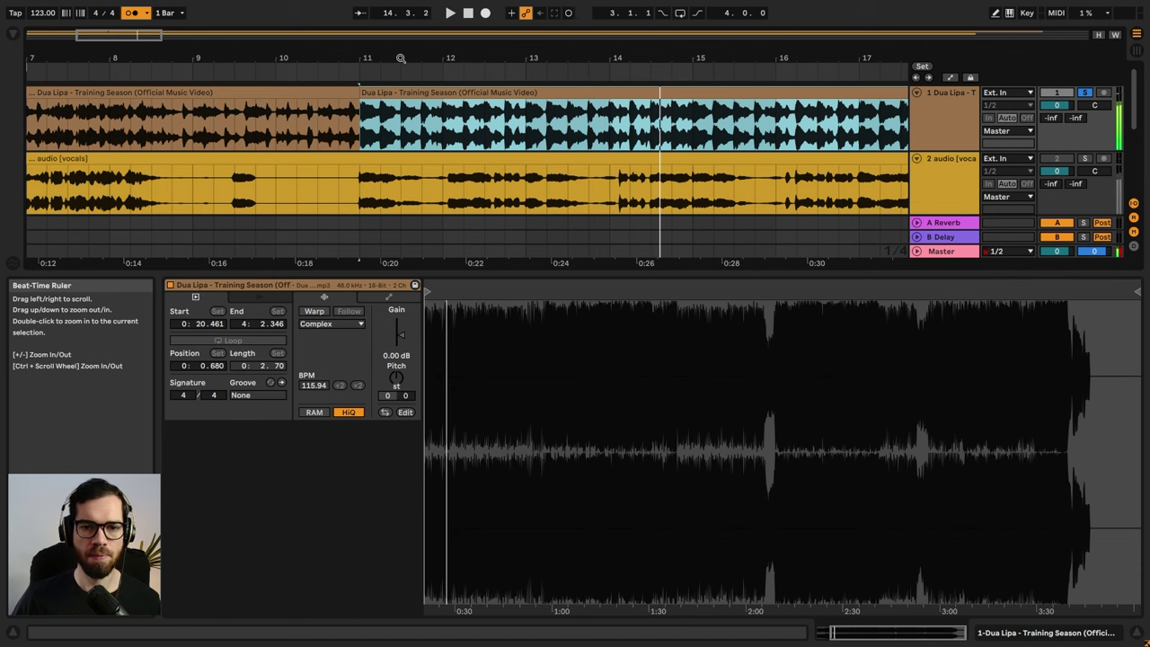
drag(369, 58, 495, 55)
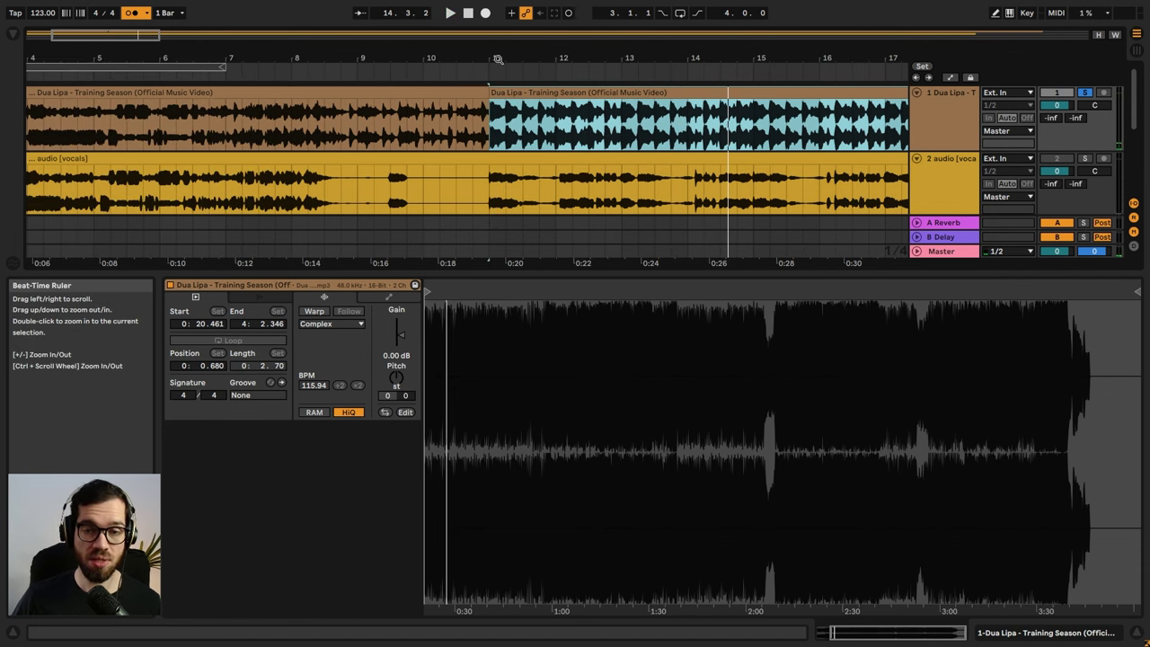
key(space)
- Extend the start of the aligned song clip back over the first part to 1.1.1
key(ctrl+z)
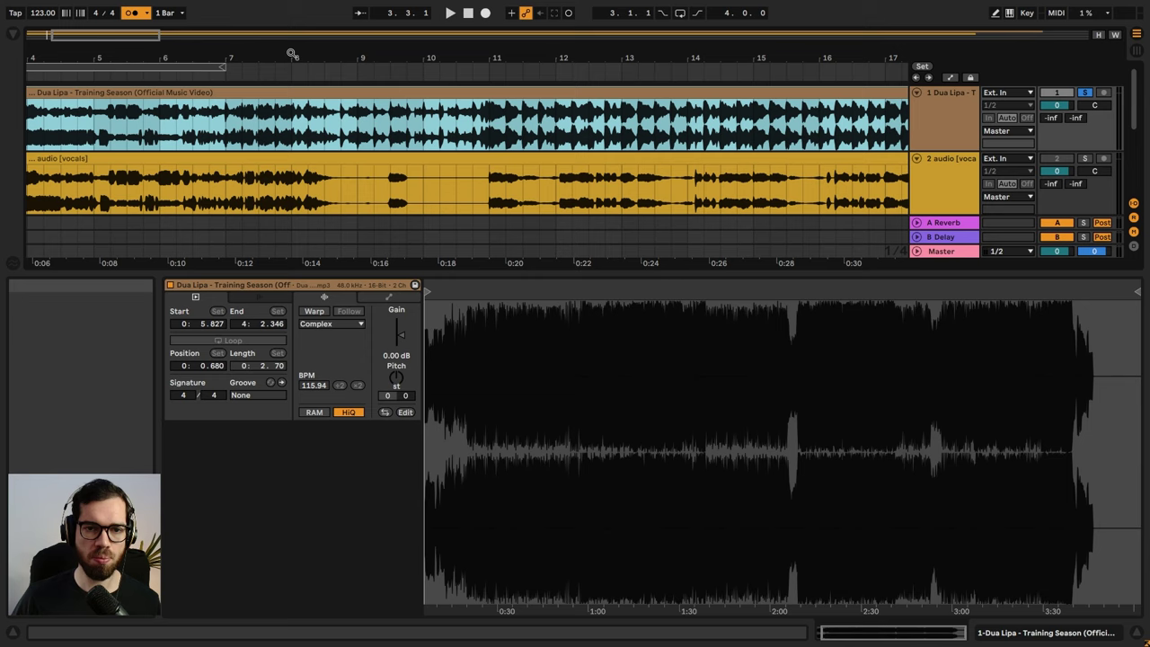
drag(290, 54, 282, 22)
drag(106, 97, 2, 97)
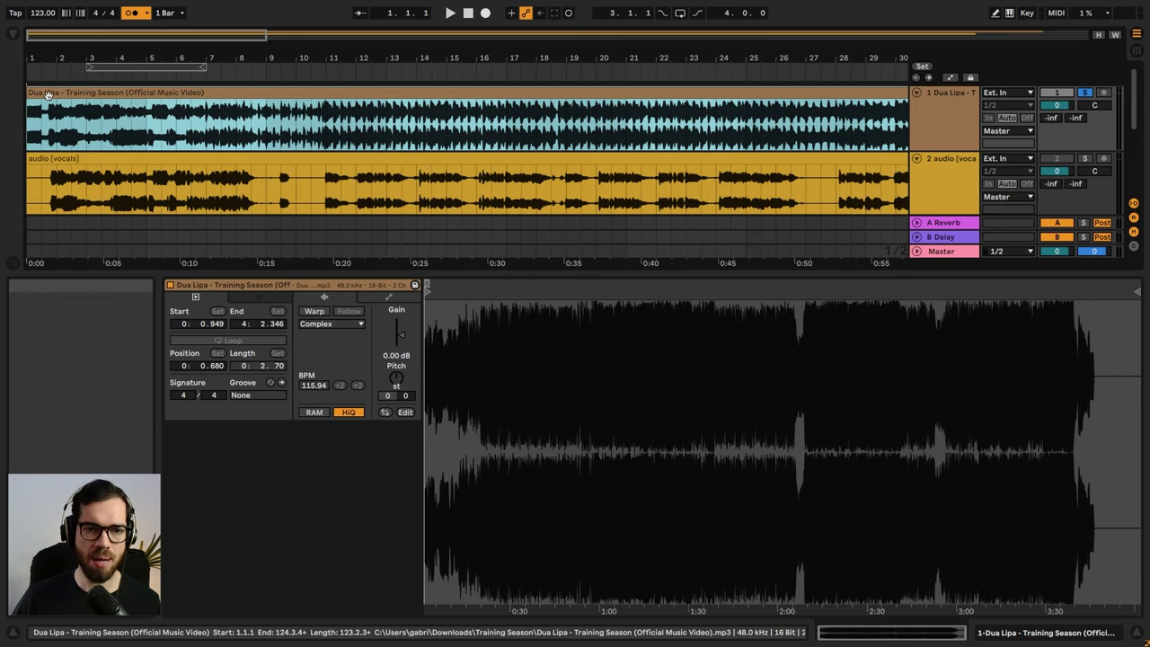
- Examine the beginning of the song clip's waveform and play its opening
drag(448, 293, 448, 353)
key(space)
key(space)
drag(506, 305, 532, 293)
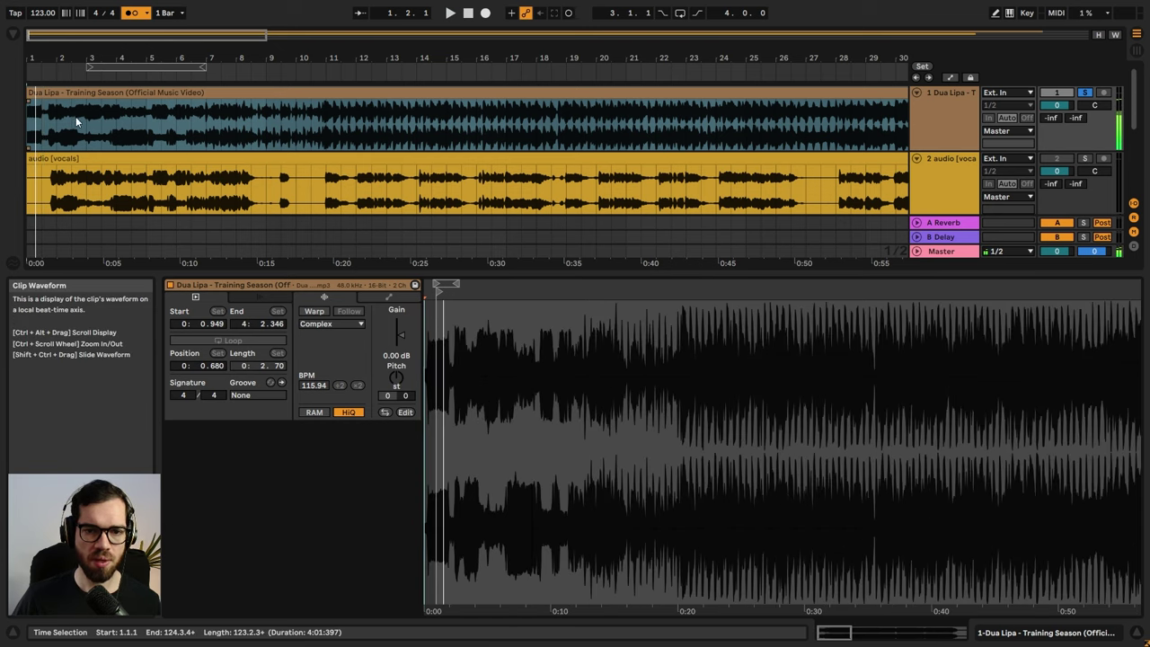
- Try moving the song clip to bar 5 and extending its start to the beginning of the audio, play it, and undo the changes
mouse_move(29, 91)
mouse_down()
mouse_move(220, 90)
mouse_move(52, 89)
mouse_up()
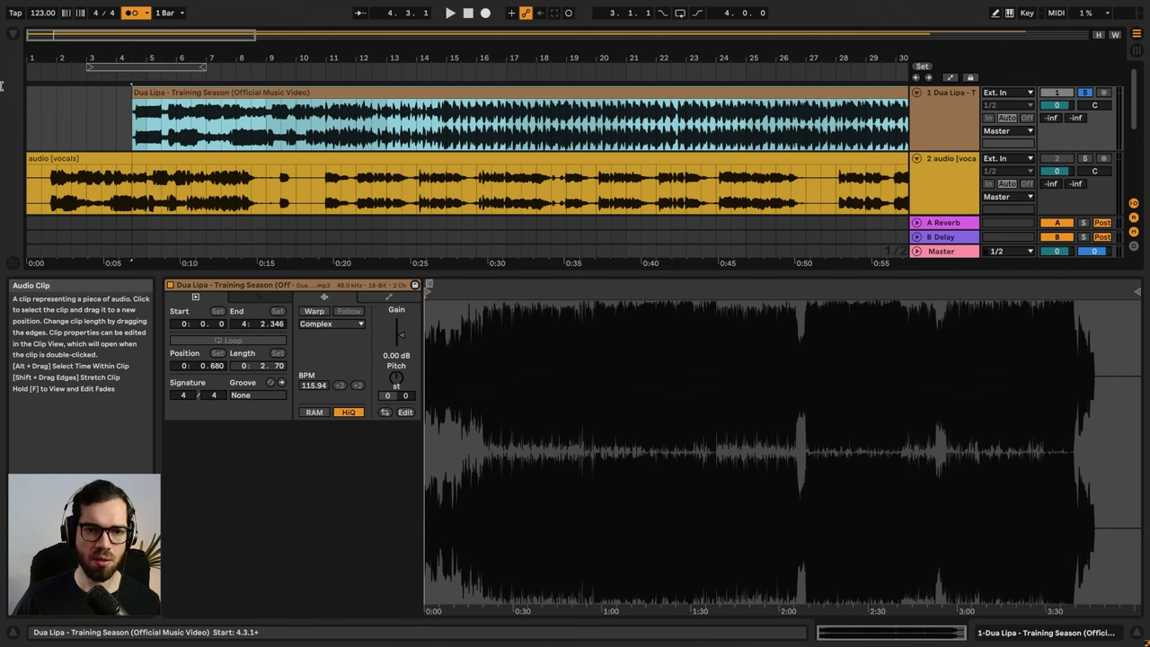
key(space)
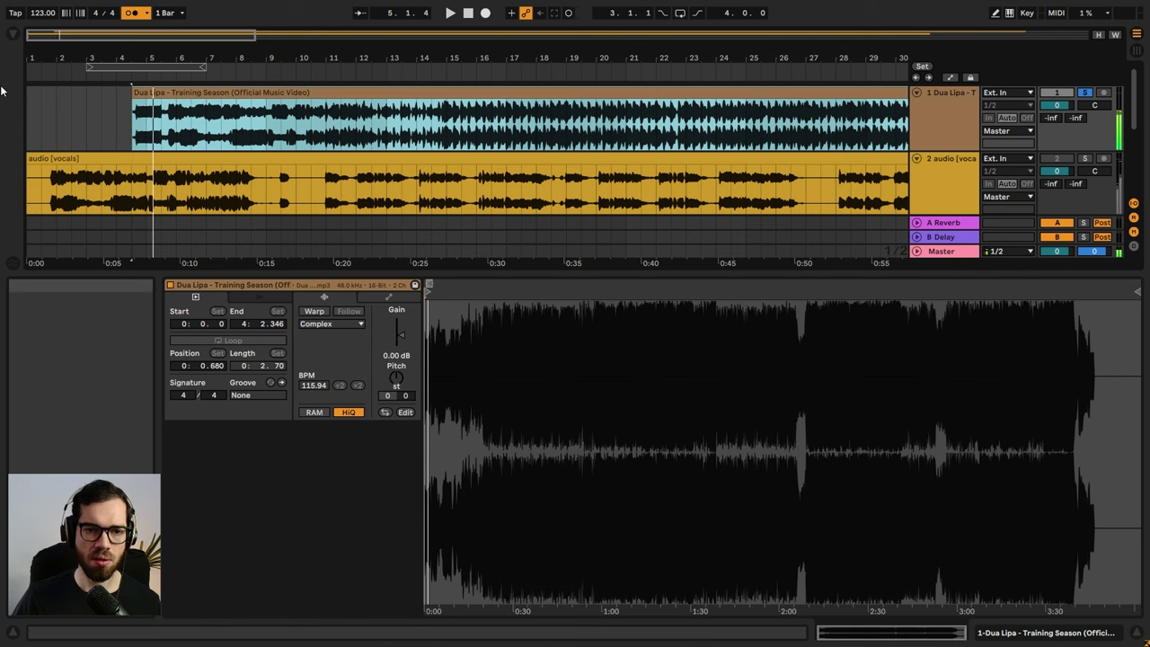
key(ctrl+z)
key(space)
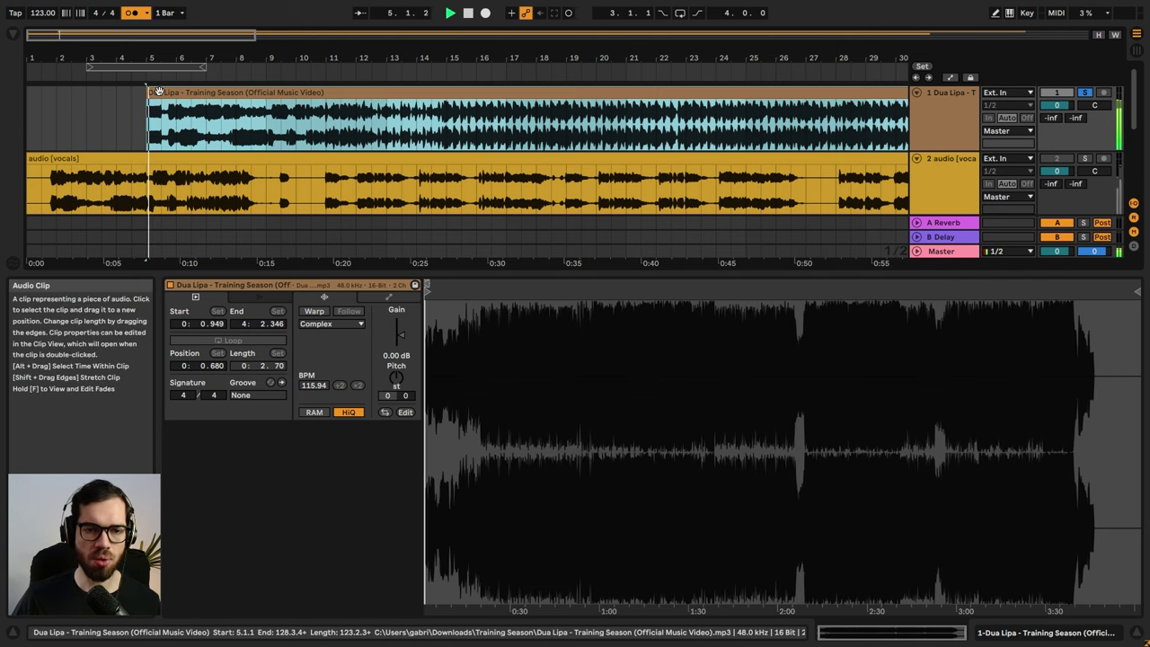
key(space)
key(ctrl+z)
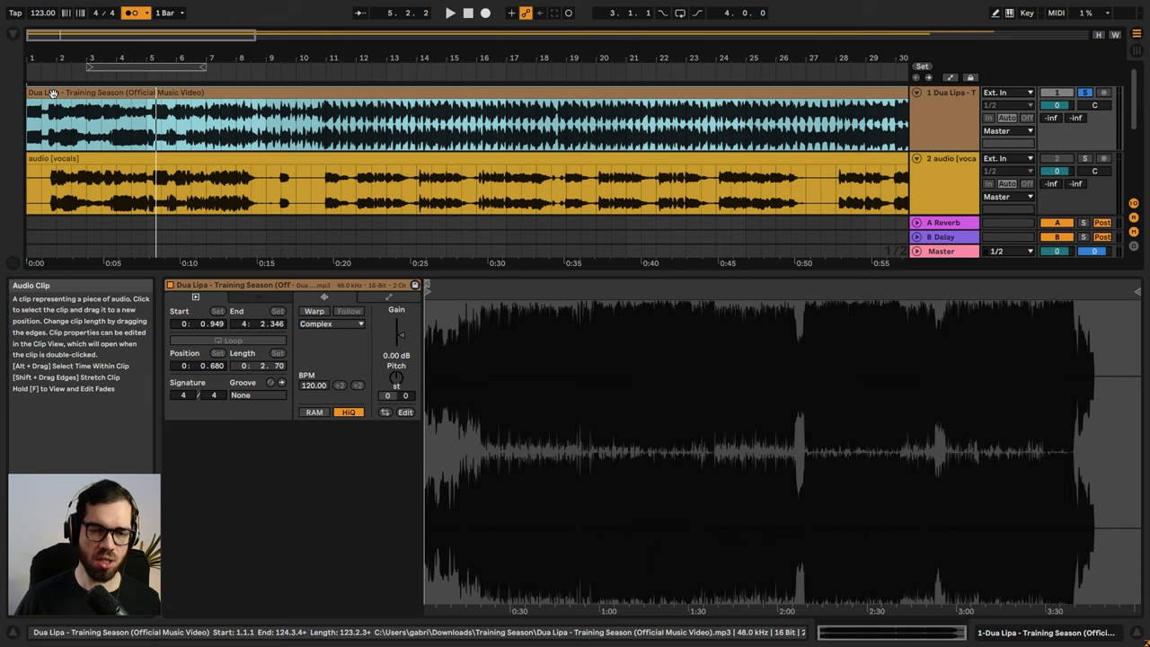
- Play the aligned song against the metronome from bar 1 and cue playback at 10.2.1
drag(32, 58, 28, 74)
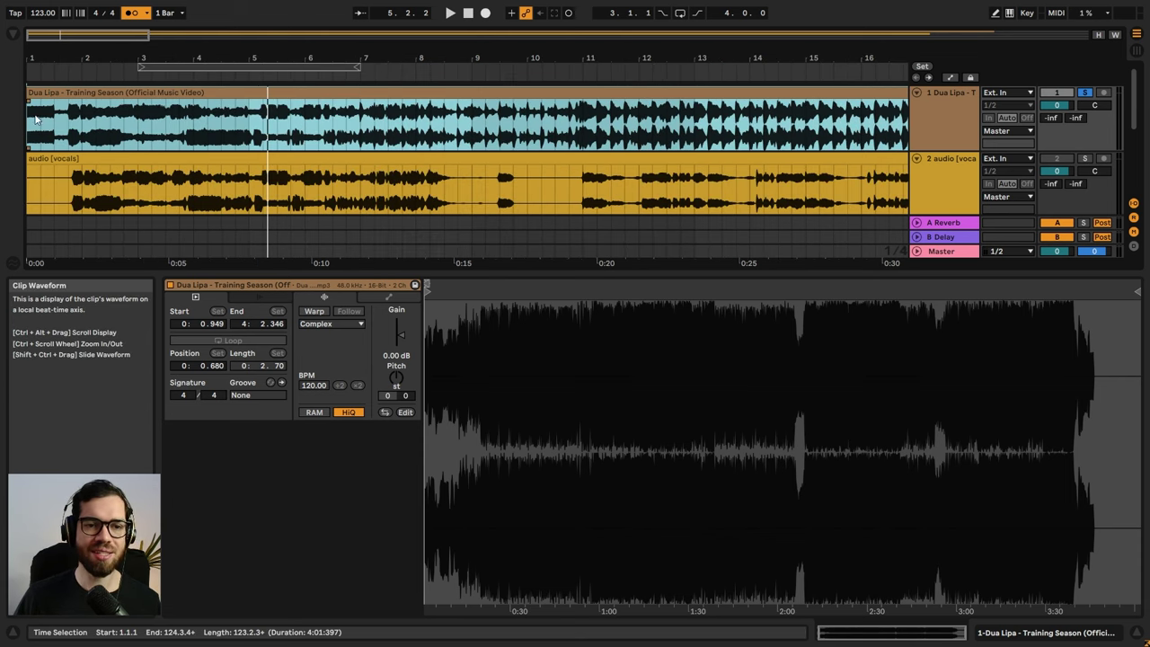
key(space)
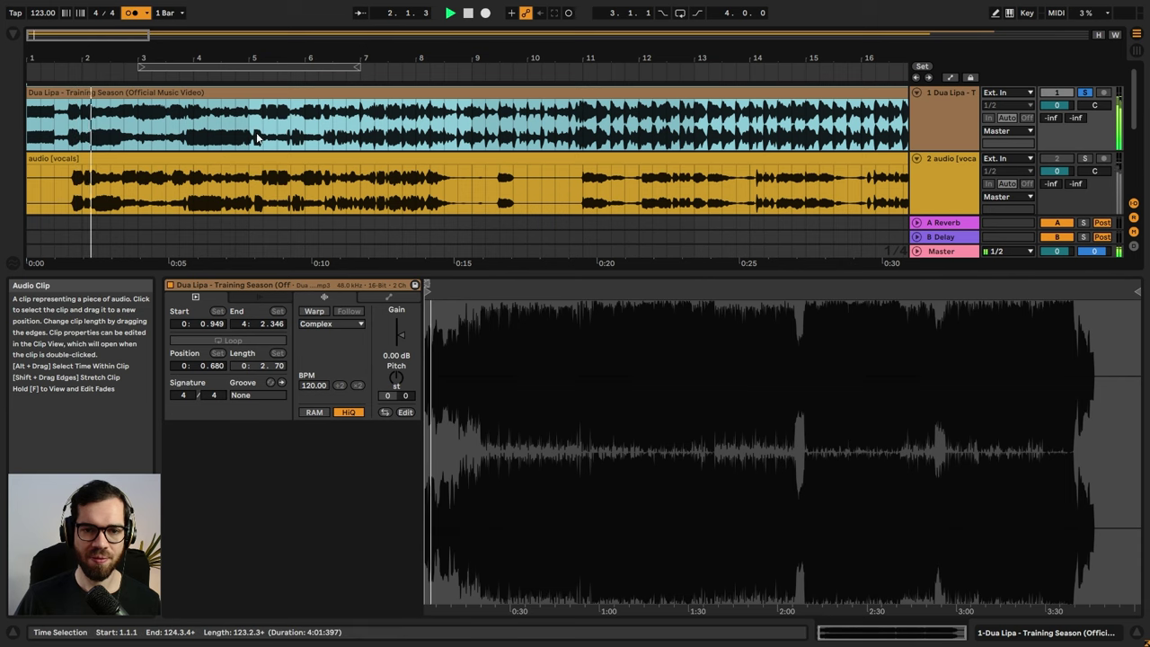
click(541, 122)
key(space)
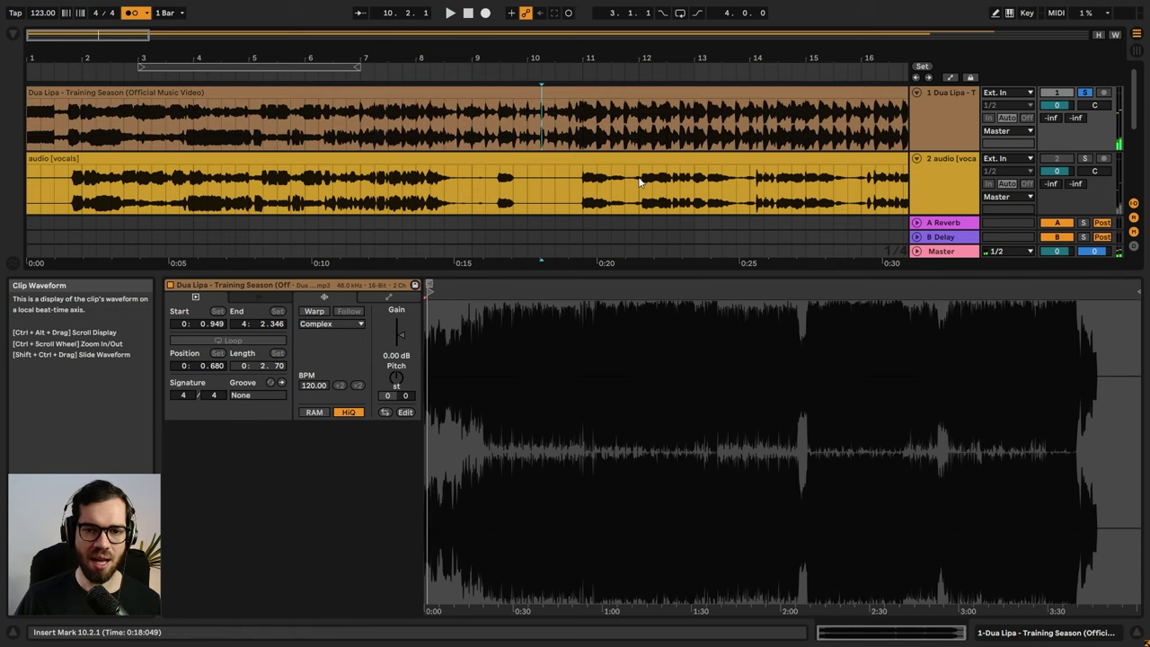
- Turn off Warp for the audio [vocals] clip
click(675, 161)
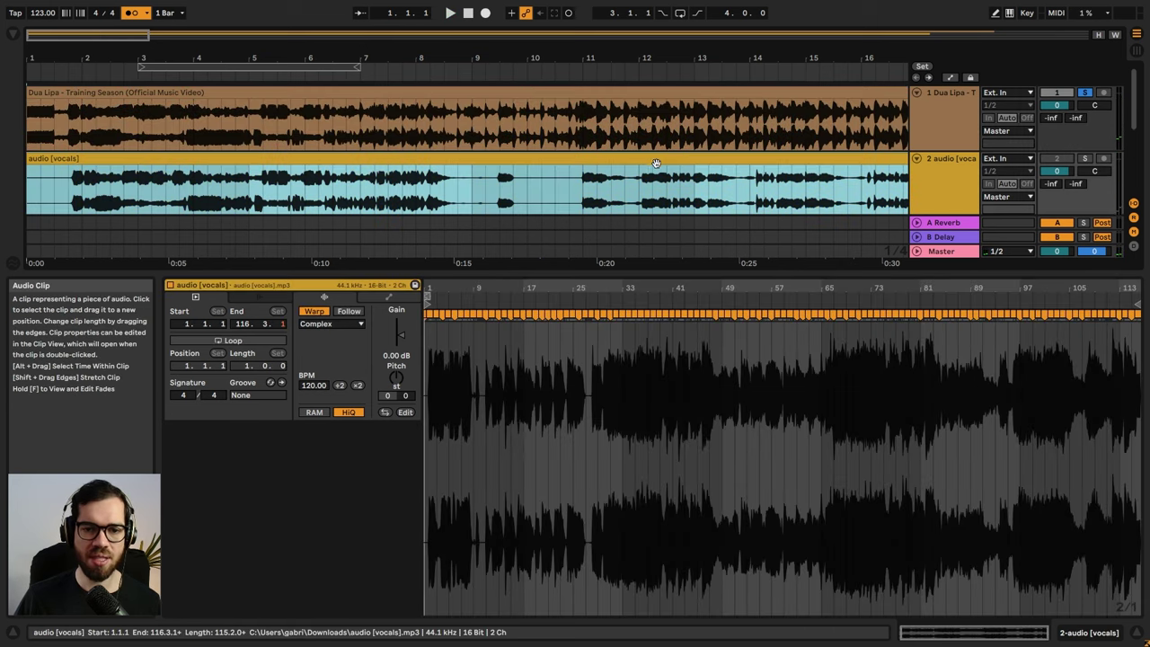
click(316, 312)
- Turn Warp back on for the Training Season clip and the audio [vocals] clip at the project tempo
click(223, 111)
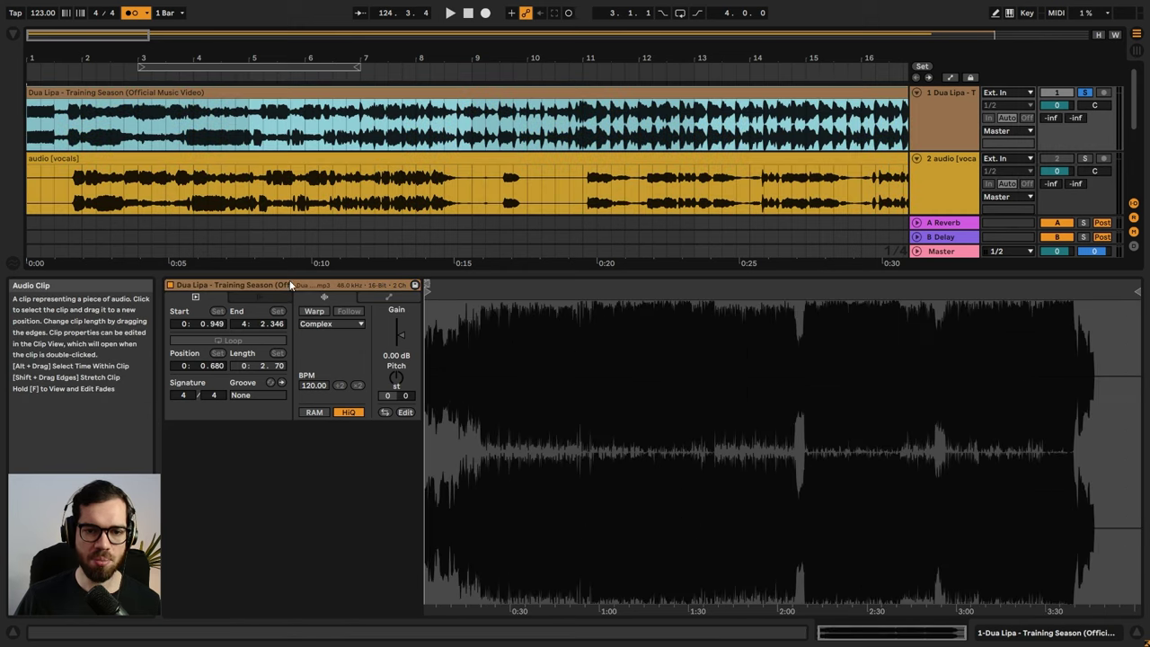
click(315, 312)
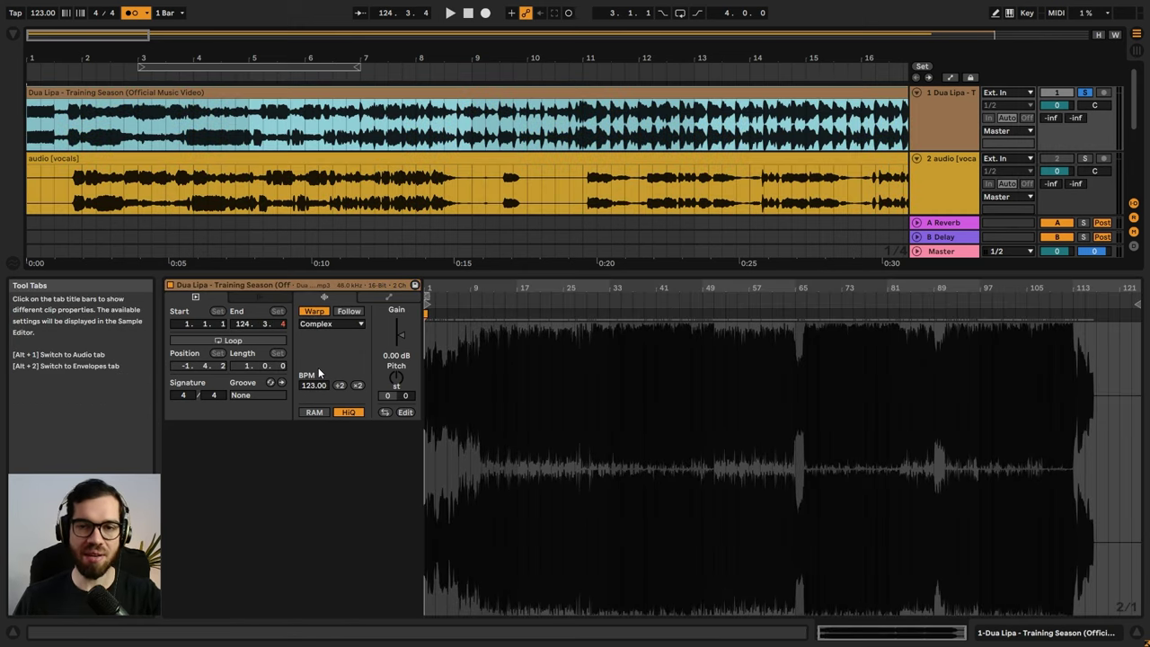
click(150, 160)
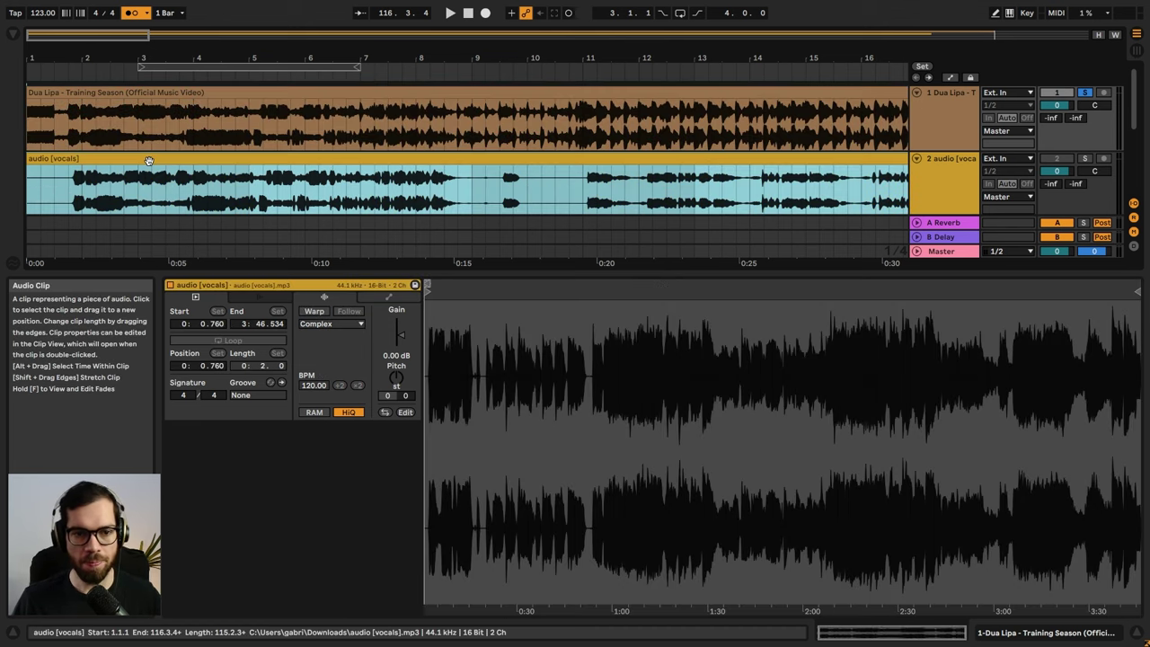
click(314, 311)
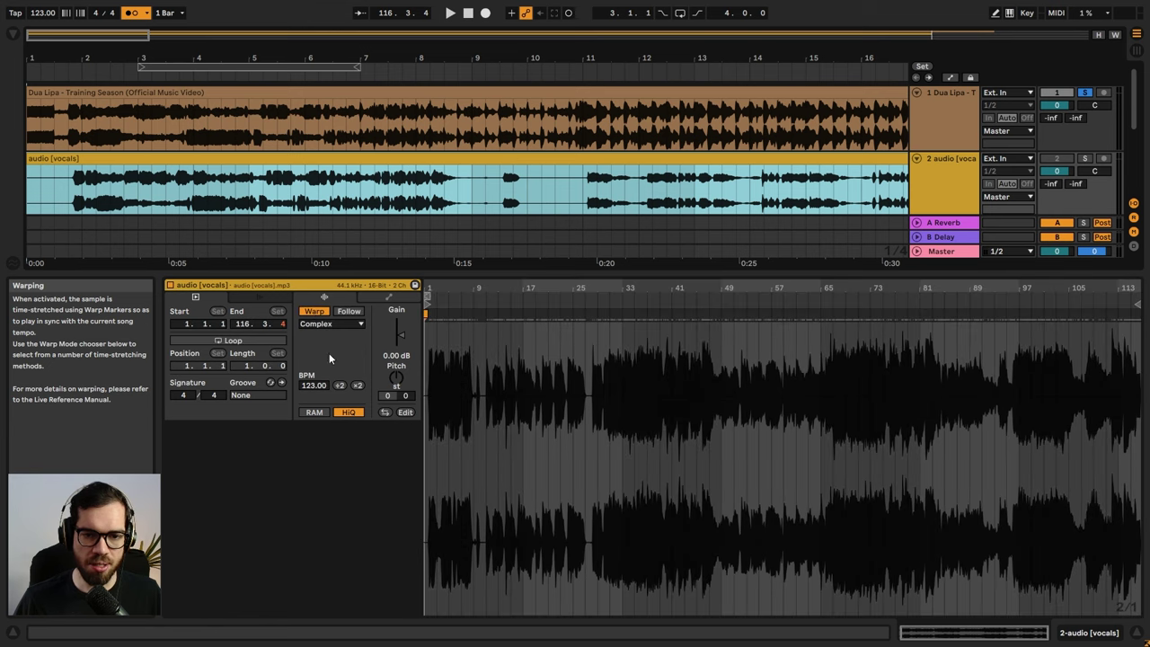
- With the grid turned off, trim the audio [vocals] clip's start to 1.2.1 and shift the clip earlier to line up with the song's vocal onset
right_click(134, 182)
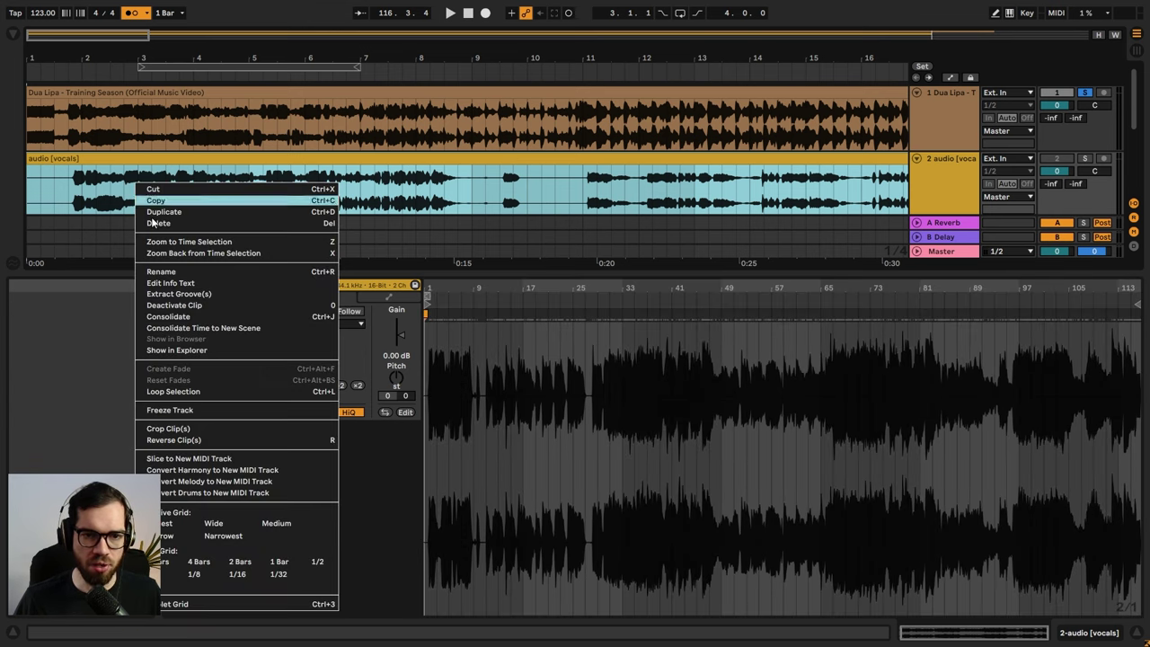
click(163, 586)
drag(27, 162, 46, 162)
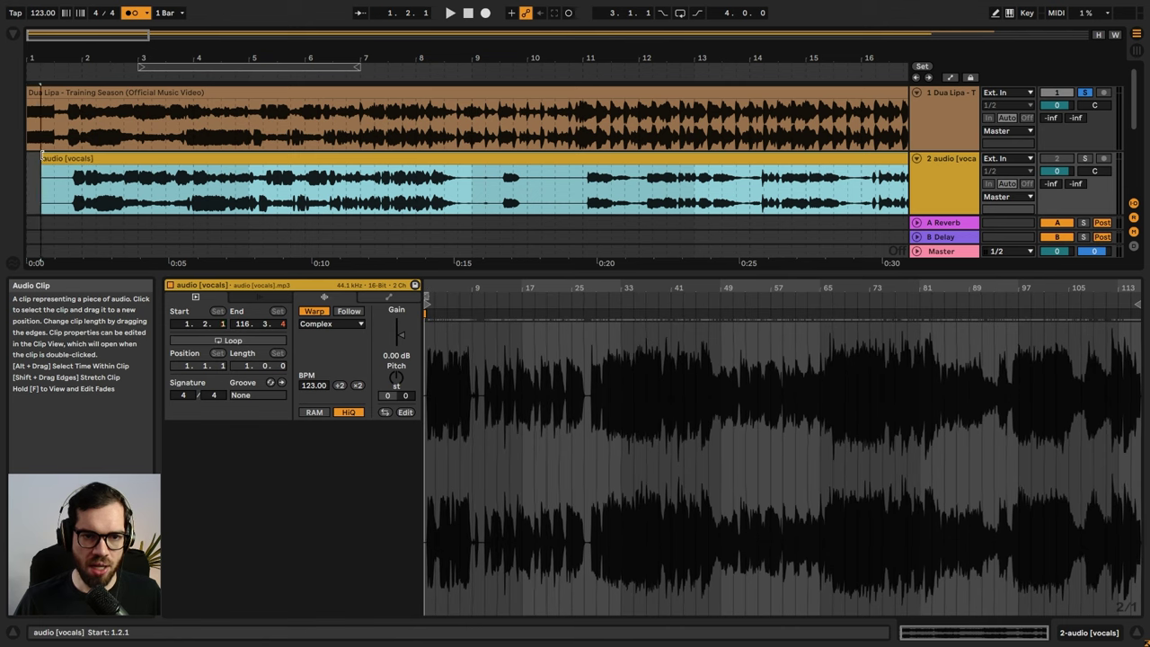
drag(77, 60, 181, 113)
drag(177, 61, 289, 91)
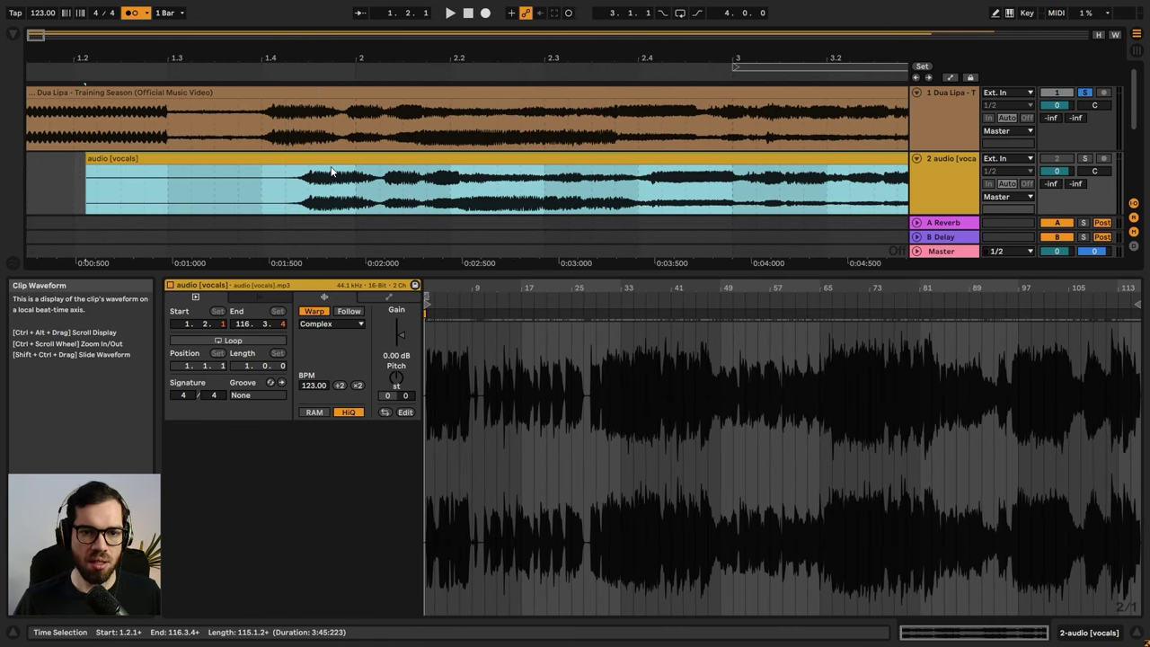
drag(323, 161, 286, 156)
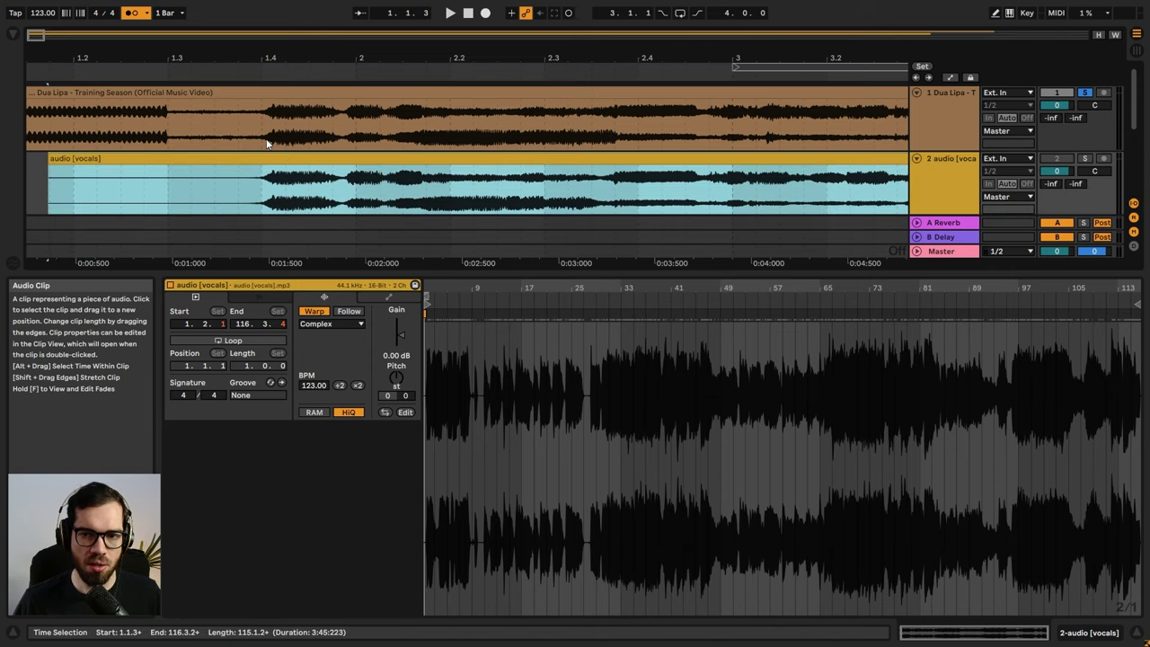
- Solo the audio [vocals] track together with the song track and play both from the vocal entry near 1.4
click(264, 142)
key(space)
key(space)
ctrl+click(1085, 158)
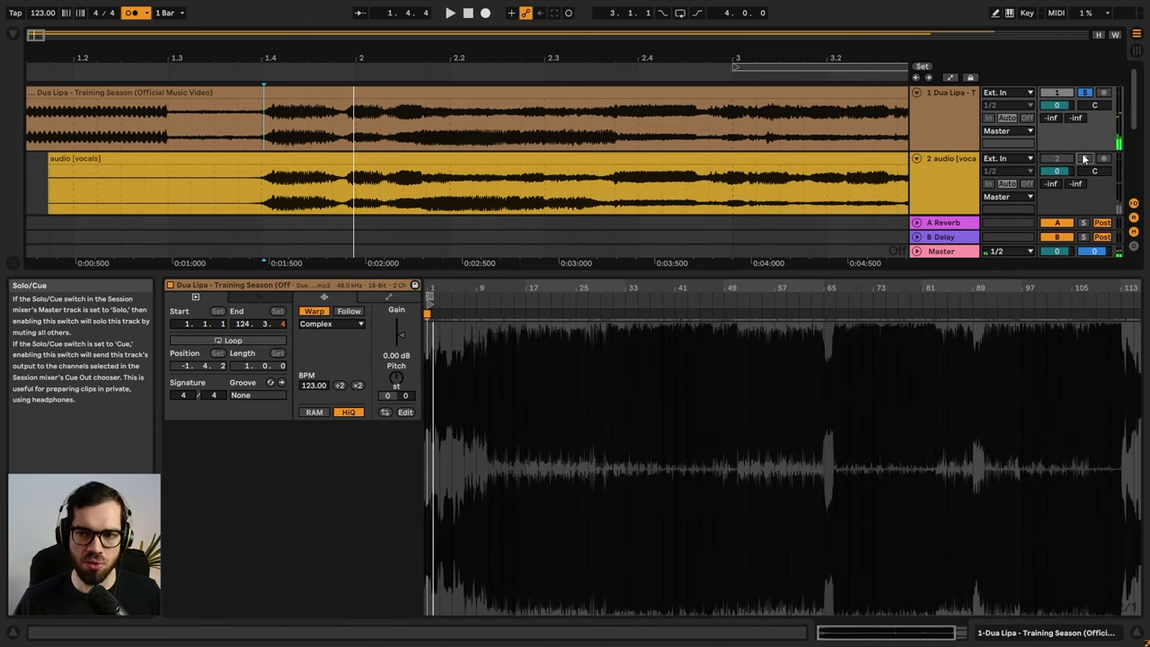
key(space)
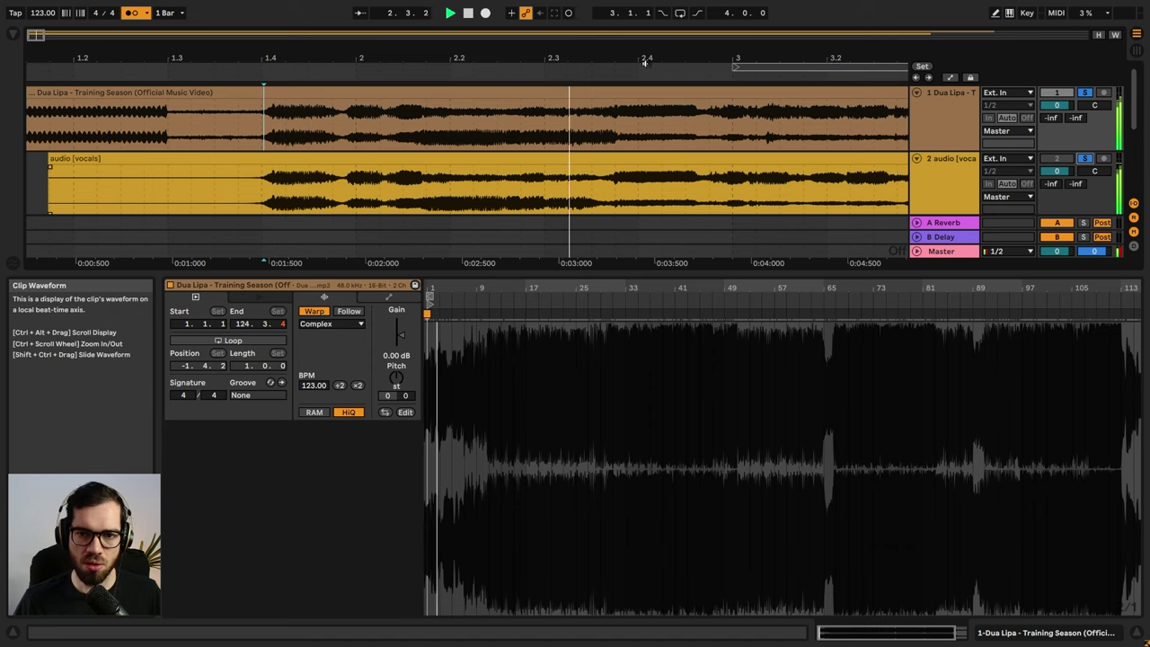
- Play both tracks from about 10.4.3 to check their alignment around bars 11 to 14, and turn off the metronome
drag(647, 55, 647, 9)
click(175, 180)
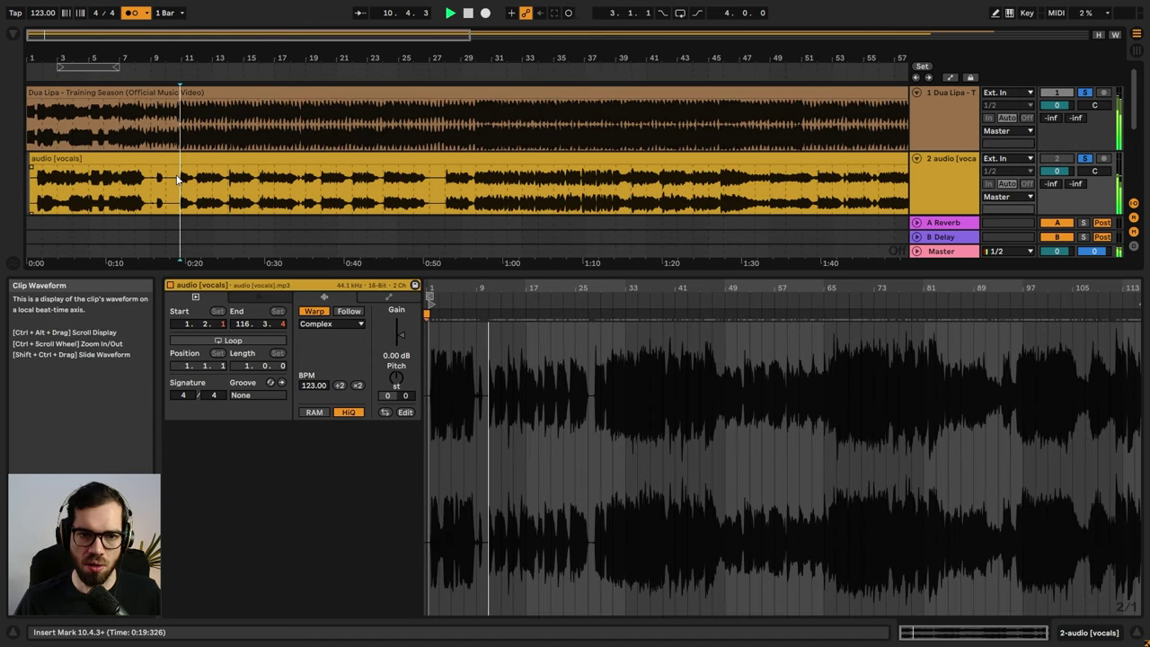
drag(185, 57, 184, 99)
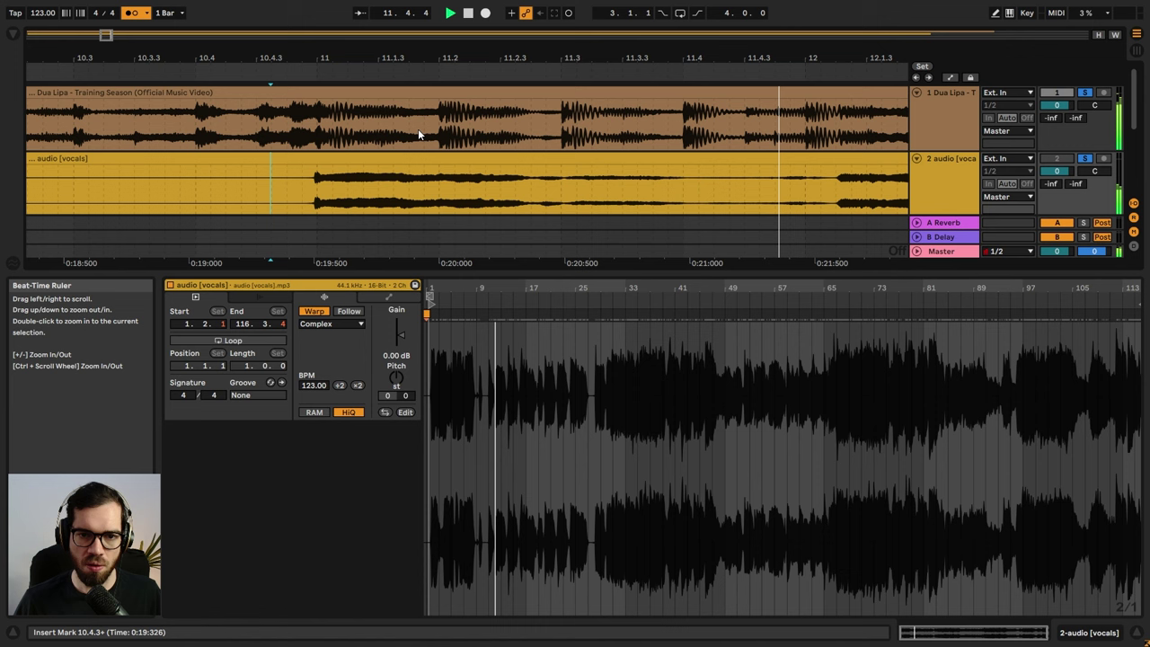
drag(739, 53, 33, 38)
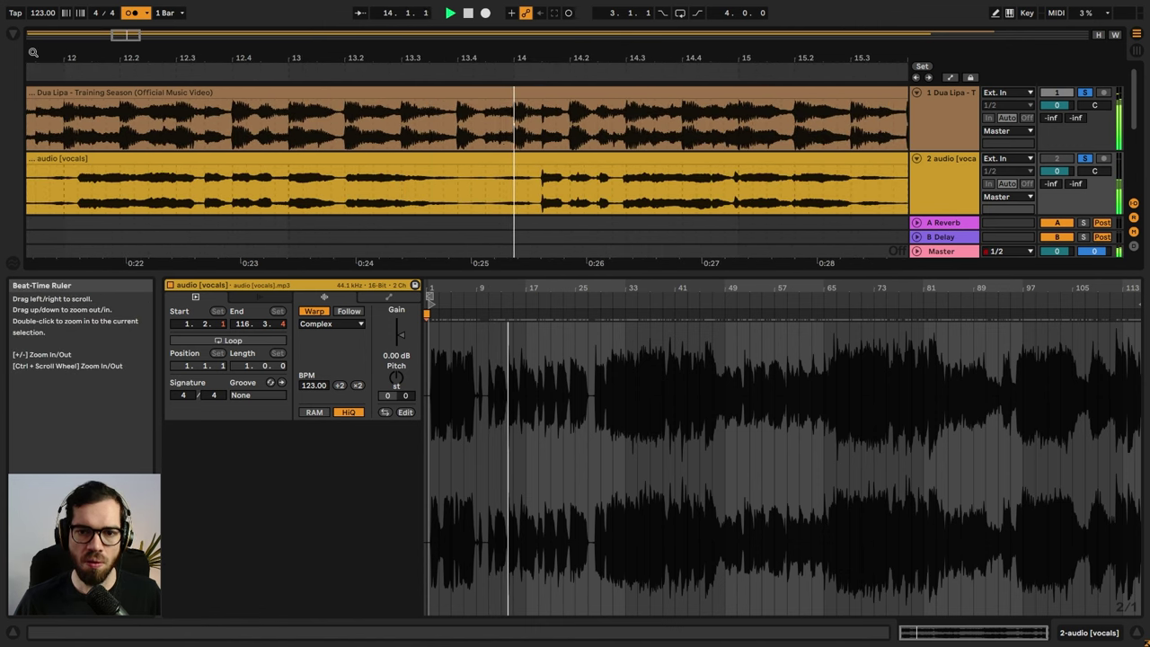
click(130, 14)
- Enable the narrow adaptive grid and trim the start of the audio [vocals] clip to 1.3.1
drag(248, 49, 388, 32)
right_click(330, 203)
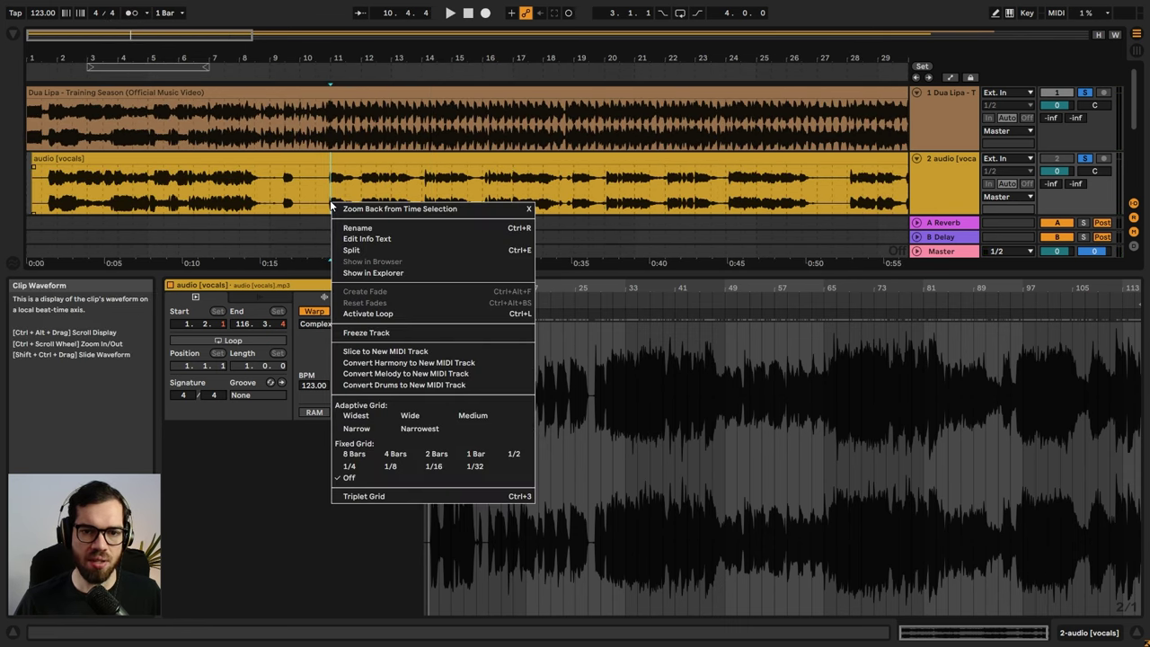
click(356, 430)
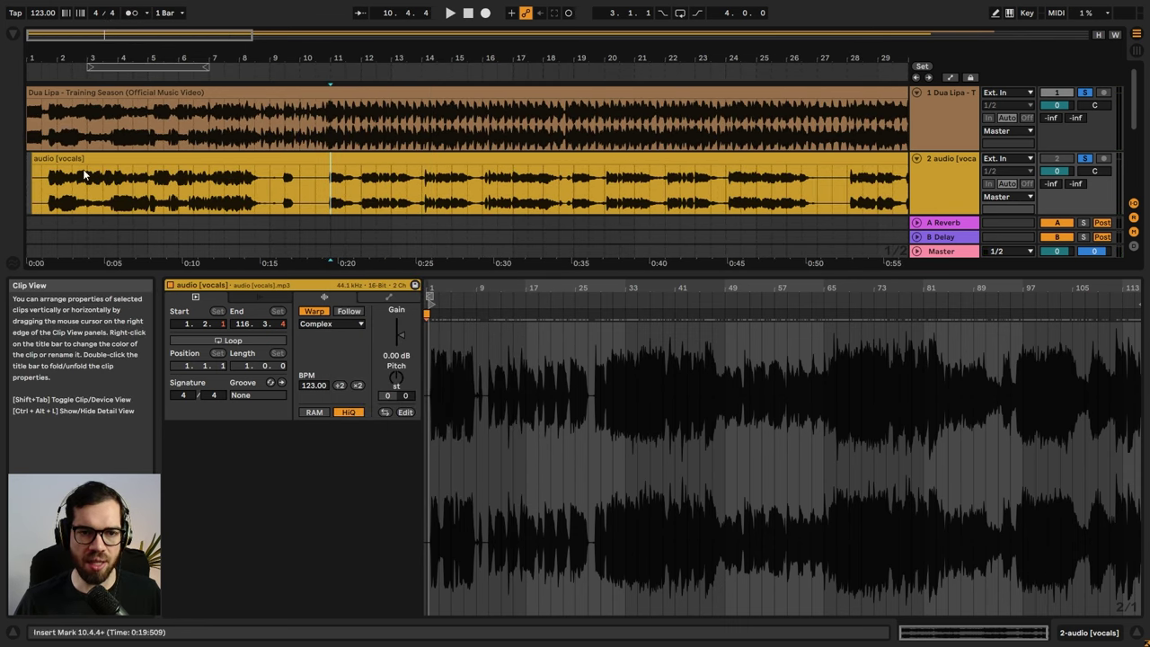
drag(32, 157, 42, 157)
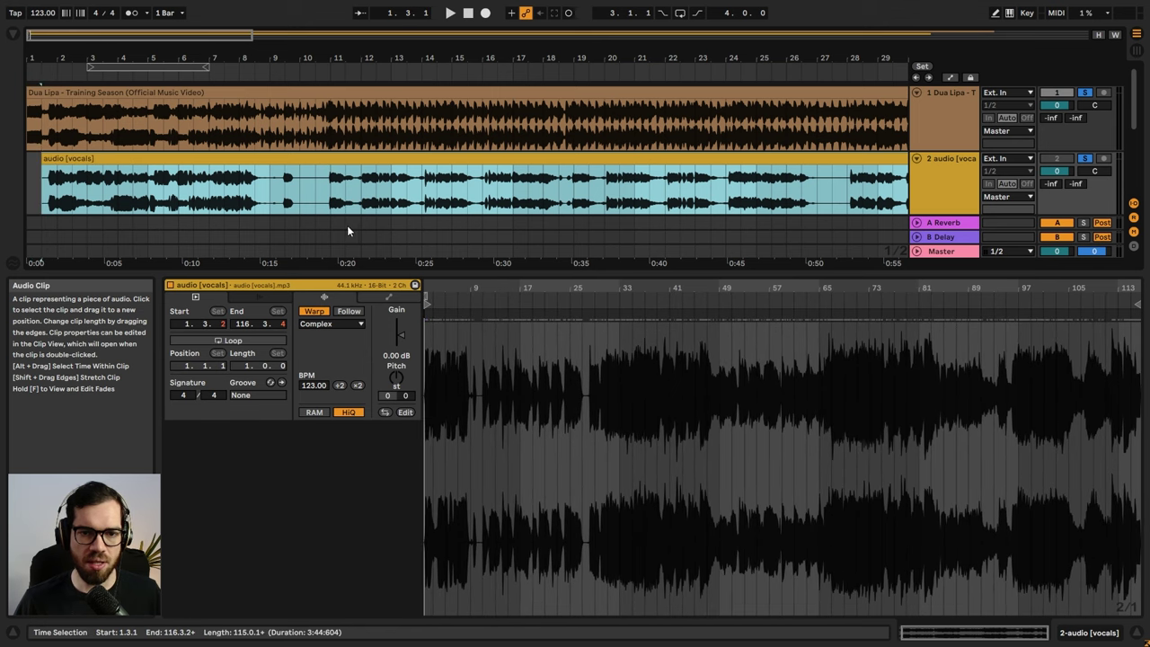
- Split the audio [vocals] clip at 11.1.1 and play from there with only the vocals track soloed
click(330, 200)
key(ctrl+e)
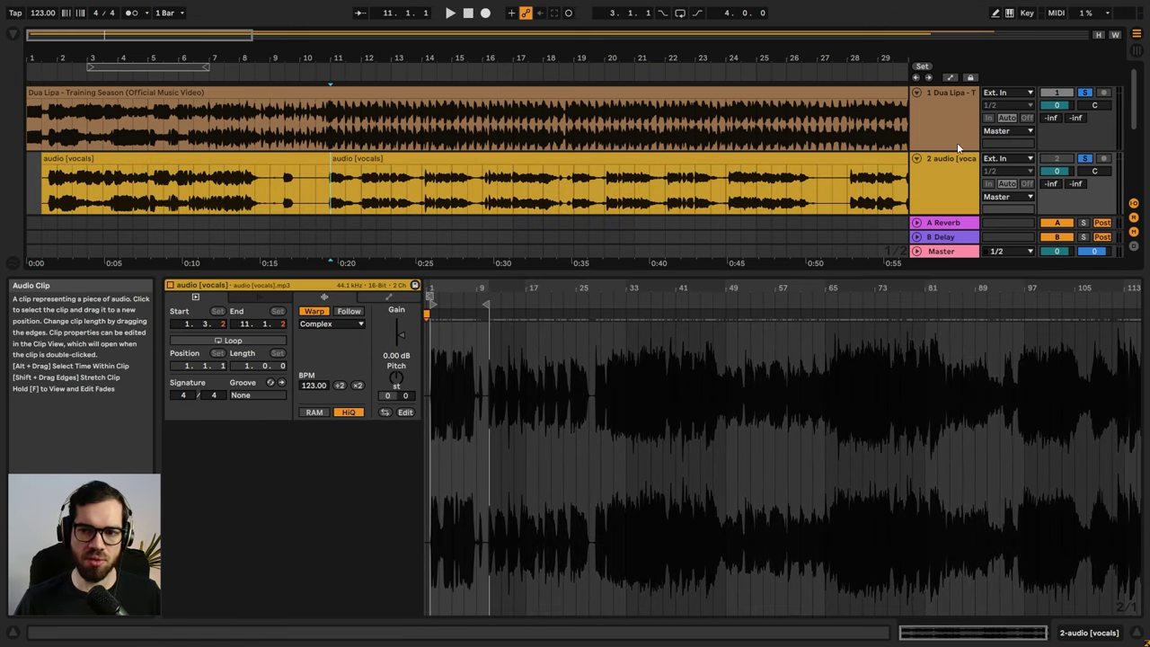
key(space)
click(1085, 93)
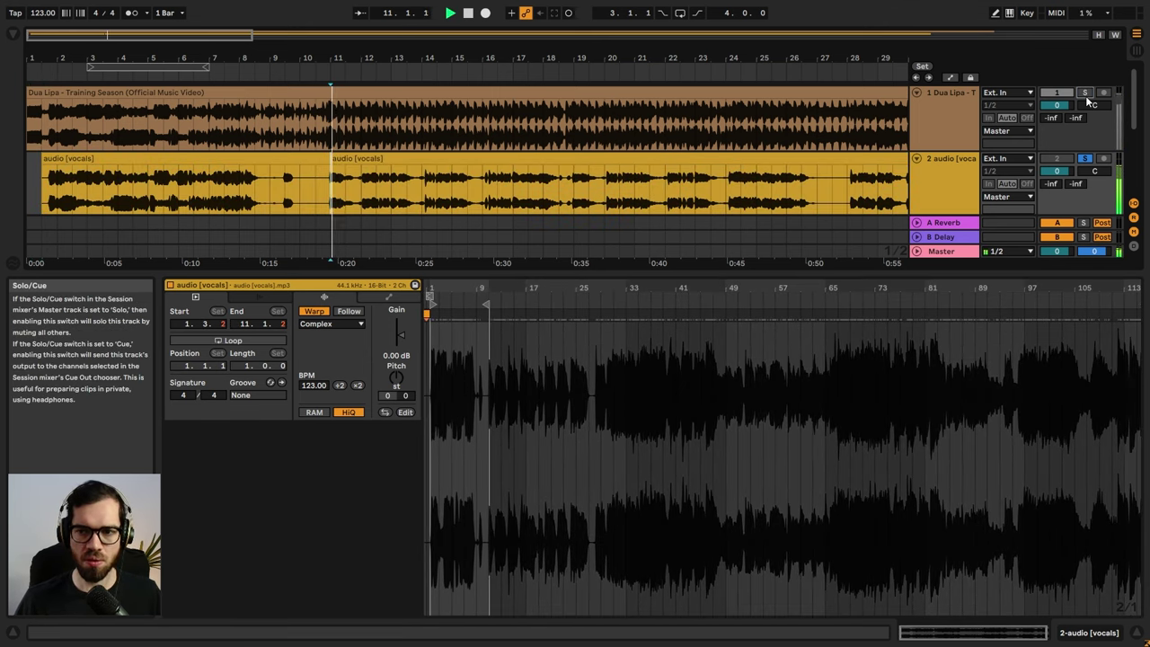
key(space)
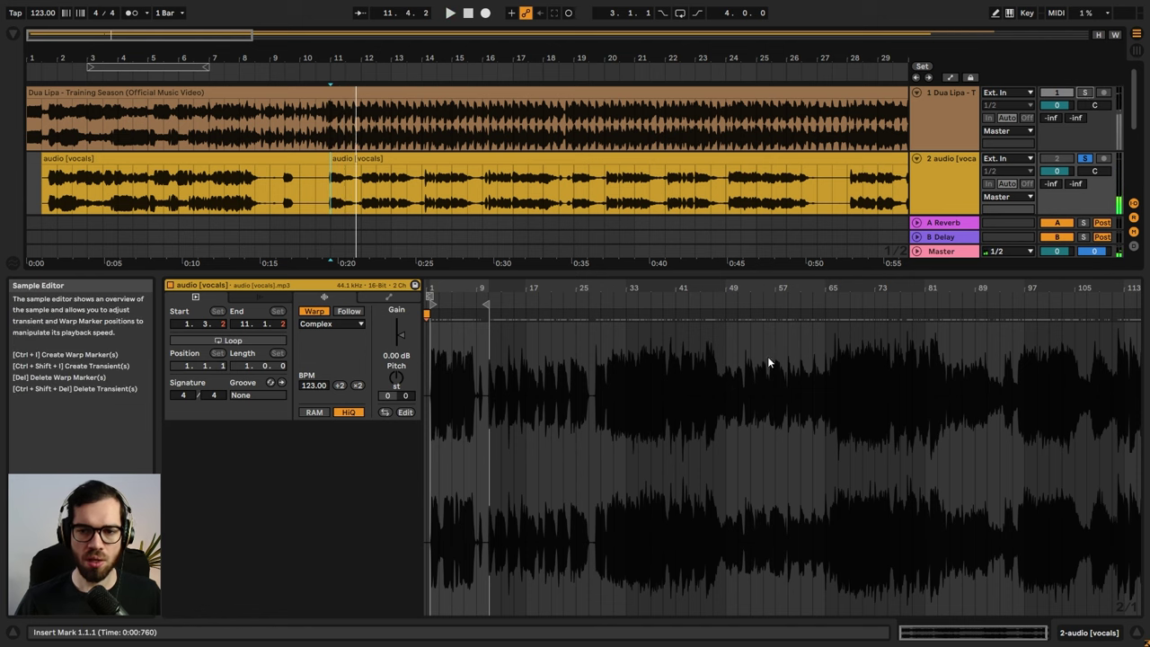
click(927, 192)
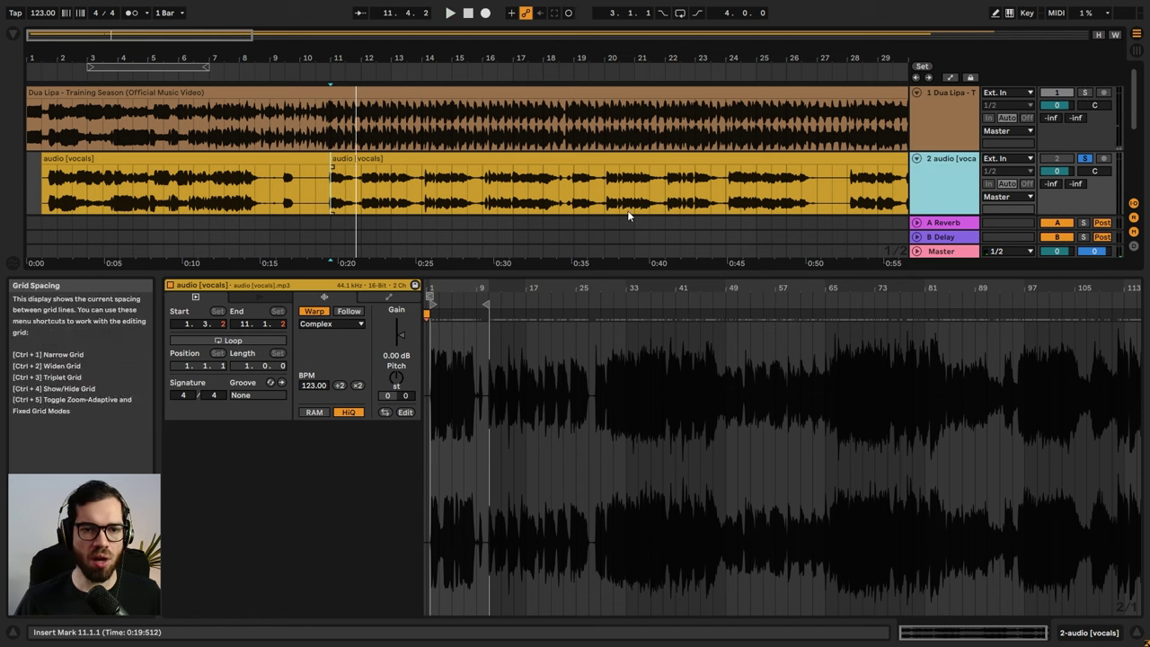
click(315, 112)
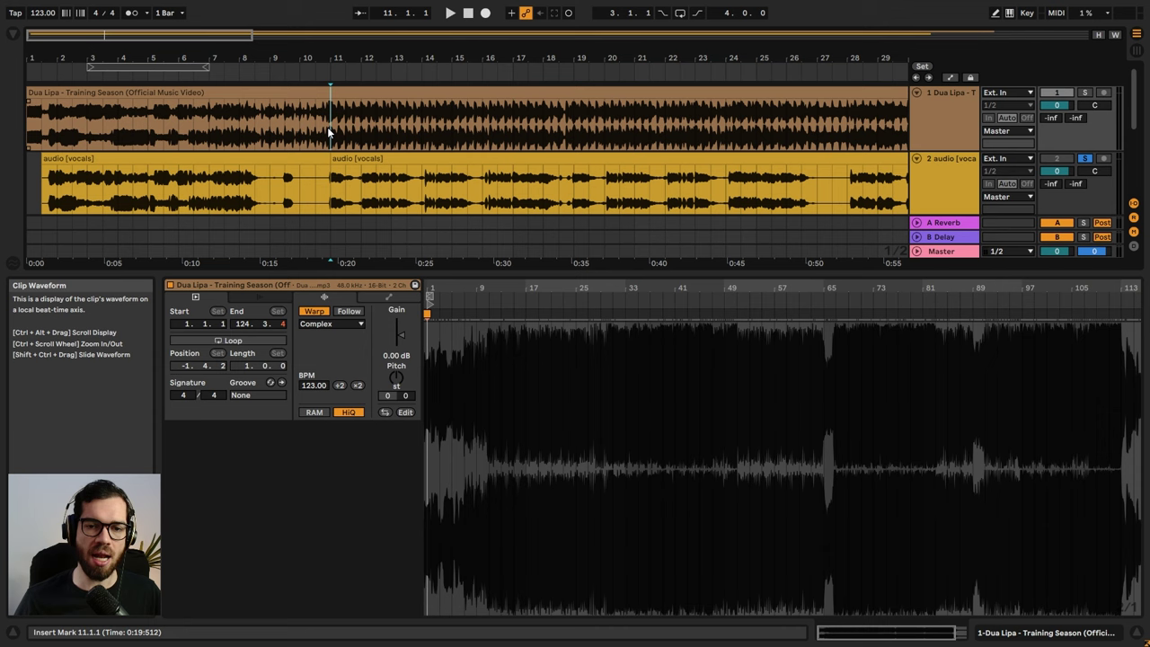
drag(347, 49, 347, 72)
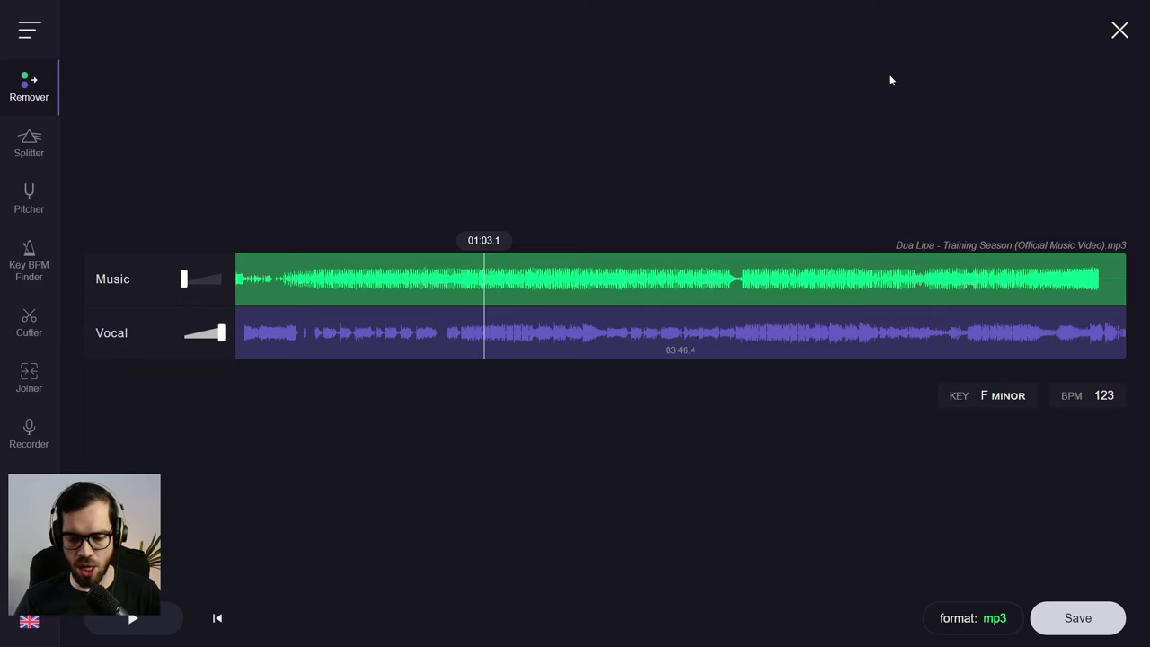
- Switch to the browser and check the key and tempo of Training Season on the open ChordsWorld page
key(F11)
click(395, 11)
click(481, 10)
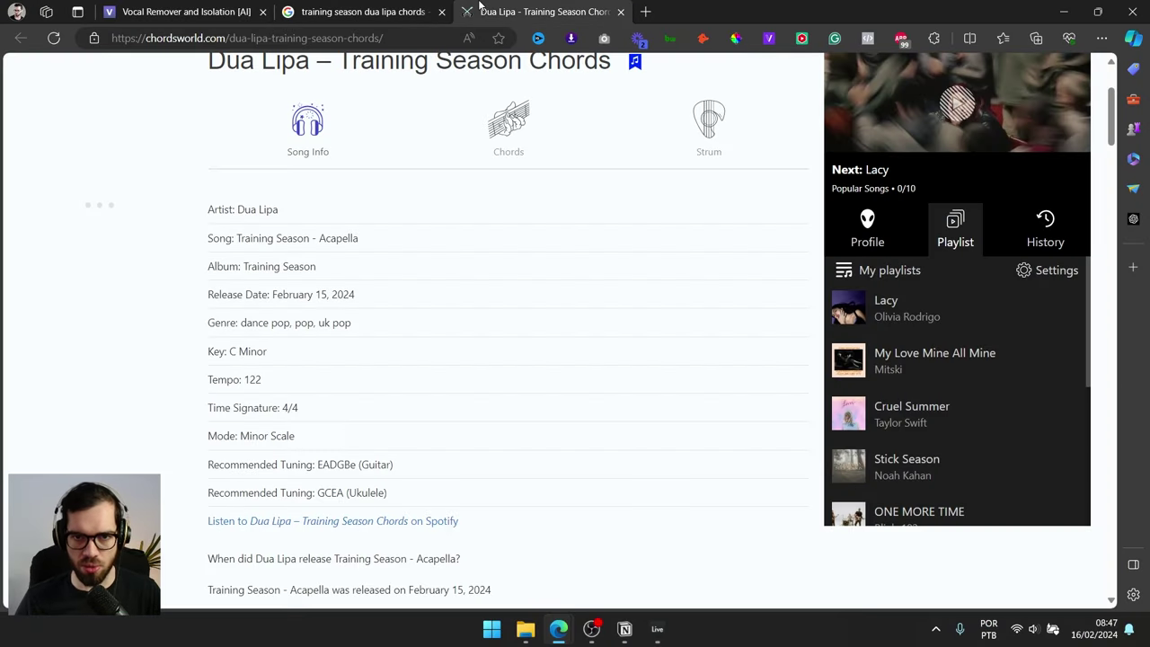
key(F11)
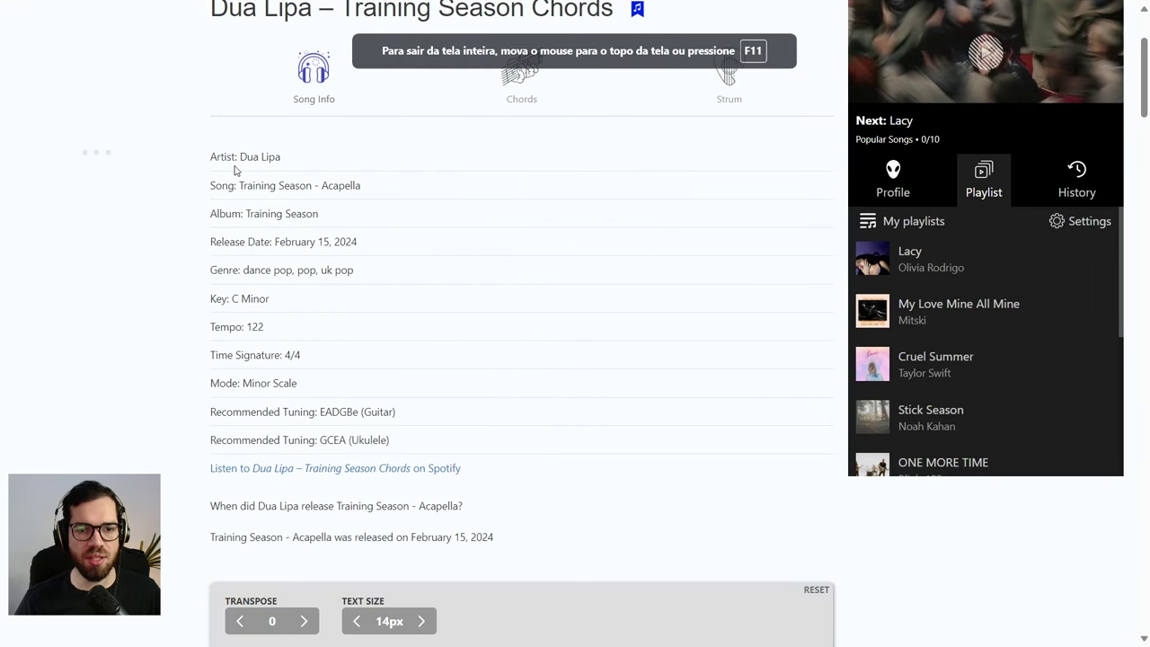
drag(223, 157, 238, 301)
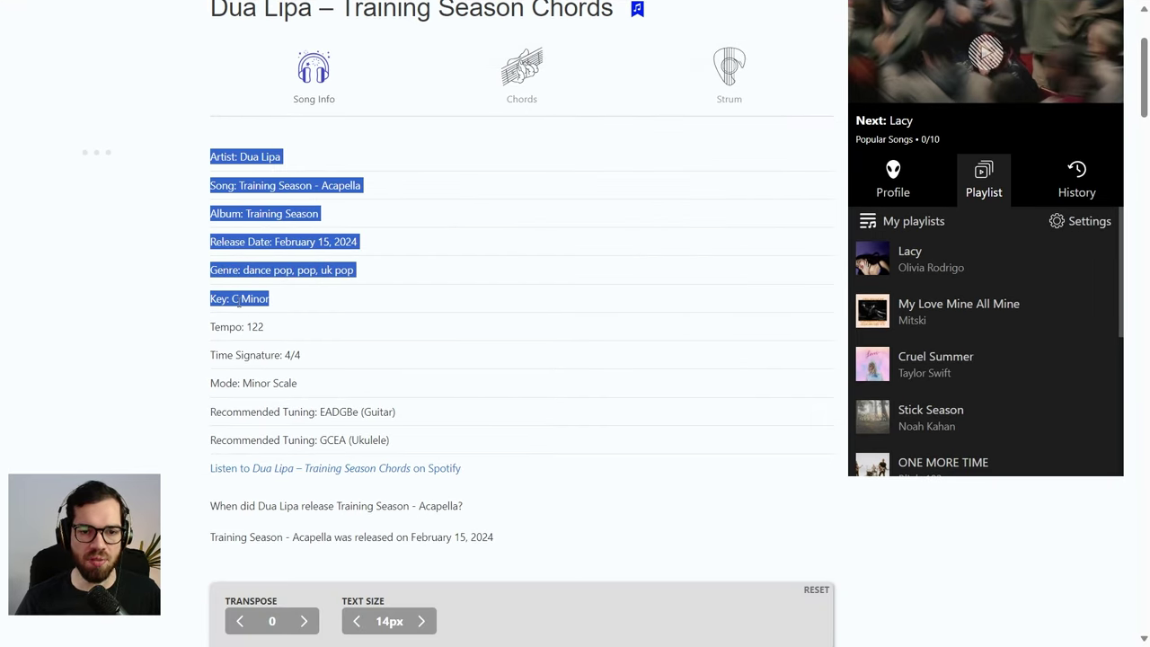
click(238, 301)
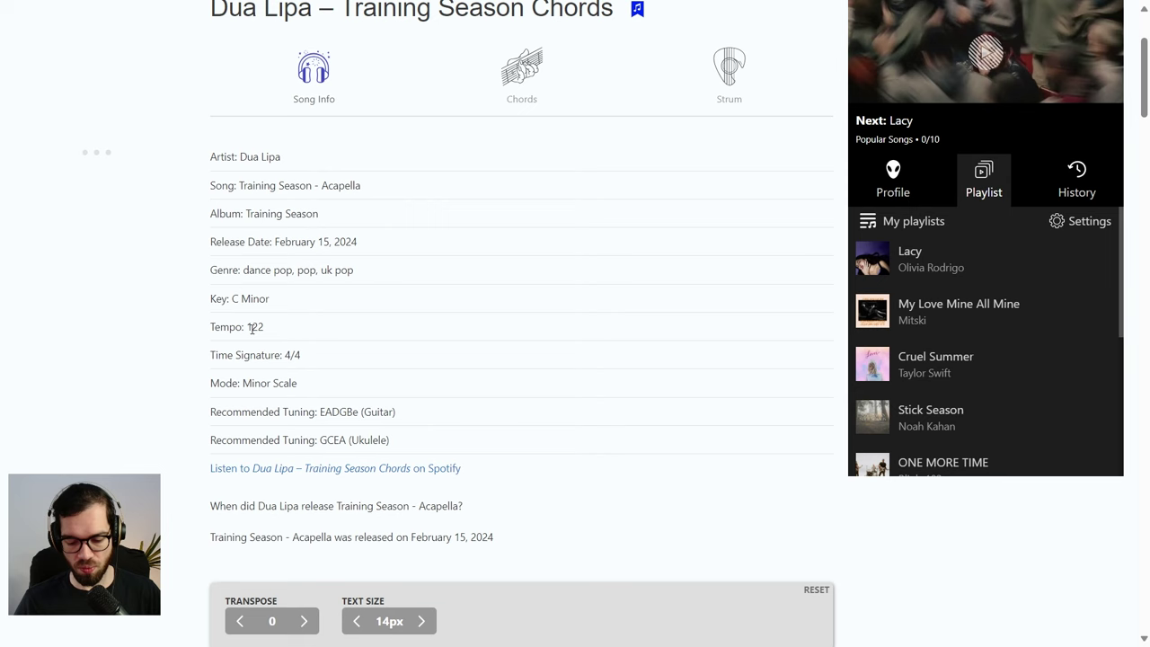
- Search Google for "training season dua lipa key" and open the Song BPM result in a new tab
key(F11)
click(296, 6)
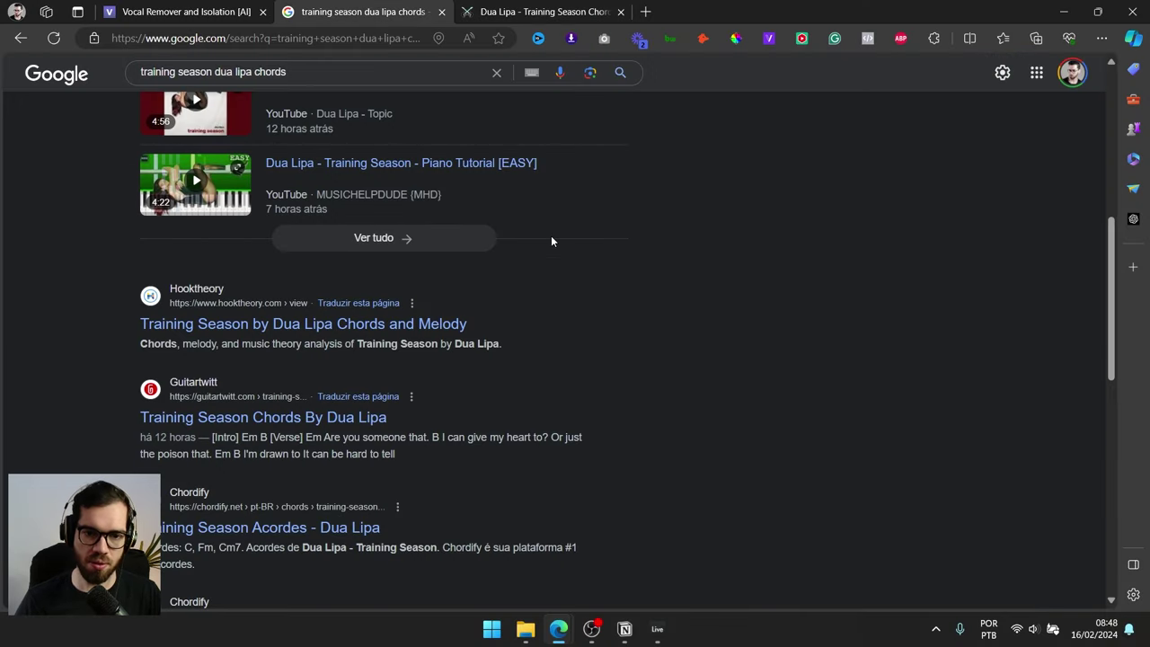
scroll(758, 299, down, 1)
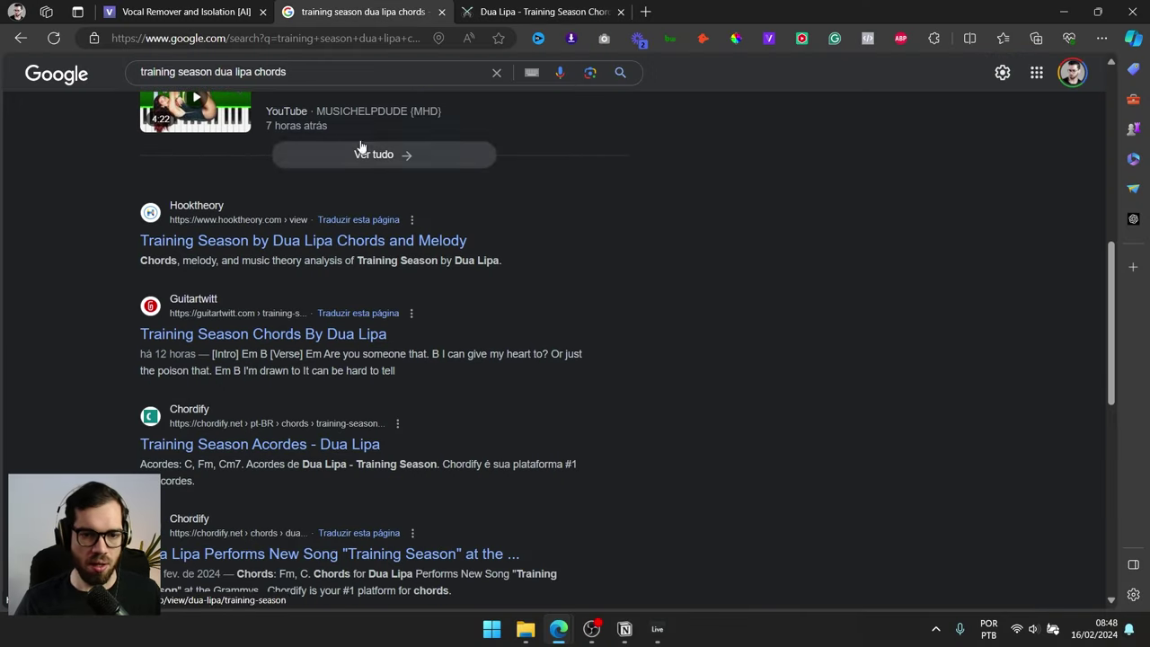
double_click(274, 70)
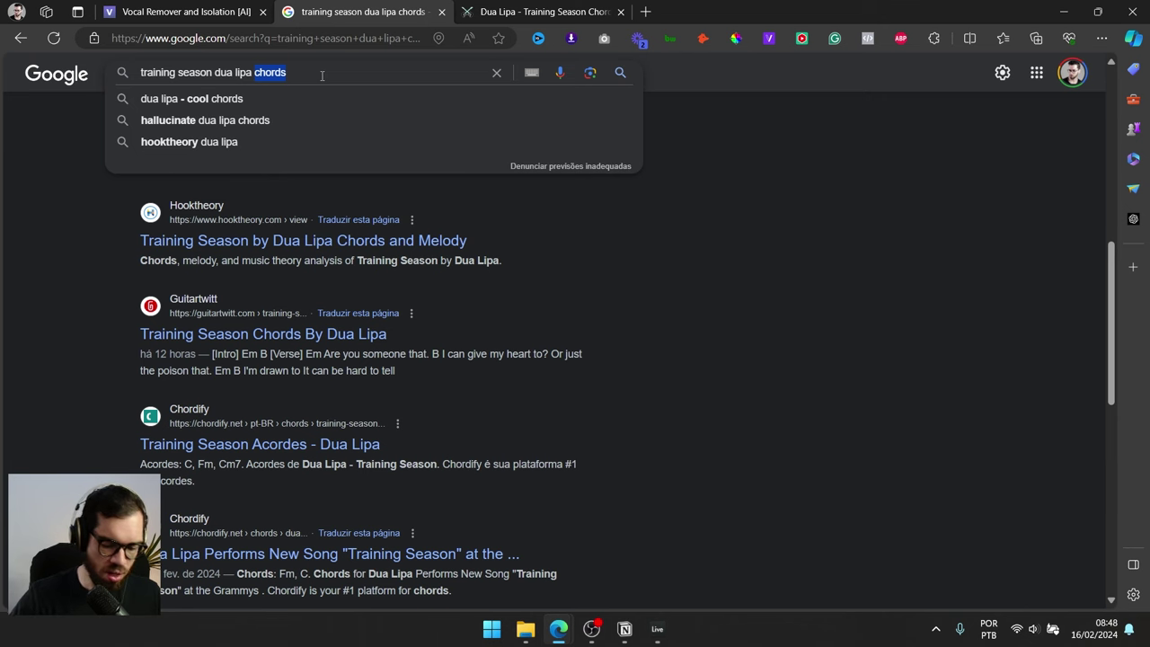
text(key)
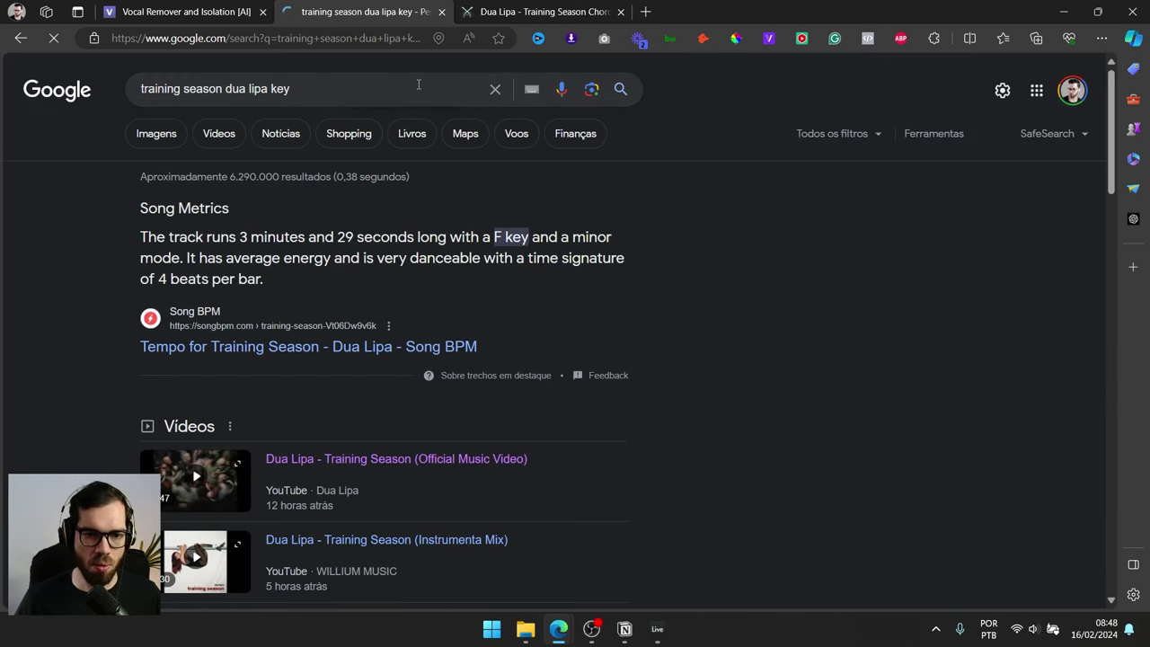
middle_click(312, 349)
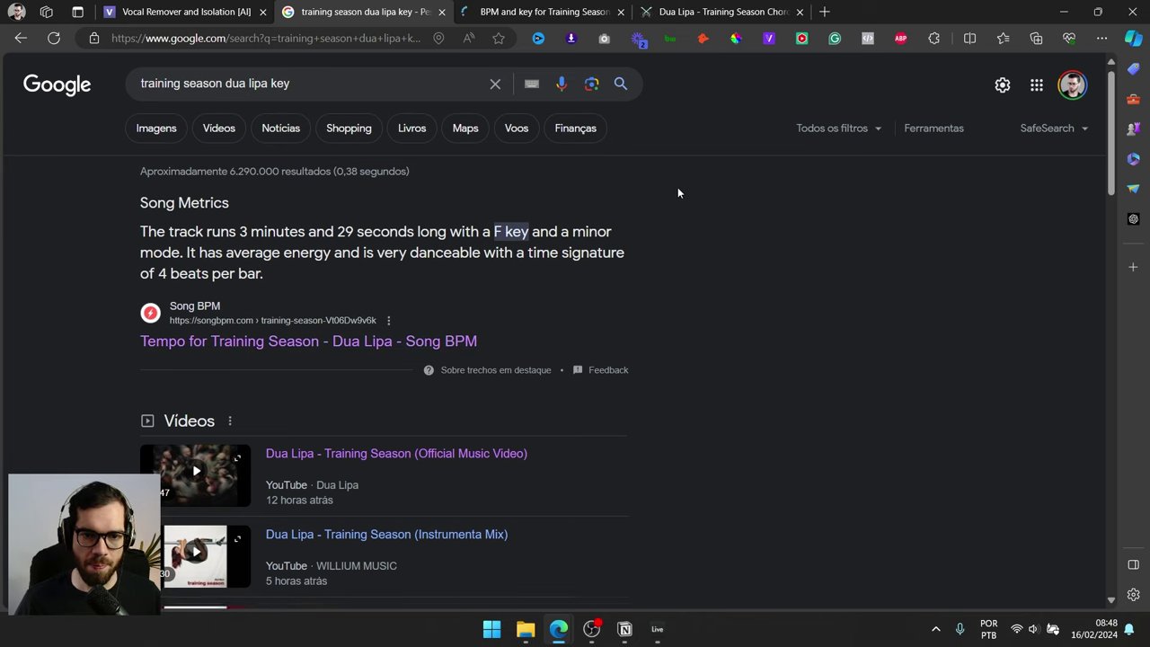
- Open the SongData.io result in a new tab and compare its key and BPM with the ChordsWorld and Song BPM pages
scroll(747, 224, down, 5)
scroll(867, 239, down, 1)
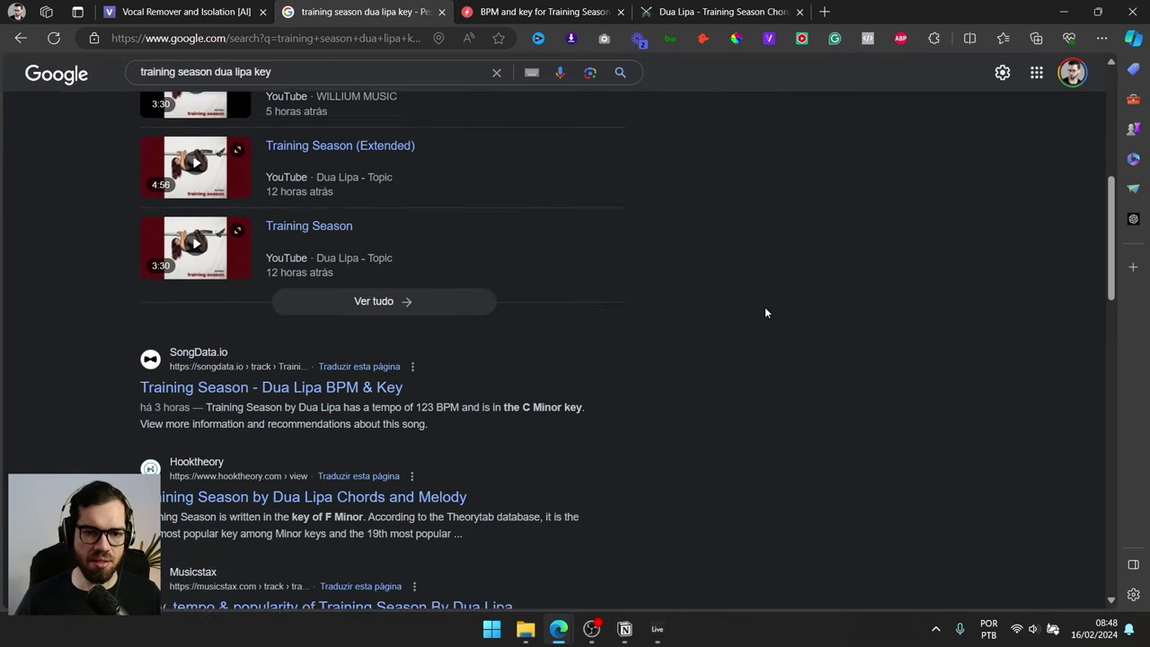
middle_click(292, 360)
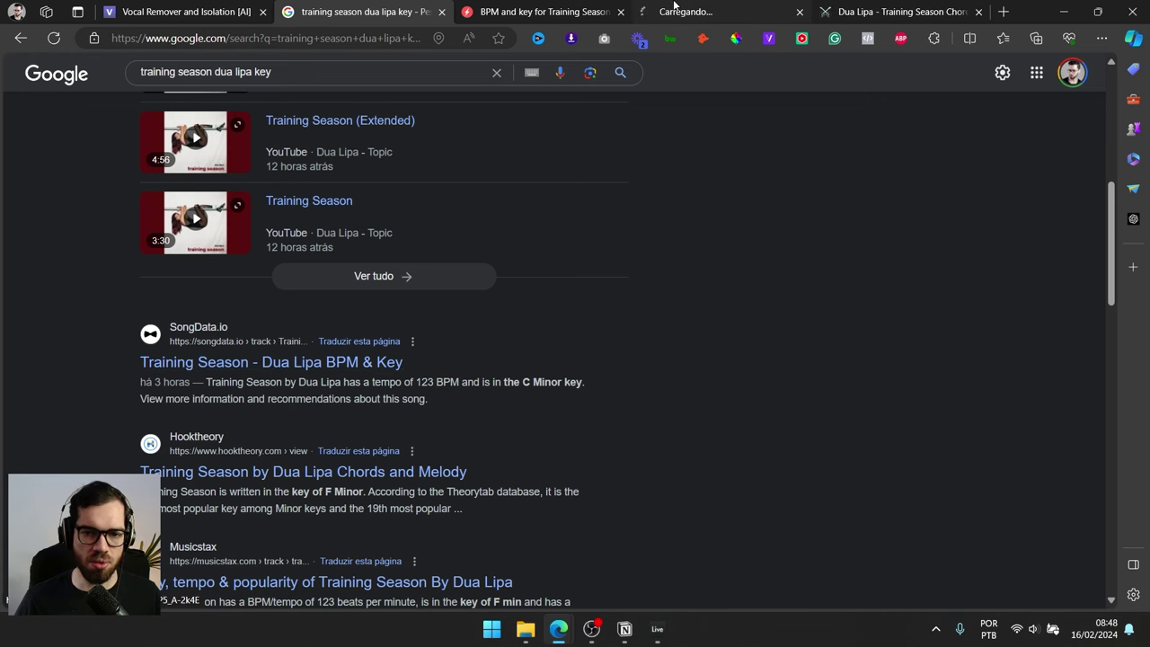
click(879, 9)
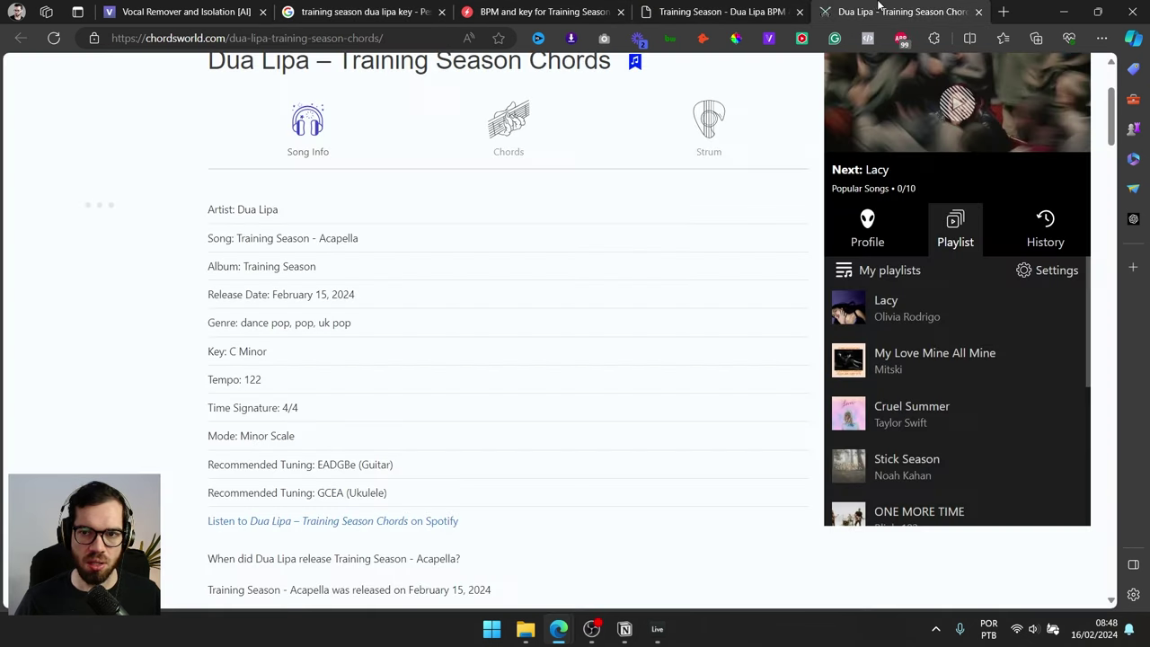
click(737, 9)
scroll(623, 241, down, 2)
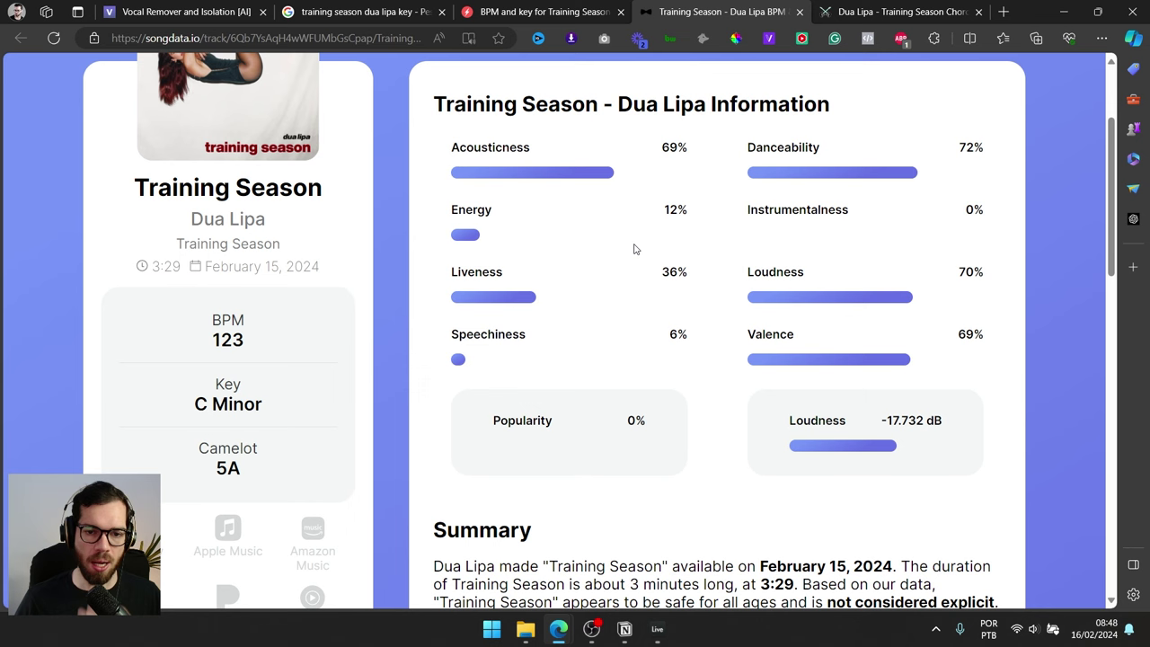
click(584, 9)
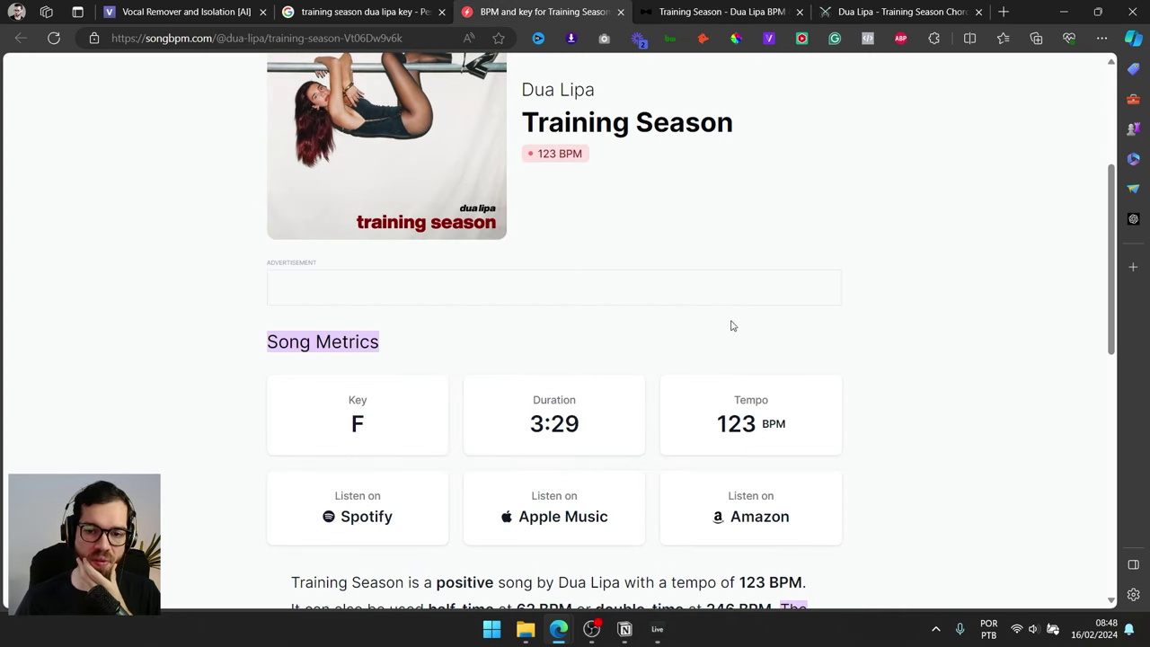
click(693, 9)
click(562, 9)
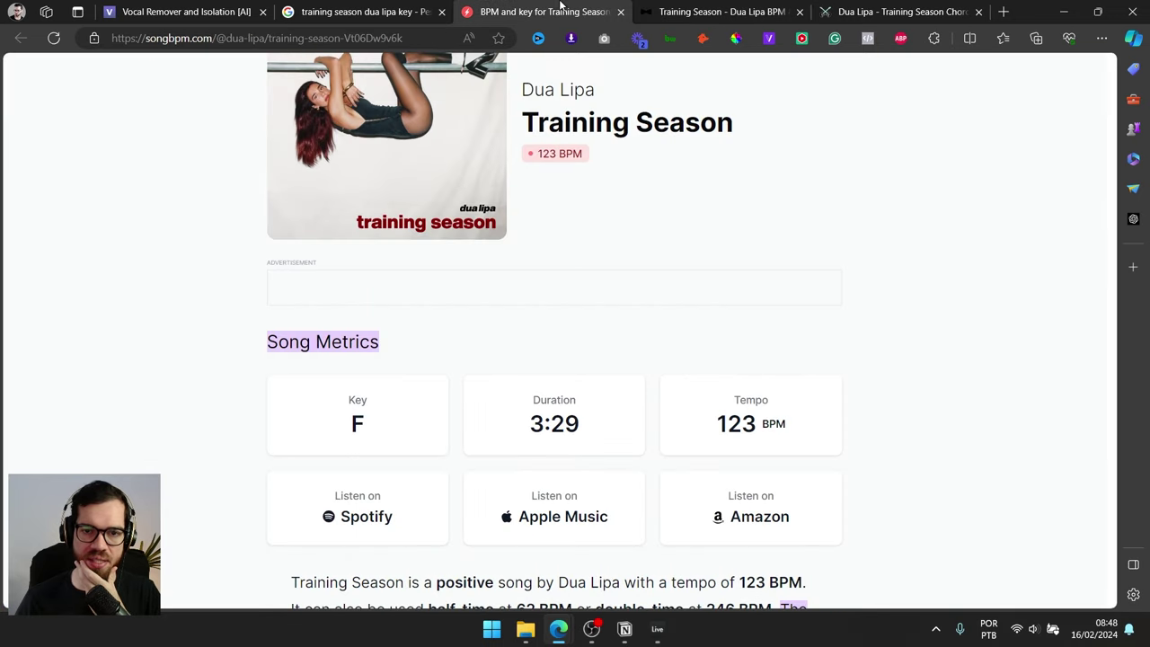
- Search Google for "camelot wheel", enlarge the Mixed In Key wheel and compare it with the keys on the Song BPM and SongData.io pages
click(364, 11)
double_click(329, 72)
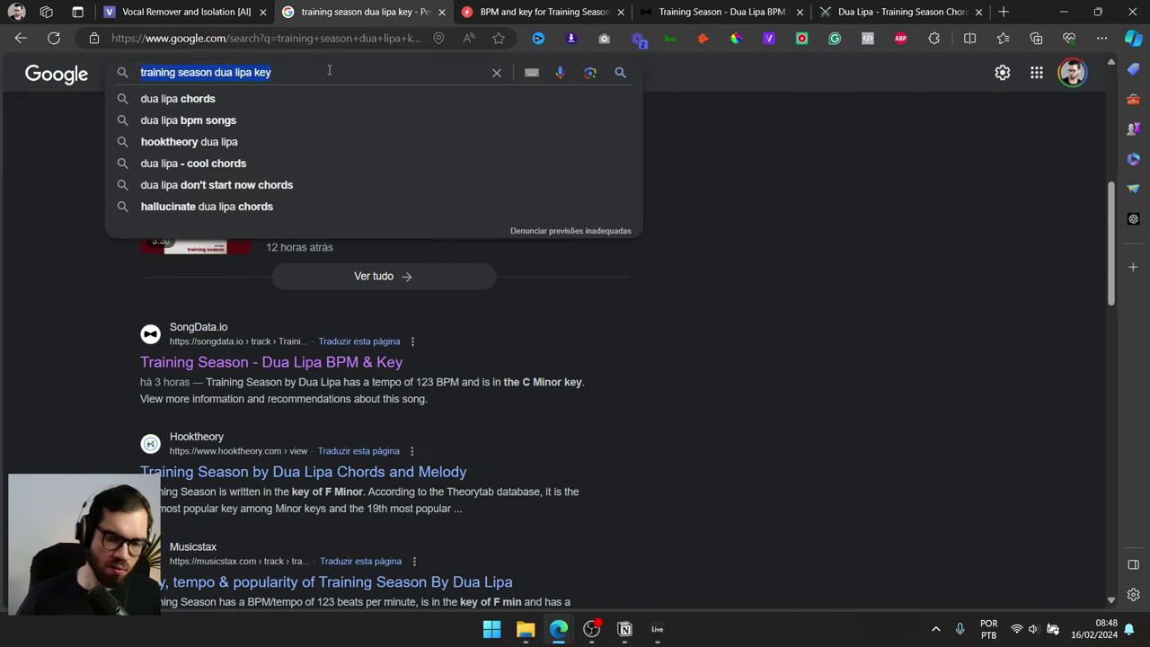
text(camelot)
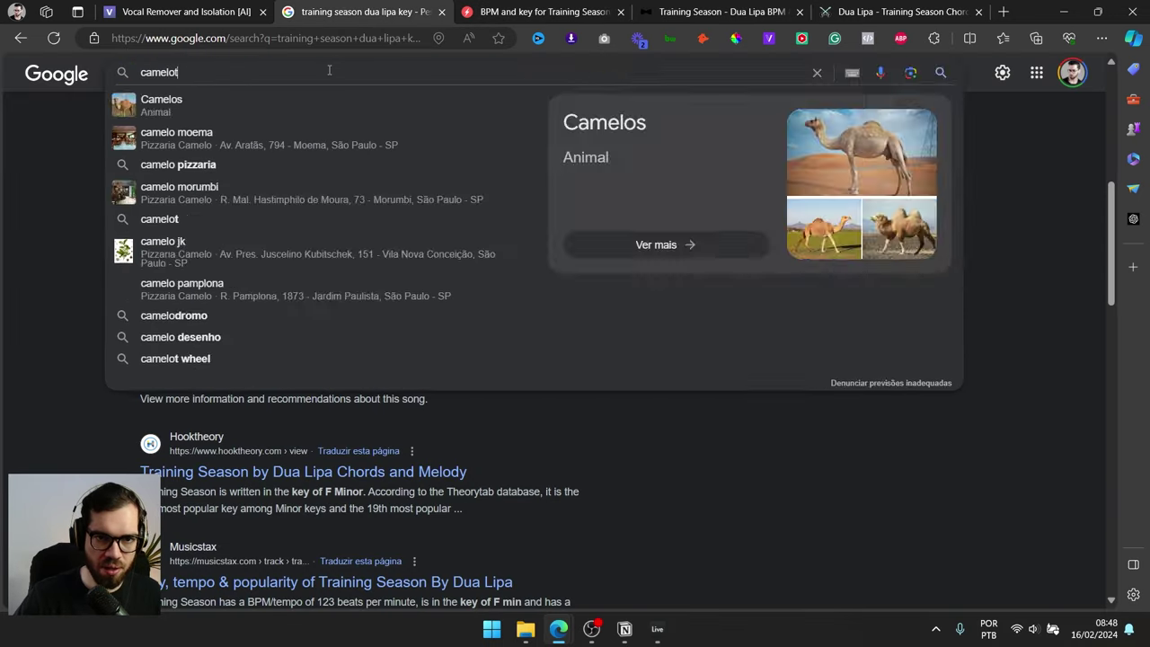
text( wheel)
key(Return)
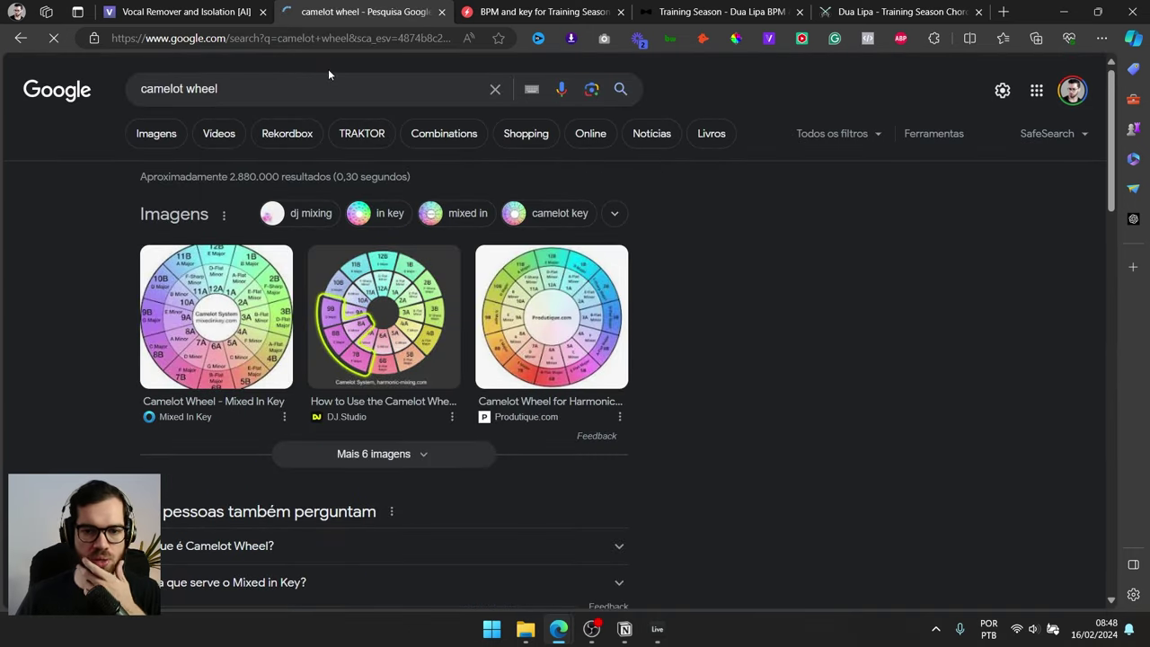
click(215, 317)
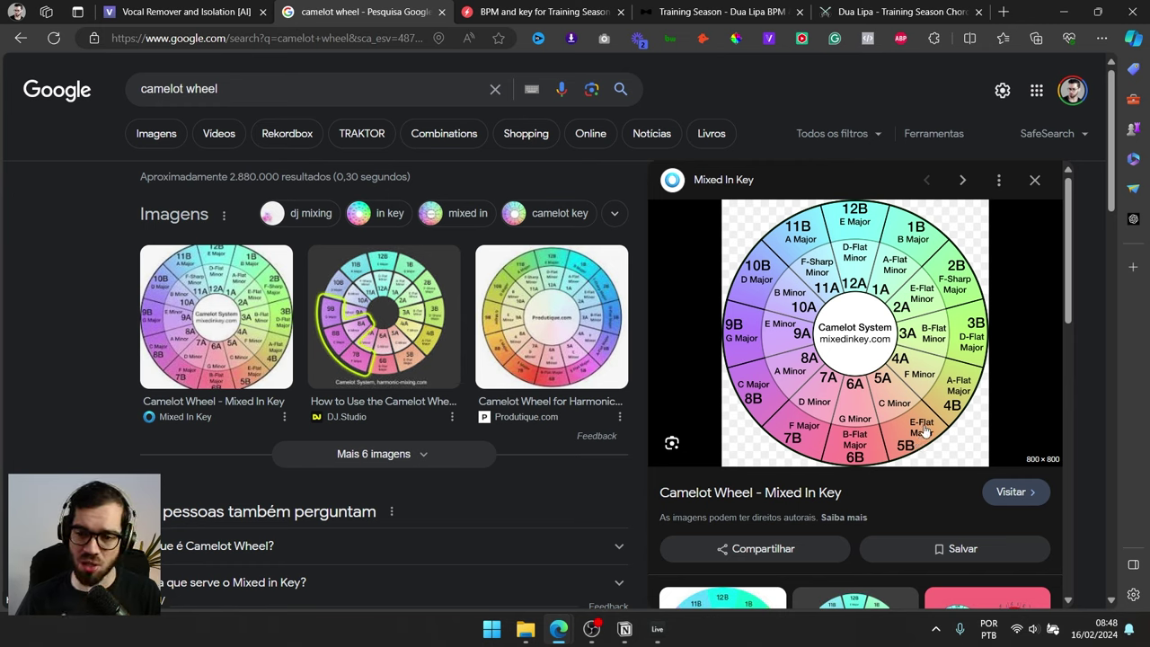
click(539, 11)
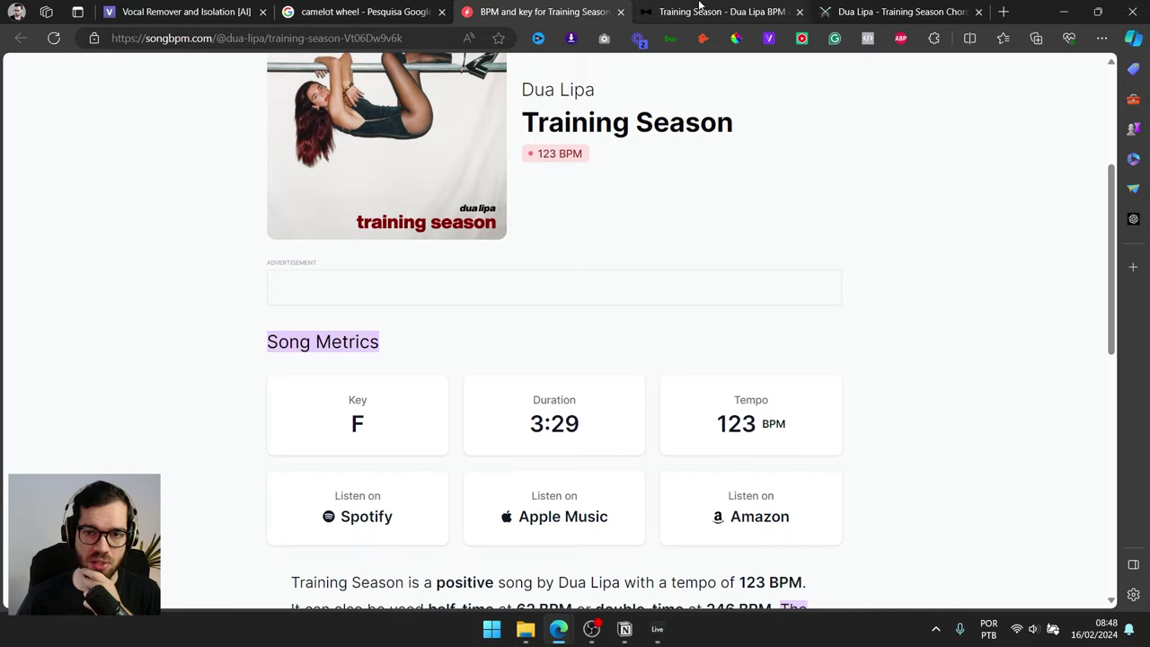
click(701, 8)
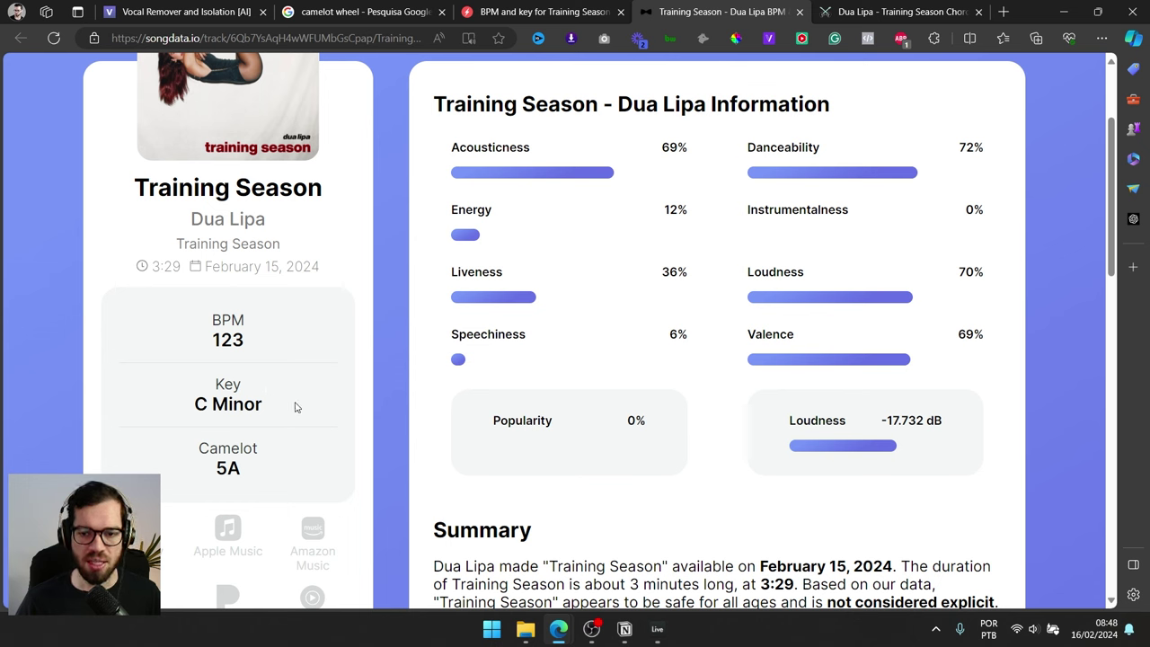
- Switch to Ableton Live, insert a MIDI track below the song's track and load the Grand Piano.adg instrument on it
click(645, 636)
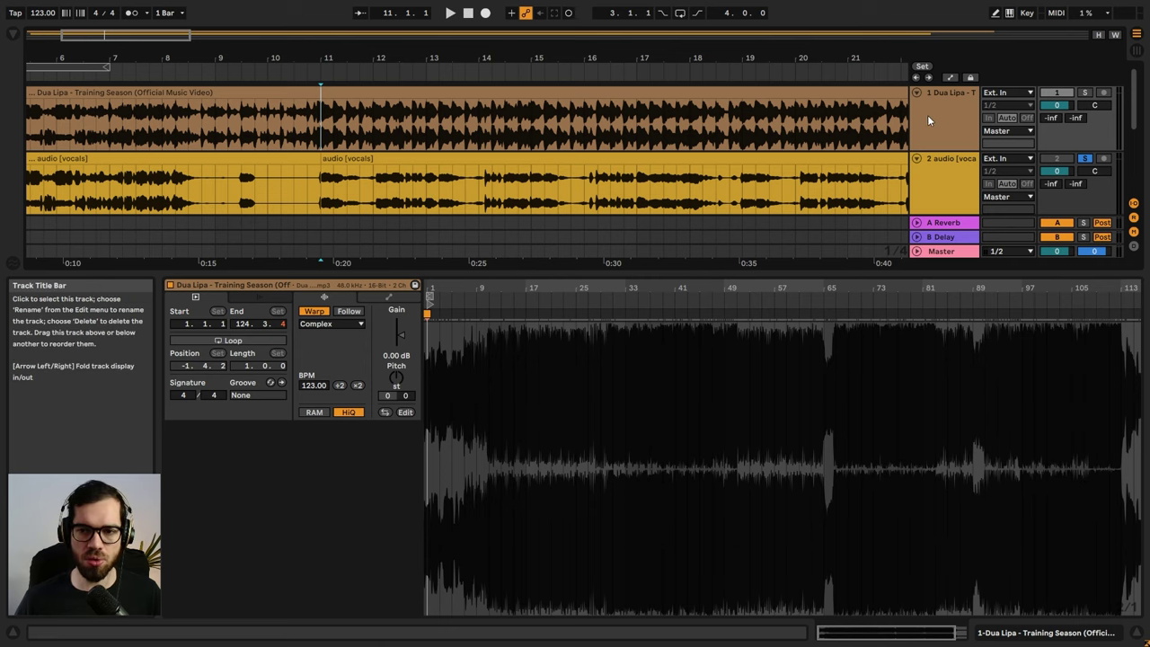
key(ctrl+shift+t)
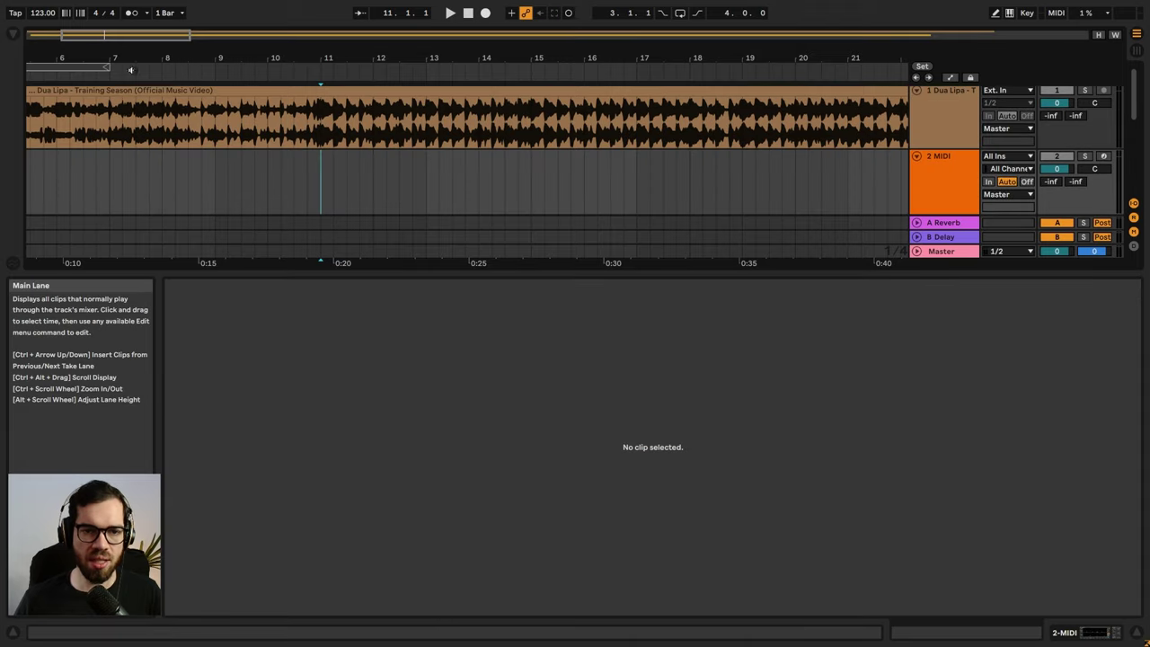
key(ctrl+f)
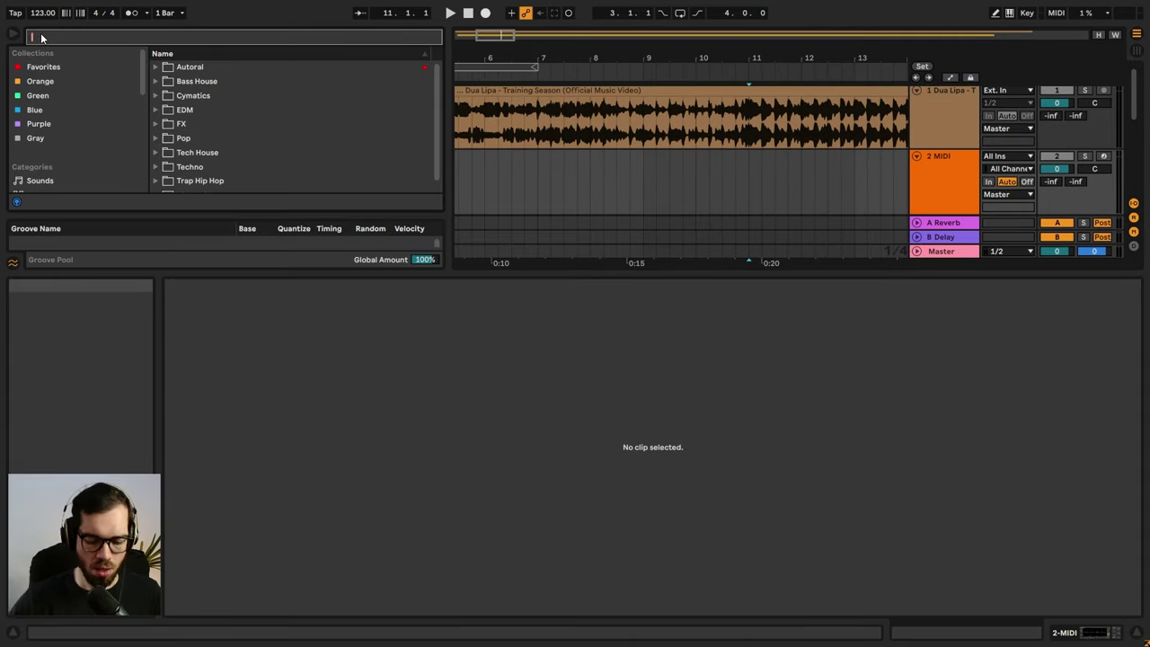
text(pianogrand piano)
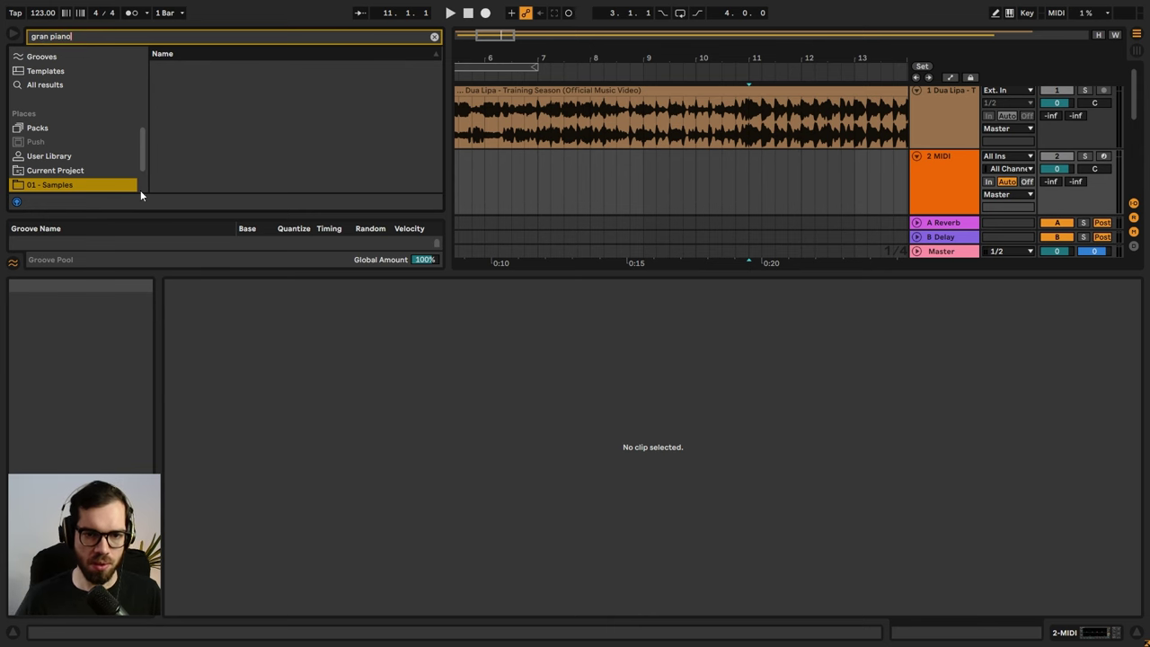
drag(218, 275, 216, 503)
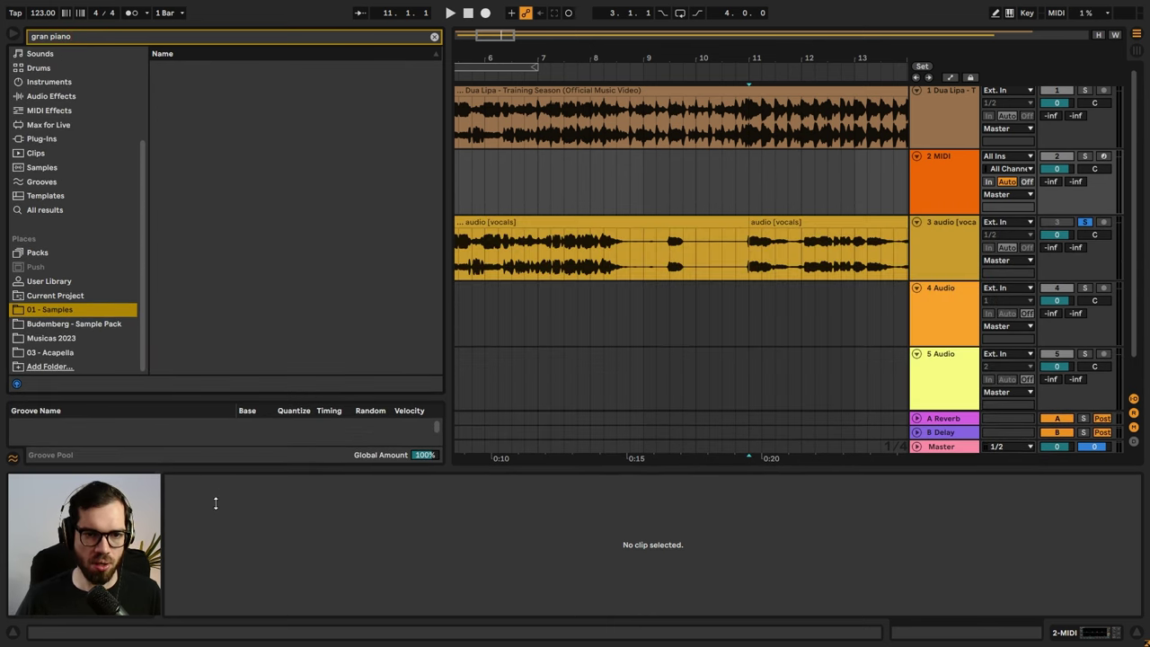
scroll(57, 122, up, 2)
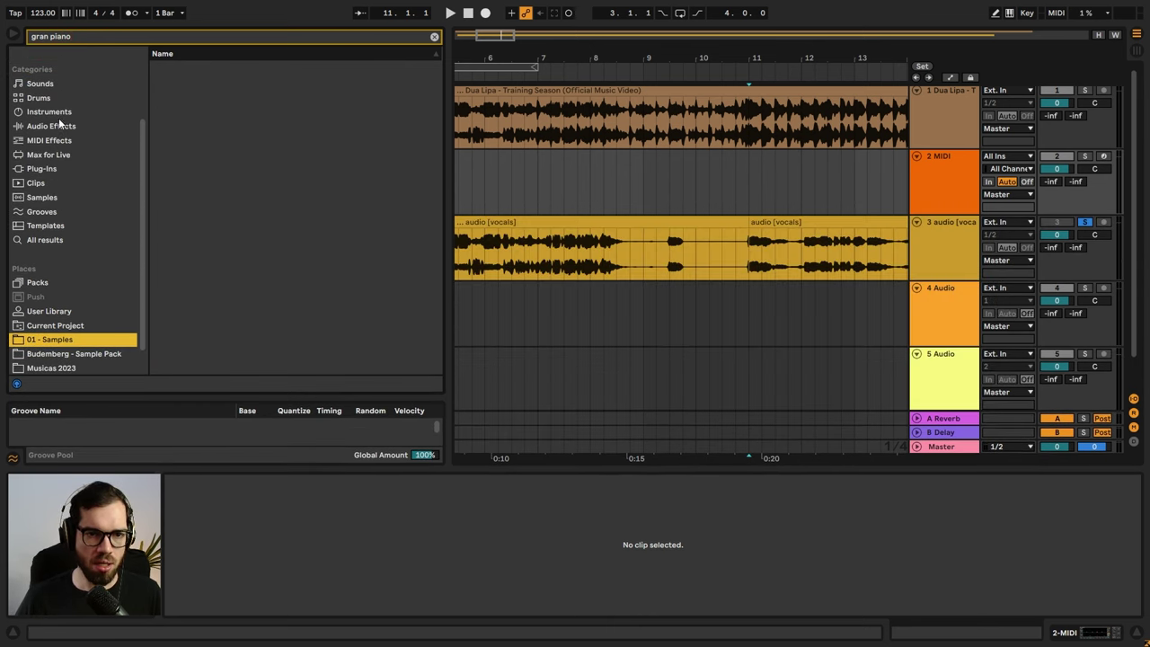
click(50, 111)
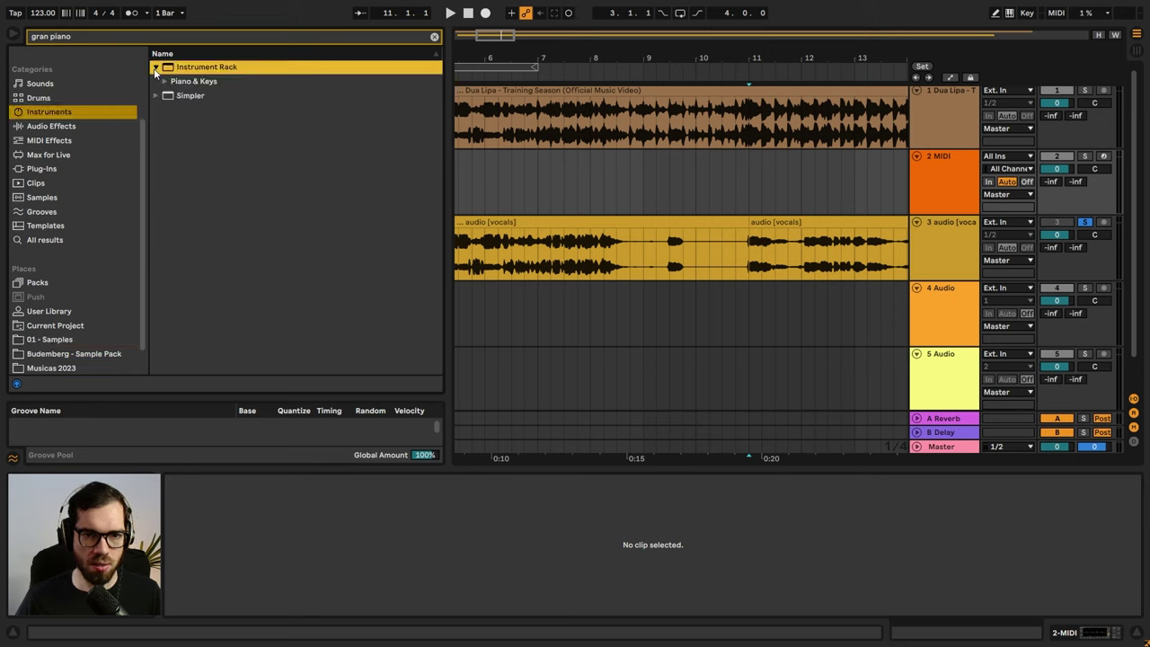
click(165, 82)
click(192, 97)
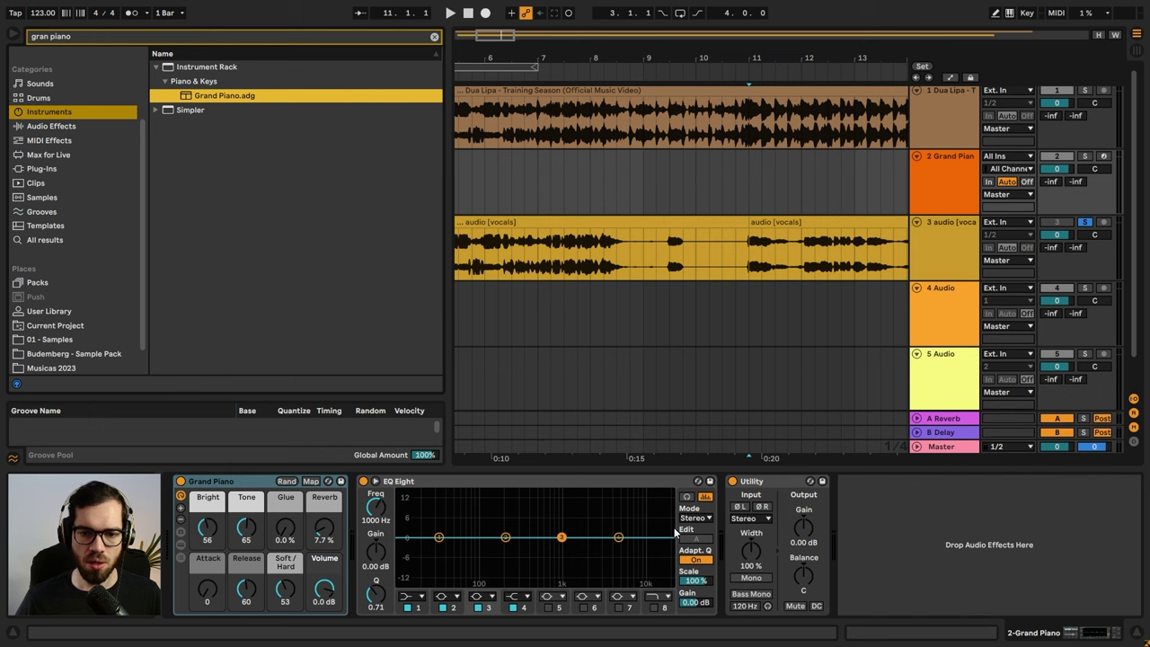
- Move the split vocals clip from bar 11 to start at 13.1.1, unsolo the vocals track and play from there
click(784, 184)
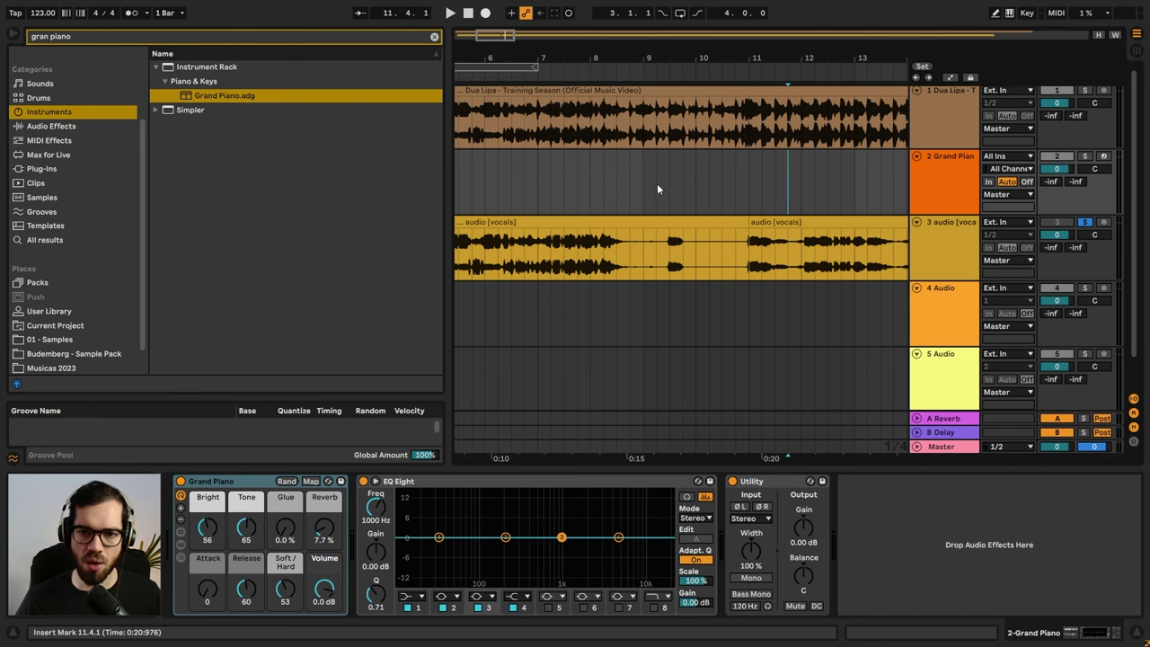
scroll(655, 177, down, 3)
scroll(655, 178, right, 2)
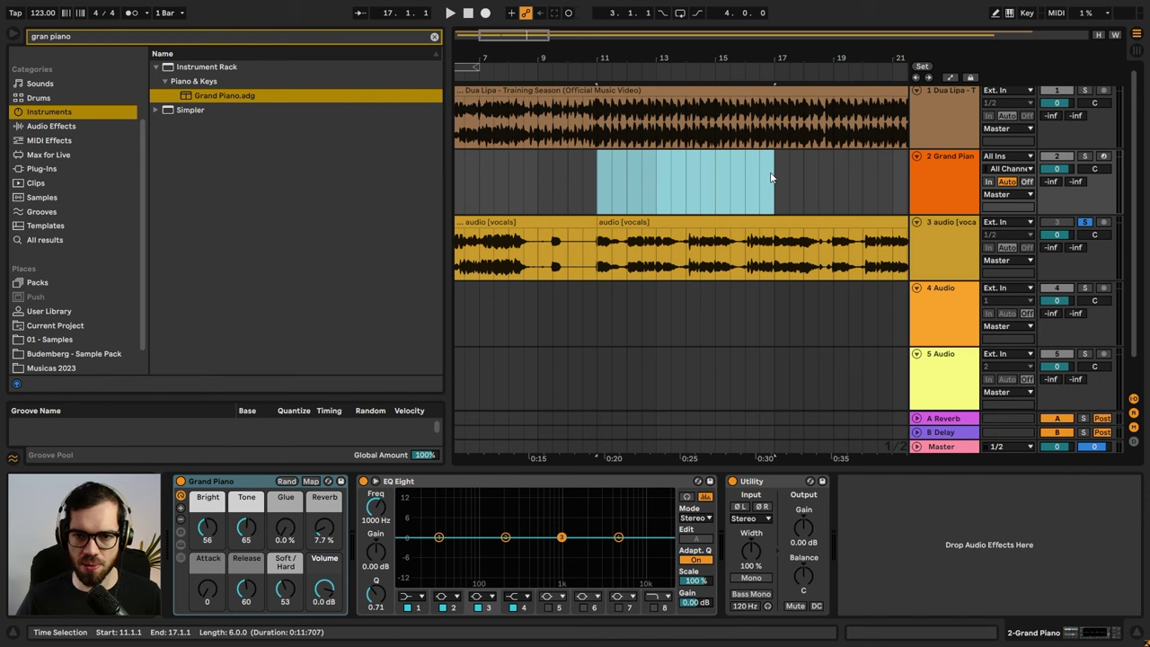
click(703, 193)
drag(660, 221, 720, 223)
click(658, 195)
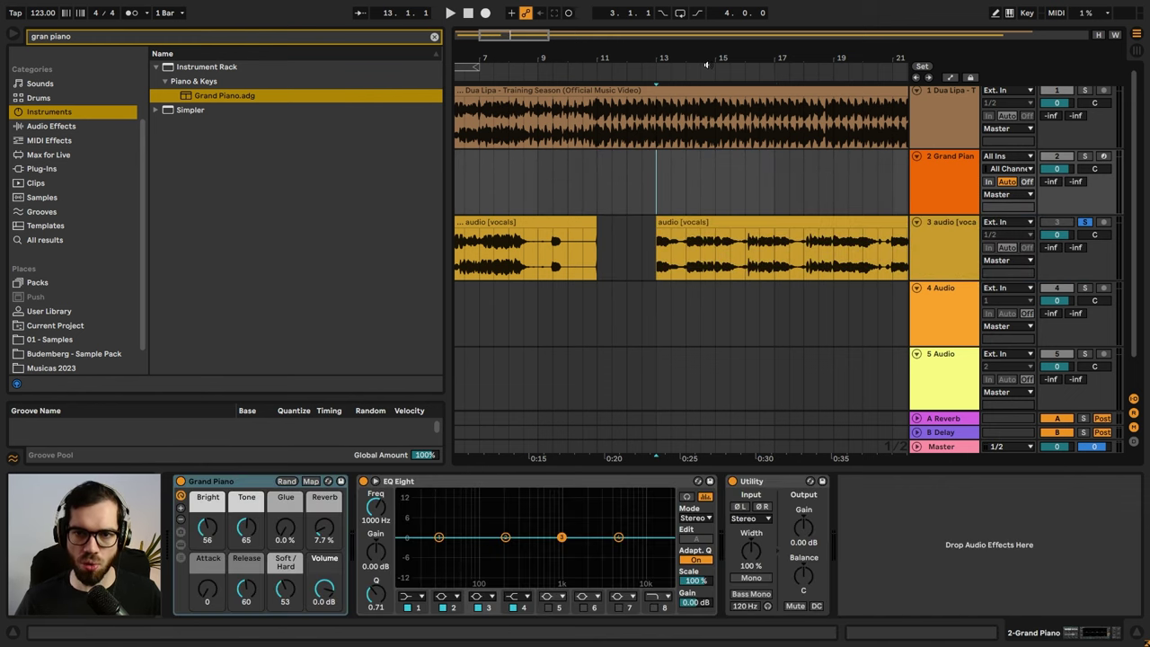
scroll(658, 195, up, 3)
key(space)
scroll(896, 130, up, 1)
key(space)
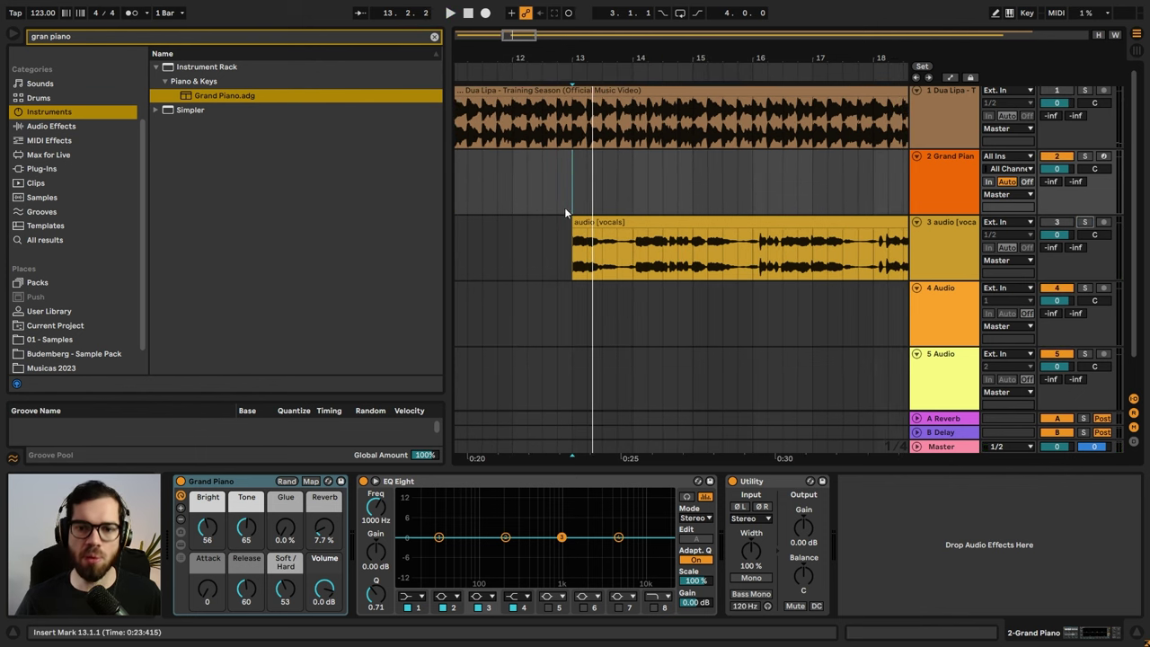
- Insert an empty MIDI clip from 13.1.1 to 17.1.1 on the Grand Piano track and limit its note rows to the C Minor scale
drag(569, 191, 844, 190)
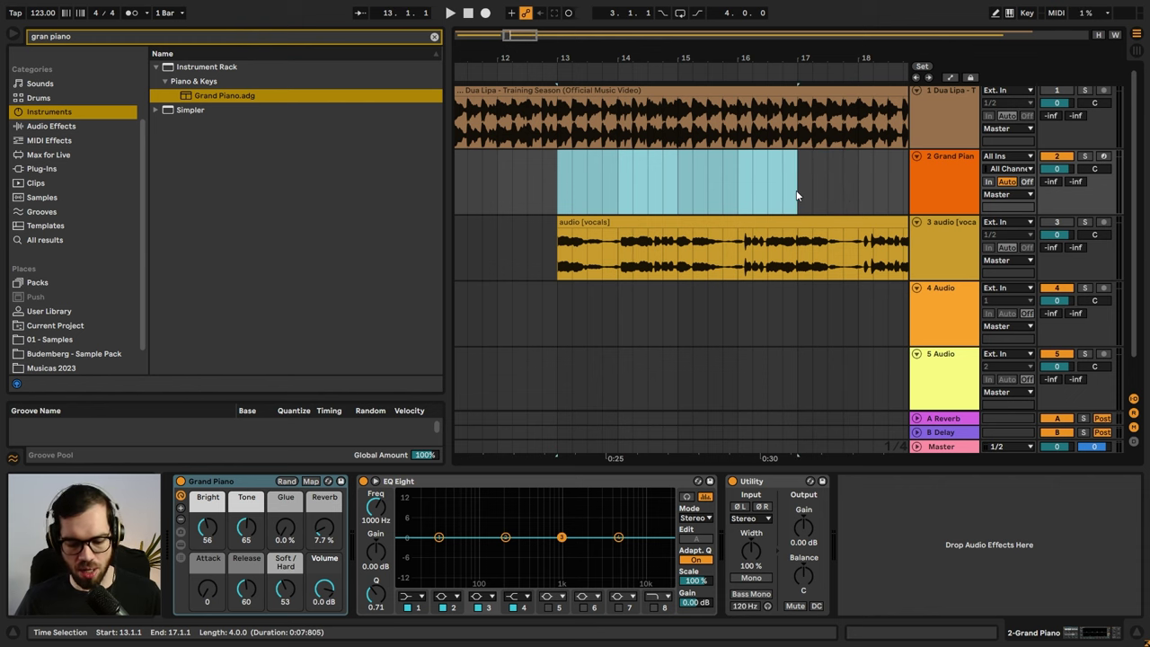
key(ctrl+shift+m)
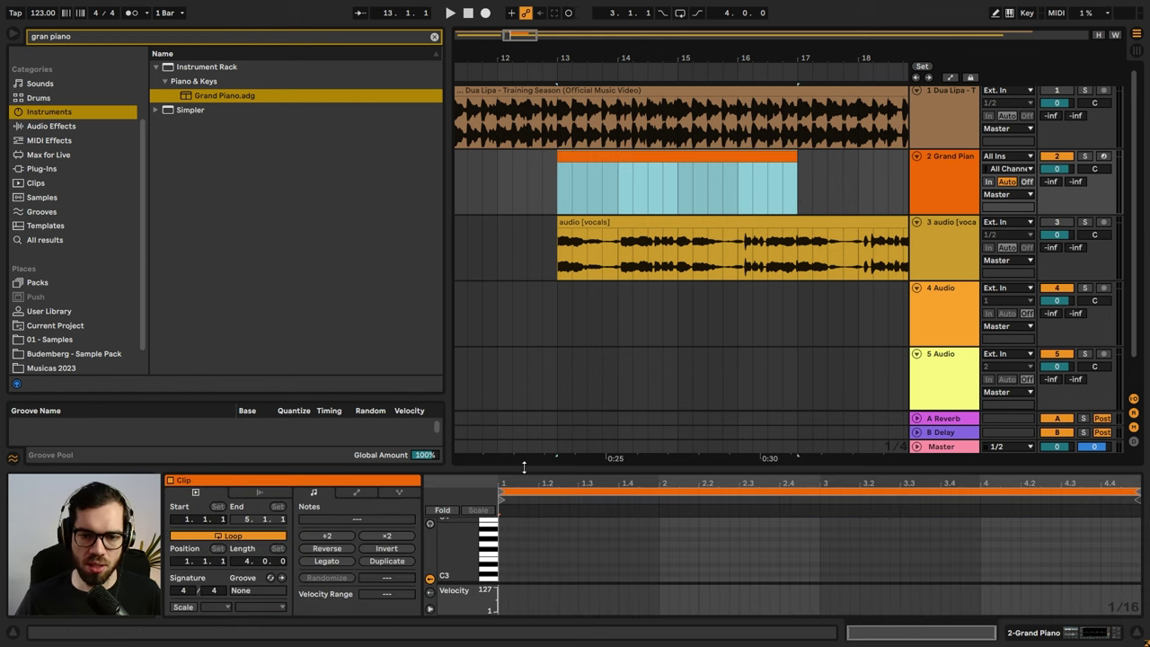
drag(524, 466, 523, 322)
click(189, 462)
click(219, 462)
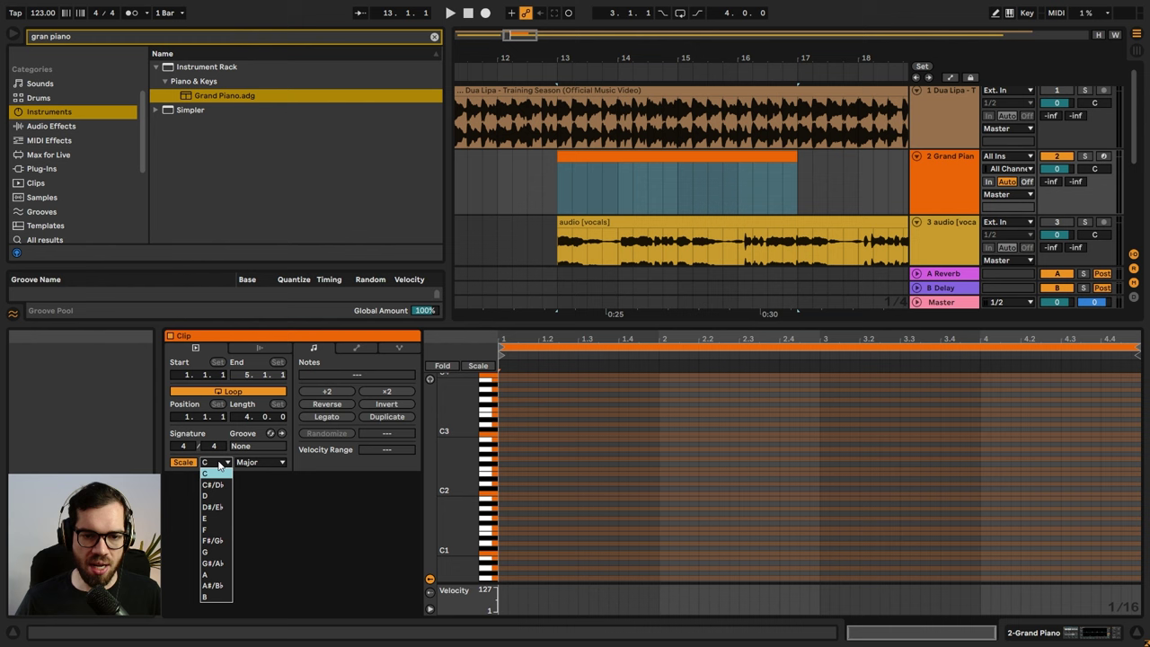
click(243, 462)
click(252, 461)
click(277, 82)
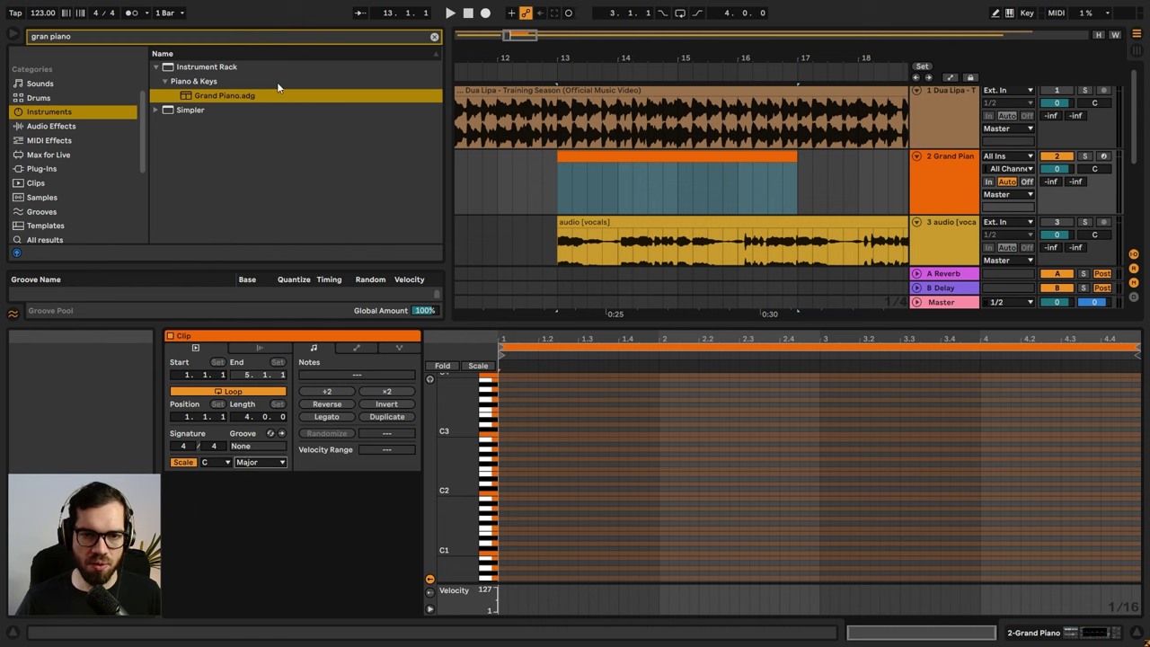
click(477, 366)
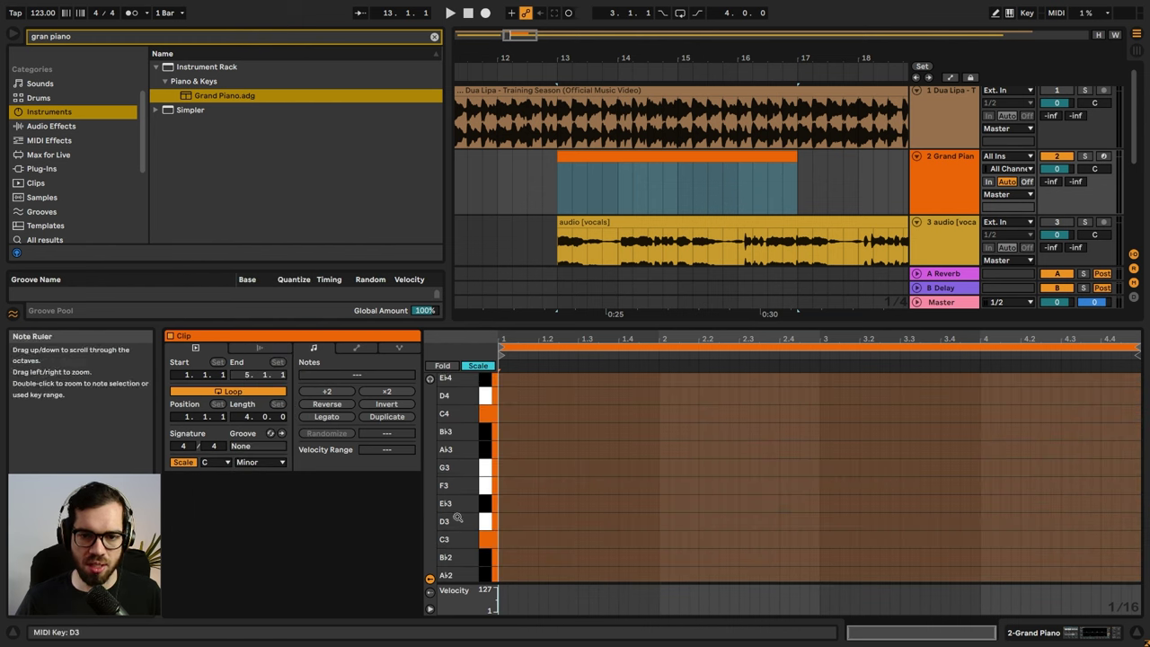
- Add a one-bar C3 note at the start of the piano clip and play it against the vocals
double_click(506, 539)
key(space)
drag(508, 539, 655, 531)
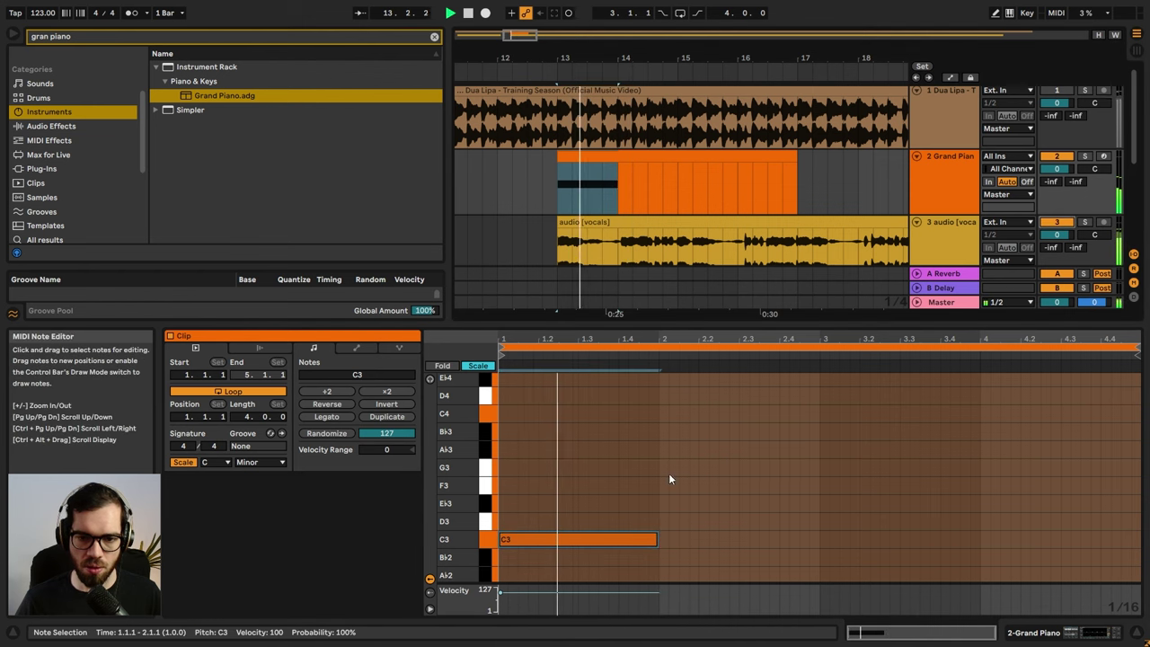
key(space)
- Try the piano note at B♭2 and E♭3 during playback, and lower it an octave to E♭2
drag(618, 496, 577, 548)
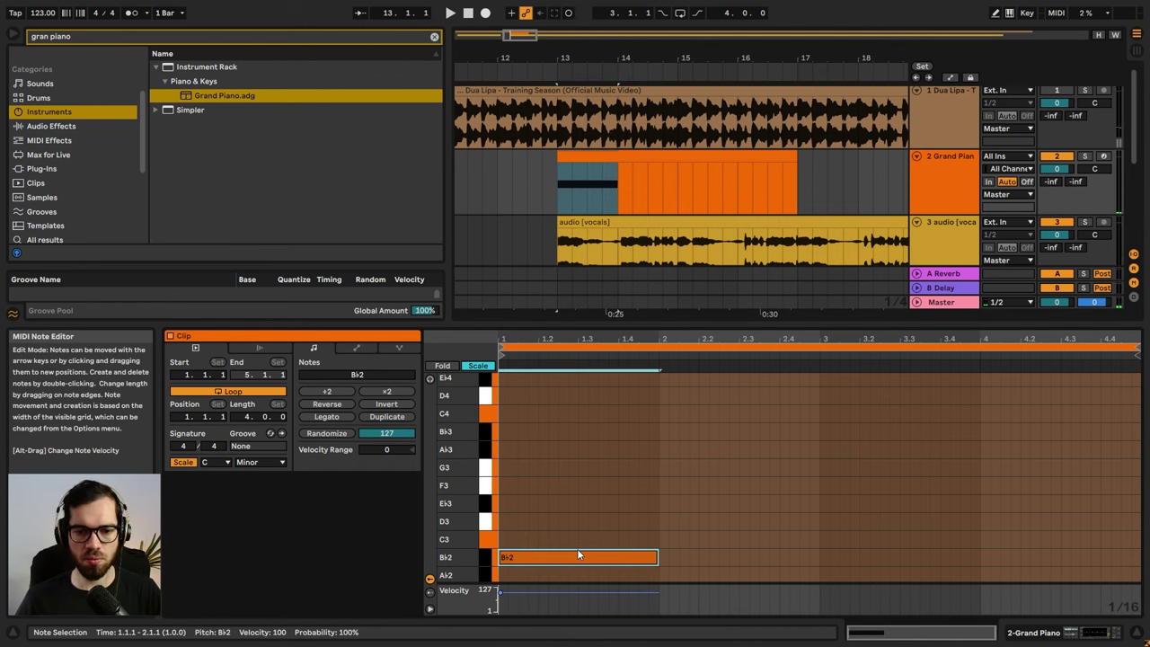
key(space)
key(Up)
key(Up)
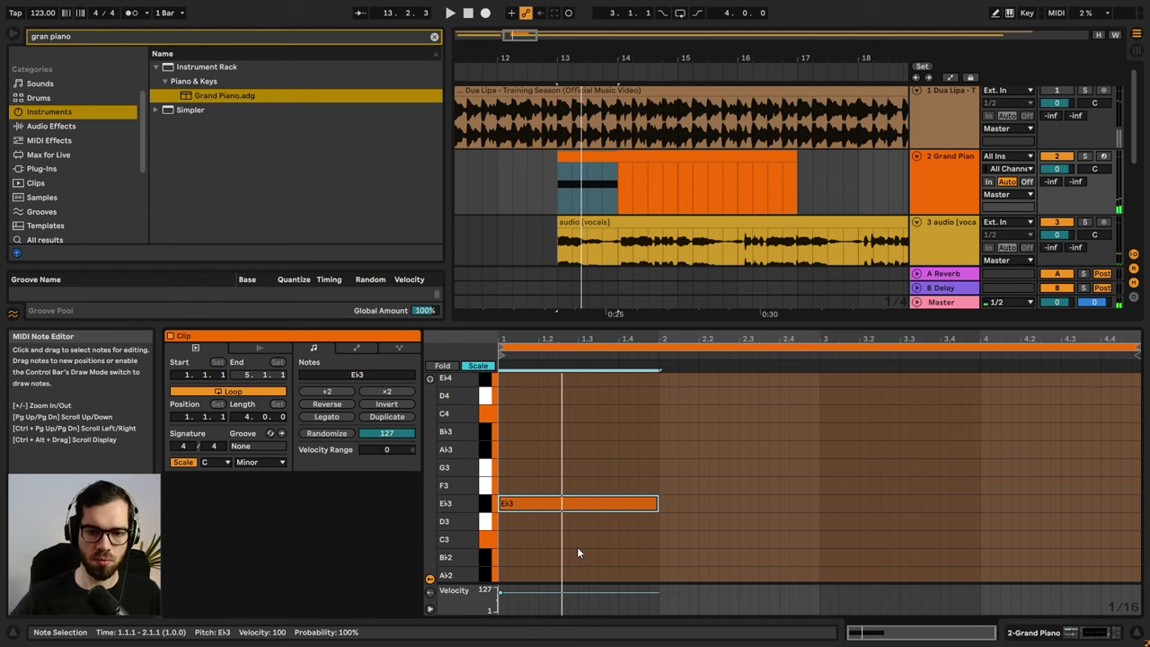
key(shift+Down)
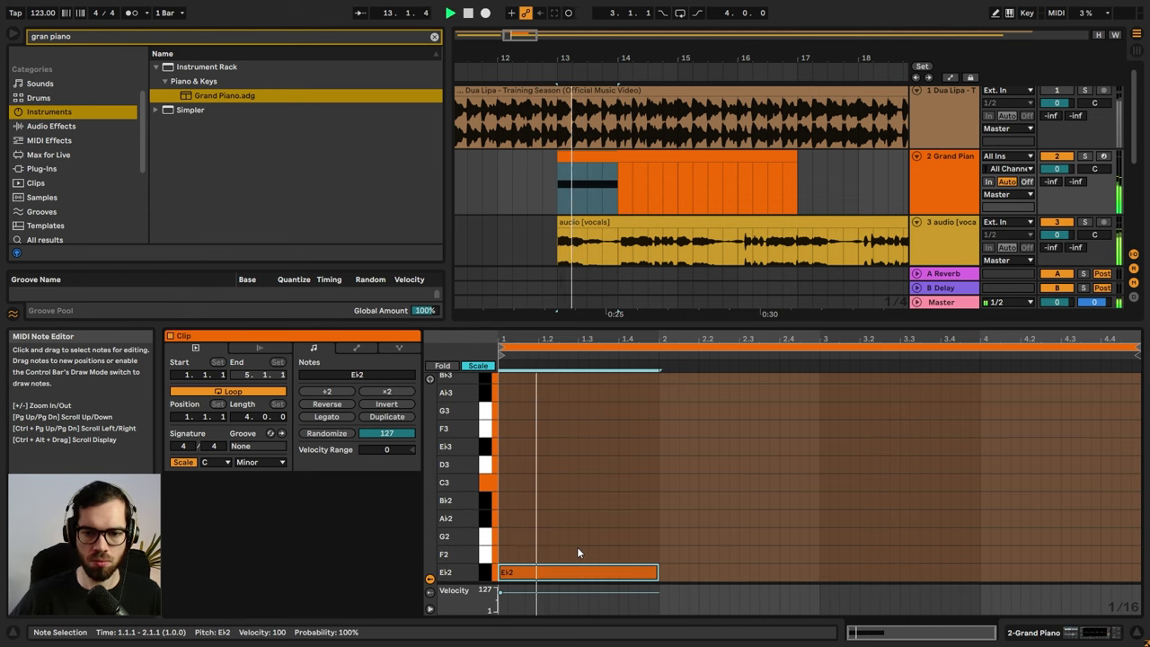
- Duplicate the E♭2 note into the clip's second bar, try the copy at B♭2 and set it to F2
key(ctrl+d)
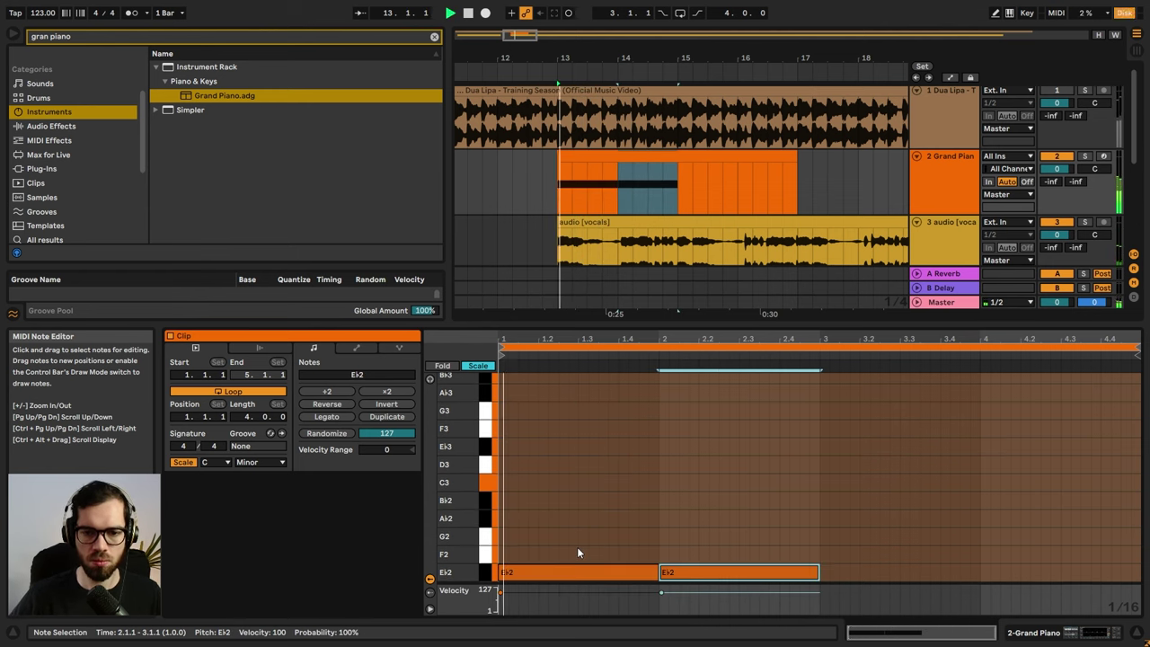
key(Up)
key(Up)
key(Up)
key(Up)
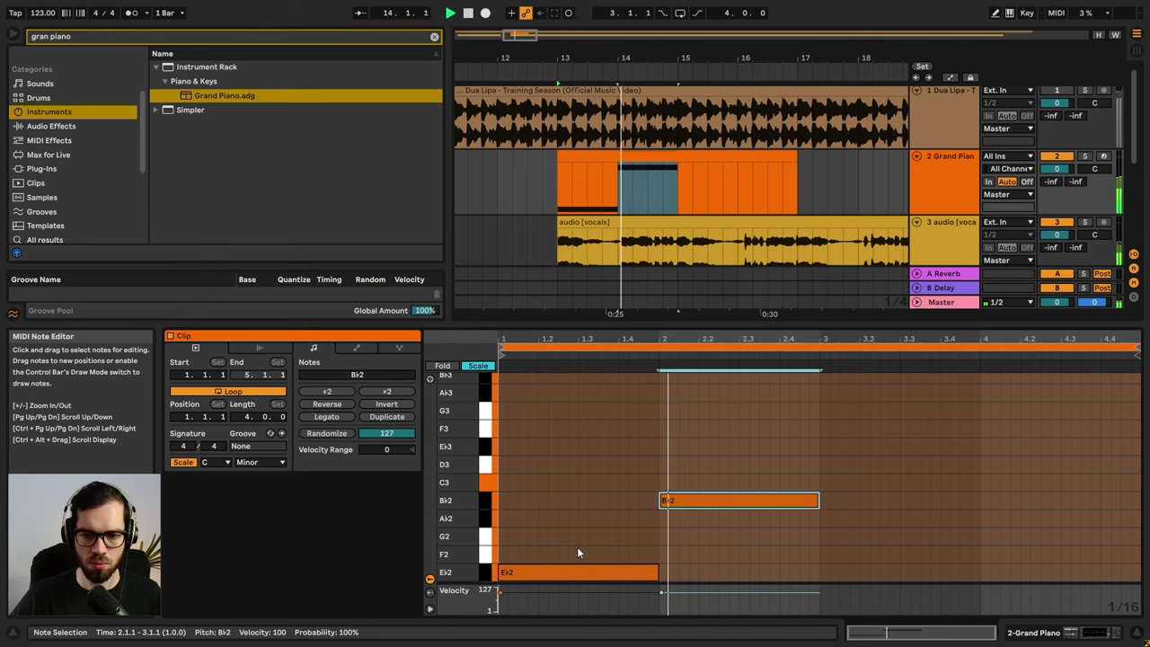
key(Down)
key(Down)
key(Down)
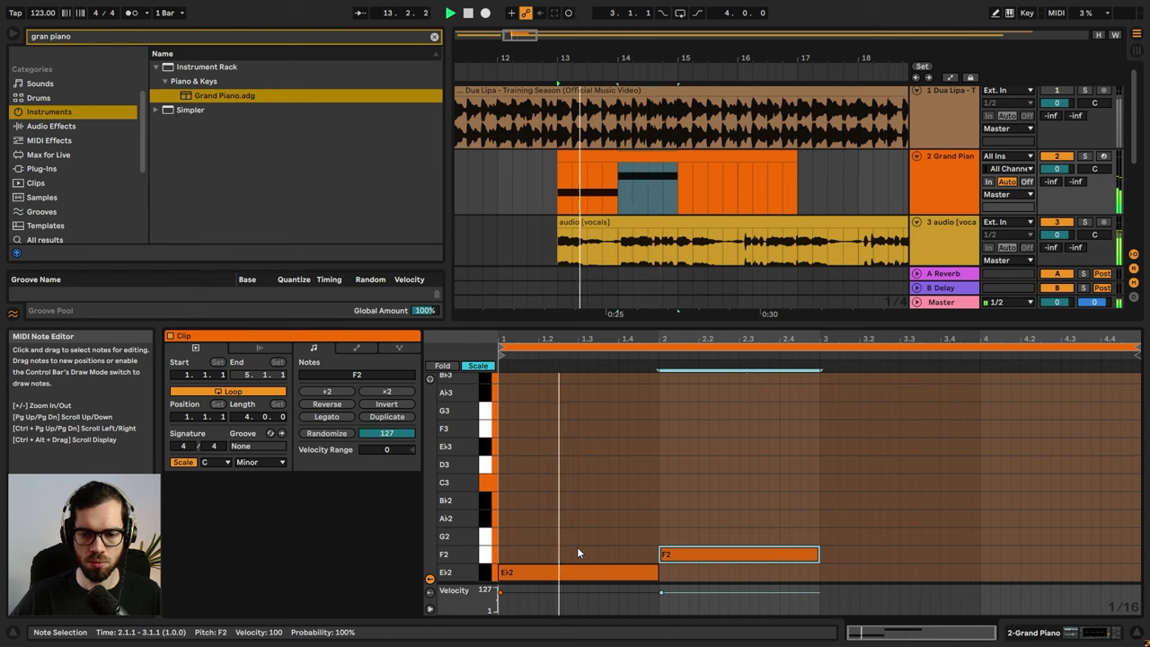
- Try the first piano note at C2 and play it against the vocals
scroll(577, 550, down, 1)
click(590, 552)
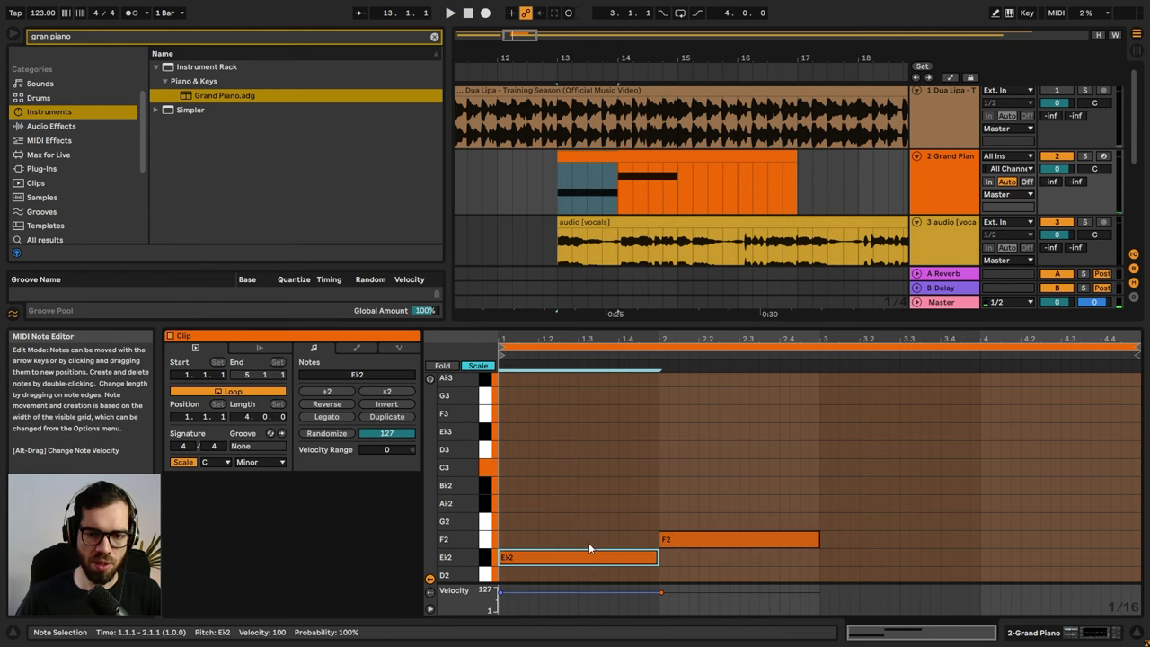
key(Down)
scroll(601, 511, down, 1)
key(Down)
key(space)
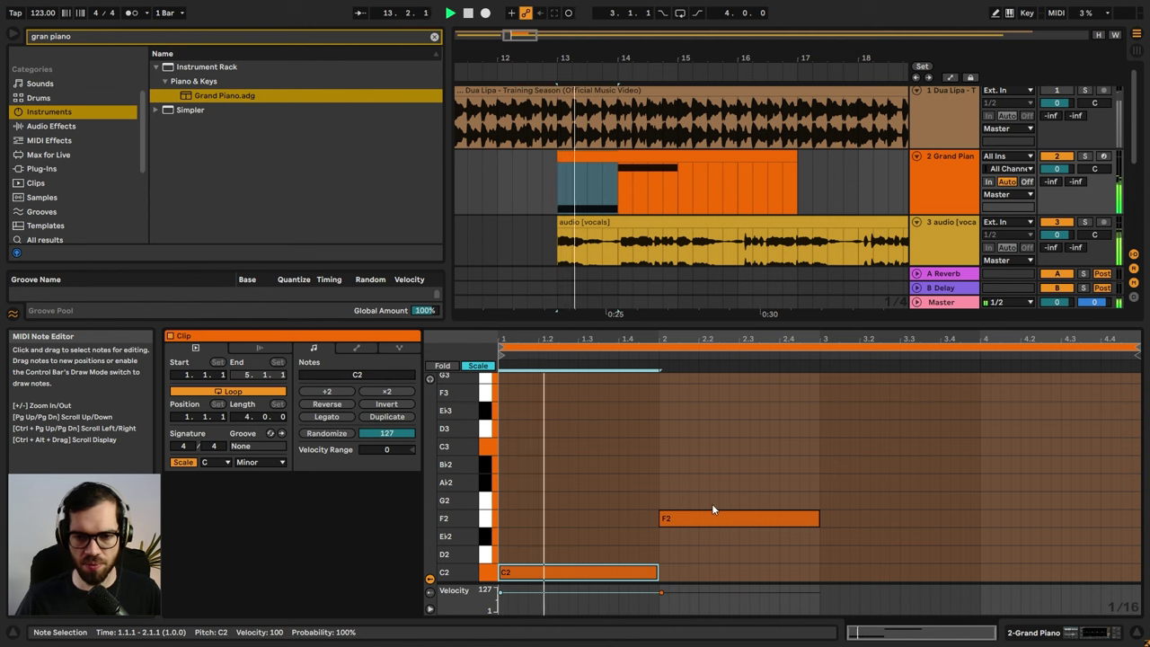
- Rearrange the piano notes into a two-bar E♭2 from the clip's start and a one-bar E♭2 in bar 3, checking them by playback
drag(713, 520, 868, 537)
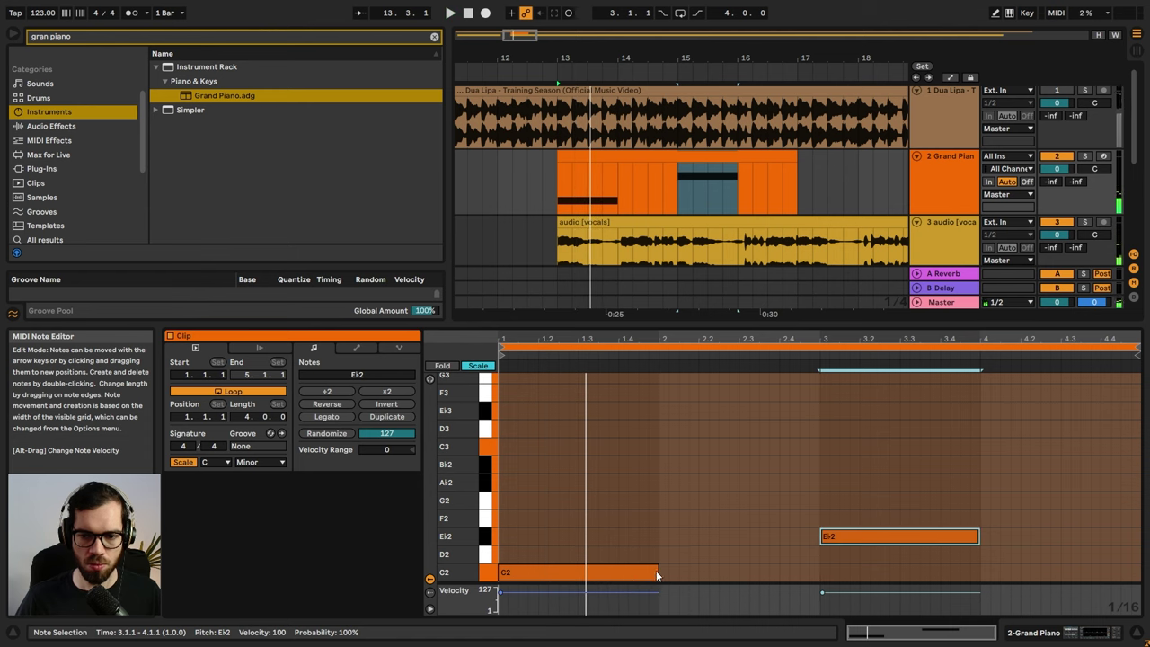
drag(656, 571, 759, 558)
key(space)
key(space)
key(Up)
key(space)
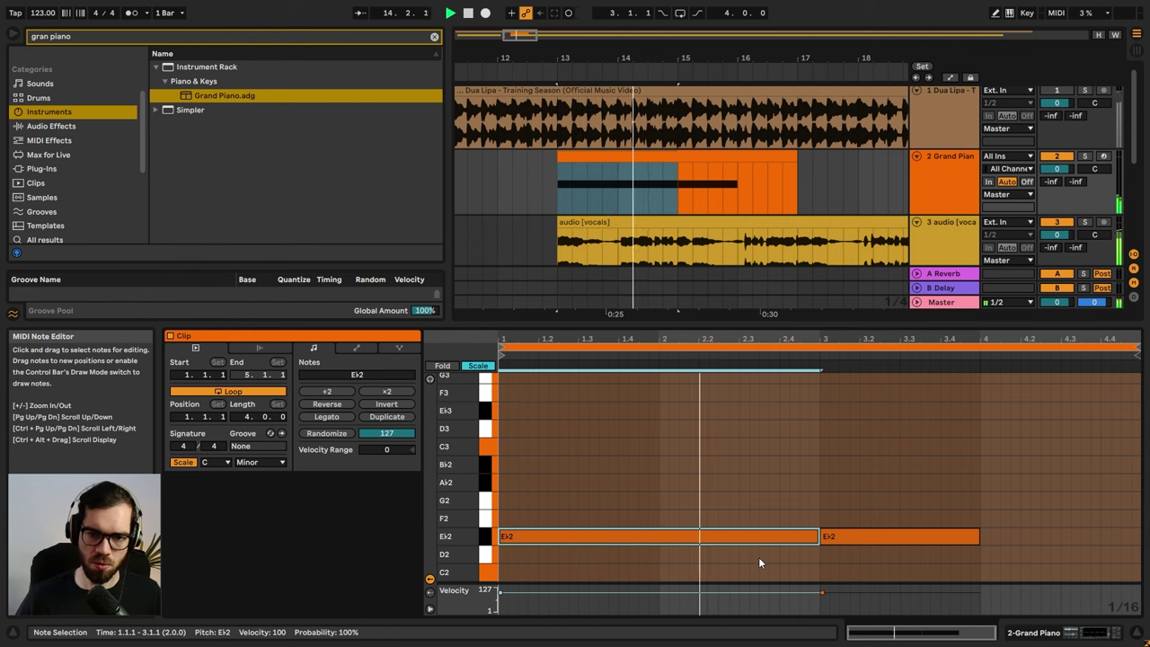
click(953, 537)
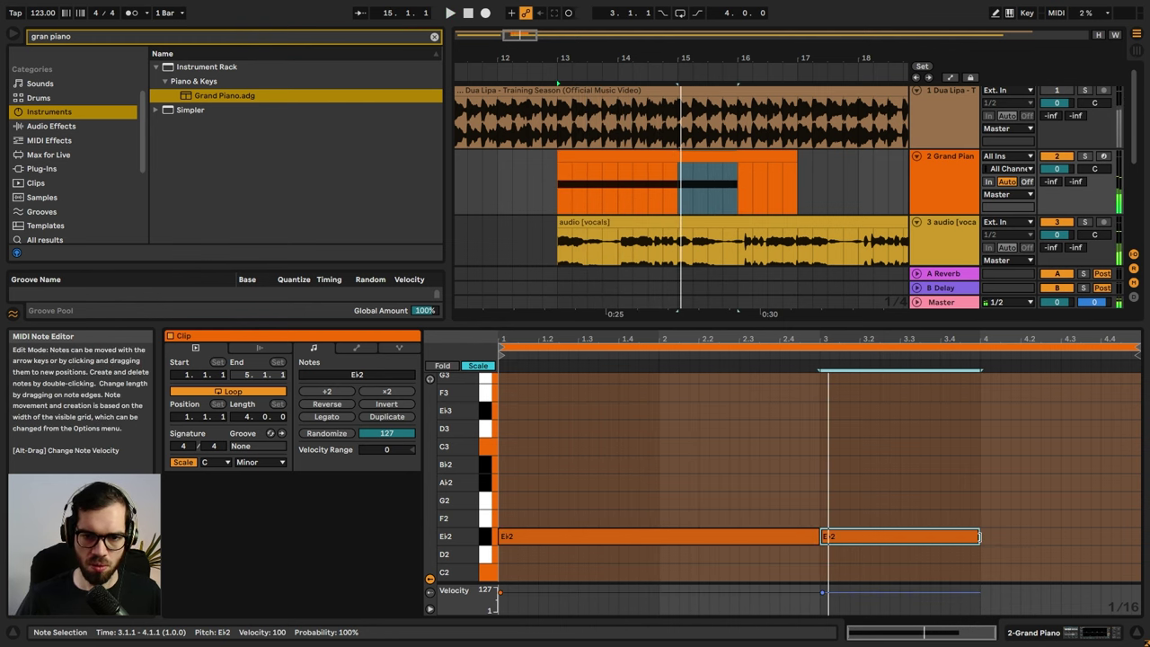
- Extend the bar 3 note to the end of the four-bar clip, try it at A♭2, and set it to B♭1
click(987, 536)
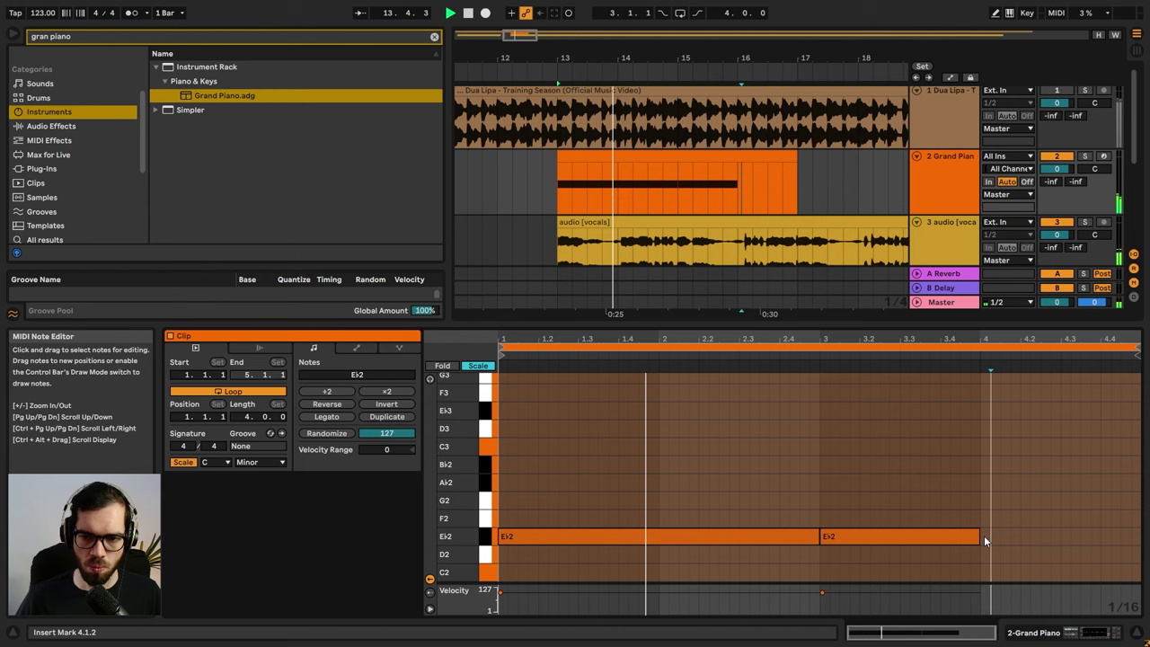
drag(984, 536, 1146, 521)
key(Up)
key(Up)
key(Up)
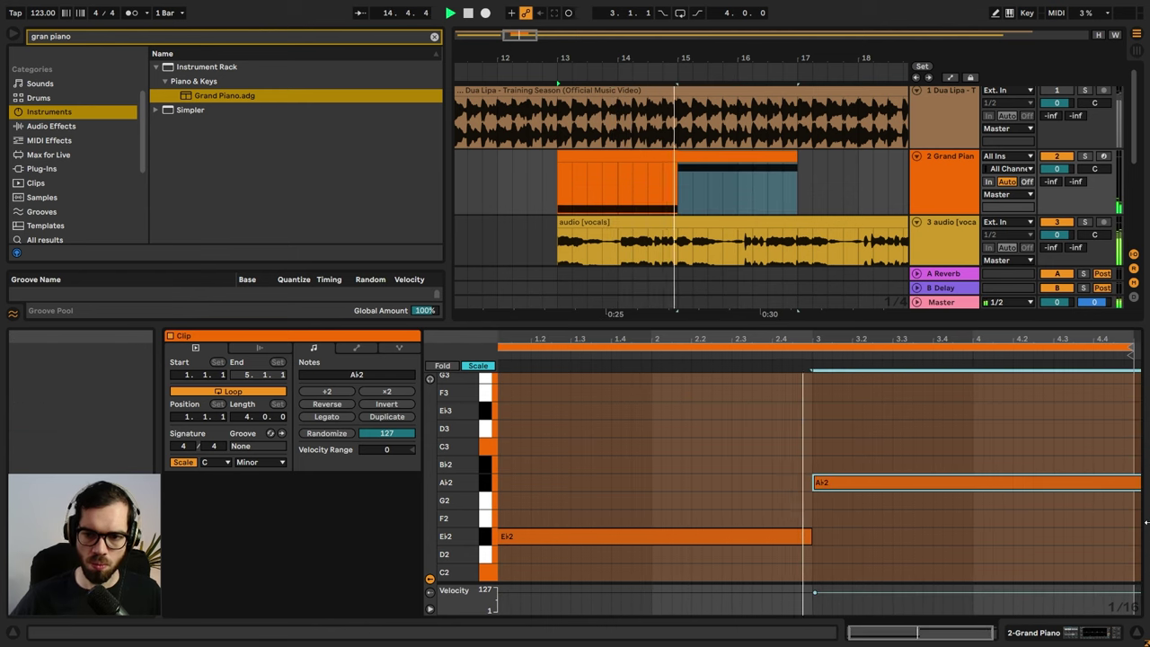
key(Down)
key(Down)
key(Down)
key(Down)
key(Down)
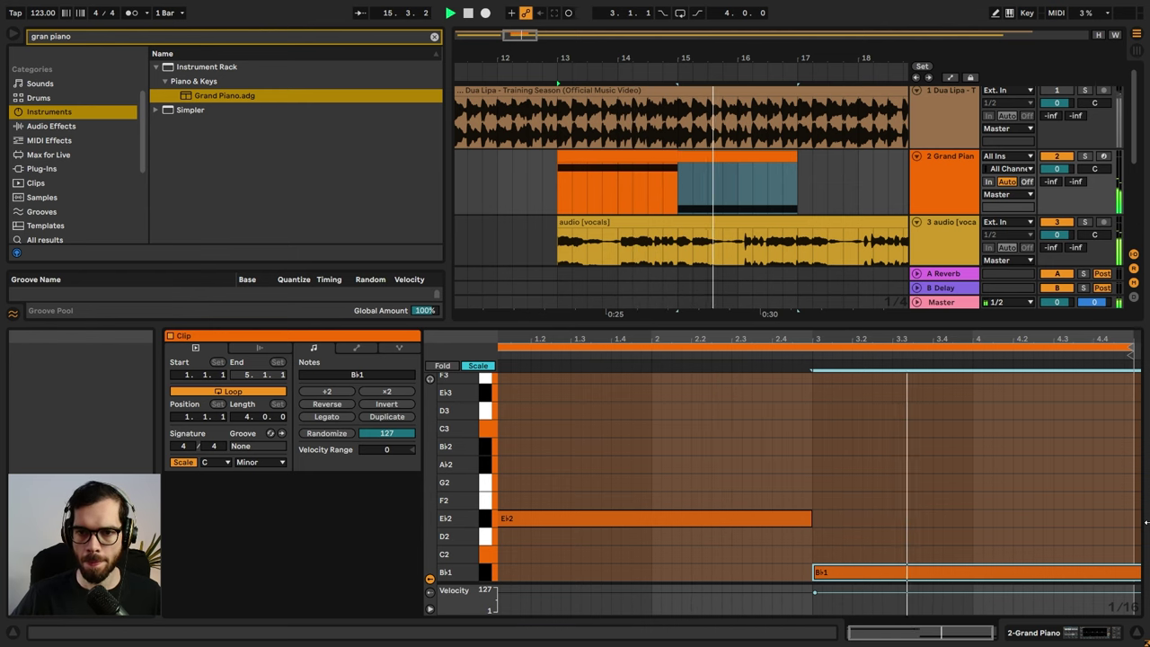
- Duplicate the four-bar piano clip to bar 17 and consolidate both copies into one eight-bar clip
click(716, 174)
key(ctrl+d)
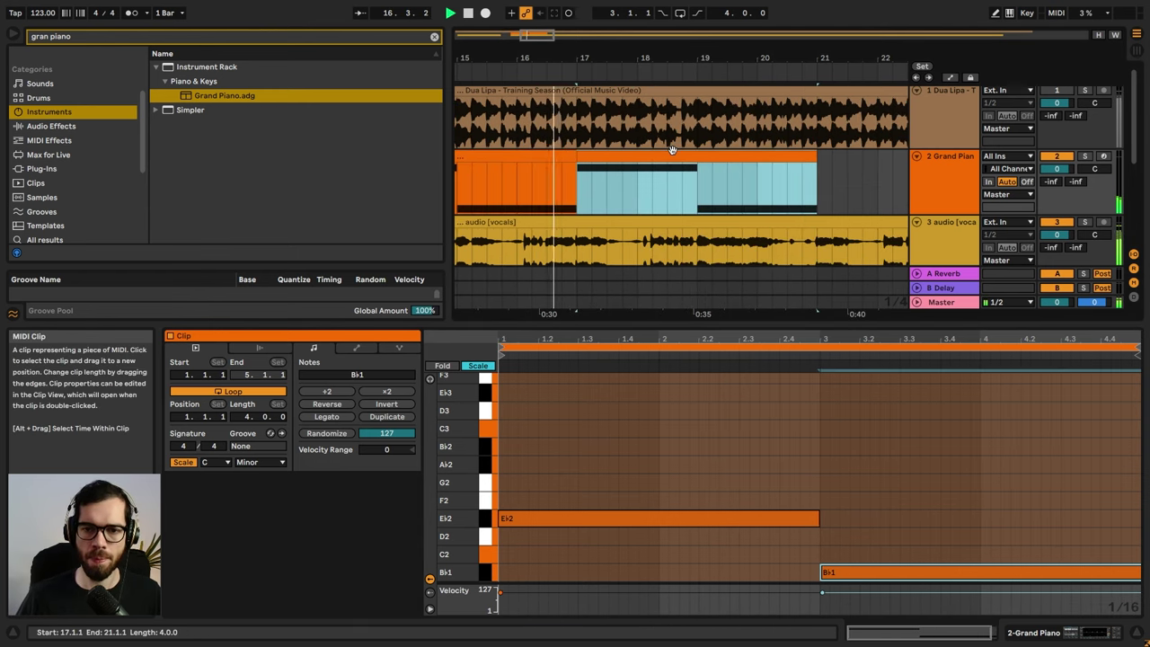
drag(679, 58, 796, 41)
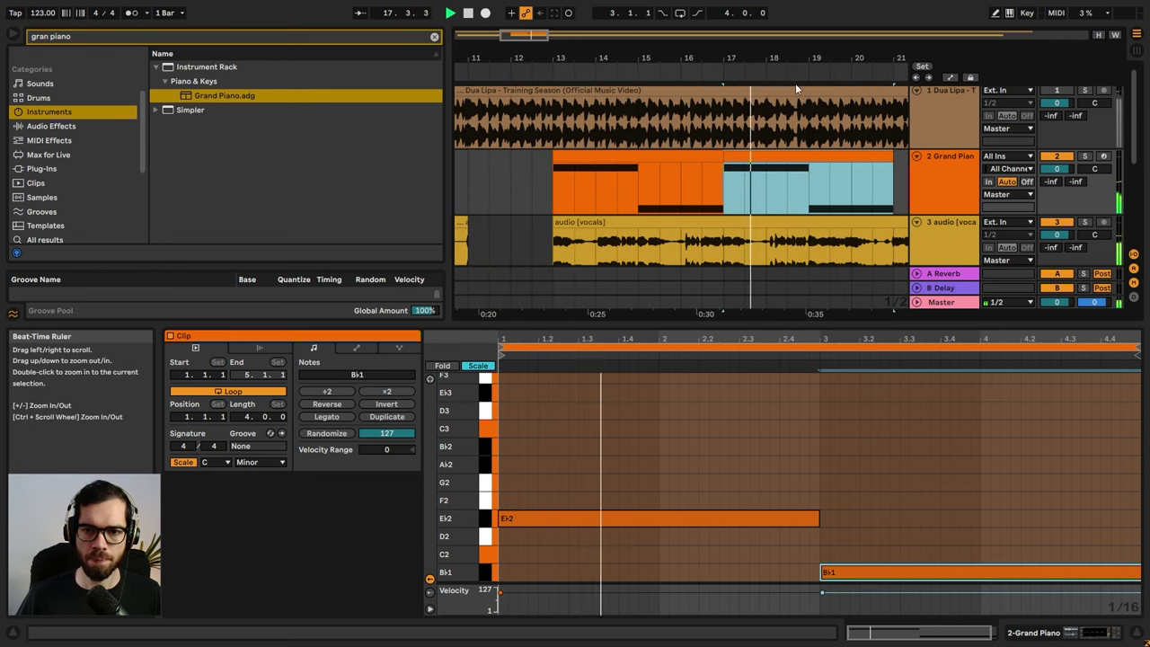
shift+click(691, 168)
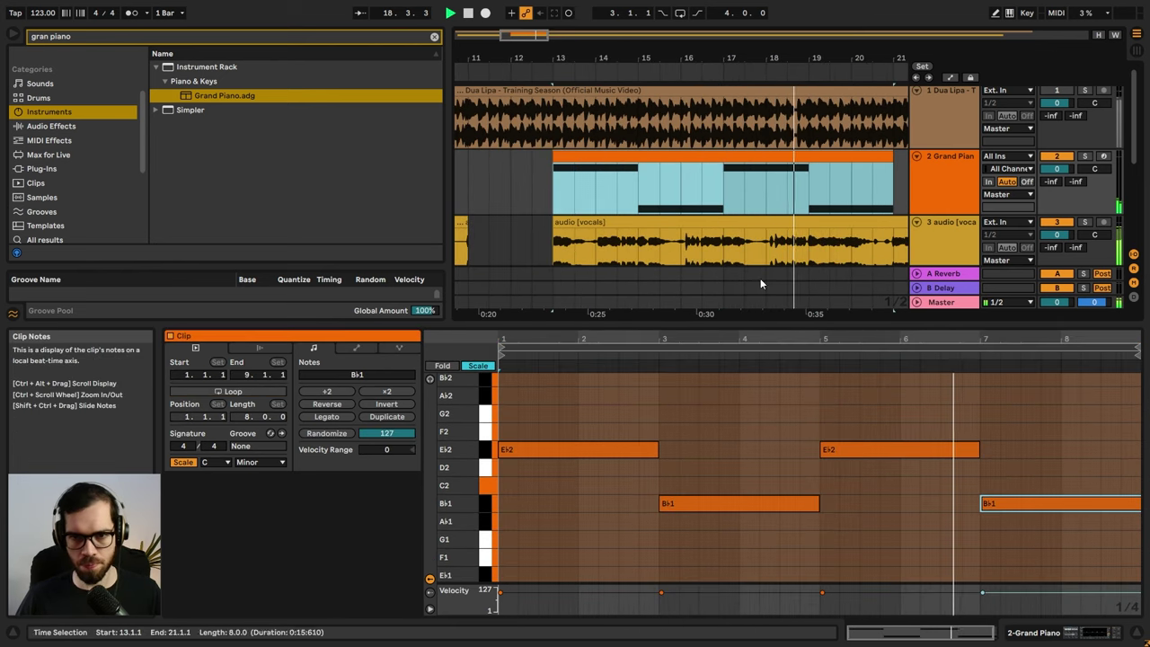
- Lower the E♭2 note in bars 5 and 6 of the clip to C2 and play it against the vocals
click(919, 406)
click(908, 450)
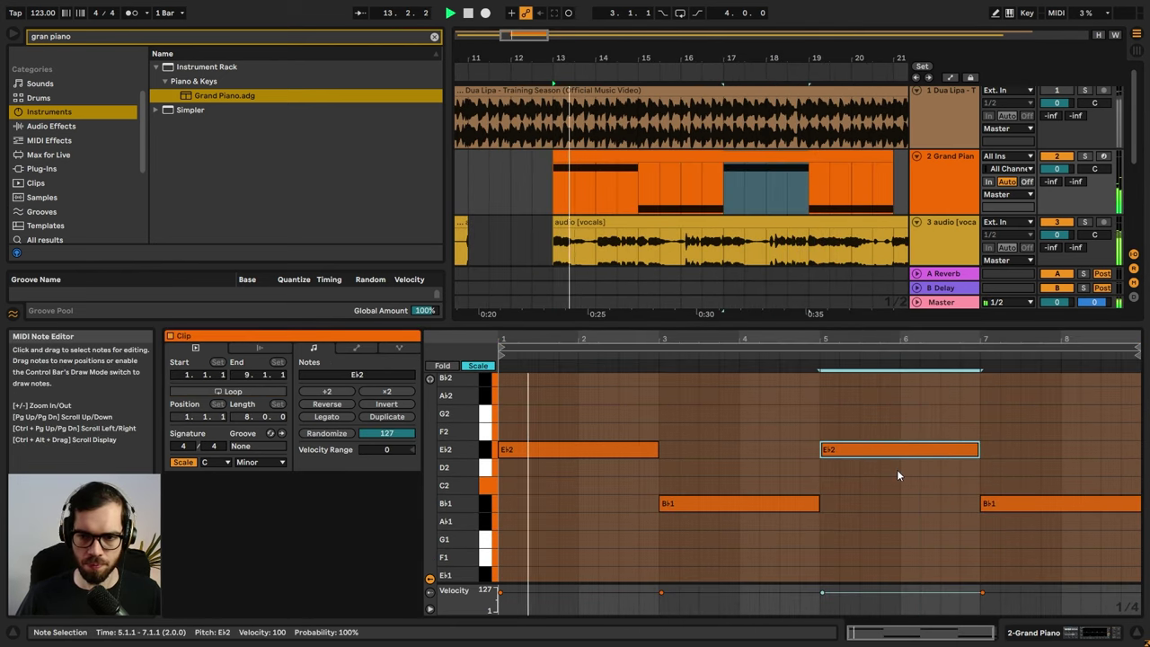
key(Down)
key(Down)
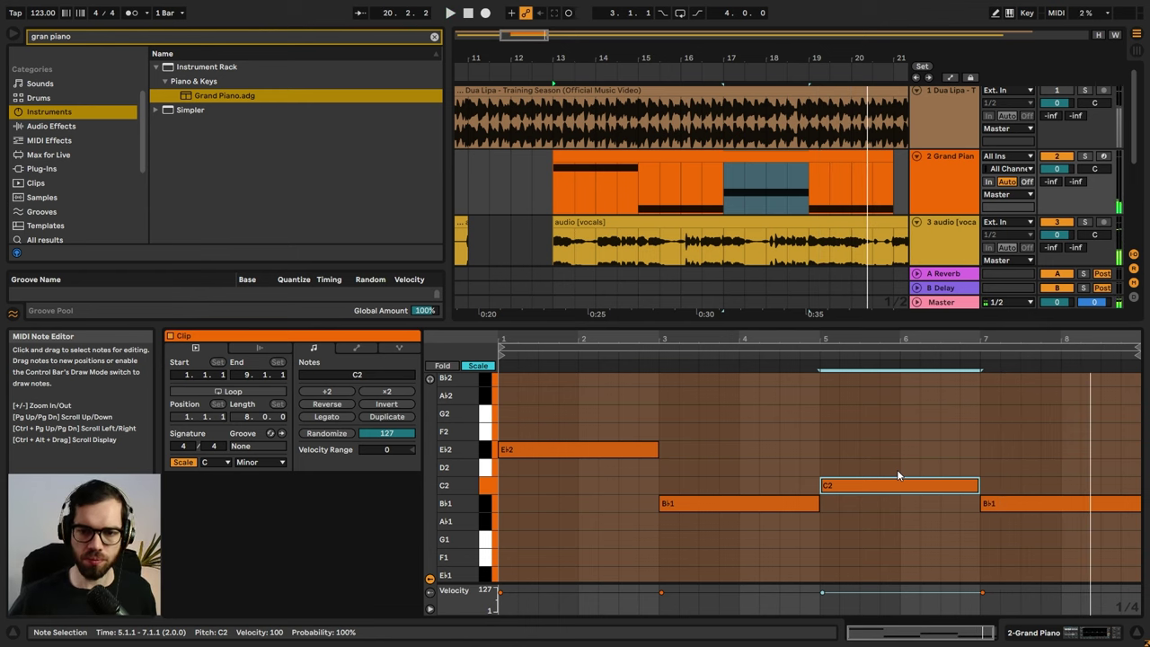
- Stack notes above the first three roots to form E♭2–G2–B♭2, B♭1–D2–F2 and C2–E♭2–G2 triads, and start playback
scroll(860, 473, up, 3)
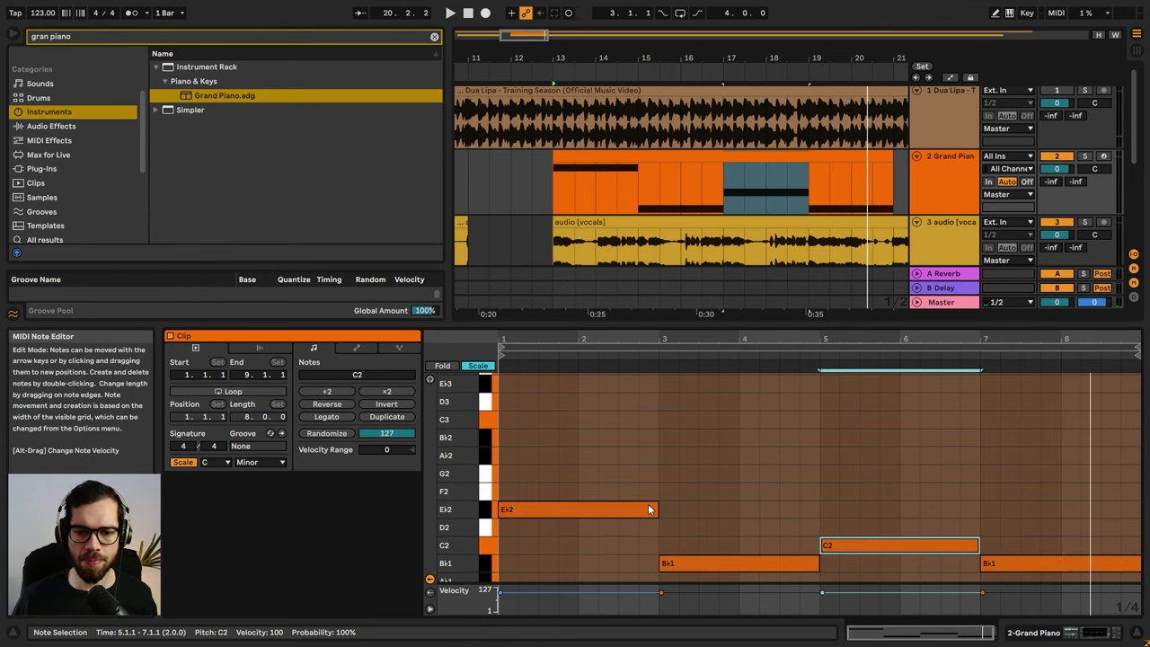
mouse_move(647, 510)
mouse_down()
mouse_move(647, 439)
mouse_move(588, 443)
mouse_move(780, 488)
mouse_move(763, 503)
mouse_move(917, 477)
mouse_up()
key(space)
click(908, 424)
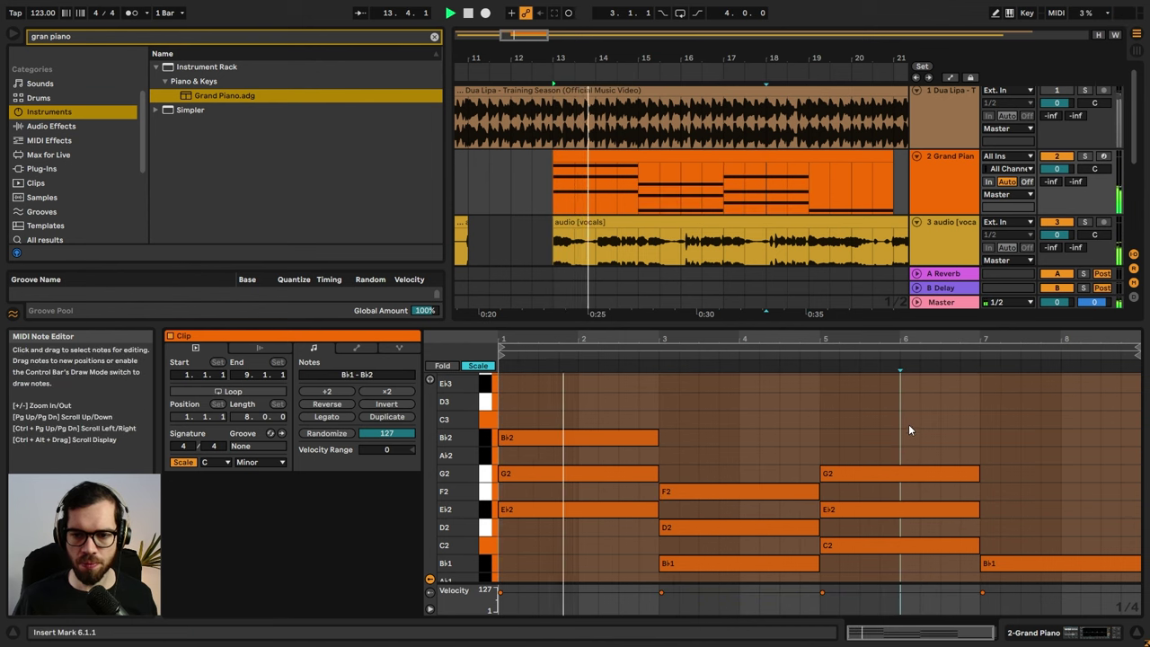
- Lower the vocals track volume to -10.1 dB and add D2 and F2 above the B♭1 note in bars 7 and 8
drag(1063, 235, 1063, 257)
drag(941, 414, 1034, 524)
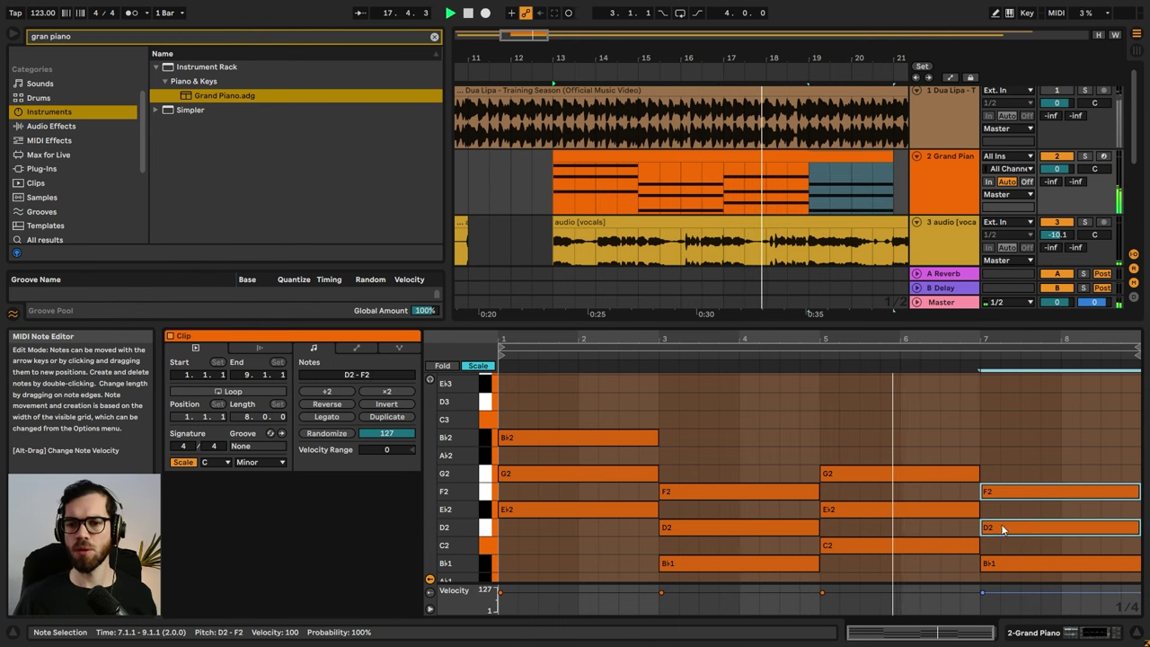
click(758, 156)
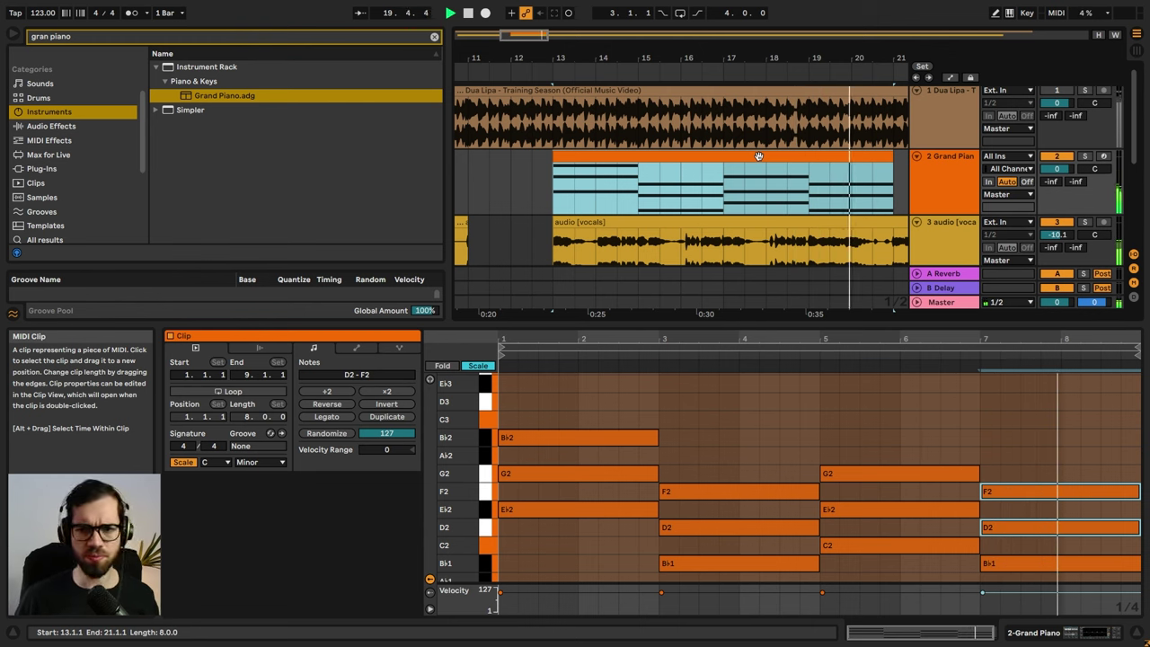
- Shorten the last B♭1 chord to bar 7 only, place an E♭2–G2–B♭2 chord in bar 8, and play the progression
drag(1089, 429, 1027, 587)
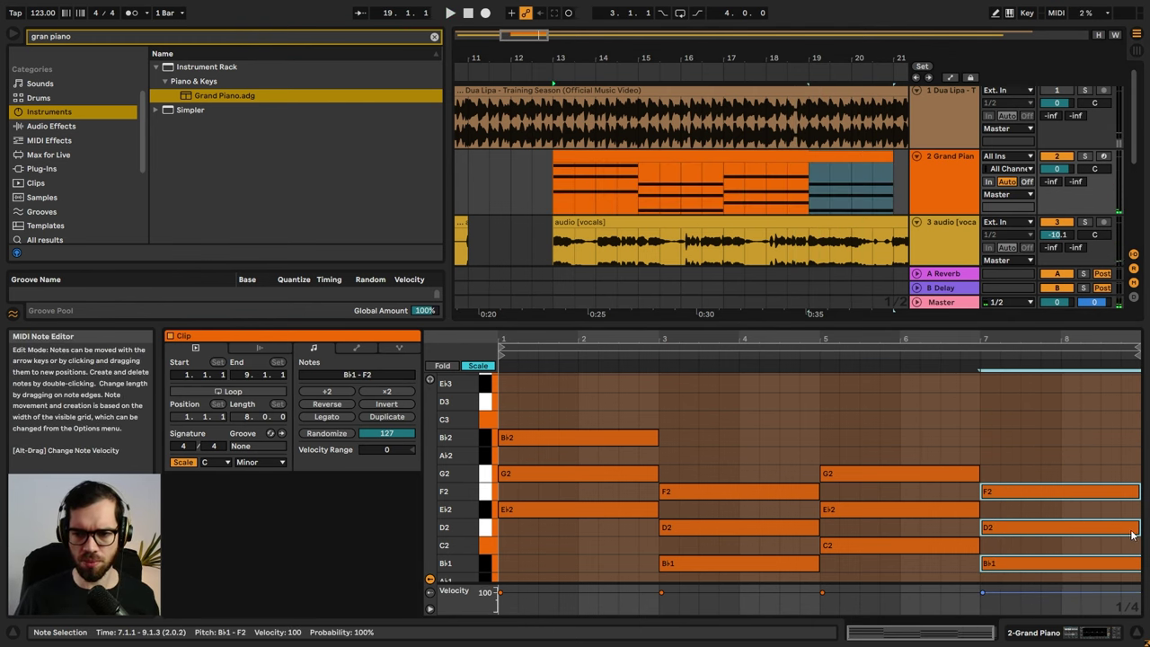
drag(1138, 536, 1062, 565)
click(1069, 543)
drag(1043, 465, 1084, 514)
key(space)
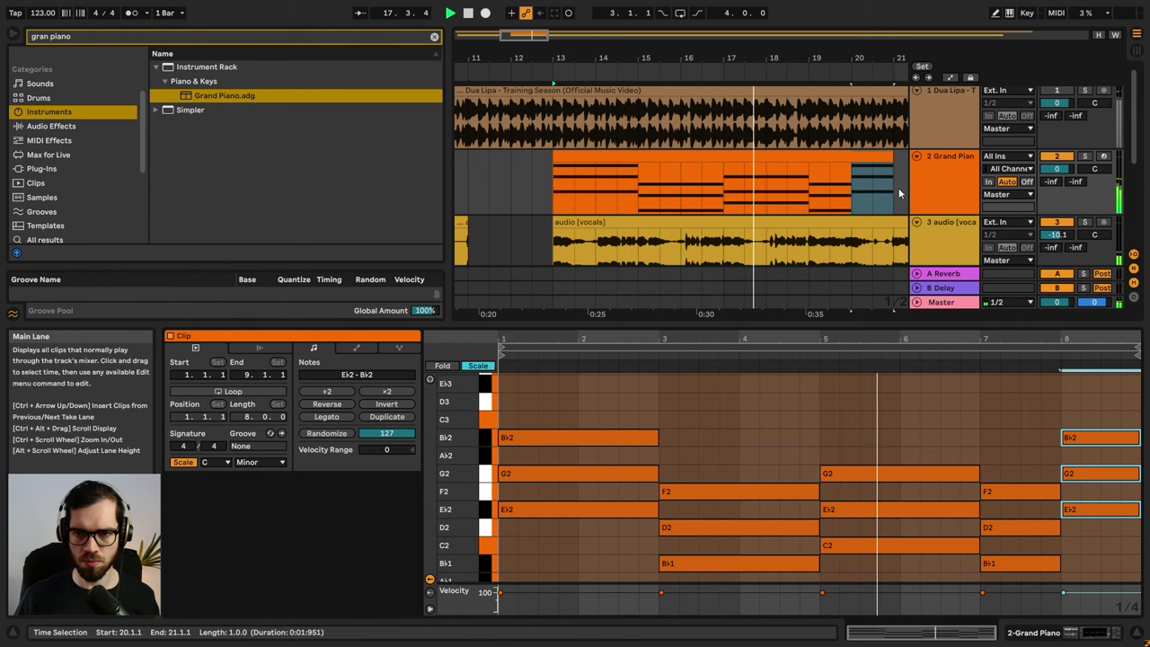
- Split the piano clip at bar 19 of the song, lower its last chord to D2–F2–A♭2, and play that section
drag(857, 62, 804, 59)
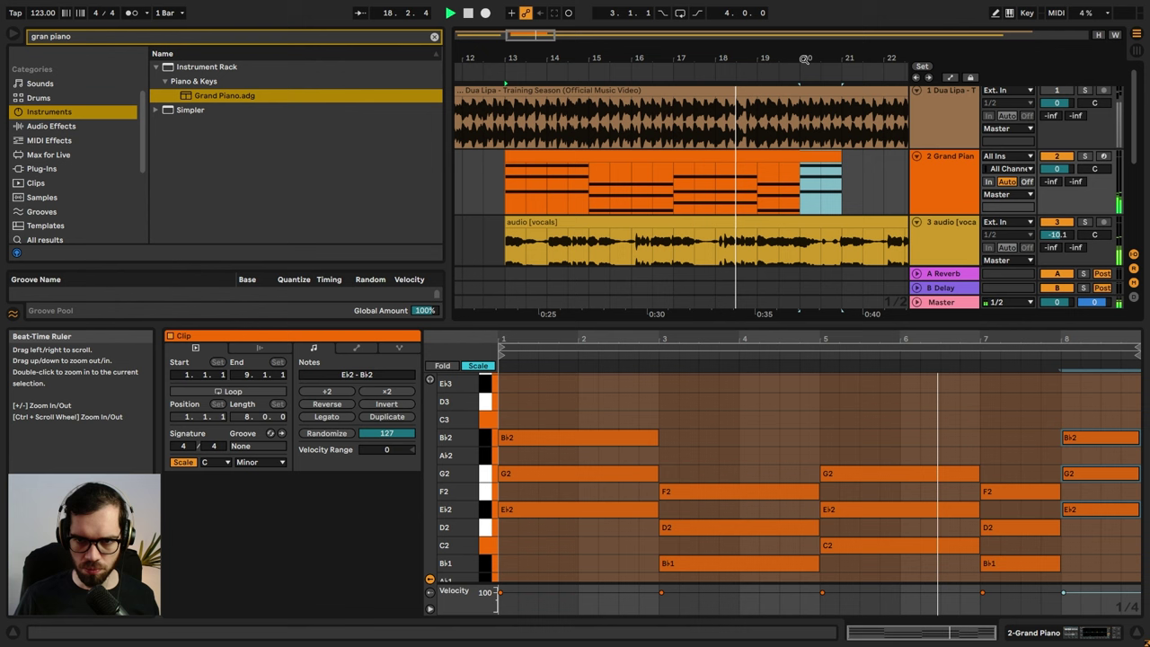
click(1044, 448)
key(ctrl+e)
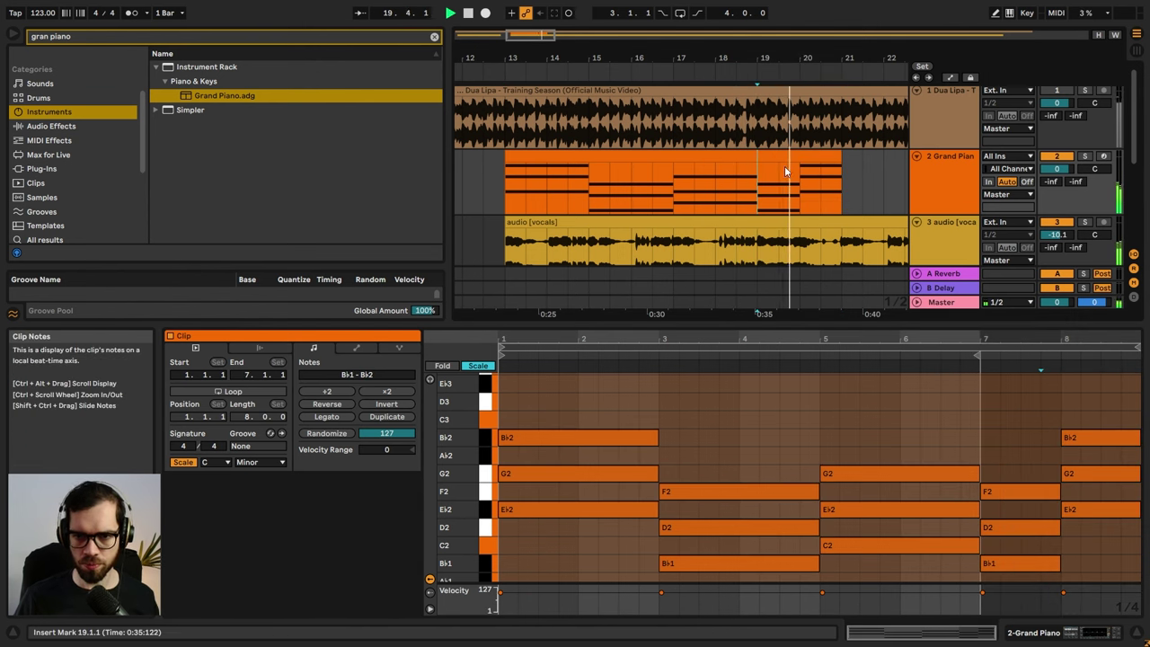
click(790, 159)
key(space)
drag(821, 432, 907, 502)
key(Down)
key(space)
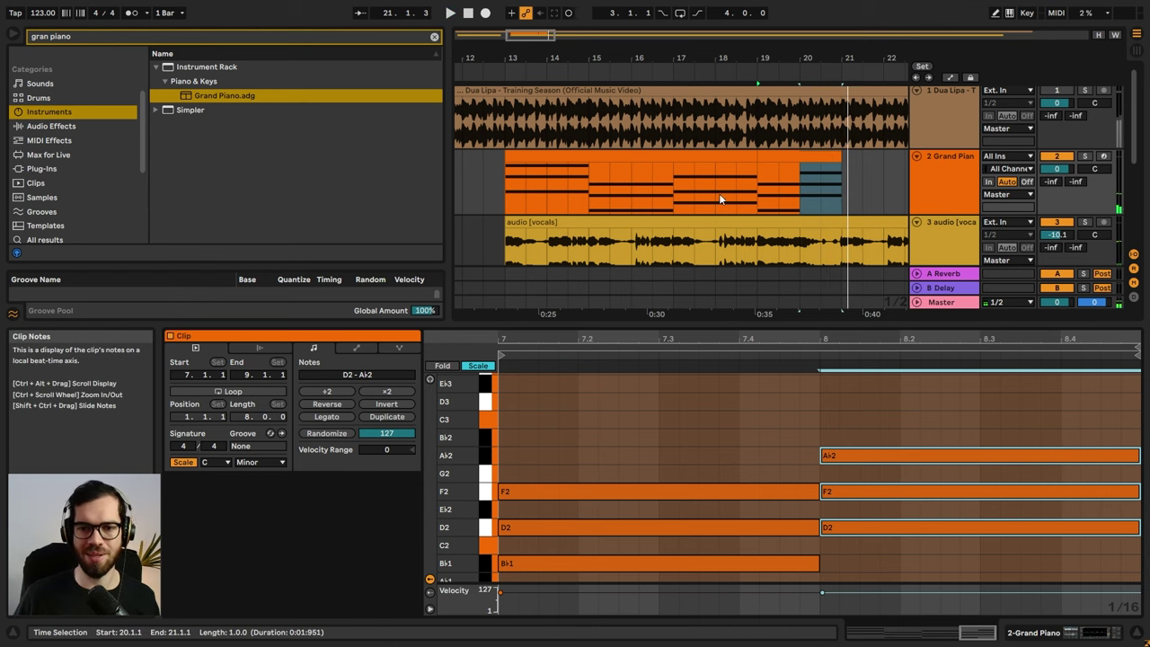
- Consolidate the two piano clips back into a single eight-bar clip
click(764, 157)
shift+click(722, 156)
key(ctrl+j)
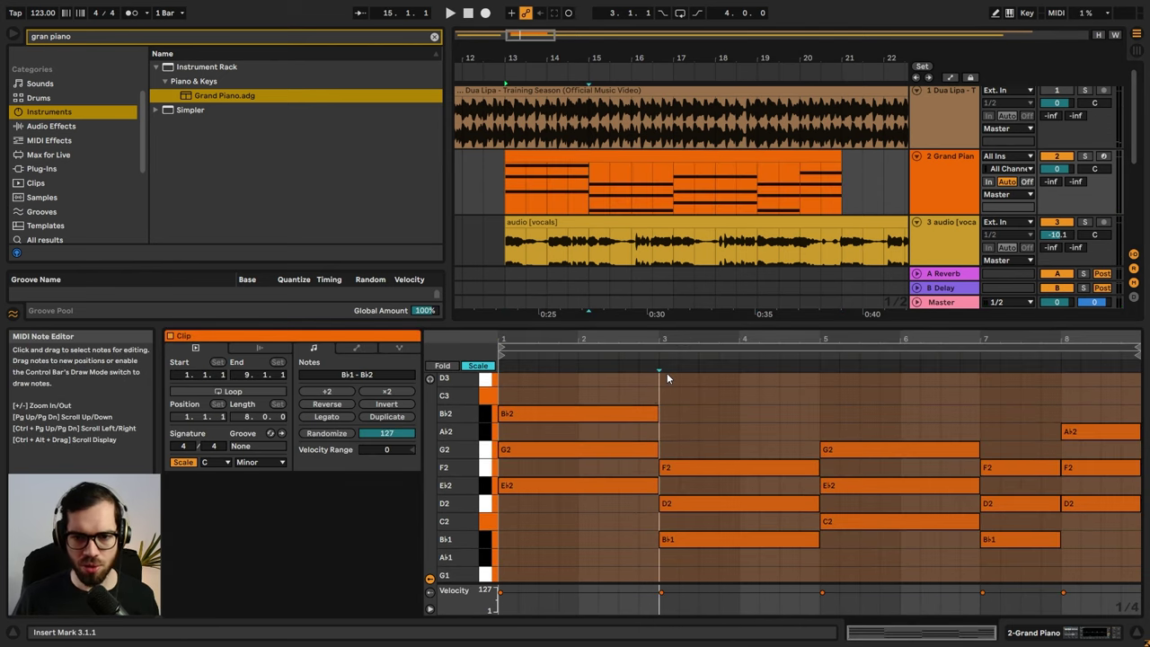
- Add upper melody notes D3 at 1.3, A♭2 at 3.2, B♭2 at 5.3 and A♭2 at 7.2, and play them with the vocals
scroll(678, 453, up, 2)
double_click(595, 425)
drag(595, 421, 595, 411)
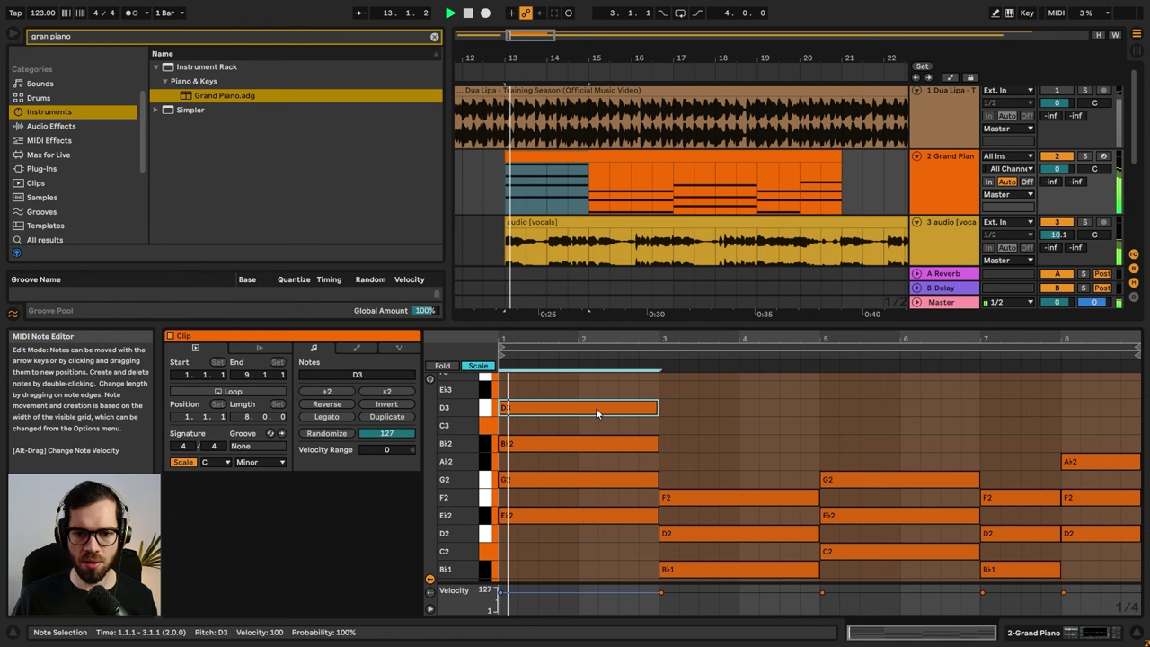
drag(596, 408, 1035, 463)
key(space)
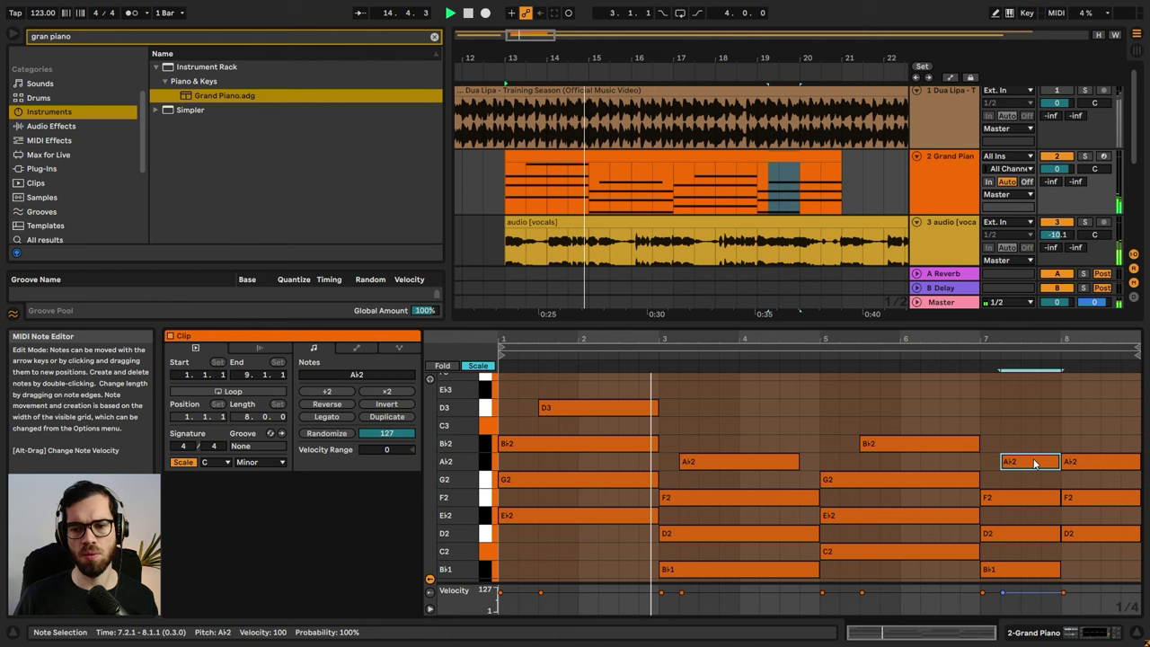
- Shorten the A♭2 melody note in bar 7 and add C3 at 7.4 and D3 at 8.3, checking them by playback
drag(1060, 462, 1125, 411)
click(1084, 412)
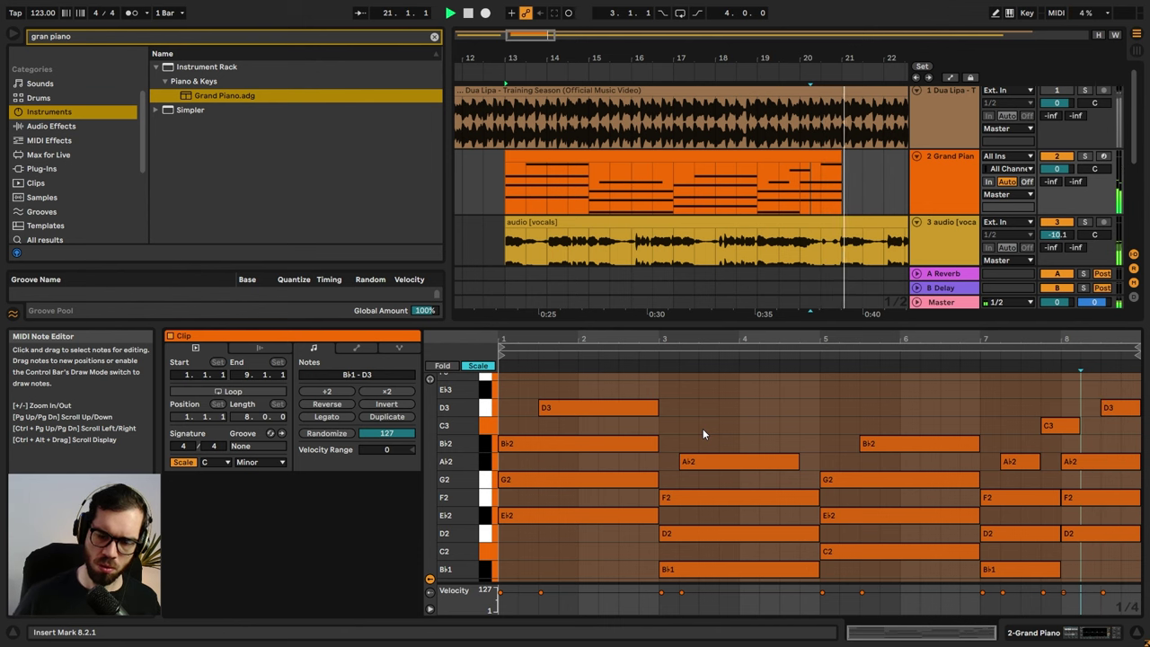
key(space)
- Copy the first E♭2 root one octave down as an E♭1 bass note across bars 1 and 2
click(727, 154)
scroll(593, 420, down, 2)
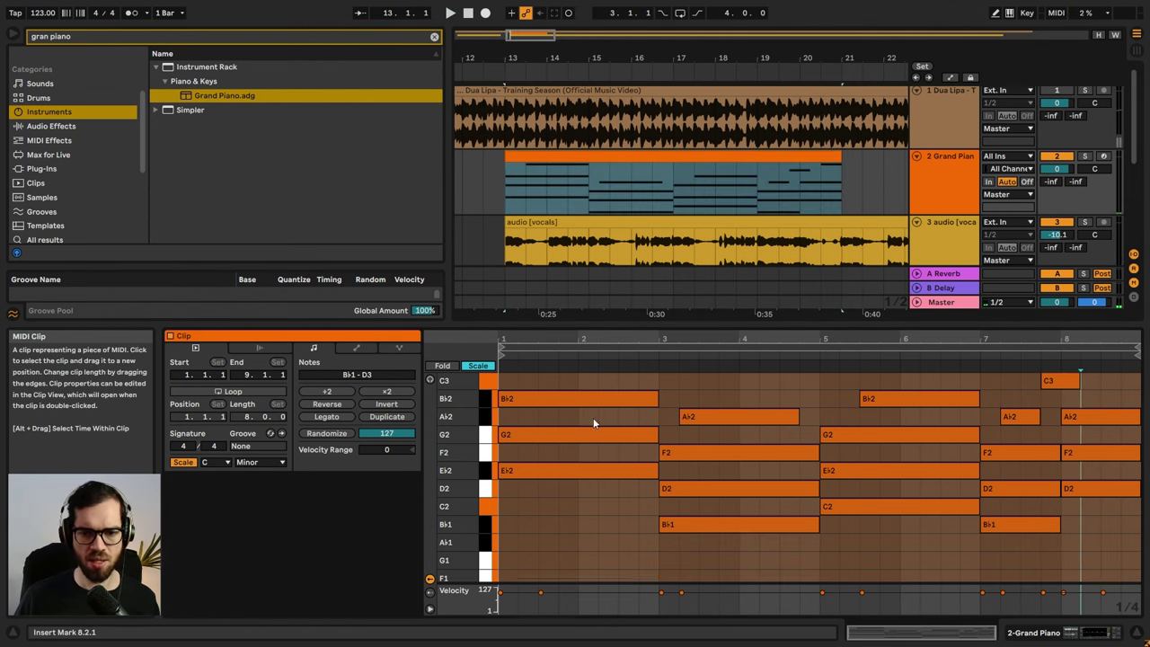
click(569, 470)
key(ctrl+d)
key(shift+Down)
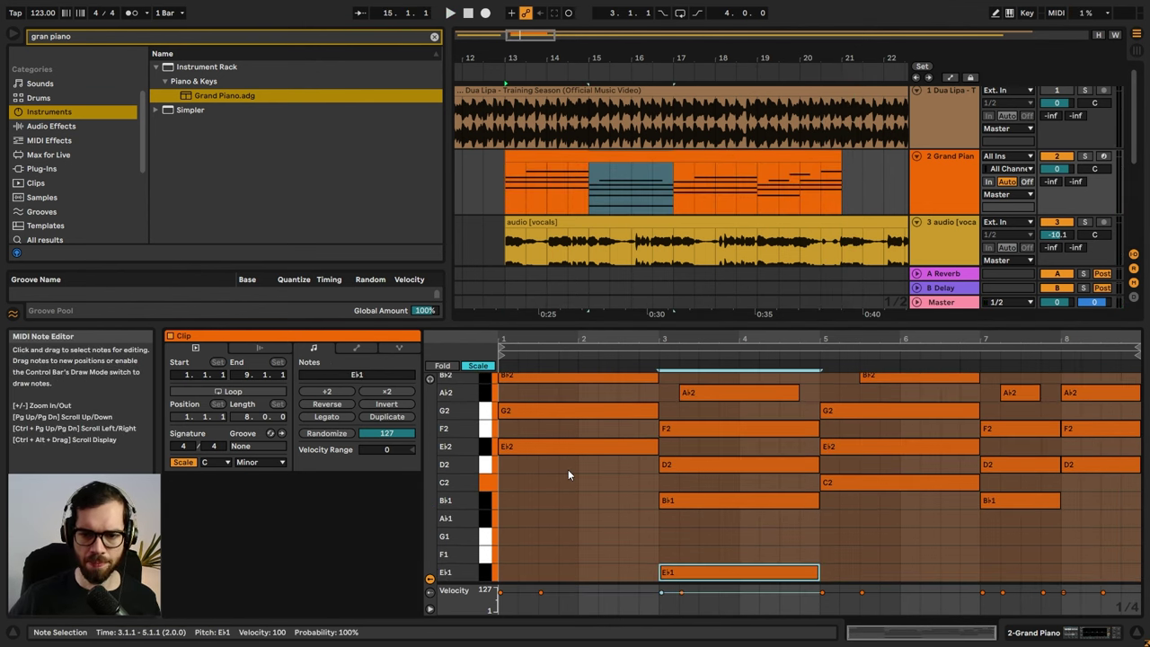
key(Left)
key(Left)
key(Left)
key(Left)
key(Left)
key(Left)
key(Left)
key(Left)
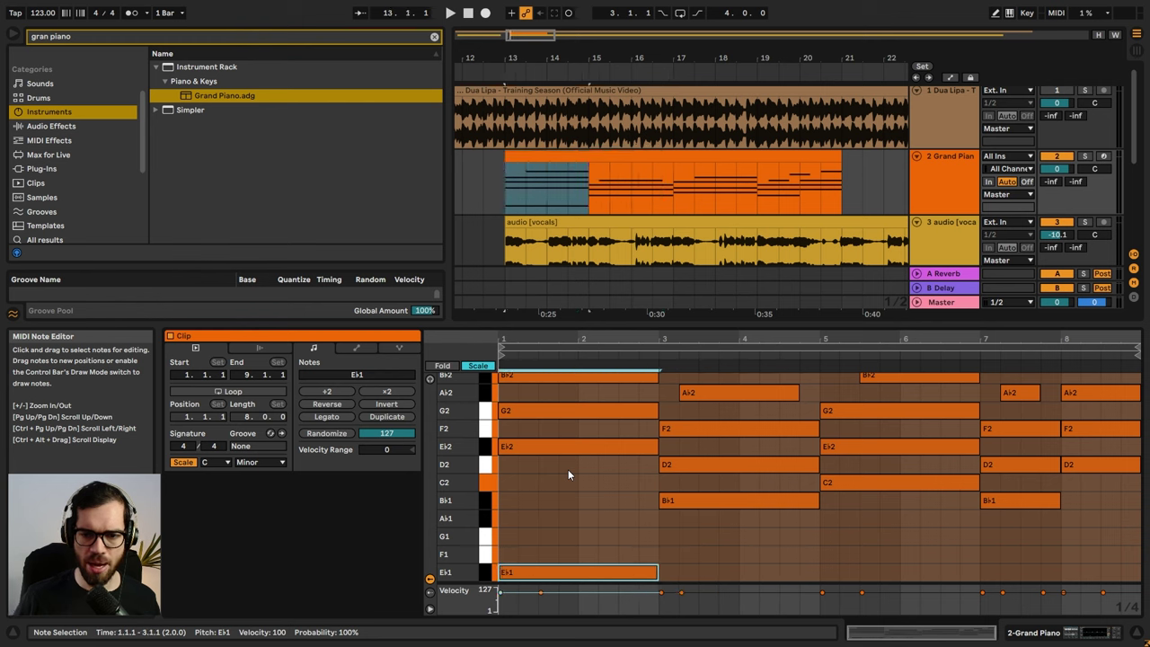
- Copy the B♭1 root one octave down as a B♭0 bass note across bars 3 and 4
click(666, 502)
key(ctrl+d)
key(shift+Down)
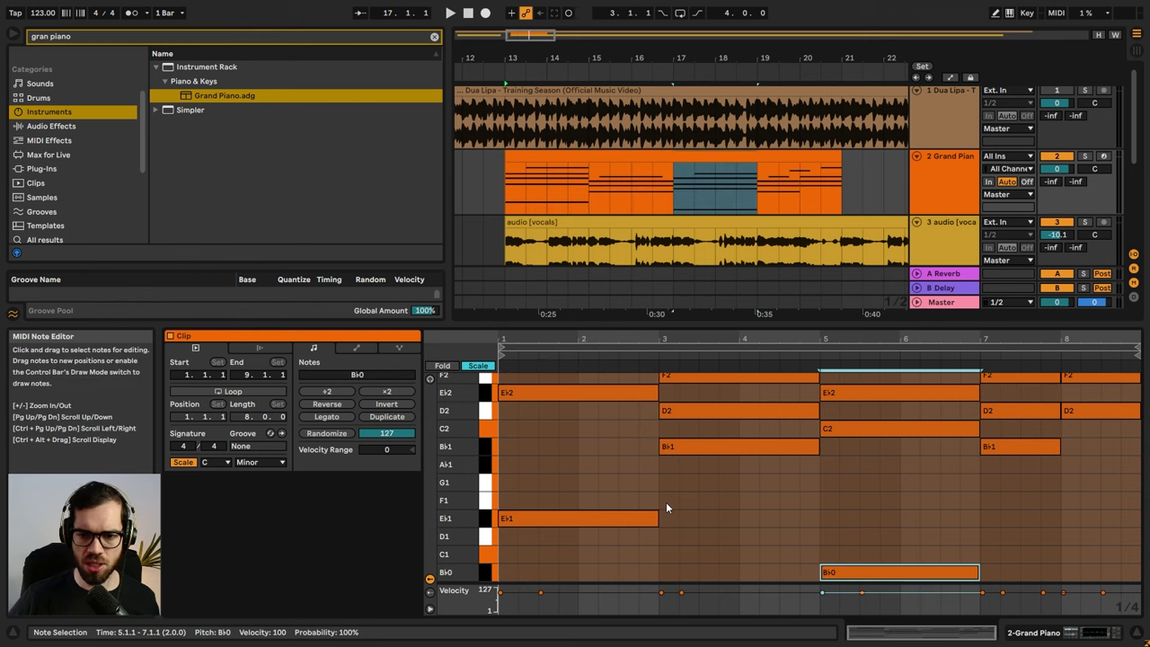
key(Left)
key(Left)
key(Left)
key(Left)
key(Left)
key(Left)
key(Left)
key(Left)
- Duplicate the B♭0 bass note into bars 5 and 6 and set the copy to C1
key(ctrl+d)
key(Up)
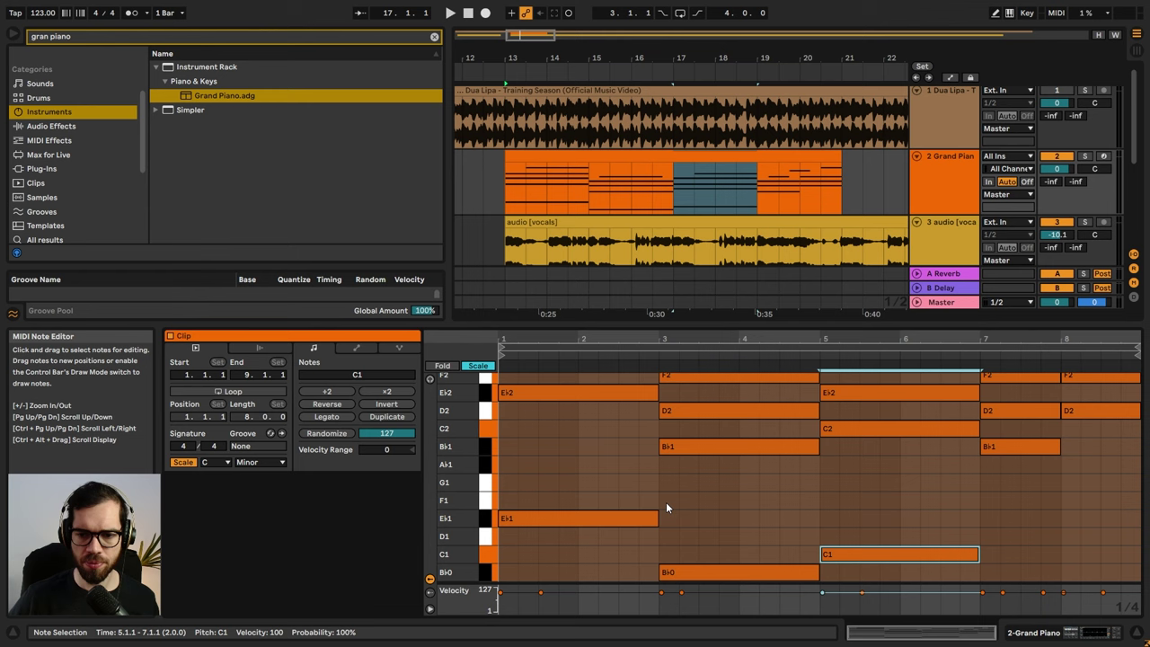
key(Down)
key(Down)
key(Up)
key(Up)
- Duplicate the C1 bass note to bar 7, lower the copy to B♭0, start playback, and shorten it to one bar
key(ctrl+d)
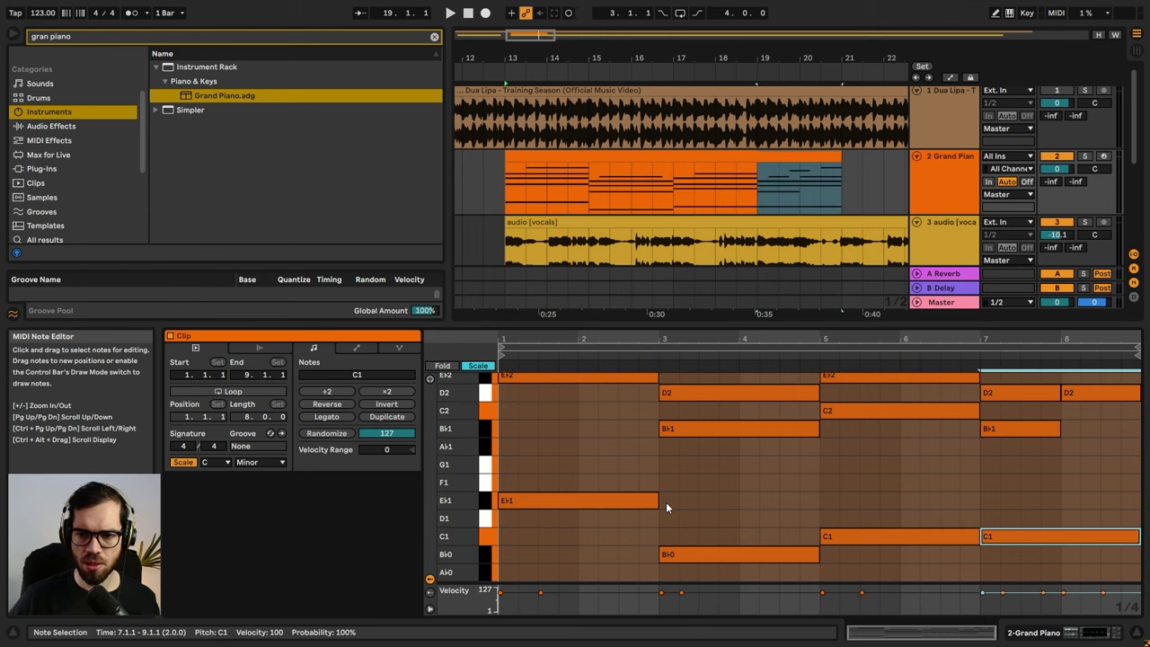
key(Down)
key(space)
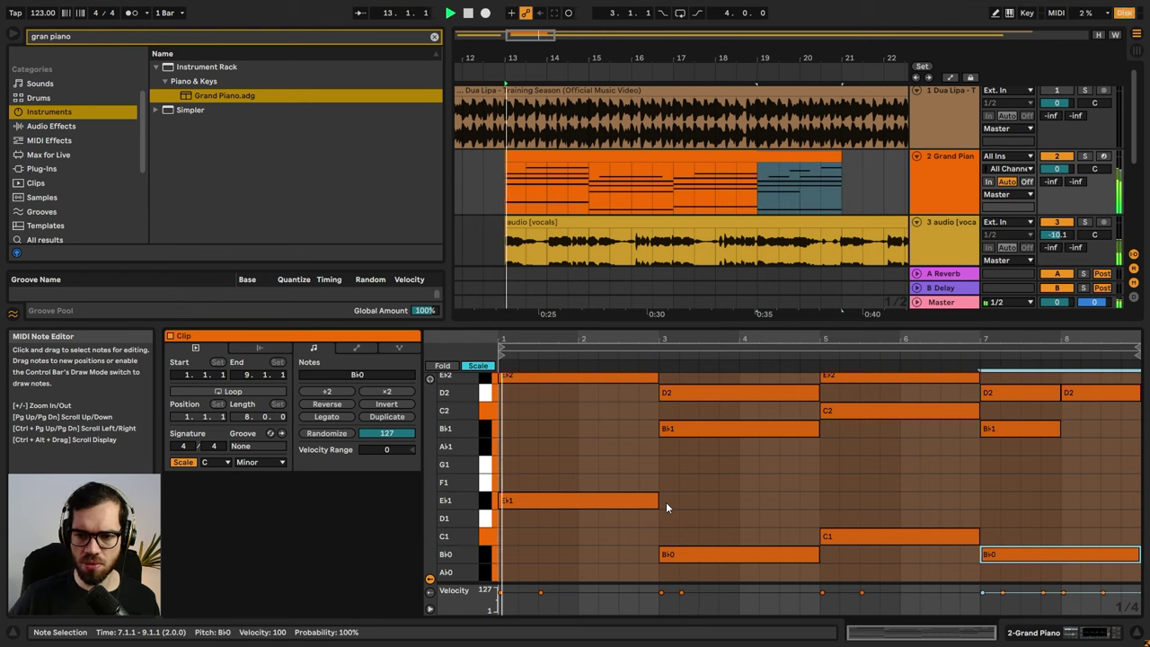
key(shift+Left)
key(shift+Left)
key(shift+Left)
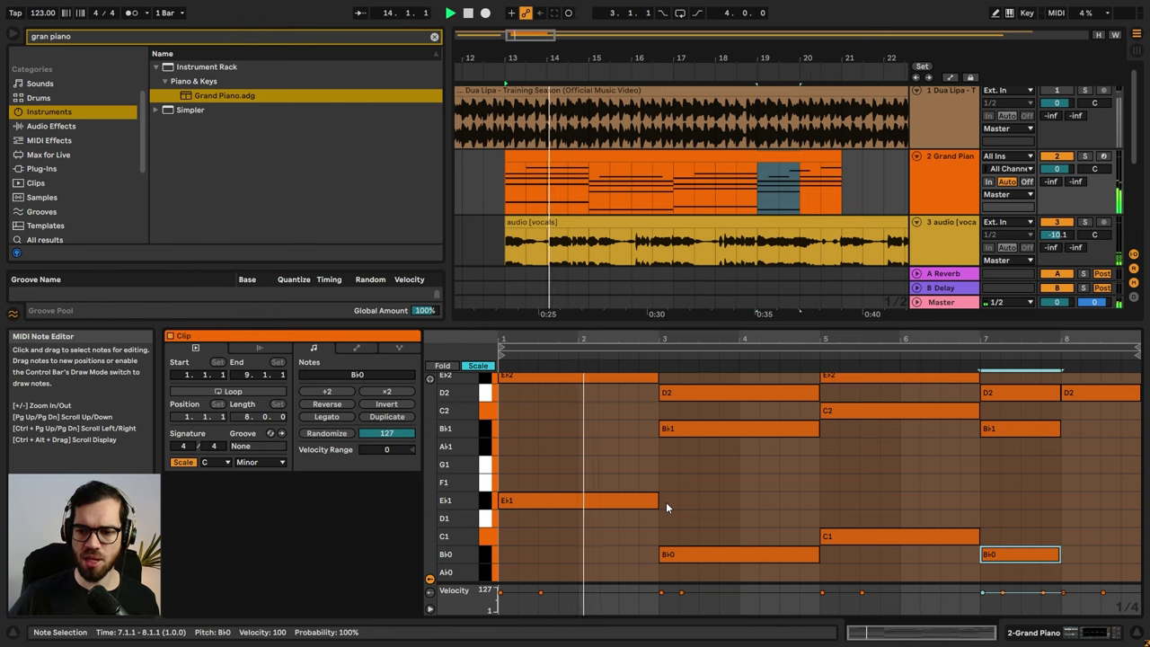
- Duplicate the one-bar B♭0 bass note into bar 8, raise the copy to D1, and listen to the whole clip
key(ctrl+d)
key(Up)
key(Up)
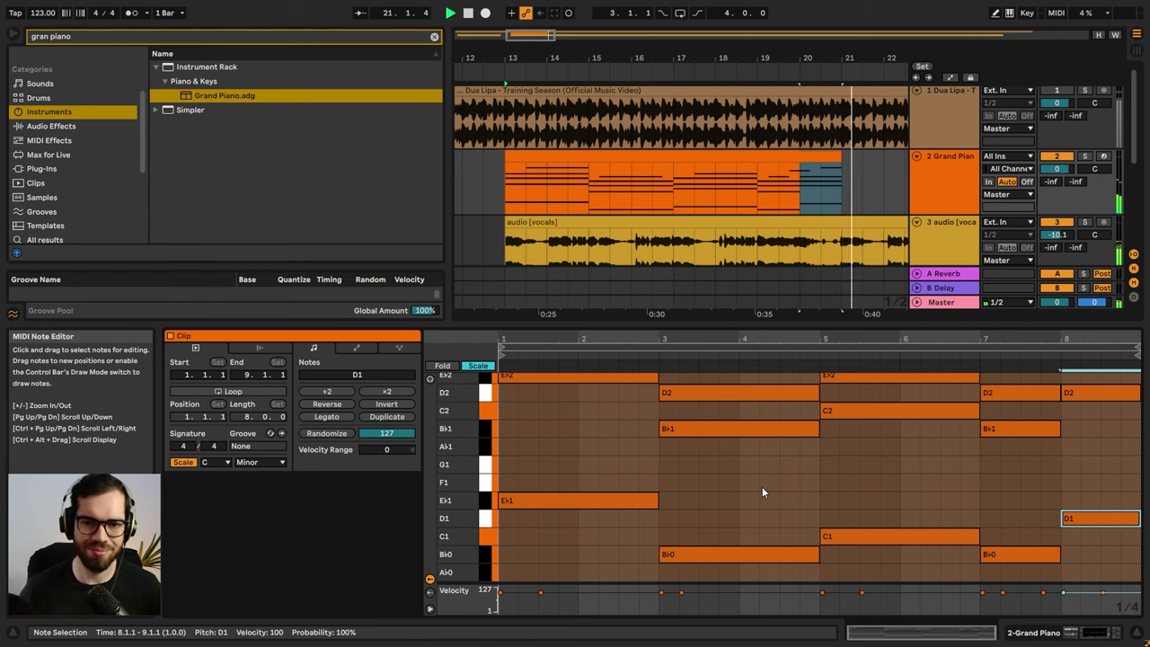
- Hide the note editor and select the whole piano clip in the arrangement
click(918, 176)
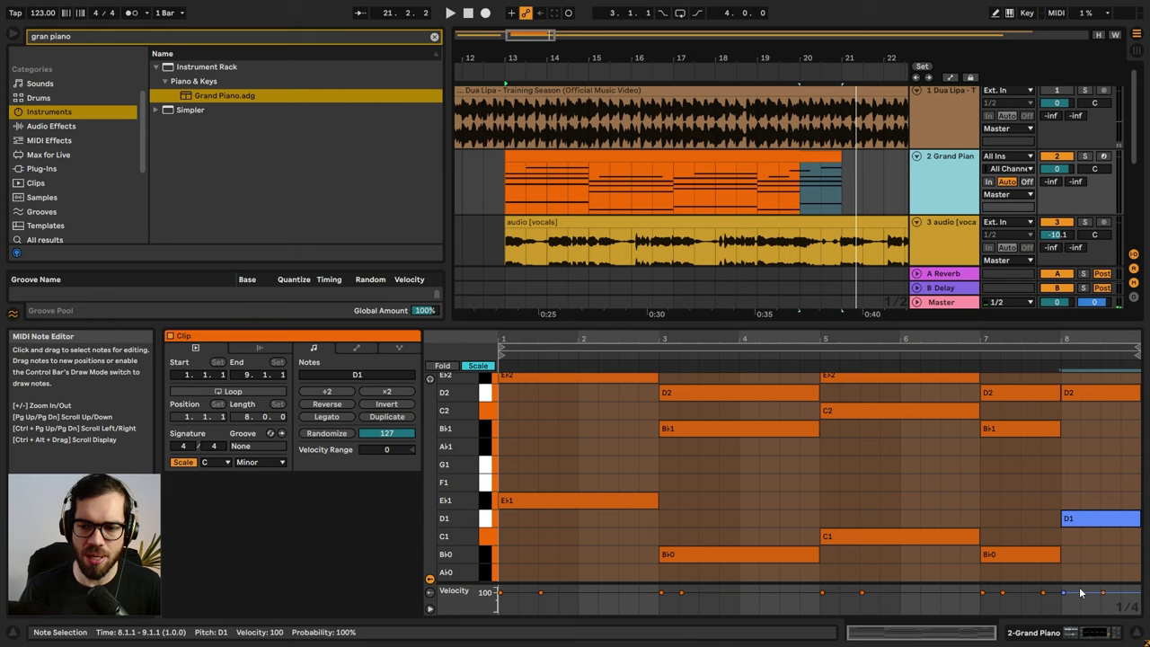
click(1135, 634)
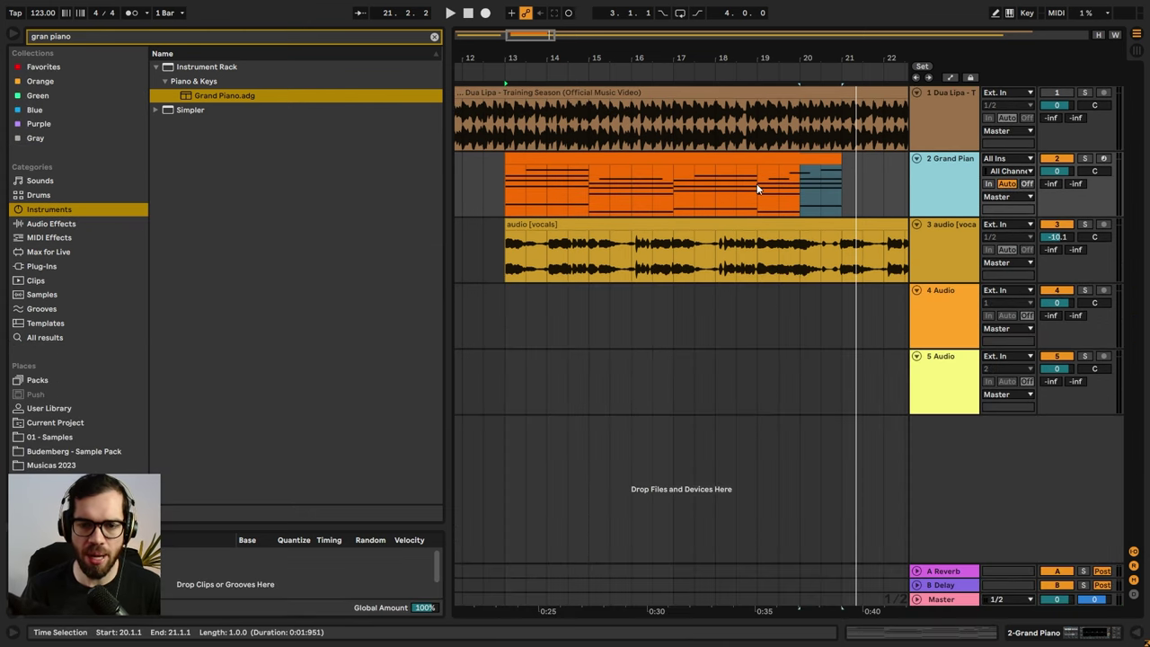
drag(730, 52, 665, 27)
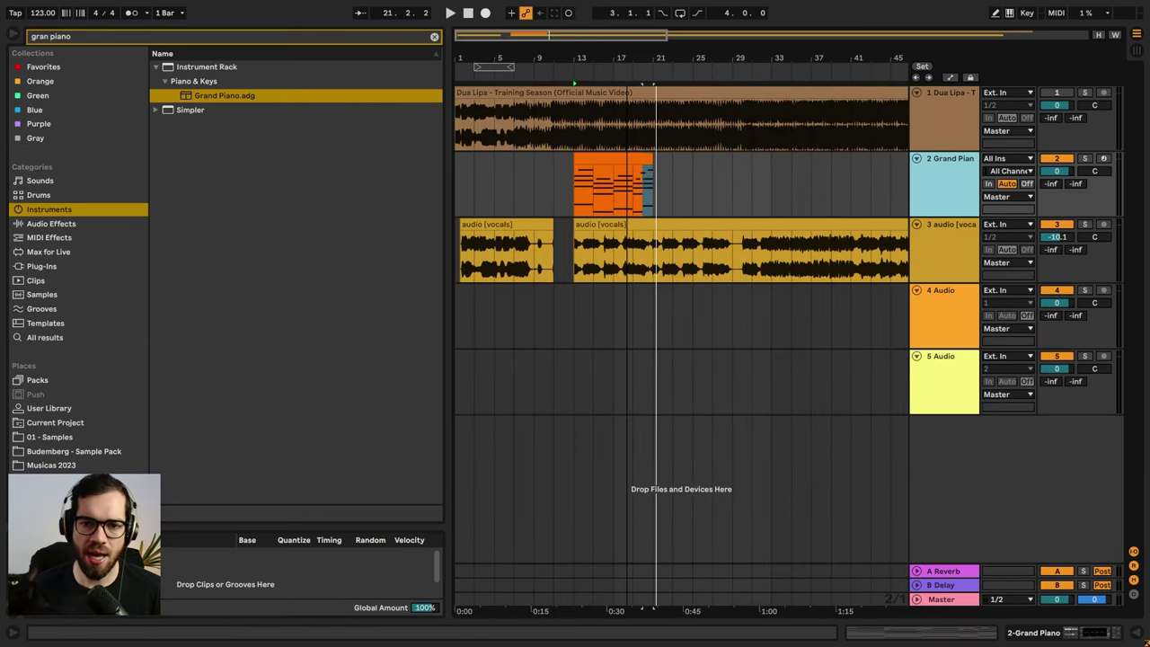
click(637, 161)
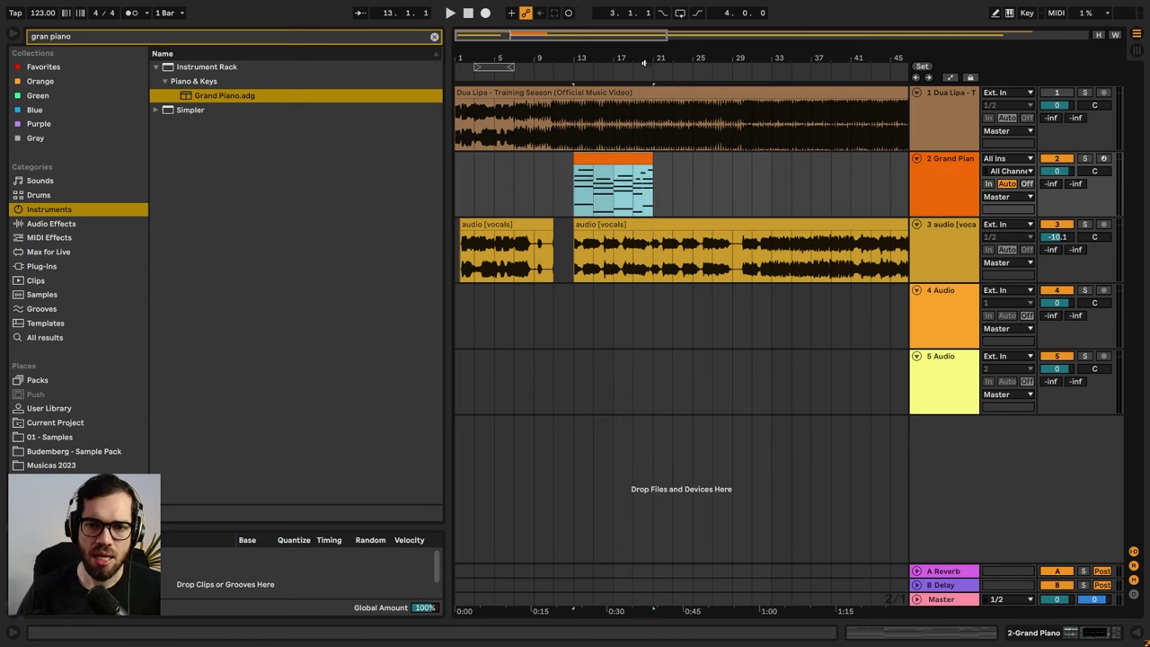
drag(645, 62, 557, 36)
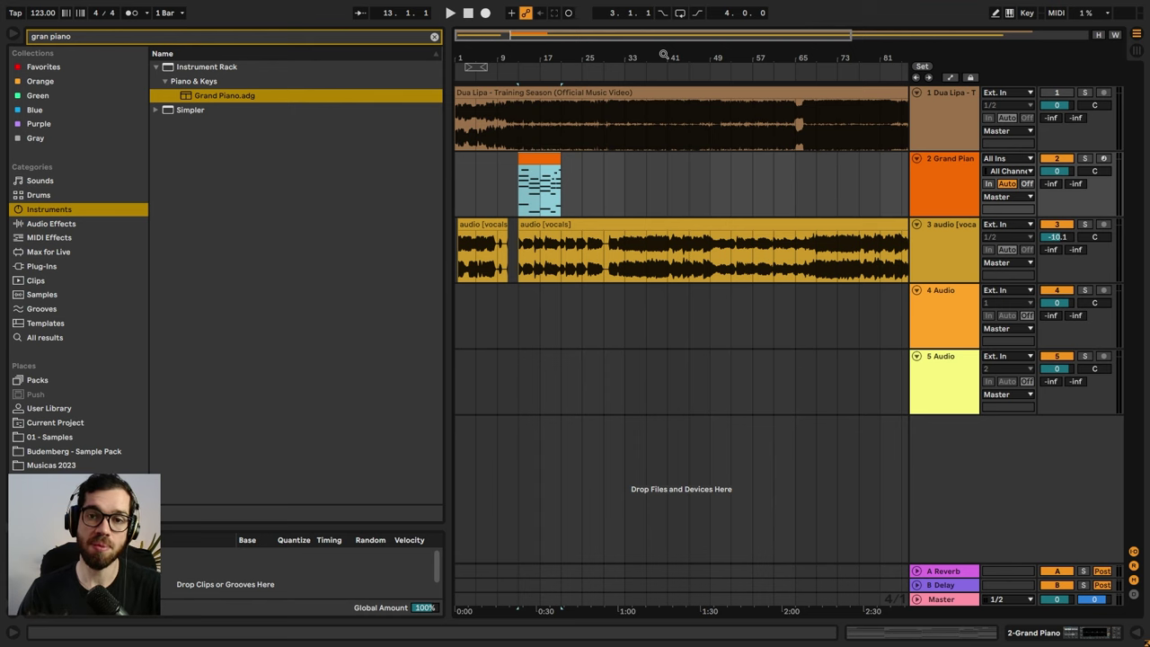
- Listen to the vocals from bar 29 and insert an empty four-bar MIDI clip there on the Grand Piano track
drag(663, 55, 610, 55)
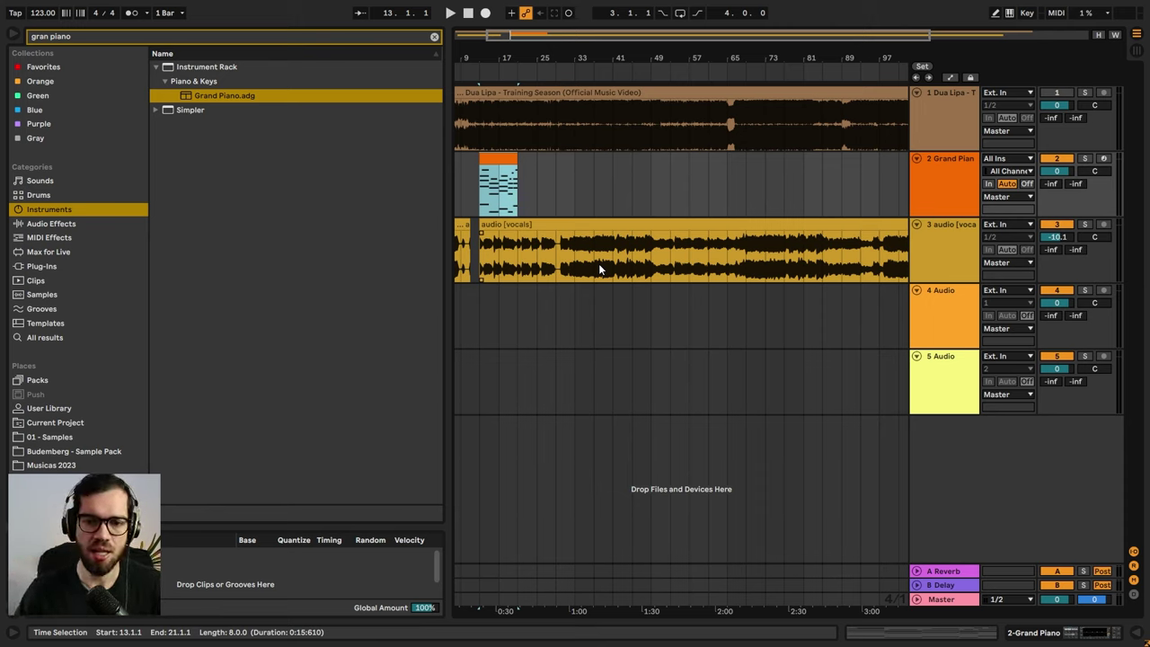
click(567, 258)
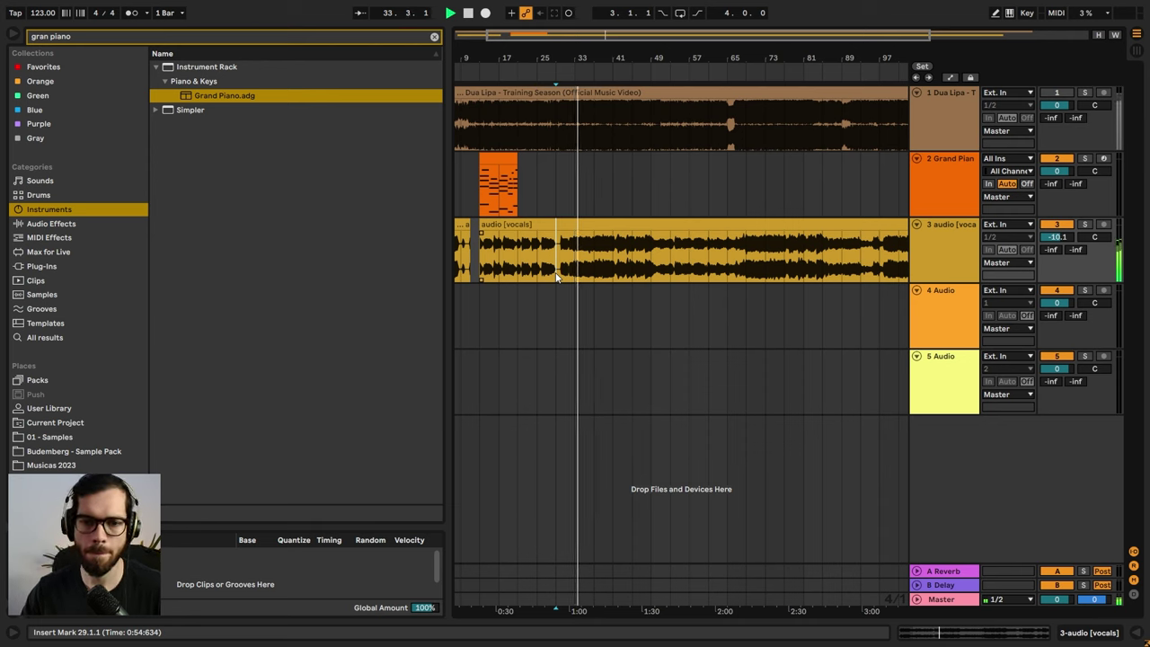
click(572, 190)
key(space)
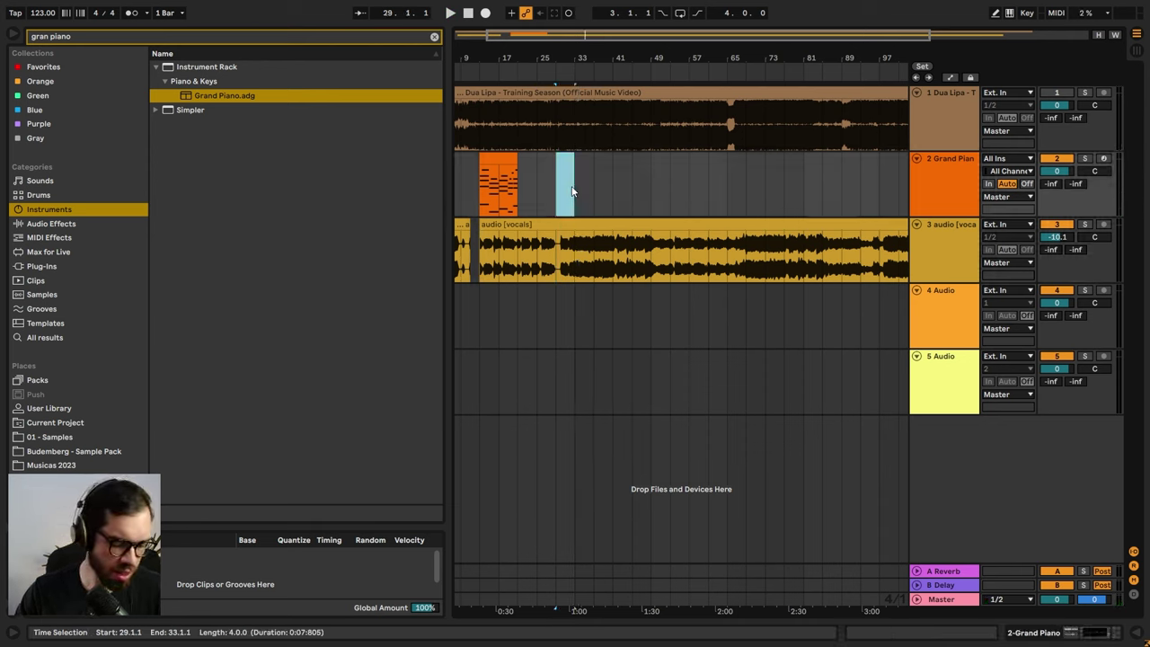
key(ctrl+shift+m)
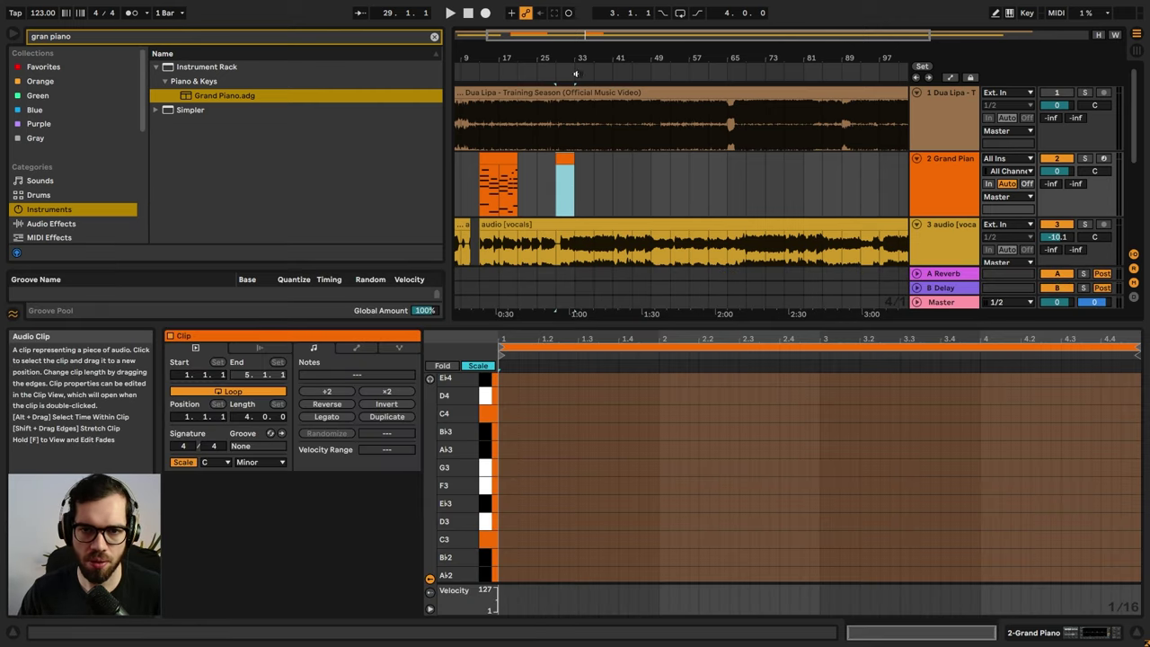
- Trim the empty piano clip so it starts at bar 31
drag(564, 56, 493, 156)
drag(553, 51, 686, 50)
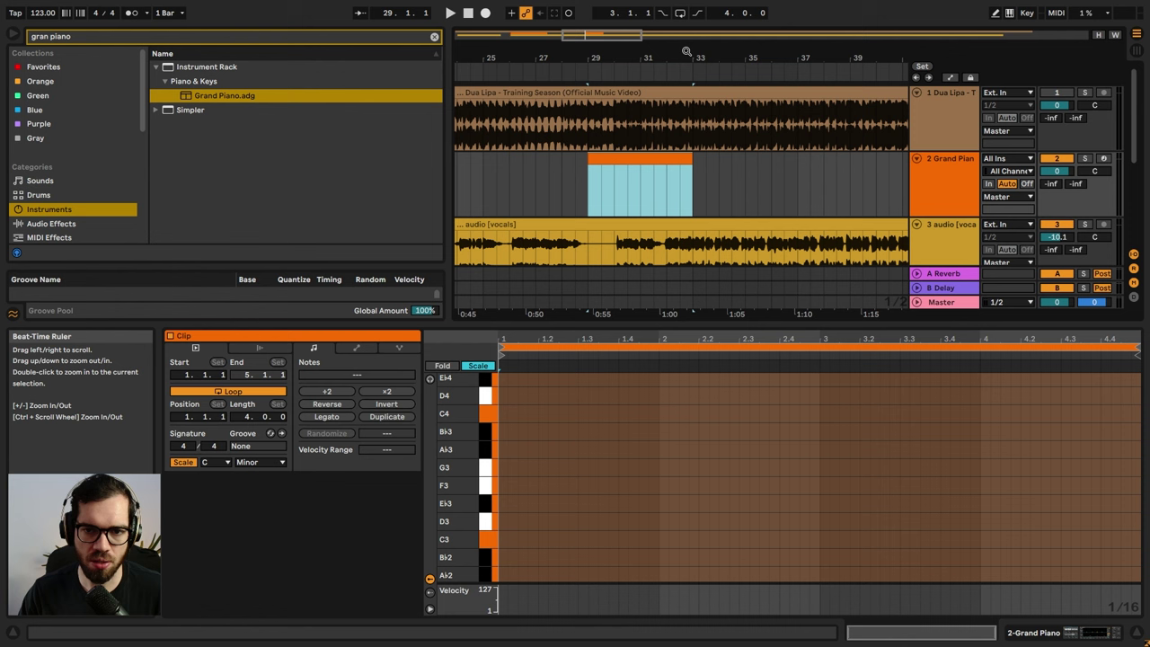
drag(590, 160, 641, 159)
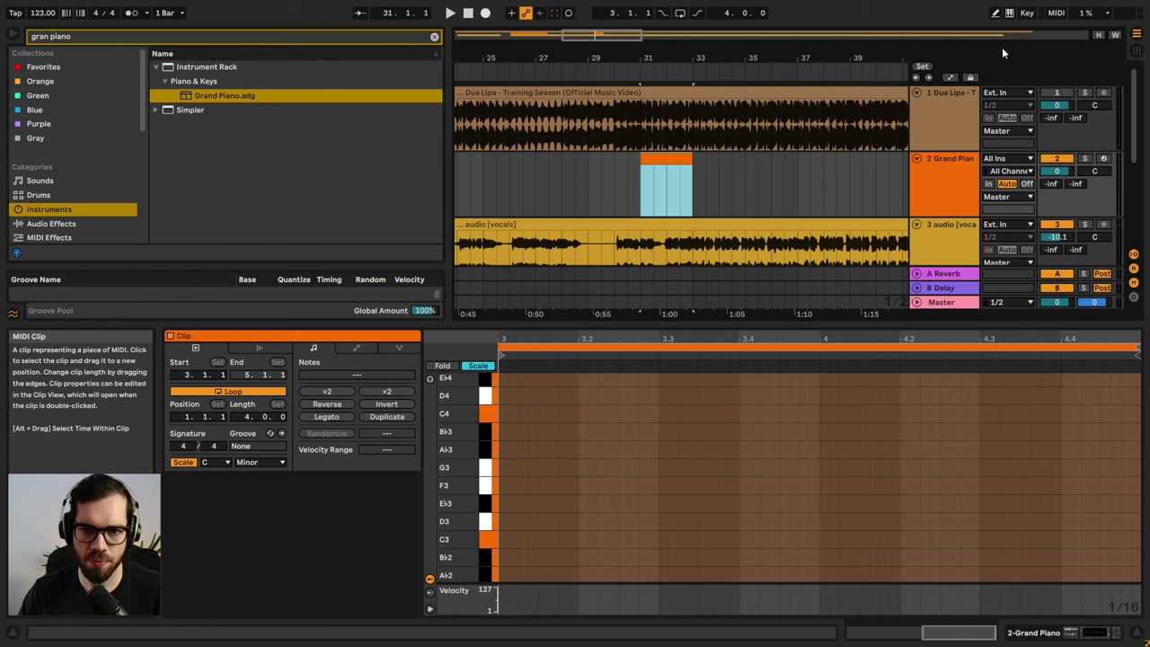
- Solo the original song track and listen to it from about bar 29.3
click(1085, 94)
key(space)
click(605, 136)
key(space)
key(space)
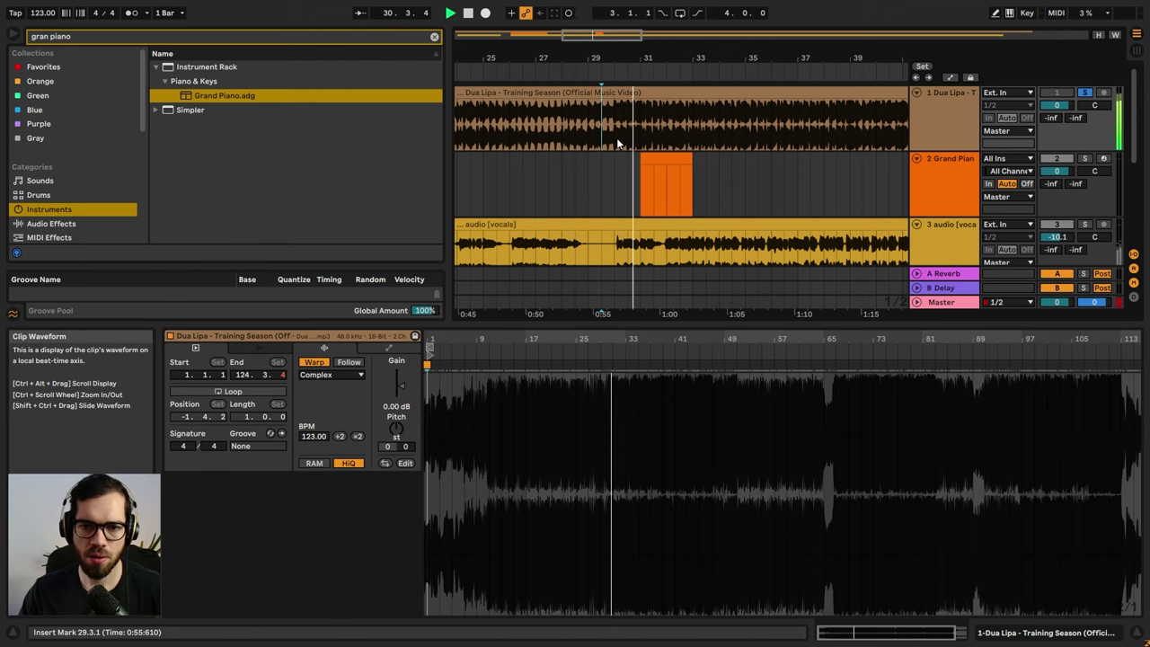
- Move the empty piano clip to bar 30 and convert the one-bar vocal excerpt there to MIDI on the piano track as Melody
click(619, 187)
drag(652, 159, 629, 166)
drag(639, 249, 634, 189)
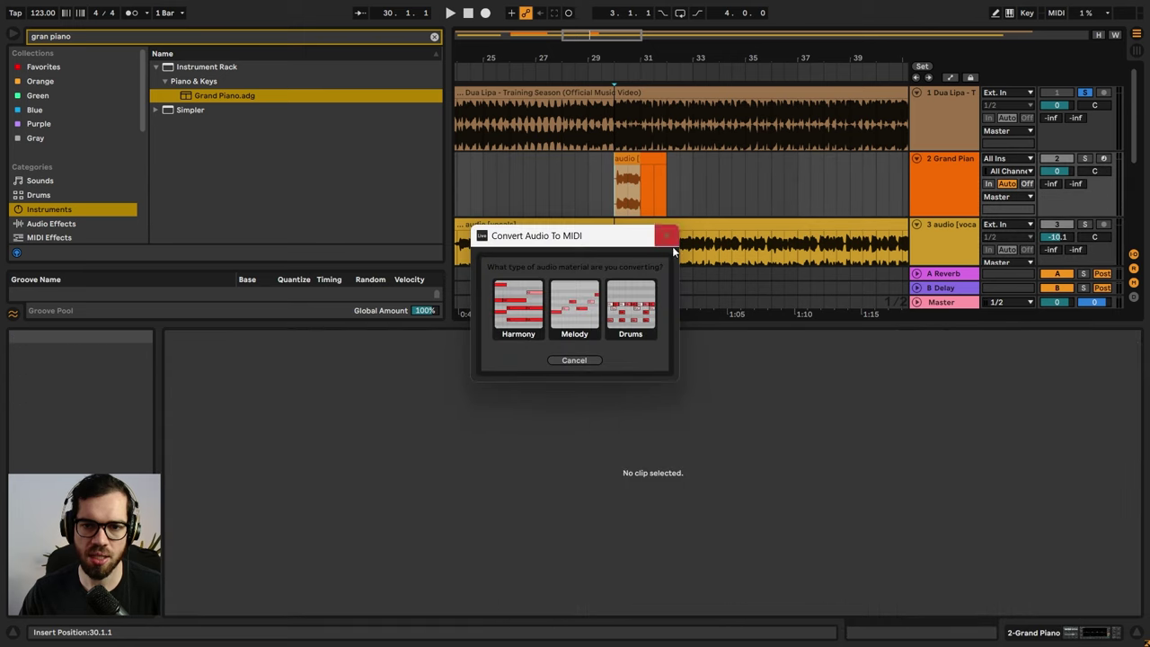
click(583, 306)
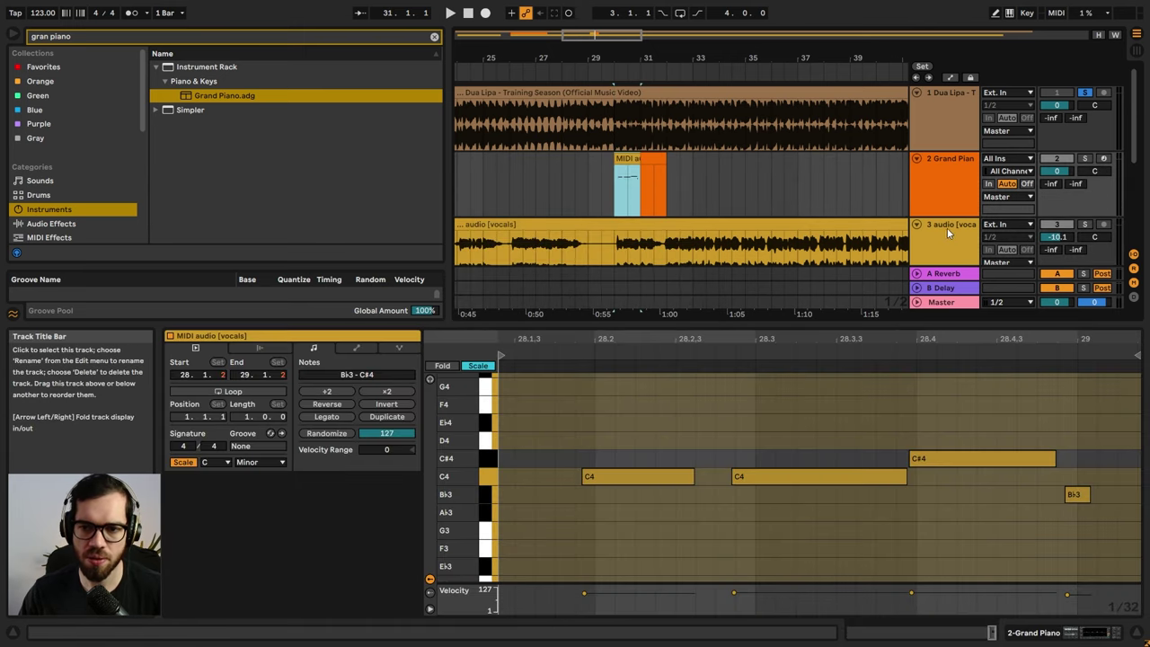
- Solo the piano track for playback and lower the second C4 note of the converted melody to B♭3
click(1084, 159)
key(space)
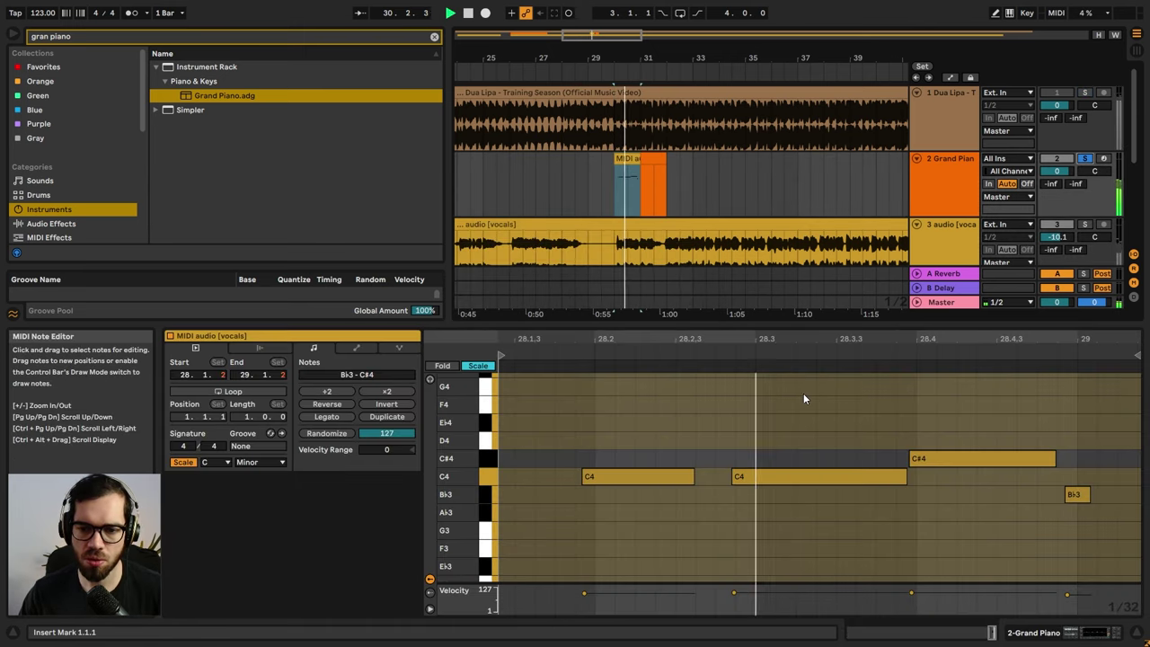
click(740, 479)
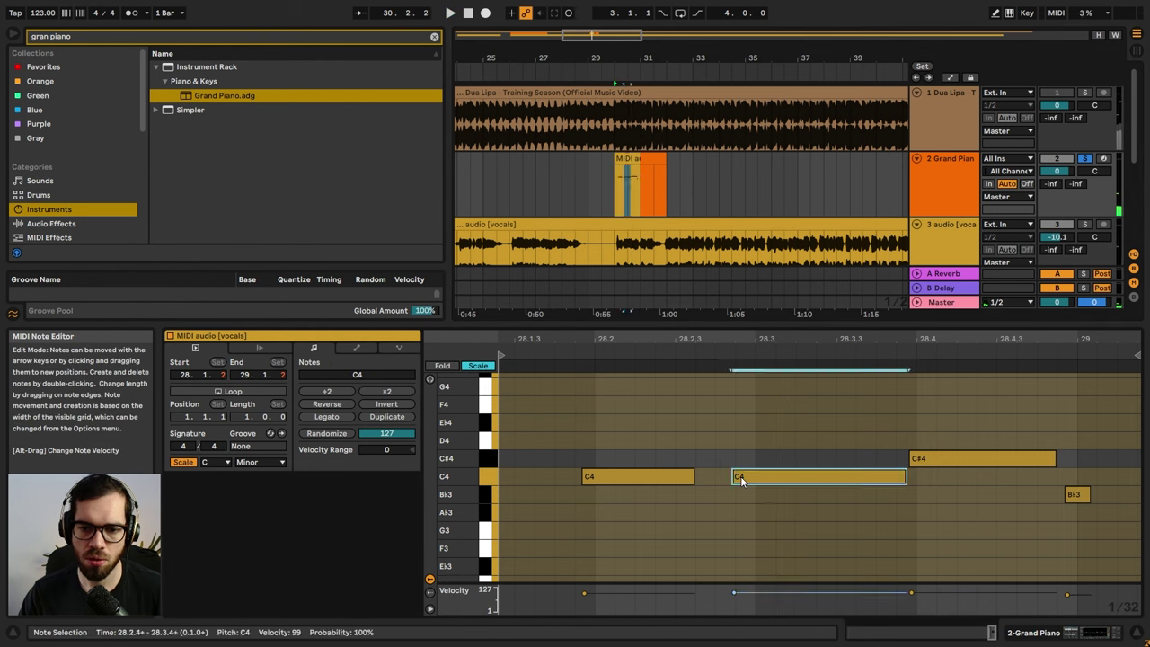
key(Down)
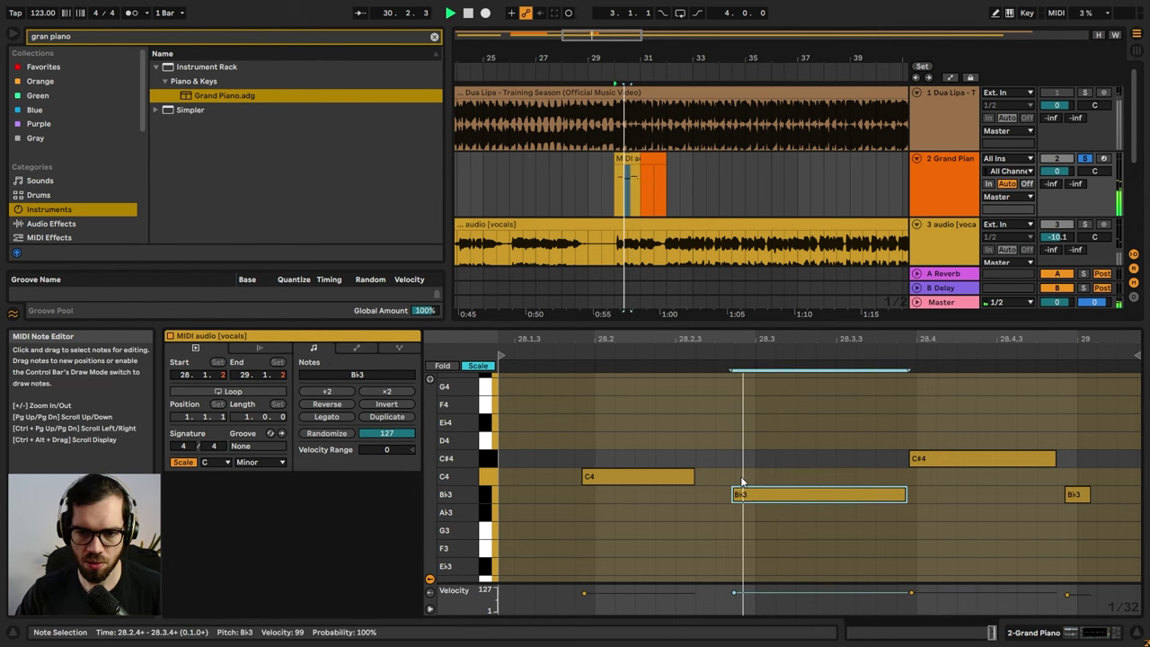
- Lower the C#4 note of the converted melody to A♭3 and listen to the phrase
click(1041, 446)
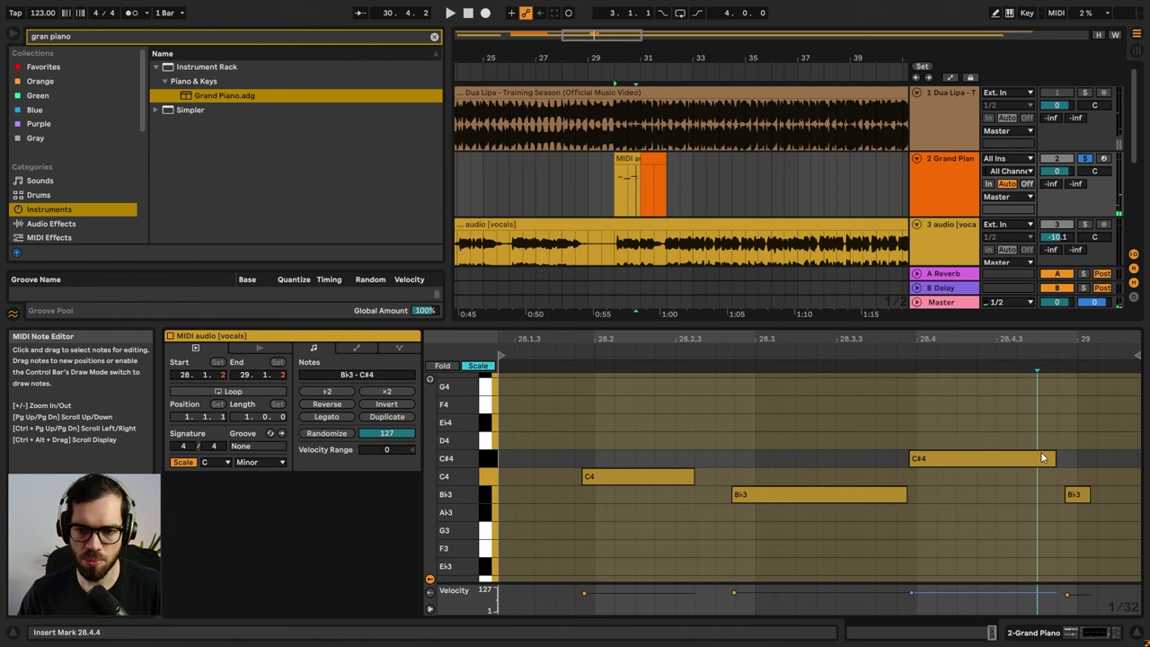
click(1041, 458)
key(Down)
key(Down)
key(Down)
key(space)
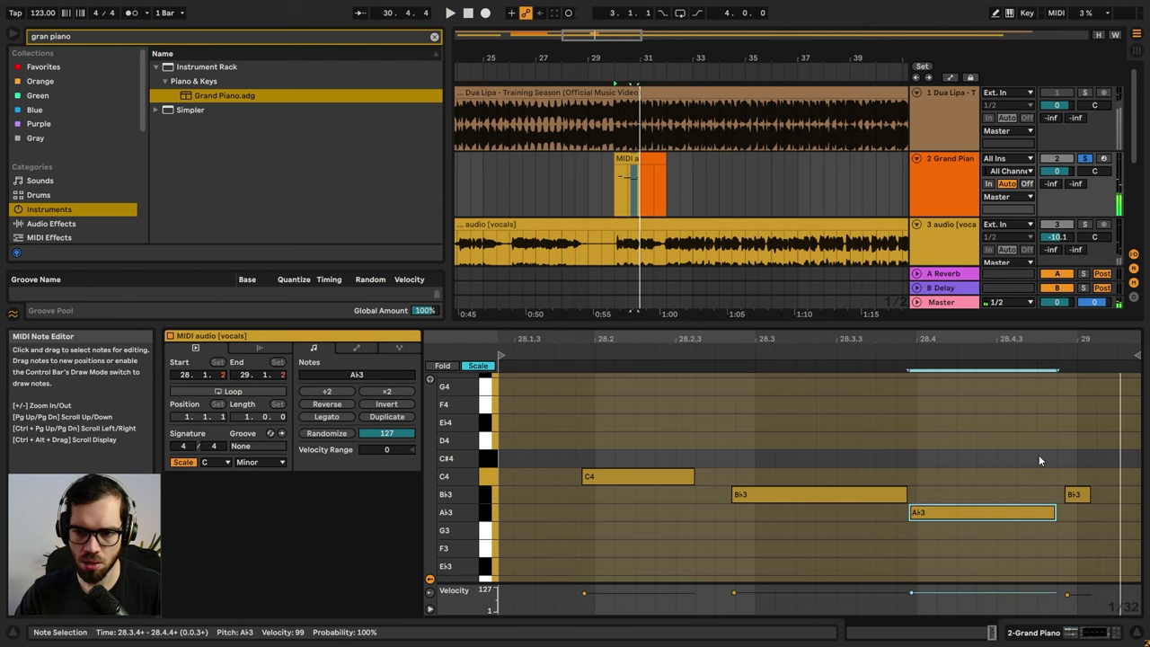
- Lower the final short note of the converted melody to G3, keeping the C Minor scale enabled
click(1083, 491)
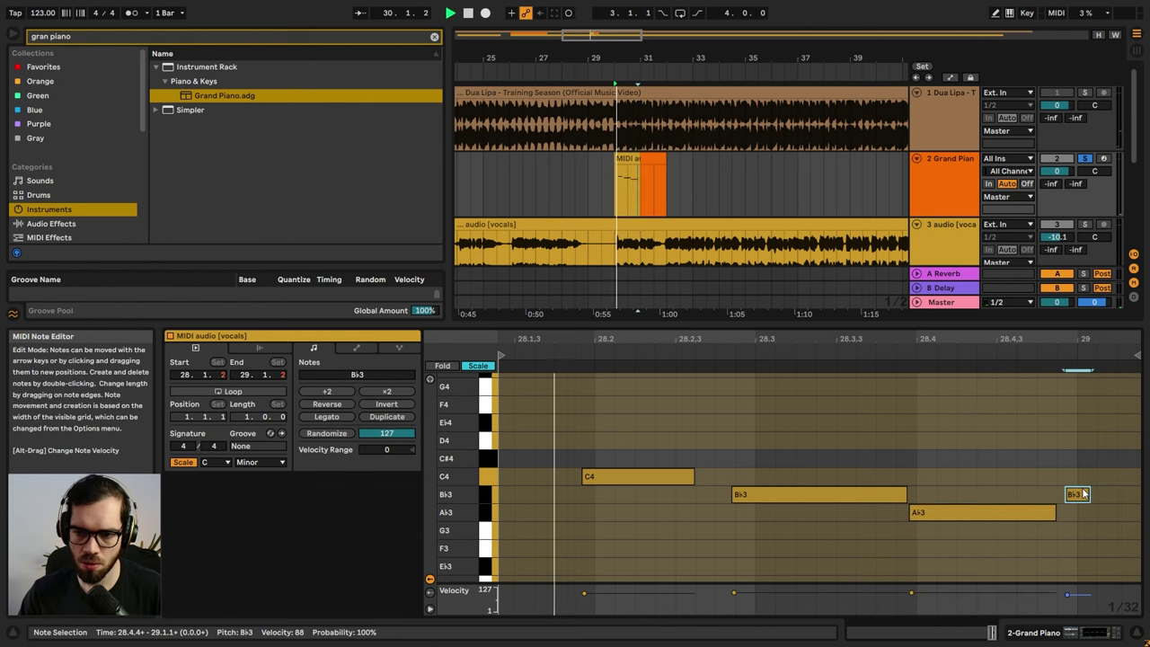
key(Down)
key(Down)
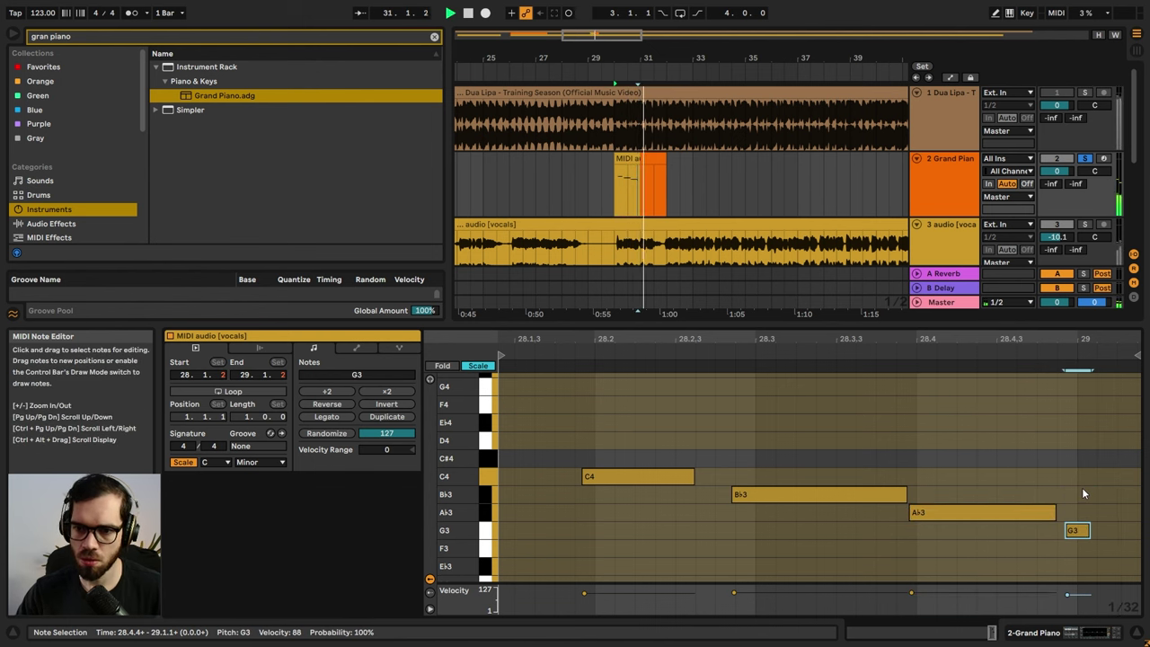
click(182, 465)
click(182, 465)
- Align the C4, B♭3, A♭3 and G3 notes to 28.2, 28.3, 28.4 and 29, extending A♭3 to meet G3
drag(592, 458, 613, 462)
drag(762, 485, 789, 485)
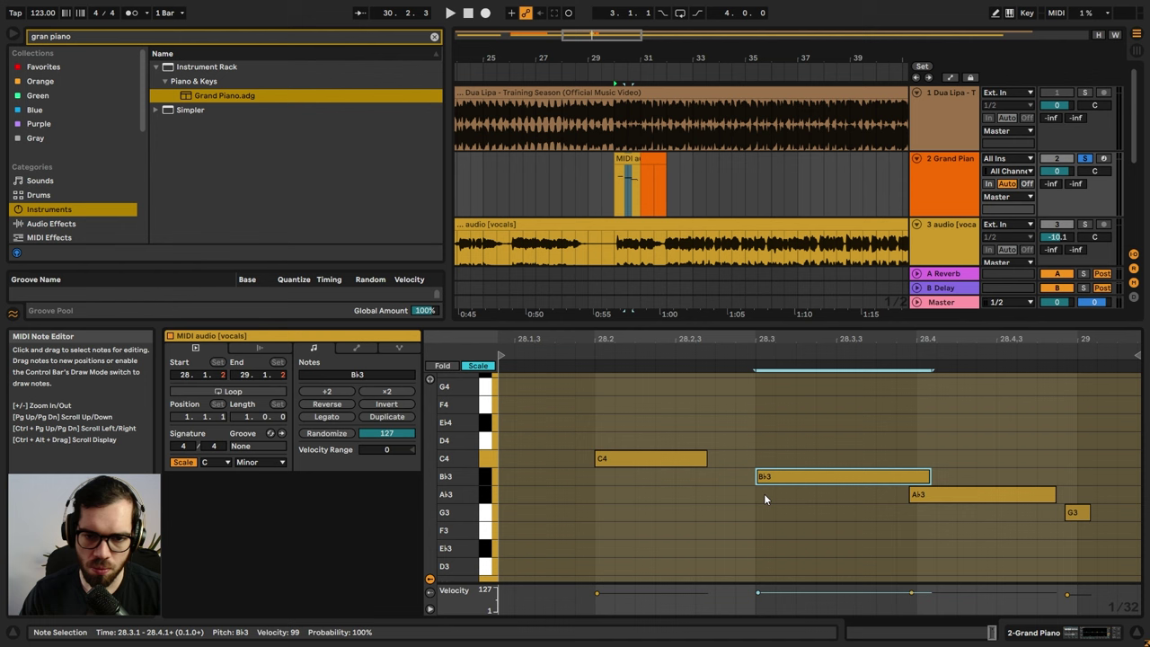
mouse_move(964, 495)
mouse_down()
mouse_move(993, 494)
mouse_move(971, 494)
mouse_up()
click(1088, 513)
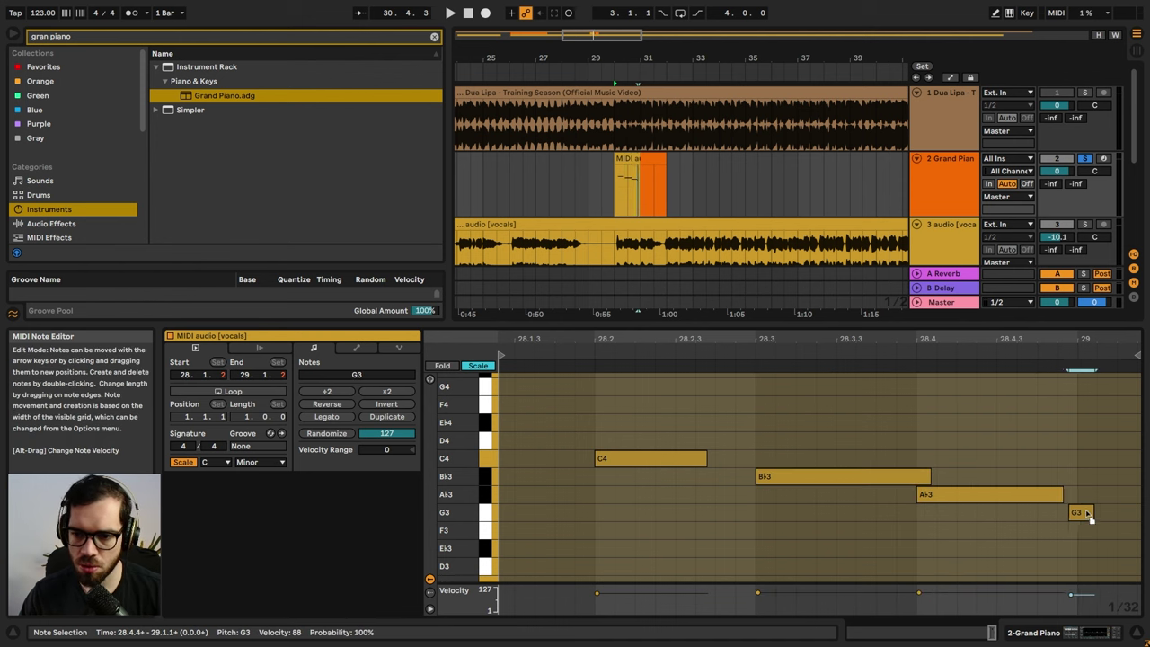
drag(1100, 517, 1072, 495)
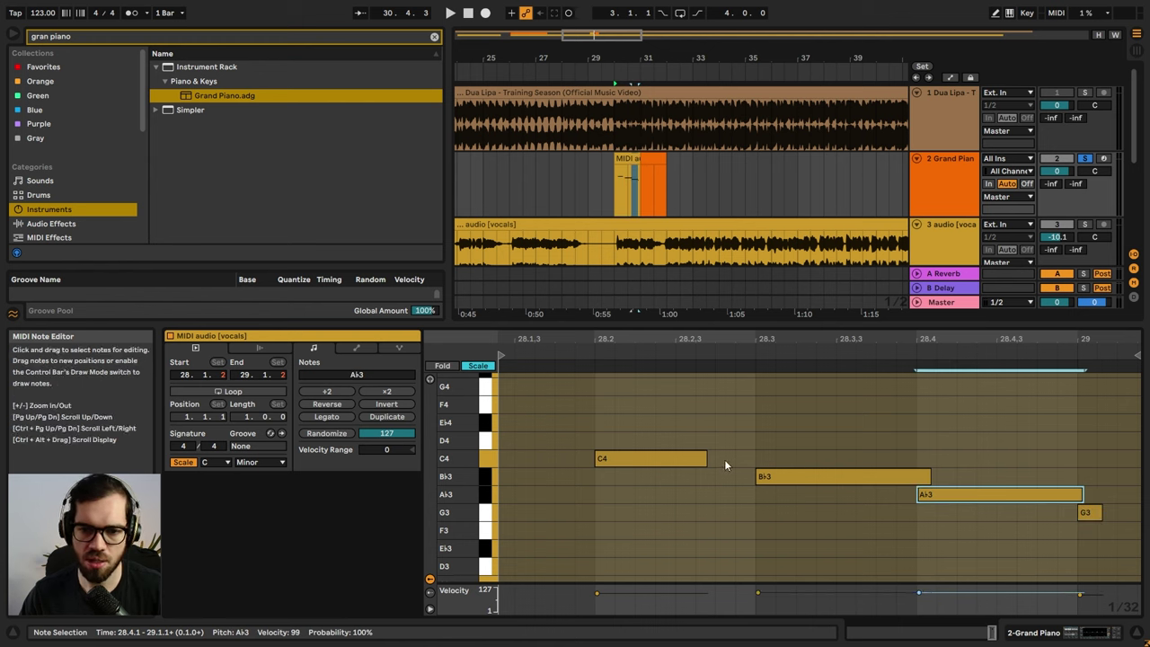
- Extend the C4 note to 28.3 and lengthen the final G3 note while checking the phrase in playback
drag(705, 459, 757, 460)
key(space)
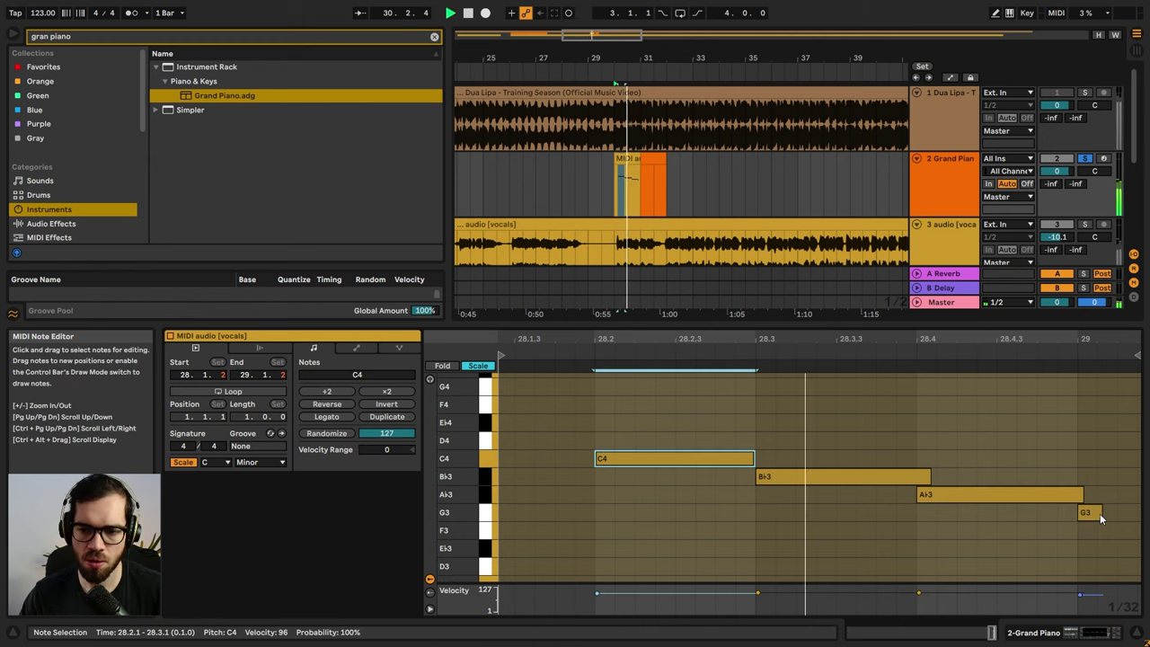
drag(1102, 519, 1079, 513)
key(space)
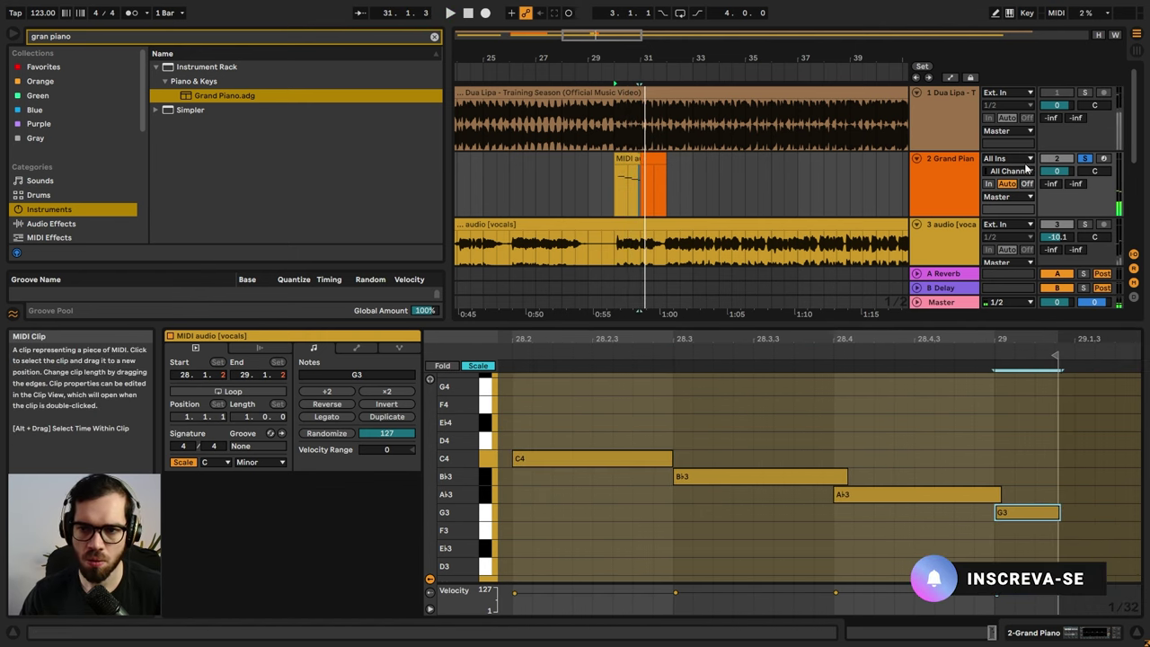
- Unsolo the piano track to hear the phrase with the vocals, and move the melody clip to bar 32
click(1085, 159)
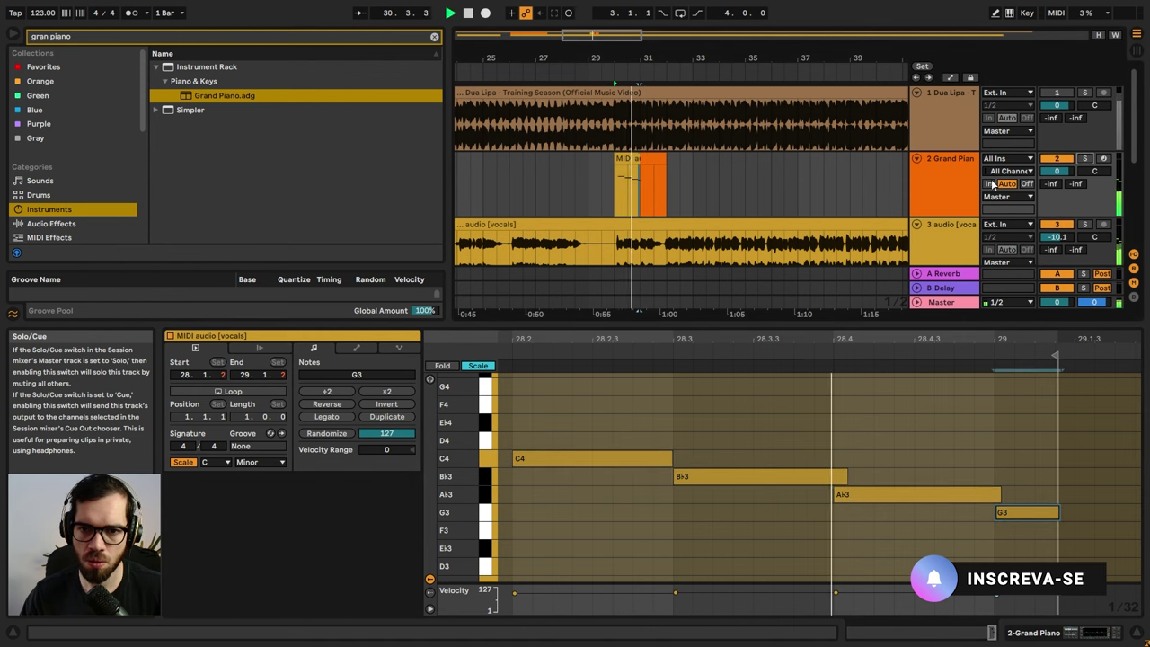
drag(628, 151, 674, 150)
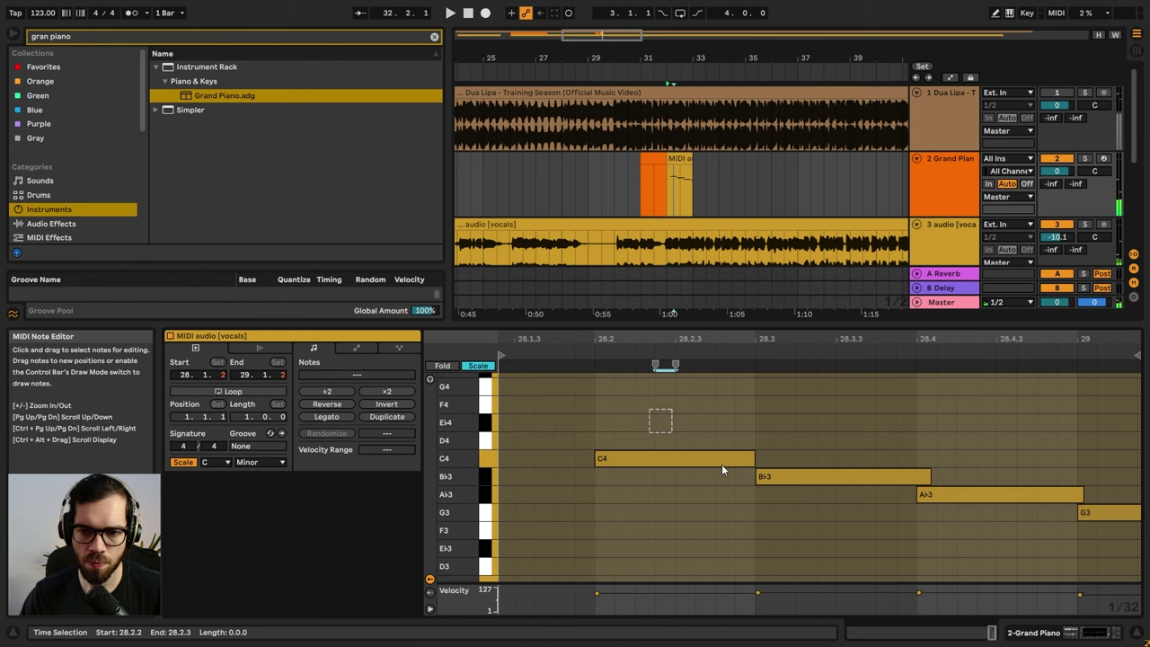
- Shift all four melody notes earlier together so the C4 note starts at about 28.1.3
drag(663, 418, 1130, 554)
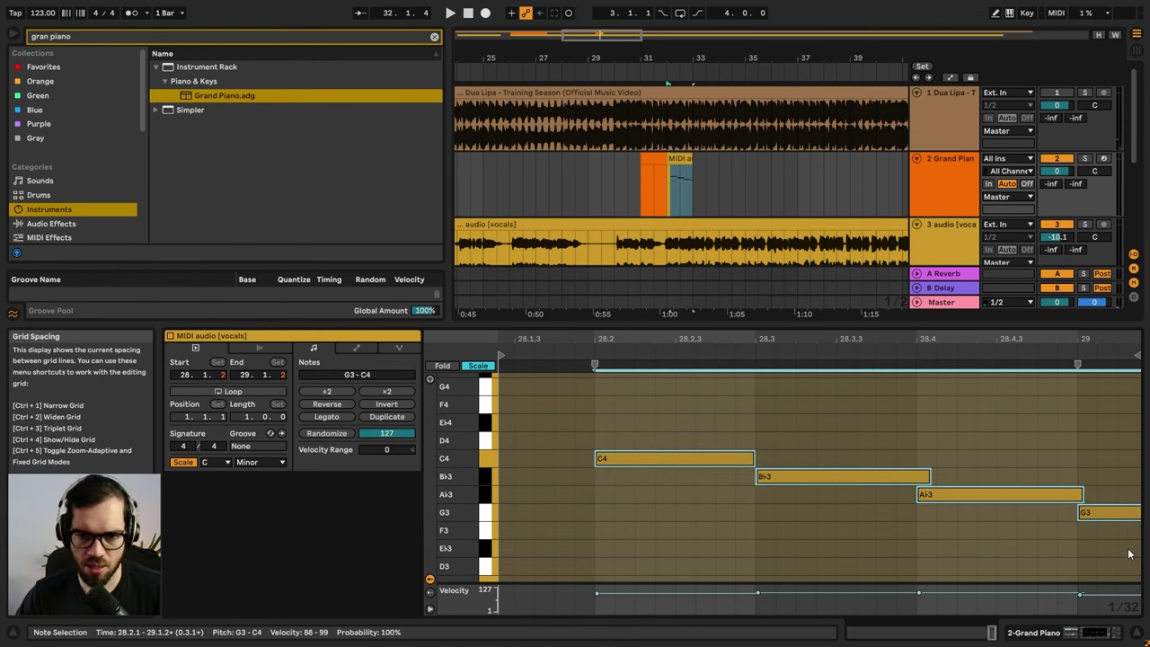
key(Left)
key(Left)
key(Left)
key(Left)
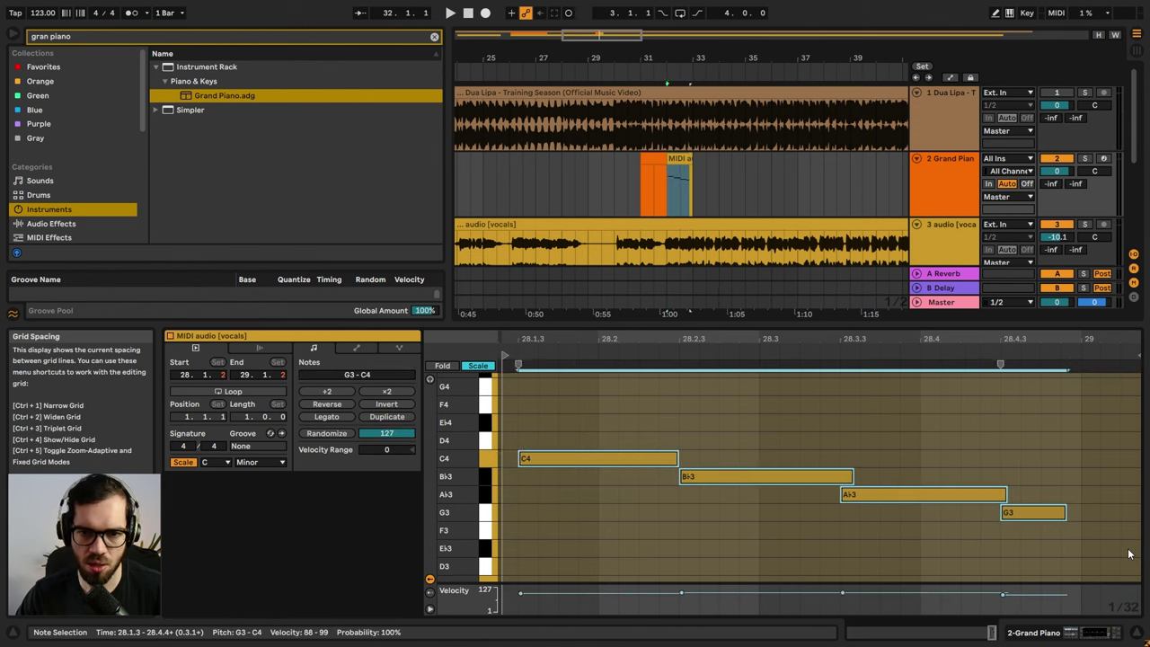
- Consolidate the one-bar melody clip at bar 32, move its notes to start at 1.1.1, and play it
click(681, 160)
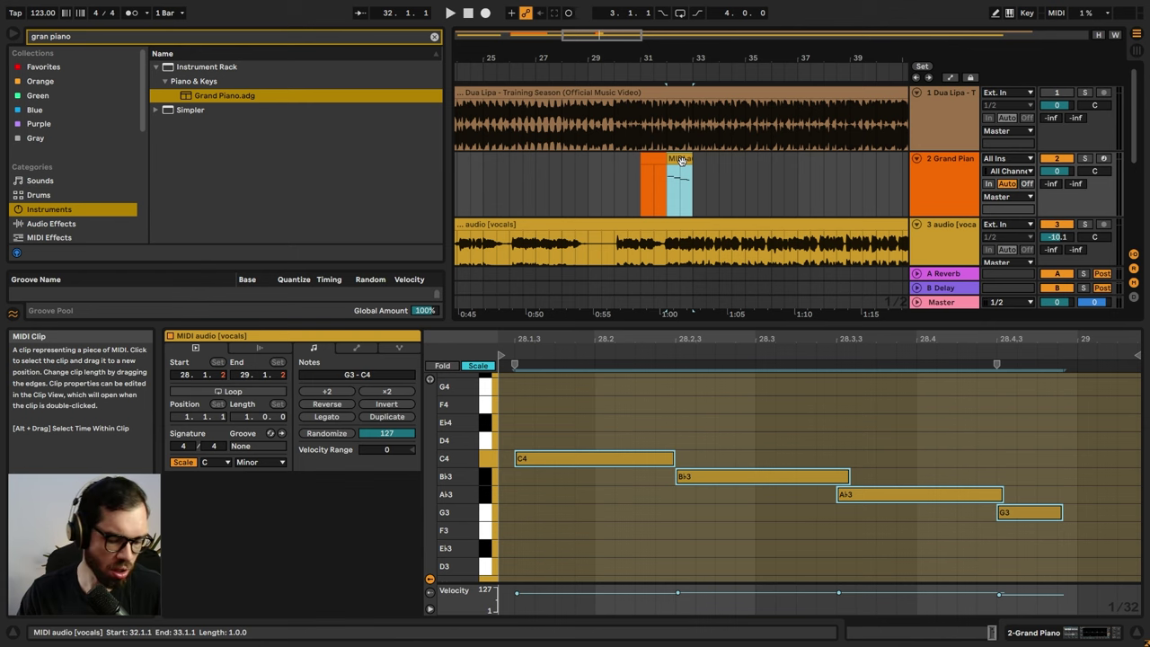
key(ctrl+j)
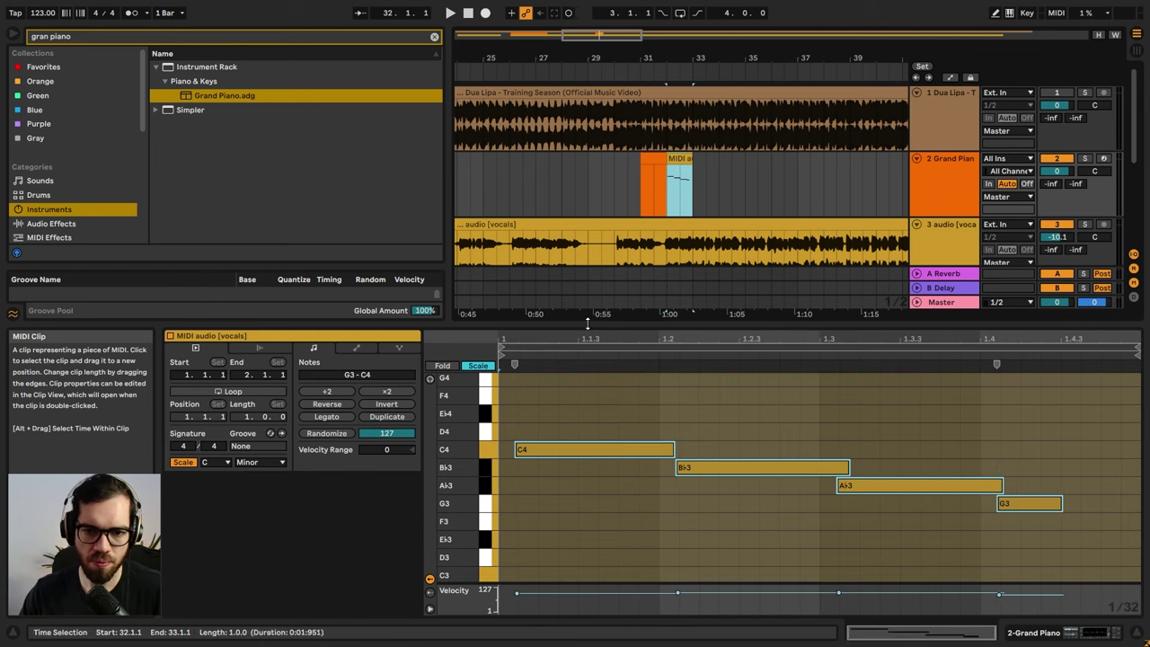
drag(564, 457, 538, 457)
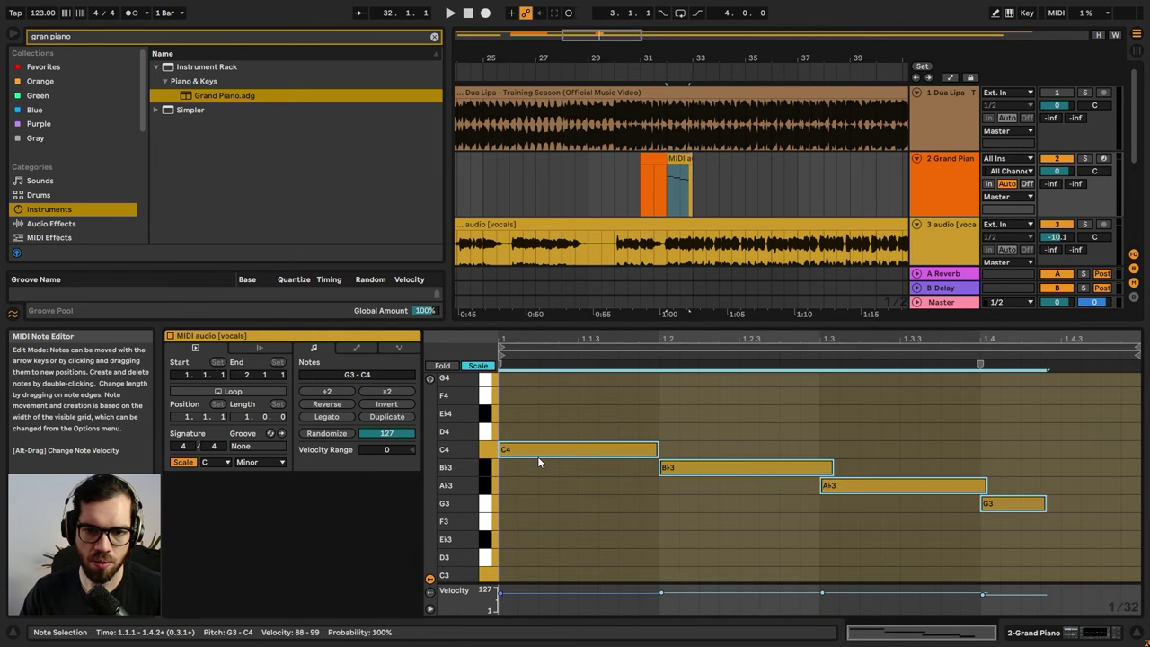
key(space)
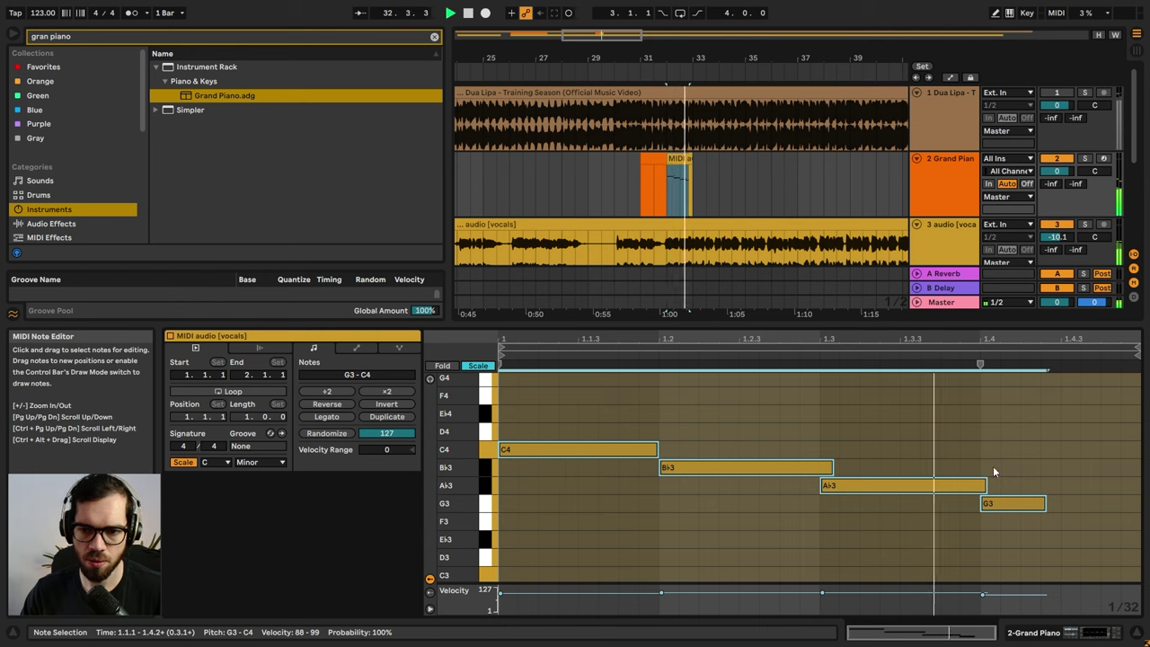
- Lengthen the G3 note to the end of the clip and transpose all four notes down one octave
click(1015, 468)
drag(1046, 504, 1140, 496)
key(ctrl+a)
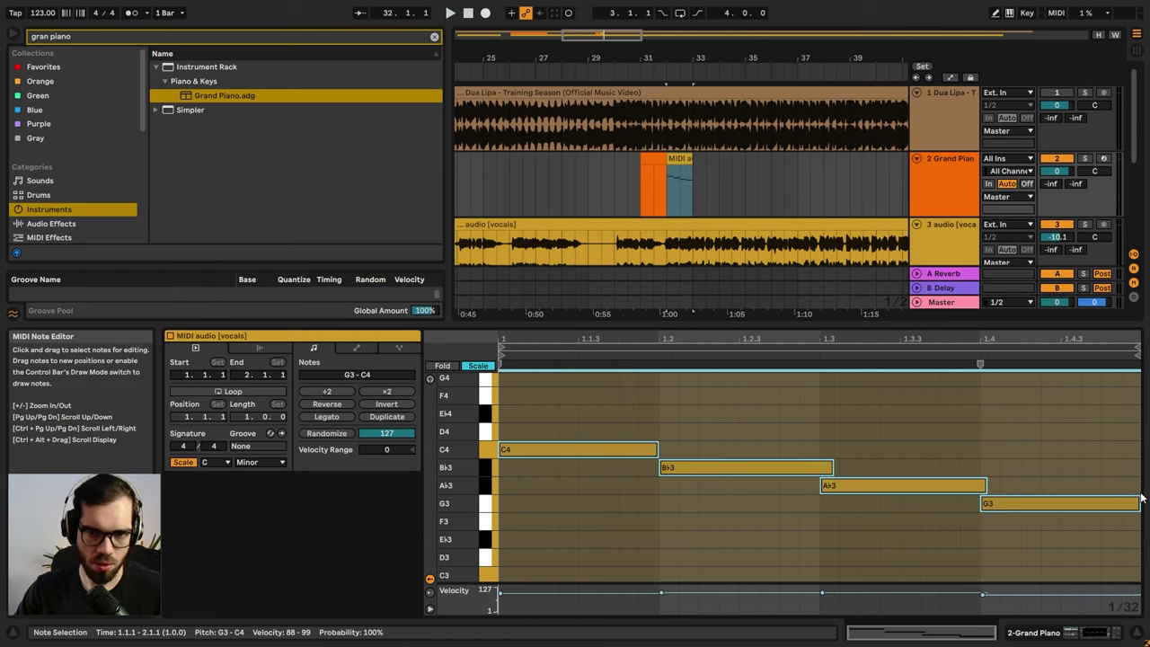
key(shift+Down)
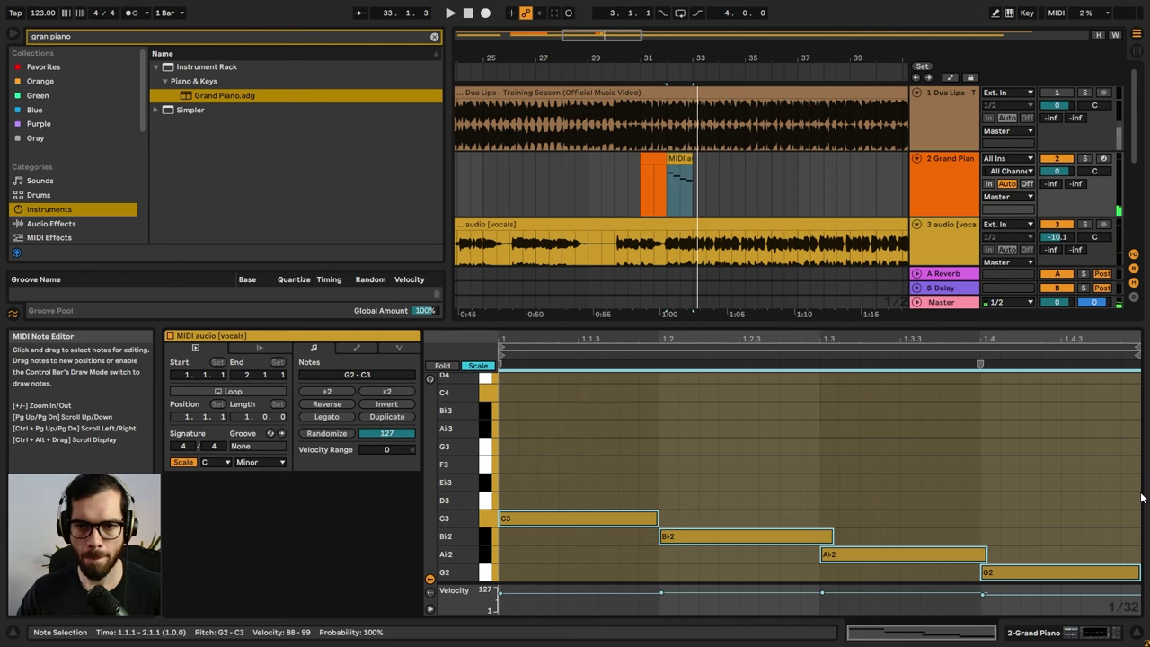
- Insert a new MIDI track directly below the Grand Piano track
click(700, 187)
click(947, 164)
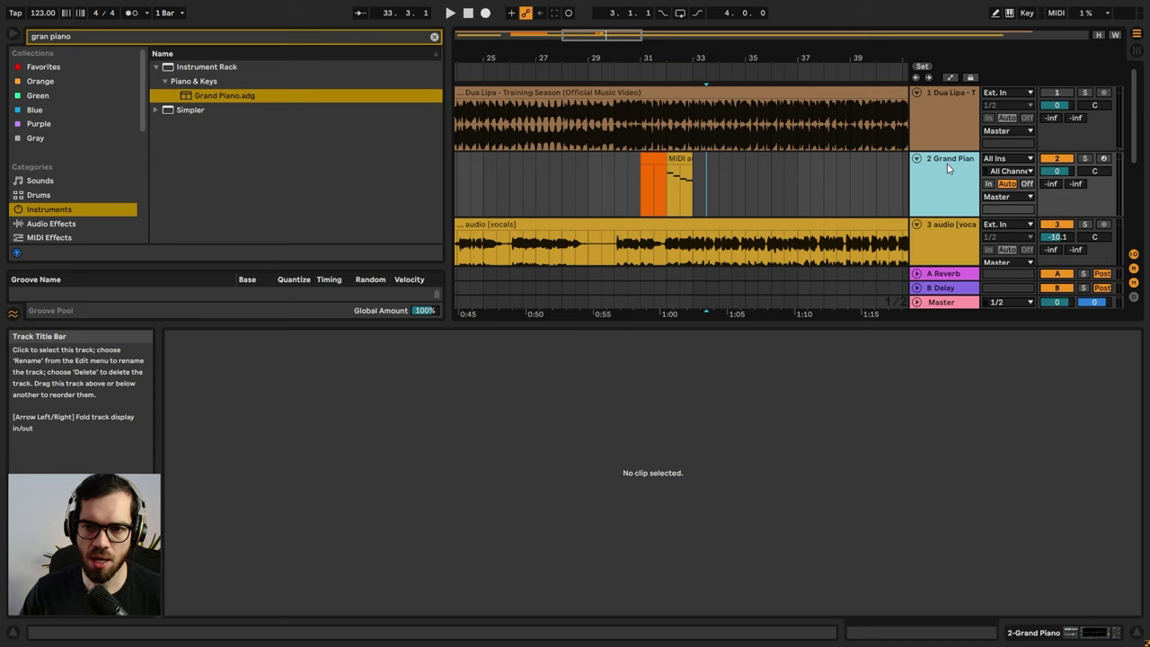
key(ctrl+shift+t)
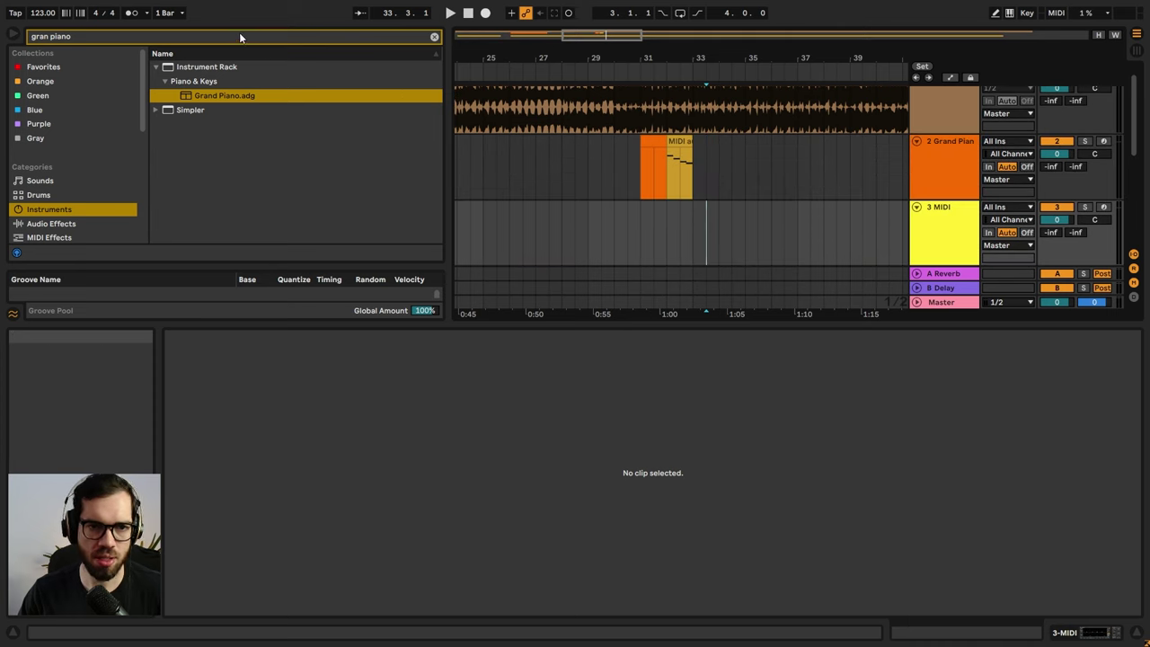
- Clear the browser search and open the Kicks folder under Drum One Shots in the second Sample Pack of the Orange collection
click(435, 36)
scroll(126, 135, down, 5)
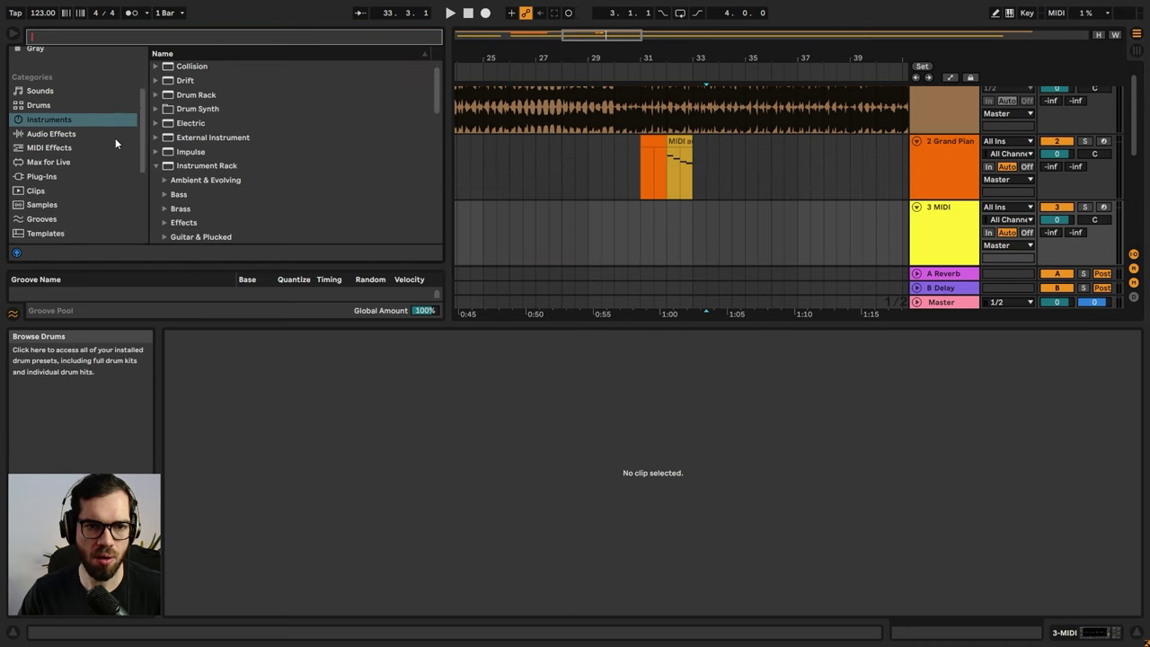
scroll(54, 135, up, 5)
click(47, 81)
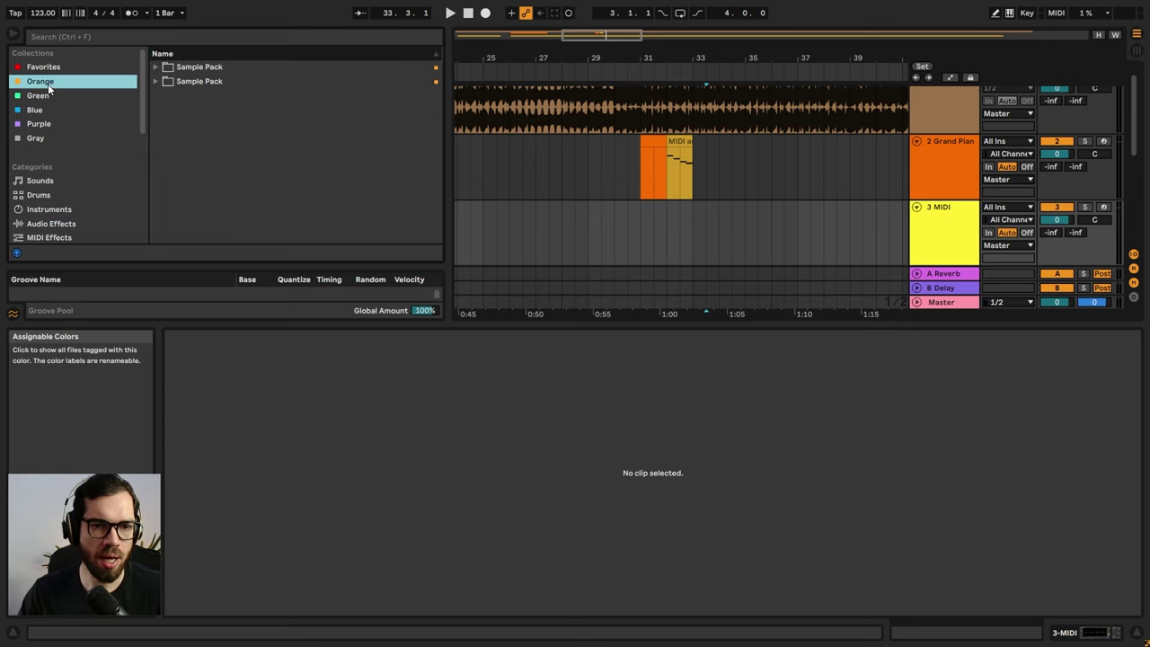
click(156, 82)
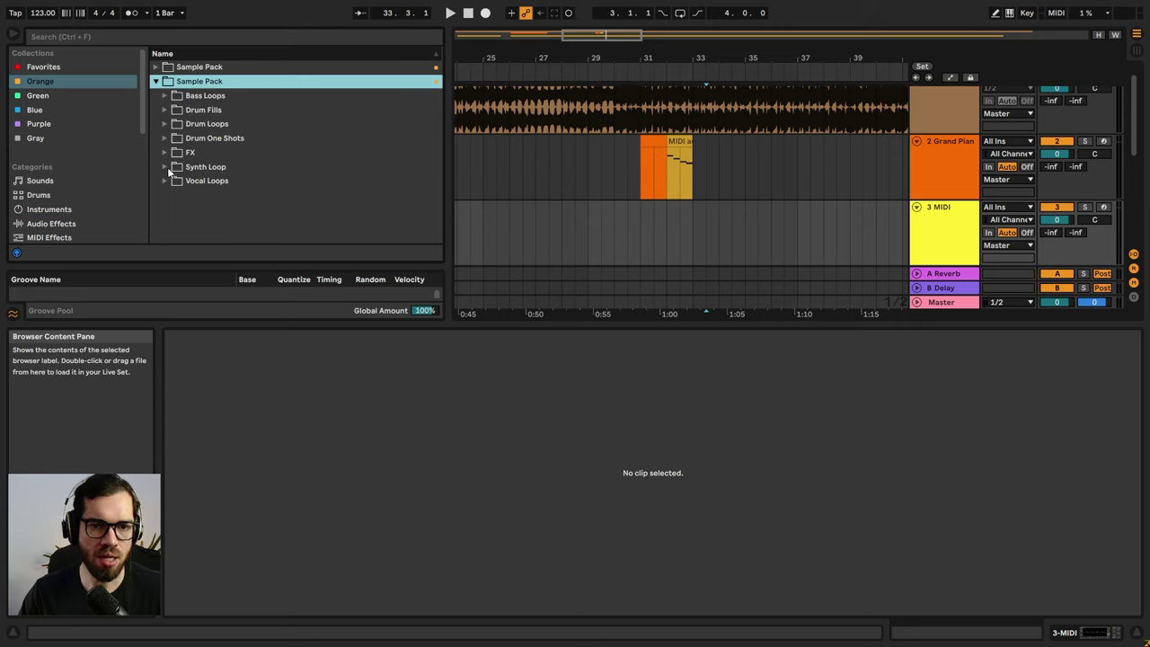
click(165, 139)
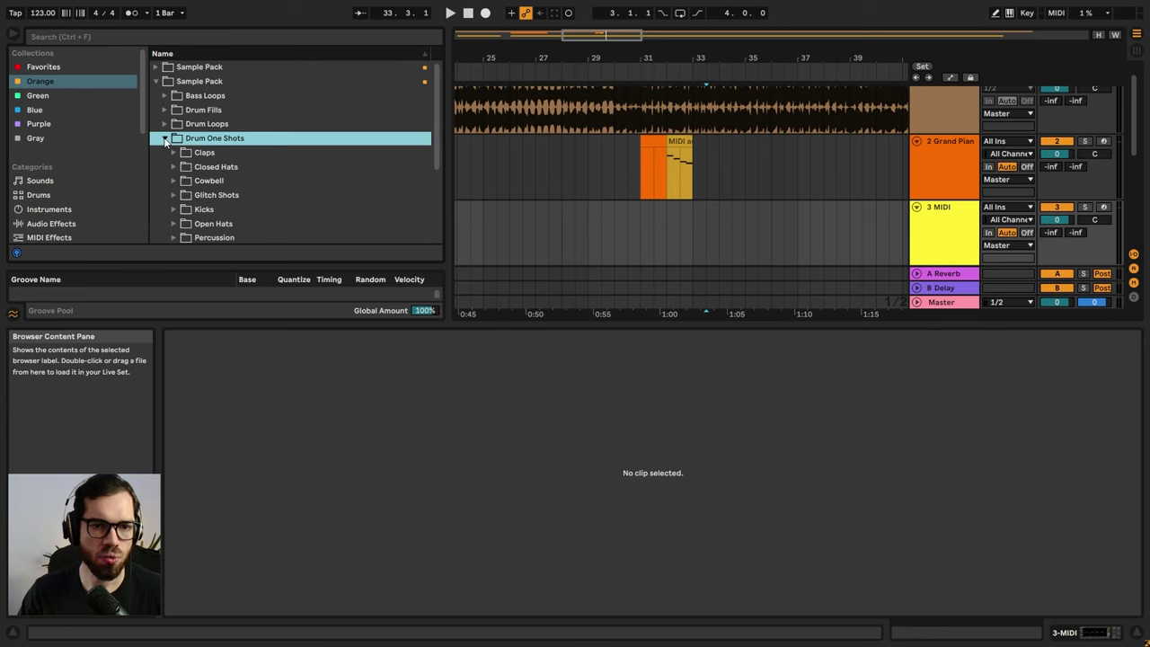
click(174, 210)
scroll(249, 162, down, 2)
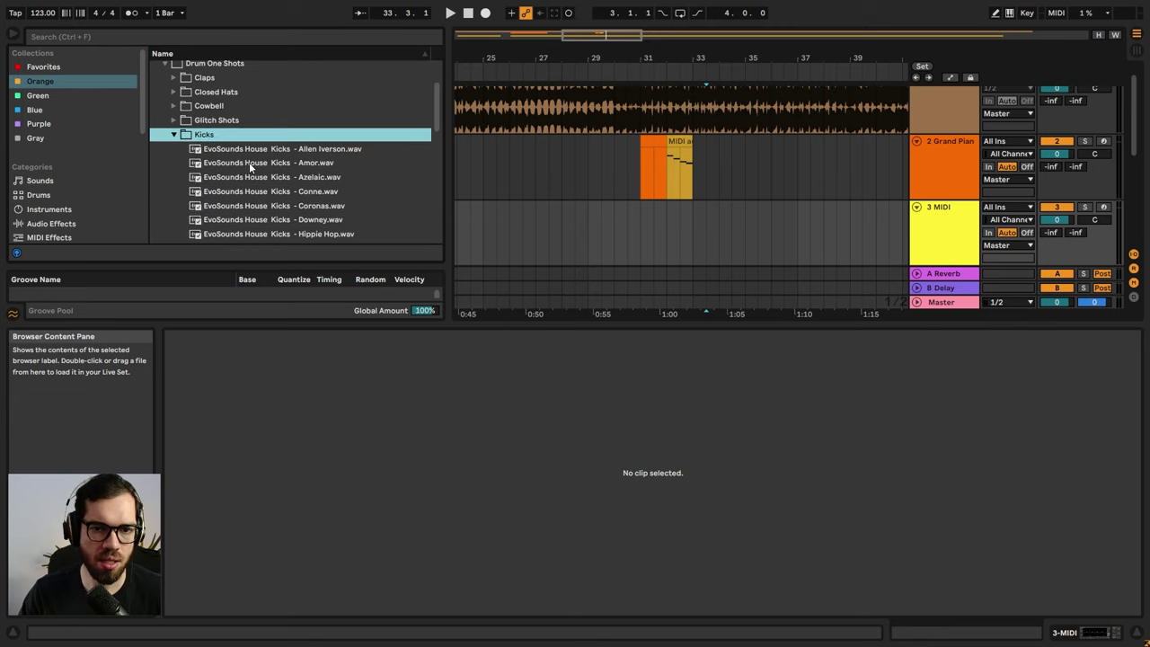
- Audition the EvoSounds House kick samples one by one, from Allen Iverson to Toes, and replay several candidates
click(260, 150)
click(266, 164)
click(270, 177)
click(273, 192)
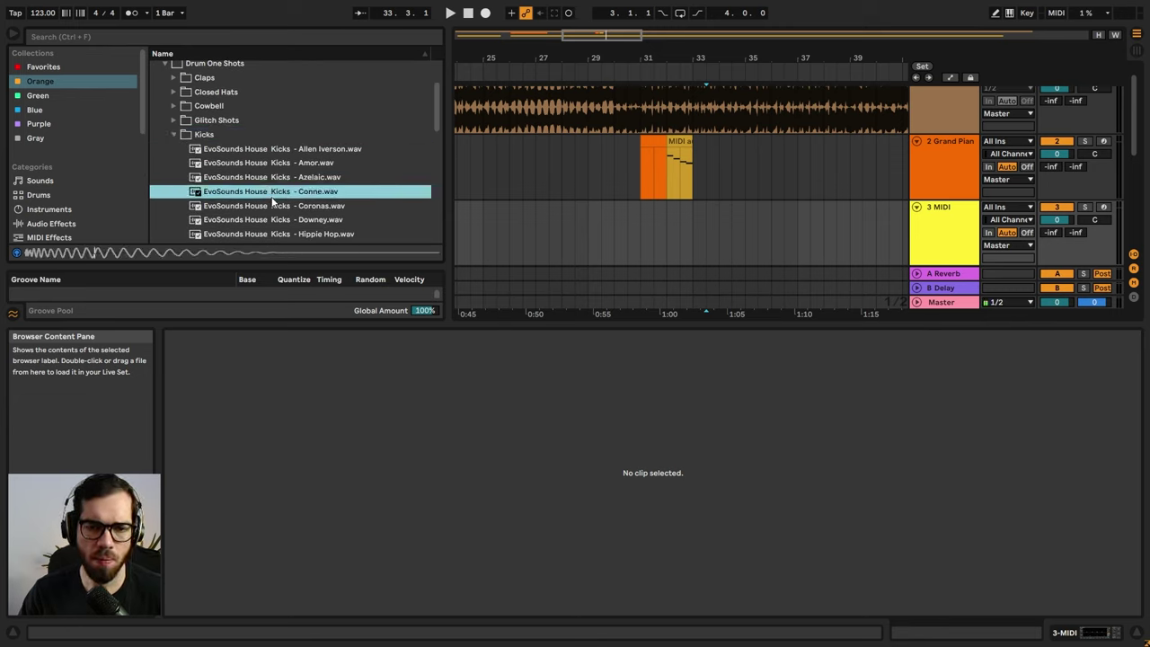
click(275, 206)
click(277, 220)
click(279, 233)
scroll(290, 184, down, 3)
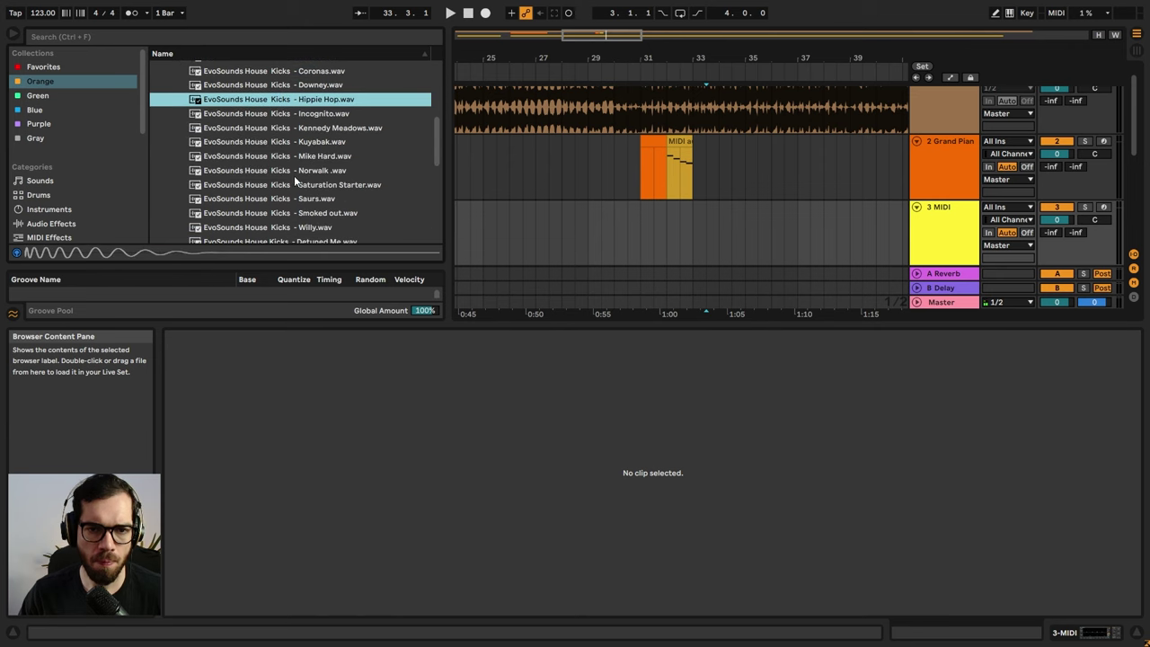
click(294, 114)
click(294, 128)
click(296, 142)
click(297, 157)
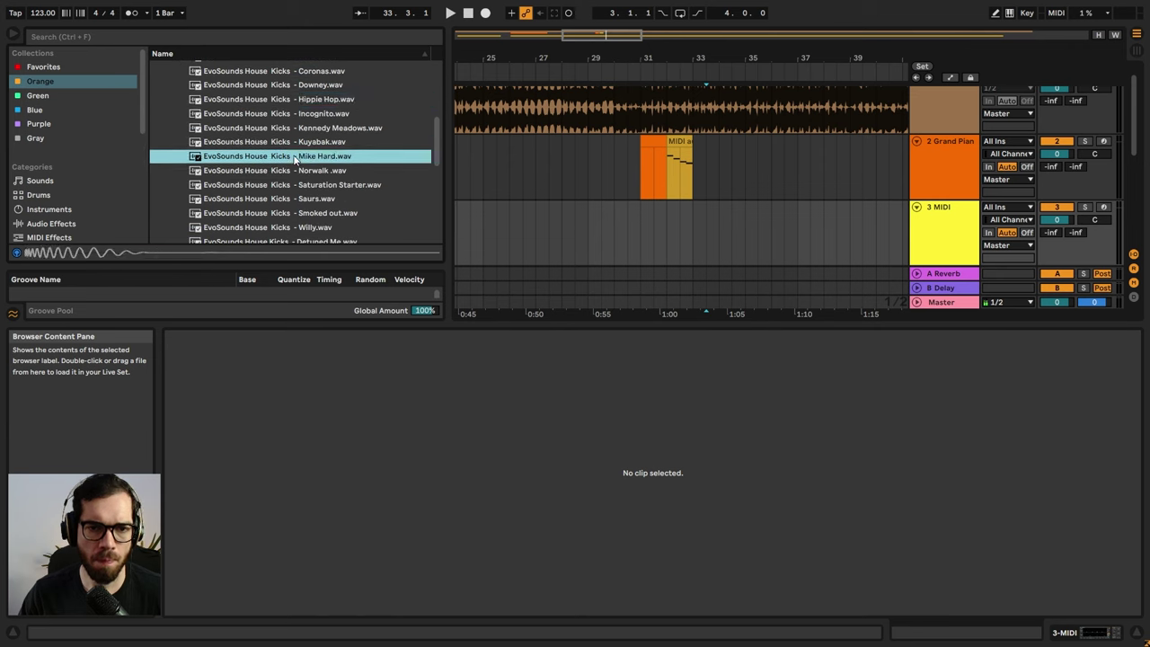
click(300, 170)
click(302, 185)
click(304, 199)
click(306, 213)
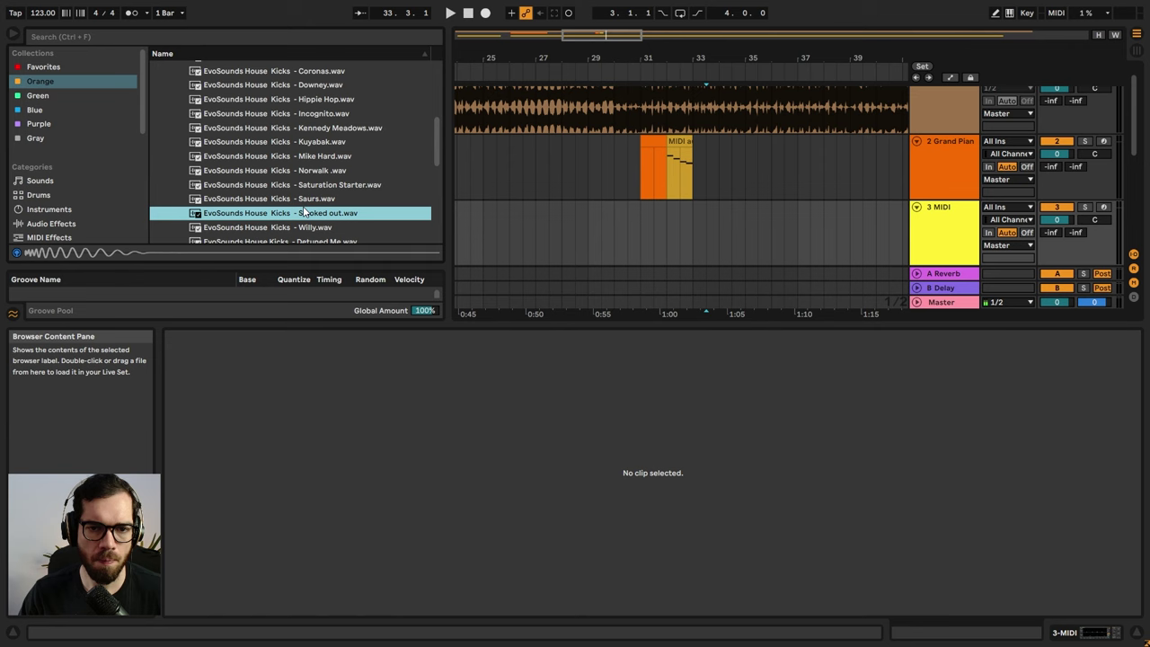
scroll(300, 179, down, 3)
click(297, 168)
click(301, 183)
click(303, 198)
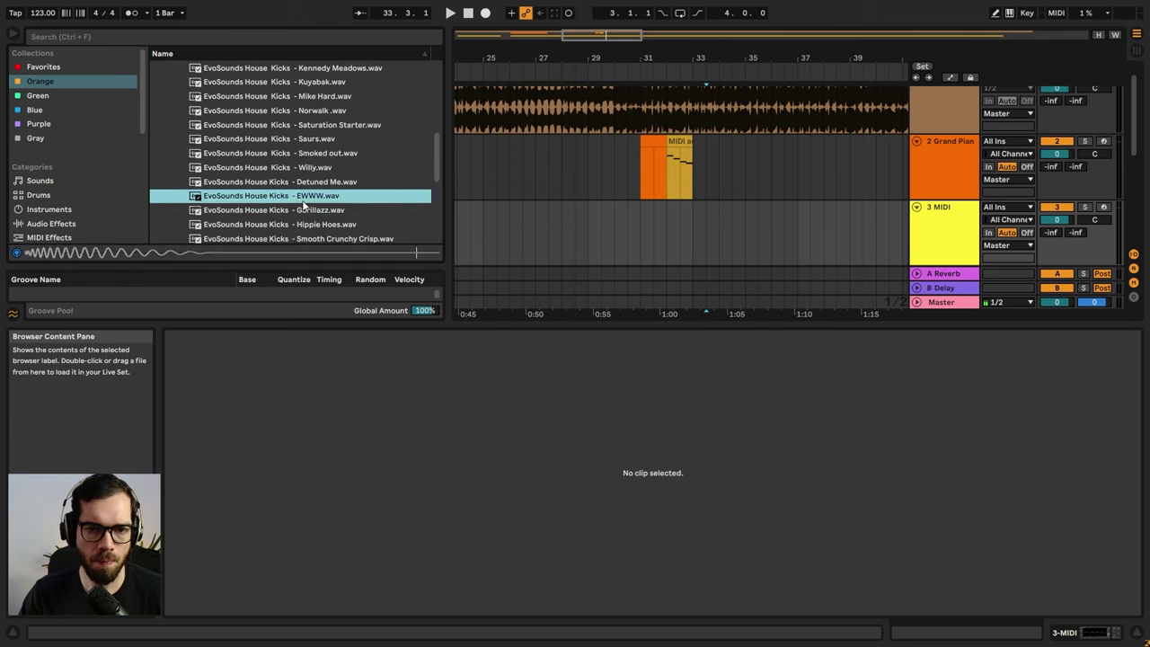
click(305, 211)
scroll(307, 211, down, 2)
click(312, 196)
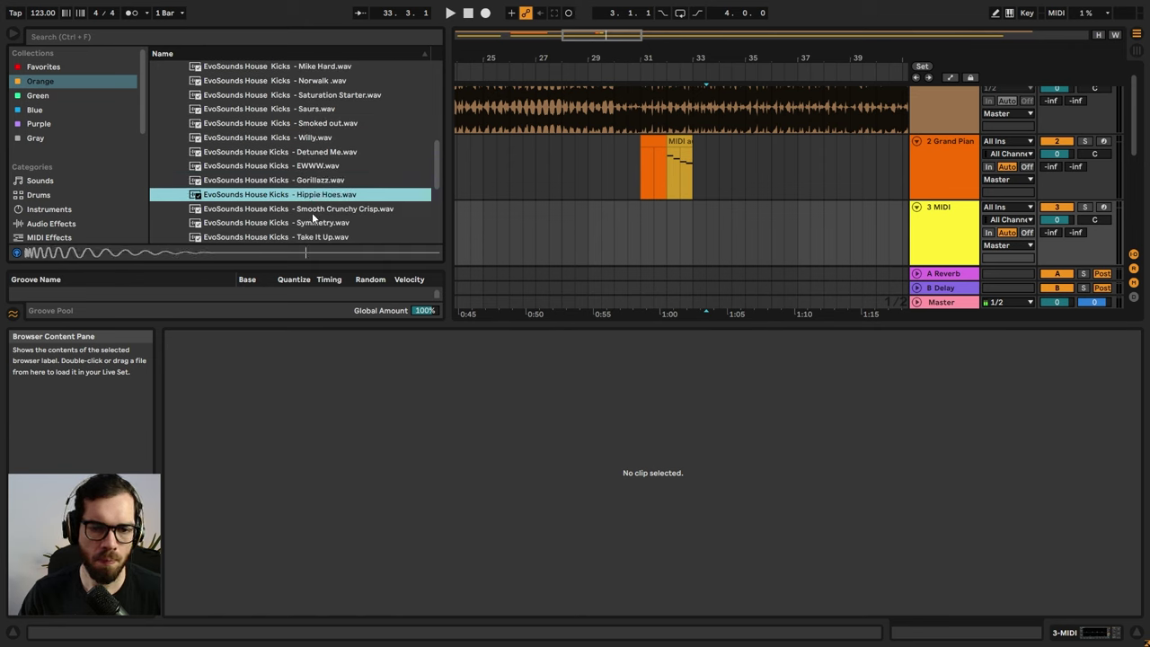
click(313, 212)
click(313, 222)
scroll(312, 225, down, 3)
click(324, 180)
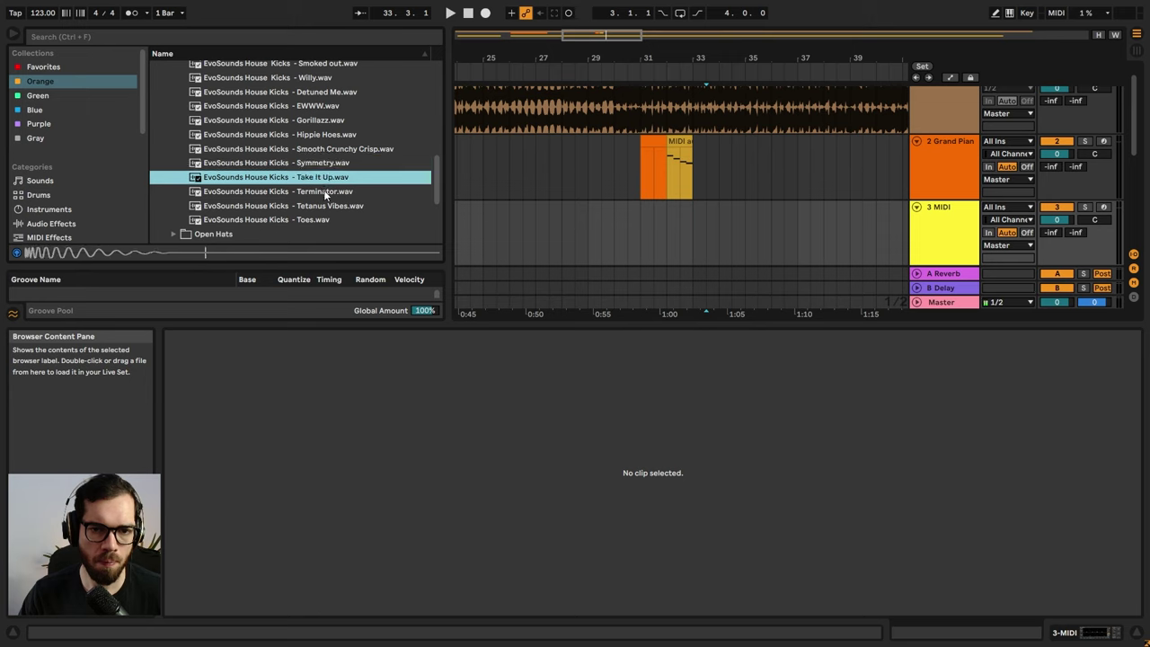
click(324, 191)
click(323, 205)
click(324, 219)
click(322, 193)
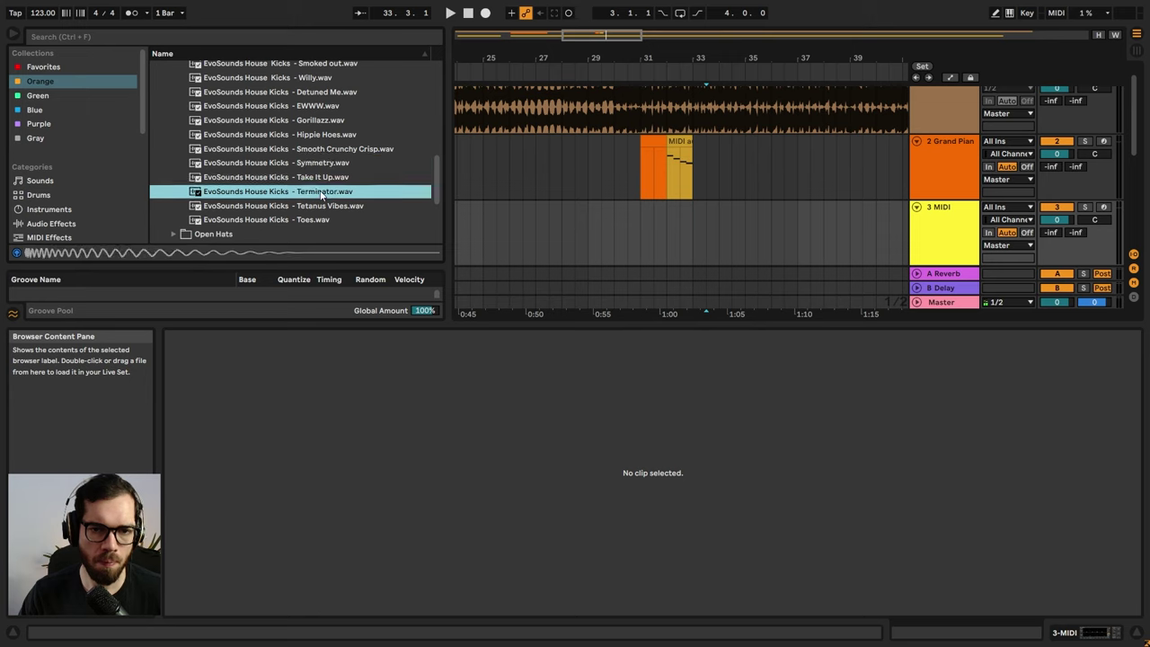
click(323, 185)
click(328, 163)
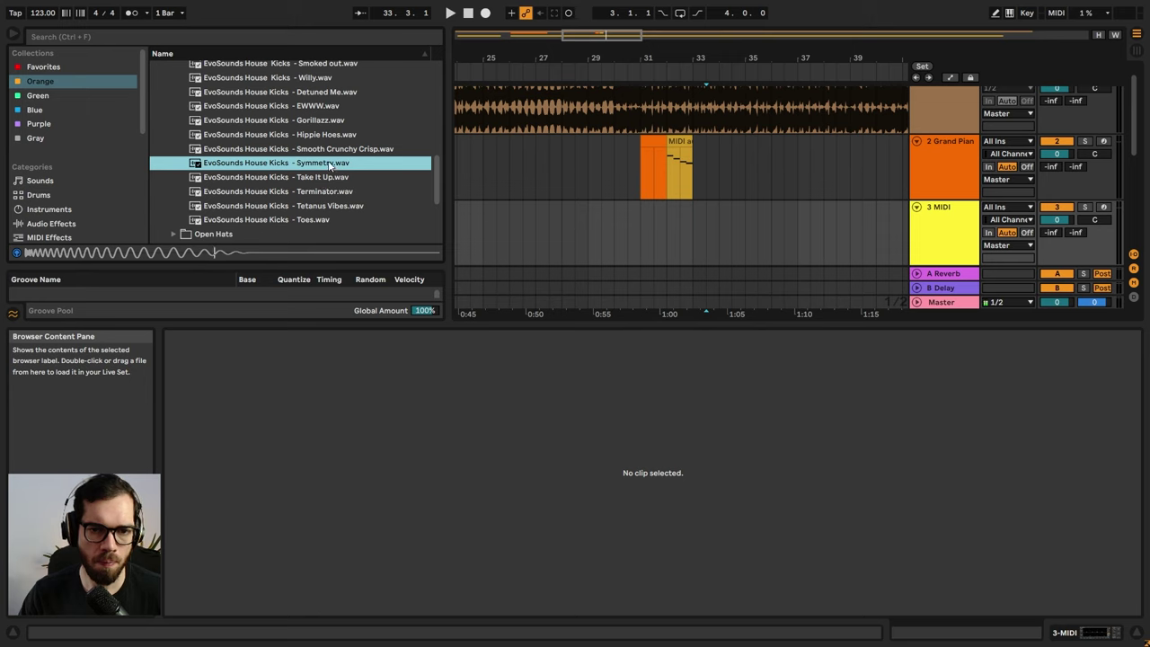
click(328, 150)
click(326, 136)
click(322, 124)
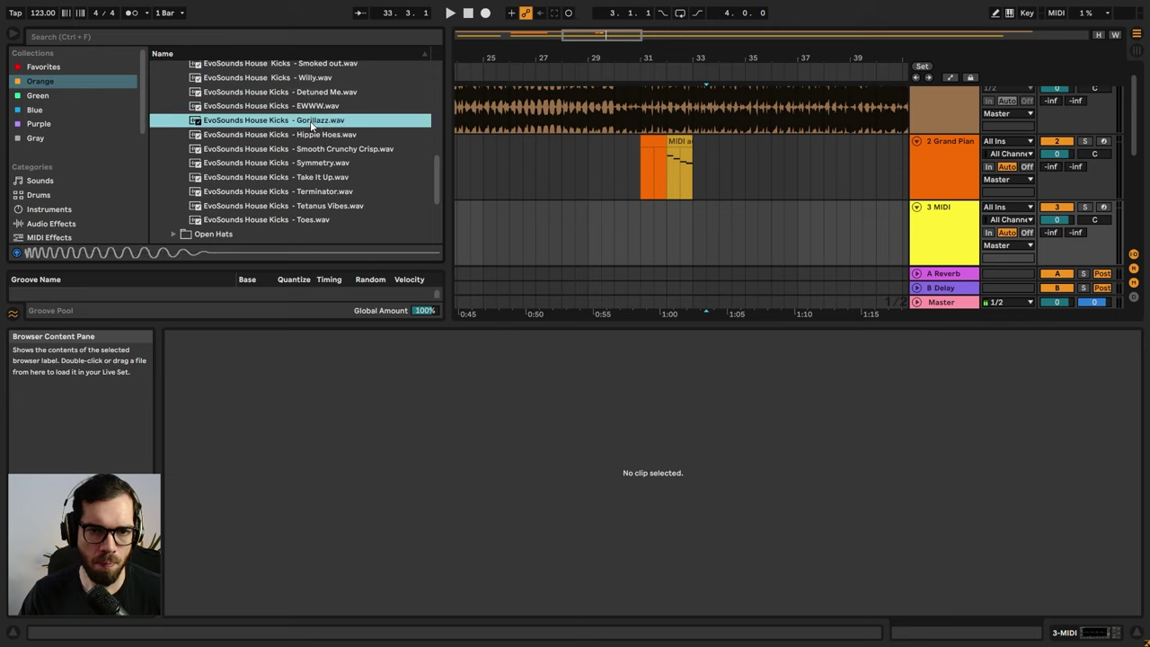
- Load the Hippie Hoes kick sample as the instrument on the new MIDI track, ahead of its EQ Eight
click(311, 135)
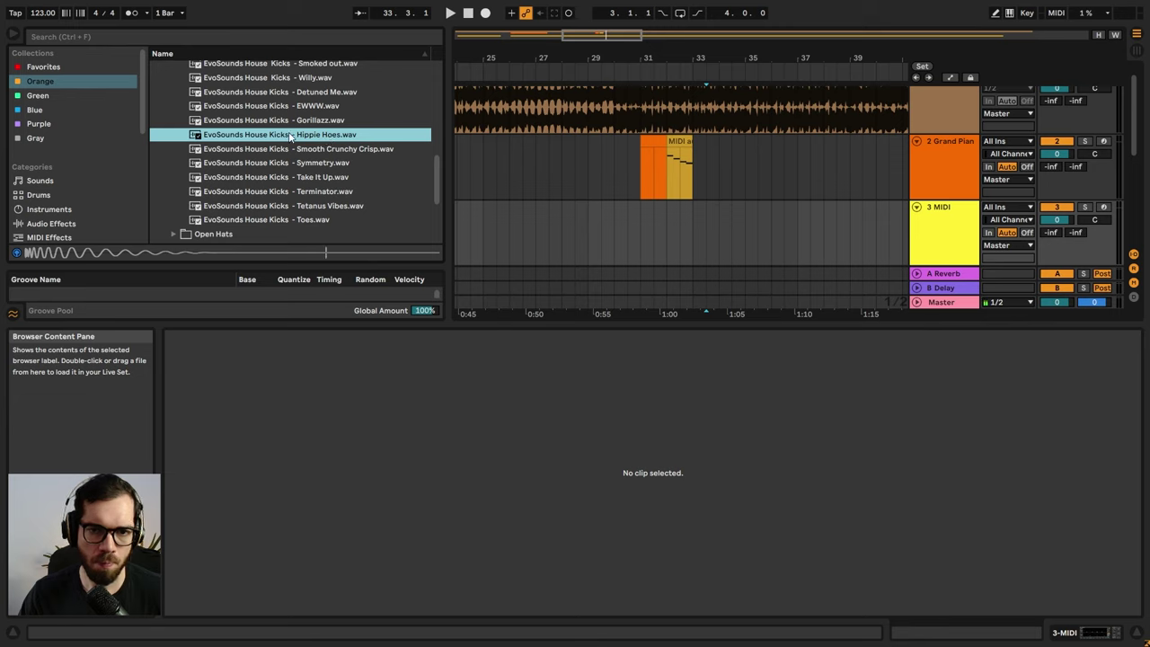
click(1081, 632)
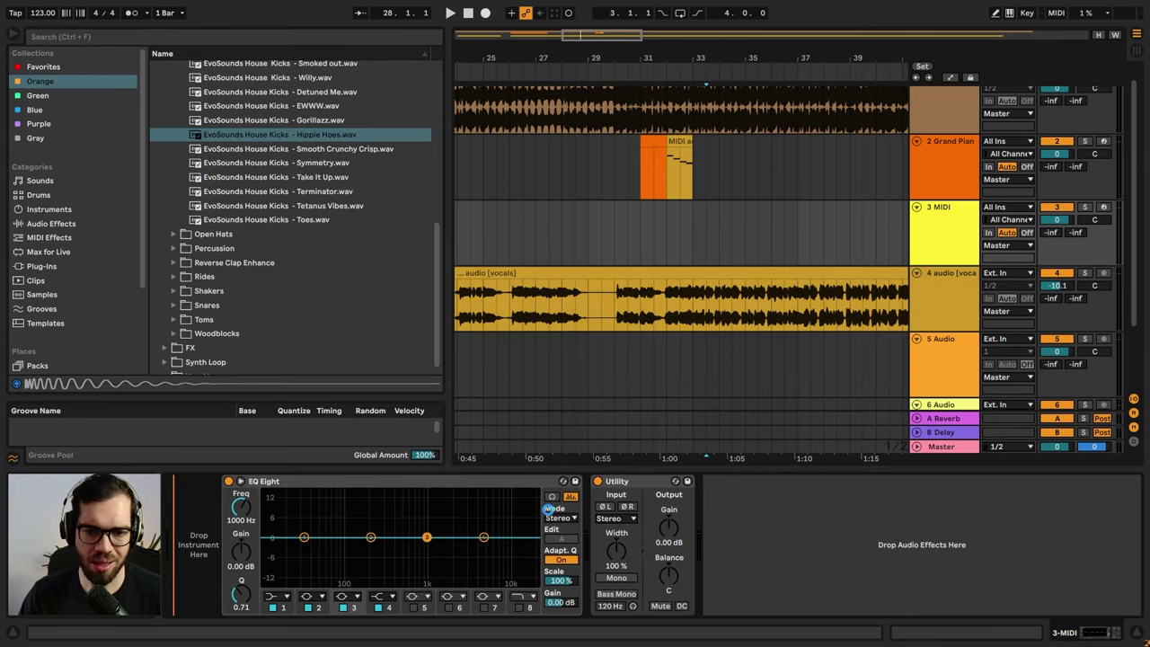
drag(549, 508, 548, 508)
- Create a two-bar MIDI clip at bar 33 on the kick track and turn off its scale mode
drag(693, 234, 741, 231)
key(ctrl+shift+m)
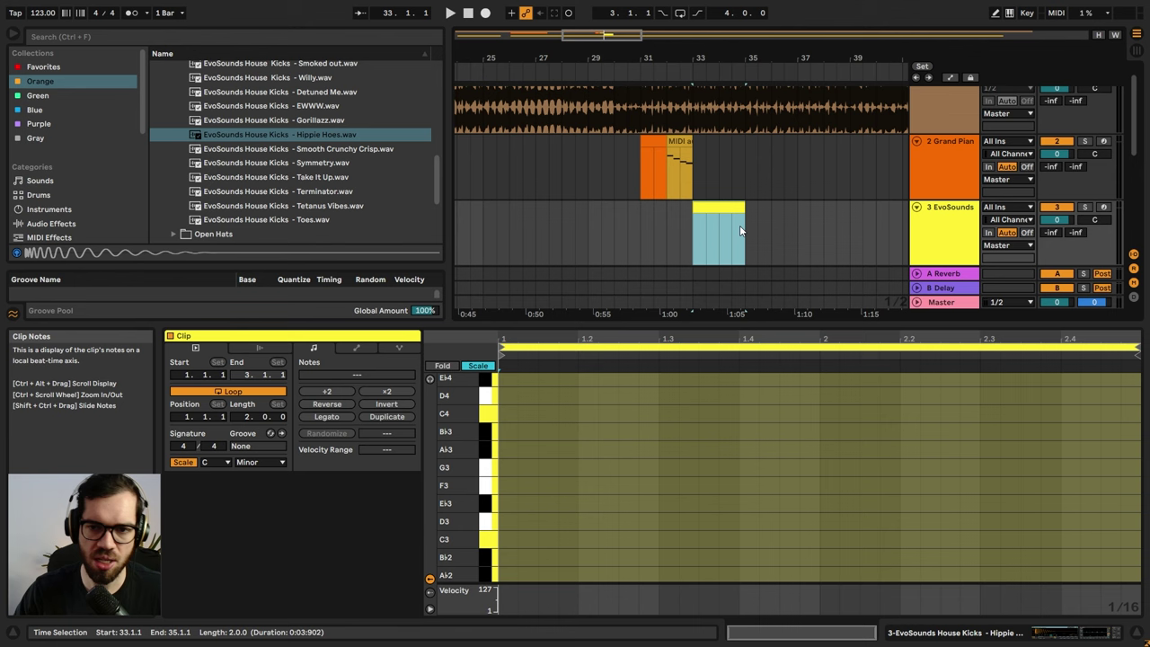
click(475, 366)
click(185, 462)
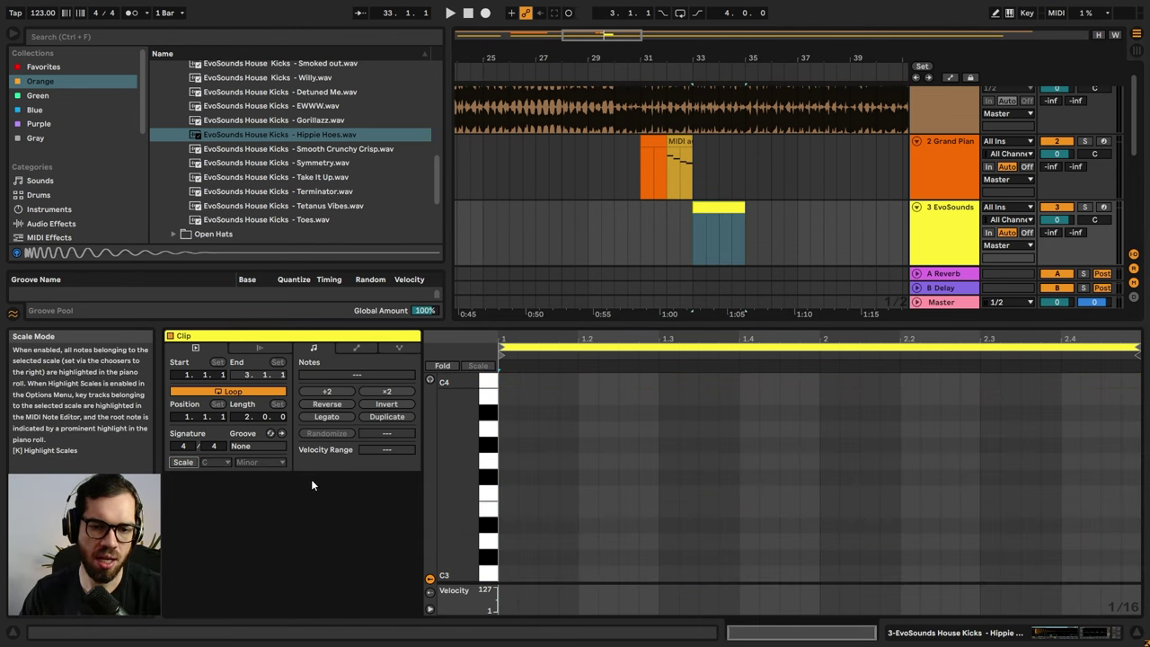
- Add a one-beat C3 note at 1.1.1 and duplicate it onto every beat of the two-bar kick clip, playing it back
double_click(503, 576)
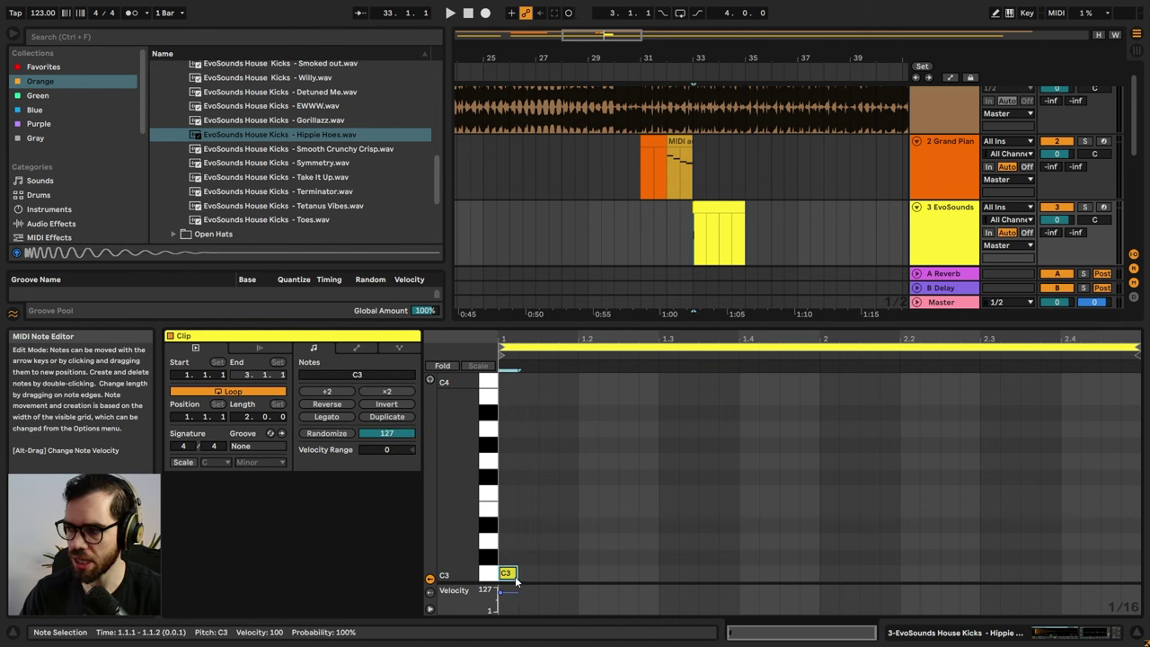
drag(518, 574, 568, 576)
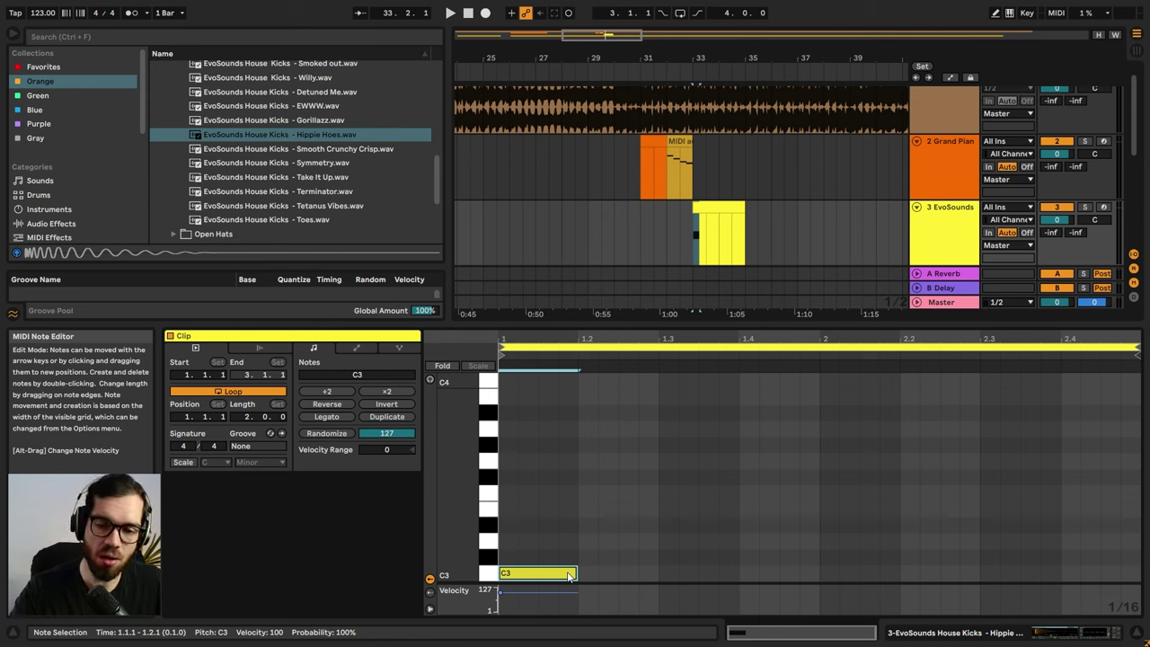
key(ctrl+d)
key(space)
key(ctrl+d)
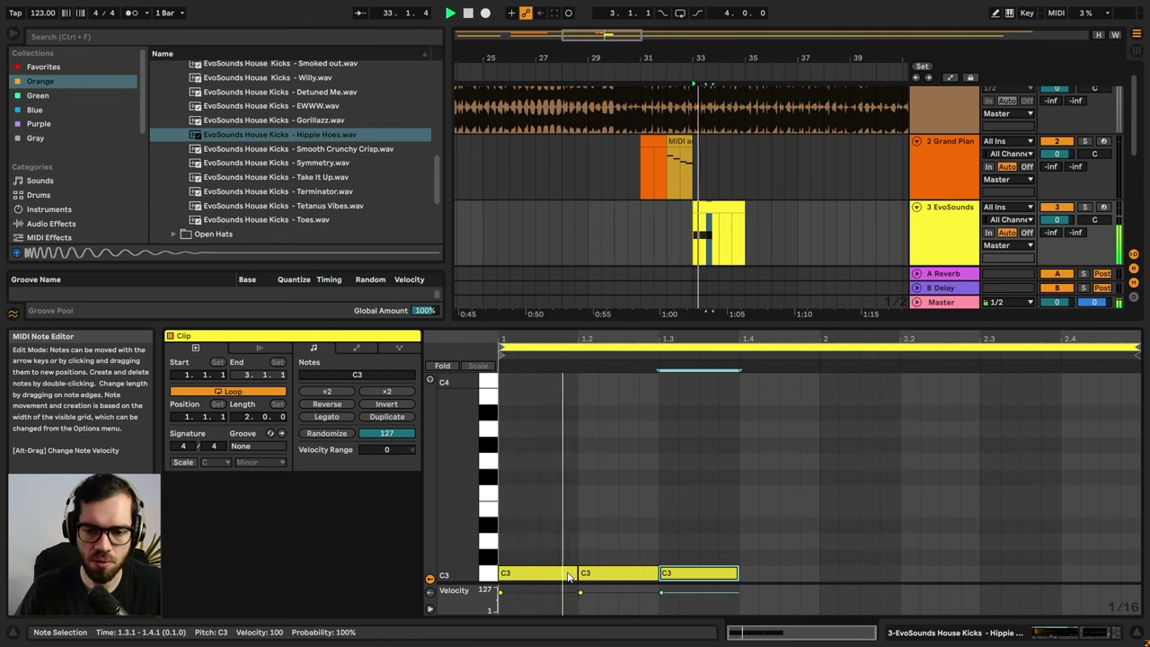
key(ctrl+d)
key(ctrl+d)
key(ctrl+d)
key(ctrl+d)
key(ctrl+d)
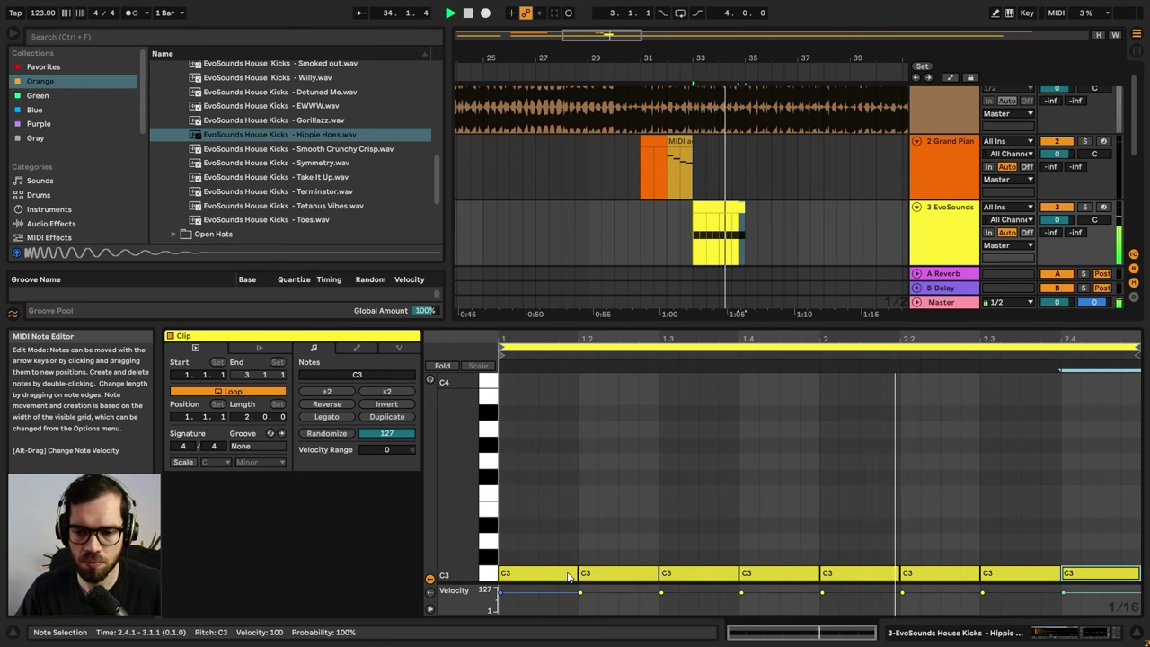
key(space)
- Loop the arrangement over the two-bar kick clip at bar 33 and briefly play it
click(729, 220)
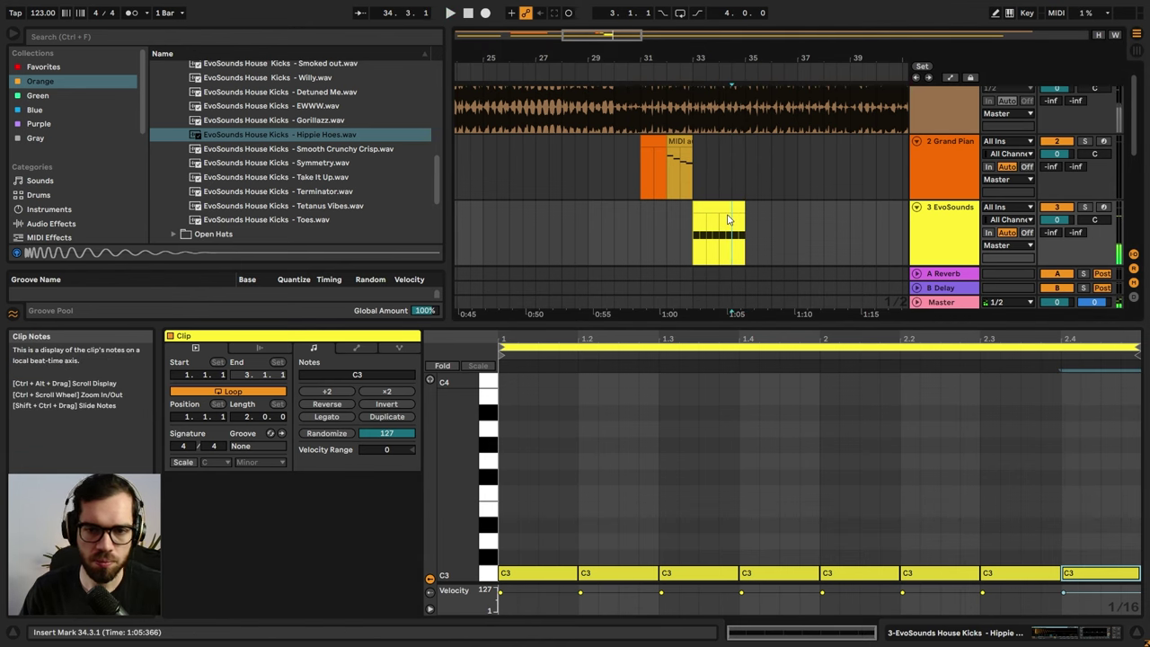
click(724, 209)
key(ctrl+l)
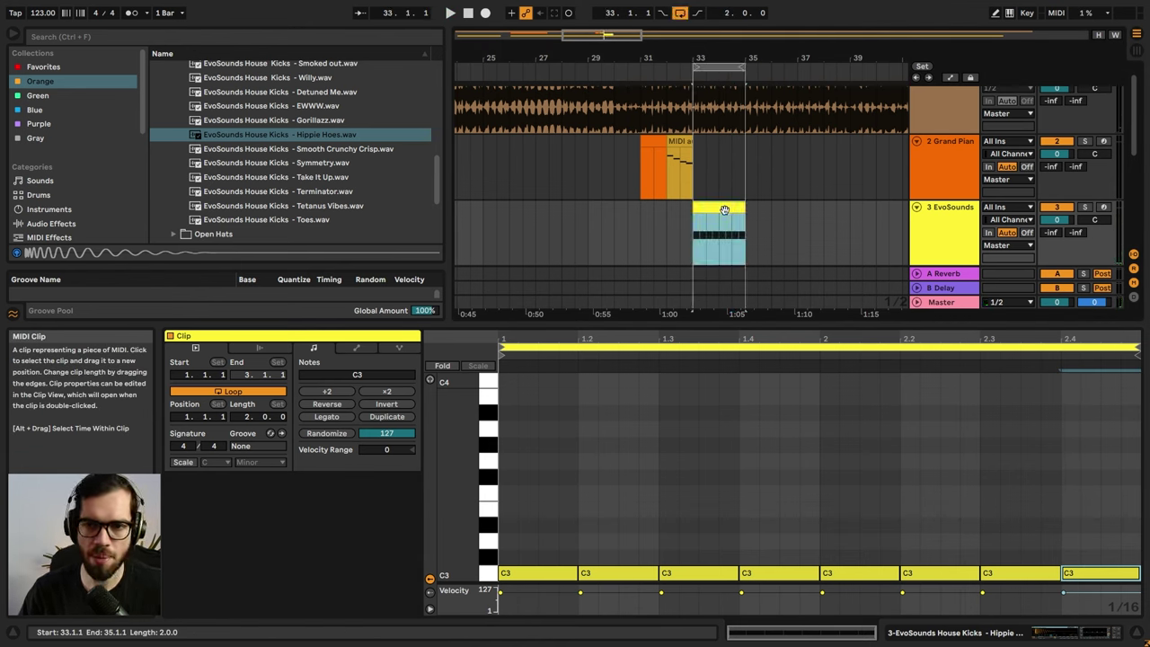
key(space)
key(space)
- Insert a new MIDI track directly below the kick track
click(938, 226)
scroll(879, 211, down, 2)
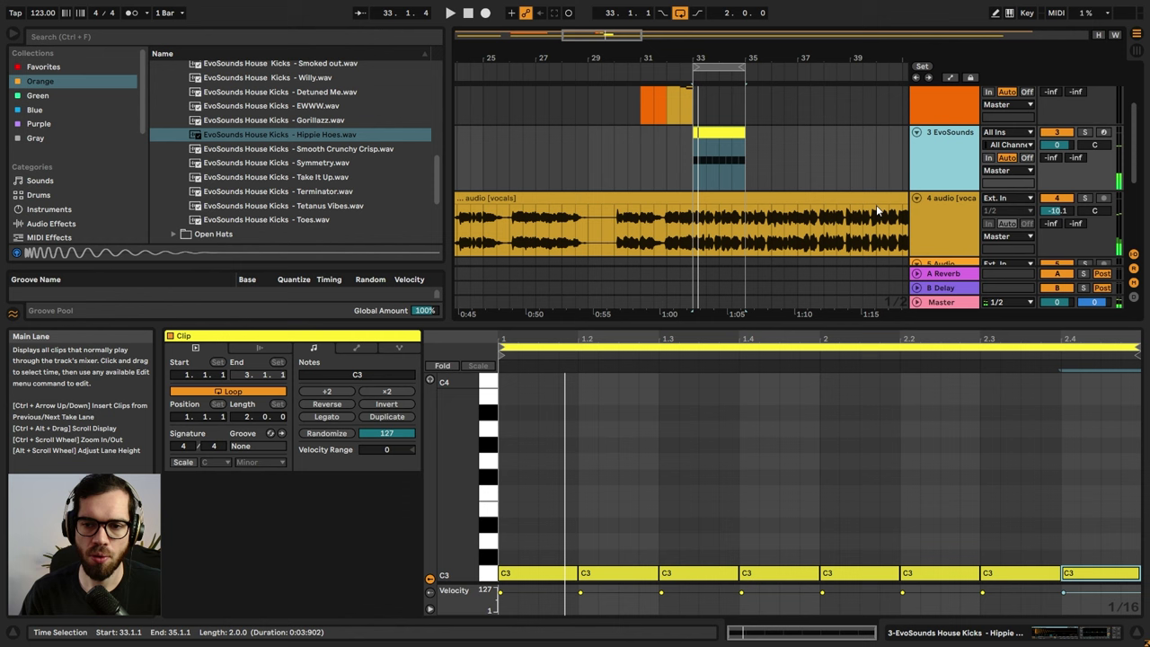
key(ctrl+shift+t)
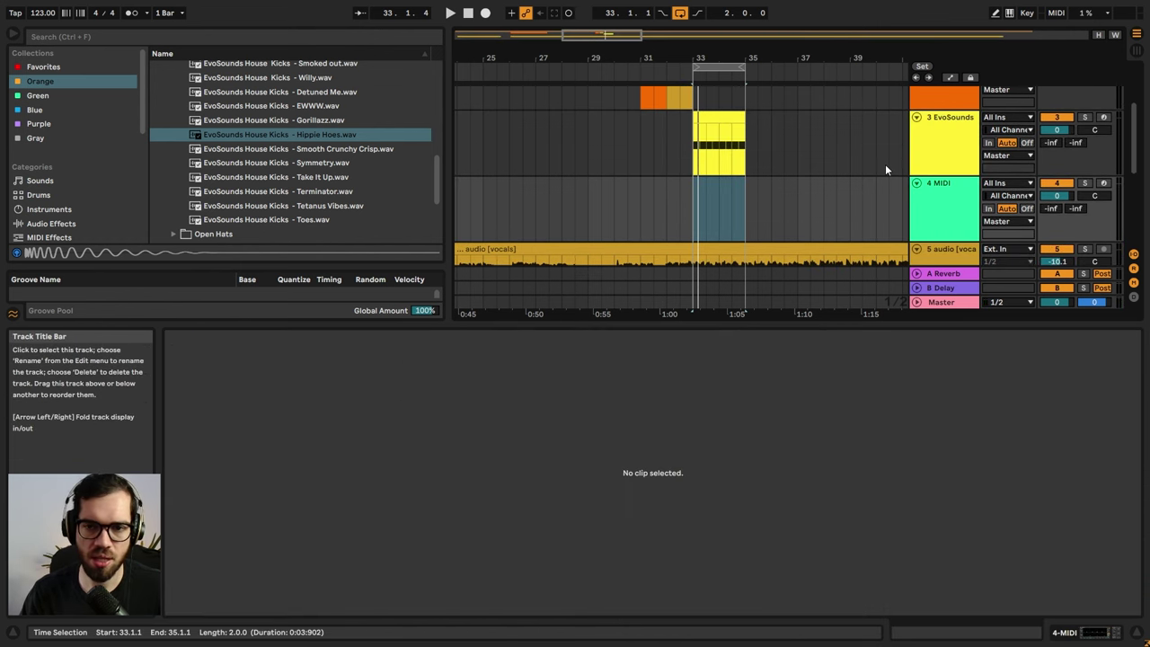
- Collapse the Kicks folder and open the Claps folder under Drum One Shots
scroll(260, 90, up, 10)
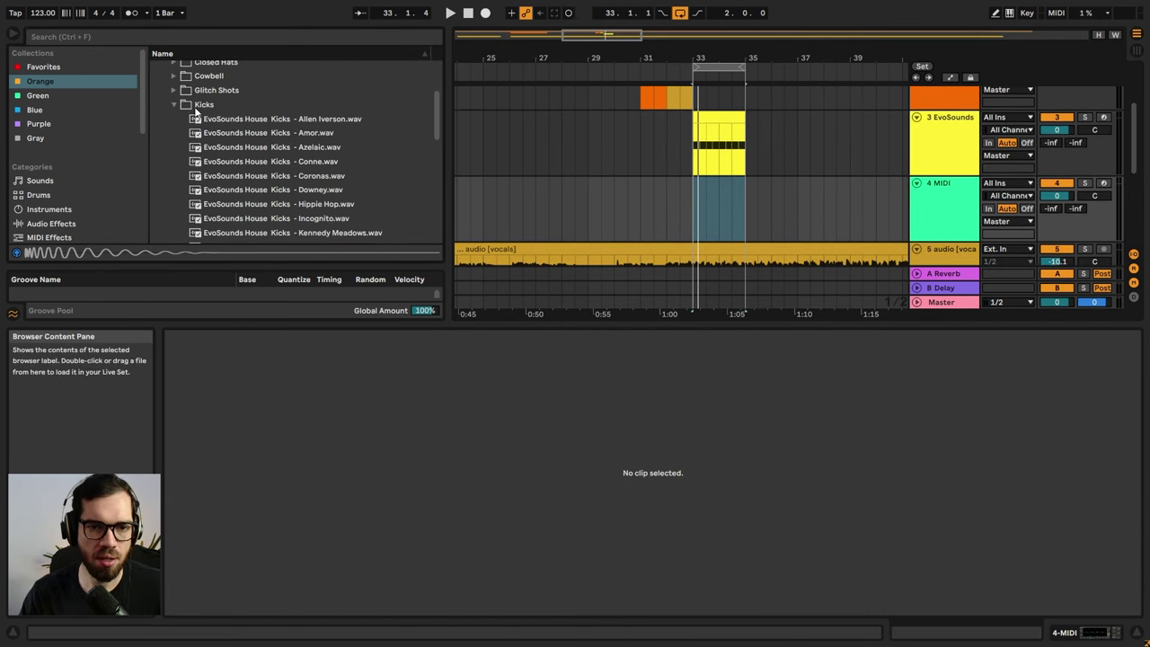
click(173, 105)
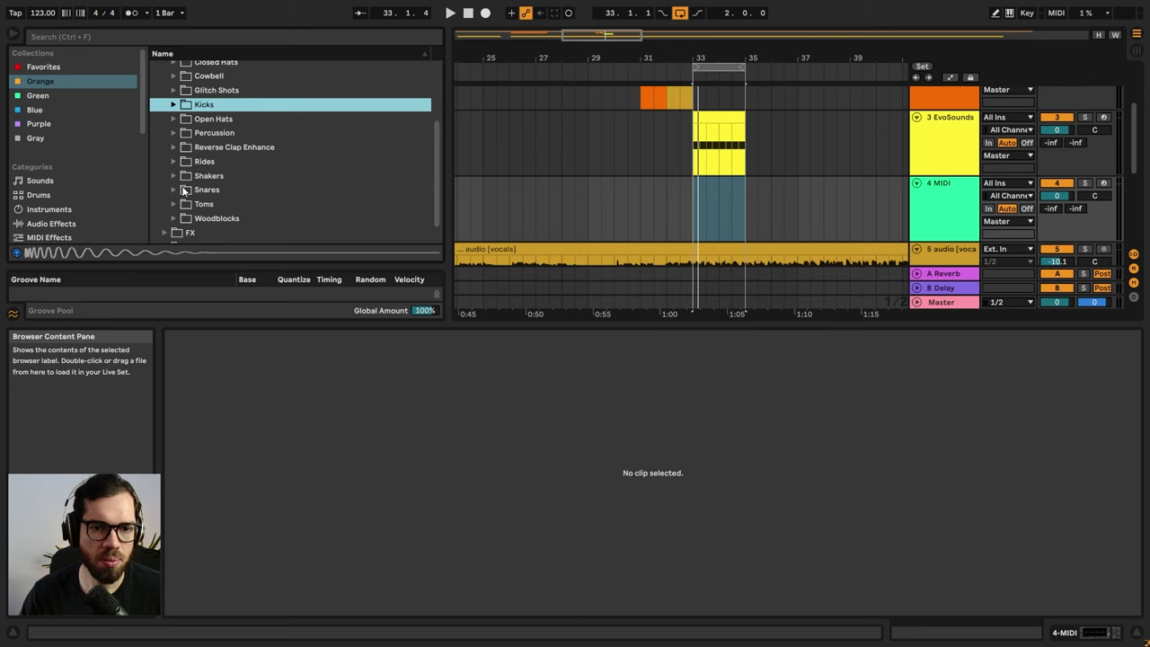
scroll(183, 190, up, 4)
click(176, 108)
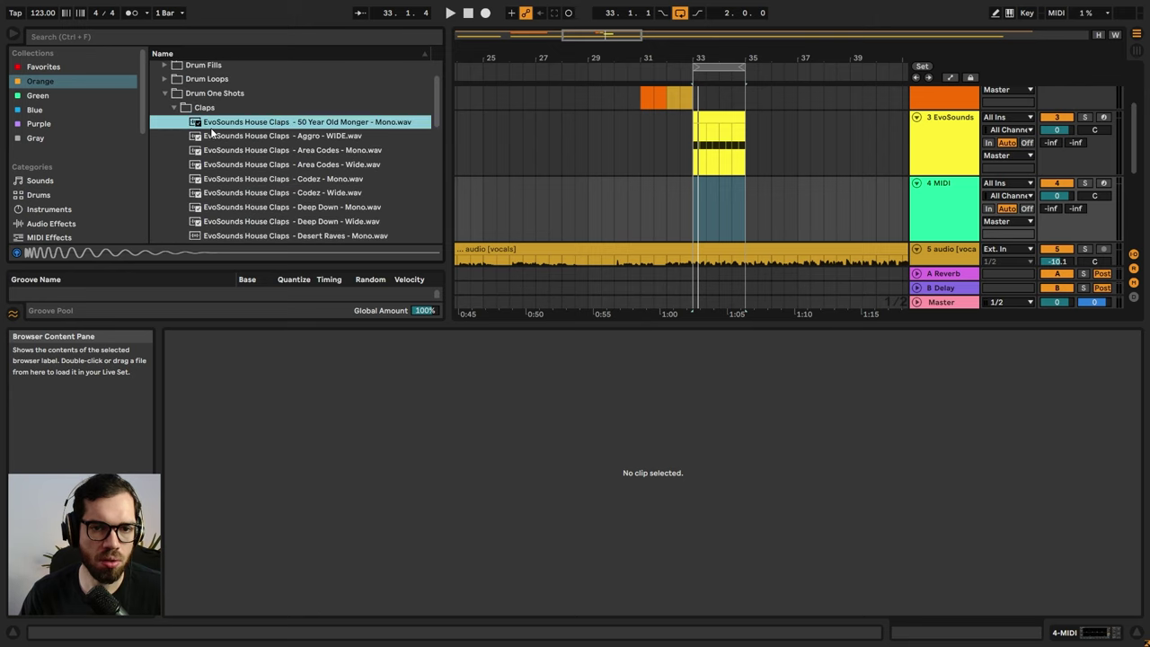
- Audition the first few house claps and load 50 Year Old Monger - Mono onto the new MIDI track
click(266, 167)
click(280, 180)
scroll(286, 184, down, 1)
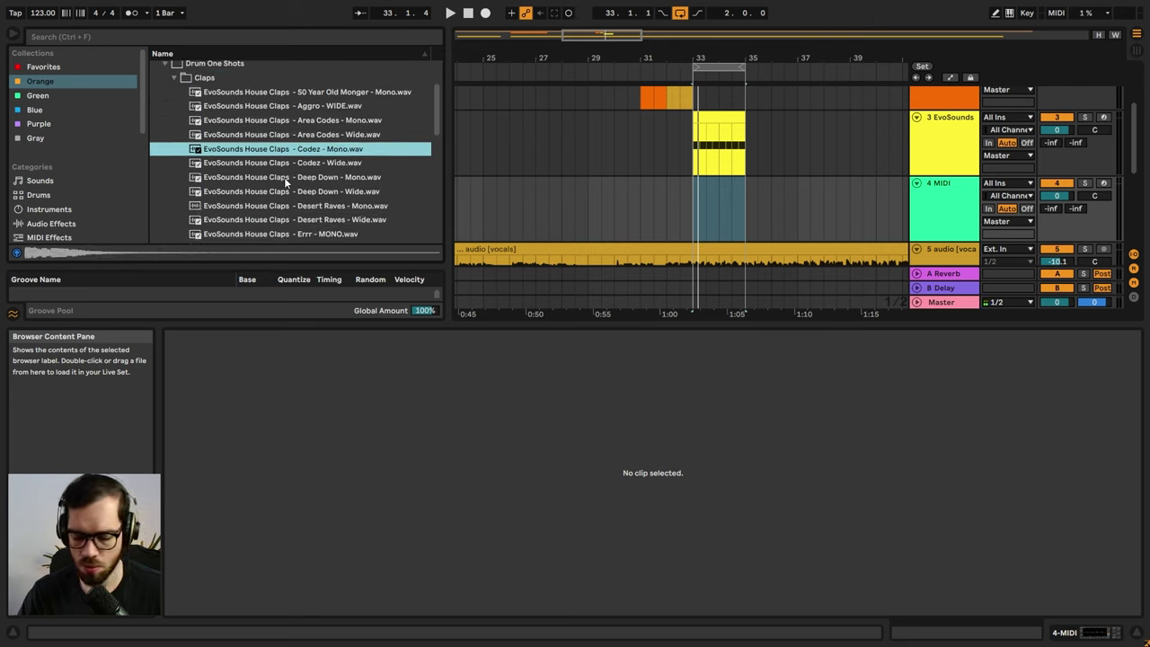
key(Up)
key(Up)
key(Up)
key(Up)
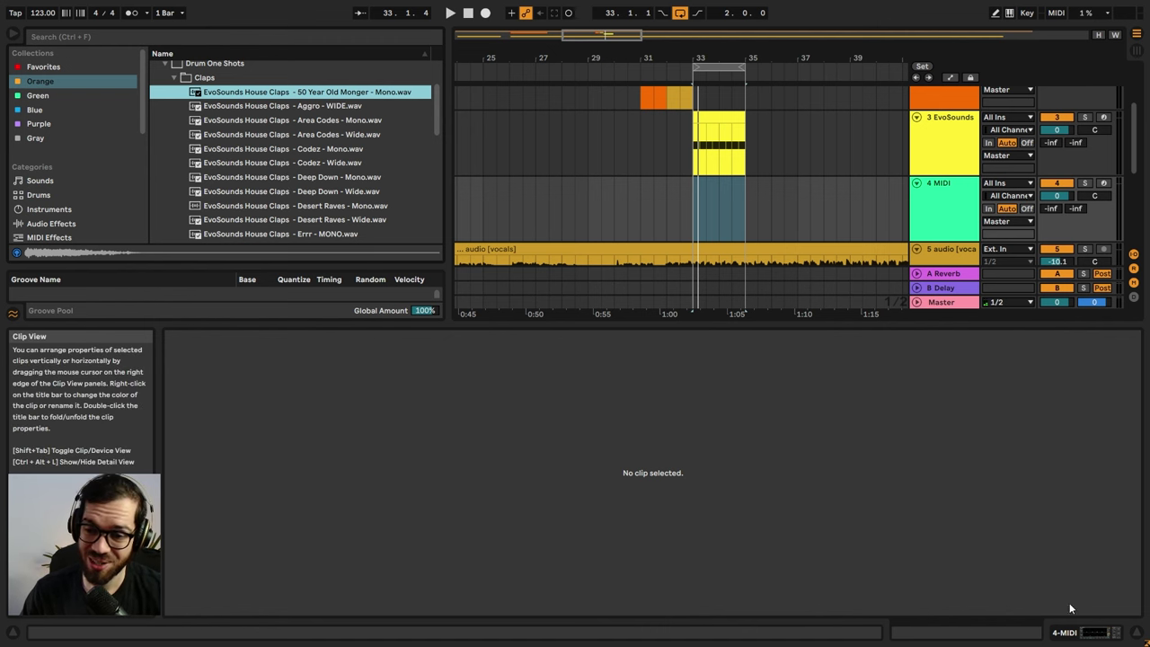
click(1078, 634)
double_click(258, 91)
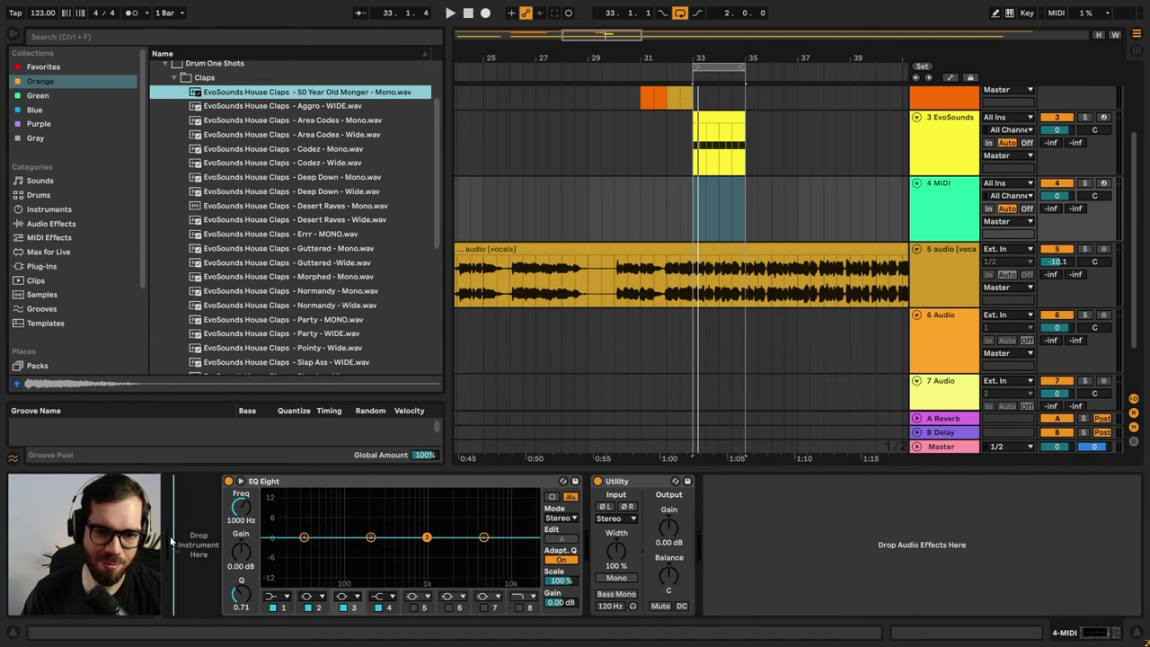
- Audition the house claps from Desert Raves - Mono down to Guttered -Wide
click(329, 206)
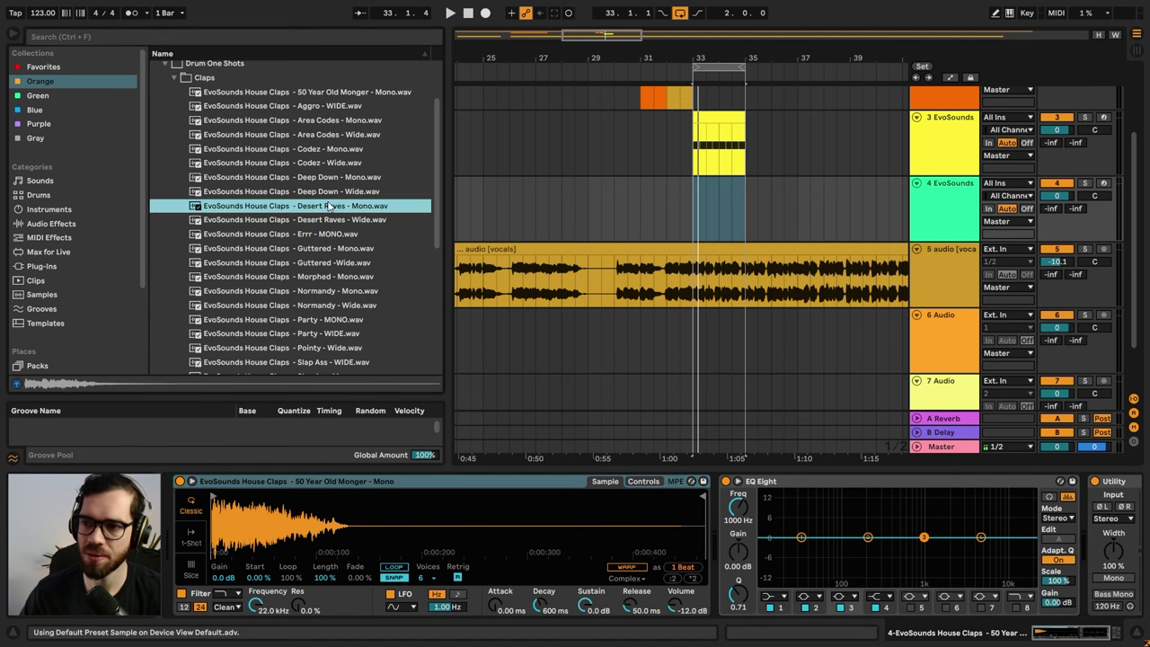
key(Down)
key(Down)
key(Down)
key(Down)
key(Down)
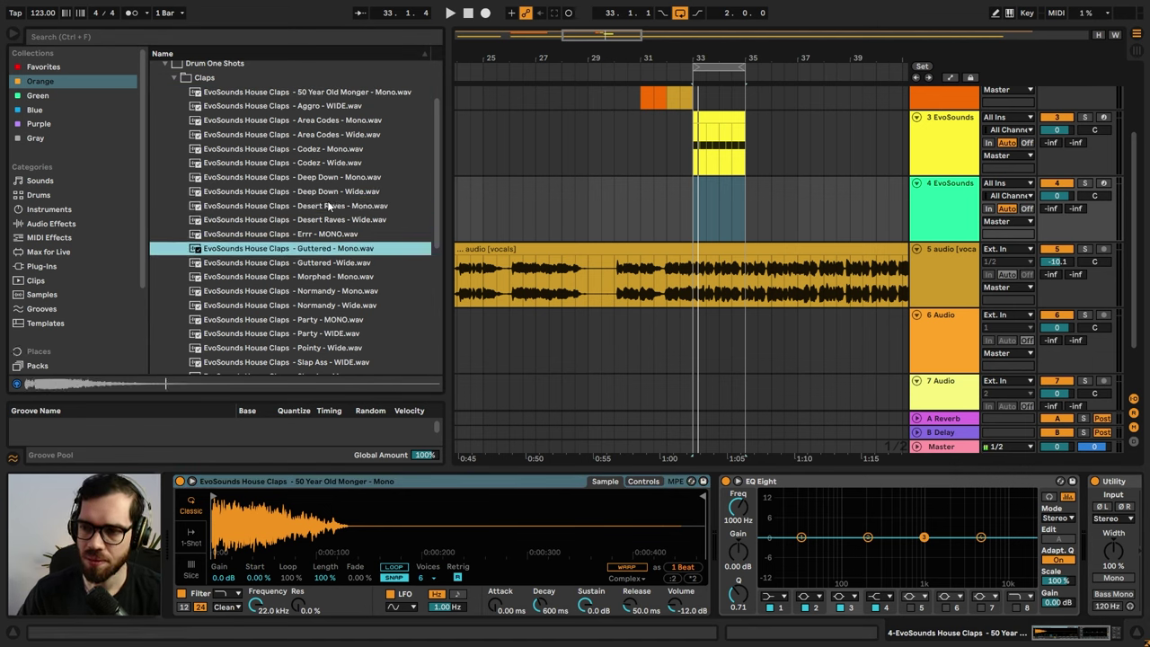
key(Up)
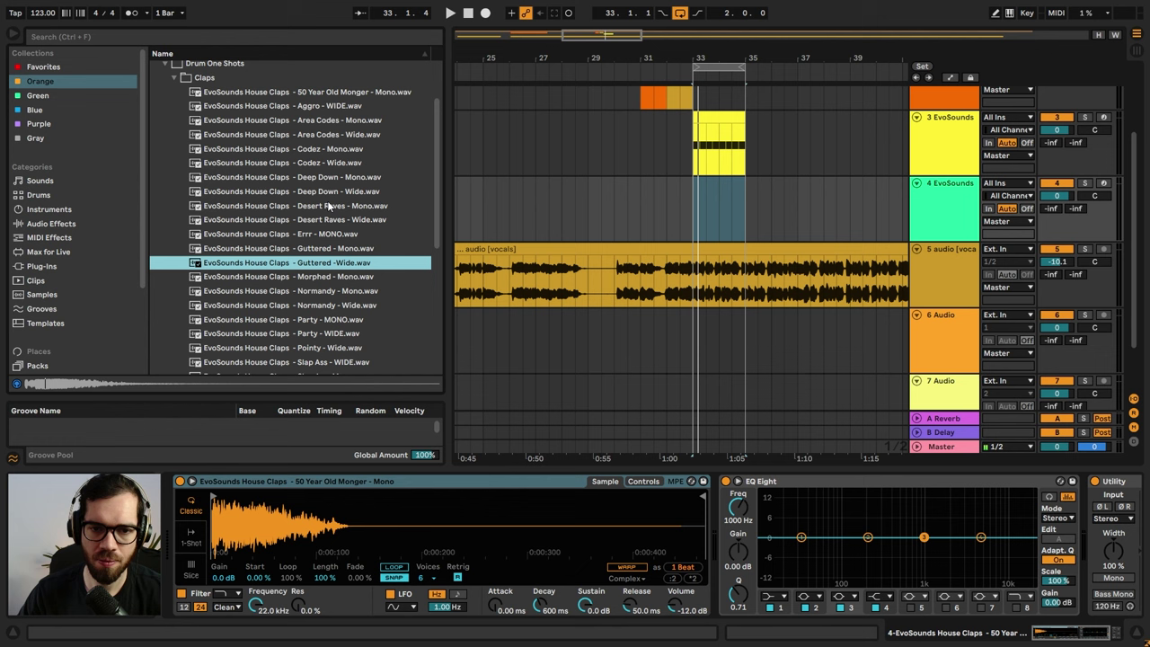
- Duplicate the clap track and replace the sample on the copy with the Guttered -Wide clap
click(937, 172)
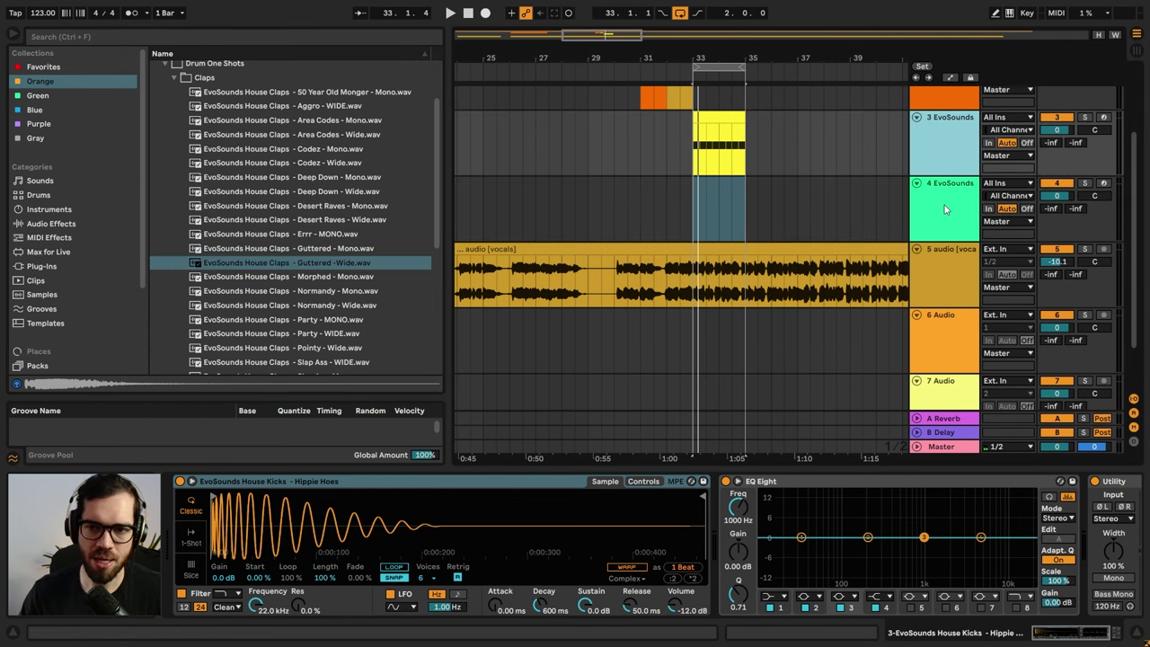
click(944, 207)
key(ctrl+d)
drag(315, 263, 312, 284)
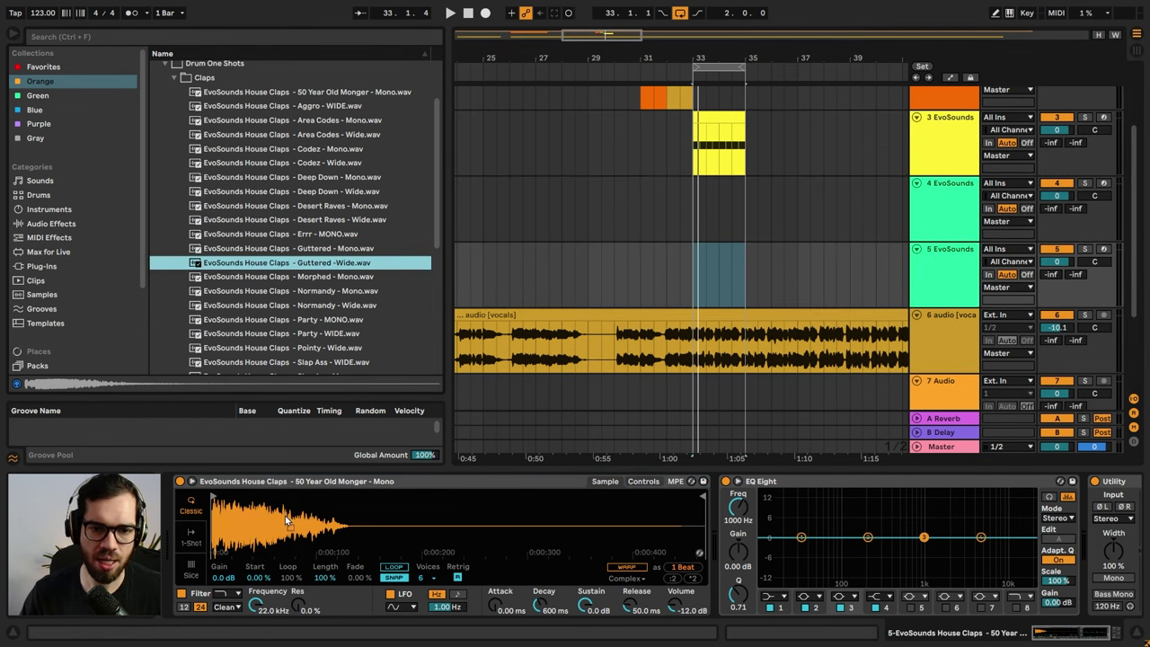
drag(285, 516, 287, 517)
- Audition the last house claps, including Slap Ass -Mono, Smacked, Space and The Crew - Stereo
scroll(317, 275, down, 3)
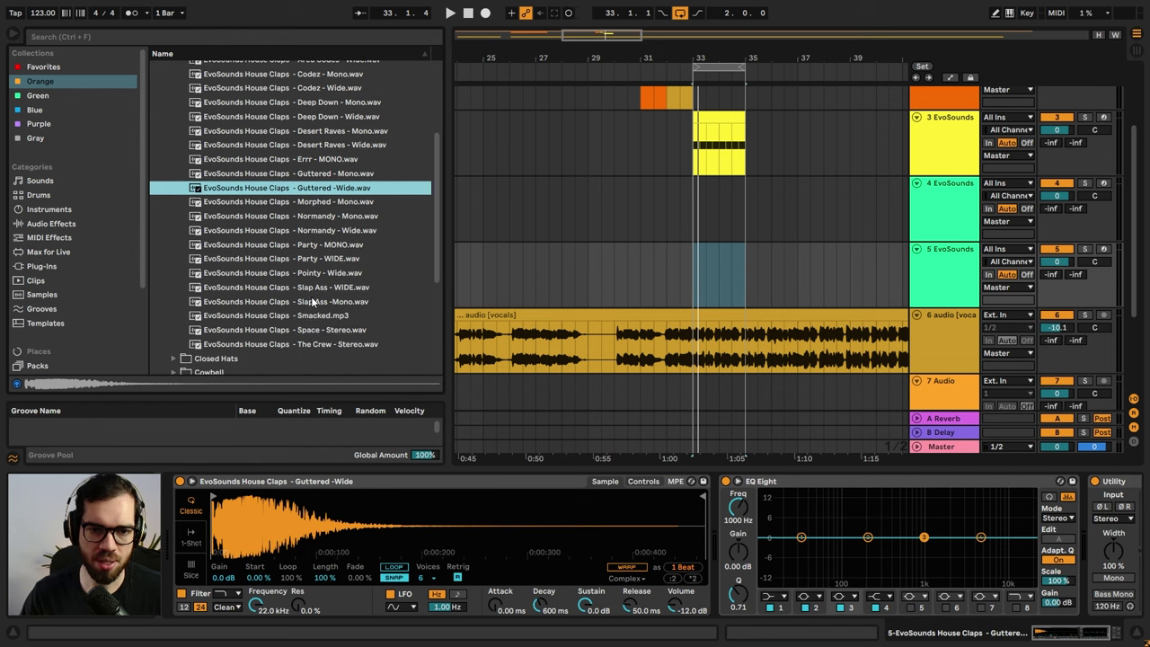
click(315, 316)
click(317, 331)
click(319, 346)
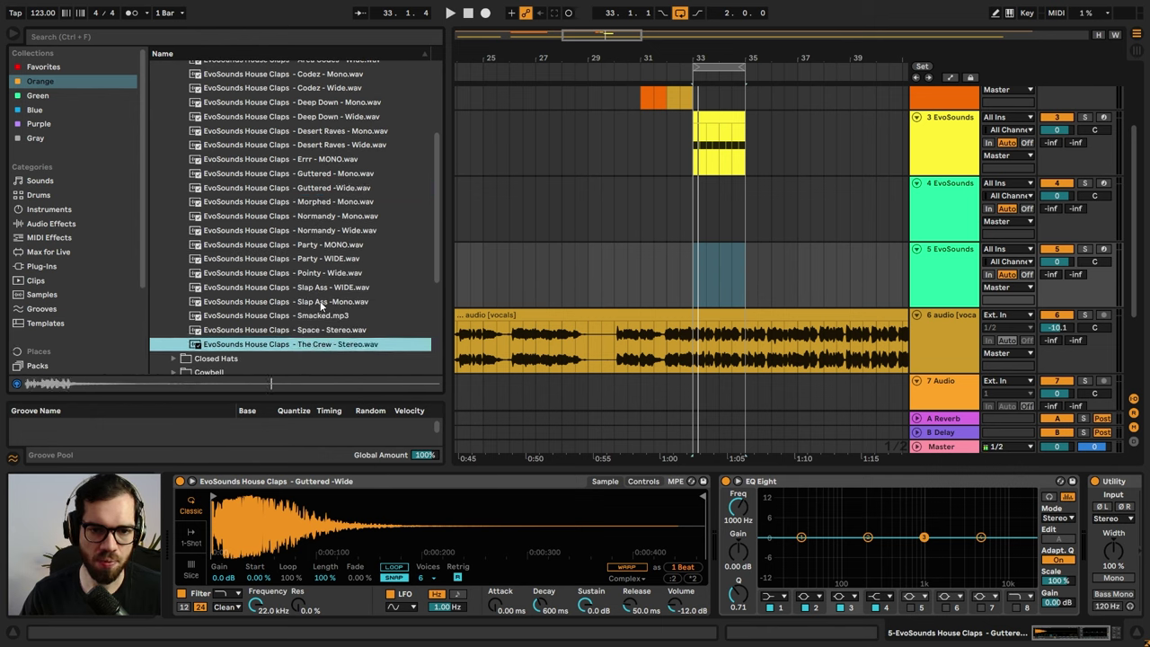
click(321, 303)
click(325, 331)
click(328, 345)
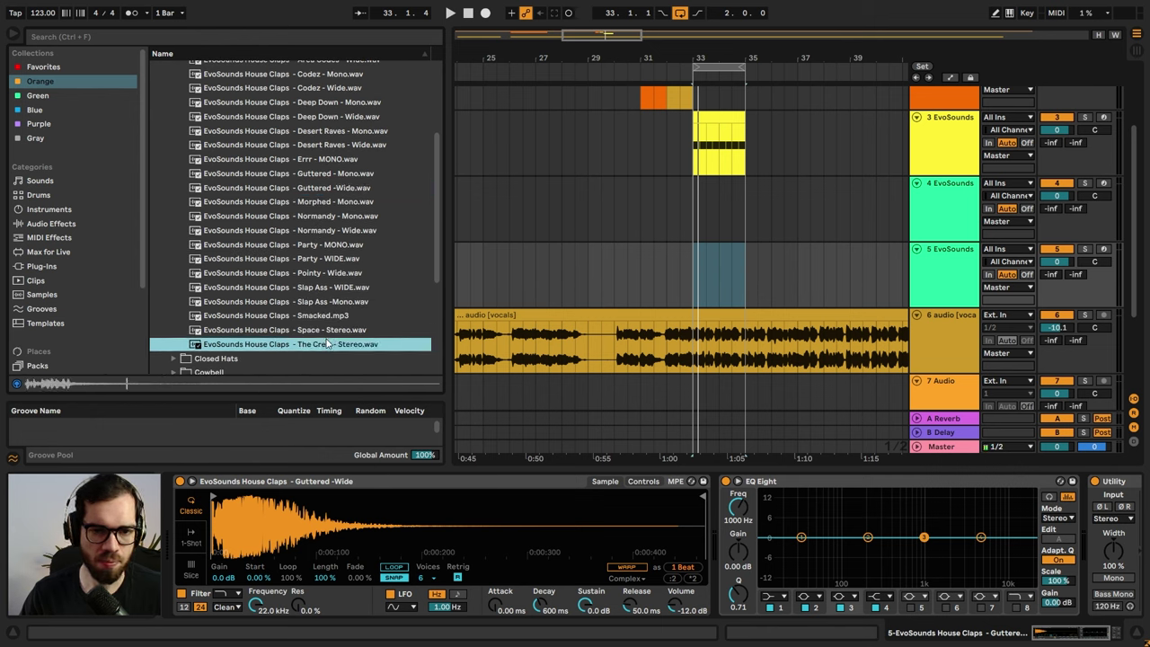
- Duplicate the Guttered clap track and replace the sample on the copy with The Crew - Stereo
click(969, 274)
key(ctrl+d)
click(318, 348)
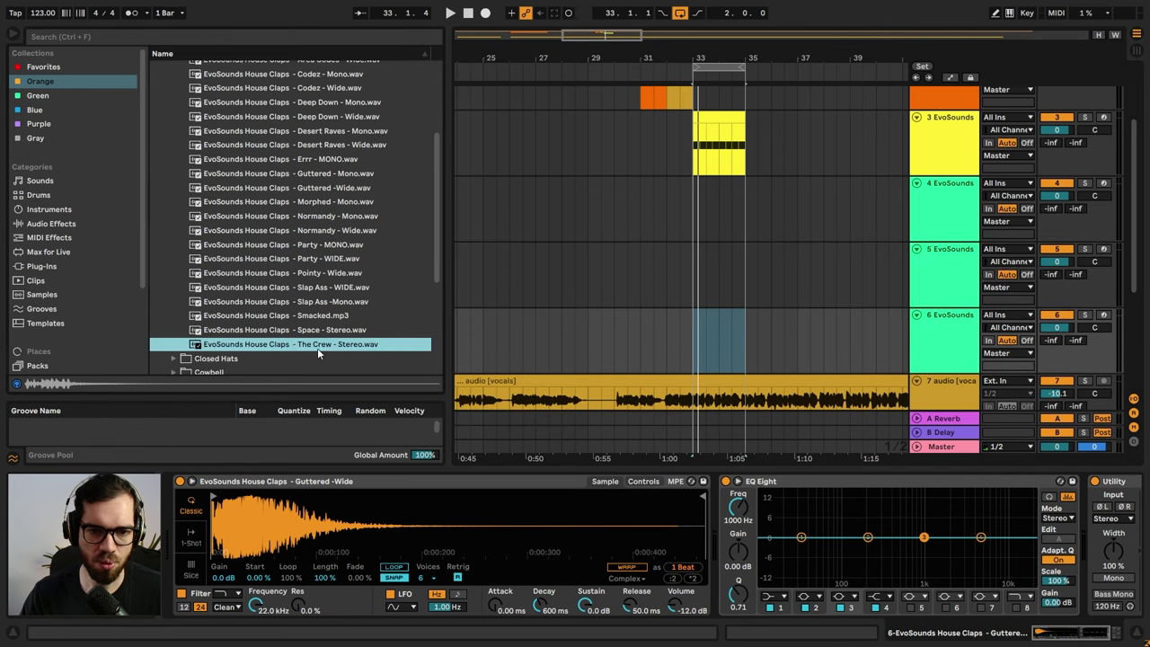
- Create a two-bar MIDI clip at bar 33 on the first clap track and add a one-beat C3 note on beat 2
drag(689, 223, 750, 212)
key(ctrl+shift+m)
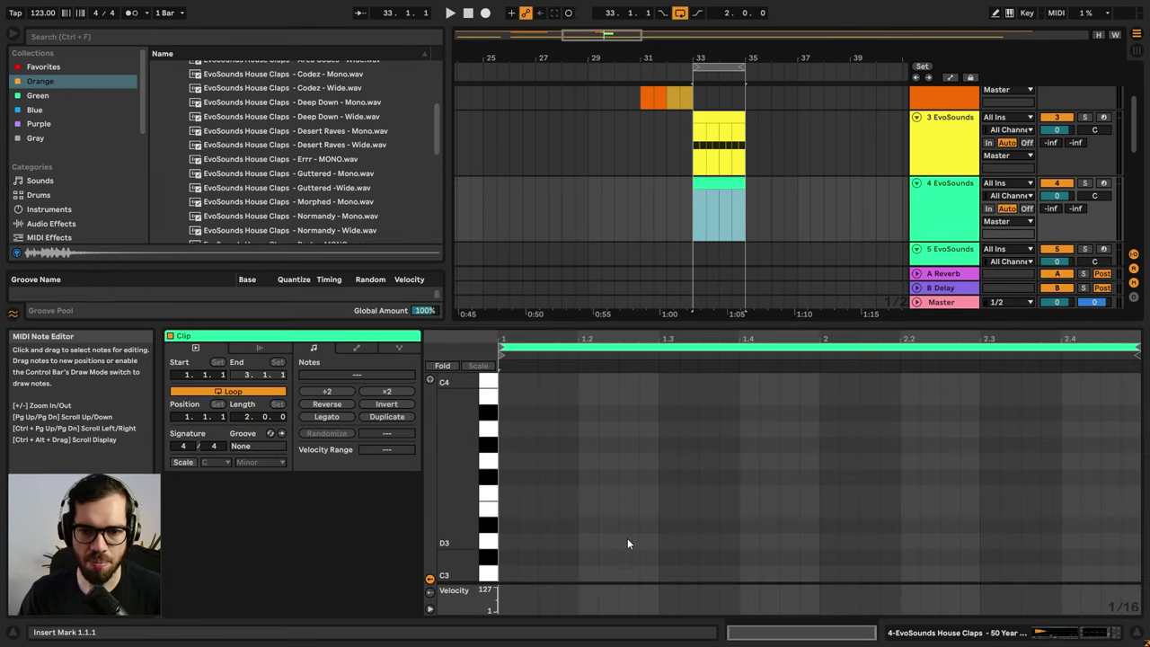
double_click(586, 573)
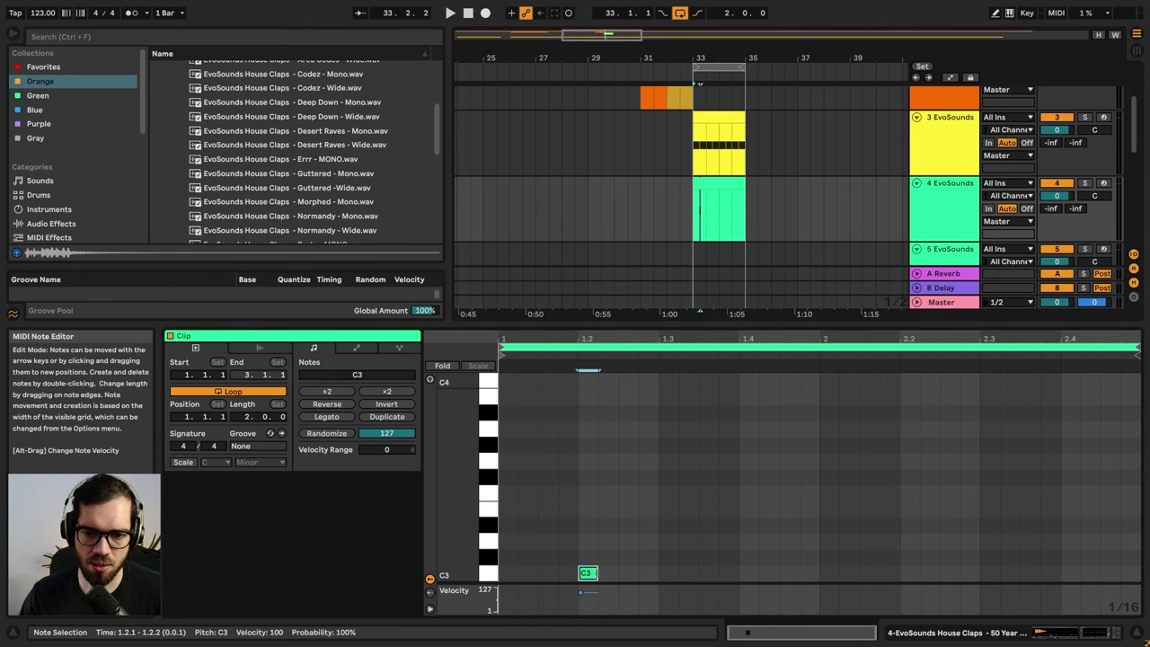
drag(595, 573, 653, 568)
- Repeat the C3 clap every two beats so it falls on beats 2 and 4 of both bars, and play the loop
drag(510, 501, 582, 578)
key(ctrl+d)
key(space)
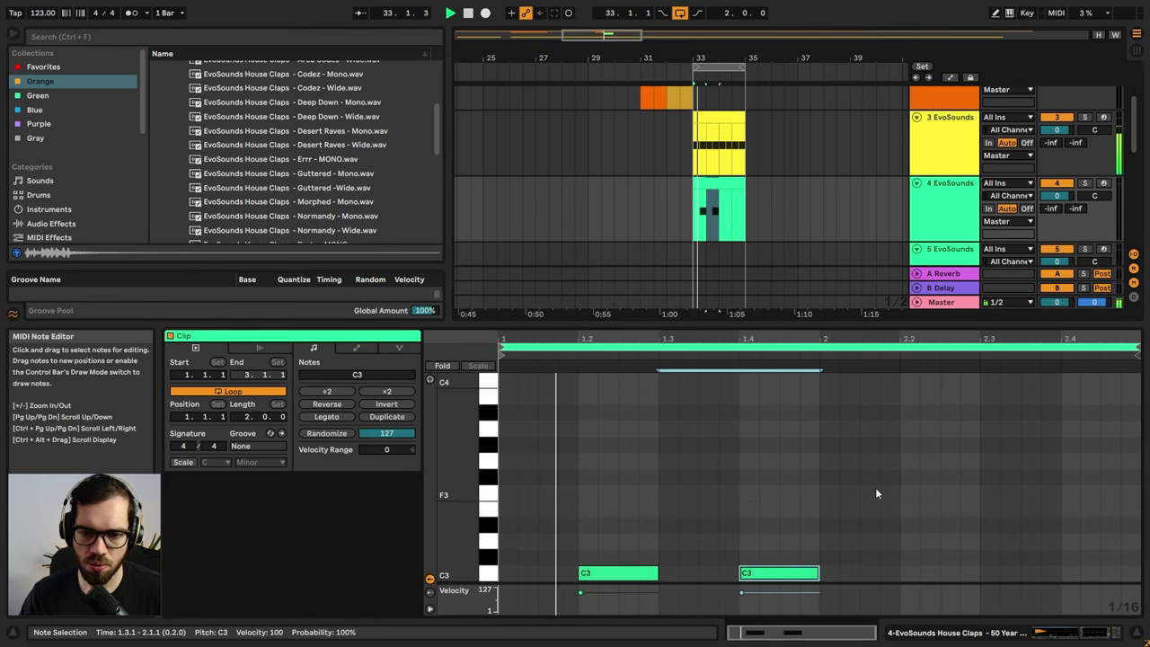
key(ctrl+d)
key(ctrl+d)
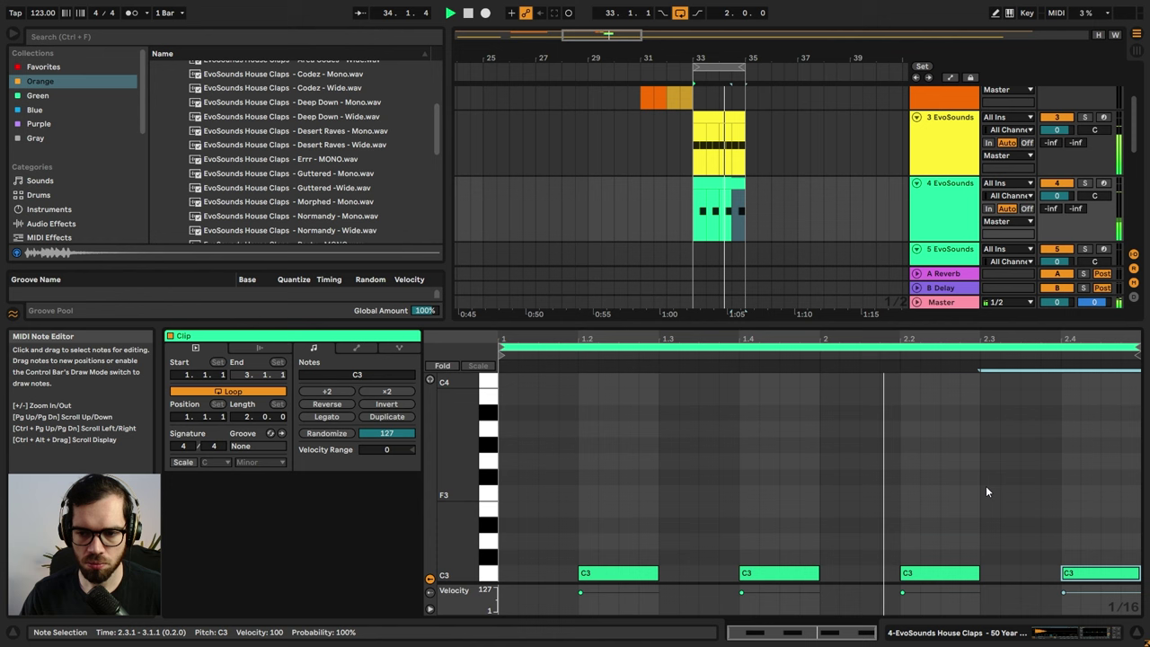
key(space)
- Copy the clip's last clap half a beat later to 2.4.3 and briefly play the loop
drag(1095, 576, 1133, 575)
key(space)
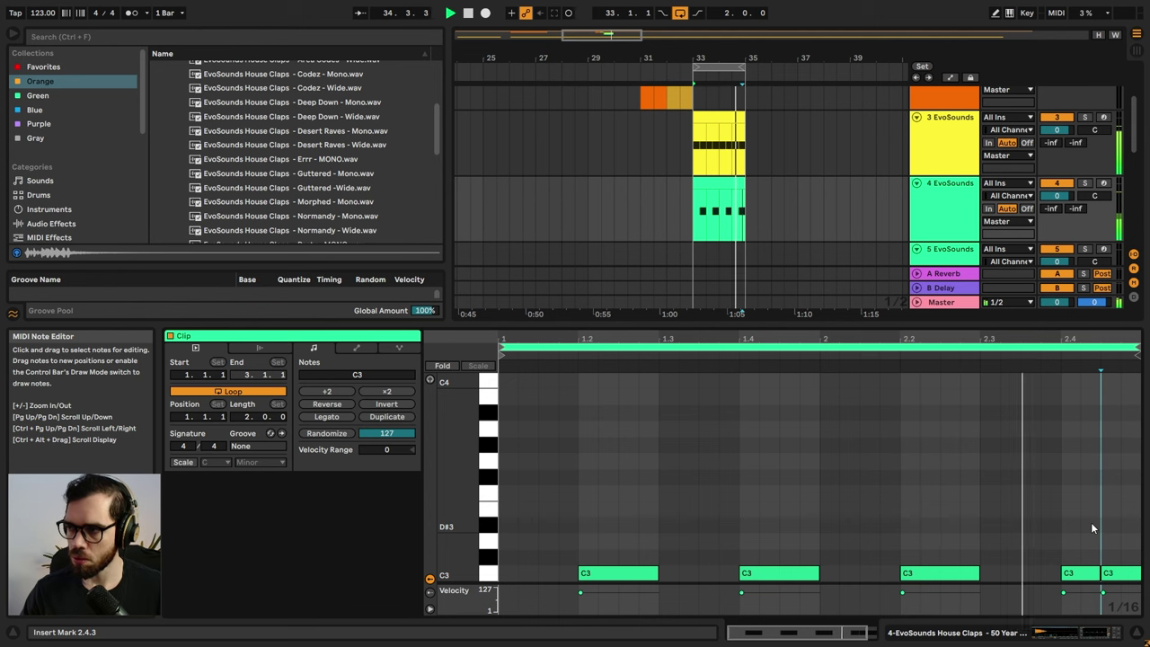
key(space)
- Copy the two-bar clap clip onto the other two clap tracks at bar 33, checking the layered claps by playback
click(732, 182)
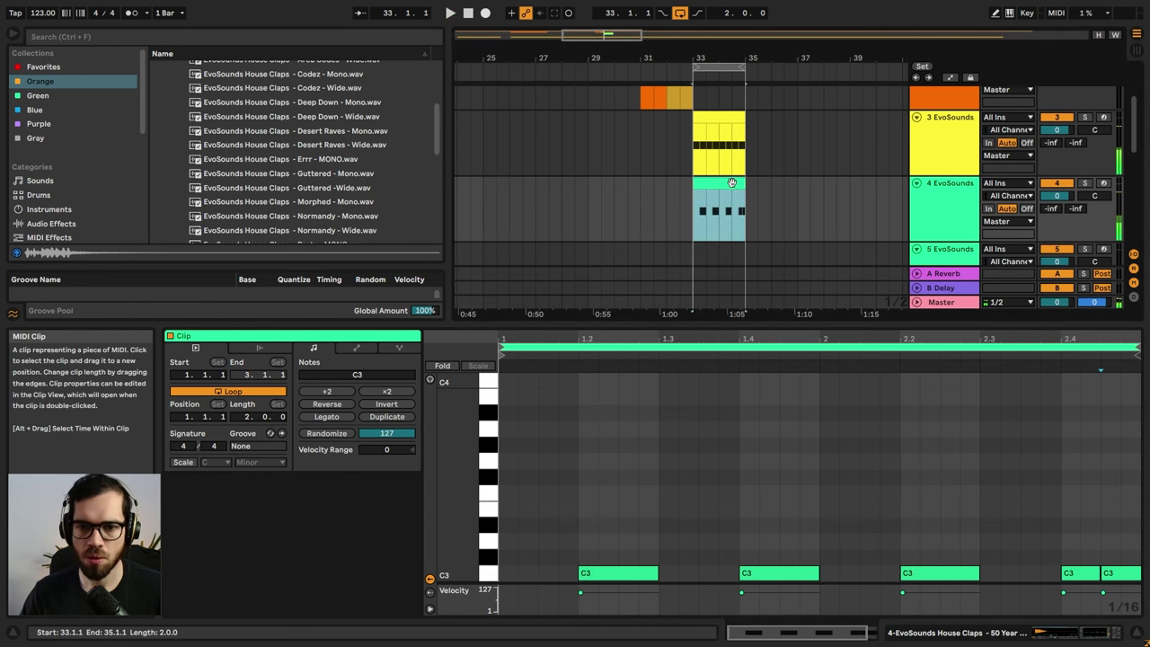
key(ctrl+c)
scroll(730, 187, down, 2)
click(695, 211)
key(ctrl+v)
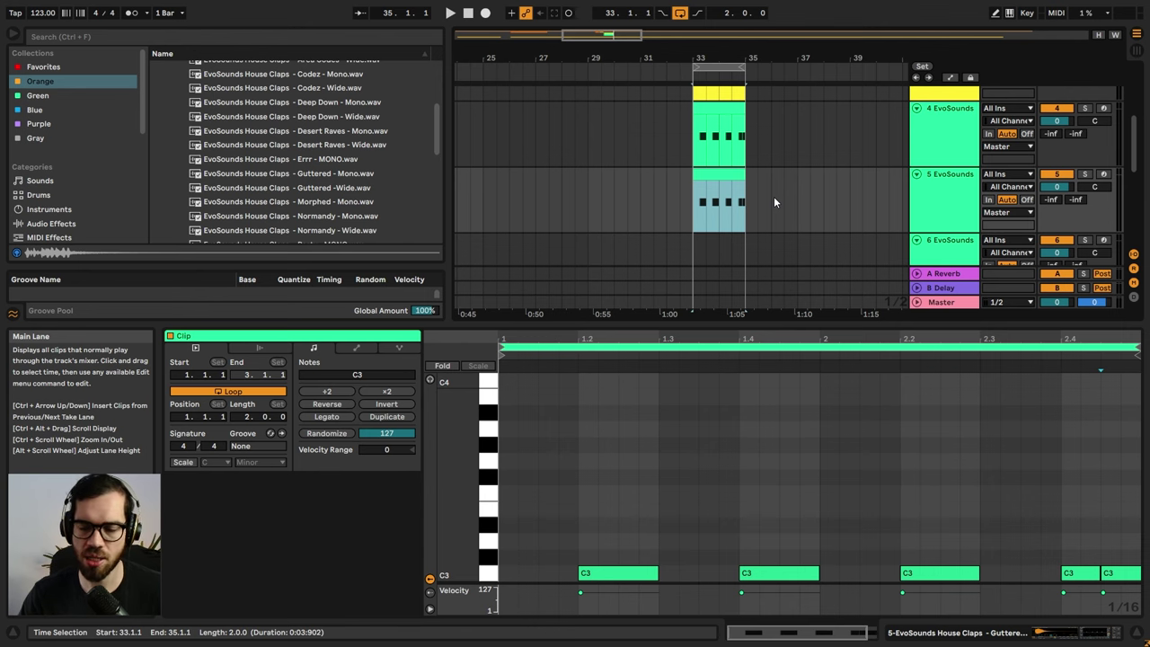
key(space)
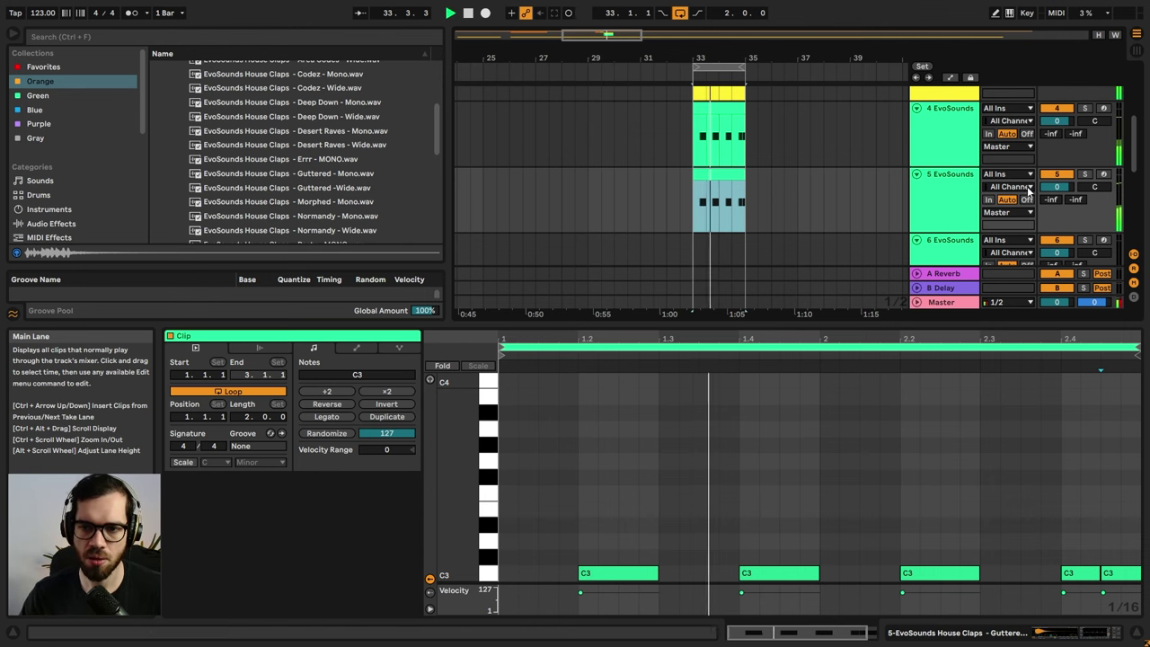
scroll(749, 171, down, 1)
click(703, 240)
key(ctrl+v)
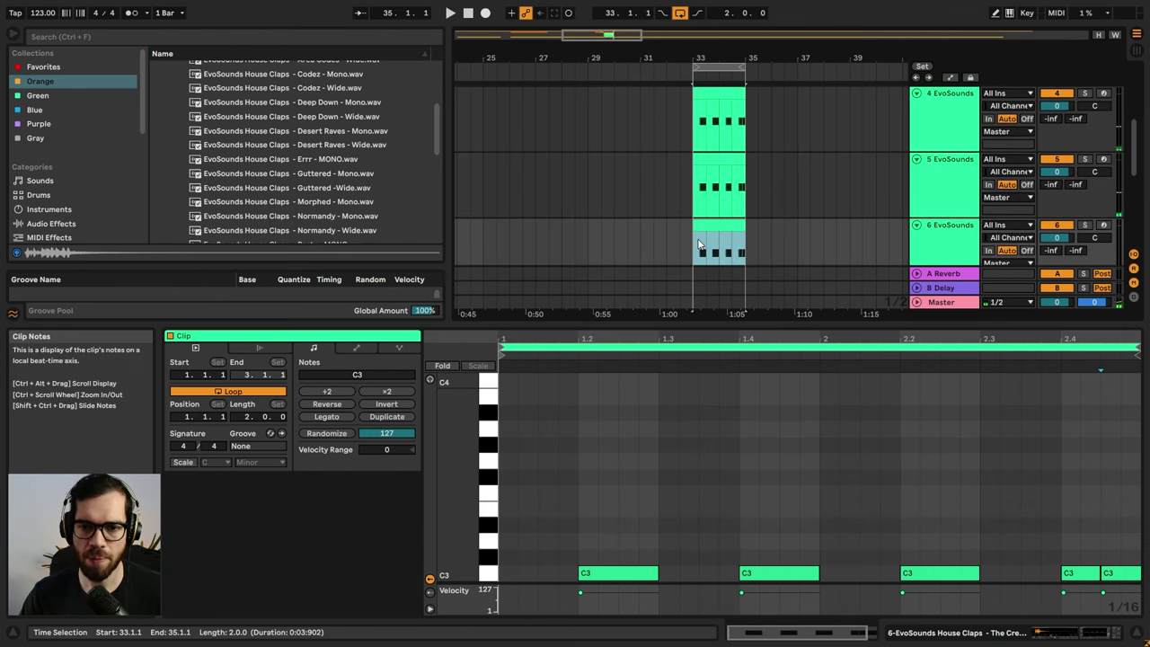
- Lower The Crew clap track to -3.9 dB and the Guttered clap track to -8.6 dB
drag(1060, 239, 1059, 259)
drag(1058, 171, 1057, 193)
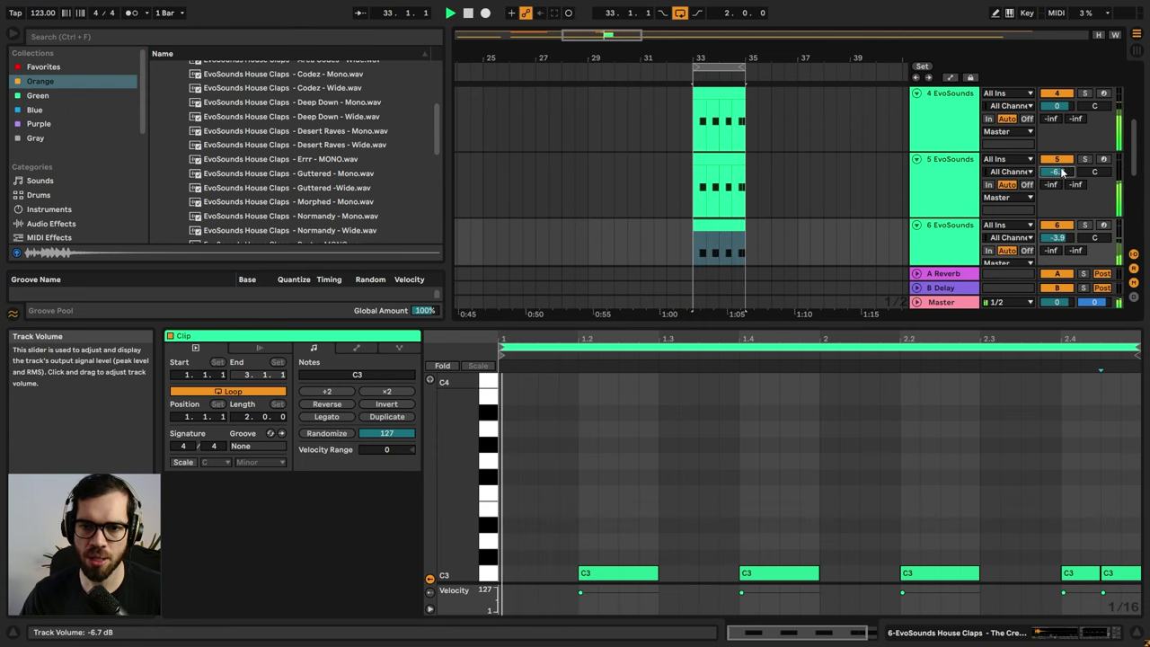
- Move the last clap note in The Crew clap track's clip to 2.4.4
click(1113, 541)
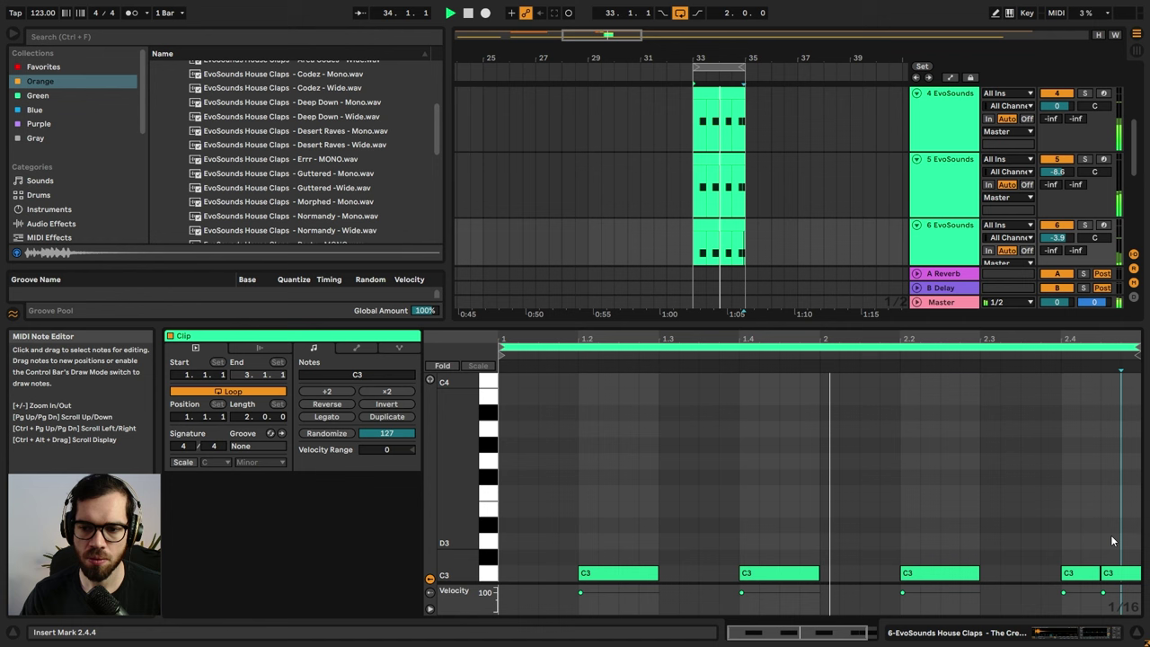
drag(1118, 577, 1133, 578)
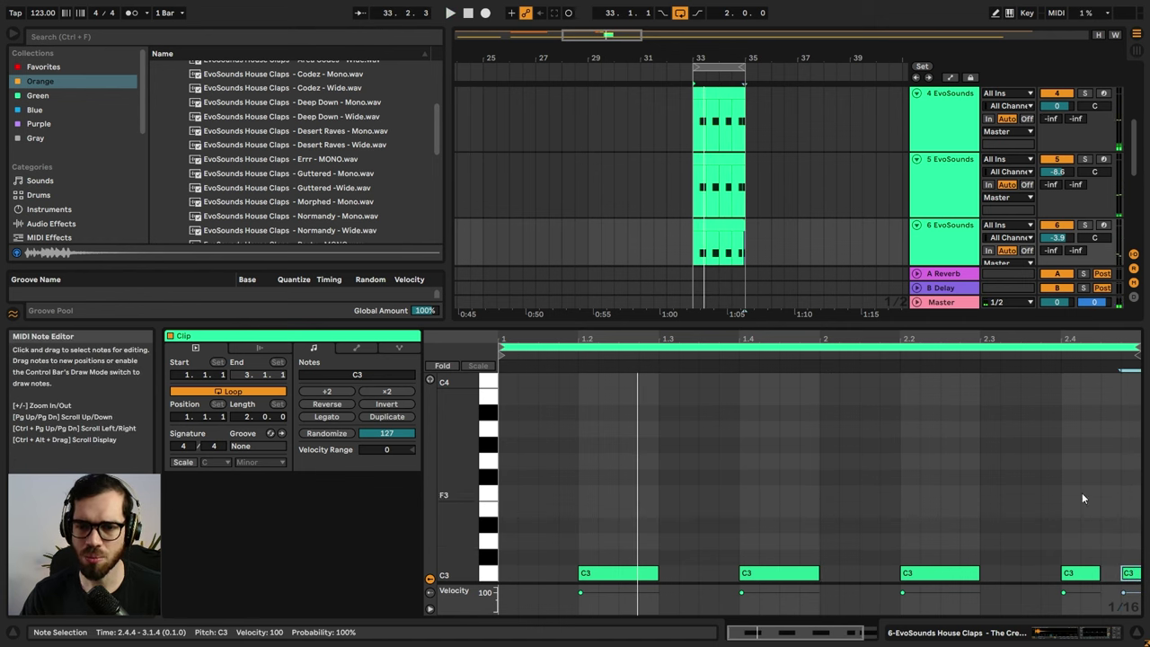
right_click(1119, 558)
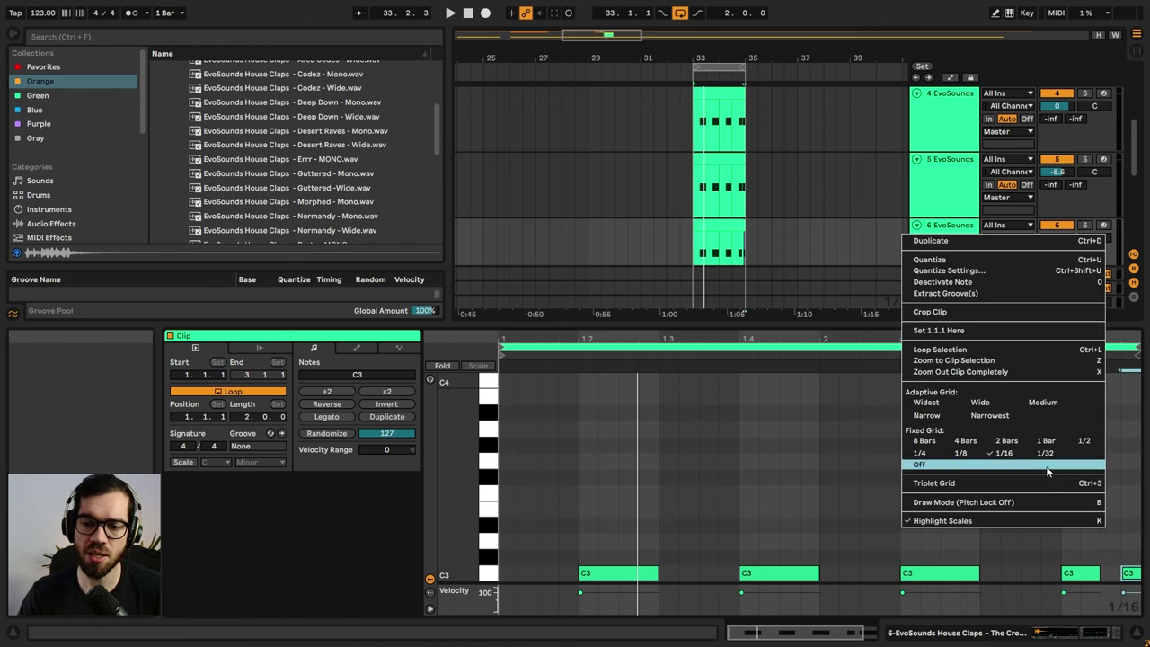
click(795, 442)
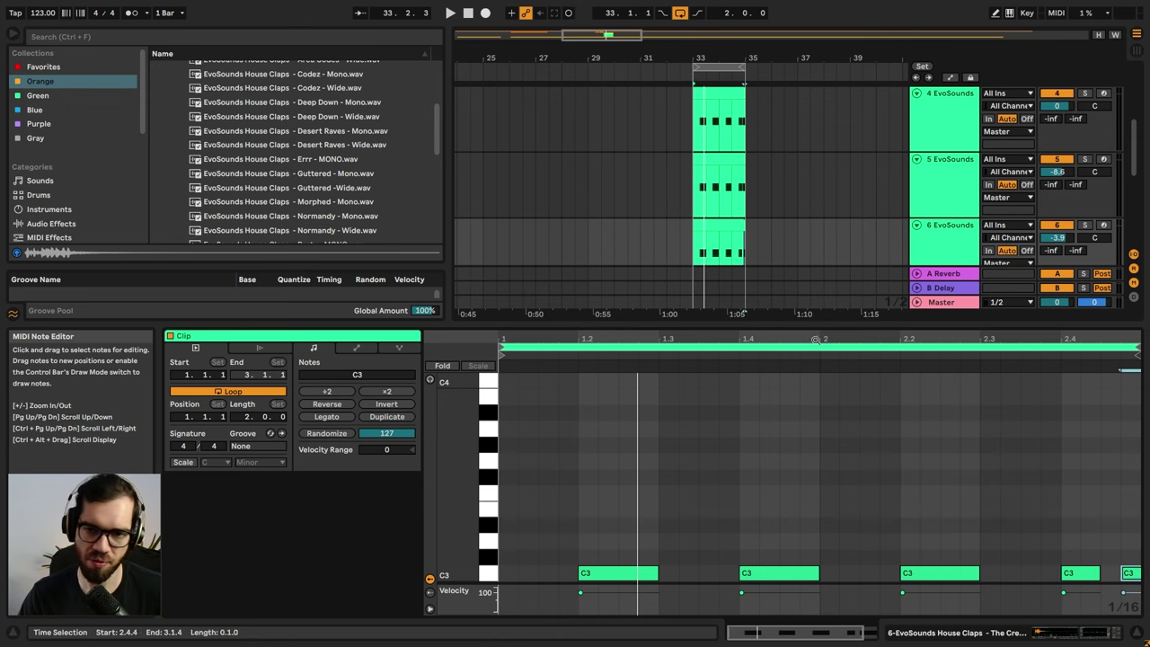
- Play the beat with the vocals, hide the clip editor and lower the vocals track to -11.8 dB
key(space)
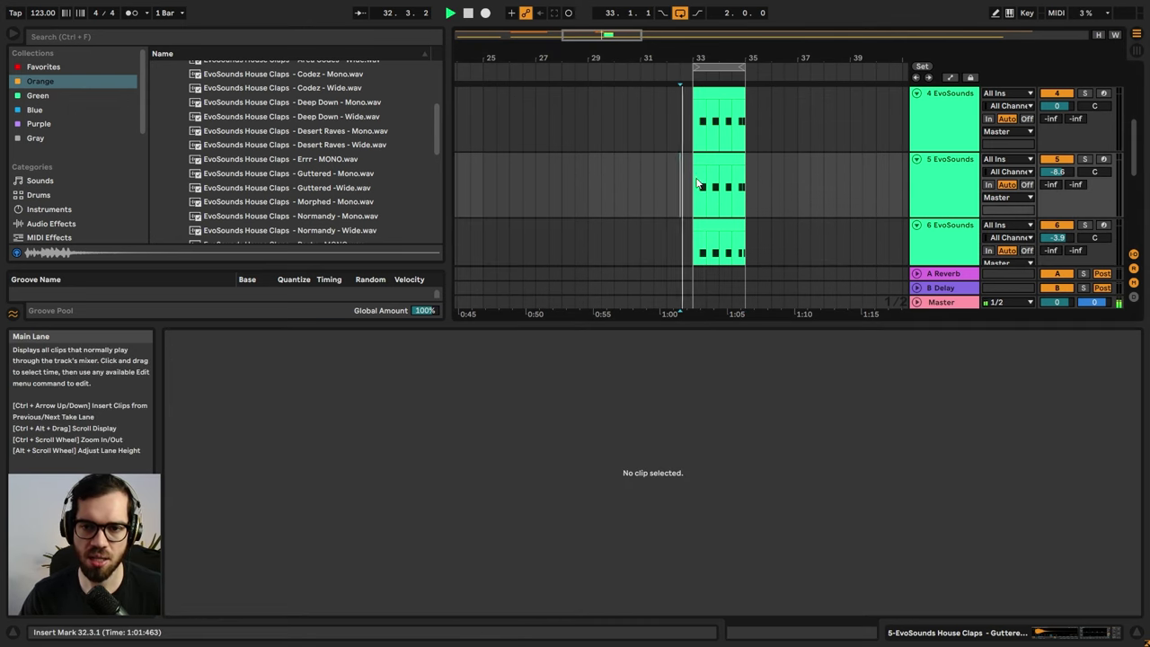
click(1136, 633)
scroll(734, 274, up, 3)
scroll(734, 274, up, 1)
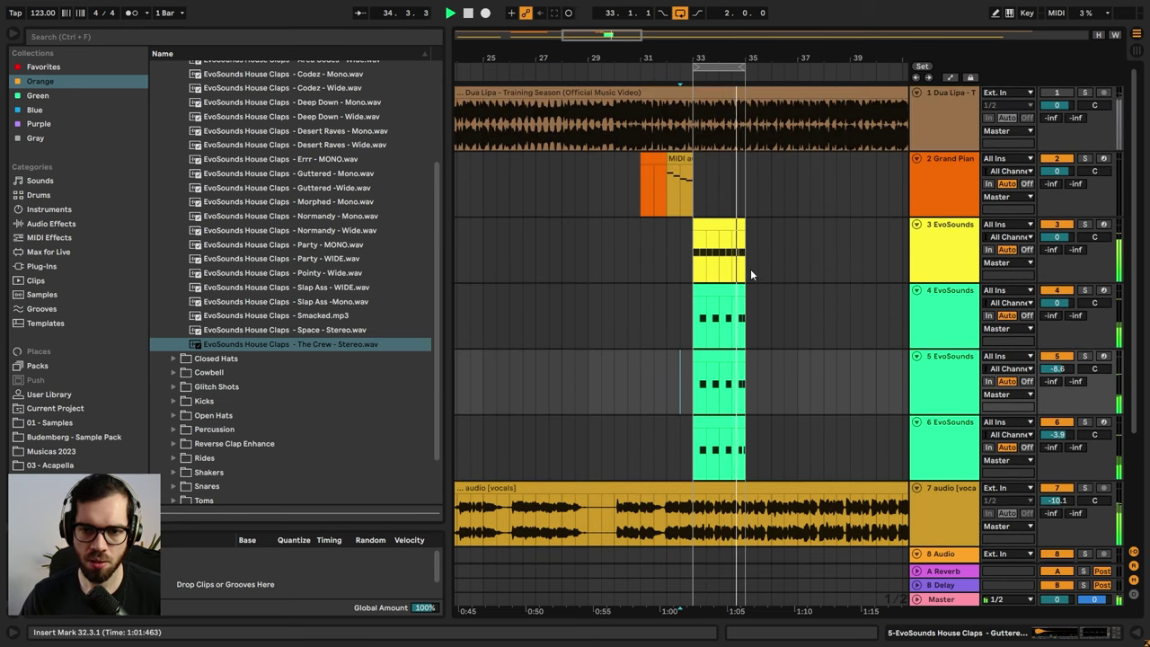
drag(1061, 502, 1062, 507)
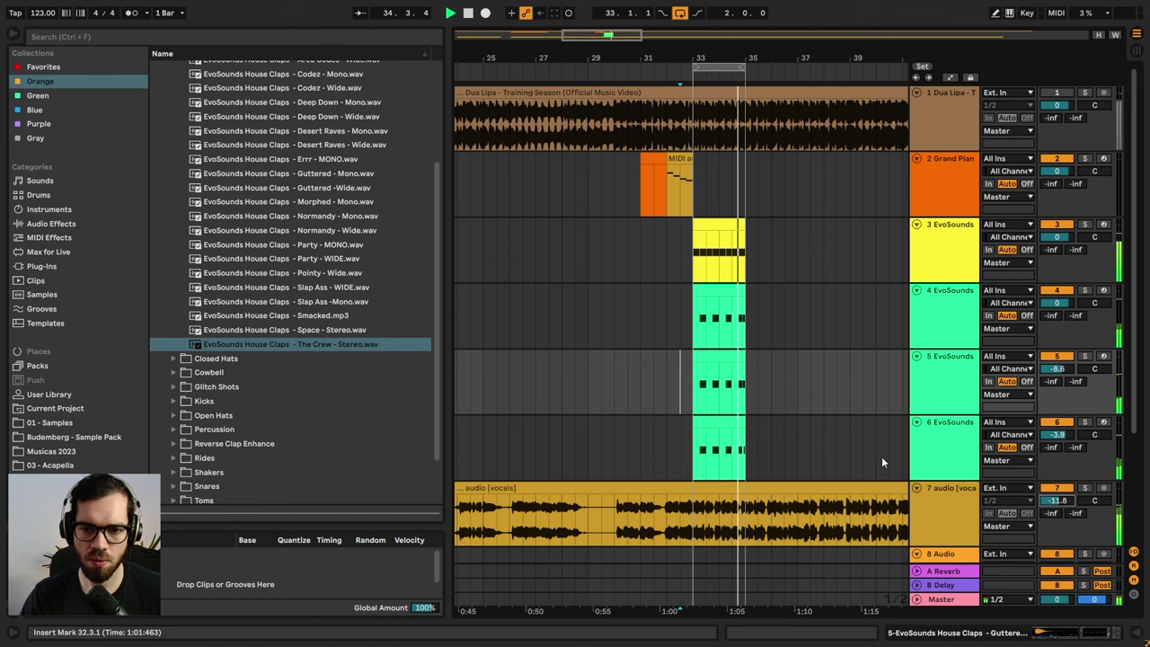
key(space)
- Insert a new MIDI track below the kick track and copy the two-bar kick clip onto it
click(958, 247)
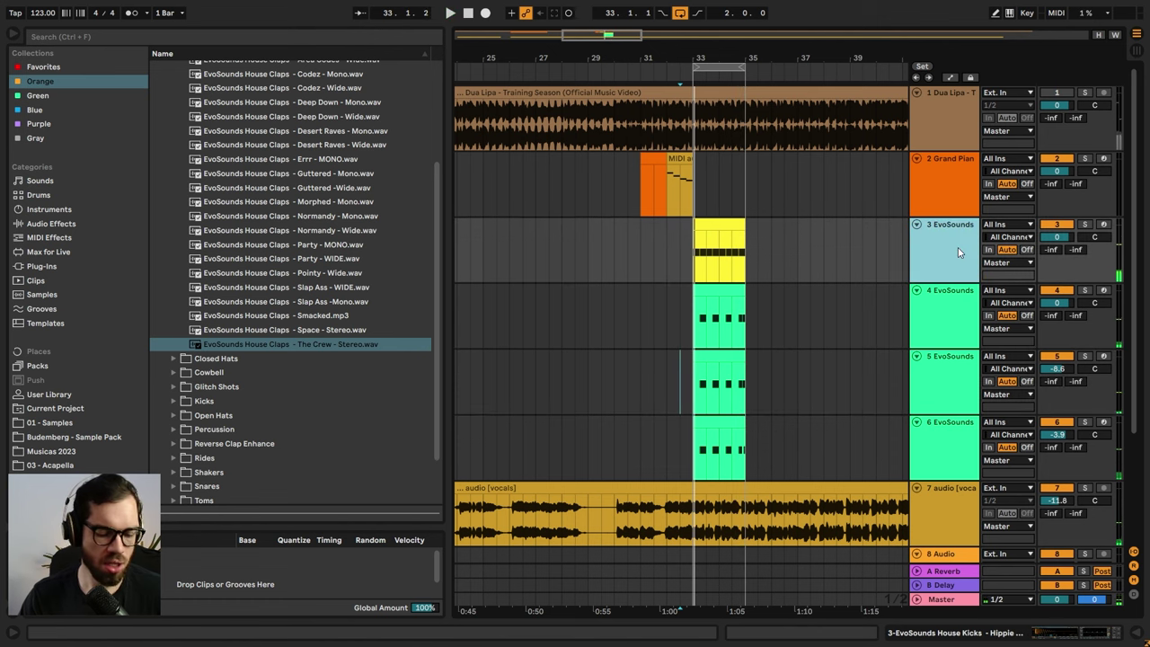
key(ctrl+shift+t)
drag(714, 226, 711, 294)
- Trim the start of every note in the copied clip by half a beat so they play on the offbeats, and show the track's devices
double_click(709, 289)
click(590, 549)
key(ctrl+a)
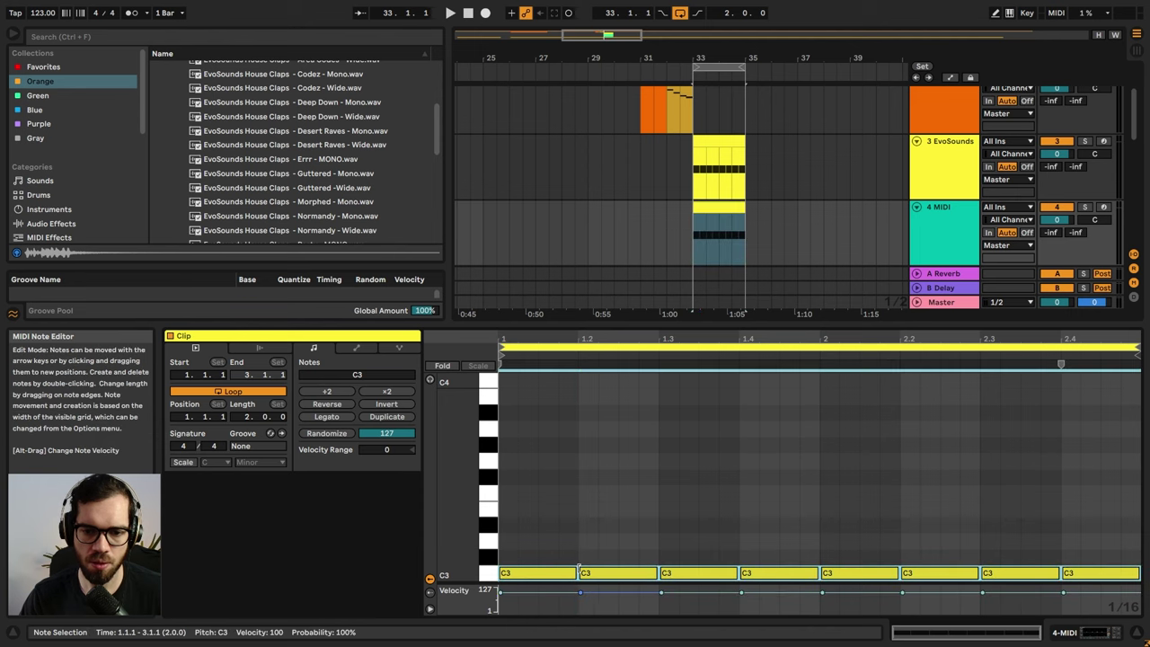
mouse_move(576, 573)
mouse_down()
mouse_move(537, 574)
mouse_move(580, 581)
mouse_up()
click(1085, 637)
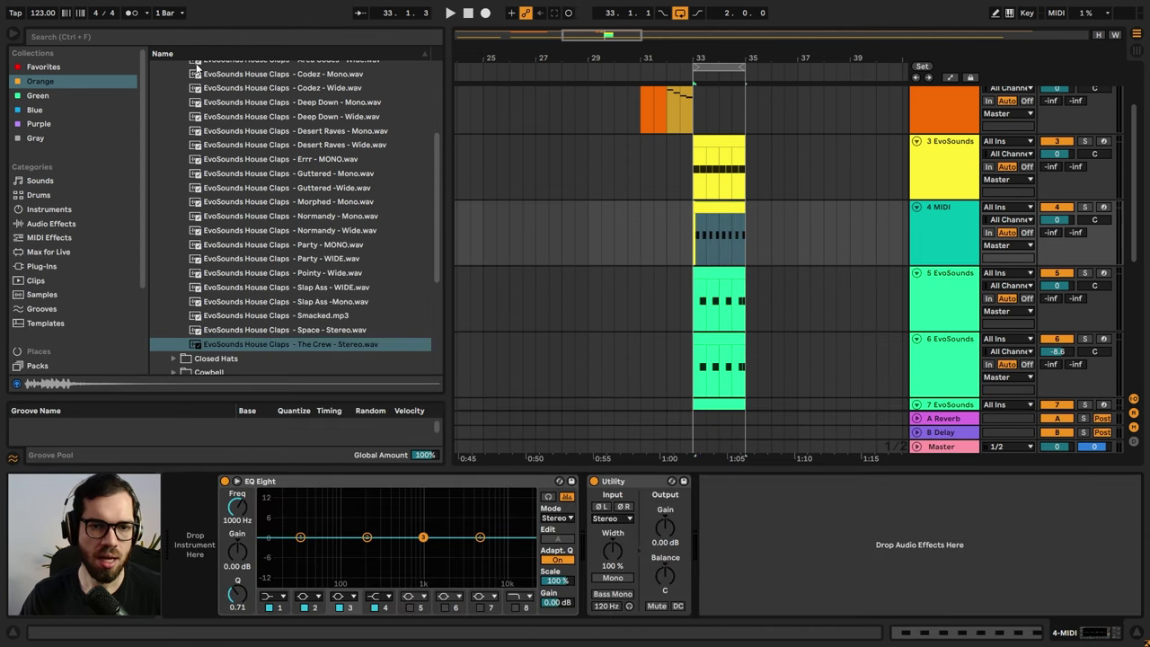
- Collapse the Claps folder and open the Closed Hats folder under Drum One Shots
scroll(180, 98, up, 5)
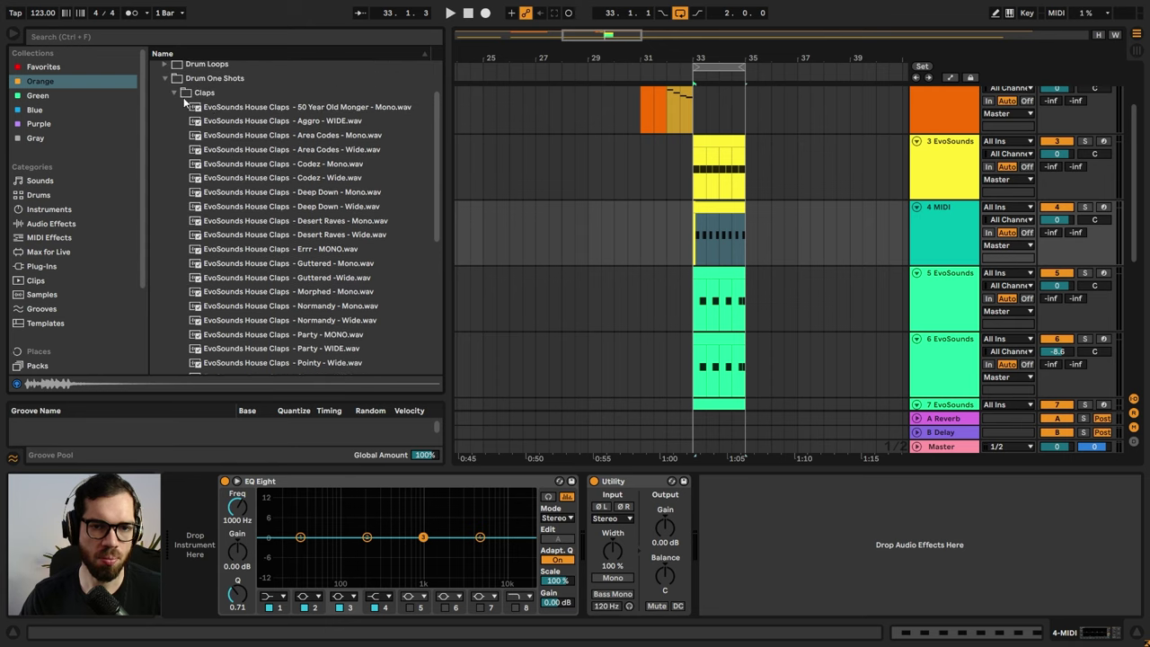
click(174, 99)
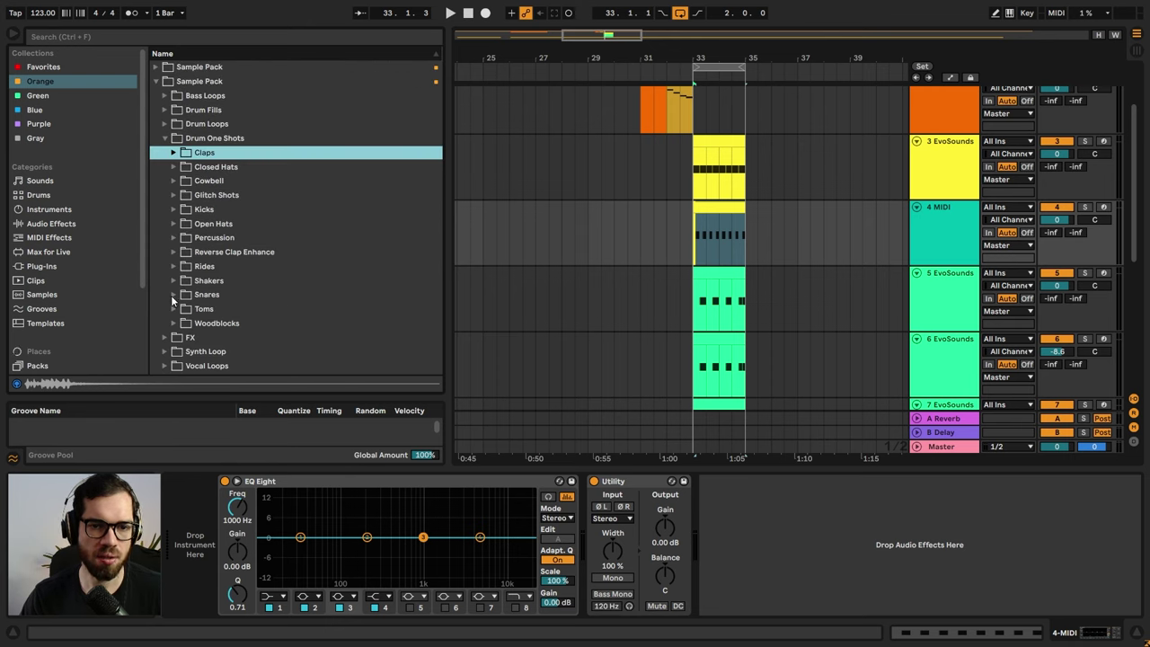
click(175, 167)
- Audition the closed hat samples from Davie Jones down to Kenny, returning to Tornado
click(224, 195)
click(238, 223)
click(258, 280)
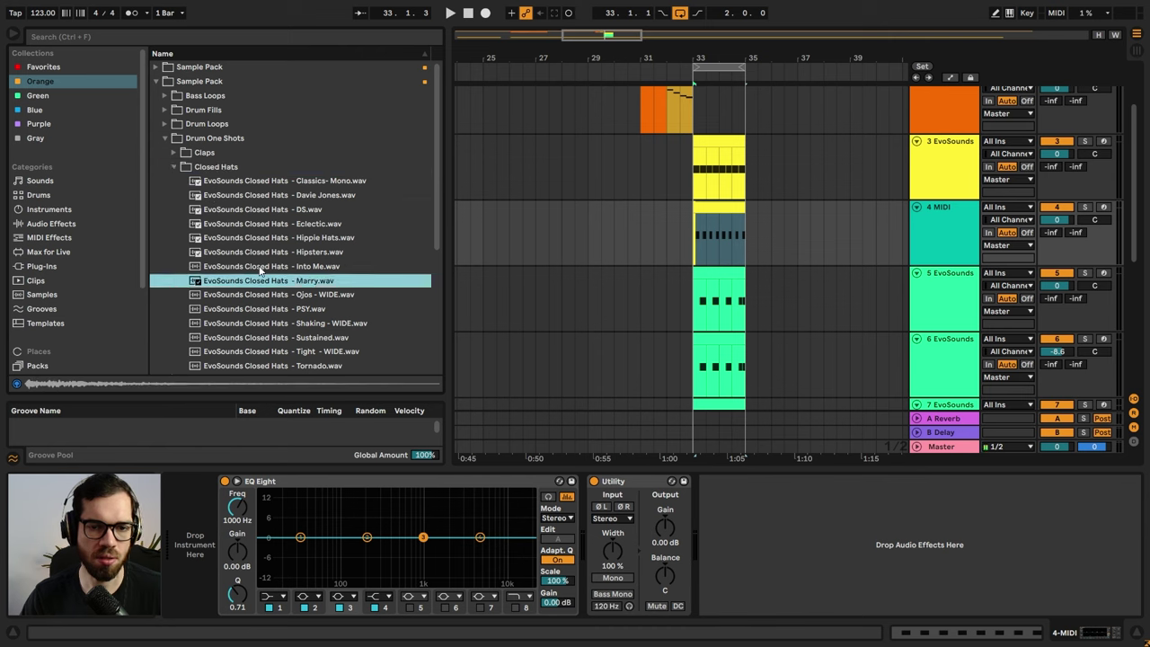
scroll(261, 269, down, 3)
key(Down)
key(Down)
key(Down)
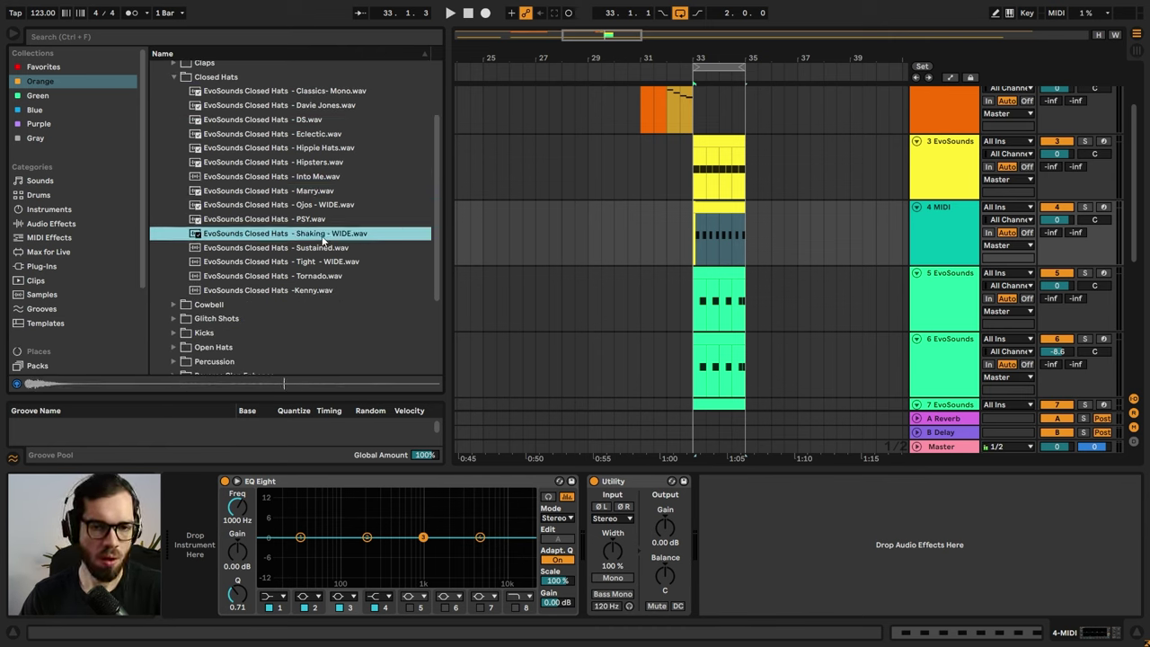
key(Down)
key(Down)
key(Down)
key(Up)
key(Down)
key(Down)
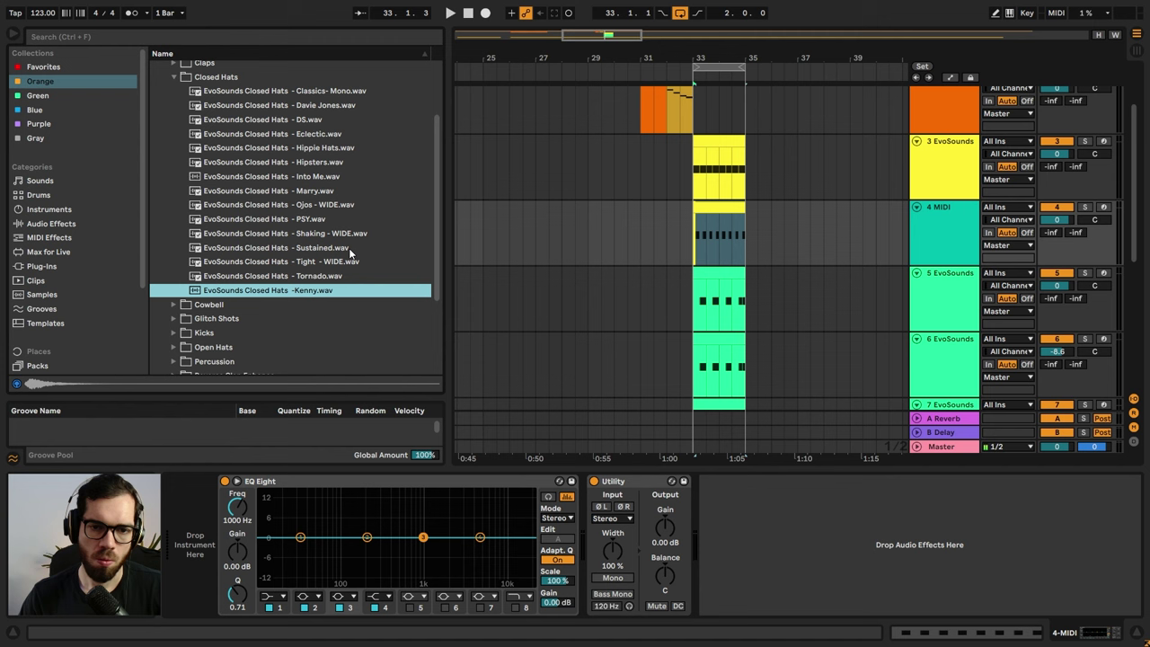
key(Up)
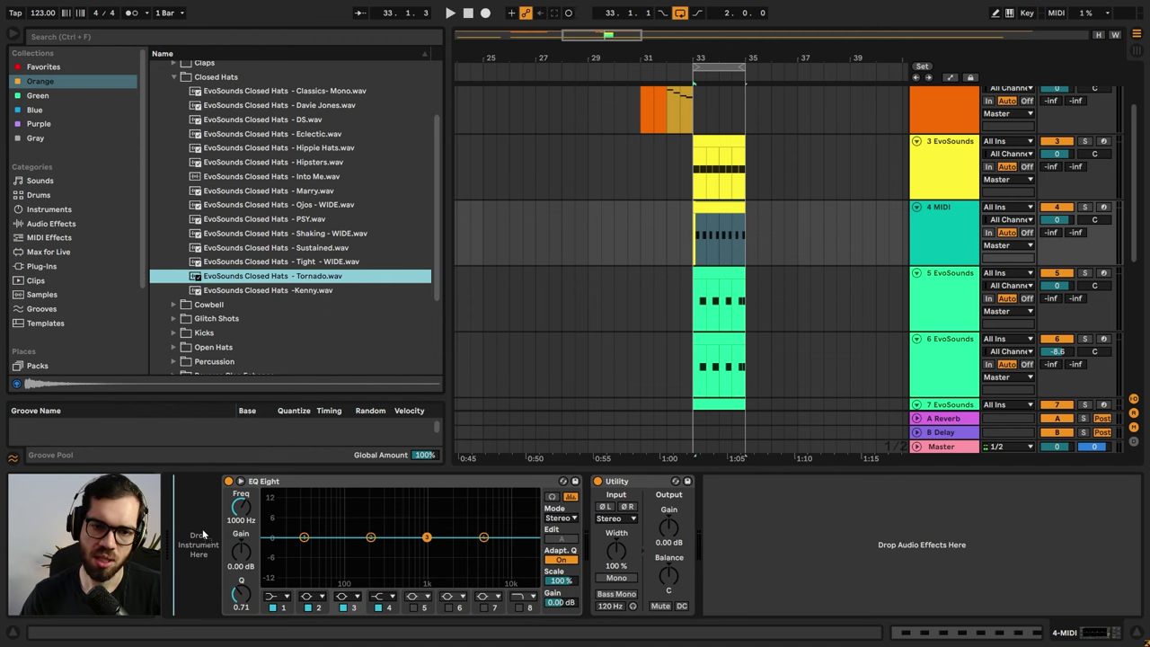
- Load the Tornado closed hat onto the offbeat MIDI track and duplicate the track
key(Return)
click(919, 249)
key(ctrl+d)
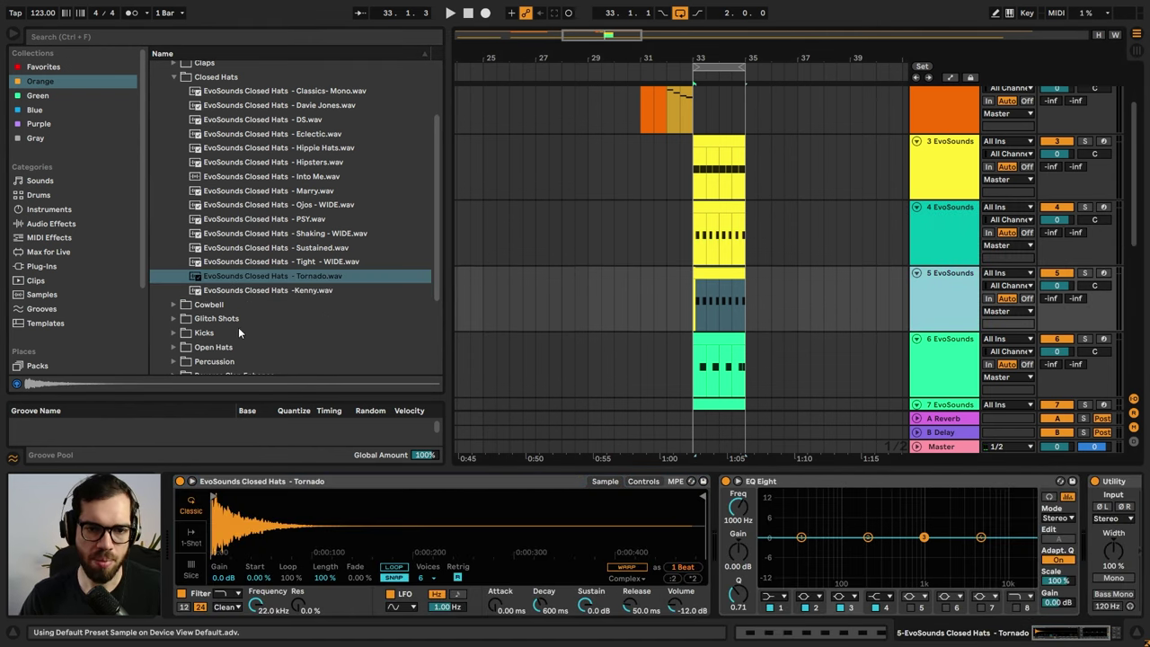
- Open the Open Hats folder and audition its samples from aBBEY - wiDE down to Tight 909, returning towards Paranoid Grime
click(174, 347)
key(Down)
key(Down)
key(Down)
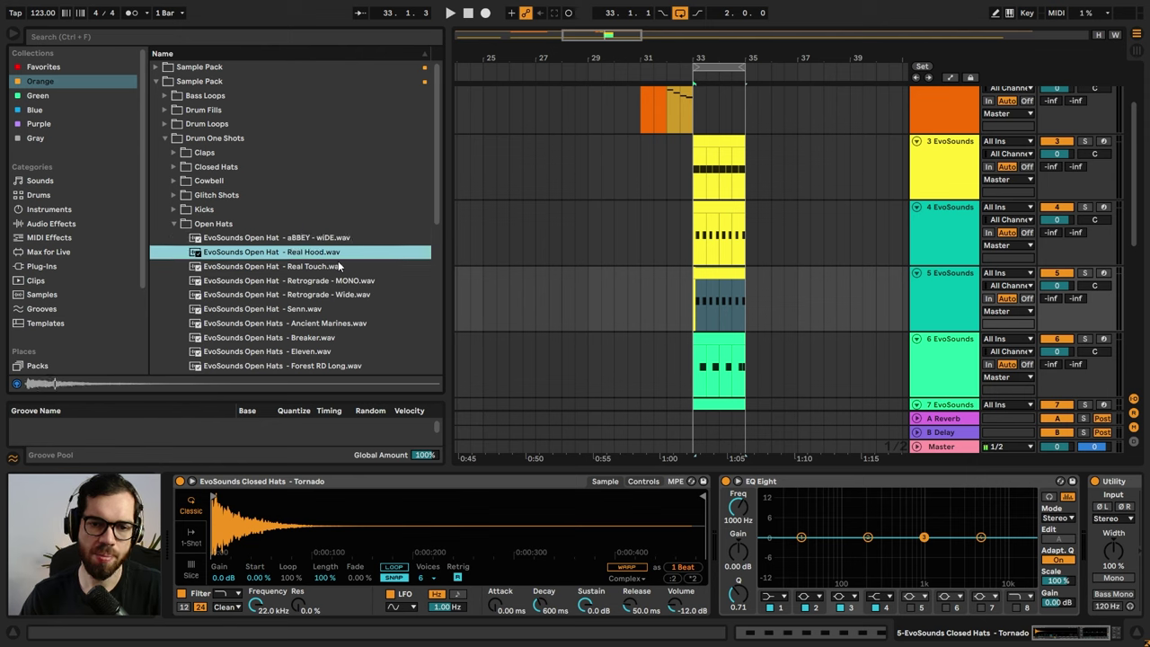
key(Up)
key(Down)
key(Down)
key(Down)
key(Down)
key(Down)
key(Down)
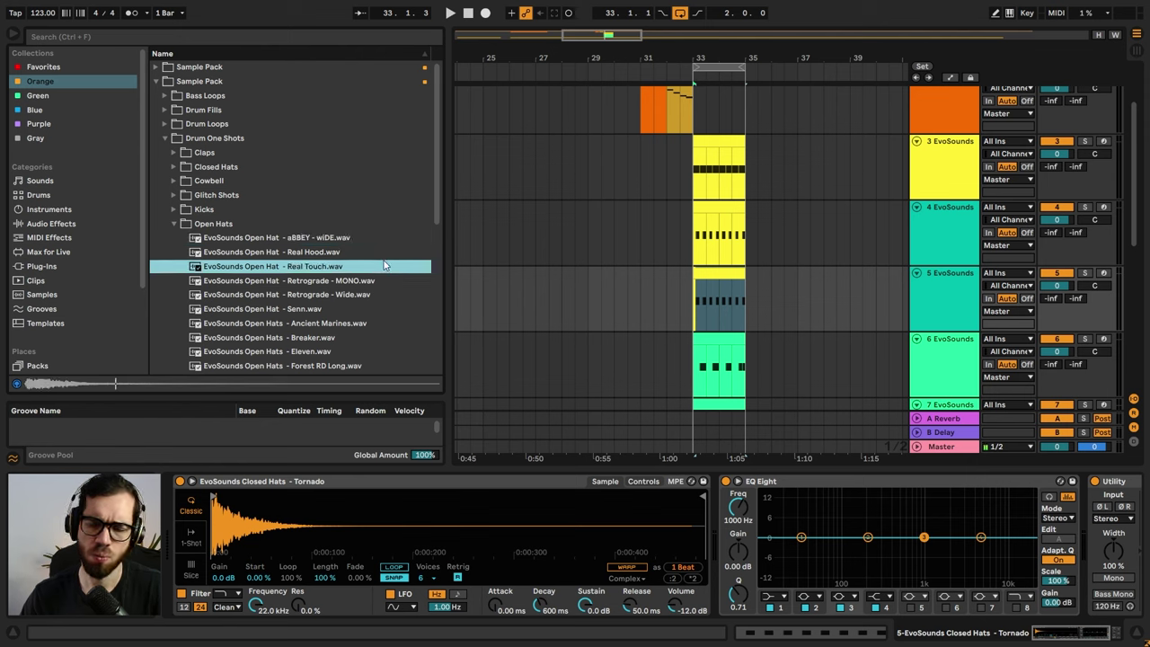
key(Down)
key(Down)
key(Down)
key(Down)
key(Down)
key(Down)
key(Down)
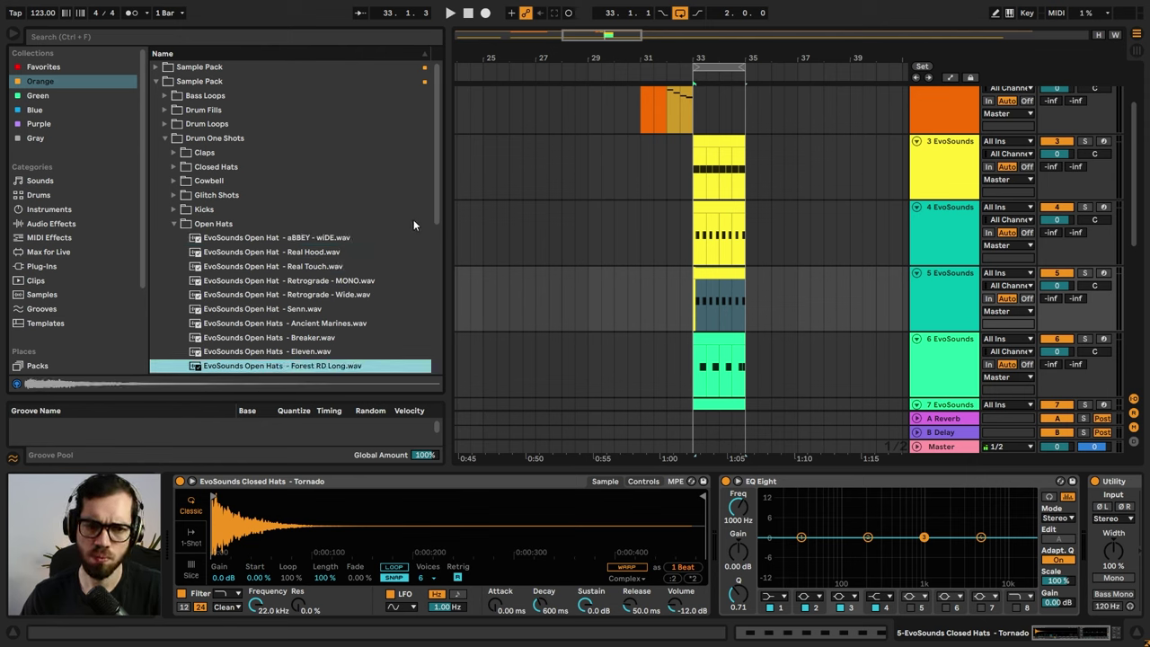
key(Down)
key(Down)
key(Down)
key(Down)
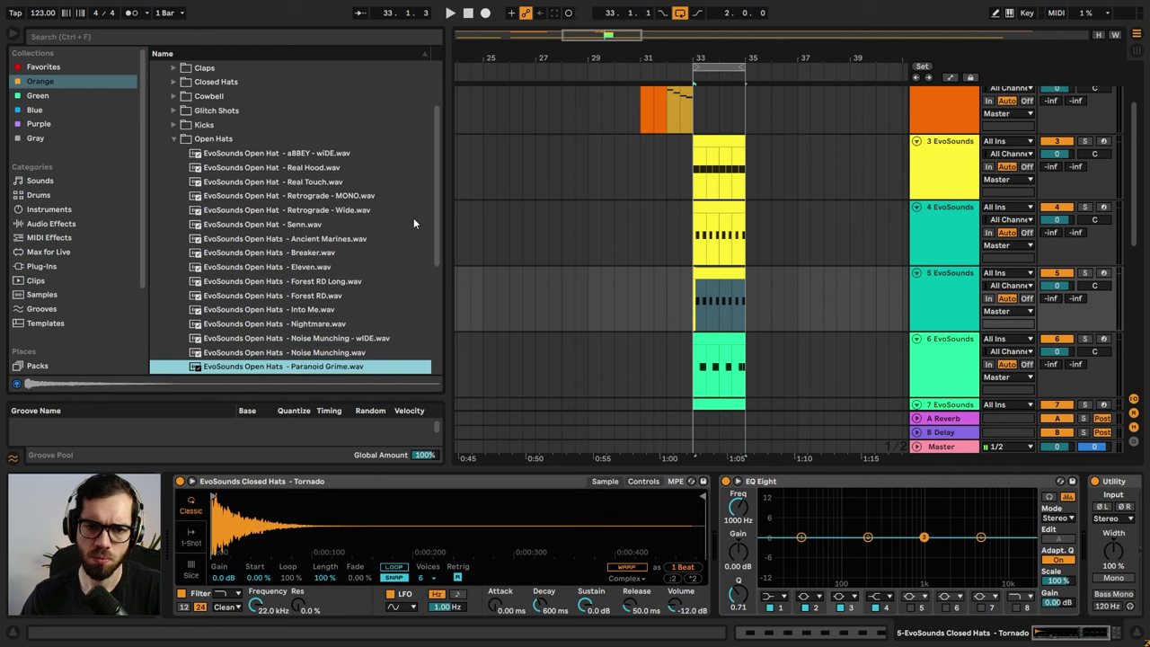
key(Down)
key(Down)
key(Down)
key(Down)
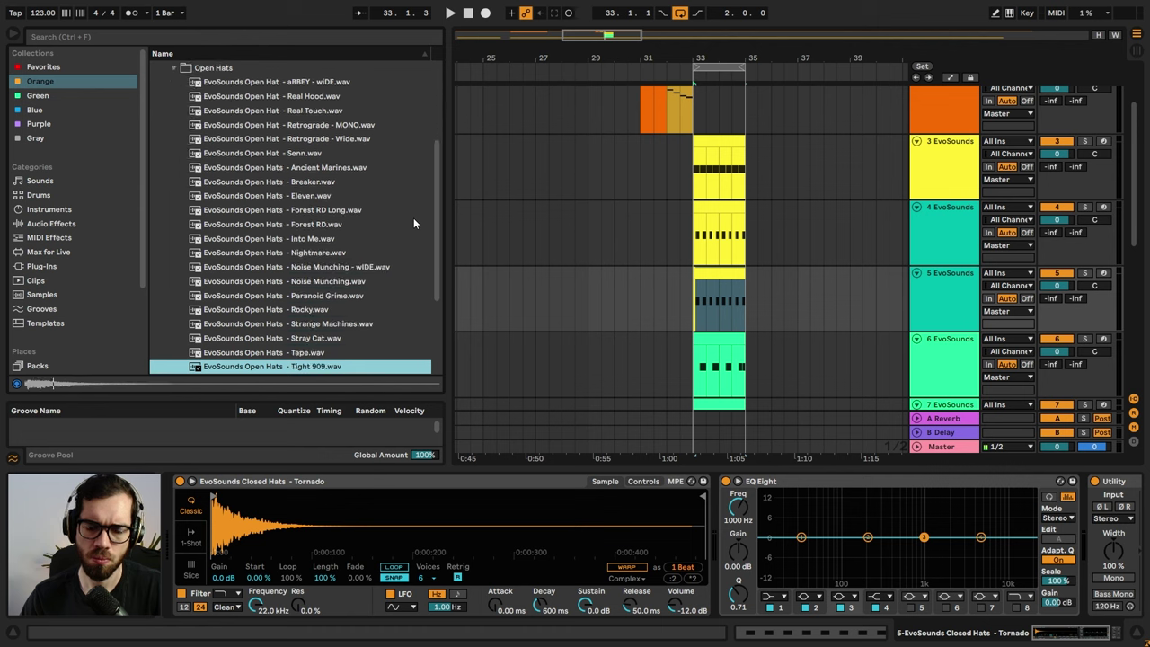
key(Up)
key(Up)
key(Up)
- Try the Paranoid Grime open hat in the duplicated hat track's sampler and play the beat
click(346, 270)
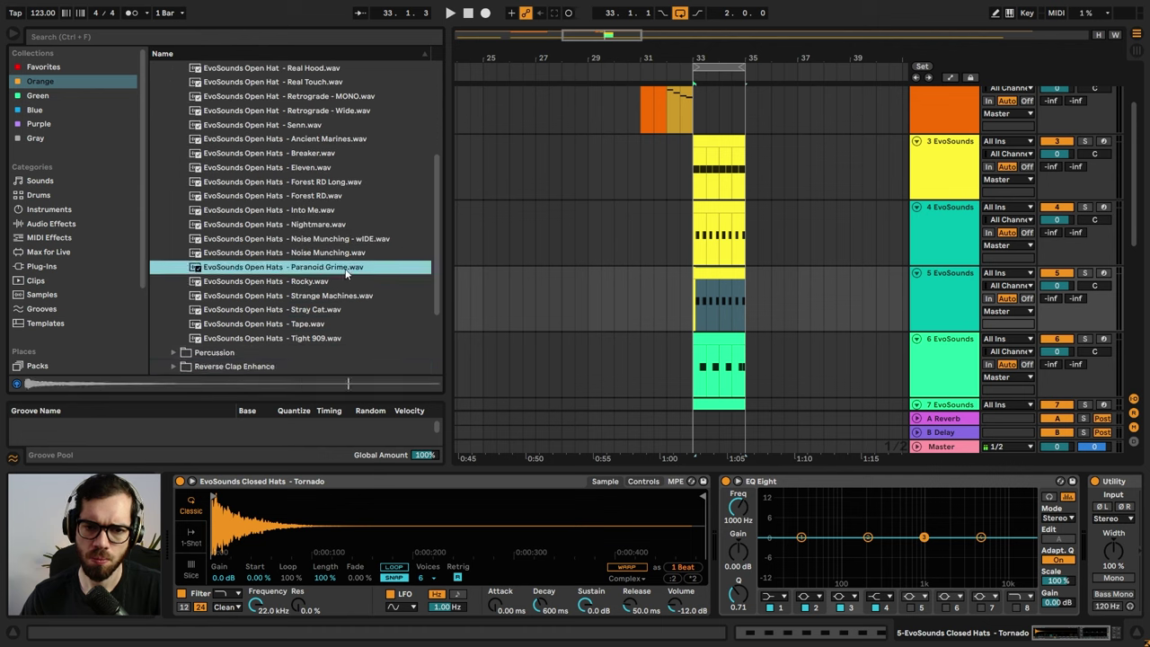
drag(360, 510, 361, 512)
key(space)
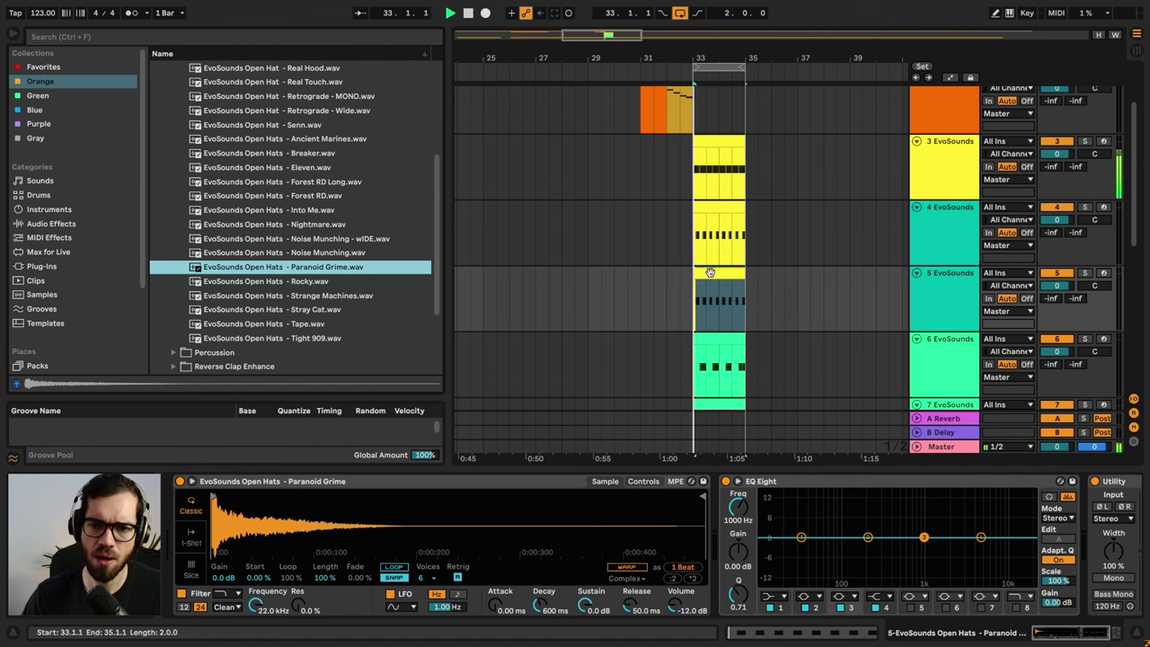
key(space)
- Swap the duplicated track's sample for the Noise Munching - wIDE open hat and listen to it in the loop
click(331, 238)
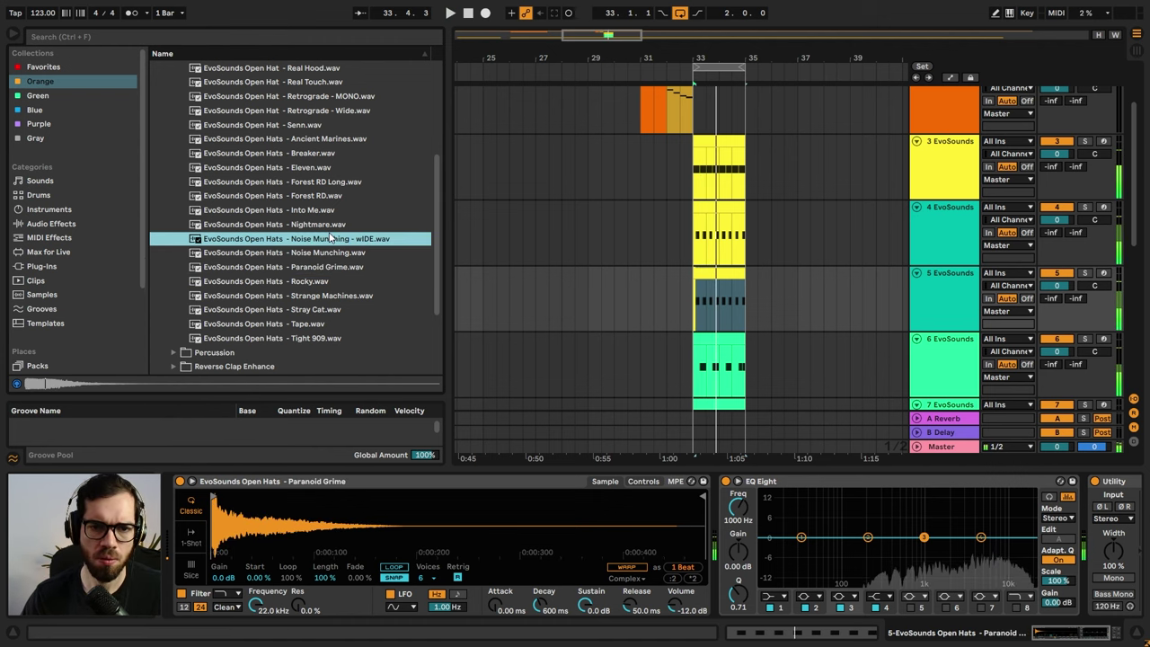
click(317, 225)
click(314, 239)
drag(314, 239, 296, 496)
key(space)
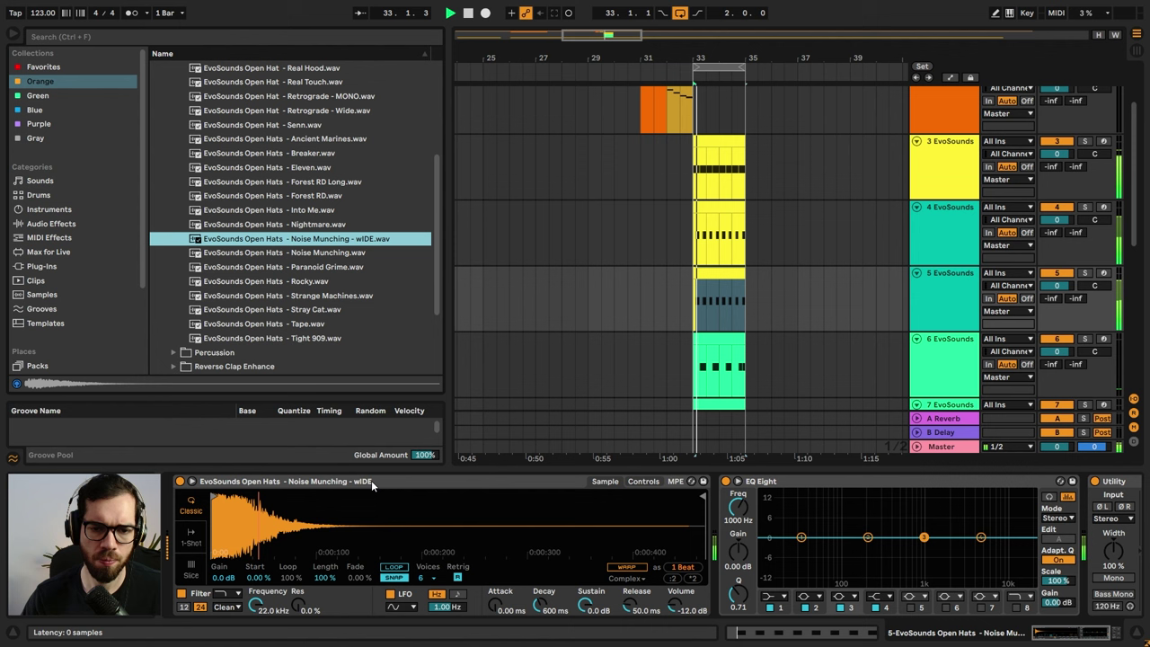
key(space)
- Try the Nightmare and Forest RD open hats in turn on the duplicated track while playing the loop
drag(320, 225, 319, 507)
key(space)
key(space)
drag(291, 196, 319, 513)
key(space)
- Replace the duplicated track's sample with the Forest RD Long open hat and listen to it with the full beat
drag(297, 181, 340, 500)
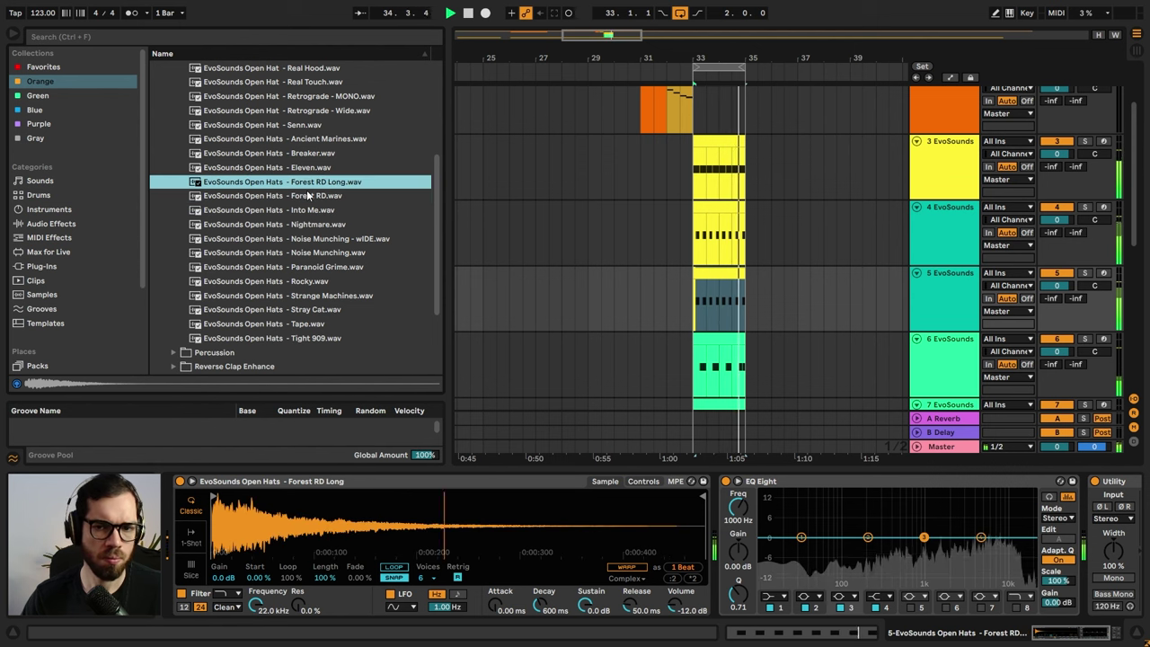
click(721, 278)
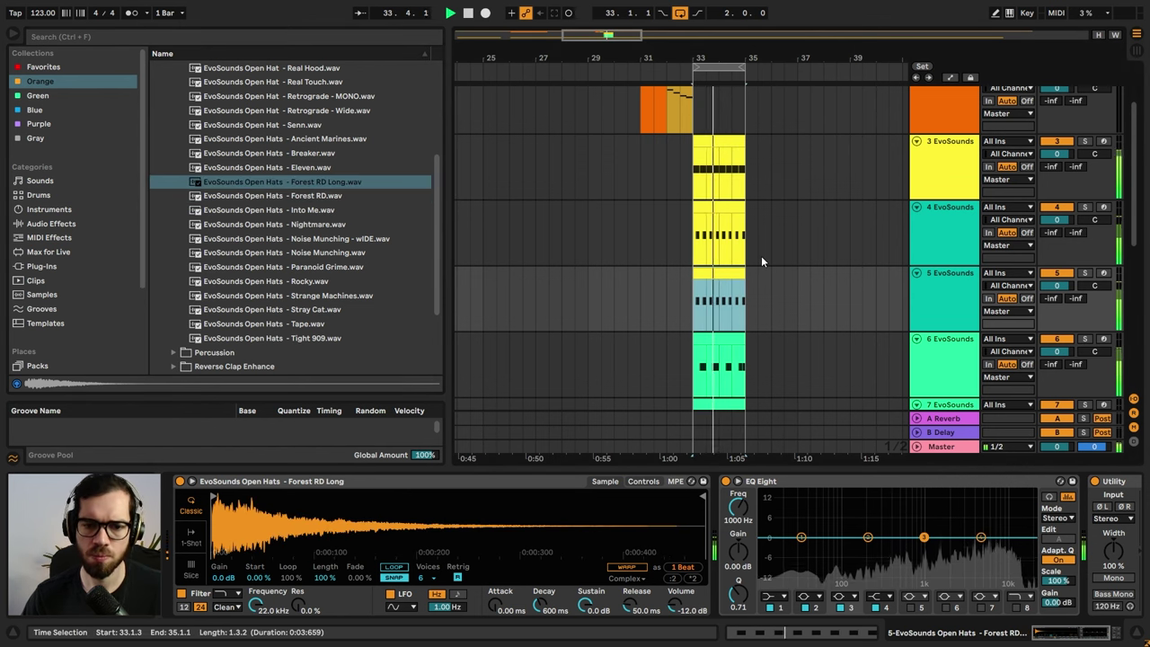
click(675, 167)
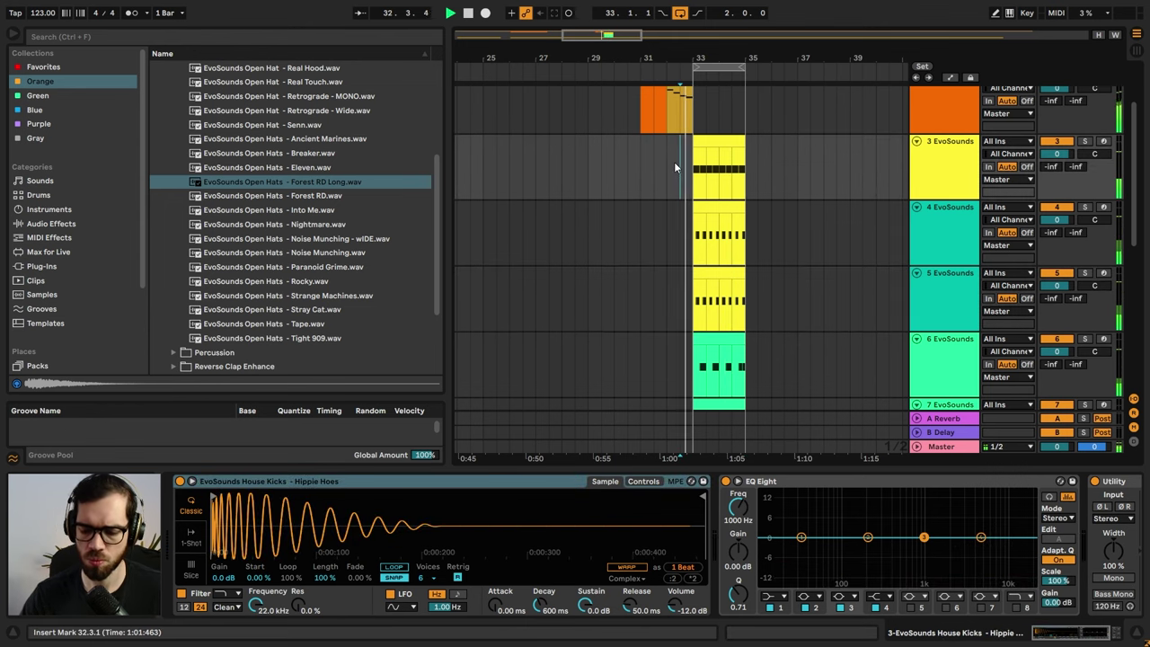
key(XF86AudioLowerVolume)
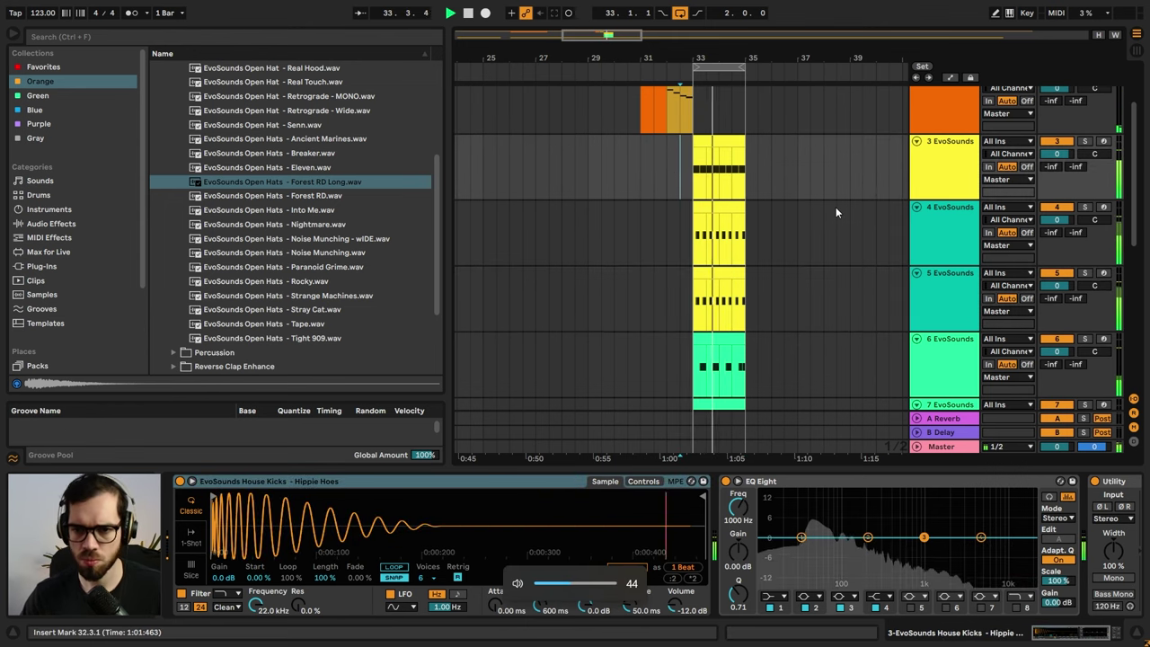
- Rename both the closed and open hat tracks as hat
click(946, 217)
click(951, 291)
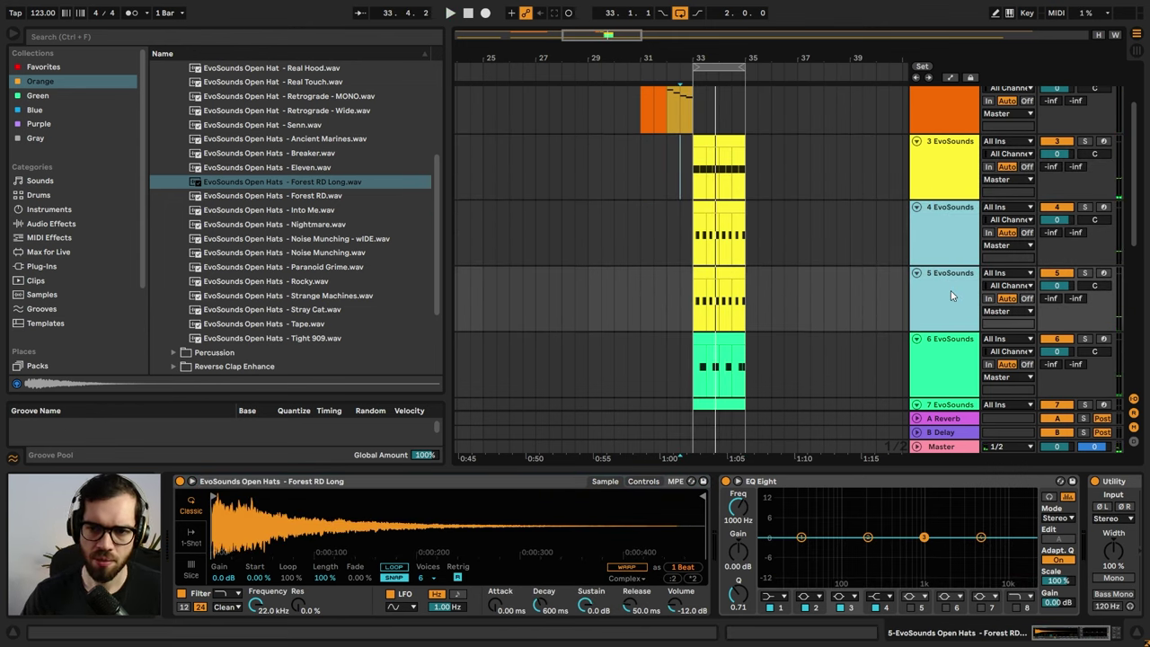
text(h)
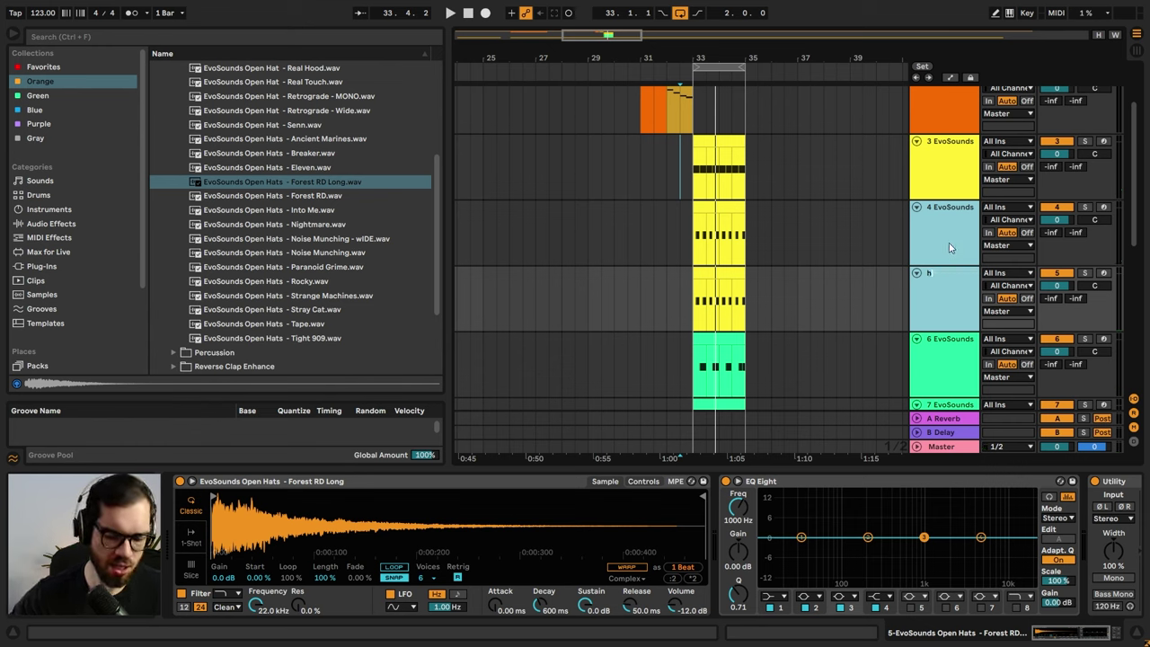
text(at)
key(Return)
- Lower the volume of both hat tracks together to -4.1 dB while playing the loop
click(1057, 219)
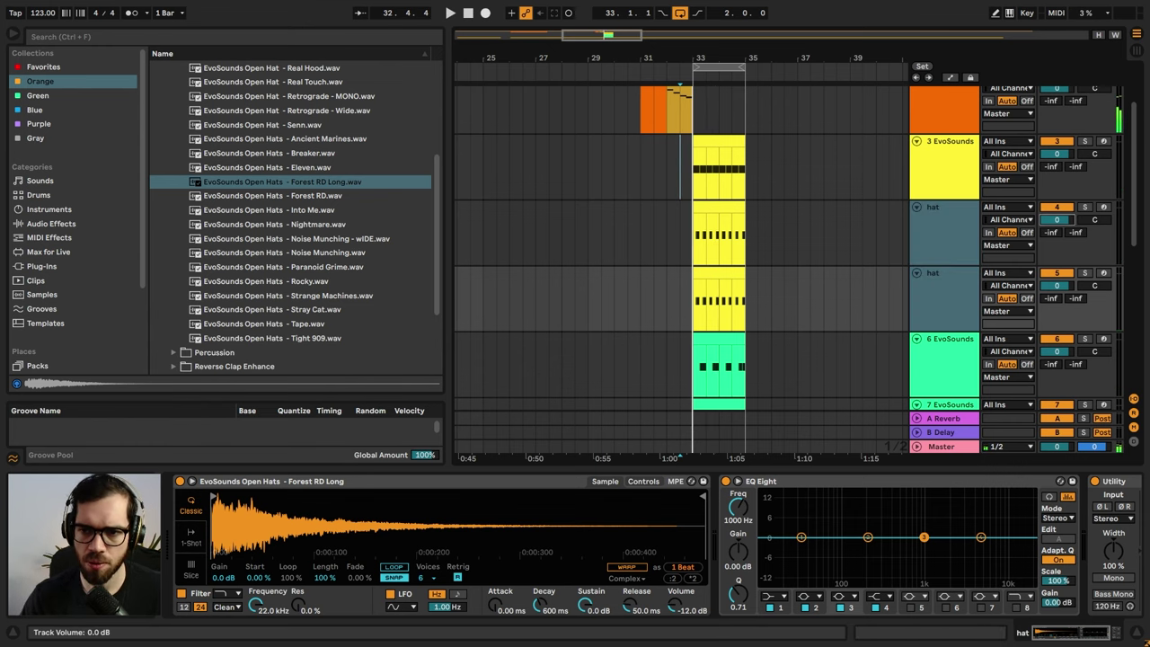
key(space)
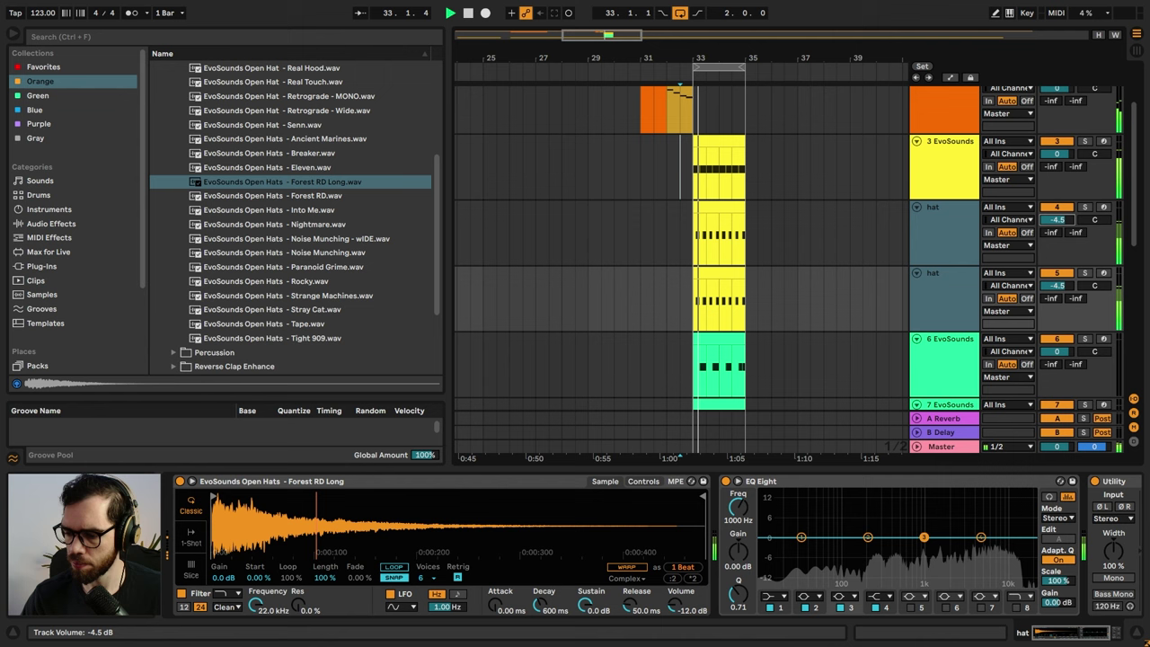
drag(1057, 219, 1056, 217)
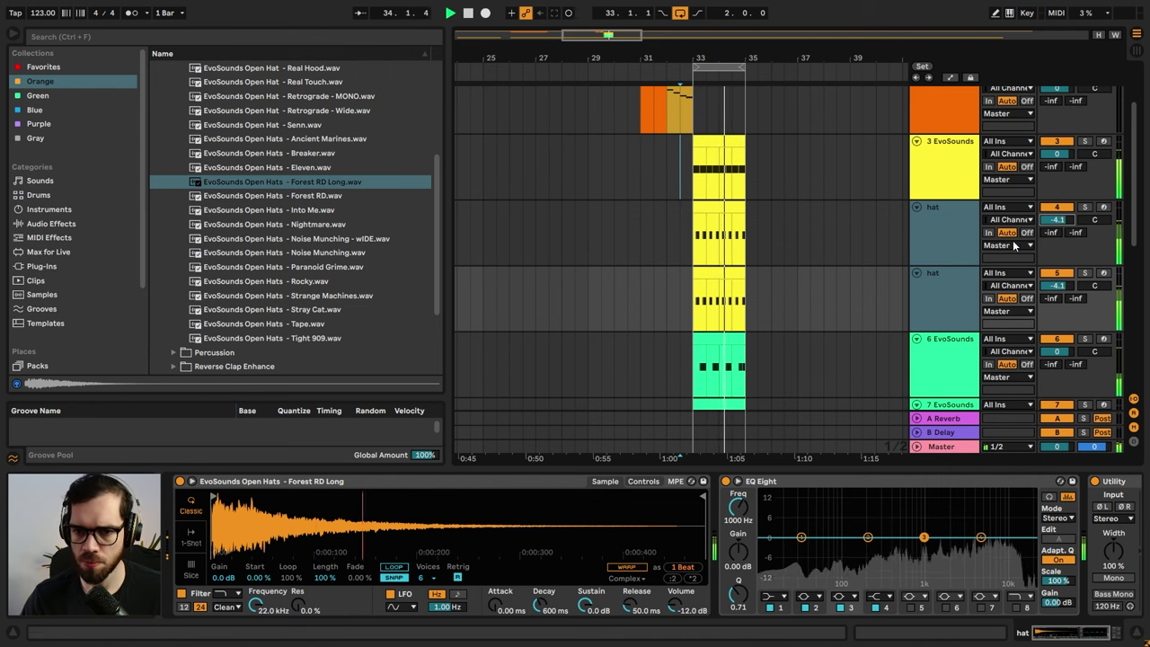
click(835, 219)
key(space)
- In the closed hat clip, add an eighth-length C3 note at 1.2.4 and shift two second-bar notes to start at 2.1.2 and 2.4.2
double_click(726, 207)
click(672, 492)
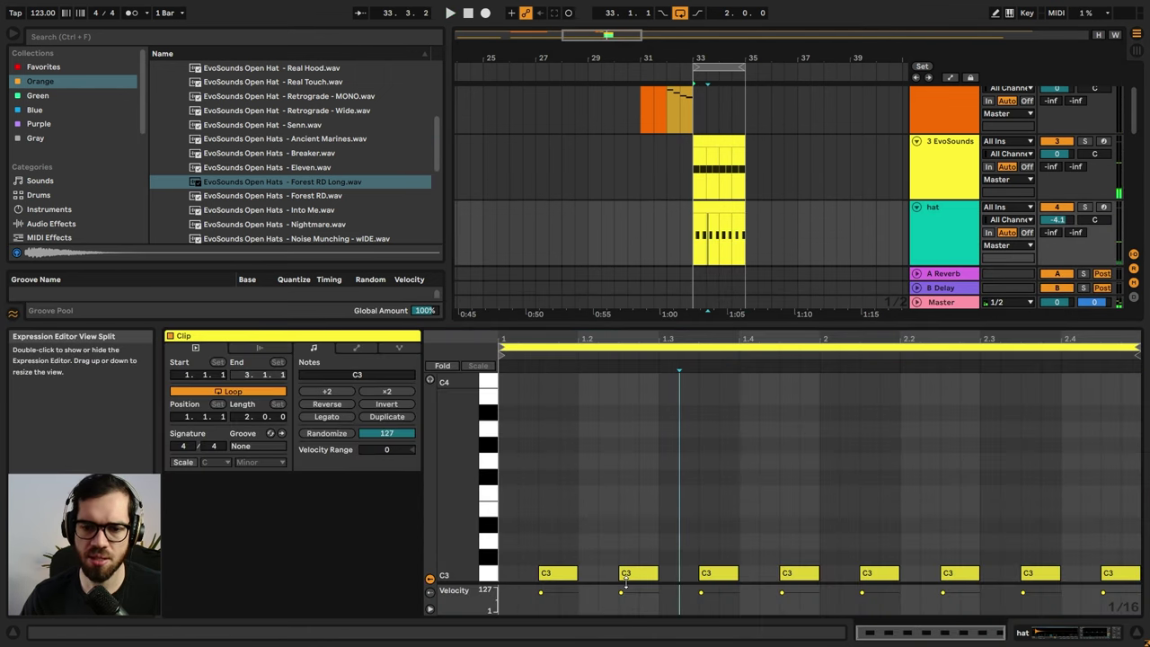
double_click(679, 574)
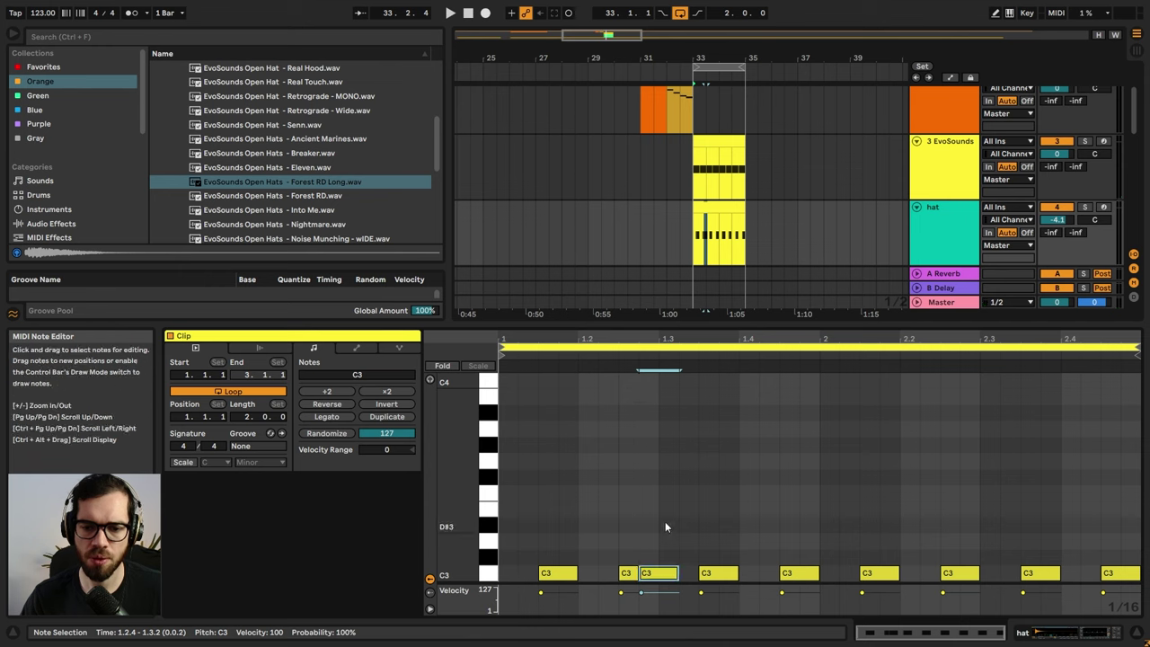
click(664, 520)
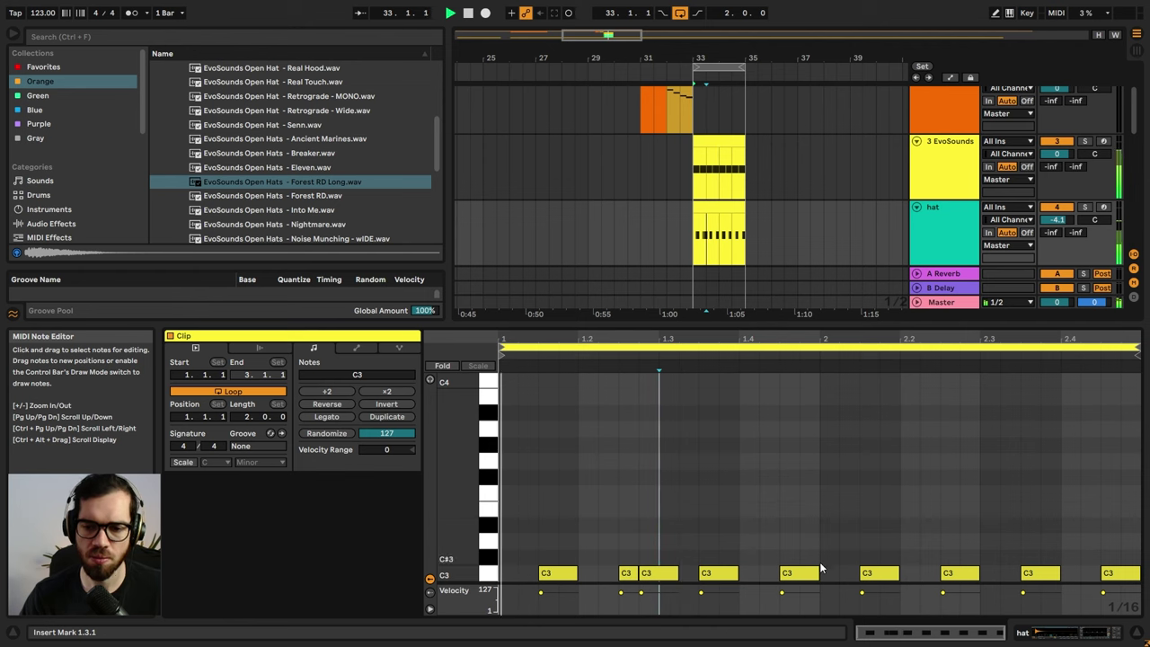
click(856, 575)
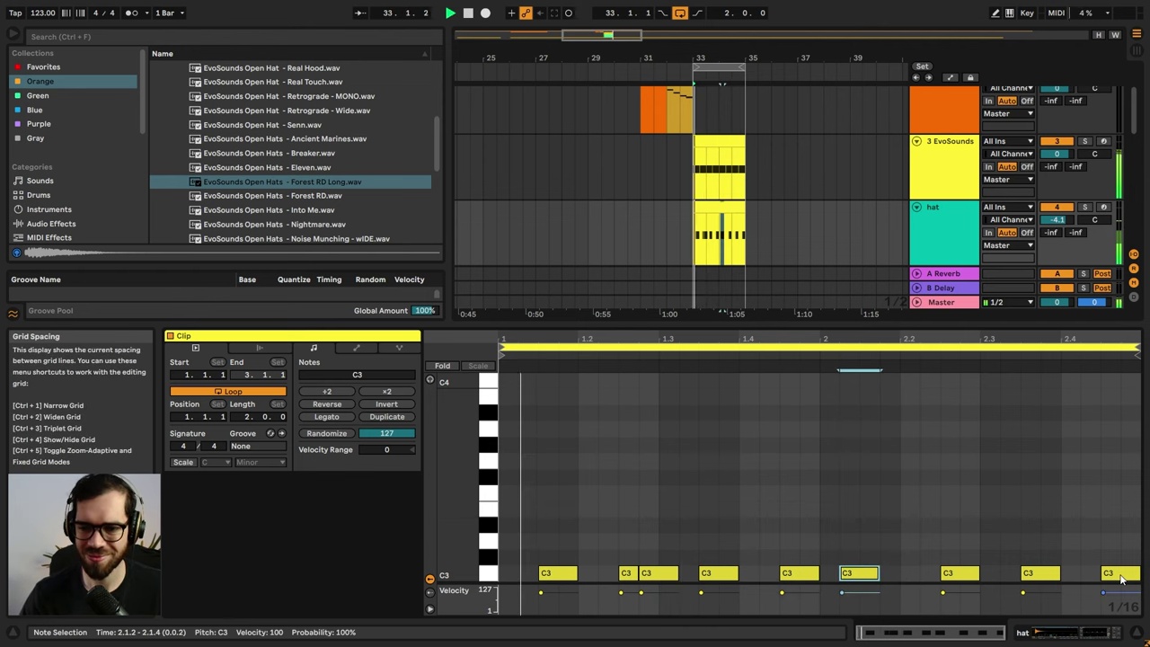
drag(1120, 579, 1103, 582)
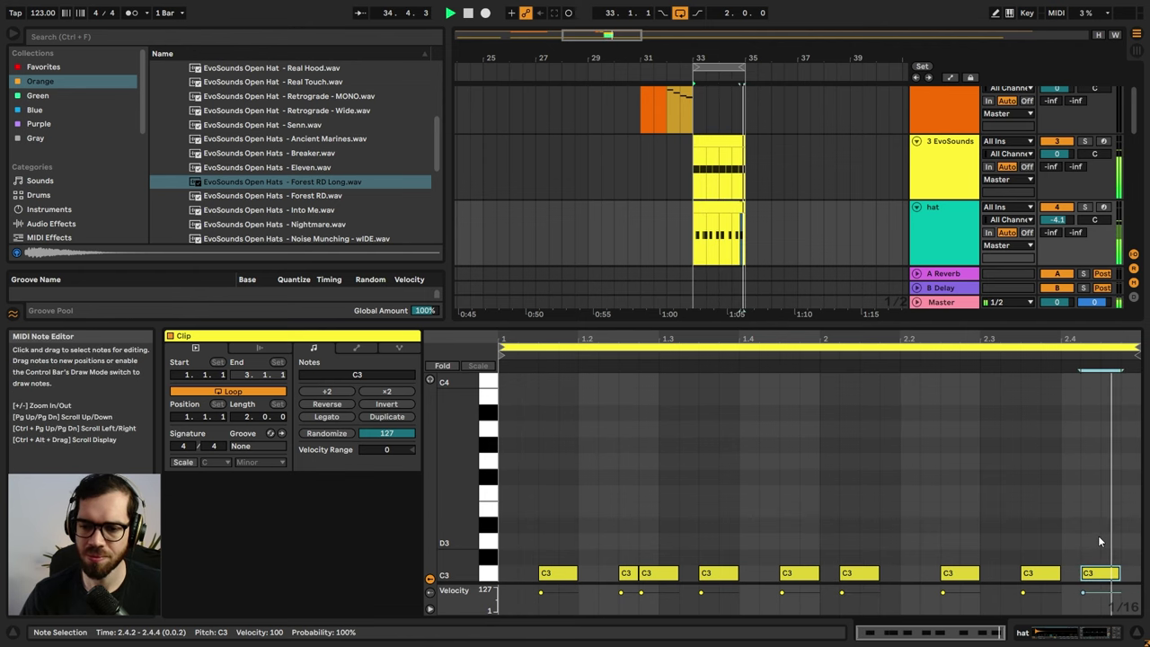
- Lower the closed hat track's volume to -5.8 dB and hide the clip's note editor
click(718, 206)
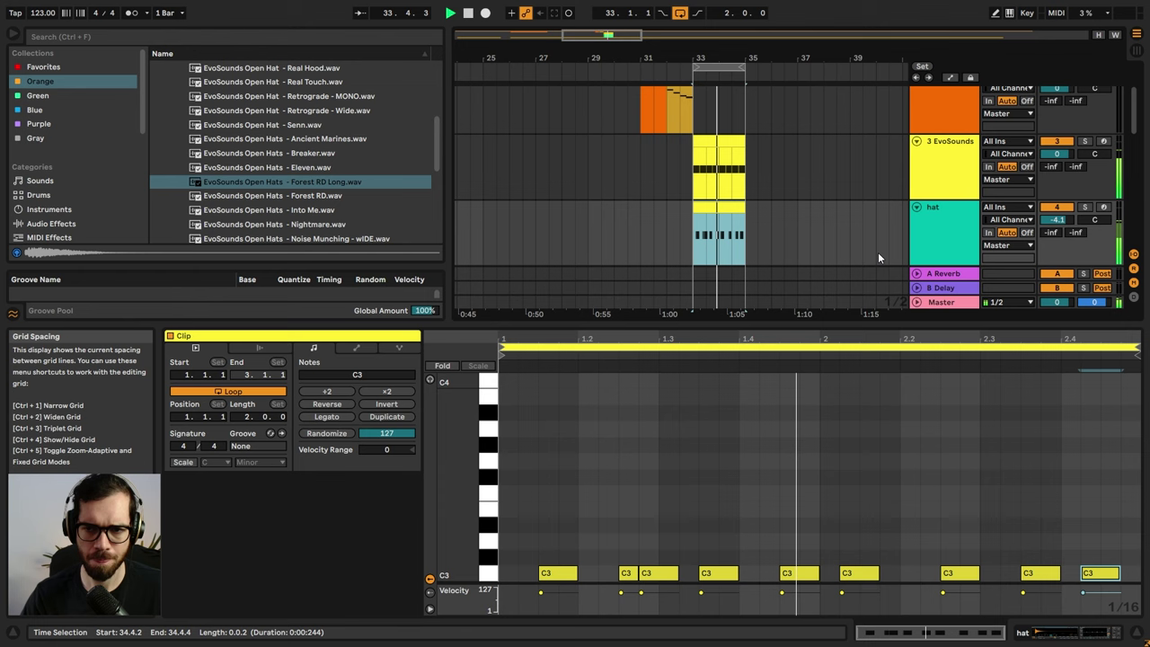
drag(1056, 219, 1057, 236)
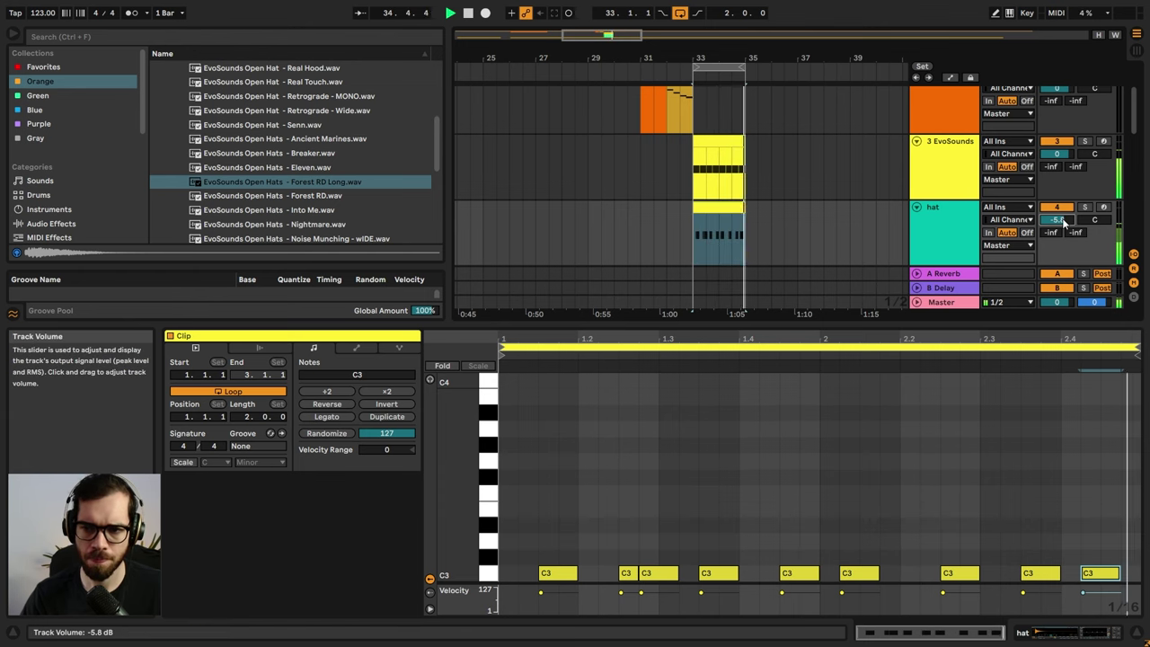
click(1136, 633)
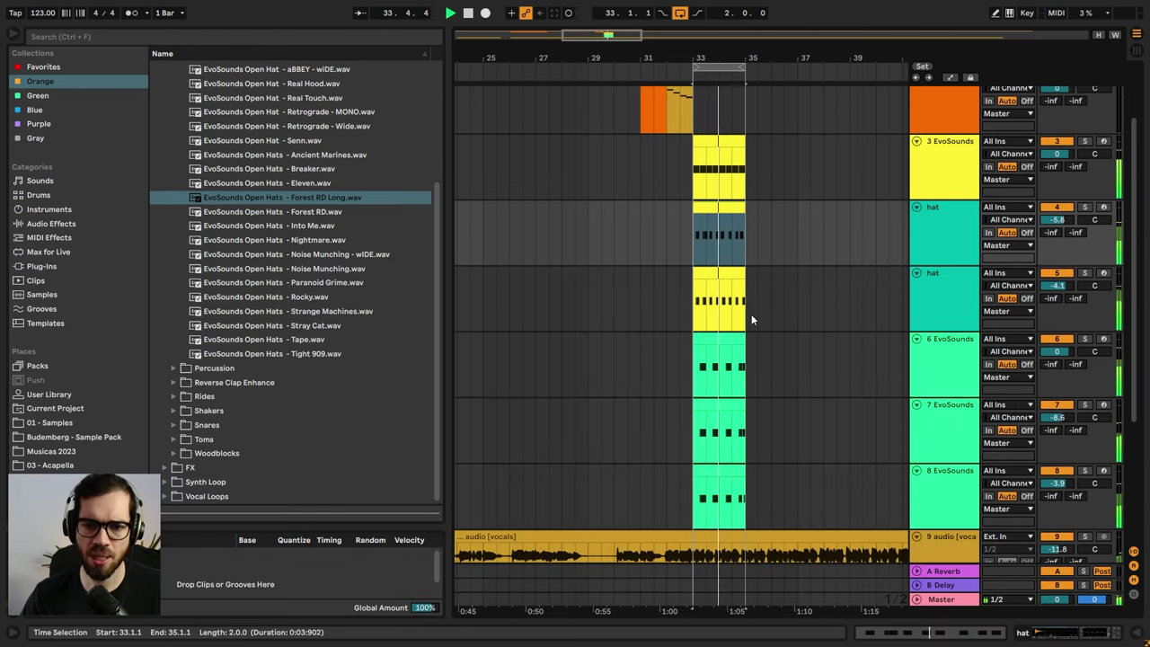
- Lower the three clap tracks' volumes together to -4.7, -13.3 and -8.6 dB while listening to the loop
click(948, 370)
shift+click(961, 504)
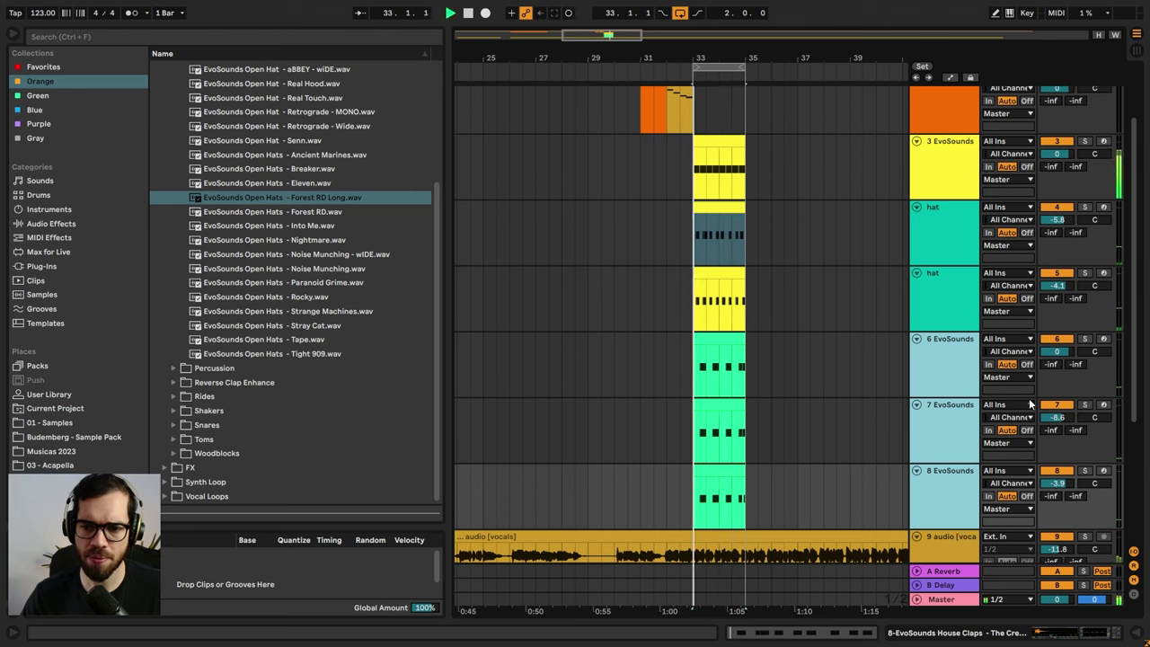
drag(1057, 352, 1057, 391)
scroll(809, 319, up, 2)
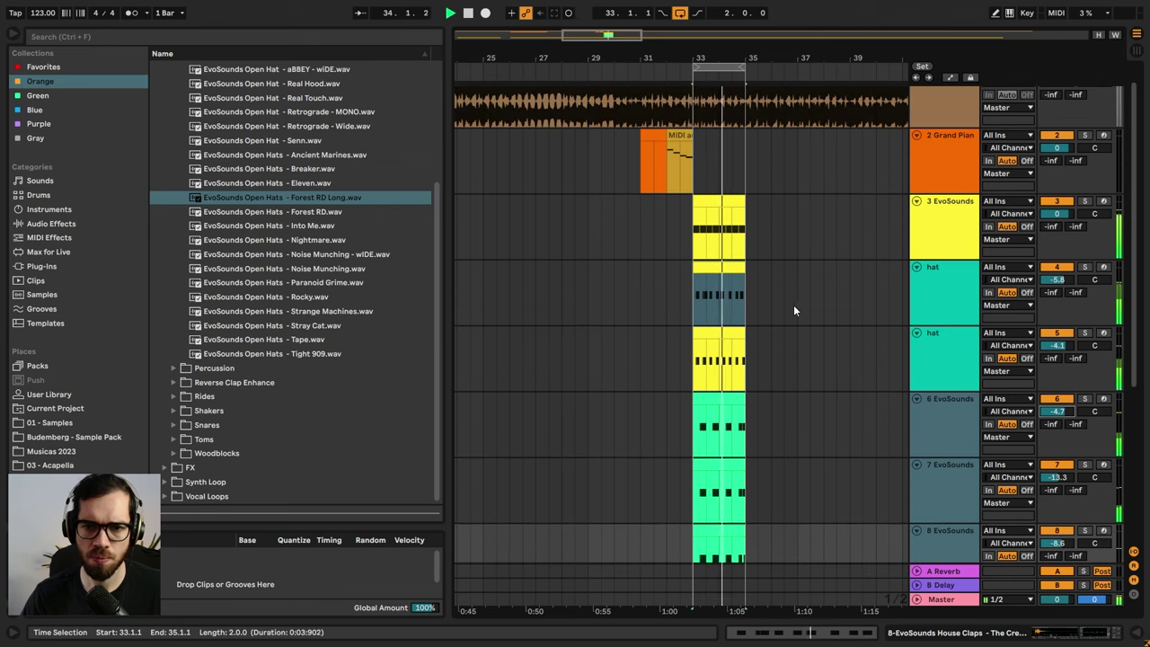
click(891, 244)
scroll(674, 269, down, 2)
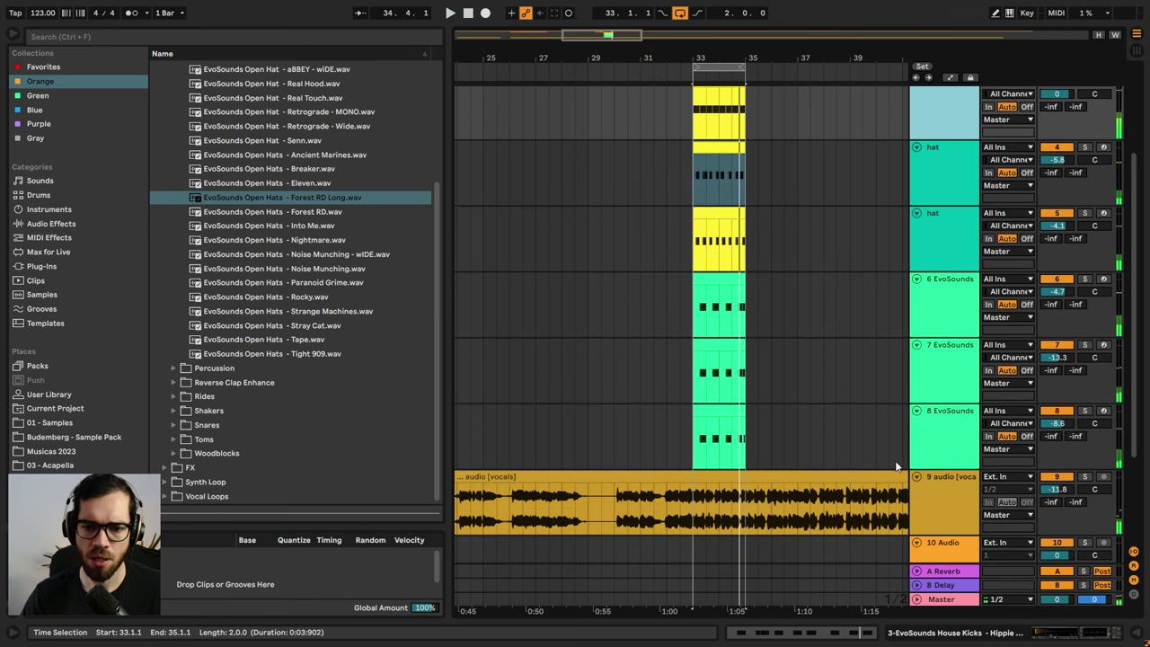
- Search the audio effects for "gate" and add the Gate from the Dynamics folder to the vocals track
click(936, 464)
double_click(940, 483)
click(64, 38)
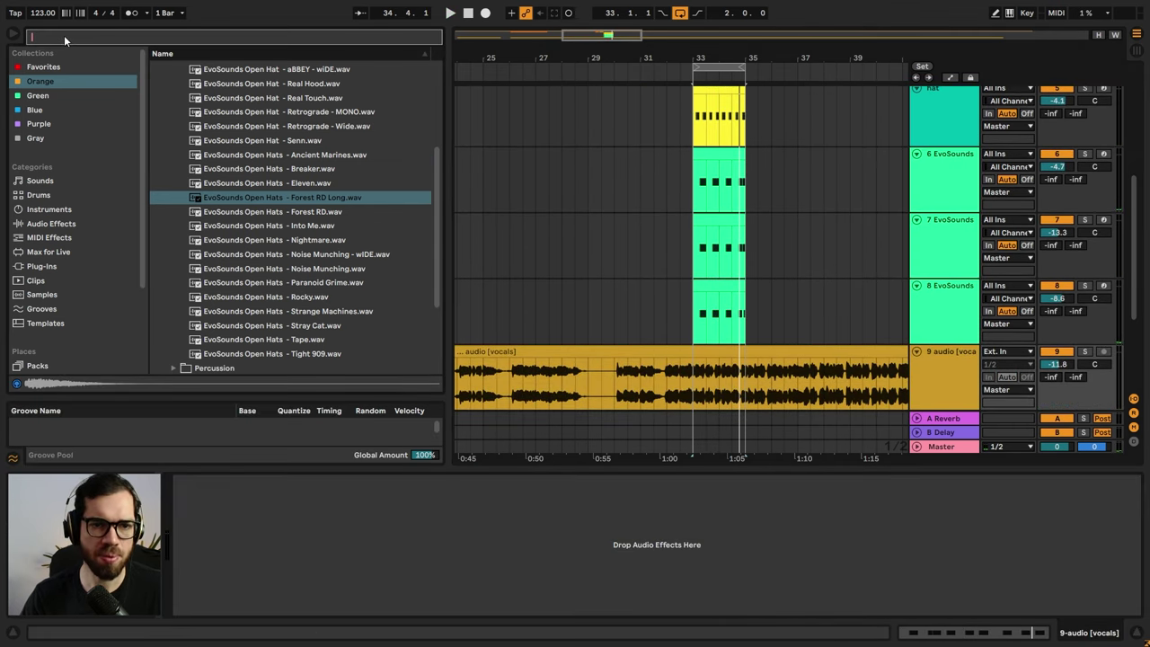
click(63, 225)
click(79, 37)
text(gate)
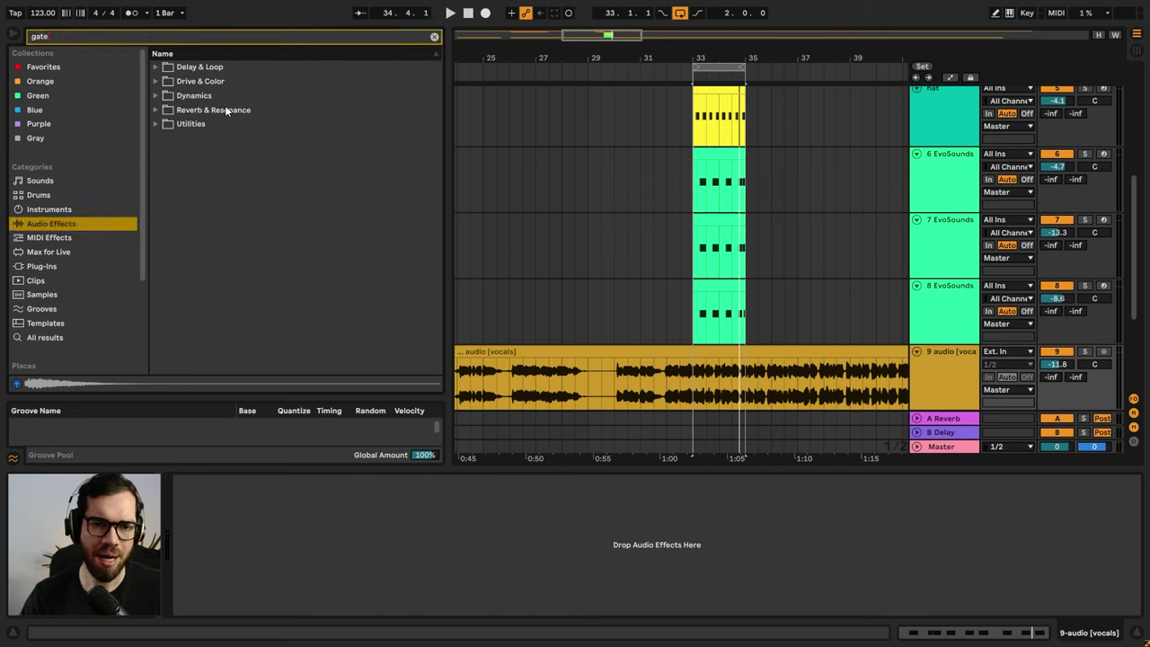
click(156, 95)
double_click(184, 110)
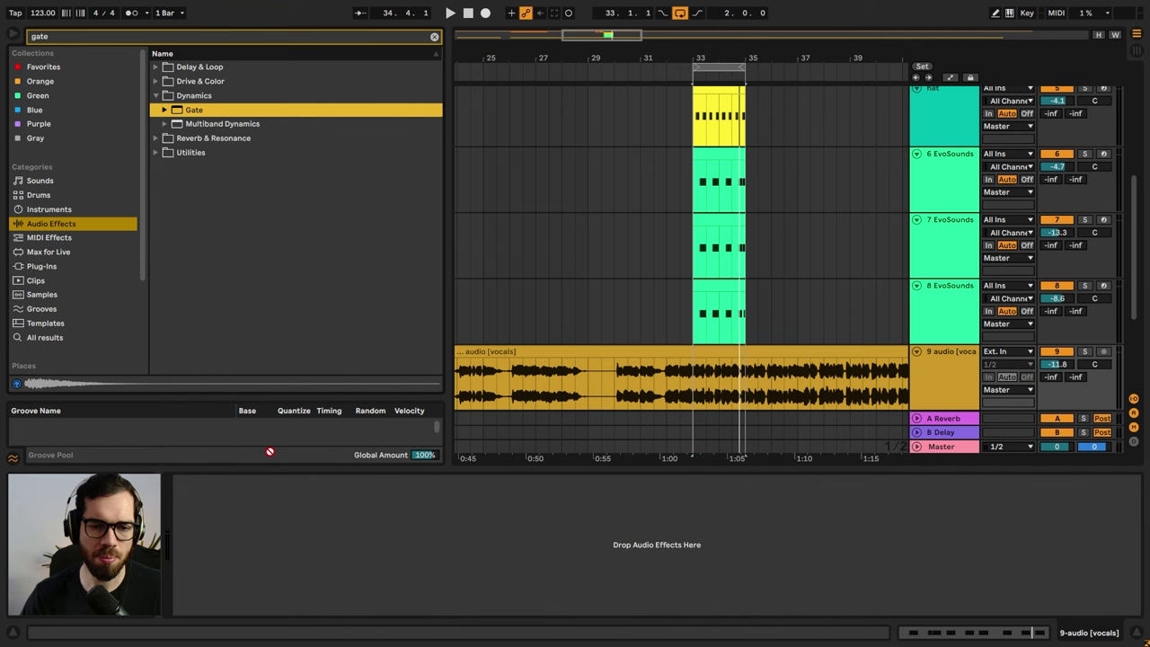
- Listen to the end of the vocal phrase from 28.3.1 and 28.4.2 with the Gate on
click(576, 388)
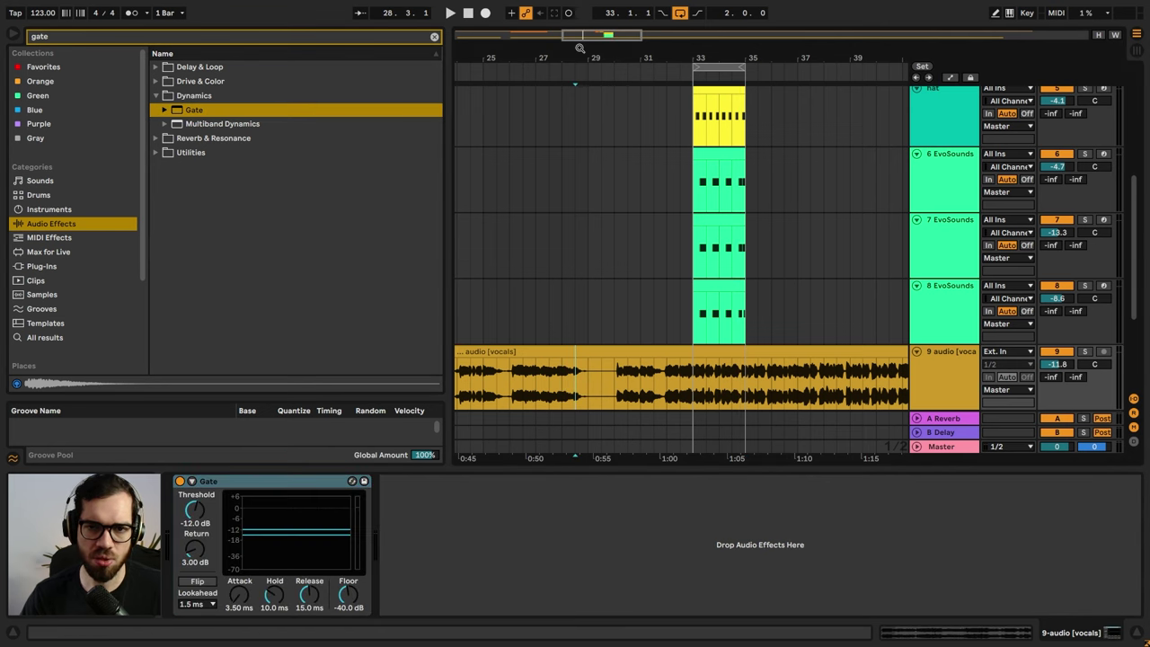
drag(580, 49, 578, 216)
key(space)
key(space)
click(612, 385)
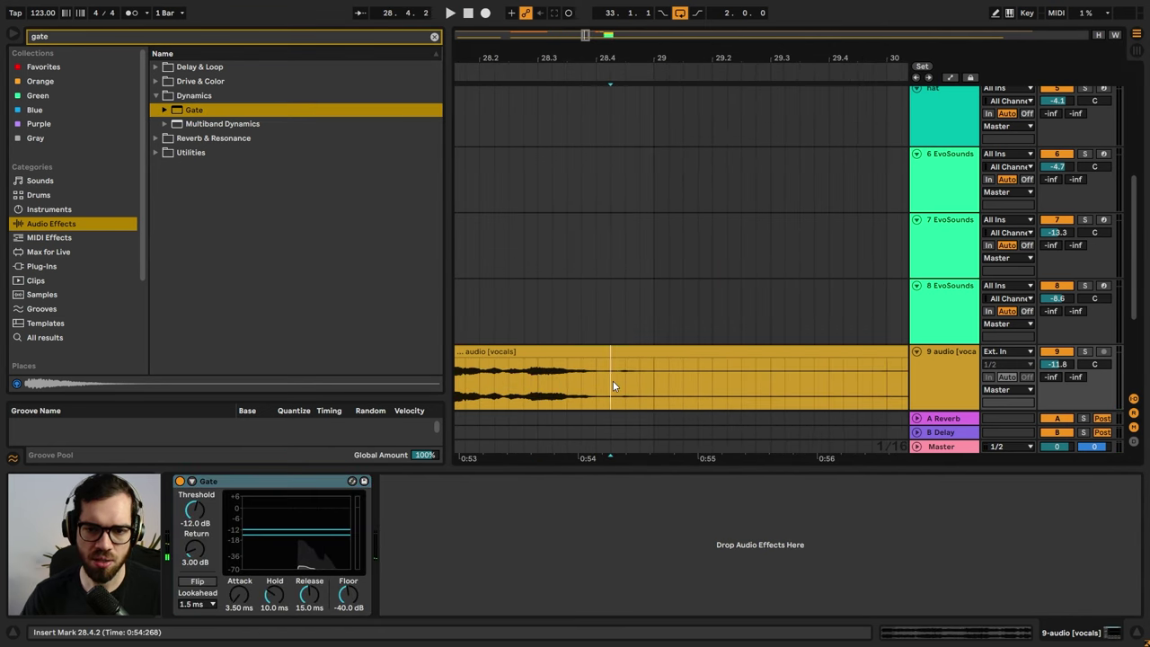
key(space)
key(space)
key(space)
key(space)
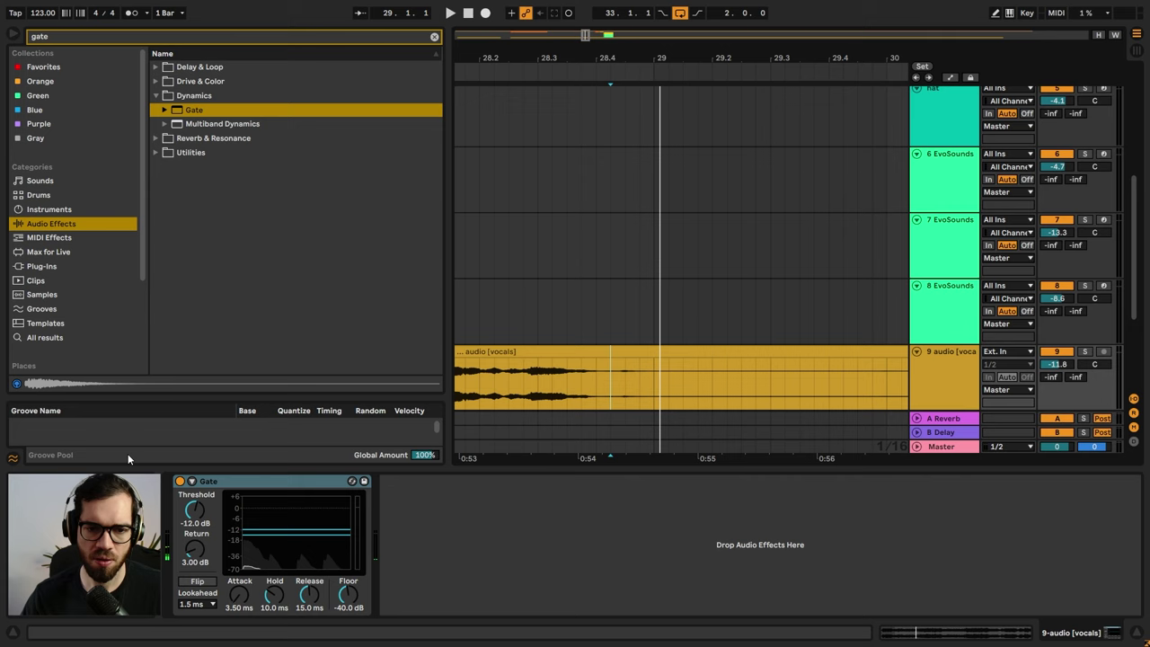
- Compare the vocal tail with the Gate bypassed and enabled, playing from 28.4.2 and 28.2.1
click(179, 481)
key(space)
key(space)
key(space)
key(space)
key(space)
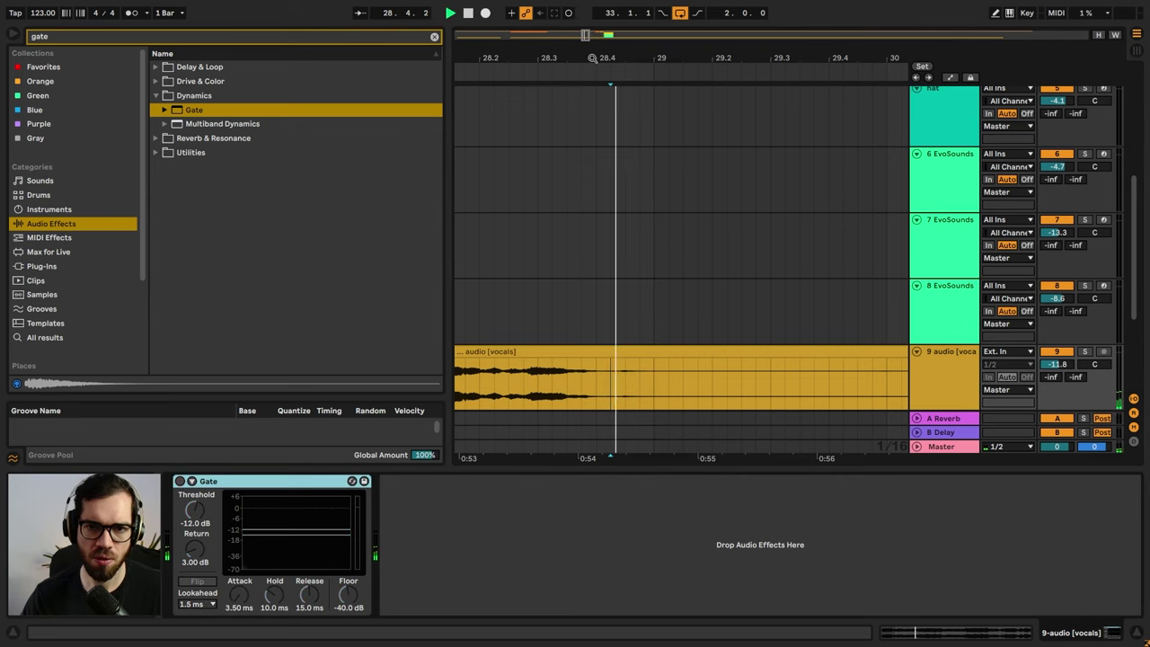
drag(592, 59, 592, 16)
key(space)
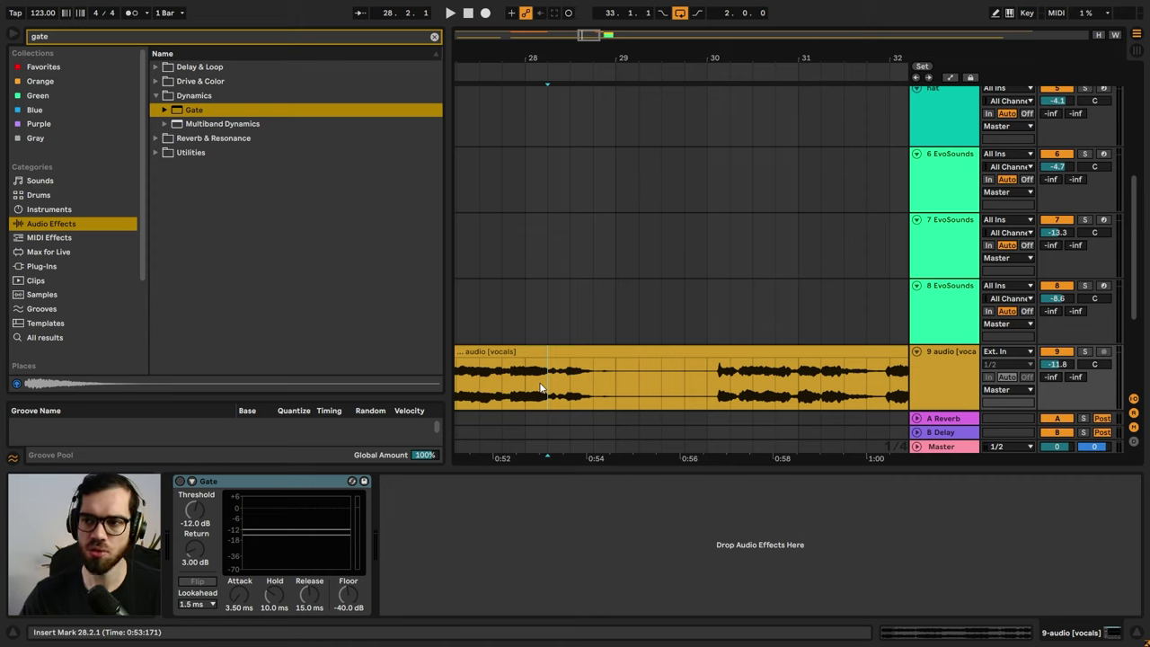
key(space)
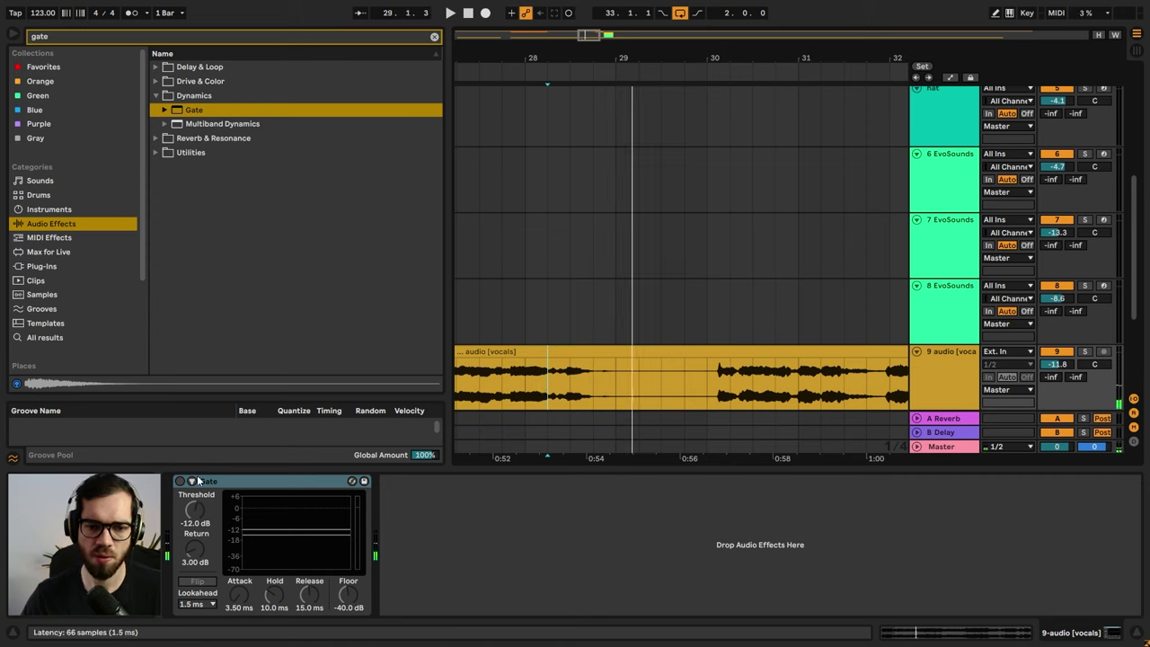
click(179, 481)
key(space)
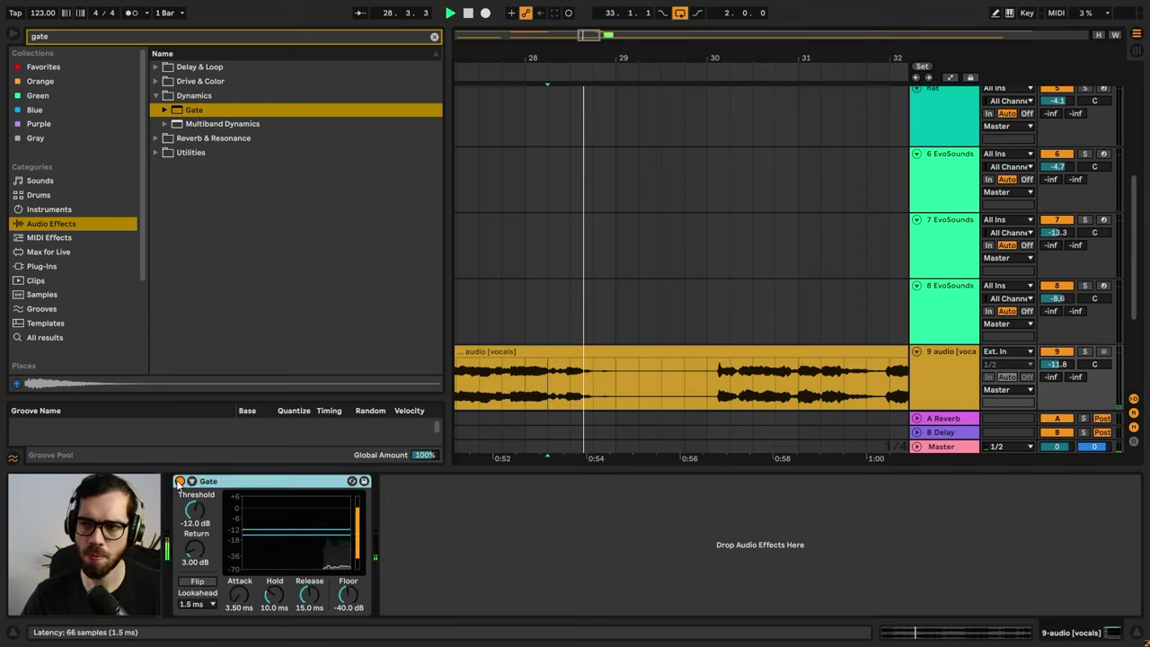
- While playing the vocals from bar 30, set the Gate's threshold to -18.4 dB and its return to 16.8 dB
click(707, 389)
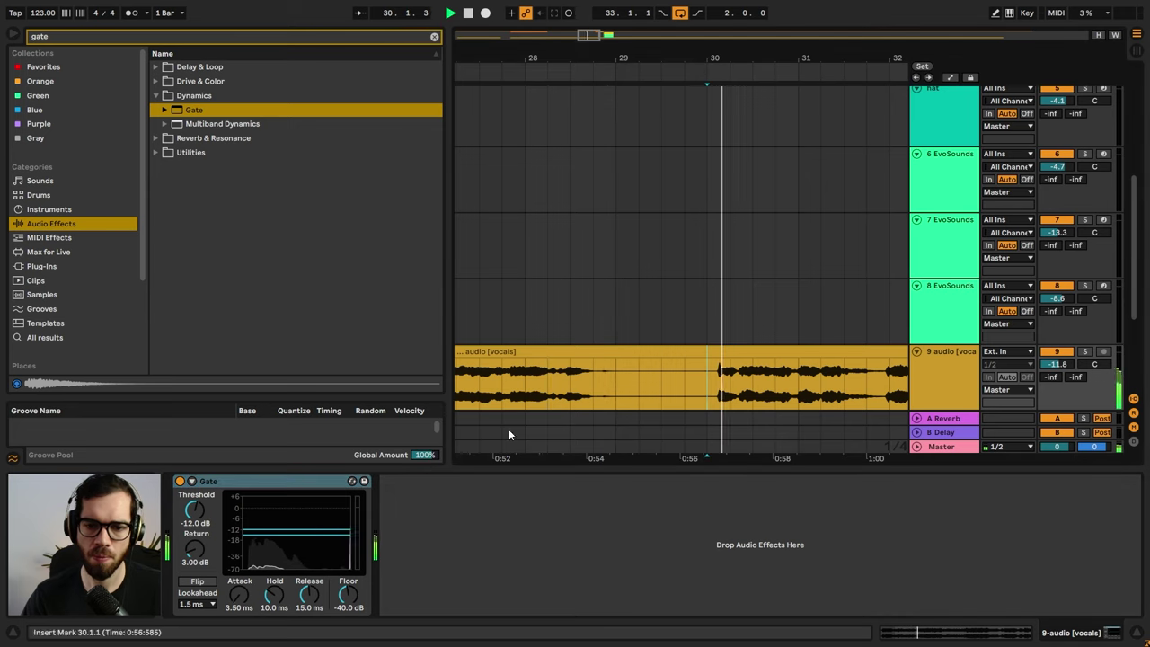
drag(286, 537, 285, 546)
key(space)
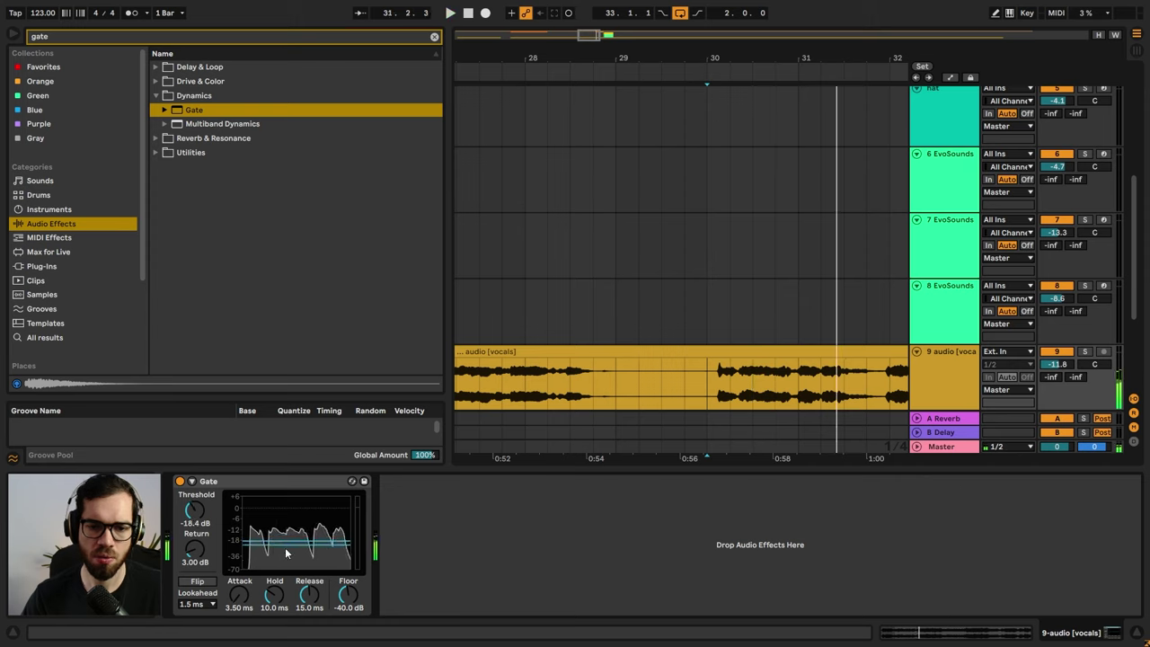
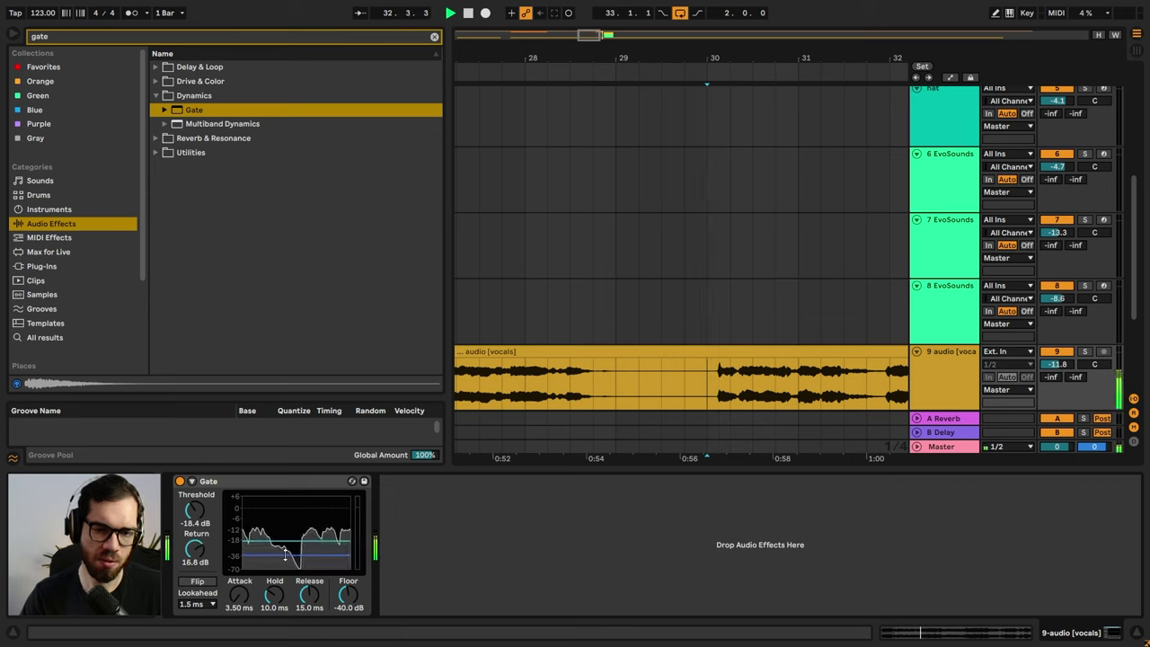
- Add EQ Eight after the vocals' Gate and make its first band a low cut at 190 Hz with a Q of 0.63
click(11, 34)
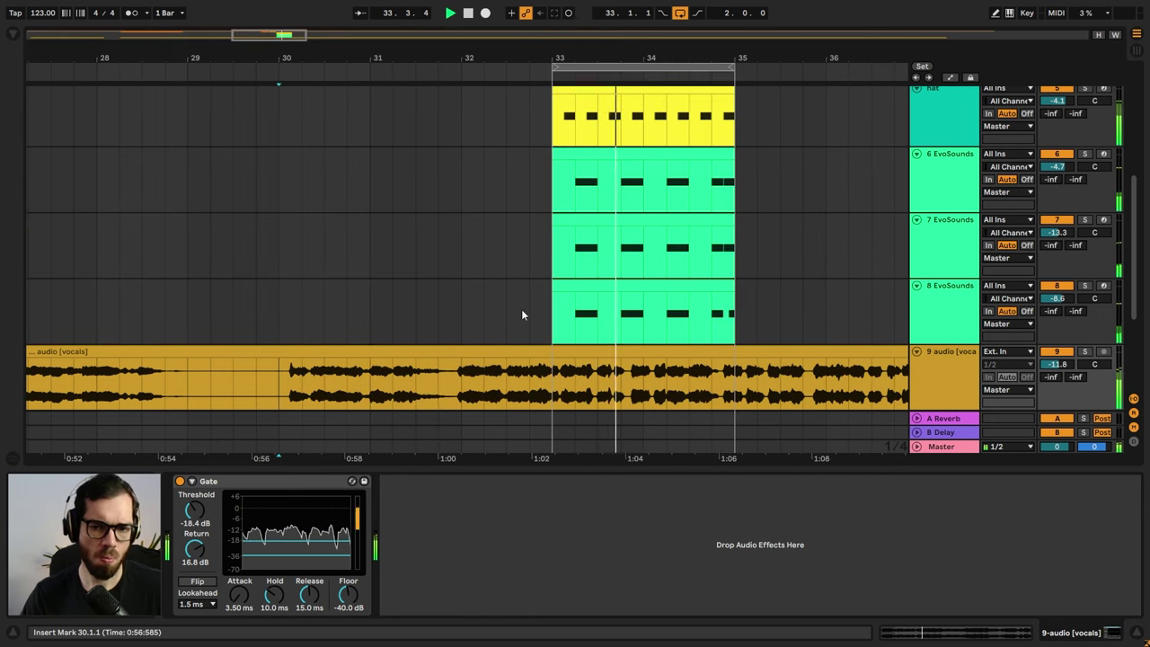
click(15, 34)
click(68, 36)
text(eq)
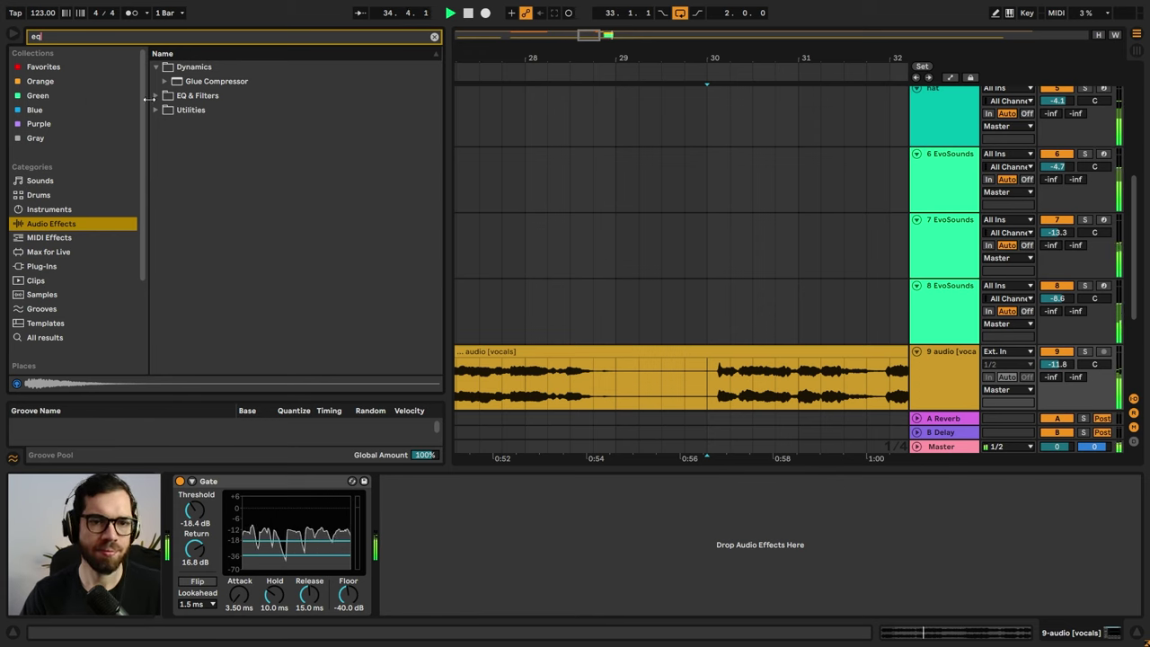
click(188, 95)
double_click(201, 123)
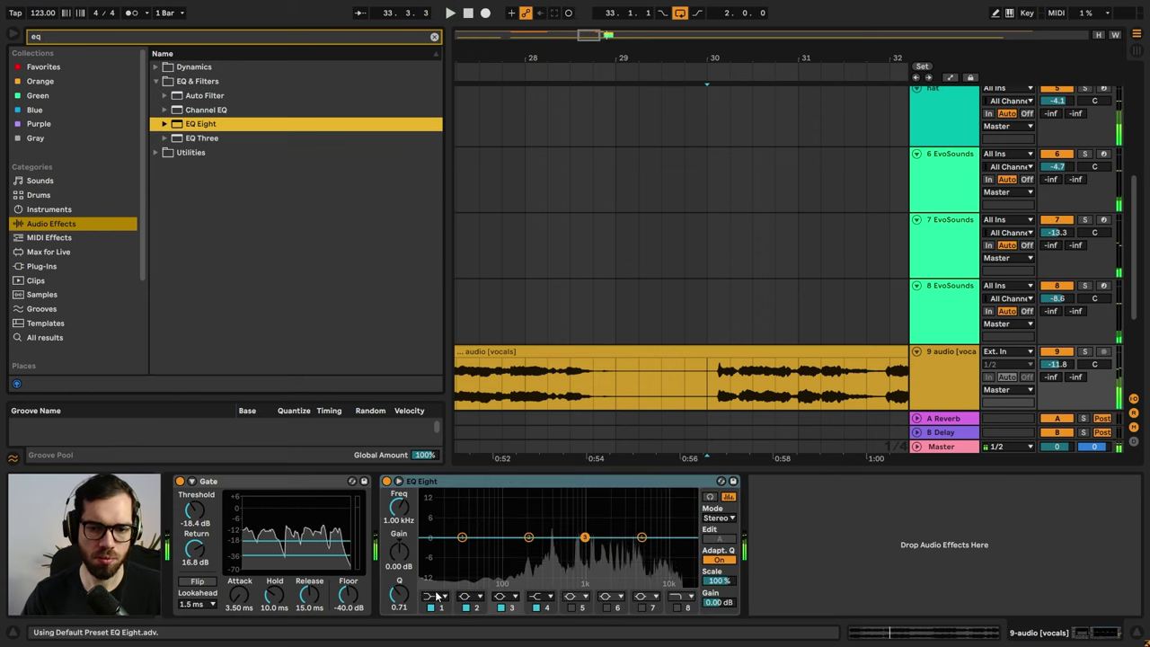
click(437, 596)
click(434, 519)
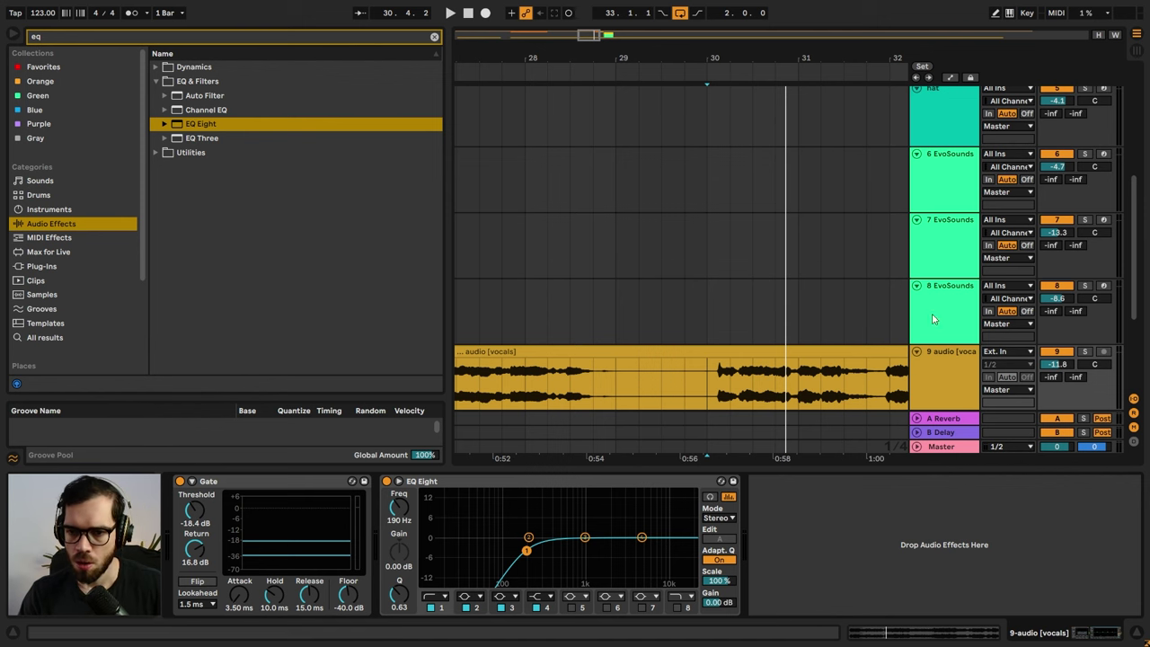
- Insert a new MIDI track directly below the Grand Piano track
scroll(877, 296, up, 5)
scroll(860, 279, up, 2)
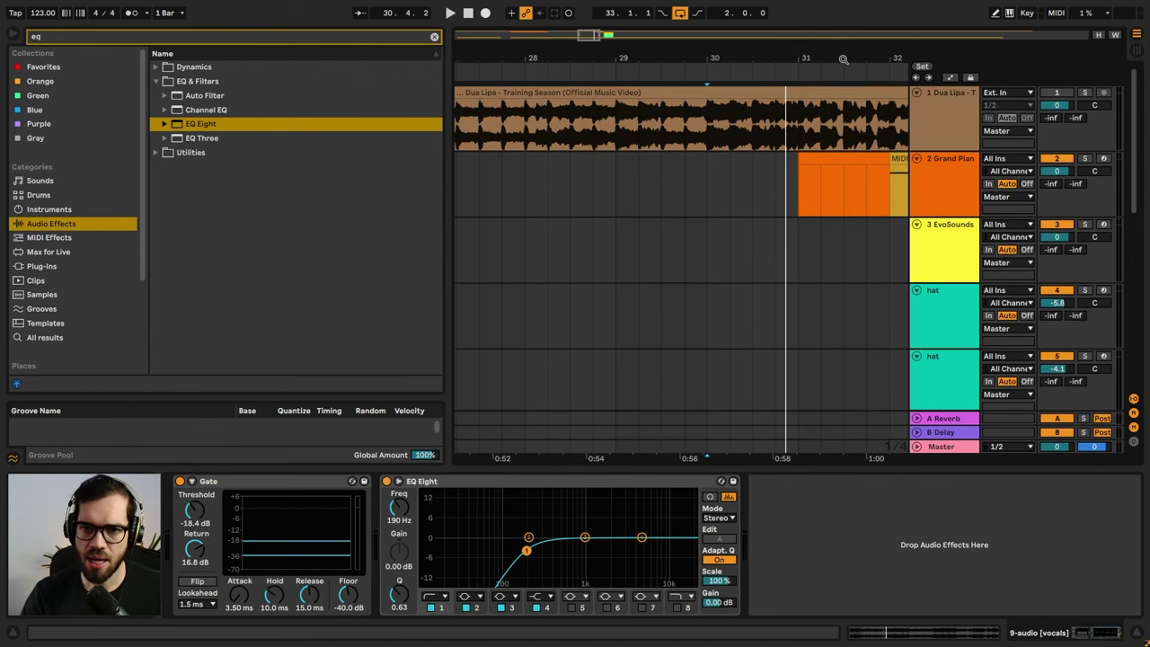
drag(843, 60, 595, 36)
click(954, 186)
key(super+shift+t)
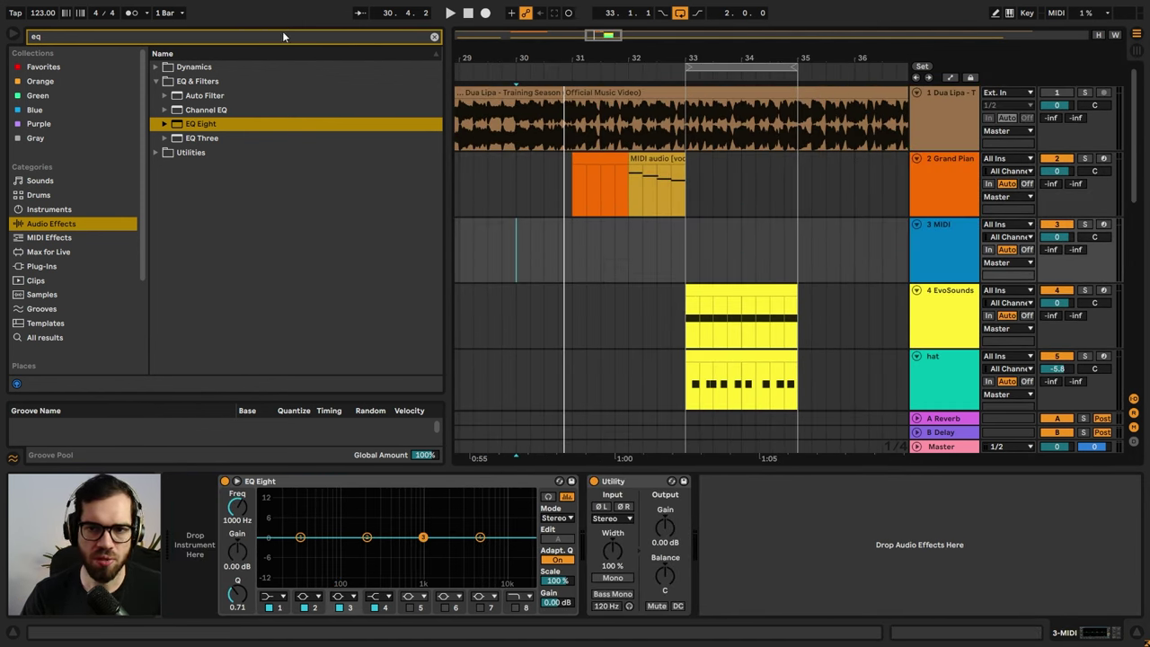
- Search the plug-ins for "ser" and load the Serum_x64 VST onto the new MIDI track
key(BackSpace)
key(BackSpace)
text(ser)
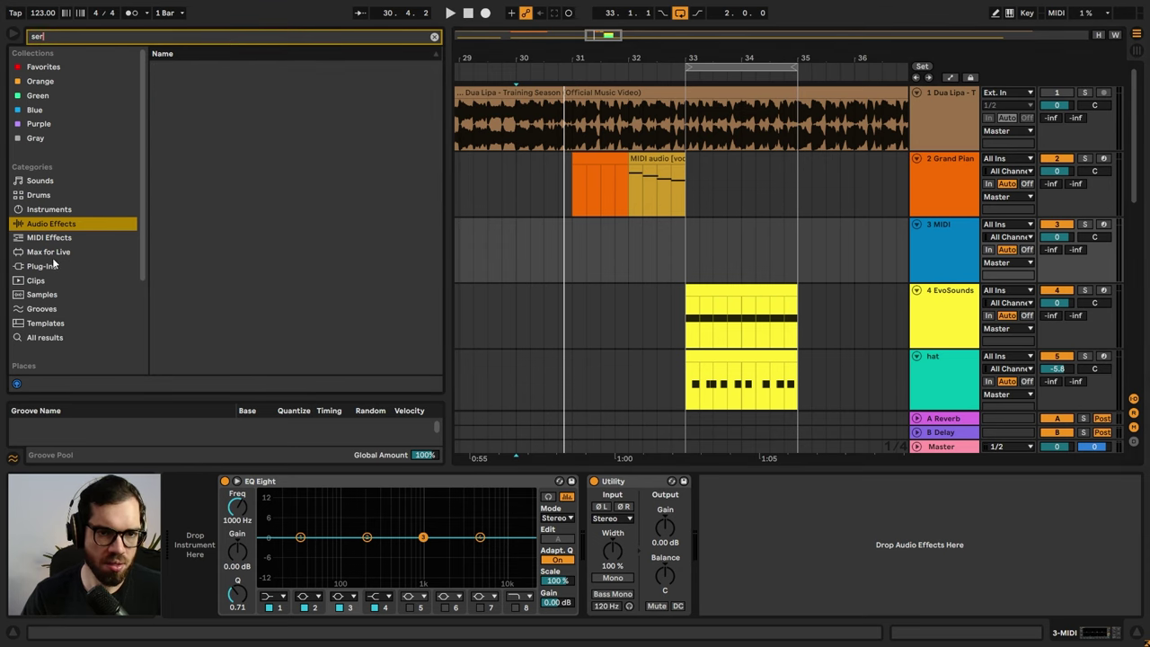
click(52, 266)
click(155, 67)
drag(205, 96, 200, 546)
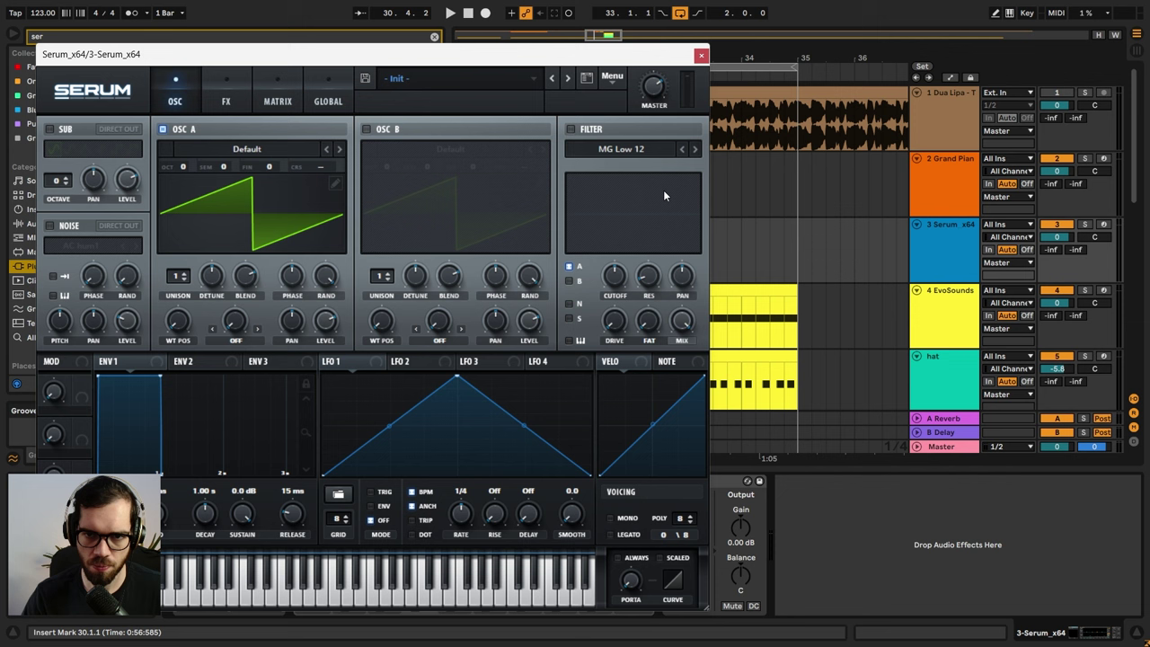
- Load Serum's BA - 7th Chromatics preset from Tech House, EvoSounds Deceiver 5, and audition it at different octaves
click(494, 82)
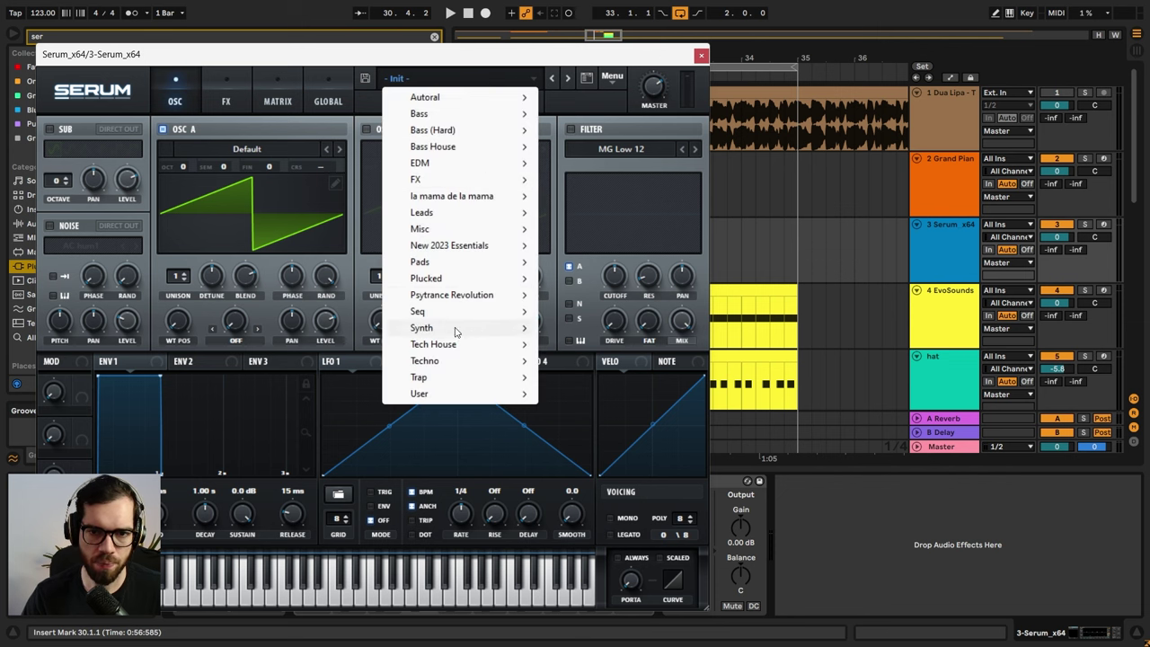
mouse_move(448, 353)
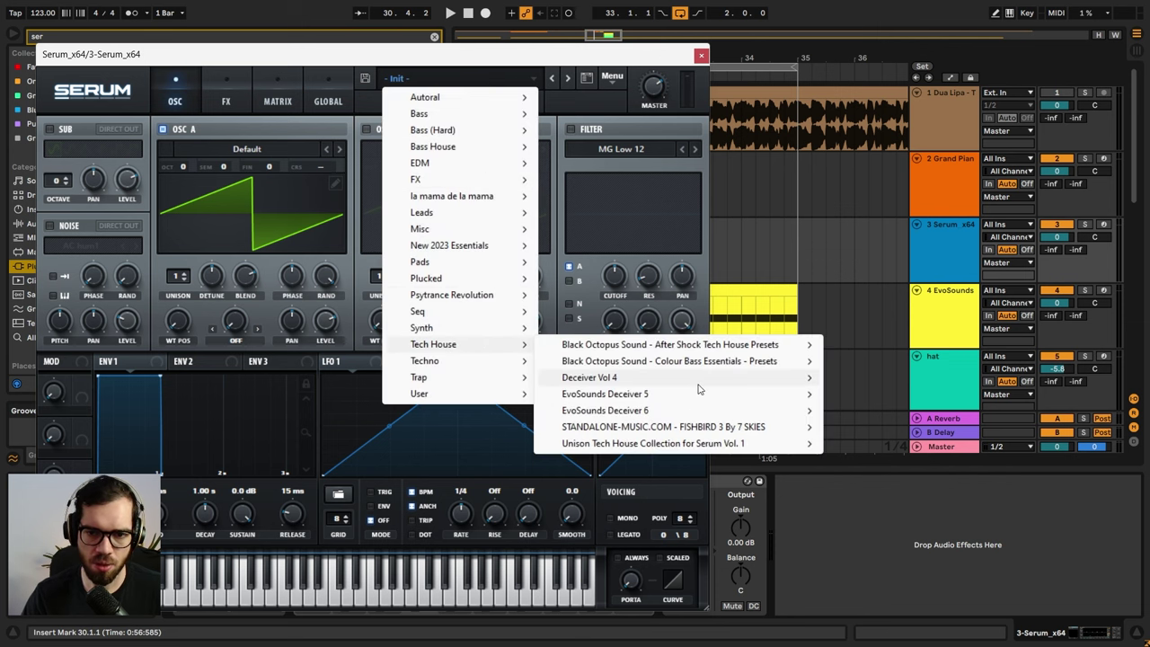
mouse_move(670, 401)
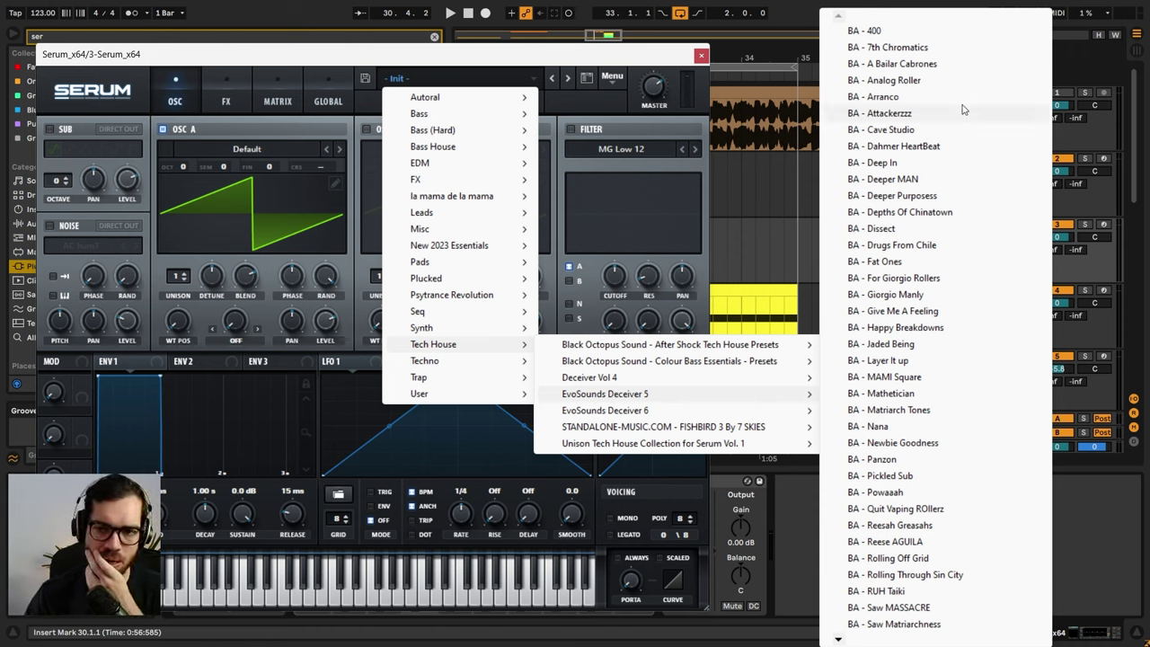
click(910, 50)
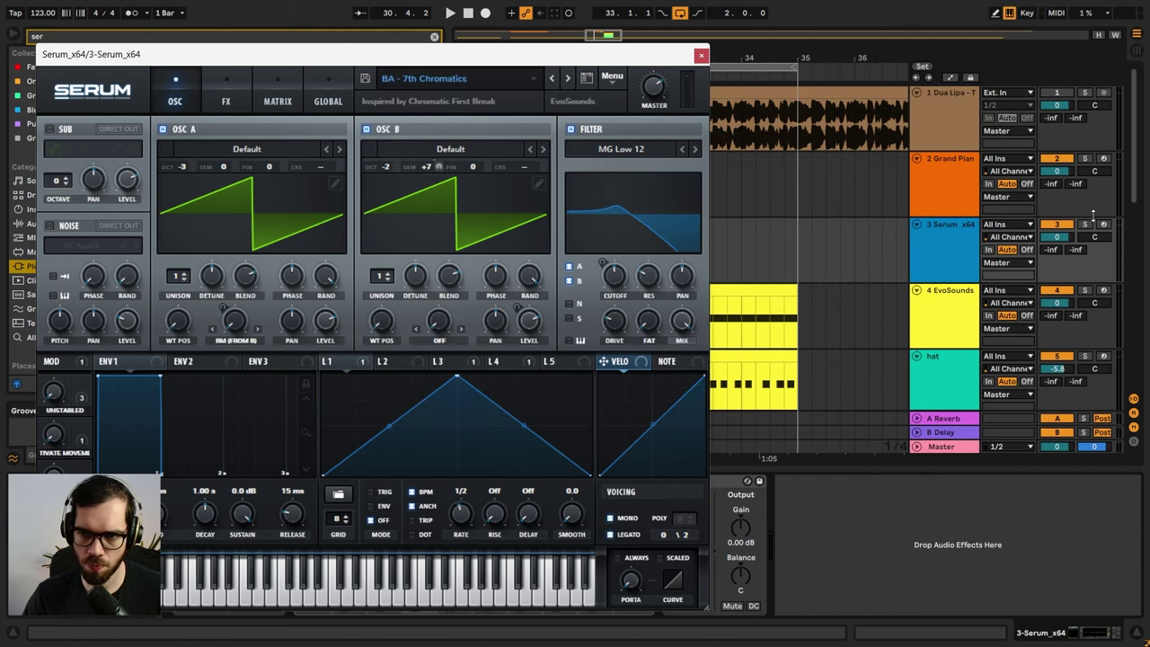
key(a)
key(z)
key(a)
key(x)
key(a)
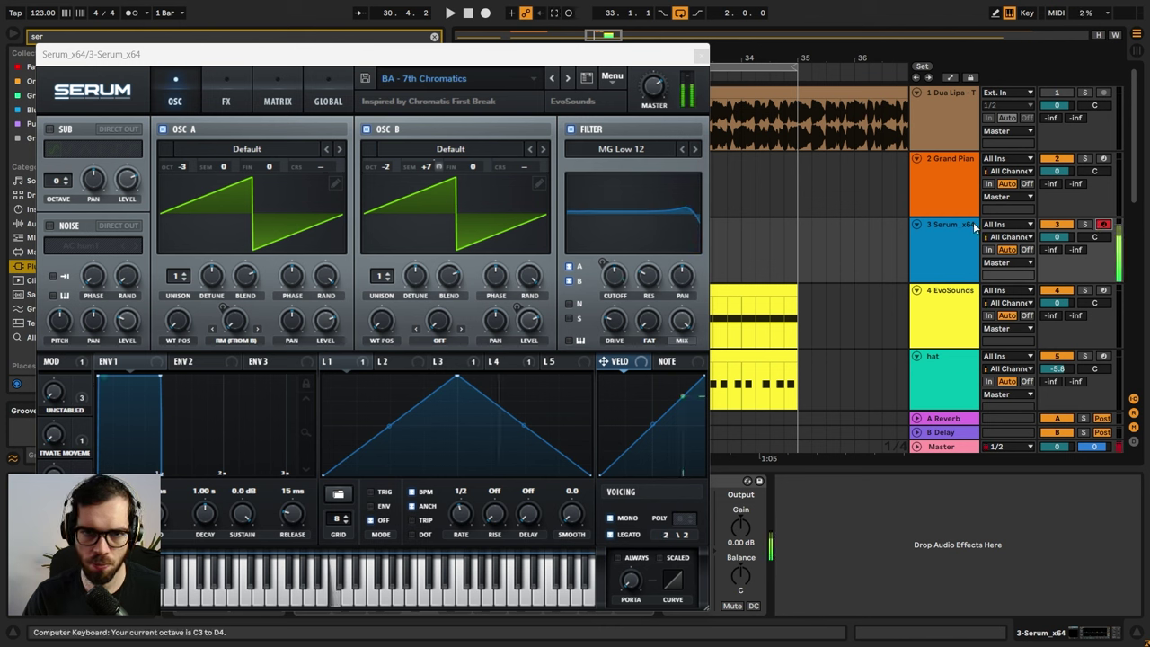
- Advance through the following Serum presets to BA - Analog Roller, auditioning each, and close the plug-in window
click(568, 78)
key(x)
key(a)
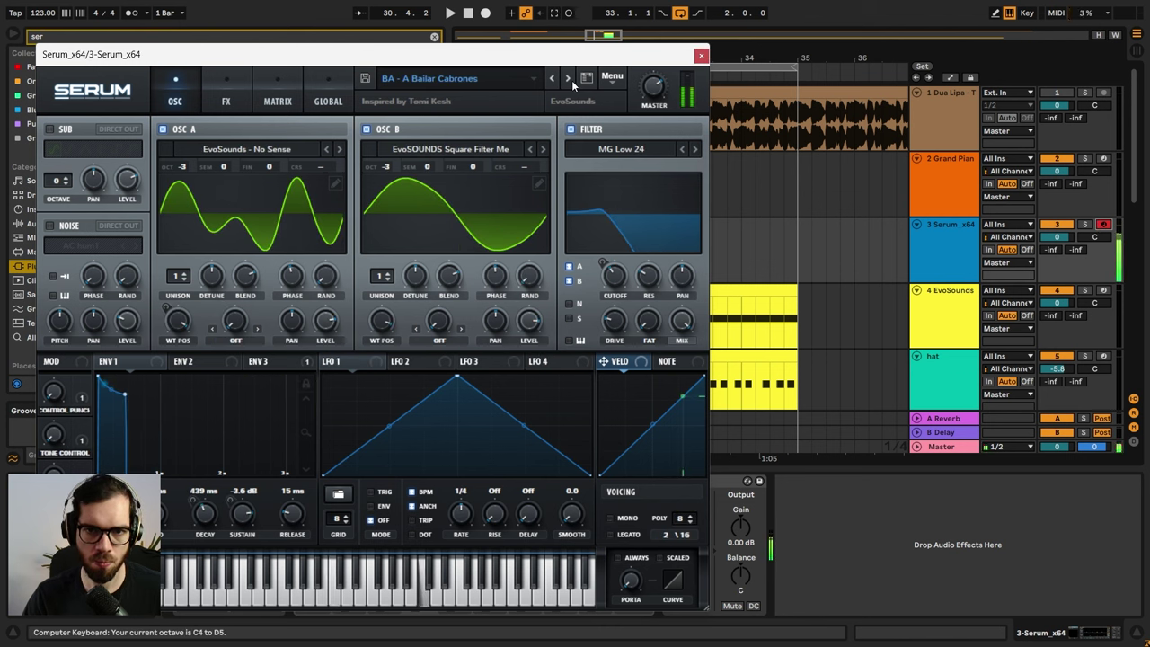
click(570, 79)
key(a)
key(z)
key(a)
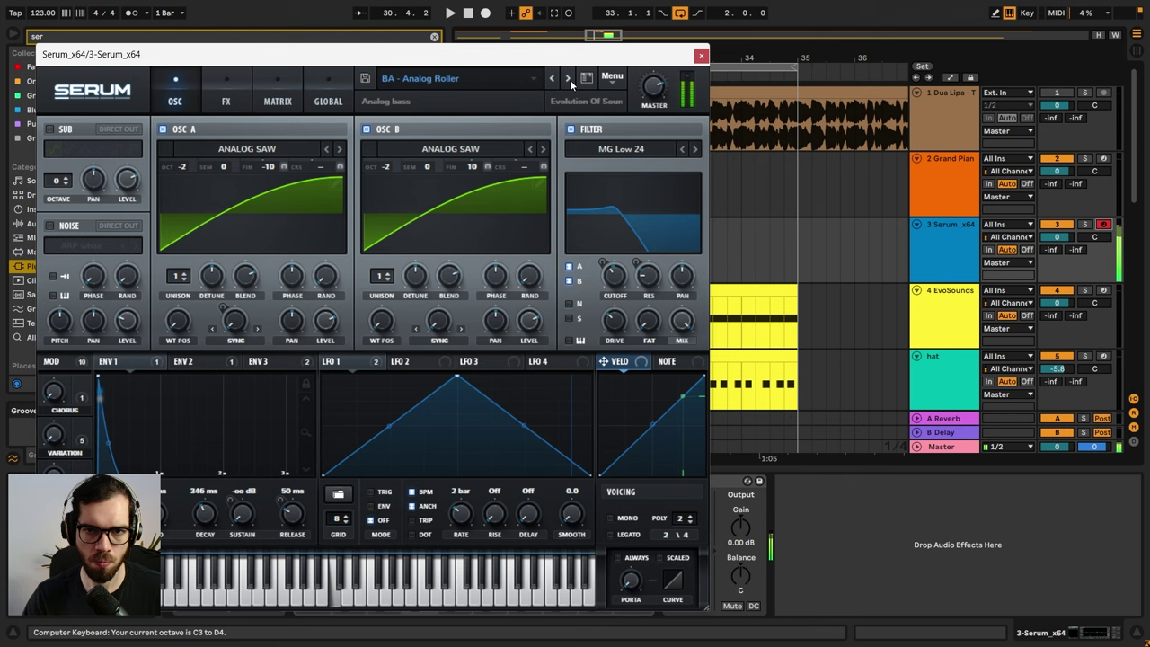
click(698, 56)
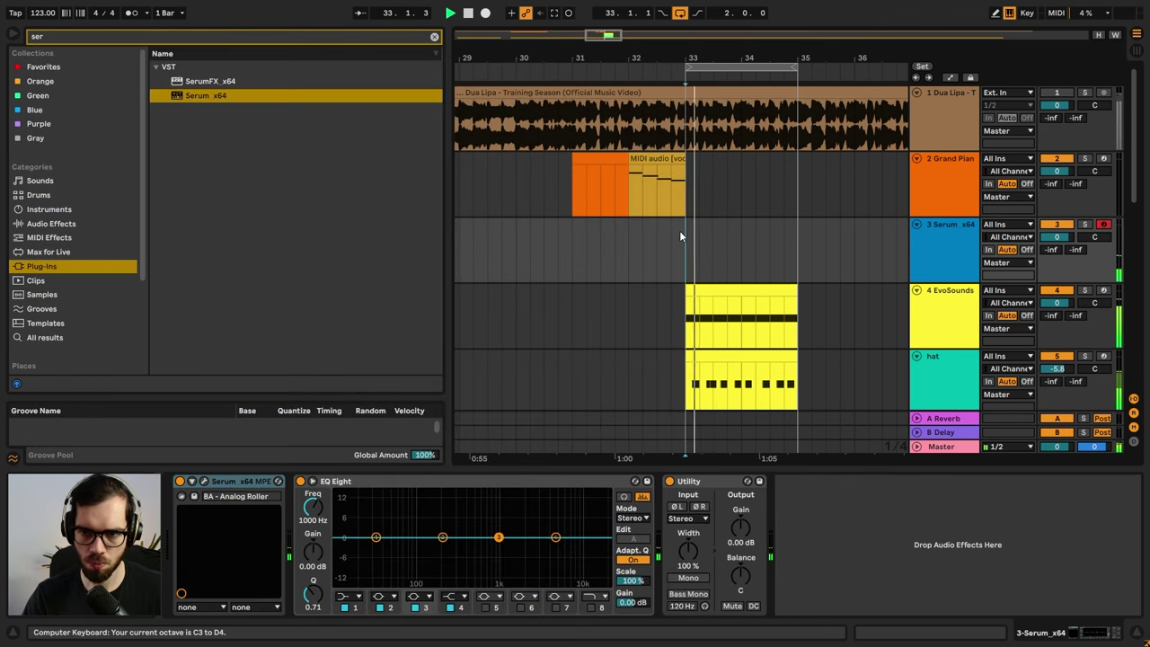
- Copy the eight-bar Grand Piano clip at bar 13 to bar 33 on the Serum track
drag(679, 231, 798, 238)
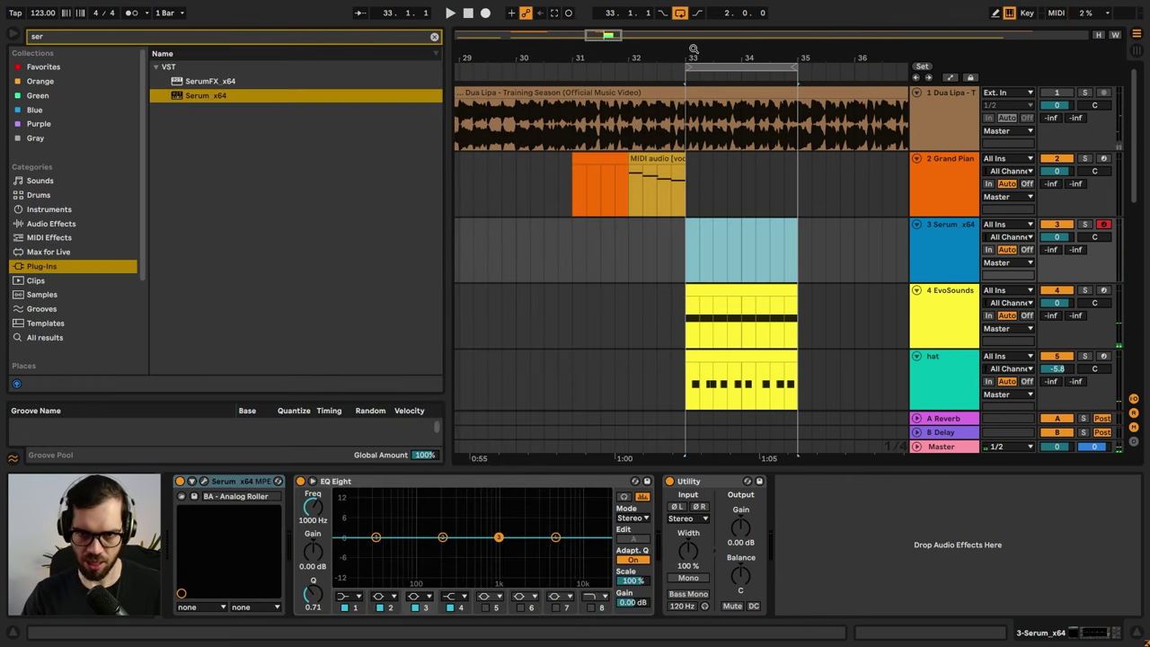
drag(694, 49, 753, 26)
drag(649, 57, 729, 32)
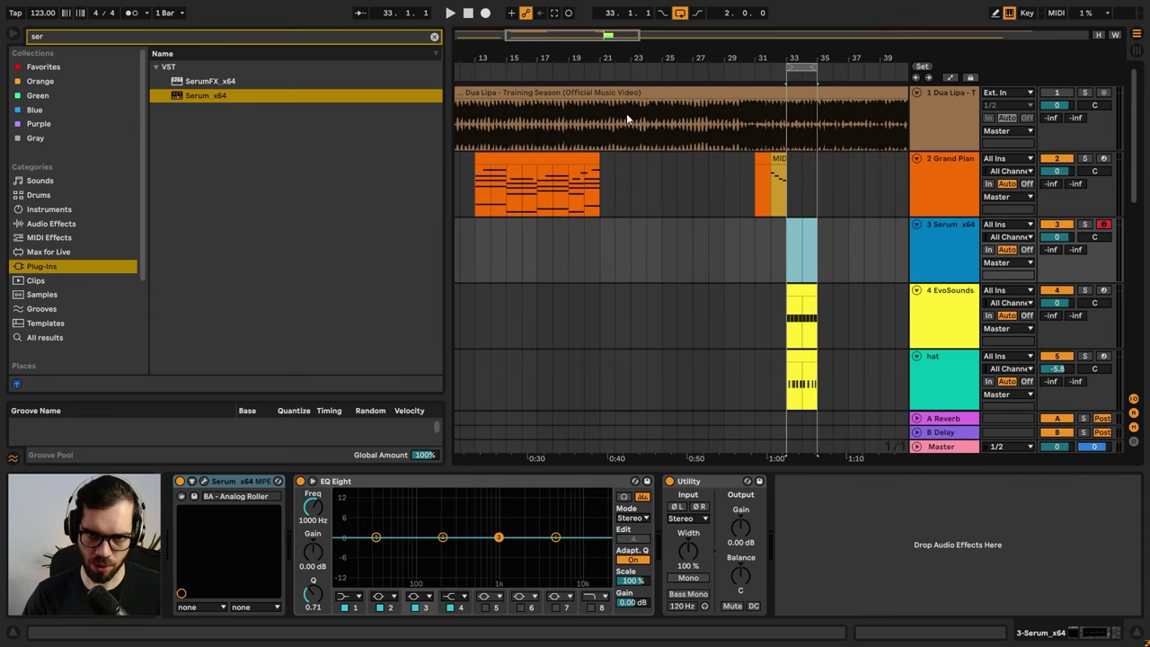
drag(508, 162, 817, 230)
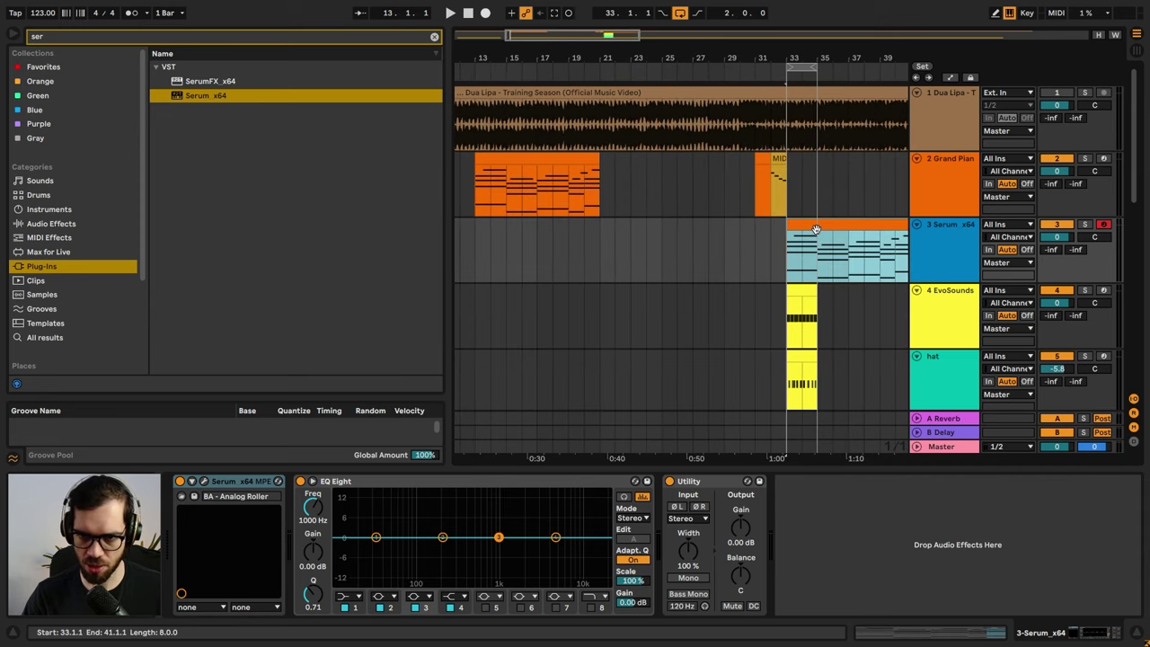
- Deactivate all notes in the copied Serum clip and limit the note editor to the C minor scale
double_click(817, 226)
click(700, 516)
key(ctrl+a)
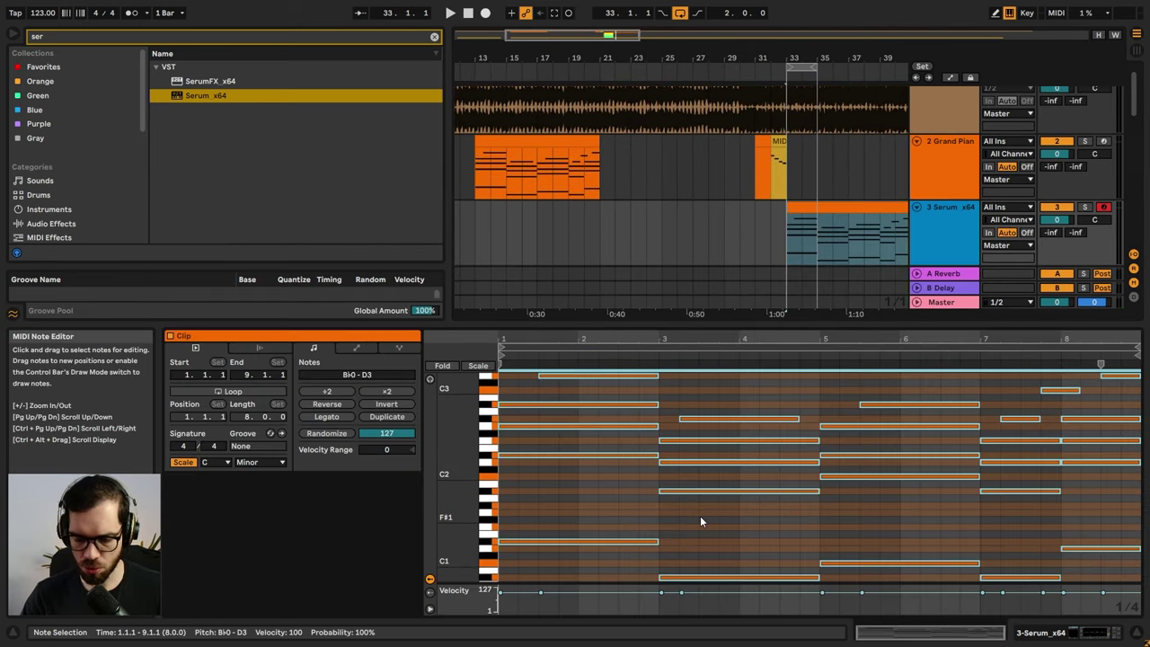
click(700, 516)
click(477, 365)
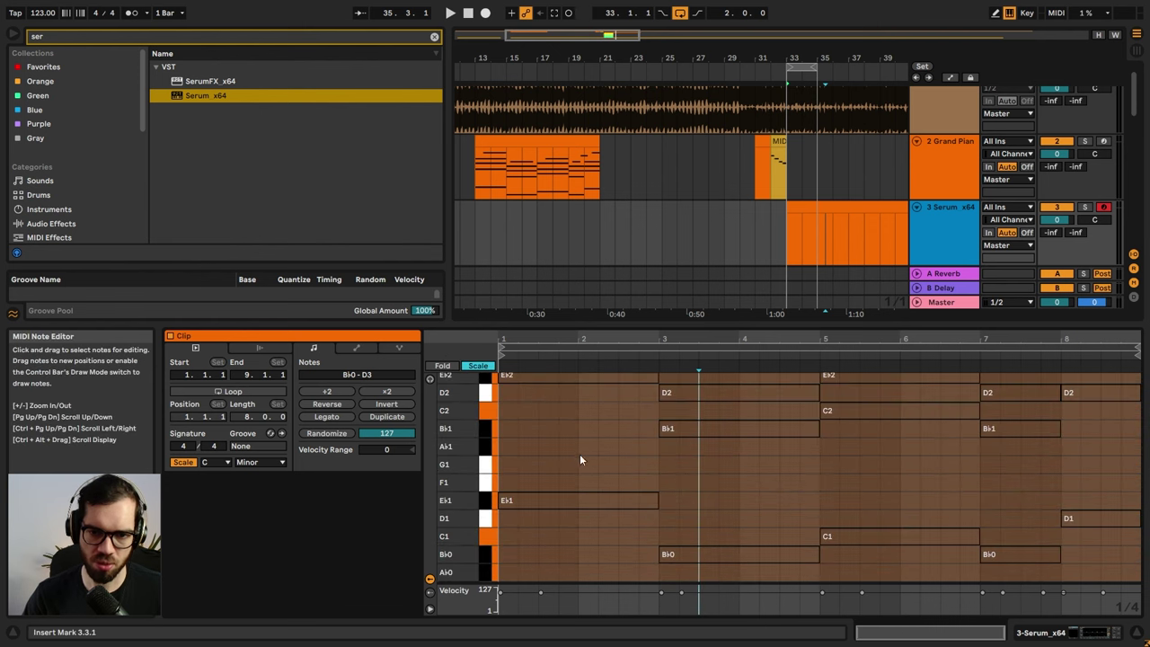
- Add a one-beat note at 1.1.1 in the Serum clip and raise it to E♭3 while listening
double_click(509, 483)
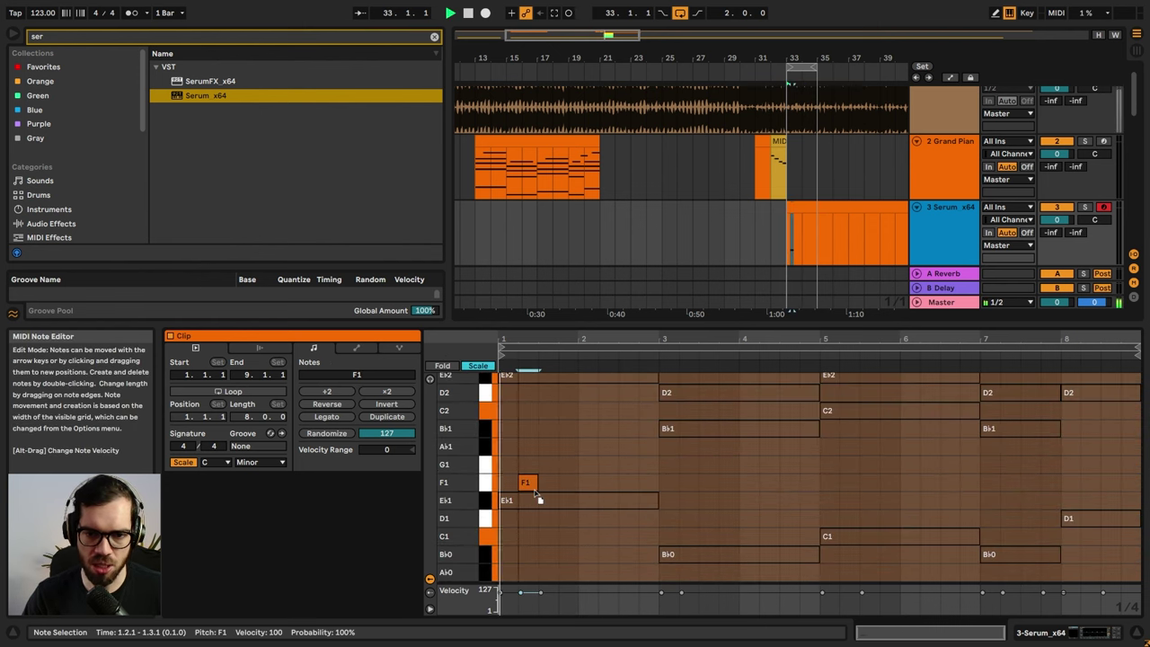
key(Down)
key(Left)
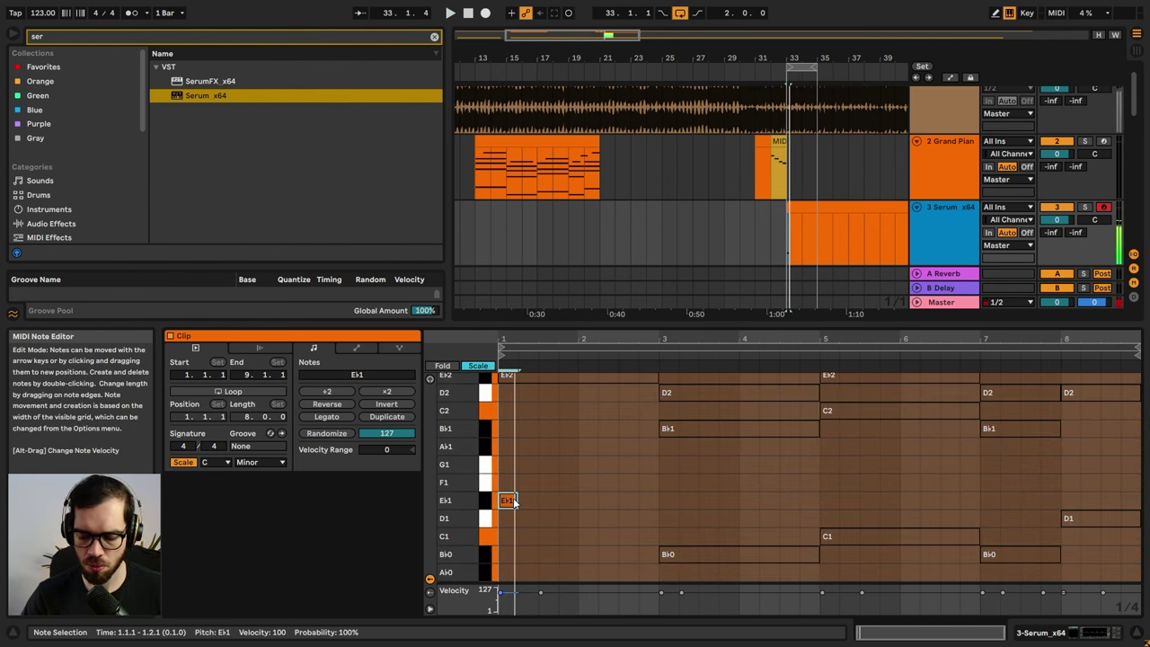
key(space)
key(space)
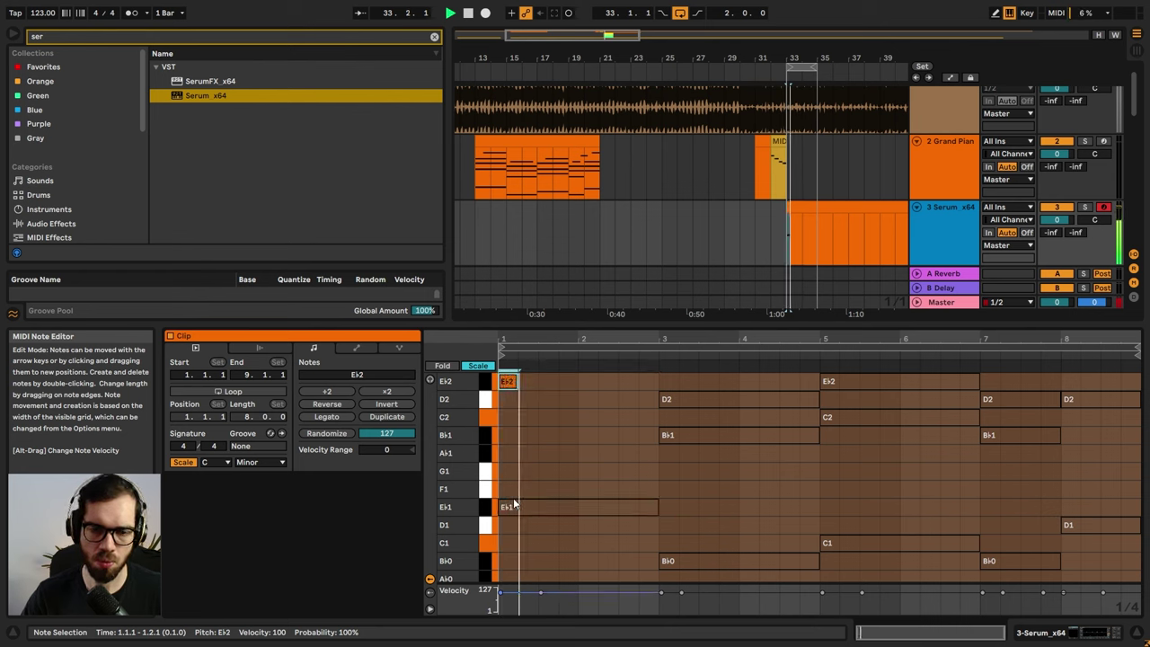
key(shift+Up)
key(space)
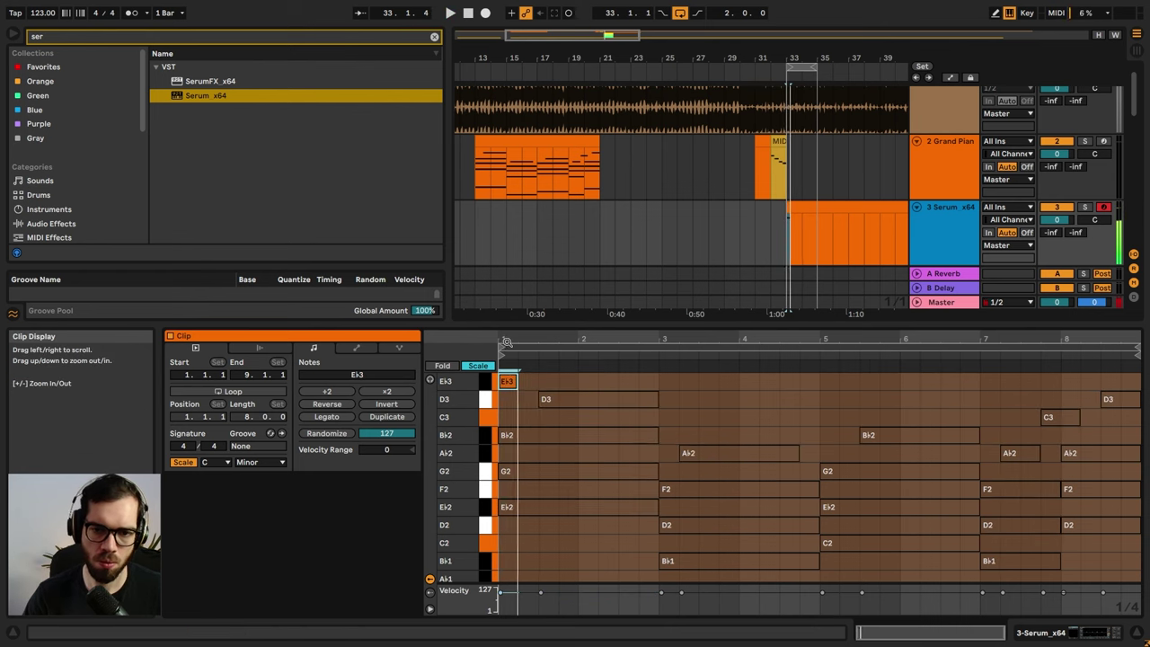
- Copy the E♭3 note to make three back-to-back E♭3 notes starting at 1.1.1, 1.1.4 and 1.2.3
drag(504, 342, 512, 361)
scroll(519, 423, up, 2)
drag(519, 458, 546, 461)
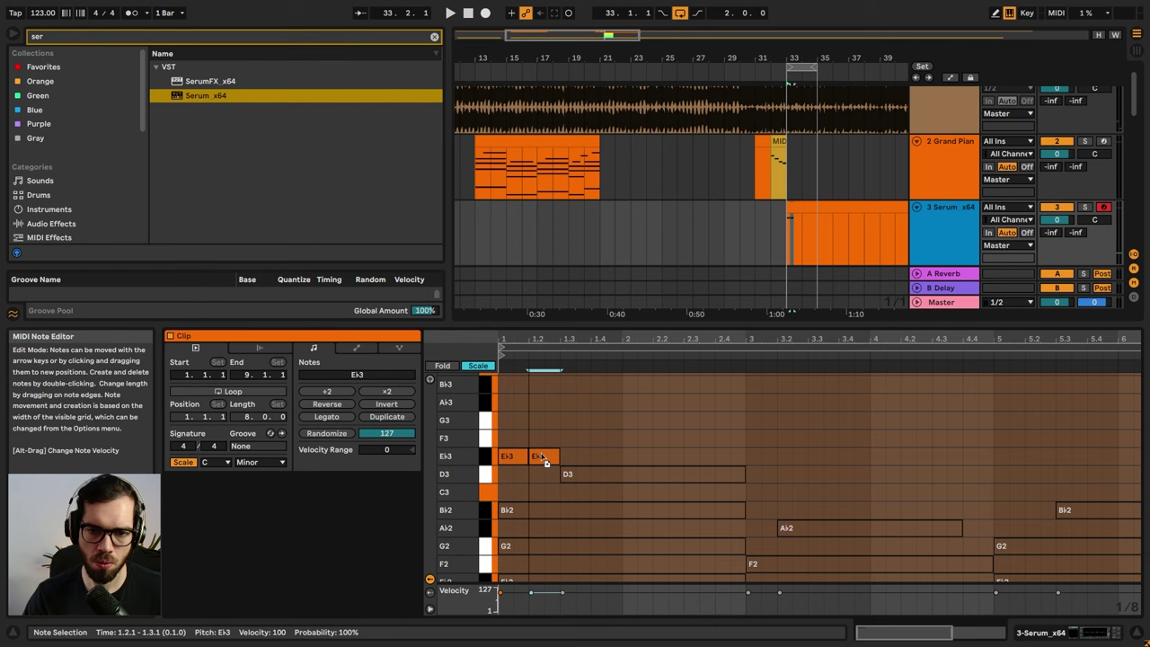
key(space)
drag(546, 342, 546, 367)
key(space)
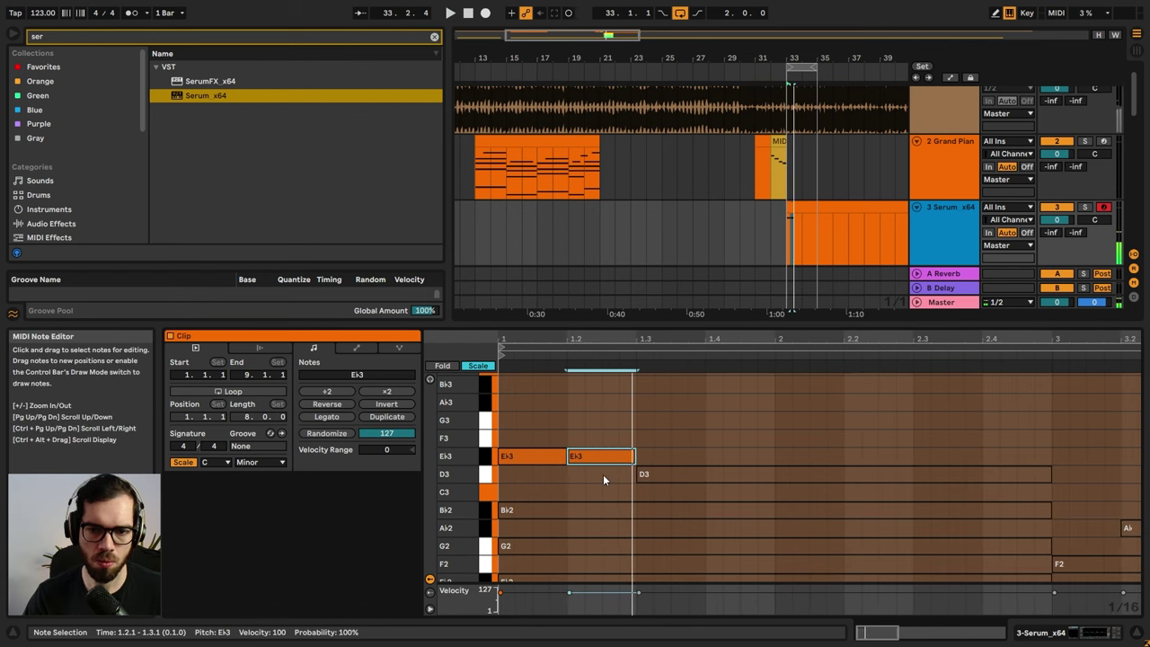
drag(600, 459, 643, 460)
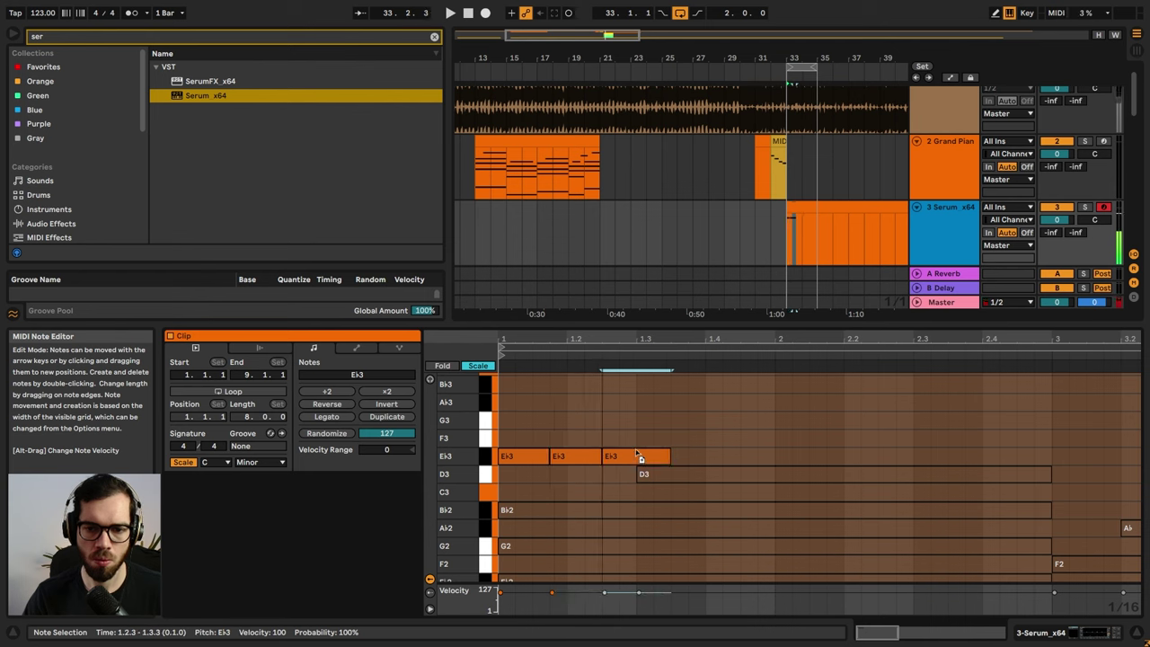
click(638, 439)
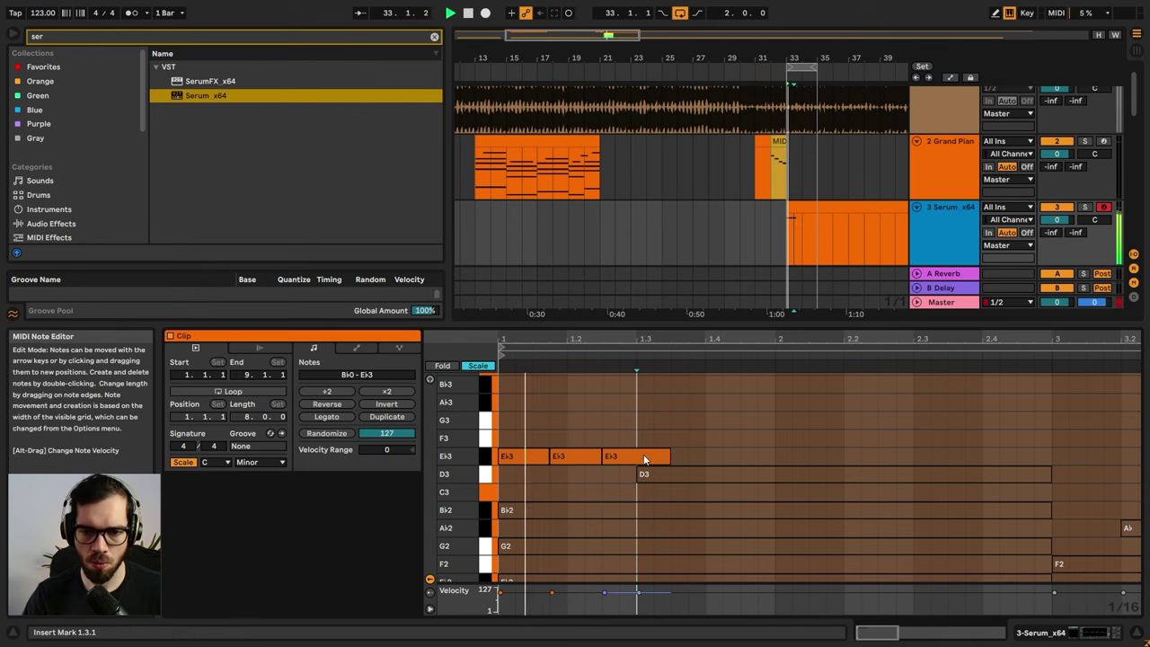
- Trim the third E♭3 note to end at 1.3.1 and add sixteenth notes E♭3, D3 and C3 at 1.3.2, 1.3.3 and 1.3.4
click(667, 455)
mouse_move(669, 457)
mouse_down()
mouse_move(637, 456)
mouse_move(685, 478)
mouse_move(663, 458)
mouse_up()
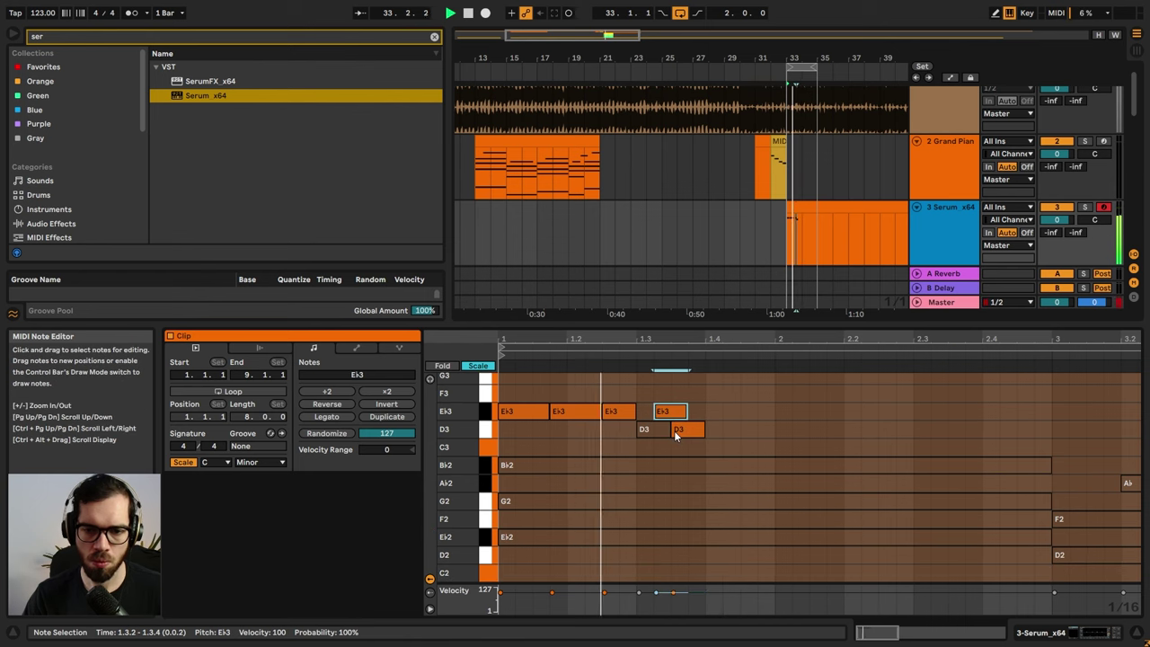
scroll(672, 445, down, 1)
click(699, 431)
drag(699, 429, 671, 414)
key(space)
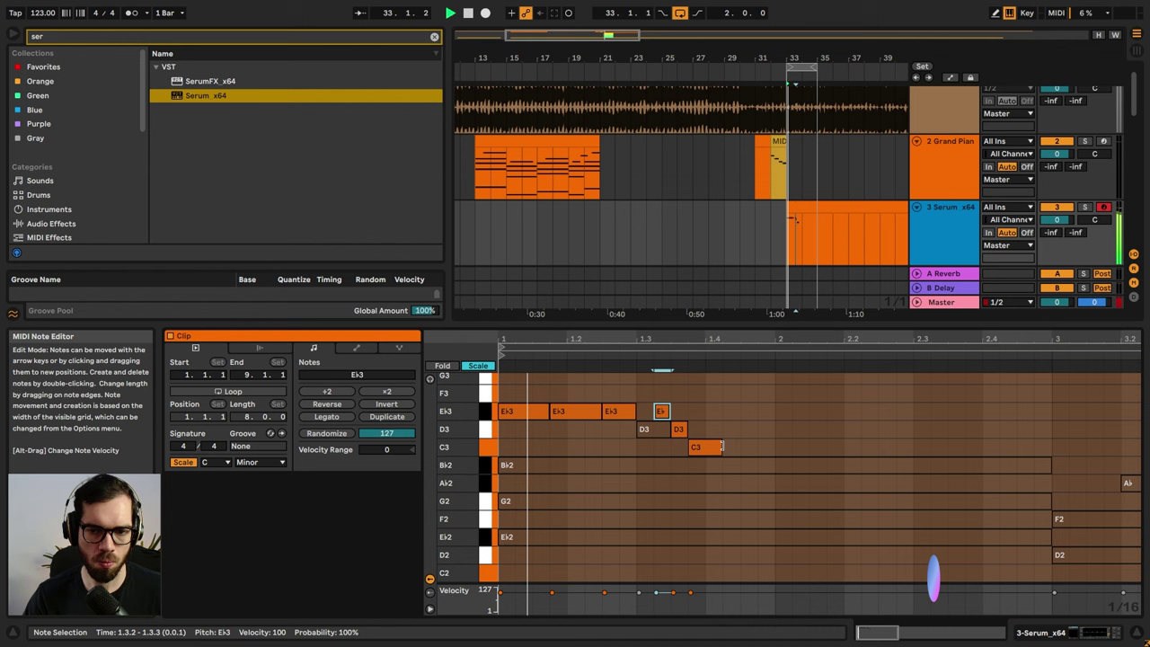
drag(720, 447, 707, 446)
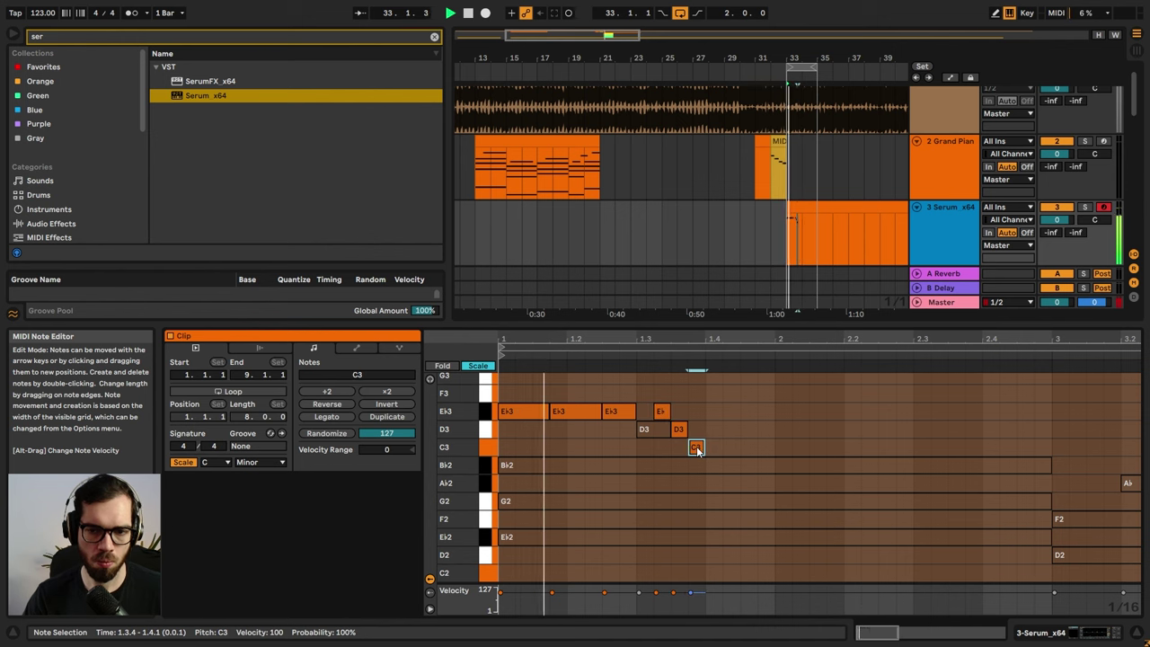
- Add an eighth-note G3 at 1.4.3 and copy it to 2.1.2
double_click(748, 429)
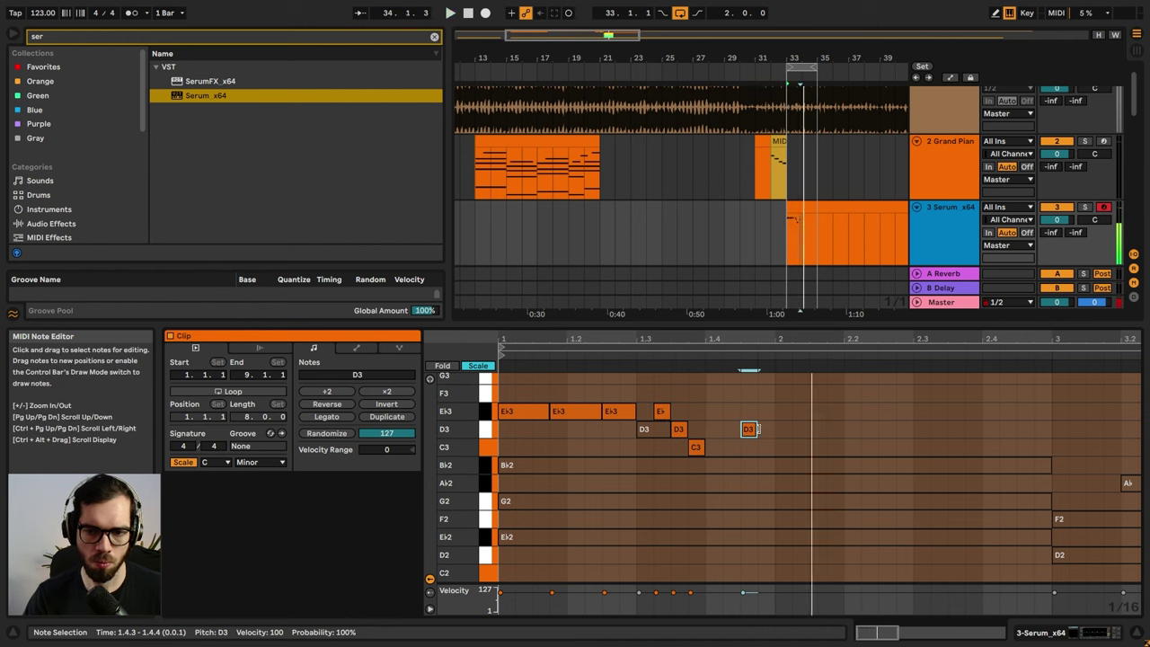
drag(760, 429, 768, 504)
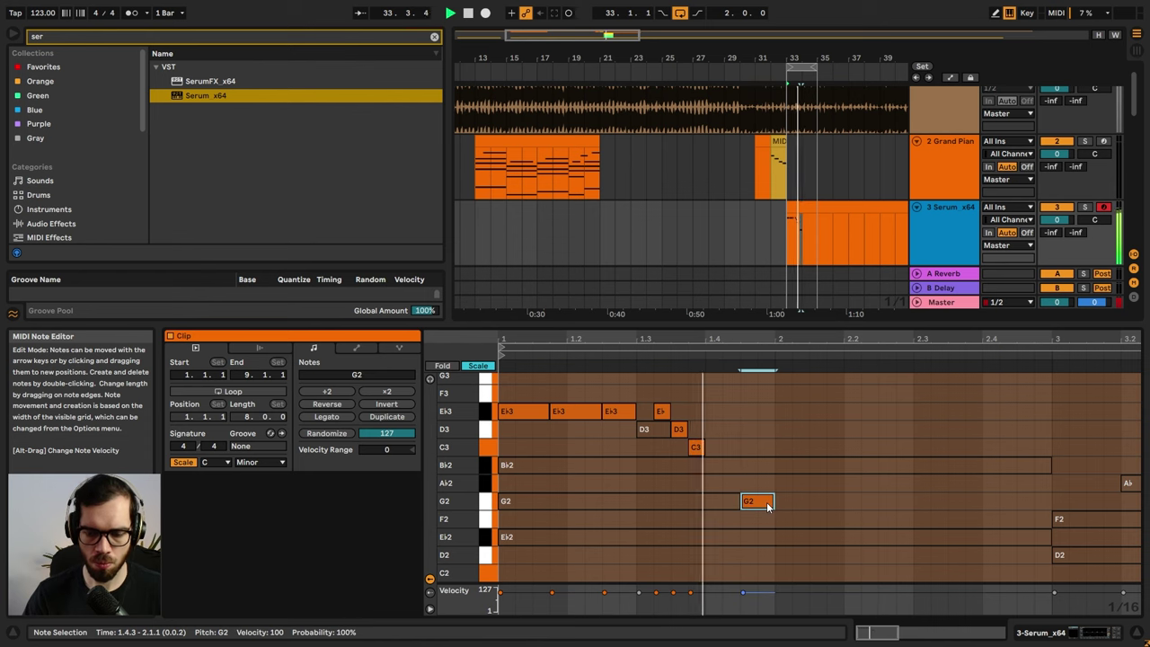
key(shift+Up)
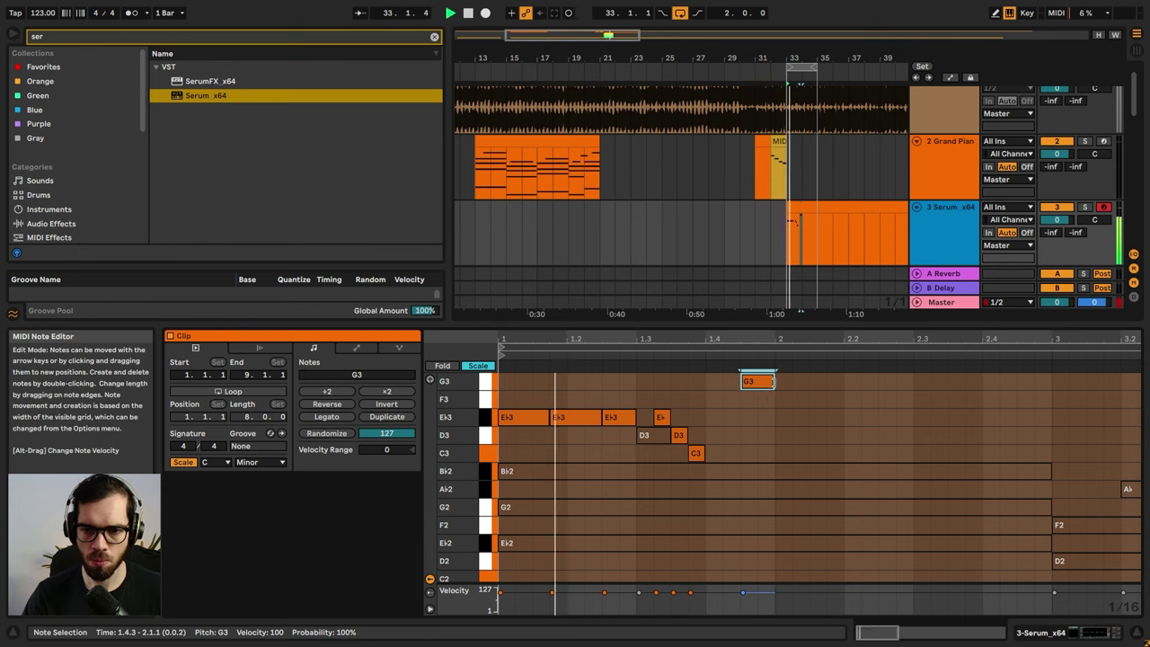
drag(771, 382, 824, 381)
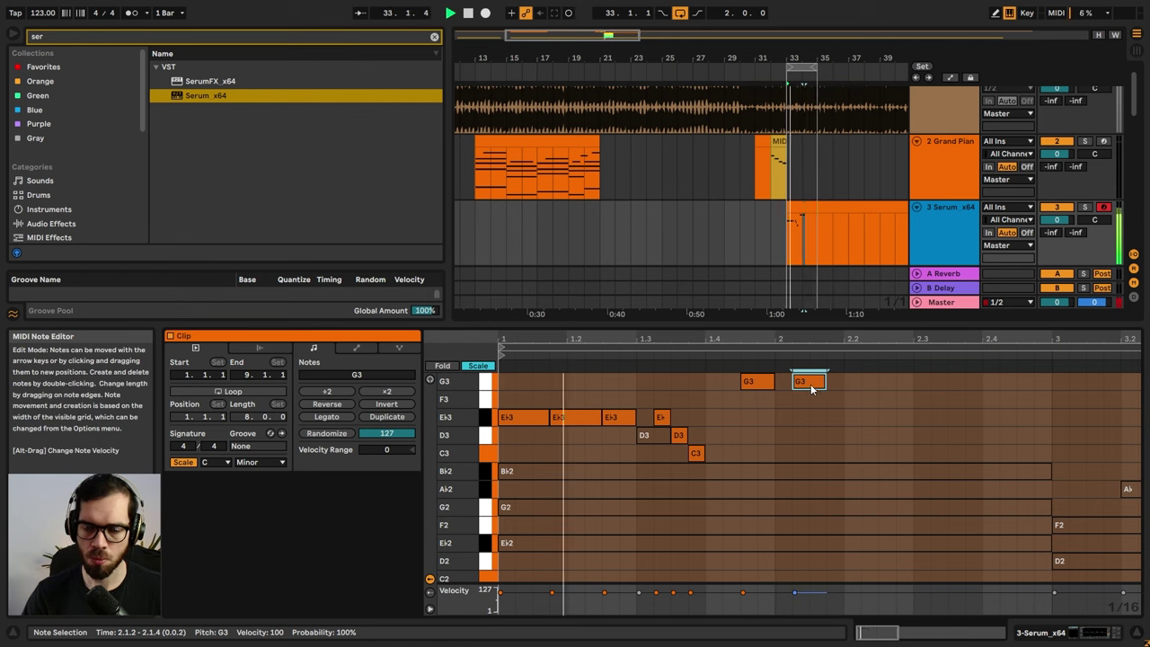
- Try the C3 note at 1.3.4 one octave higher and restore its pitch
click(743, 448)
click(697, 453)
key(shift+Up)
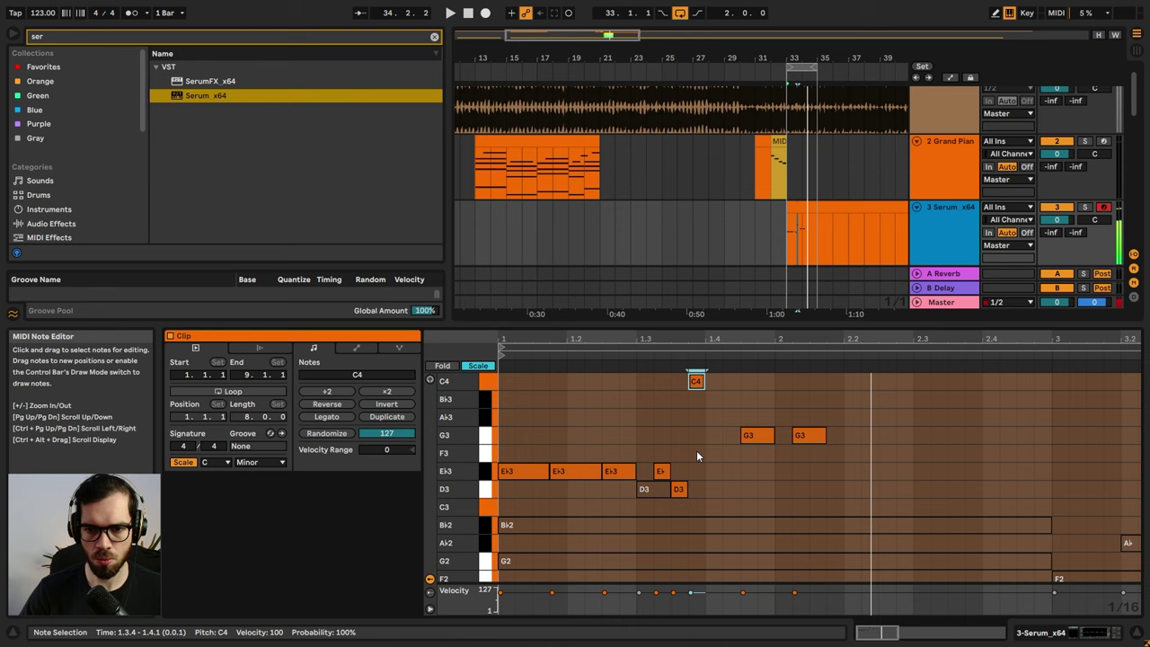
key(shift+Down)
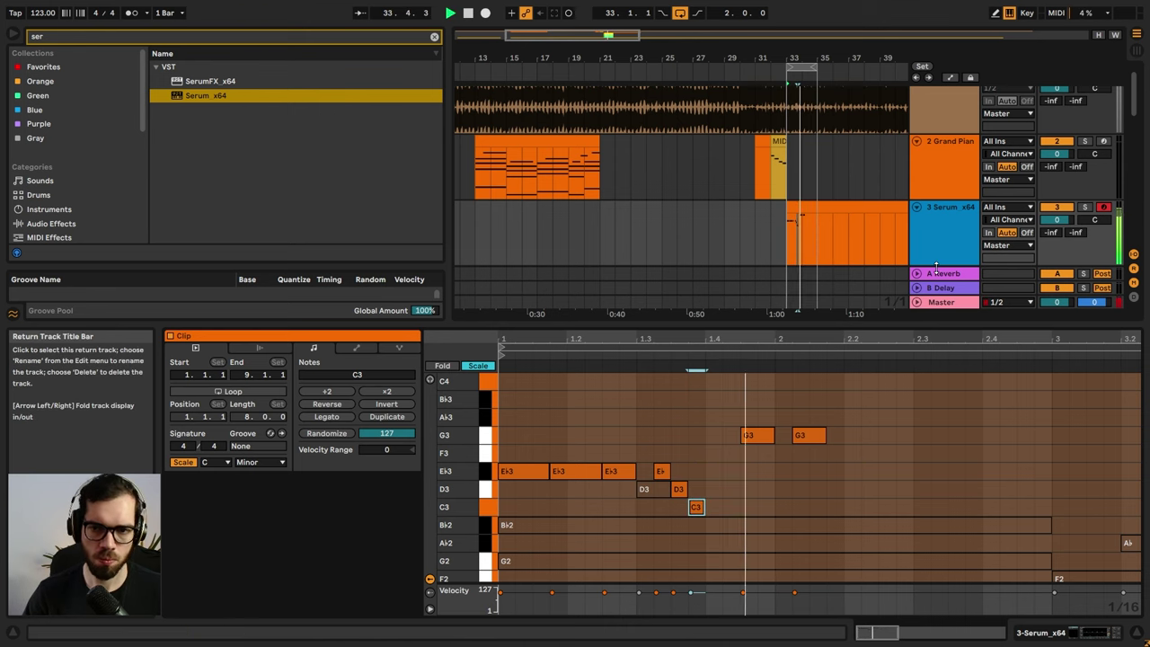
- Add a sixteenth-note F3 at 2.1.4 and an eighth-note E♭3 at 2.2.1
double_click(840, 454)
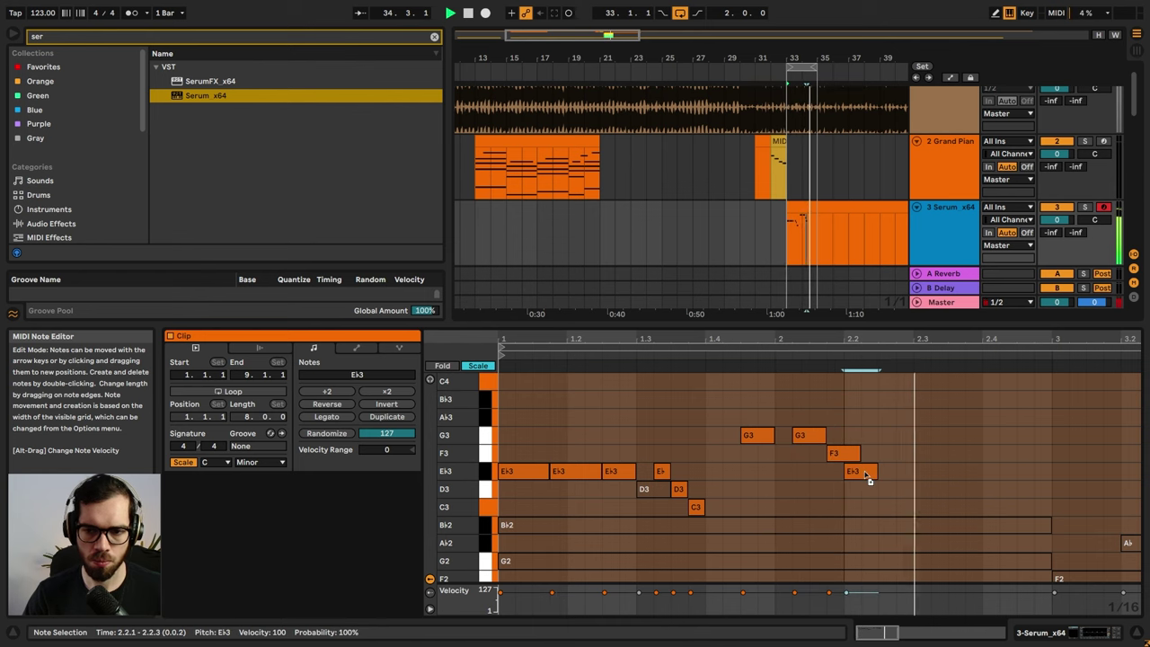
double_click(856, 469)
click(841, 454)
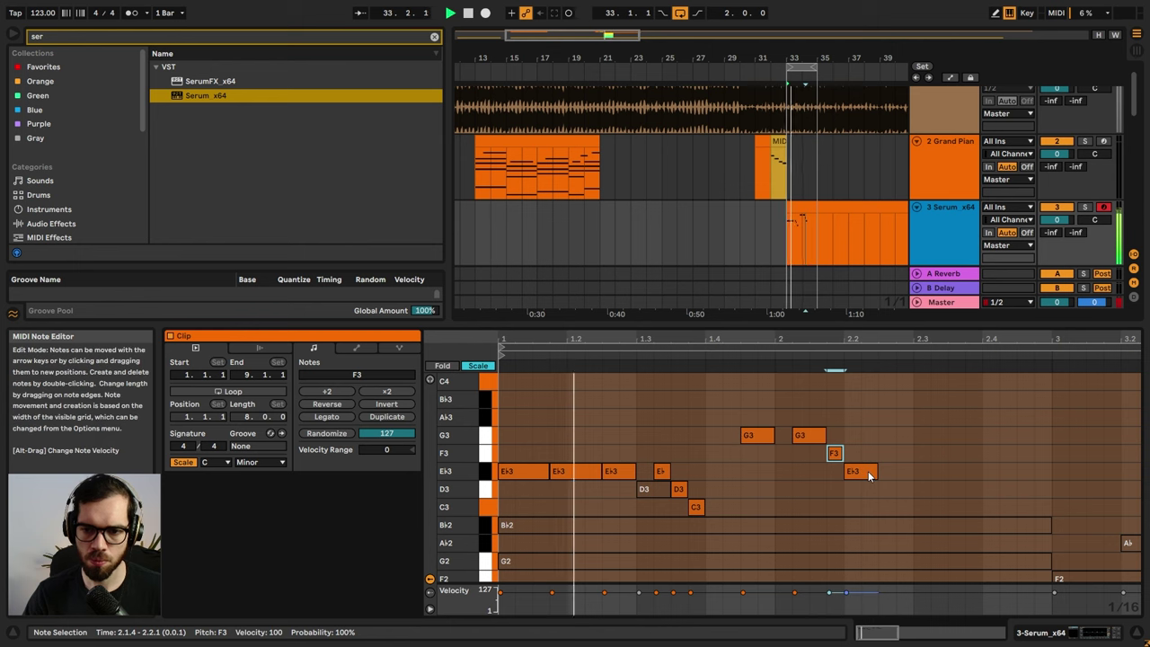
- Complete bar two with eighth notes F3 at 2.2.3 and E♭3 at 2.3.1, 2.3.4 and 2.4.3
double_click(916, 474)
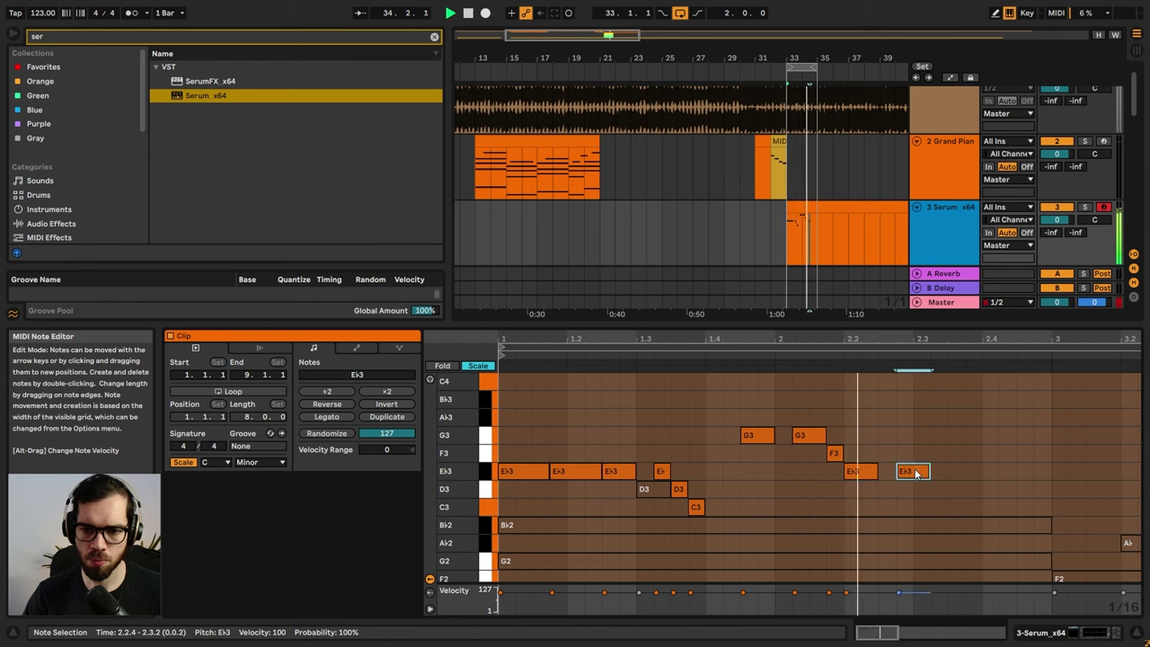
key(Left)
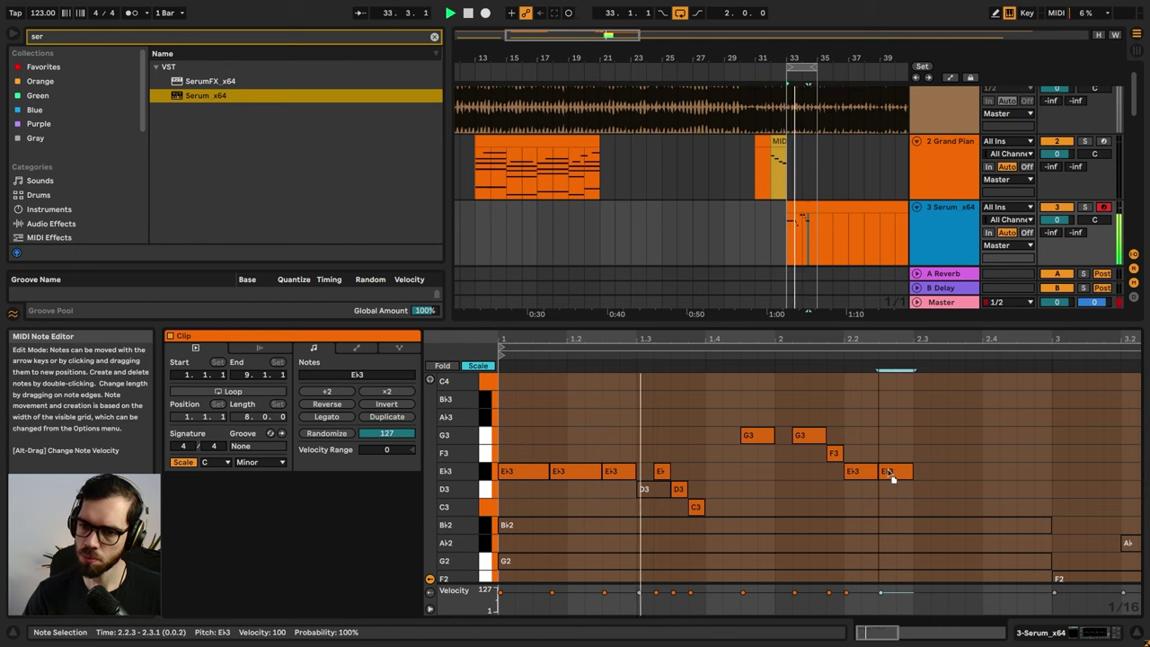
key(Up)
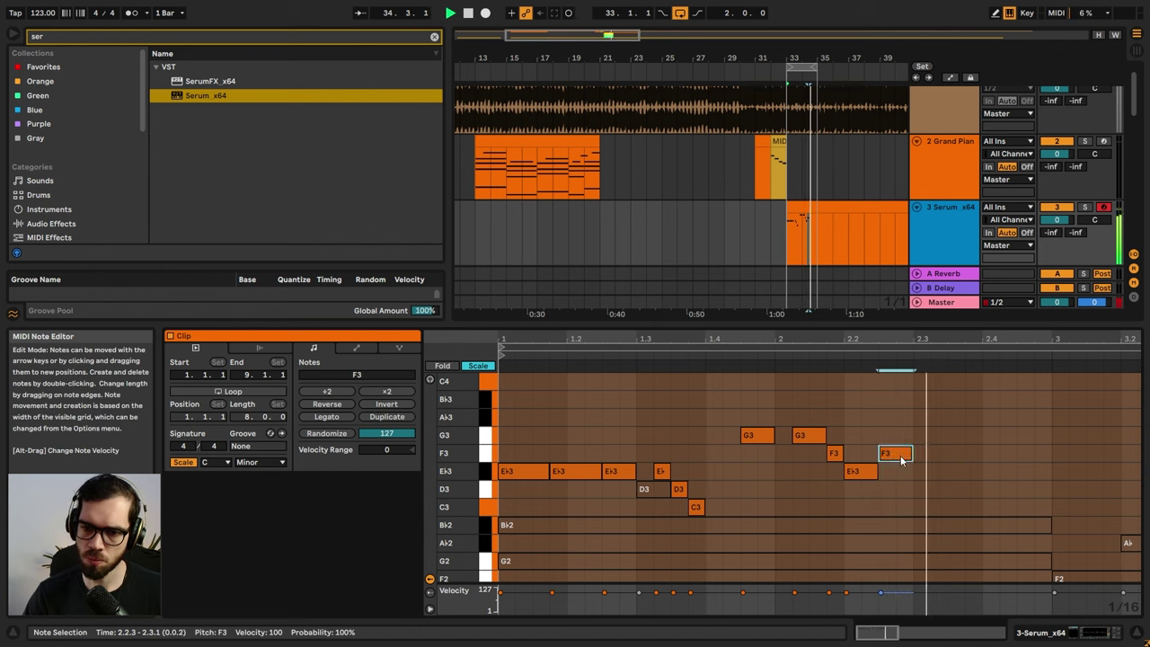
key(ctrl+d)
key(Down)
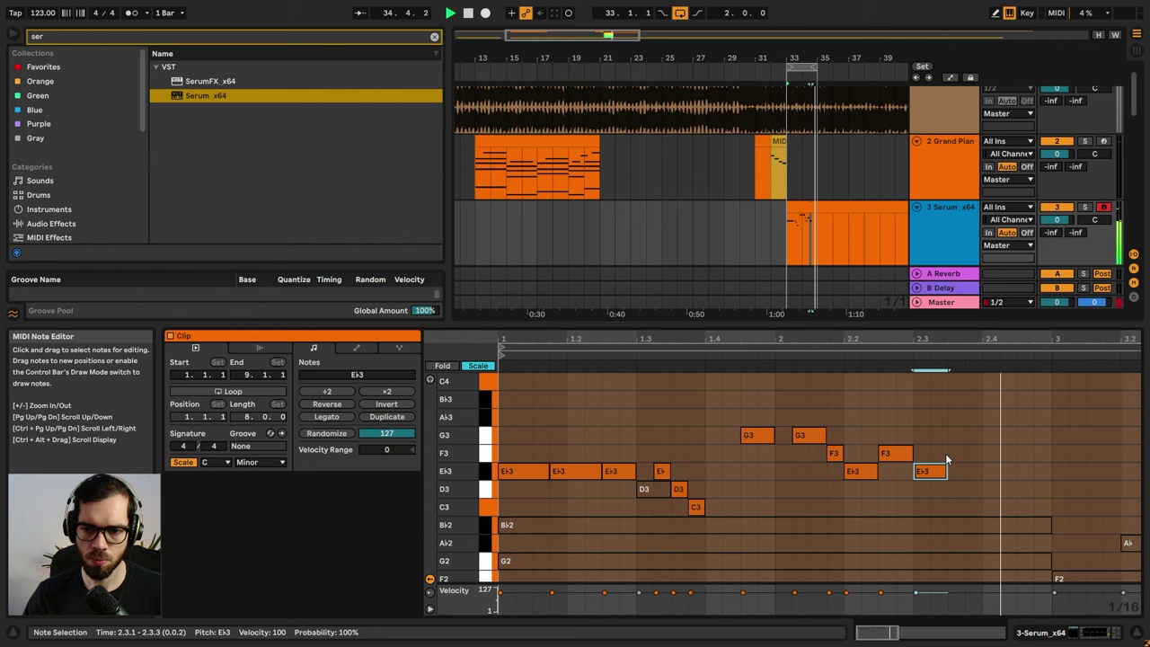
drag(939, 472, 1035, 469)
click(1037, 447)
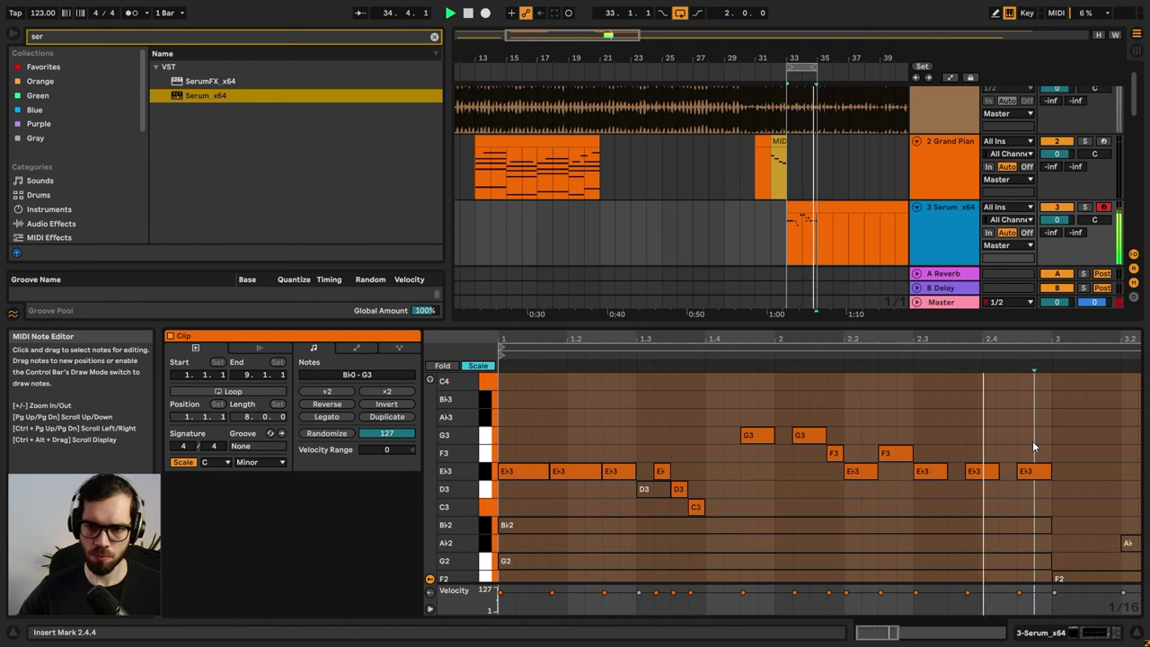
- Split the vocals clip at bar 33 and deactivate the part after the split
scroll(852, 227, down, 3)
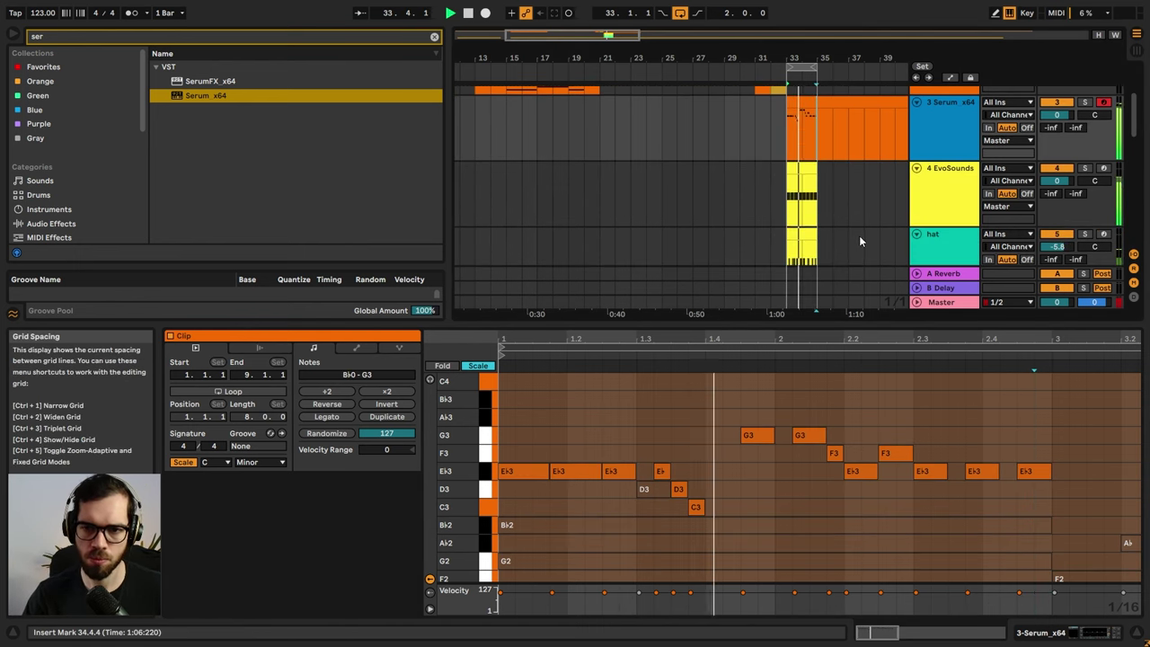
key(space)
scroll(859, 241, down, 5)
click(794, 217)
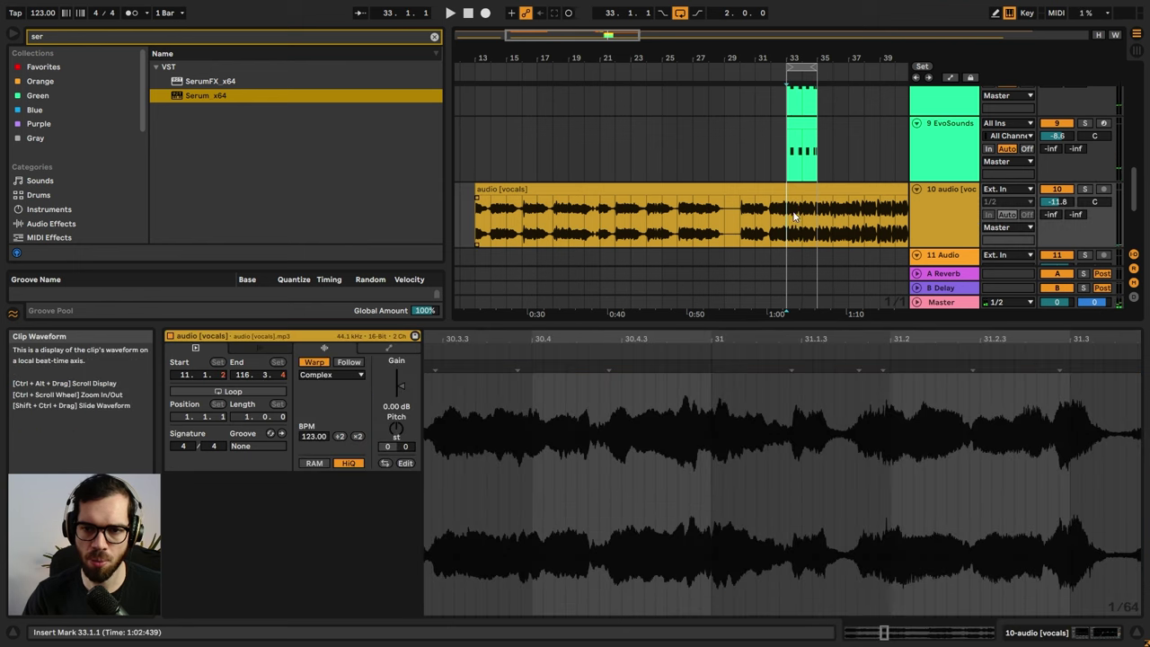
key(ctrl+e)
click(795, 189)
key(0)
- Play the arrangement from bar 32 and raise the system volume to 58
click(773, 161)
key(space)
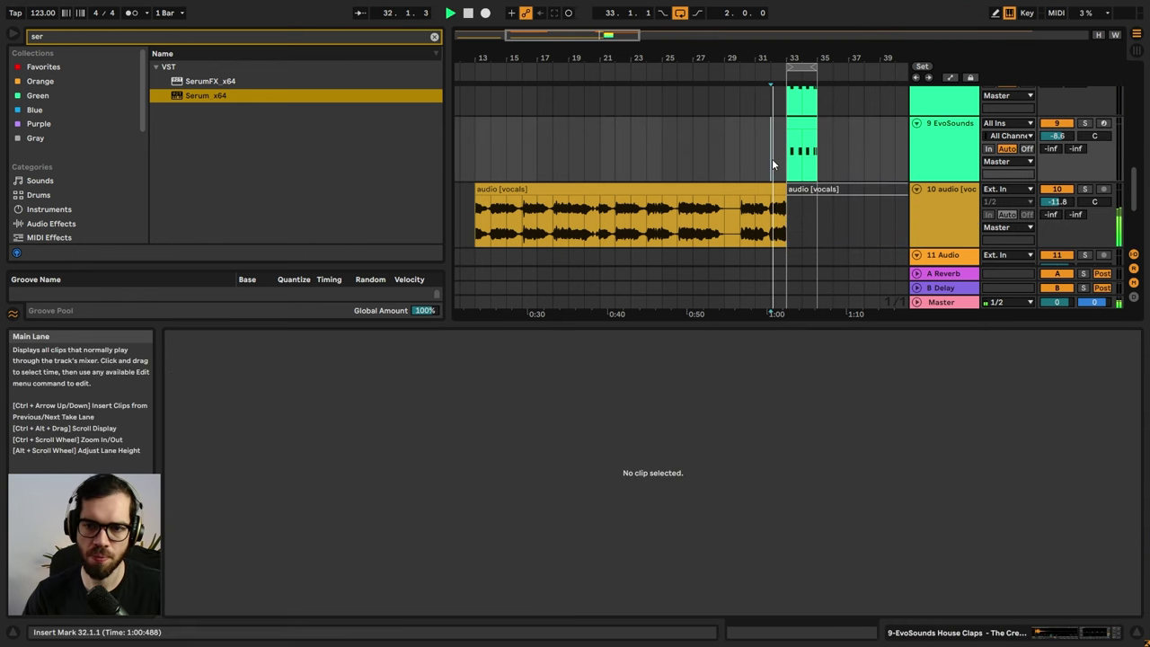
key(XF86AudioRaiseVolume)
key(XF86AudioRaiseVolume)
key(XF86AudioRaiseVolume)
key(XF86AudioRaiseVolume)
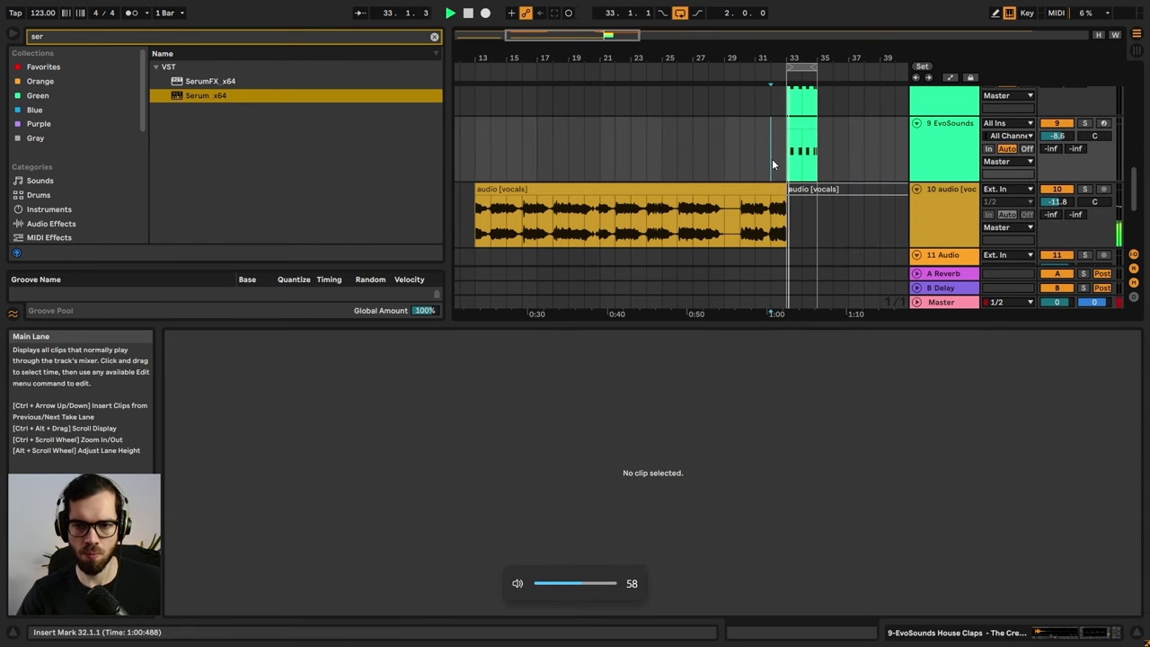
- Split the Serum clip at bar 35 and open its first two-bar part for note editing
scroll(772, 158, up, 6)
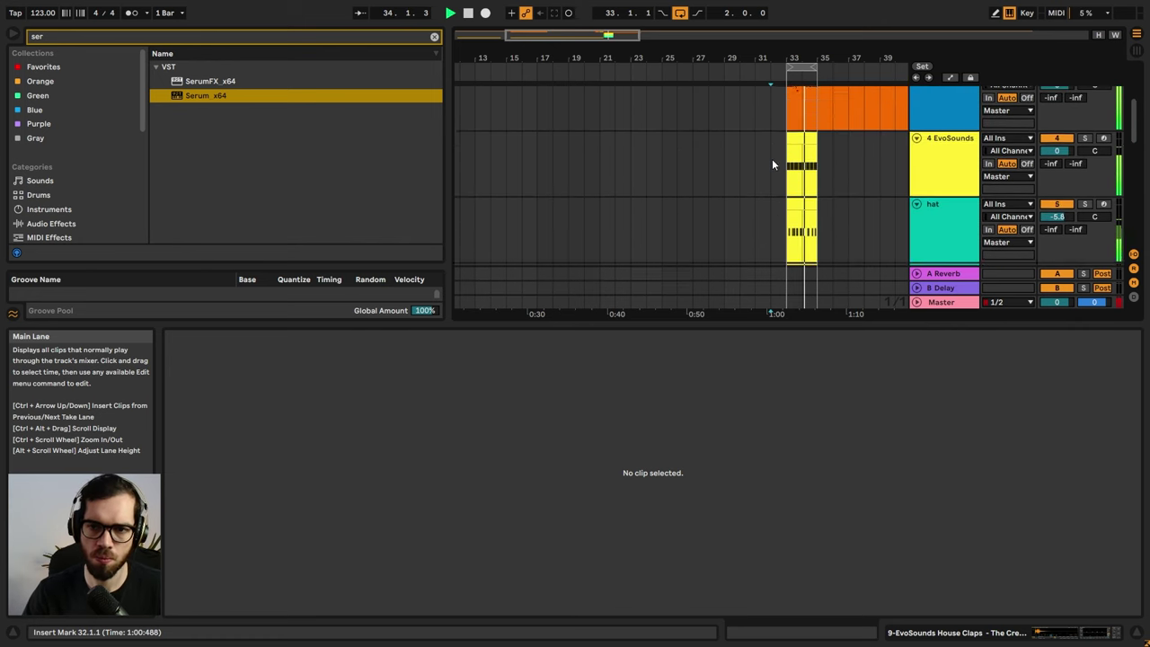
scroll(772, 158, up, 2)
click(795, 160)
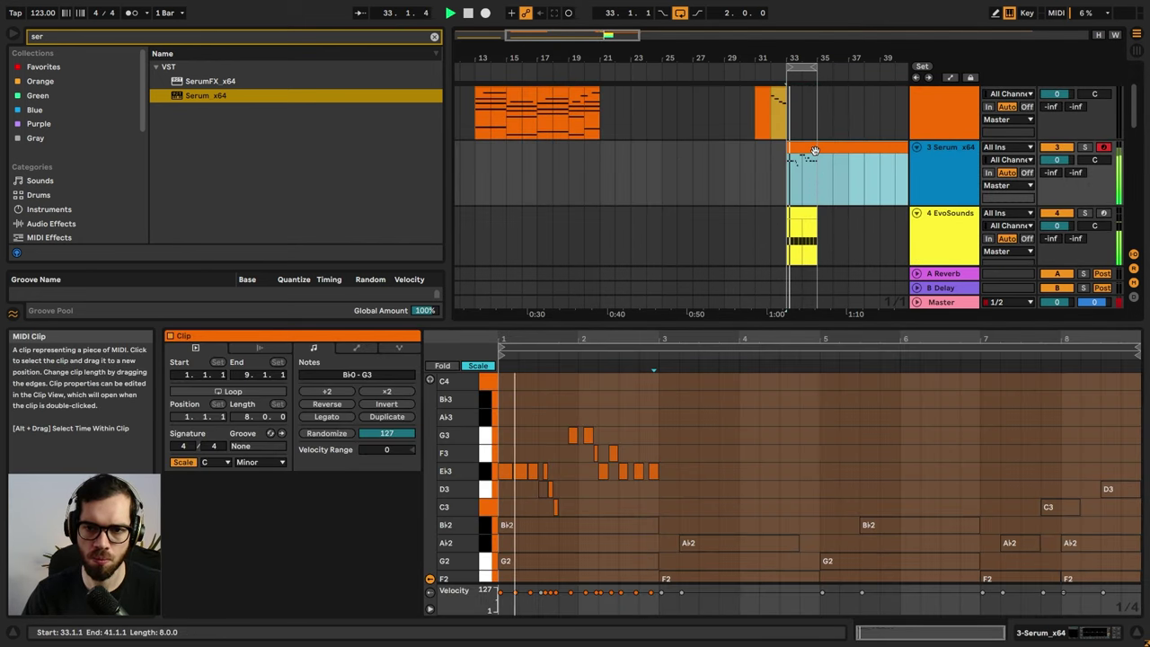
click(822, 175)
key(ctrl+e)
double_click(801, 150)
key(space)
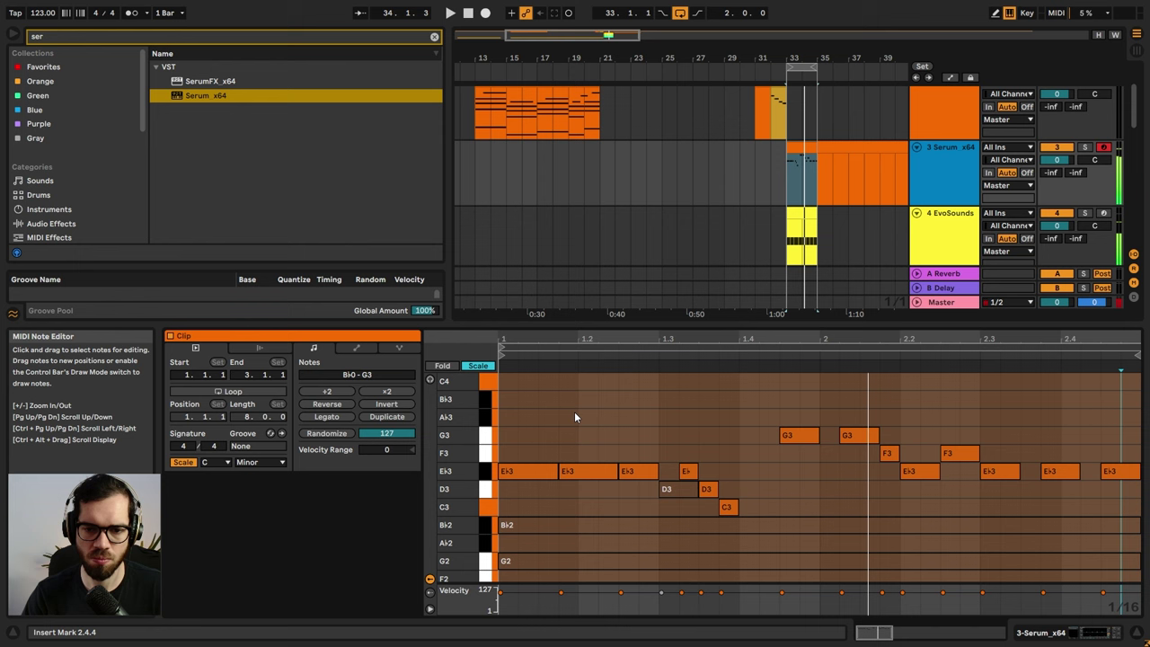
- Move the second E♭3 note to 1.2.1 over the third one, checking the bassline in playback
click(504, 423)
key(space)
key(space)
drag(595, 474, 605, 474)
key(space)
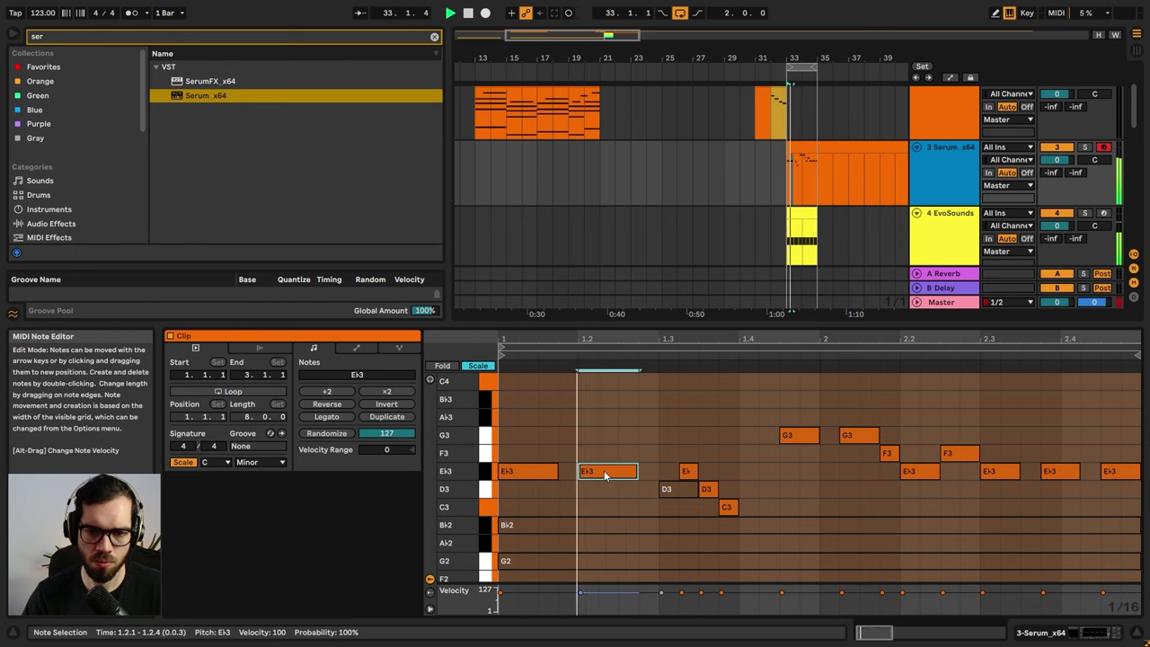
- Delete the C3 note and turn the run on beat three into eighth notes E♭3 at 1.3.1 and D3 at 1.3.3
drag(688, 470, 737, 490)
click(719, 489)
click(729, 509)
key(Delete)
key(space)
- Move the active D3 note to 1.3.4 and raise it one octave to D4 while listening
scroll(737, 449, down, 2)
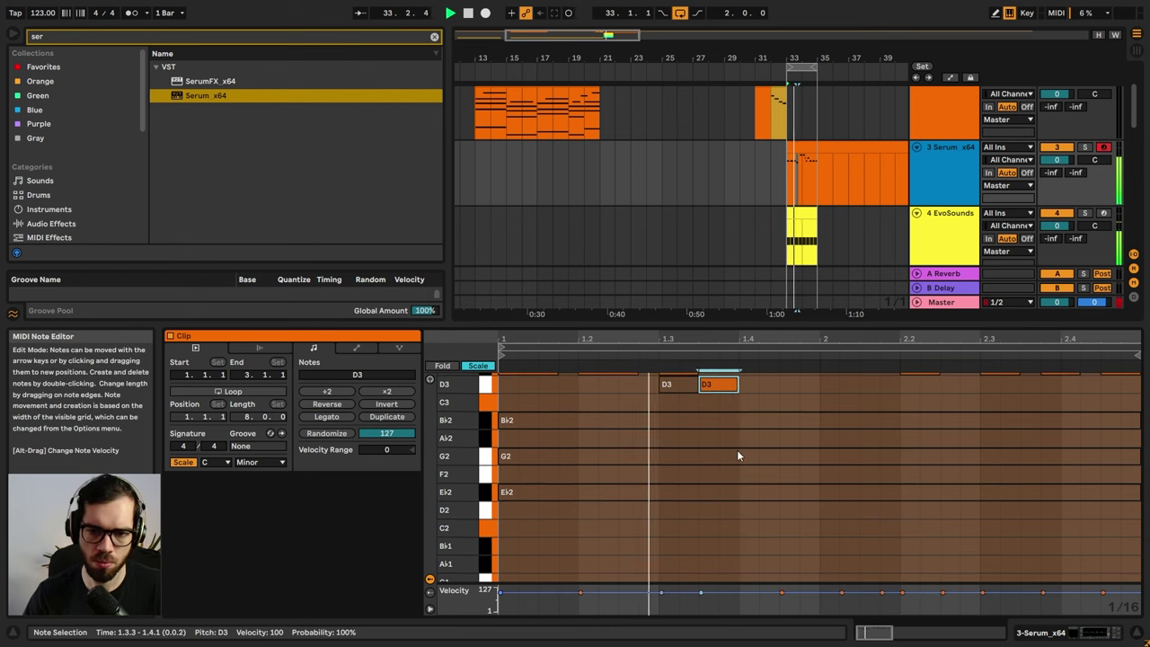
scroll(737, 449, up, 2)
key(space)
key(space)
drag(704, 488, 731, 490)
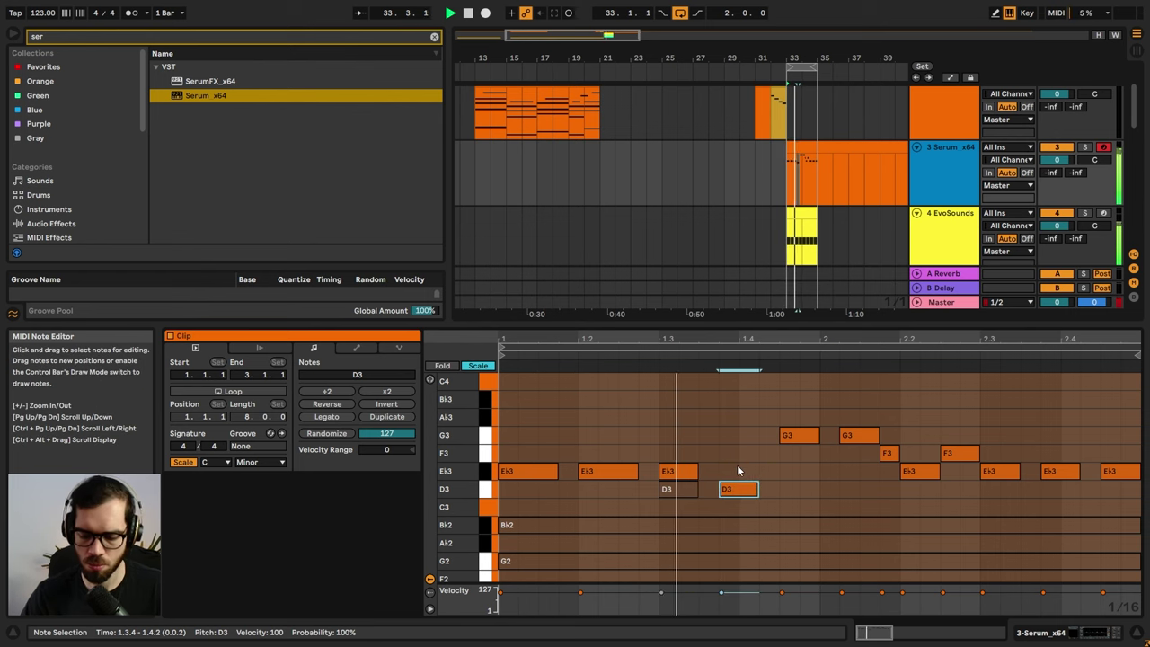
key(shift+Up)
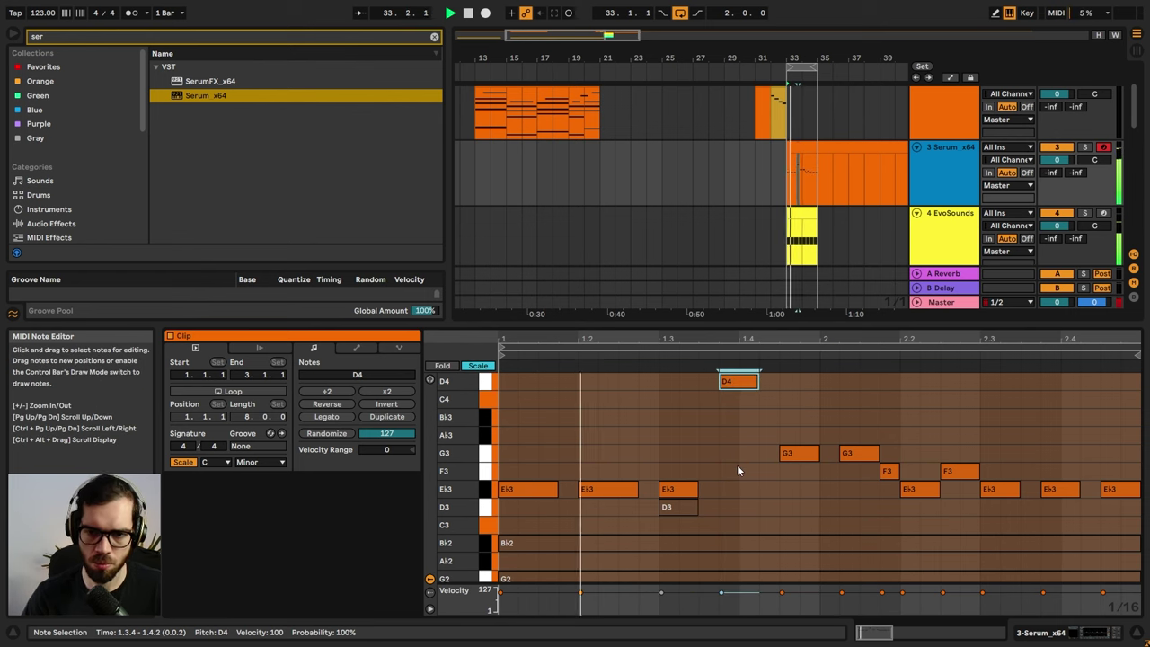
- Lower the G3 note at 2.1.2 to E♭3 and delete the F3 note at 2.1.4
drag(862, 454, 878, 483)
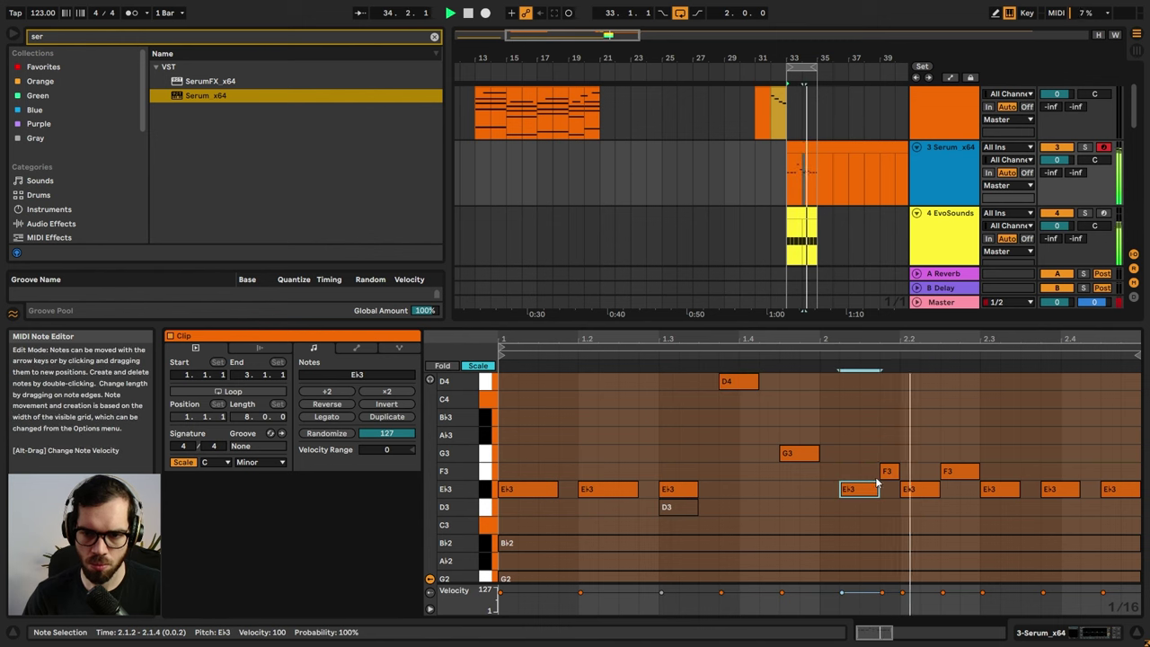
click(890, 472)
double_click(889, 472)
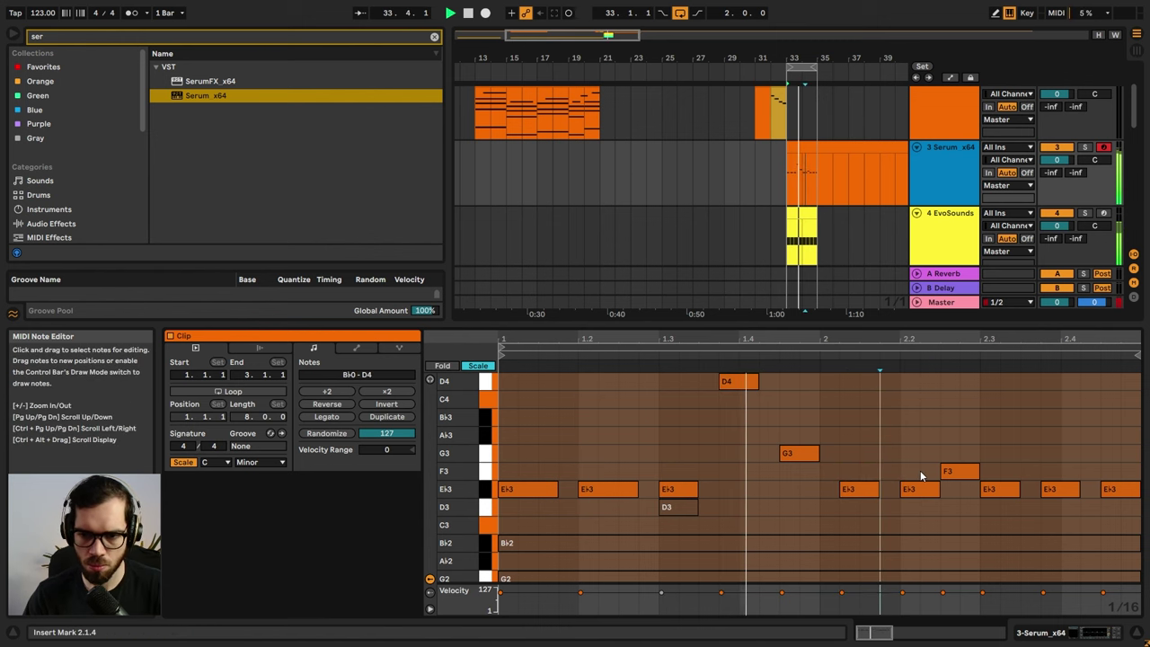
- Lower the D4 note at 1.3.4 to F3
click(741, 383)
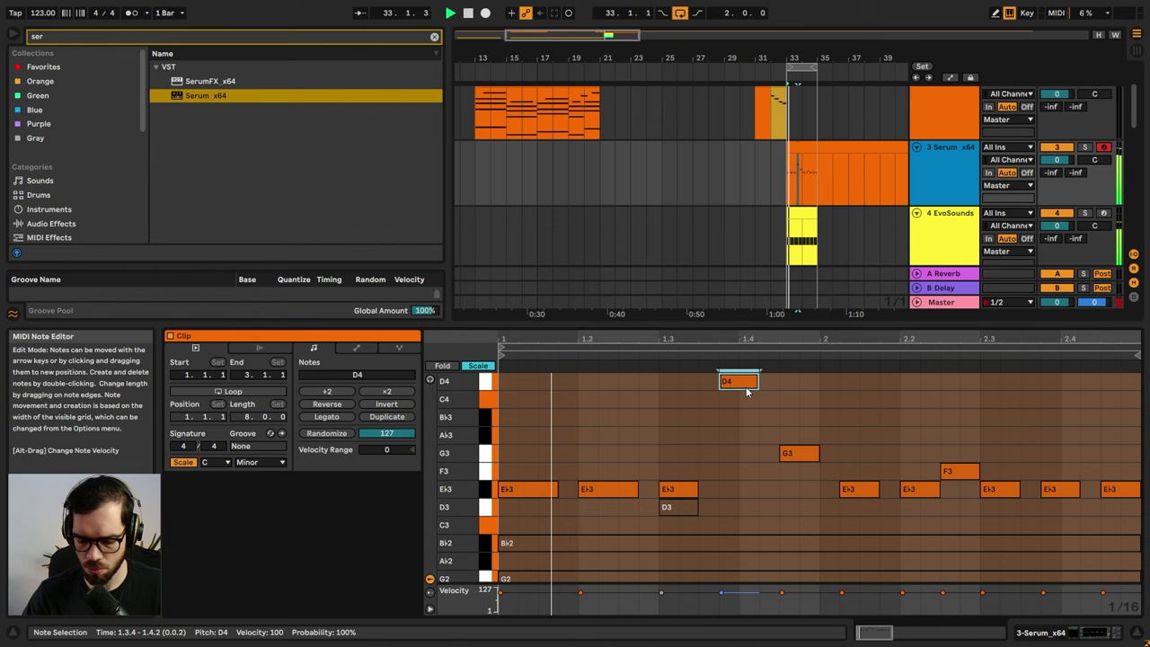
key(Down)
key(Down)
key(Down)
key(Down)
key(Down)
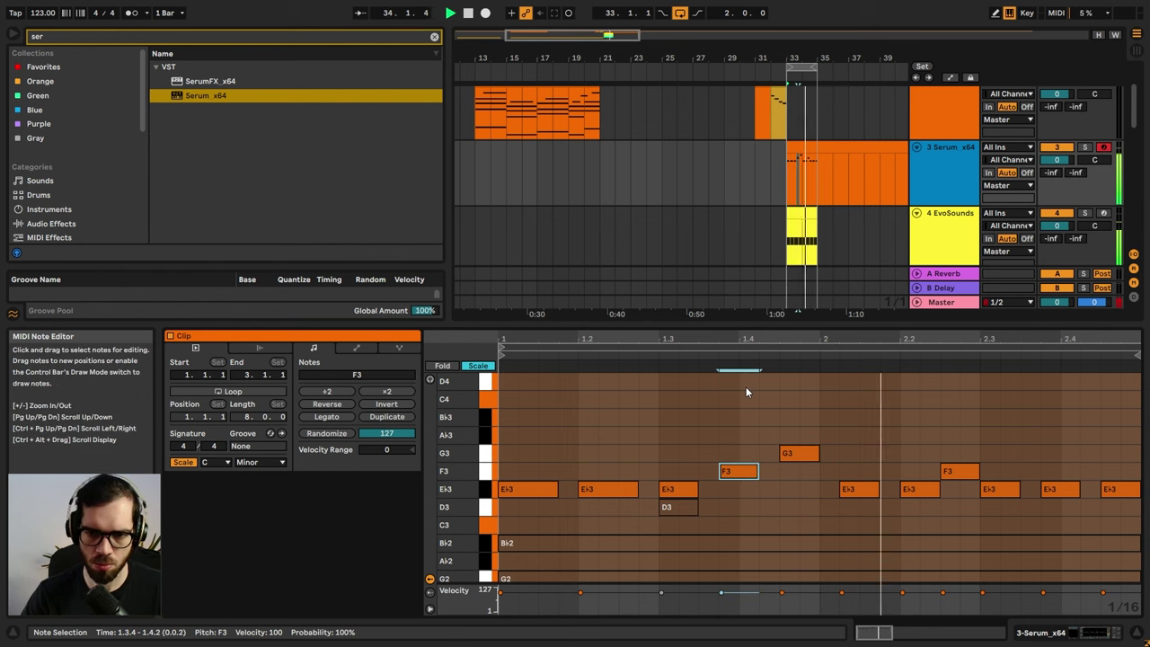
- Delete the F3 note at 2.2.3 from the bassline clip
click(843, 409)
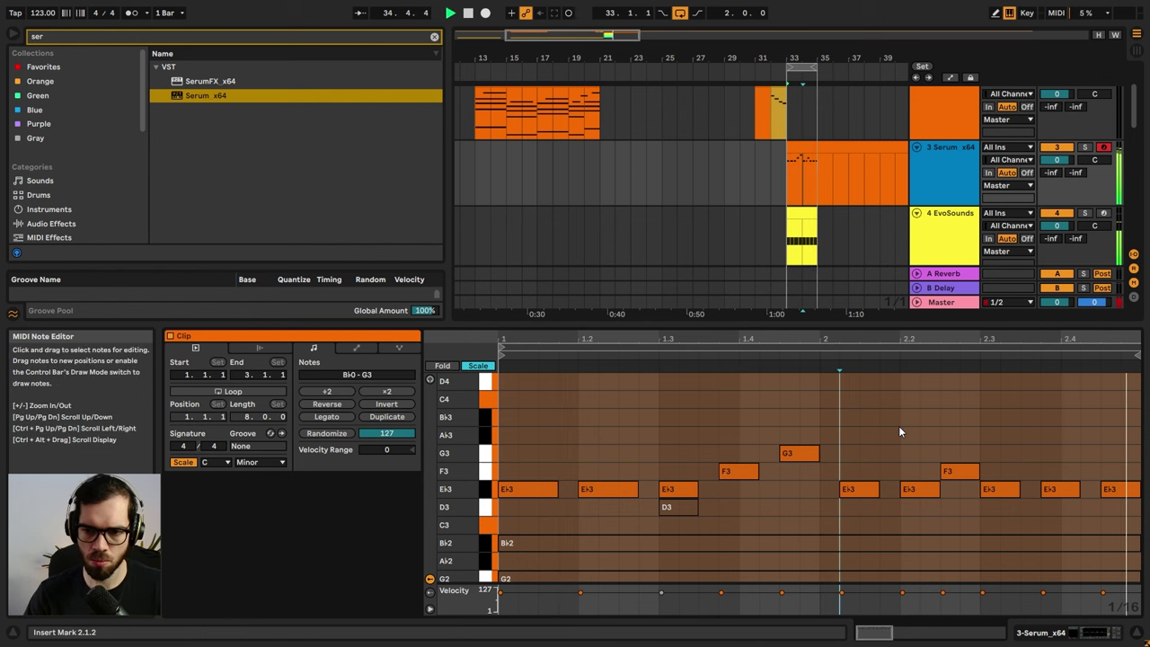
click(967, 474)
double_click(967, 474)
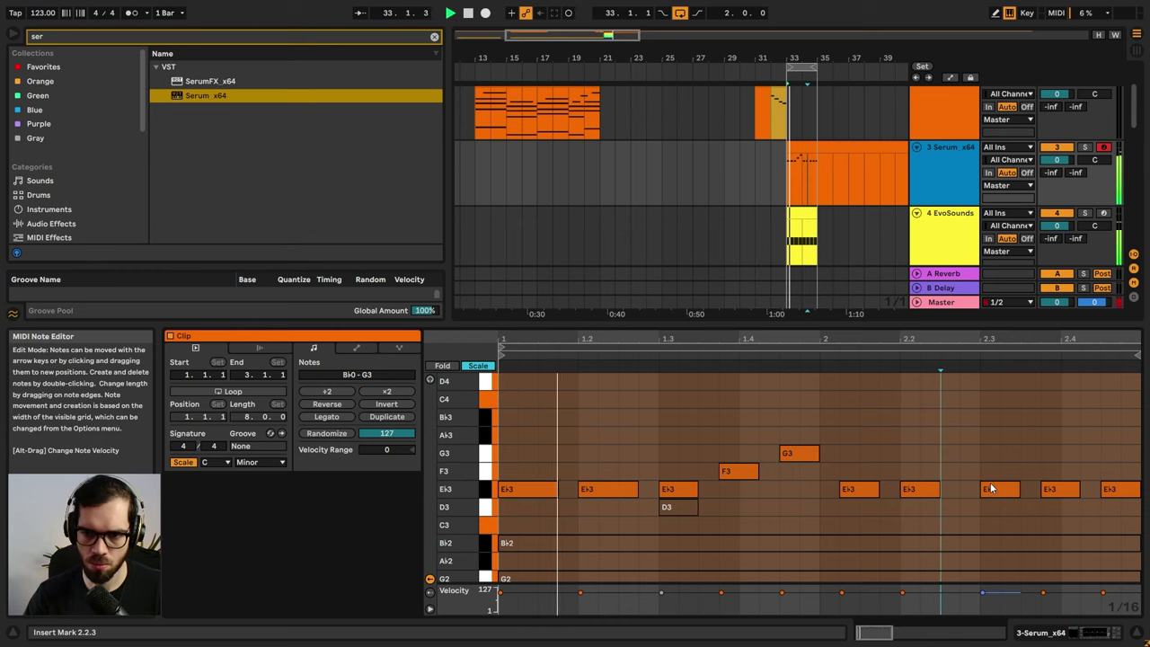
- Consolidate the first two bars of the Serum bassline from bar 33 and delete all deactivated notes below E♭3
click(808, 144)
key(ctrl+j)
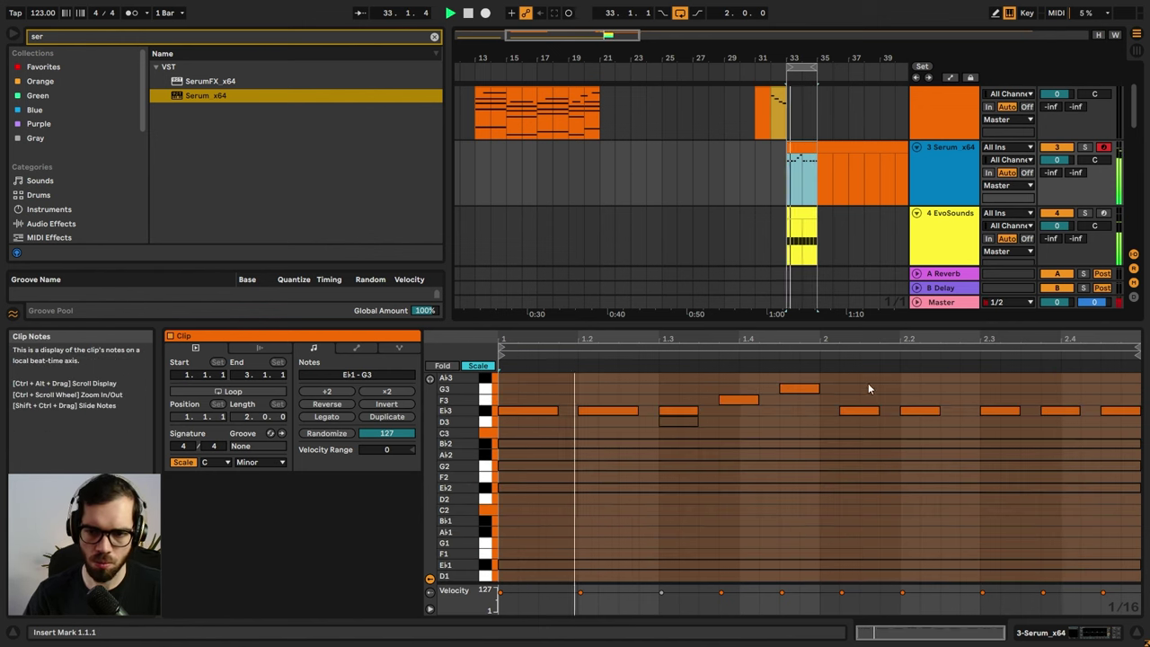
scroll(906, 535, down, 3)
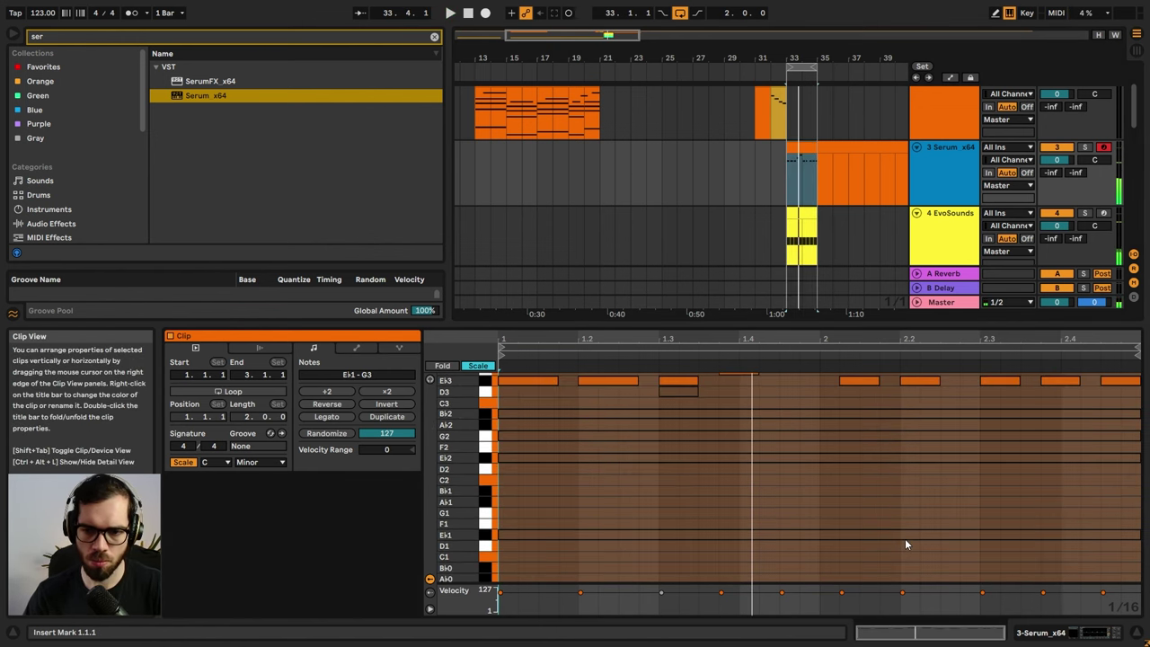
drag(958, 558, 611, 399)
key(Delete)
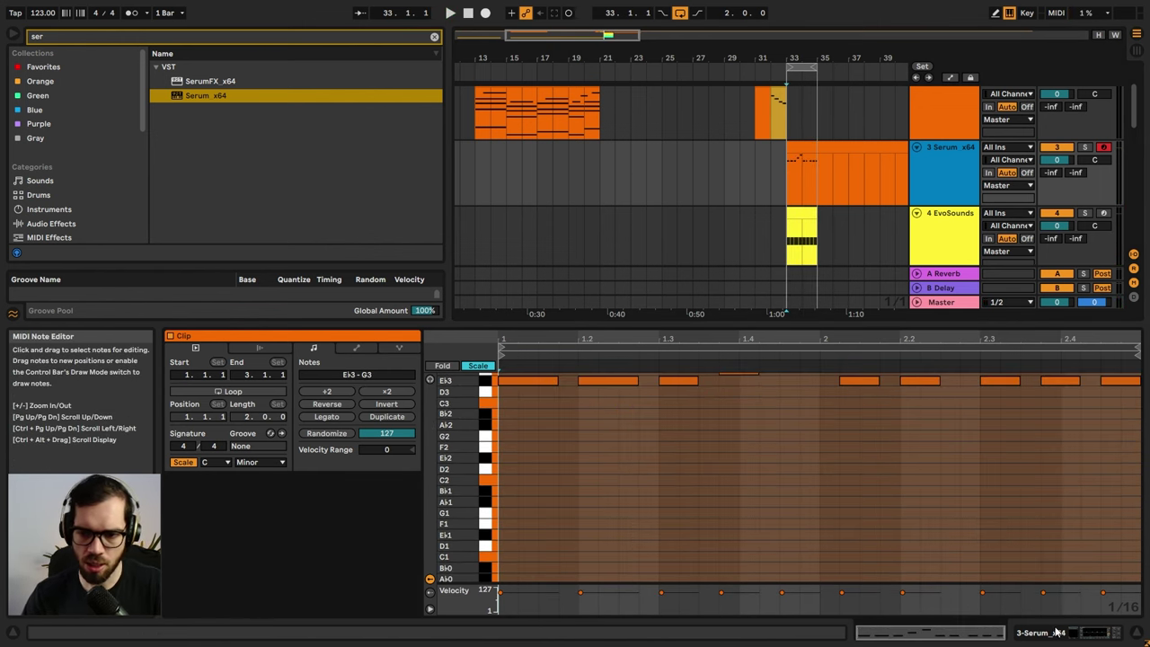
- Audition Serum's bass presets one after another over the looped drop, load BA - Depths Of Chinatown, and stop playback
click(1055, 632)
click(206, 481)
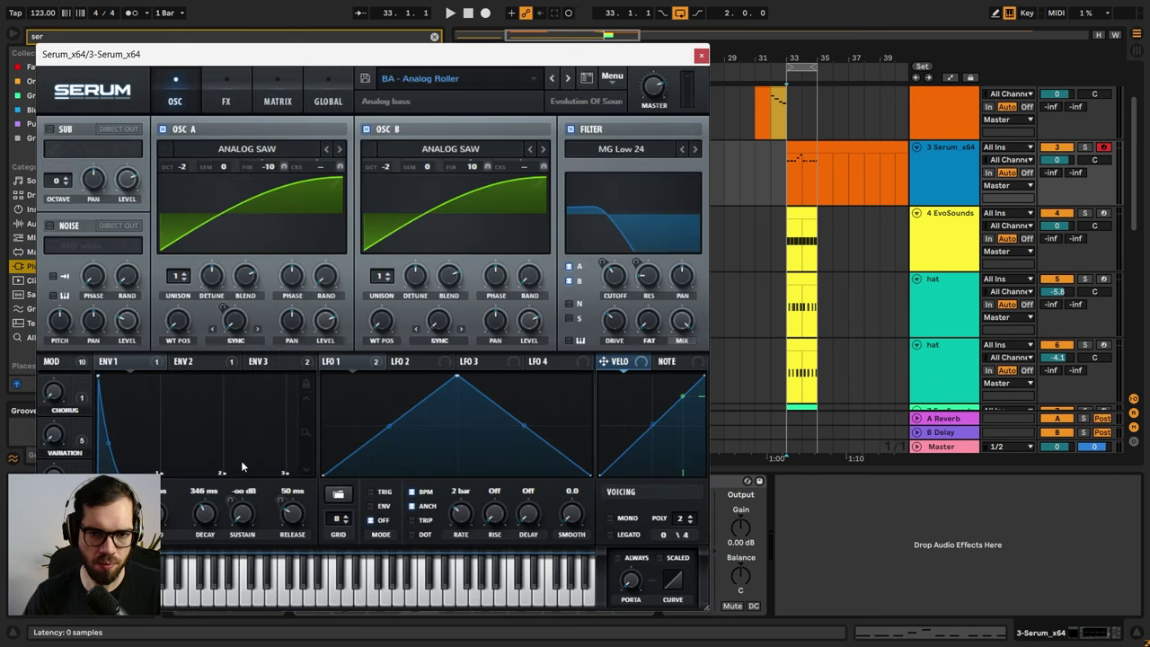
click(570, 86)
key(space)
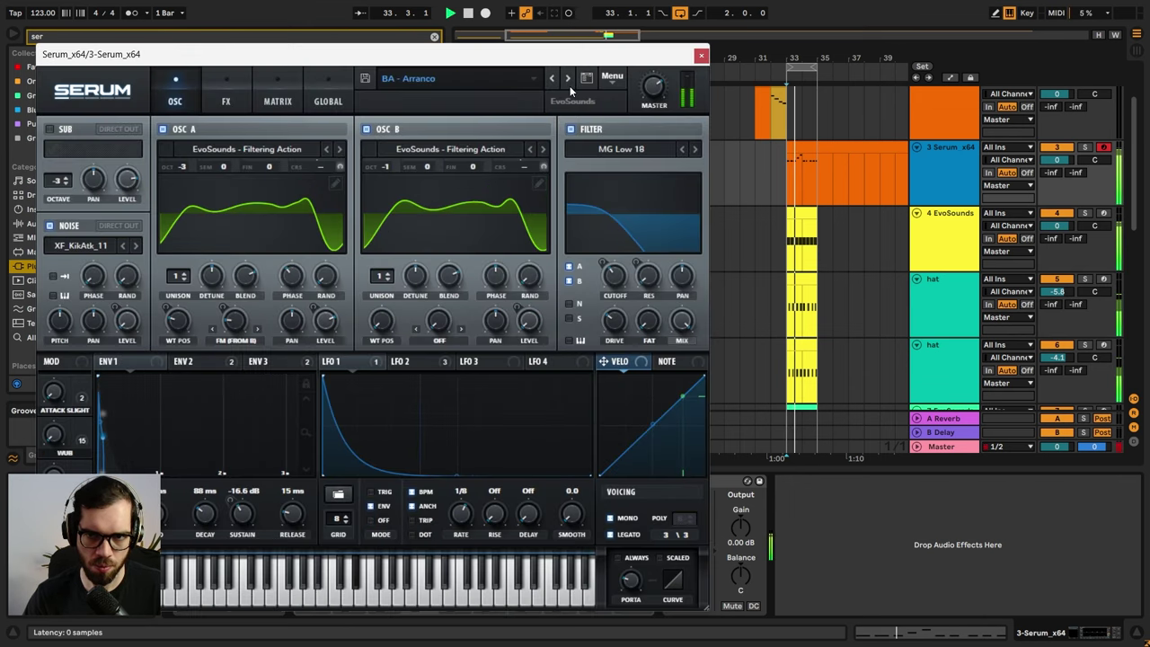
click(570, 86)
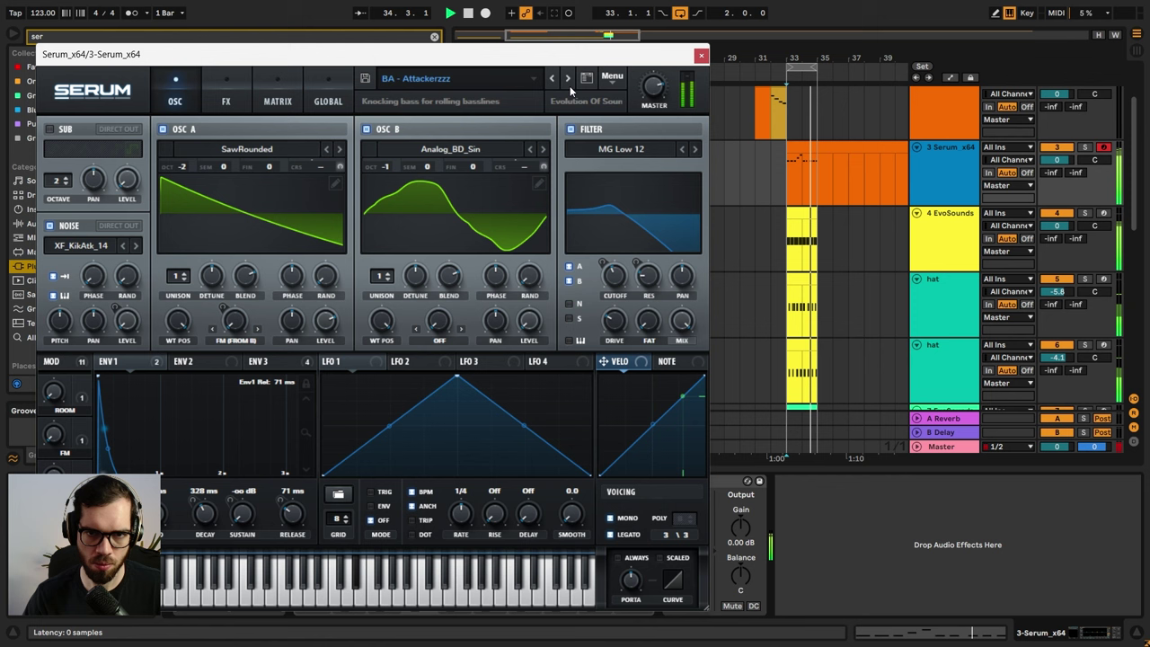
click(570, 85)
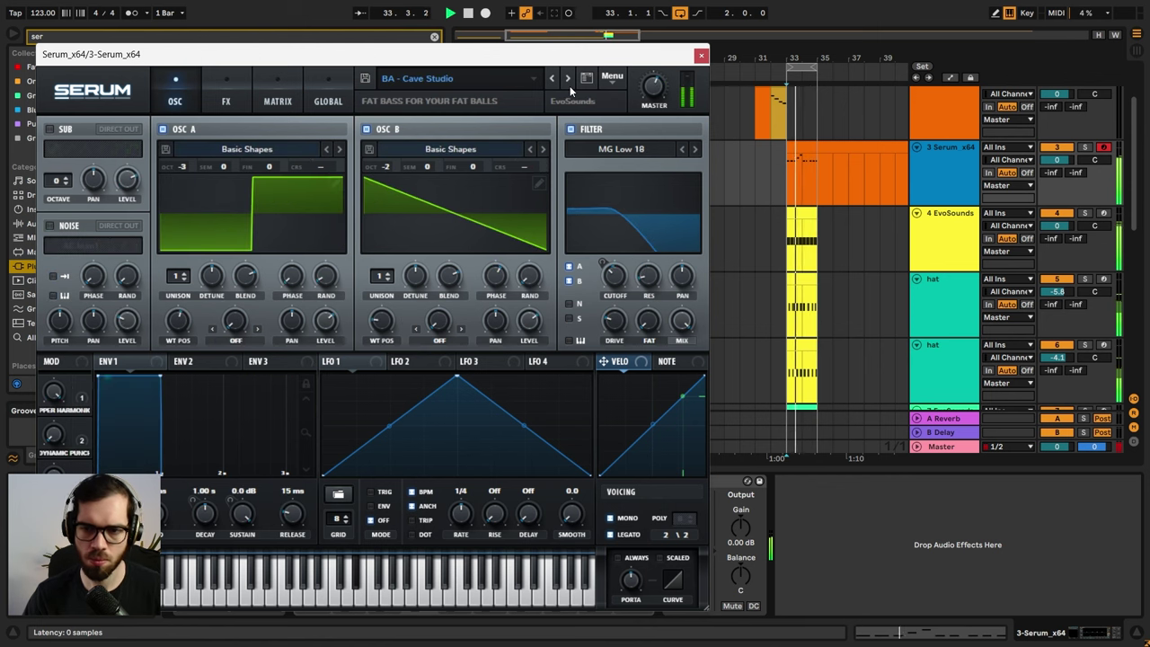
click(569, 85)
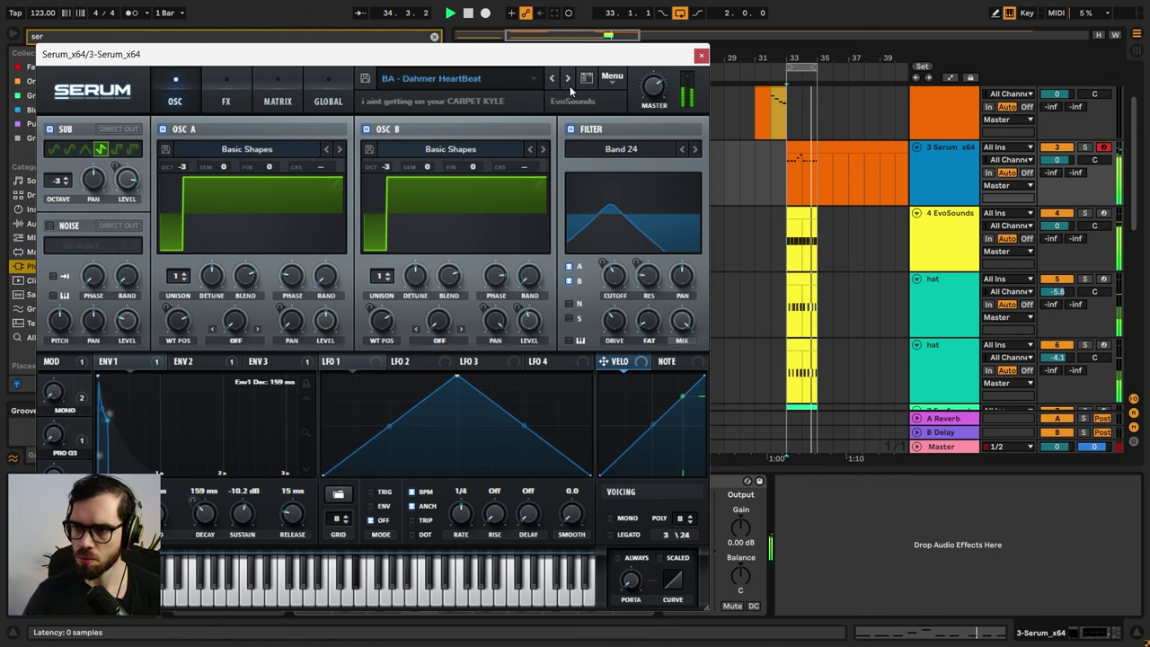
click(569, 85)
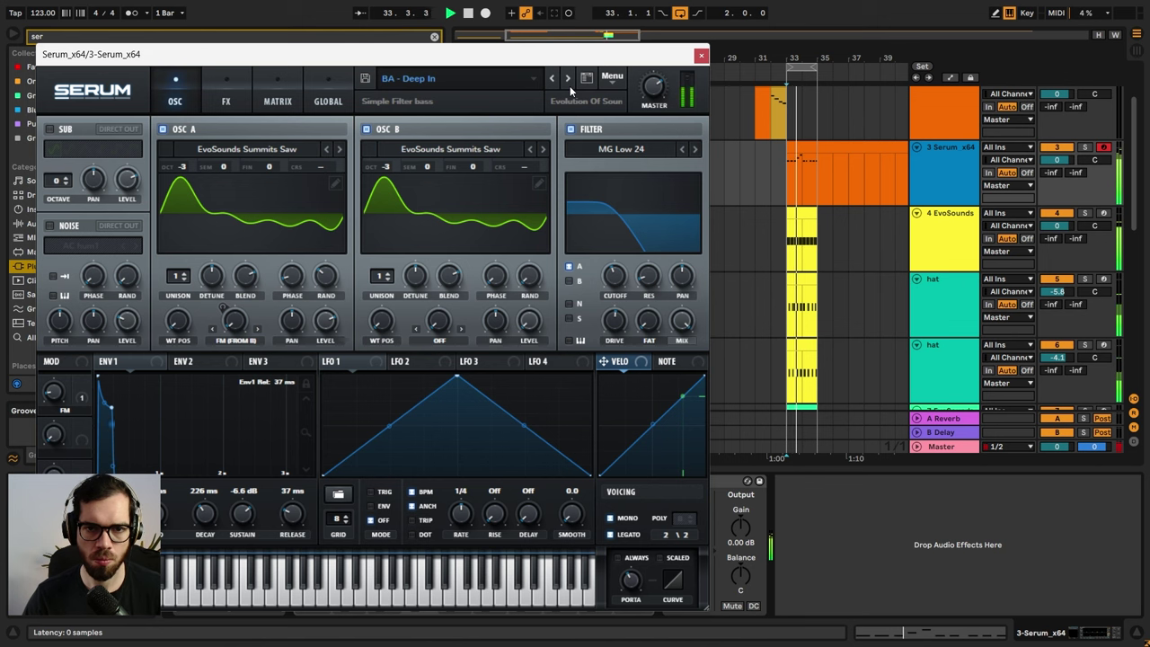
click(570, 86)
click(570, 85)
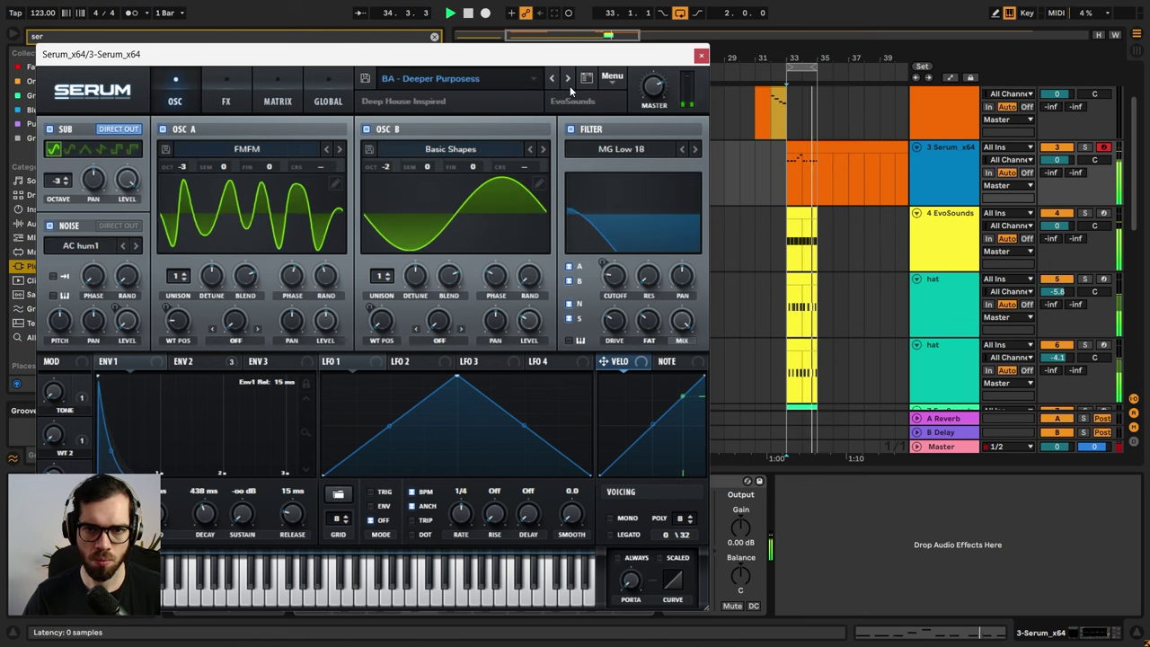
click(569, 85)
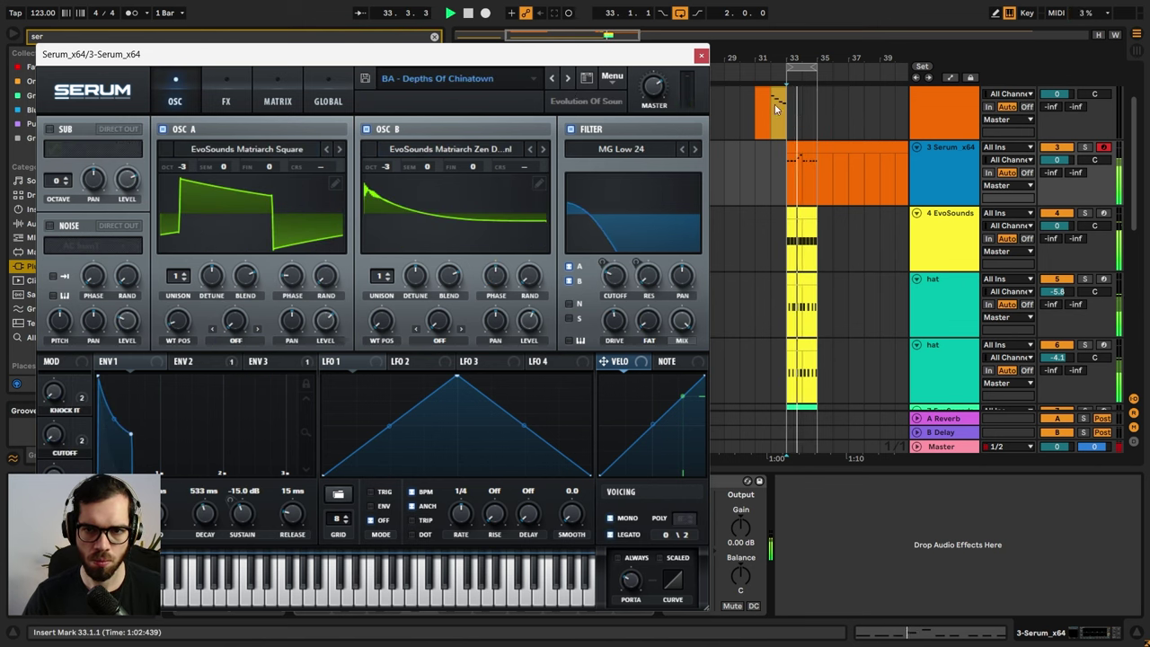
click(701, 56)
click(770, 177)
key(space)
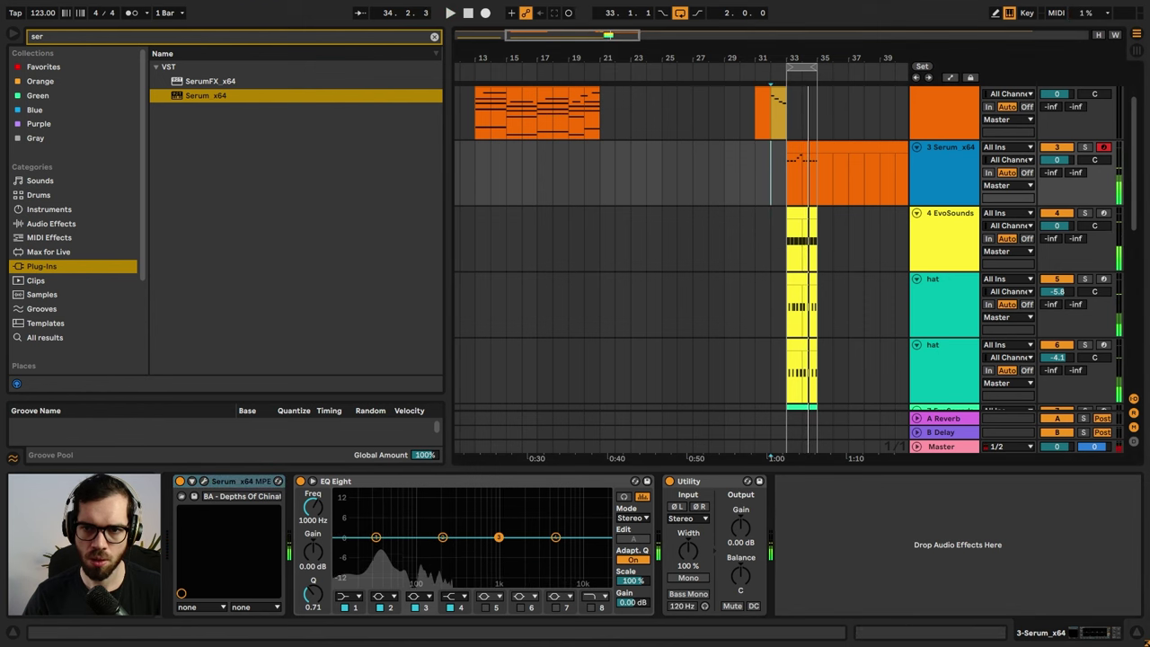
- Group the two hat tracks, set the group's volume to -8.5 dB and collapse it
scroll(809, 180, up, 4)
scroll(949, 279, down, 3)
click(949, 230)
shift+click(960, 288)
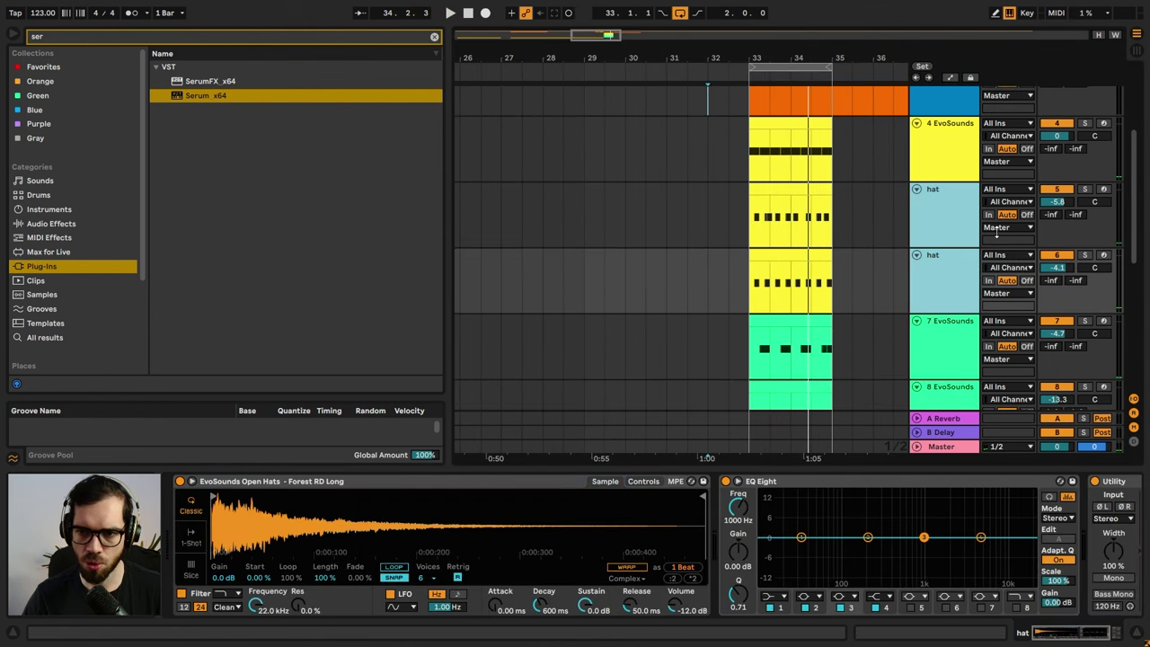
key(ctrl+g)
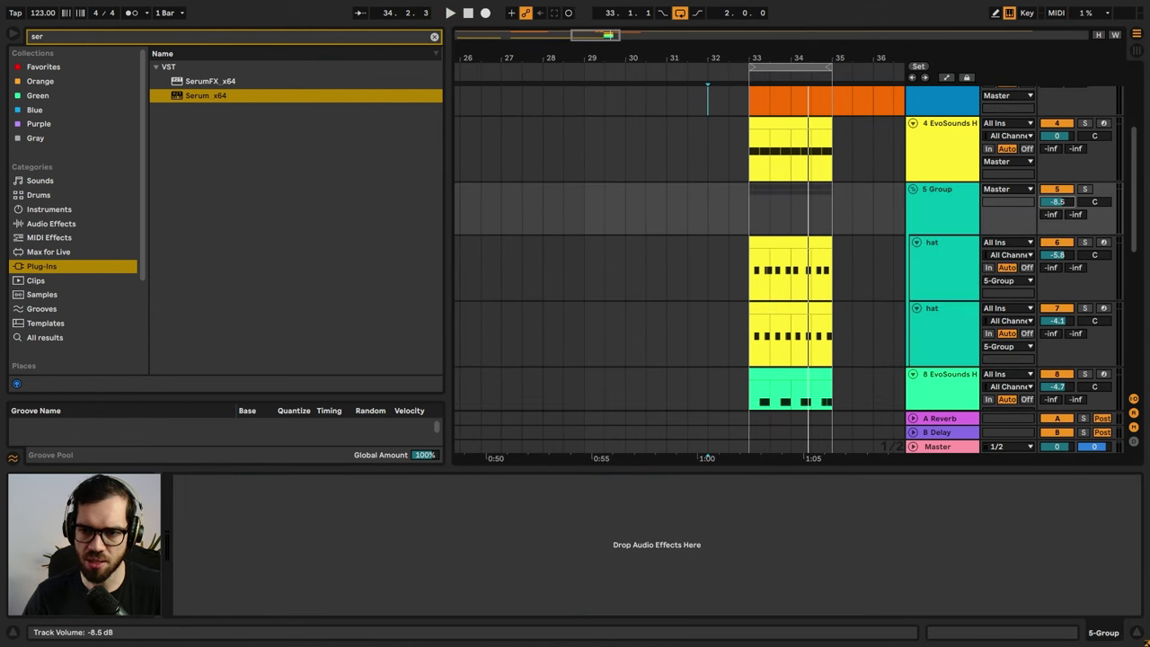
click(912, 190)
scroll(808, 201, up, 3)
- In the bassline clip, move the second E♭3 note to 1.1.3 and add another E♭3 note at 1.2.2
double_click(781, 177)
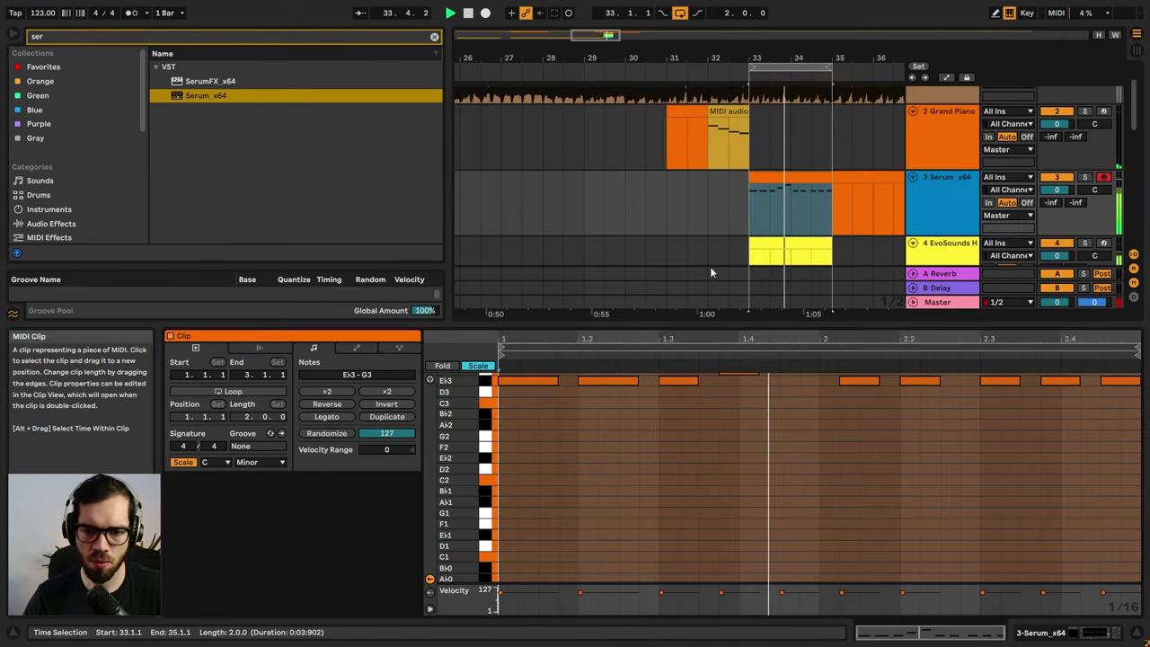
key(space)
click(579, 423)
scroll(577, 442, up, 2)
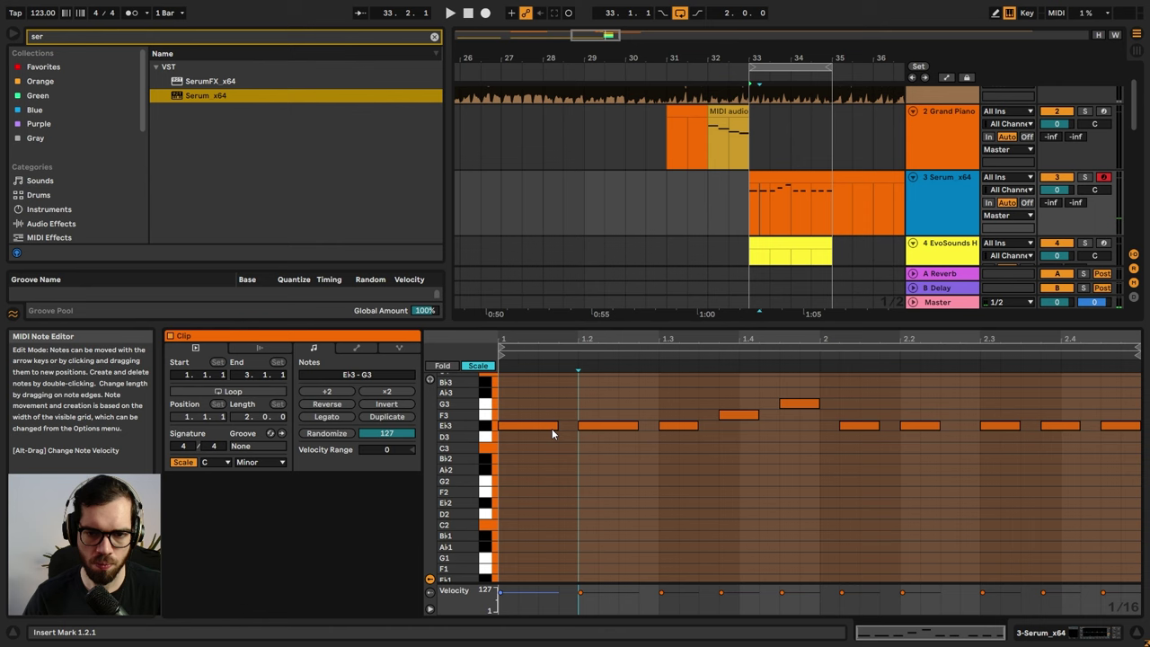
drag(551, 429, 584, 429)
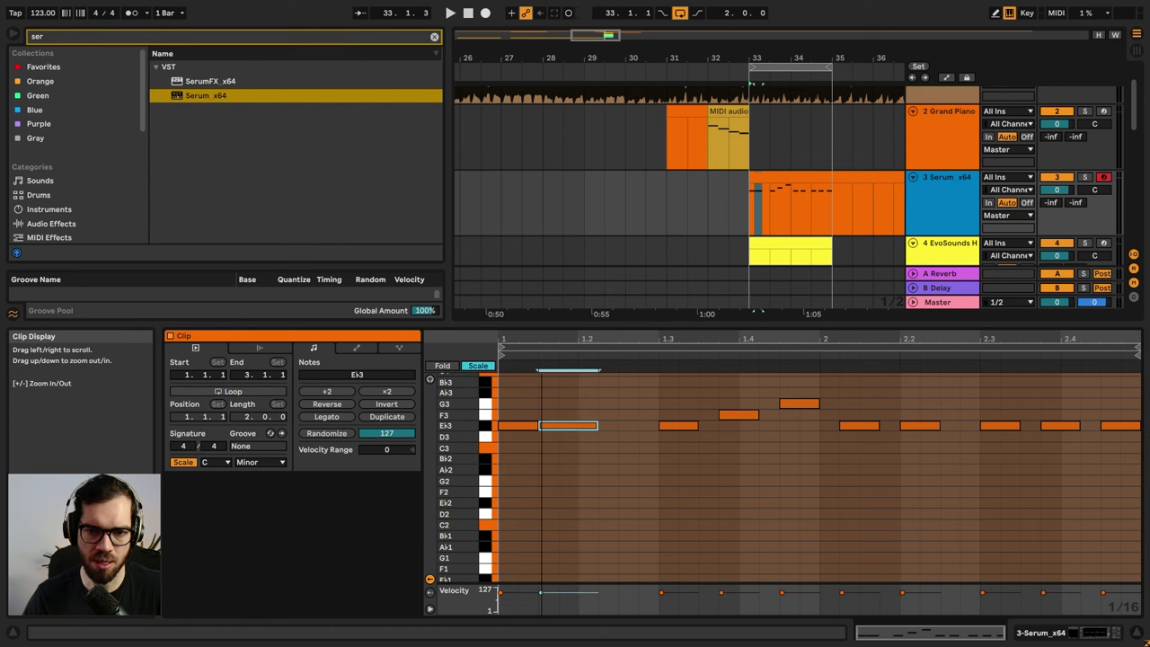
drag(539, 339, 541, 362)
key(space)
click(589, 406)
drag(599, 428, 787, 434)
- Lower the F3 note at 1.3.4 to E♭3 and delete the G3 note at 1.4.3
key(Left)
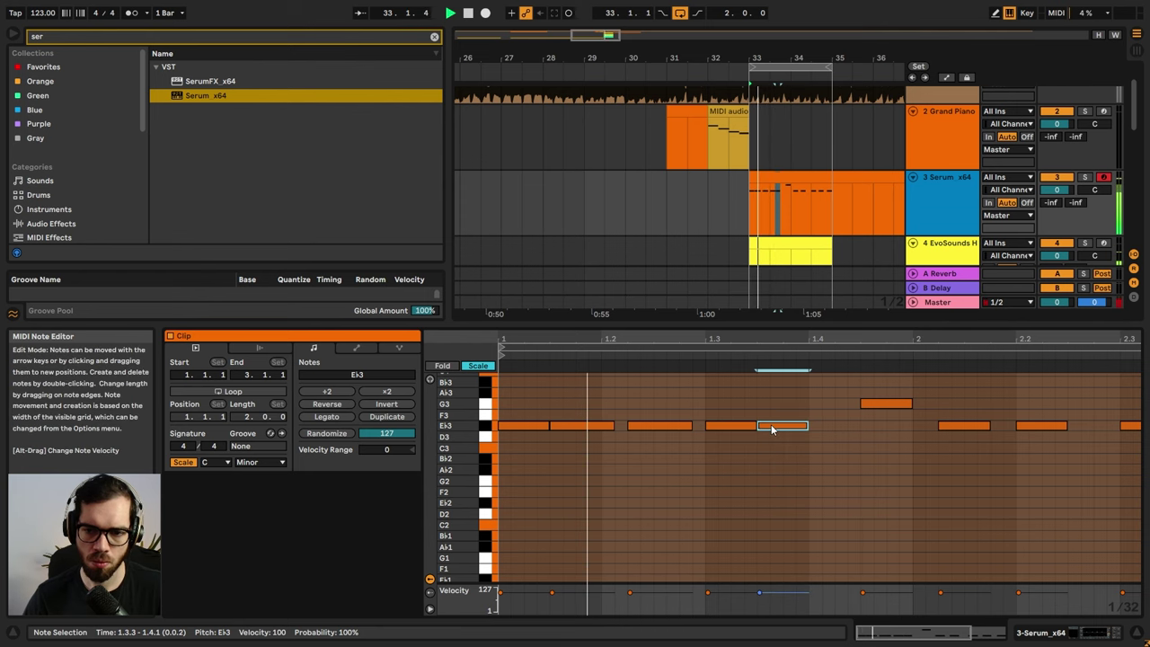
key(Right)
key(Right)
click(899, 403)
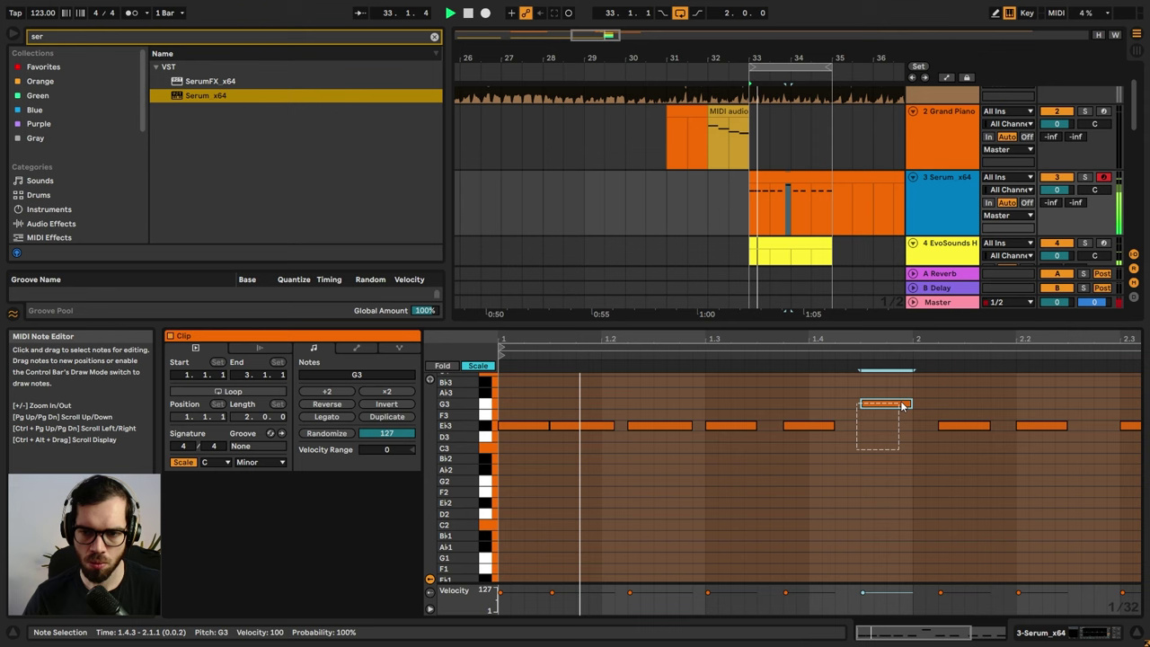
key(Delete)
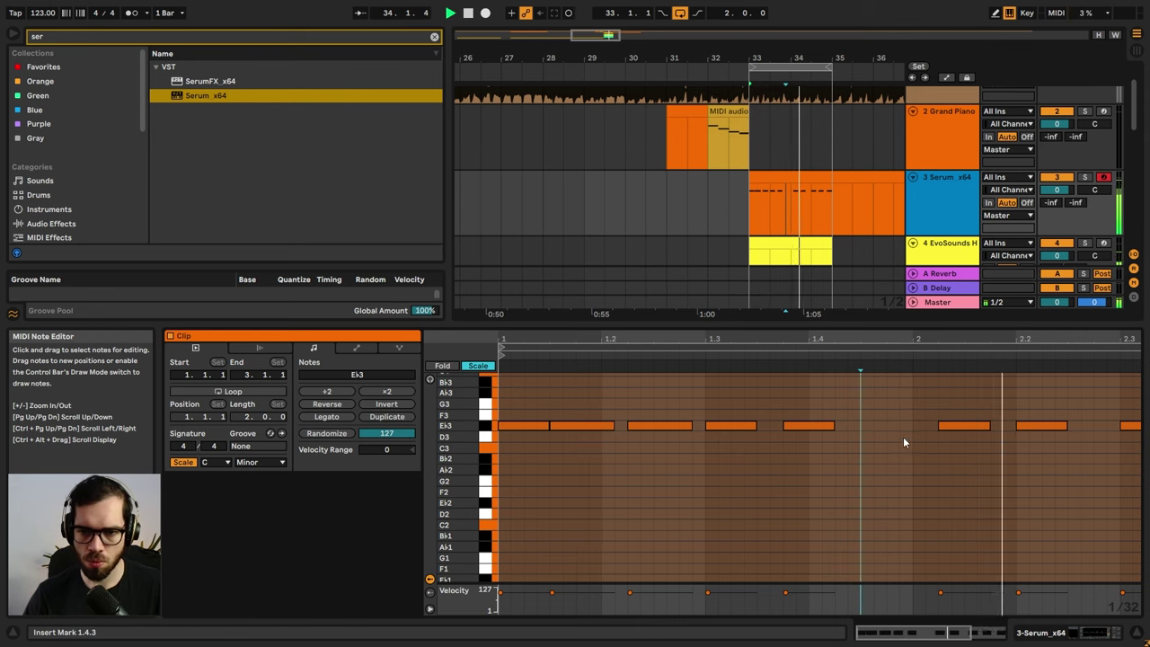
- Split the Serum bassline clip at bar 34 and select its first bar
click(793, 200)
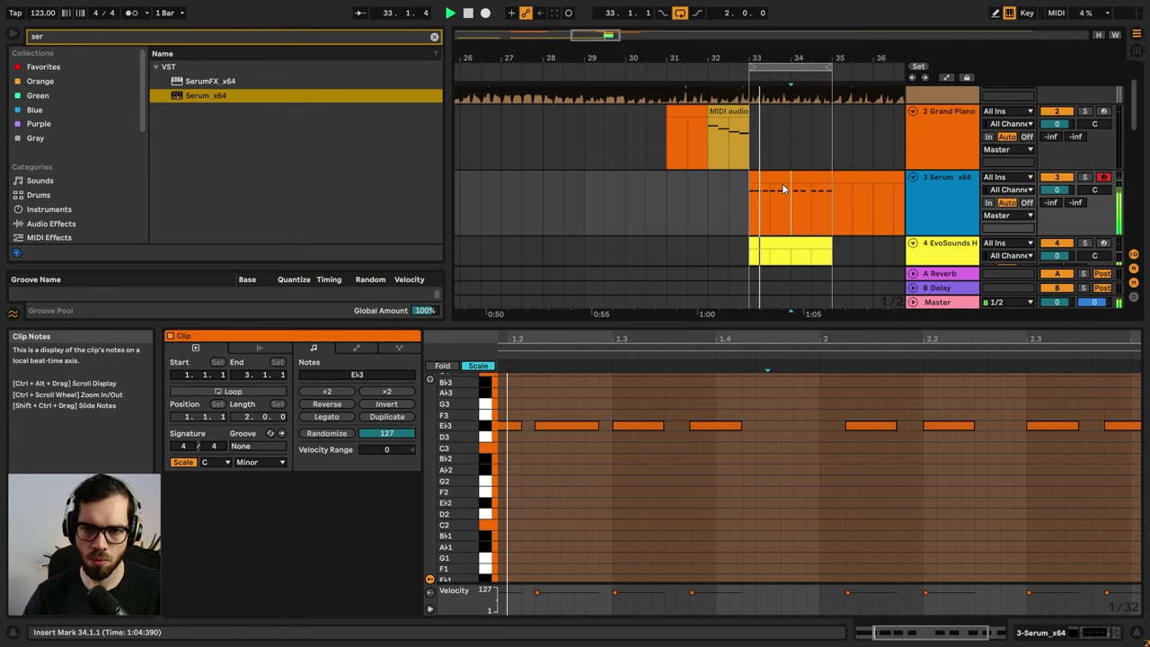
key(ctrl+e)
click(775, 178)
- Step through further Serum bass presets and load BA - Drugs From Chile while the drop loops
double_click(926, 205)
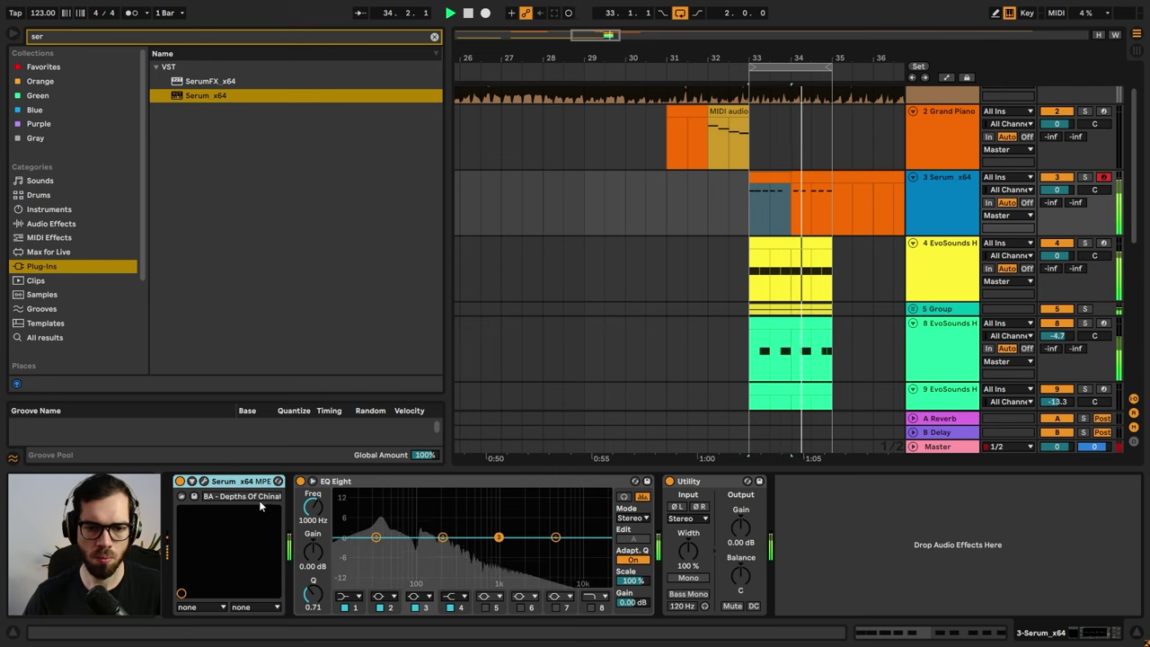
click(204, 480)
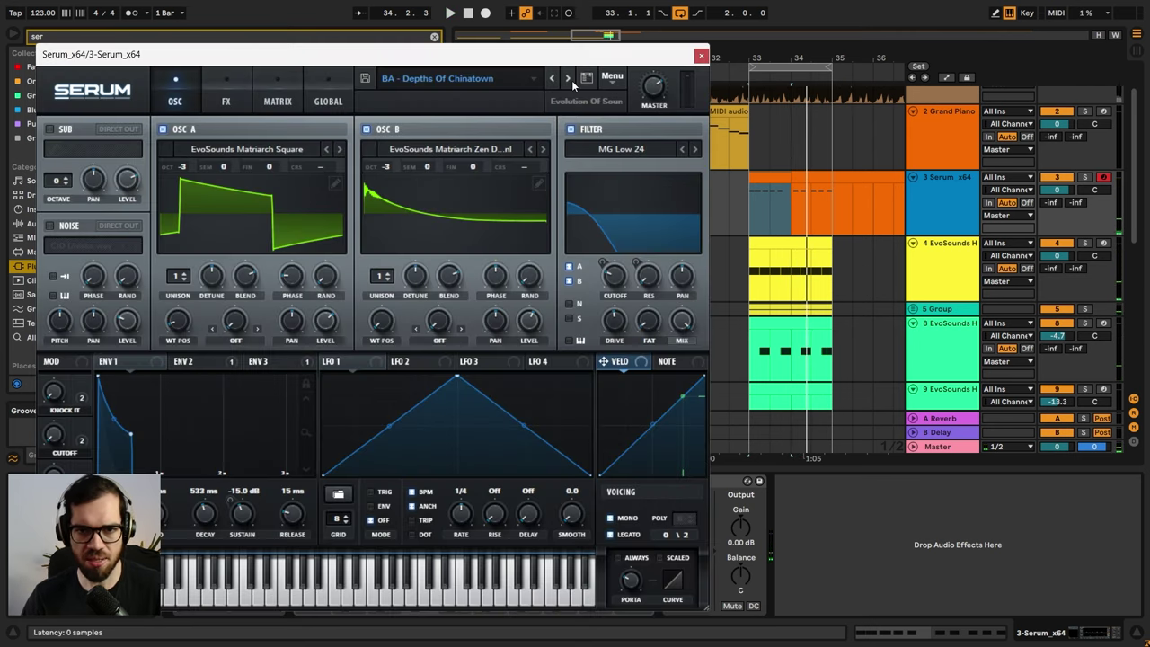
click(570, 79)
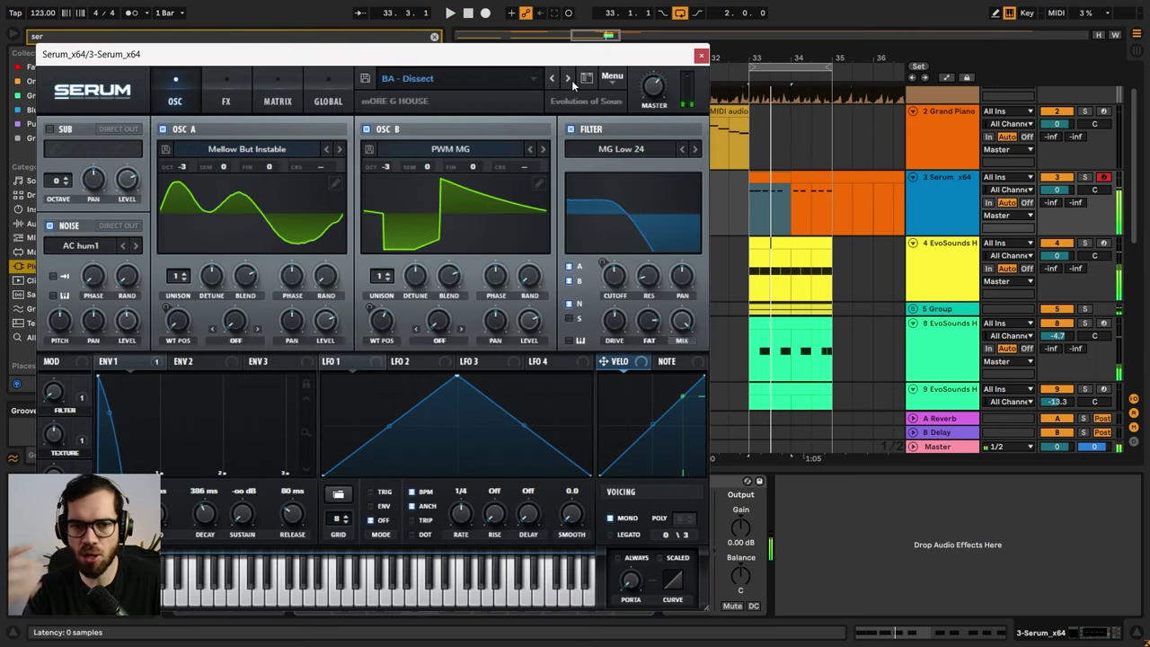
click(569, 79)
key(space)
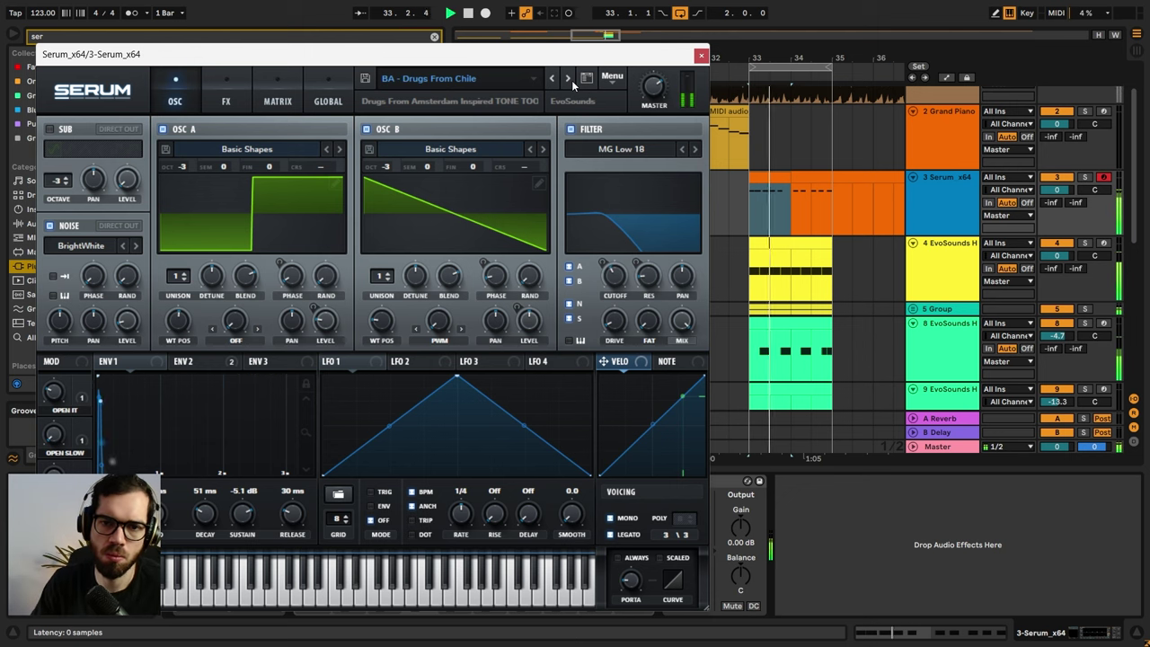
click(702, 57)
- Rejoin the split bassline clip over bars 33 and 34 and add a D3 eighth note at 1.4.3
click(806, 176)
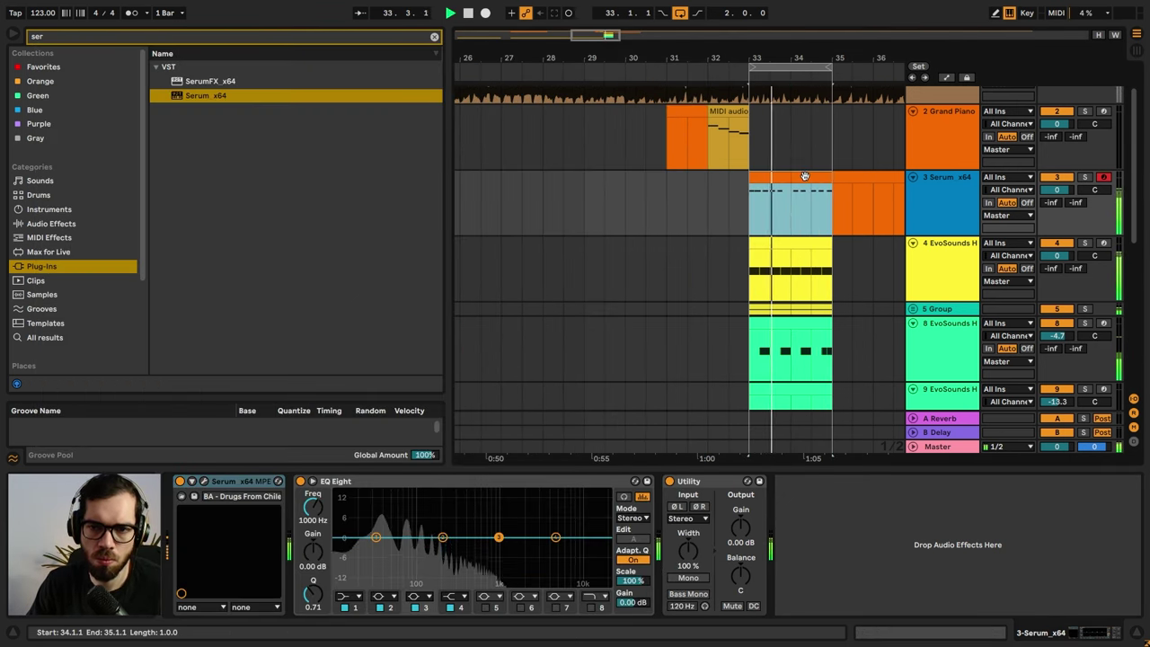
double_click(806, 176)
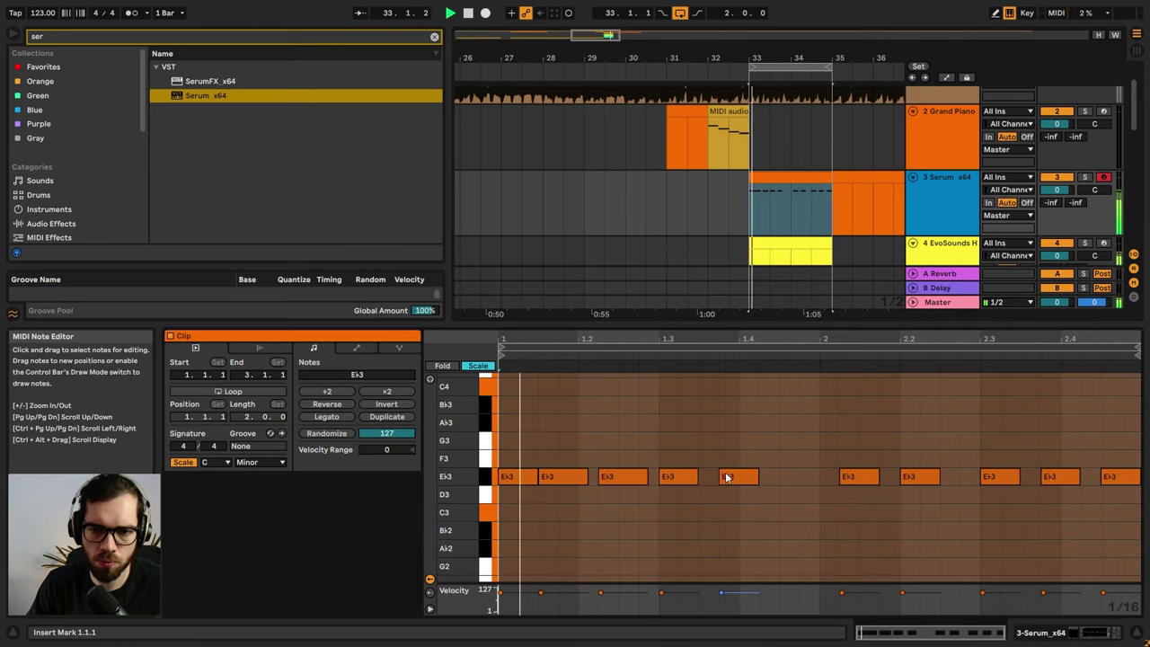
double_click(789, 496)
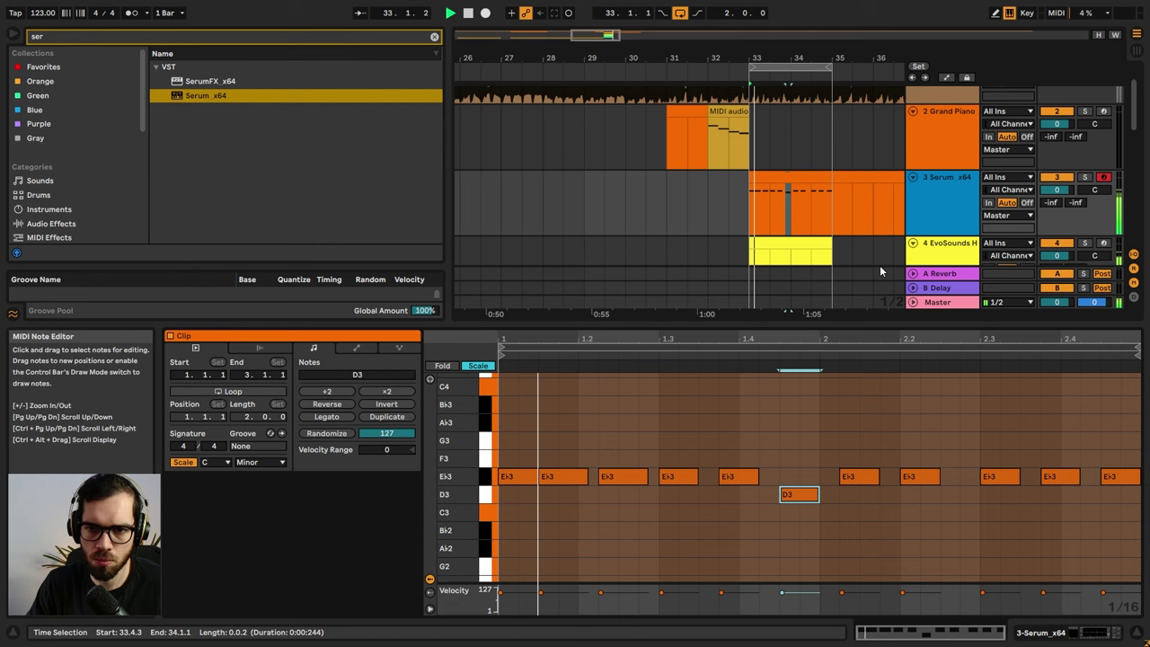
- Duplicate the two-bar Serum MIDI clip at bar 33 so the copy starts at bar 35
click(806, 176)
key(ctrl+d)
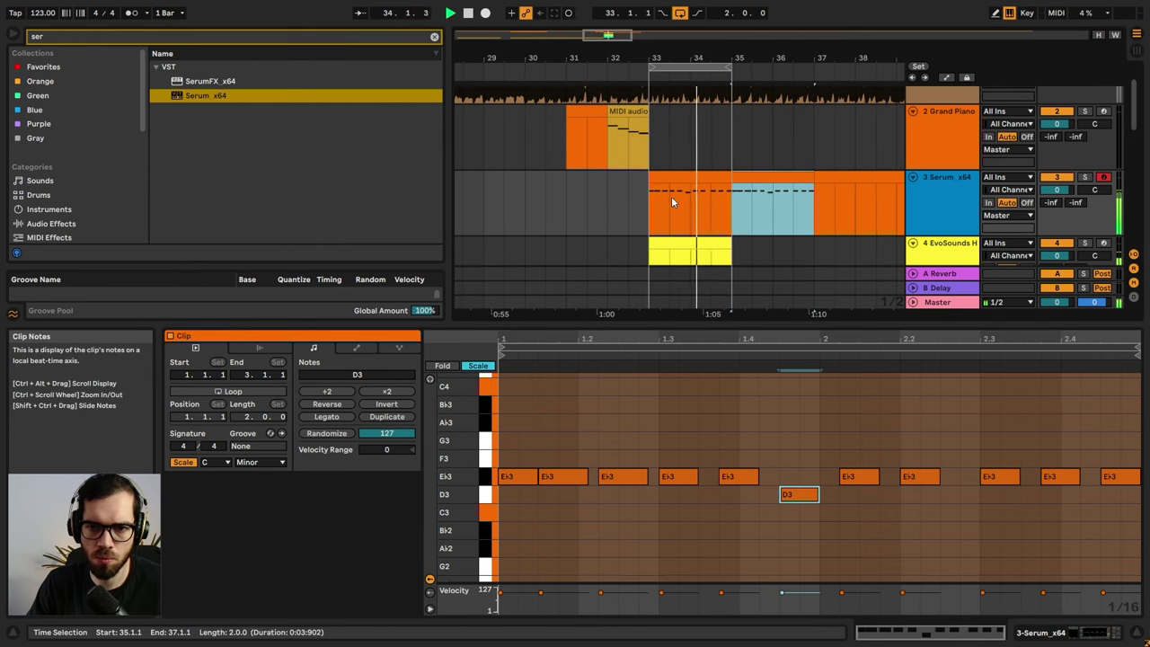
click(625, 202)
scroll(968, 186, down, 6)
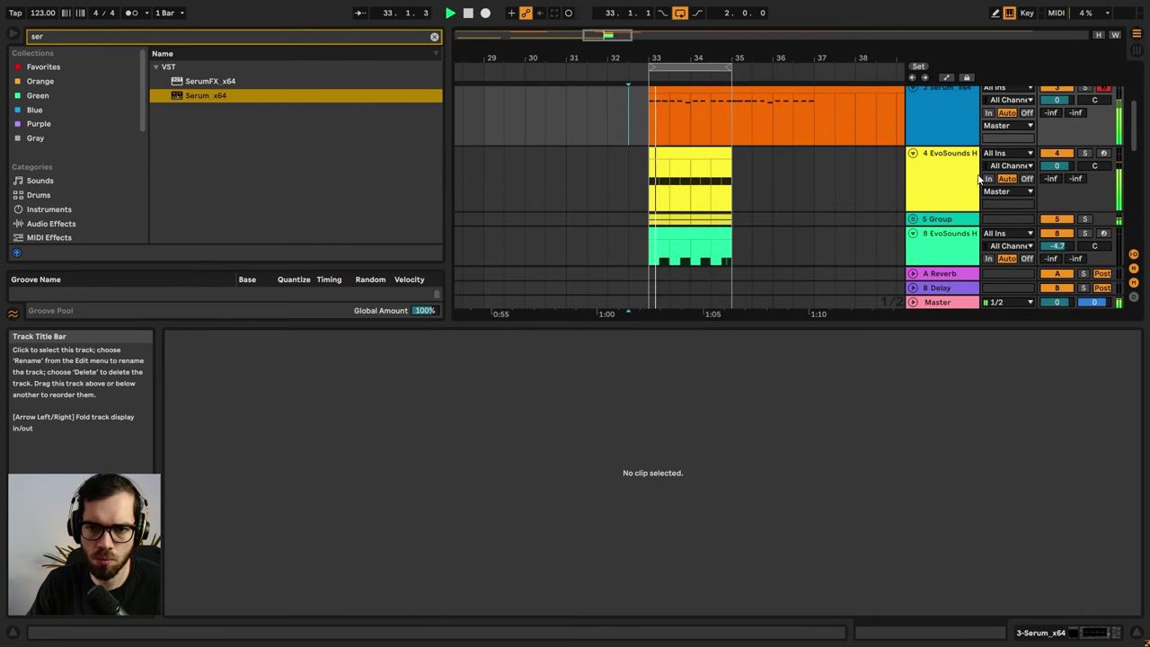
- Transpose all notes of the bar 33 Serum clip so the main line sits on C4 with one B♭3, and play the loop
scroll(868, 228, up, 6)
click(690, 179)
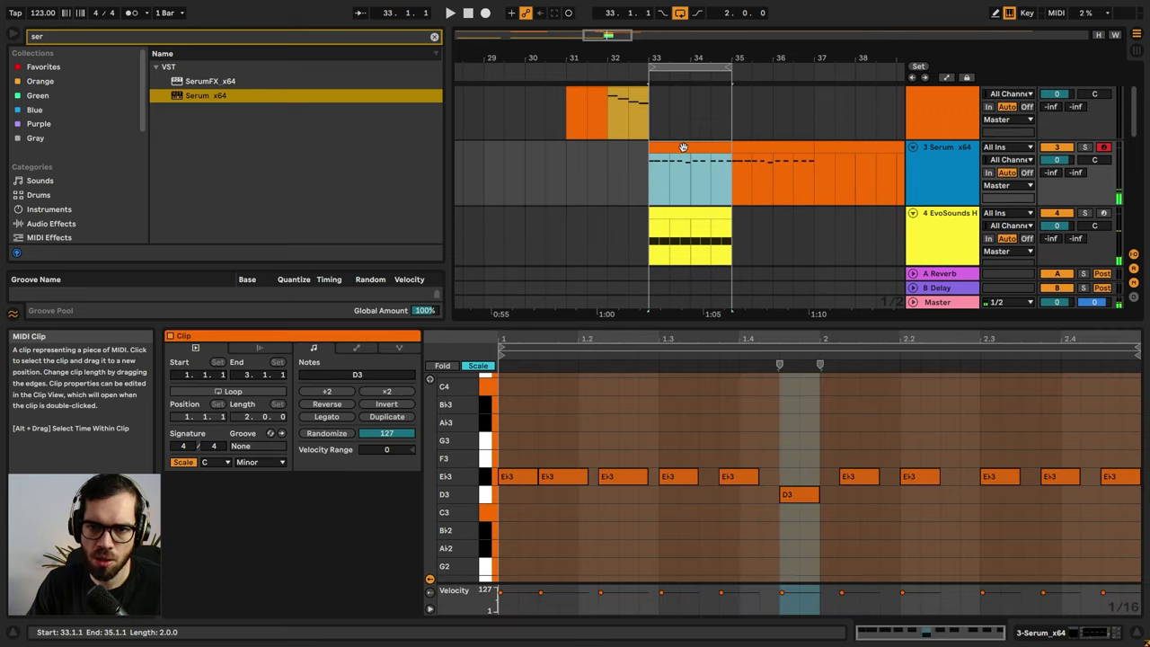
key(ctrl+a)
key(Down)
key(Down)
key(space)
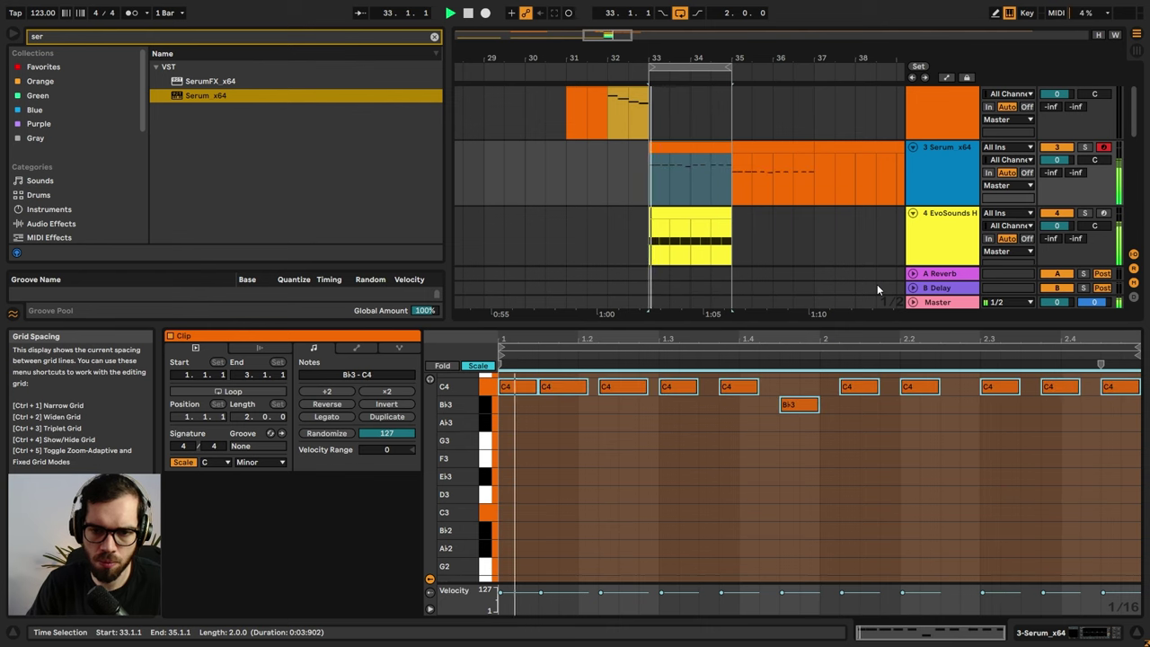
- Open Serum on track 3 and audition the BA bass presets from Drugs From Chile through to BA - Nana
click(954, 158)
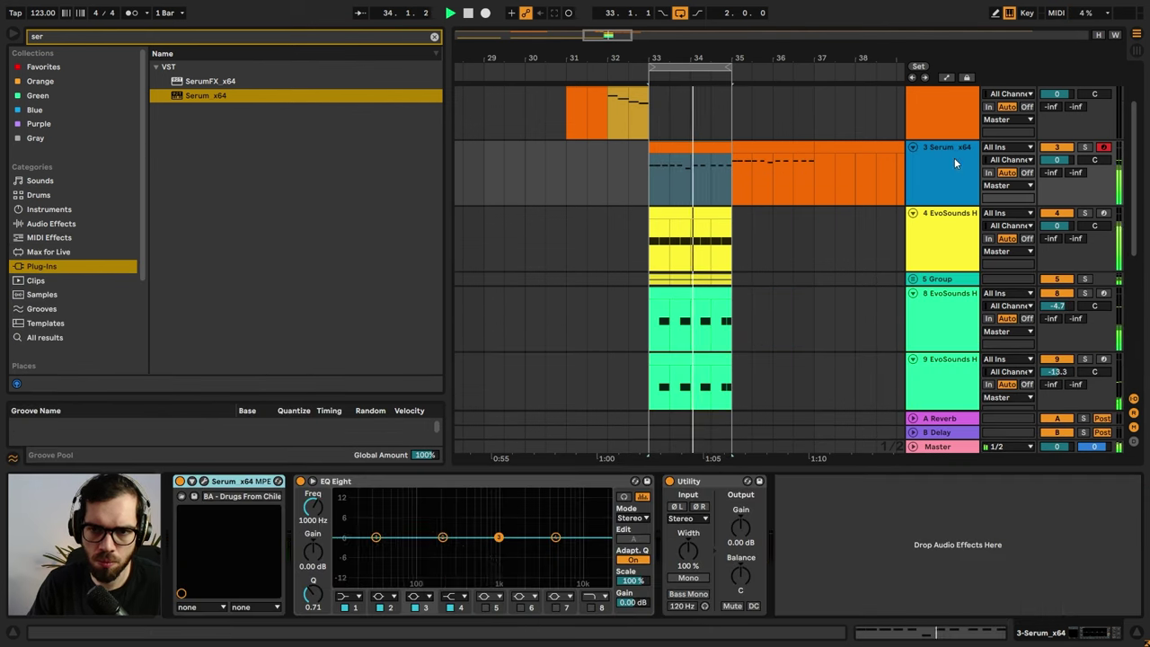
click(181, 496)
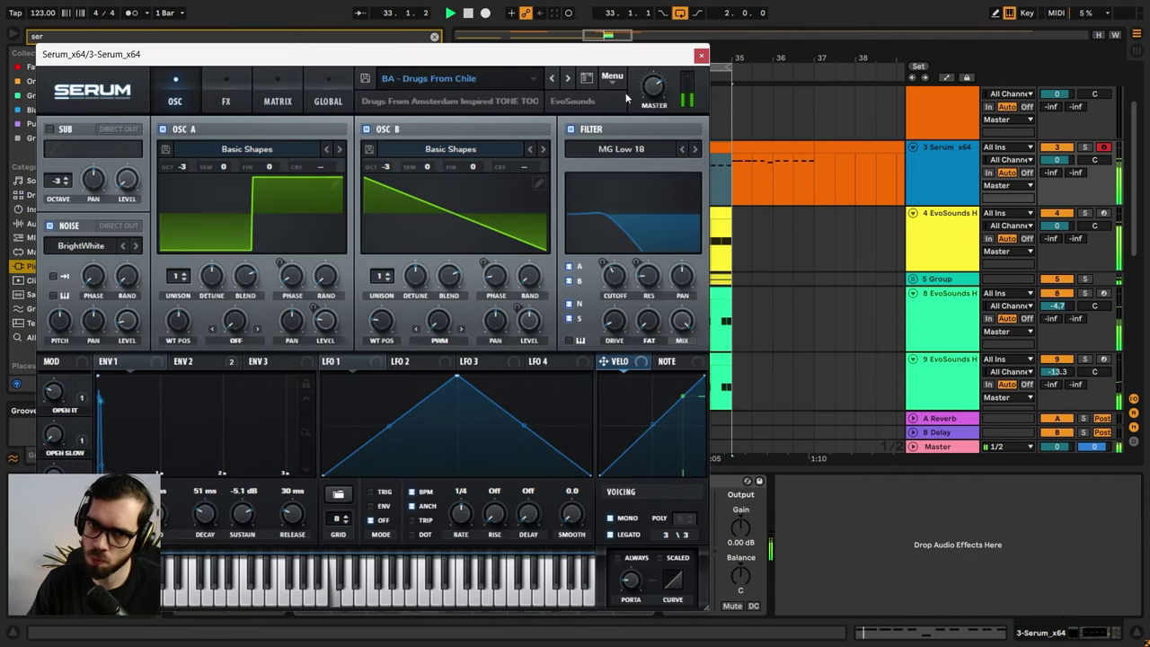
click(575, 79)
click(574, 79)
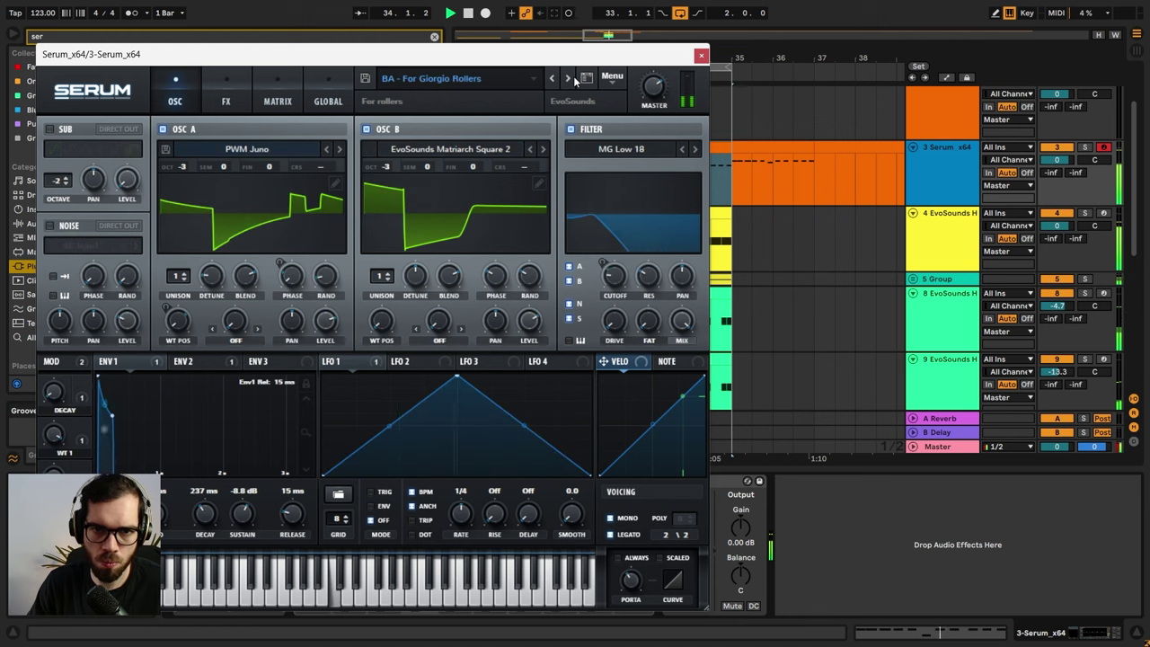
click(574, 80)
click(574, 79)
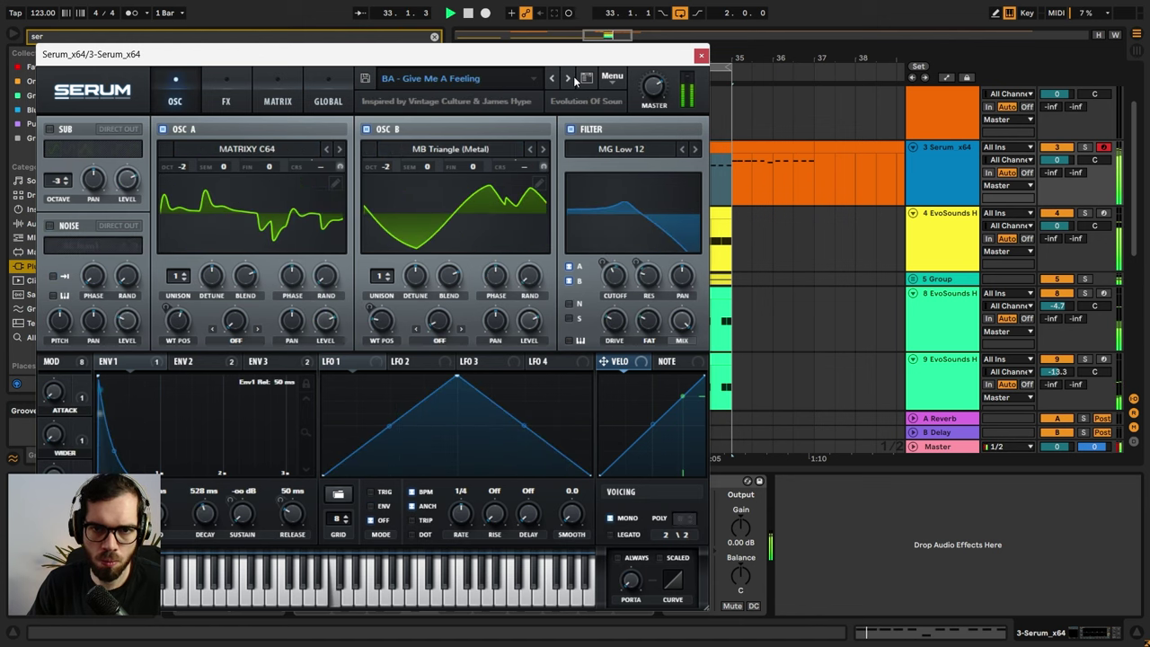
click(574, 79)
click(574, 79)
click(575, 79)
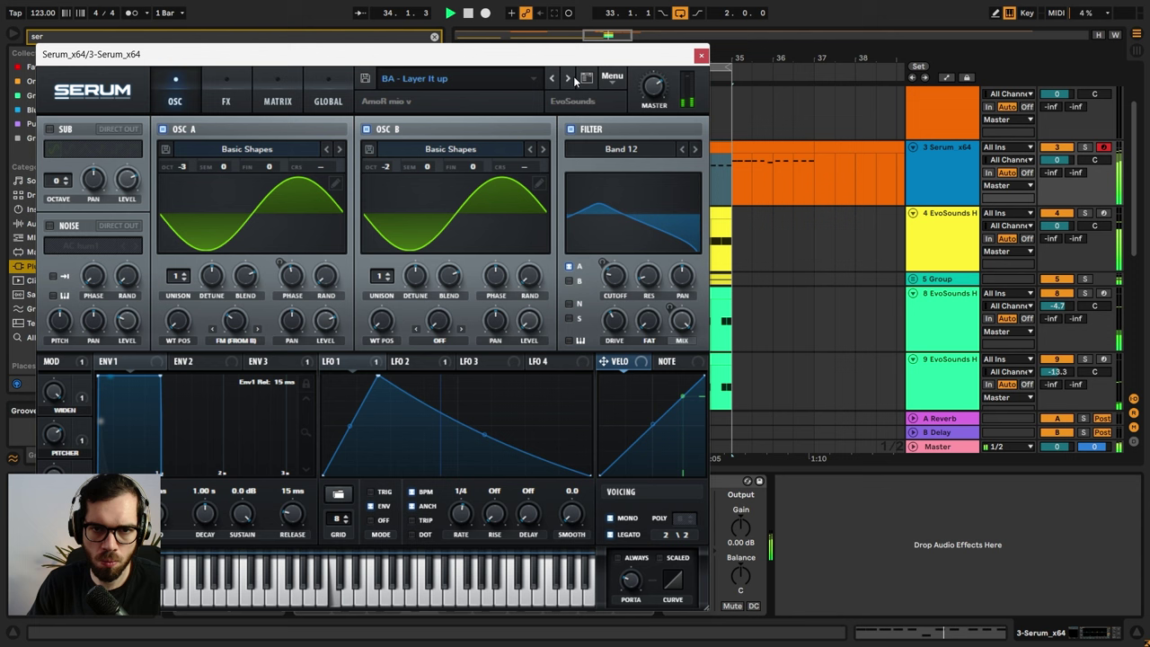
click(574, 79)
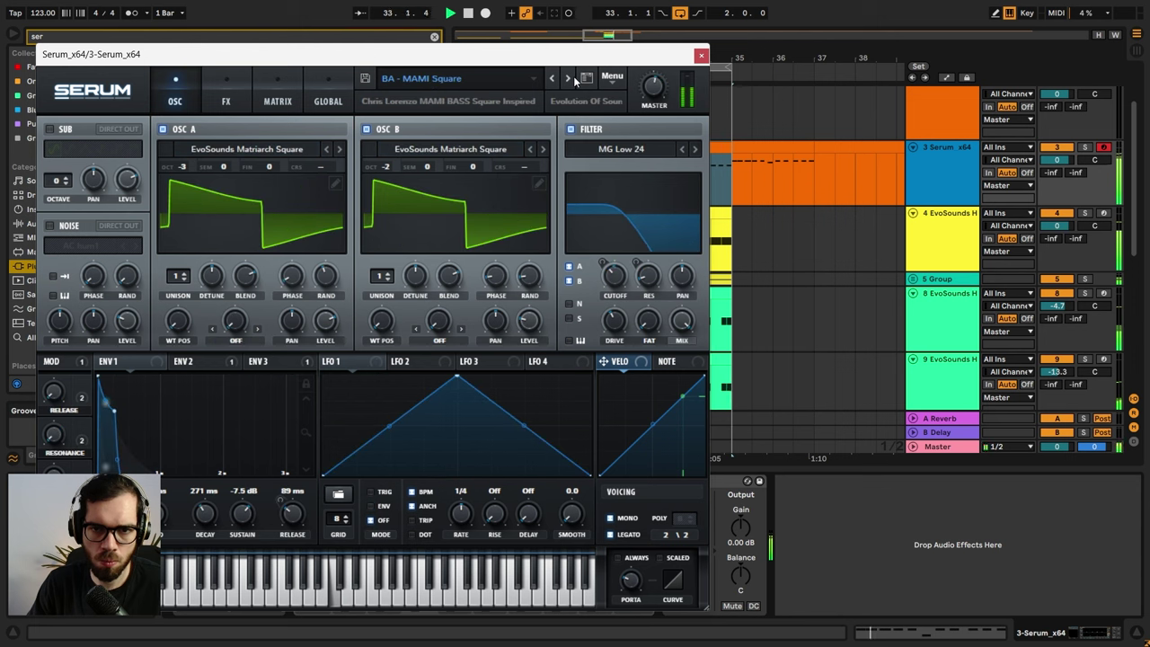
click(574, 79)
click(574, 79)
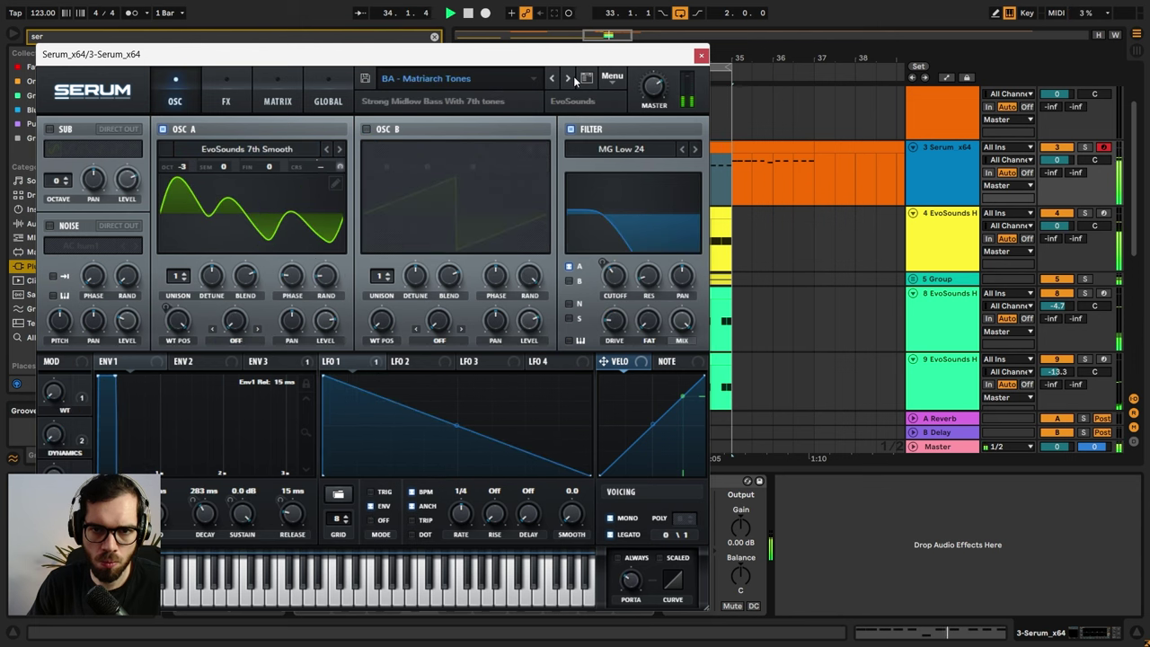
click(574, 79)
- Load a bass preset from Autoral's Budemberg - Essentials For Serum bank and advance to BS - Bodzin Bass
click(479, 79)
mouse_move(481, 98)
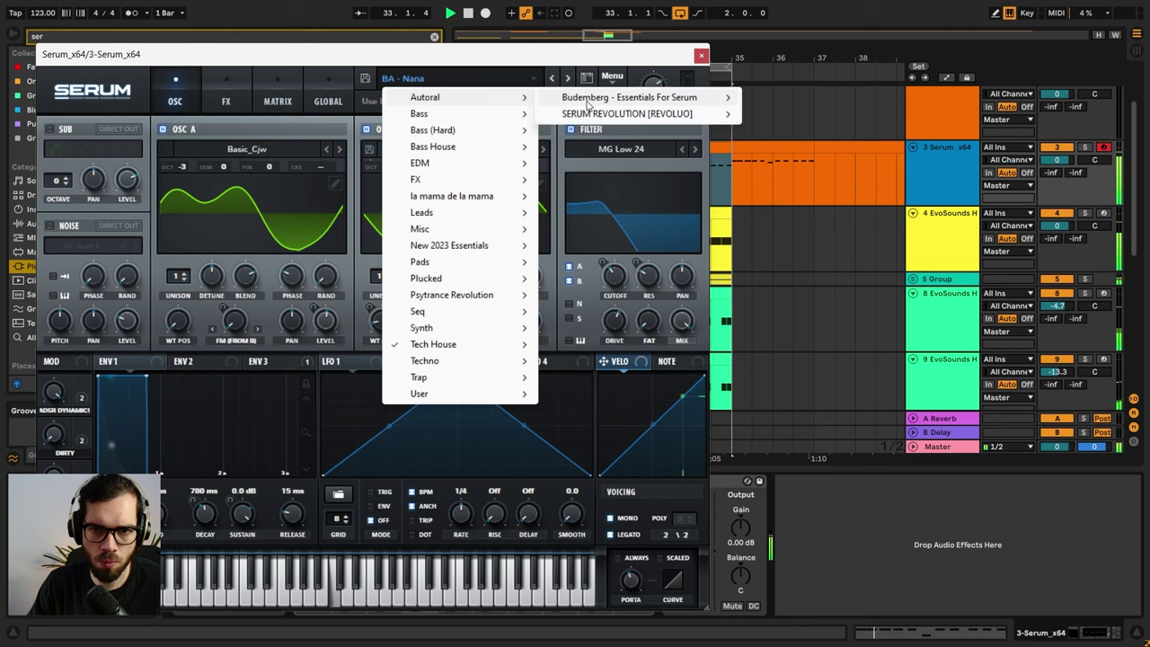
mouse_move(647, 103)
click(845, 154)
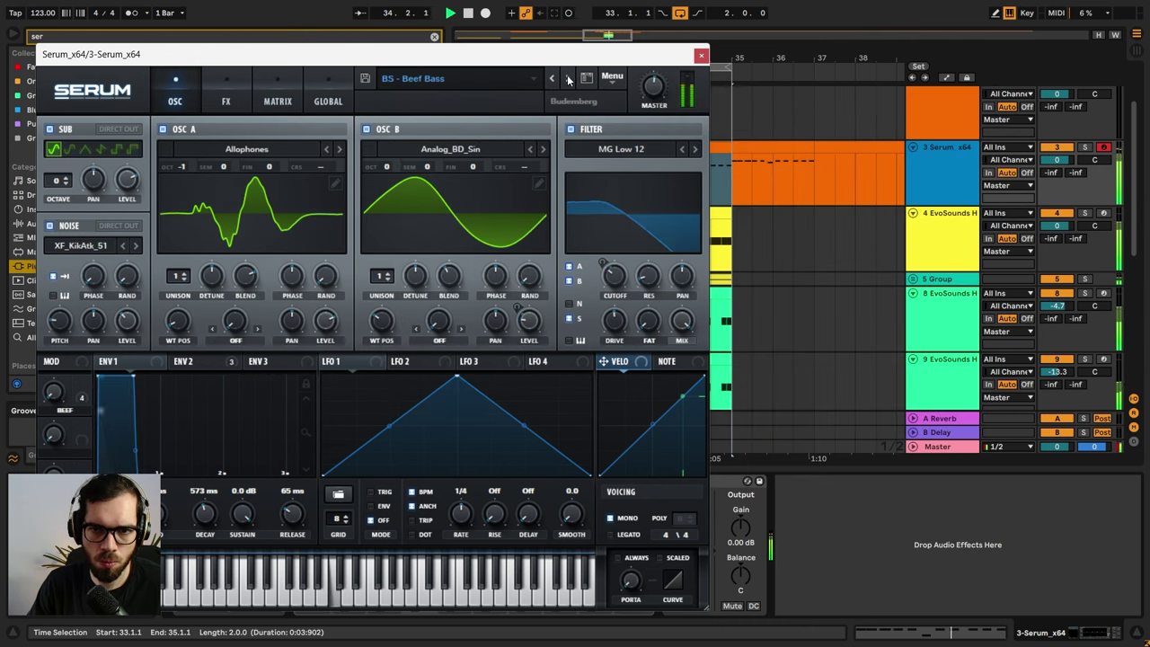
click(568, 79)
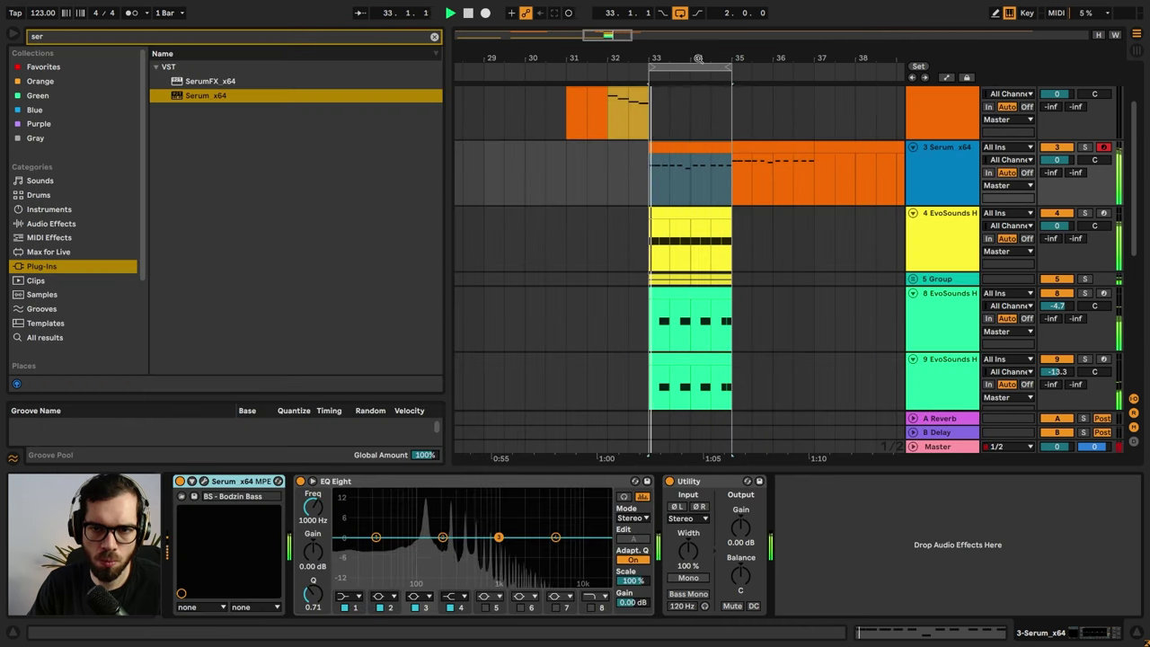
- Transpose all notes of the bar 33 Serum clip down to C1 with the single lower note on B♭0
click(702, 54)
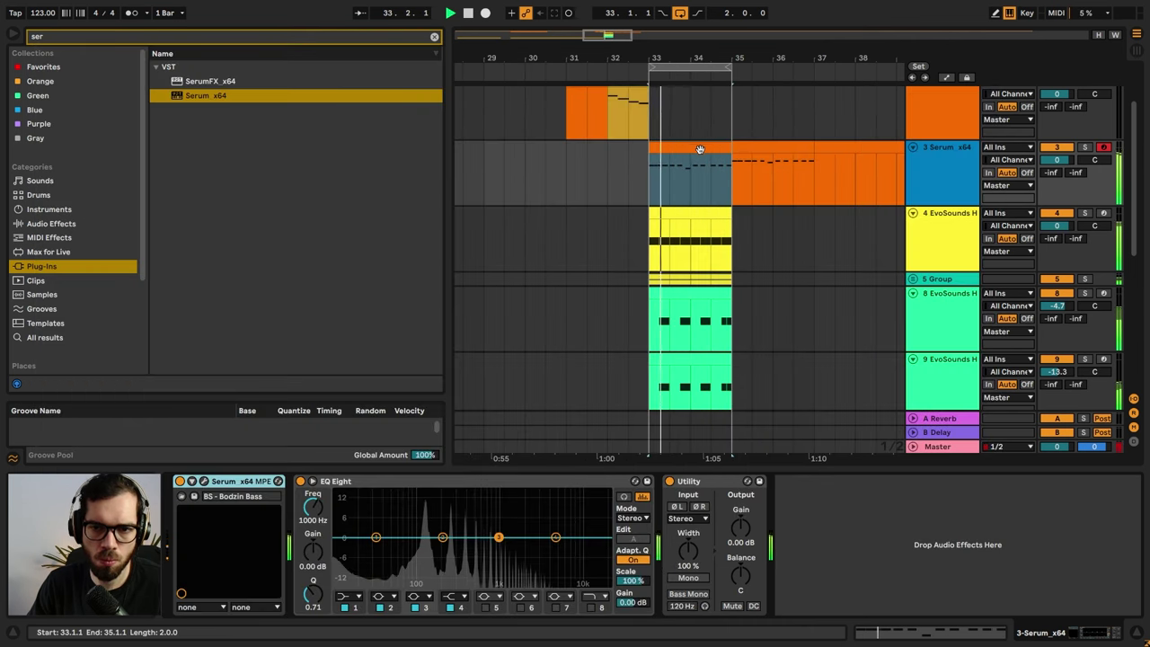
double_click(700, 148)
key(ctrl+a)
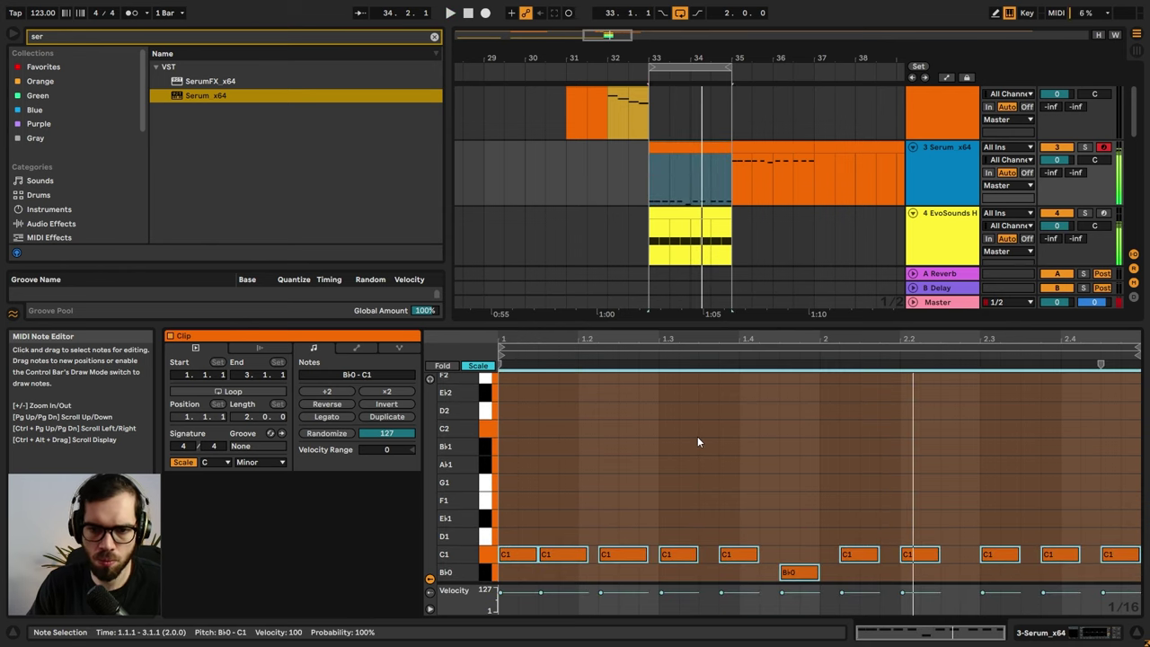
- Audition the Budemberg bass presets in Serum over the loop from BS - Bouncy Bass to BS - Kick Bass, and stop playback
click(951, 185)
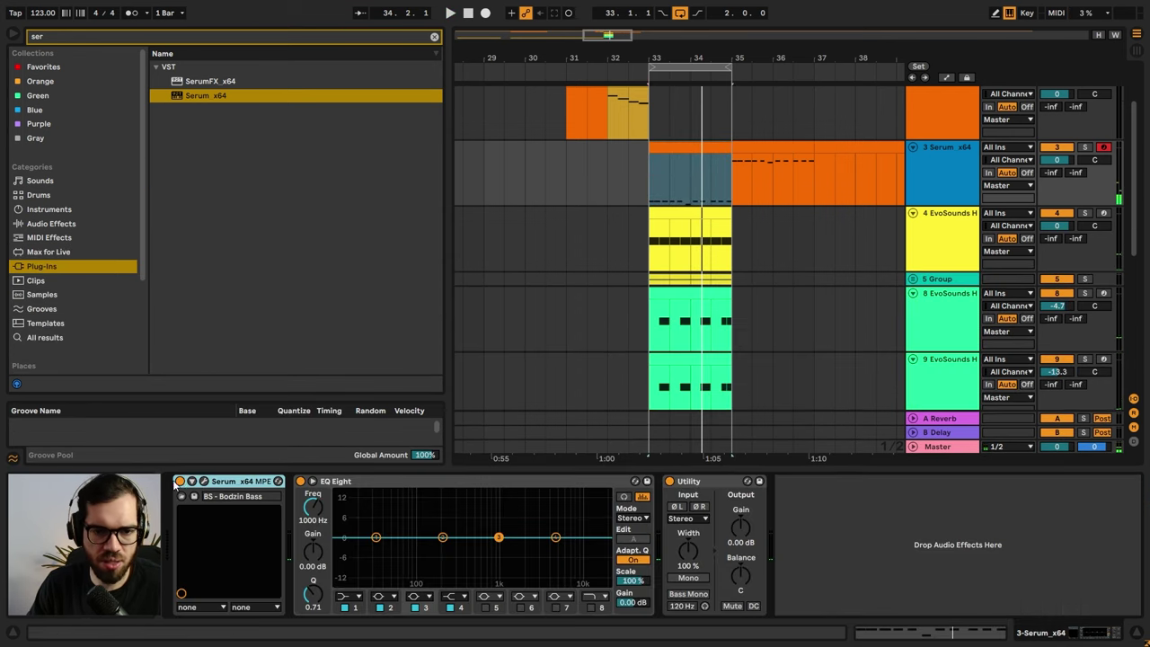
click(206, 482)
key(space)
click(568, 79)
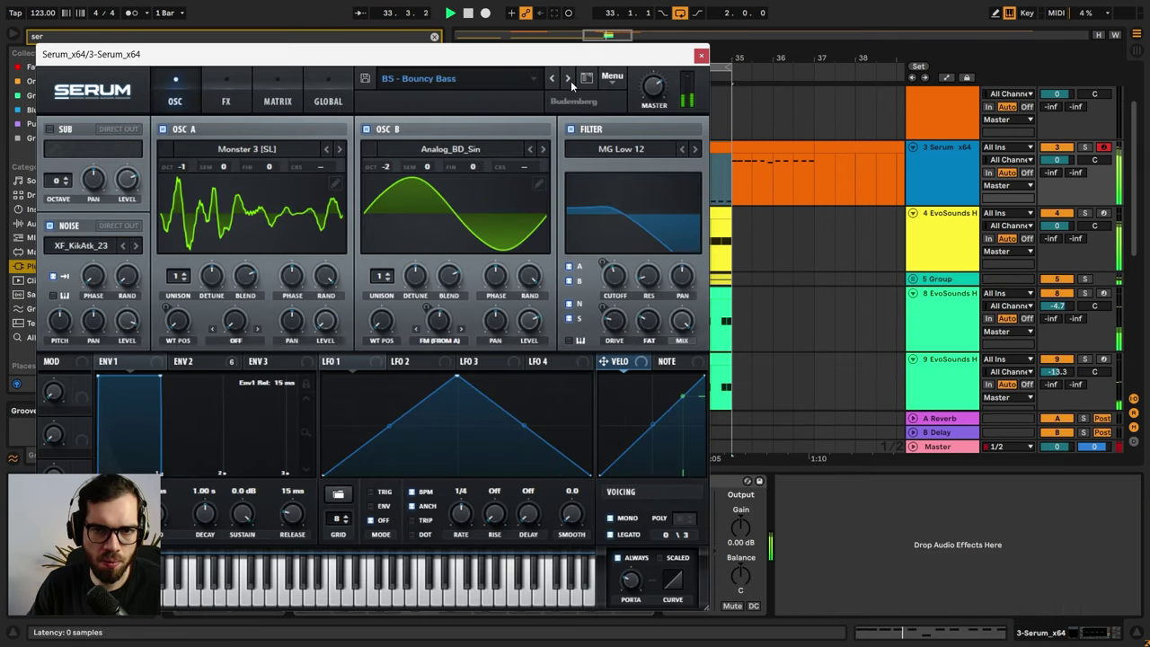
click(571, 81)
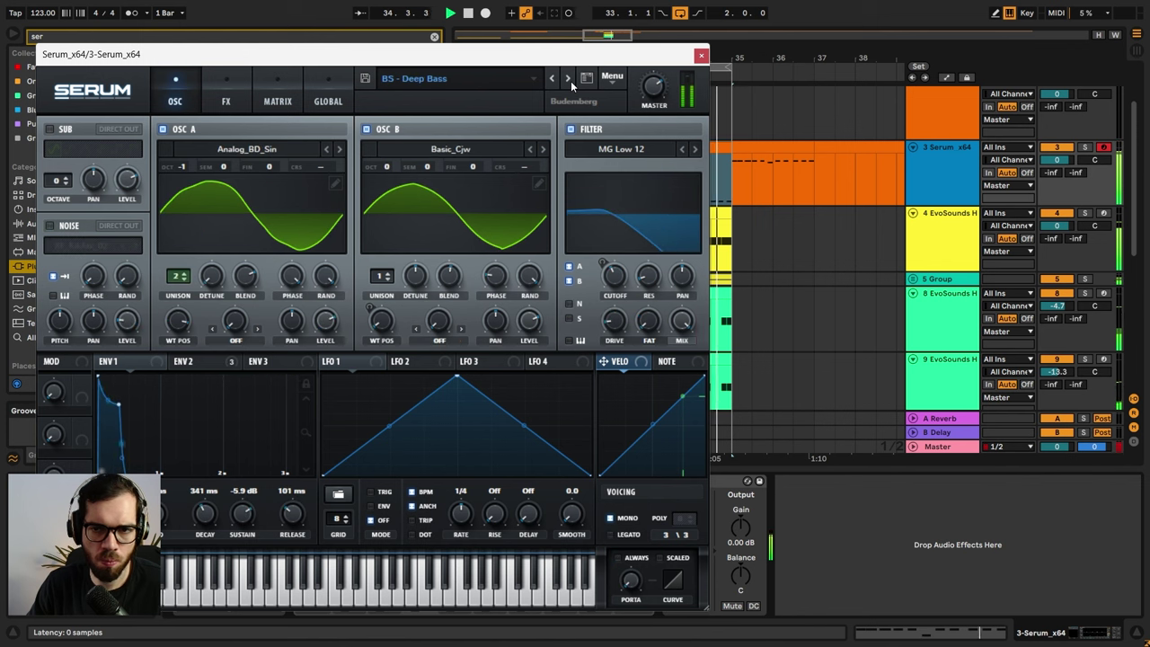
click(570, 80)
click(571, 81)
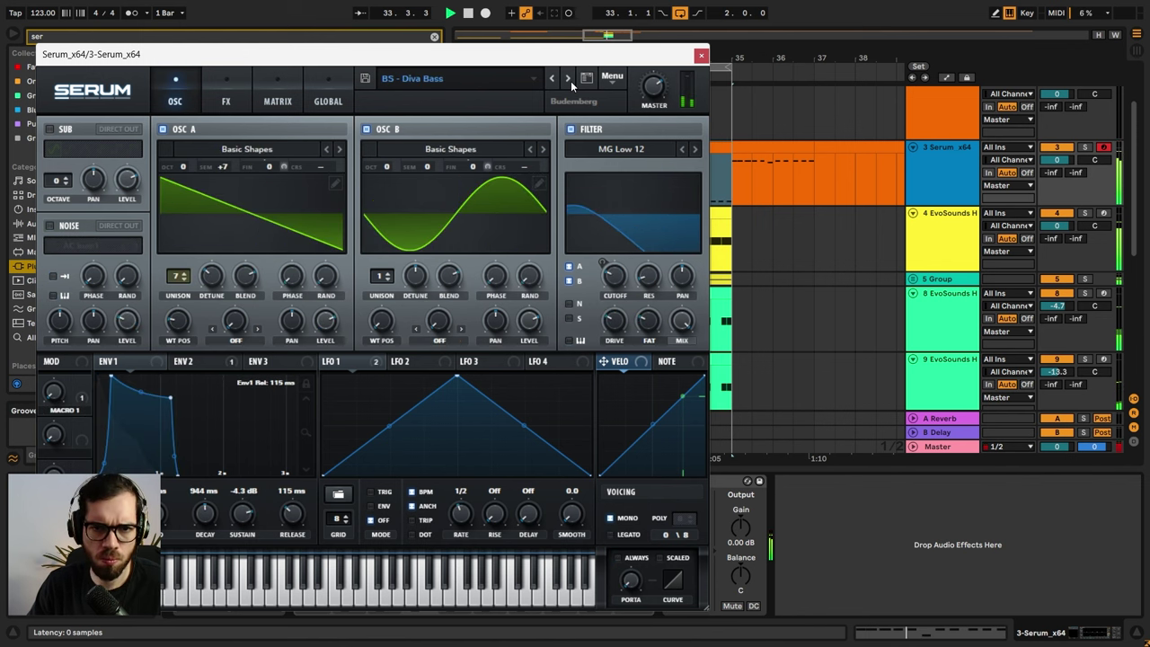
click(571, 81)
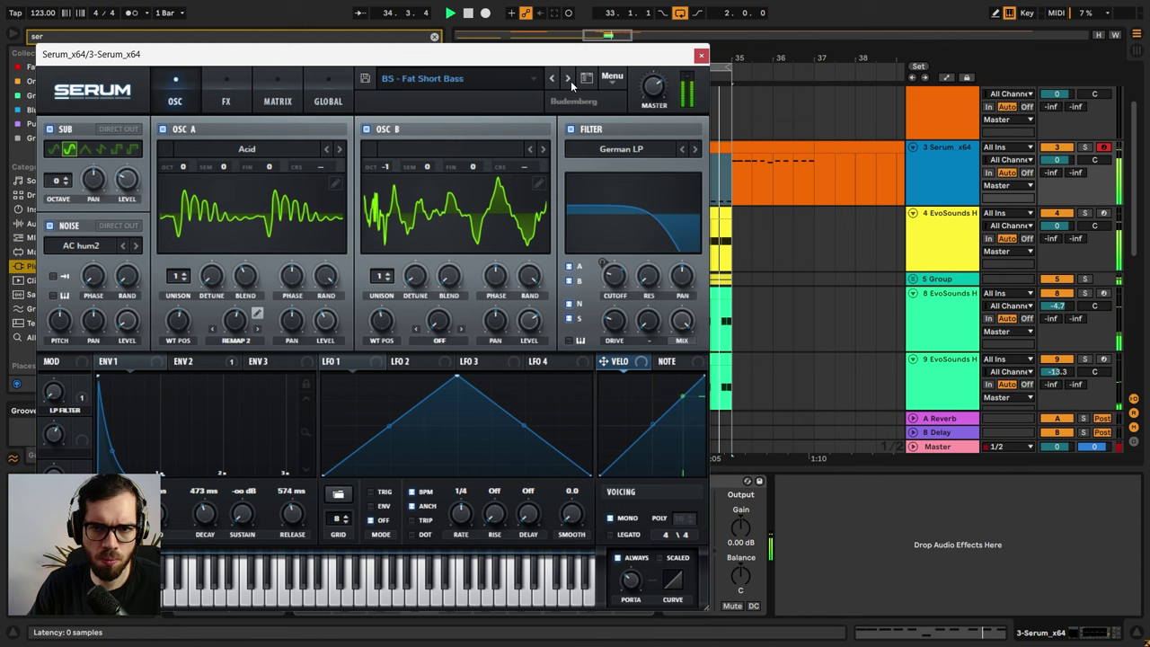
click(571, 81)
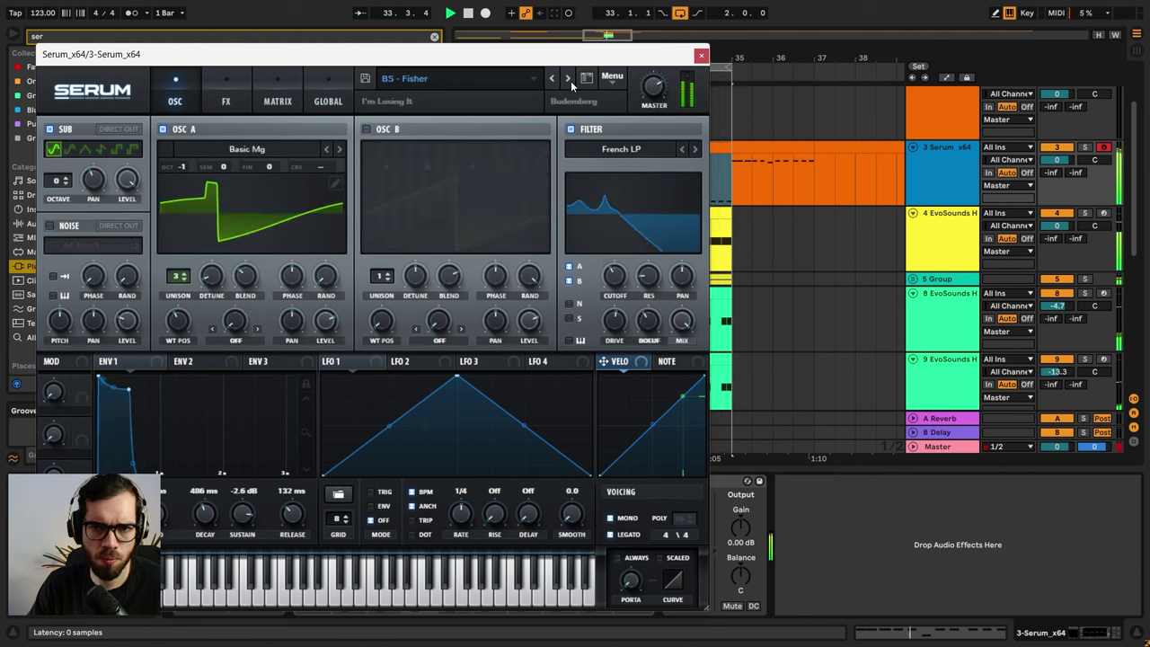
click(571, 81)
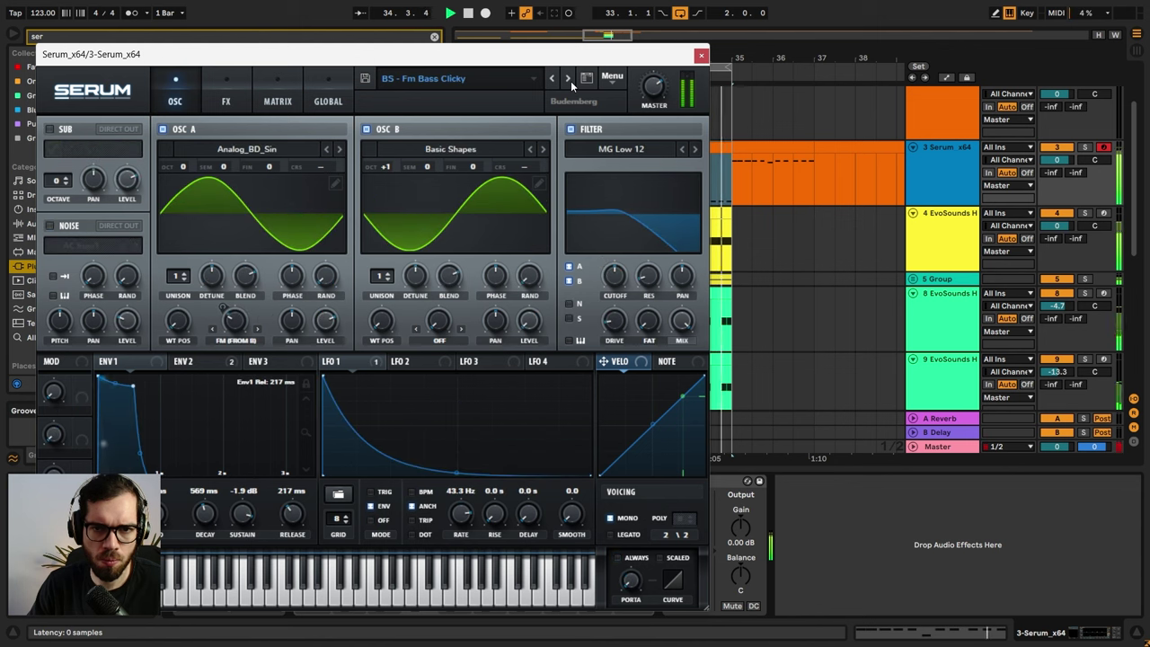
click(570, 81)
click(568, 79)
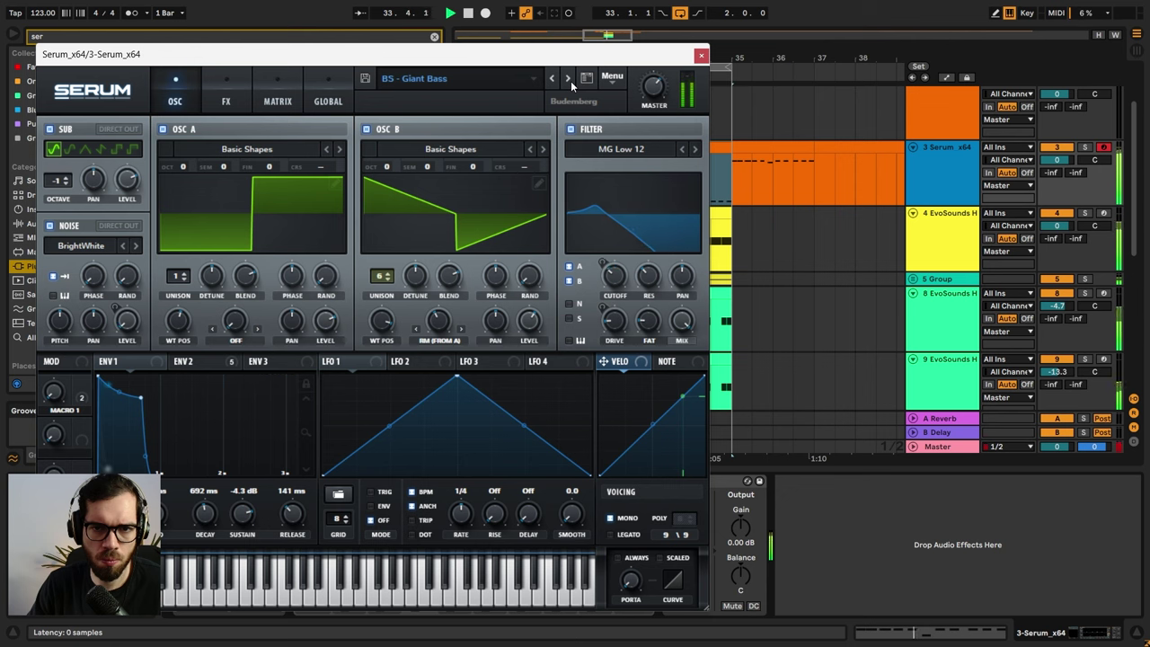
click(568, 79)
click(571, 81)
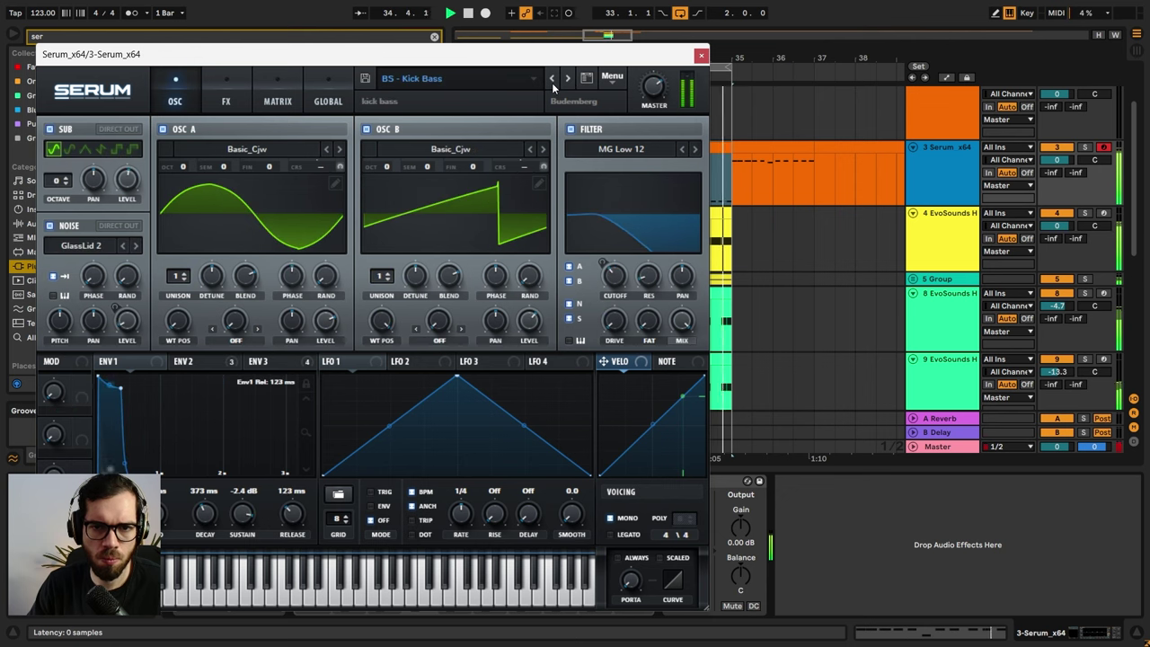
click(702, 57)
key(space)
- Check the notes of the bar 33 Serum clip in the note editor
double_click(675, 146)
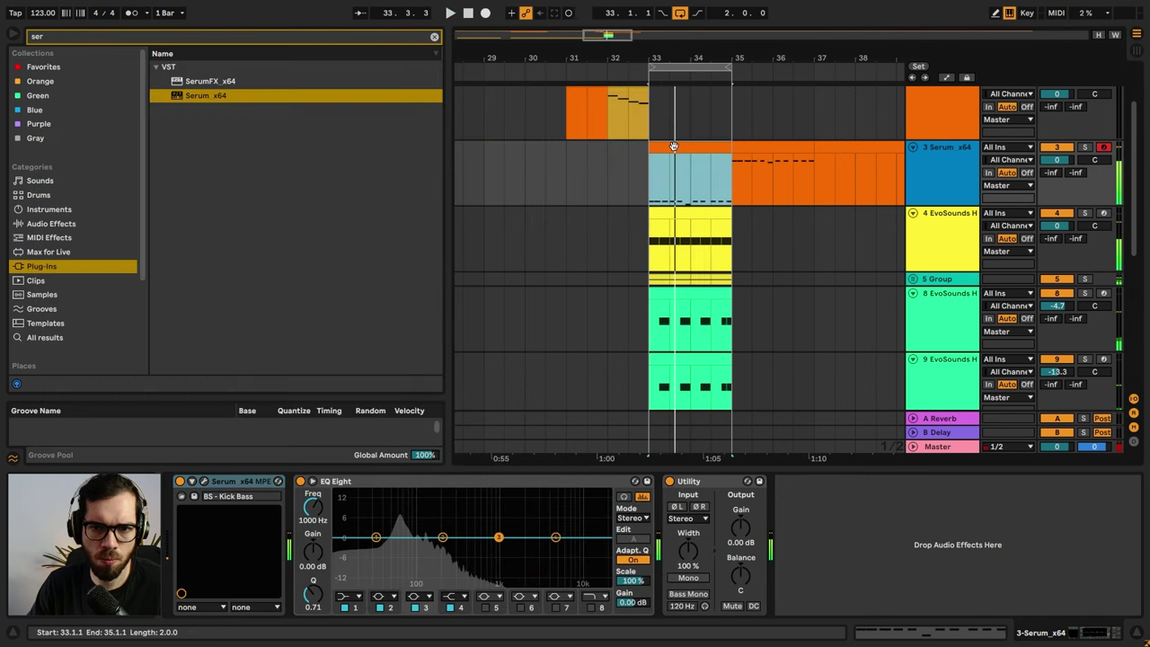
click(635, 420)
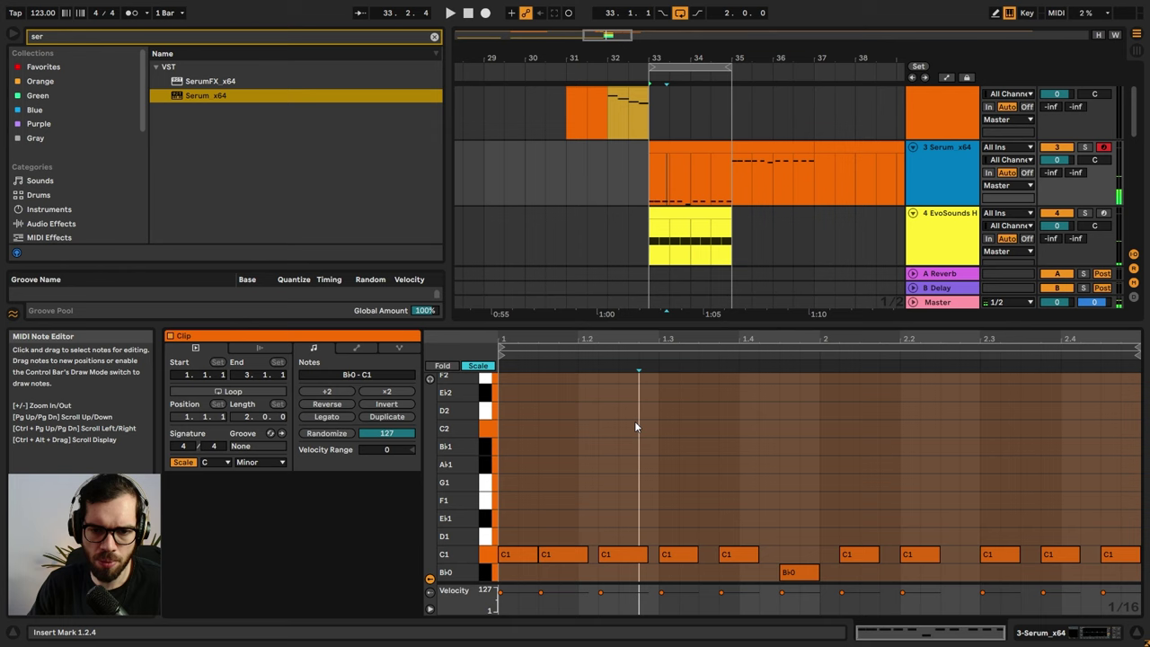
- Continue auditioning Budemberg bass presets in Serum over the loop and settle on BS - Strong Troda Bass
click(1047, 632)
click(206, 484)
key(space)
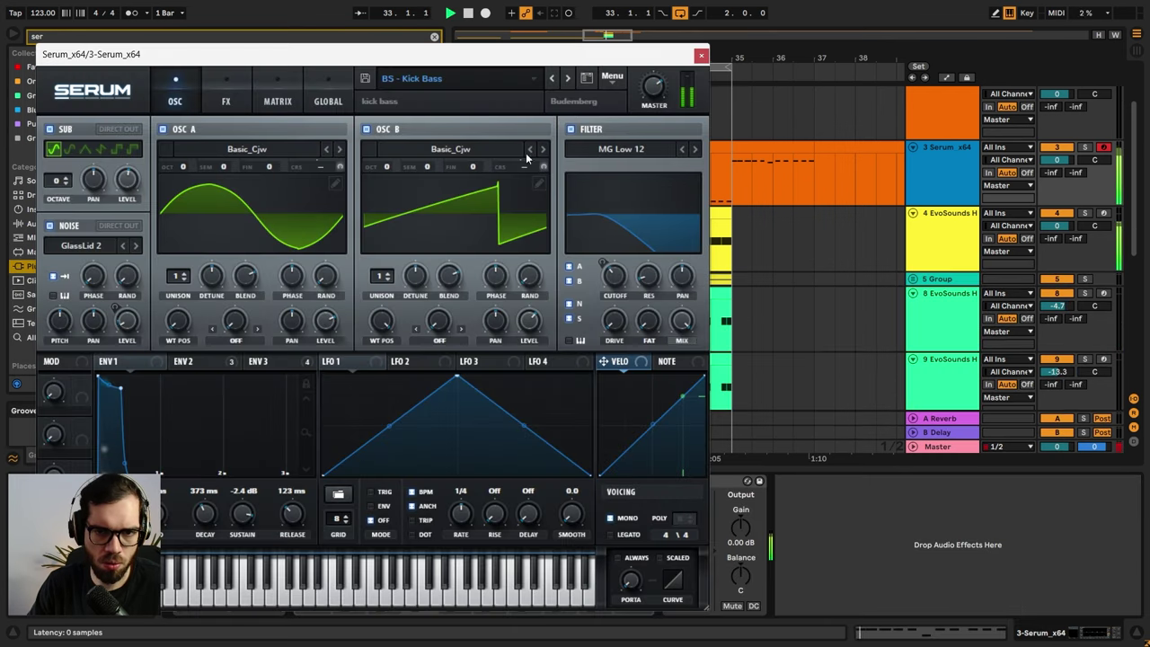
click(567, 79)
click(567, 79)
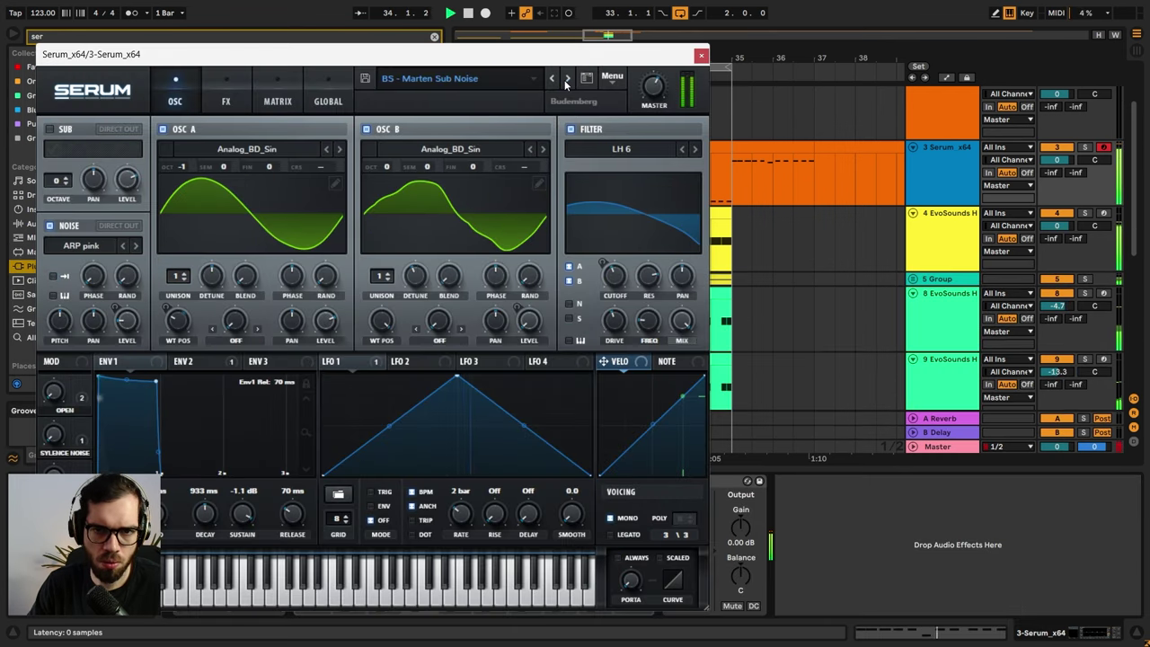
click(567, 79)
click(567, 79)
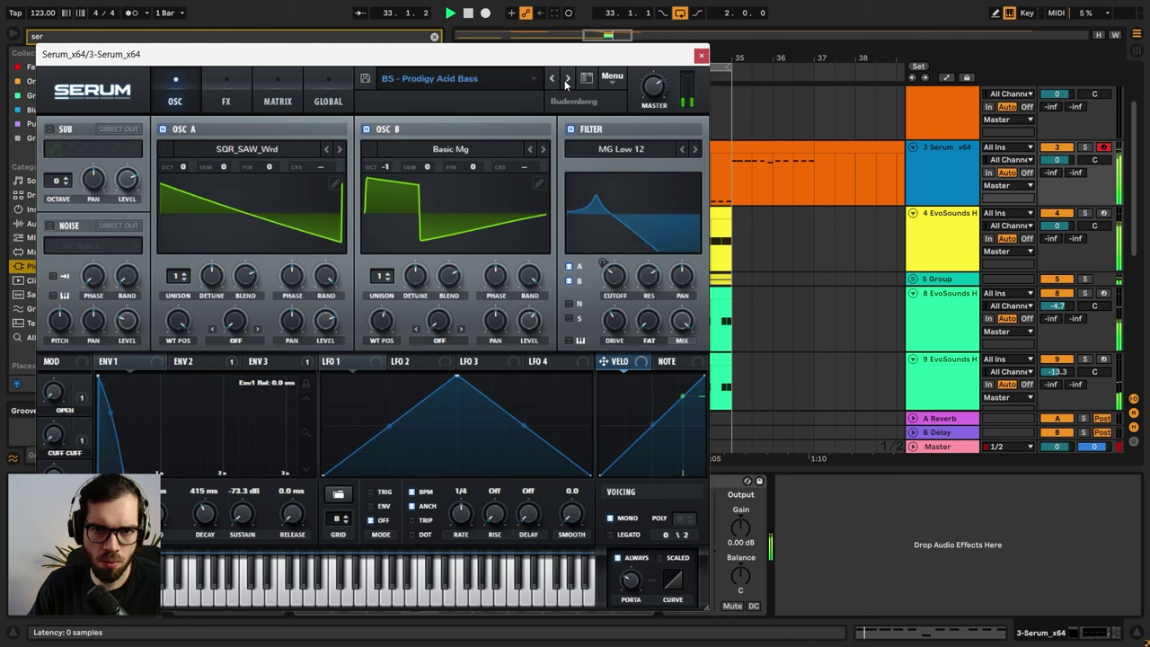
click(567, 79)
click(567, 79)
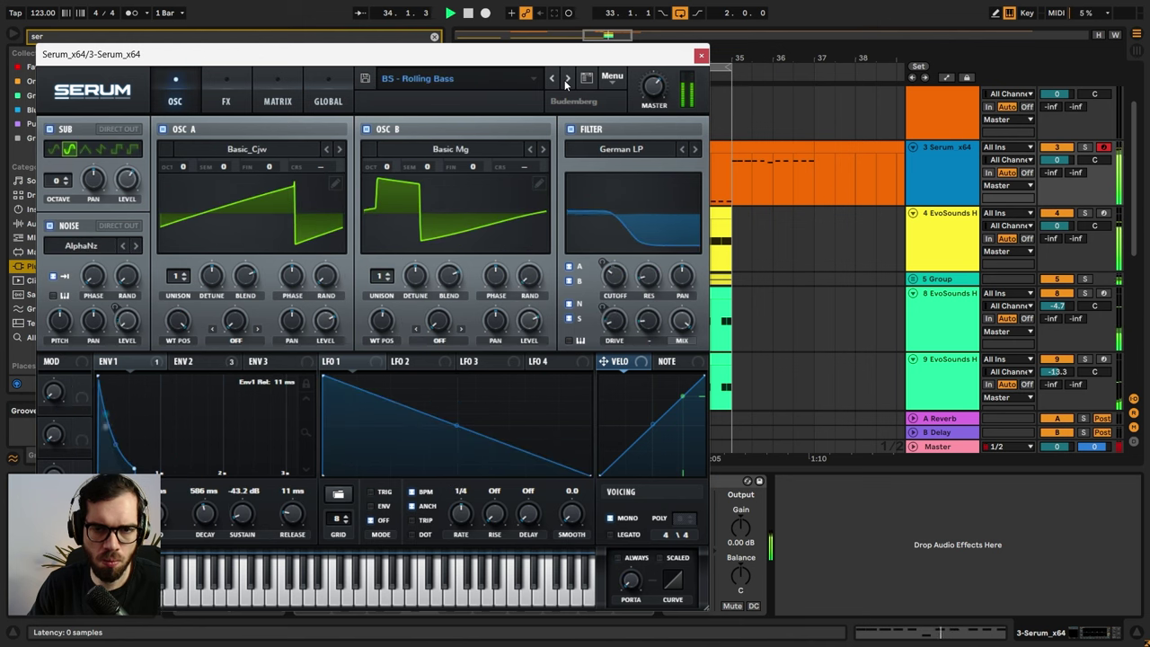
click(567, 79)
click(567, 79)
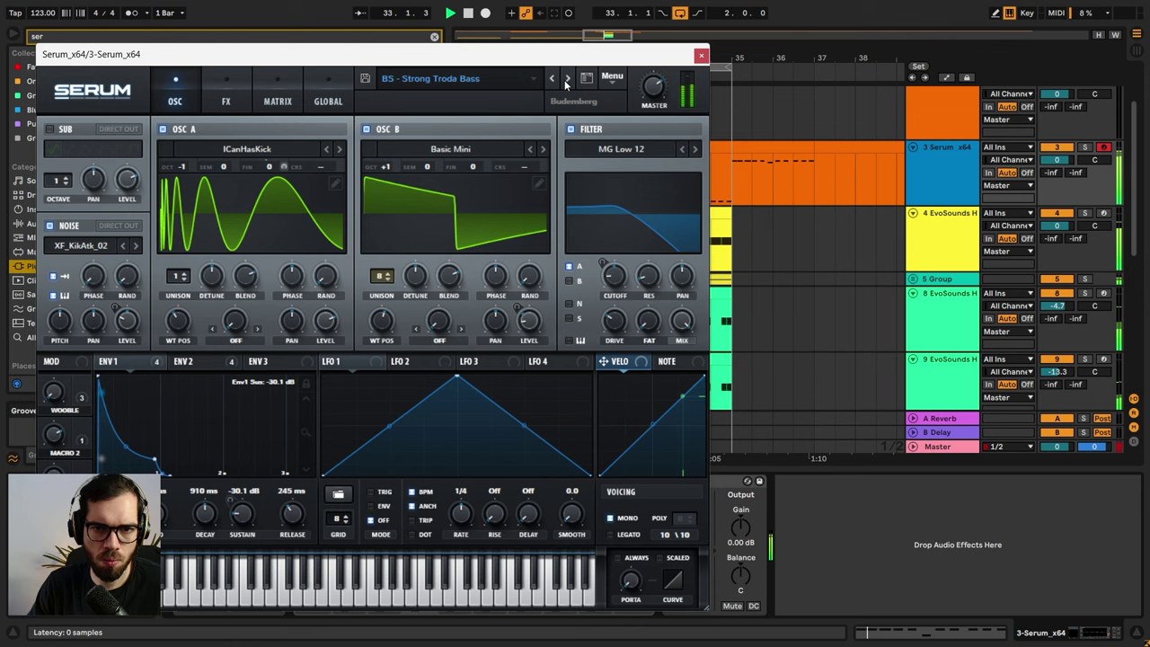
click(701, 56)
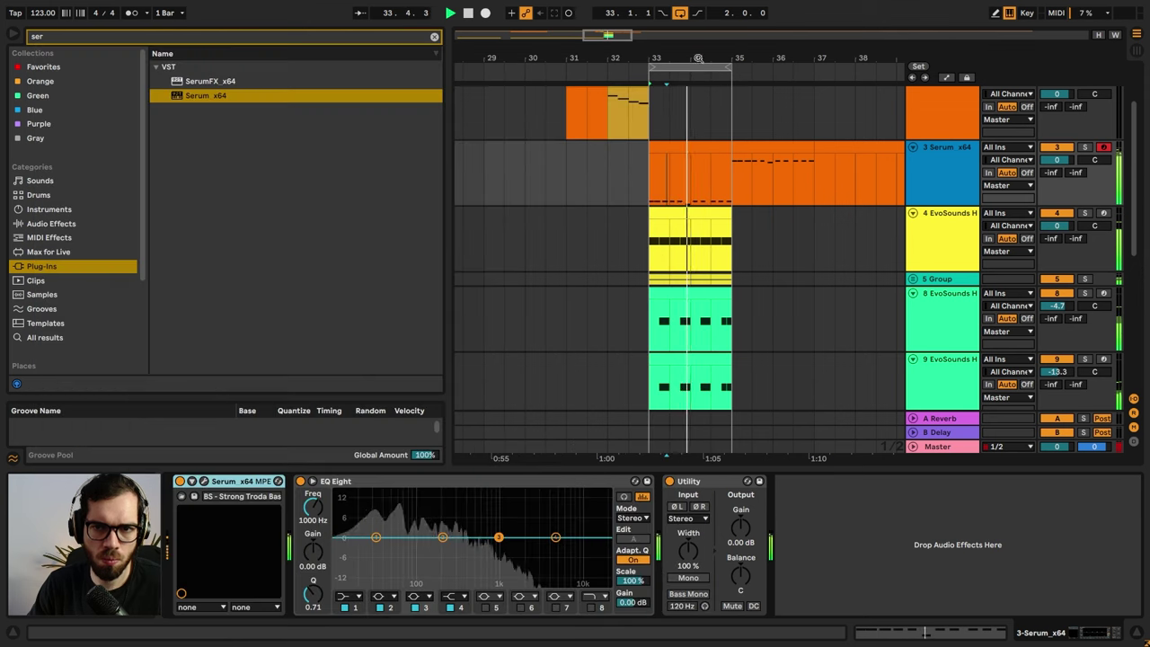
- Play from bar 32 and delete the leftover notes between bars 35 and 37 on the Serum track
click(614, 170)
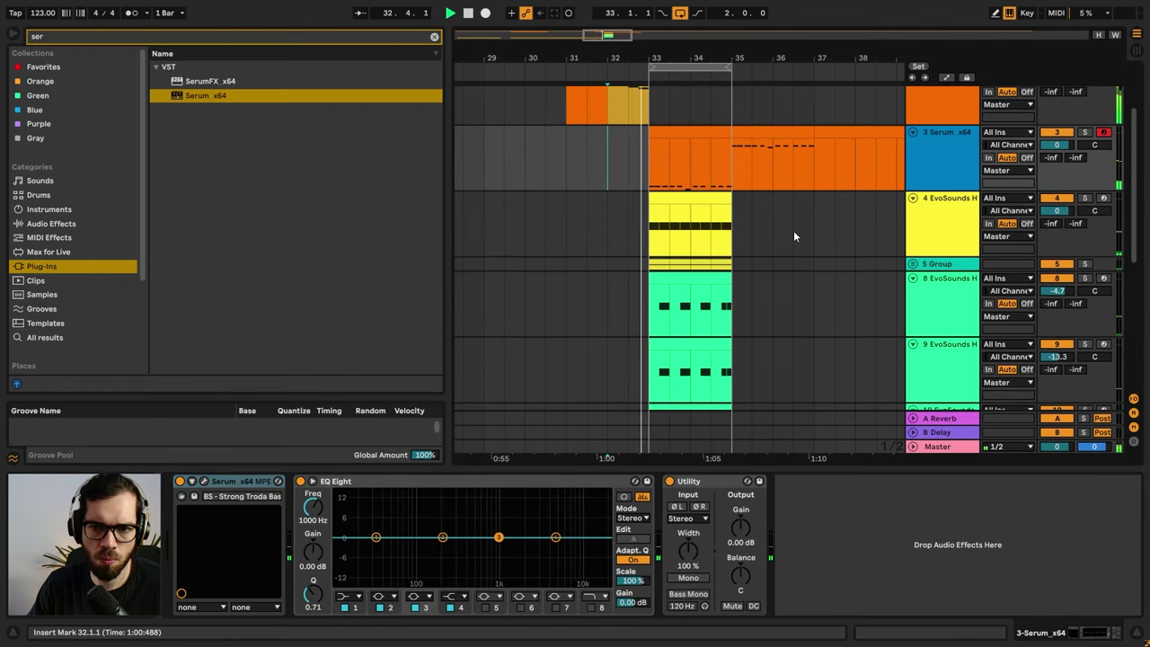
click(737, 177)
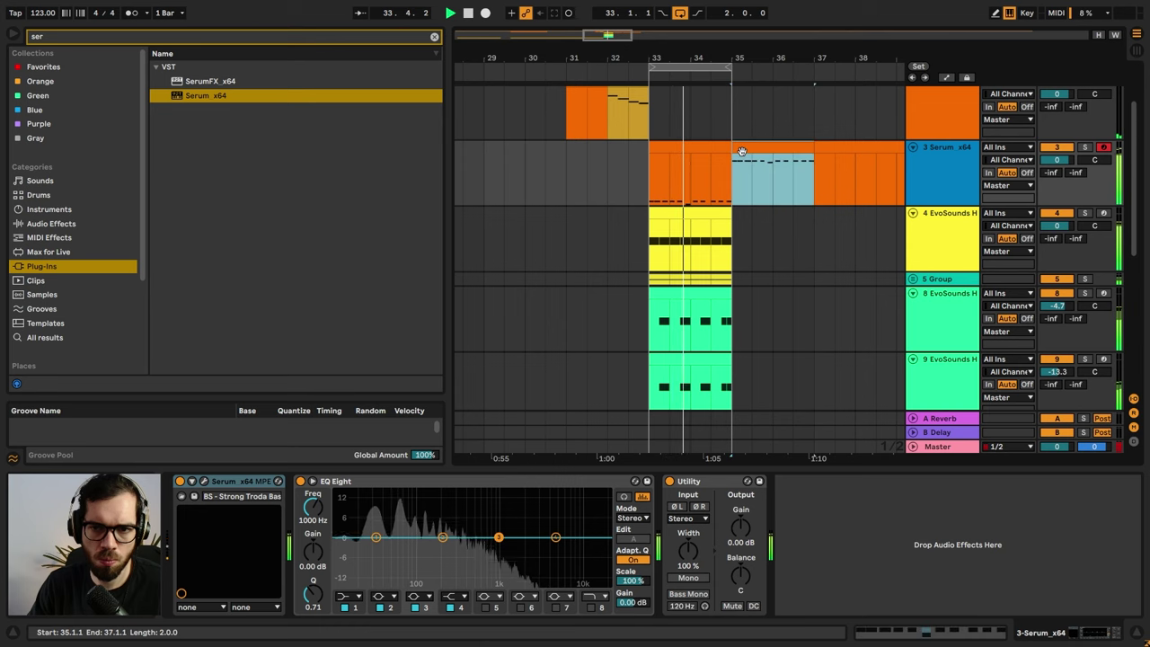
click(735, 175)
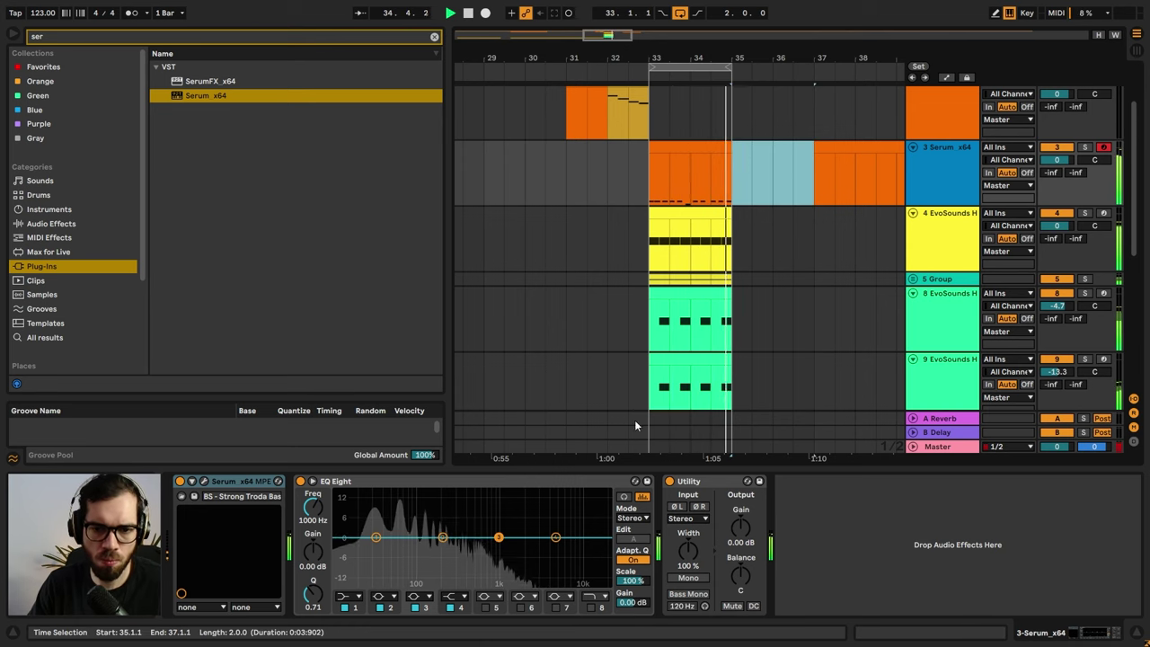
- Search the audio effects for "compr" and insert a Glue Compressor between EQ Eight and Utility on the Serum track
click(104, 38)
text(compr)
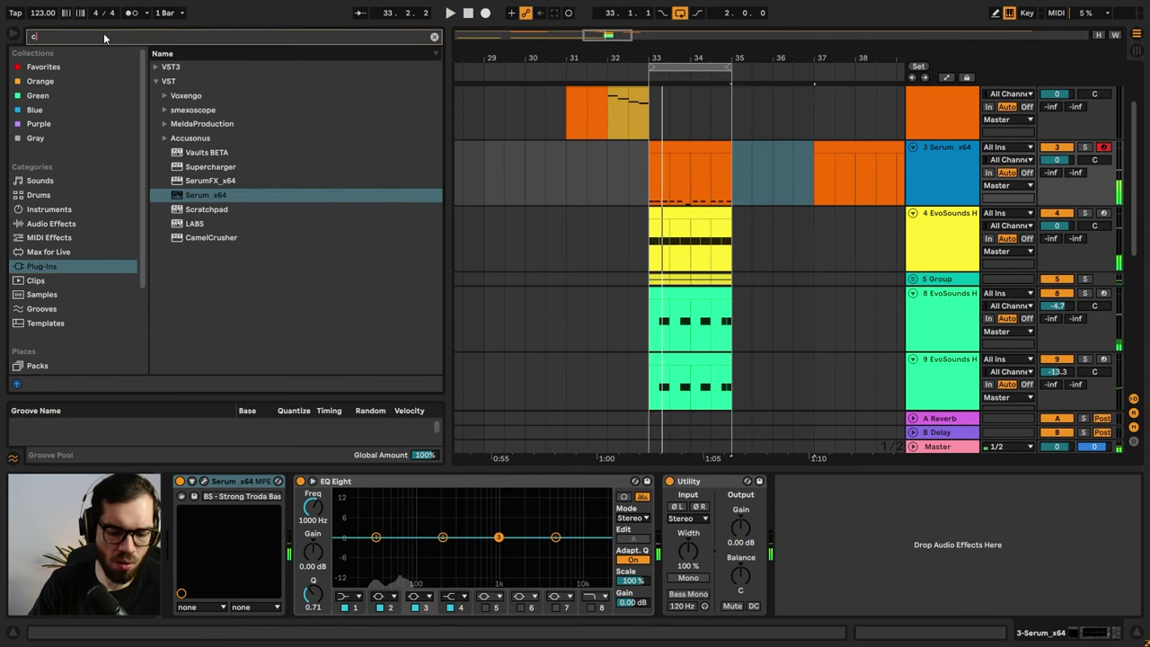
click(54, 224)
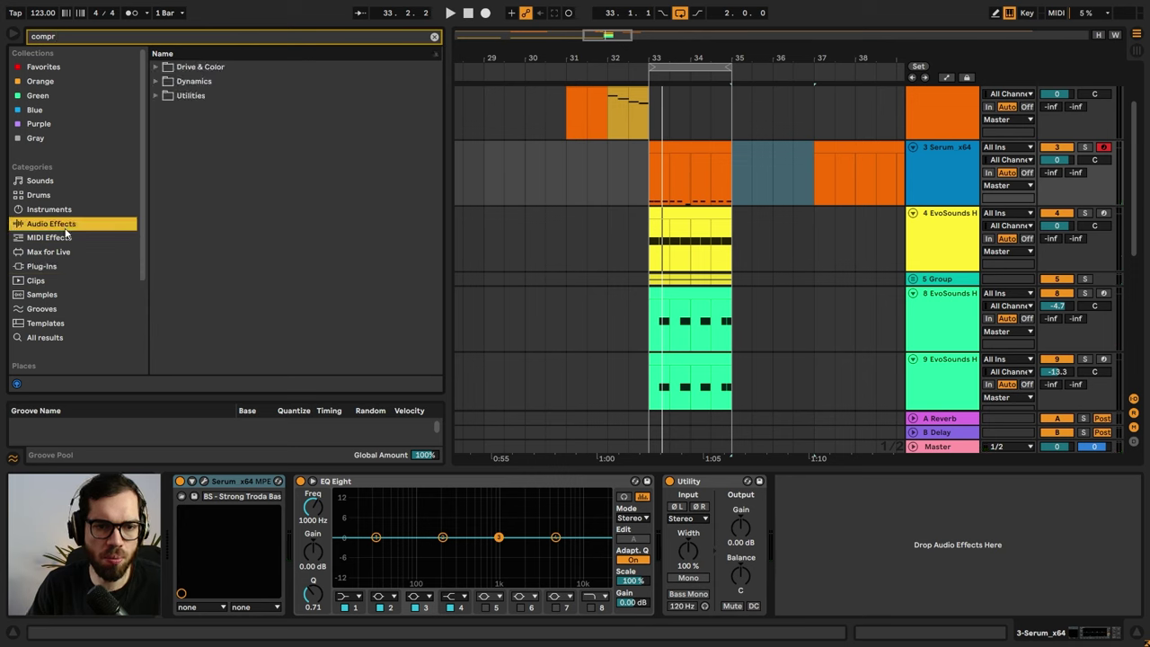
click(155, 81)
mouse_move(176, 111)
mouse_down()
mouse_move(537, 532)
mouse_move(680, 508)
mouse_up()
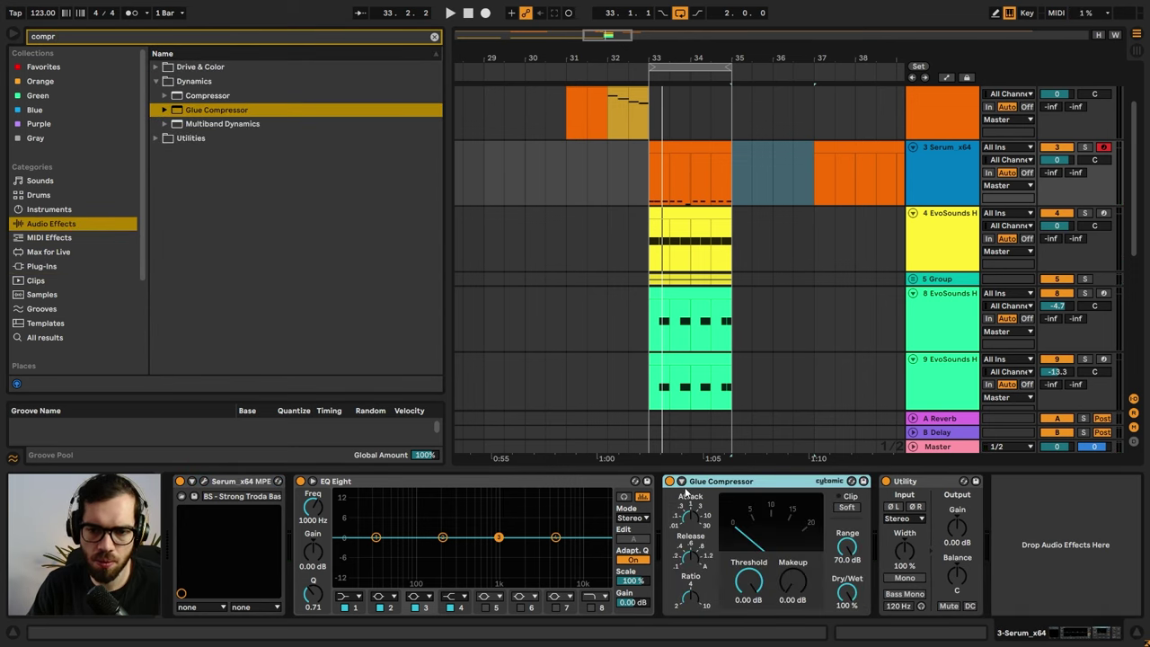
- Replace the Glue Compressor on the Serum track with the standard Compressor
click(212, 96)
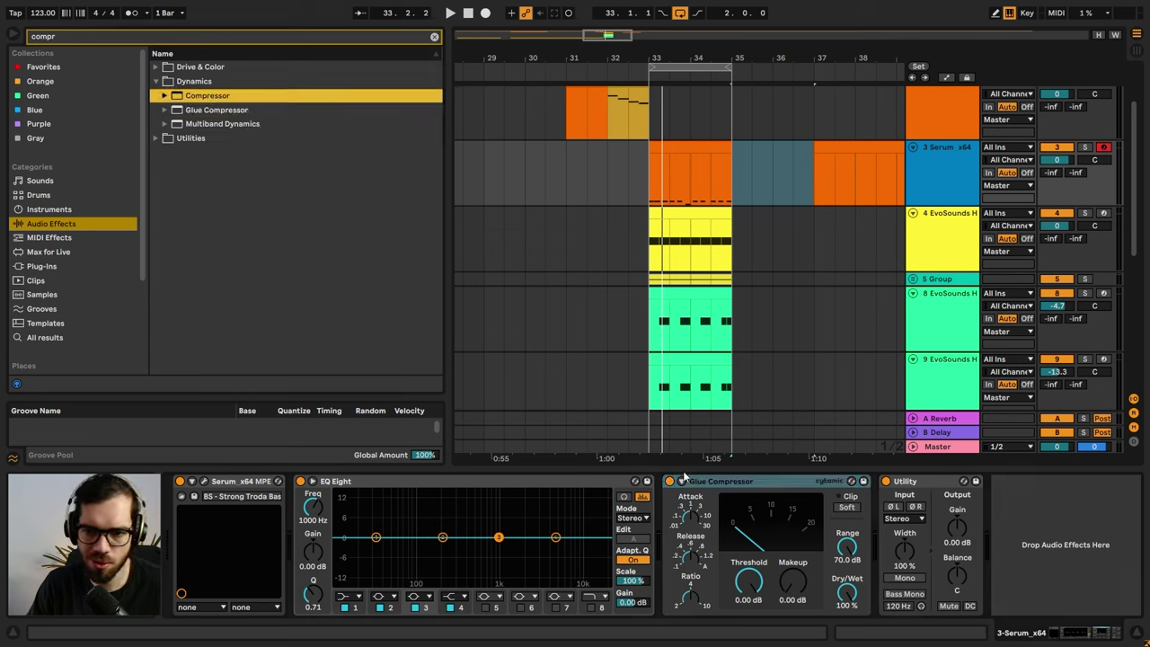
drag(218, 97, 780, 488)
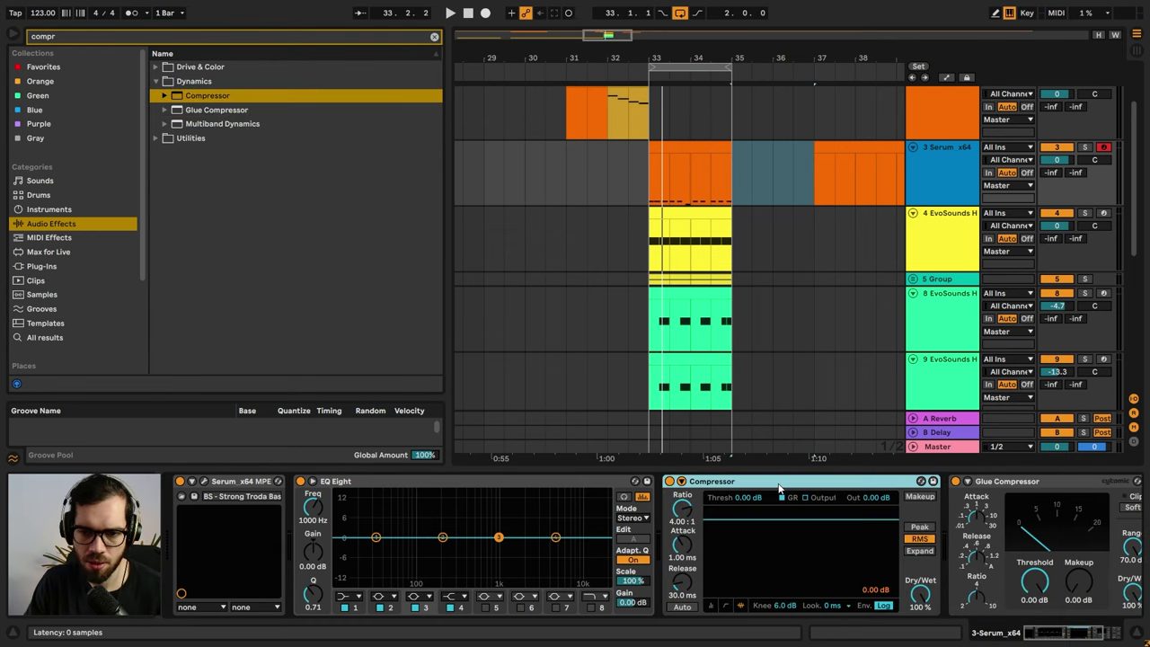
click(1005, 487)
key(Delete)
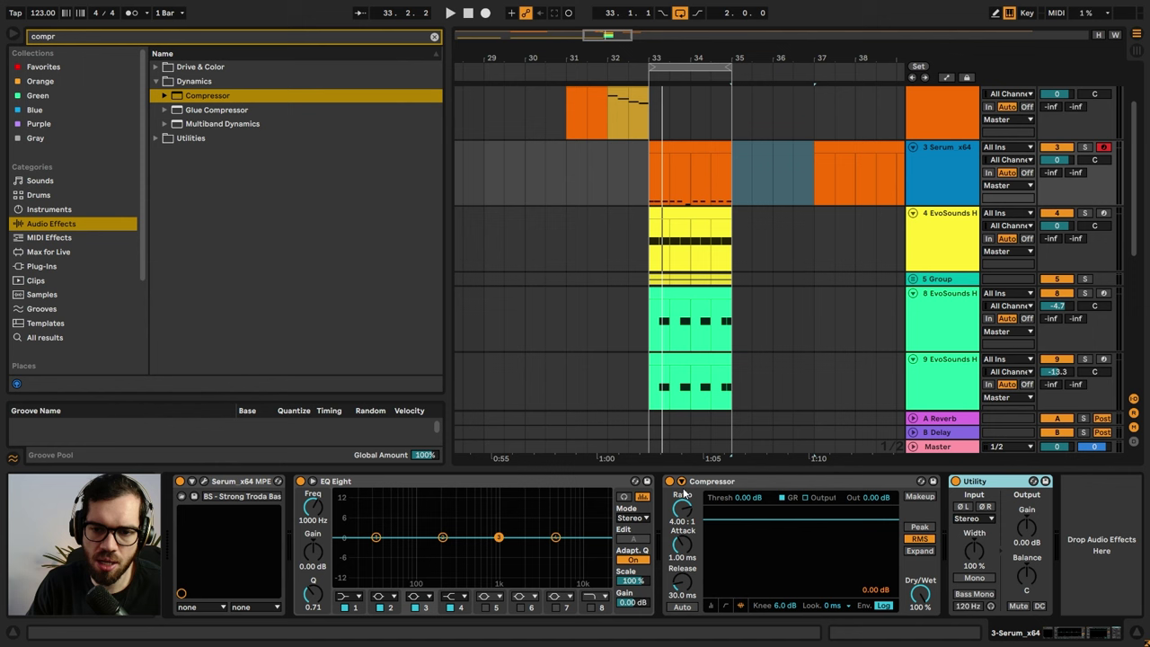
- Enable the Compressor's sidechain section and look through its list of audio sources
click(682, 481)
click(694, 519)
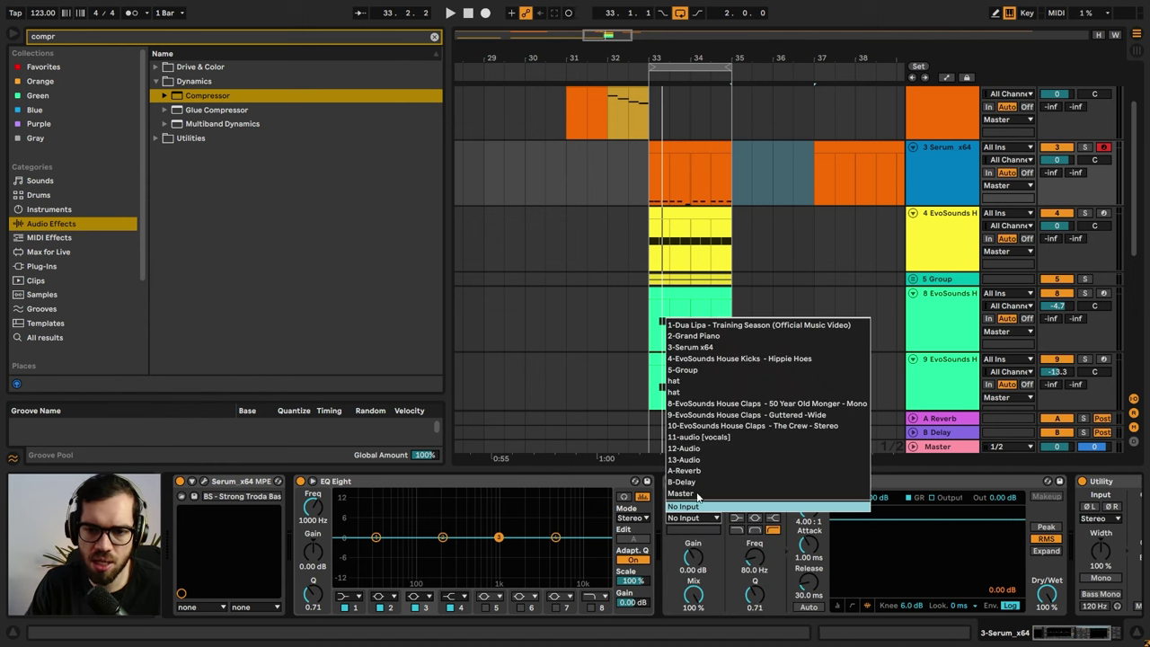
click(887, 194)
- Rename the EvoSounds House Kicks track as kick
scroll(883, 204, up, 2)
scroll(934, 208, down, 1)
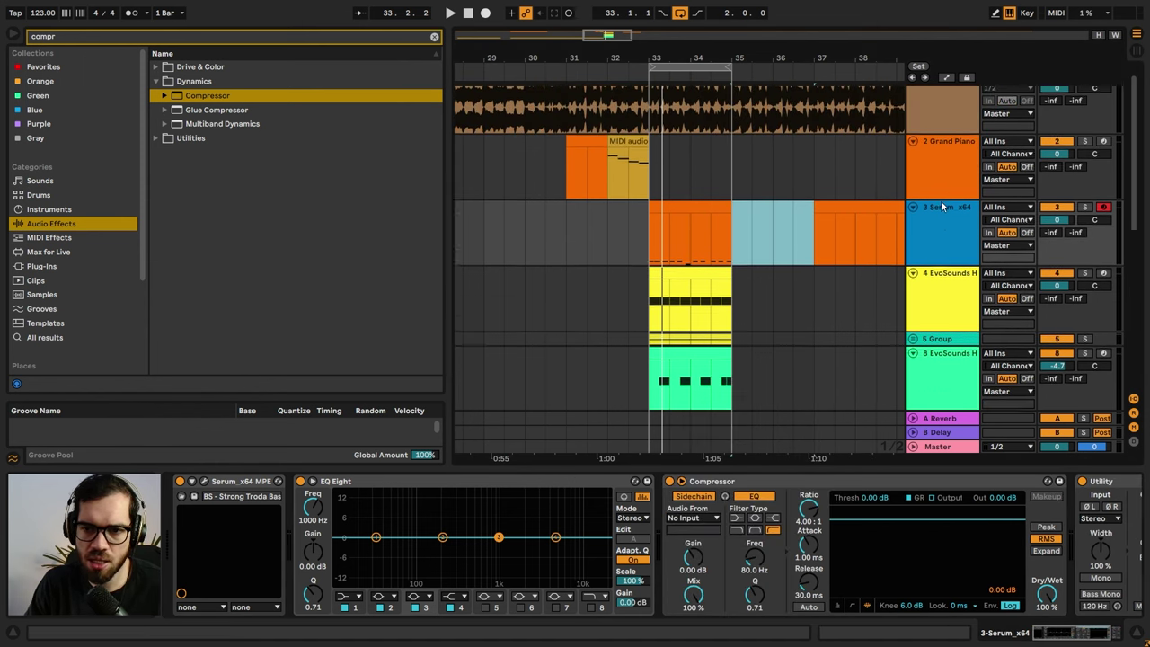
scroll(943, 216, down, 1)
click(961, 284)
text(kick)
key(Return)
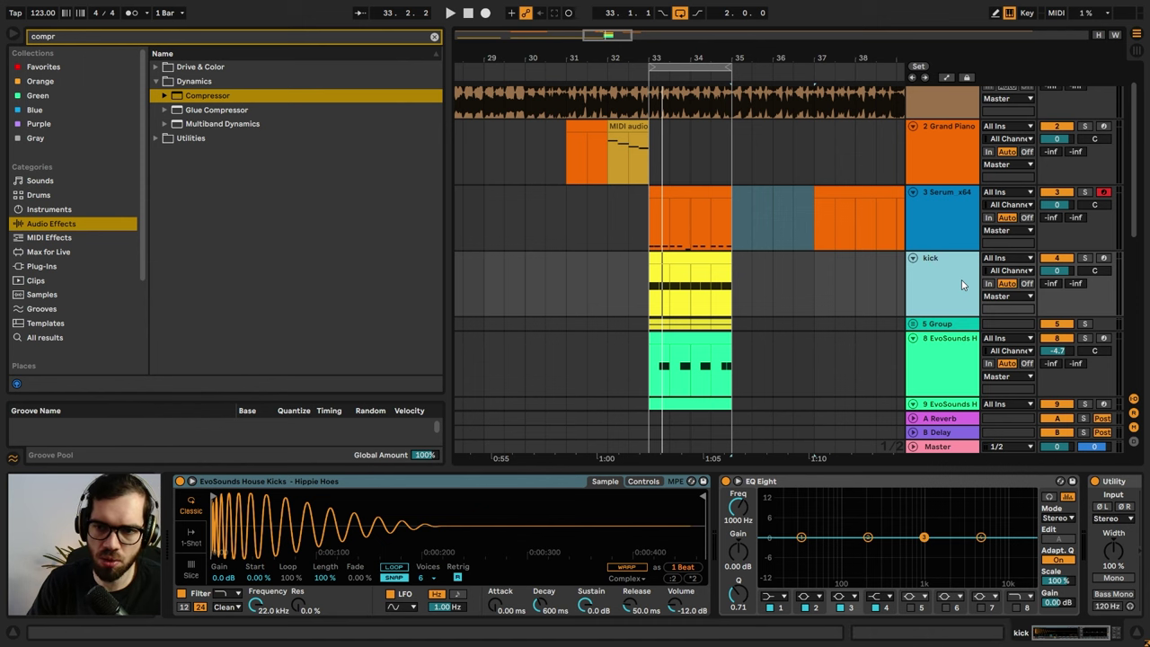
- Set the sidechain source of the Serum track's Compressor to the kick track
click(932, 218)
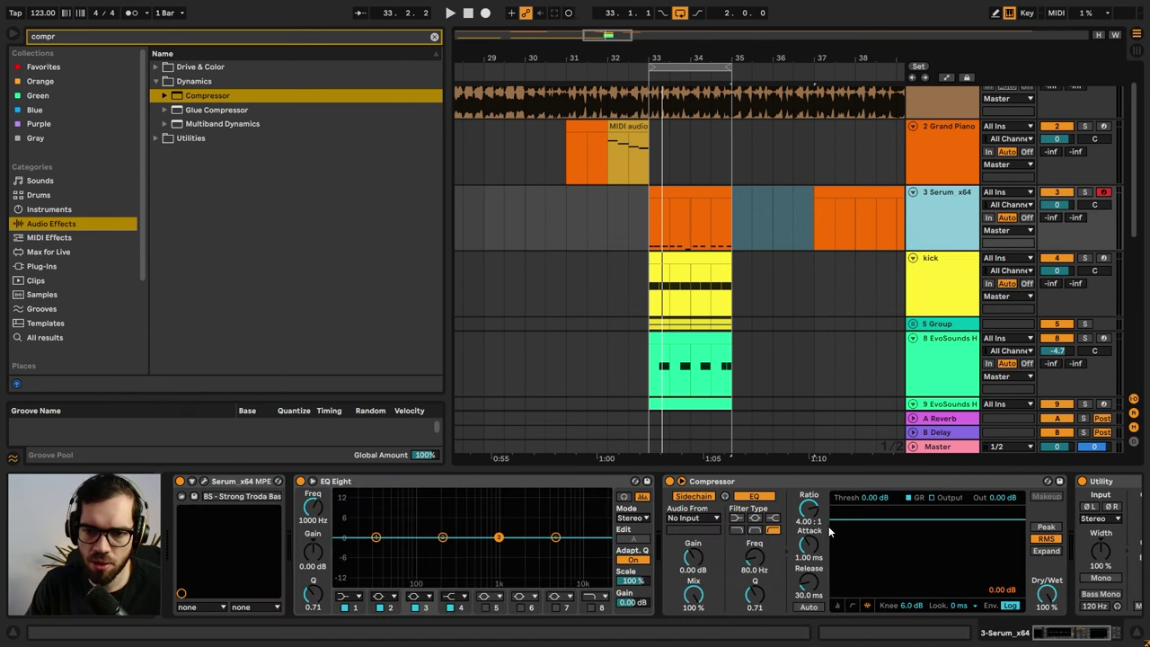
click(680, 518)
click(710, 359)
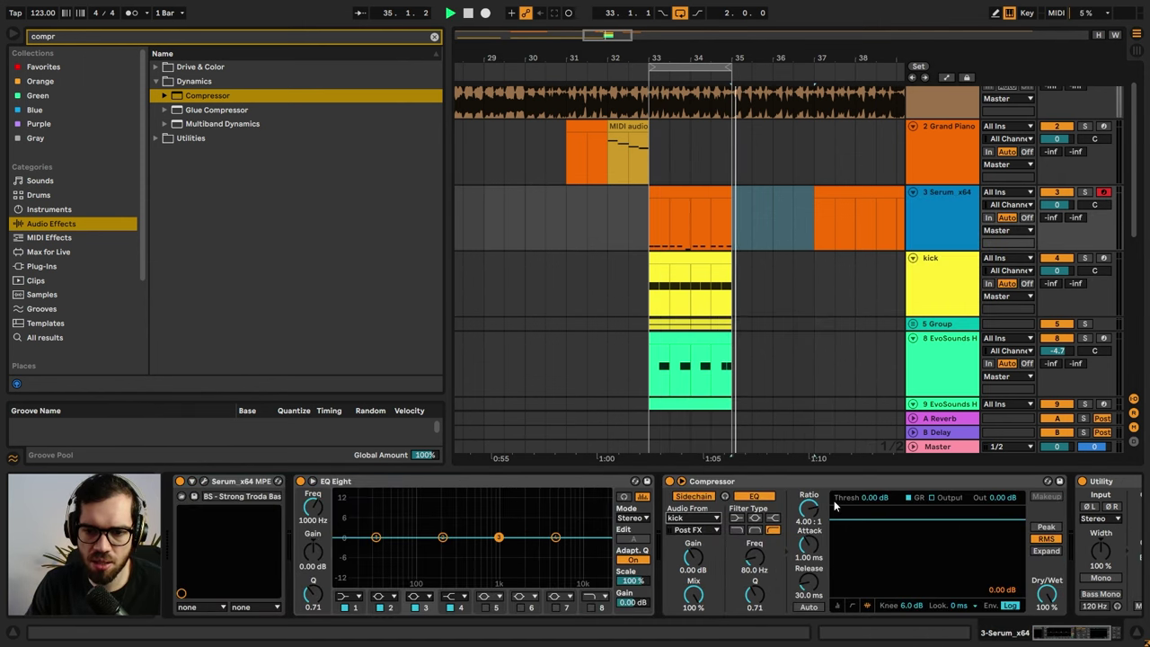
- Lower the Serum Compressor's threshold to -31.2 dB while playing the loop, and stop playback
click(636, 240)
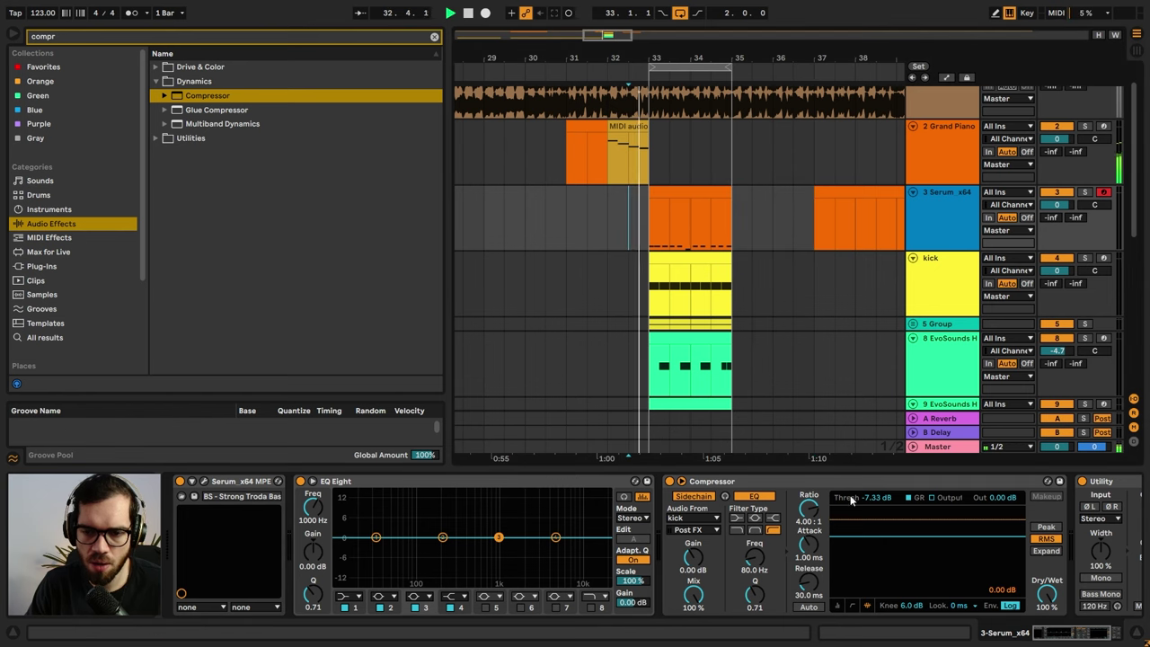
key(space)
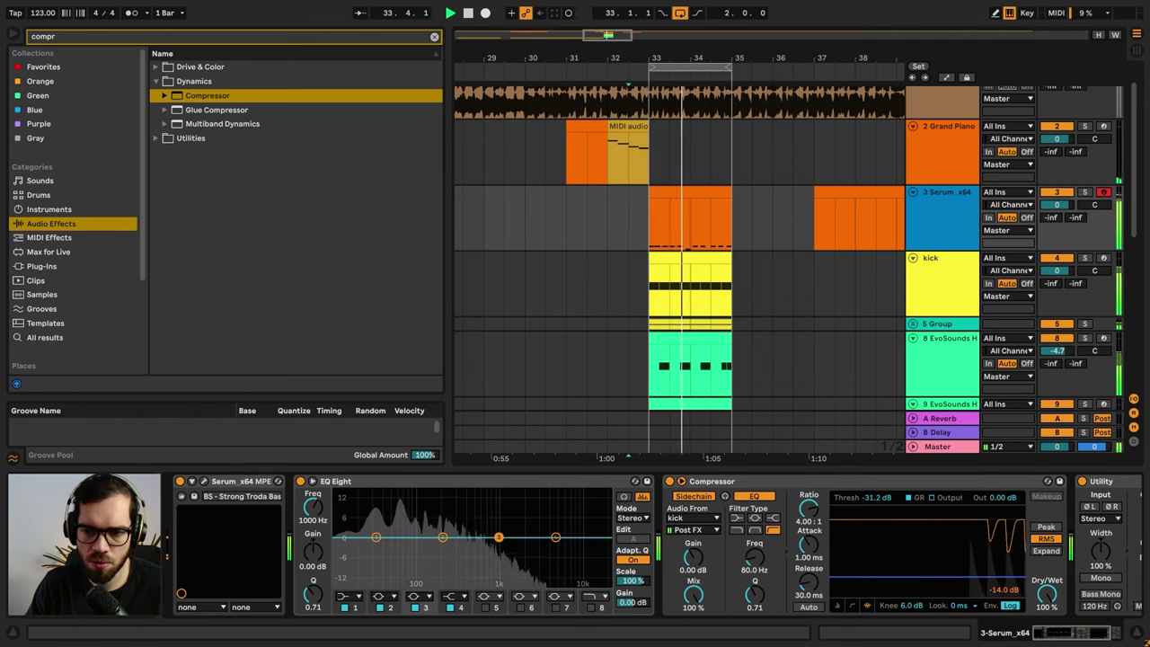
click(609, 215)
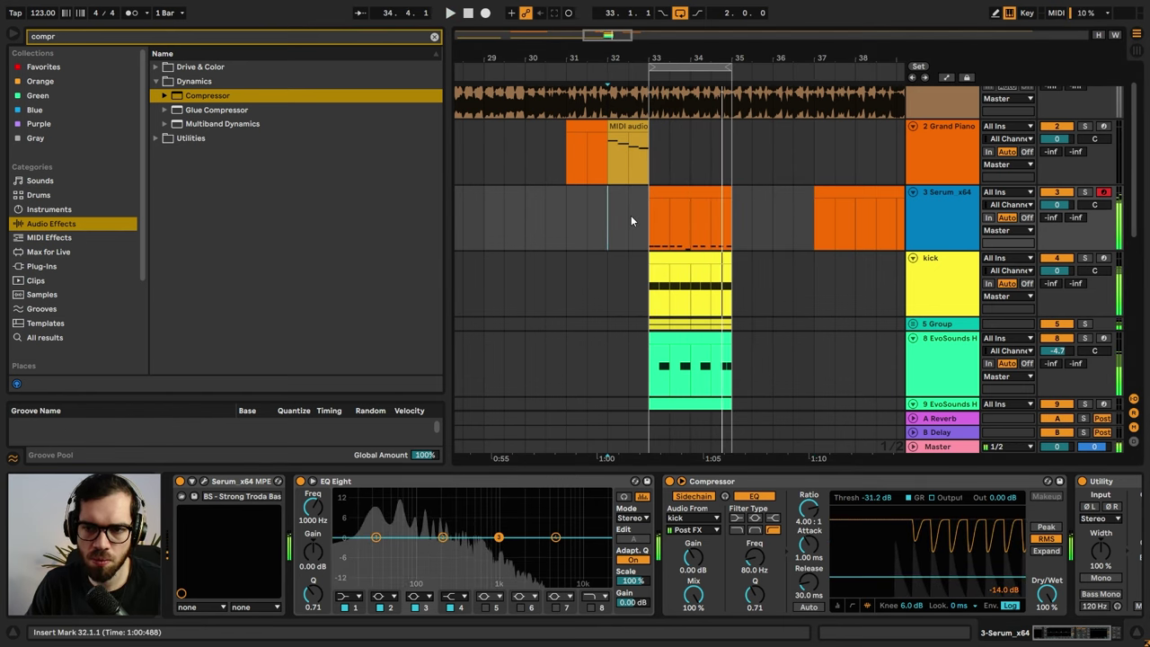
- Activate the vocals clip starting at bar 33 and play the loop with it
scroll(636, 218, down, 3)
scroll(642, 223, down, 3)
click(683, 266)
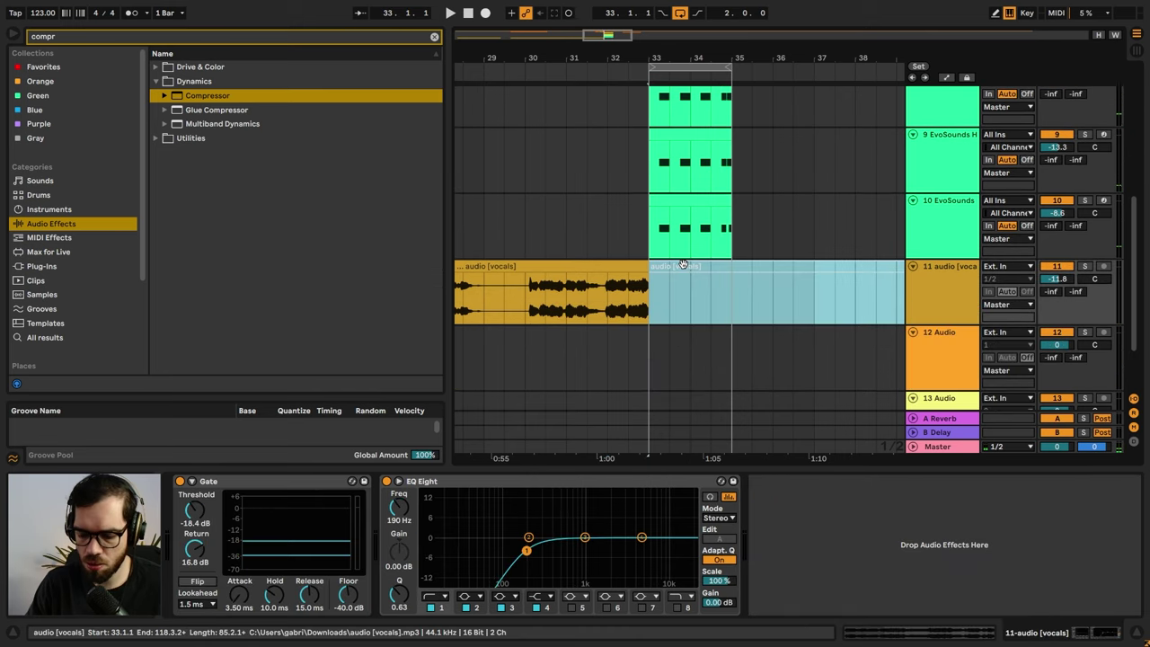
click(631, 228)
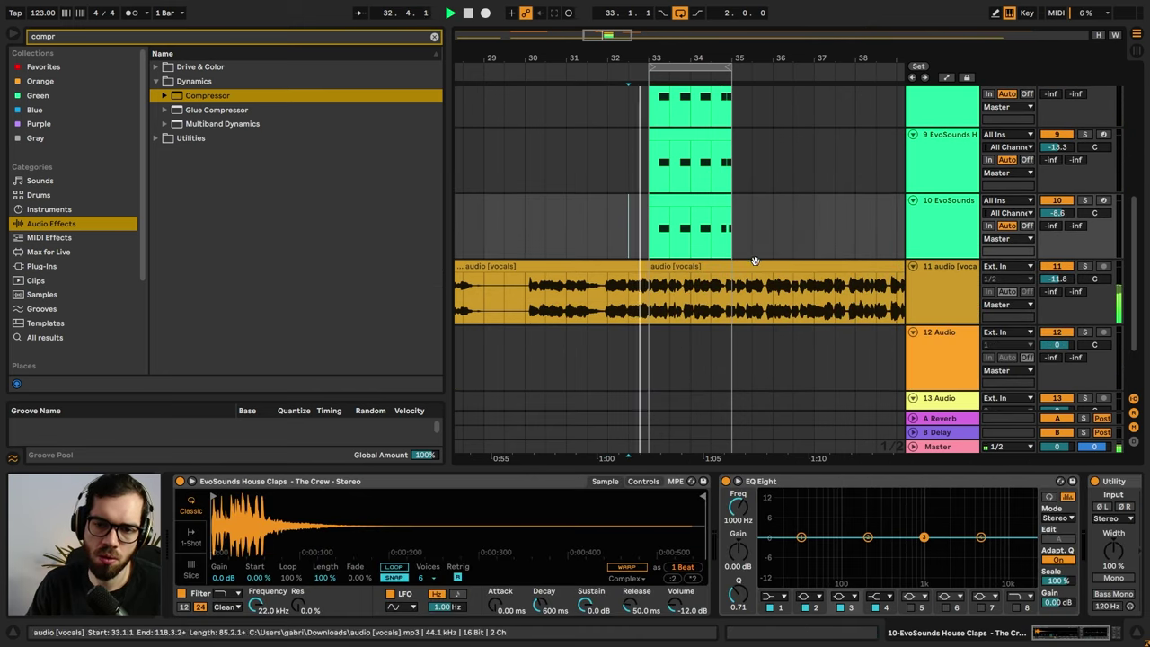
- Move the vocals track up to sit directly below the kick track
scroll(941, 296, up, 1)
scroll(941, 297, up, 1)
drag(949, 347, 944, 111)
scroll(814, 184, up, 2)
- Copy the sidechained Compressor from the Serum track to the vocals track, after its EQ Eight
click(938, 138)
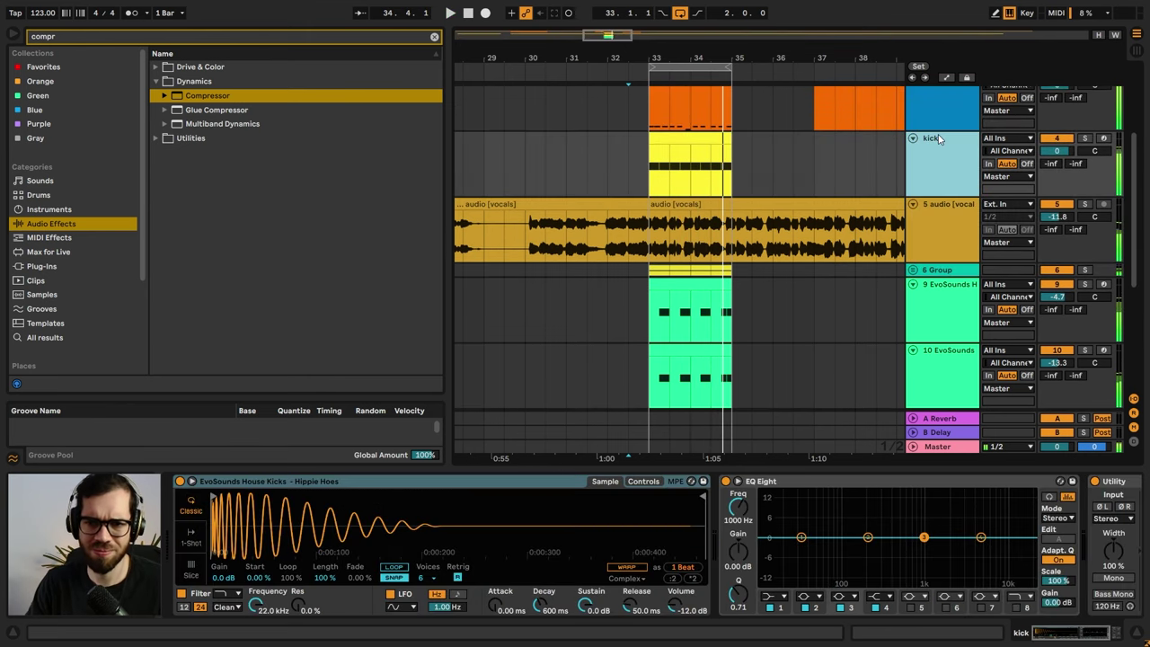
scroll(932, 147, up, 2)
click(936, 150)
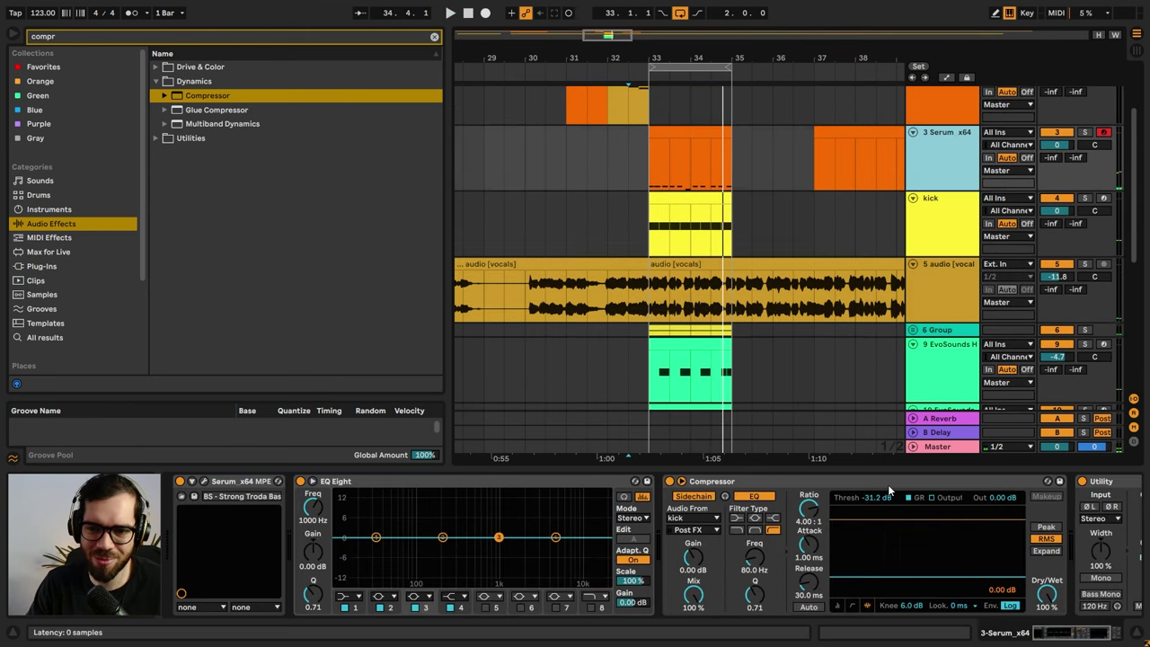
click(888, 485)
click(722, 298)
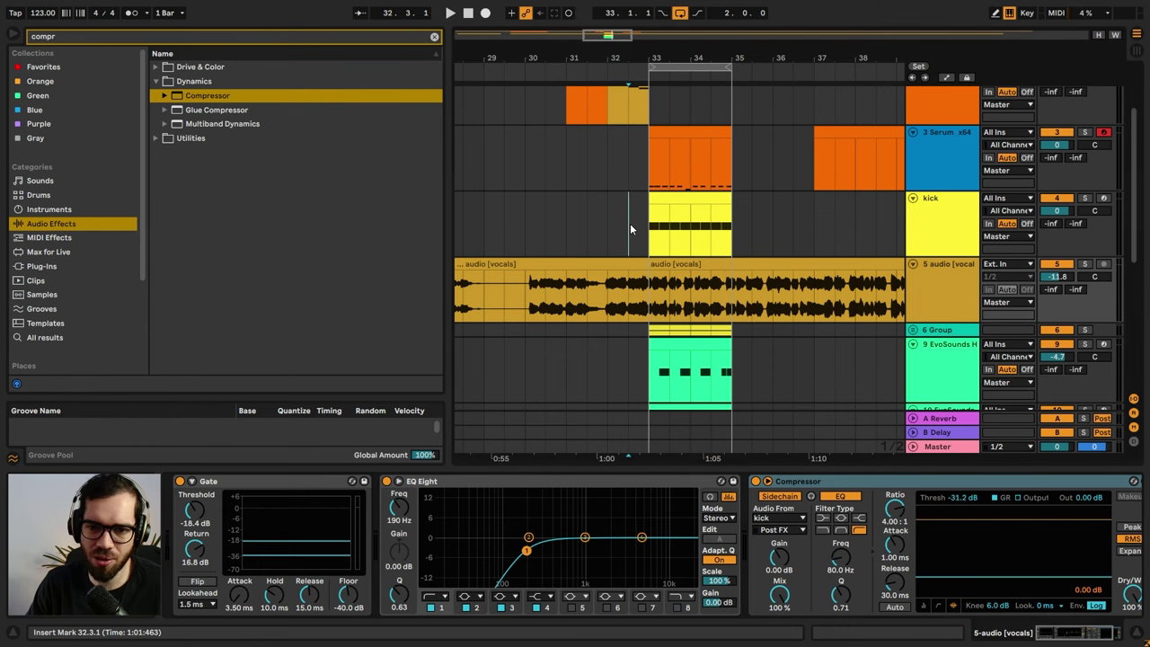
- Play the loop from bar 32 and lower the Serum track's volume to -3.6 dB
click(621, 225)
key(space)
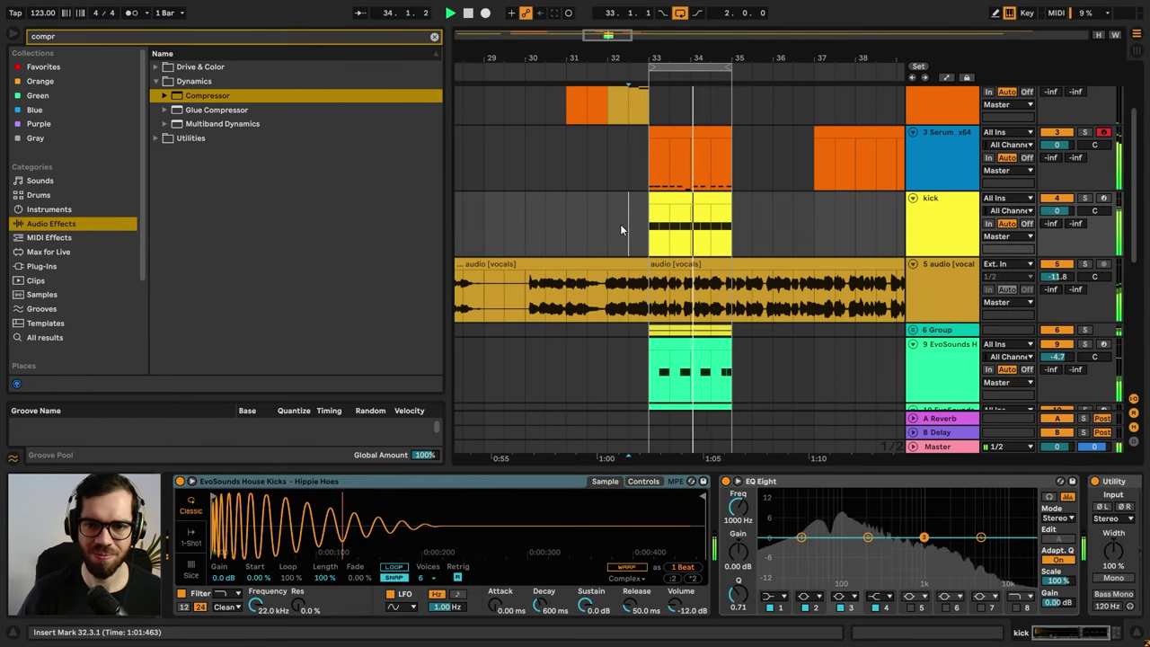
scroll(620, 224, up, 3)
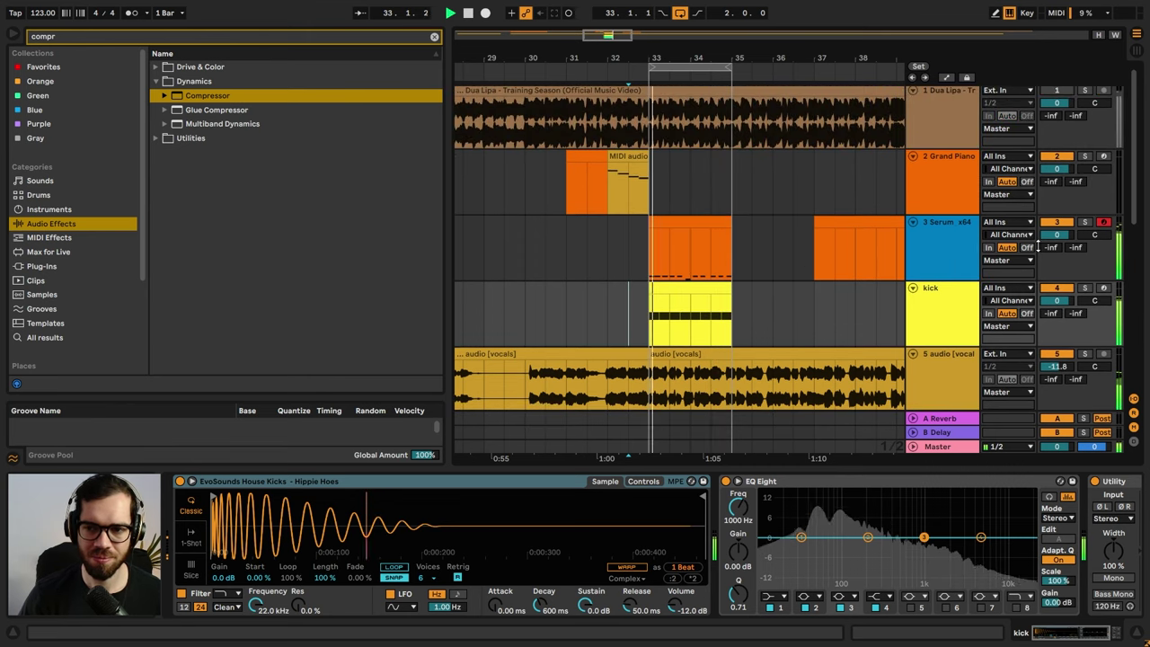
drag(1057, 235, 1057, 261)
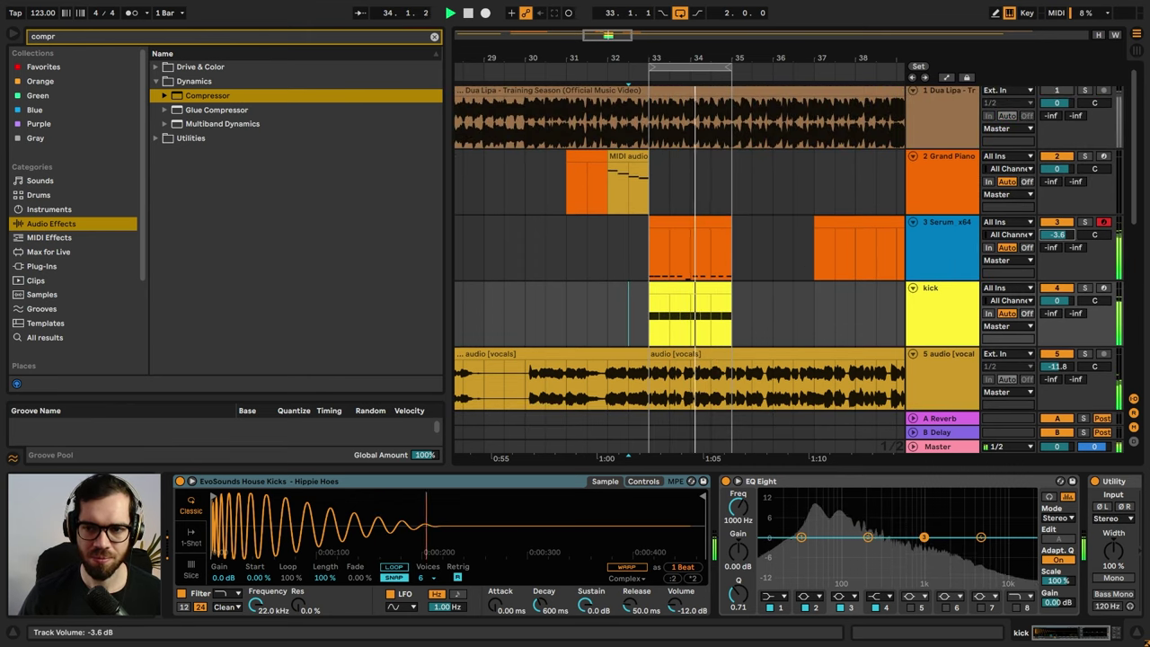
- Unfold the hats group and set the group's volume to -4.5 dB
scroll(761, 275, down, 4)
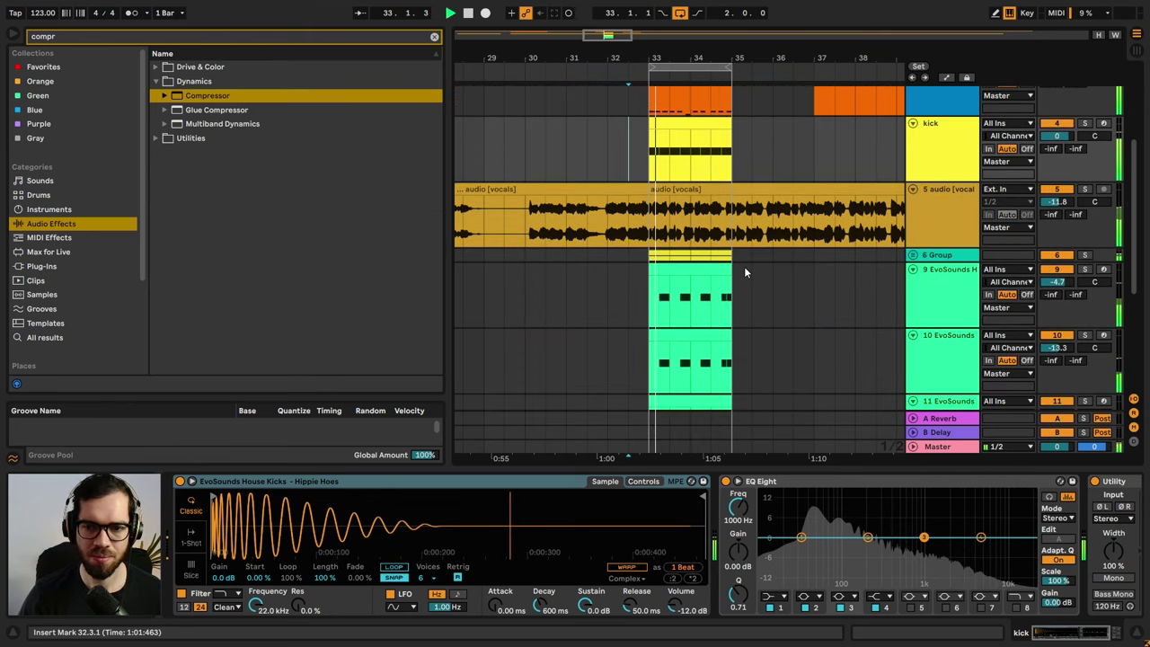
scroll(744, 266, down, 2)
click(913, 180)
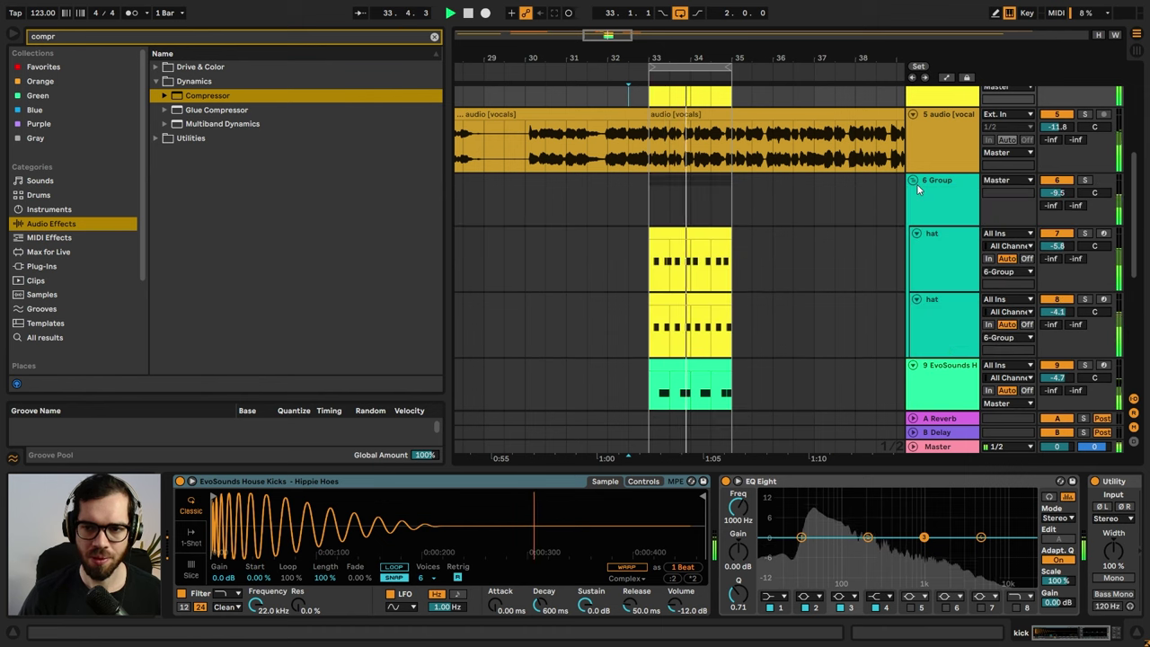
click(1057, 192)
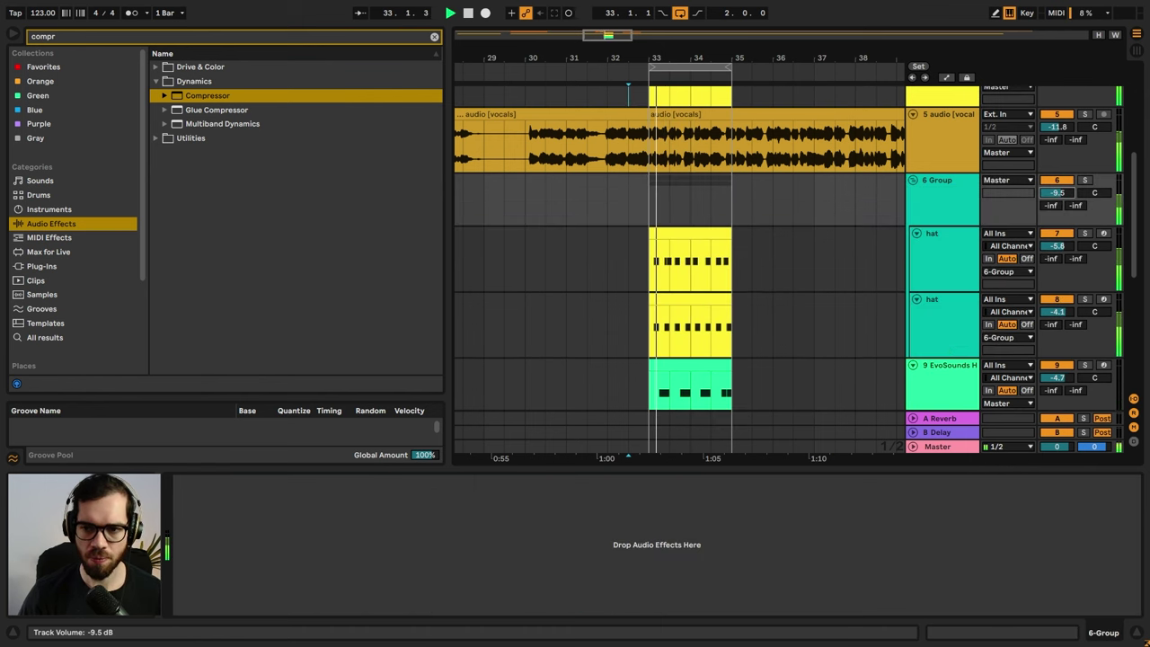
drag(1057, 193, 1057, 187)
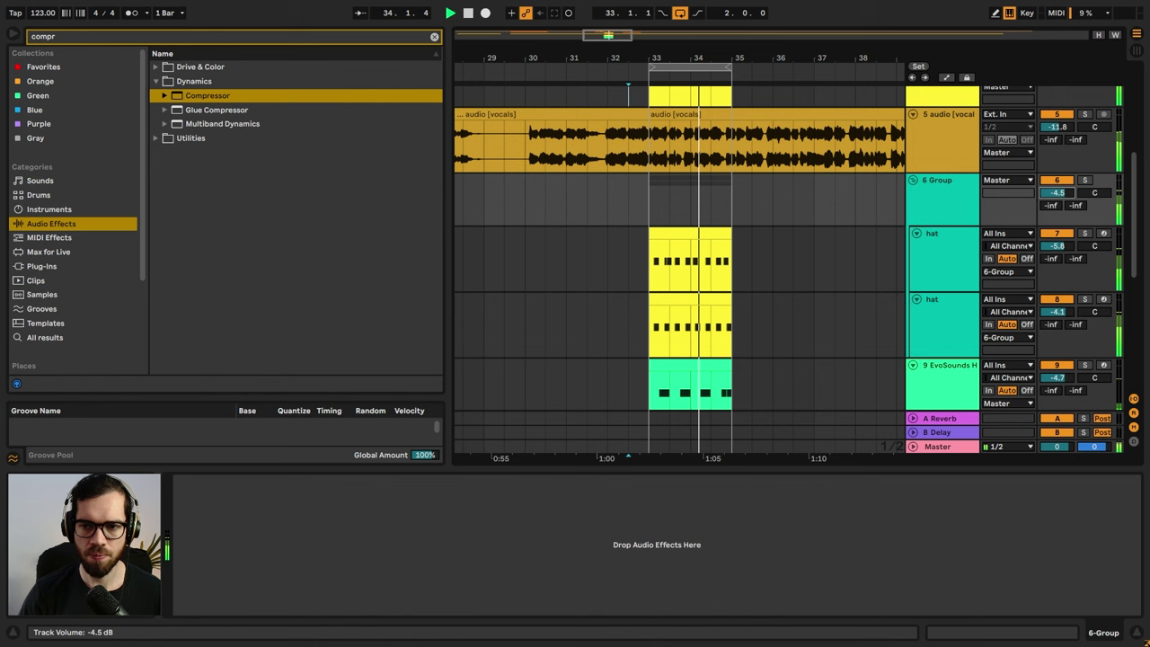
- Group the three EvoSounds clap tracks and set the group's volume to -3.3 dB
scroll(844, 260, down, 5)
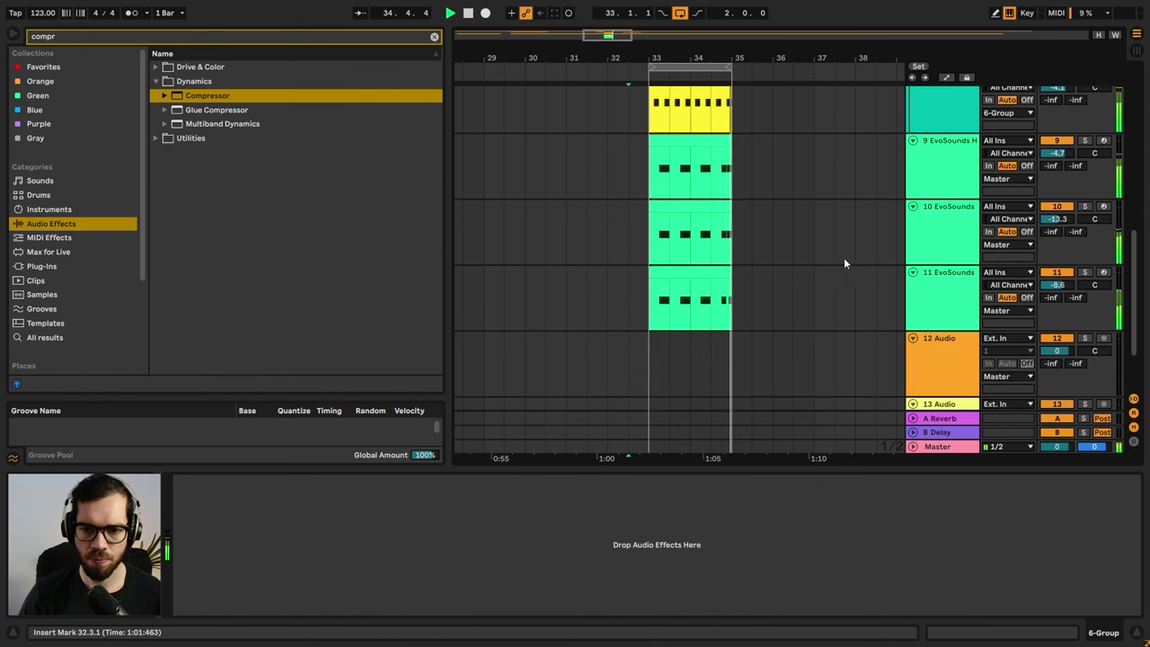
click(940, 193)
shift+click(930, 275)
key(ctrl+g)
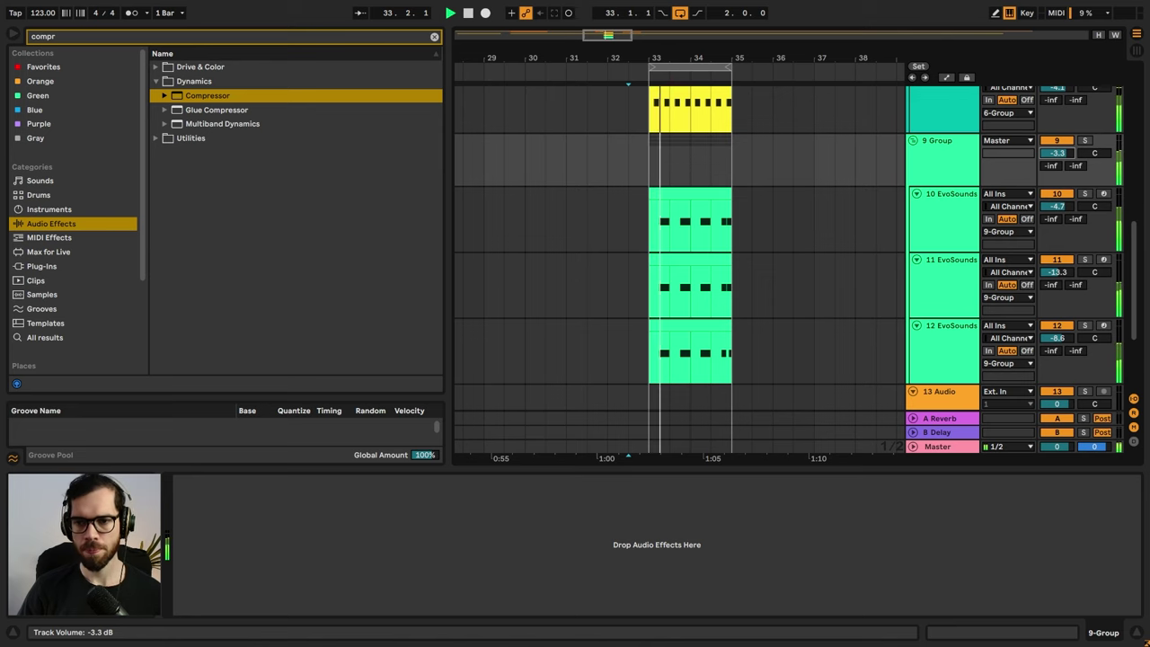
click(613, 141)
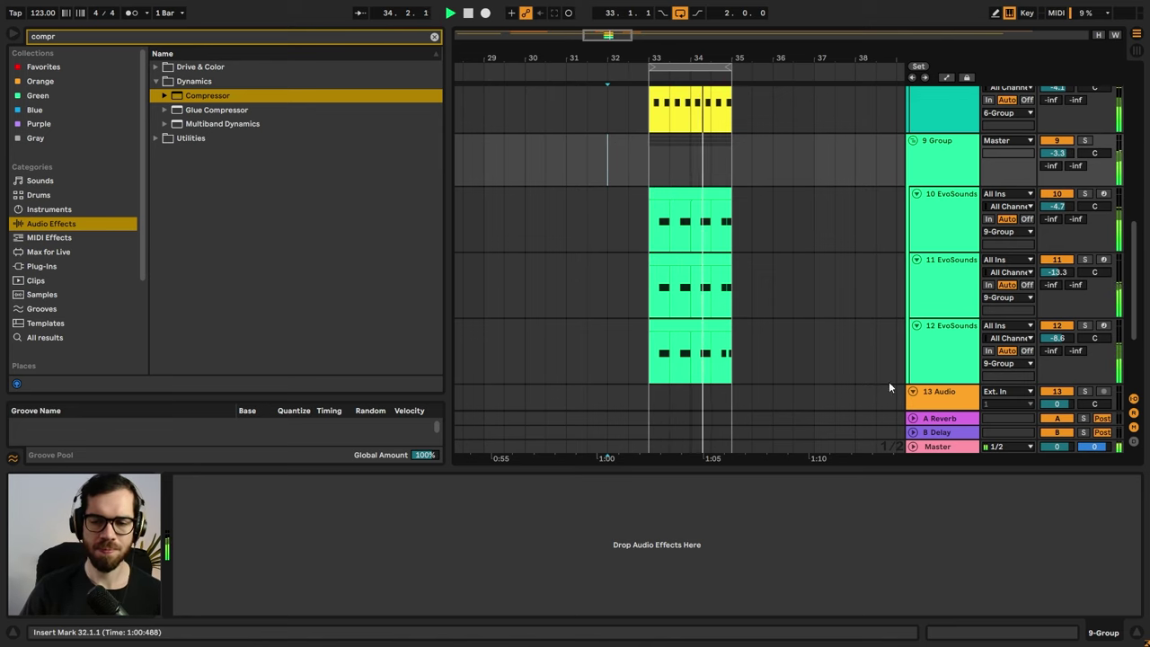
- Fold the clap group and collapse all tracks in the arrangement
scroll(889, 381, up, 2)
click(916, 257)
key(alt+u)
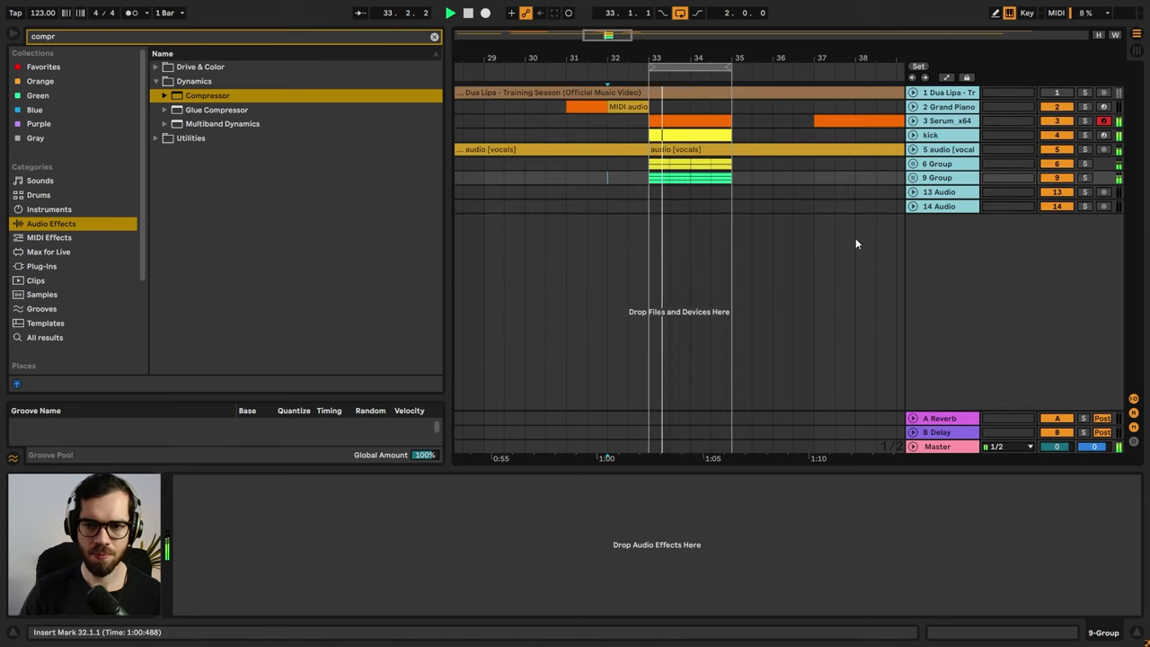
- Duplicate the loop section from bar 33 to bar 35 across the production tracks and extend the loop to four bars
key(space)
key(Down)
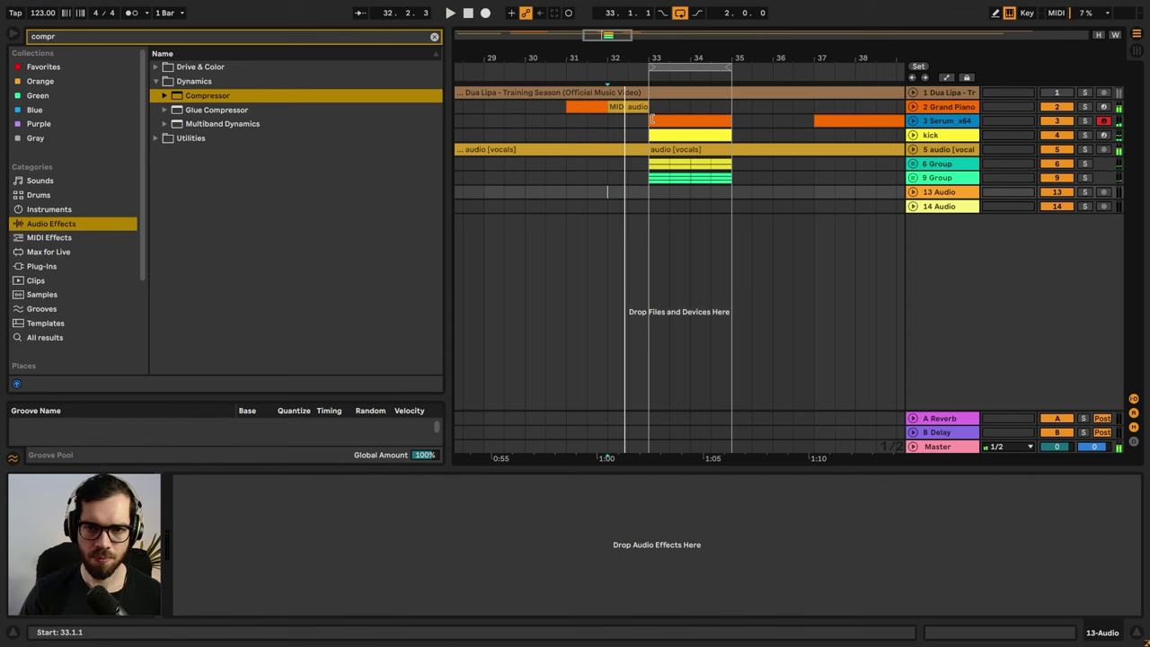
drag(654, 109, 722, 199)
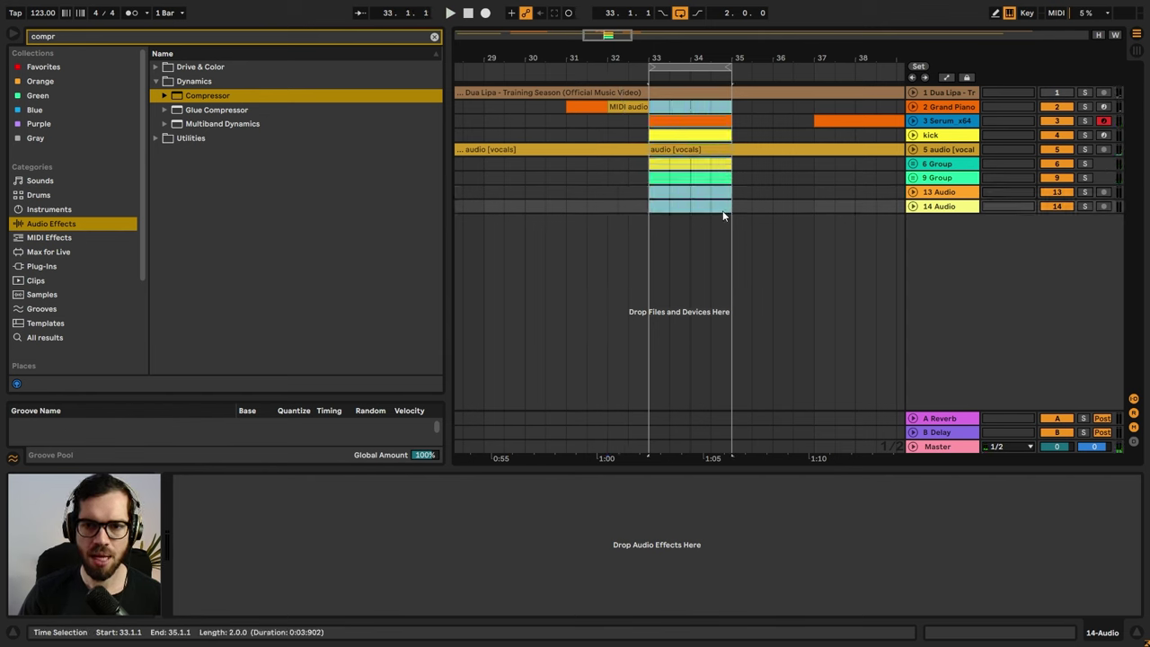
key(ctrl+d)
click(713, 147)
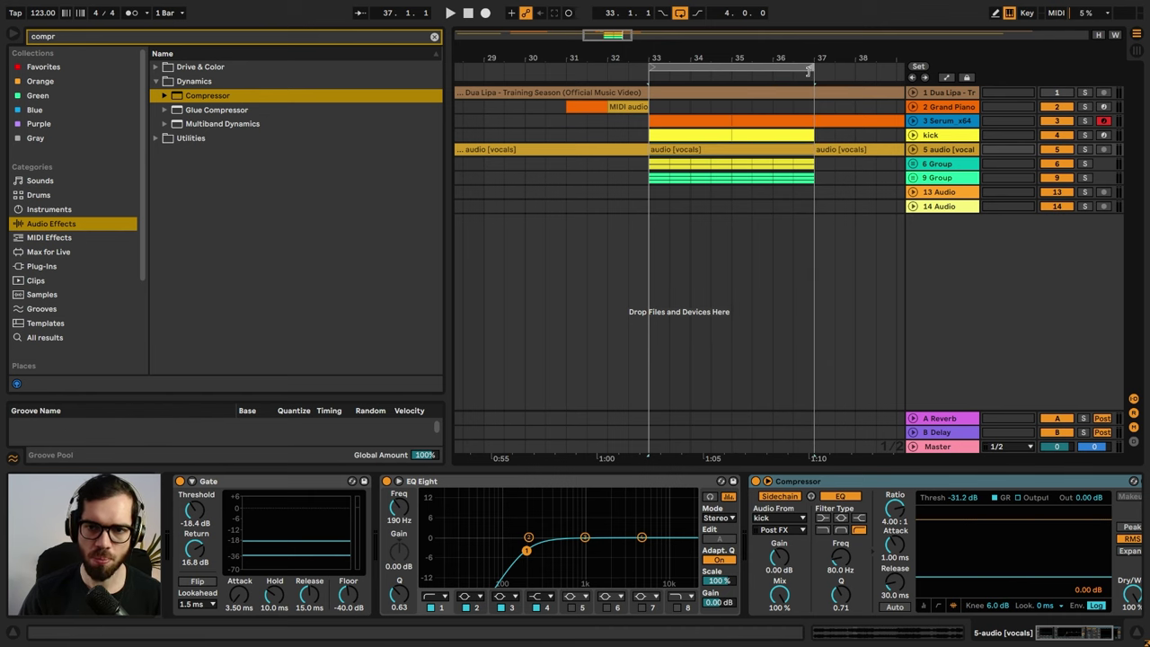
- Play the arrangement from bar 32 and unfold the Grand Piano and Serum bass tracks
click(590, 118)
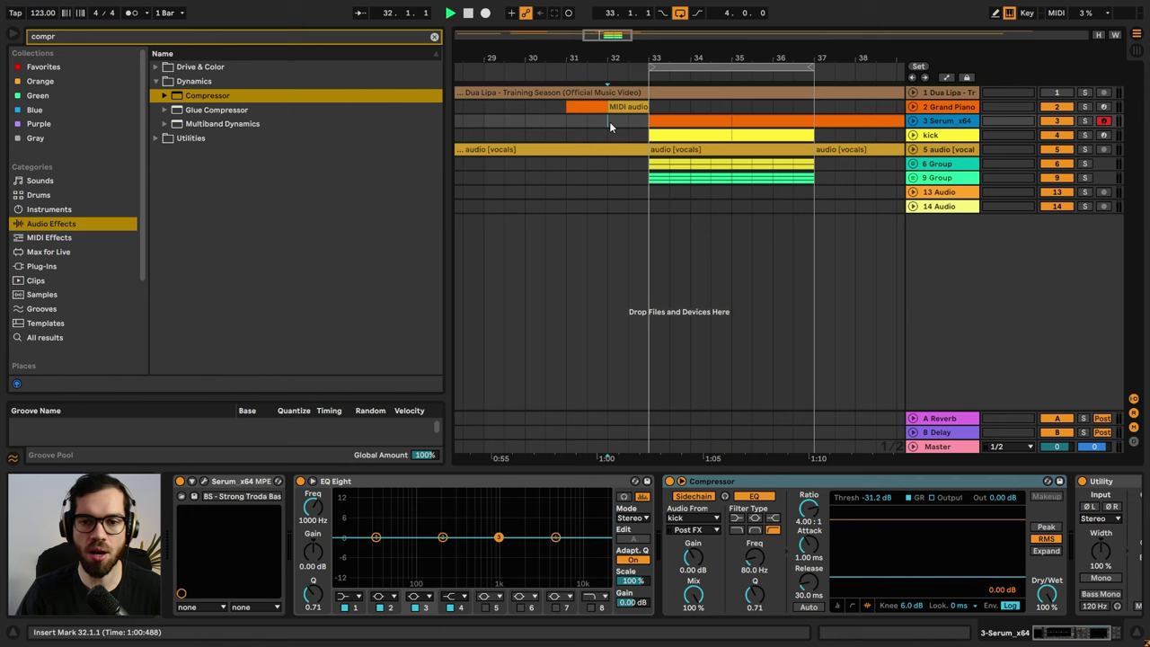
key(space)
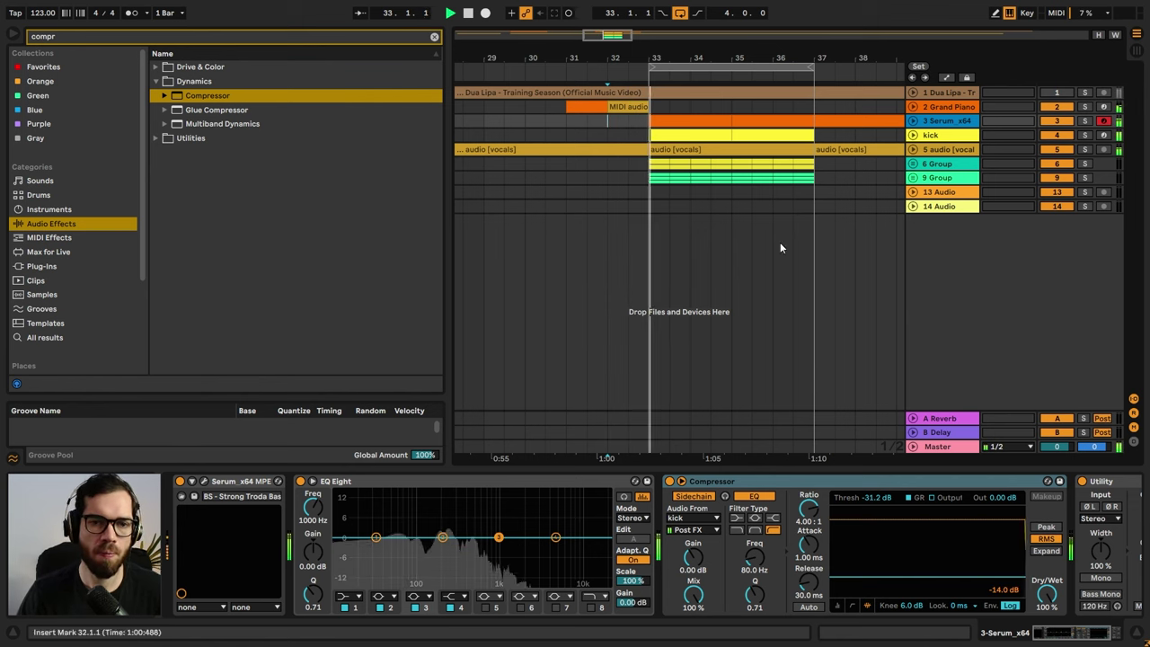
click(913, 107)
click(931, 128)
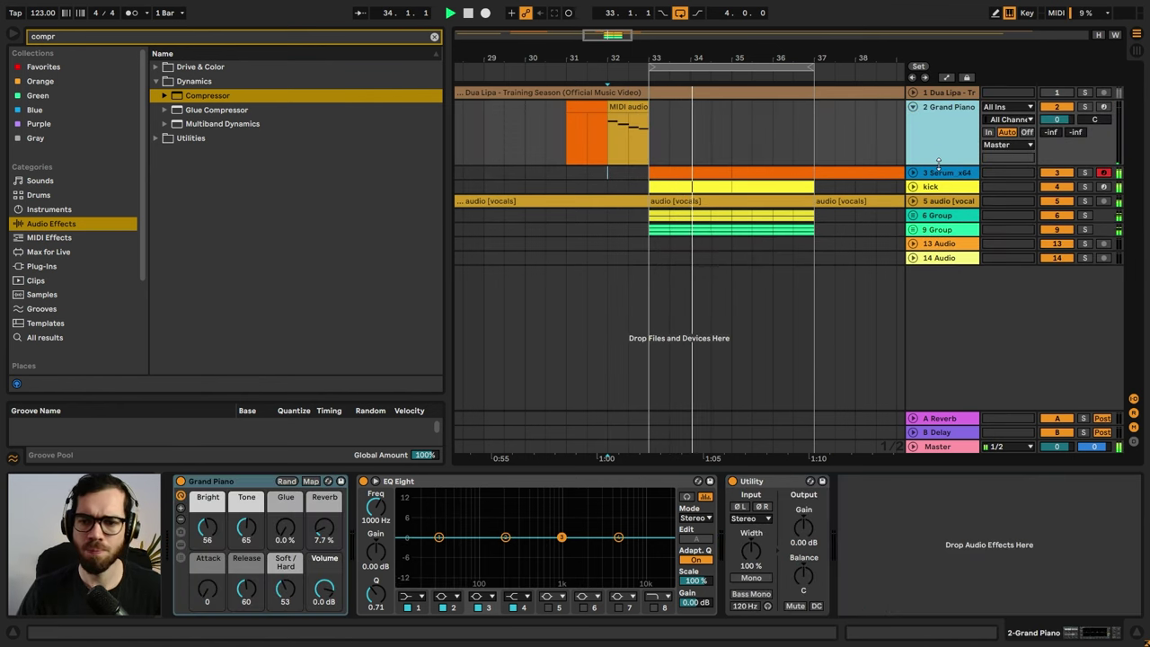
click(940, 170)
click(913, 172)
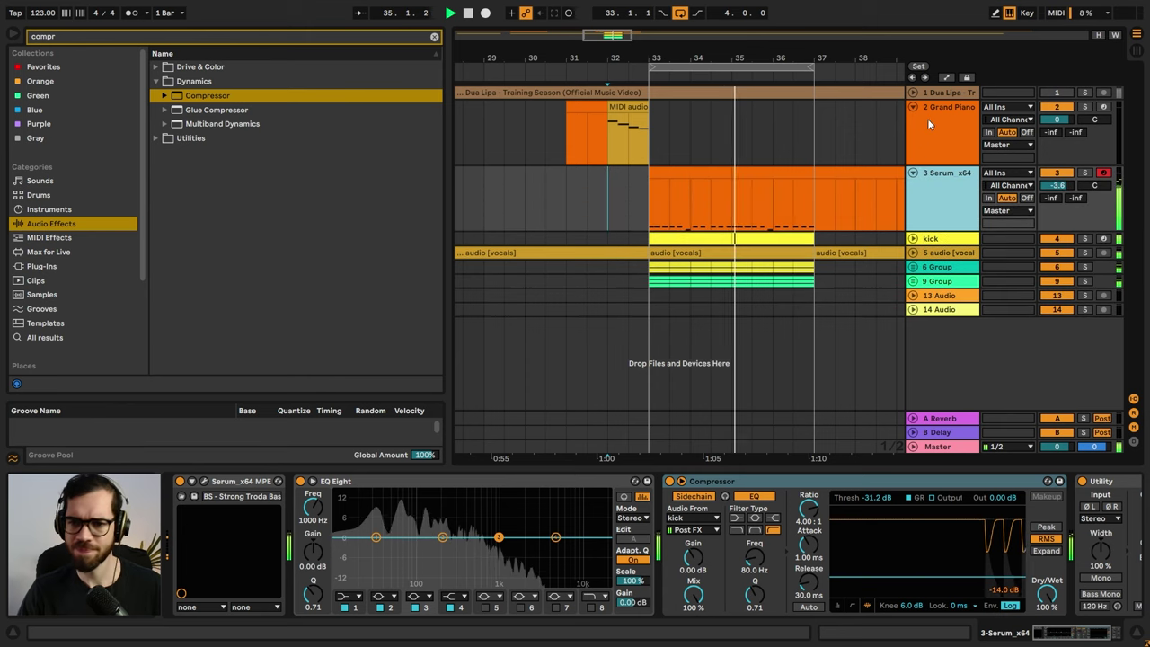
click(928, 122)
click(694, 222)
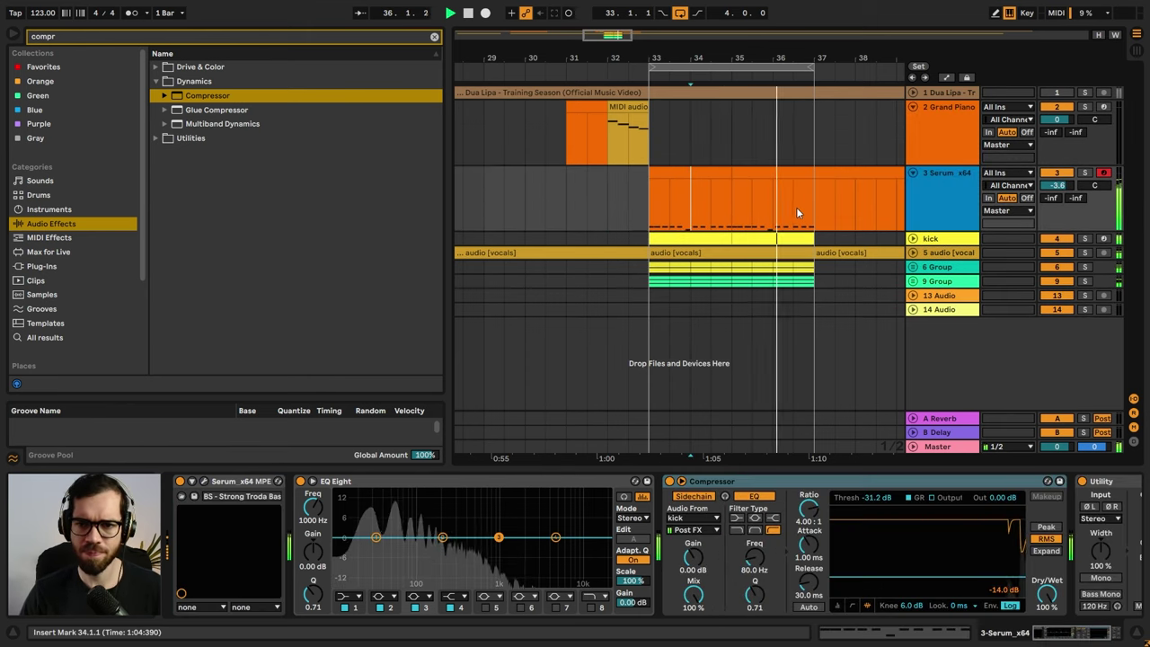
key(space)
- Split the Serum bass clip at 36.3.1 and raise the first note of the final half-bar clip to G1
click(792, 171)
click(795, 198)
key(ctrl+e)
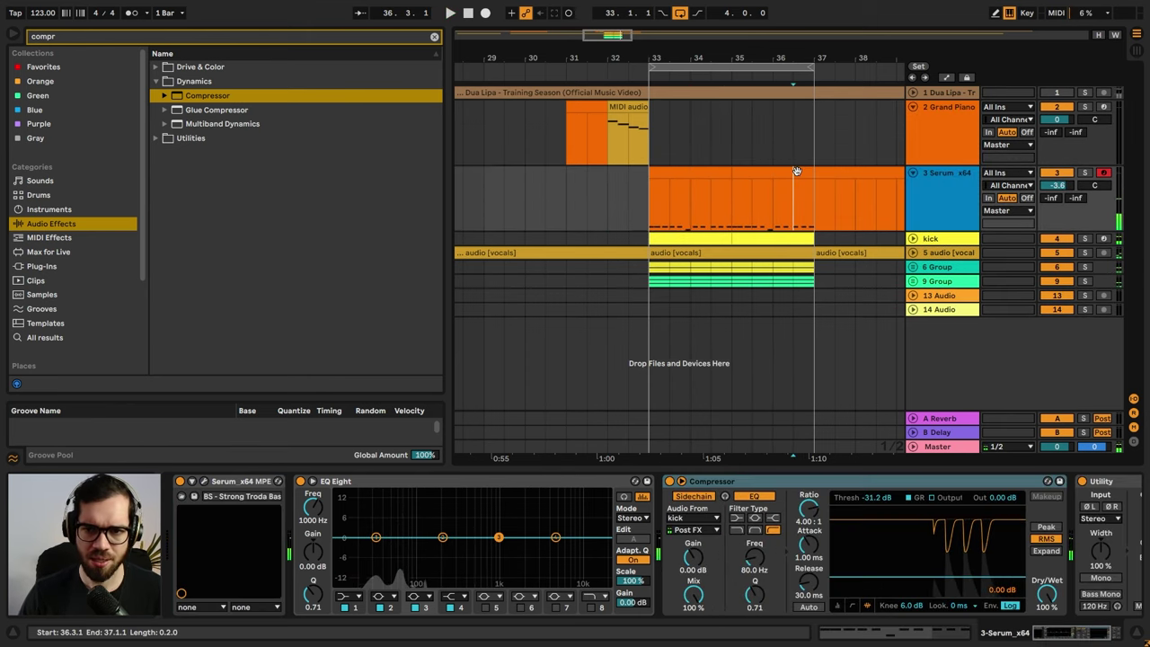
click(797, 172)
double_click(797, 171)
click(782, 528)
click(593, 554)
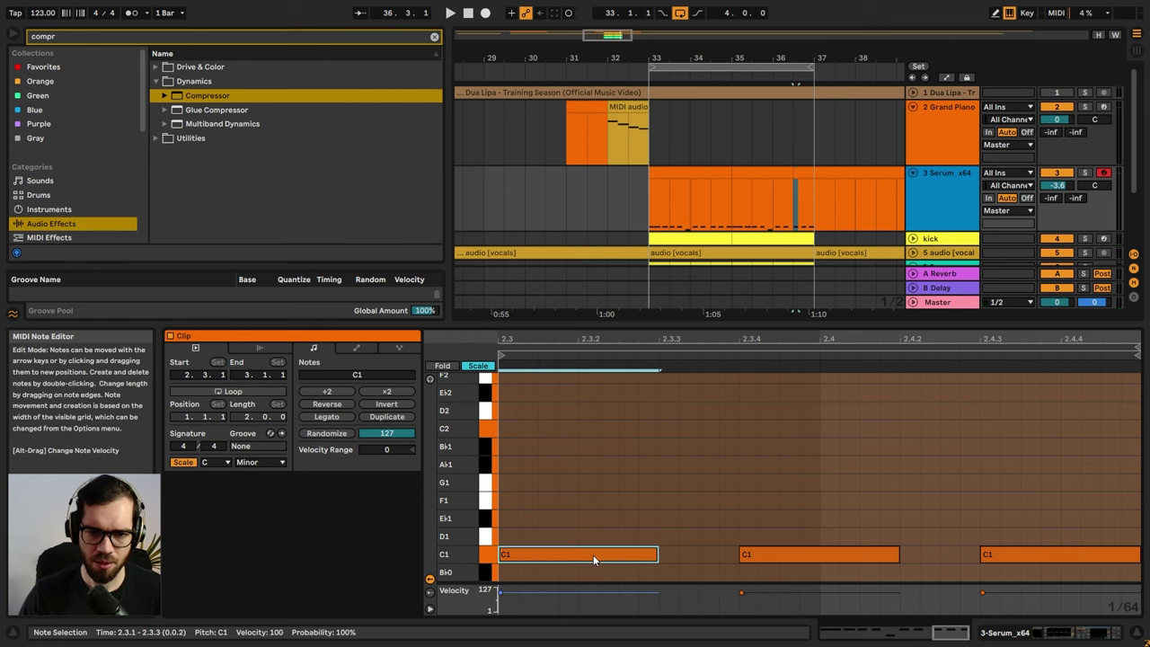
key(Up)
key(Up)
key(Up)
key(Up)
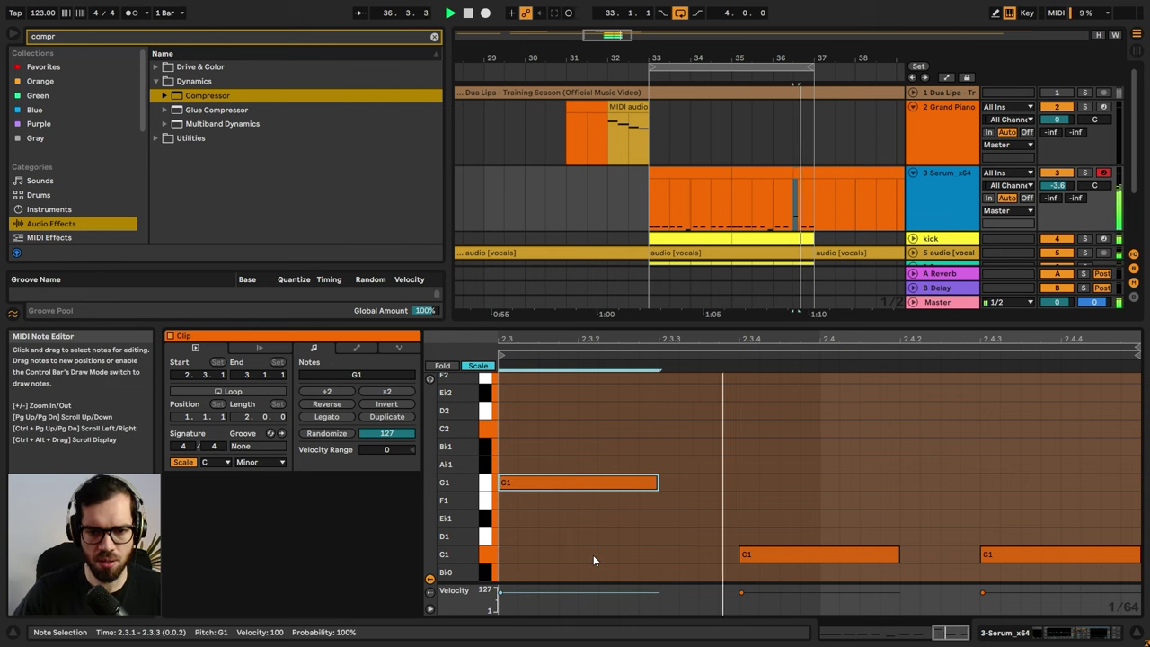
- Raise the clip's second note to E♭1 and lower its third note to B♭0
click(764, 555)
key(Up)
key(Up)
key(Up)
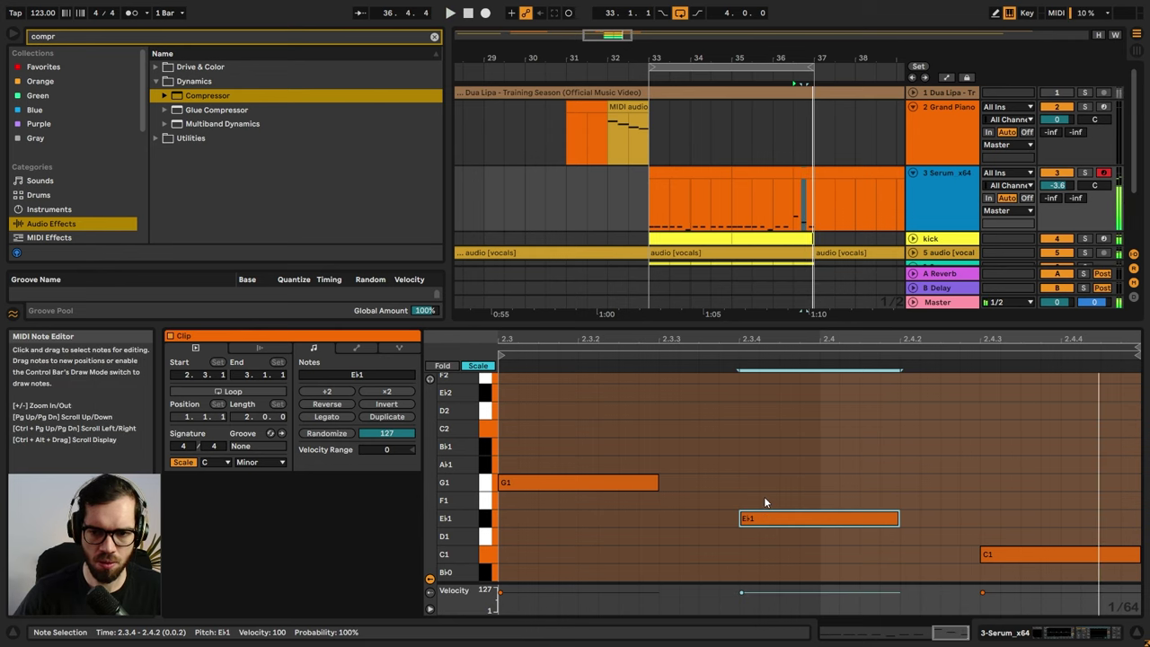
click(1011, 552)
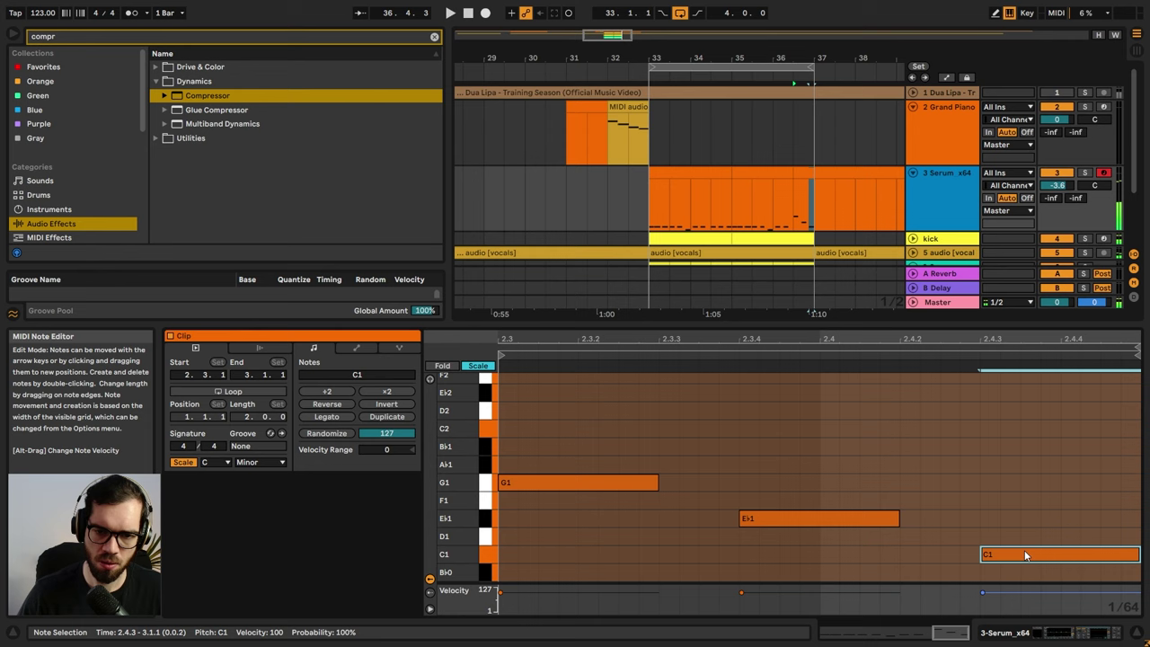
key(Down)
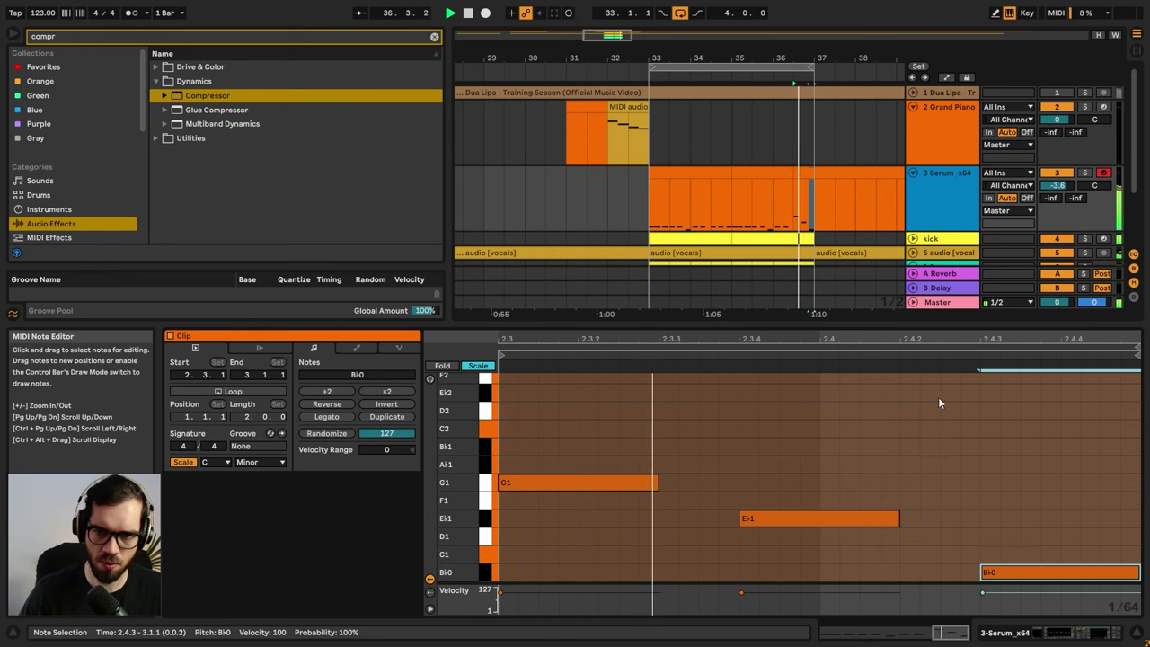
- Close the note editor and play the arrangement from bar 32 to hear the new bass ending
click(626, 200)
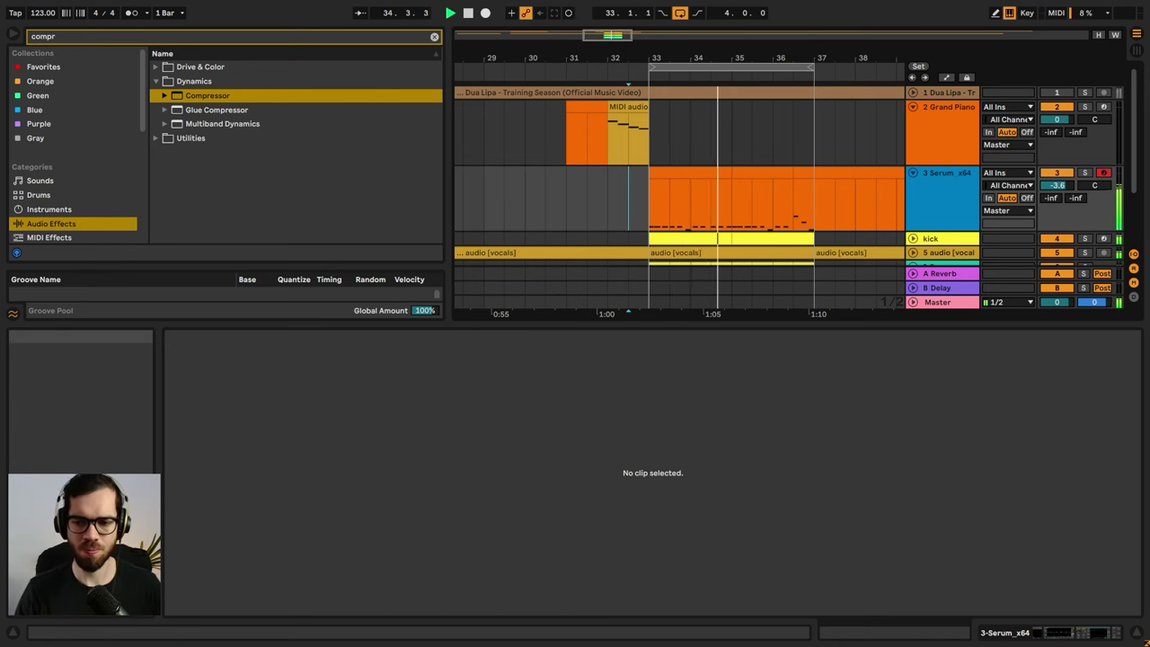
click(1137, 633)
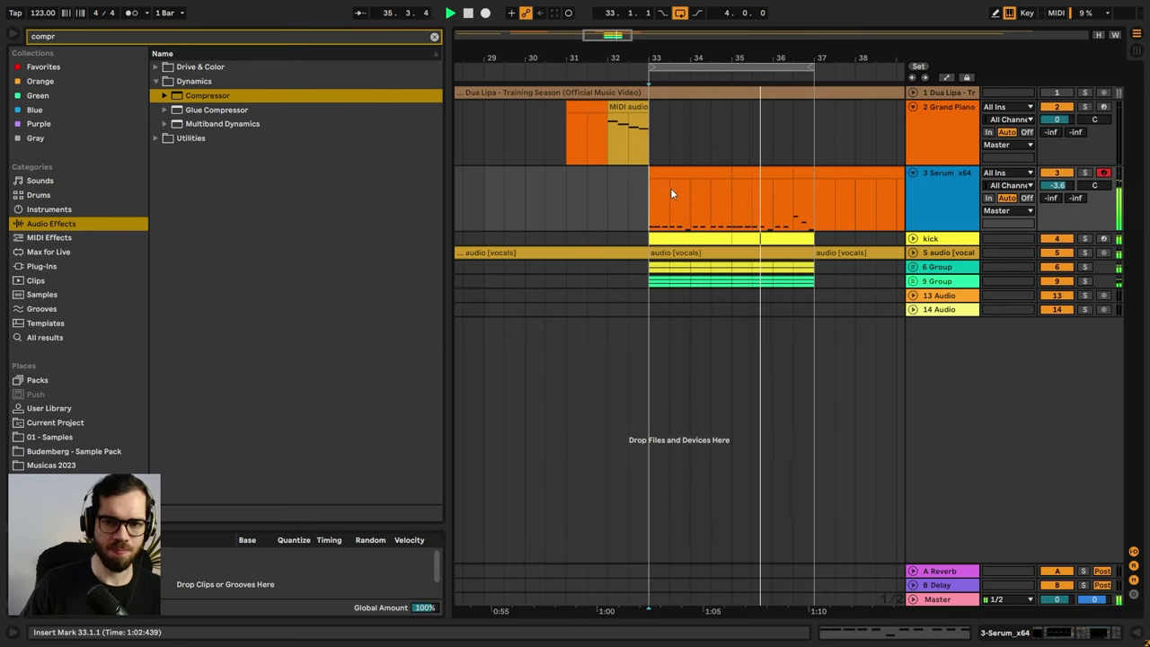
click(615, 184)
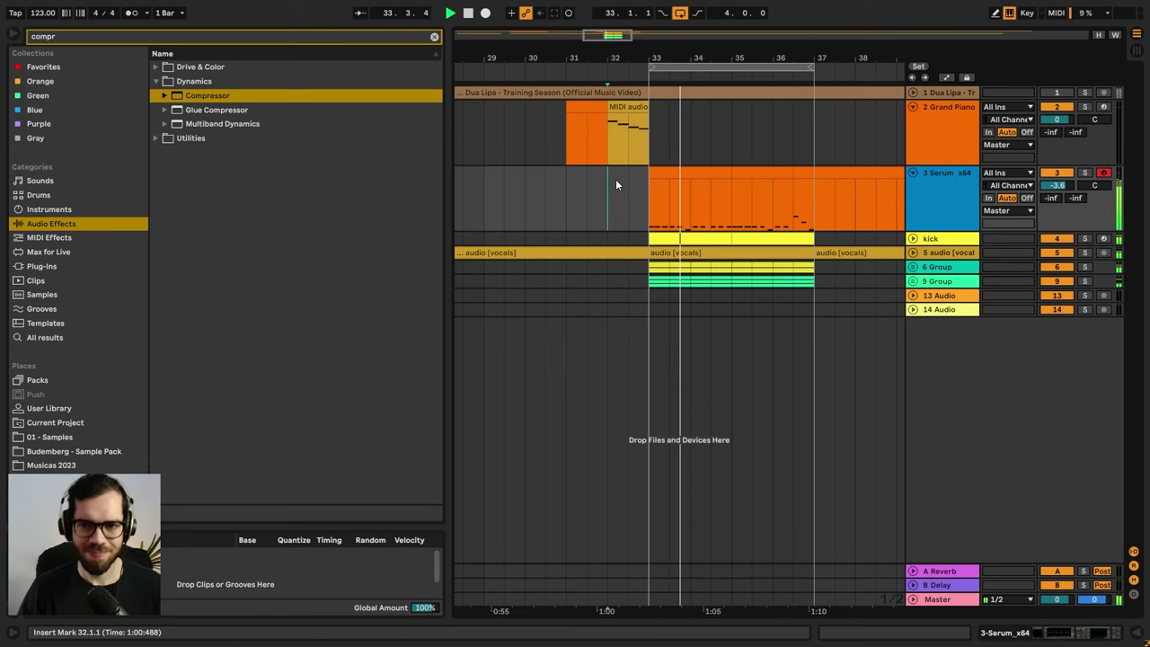
- Insert a MIDI track below the Serum bass and copy the bass track's Serum instrument onto it
click(951, 187)
key(ctrl+shift+t)
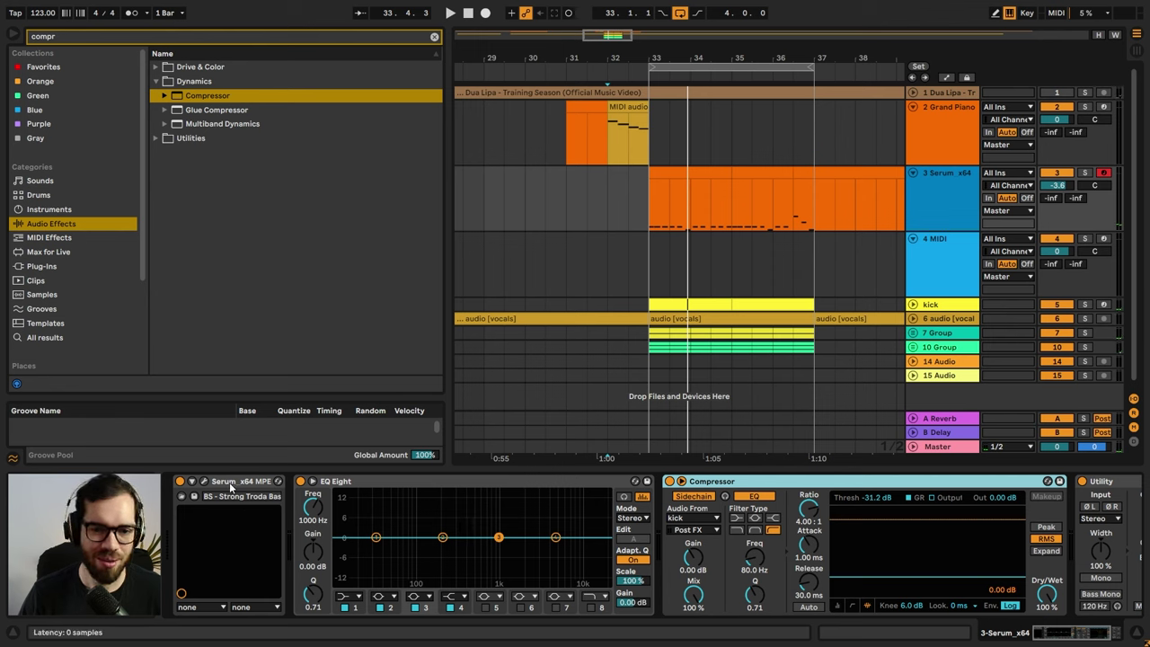
drag(229, 482, 393, 440)
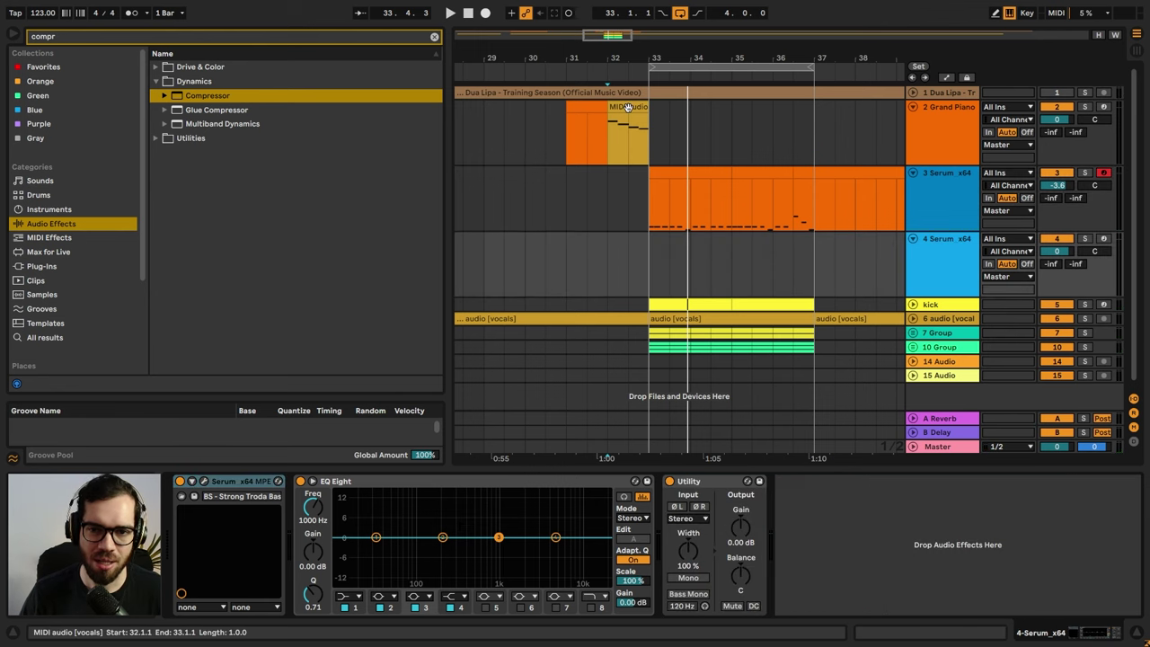
- Copy the piano's bar 32 vocal MIDI clip to the new Serum track and load the LD - Repeat Marten preset there
drag(629, 108, 627, 257)
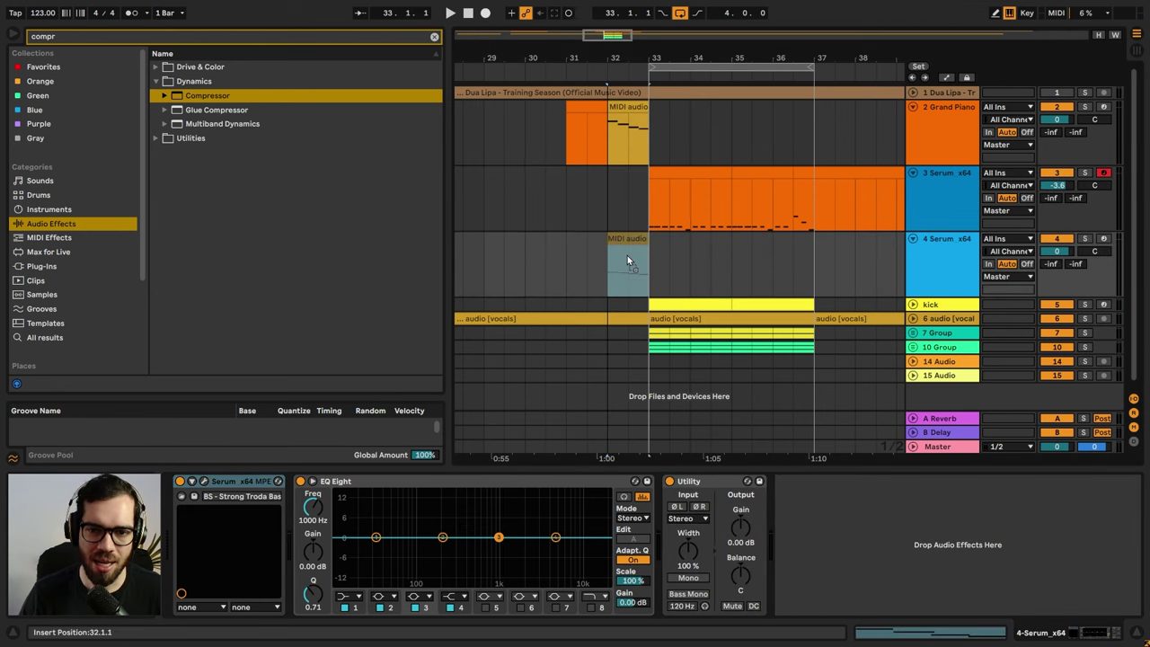
click(206, 482)
click(510, 79)
mouse_move(526, 97)
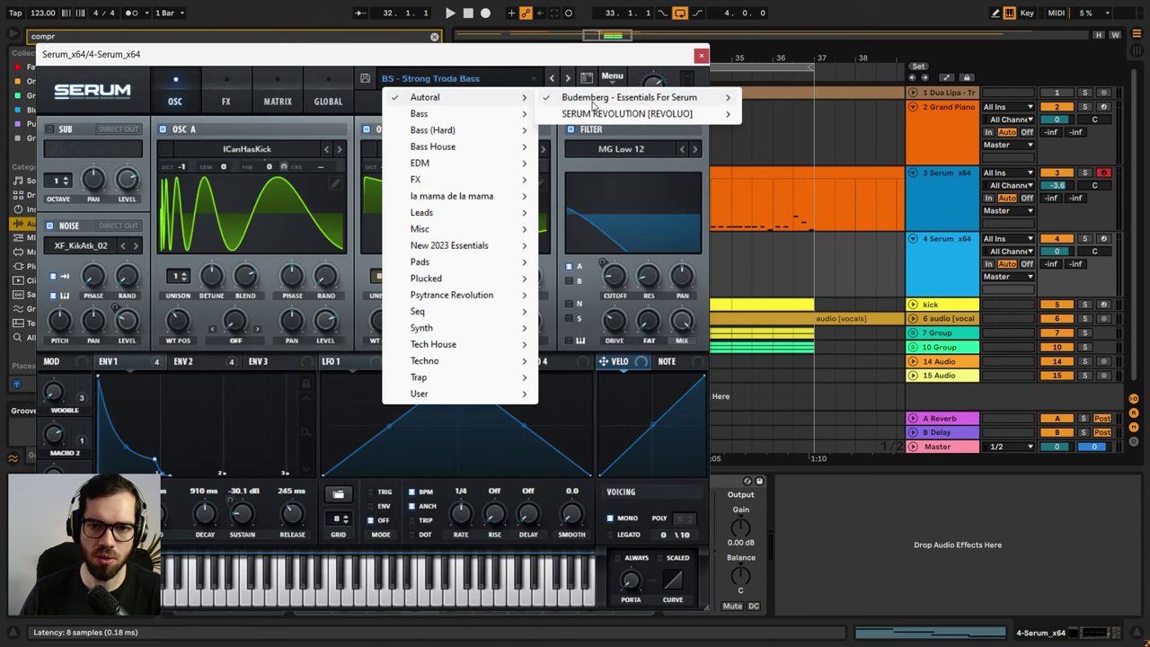
mouse_move(596, 101)
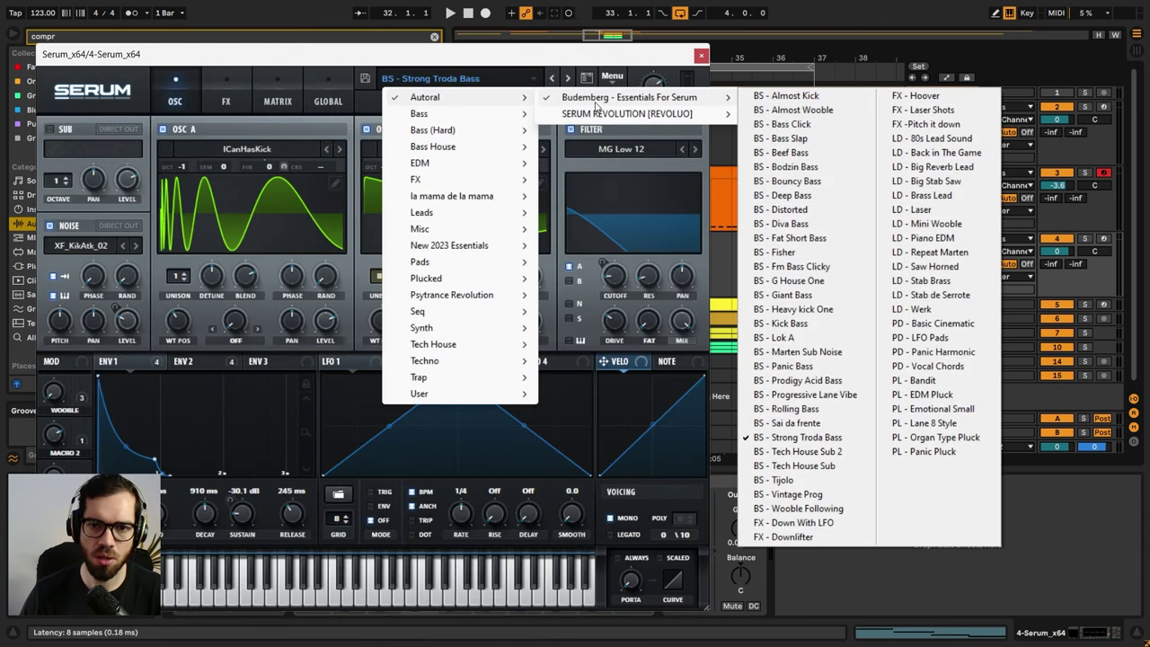
click(941, 252)
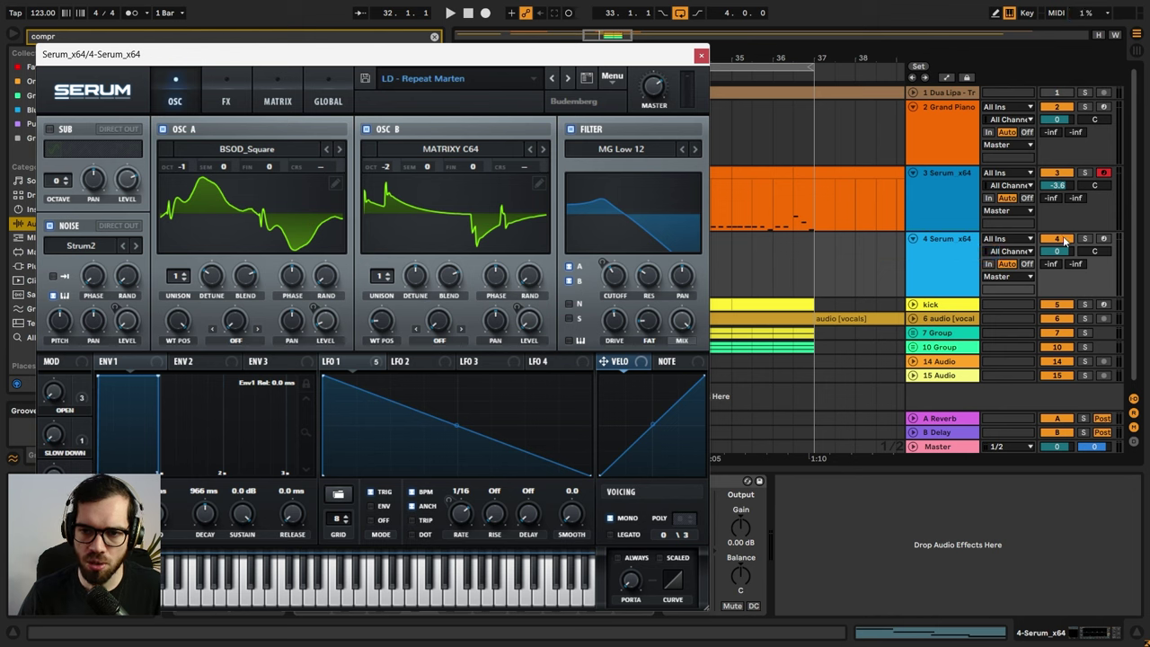
- Mute the Grand Piano track, set the new Serum lead's volume to -9.4 dB during playback, and close the Serum window
key(space)
click(1054, 116)
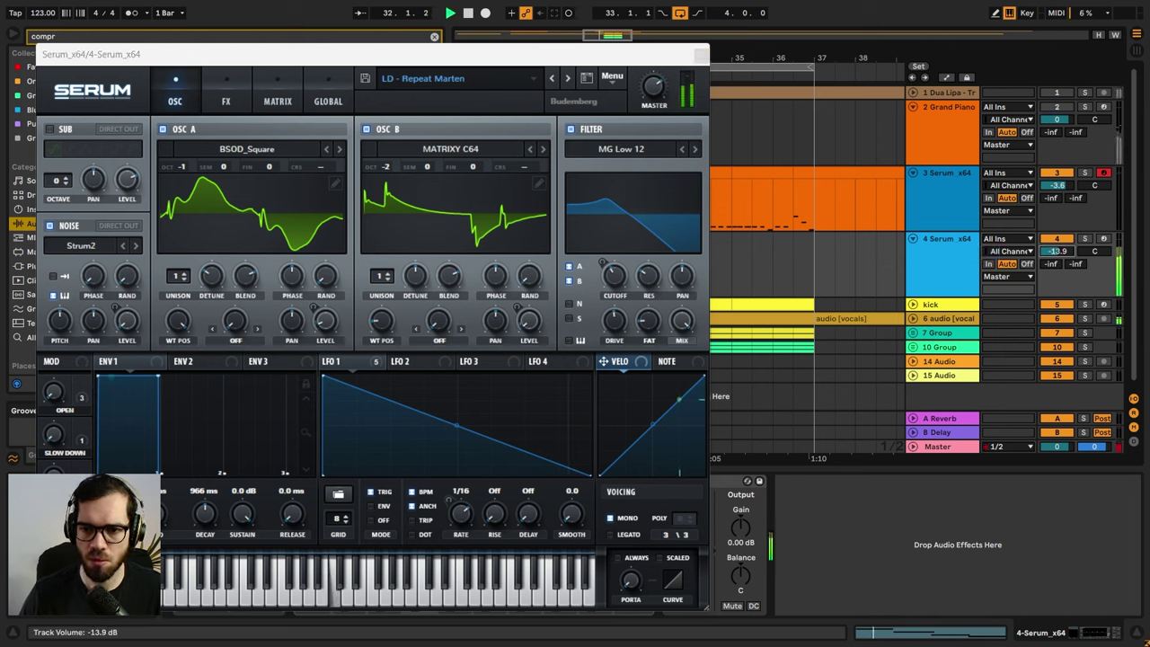
drag(1056, 252, 1057, 238)
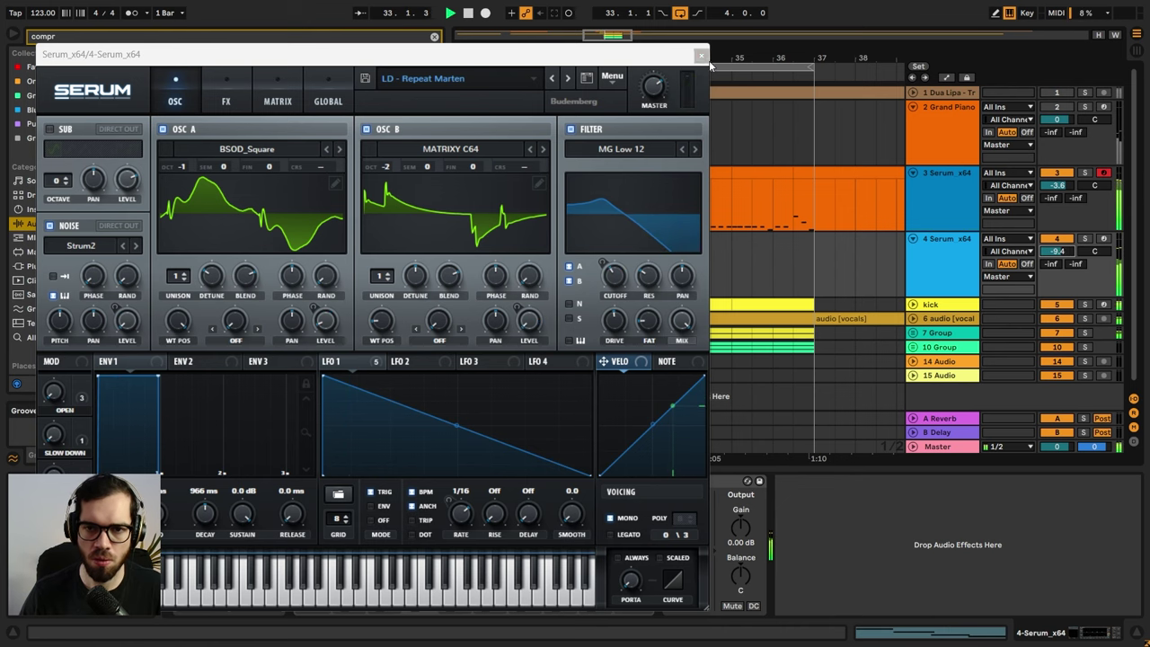
click(701, 56)
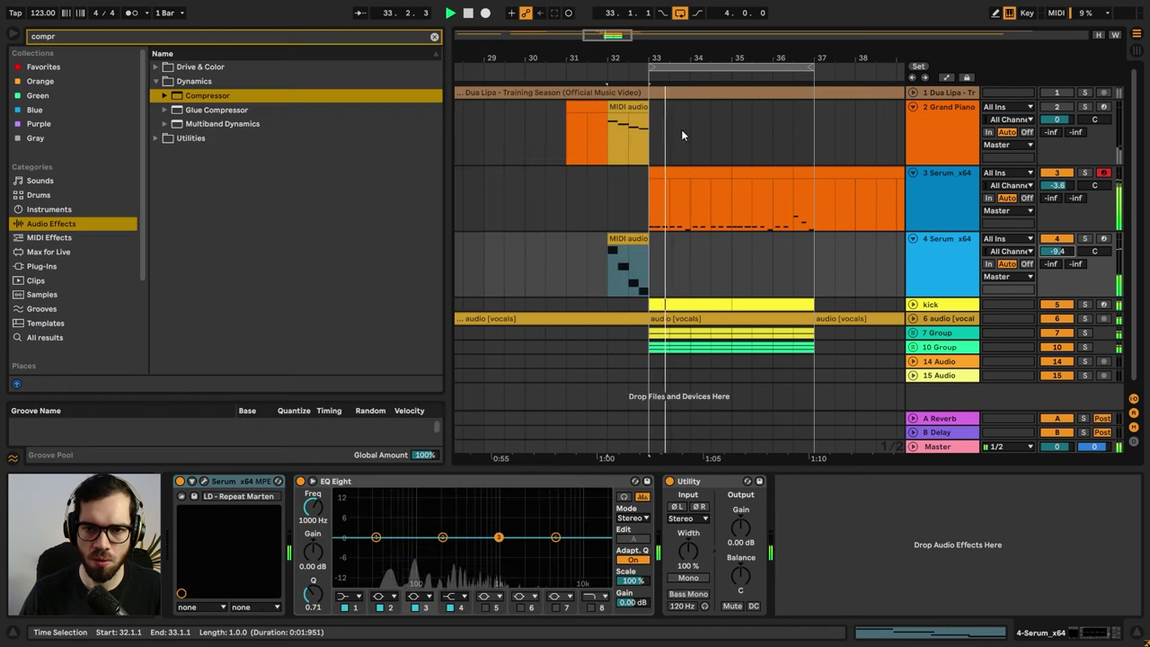
- Duplicate the Serum lead track and replace its bar 32 clip with the first half-bar of the bass clip at bar 33
click(951, 270)
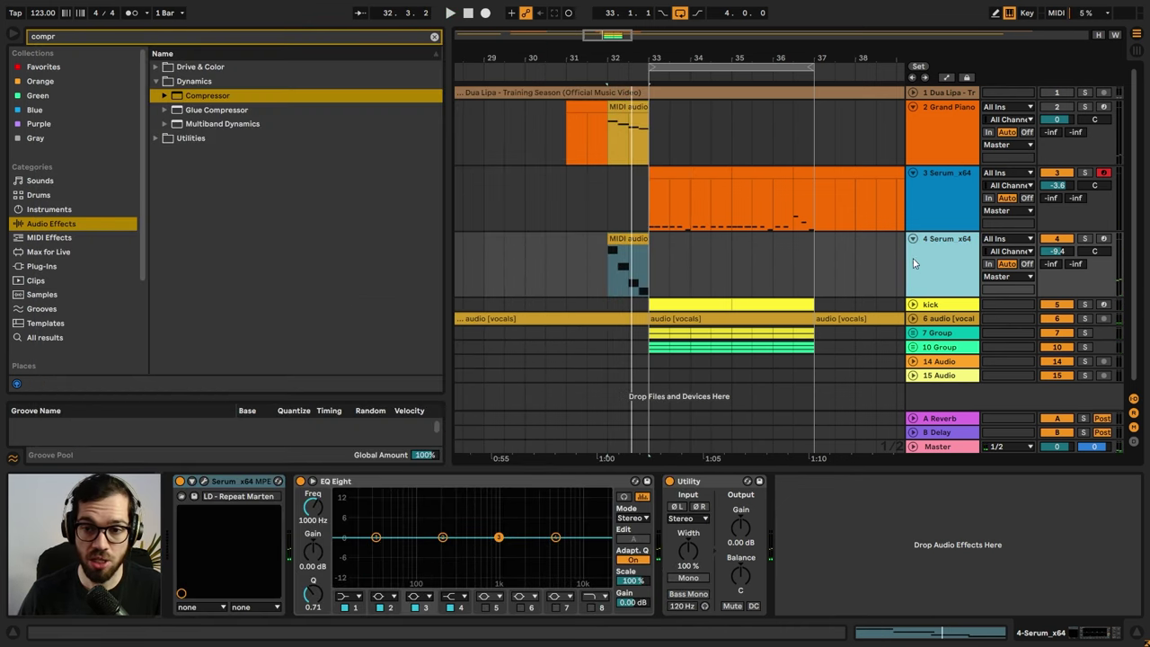
key(ctrl+d)
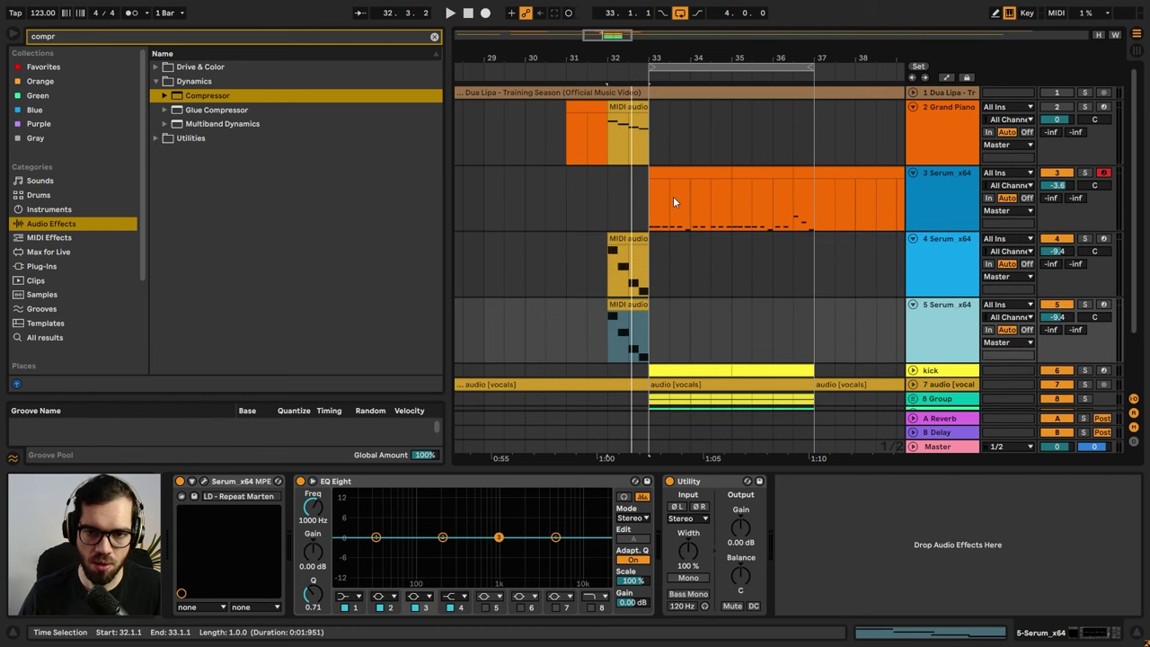
drag(672, 200, 653, 209)
key(ctrl+c)
click(653, 314)
key(ctrl+v)
click(647, 310)
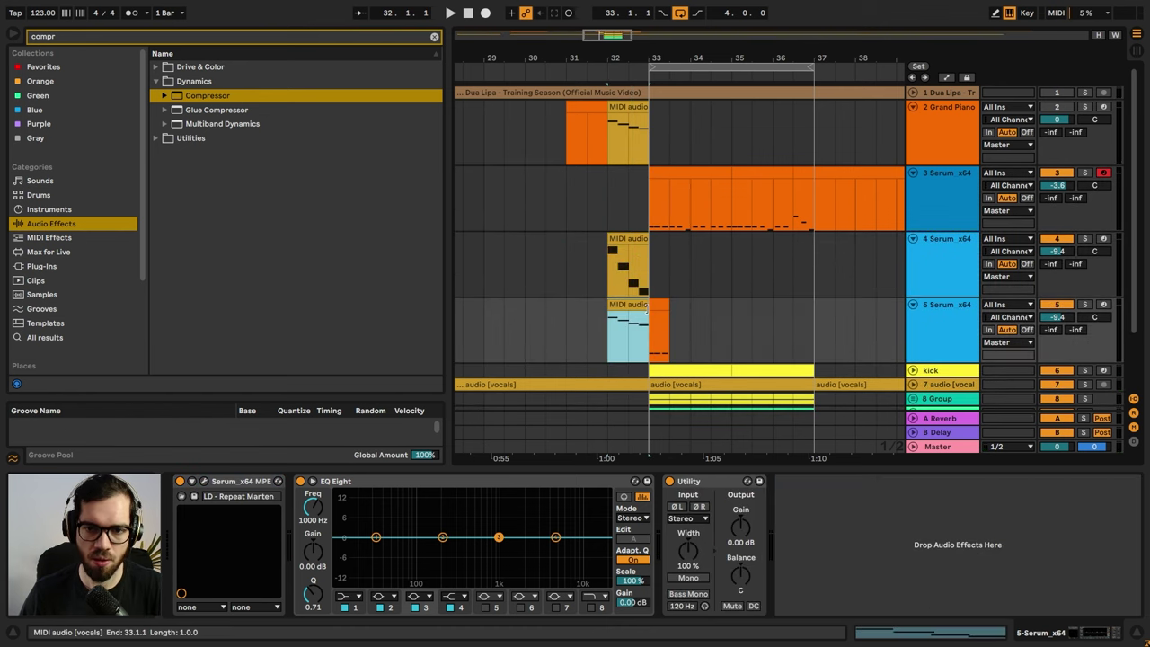
key(Delete)
- Open the copied half-bar clip in the note editor and delete its second and third C1 notes
double_click(654, 306)
key(space)
key(space)
drag(712, 507, 953, 582)
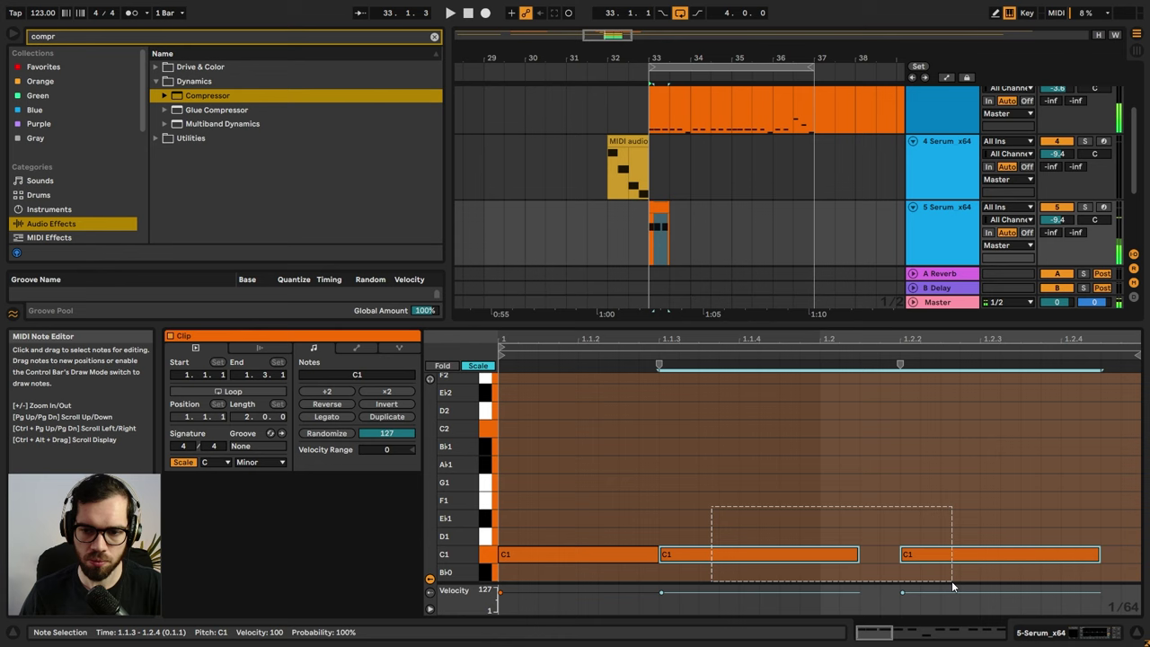
key(Delete)
- Lengthen the remaining note to one beat and raise it an octave to C2
key(space)
drag(660, 553, 813, 553)
key(shift+Up)
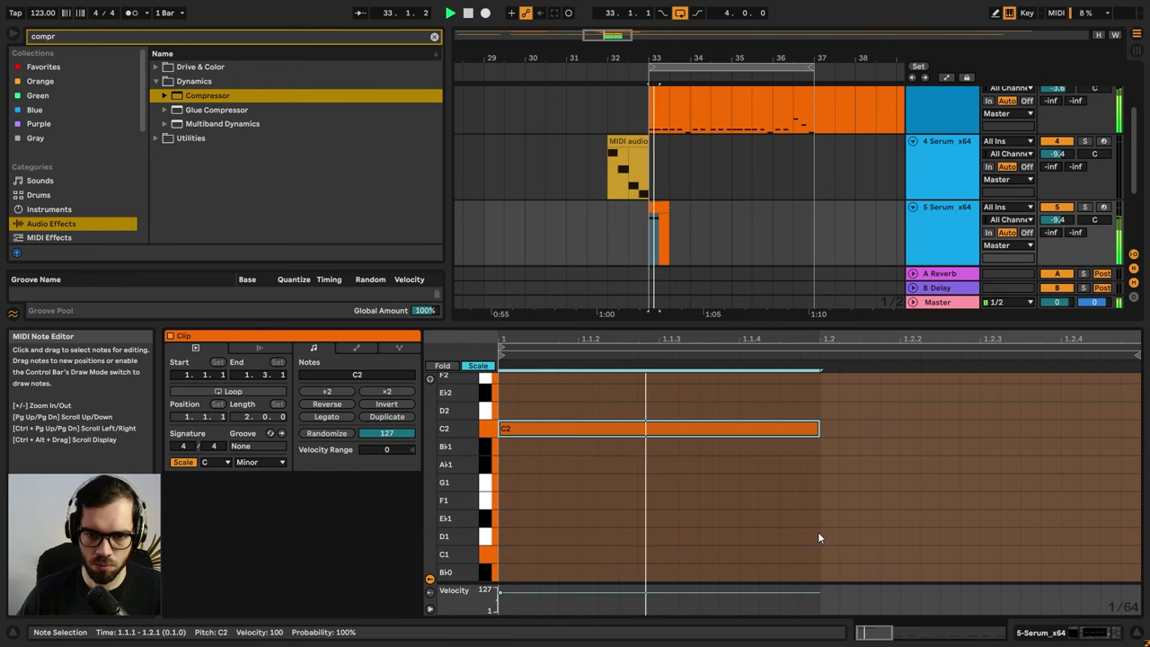
key(shift+Down)
key(shift+Up)
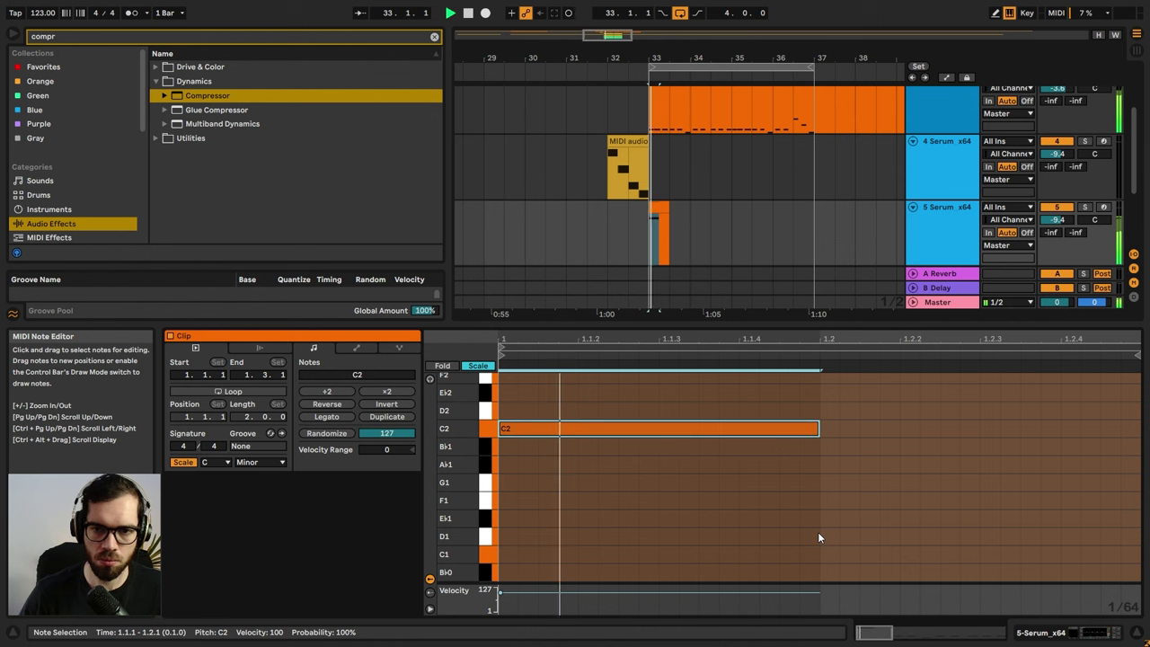
- Close the note editor, play the arrangement from 31.3.1, and select the duplicated Serum lead track
click(589, 236)
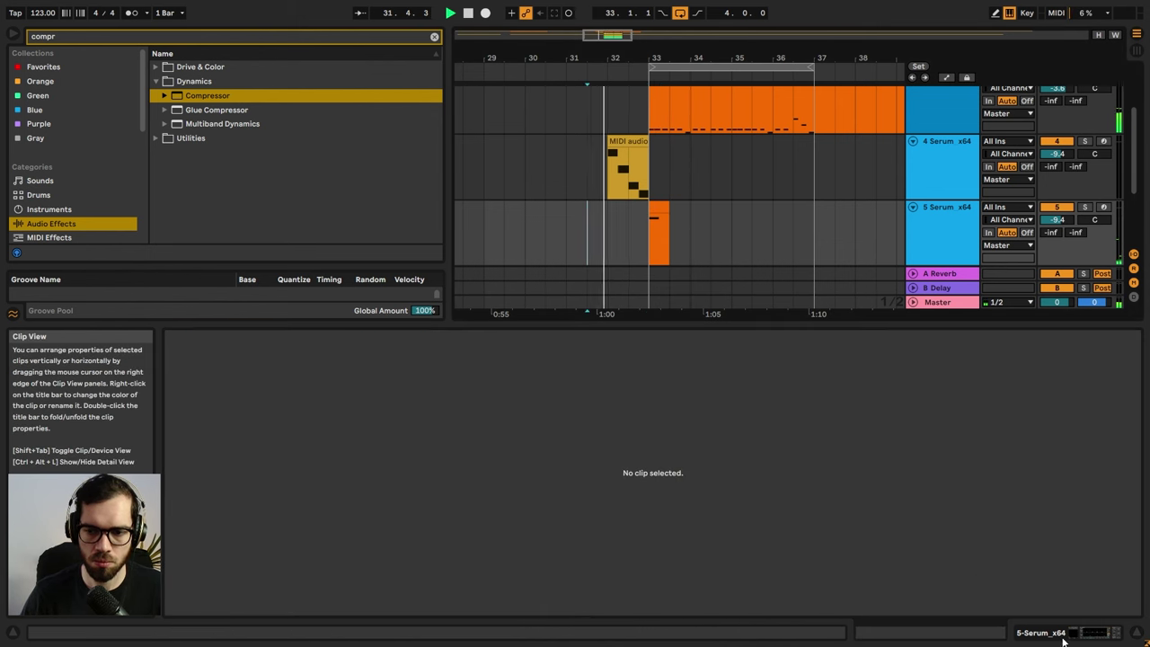
click(1134, 634)
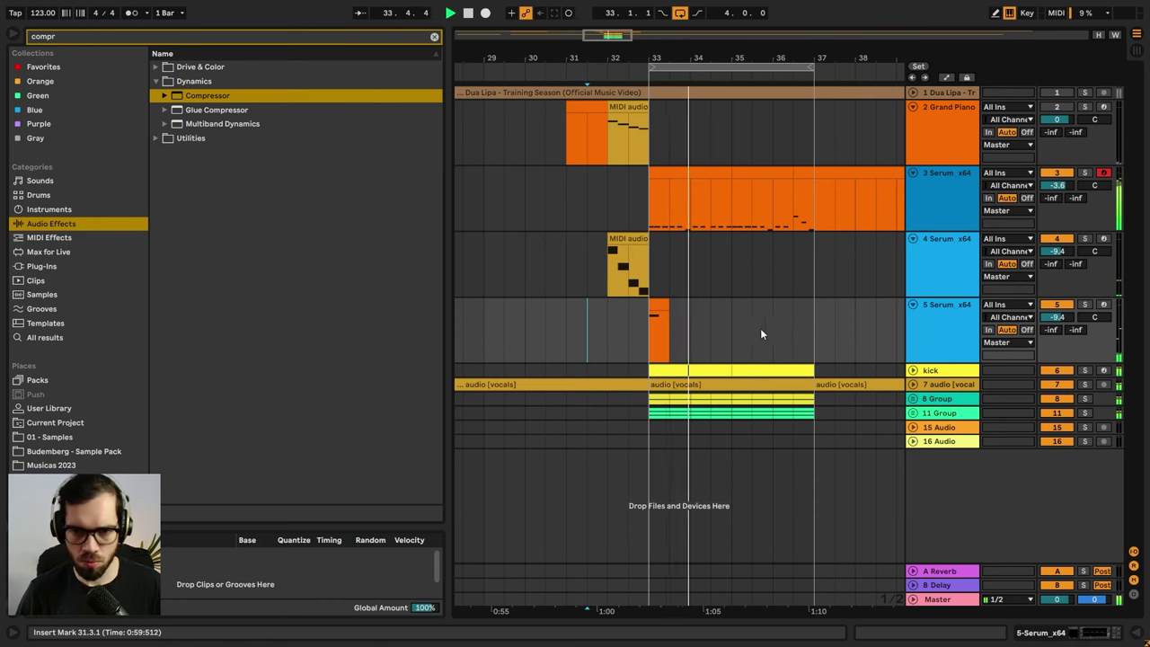
click(914, 319)
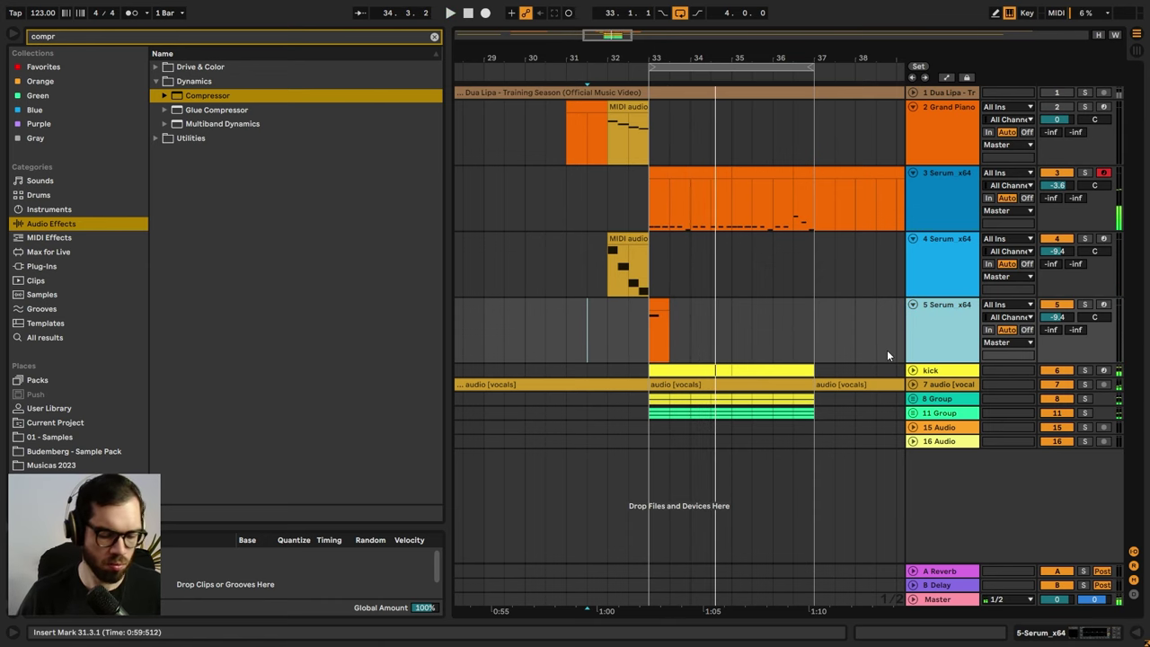
- Open the duplicated lead track's Serum, load the LD - Saw Horned preset, and play the arrangement around bar 33
double_click(942, 312)
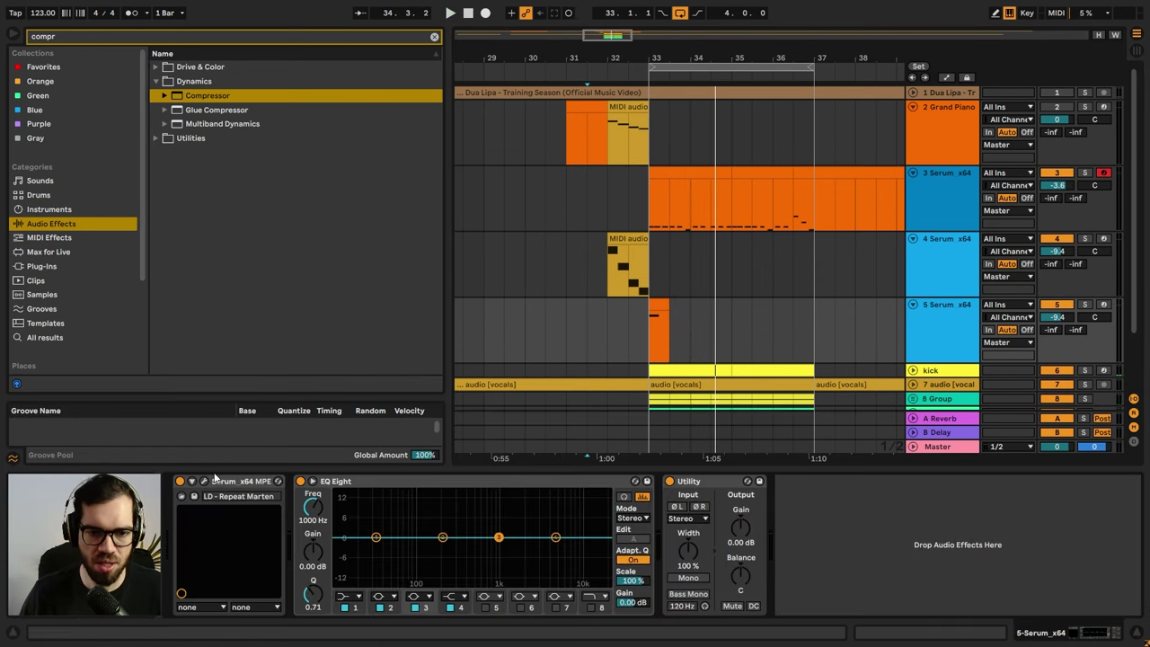
click(206, 481)
click(567, 79)
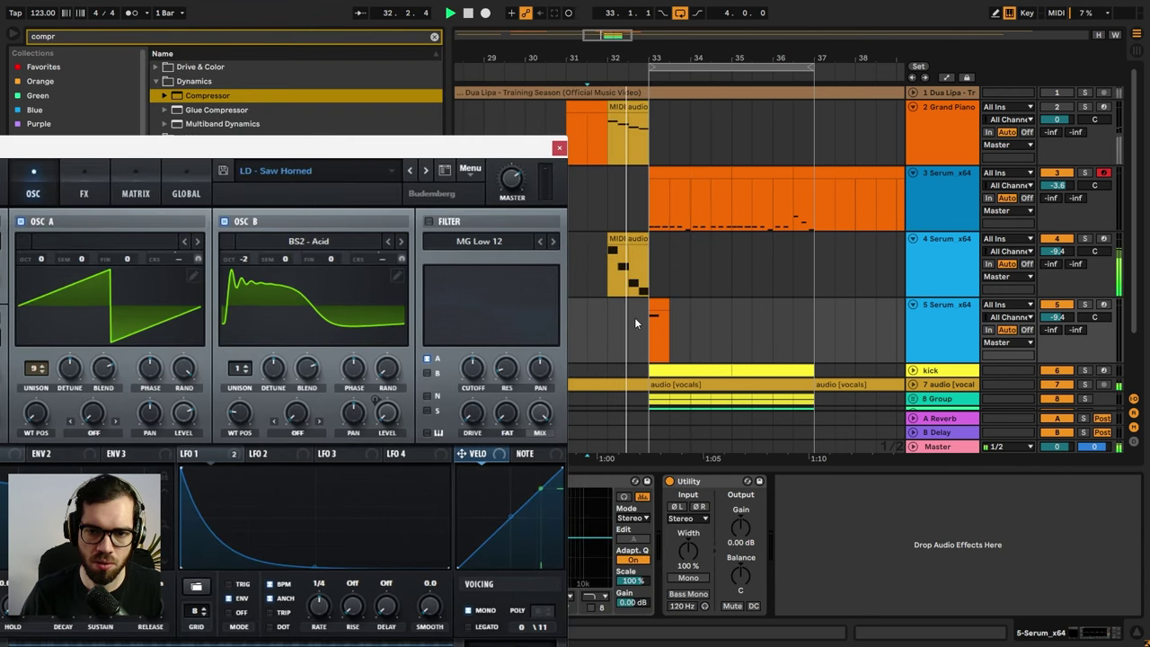
click(627, 240)
click(659, 307)
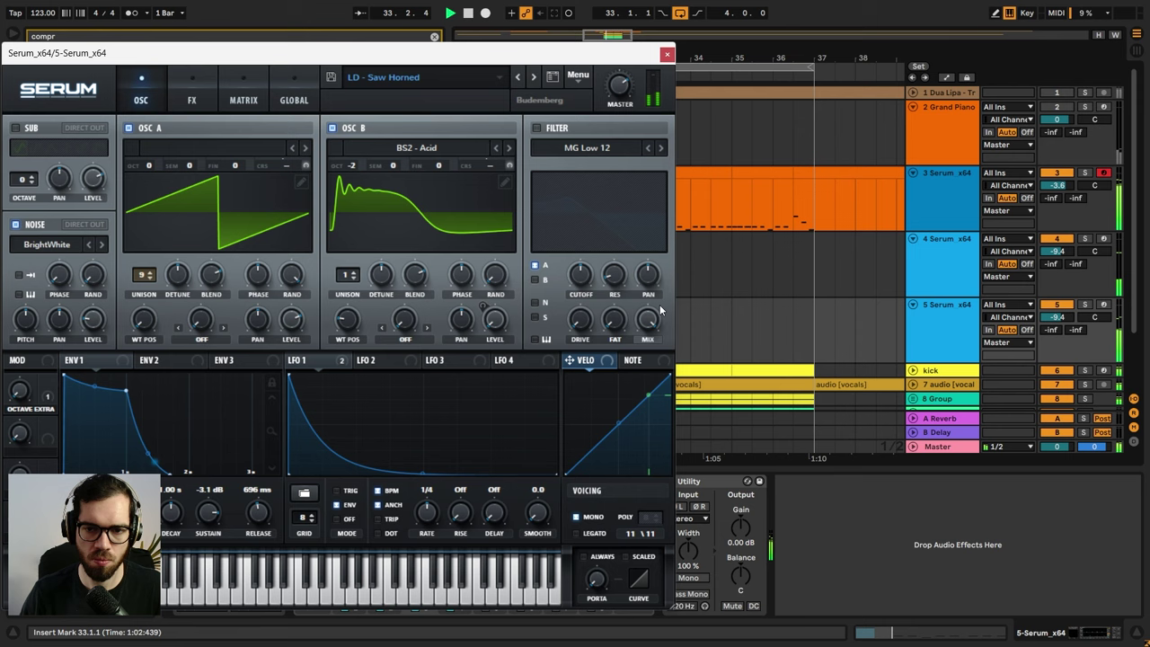
- Audition the LD - Stab Brass preset from bar 33, return to LD - Saw Horned, and close Serum
drag(602, 51, 1149, 369)
key(space)
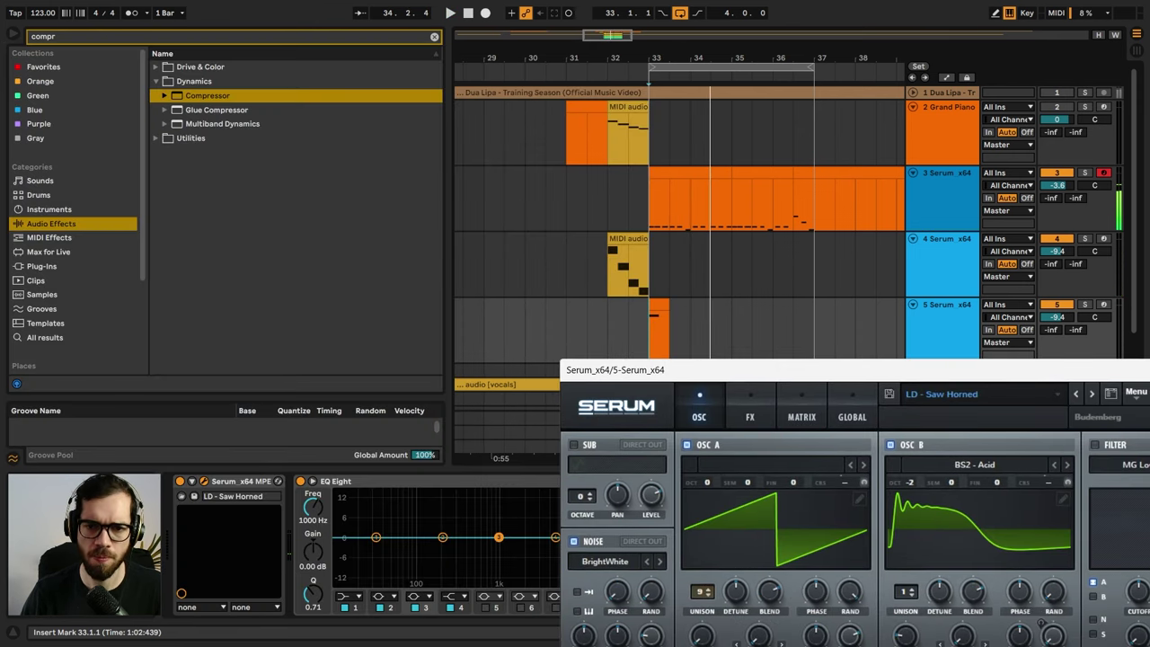
key(space)
click(1077, 394)
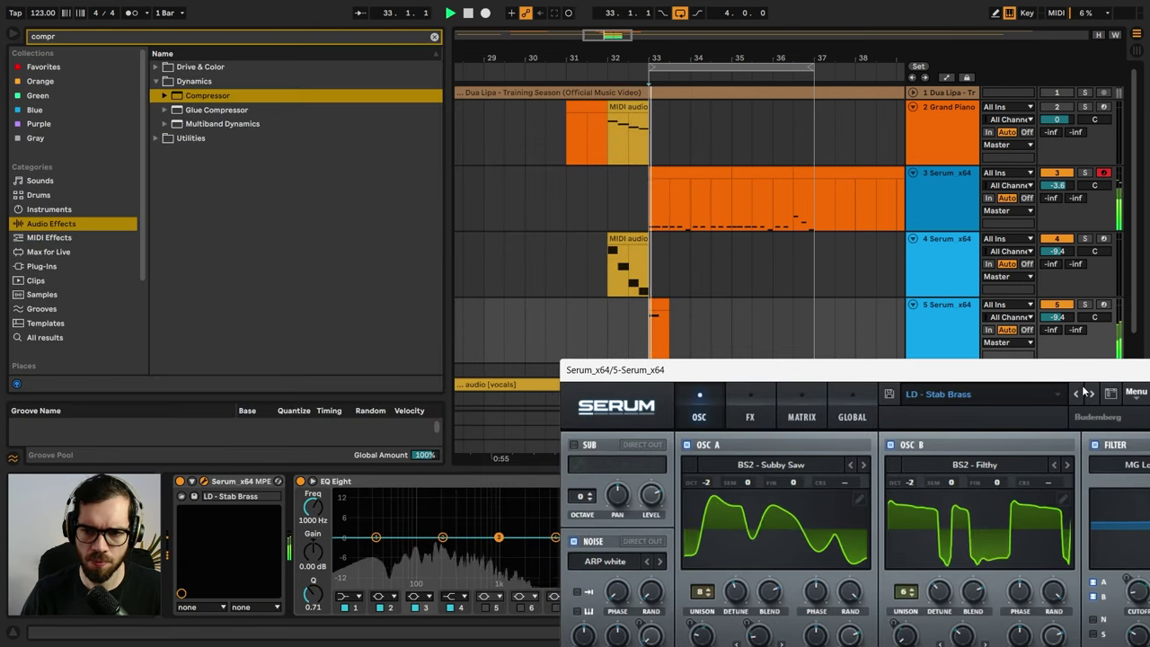
click(1078, 394)
drag(1066, 379, 781, 307)
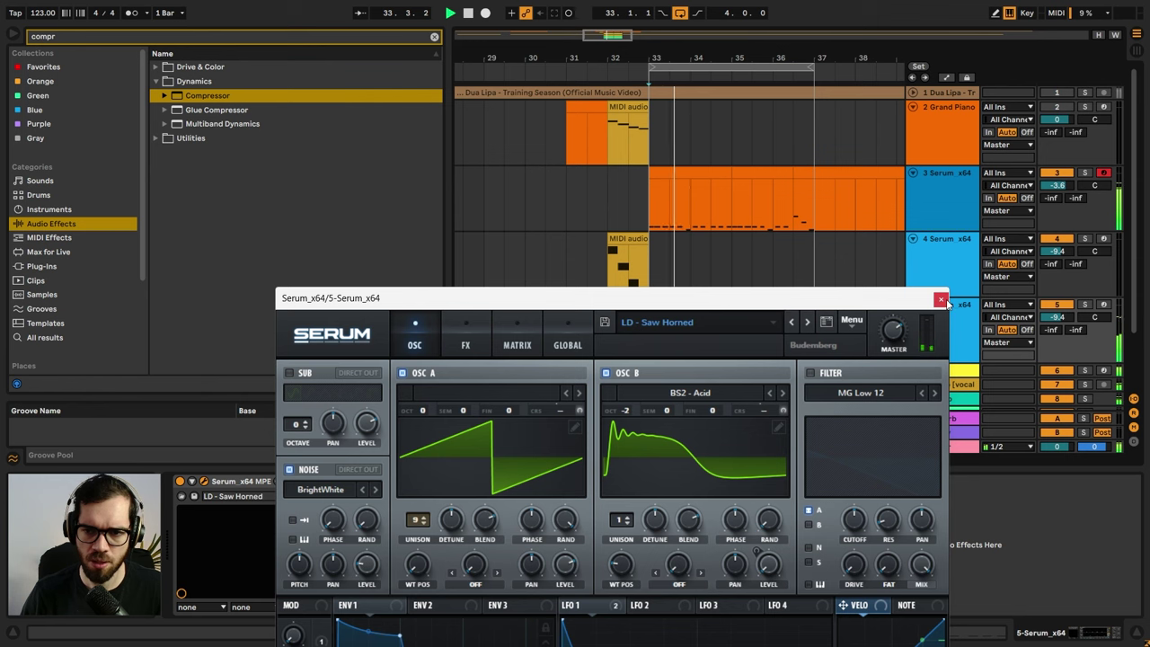
click(941, 299)
- Lower the duplicated lead's bar 33 note an octave to C1, shorten it to half a beat, and play it
double_click(661, 308)
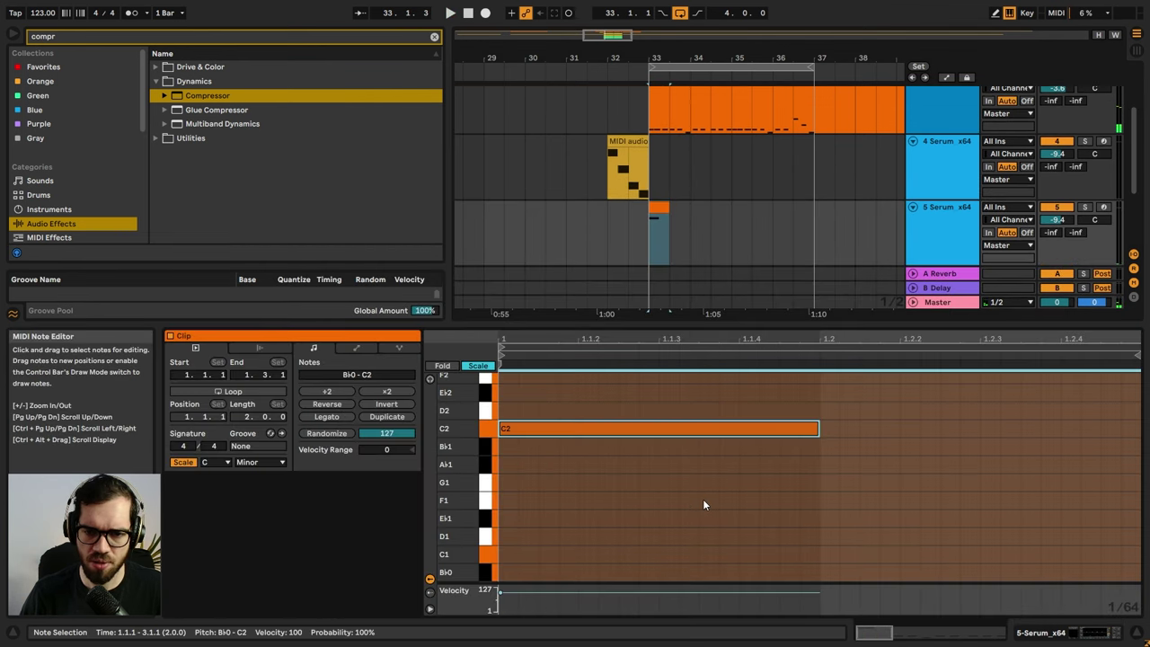
click(628, 237)
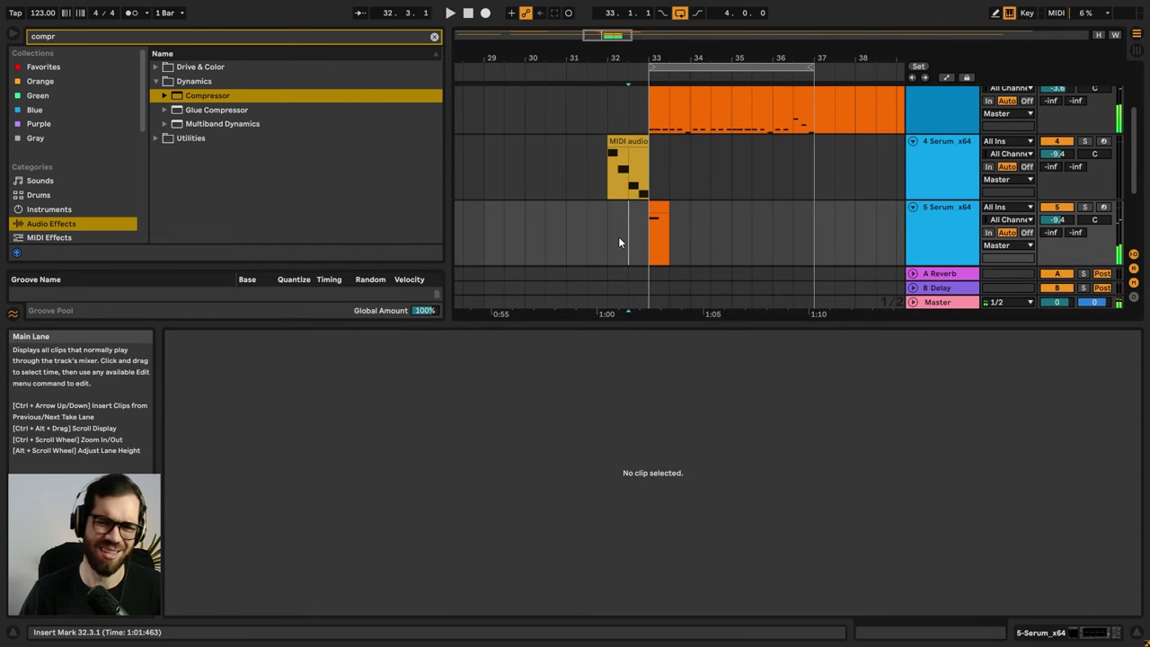
click(658, 210)
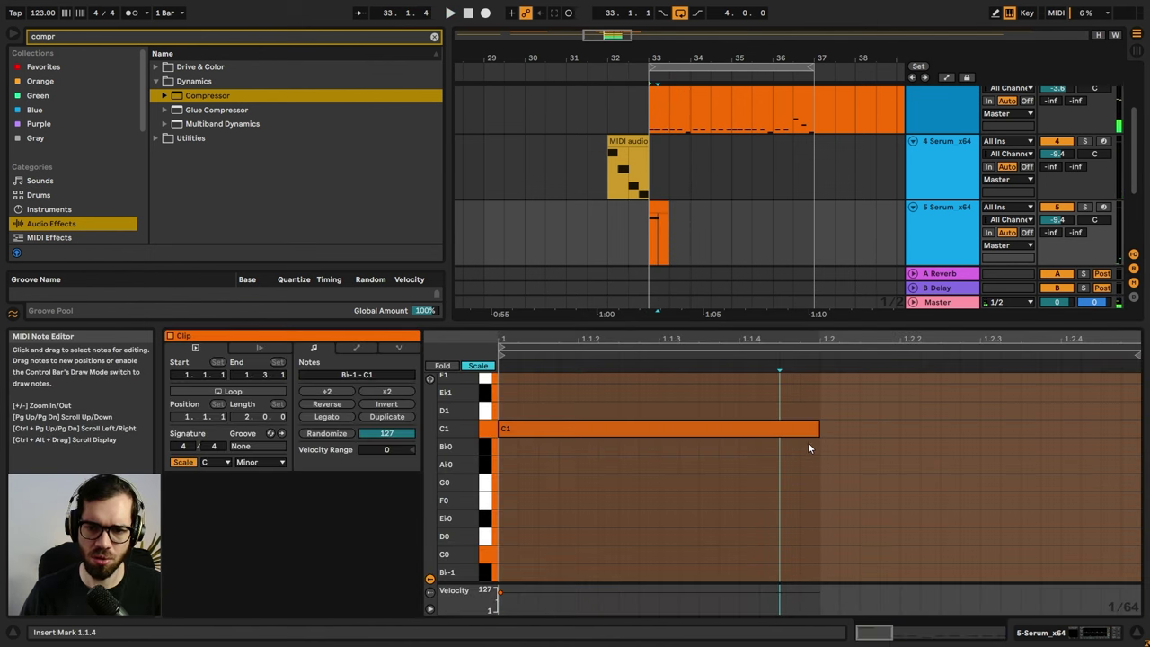
click(818, 431)
drag(818, 431, 661, 430)
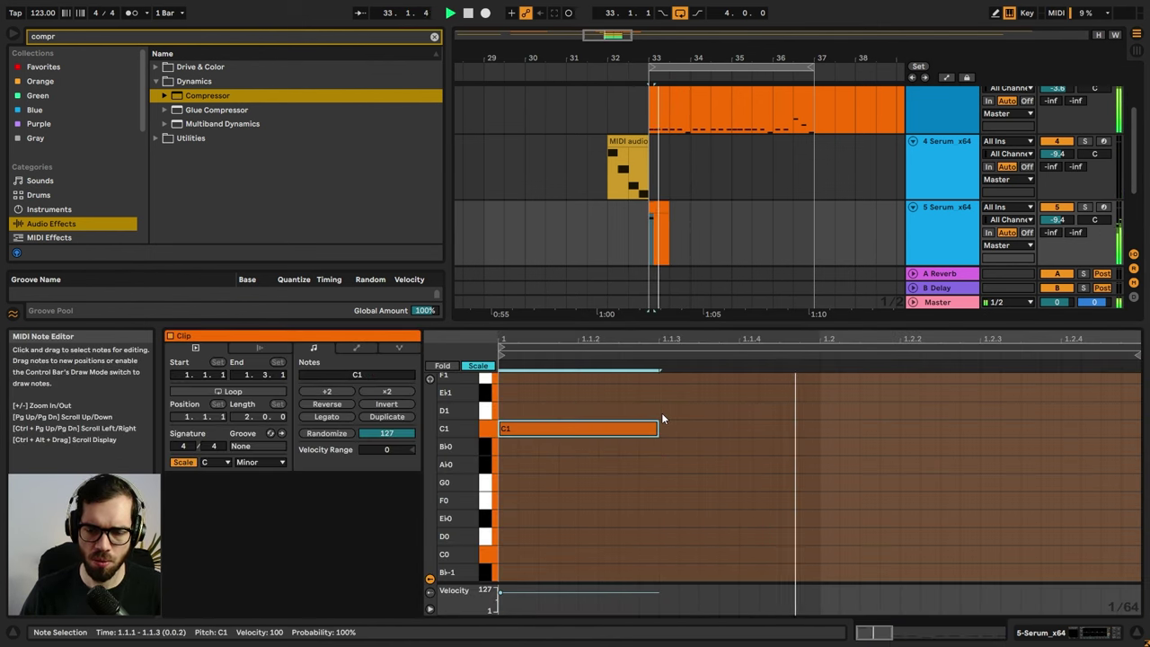
click(1116, 633)
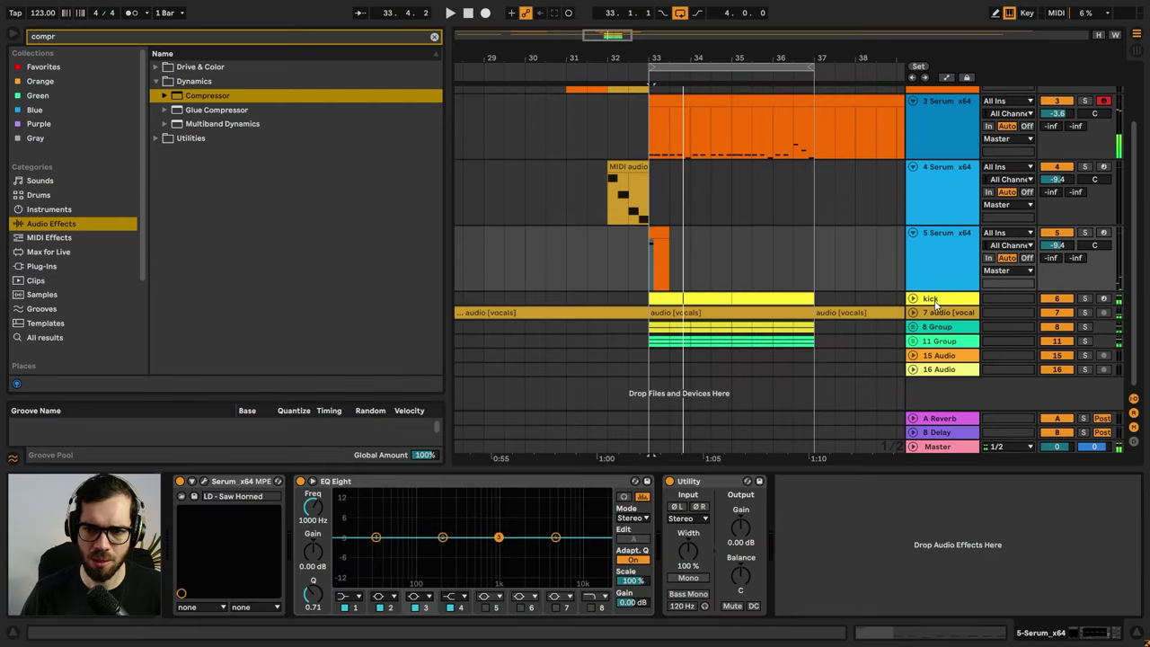
- Copy the kick-sidechained Compressor from the vocals track to the duplicated lead track, and play from 32.1.1
click(943, 344)
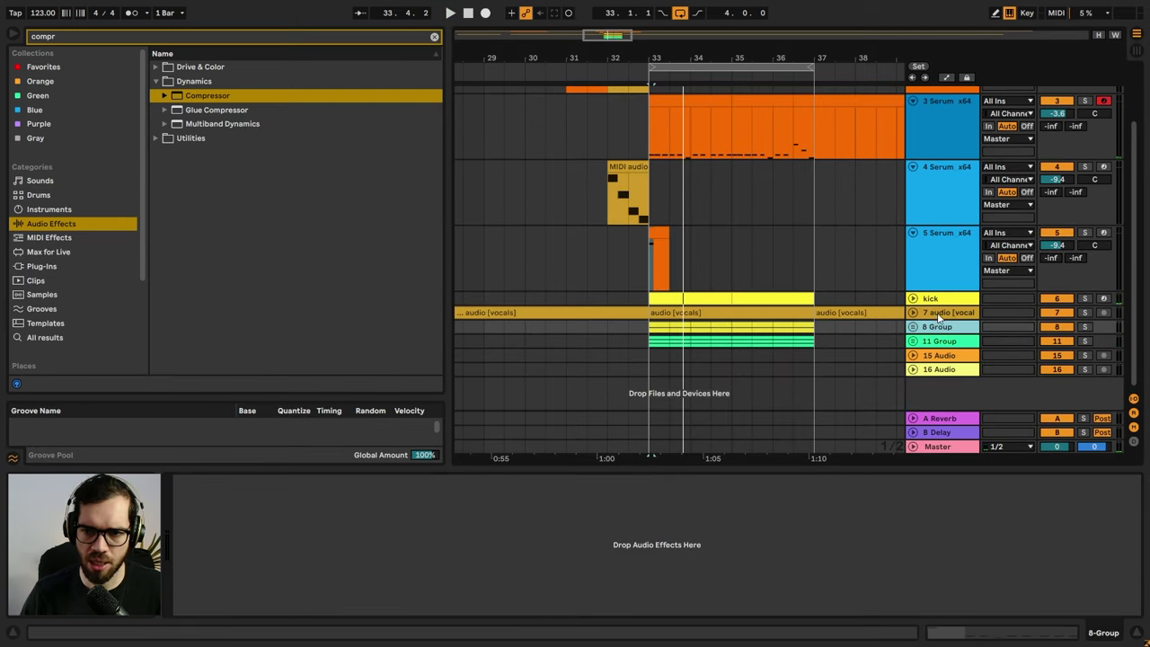
click(941, 318)
click(814, 482)
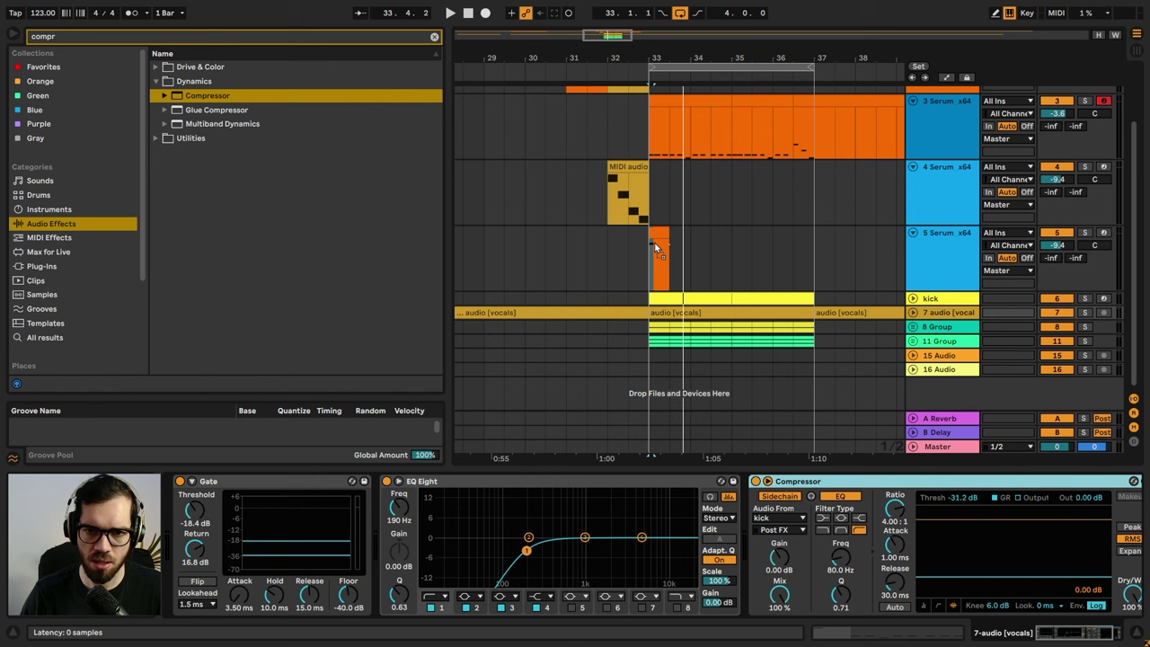
click(655, 242)
click(621, 182)
key(space)
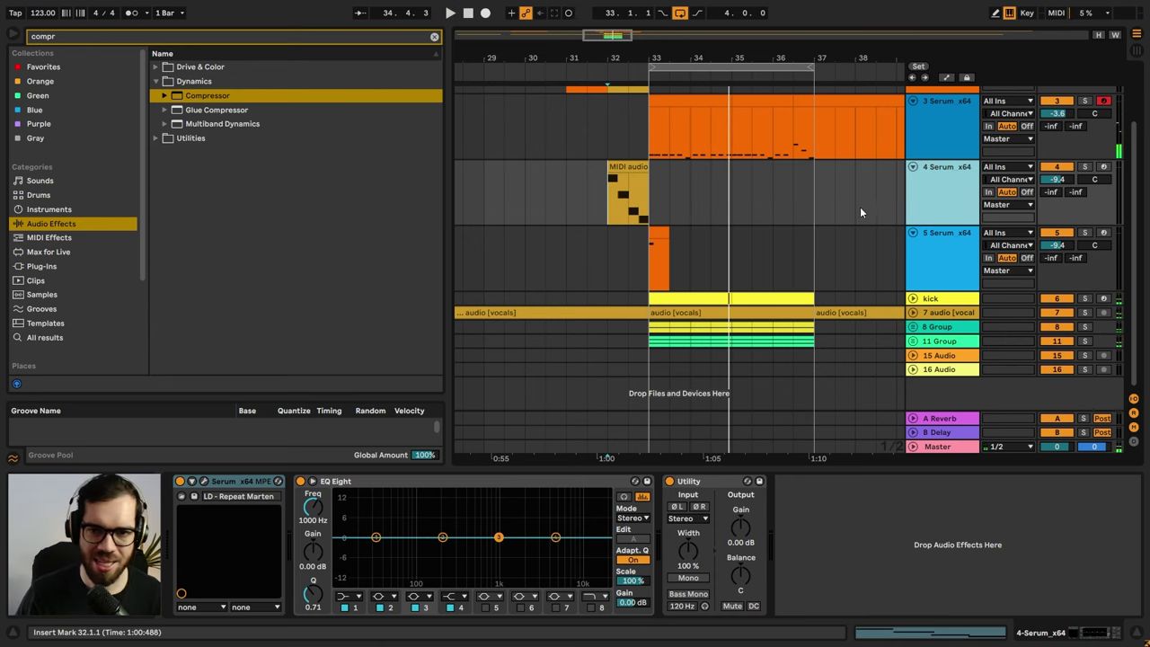
- Insert a MIDI track below the first Serum lead, and play the song's opening with the vocals track soloed
key(ctrl+shift+t)
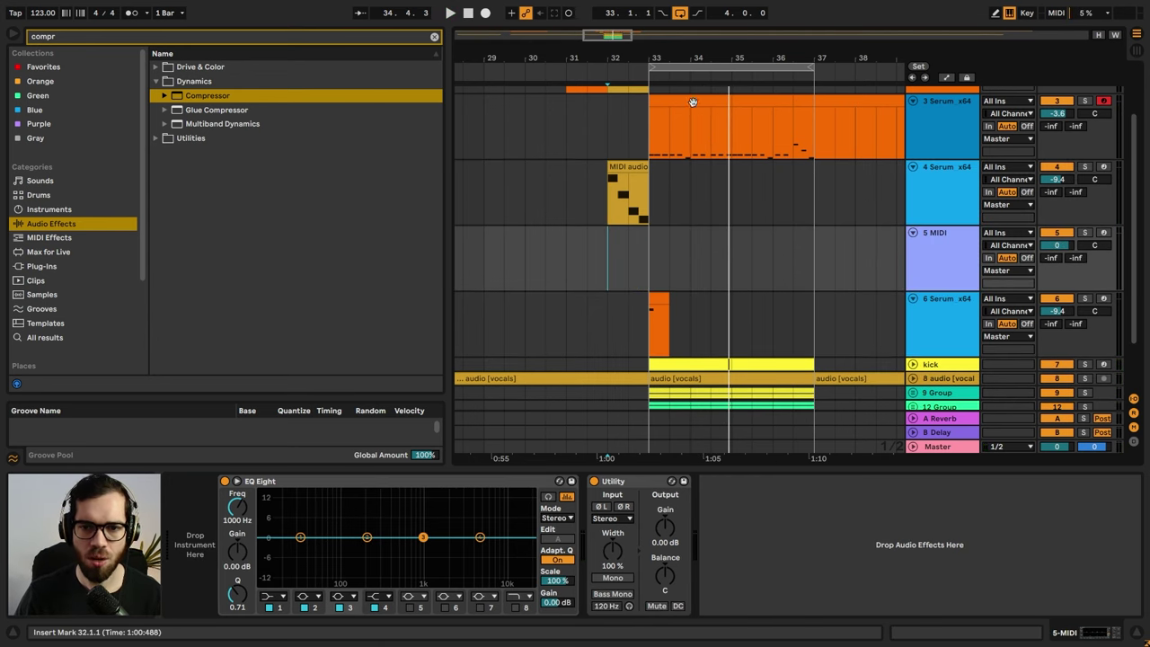
drag(681, 59, 680, 9)
click(458, 382)
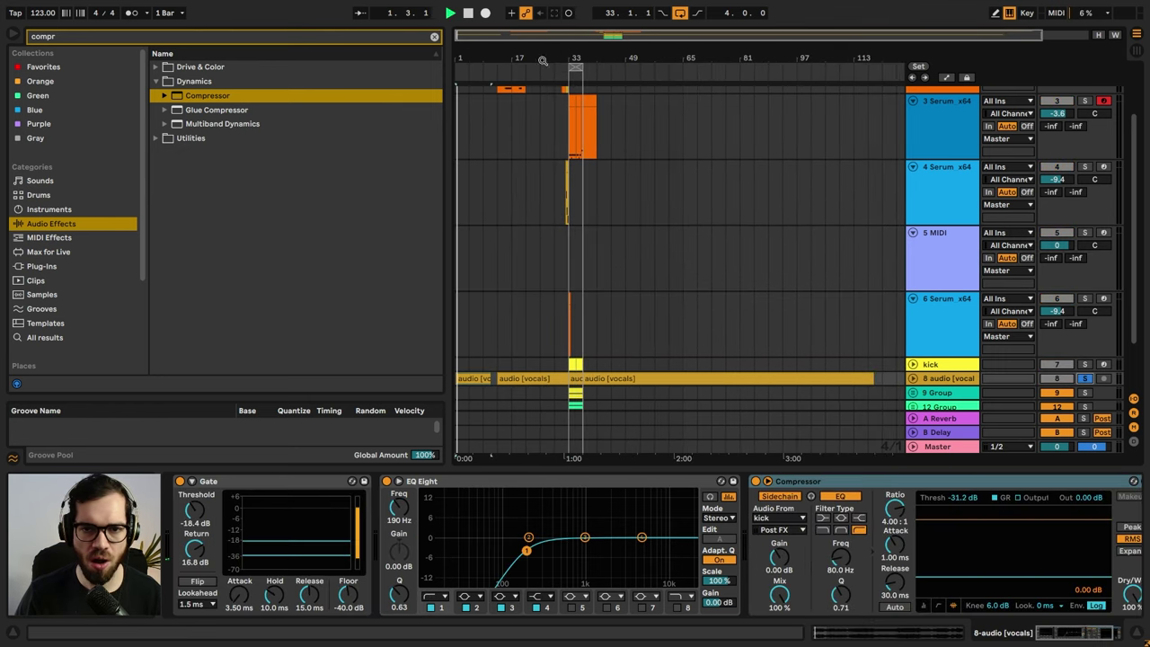
mouse_move(486, 49)
mouse_down()
mouse_move(495, 68)
mouse_move(494, 57)
mouse_up()
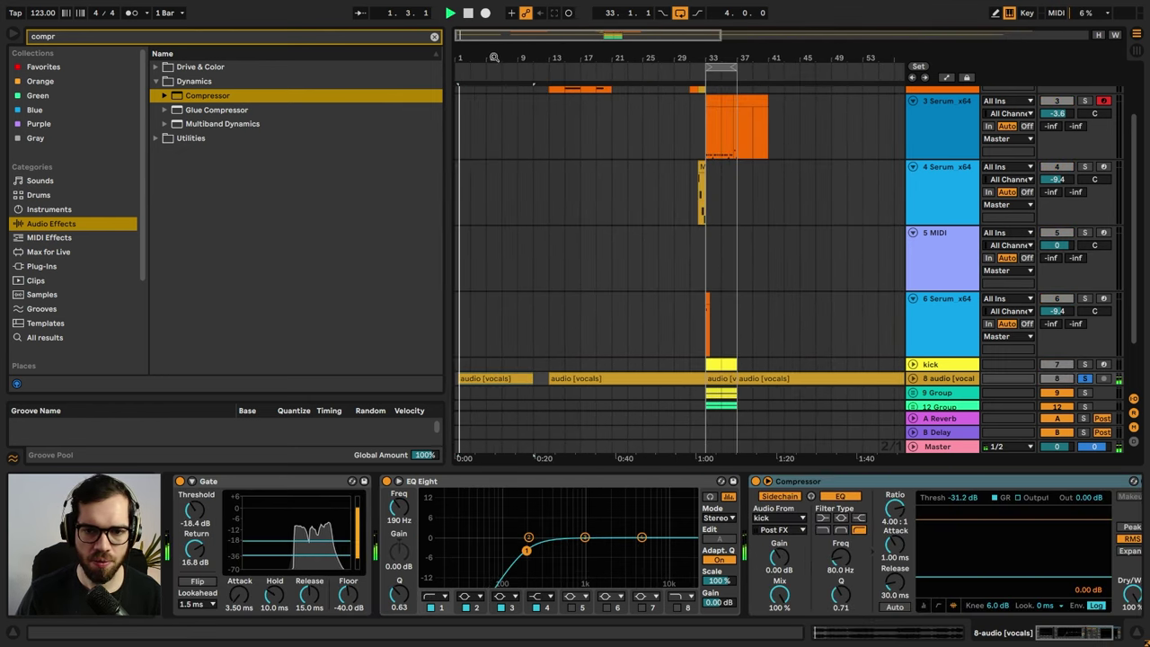
key(space)
drag(459, 381, 431, 382)
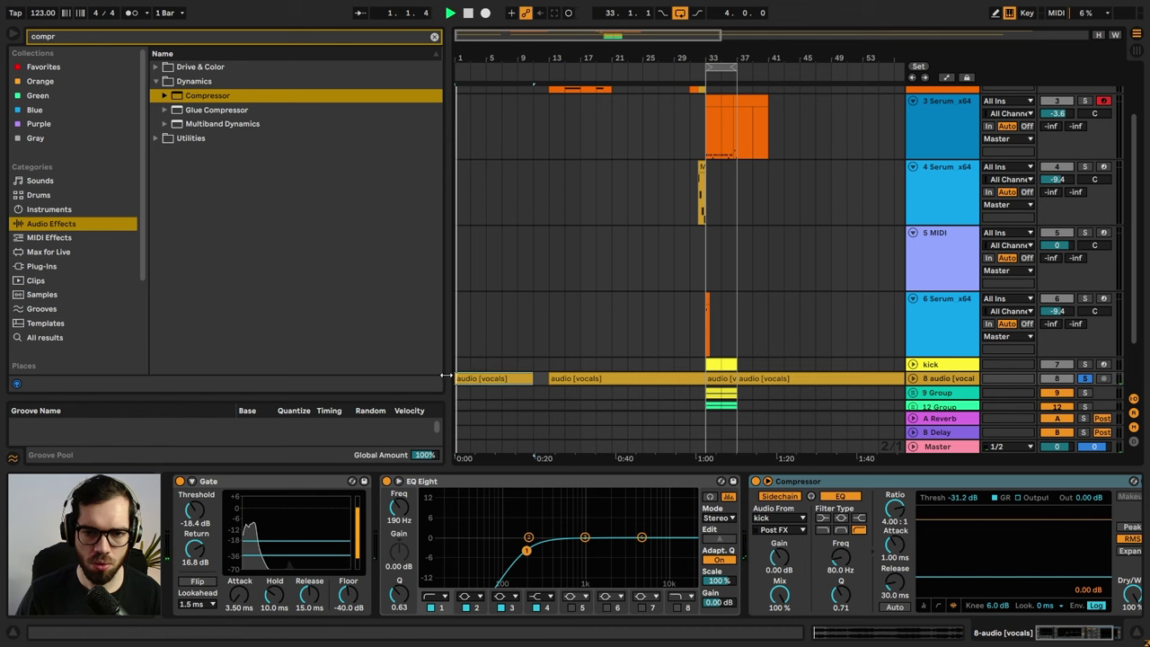
scroll(525, 177, up, 4)
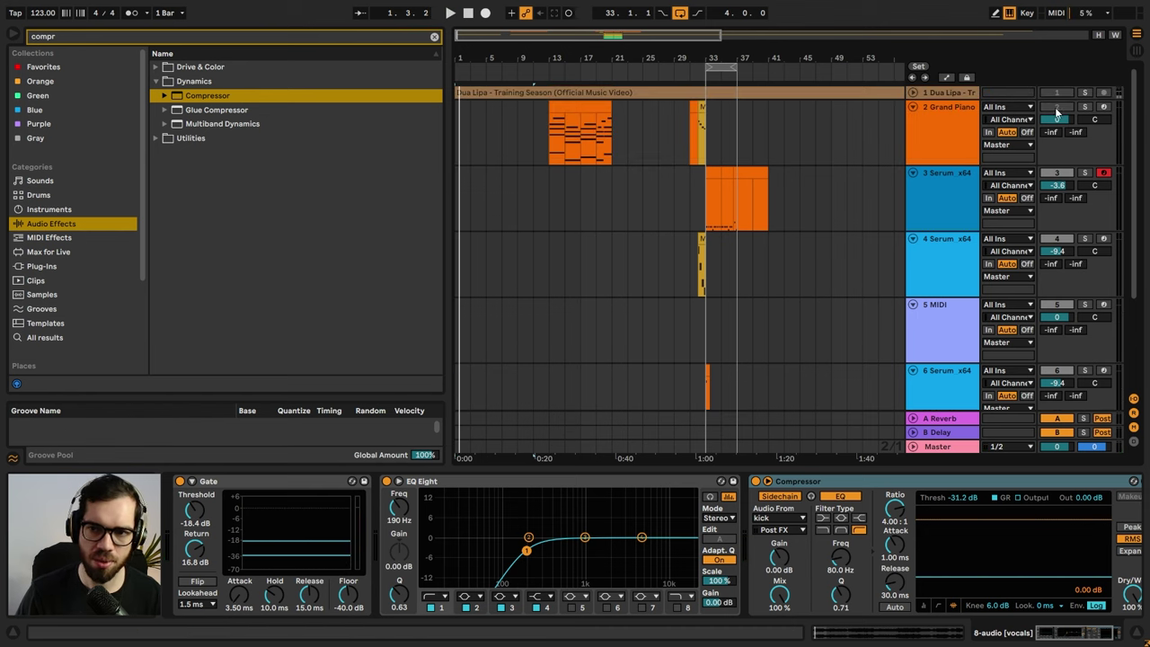
- Unfold and solo the Dua Lipa reference track and listen to its opening bar
click(913, 93)
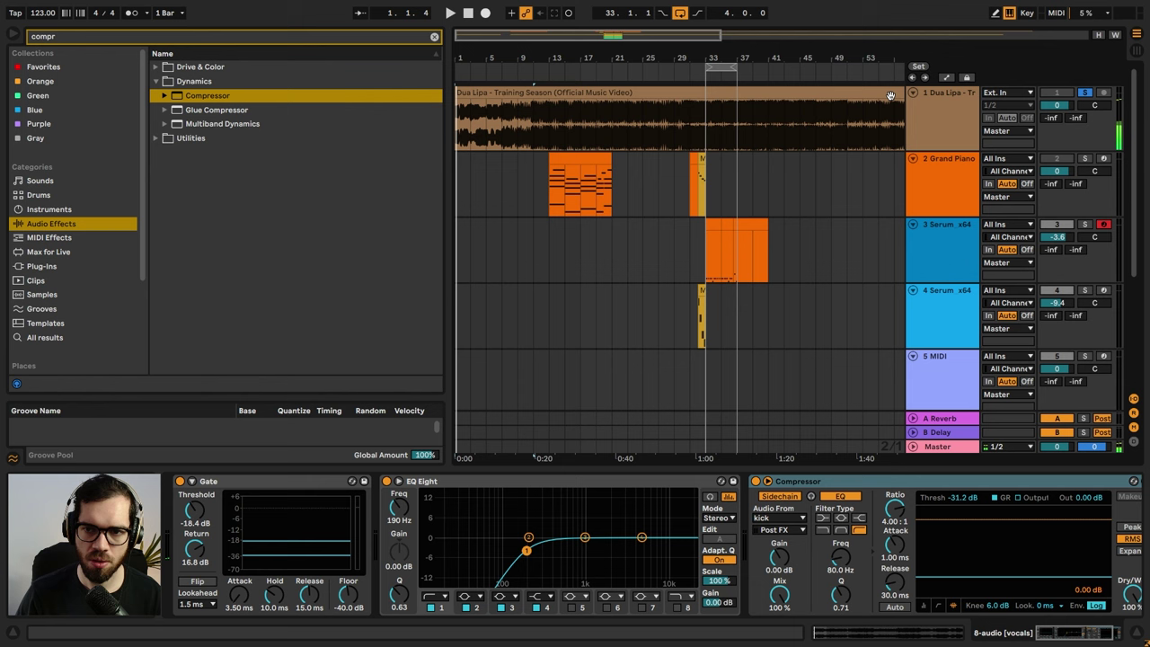
key(space)
drag(456, 56, 455, 162)
key(space)
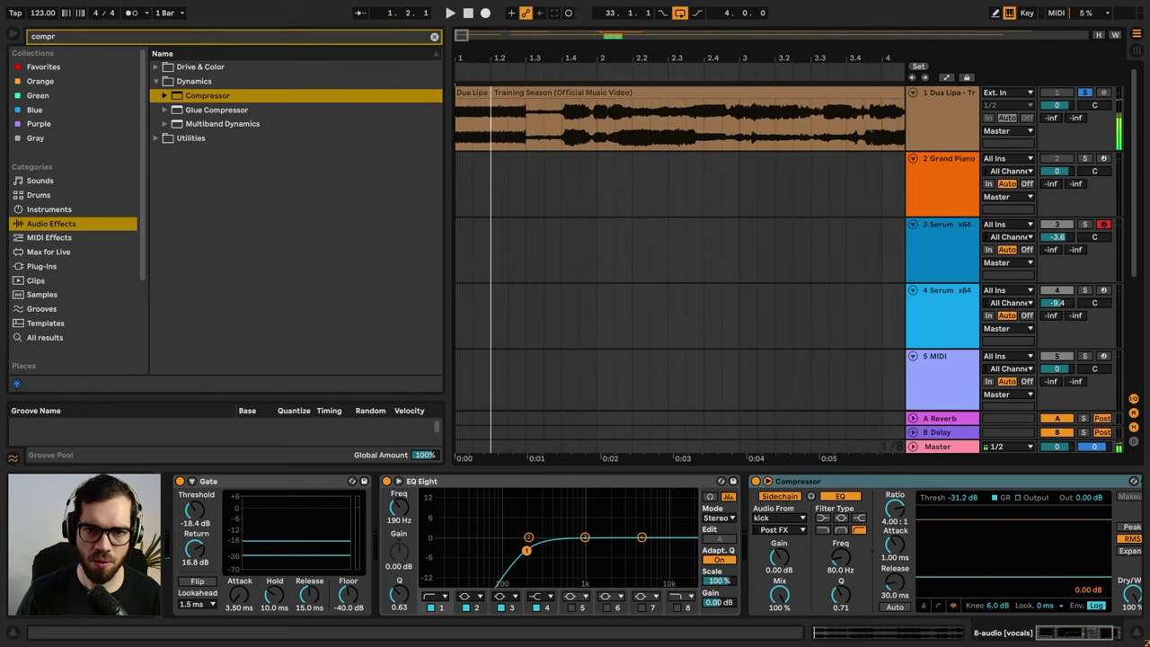
key(space)
key(space)
- Copy the reference track's audio from 1.1.1 to 1.3.1 onto a new audio track below Grand Piano at bar 37
shift+click(528, 134)
drag(529, 133, 425, 123)
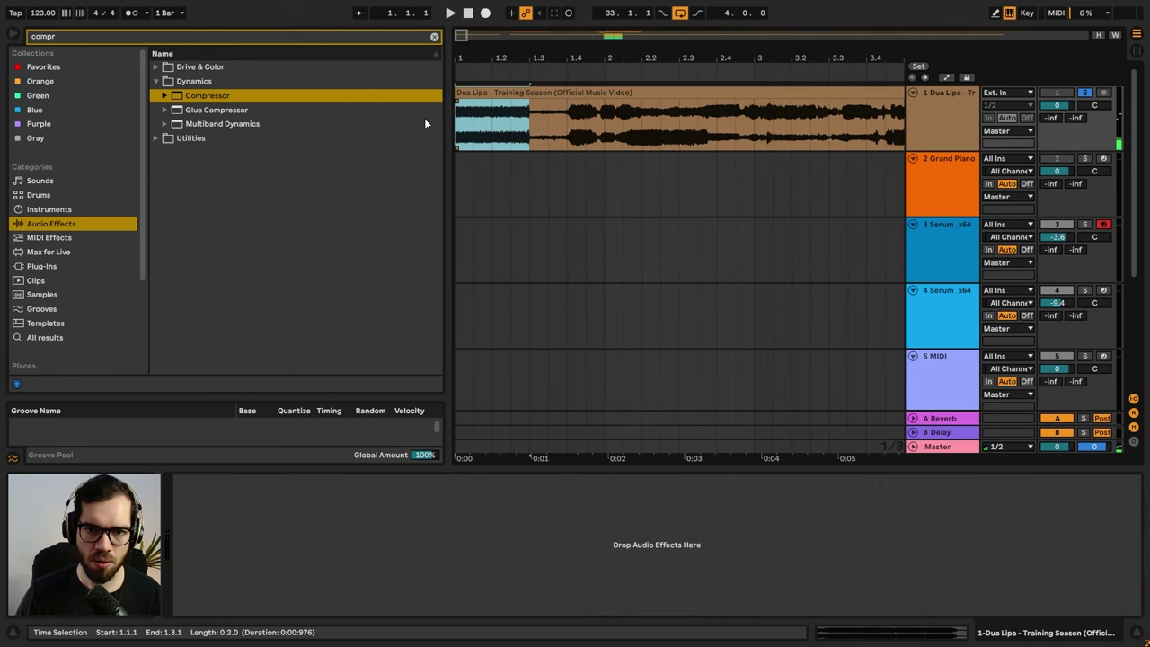
scroll(760, 209, down, 10)
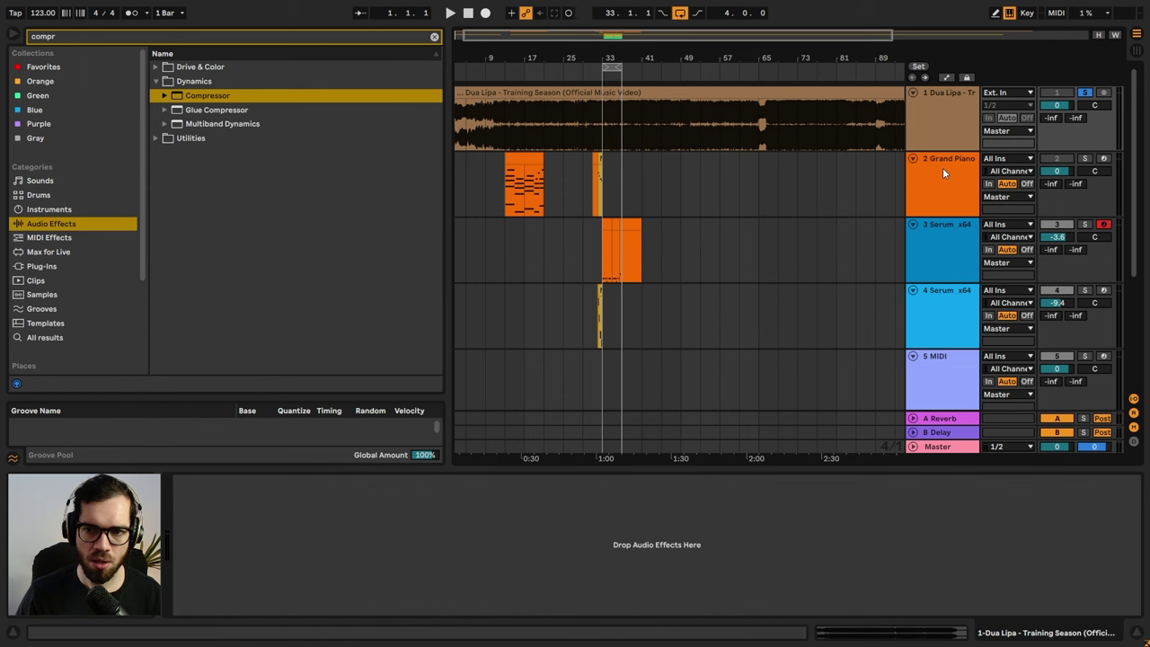
key(ctrl+alt+t)
key(ctrl+v)
- Play the soloed reference track from bar 33, then unsolo it and play the full arrangement from 32.1.1
click(606, 241)
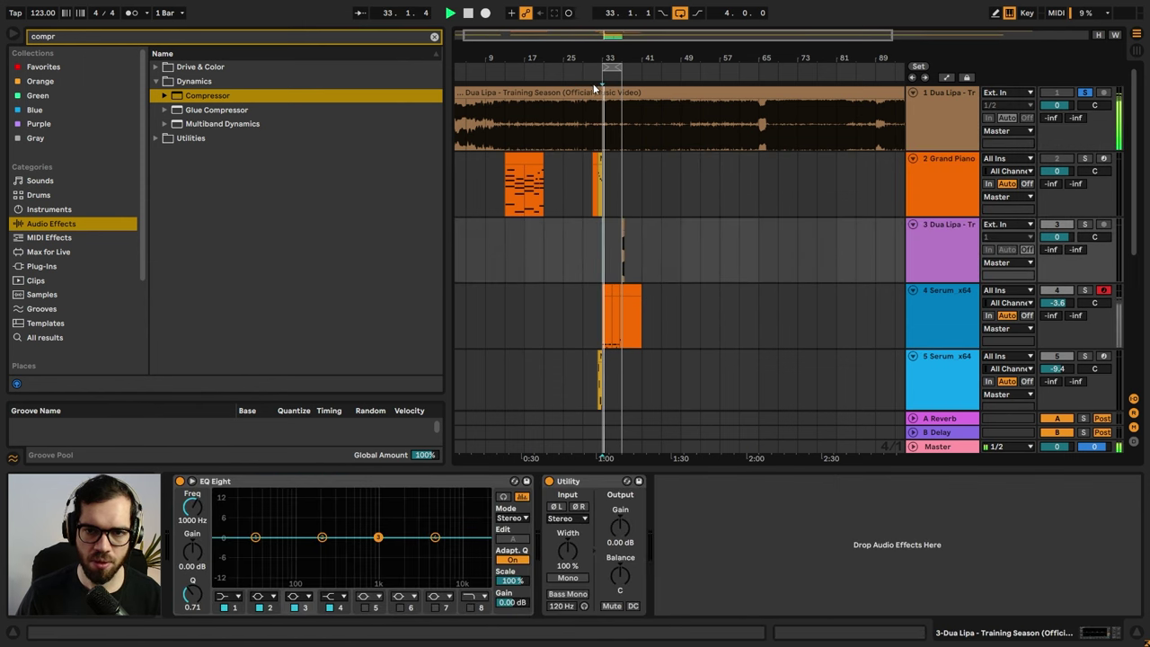
scroll(608, 59, up, 3)
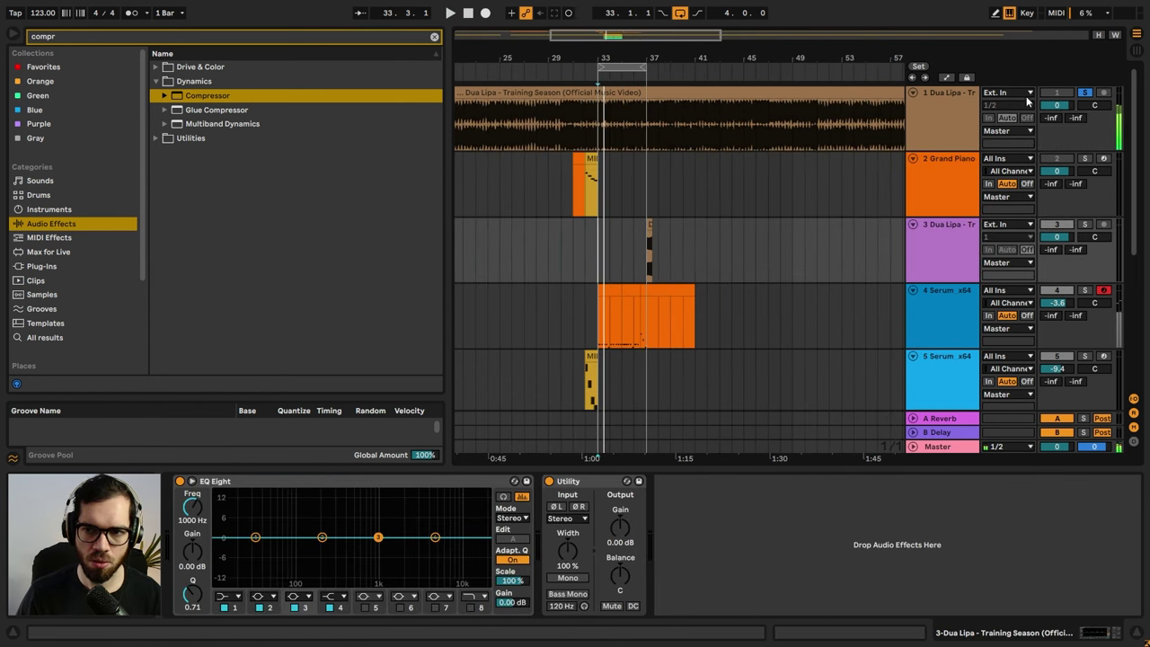
click(585, 256)
scroll(630, 134, up, 4)
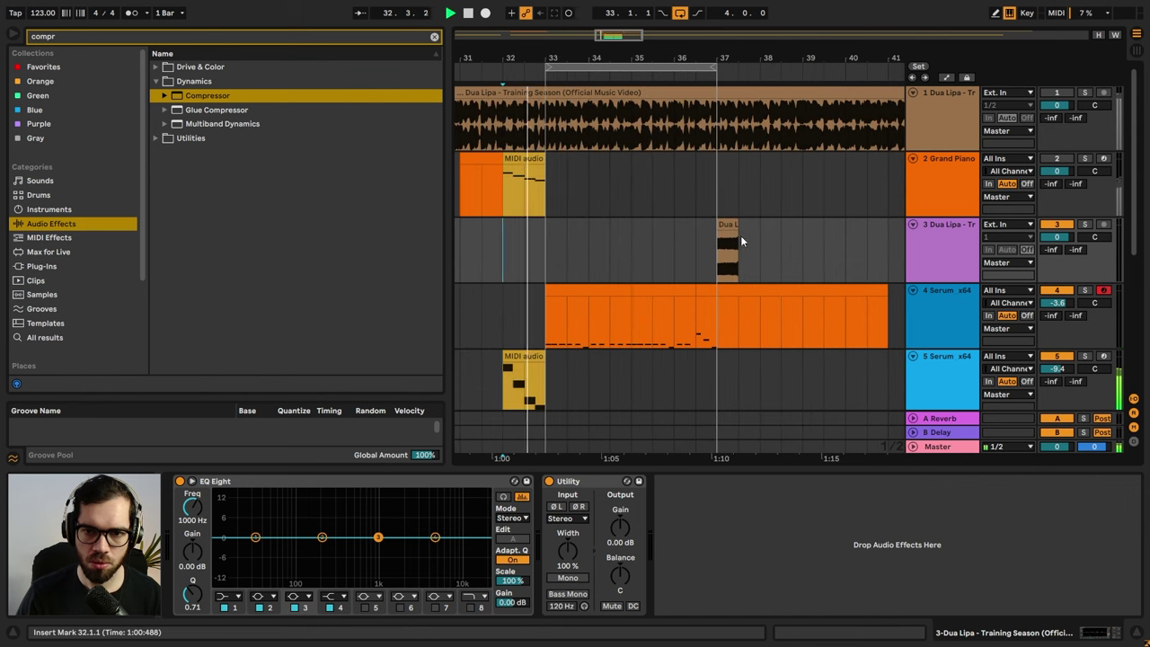
- Move the copied reference clip to 34.3.1, lower its track volume to -13.9 dB, and play the result
drag(726, 225, 620, 226)
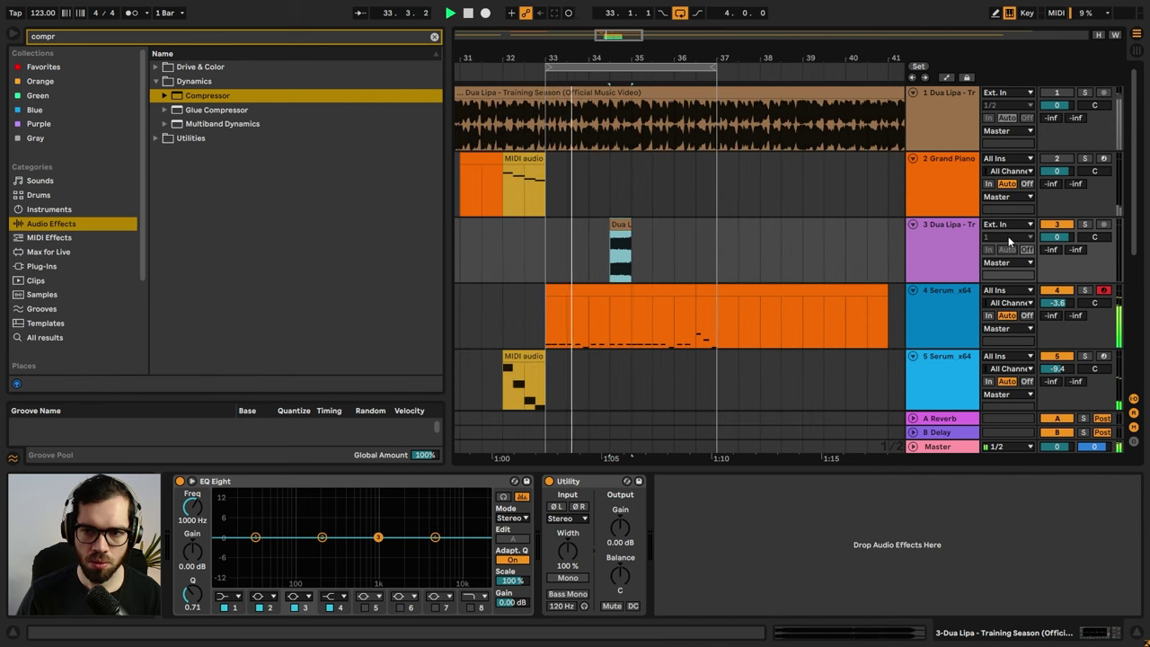
mouse_move(1056, 237)
mouse_down()
mouse_move(1057, 261)
mouse_move(1049, 245)
mouse_up()
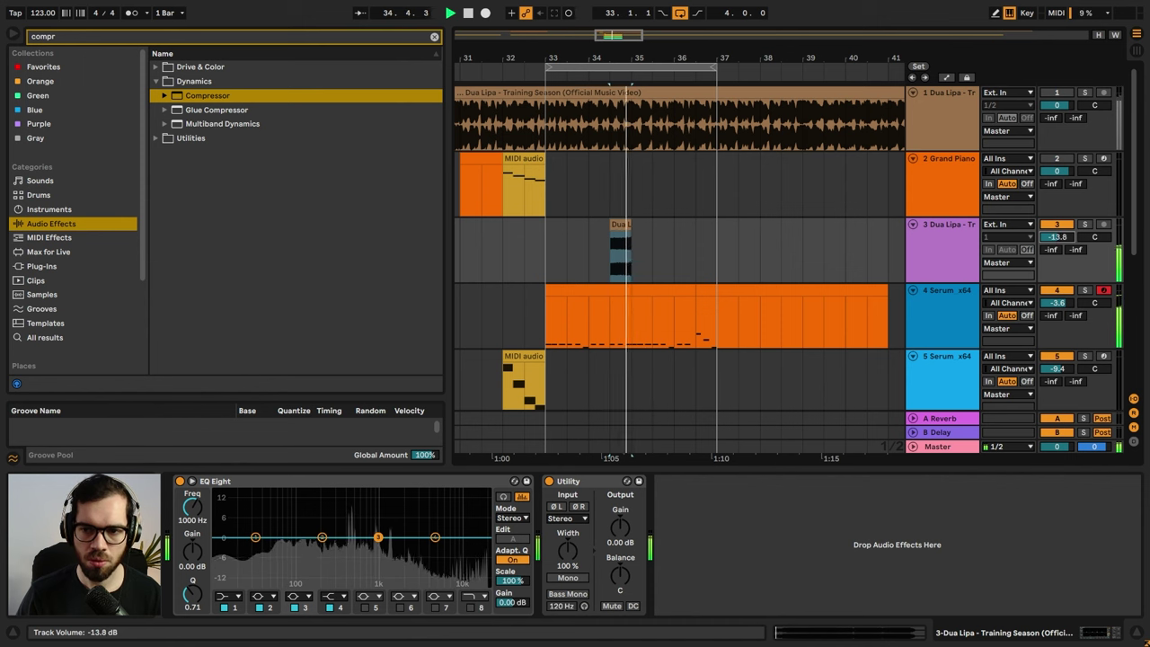
key(space)
key(space)
scroll(611, 226, down, 2)
key(space)
- Solo the reference track to hear its opening, and extend the excerpt at 34.3.1 to one full bar
click(967, 225)
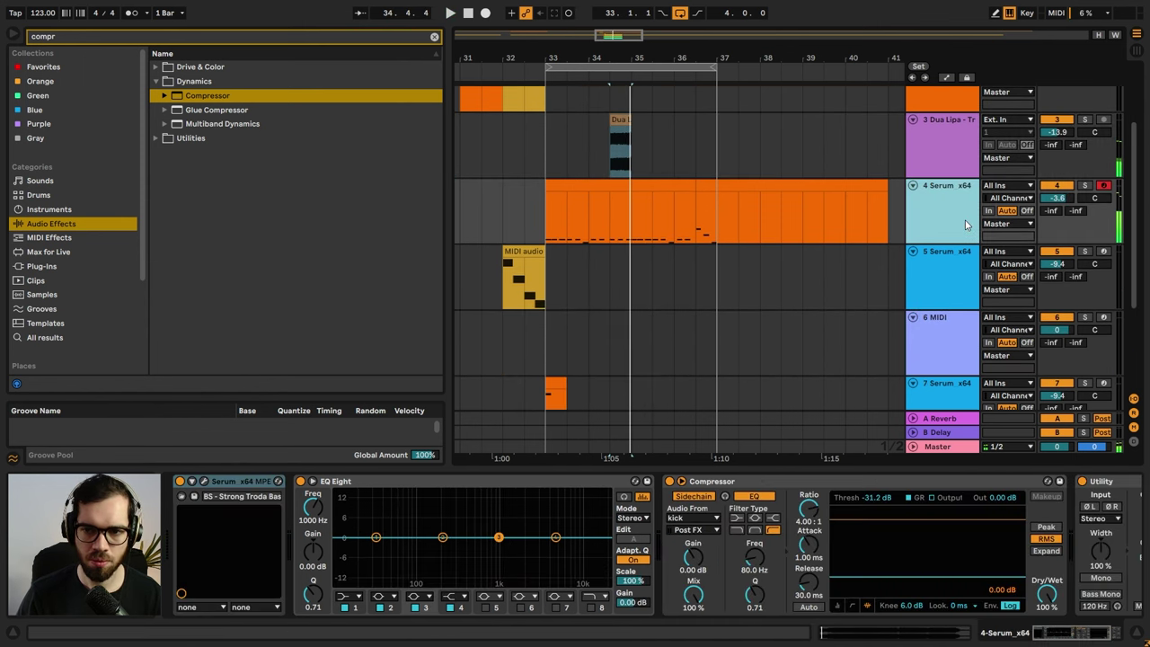
scroll(735, 277, down, 2)
scroll(735, 276, up, 2)
drag(633, 57, 724, 18)
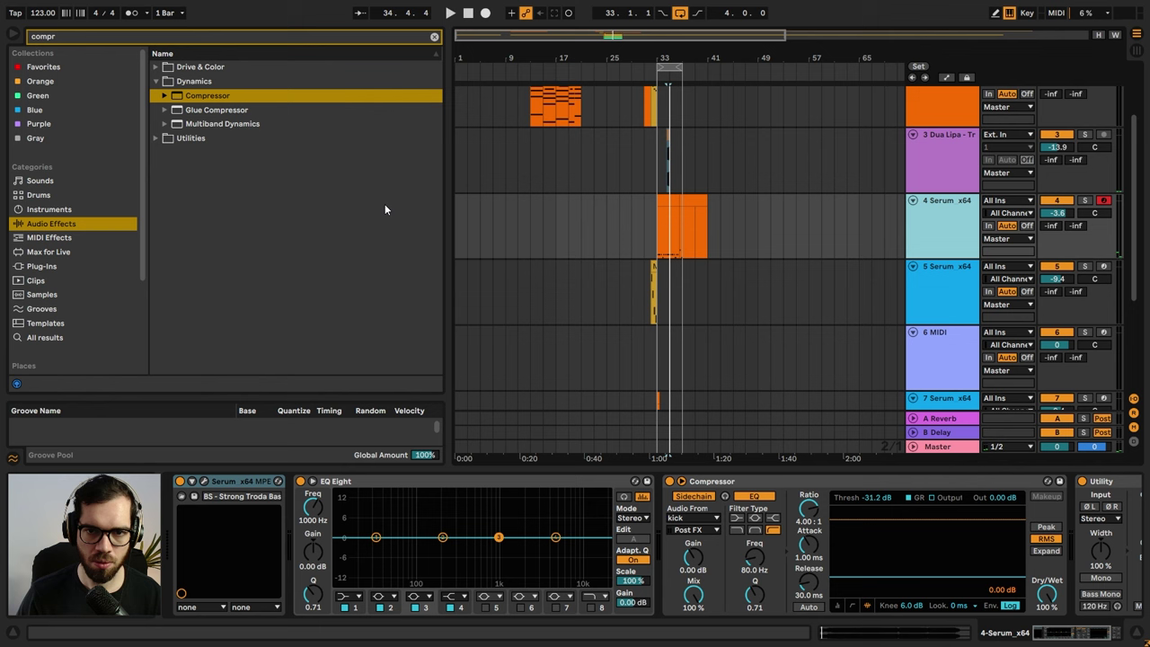
scroll(463, 138, up, 2)
click(461, 100)
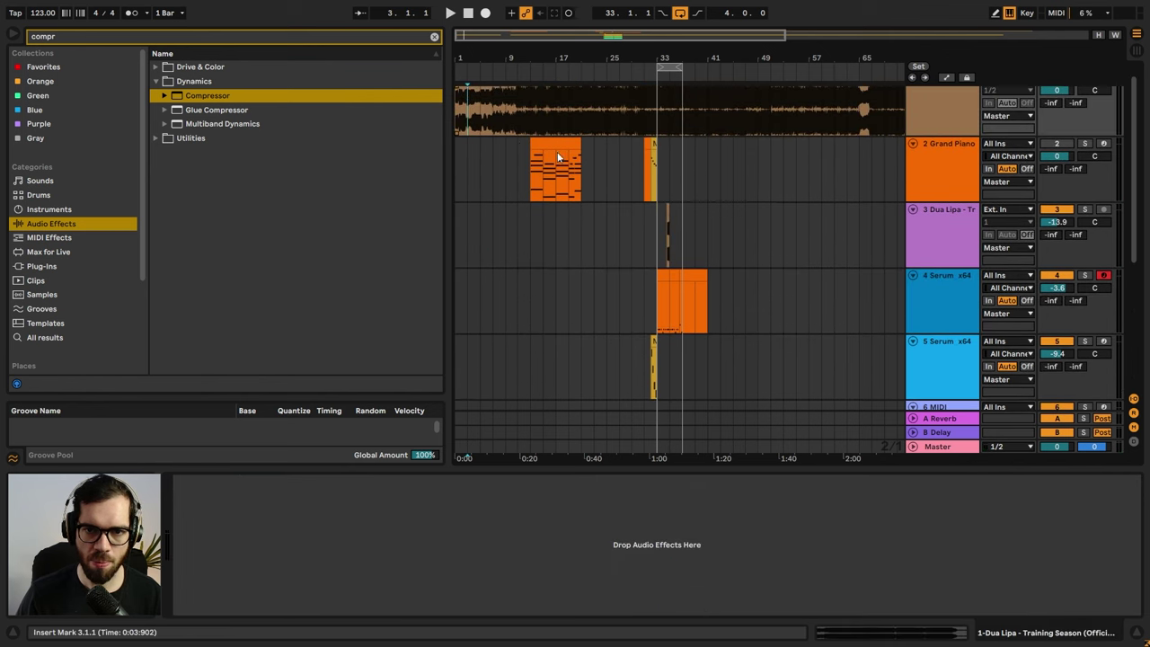
scroll(477, 110, up, 1)
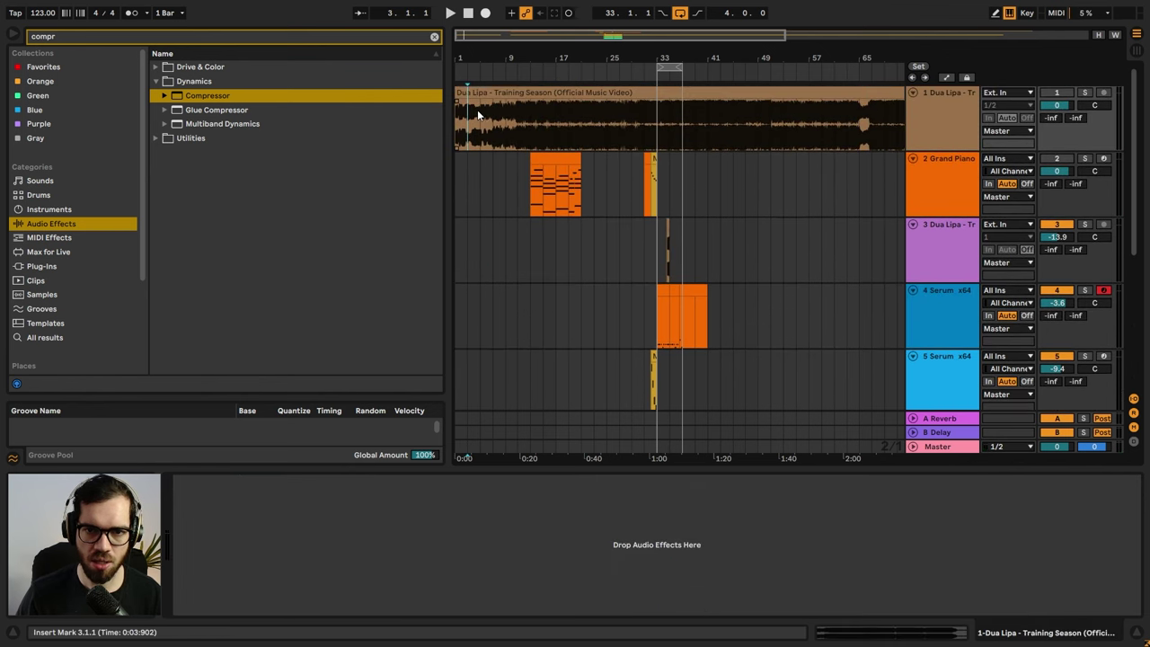
click(1085, 93)
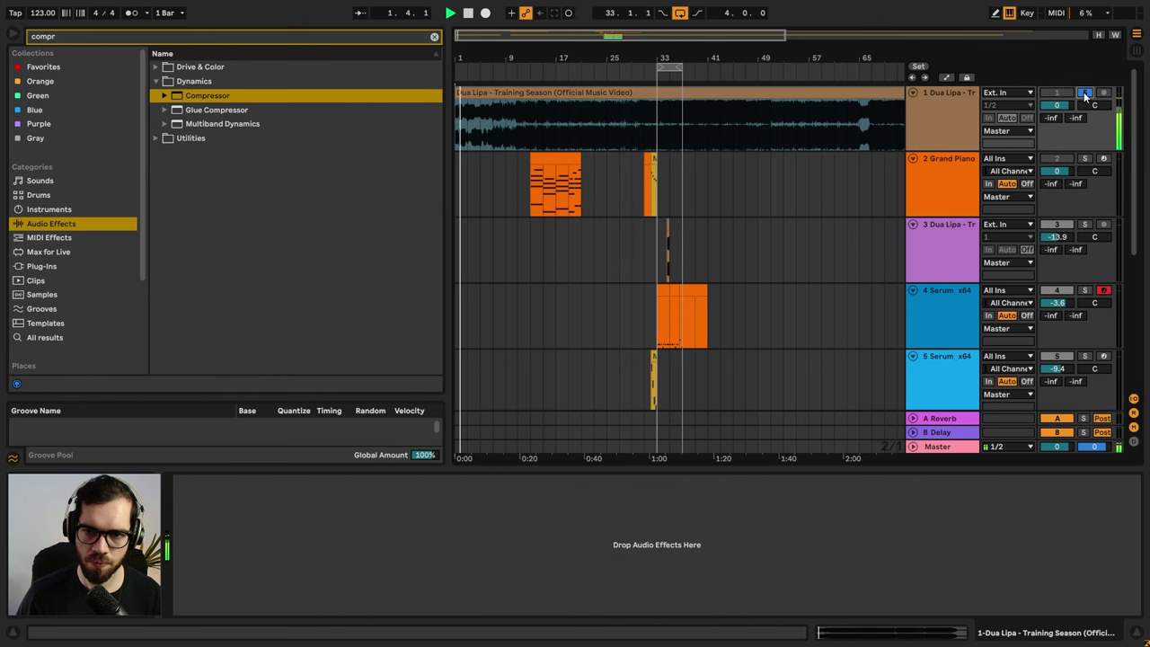
drag(662, 56, 757, 224)
- Move the excerpt's section from 35.1.1 to 35.2.1 onto a new audio track below it, starting at 33.1.1
drag(729, 263, 741, 258)
click(918, 241)
key(ctrl+t)
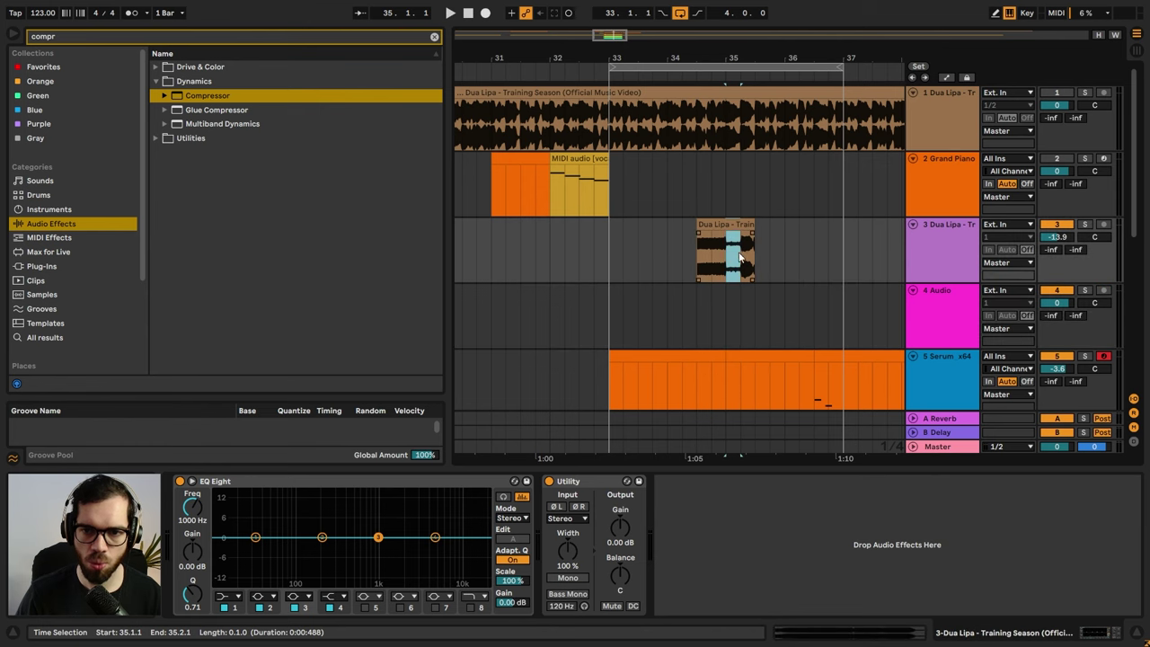
key(Delete)
click(609, 316)
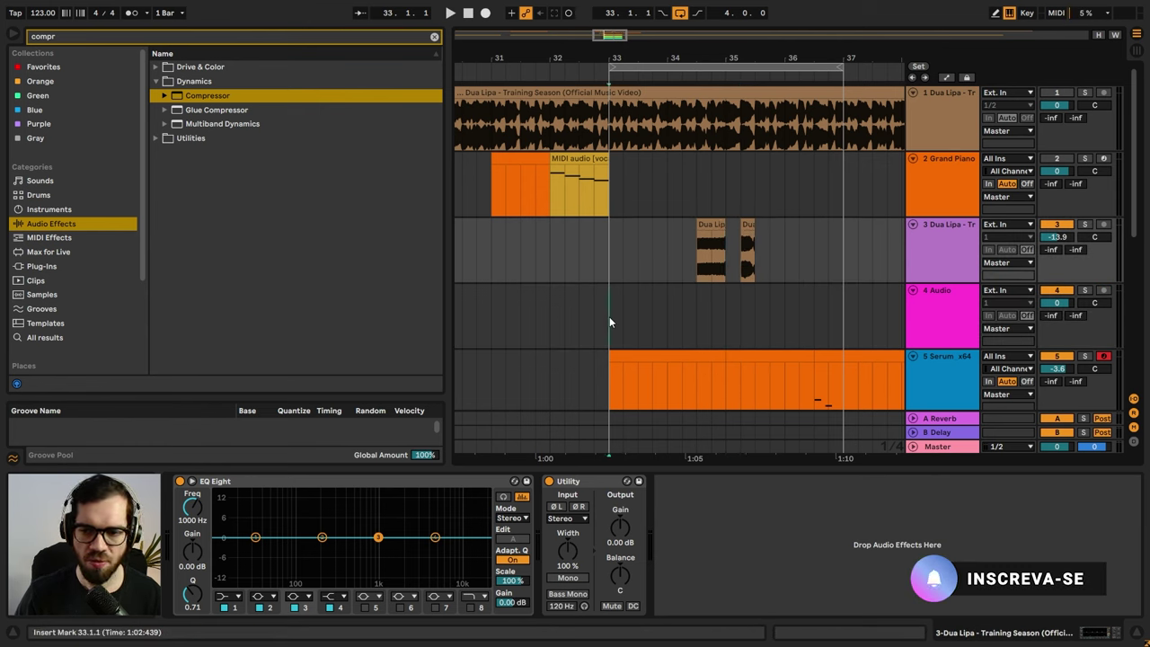
key(ctrl+v)
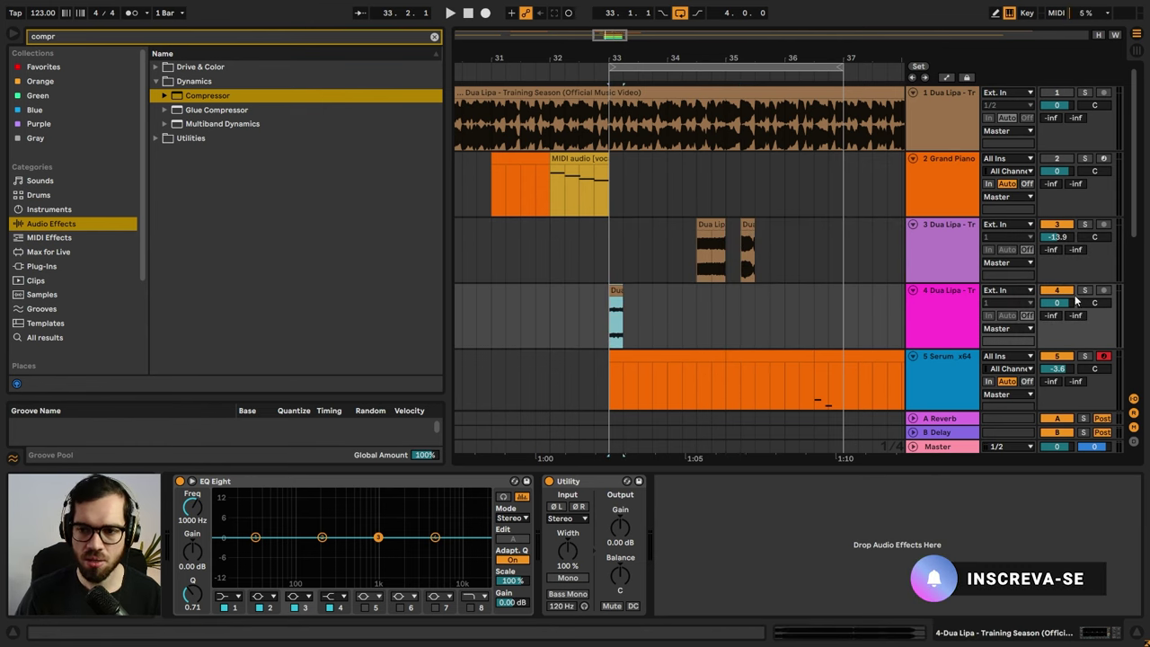
- Solo the new audio track and duplicate its one-beat clip to fill the four-bar loop from 33.1.1 to 37.1.1
key(space)
key(space)
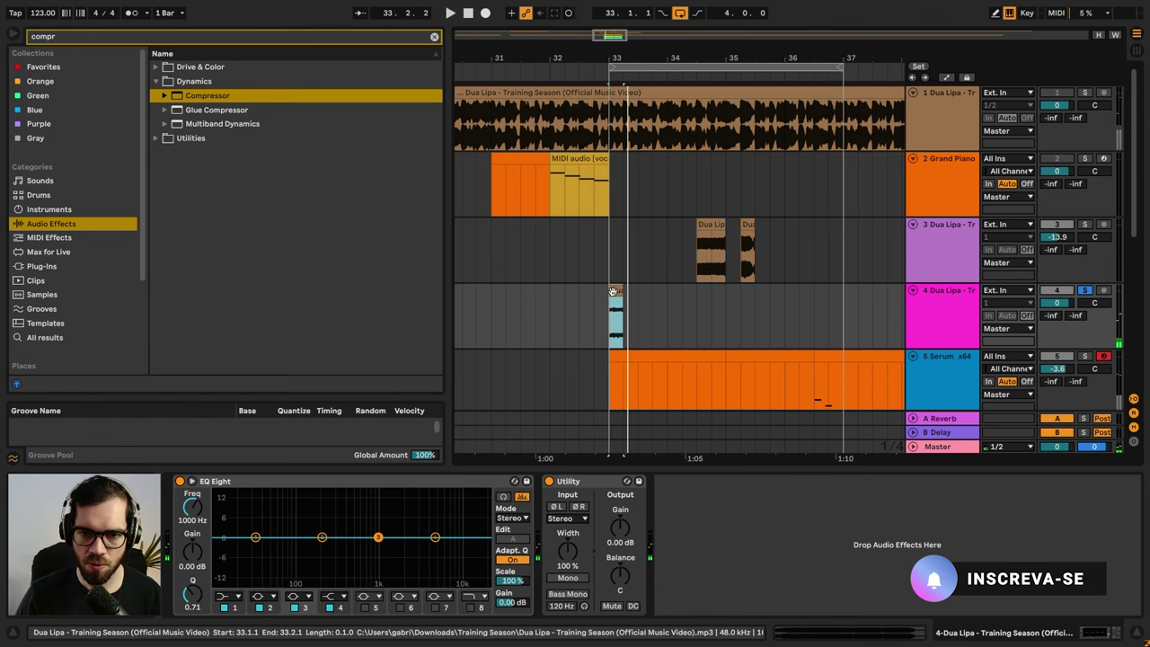
key(ctrl+d)
key(ctrl+d)
key(ctrl+d)
key(ctrl+d)
key(ctrl+d)
click(614, 291)
shift+click(660, 294)
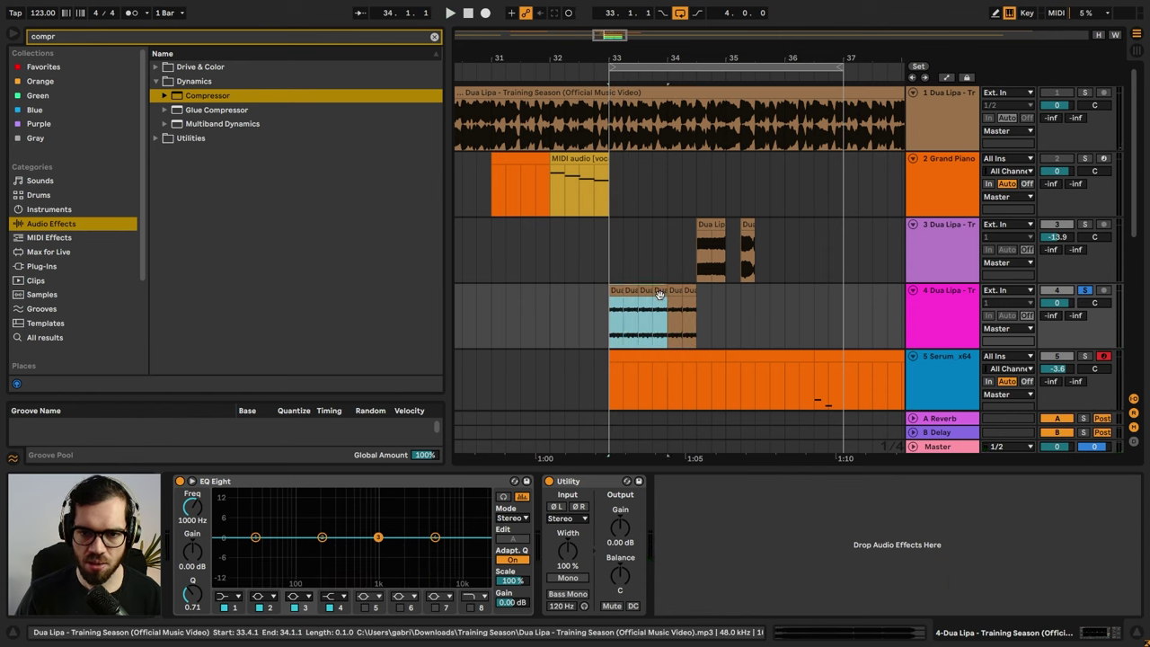
key(ctrl+d)
key(ctrl+d)
key(ctrl+d)
- Filter the repeated-clip track with an EQ Eight low cut and a 2.97 kHz high cut at Q 0.31, and lower its volume to -24.8 dB
click(619, 296)
key(space)
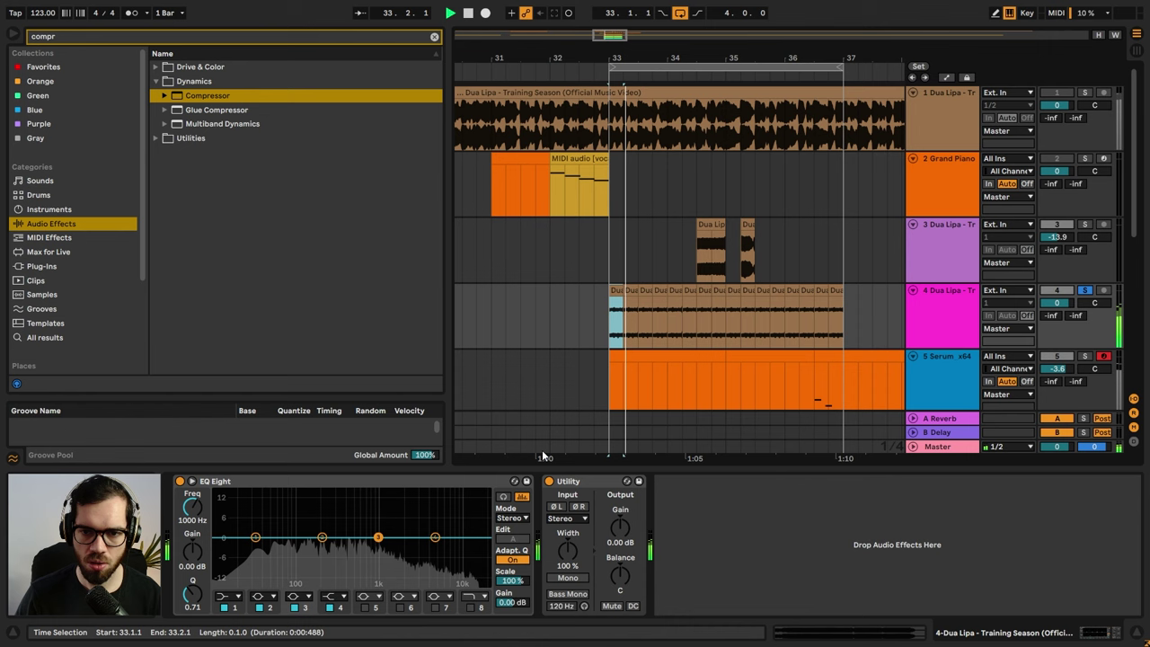
click(228, 596)
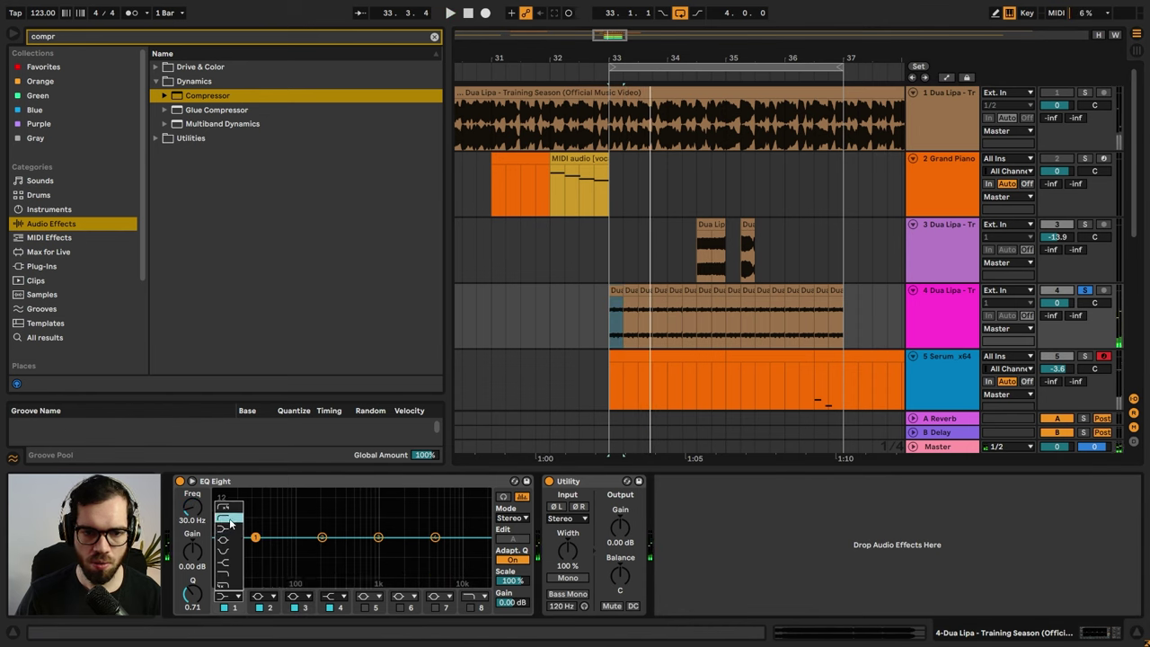
click(230, 520)
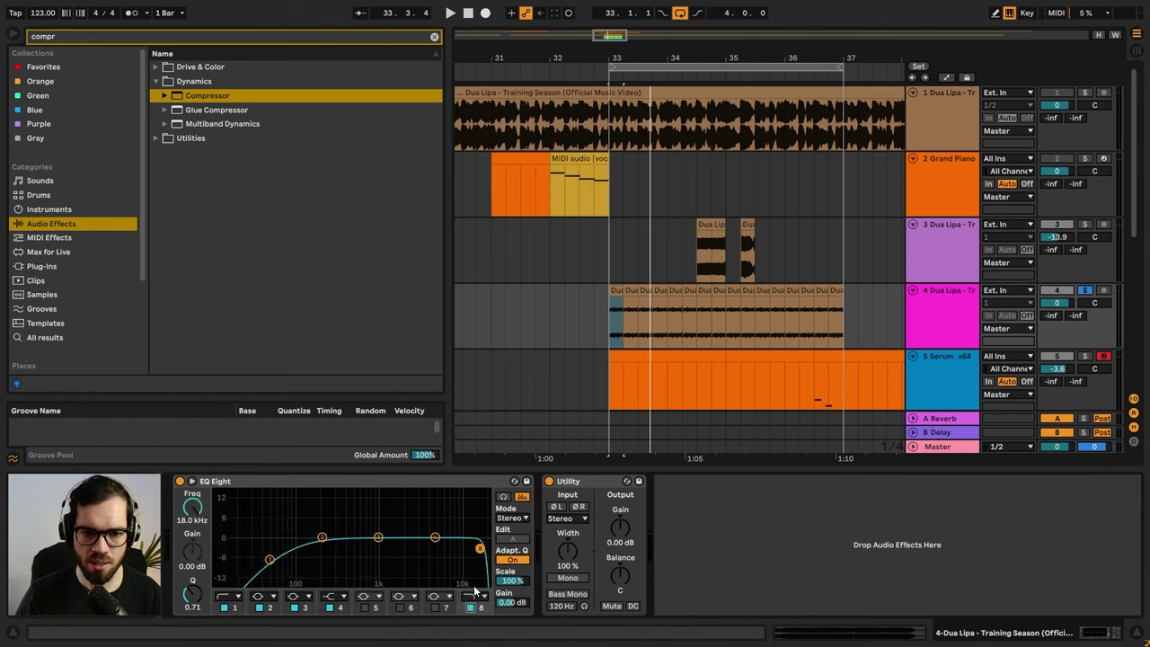
key(space)
drag(433, 564, 417, 564)
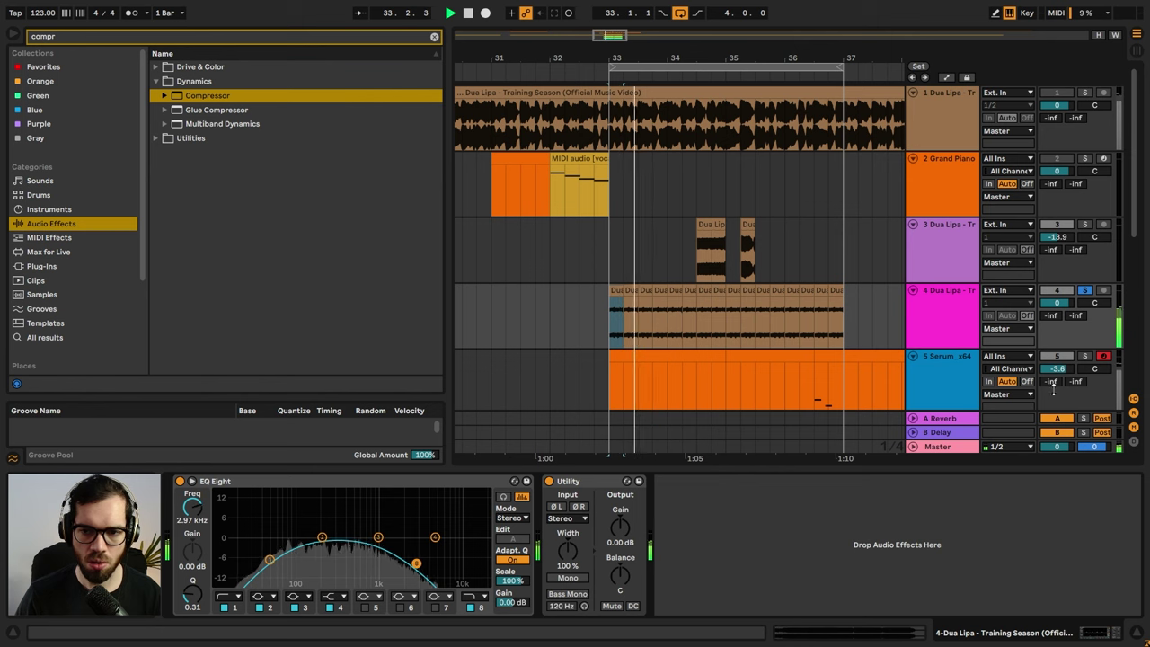
drag(1057, 304, 1058, 361)
- Copy the kick-sidechained Compressor from the Serum bass track to the repeated-clip track, unsolo that track and set its volume to -29.0 dB
scroll(913, 265, down, 2)
click(944, 166)
key(space)
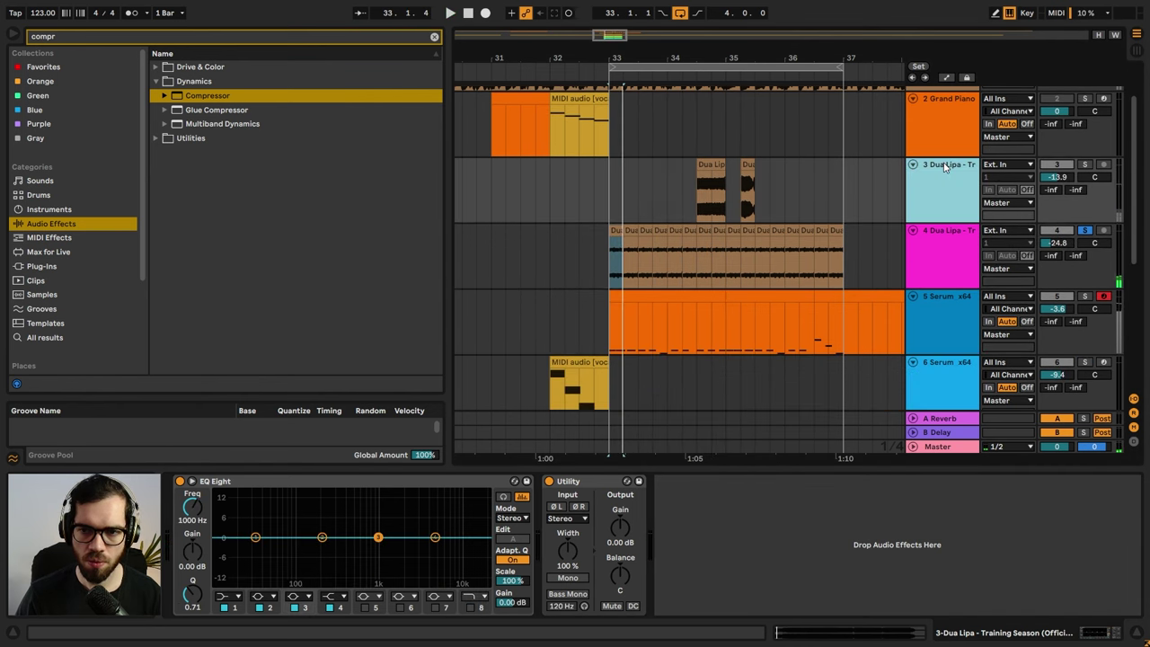
click(947, 315)
drag(870, 482, 847, 436)
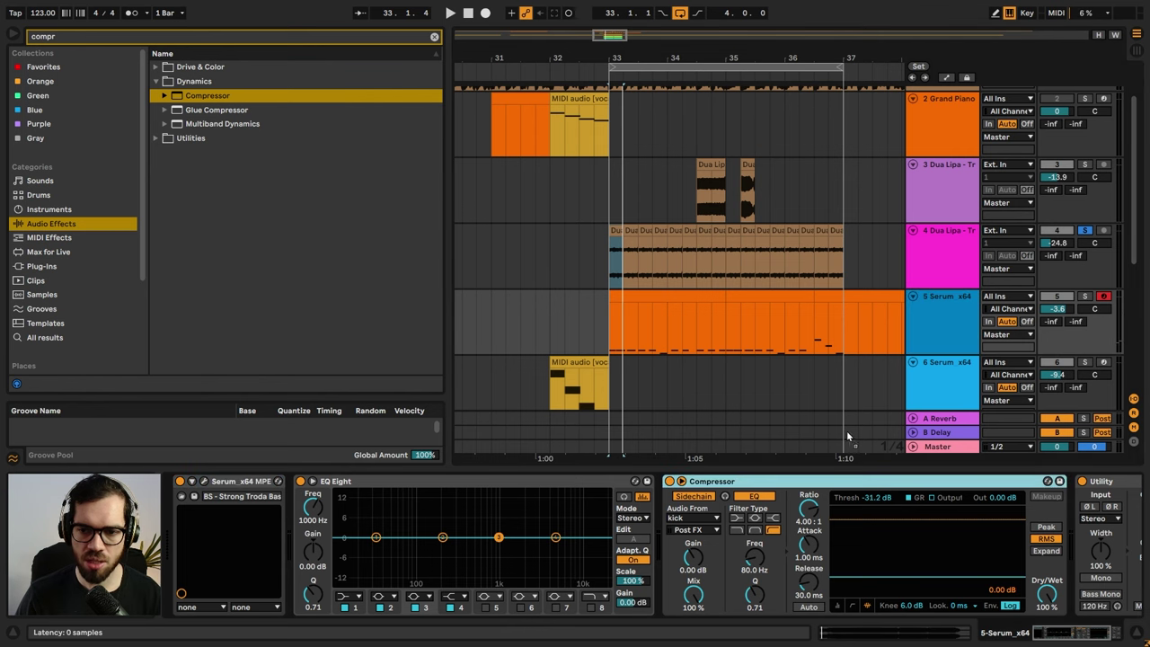
drag(700, 272, 700, 271)
key(space)
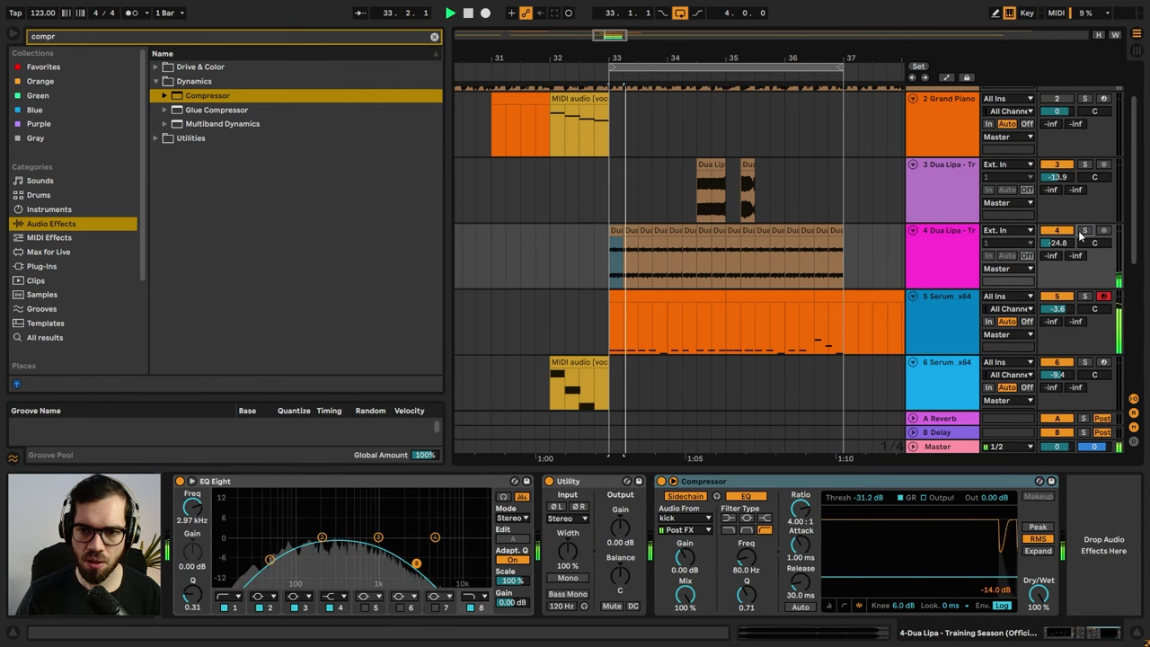
mouse_move(1059, 242)
mouse_down()
mouse_move(1058, 225)
mouse_move(1045, 244)
mouse_up()
- Play the arrangement from 32.2.1 and move the short excerpt fragment on track 3 from 35.2.1 to 35.1.1
click(565, 180)
key(space)
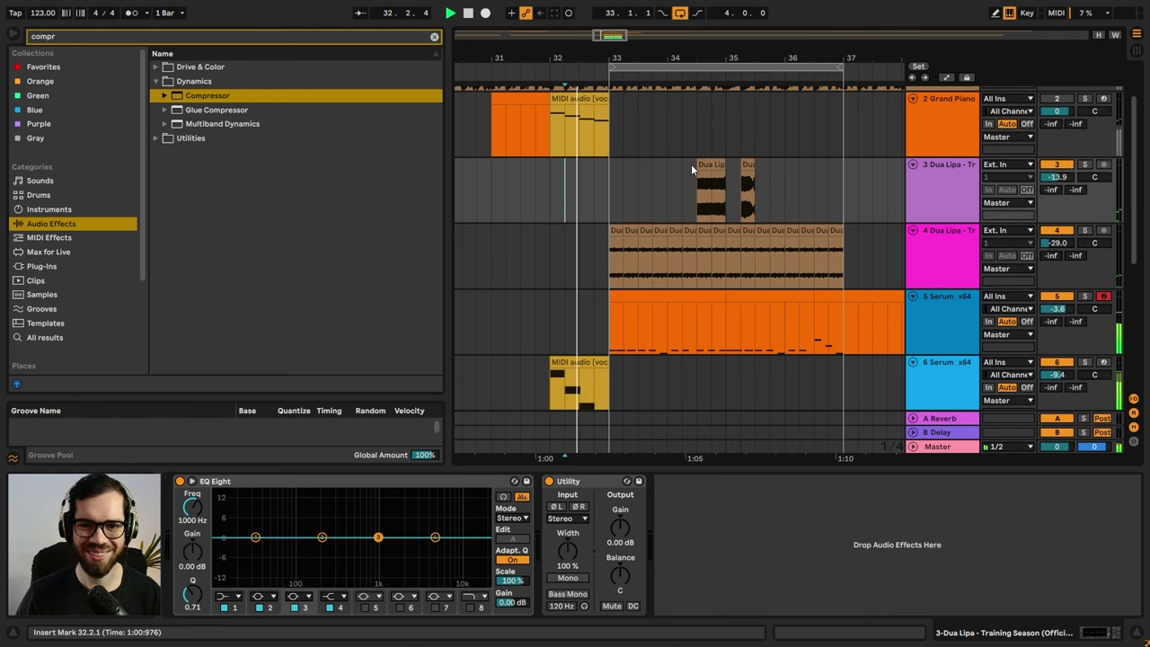
scroll(753, 160, down, 2)
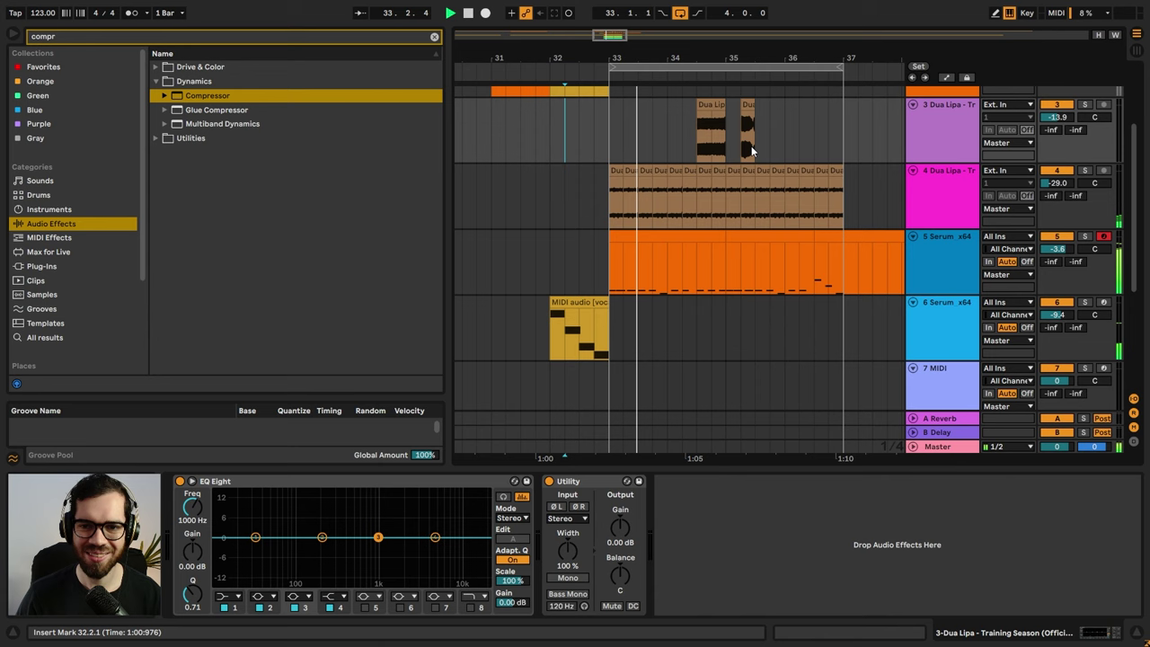
drag(751, 115, 734, 115)
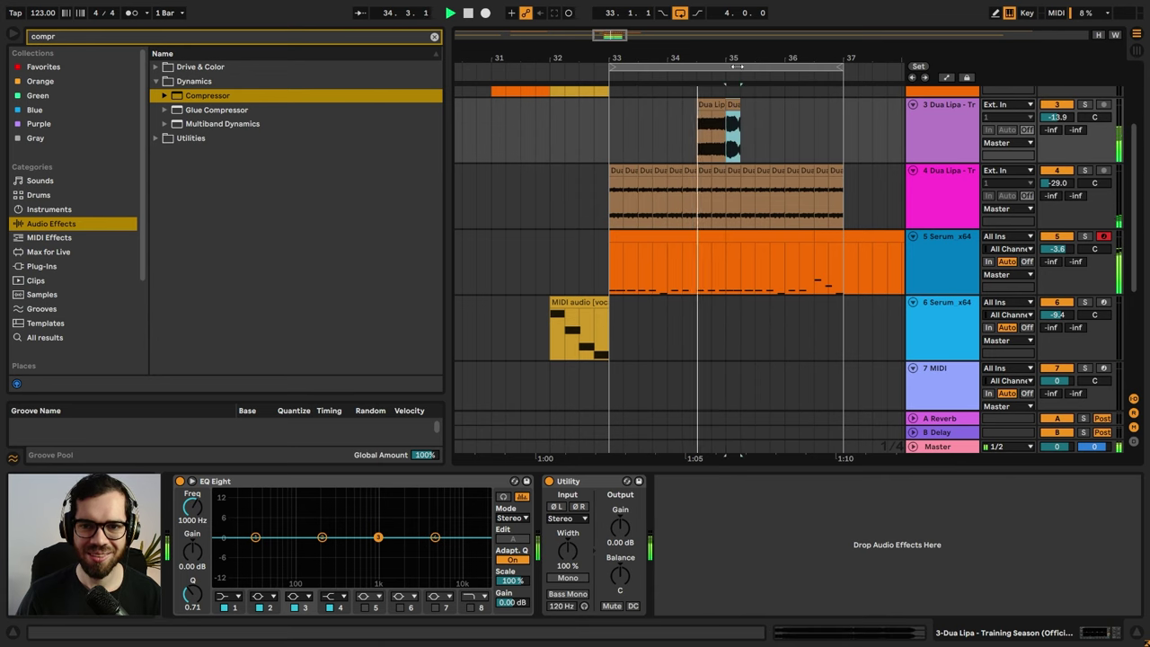
- Copy the short excerpt fragment to 32.4.1, trim the track 6 Serum clip to end there, and play the transition
drag(737, 57, 868, 105)
drag(845, 143, 579, 154)
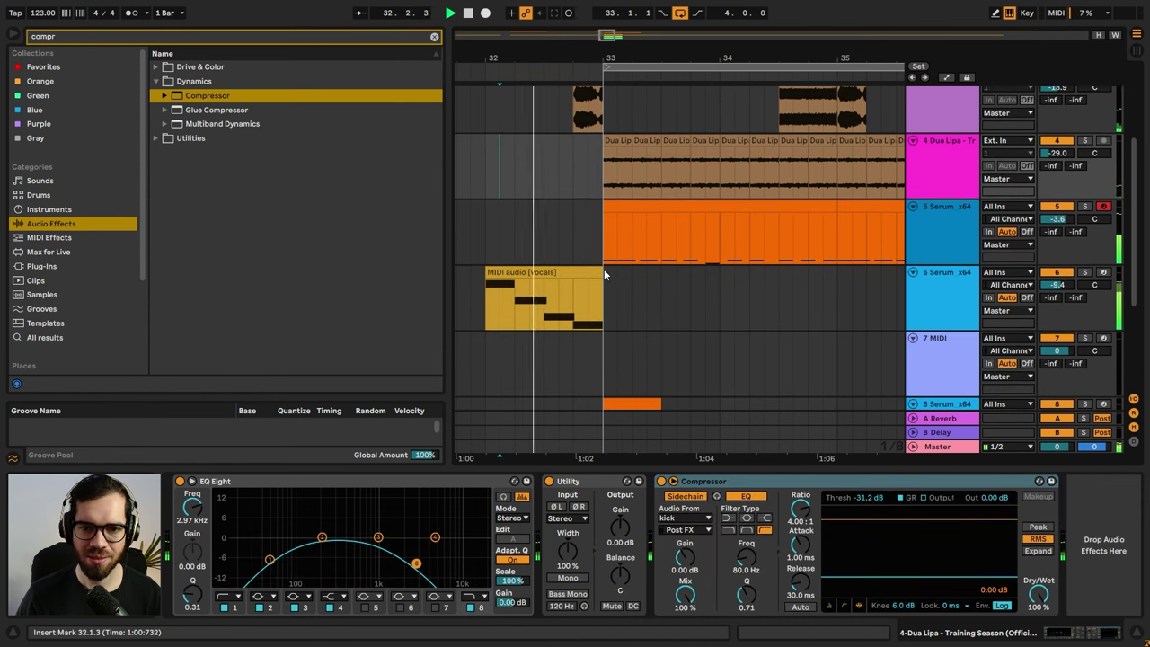
drag(597, 273, 572, 271)
click(533, 205)
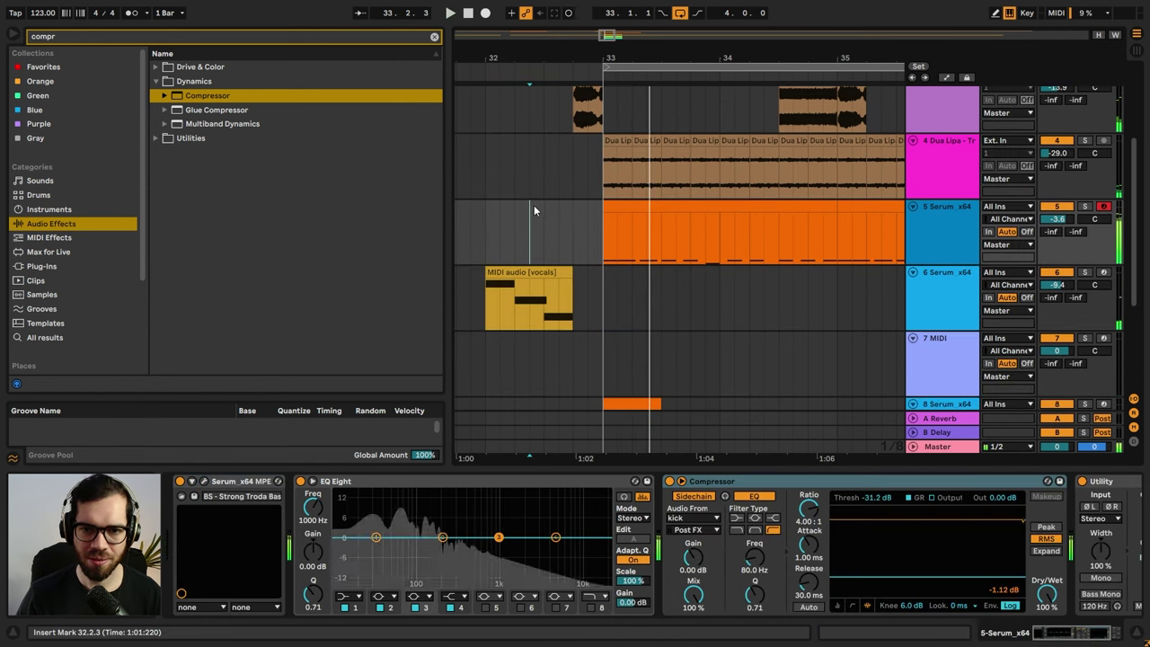
- Delete the vocals between 32.4.1 and 33.1.1 and play the transition into the drop
scroll(568, 201, down, 1)
scroll(584, 199, down, 3)
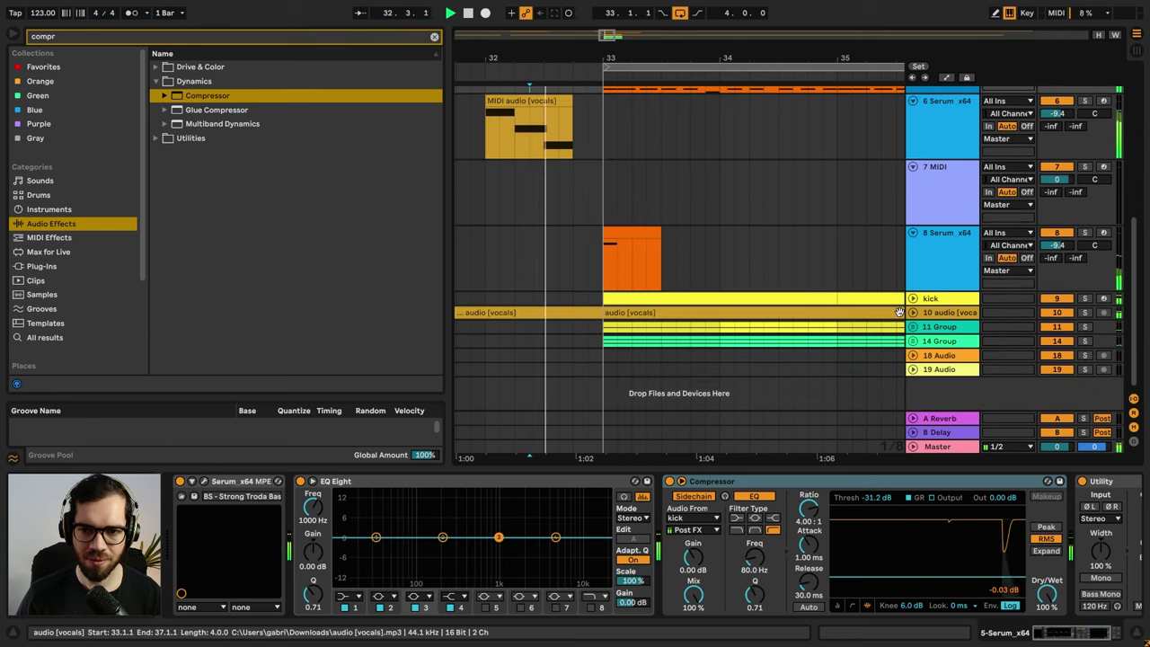
key(space)
drag(576, 280, 606, 327)
key(Delete)
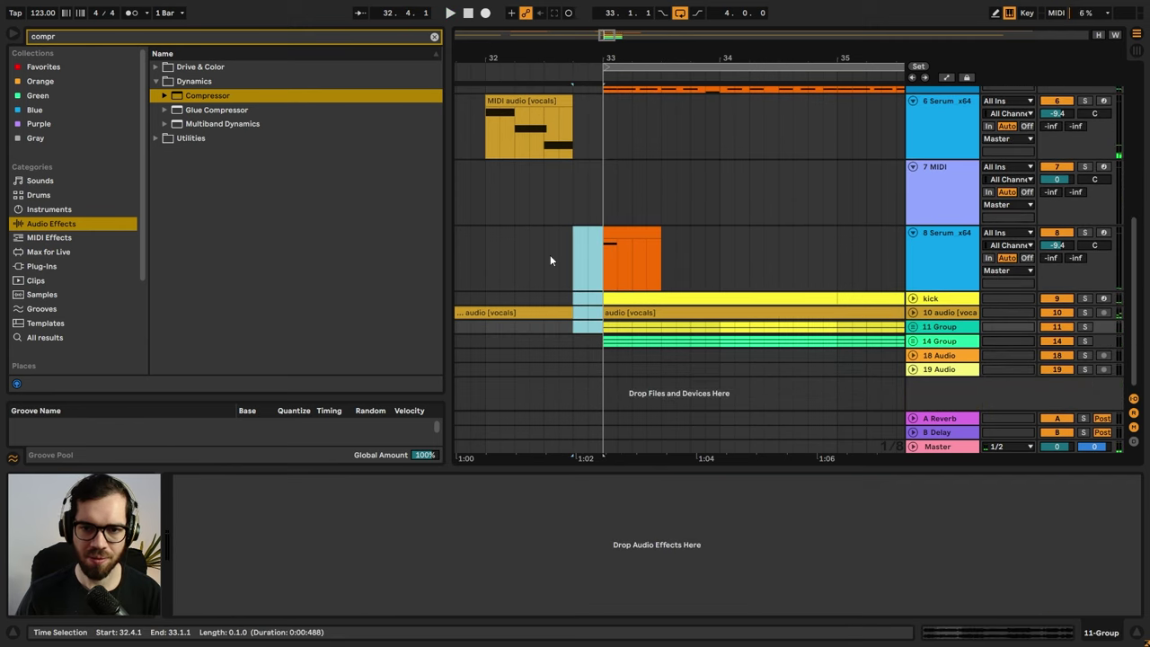
click(538, 238)
key(space)
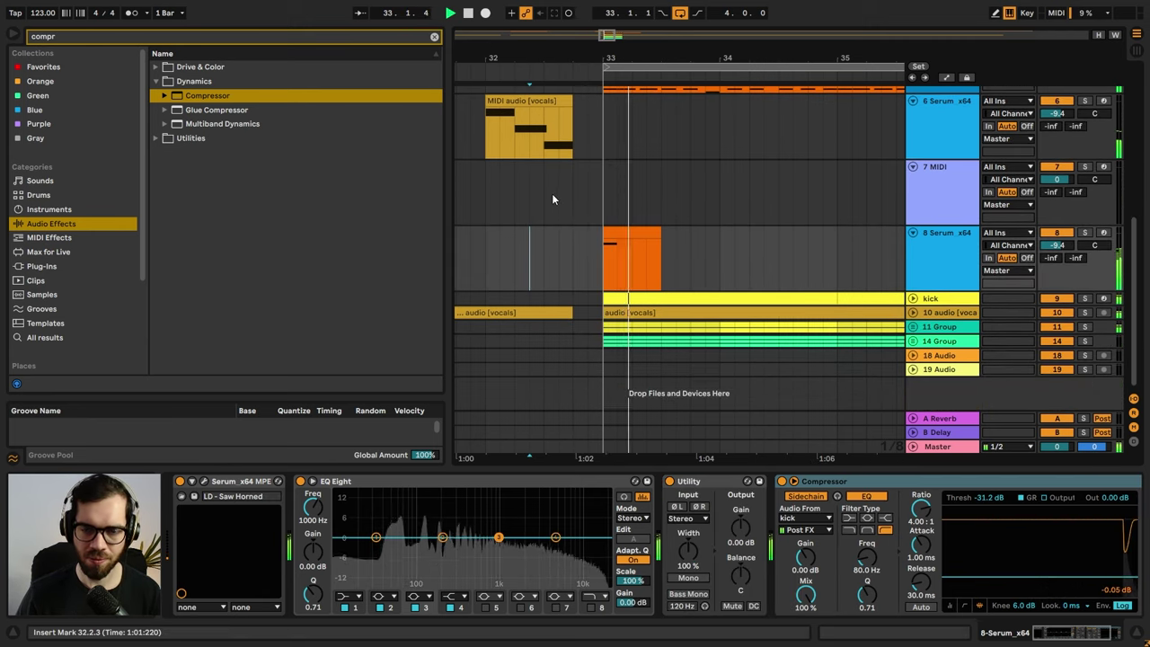
- Undo the vocal cut and the track 6 Serum clip trim, and delete the copied fragment at 32.4.1
scroll(552, 199, up, 3)
scroll(556, 208, up, 1)
key(space)
key(space)
key(ctrl+z)
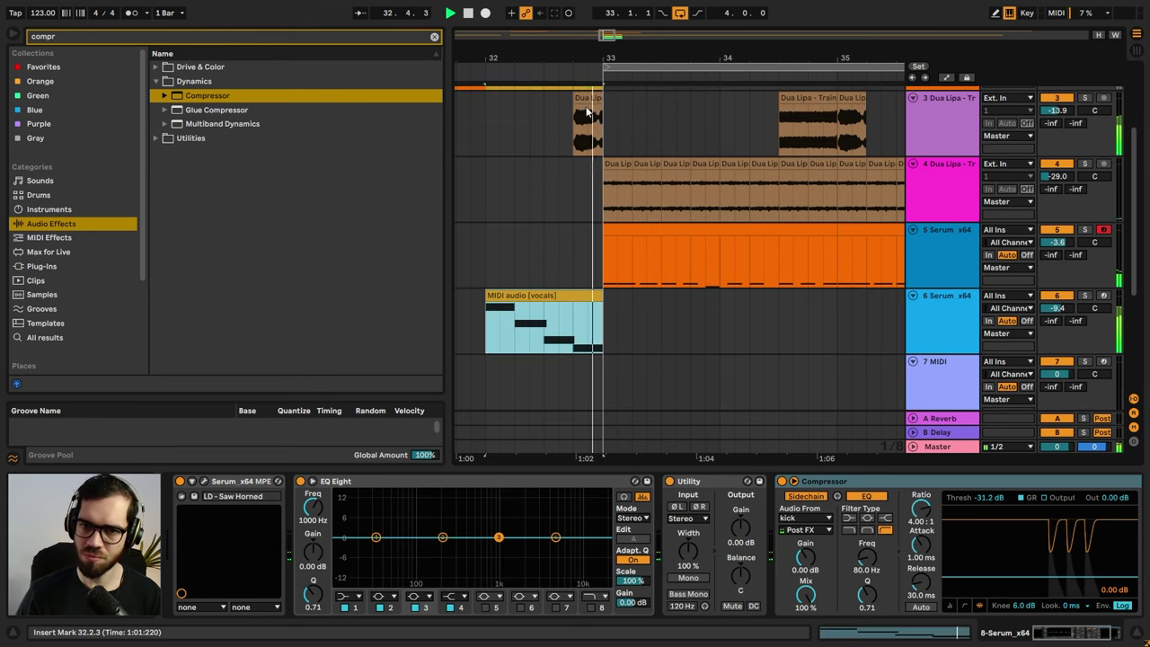
key(space)
click(581, 97)
key(Delete)
click(541, 131)
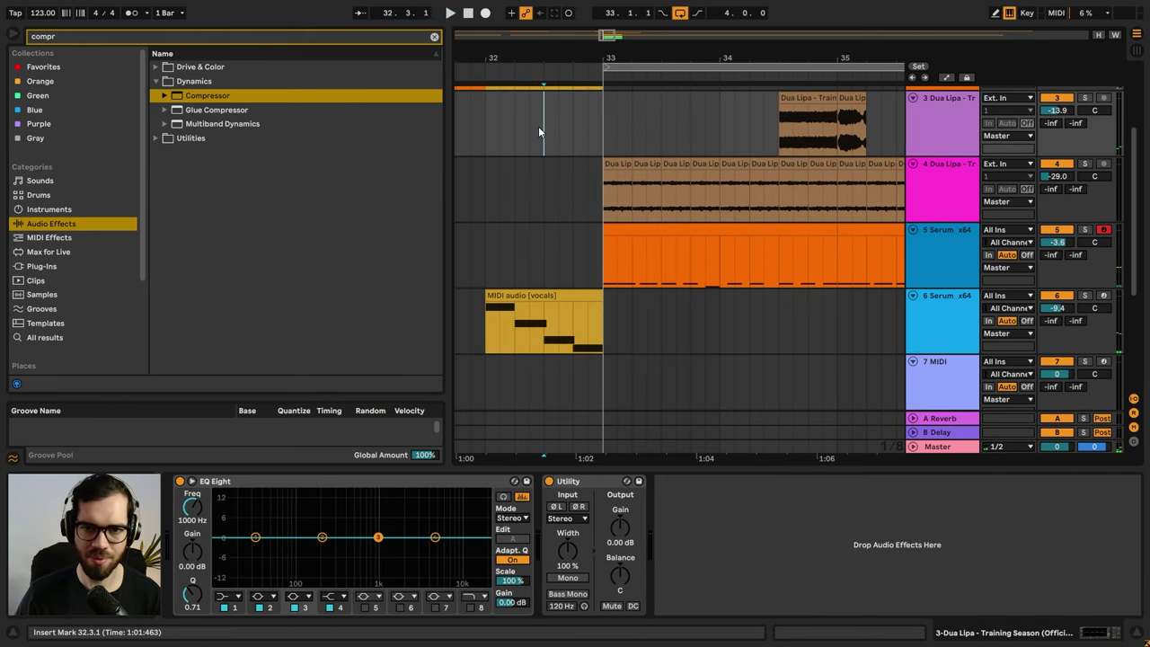
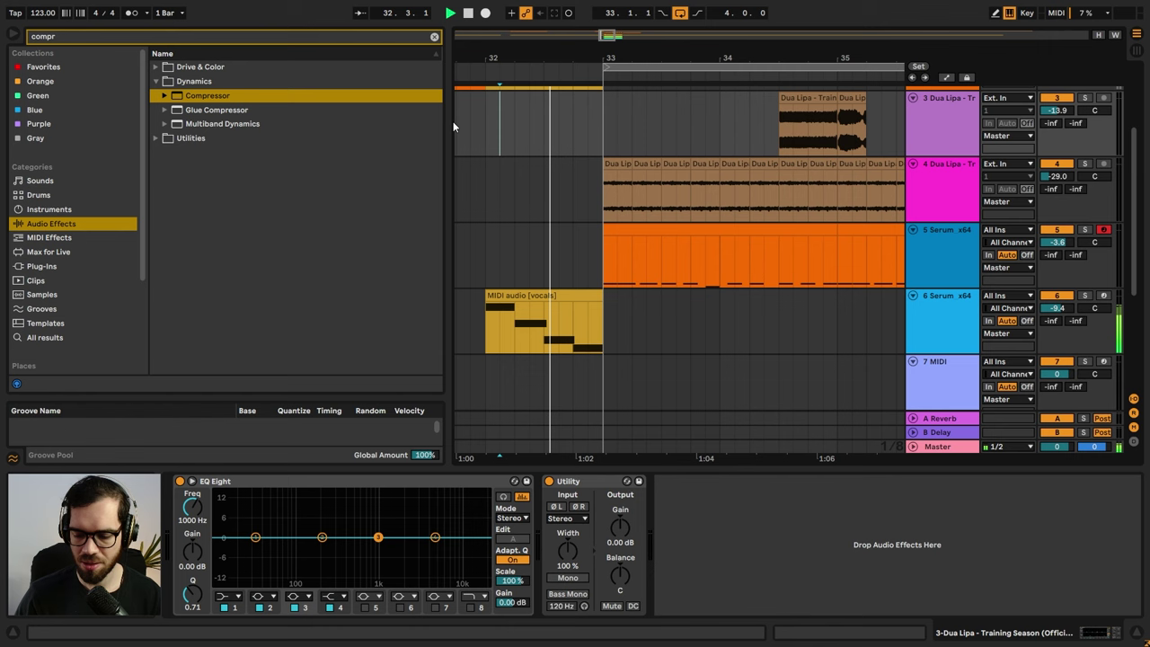
- Hide the browser and extend the track 3 excerpt starting at 34.3.1 to end at 37.1.1
key(XF86AudioRaiseVolume)
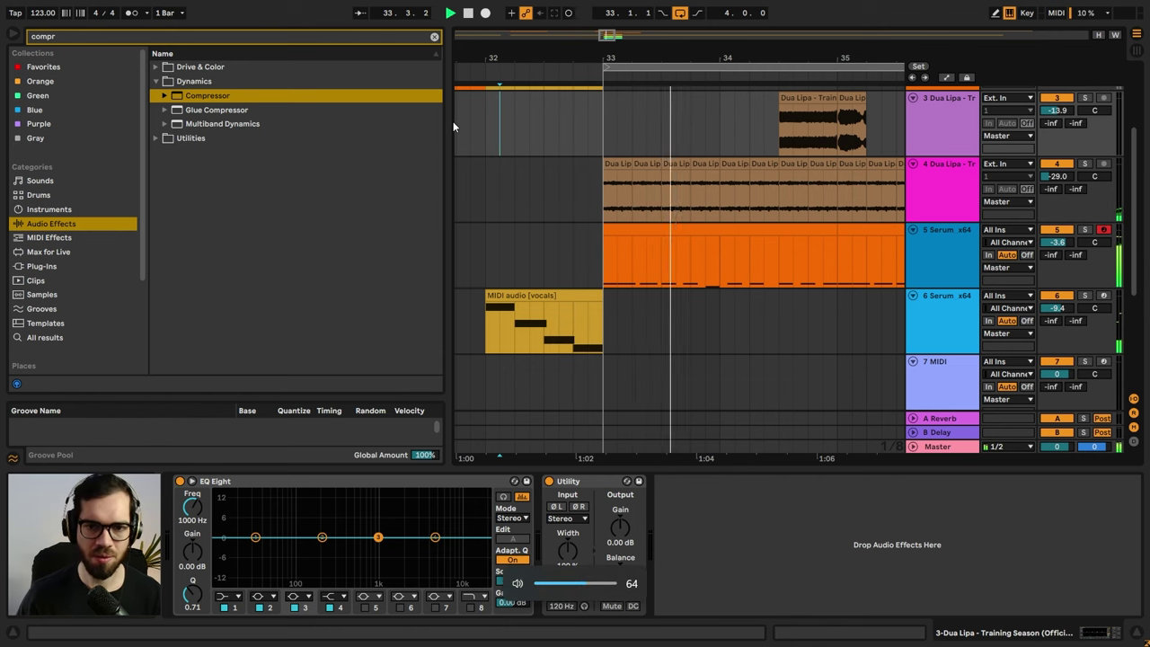
key(ctrl+alt+b)
scroll(411, 159, up, 1)
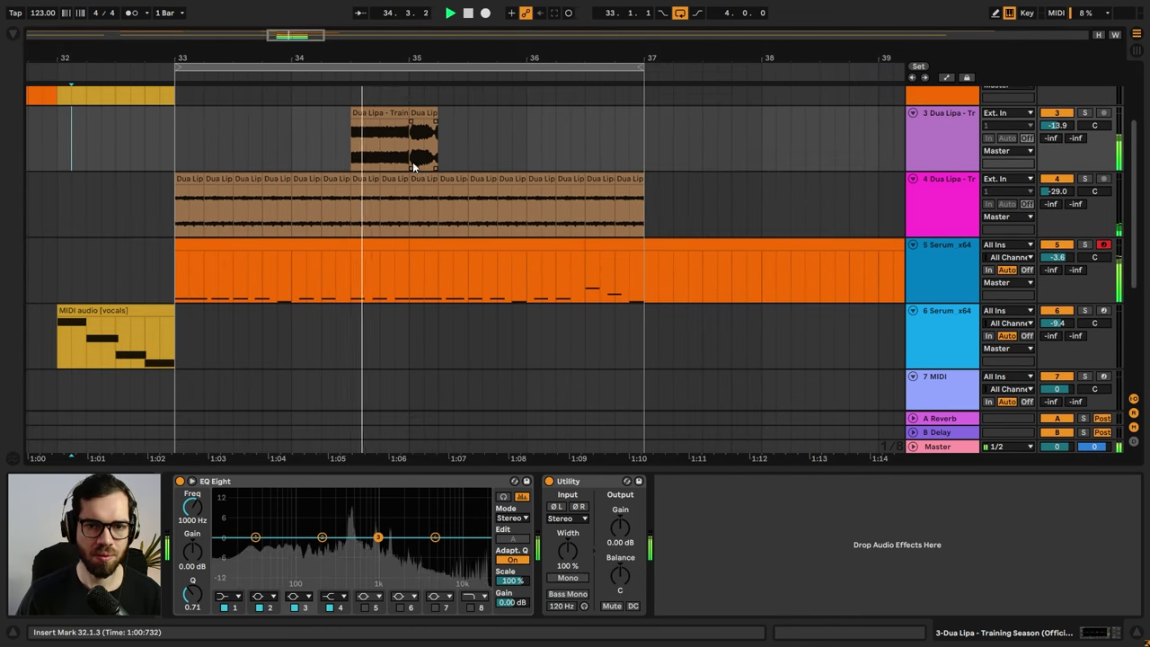
drag(420, 111, 647, 109)
key(ctrl+z)
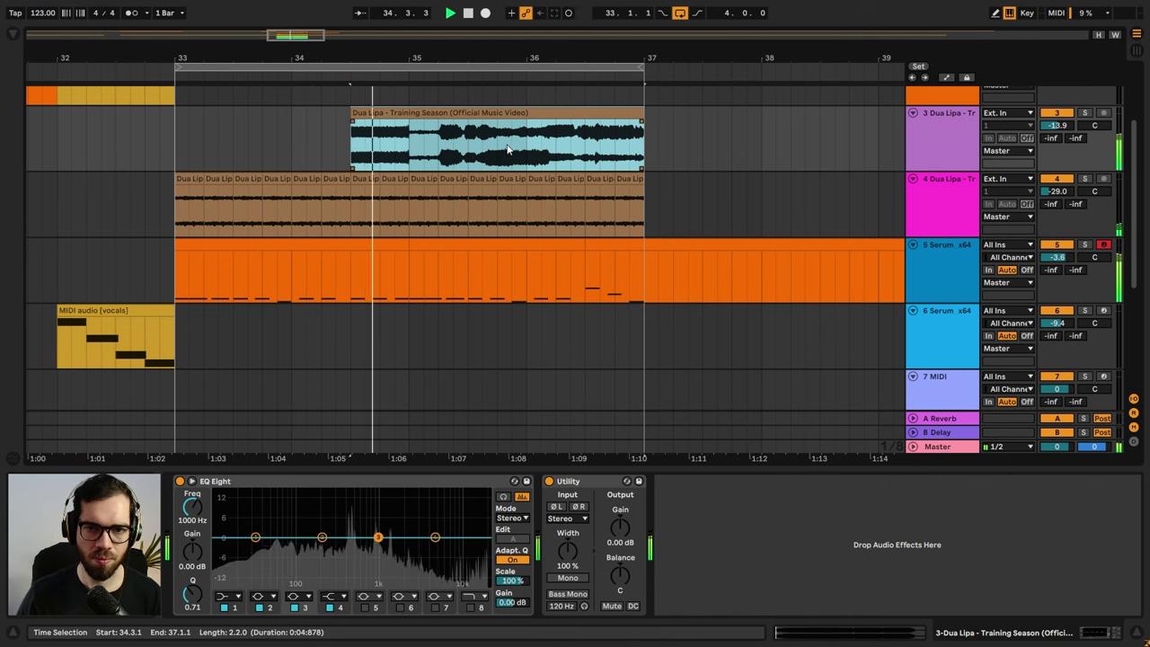
- Split the extended excerpt at 35.1.1 and 36.3.1, and delete the section between the splits
click(411, 139)
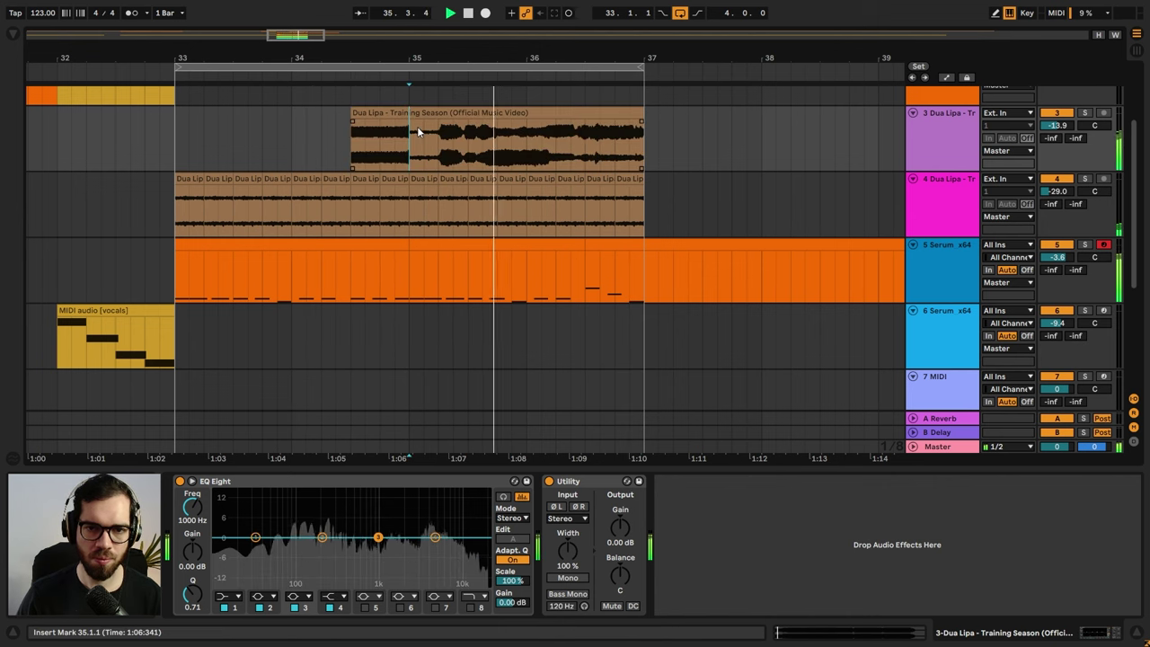
click(585, 144)
key(ctrl+e)
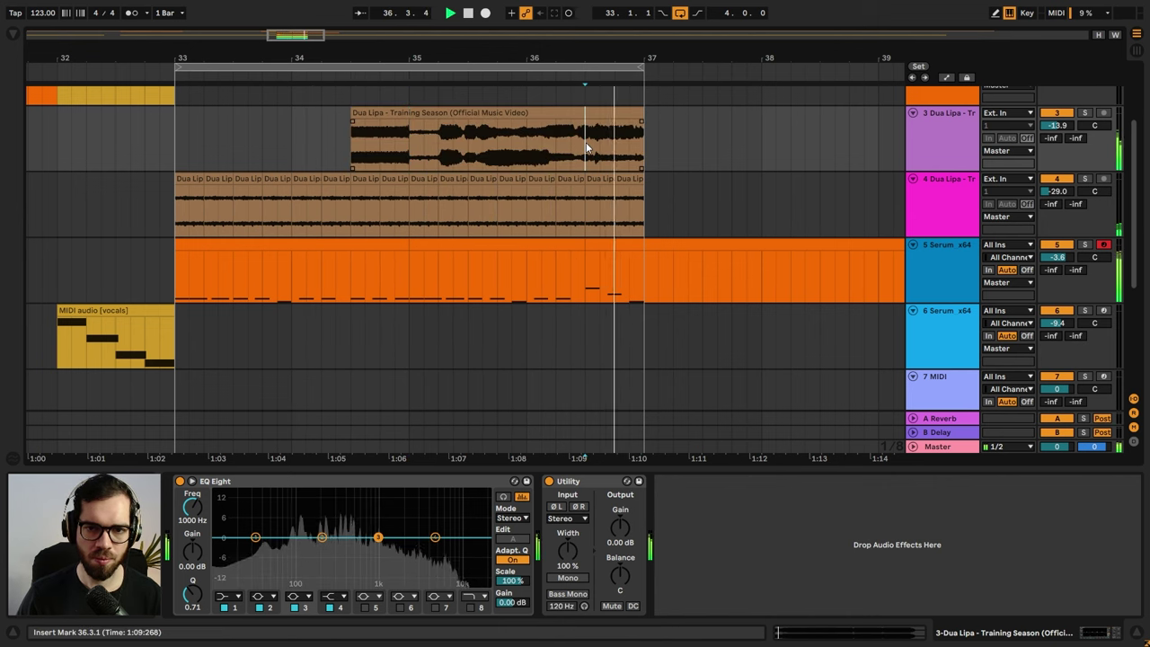
click(553, 115)
key(Delete)
- Play the drop from 32.3.1, unfold the vocals track and hide the device view
click(148, 138)
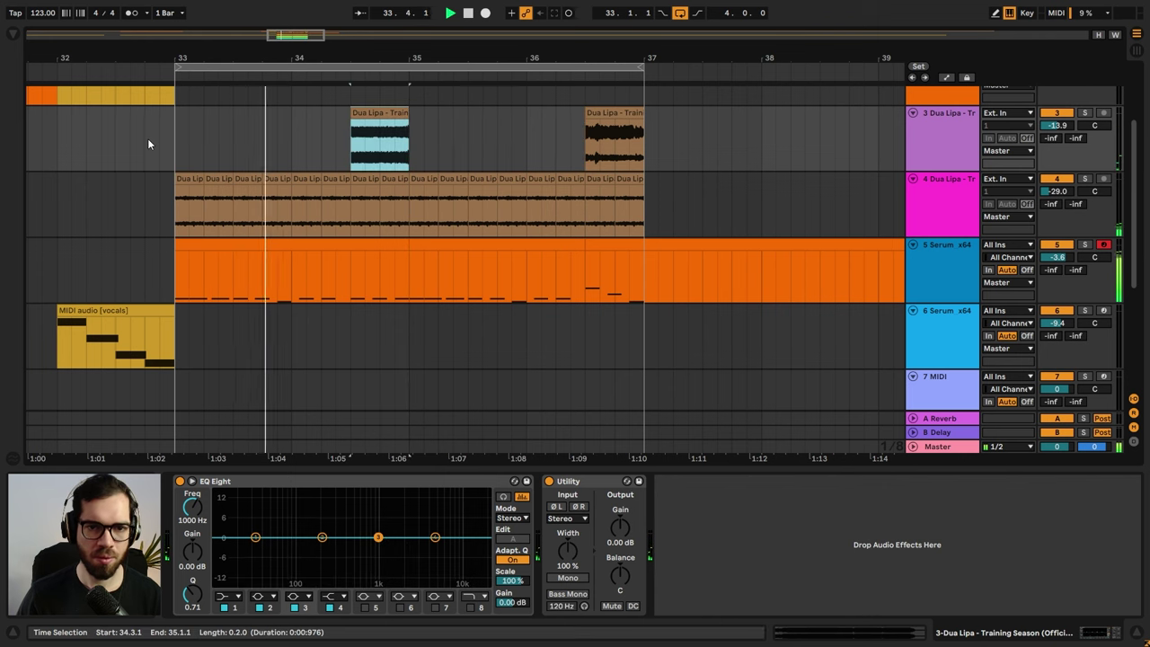
scroll(249, 167, down, 5)
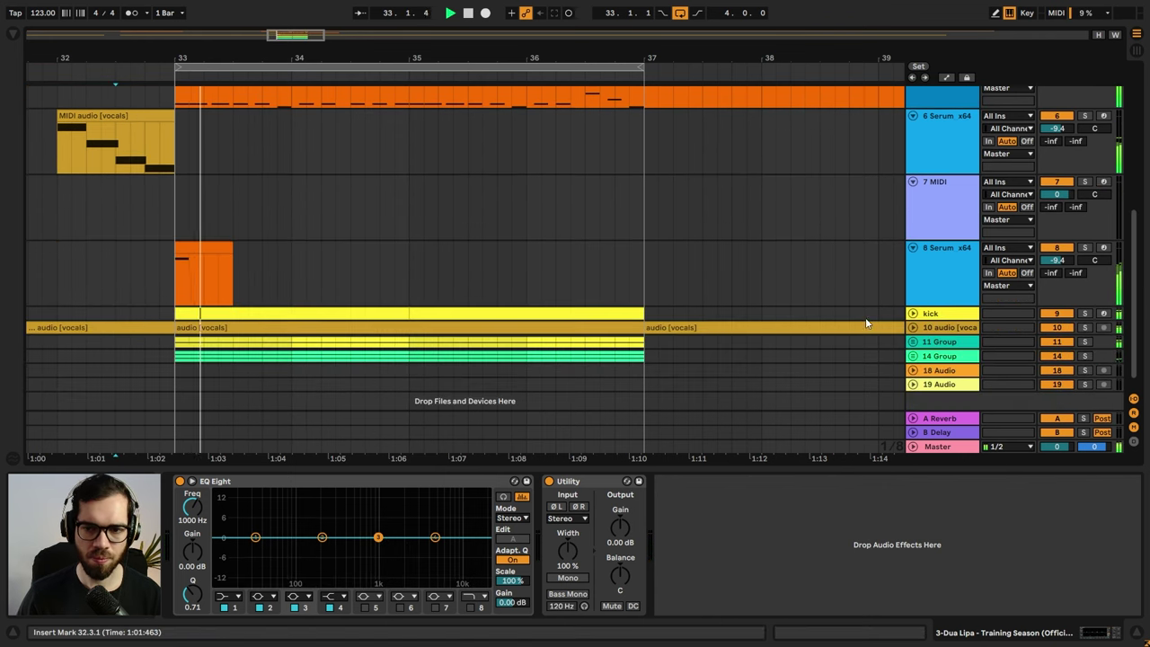
click(913, 327)
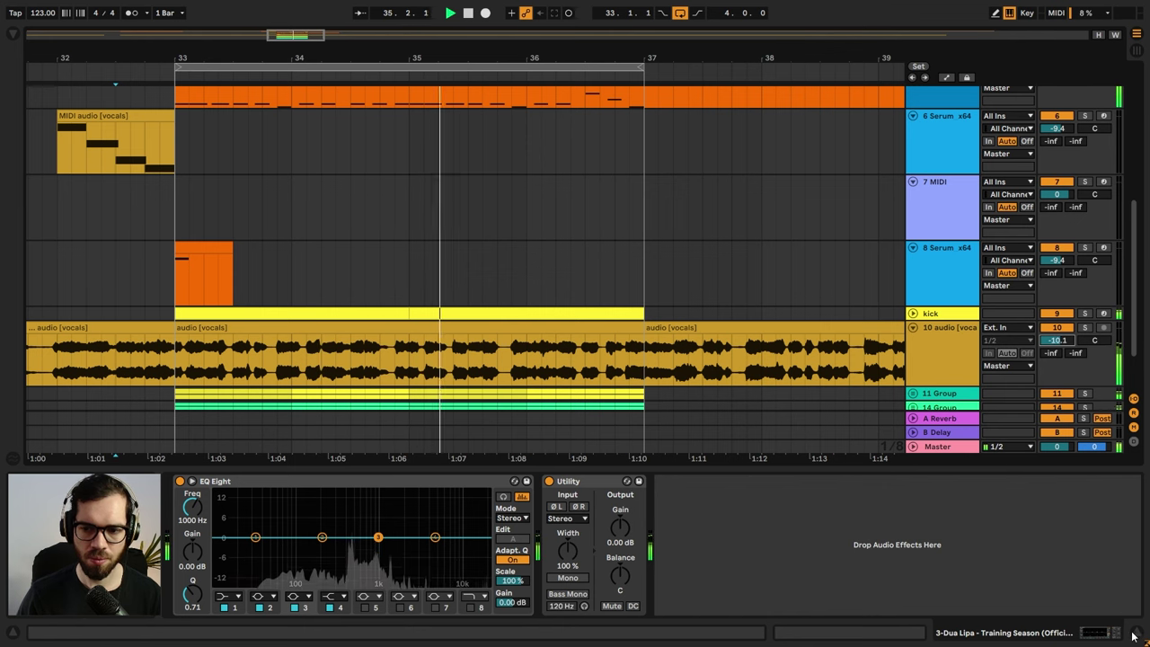
key(ctrl+alt+l)
scroll(434, 335, up, 5)
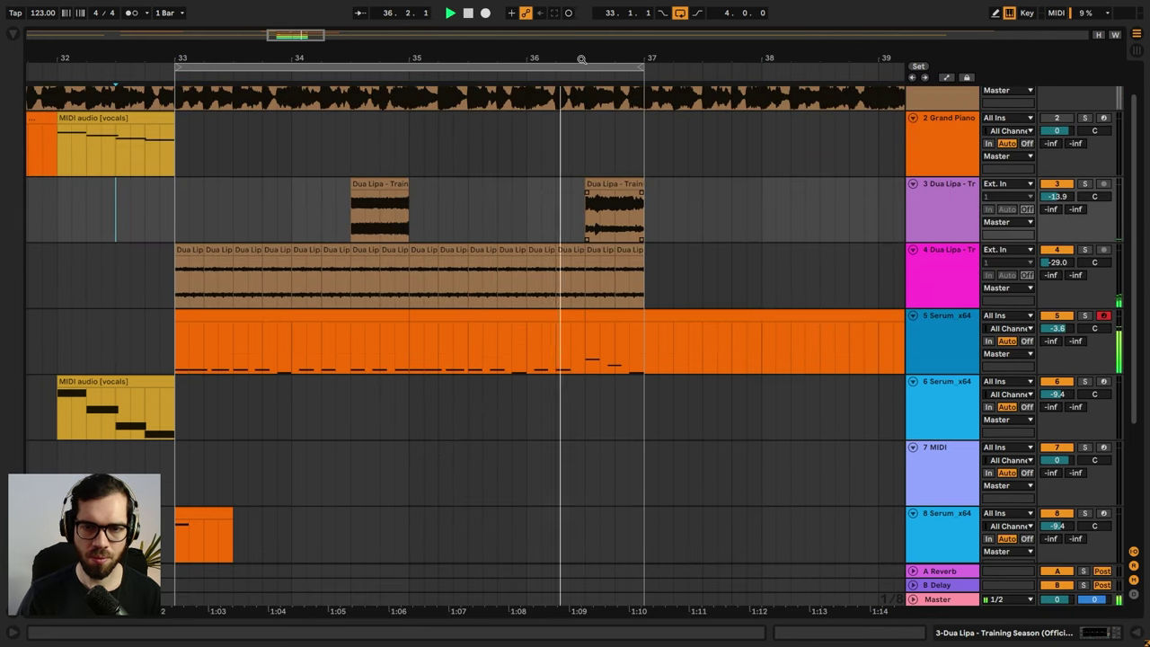
- Set the track 8 Serum lead's volume to -4.1 dB and open its device chain
scroll(596, 218, left, 2)
scroll(650, 142, left, 3)
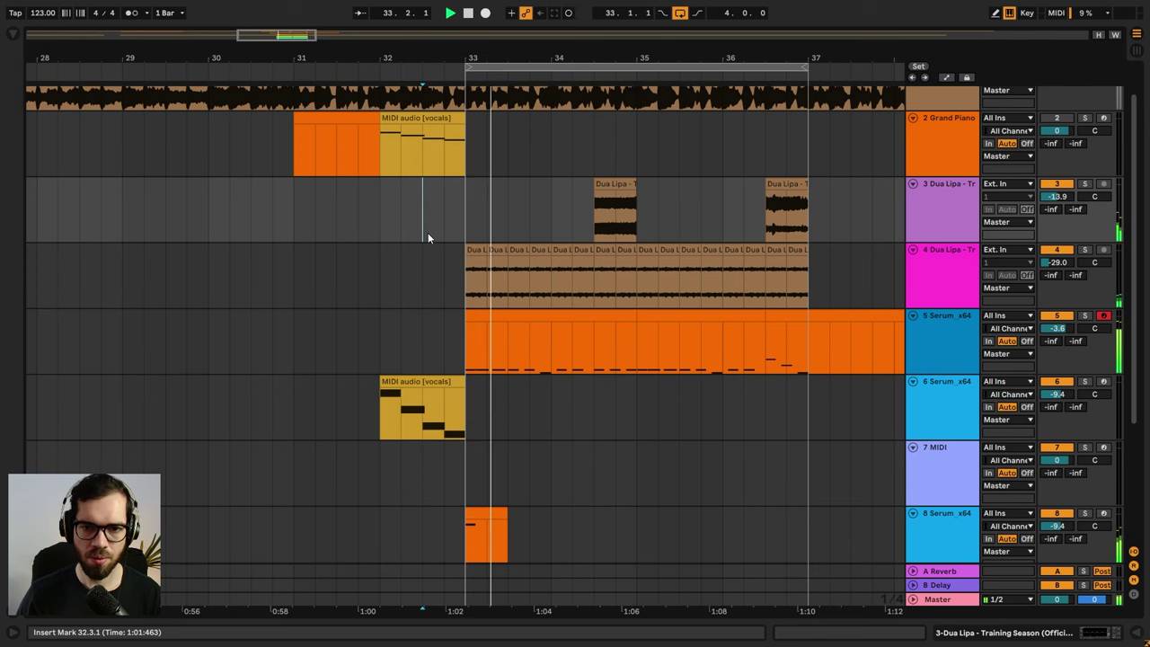
scroll(441, 241, down, 1)
scroll(441, 240, down, 2)
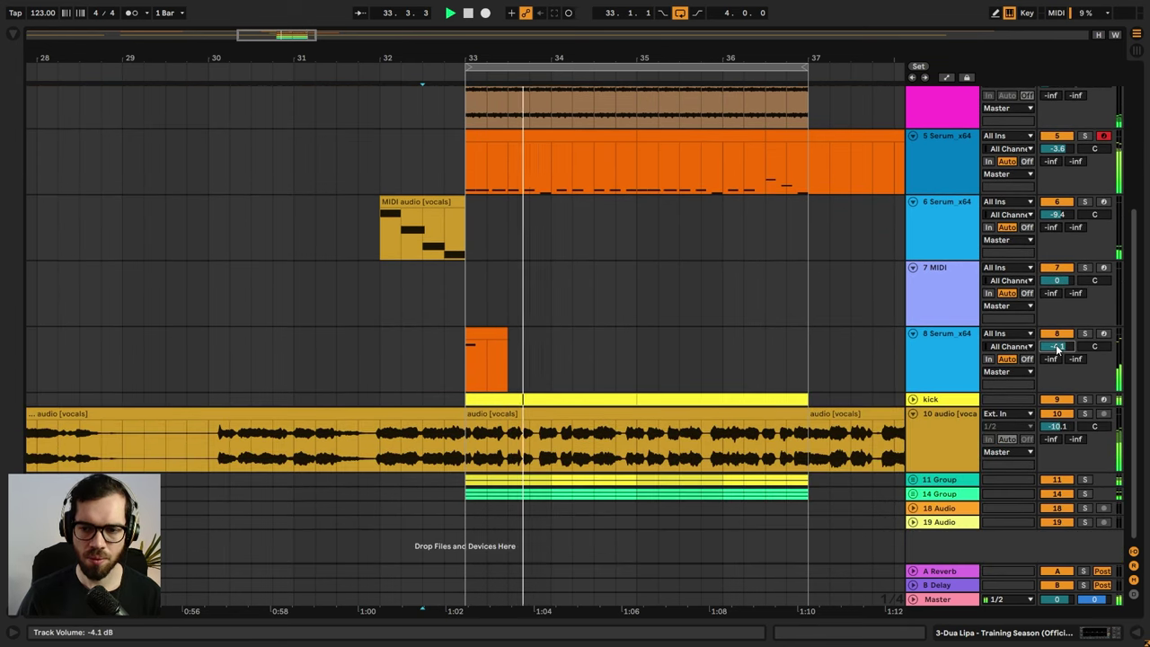
double_click(956, 364)
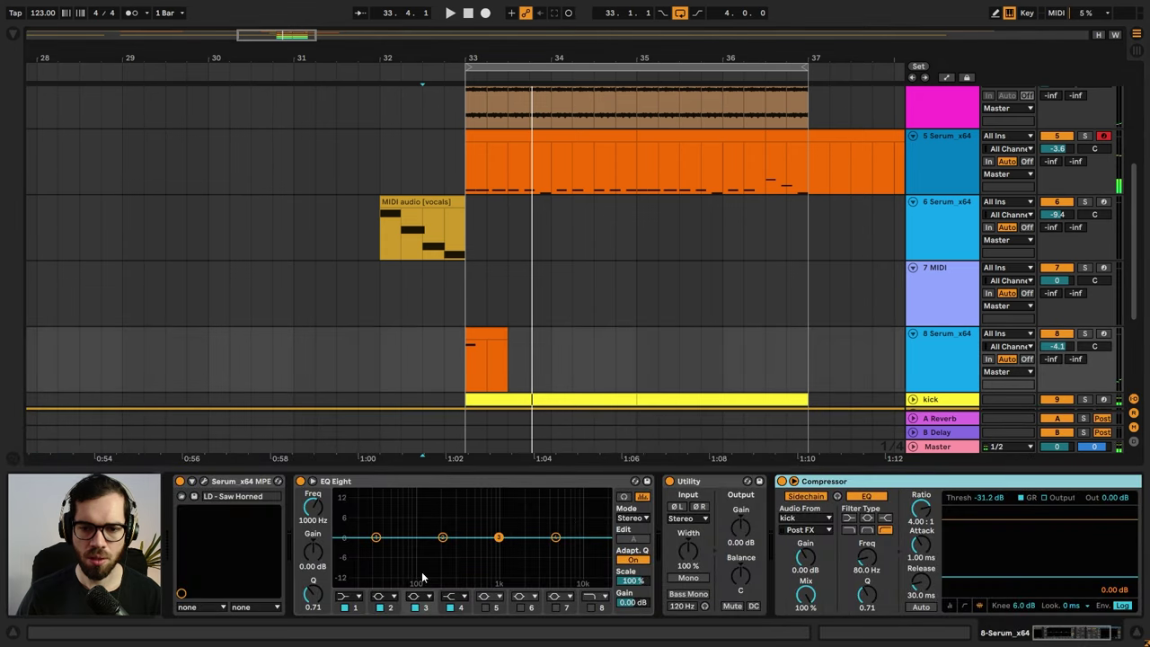
- In the track 8 lead's EQ Eight, apply a low cut at 79.1 Hz with Q 0.49 and boost band 4 by 3.1 dB at 3.37 kHz
click(357, 596)
click(350, 529)
key(space)
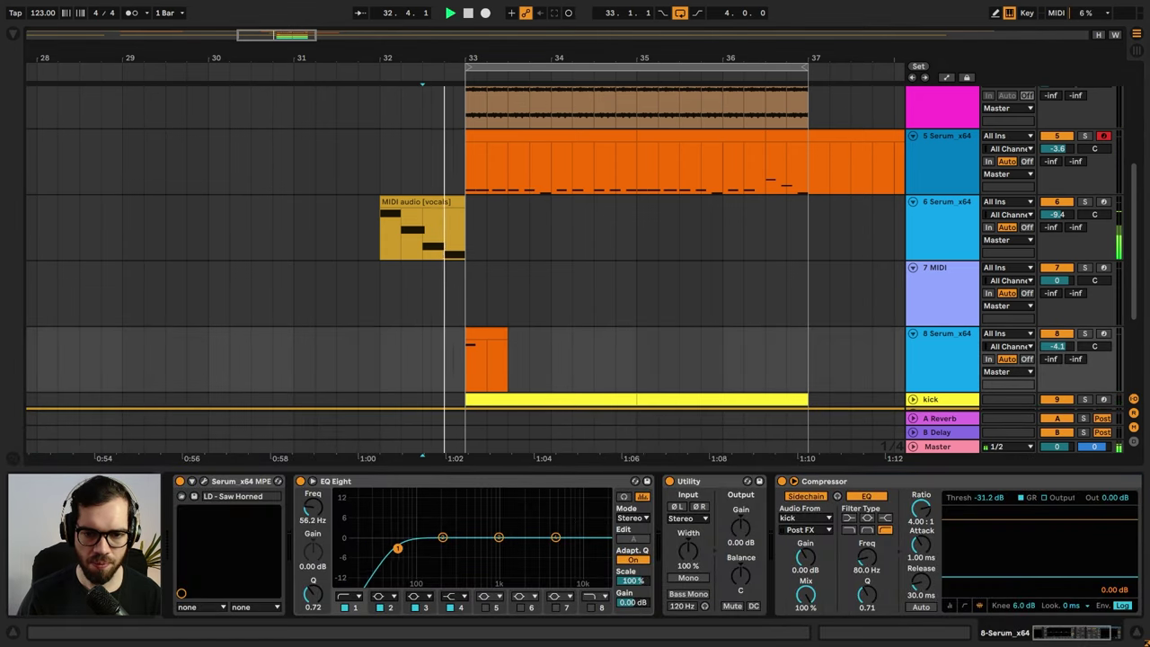
drag(399, 548, 410, 556)
key(space)
key(space)
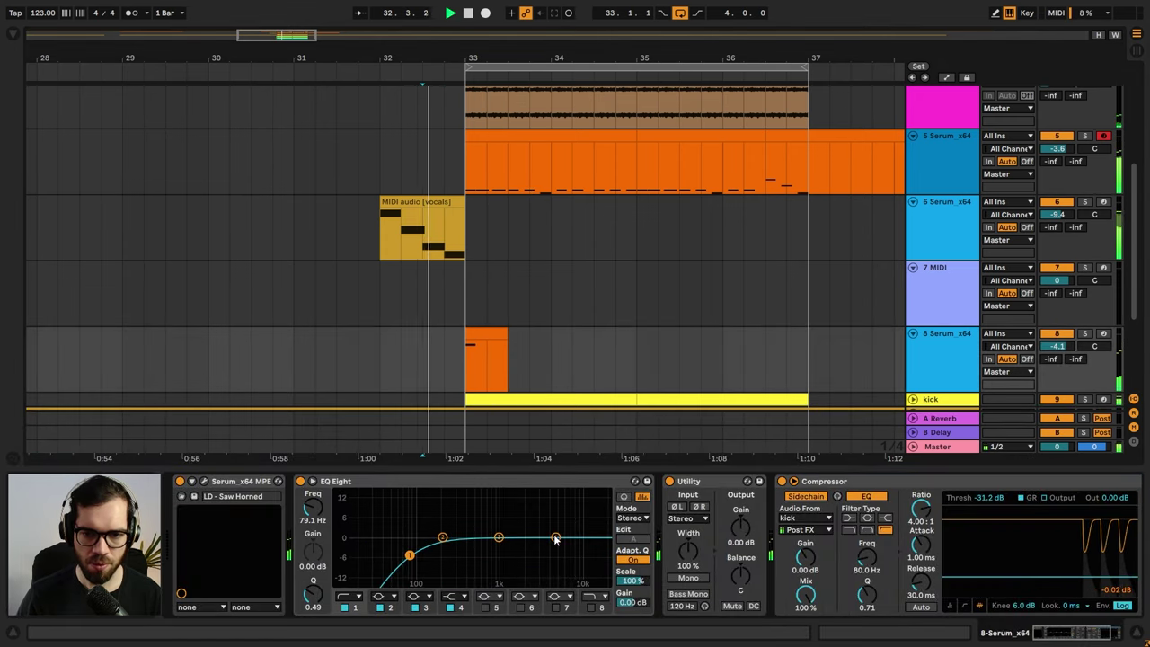
drag(555, 537, 541, 527)
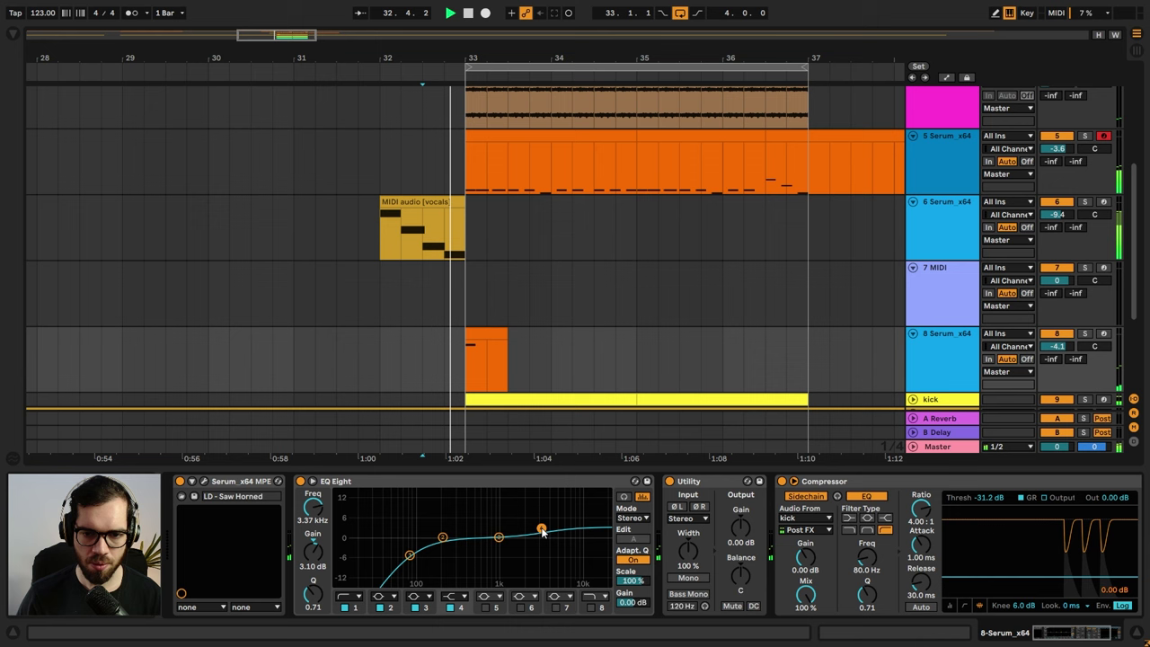
- Hide the device view and insert a new audio track directly below the track 6 Serum
click(1134, 633)
click(944, 249)
key(space)
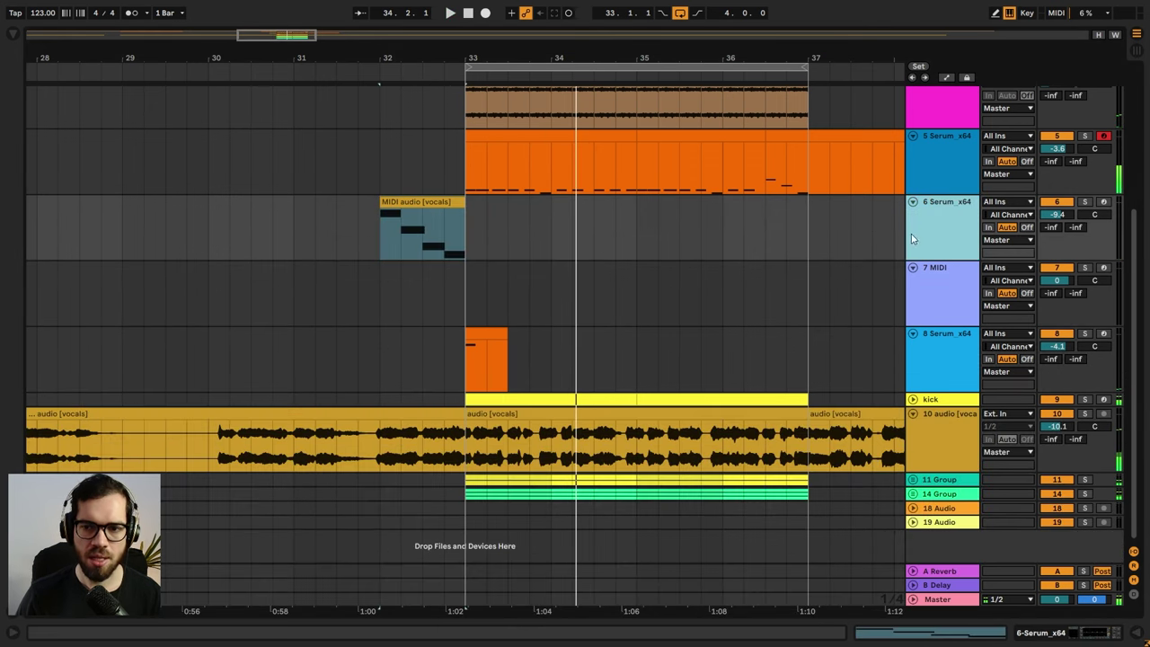
key(ctrl+t)
- Show the browser and open the Percussions Loops folder within Drum Loops of the Orange collection's Sample Pack
click(13, 34)
click(434, 36)
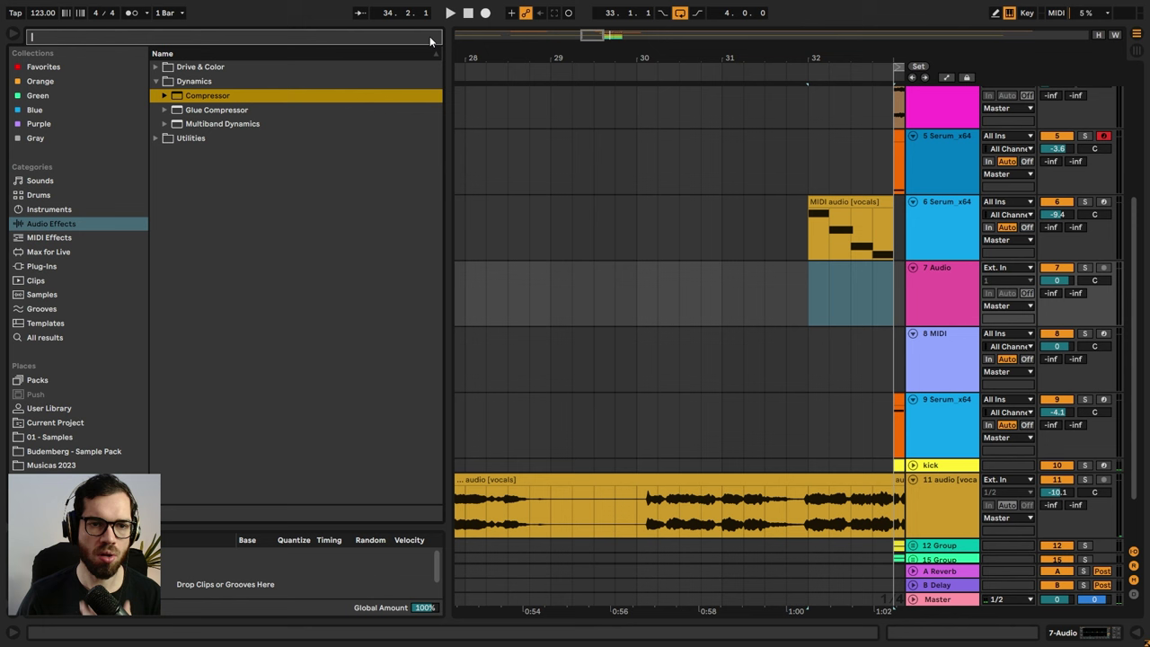
click(40, 81)
scroll(290, 252, up, 3)
scroll(290, 252, up, 2)
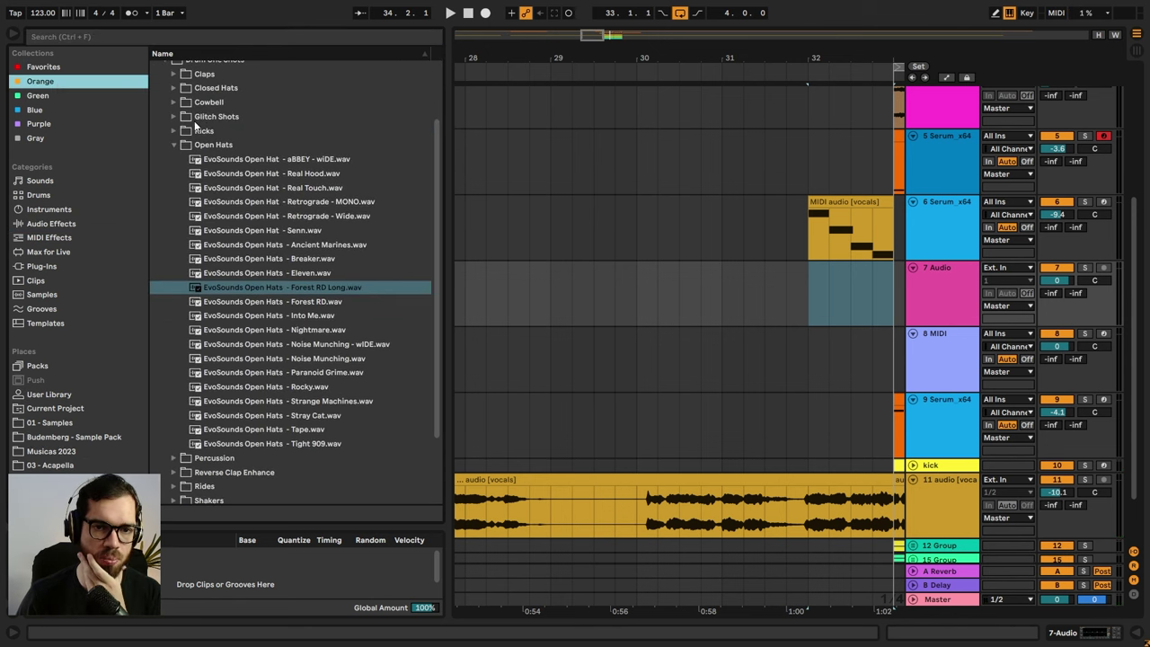
click(174, 223)
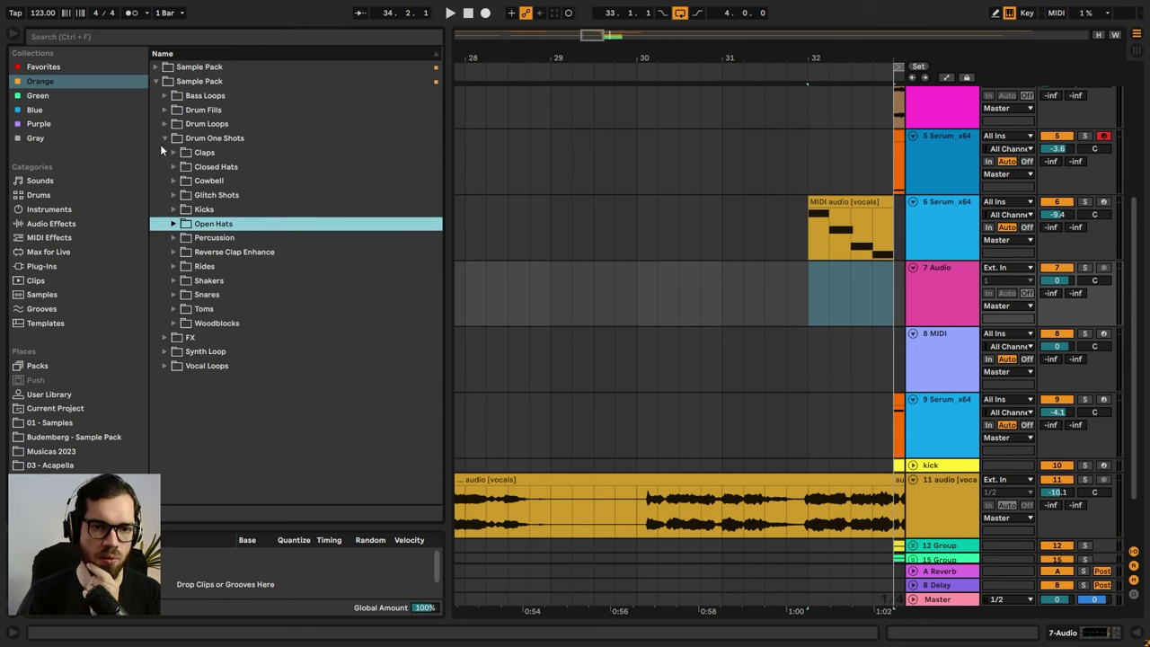
click(163, 139)
click(163, 125)
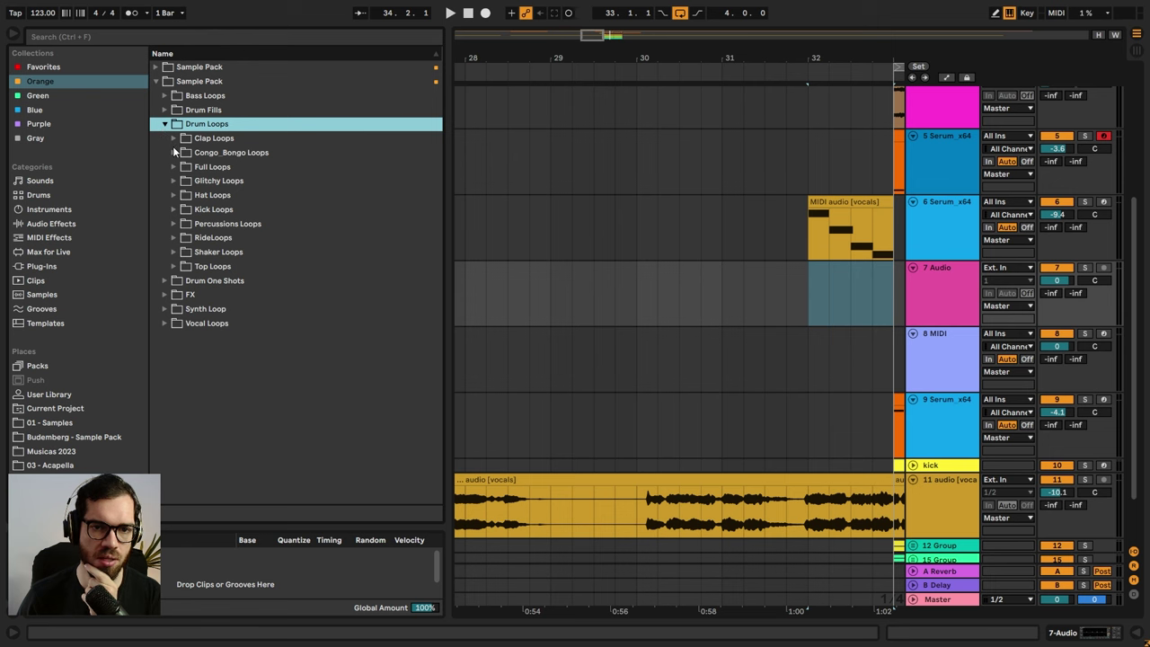
drag(676, 61, 444, 61)
click(174, 224)
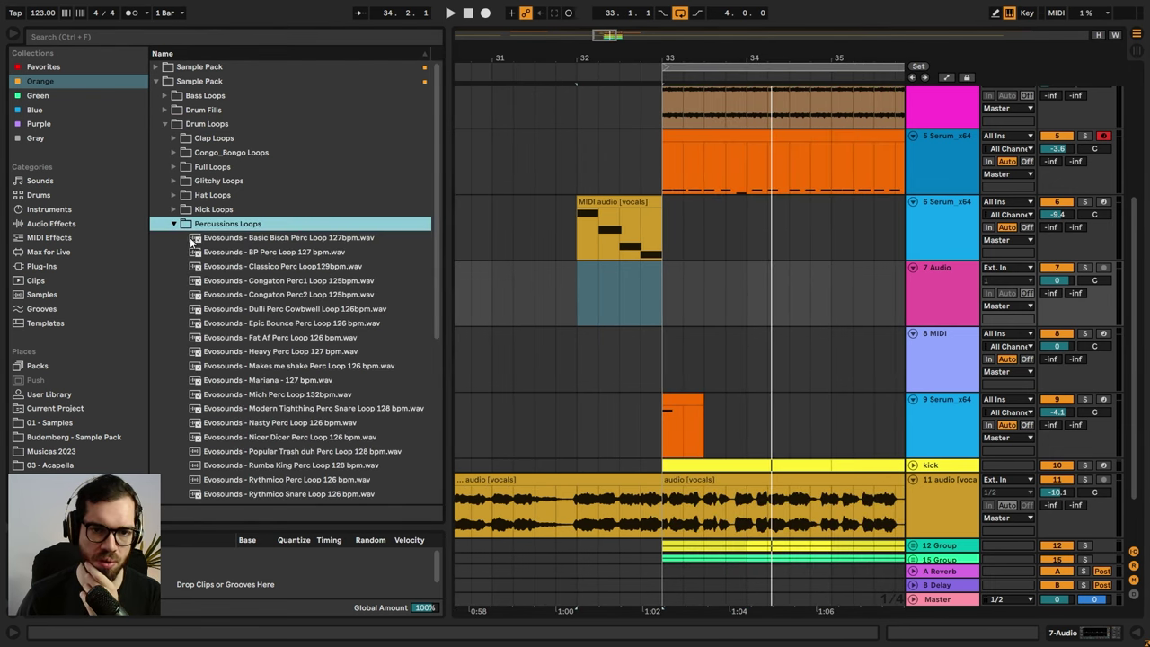
- Audition percussion loops, place Mich Perc Loop 132bpm on track 7 at 33.1.1 and set the track's volume to -13.2 dB
click(260, 294)
click(266, 309)
click(275, 337)
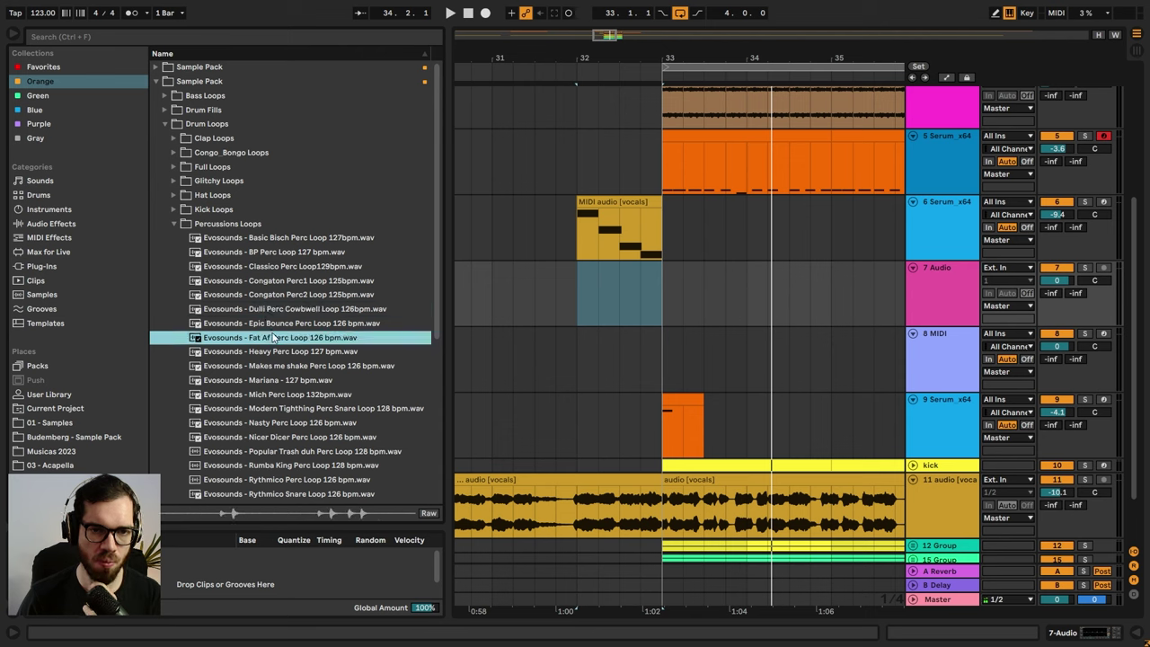
click(276, 365)
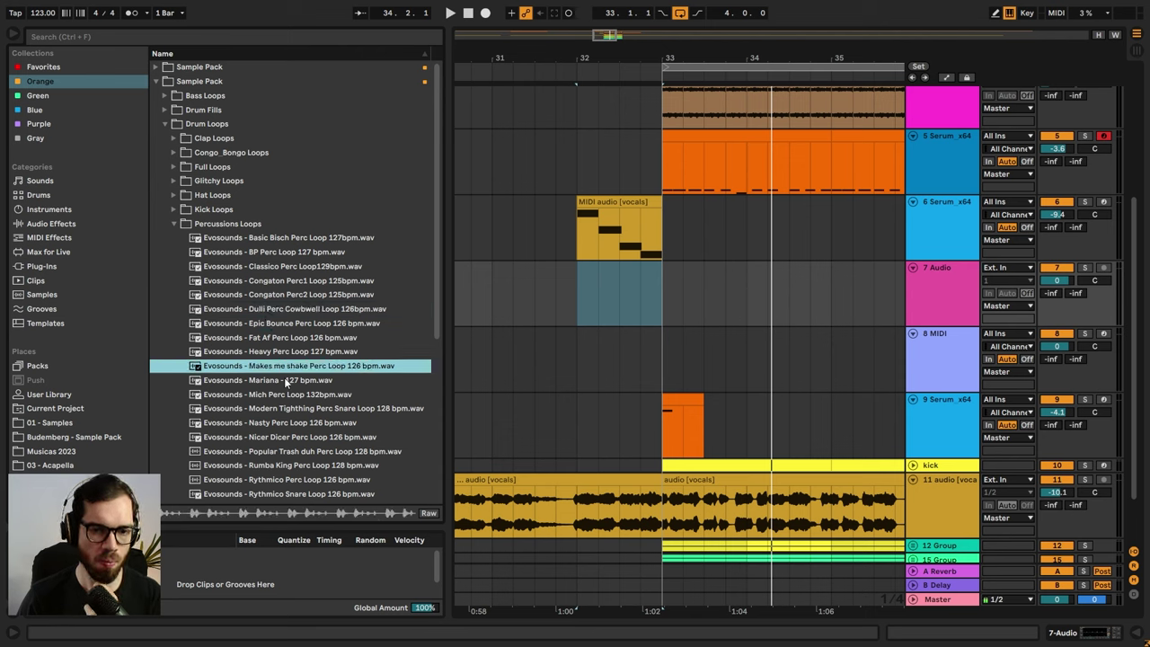
click(284, 377)
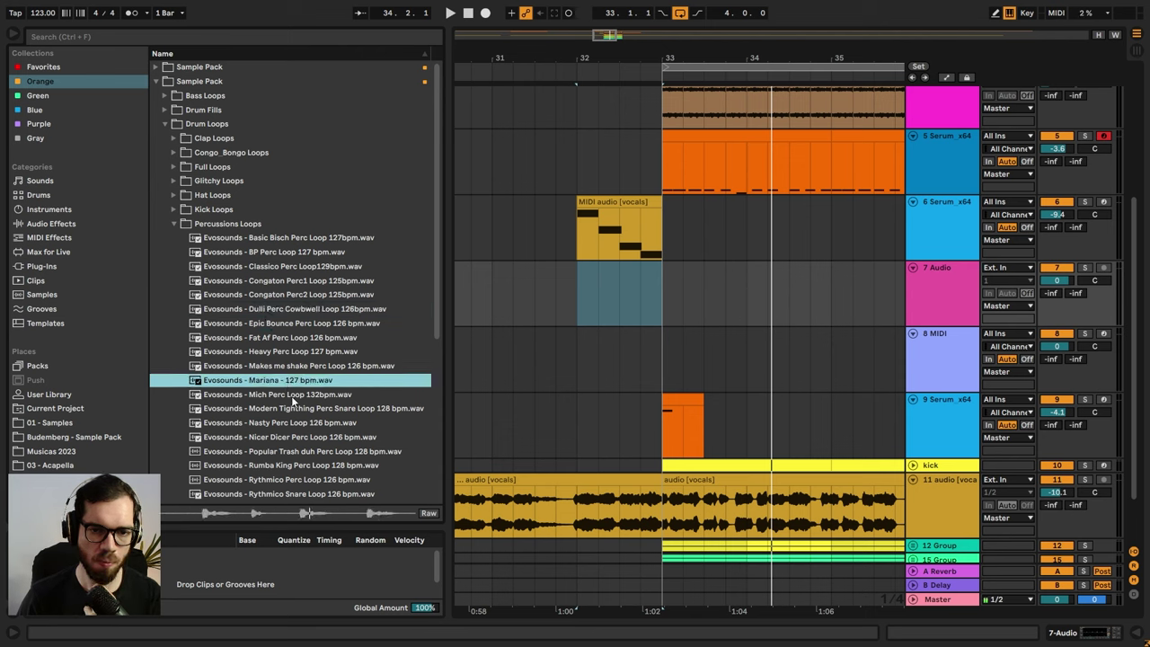
click(293, 395)
drag(312, 404, 673, 311)
drag(725, 267, 707, 269)
drag(1056, 280, 1057, 311)
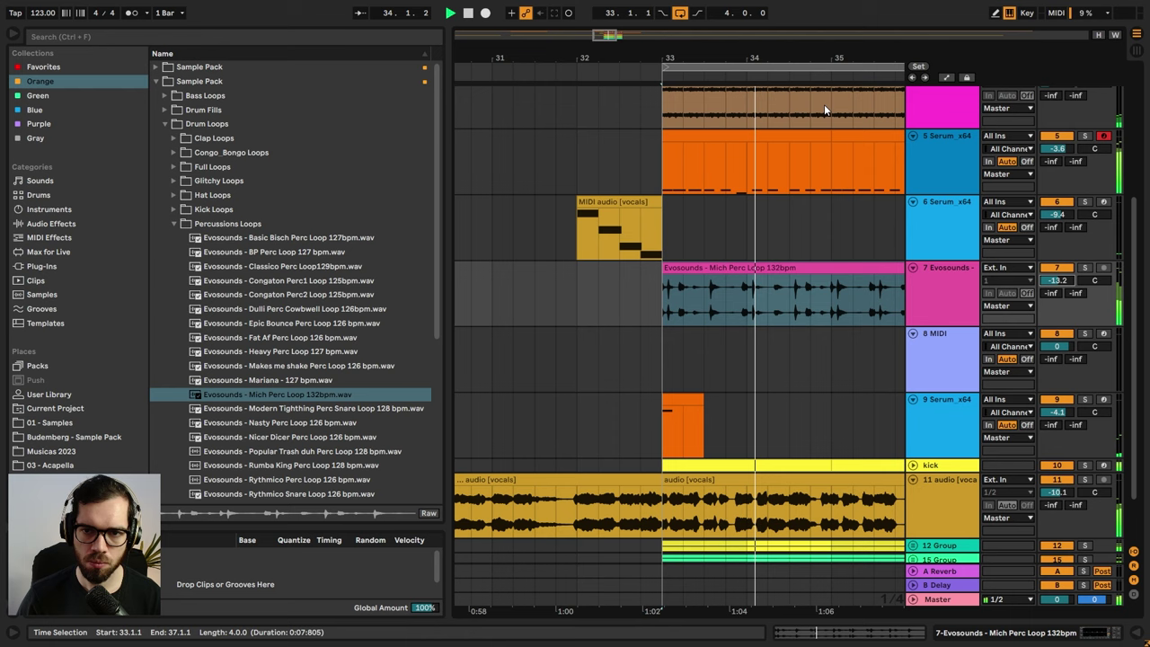
- Audition further loops, replace the track 7 clip with Popular Trash duh Perc Loop 128 bpm and set the volume to -16.7 dB
drag(834, 58, 583, 46)
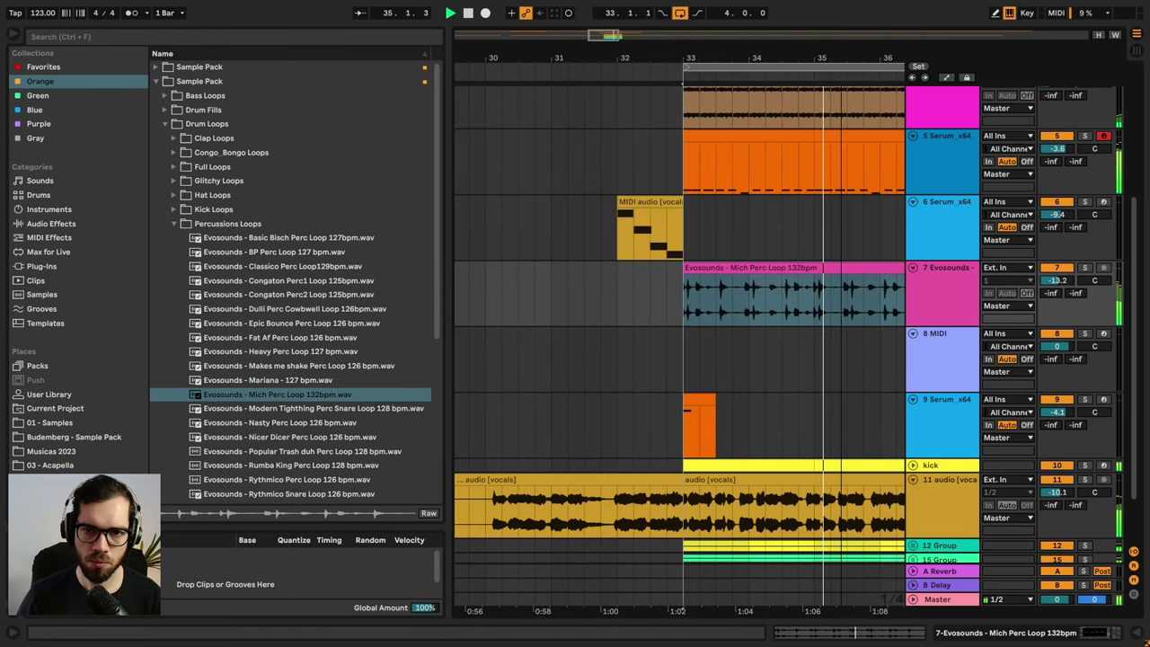
click(315, 408)
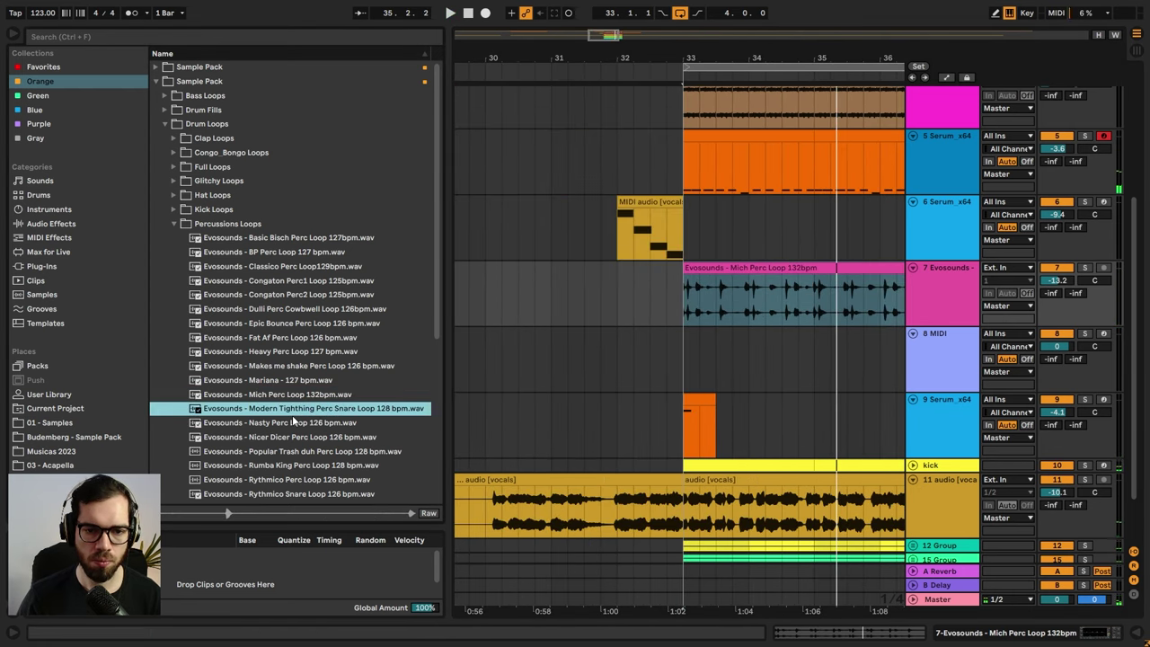
click(292, 425)
click(285, 437)
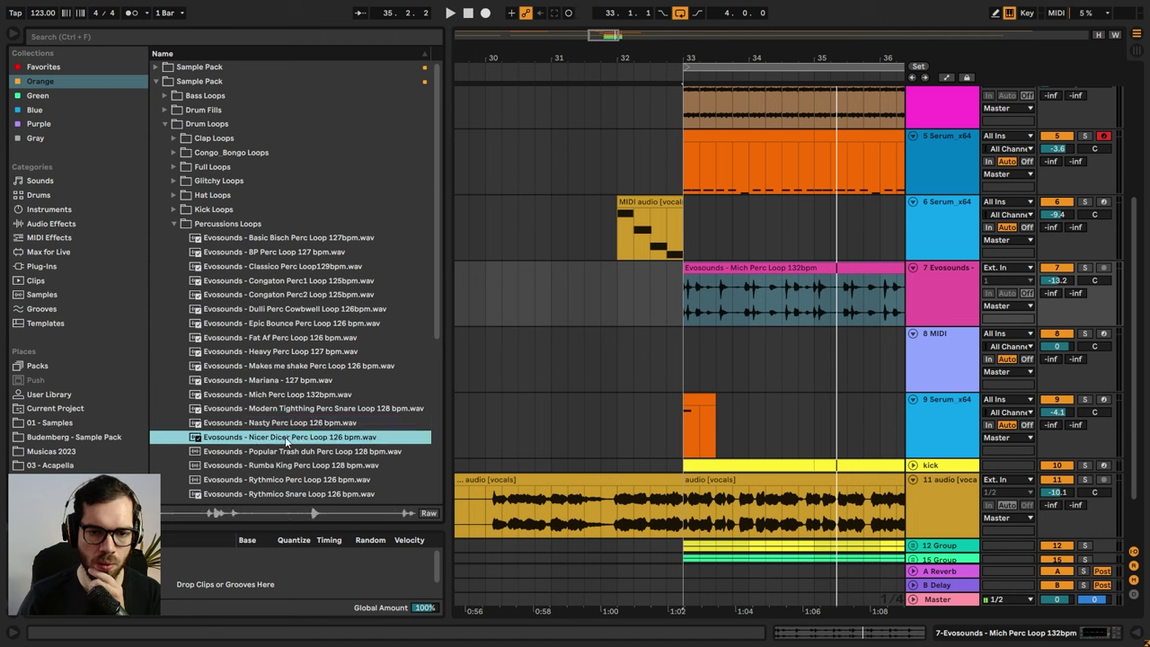
click(281, 449)
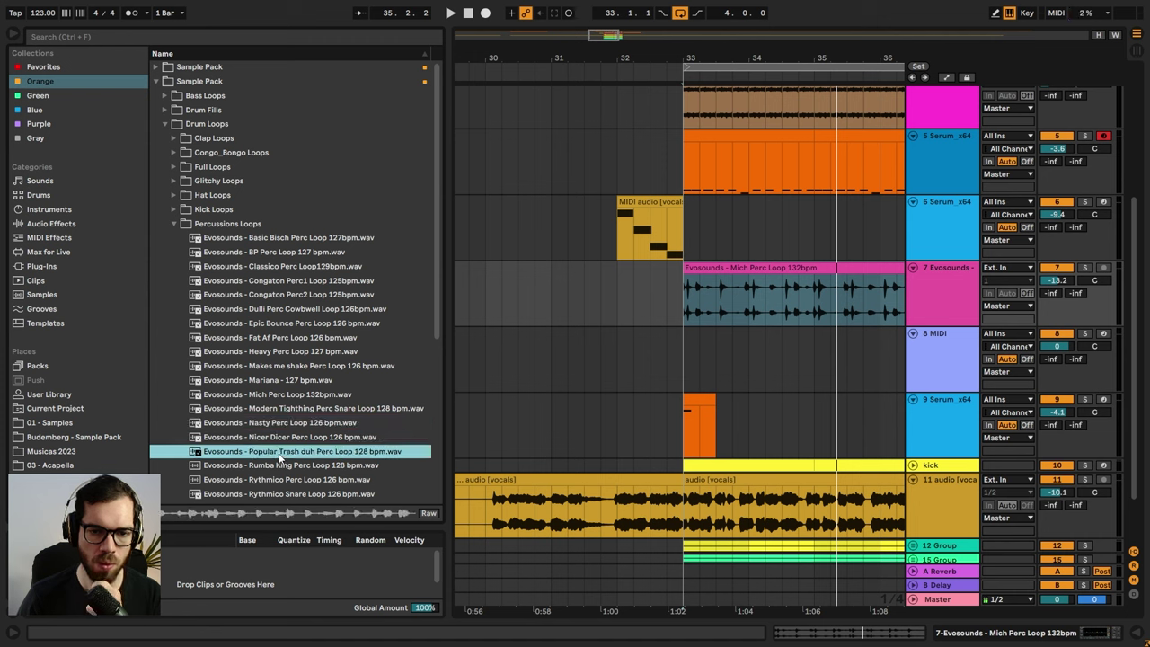
drag(281, 454, 694, 274)
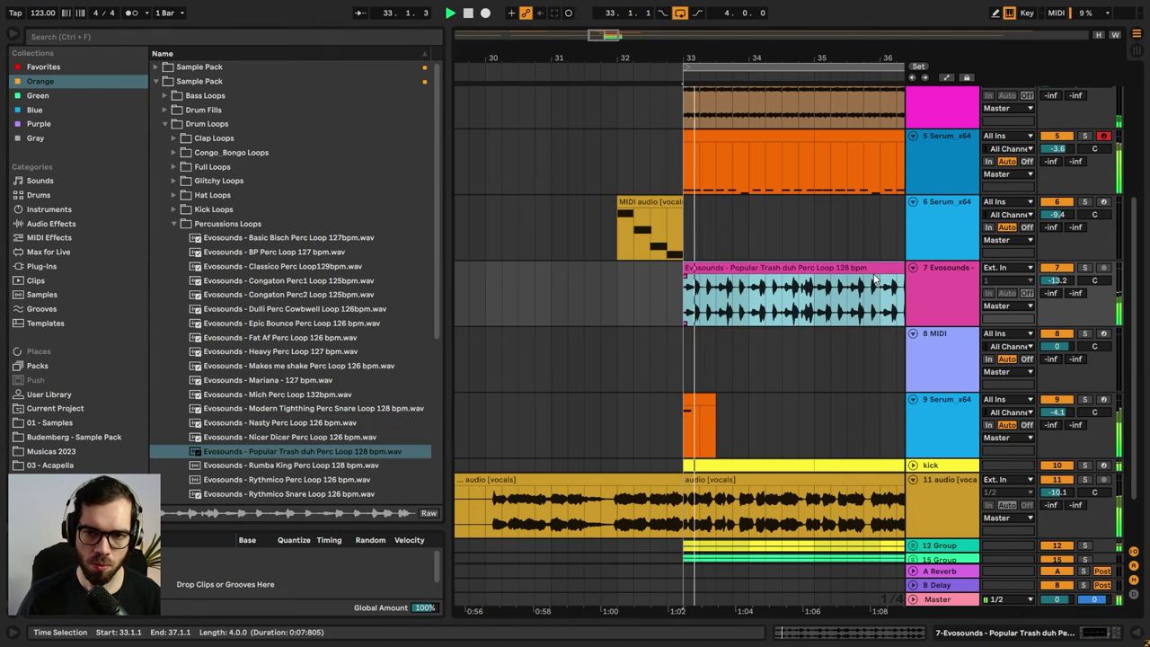
drag(1062, 282, 1061, 287)
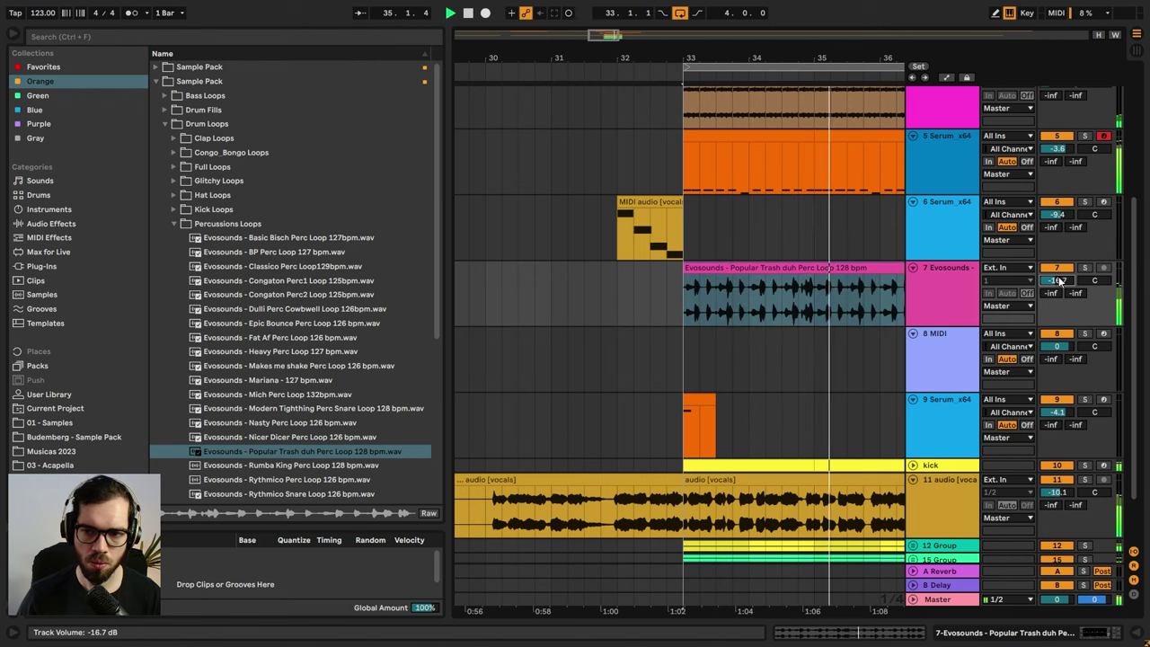
- Solo the percussion track, split its loop at 34.4.1 and delete the section before the split
key(space)
click(799, 302)
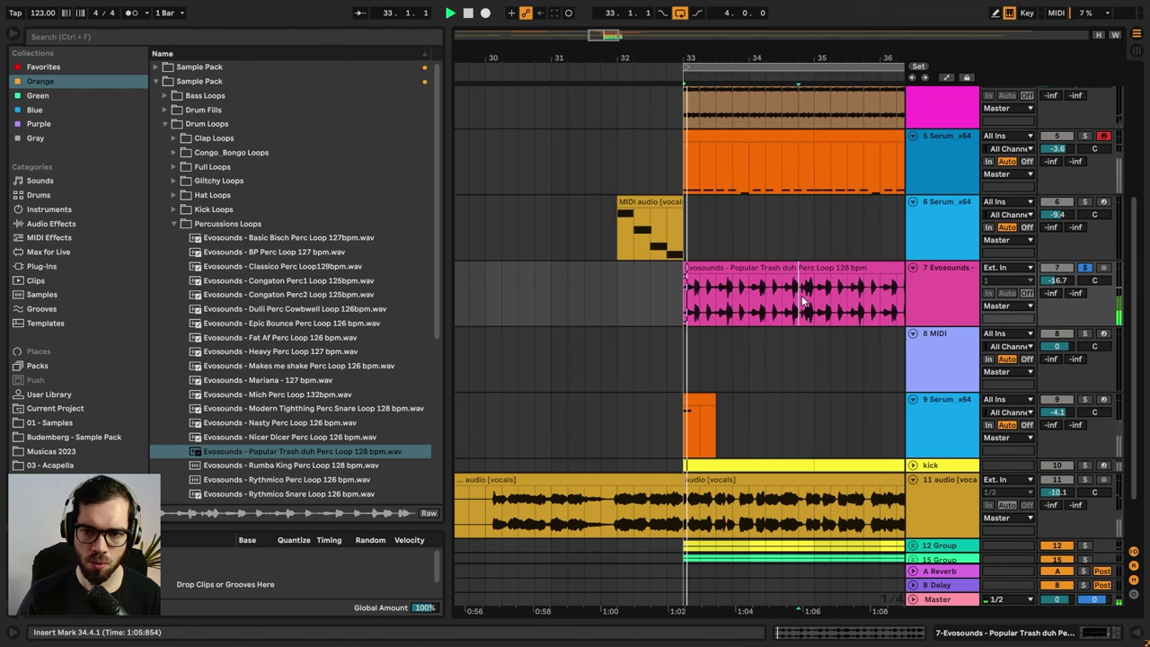
key(space)
key(ctrl+e)
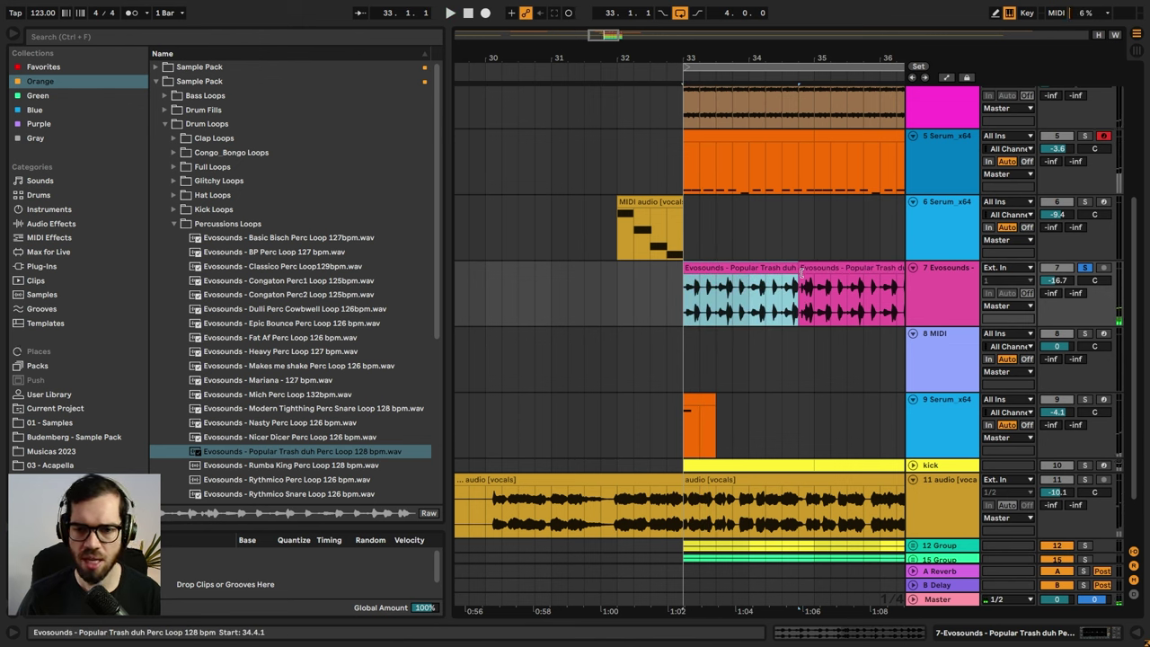
key(Right)
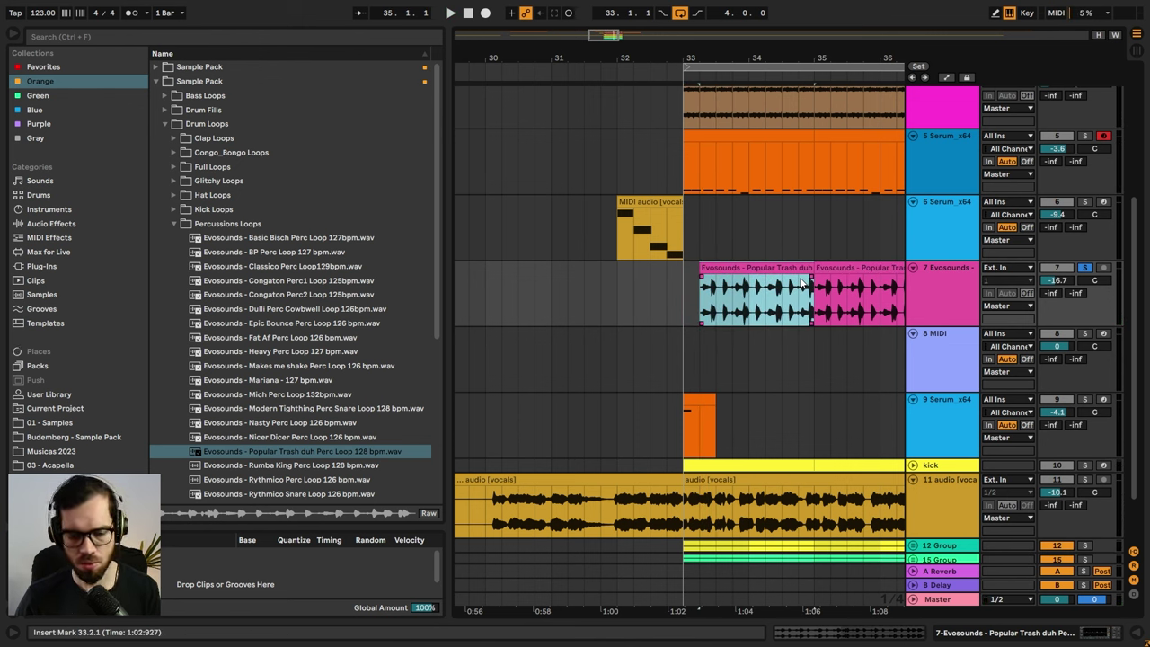
key(Left)
key(Delete)
key(space)
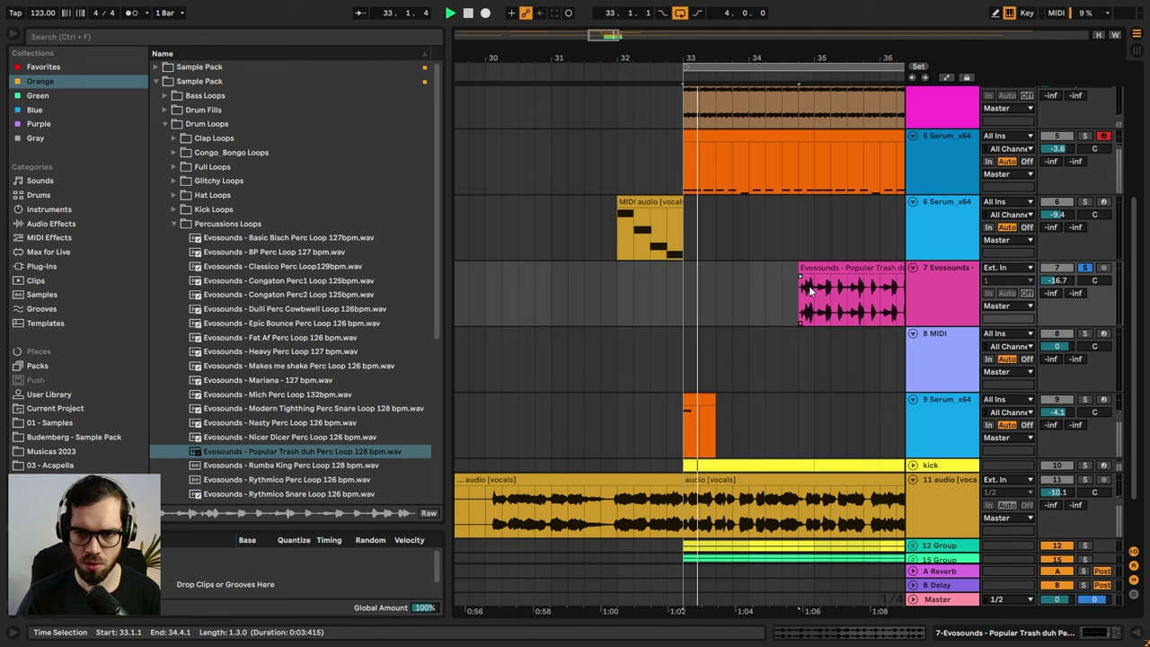
- Split the remaining percussion loop at 35.1.1 and trim the start of the second part to 36.4.1
click(802, 296)
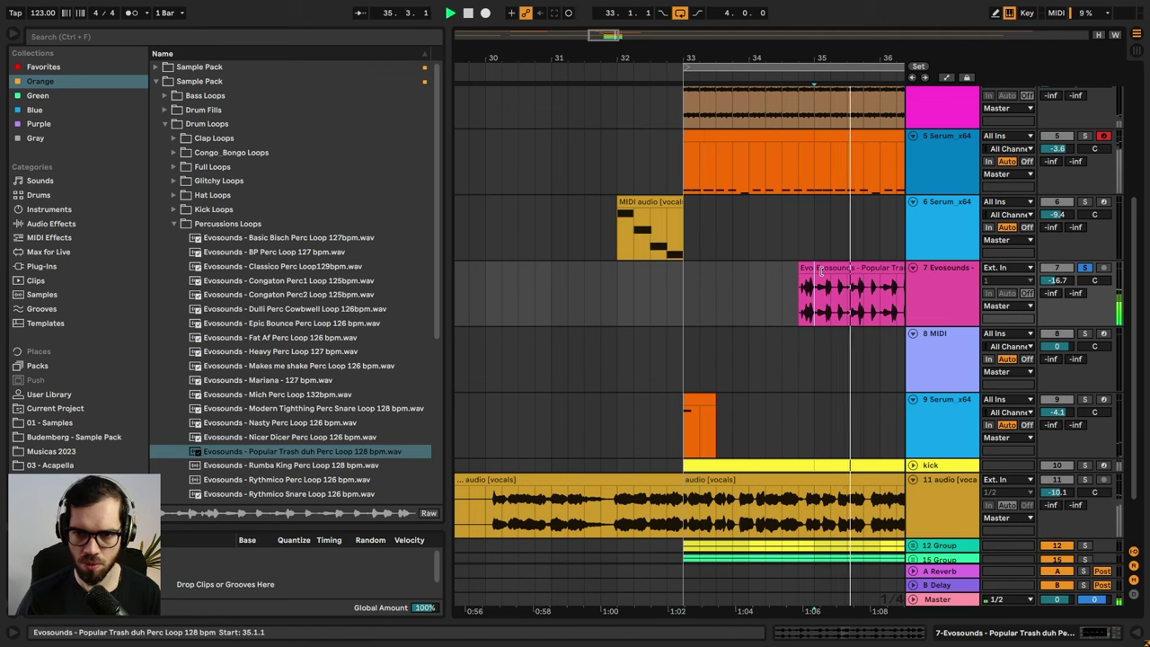
click(819, 281)
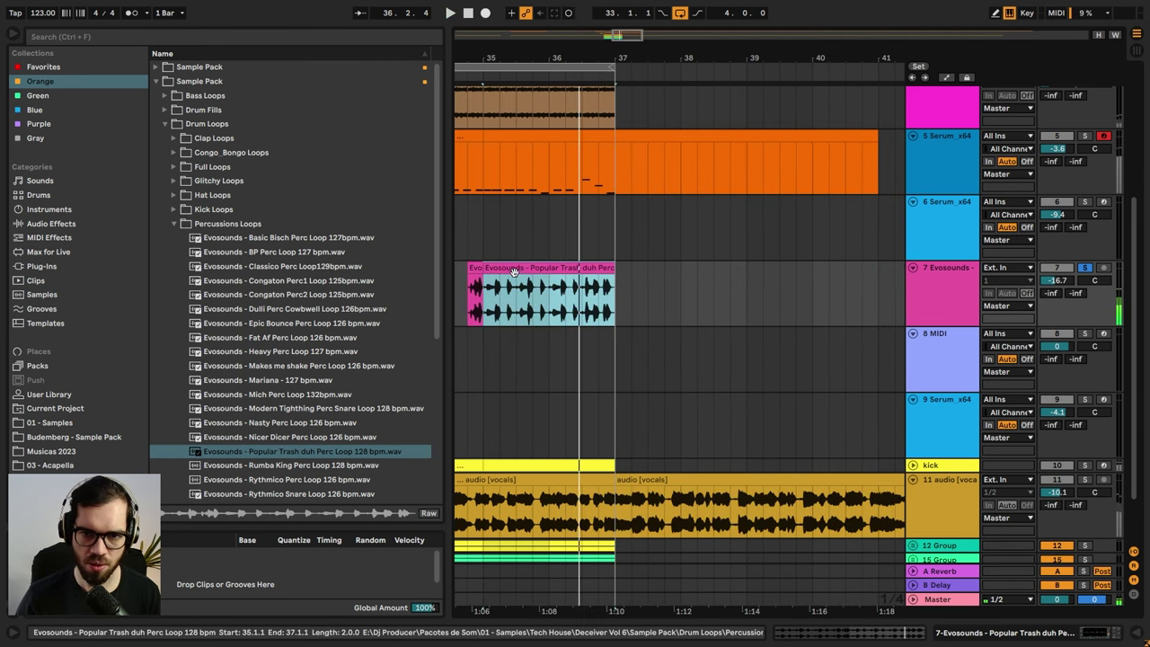
drag(484, 270, 600, 272)
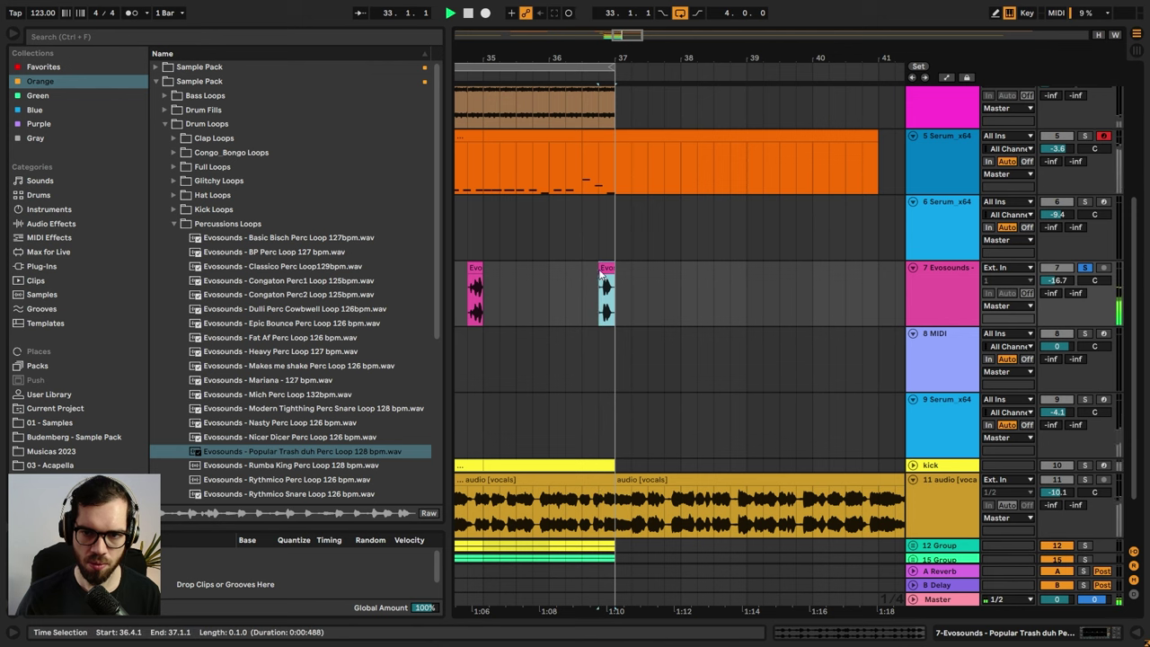
- With the percussion track unsoloed and set to -8.4 dB, copy its one-beat slice from 36.4.1 to 33.4.1
key(space)
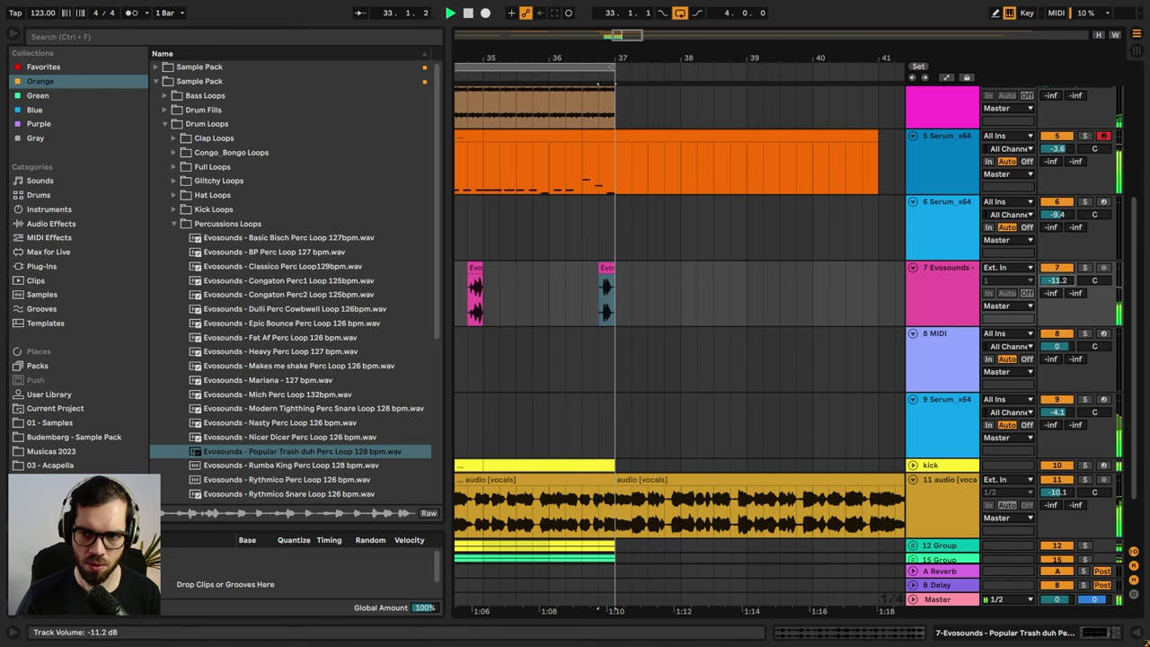
drag(654, 58, 890, 90)
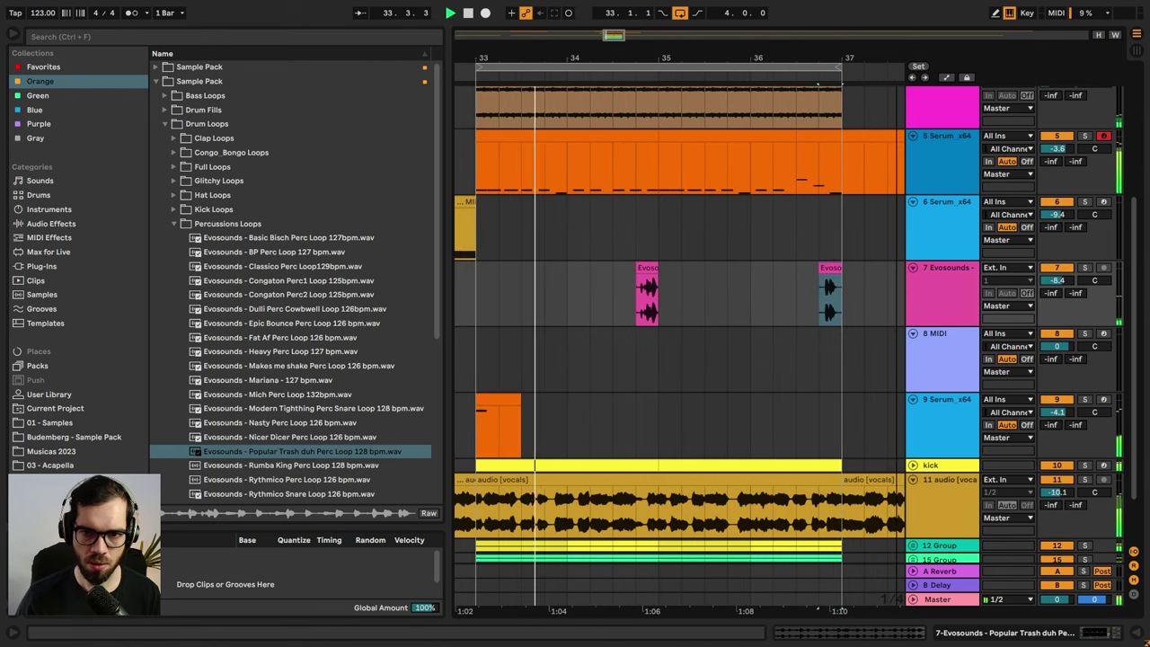
key(space)
drag(823, 282, 548, 281)
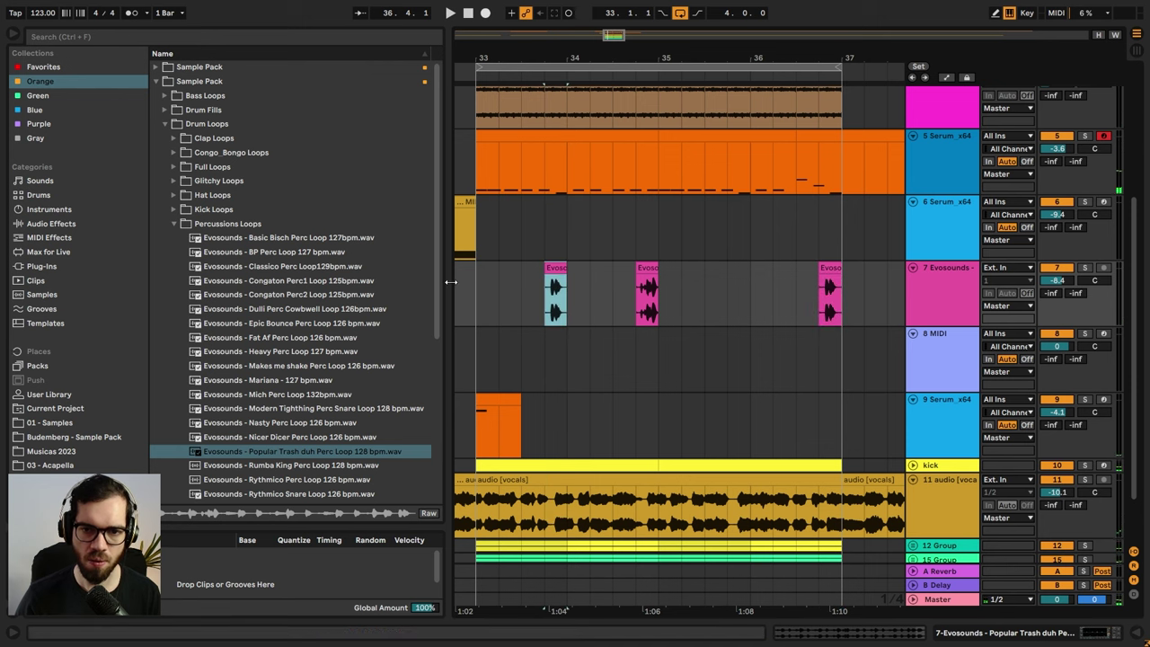
- Play the drop from 32.3.1, set the percussion track's volume to -10.4 dB and hide the browser
click(471, 276)
key(space)
drag(598, 63, 750, 67)
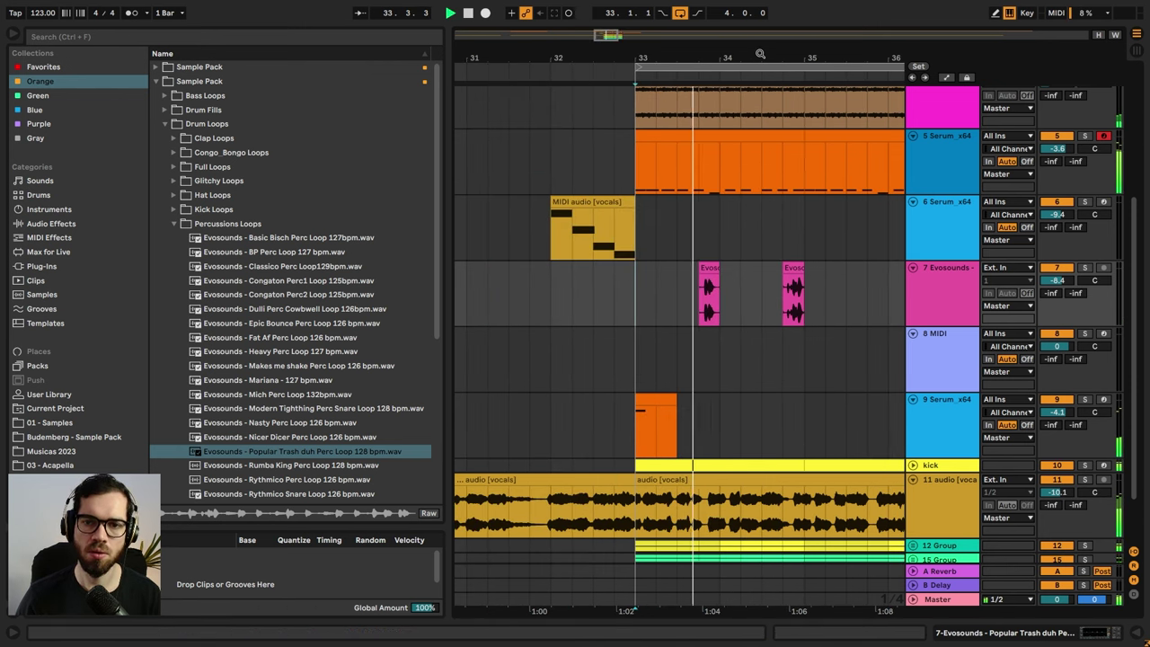
click(593, 286)
key(space)
key(space)
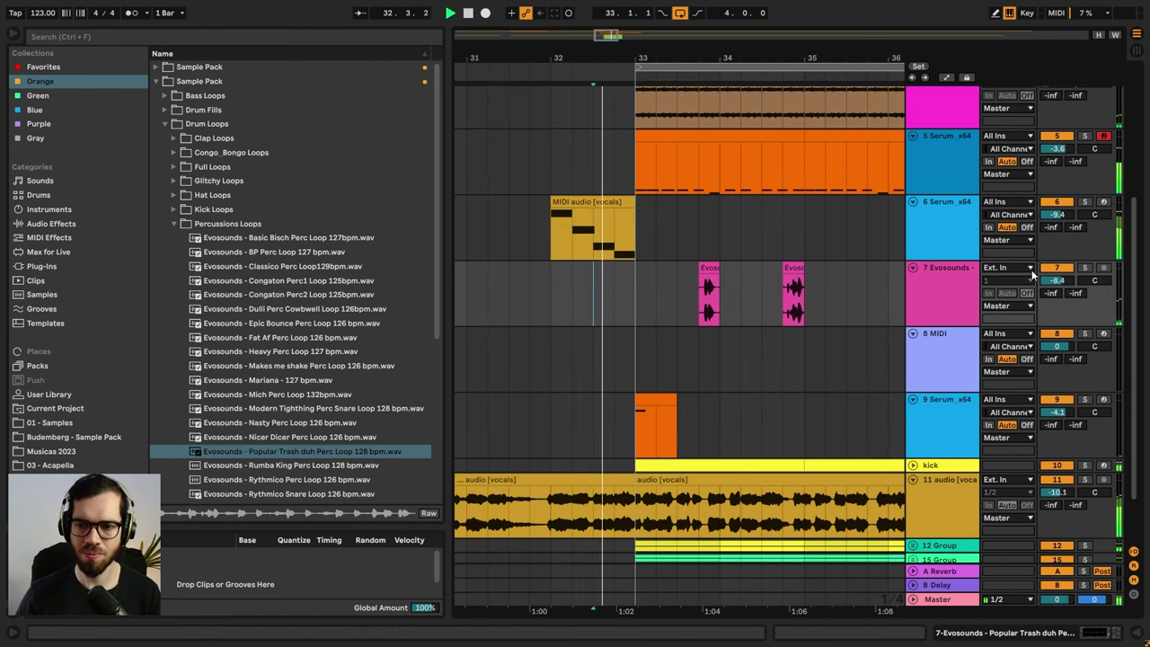
drag(1055, 281, 1055, 291)
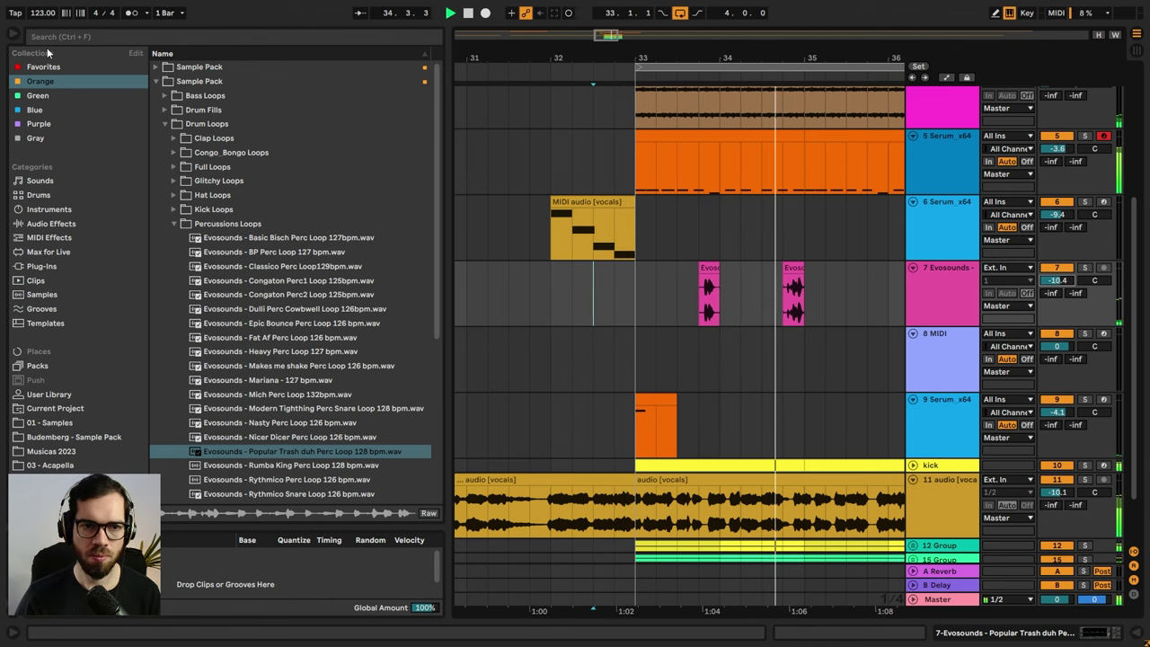
click(11, 34)
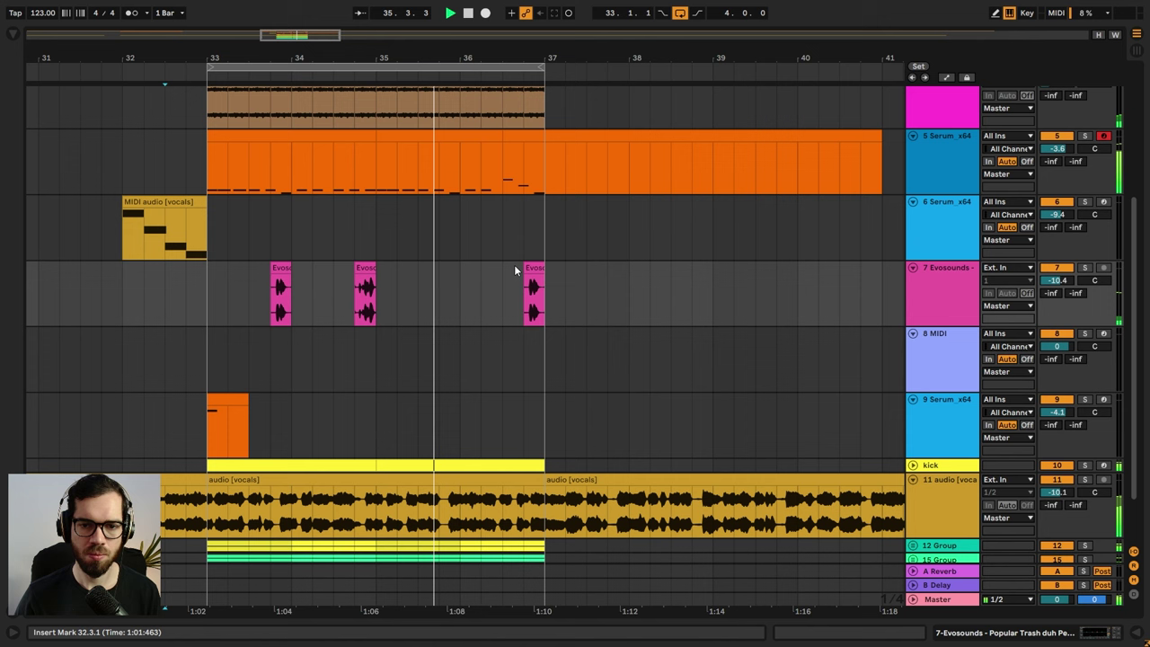
- Extend the last percussion slice back to start at 35.4.1 and split it at 36.1.1
key(space)
drag(525, 270, 439, 269)
click(462, 278)
key(ctrl+e)
click(430, 273)
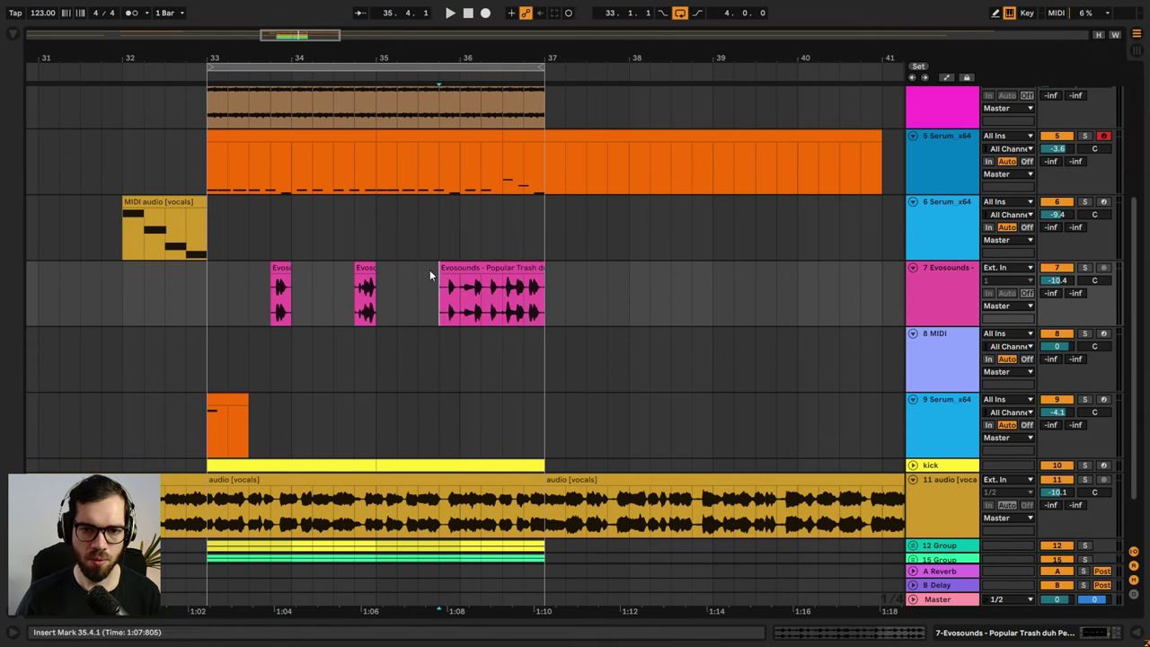
key(space)
key(space)
key(space)
click(463, 294)
key(ctrl+e)
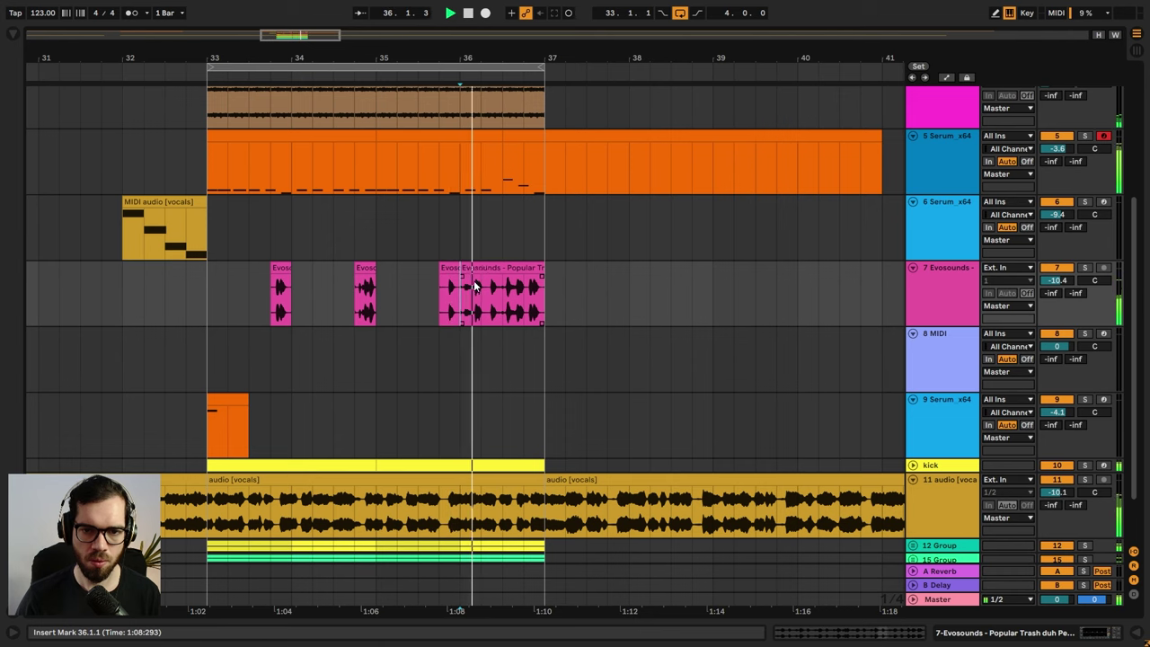
- Split the percussion loop at 36.2.1 and trim its last slice to start at 36.4.1, leaving 36.1.1 to 36.4.1 empty
click(454, 277)
key(space)
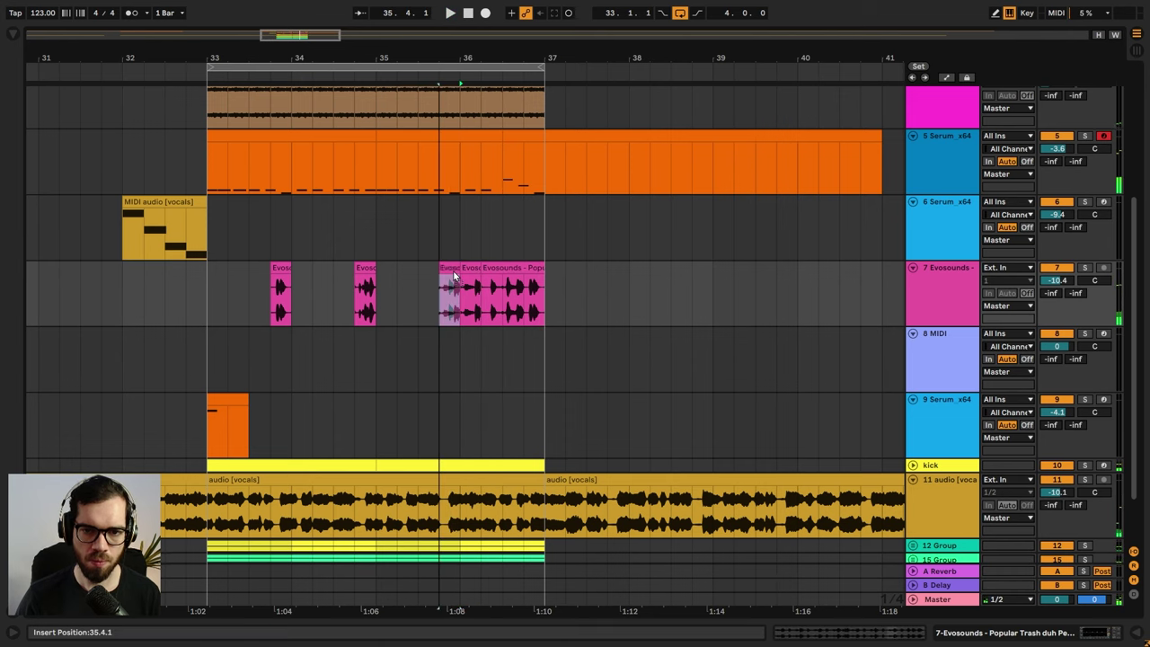
key(space)
drag(454, 277, 525, 273)
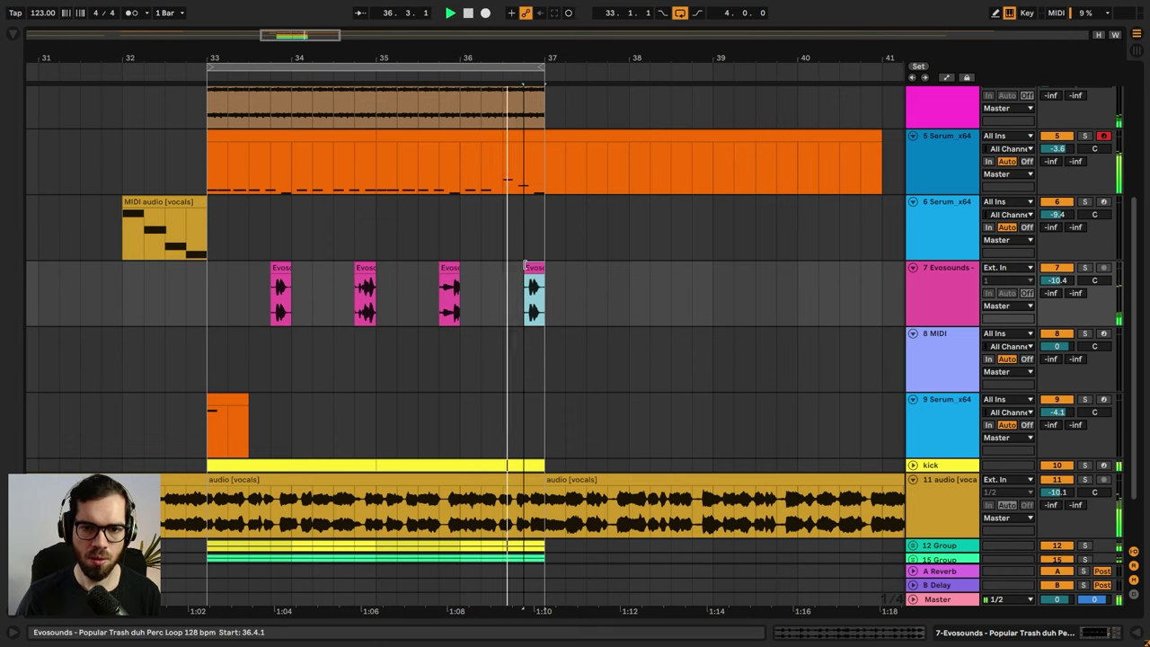
click(144, 279)
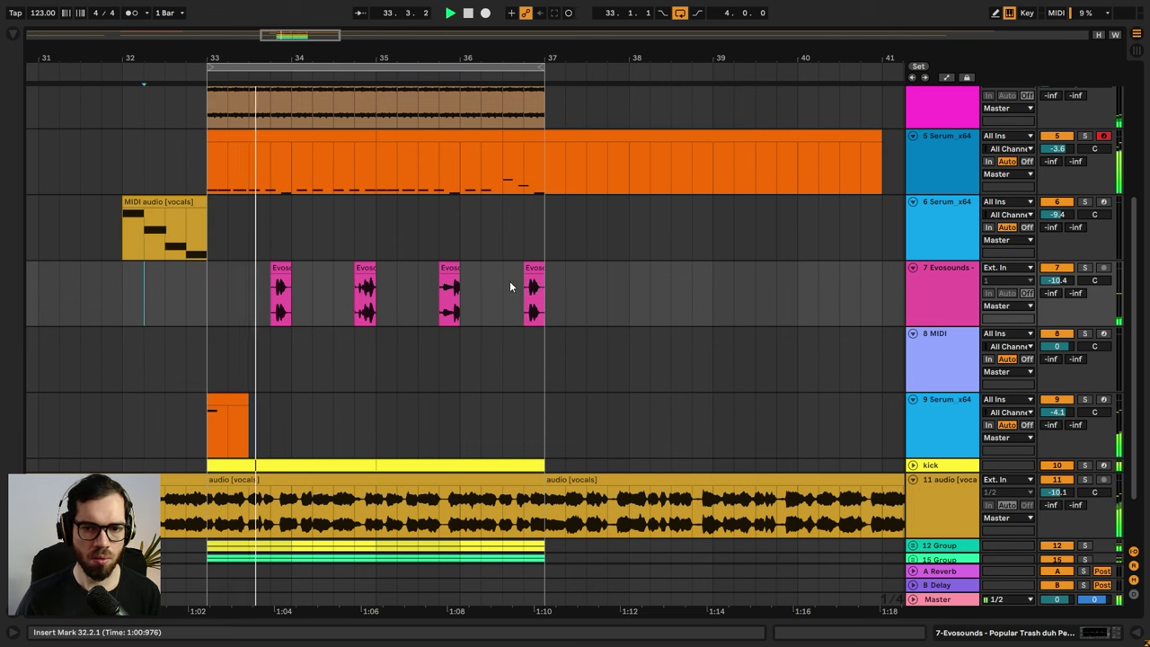
click(534, 288)
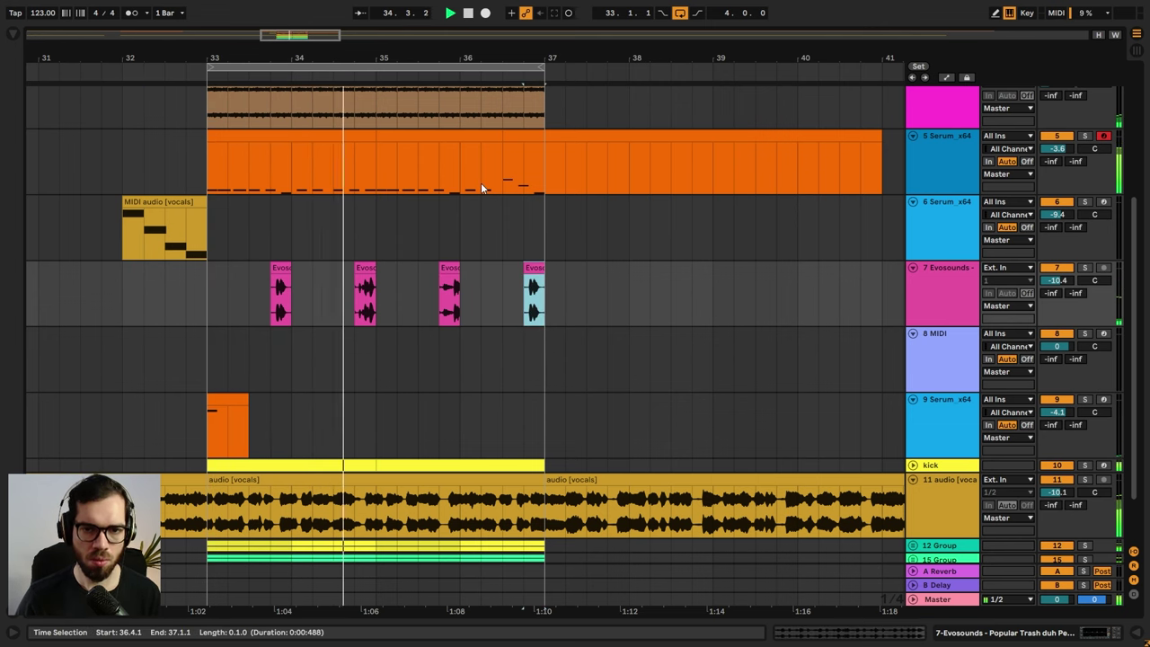
- Move the Serum notes between 36.3.1 and 37.1.1 from track 5 to track 6 and check them in the note editor
drag(504, 185, 541, 185)
key(ctrl+x)
click(514, 230)
key(ctrl+v)
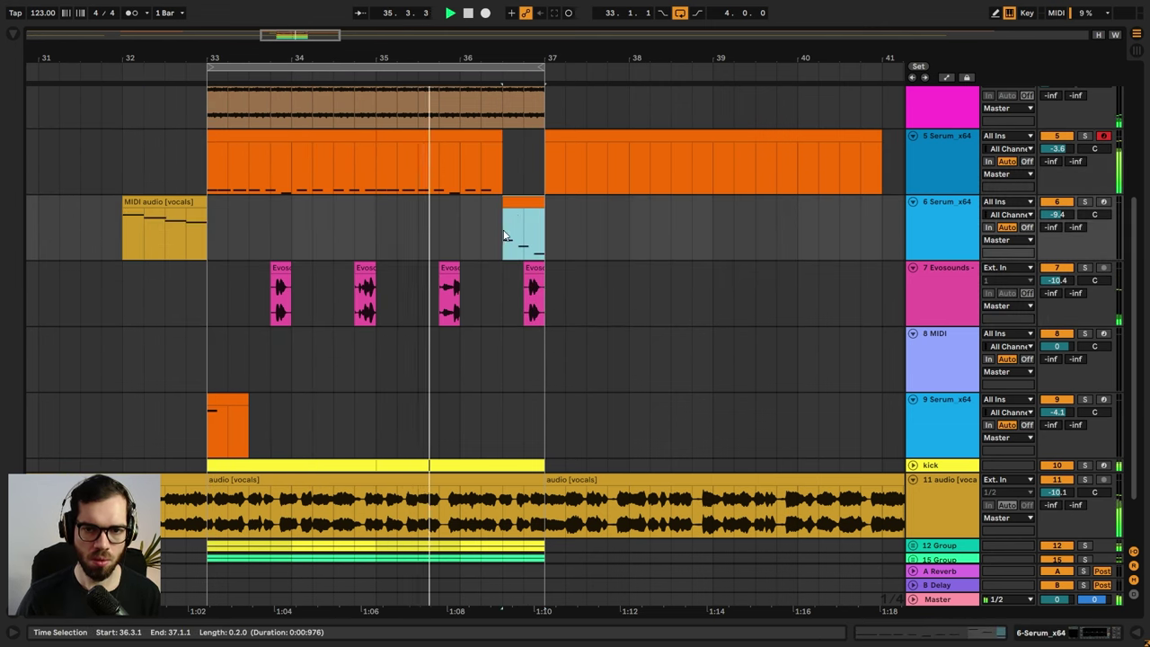
scroll(516, 238, up, 2)
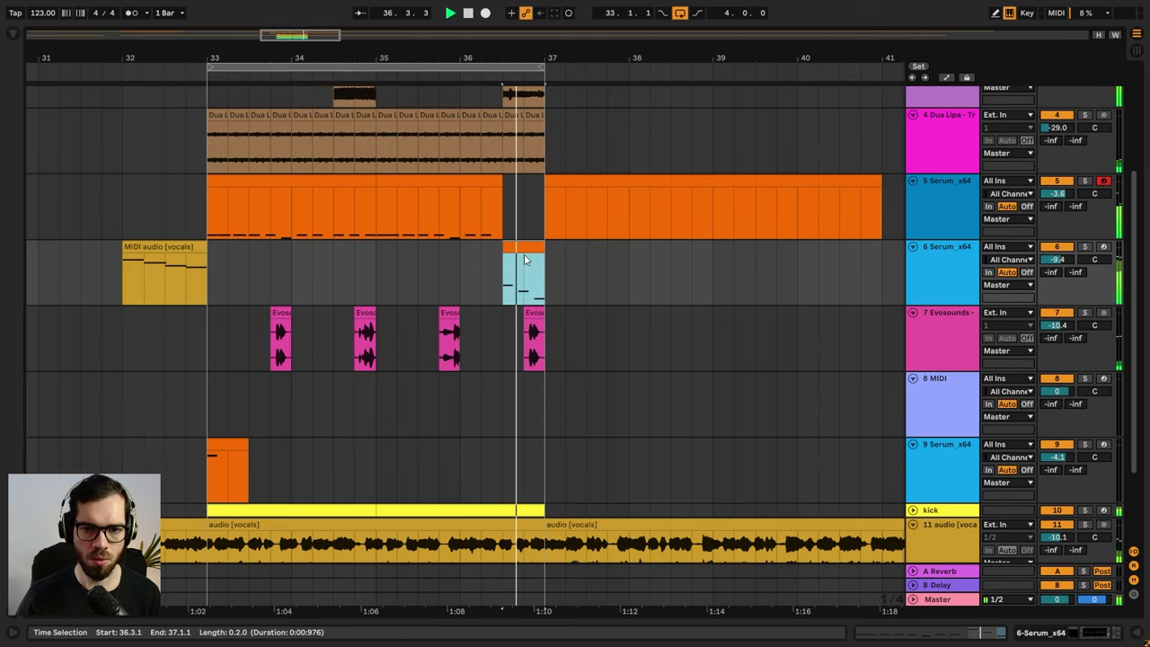
double_click(526, 259)
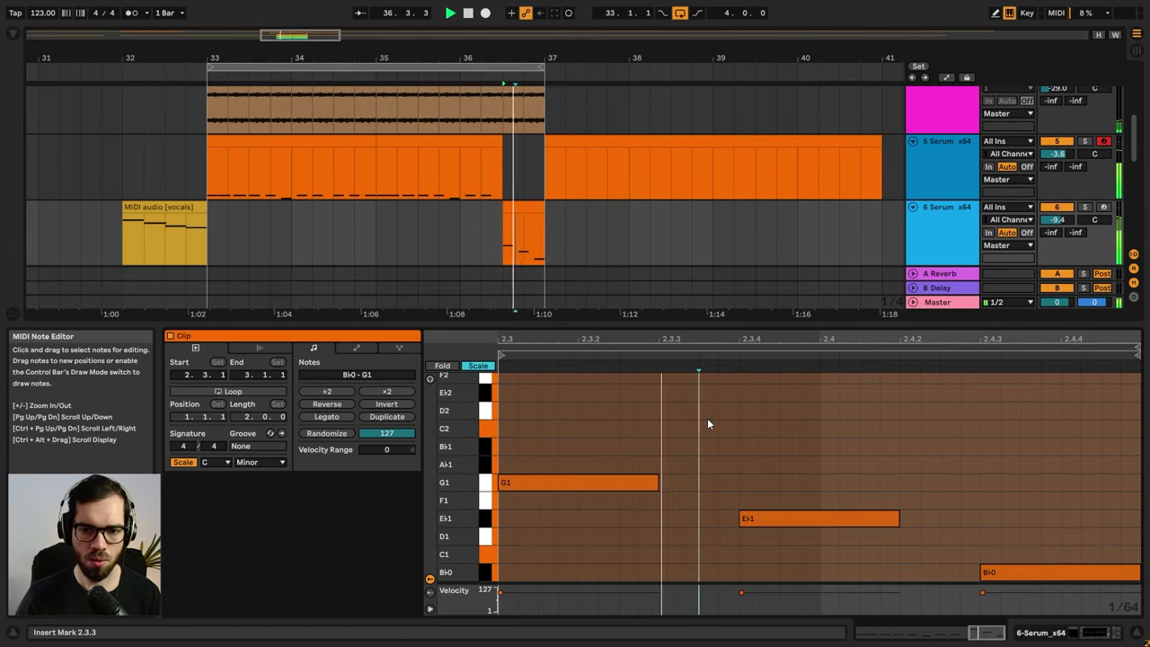
key(space)
click(1137, 633)
- Deactivate the Dua Lipa clip on track 3 that starts at 36.3.1 and play the drop
scroll(512, 251, up, 2)
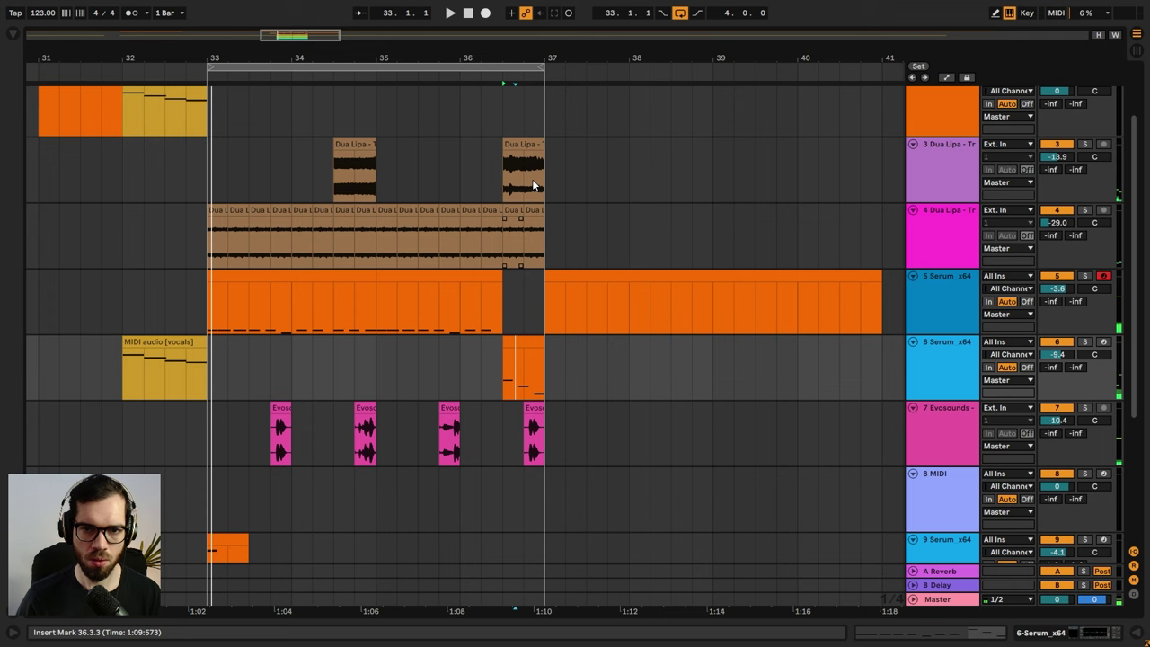
click(529, 147)
click(494, 151)
key(space)
- Shorten the second kick clip so it ends at 36.3.1 and play the result
scroll(514, 222, down, 3)
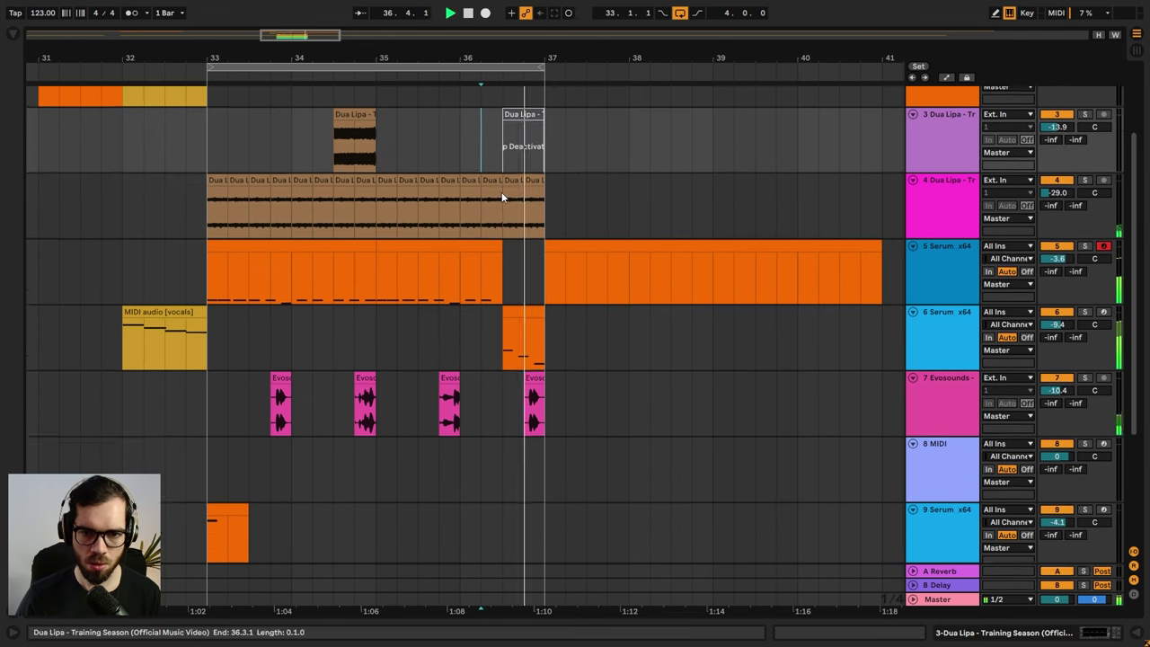
scroll(515, 222, down, 3)
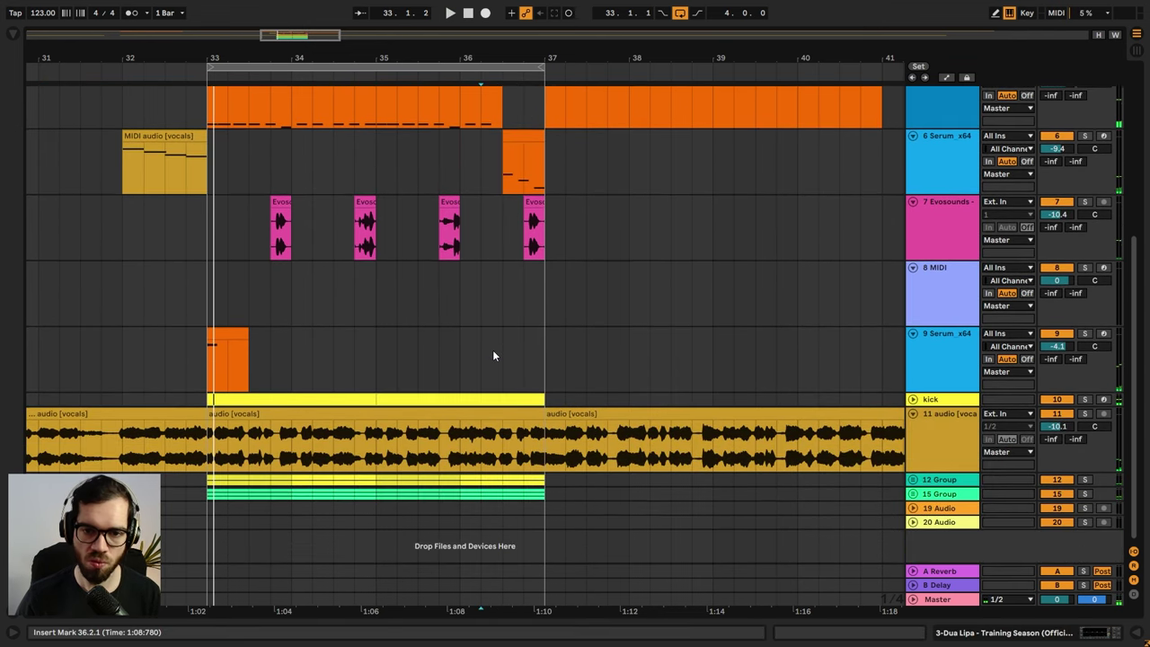
click(503, 371)
drag(535, 397, 509, 391)
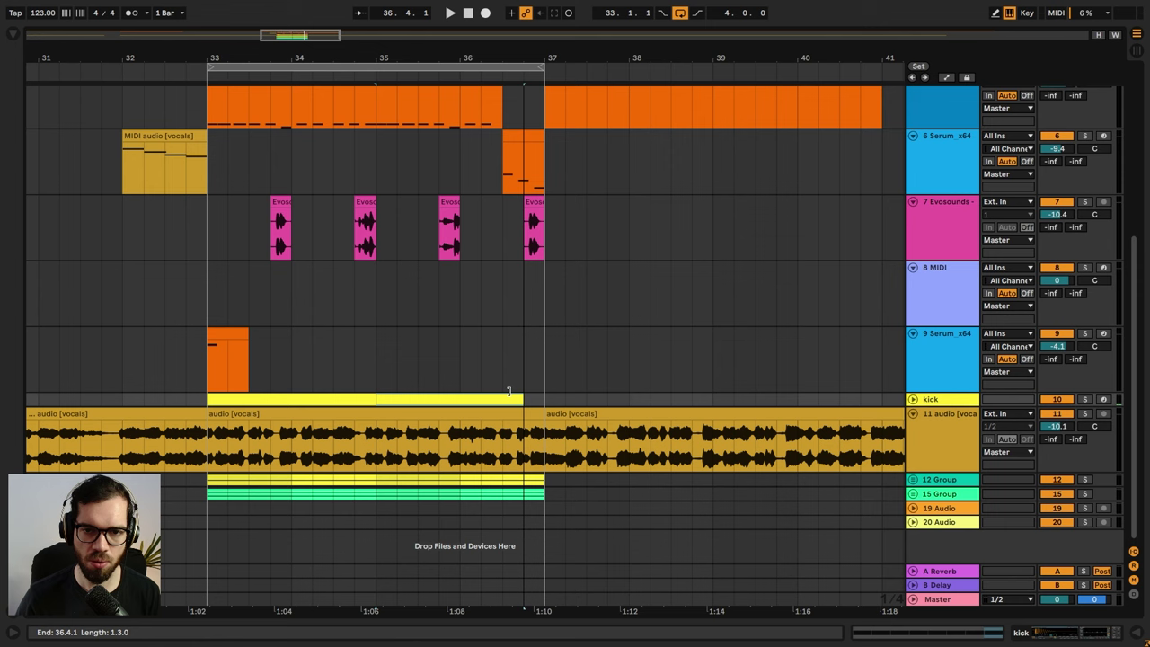
click(483, 348)
key(space)
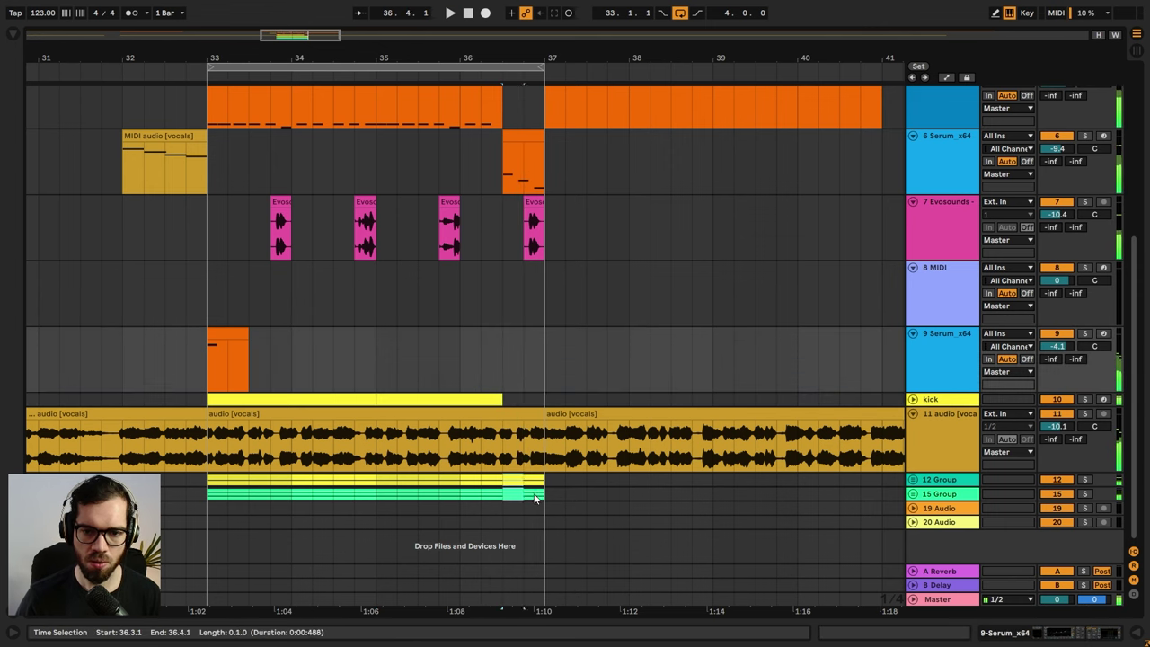
- Delete the clips of groups 12 and 15 from 36.3.1 to 37.1.1 and play the transition
key(Delete)
click(499, 351)
key(space)
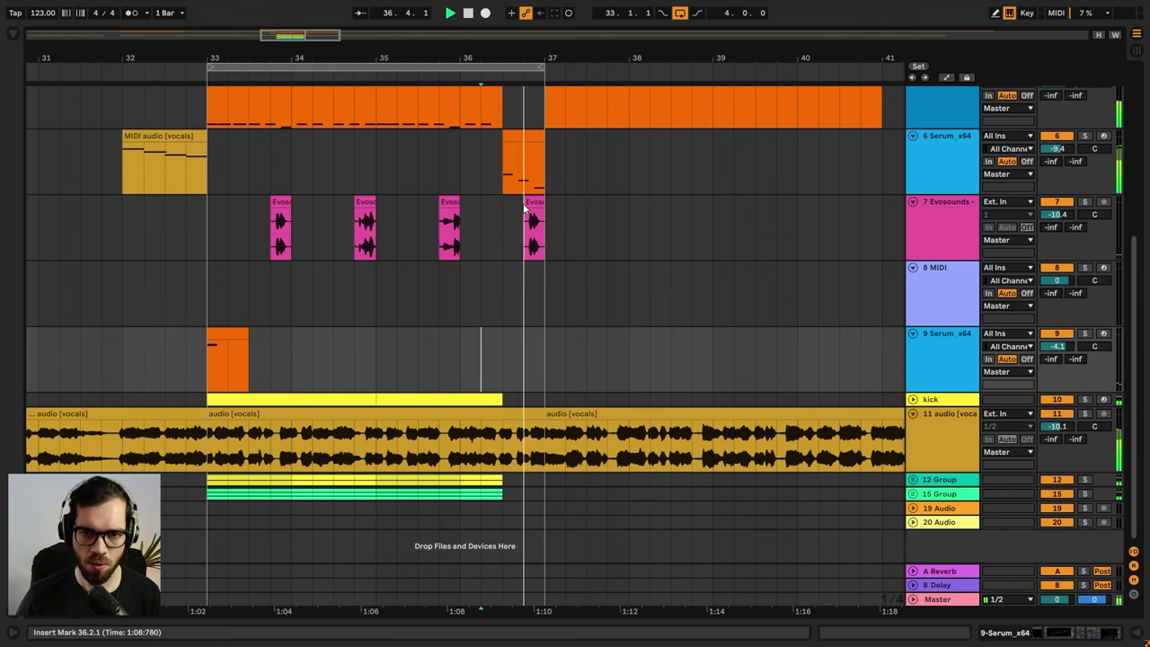
- Try extending the last percussion slice back to start at 36.3.1 and undo it
key(space)
drag(526, 208, 503, 201)
key(space)
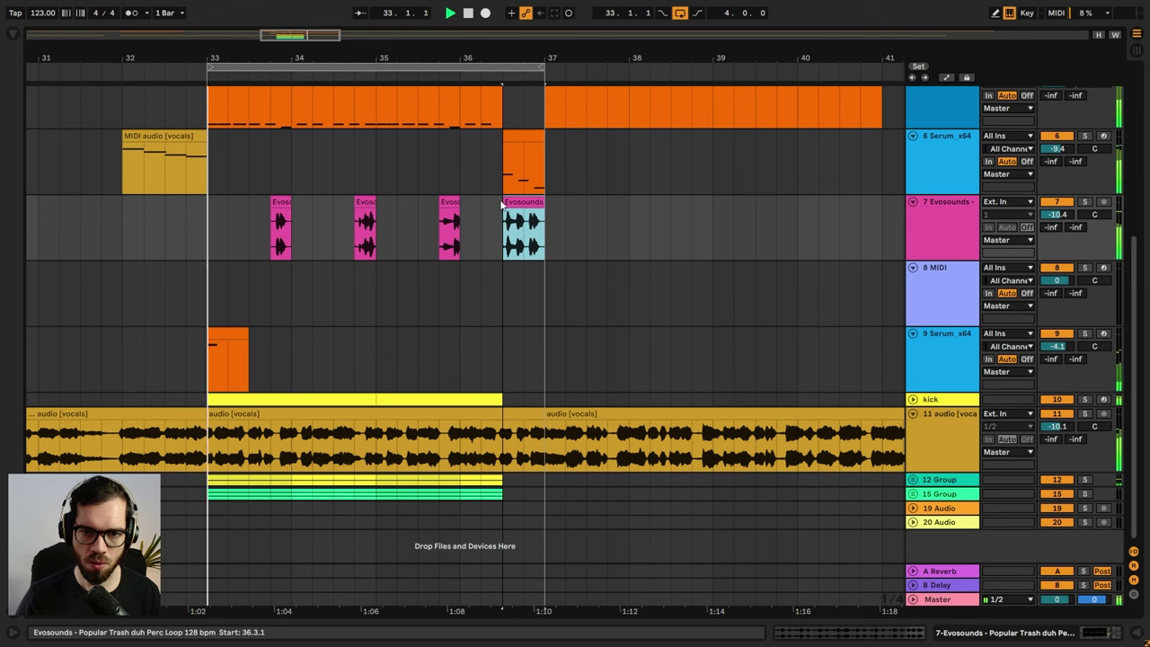
key(ctrl+z)
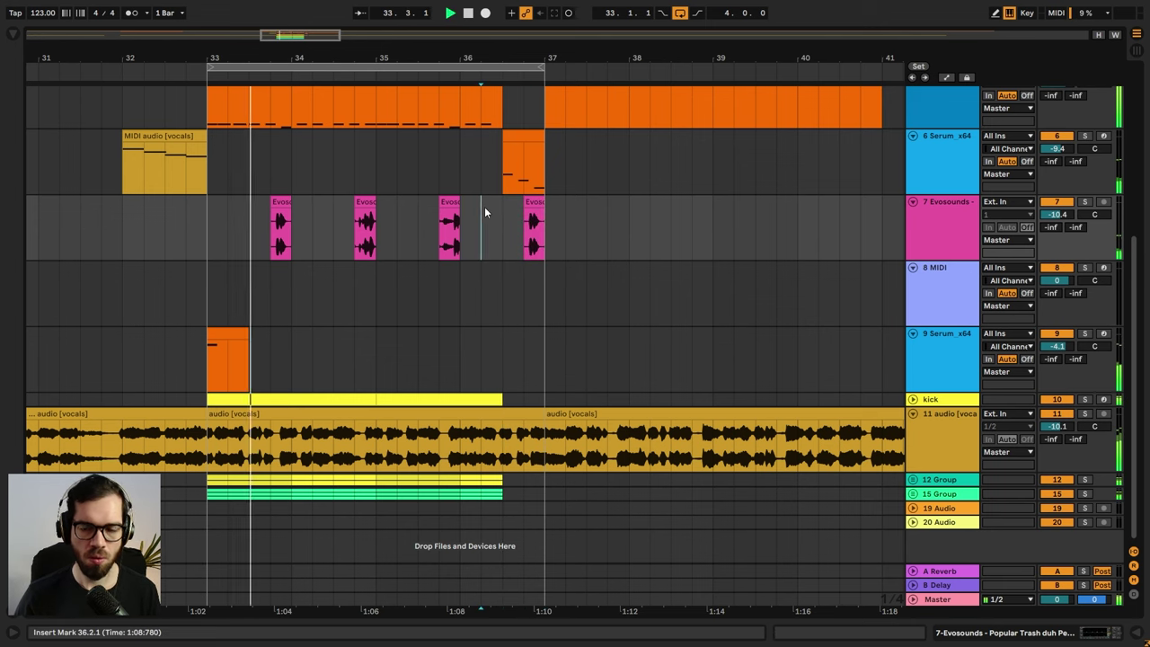
- Split the vocal clip at 36.3.1 and insert an Auto Pan between the vocal track's Gate and EQ Eight
click(542, 436)
click(512, 442)
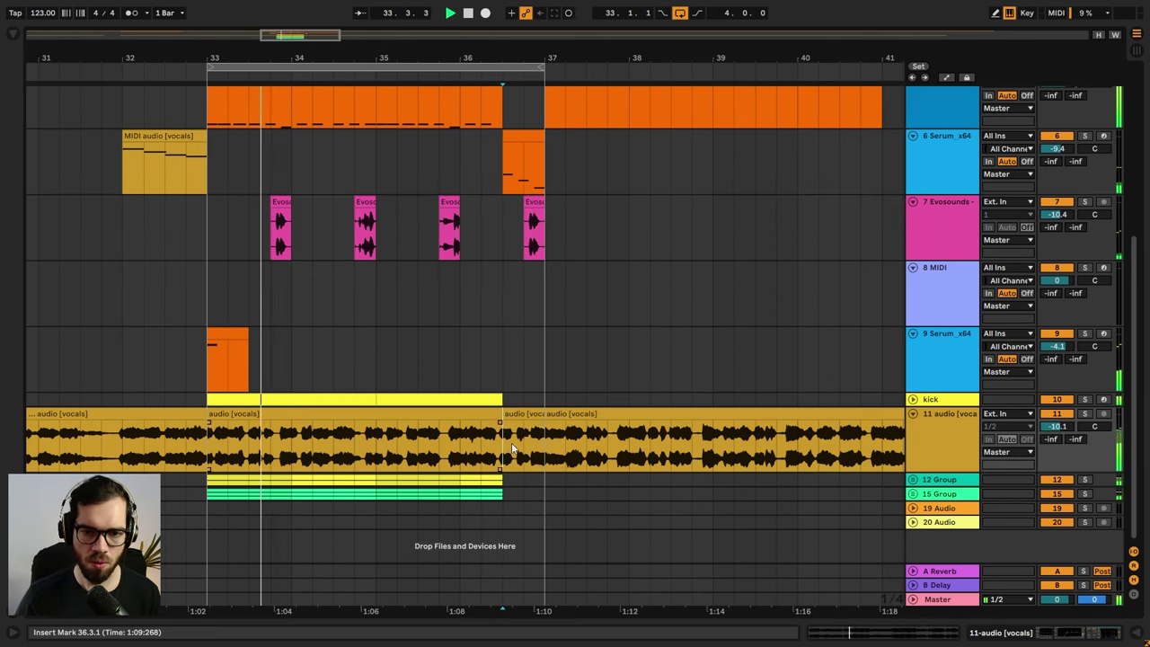
double_click(922, 451)
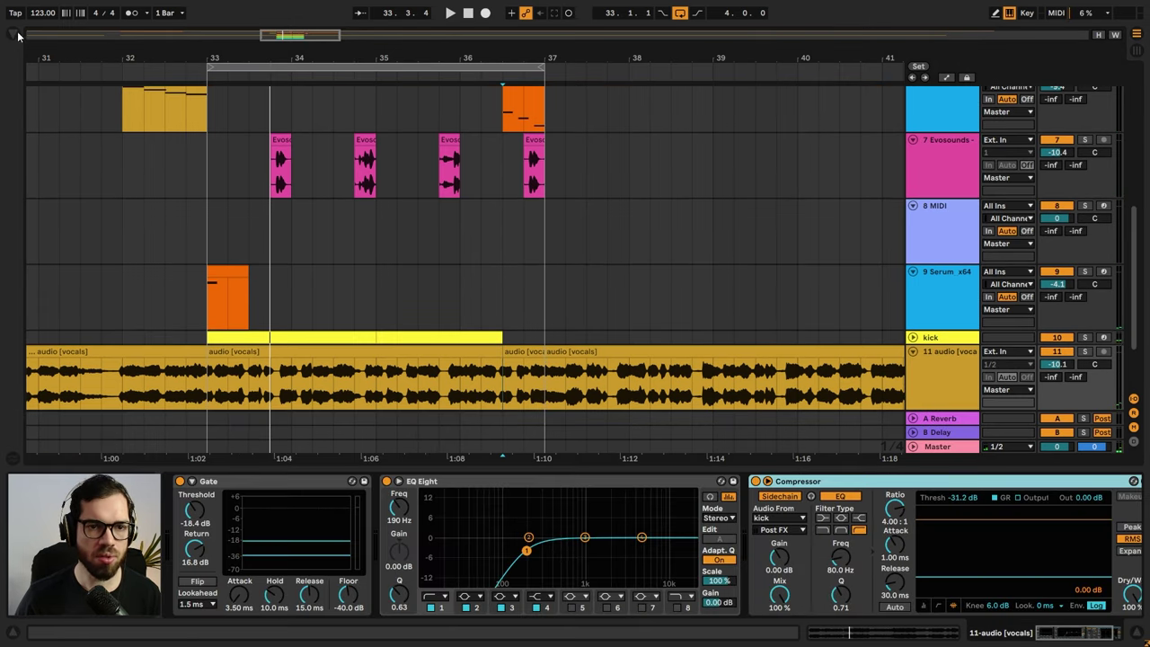
click(17, 35)
text(pan)
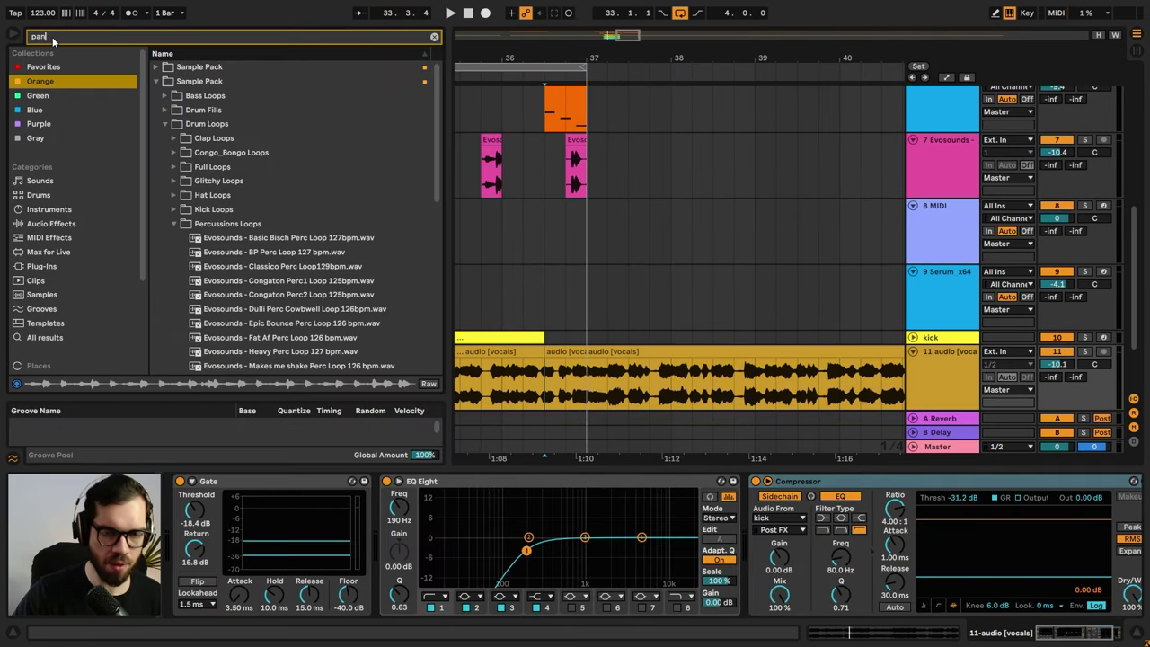
click(44, 226)
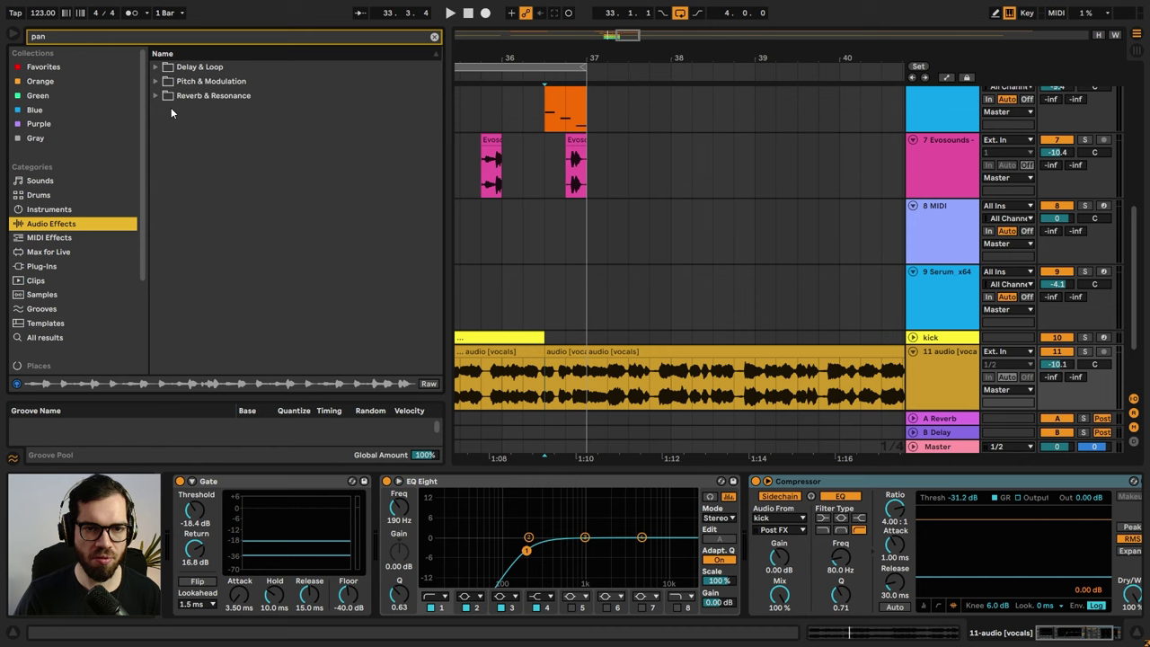
click(156, 80)
drag(190, 96, 440, 509)
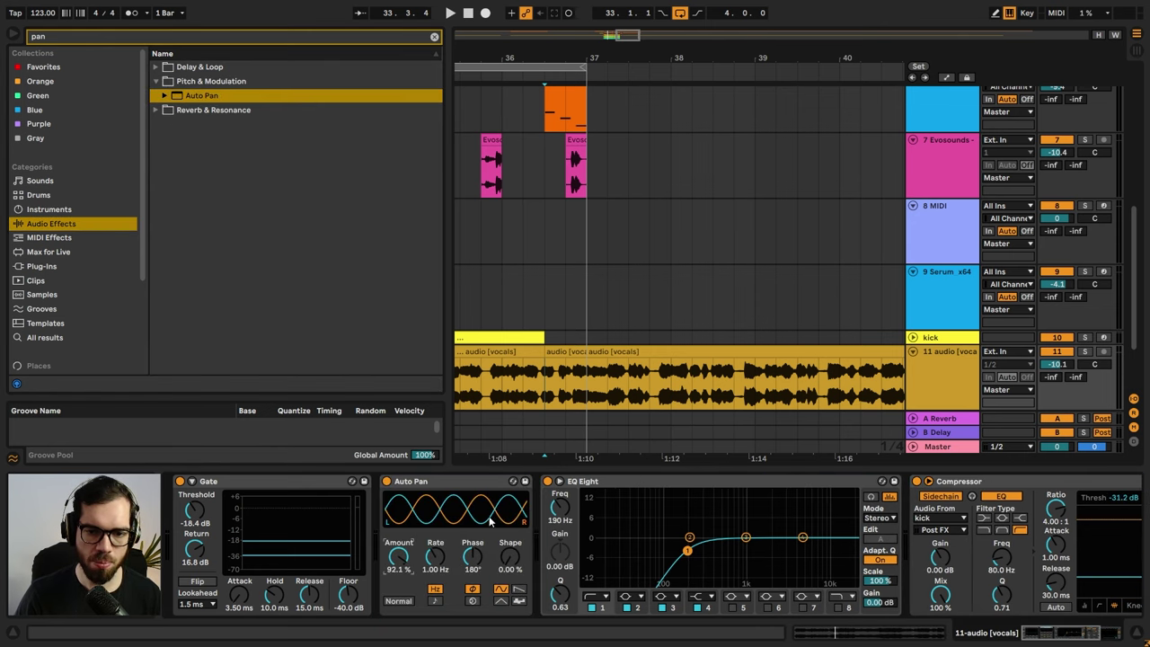
- Set the Auto Pan to a tempo-synced 1/16 rate, 0° phase and the sawtooth waveform
click(436, 601)
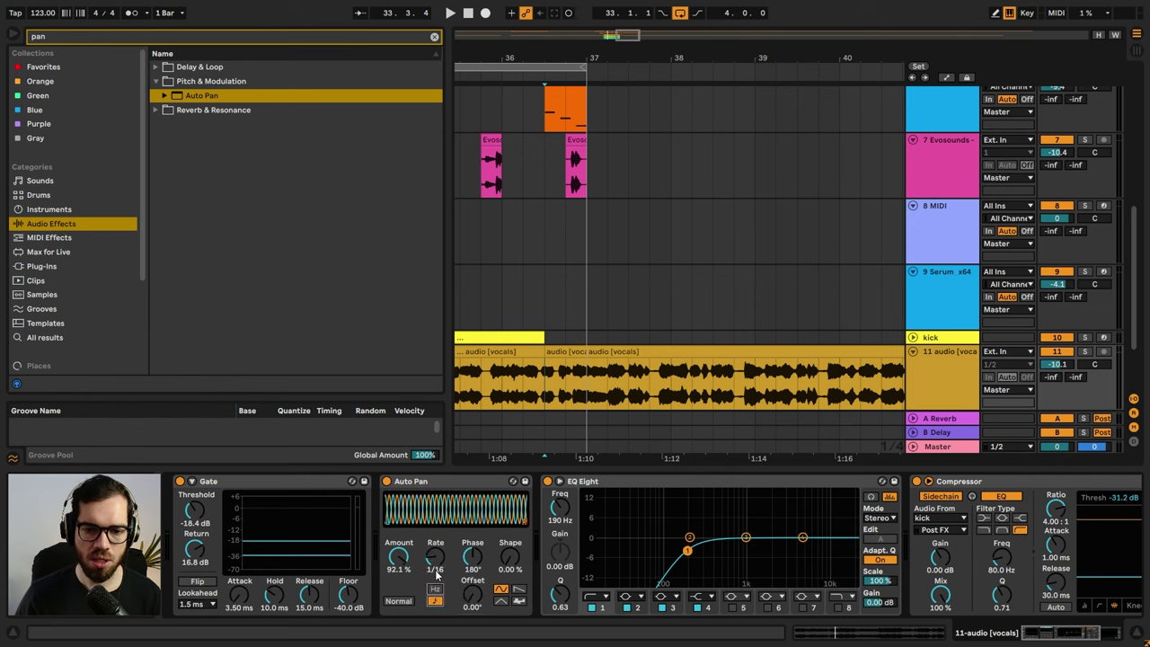
drag(474, 557, 473, 584)
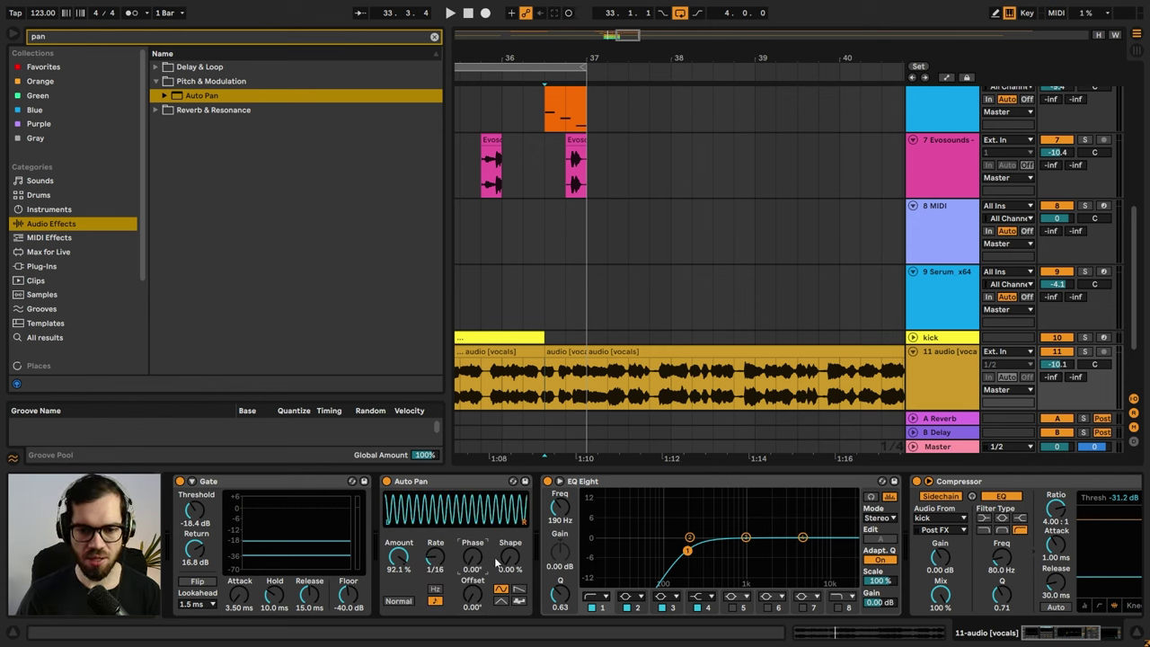
click(521, 590)
- Play the vocals through the Auto Pan and set its Amount to 100 %, leaving the device enabled
click(523, 351)
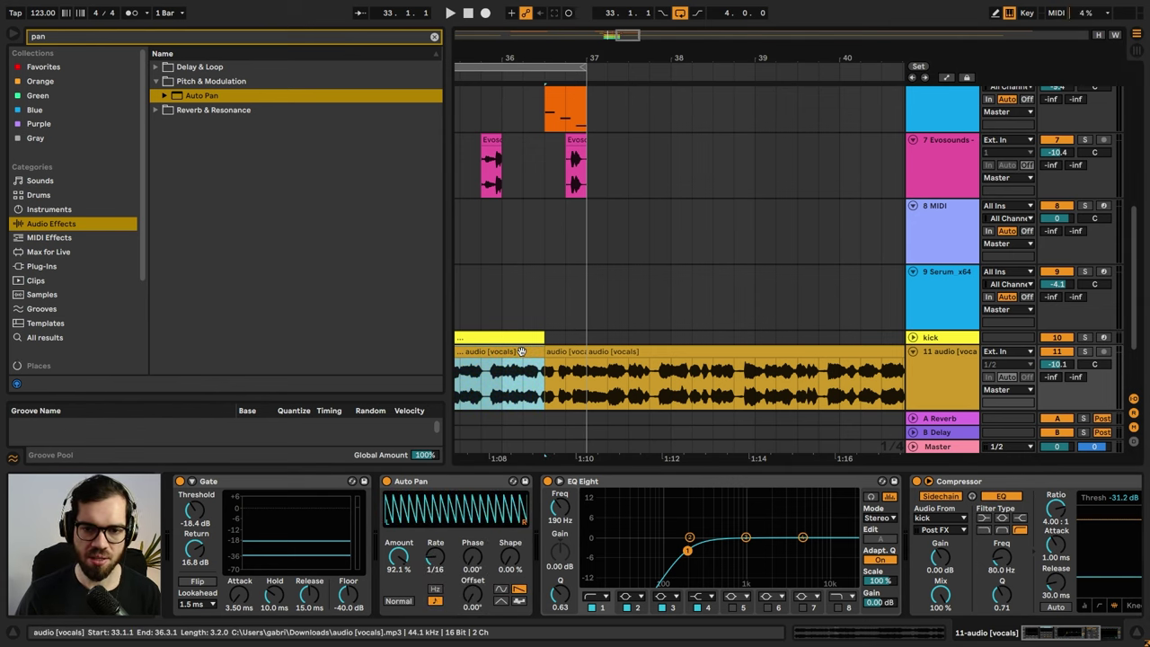
key(space)
drag(588, 62, 837, 63)
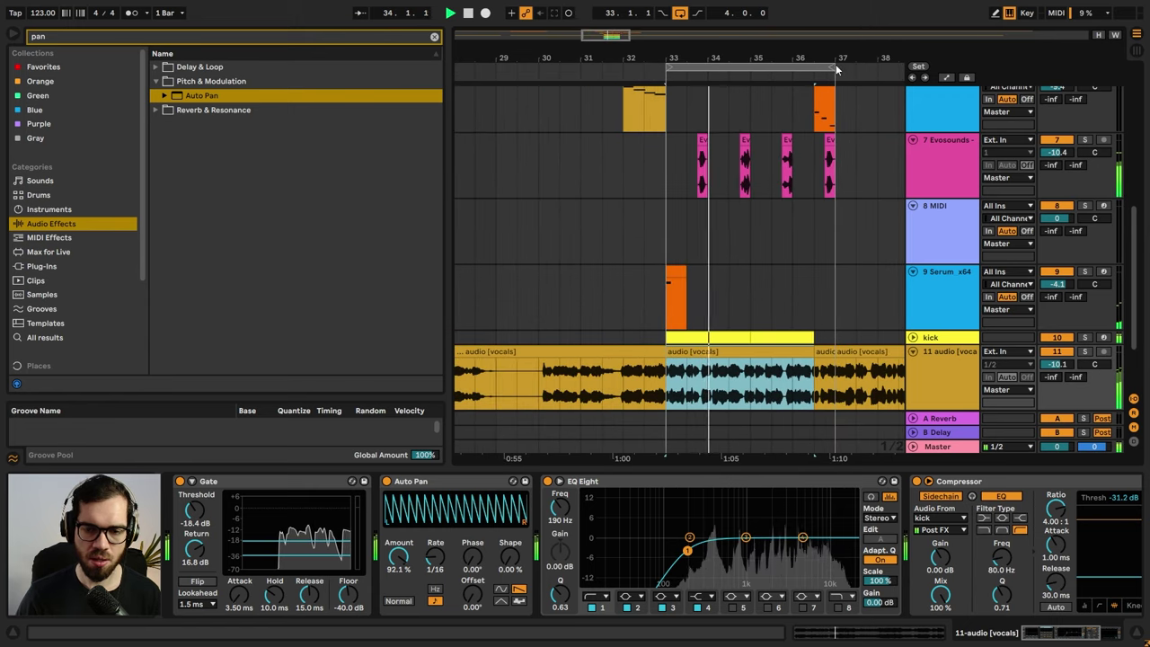
key(space)
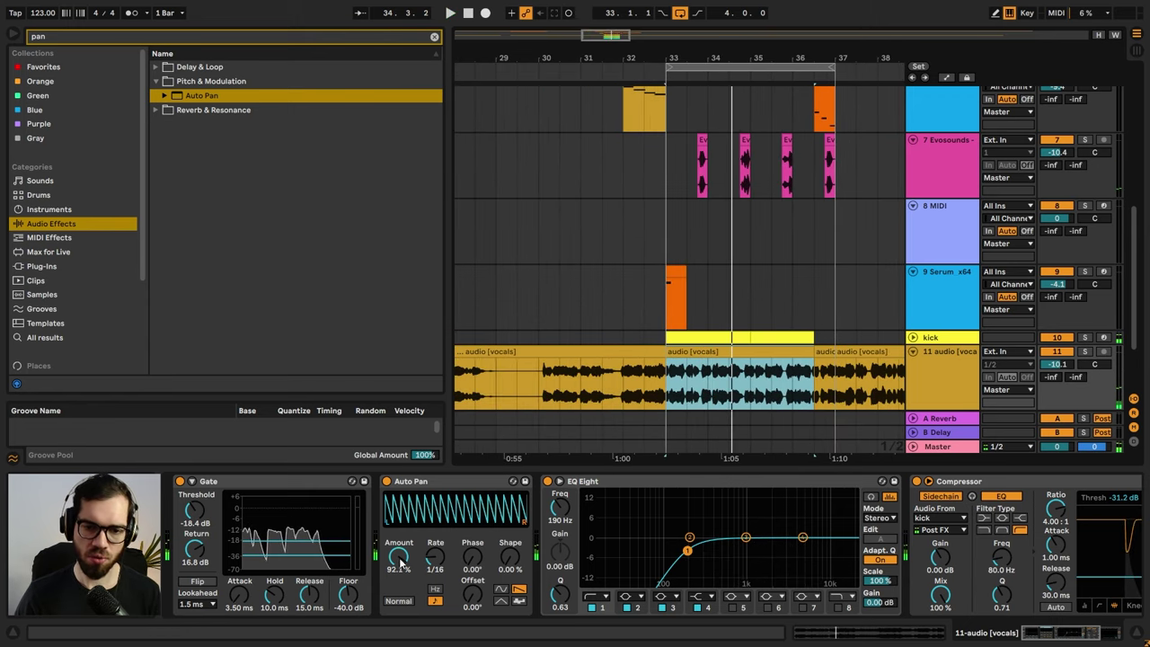
drag(398, 557, 402, 489)
click(386, 481)
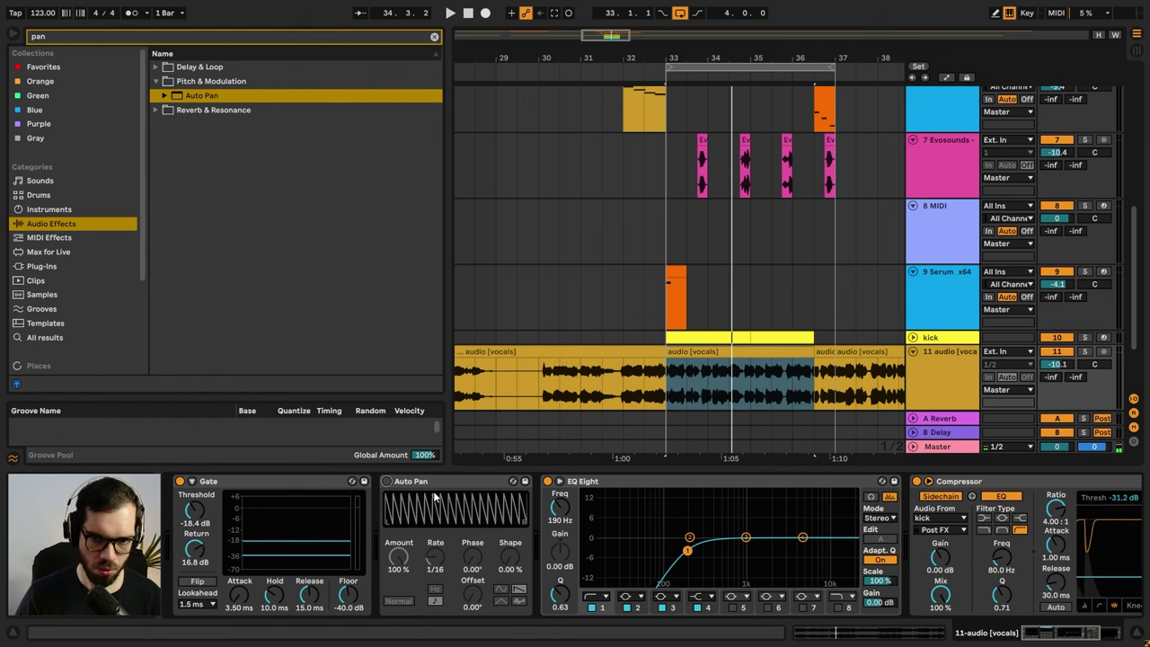
click(387, 481)
- Show the vocal track's Auto Pan Amount automation and lower the whole line to 0 %
key(a)
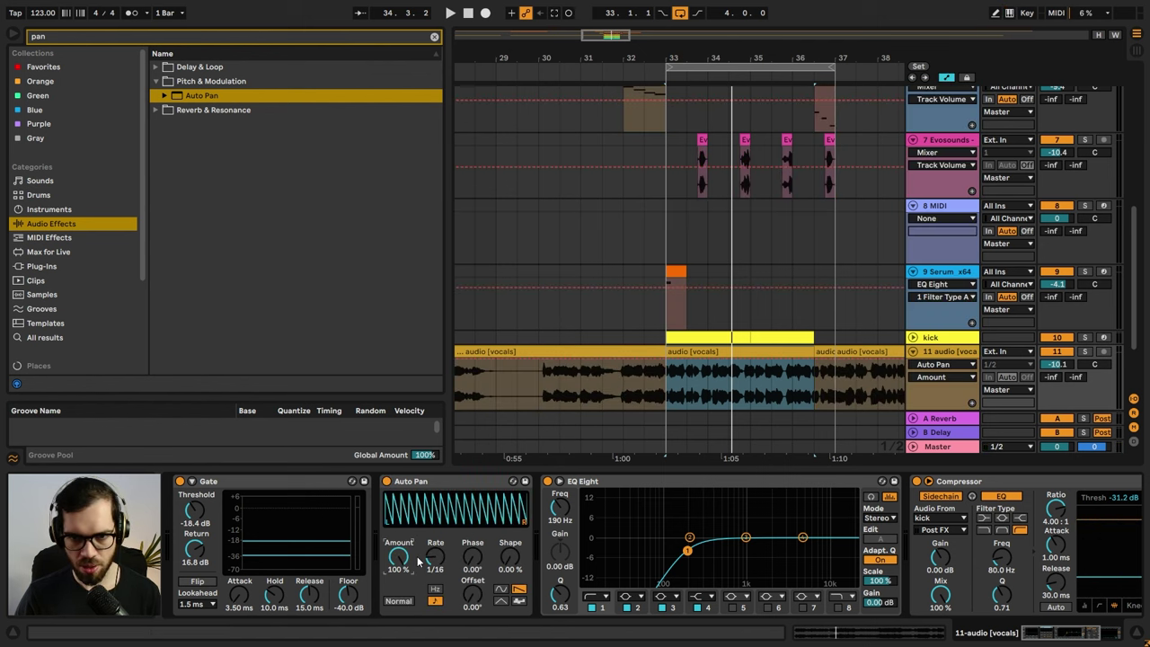
click(591, 416)
click(590, 370)
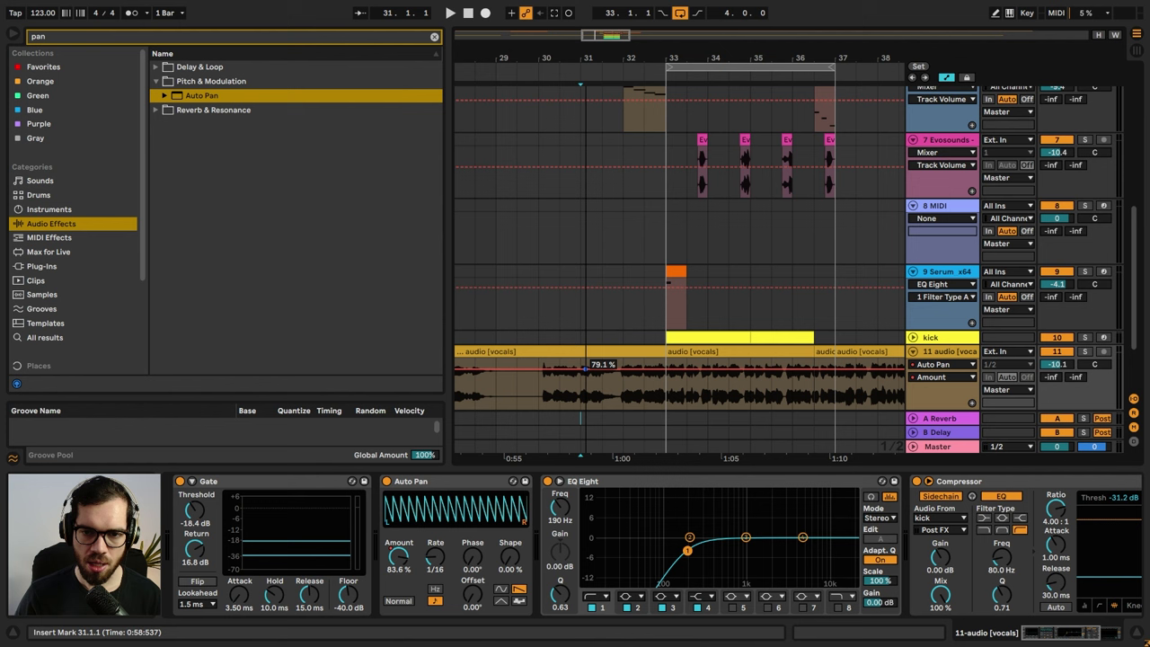
key(space)
click(622, 409)
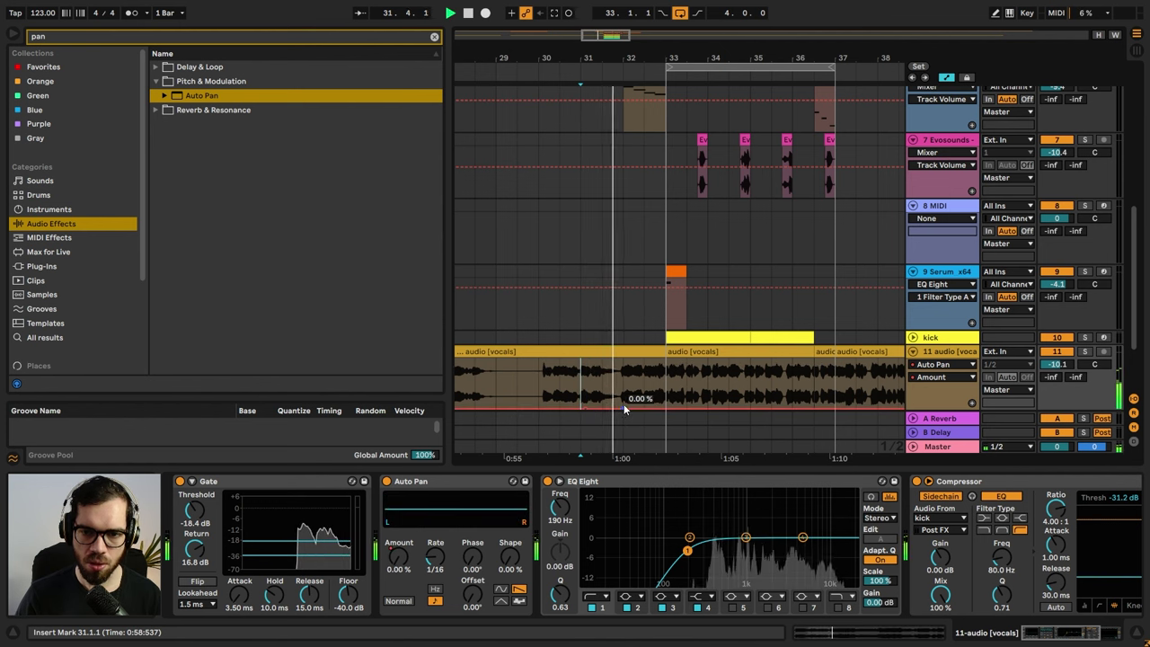
- Draw an Auto Pan Amount ramp from 0 % at 32.1.1 to about 98 % at 33.1.1, dropping back to 0 %, and play it
drag(627, 409, 666, 362)
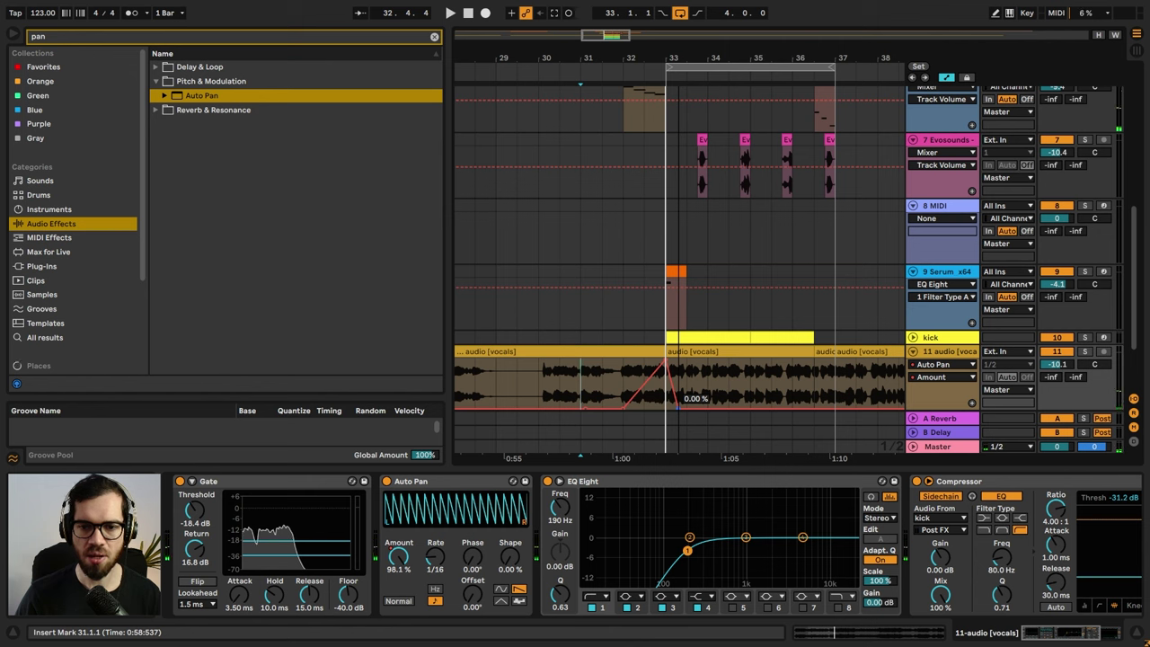
click(618, 376)
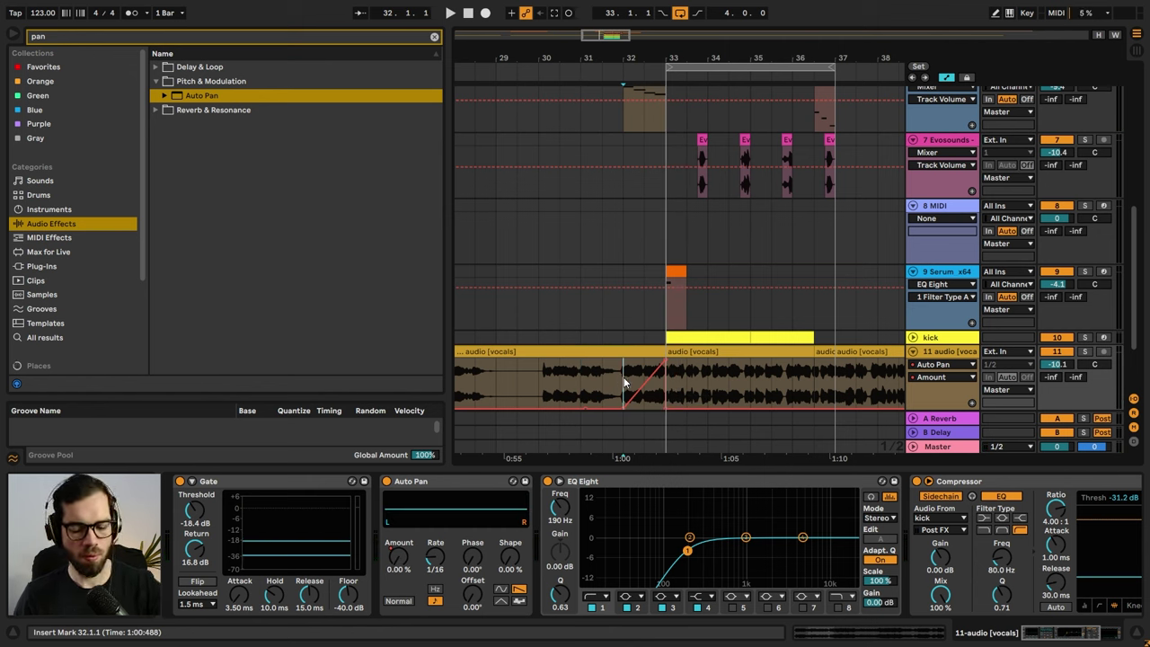
key(space)
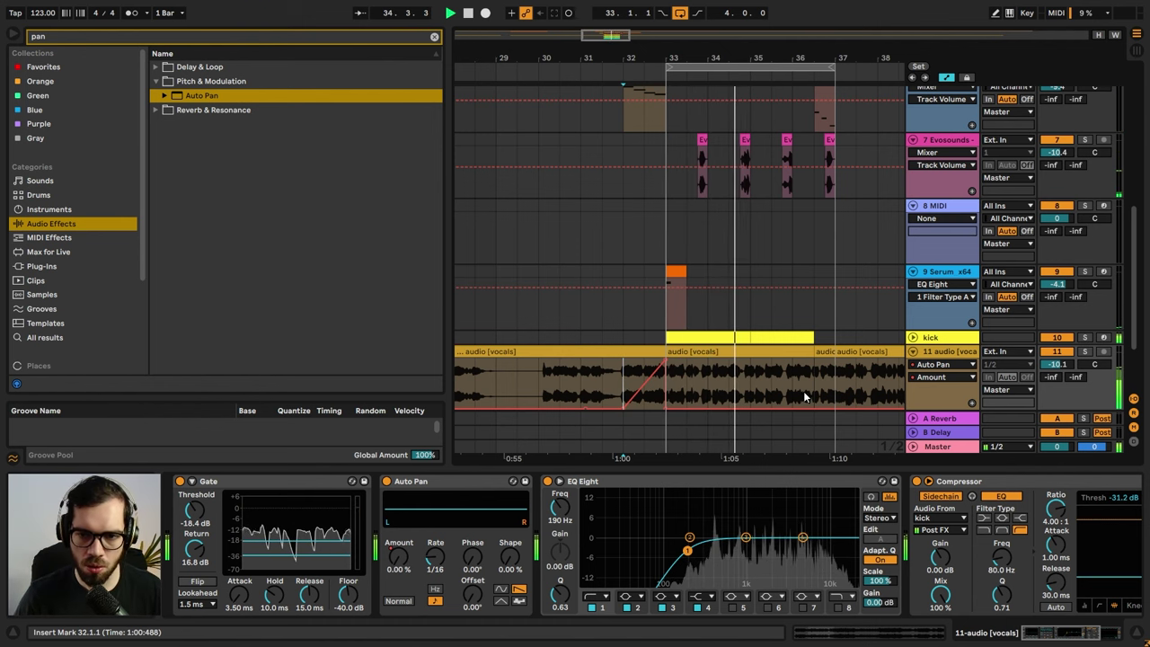
- Raise the vocals' Auto Pan Amount automation close to its maximum between 36.3.1 and 37.1.1
drag(816, 395, 827, 400)
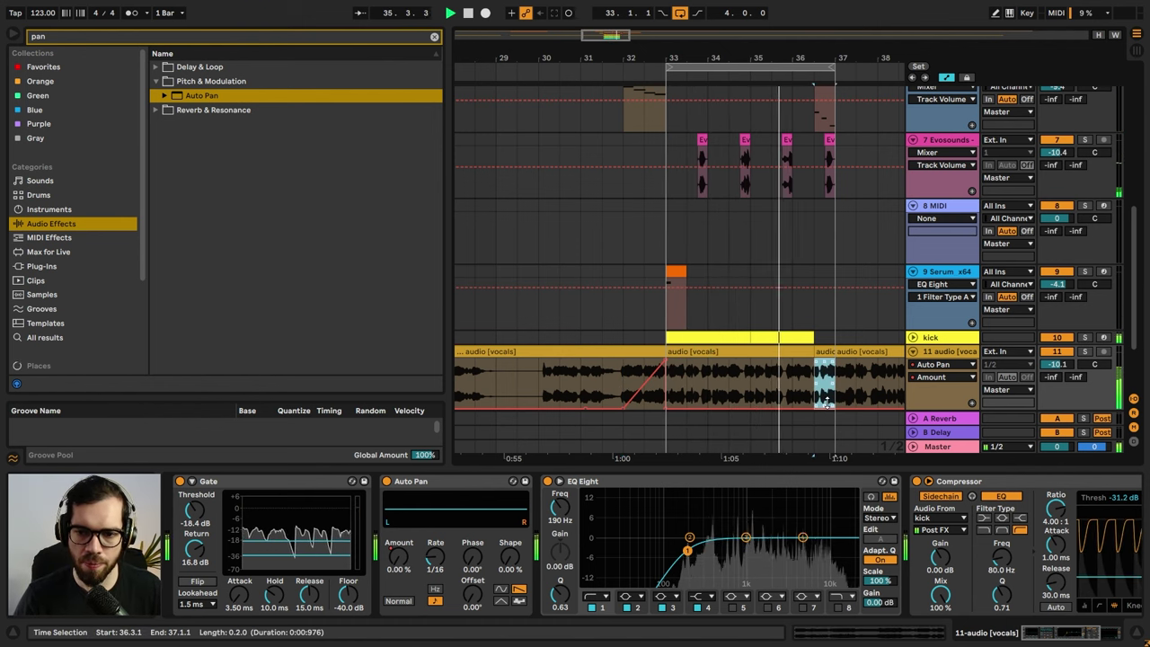
drag(825, 401, 824, 369)
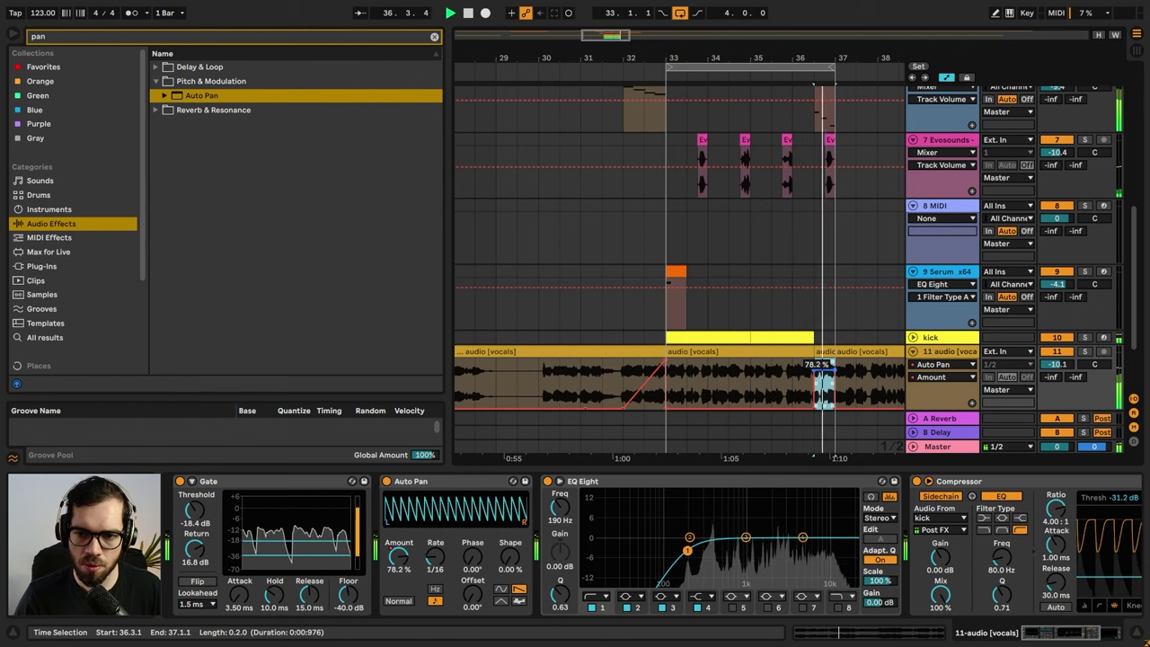
click(836, 321)
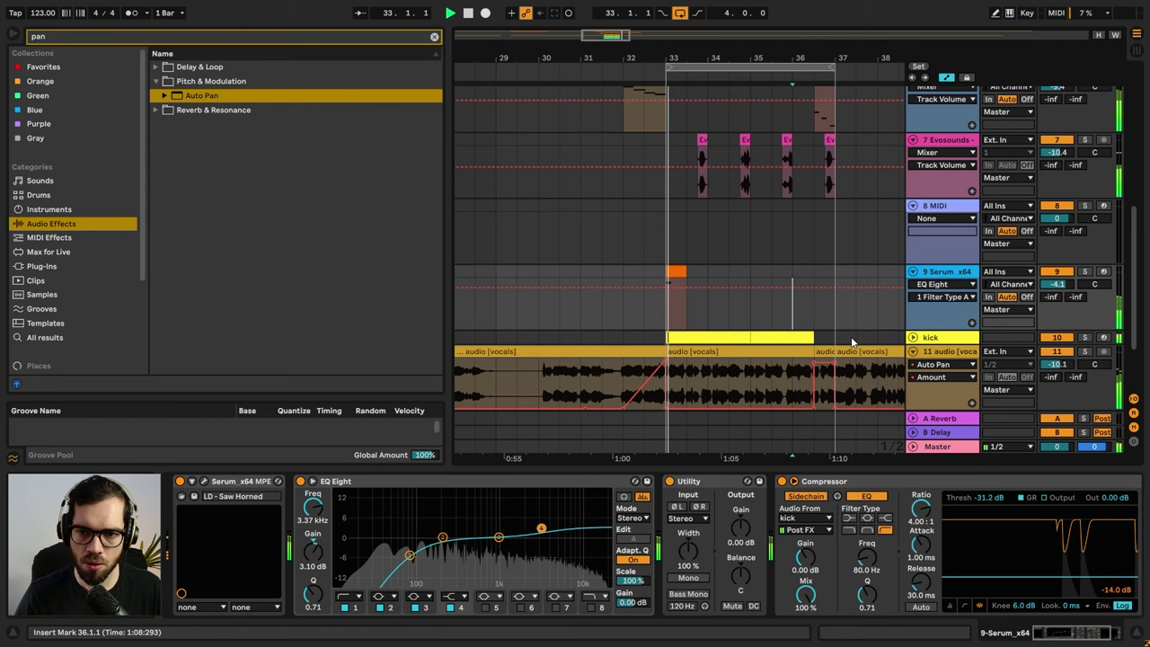
- Play the end of the loop from 36.3.1 and raise the vocal track's volume to -6.2 dB
key(space)
key(space)
click(822, 320)
key(a)
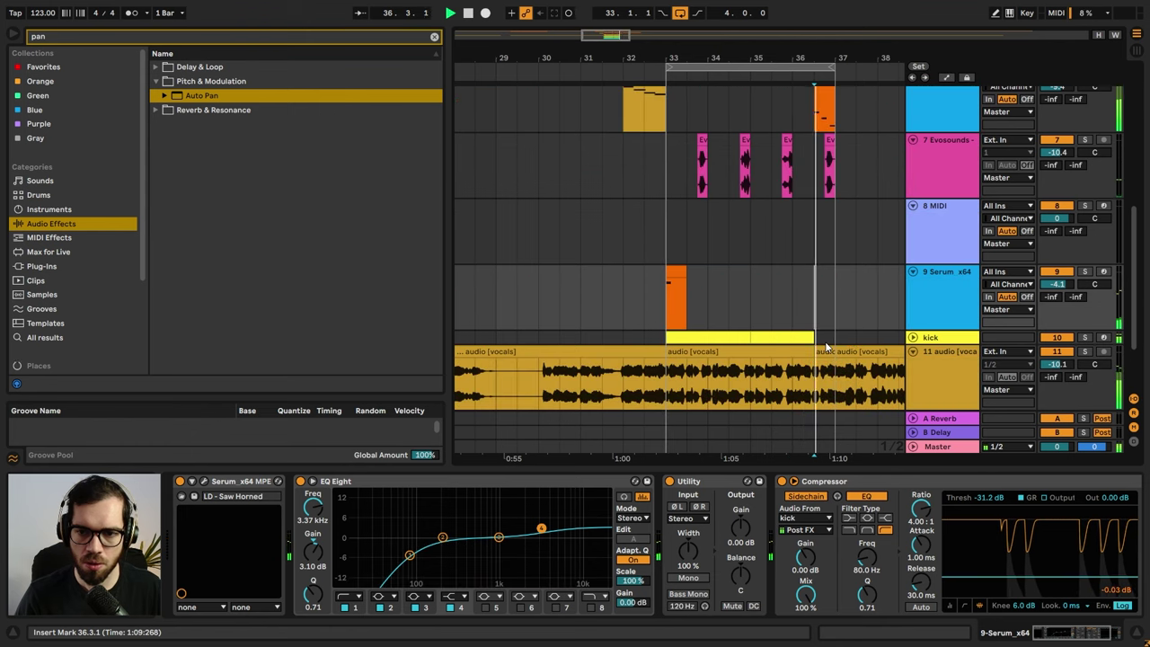
click(939, 364)
drag(1058, 364, 1058, 348)
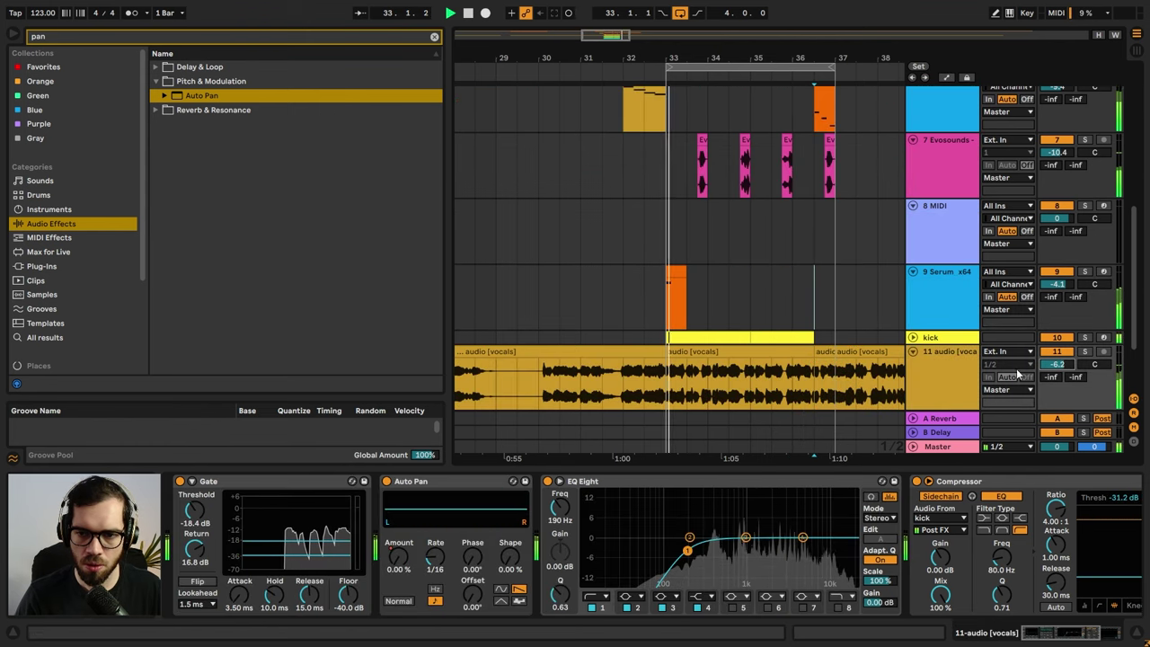
- Reshape the vocals' Auto Pan Amount automation into a rising ramp between 36.3.1 and 37.1.1 and play it
key(a)
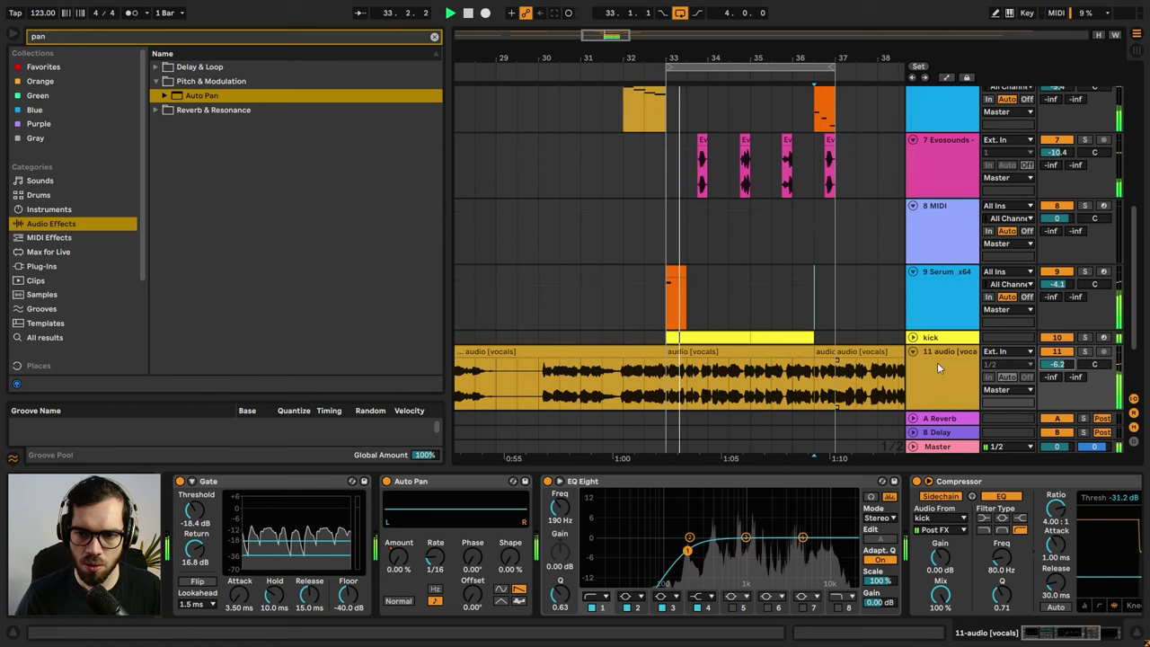
click(930, 363)
click(932, 398)
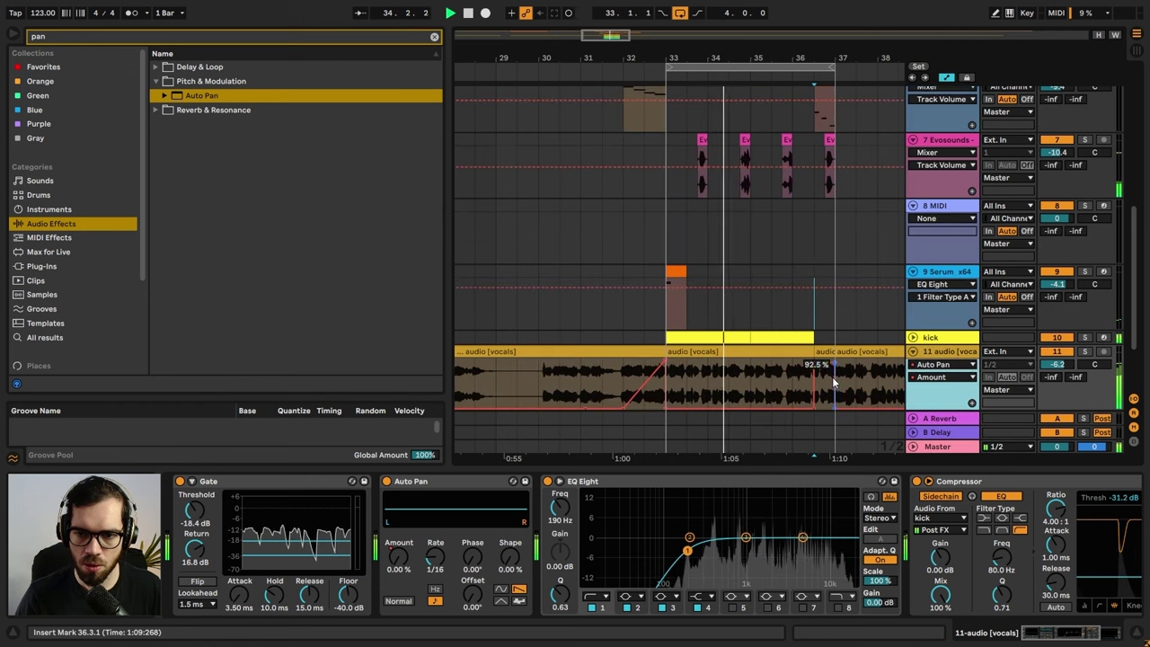
click(817, 367)
key(space)
key(space)
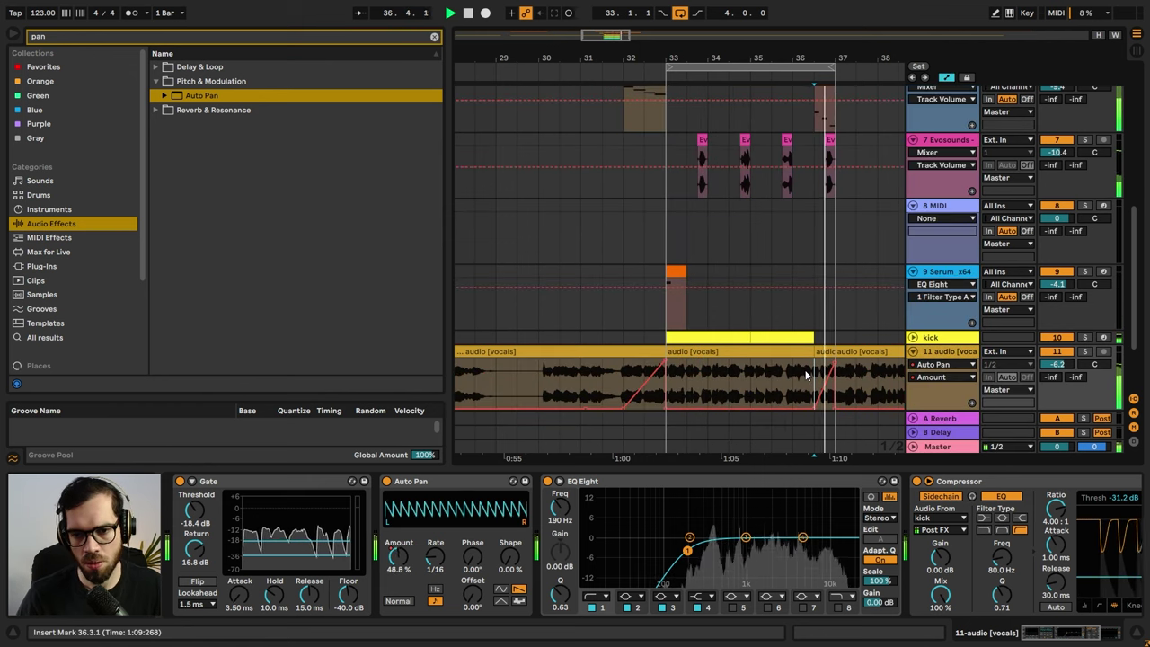
click(825, 352)
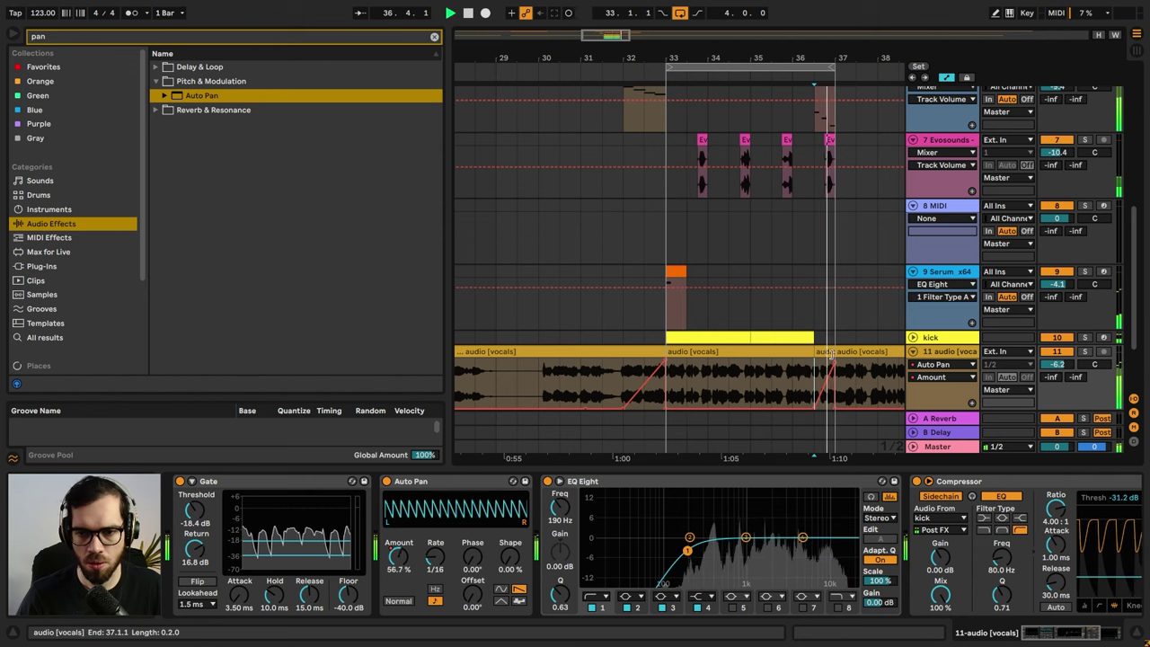
click(646, 306)
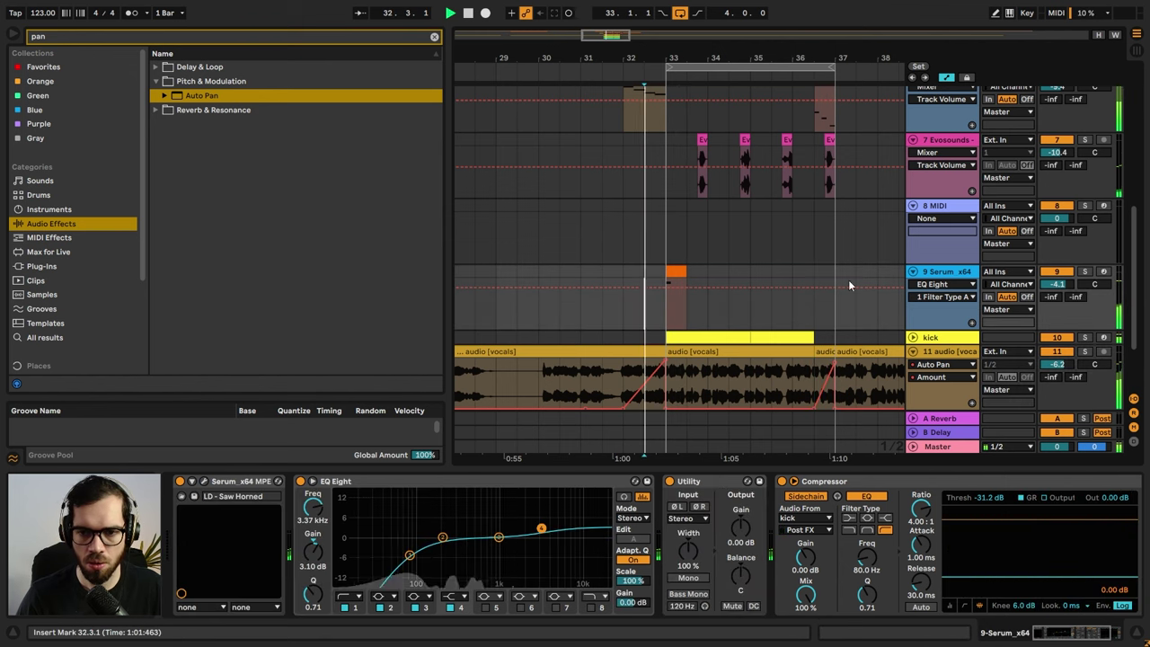
- Hide the automation and collapse all arrangement tracks to their minimum height
key(a)
click(939, 217)
click(913, 206)
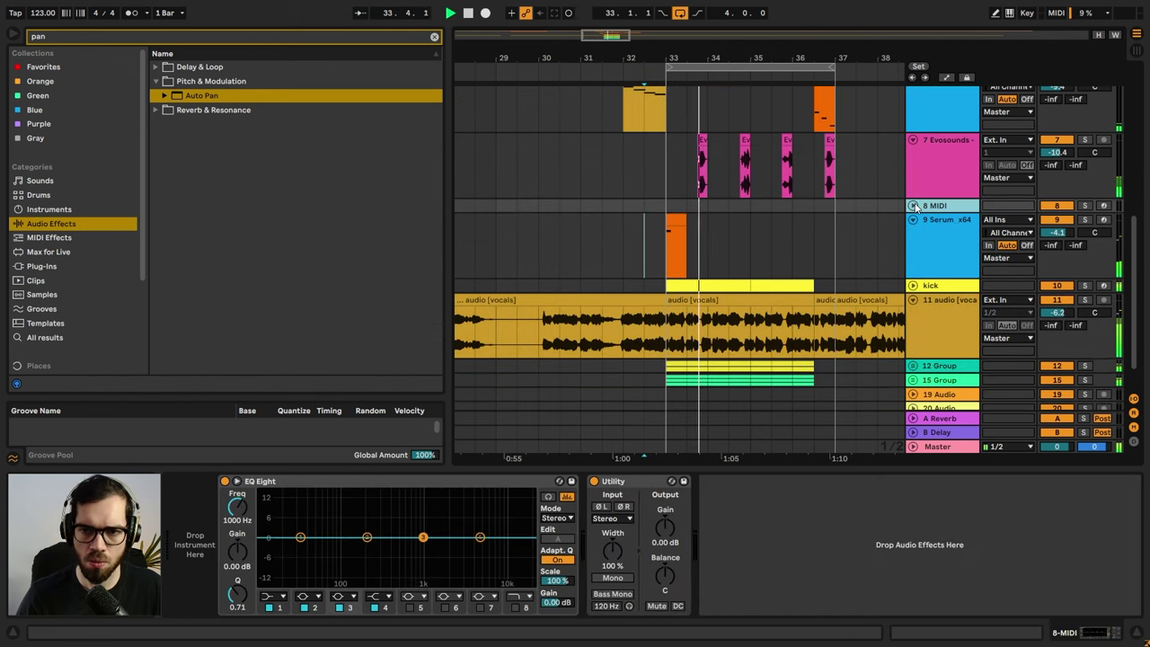
click(922, 221)
click(914, 220)
key(ctrl+a)
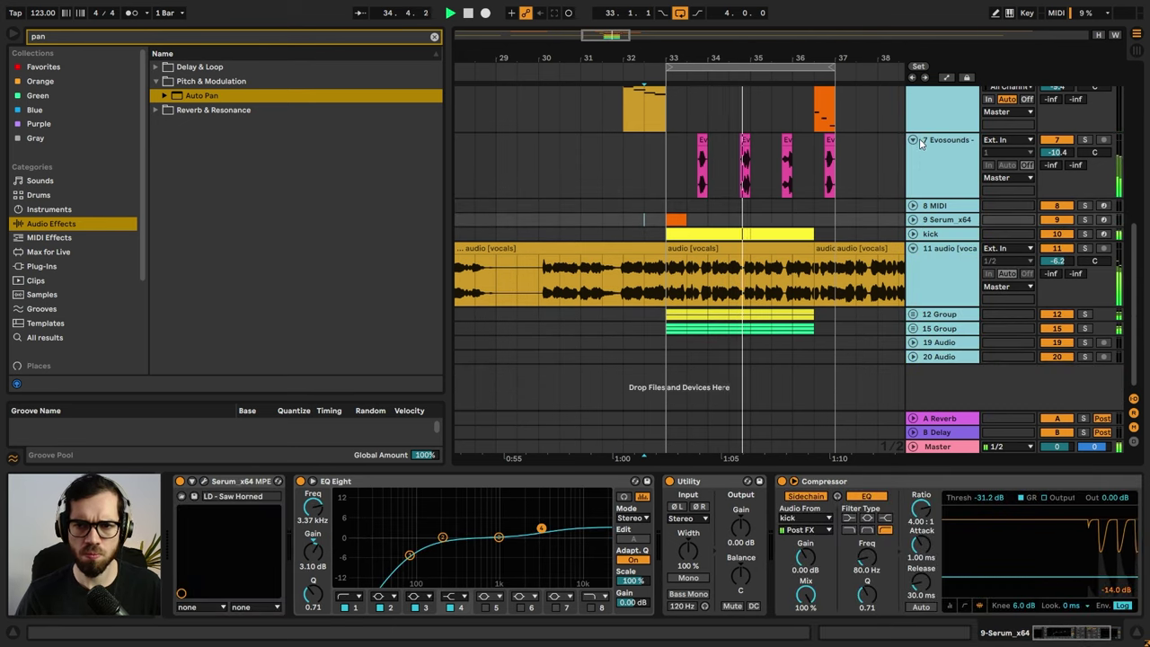
click(915, 139)
- Duplicate the section from 33.1.1 to 37.1.1 across the Grand Piano track through track 20
click(763, 183)
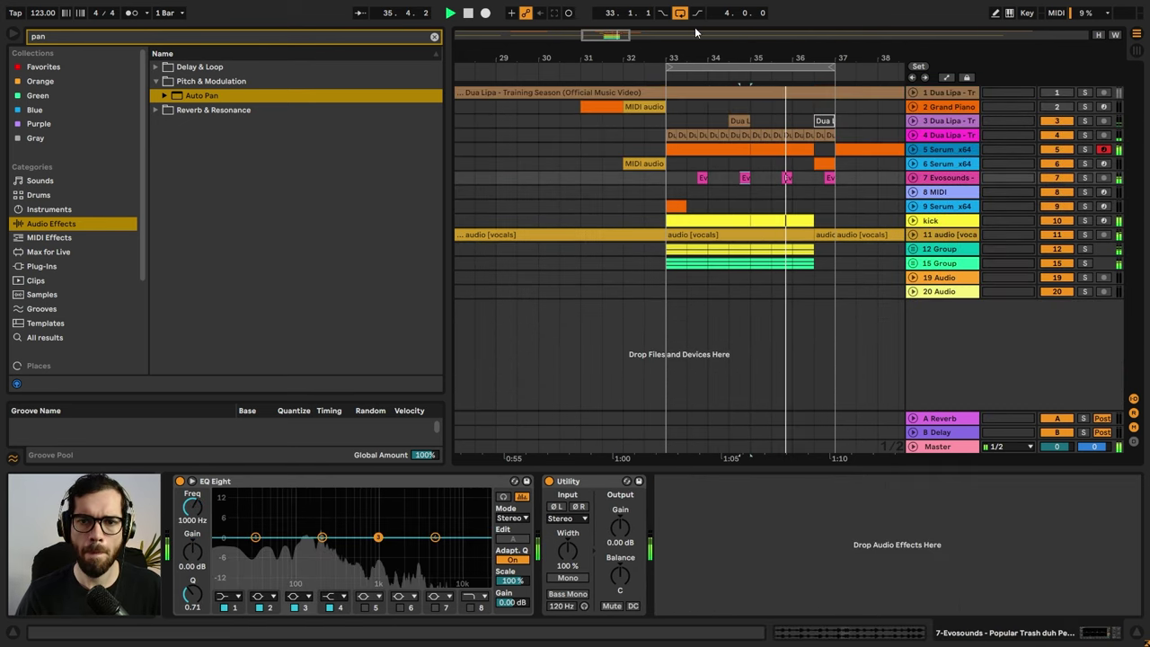
drag(669, 107, 832, 308)
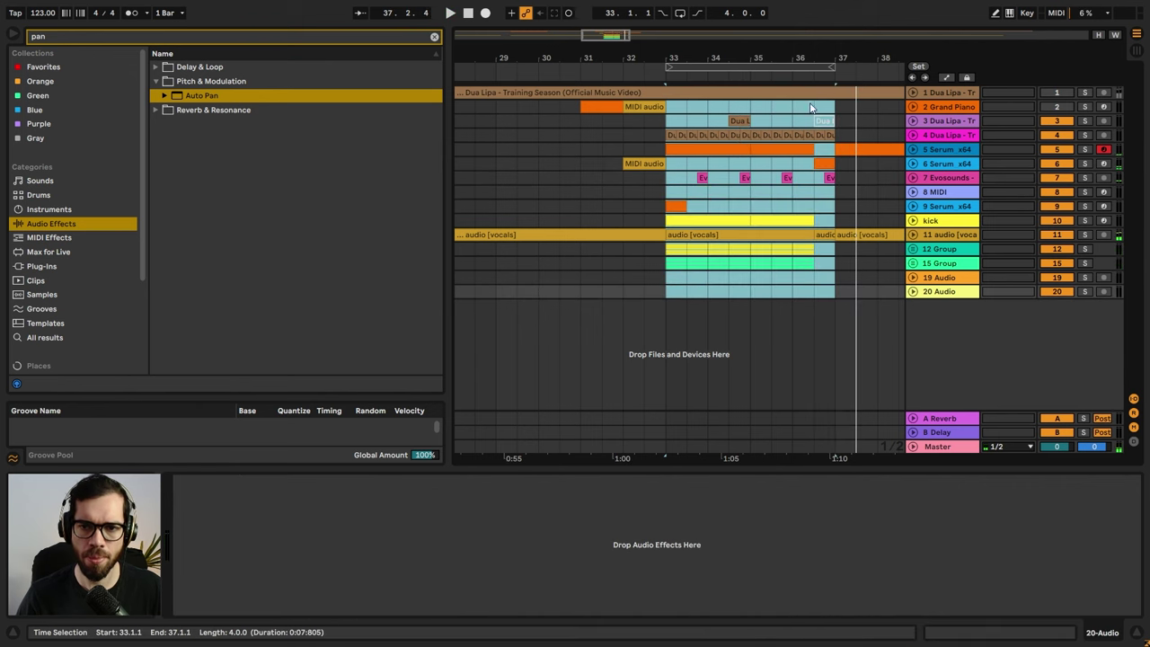
key(ctrl+d)
- Extend the vocal clip that starts at 36.3.1 to 41.1.1 and play the transition into the duplicated section
click(620, 189)
click(730, 237)
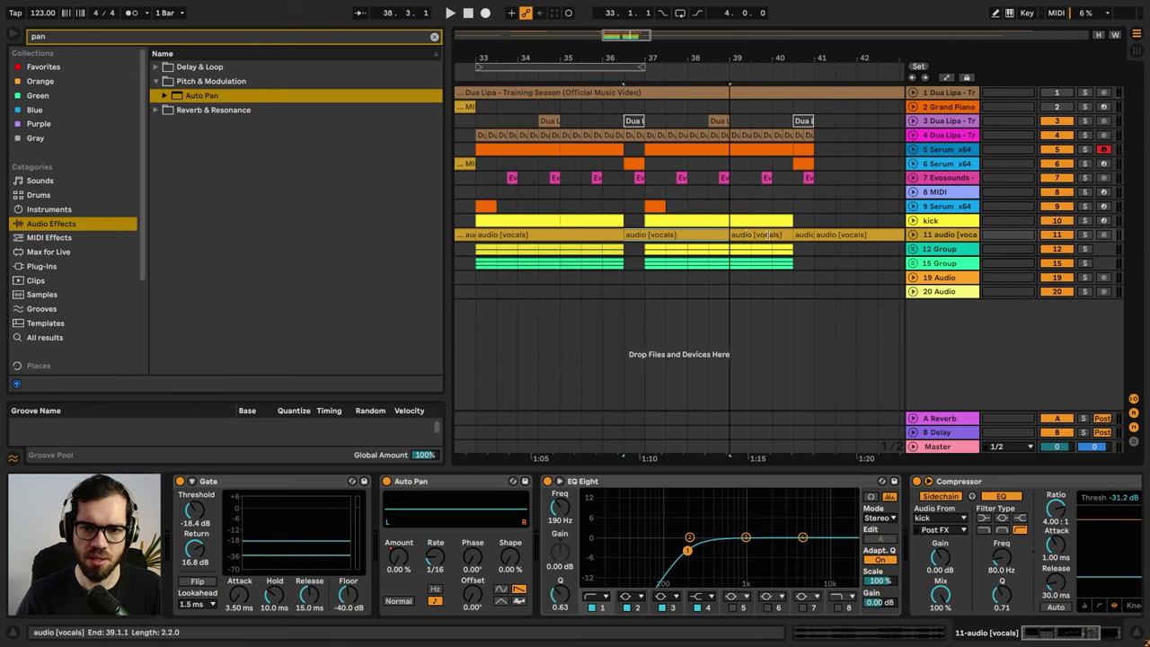
click(612, 178)
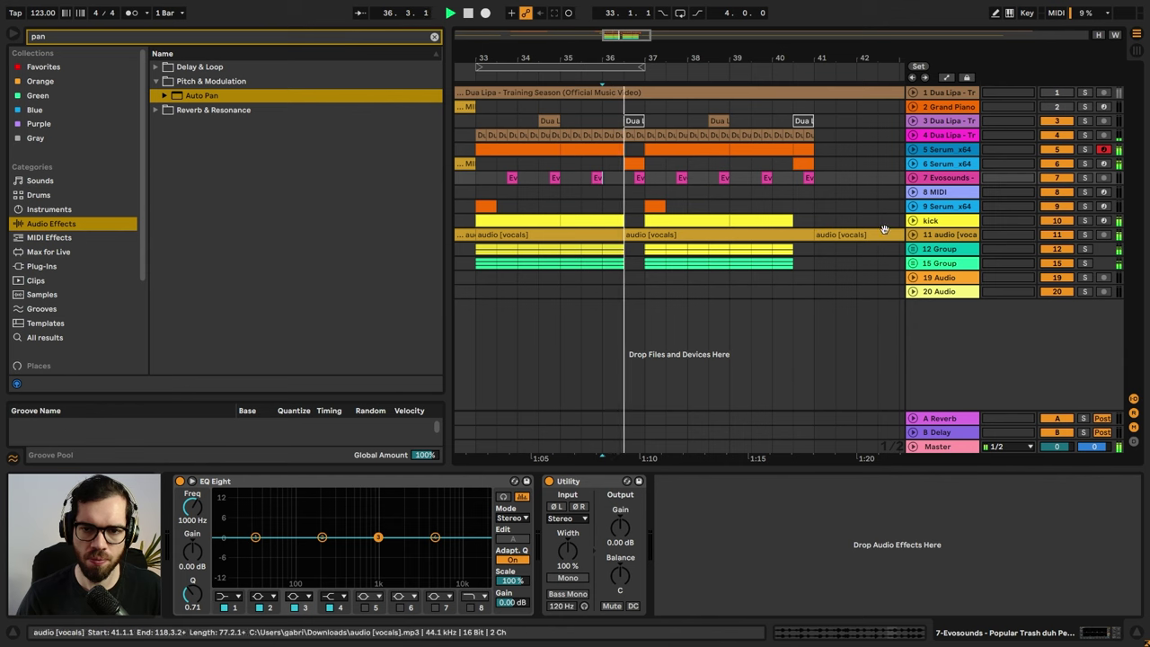
- Unfold the vocal track, play from 36.3.1 and lower the vocals' volume to -8.5 dB
click(913, 235)
click(670, 272)
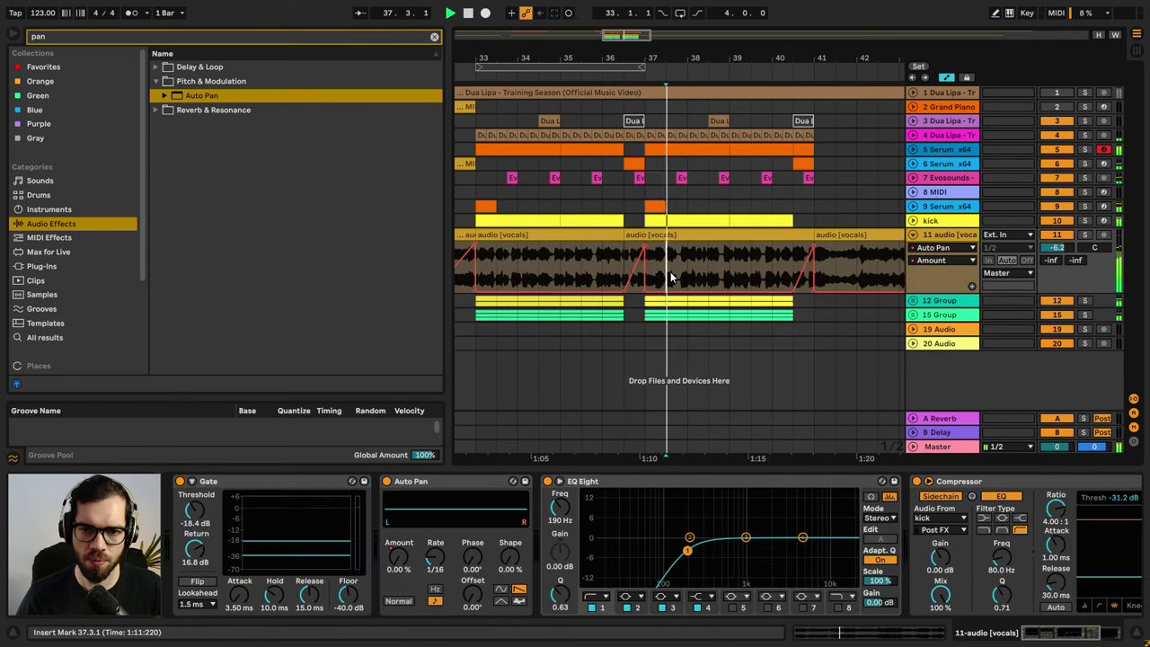
click(632, 207)
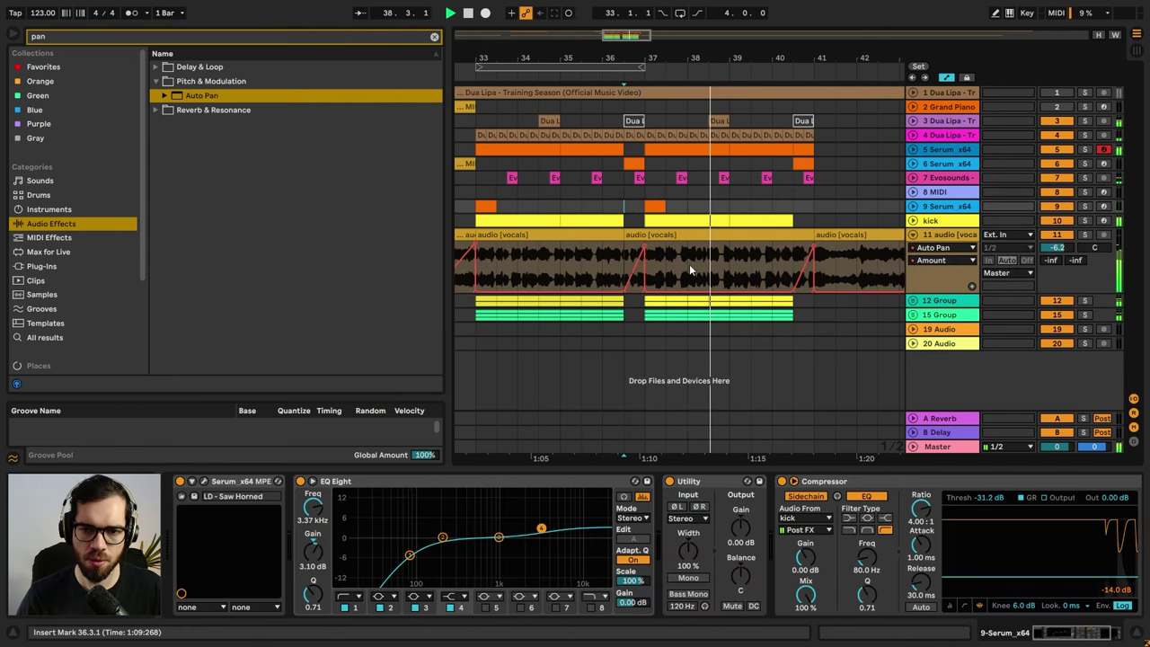
drag(1057, 247, 1057, 257)
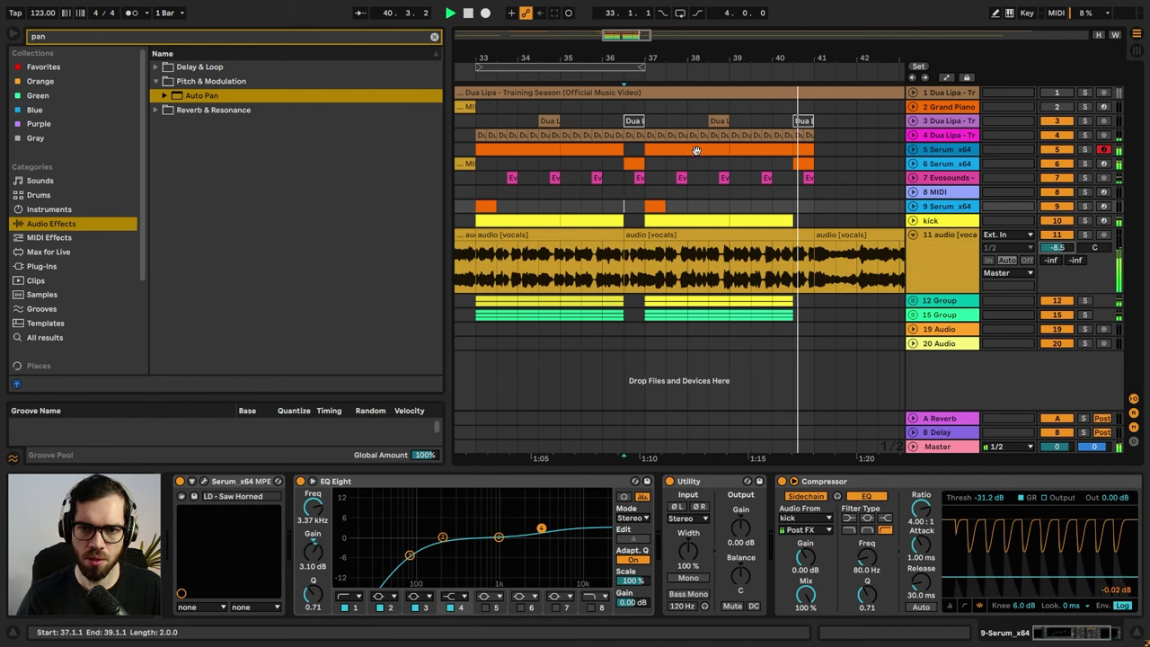
- Duplicate the section from 37.1.1 to 41.1.1 across the Grand Piano track through track 20
click(647, 105)
shift+click(812, 345)
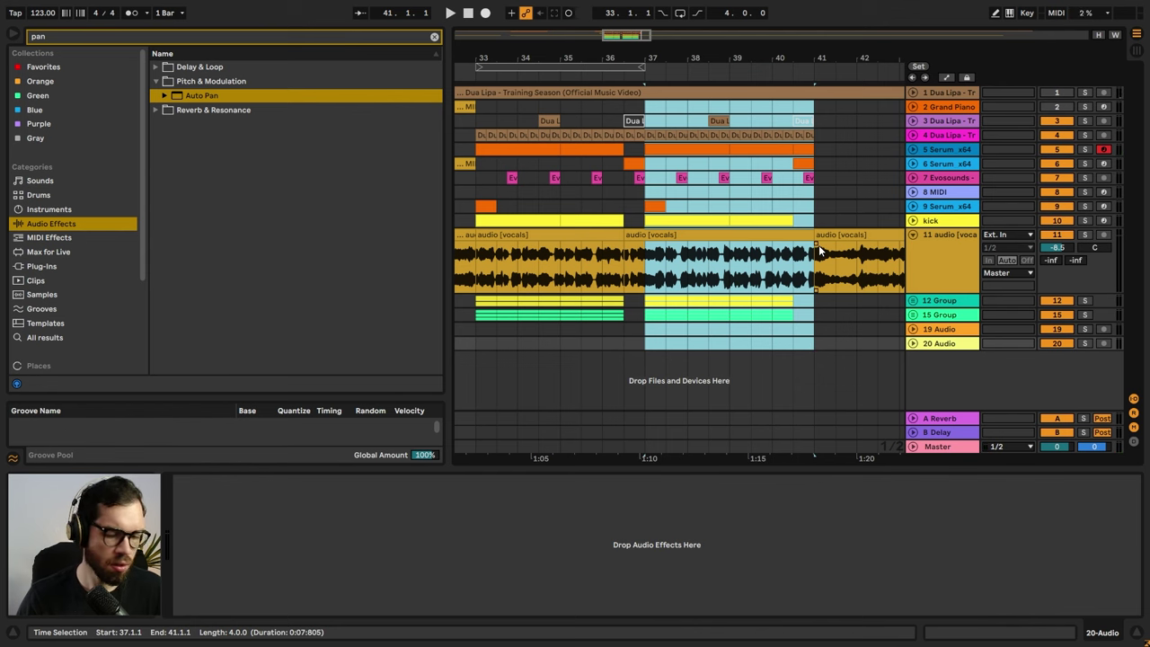
key(ctrl+d)
- Extend the vocal clip over the new section to 45.1.1 and play from 39.3.1
click(599, 207)
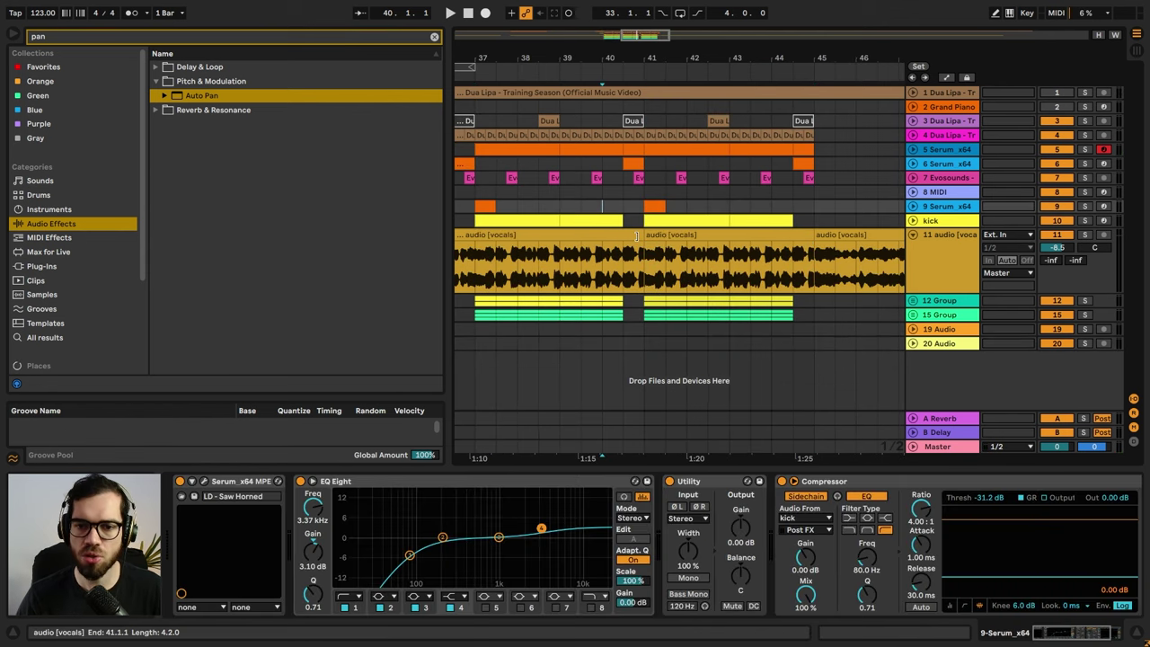
drag(636, 235, 831, 230)
click(585, 192)
key(space)
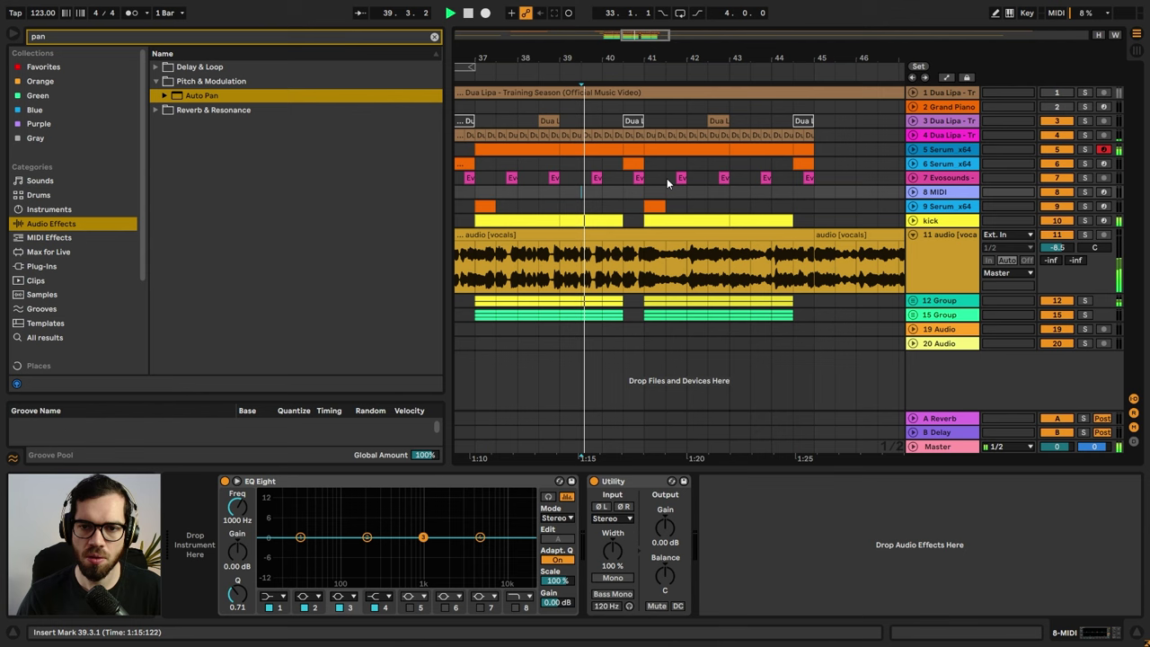
- Remove the kick clip starting at 41.1.1 and duplicate the section from 41.1.1 to 45.1.1 across the remaining tracks
click(676, 220)
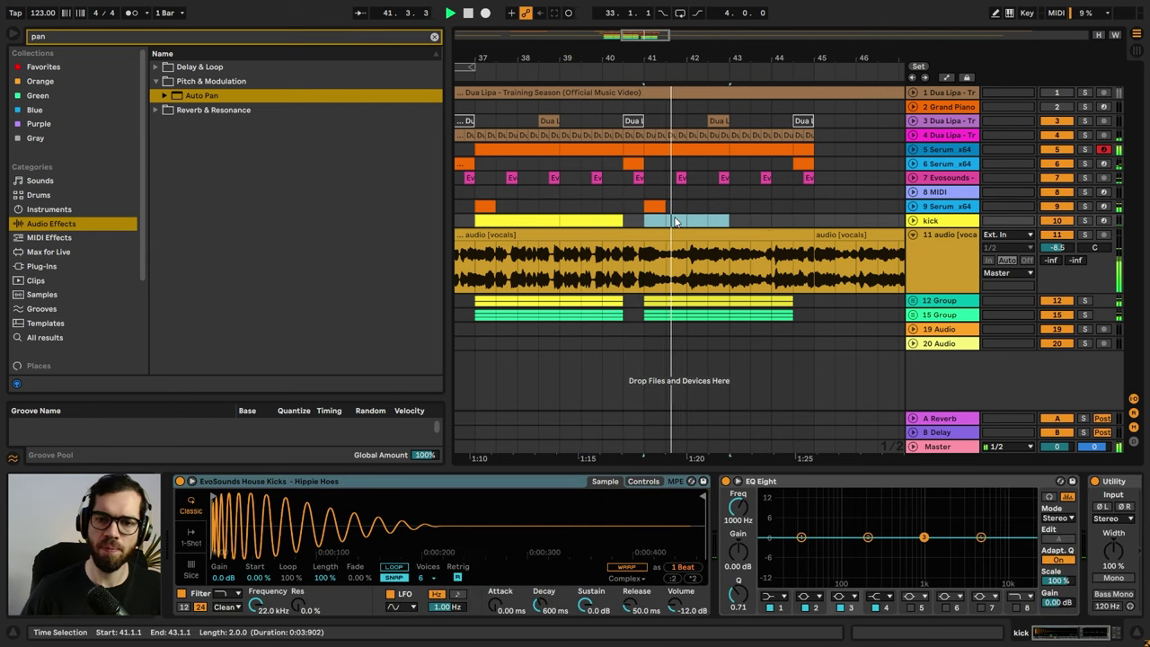
click(660, 209)
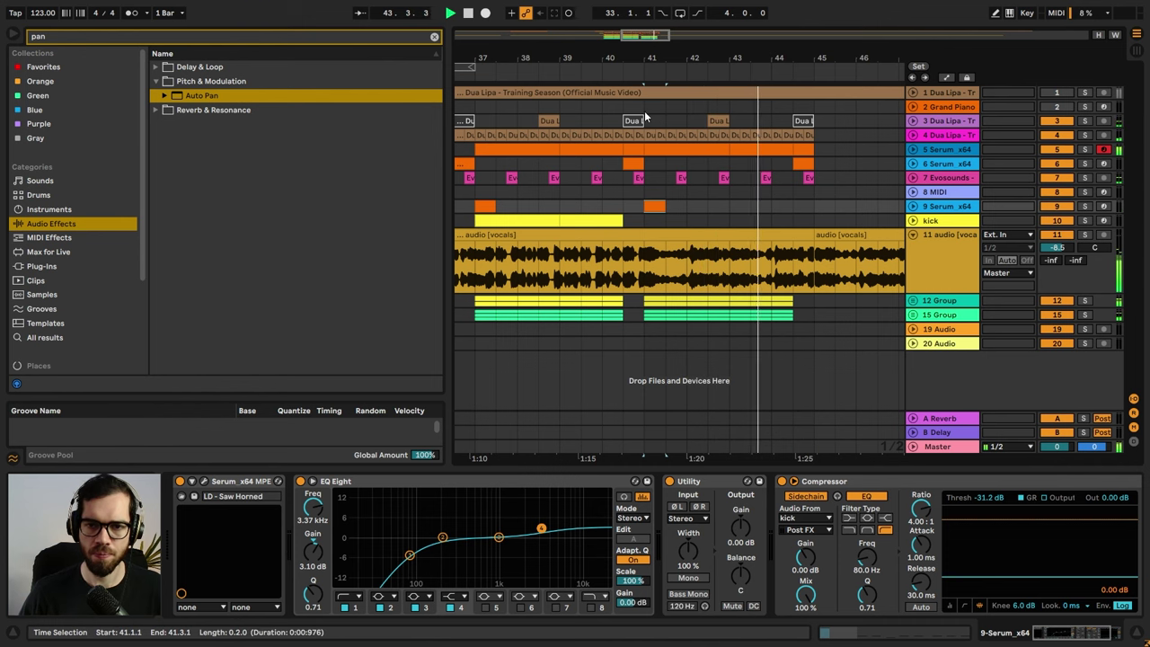
drag(645, 117, 816, 327)
key(ctrl+d)
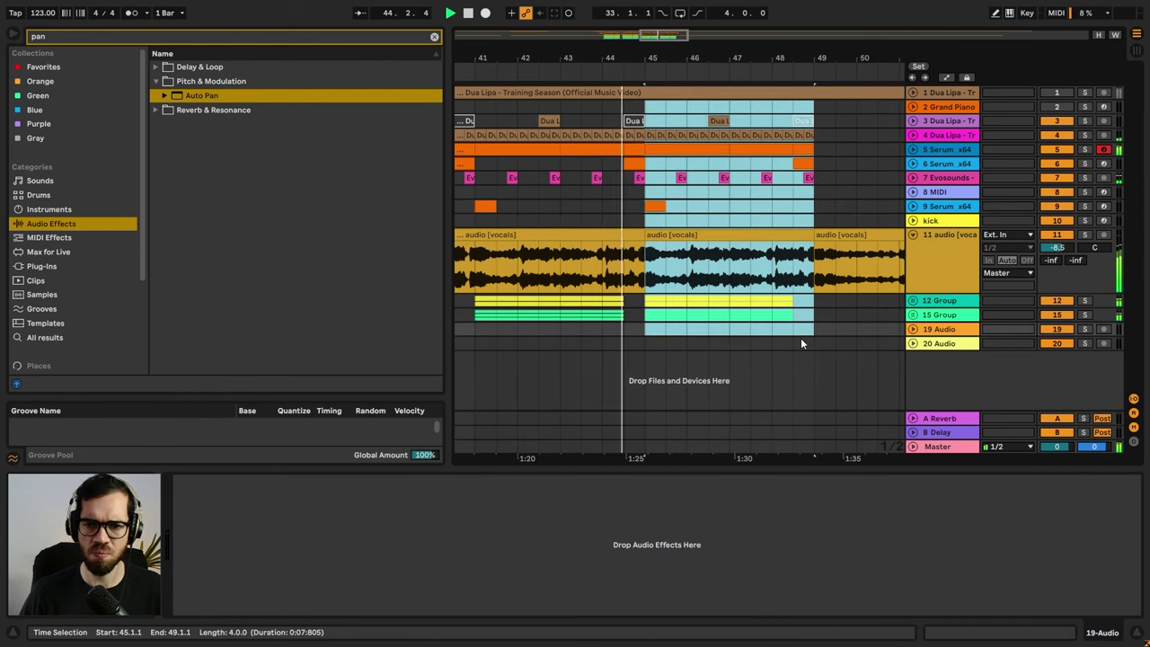
- Extend the vocal clip to 49.1.1 and fill the gap before 45.1.1 in groups 12 and 15 with duplicates of bars 41.1.1 to 43.1.1
click(663, 235)
drag(644, 235, 814, 236)
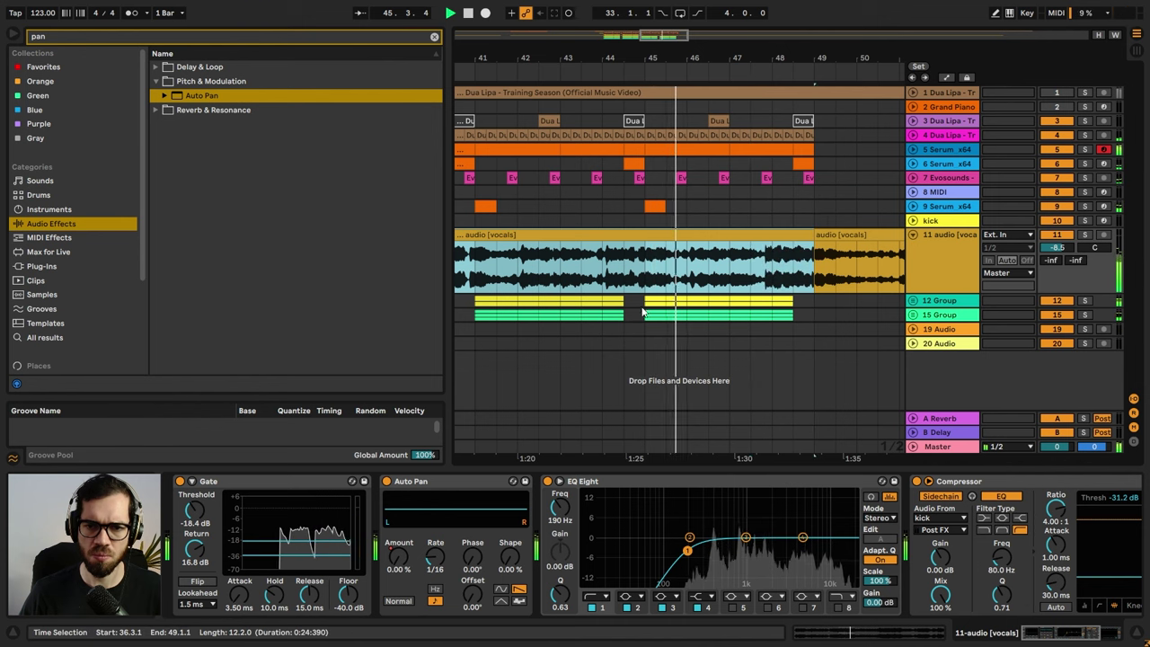
drag(560, 315, 479, 309)
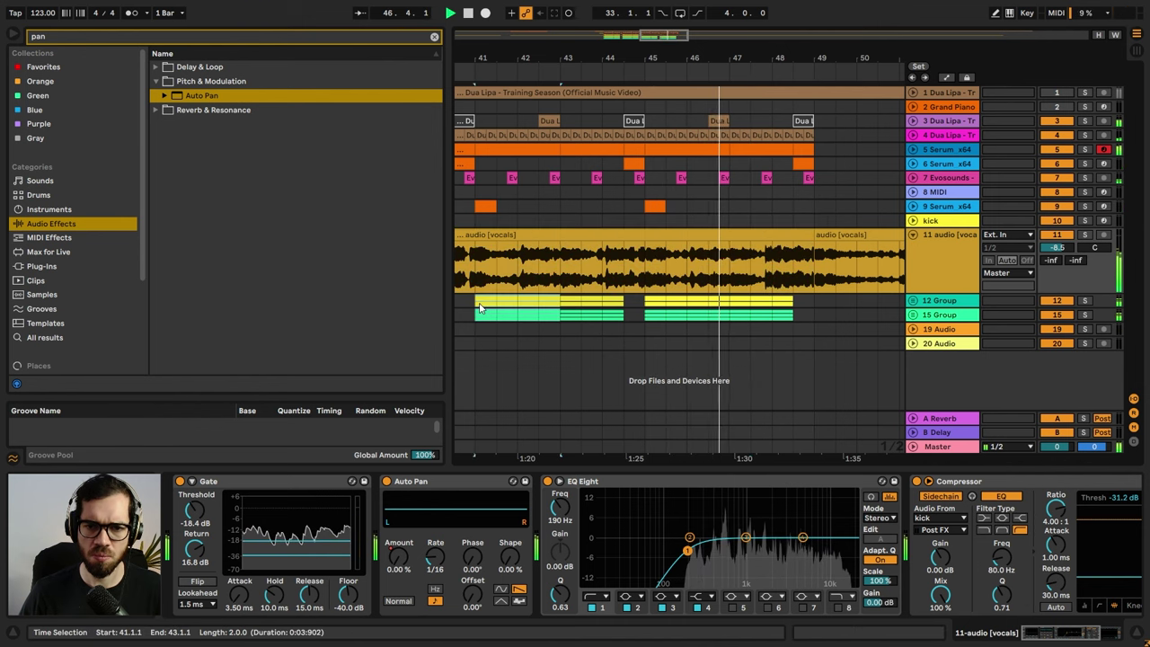
key(ctrl+d)
click(794, 290)
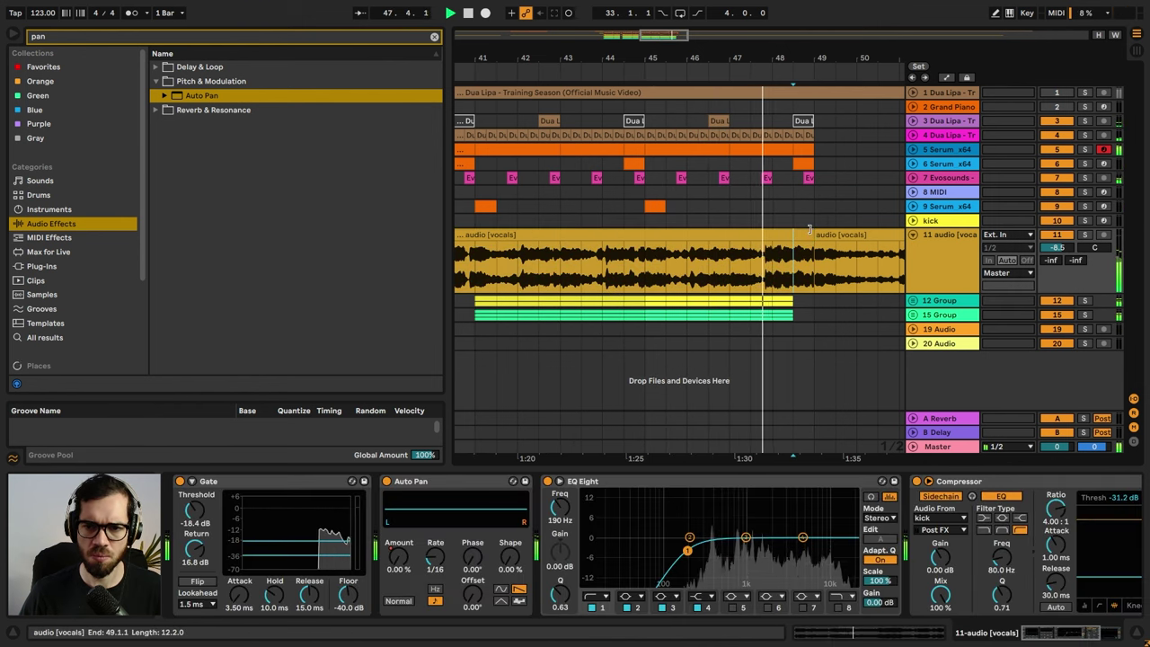
- Extend the vocal clip to 52.1.1 and set the playback position to 47.3.1
drag(811, 234, 884, 235)
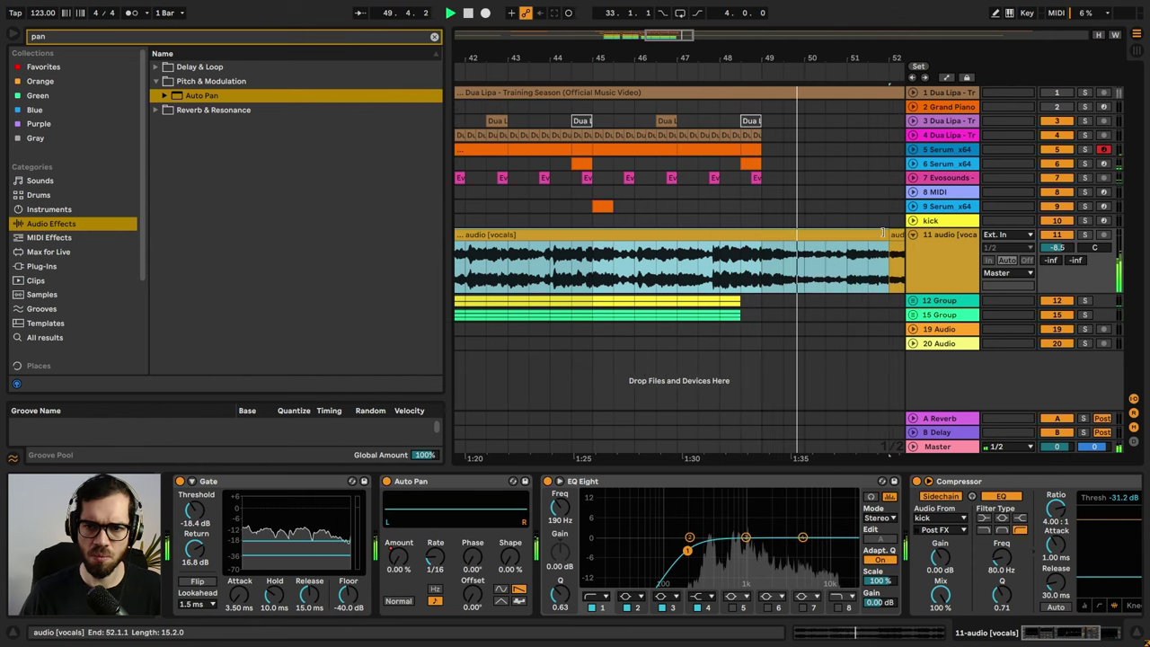
click(691, 207)
- Copy the first drop phrase from 33.1.1 to 37.1.1 on all layers to 49.1.1 and play from 48.1.1
drag(749, 56, 833, 27)
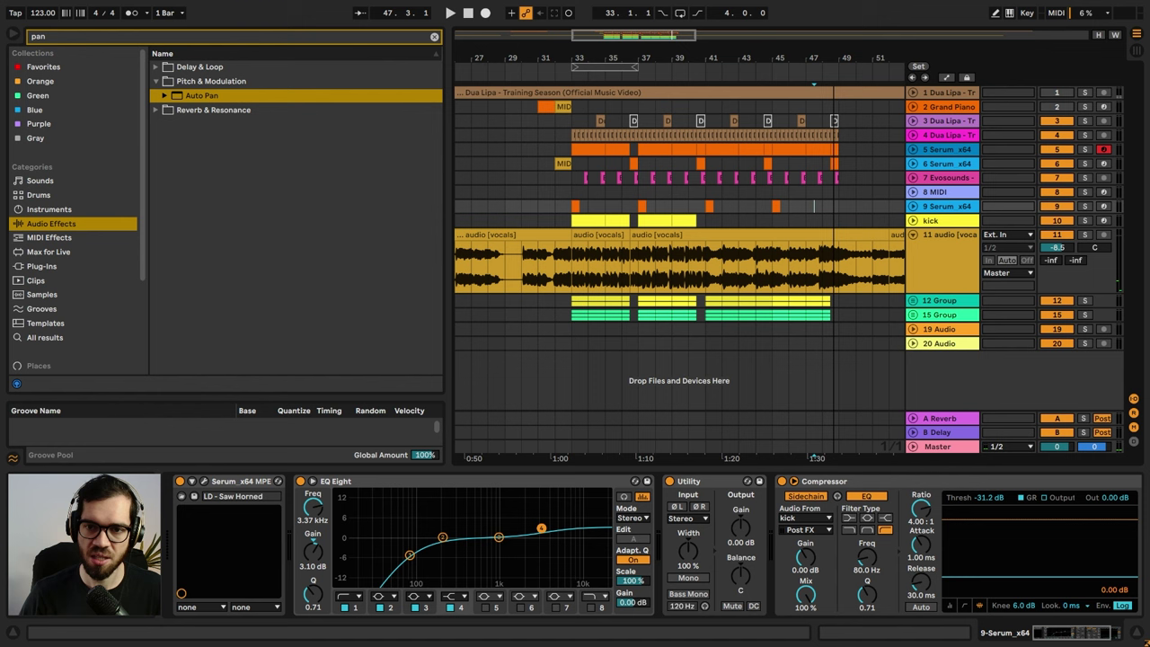
drag(574, 112, 637, 346)
click(839, 107)
key(space)
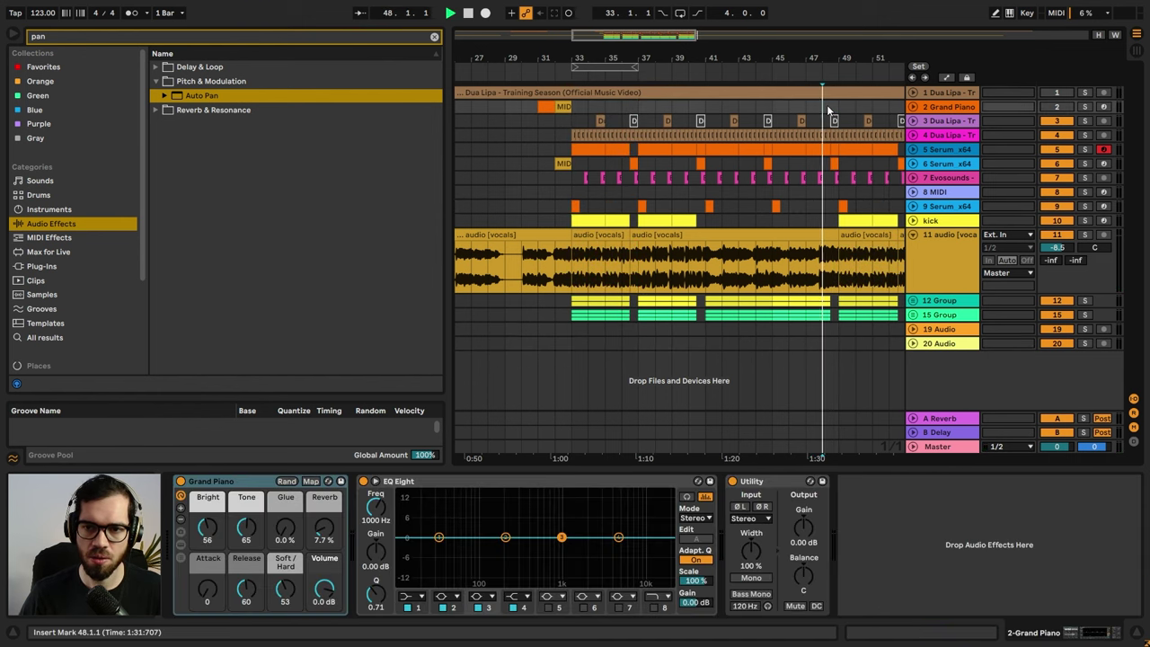
- Deactivate the vocal clip that starts at 49.1.1
drag(834, 58, 750, 56)
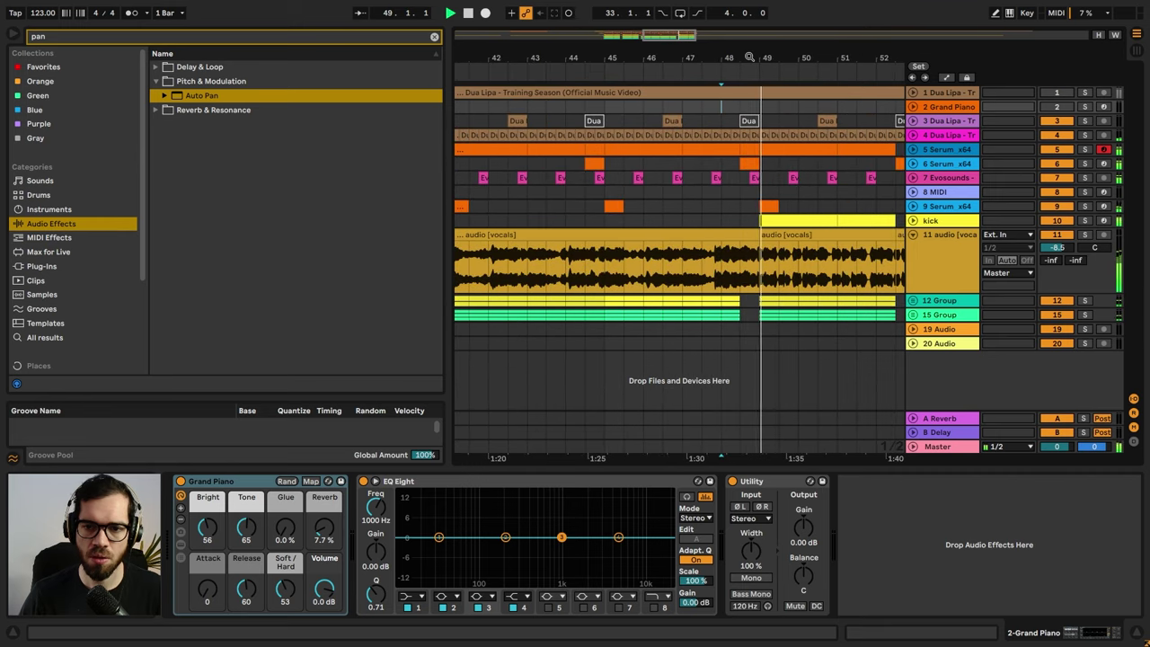
click(766, 235)
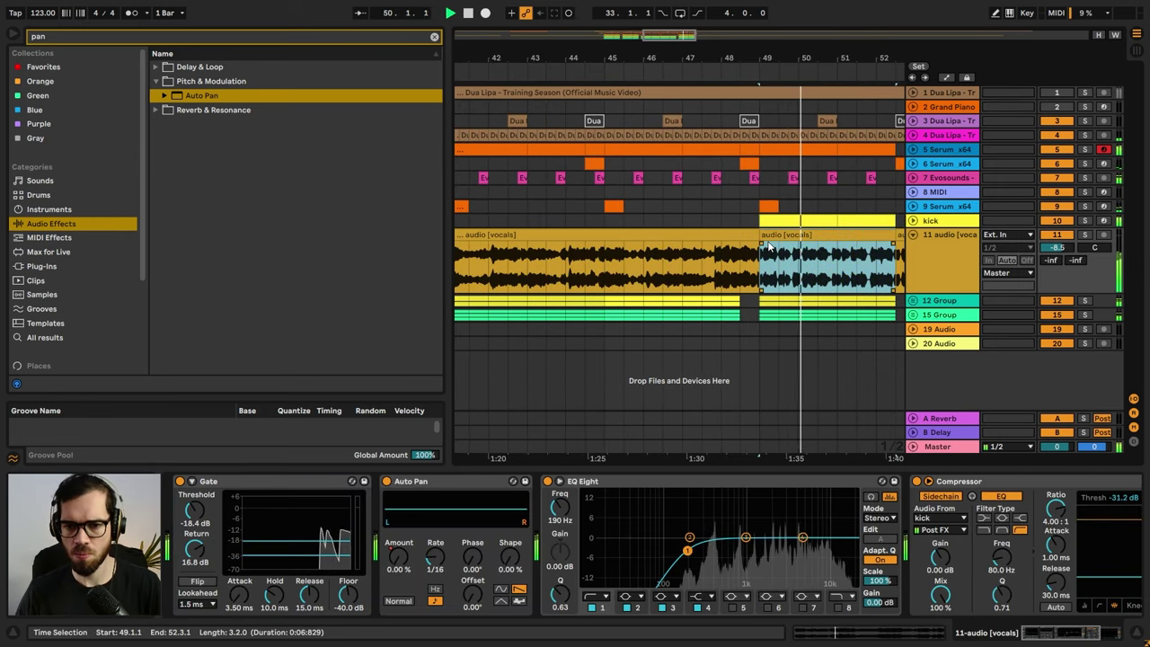
key(0)
click(740, 208)
- Try extending the preceding vocal clip to 50.3.1, undo it and play from 48.1.1
drag(754, 234, 833, 232)
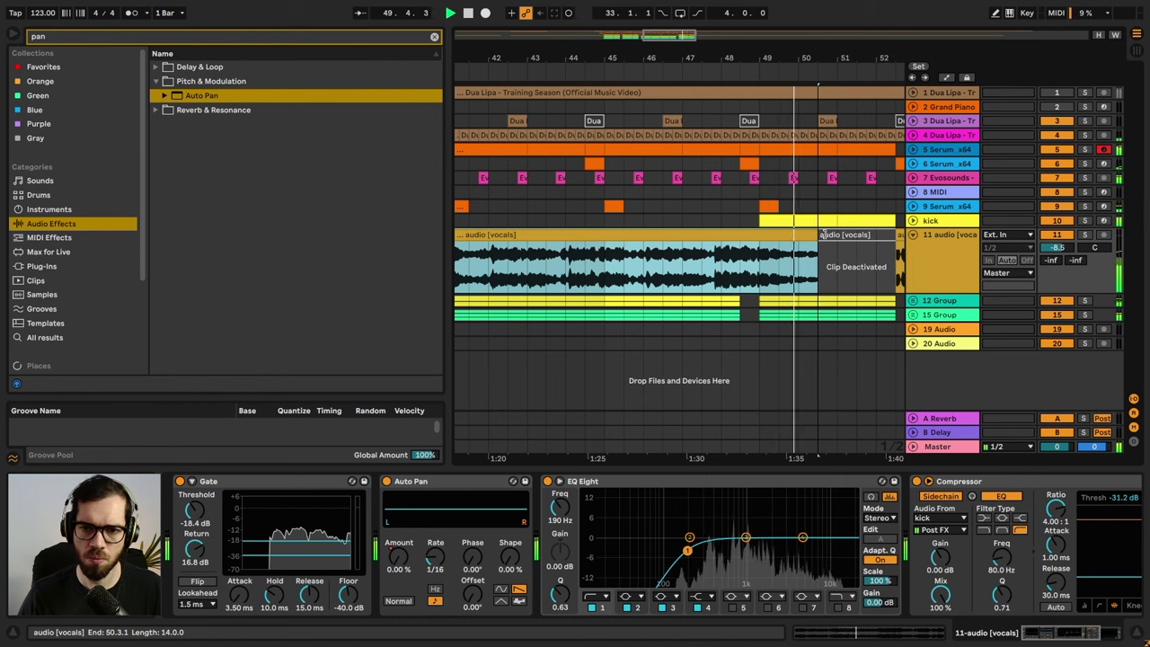
key(ctrl+z)
click(720, 203)
key(space)
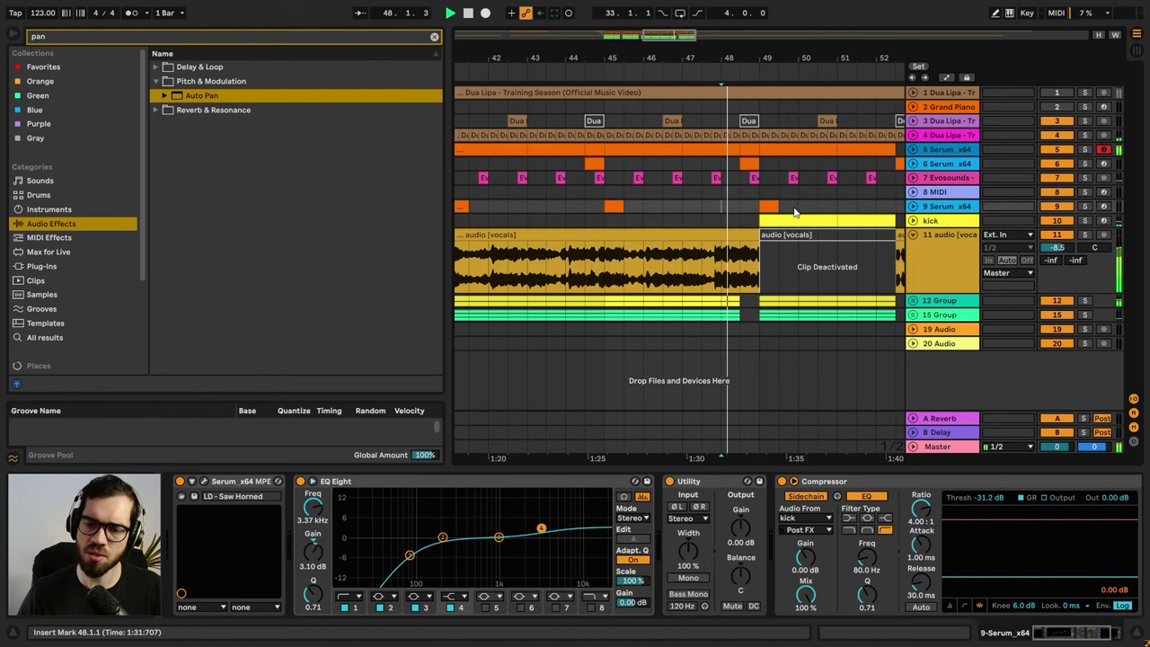
- Open the track 9 Serum clip at 49.1.1 and lengthen its C1 note to end at 1.3
click(913, 207)
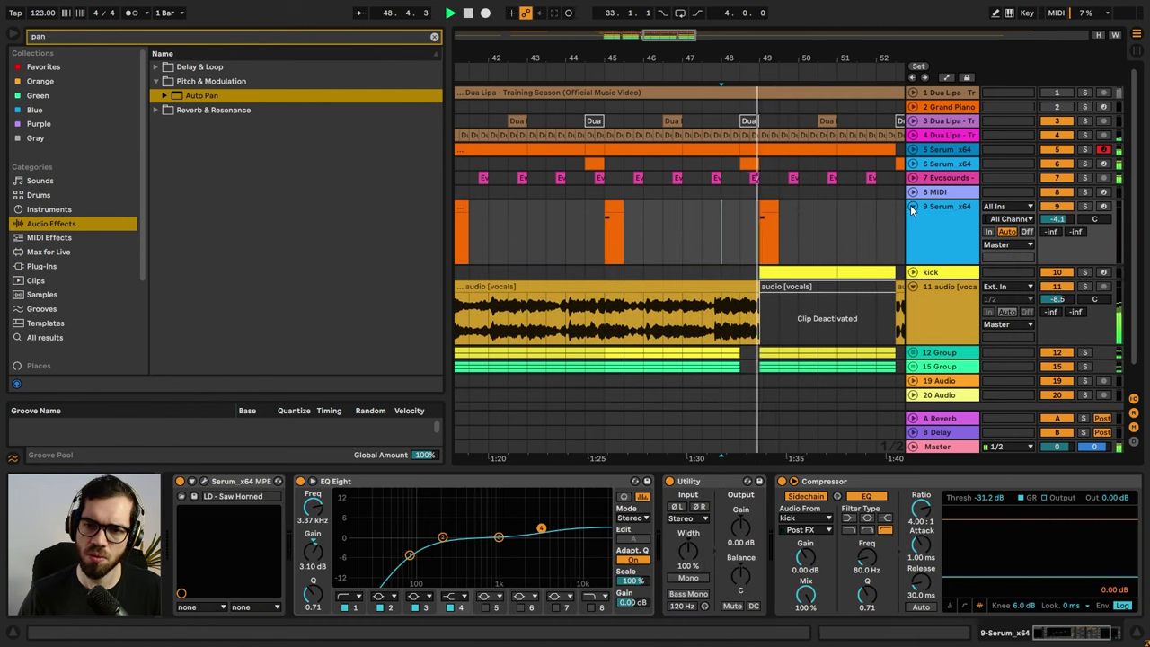
double_click(769, 208)
click(683, 473)
click(657, 429)
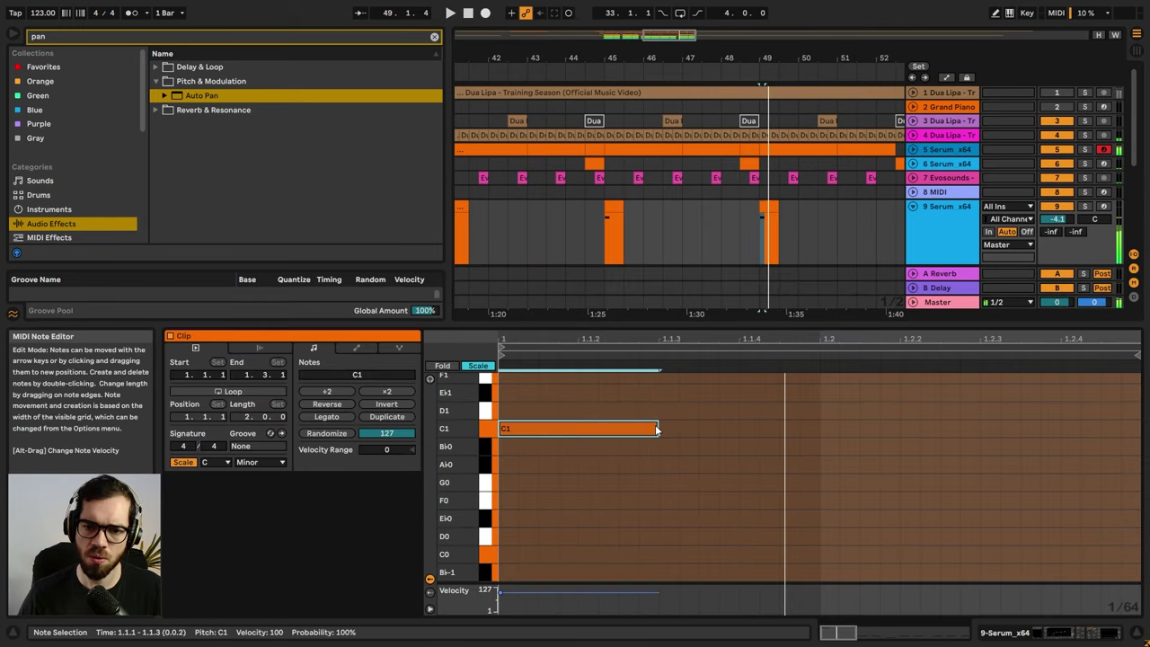
drag(657, 428, 739, 428)
drag(823, 414, 1058, 404)
click(771, 209)
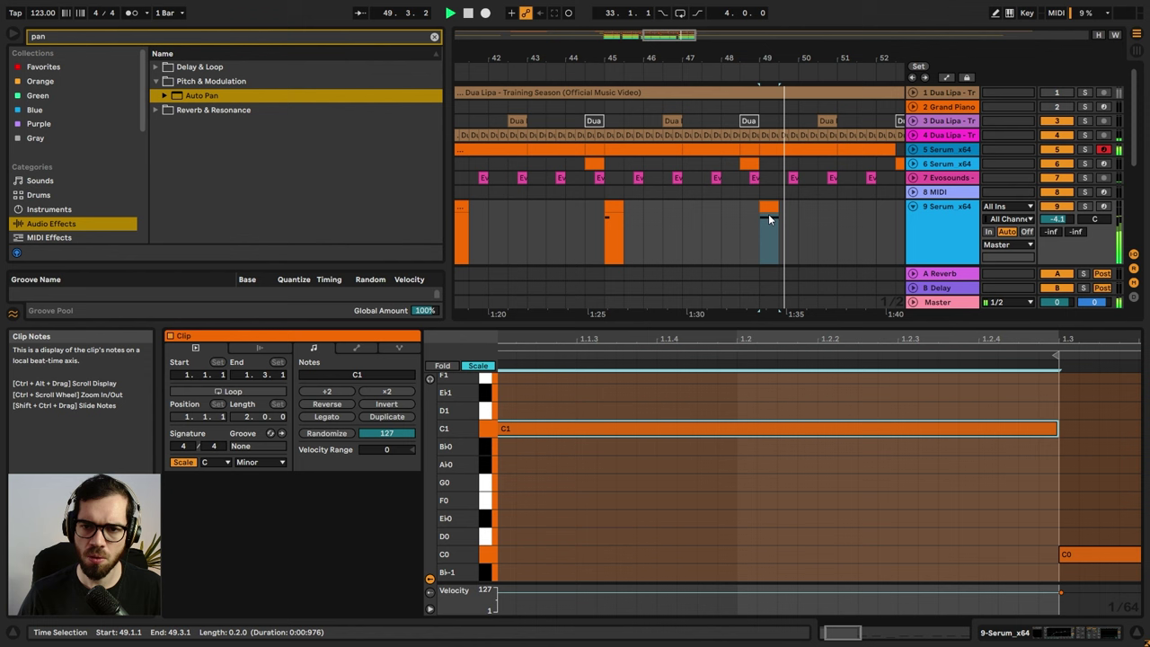
- Extend the track 9 Serum clip at 49.1.1 to 50.1.1, consolidate it and delete the notes after C1
drag(774, 209, 795, 207)
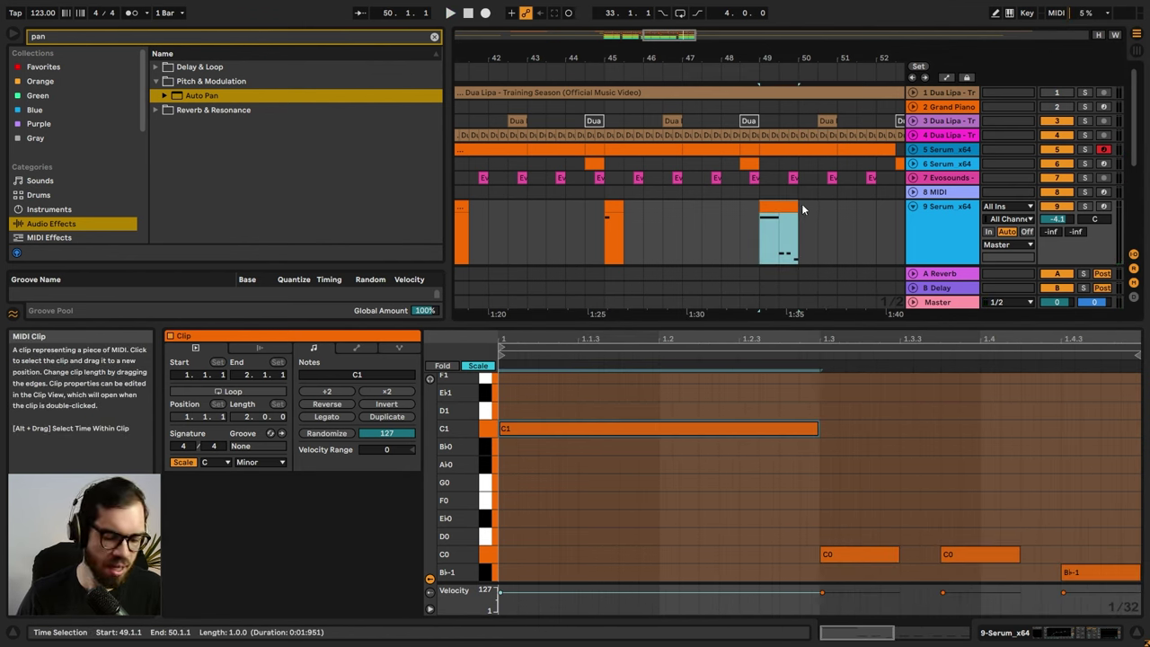
key(ctrl+j)
drag(891, 436, 1070, 556)
key(Delete)
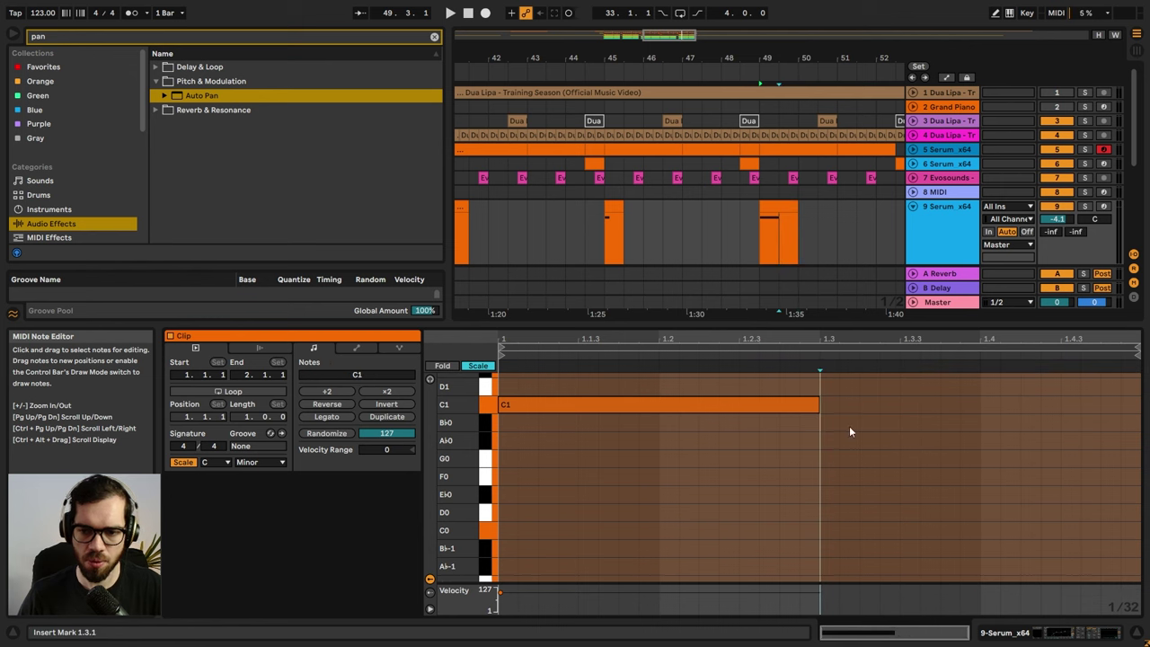
- Lengthen the C1 note to fill the bar up to 2.1.1 and play from 48.1.1
drag(823, 403, 1140, 403)
key(space)
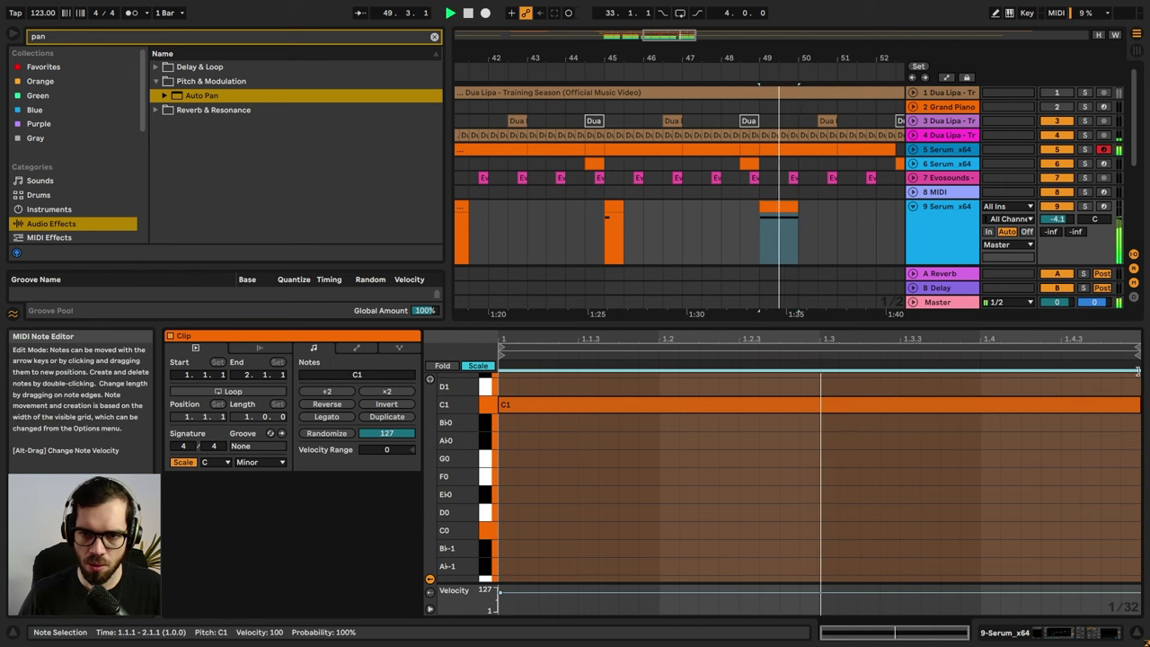
click(720, 230)
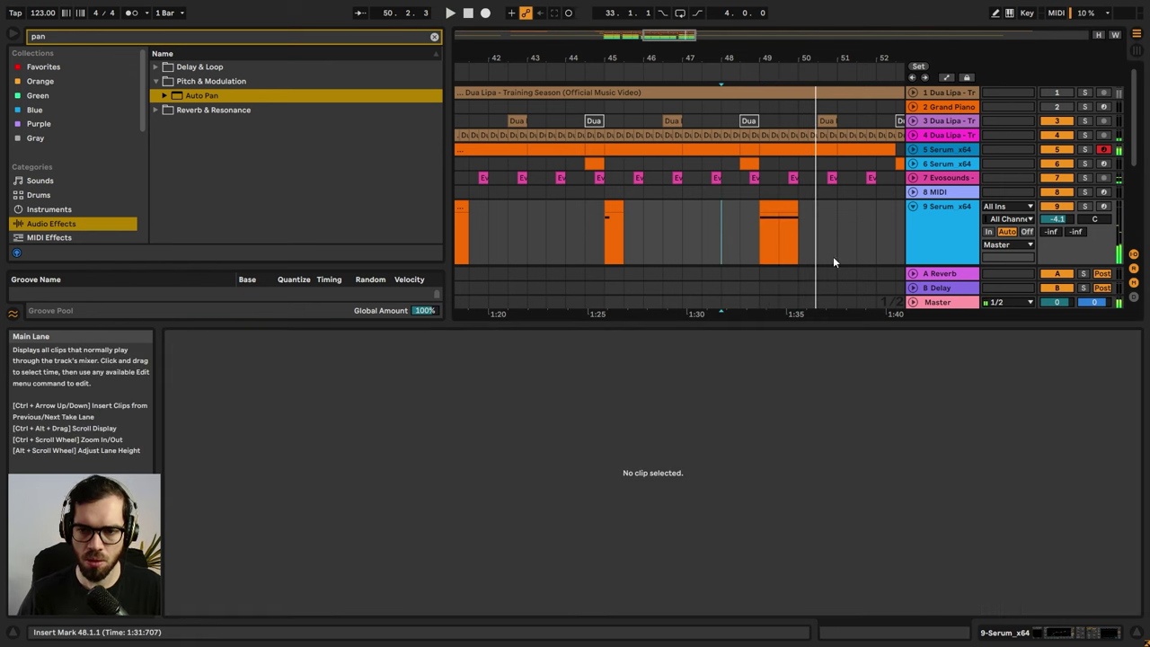
key(space)
- Duplicate the track 9 Serum and delete the clip at 49.1.1 from the original track
double_click(927, 222)
key(space)
key(ctrl+d)
click(781, 206)
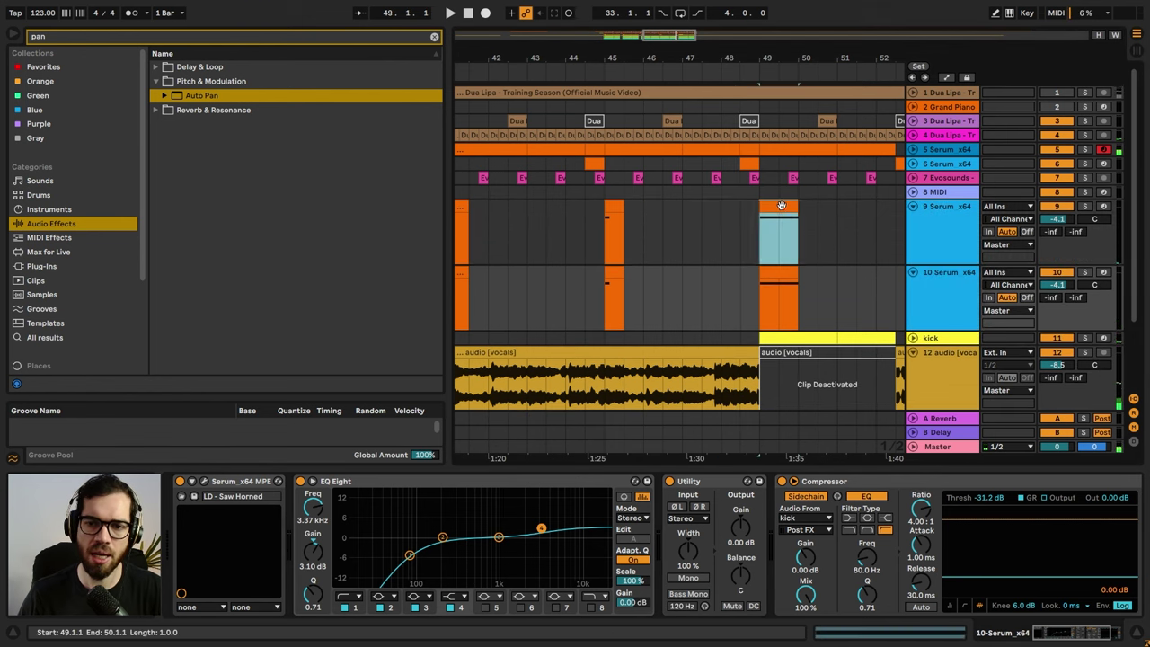
key(Delete)
- Delete the clips at 41.1.1 and 45.1.1 from the duplicated Serum on track 10
drag(726, 63, 728, 43)
drag(710, 305, 543, 310)
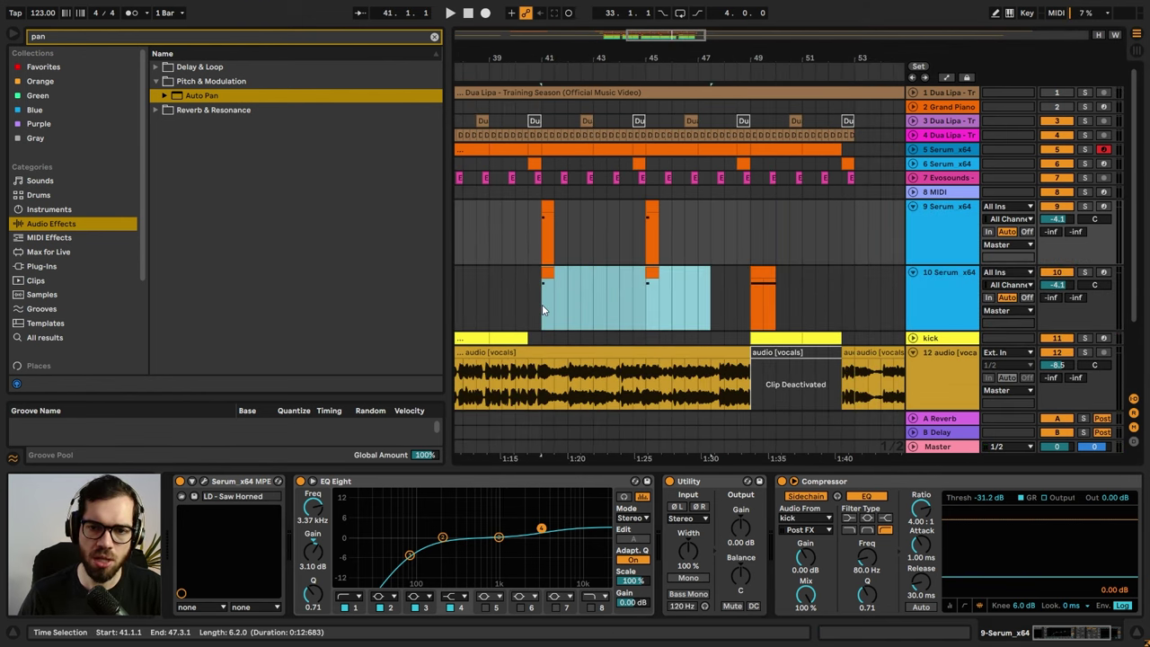
key(Delete)
- Audition the following presets in the track 10 Serum and load LD - Stab de Serrote
click(755, 270)
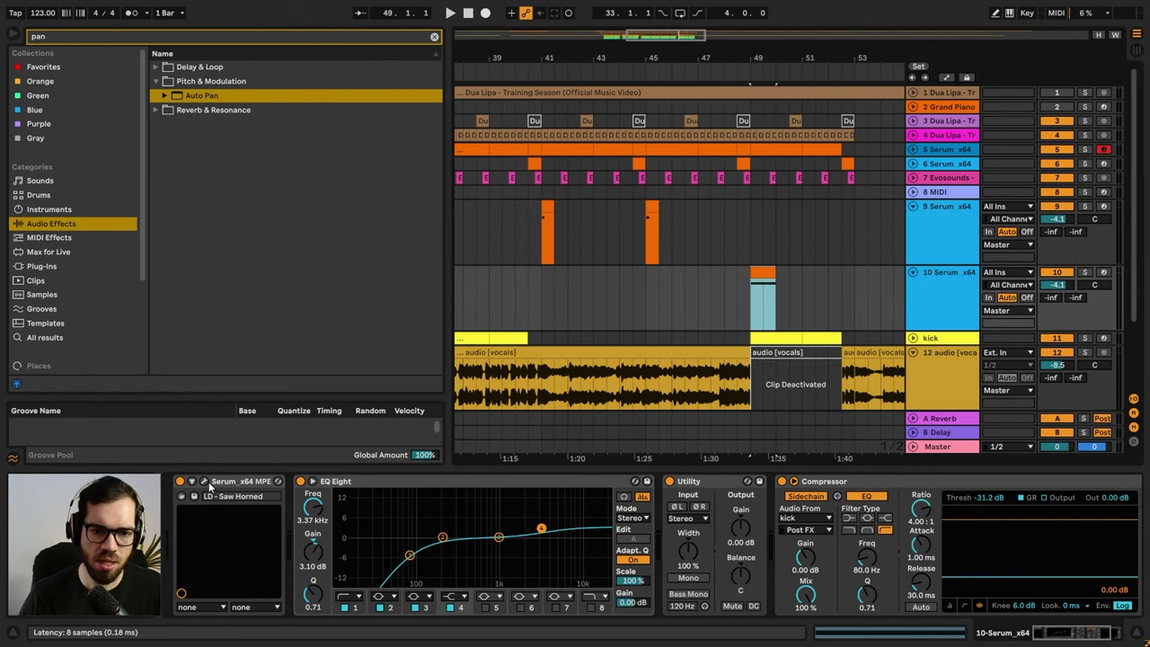
click(205, 481)
click(808, 78)
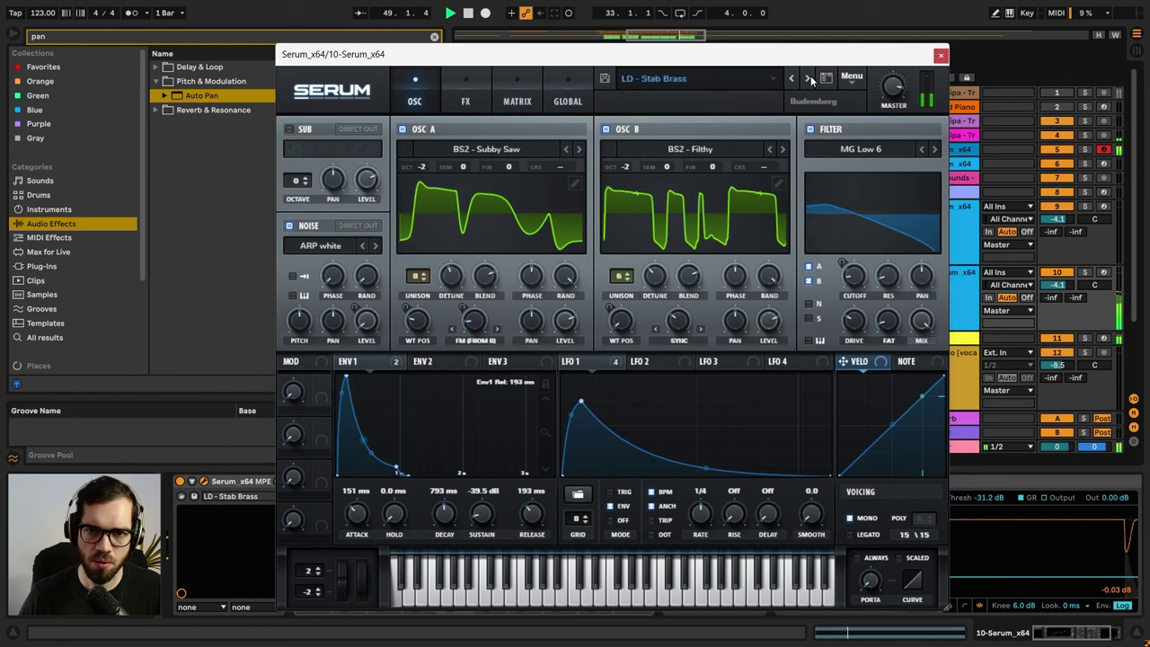
click(809, 78)
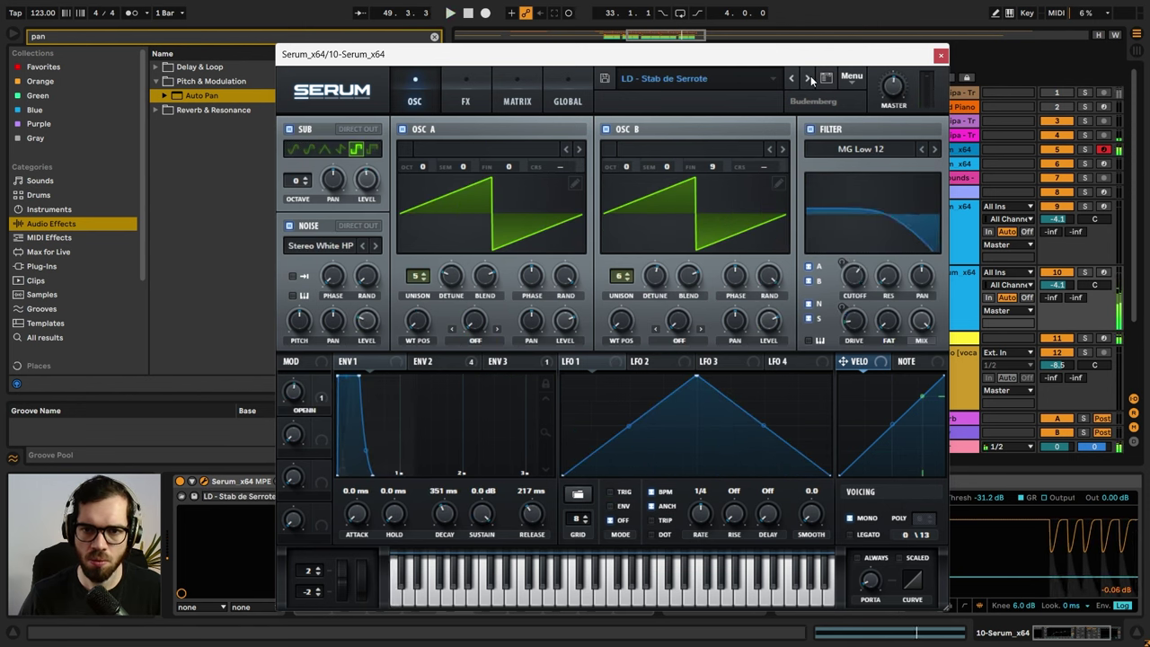
click(791, 79)
click(790, 79)
click(940, 54)
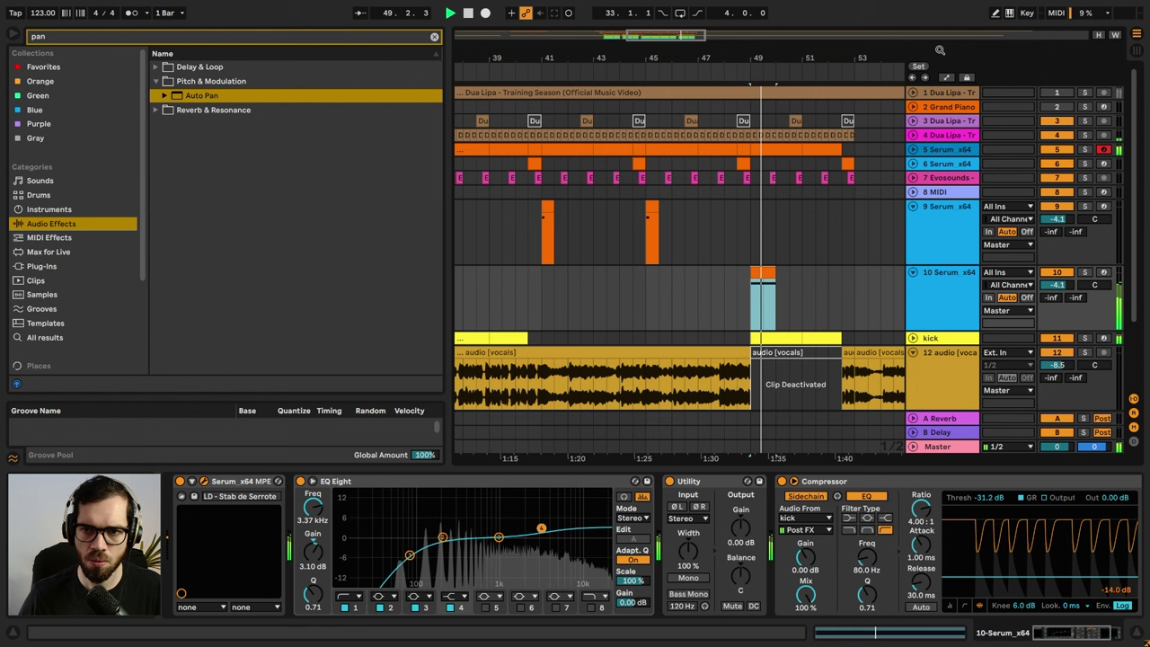
- Reset the track 10 Serum volume to 0 dB and play the transition into 49.1.1
key(space)
double_click(1054, 285)
key(space)
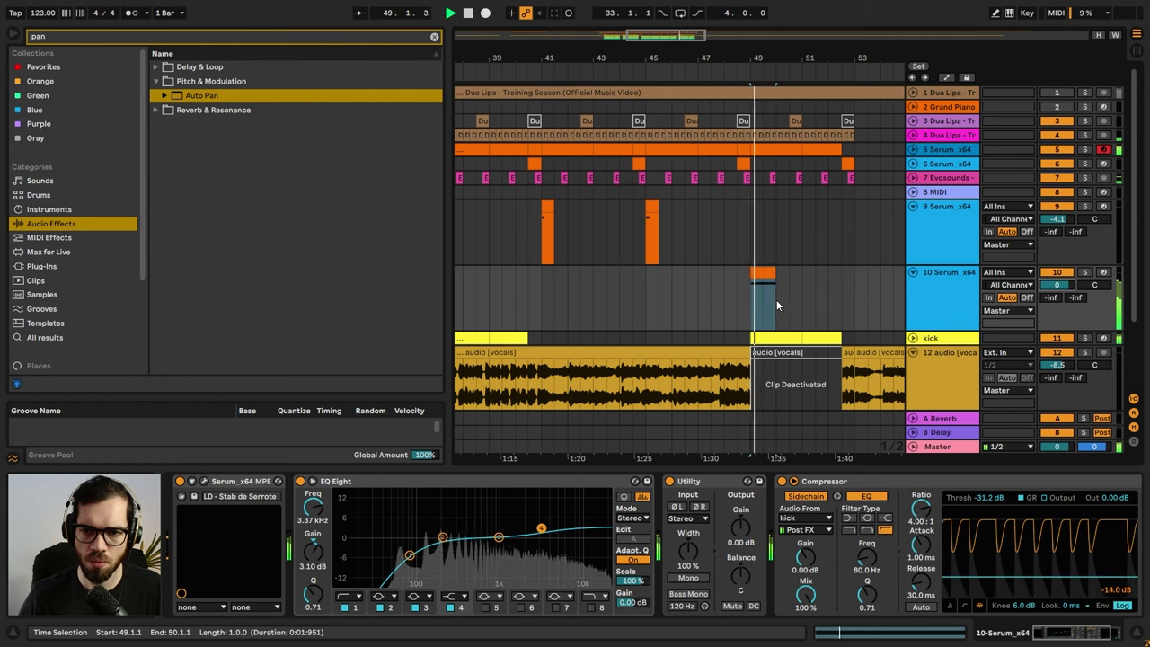
click(735, 287)
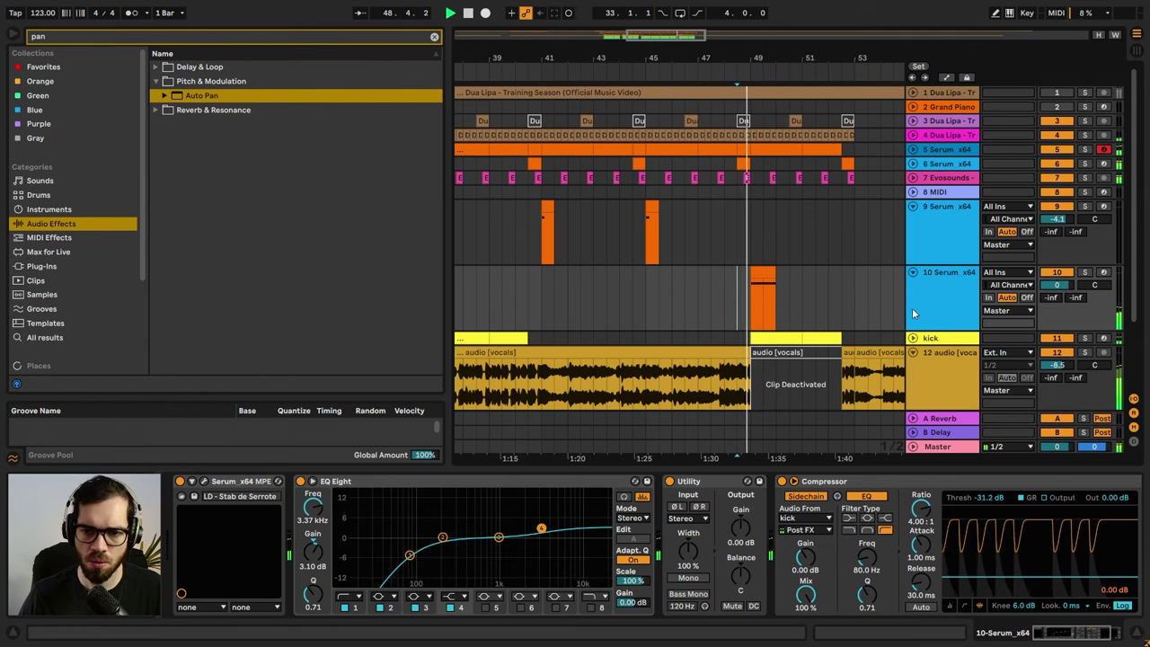
click(724, 204)
key(space)
key(space)
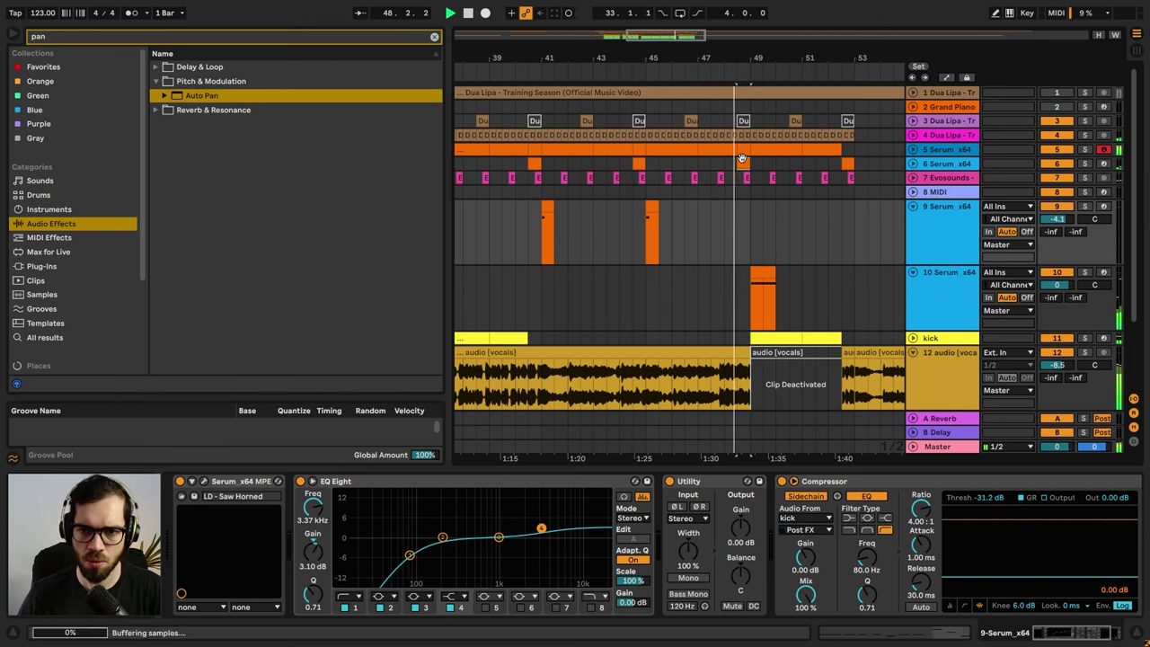
- Check the vocal track's Auto Pan Amount automation and delete the track 6 Serum clip at 48.3.1
click(743, 162)
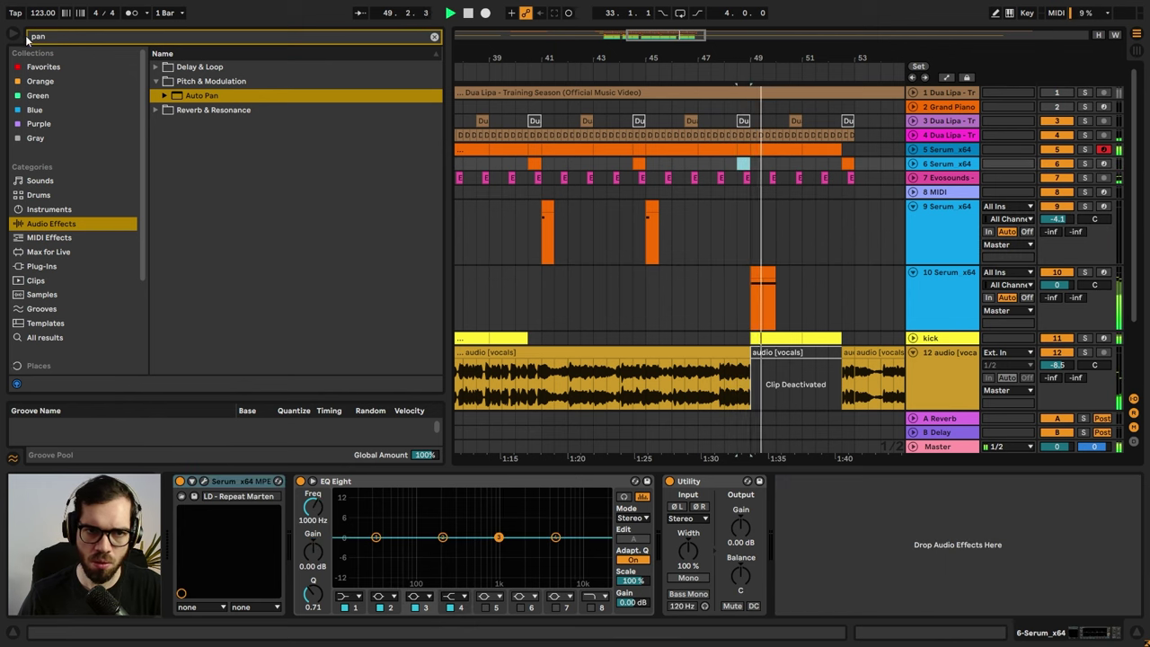
key(ctrl+alt+b)
drag(283, 51, 508, 88)
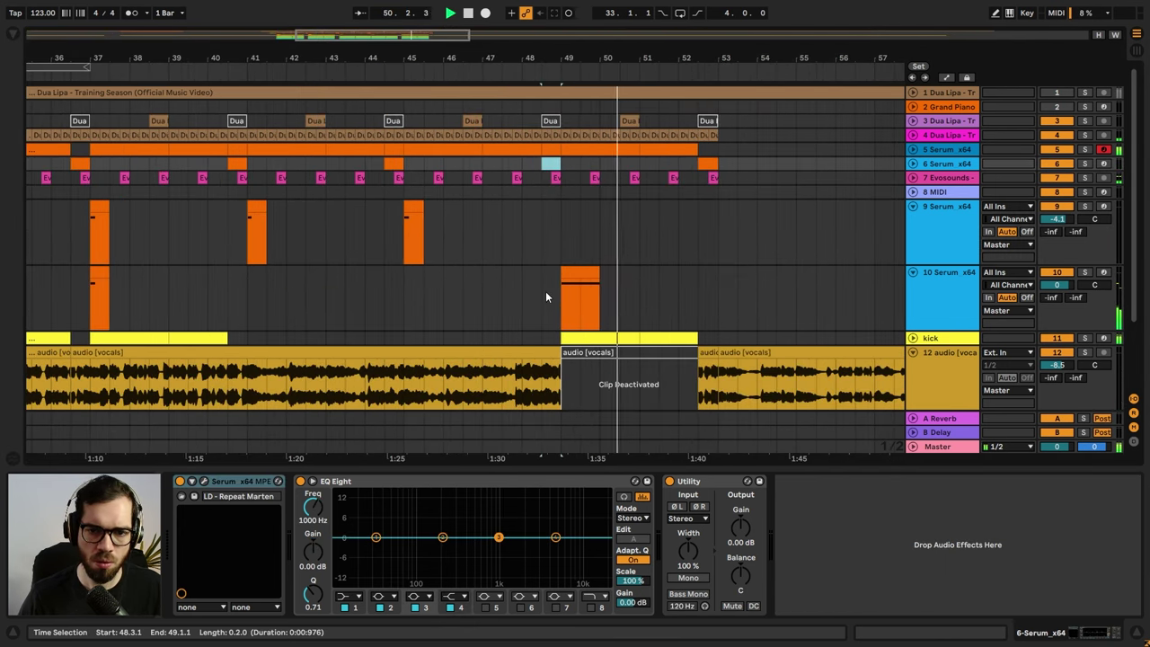
key(a)
click(955, 366)
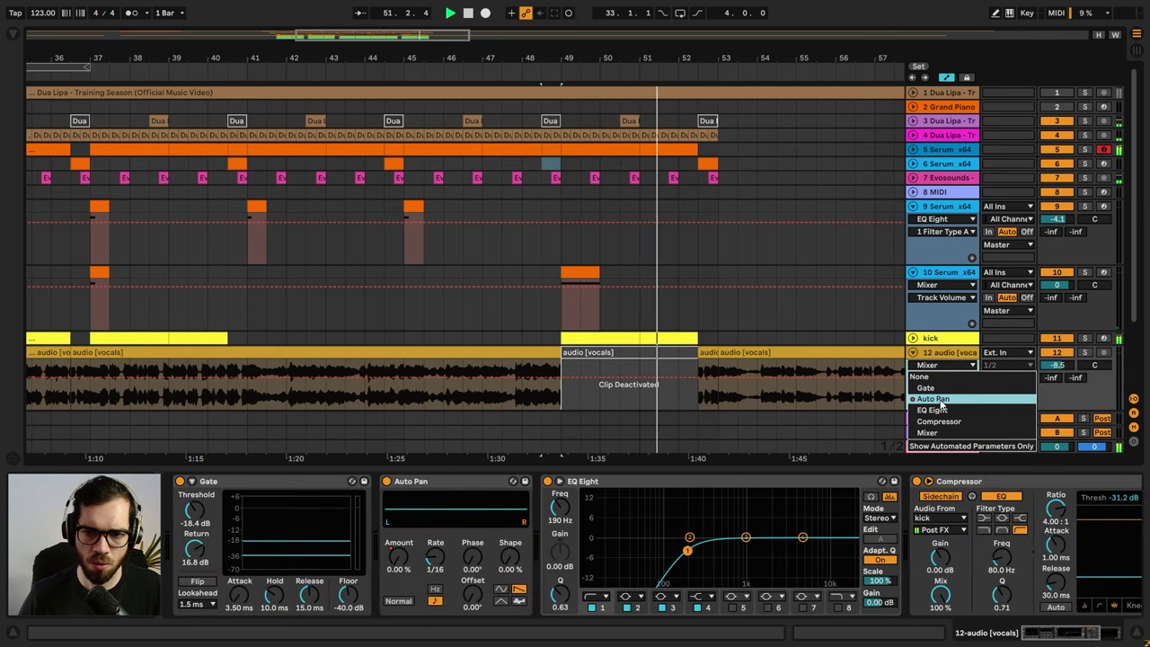
click(940, 399)
click(556, 372)
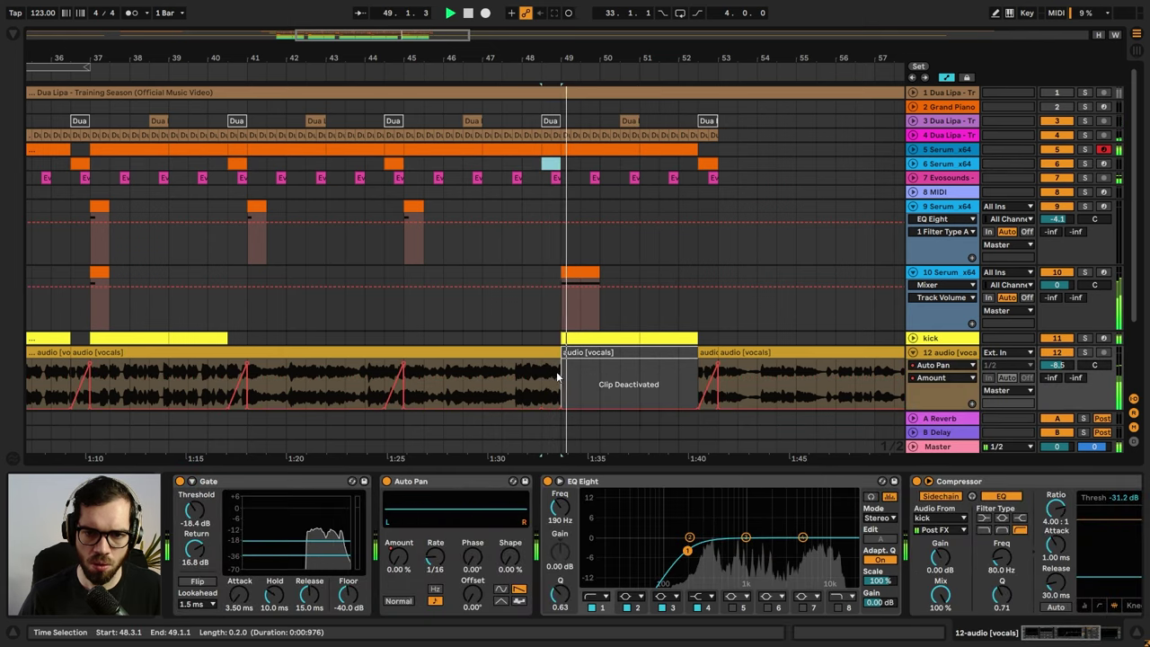
key(a)
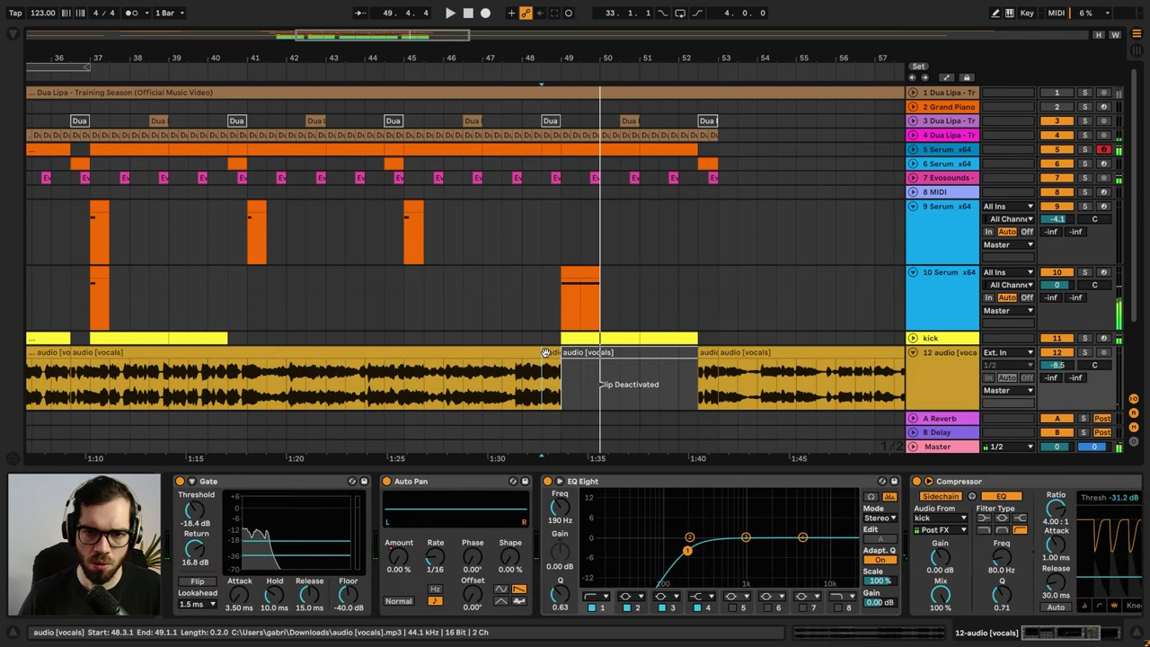
- Split the vocal clip at 48.3.1 and show the Transposition envelope of the piece ending at 49.1.1
click(545, 352)
double_click(544, 352)
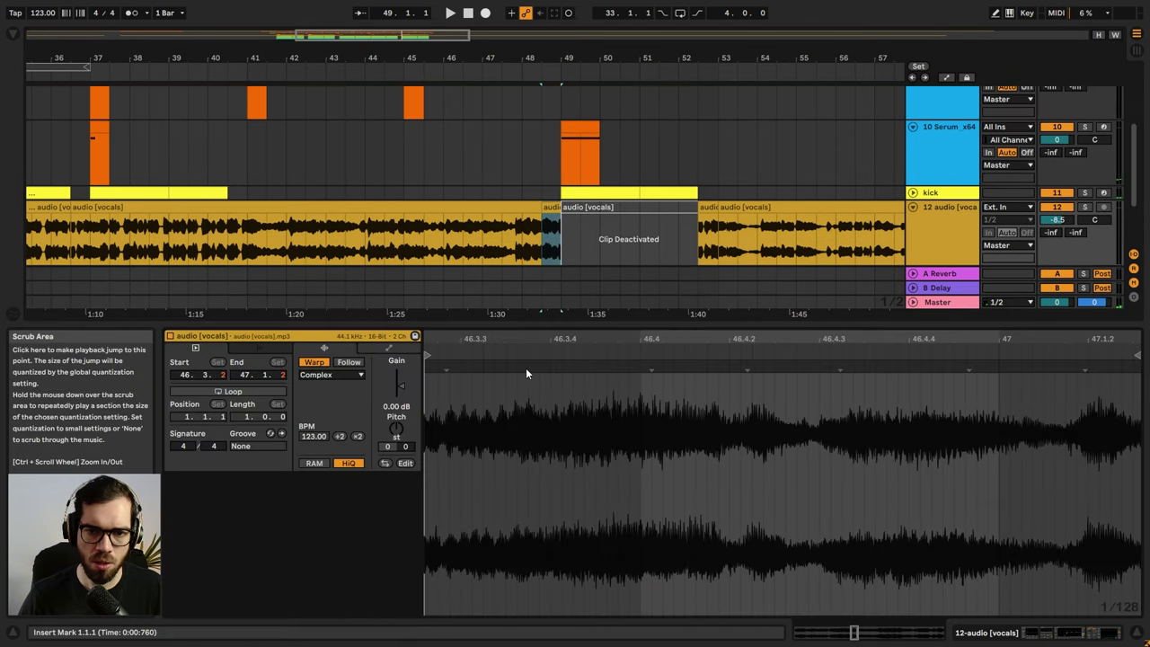
click(386, 350)
click(387, 374)
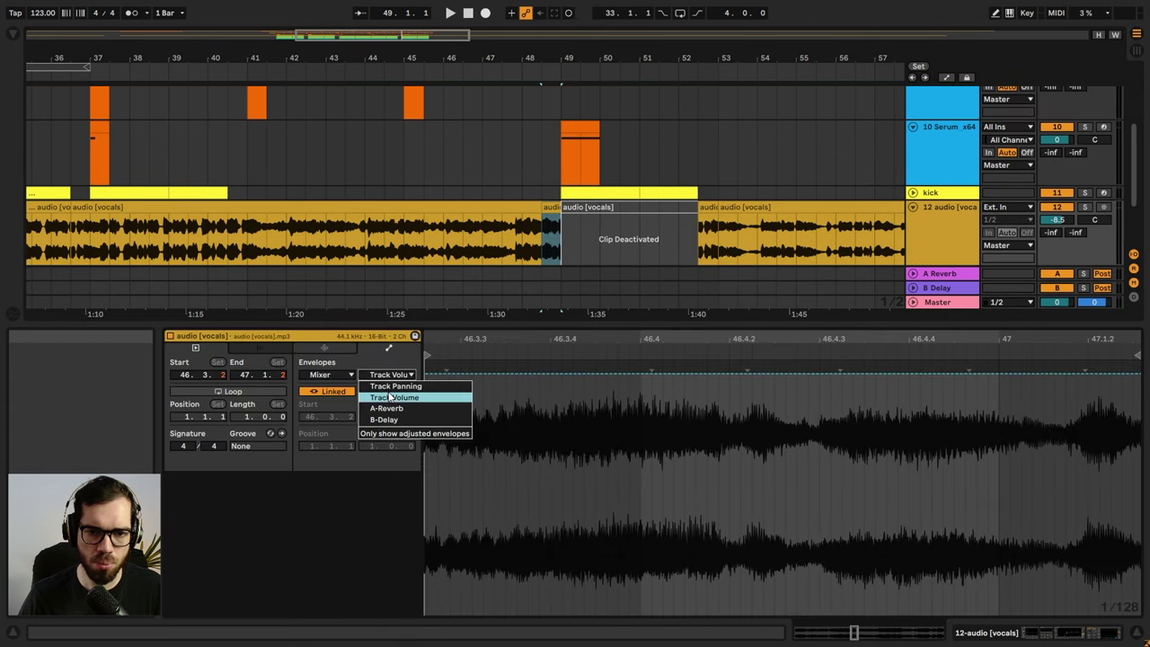
click(331, 387)
click(325, 375)
click(330, 387)
click(387, 374)
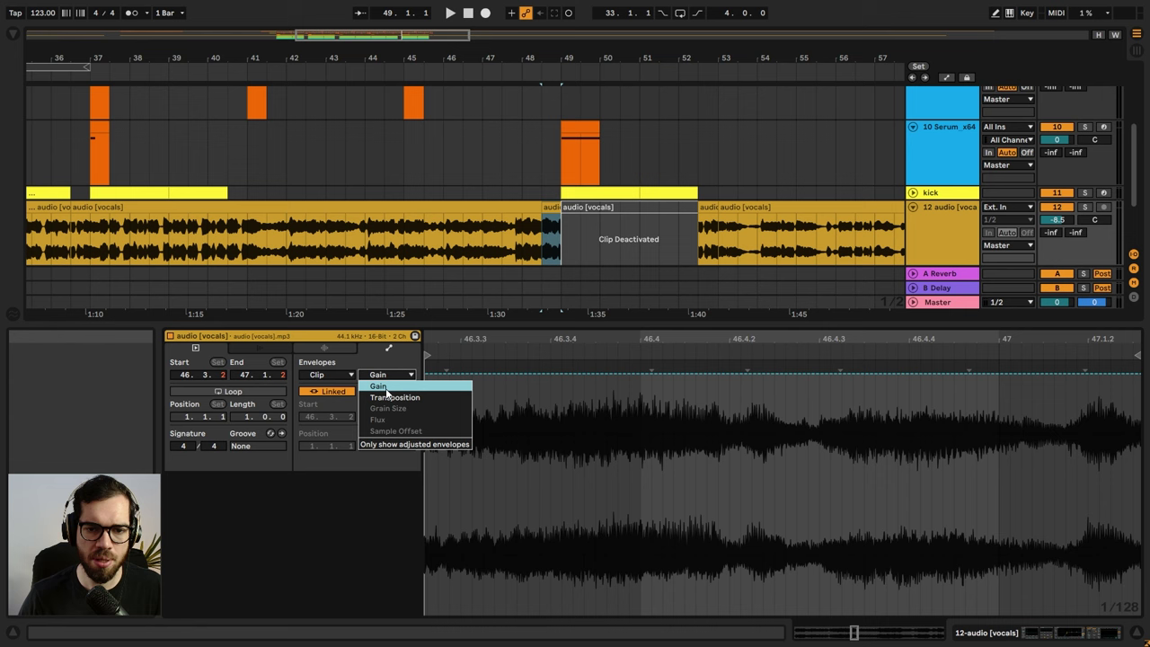
click(404, 398)
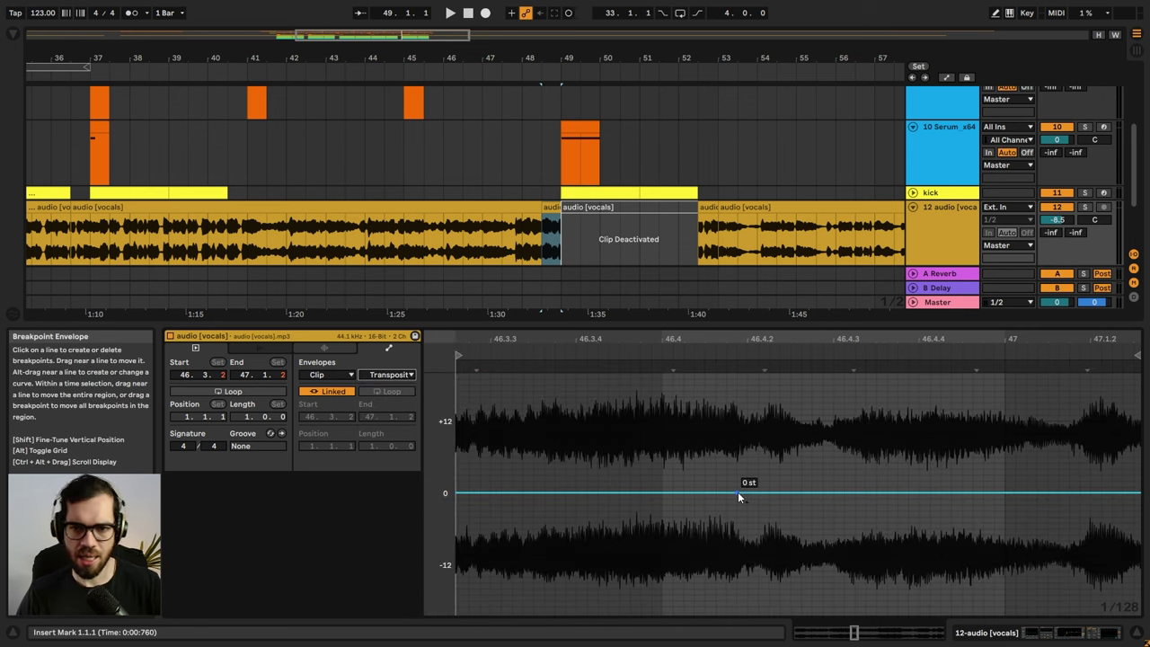
- Draw a transposition drop from 0 st at 46.4 to about -32 st near the vocal clip's end and play it
click(662, 492)
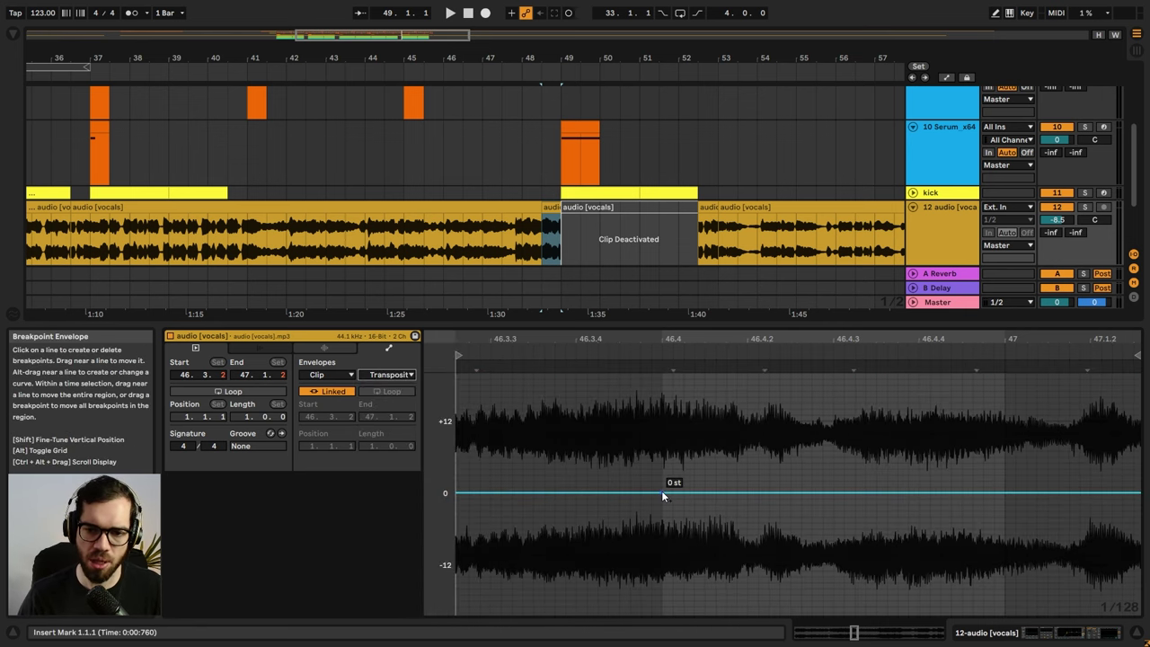
drag(728, 493, 1080, 519)
key(space)
key(space)
key(space)
scroll(1050, 517, up, 2)
key(space)
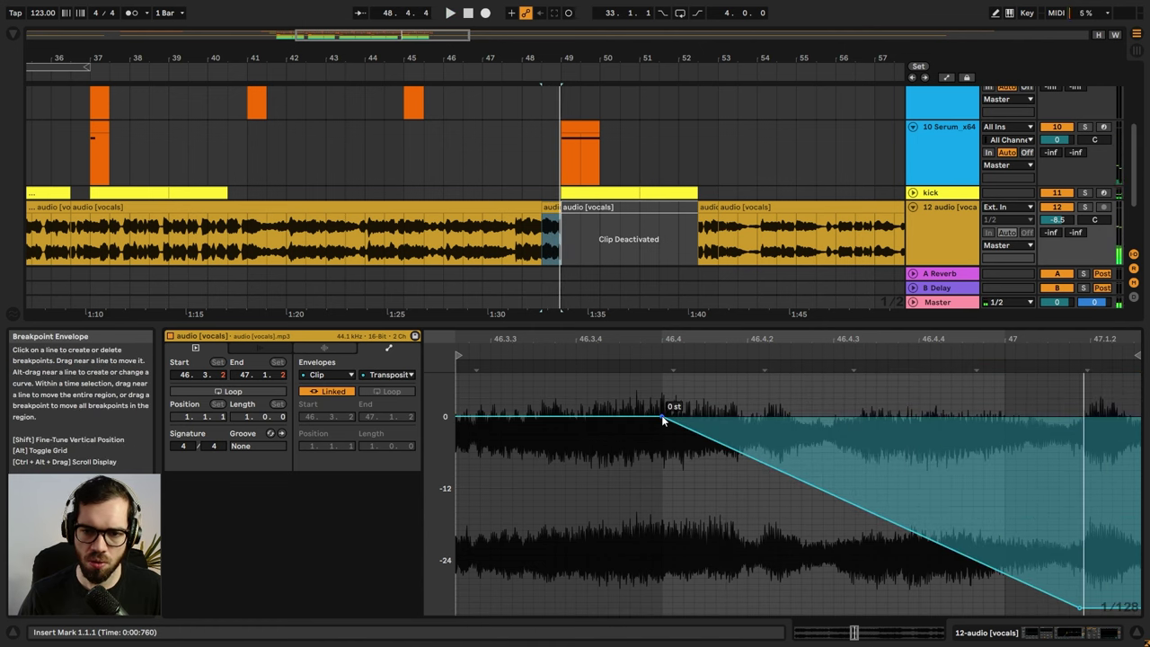
- Move the start of the pitch drop to 47 and lower its end to about -48 st at the clip's end
drag(663, 420, 995, 416)
key(space)
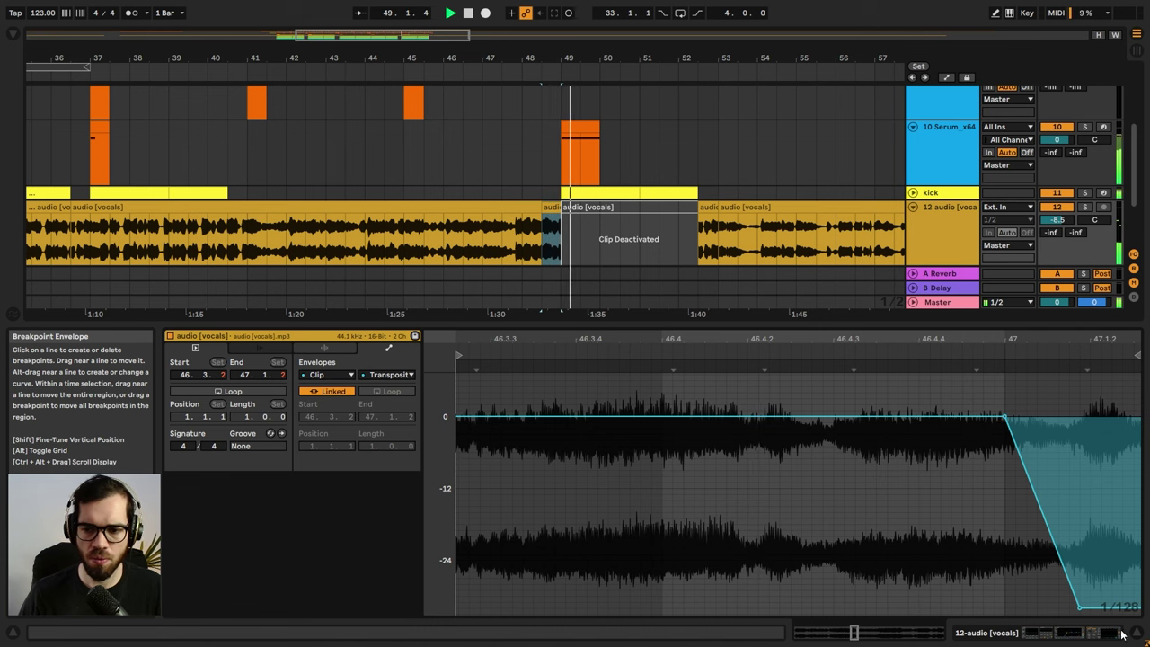
scroll(1080, 578, down, 1)
key(space)
key(space)
drag(1080, 577, 1074, 612)
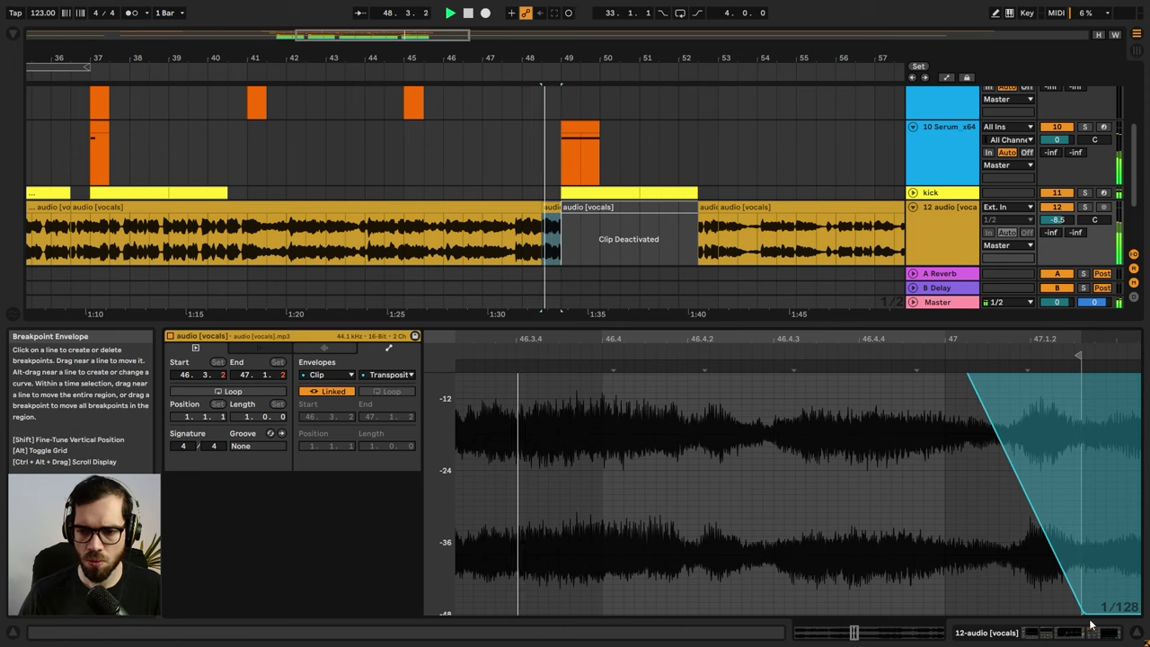
click(1136, 634)
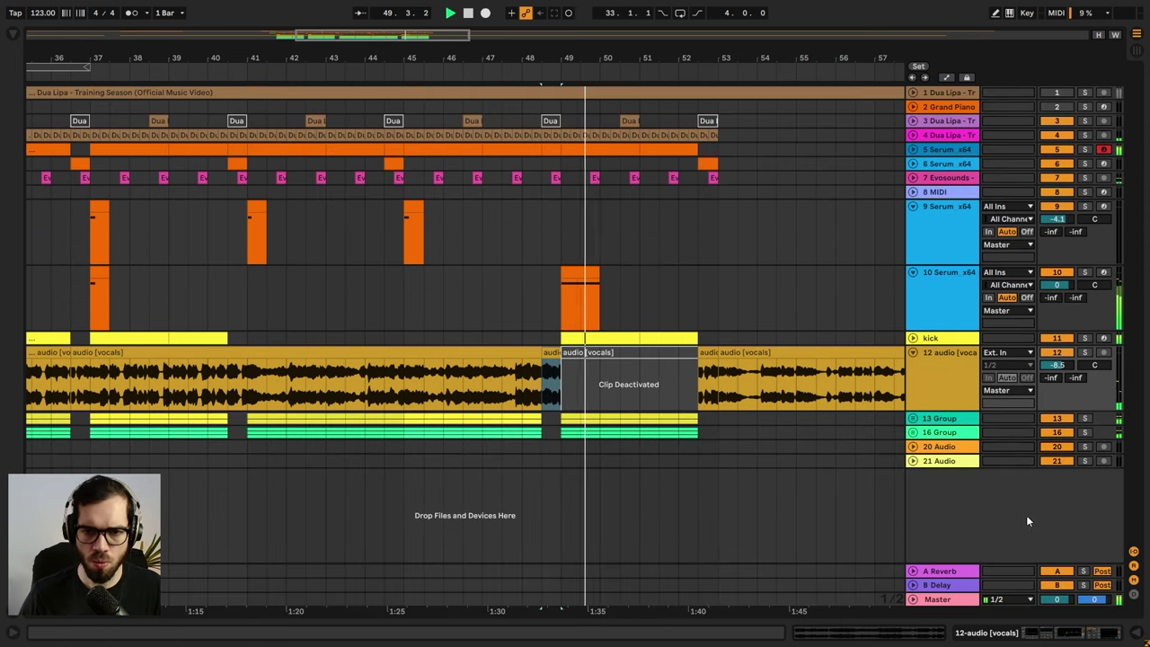
- Set the warp mode of the short vocal clip before 49.1.1 to Complex Pro
double_click(580, 386)
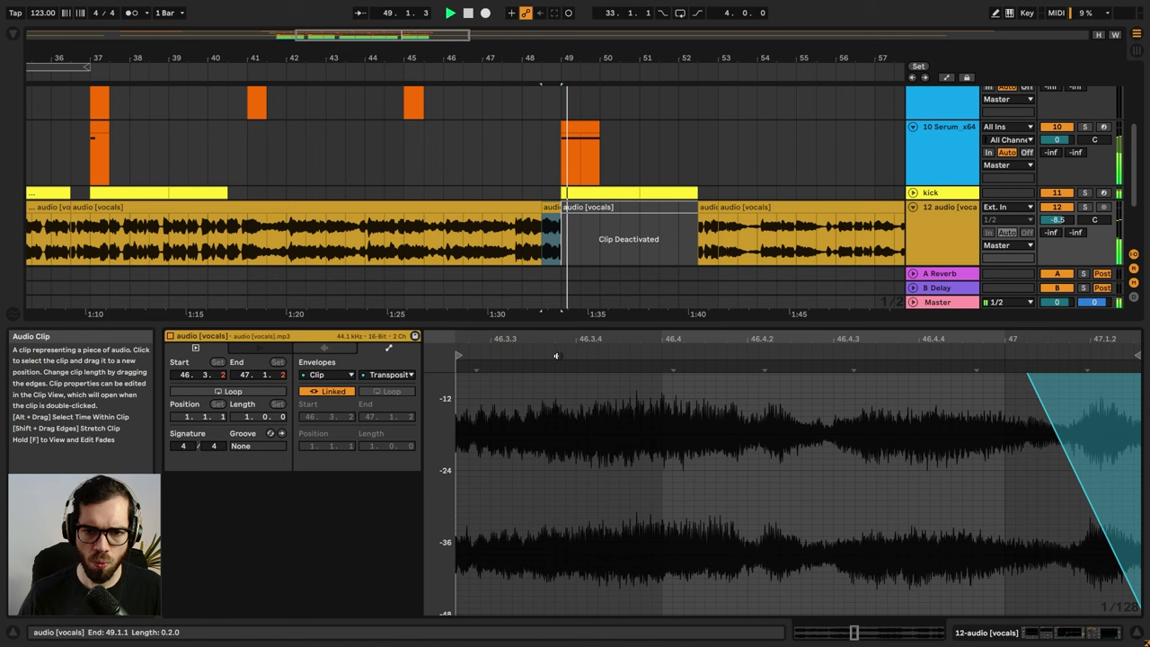
click(325, 349)
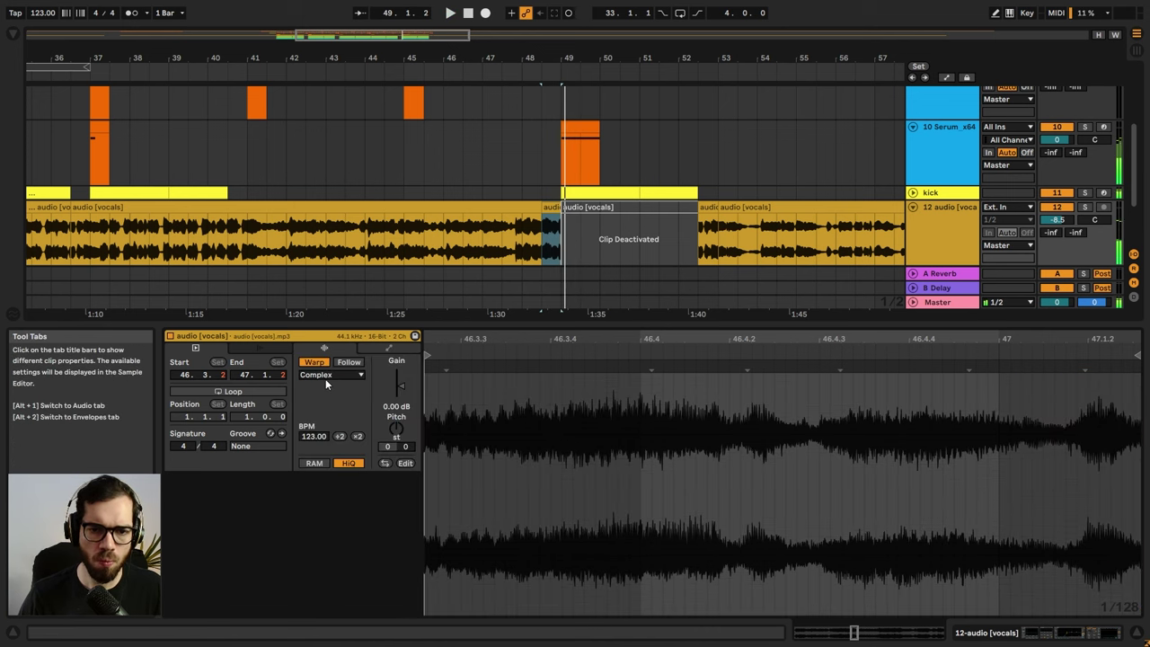
click(325, 375)
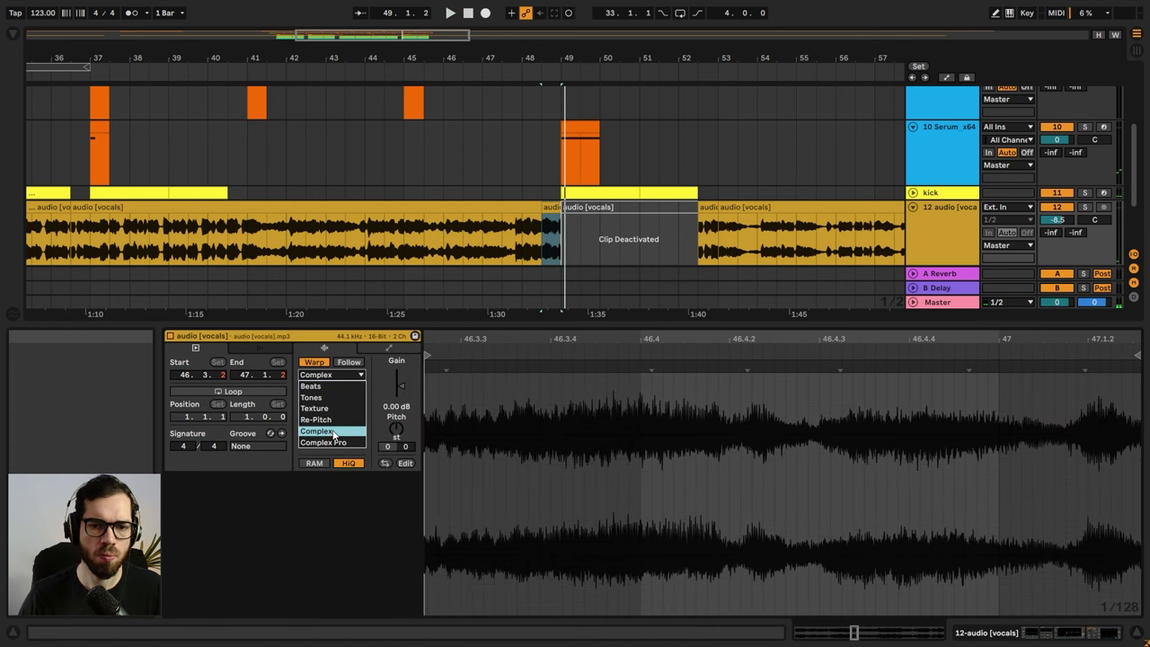
click(339, 443)
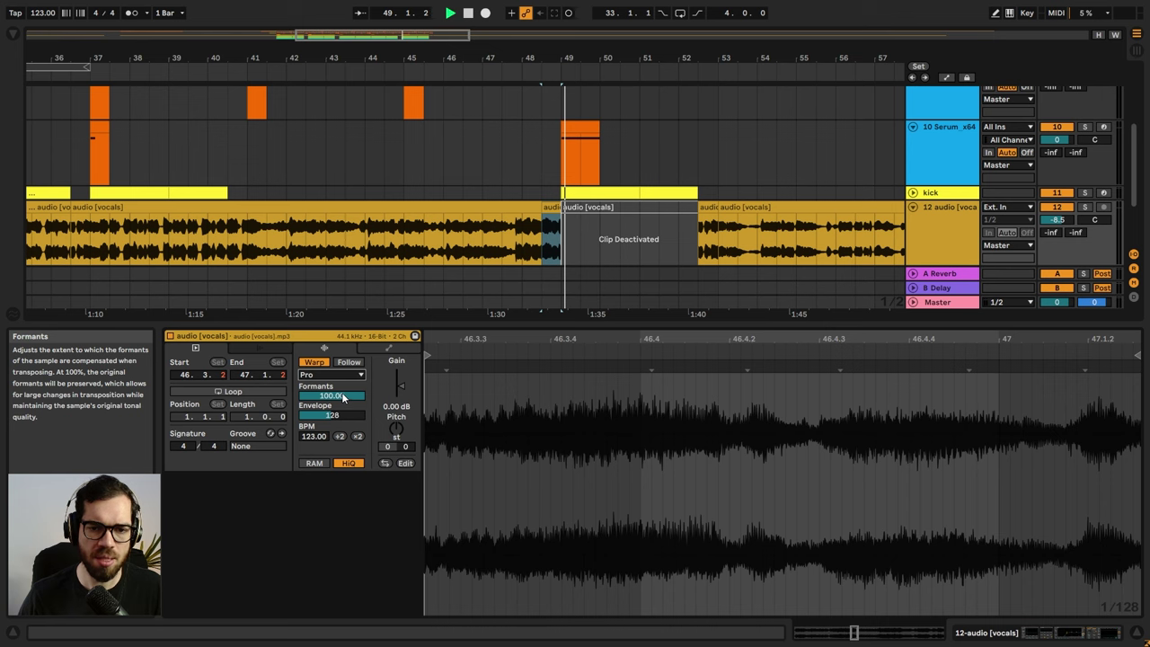
click(1136, 633)
- Play from 39.3.1, extend the track 5 Serum clip to 45.1.1 and trim the following one to end at 48.3.1
click(380, 277)
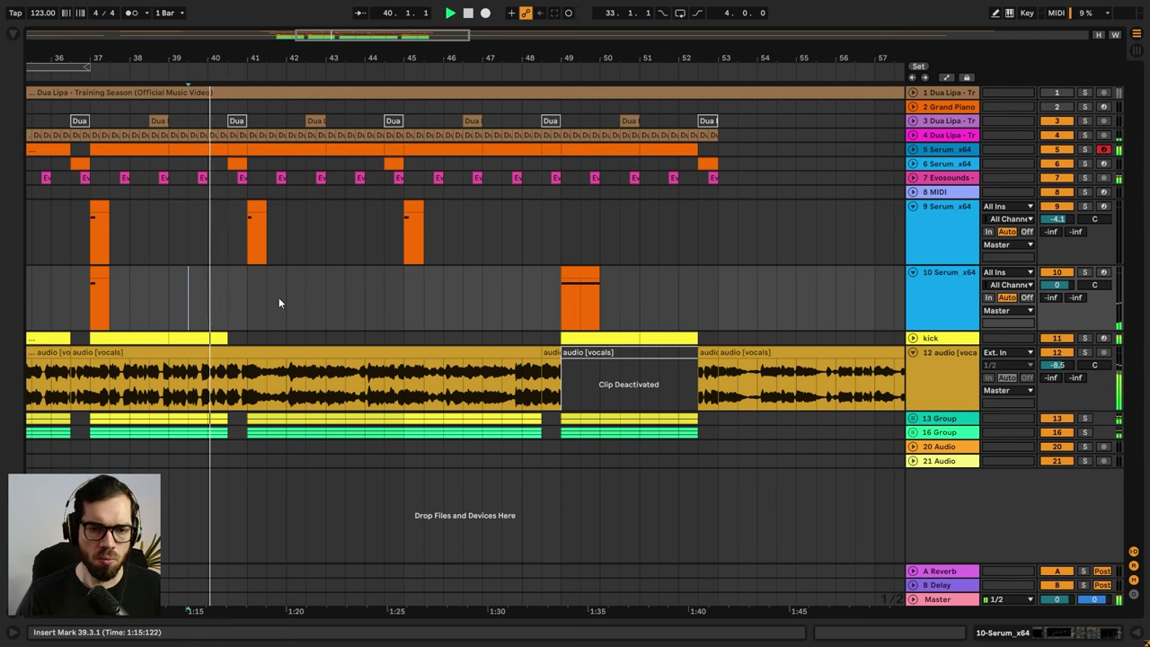
drag(445, 58, 587, 52)
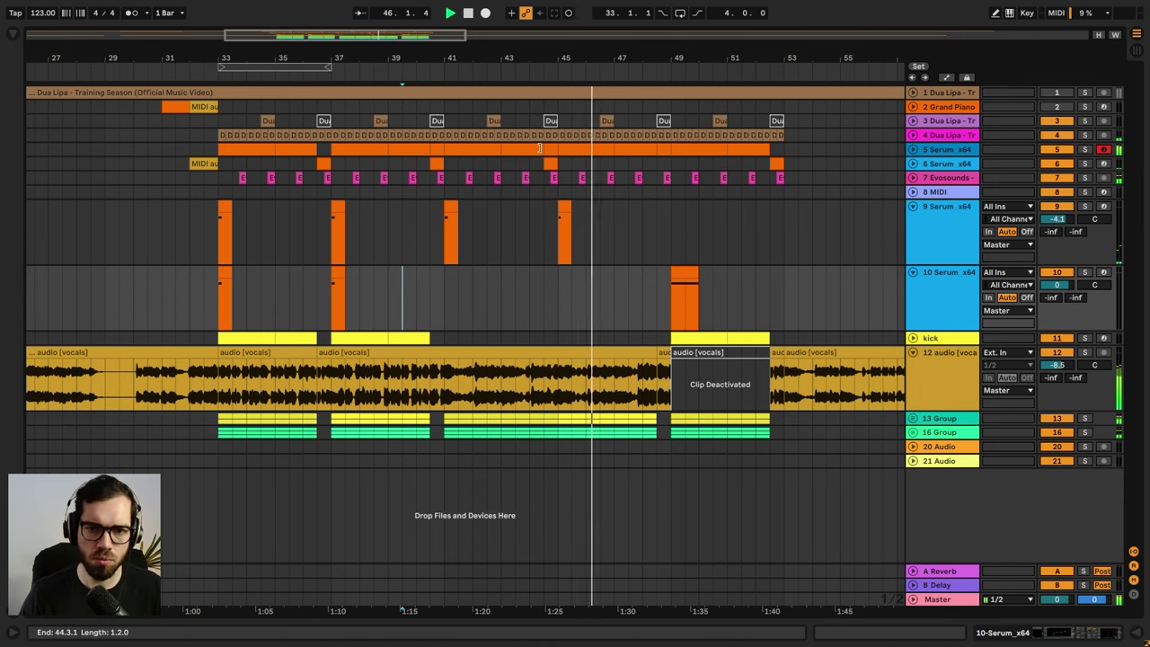
drag(540, 149, 551, 149)
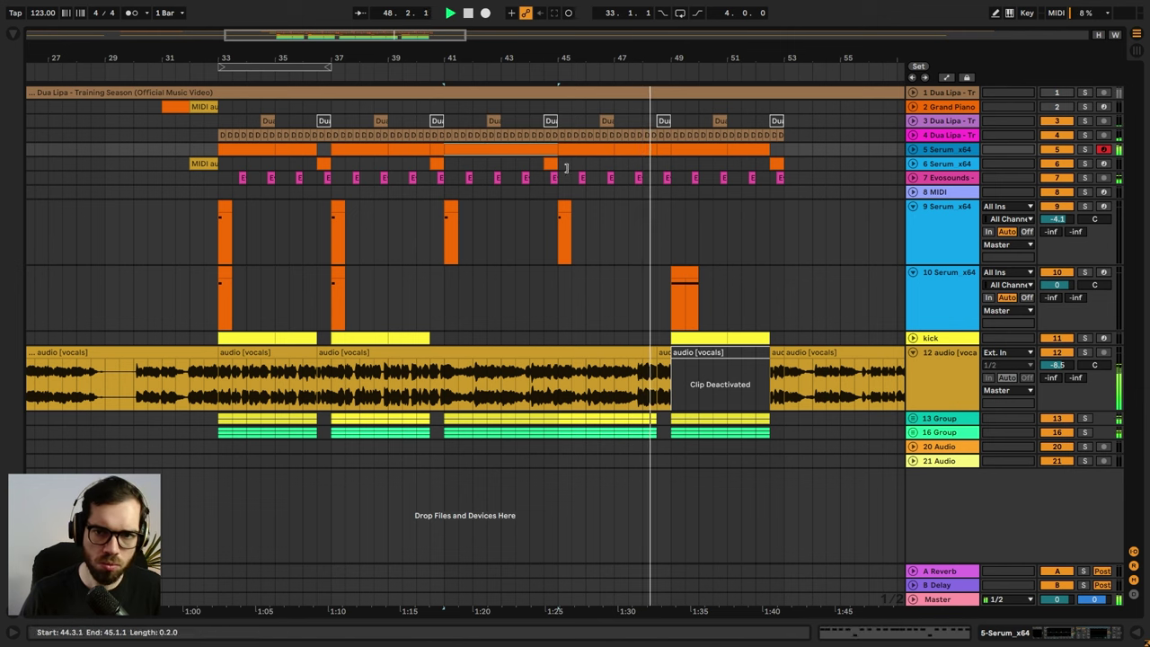
drag(557, 148, 659, 147)
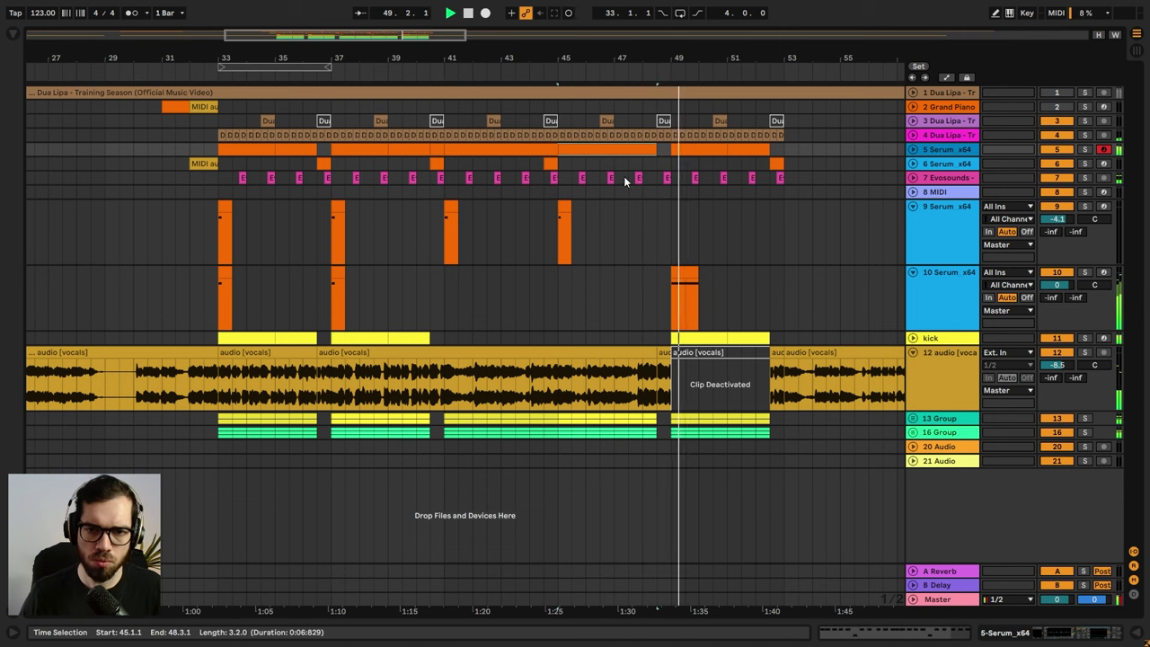
- Play from 40.3.1 and delete the Serum clips on track 5 from 41.1.1 to 48.3.1, track 6 at 44.3.1 and track 9 at 45.1.1
click(433, 191)
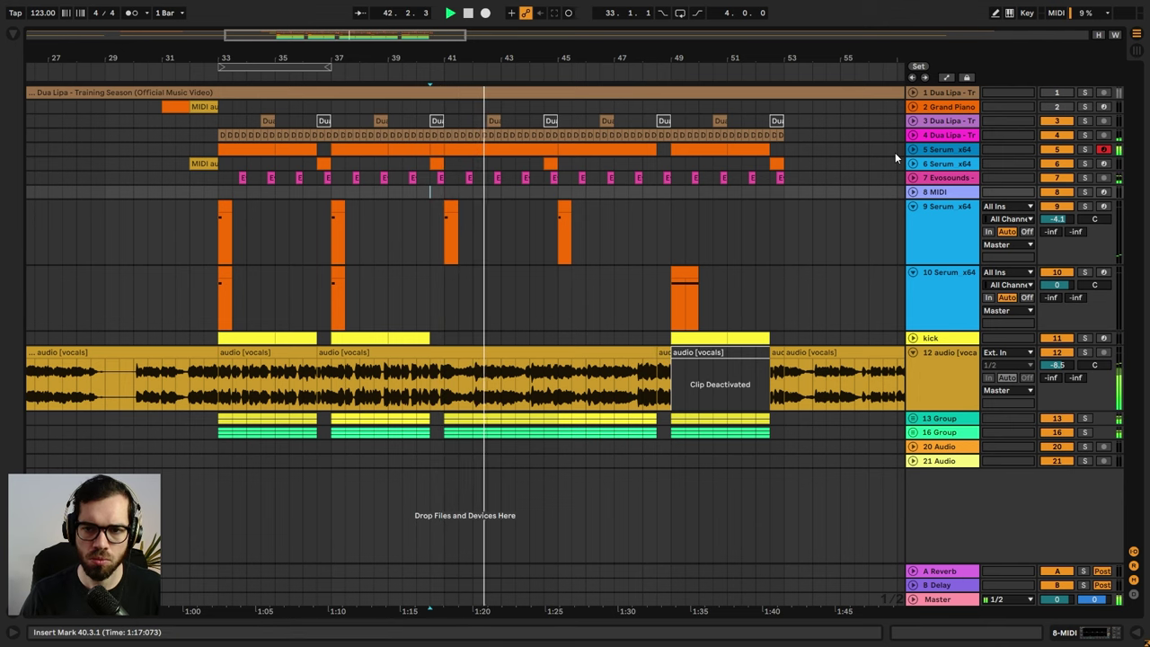
click(557, 152)
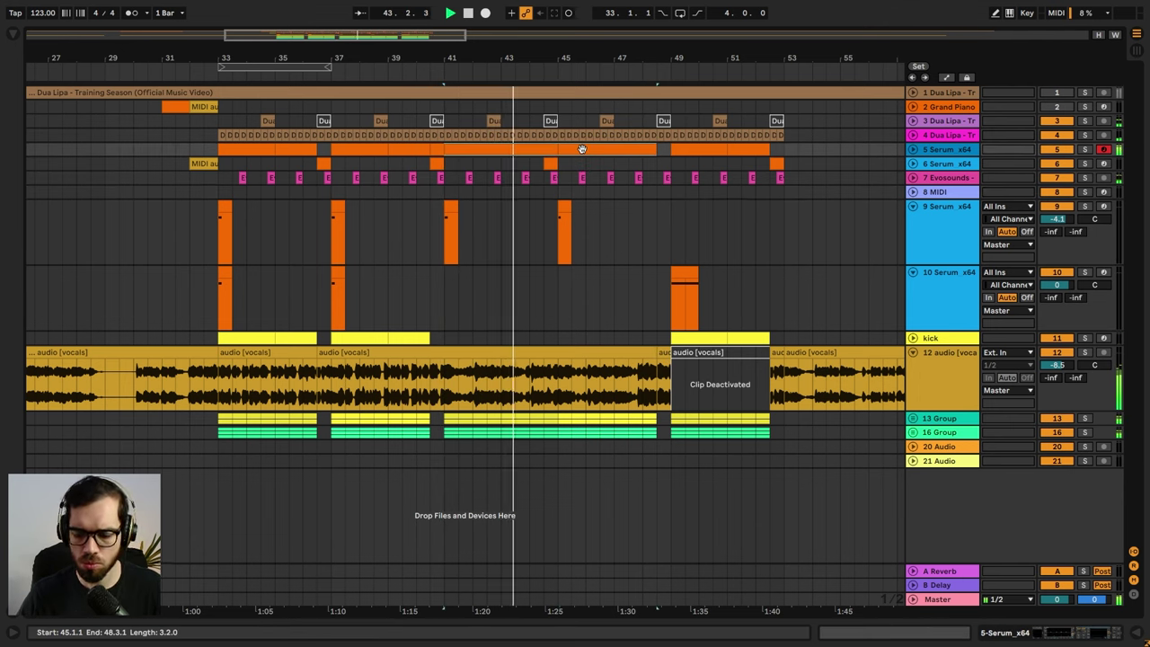
click(583, 149)
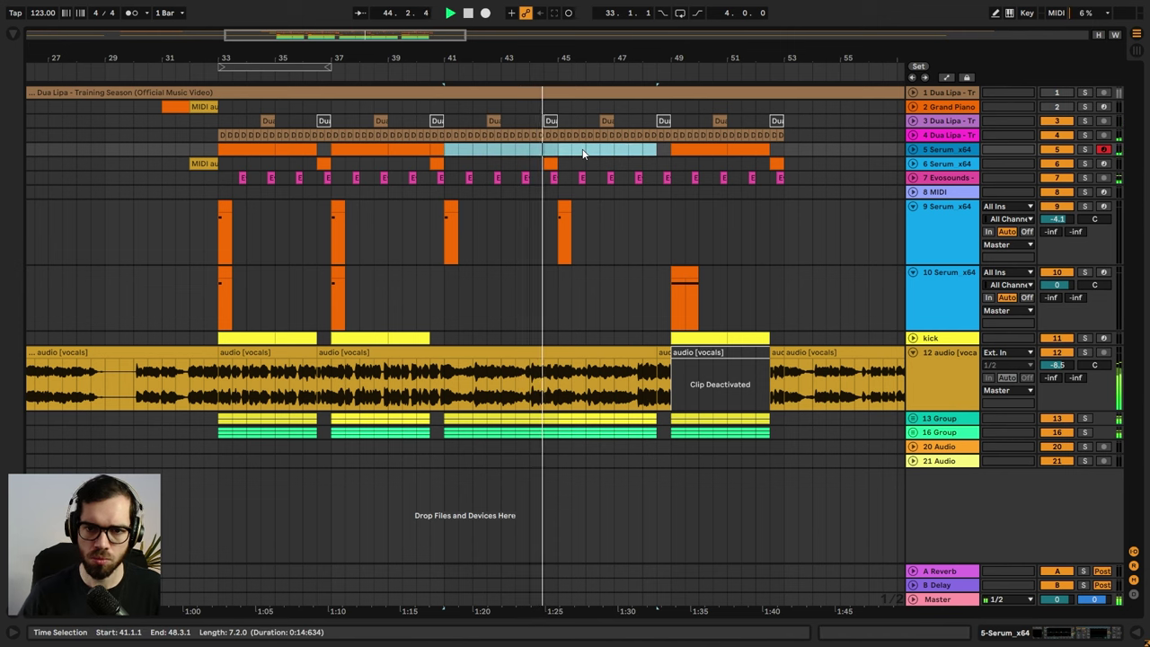
key(Delete)
click(549, 162)
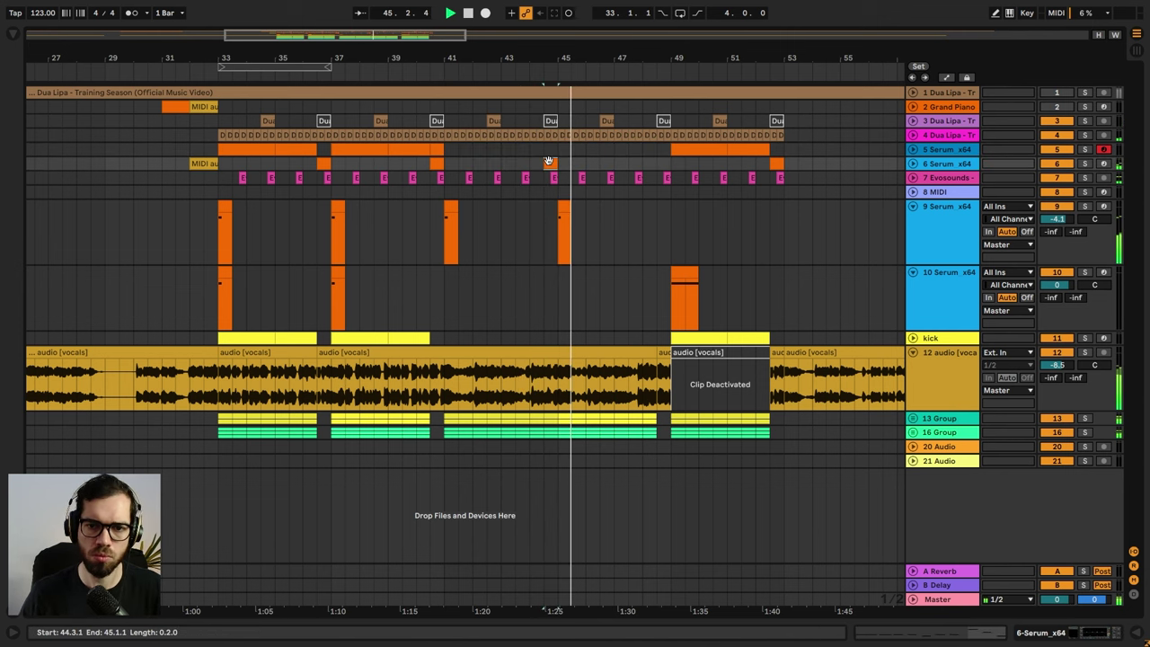
click(561, 203)
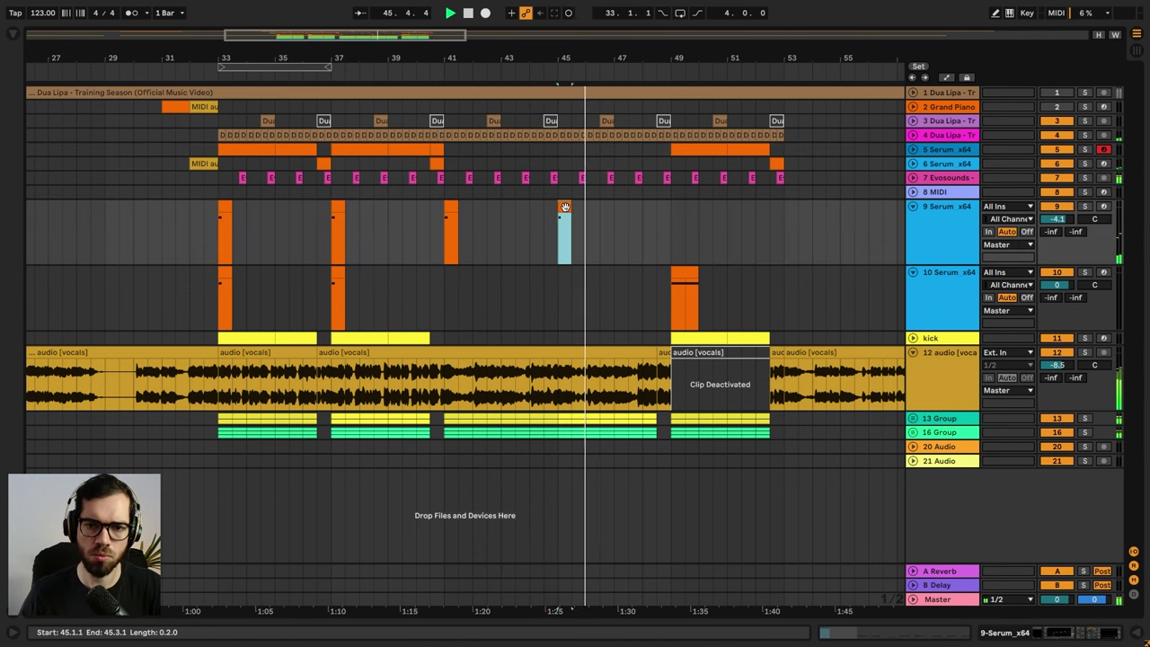
key(Delete)
- Clear groups 13 and 16 from 48.1.1 to 48.3.1 and play the transition from 46.3.1
click(629, 322)
drag(660, 430, 645, 426)
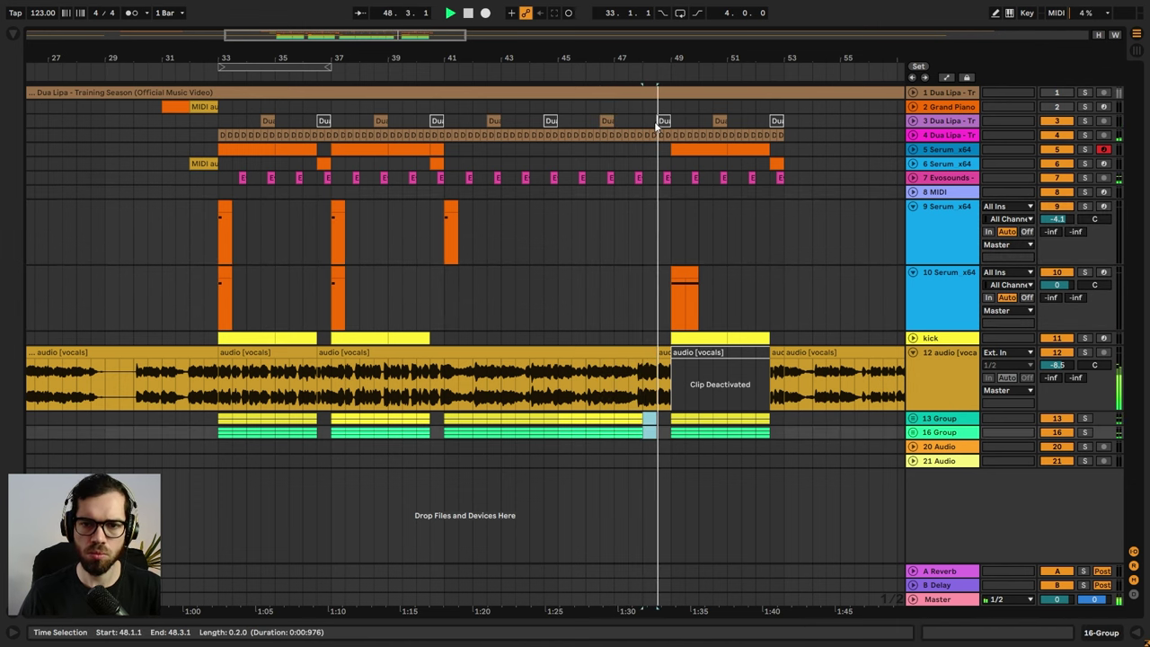
click(623, 231)
click(572, 232)
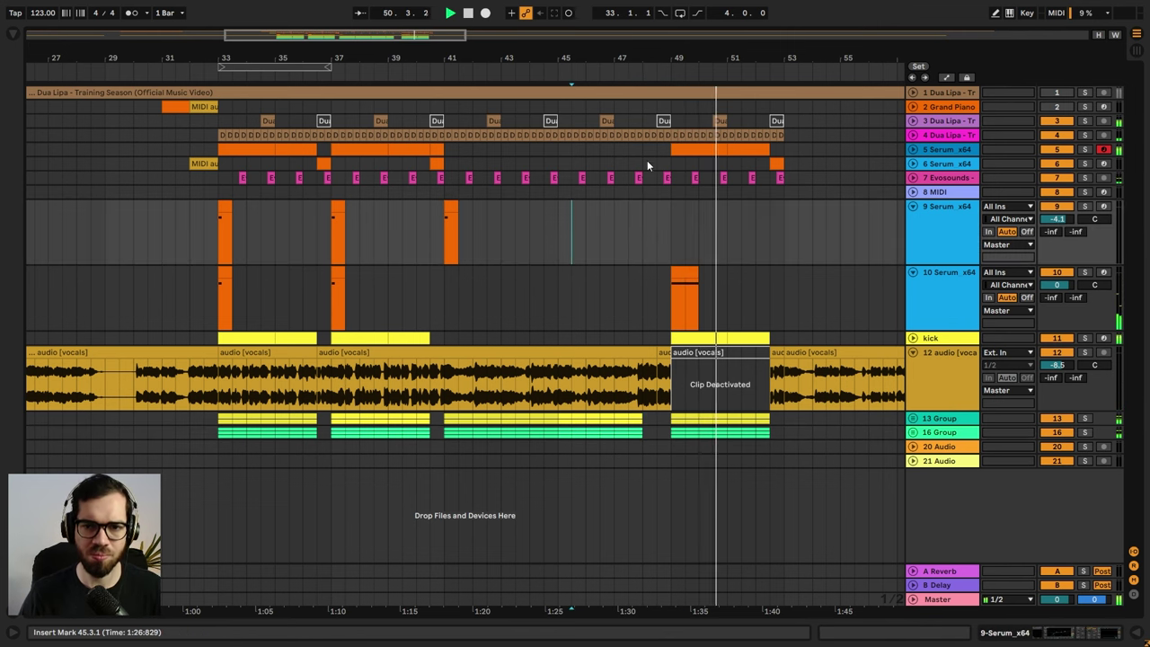
drag(681, 74, 682, 107)
key(space)
key(space)
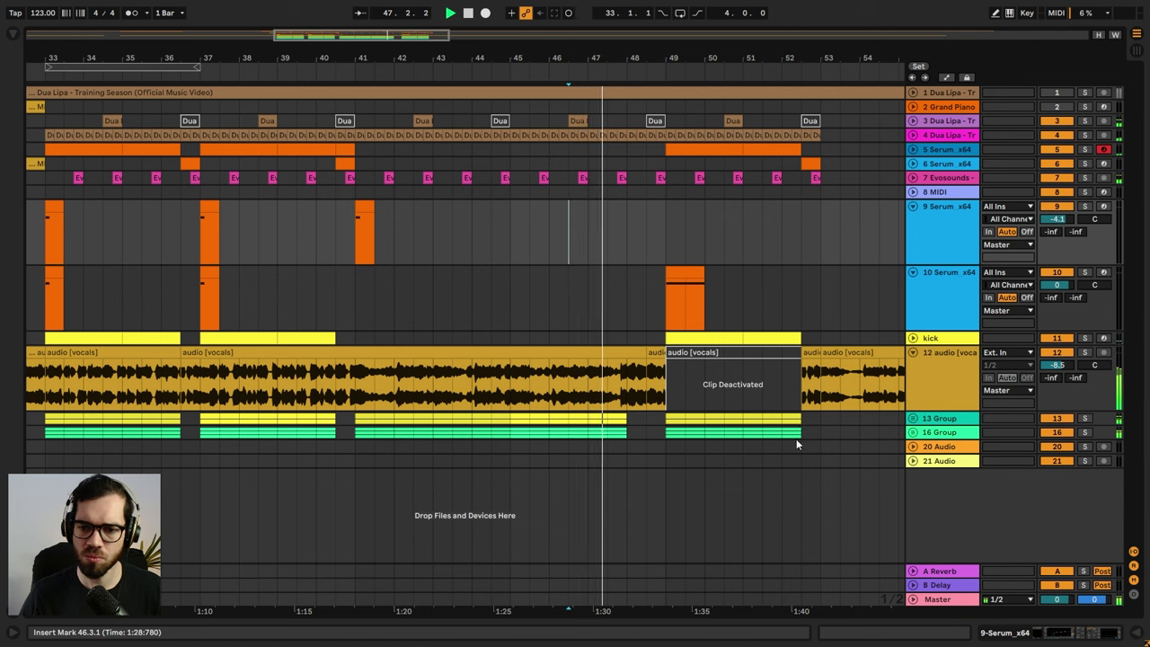
drag(796, 444, 667, 417)
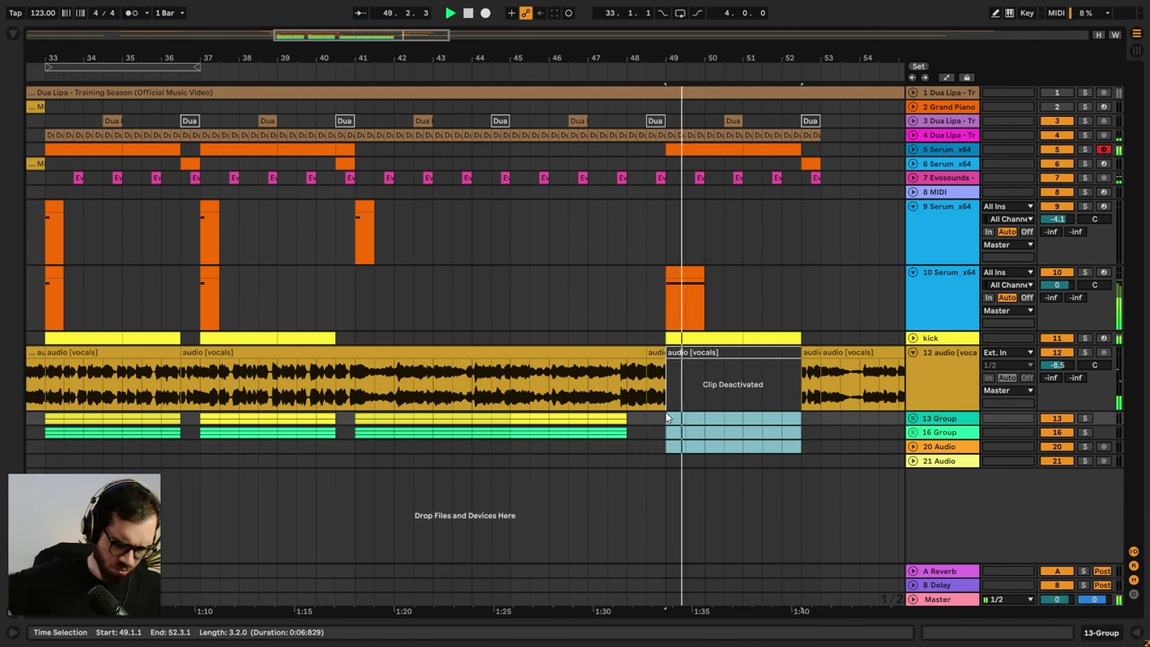
key(space)
key(ctrl+z)
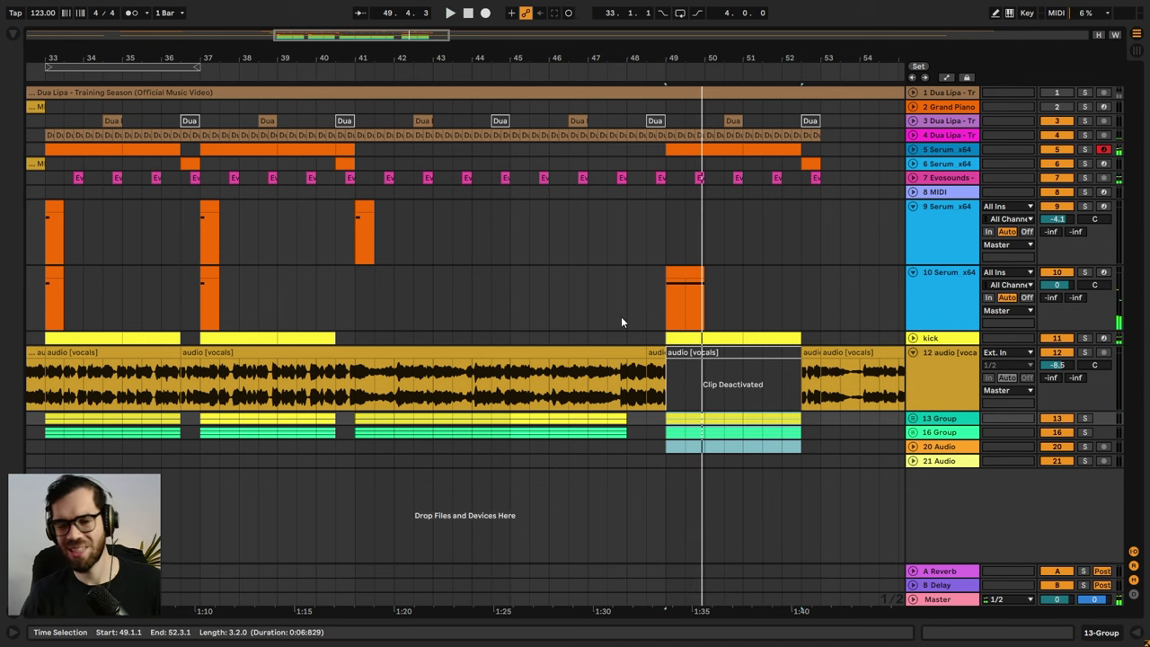
- Audition the transition from 46.3.1 with the vocal clip at 49.1.1 activated, and deactivate that clip again
click(673, 352)
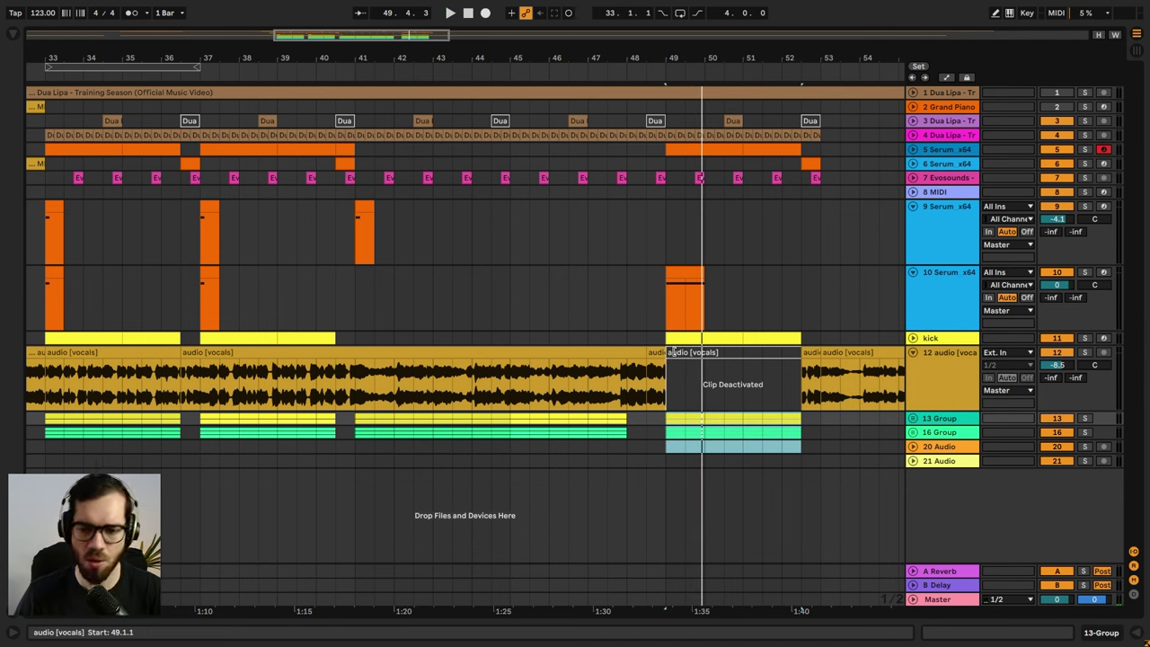
key(0)
key(space)
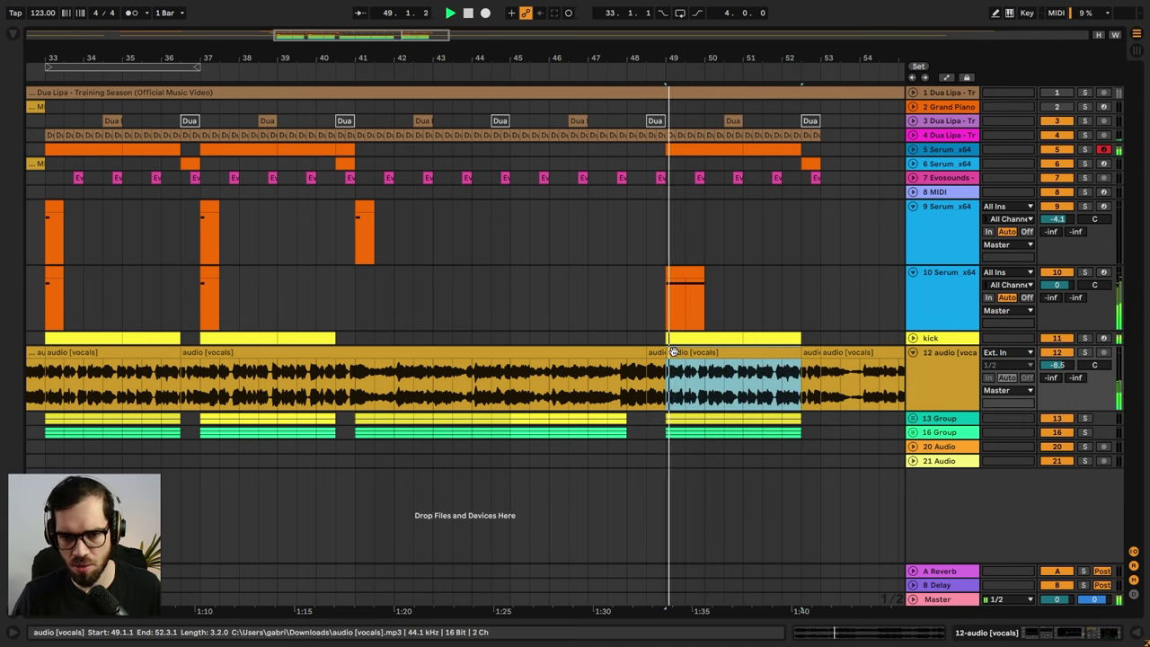
click(630, 311)
click(568, 313)
key(space)
key(space)
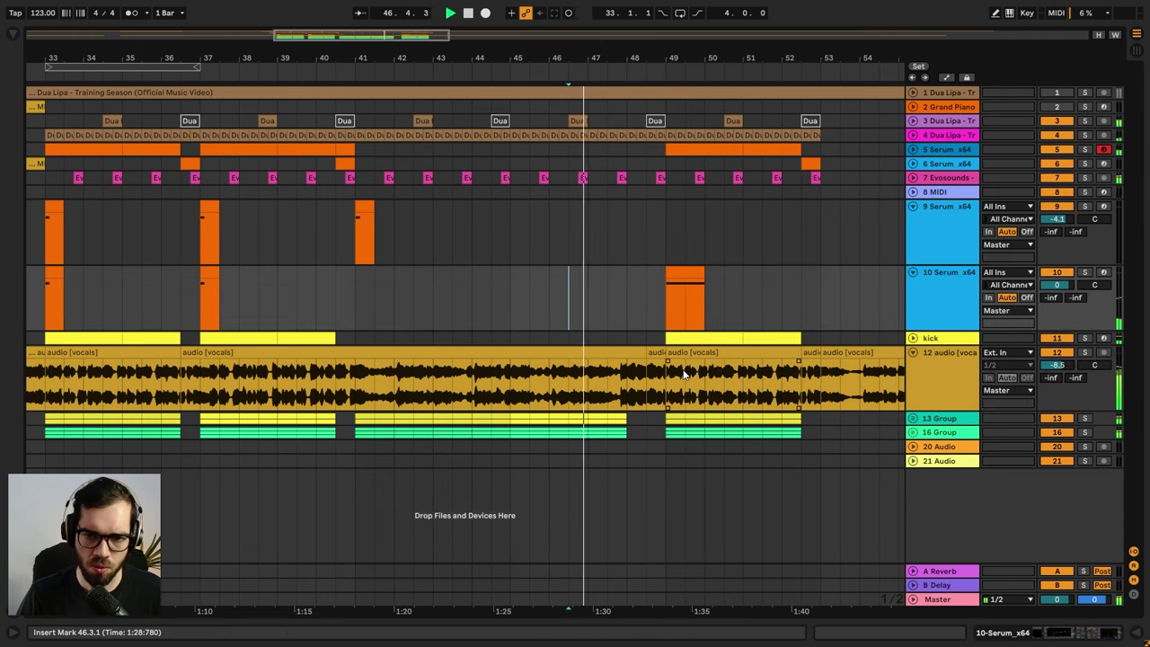
drag(743, 50, 743, 98)
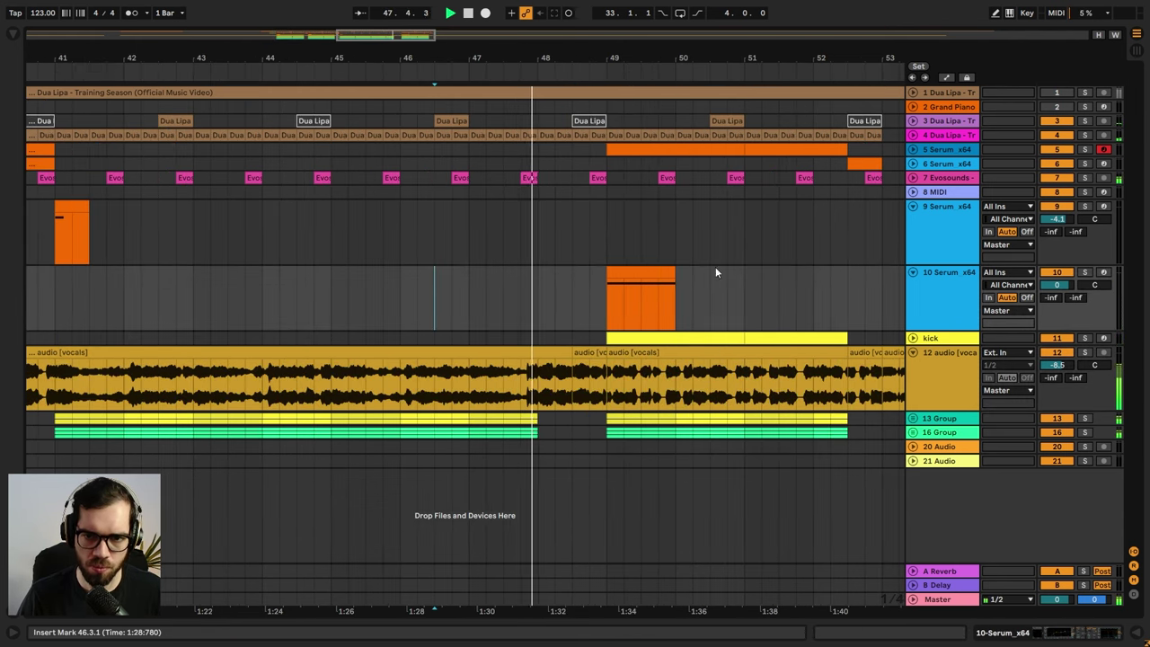
double_click(946, 306)
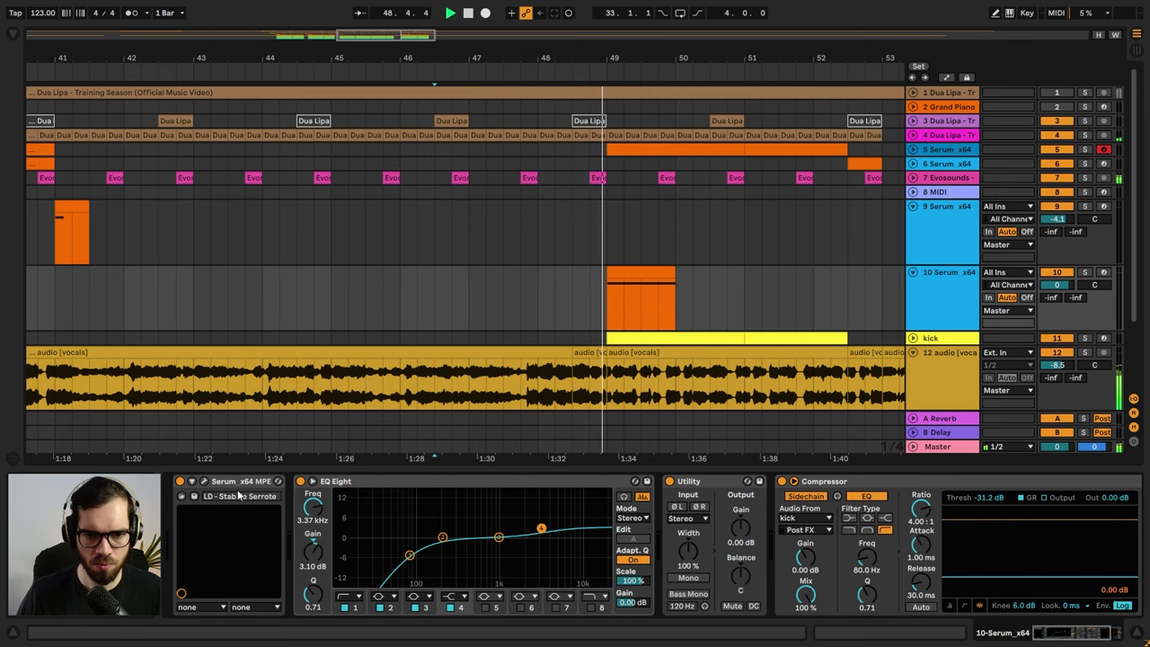
click(663, 353)
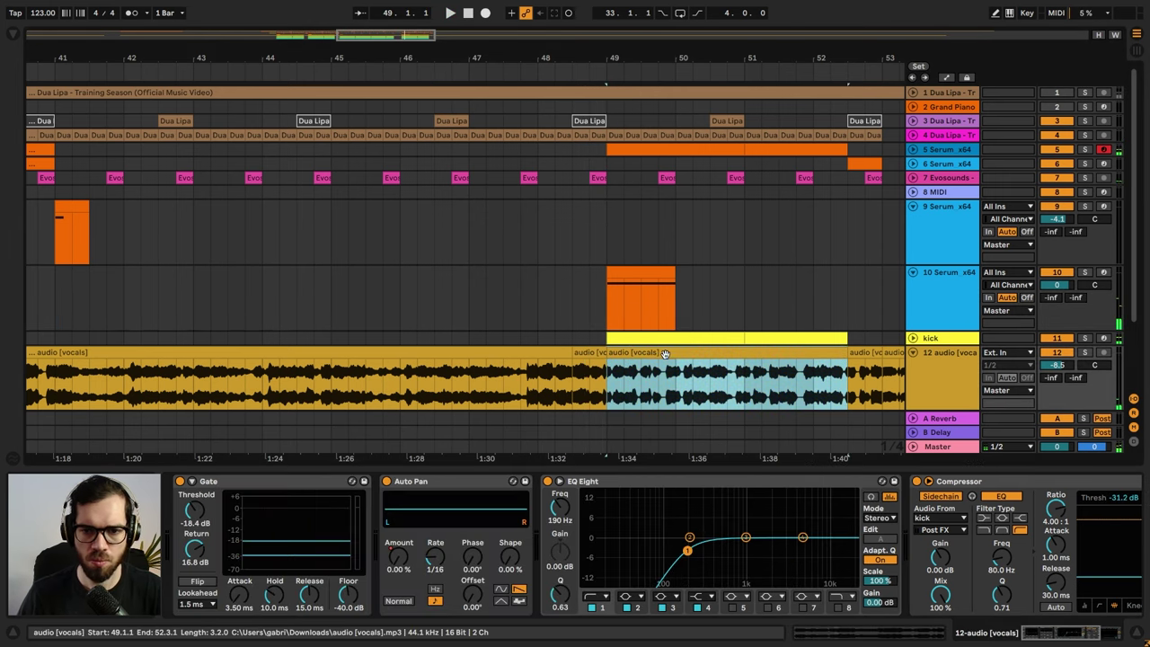
key(0)
key(space)
- Open track 10's Serum, audition presets such as LD - Werk and PD - LFO Pads, and load ST - RISE from SERUM REVOLUTION
click(617, 270)
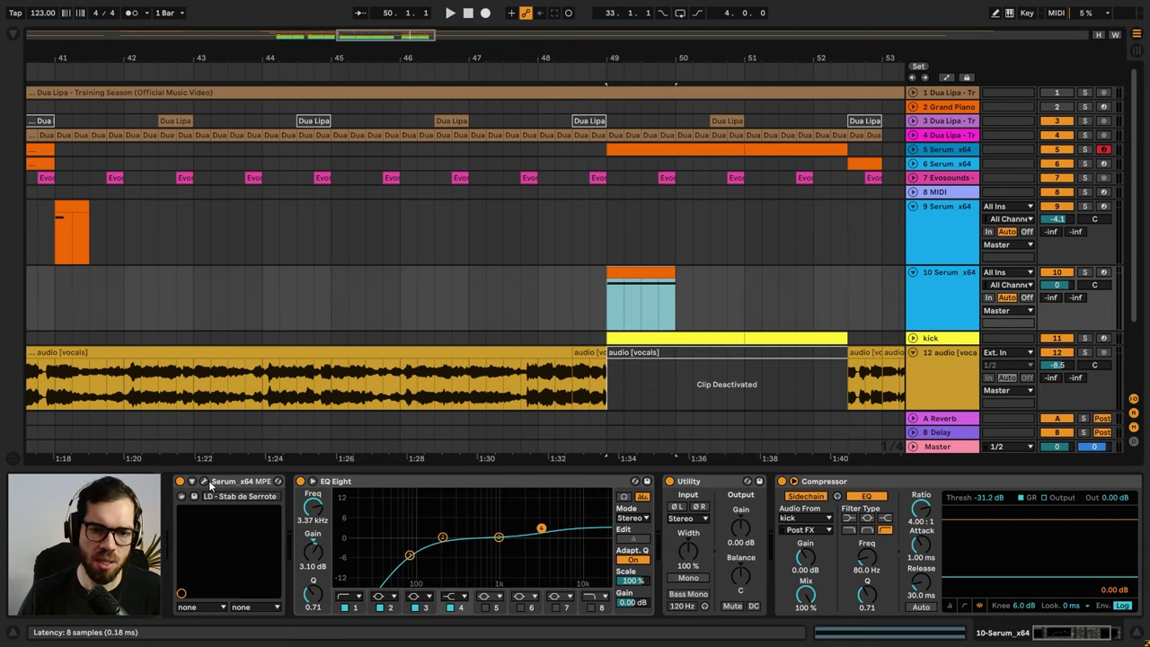
click(205, 481)
click(809, 78)
key(space)
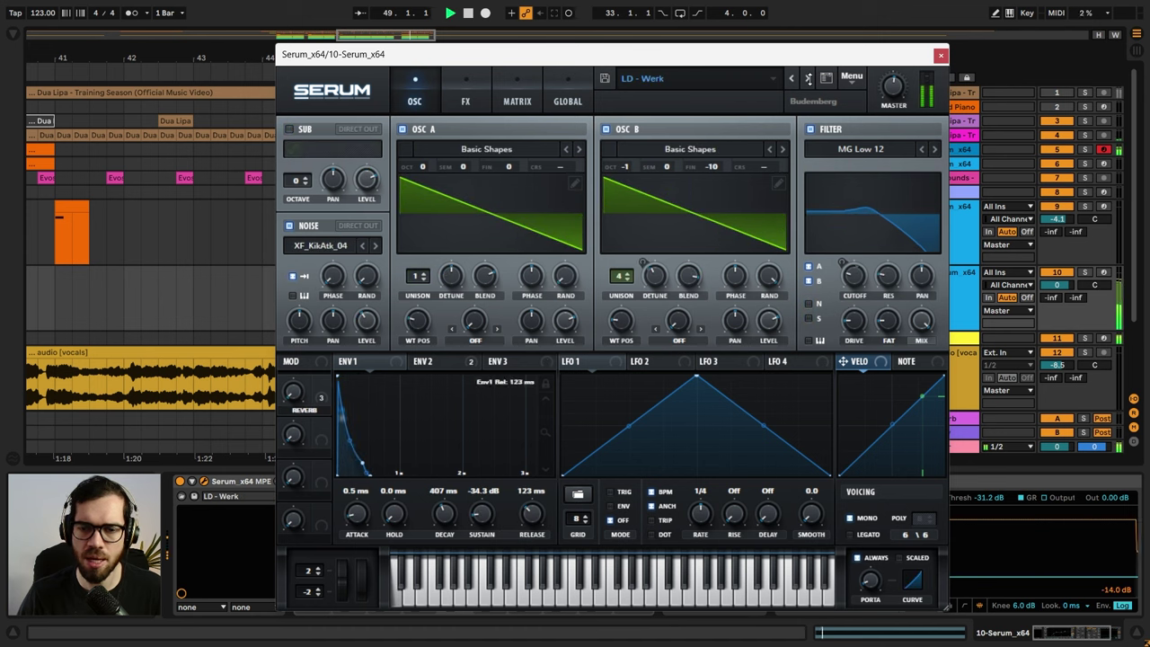
click(809, 78)
click(808, 78)
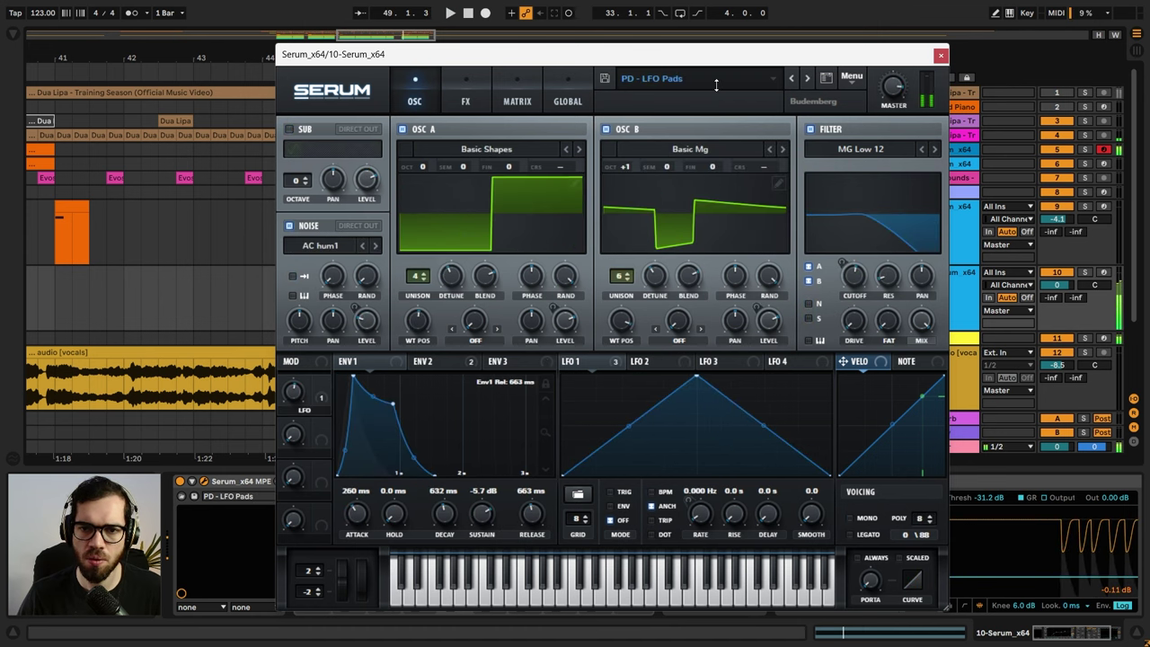
click(683, 78)
mouse_move(759, 97)
mouse_move(840, 114)
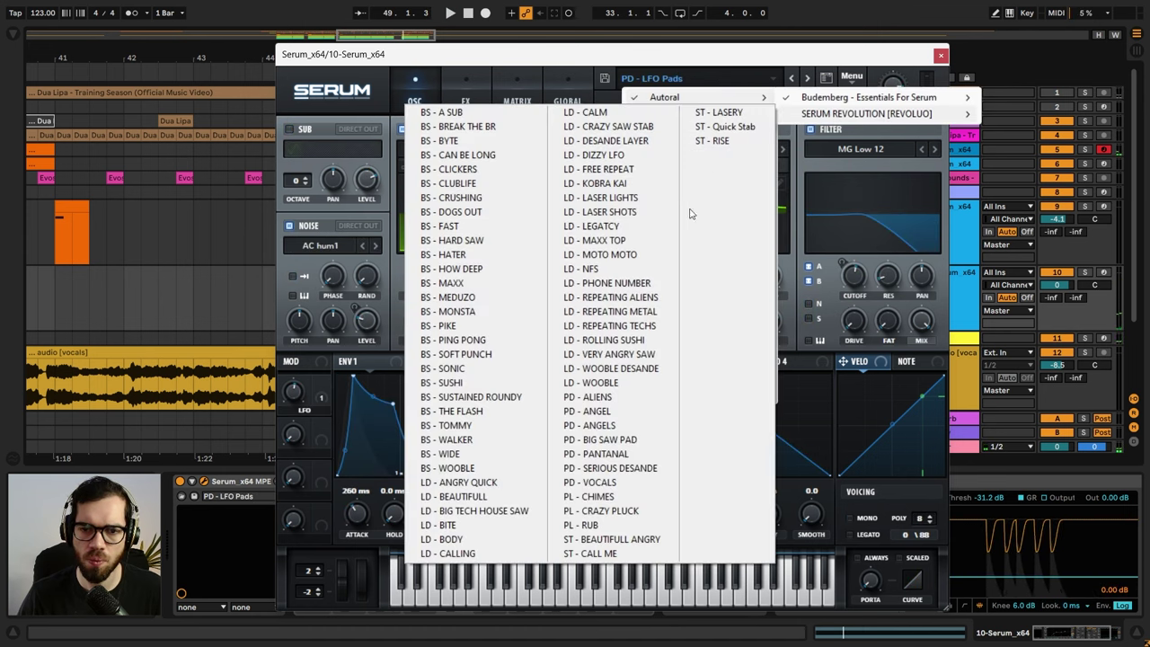
click(739, 144)
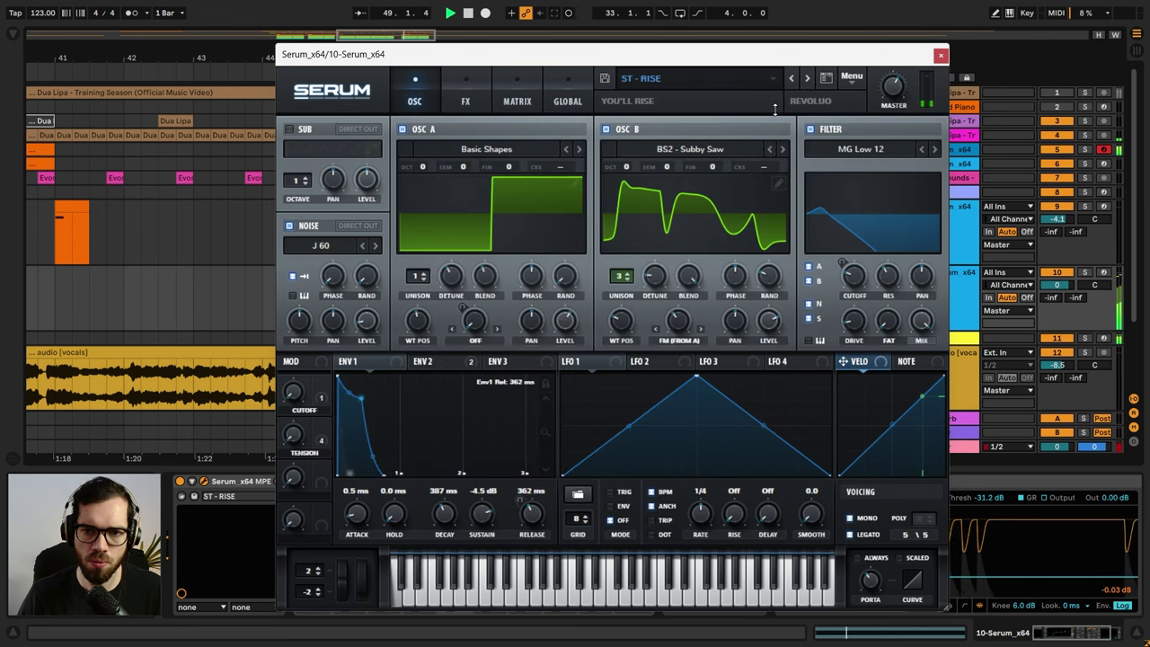
- Audition the preceding Serum presets, settle on PL - RUB and close the plug-in window
click(791, 78)
click(791, 79)
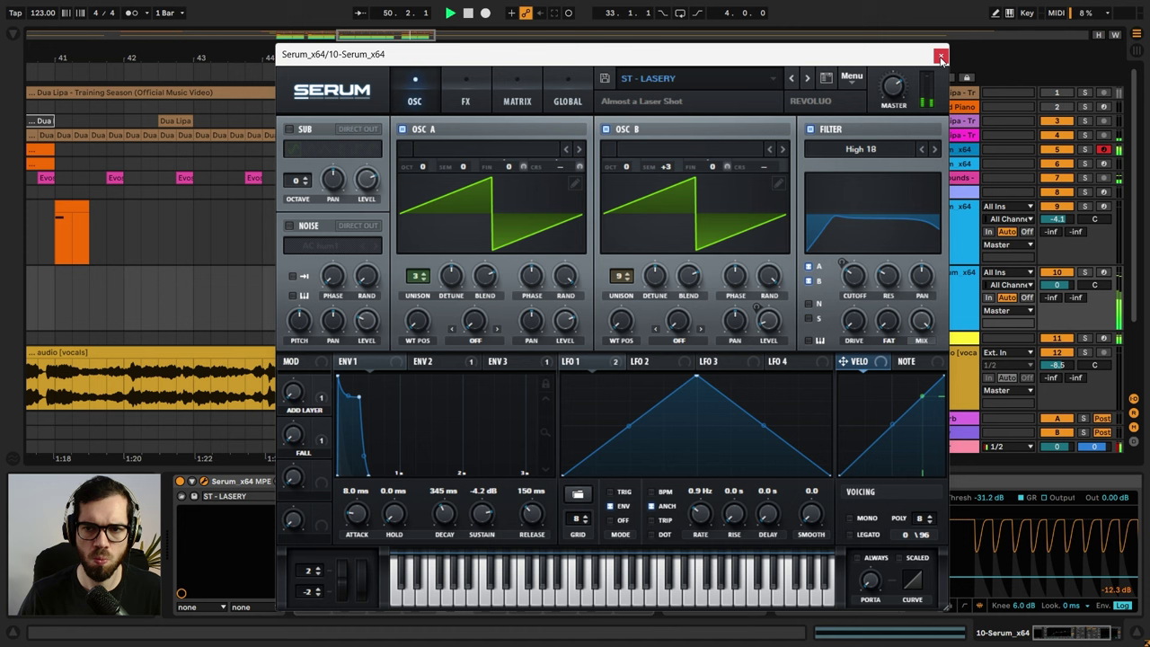
click(791, 78)
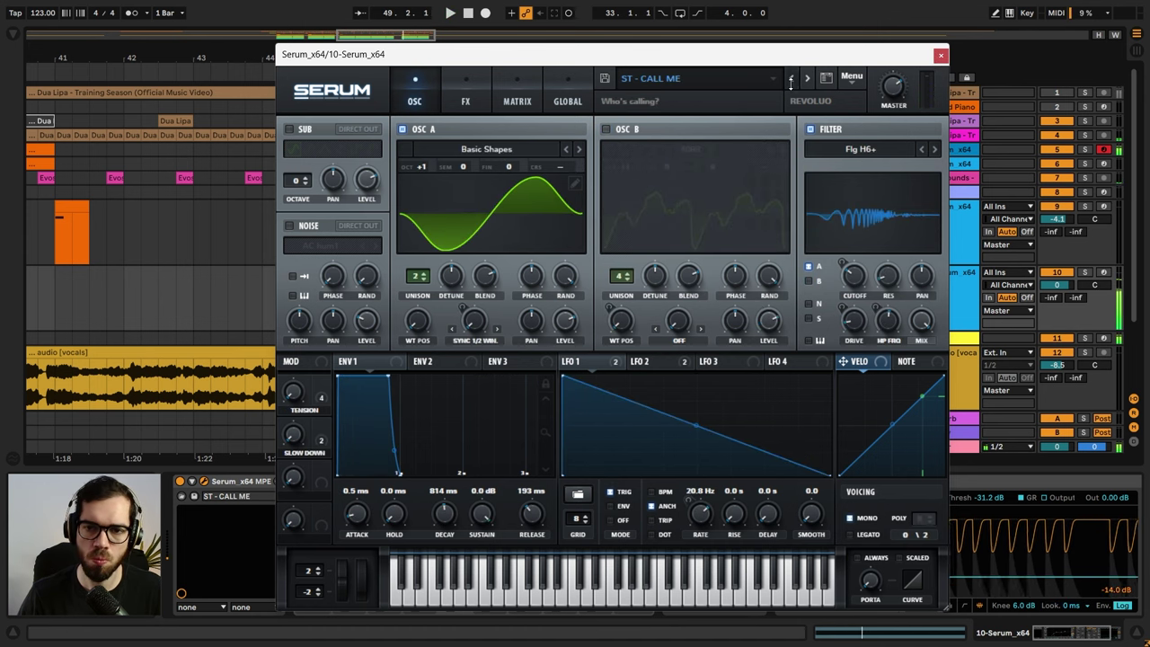
click(791, 78)
click(791, 78)
click(790, 78)
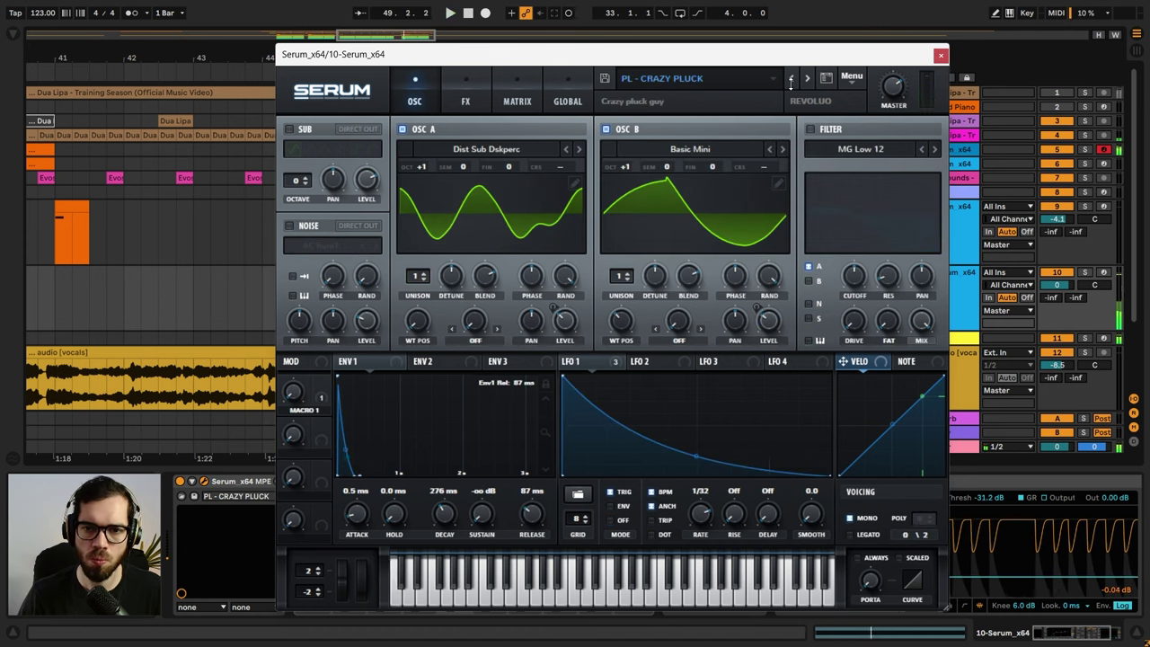
click(791, 78)
click(941, 55)
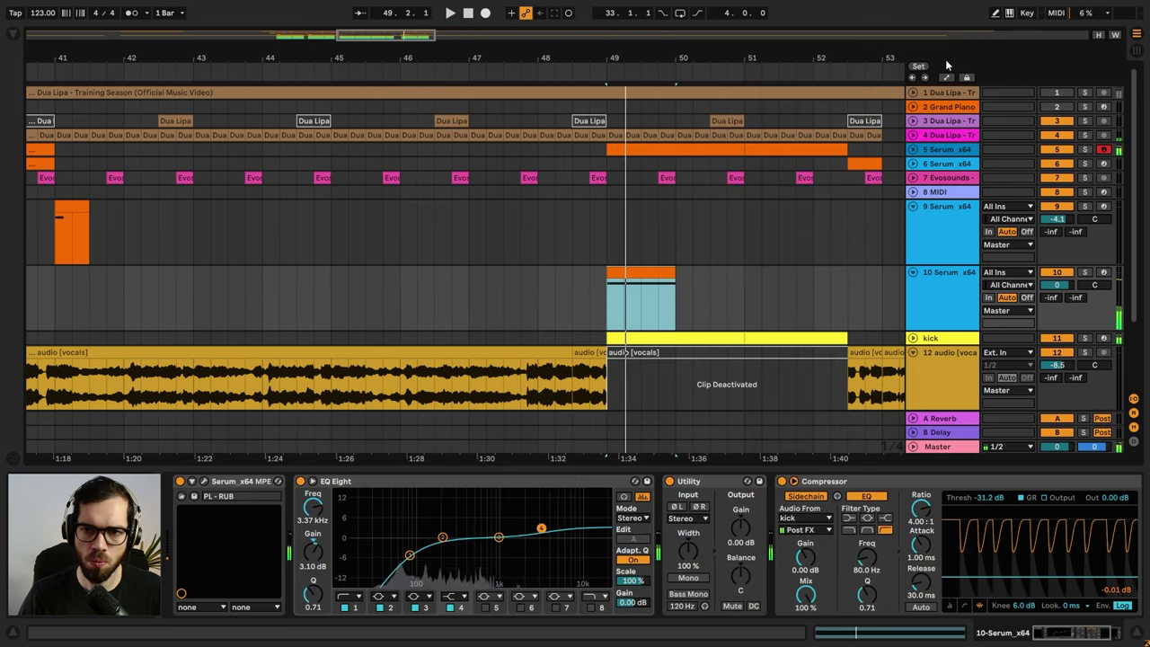
- Shorten the C1 note in track 10's clip at 49.1.1 and duplicate it into a syncopated seven-note rhythm, with the last note at 1.3.3
click(629, 269)
double_click(629, 270)
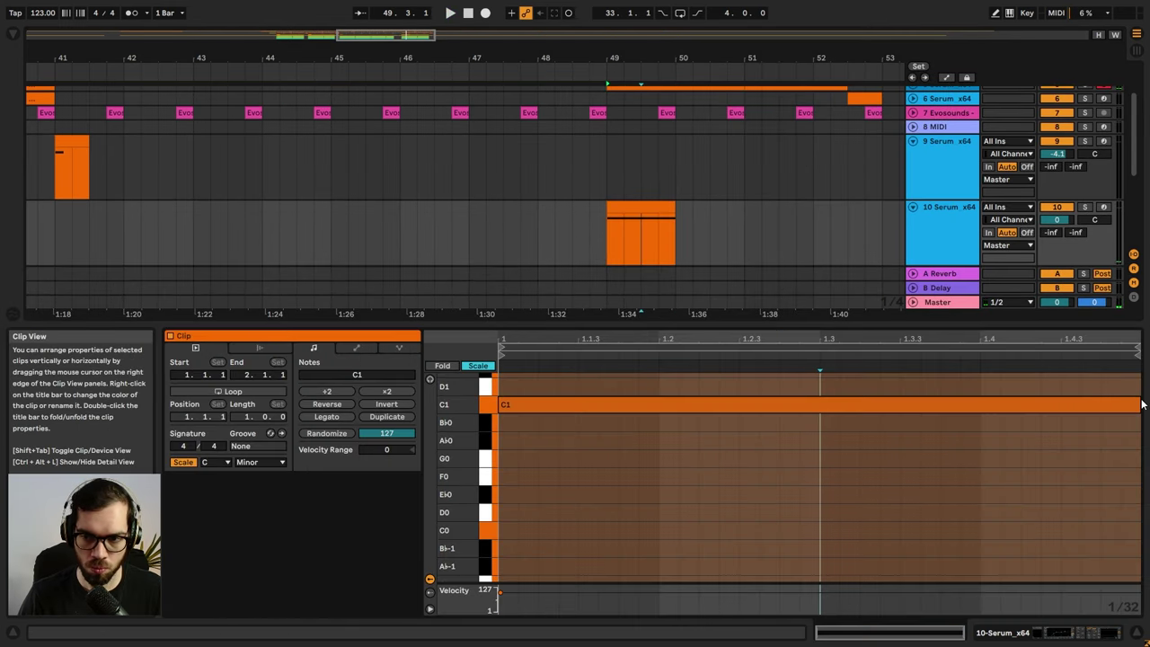
drag(1136, 402, 560, 405)
key(ctrl+d)
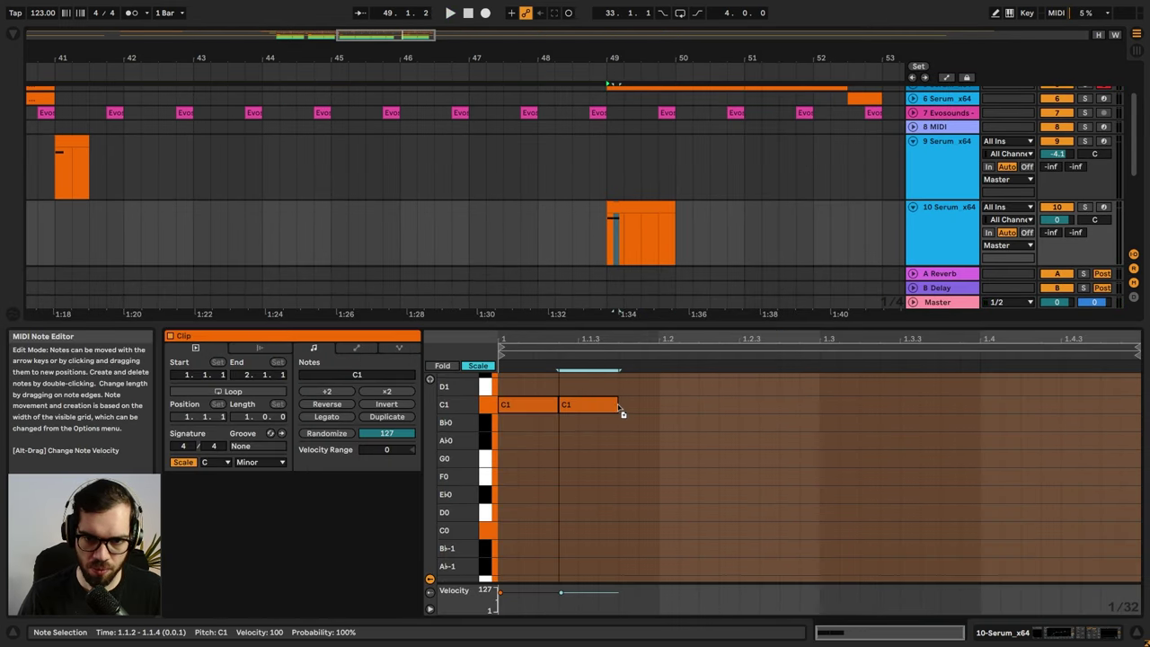
key(ctrl+d)
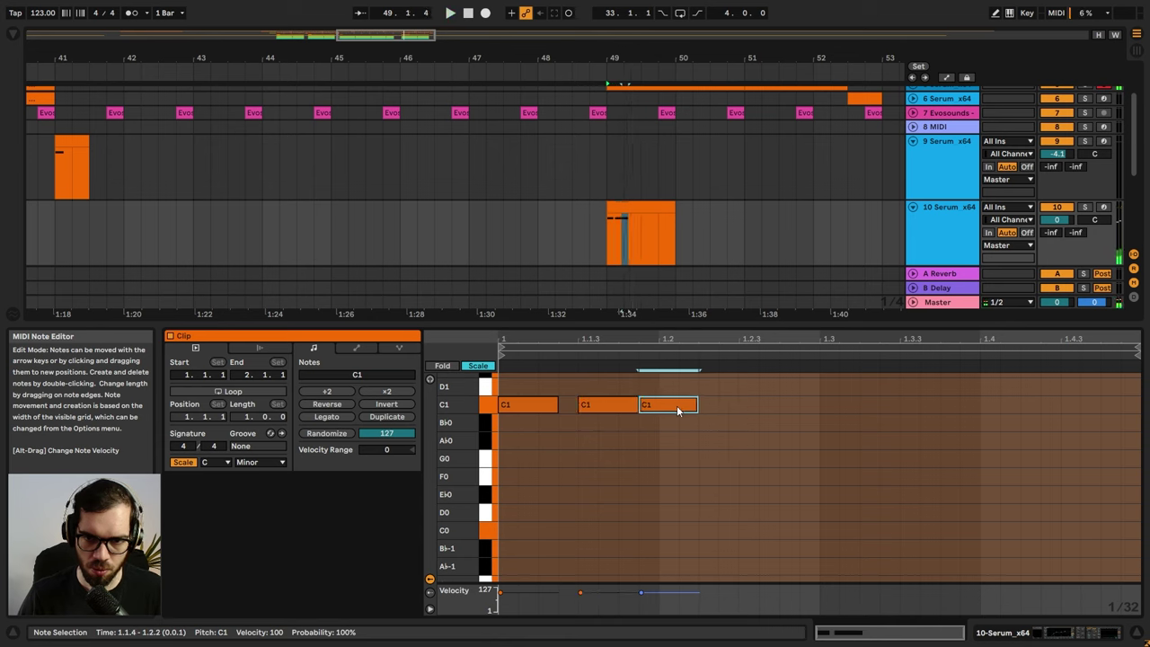
drag(674, 411, 915, 406)
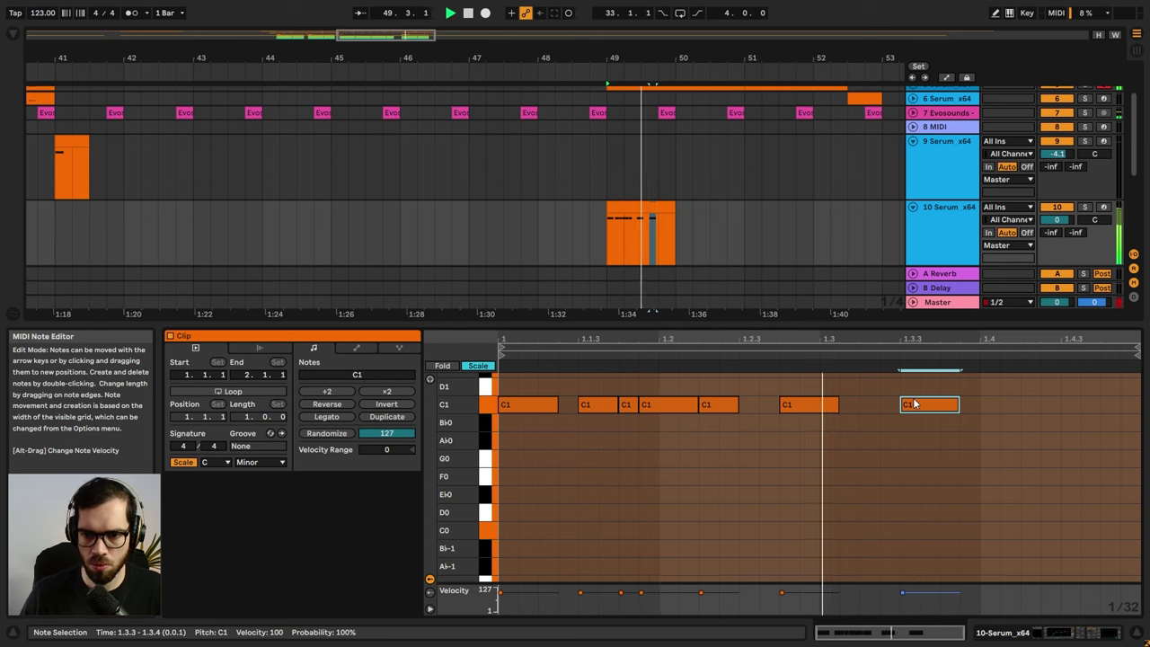
- Transpose all notes of track 10's clip down to C0, audition them and raise them to C2
click(581, 228)
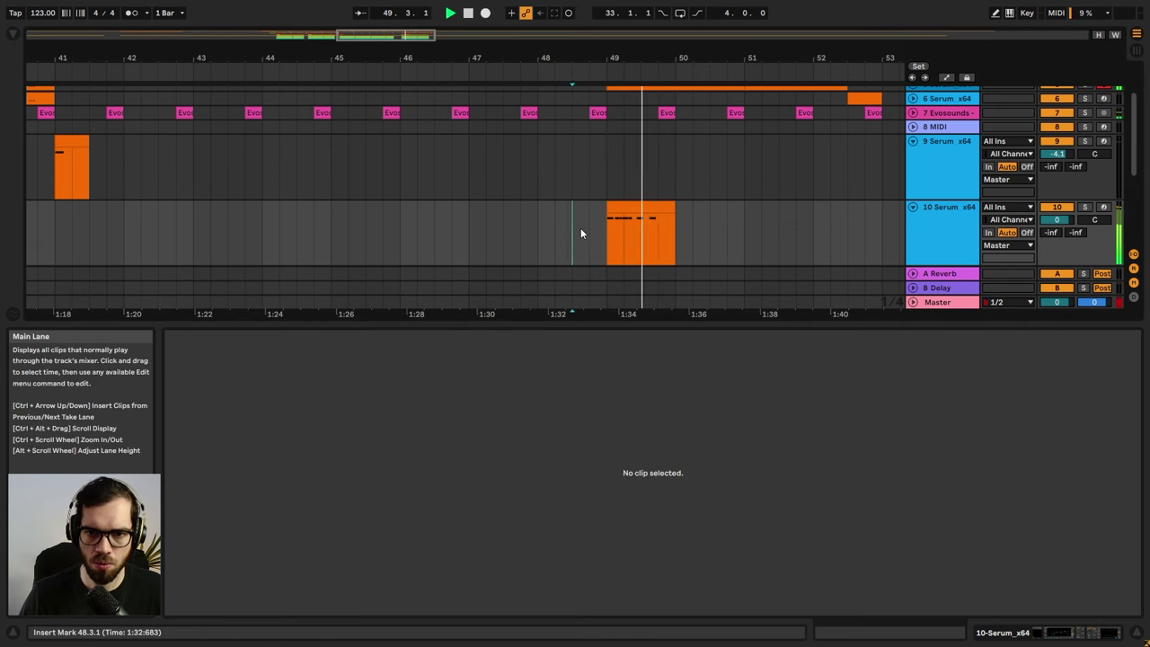
key(space)
click(630, 211)
click(620, 534)
key(ctrl+a)
key(shift+Down)
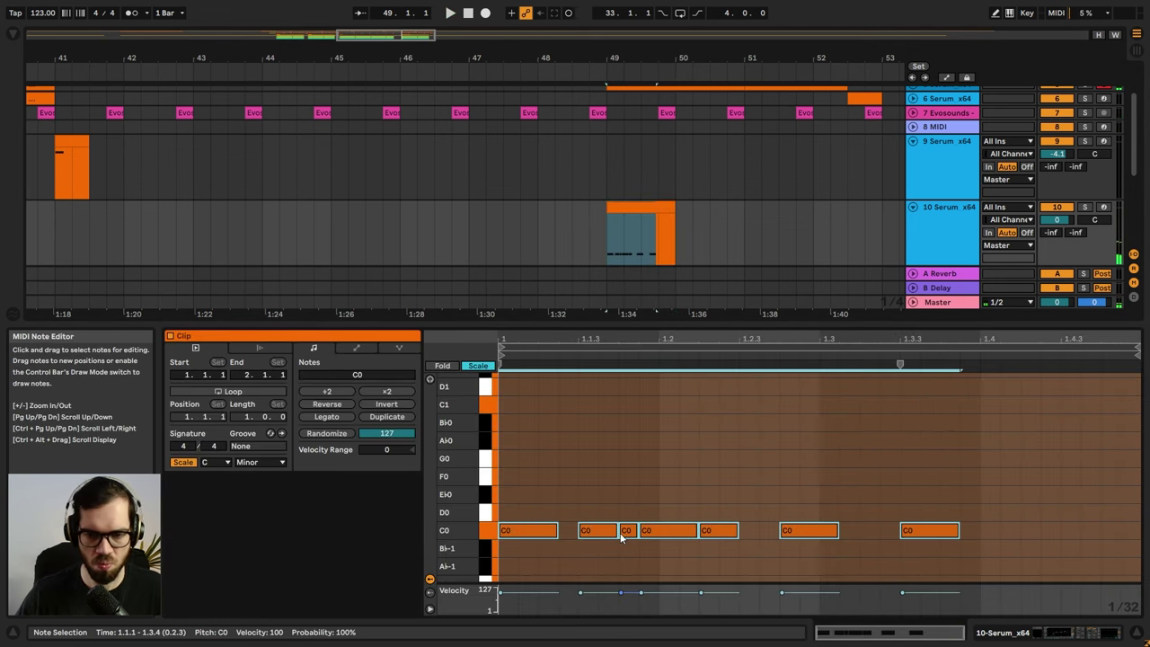
key(space)
key(shift+Up)
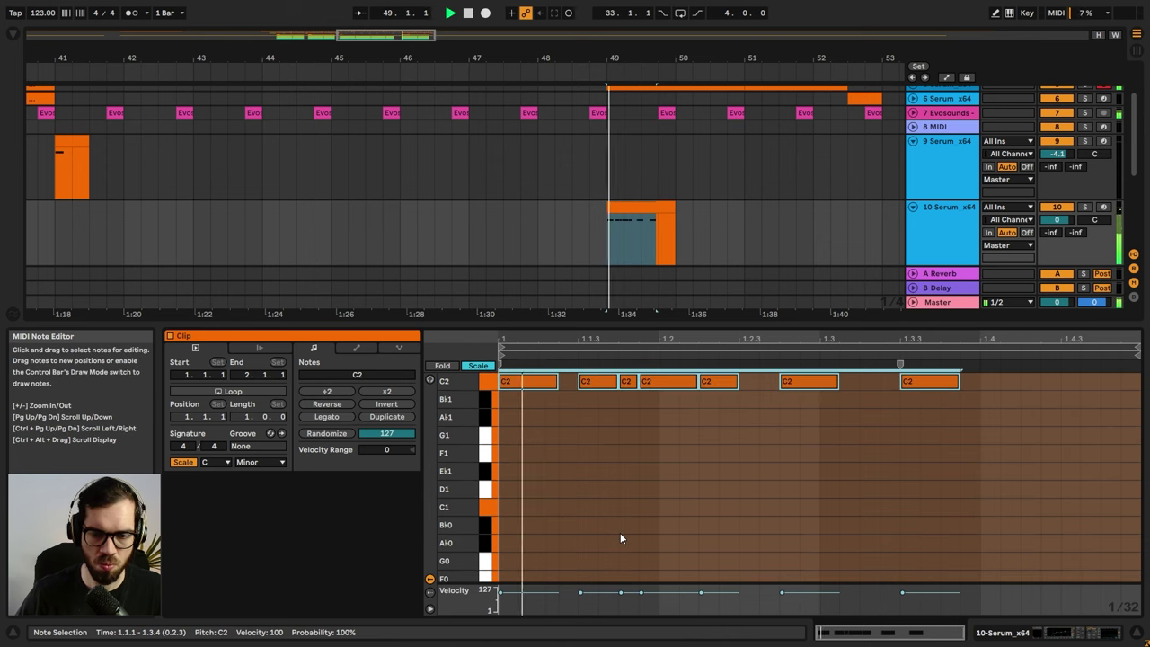
- Show track 10's device chain and play its new pattern from just before 49.1.1
click(573, 220)
double_click(889, 239)
double_click(914, 240)
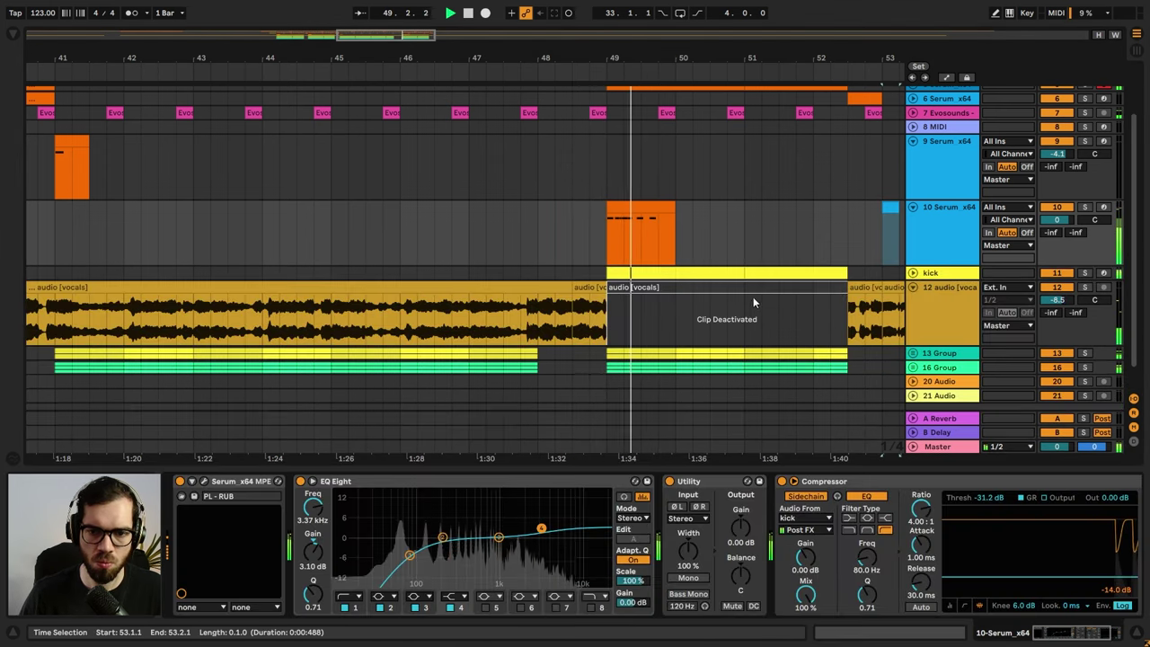
click(565, 219)
key(space)
- Show the browser and search the Audio Effects category for "corp"
click(13, 35)
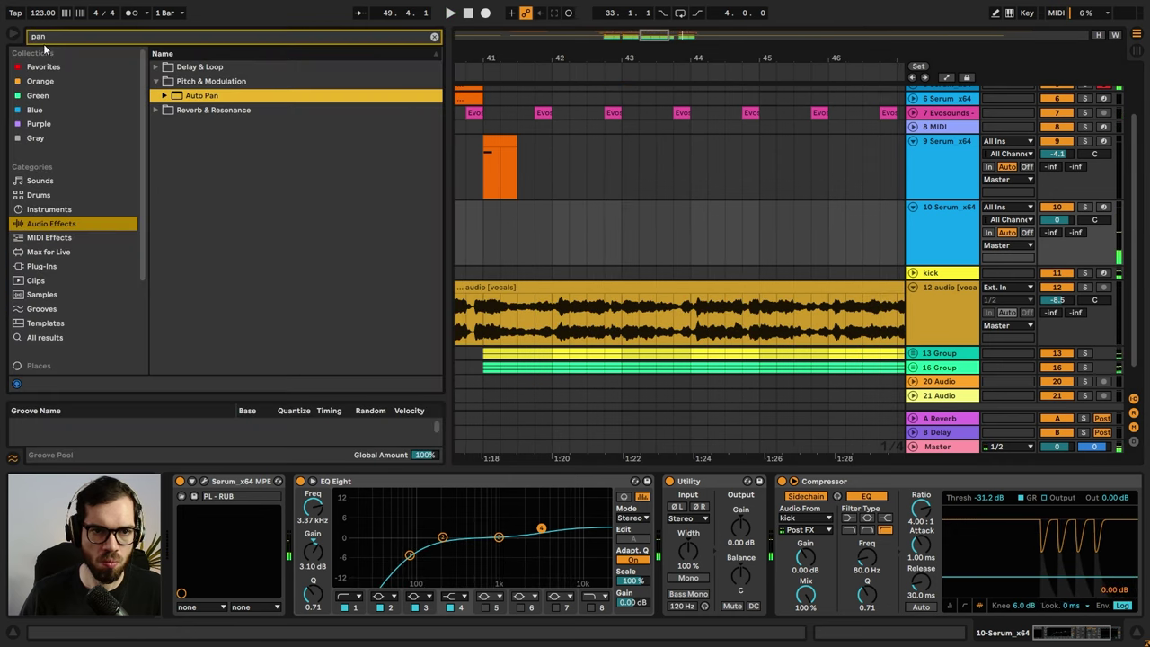
click(53, 39)
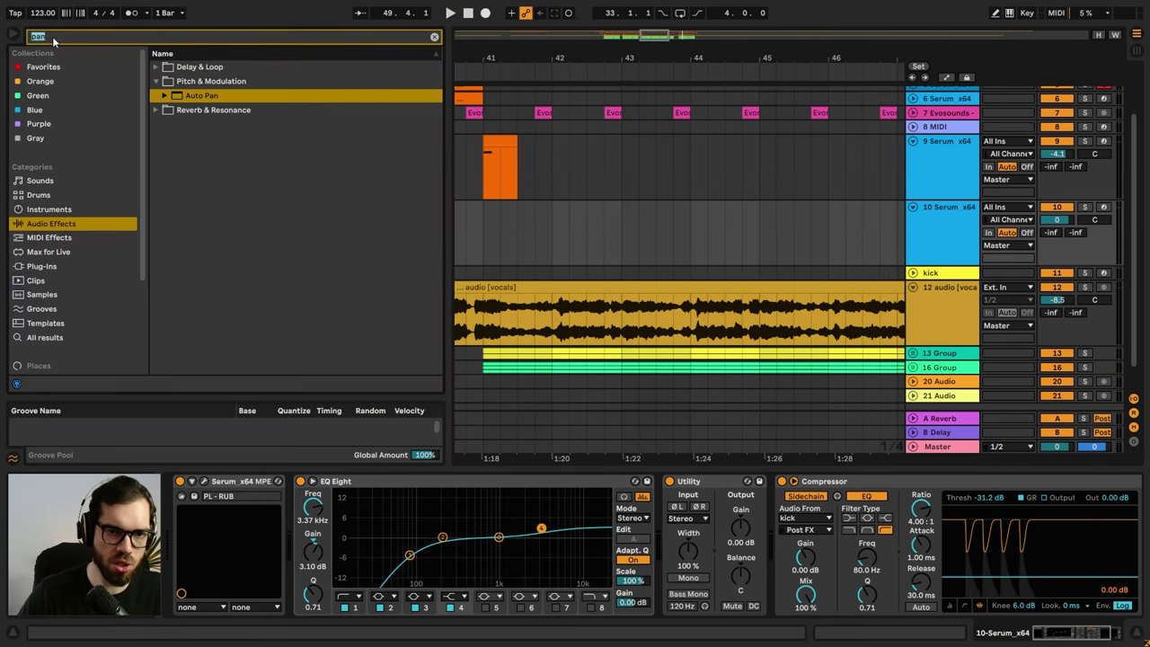
text(cop)
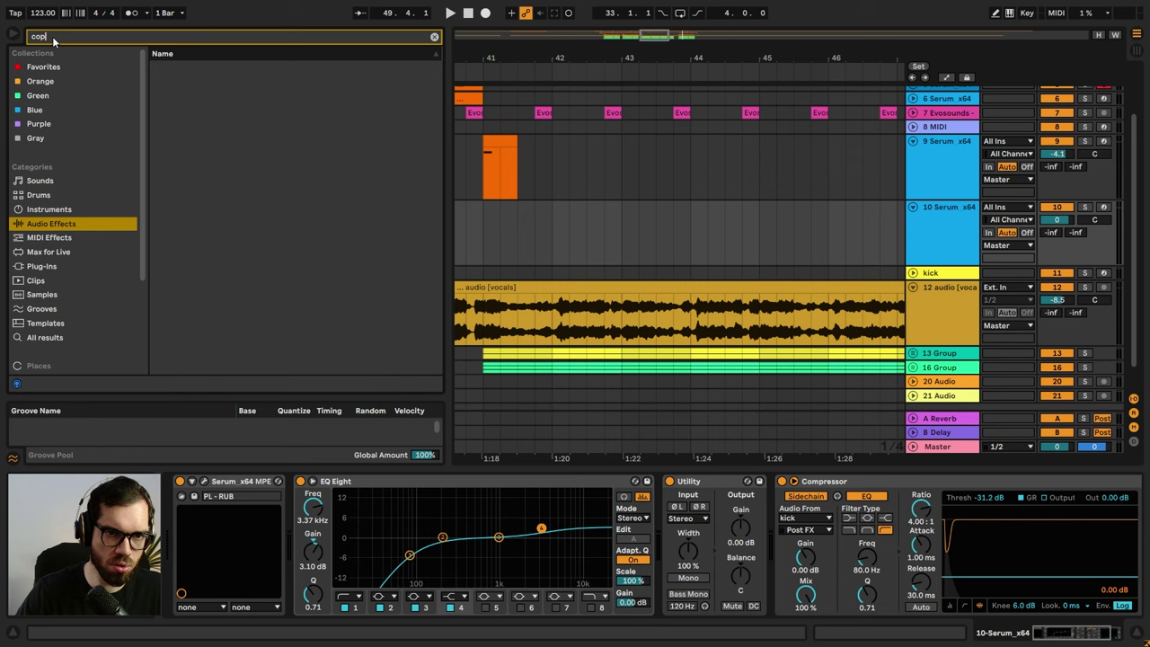
click(62, 213)
click(64, 238)
click(64, 252)
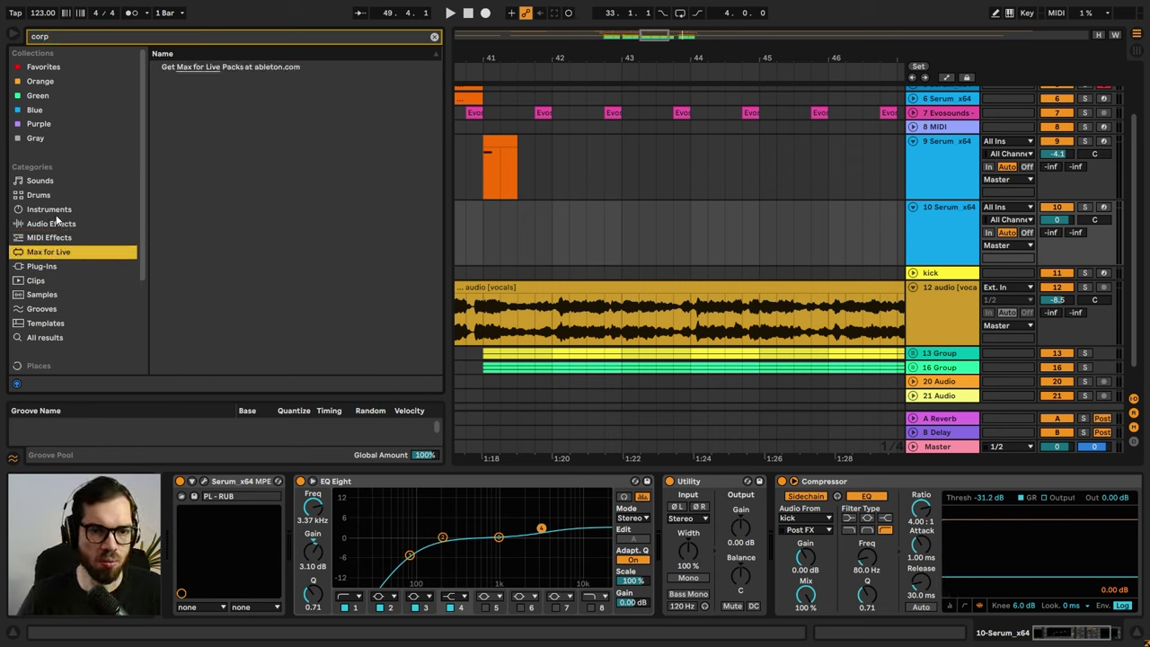
click(64, 226)
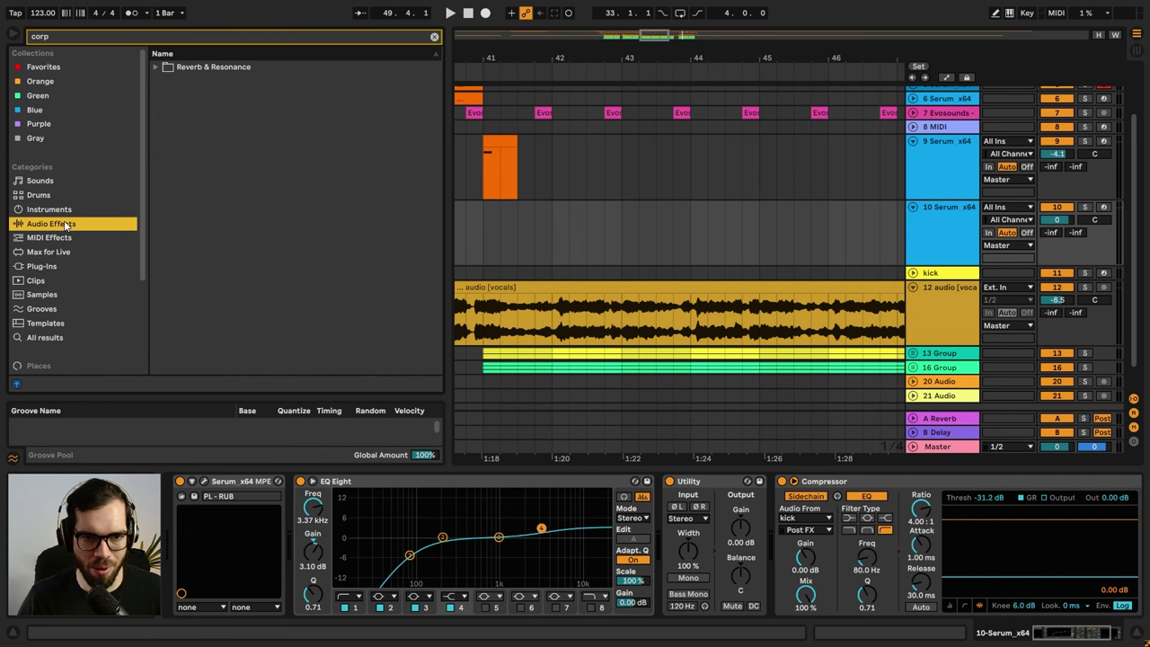
- Find Corpus under Reverb & Resonance and insert it between Serum and EQ Eight on track 10
click(157, 68)
click(177, 81)
click(168, 81)
scroll(246, 161, down, 3)
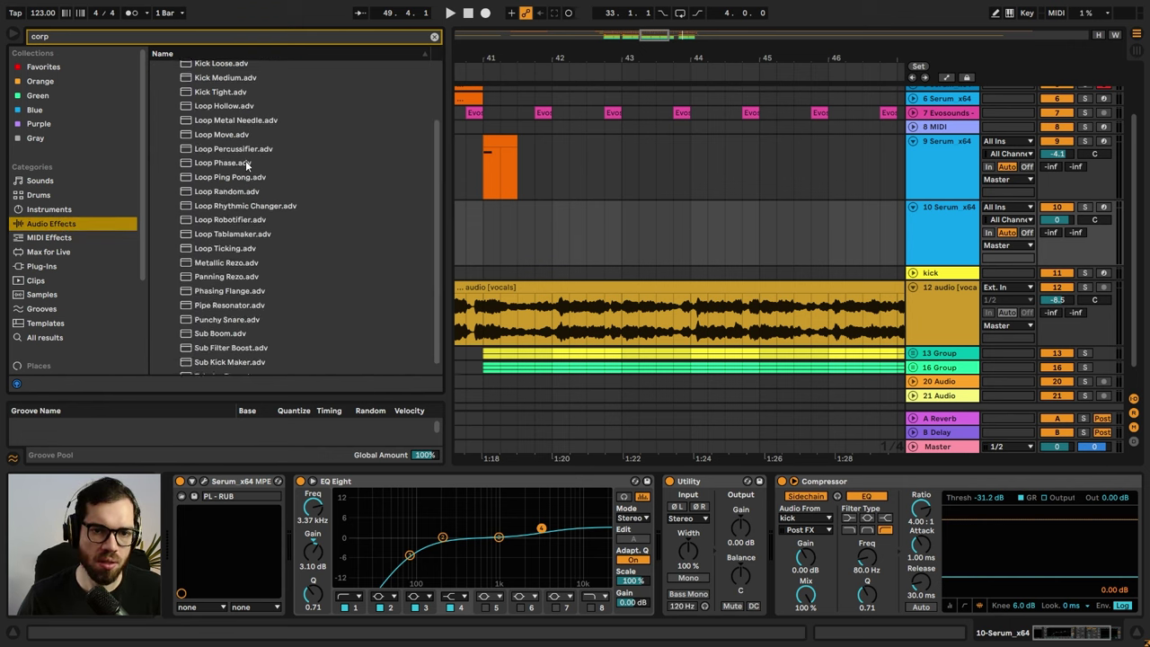
scroll(247, 163, down, 1)
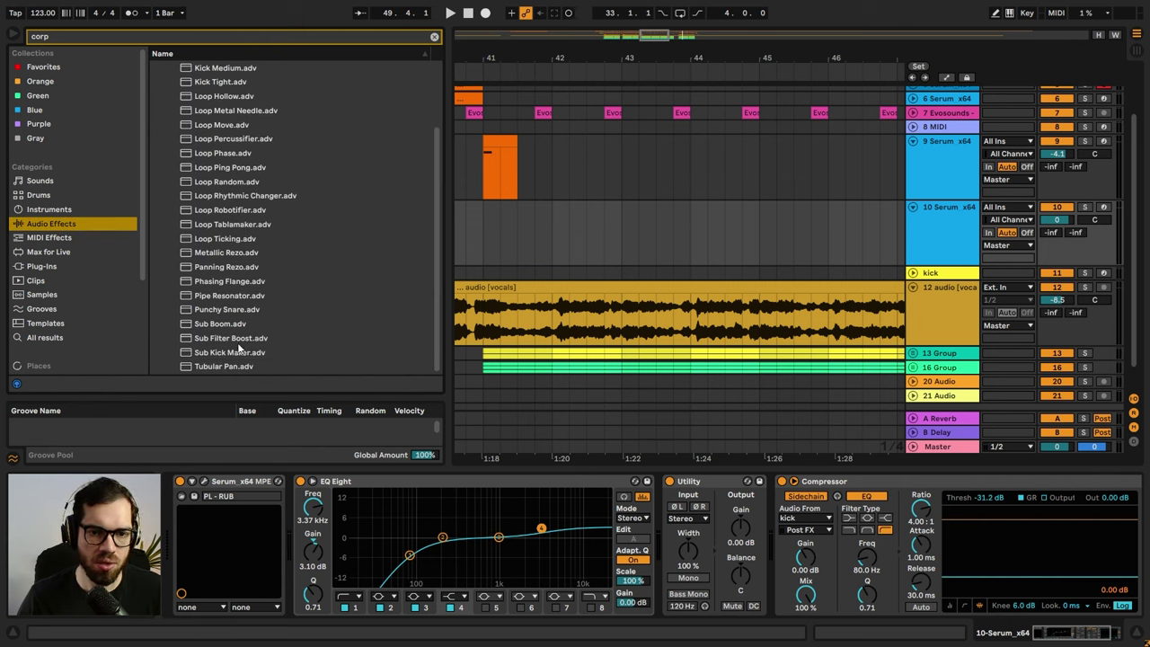
scroll(236, 325, up, 5)
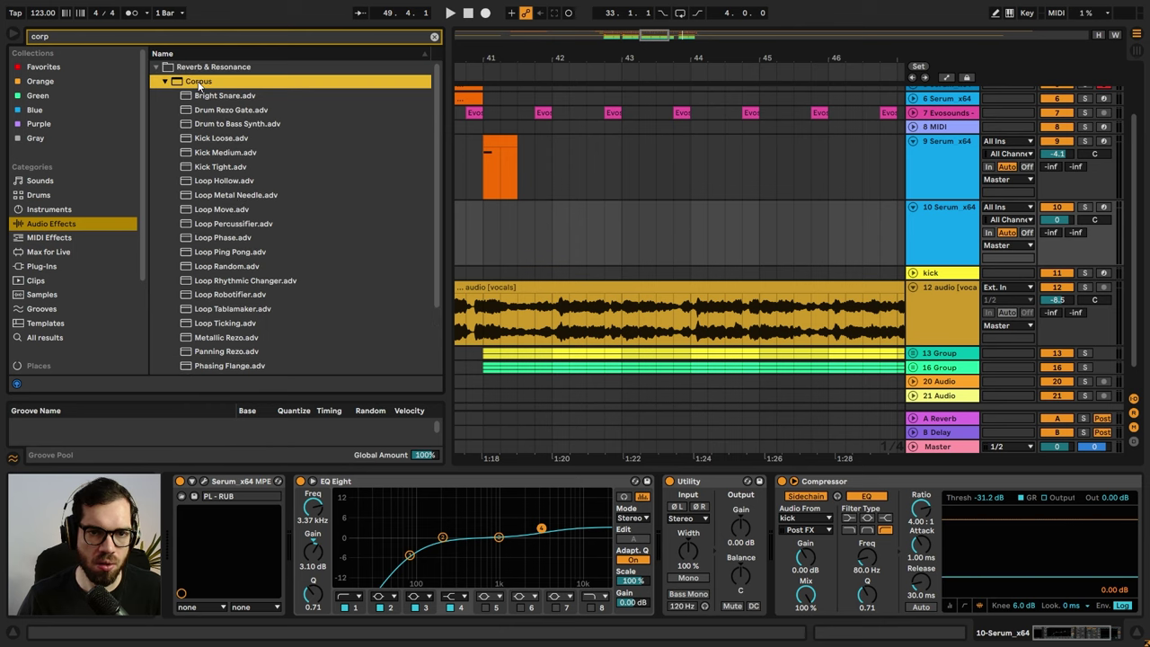
drag(200, 85, 275, 500)
- Play the section into bar 49 with Corpus active, hide the browser and select track 10's clip at 49.1.1
key(space)
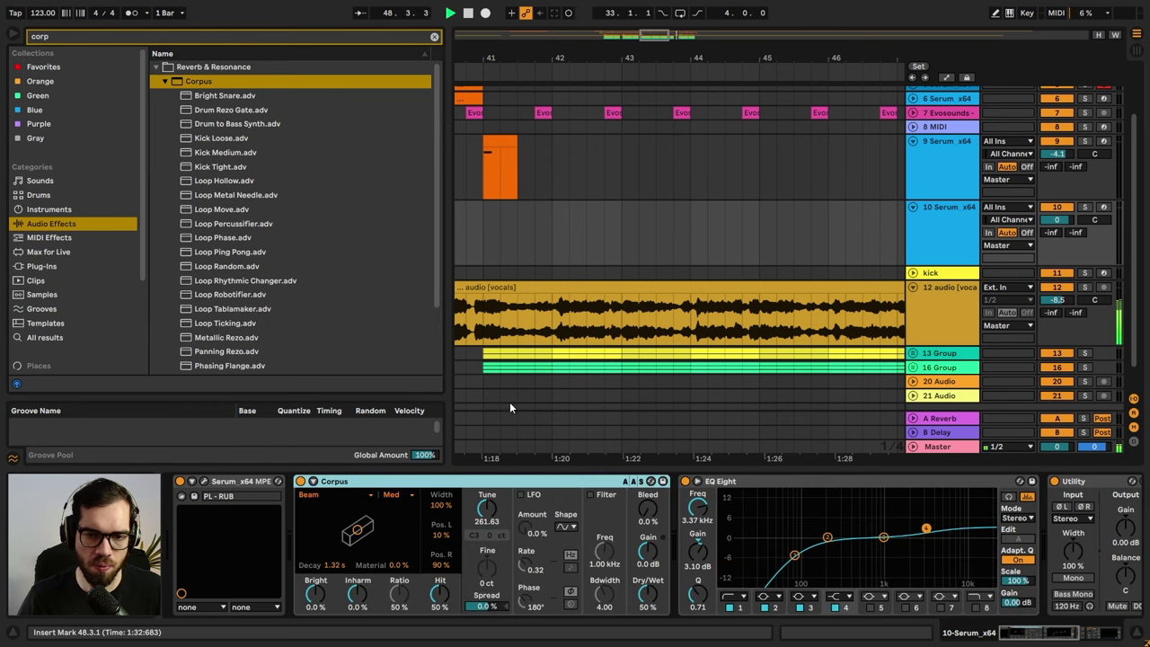
click(14, 35)
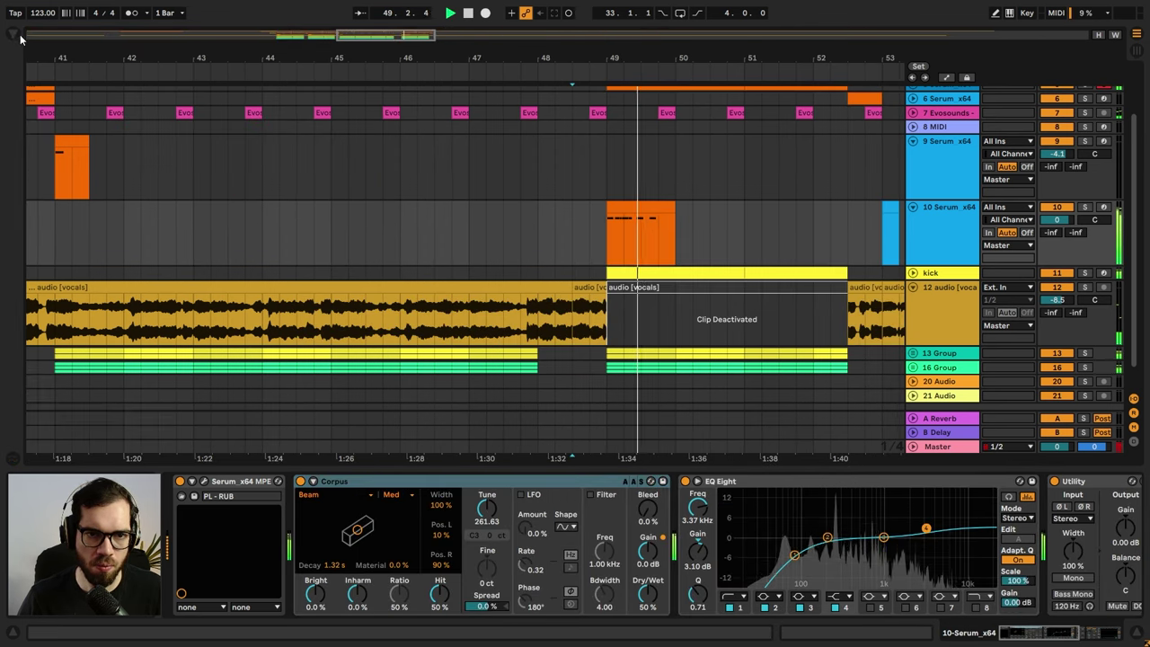
click(620, 207)
key(space)
- Try the Tube resonator type in Corpus and play track 10's clip from 49.1.1
click(316, 495)
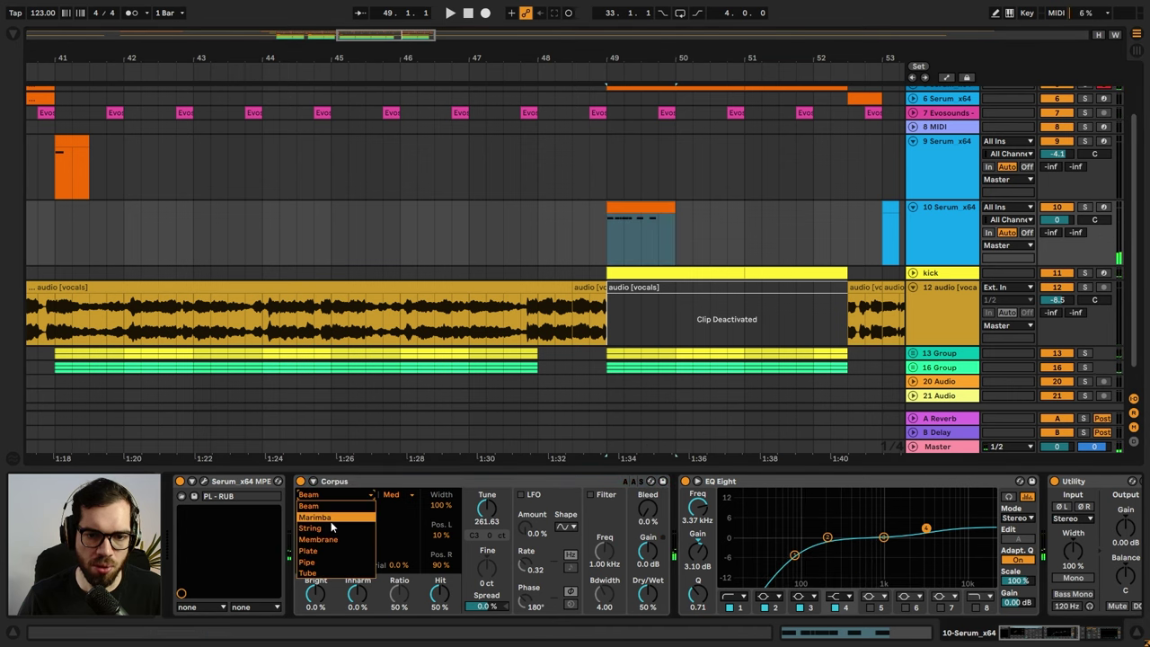
click(307, 572)
key(space)
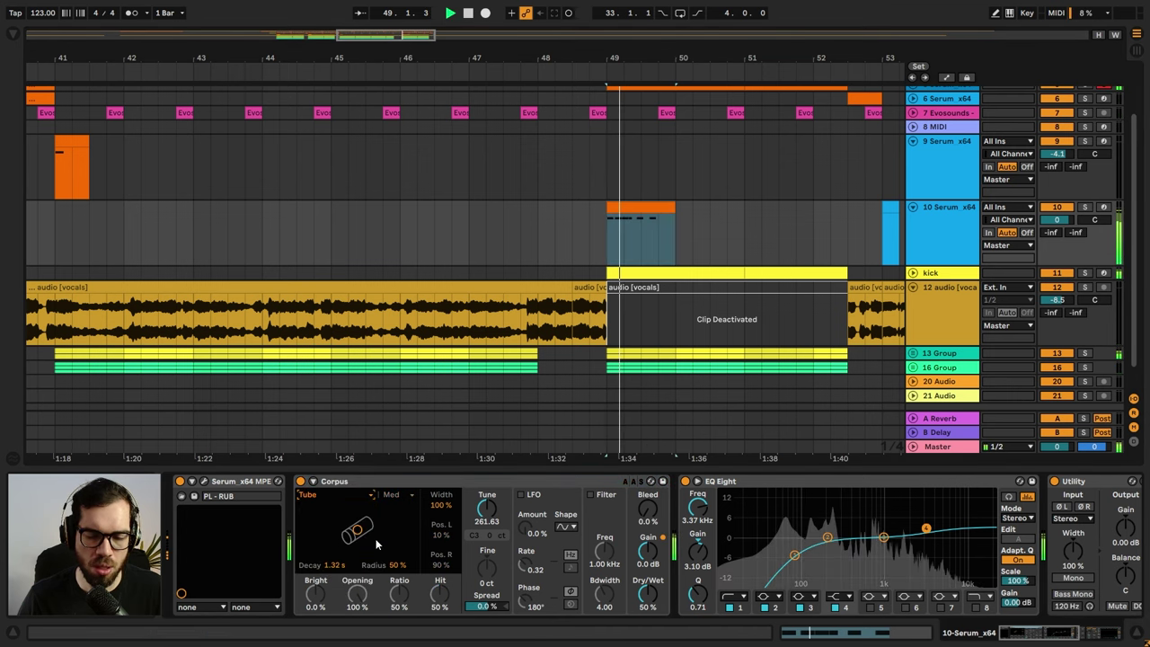
key(space)
- Solo track 10 and audition its clip on its own from 49.1.1
click(1085, 141)
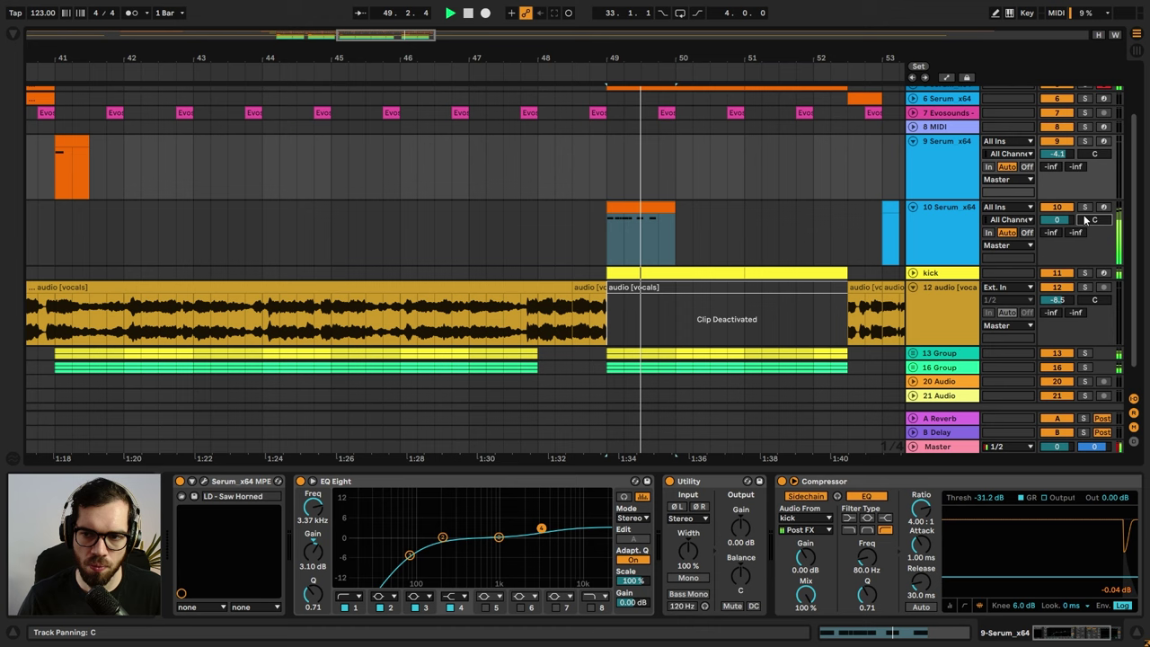
click(1085, 207)
key(space)
key(space)
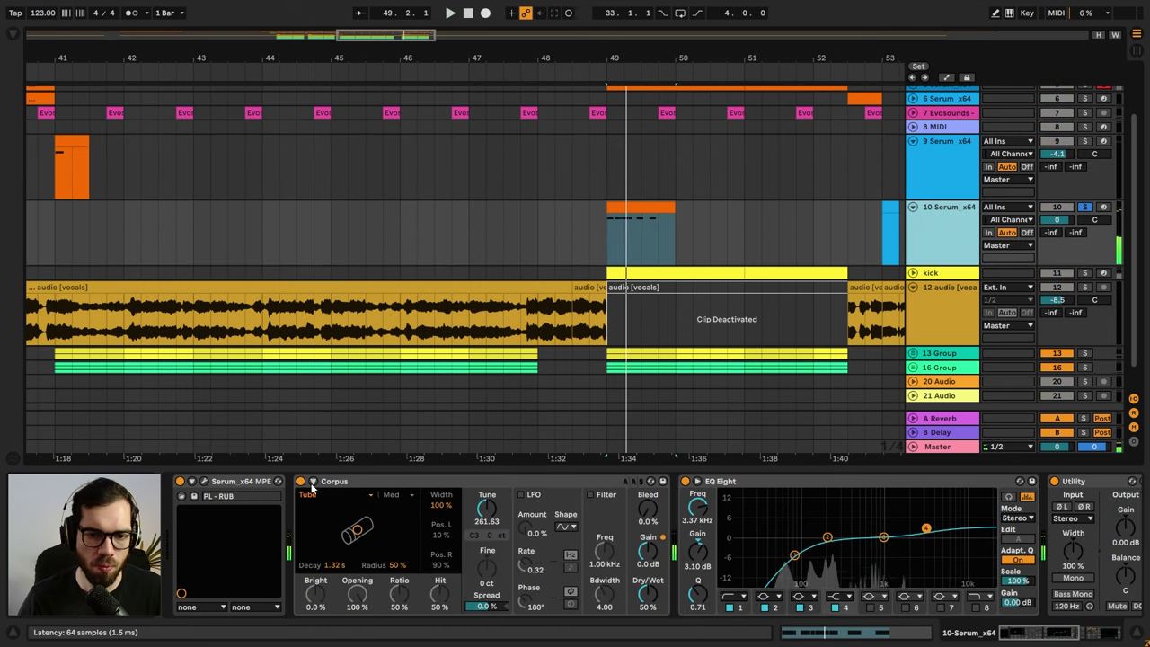
- Switch the Corpus resonator to Pipe and set its Decay to 323 ms and Radius to 39 %
click(310, 496)
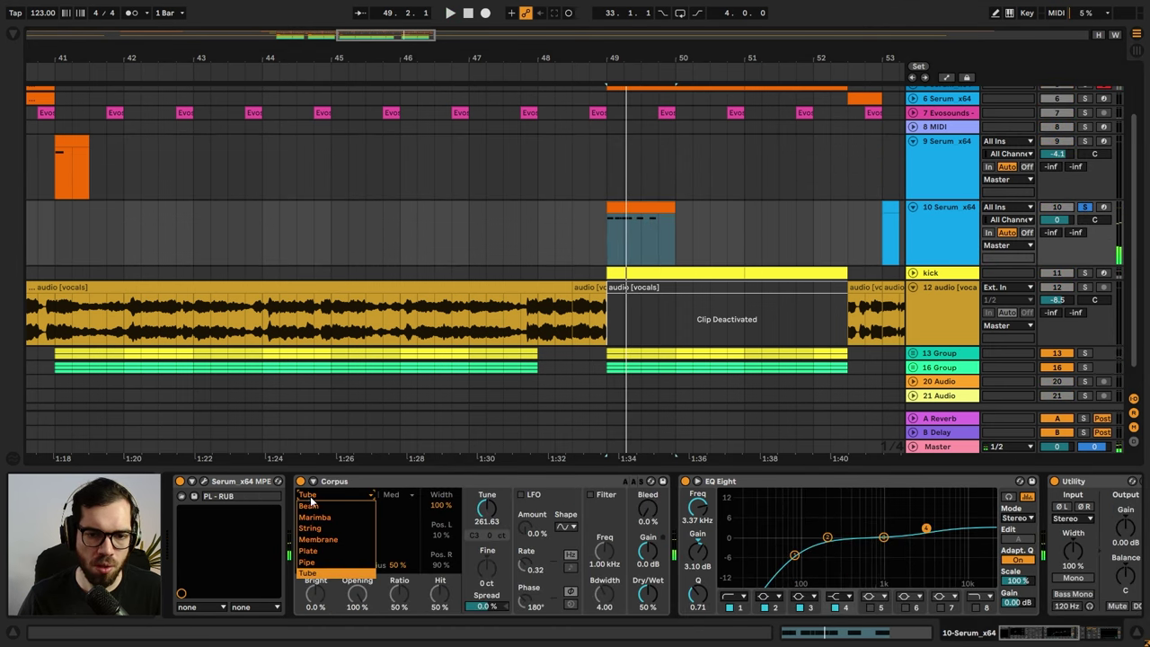
click(325, 562)
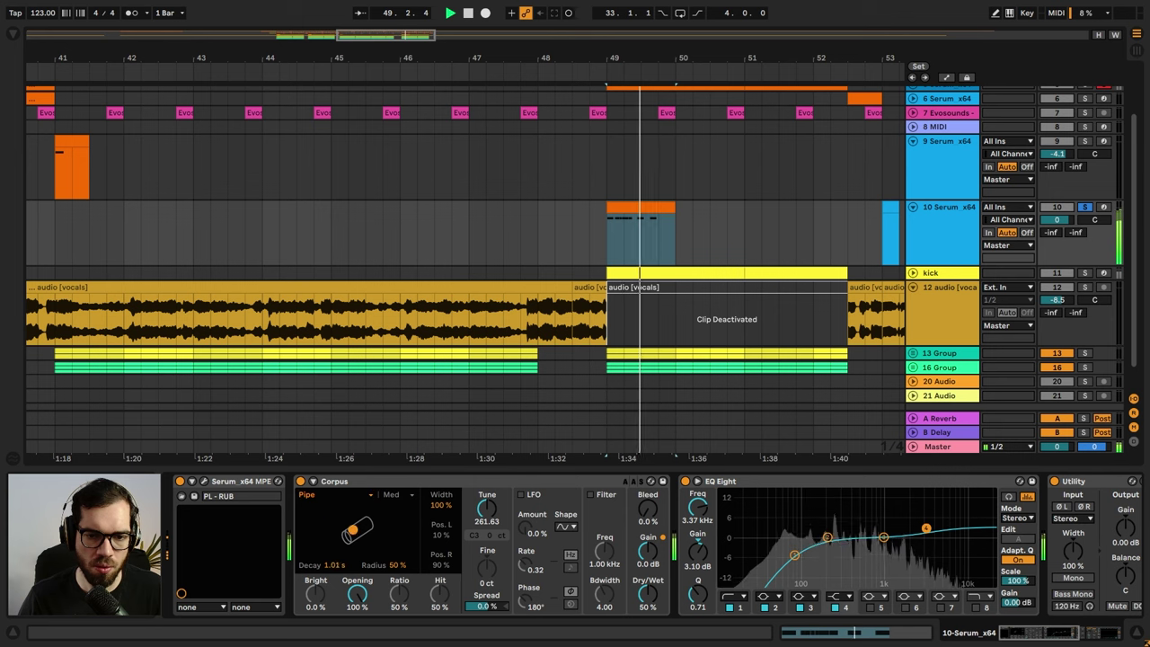
mouse_move(349, 537)
mouse_down()
mouse_move(359, 526)
mouse_move(350, 540)
mouse_move(334, 535)
mouse_up()
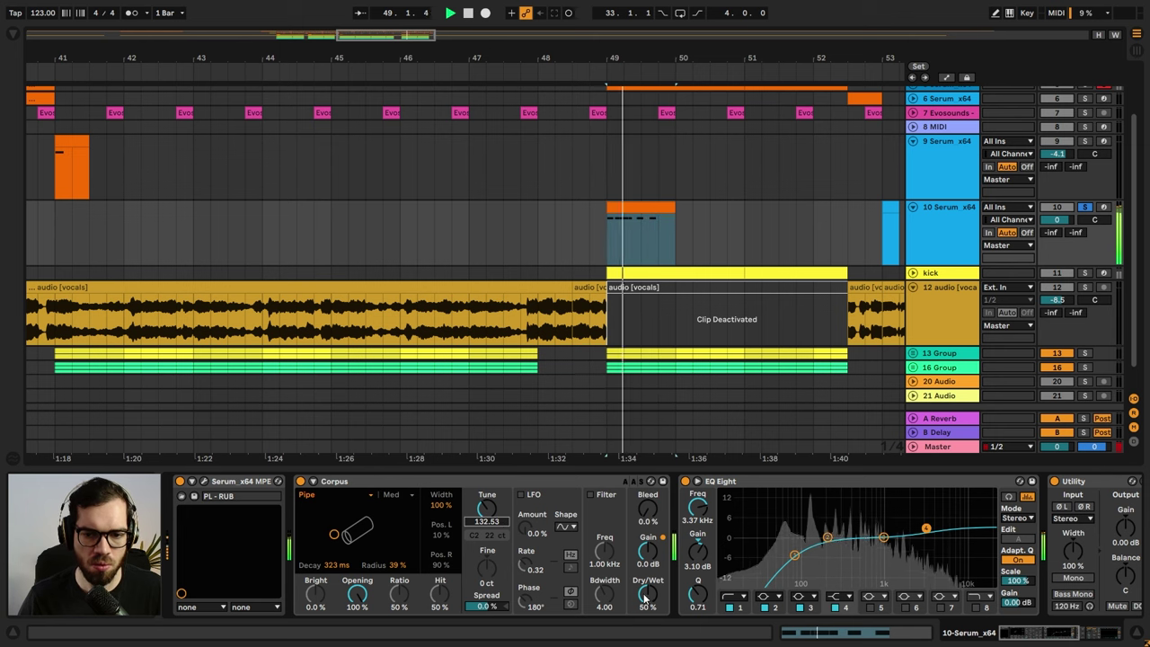
- Set Corpus Dry/Wet to 66 %, Bleed to 20 %, Opening to 56 % and Tune to 66.86 while auditioning
drag(644, 599, 650, 511)
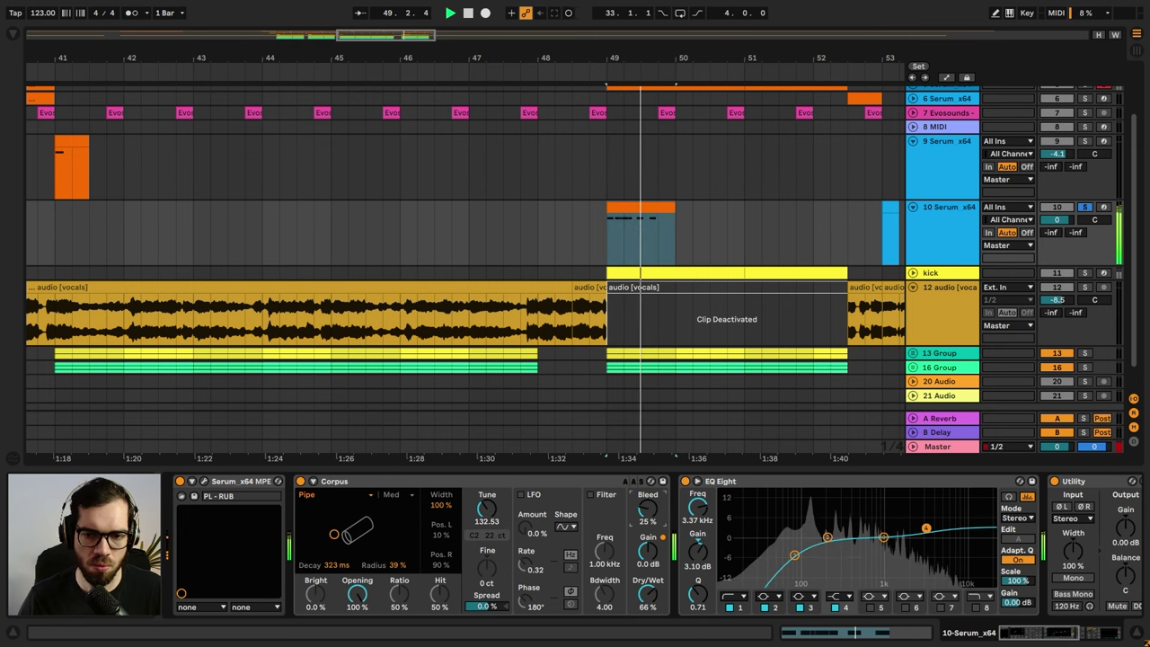
drag(356, 595, 357, 635)
key(space)
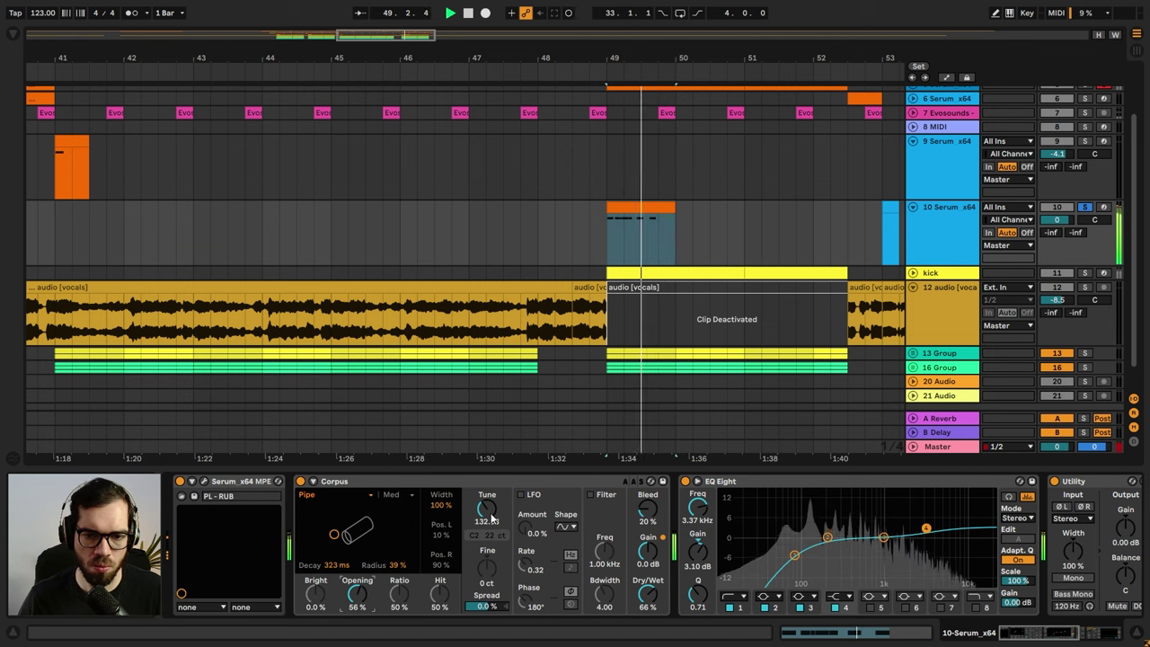
drag(488, 511, 488, 539)
key(space)
key(space)
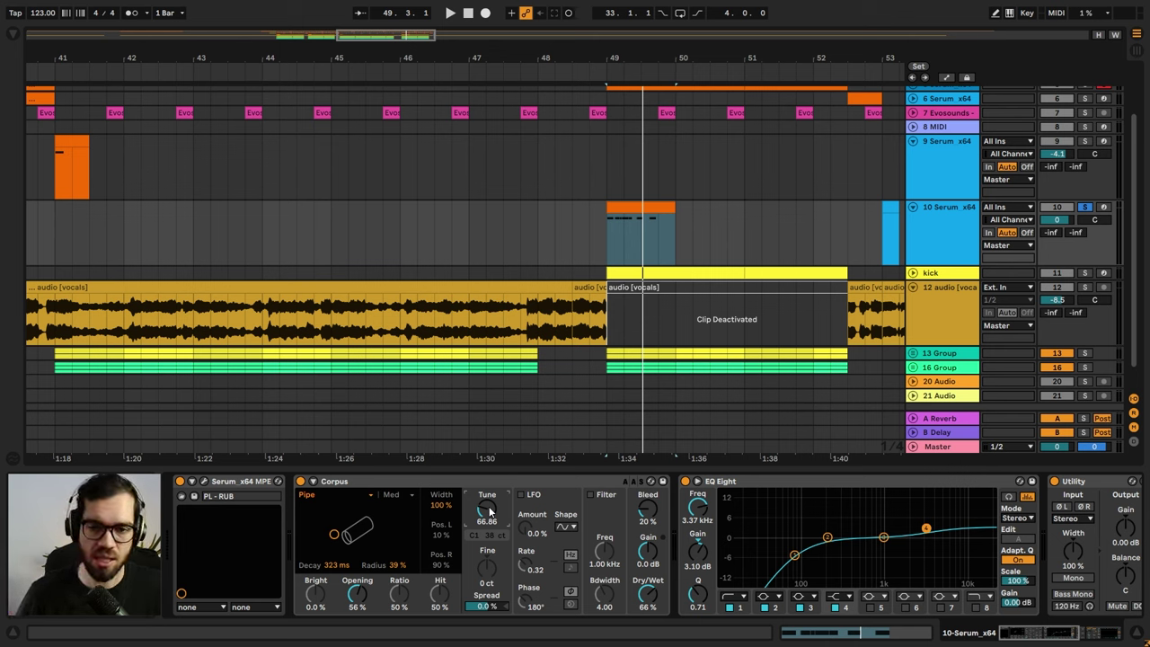
- Compare the soloed clip with Corpus off and on, and set Corpus Dry/Wet to 55 %
key(space)
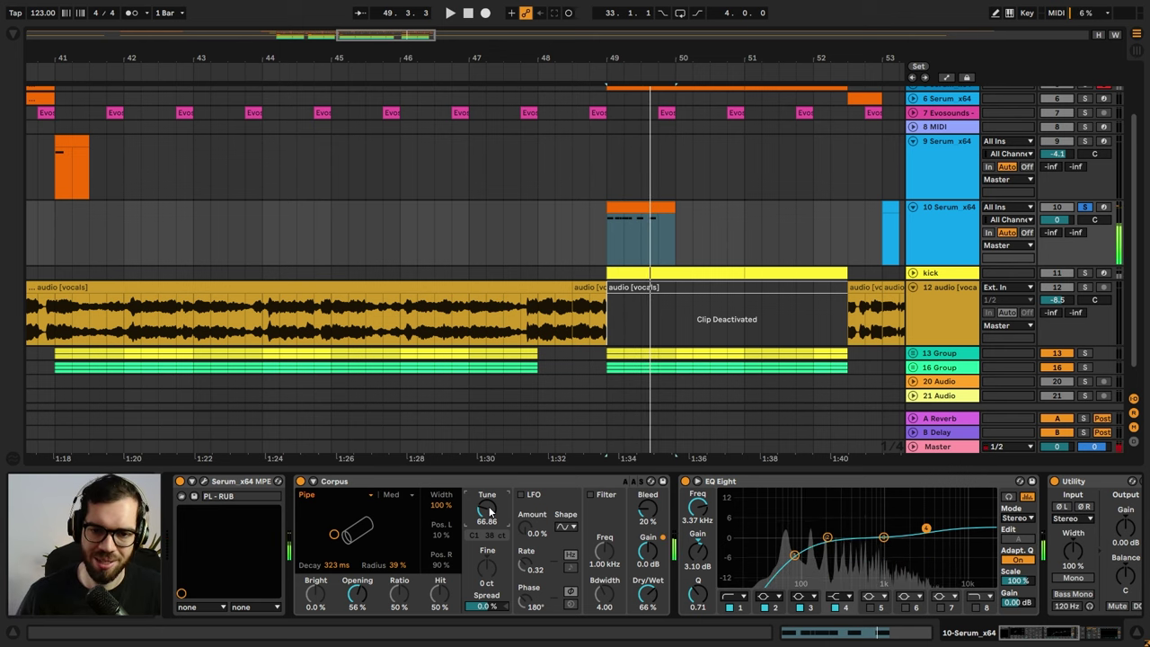
click(301, 482)
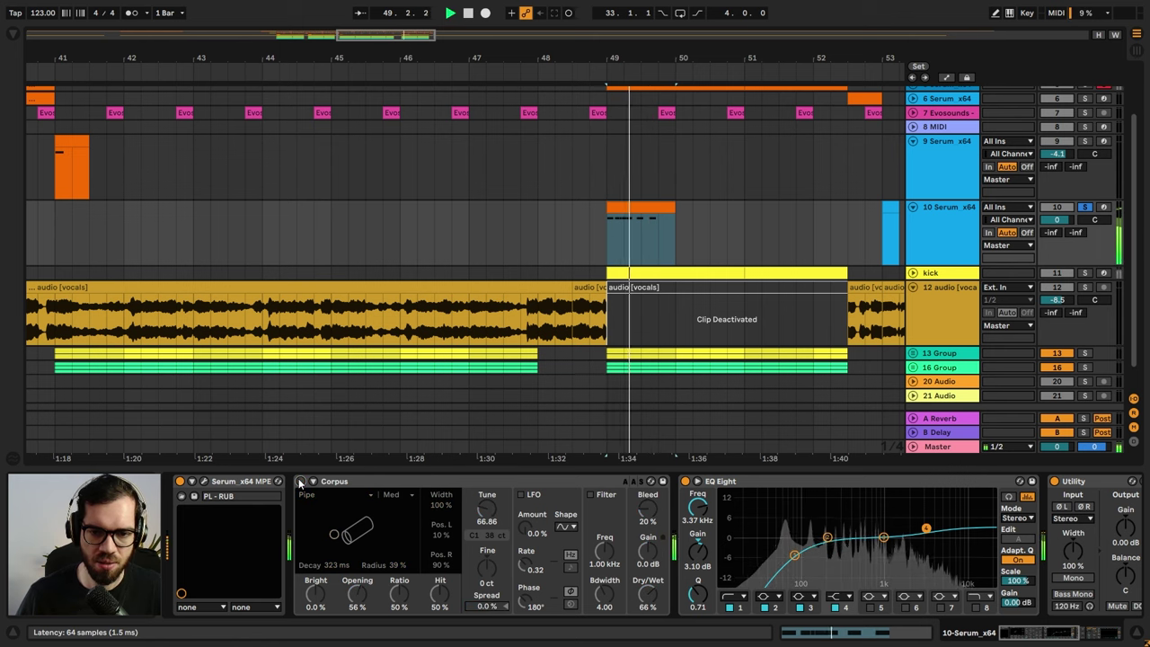
click(301, 481)
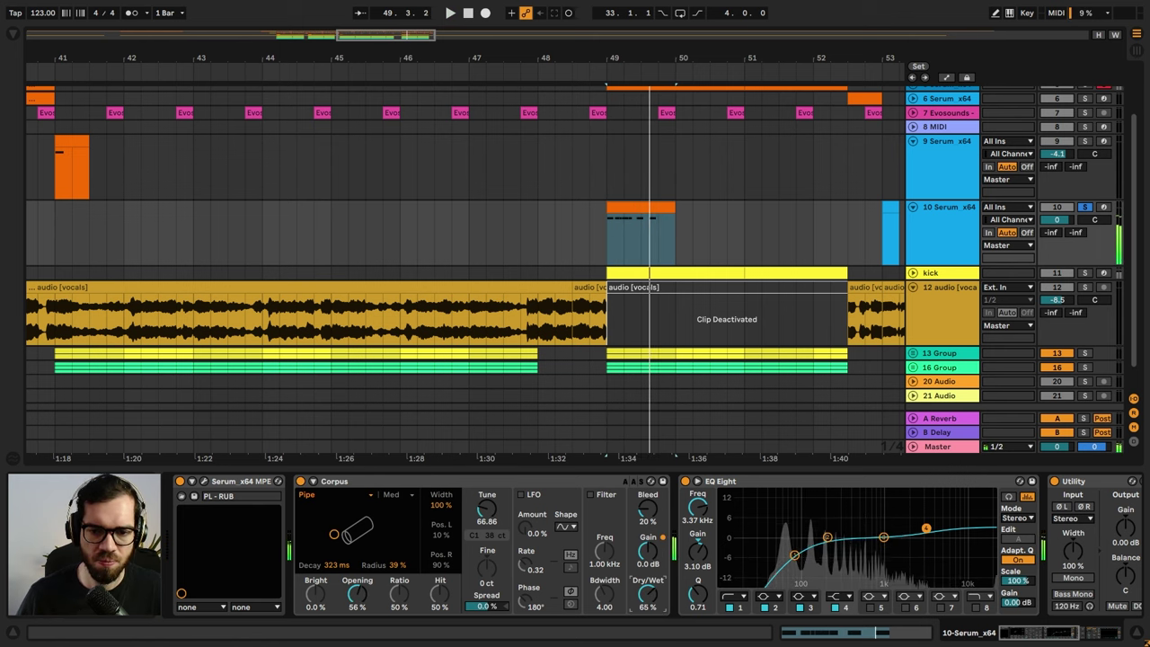
drag(647, 594, 647, 605)
key(space)
key(space)
- Search the audio effects for "over" and insert the Overdrive.adv preset between Corpus and EQ Eight on track 10
click(12, 34)
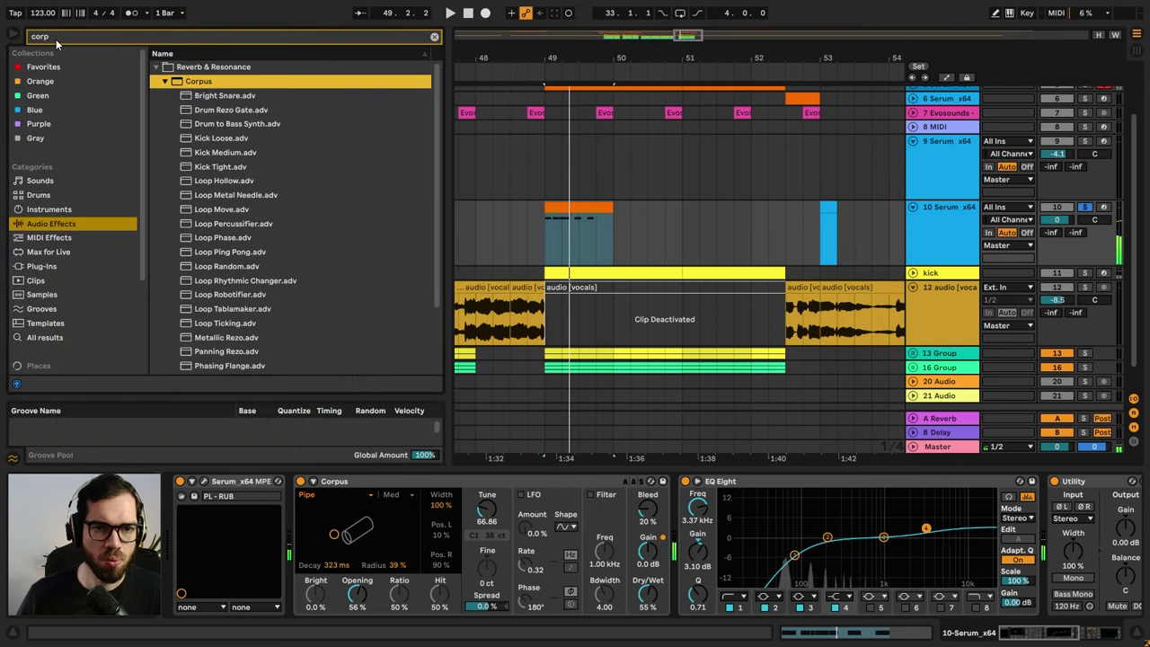
text(over)
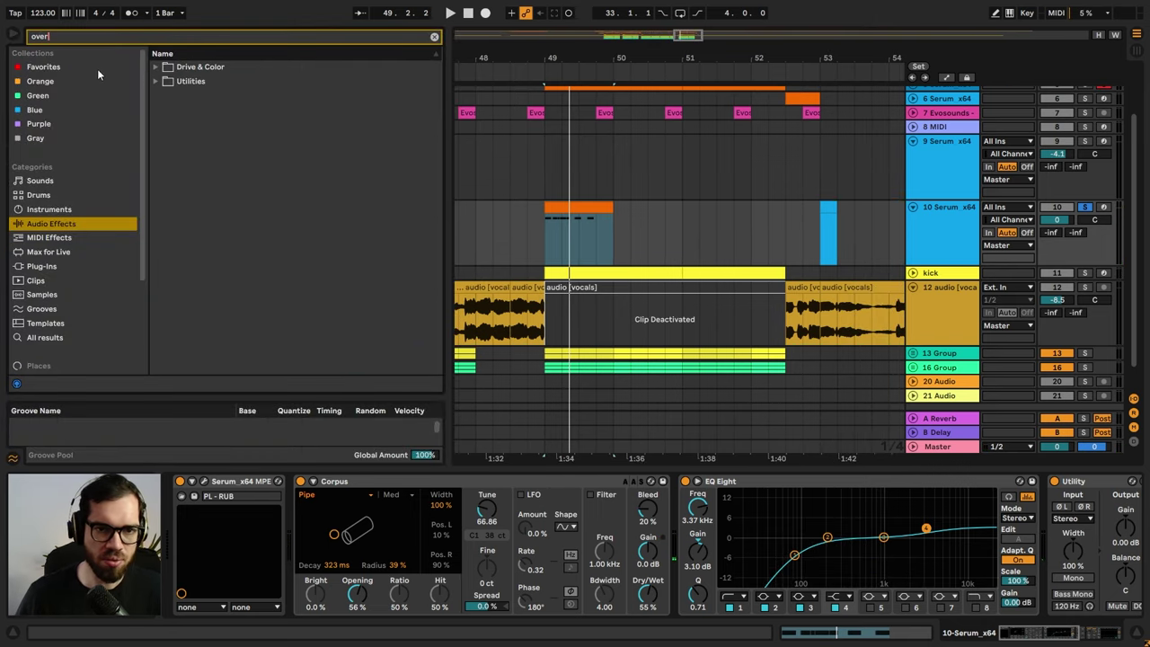
click(155, 66)
click(167, 81)
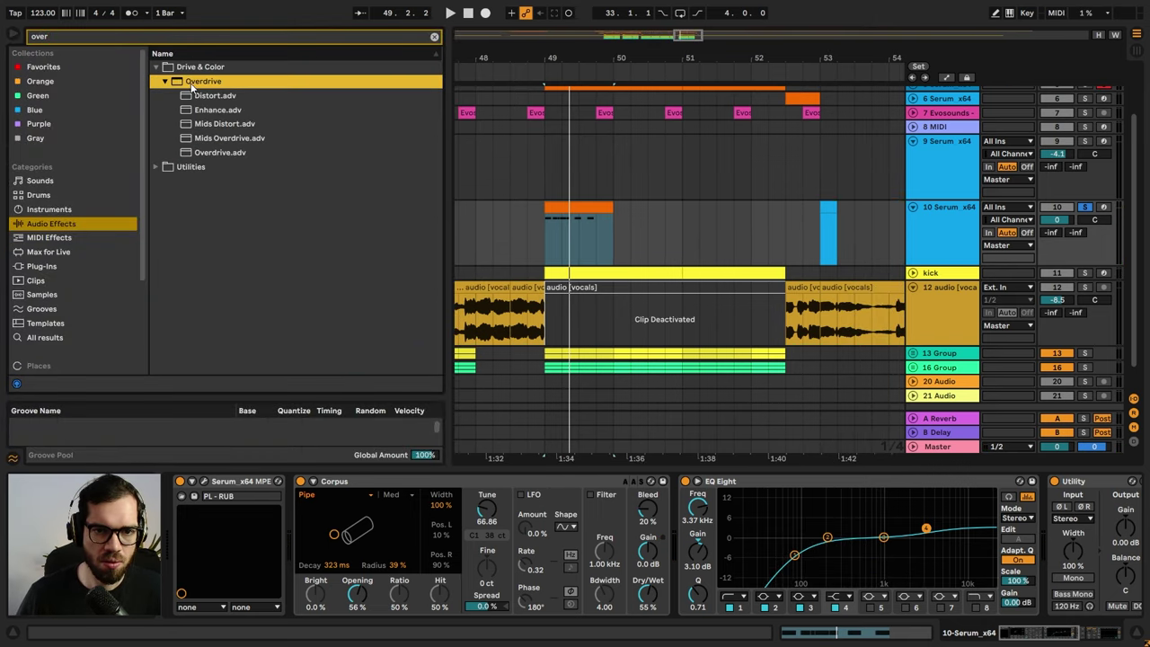
drag(220, 152, 687, 539)
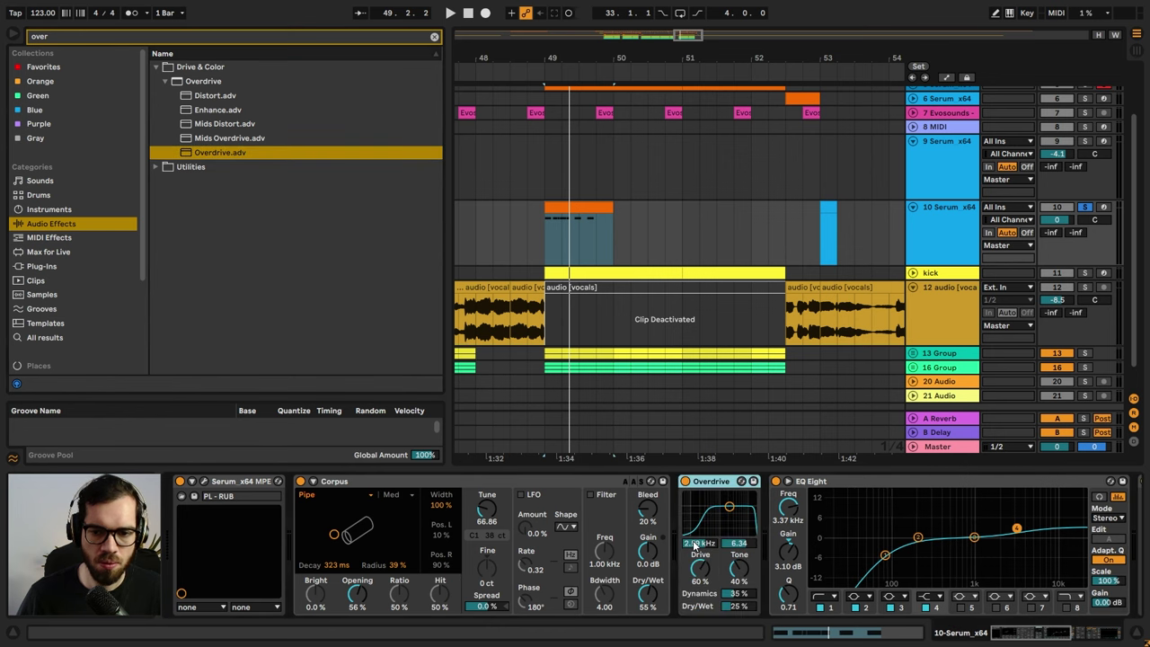
- Set Overdrive's filter to 1.11 kHz with a bandwidth of 3.16 and Dry/Wet to 18 %, audition it and select track 10
drag(730, 508, 721, 521)
key(space)
key(space)
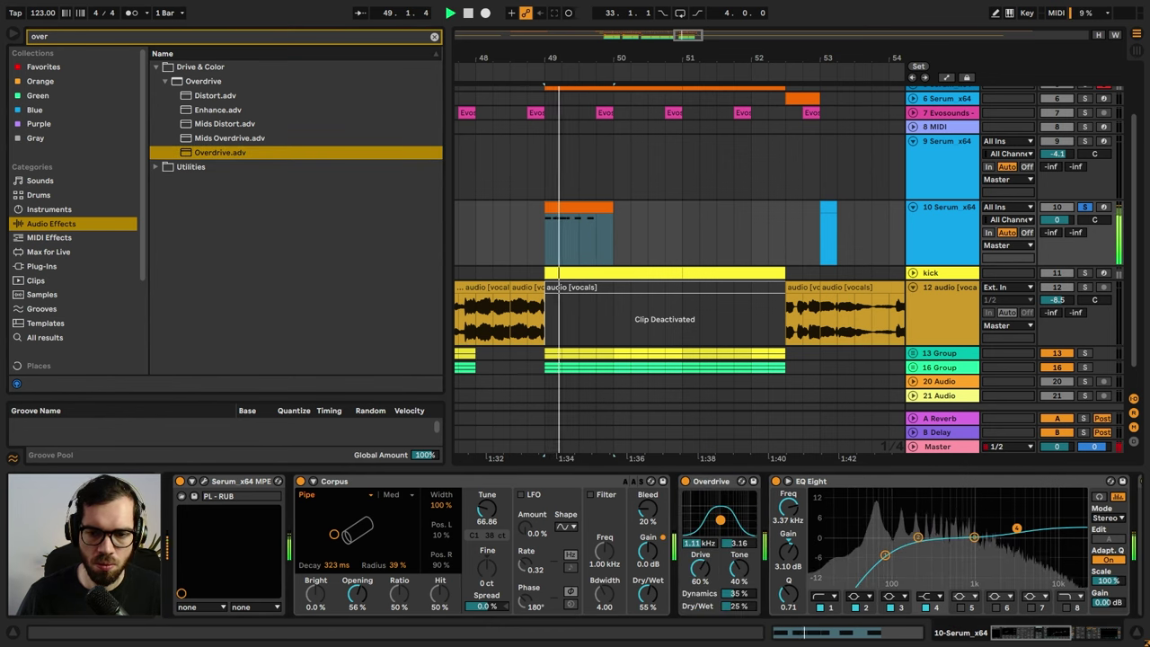
key(space)
key(space)
drag(739, 606, 740, 612)
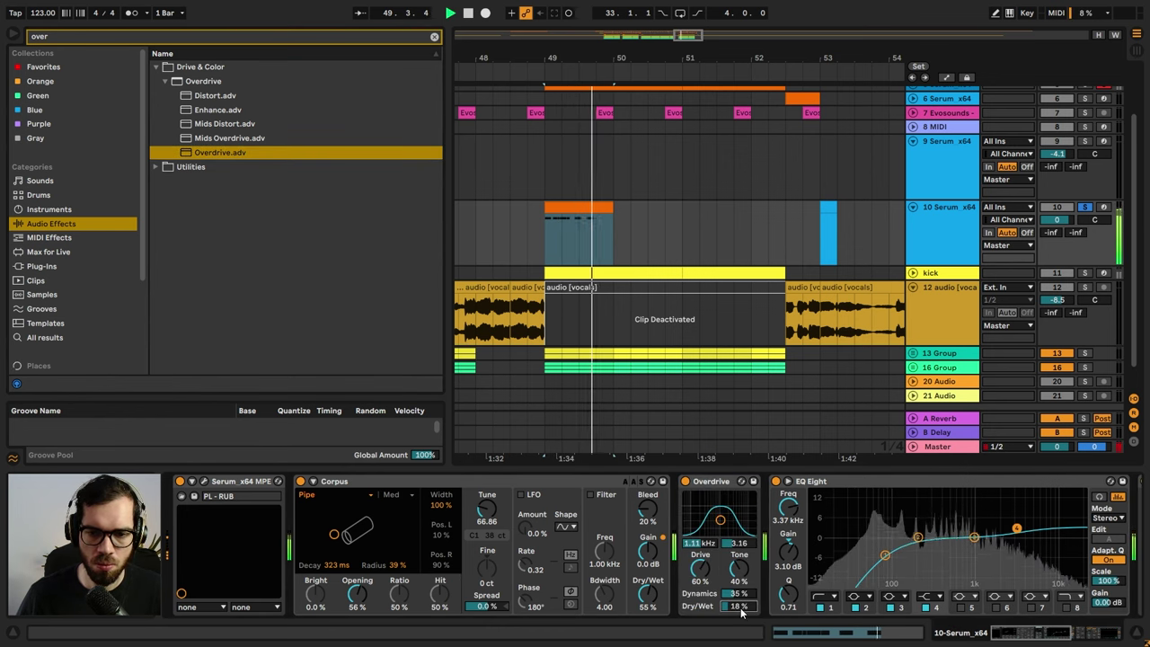
key(space)
key(space)
drag(643, 62, 741, 45)
click(952, 213)
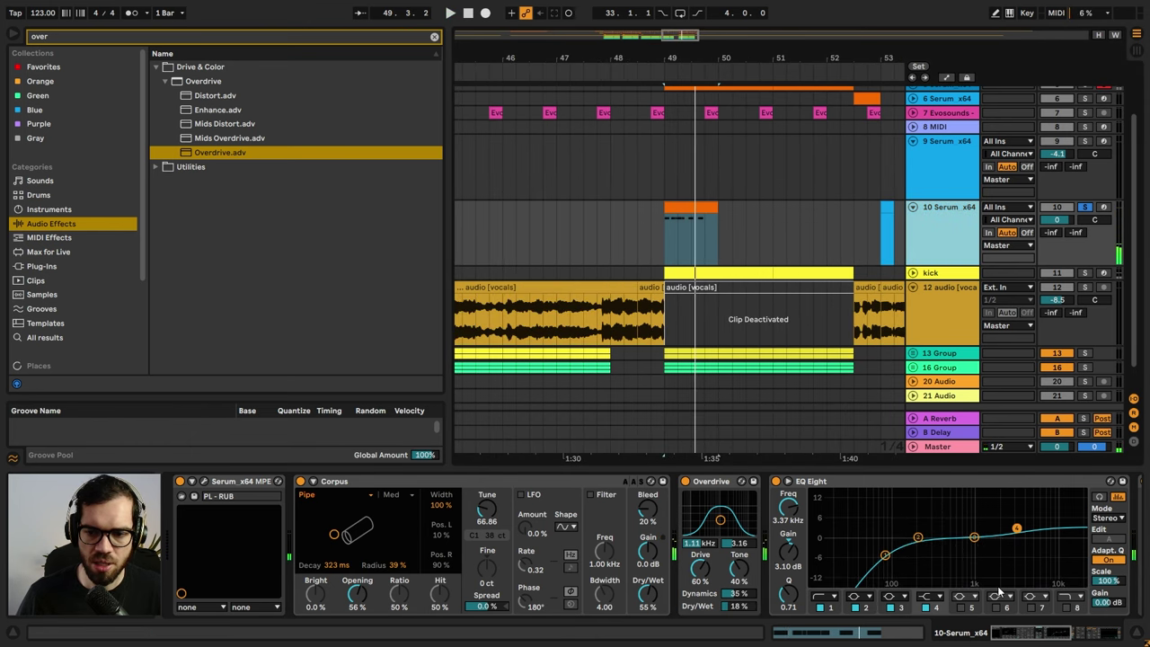
- Lower the Utility gain on the 10 Serum_x64 track to -6.11 dB while playing back the soloed clip
scroll(992, 625, right, 5)
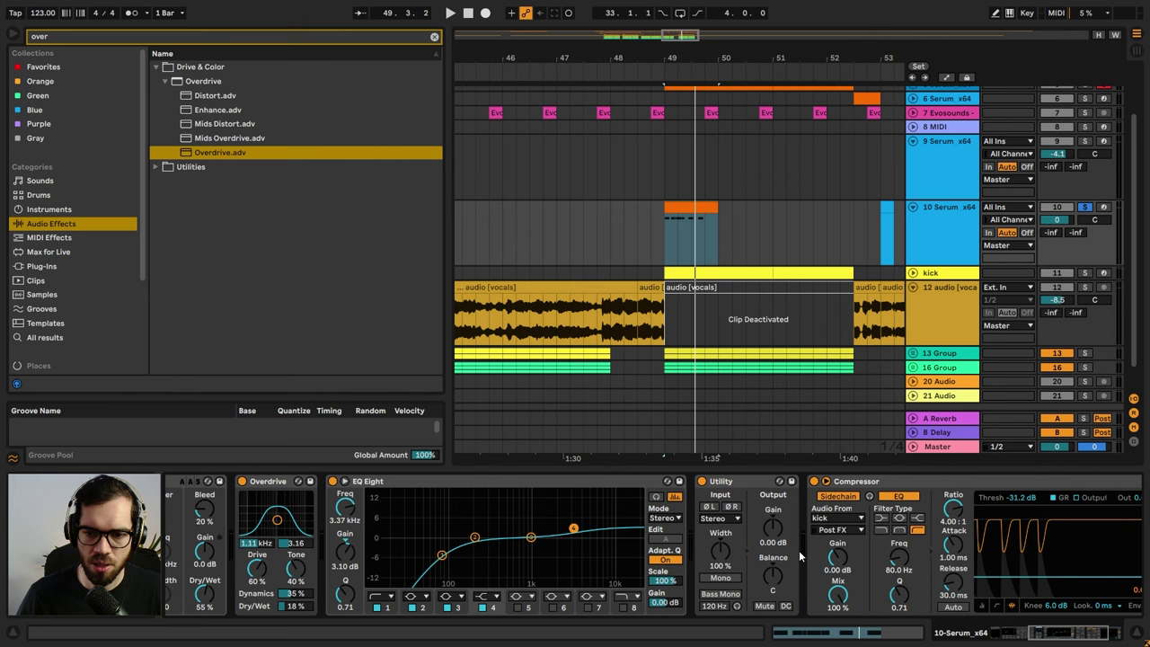
key(space)
drag(773, 528, 773, 559)
key(space)
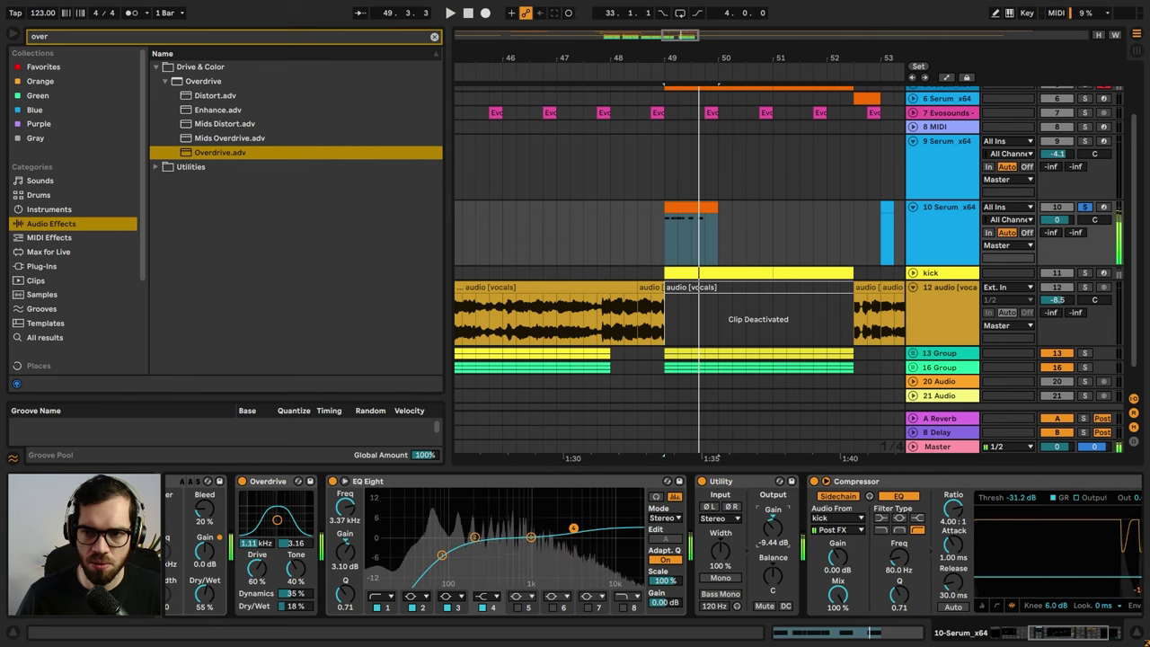
key(space)
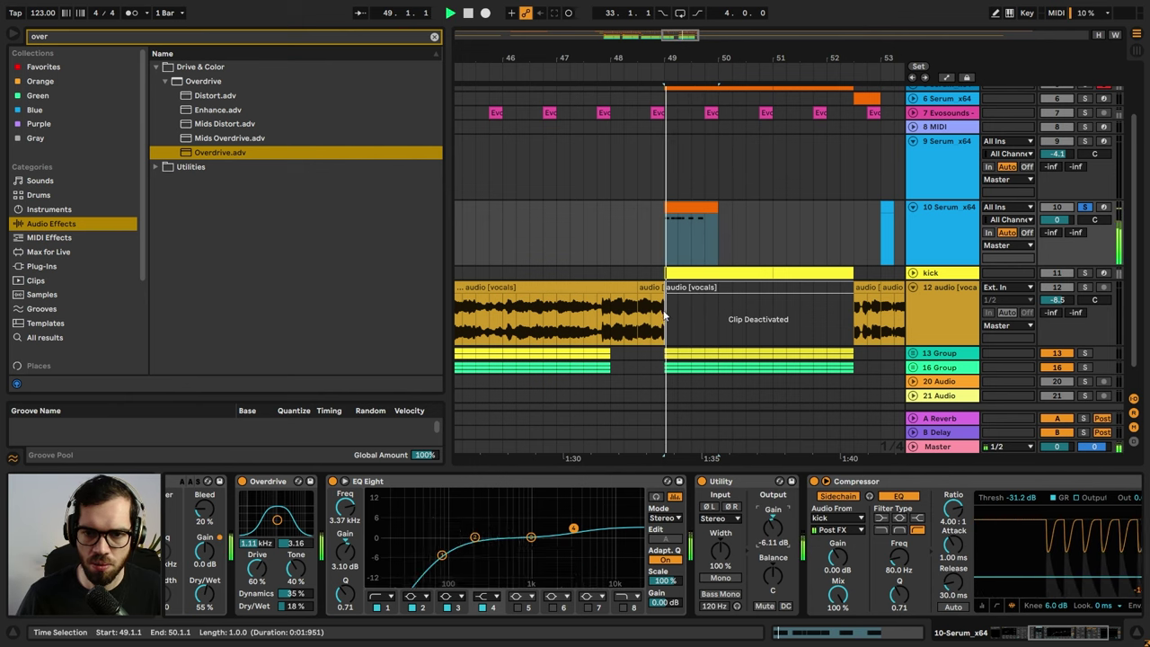
- Unsolo the 10 Serum_x64 track and play the passage from 48.3.1 to hear the synth in the mix
click(634, 239)
key(space)
key(space)
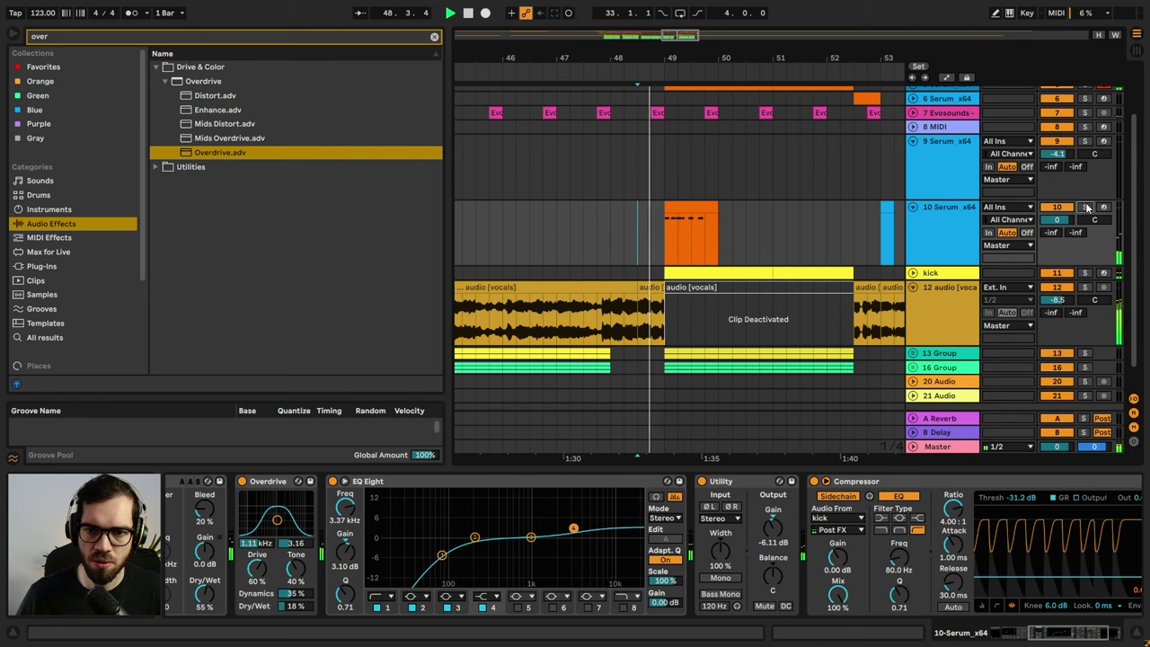
drag(682, 36, 683, 18)
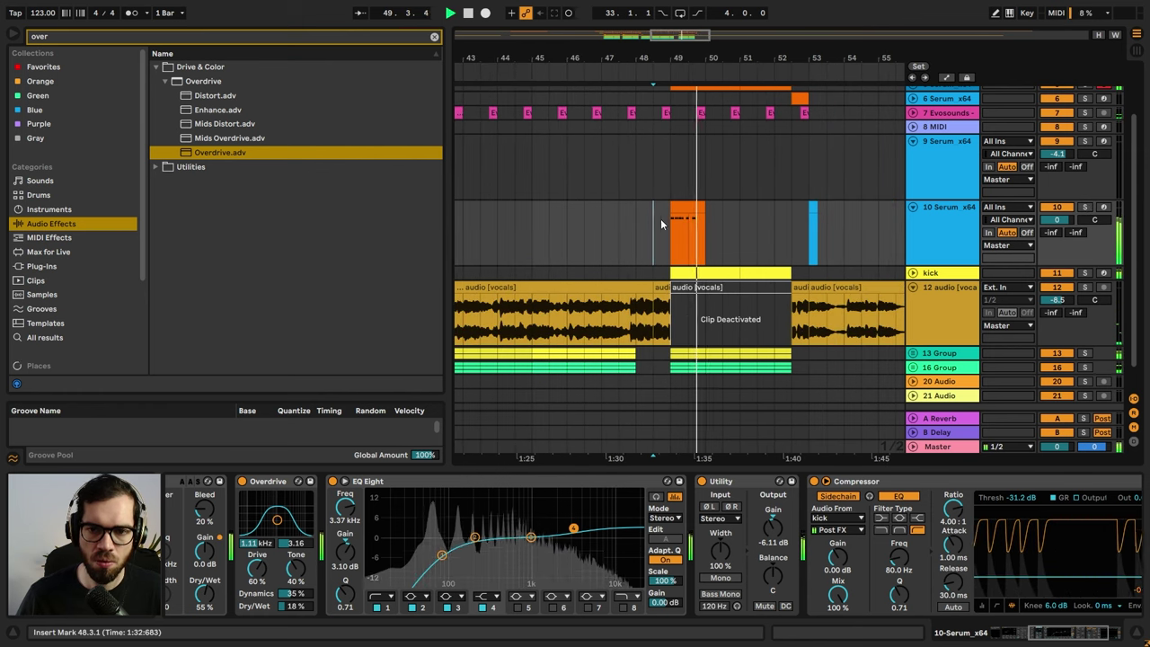
key(space)
- In the Serum instrument on track 10, set the ENV 1 decay to 206 ms and the release to 101 ms
click(944, 230)
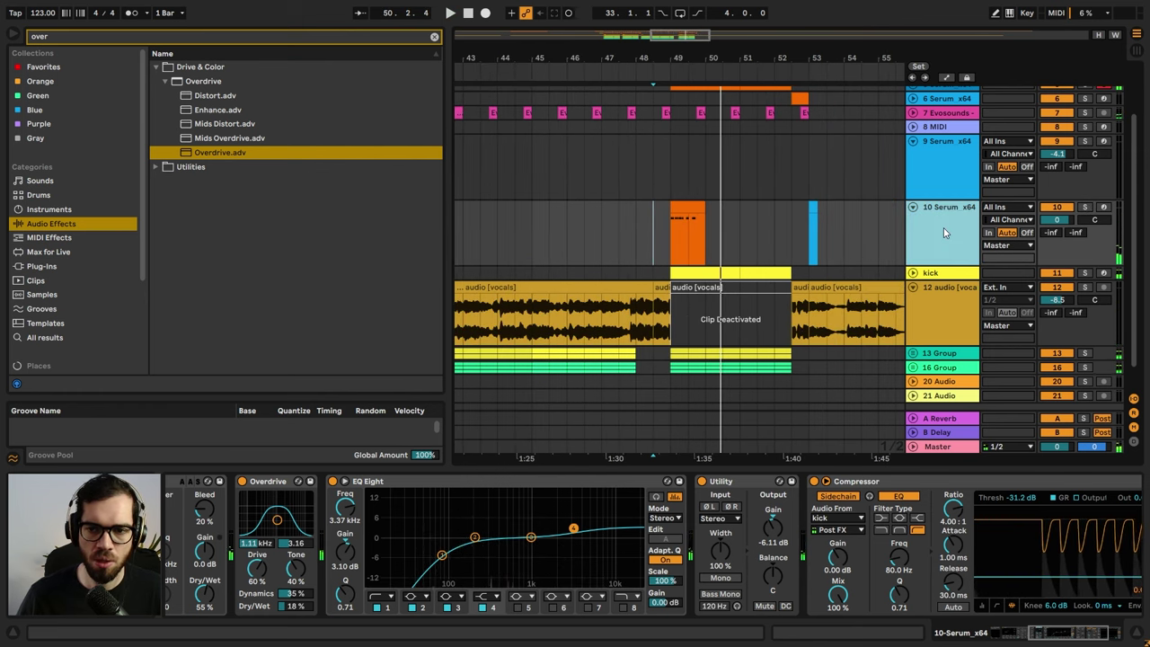
drag(1055, 637, 1011, 636)
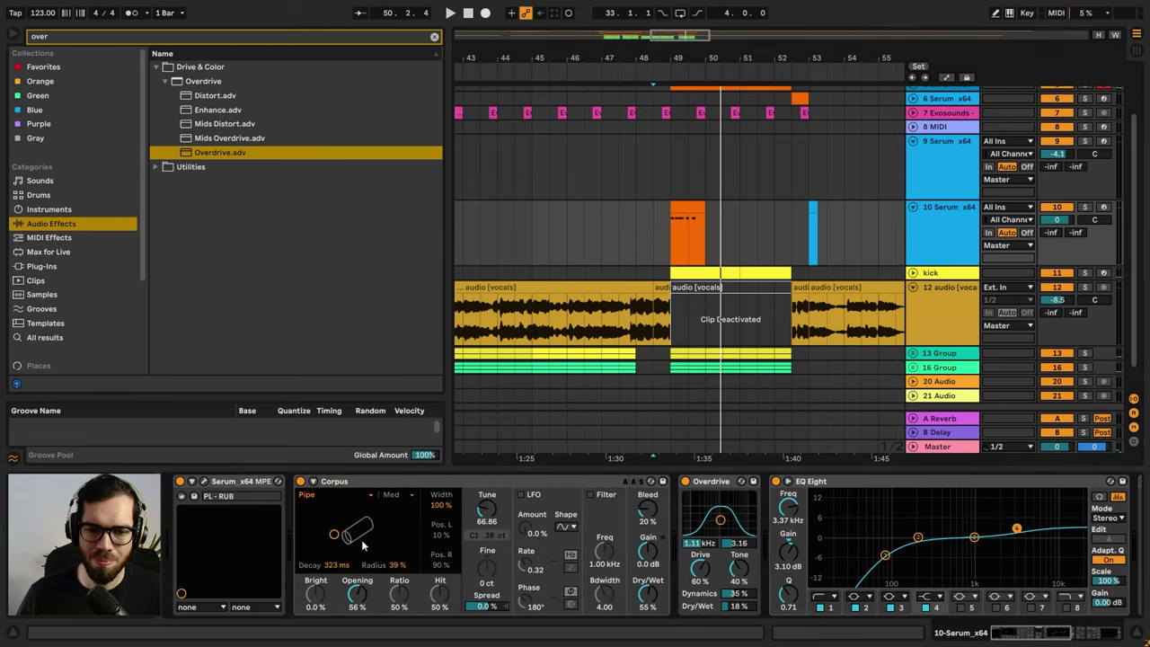
click(205, 482)
click(474, 95)
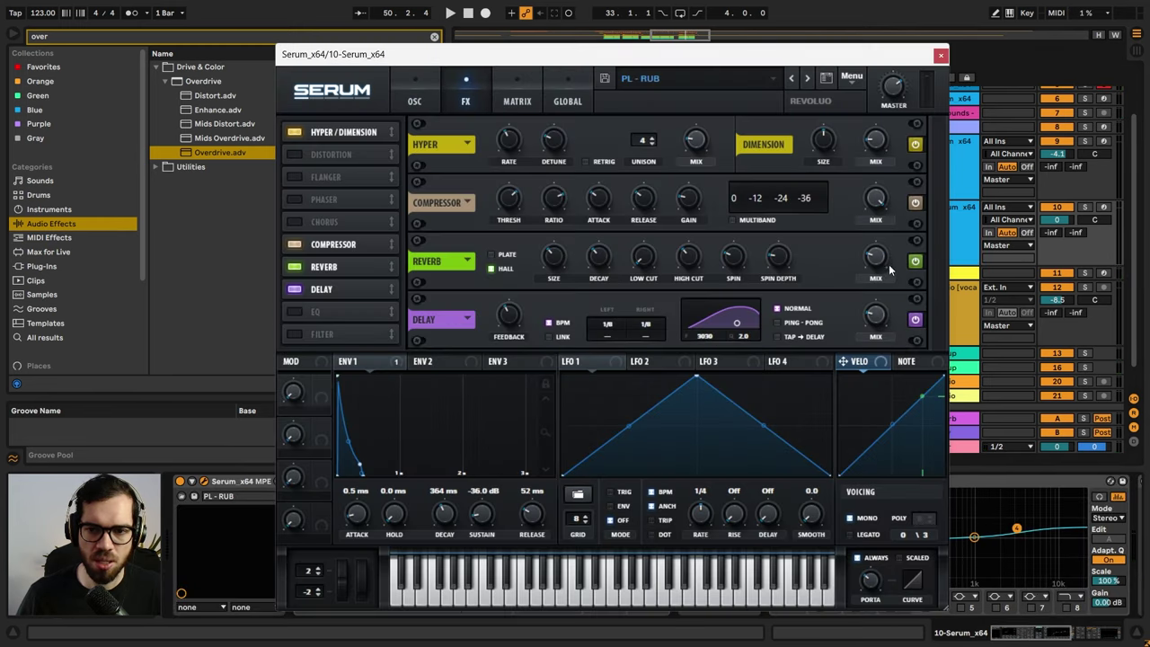
drag(888, 292, 889, 293)
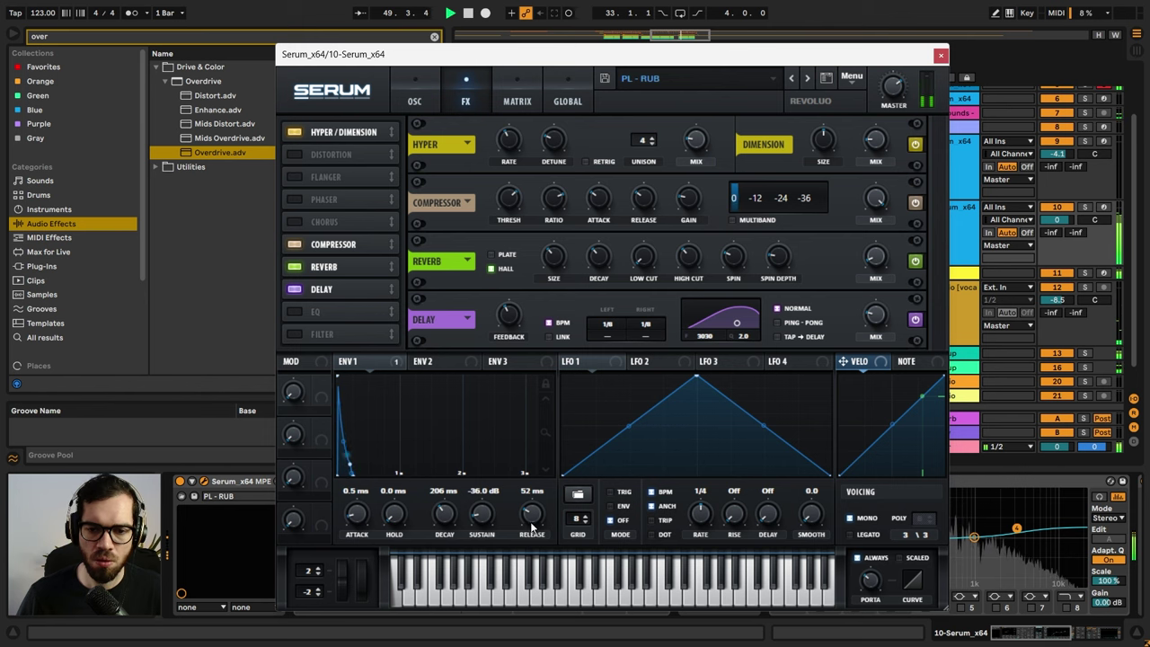
drag(532, 525, 531, 514)
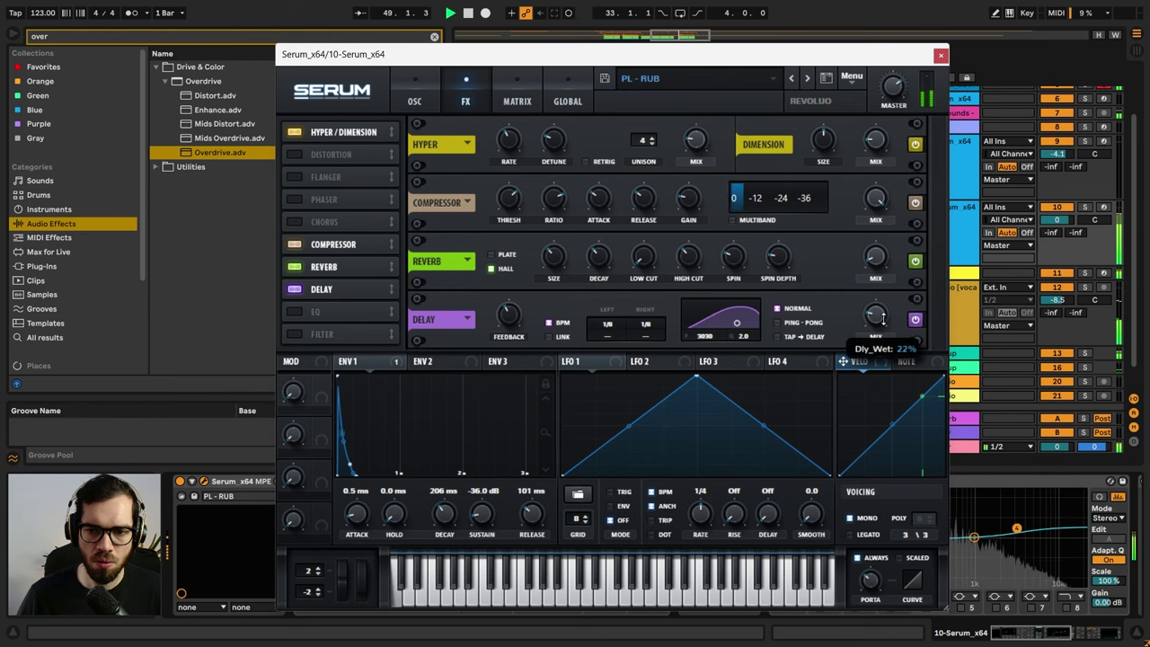
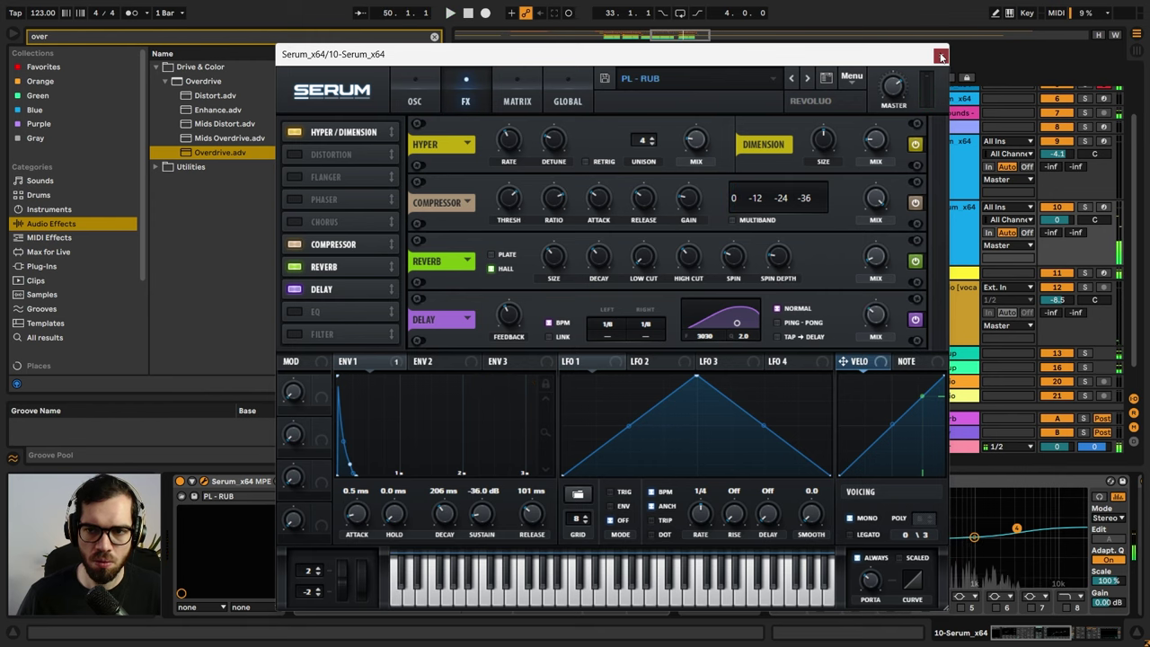
click(941, 56)
- Play the arrangement from 47.3.1 to check the revised synth sound at a lower system volume
click(617, 178)
key(space)
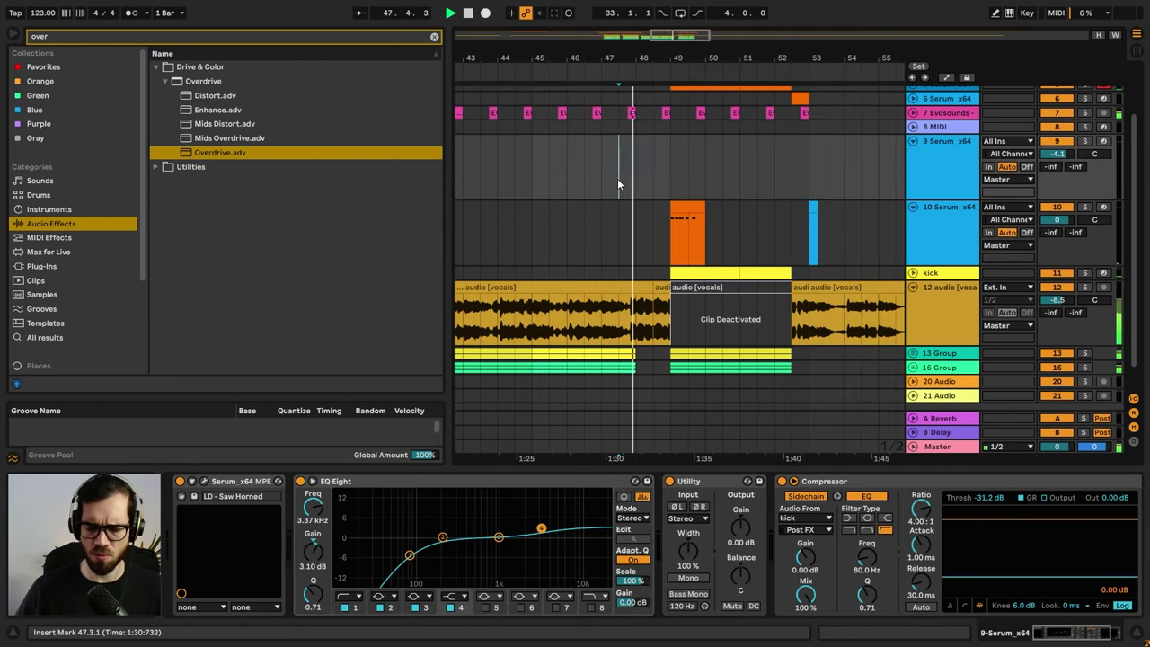
key(XF86AudioLowerVolume)
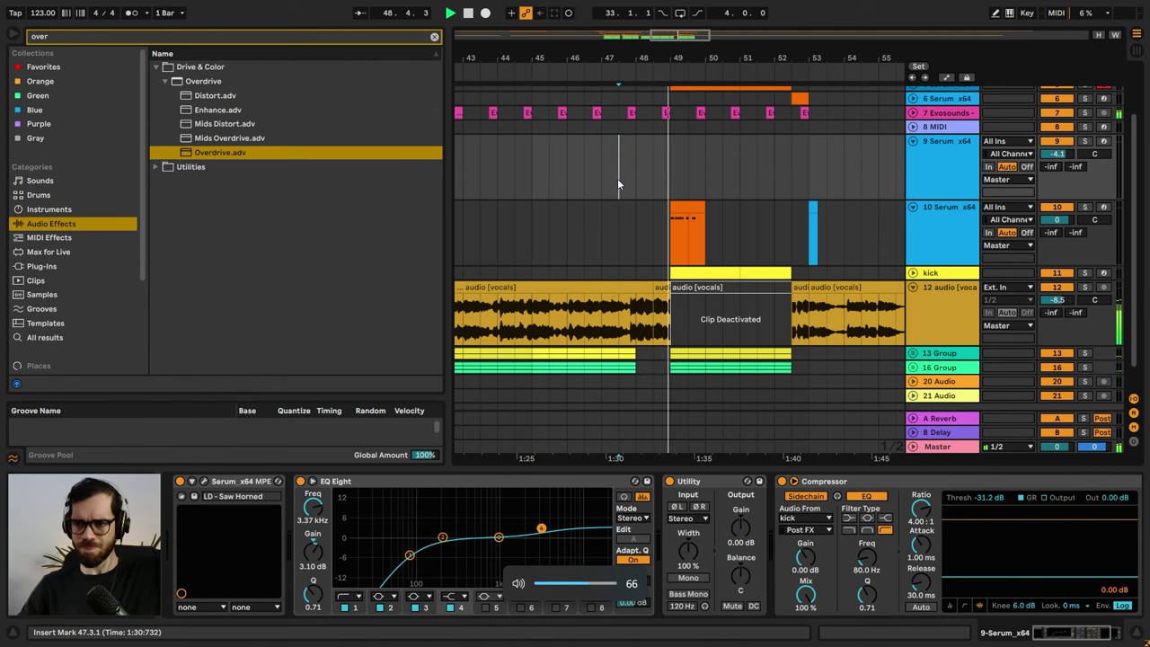
- Hide the browser and copy the first clip on the 9 Serum_x64 track to 50.1.1
click(11, 36)
key(space)
key(minus)
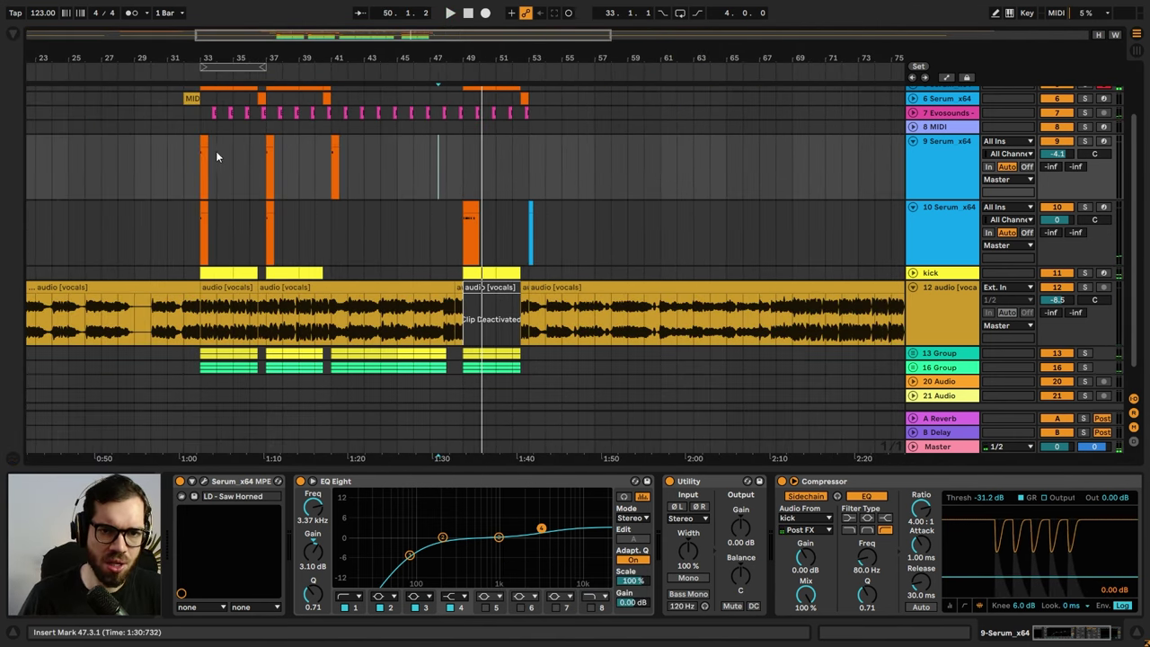
drag(205, 141, 485, 146)
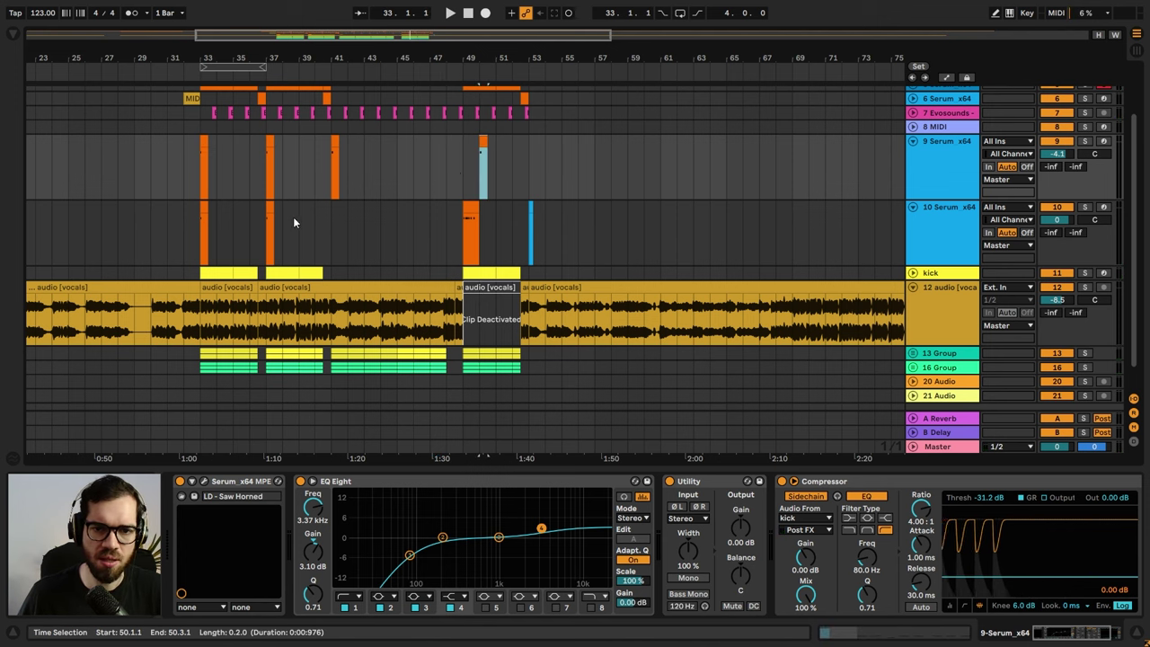
- Delete the clips at bars 33 and 37 on the 10 Serum_x64 track and play the passage from bar 48
drag(313, 217, 185, 217)
key(Delete)
click(396, 209)
click(444, 210)
key(space)
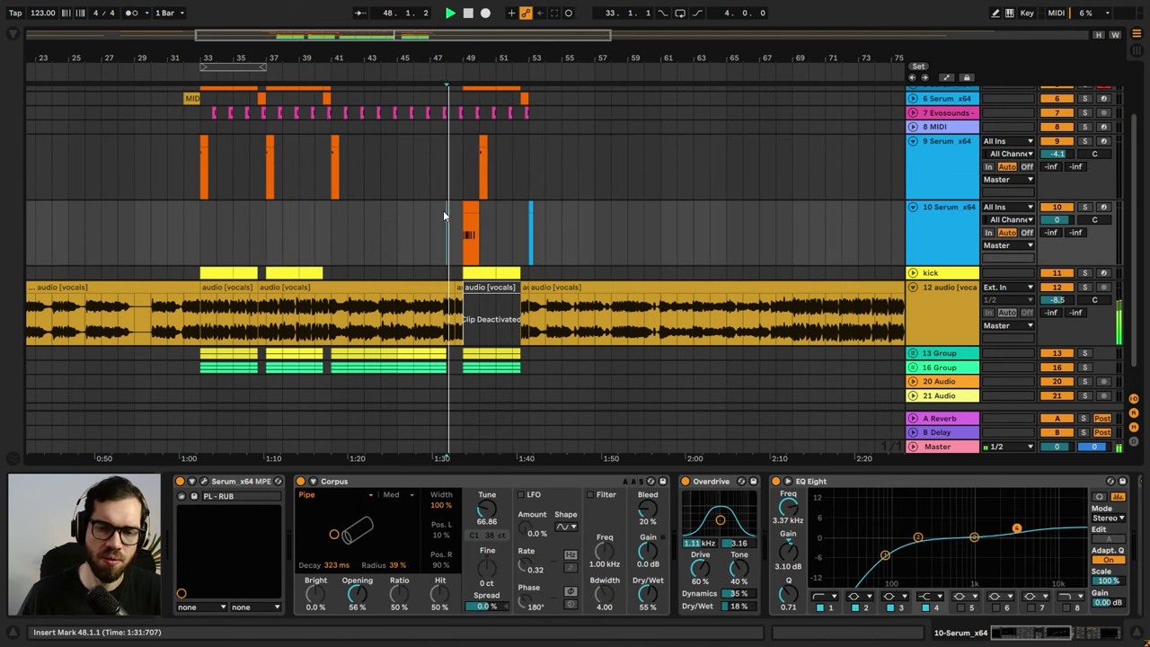
drag(496, 52, 693, 51)
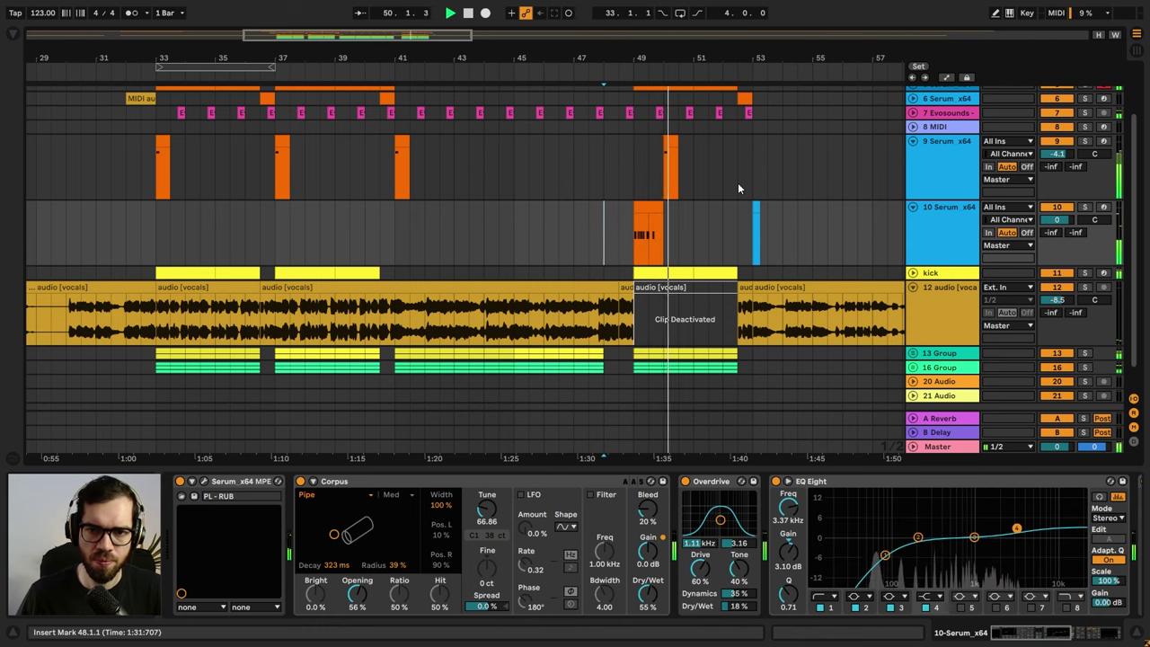
click(627, 176)
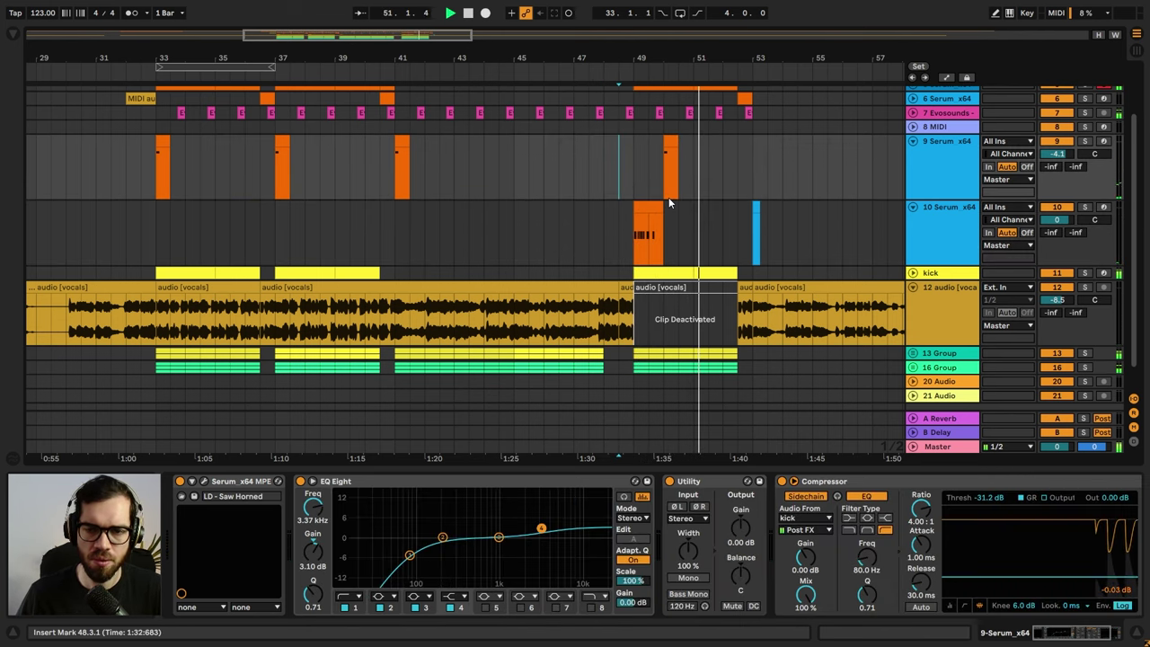
- Unfold track 3, reactivate its last Dua Lipa clip, extend its start back to 51.3.1, and play from bar 50
scroll(742, 194, up, 3)
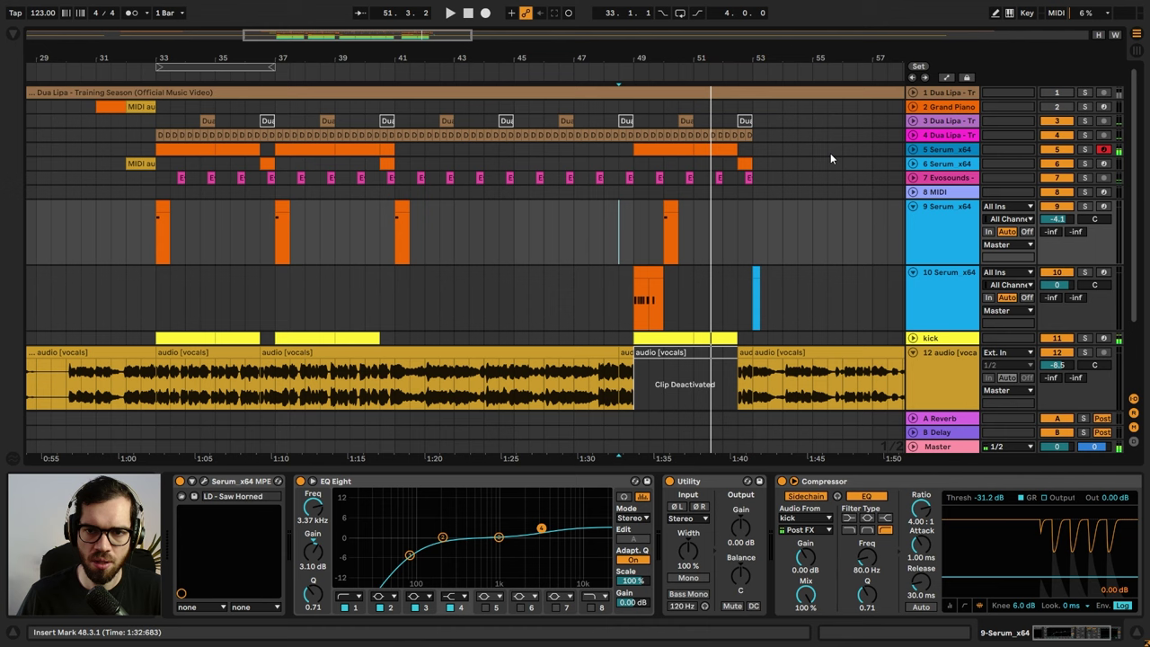
click(913, 121)
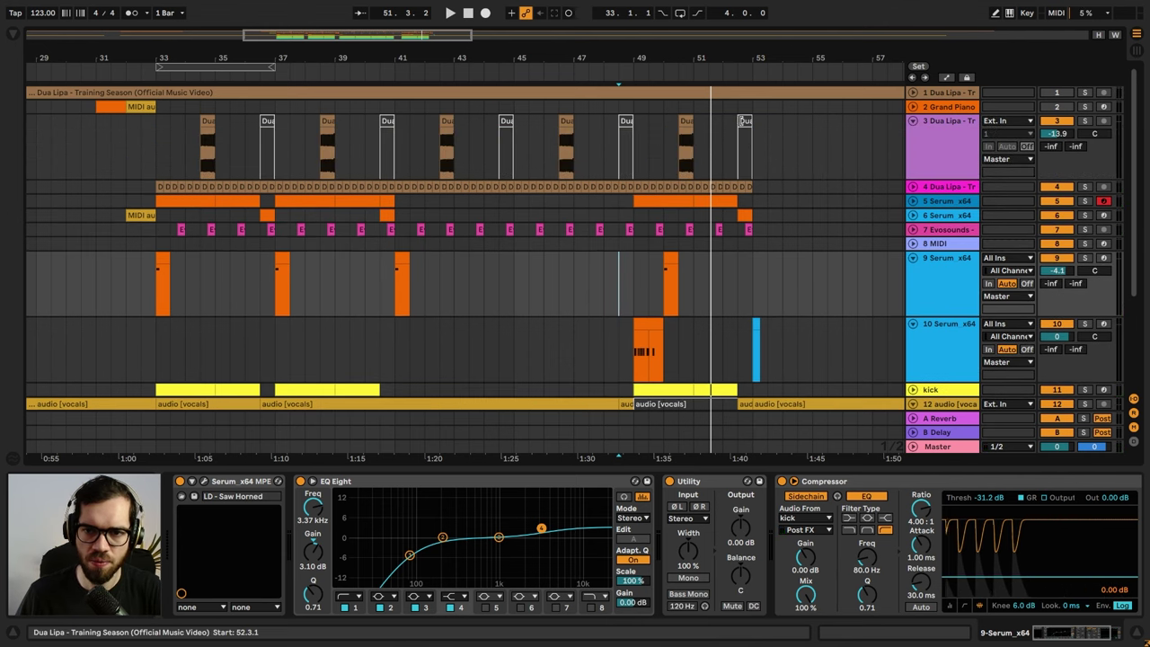
click(743, 123)
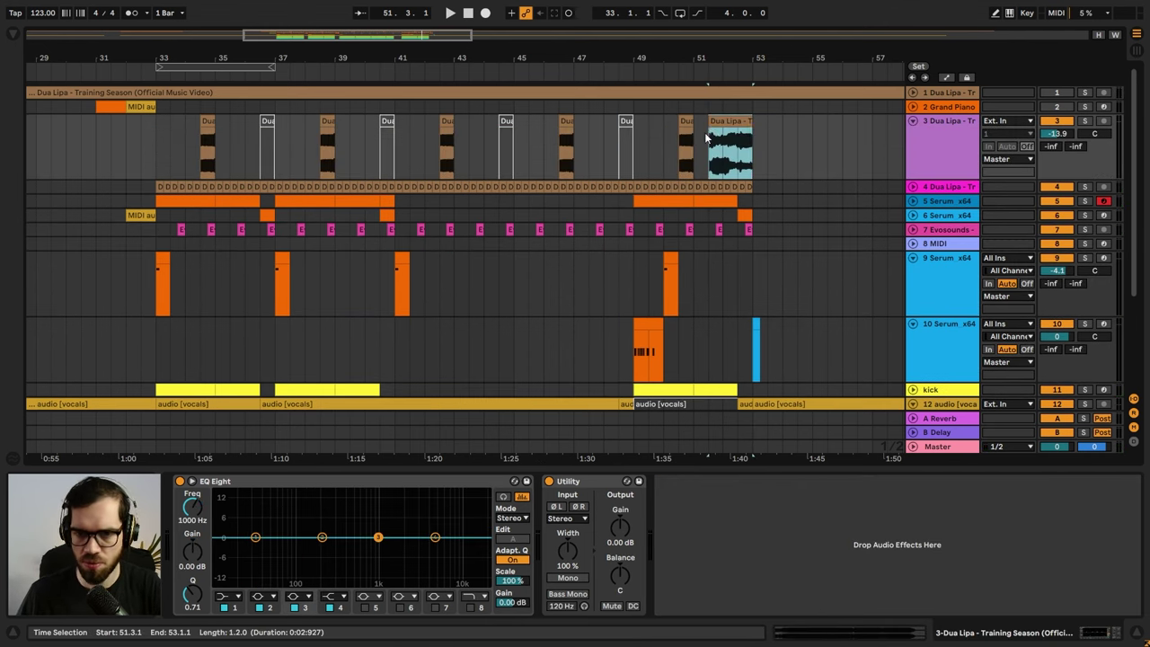
click(674, 146)
key(space)
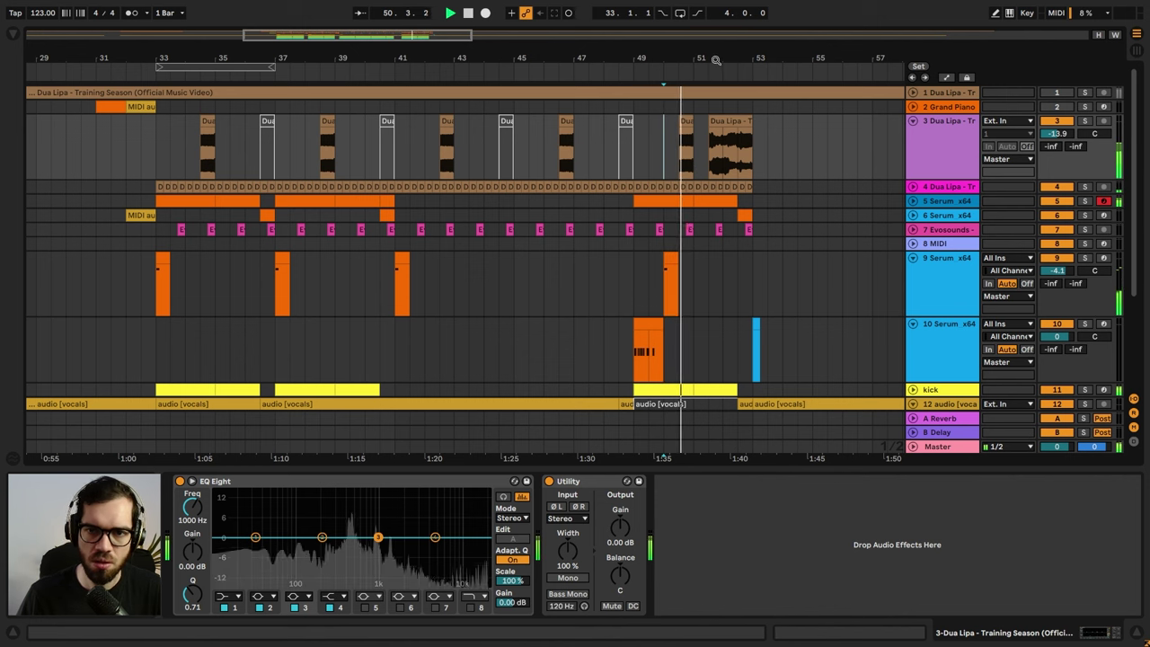
- Split the extended vocal clip on track 3 at 52.1.1 and trim the second part to start at 52.3.1
scroll(692, 154, up, 3)
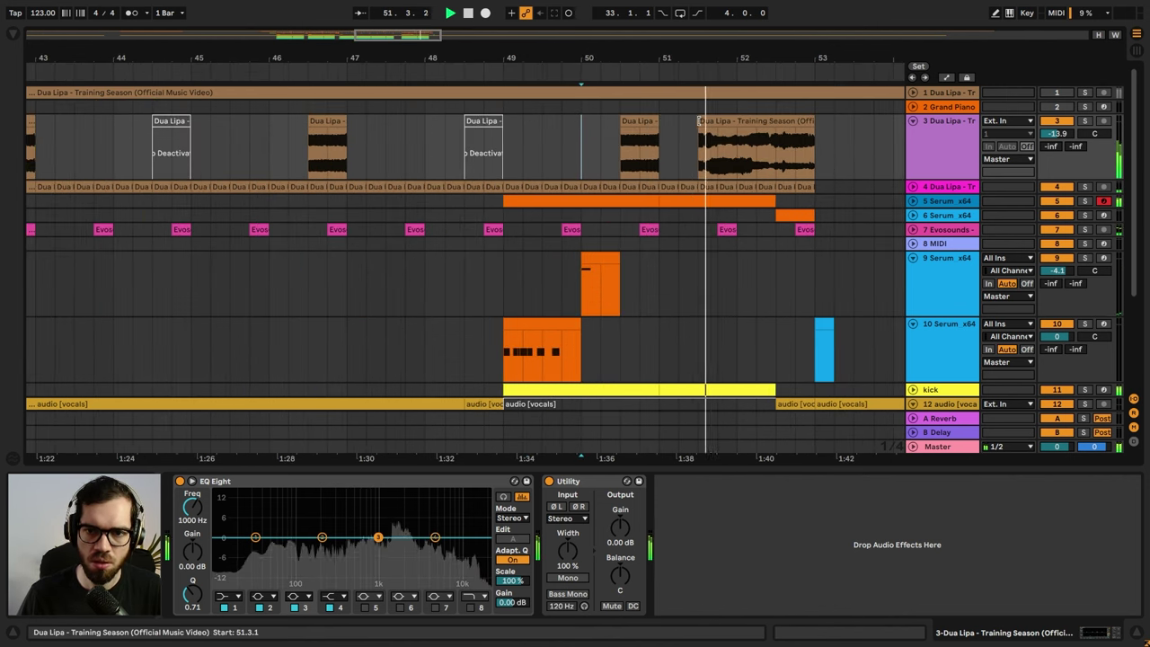
click(740, 139)
key(ctrl+e)
click(740, 124)
drag(740, 124, 778, 126)
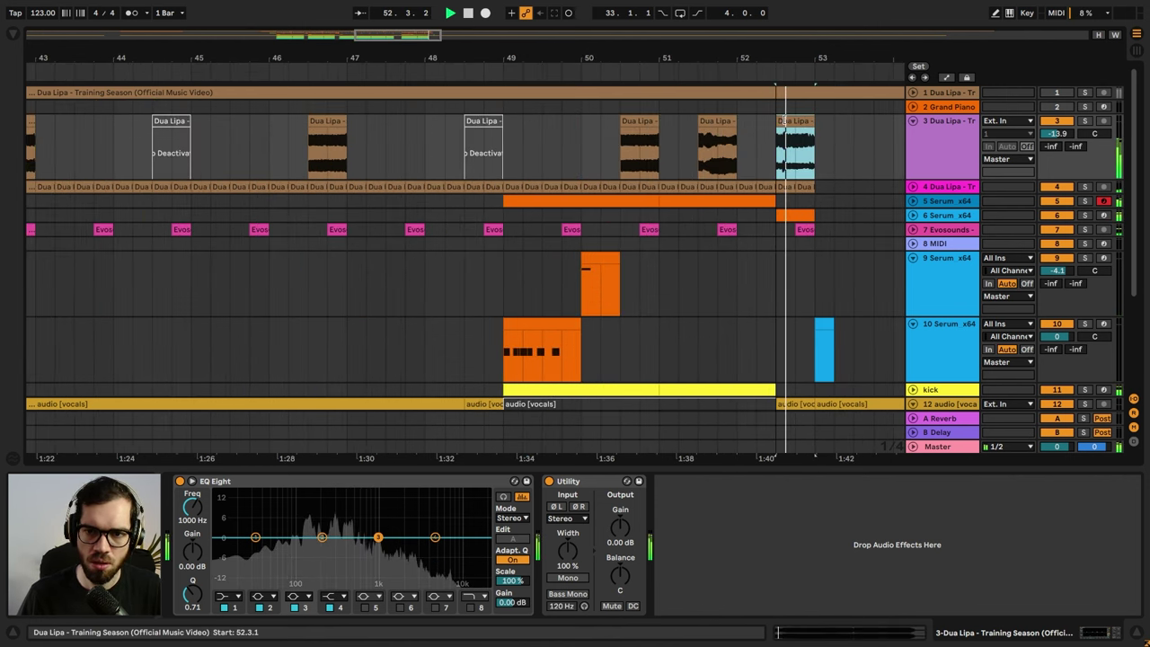
- Play the section from bar 49 and delete the vocal clip at 52.3.1 on track 3
click(512, 144)
key(space)
key(space)
click(788, 133)
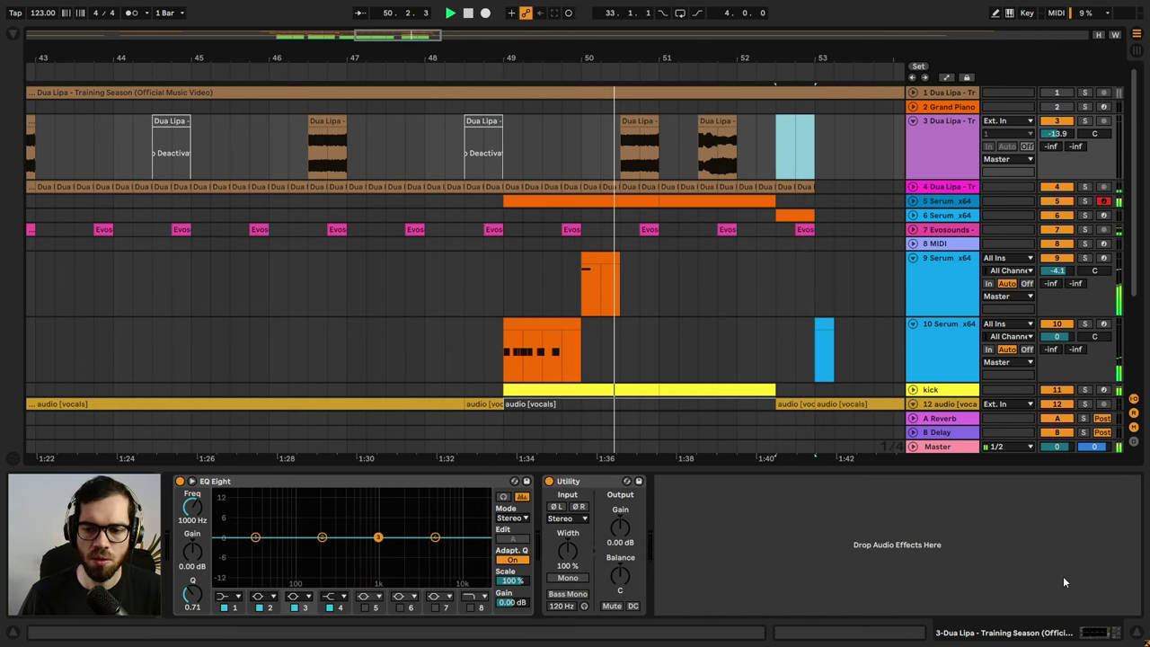
- Hide the device view and play the arrangement from 47.4.1
click(1137, 632)
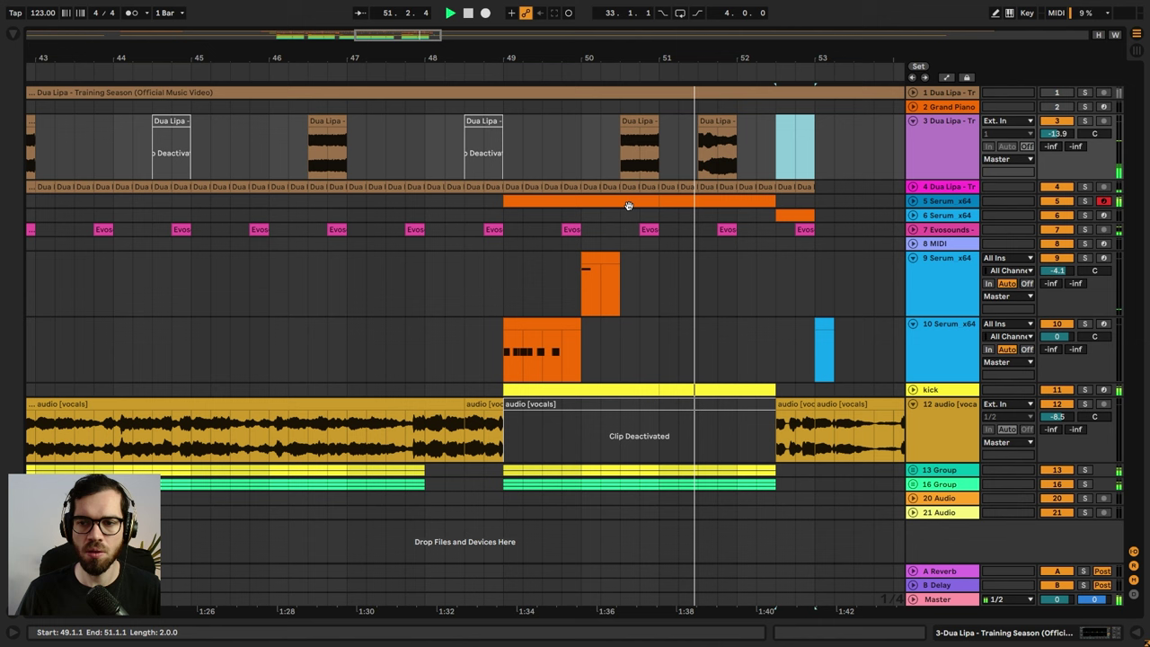
click(407, 176)
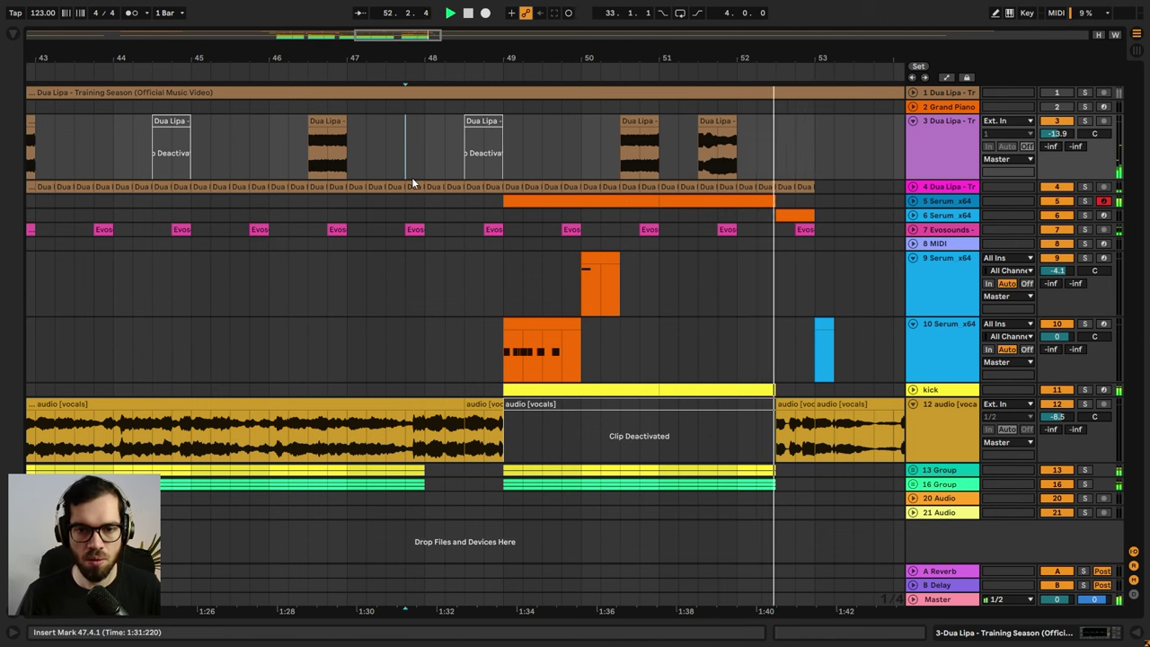
key(space)
drag(653, 55, 804, 41)
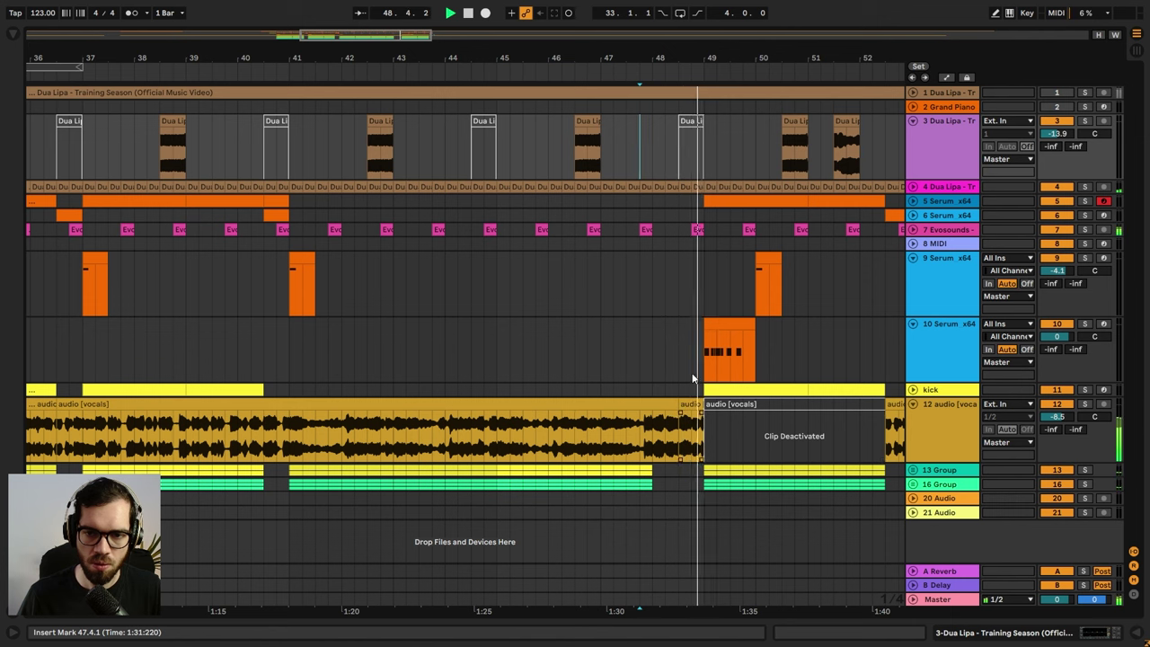
- Delete the clips from 48.1.1 to 49.1.1 on track 4 and play the transition into bar 49
click(655, 200)
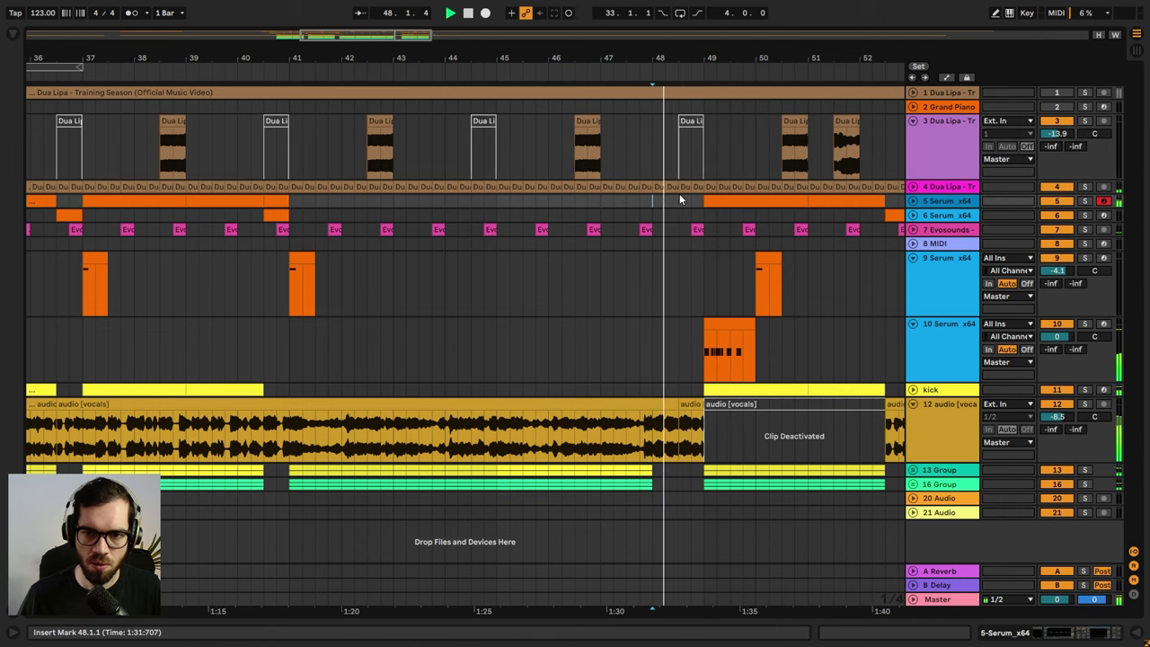
key(Delete)
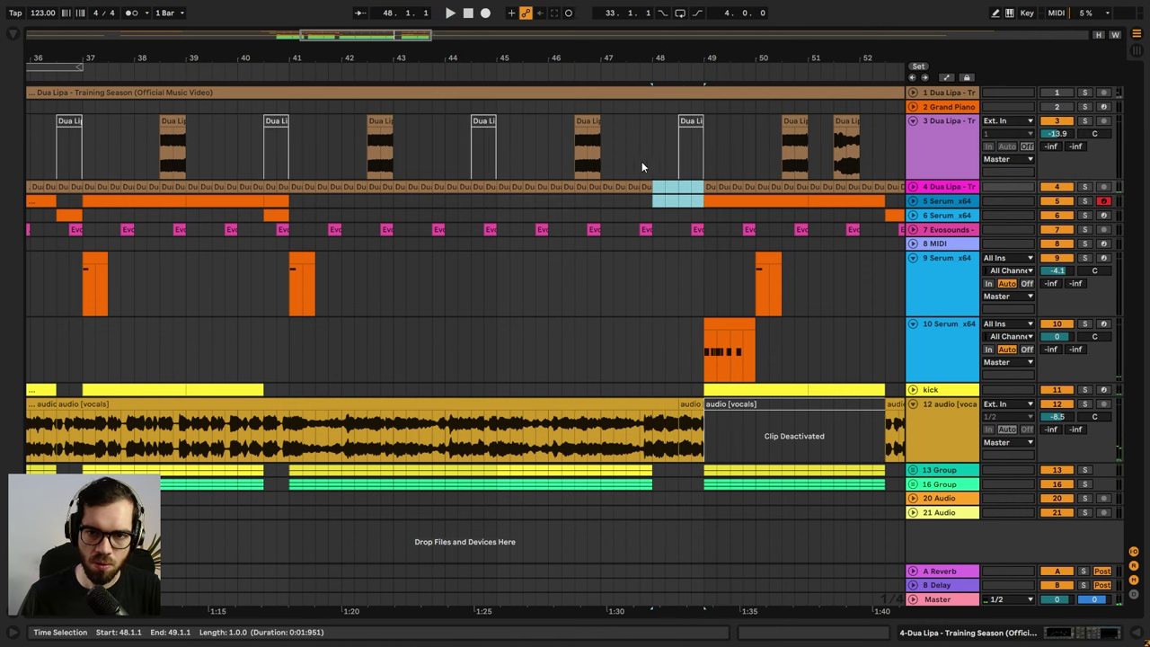
click(642, 161)
key(space)
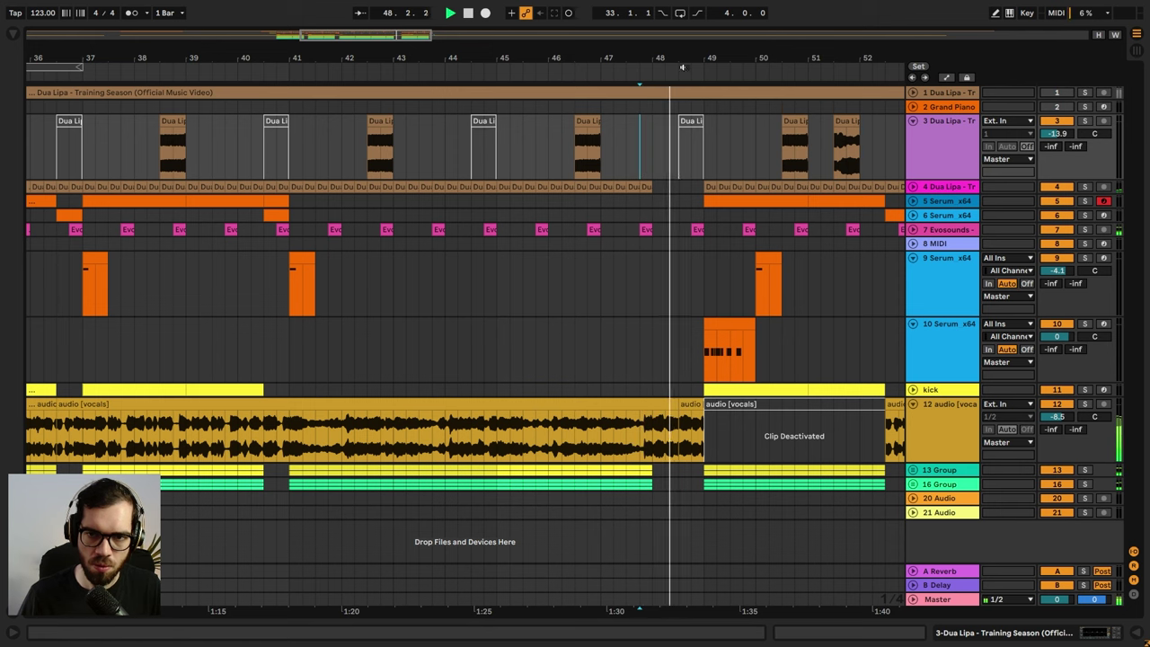
- Duplicate the section from 49.1.1 to 53.1.1 across the tracks so that it repeats from bar 53
drag(682, 66, 547, 39)
click(548, 141)
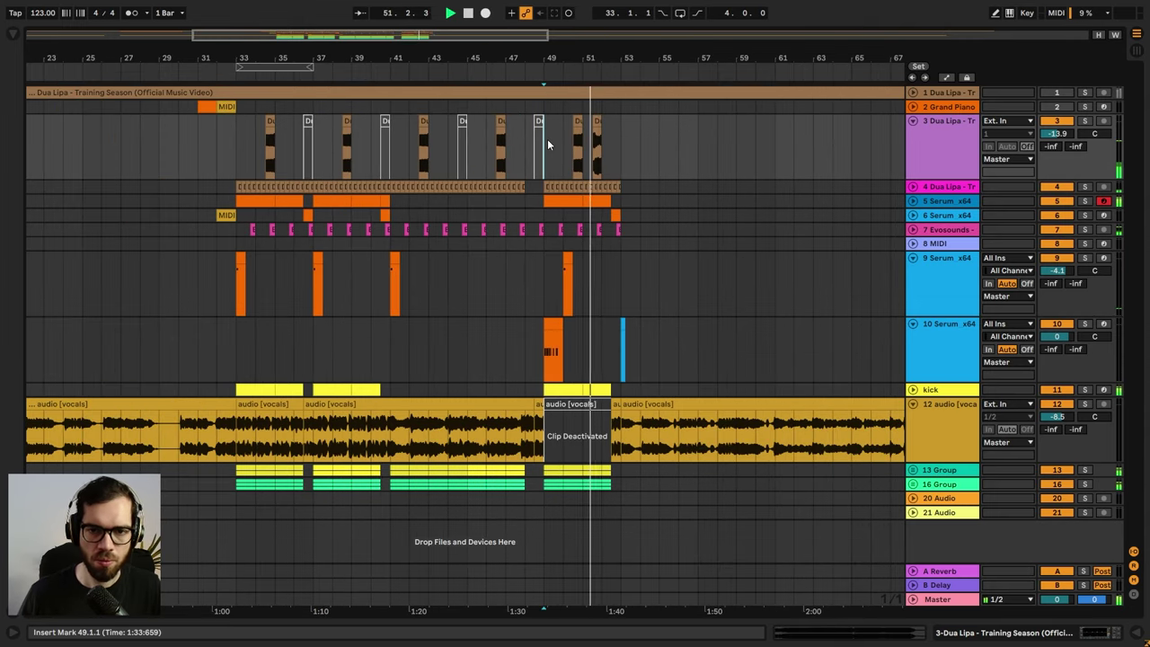
shift+click(616, 499)
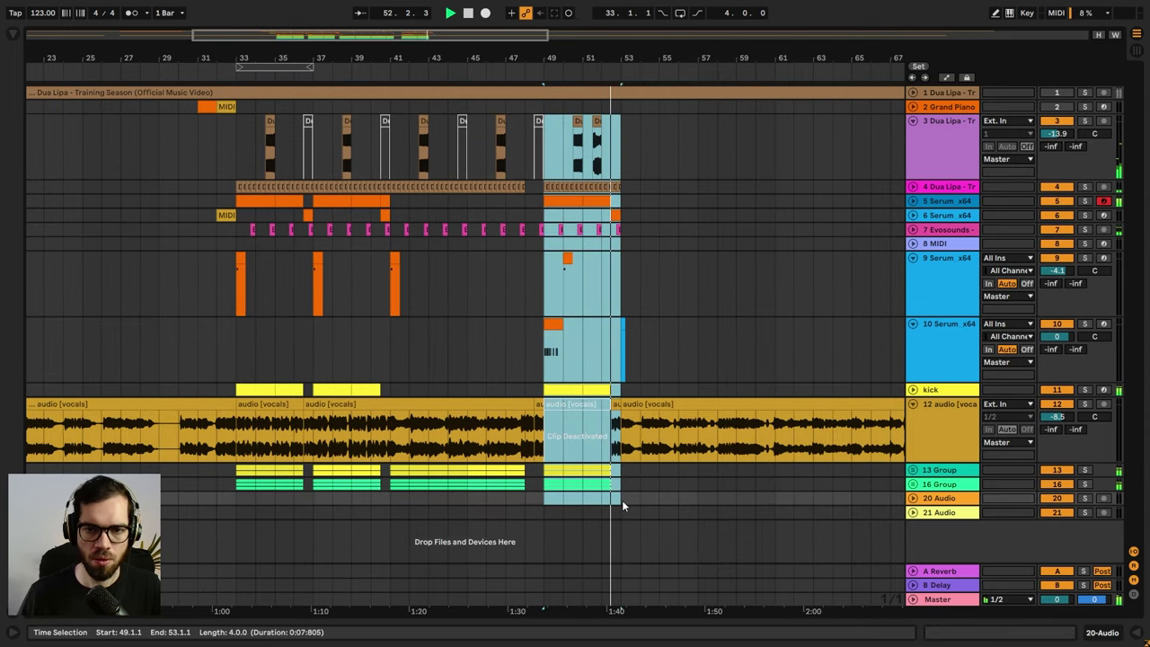
key(ctrl+d)
click(677, 337)
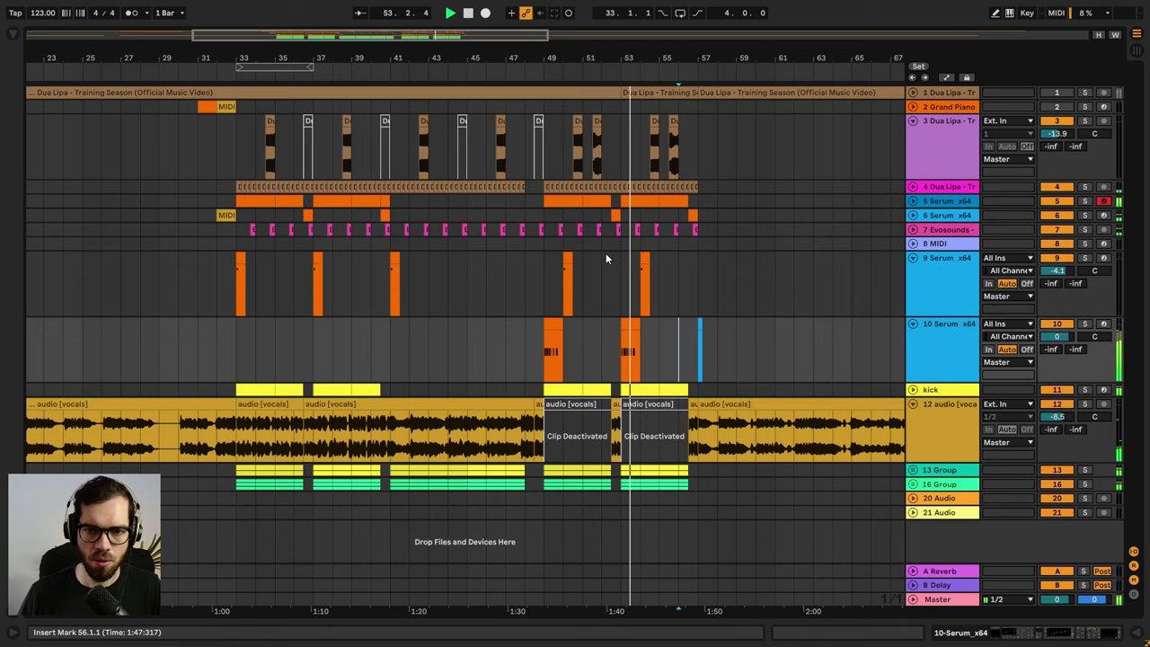
- In the bar 53 clip on track 10, raise the C1 note at 1.2.4 to G1 and close the note editor
key(space)
double_click(629, 355)
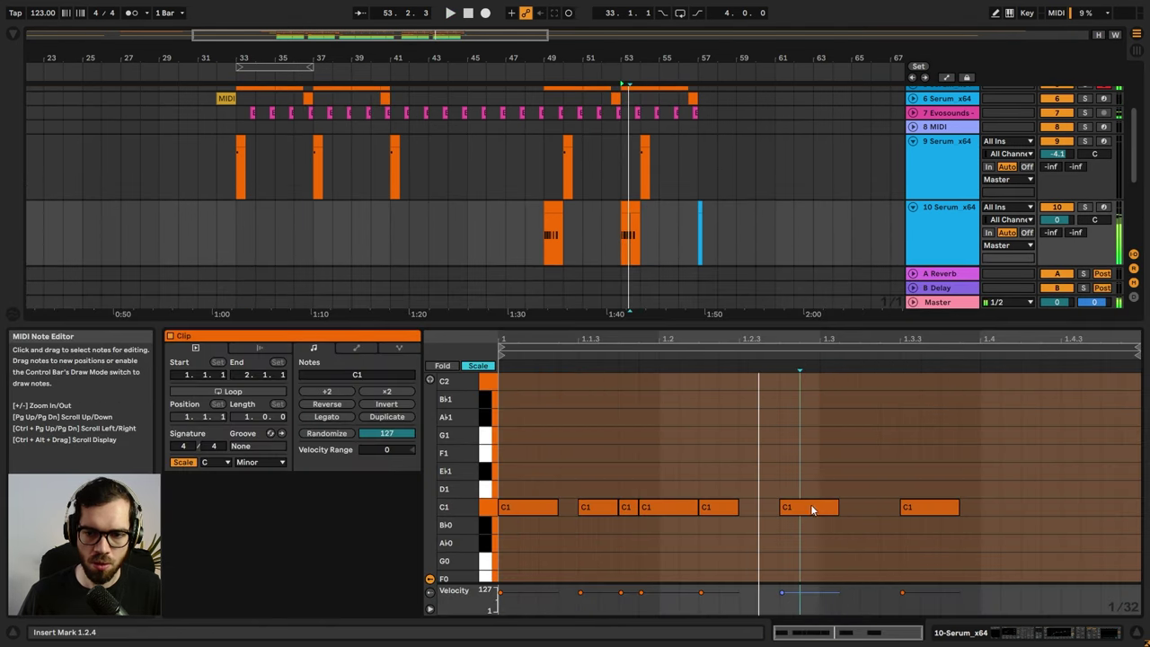
click(812, 511)
key(Up)
key(Up)
key(Up)
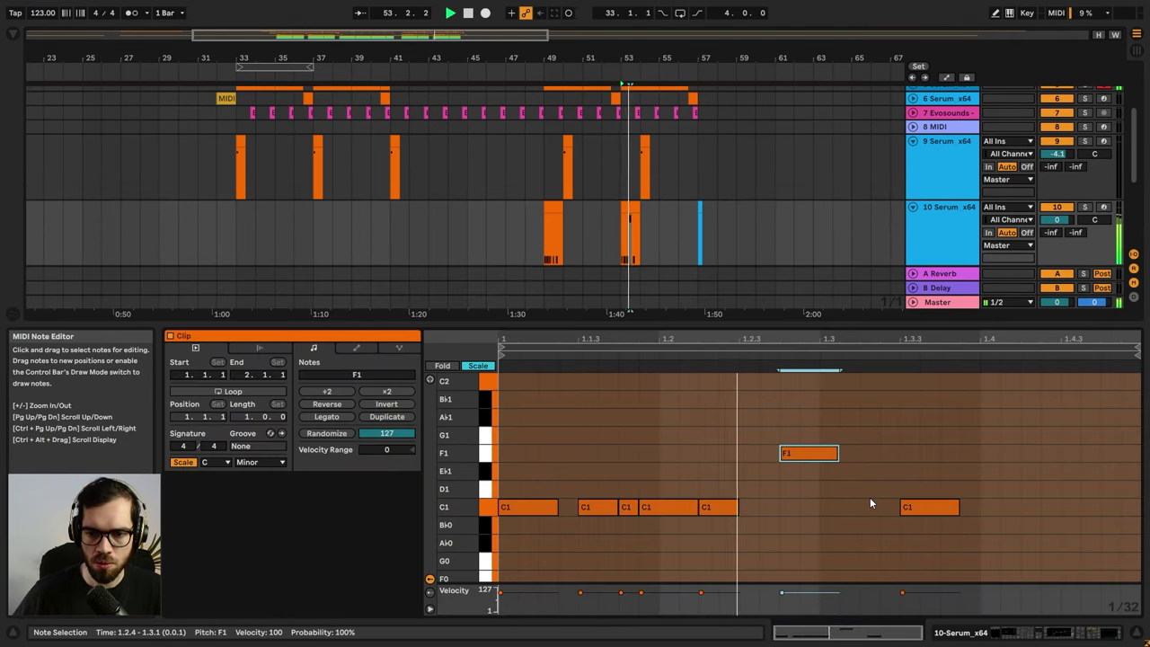
key(Up)
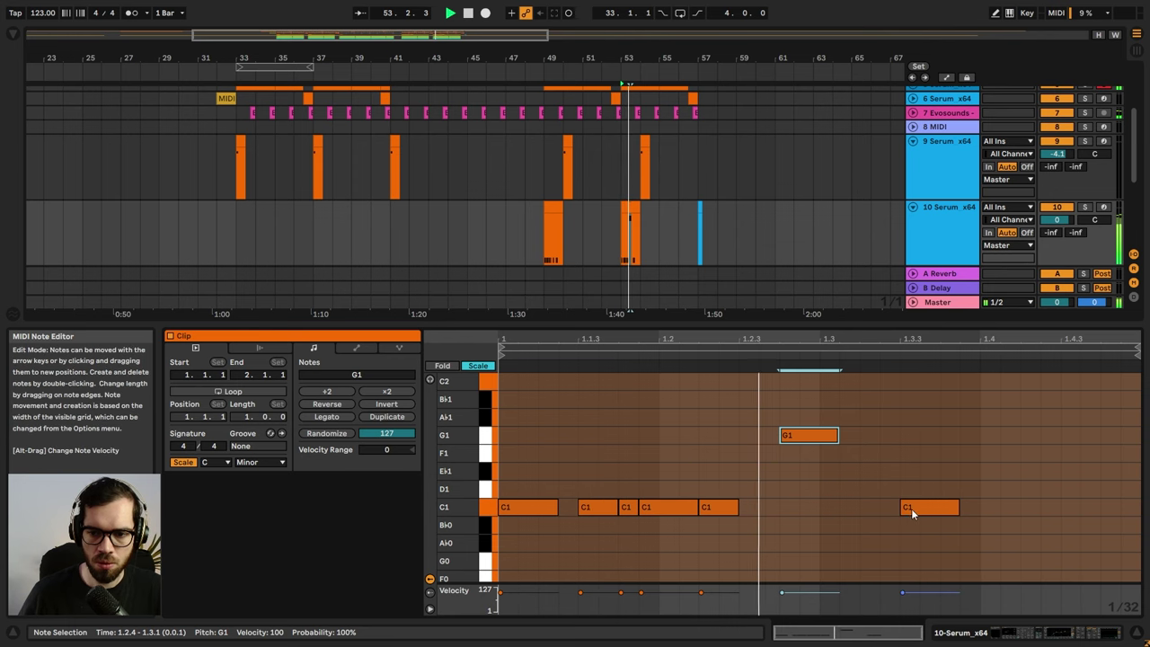
click(1135, 633)
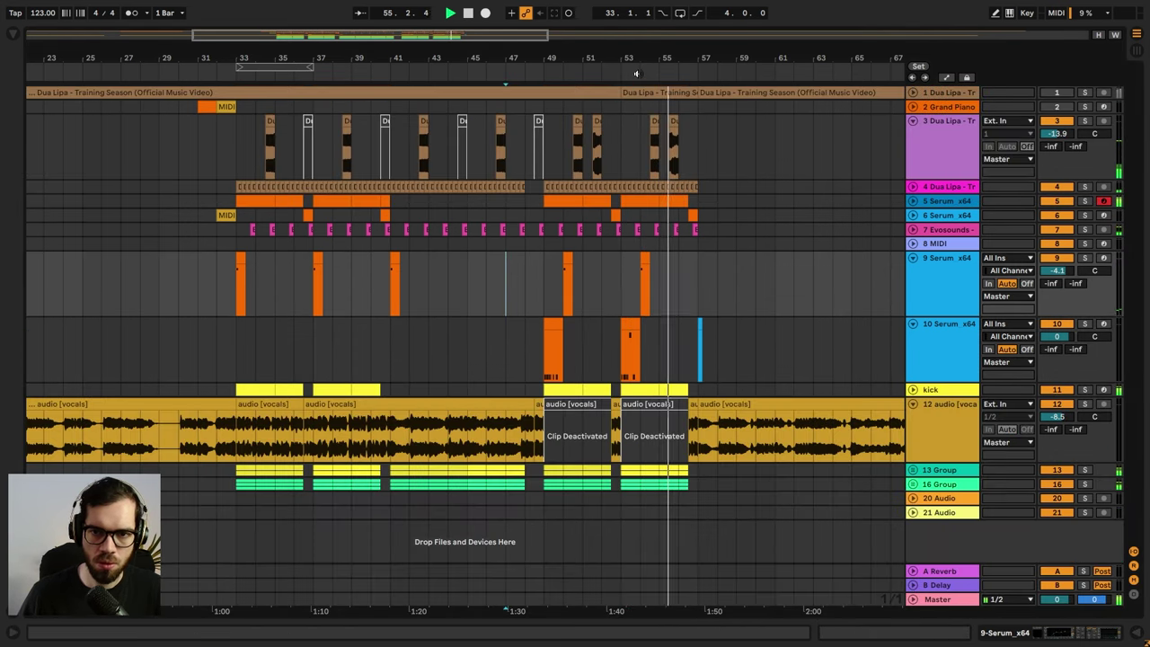
- Rework the audio inside the vocal clip at 55.3.1 on track 3 and play it in context
drag(647, 57, 621, 129)
click(724, 126)
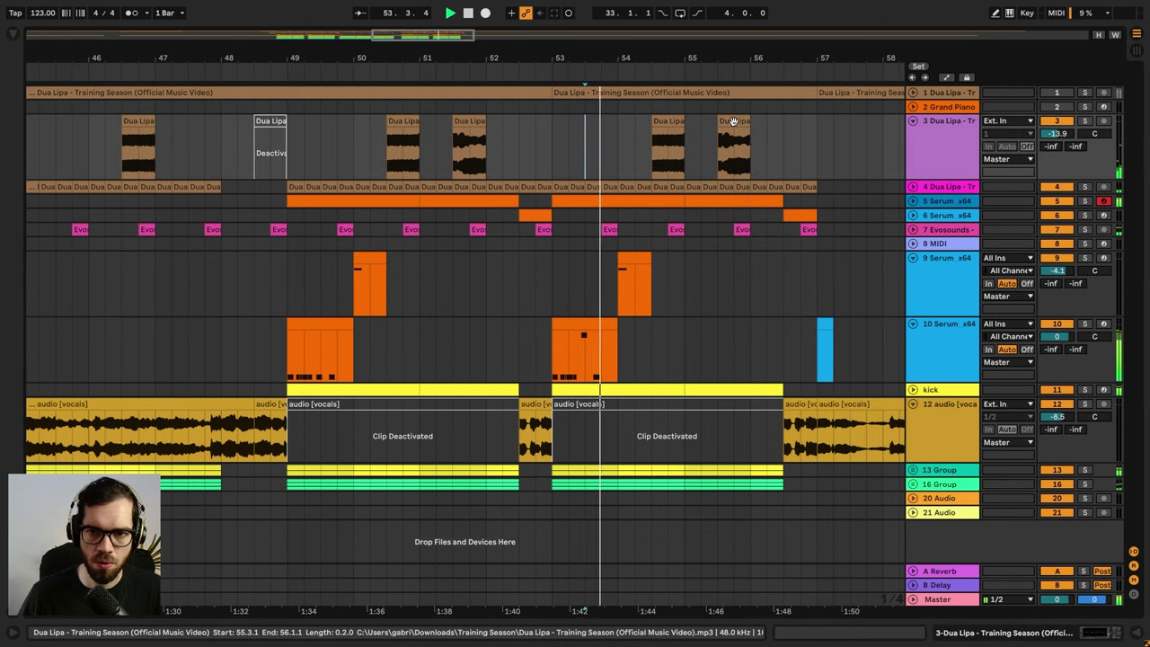
mouse_move(722, 121)
mouse_down()
mouse_move(688, 122)
mouse_move(729, 136)
mouse_move(736, 126)
mouse_up()
click(715, 137)
key(ctrl+e)
click(619, 125)
key(space)
key(space)
click(662, 142)
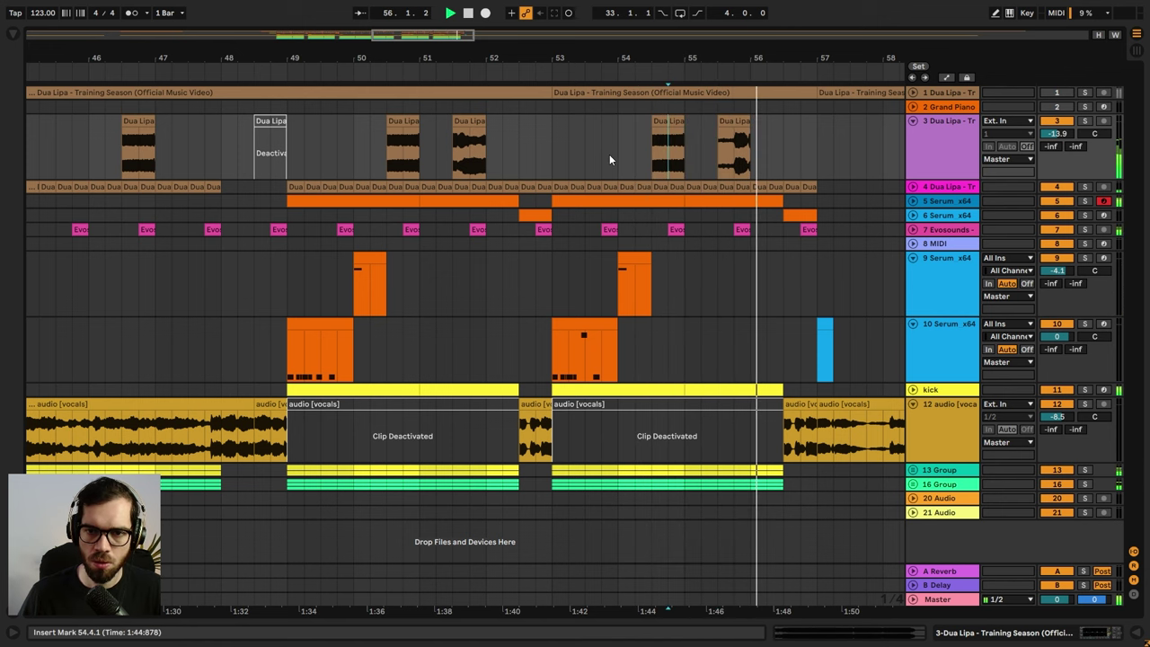
- Play the arrangement from 48.1.1 through the repeated section starting at bar 53
click(354, 155)
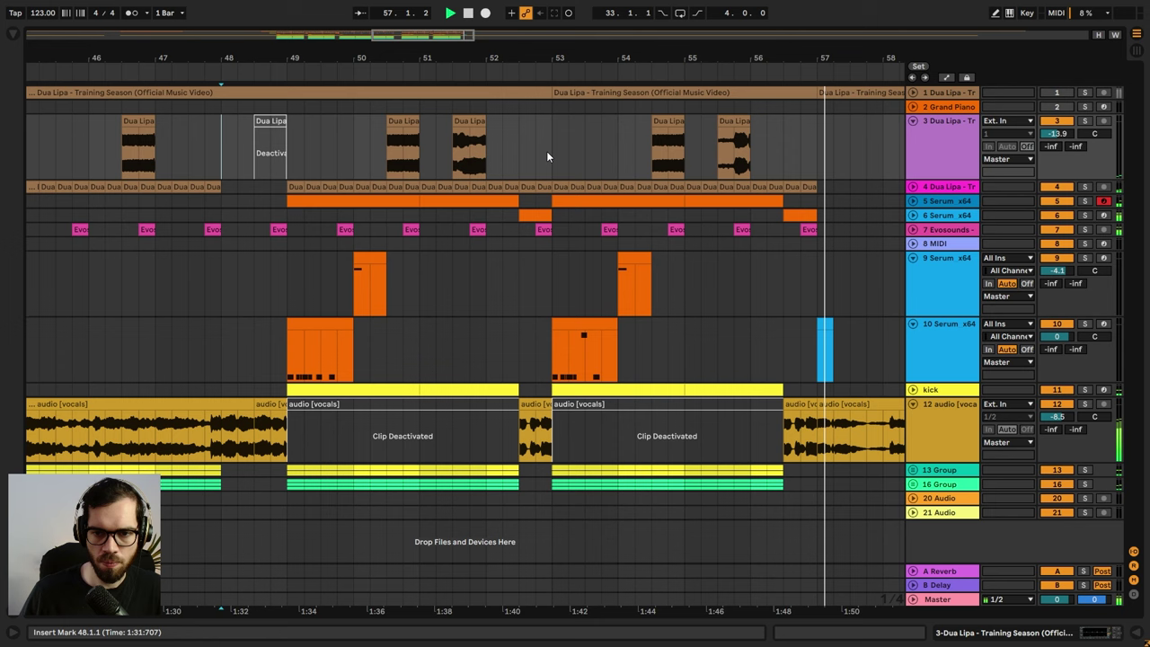
key(space)
key(space)
drag(658, 58, 679, 27)
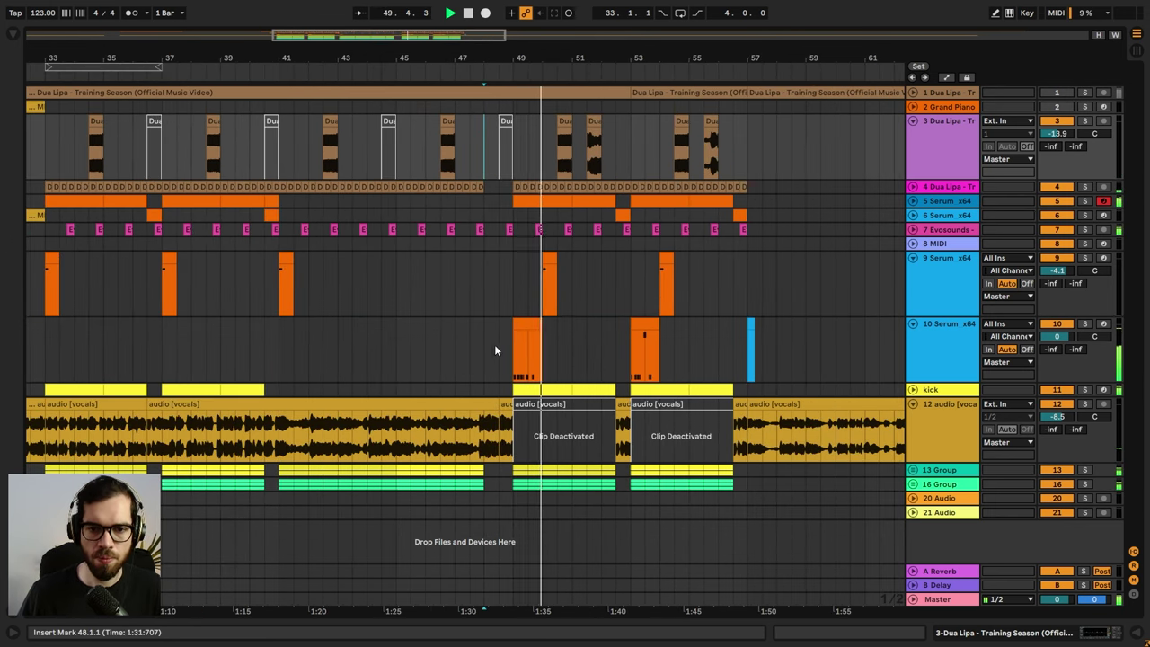
click(930, 166)
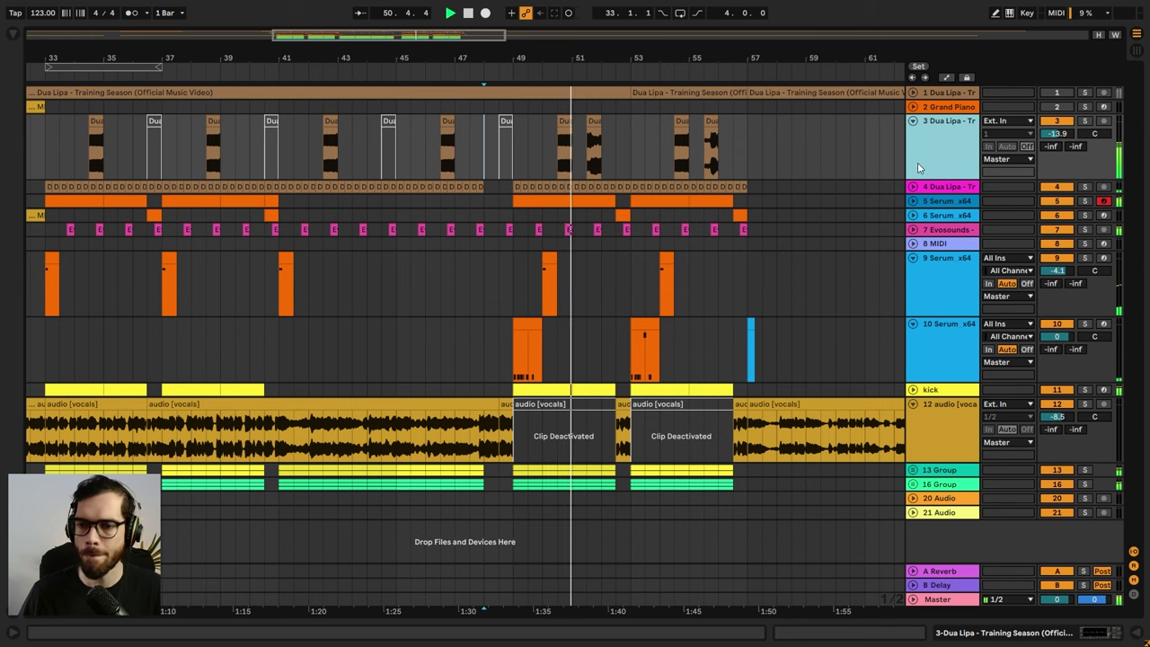
drag(542, 57, 608, 52)
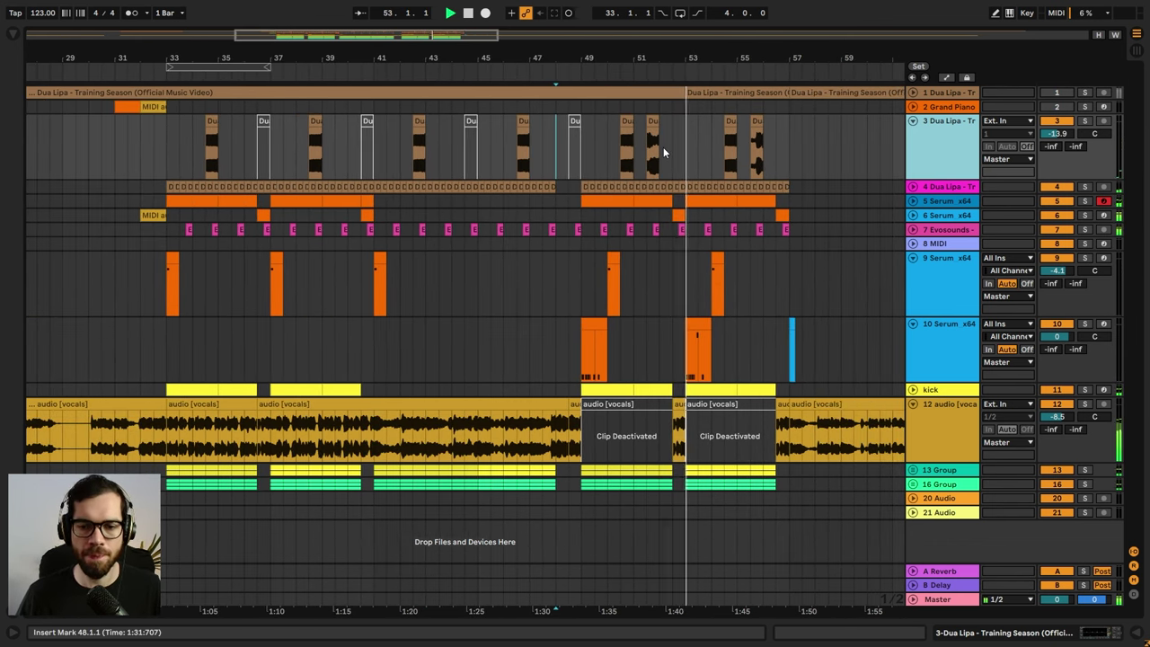
click(669, 297)
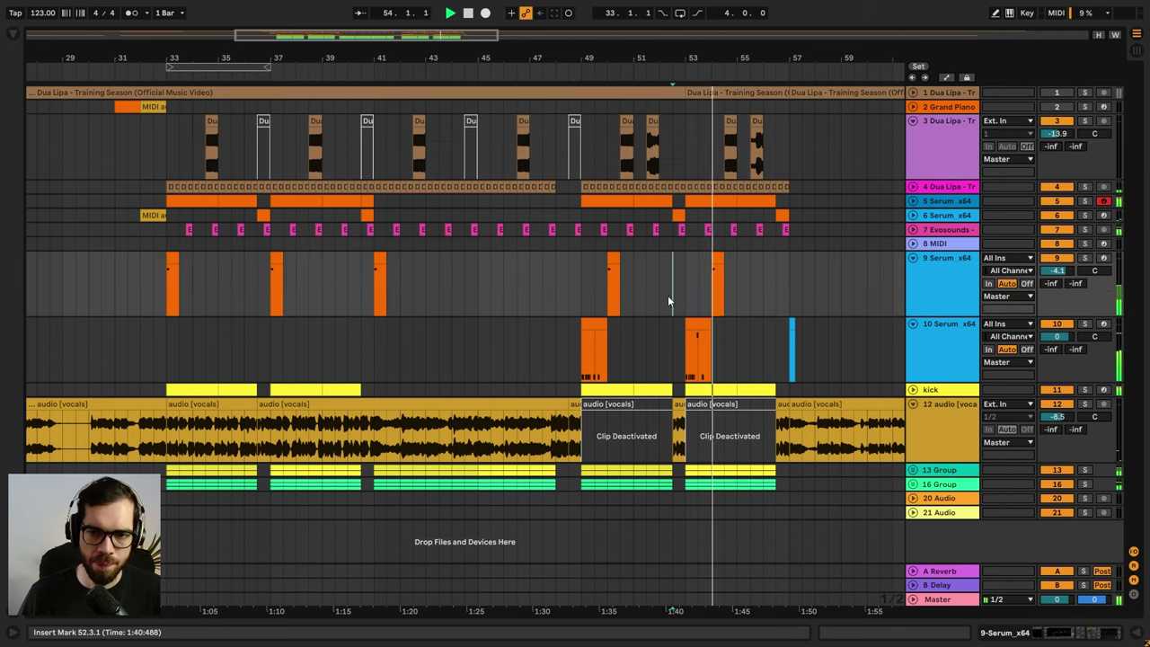
- Raise the start of the vocals track's Auto Pan Amount ramp at 52.3.1 and trim track 3's last vocal clip to start at 55.4.1
drag(716, 55, 716, 64)
key(a)
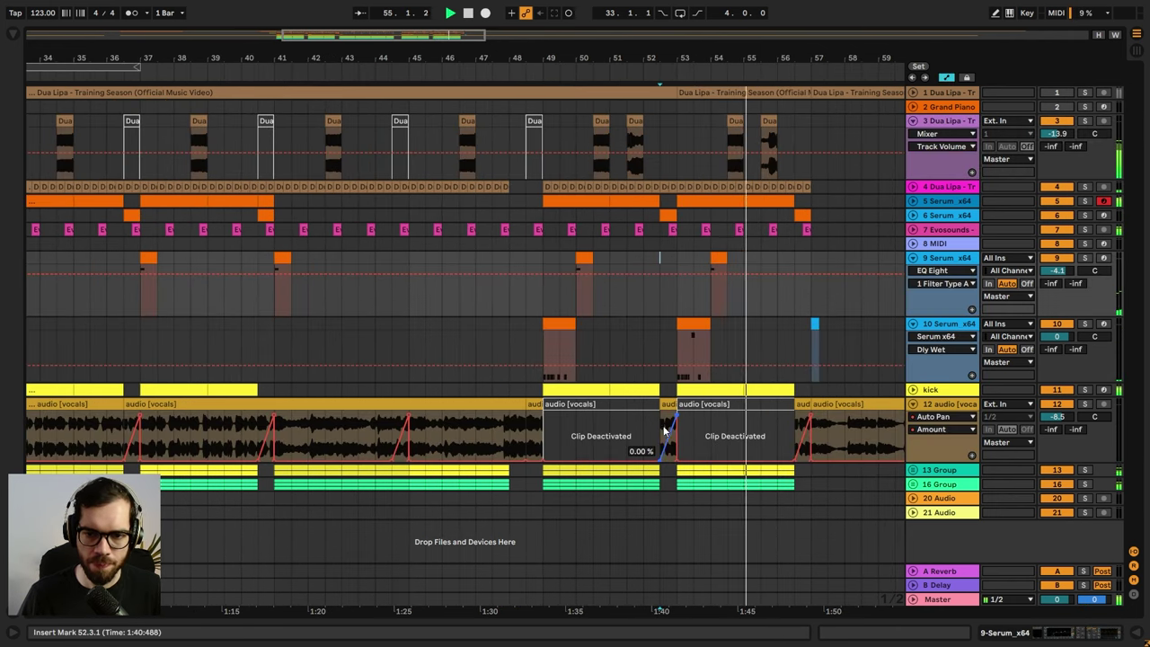
drag(664, 431, 664, 409)
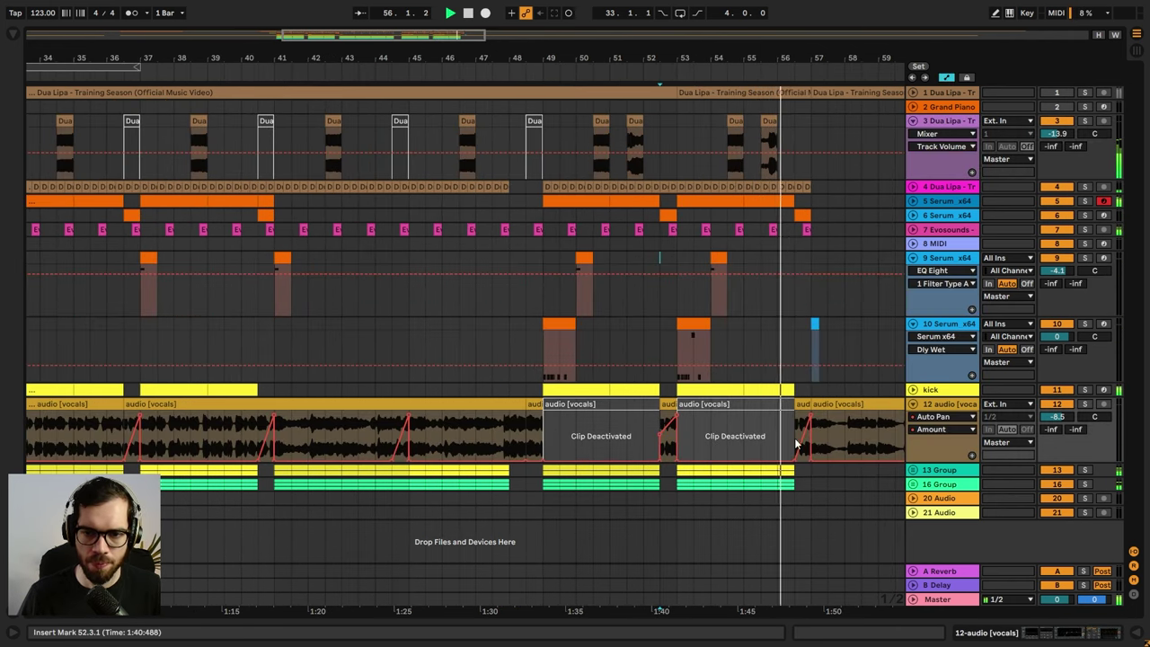
drag(773, 62, 771, 86)
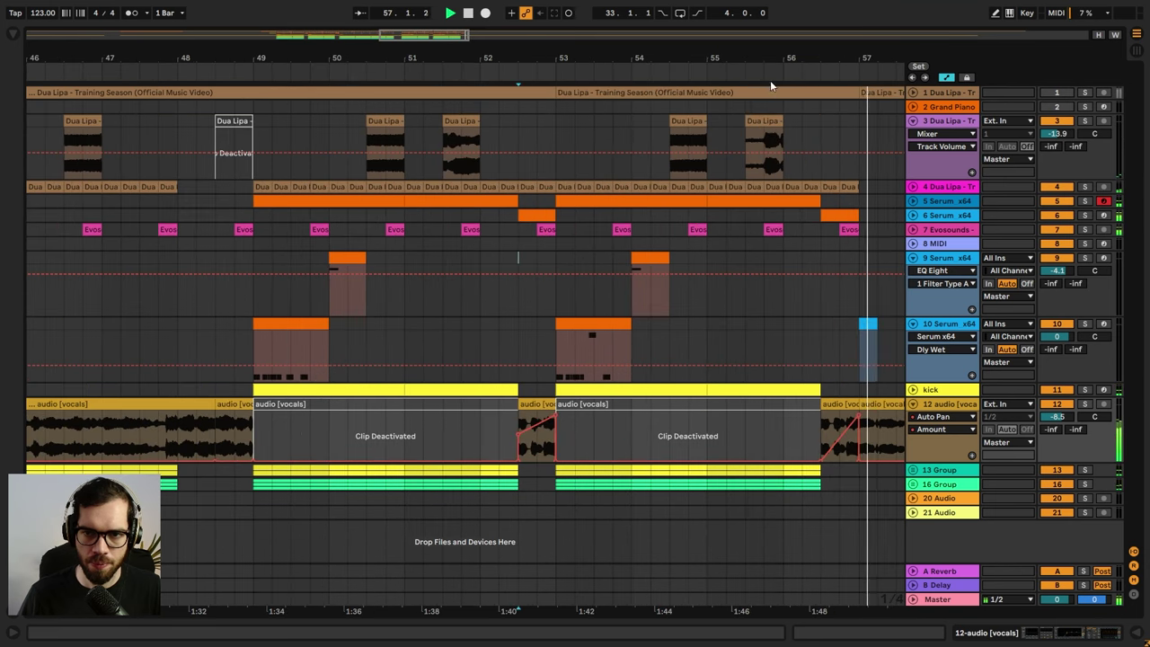
drag(748, 133, 757, 123)
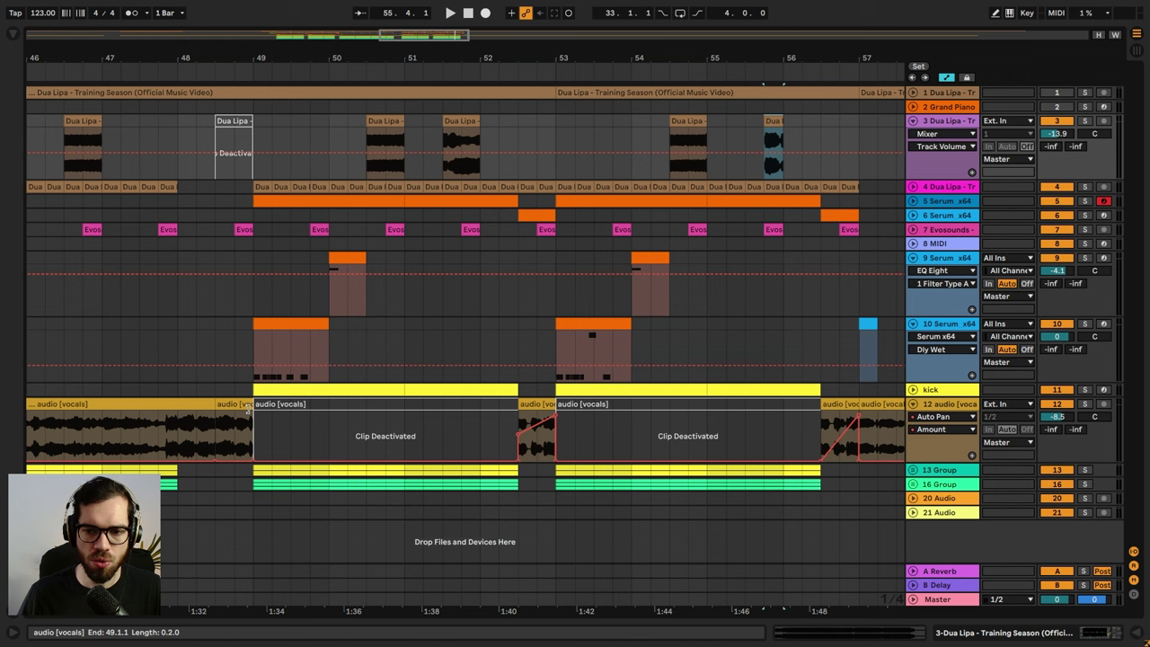
- Try extending the vocals clip that ends at 49.1.1 over the deactivated clips to bar 57, and undo it
drag(248, 407, 851, 399)
click(828, 423)
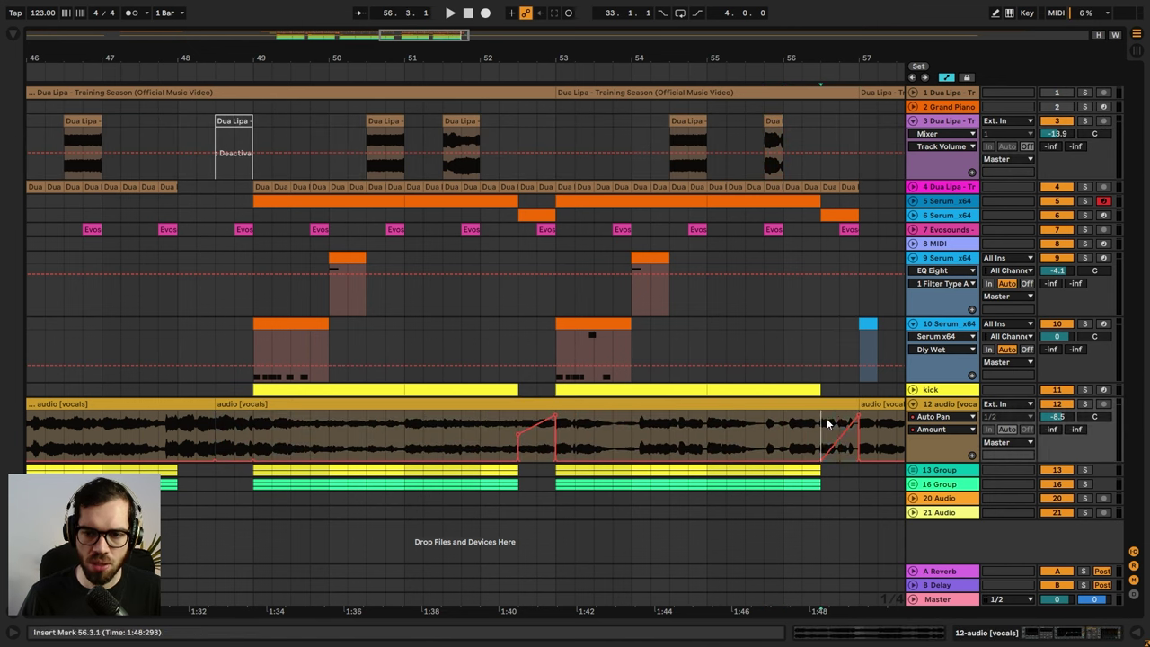
key(ctrl+z)
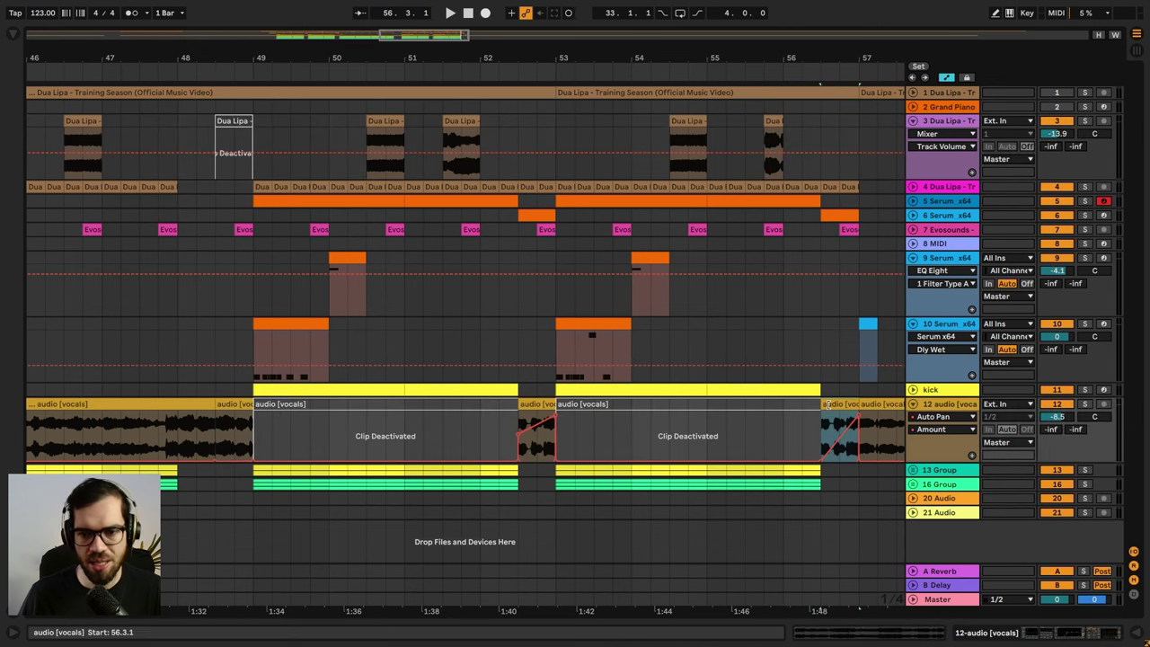
key(a)
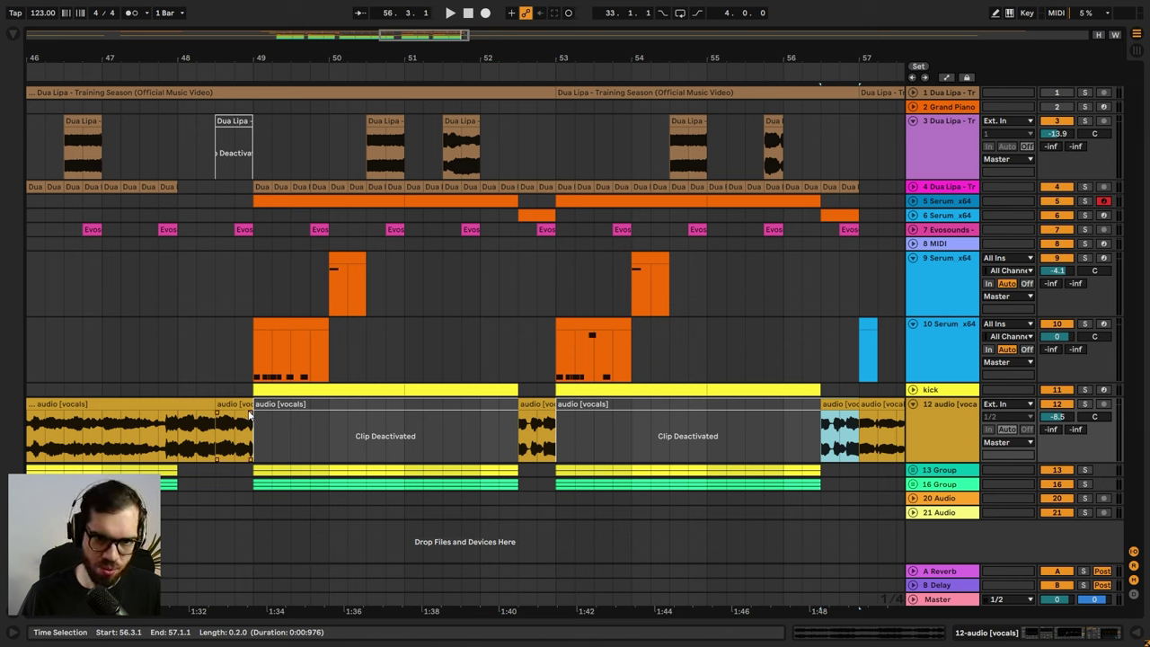
drag(251, 415, 861, 431)
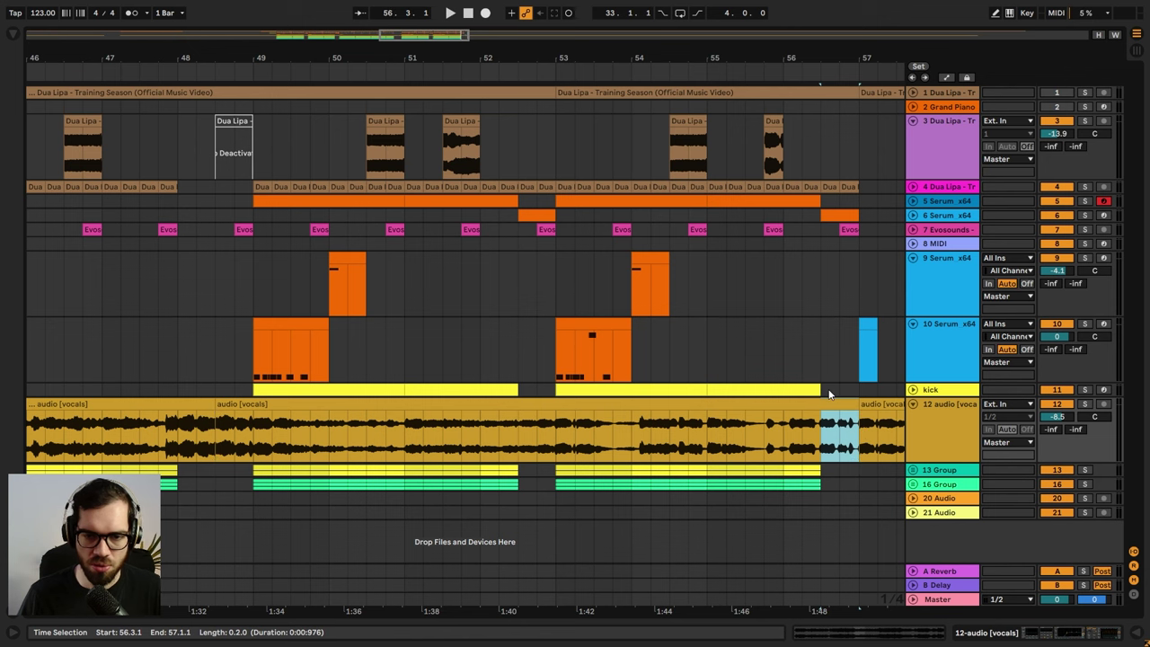
key(ctrl+z)
- Extend the vocals clip at 56.3.1 past bar 57 and delete the breakpoints from its Transposition envelope
click(776, 364)
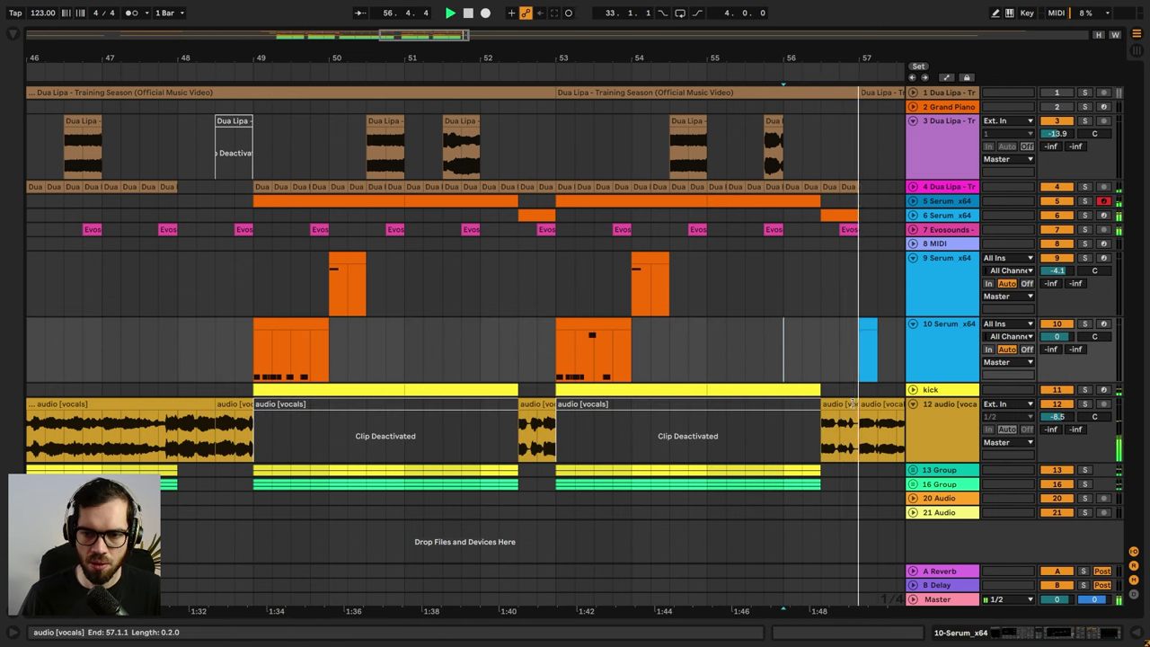
drag(858, 405, 1002, 391)
double_click(813, 404)
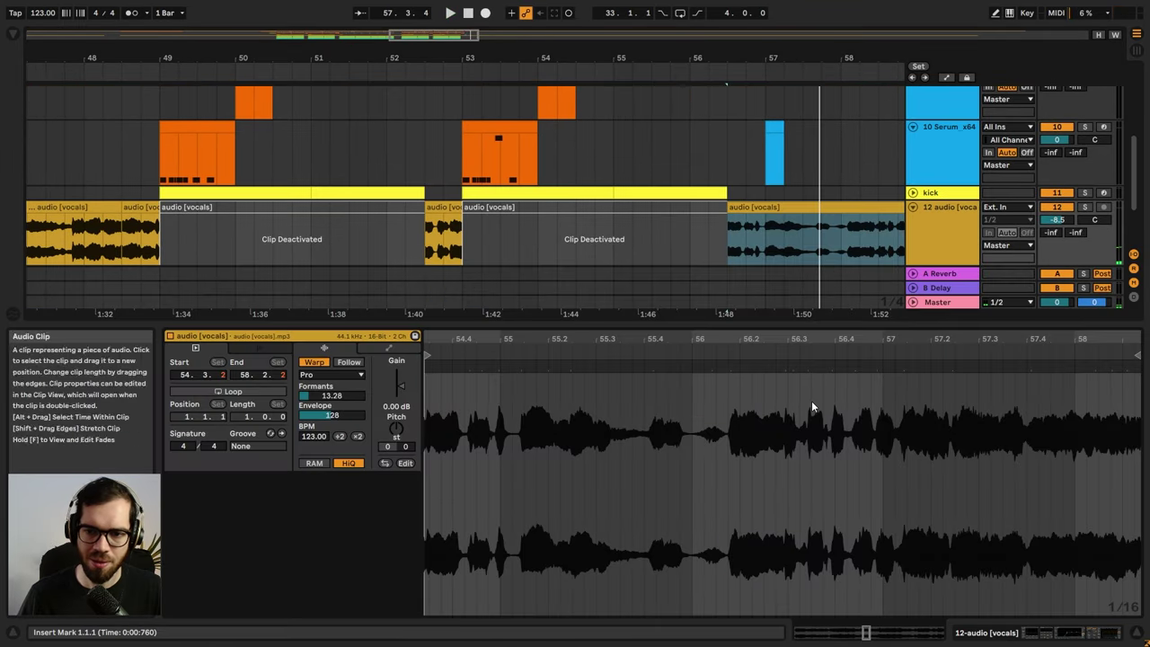
click(390, 347)
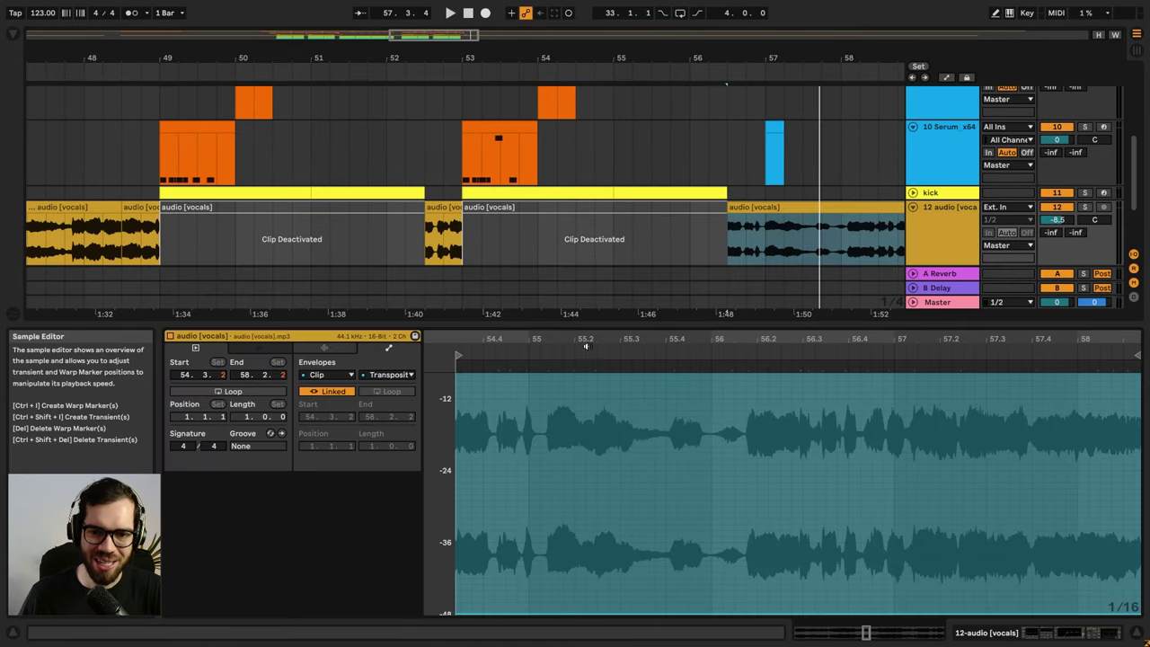
drag(586, 341, 878, 198)
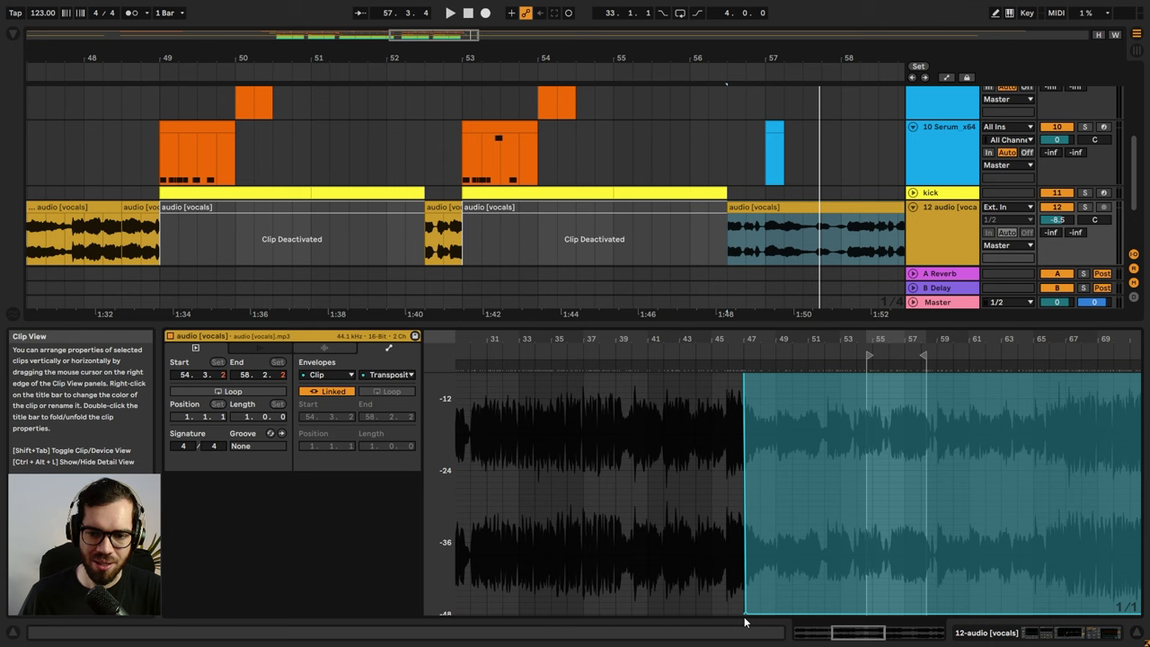
click(746, 615)
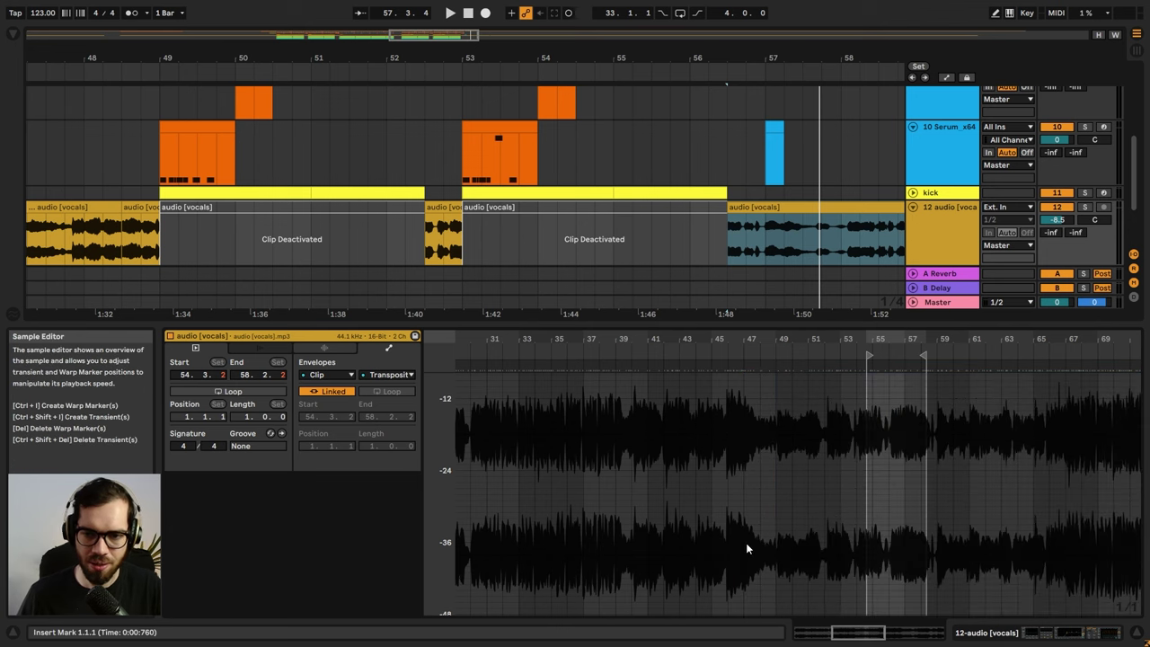
key(space)
scroll(747, 544, up, 4)
click(744, 446)
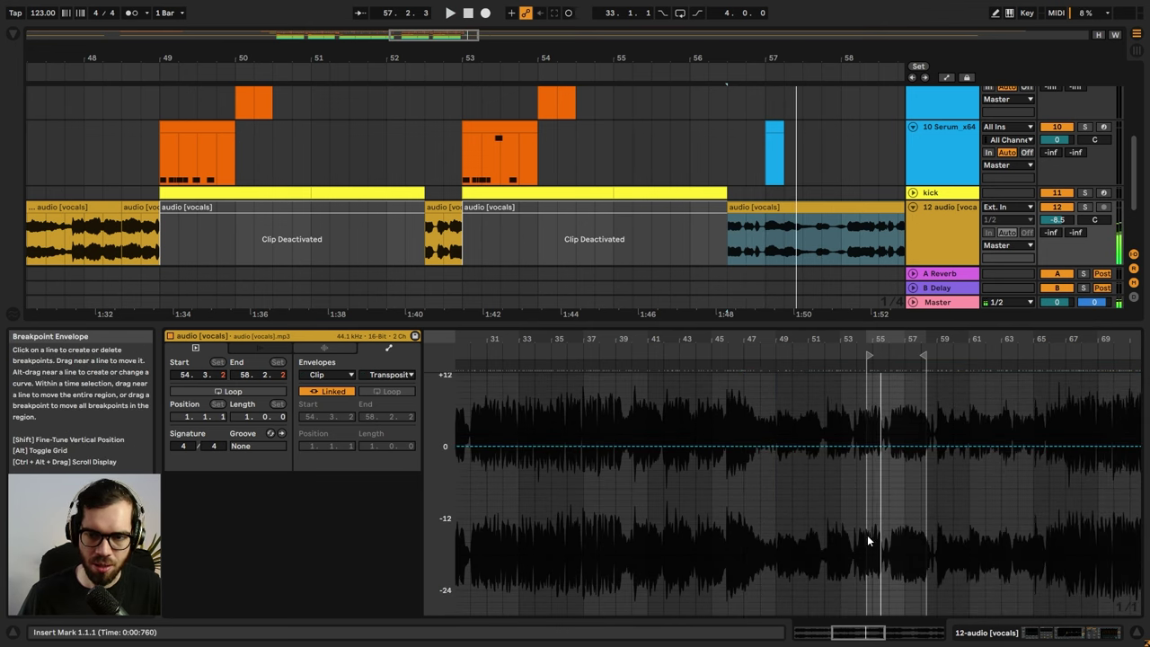
click(1136, 635)
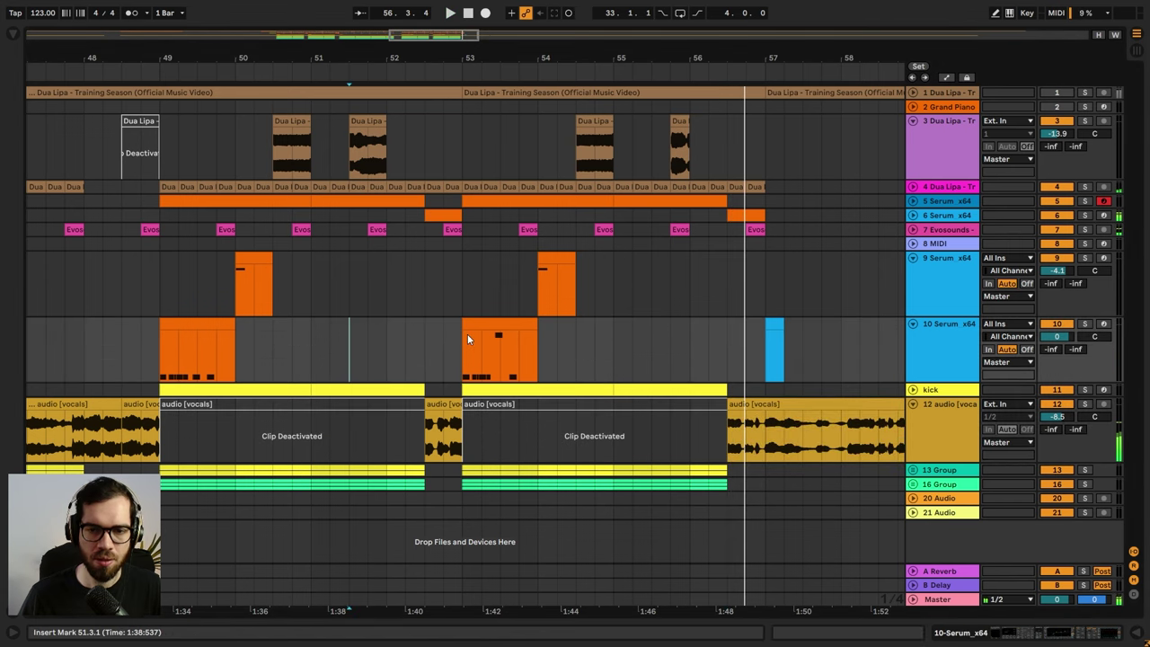
- Play the section, extend the vocals clip at 56.3.1 back to 52.3.1 over the deactivated clip, and split it at bar 53
drag(706, 83, 782, 46)
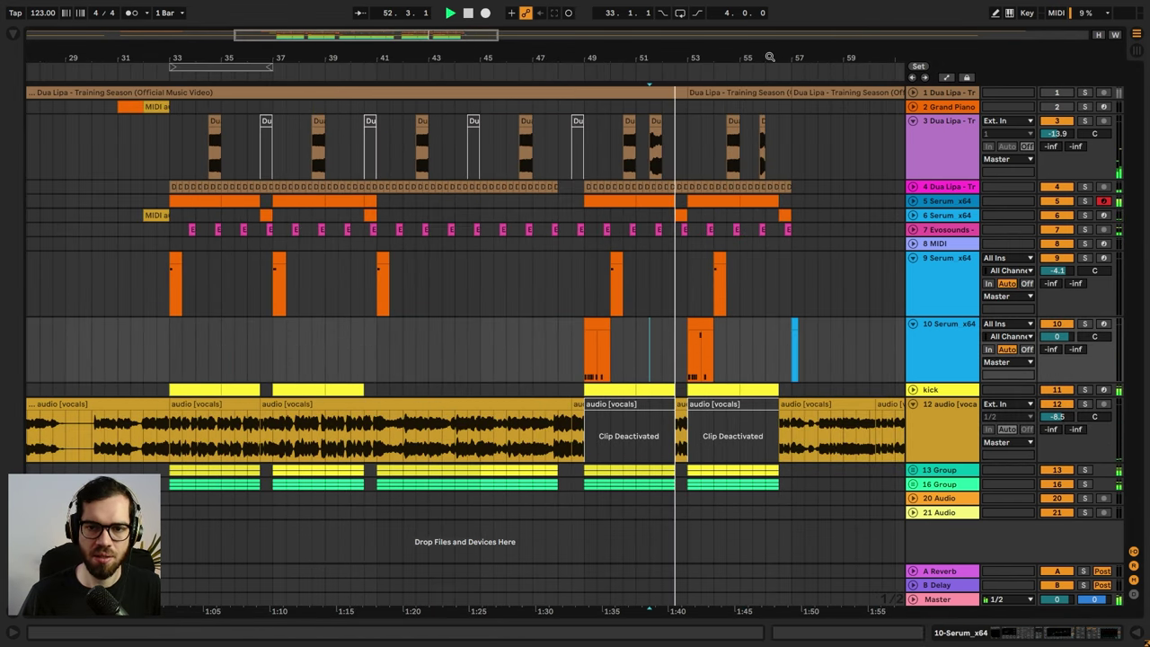
scroll(670, 327, right, 3)
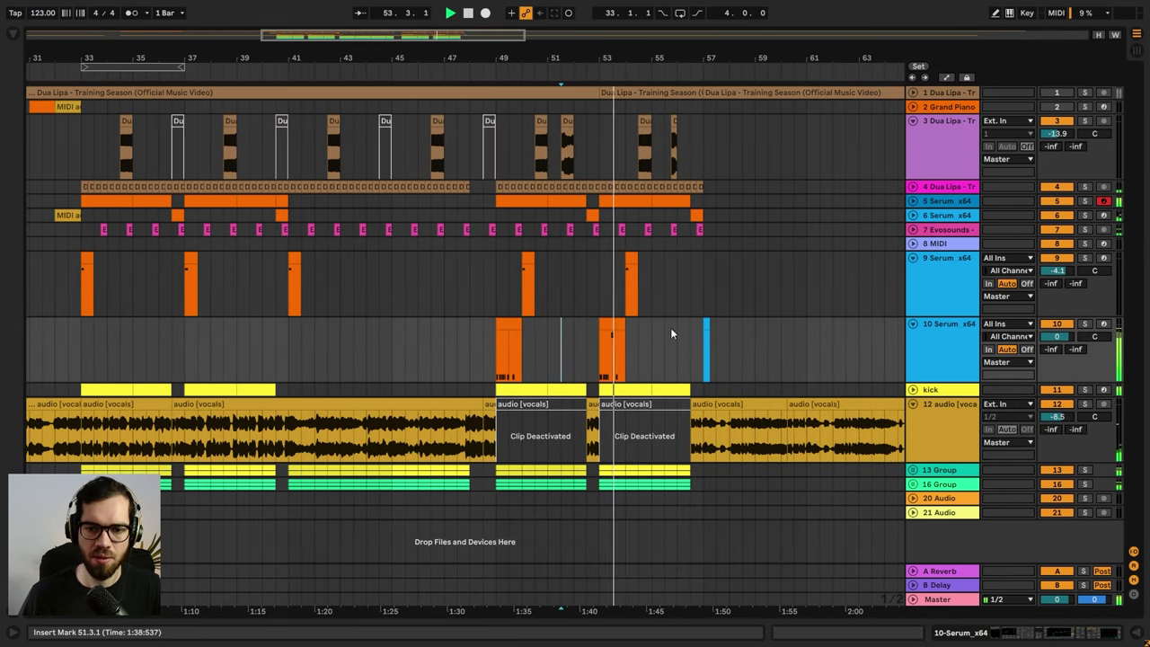
key(space)
drag(692, 410, 588, 413)
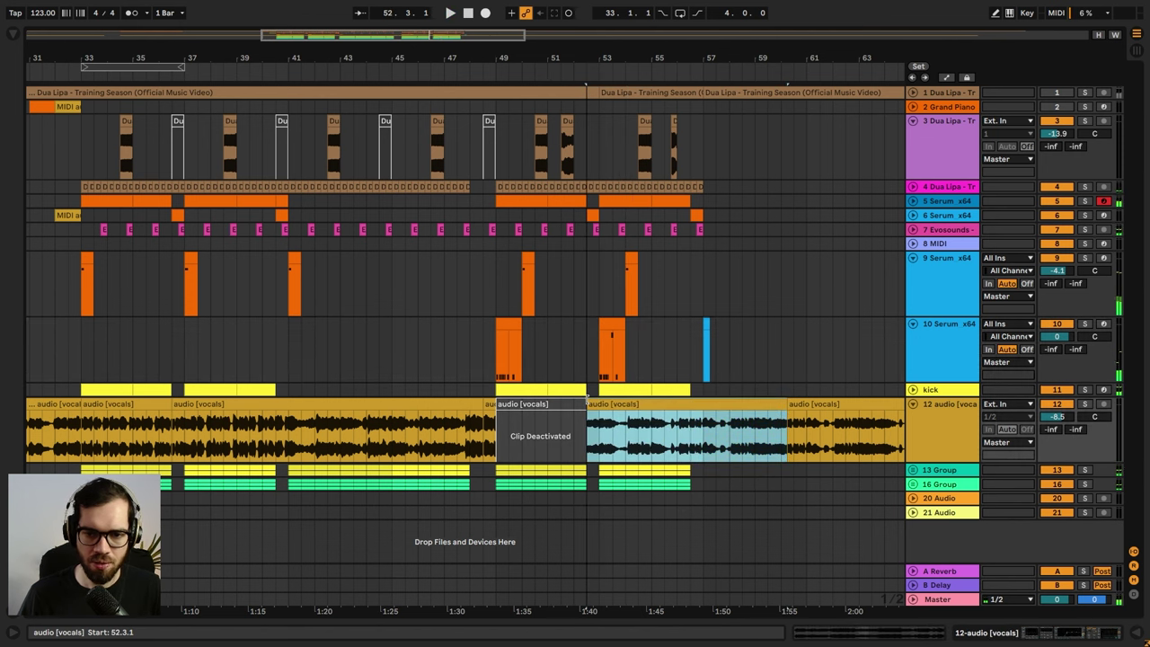
click(597, 427)
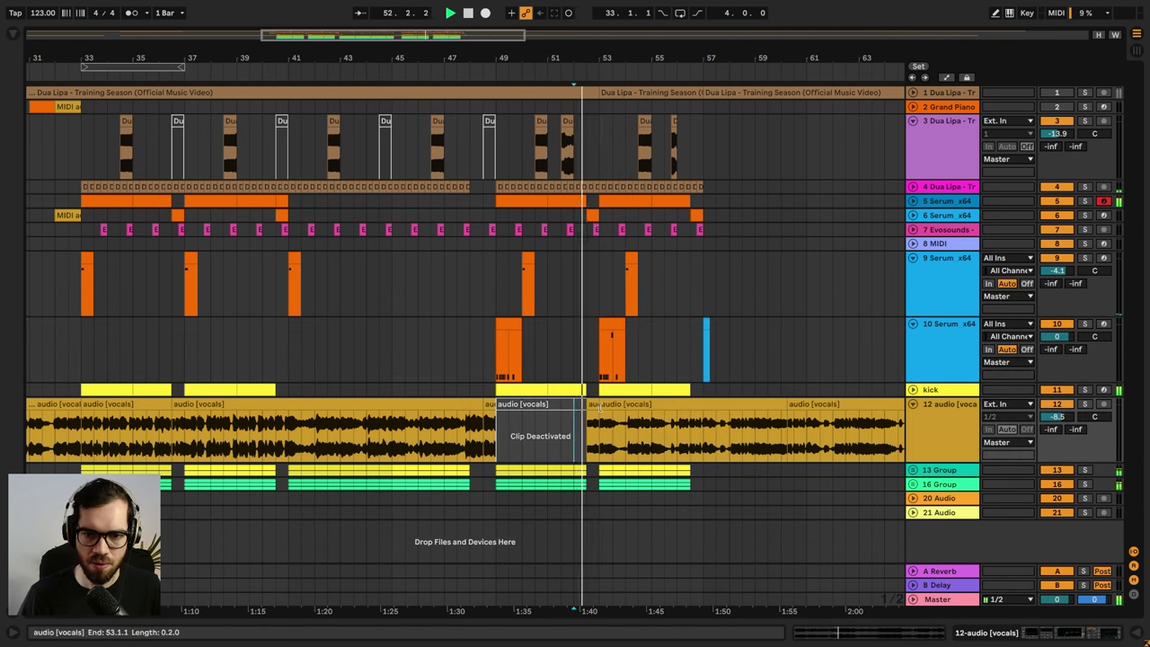
- Trim the vocals clip after bar 53 to start at 56.3.1 and split it at 57.1.1
drag(586, 419, 692, 406)
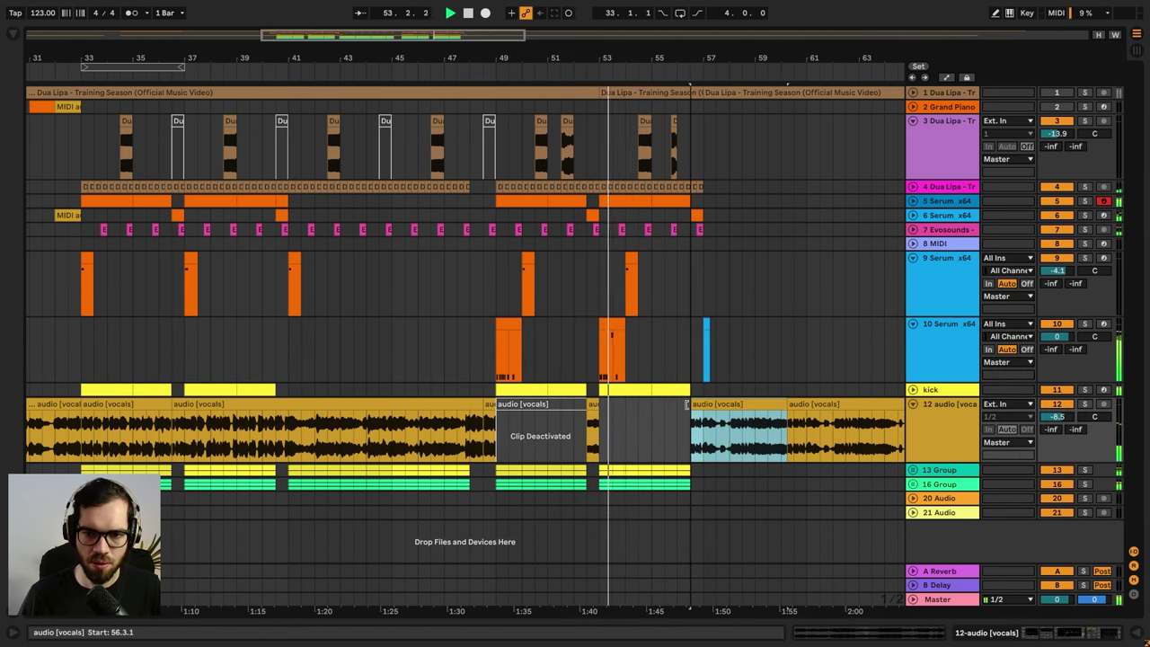
click(706, 431)
key(ctrl+e)
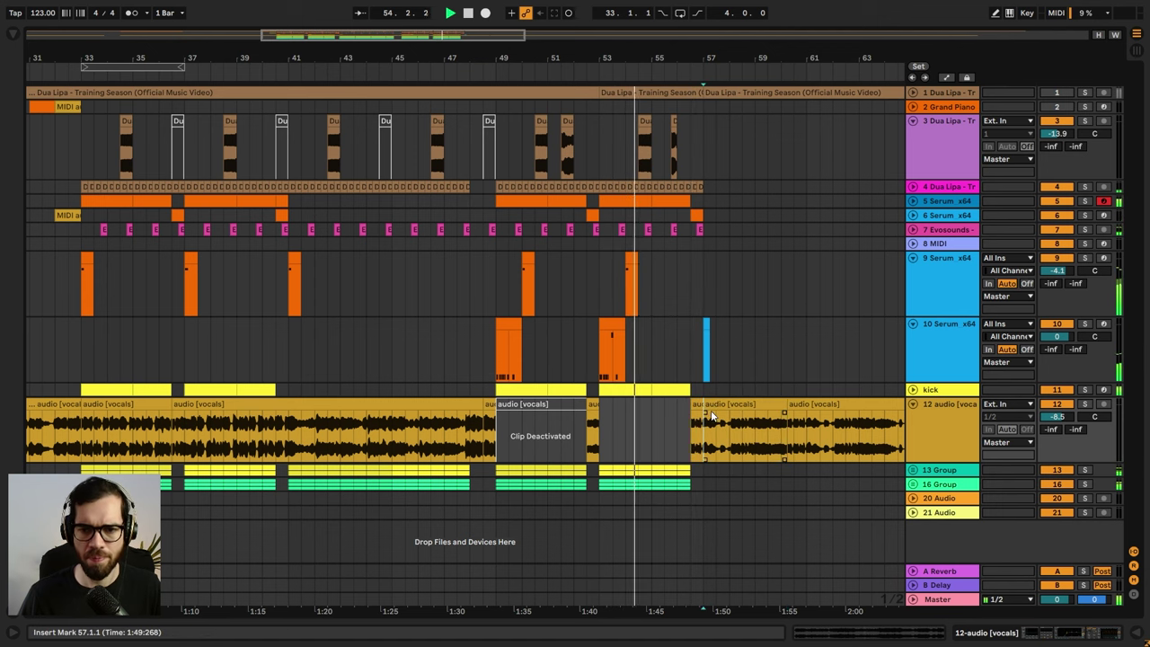
- Fold all tracks and duplicate the clips from 53.1.1 to 57.1.1 on groups 13 and 16 twice
click(942, 270)
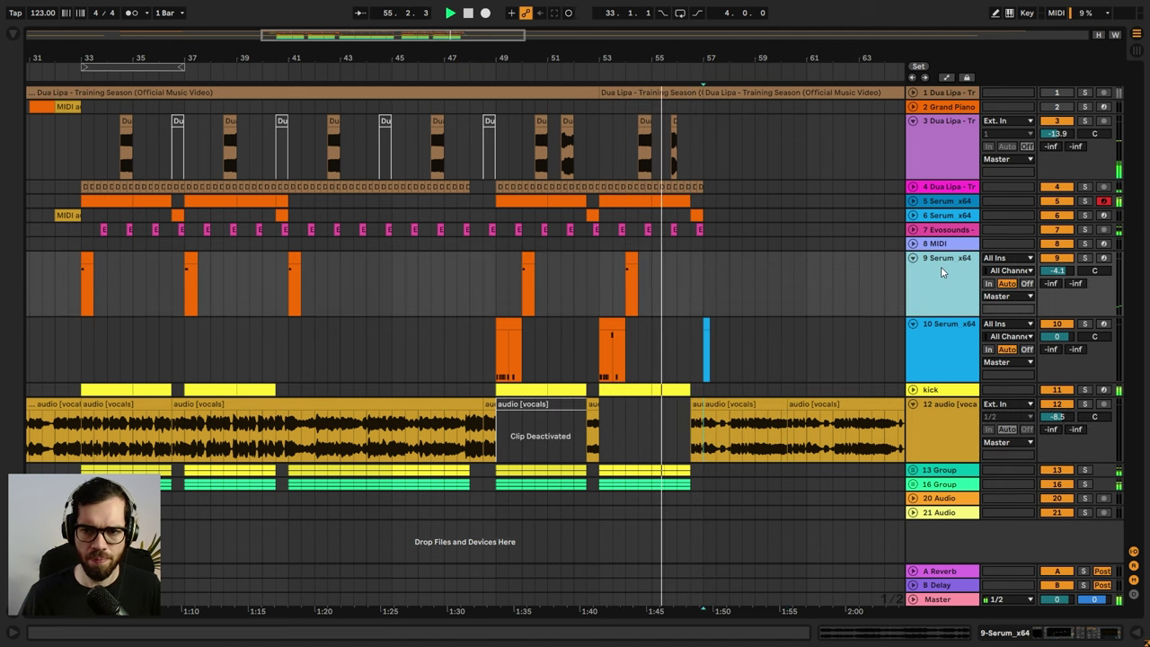
key(ctrl+a)
click(914, 258)
click(742, 221)
drag(705, 279, 603, 266)
key(ctrl+d)
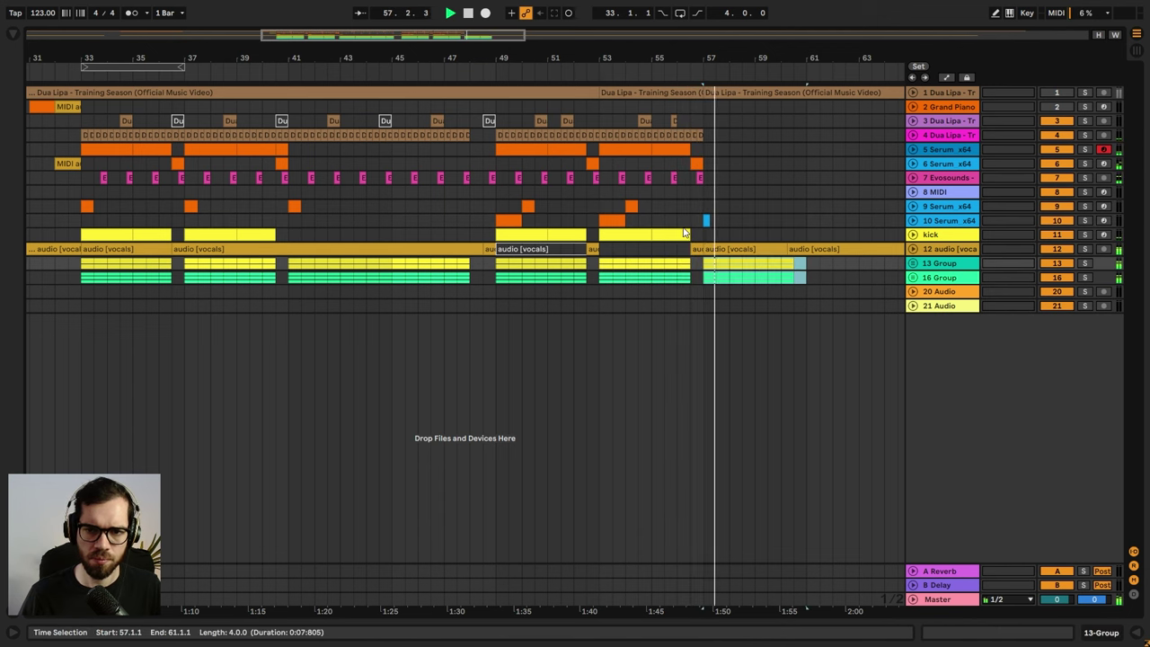
key(ctrl+d)
- Extend the vocals clip starting at 57.1.1 to 69.4.1 and unfold the vocals track
click(585, 207)
drag(606, 248, 852, 227)
click(913, 249)
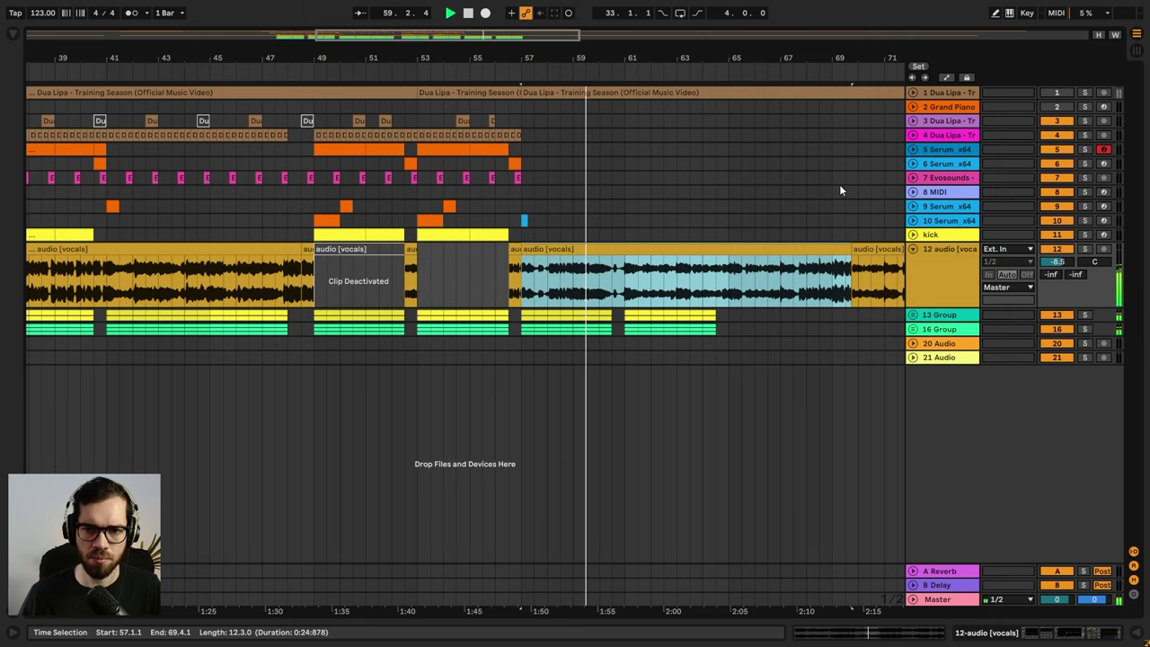
- Copy the Grand Piano clip at 13.1.1 to the new section so that it starts at 57.1.1
drag(716, 61, 808, 47)
click(745, 292)
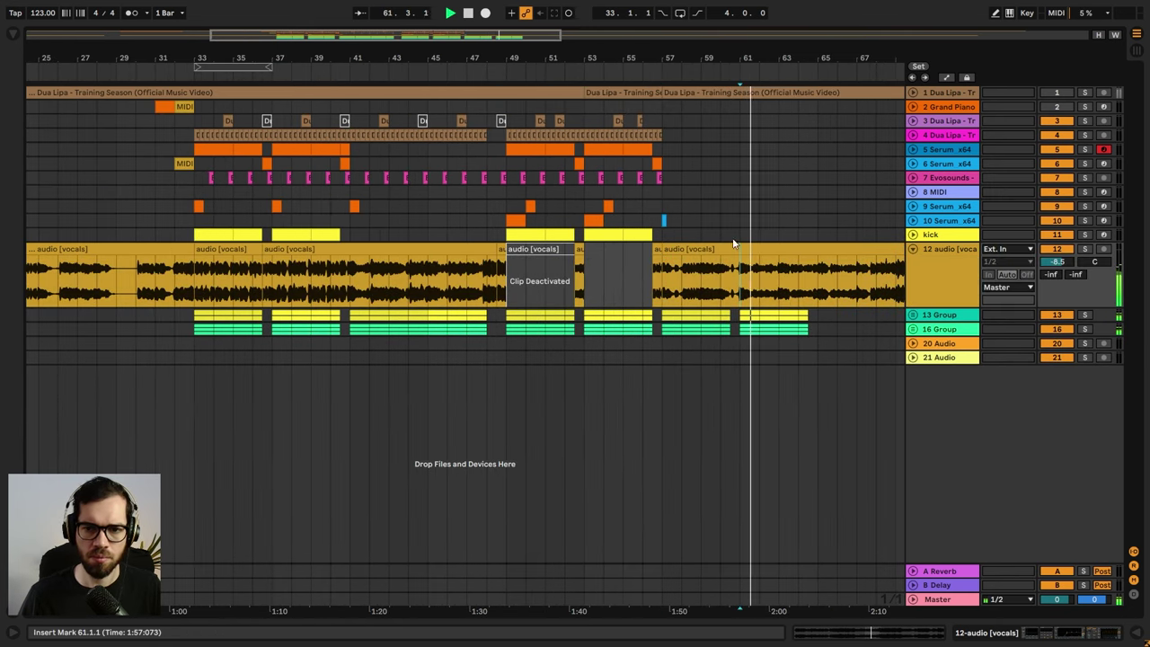
click(218, 148)
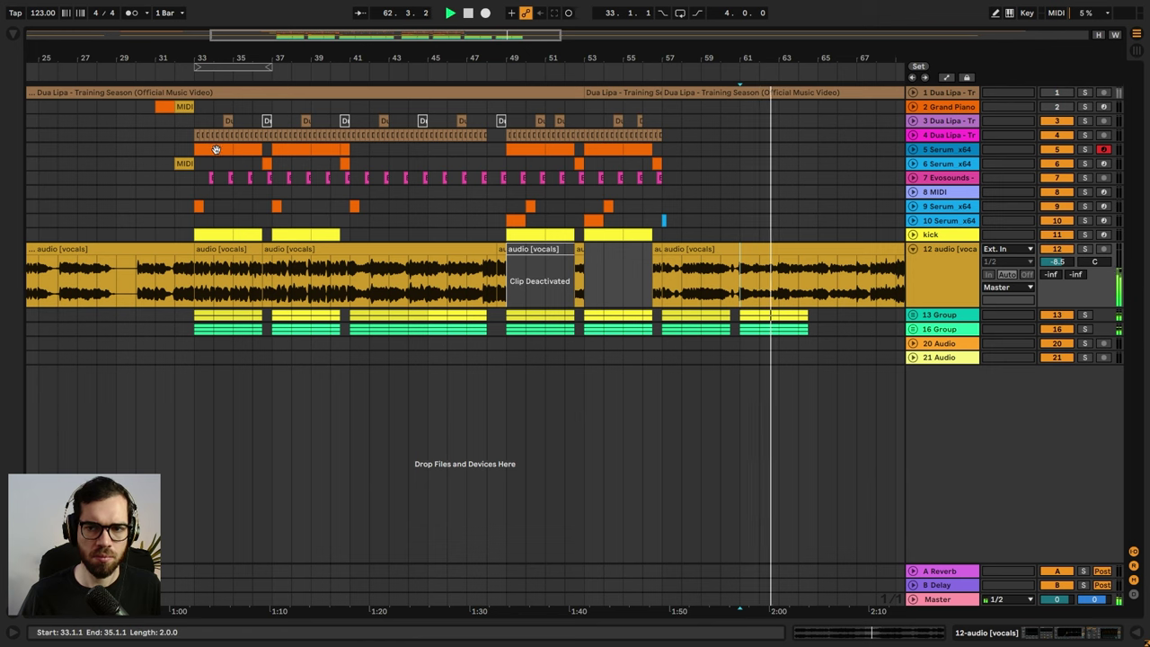
scroll(237, 63, left, 10)
click(248, 108)
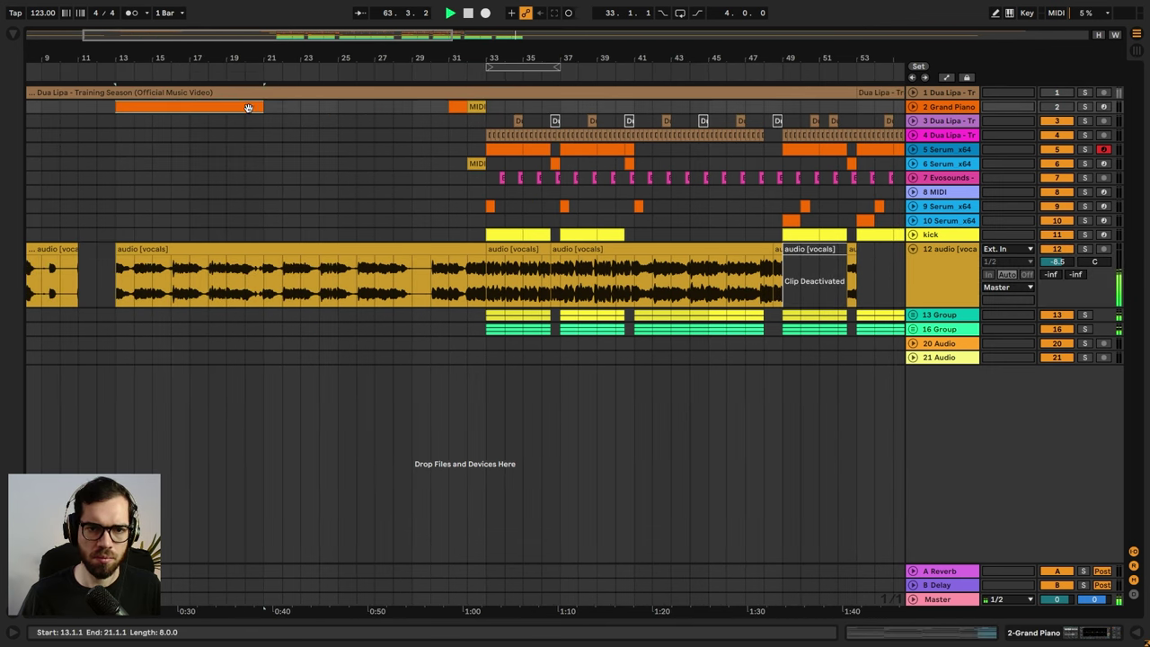
drag(626, 60, 399, 53)
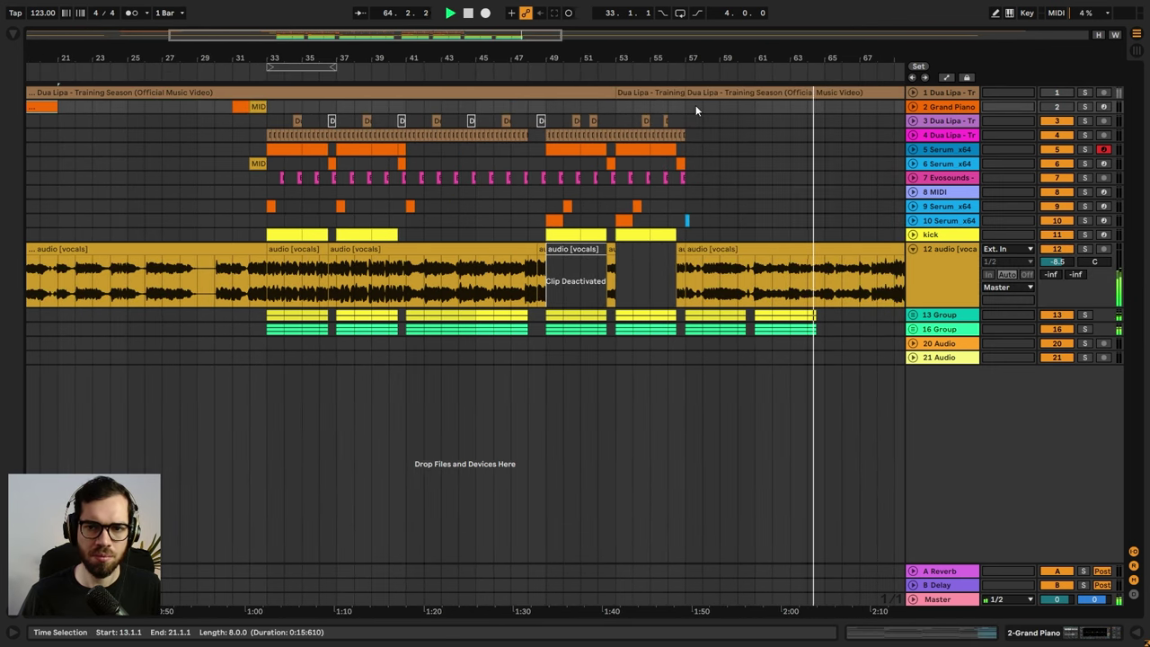
click(755, 106)
key(ctrl+v)
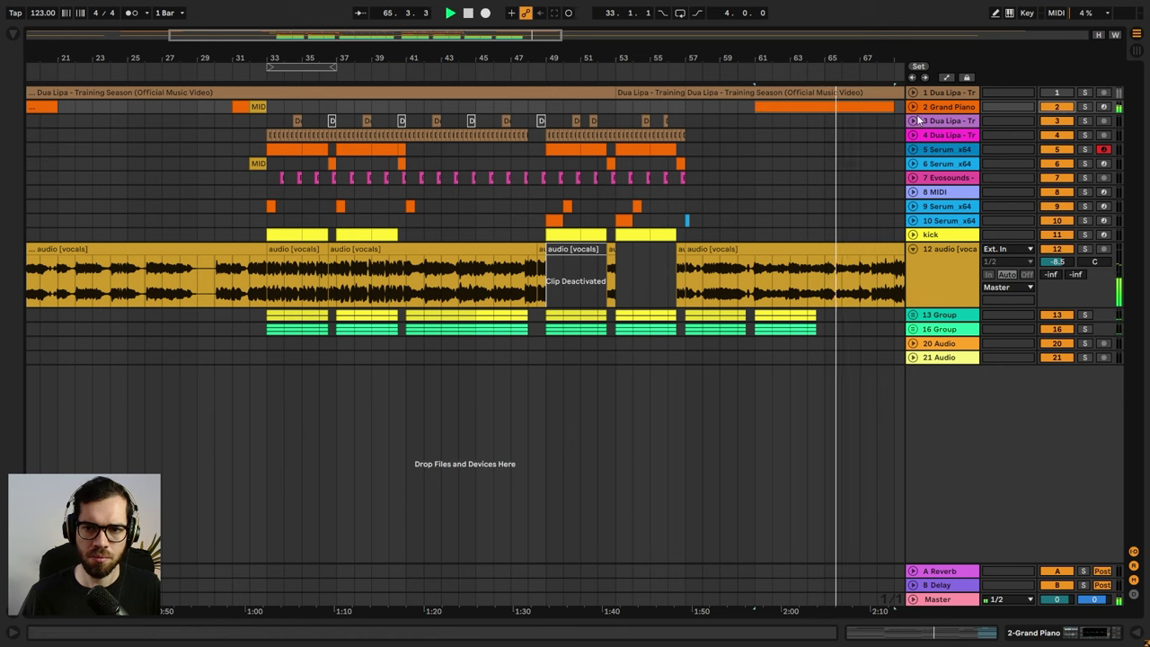
click(708, 113)
drag(778, 109, 708, 110)
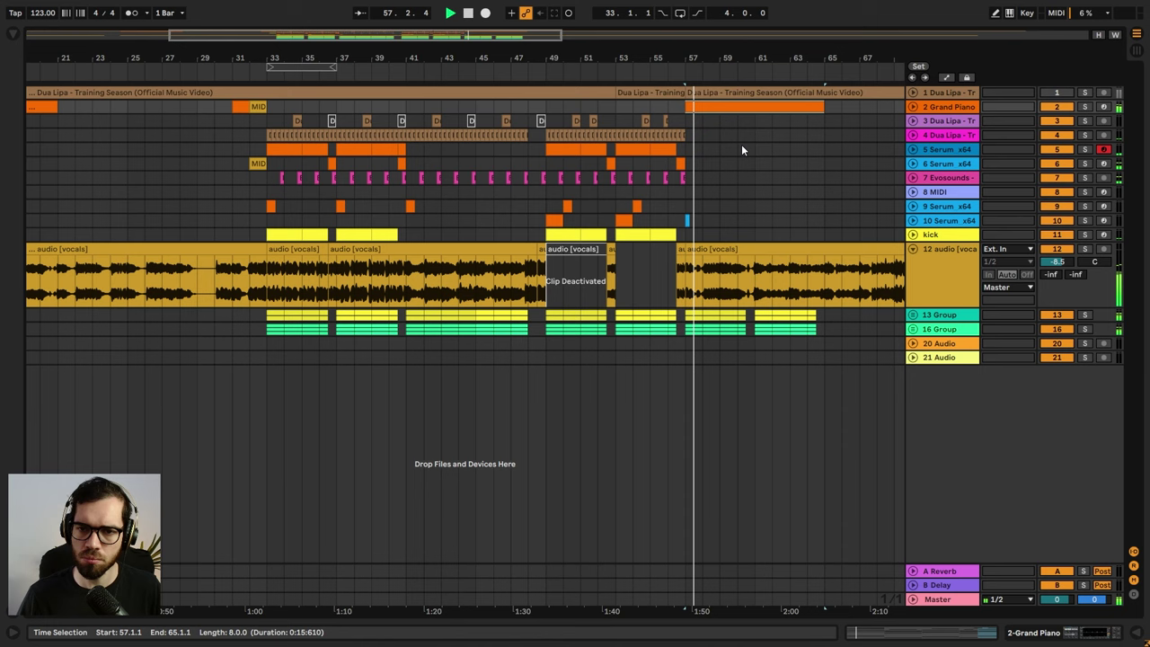
- Unfold the Grand Piano track, open the clip at 57.1.1, and deactivate the first D3 melody note at 1.3.1
click(919, 108)
click(915, 107)
double_click(735, 107)
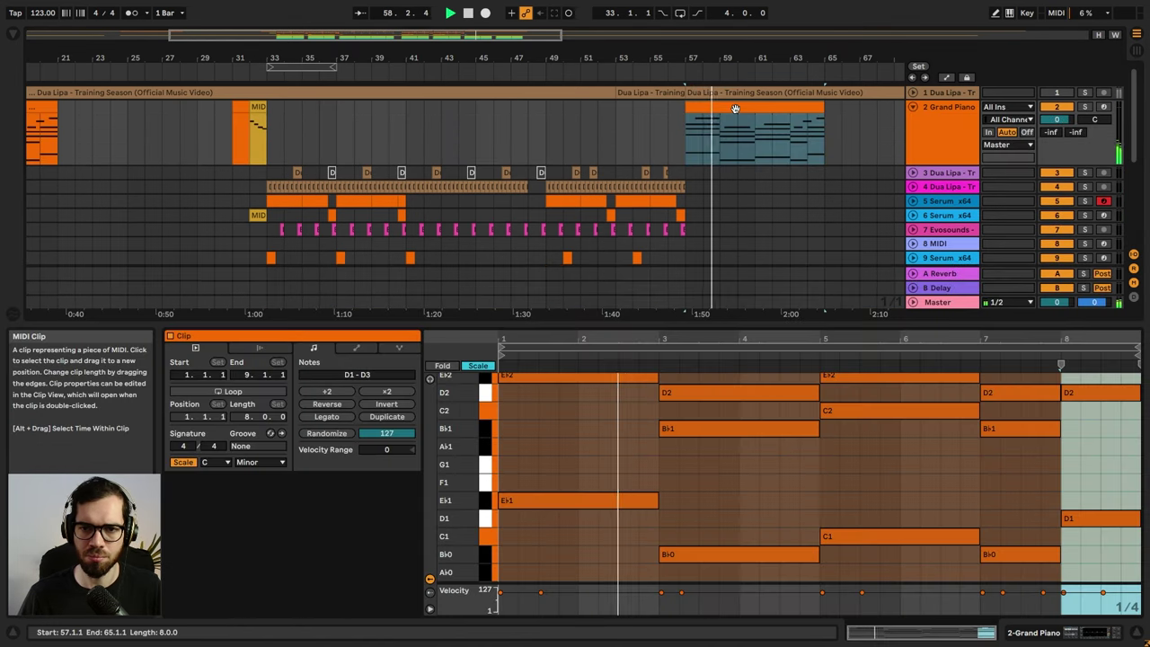
scroll(640, 465, up, 6)
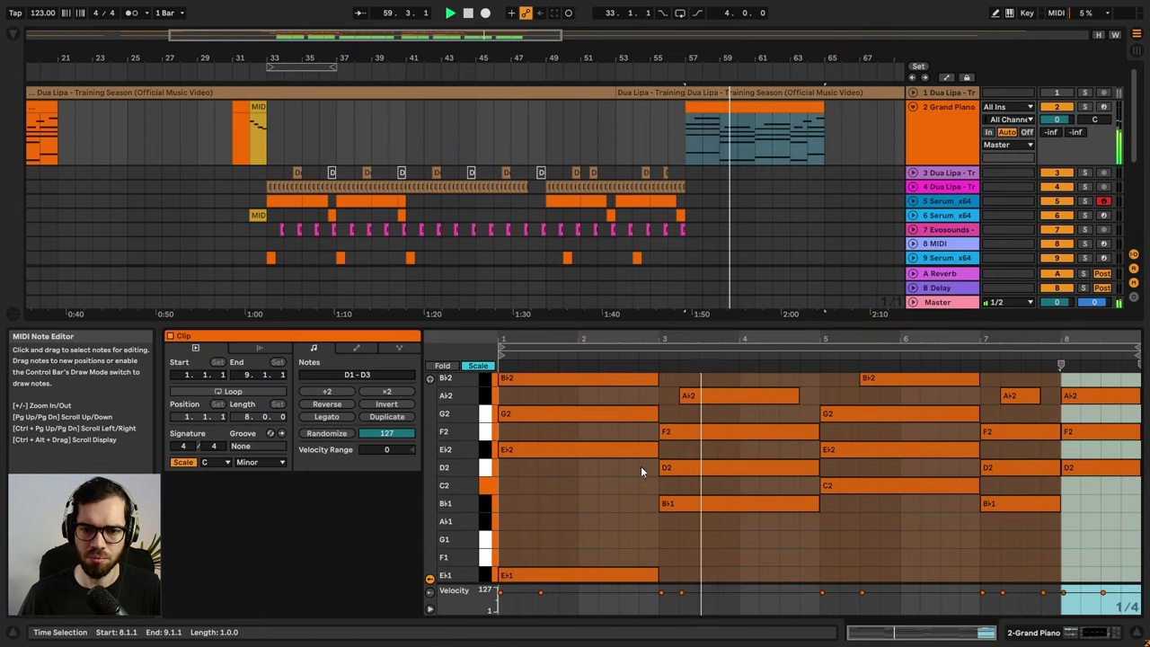
drag(667, 417, 624, 451)
key(0)
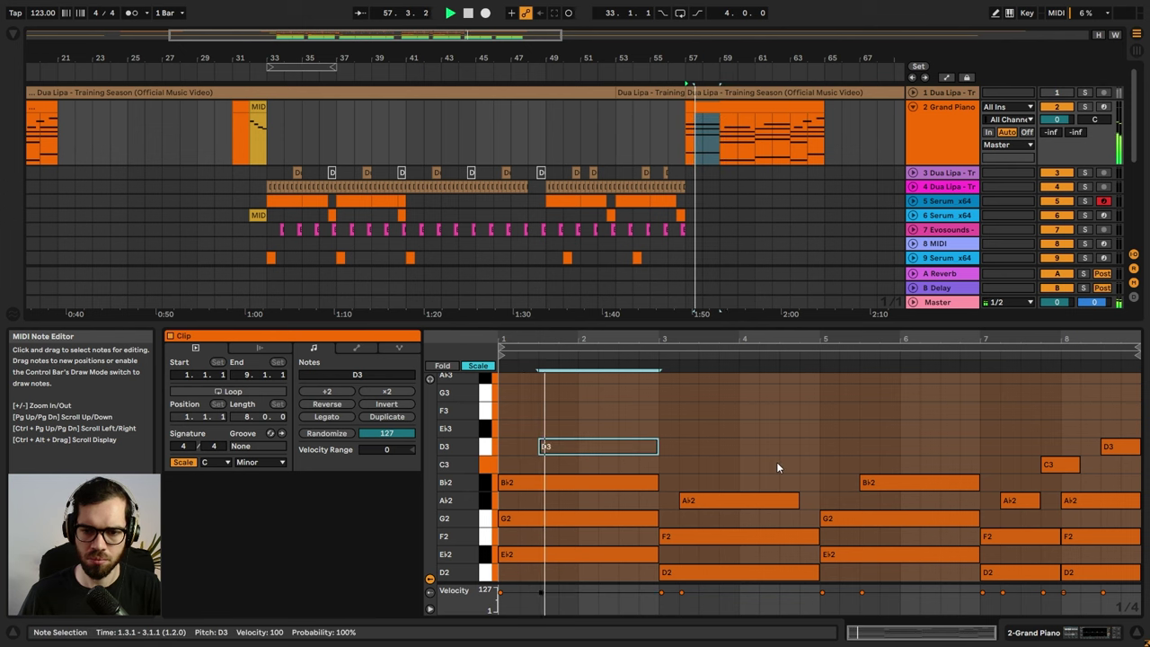
- Deactivate the A♭2 melody note in bar 3 and the upper B♭2 note in bar 5 of the piano clip
drag(778, 467, 759, 504)
key(0)
drag(901, 434, 880, 492)
key(0)
scroll(908, 458, down, 2)
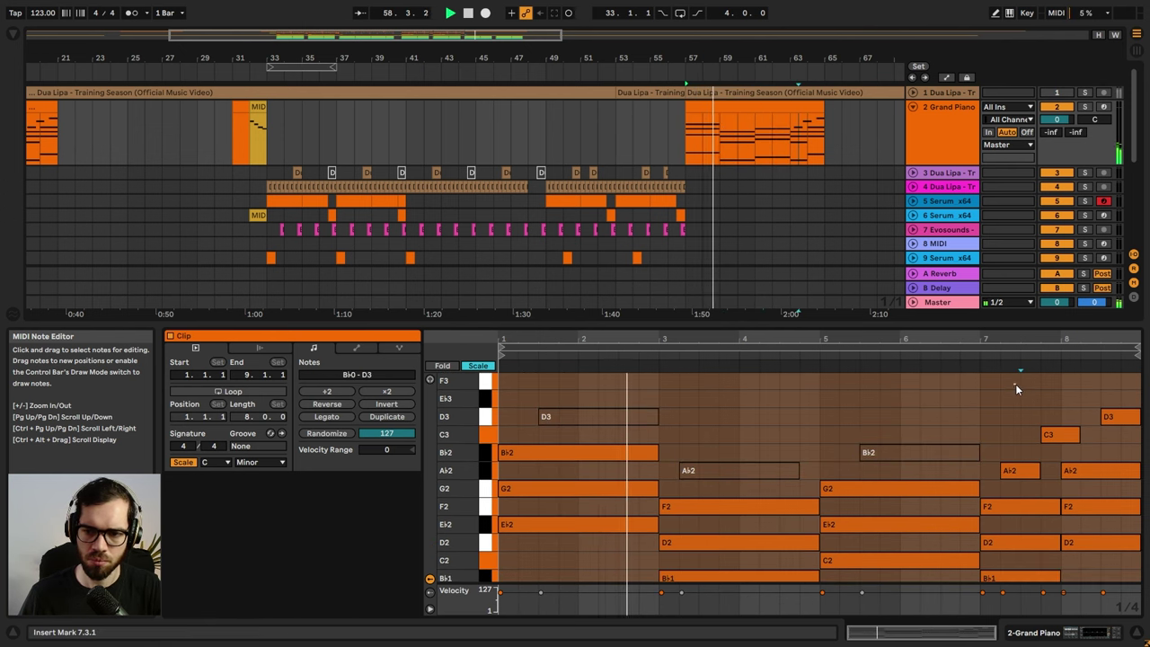
- Deactivate the A♭2 and C3 melody notes in bar 7 and the D3 in bar 8, and close the clip editor
drag(1016, 385, 1041, 472)
key(0)
drag(1094, 400, 1113, 432)
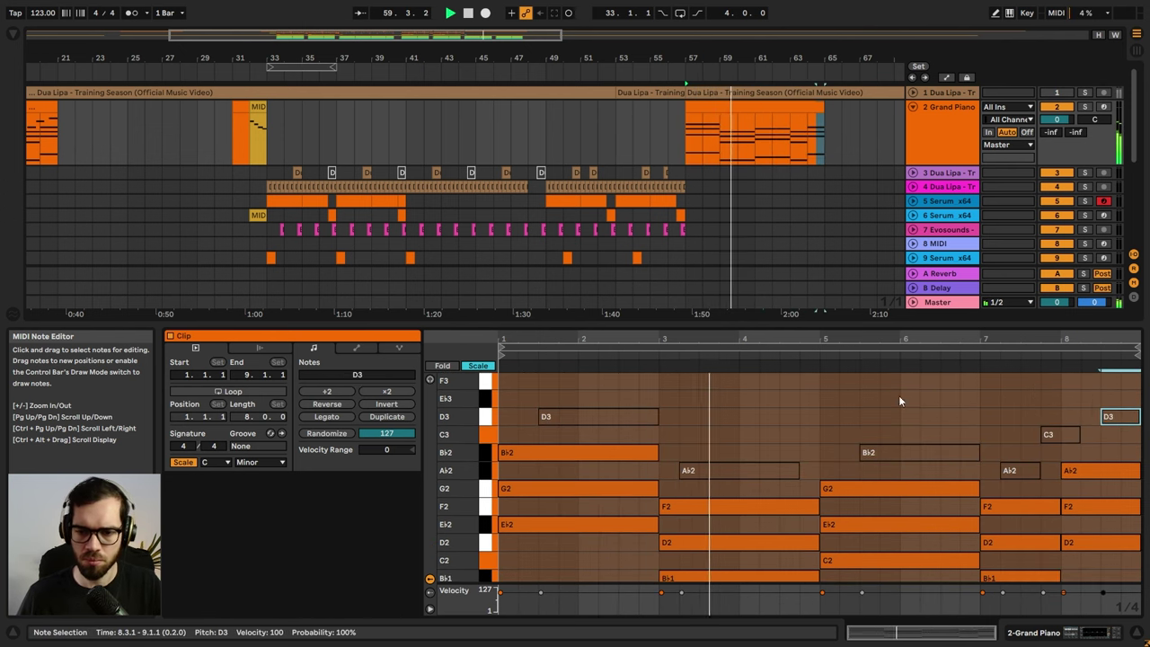
scroll(852, 399, down, 4)
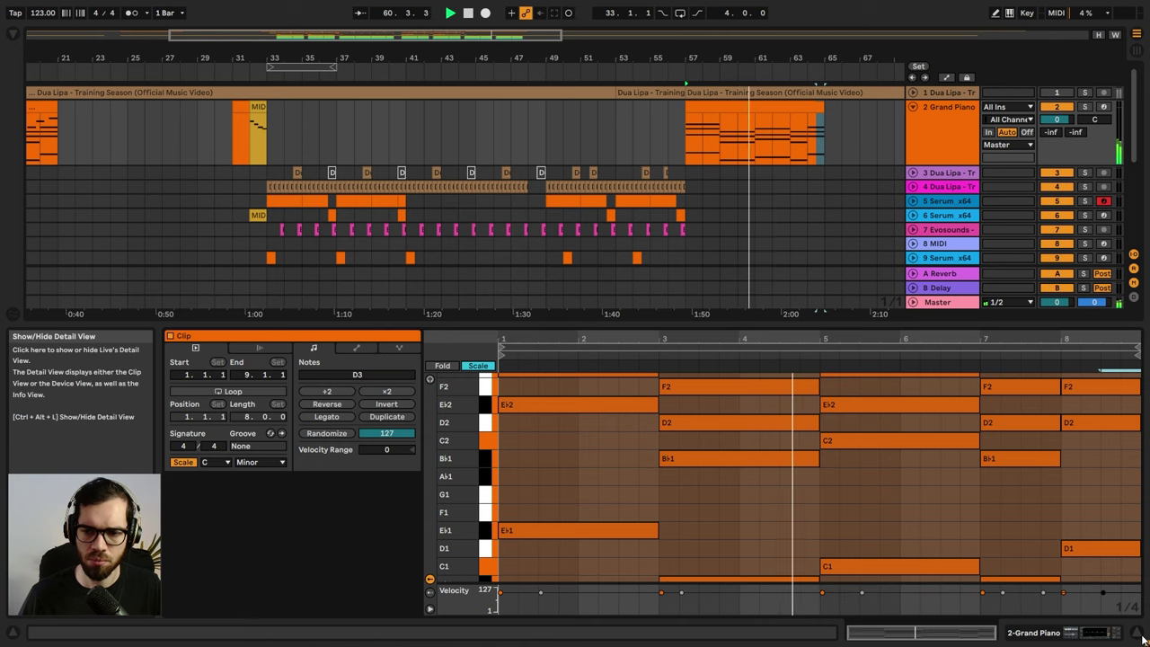
click(1137, 633)
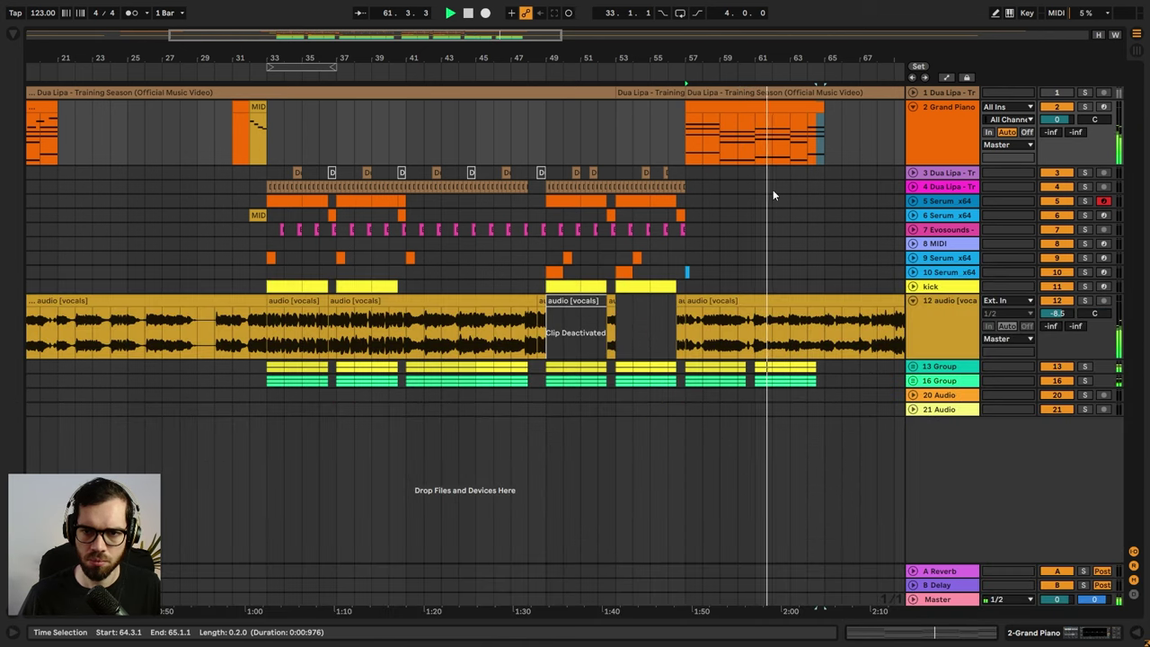
- Duplicate the edited Grand Piano clip to 65.1.1
click(790, 215)
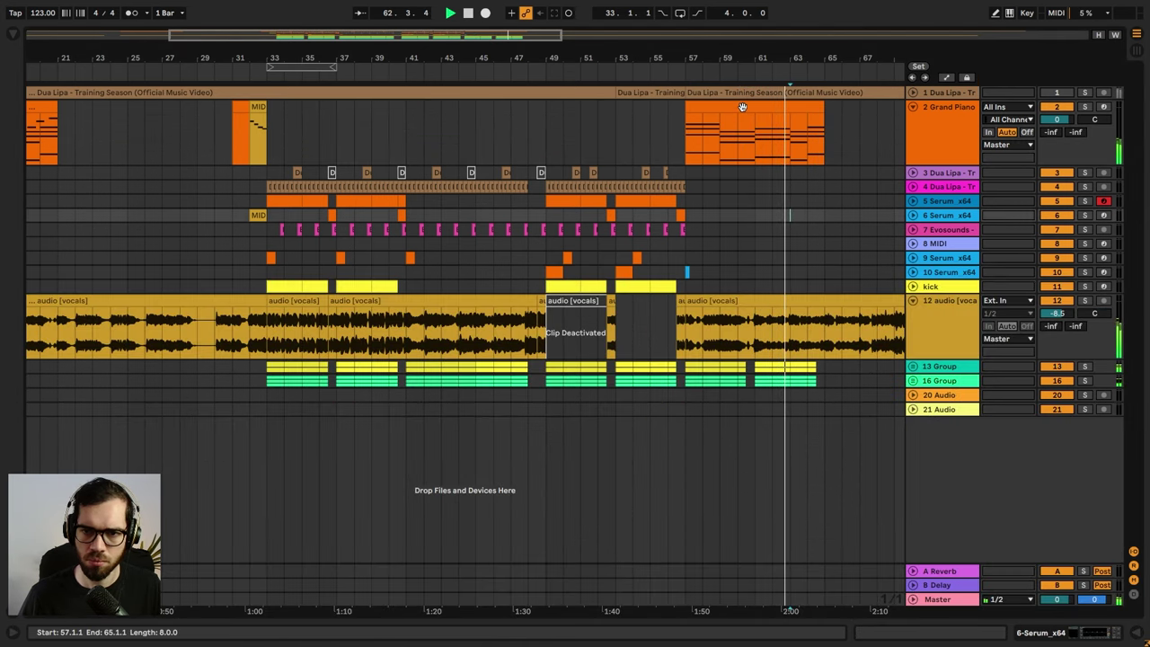
click(809, 108)
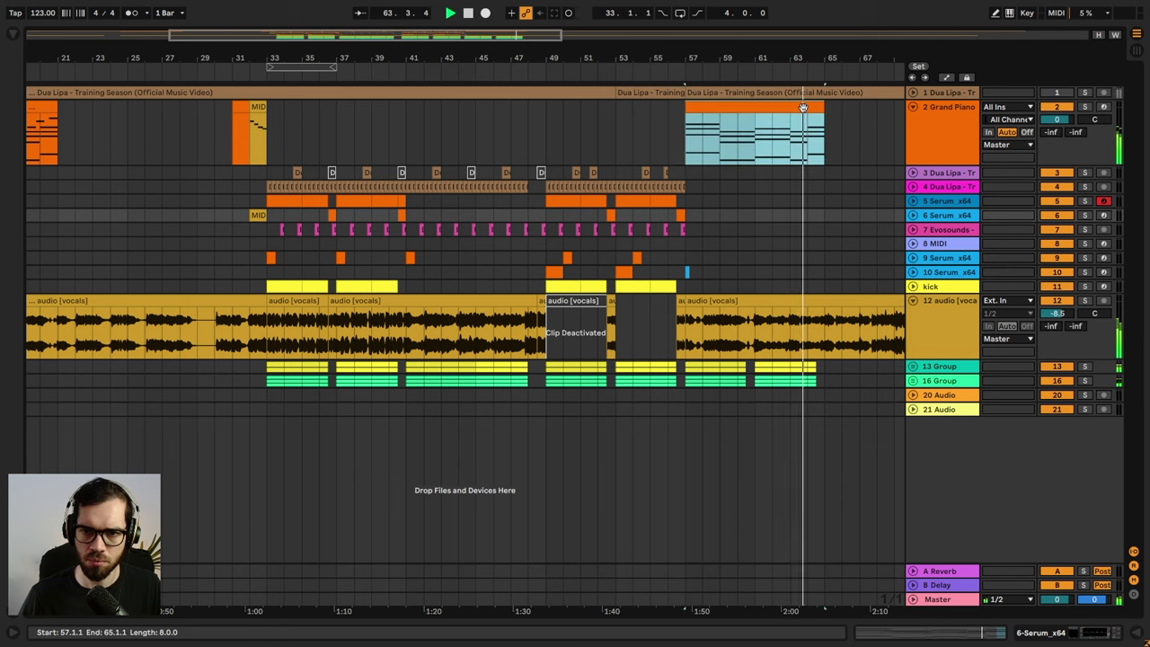
key(ctrl+d)
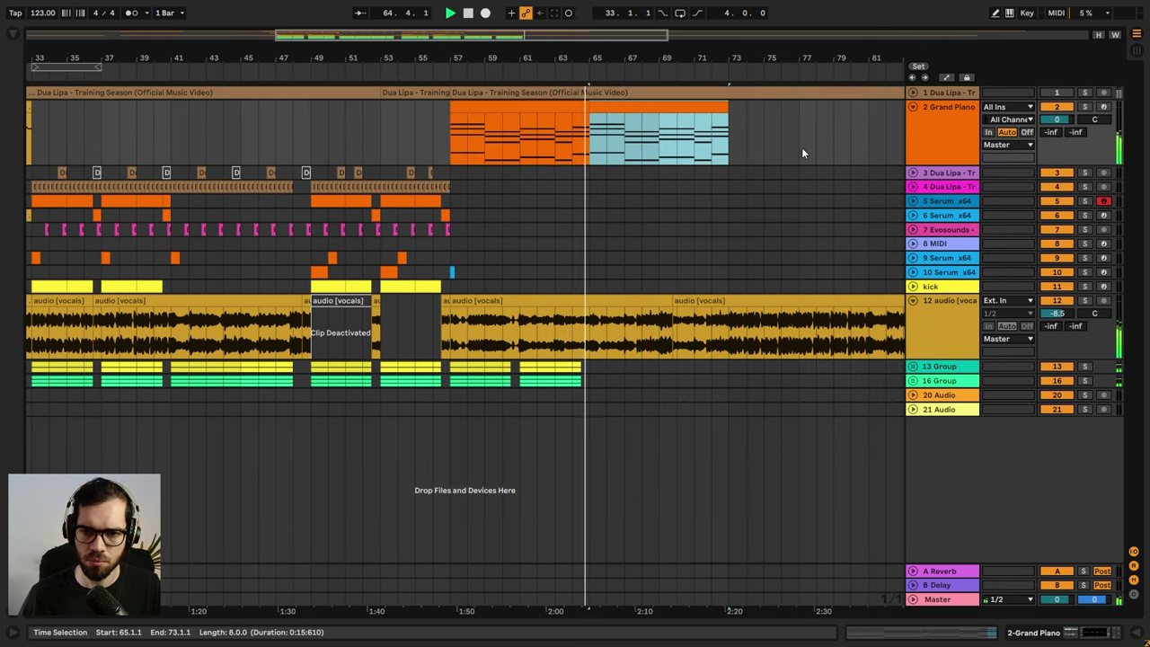
- Trim the vocals clip to end at 69.1.1, delete the remaining vocals clip after it, and stop playback
mouse_move(667, 294)
mouse_down()
mouse_move(809, 297)
mouse_move(669, 298)
mouse_up()
click(697, 302)
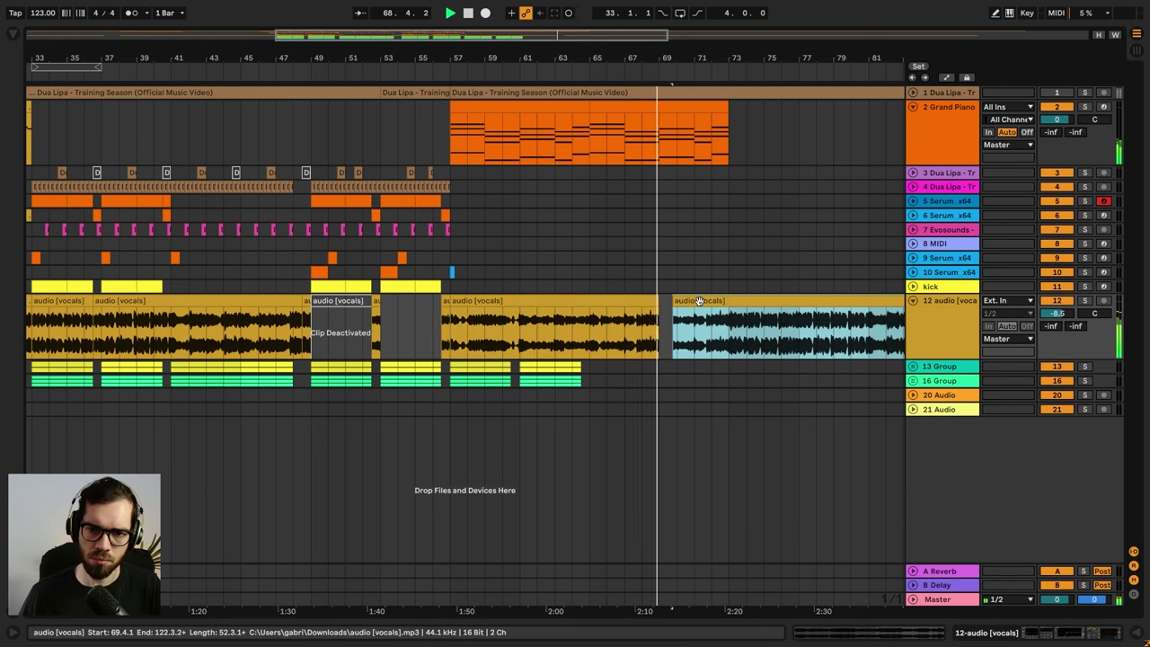
key(Delete)
click(448, 134)
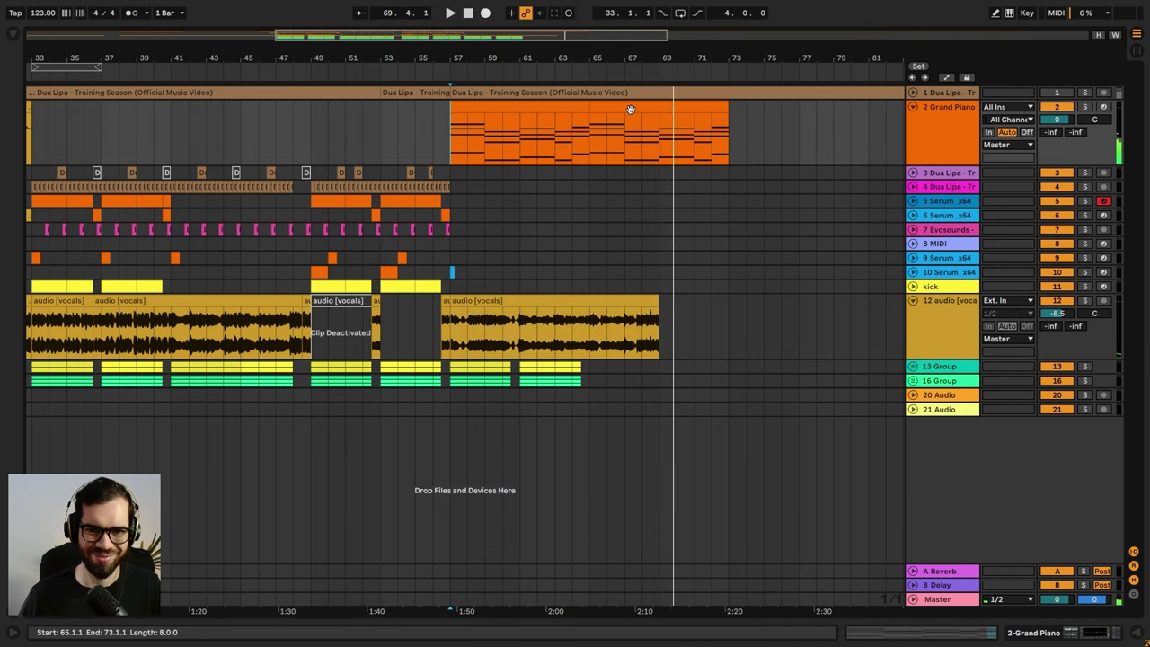
key(space)
- Move the second Grand Piano clip back to 61.1.1 and delete the remaining piano part from 57.1.1 to 61.1.1
drag(630, 108, 559, 114)
click(463, 126)
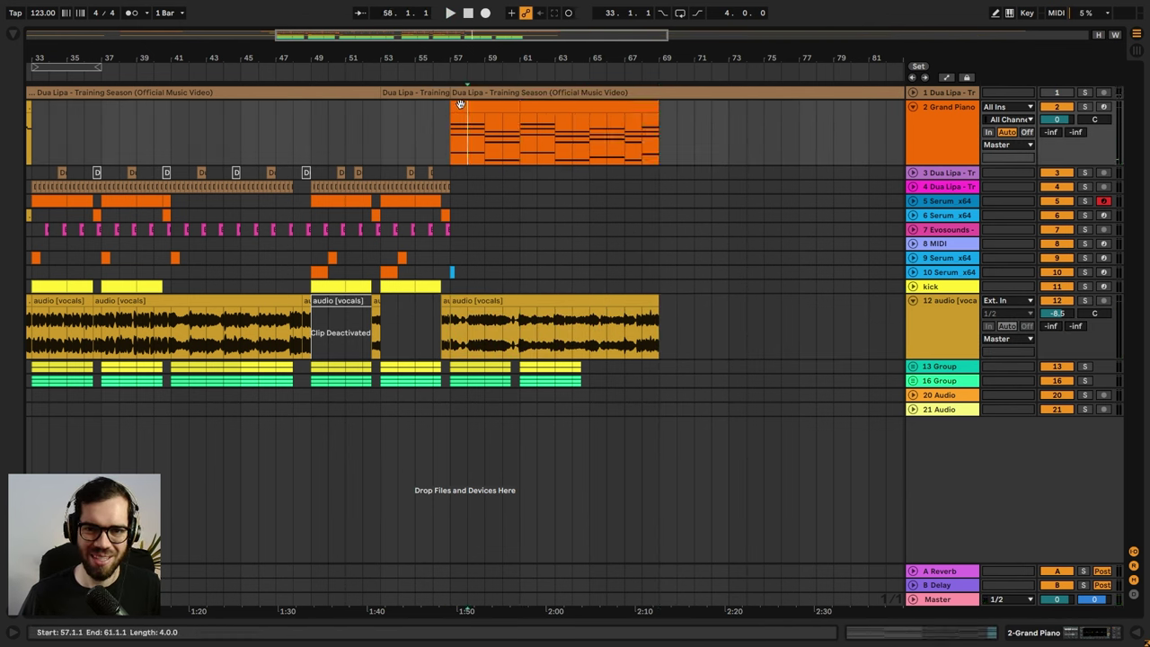
click(460, 105)
key(Delete)
- Play from just before bar 57 and copy the piano bars from 65.1.1 to 69.1.1 to 57.1.1
click(450, 130)
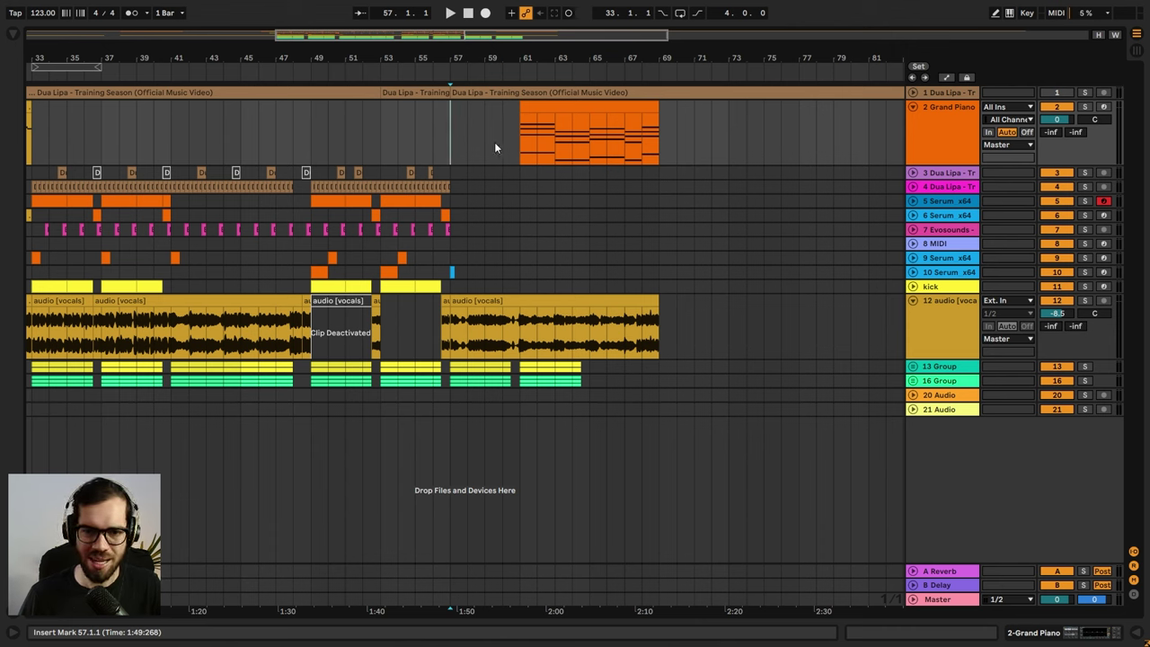
click(432, 138)
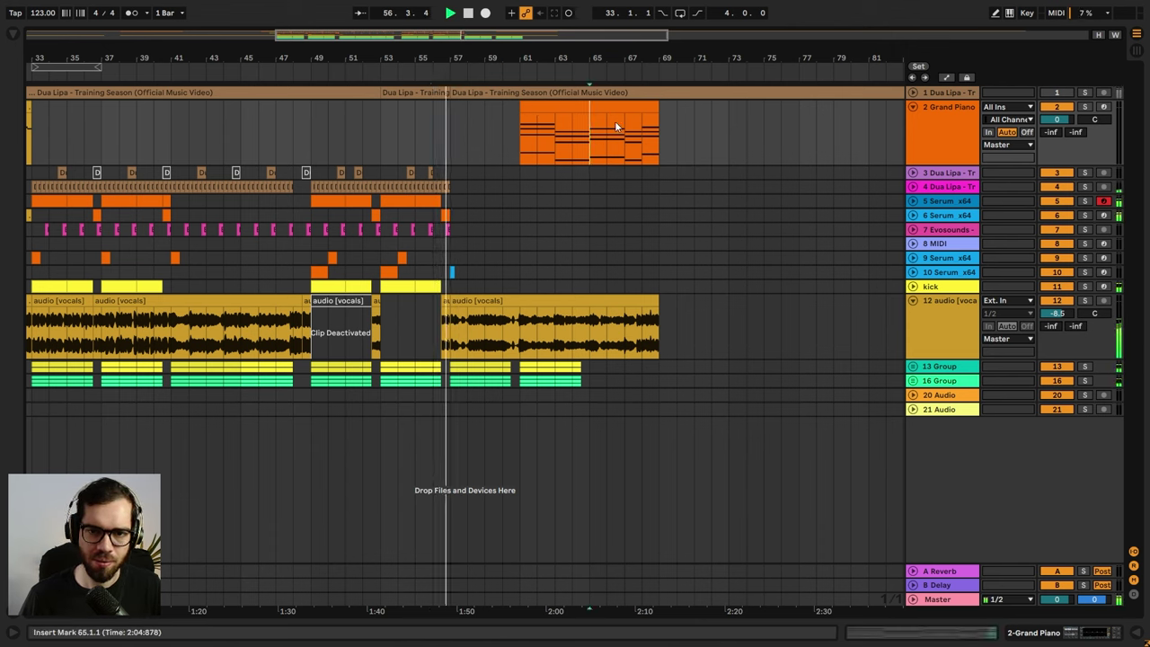
drag(615, 120, 478, 122)
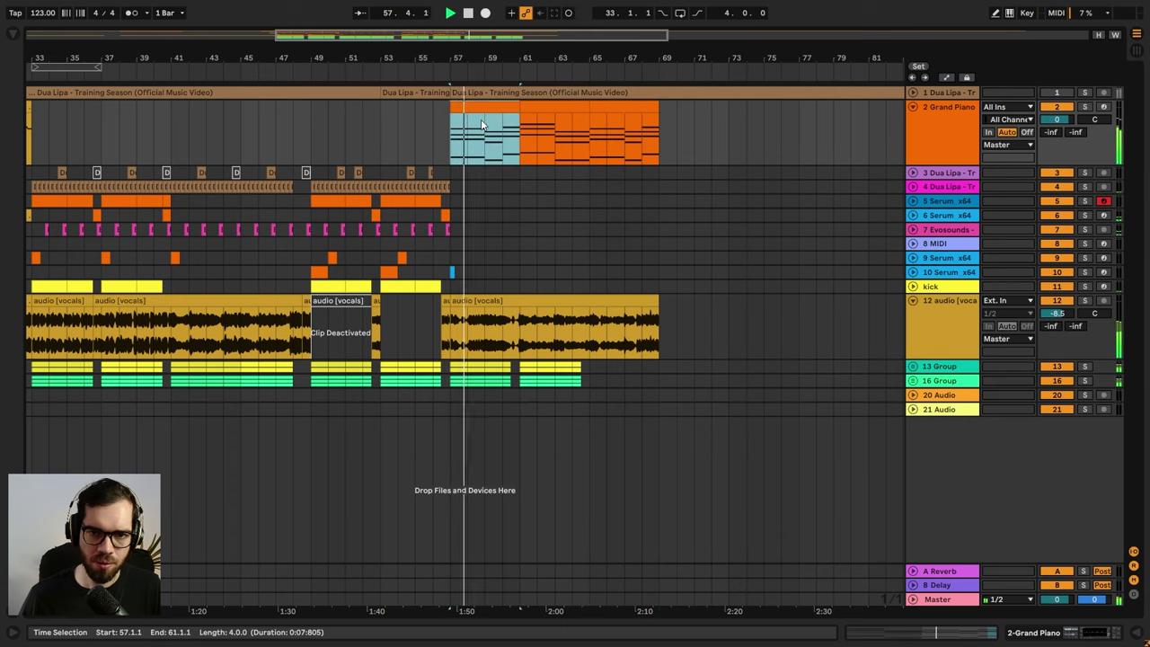
- Search the audio effects for "filter" and add an Auto Filter to the Grand Piano track
double_click(923, 131)
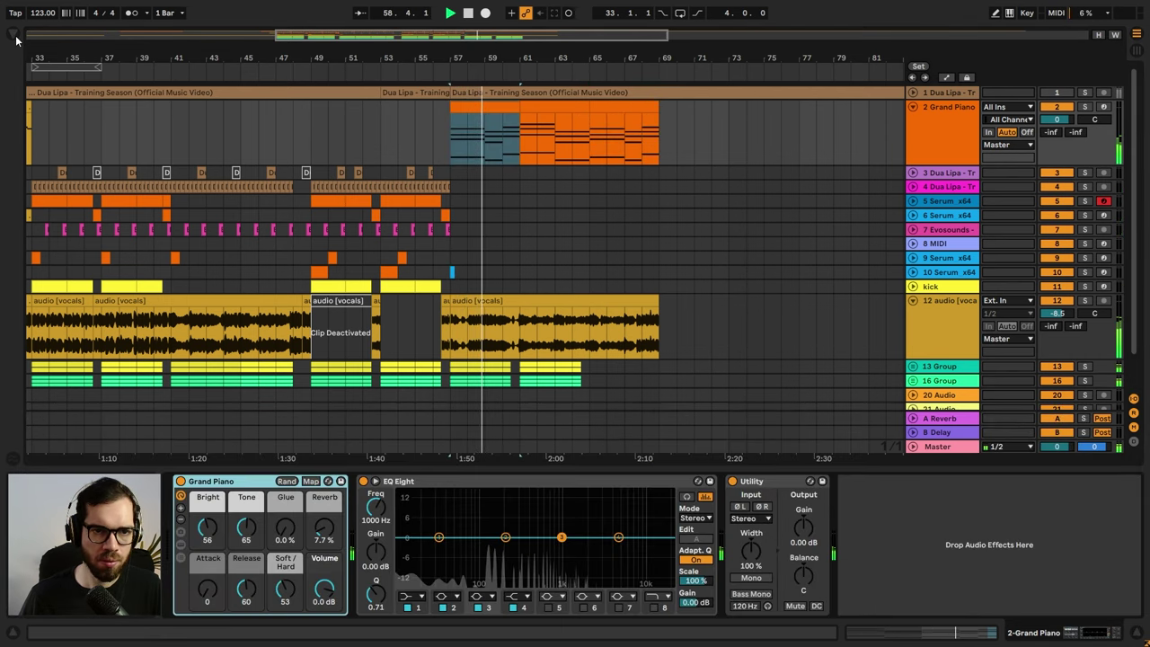
key(ctrl+f)
text(overfilter)
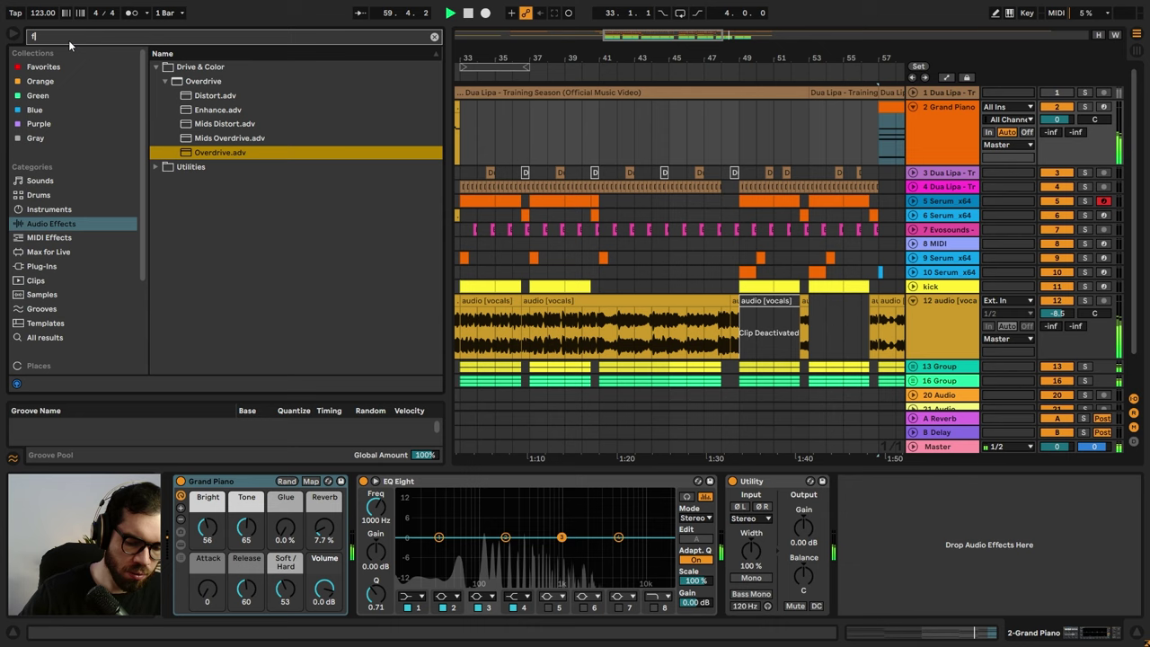
double_click(164, 120)
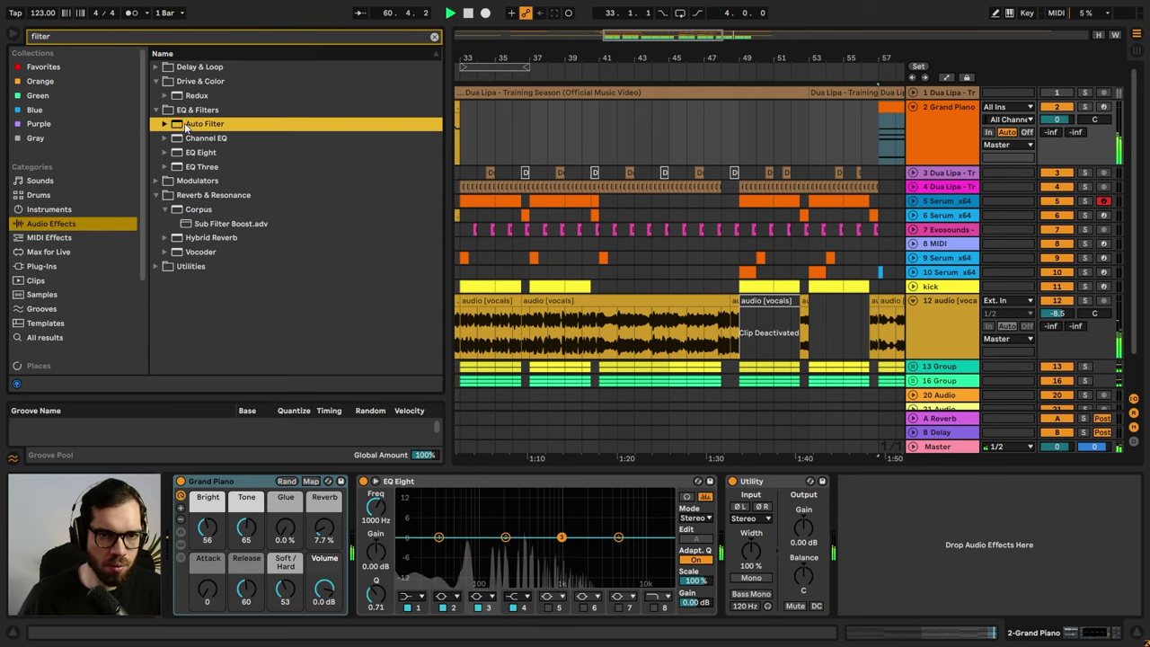
- Move the clips at bar 57 above the groups to 61.1.1, extending vocals back to 56.3.1 and piano to 57.1.1
scroll(479, 111, down, 1)
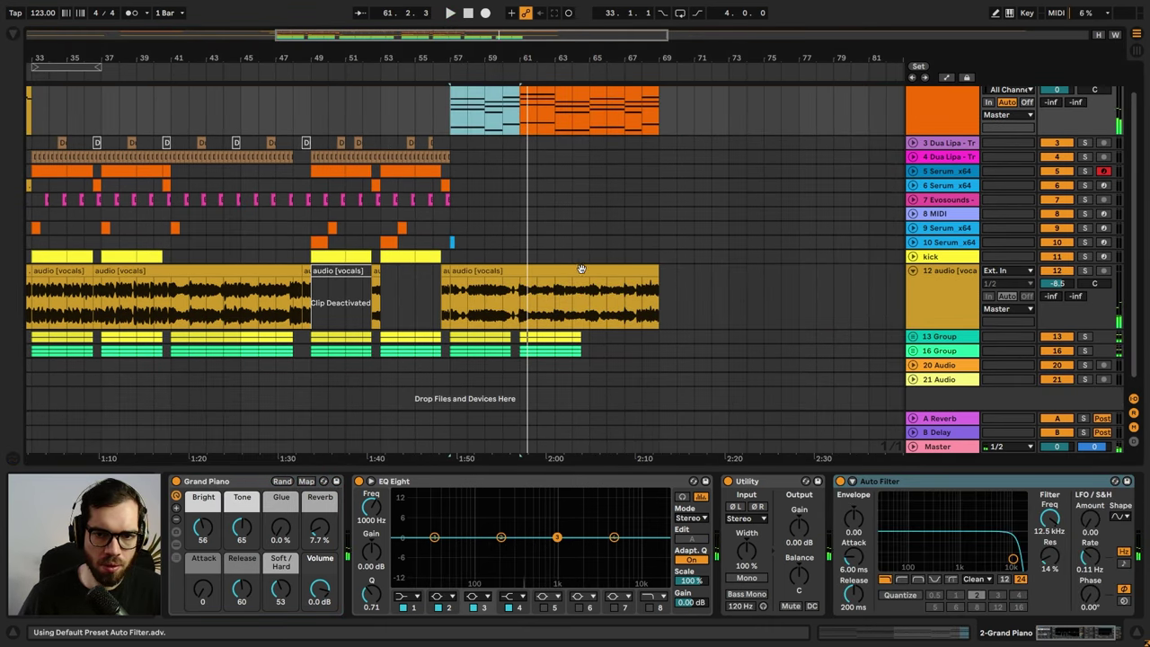
shift+click(639, 274)
drag(472, 272, 442, 270)
click(485, 242)
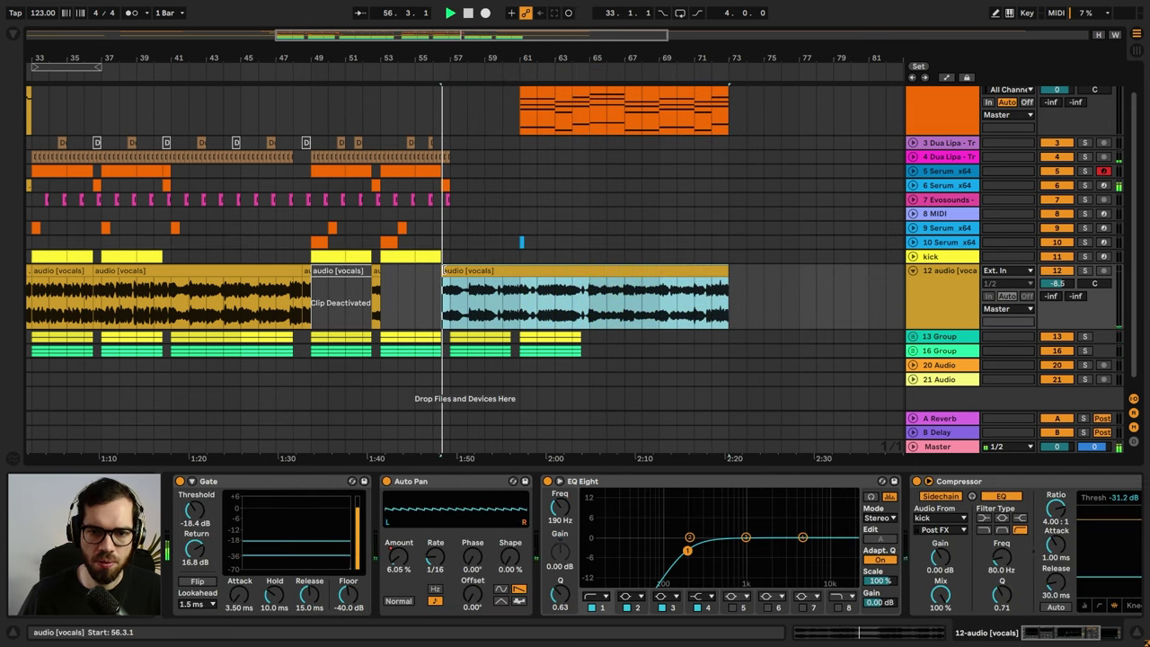
key(space)
scroll(467, 246, up, 1)
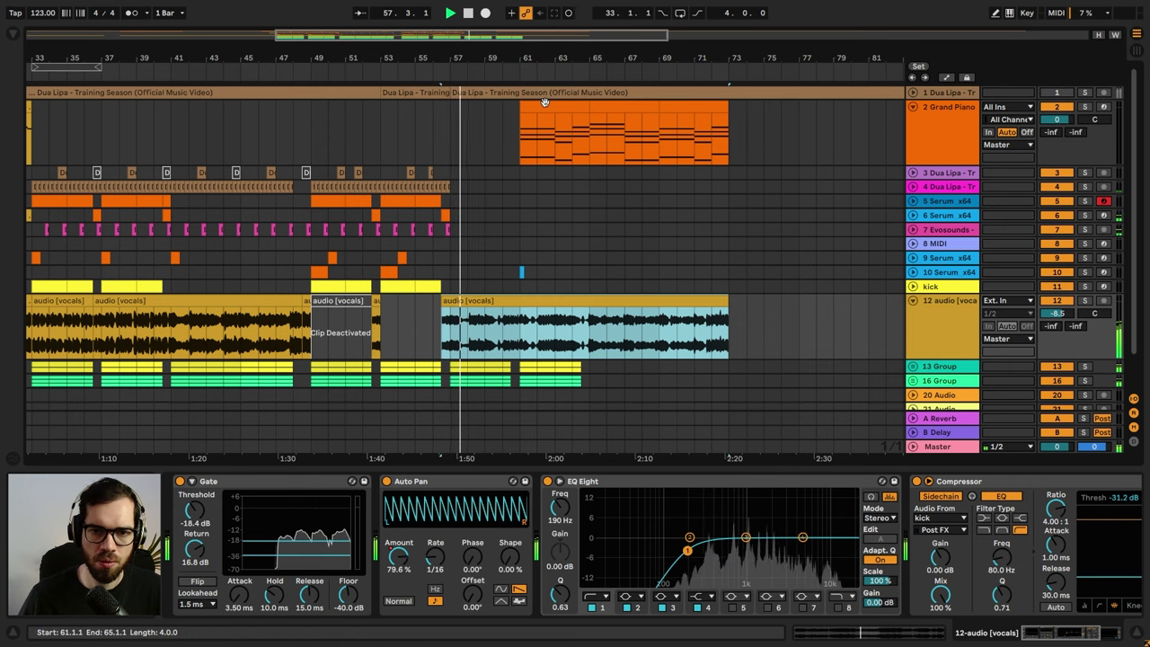
drag(520, 106, 454, 106)
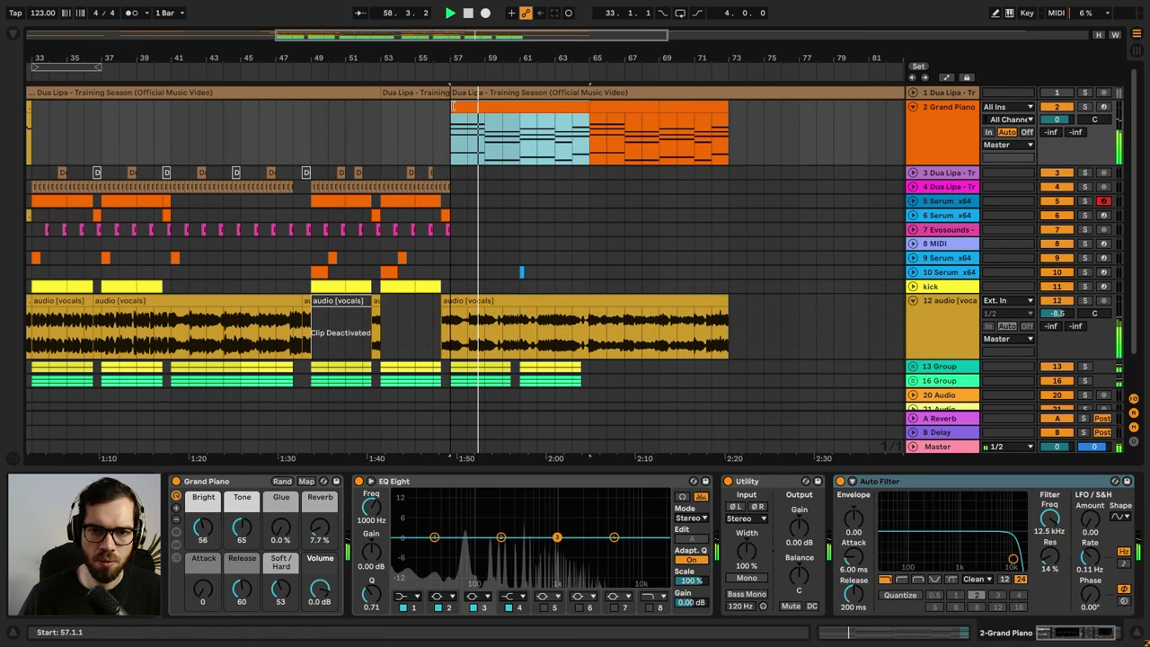
- Show automation and remove the Auto Pan Amount ramp around bar 57 on the vocals track
scroll(503, 216, down, 2)
key(a)
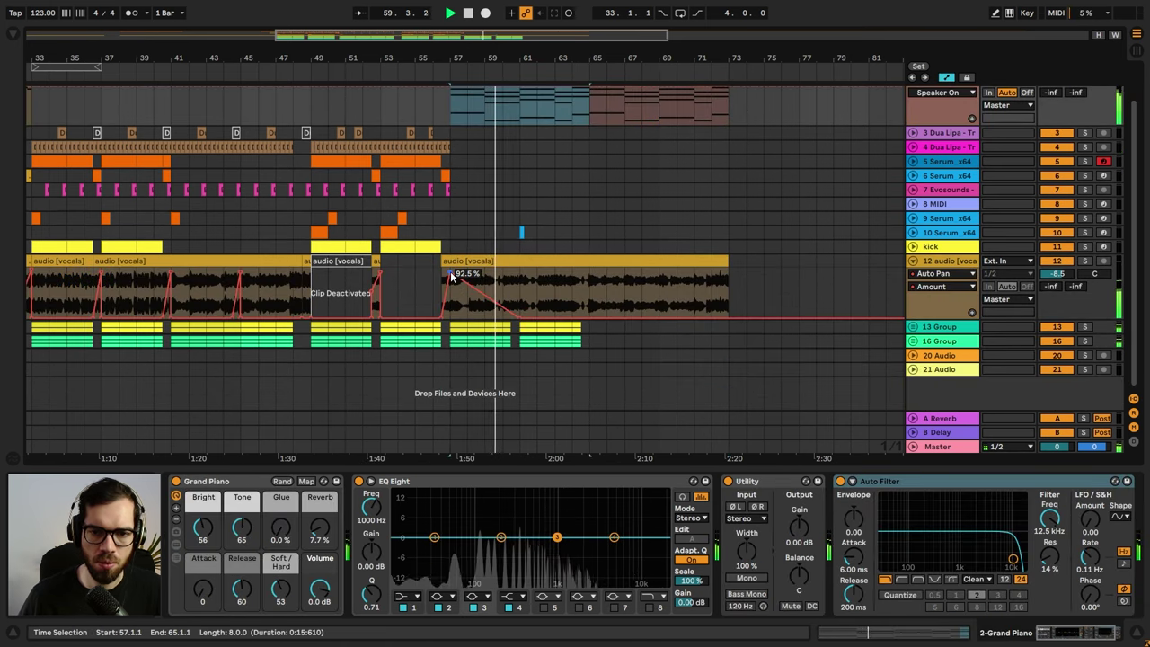
click(450, 272)
click(461, 287)
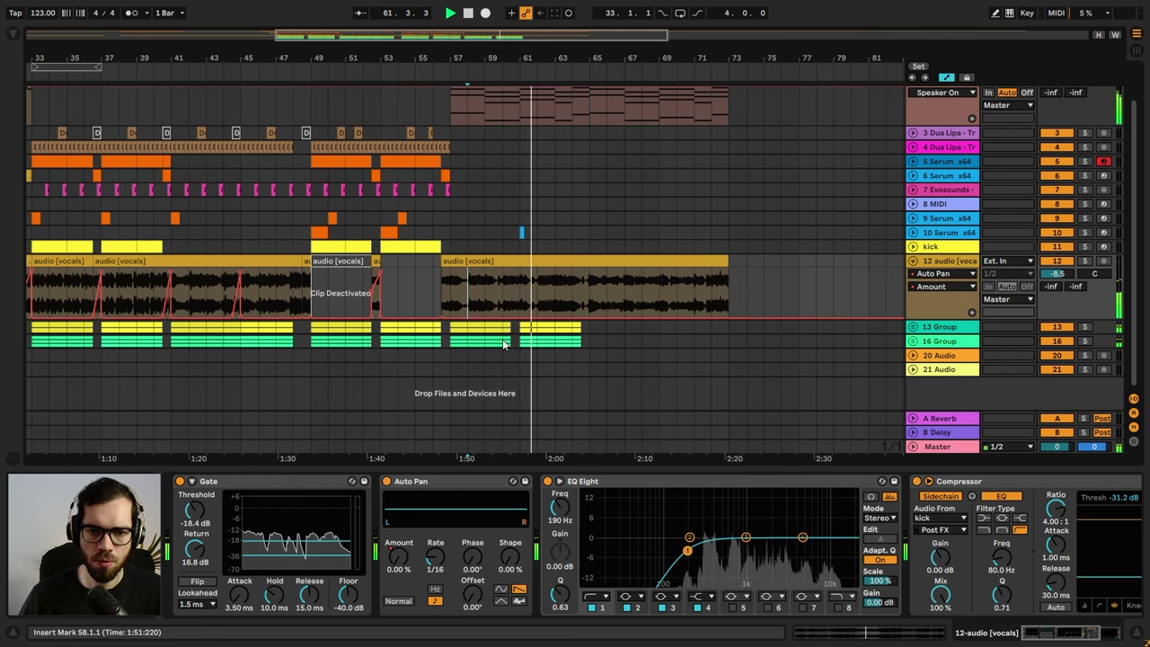
- Repeat the two bars from 57.1.1 on groups 13 and 16 until they fill the section to 73.1.1
click(454, 338)
key(ctrl+d)
key(ctrl+d)
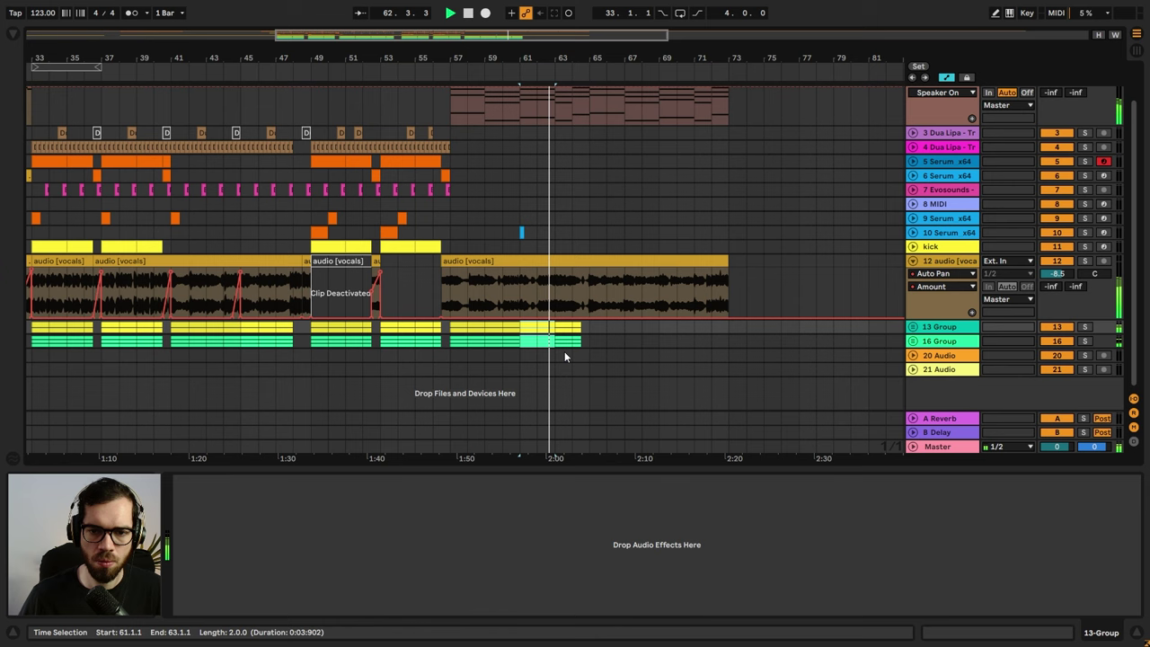
key(ctrl+d)
key(ctrl+d)
key(ctrl+d)
key(ctrl+d)
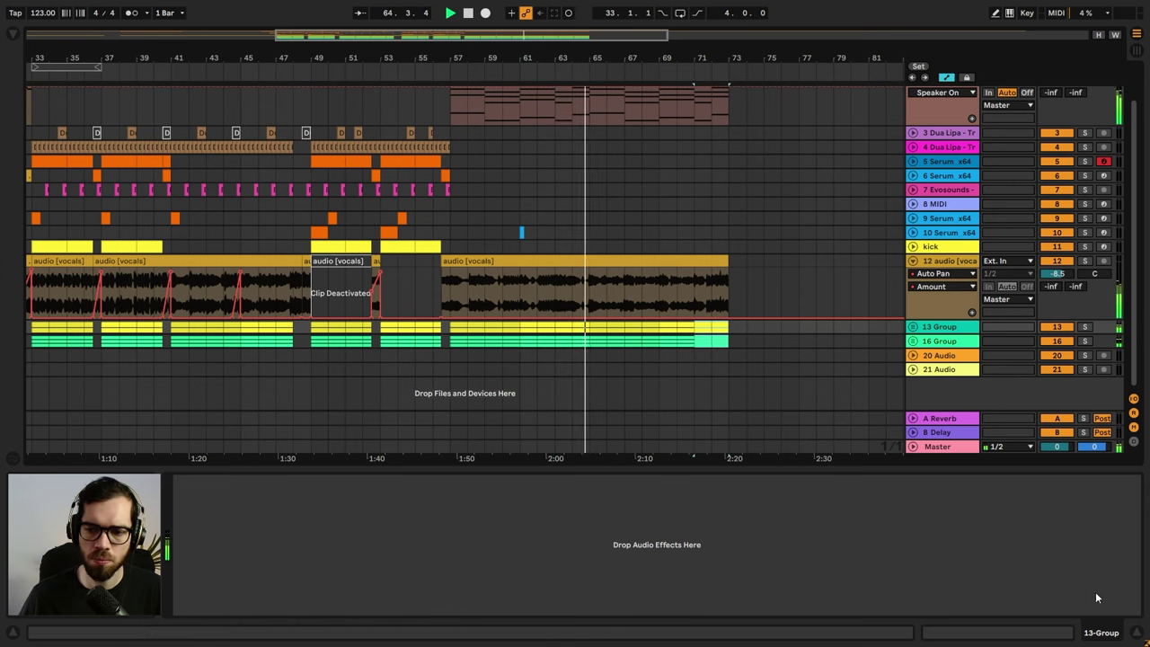
- Hide the device view and automation, and delete the Grand Piano part from 69.1.1 to 73.1.1
click(1134, 632)
click(557, 230)
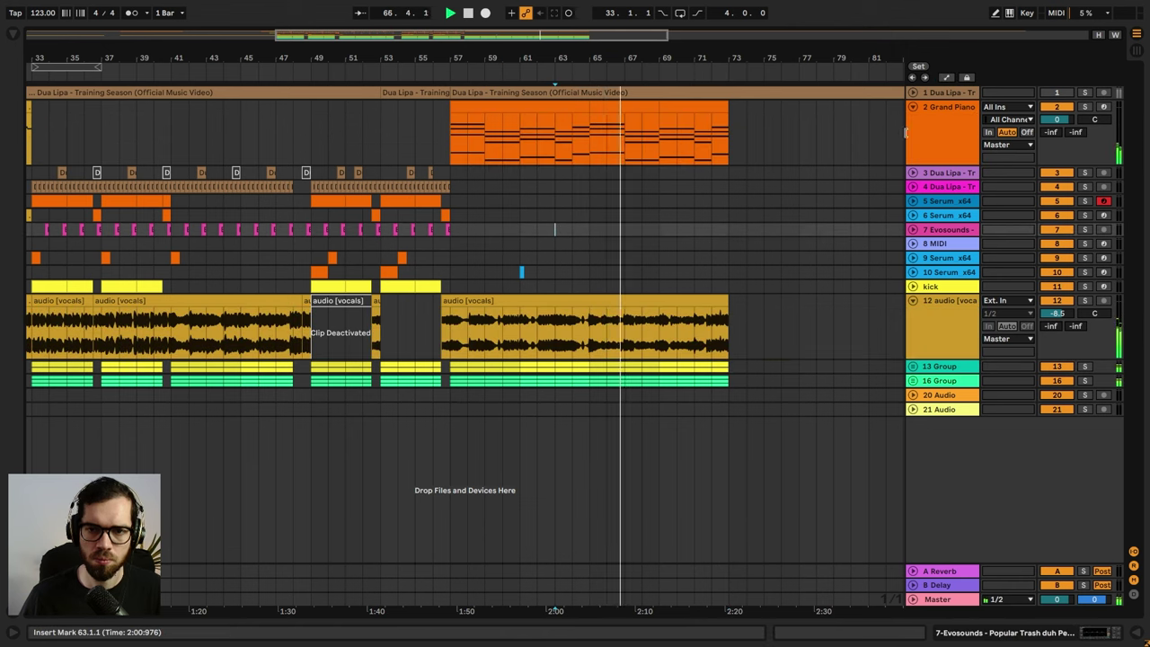
click(934, 139)
click(710, 106)
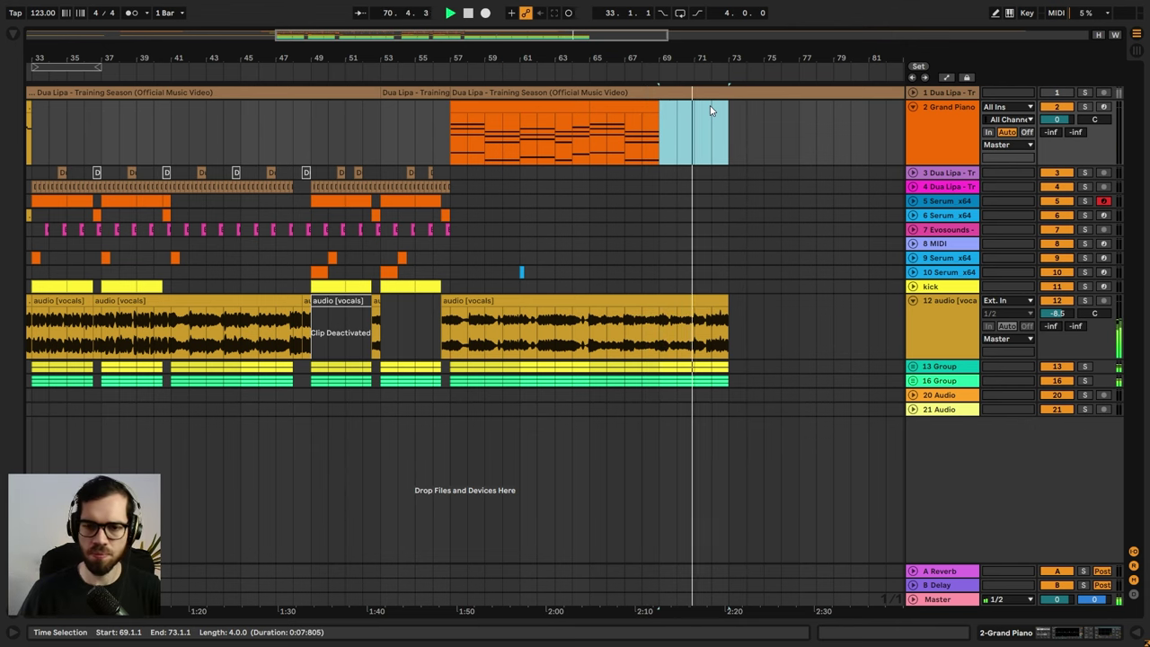
- Copy the four bars at 33.1.1 on the track 5 Serum and paste them at 69.1.1
drag(742, 52, 885, 41)
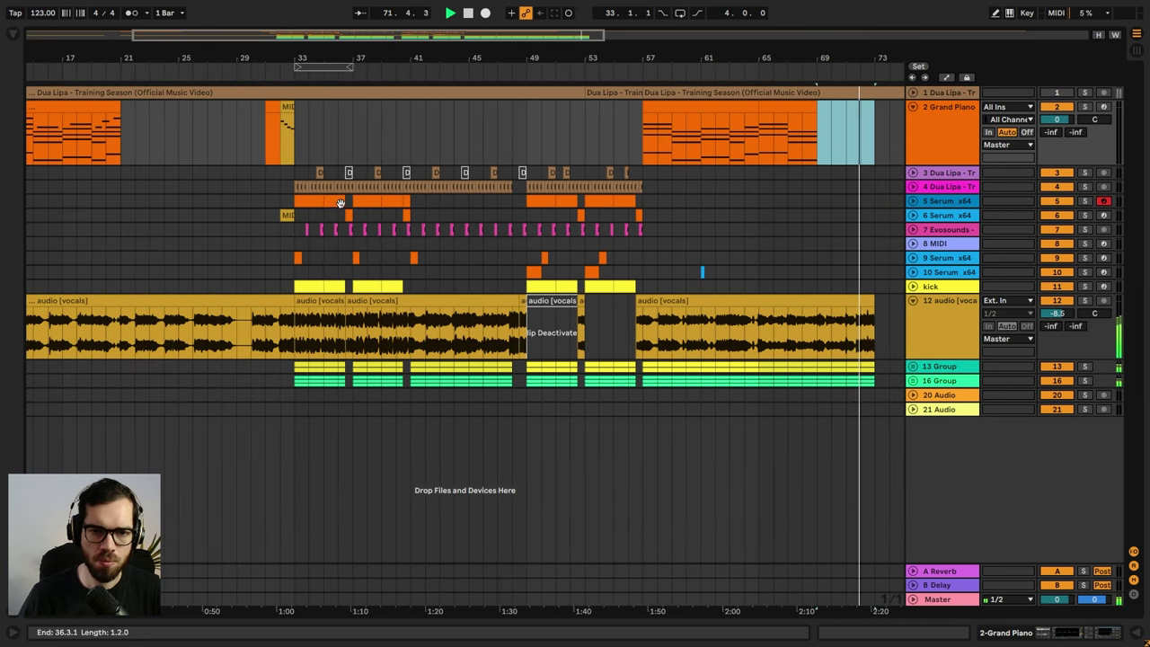
click(315, 203)
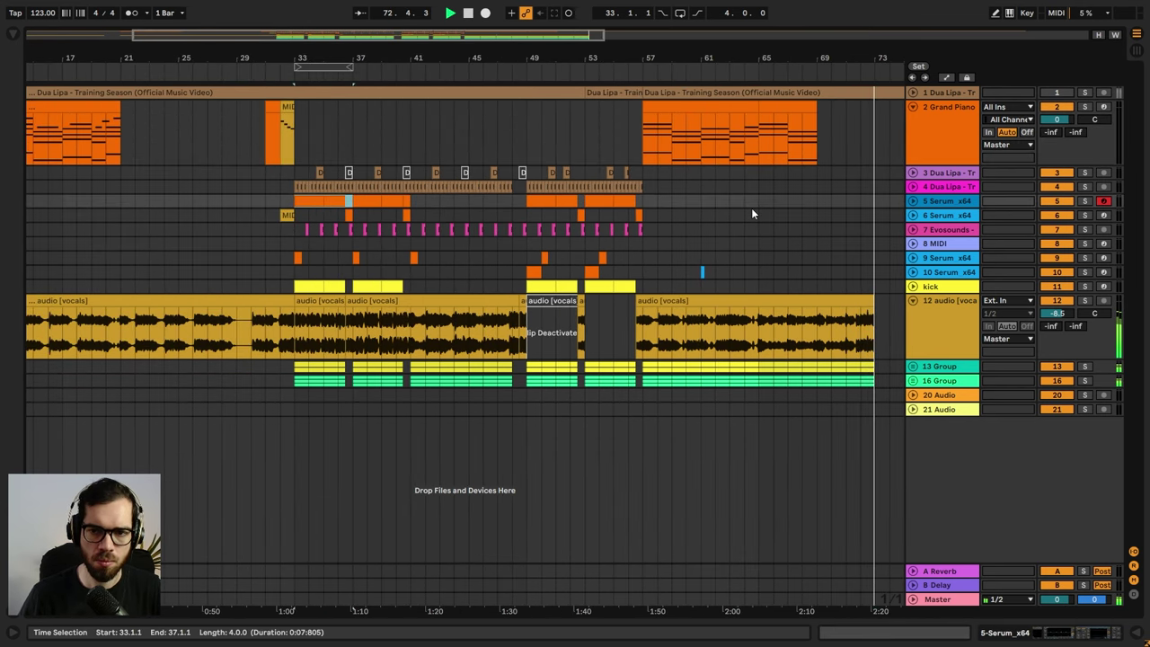
click(824, 199)
key(ctrl+v)
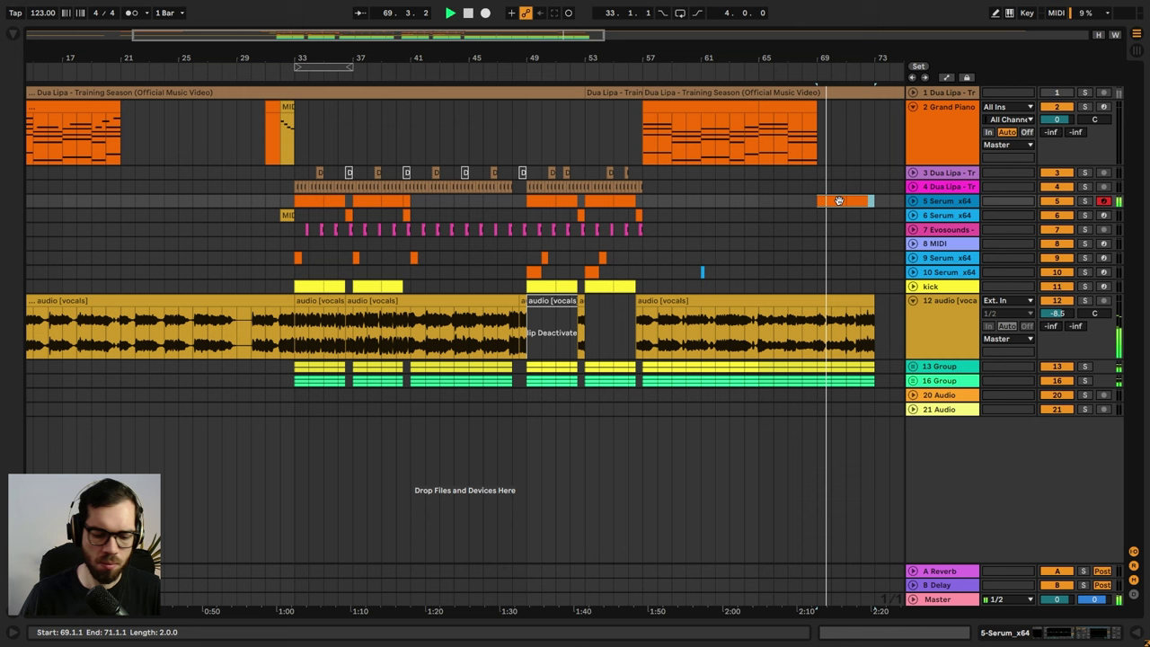
- Extend the start of the Grand Piano chord section back from bar 57 to 56.1.1
click(623, 140)
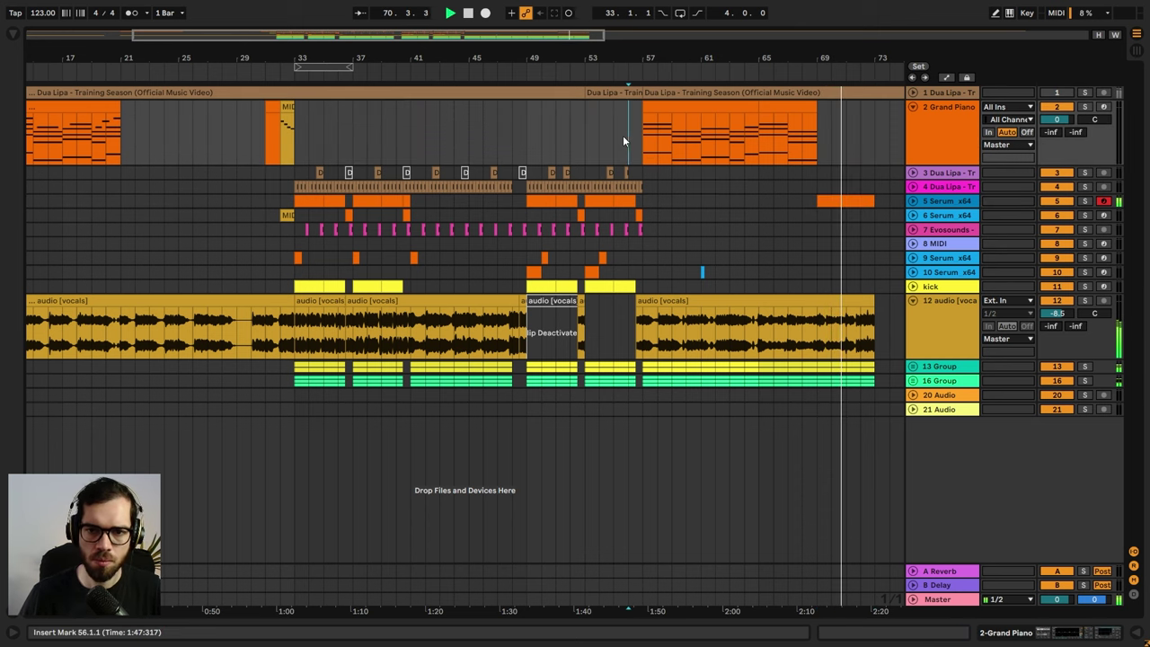
drag(814, 55, 814, 76)
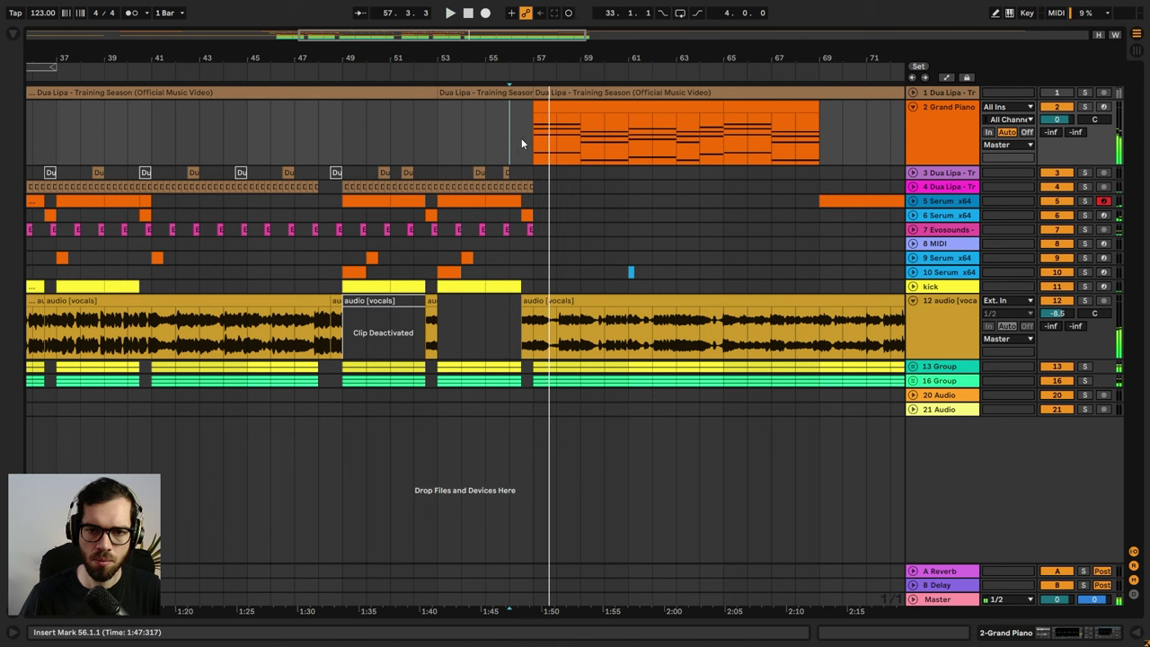
drag(534, 139, 725, 140)
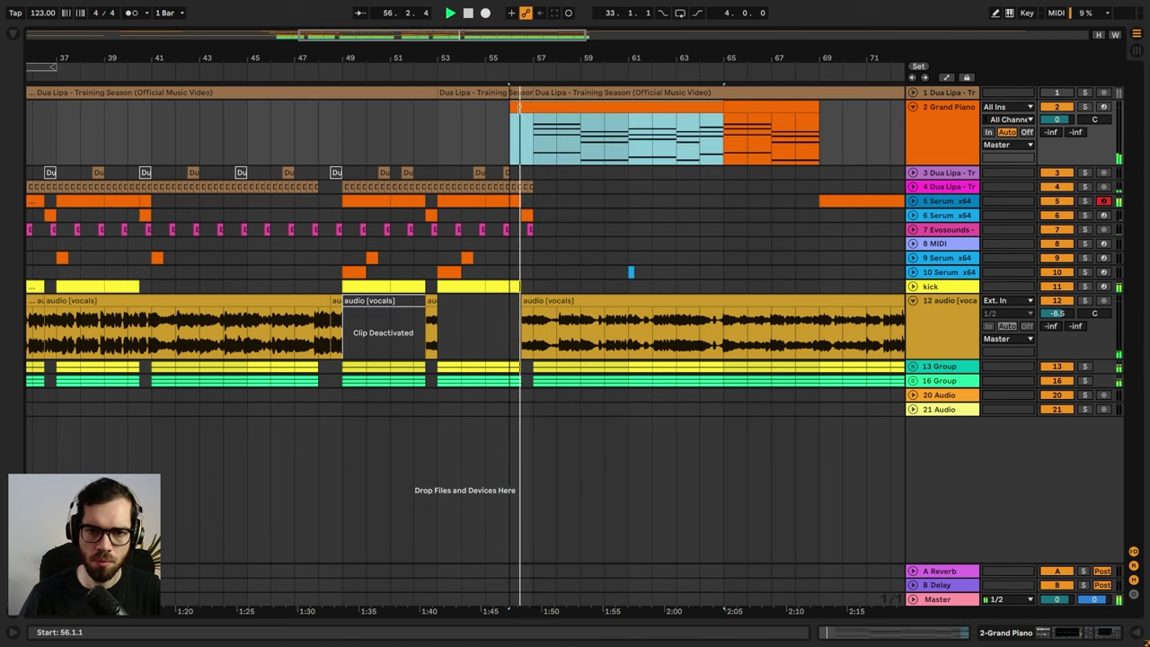
click(708, 139)
click(515, 127)
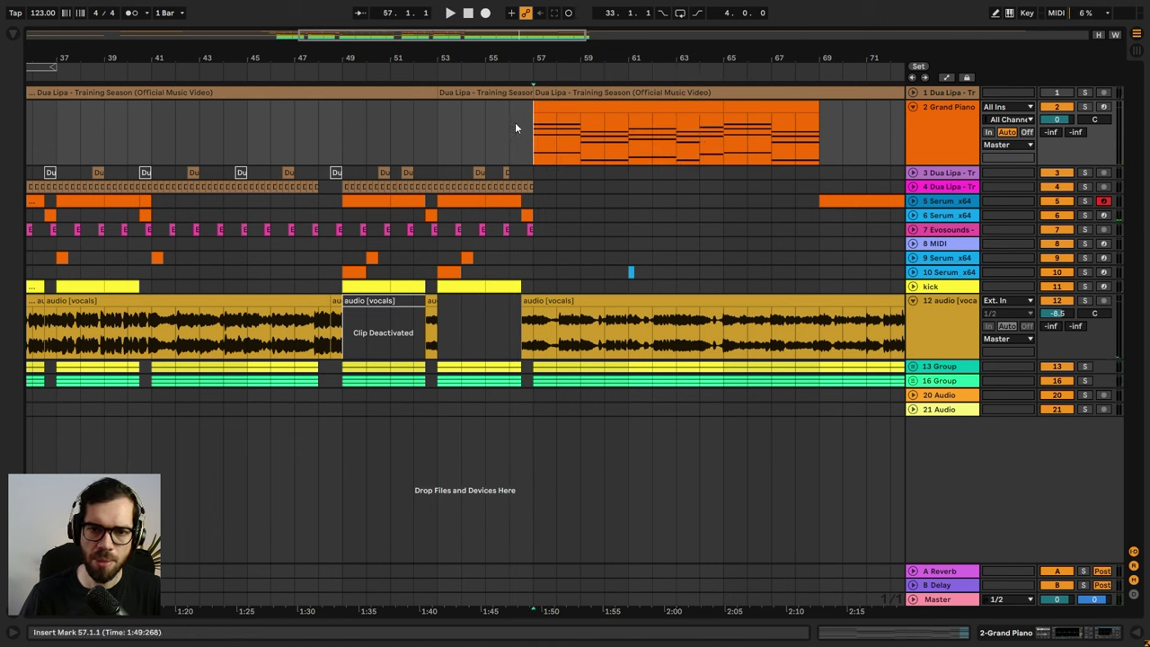
- Delete the track 6 Serum clip just before bar 57 and shorten the track 5 Serum part to end at 56.1.1
click(529, 216)
key(Delete)
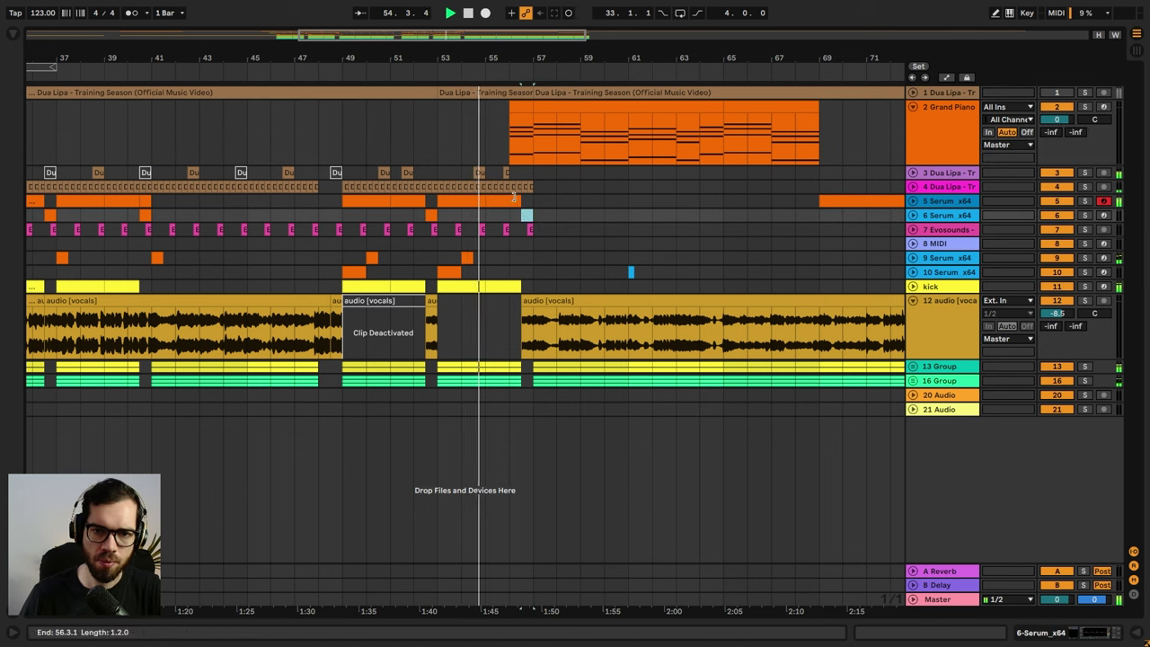
drag(521, 200, 510, 200)
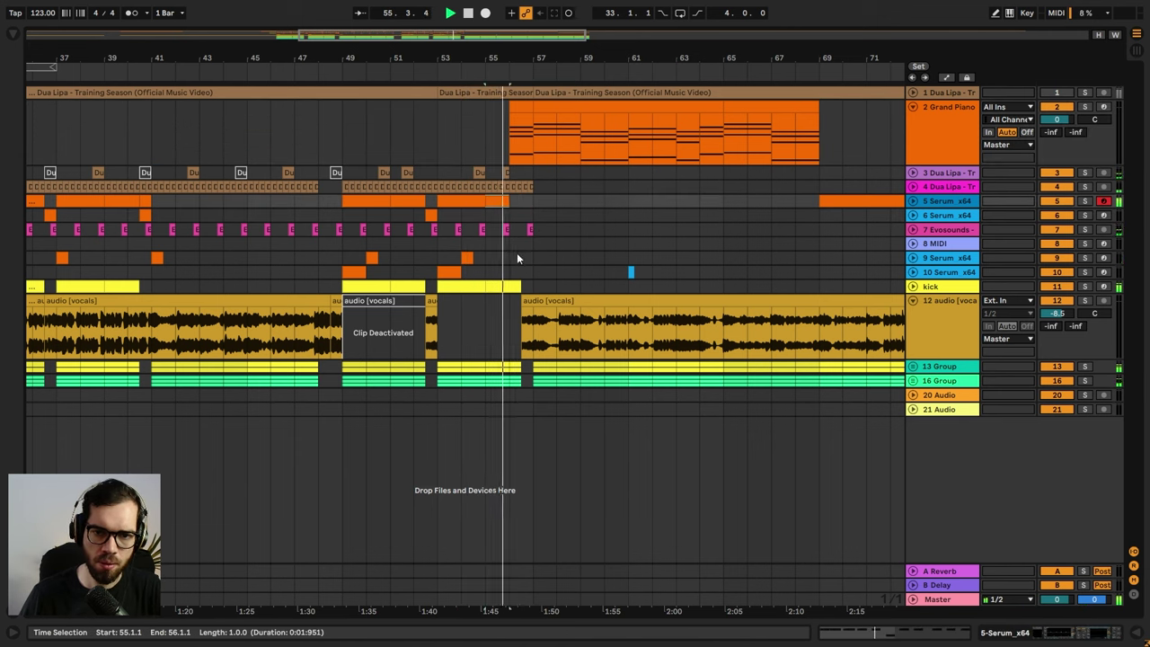
- Shorten the kick part to end at 56.1.1 and extend the vocals clip's start back to 55.1.1
drag(517, 253, 497, 302)
click(481, 243)
key(space)
key(space)
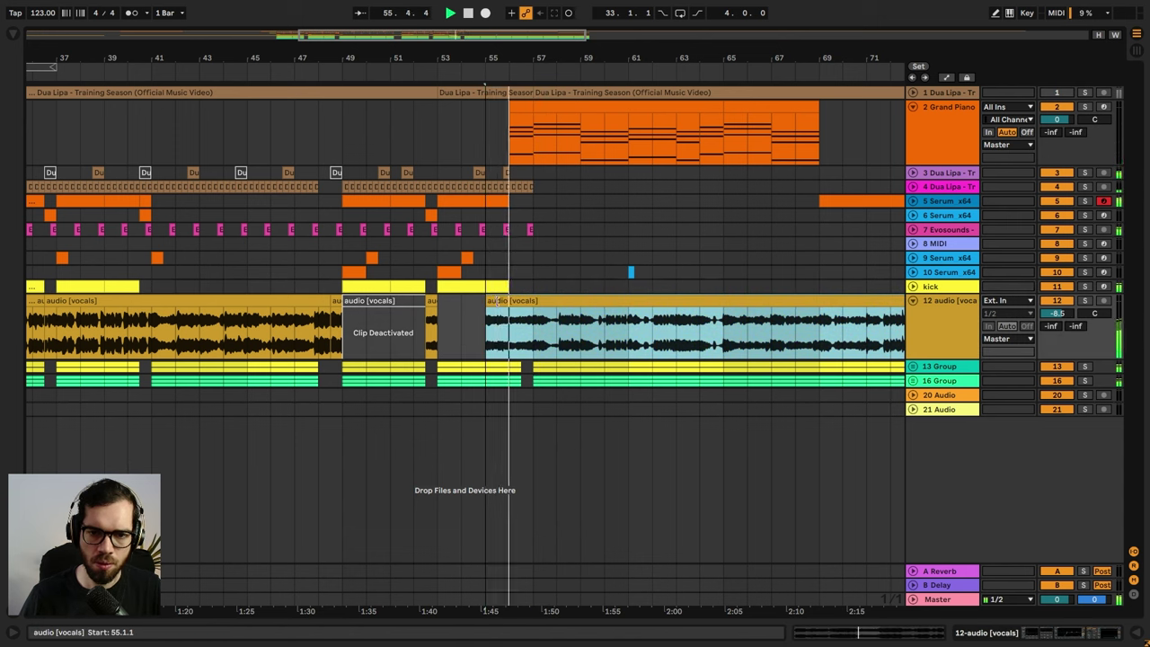
- Show automation and raise the vocals' Auto Pan Amount to 100 % at 55.1.1
key(a)
click(510, 365)
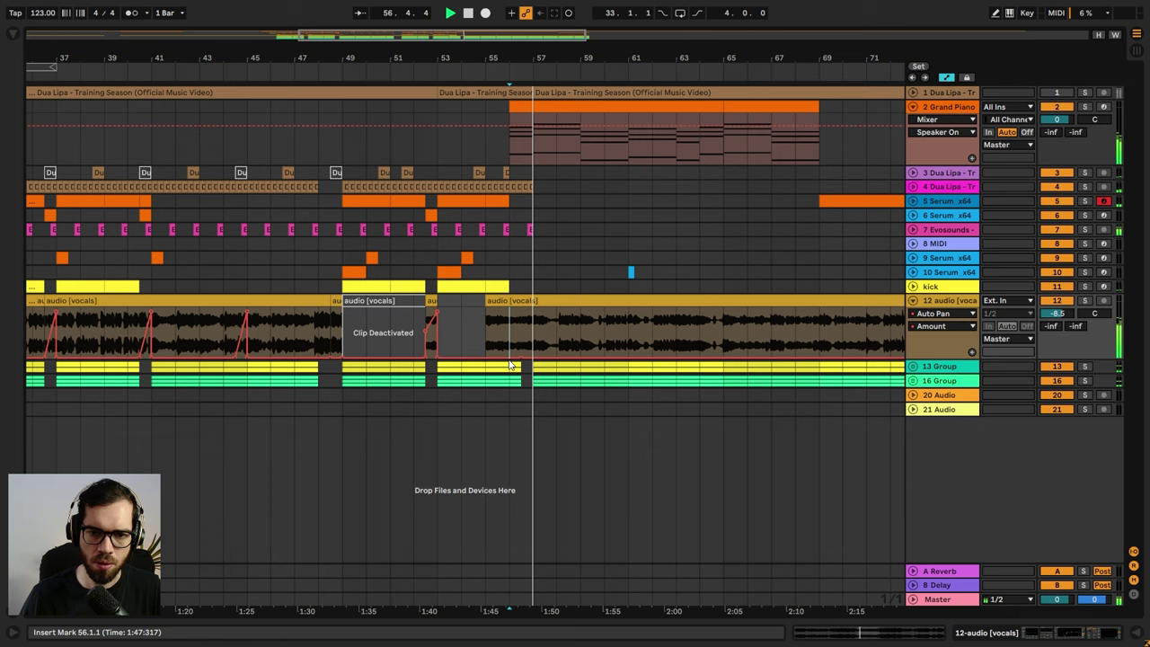
drag(509, 358, 486, 310)
key(space)
key(space)
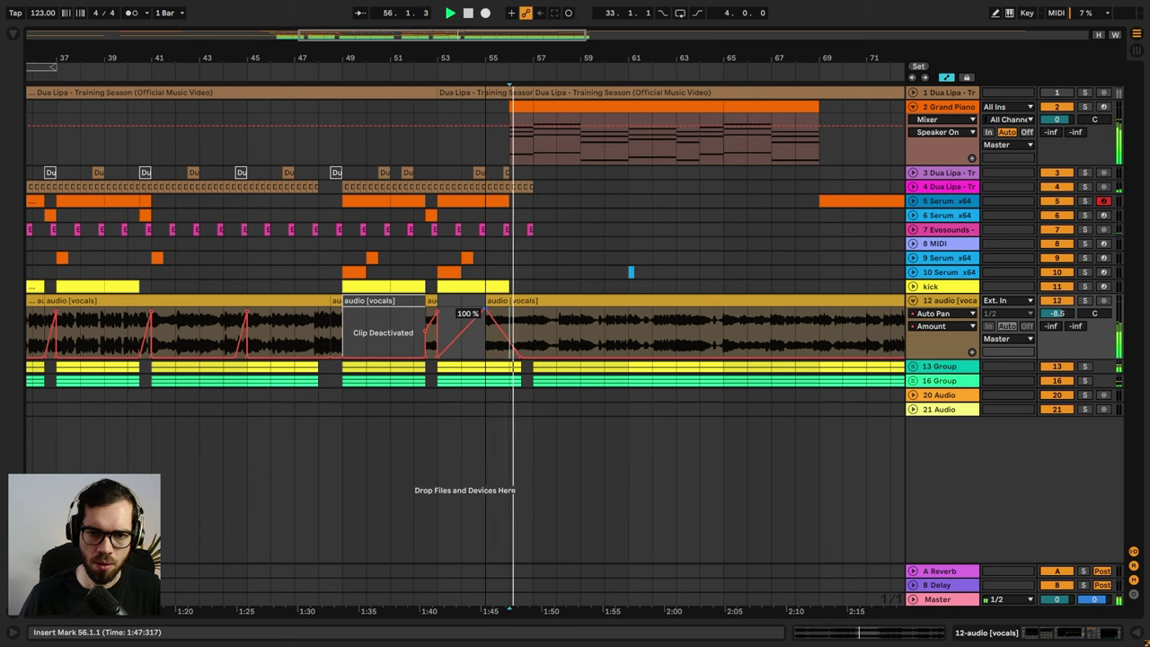
- Raise the vocals' Auto Pan Amount just after 56.1.1 to almost full, keeping the drop right before bar 57
click(486, 258)
key(space)
key(space)
drag(514, 348, 514, 314)
click(410, 219)
key(space)
key(space)
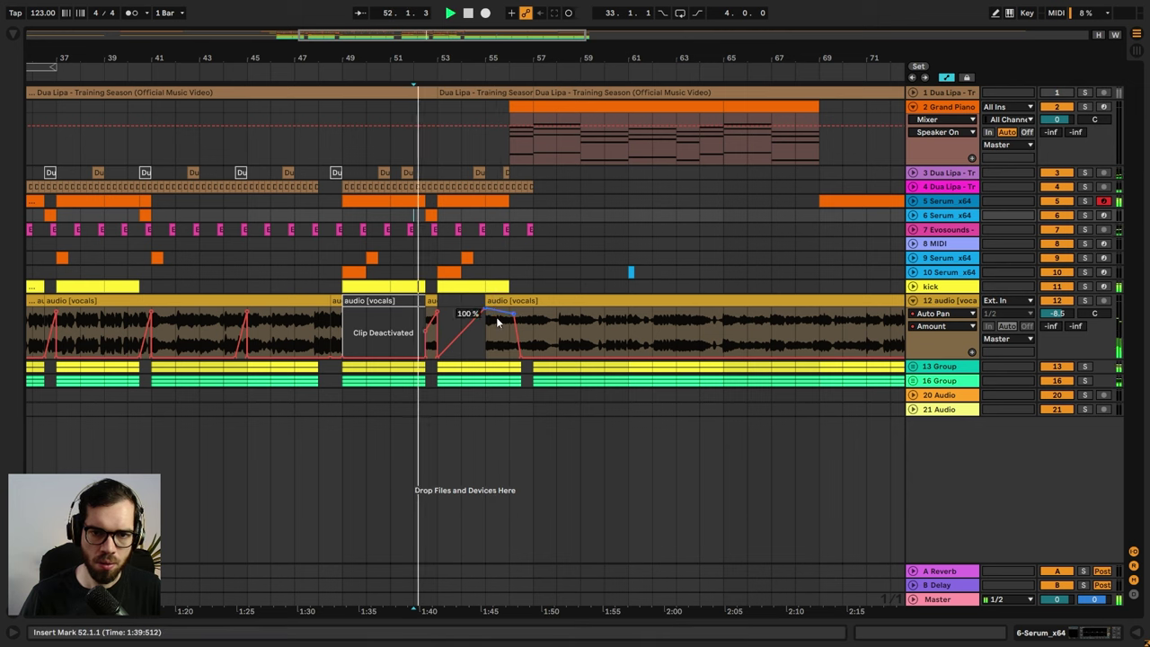
- Copy the vocal bar at 55.1.1 to 53.1.1 and 54.1.1, and even out the Auto Pan Amount automation across the copies
key(a)
click(498, 327)
drag(497, 328, 486, 318)
key(ctrl+c)
click(442, 311)
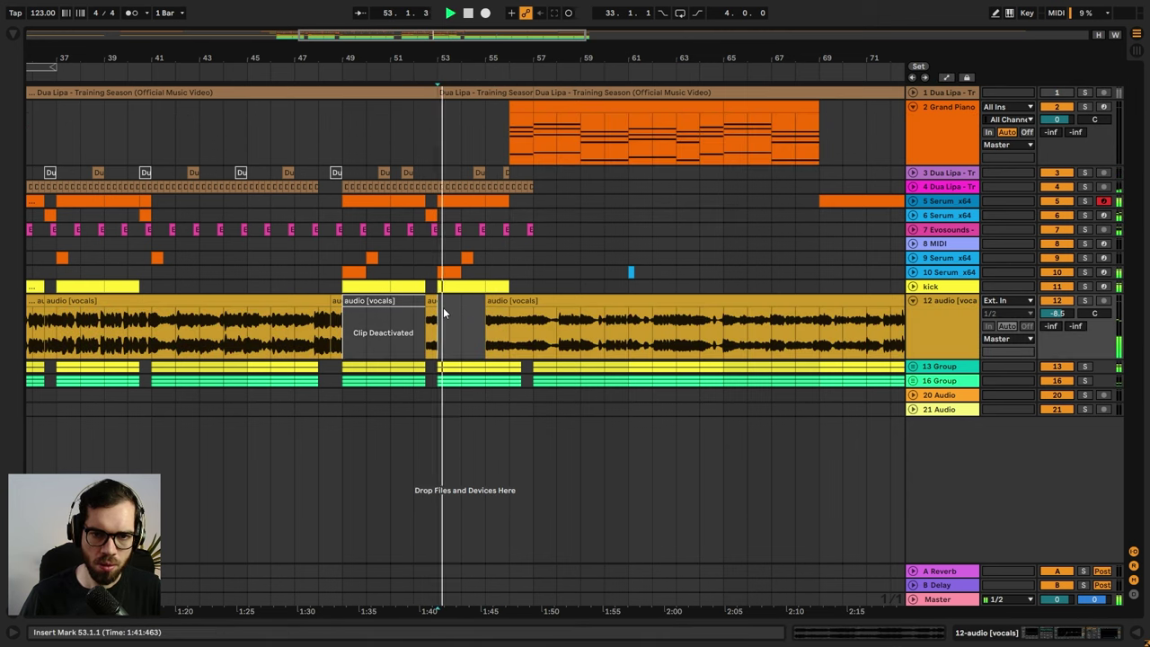
key(ctrl+v)
key(ctrl+d)
key(a)
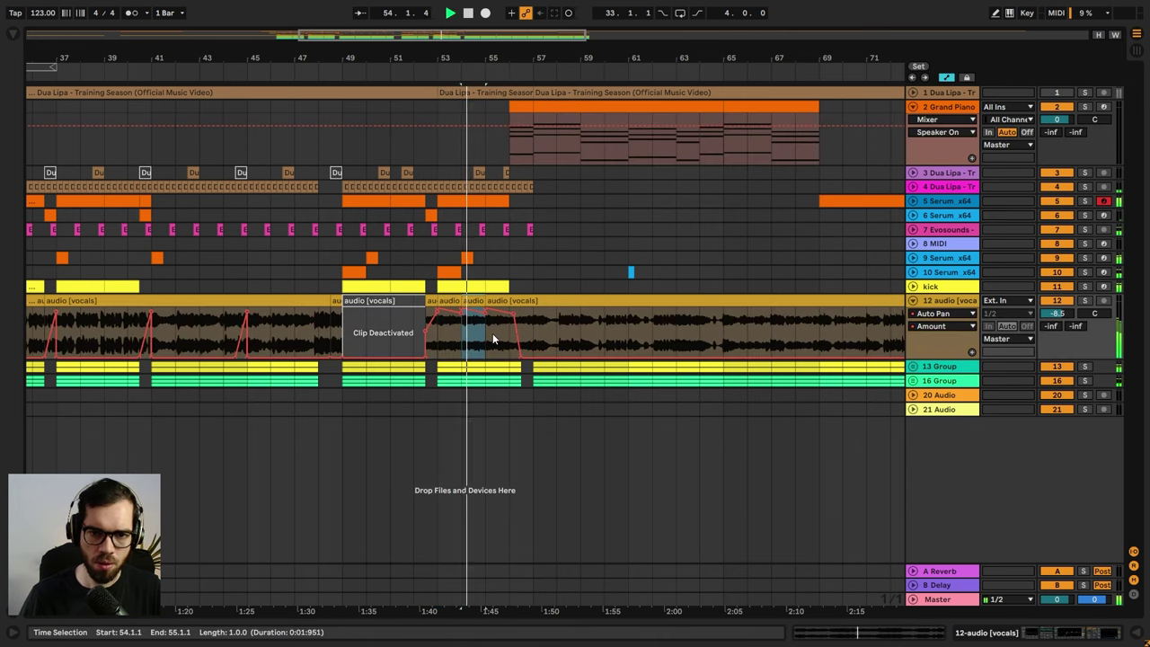
click(487, 313)
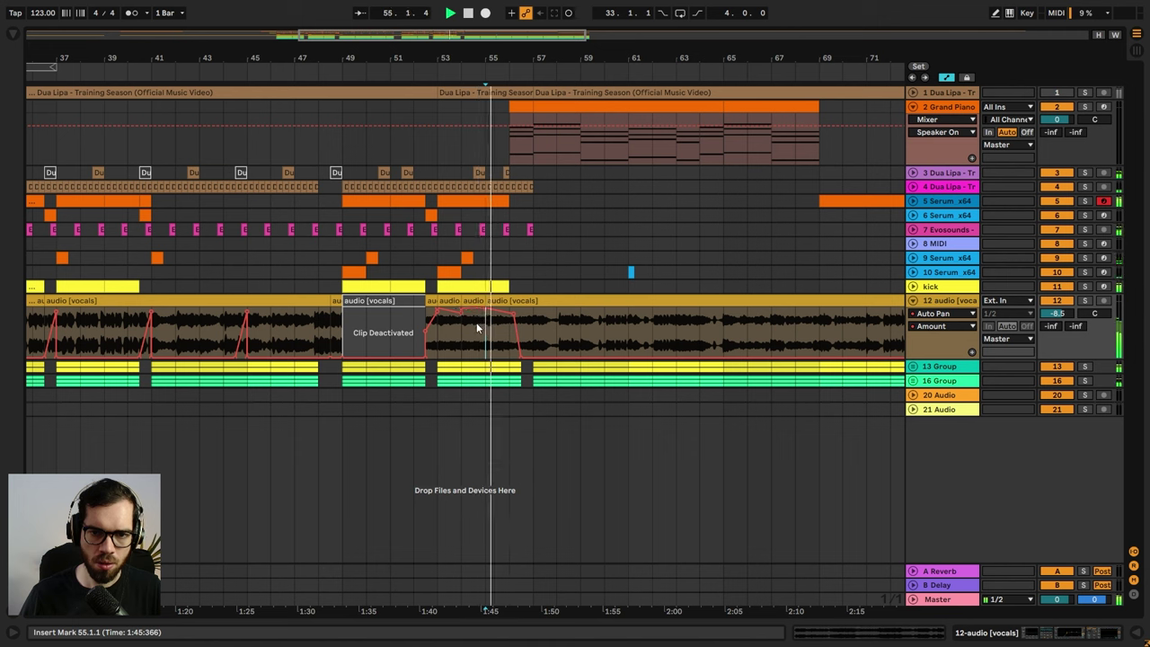
drag(460, 313, 457, 307)
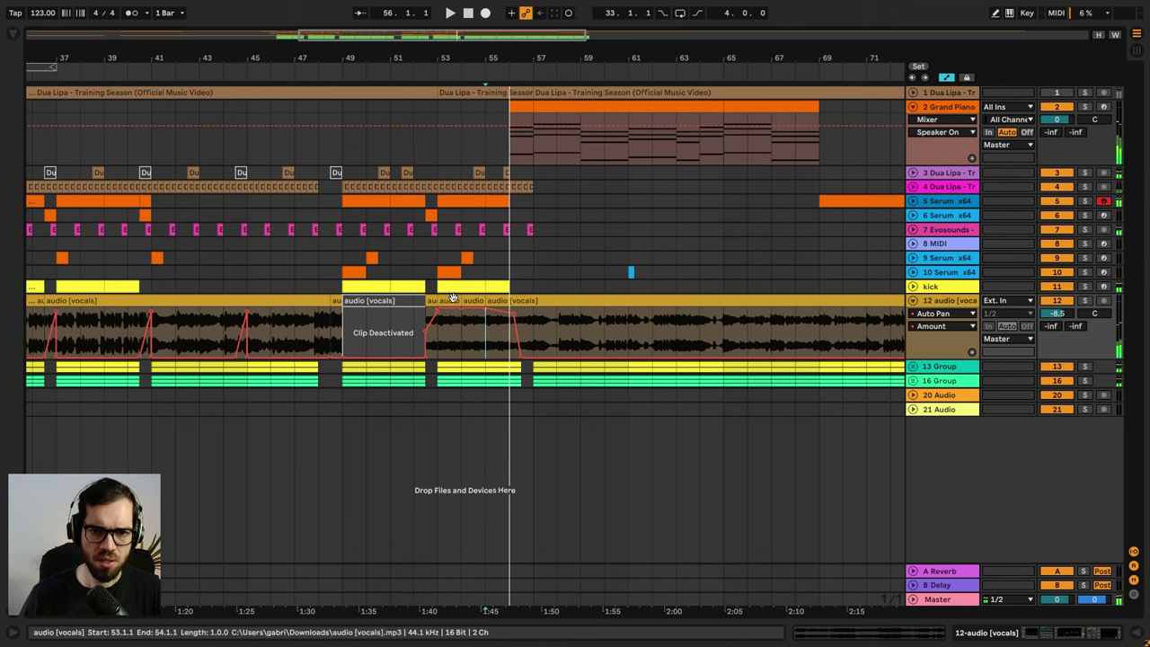
- Copy the two vocal bars from 53.1.1 to 49.1.1 and 51.1.1, and raise the Auto Pan Amount around bar 50 to 100 %
click(454, 299)
shift+click(467, 299)
click(317, 274)
key(space)
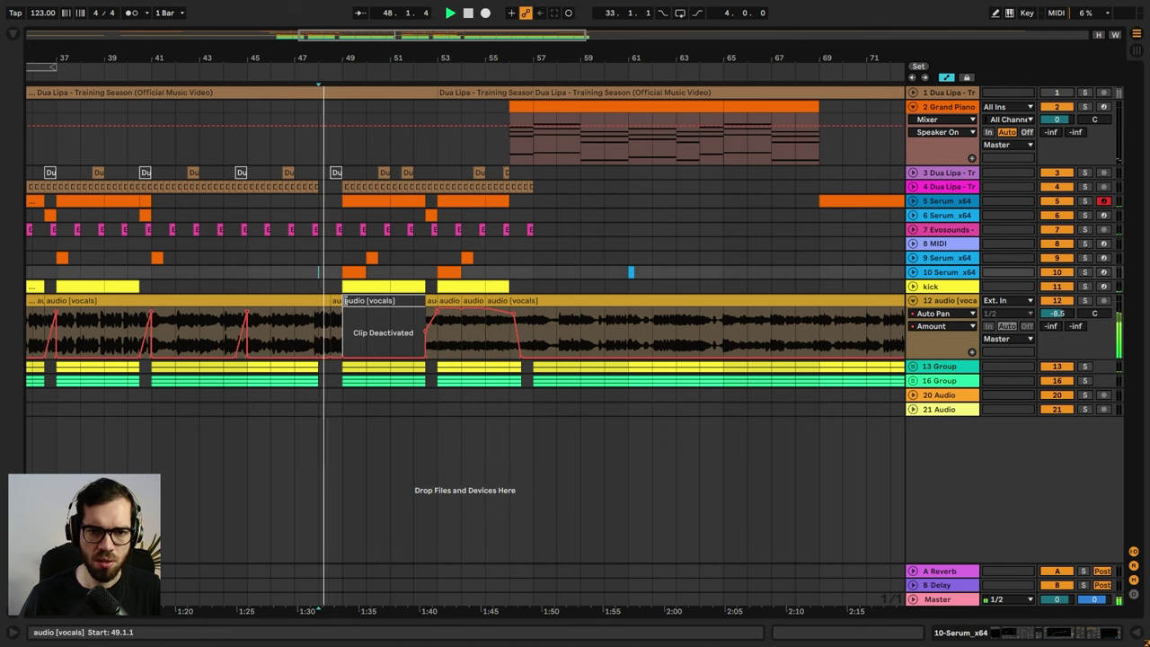
click(349, 302)
key(ctrl+v)
key(ctrl+d)
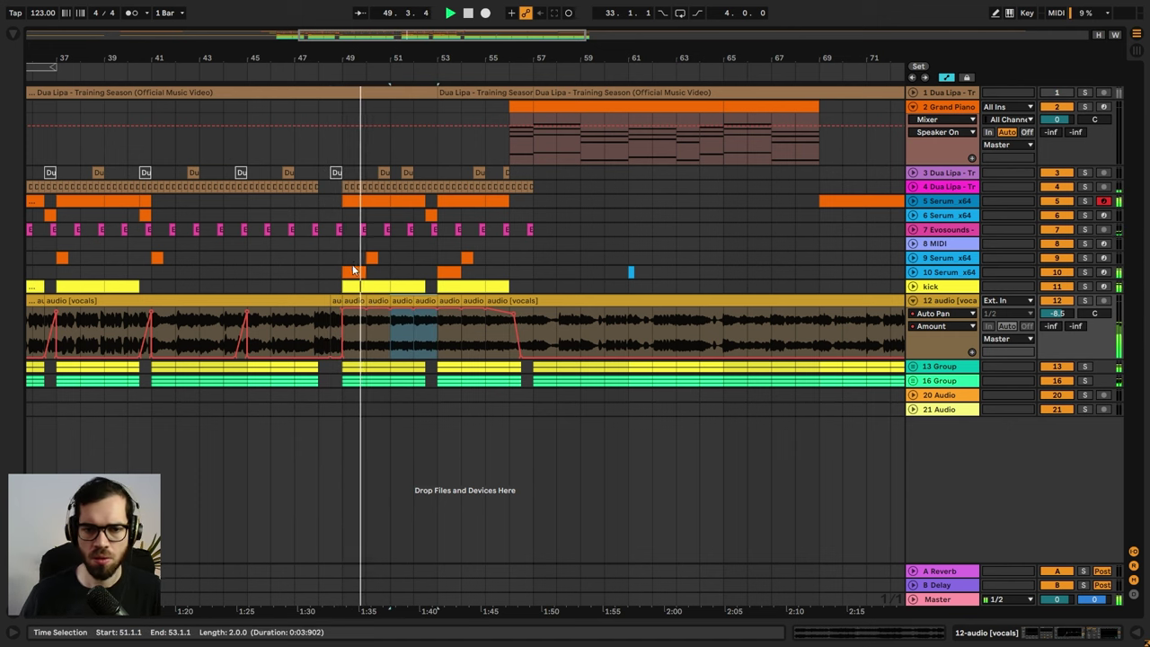
click(381, 325)
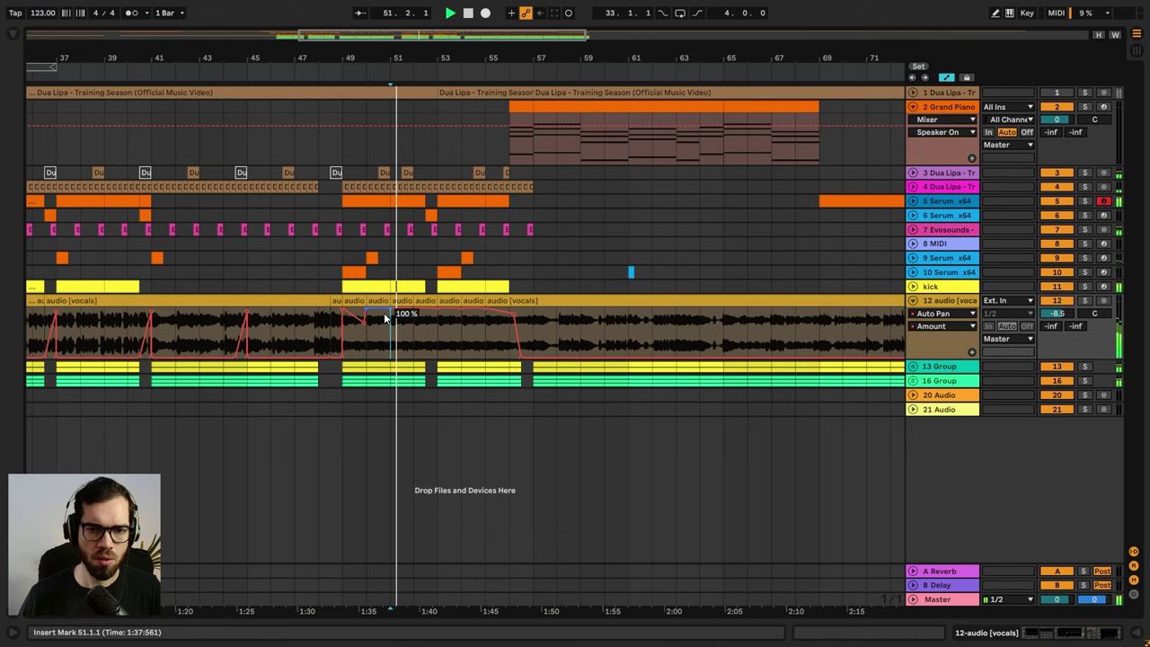
- Add an Auto Filter to the end of the vocals track's effect chain and set its frequency to 19.9 kHz
double_click(963, 301)
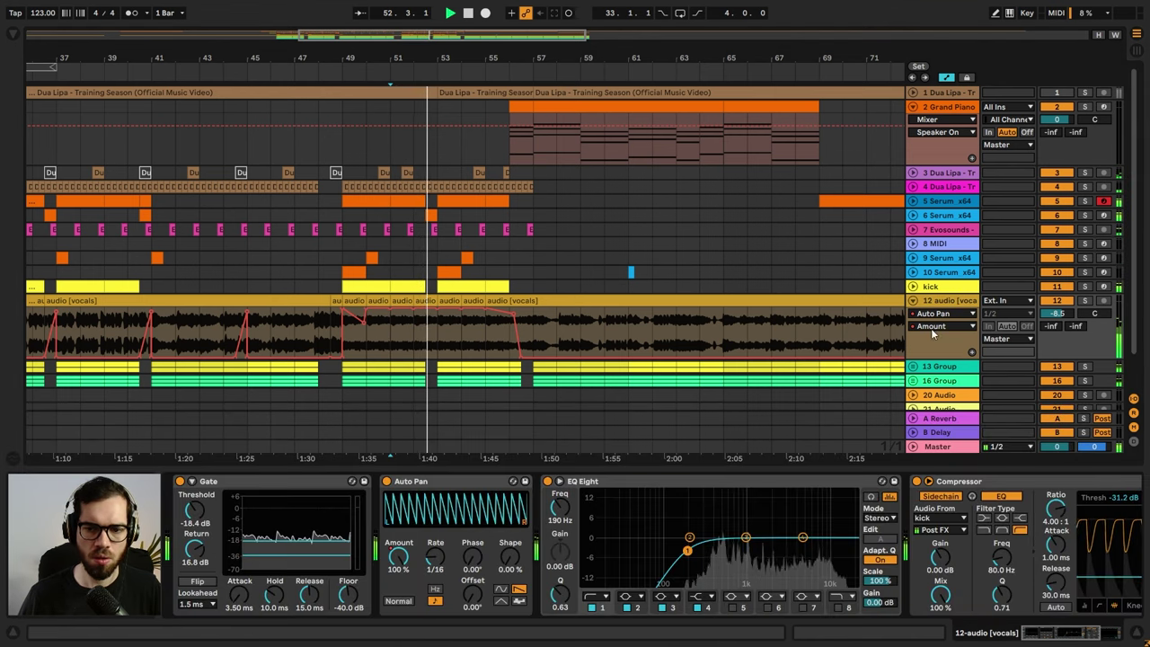
click(1070, 636)
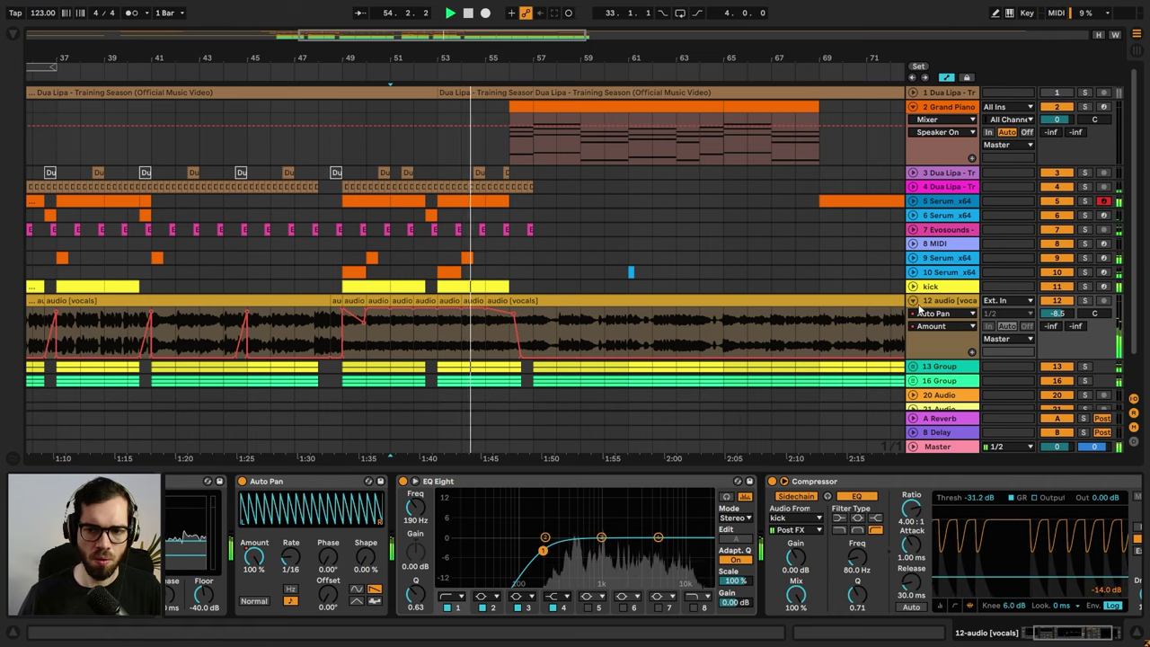
key(ctrl+f)
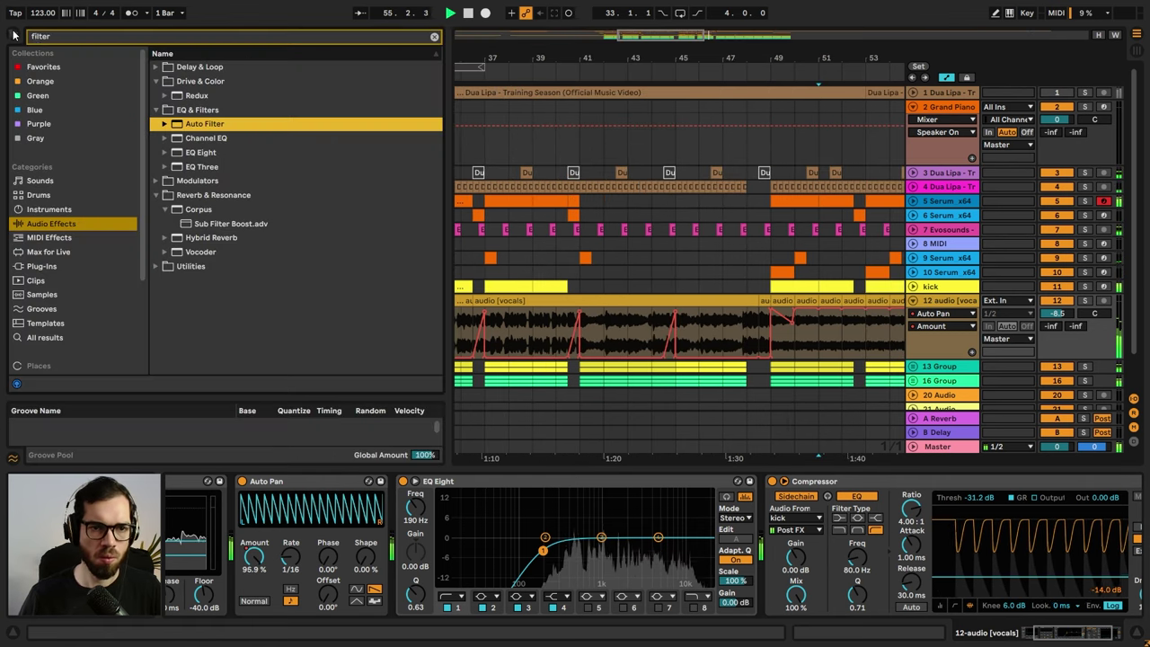
double_click(217, 126)
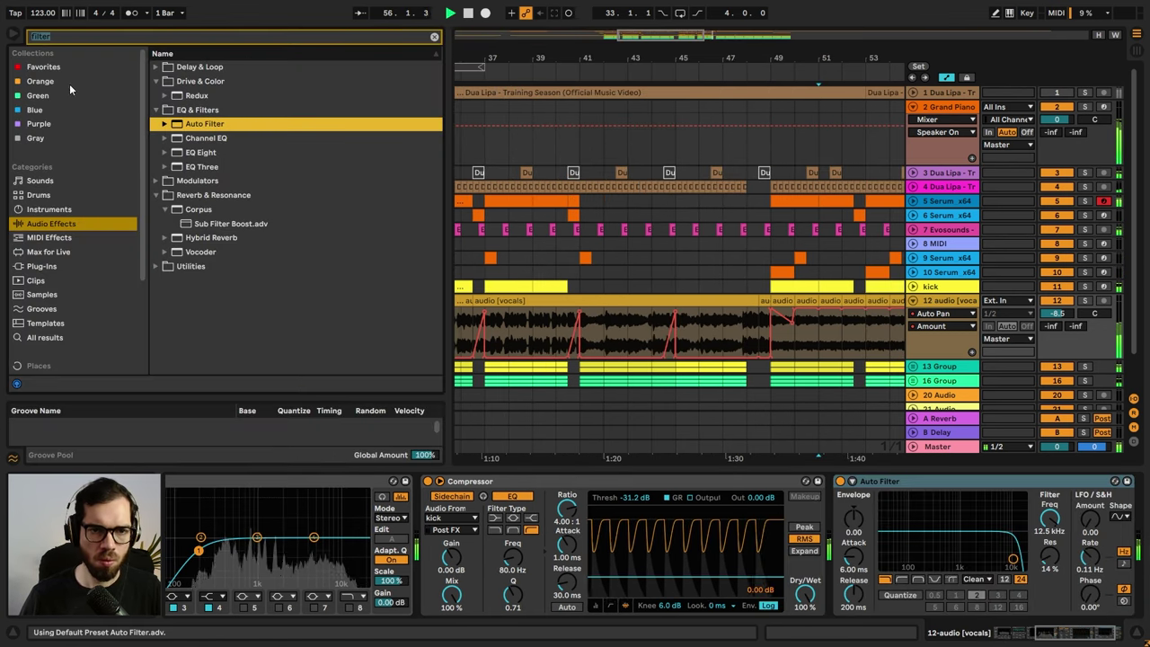
click(13, 34)
drag(1040, 541, 1040, 503)
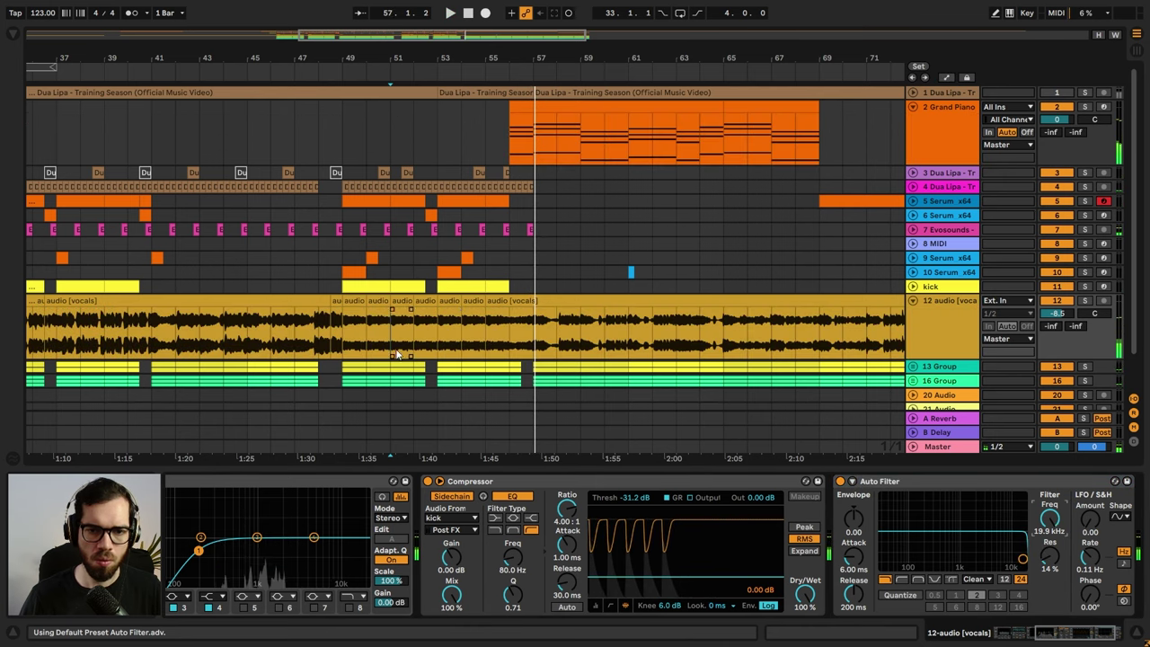
- Automate the vocals' Auto Filter Frequency to rise unevenly from 49.1.1 to fully open at about 56.1.1, and hide automation
drag(351, 309, 512, 311)
click(322, 341)
key(space)
click(390, 323)
click(438, 323)
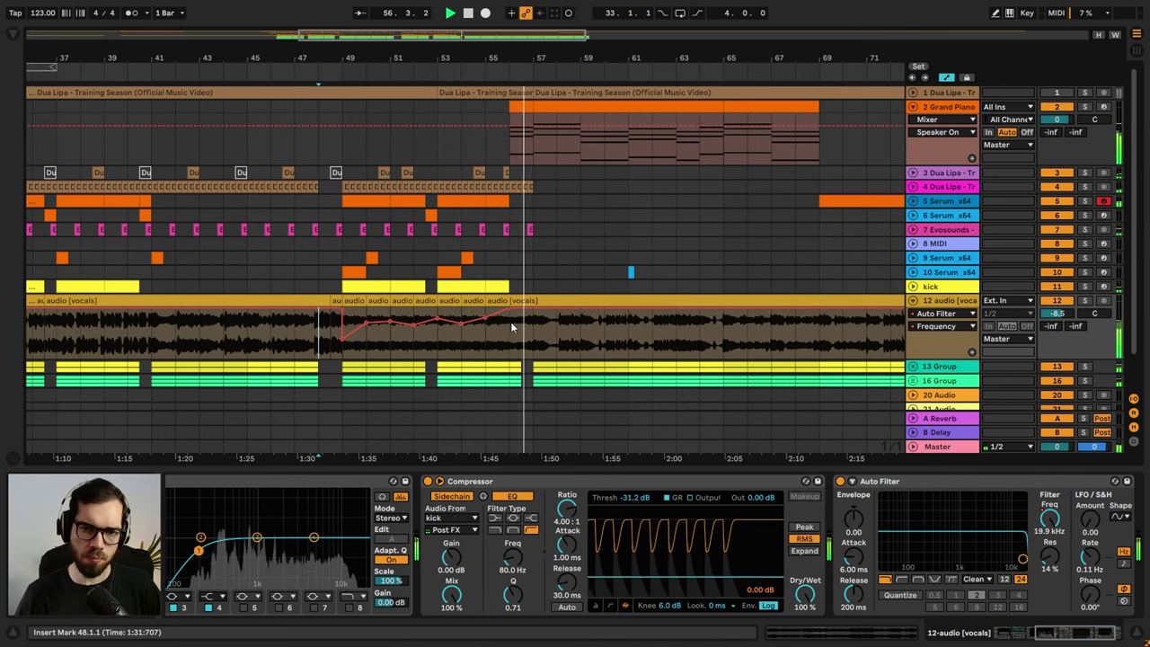
key(a)
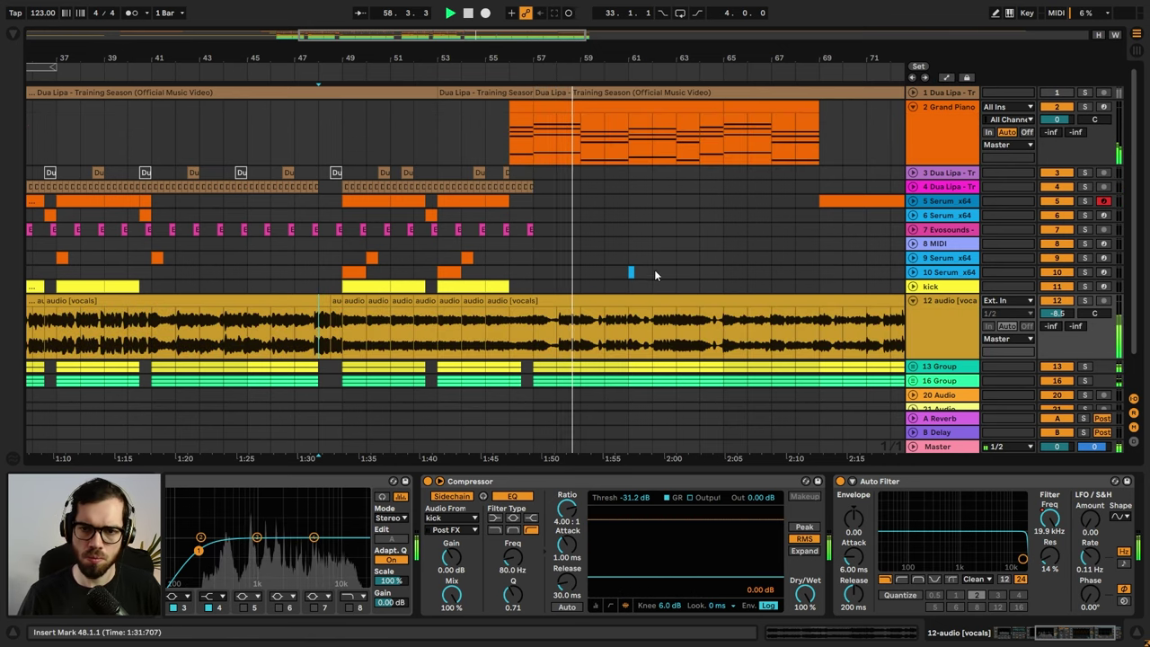
- Insert a MIDI track below Grand Piano and copy the piano chords from 57.1.1 to 65.1.1 onto it
click(943, 129)
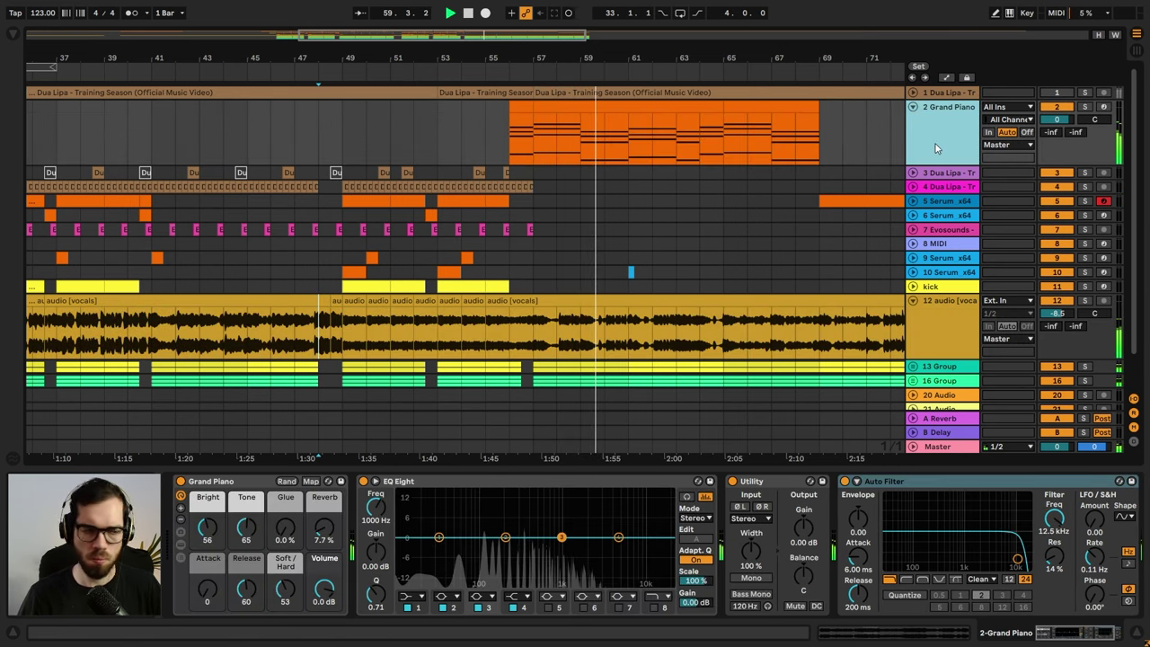
key(ctrl+shift+t)
drag(710, 118, 534, 126)
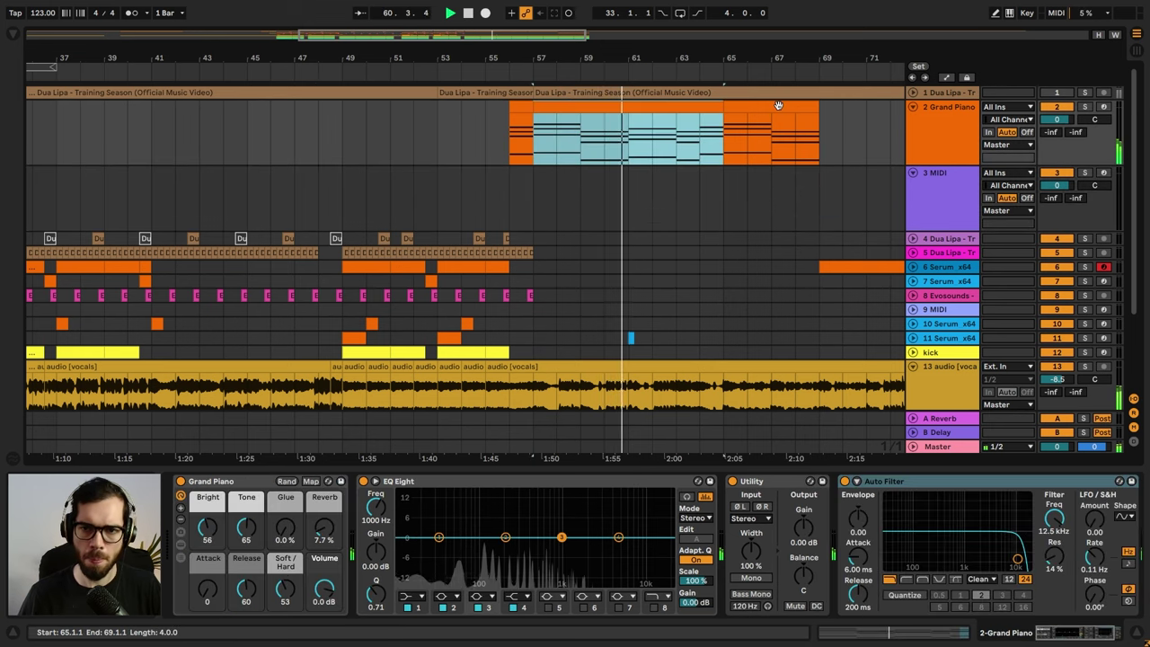
key(ctrl+c)
click(534, 192)
key(ctrl+v)
key(space)
- Delete the upper chord notes from the copied clip on the new MIDI track, keeping only the low bass notes
double_click(585, 170)
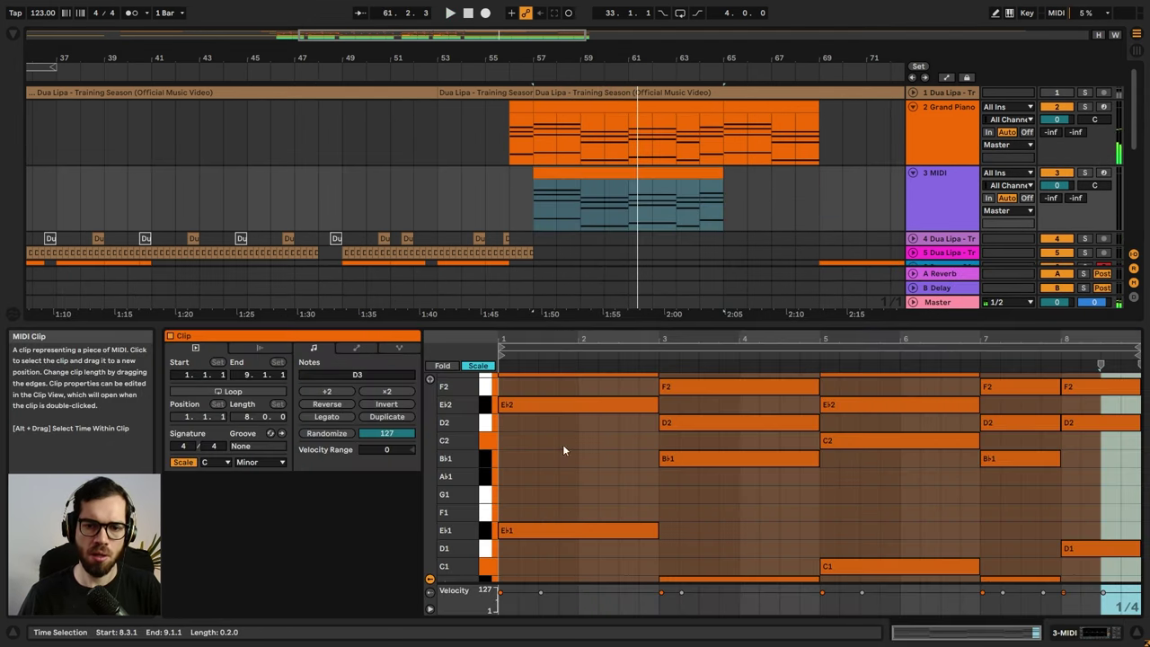
drag(642, 441, 505, 309)
scroll(610, 506, up, 3)
key(Delete)
drag(624, 391, 1121, 519)
key(Delete)
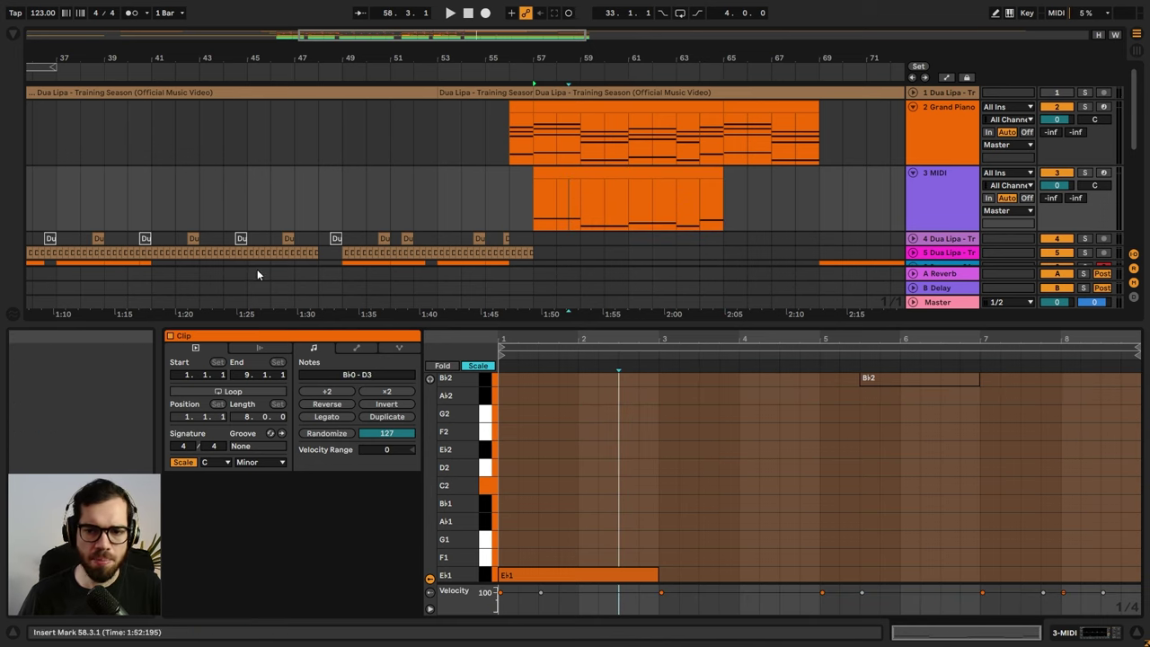
- Search the plug-ins for "labs" and load the VST version of LABS on the new MIDI track
click(914, 208)
key(ctrl+f)
text(filter)
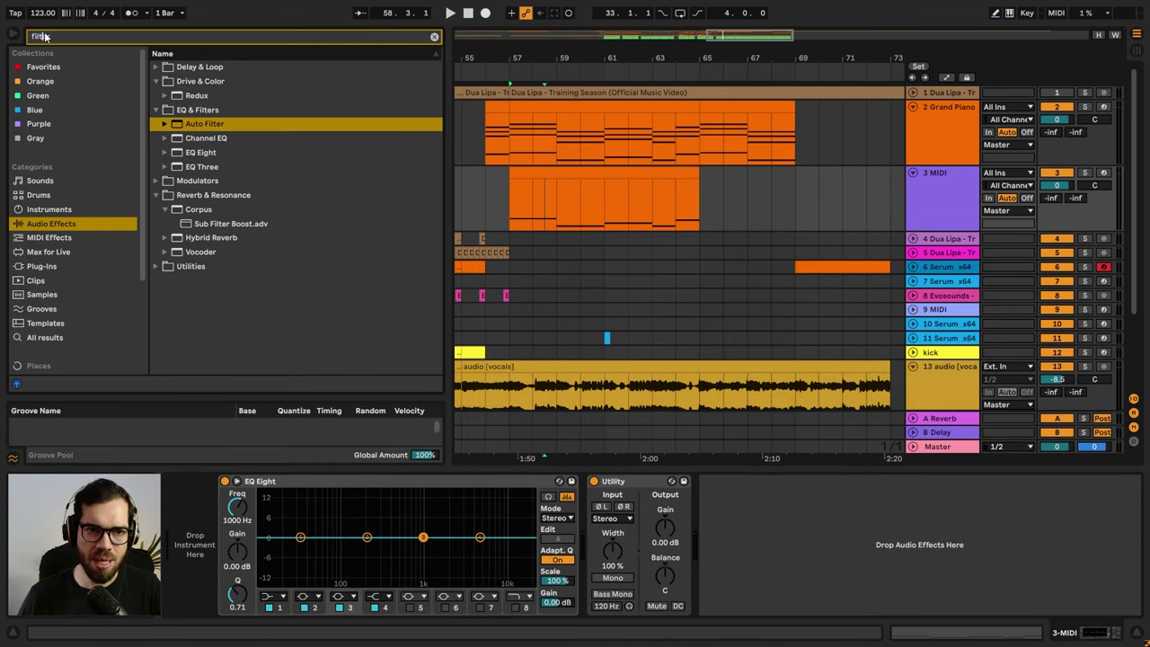
text(labs)
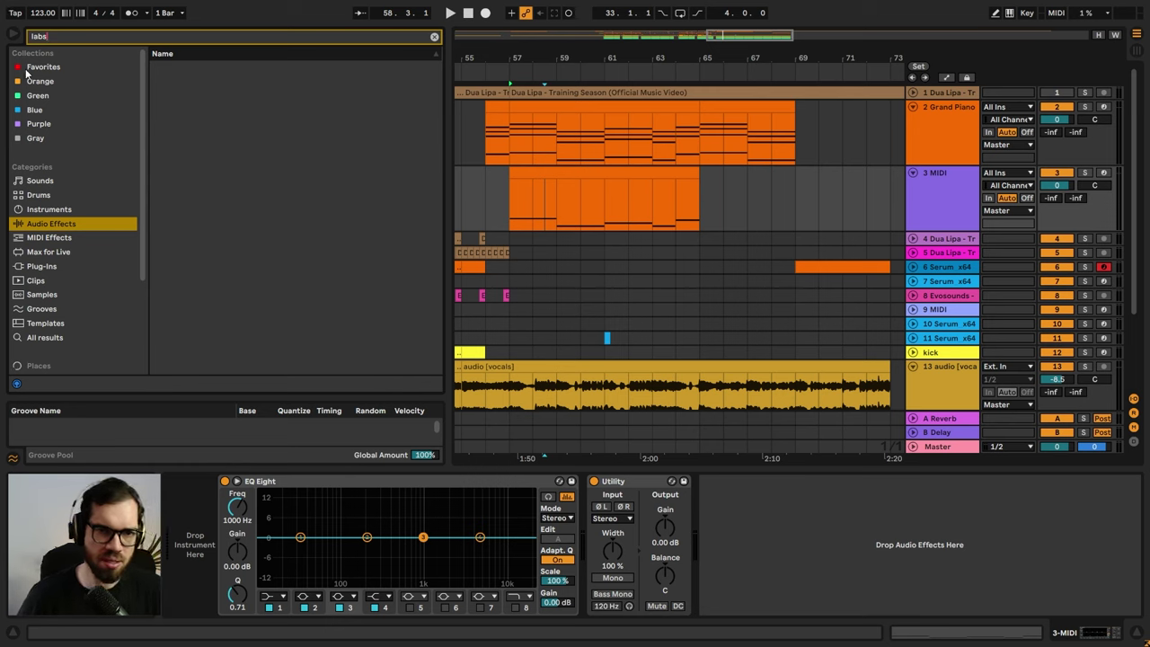
click(65, 268)
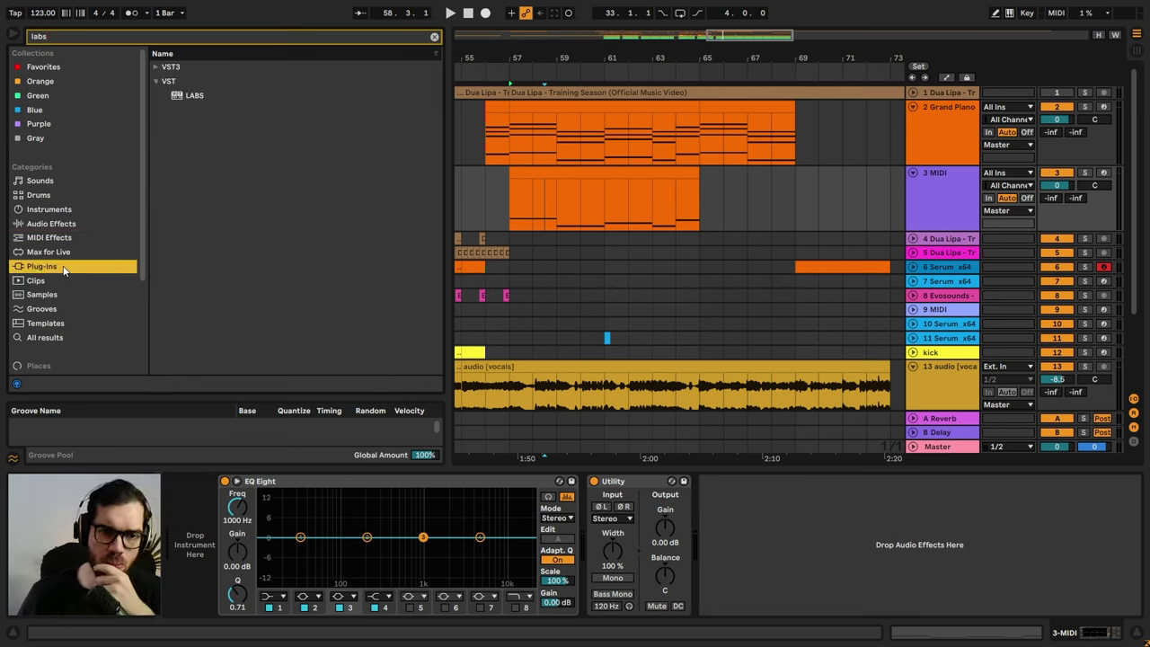
drag(180, 96, 217, 490)
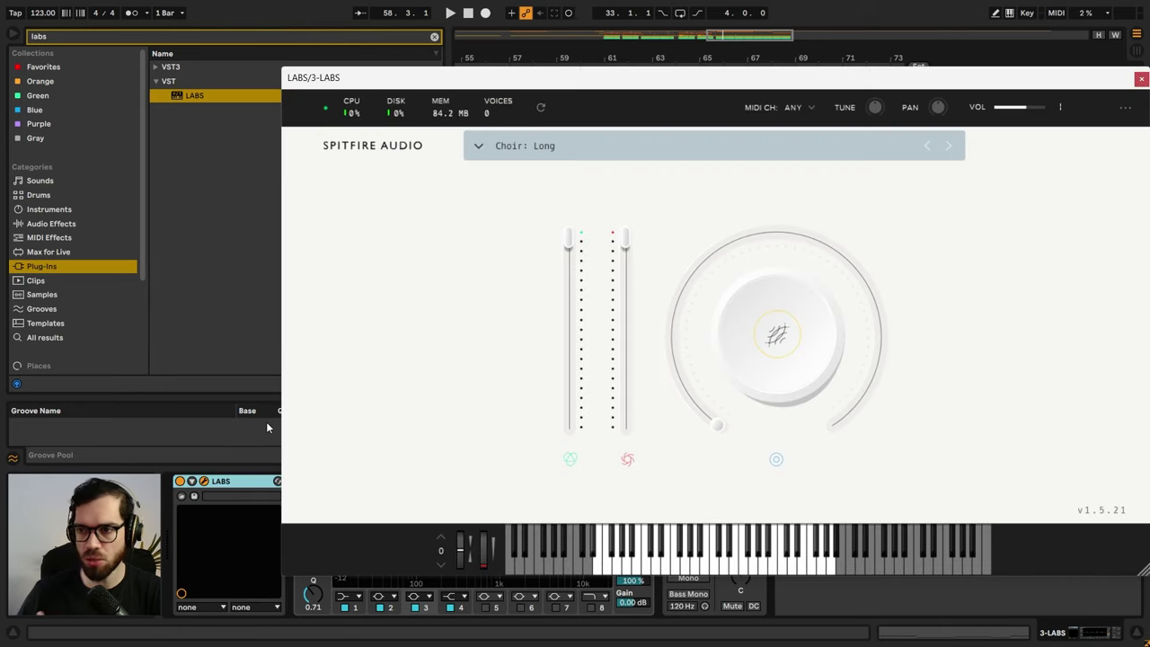
- Filter the LABS presets to guitar and load Bass Guitar: Classic Bass - Amp, moving the plug-in window clear of the tracks
click(479, 147)
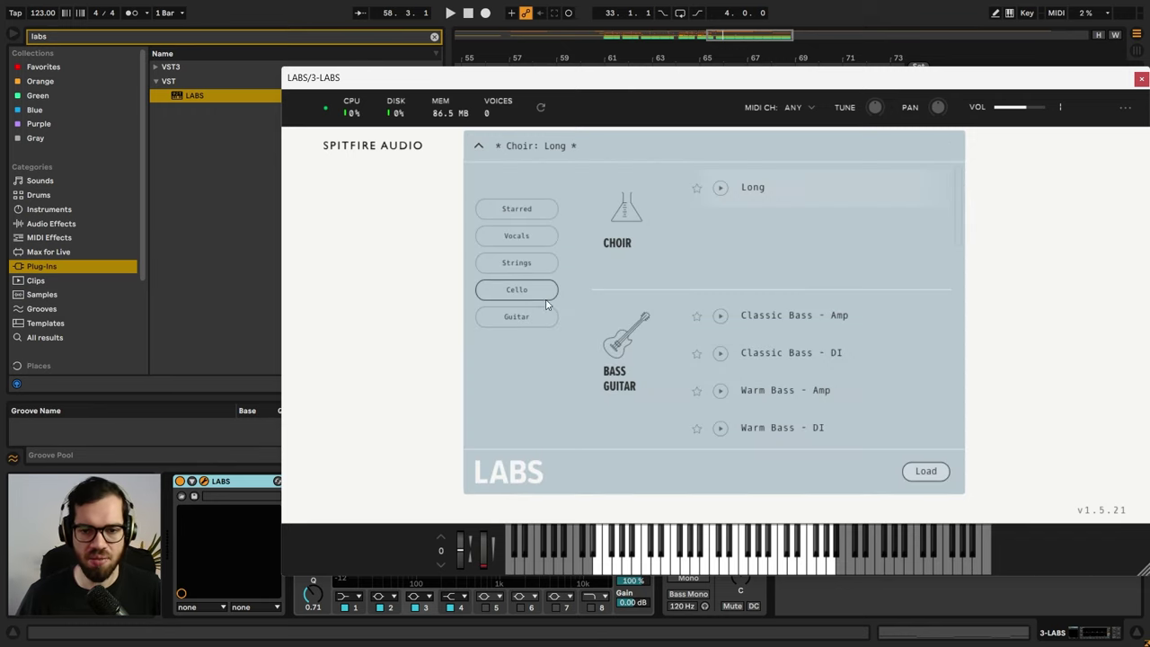
click(531, 325)
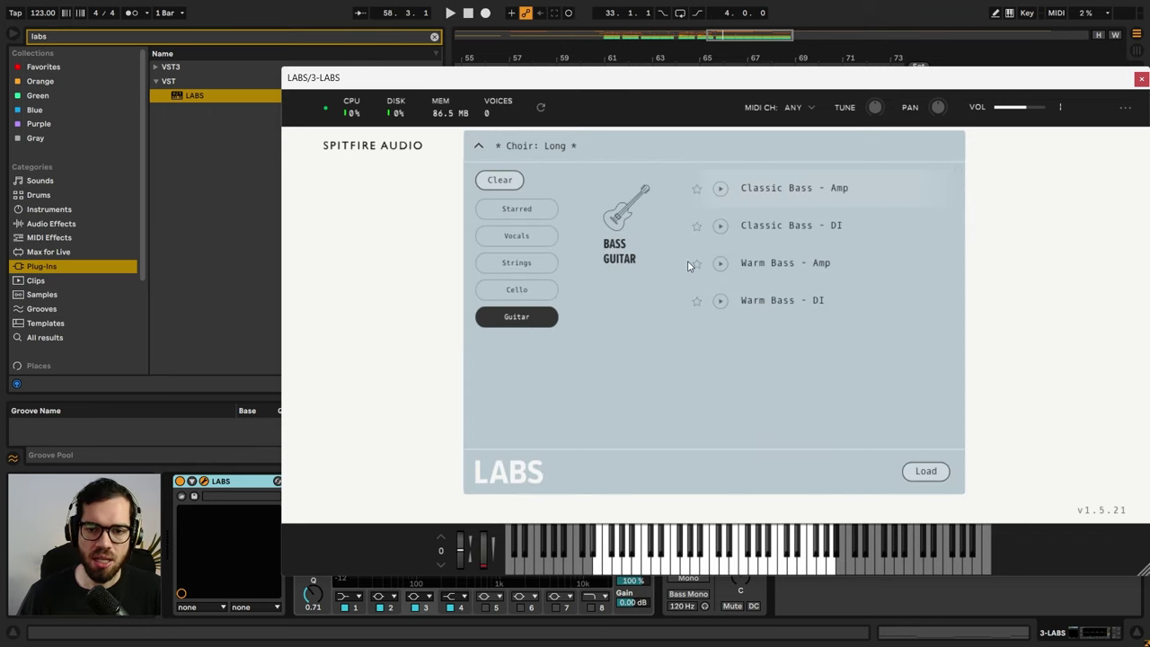
double_click(783, 189)
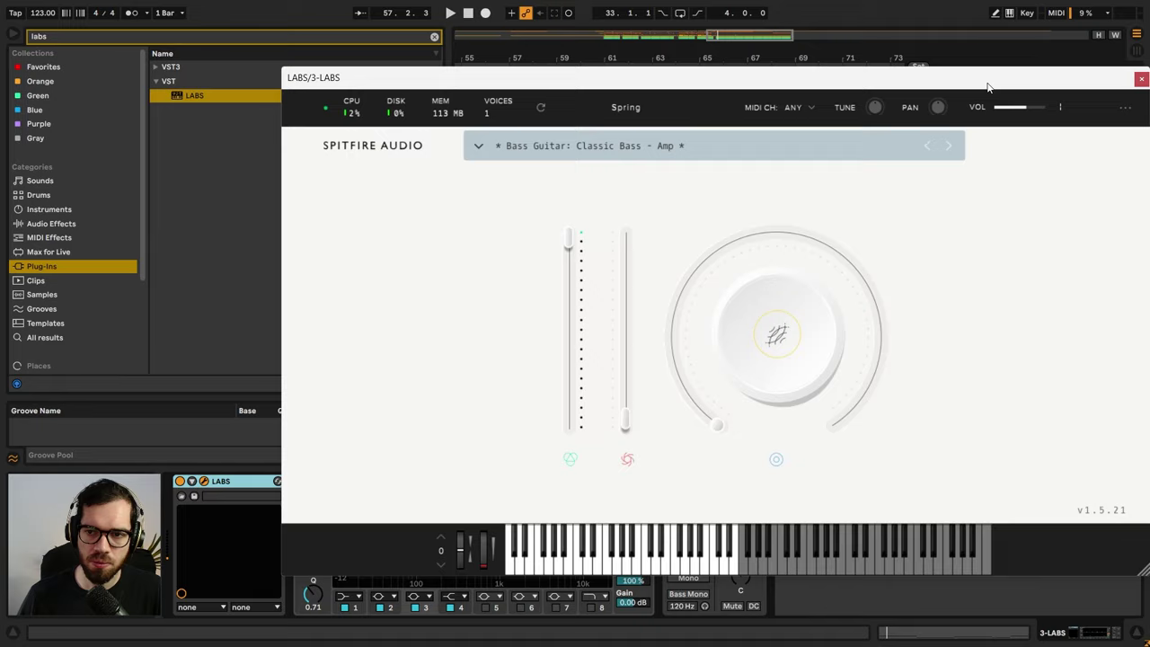
drag(987, 83, 714, 398)
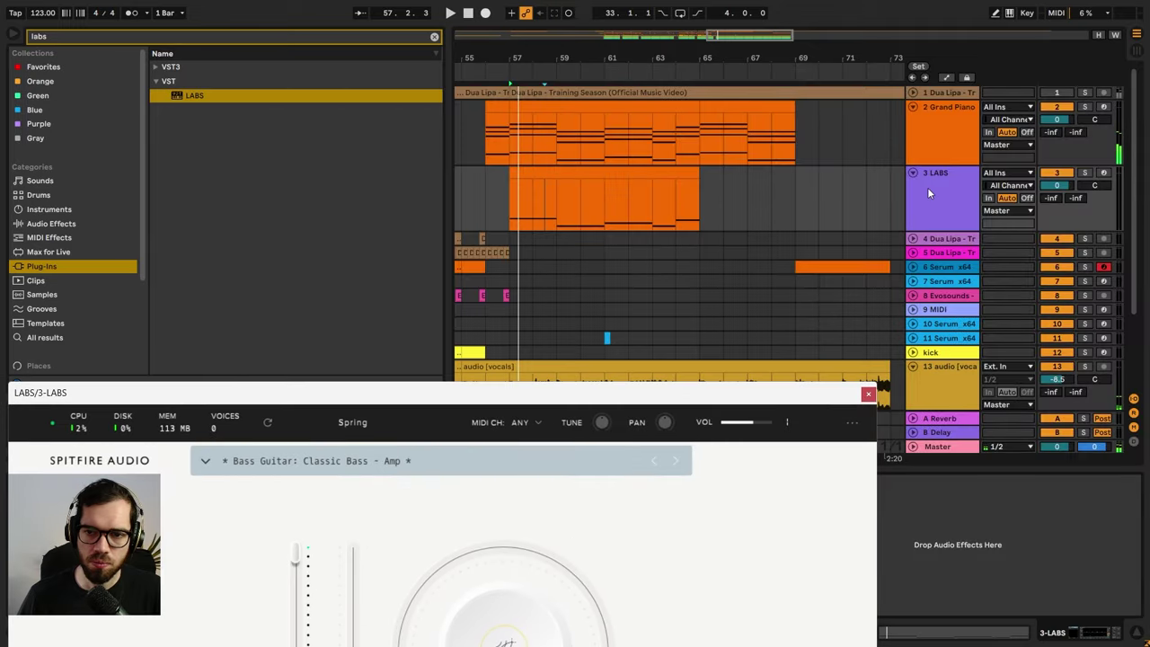
- Solo the LABS track, audition its clip, and transpose all of its notes down one octave, closing the LABS window
click(1085, 174)
key(space)
double_click(637, 185)
key(space)
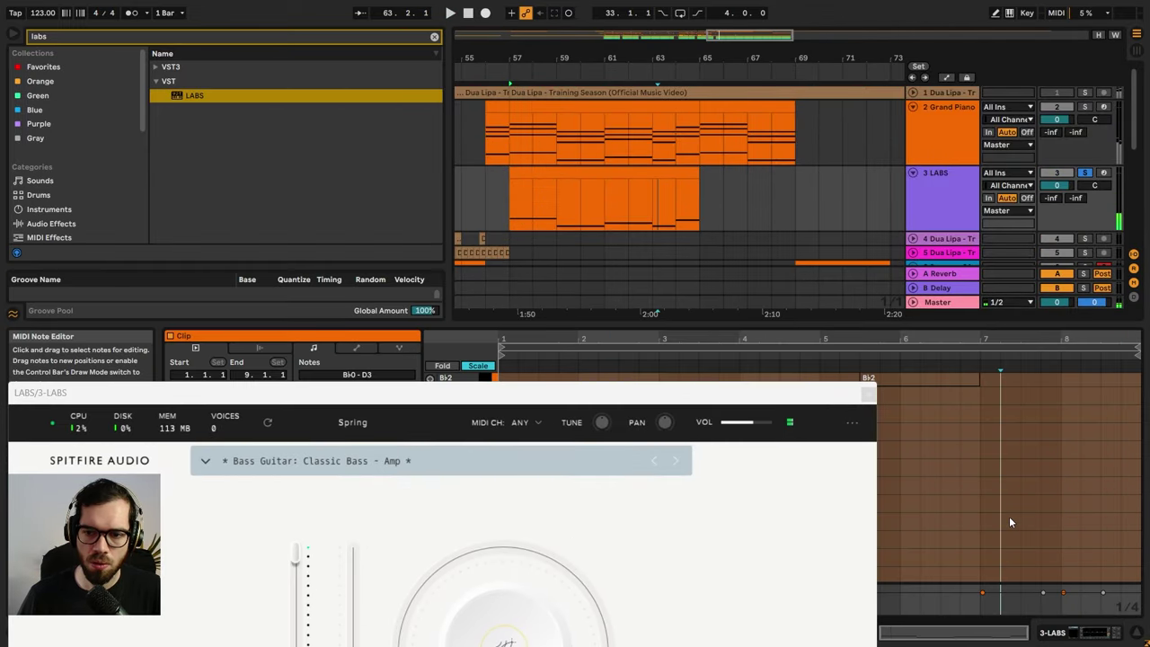
key(space)
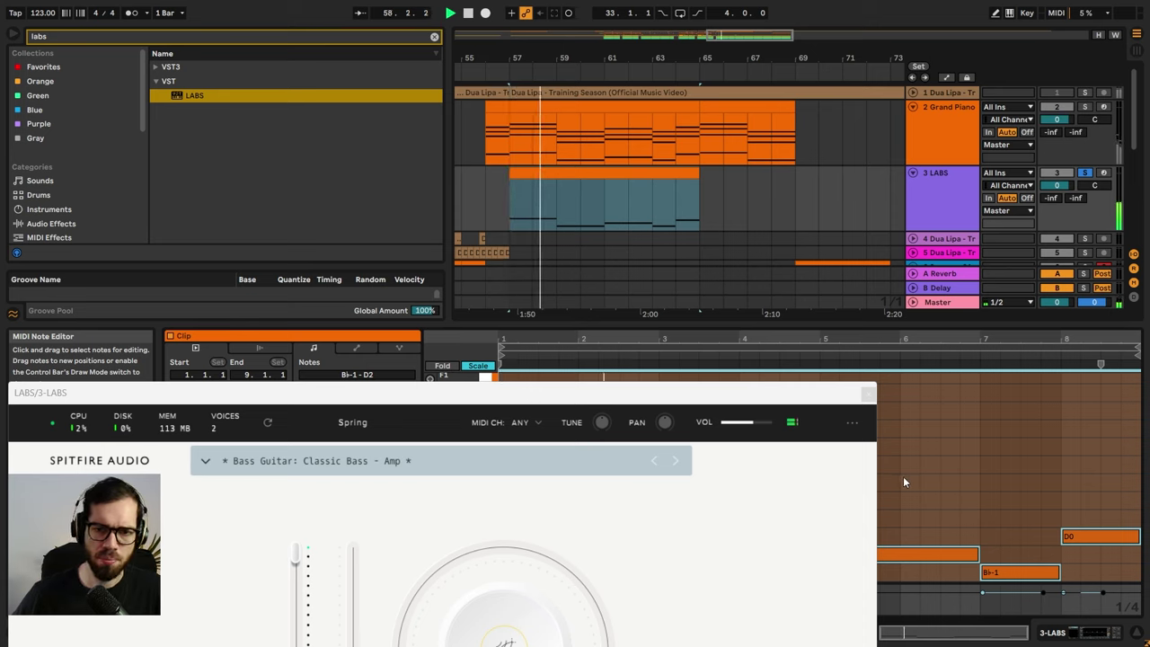
key(shift+Down)
key(space)
key(space)
key(shift+Up)
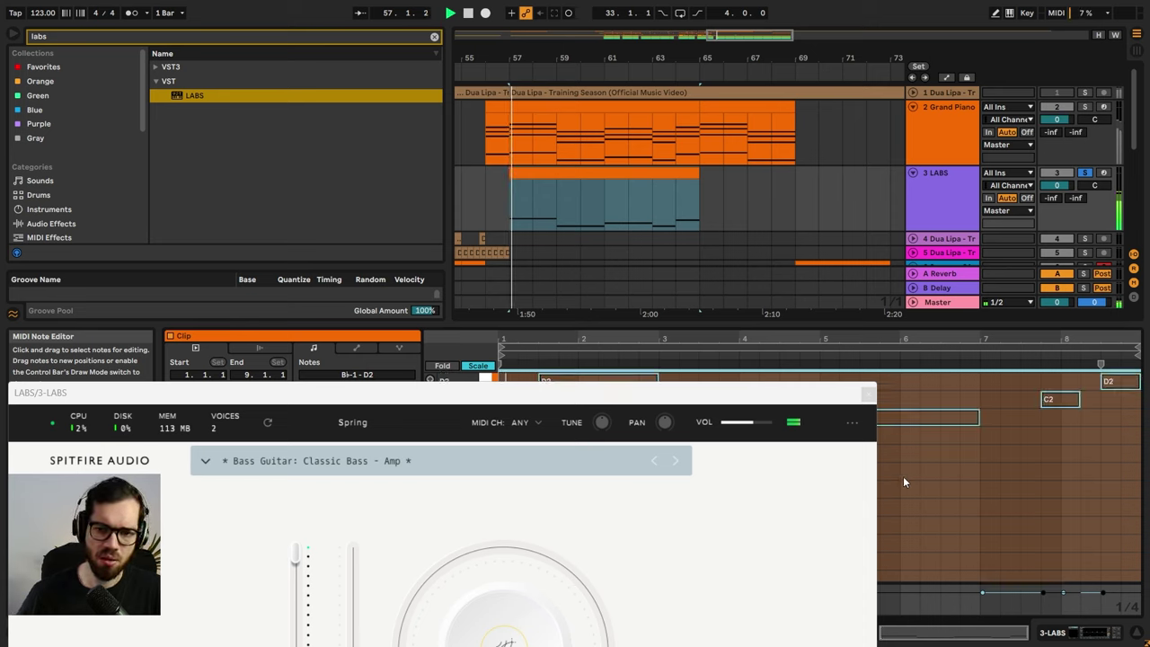
click(869, 397)
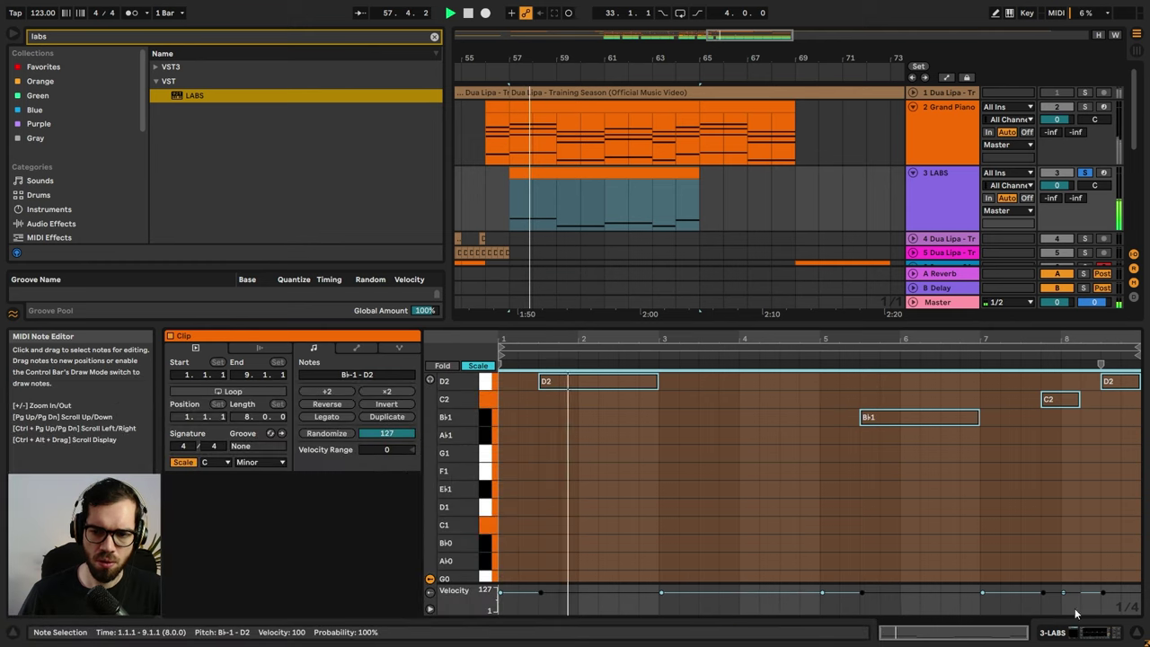
- Turn the long opening E♭0 note into a one-beat note followed by a two-beat note, and unsolo the LABS track
click(708, 411)
key(space)
click(632, 430)
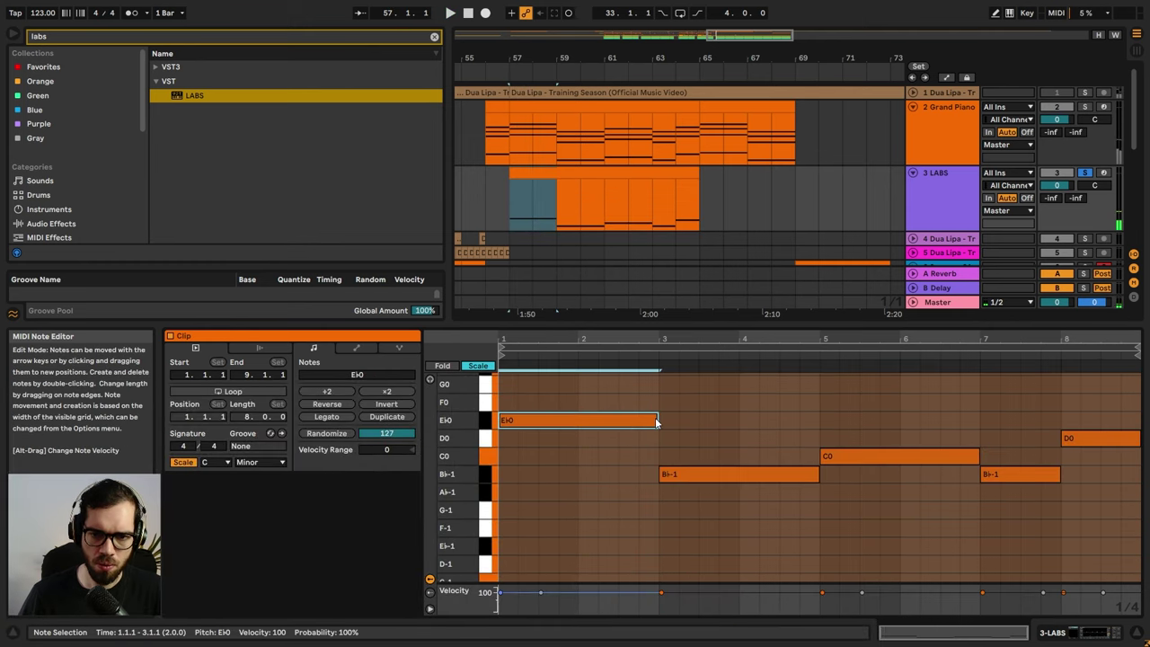
drag(656, 420, 553, 425)
key(space)
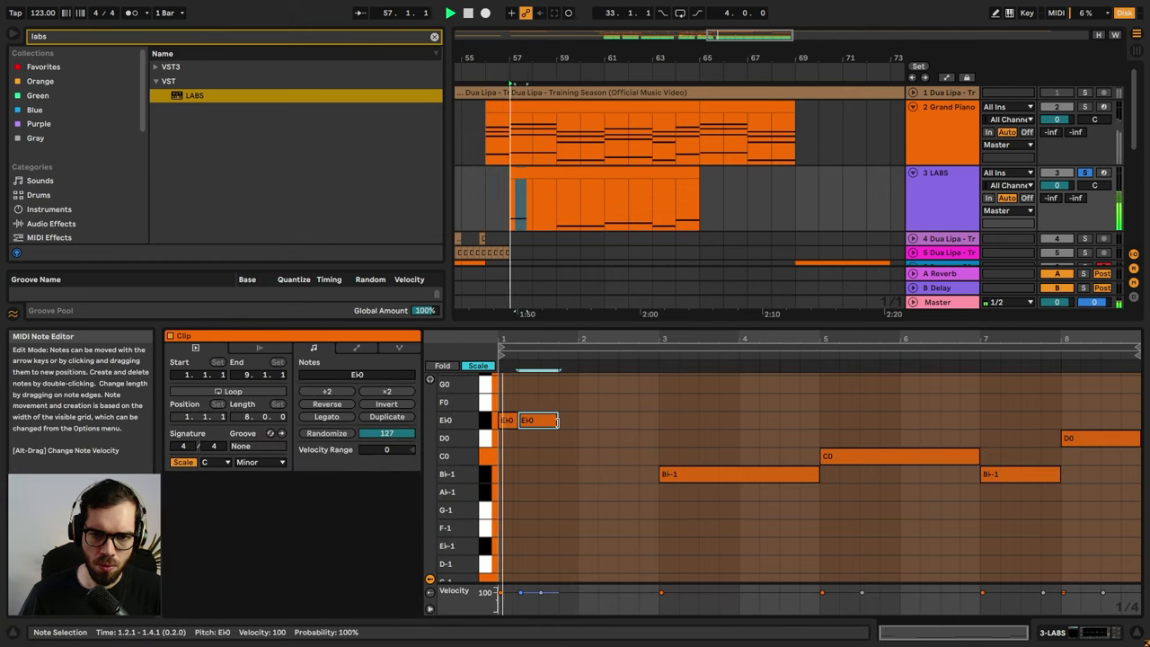
click(1086, 173)
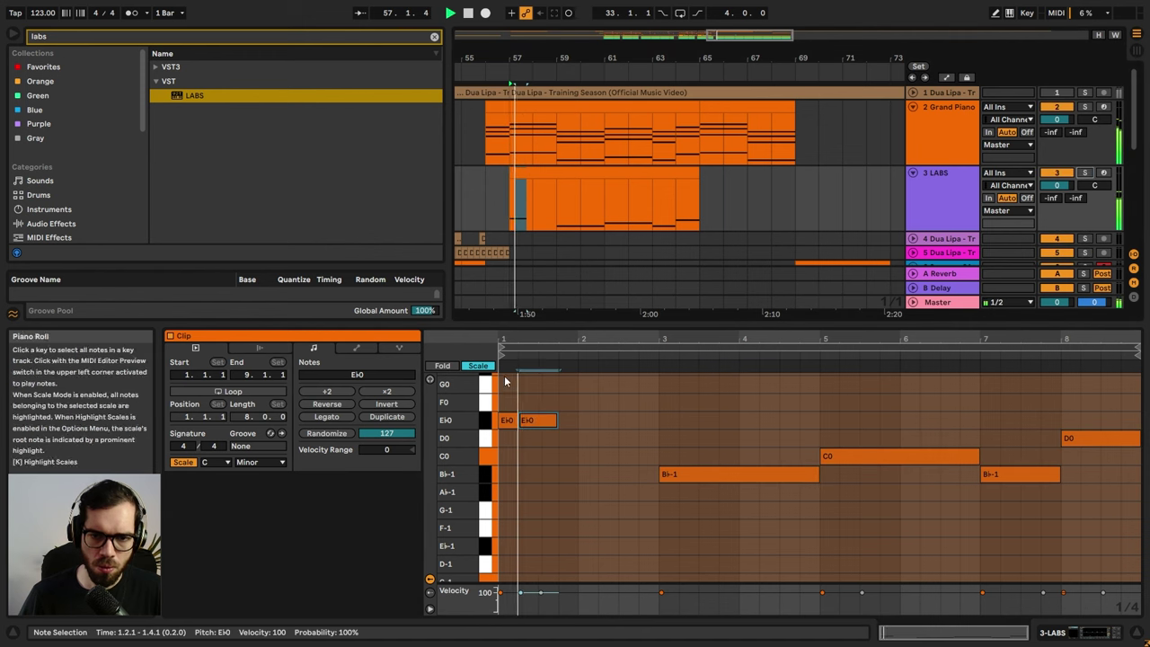
- Complete a four-note E♭0 rhythm across bars 1–2 and duplicate it into bars 3–4 on B♭0
drag(538, 421, 507, 409)
key(ctrl+d)
key(Down)
key(Down)
key(Down)
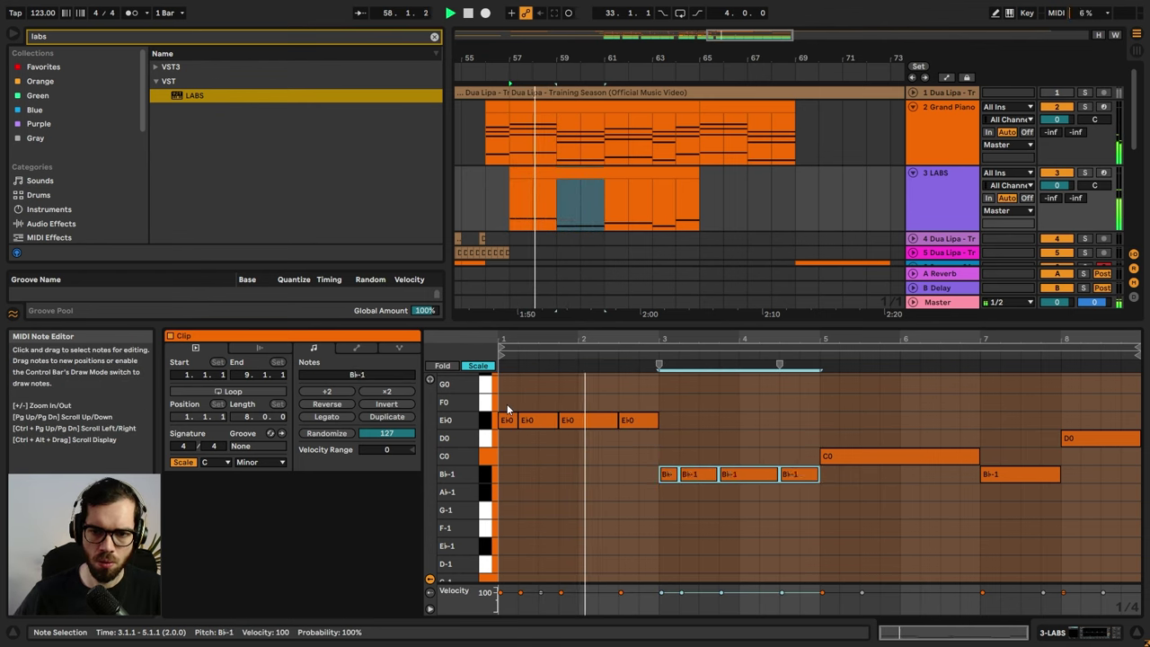
key(shift+Up)
click(726, 563)
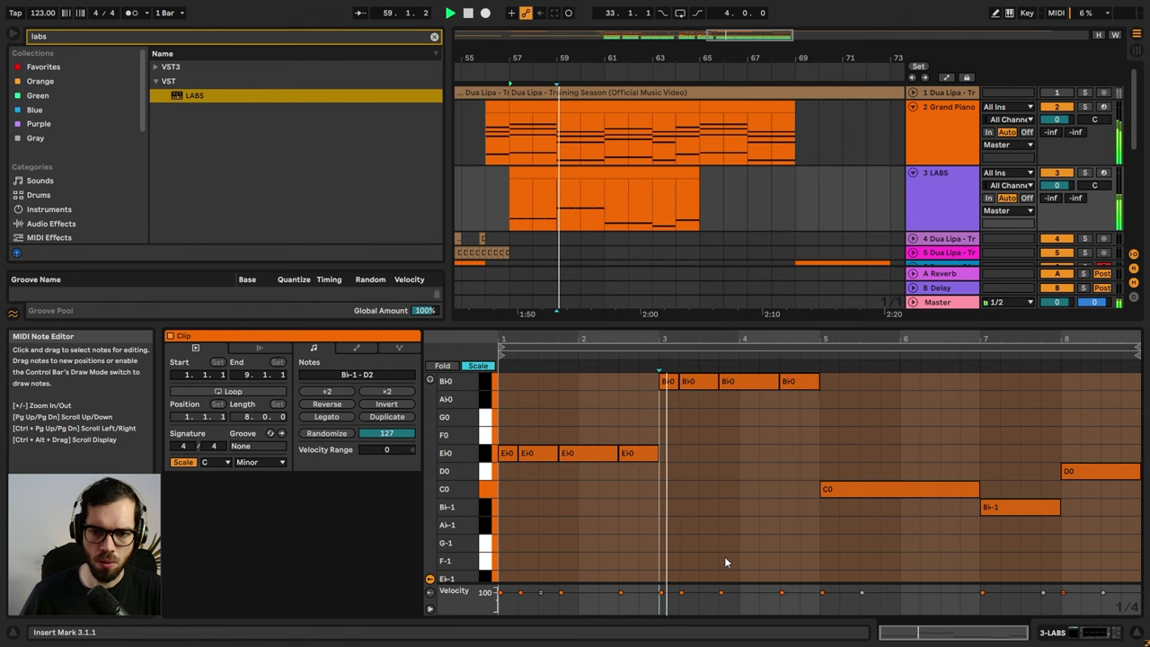
- Duplicate the four-note B♭0 rhythm into bars 5–6 on G0 and delete the held C0 note beneath it
drag(801, 418, 680, 373)
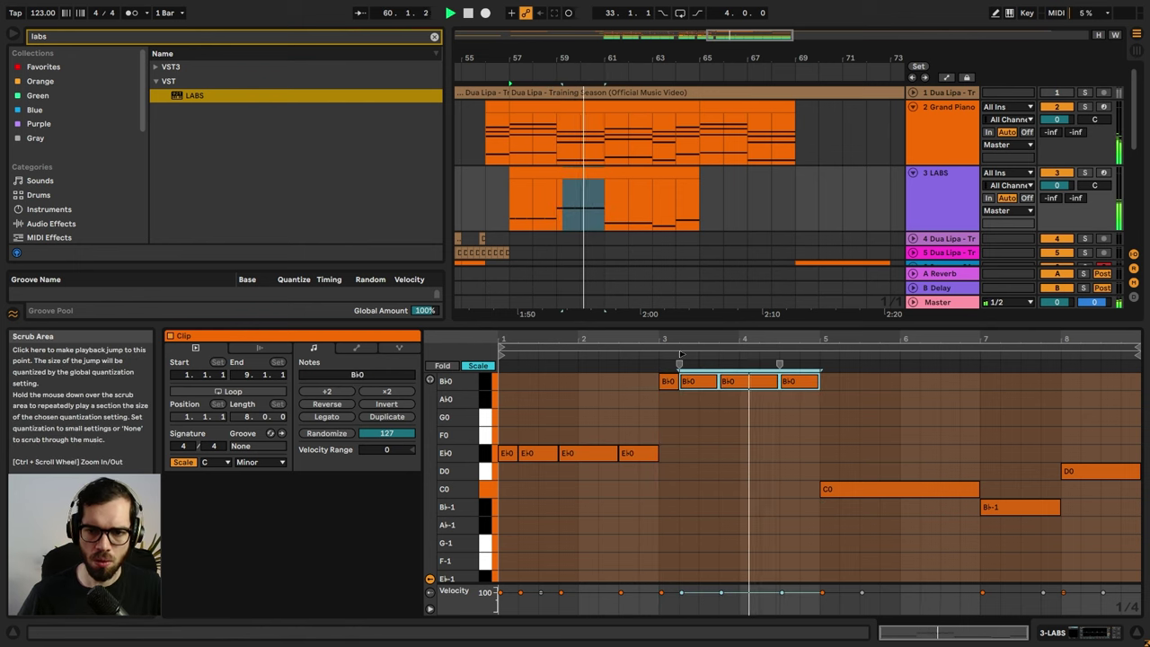
drag(801, 410, 666, 355)
key(ctrl+d)
key(Right)
key(Down)
key(Down)
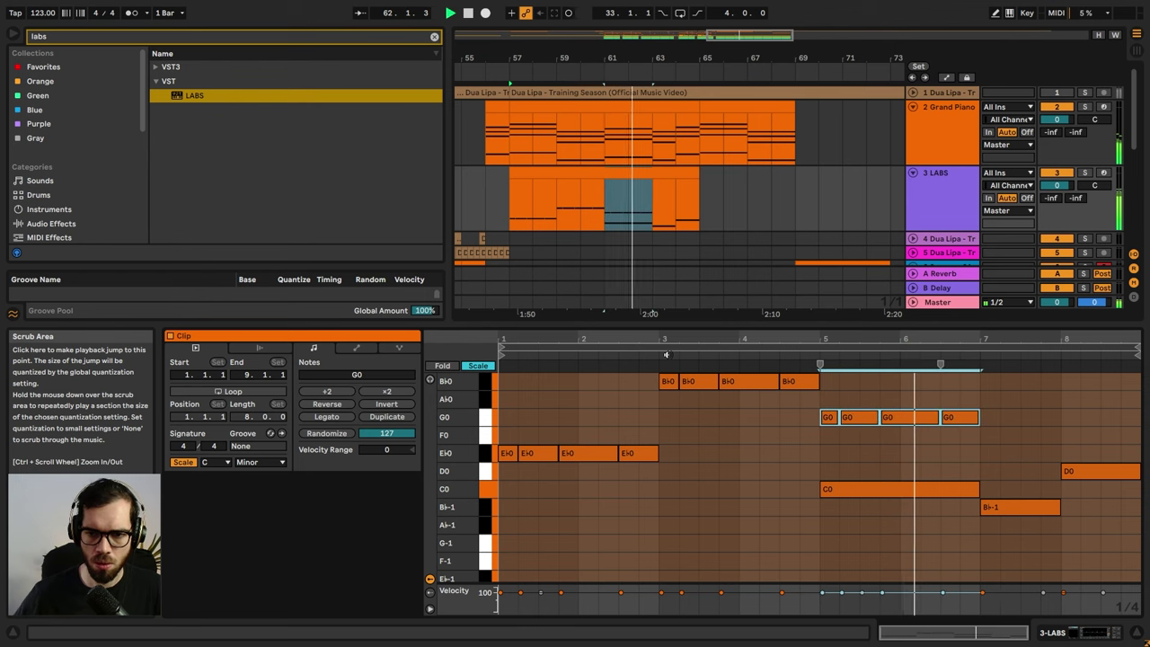
click(930, 493)
key(Delete)
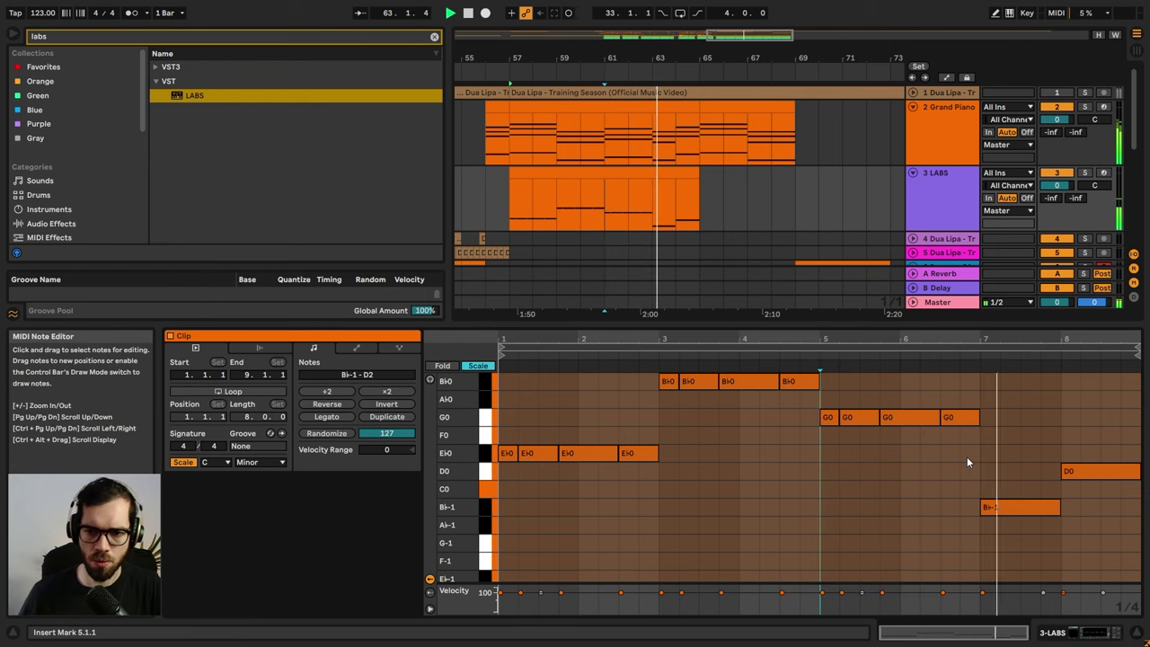
- Duplicate the four-note G0 rhythm into bars 7–8 and transpose the copy to B♭0
drag(971, 456, 820, 409)
key(ctrl+d)
key(Down)
key(Down)
key(Down)
key(Down)
key(Down)
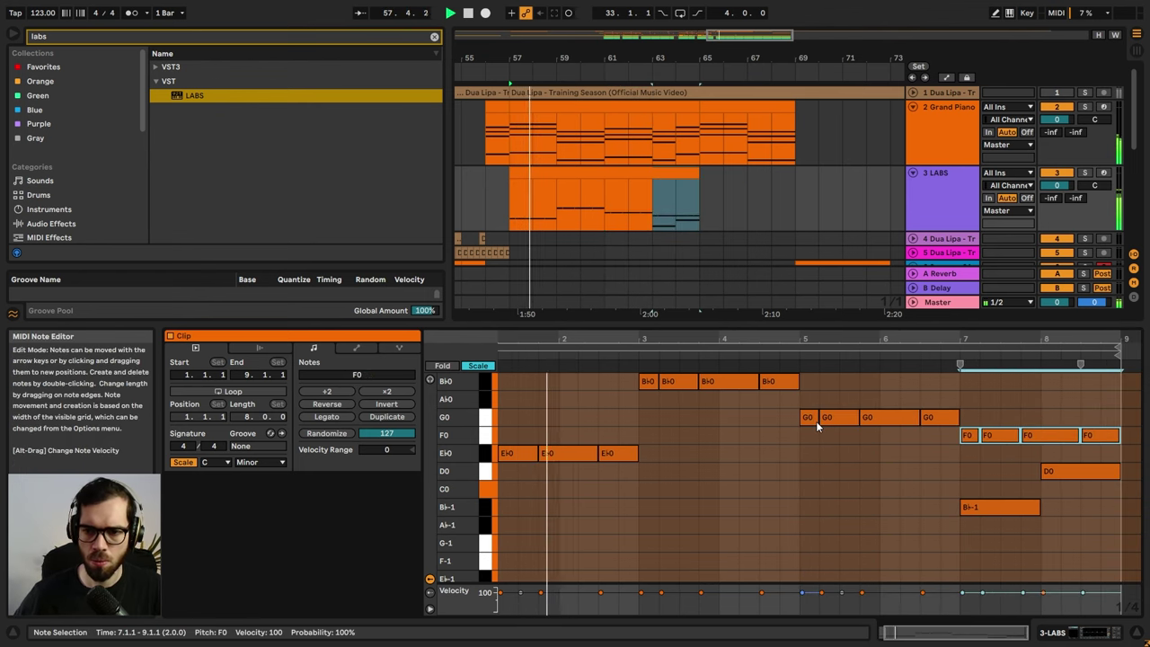
key(shift+Up)
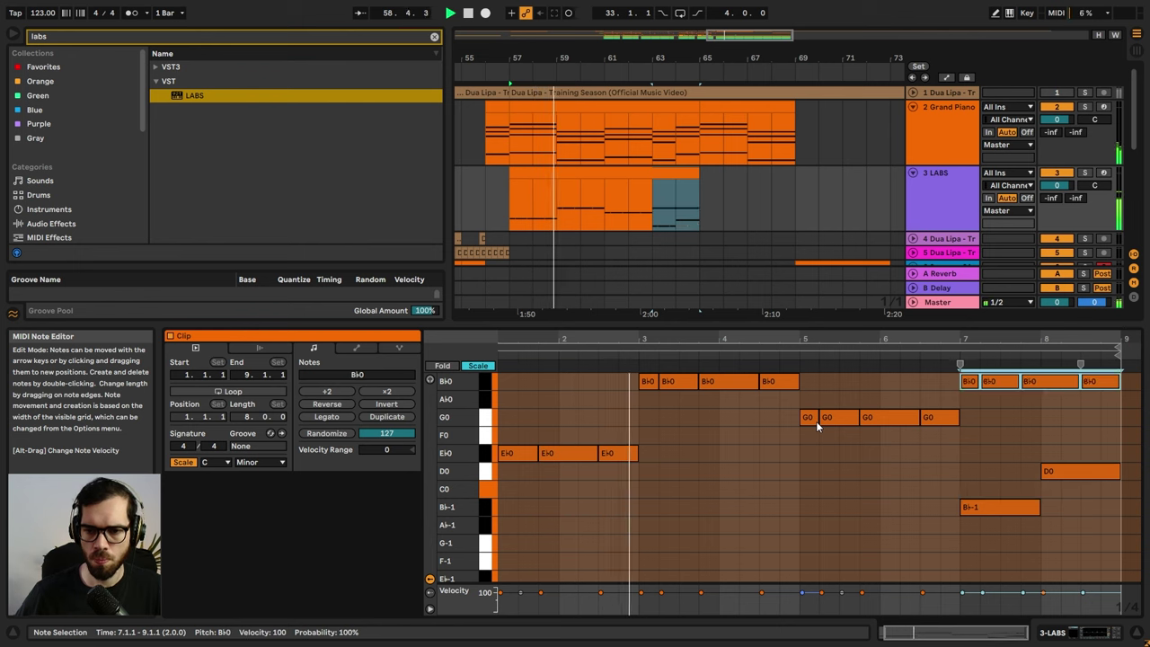
- Limit the B♭0 rhythm to bar 7, duplicate it into bar 8 on D1, and delete the leftover notes in both bars
click(1085, 419)
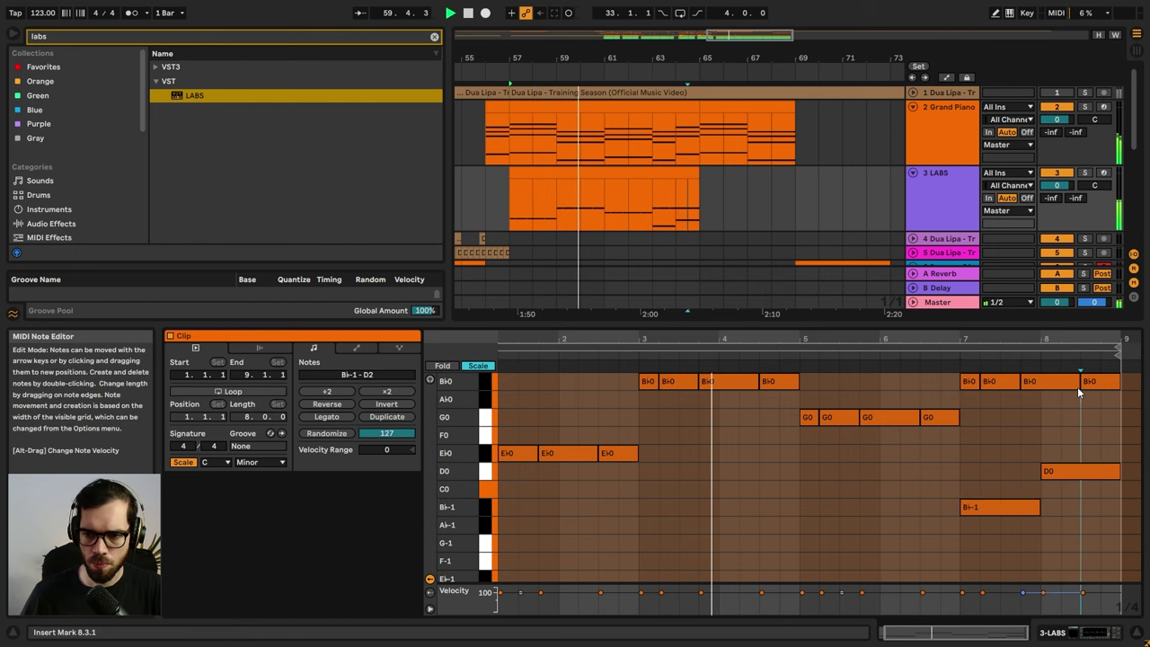
drag(1078, 381, 950, 360)
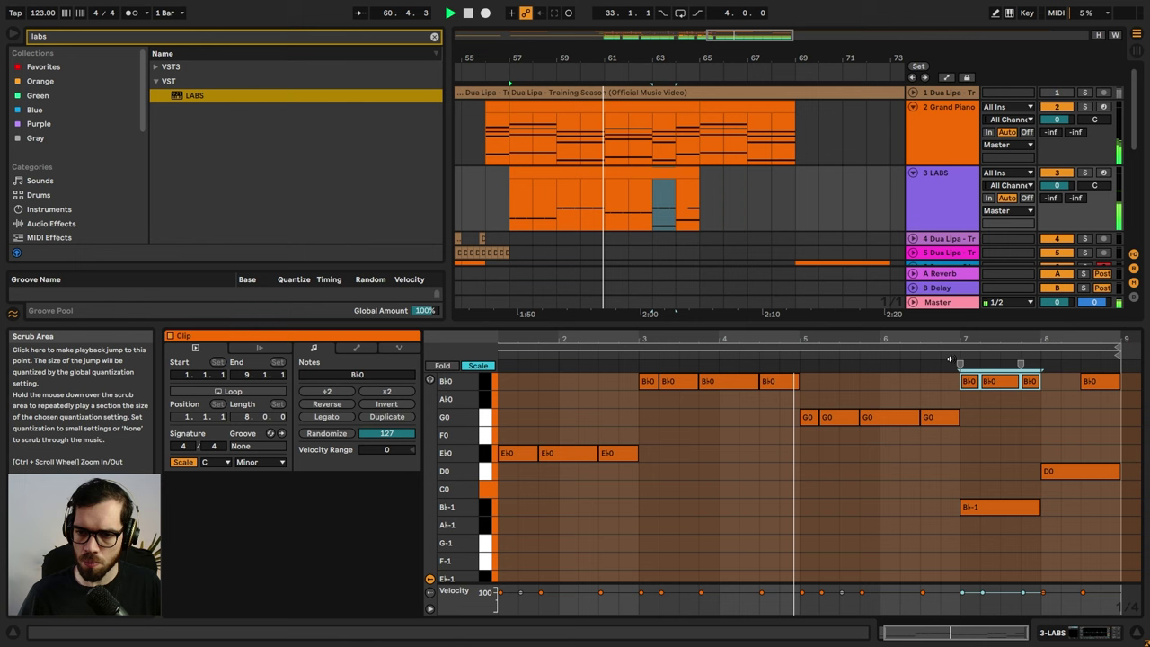
key(ctrl+d)
key(Up)
key(Up)
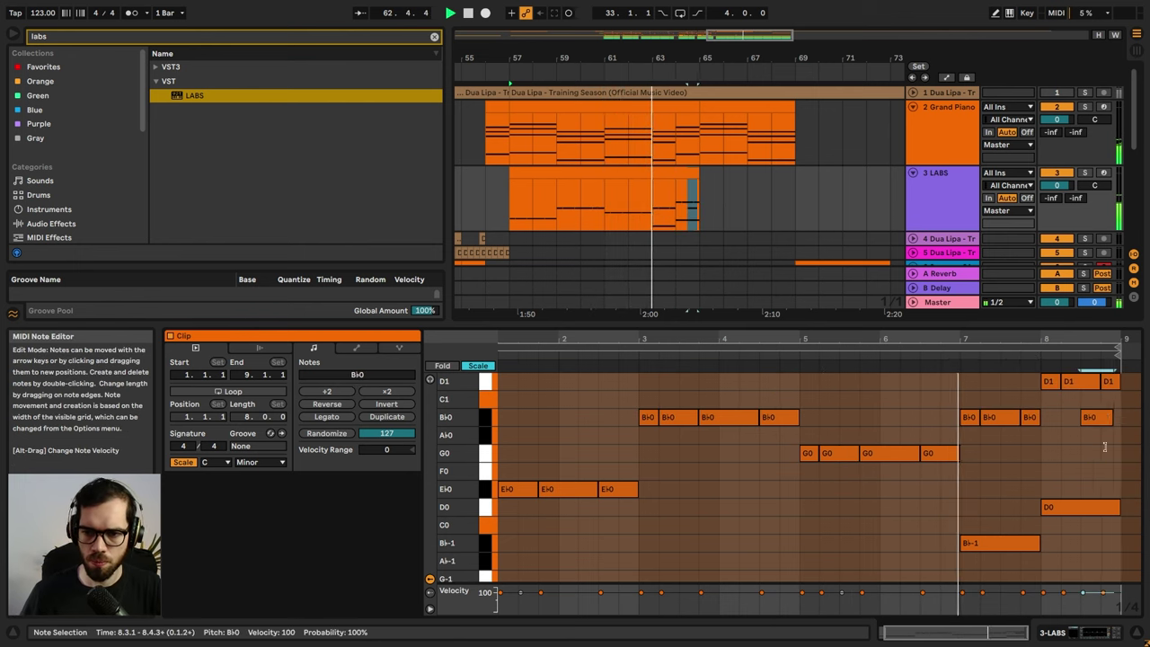
drag(1089, 487, 979, 557)
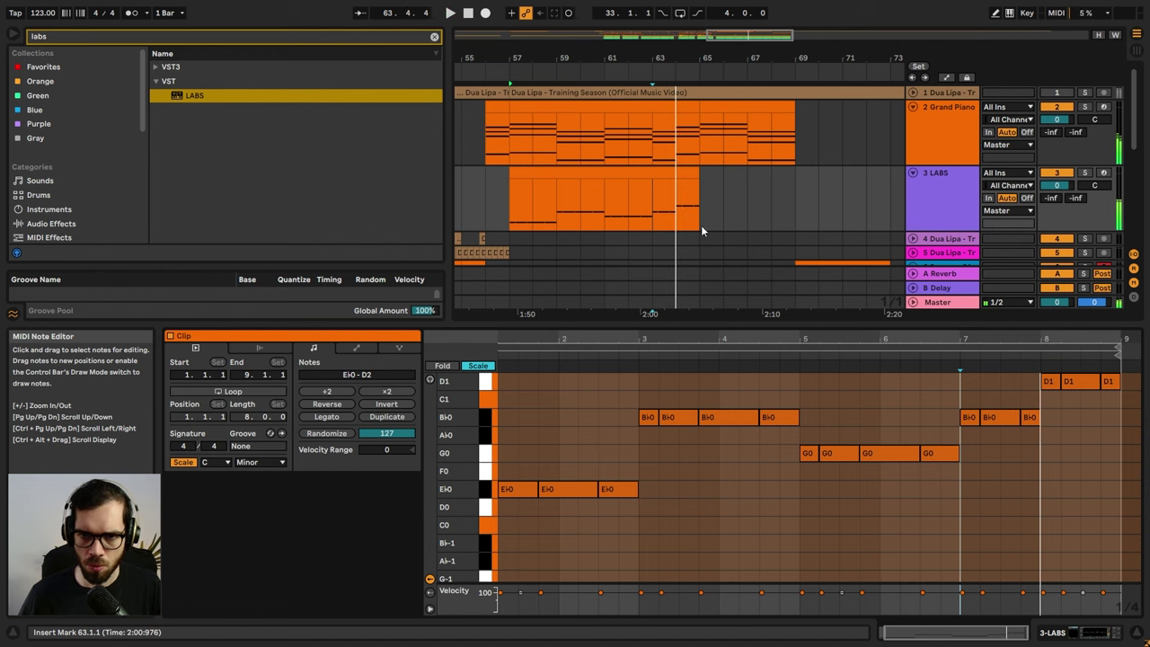
- Transpose the bass notes in bars 5–6 from G0 to C1, checking them against the Grand Piano clip's lowest notes
click(653, 142)
click(869, 440)
scroll(870, 440, down, 3)
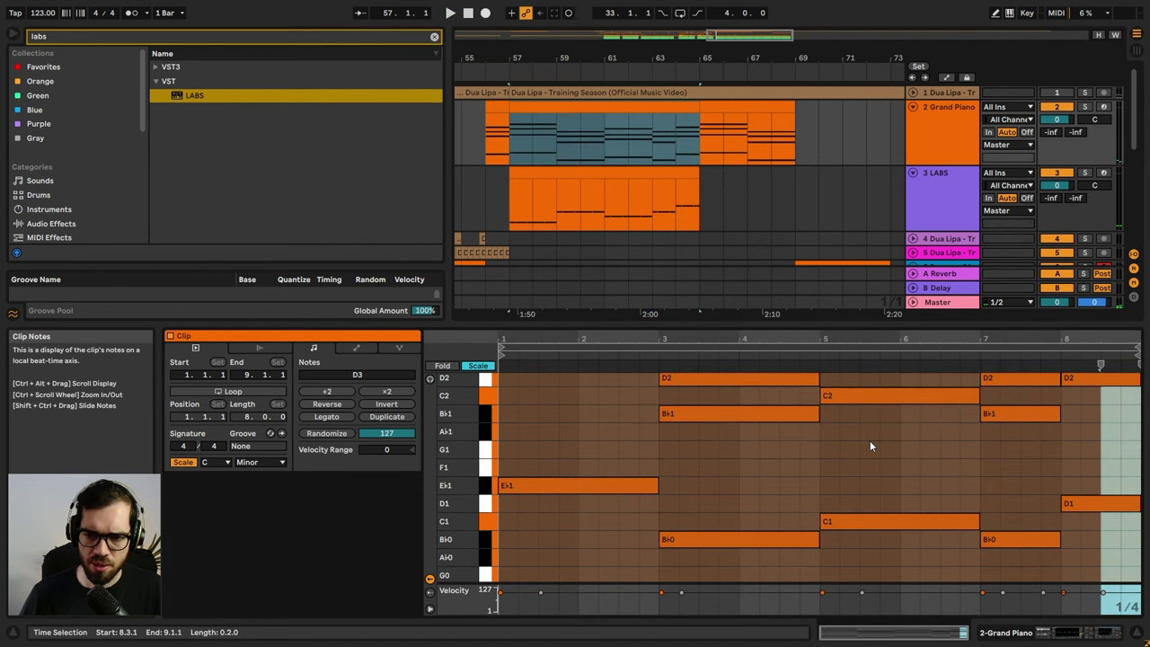
click(673, 199)
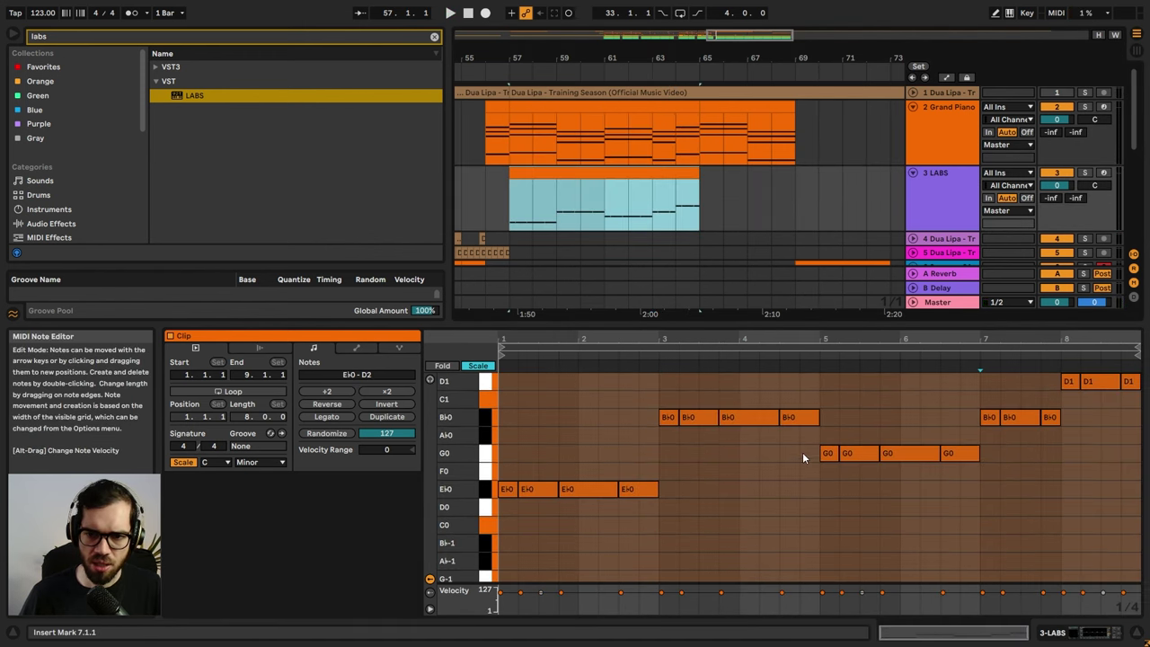
drag(802, 456, 1012, 463)
key(Down)
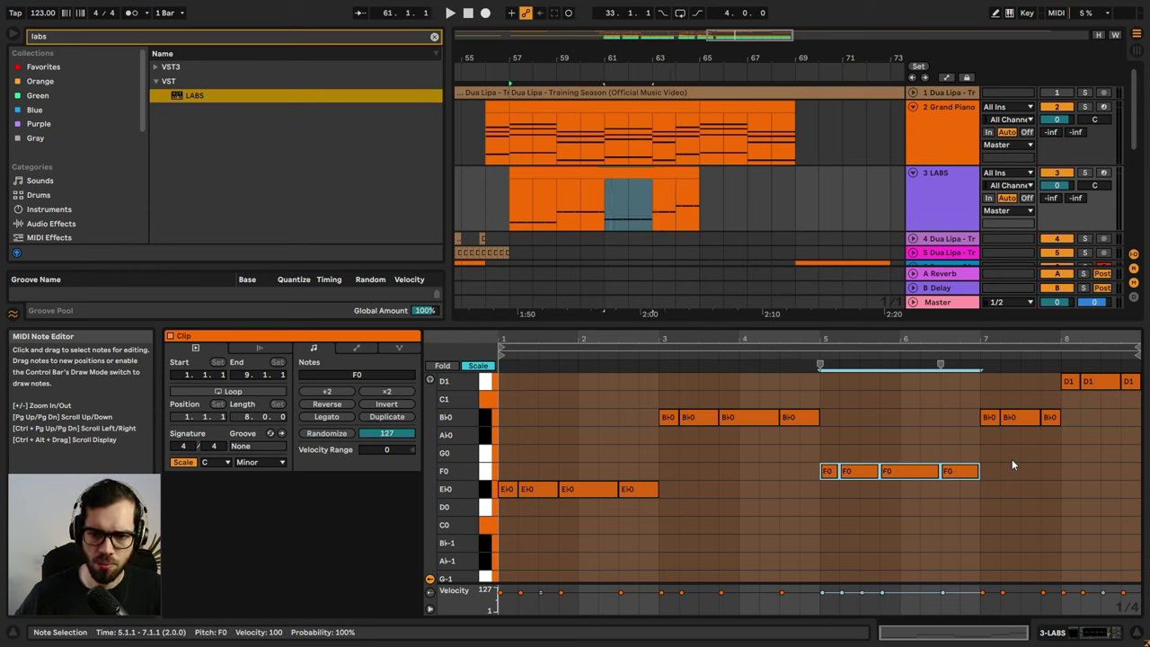
key(Up)
key(Up)
key(Up)
key(Up)
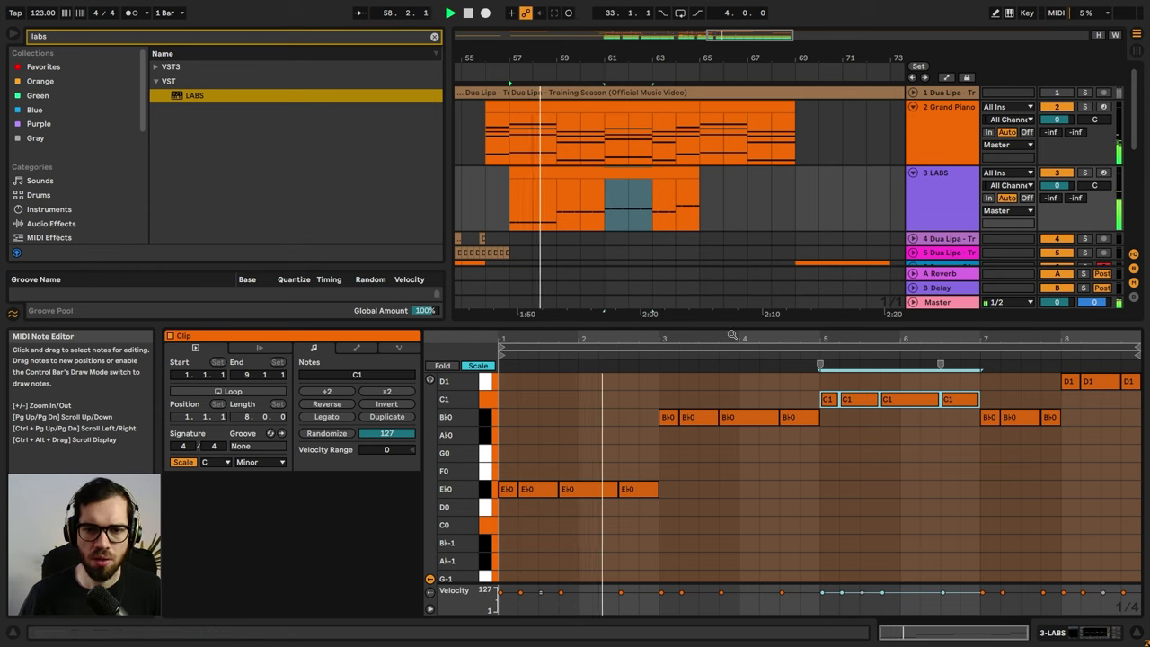
click(615, 109)
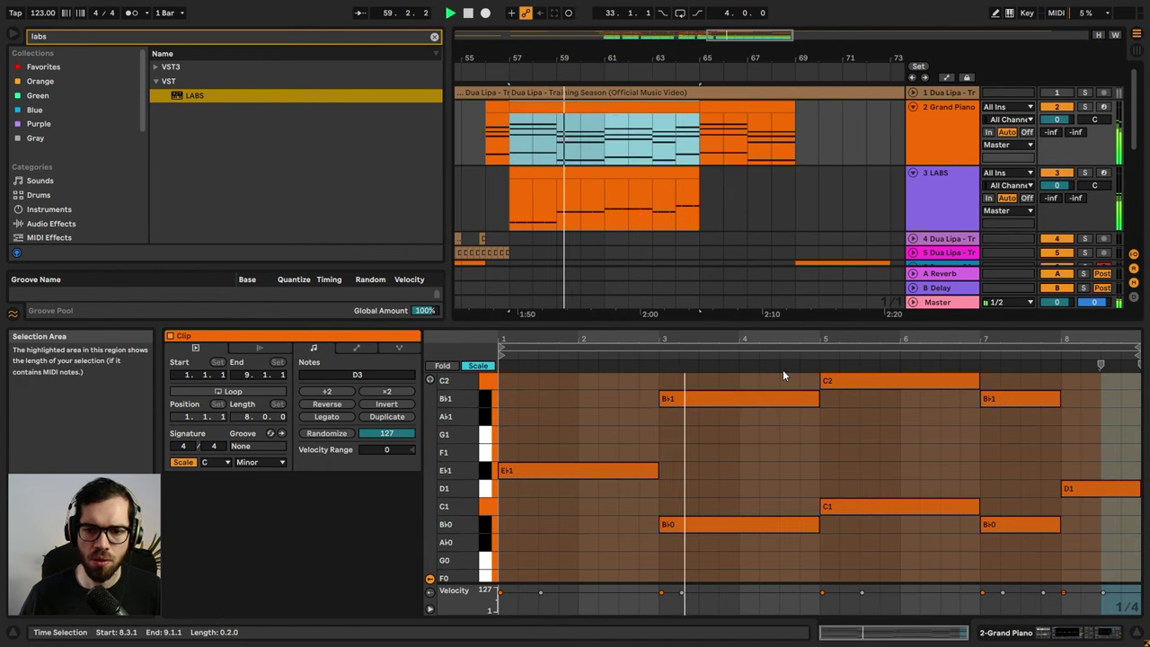
click(677, 209)
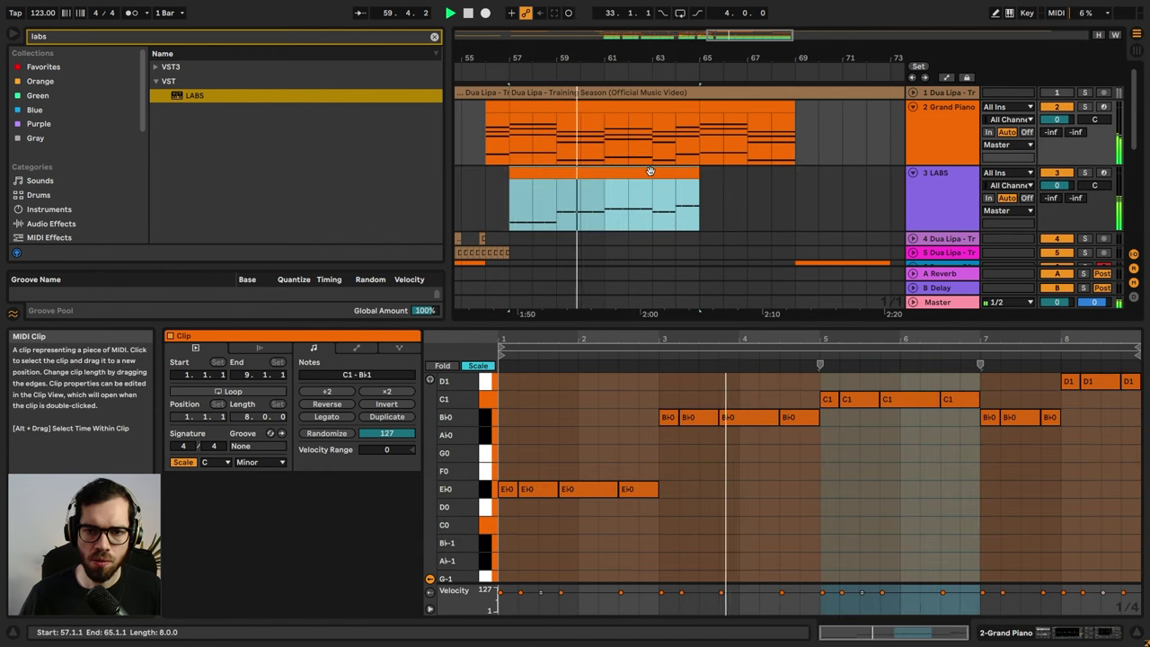
click(801, 443)
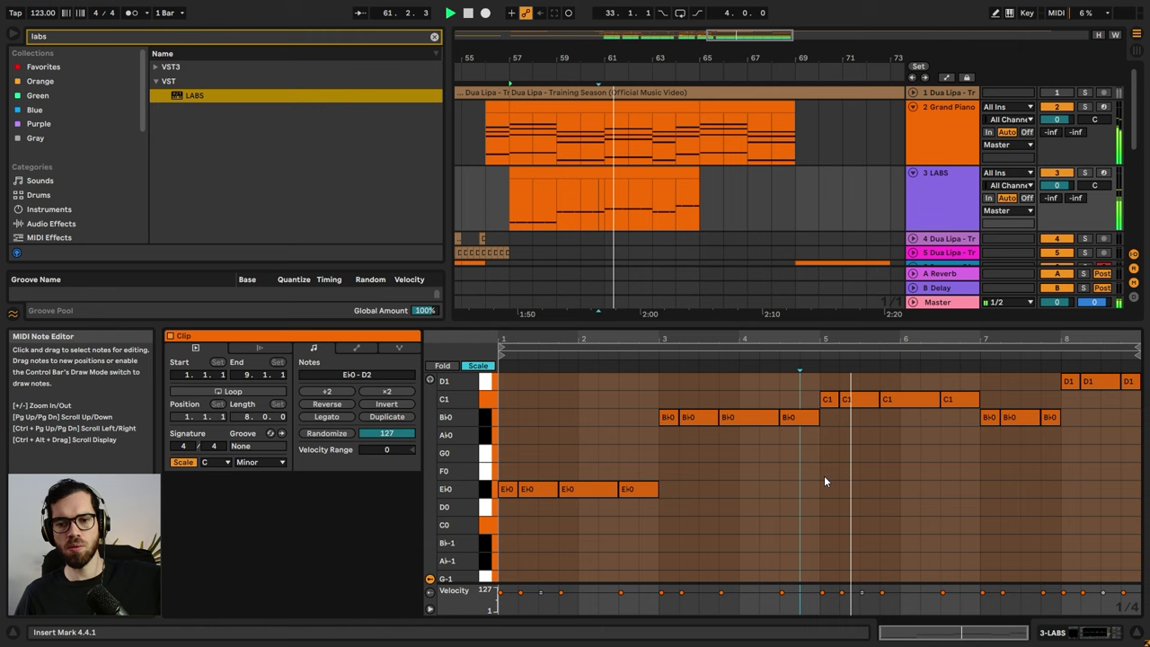
- Hide the clip editor and duplicate the LABS bass clip to 65.1.1–73.1.1
click(1136, 633)
drag(689, 57, 764, 57)
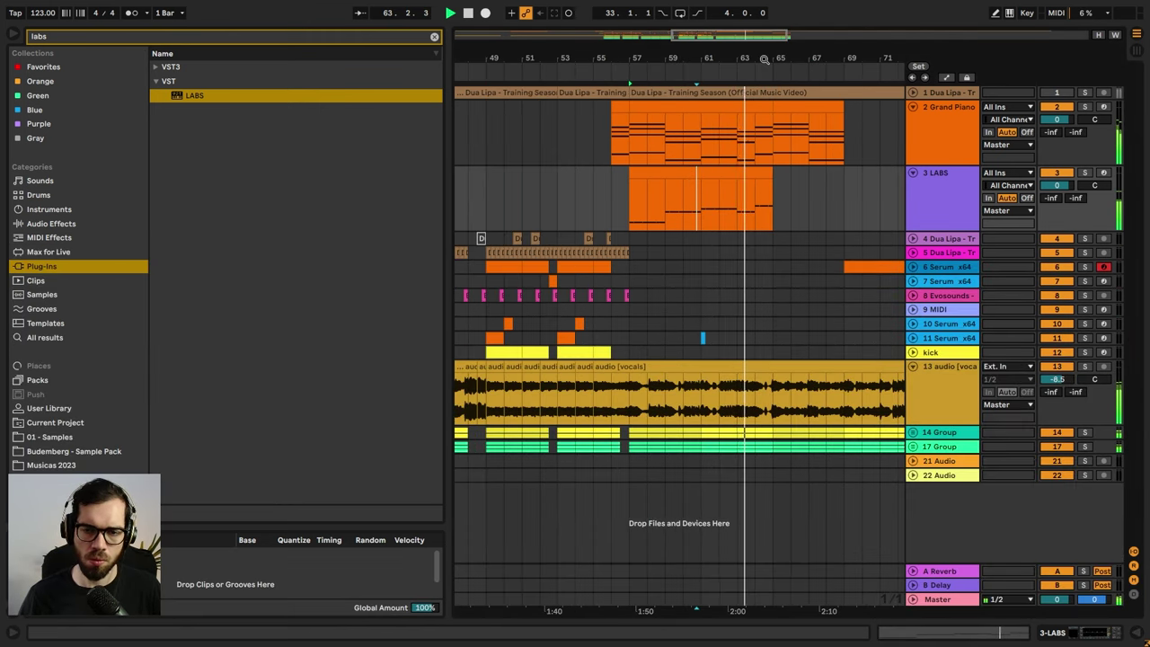
click(721, 188)
key(ctrl+d)
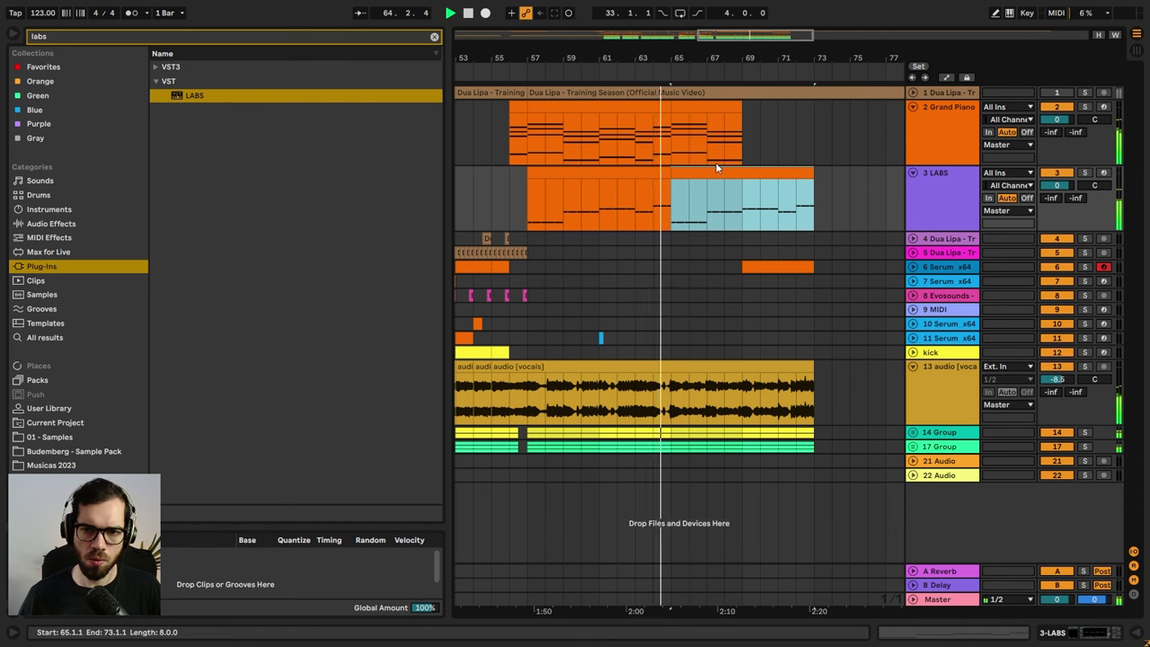
- Deactivate the Grand Piano clip section from 65.1.1 to 69.1.1
key(Up)
key(0)
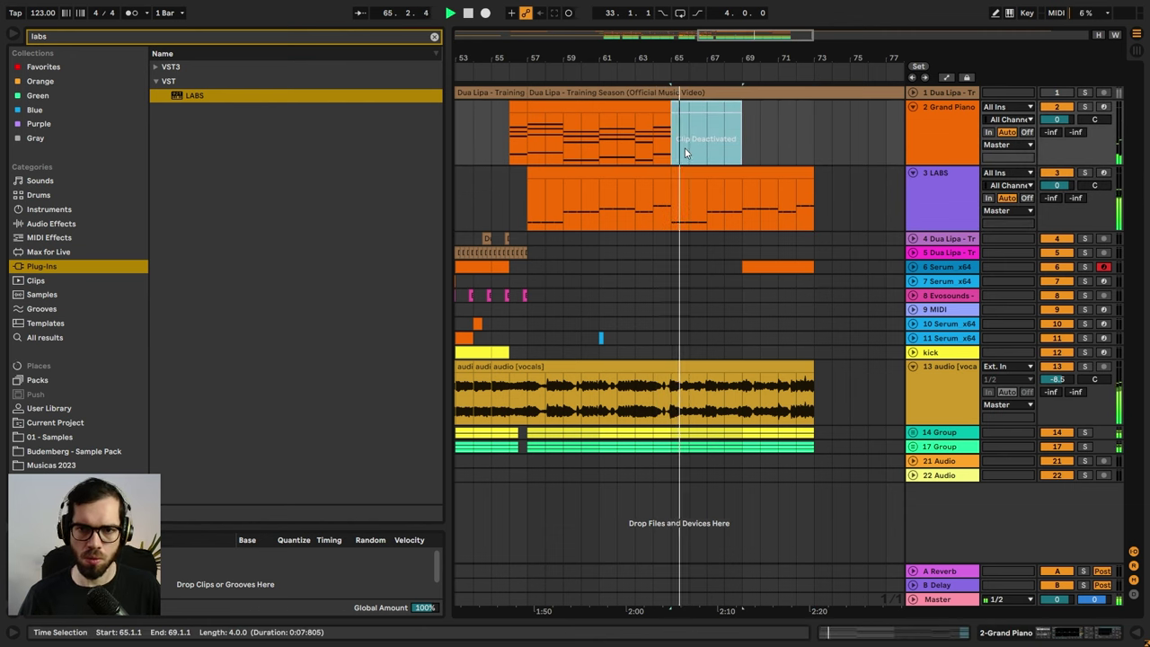
click(660, 139)
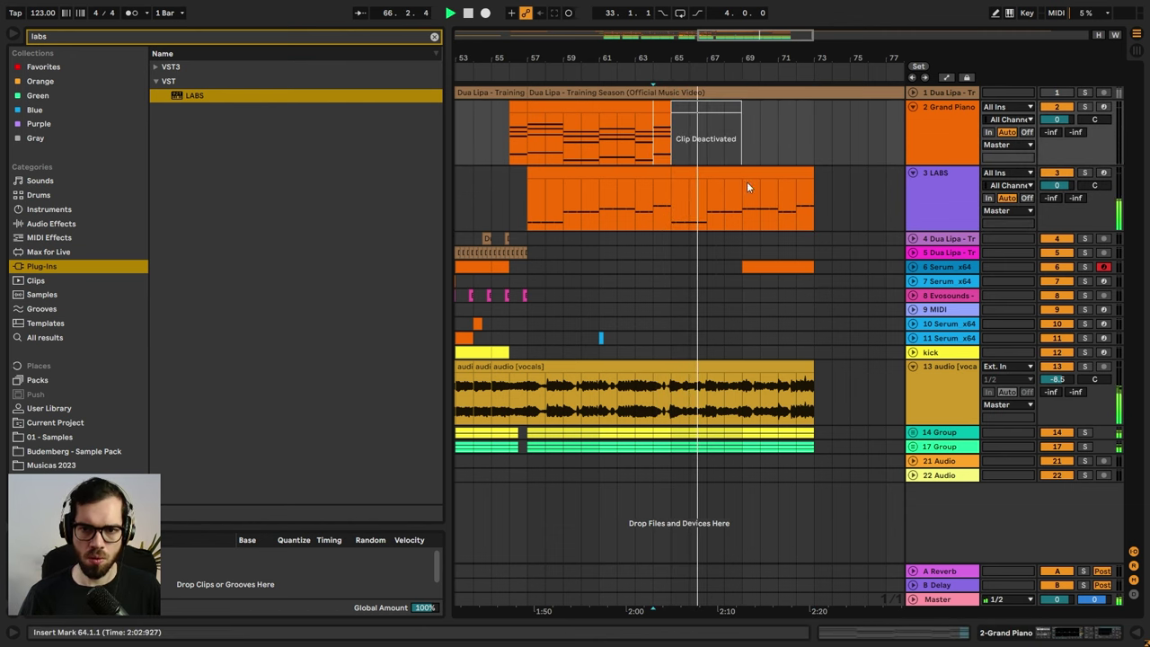
- Unfold the first Serum track and copy its clip at 69.1.1 onto the LABS track at the same position
click(752, 266)
key(u)
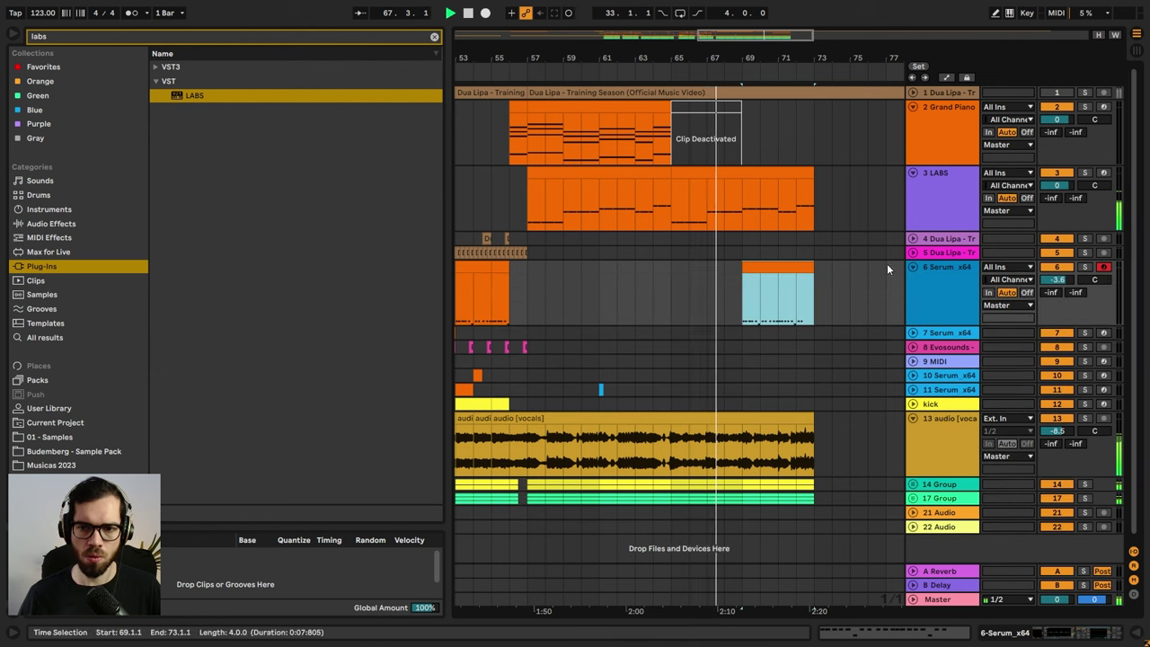
key(ctrl+c)
click(744, 211)
key(ctrl+v)
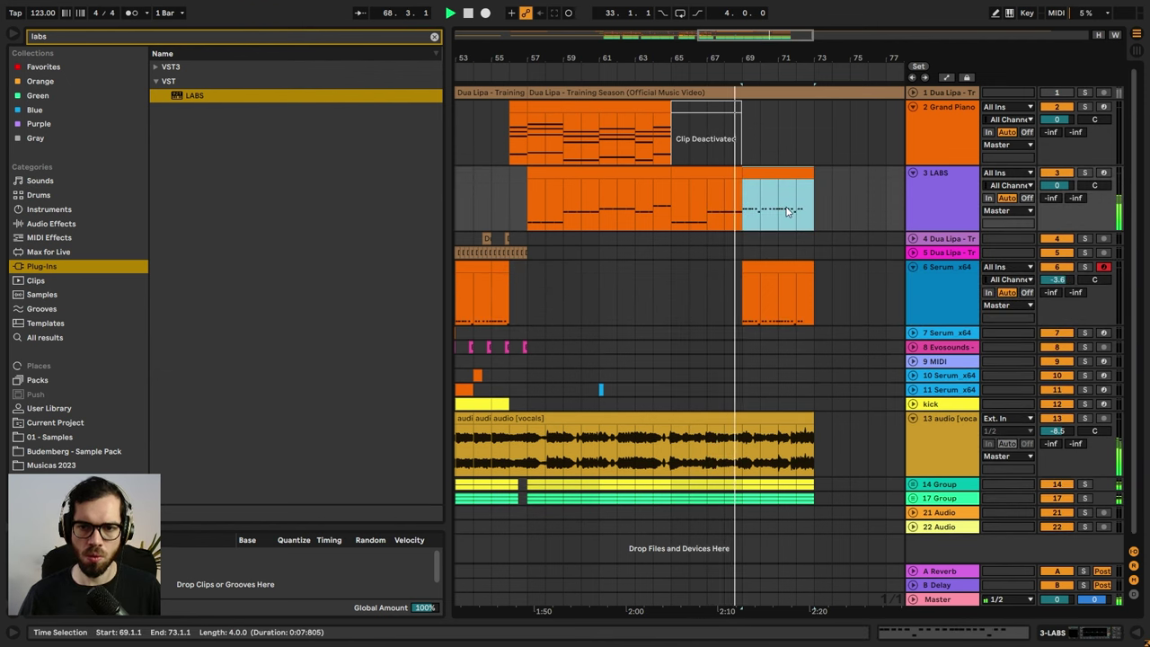
- Try the LABS clip at 69.1.1 one octave lower, with the Serum clip at the same position deactivated
click(766, 264)
key(Delete)
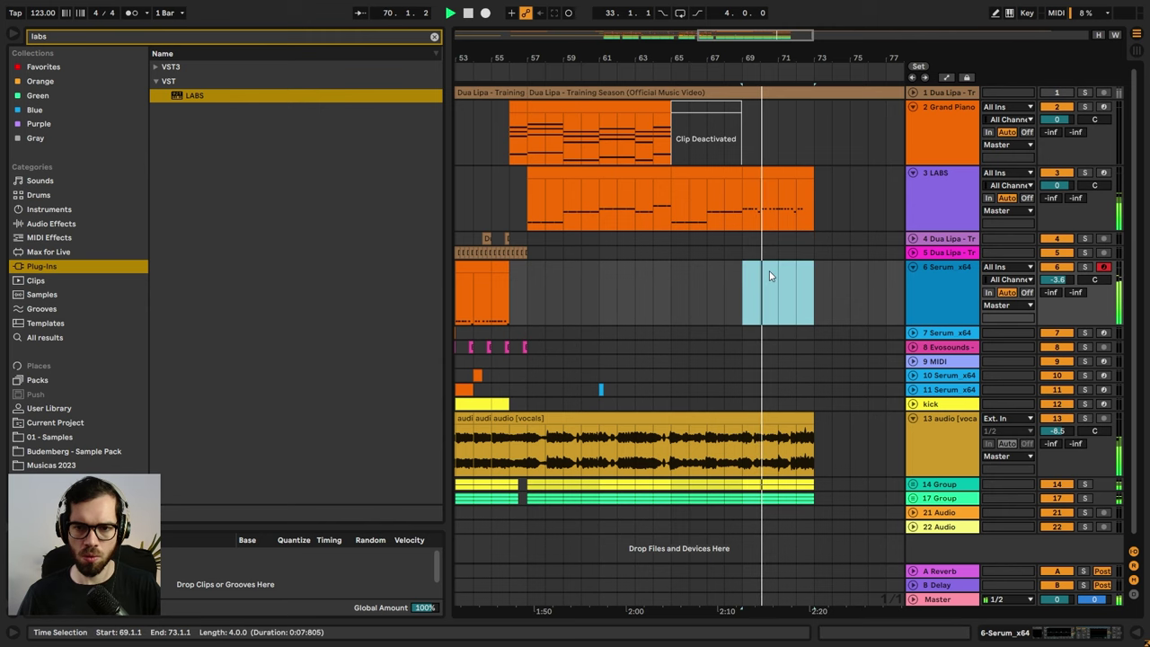
double_click(773, 185)
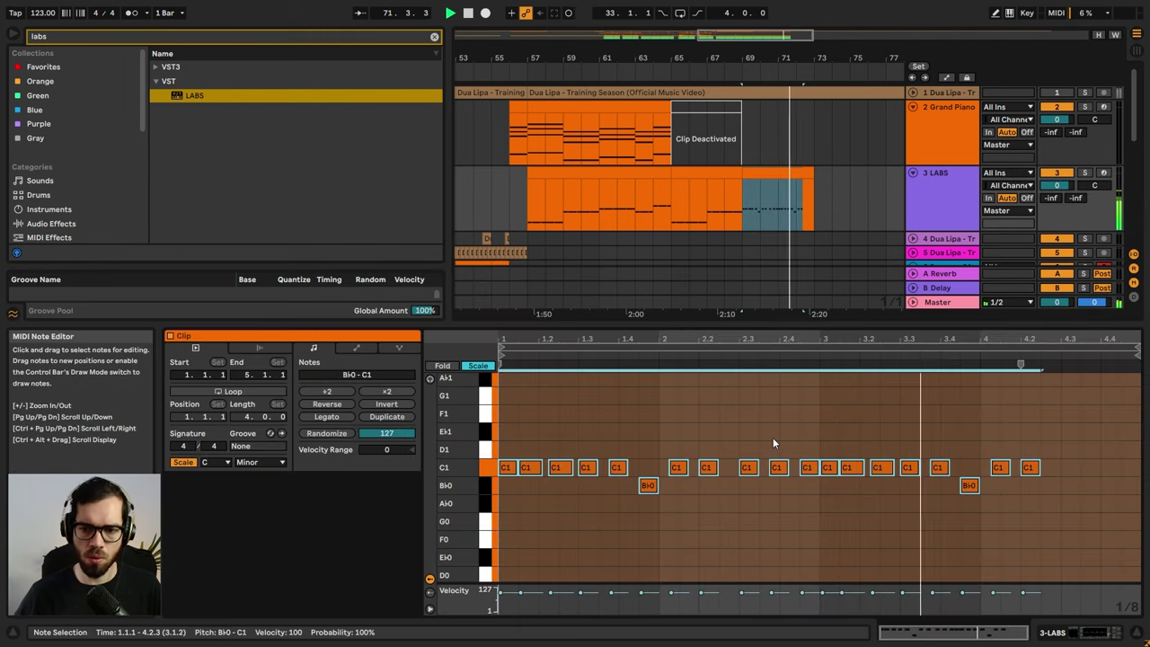
key(shift+Down)
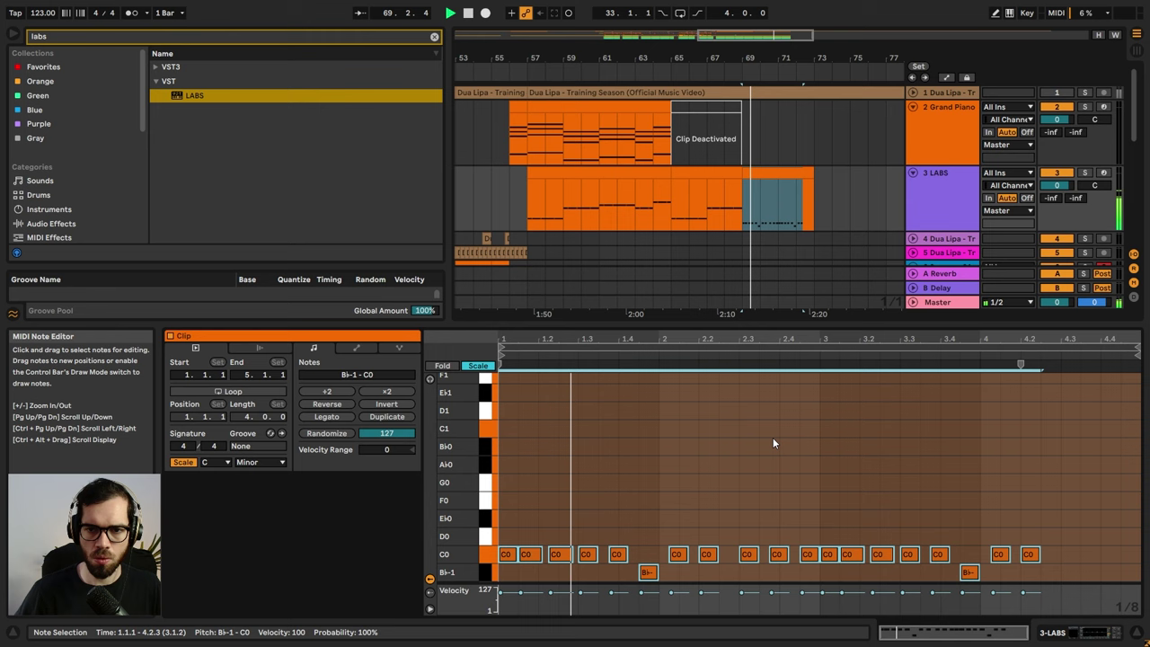
key(shift+Up)
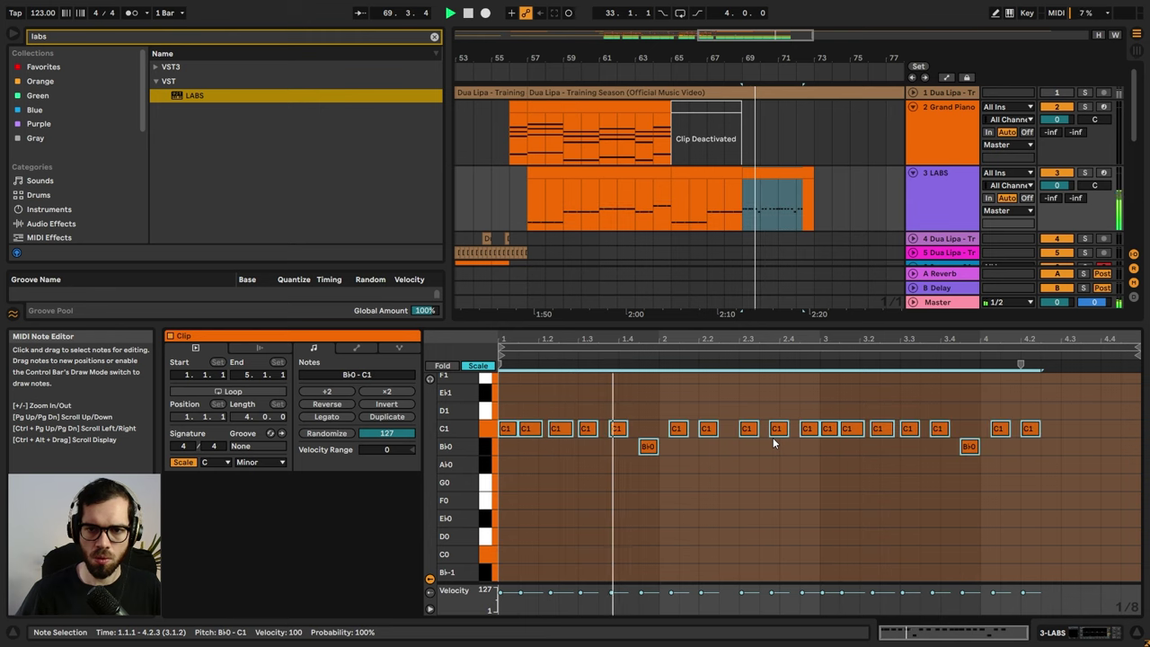
click(1135, 632)
click(771, 281)
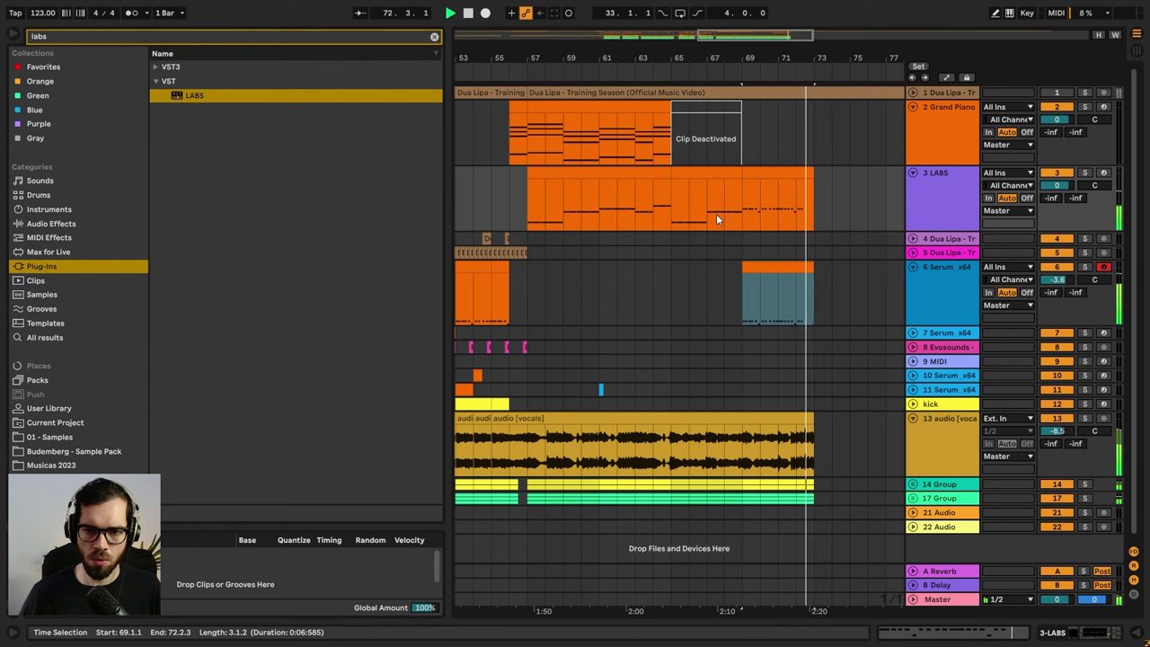
- Play from 63.1.1 and delete the clips of groups 14 and 17 from bar 72 to 73
click(637, 207)
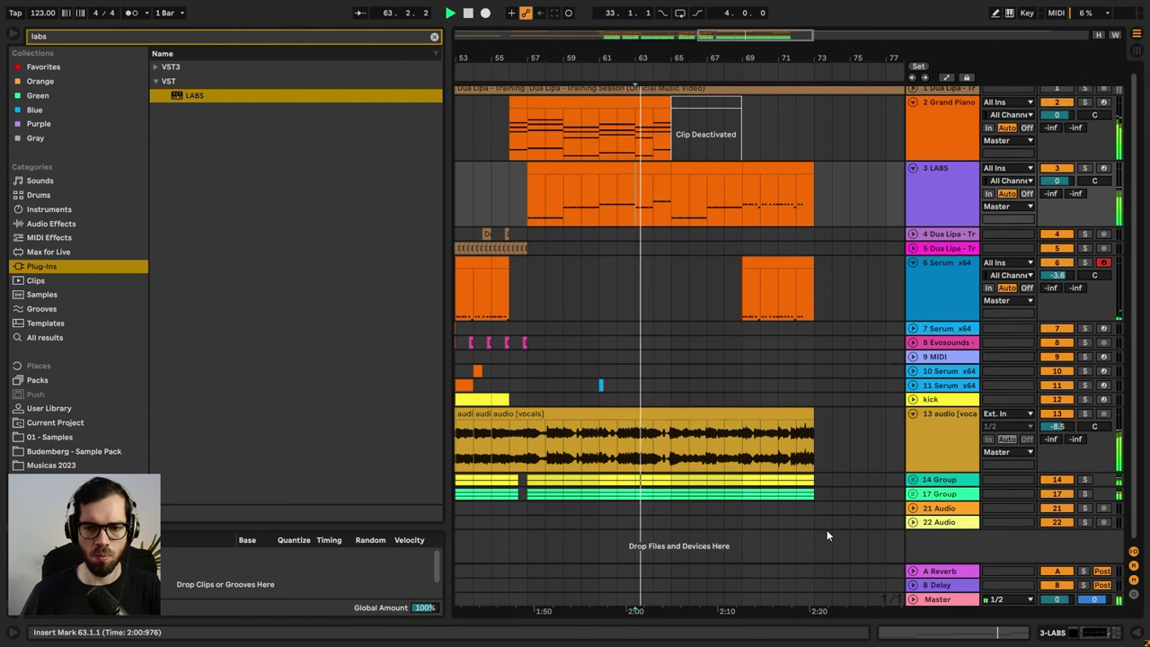
click(751, 372)
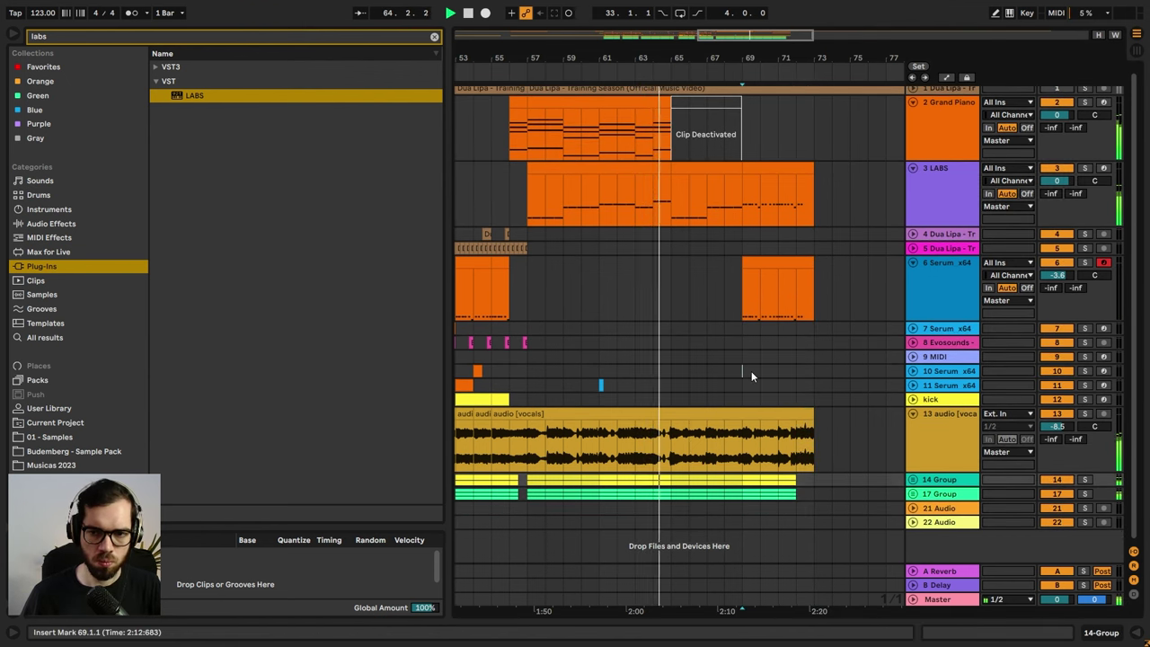
scroll(727, 358, up, 1)
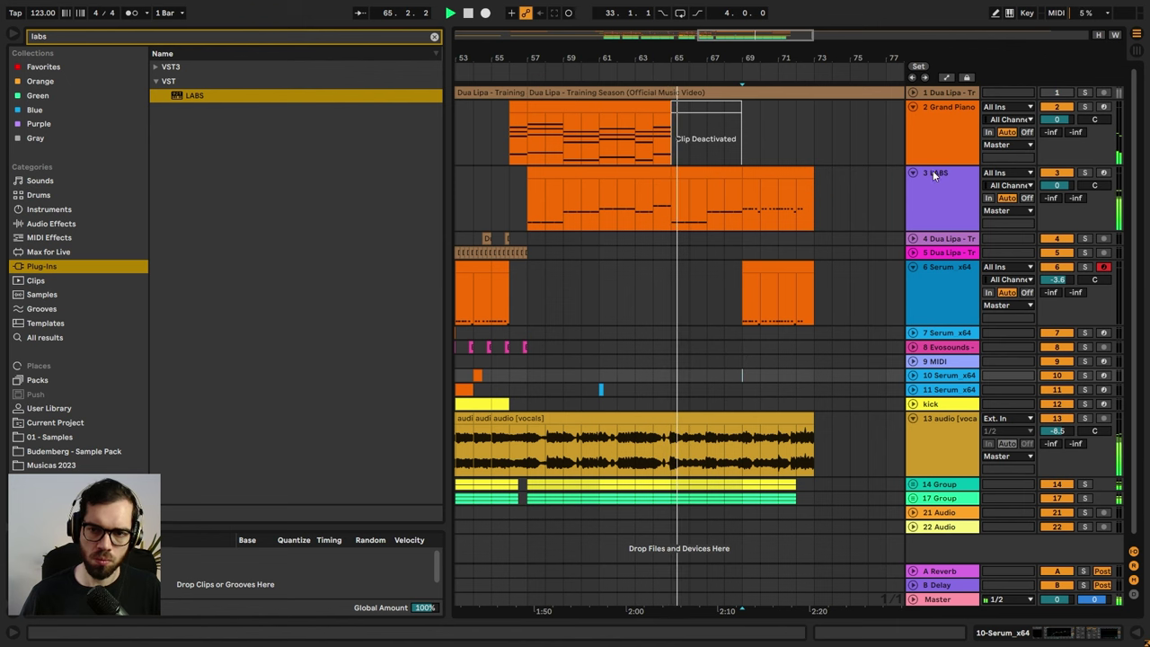
click(721, 170)
scroll(652, 354, down, 1)
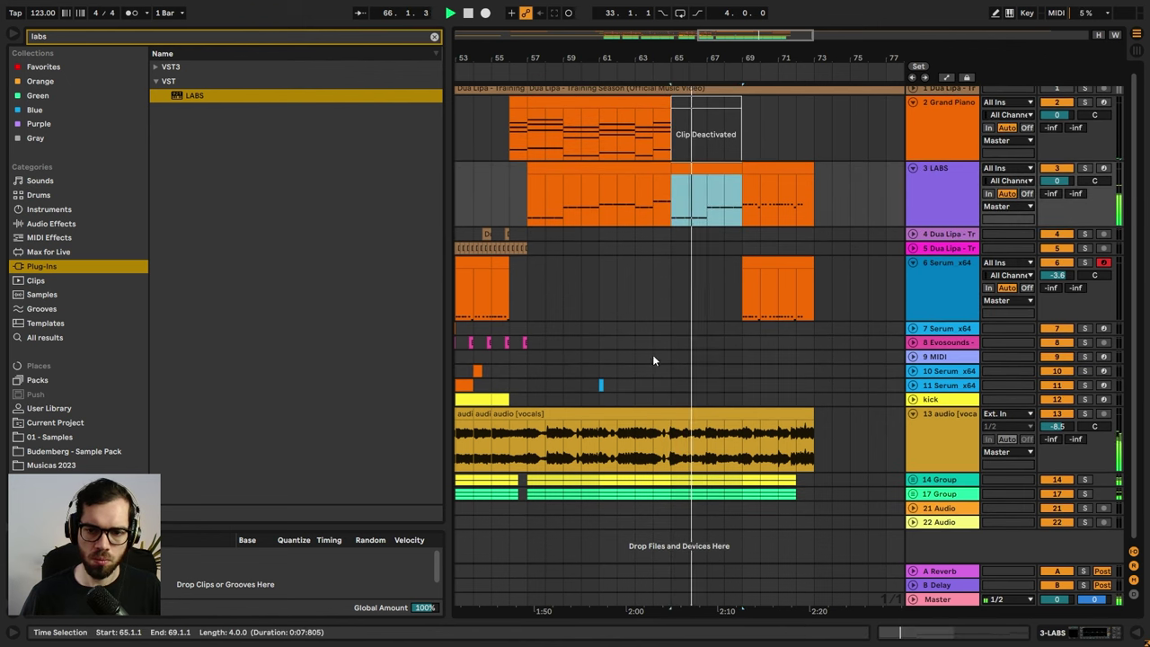
- Split the vocals clip at 65.1.1 and combine groups 14 and 17 into one new group
click(676, 435)
key(ctrl+e)
drag(675, 481, 822, 499)
click(935, 481)
key(ctrl+g)
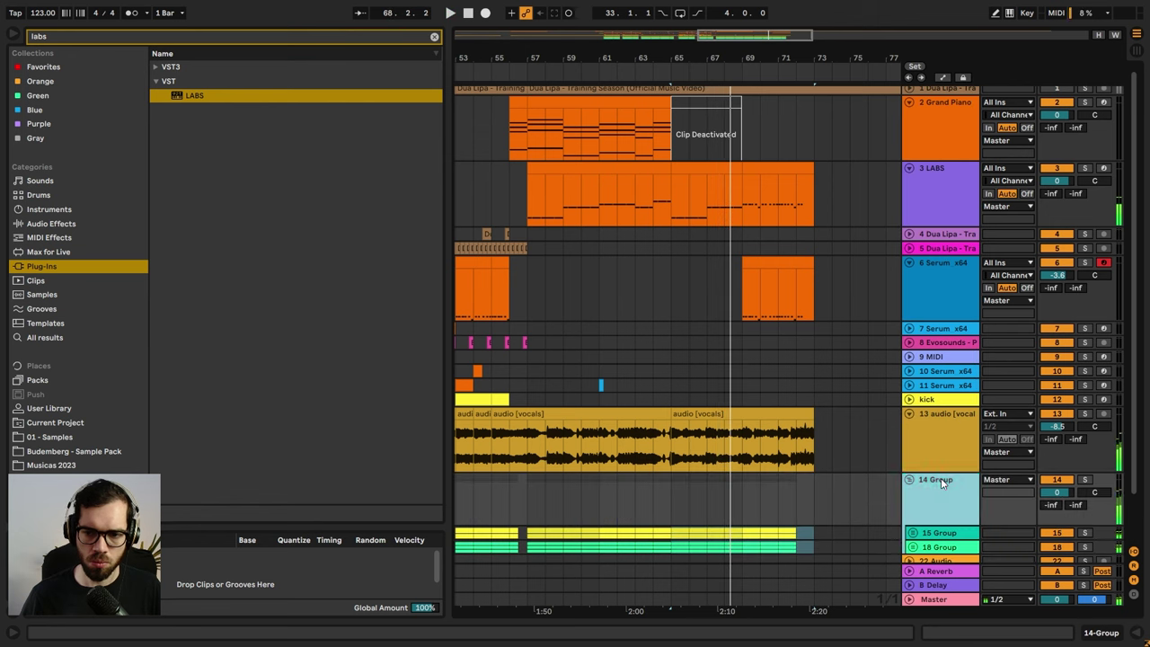
- Add an Auto Filter to the new group and raise its filter frequency to 19.9 kHz
click(223, 41)
text(filter)
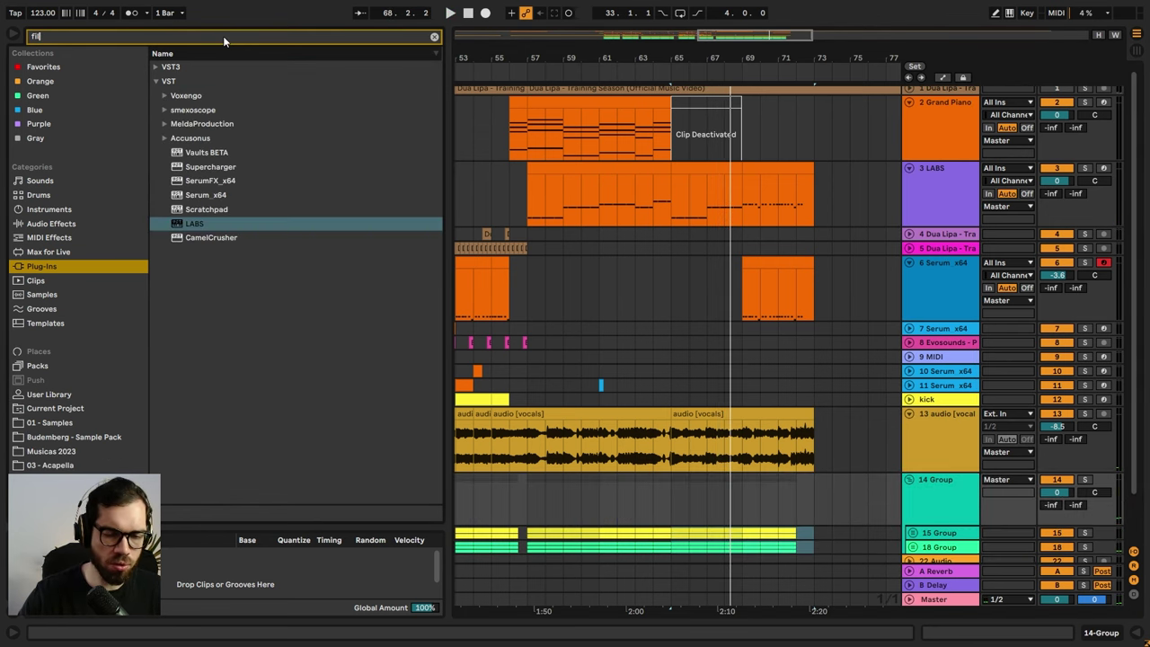
click(52, 223)
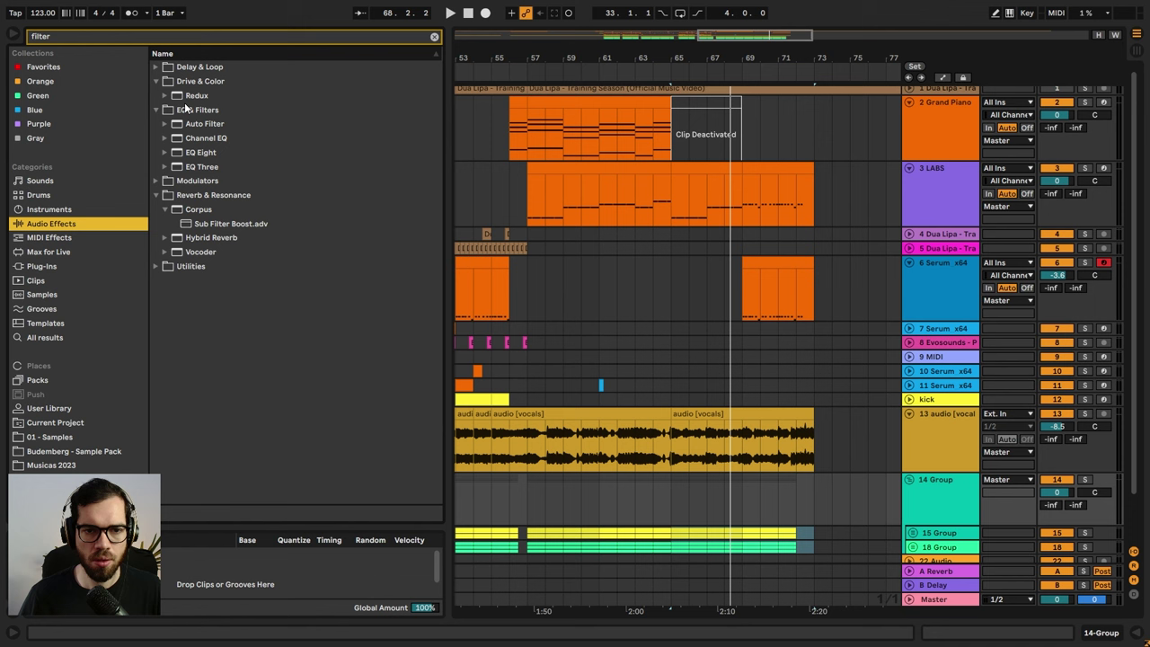
click(199, 127)
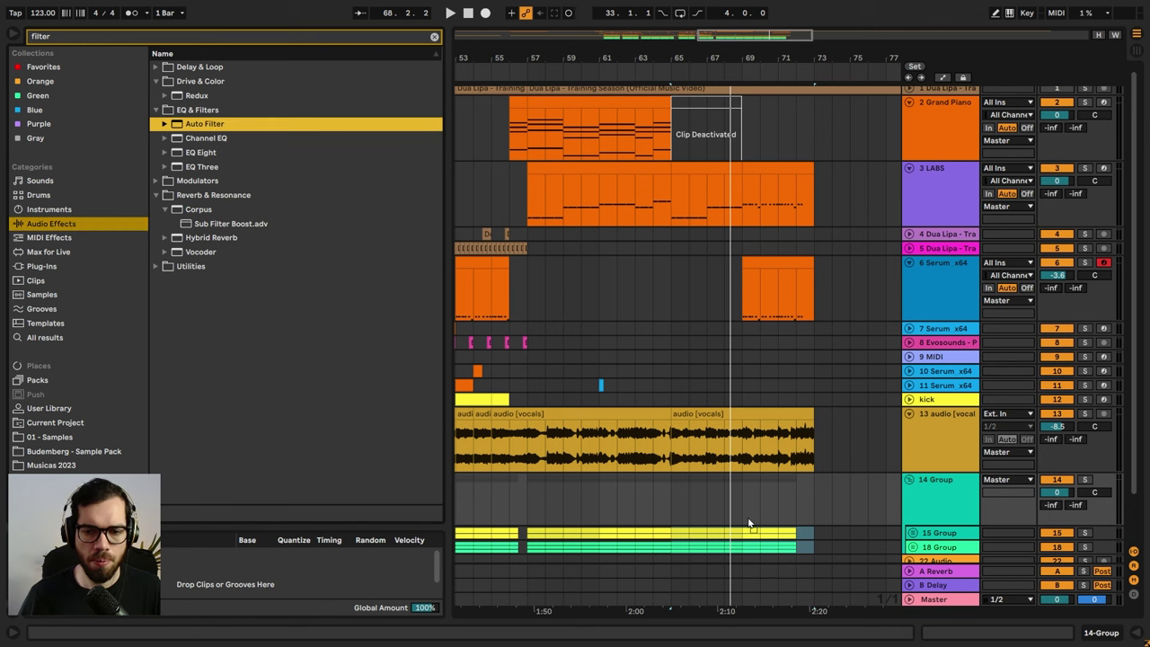
key(Return)
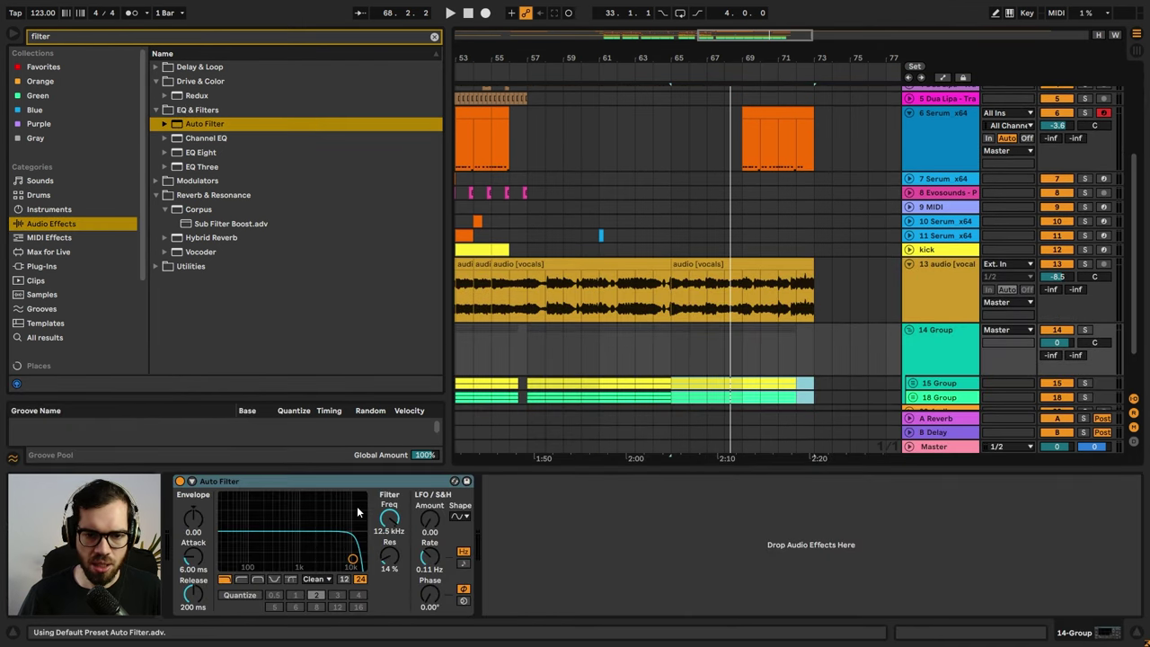
drag(385, 541, 384, 503)
- Automate the new group's Auto Filter frequency to drop to about 938 Hz at bar 57
key(a)
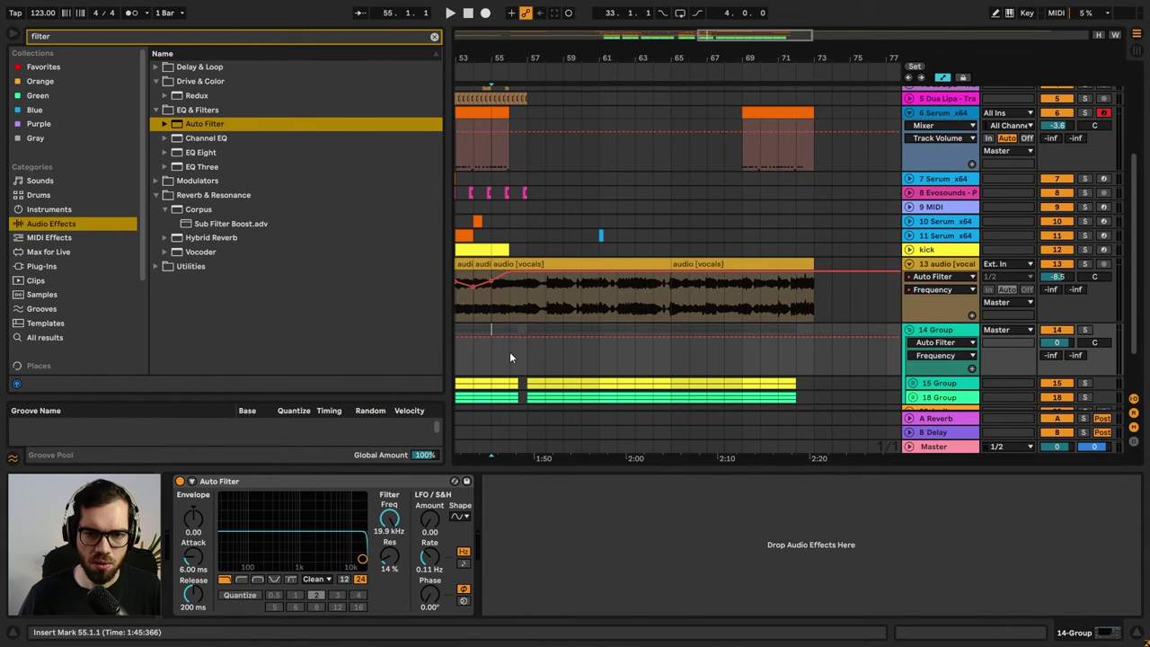
click(509, 352)
key(space)
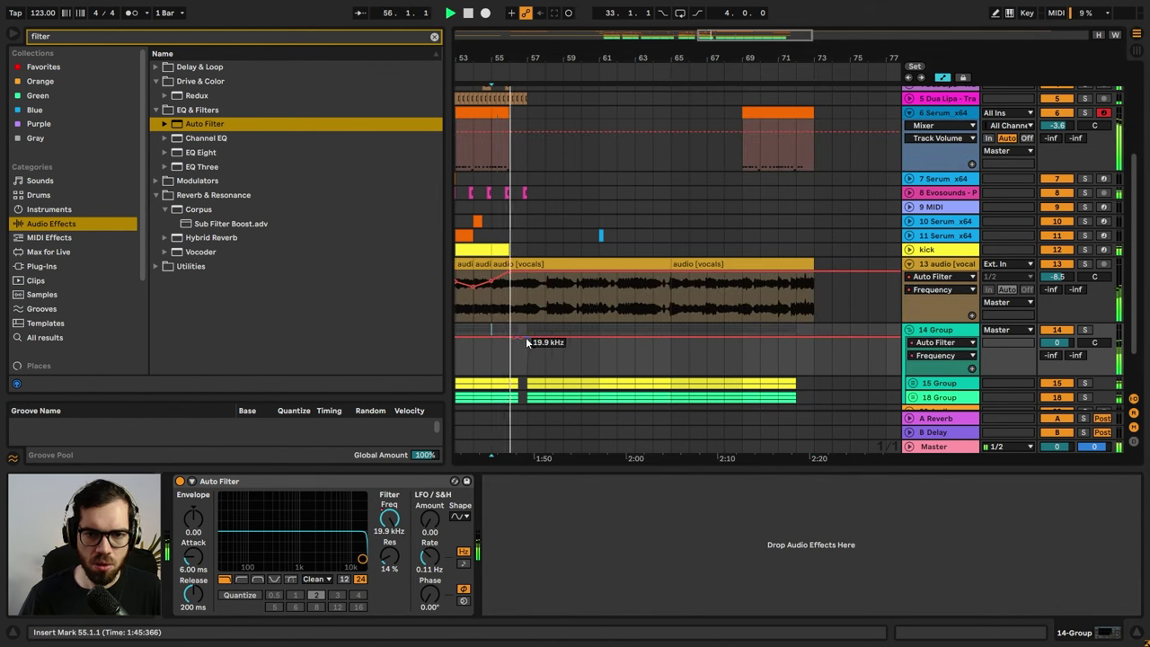
drag(532, 342, 527, 353)
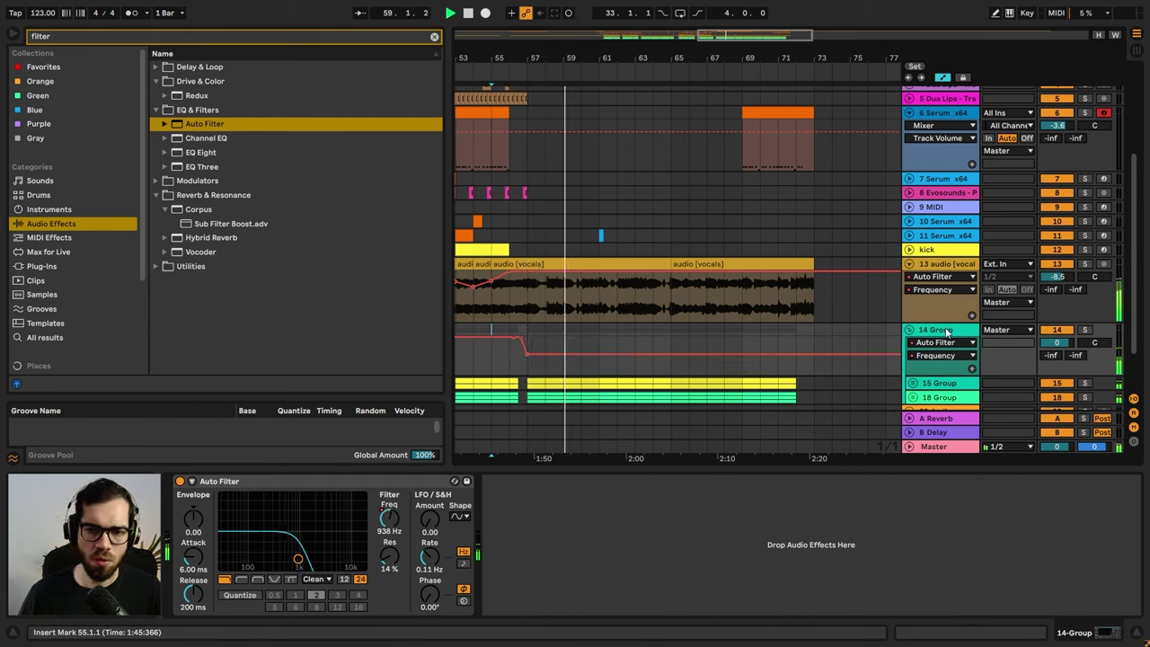
- Set the vocals track's A-Reverb send to -10.3 dB while playing from 58.1.1
click(542, 304)
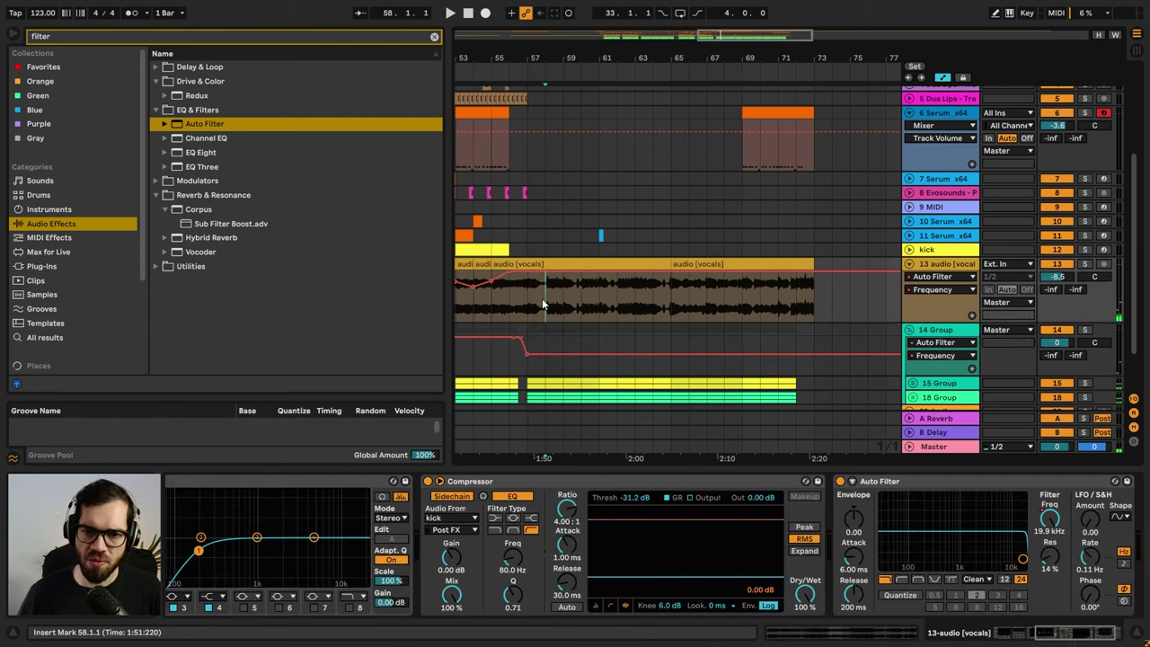
drag(1051, 291, 1051, 237)
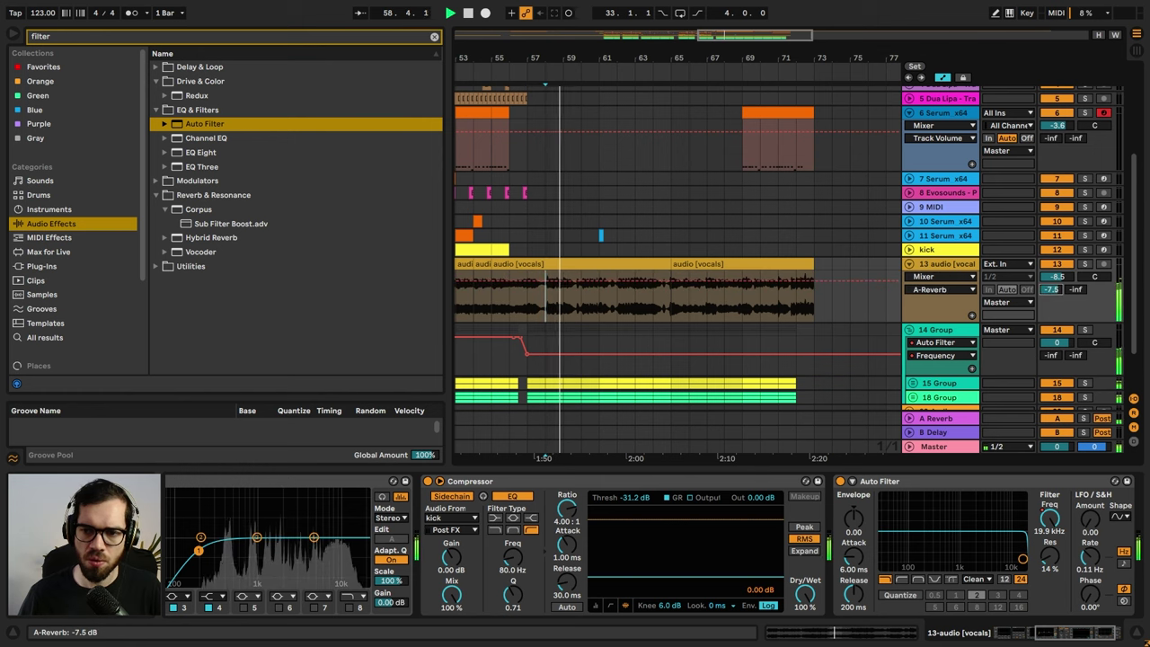
drag(1054, 292, 1054, 302)
- Extend the group's filter frequency automation to rise through bar 61 until bar 65, then fall to 26 Hz at 65.1.1
click(599, 353)
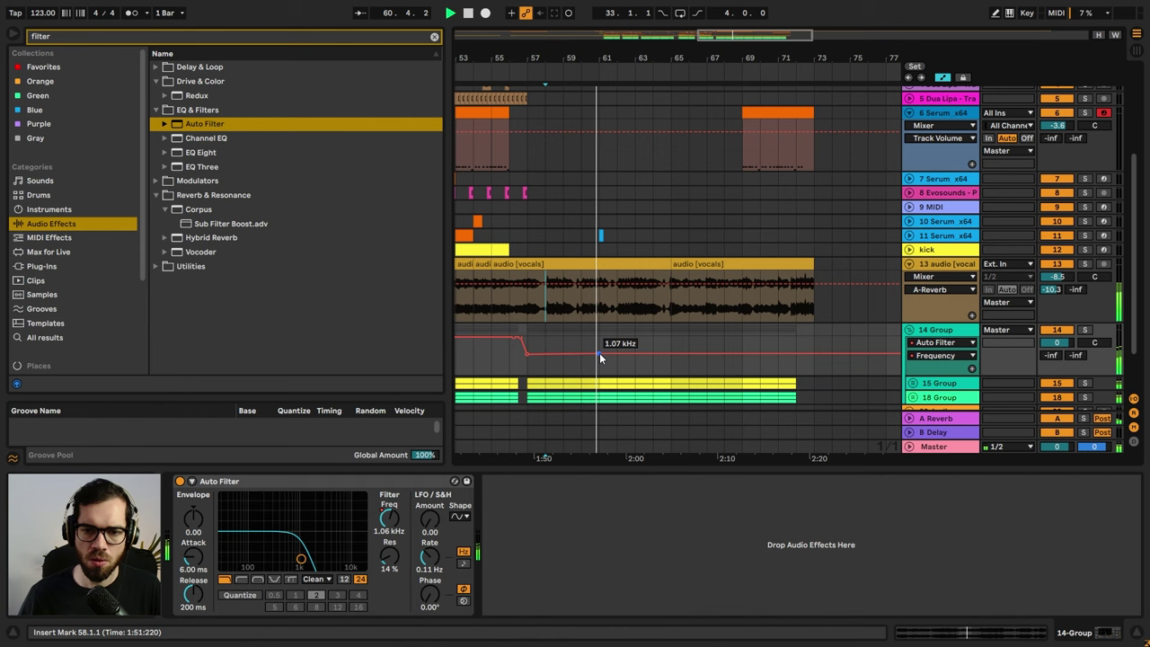
drag(599, 353, 674, 375)
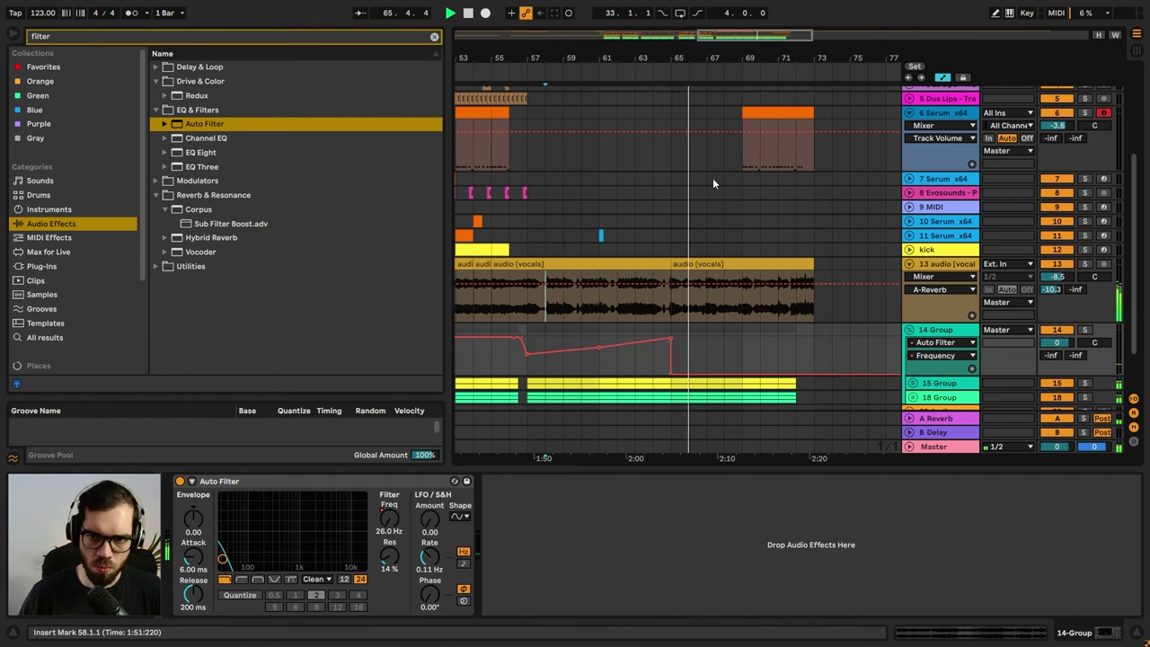
- Copy the Serum bass clip at 69.1.1 and paste it at 65.1.1 on the same track
click(761, 111)
key(space)
key(a)
click(674, 121)
key(ctrl+v)
scroll(679, 135, down, 1)
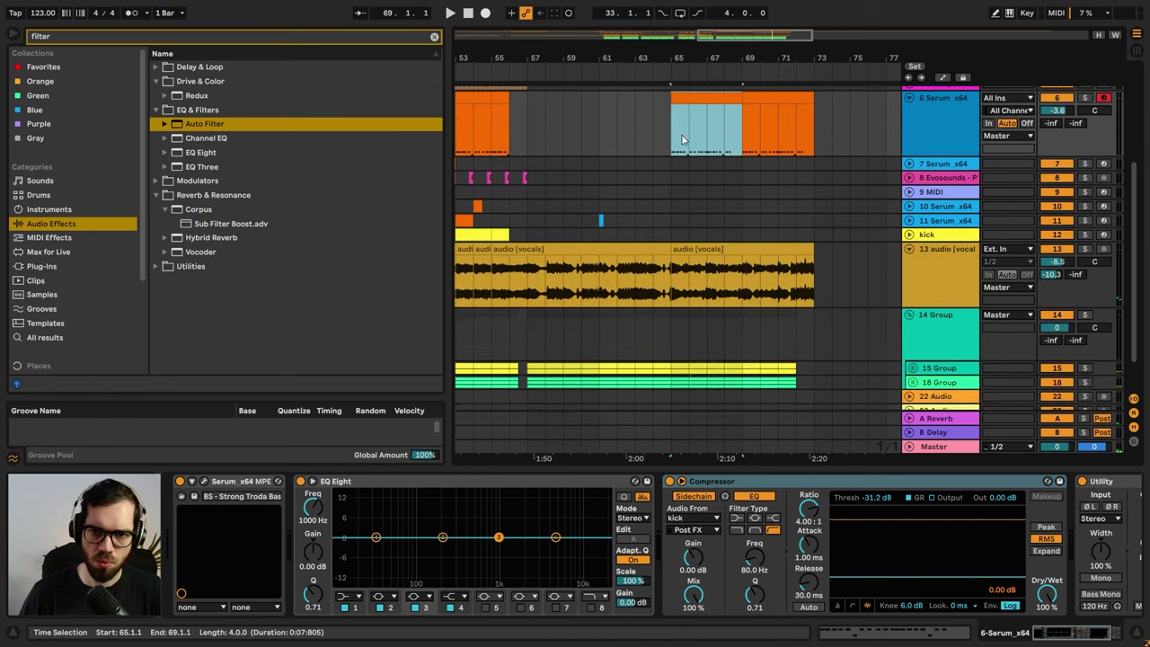
- Delete the LABS clips from 65.1.1 to 73.1.1 and play the transition from 62.1.1
scroll(679, 148, up, 3)
click(680, 129)
key(space)
drag(679, 133, 813, 121)
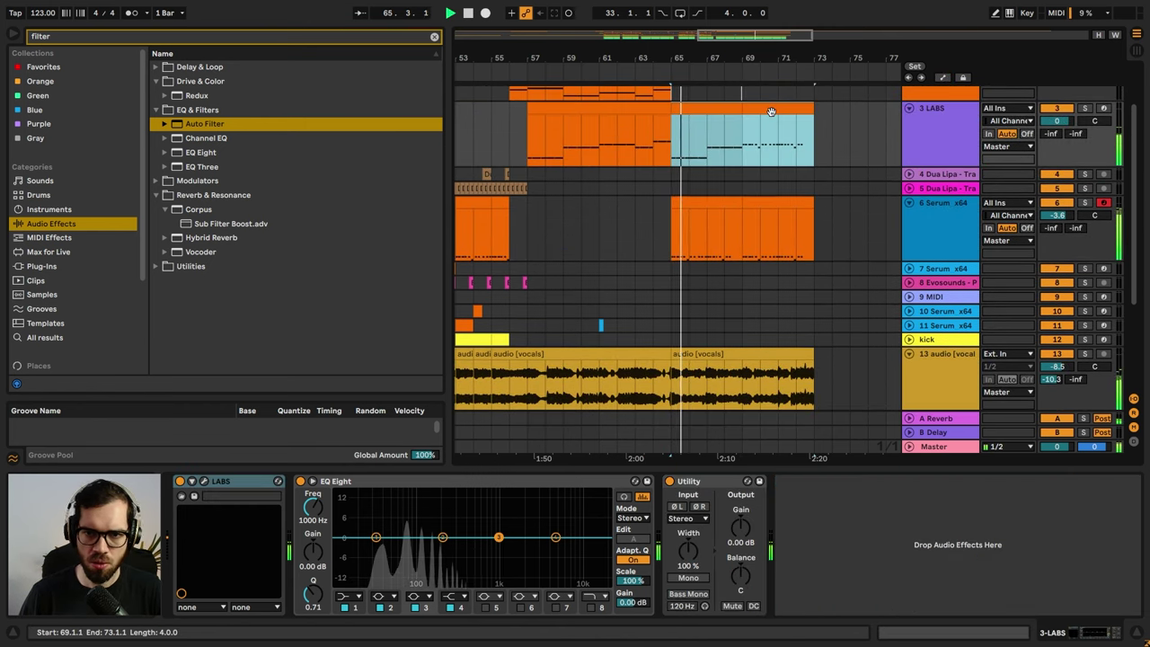
click(629, 235)
scroll(647, 244, down, 3)
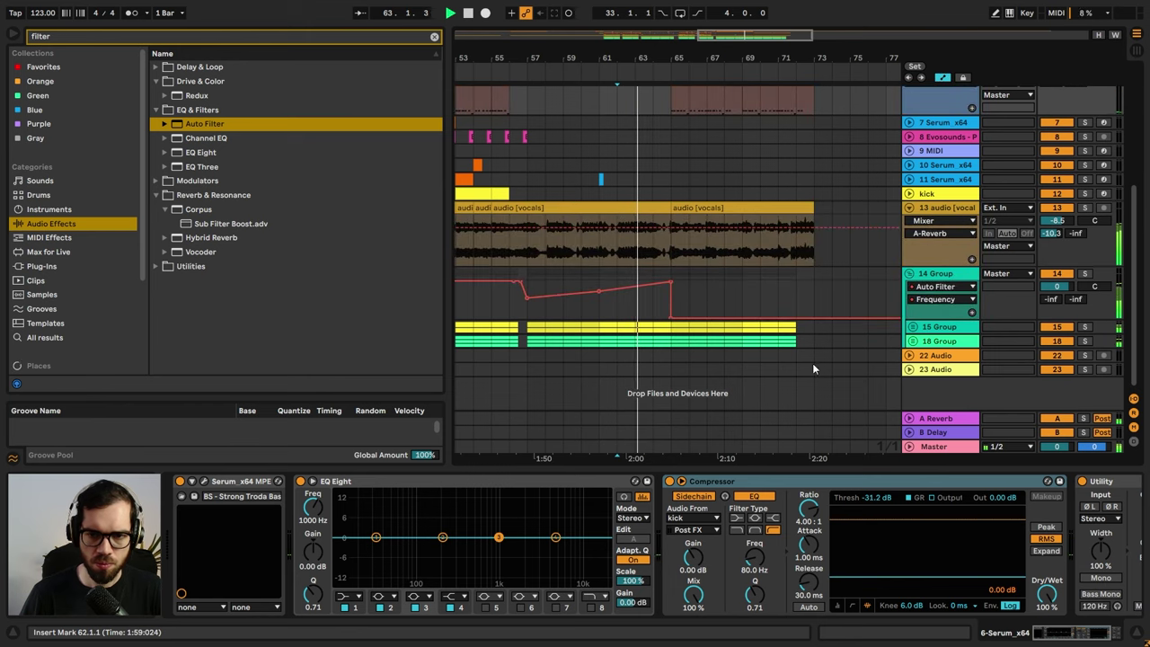
click(1135, 637)
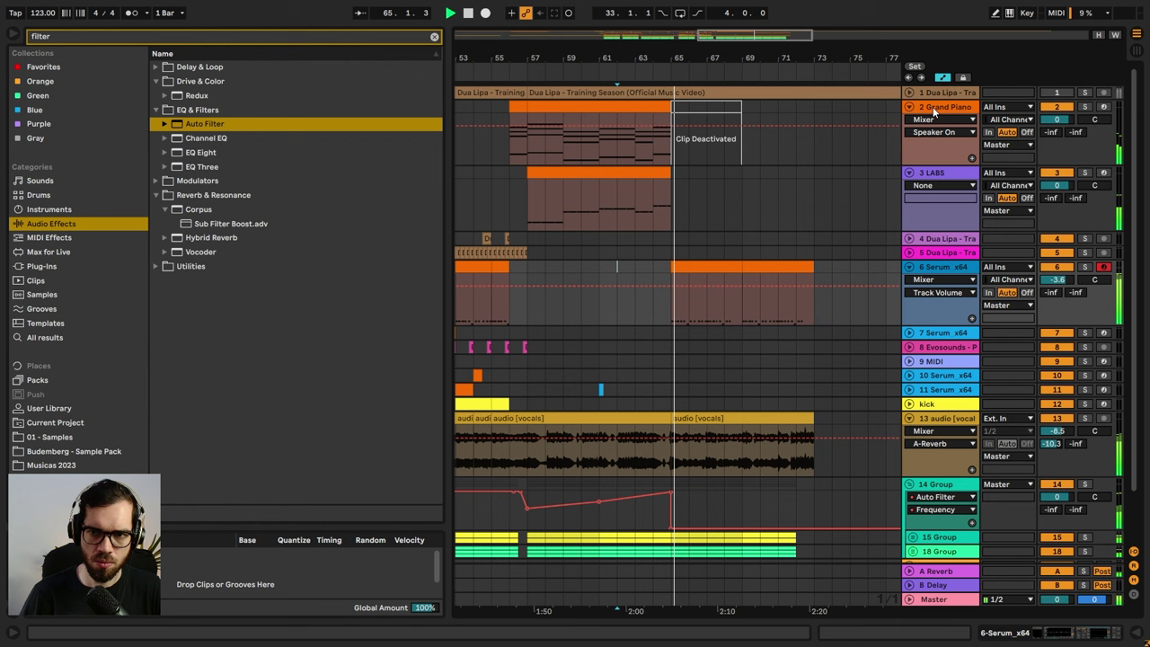
key(a)
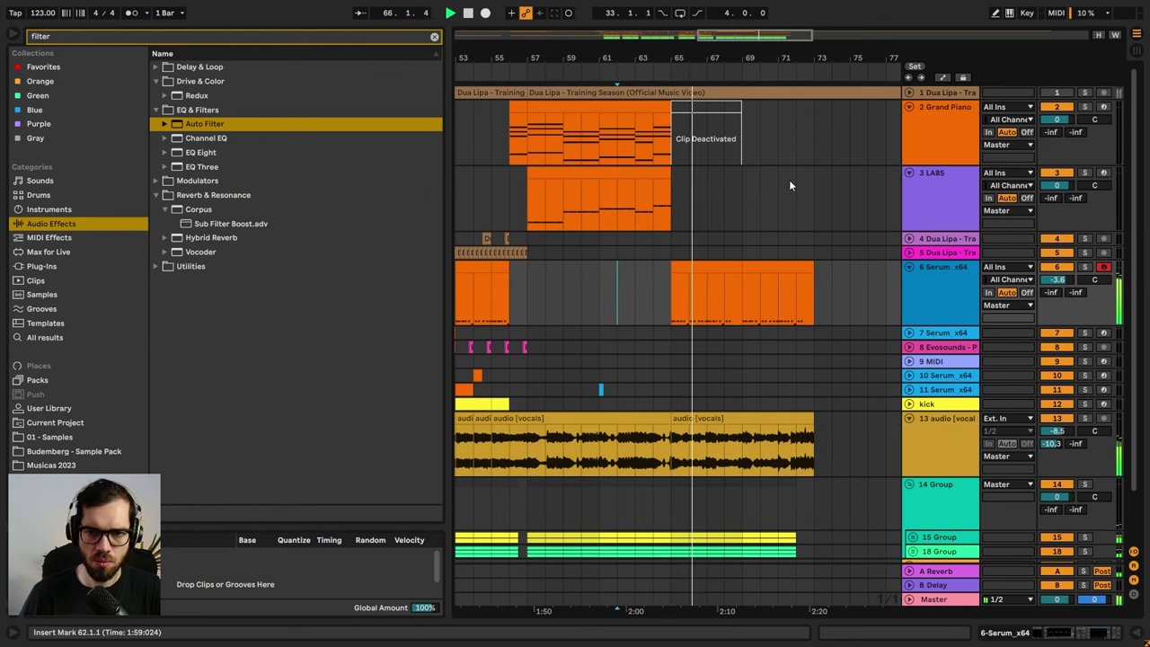
- Insert a MIDI track below Grand Piano and duplicate the LABS track
click(926, 126)
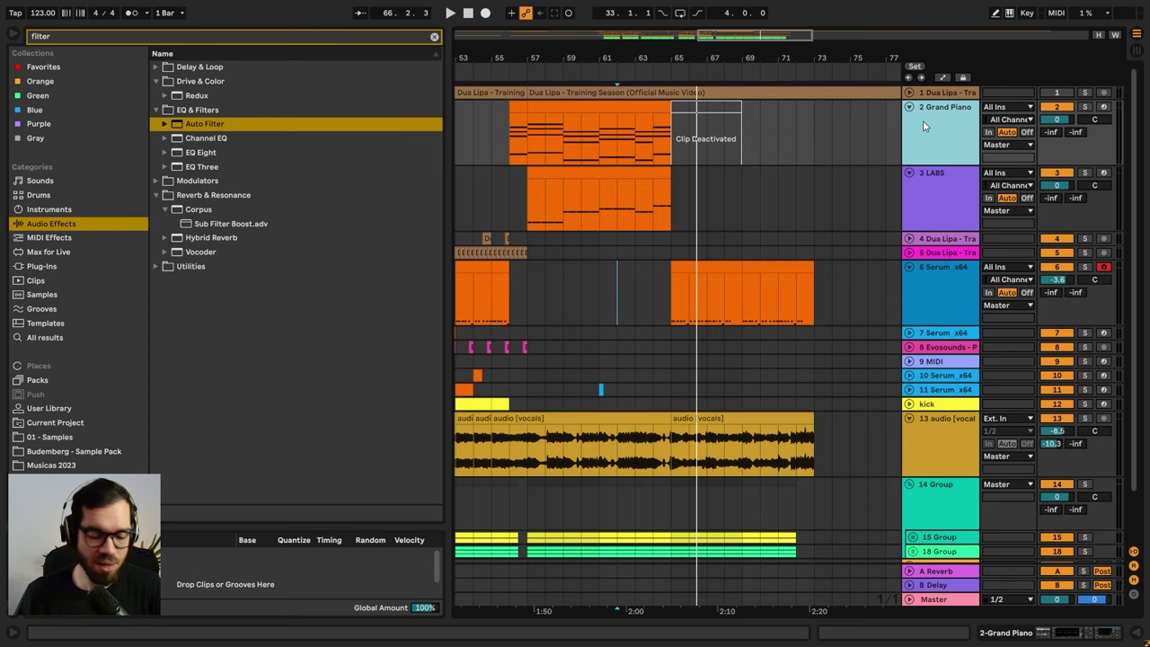
key(ctrl+shift+t)
click(932, 268)
key(ctrl+d)
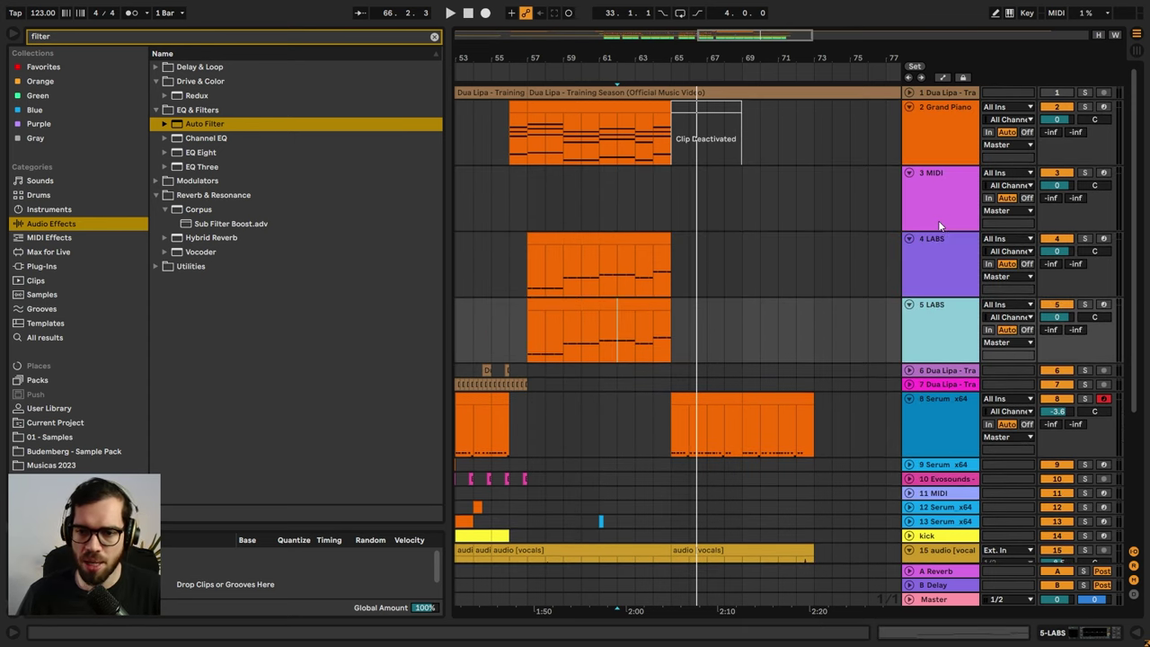
- Load the Gaelic Voices: Ahs preset from the Vocals category into the LABS instrument on track 4
click(655, 237)
double_click(963, 258)
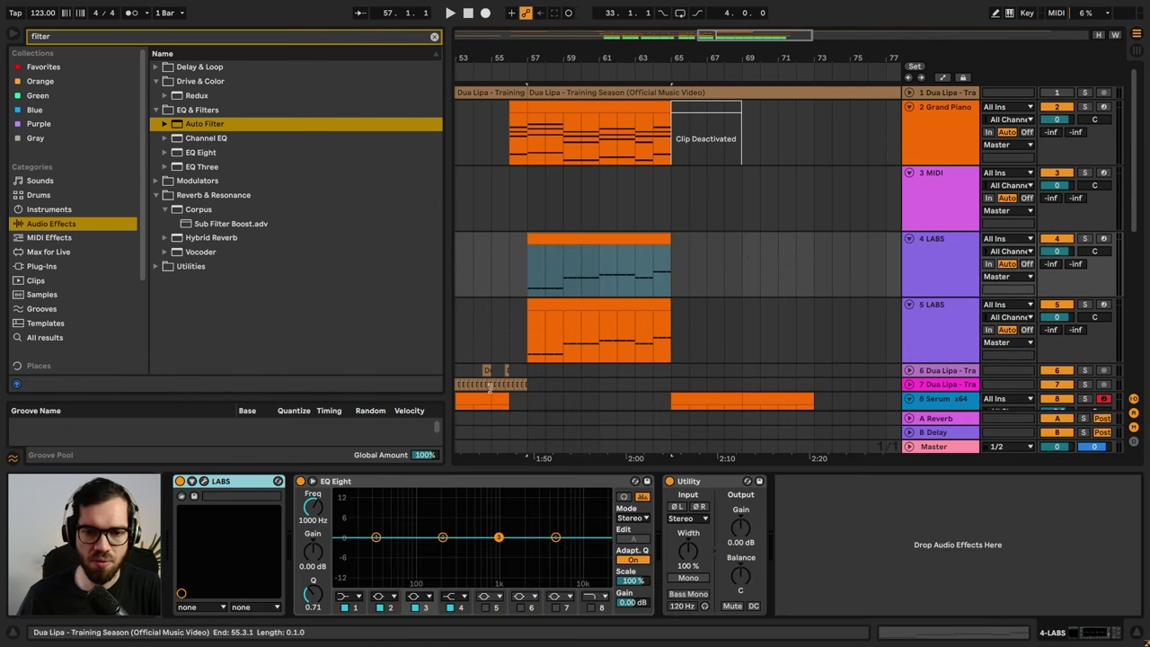
click(205, 482)
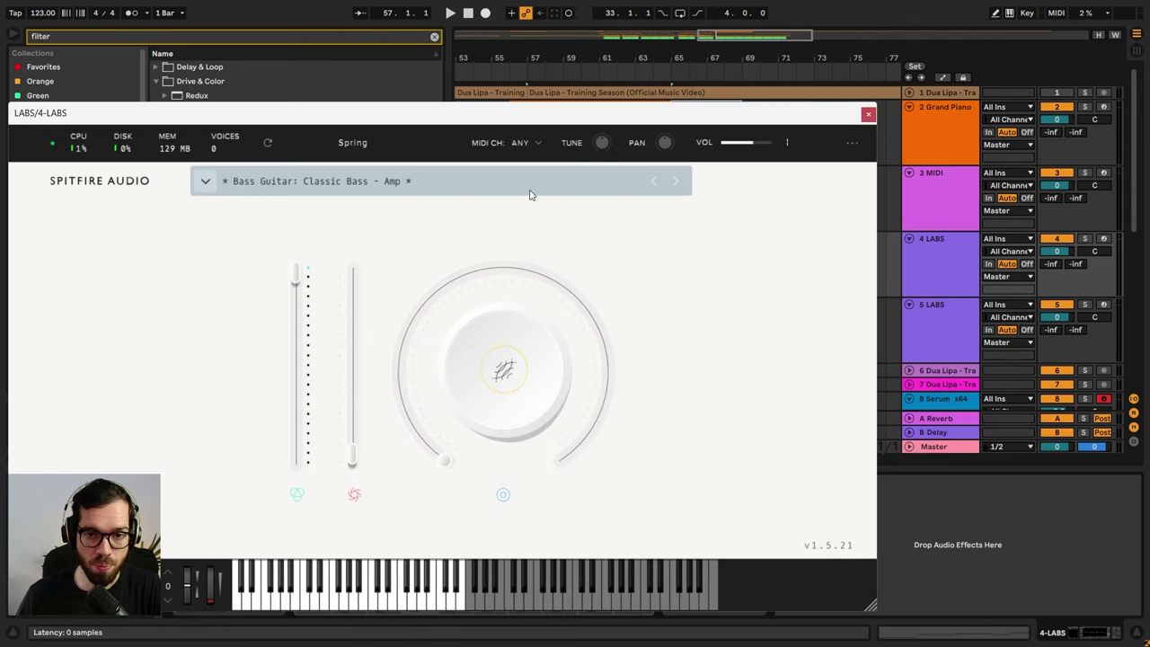
click(211, 181)
click(248, 352)
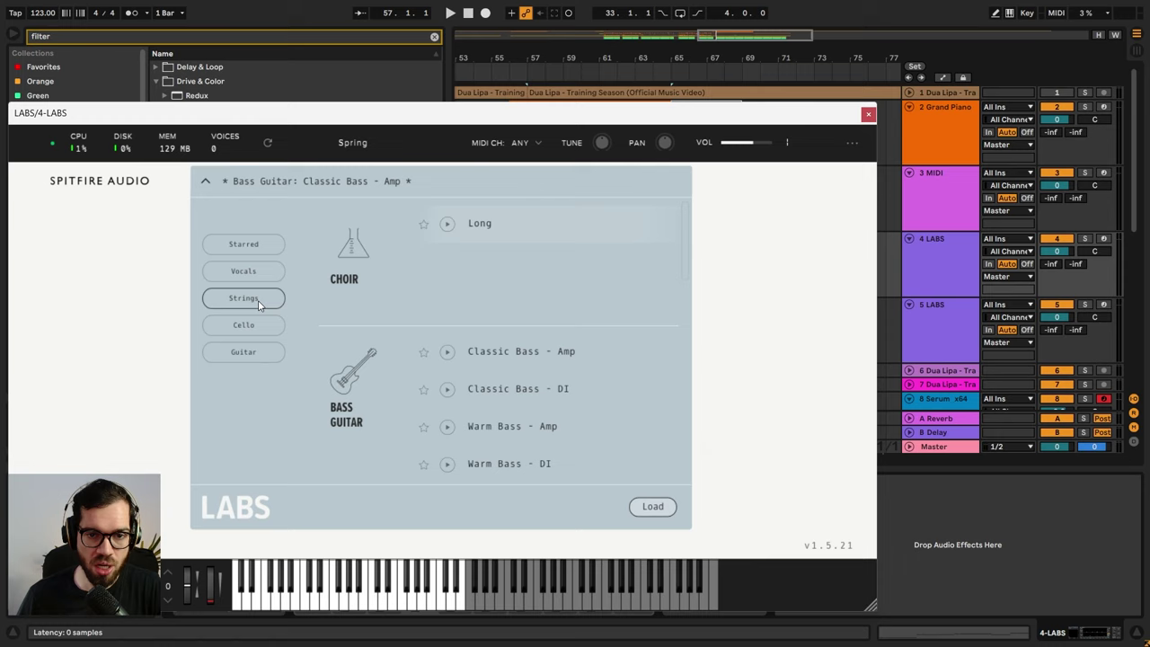
click(256, 324)
click(256, 312)
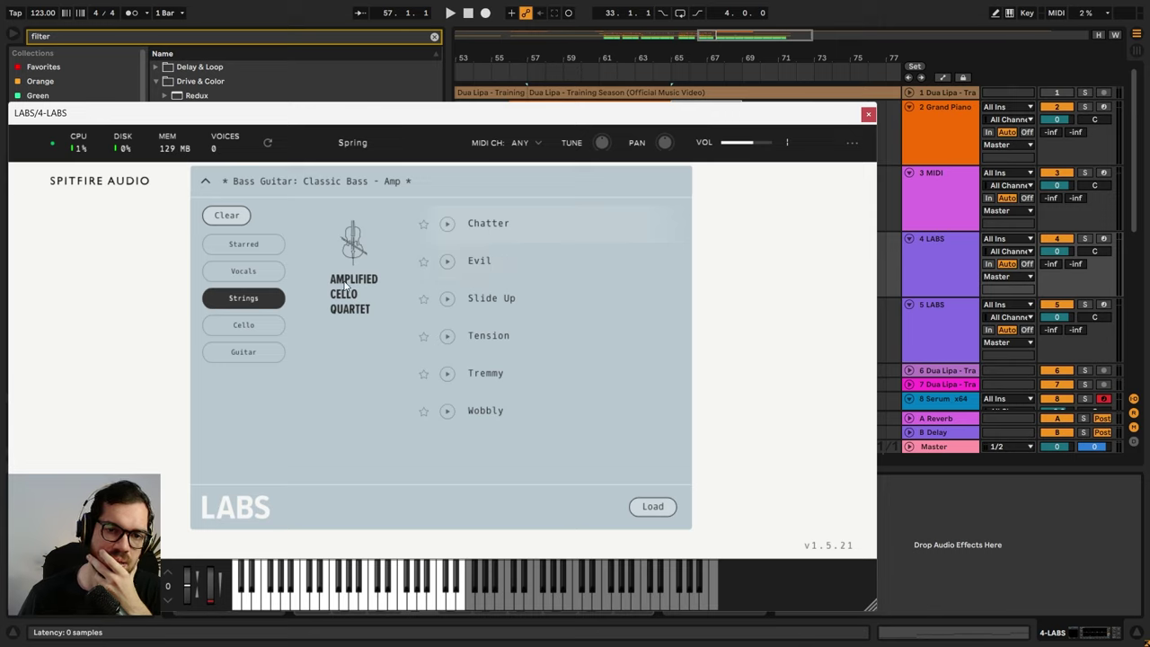
click(258, 250)
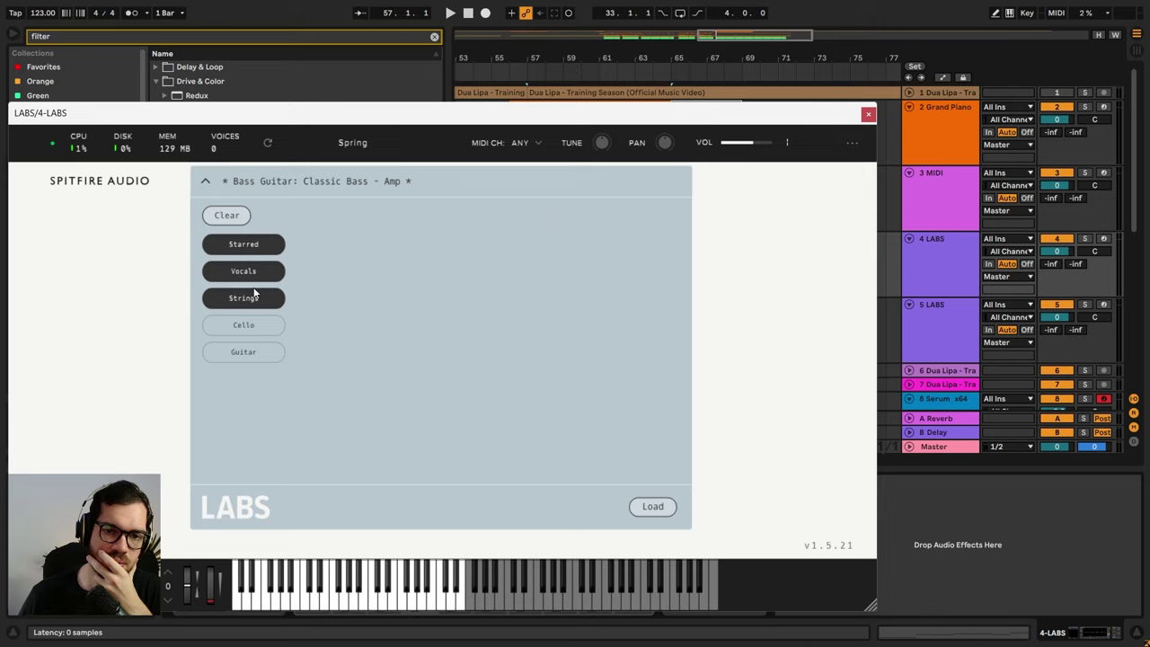
click(259, 254)
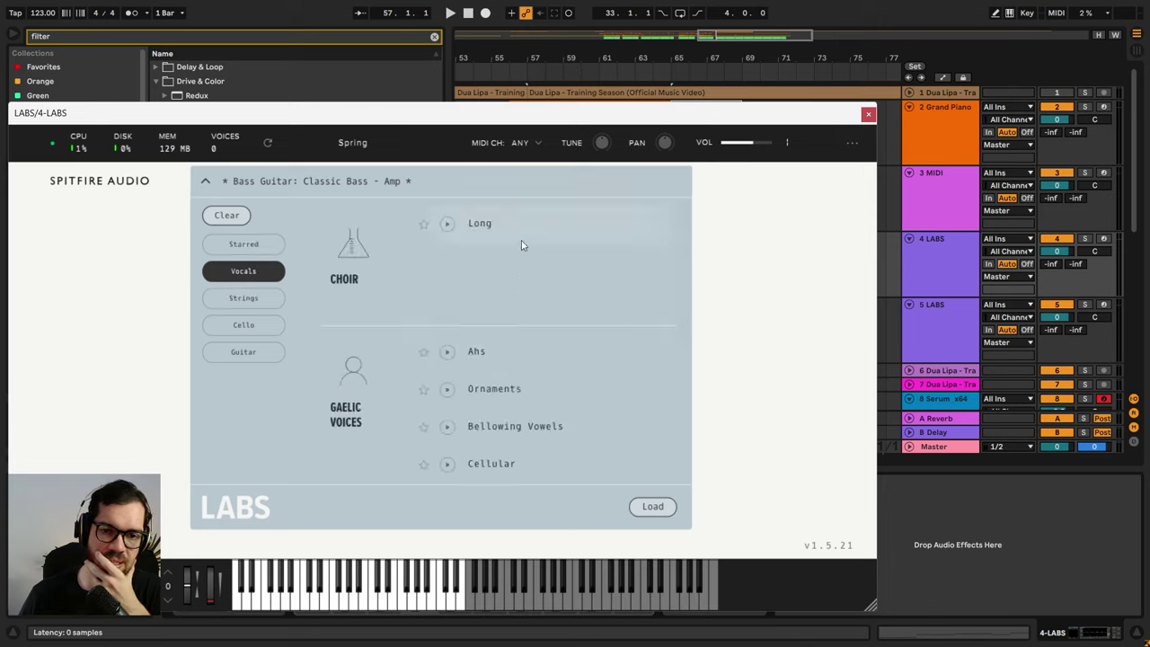
click(478, 362)
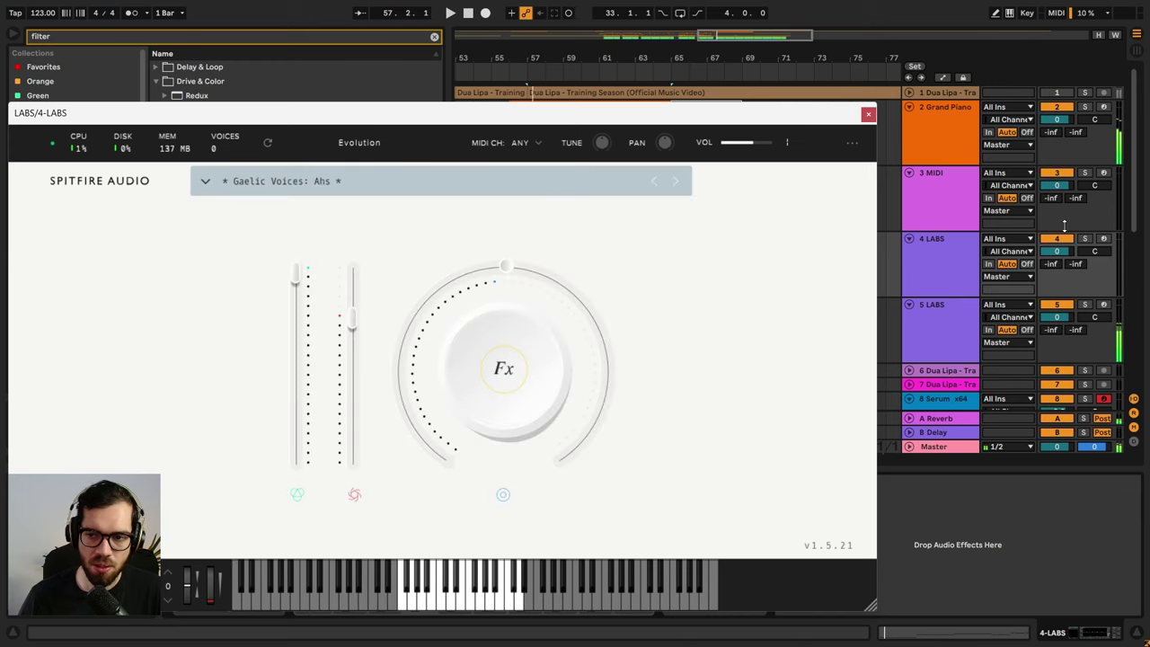
- Replace the clip on track 4 LABS with a copy of the Grand Piano clip at 57.1.1 and play it
click(868, 114)
click(574, 241)
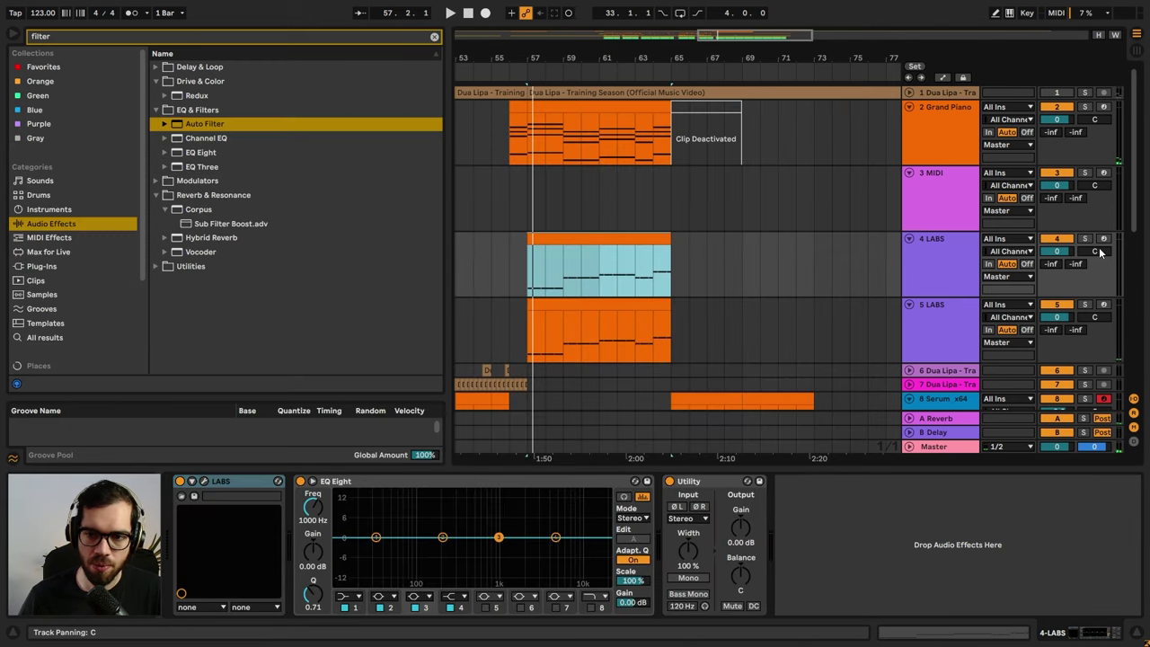
drag(537, 107, 539, 240)
key(space)
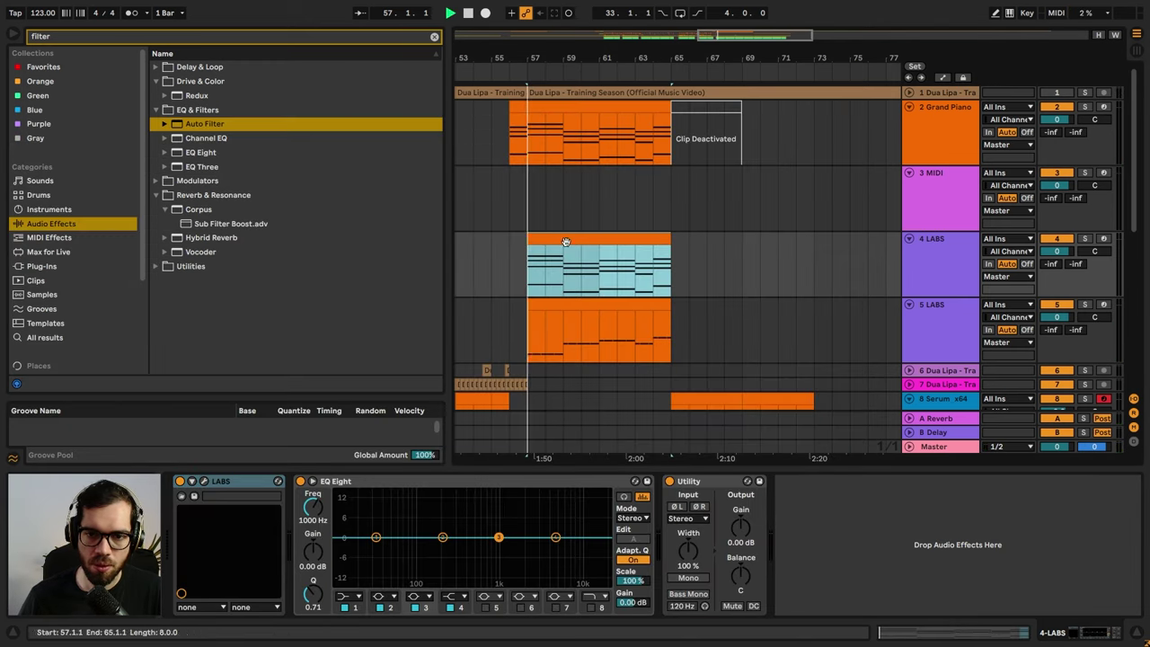
- Audition track 4 LABS in solo and switch its instrument preset to Gaelic Voices: Wavering
click(1086, 240)
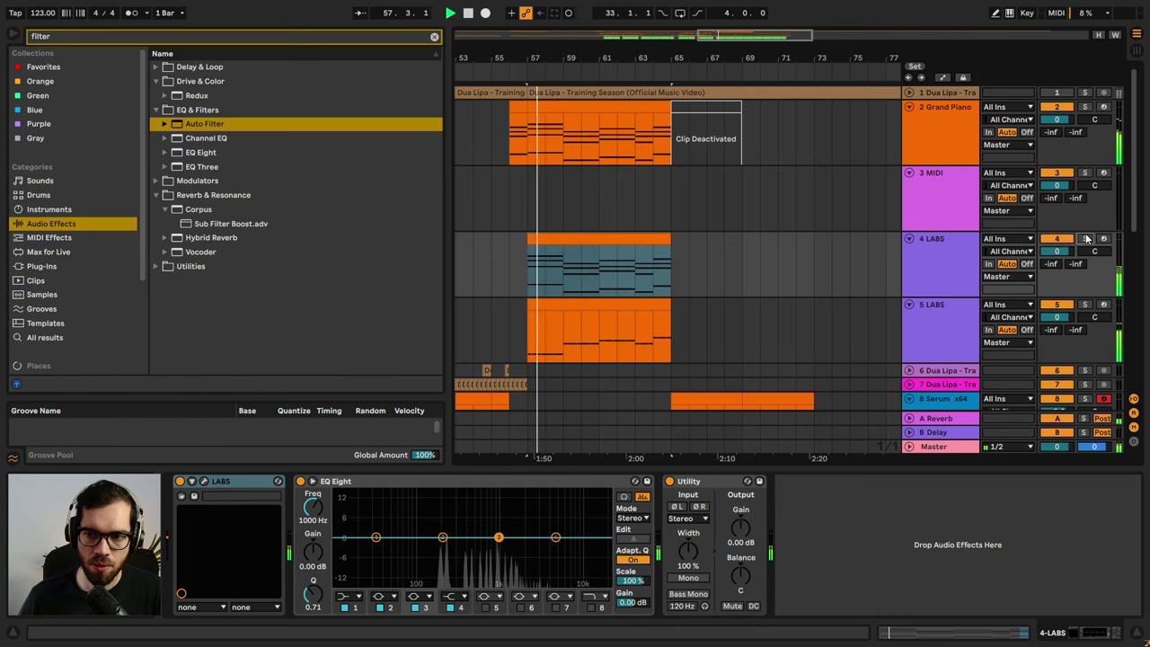
click(640, 245)
double_click(631, 245)
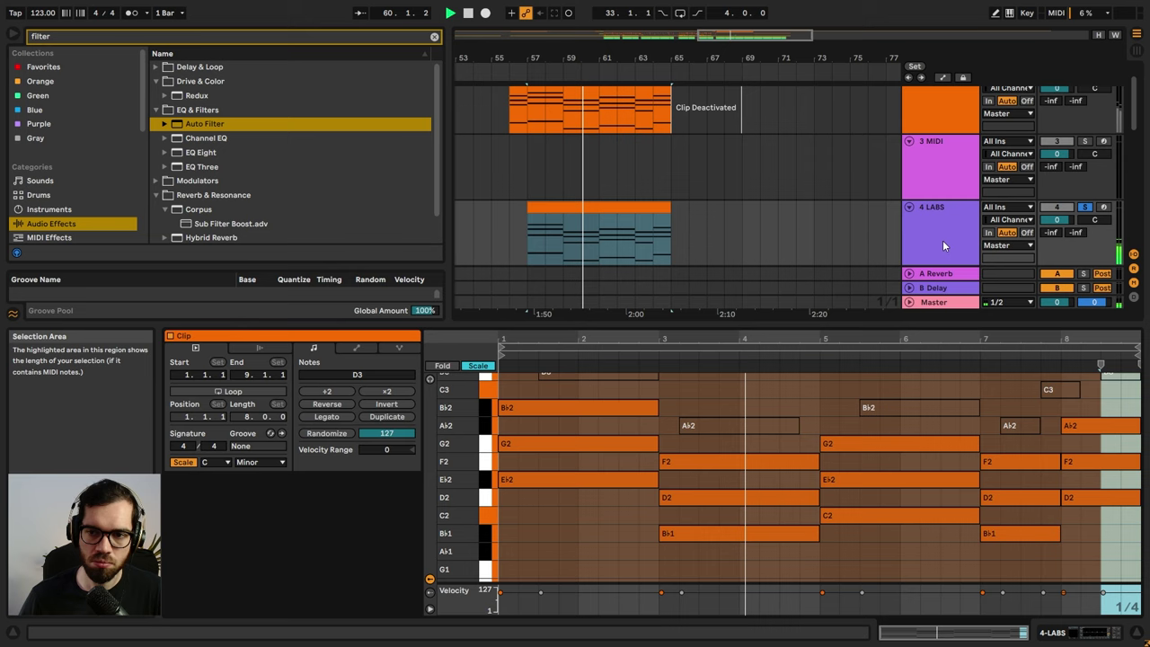
click(943, 224)
click(204, 481)
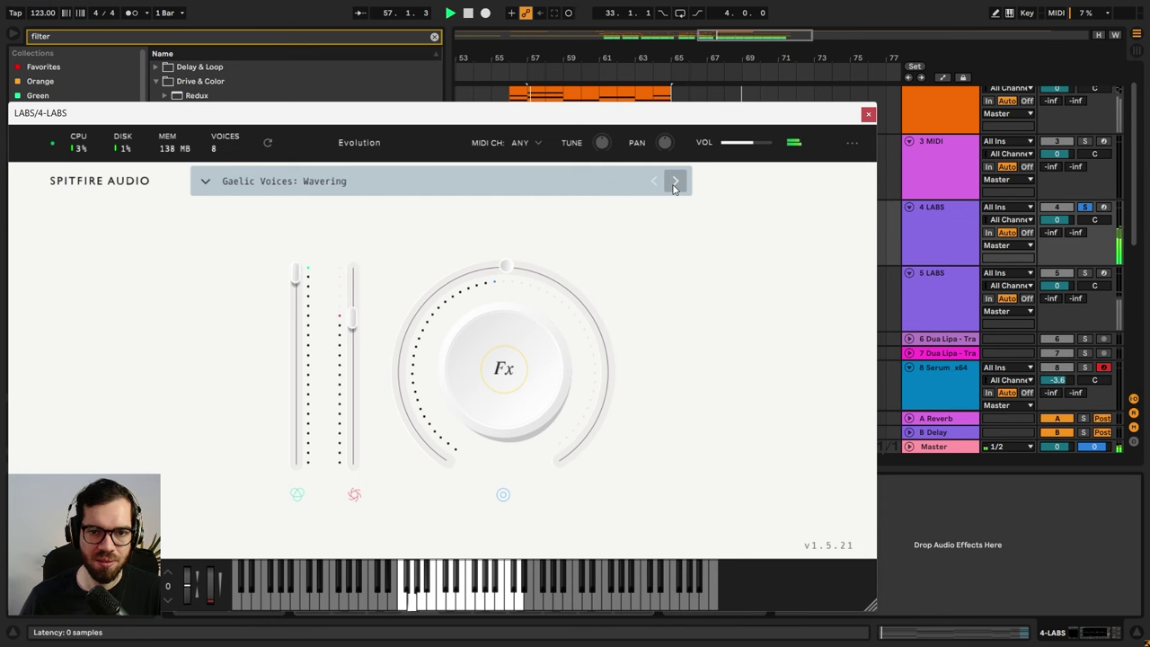
click(868, 116)
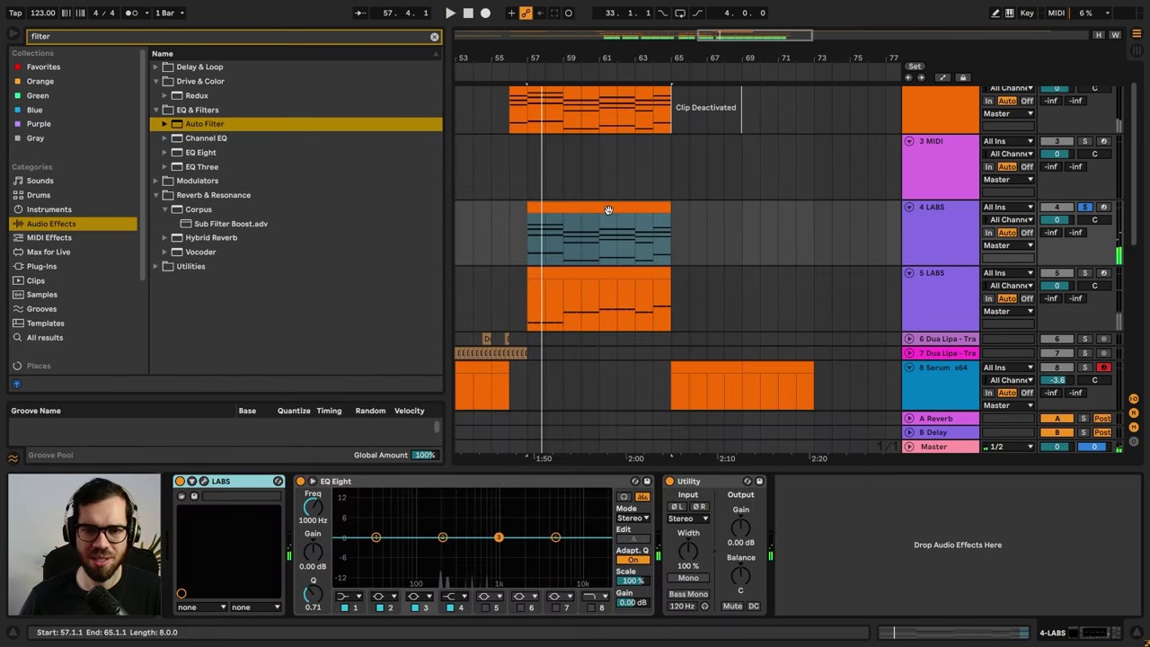
click(728, 224)
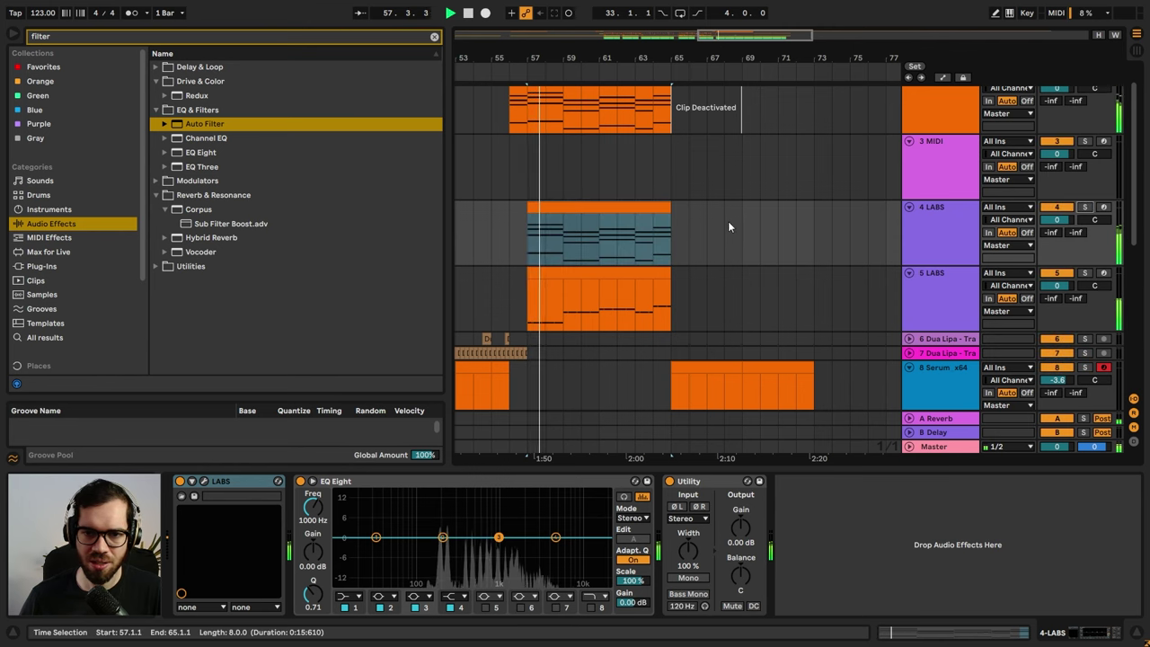
- Deactivate all notes in the track 4 LABS clip, reactivating only E♭2 at bar 1 and F2 at bar 3
double_click(621, 205)
scroll(683, 463, down, 5)
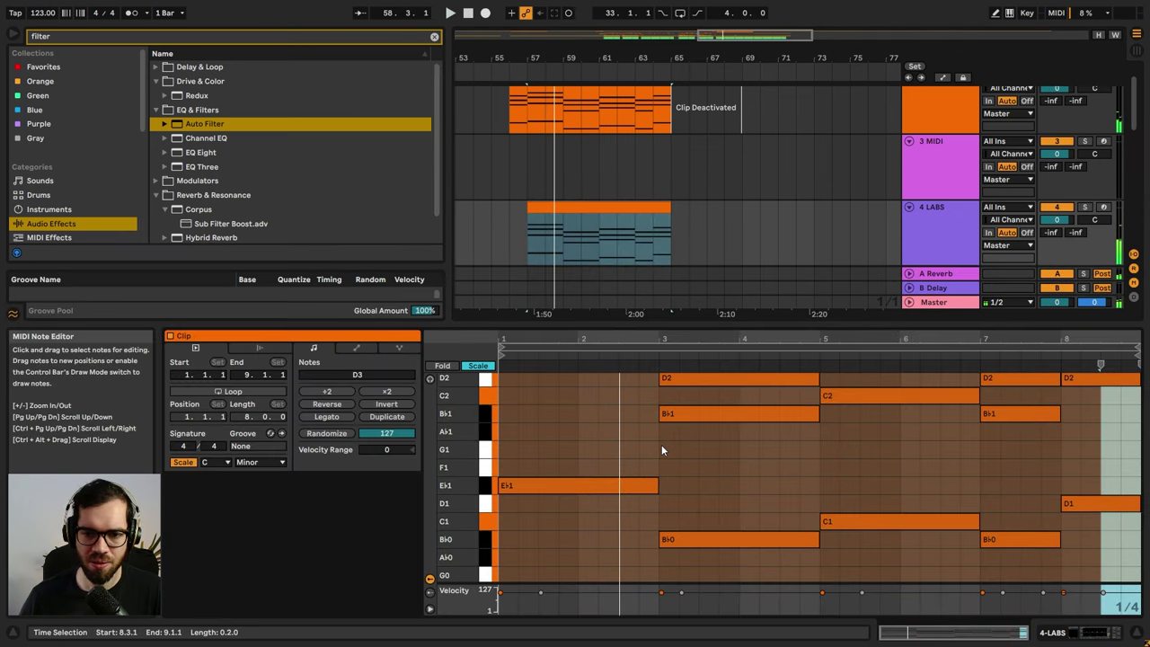
key(ctrl+a)
scroll(661, 445, up, 5)
click(591, 429)
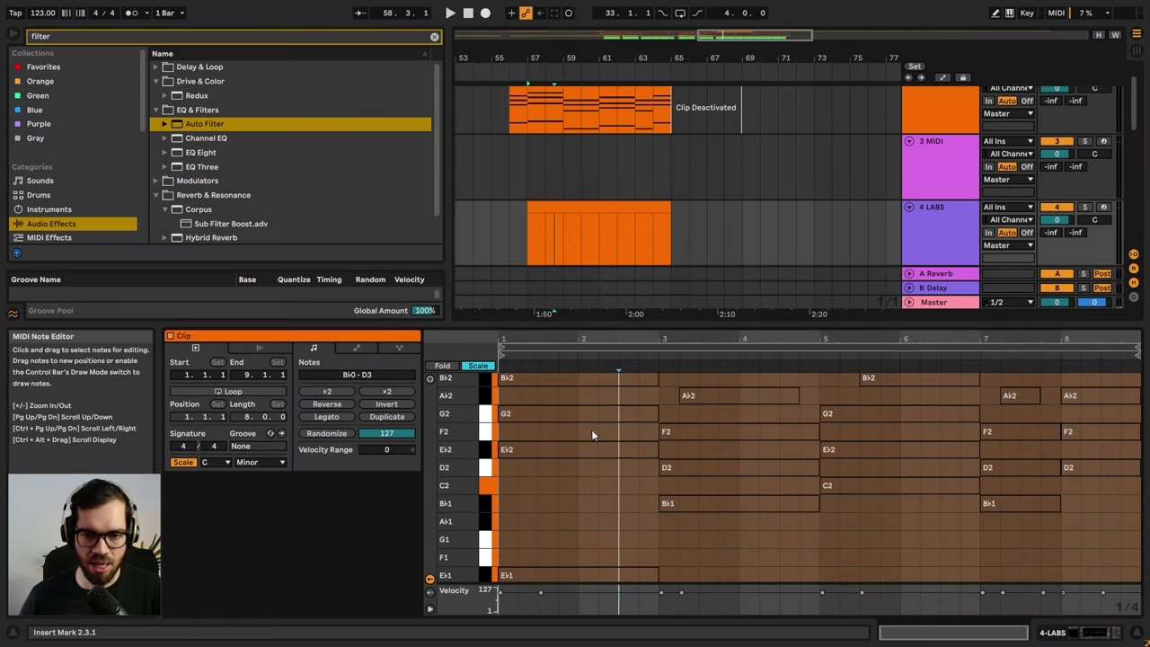
click(589, 412)
click(586, 446)
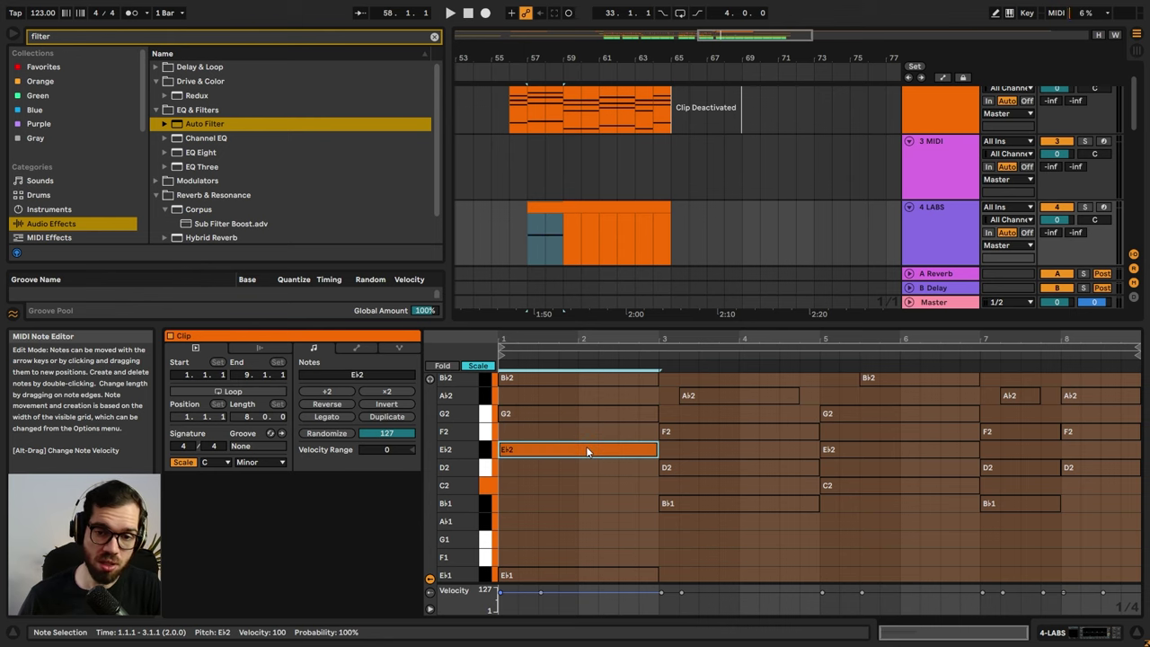
key(space)
click(706, 434)
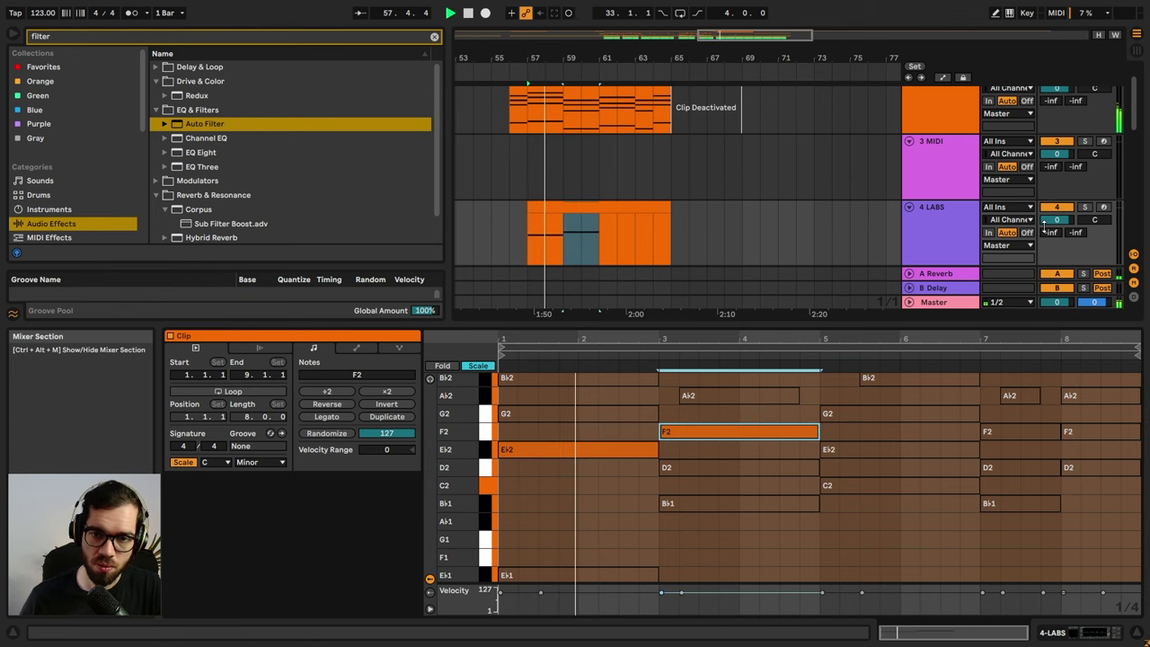
- Transpose all notes in the track 4 LABS clip up one octave
key(ctrl+a)
key(ctrl+s)
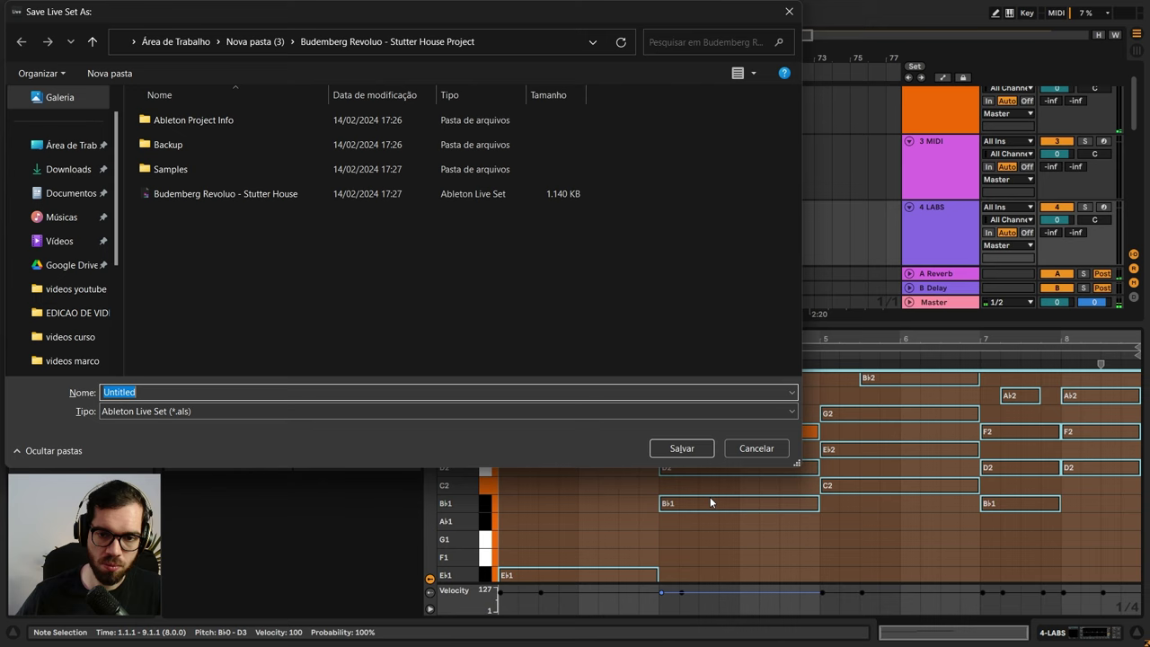
key(Escape)
key(shift+Down)
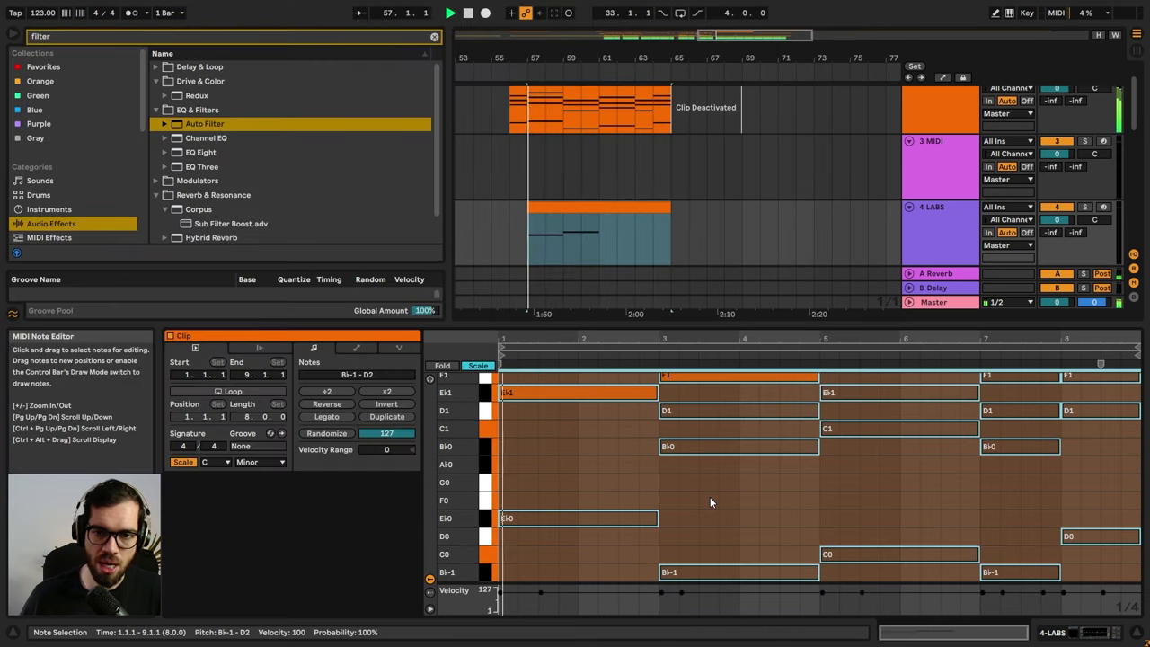
key(shift+Up)
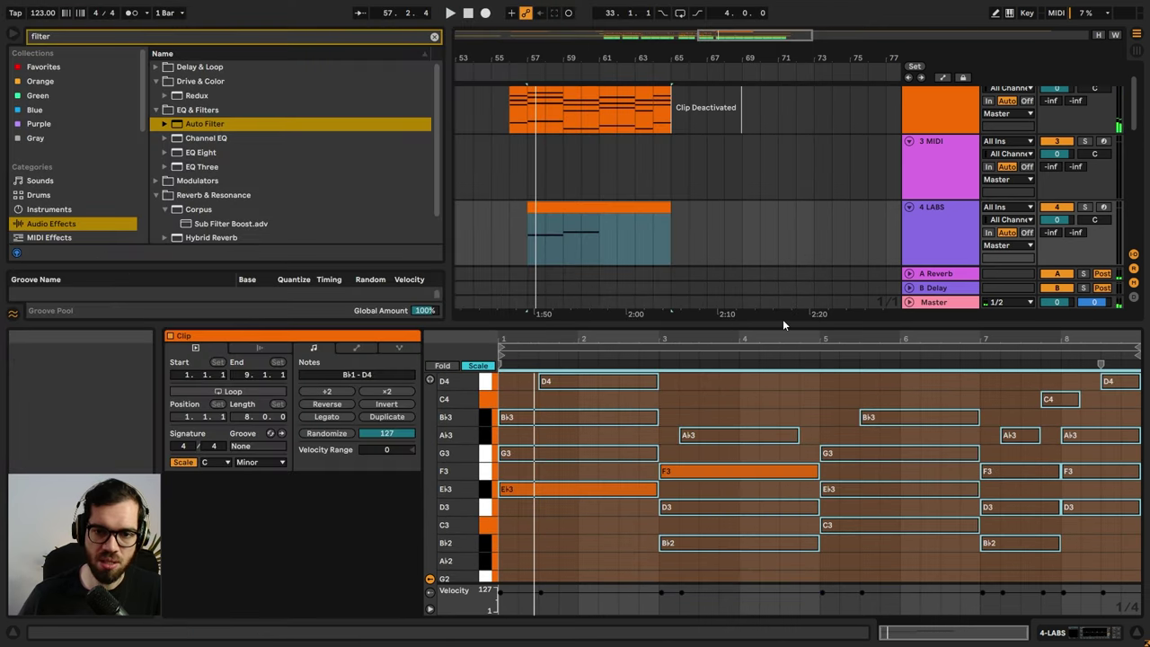
- Reactivate the G3 note at bar 5 and copy it to F3 at bar 7
click(694, 454)
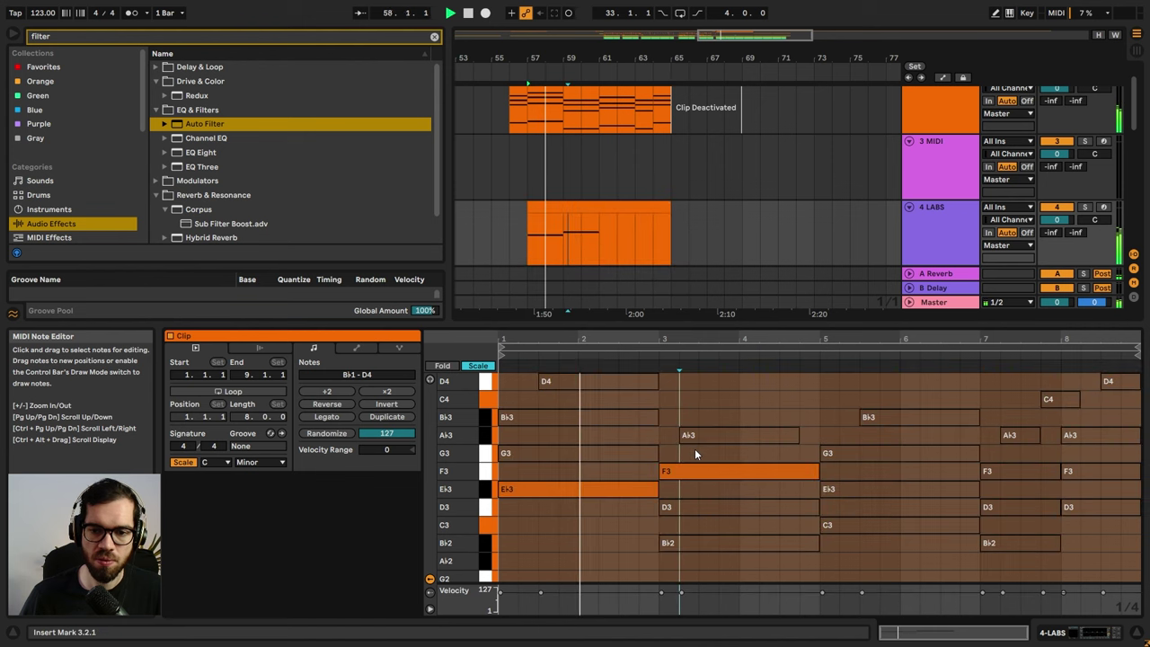
click(840, 455)
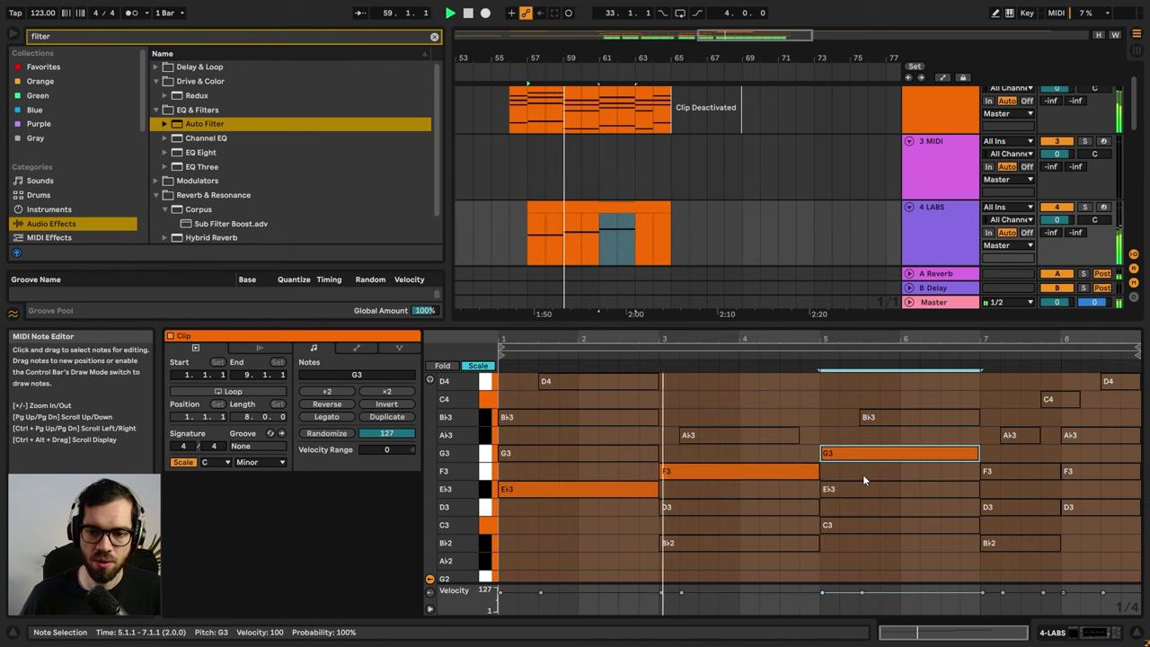
ctrl+drag(862, 457, 1023, 477)
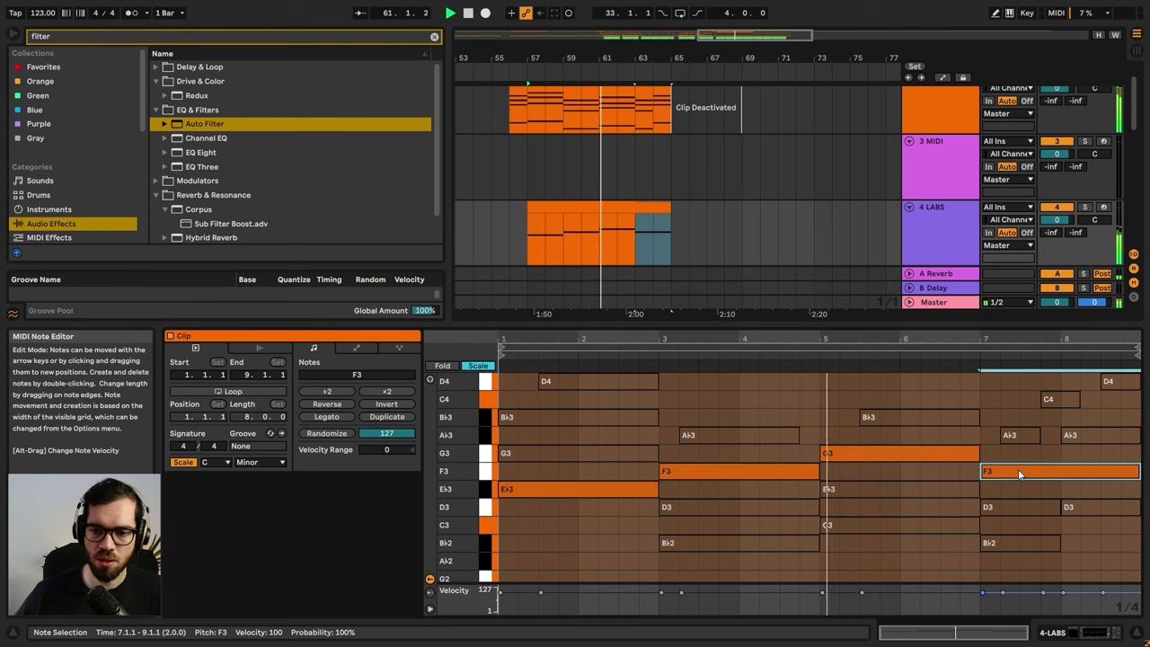
- Raise the bar 7 note one octave and duplicate it, placing the copy on A♭3 at bar 8
key(shift+Up)
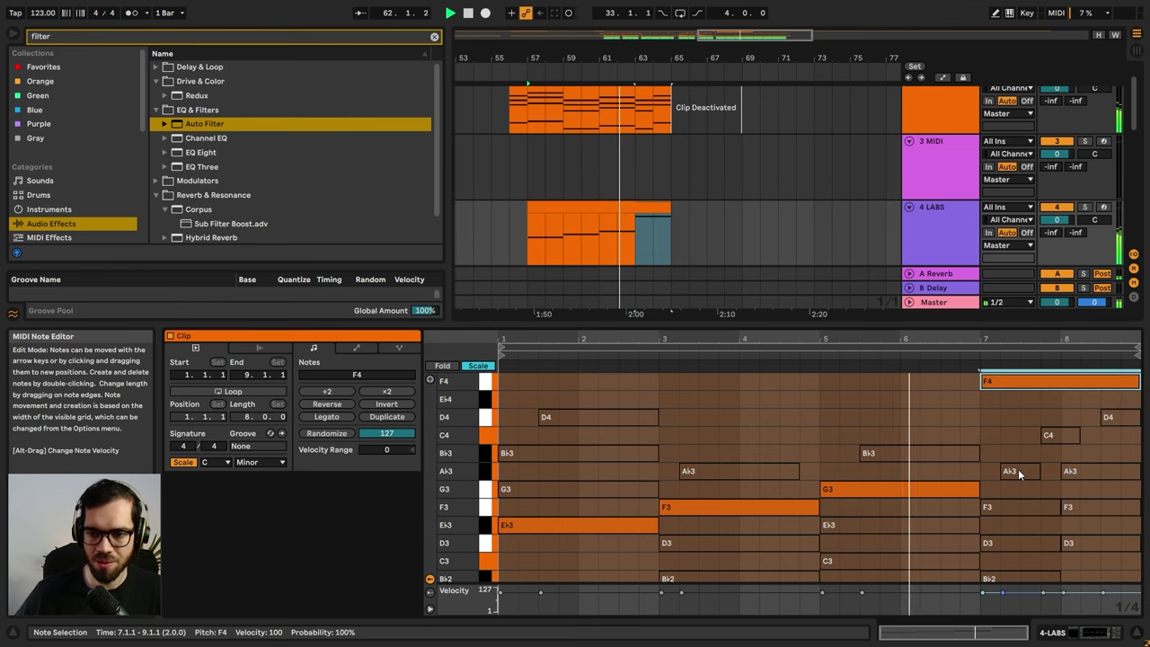
key(ctrl+d)
key(Down)
key(Left)
key(Down)
key(Left)
key(Down)
key(Left)
key(Down)
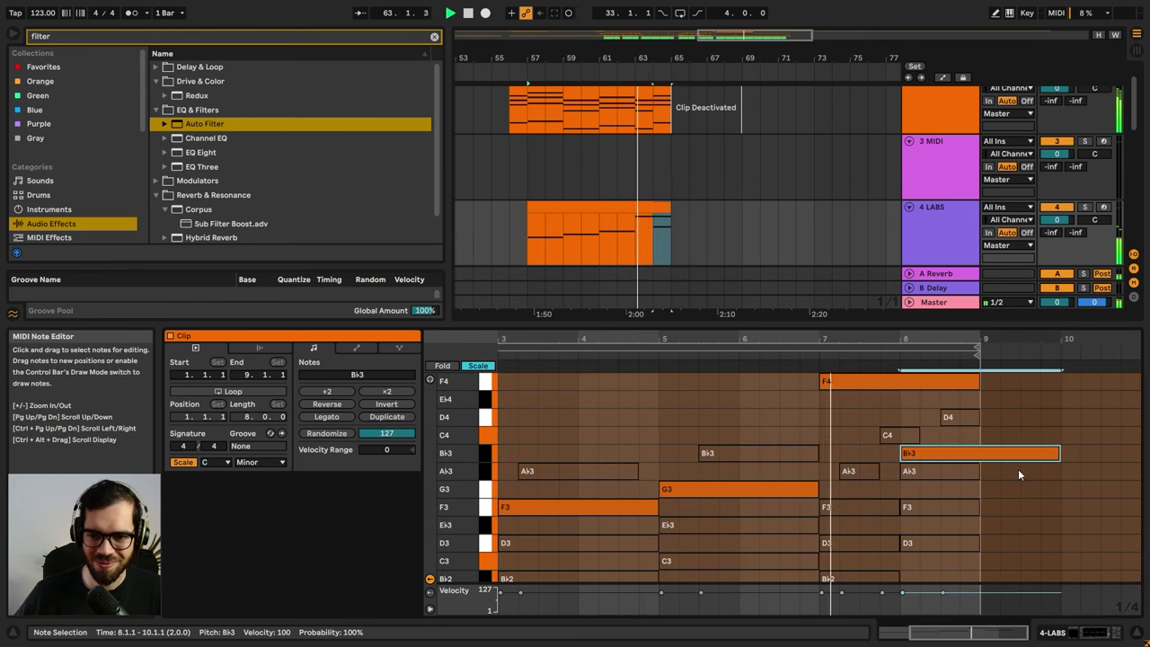
key(Down)
key(Left)
- Lower the F4 note at bar 7 one octave to F3 and play the clip from its start
click(909, 395)
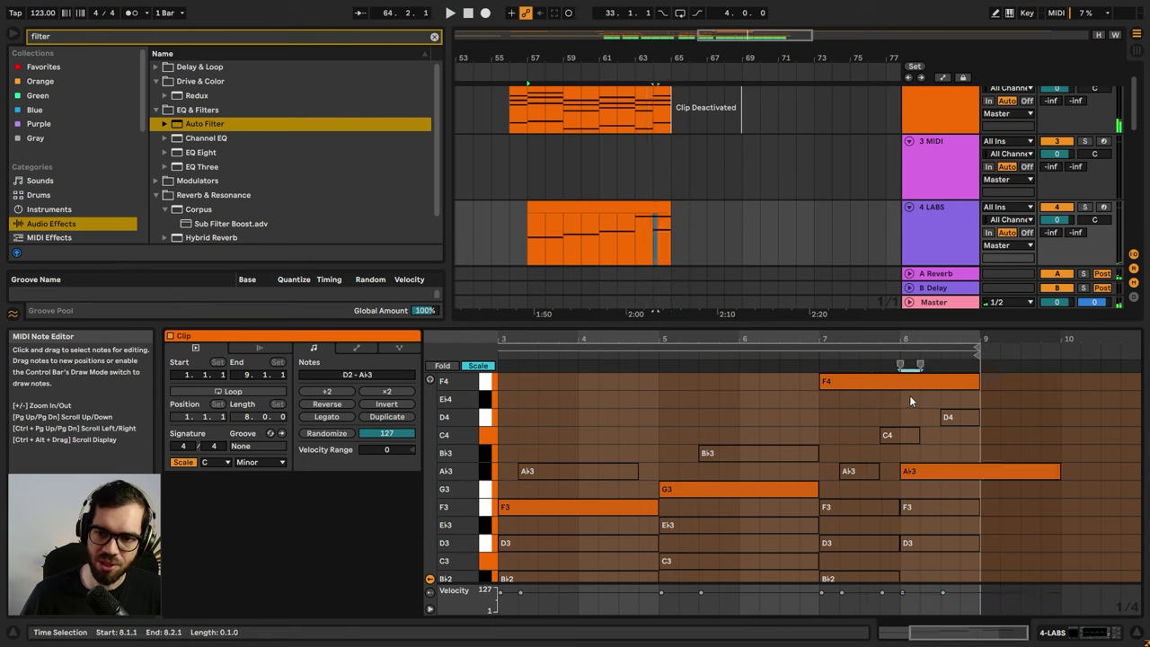
click(902, 384)
key(shift+Down)
key(space)
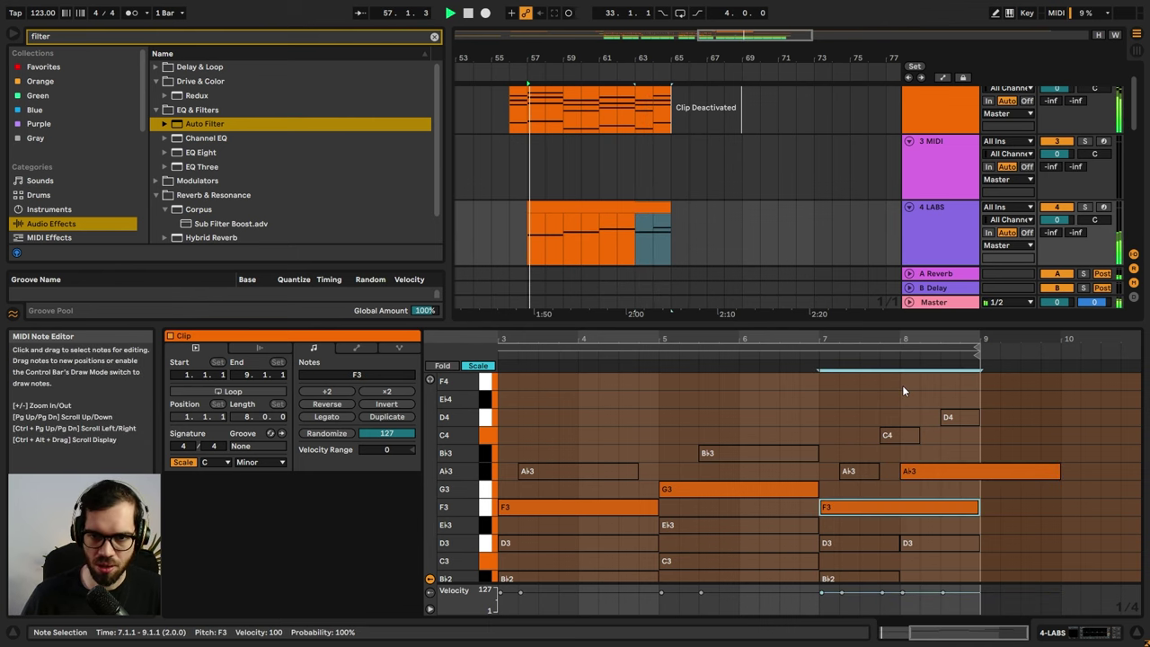
- Check track 4 LABS briefly in solo and set its volume to -7.1 dB
click(1085, 208)
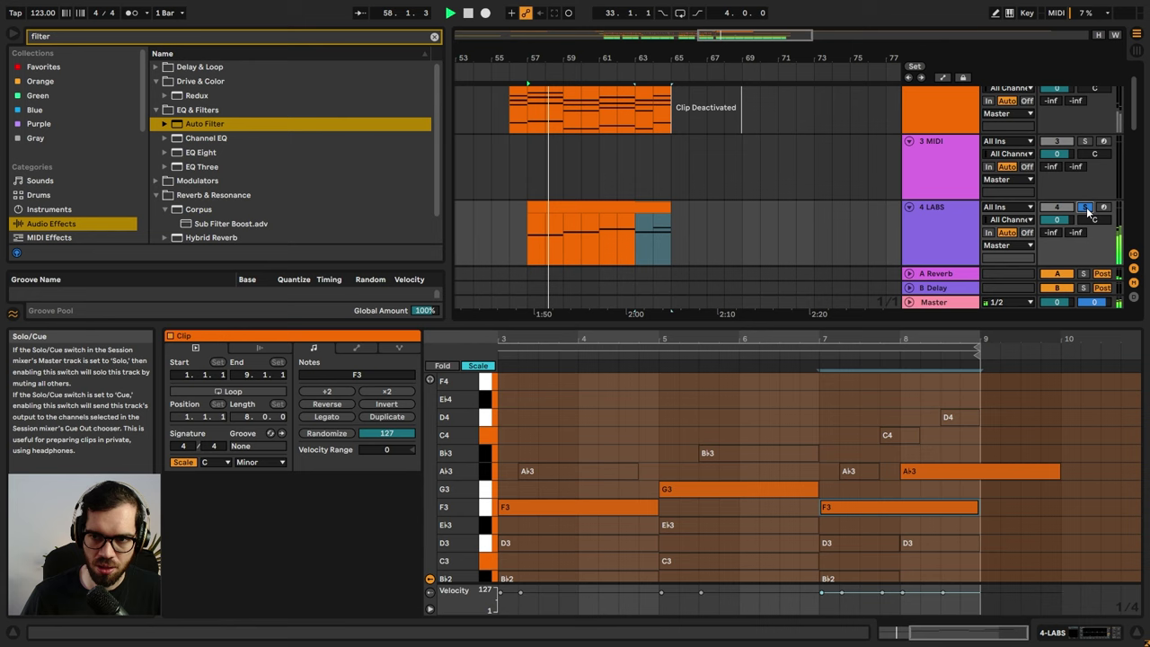
click(1086, 208)
double_click(939, 230)
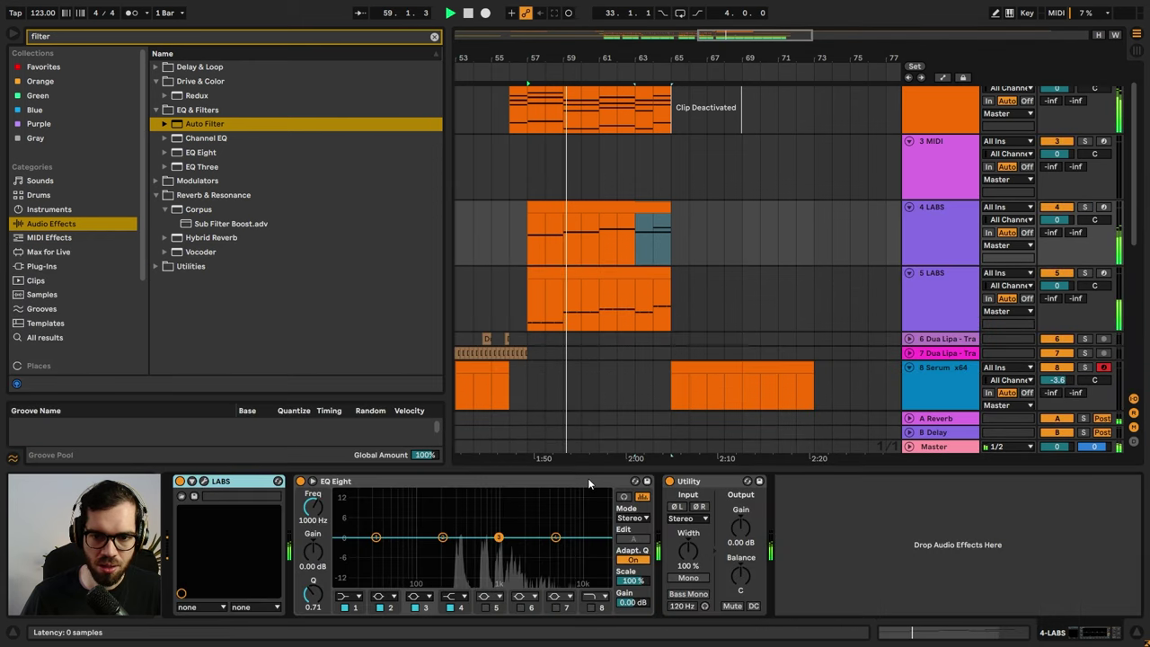
drag(1057, 219, 1057, 236)
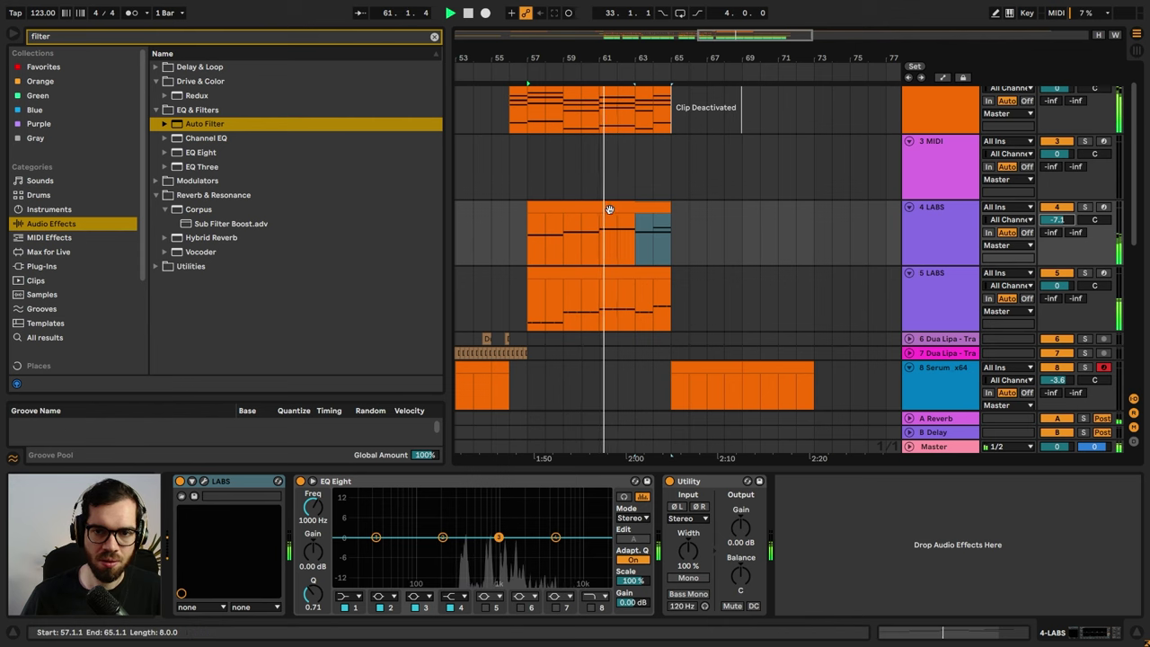
click(509, 181)
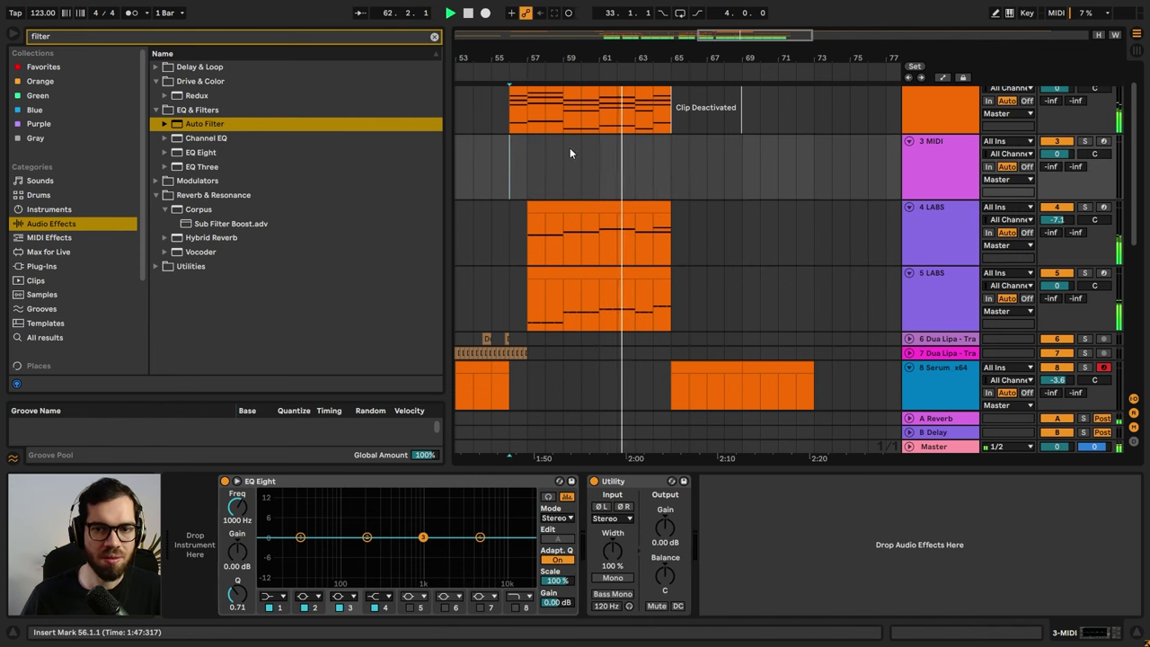
drag(627, 59, 729, 58)
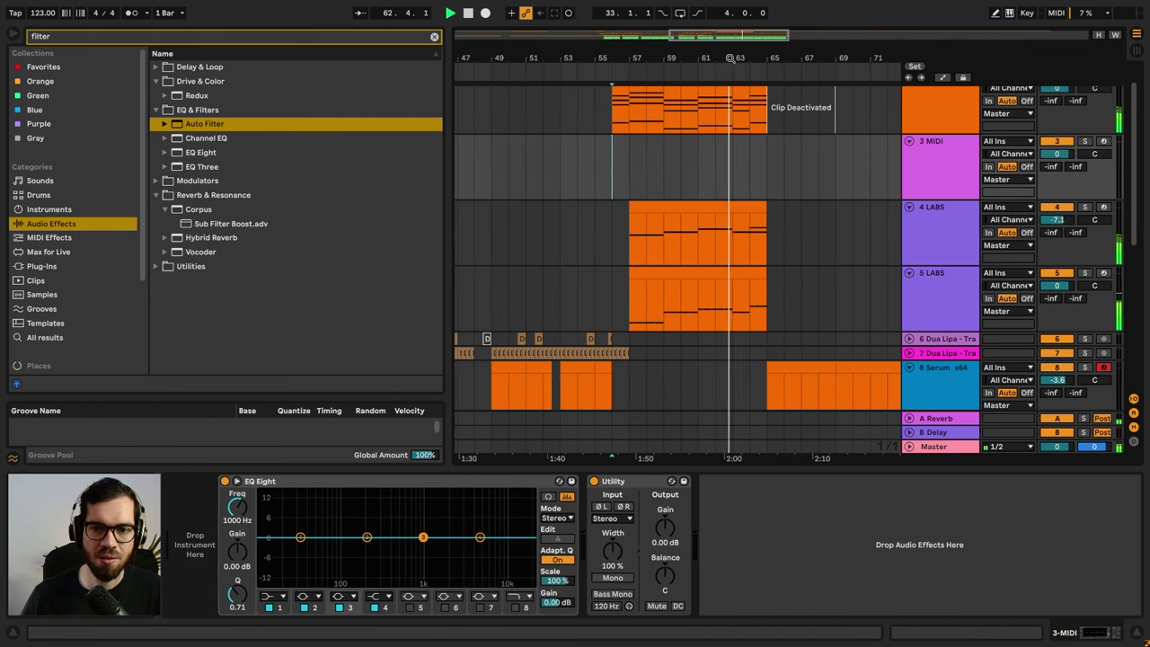
double_click(751, 224)
click(1020, 471)
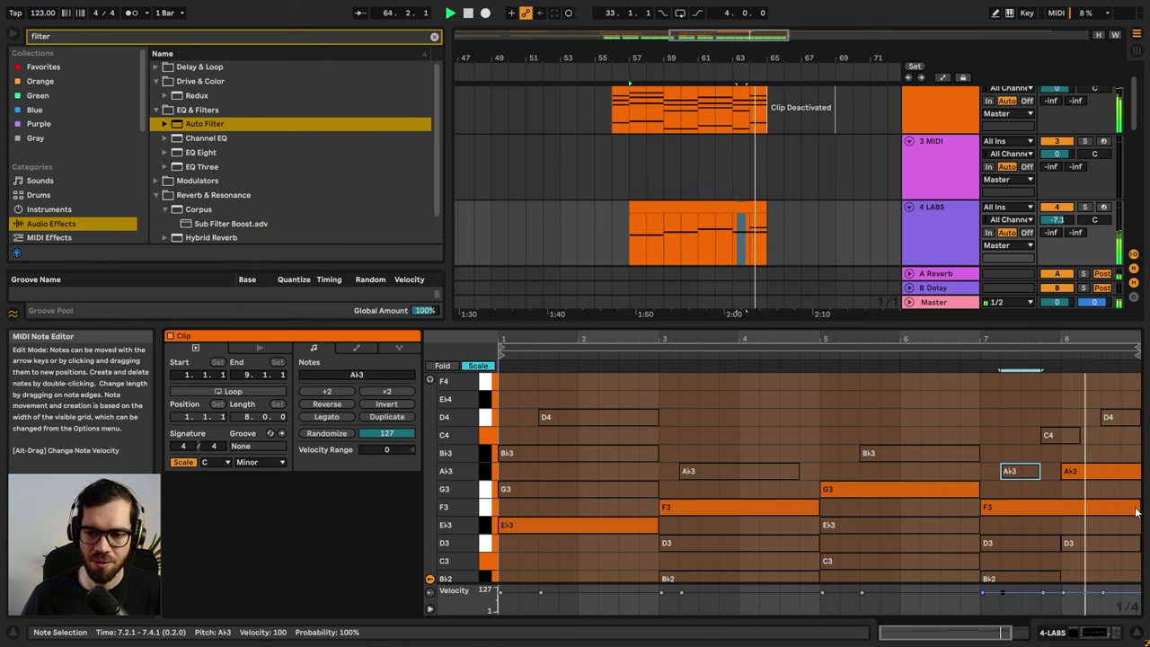
click(1139, 510)
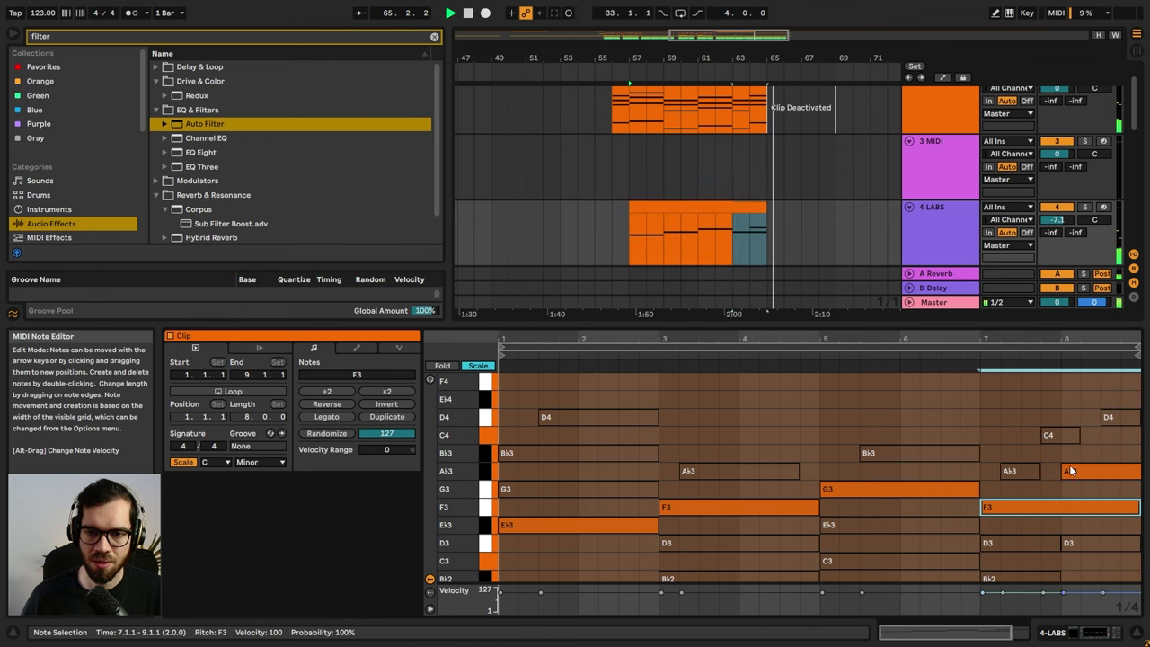
- Duplicate track 4 LABS and load the Choir: Long preset from the Vocals category in the copy
click(1098, 631)
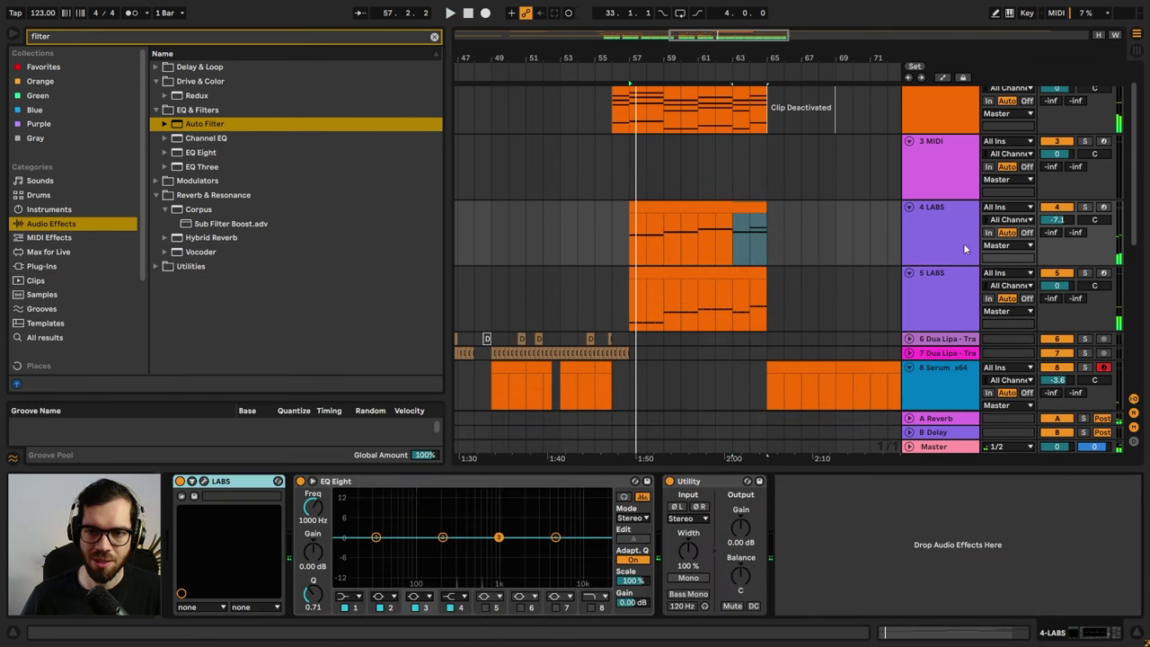
key(ctrl+d)
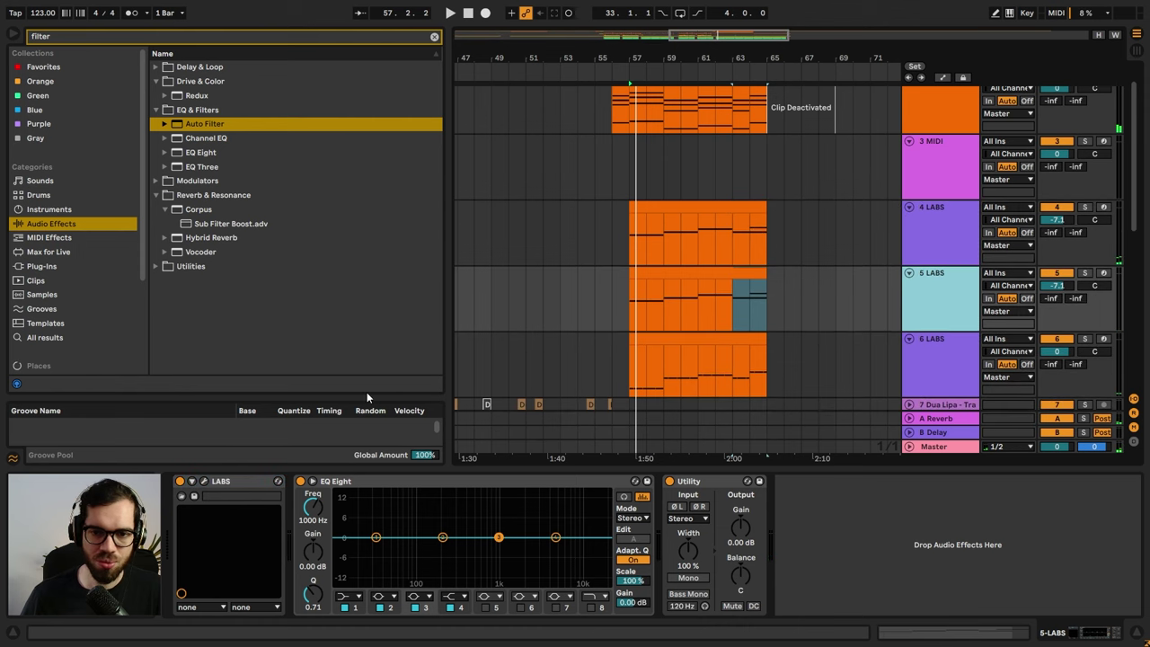
click(206, 482)
click(245, 184)
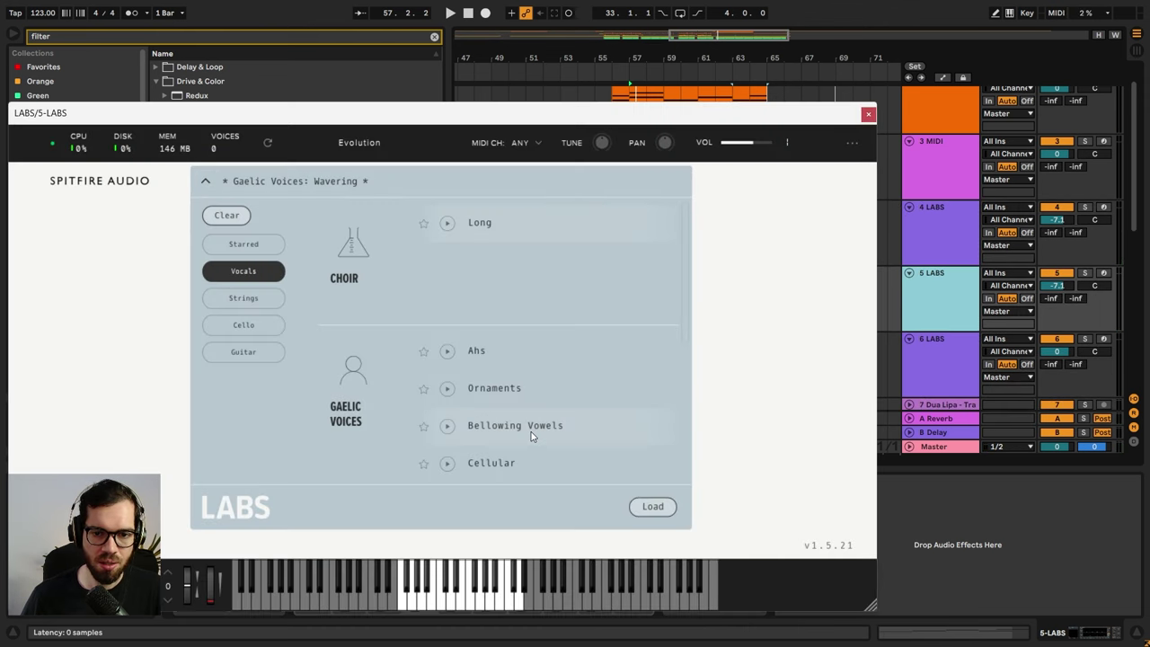
click(494, 233)
click(871, 112)
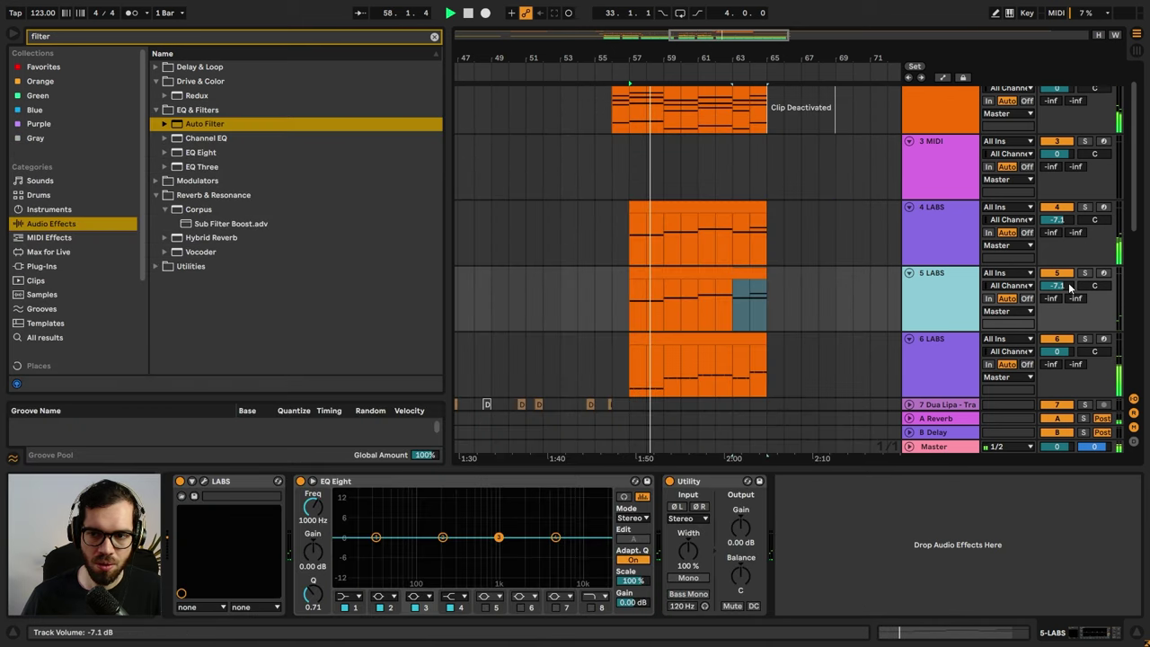
- Audition the duplicated track 5 LABS in solo and set its volume to -3.6 dB
click(1086, 274)
key(space)
key(space)
double_click(656, 275)
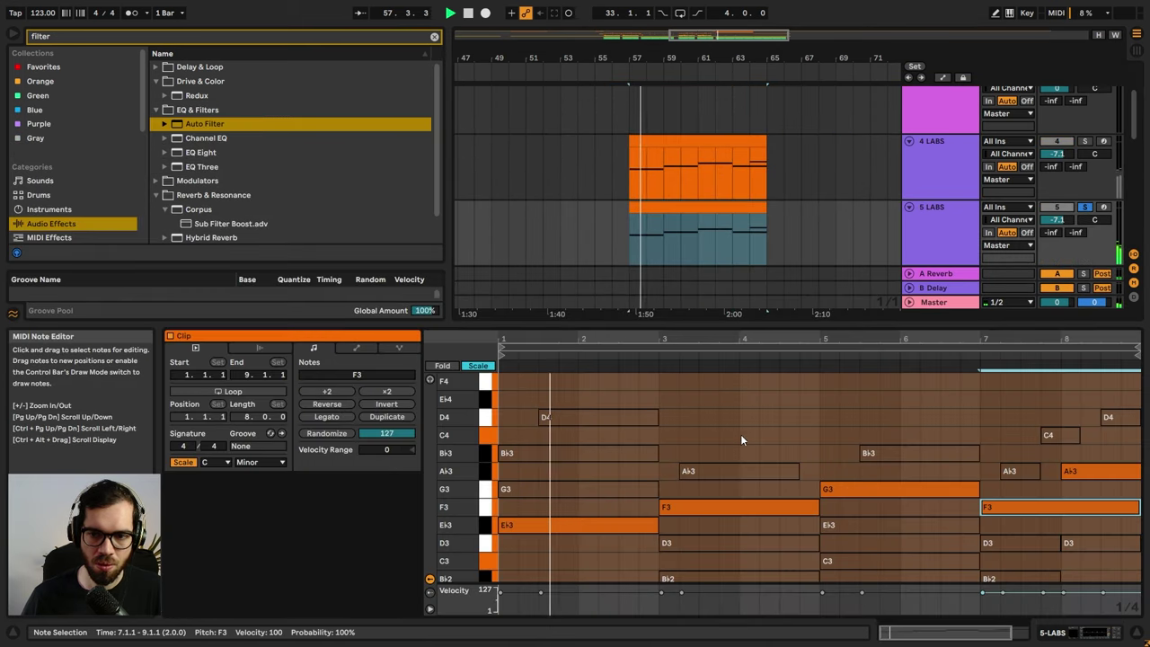
mouse_move(1059, 220)
mouse_down()
mouse_move(1058, 210)
mouse_move(1058, 219)
mouse_up()
click(1088, 208)
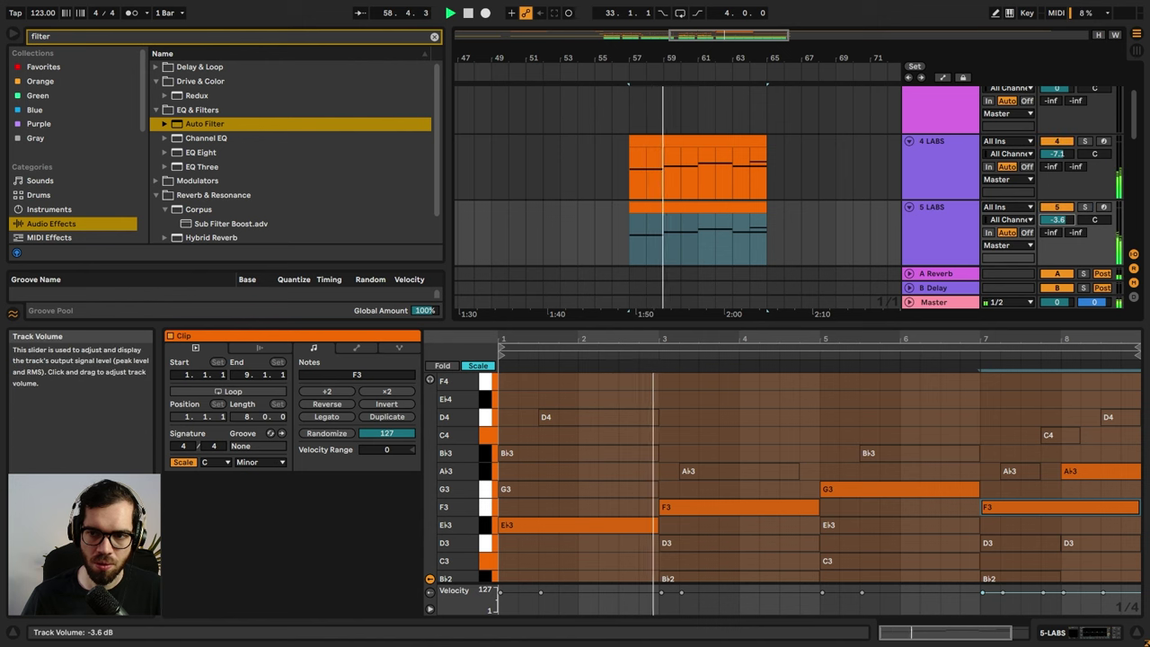
- In the track 5 LABS clip, move the bar 1 note to G3 and the bar 3 note to D3
click(735, 433)
drag(582, 521, 584, 490)
drag(697, 507, 701, 545)
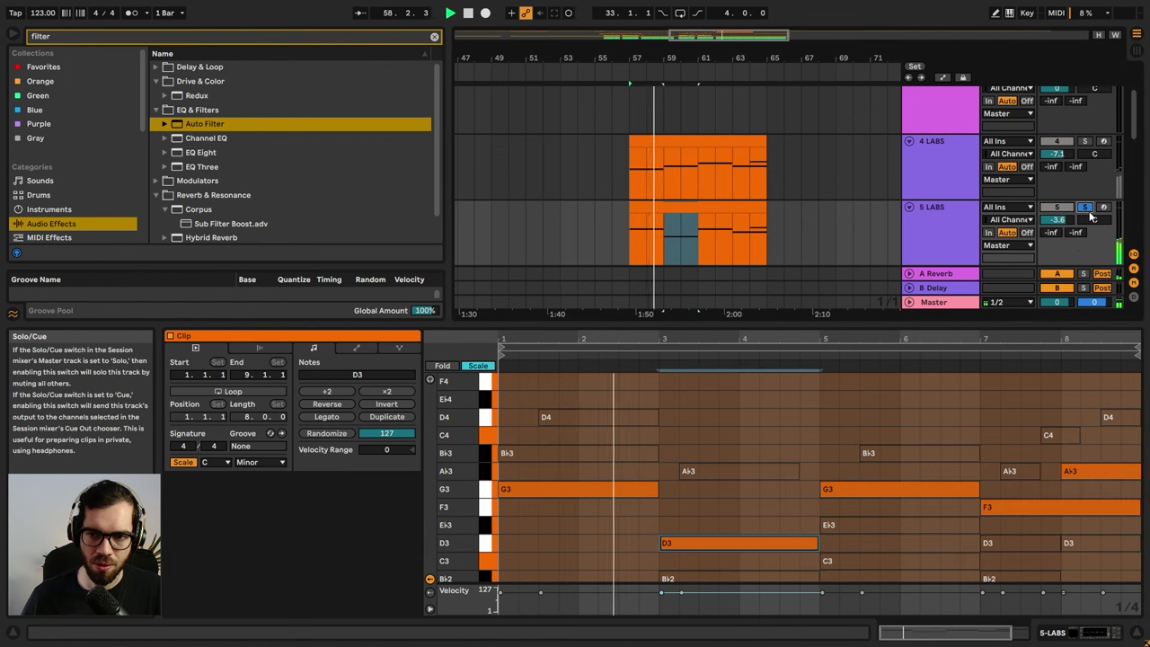
- In the track 5 LABS clip, move the bar 5 note to E♭4 and the bar 8 note to A♭4
scroll(748, 492, down, 3)
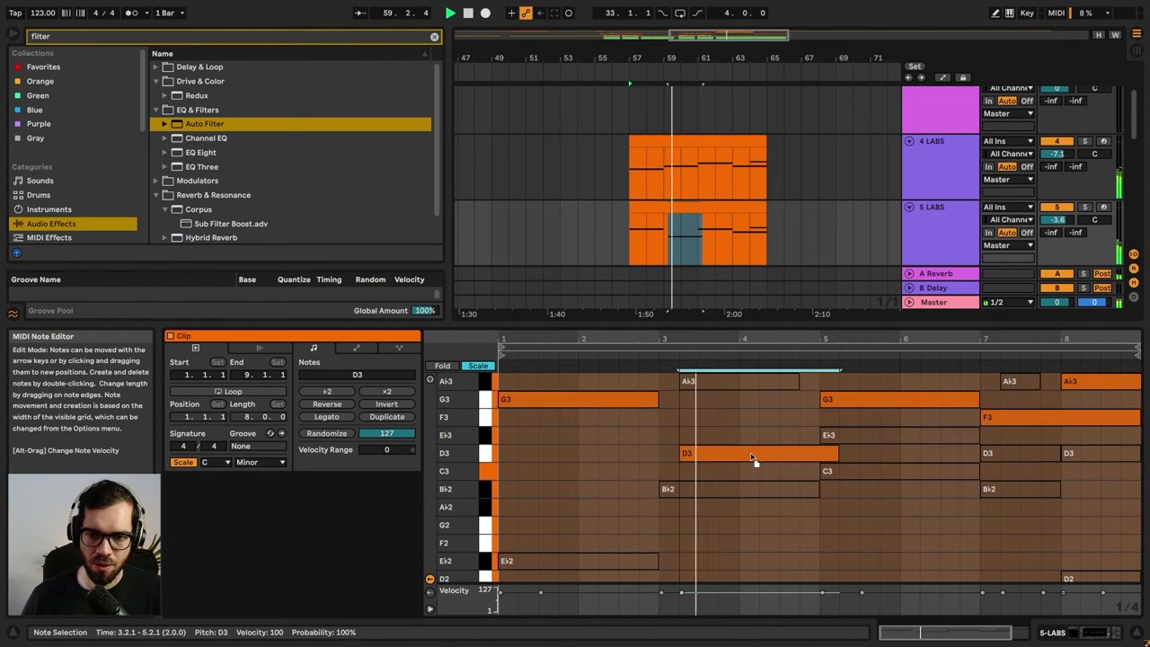
click(853, 402)
drag(859, 402, 861, 435)
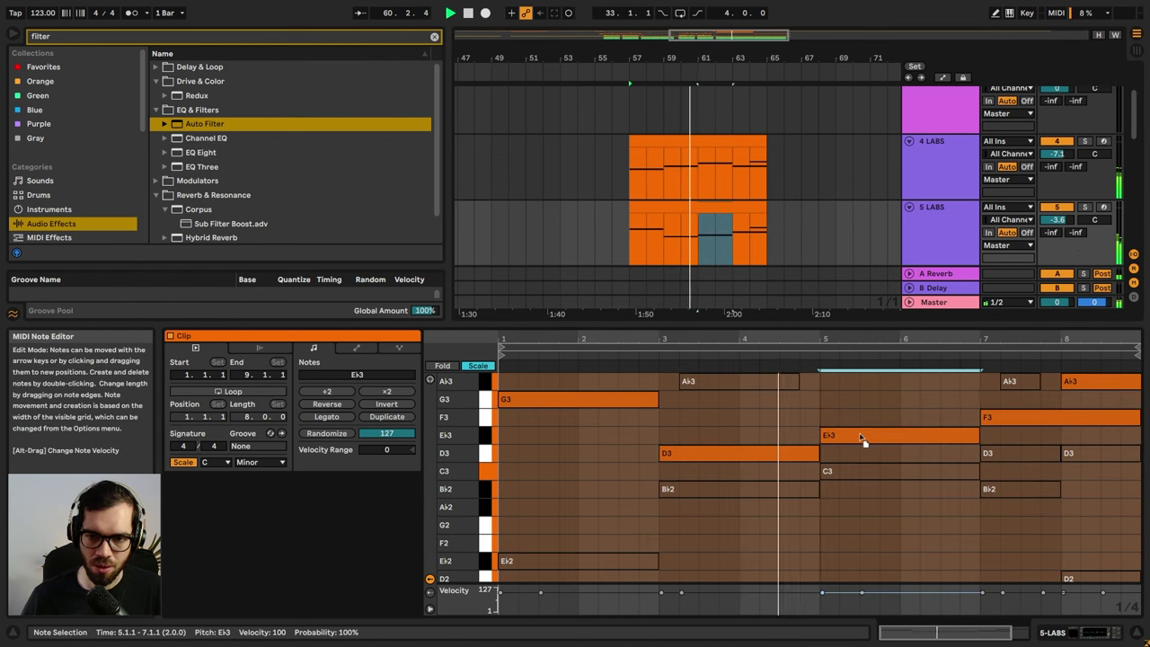
key(shift+Up)
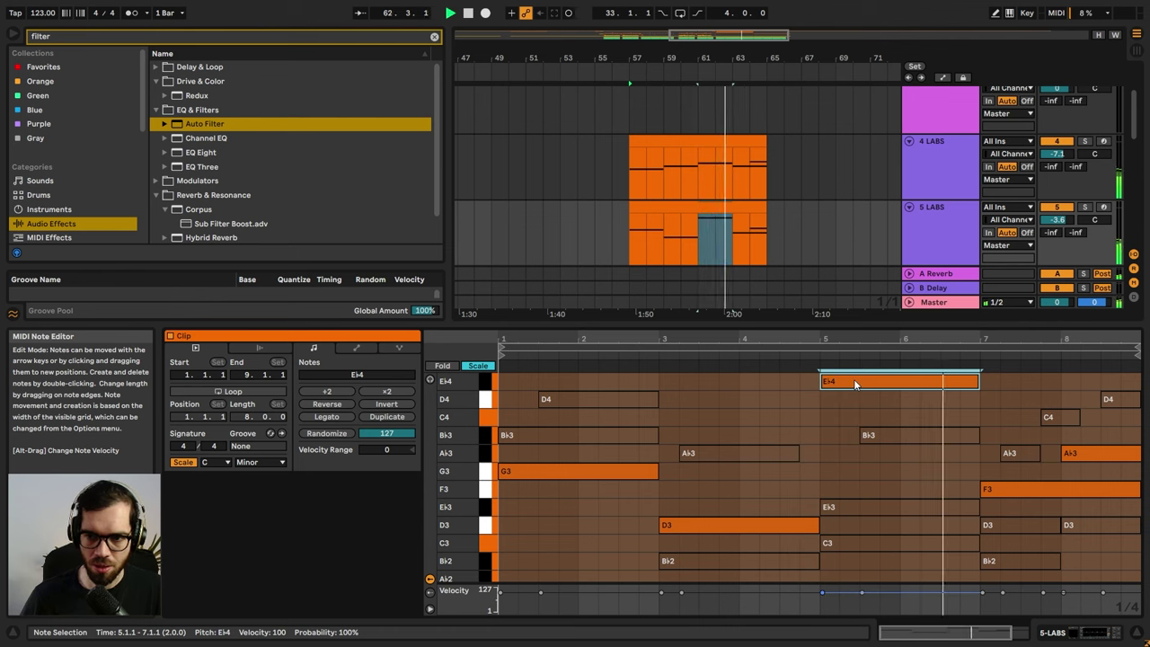
click(1097, 453)
key(shift+Up)
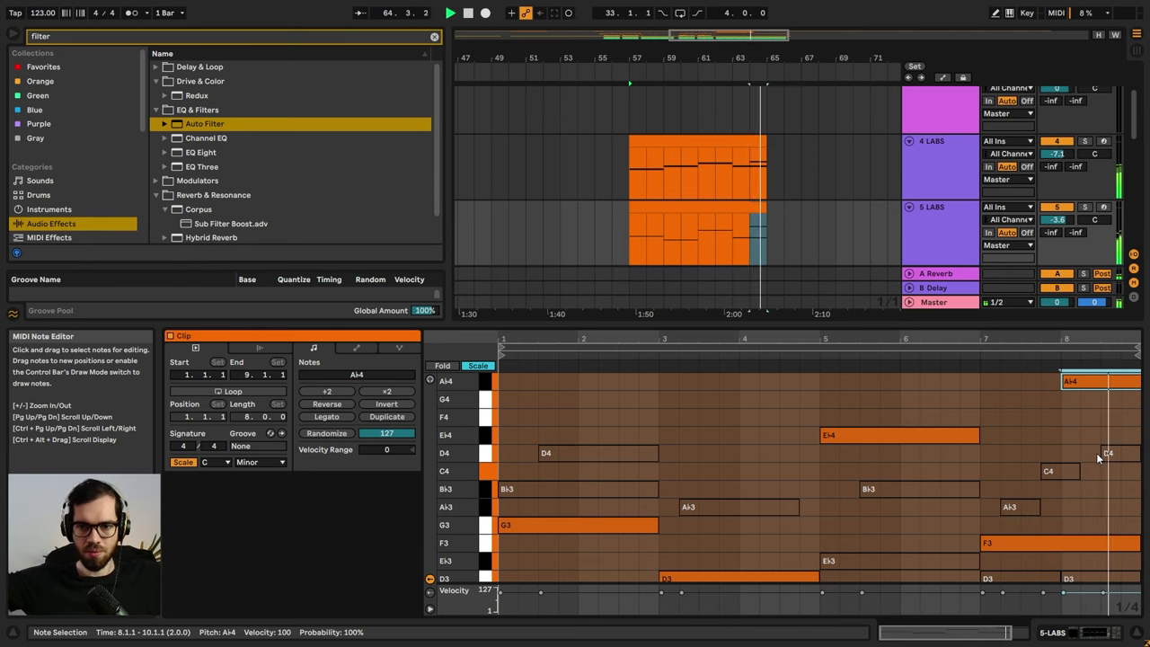
key(space)
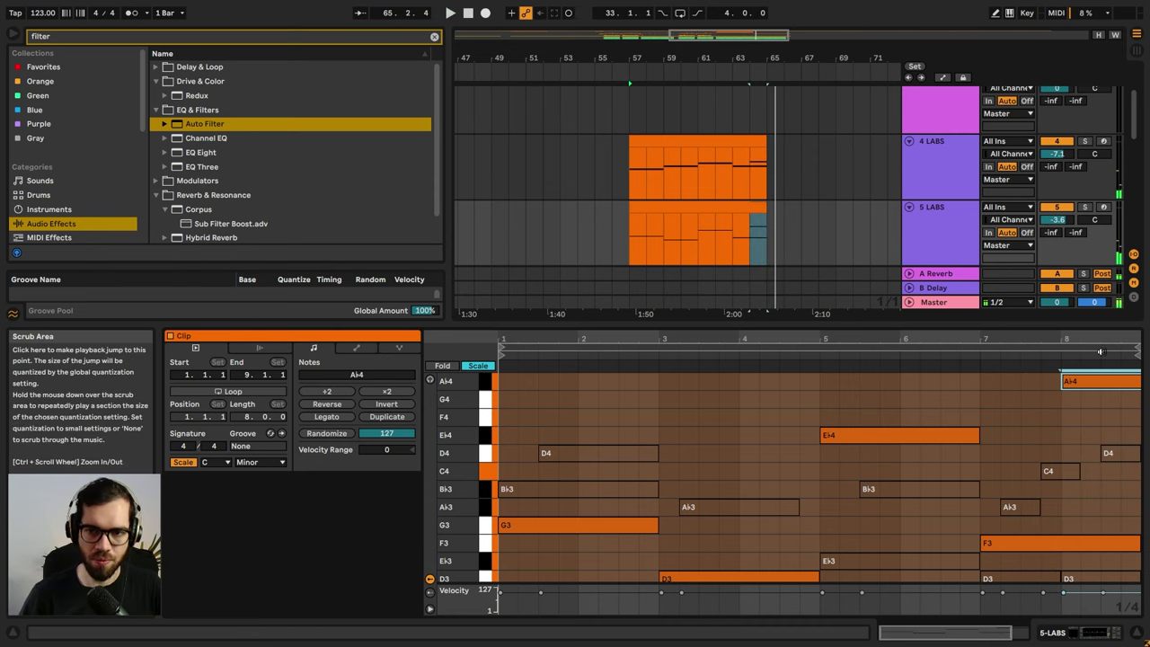
- Insert an audio track below track 4 LABS, clear the filter search and show the Favorites collection in the browser
click(951, 158)
key(ctrl+t)
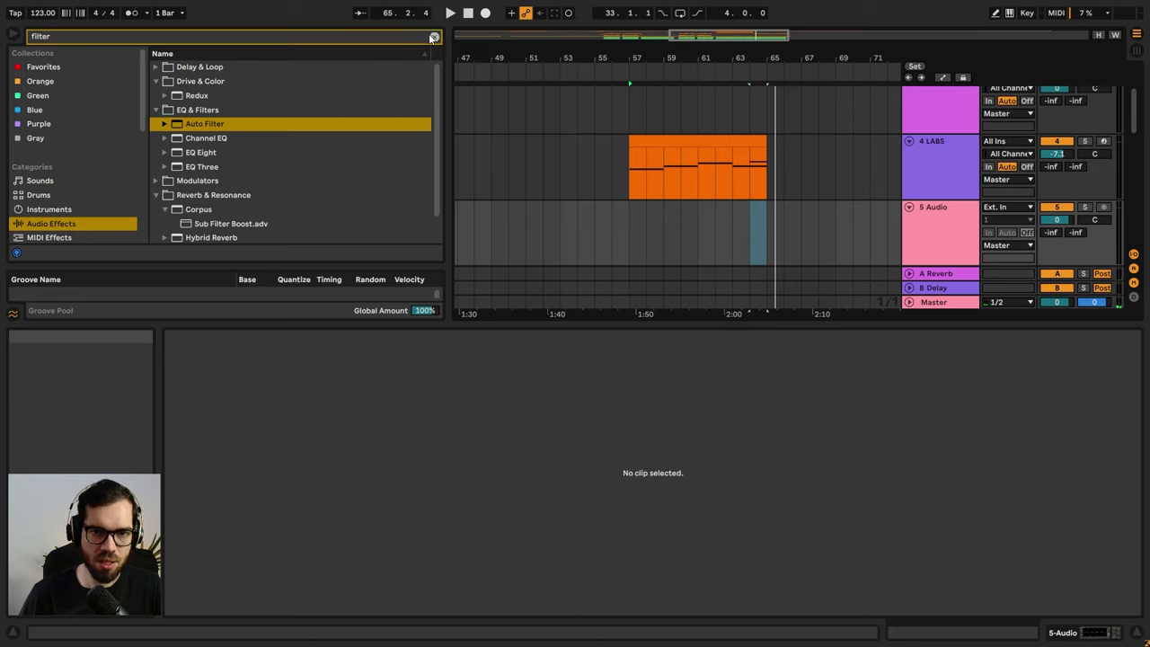
click(435, 38)
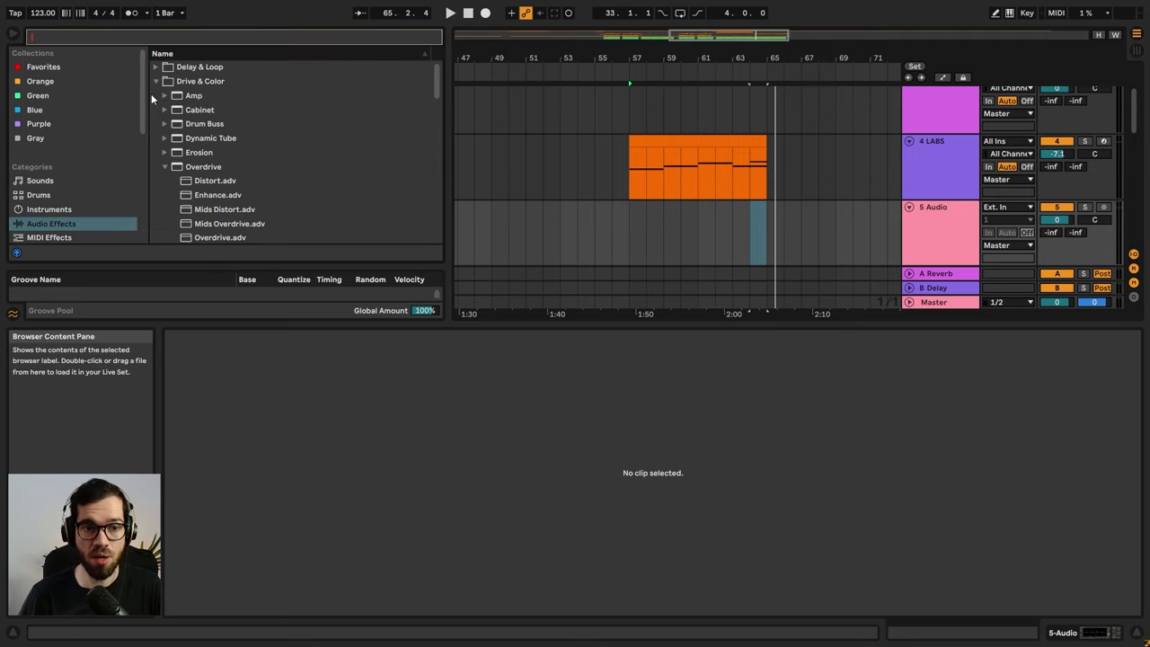
scroll(71, 170, down, 2)
scroll(71, 171, up, 2)
click(43, 68)
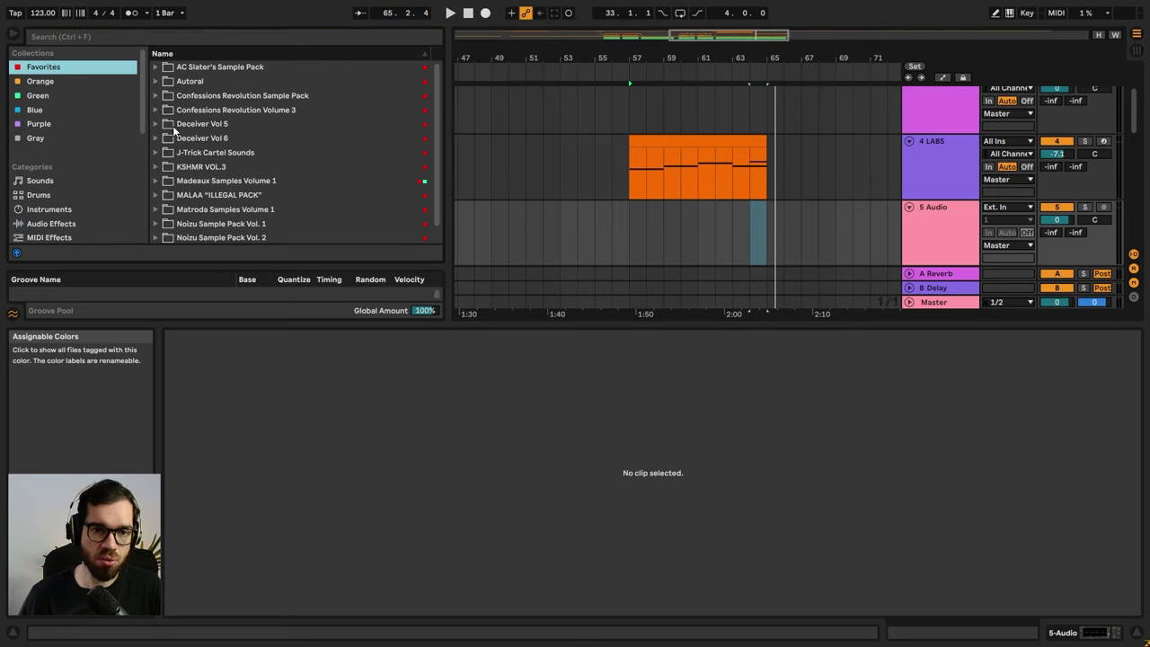
- In KSHMR VOL.3, expand the FX elements down to the KSHMR_Sweeps_Long folder inside KSHMR_Sweeps_Up
click(157, 168)
scroll(171, 189, down, 4)
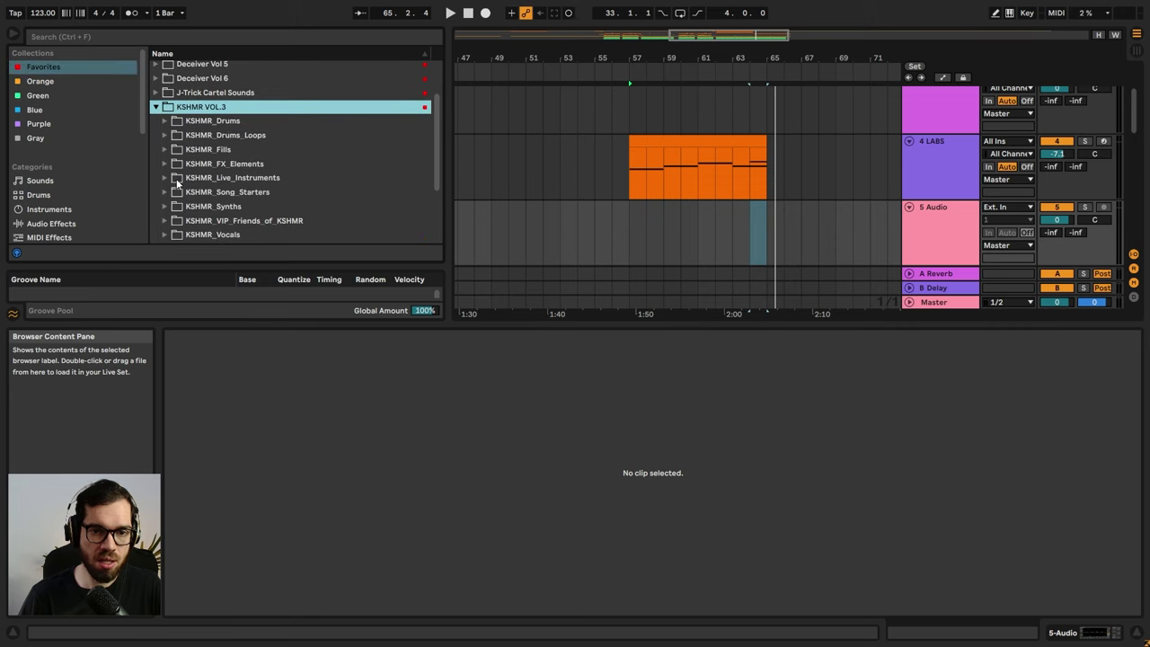
scroll(180, 162, up, 1)
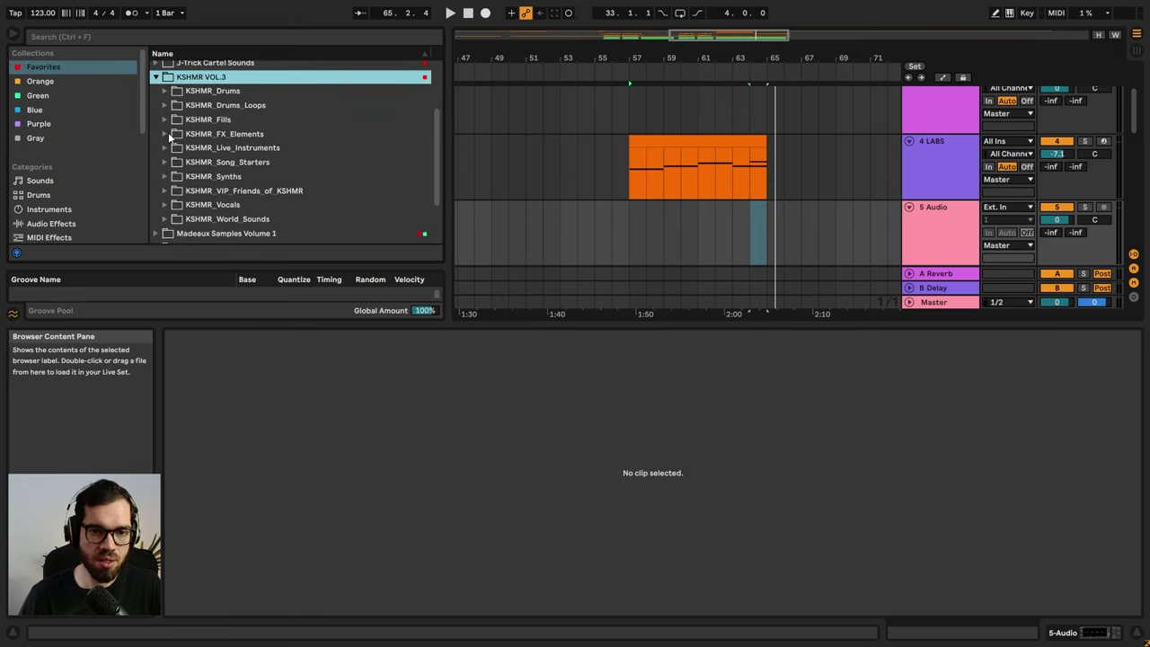
click(167, 134)
scroll(185, 170, down, 3)
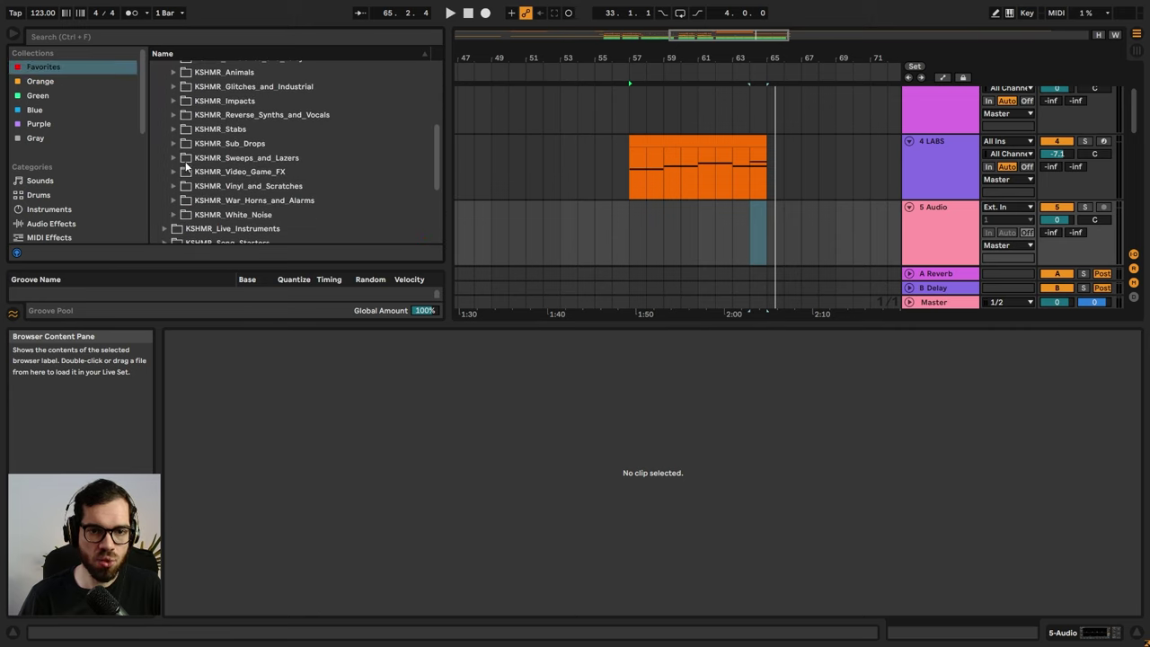
click(174, 158)
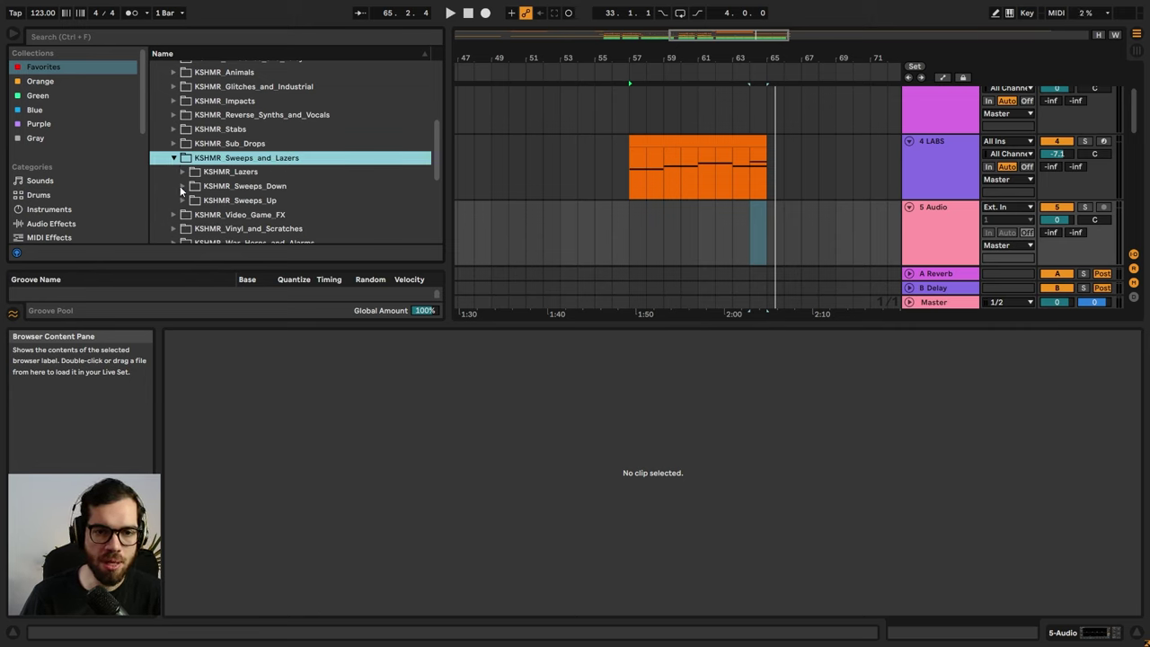
click(183, 199)
click(191, 171)
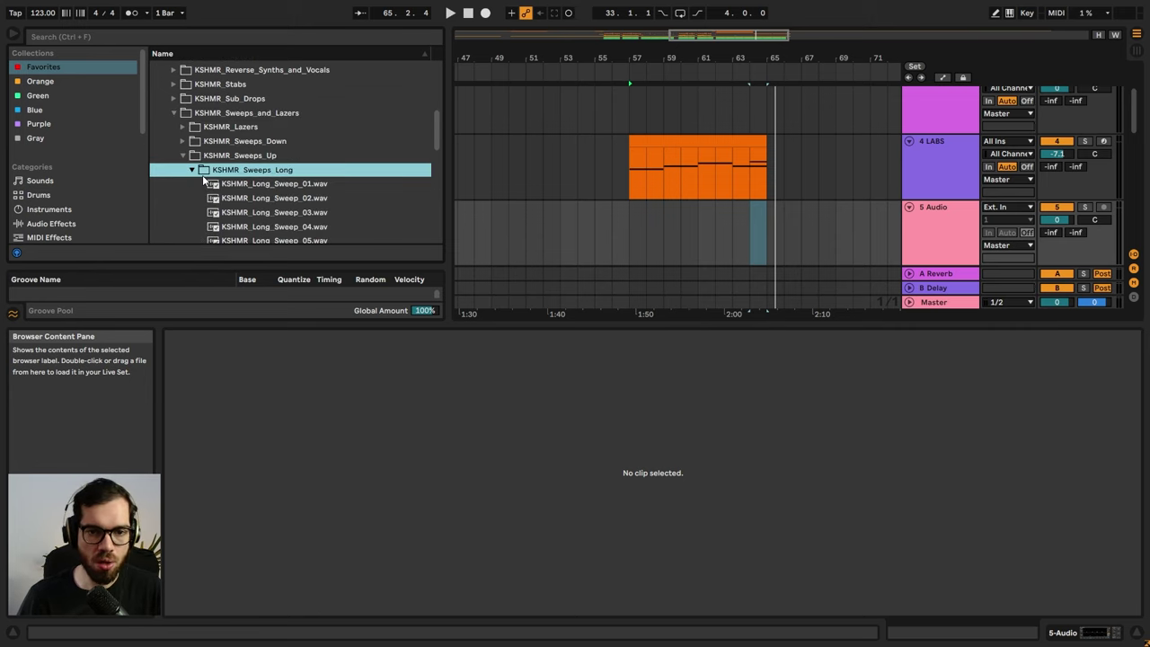
- Audition the long sweeps and place KSHMR_Long_Sweep_01.wav on the new audio track from bar 61
click(283, 185)
click(292, 212)
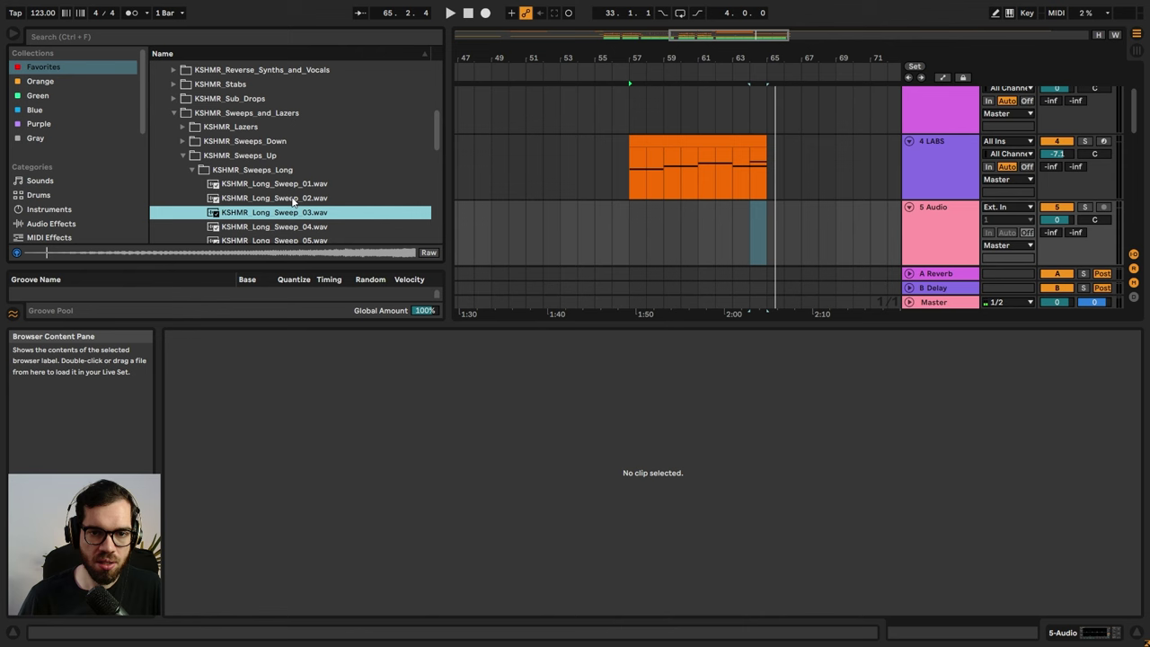
click(295, 198)
drag(295, 184, 697, 211)
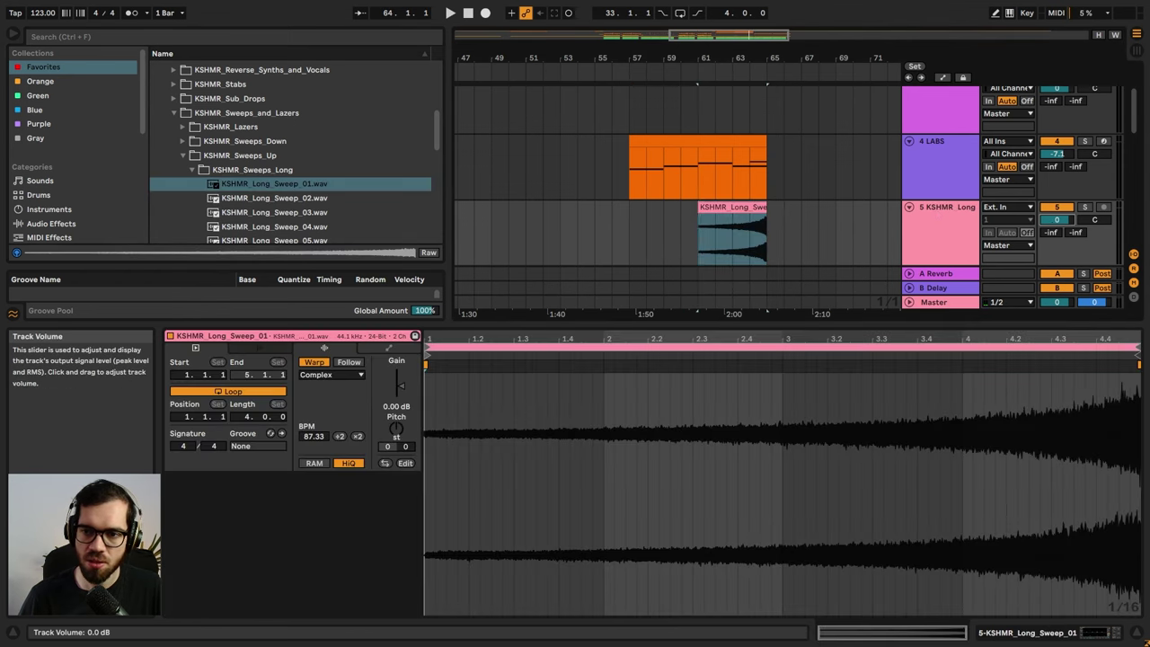
- Play the sweep with the breakdown and lower its track volume to -15.8 dB
click(729, 230)
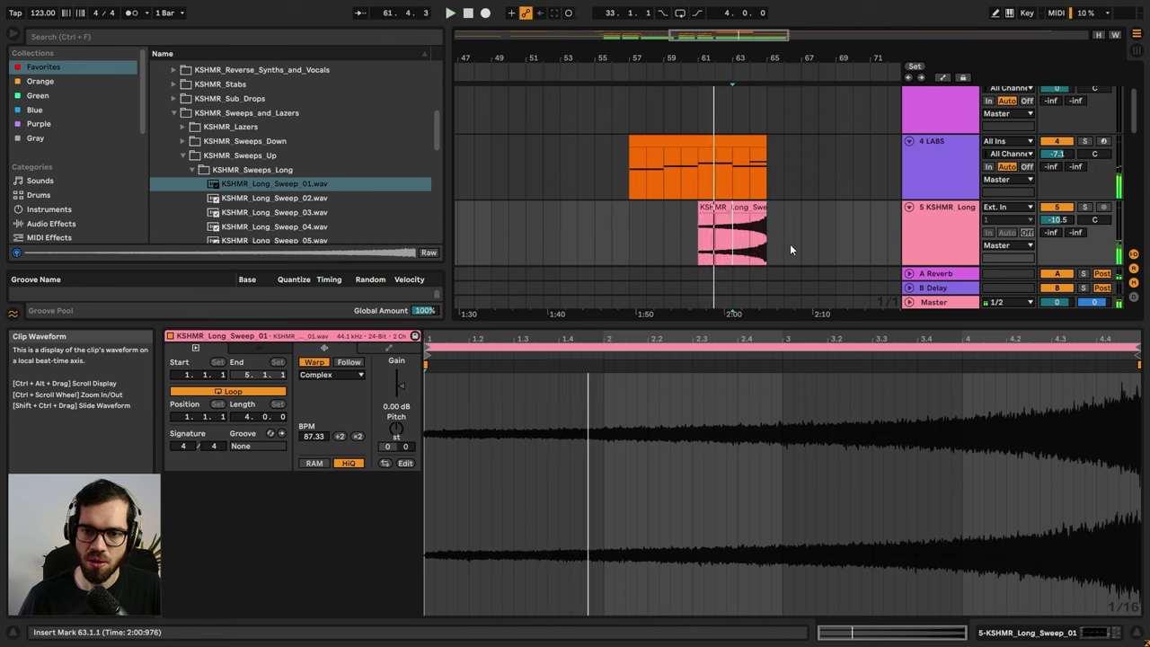
key(space)
key(space)
drag(1063, 226, 1063, 245)
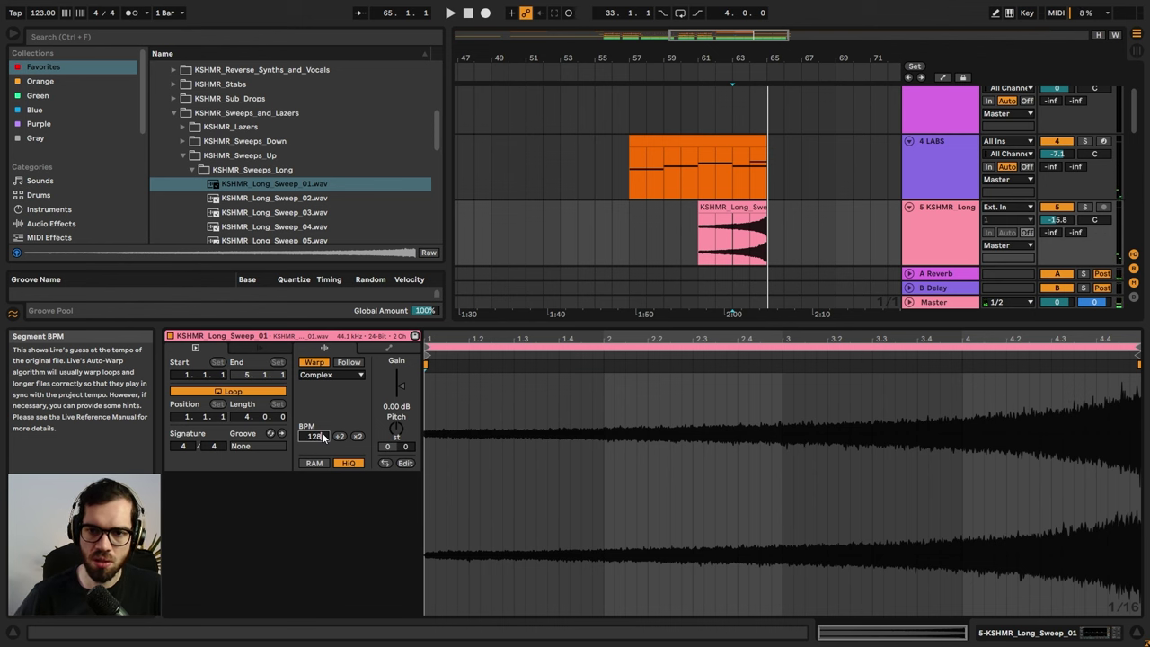
- Set the sweep clip's BPM to 128 and audition it spanning bars 61 to 65
key(Return)
click(713, 218)
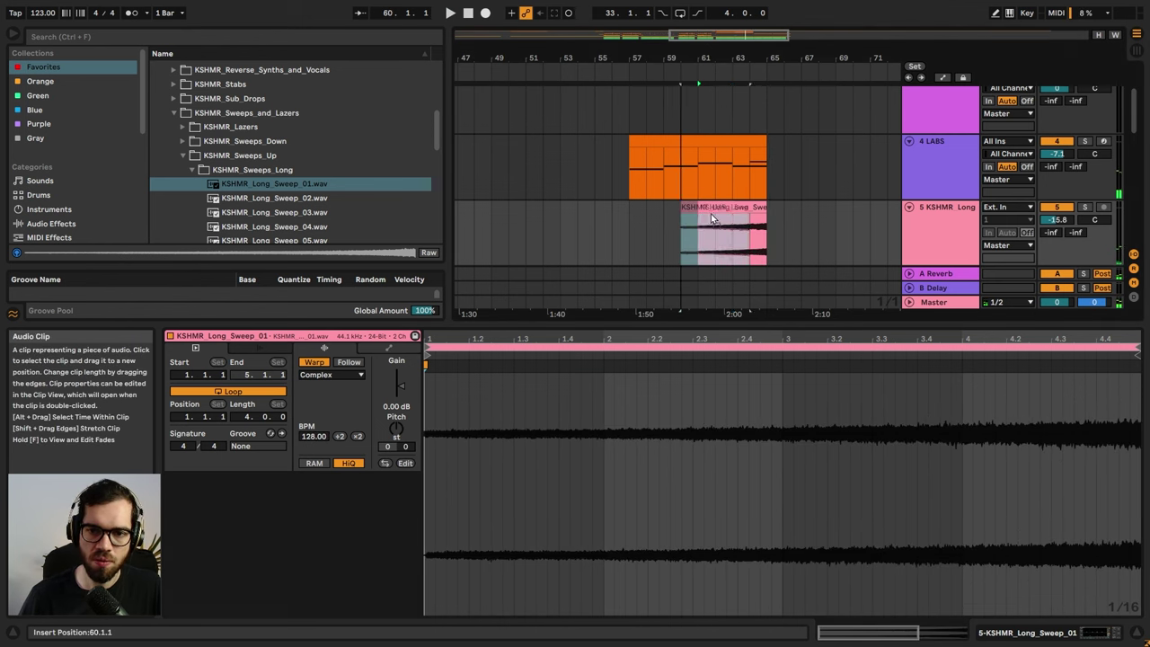
drag(671, 215, 752, 207)
key(space)
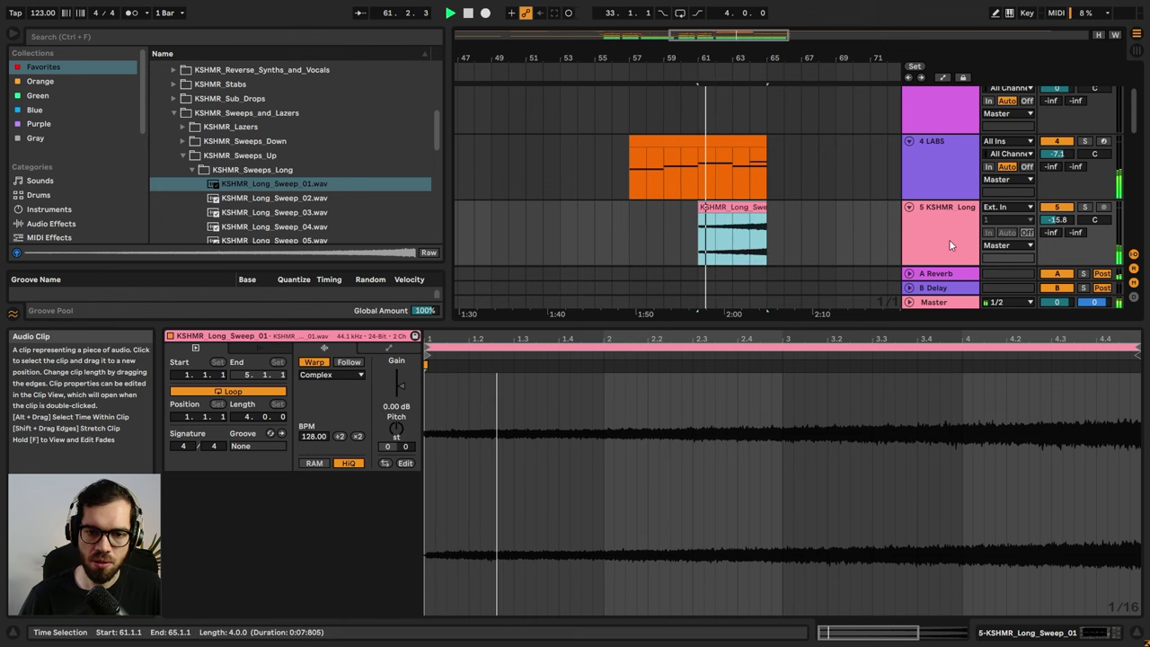
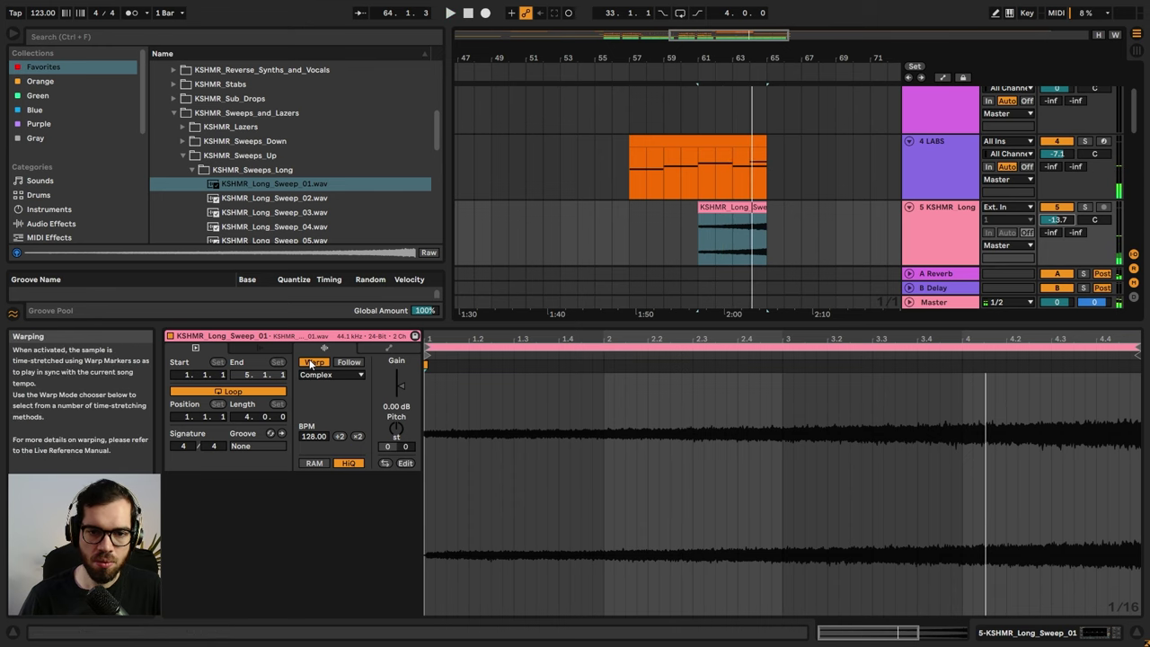
- Turn off looping on the sweep clip, set its BPM to 130 and extend it across its full build-up starting at bar 59
click(220, 393)
drag(767, 229, 856, 203)
drag(767, 207, 734, 208)
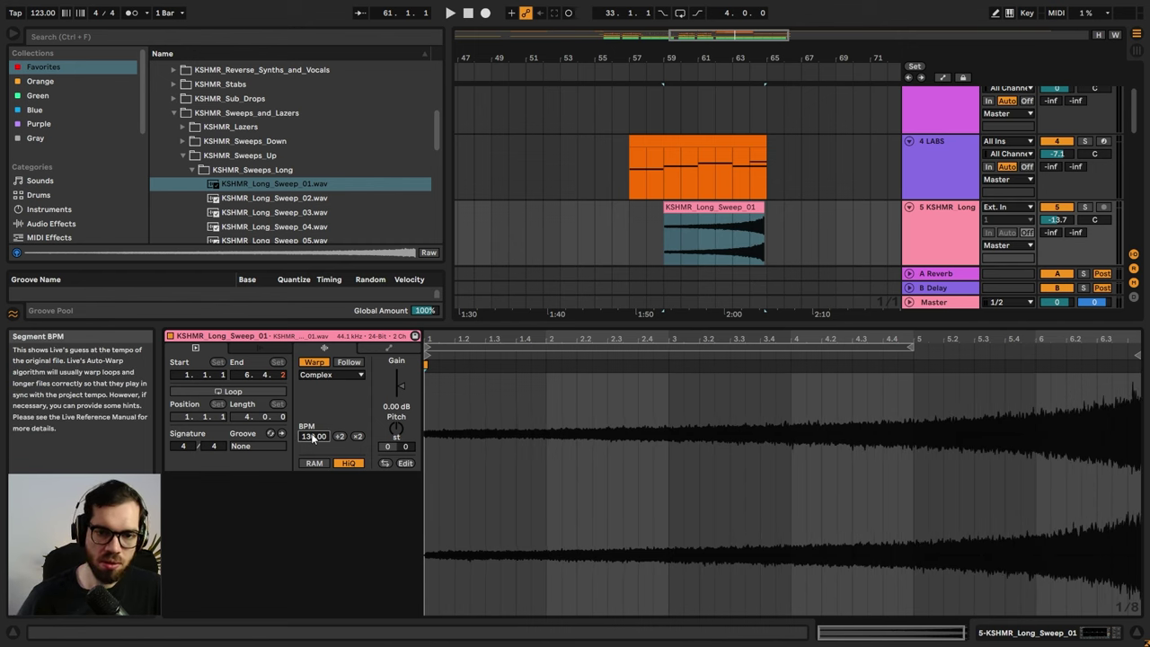
click(761, 207)
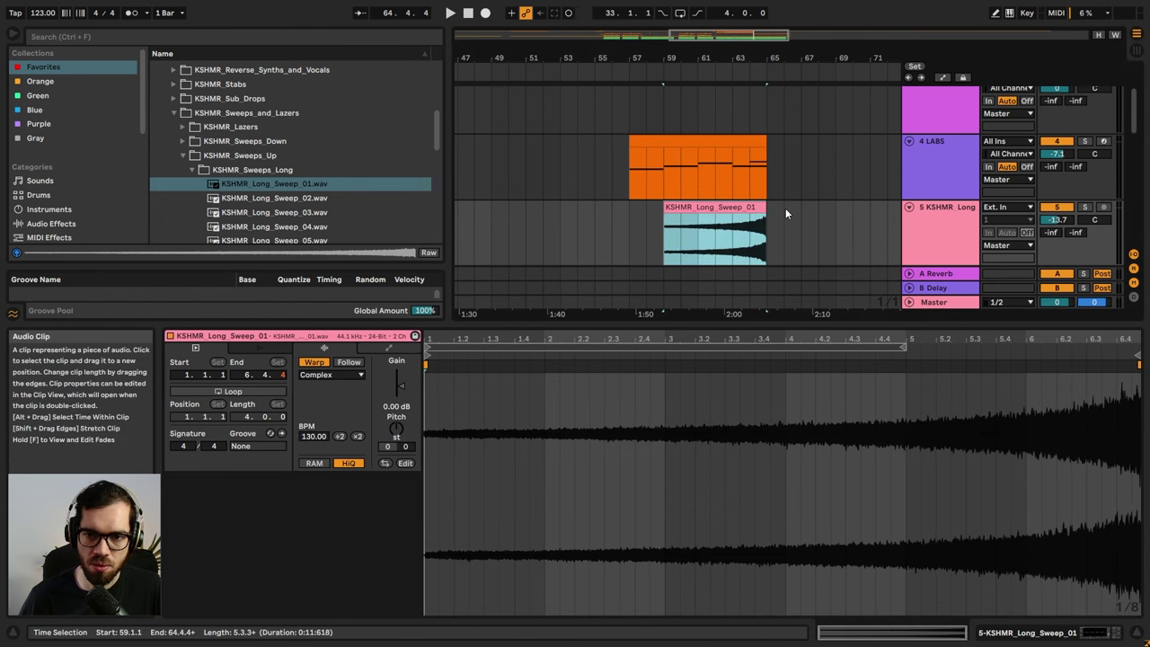
- Set the sweep track's volume to -12.2 dB during playback and extend the clip's end exactly to bar 65
key(space)
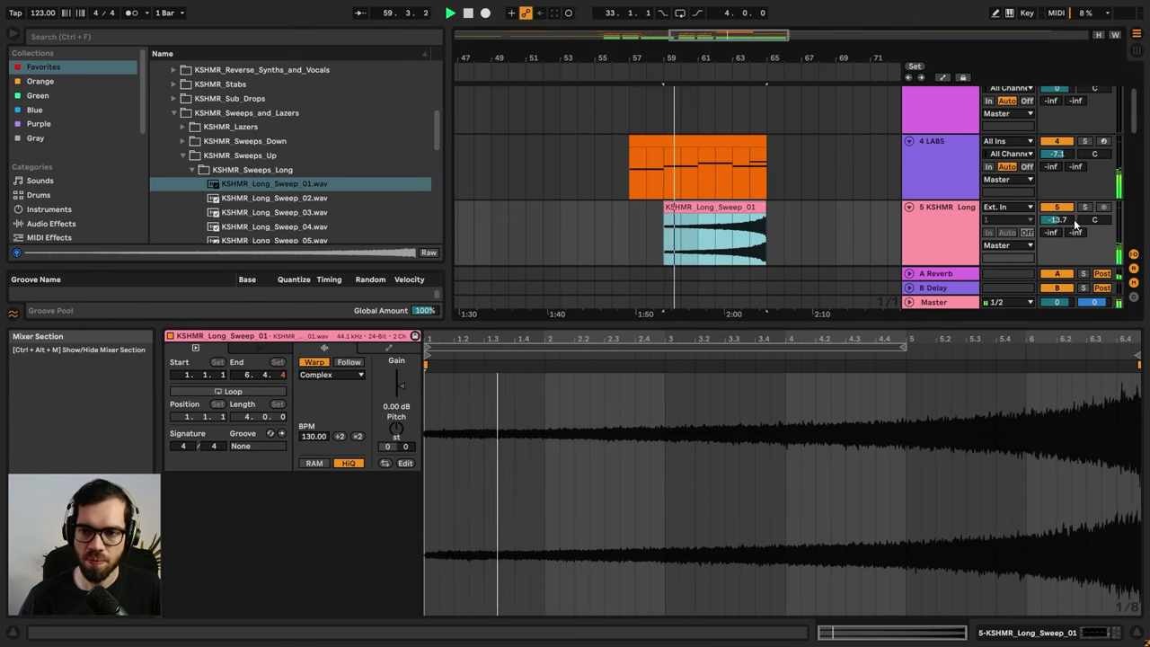
mouse_move(1058, 219)
mouse_down()
mouse_move(1058, 194)
mouse_move(1058, 205)
mouse_up()
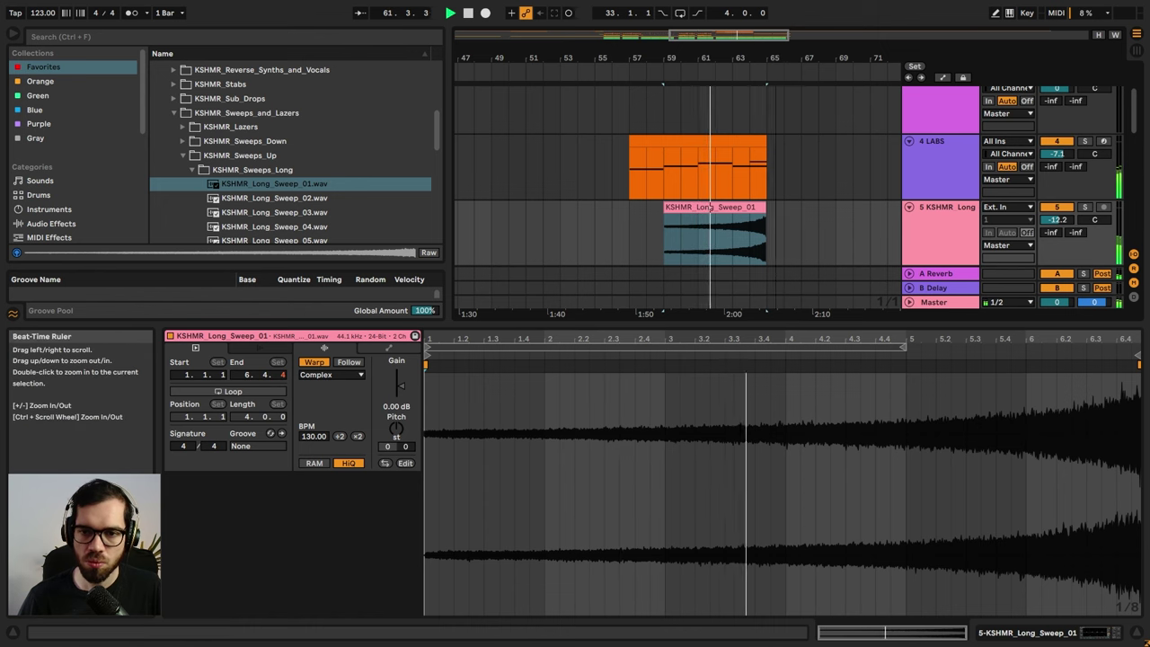
drag(772, 58, 768, 180)
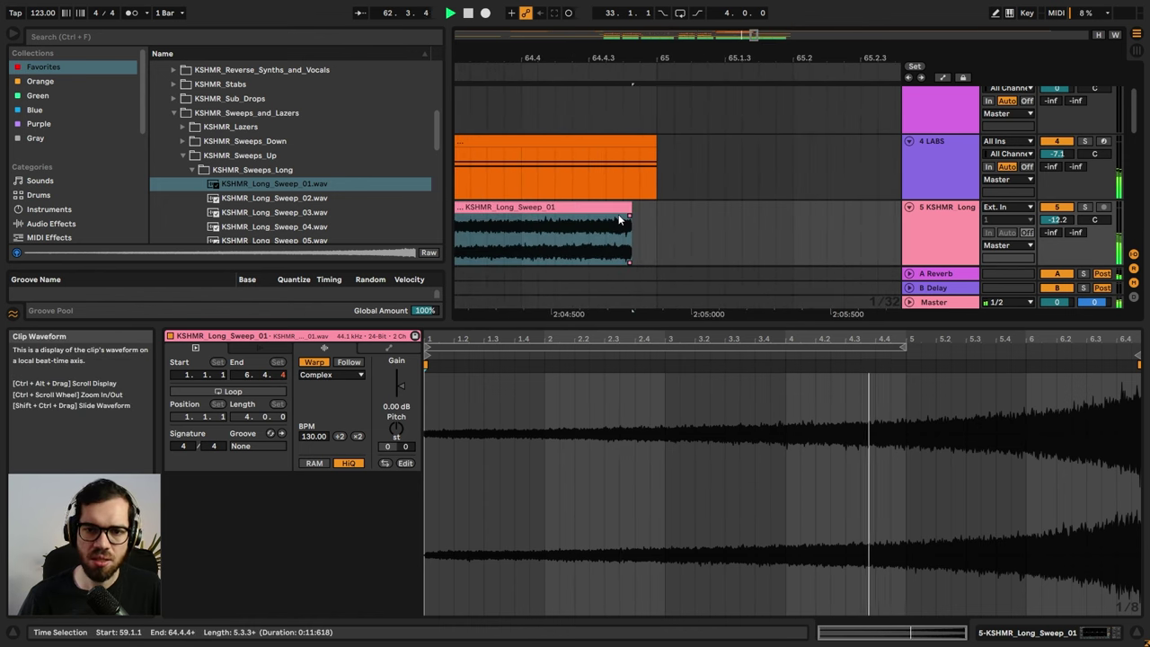
drag(624, 208, 649, 209)
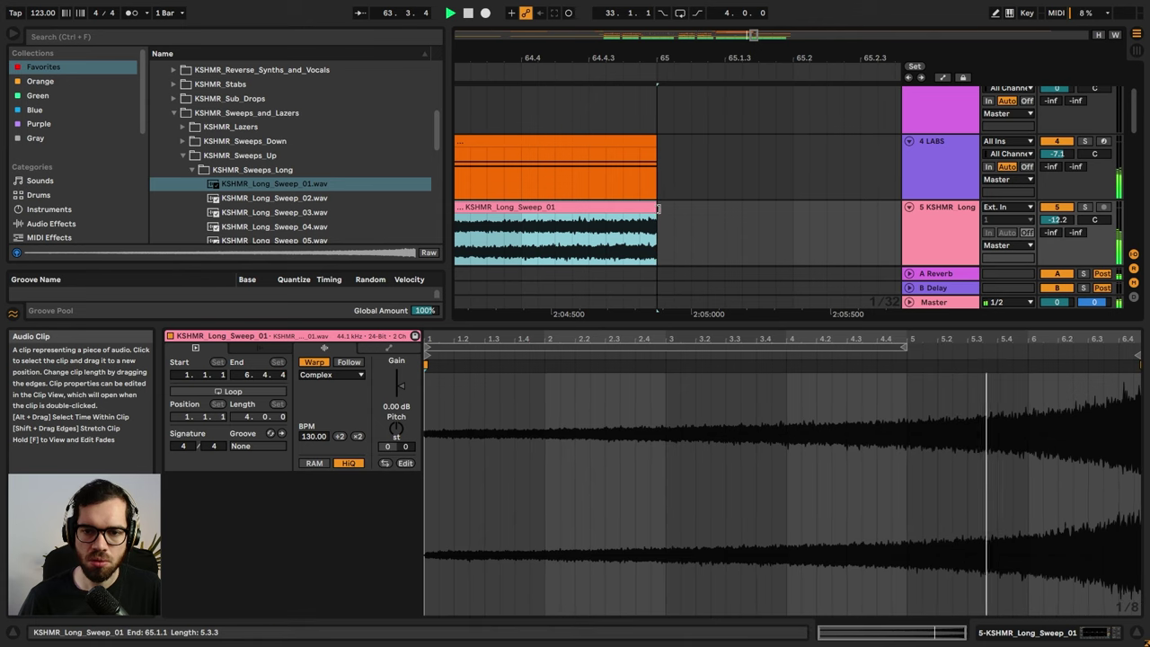
- Lower the sweep track's volume to -16.2 dB, hide the clip view and play the breakdown from bar 62
click(674, 225)
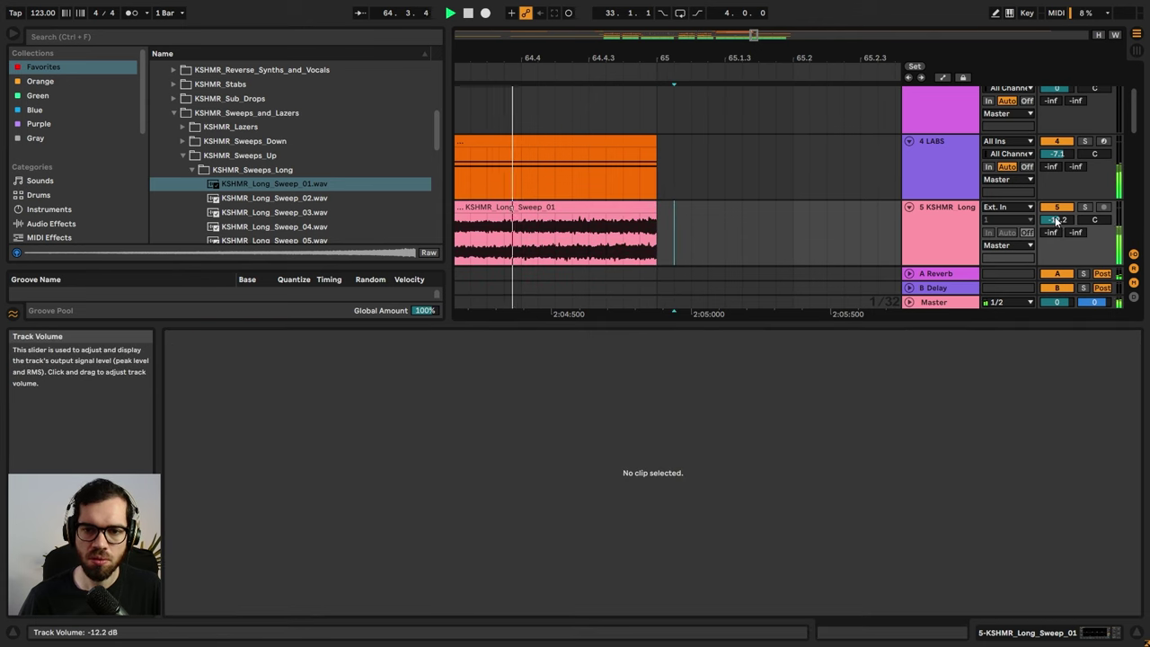
click(1133, 631)
drag(764, 59, 853, 54)
click(619, 246)
key(space)
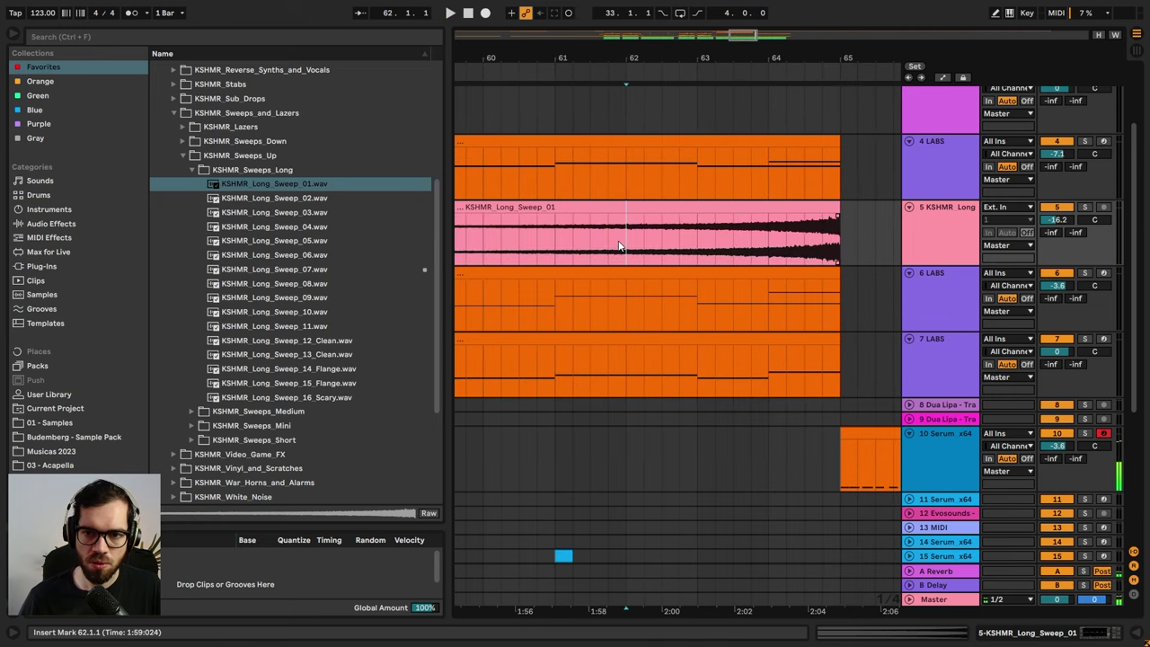
- Balance the breakdown volumes: vocals -7.8 dB, track 7 LABS -2.9 dB, track 6 LABS -5.6 dB, track 4 LABS -8.9 dB, Grand Piano -3.2 dB
drag(749, 49, 760, 25)
scroll(796, 146, down, 2)
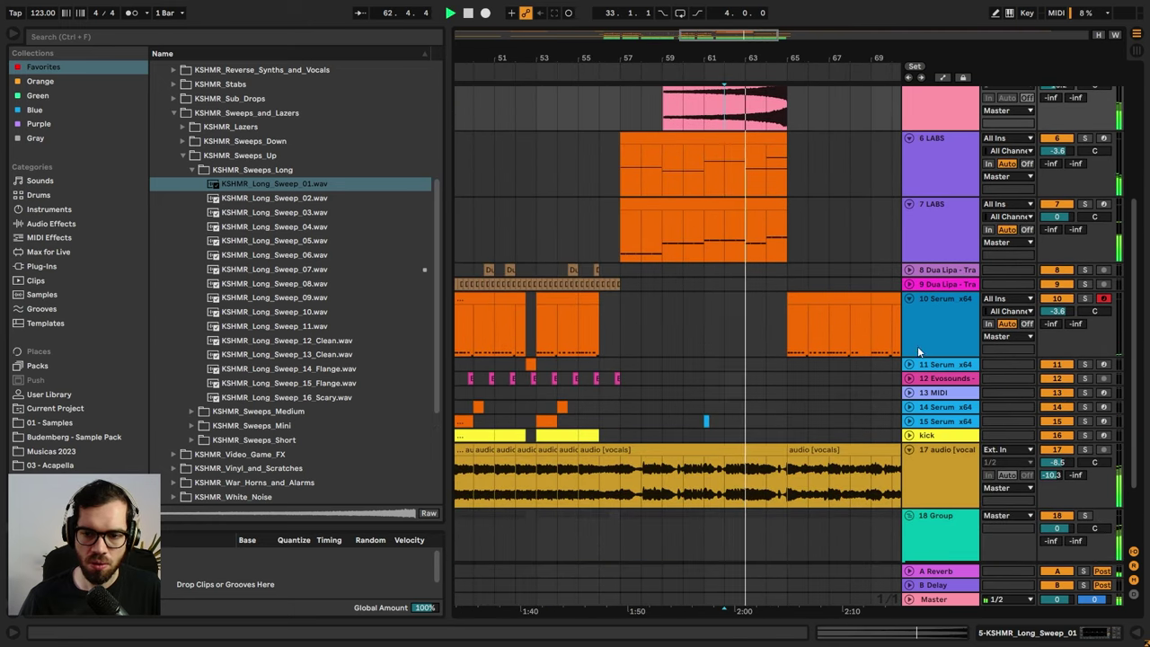
drag(1053, 461, 1053, 454)
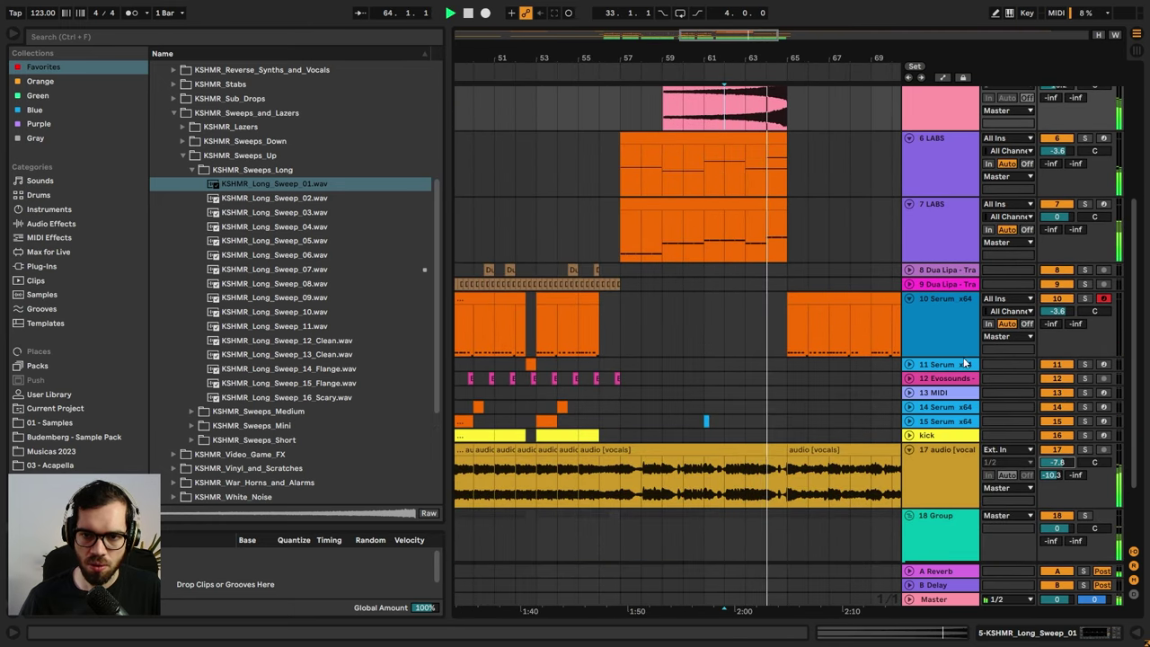
key(space)
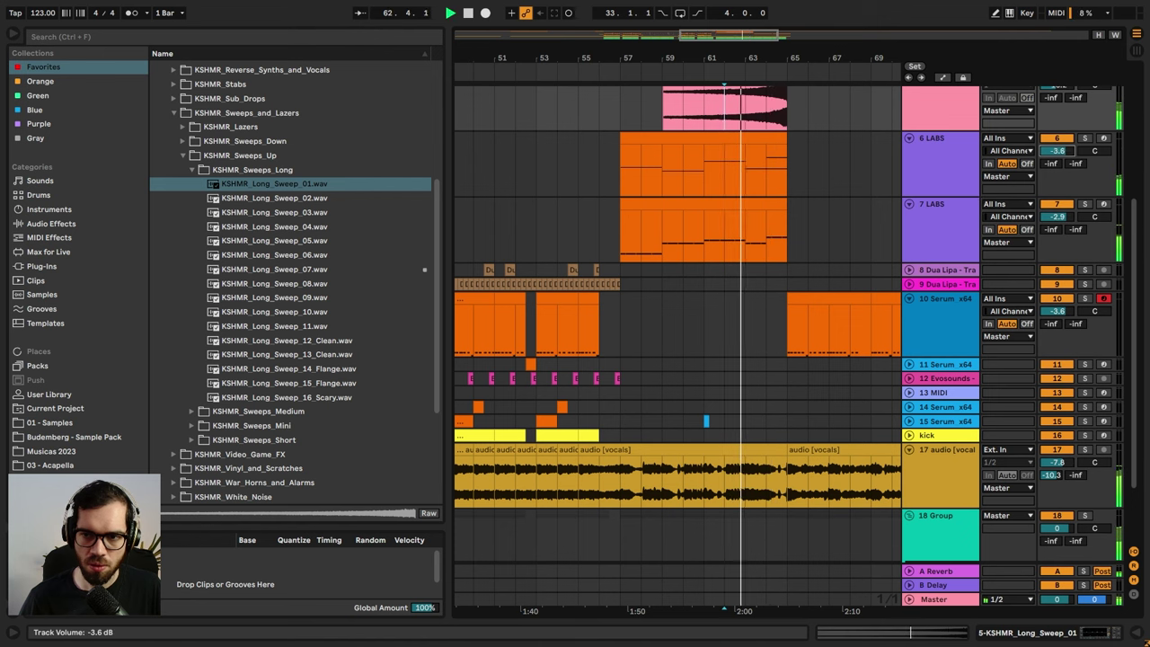
scroll(932, 196, up, 5)
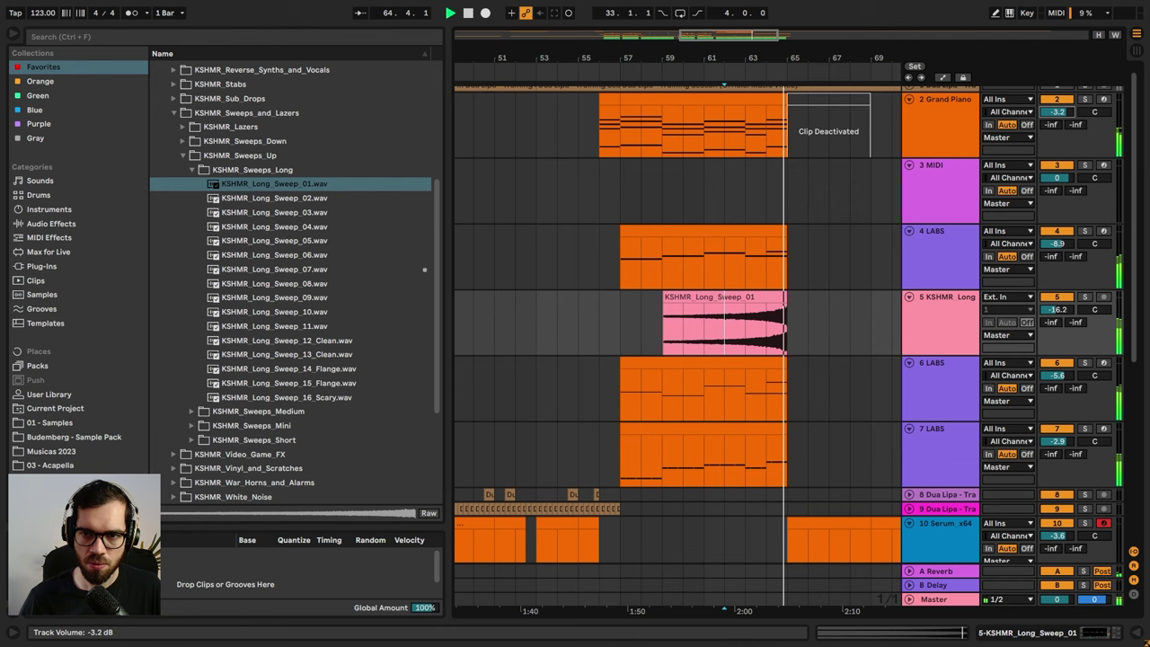
- Play the breakdown from bar 56 and listen to track 6 LABS in solo
click(605, 140)
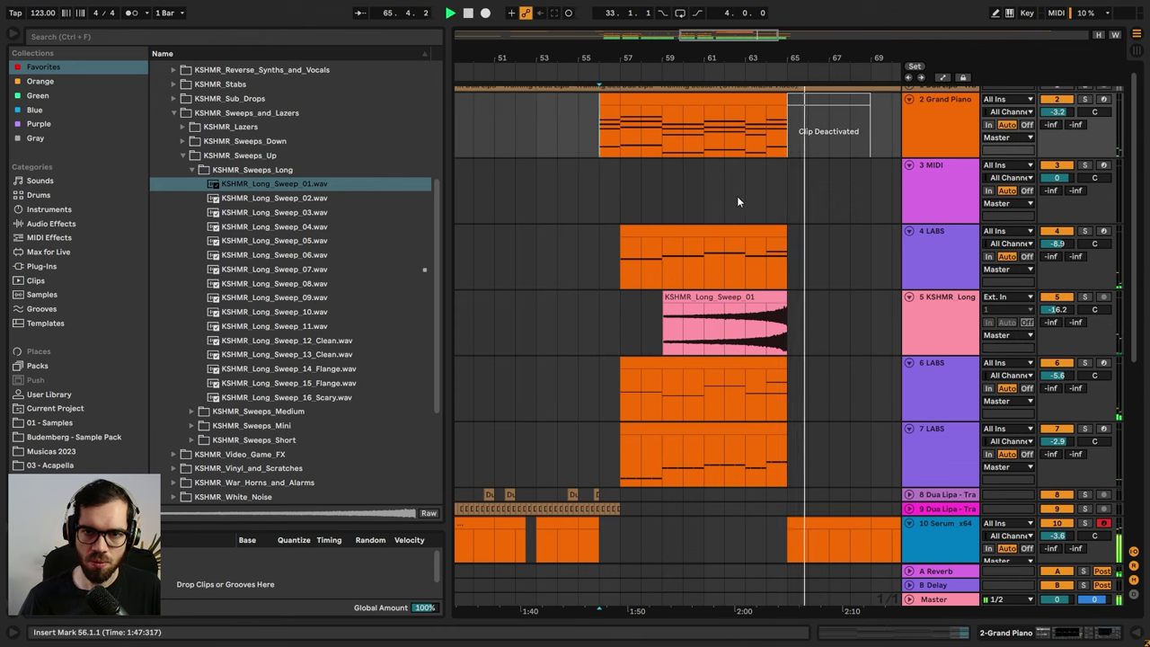
key(space)
key(space)
click(948, 196)
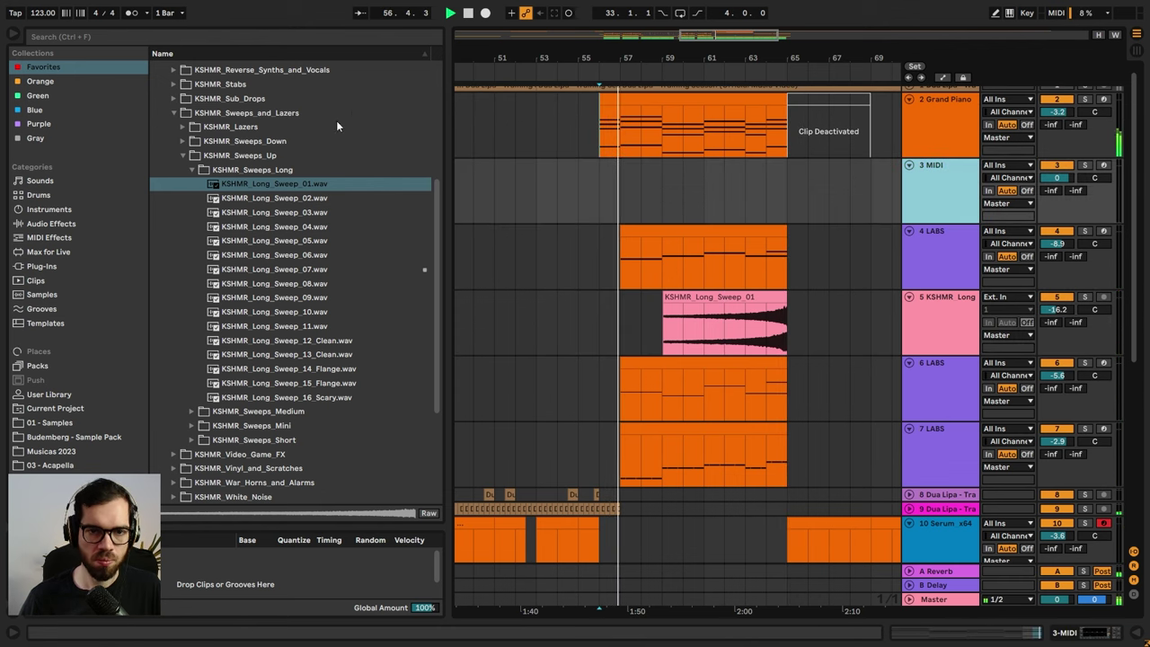
click(1068, 382)
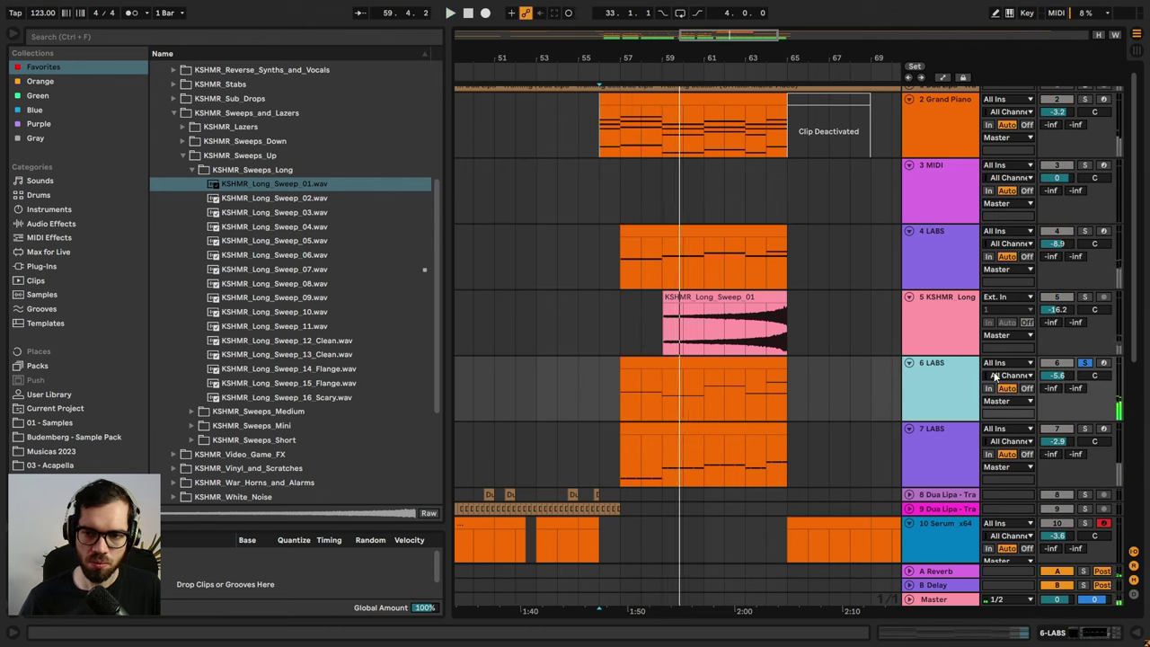
- Play the breakdown from bar 56 and listen to track 7 LABS and track 4 LABS in solo
click(1087, 430)
key(space)
double_click(934, 448)
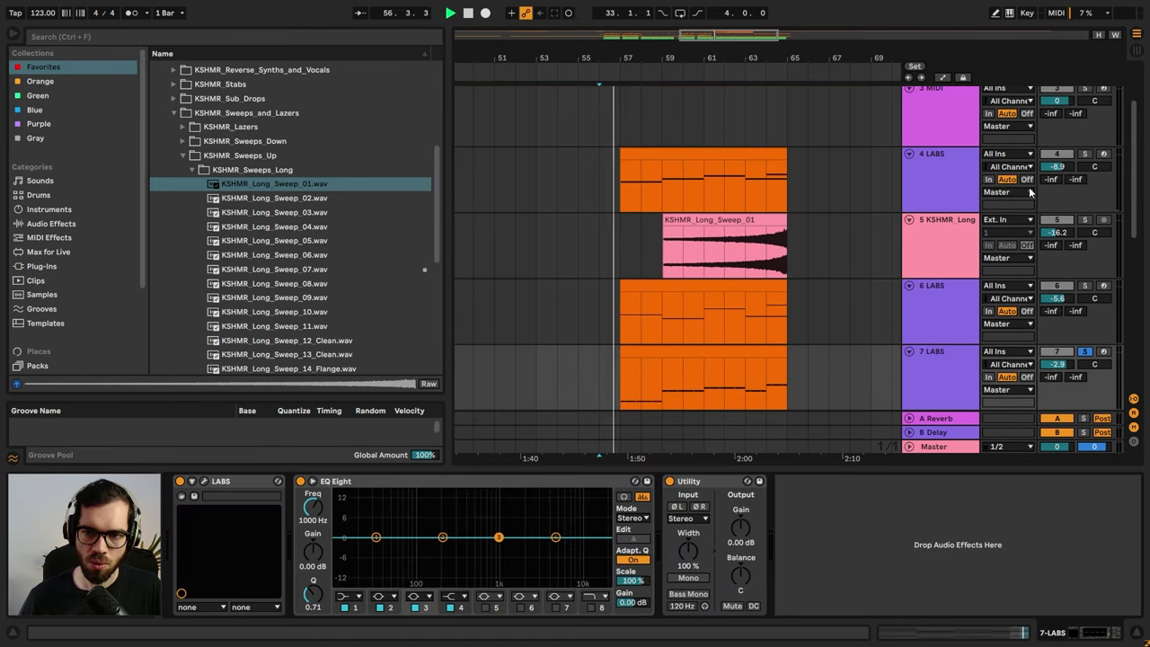
click(1086, 154)
key(space)
key(space)
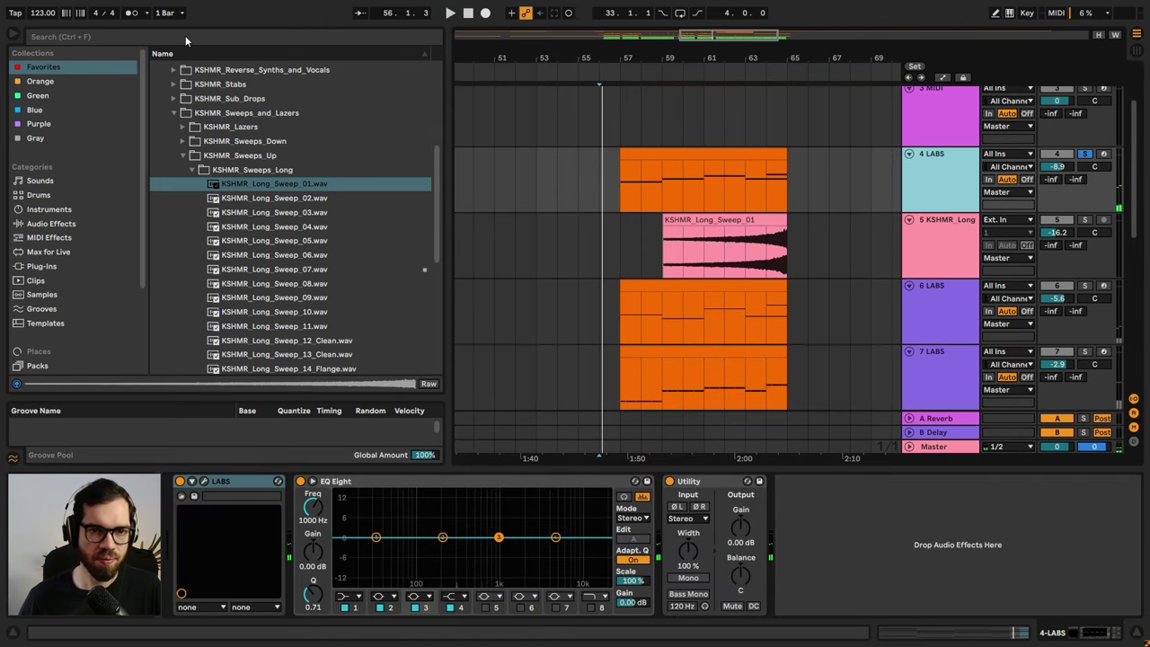
- Search the audio effects for "filter" and add an Auto Filter to track 4 LABS
click(185, 35)
text(filter)
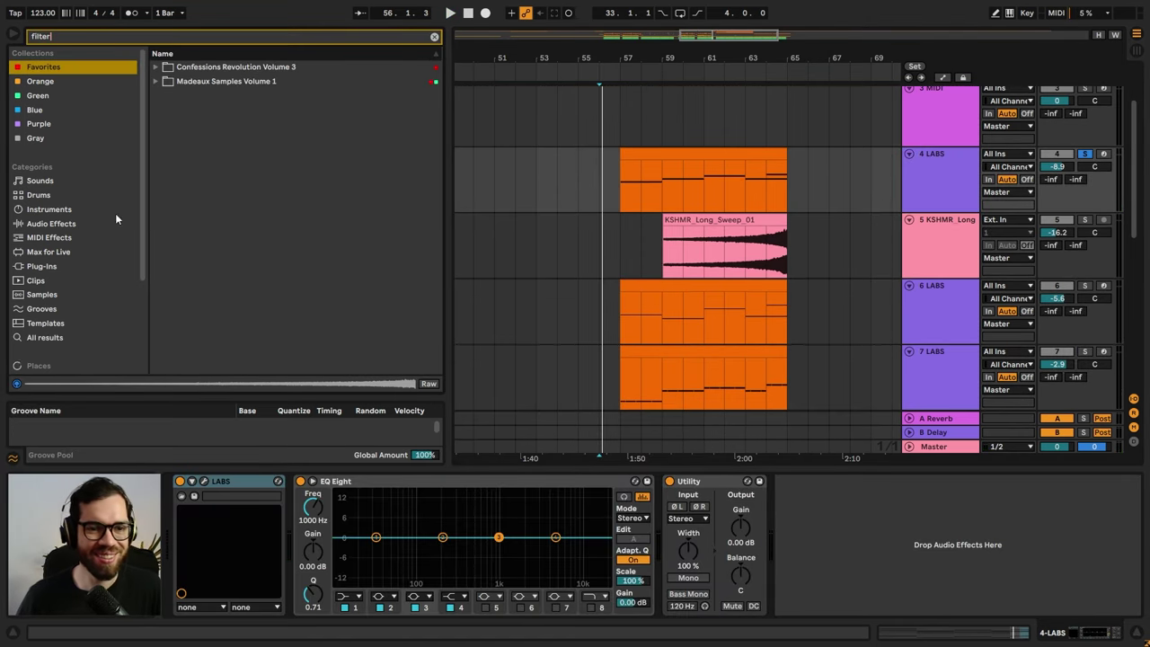
click(94, 224)
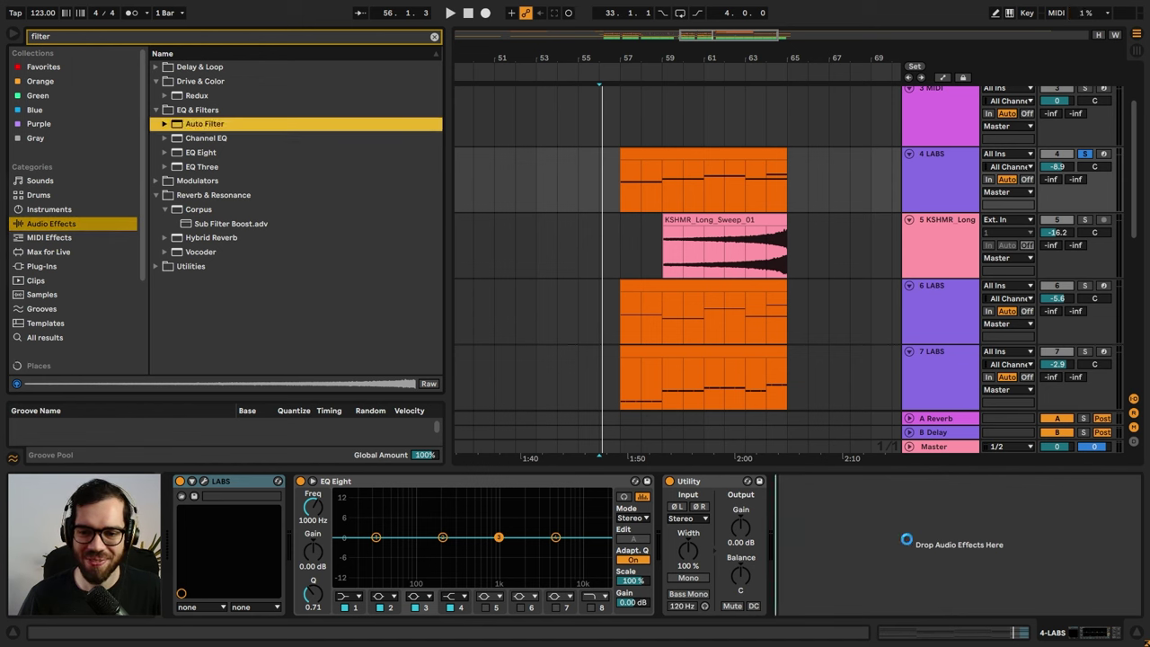
- Automate track 4's Auto Filter frequency to start low at bar 57, pass about 1.09 kHz at bar 59 and rise until bar 64
key(a)
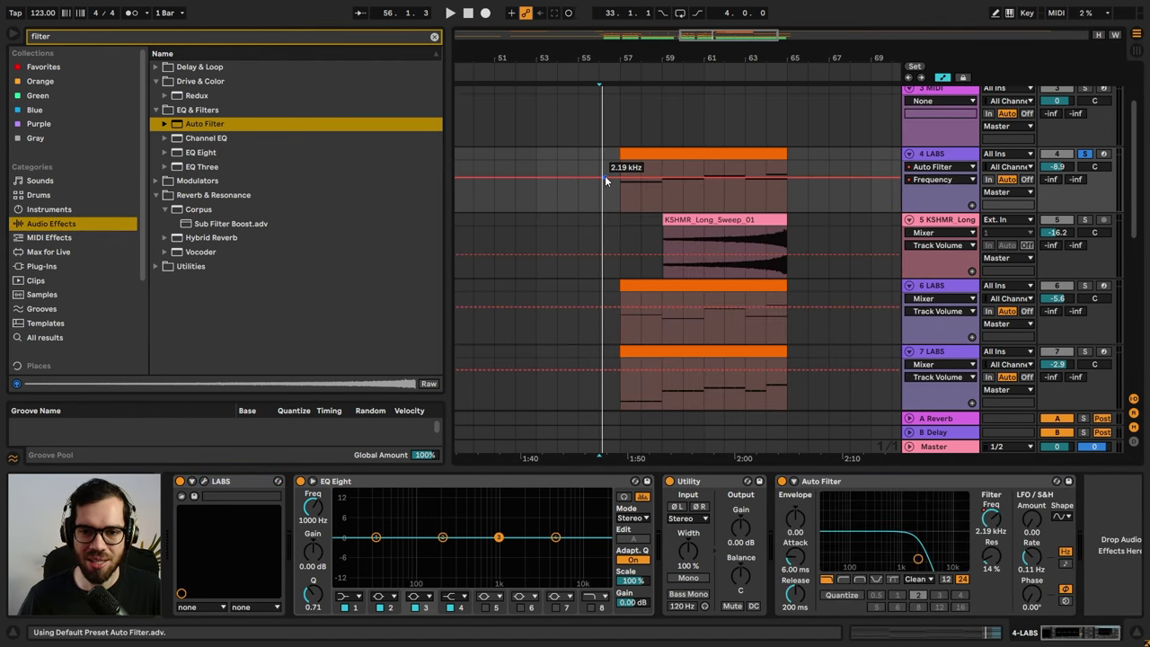
click(619, 156)
key(space)
key(space)
drag(621, 176, 623, 186)
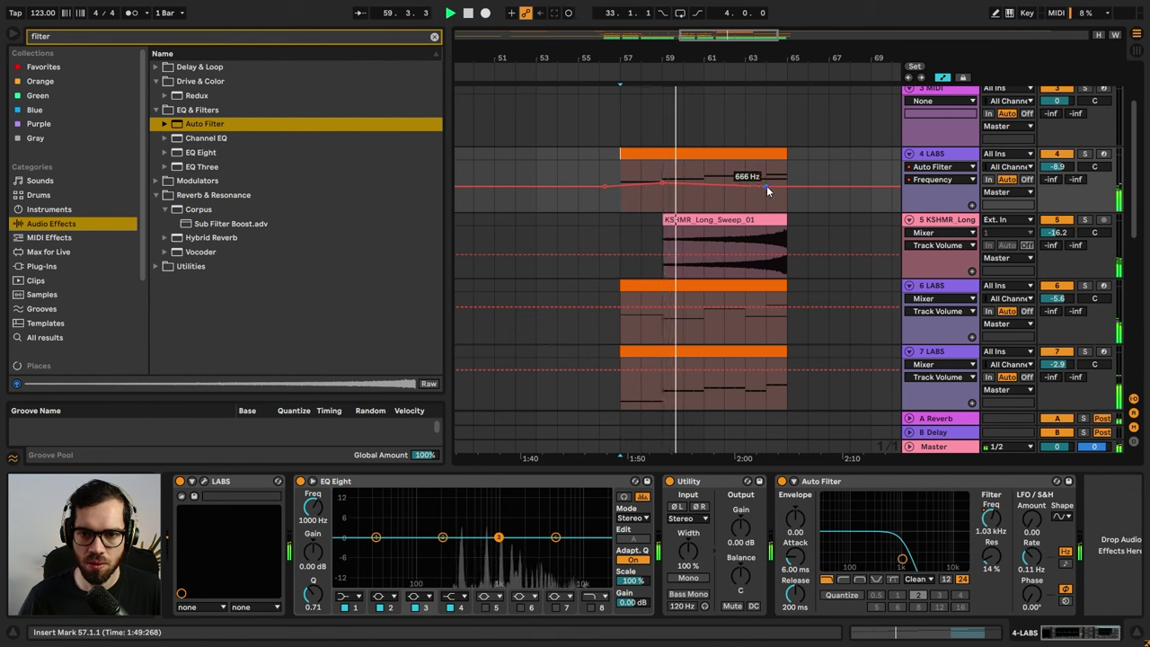
drag(766, 185, 734, 163)
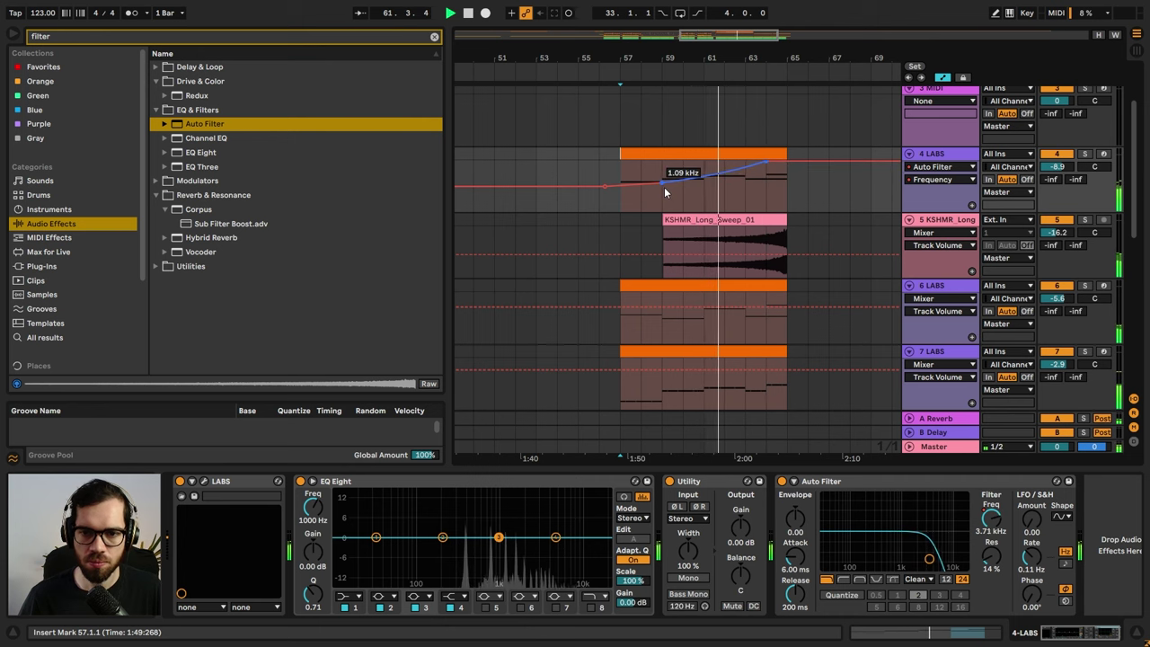
- Hide the automation, collapse all the tracks and play the arrangement from bar 65
key(a)
click(914, 159)
key(ctrl+a)
click(910, 154)
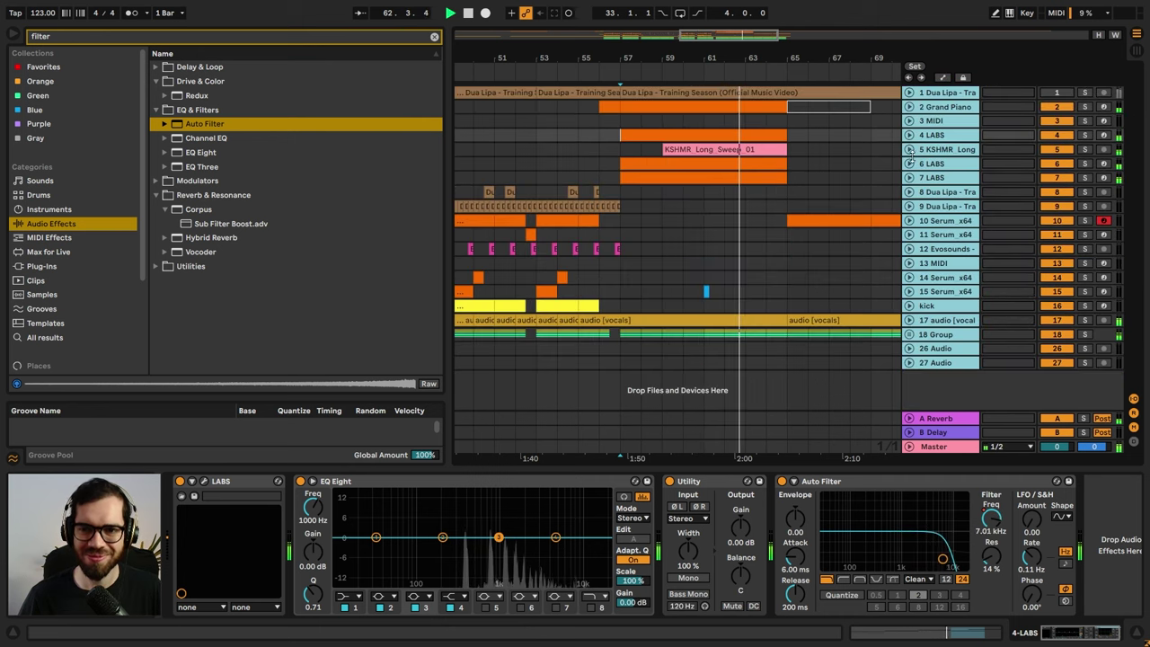
click(783, 189)
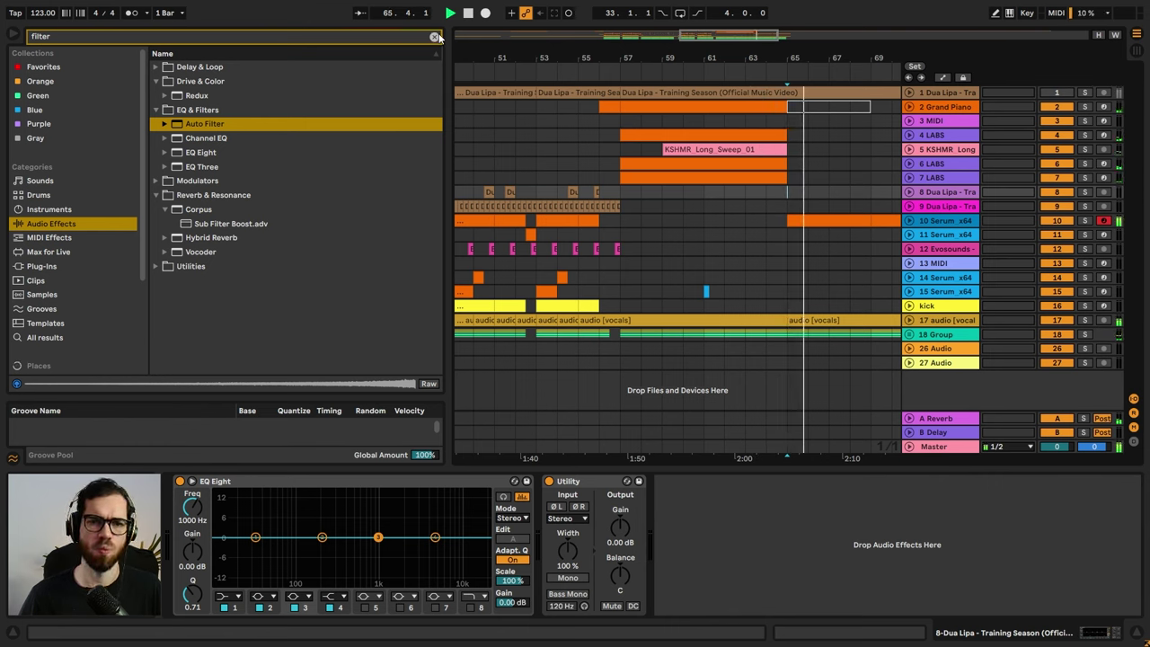
- Clear the browser search, stop playback and open the Budemberg - Sample Pack folder
click(435, 37)
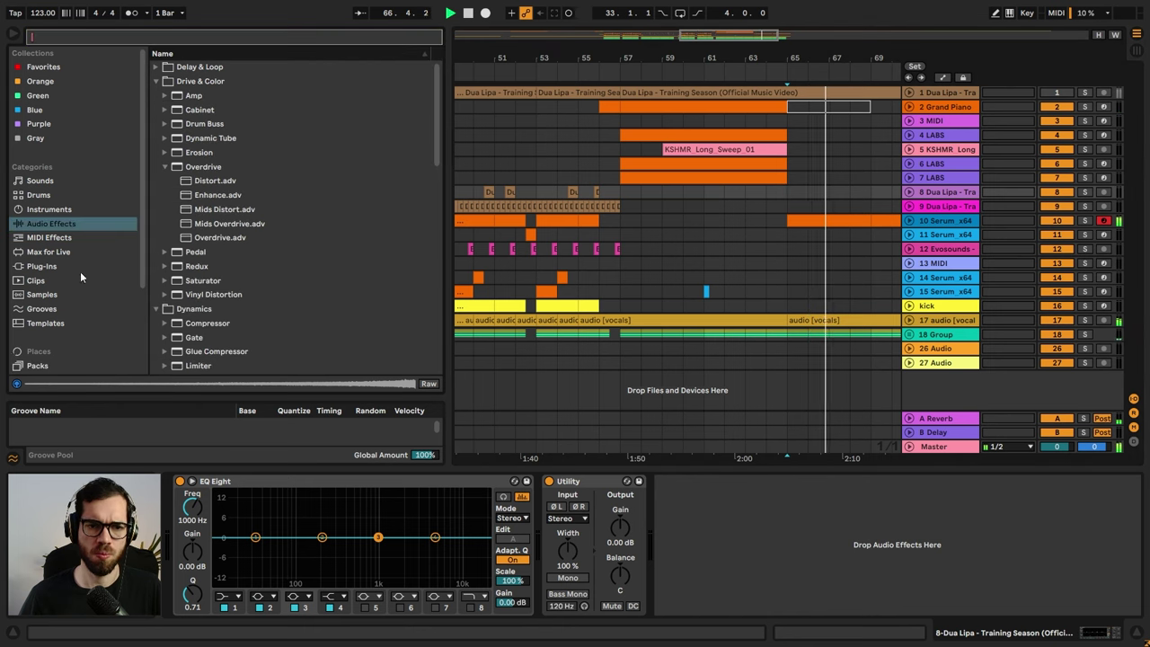
scroll(144, 265, down, 1)
scroll(76, 289, down, 1)
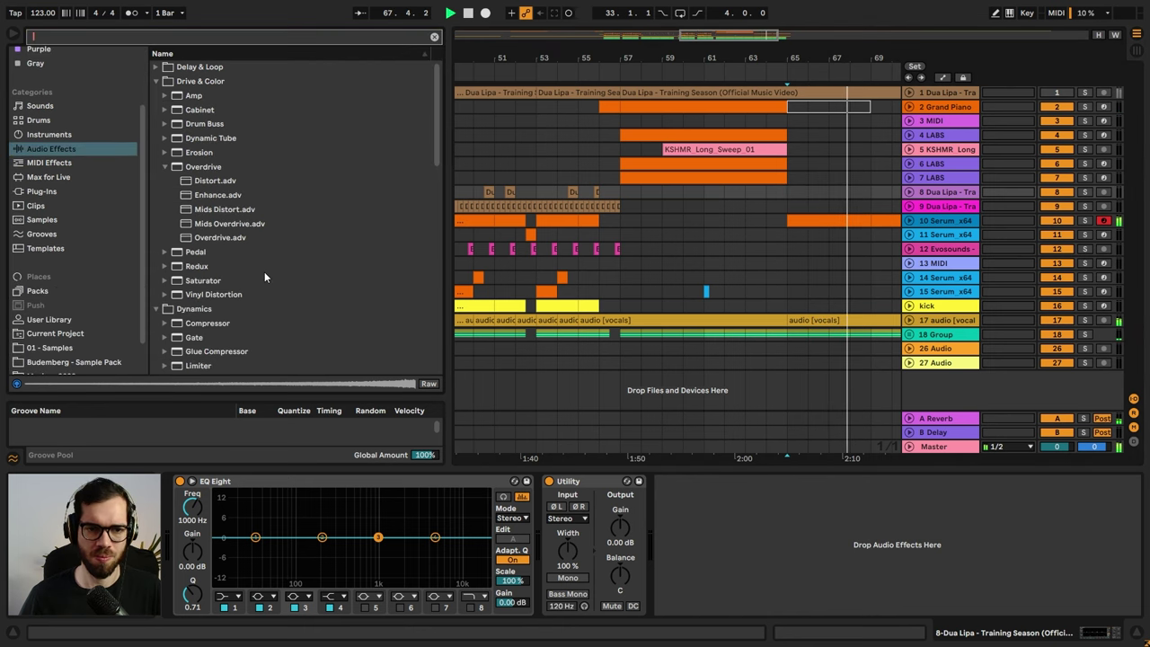
click(776, 233)
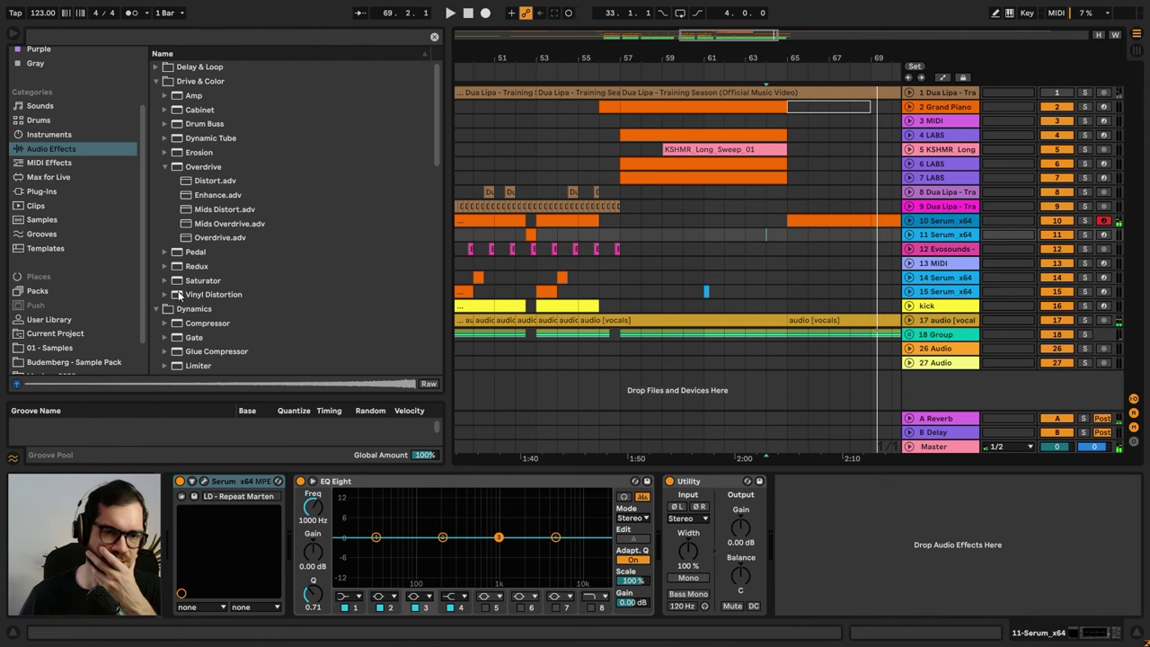
scroll(65, 316, down, 1)
click(54, 318)
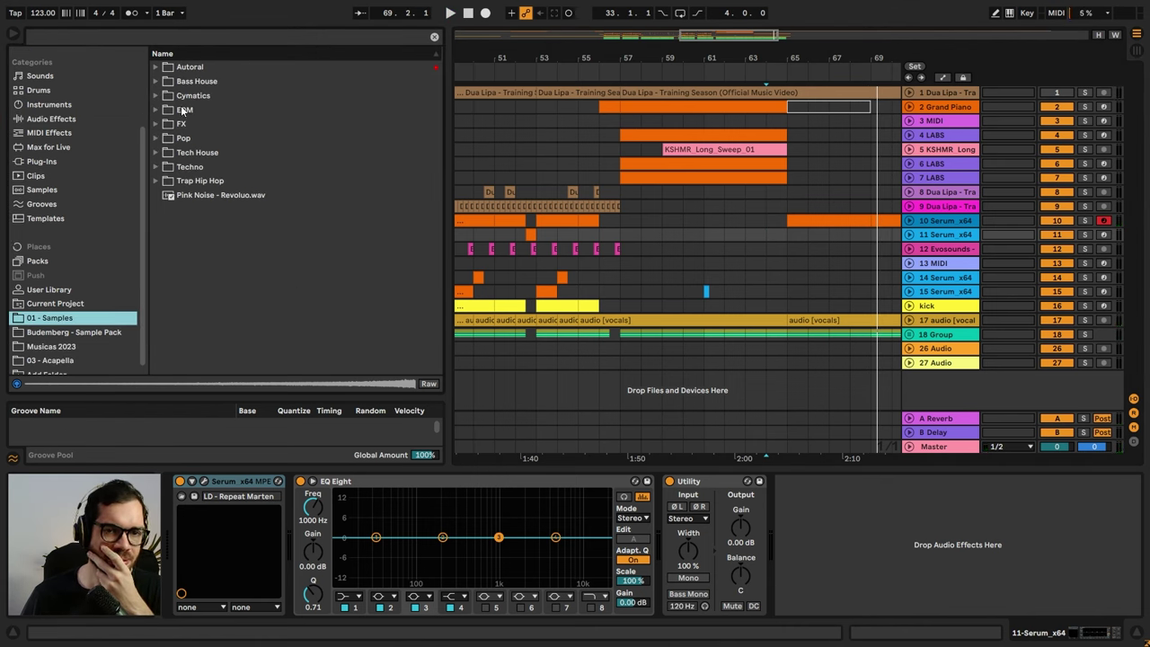
scroll(65, 297, down, 1)
click(61, 326)
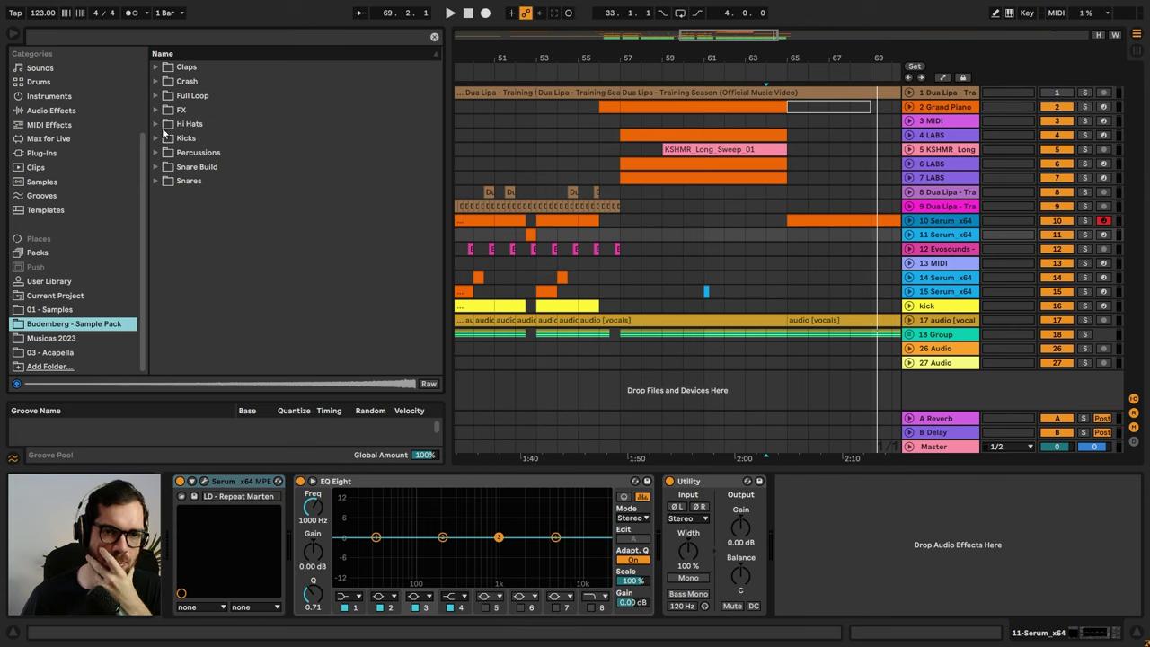
- Audition the Snare Build samples and place Snare Build 1.wav on a new audio track 11 starting at bar 65
click(158, 166)
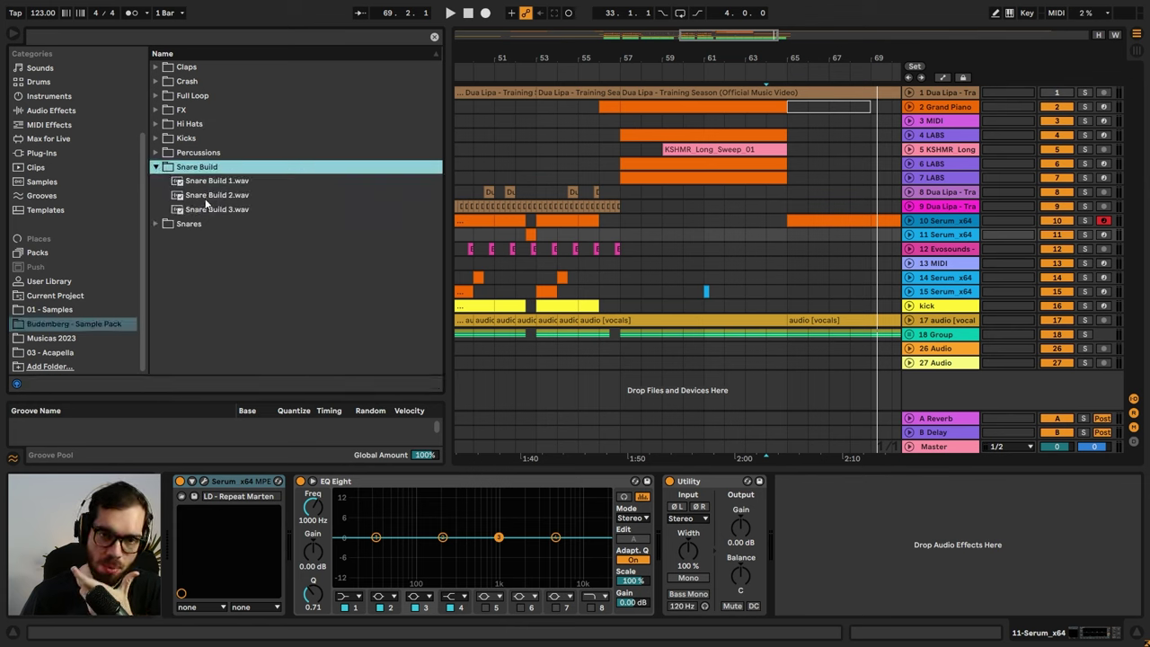
click(206, 195)
click(228, 186)
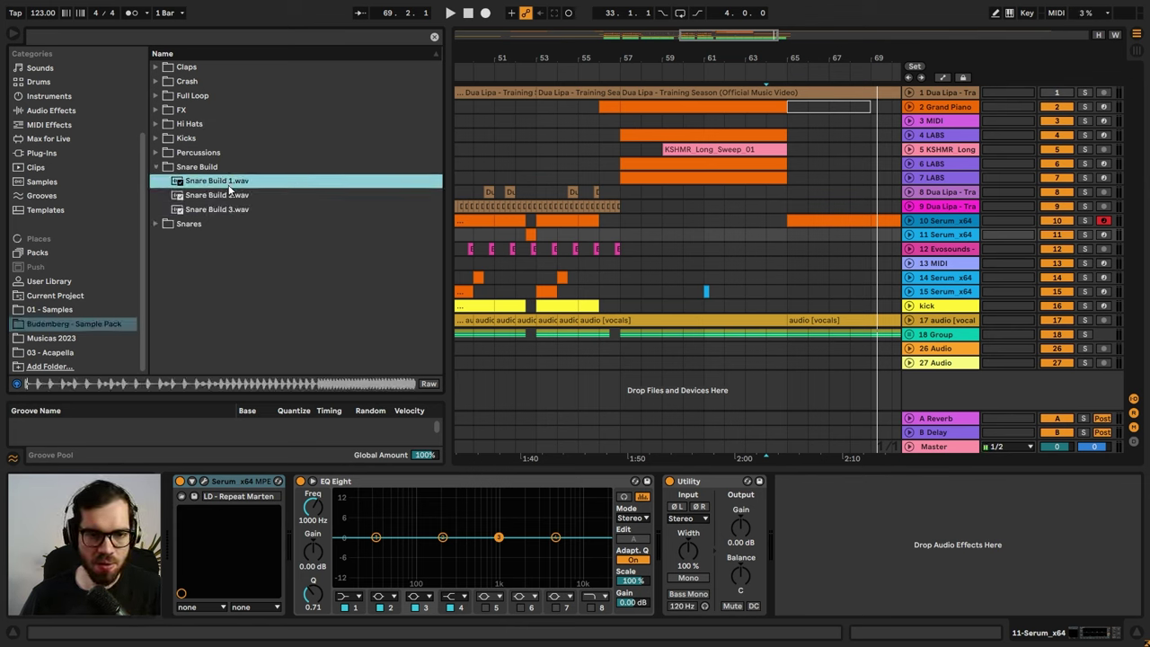
drag(463, 193, 231, 186)
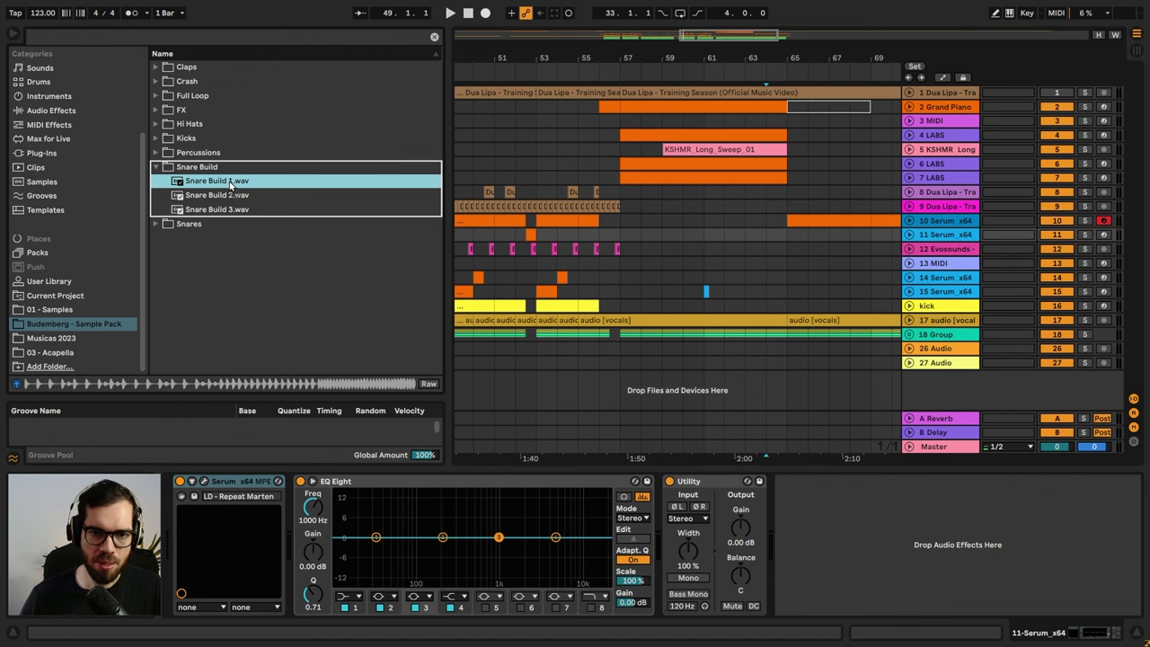
drag(365, 190, 786, 241)
drag(820, 61, 661, 65)
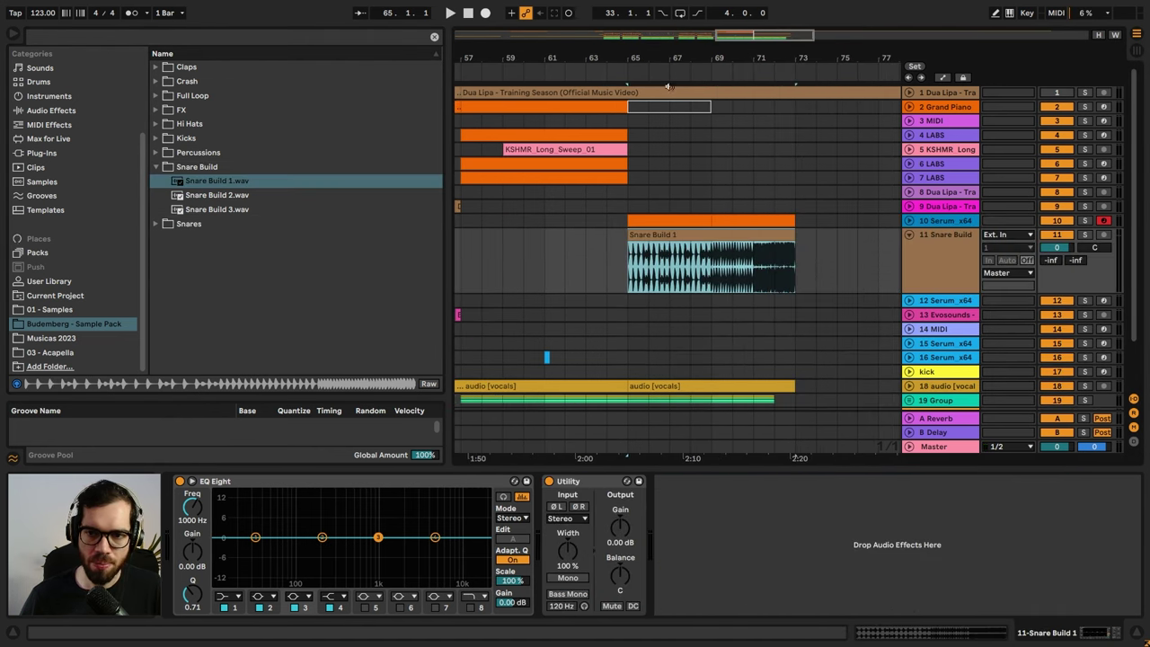
- Copy the one-bar fast roll at bar 71 of Snare Build 1 to bar 65 and repeat it up to bar 71
click(716, 273)
drag(756, 269, 770, 266)
key(space)
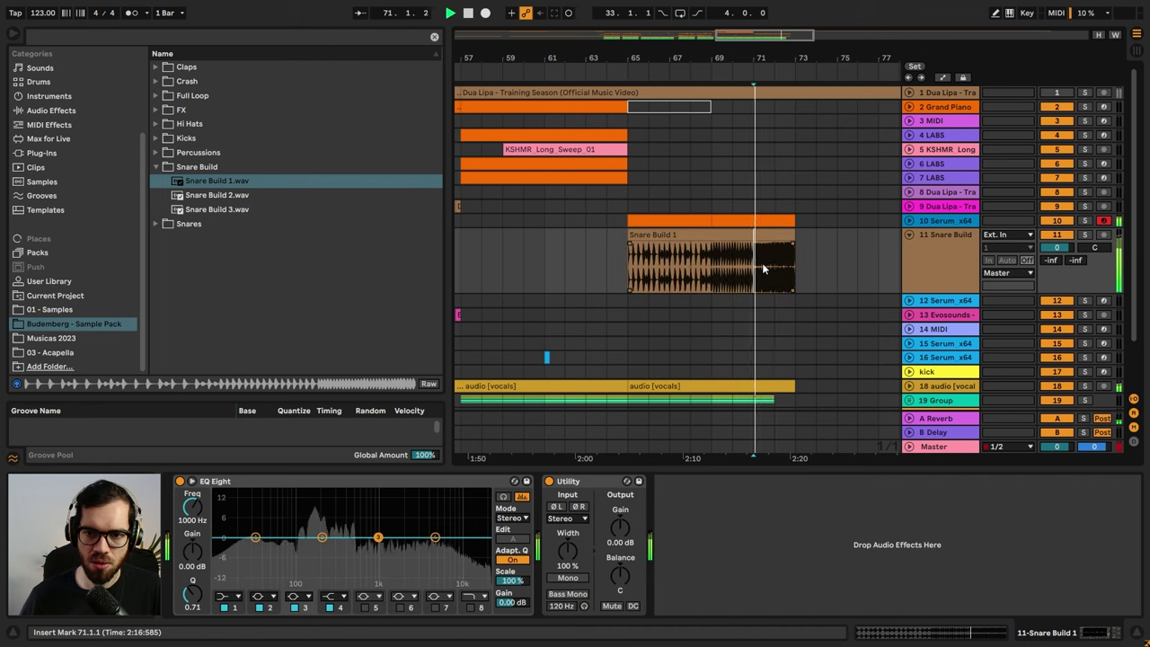
key(space)
key(ctrl+c)
click(633, 255)
key(ctrl+v)
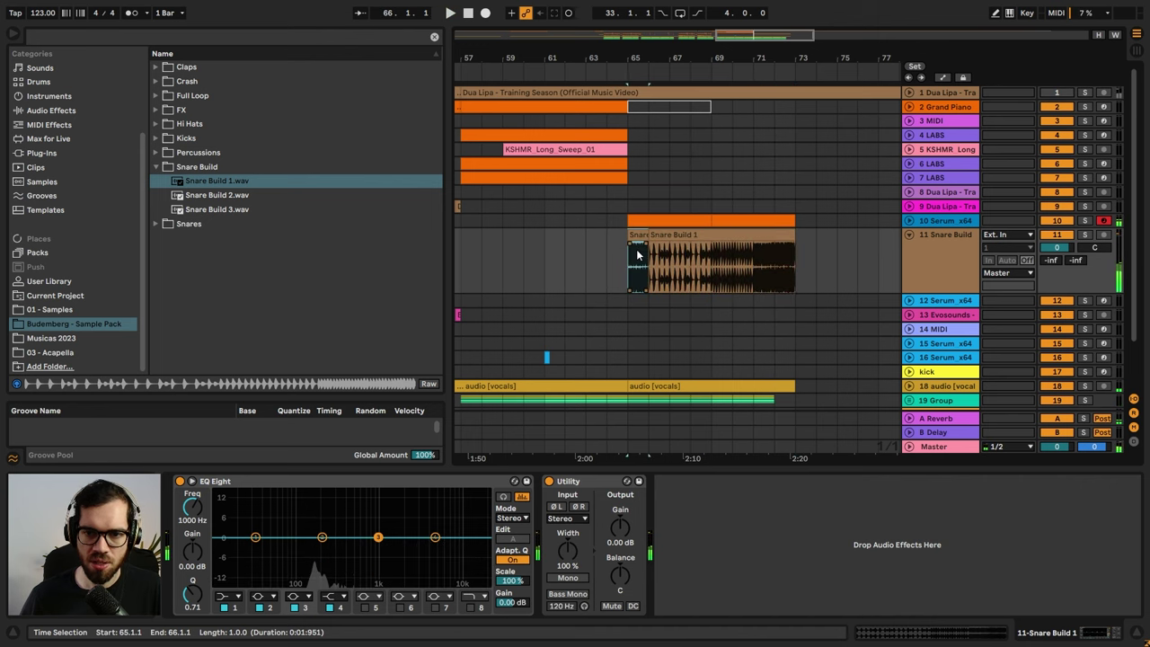
key(ctrl+d)
key(ctrl+d)
key(ctrl+d)
click(633, 236)
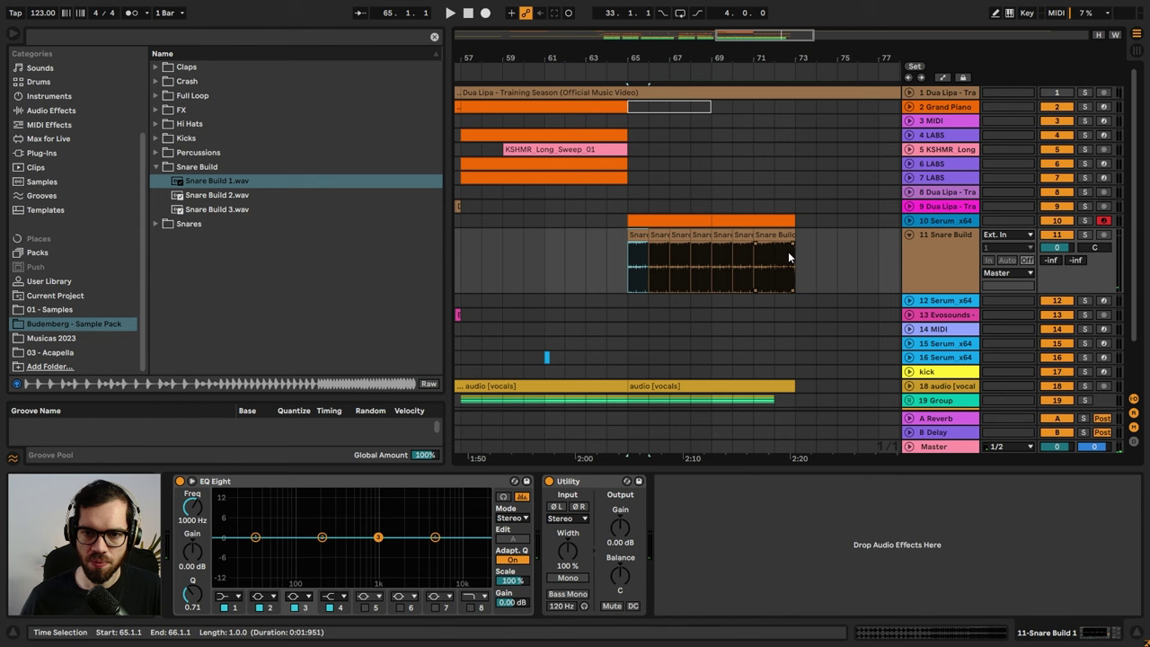
- Search the audio effects for "filter" and add an Auto Filter to the Snare Build track
click(917, 248)
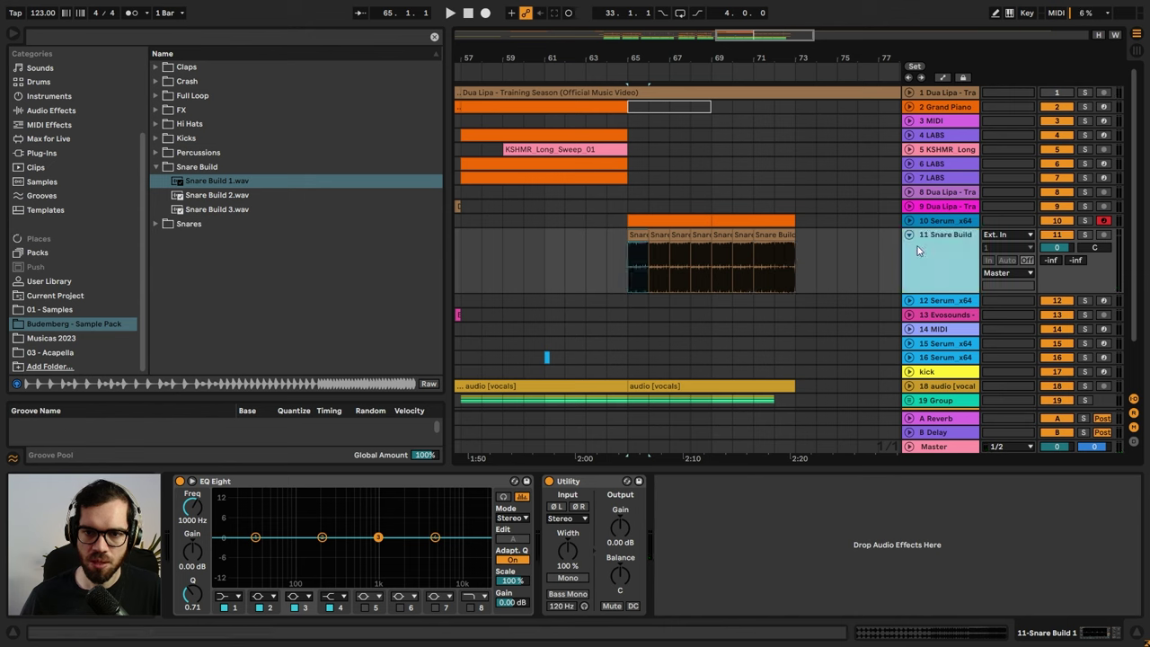
click(52, 111)
click(95, 35)
text(f)
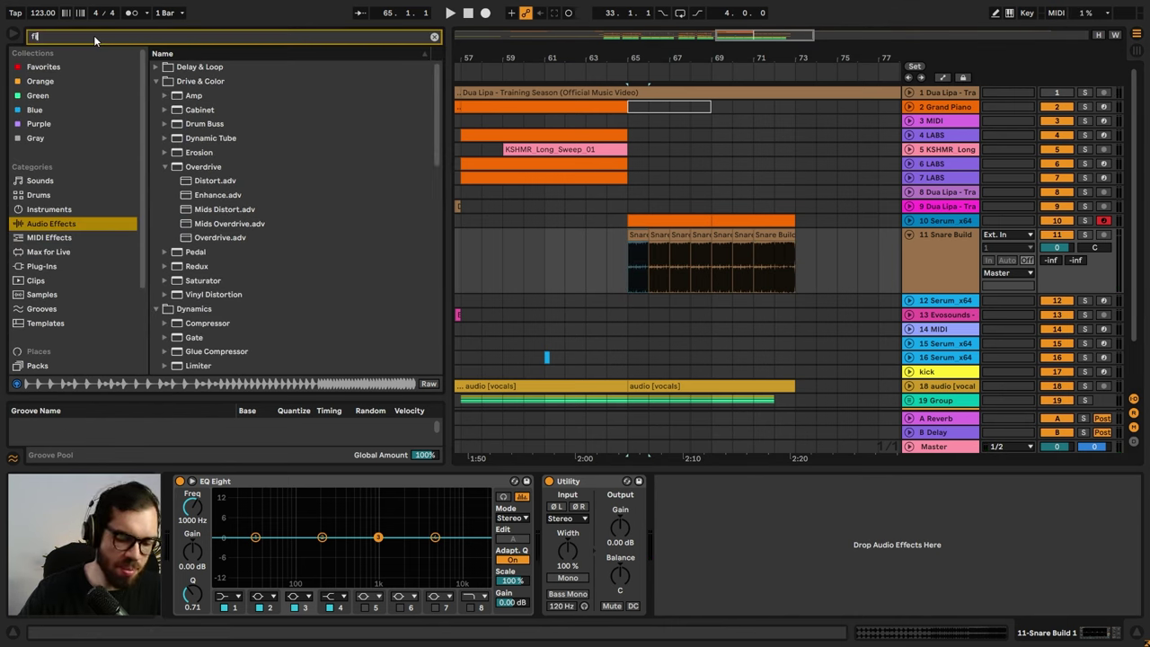
text(ilter)
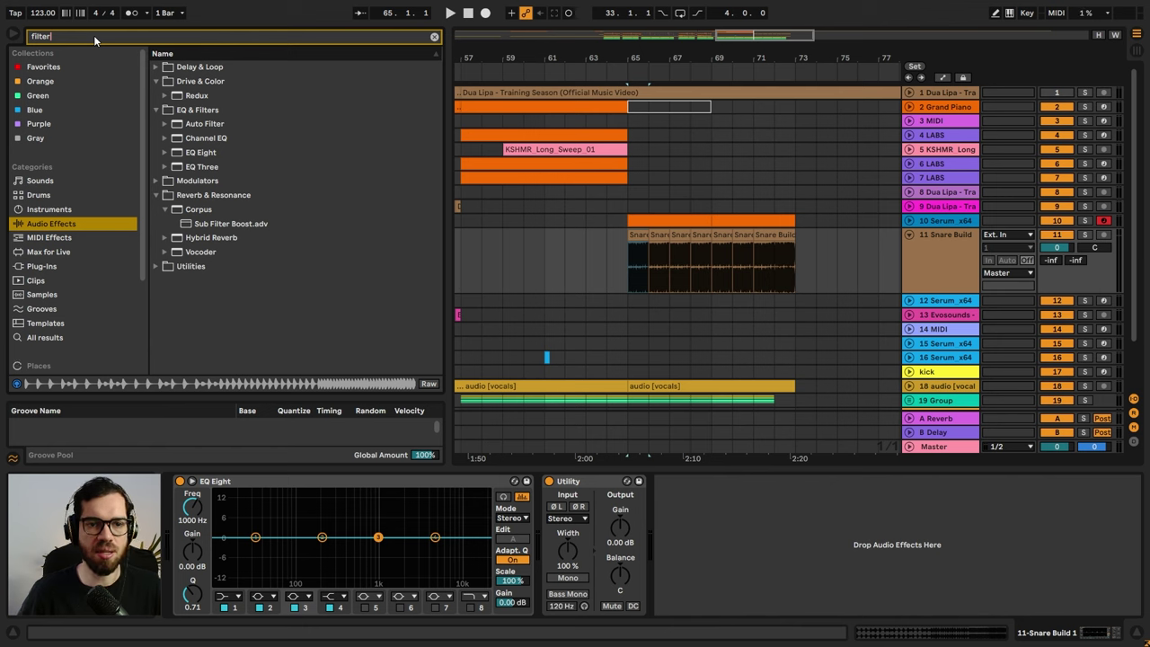
click(211, 125)
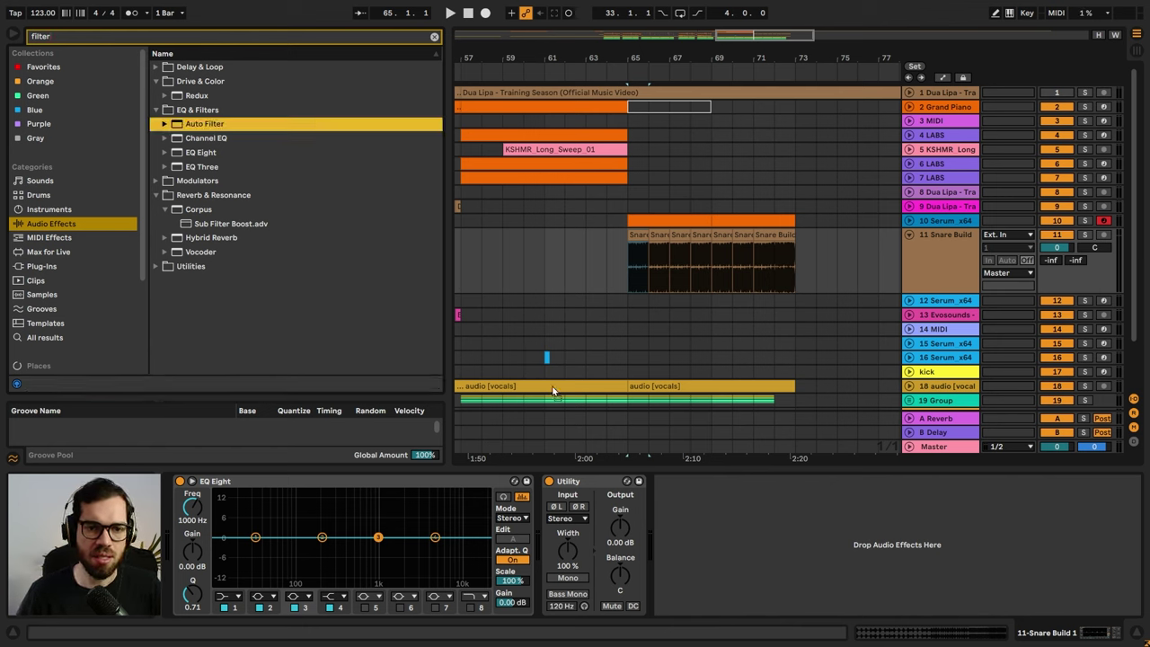
drag(732, 496, 733, 500)
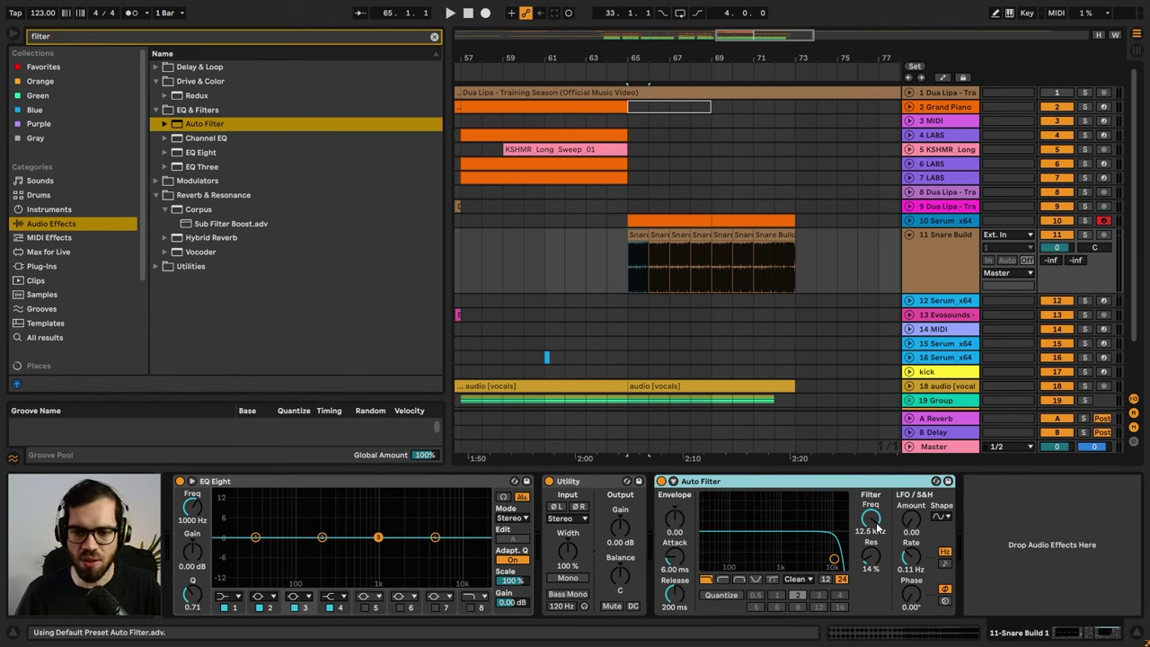
- Lower the Snare Build filter's frequency during playback and automate it to rise steadily from bar 65 to bar 72
key(space)
key(a)
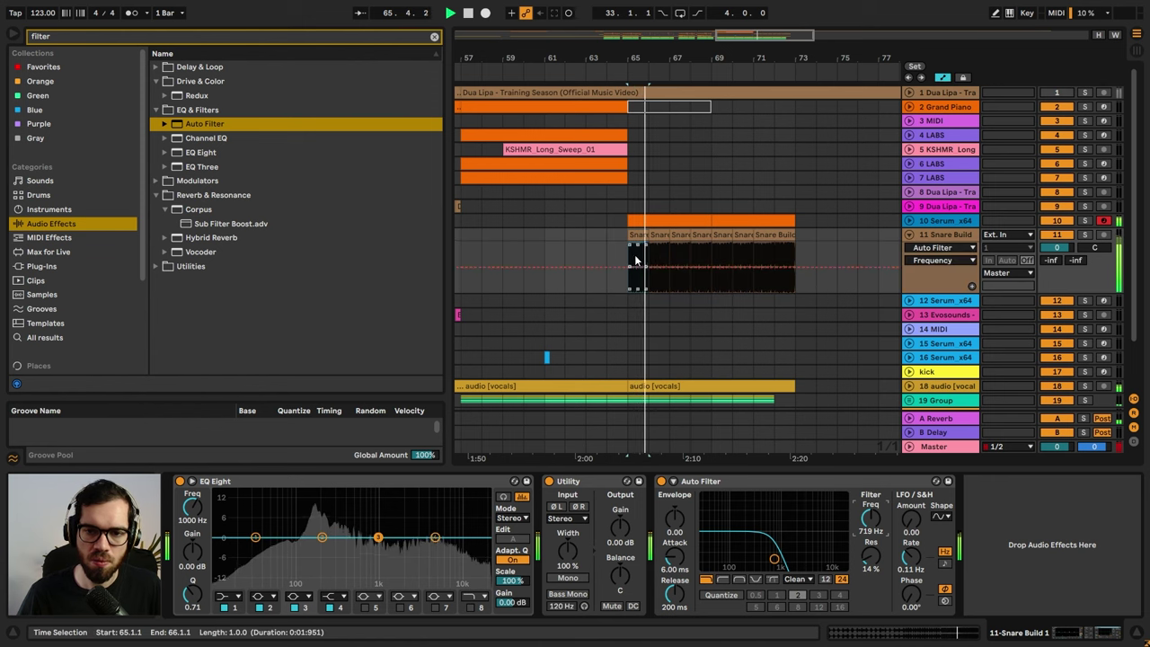
click(630, 258)
drag(628, 266, 628, 277)
drag(711, 276, 774, 248)
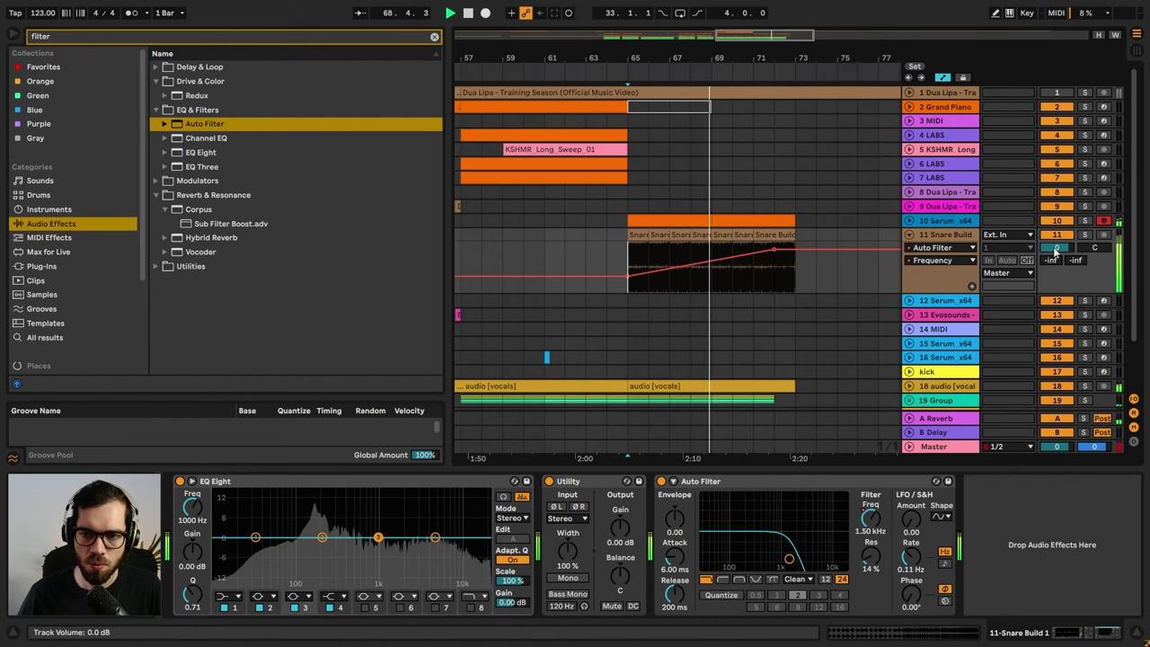
- Set the Snare Build track's volume to -9.2 dB and raise its filter frequency automation at bar 72 to about 14.1 kHz
drag(1056, 248, 1055, 266)
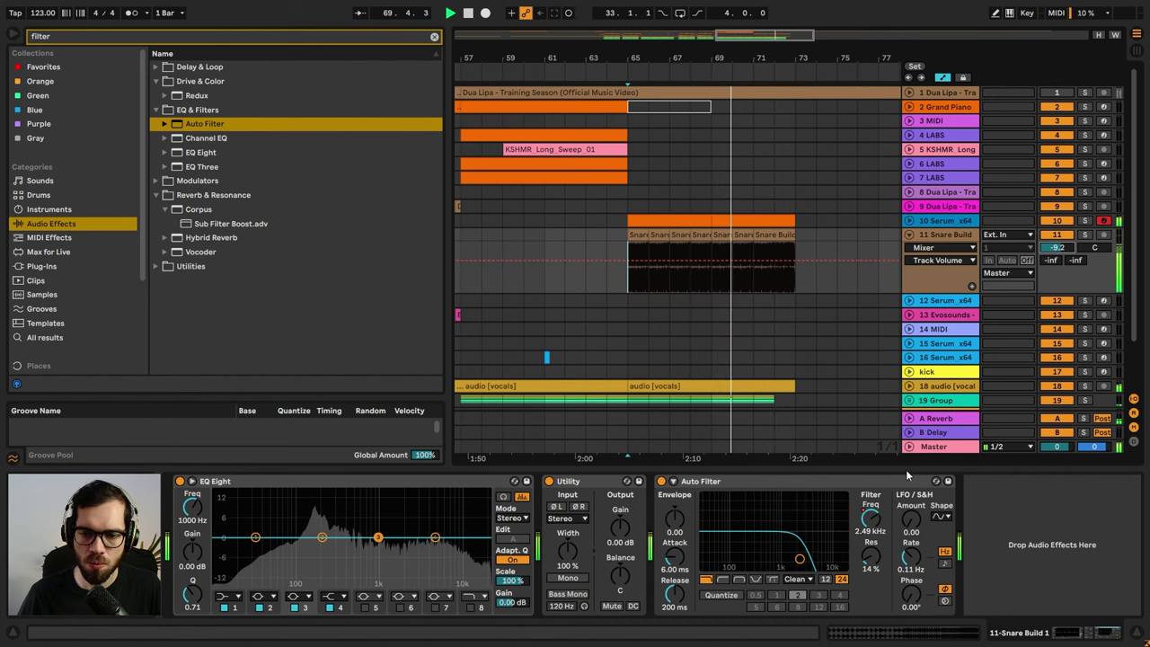
click(939, 247)
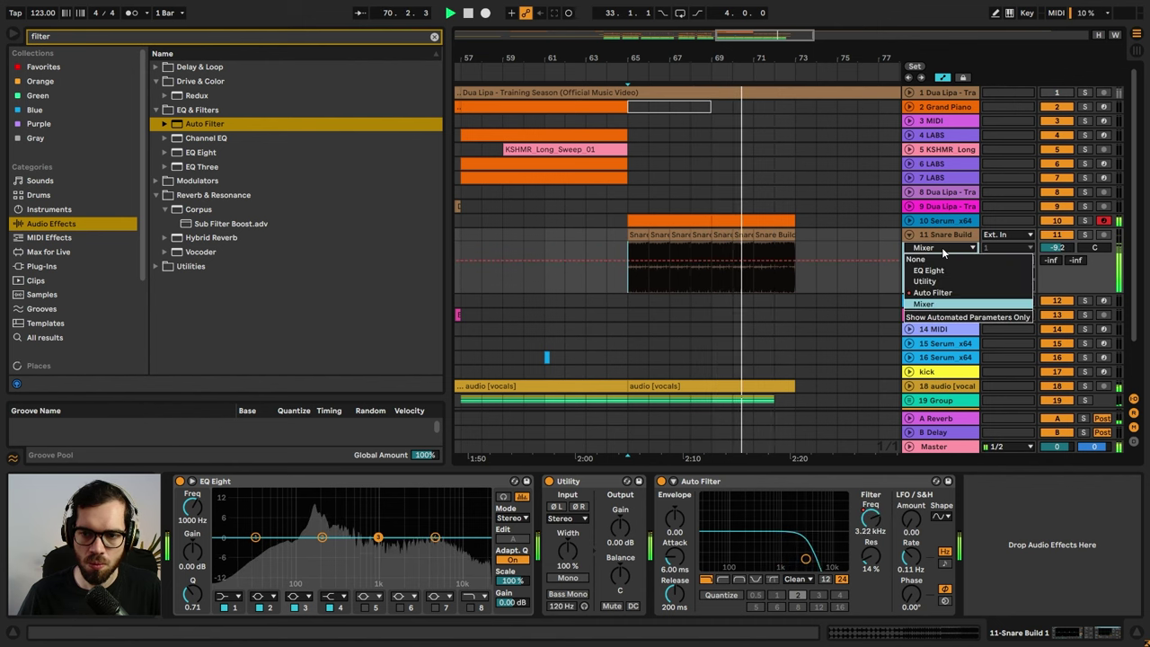
click(935, 310)
drag(782, 251, 774, 236)
- Shorten the snare build and the track 10 Serum clip to end at bar 72, then hide the automation
click(784, 235)
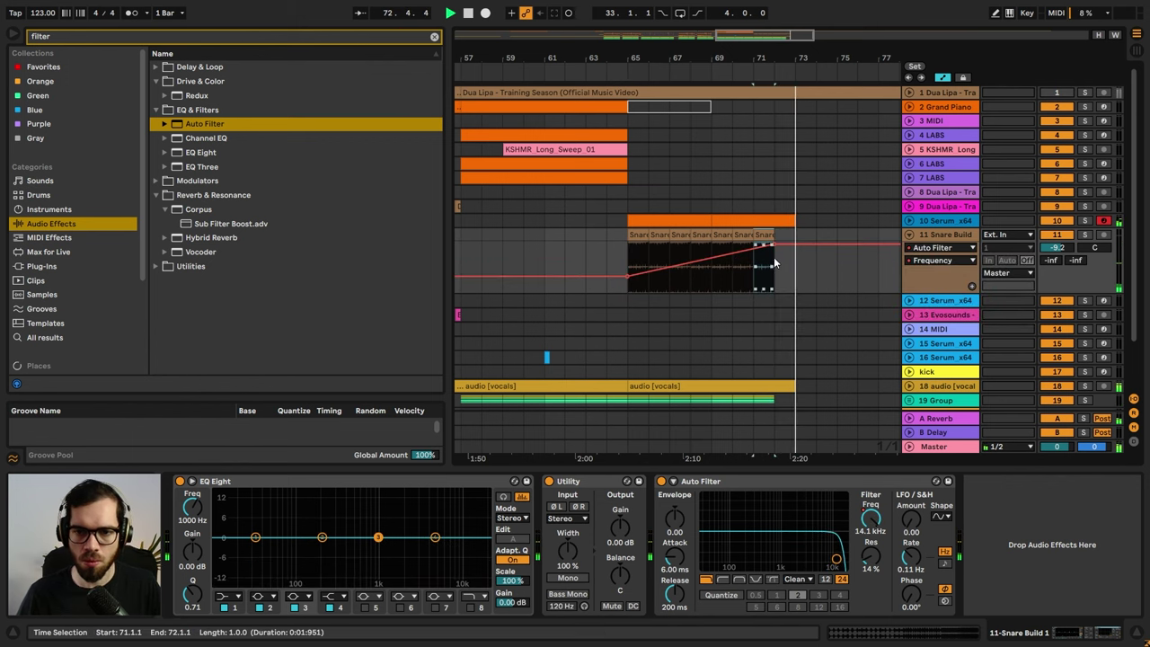
drag(794, 220, 780, 220)
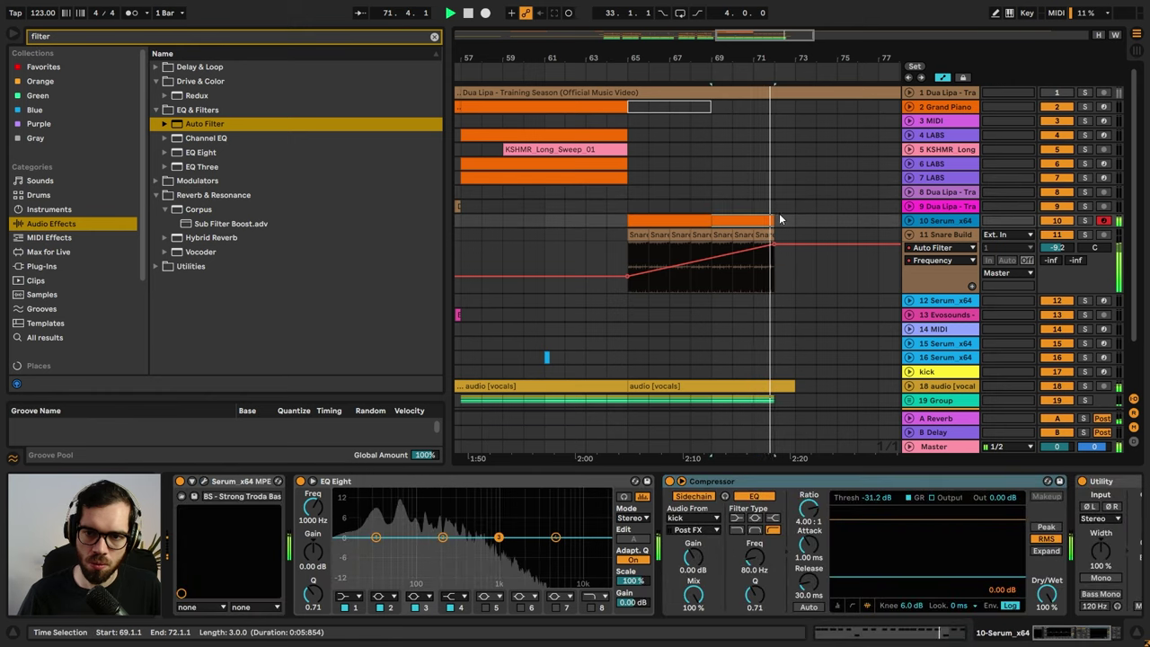
scroll(744, 135, down, 5)
key(a)
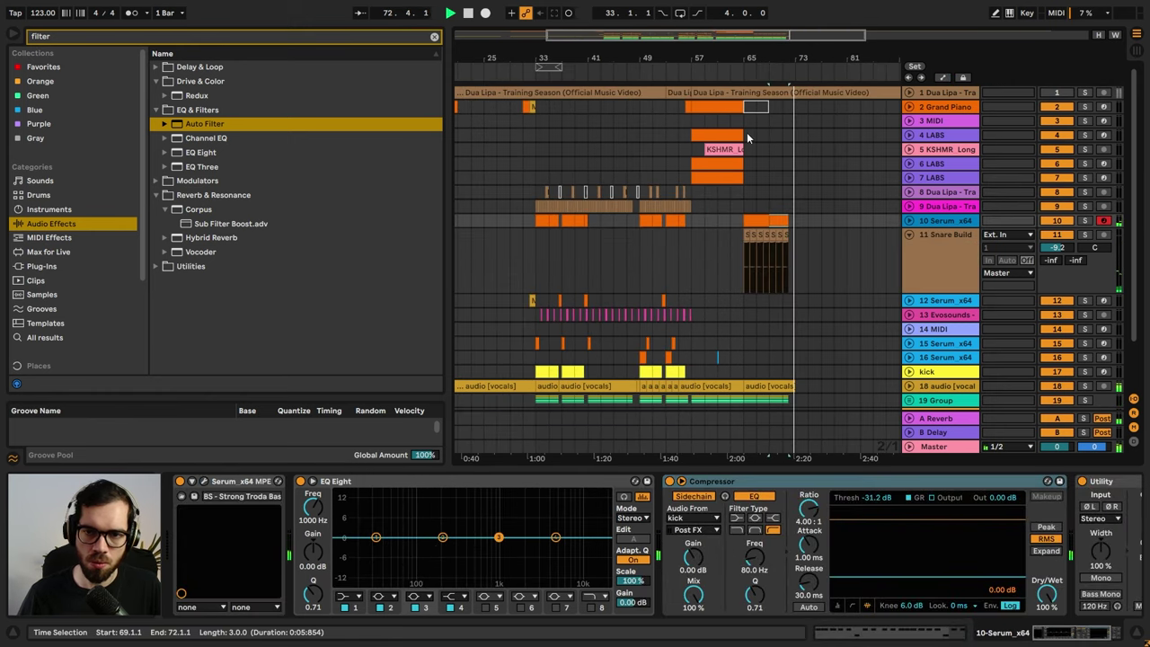
- Duplicate track 4's LABS clip to bar 65 and delete the copy's notes after its first two-bar chord
key(ctrl+d)
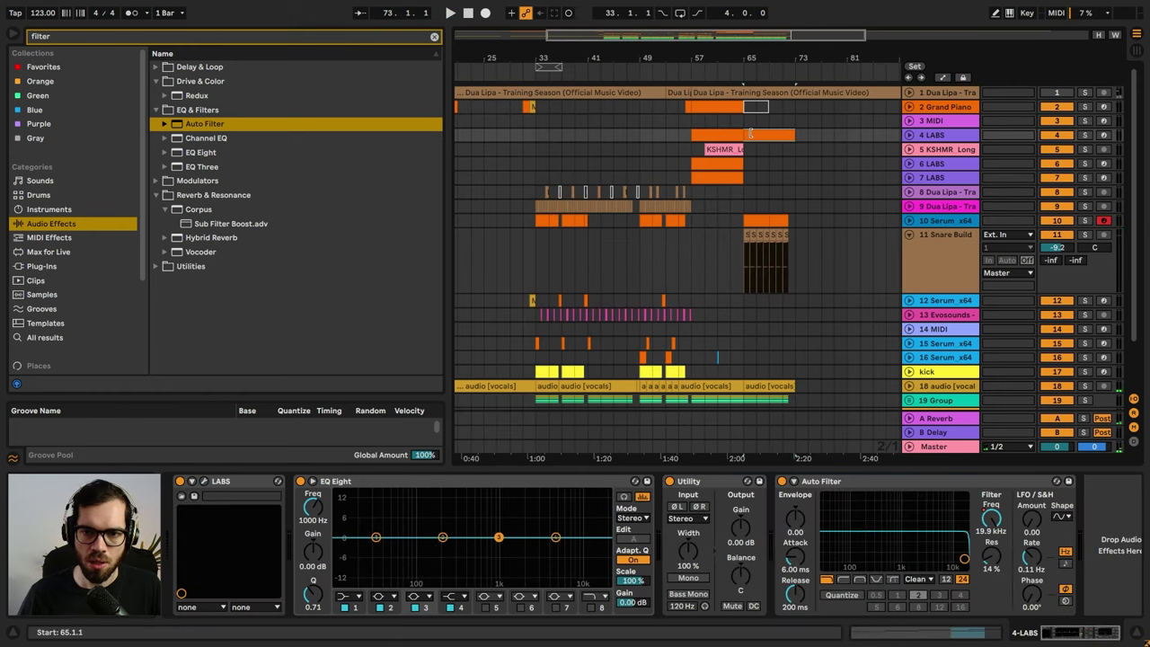
double_click(748, 130)
shift+click(656, 532)
key(Delete)
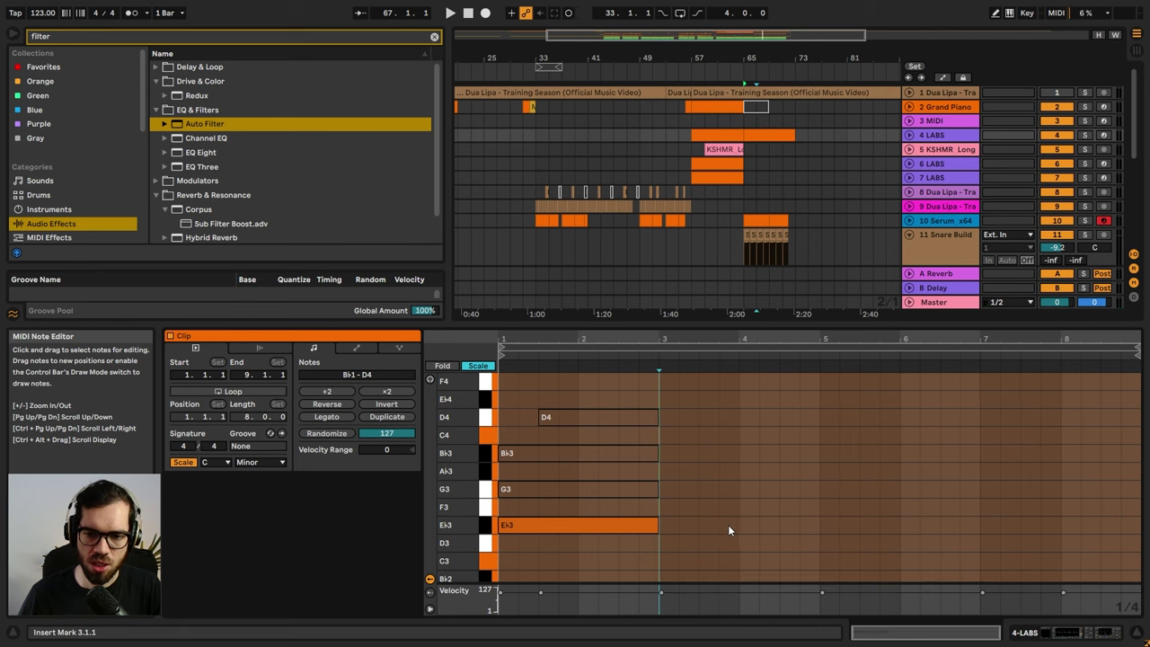
- Extend the E♭3 note across all eight bars and lower track 4's Auto Filter frequency automation to its minimum at bar 65
drag(657, 528, 1143, 506)
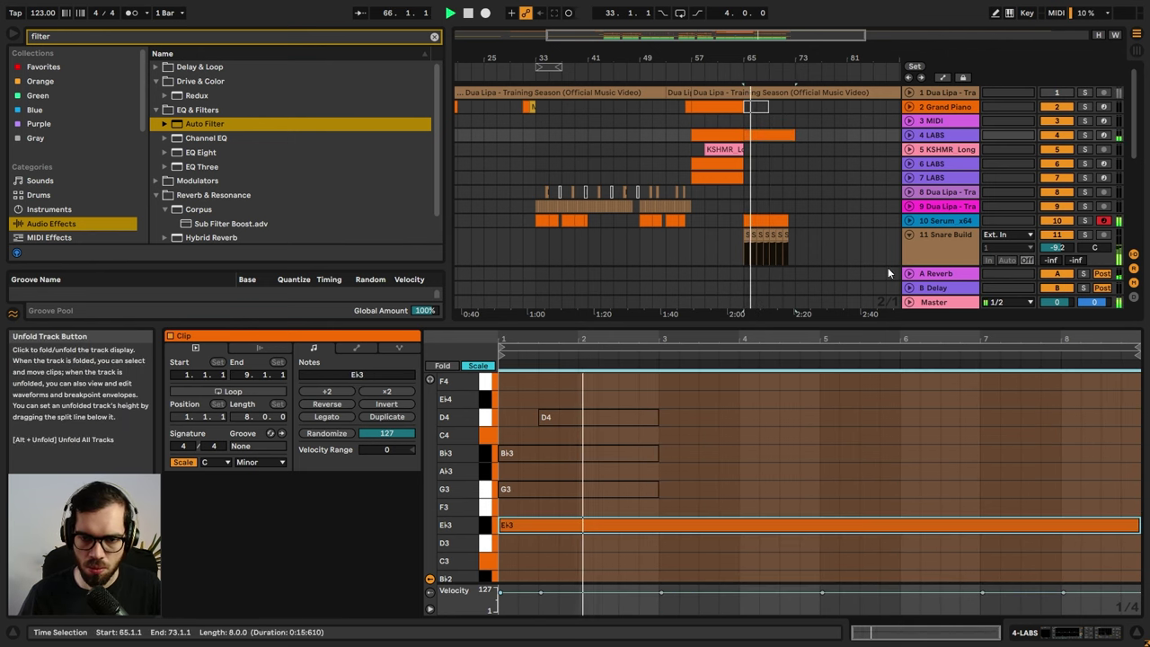
click(925, 121)
click(909, 135)
key(a)
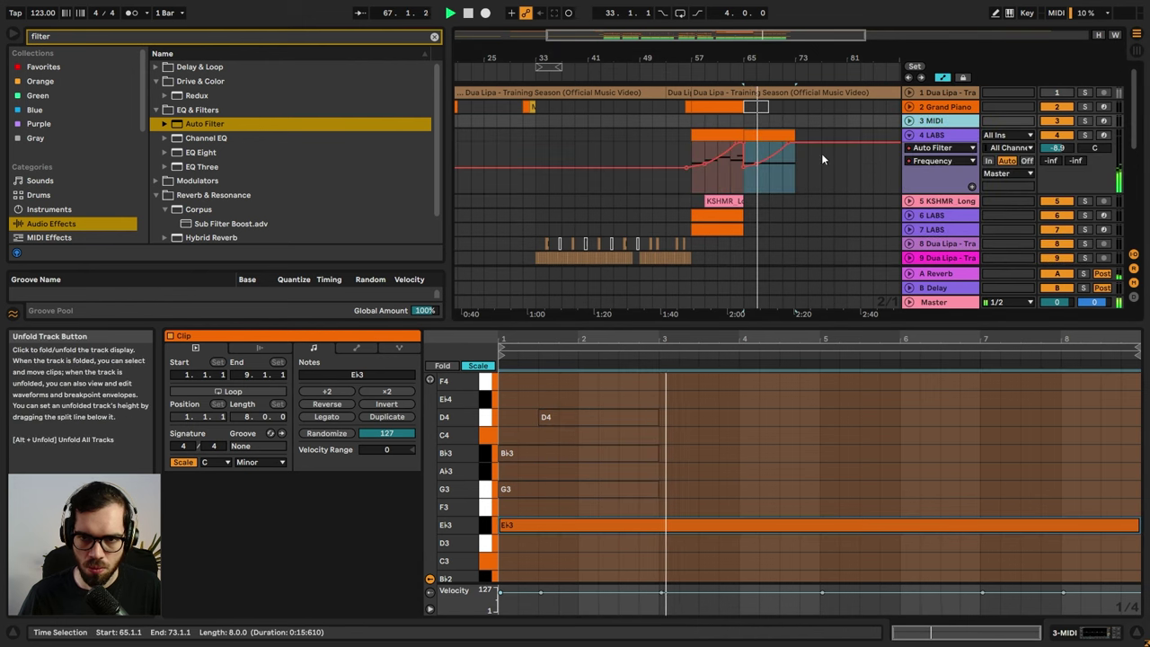
drag(759, 168, 746, 191)
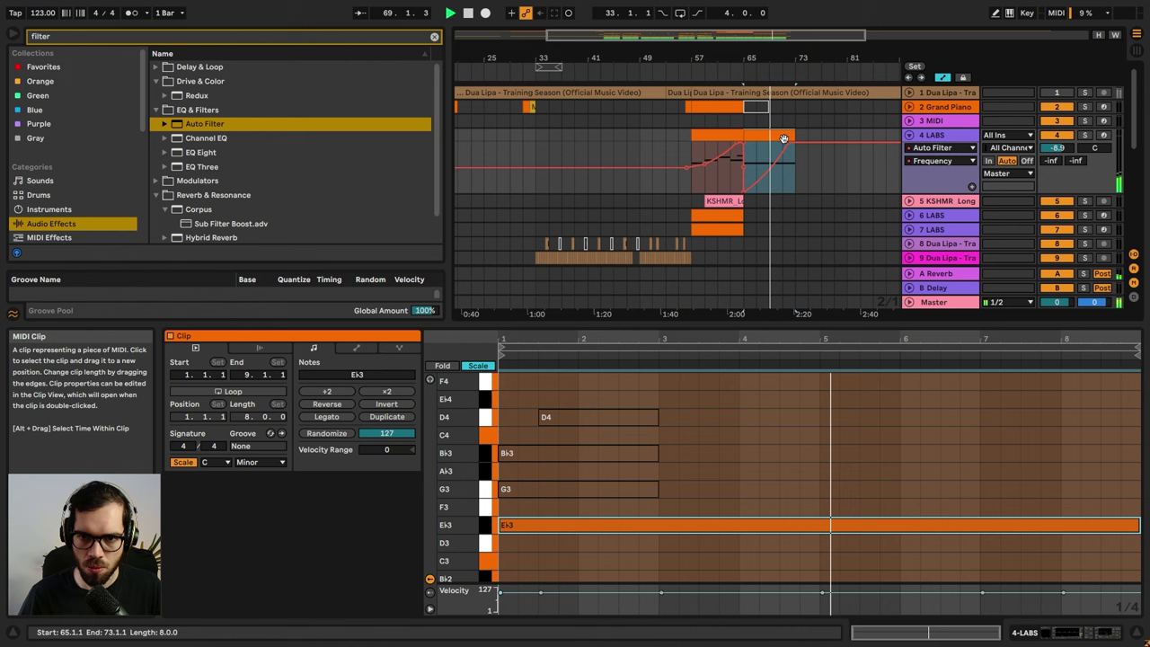
- Paste the sustained chord clip onto track 6 LABS at bar 65, play it back and hide the automation
click(746, 218)
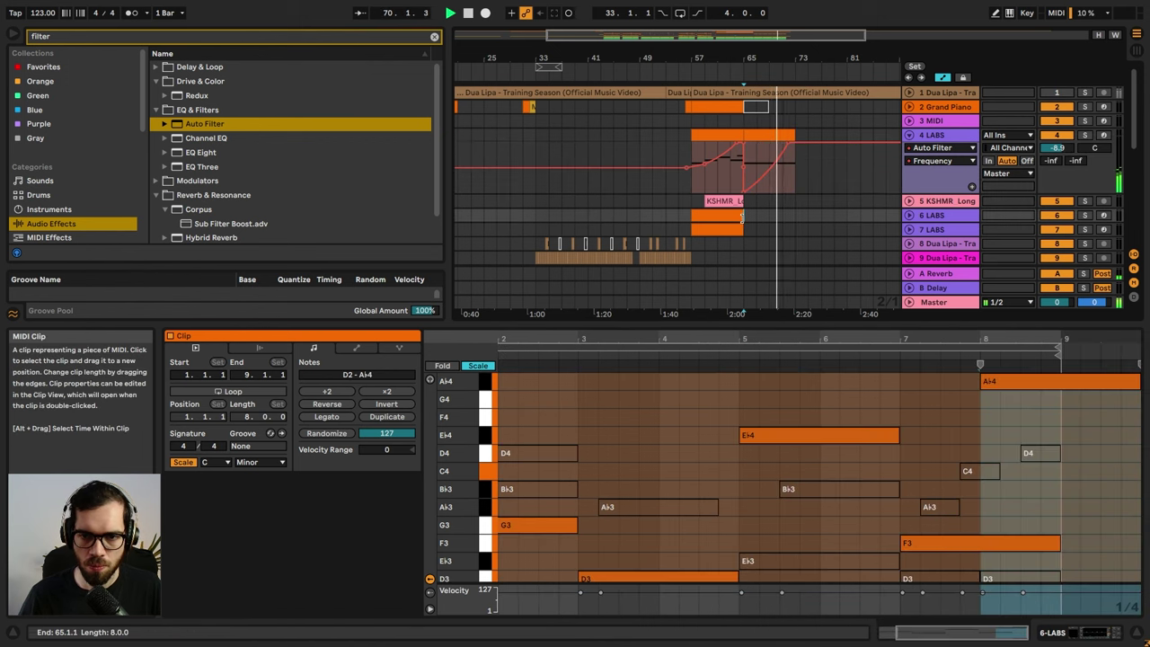
key(ctrl+v)
key(space)
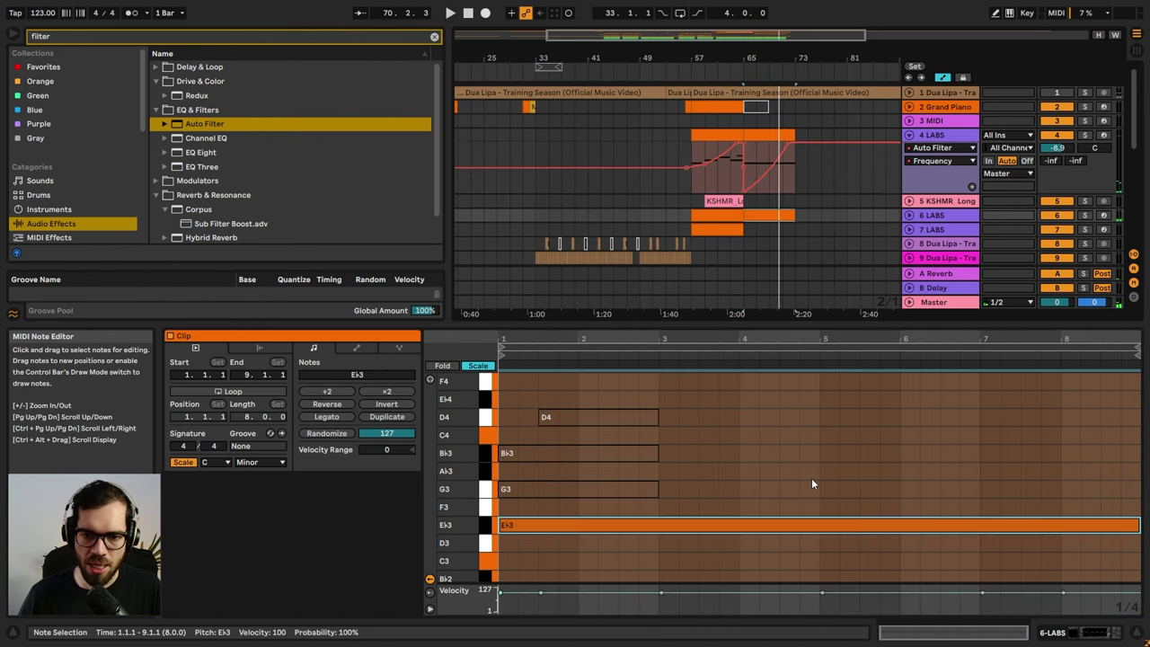
click(761, 524)
click(911, 216)
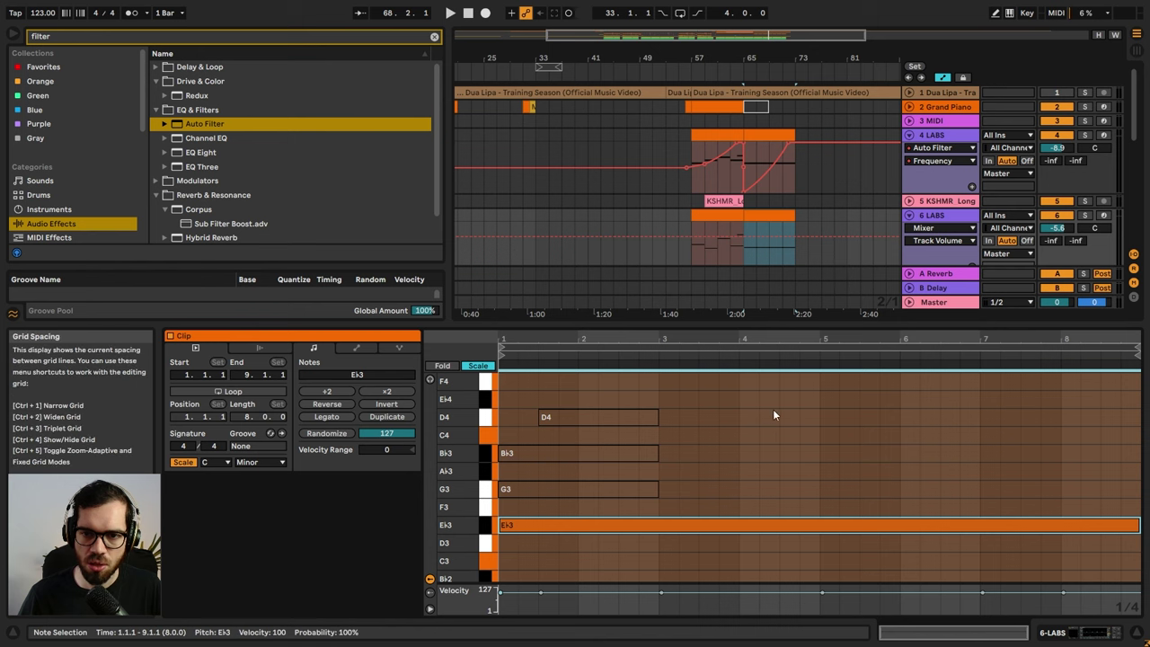
key(space)
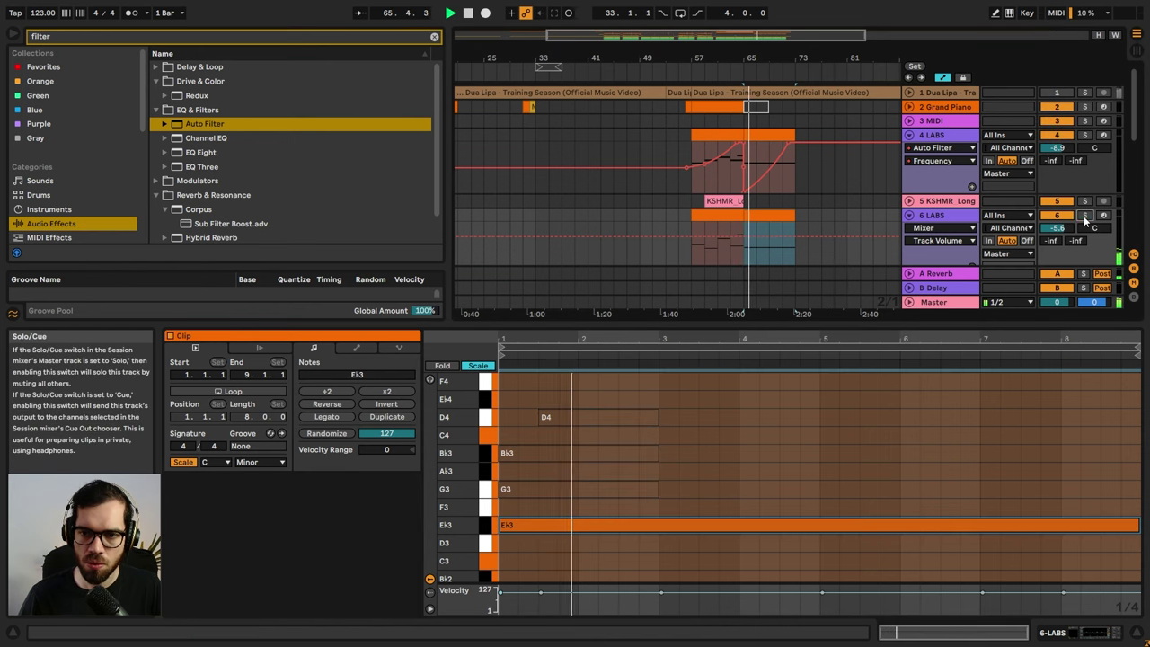
key(a)
click(728, 175)
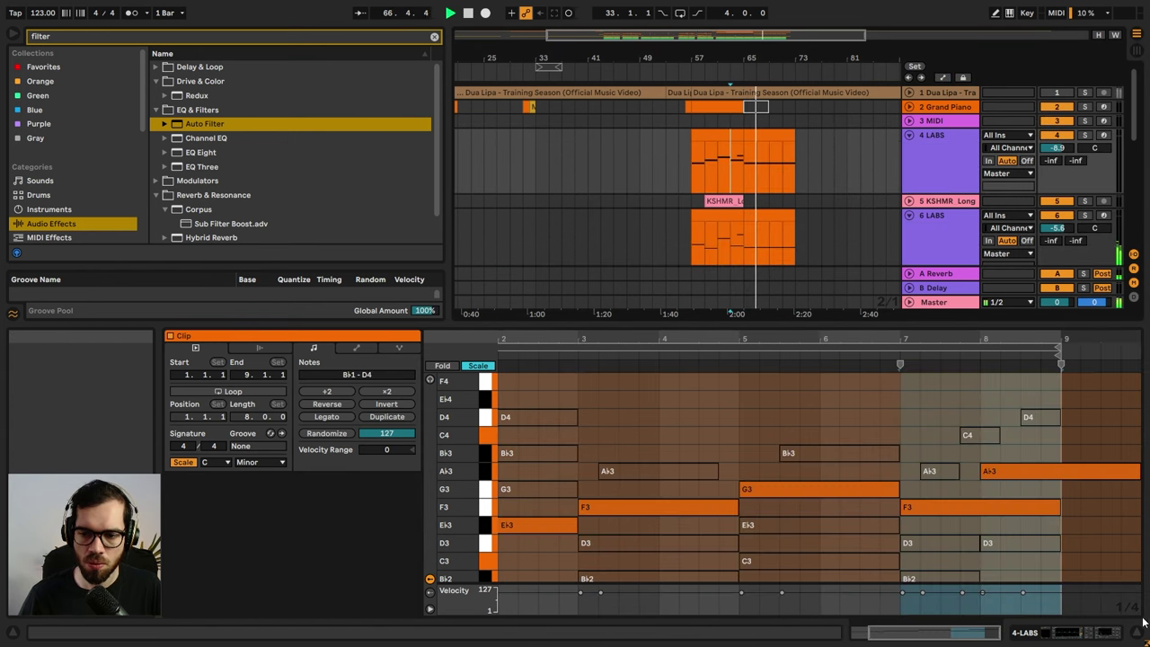
- Hide the clip view and fold all tracks to show the whole arrangement
key(ctrl+alt+l)
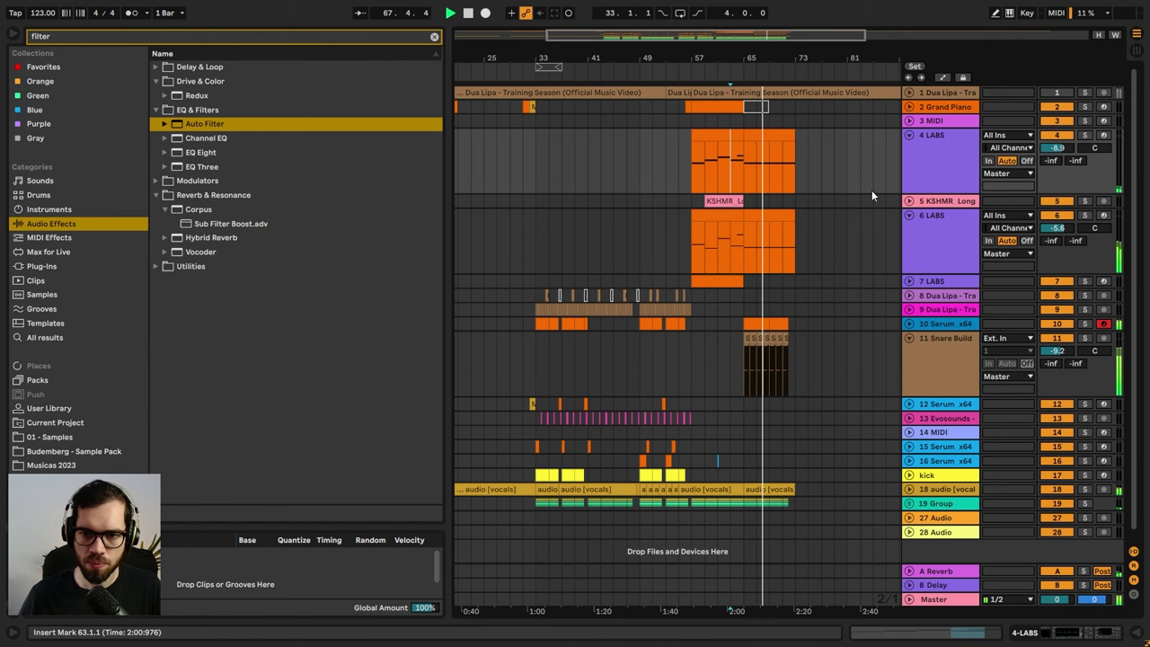
click(920, 143)
key(ctrl+a)
click(911, 136)
key(minus)
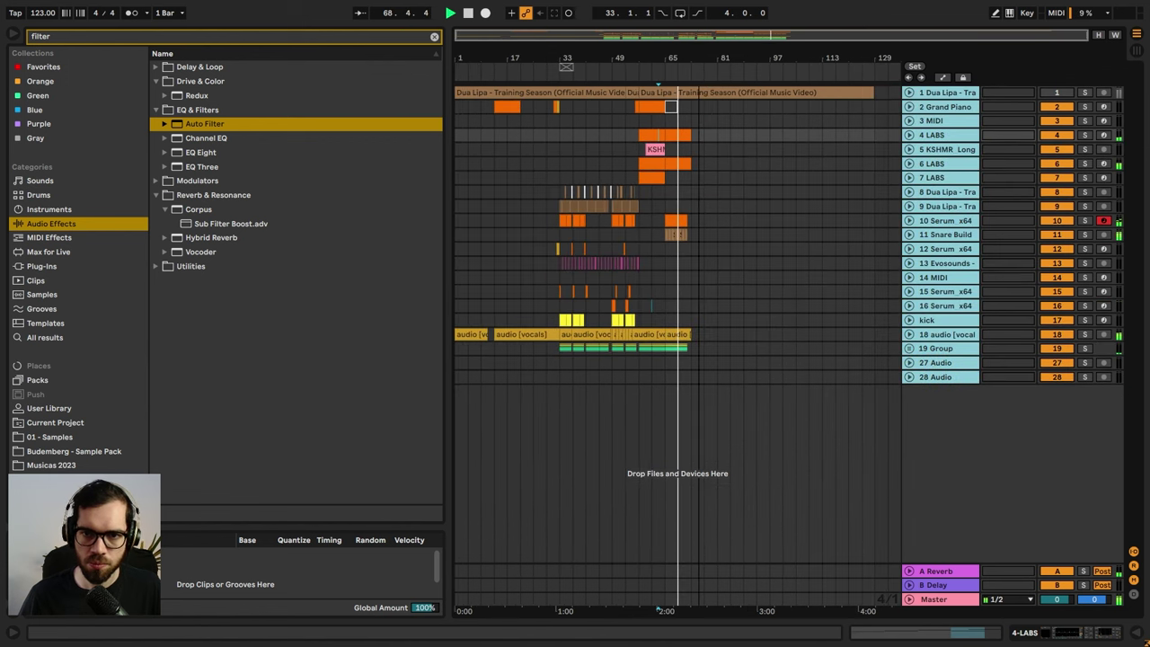
- Copy the eight-bar drop section starting at bar 33 on tracks 2 to 28 and paste it at bar 73
click(552, 126)
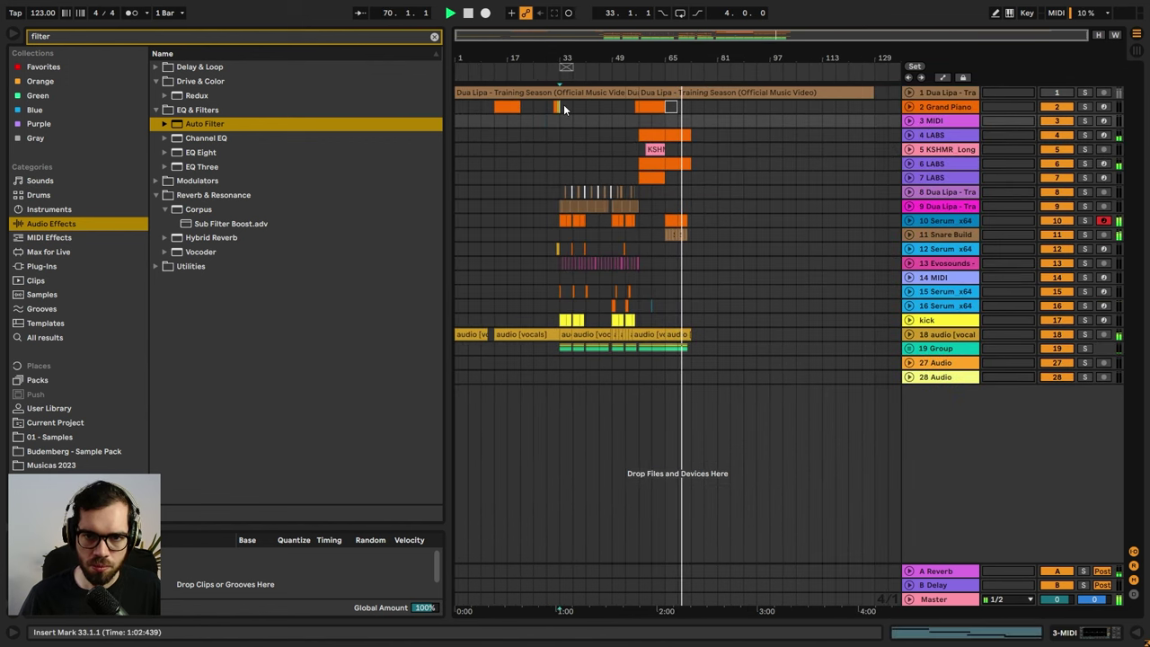
drag(563, 104, 588, 376)
key(ctrl+c)
click(690, 107)
key(ctrl+v)
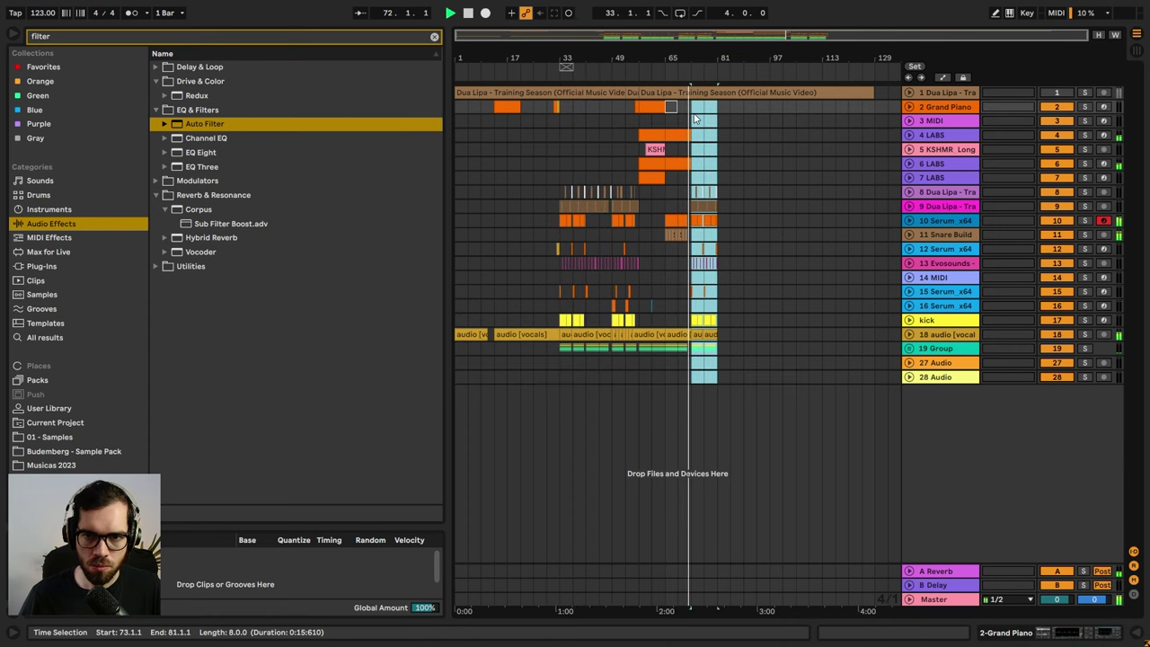
- Remove bar 72 from the LABS clips on tracks 4 and 6 so they end at bar 72
click(686, 111)
click(684, 119)
key(plus)
key(plus)
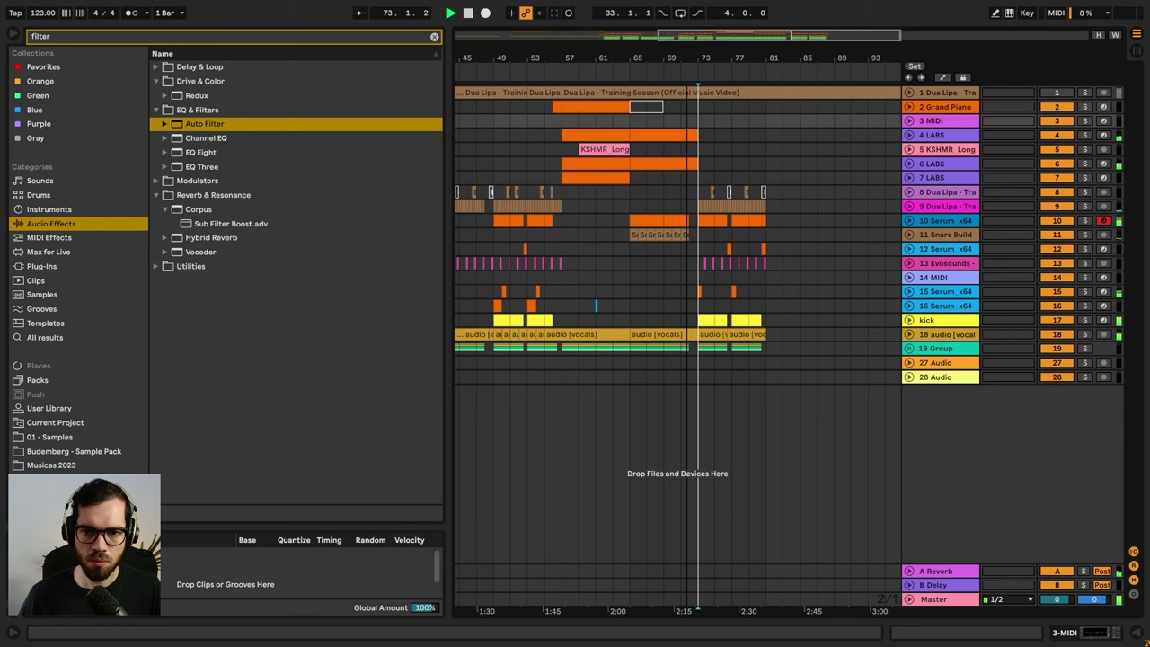
key(plus)
key(plus)
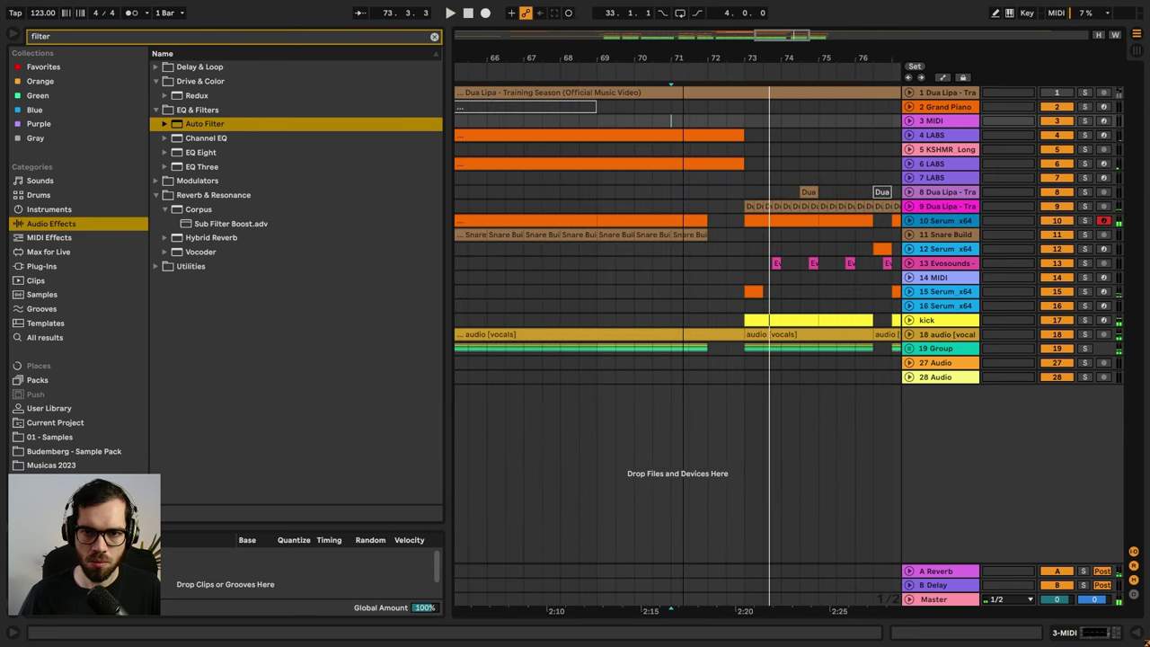
key(Delete)
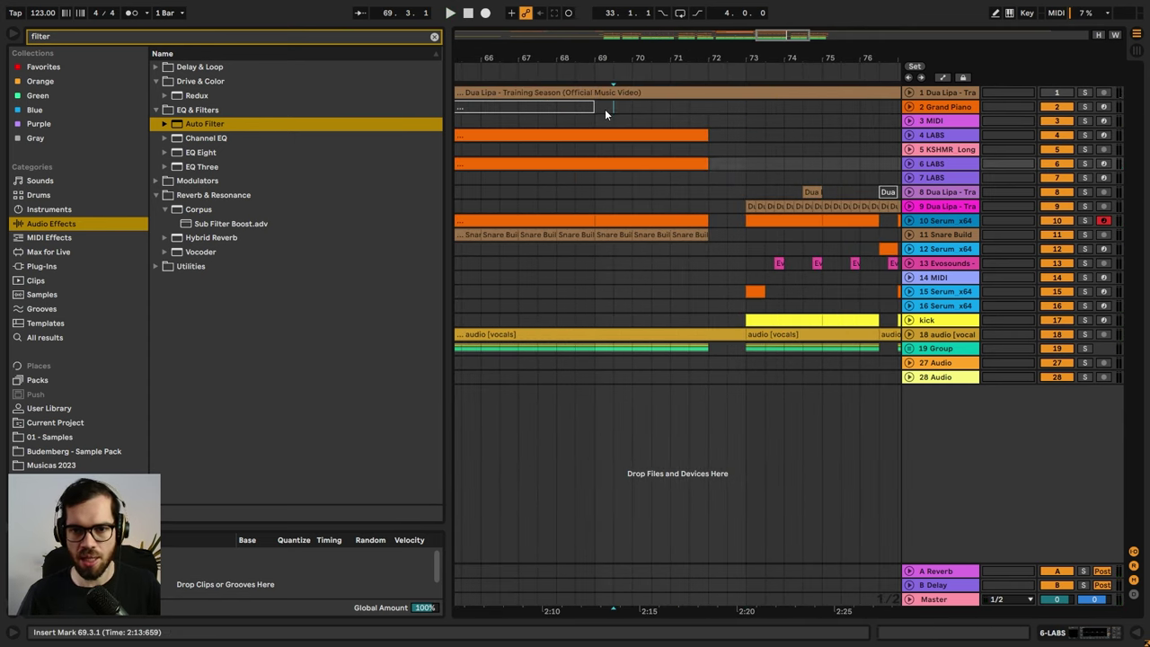
- Play the build-up into the bar 73 drop and hide the browser to widen the arrangement
click(604, 109)
key(space)
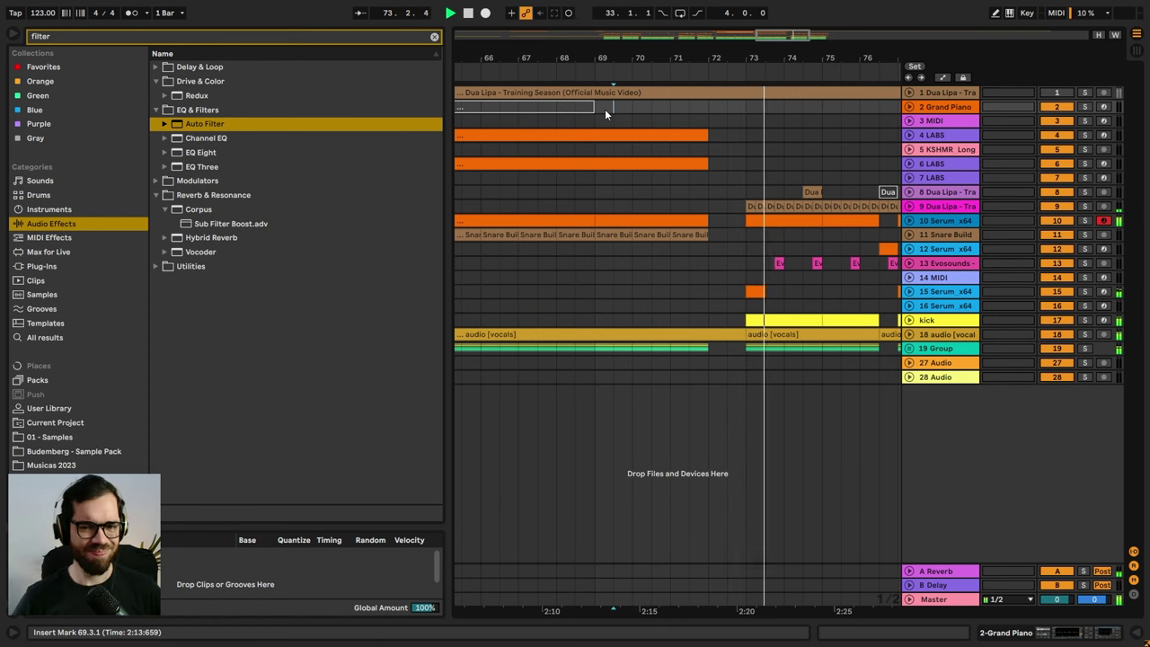
click(736, 133)
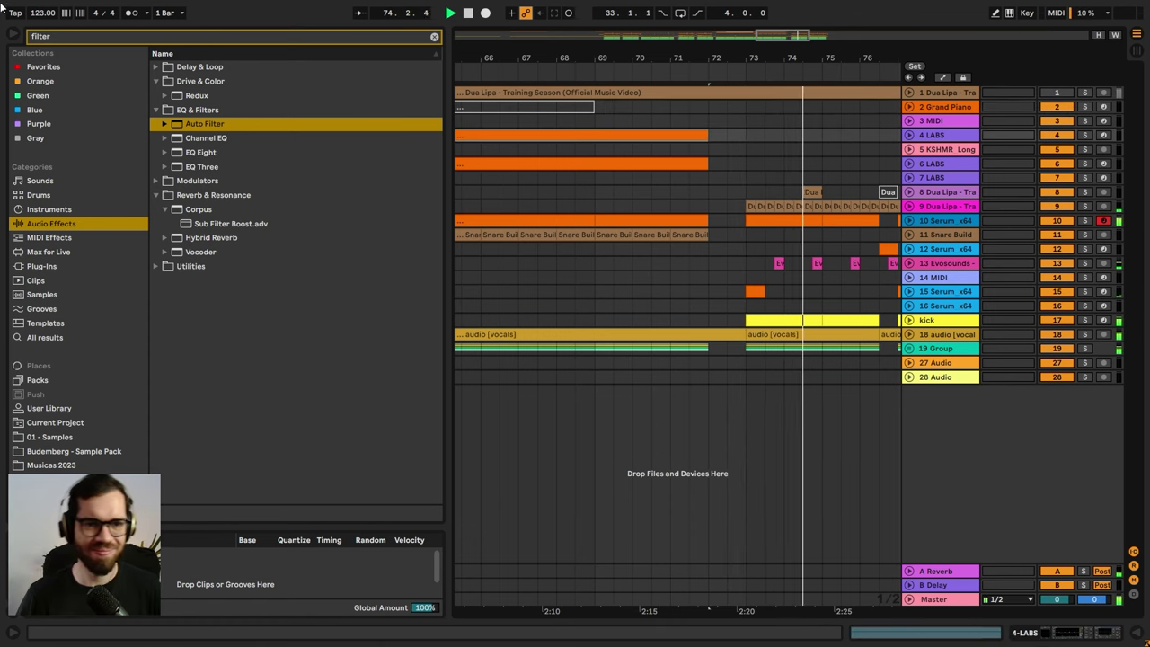
click(10, 36)
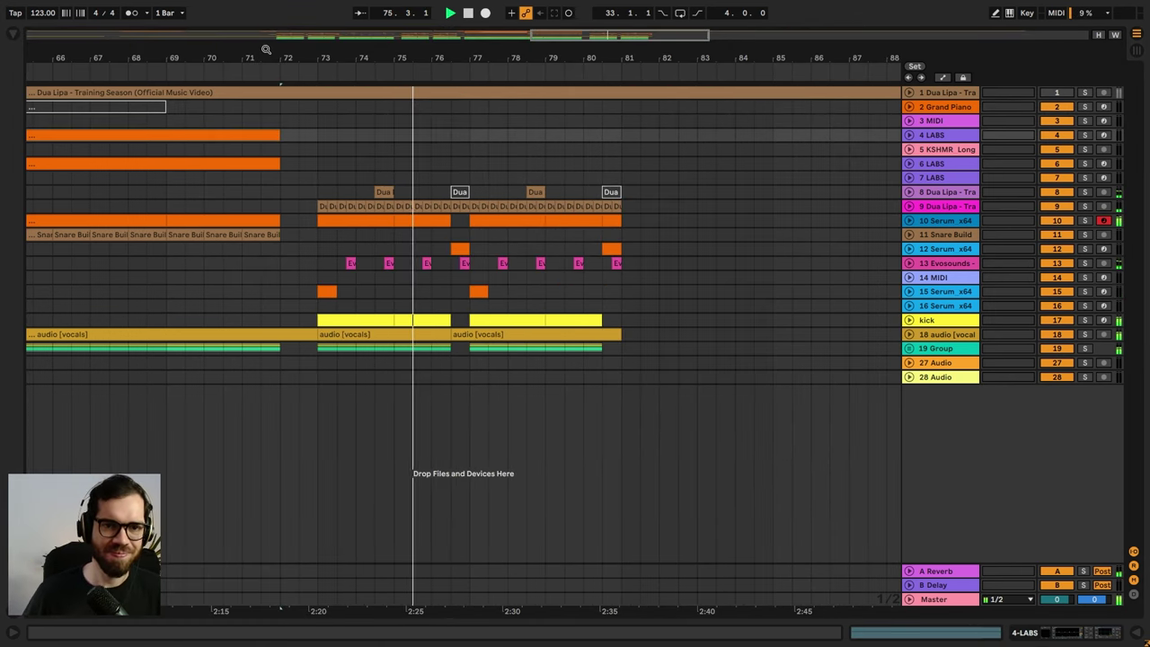
drag(266, 48, 606, 47)
click(494, 177)
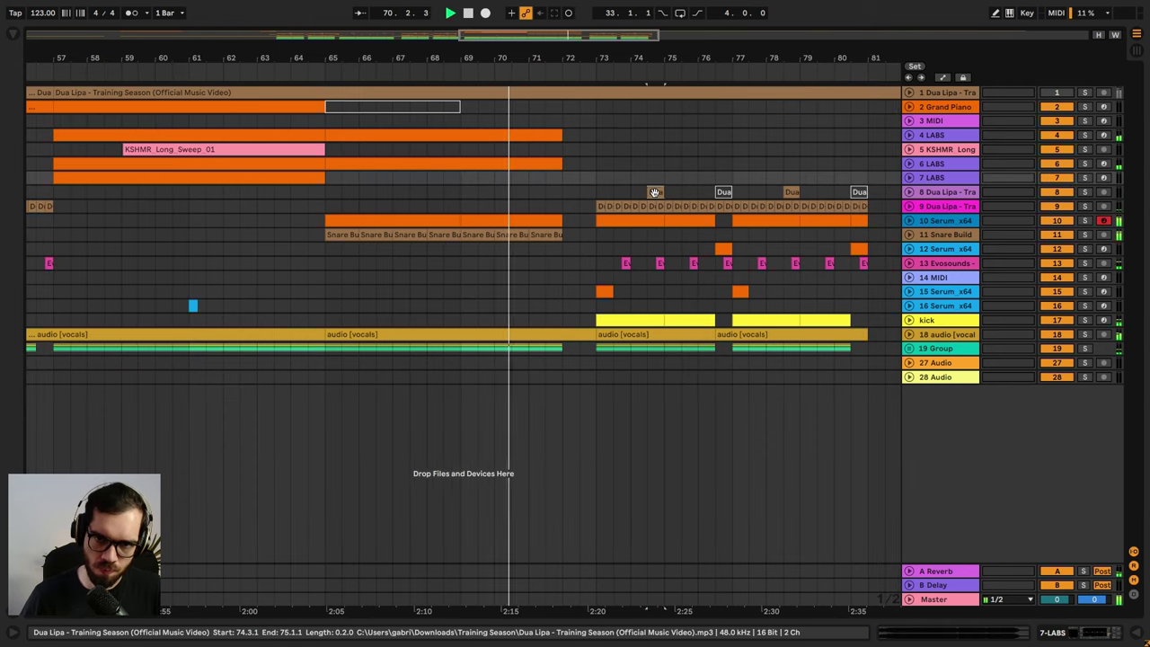
- Copy track 8's bar 74 vocal chop before the drop, start it at 72.4, and trim the track 18 vocals to end there
drag(657, 193, 585, 193)
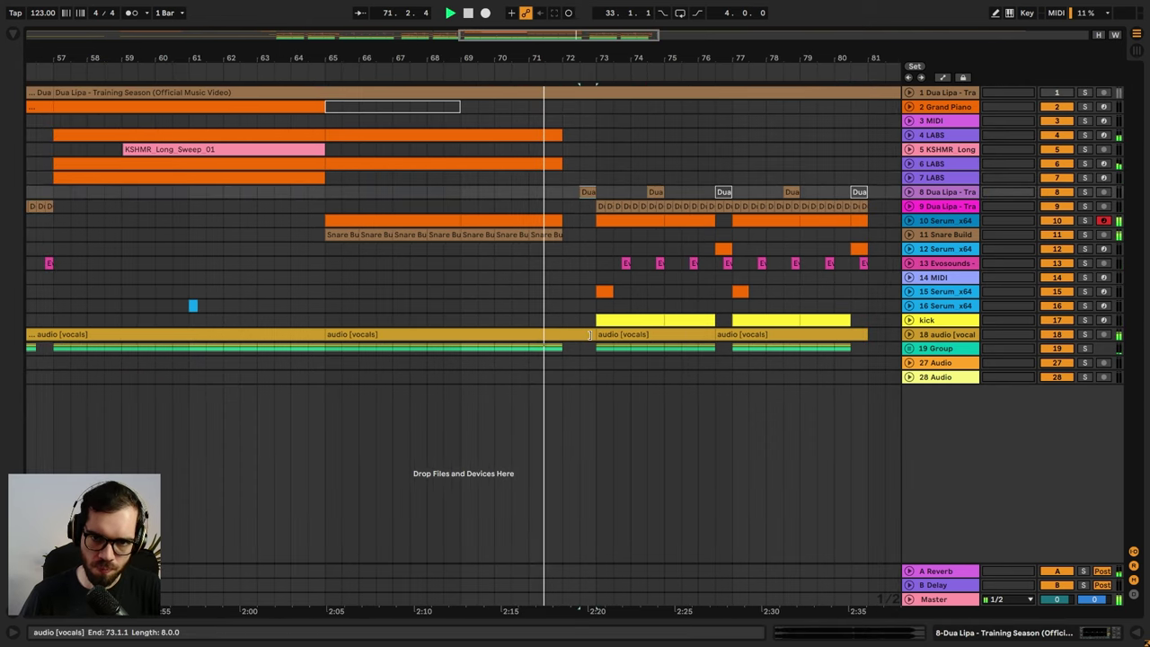
drag(596, 334, 585, 331)
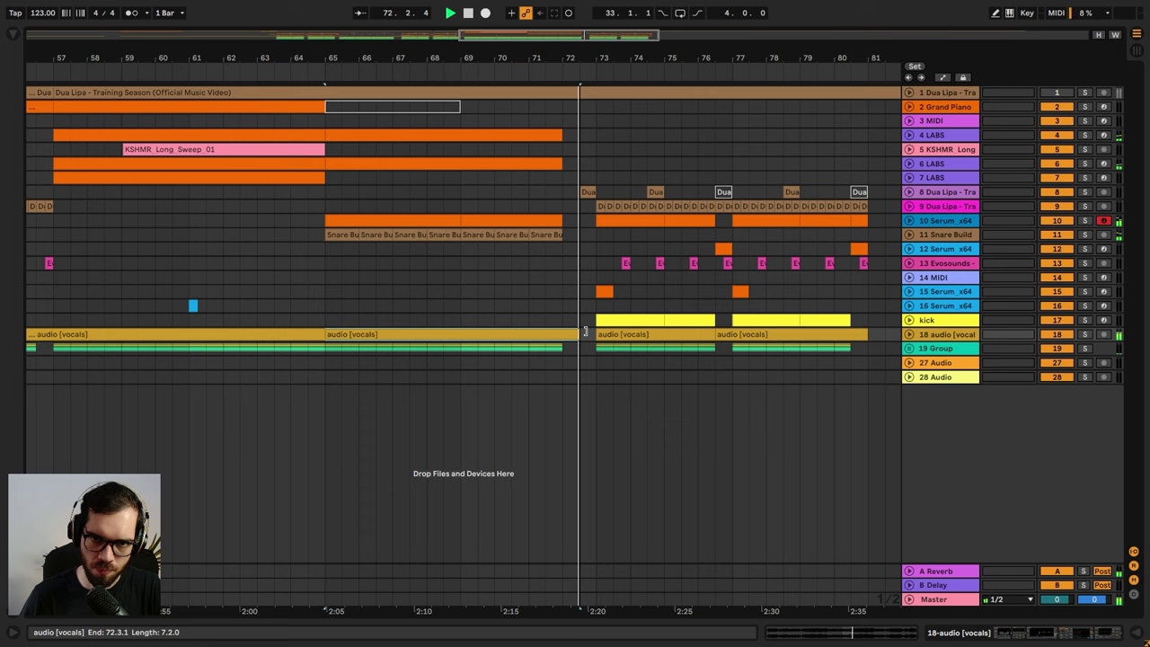
click(513, 192)
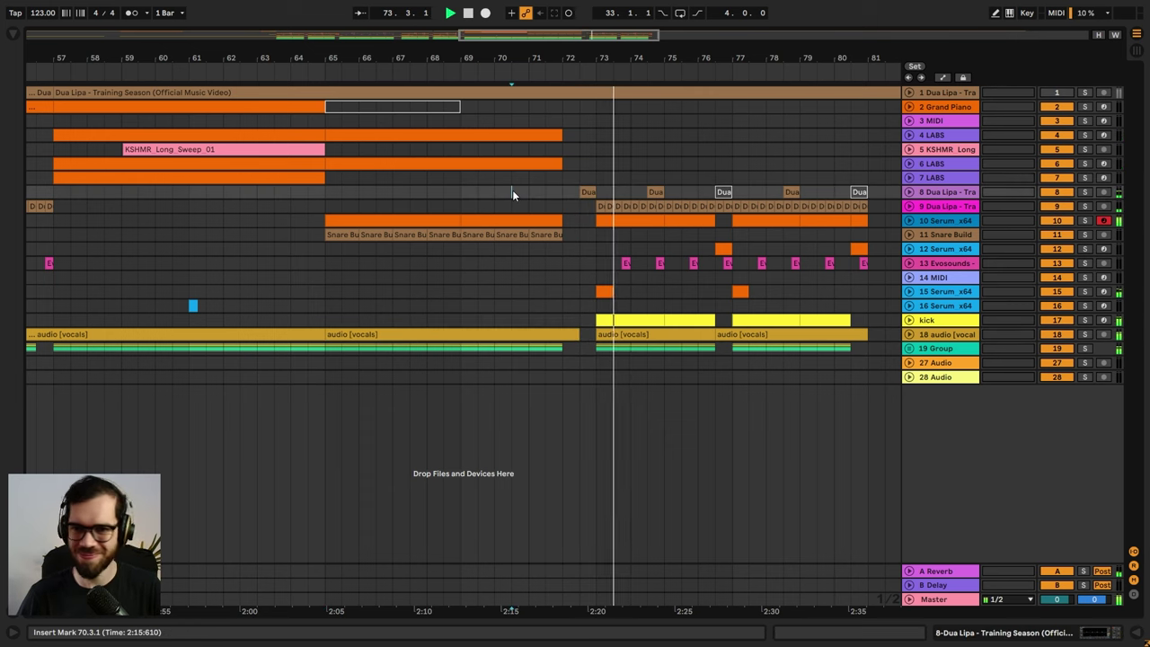
drag(582, 59, 596, 335)
click(520, 192)
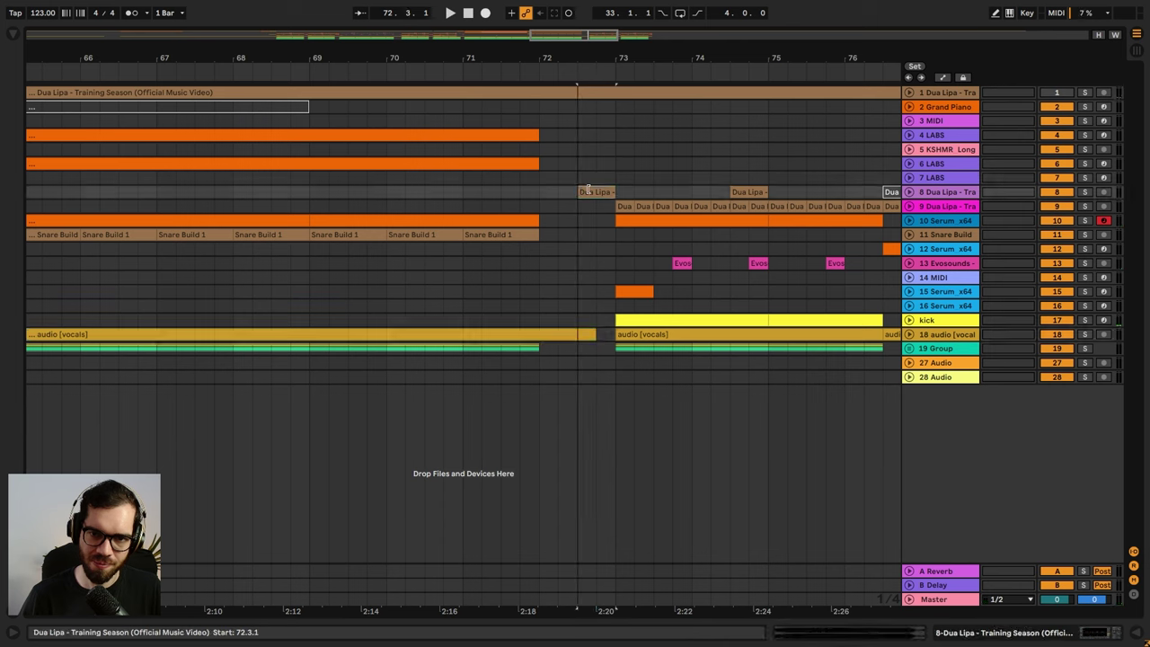
key(space)
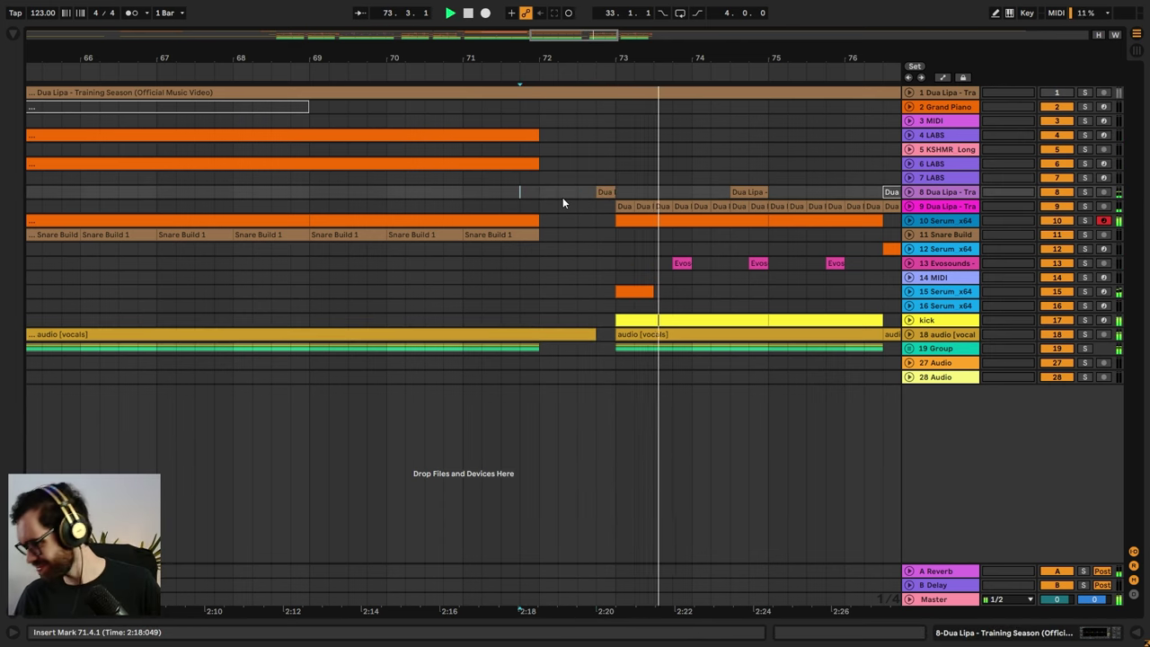
- Replay the end of the build-up into the drop to examine the vocal chop transition before bar 73
click(406, 206)
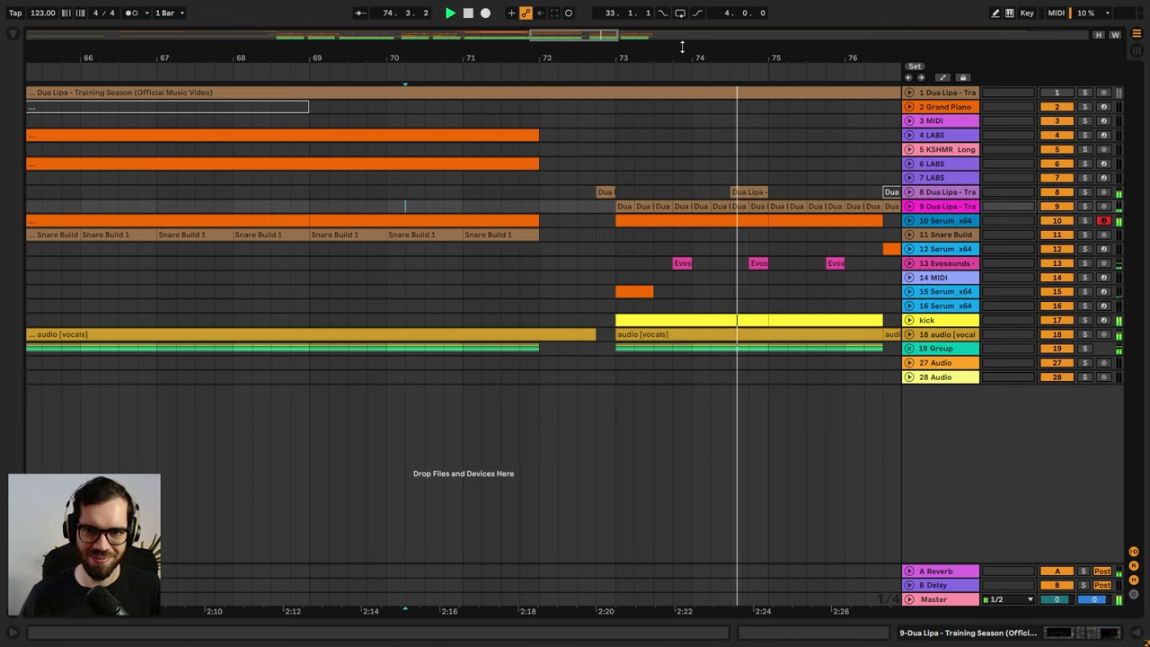
drag(682, 51, 683, 82)
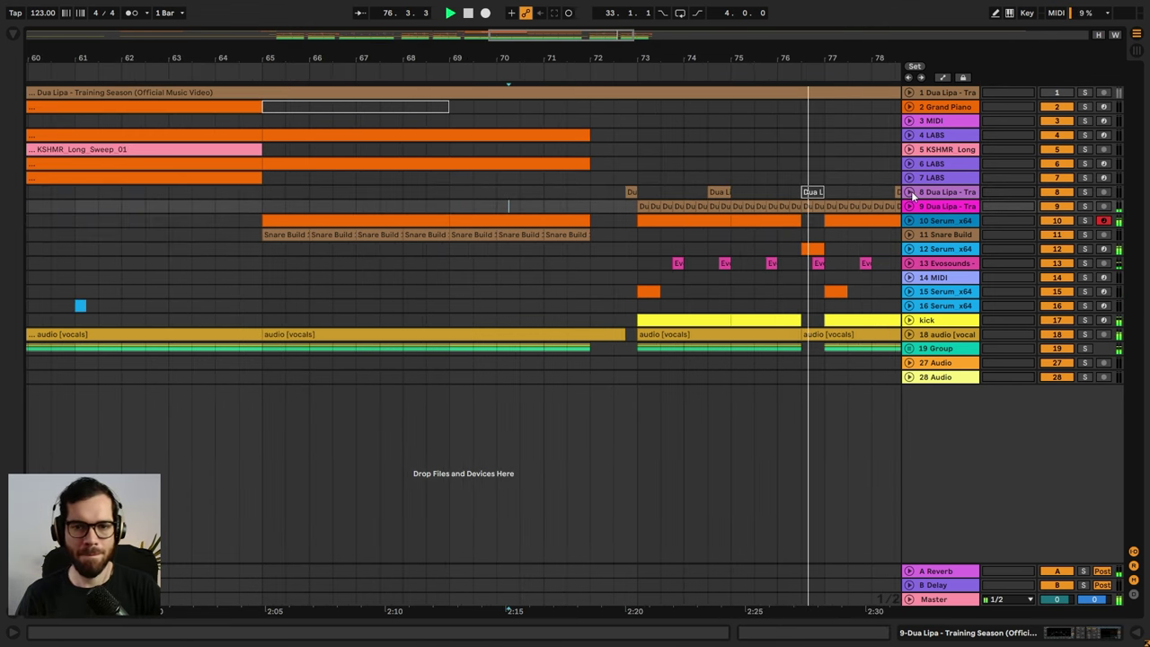
click(493, 191)
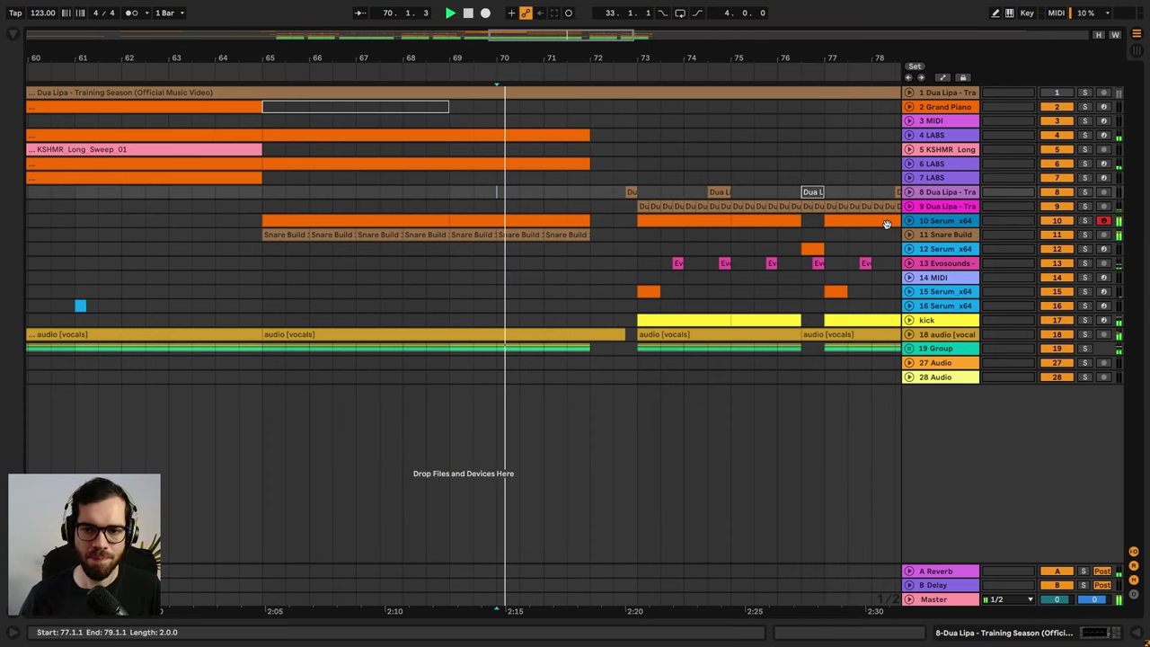
key(XF86AudioRaiseVolume)
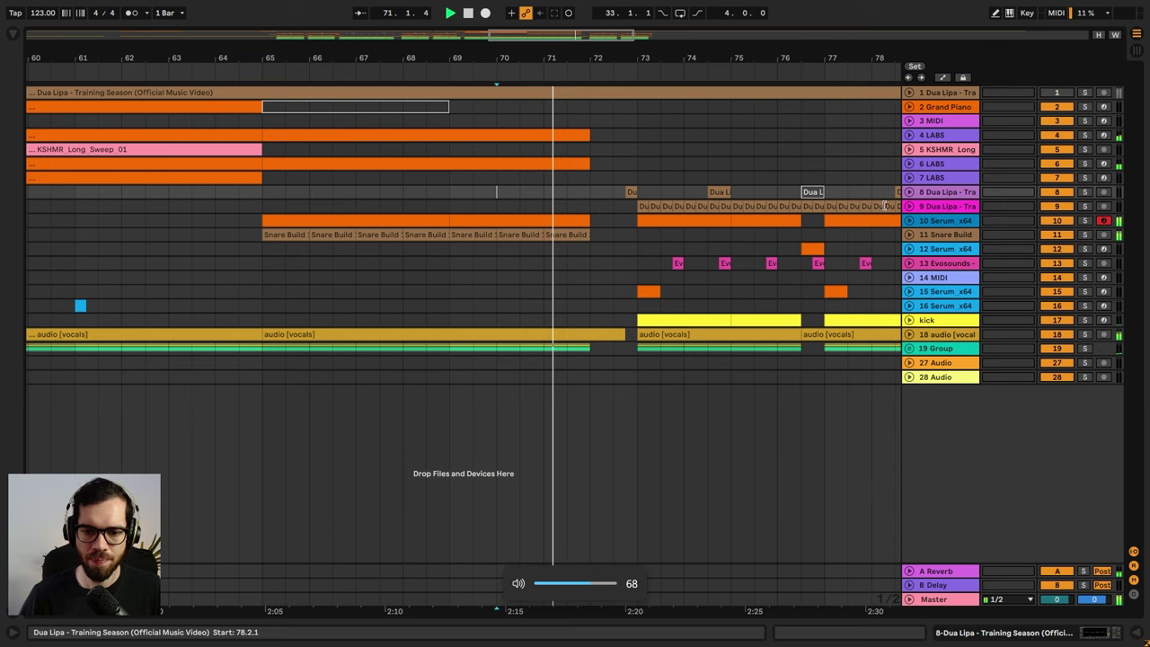
click(695, 168)
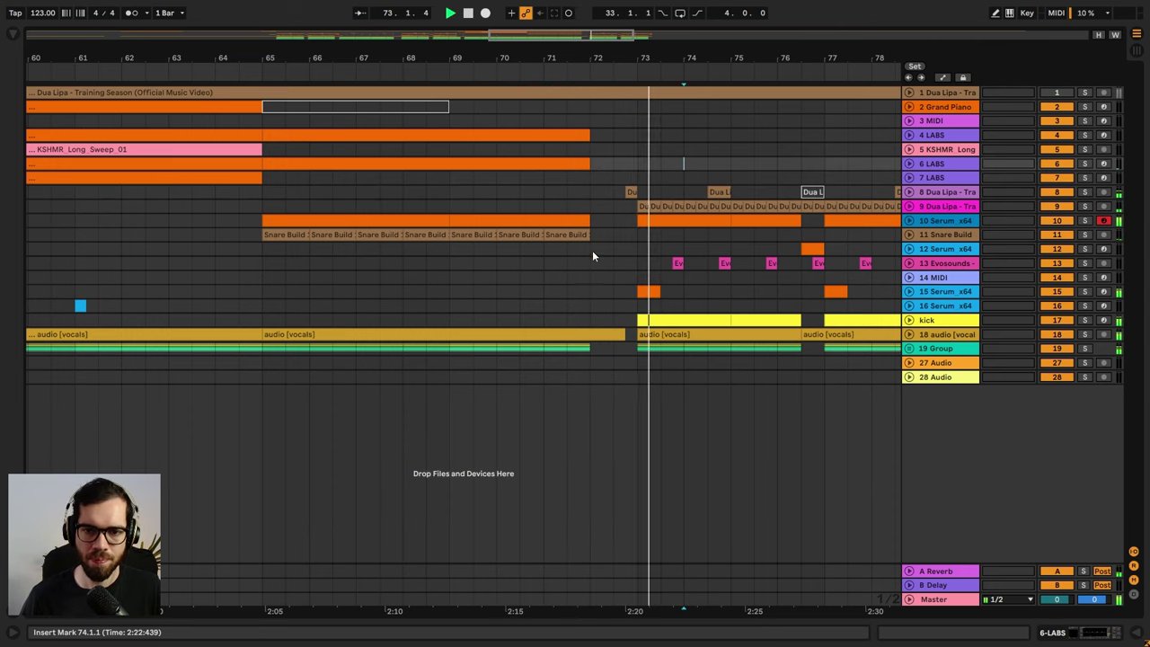
key(space)
- Extend the track 18 vocals back to bar 73, deactivate track 8's chop at 72.4, and play the transition
drag(625, 332, 637, 333)
click(631, 192)
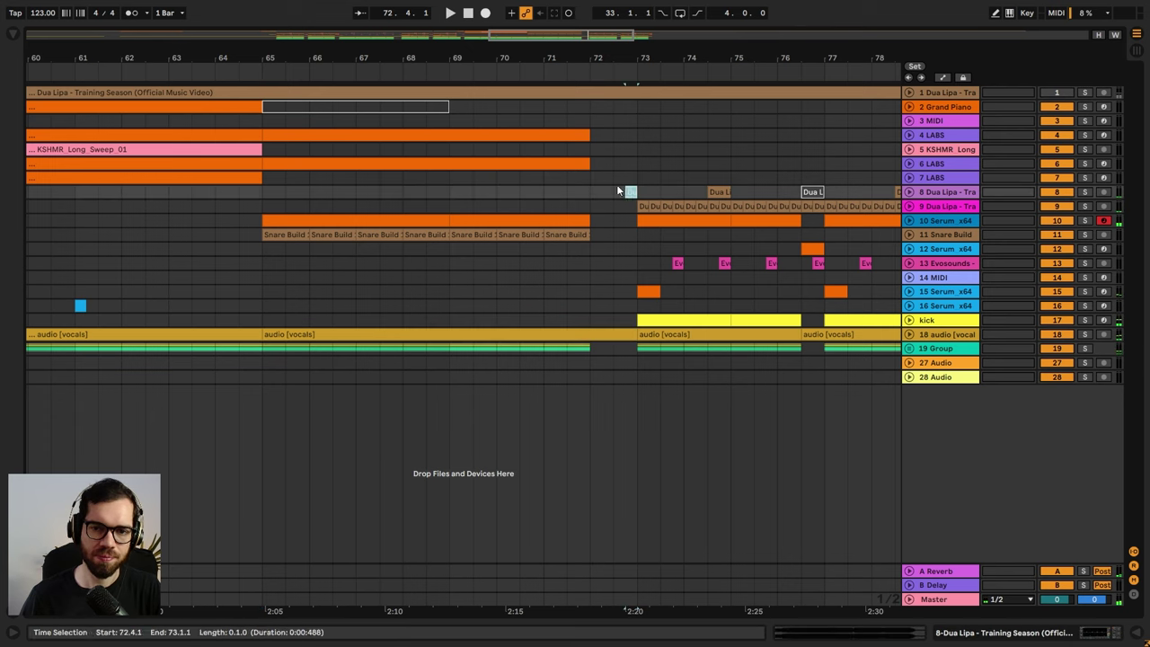
key(0)
click(598, 184)
key(space)
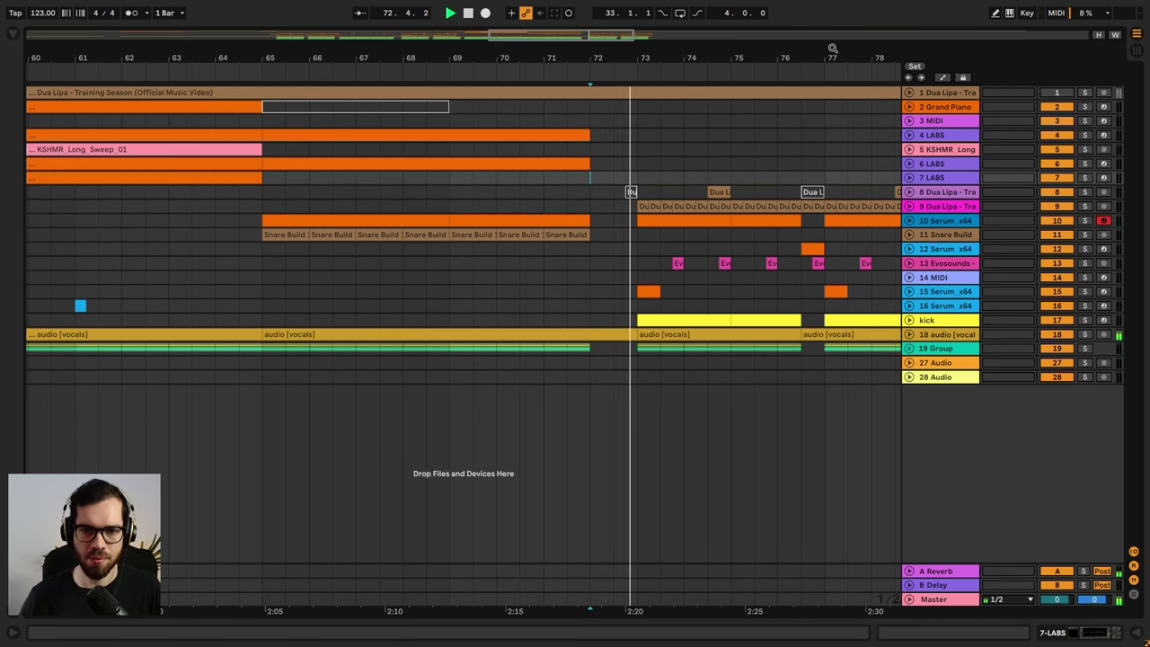
drag(797, 50, 794, 103)
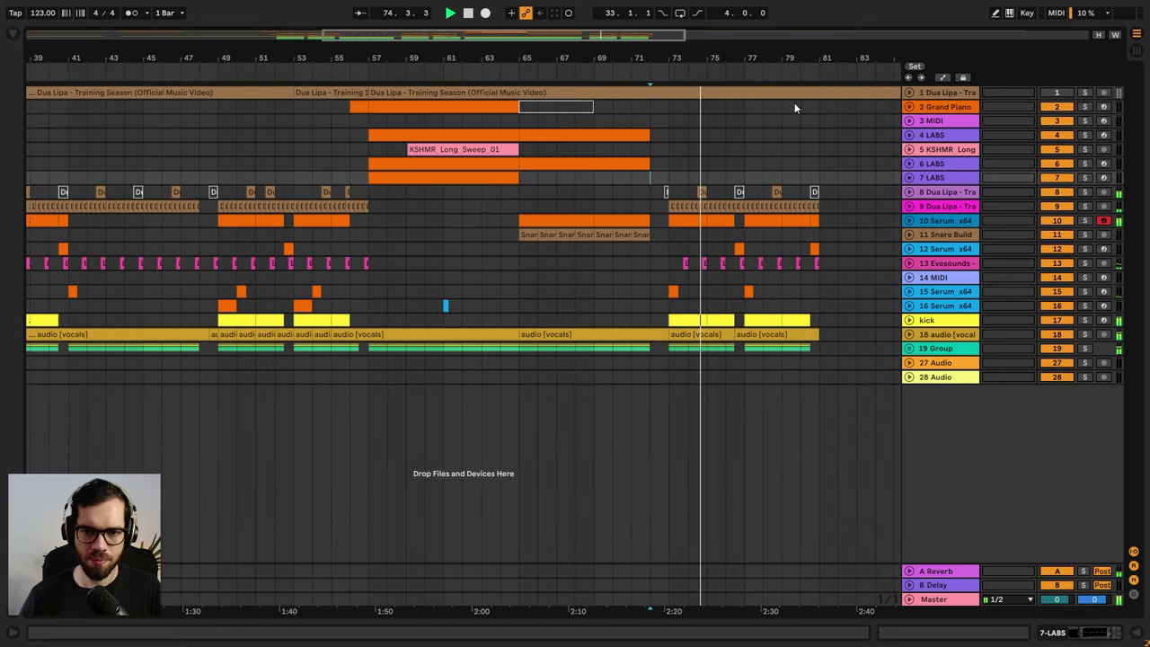
key(space)
- Insert an audio track below track 9 and search the Budemberg - Sample Pack folder for "ride"
click(947, 207)
key(ctrl+t)
click(13, 35)
click(44, 38)
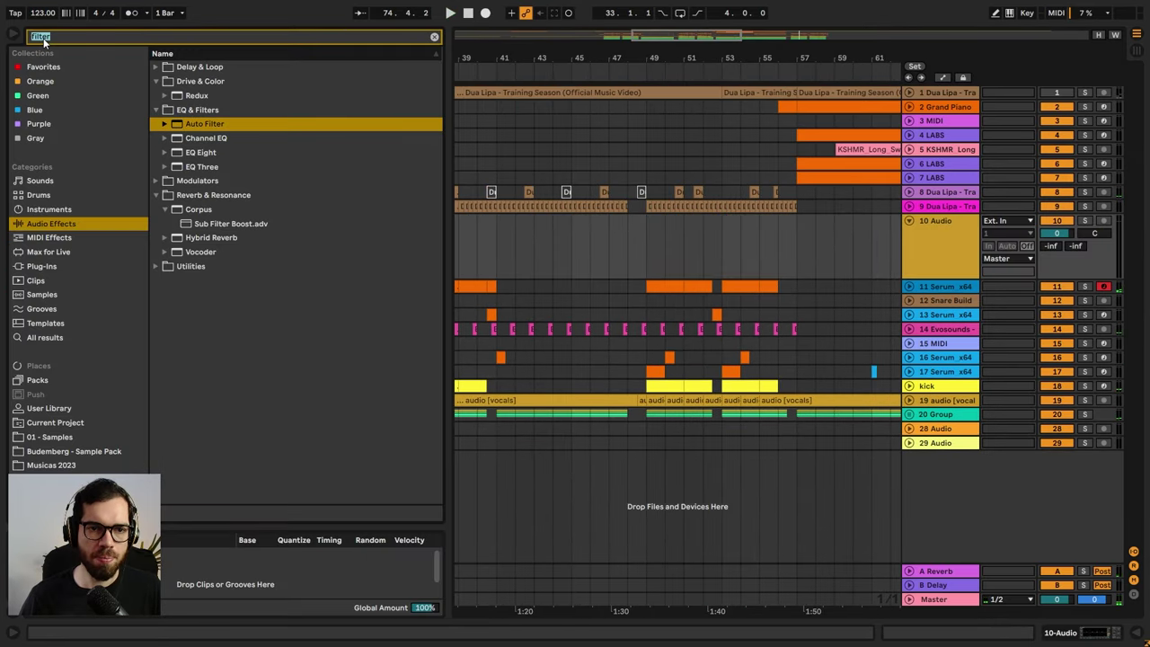
text(ride)
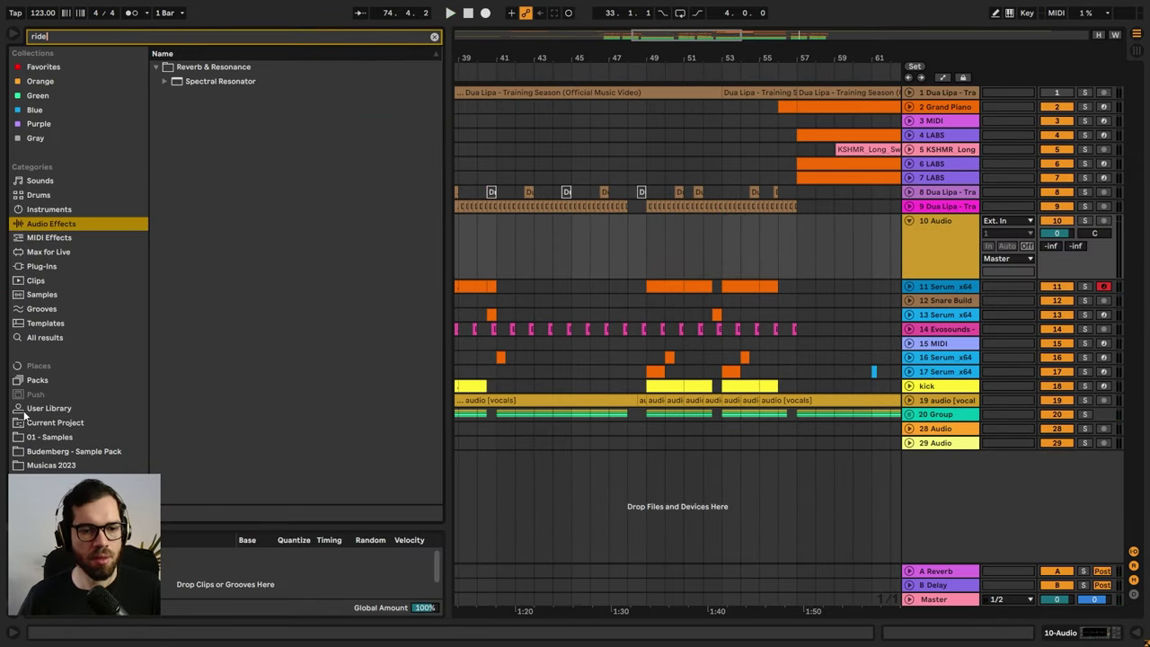
click(62, 452)
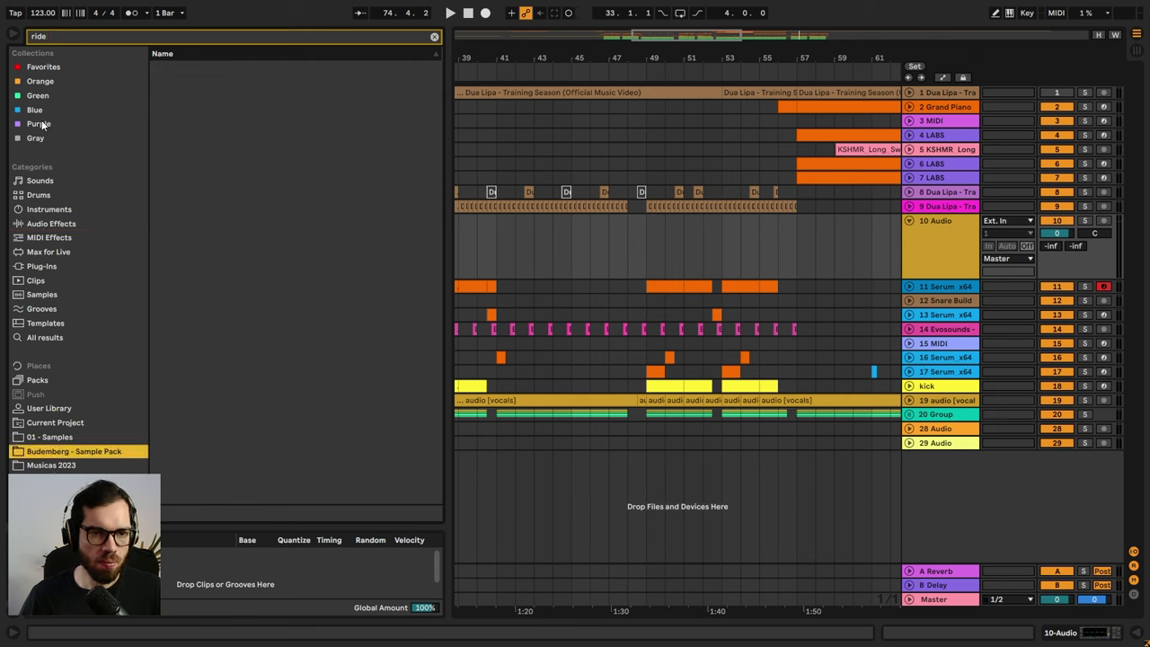
- Open the RideLoops folder in the Orange collection and audition the Heavy 127 bpm and Nasty 126 bpm loops
click(42, 81)
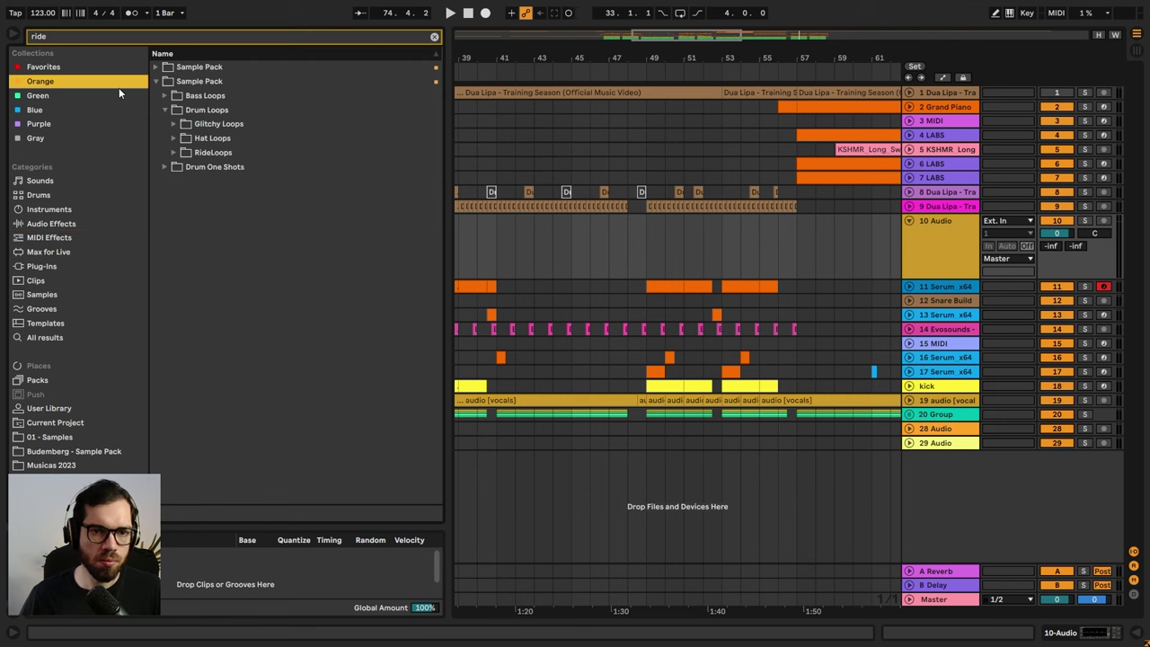
click(186, 153)
click(174, 153)
click(221, 169)
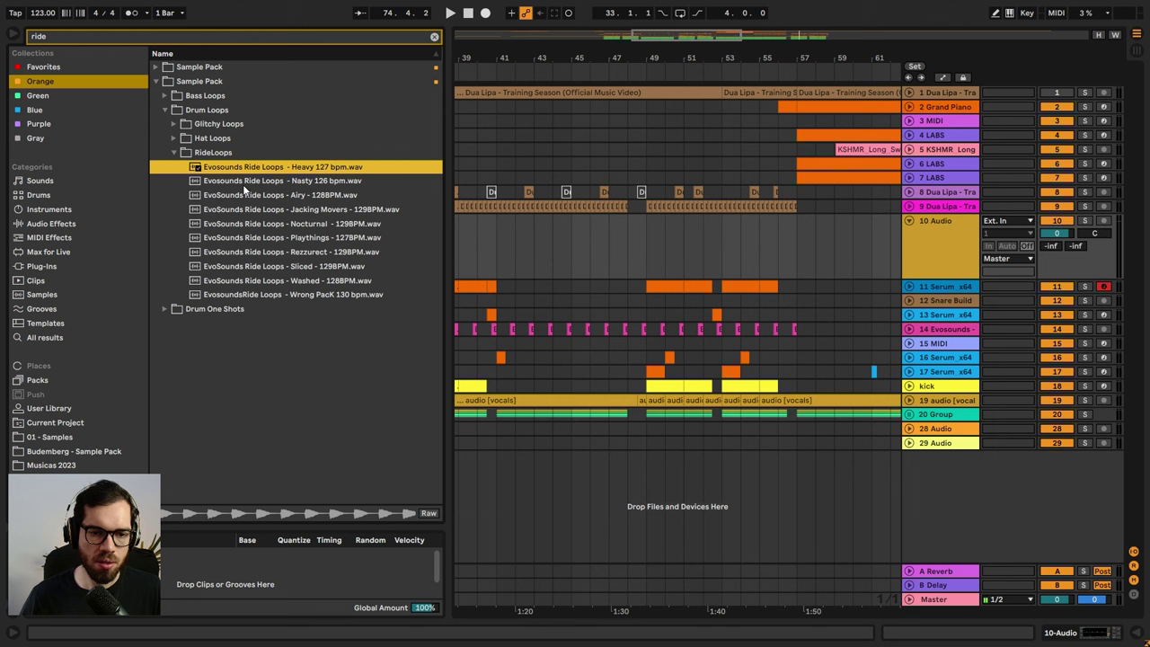
click(245, 184)
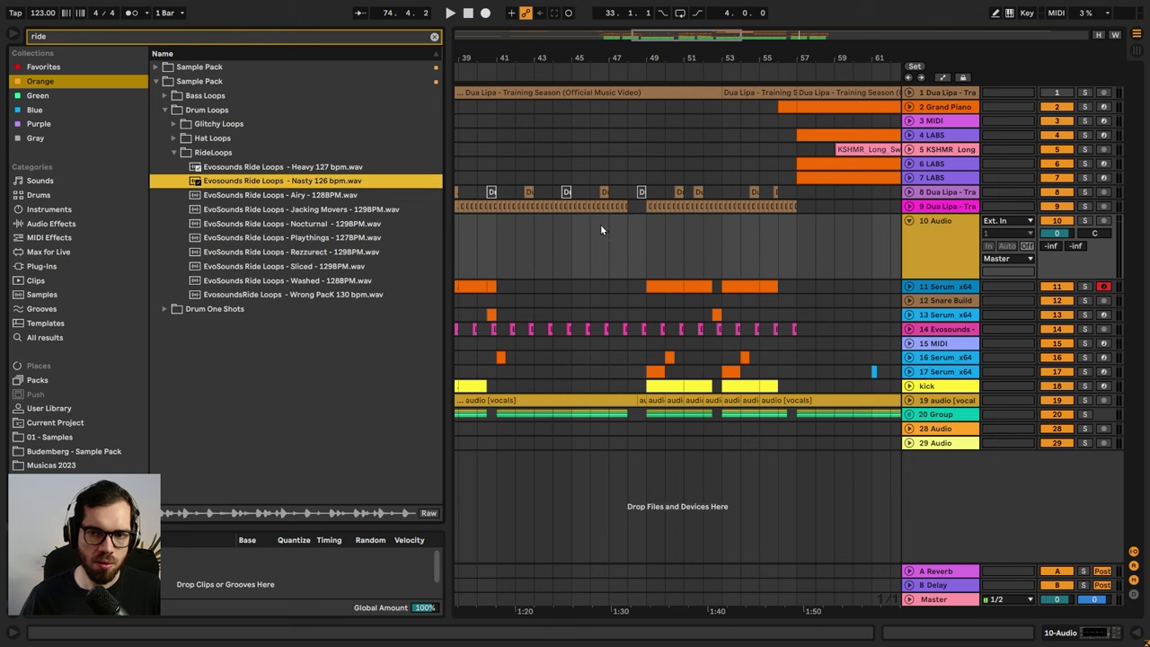
- Try the Nasty 126 bpm ride loop on track 10 at bar 73, playing it with the volume at -15.3 dB
drag(601, 229, 836, 254)
drag(881, 58, 456, 59)
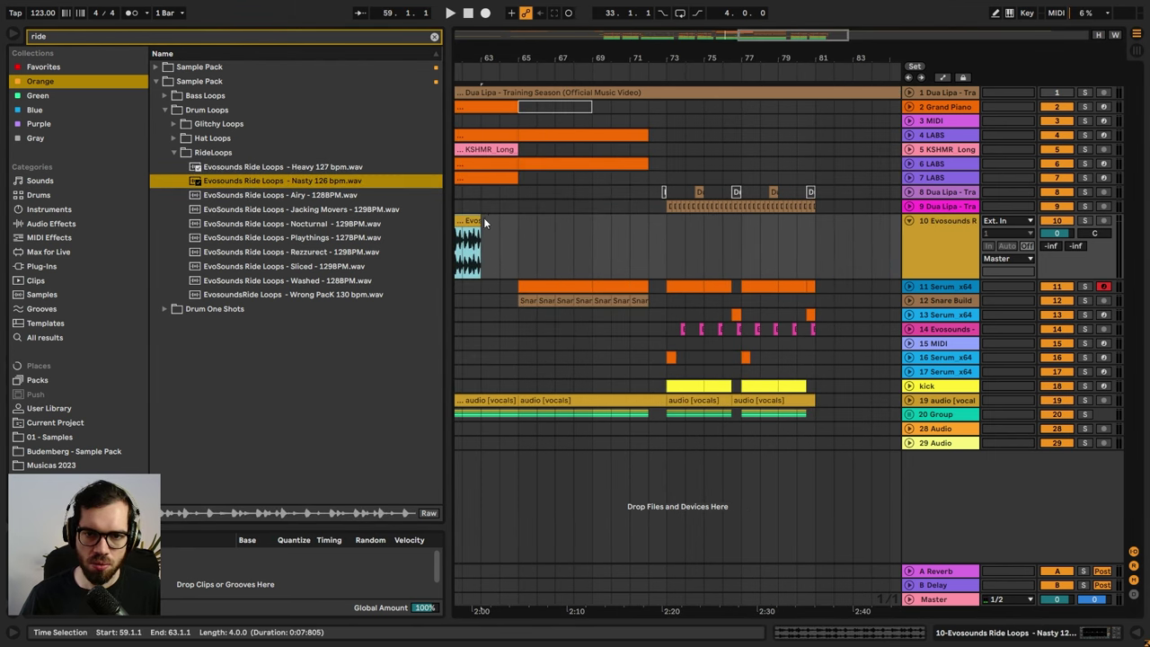
drag(473, 220, 733, 220)
key(space)
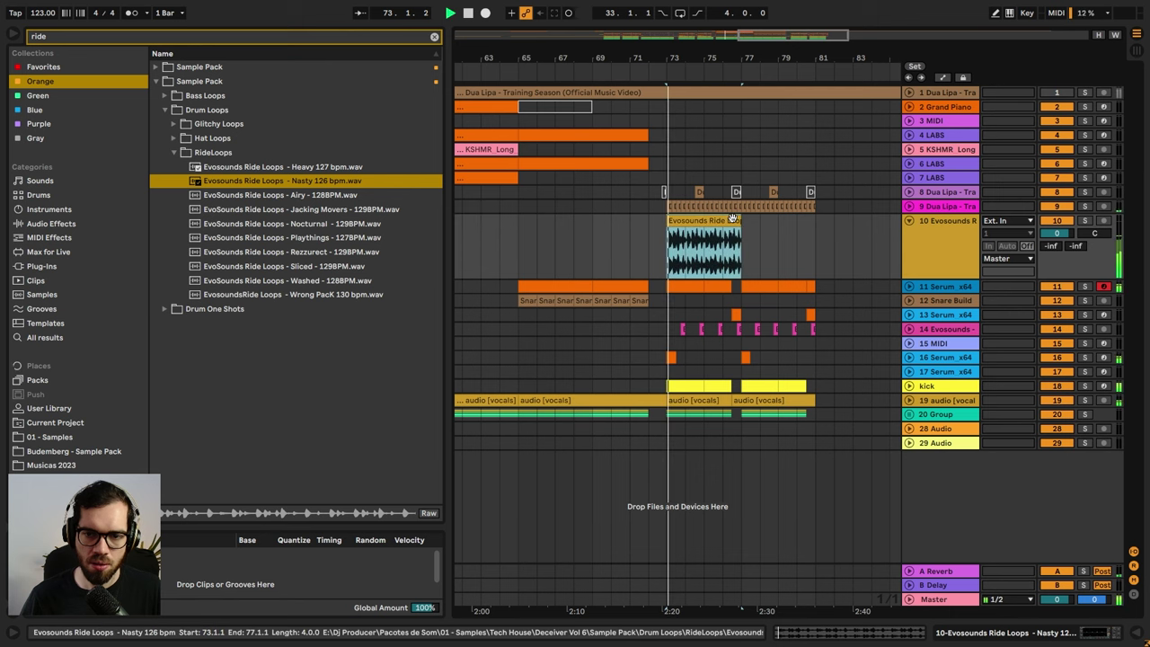
drag(1057, 232, 1057, 262)
- Put the EvoSounds Airy 128BPM ride loop on track 10 at bar 73 and set the track volume to -11.9 dB
key(Down)
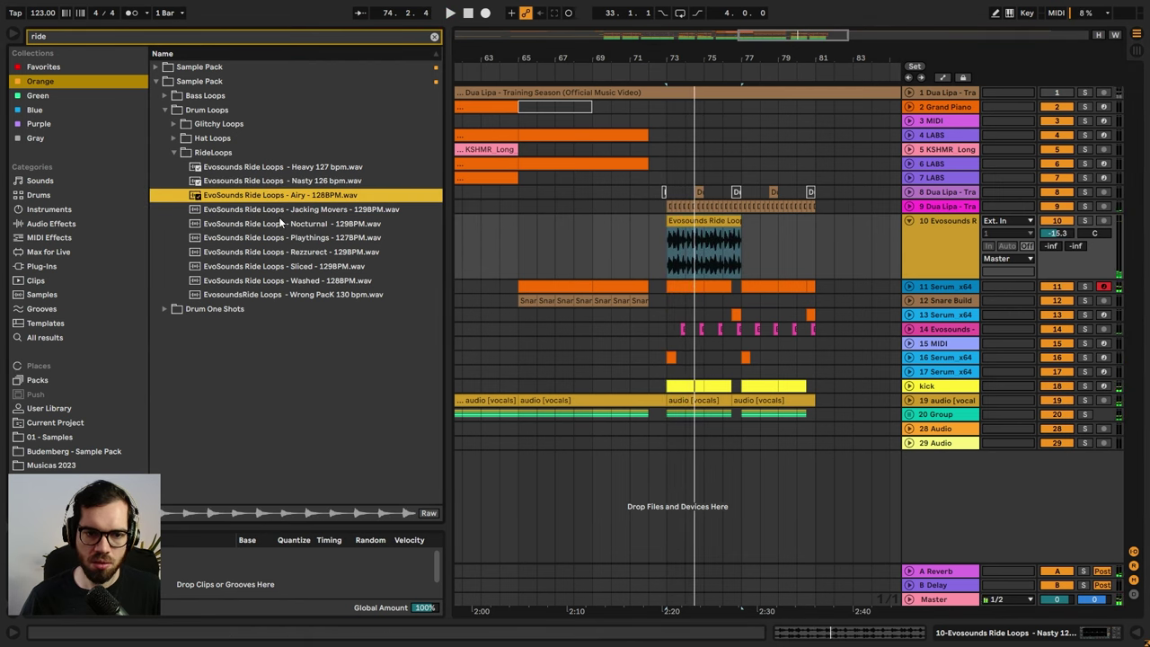
click(697, 241)
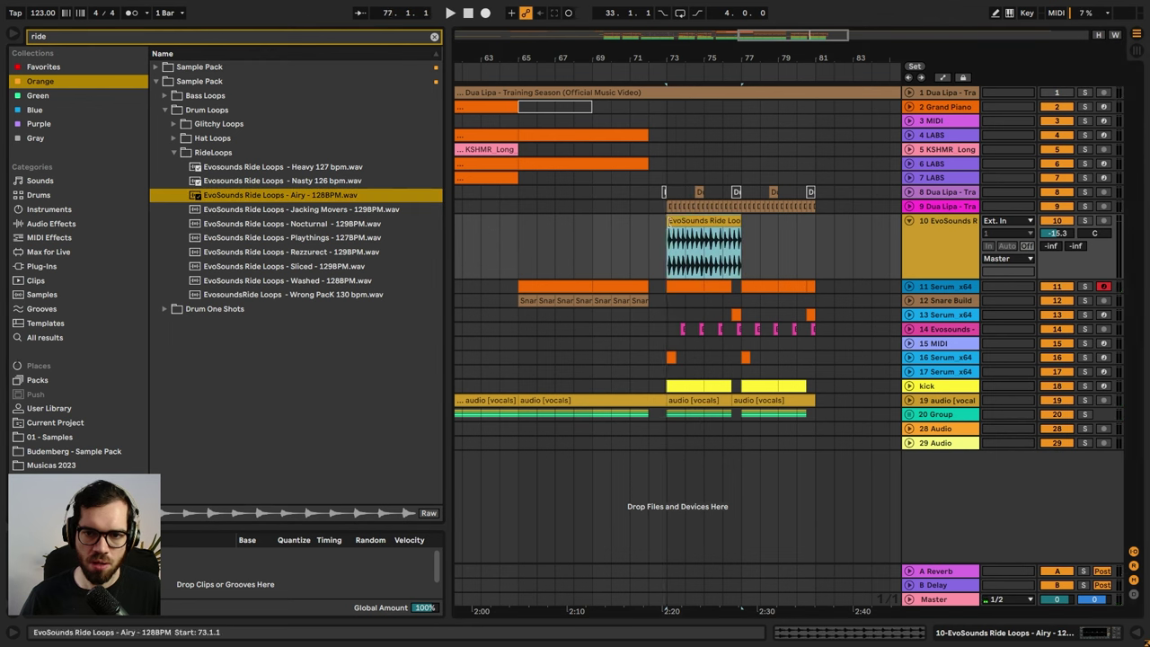
key(space)
drag(1070, 240, 1052, 235)
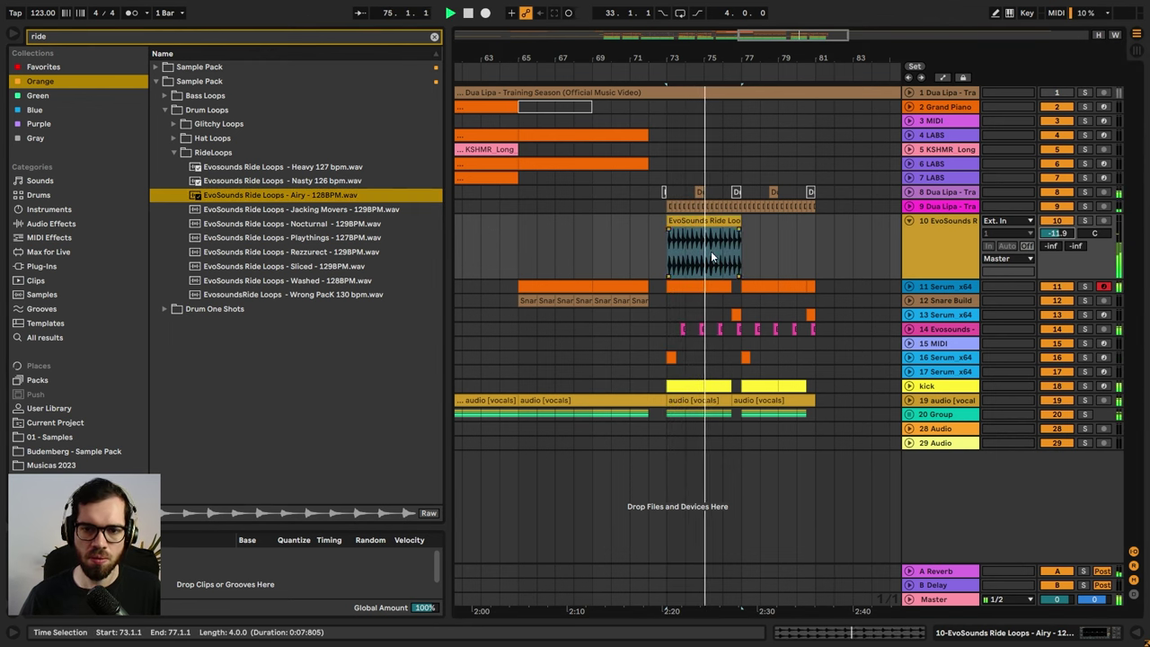
- Low-cut the ride at 86.1 Hz with EQ Eight's band 1 during playback, and set track 10's volume to -12.9 dB
click(643, 253)
key(space)
key(space)
double_click(937, 243)
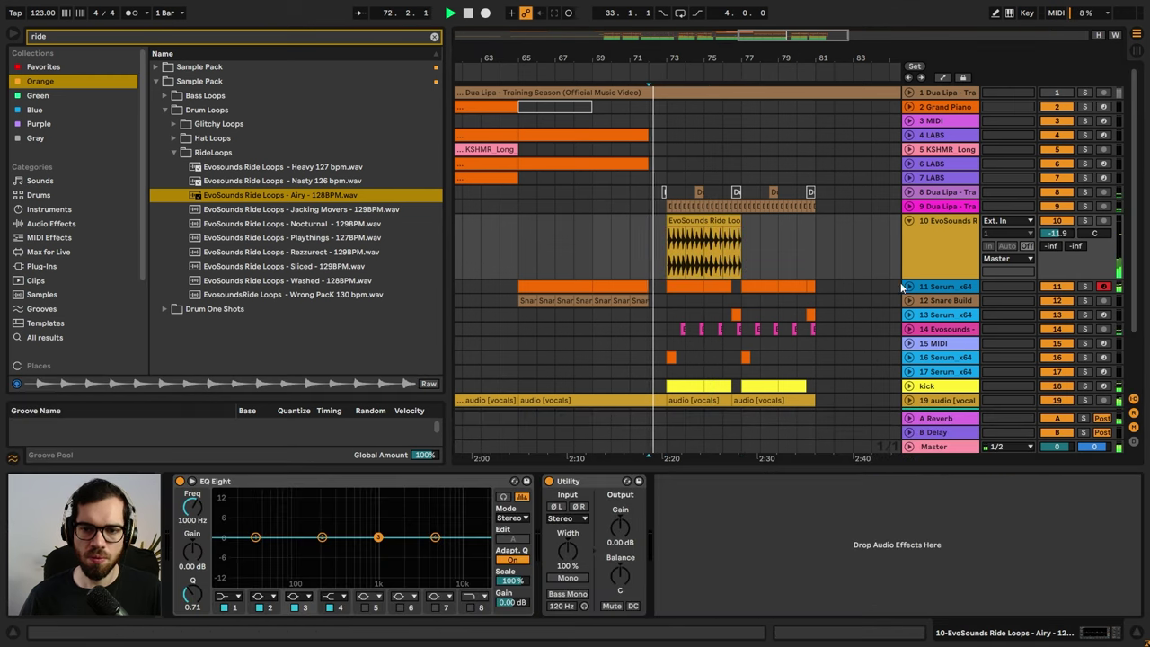
click(230, 596)
click(229, 519)
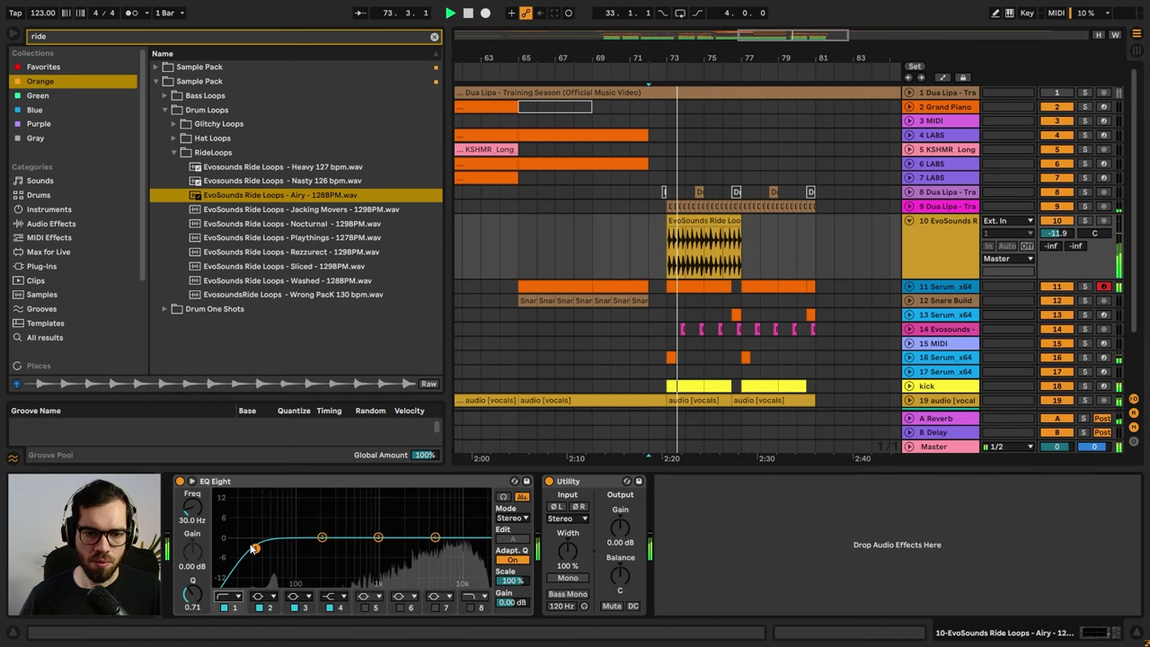
drag(254, 549, 292, 550)
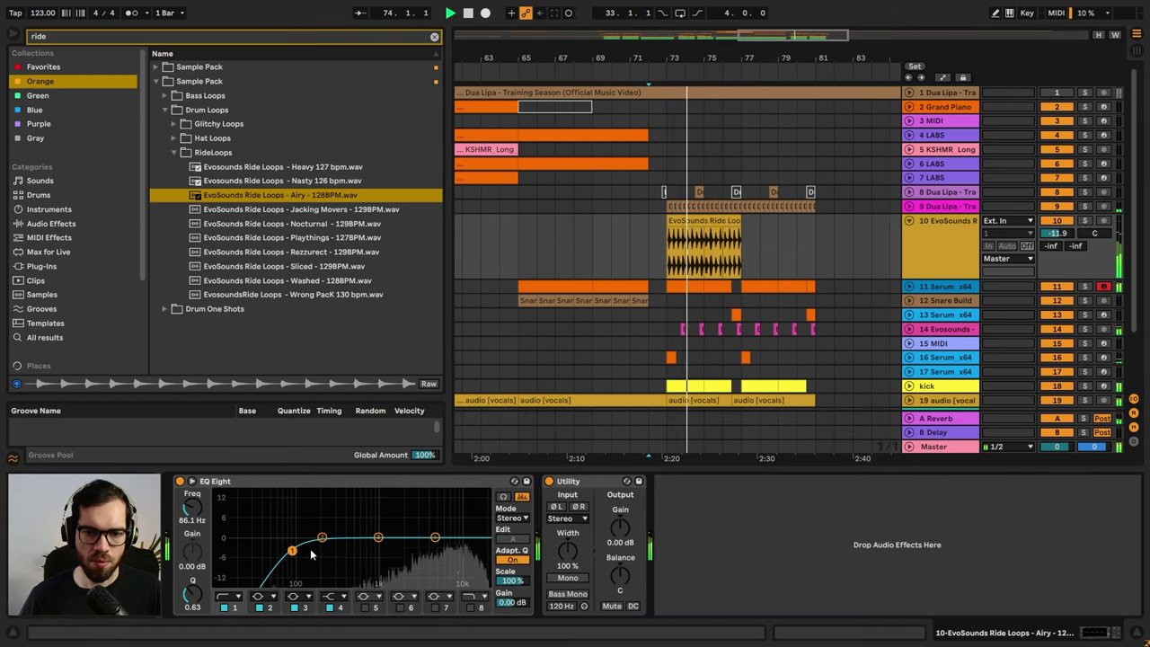
click(945, 256)
drag(1059, 234, 1059, 237)
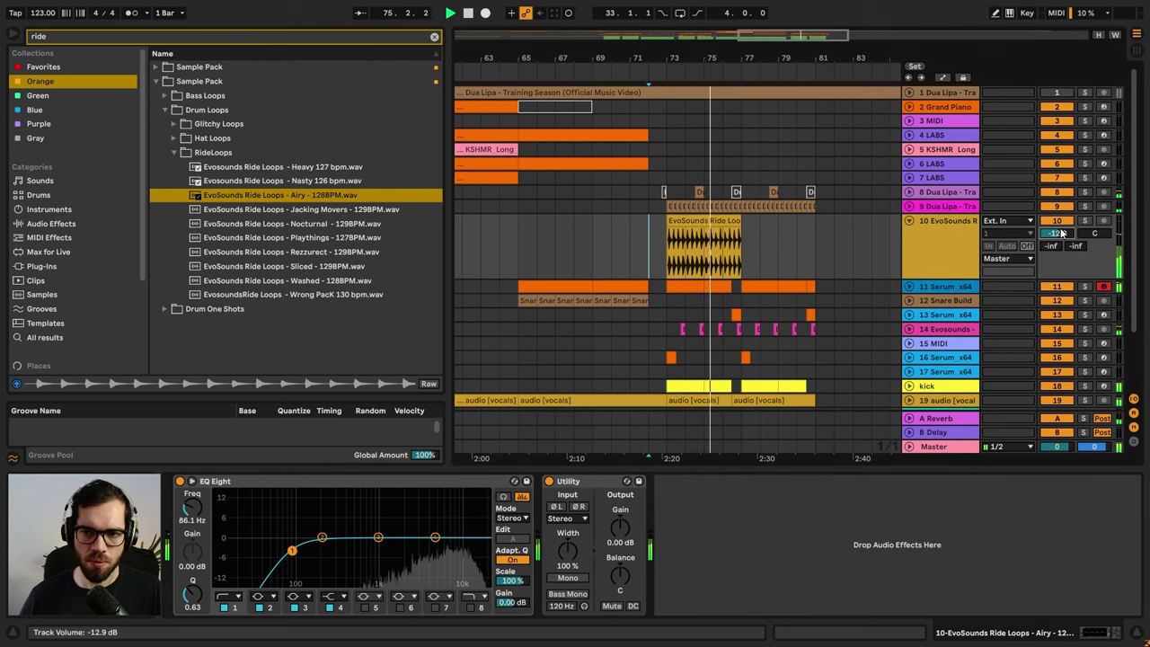
- Trim the Airy ride loop to end at 76.3 and duplicate it at bar 77
click(953, 235)
click(715, 221)
drag(741, 59, 741, 94)
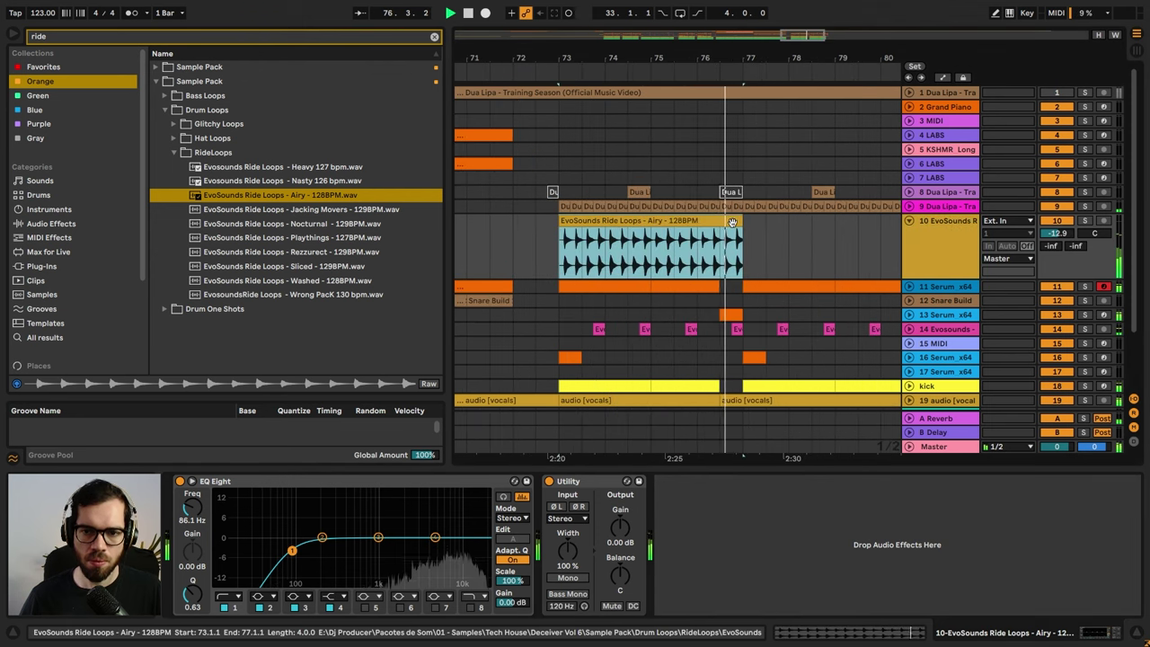
drag(733, 222, 719, 222)
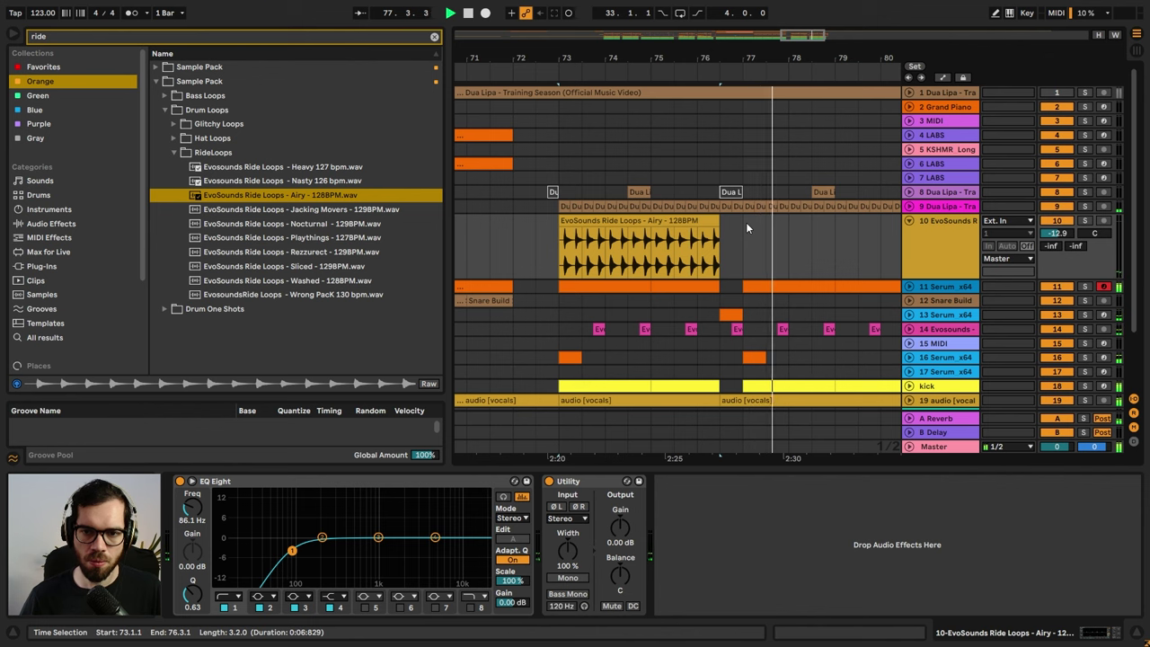
key(ctrl+d)
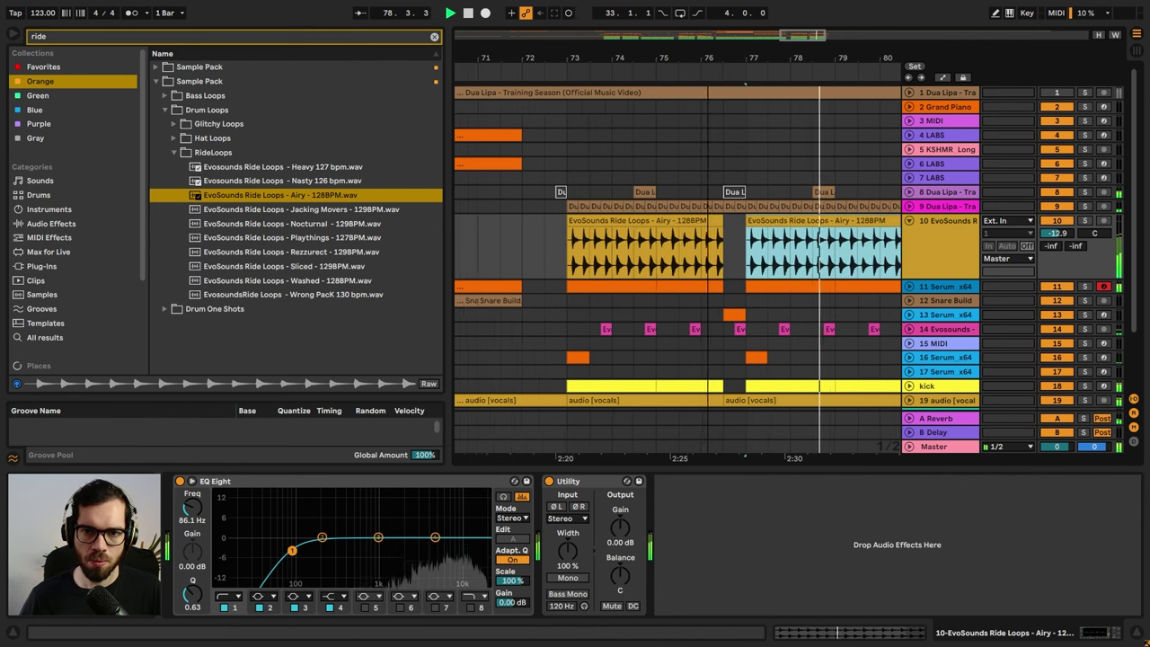
- Collapse all tracks, hide the browser, and play the arrangement from bar 72
drag(758, 59, 757, 27)
click(682, 246)
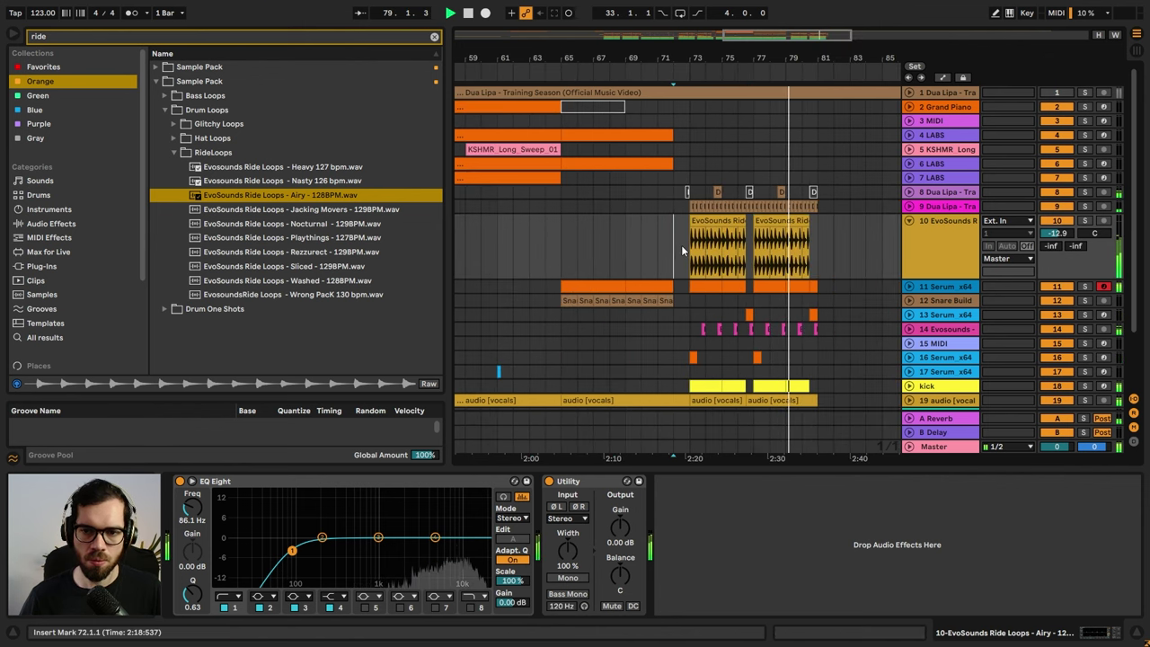
click(944, 261)
key(ctrl+a)
key(u)
click(12, 34)
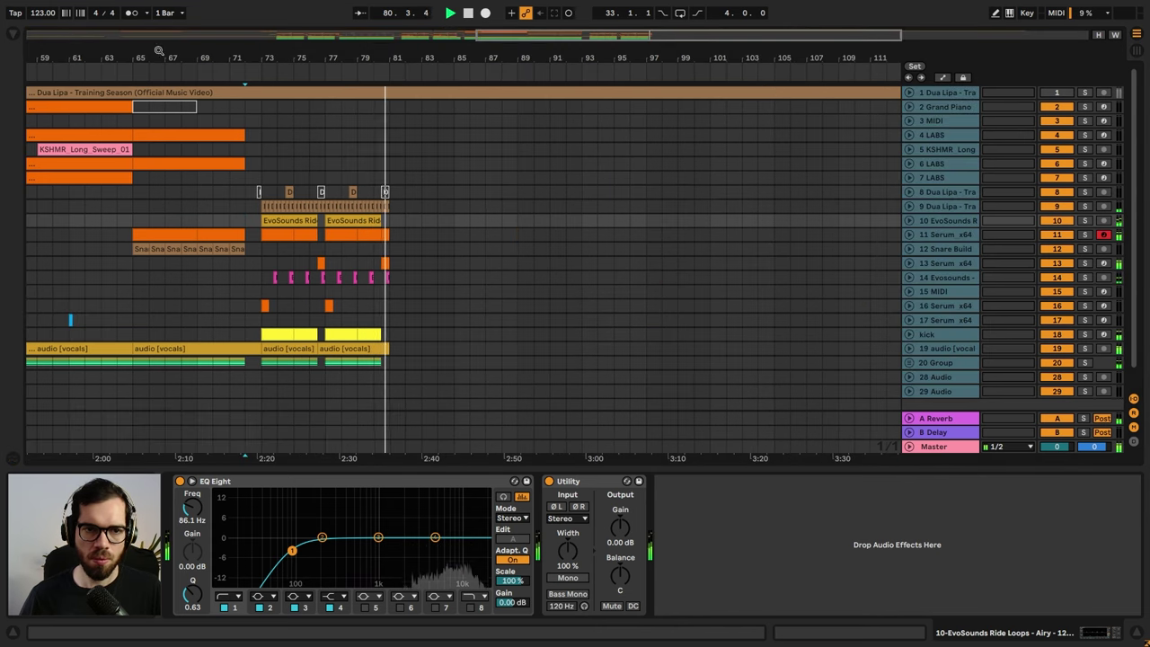
drag(158, 51, 481, 48)
click(559, 319)
key(space)
key(space)
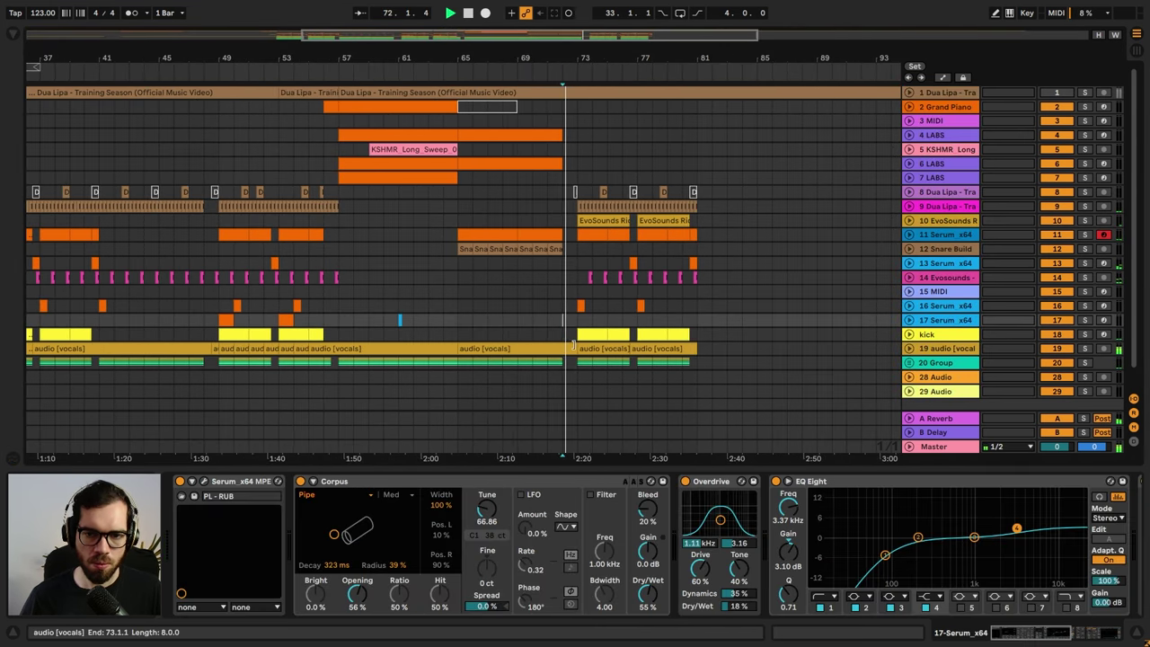
- Extend track 19's vocal clip that starts at bar 65 through the second drop to 122.3.2
click(573, 345)
click(698, 350)
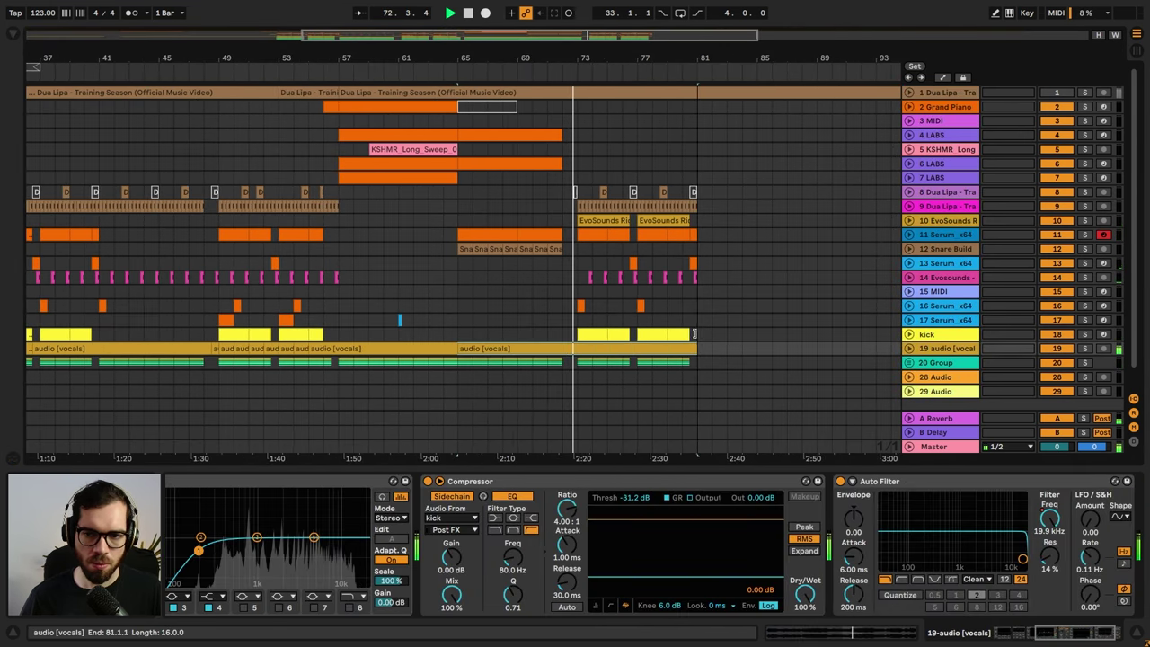
click(910, 349)
scroll(719, 349, down, 1)
drag(697, 335, 1084, 278)
key(space)
- Play passages of the track 19 vocals from bar 89 onward to examine the material following the second drop
mouse_move(814, 53)
mouse_down()
mouse_move(667, 40)
mouse_move(742, 38)
mouse_up()
scroll(547, 386, right, 1)
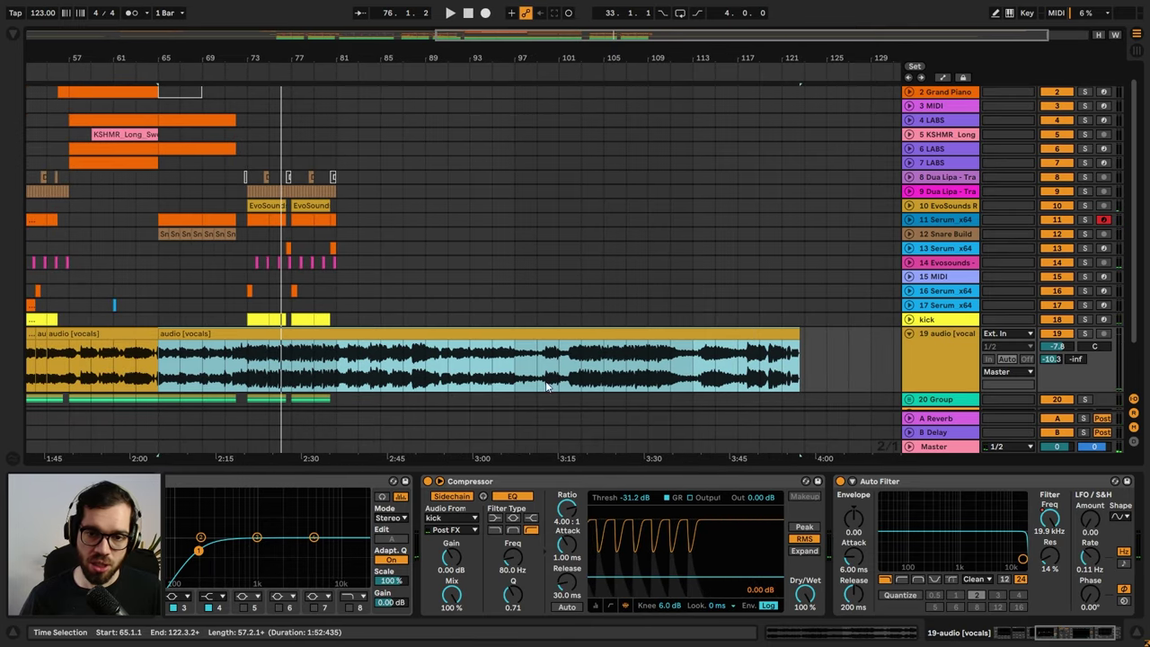
click(431, 375)
key(space)
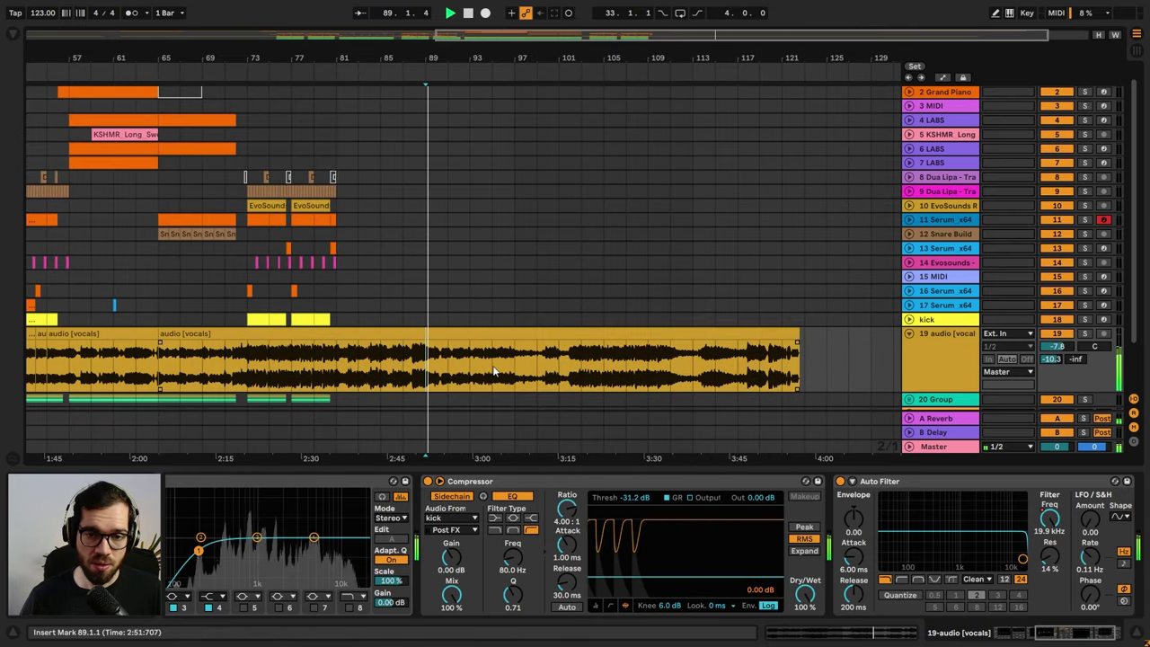
click(573, 367)
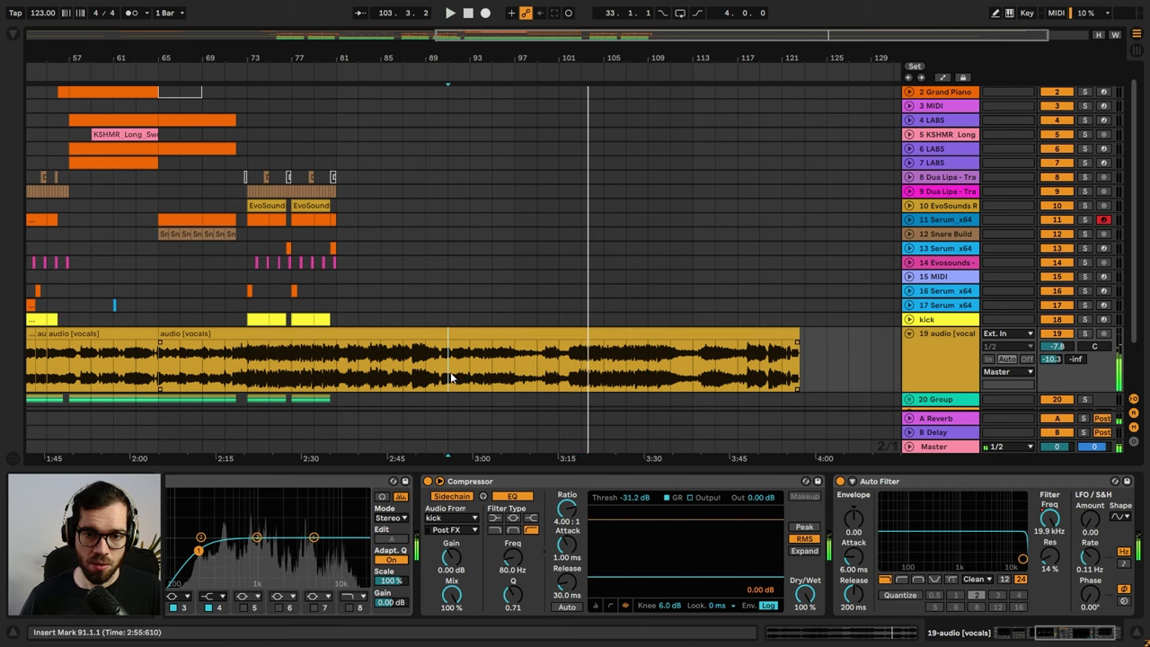
drag(453, 62, 655, 327)
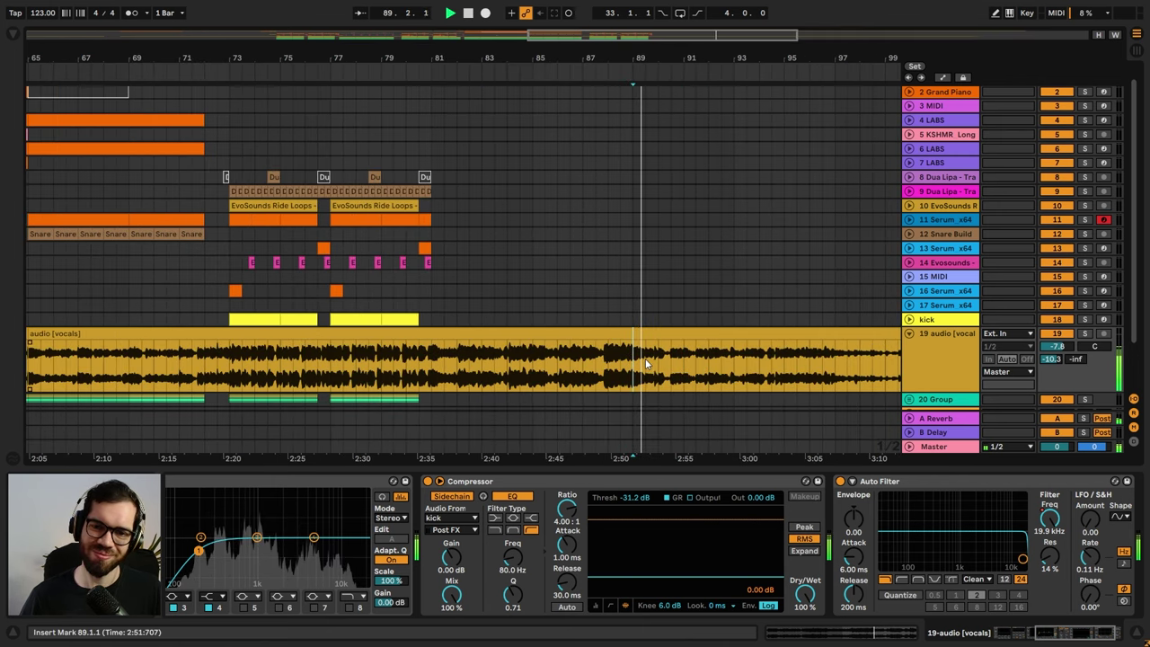
- Split the vocal clip on track 19 at 89.3, at bar 97 and at bar 102
click(645, 362)
key(ctrl+e)
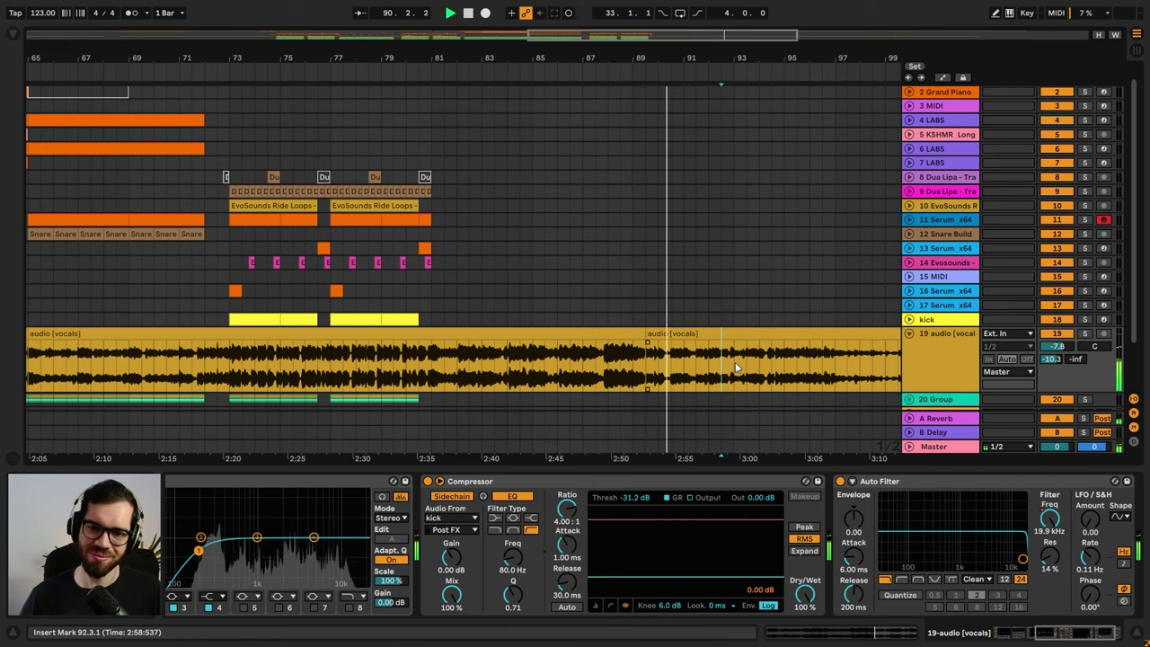
drag(754, 53, 754, 6)
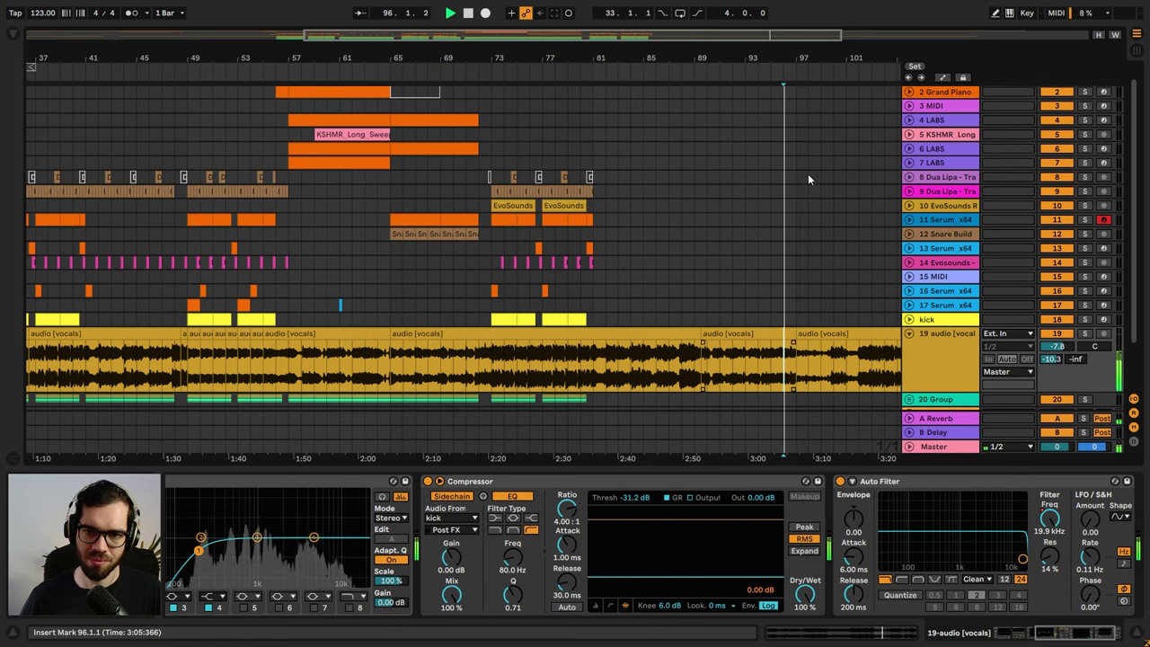
drag(802, 57, 694, 105)
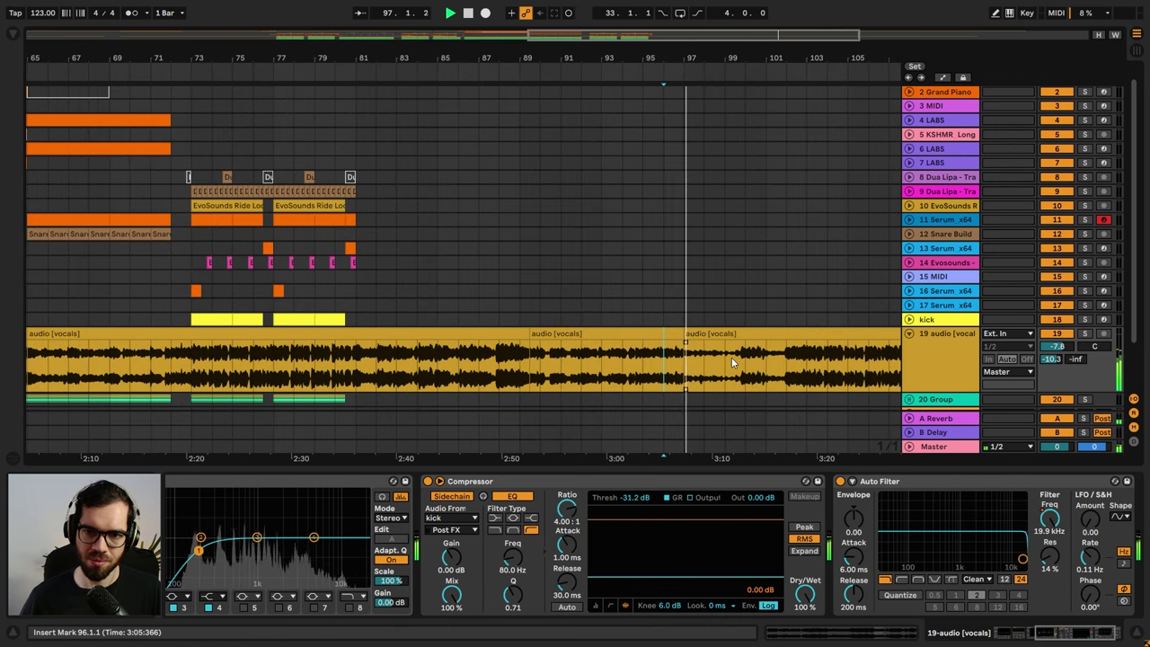
click(767, 359)
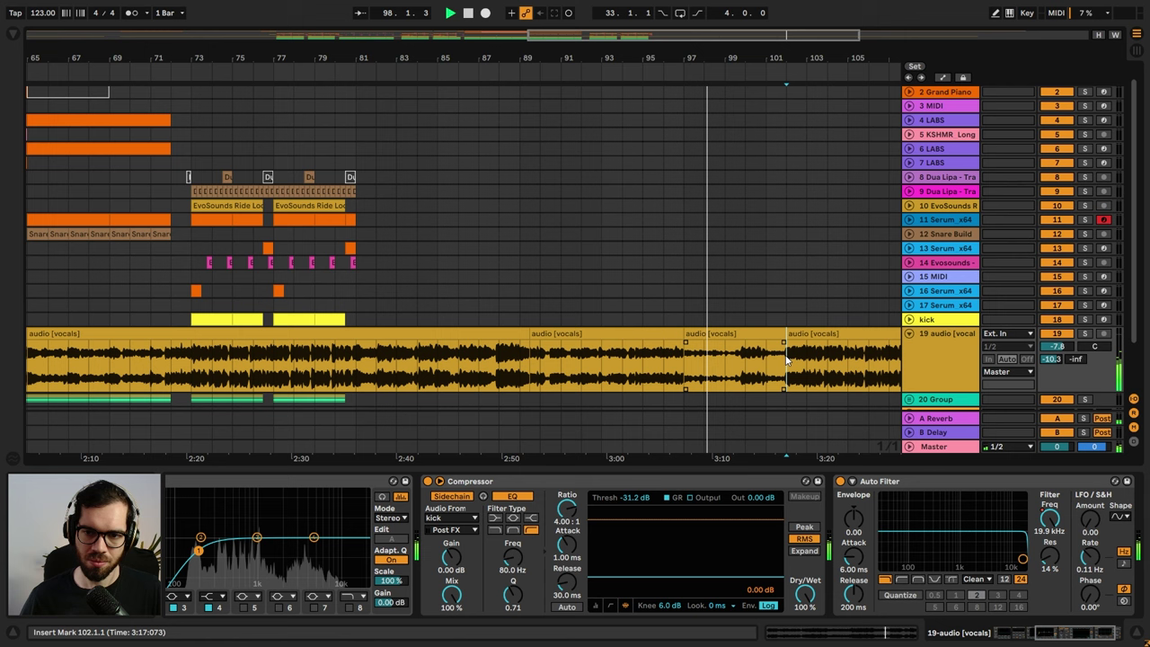
- Extend the vocal clip that starts at bar 97 to bar 104, then split it at bar 103
click(764, 335)
drag(744, 50, 604, 61)
drag(691, 332, 735, 319)
key(space)
click(716, 376)
key(ctrl+e)
- Copy the vocal phrase from bars 97–103 and paste it at bar 65 on a new audio track
click(702, 336)
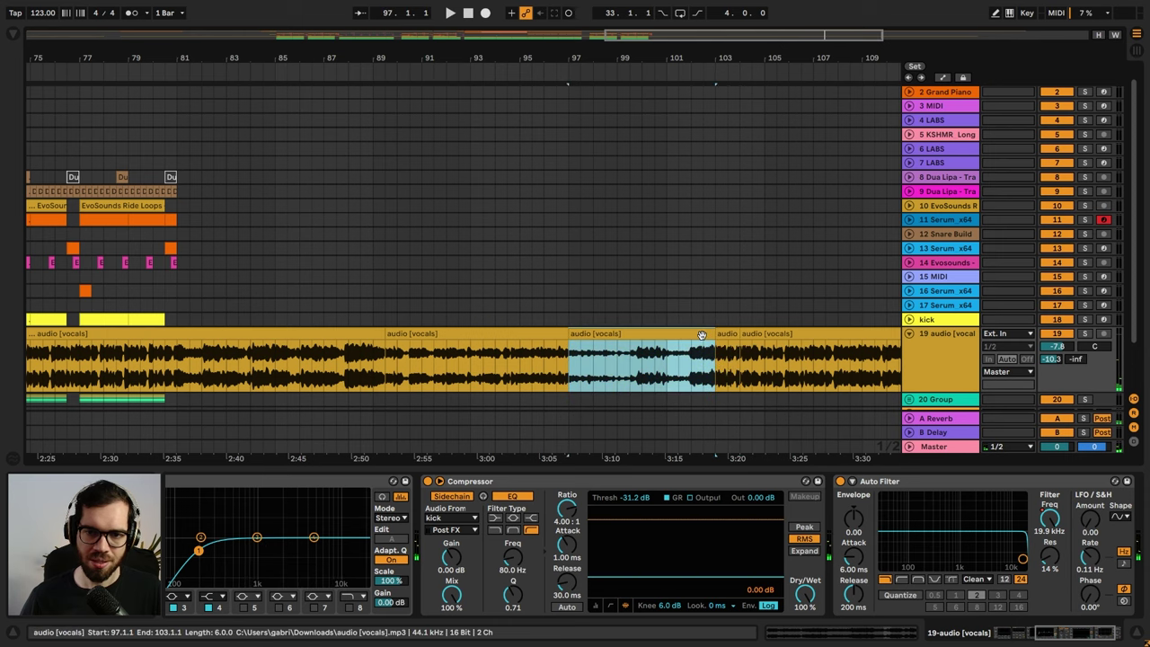
drag(675, 58, 886, 52)
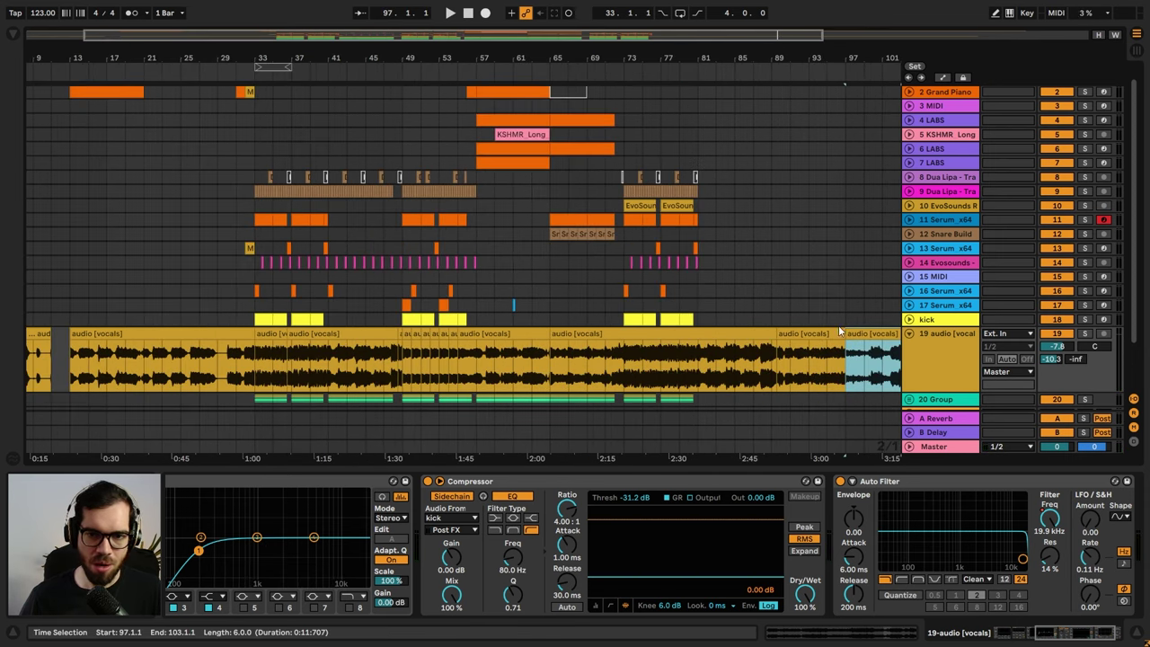
key(ctrl+c)
key(ctrl+t)
click(548, 366)
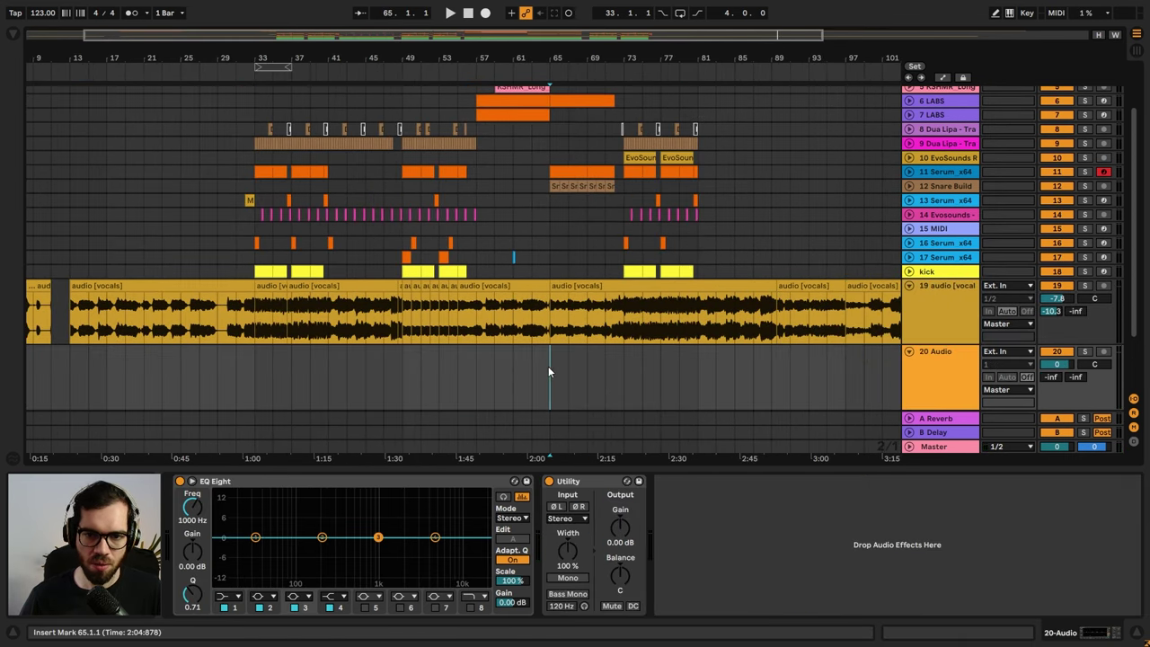
key(ctrl+v)
- Start playback just before bar 65 and trim the main vocal clip's start from bar 65 to bar 69
click(535, 348)
key(space)
drag(552, 286, 587, 280)
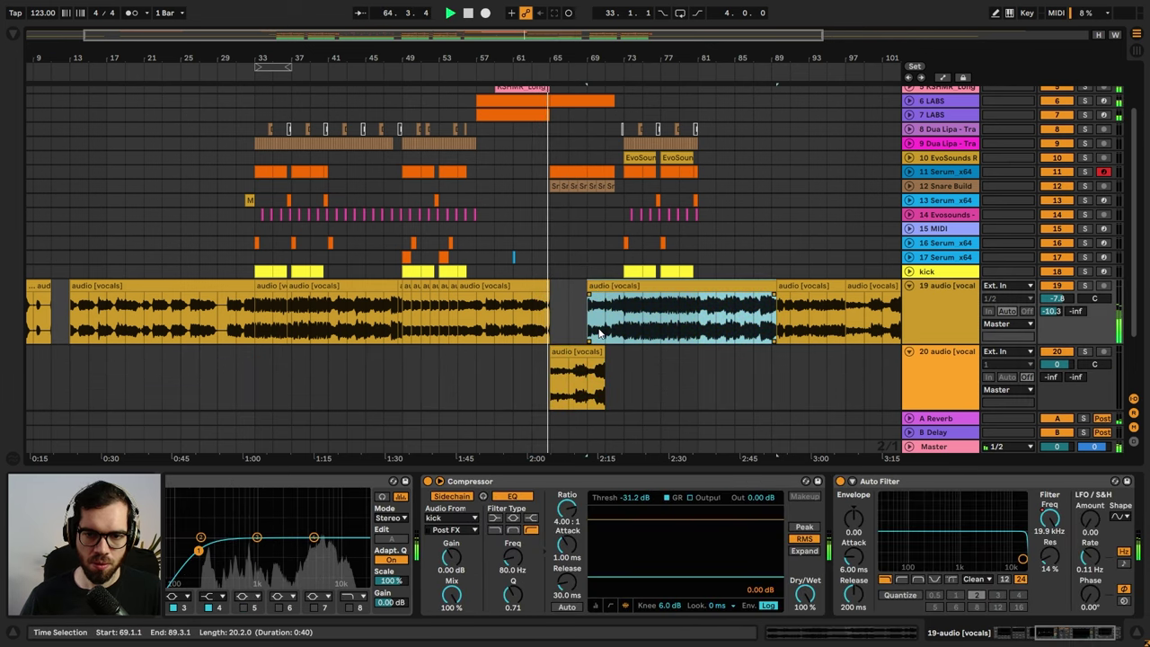
drag(554, 58, 559, 148)
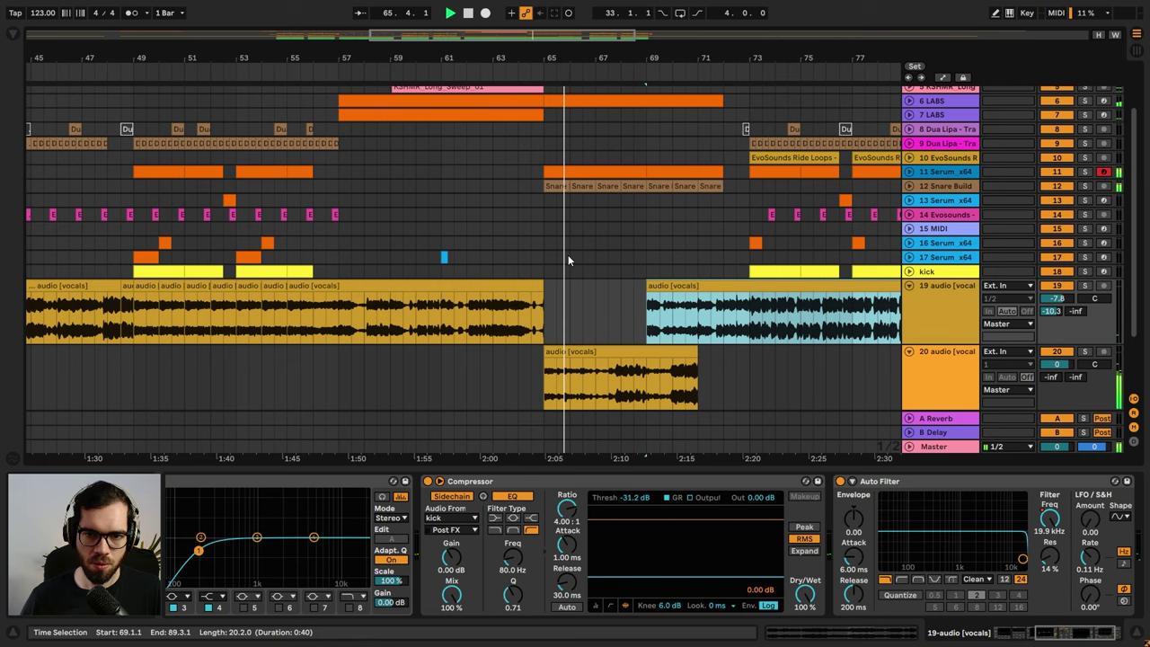
- Duplicate vocal track 19 and move the pasted phrase onto the duplicate at bar 65
click(920, 314)
key(ctrl+d)
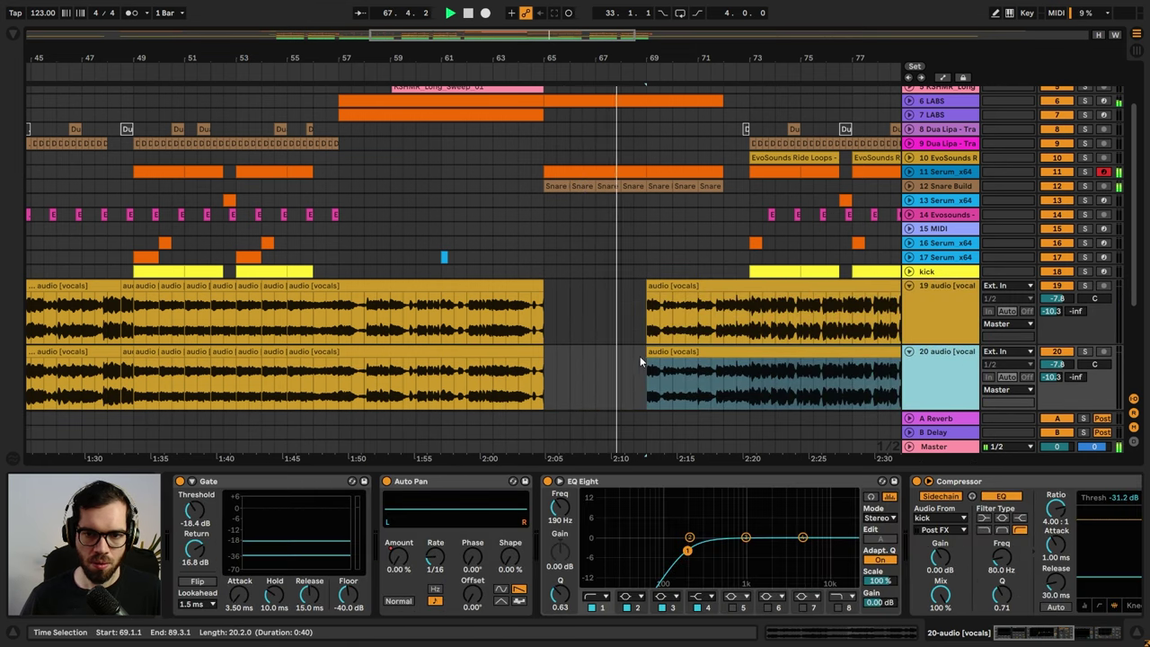
scroll(627, 339, down, 2)
drag(599, 387, 593, 351)
- Delete all the clips before bar 65 on the duplicated vocal track, playing the song from around bar 64
click(490, 329)
key(Delete)
click(515, 308)
key(space)
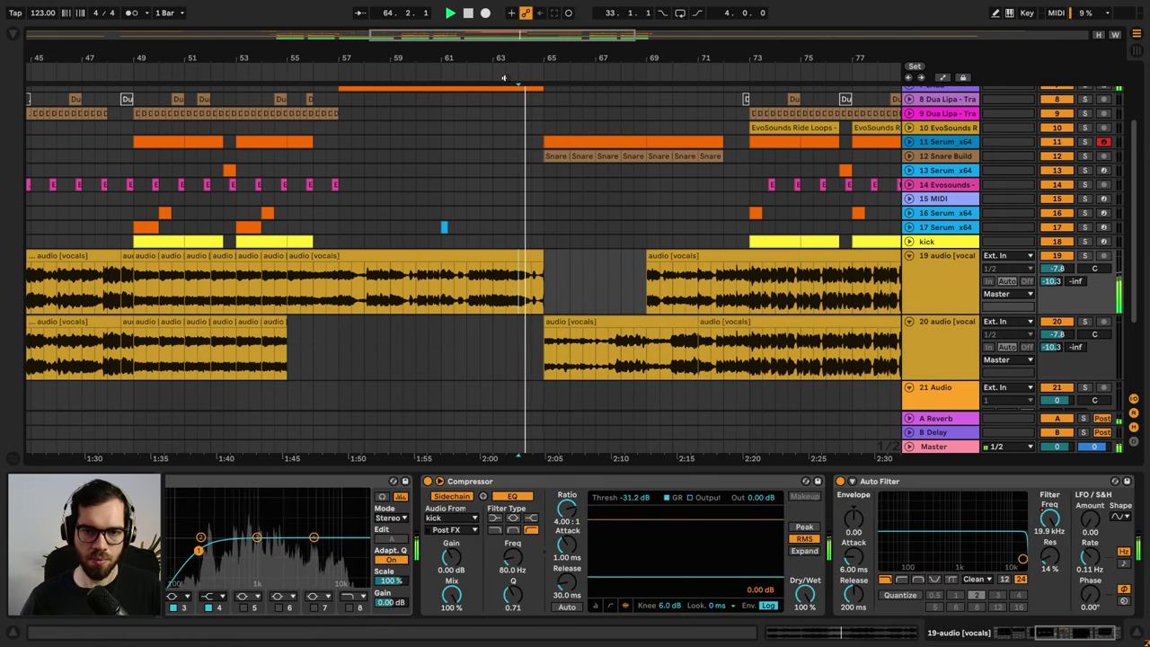
drag(528, 52, 530, 13)
drag(504, 341, 4, 354)
key(Delete)
- Delete the three leftover vocal clips between bars 71 and 103 on the duplicated track
click(626, 322)
key(Delete)
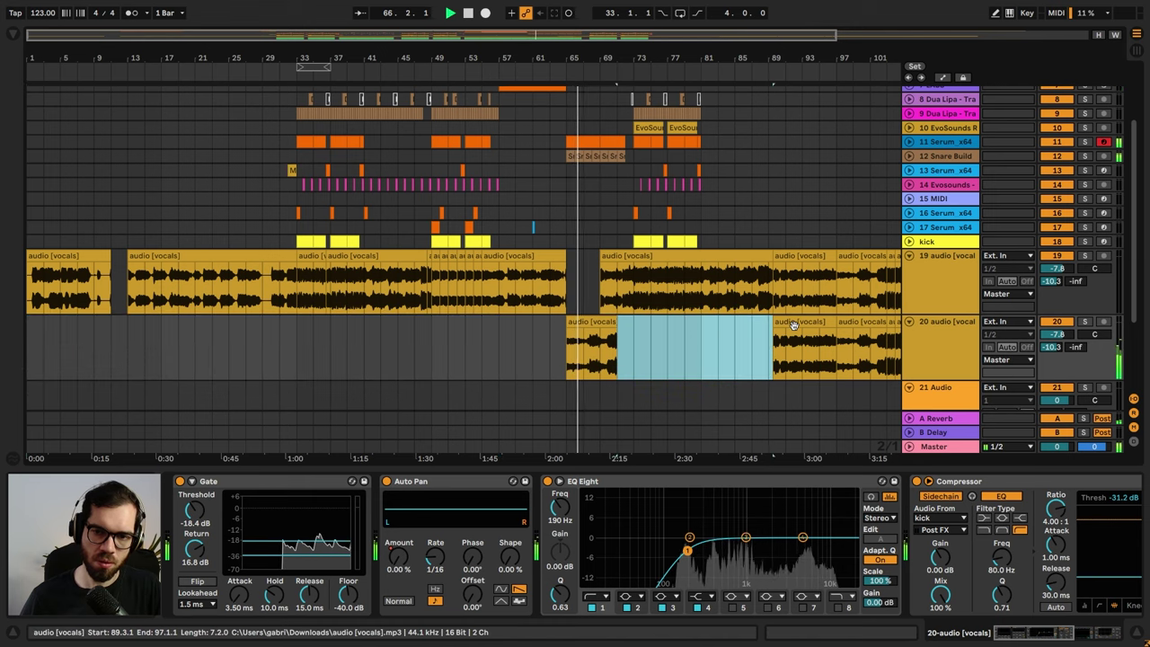
click(796, 322)
key(Delete)
click(842, 322)
key(Delete)
- Extend the main vocal clip back to bar 65, and shift and stretch the phrase below to fill bars 65–73
drag(602, 256, 571, 254)
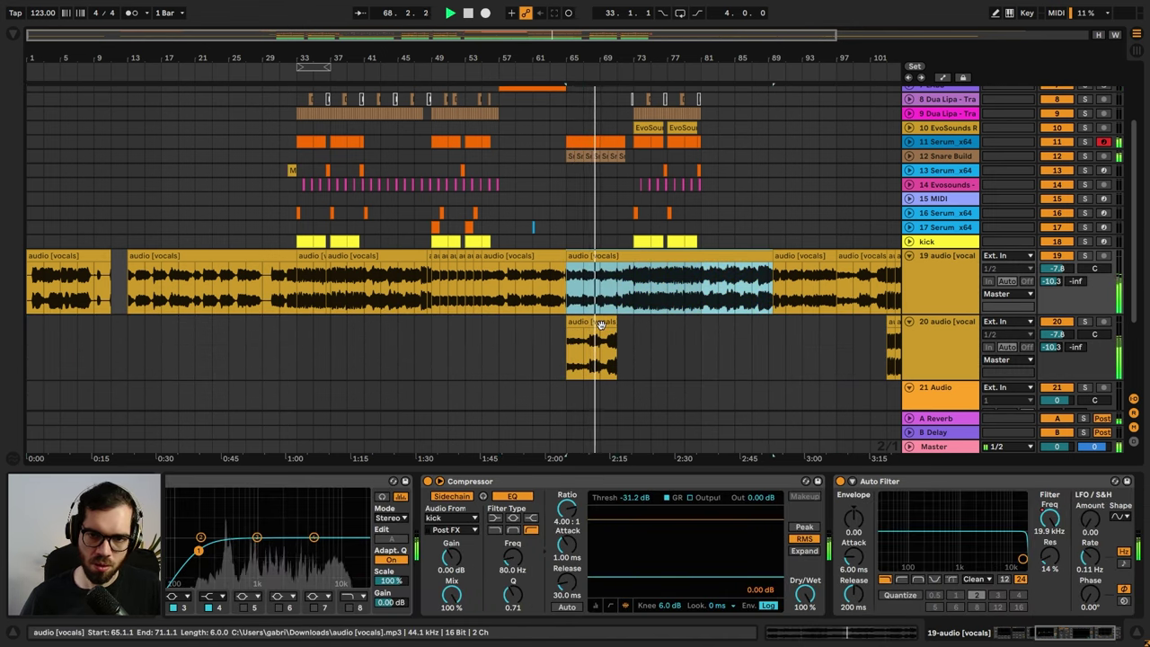
drag(587, 58, 587, 121)
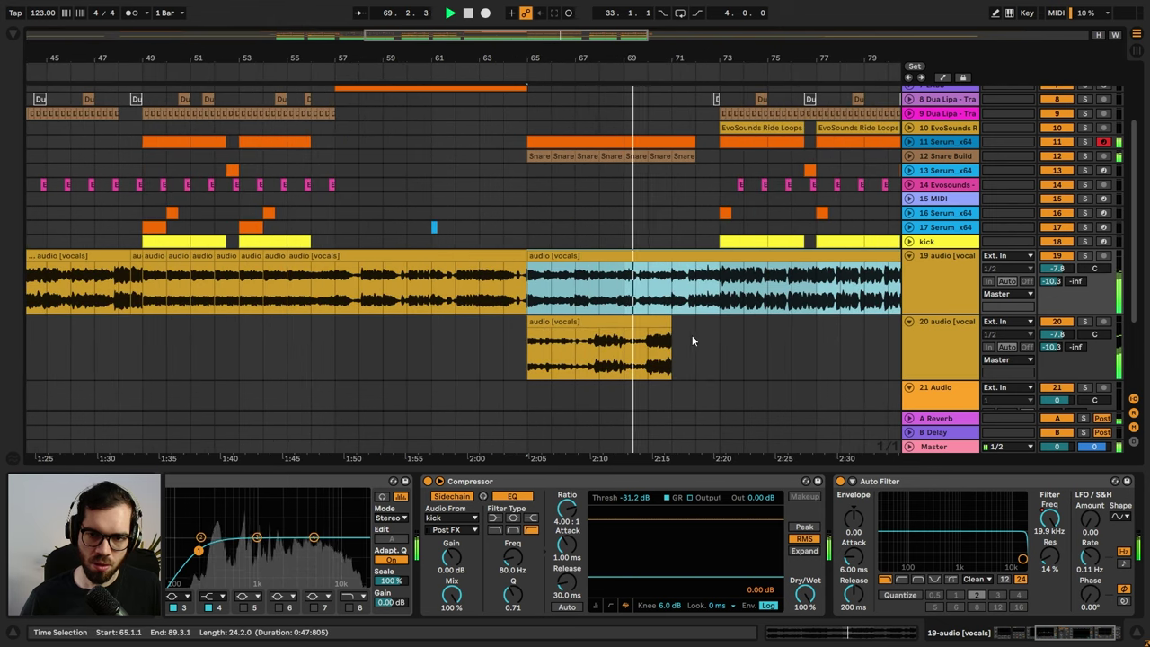
click(669, 333)
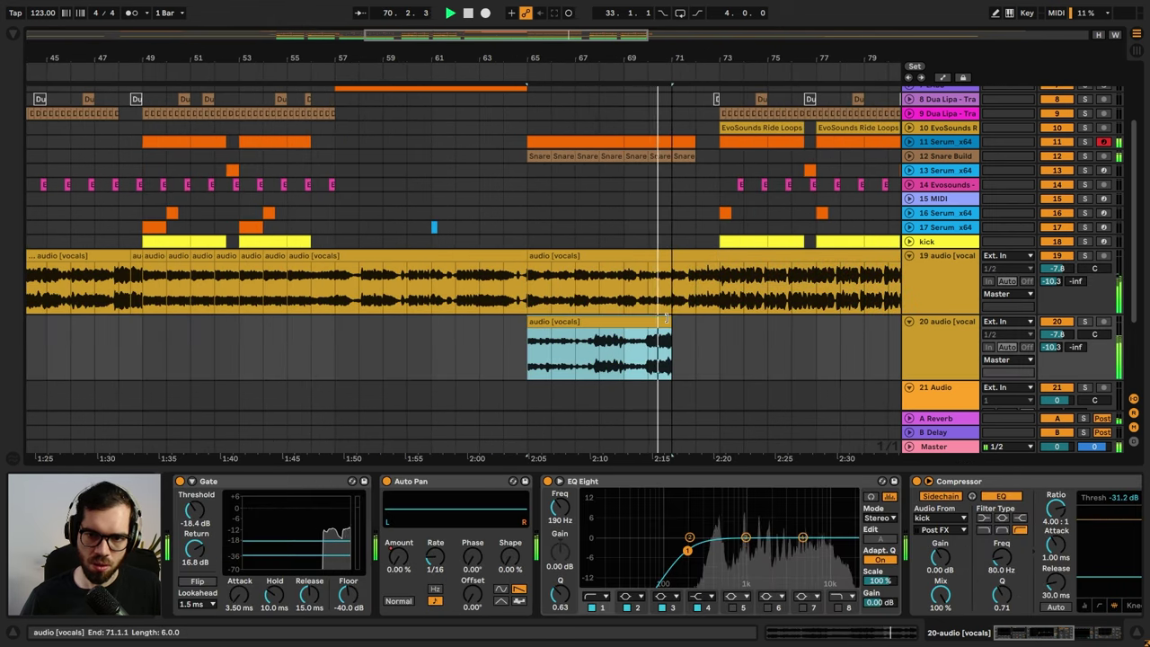
drag(656, 319, 707, 321)
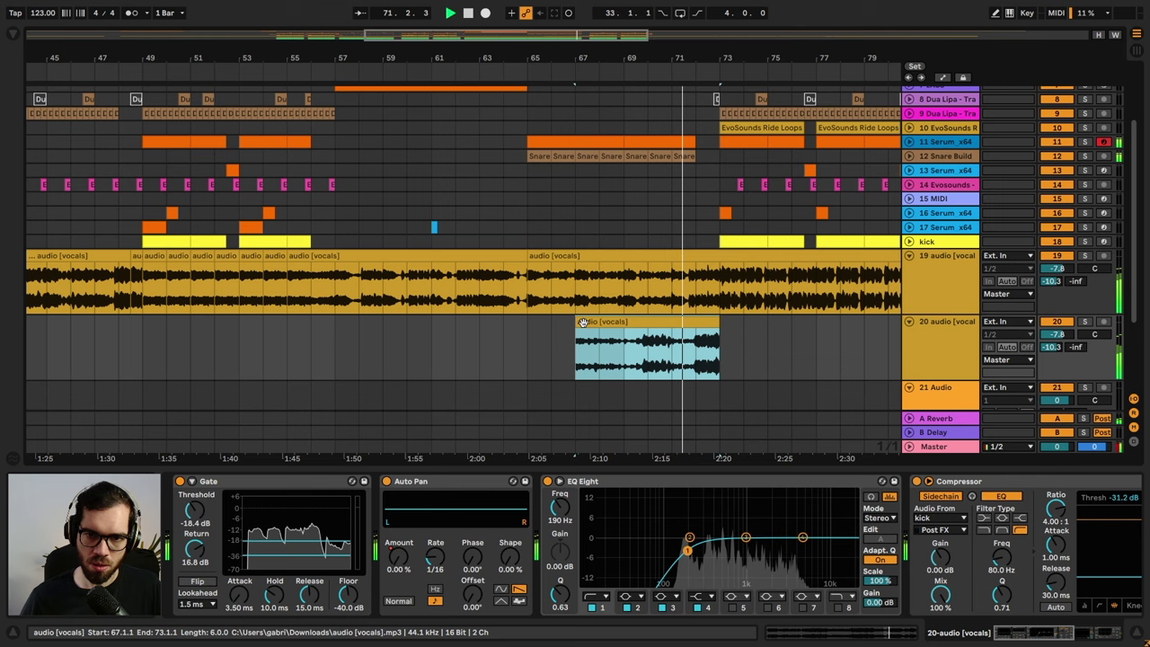
drag(580, 324, 530, 326)
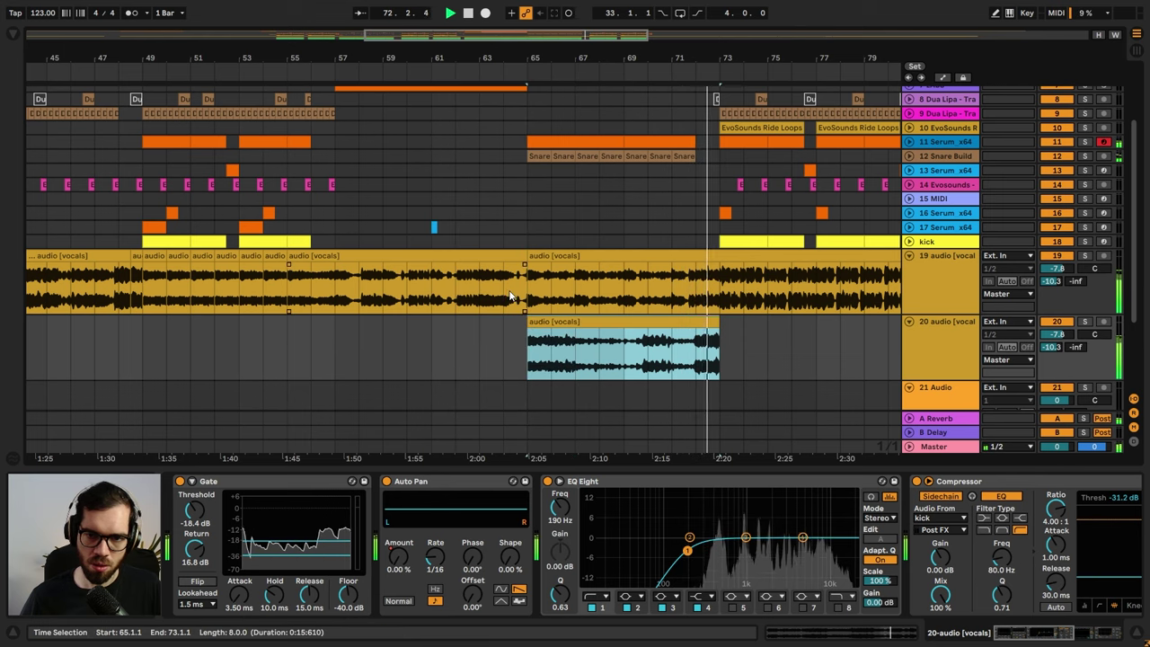
- Play from bar 64 and trim the main vocal clip's start from bar 65 to bar 67
click(504, 283)
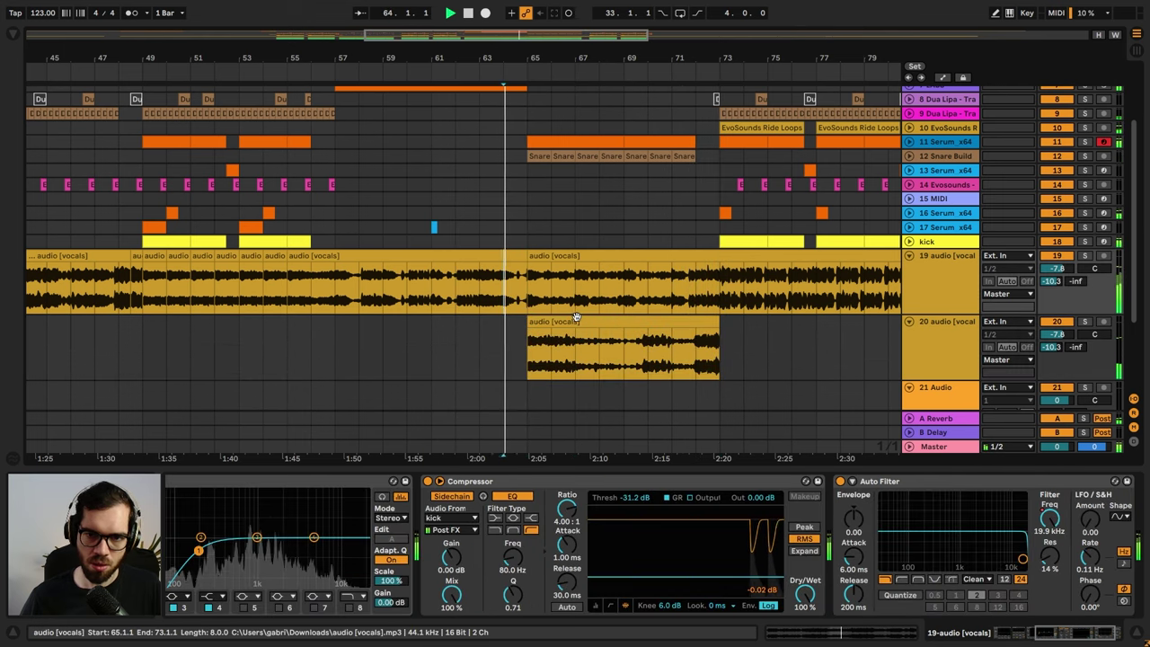
click(534, 256)
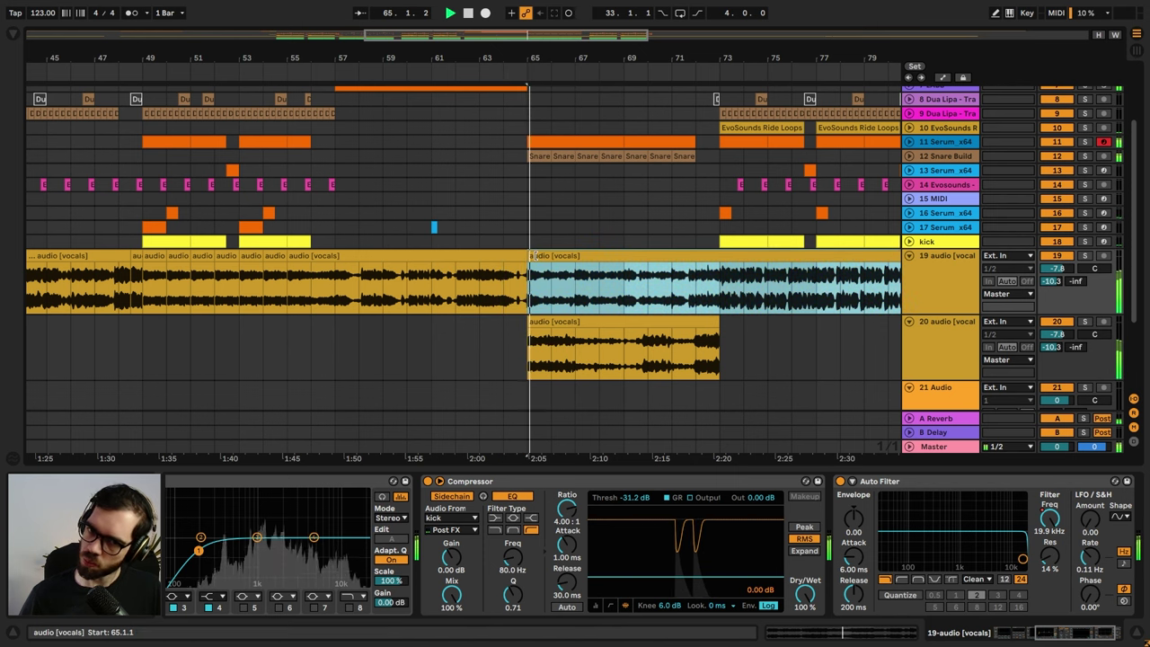
drag(534, 256, 576, 256)
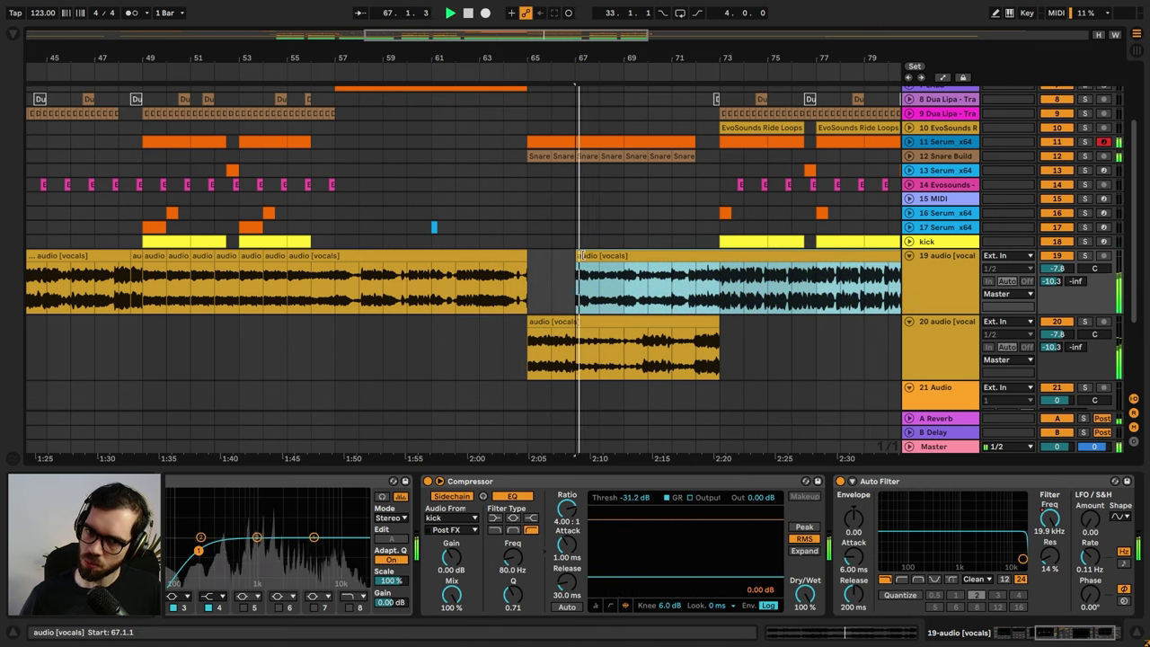
- Duplicate the one-bar vocal slice at bar 65 on track 20 until the copies reach bar 70
click(502, 308)
drag(529, 356, 549, 360)
key(ctrl+d)
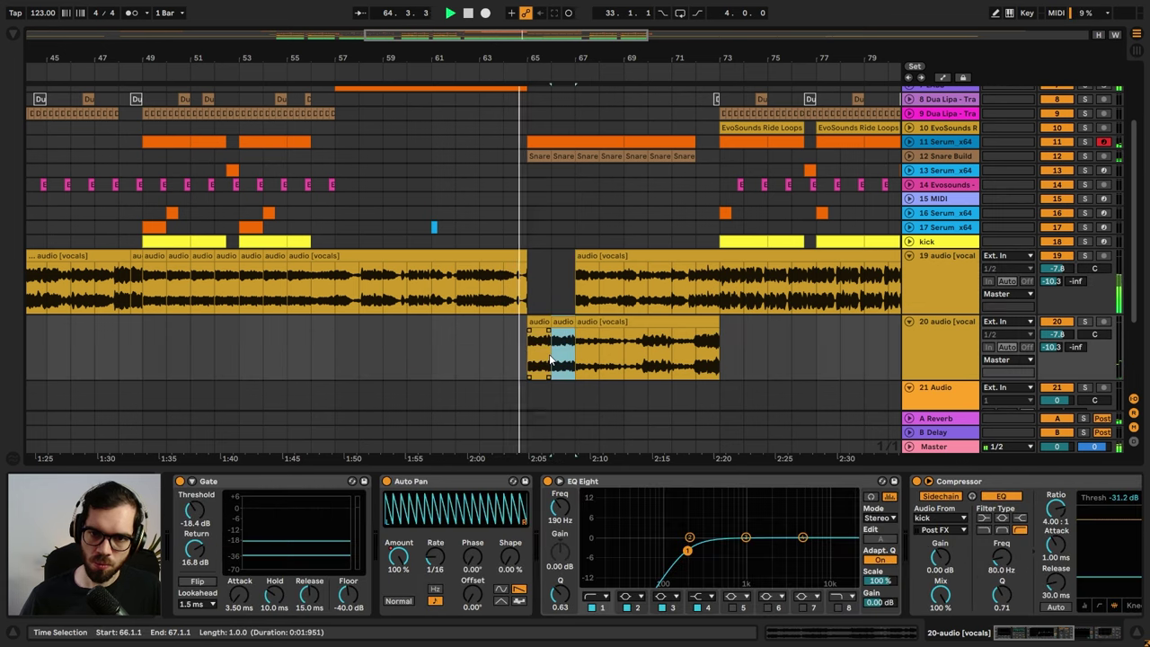
key(ctrl+d)
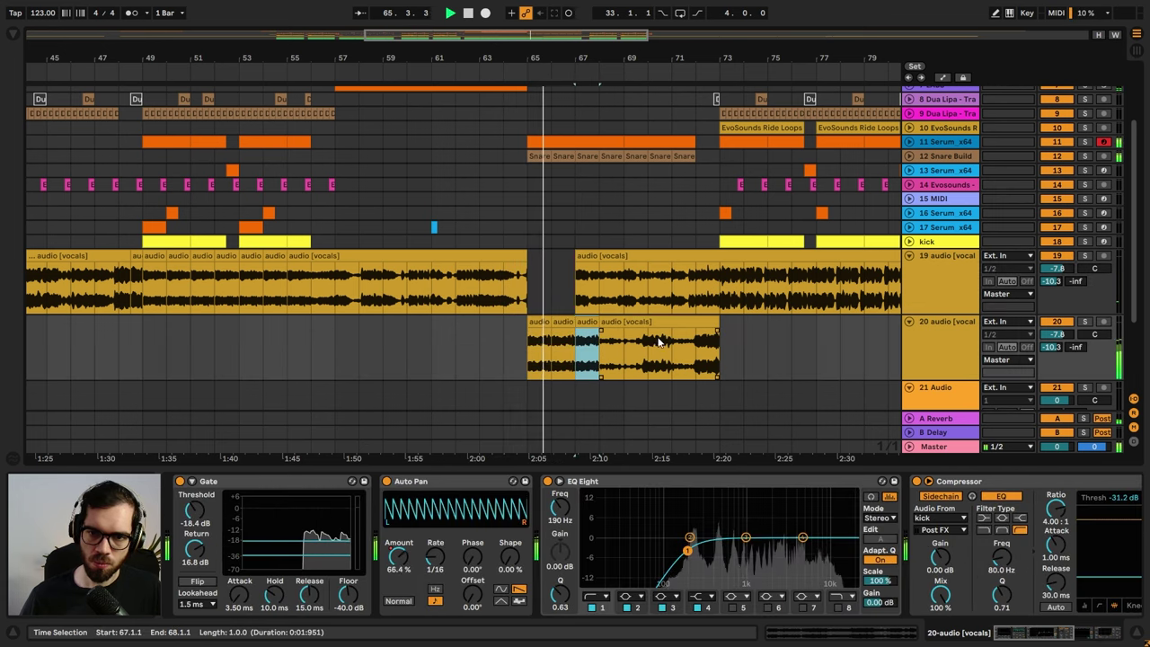
key(ctrl+d)
key(ctrl+d)
key(ctrl+d)
key(ctrl+d)
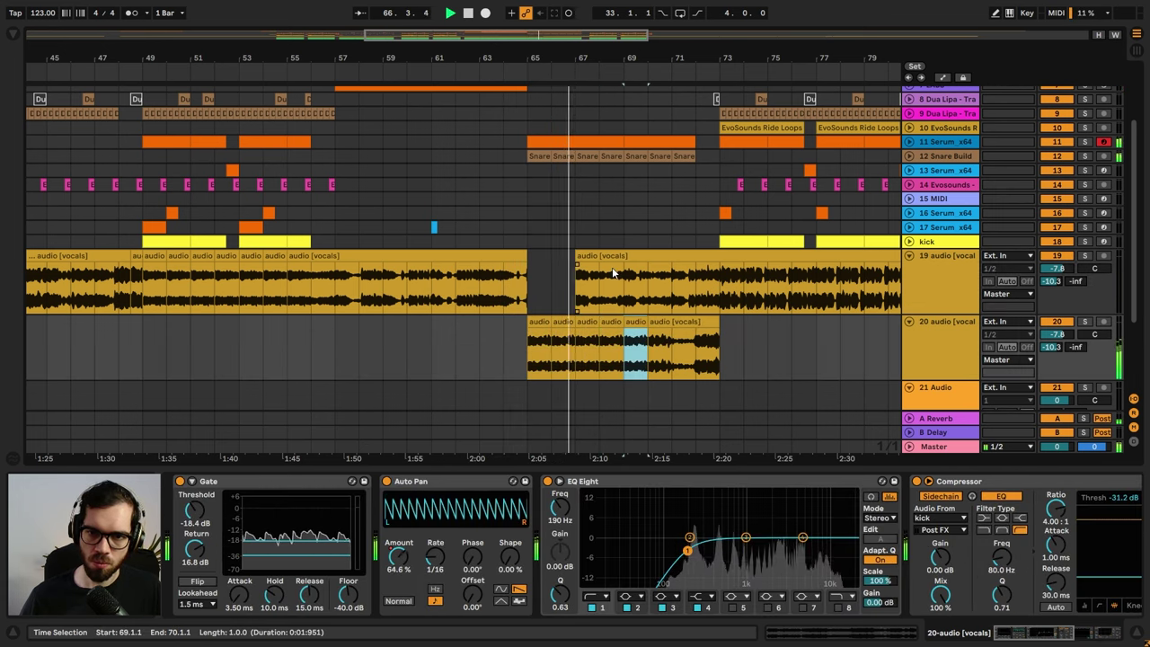
key(ctrl+z)
key(ctrl+z)
key(ctrl+z)
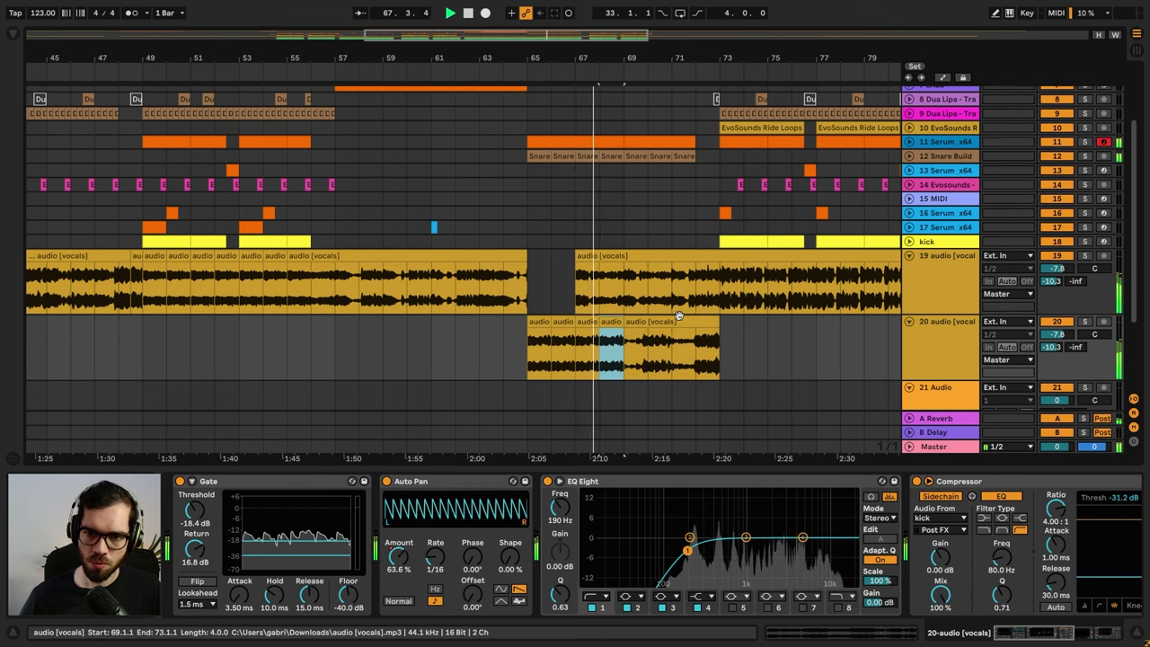
key(ctrl+d)
- Shorten the remaining phrase clip on track 20 to bar 72 and duplicate the one-bar slice over bars 70–72
click(672, 351)
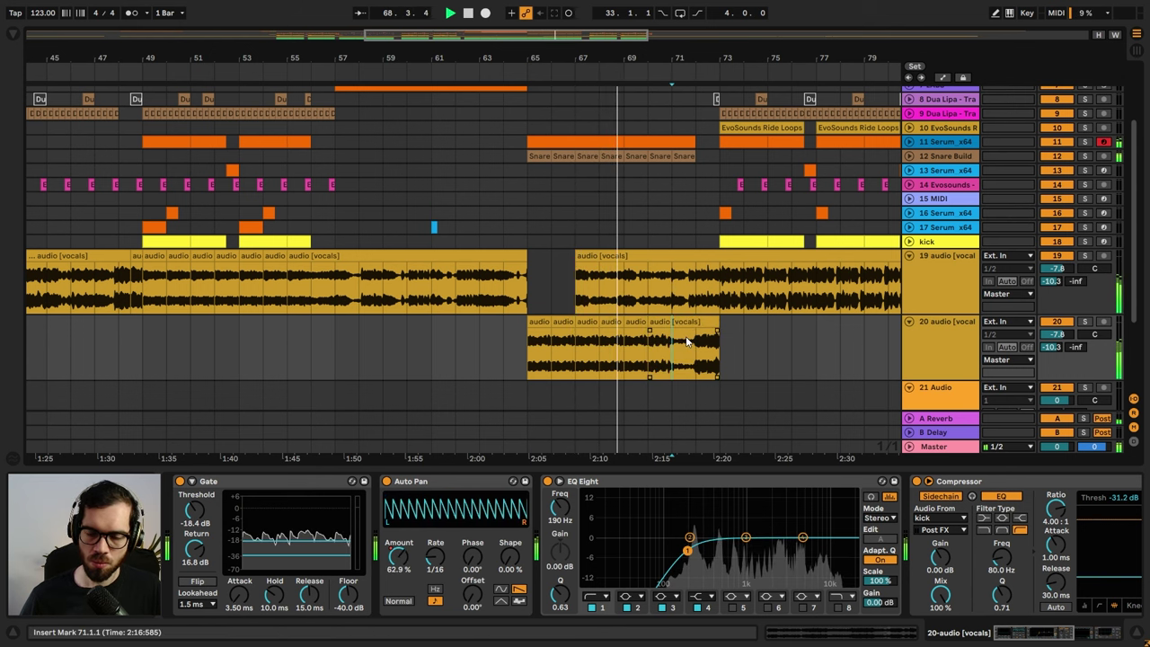
click(639, 321)
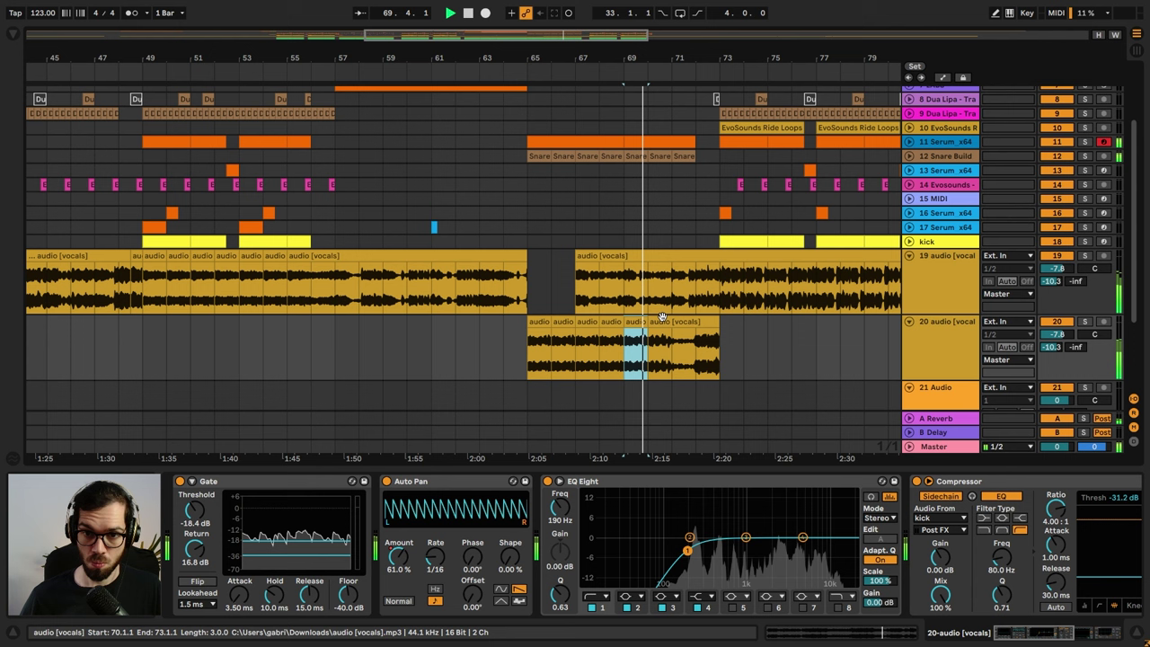
click(674, 336)
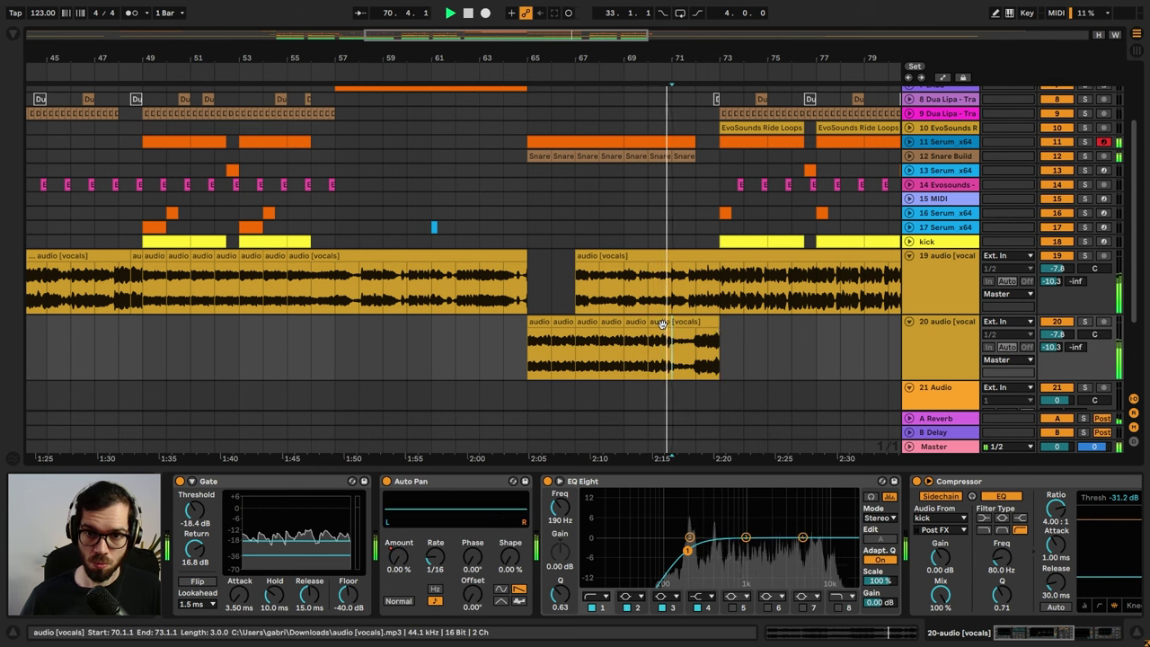
click(662, 324)
click(672, 349)
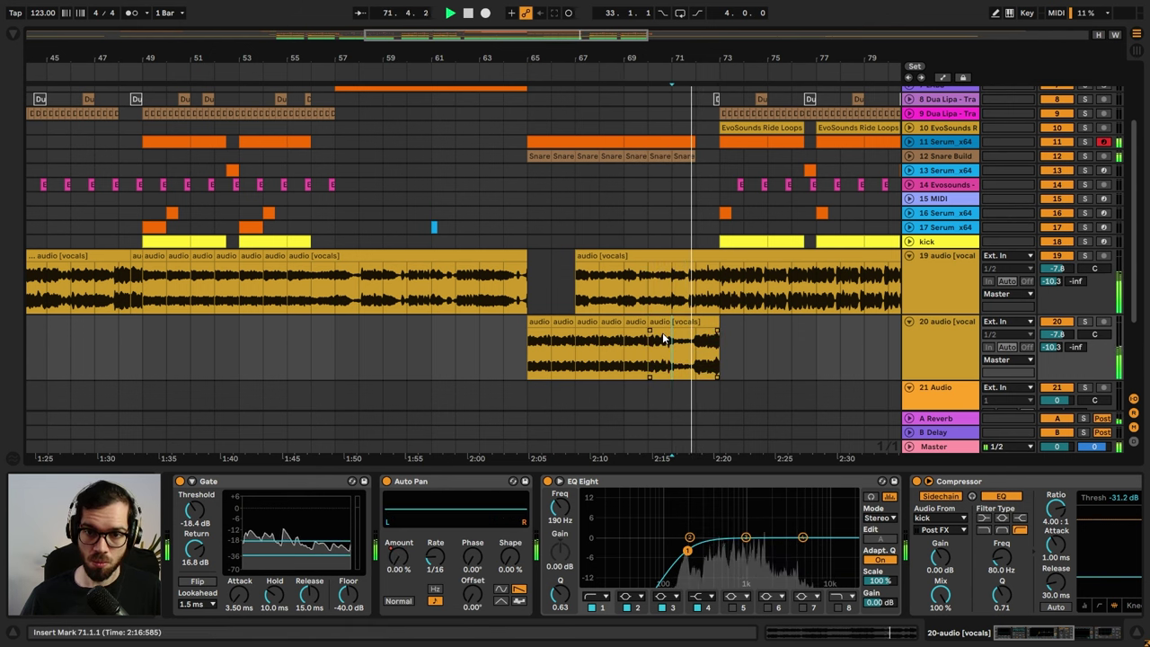
click(664, 335)
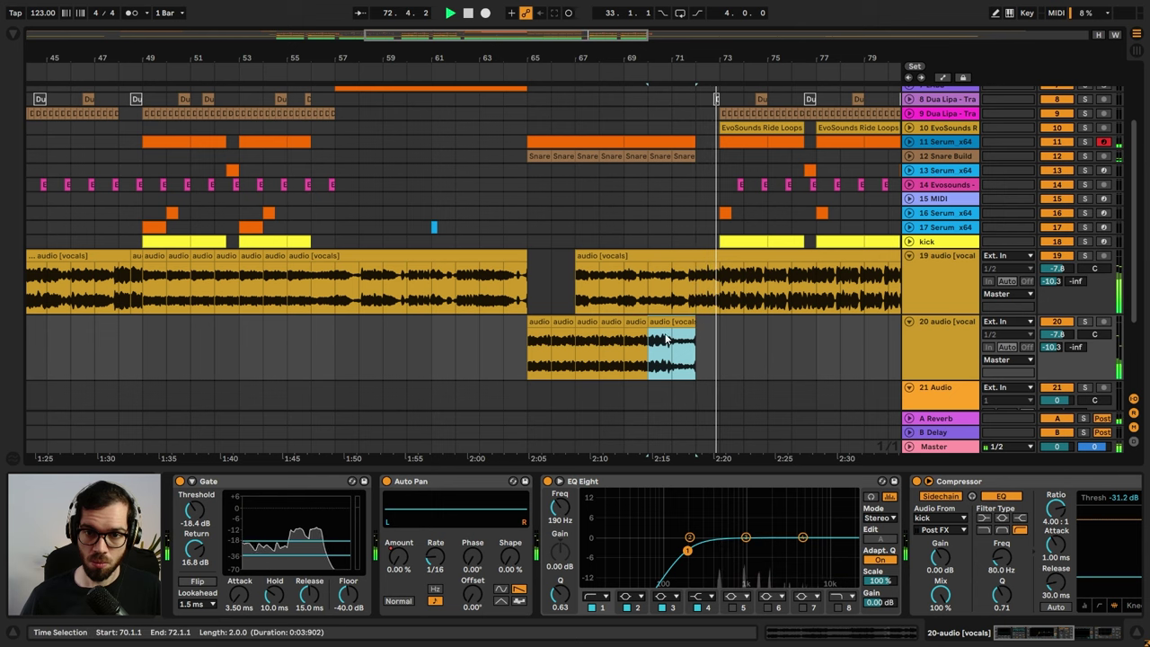
click(634, 333)
click(634, 324)
key(ctrl+d)
key(ctrl+d)
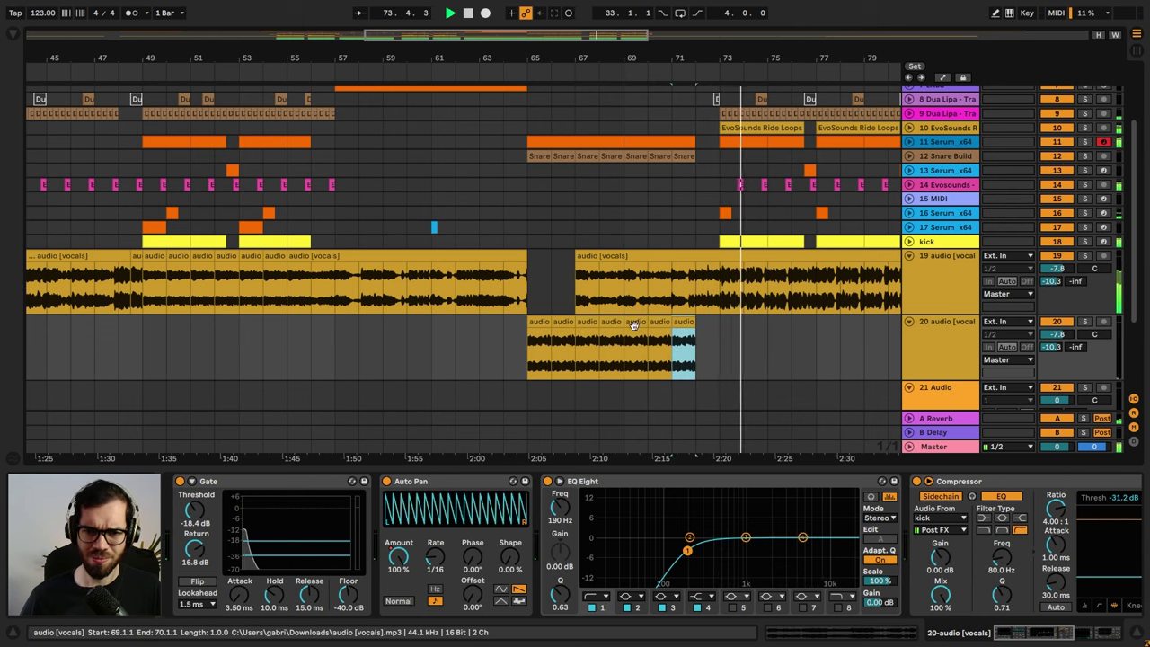
- Play the repeated vocal slices from bar 64 and collapse the EQ Eight and Compressor devices on track 20
key(a)
click(501, 331)
key(a)
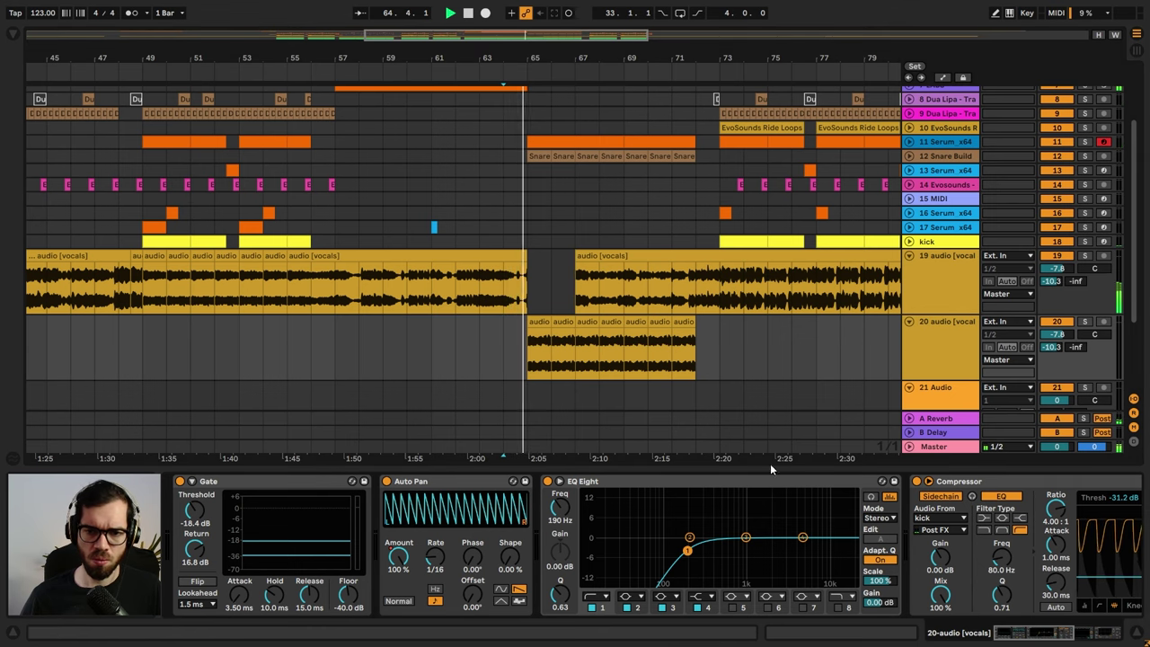
double_click(623, 483)
double_click(623, 483)
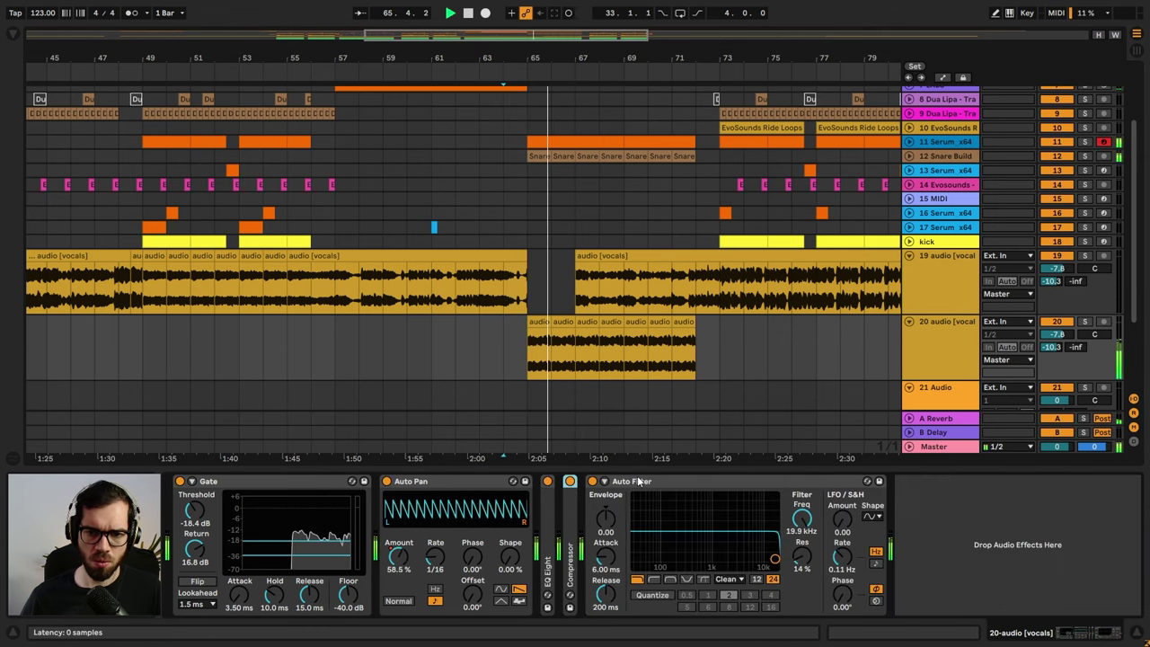
- Extend the main vocal clip's start back to bar 65 on track 19 and display its Auto Pan Amount automation
drag(577, 257, 529, 257)
key(a)
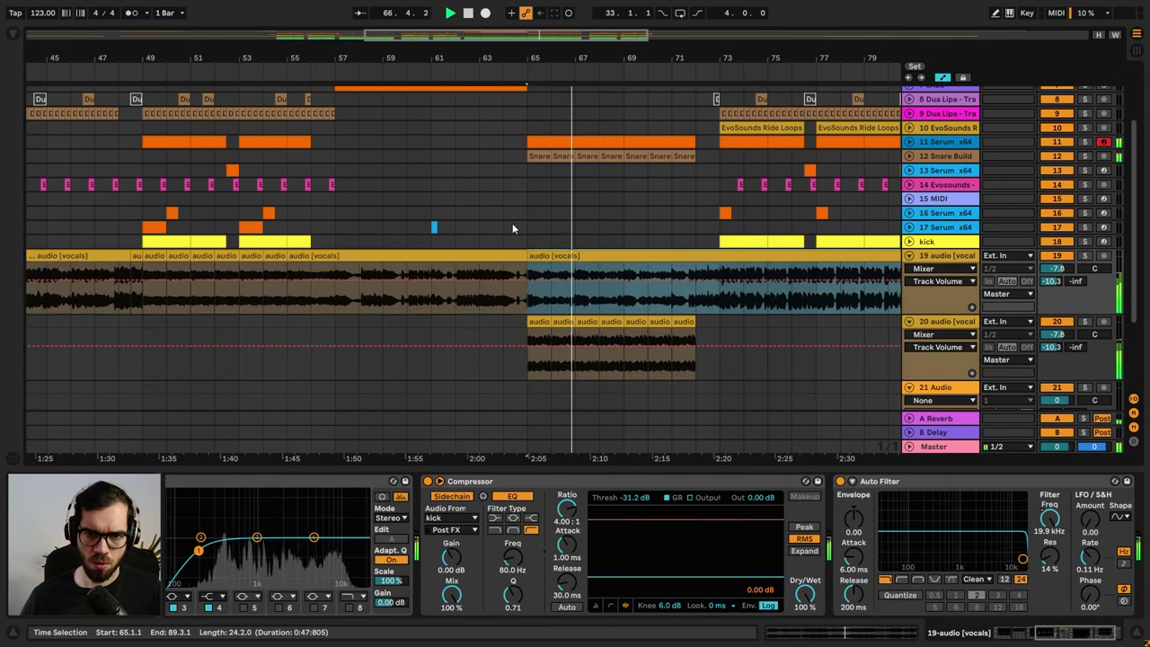
click(945, 269)
click(930, 302)
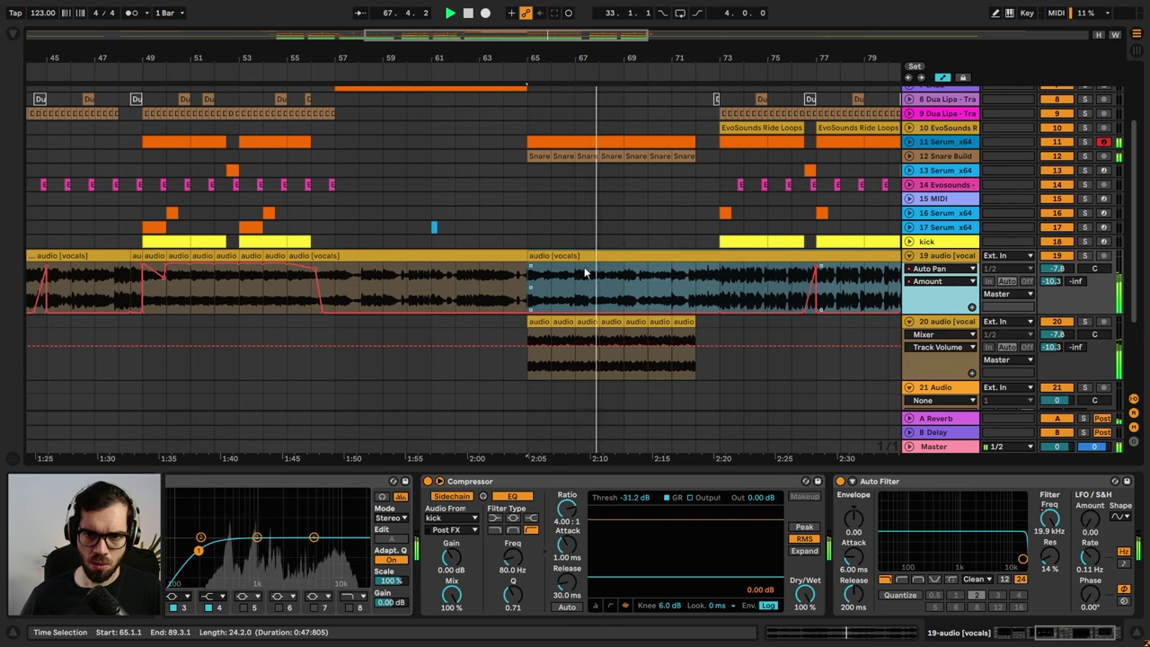
click(551, 280)
- Automate track 19's Auto Filter Frequency to drop to 1.67 kHz at bar 65 and ramp back to fully open by bar 72
click(944, 269)
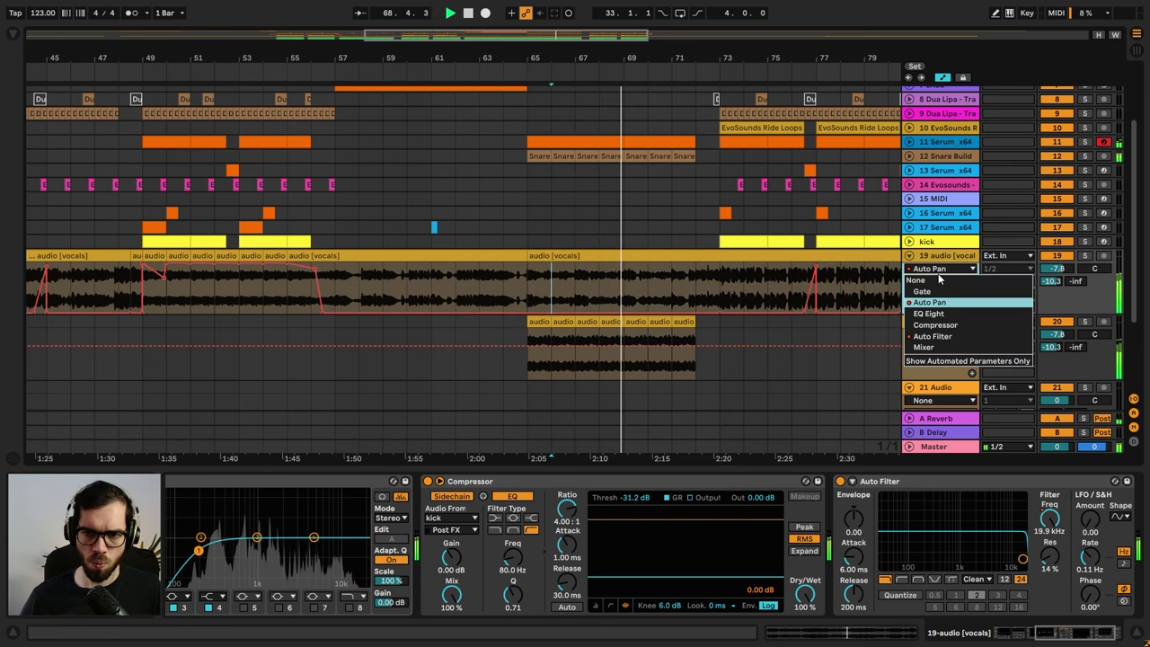
click(934, 338)
click(515, 289)
key(space)
key(space)
click(524, 264)
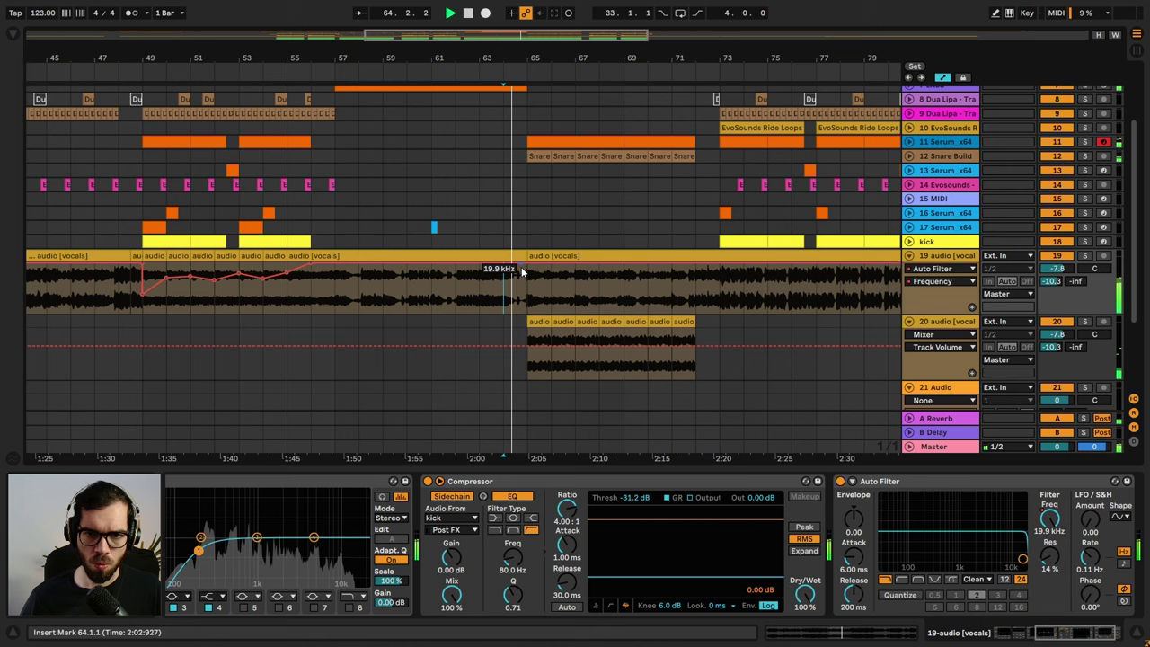
drag(528, 263, 528, 282)
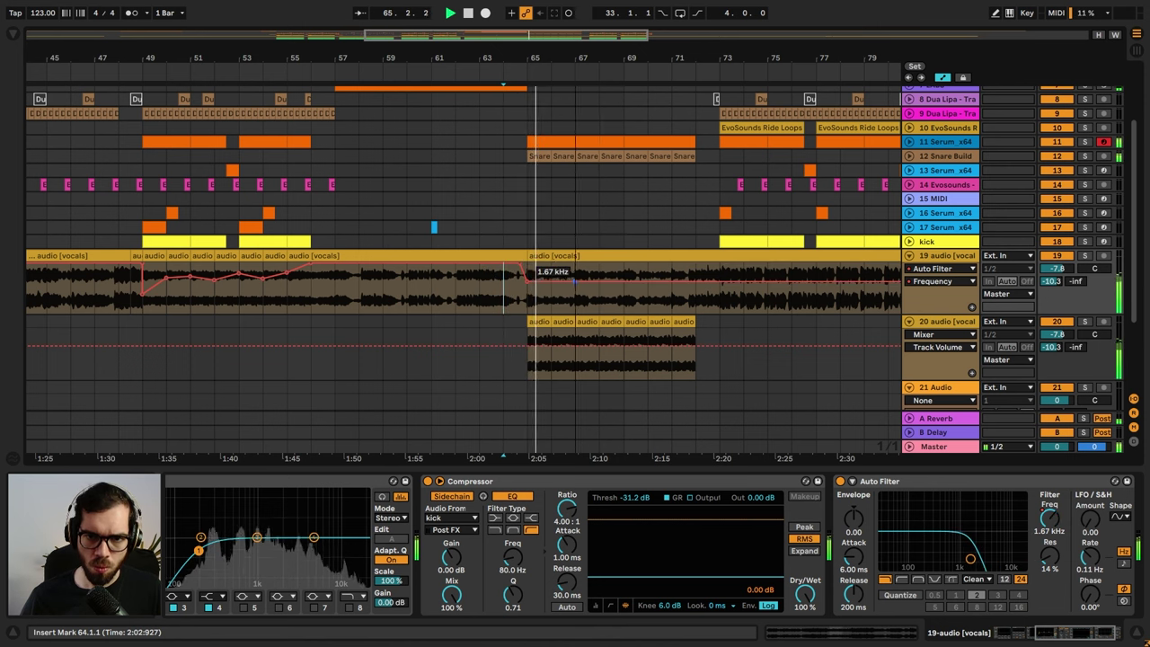
drag(694, 282, 694, 268)
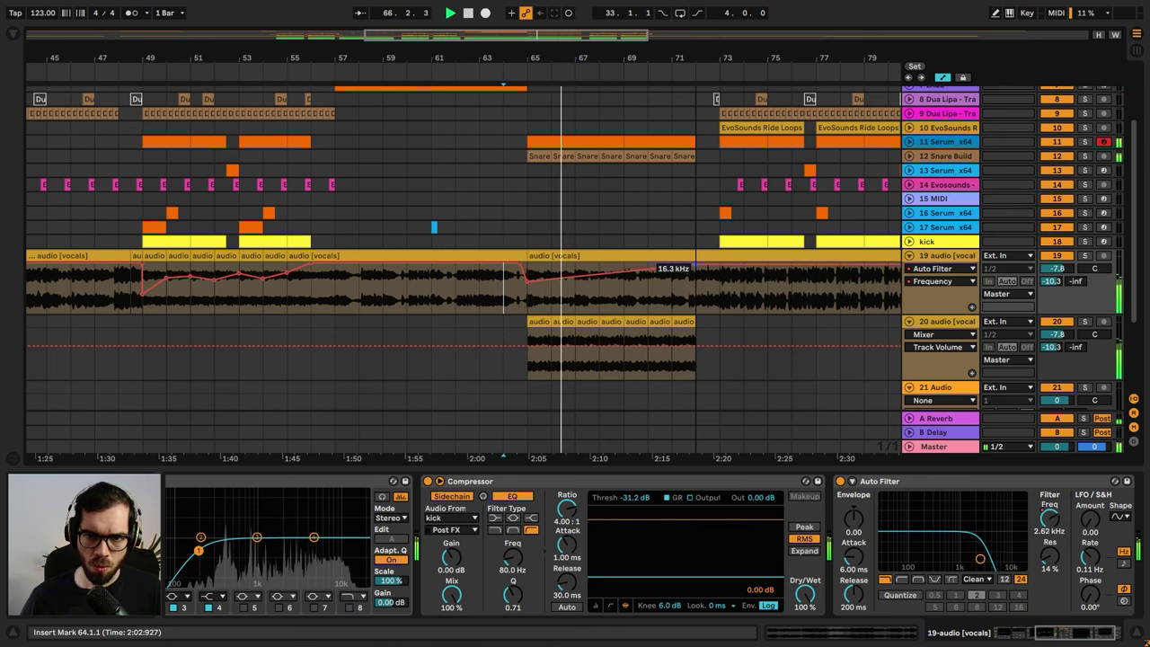
- Find Reverb among the audio effects with "rever", add it before the Gate on track 20 and set its Dry/Wet to 38%
click(881, 336)
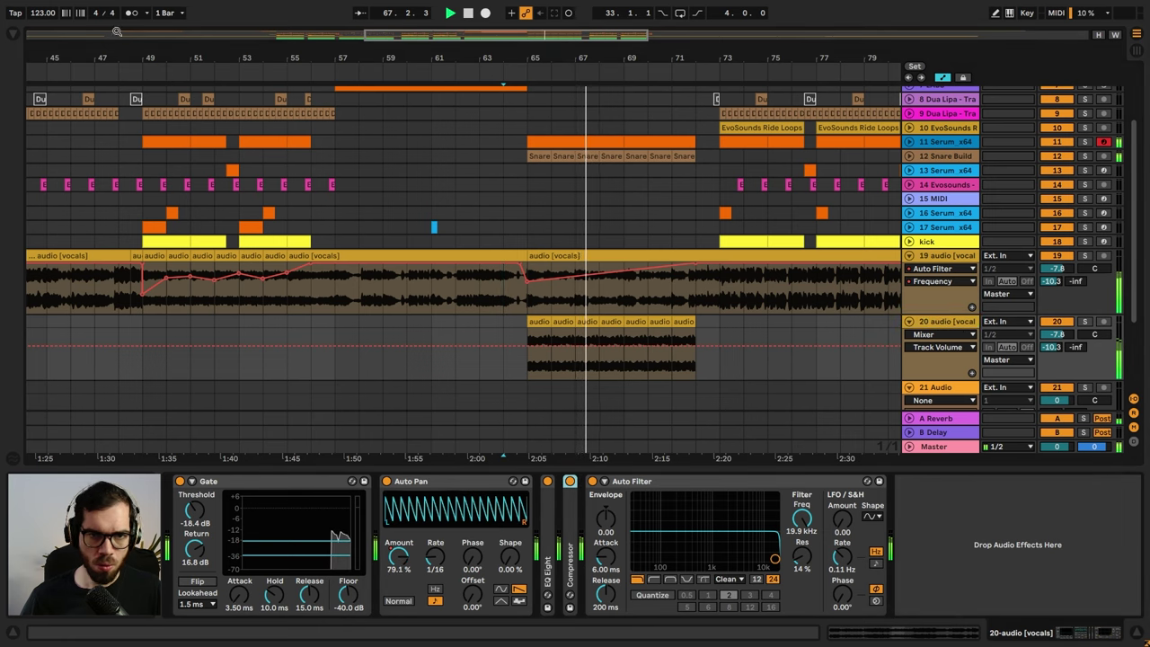
click(5, 37)
click(41, 37)
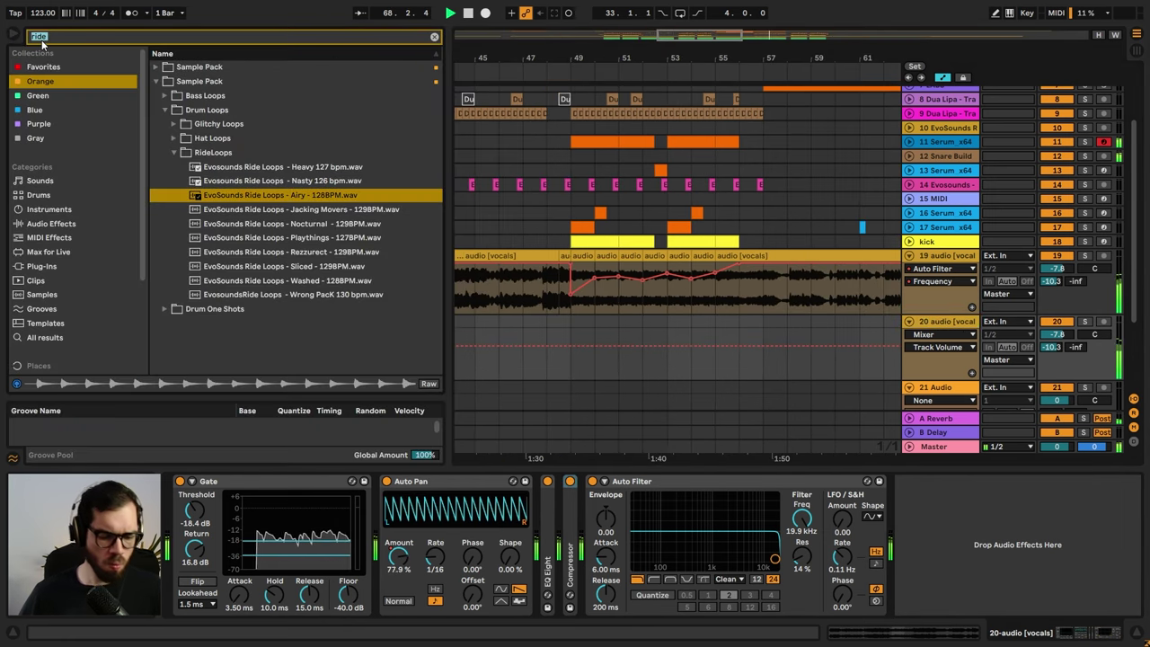
text(rever)
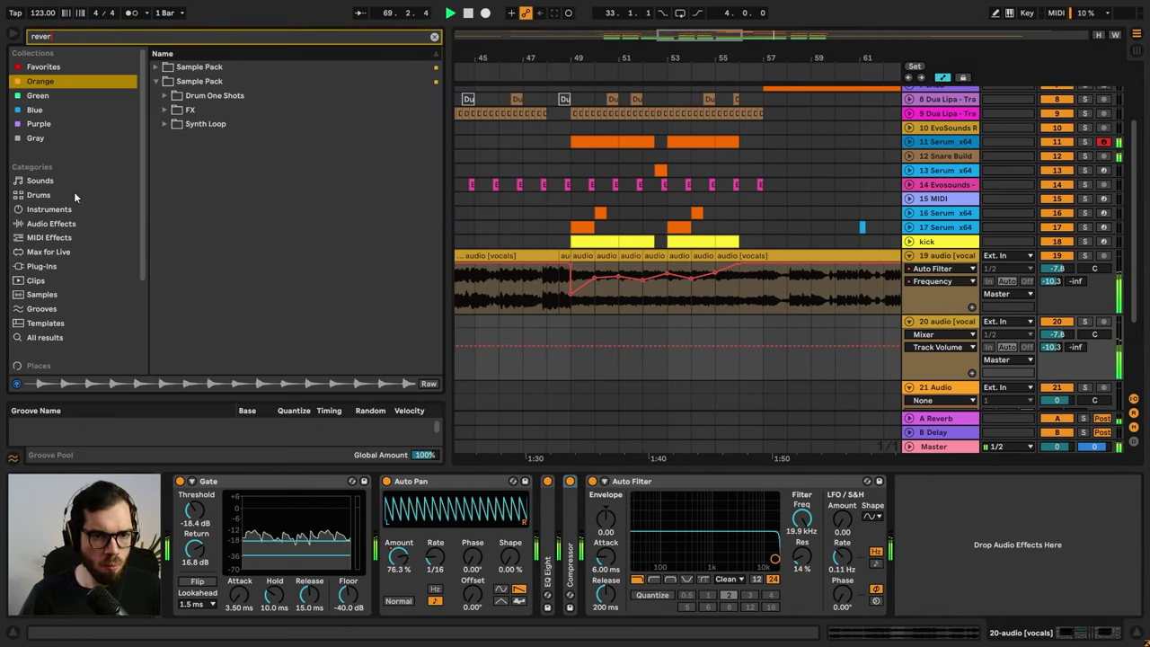
click(51, 237)
click(54, 223)
click(167, 96)
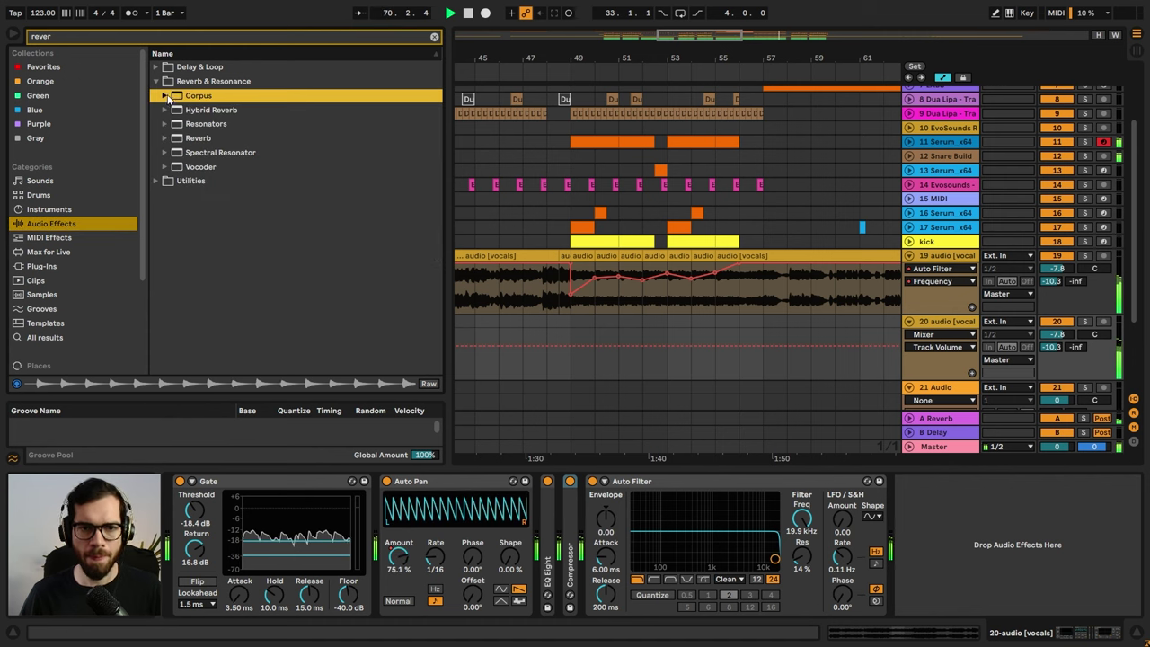
click(200, 139)
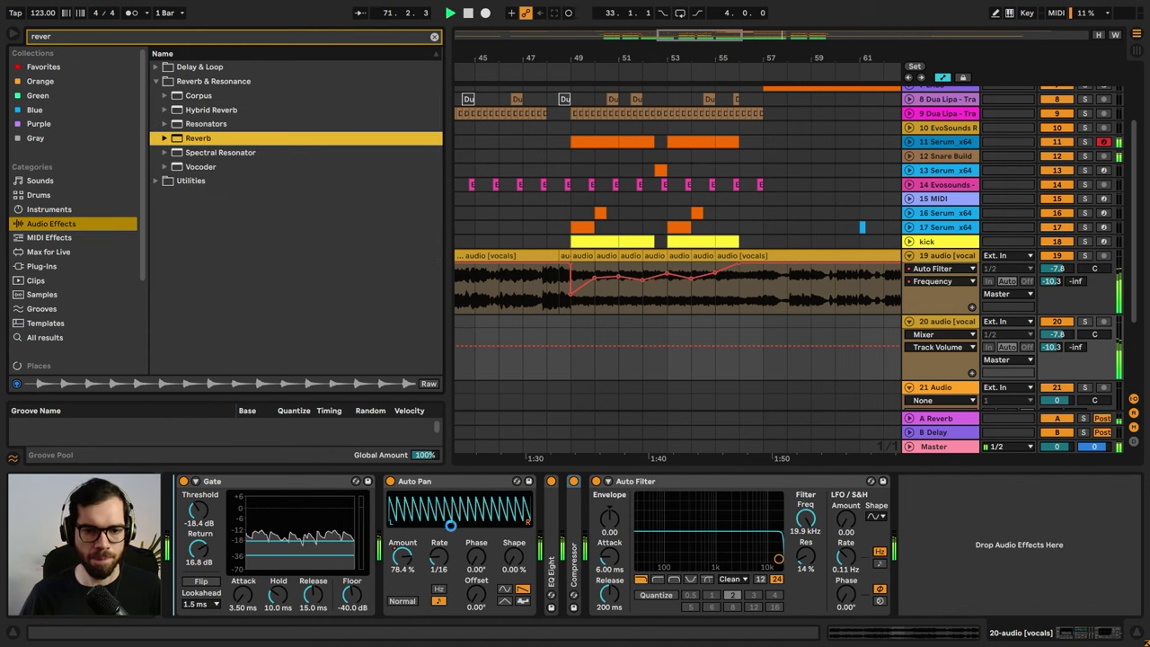
drag(538, 596, 537, 596)
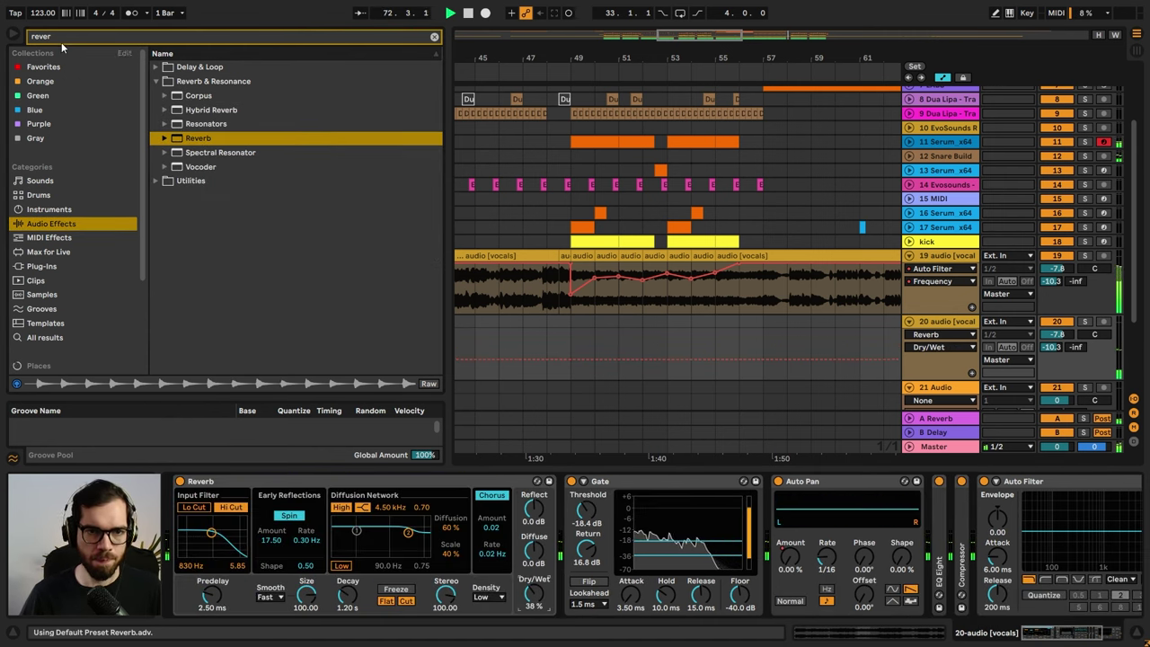
click(14, 34)
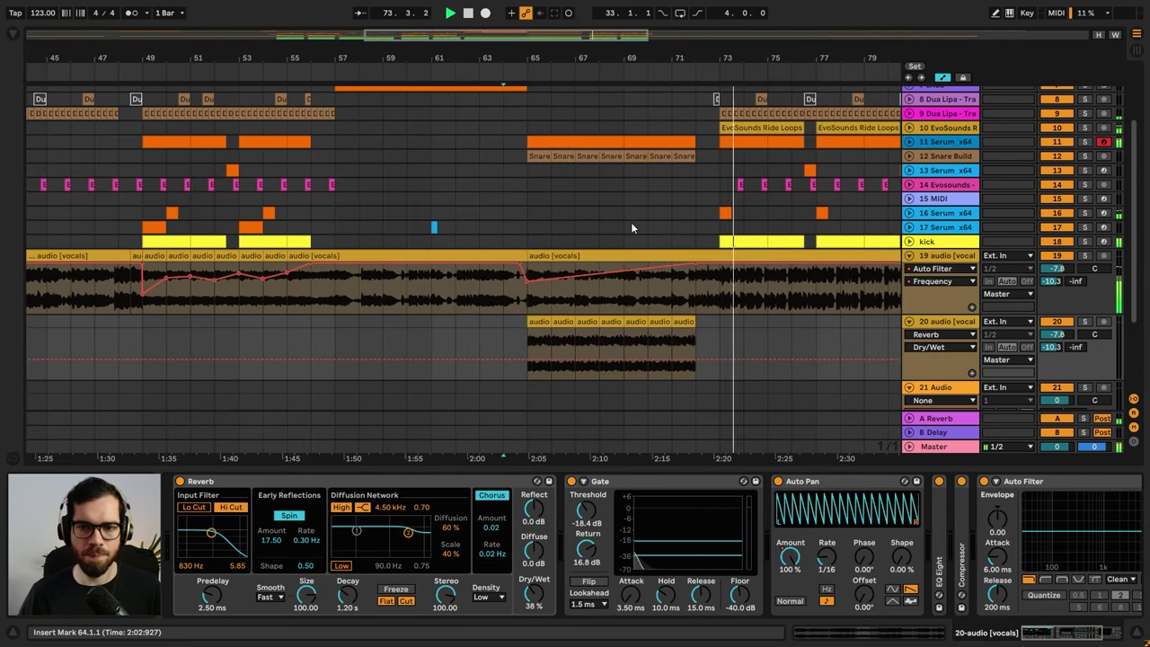
- Hide the automation lanes and play the build-up from bar 64
key(a)
click(596, 259)
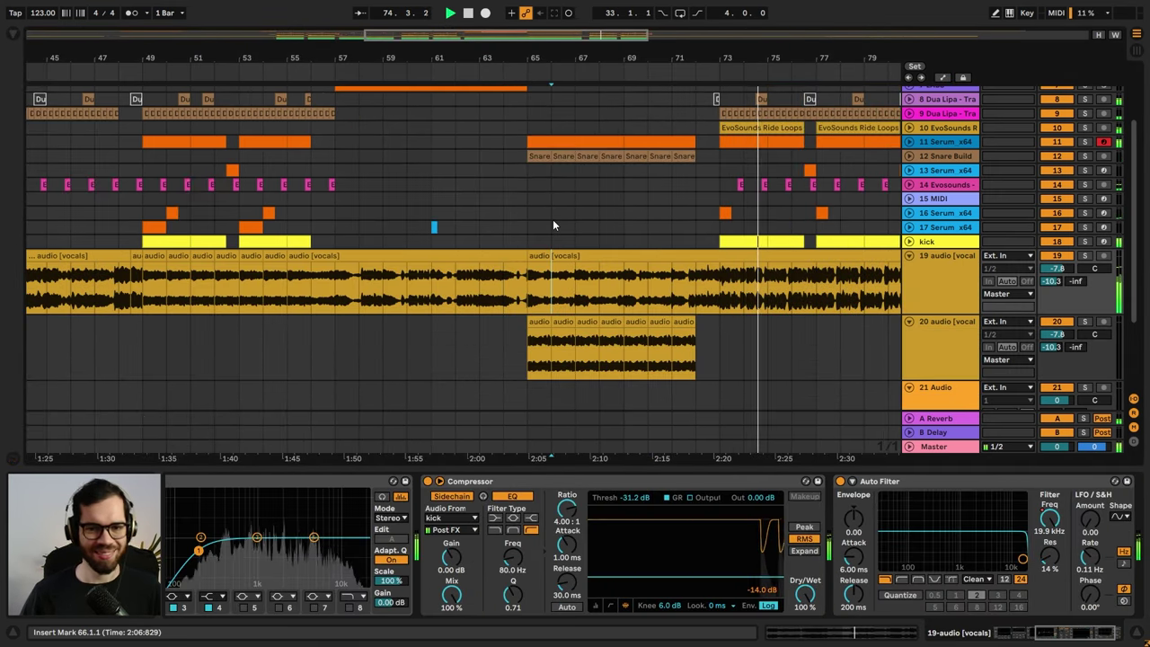
click(501, 201)
key(space)
key(space)
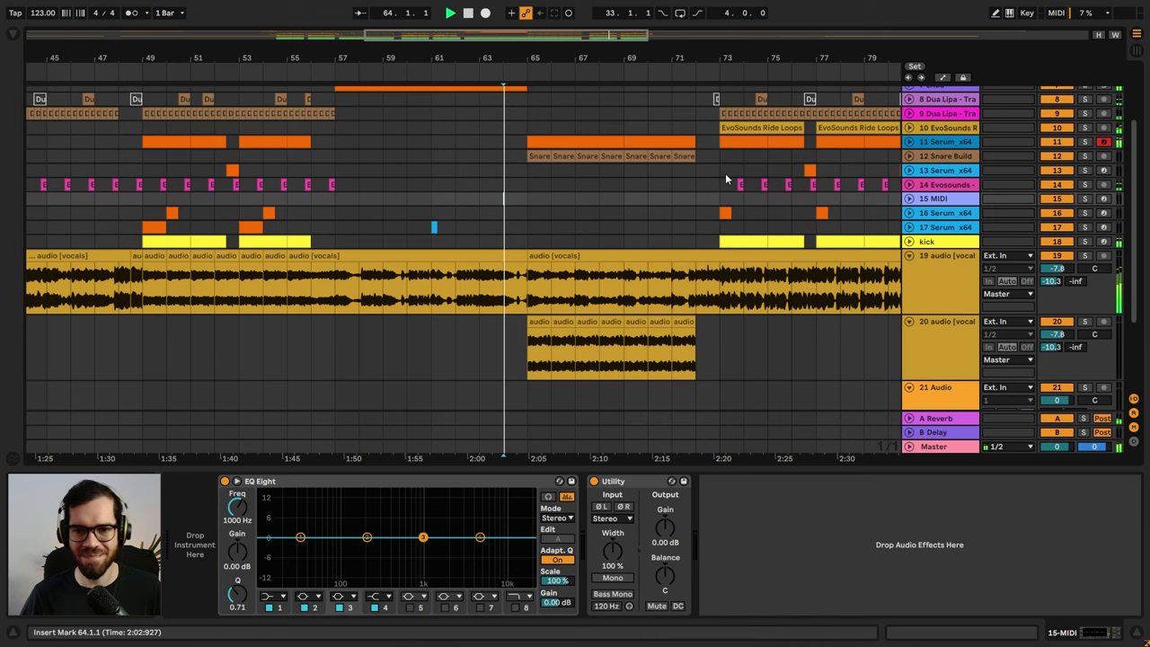
- Copy the one-bar Serum clip at bar 49 on track 17 to bar 73 on the same track and play it
click(909, 213)
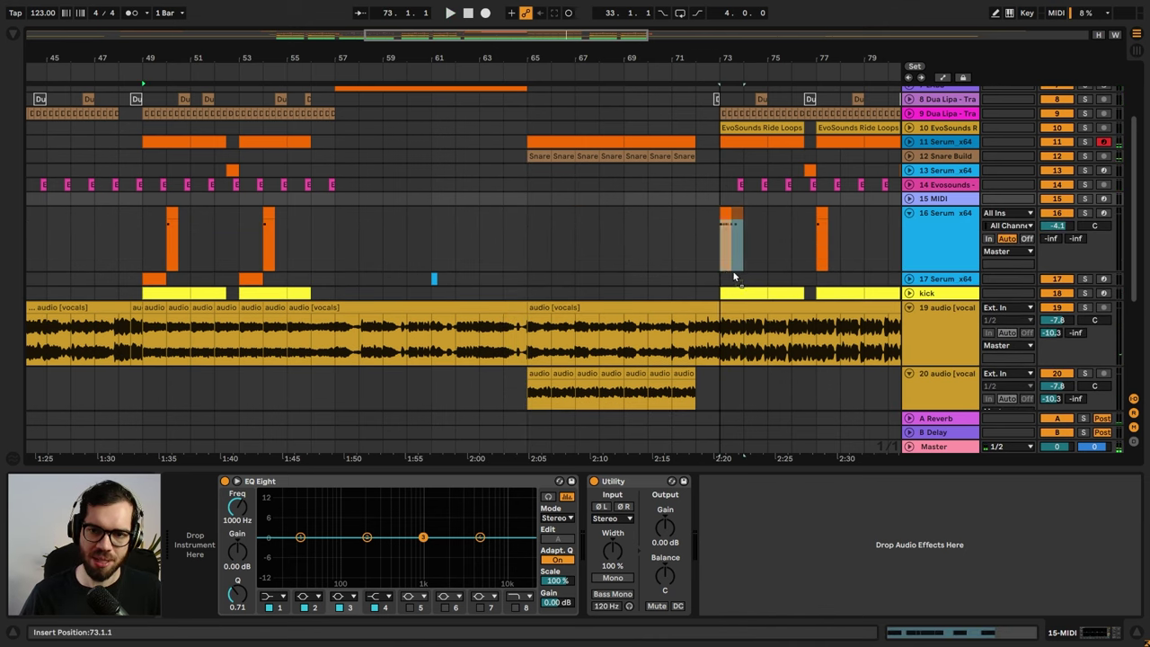
click(726, 220)
click(708, 215)
key(space)
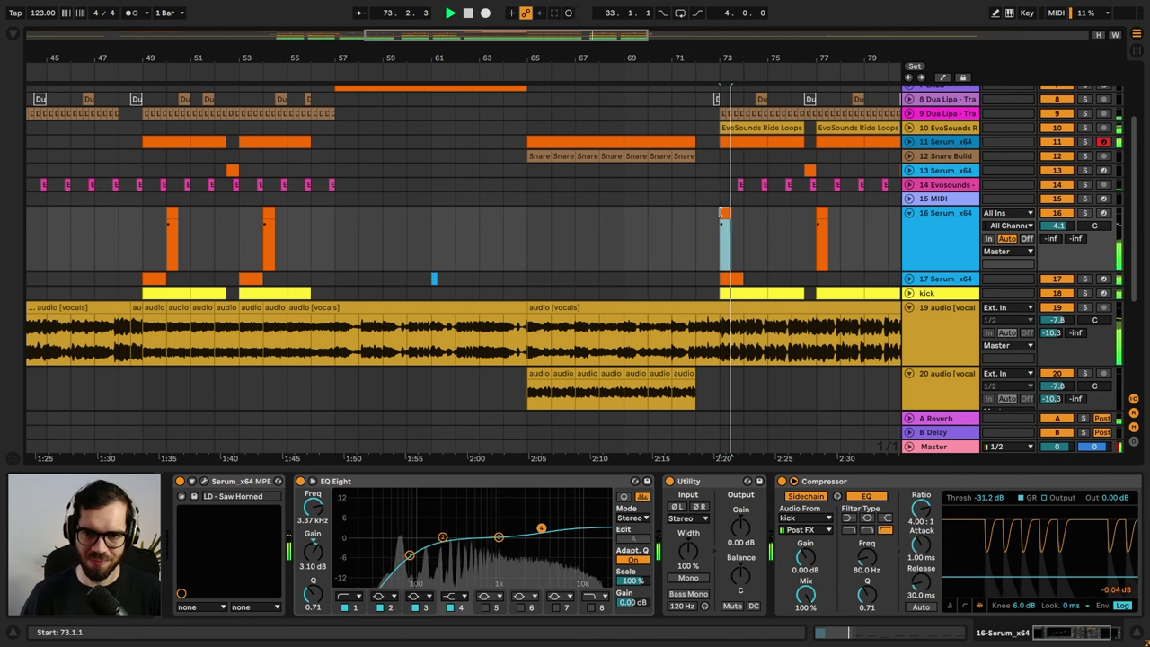
- Listen to the drop from bar 73 and check the Serum clip on track 16
click(699, 220)
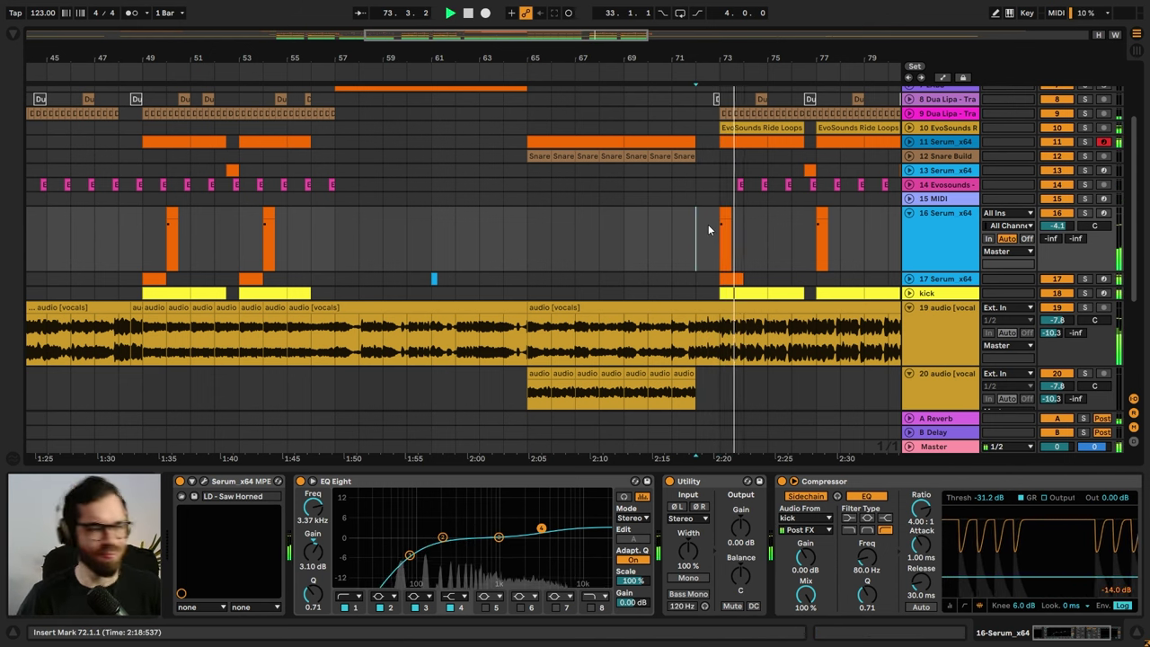
click(724, 212)
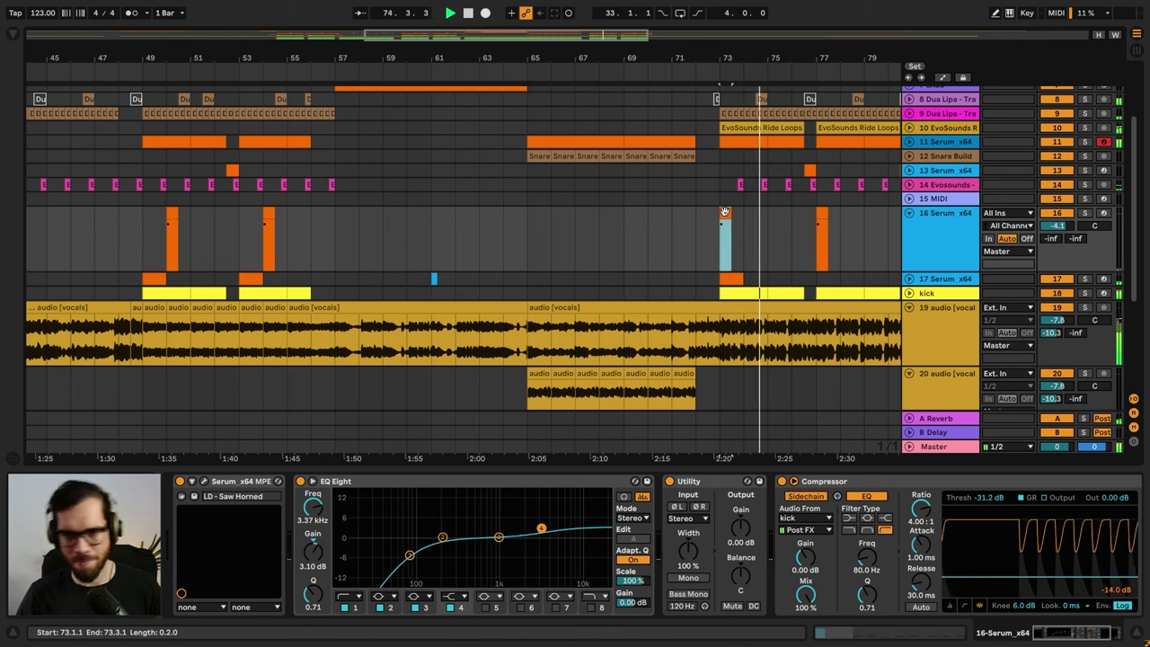
click(645, 223)
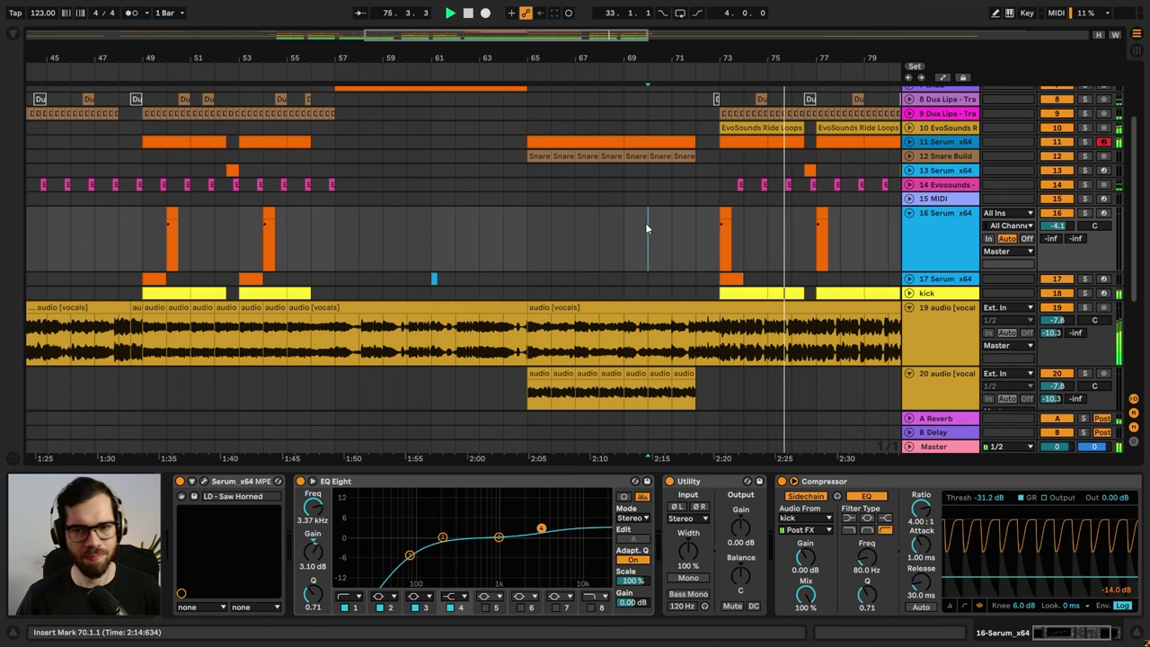
scroll(647, 225, up, 3)
click(607, 302)
scroll(719, 270, down, 3)
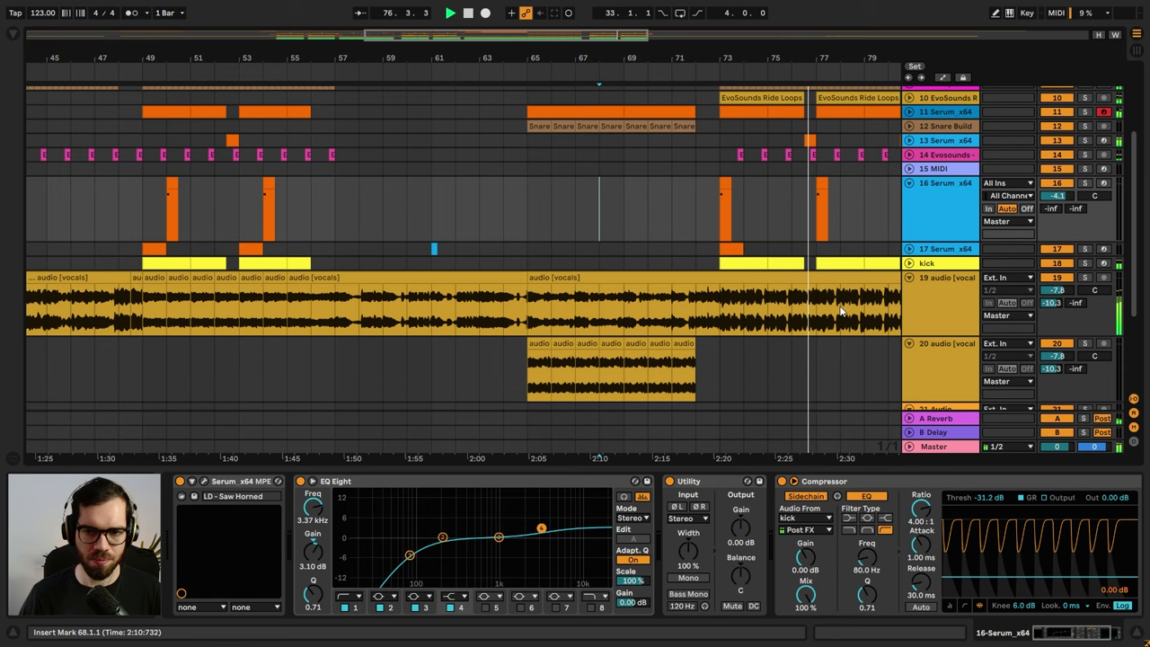
- Move the half-bar Serum clip at bar 76.3 from track 13 down to track 17 and play from bar 76
scroll(860, 207, down, 1)
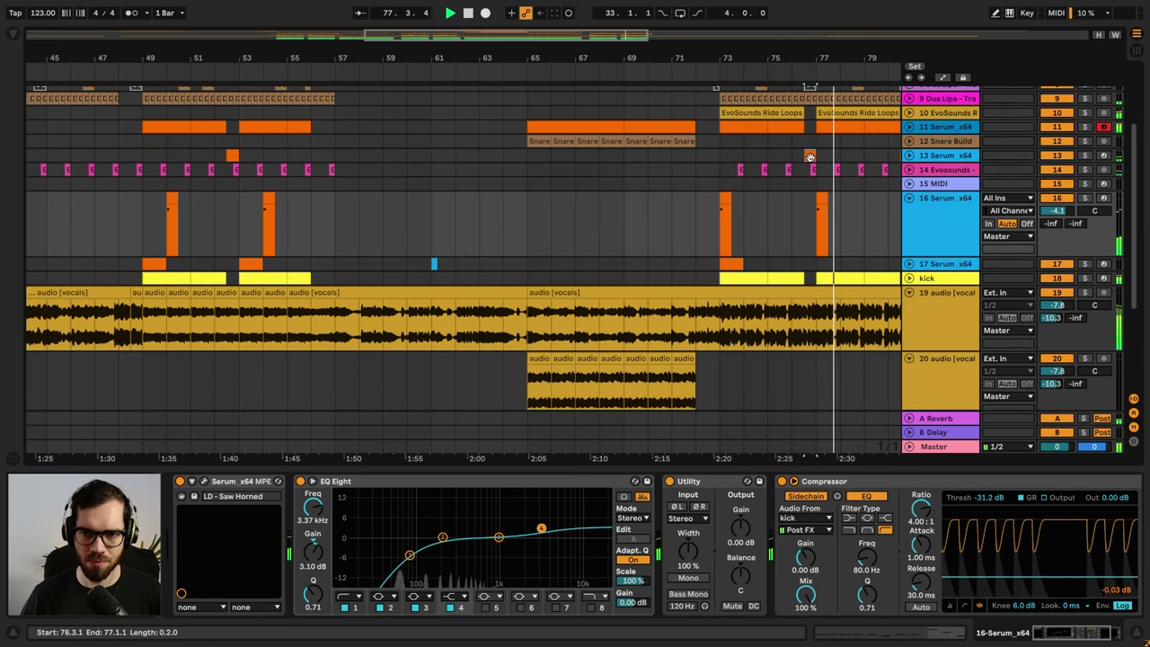
click(809, 293)
click(807, 266)
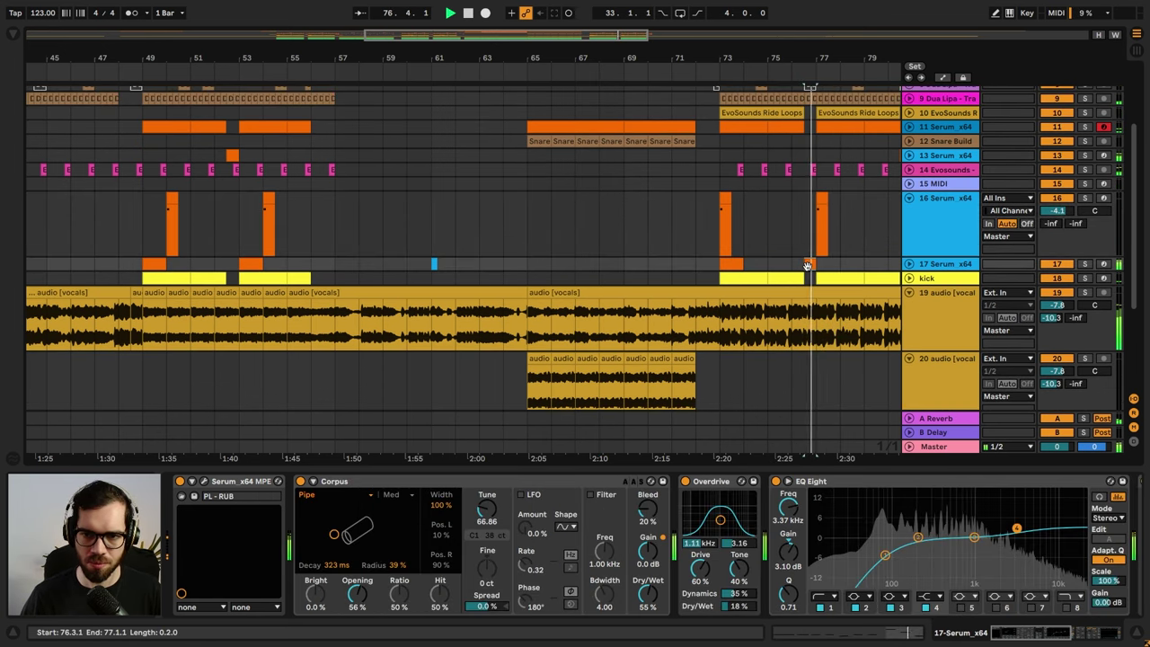
click(797, 245)
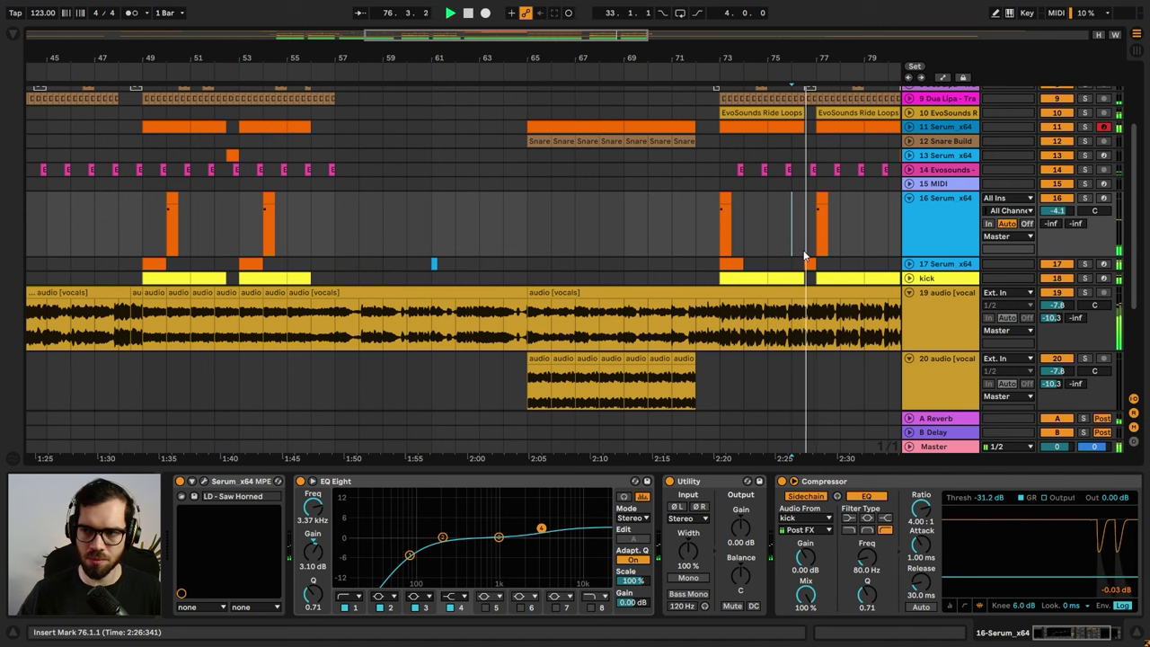
- Inspect track 17's mixer settings, fold all tracks and play the arrangement from bar 71
click(919, 266)
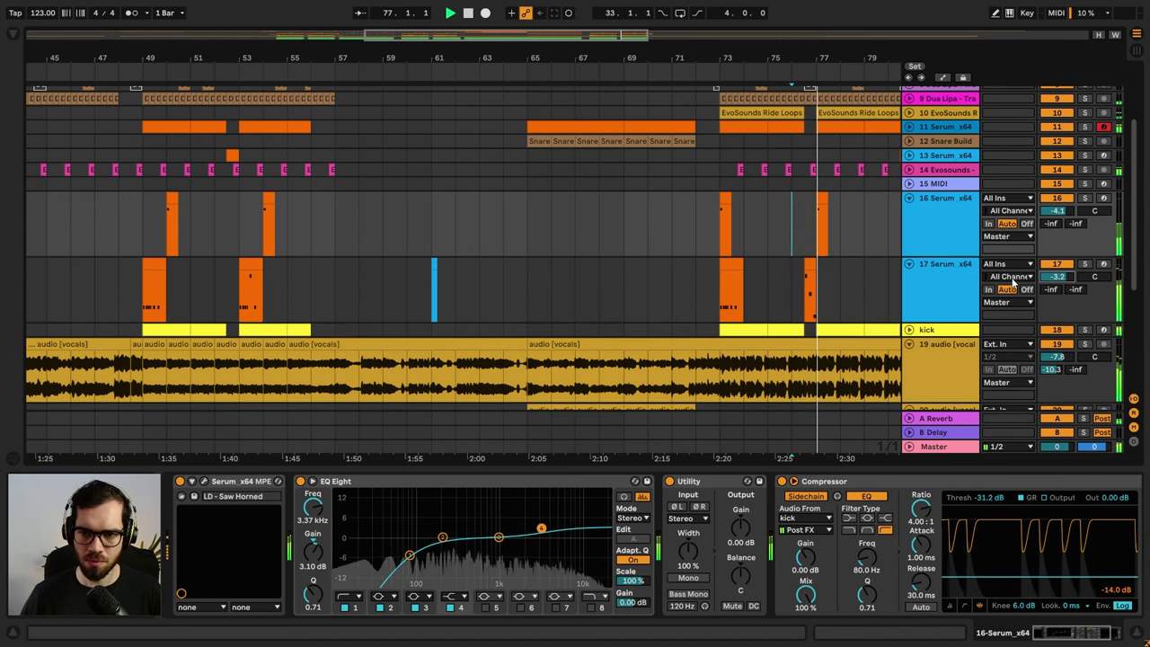
click(944, 277)
alt+click(909, 266)
click(672, 213)
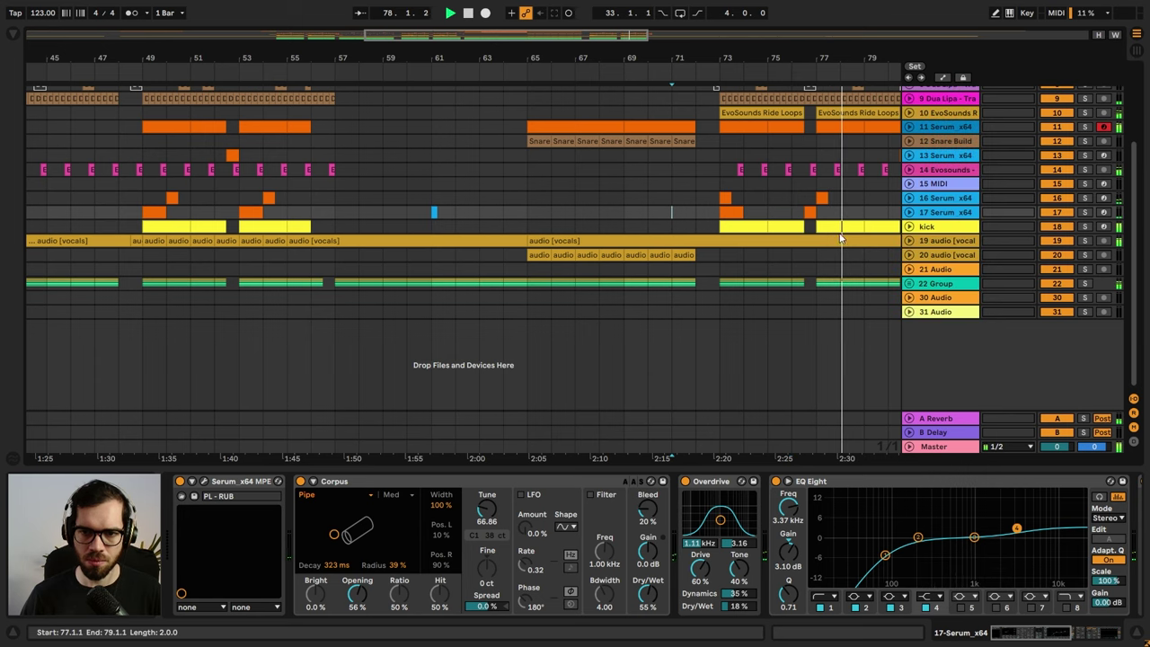
key(space)
key(space)
- Set the main vocal track's volume to -7.7 dB and hide the device view
click(909, 242)
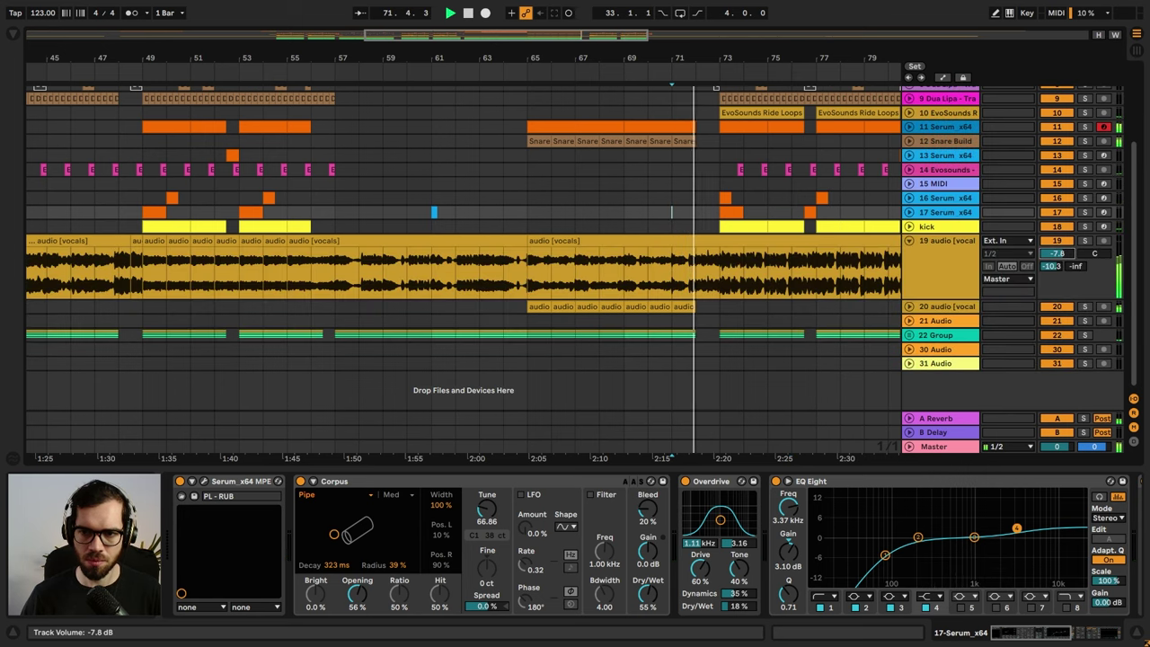
scroll(847, 218, up, 5)
click(744, 192)
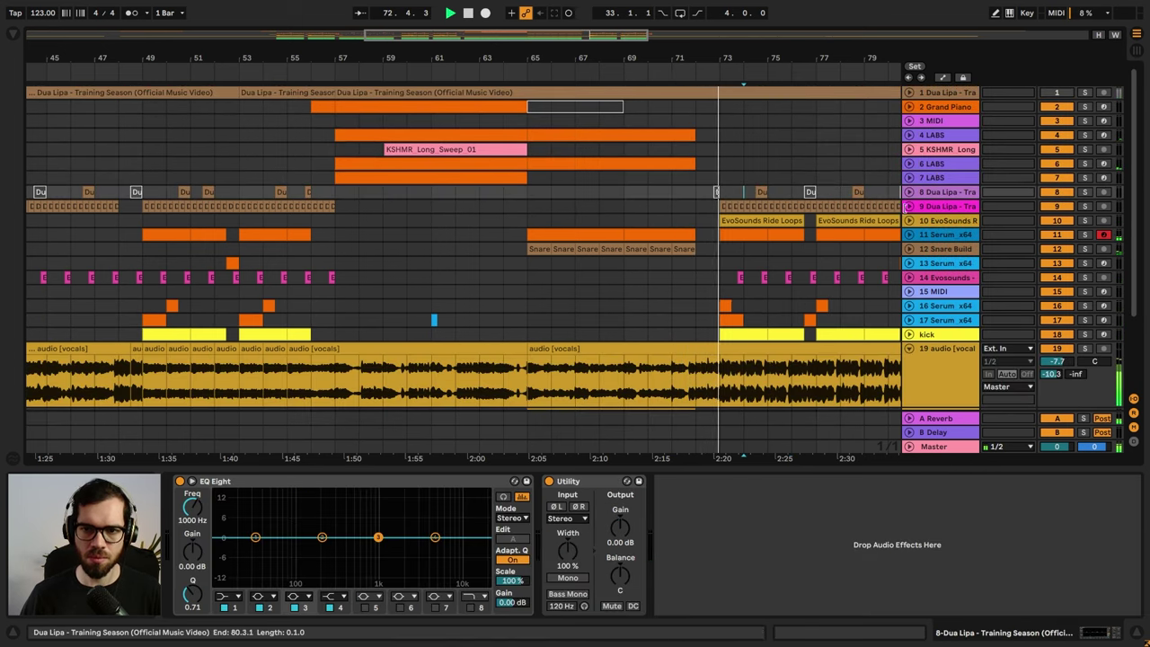
click(948, 234)
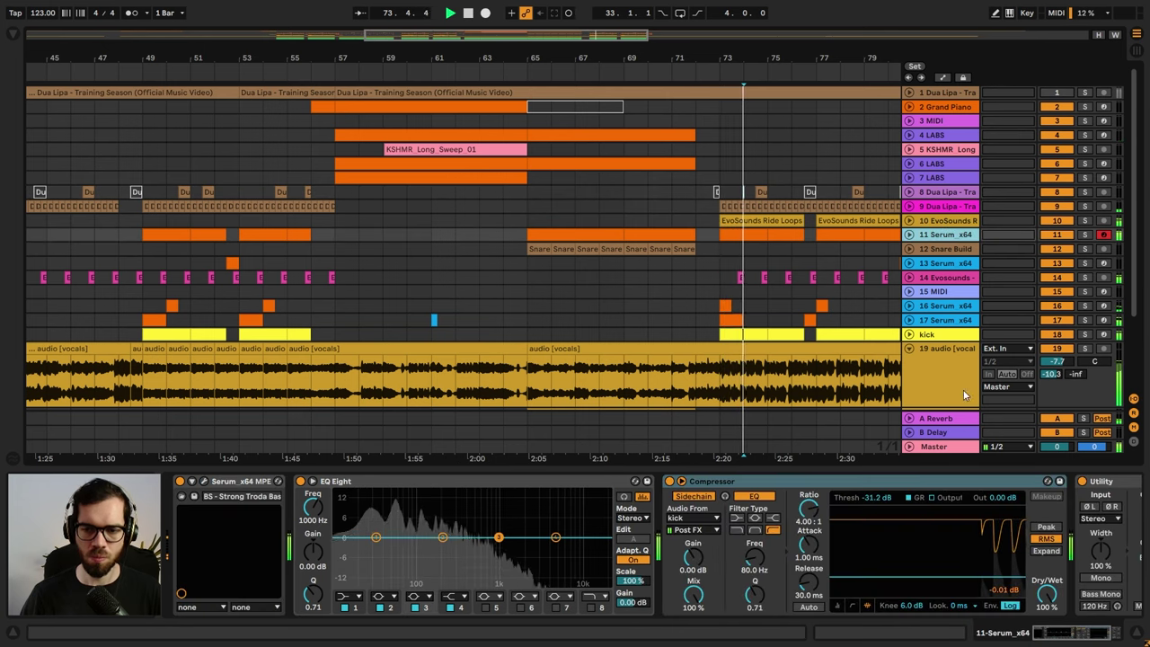
click(1138, 629)
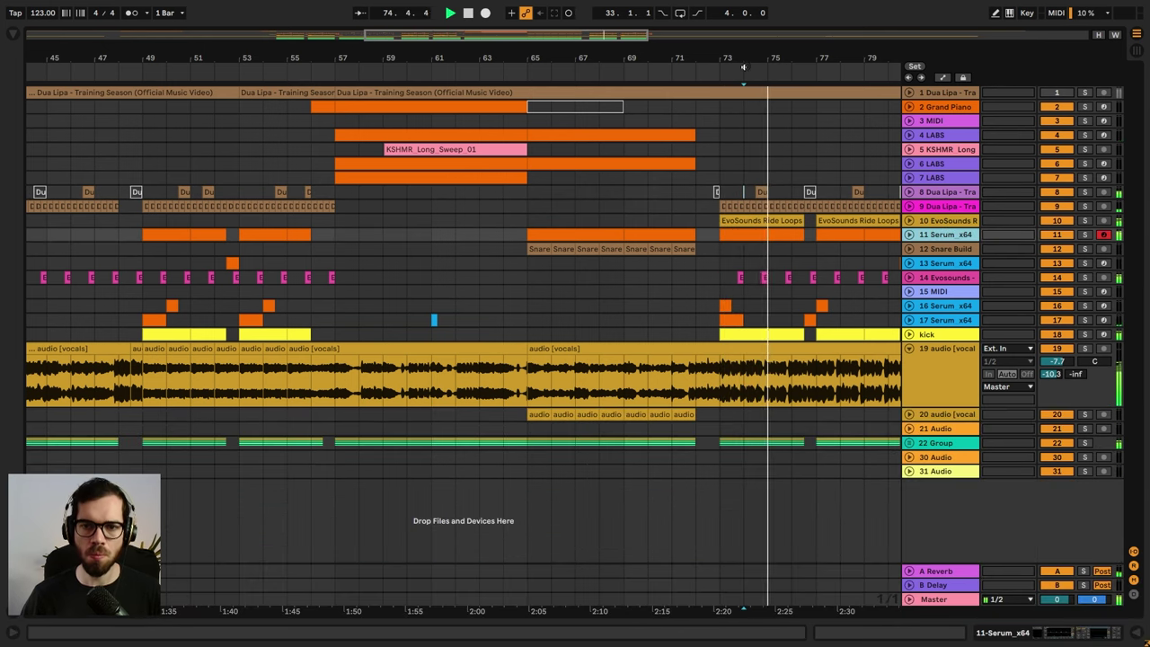
- Extend the track 19 vocal clip that starts at bar 65 over the later slices to the end of the vocal
drag(745, 56, 513, 56)
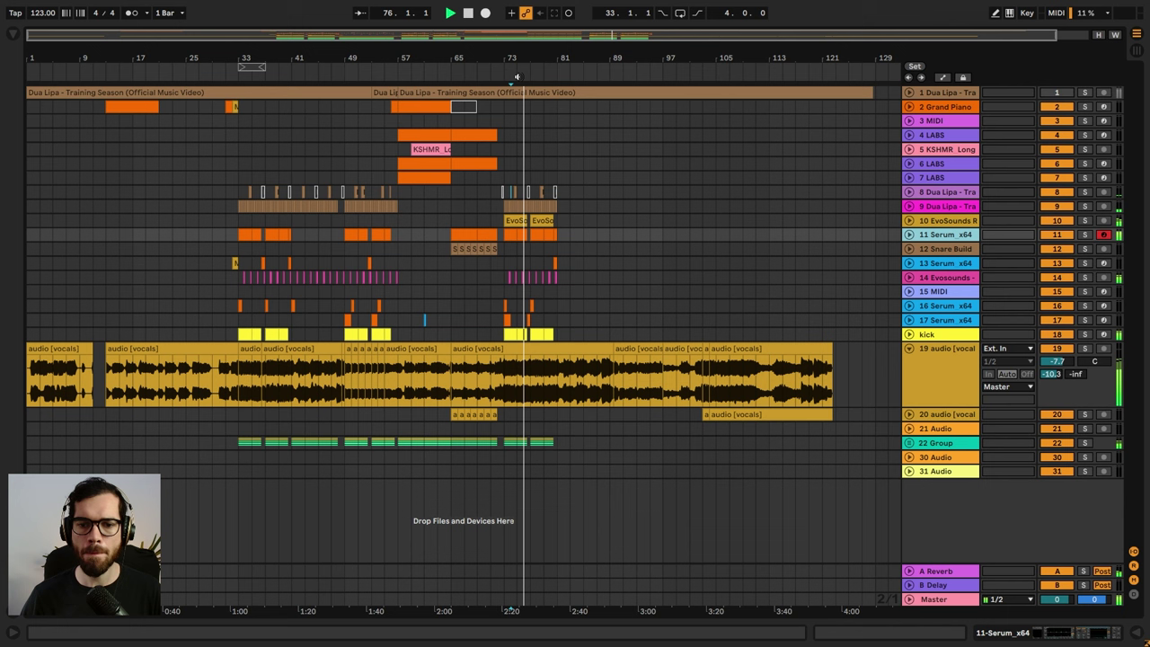
drag(614, 347, 863, 341)
click(544, 381)
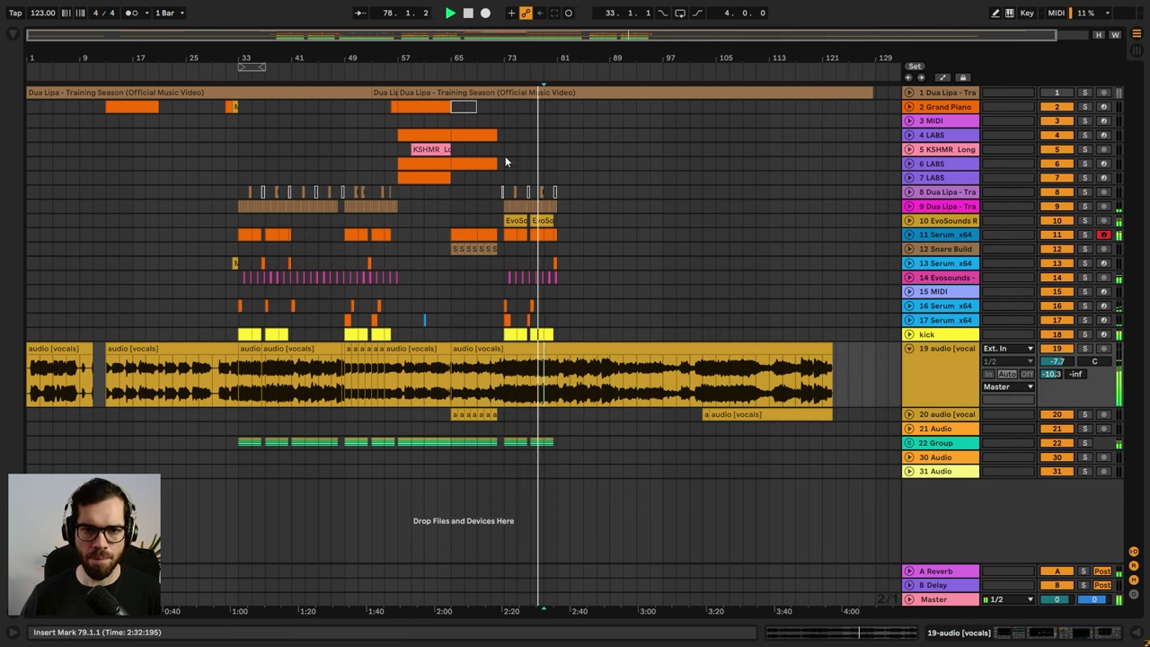
click(503, 108)
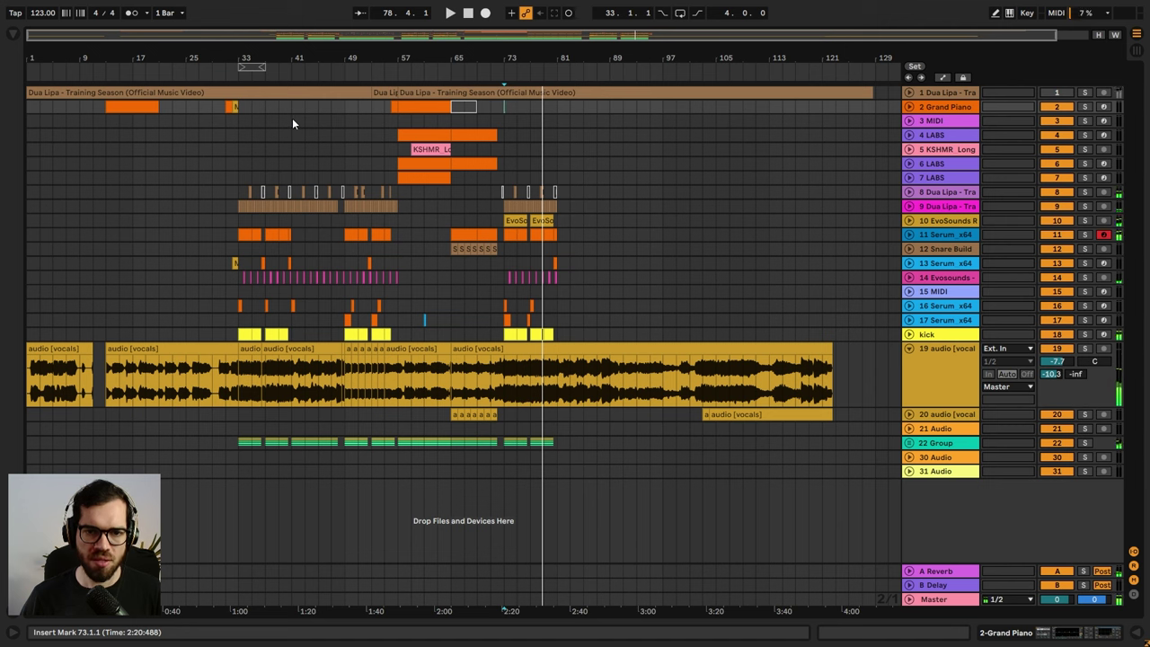
- Copy bars 49 to 57 on tracks 2 to 30 and paste them at bar 81
drag(345, 106, 401, 455)
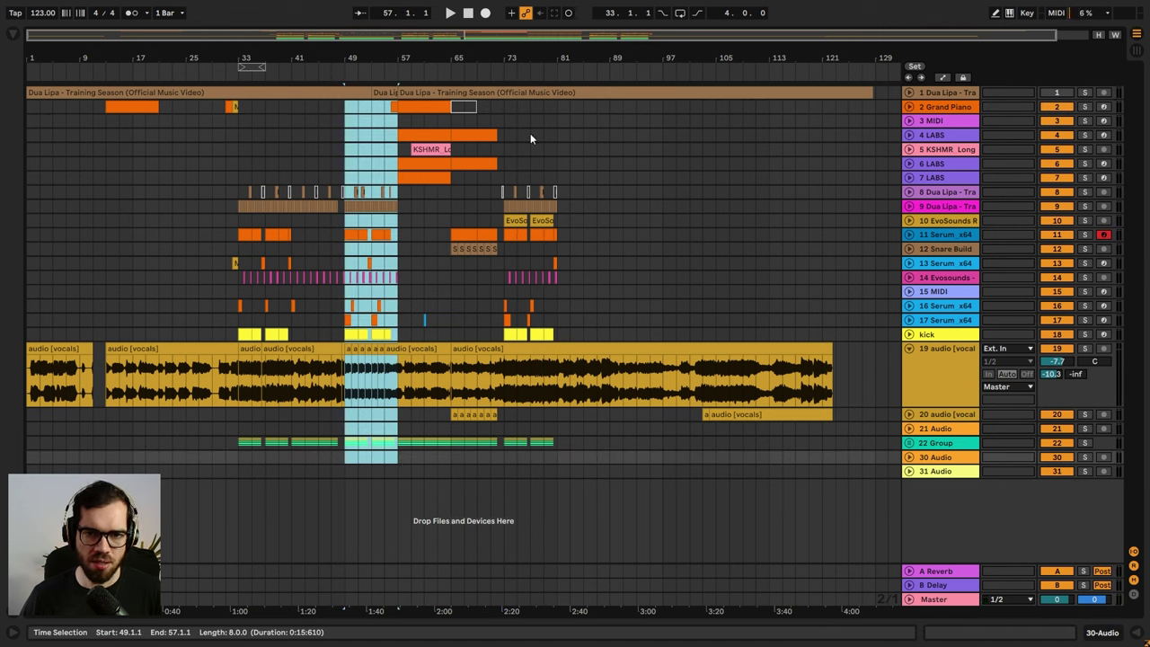
key(ctrl+c)
click(561, 109)
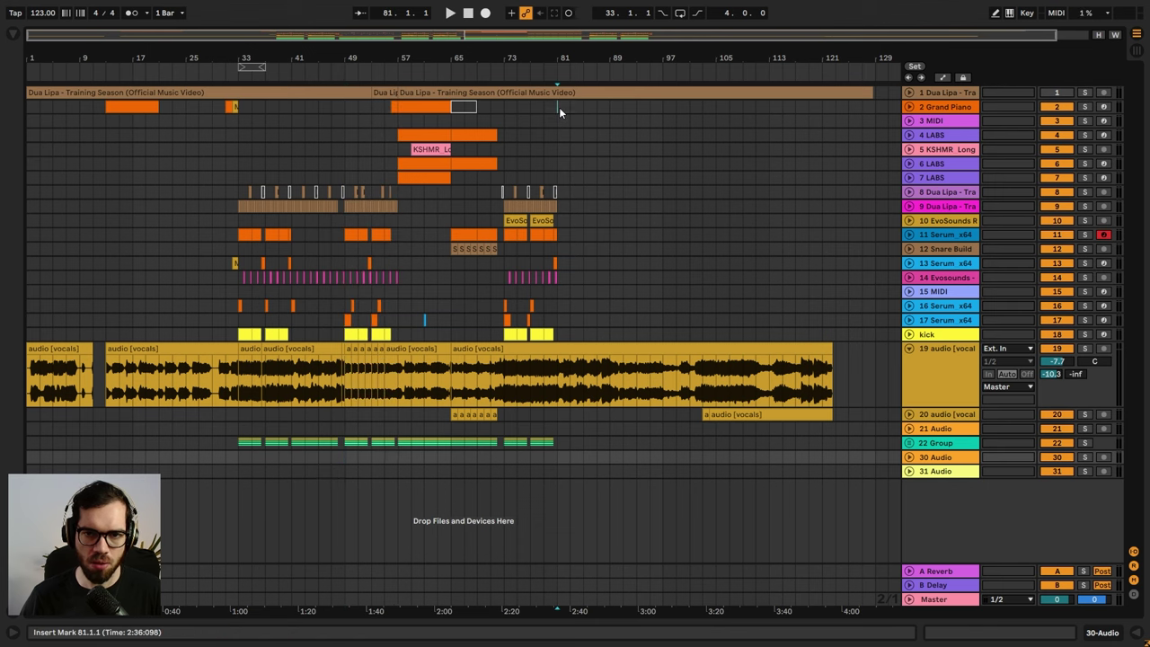
key(ctrl+v)
click(557, 149)
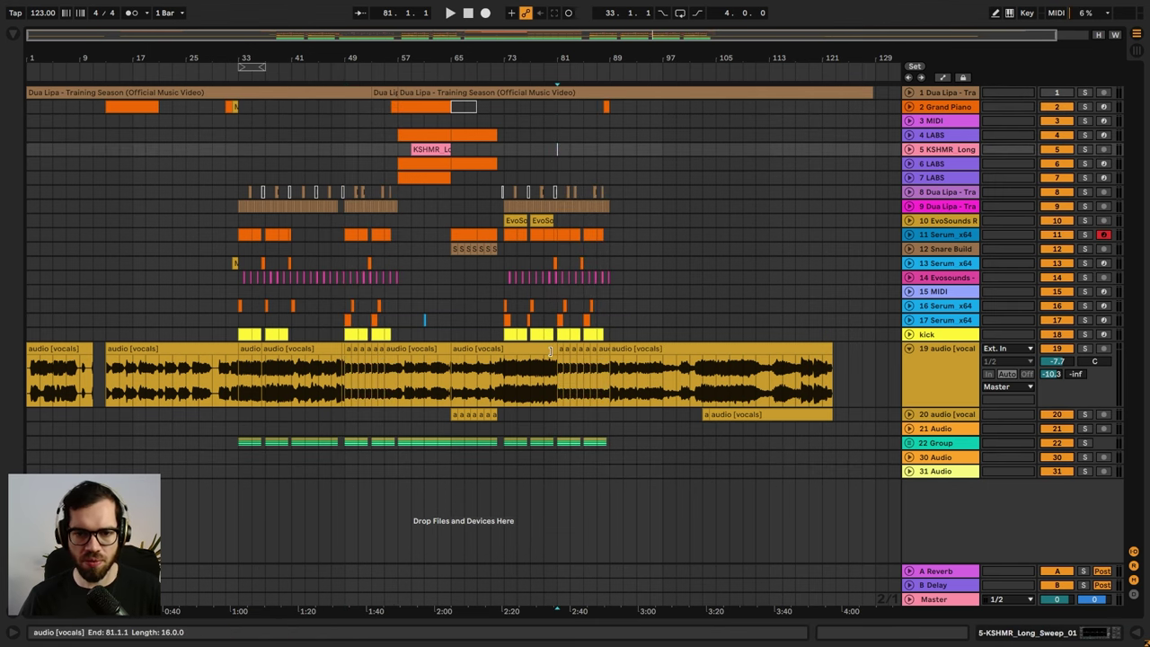
- Extend the track 19 vocal clip over the pasted slices to bar 101 and play from bar 79
drag(553, 352, 686, 349)
click(543, 307)
key(space)
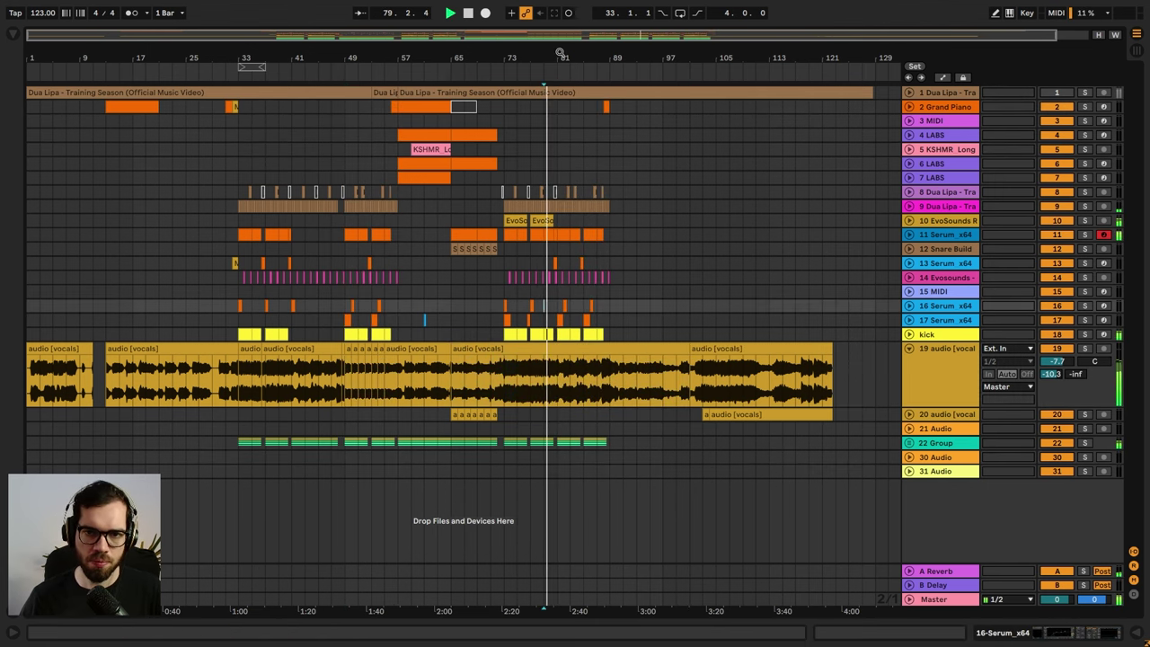
- Display track 19's Auto Filter Frequency automation and remove the dip and its breakpoints between bars 81 and 88
drag(561, 52, 559, 117)
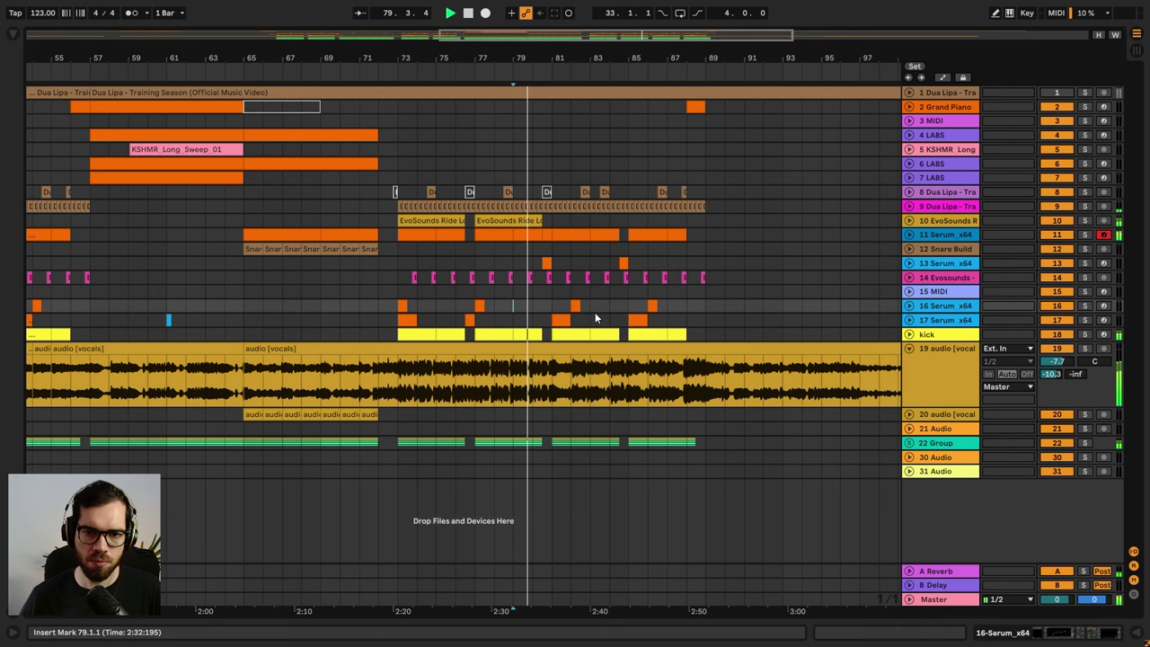
click(553, 389)
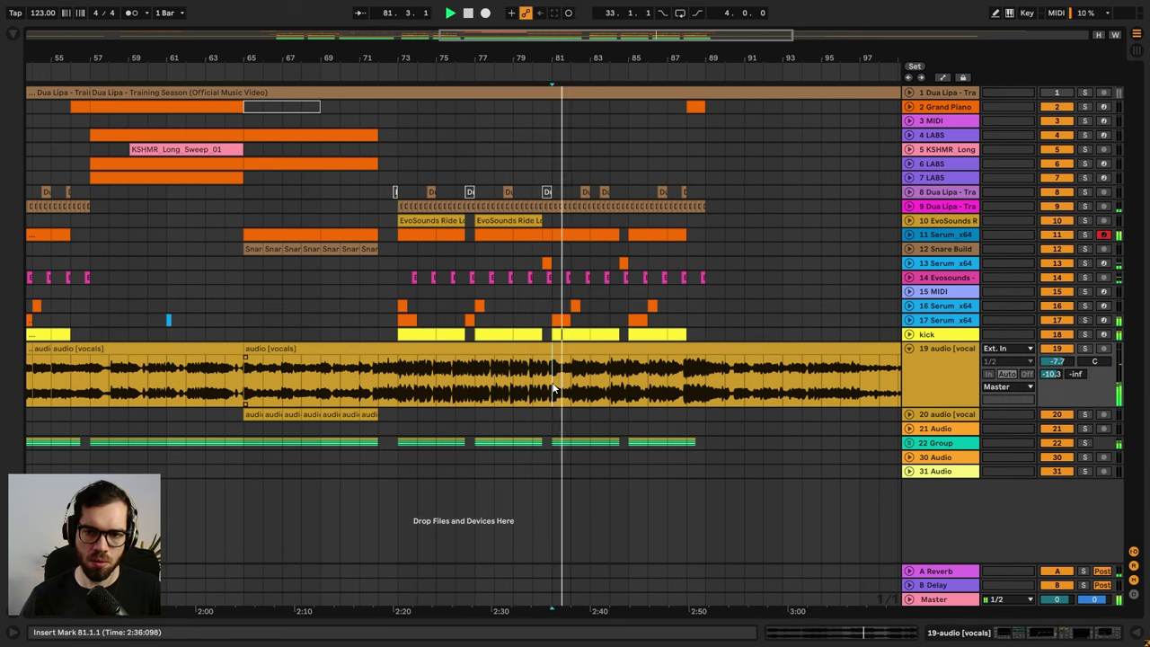
key(a)
click(953, 361)
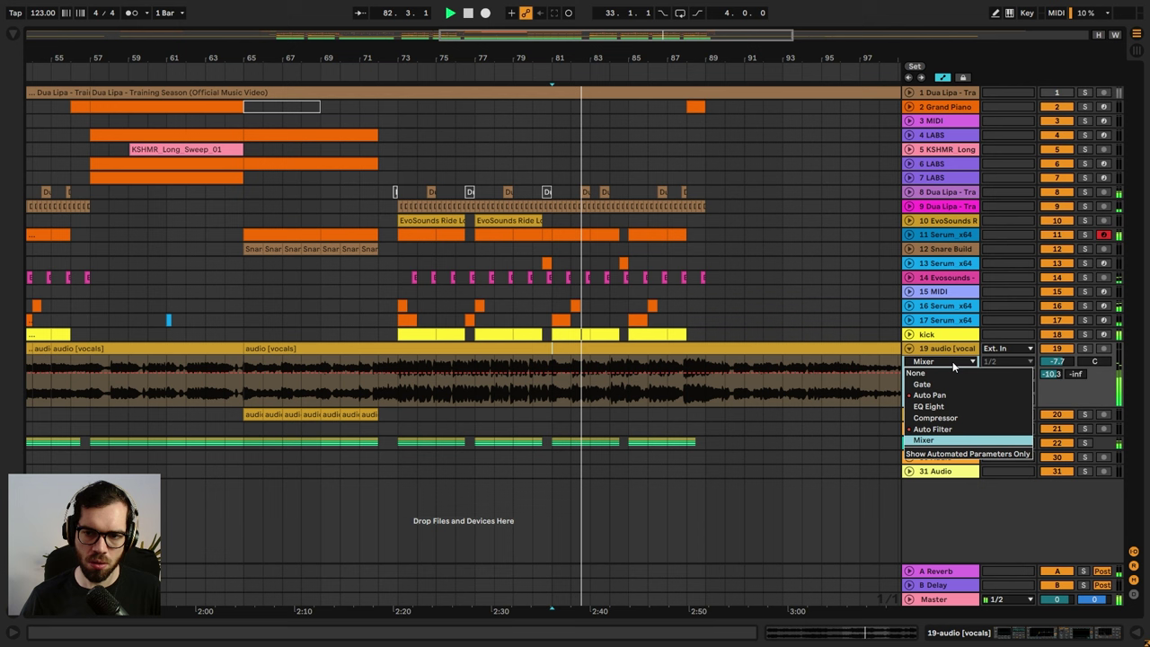
click(933, 429)
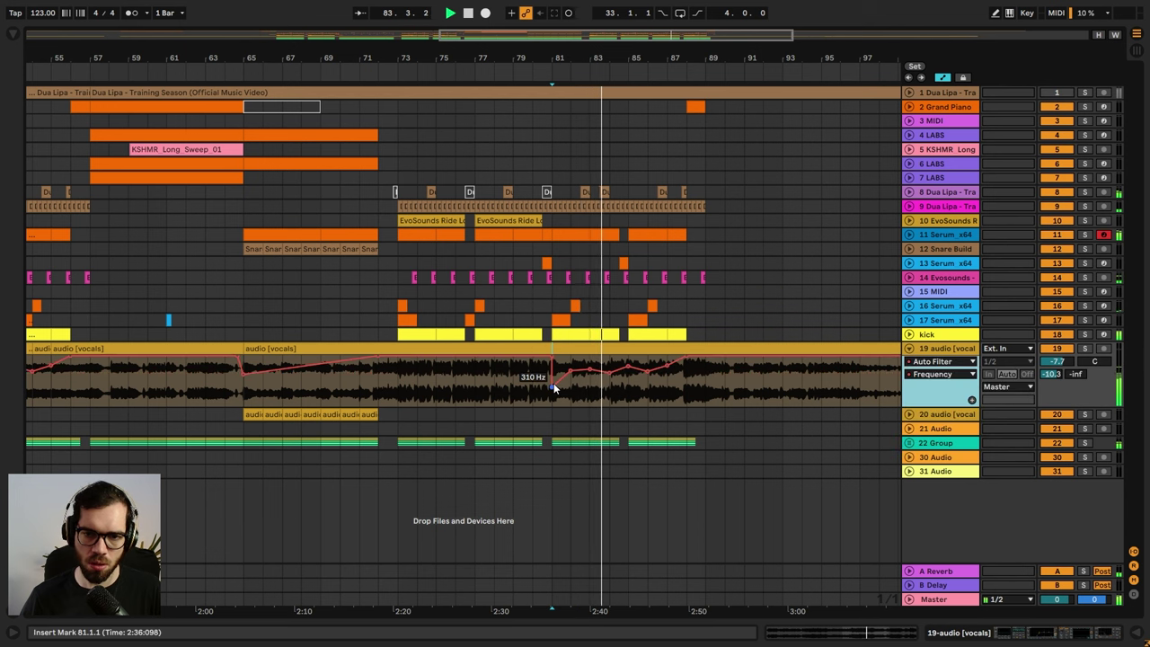
drag(554, 387, 653, 375)
click(648, 372)
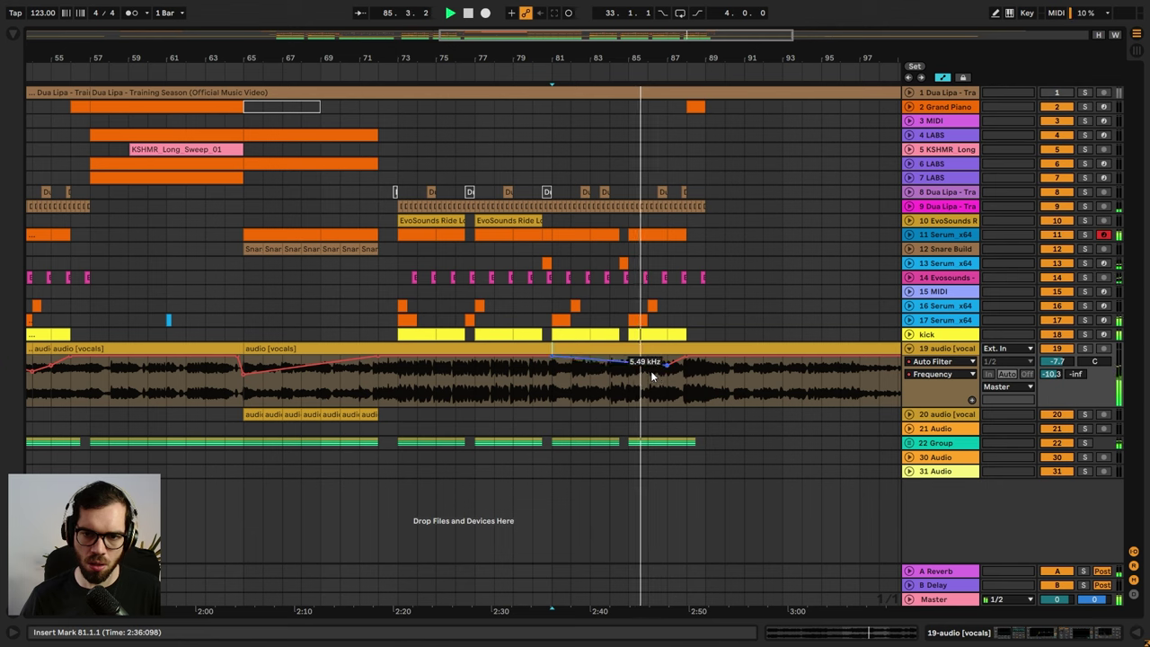
click(667, 366)
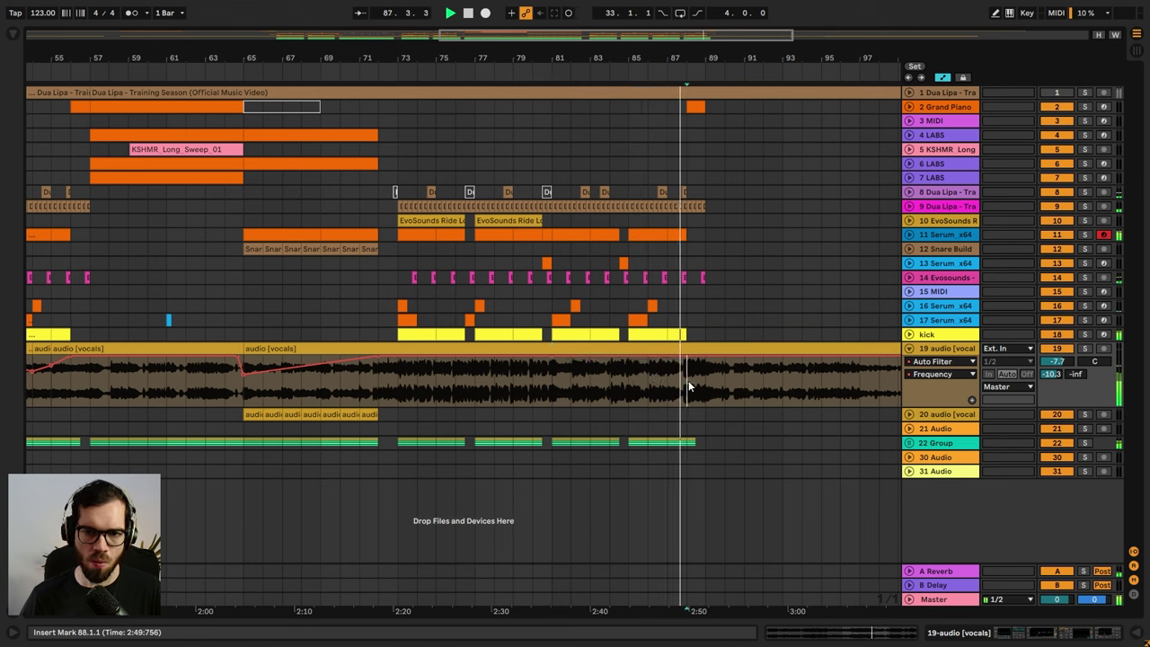
- Lower the vocal's Auto Filter Frequency automation slightly from bar 88 to bar 89 and play from bar 88
mouse_move(705, 359)
mouse_down()
mouse_move(705, 371)
mouse_move(688, 357)
mouse_up()
key(a)
key(a)
key(space)
key(space)
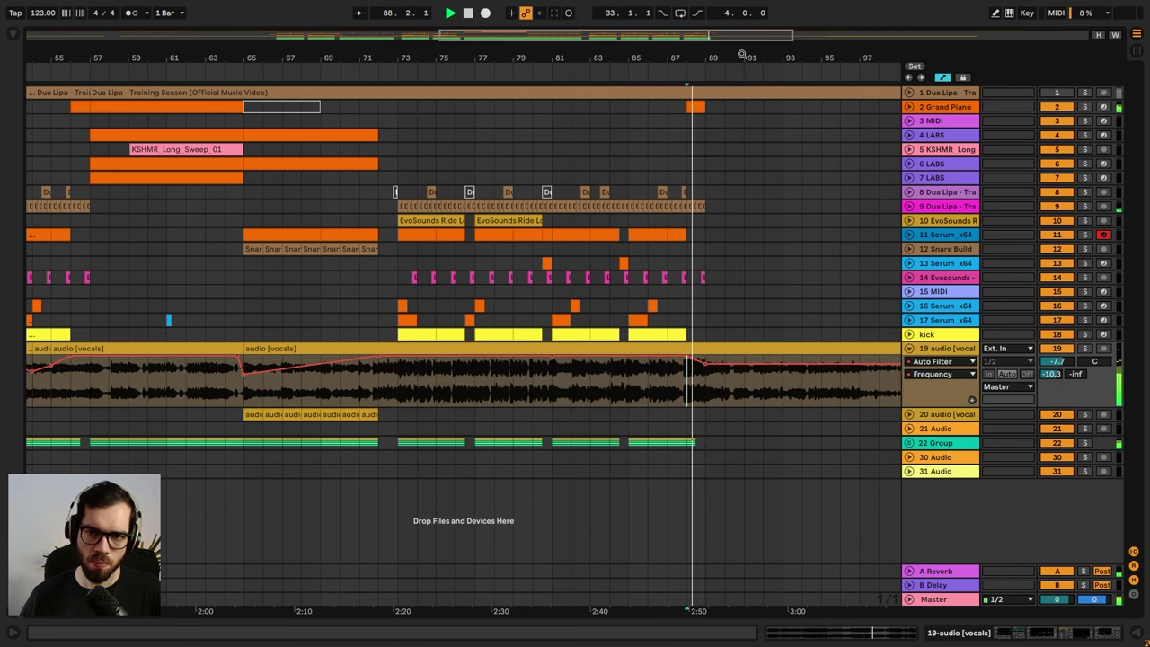
- Hide the automation and delete the remaining track 19 vocal clip that starts at bar 101
drag(743, 56, 689, 63)
drag(557, 58, 508, 47)
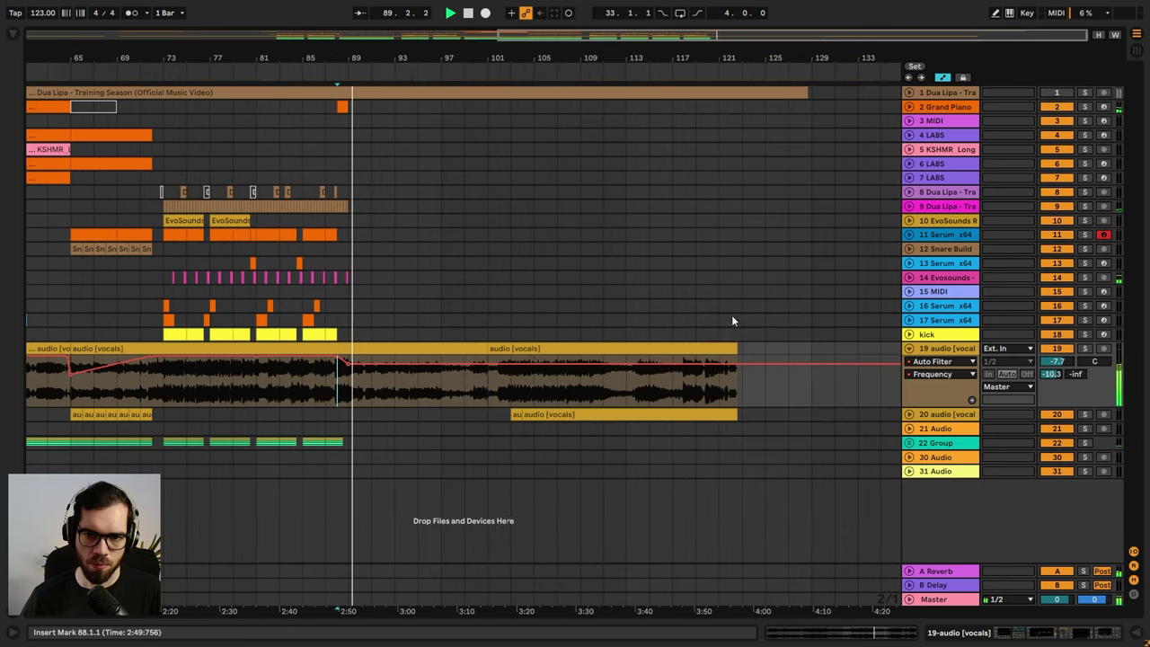
key(a)
click(729, 350)
key(space)
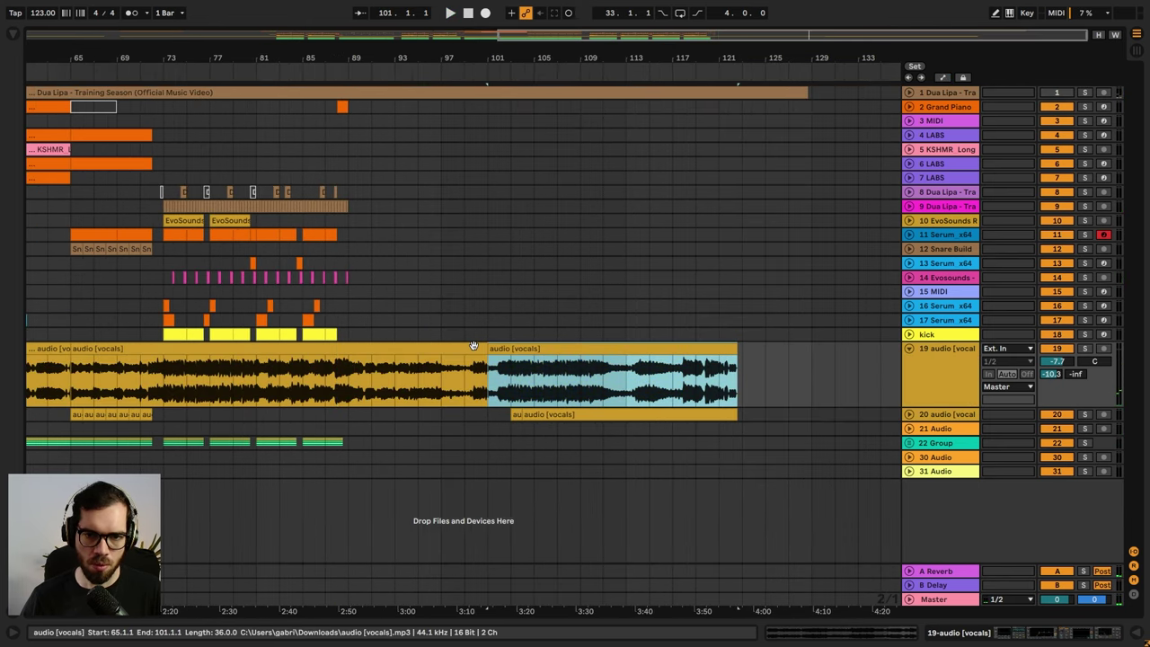
key(Delete)
click(465, 347)
- Split the track 19 vocal at bar 89.3, delete everything after the cut and play the ending from bar 88.2
click(353, 307)
key(space)
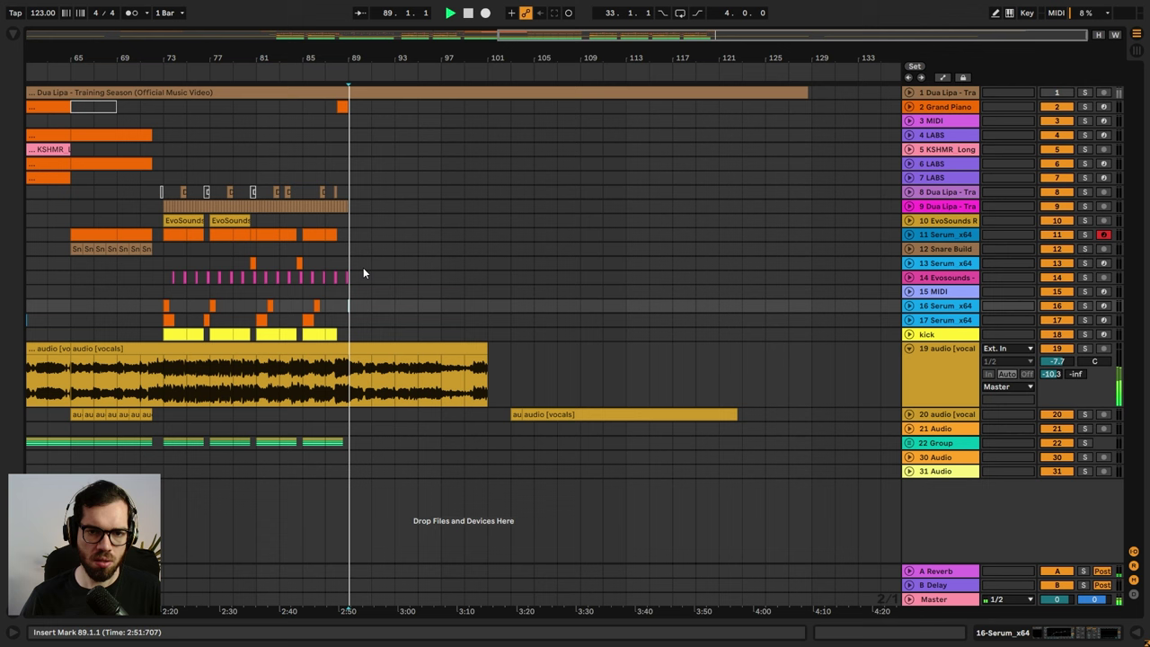
drag(364, 65, 390, 306)
key(space)
key(space)
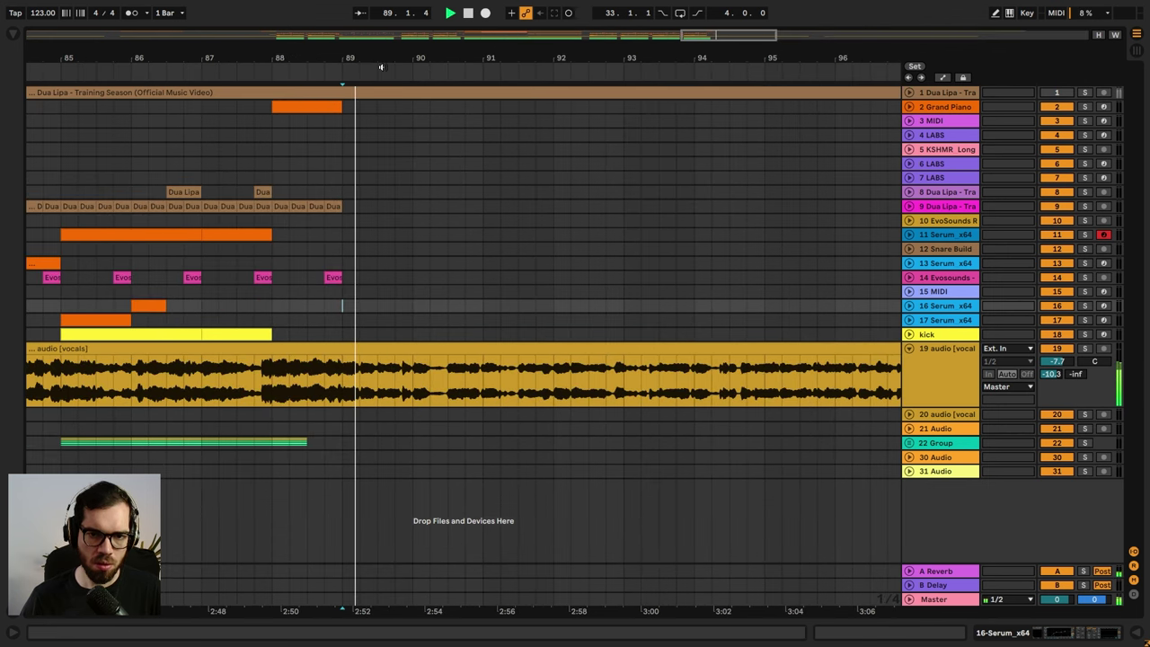
click(378, 388)
key(ctrl+e)
click(386, 348)
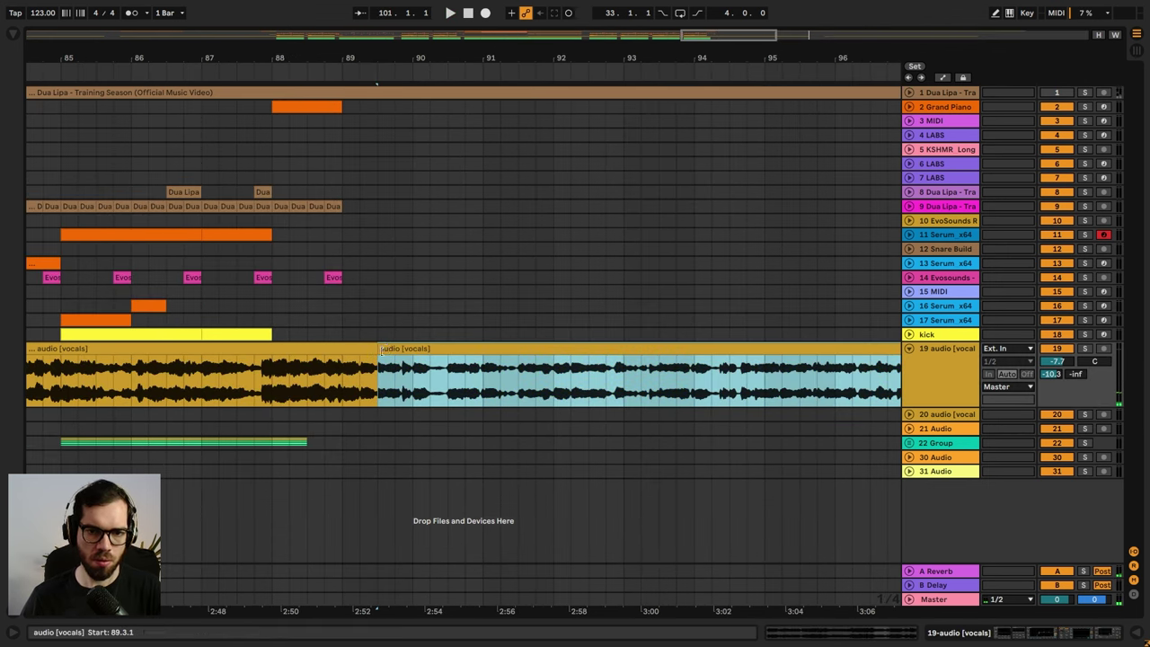
key(Delete)
click(288, 320)
key(space)
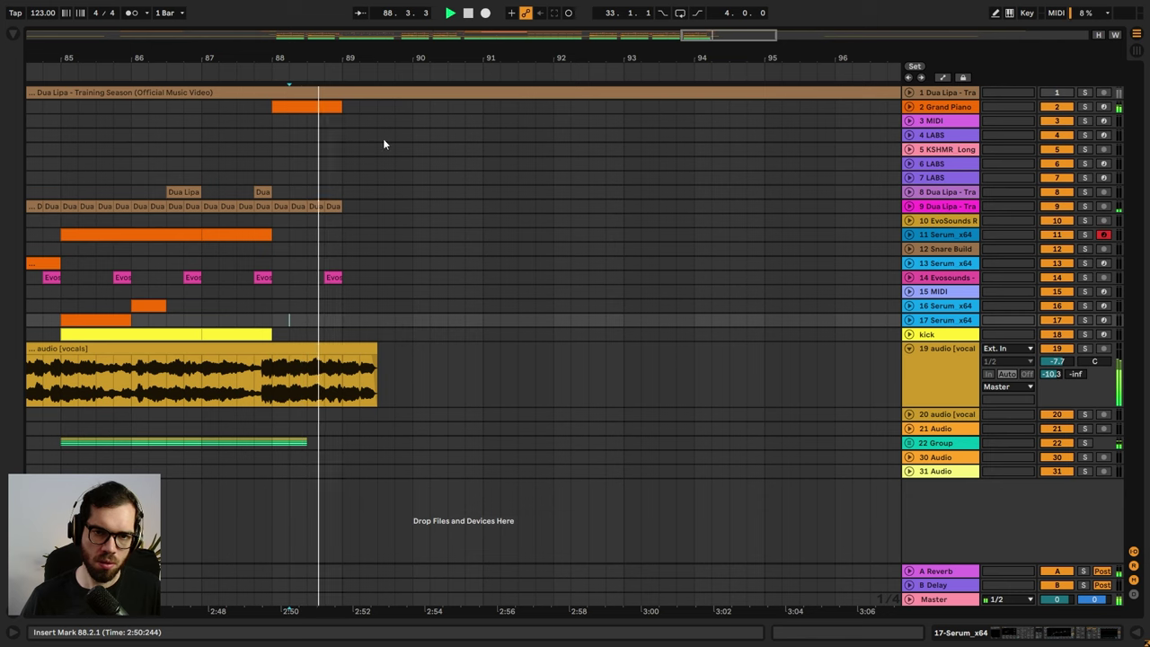
- Duplicate bars 85 to 89 on tracks 2 to 30 so the copy fills bars 89 to 93
drag(381, 52, 787, 13)
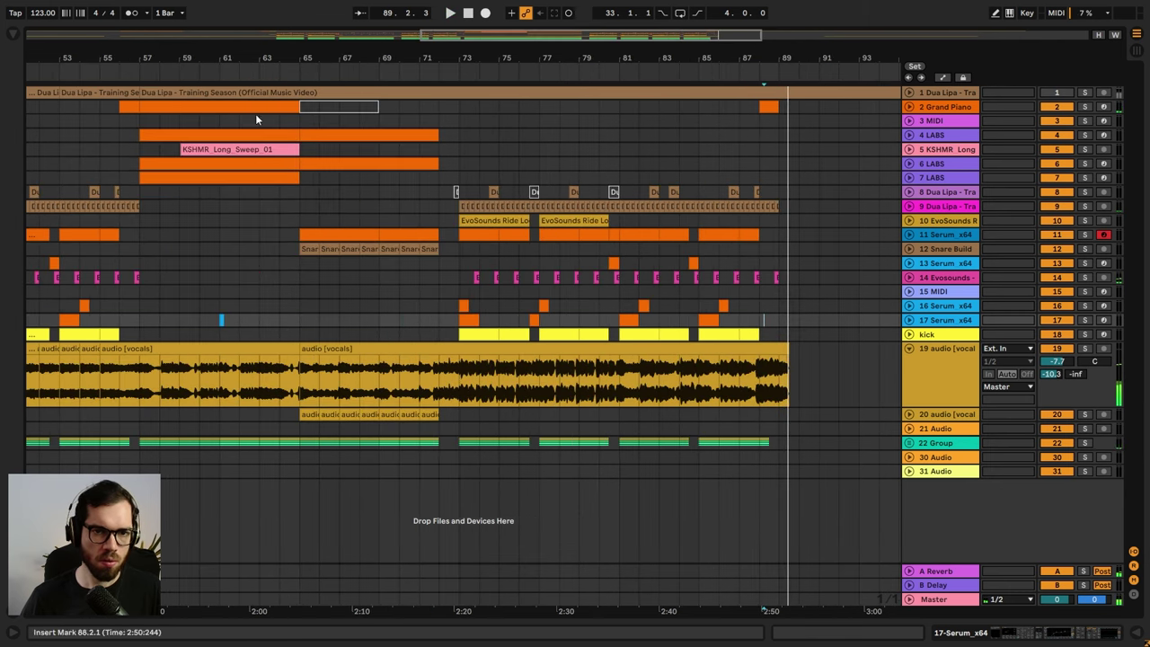
drag(341, 63, 369, 56)
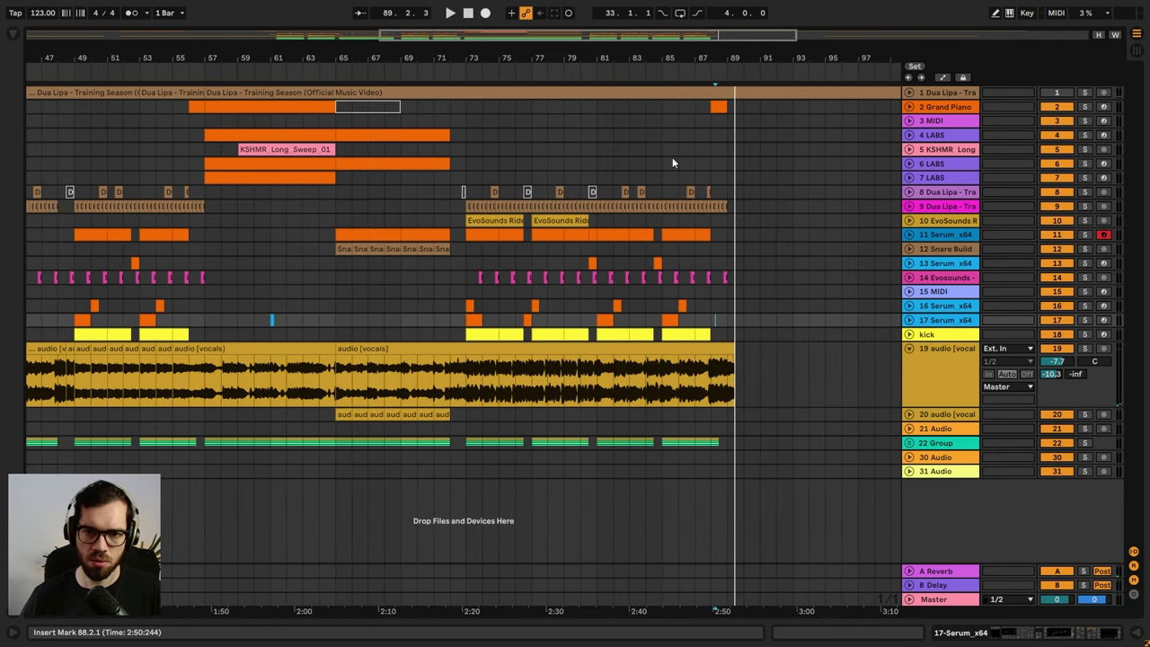
click(664, 109)
shift+click(728, 455)
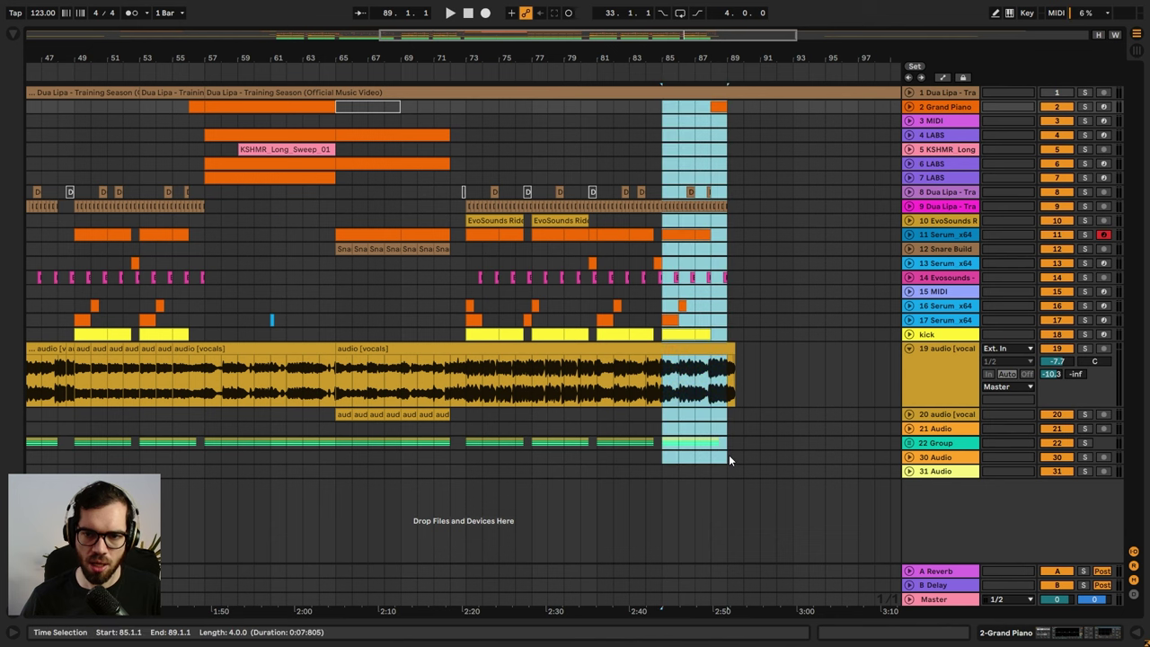
key(ctrl+d)
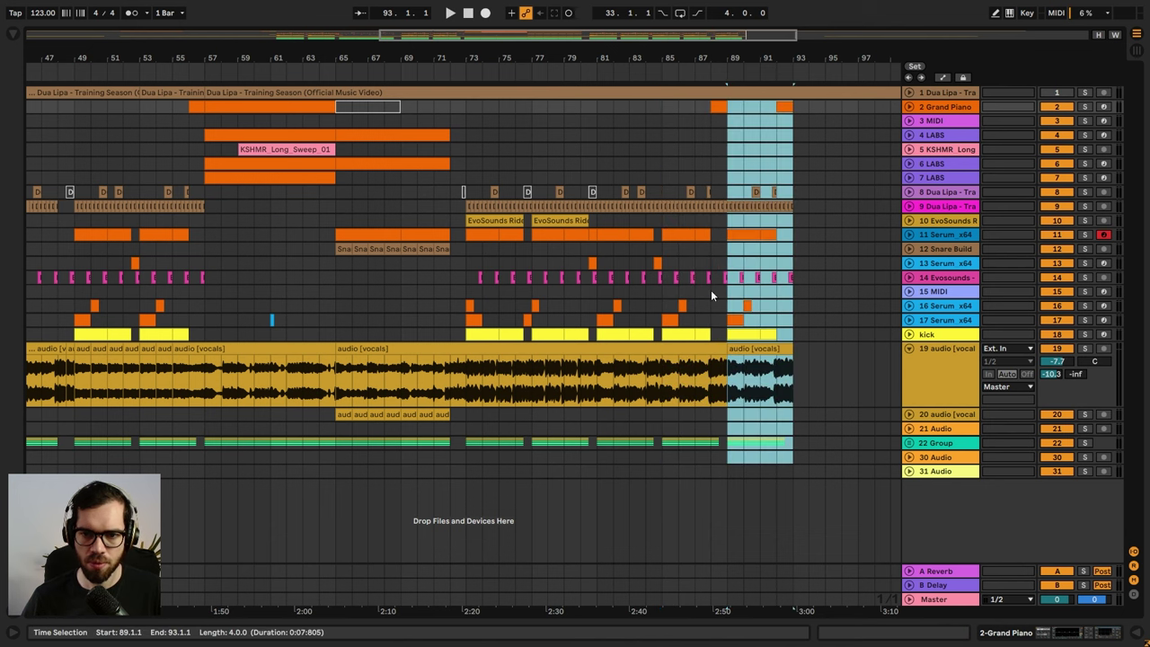
- Delete the duplicated vocal at bar 89, extend the main vocal clip to bar 89.3 and fade out its end
click(755, 362)
click(735, 353)
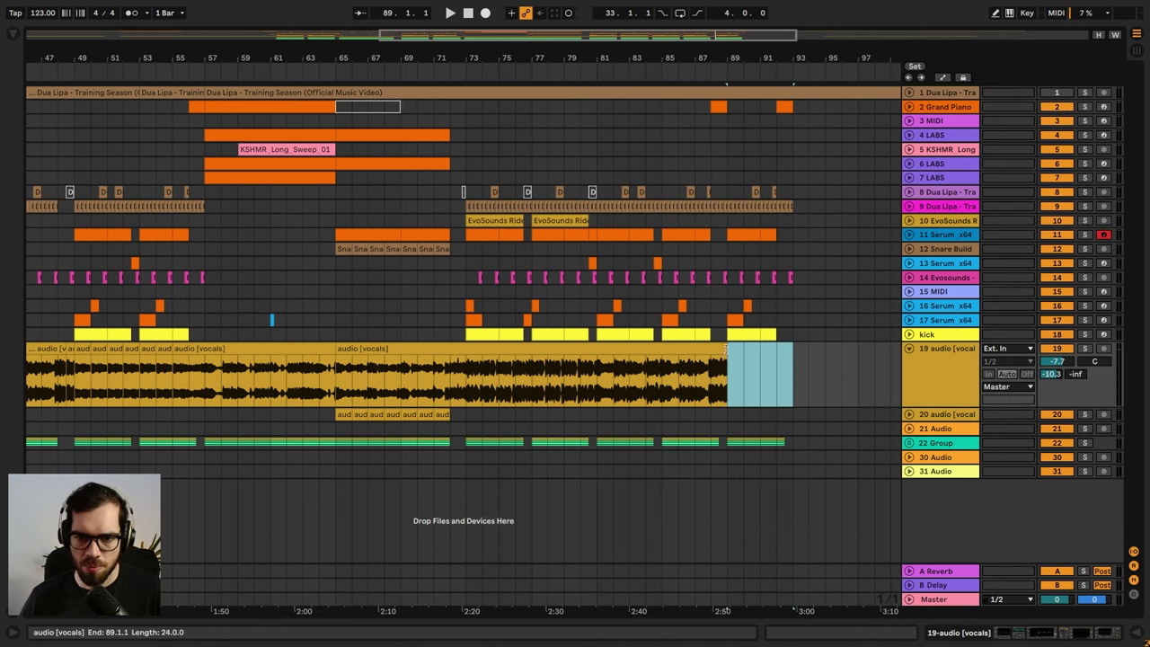
drag(727, 348, 744, 348)
click(711, 319)
key(space)
drag(731, 58, 749, 349)
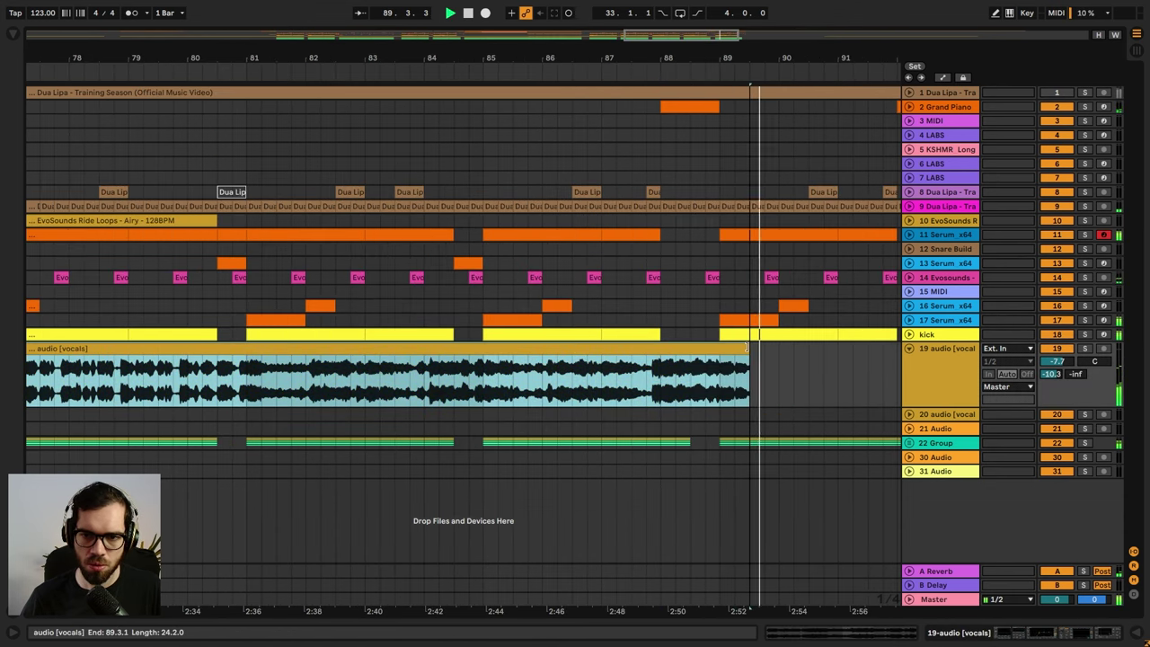
click(664, 287)
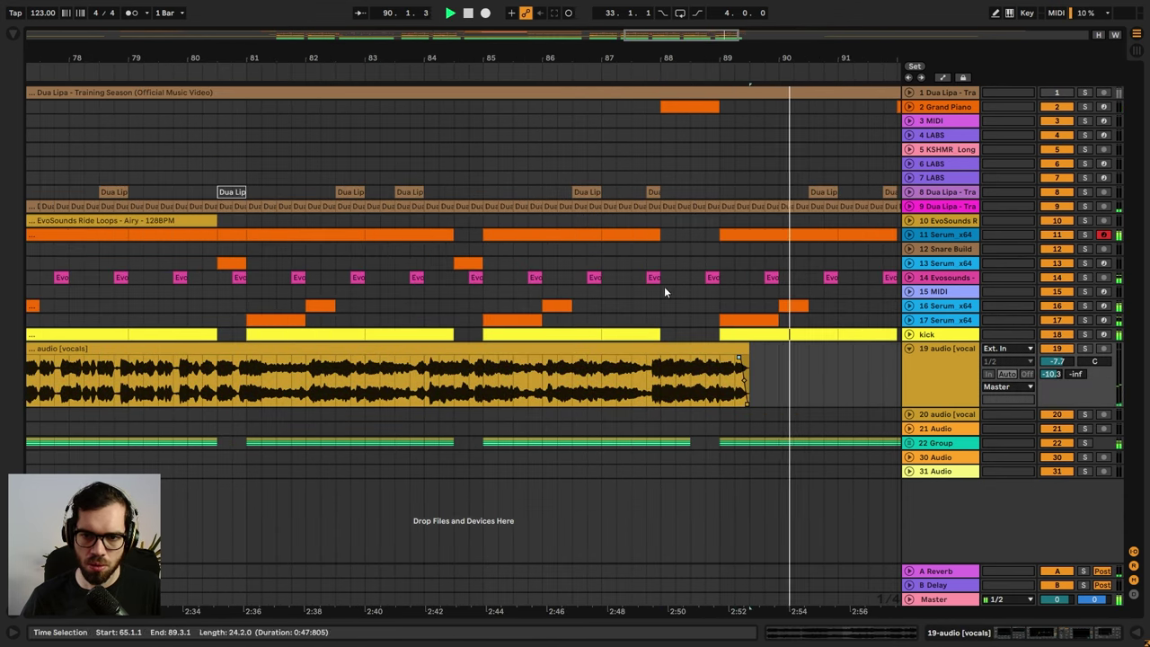
- Delete the one-bar Serum clip at bar 89 on track 17 and play from bar 88.2
click(732, 322)
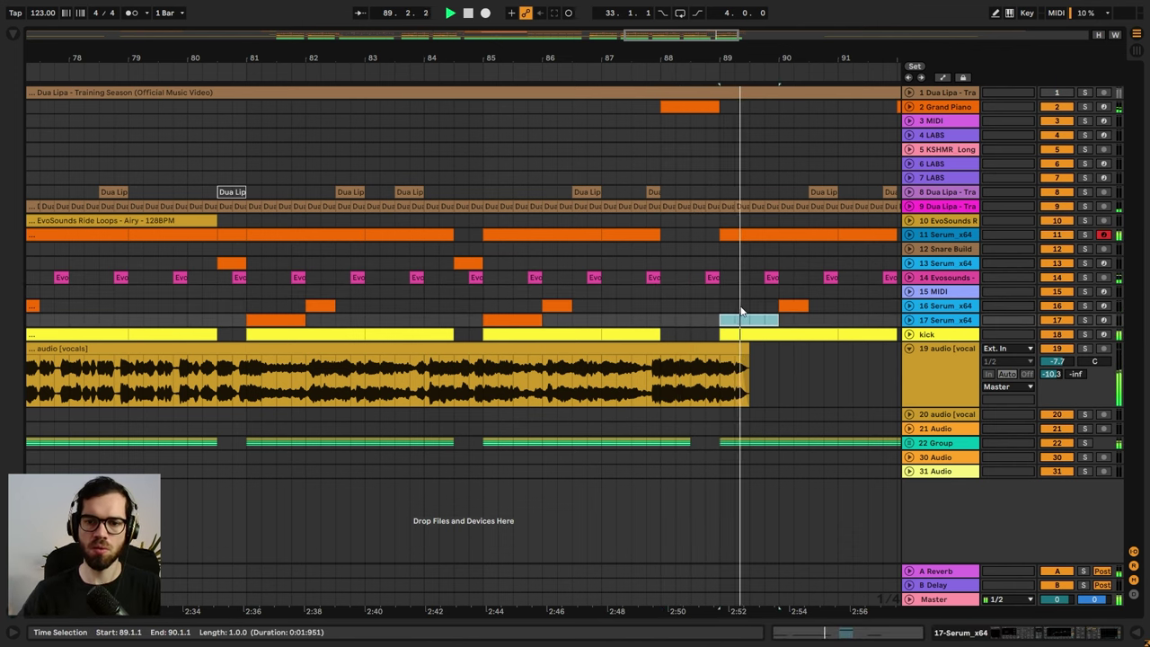
key(Delete)
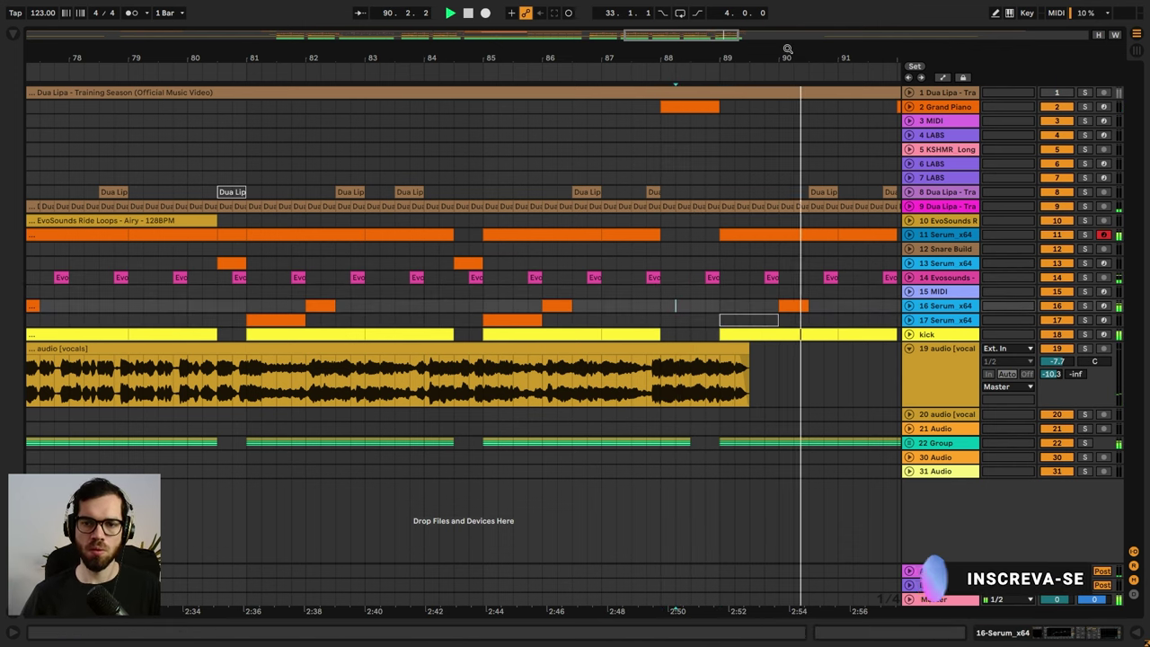
drag(787, 49, 619, 129)
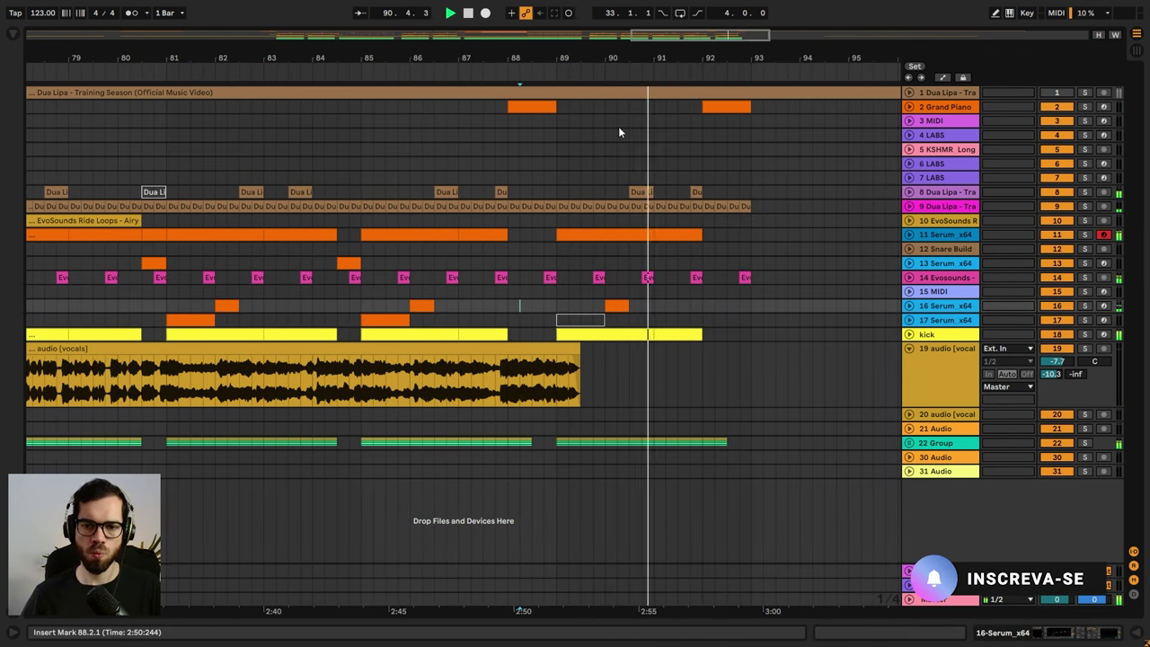
- Undo the Serum clip deletion and clear bars 89 to 93 on tracks 2 to 31
click(562, 108)
shift+click(755, 507)
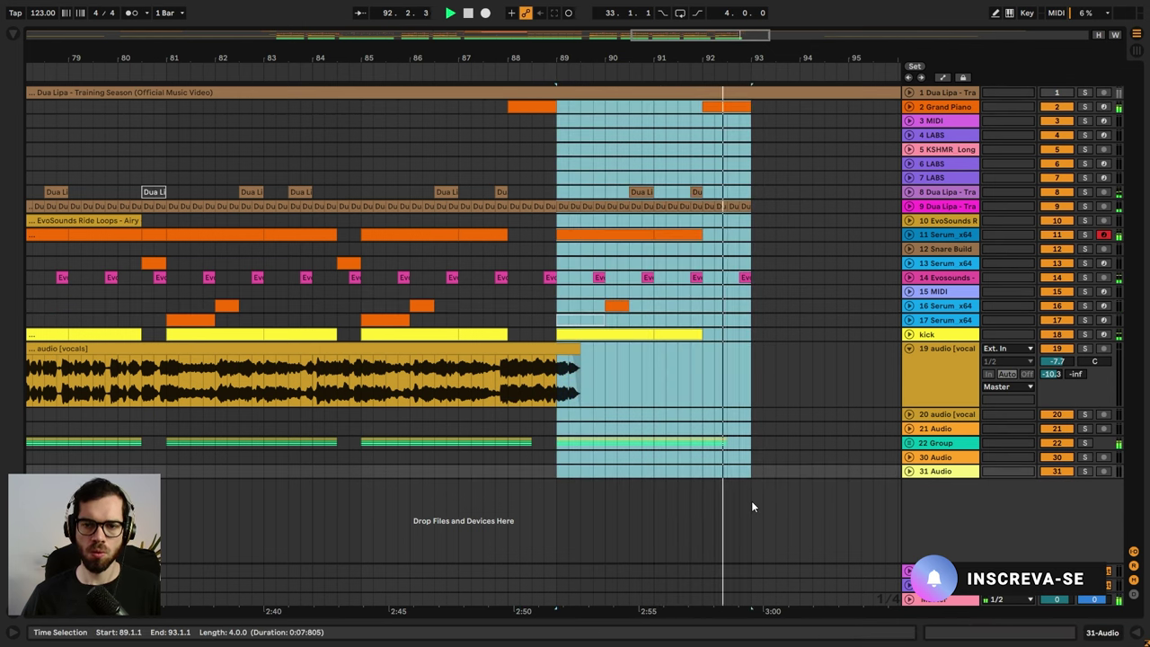
key(ctrl+z)
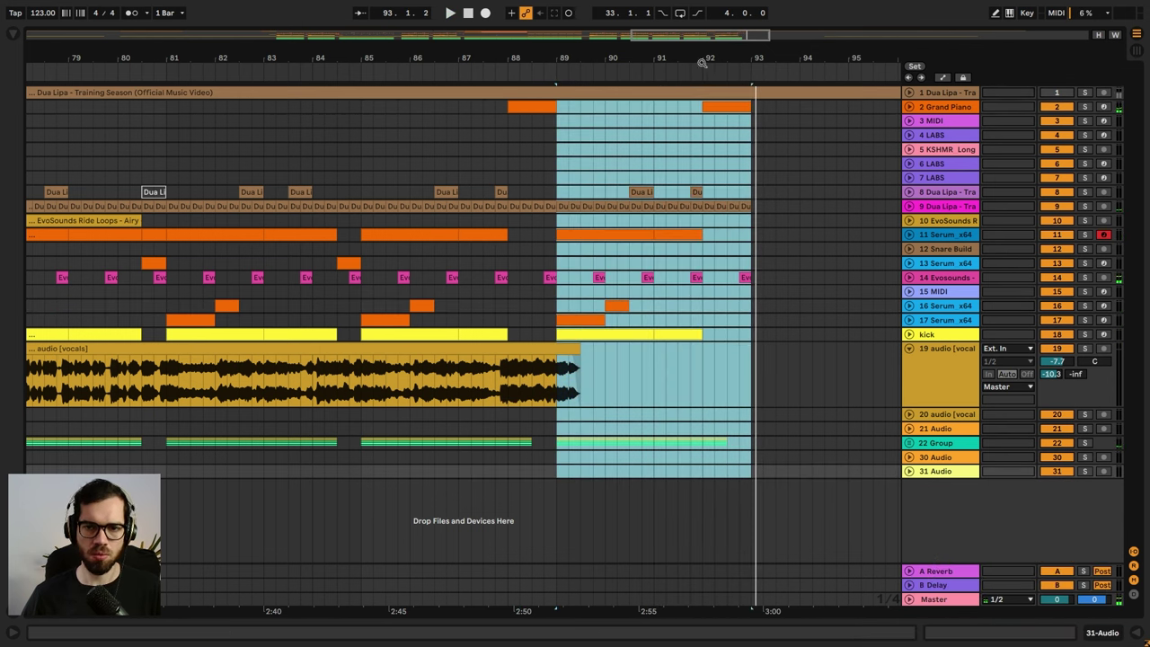
key(Delete)
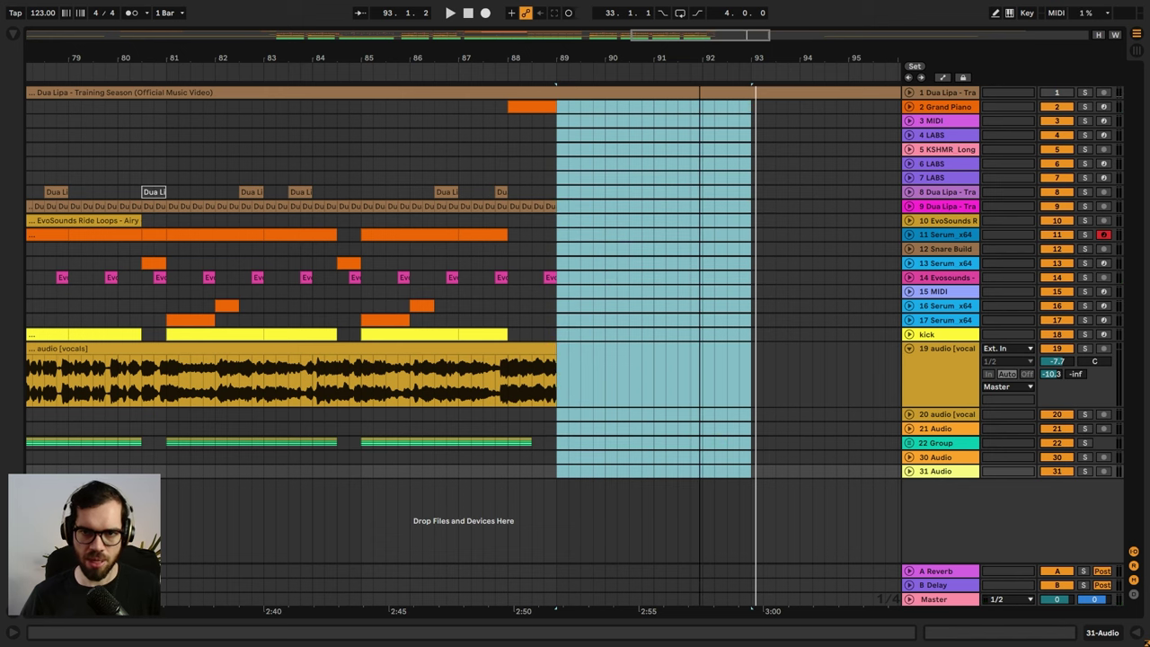
- Audition the section from bar 49 to 57 on tracks 2 to 31 as possible copy material
drag(700, 35, 525, 22)
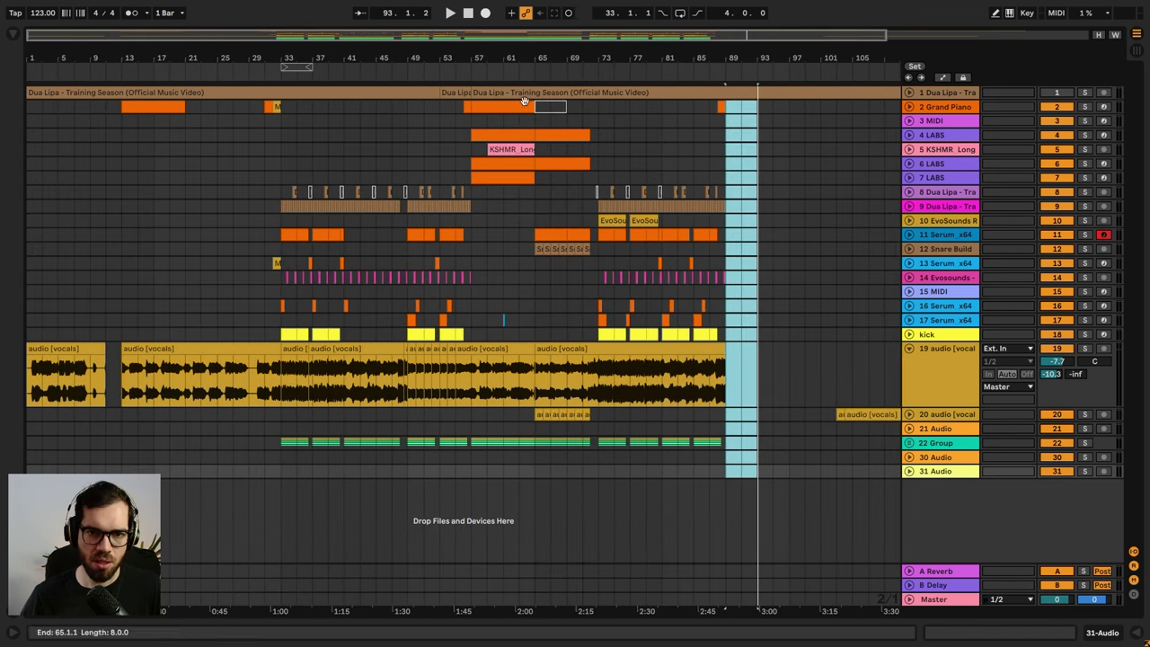
click(409, 110)
key(space)
shift+click(470, 466)
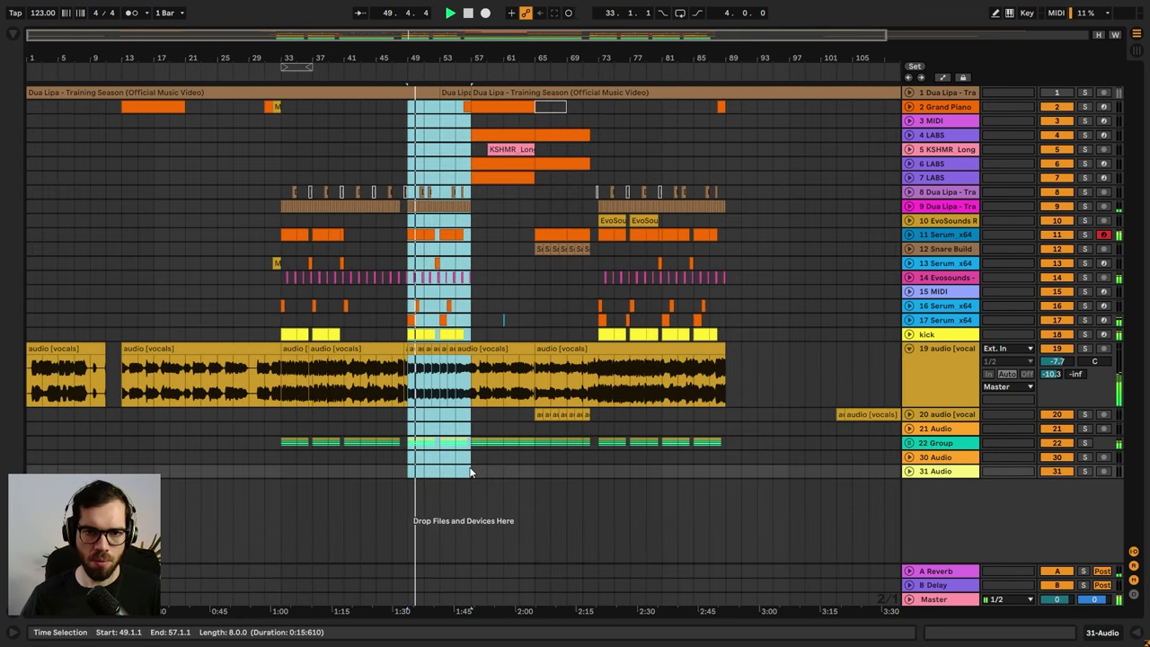
- Copy bars 33 to 41 on tracks 2 to 31 and paste them at bar 89
click(292, 108)
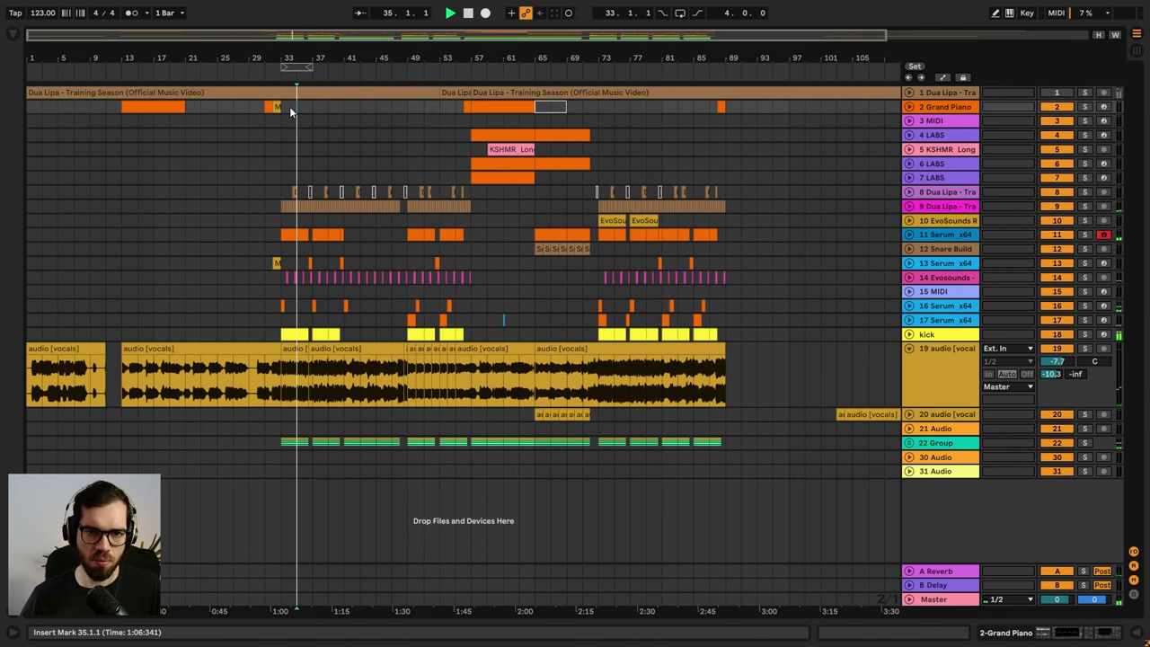
shift+click(352, 474)
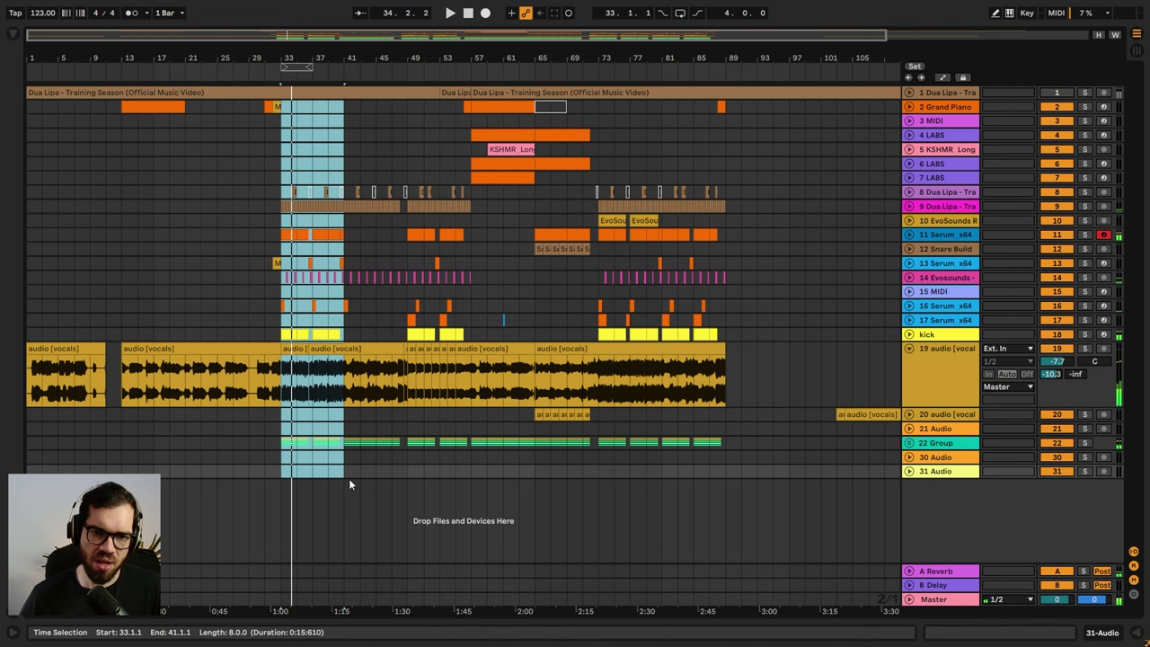
click(728, 107)
key(ctrl+v)
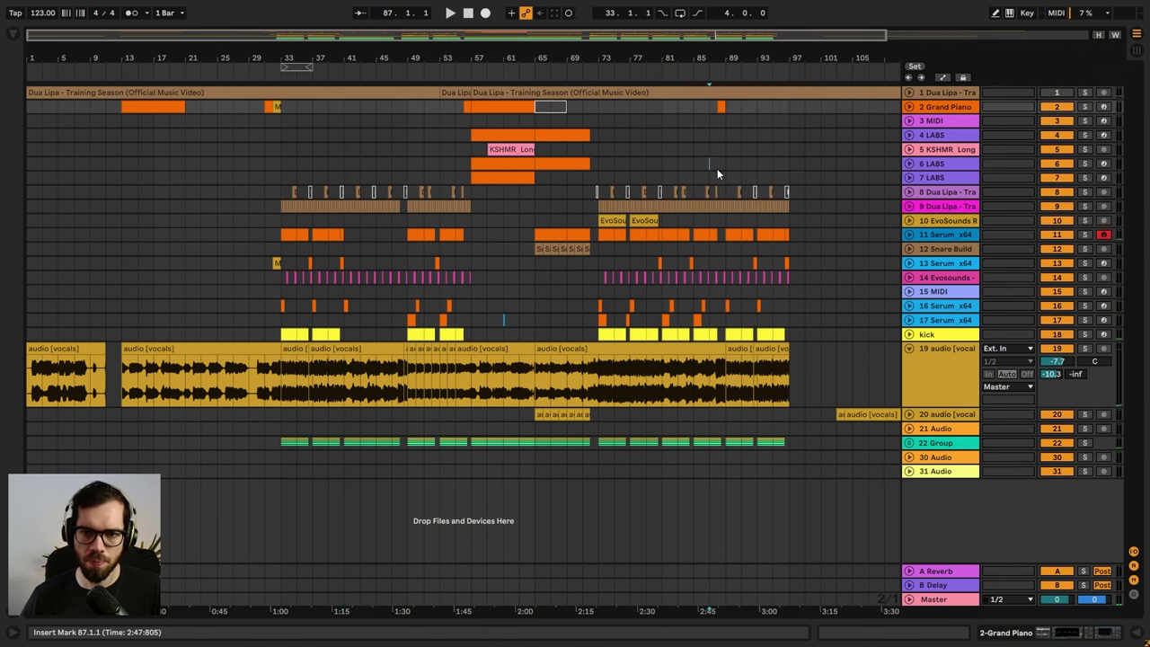
- Play from bar 87 and delete the vocal clips from bar 89 to bar 97 on track 19
key(space)
click(741, 349)
key(Delete)
click(774, 351)
key(Delete)
click(776, 353)
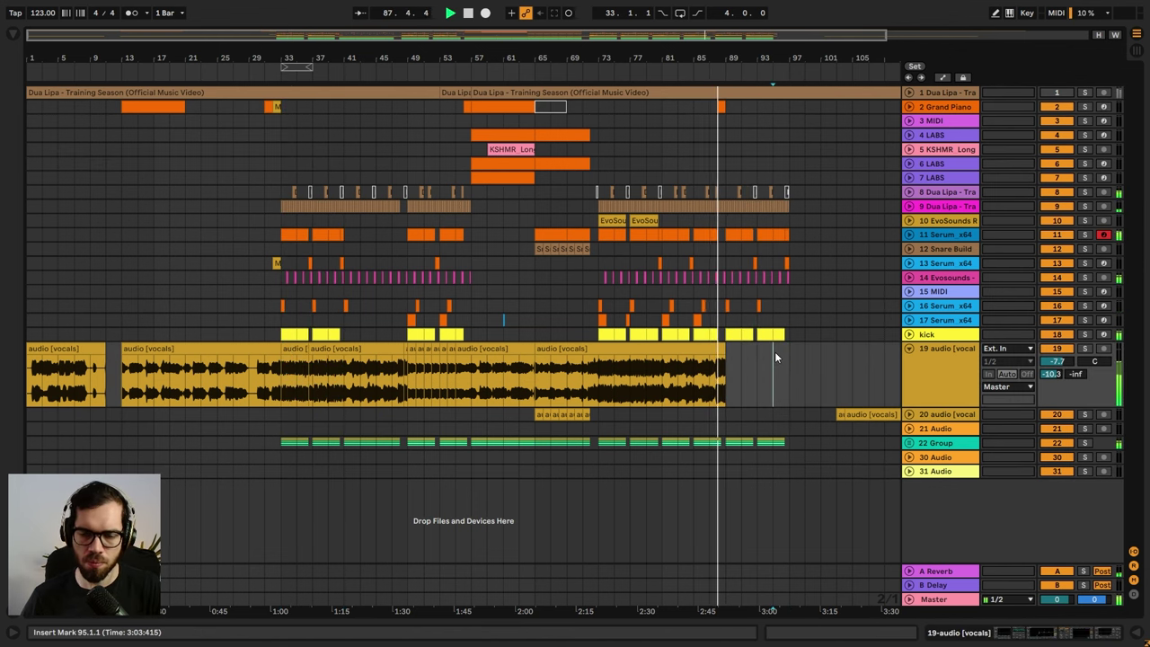
- Delete the short Dua Lipa clip just before bar 88 on track 8
drag(739, 61, 644, 161)
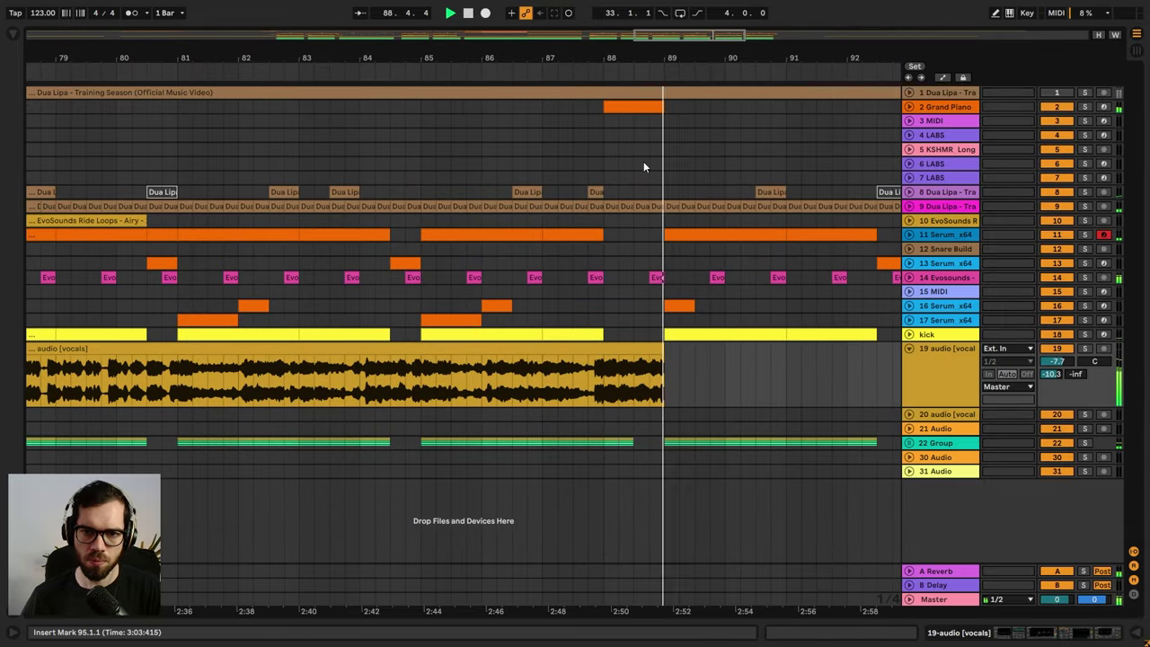
click(595, 192)
key(Delete)
click(591, 179)
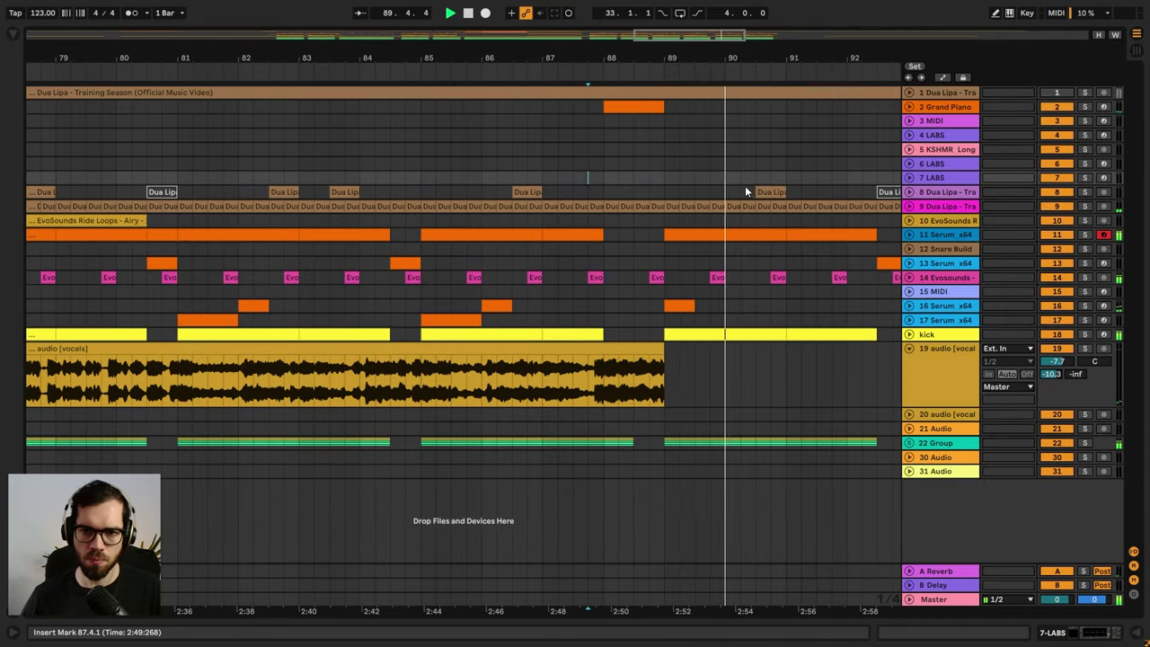
- Copy the vocal chops from bars 65 to 72 on track 20 to bar 89, then unfold the track and show its devices
drag(724, 57, 719, 20)
drag(545, 414, 709, 414)
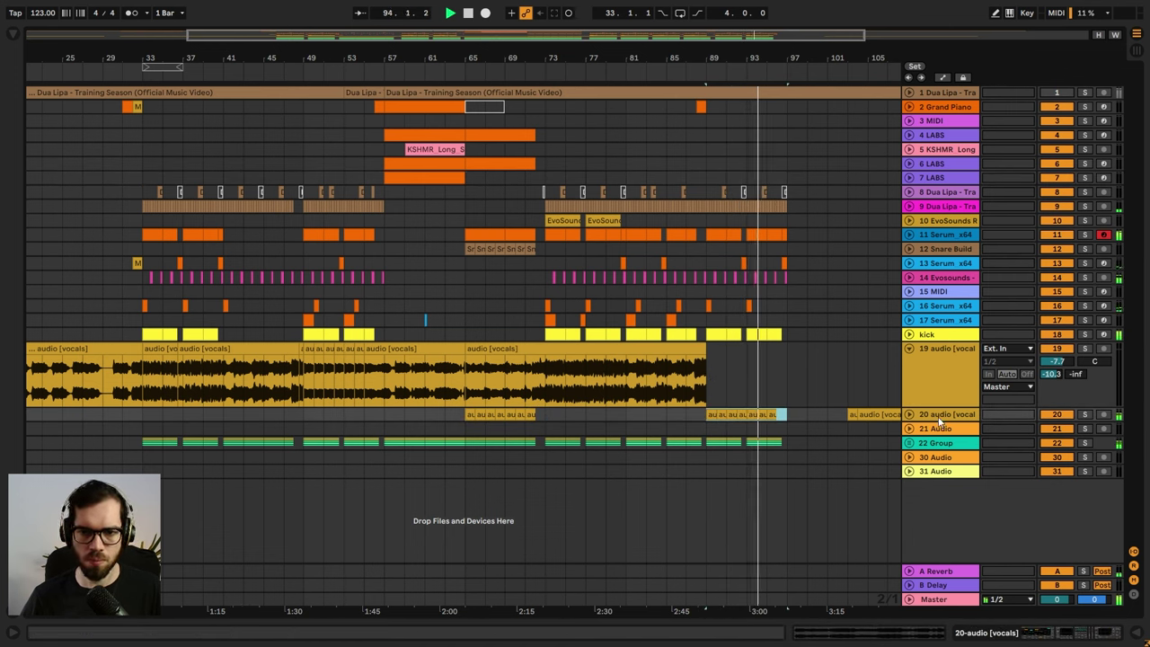
click(910, 416)
double_click(940, 432)
key(space)
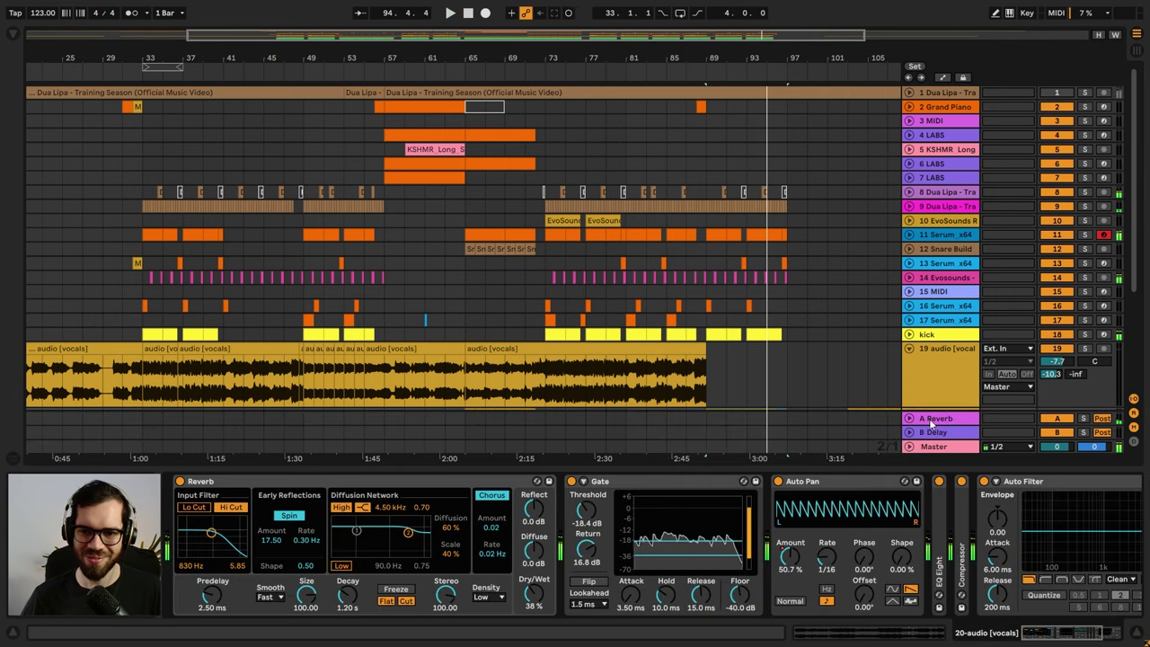
- Draw Auto Filter Frequency automation on track 20 that drops just before the chops at bar 89, and play from bar 87
scroll(926, 401, down, 2)
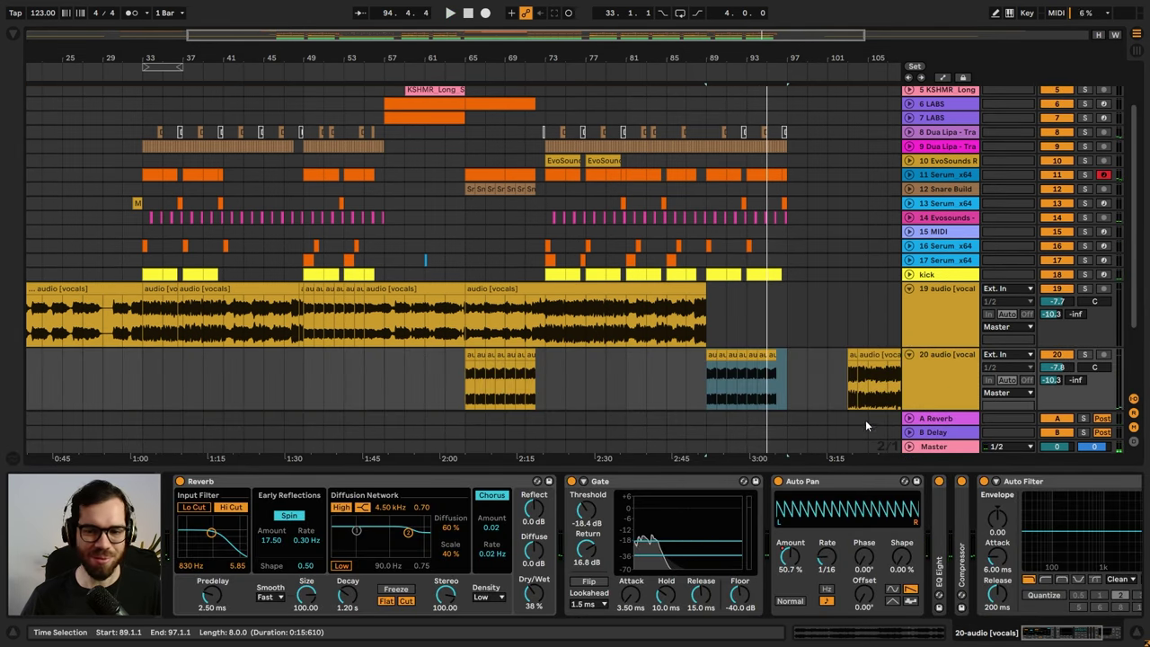
key(a)
click(939, 367)
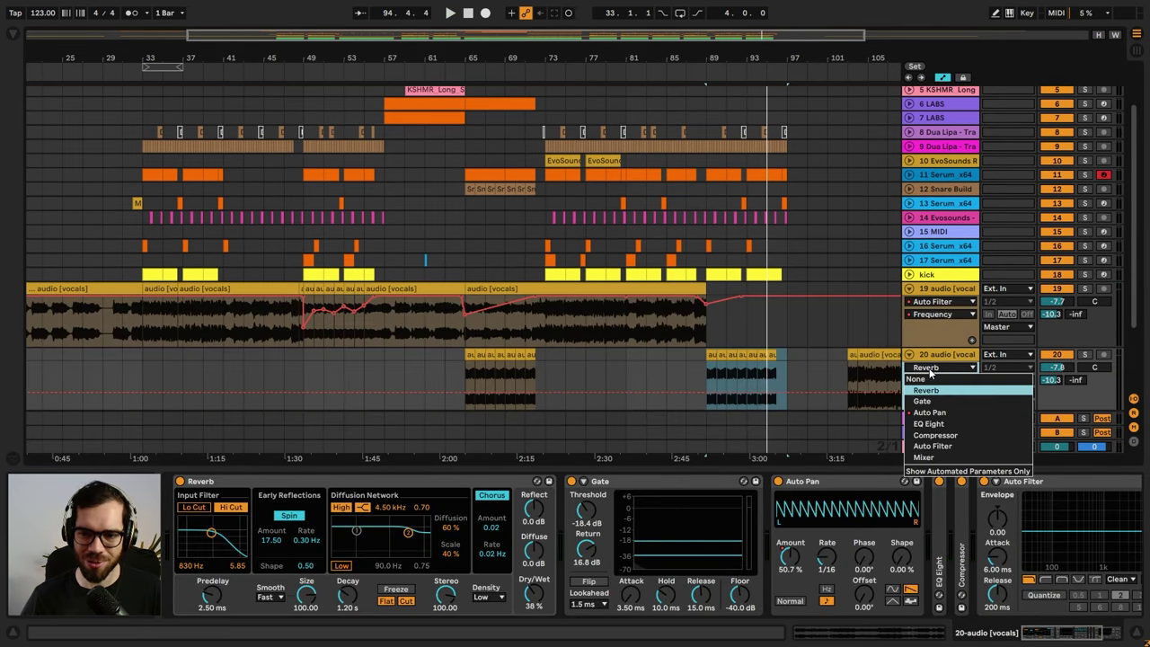
click(951, 447)
click(694, 368)
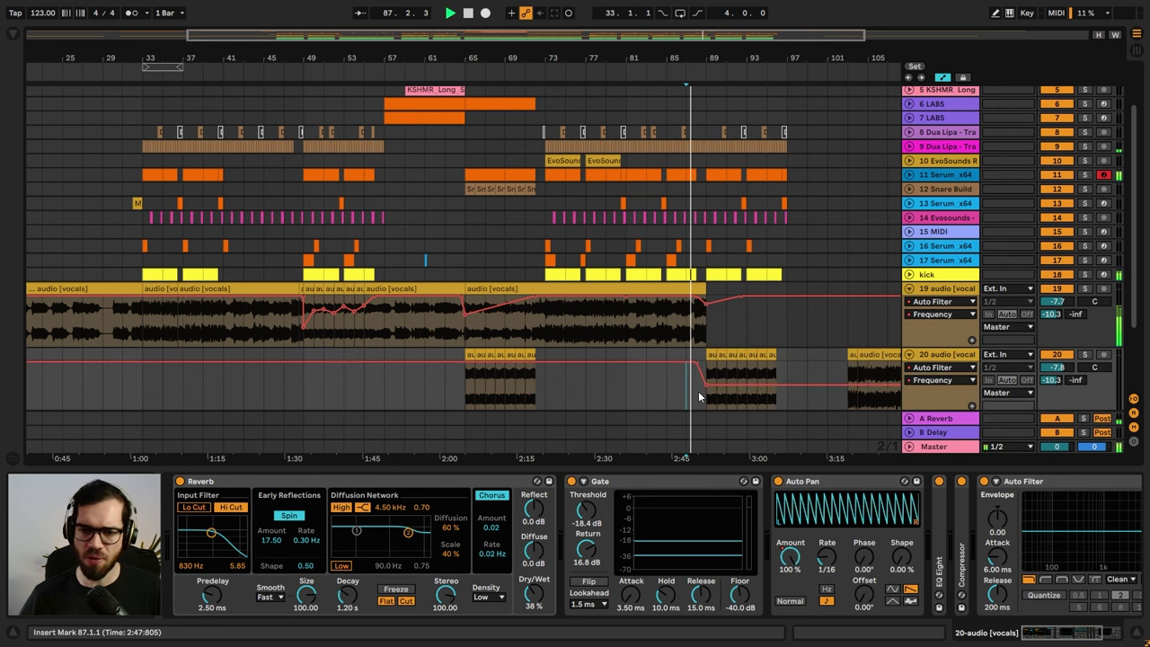
- Reshape the Auto Pan Amount automation on track 19 into a smoother fall just before bar 89
click(942, 301)
click(935, 335)
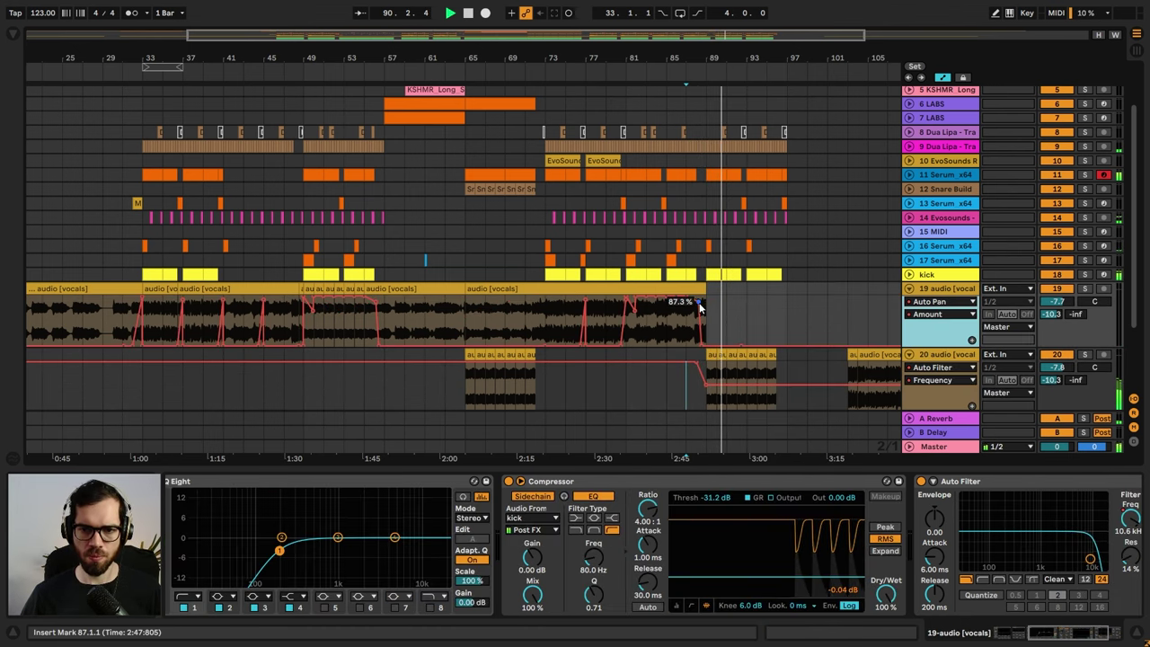
mouse_move(698, 306)
mouse_down()
mouse_move(698, 335)
mouse_move(696, 311)
mouse_up()
click(685, 344)
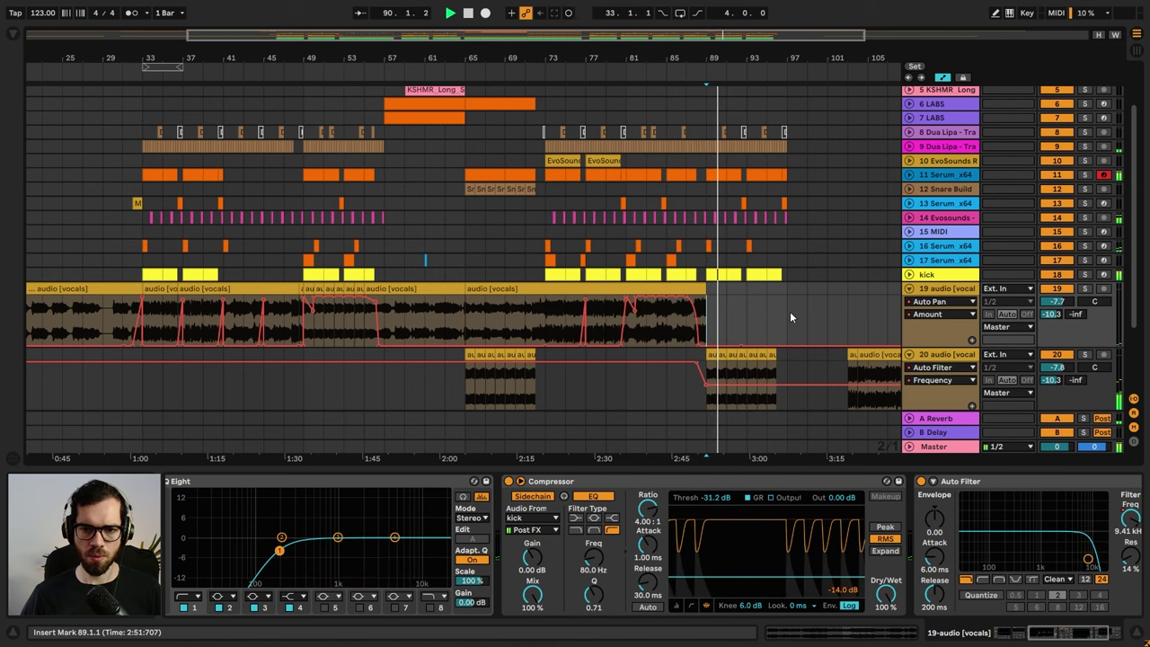
- Hide the automation lanes and fold all tracks in the arrangement
key(a)
click(932, 302)
key(u)
key(ctrl+a)
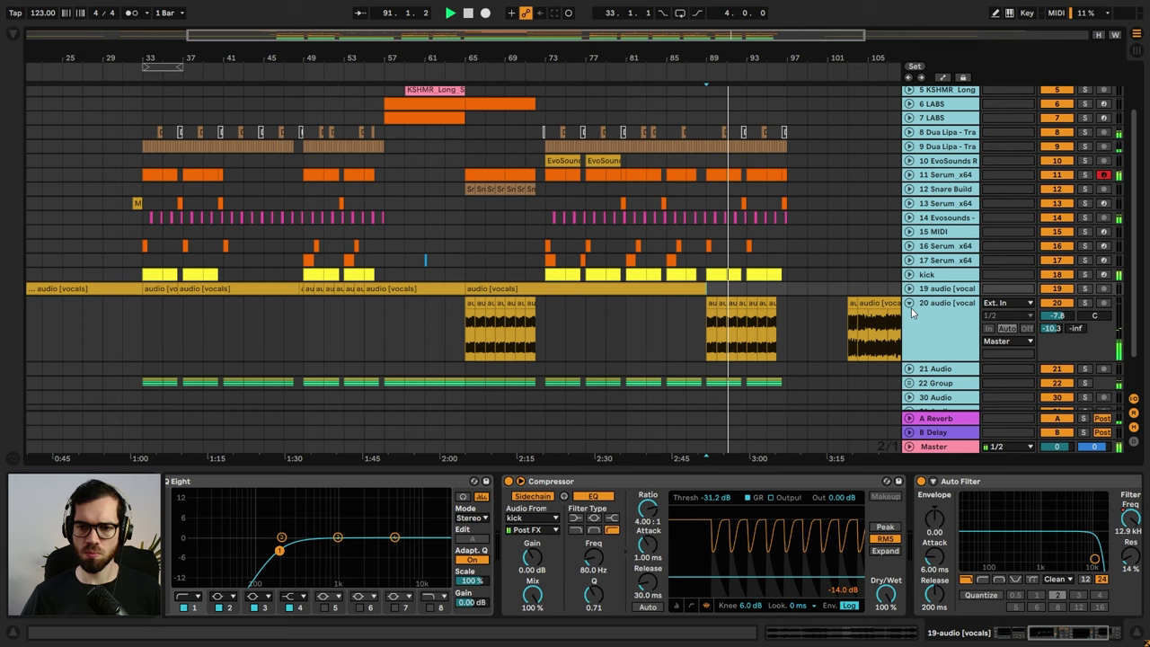
key(u)
click(836, 217)
- Duplicate bars 89 to 97 on tracks 5 to 30 so the copy fills bars 97 to 105
click(706, 90)
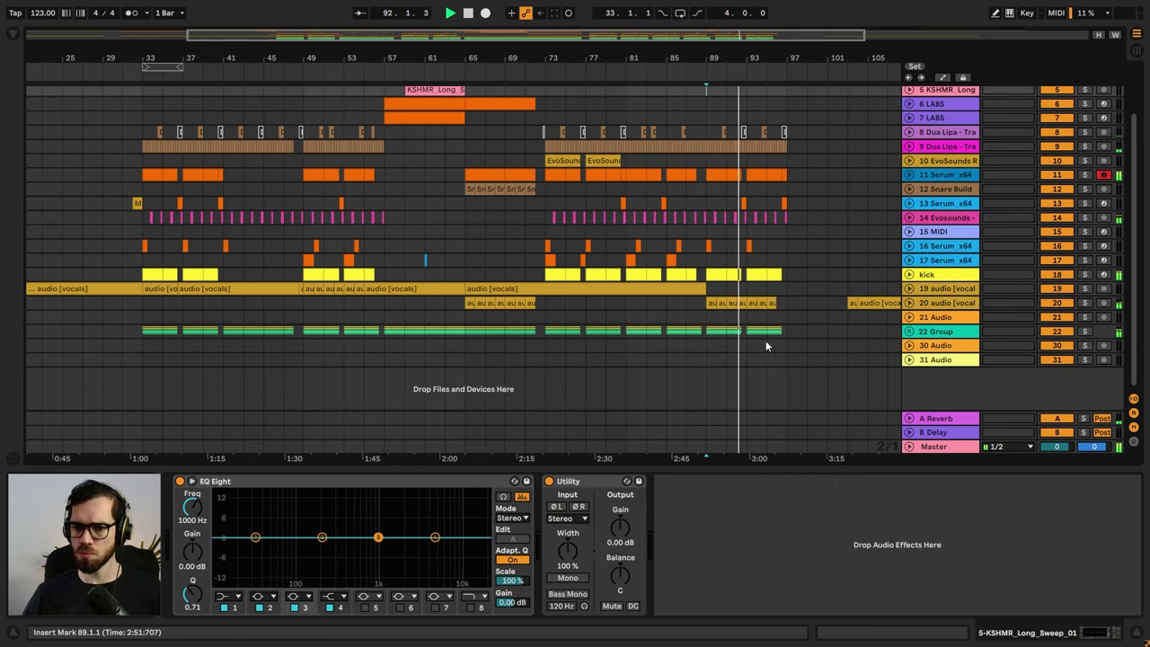
shift+click(786, 351)
key(ctrl+d)
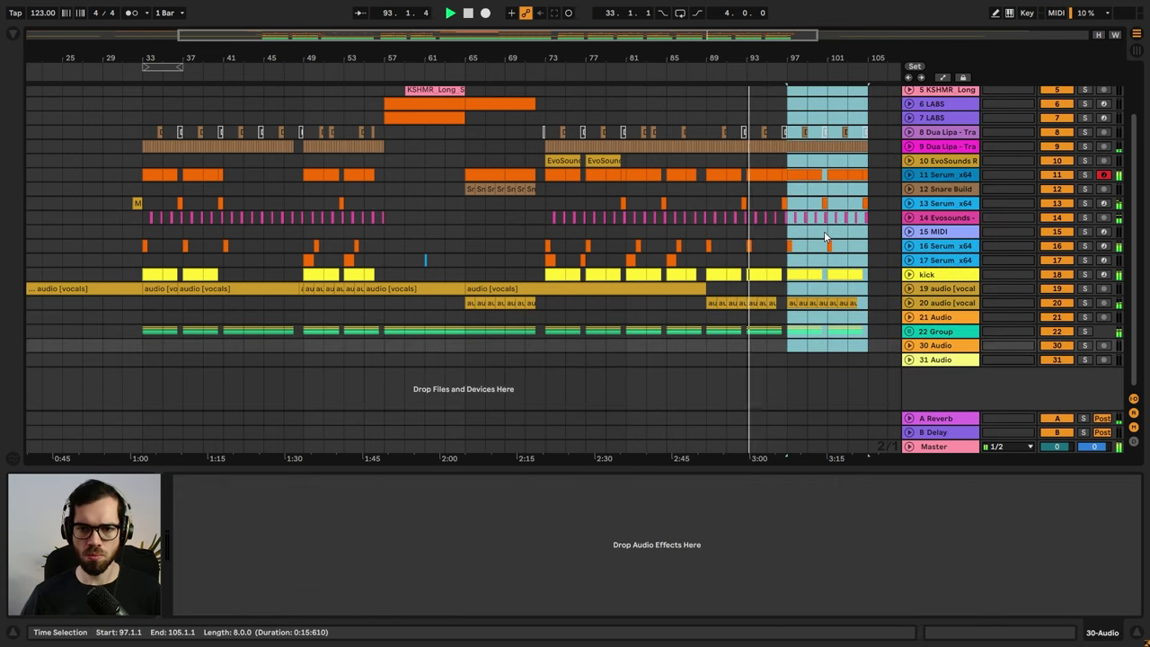
- Delete the duplicated Serum clips on tracks 13 and 16 between bars 97 and 105
click(827, 231)
drag(809, 59, 667, 59)
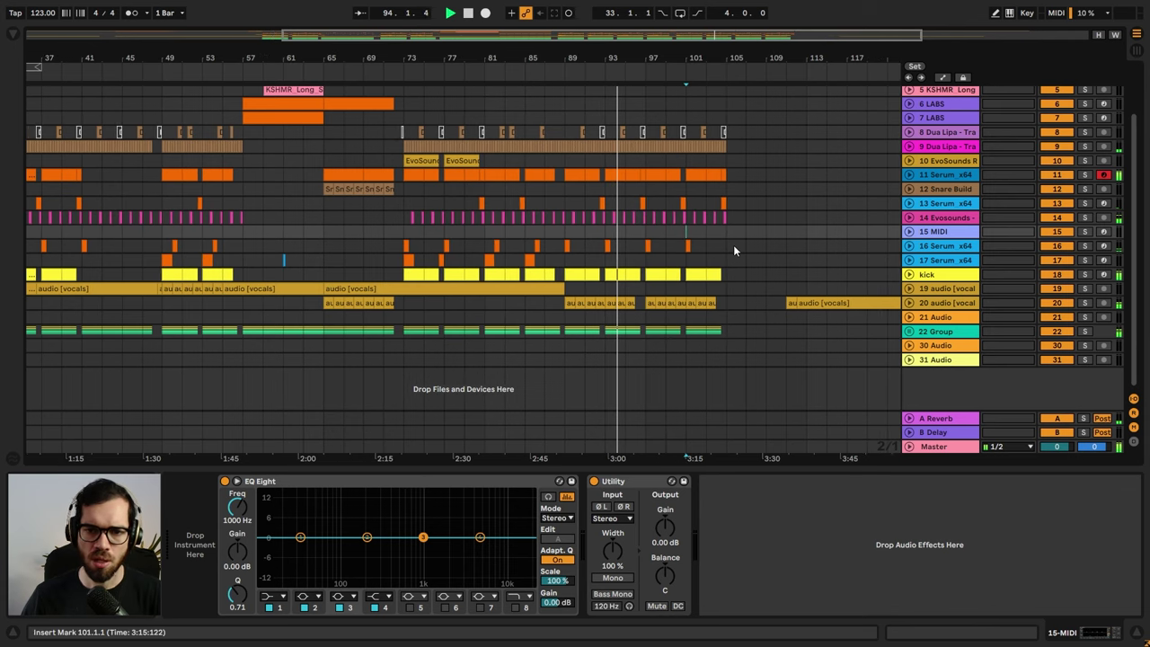
drag(743, 260, 649, 240)
drag(650, 195, 732, 205)
- Extend the vocal chop ending at bar 96 on track 20 to bar 97, and restart playback from bar 95
click(637, 301)
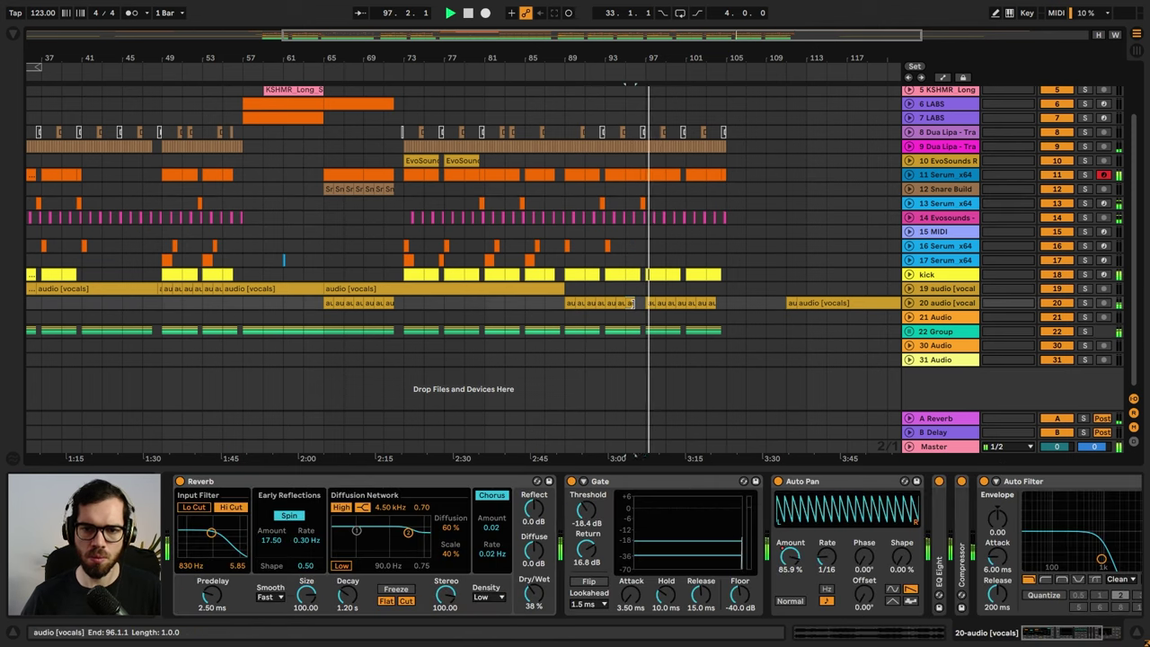
click(625, 289)
key(space)
key(space)
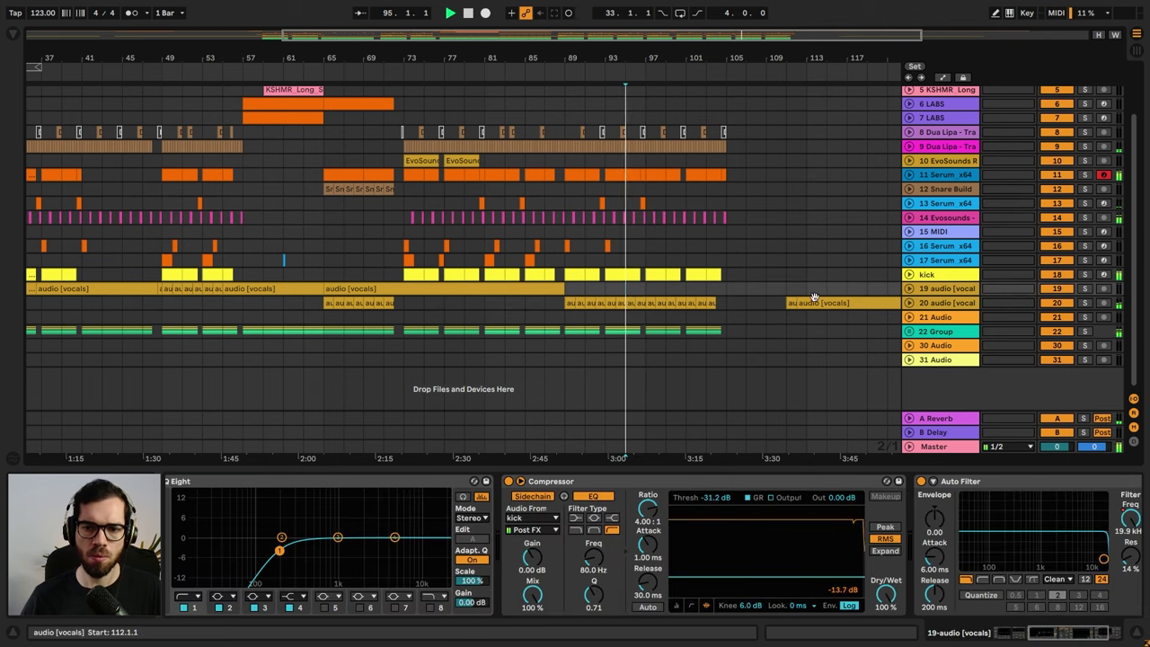
- Ramp the Auto Filter Frequency automation on track 20 down to about 280 Hz at bar 97
click(909, 303)
key(a)
key(a)
mouse_move(644, 333)
mouse_down()
mouse_move(662, 336)
mouse_move(645, 343)
mouse_up()
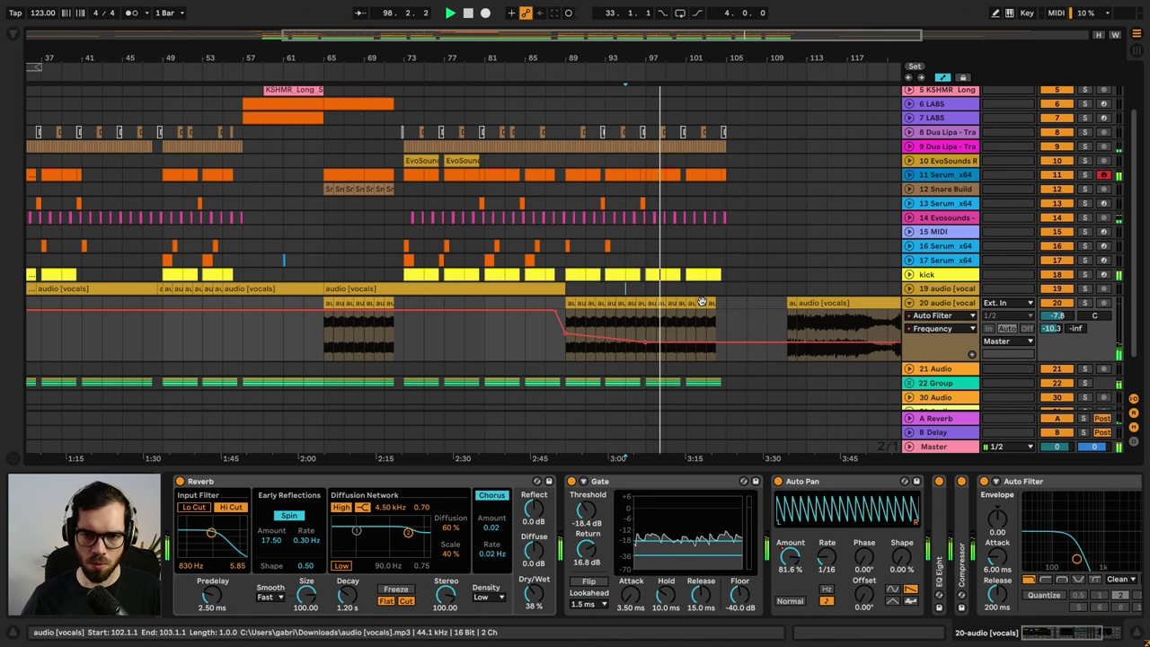
- Lengthen the vocal clip at bar 102 on track 20 to bar 105 and raise its Auto Filter Frequency automation to about 4.97 kHz there
mouse_move(716, 304)
mouse_down()
mouse_move(846, 290)
mouse_move(731, 297)
mouse_up()
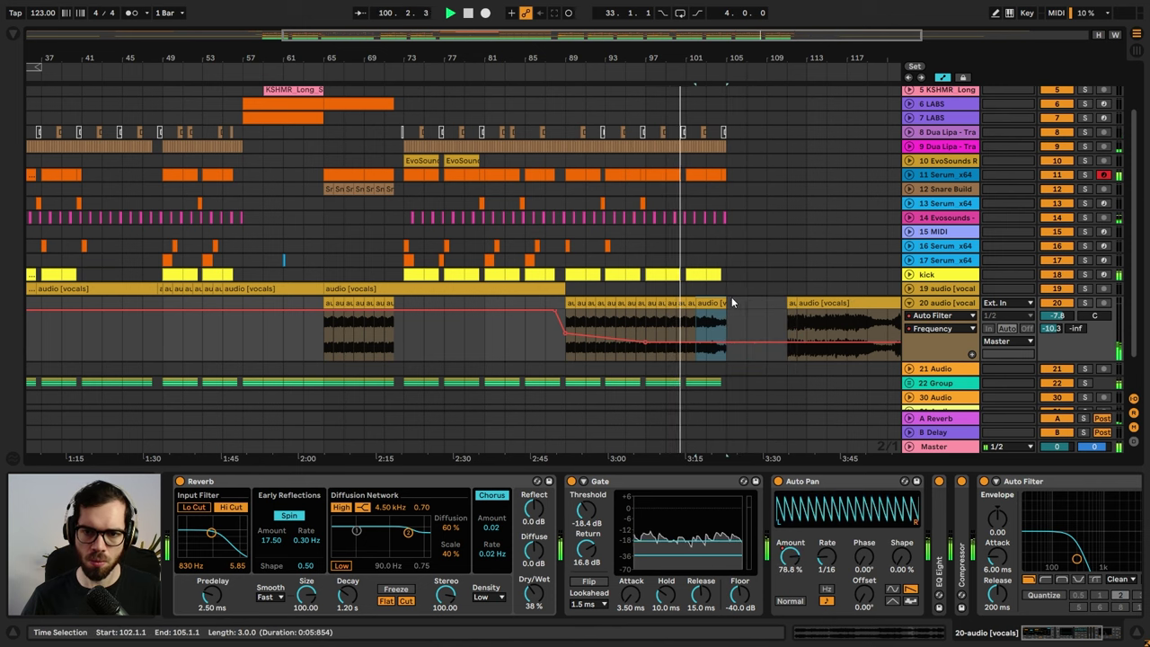
key(a)
key(a)
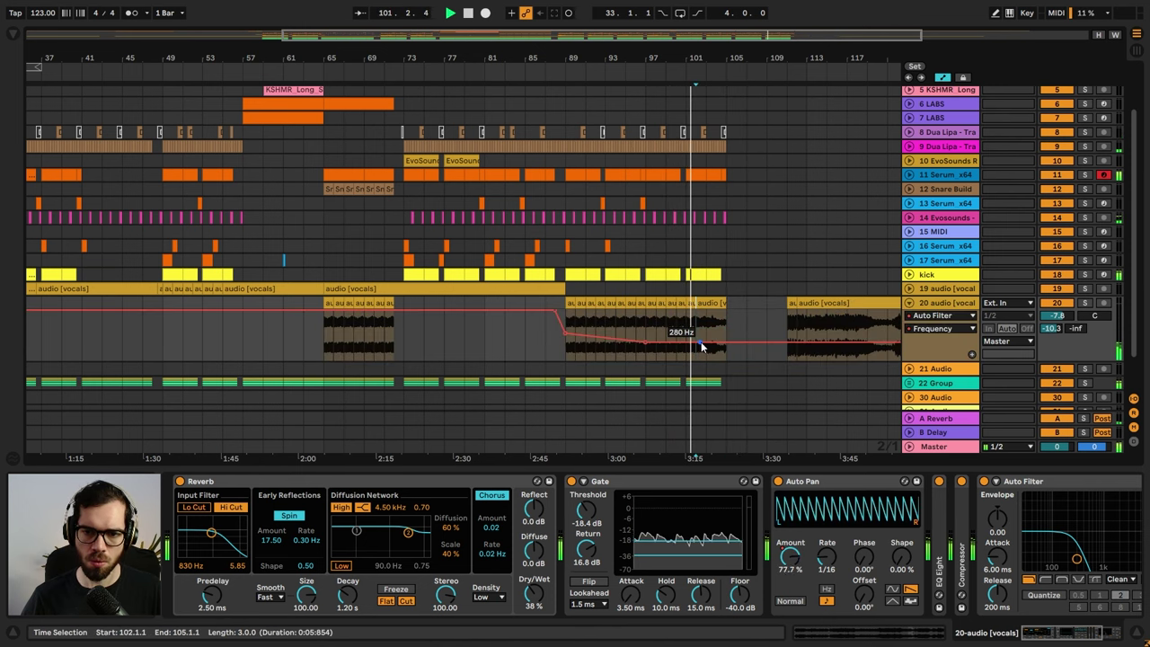
drag(699, 343, 725, 321)
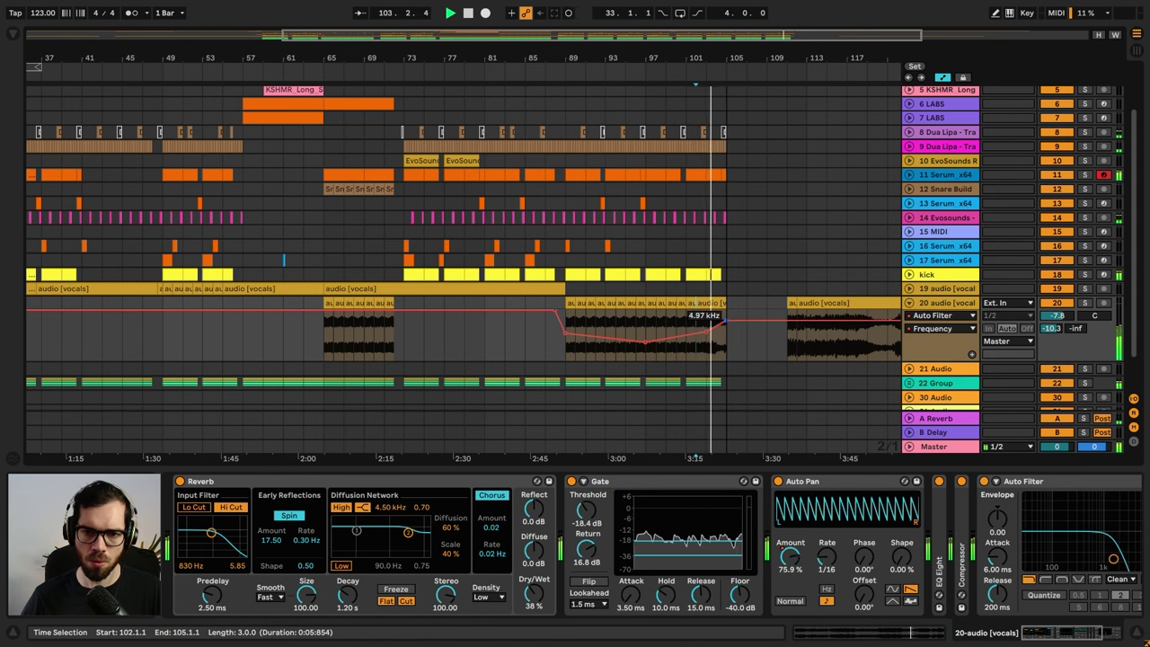
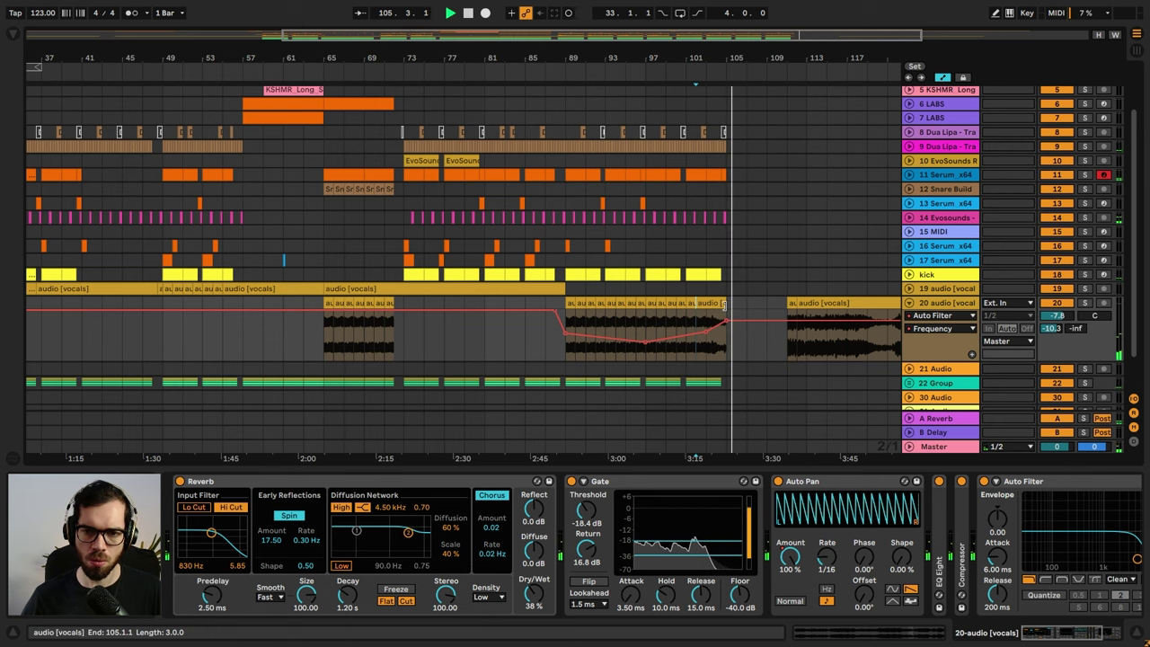
- Try to extend the last drop vocal clip on track 20 to bar 107
drag(725, 304, 742, 303)
key(a)
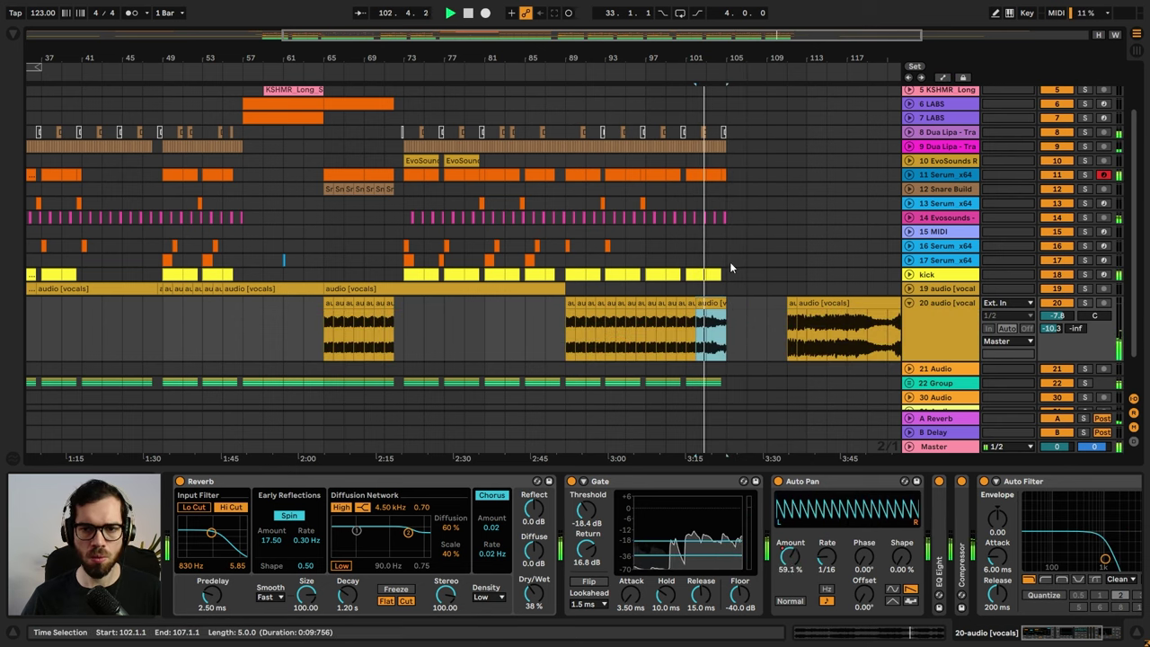
key(a)
- Place a copy of the three-bar vocal clip from bar 102 at bar 103 on track 20, and play it
scroll(736, 269, up, 3)
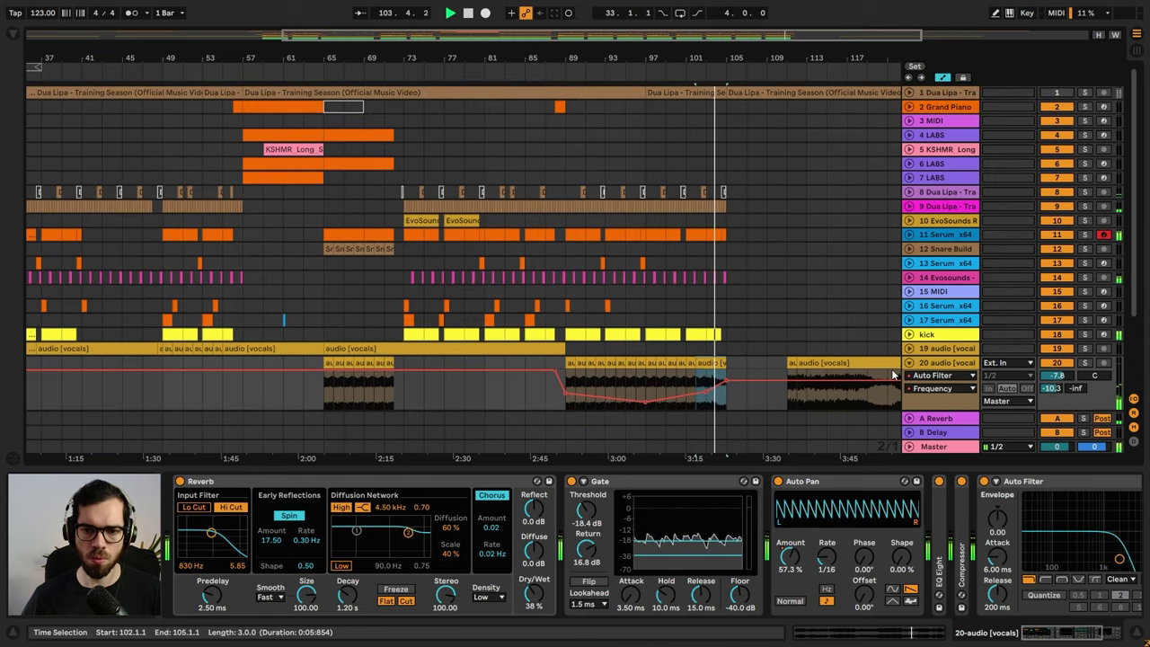
drag(726, 57, 726, 89)
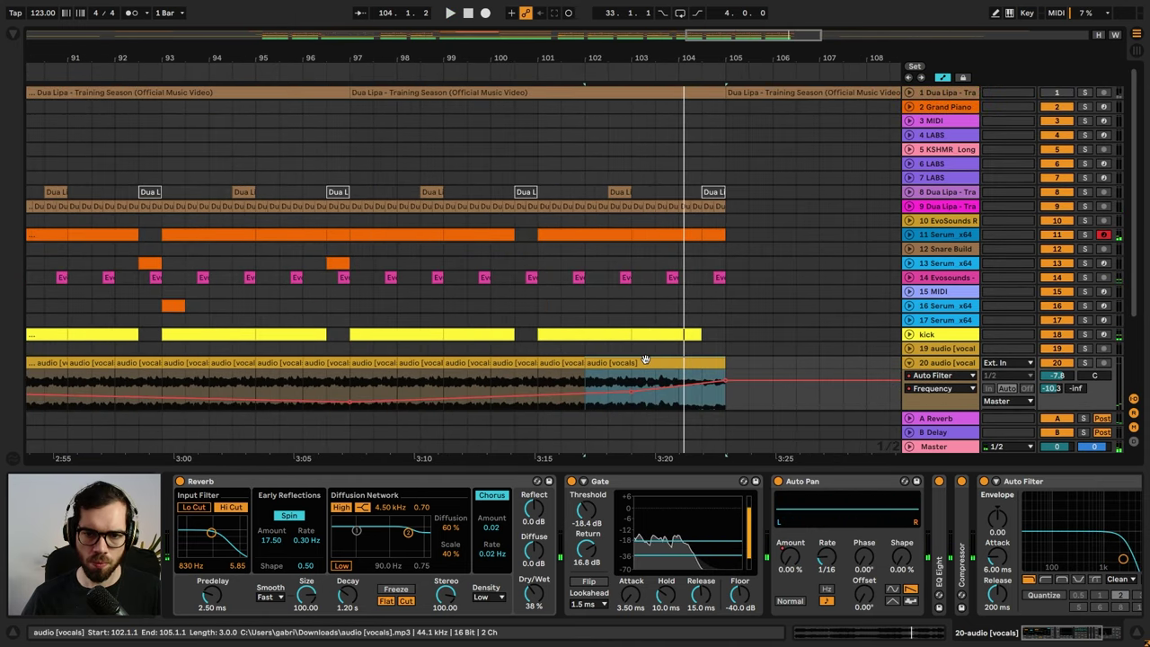
drag(645, 360, 695, 361)
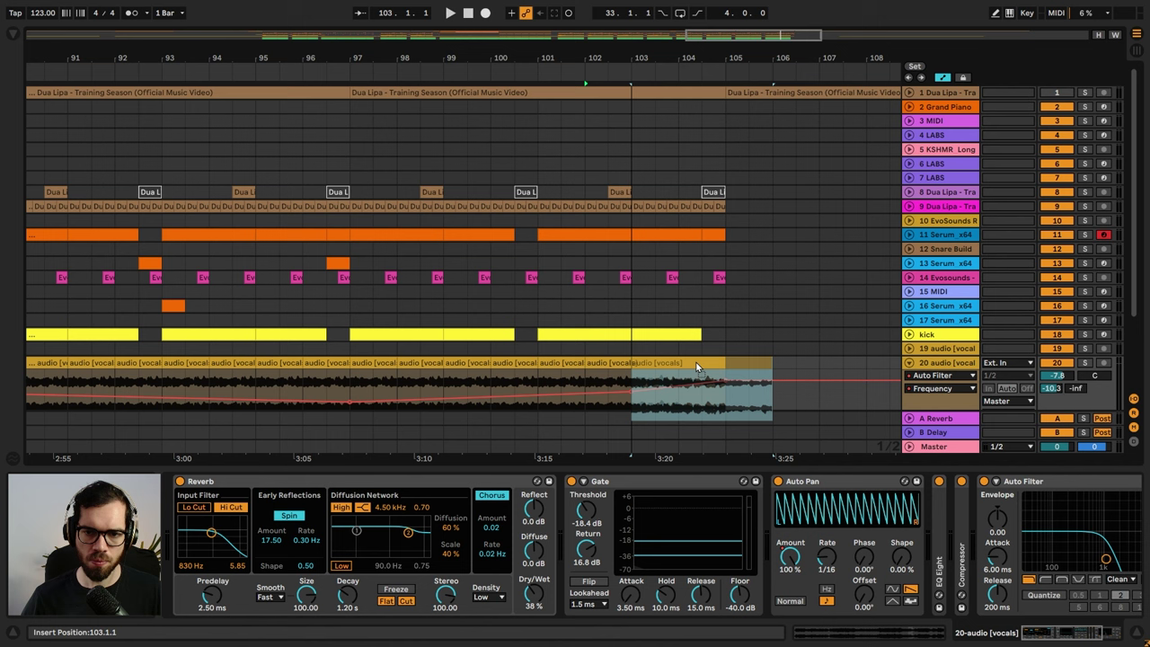
key(space)
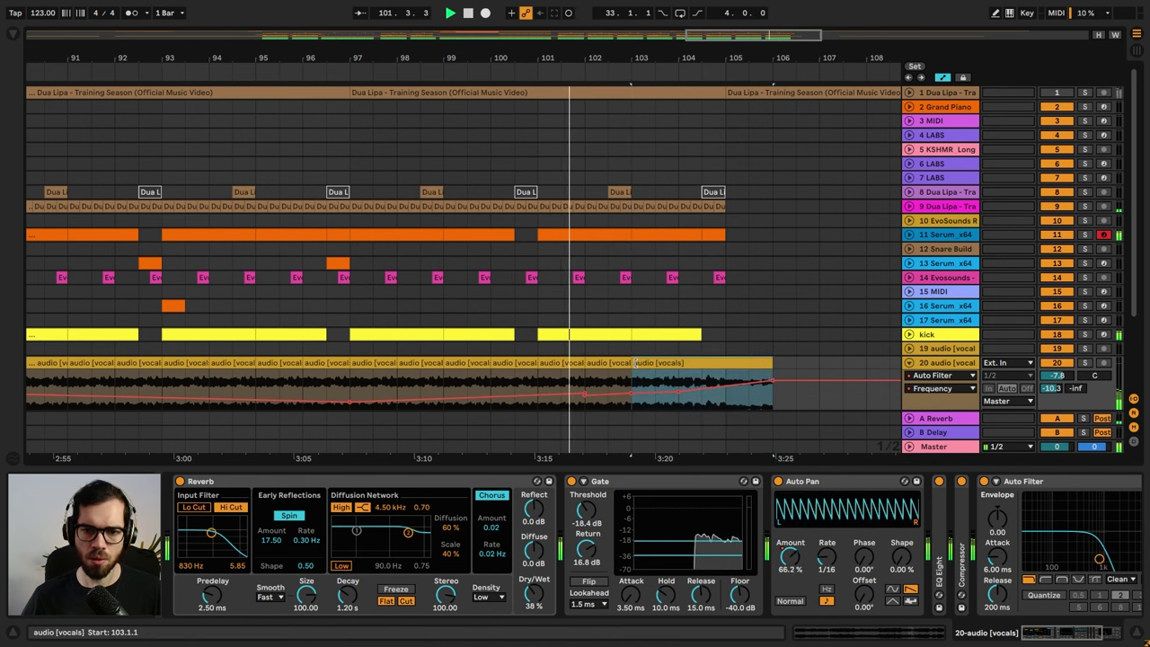
- Reshape the Auto Filter Frequency automation on track 20 to rise higher between bars 104 and 105, and replay the ending
click(585, 402)
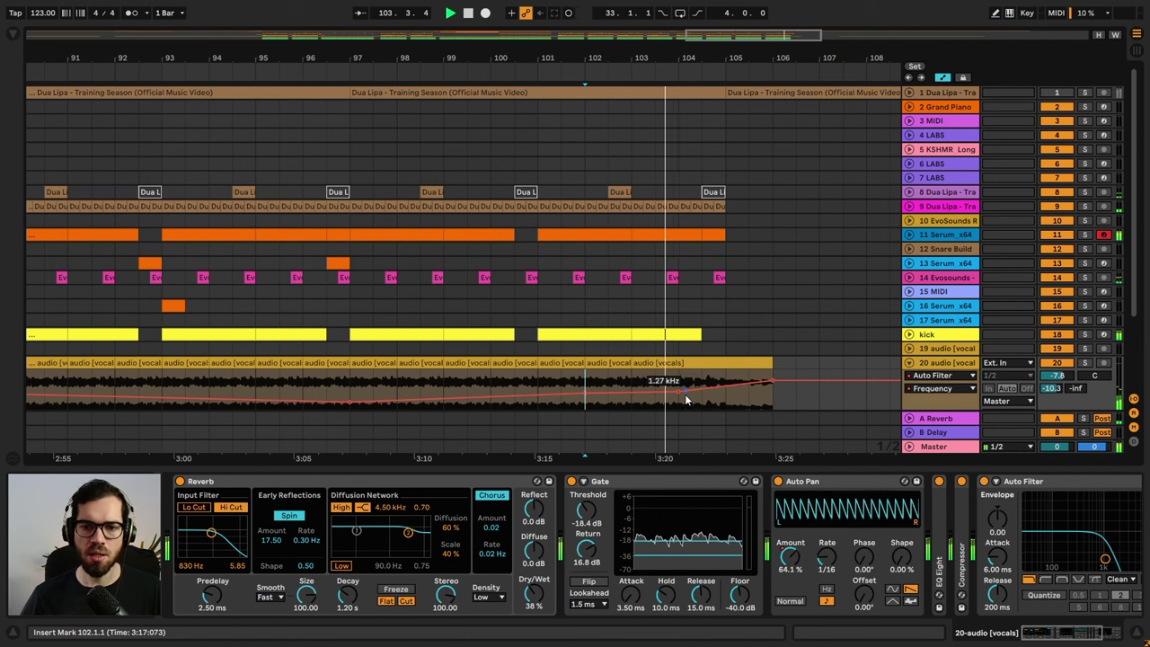
drag(682, 398, 747, 362)
key(space)
key(space)
- Trim the last vocal clip on track 20 to end at bar 105.2 with a short fade-out, and hide the automation and devices
drag(789, 54, 782, 77)
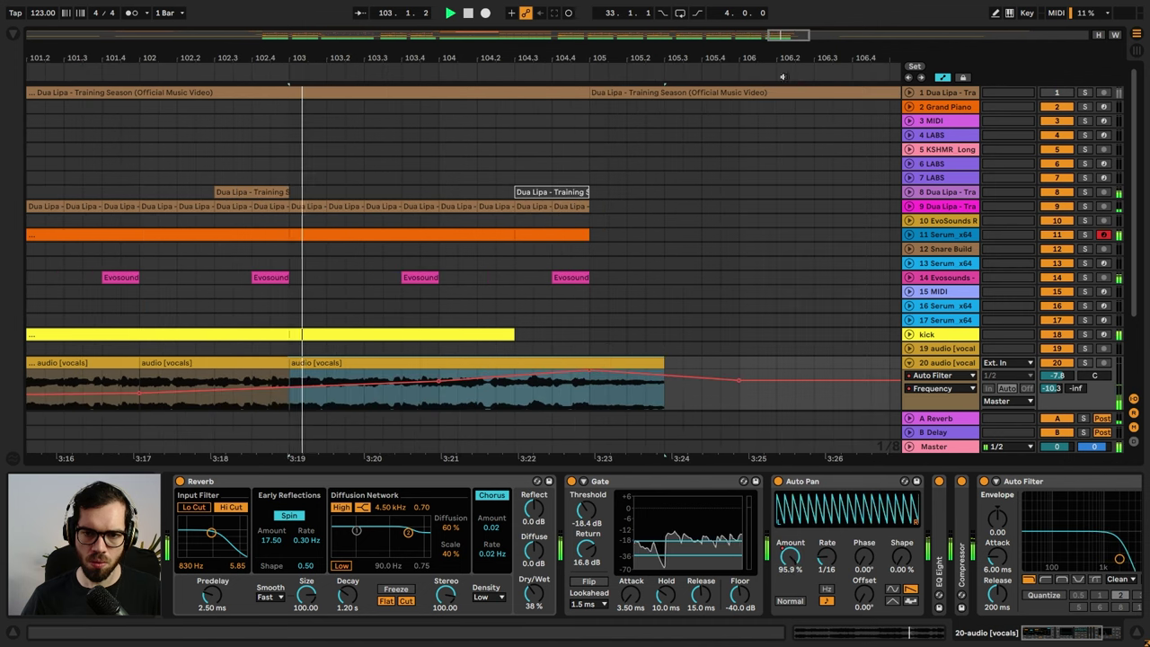
drag(664, 381, 600, 373)
key(a)
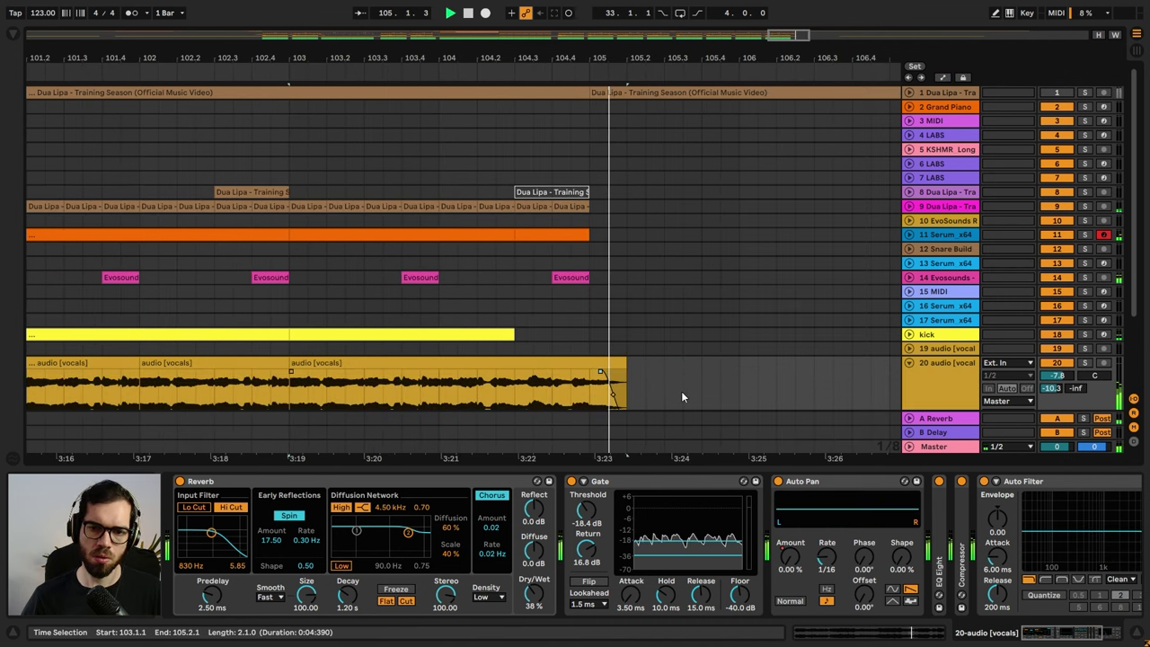
key(space)
key(ctrl+alt+l)
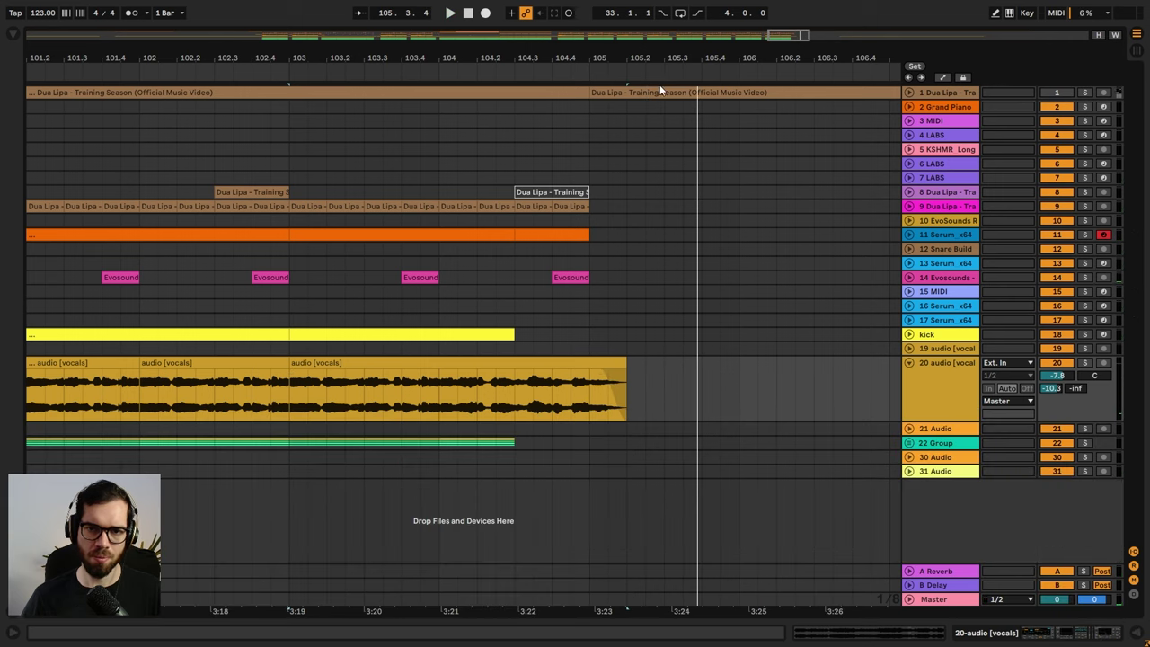
- Copy bars 97 to 105 of the drop on tracks 2 to 31 and insert the eight bars at bar 1, shifting the arrangement
drag(665, 60, 838, 27)
key(space)
key(space)
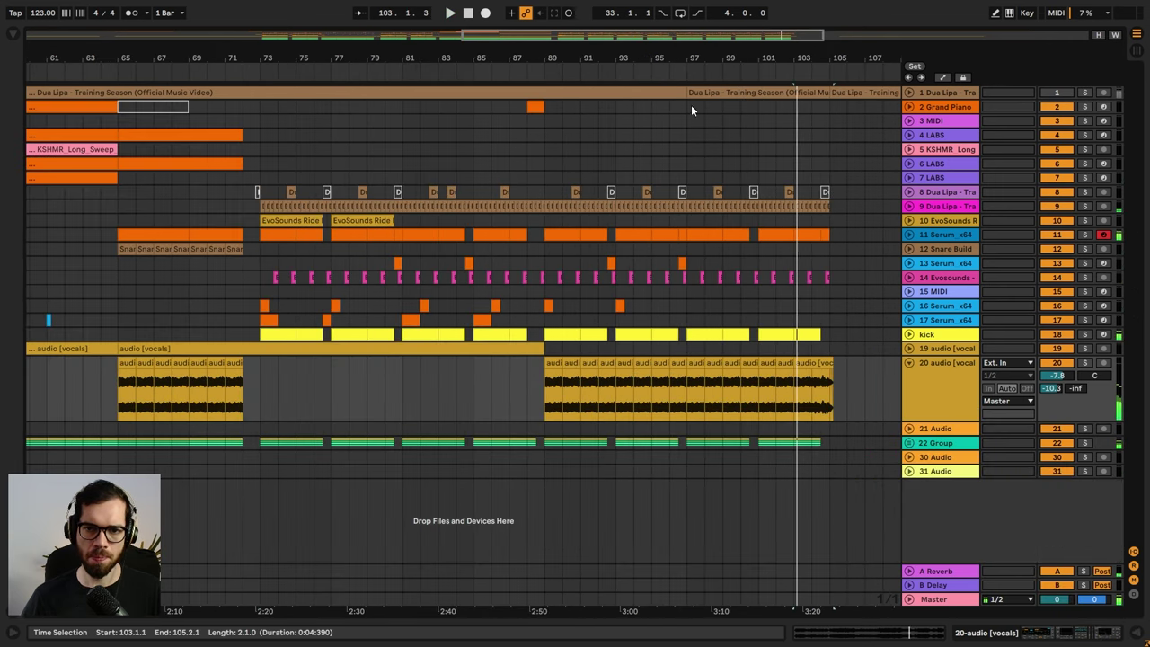
click(690, 107)
shift+click(833, 480)
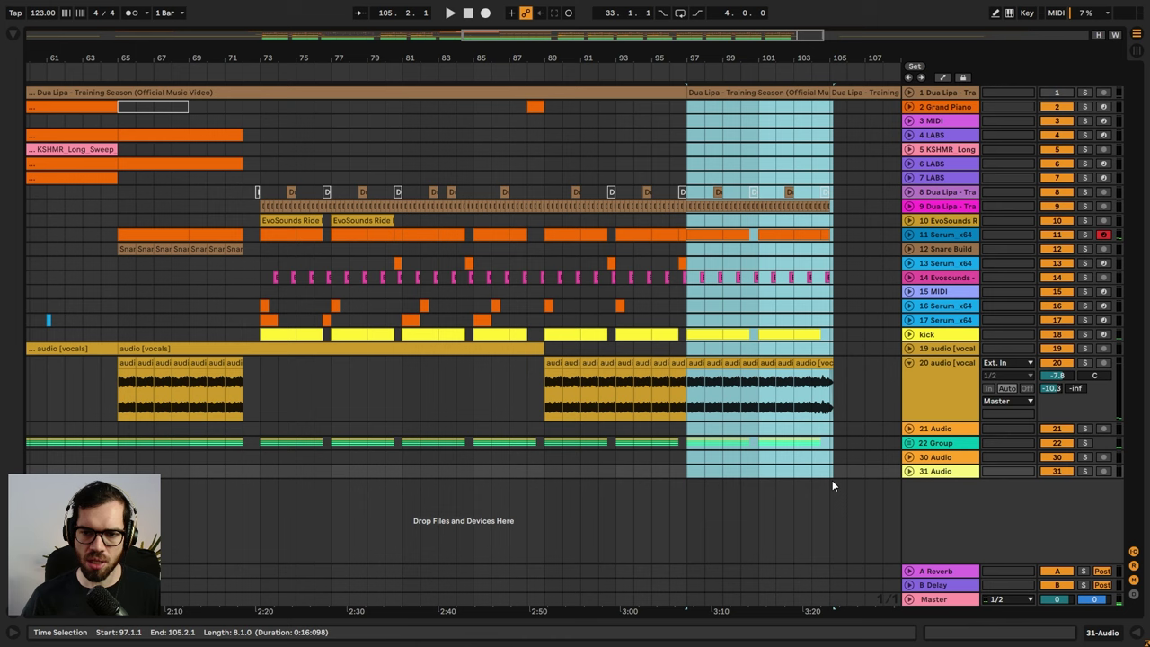
drag(724, 57, 719, 18)
click(32, 106)
key(ctrl+shift+v)
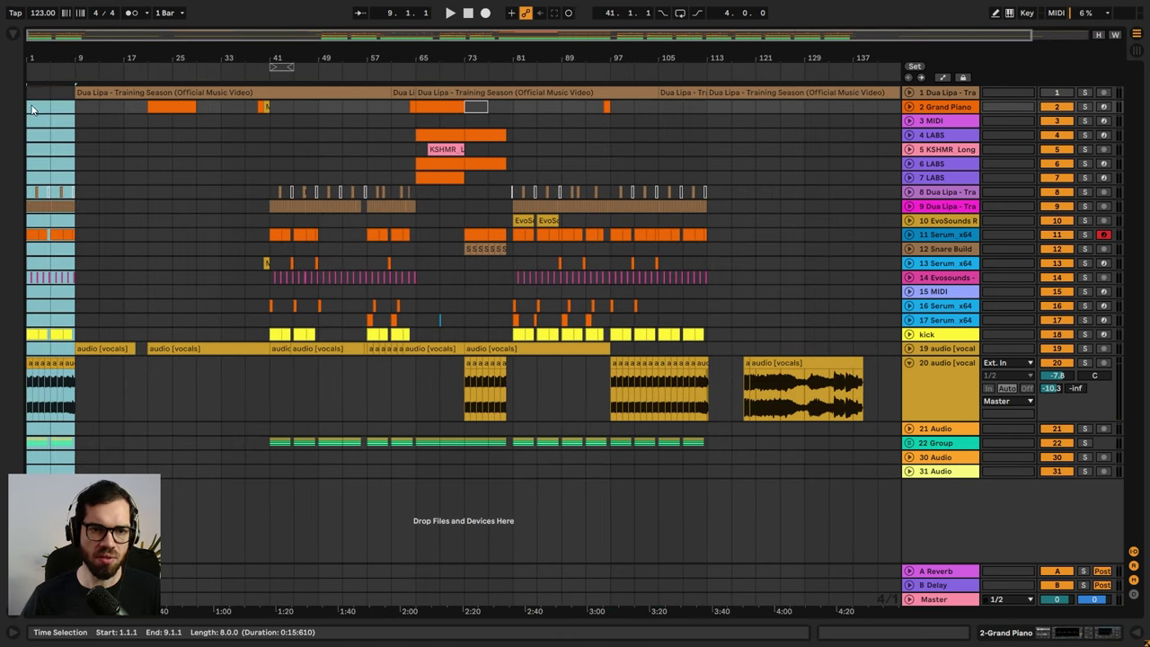
- Play the new intro and duplicate bars 1 to 9, inserting the copy at bar 9 and shifting the arrangement
key(space)
click(61, 192)
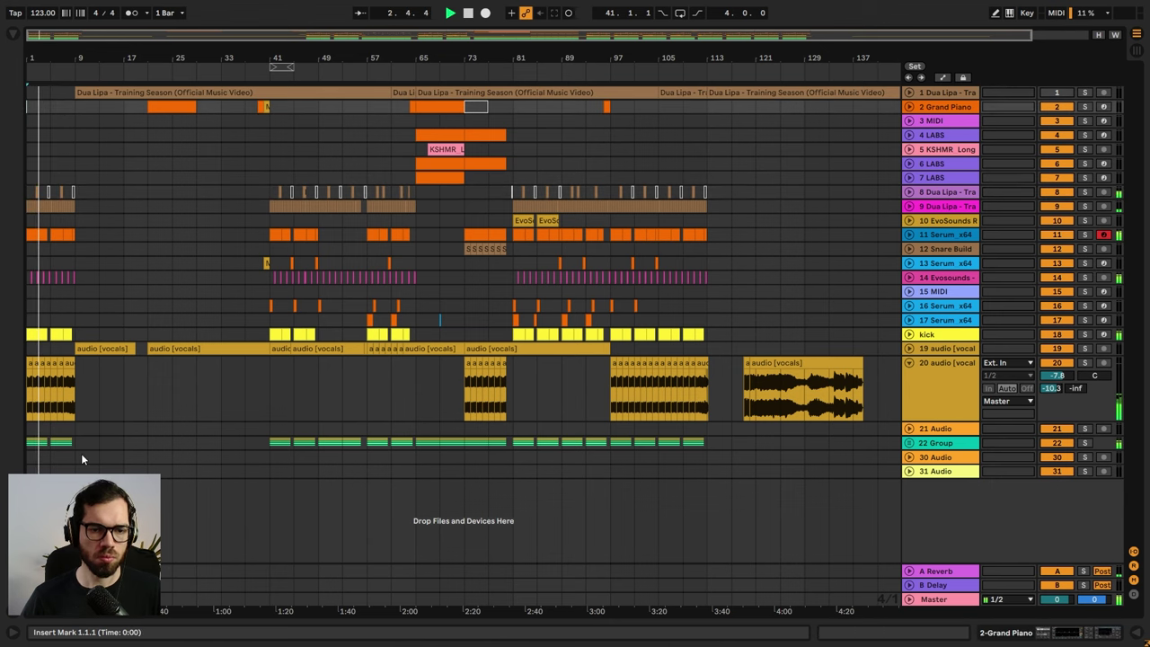
drag(81, 467, 32, 93)
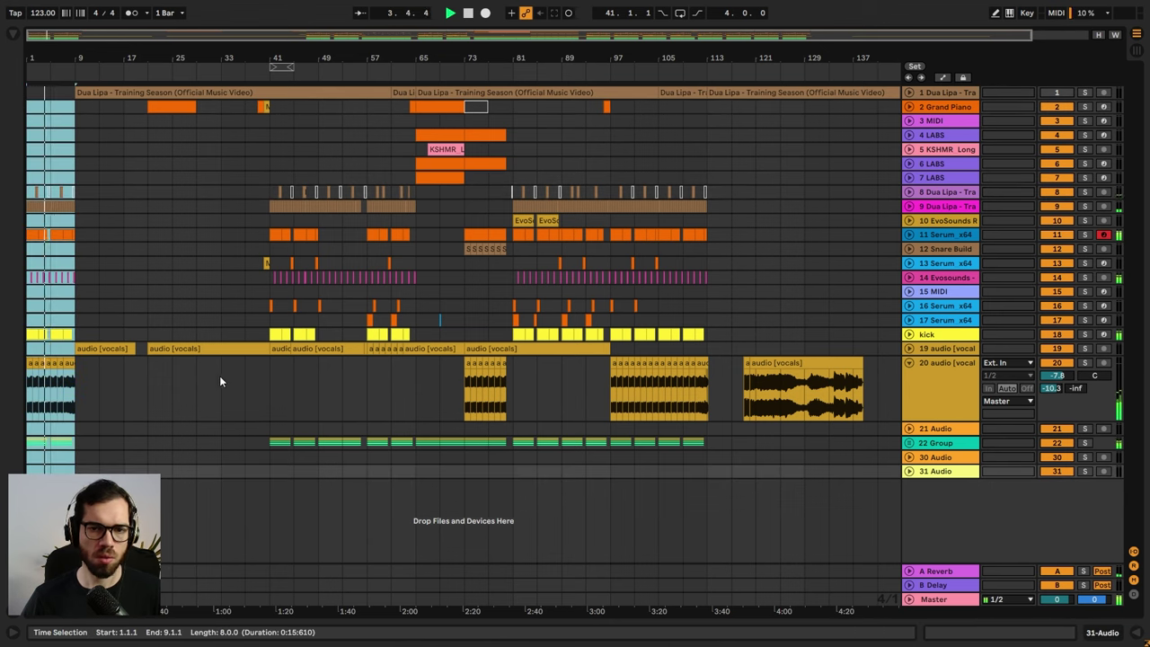
key(ctrl+shift+d)
- Remove the dip at bar 9 in track 20's Auto Filter Frequency automation, keeping the curve level up to bar 17, and hide automation
key(a)
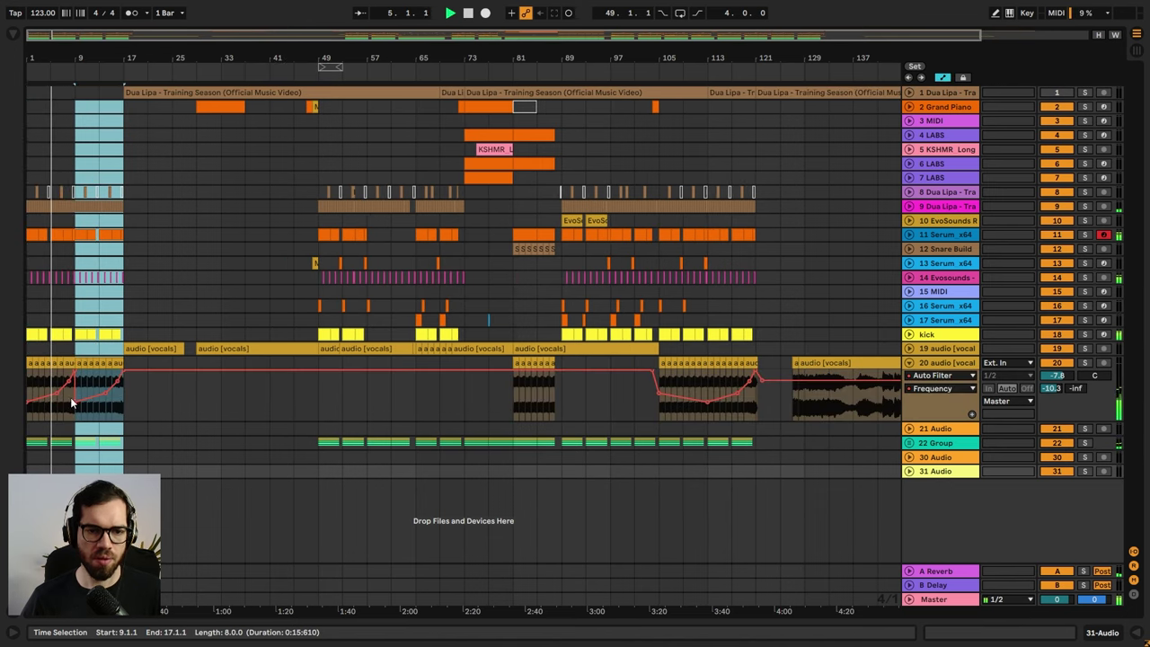
click(75, 371)
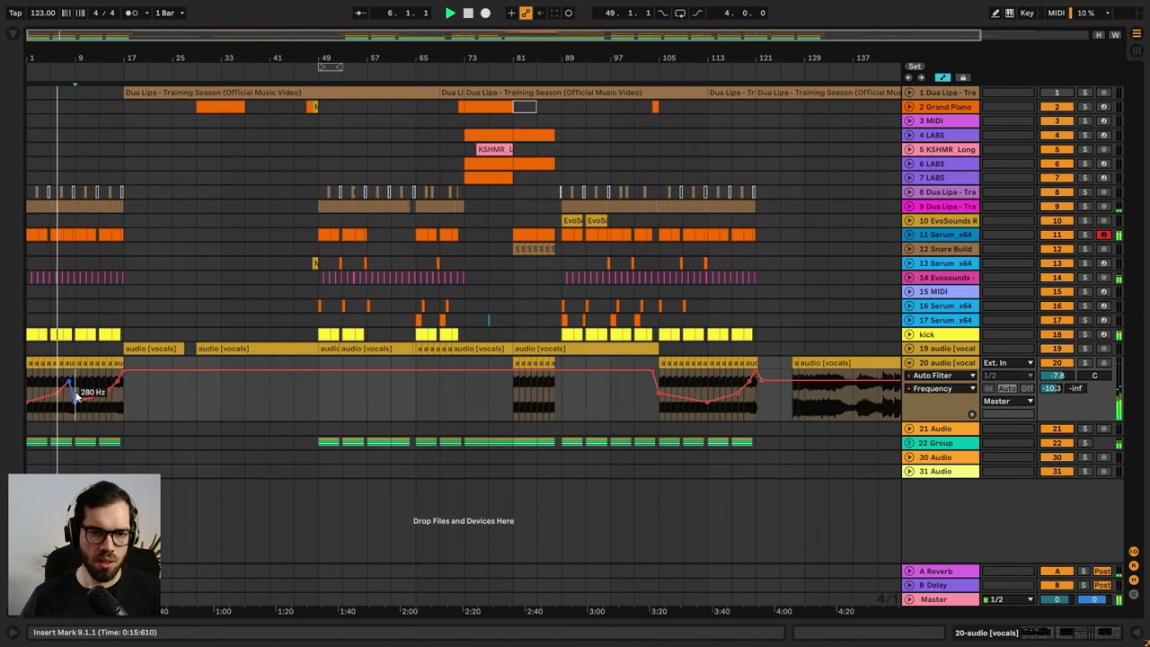
drag(105, 396, 439, 373)
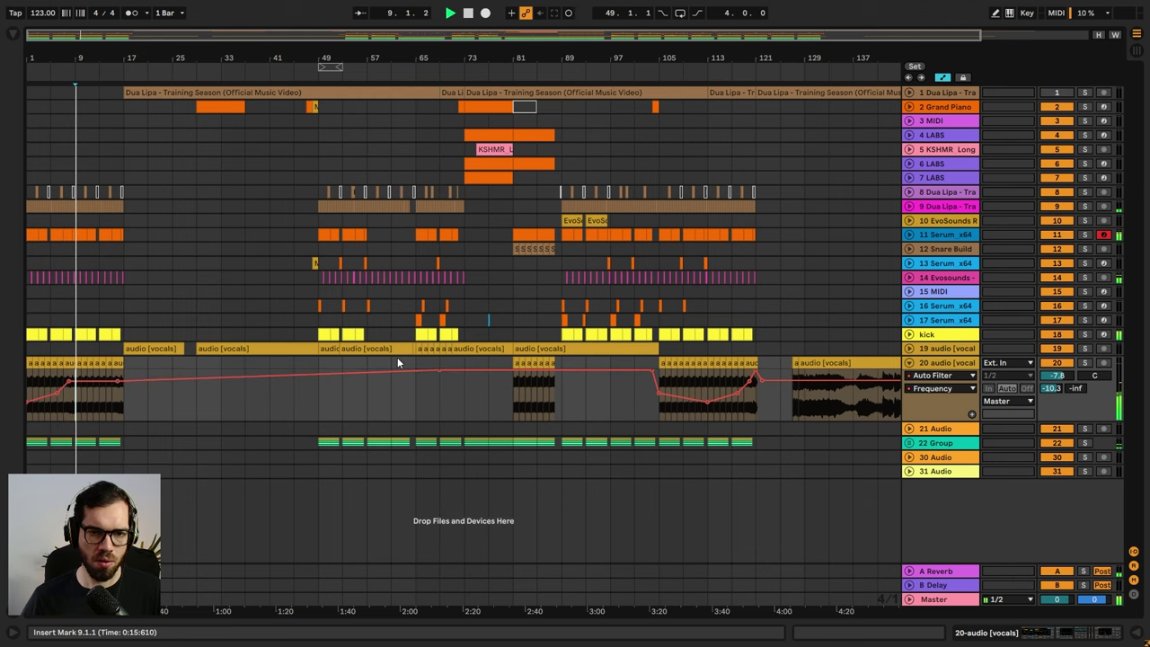
drag(140, 60, 292, 108)
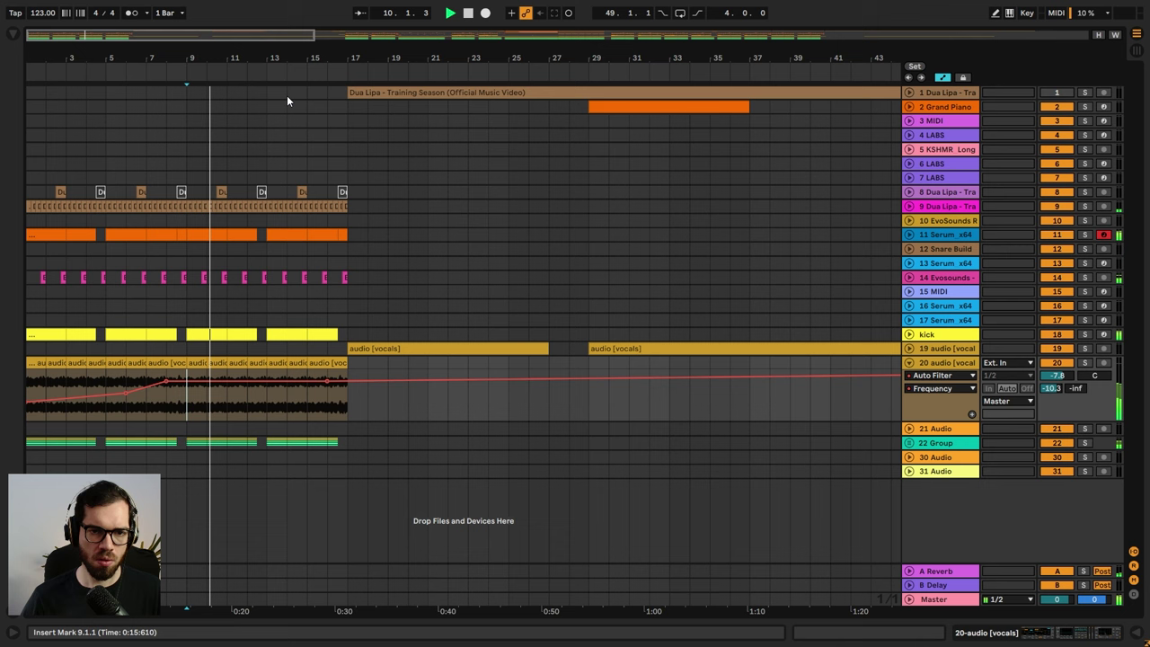
key(a)
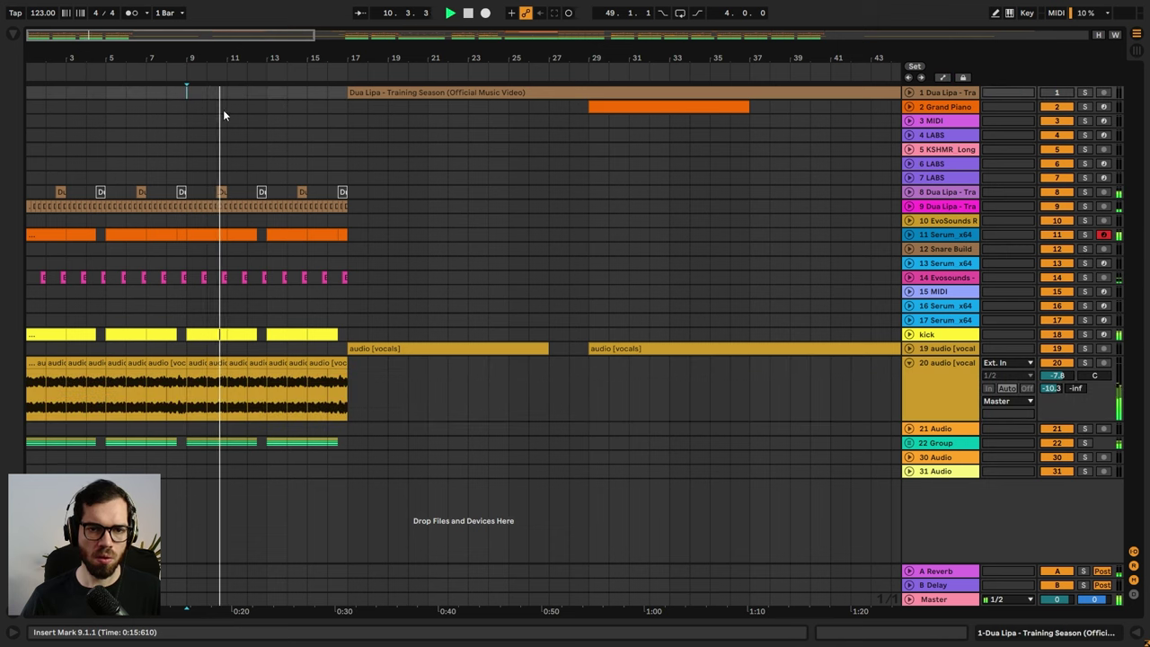
- Insert another copy of the eight intro bars at bar 17, and delete the kick clips between bars 17 and 25
shift+click(348, 472)
key(ctrl+d)
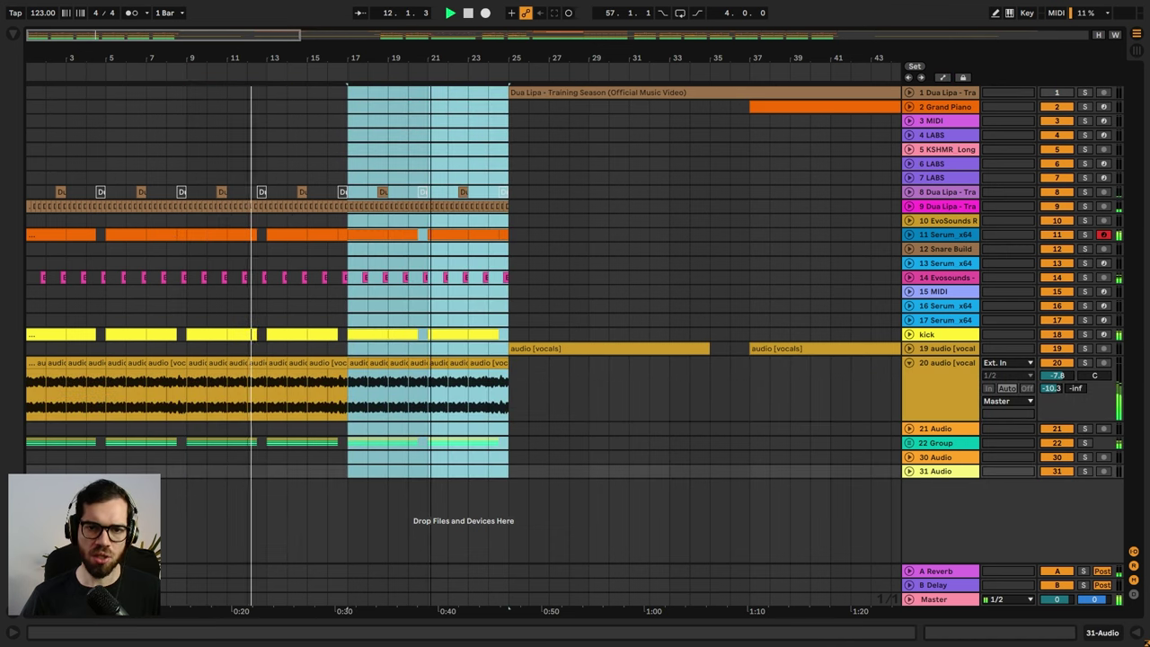
key(minus)
click(295, 177)
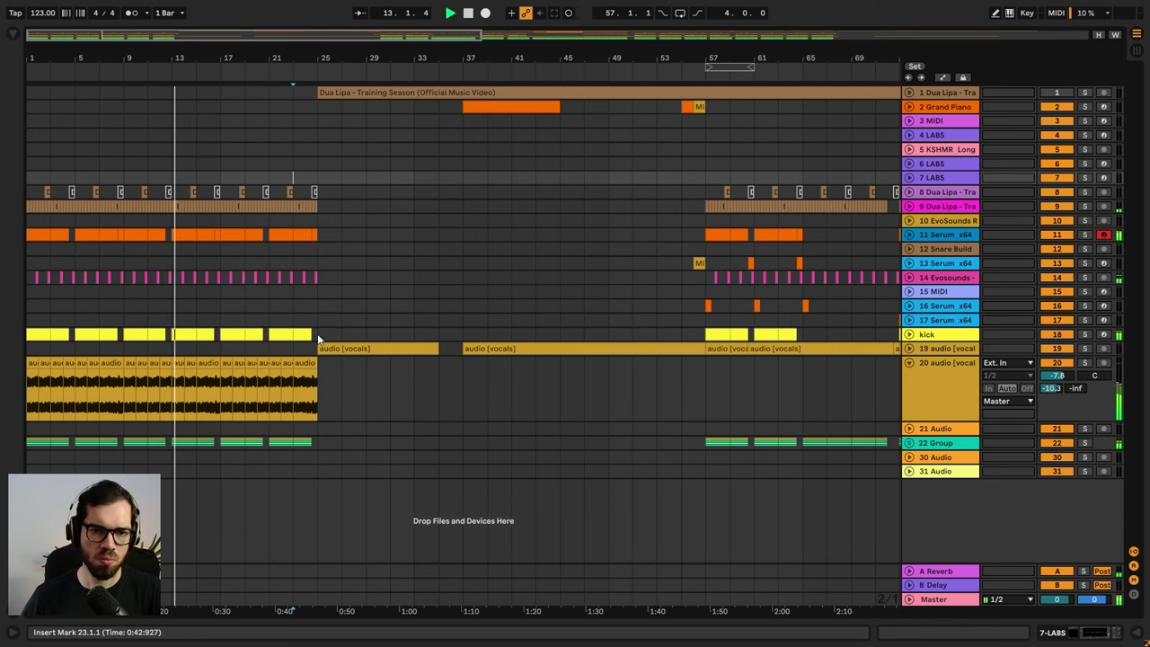
drag(317, 333, 226, 333)
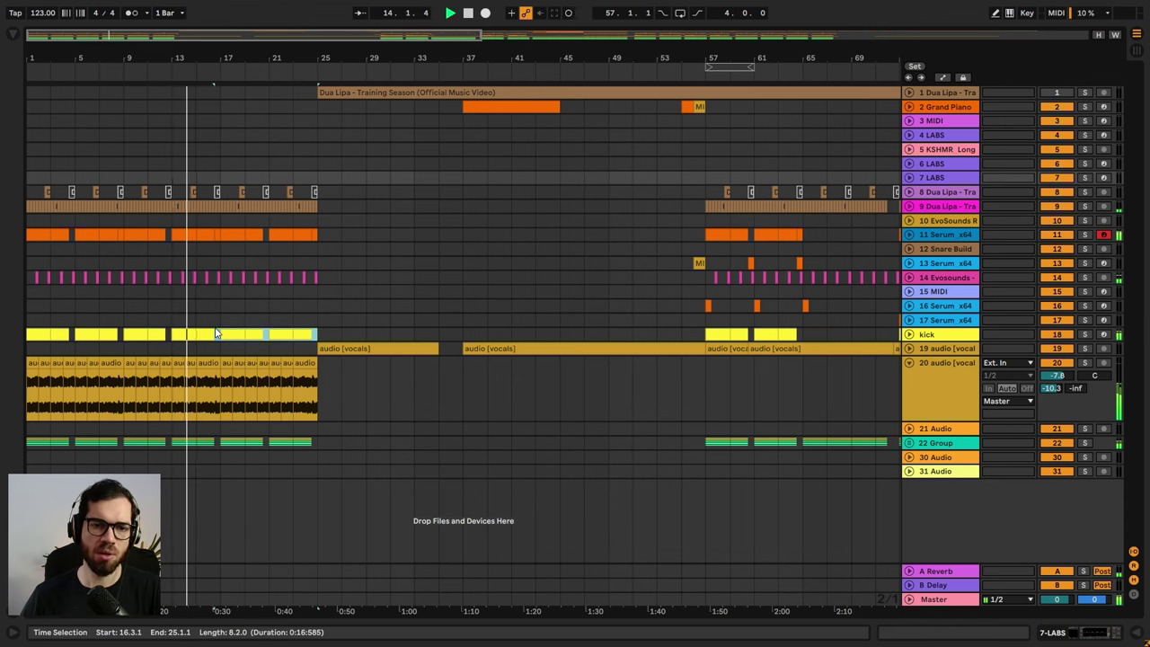
key(ctrl+j)
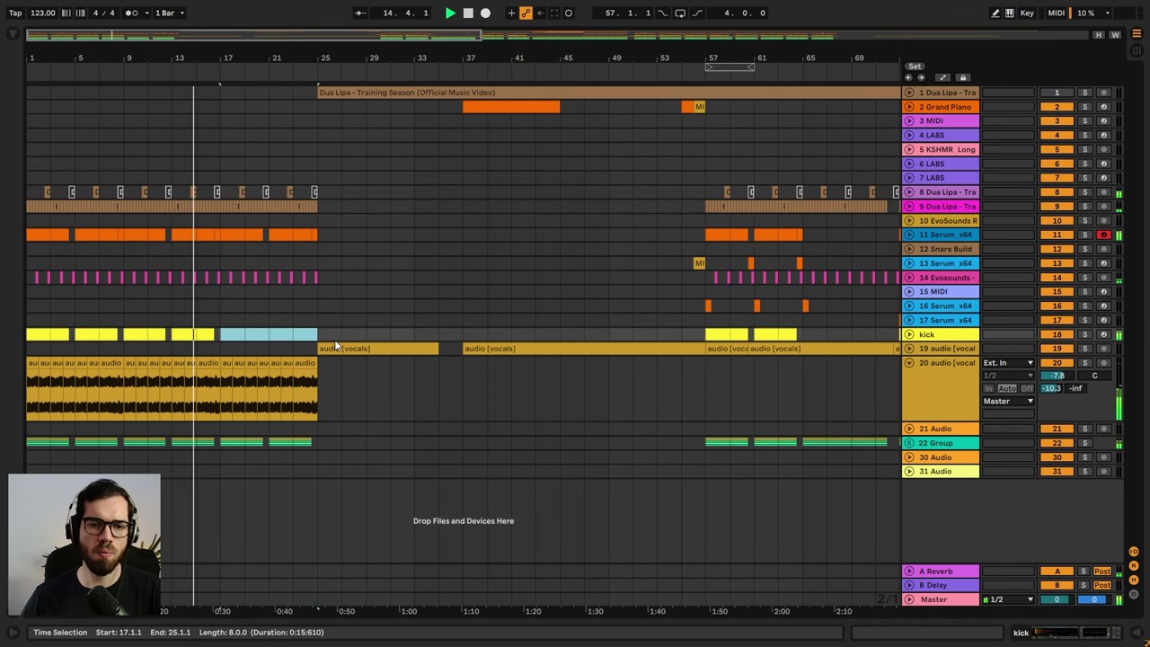
- Unfold vocal track 19 and delete the time from bar 25 to bar 37 across the arrangement
click(910, 349)
click(320, 349)
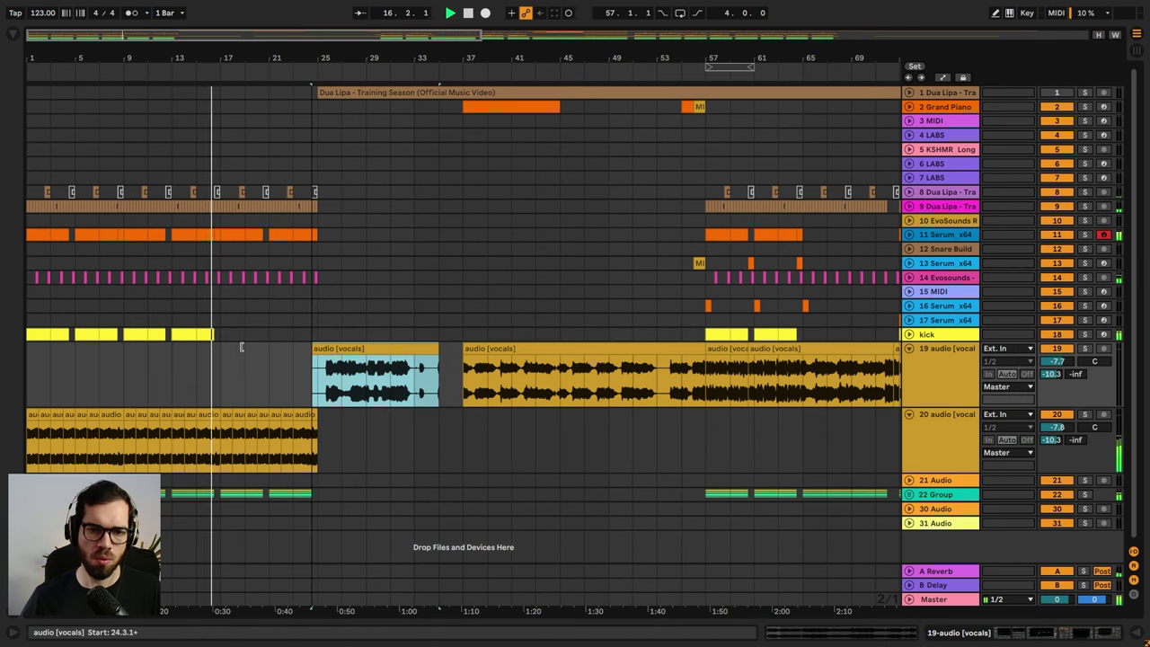
drag(317, 349, 342, 348)
click(460, 350)
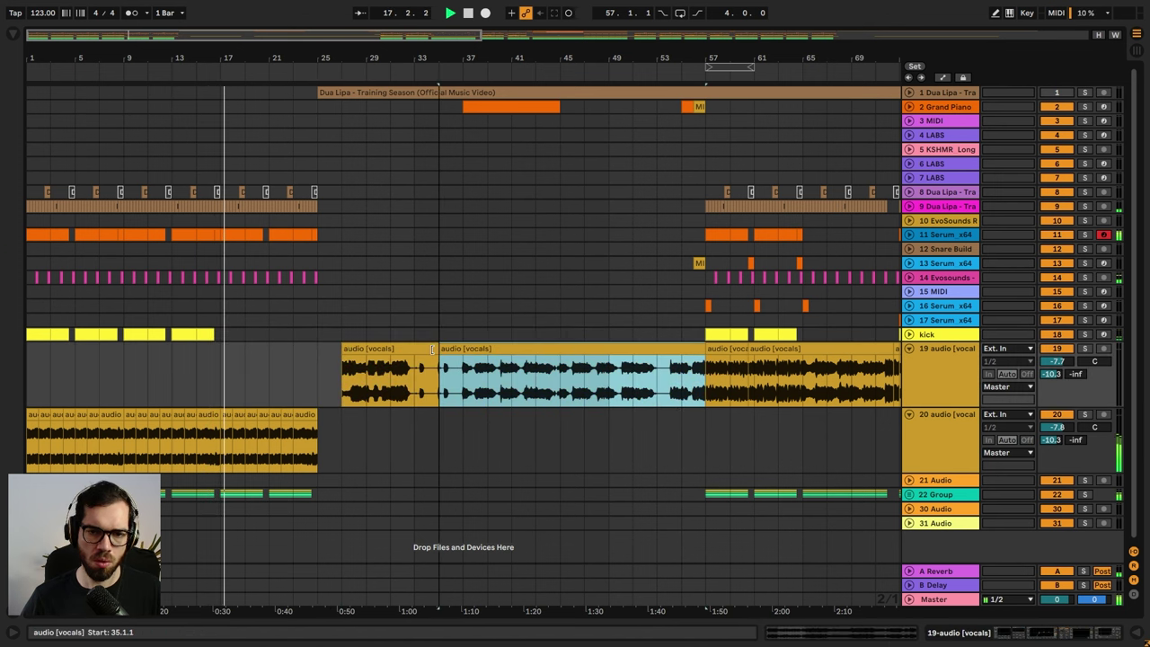
drag(462, 359, 325, 371)
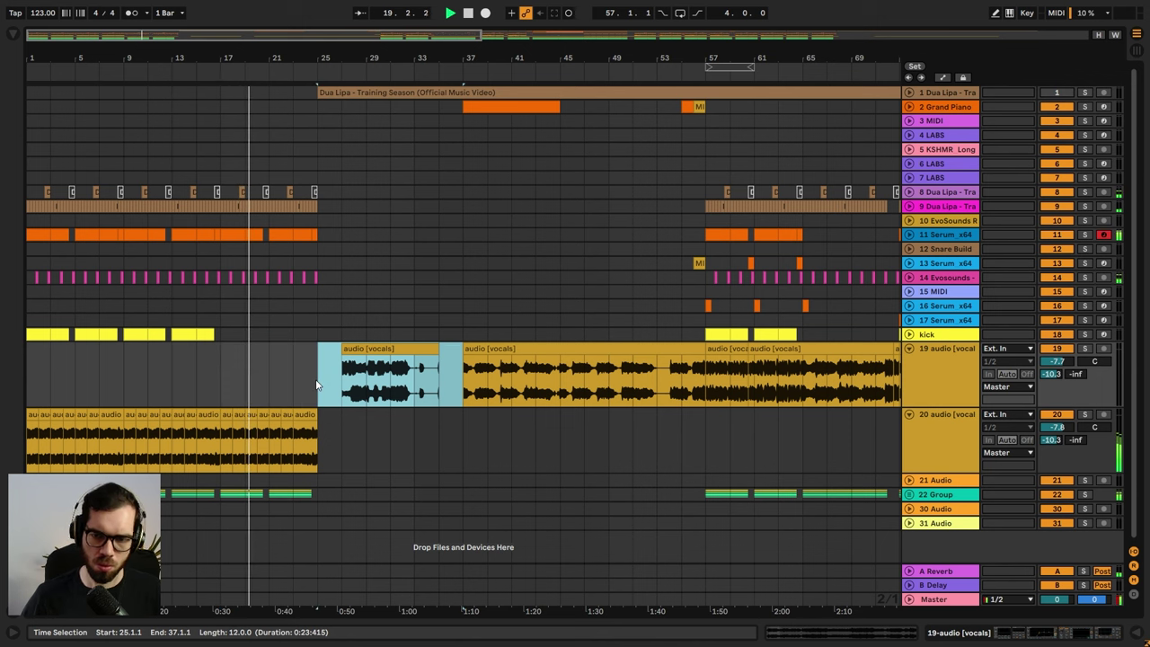
key(ctrl+shift+Delete)
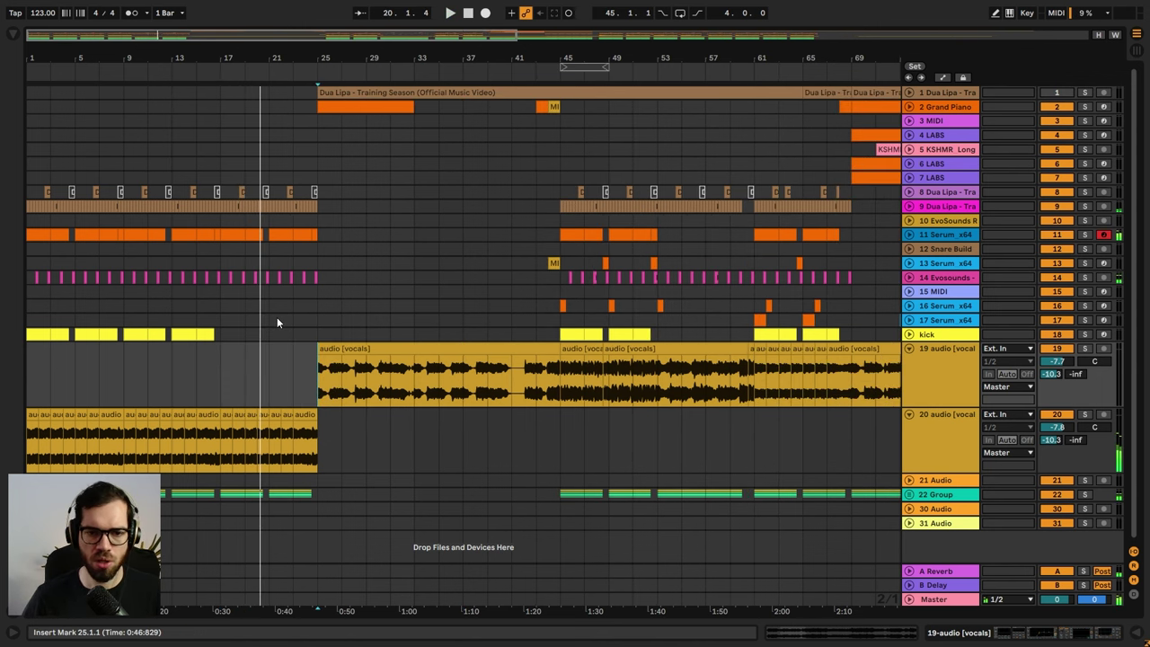
- Extend the start of the vocal clip on track 19 back to bar 15 and play the transition
drag(318, 359, 189, 349)
key(space)
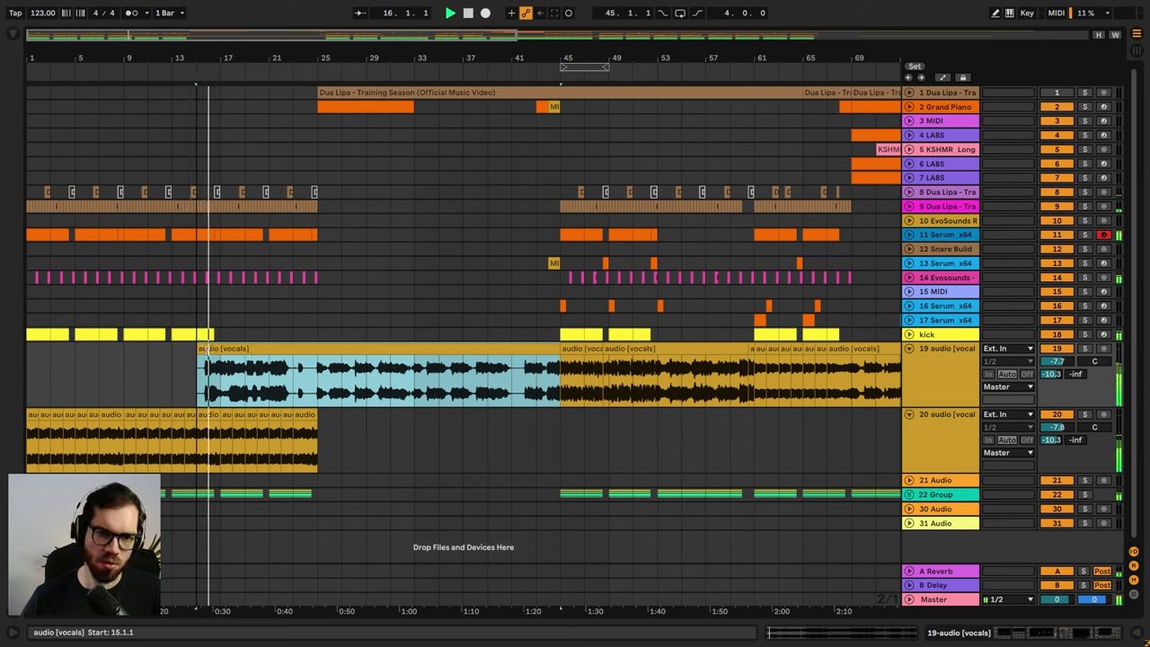
click(207, 349)
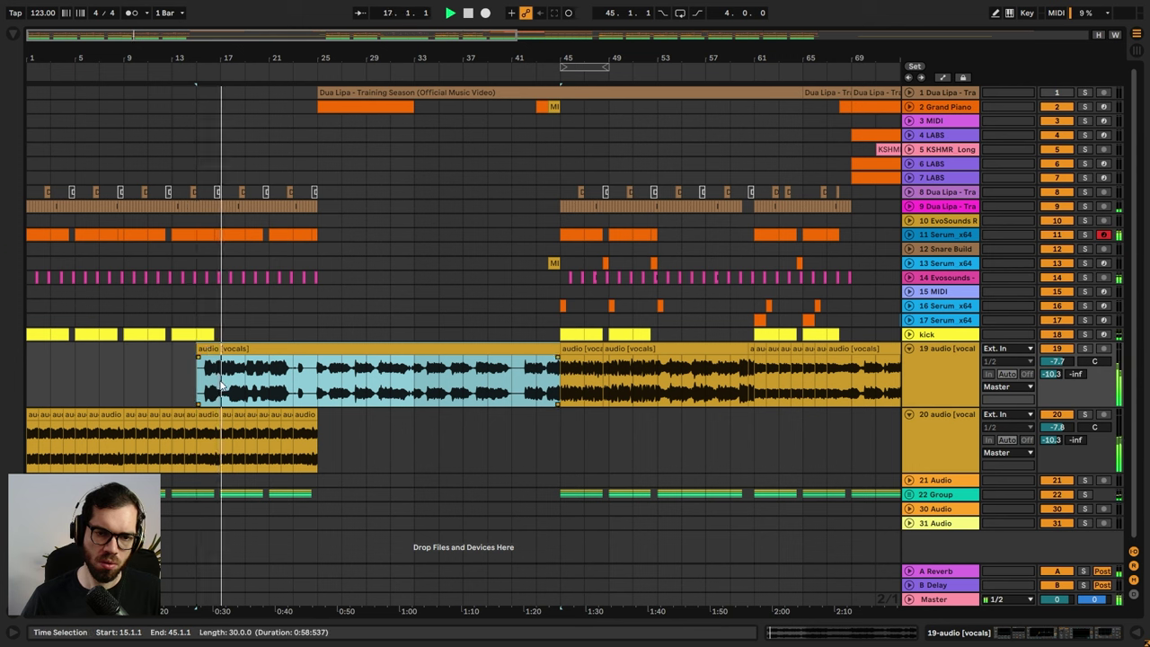
click(221, 386)
click(241, 336)
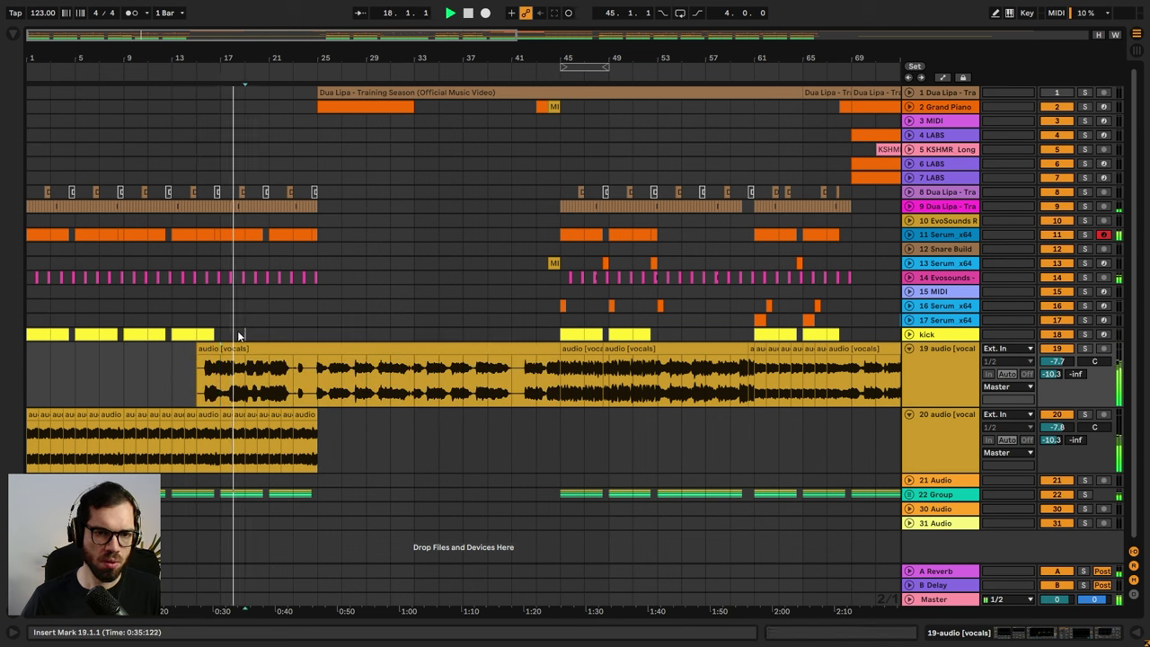
click(318, 385)
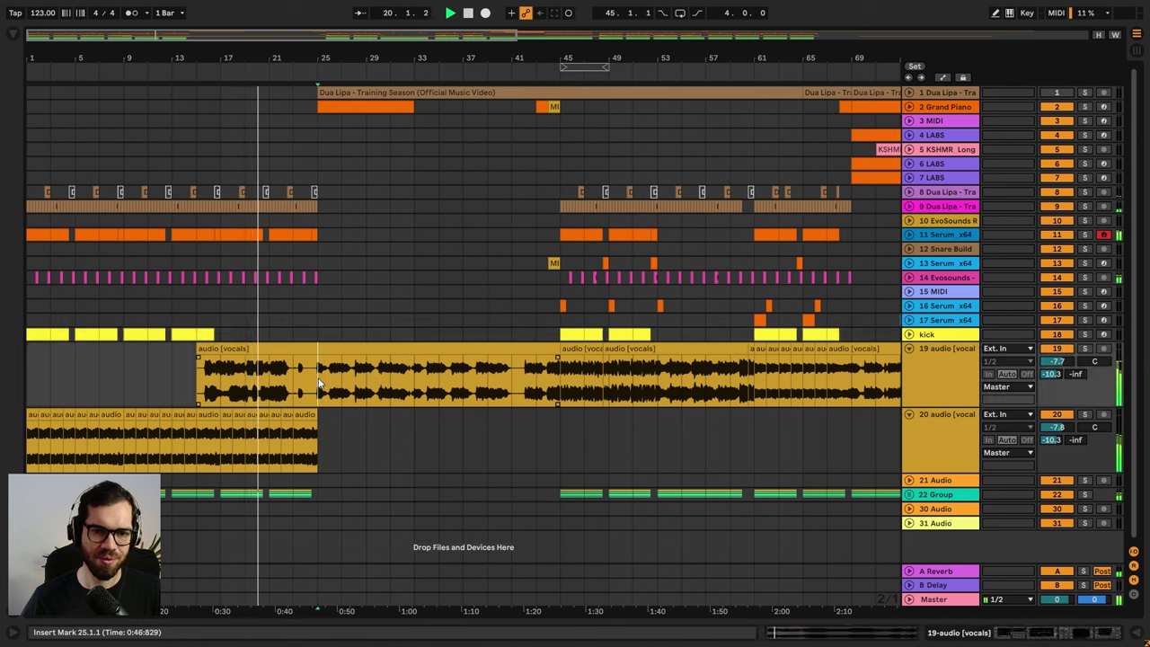
- Raise track 20's Auto Filter Frequency automation to 19.9 kHz at bar 23, adjust its points up to bar 25, and hide automation
key(a)
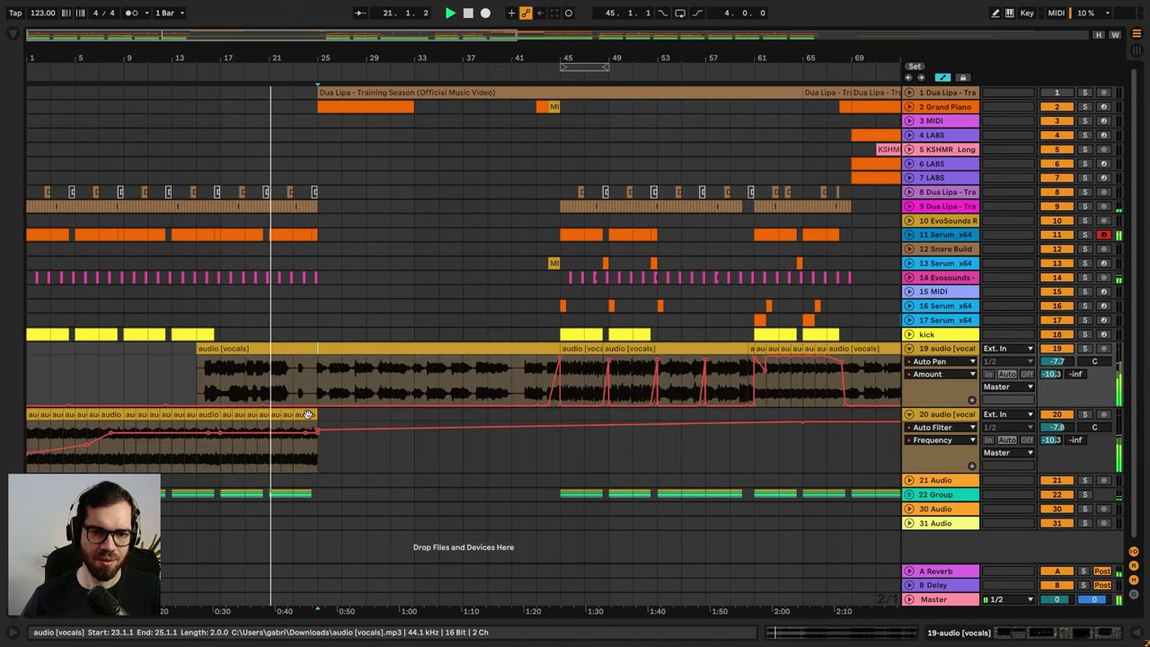
click(302, 454)
drag(293, 433, 293, 423)
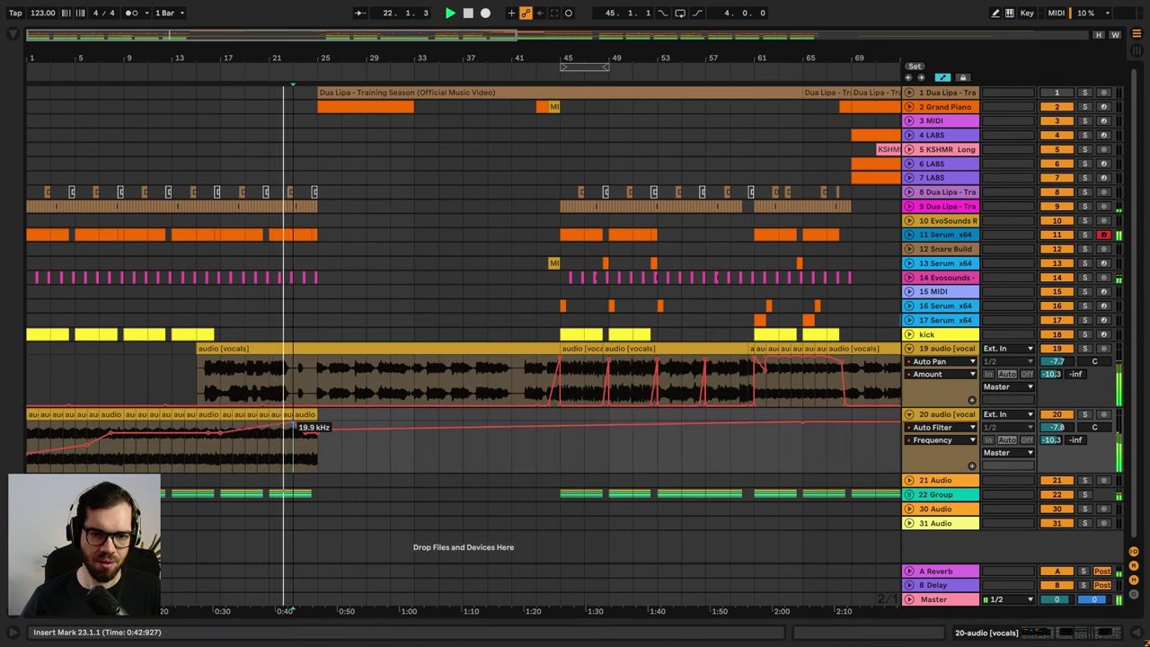
click(305, 434)
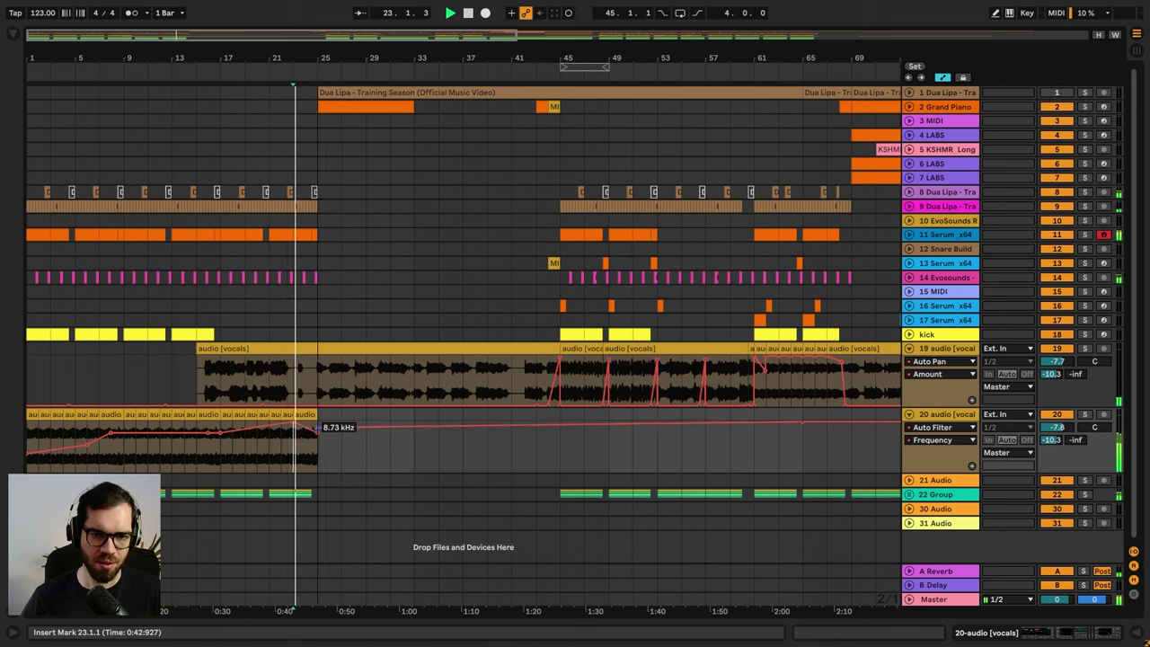
click(314, 431)
key(a)
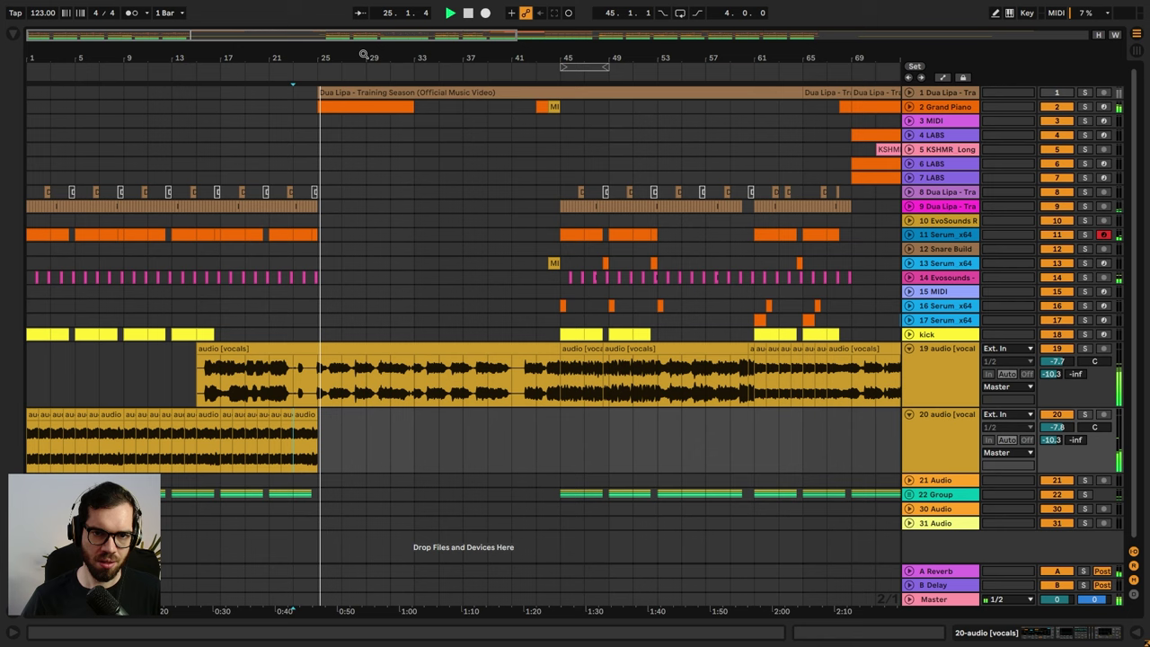
- Stop playback, copy bars 45 to 53 of the drop on tracks 3 to 31, and paste them at bar 25
drag(364, 54, 362, 51)
key(space)
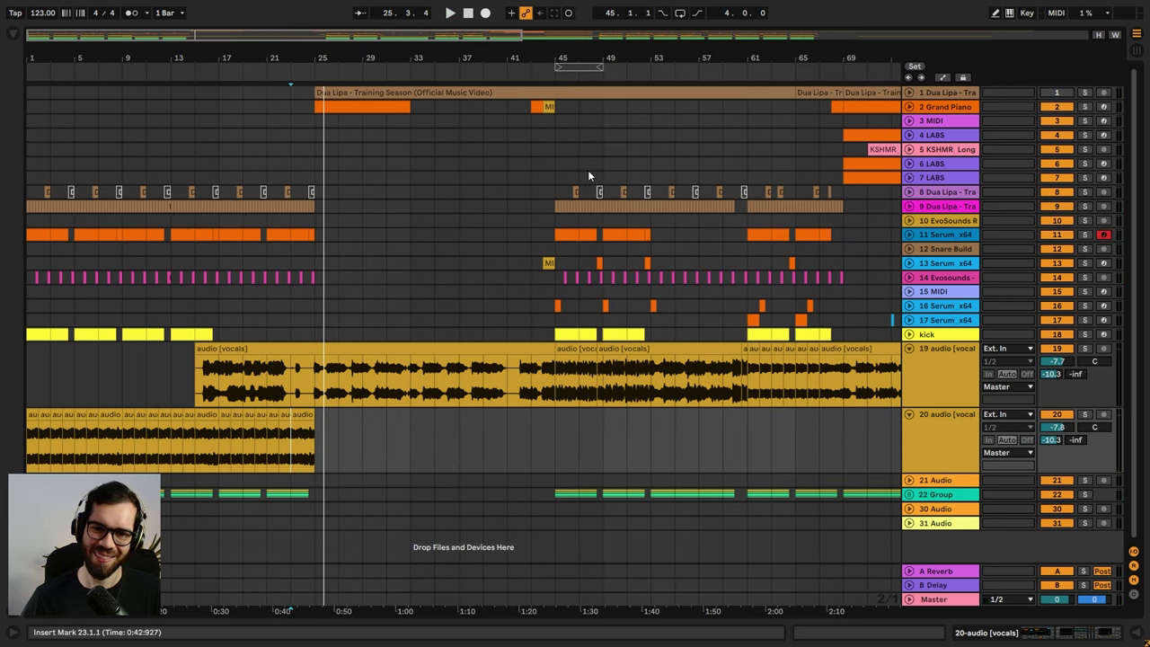
drag(558, 124, 651, 526)
key(ctrl+c)
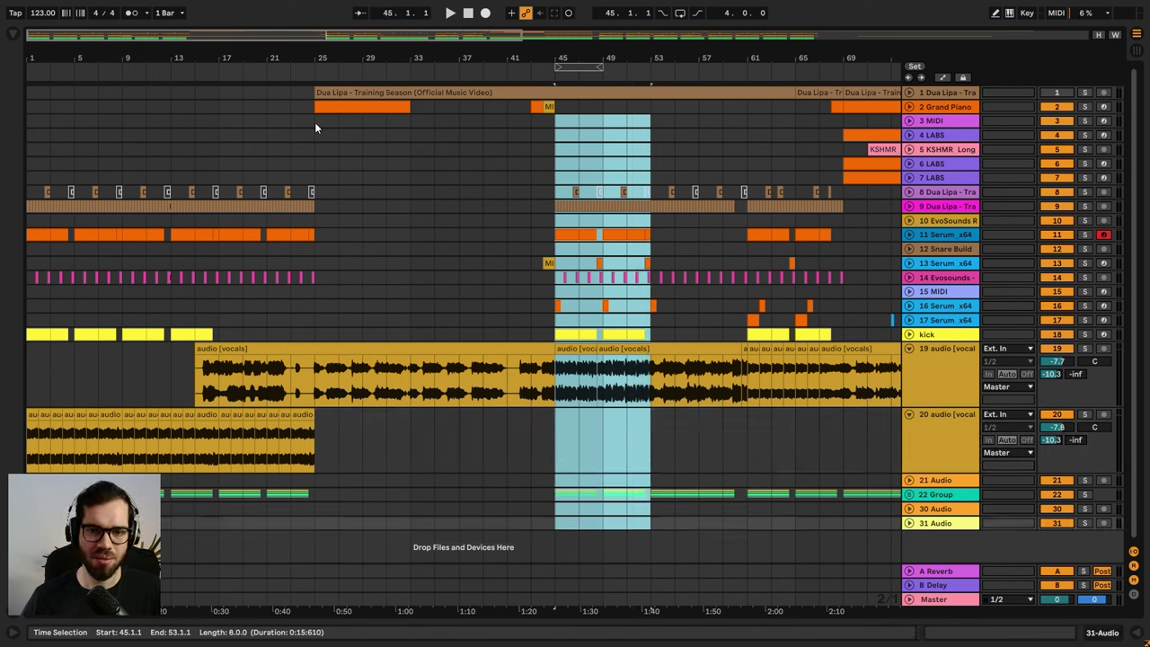
click(314, 122)
key(ctrl+v)
- Extend the vocal clip starting at bar 15 on track 19 to bar 33 over the pasted vocals, and play it
click(295, 133)
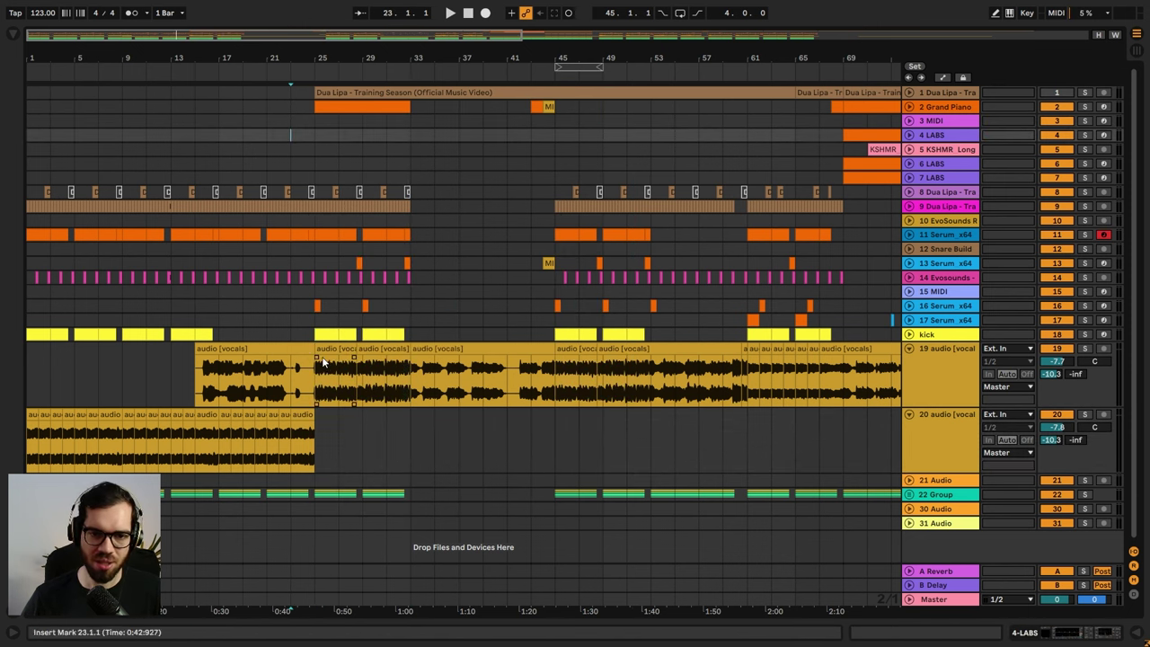
drag(308, 343, 409, 335)
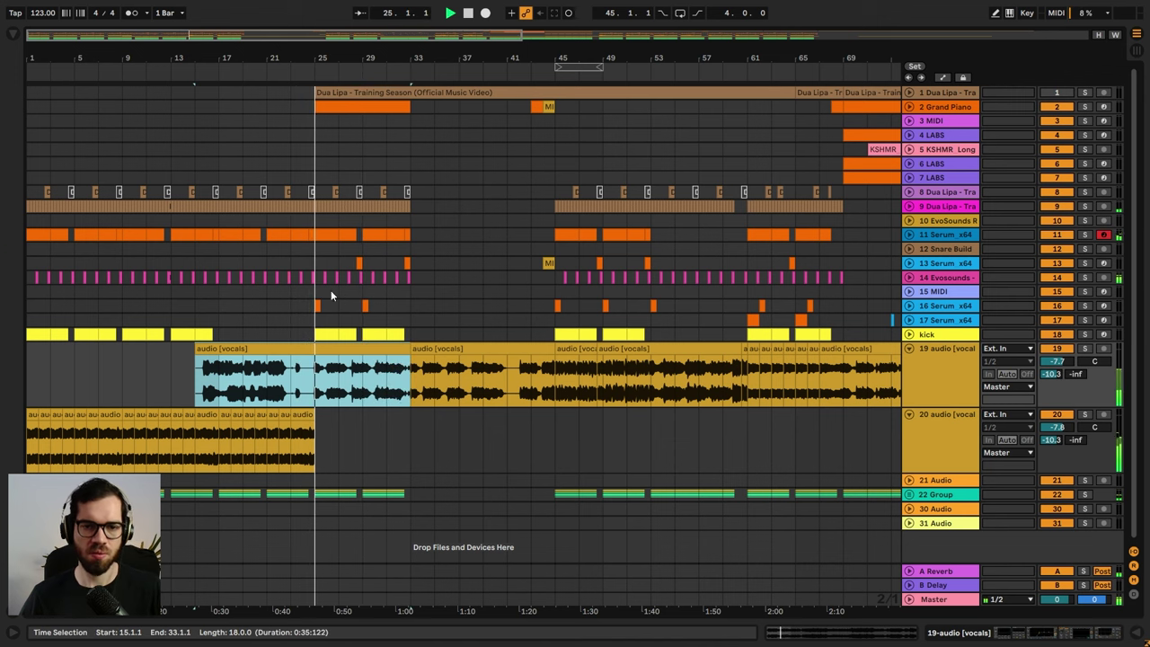
click(301, 151)
- Deactivate the Grand Piano clip from bar 25 to bar 33 and replay from bar 23
click(321, 108)
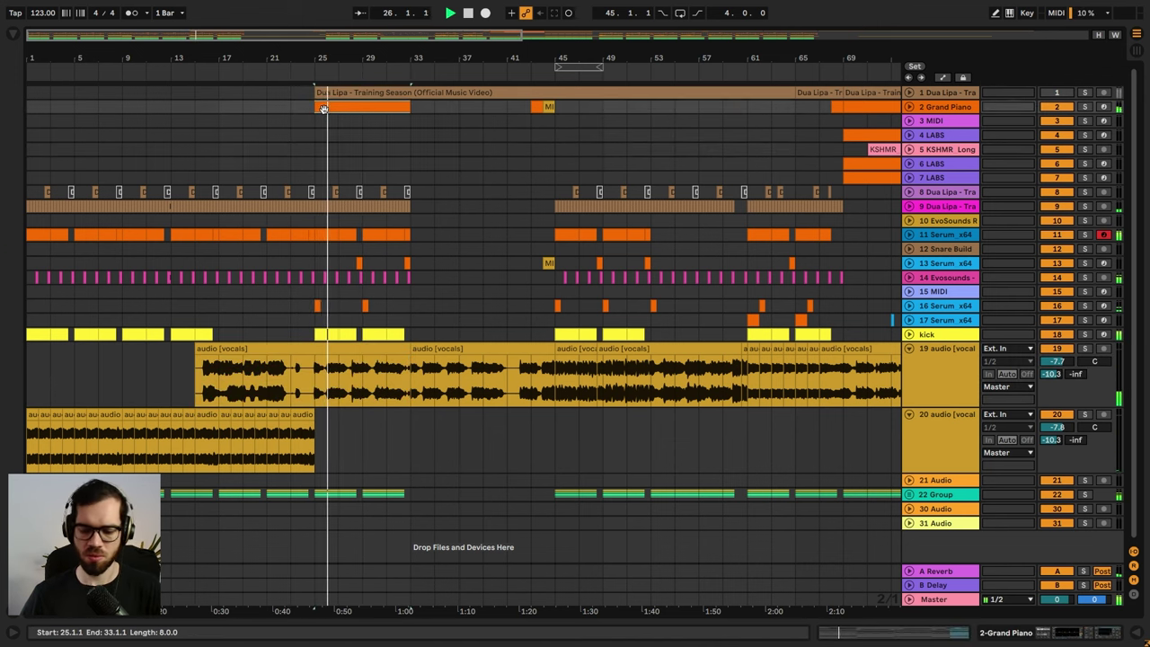
click(302, 132)
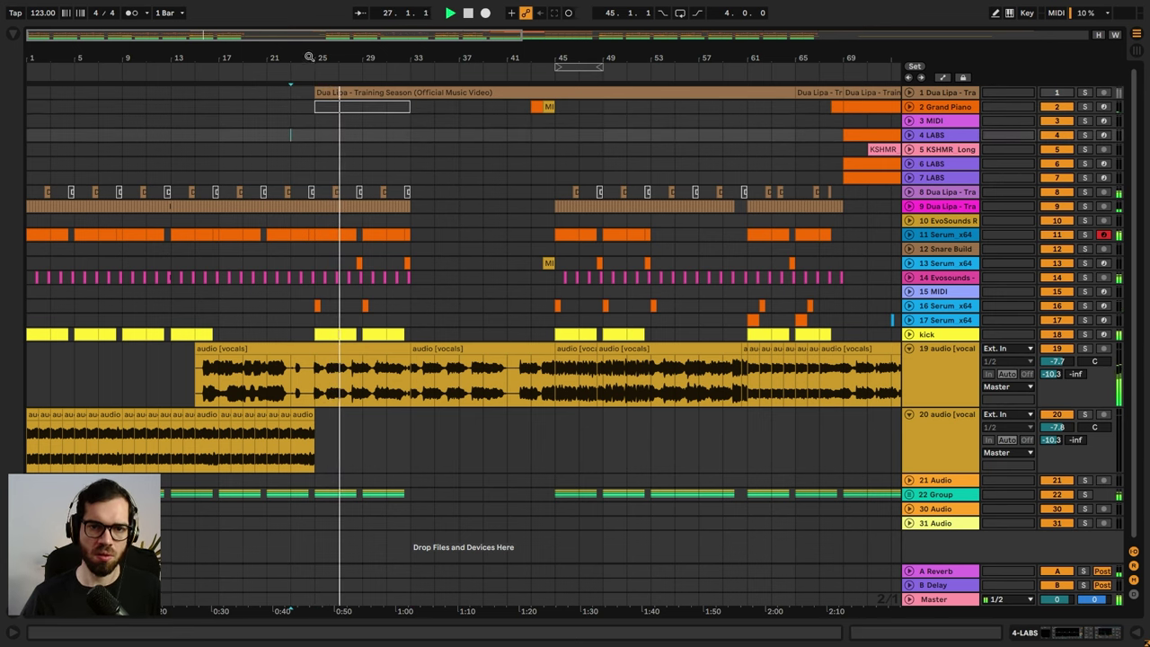
key(plus)
click(504, 163)
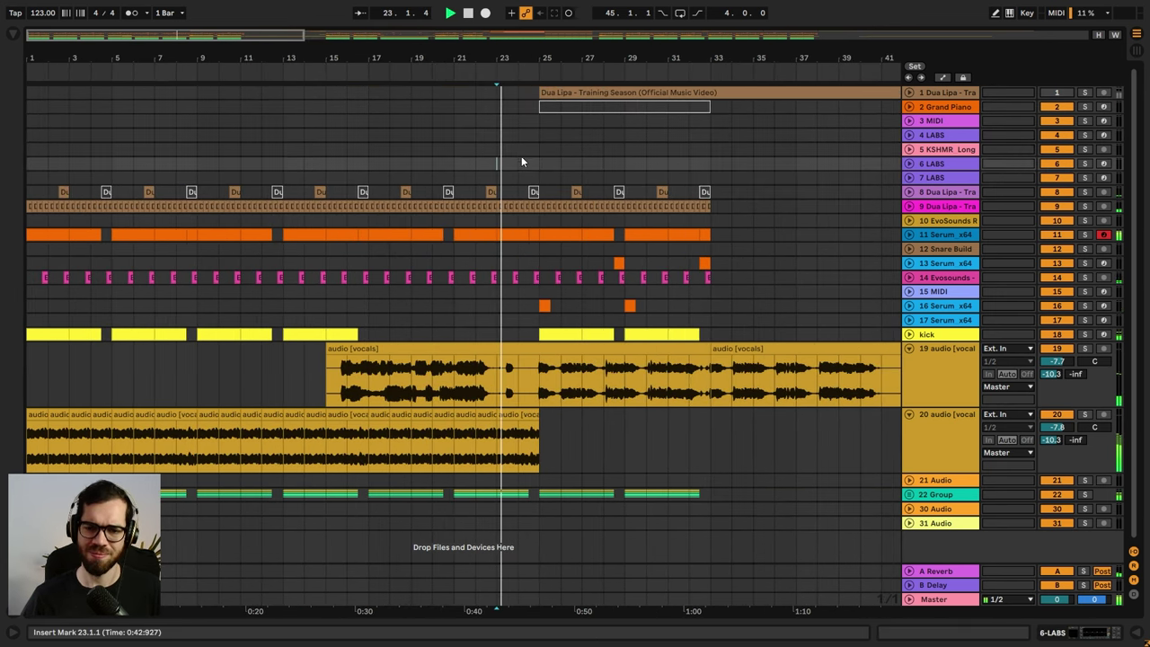
- Delete the Serum clips on track 16 between bars 25 and 31, and replay the section leading into bar 25
key(minus)
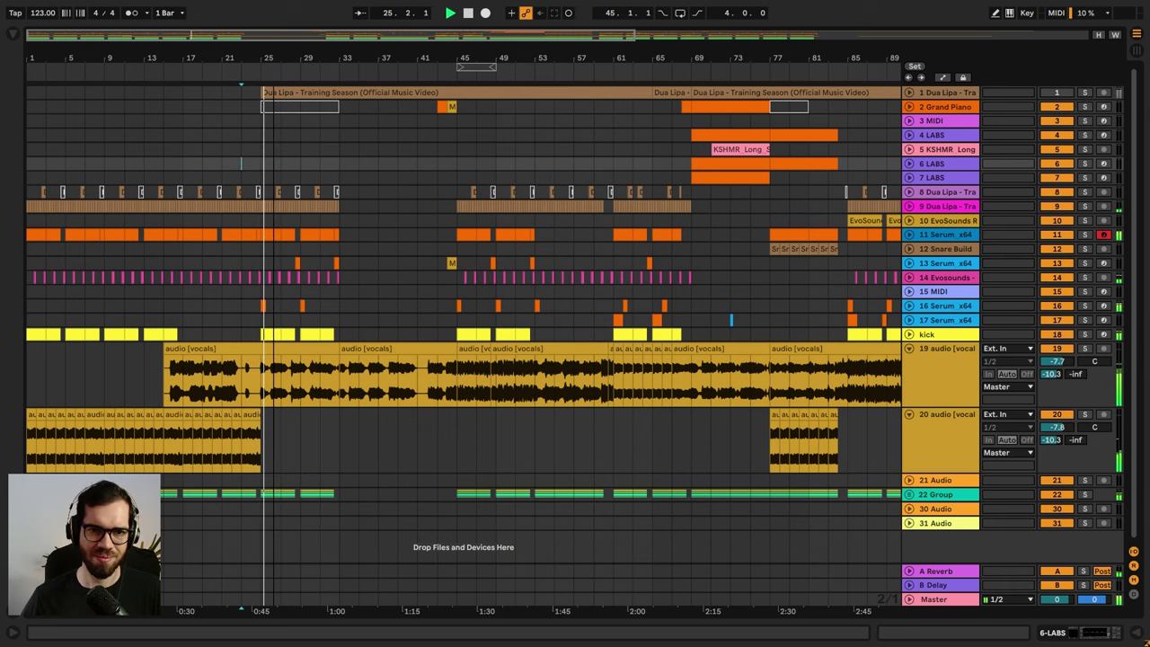
key(plus)
drag(448, 306, 543, 303)
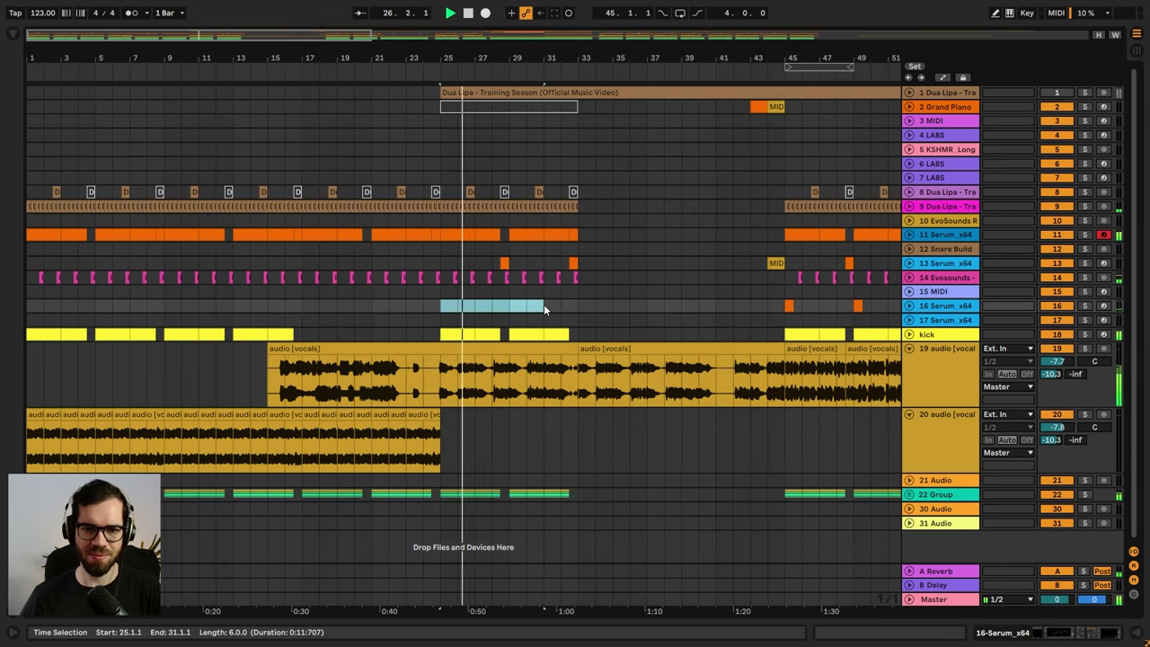
click(402, 304)
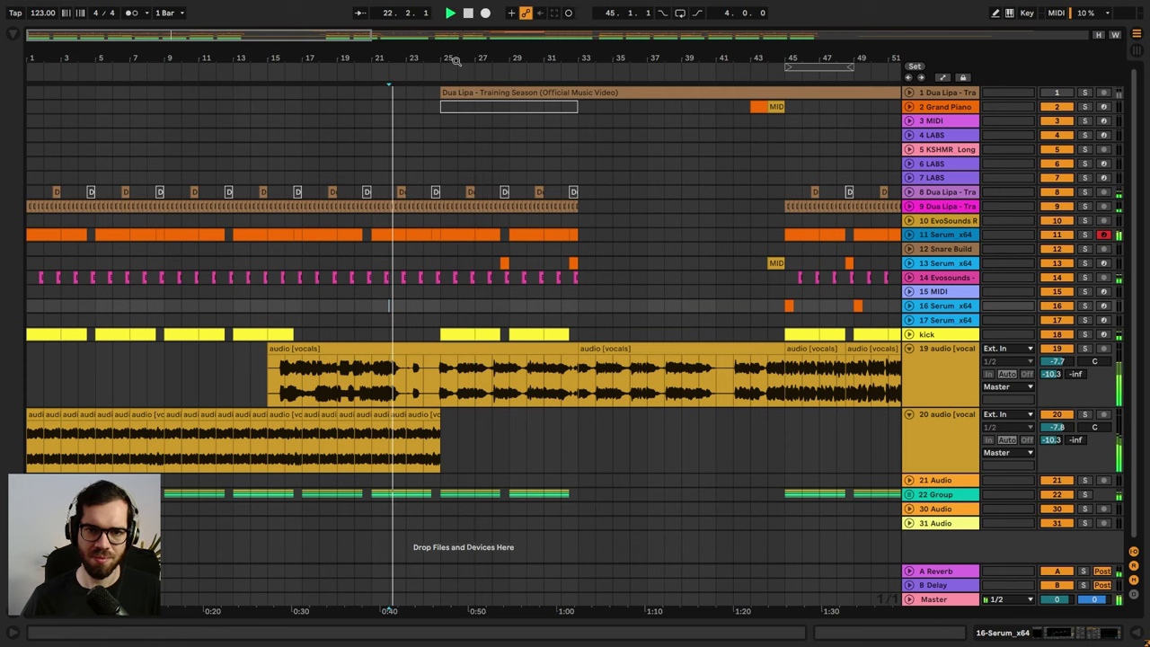
- Trim the last intro vocal clip on track 20 to end at bar 24.3
key(plus)
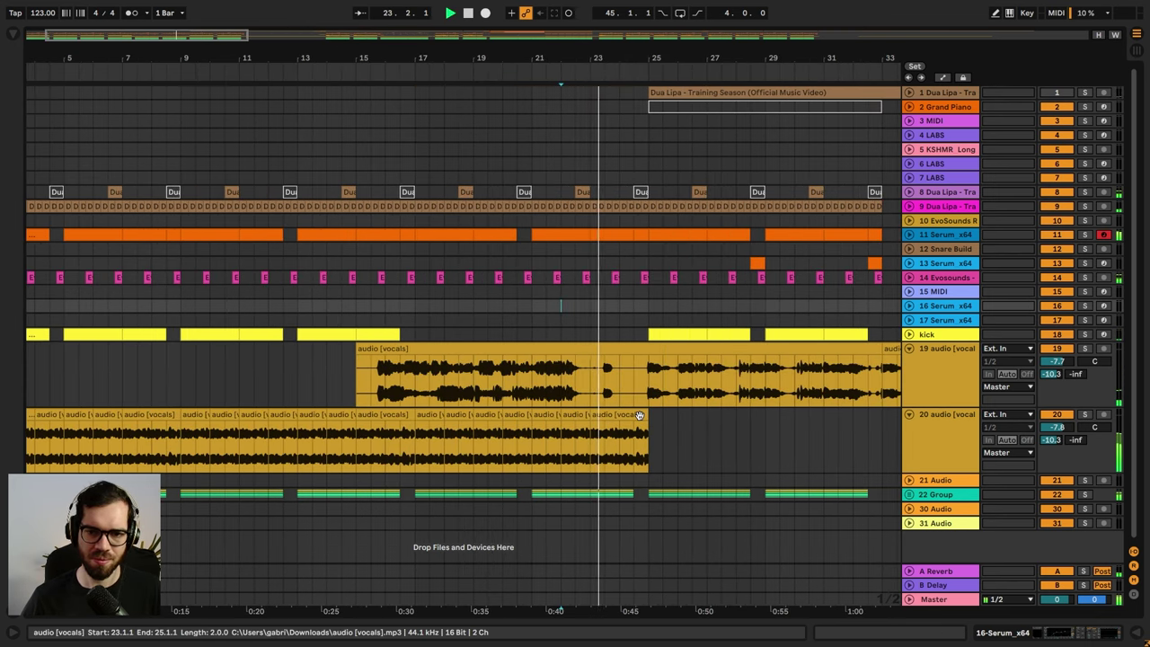
drag(648, 415, 633, 415)
click(638, 384)
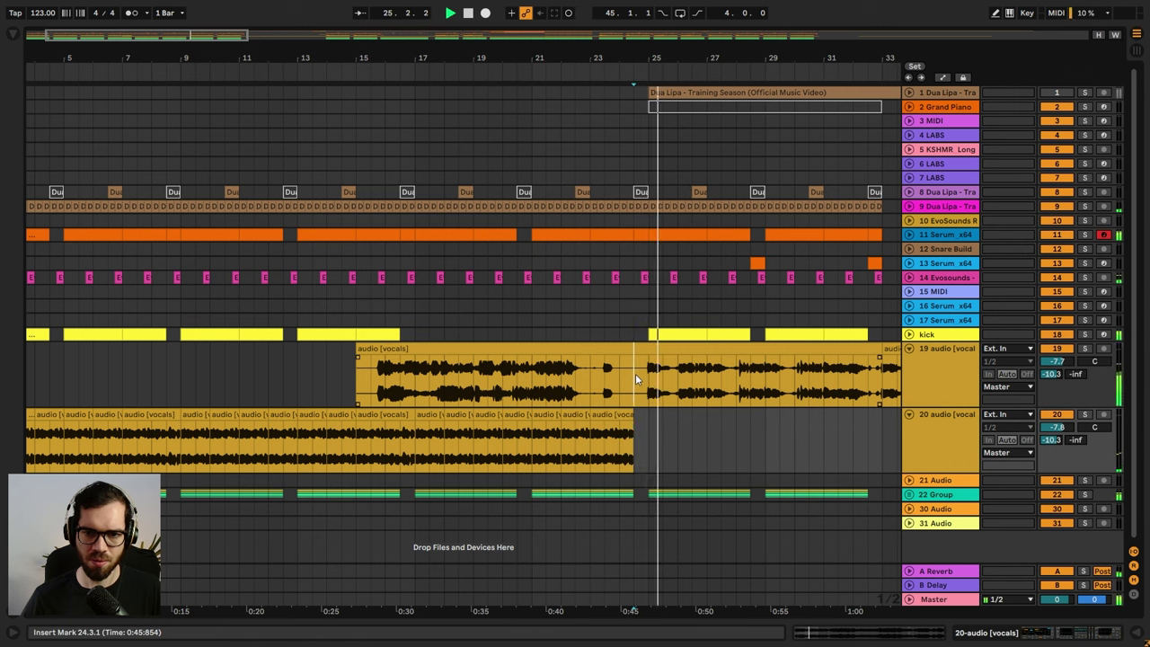
- Delete the Dua Lipa clips on track 9 between bars 24.3 and 25, and replay from bar 23
drag(639, 214, 648, 191)
key(Delete)
click(591, 179)
key(space)
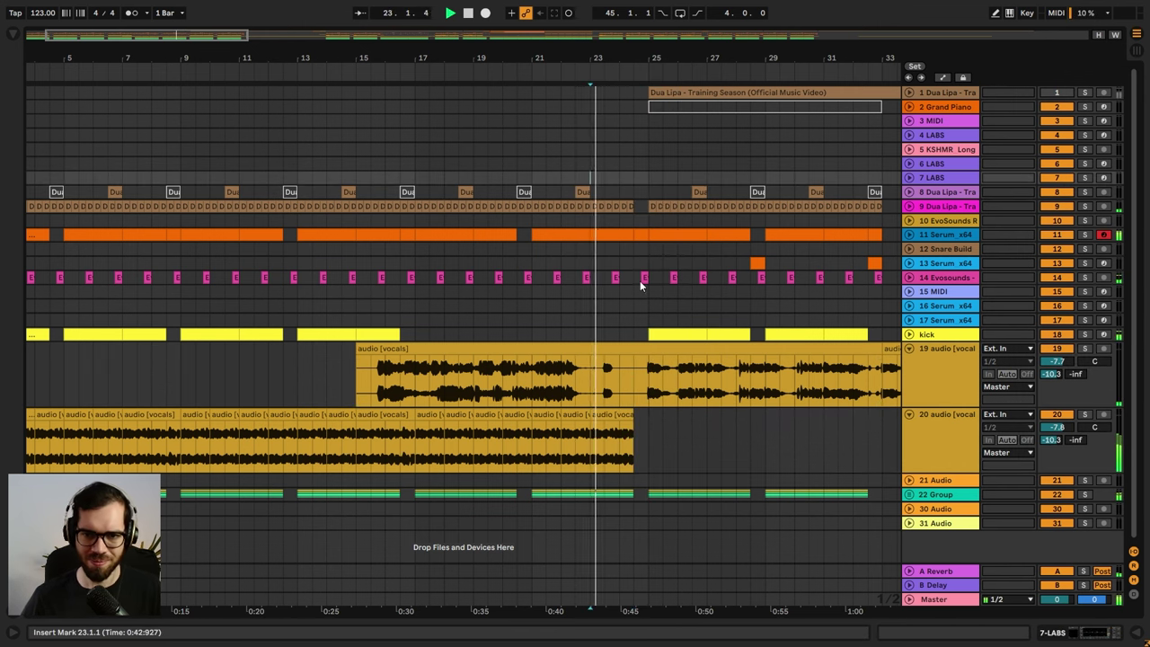
- Fill bars 24.3 to 25 on track 14 with the Evosounds clip, and delete the Serum clip on track 11 over that range
click(642, 278)
click(910, 277)
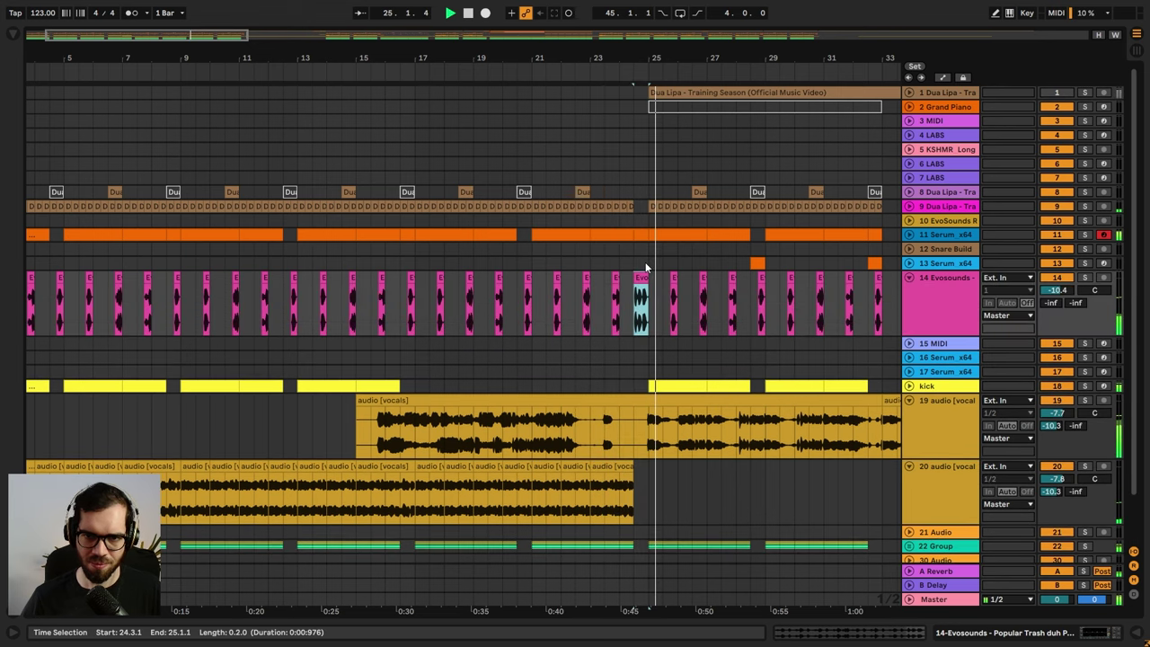
key(space)
mouse_move(648, 236)
mouse_down()
mouse_move(632, 240)
mouse_move(642, 239)
mouse_up()
key(space)
click(622, 180)
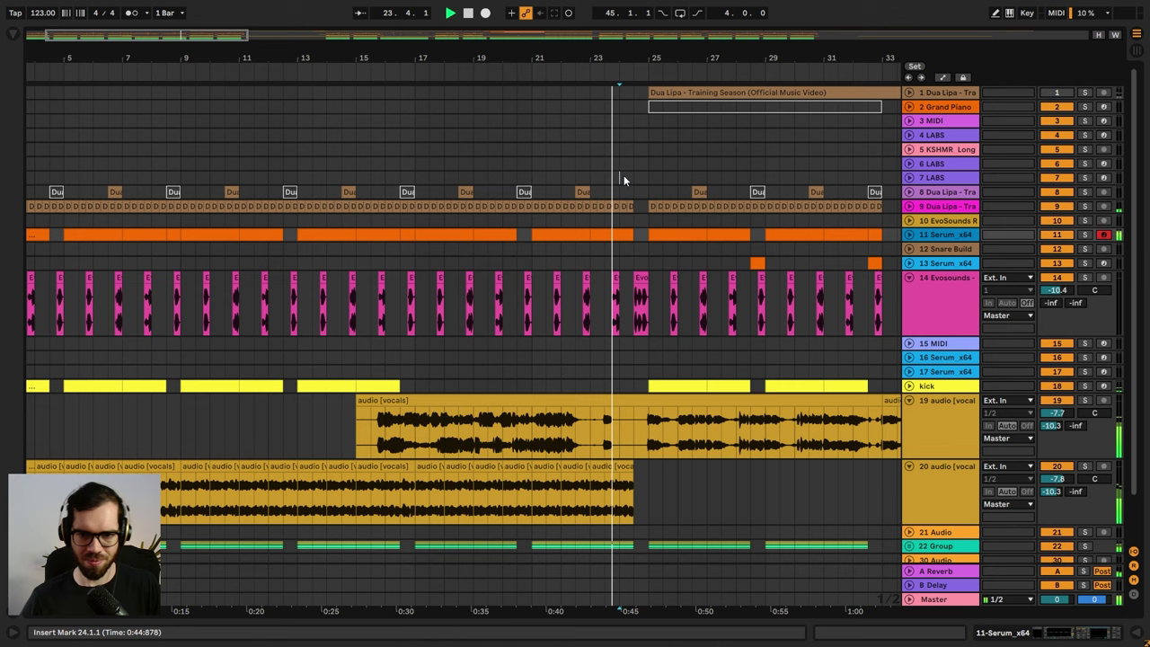
- Extend the last intro vocal clip on track 20 to bar 25, and replay from bar 24
drag(633, 467, 646, 460)
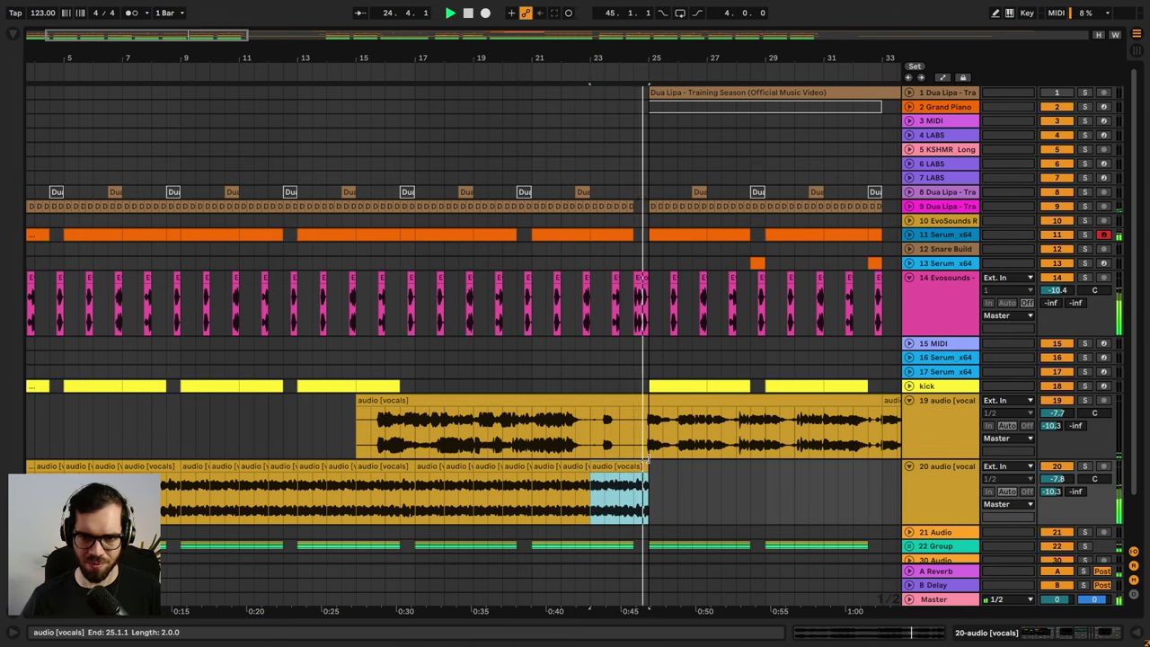
click(620, 358)
key(space)
key(space)
- Automate the Auto Filter frequency on track 20 to drop sharply from bar 24.3 to bar 25, and play the transition
key(a)
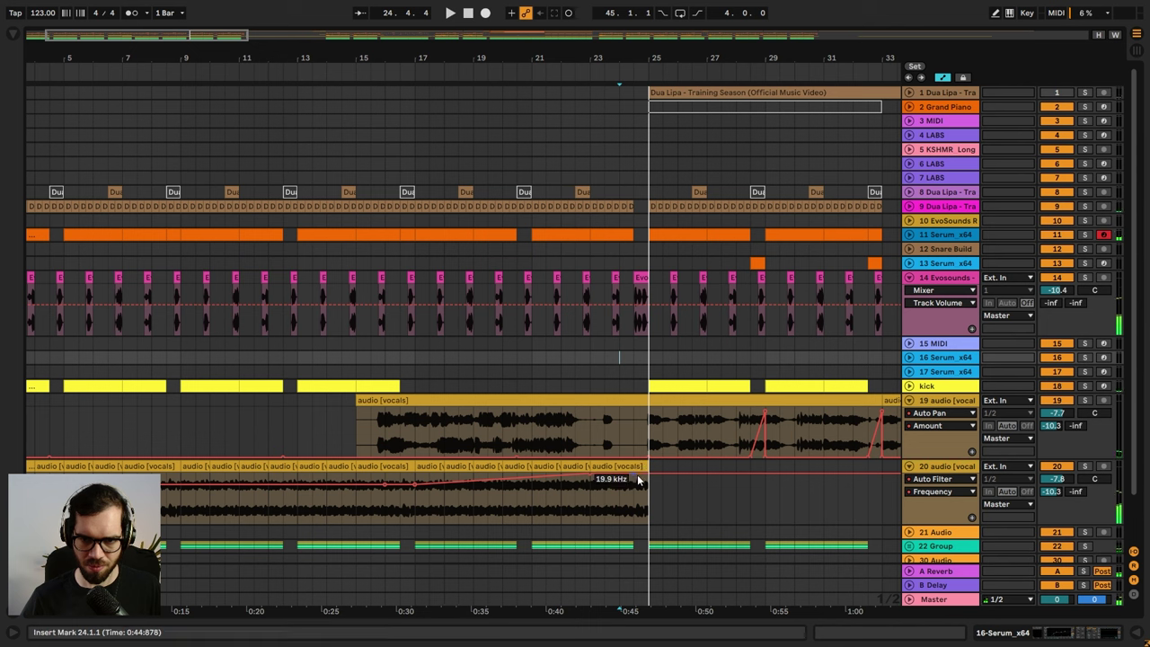
drag(651, 471, 651, 520)
key(space)
key(space)
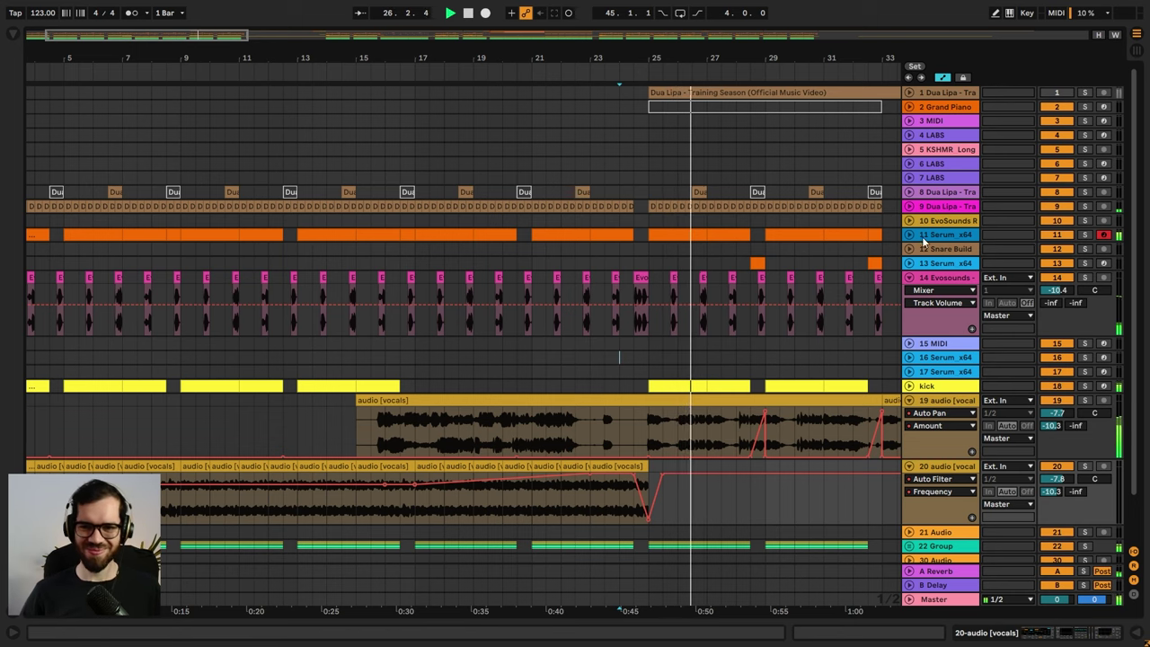
key(a)
- Unfold the Serum track 11 and audition it briefly in solo
click(910, 236)
click(1087, 236)
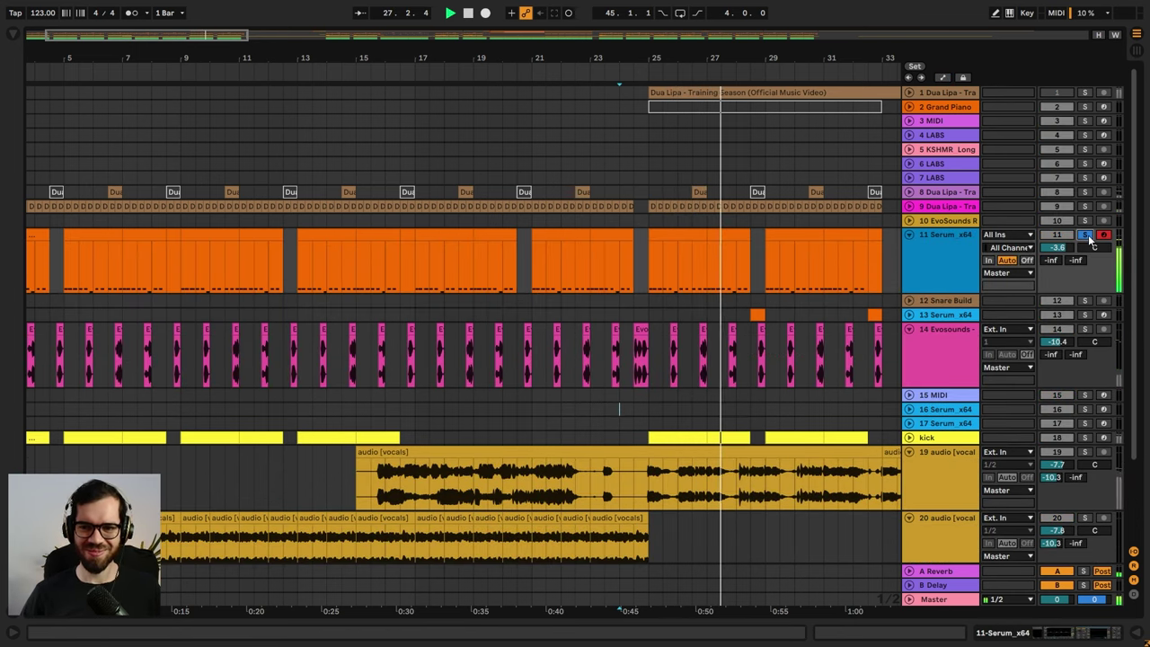
click(1086, 237)
- In track 11's EQ Eight, boost band 2 by 4.09 dB at 40.8 Hz and set band 3 to -2.85 dB at 375 Hz
double_click(953, 235)
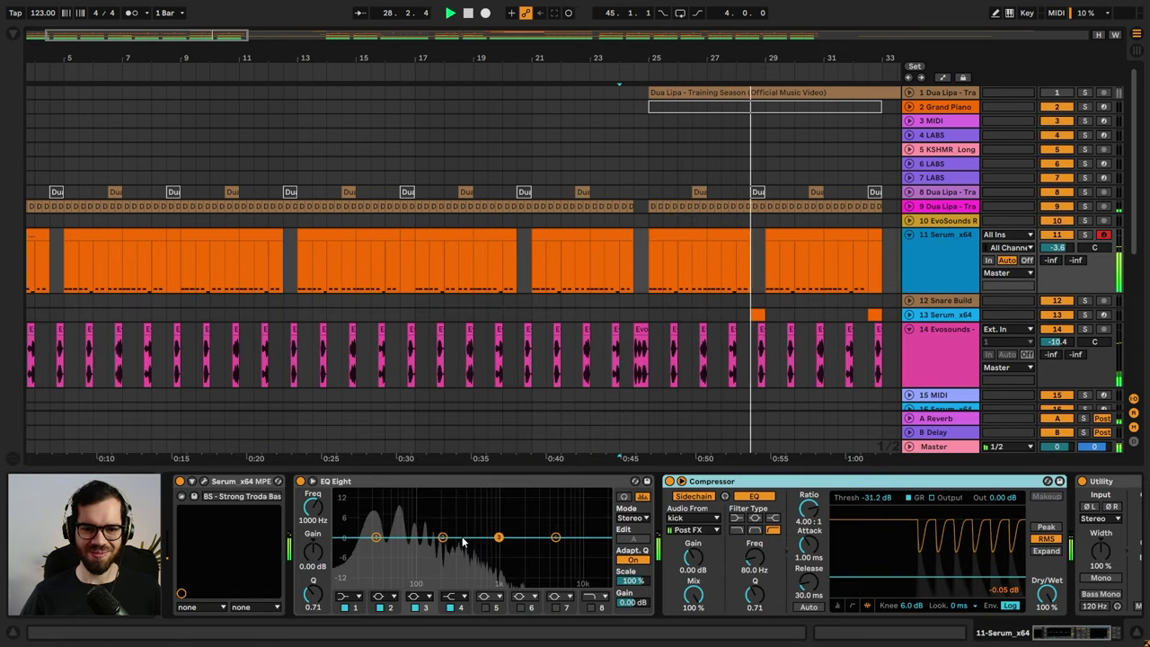
drag(442, 537, 387, 526)
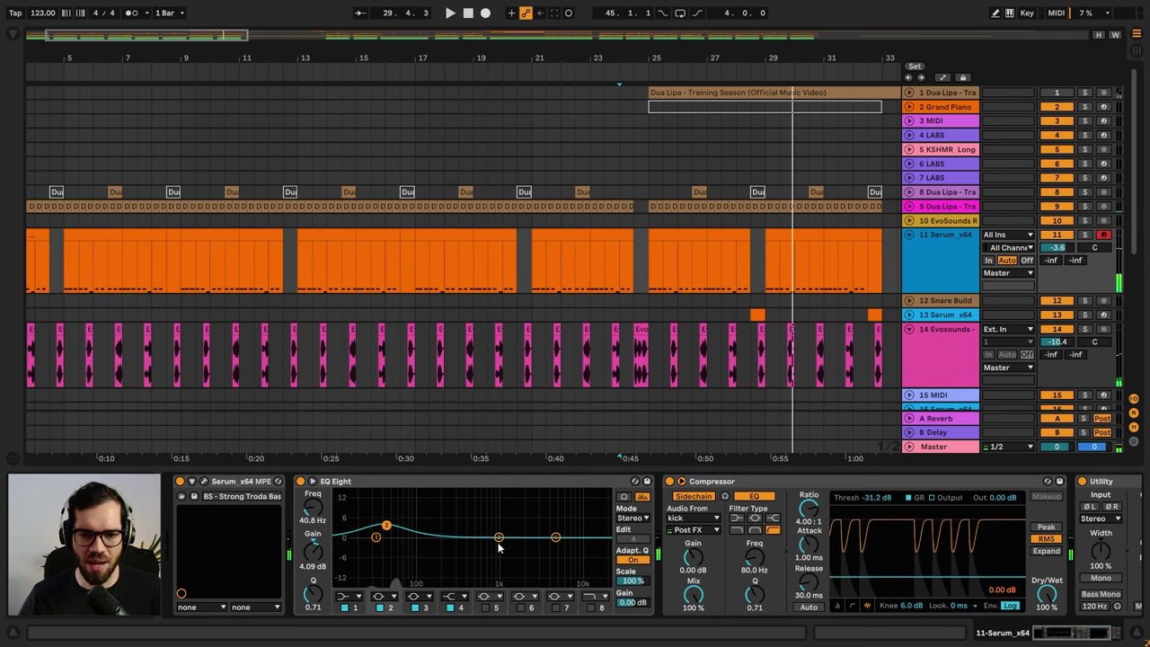
key(space)
drag(498, 537, 463, 545)
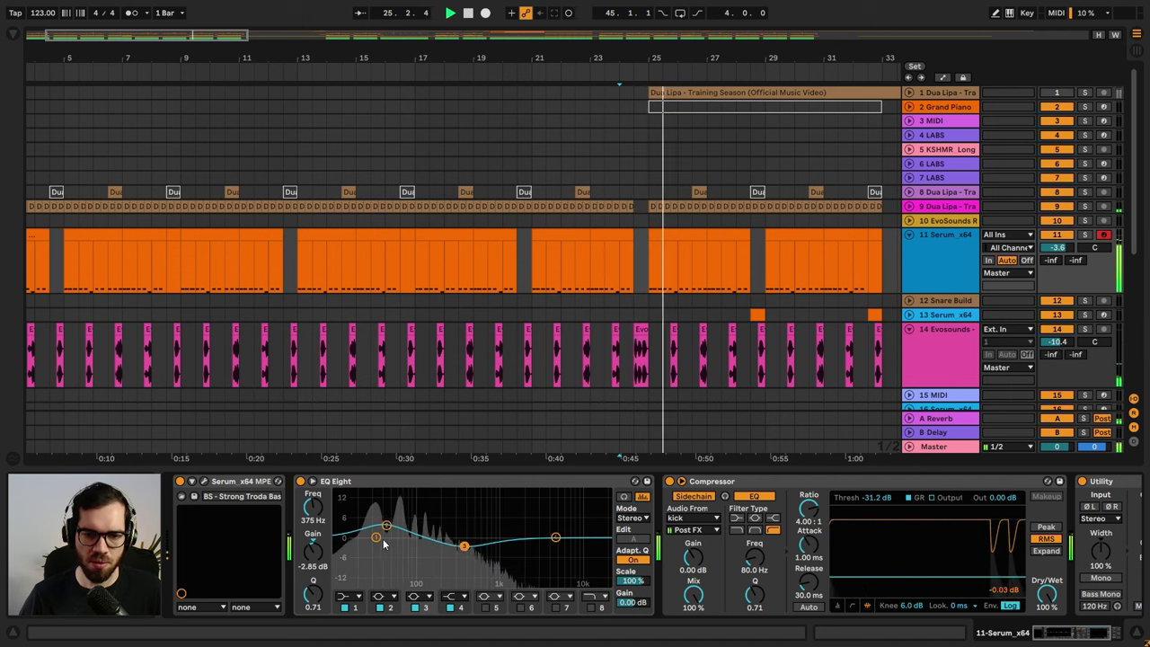
click(1139, 634)
click(589, 163)
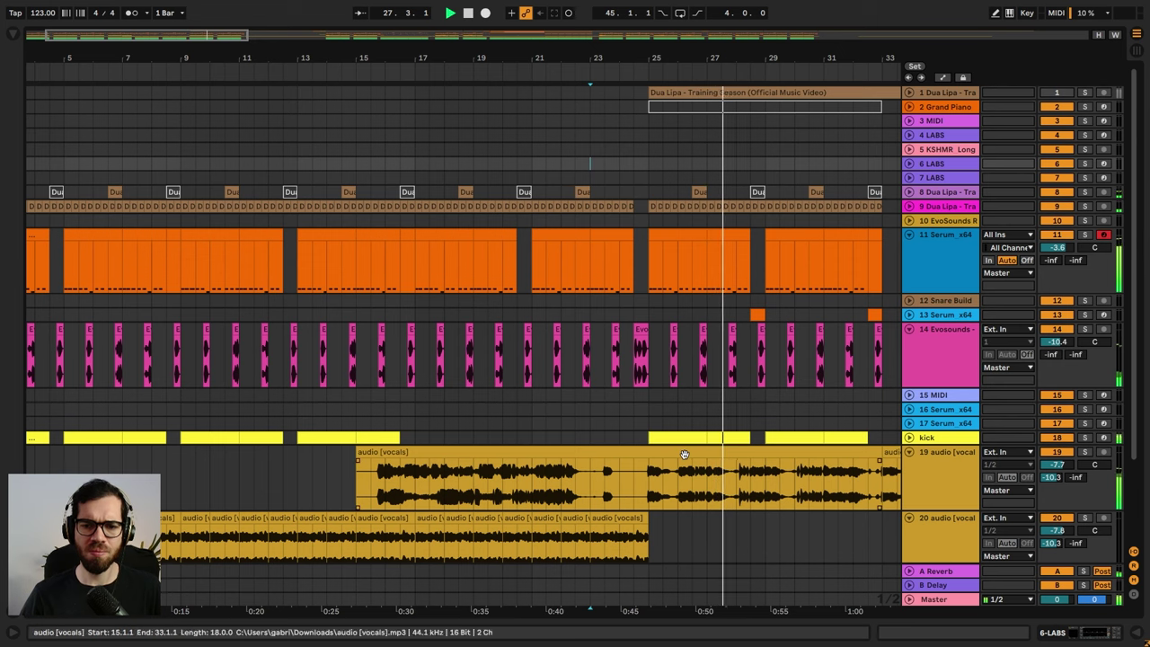
- Extend the track 19 vocal clip to bar 45, and duplicate bars 25 to 33 of the tracks below Grand Piano onto bars 33 to 41
drag(748, 59, 372, 39)
drag(448, 446, 654, 437)
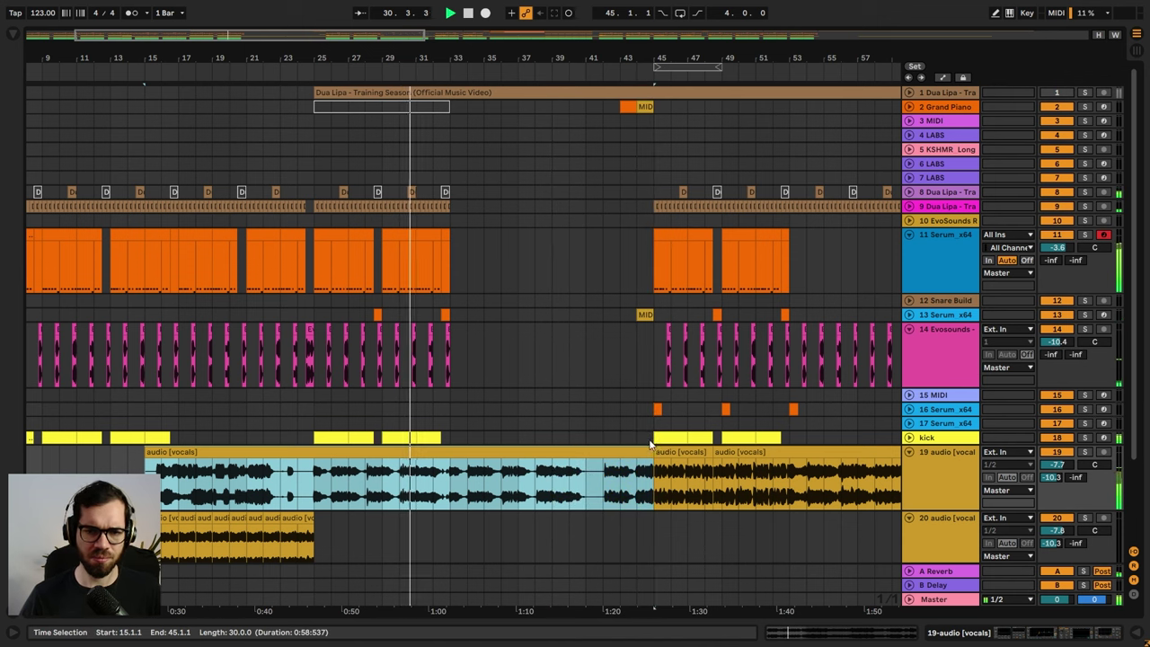
click(318, 122)
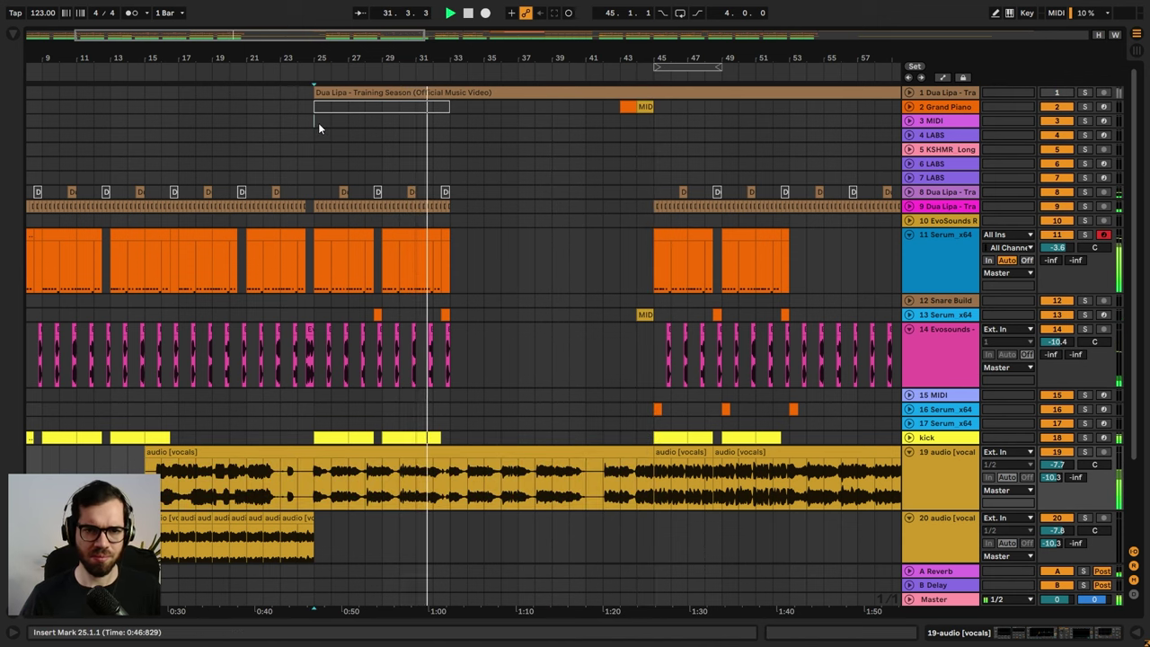
shift+click(451, 566)
key(ctrl+d)
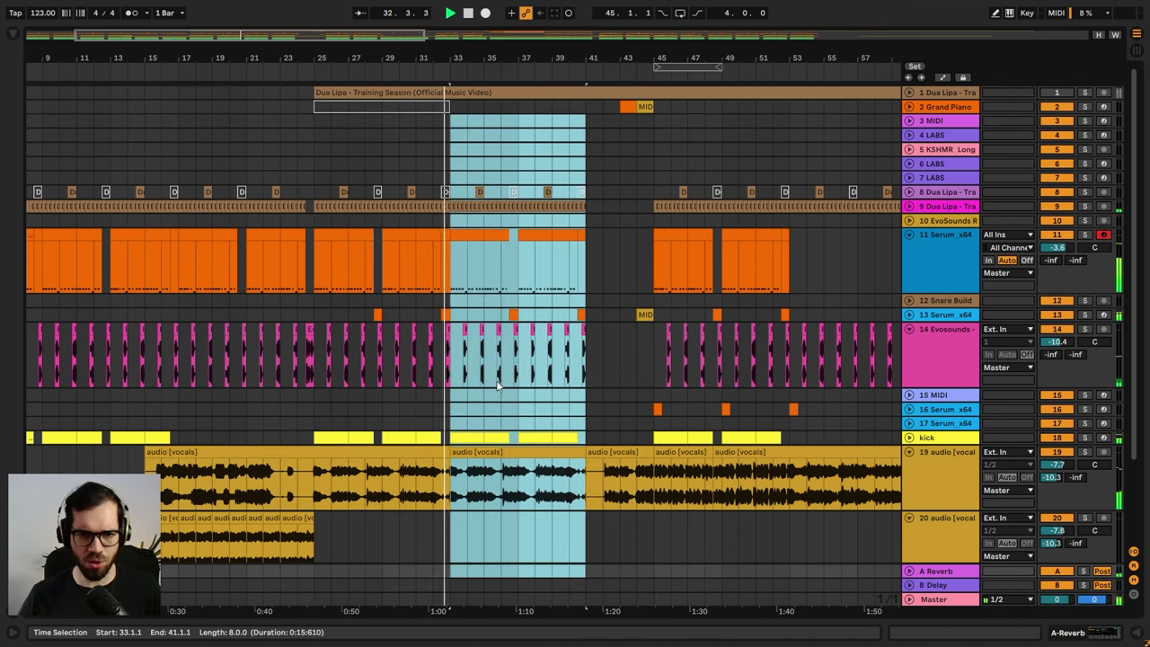
- Extend the track 19 vocal clip over the duplicated vocals to bar 41, and play from bar 32
click(447, 461)
drag(452, 455, 586, 449)
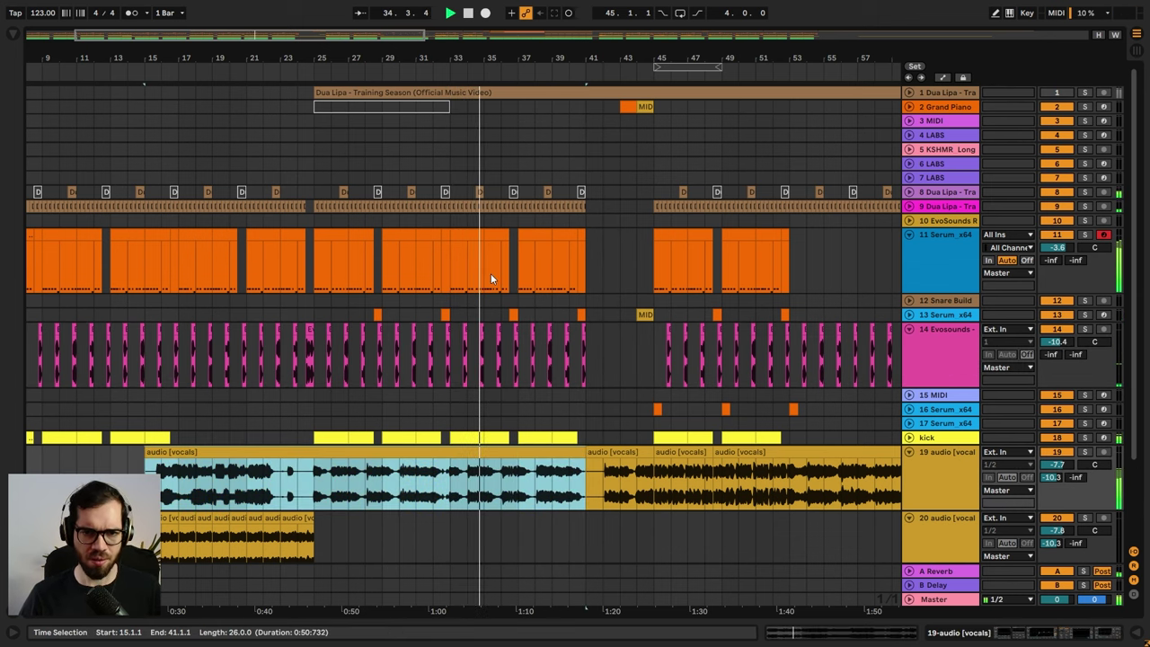
click(429, 168)
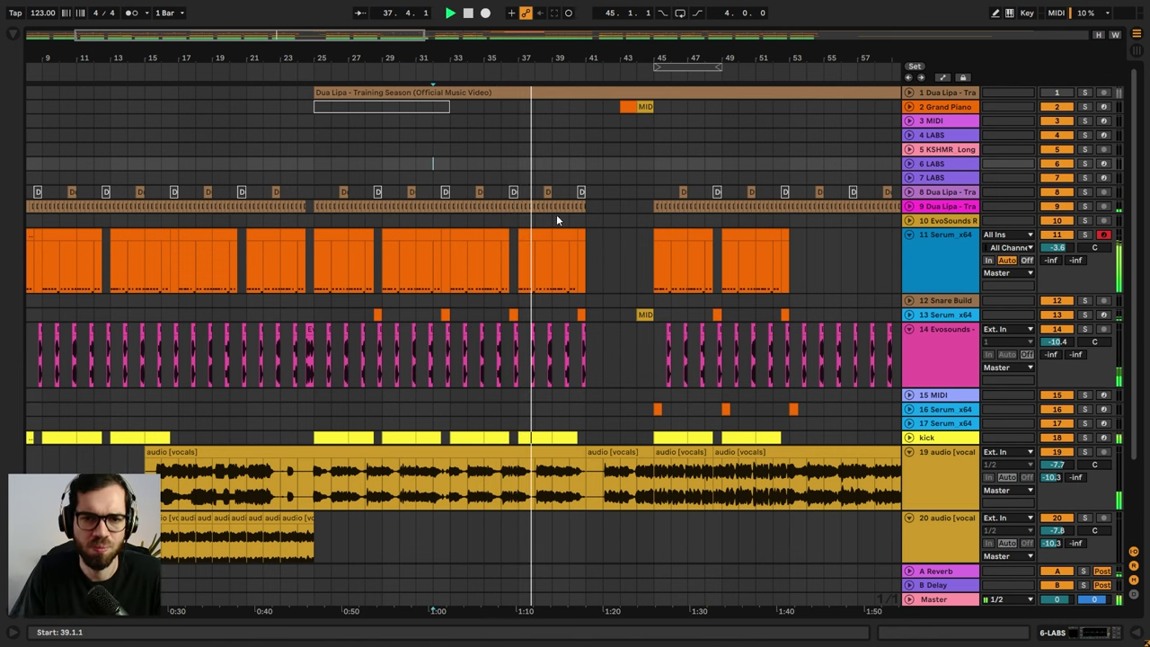
- Extend the track 19 vocal clip from bar 41 to bar 45, and play from bar 39
drag(586, 48, 600, 83)
click(626, 408)
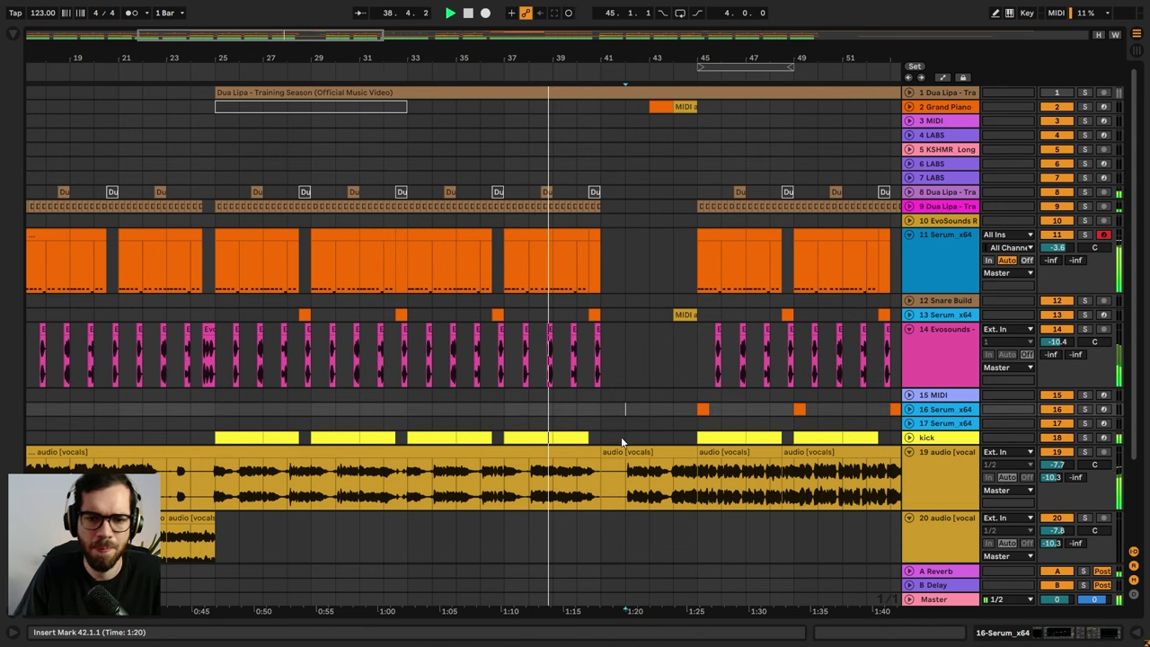
drag(601, 454, 699, 450)
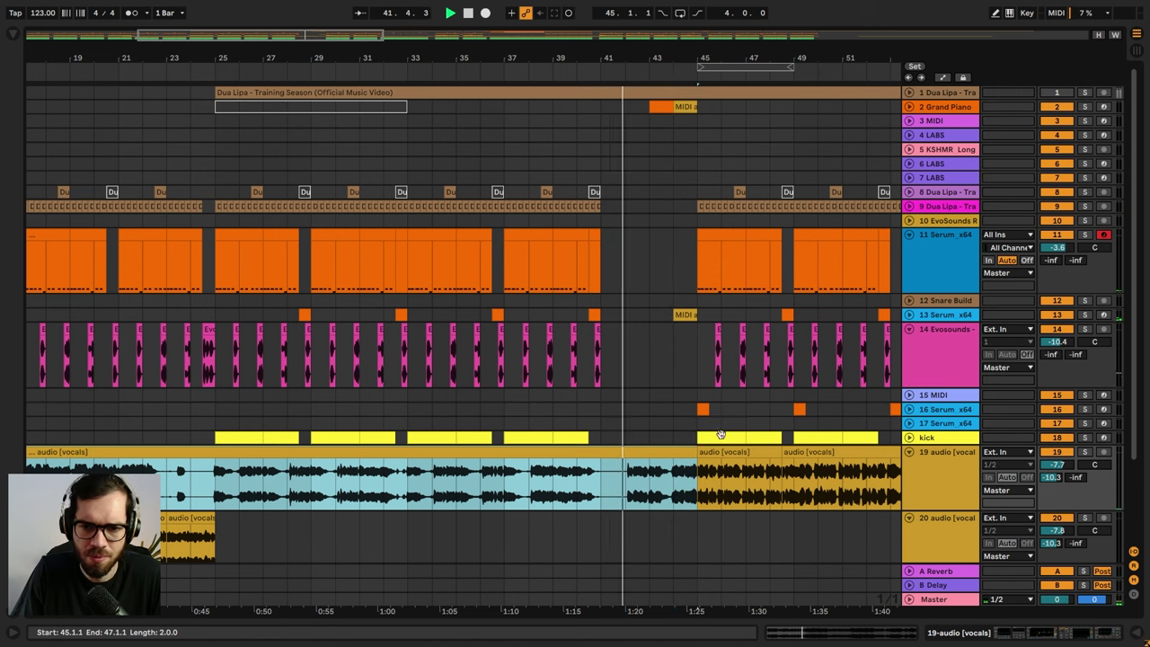
click(553, 163)
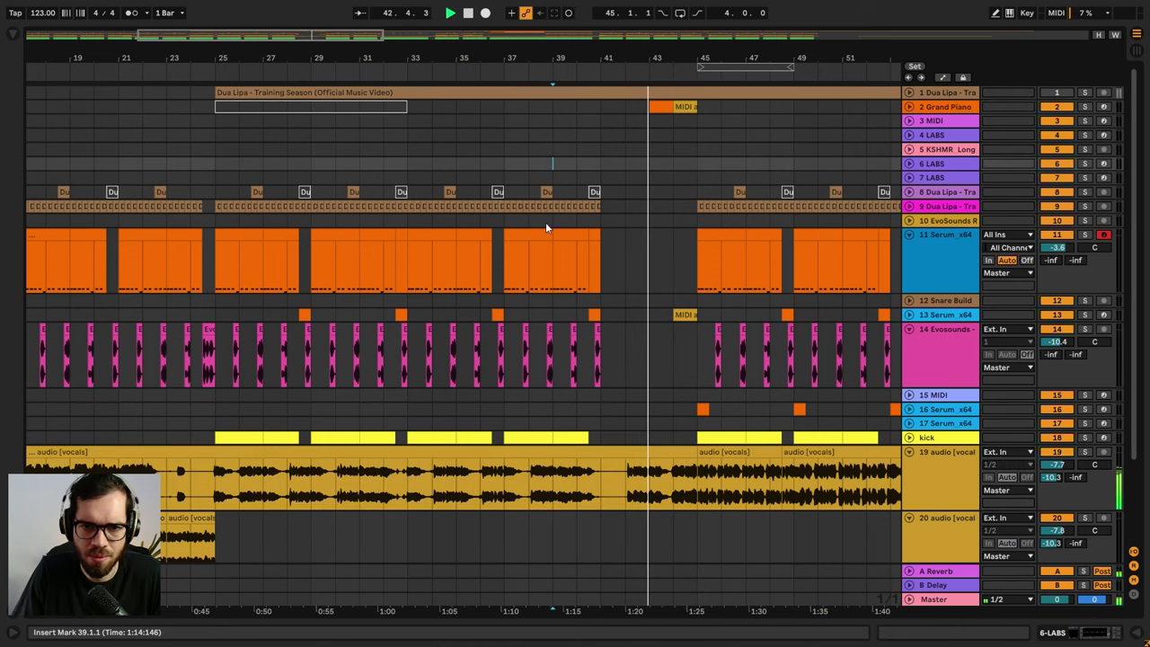
- Duplicate bars 37 to 41 of tracks 2 through 20 onto bars 41 to 45
click(505, 107)
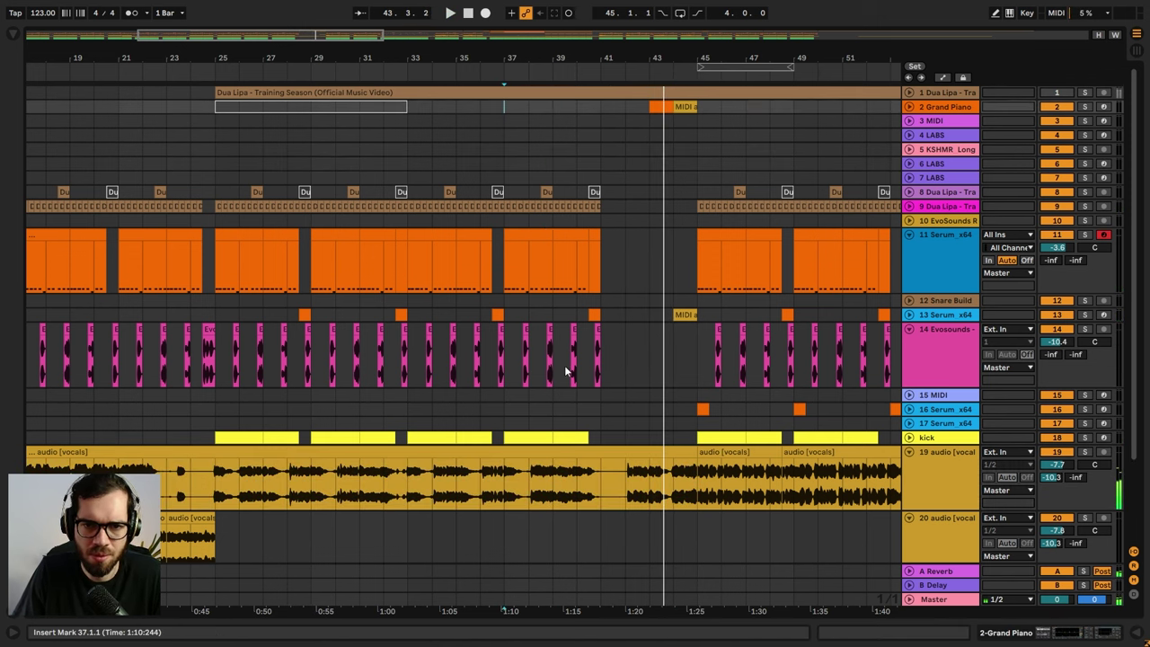
shift+click(600, 518)
key(super+d)
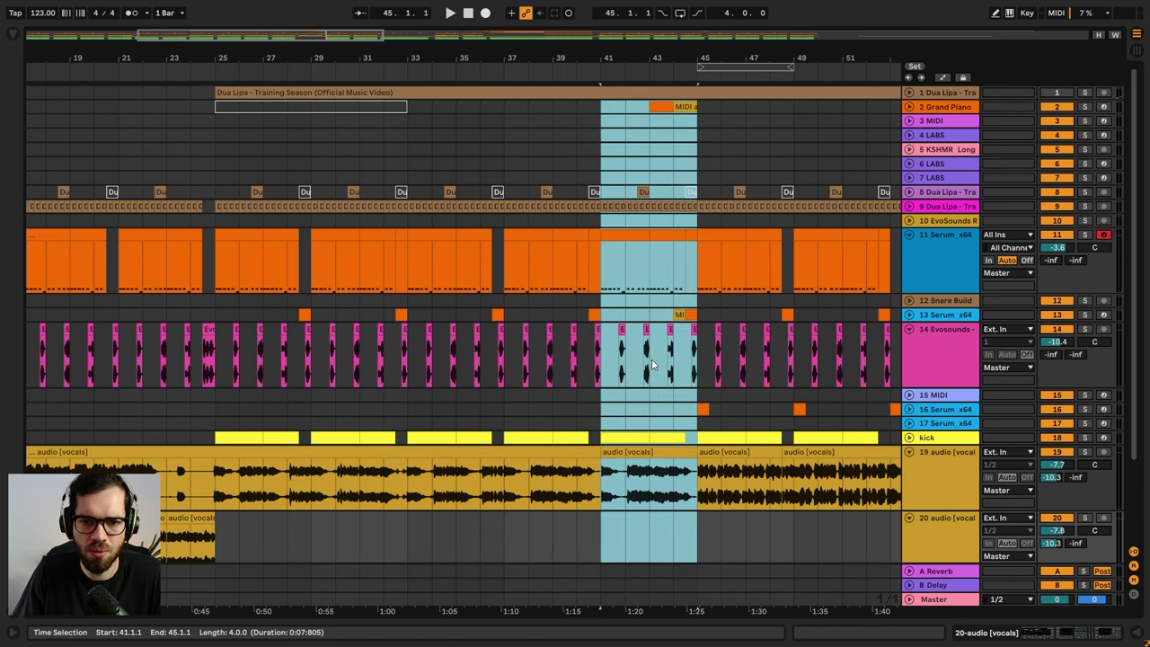
- Delete the kick clips between bars 41 and 45, and play from bar 41
click(629, 439)
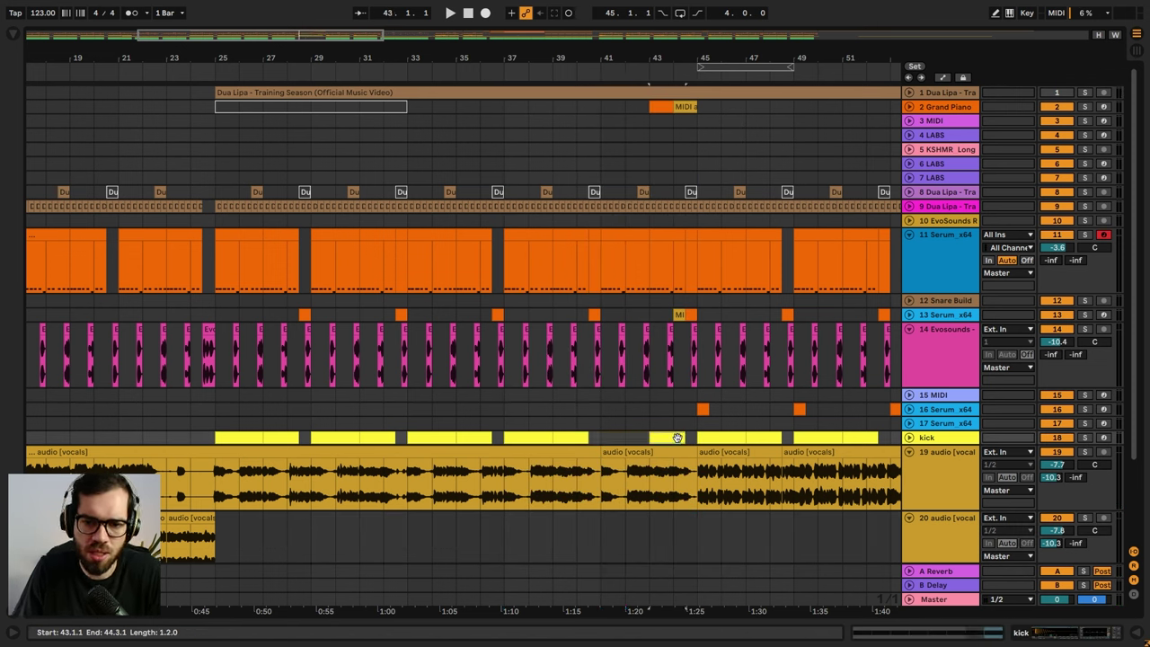
key(Delete)
click(598, 398)
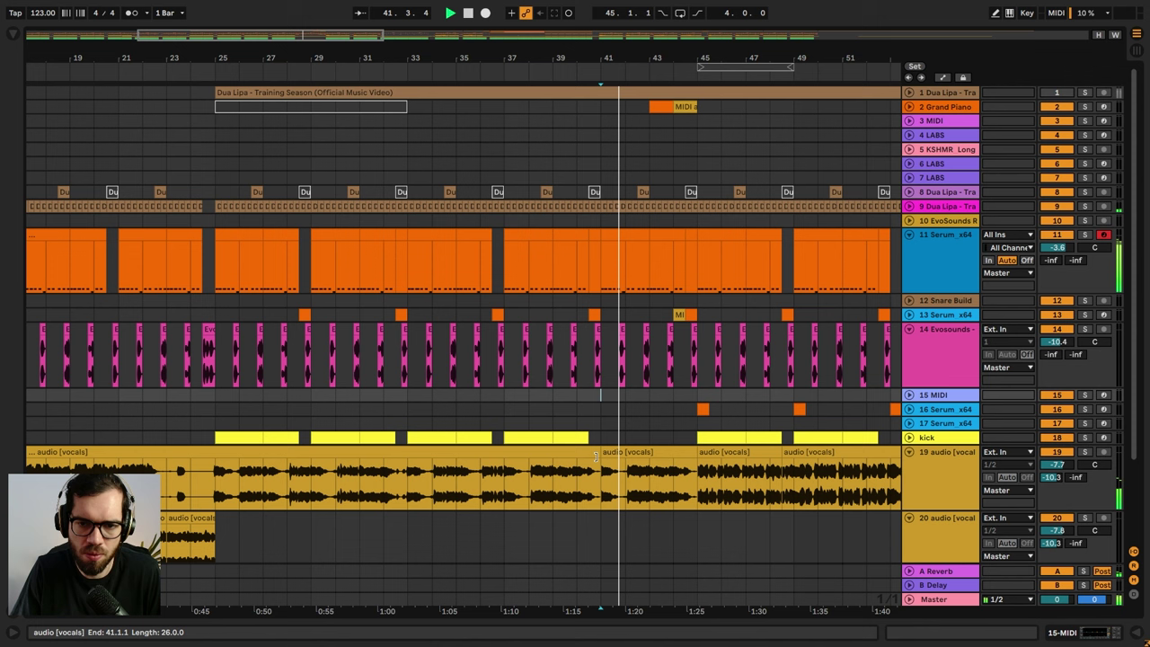
- Extend the track 19 vocal clip over the duplicated vocals to bar 45, and move track 8's clip at bar 42.3 to bar 41
drag(602, 452, 692, 452)
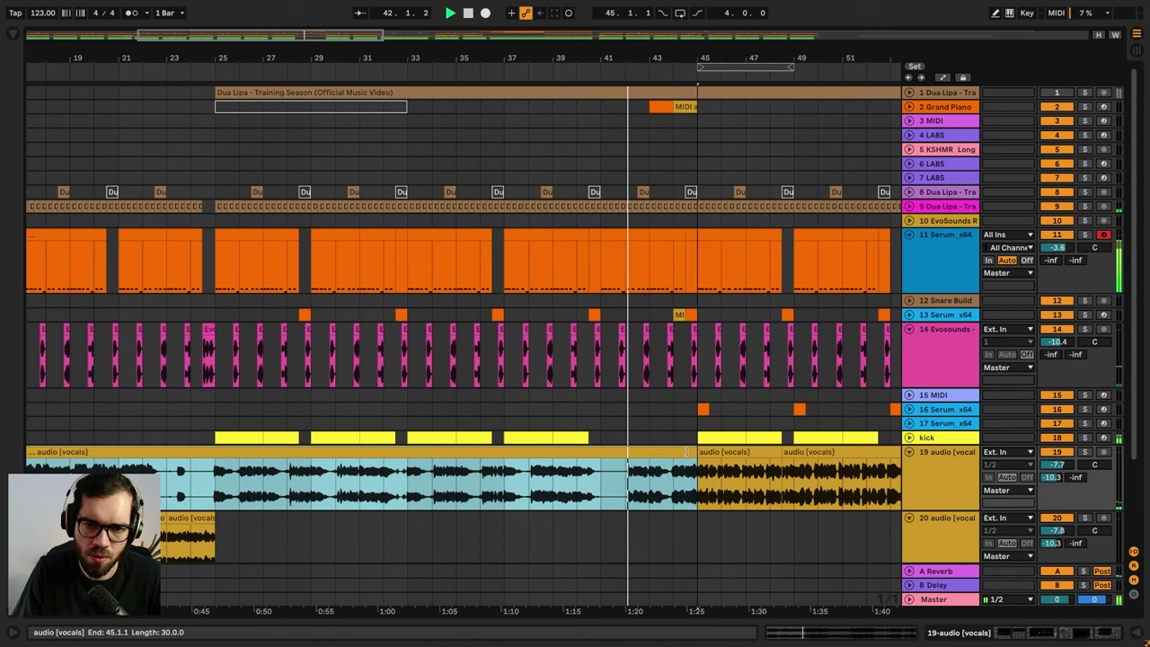
click(570, 383)
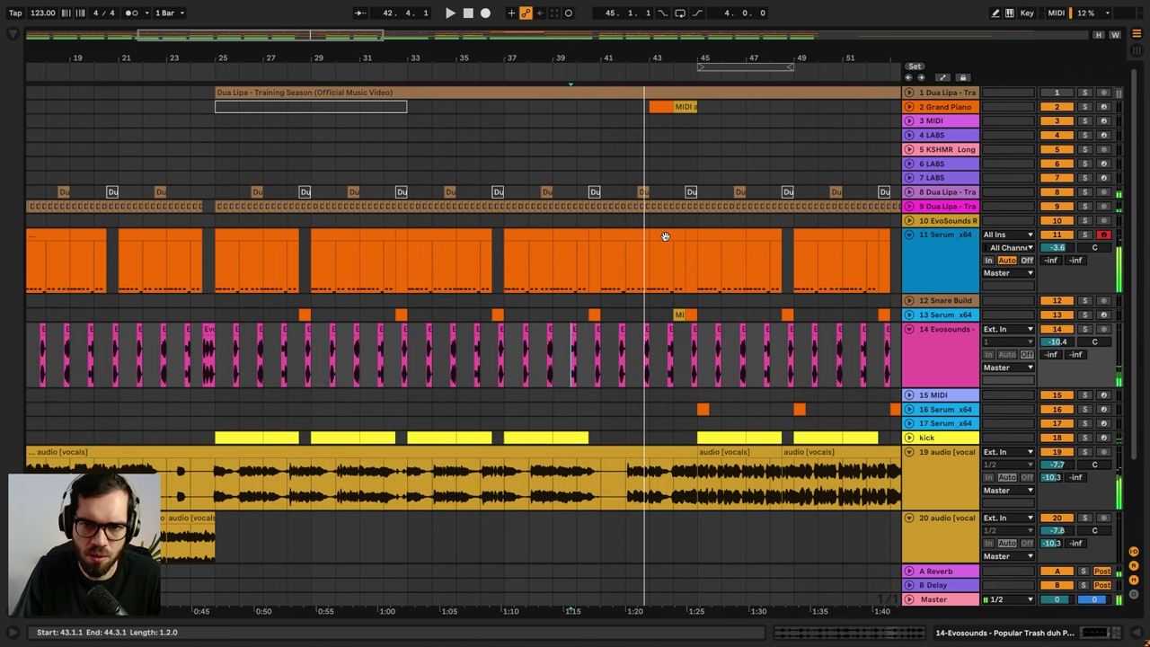
click(614, 191)
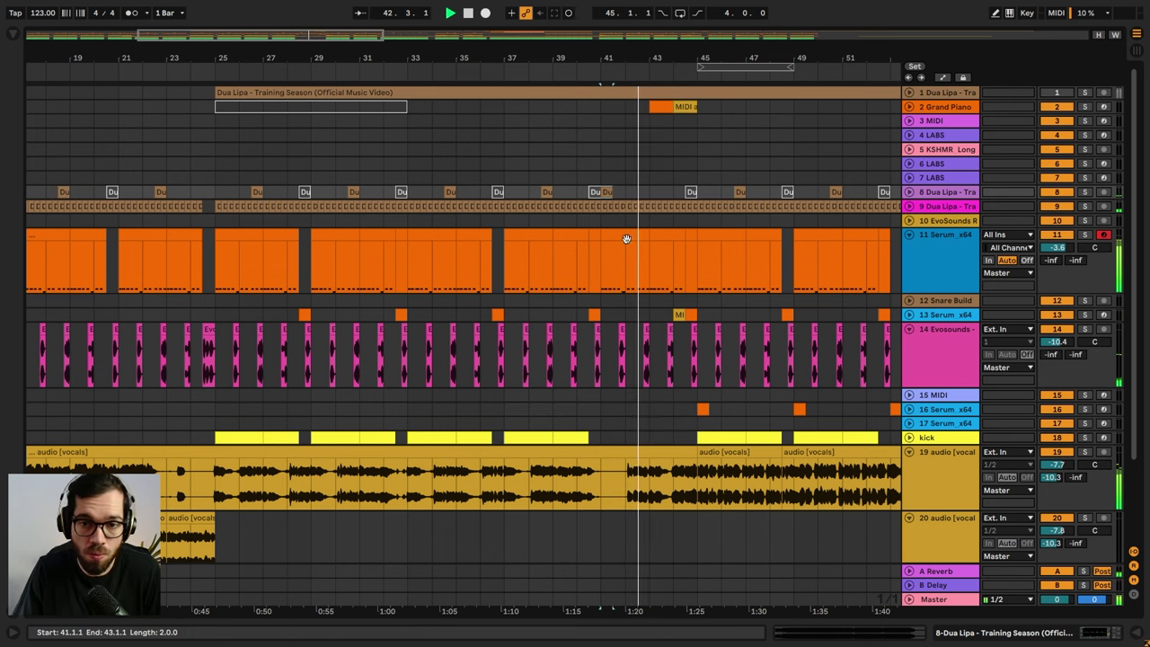
- Delete the material on tracks 6 to 11 between bars 44 and 45, and replay from bar 43
click(601, 163)
drag(656, 57, 589, 58)
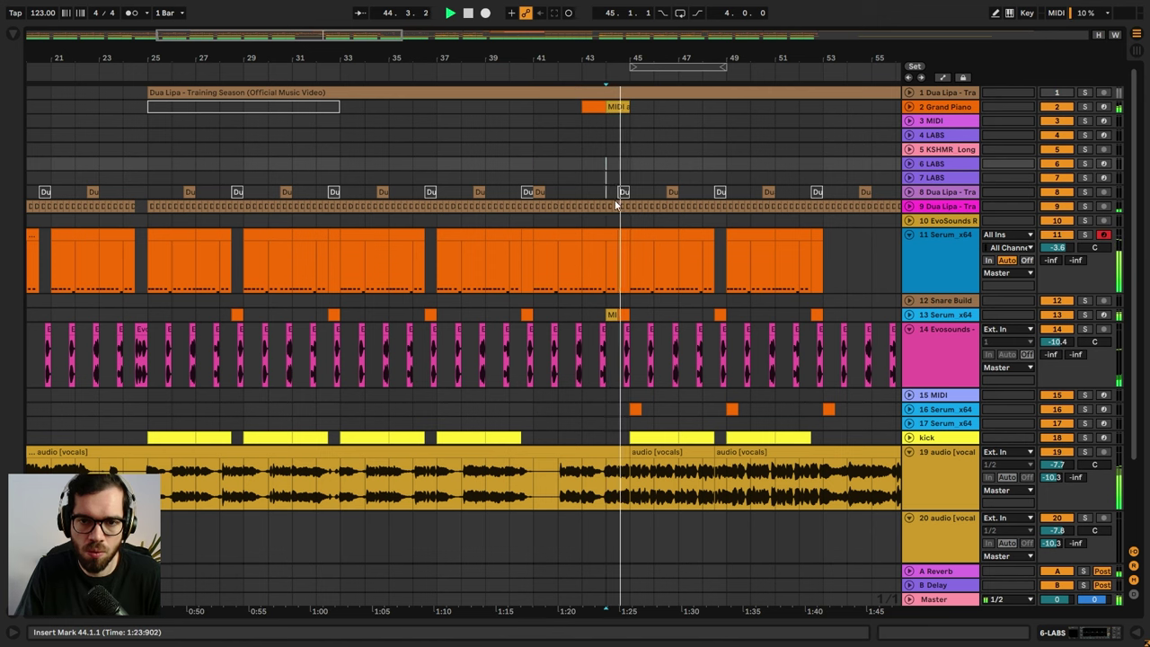
shift+click(626, 232)
key(Delete)
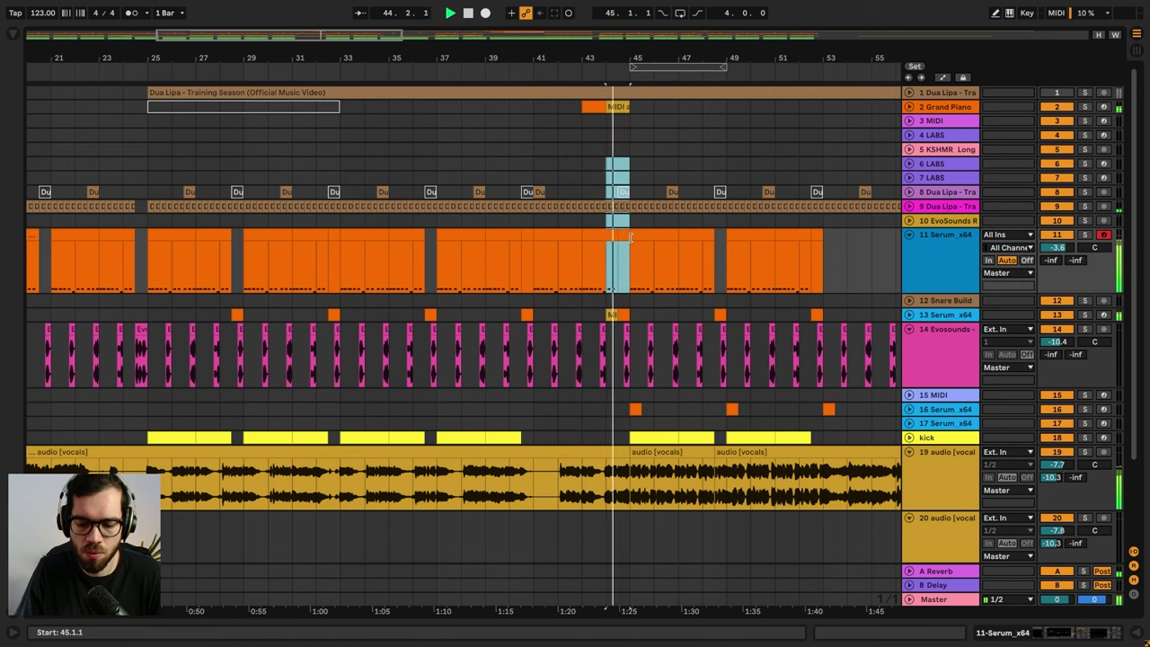
click(593, 167)
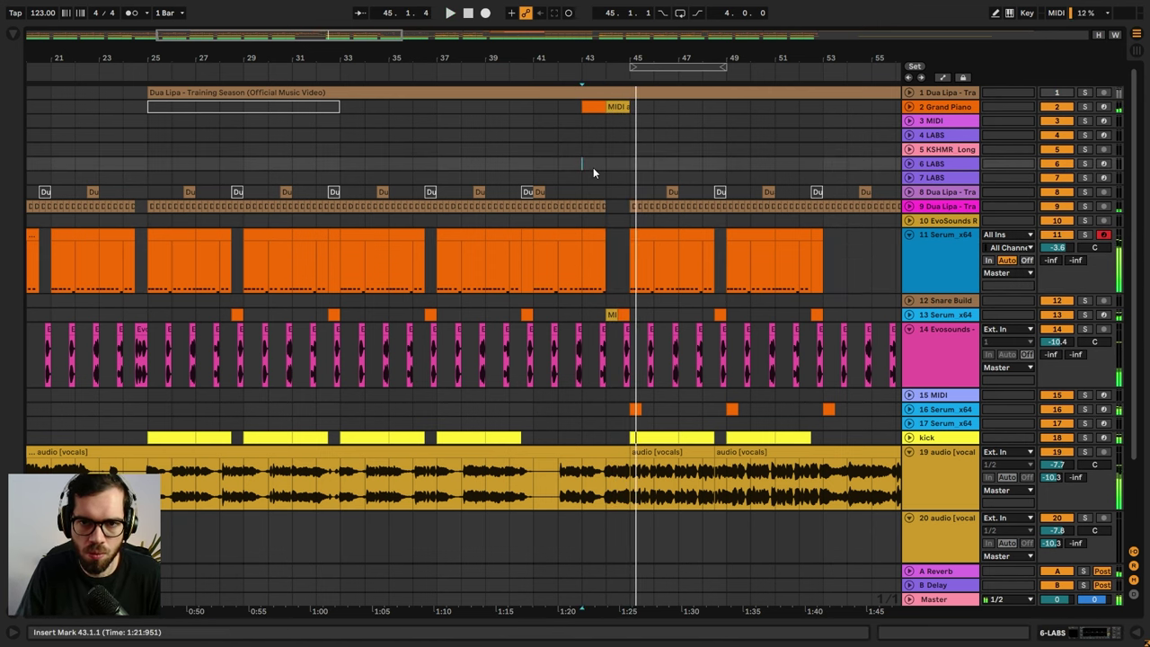
- Replace the track 13 Serum clips between bars 44 and 45 with the Grand Piano MIDI clip, and play from bar 42
click(624, 106)
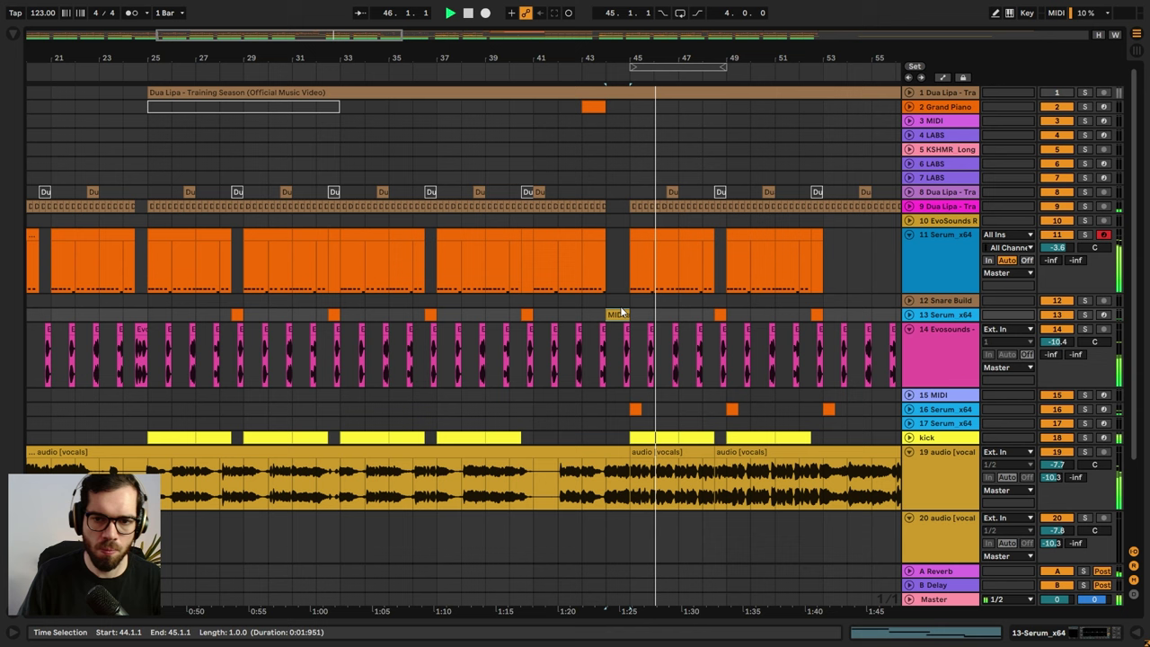
click(566, 304)
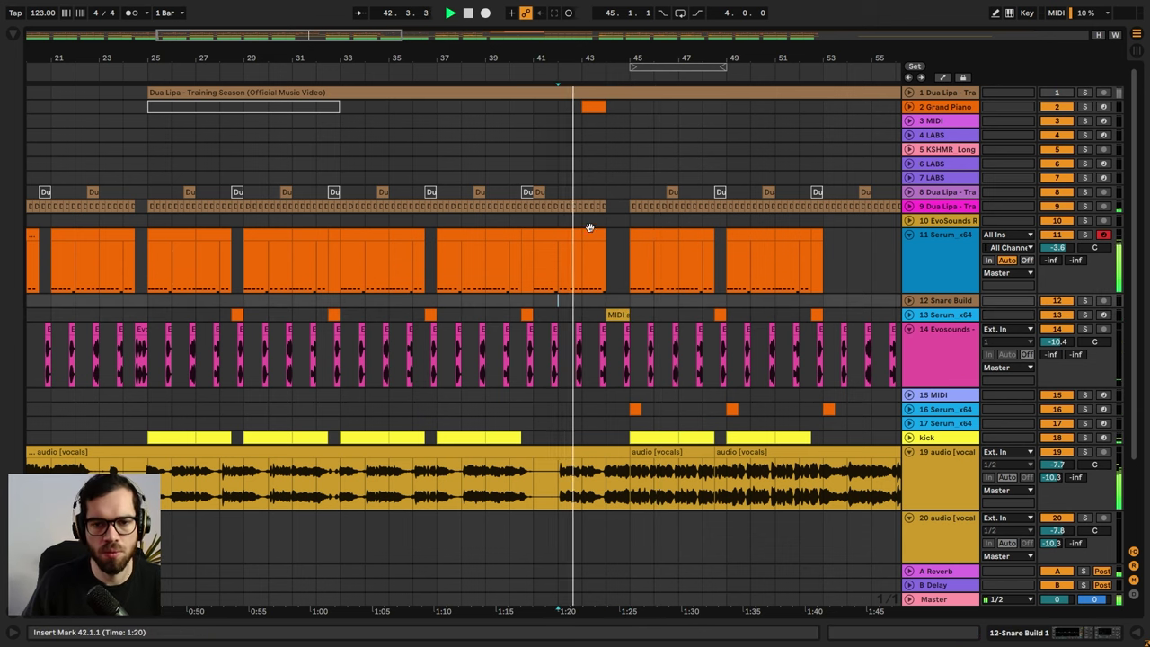
- Show the whole arrangement with all tracks folded, and stop playback
drag(622, 58, 622, 9)
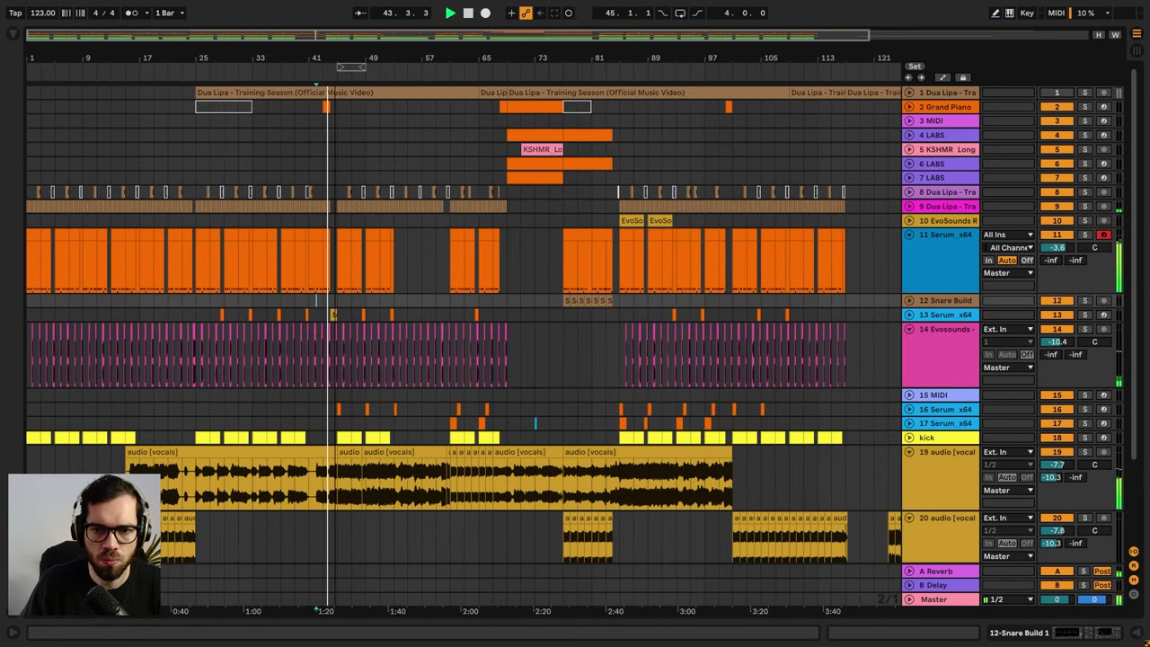
click(957, 255)
key(ctrl+a)
click(910, 235)
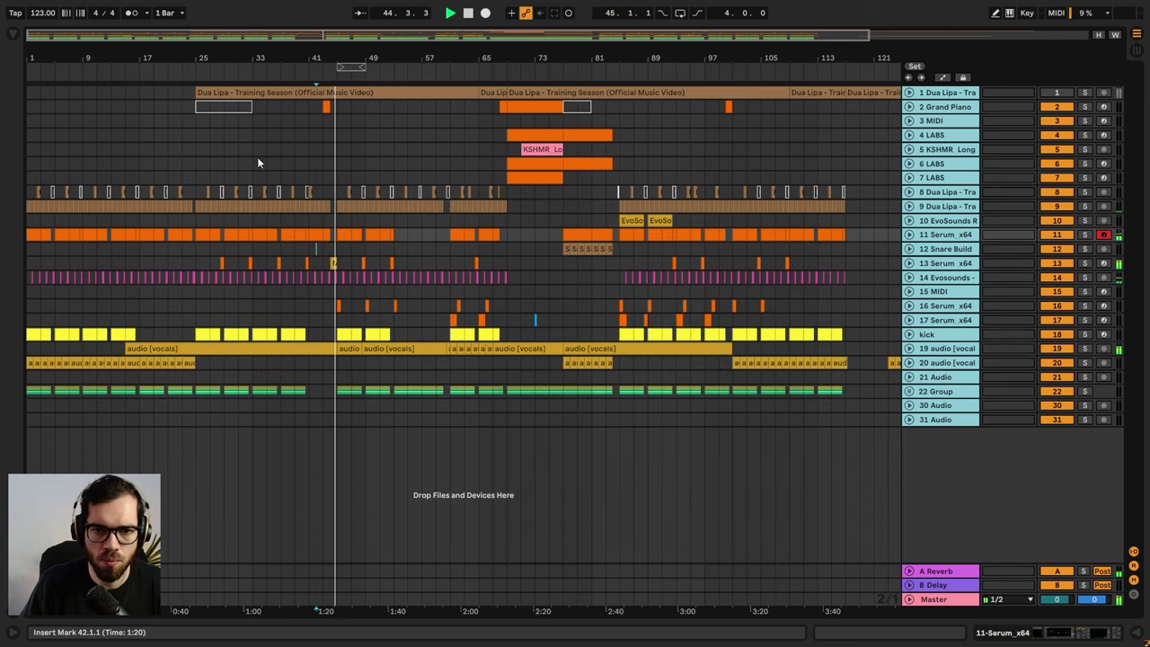
click(256, 159)
key(space)
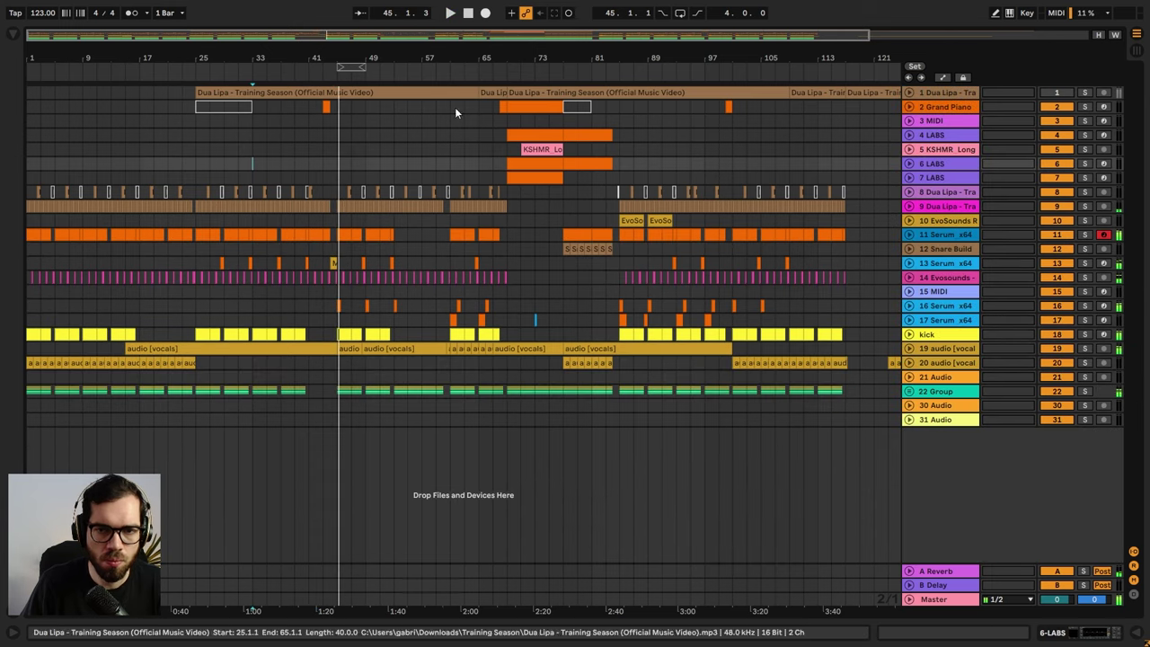
- Rename the LABS tracks 6 and 7 as Violinos
click(940, 176)
key(ctrl+r)
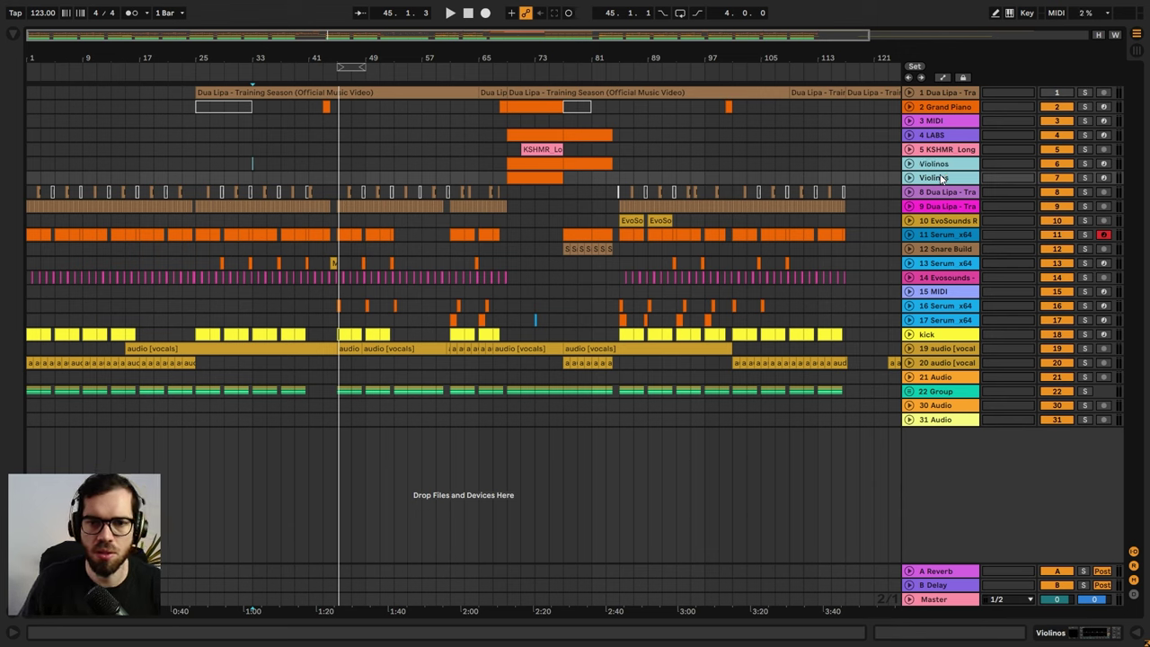
- Rename the LABS track 4 as Violin, the Violinos track 7 as Bass and the Grand Piano track as Piano
click(934, 137)
click(931, 180)
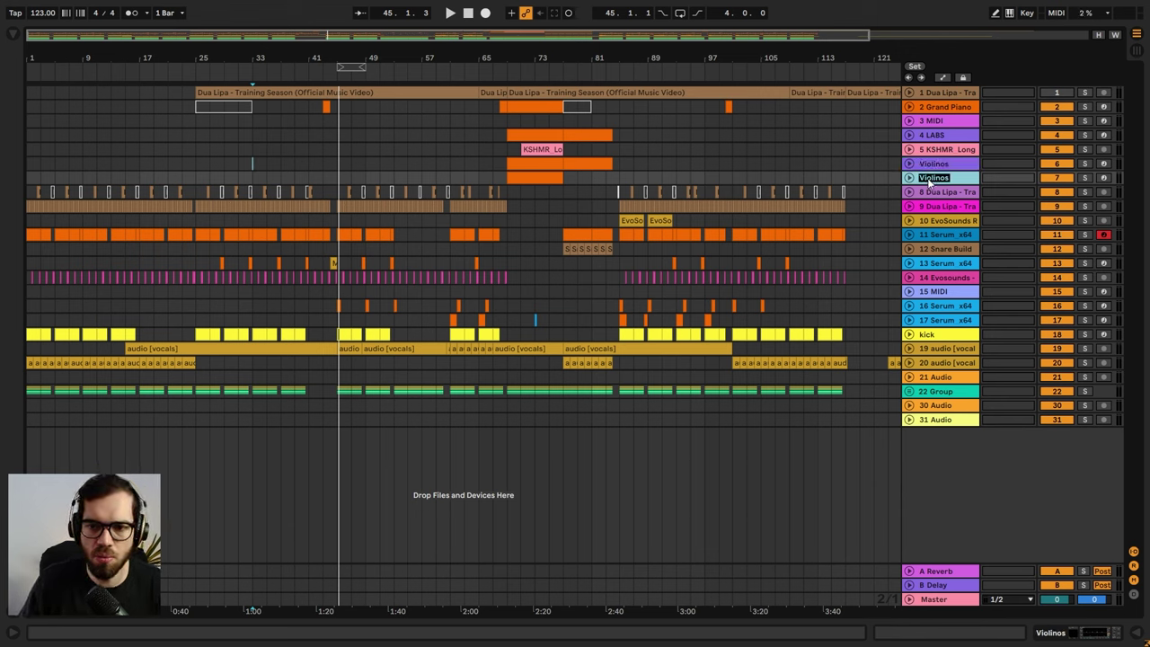
click(937, 138)
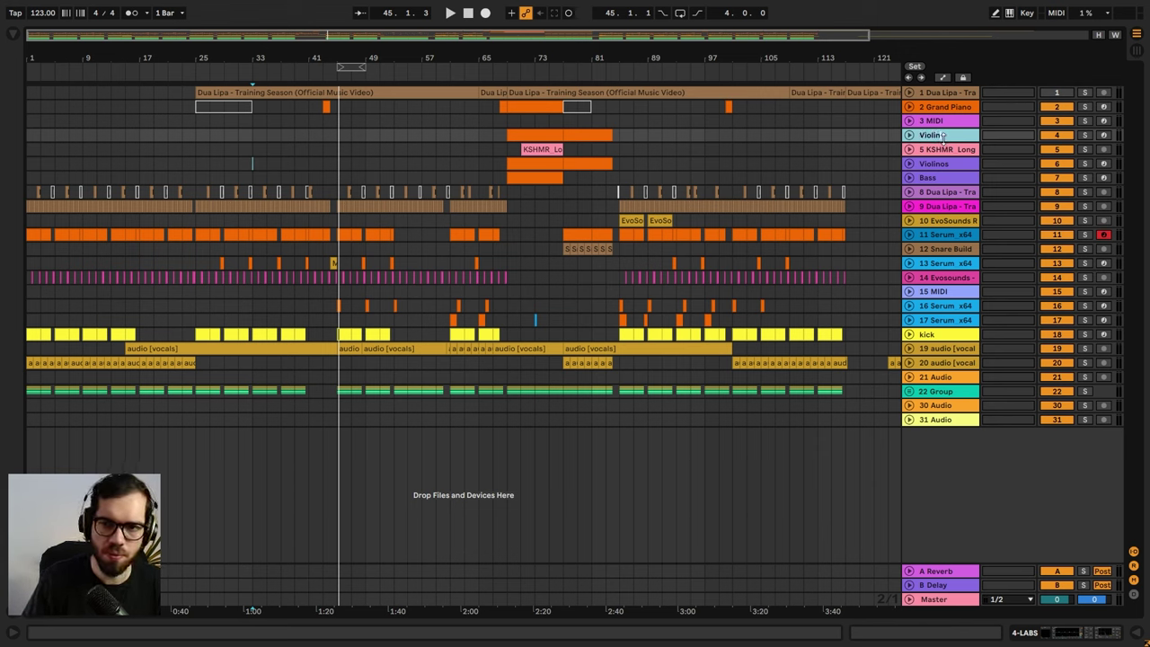
click(943, 108)
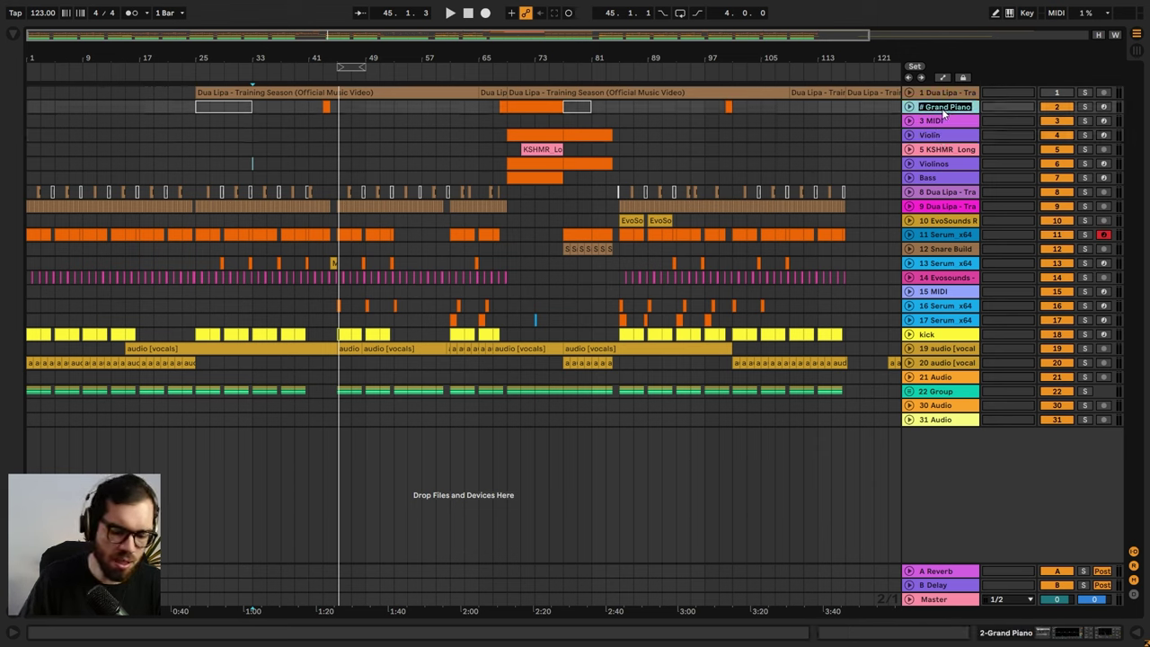
- Group the Piano, Violin and first Violinos tracks, fold the group and name it Leads
click(939, 135)
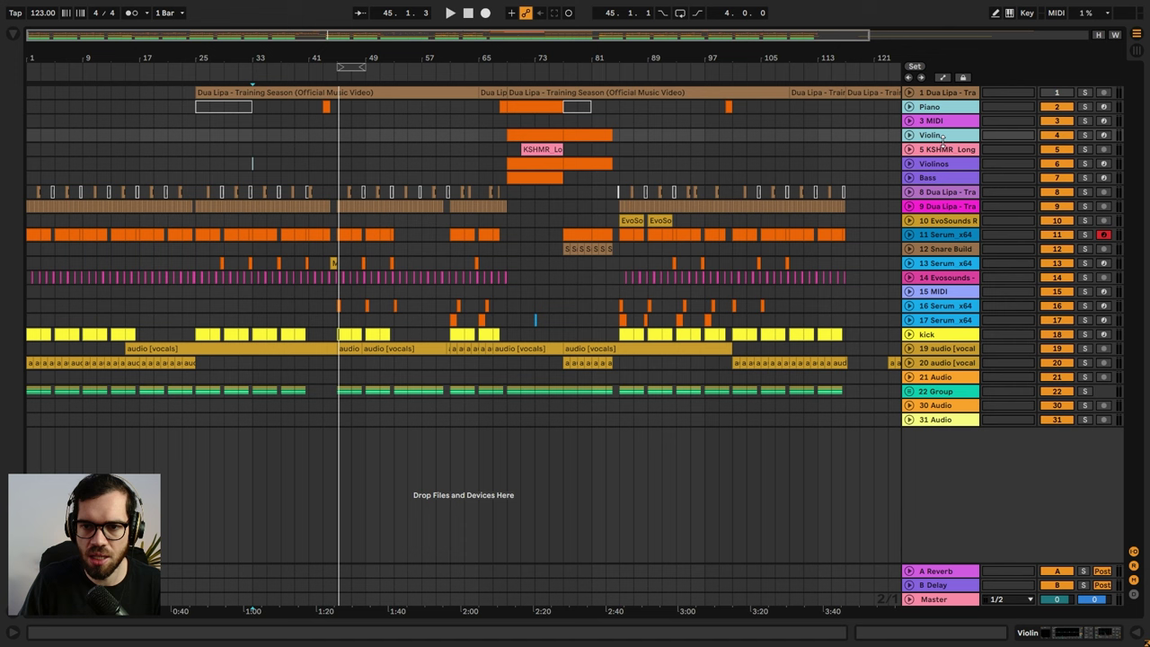
click(951, 166)
key(ctrl+g)
click(908, 107)
key(ctrl+r)
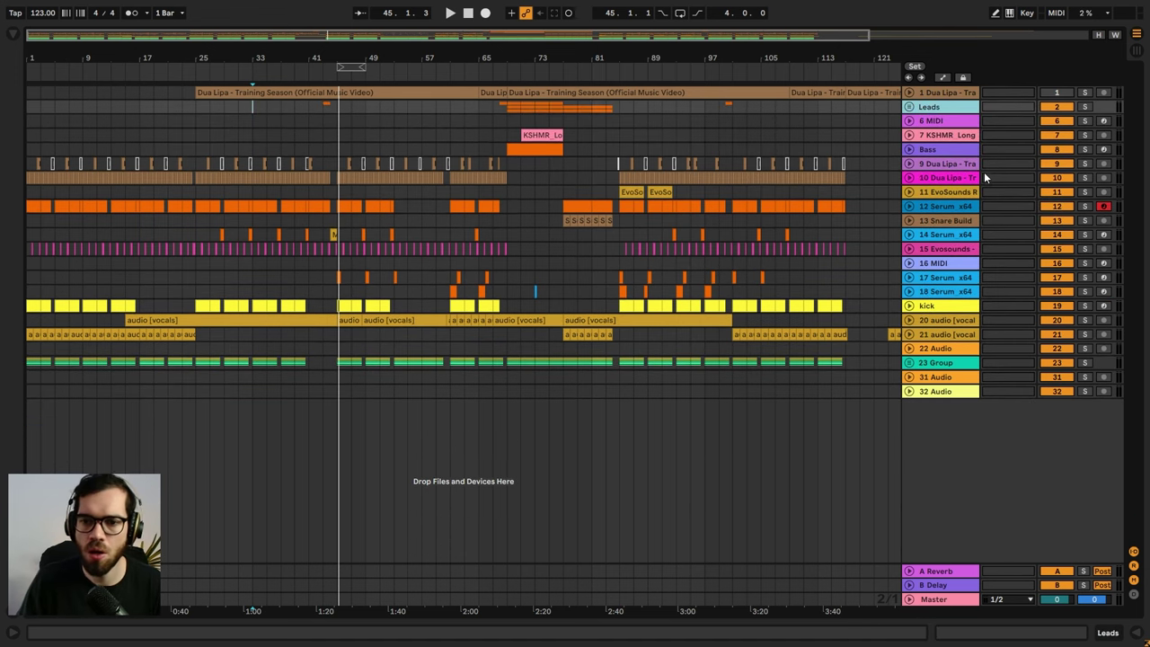
- Rename the Serum track 12 as Bass and, checking its sound in solo, the Evosounds track 15 as Percs
click(948, 208)
click(911, 206)
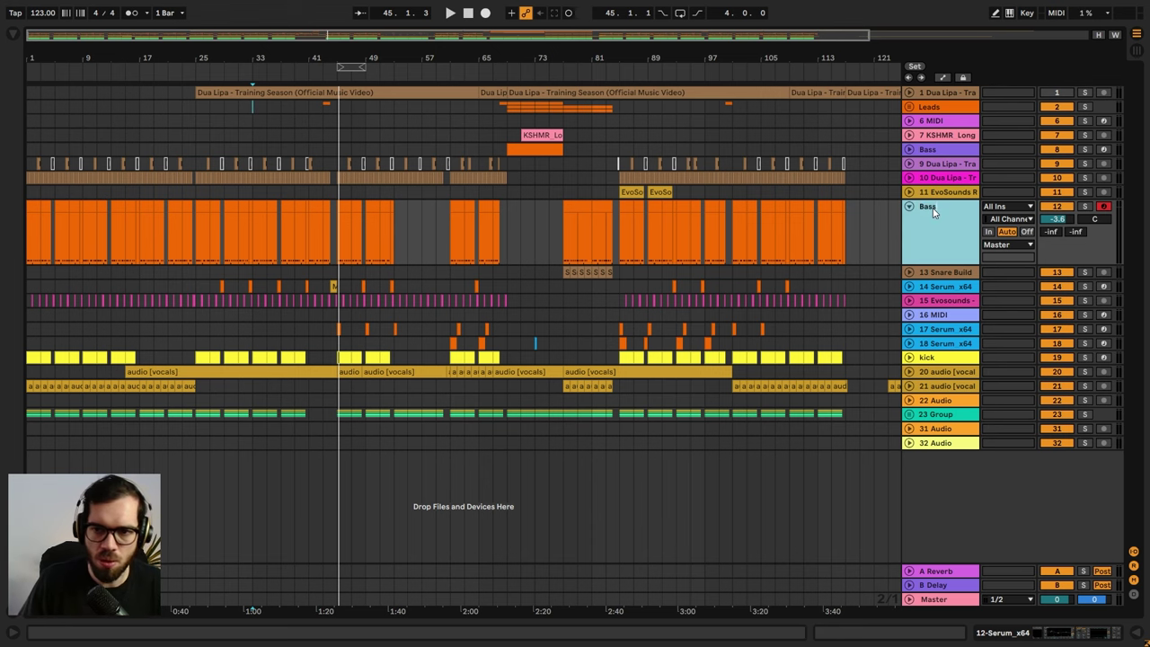
click(909, 301)
click(942, 302)
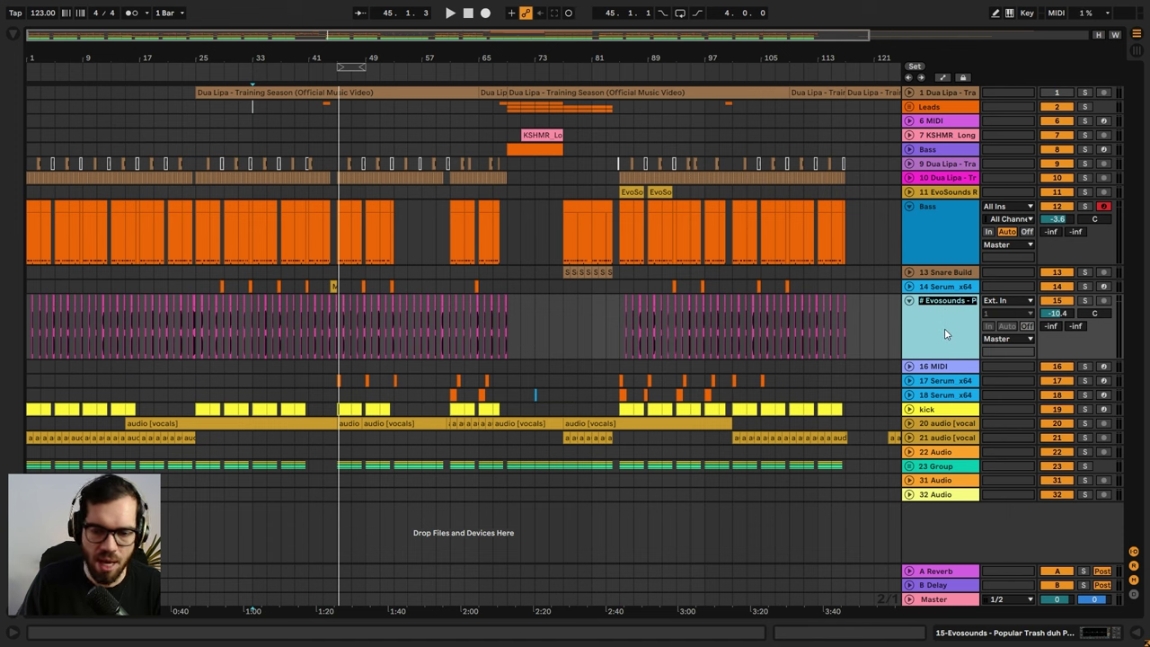
key(space)
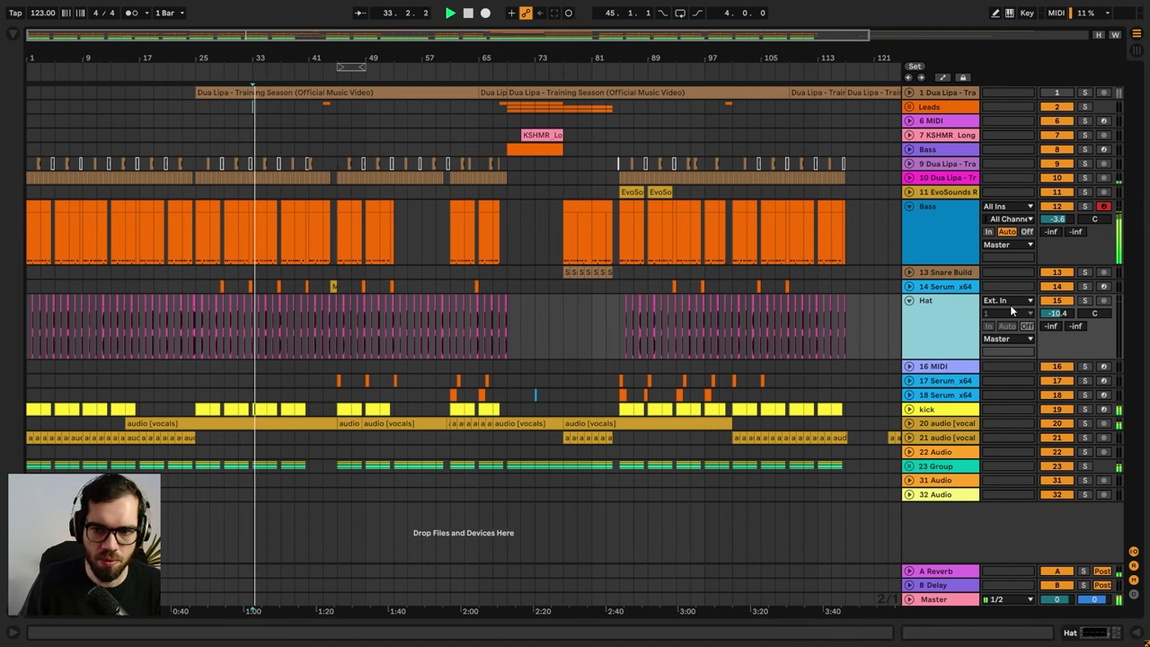
click(1084, 302)
click(1084, 302)
click(930, 330)
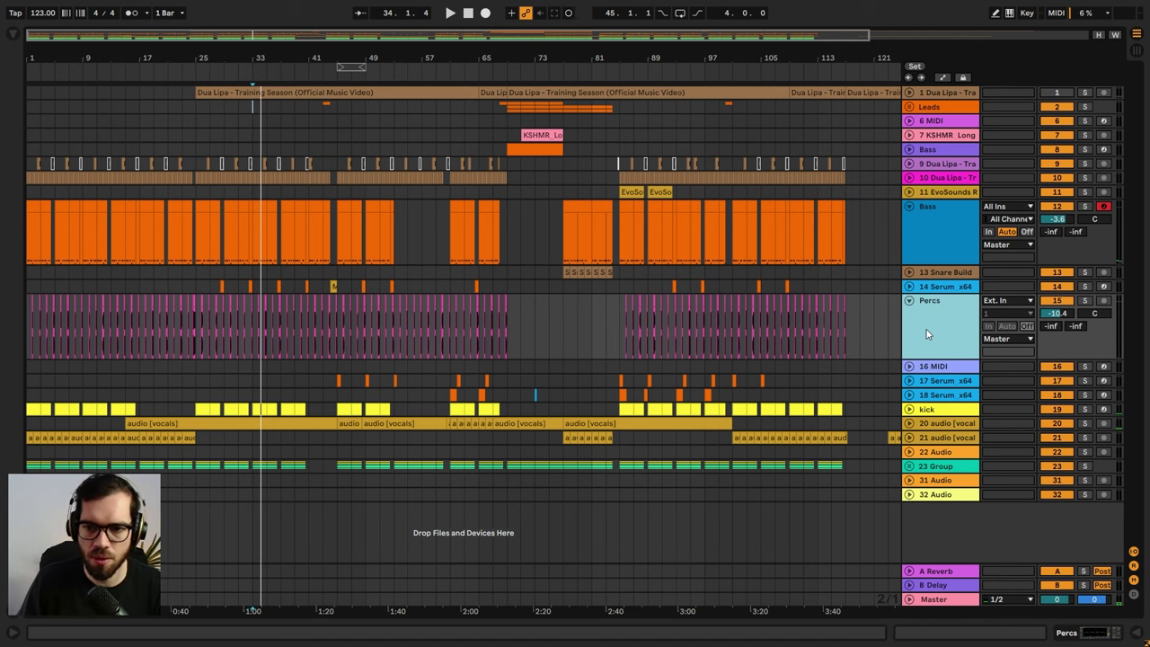
- Rename the Serum tracks 17 and 18 as Leads and move both into the Leads group
click(931, 384)
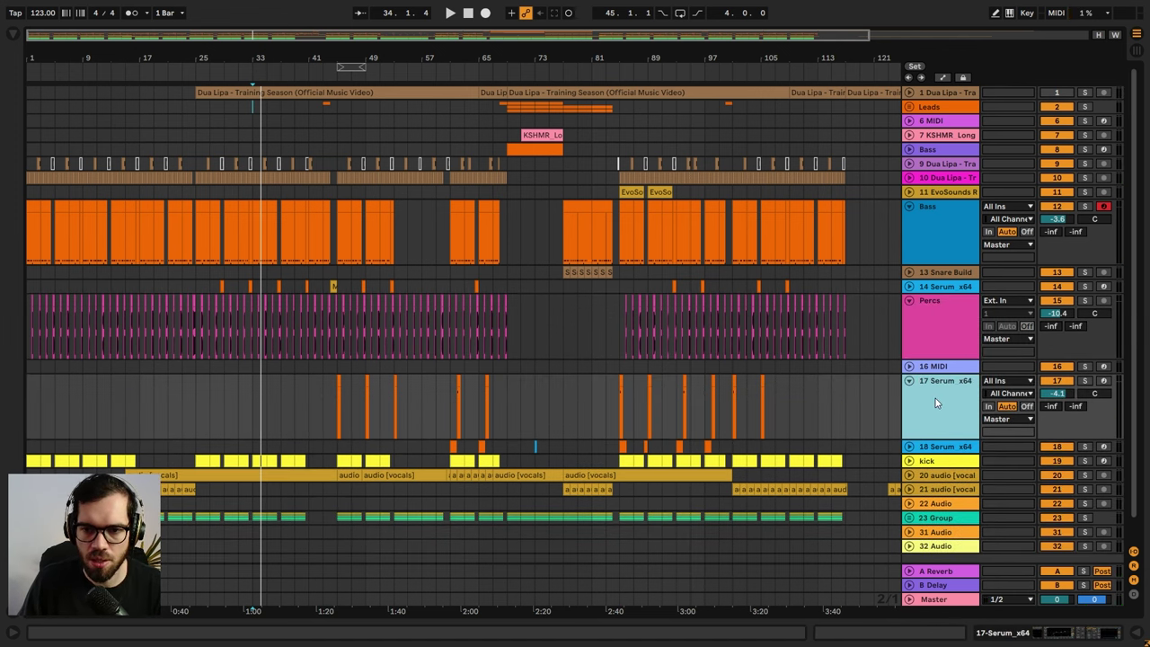
click(945, 447)
text(c)
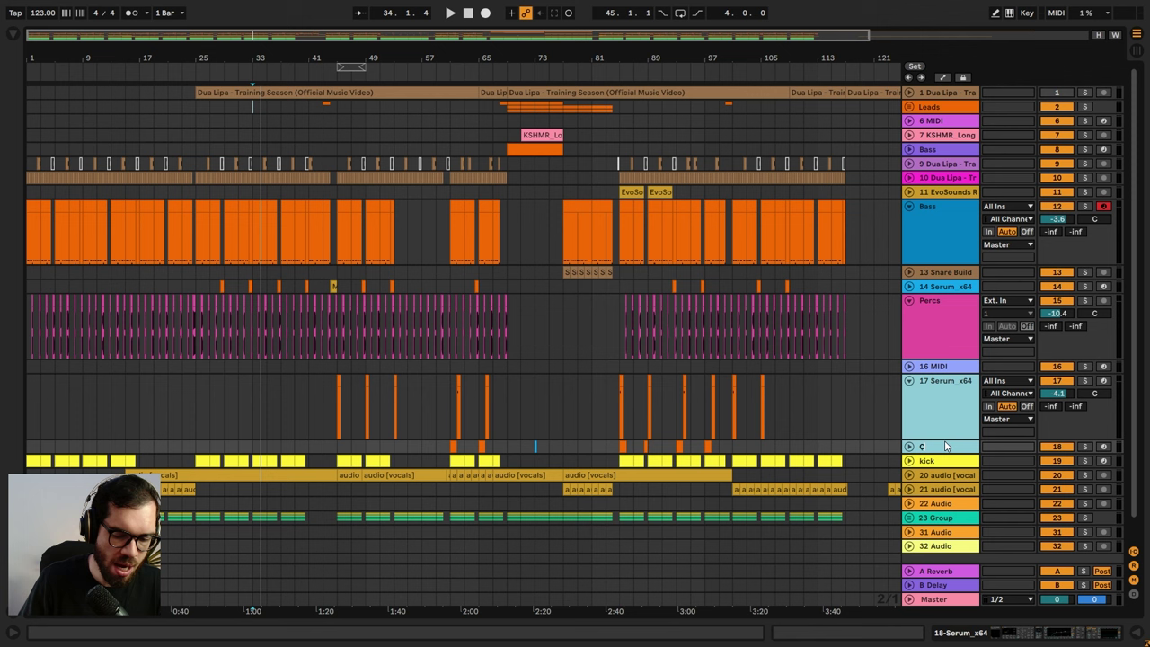
text(eads)
key(Return)
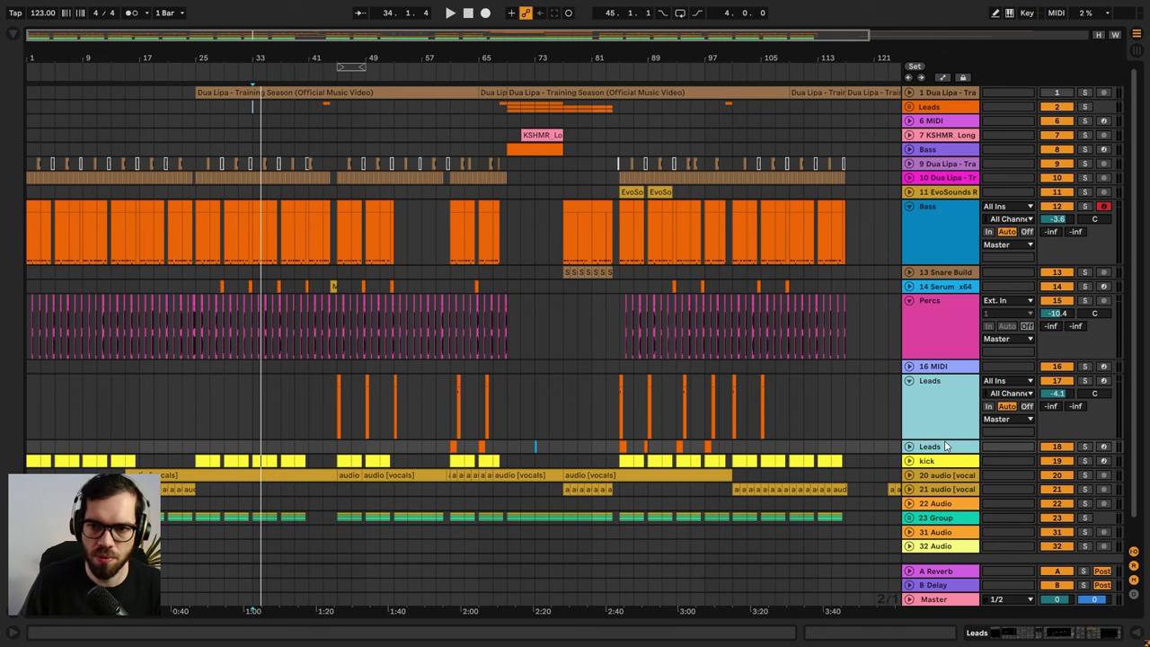
drag(941, 421, 917, 110)
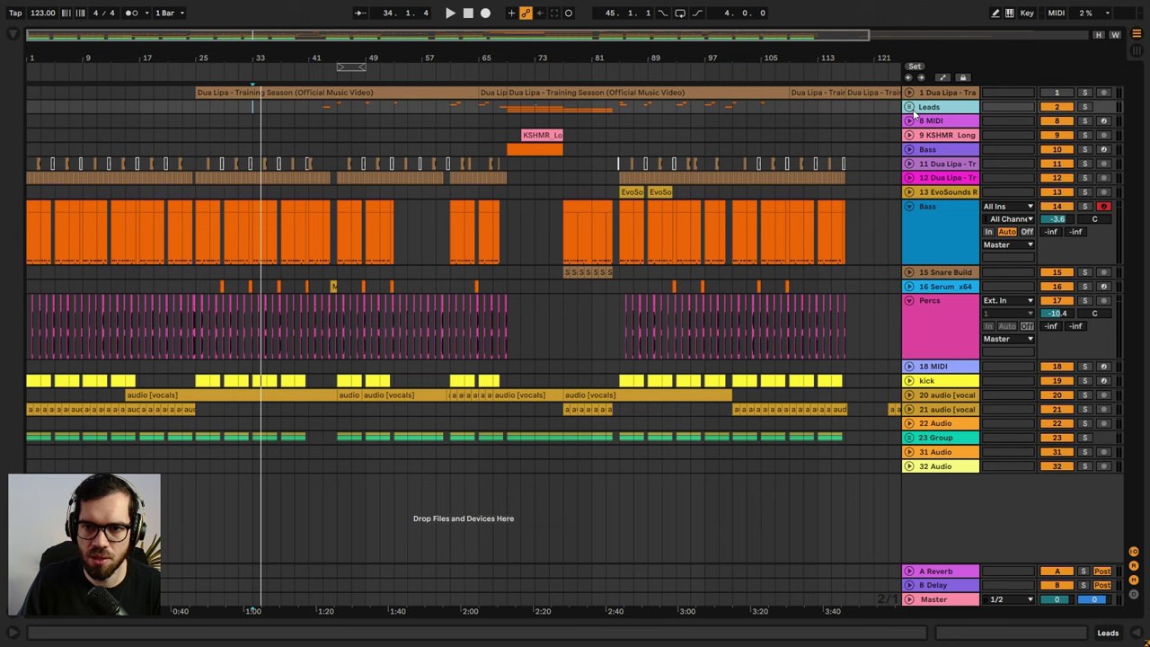
- Rename the remaining Serum track 16 as Lead and move it into the Leads group
click(932, 232)
click(935, 290)
click(909, 285)
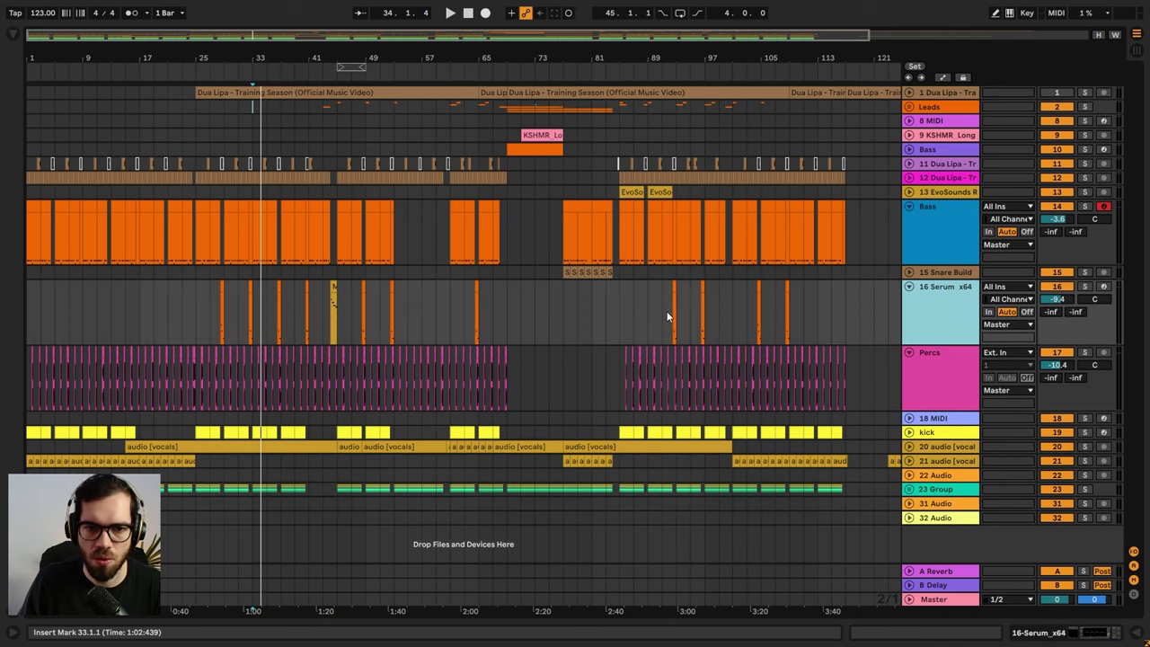
key(ctrl+r)
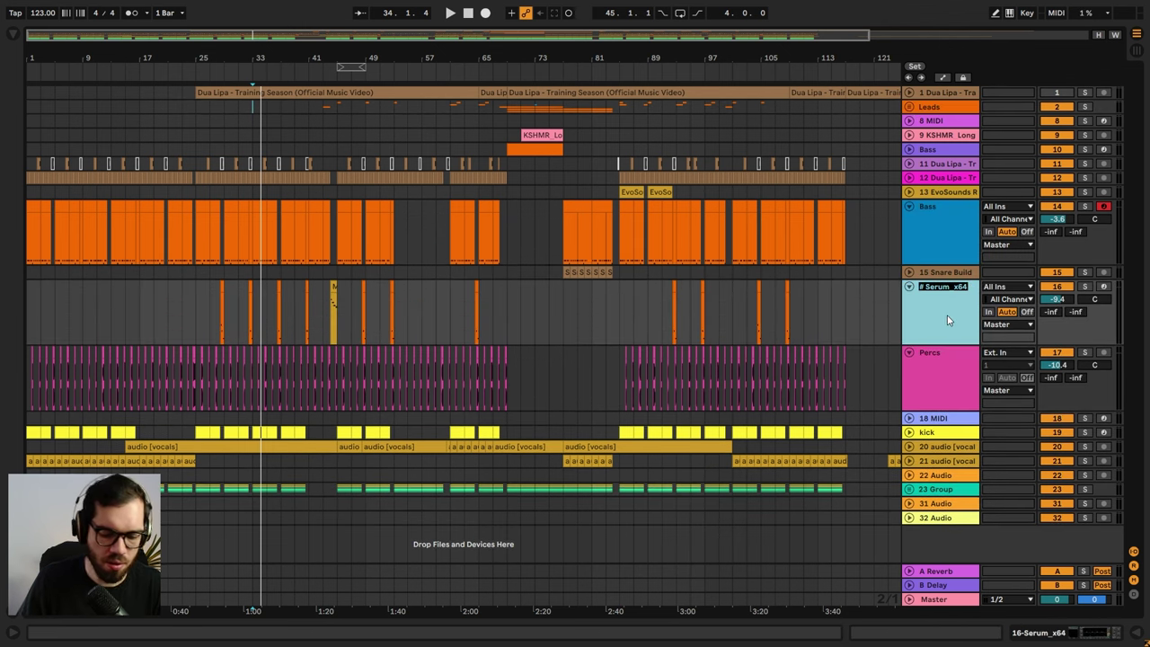
text(Lead)
key(Return)
drag(948, 319, 940, 109)
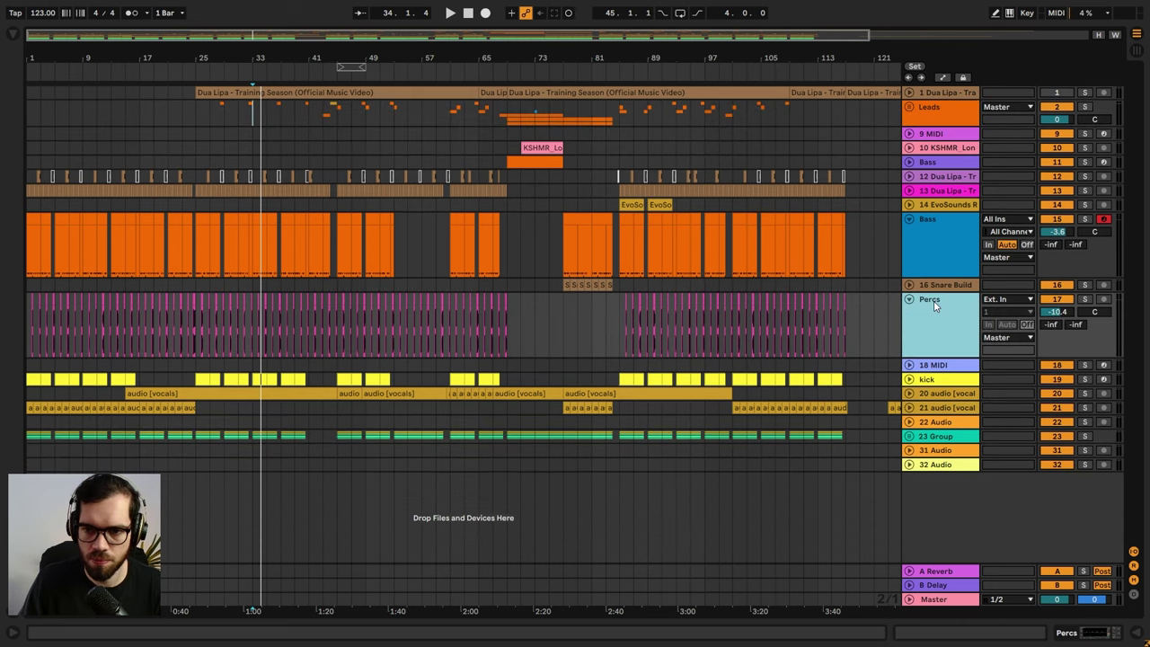
- Unfold the Snare Build track 16 and rename it as Snare
click(934, 287)
click(909, 286)
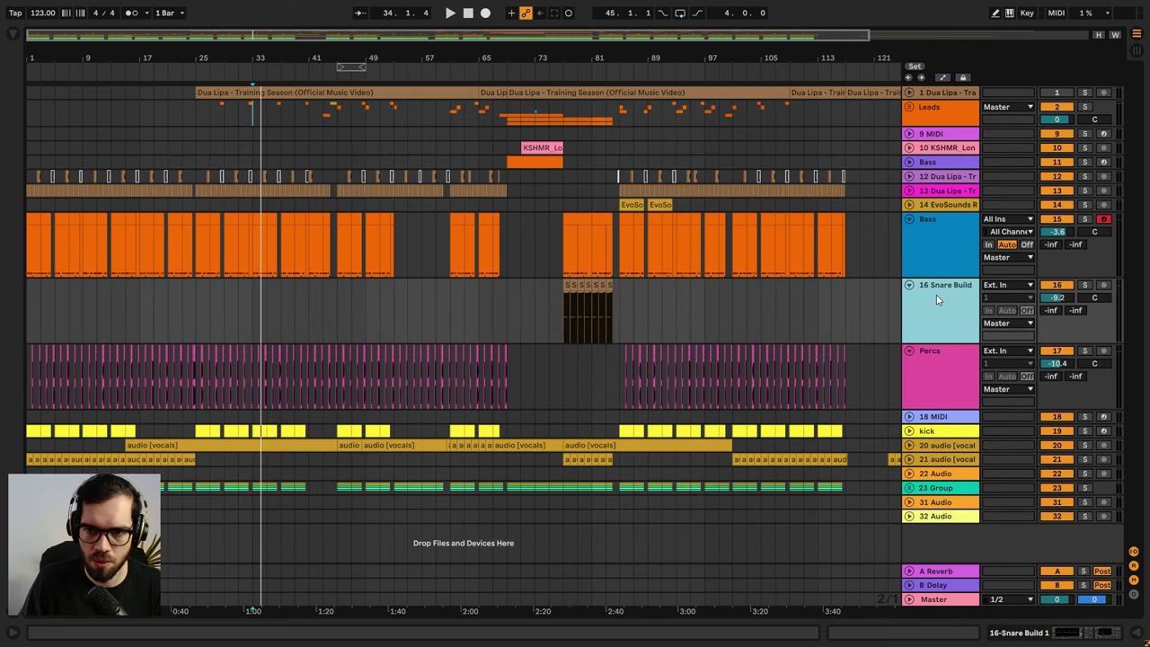
text(Snare)
key(Return)
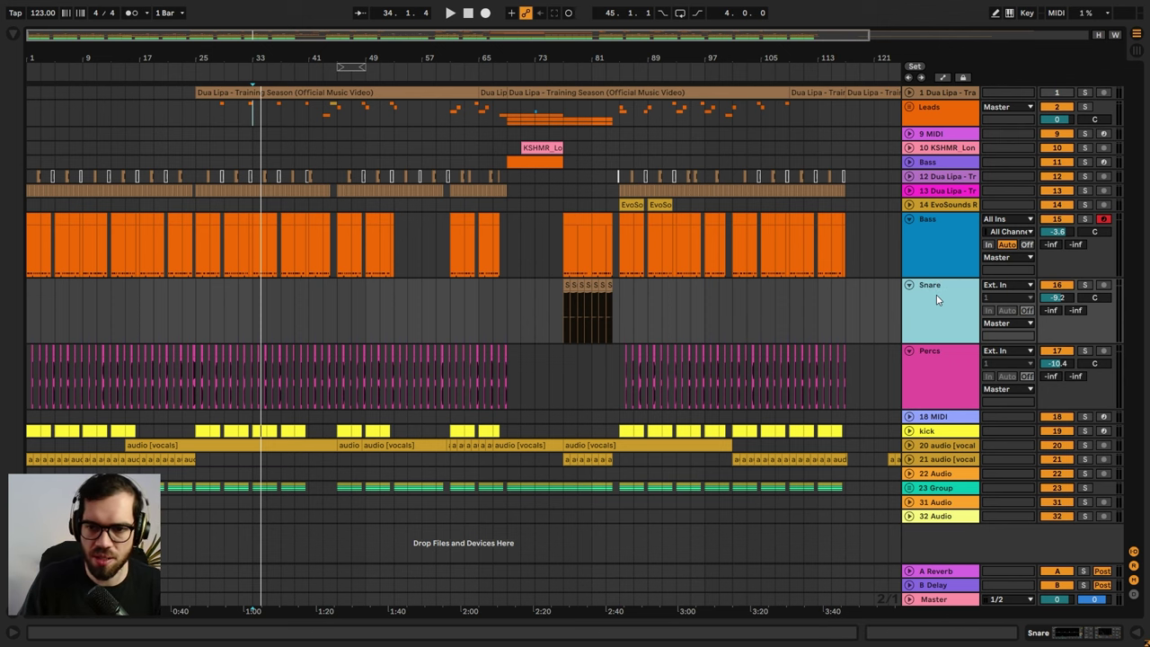
- Move the Percs track into the unnamed green group near the end of the track list, and play from bar 25
click(940, 355)
drag(940, 355, 935, 493)
key(space)
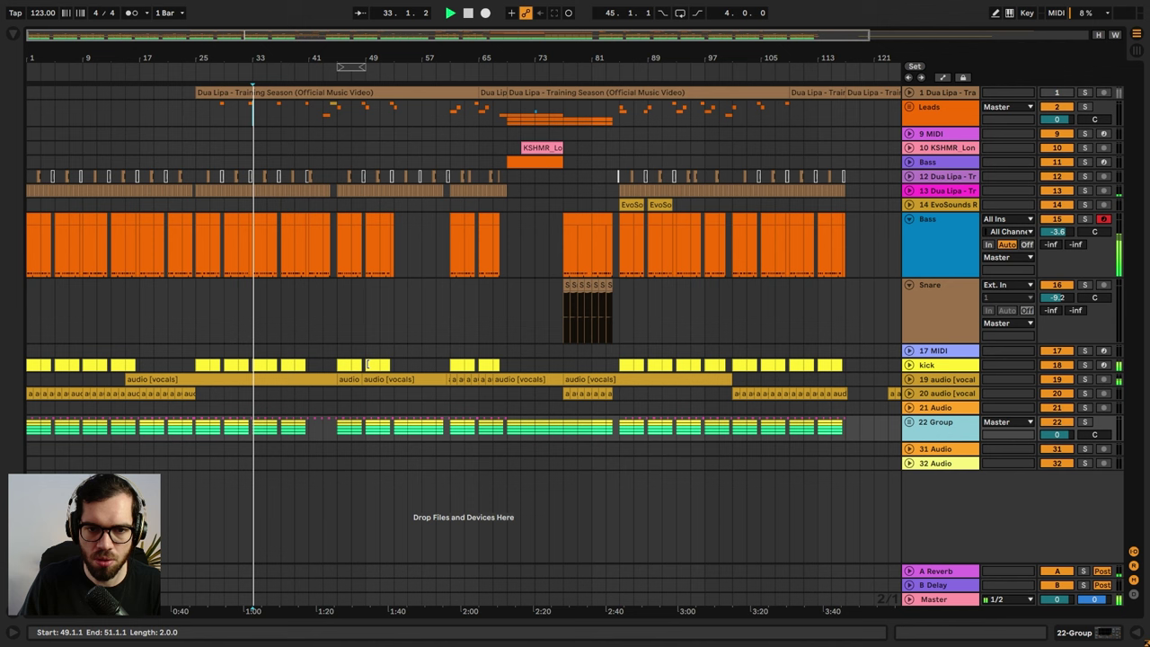
click(202, 325)
key(space)
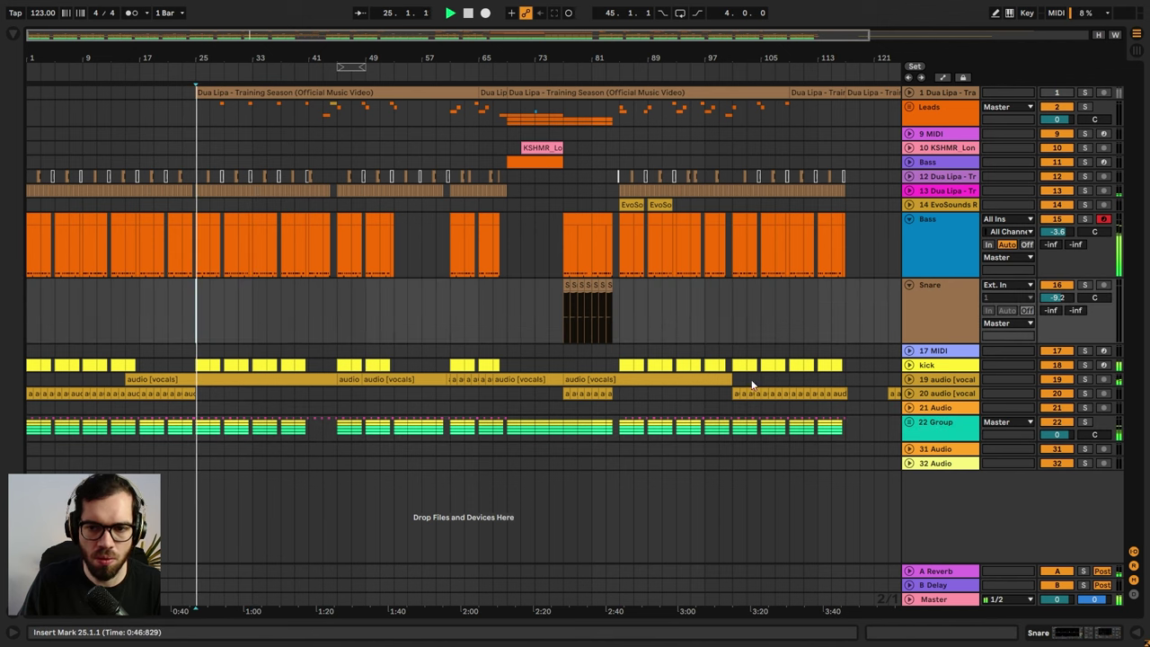
- Group the two audio vocals tracks, name the group Vocal and fold it
click(944, 394)
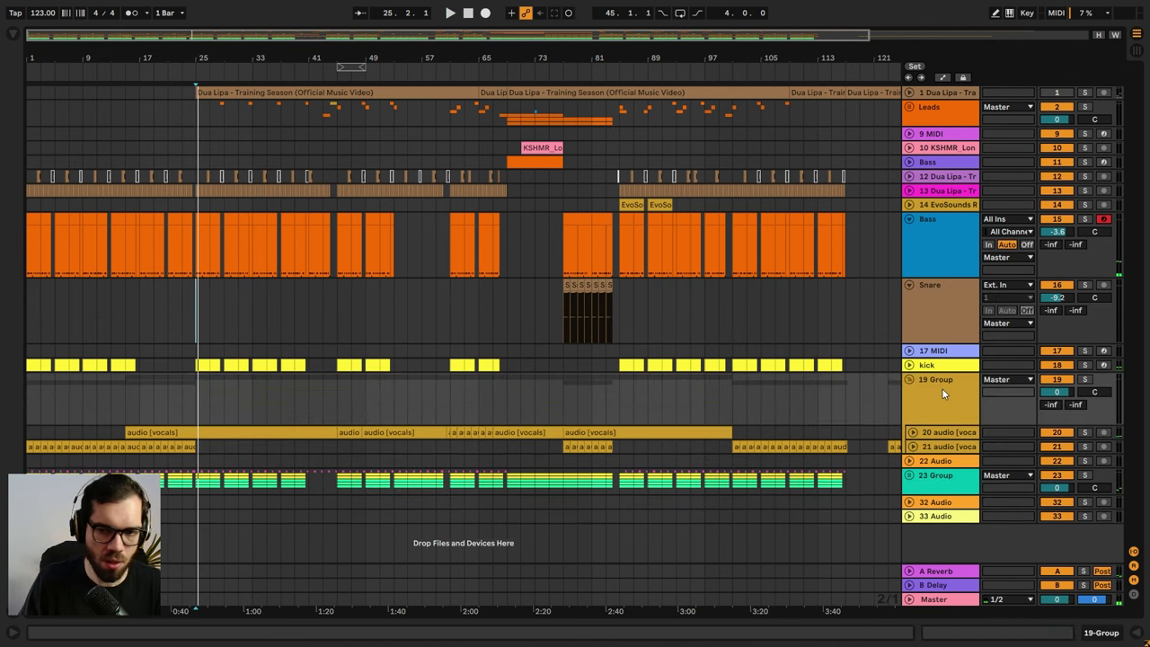
key(ctrl+g)
text(Vocal)
key(Return)
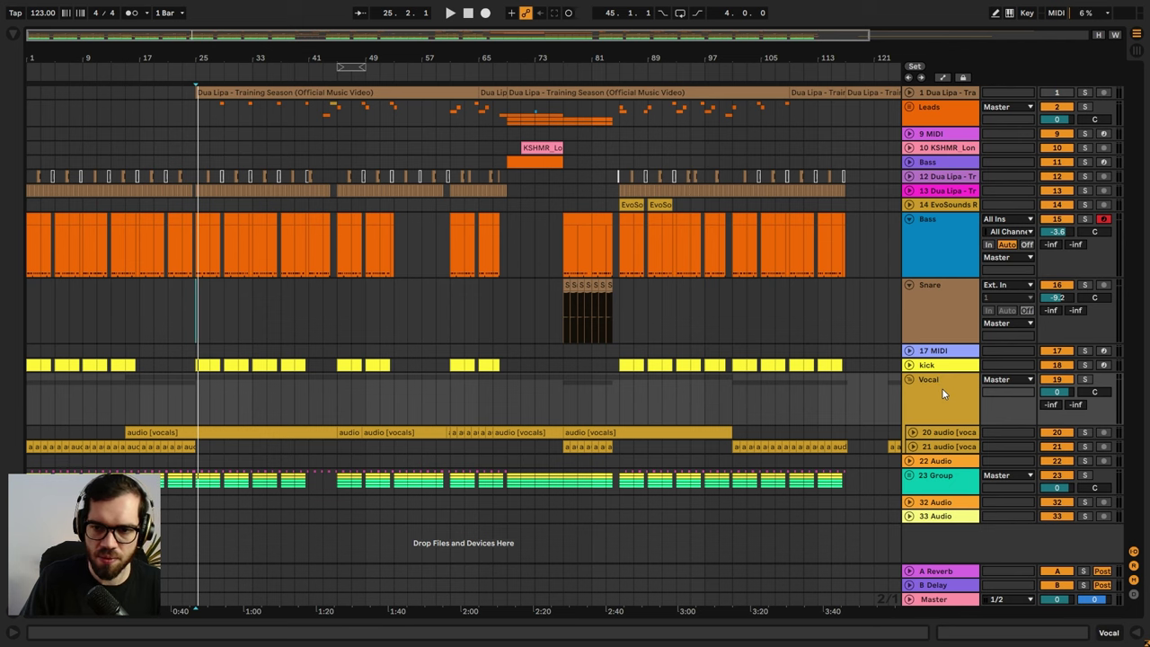
click(908, 378)
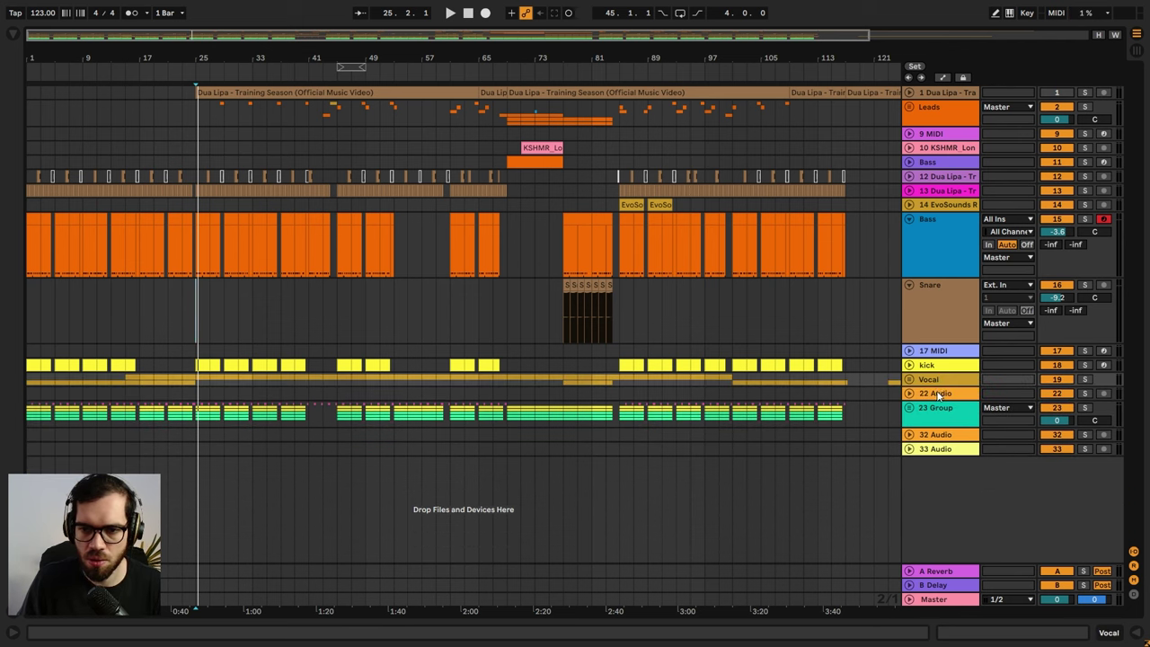
- Delete the empty tracks 22 Audio and 17 MIDI, and fold the Snare track
click(907, 394)
key(Delete)
click(950, 356)
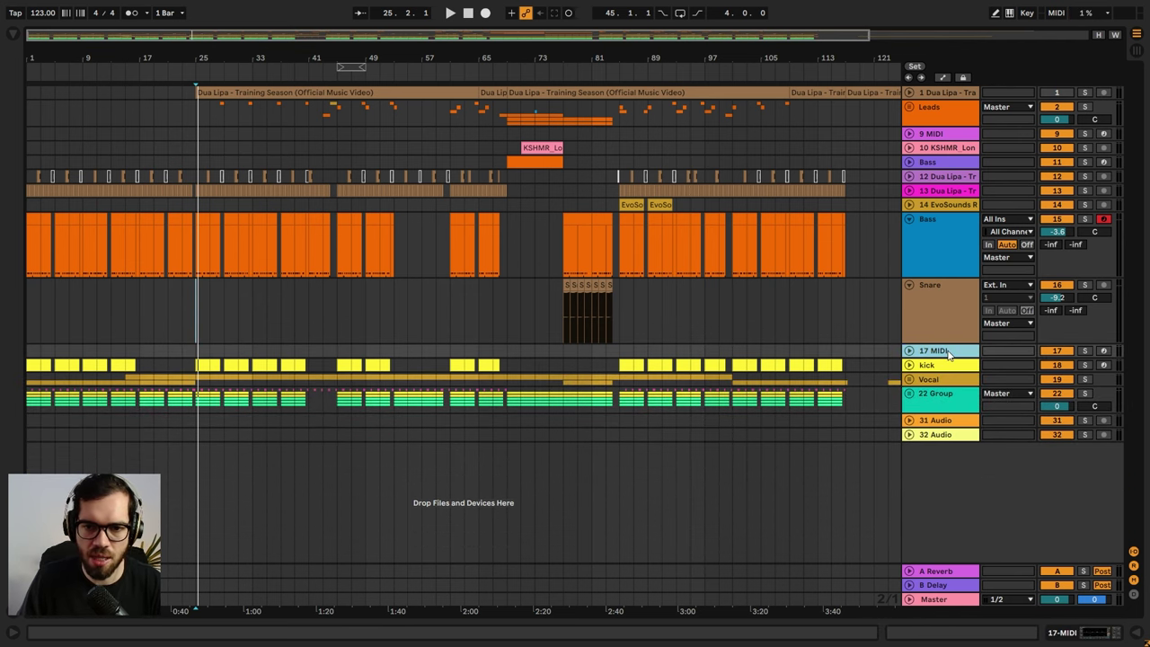
key(Delete)
click(948, 305)
click(909, 285)
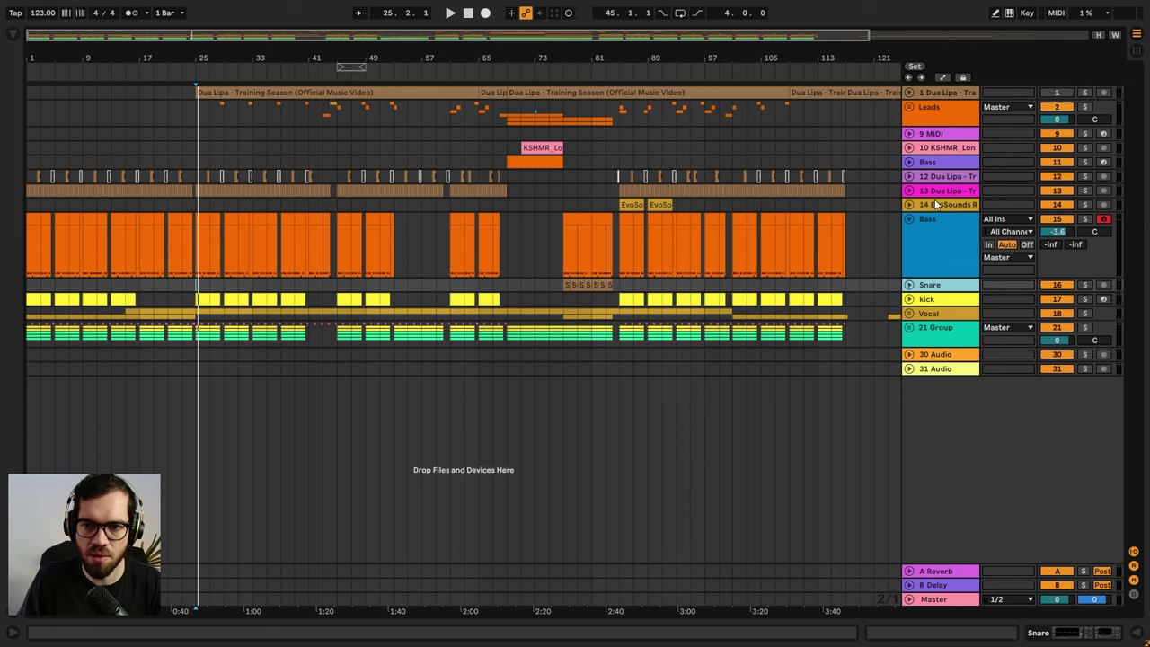
- Rename the EvoSounds Ride Loops track as Ride and move it into the unnamed green group
click(913, 206)
click(909, 205)
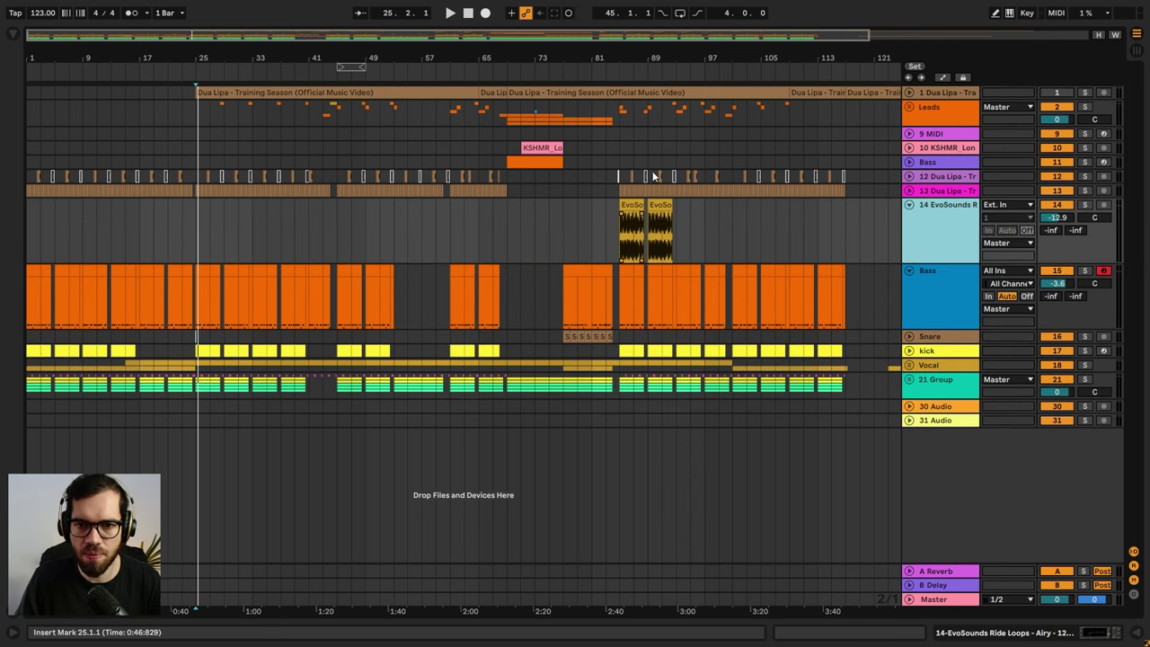
scroll(844, 115, up, 1)
key(ctrl+r)
text(Ride)
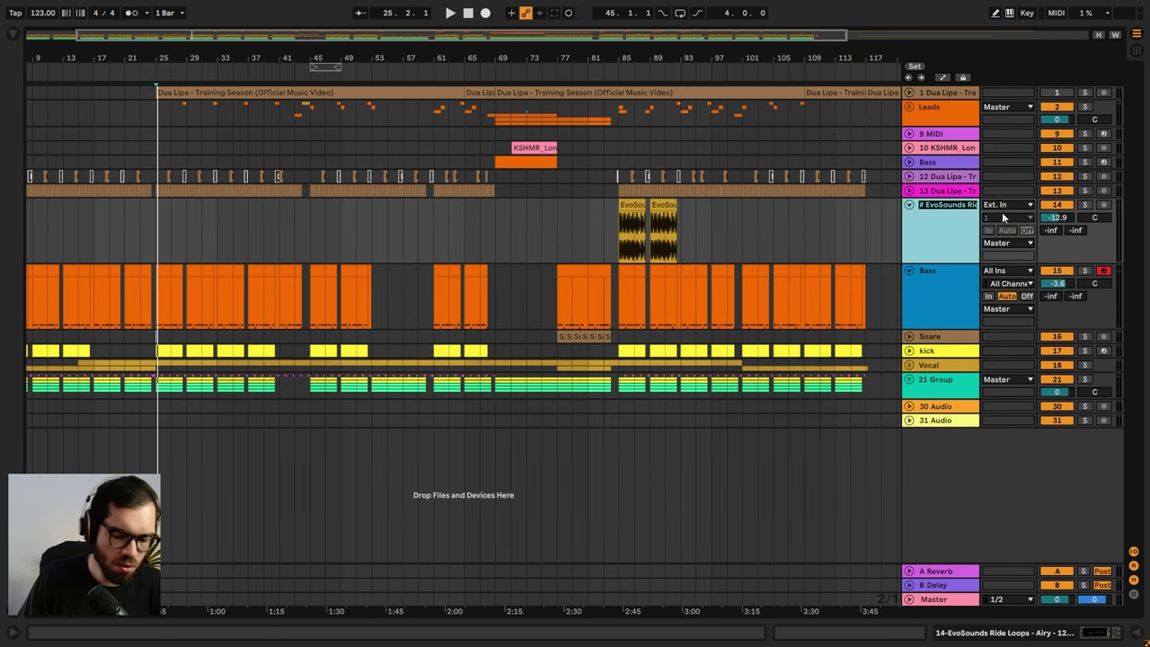
key(Return)
drag(943, 225, 938, 390)
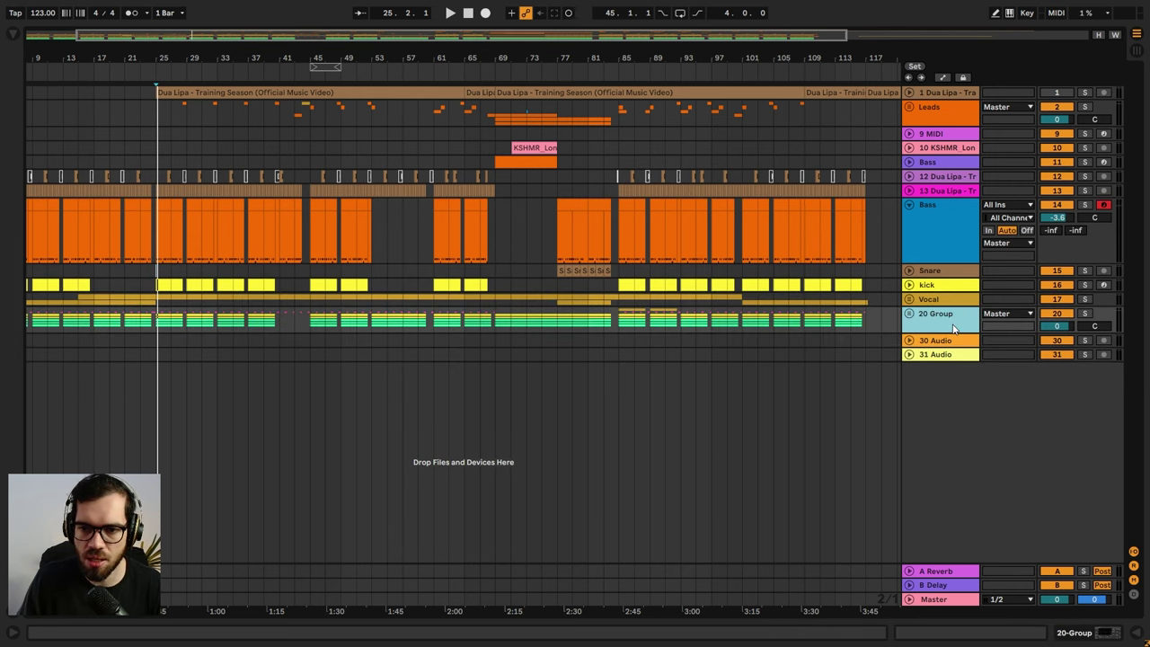
- Delete the empty audio tracks 30 and 31, and rename group 20 as Drums
click(939, 341)
shift+click(946, 356)
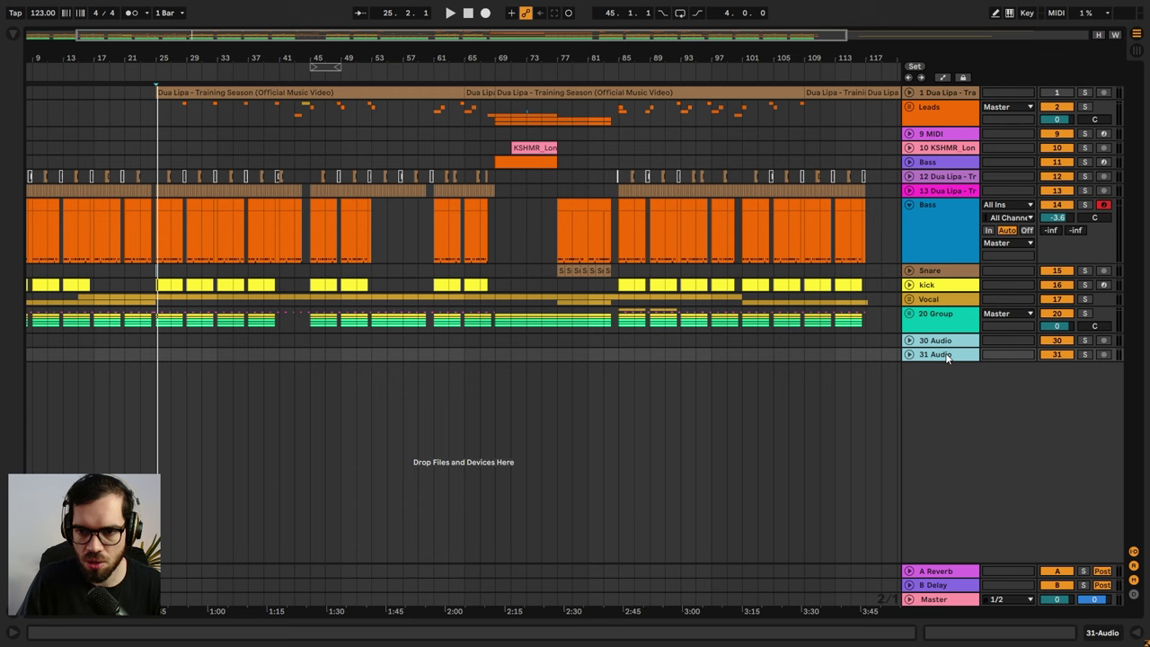
key(Delete)
key(ctrl+r)
text(Drums)
key(Return)
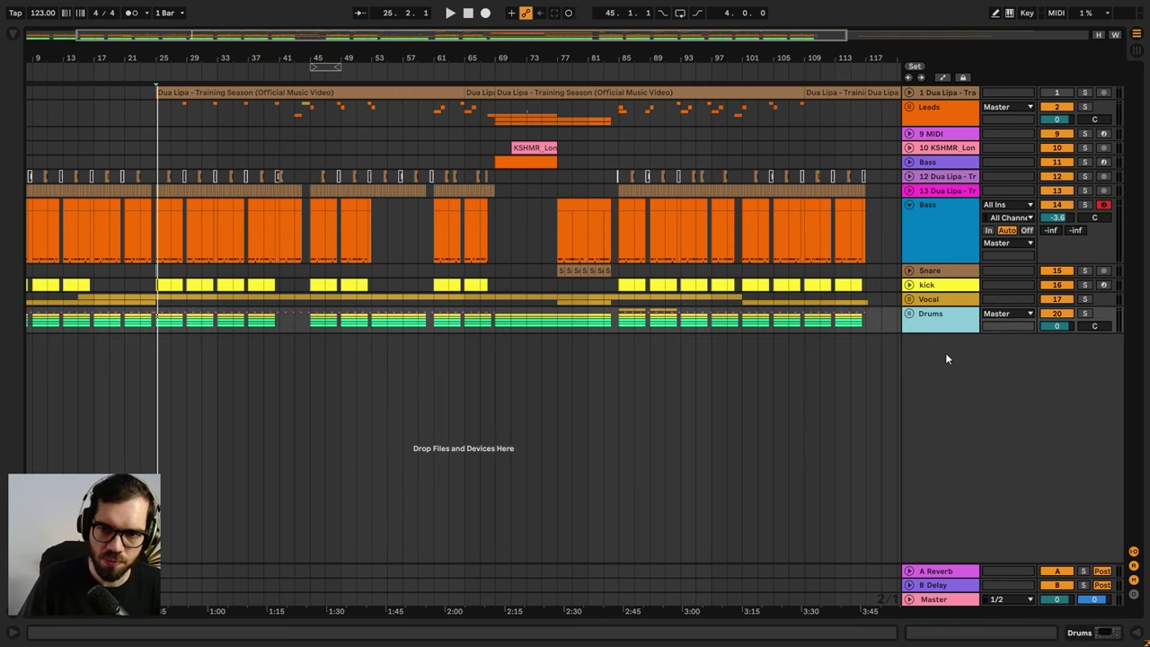
- Delete the empty MIDI track 9 above the KSHMR sweep track
click(922, 150)
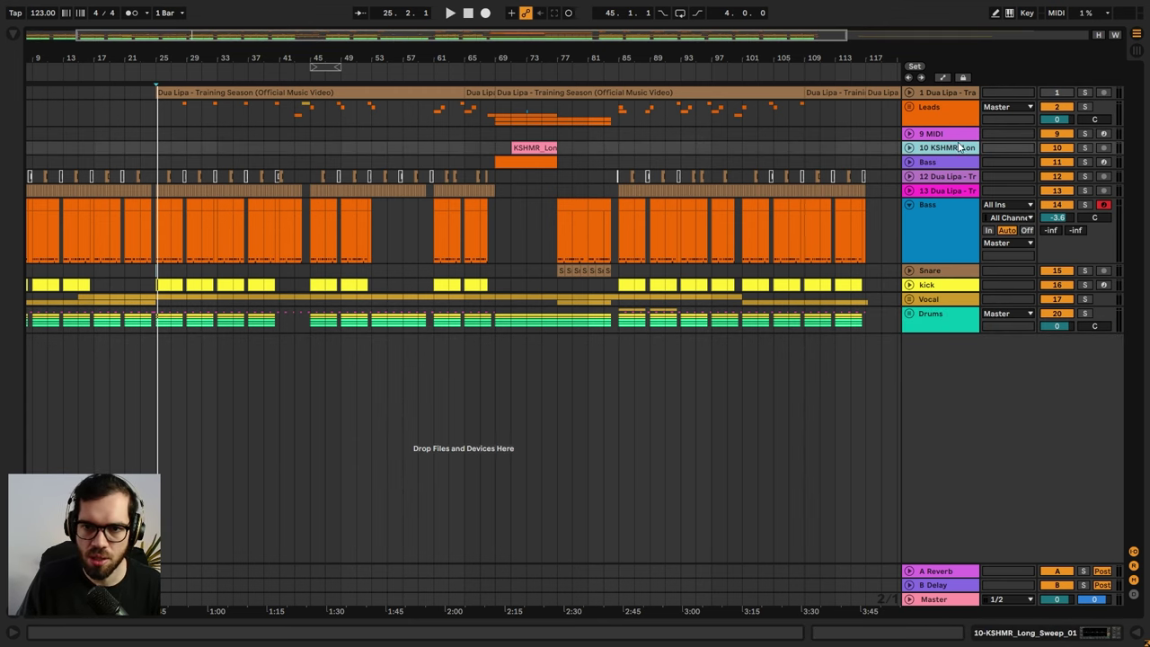
click(945, 136)
key(Delete)
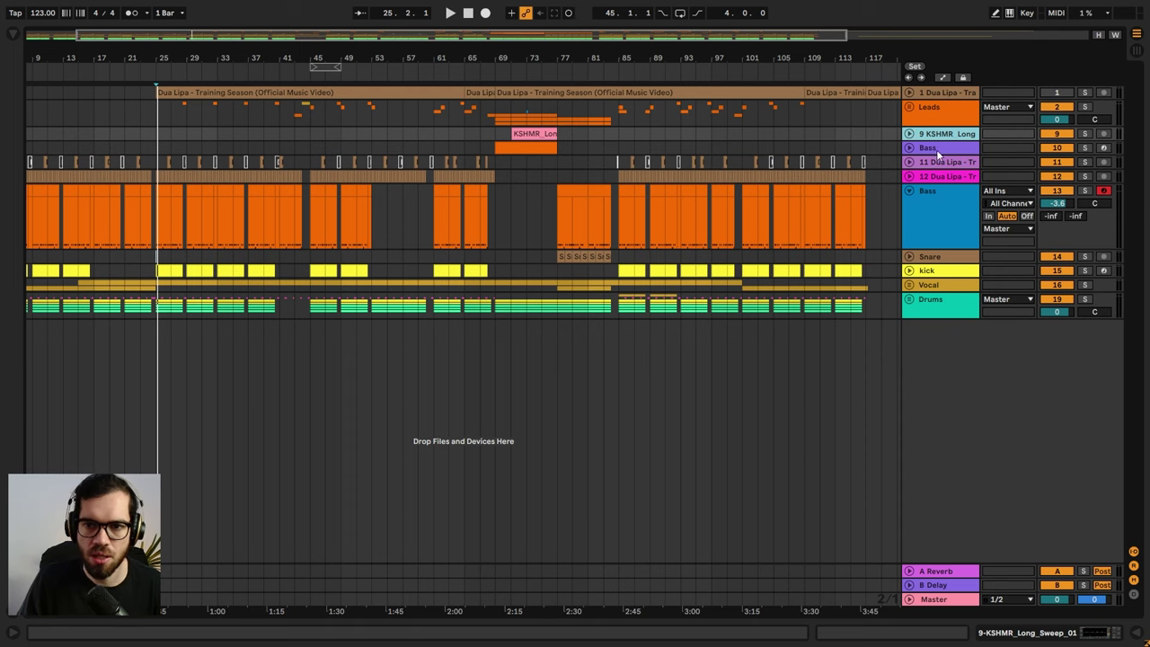
- Move the upper Bass track next to the other Bass track, group the two, and name the group Bass
click(939, 151)
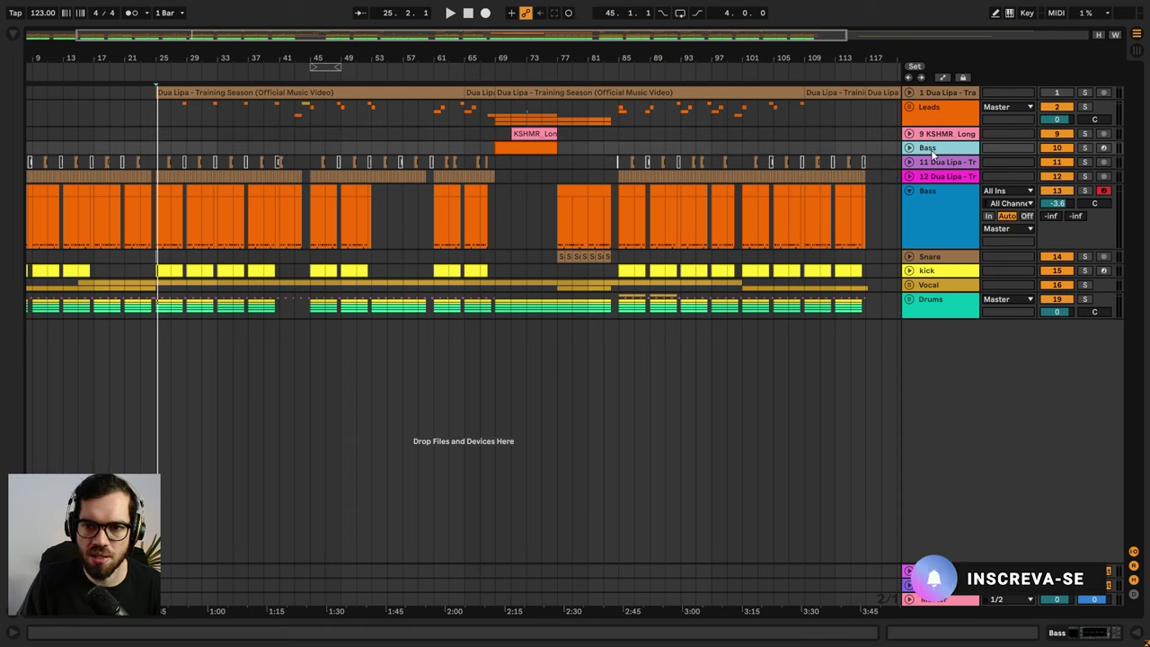
drag(933, 143, 944, 209)
shift+click(945, 211)
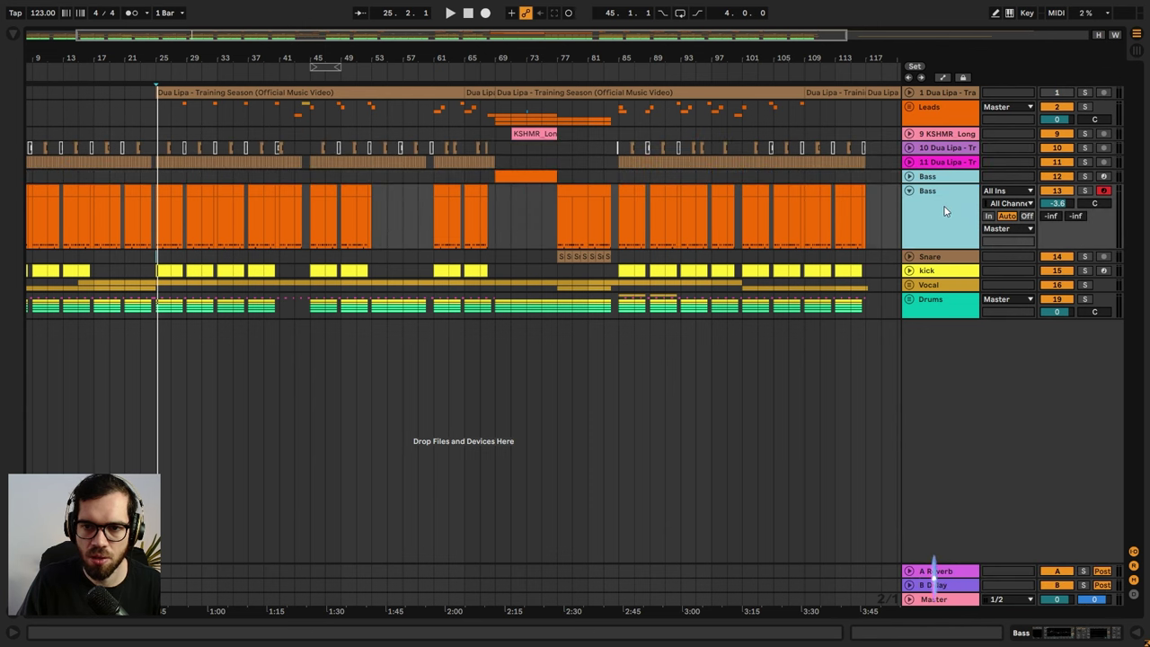
key(ctrl+g)
click(911, 177)
key(ctrl+r)
text(Bass)
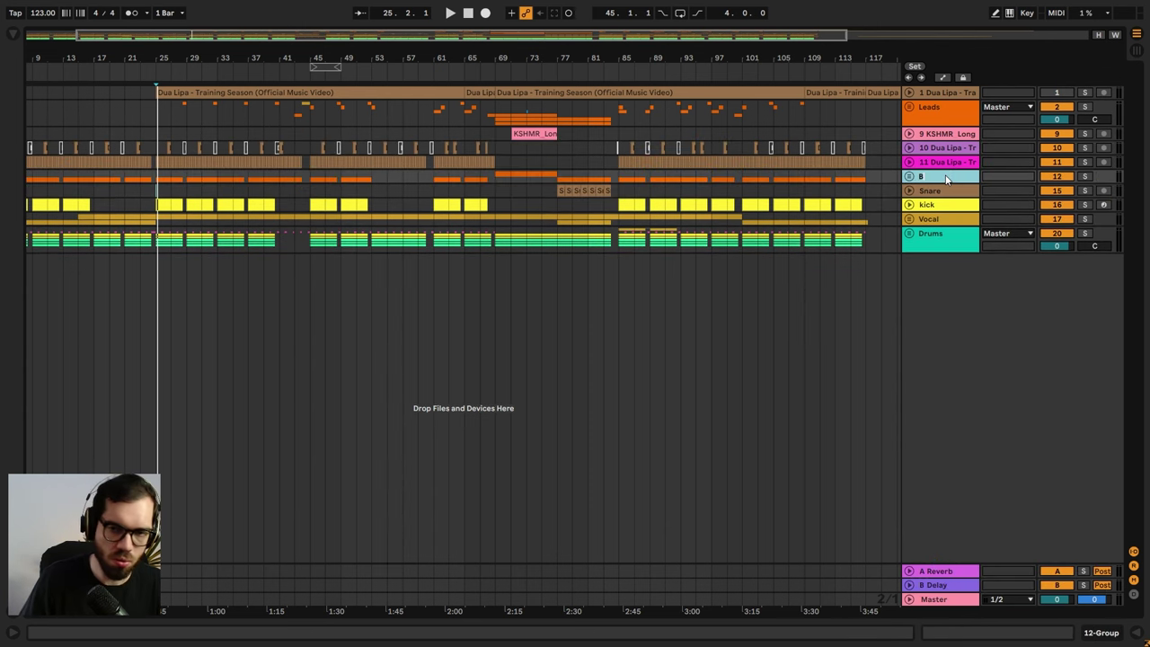
key(Return)
- Move the two Dua Lipa audio tracks above the Bass group into the Vocal group
drag(940, 163, 938, 226)
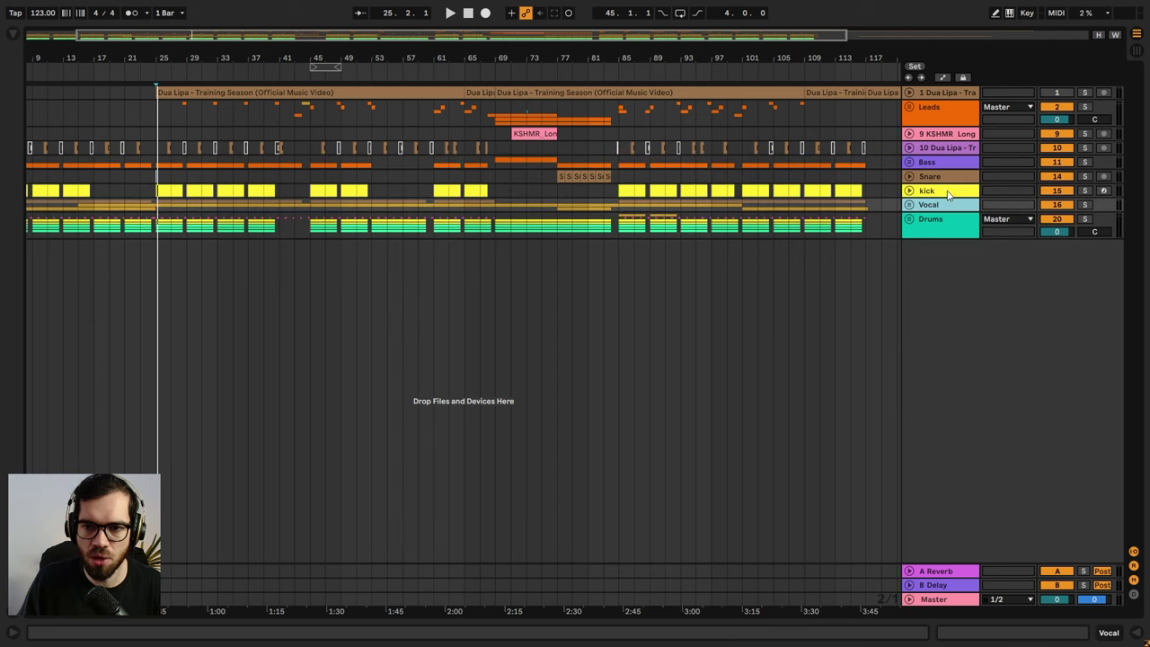
drag(945, 146, 943, 208)
click(945, 135)
- Move the Leads group to the end of the track list and the kick track directly below track 1
click(942, 112)
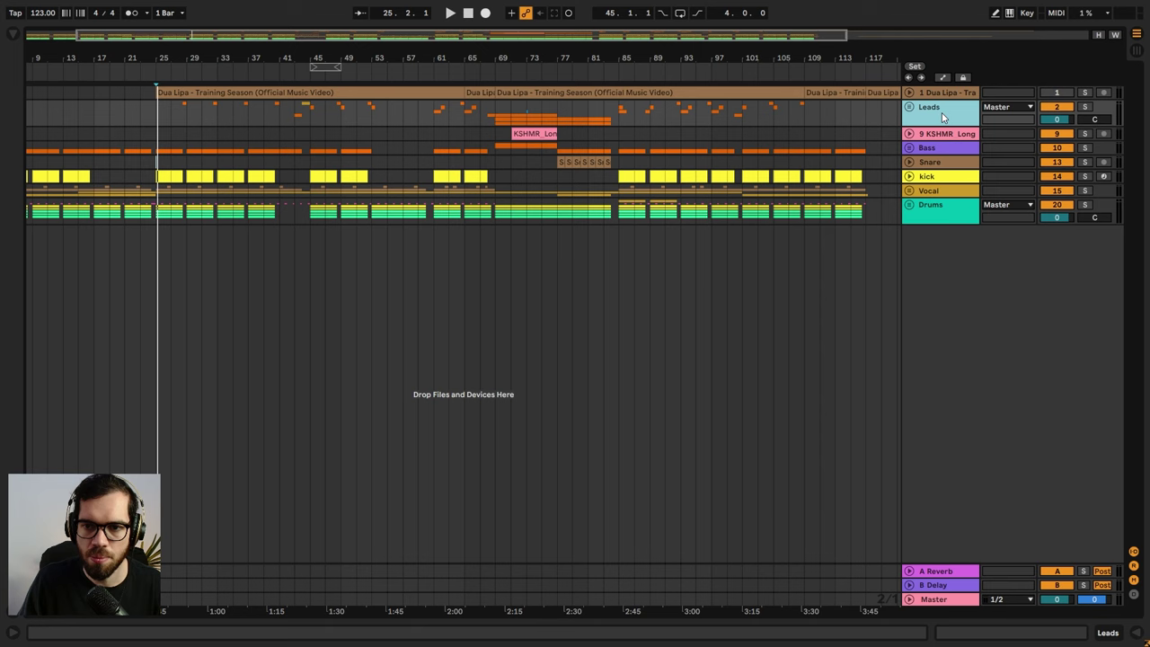
drag(943, 132, 940, 240)
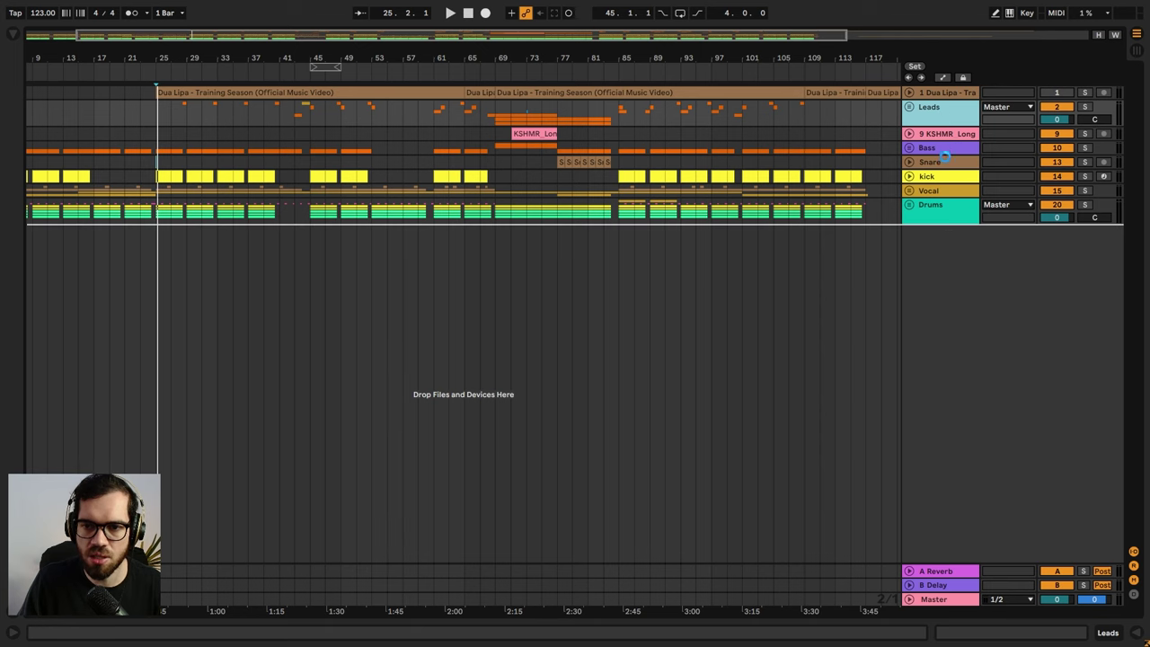
drag(946, 166, 947, 169)
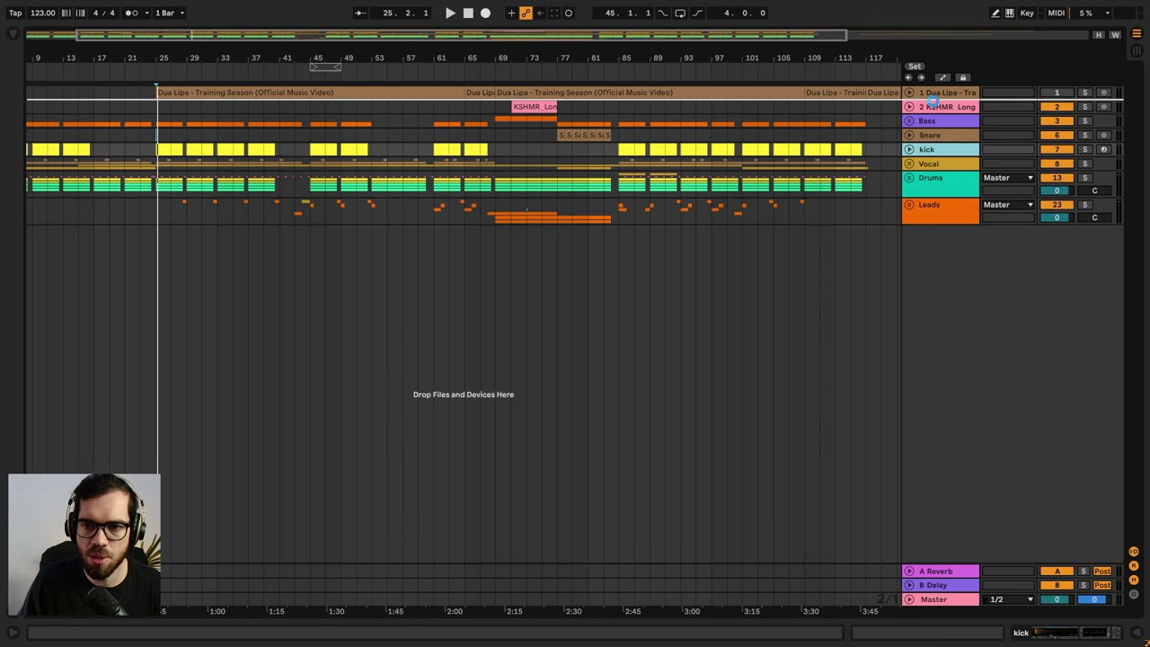
drag(933, 101, 935, 103)
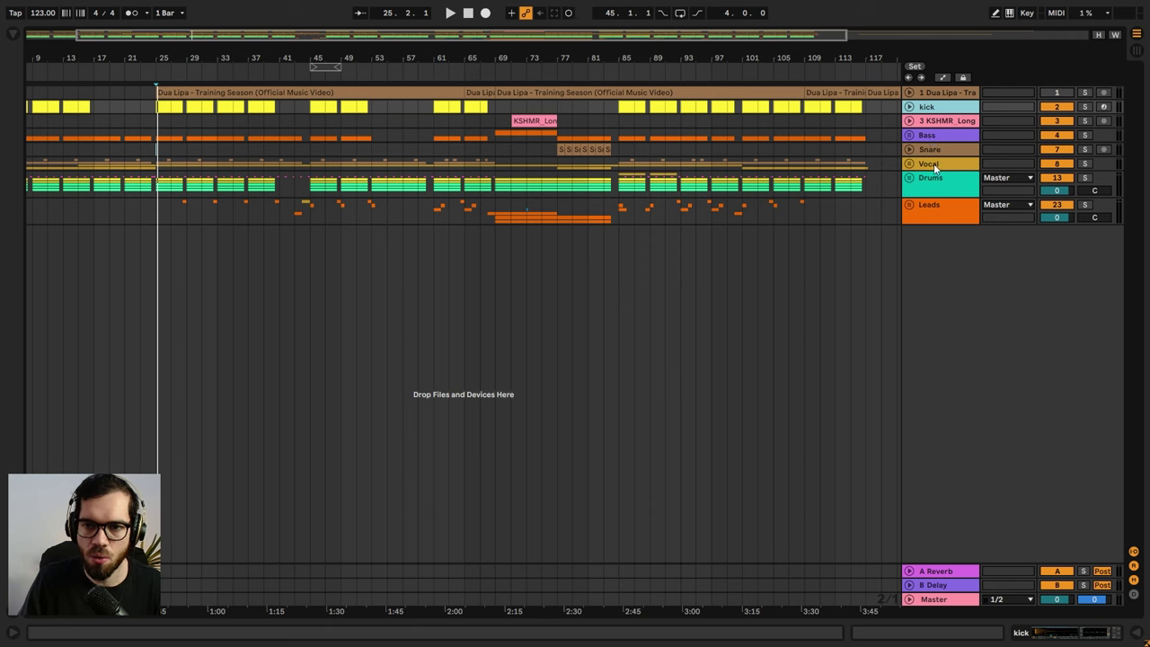
- Reorder the tracks so Drums follows kick, Snare follows Drums, and the KSHMR sweep comes last
drag(935, 177, 941, 122)
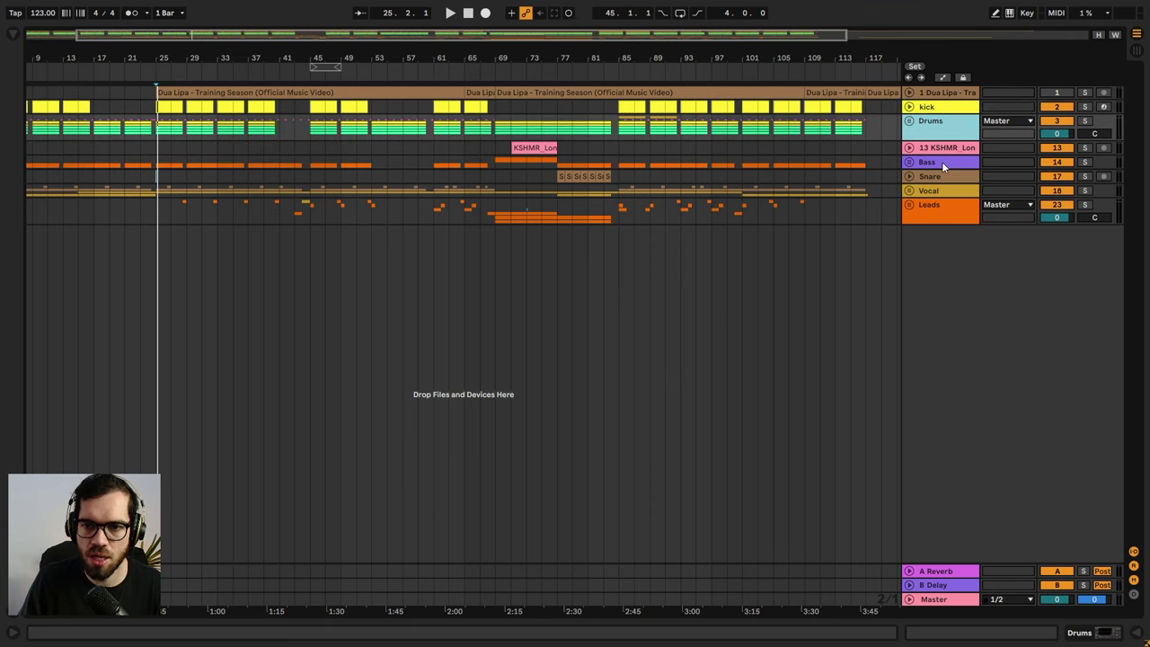
drag(942, 162, 933, 244)
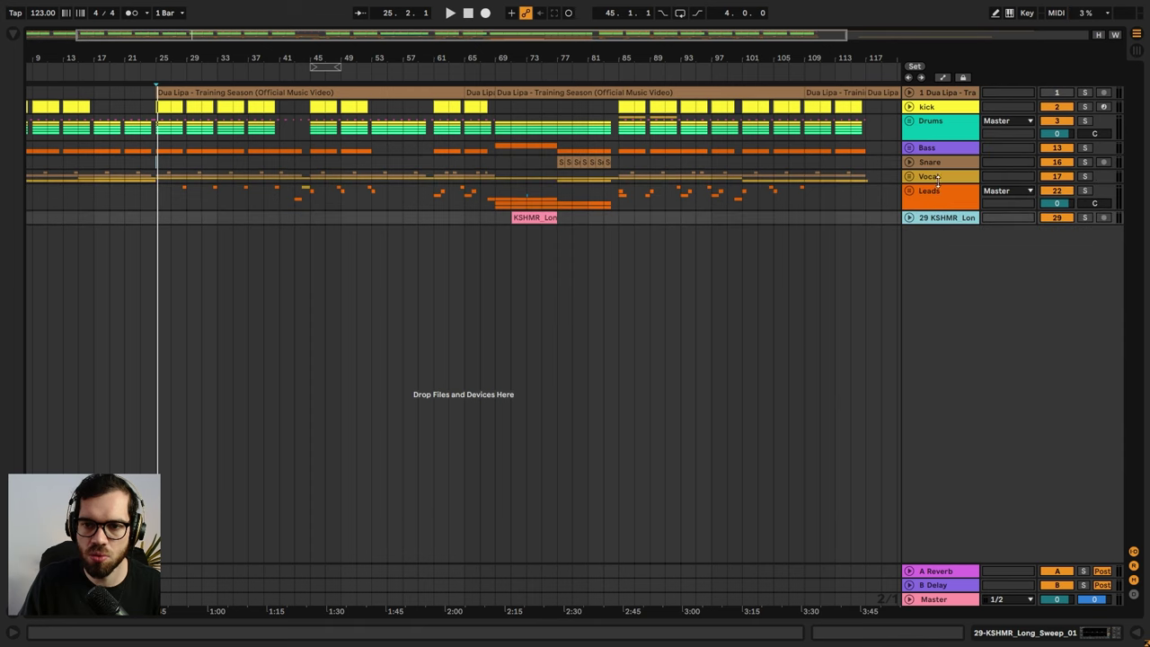
drag(938, 165, 937, 191)
click(937, 191)
- Color the Vocal group magenta and the Leads group light green
right_click(939, 127)
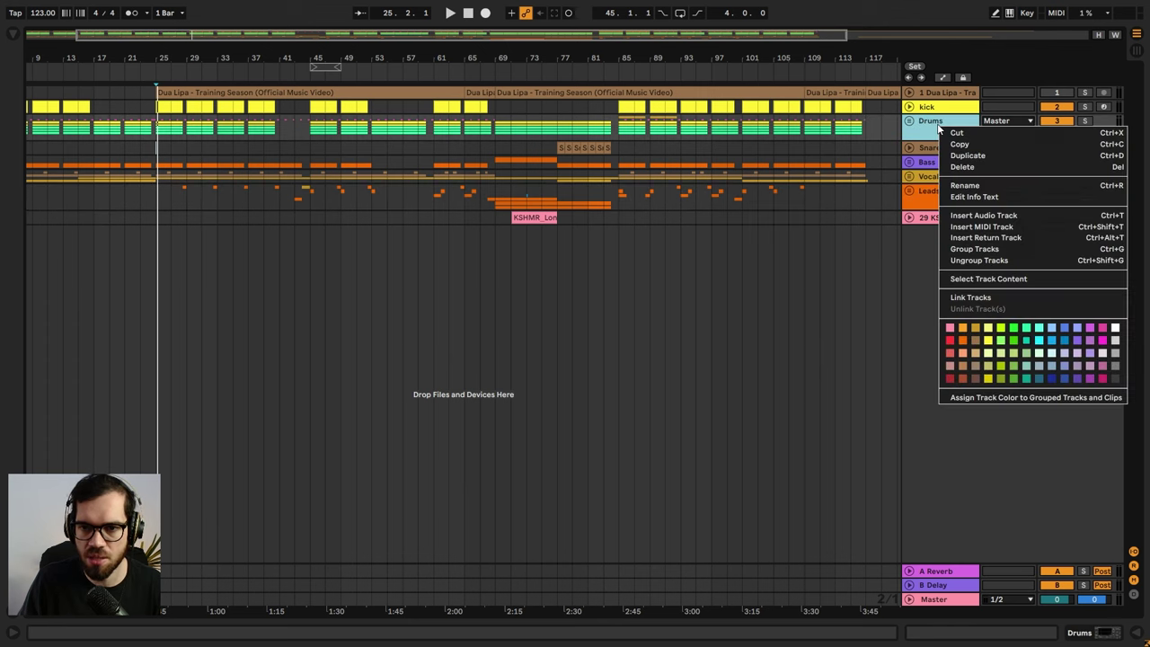
click(868, 200)
right_click(939, 151)
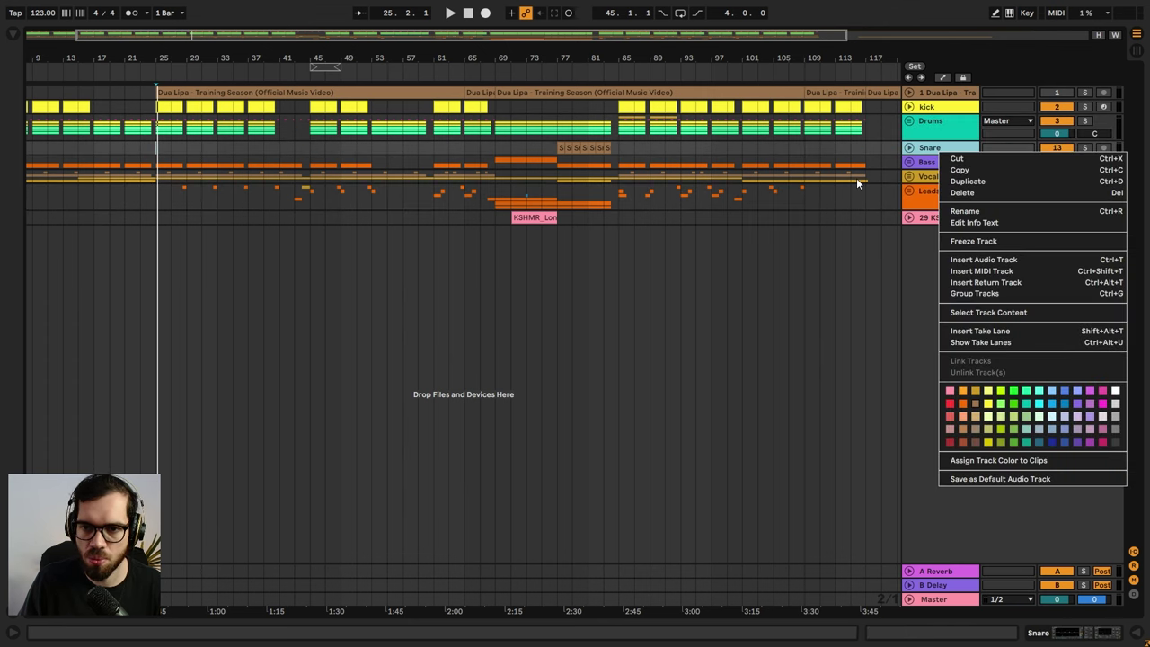
click(856, 179)
right_click(939, 178)
click(1091, 383)
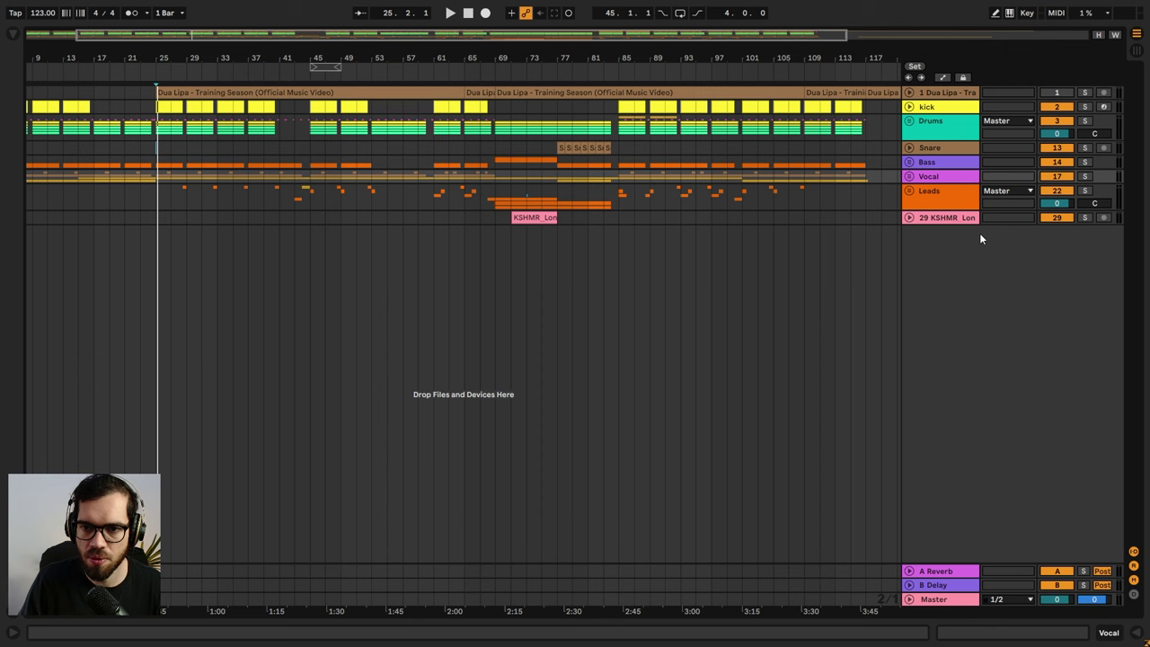
right_click(949, 206)
click(1026, 423)
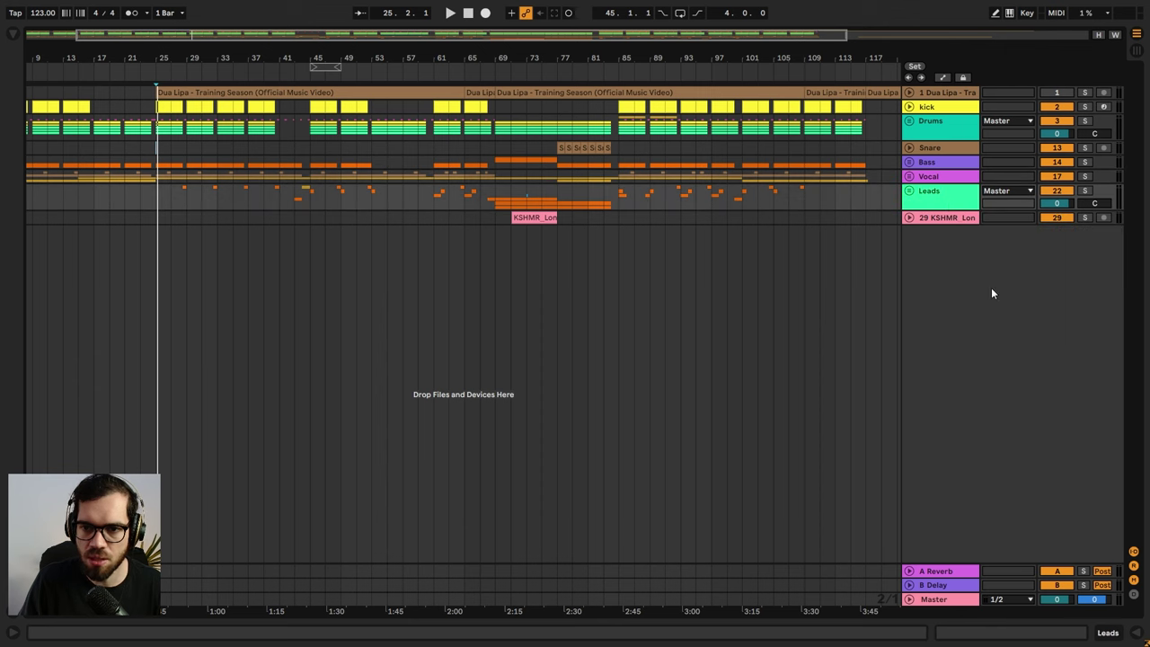
- Assign the track colors to the grouped tracks and clips for all tracks from kick through the KSHMR sweep
click(945, 219)
shift+click(939, 108)
right_click(939, 107)
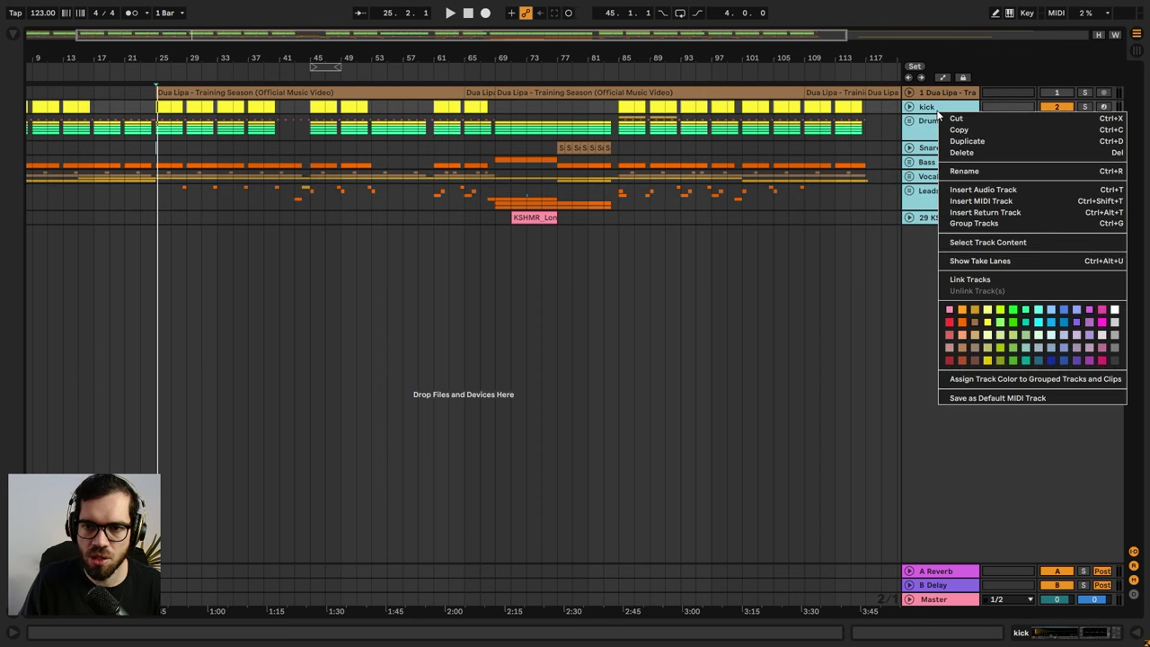
click(1002, 378)
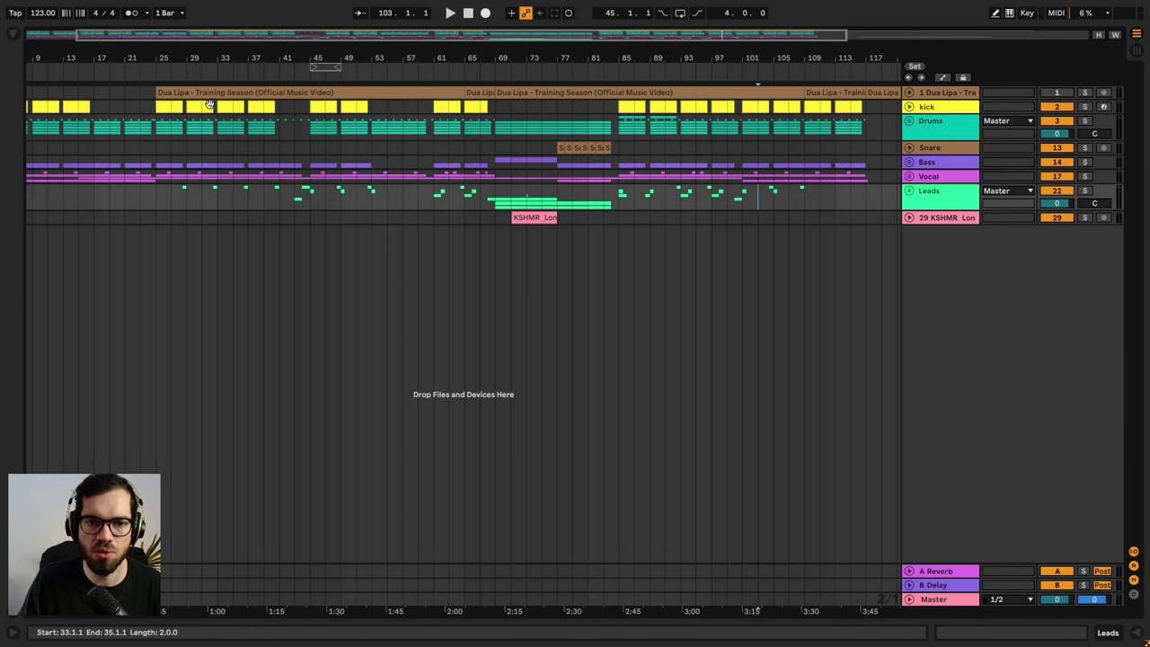
- Fold the Vocal group and listen to the section starting at bar 17
drag(191, 56, 259, 58)
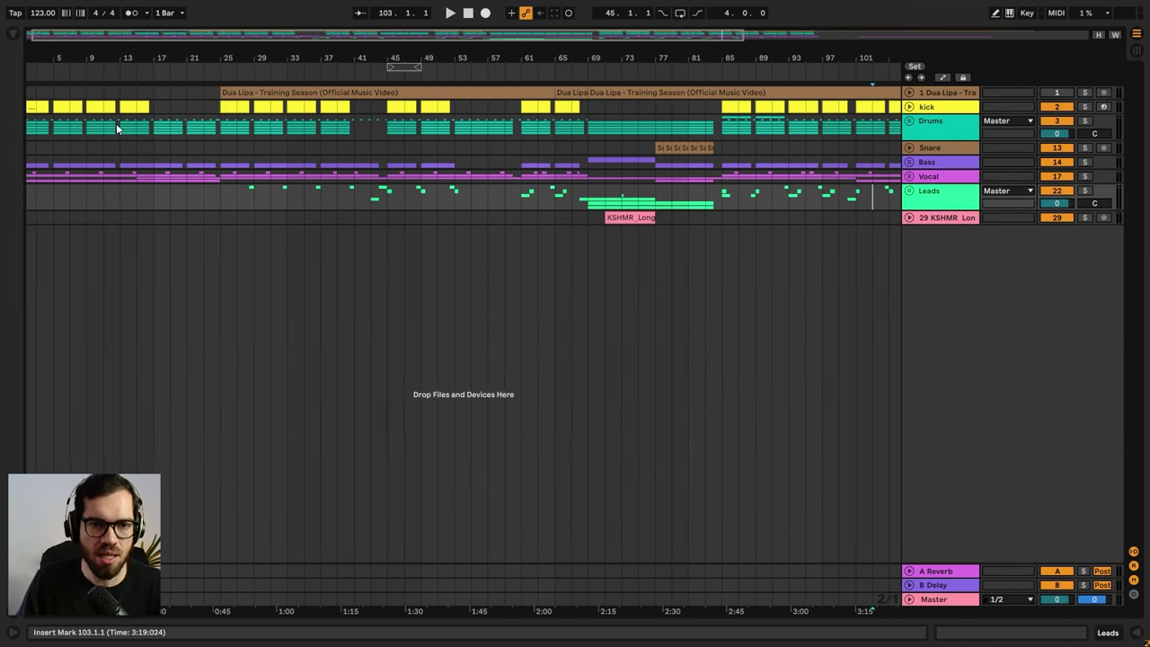
click(226, 128)
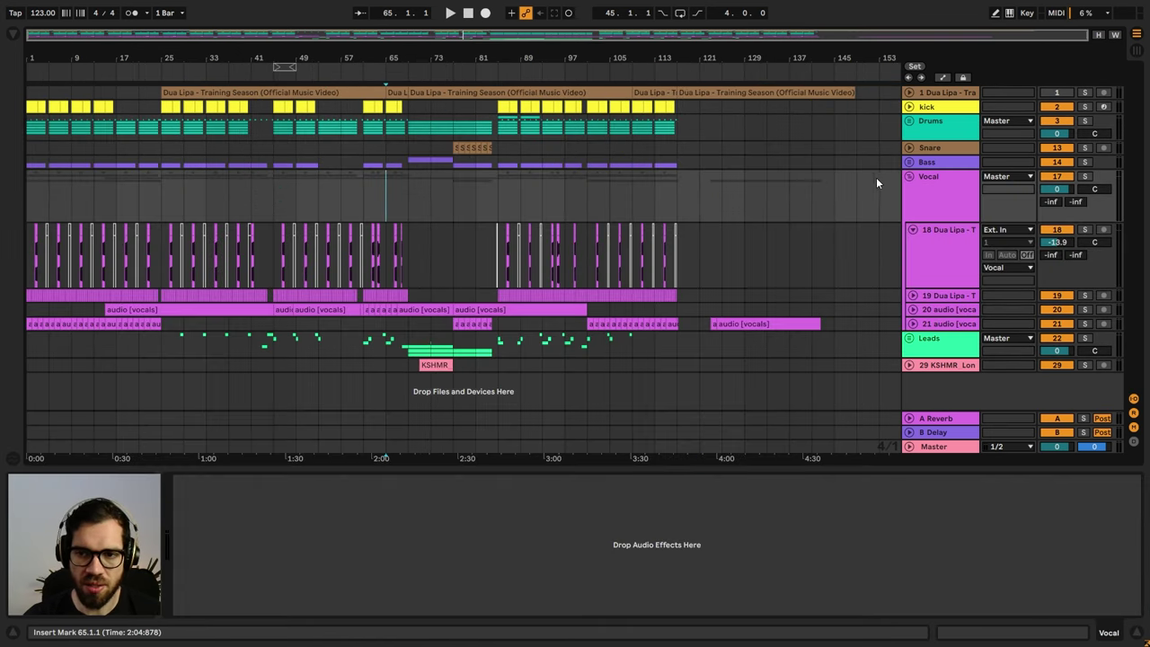
click(908, 177)
mouse_move(182, 63)
mouse_down()
mouse_move(189, 77)
mouse_move(278, 99)
mouse_move(176, 62)
mouse_move(184, 77)
mouse_up()
click(174, 138)
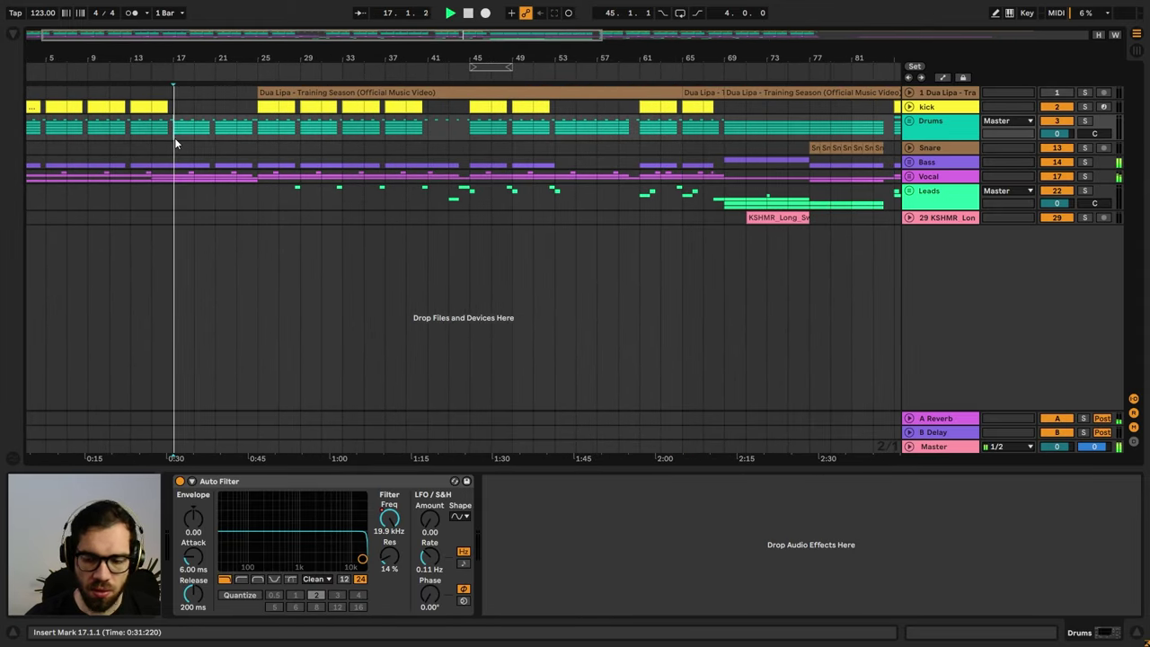
key(space)
key(XF86AudioRaiseVolume)
key(XF86AudioLowerVolume)
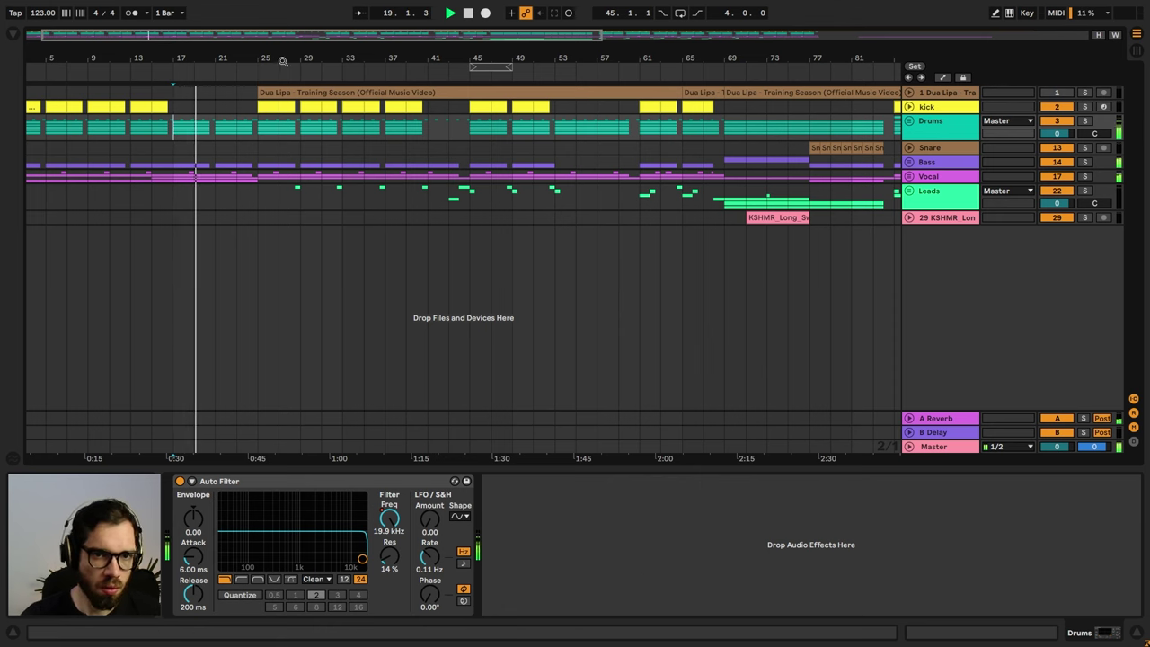
key(space)
- Select the snare build from bar 77 to bar 85 on the Snare track and turn on Lock Envelopes
drag(311, 51, 311, 20)
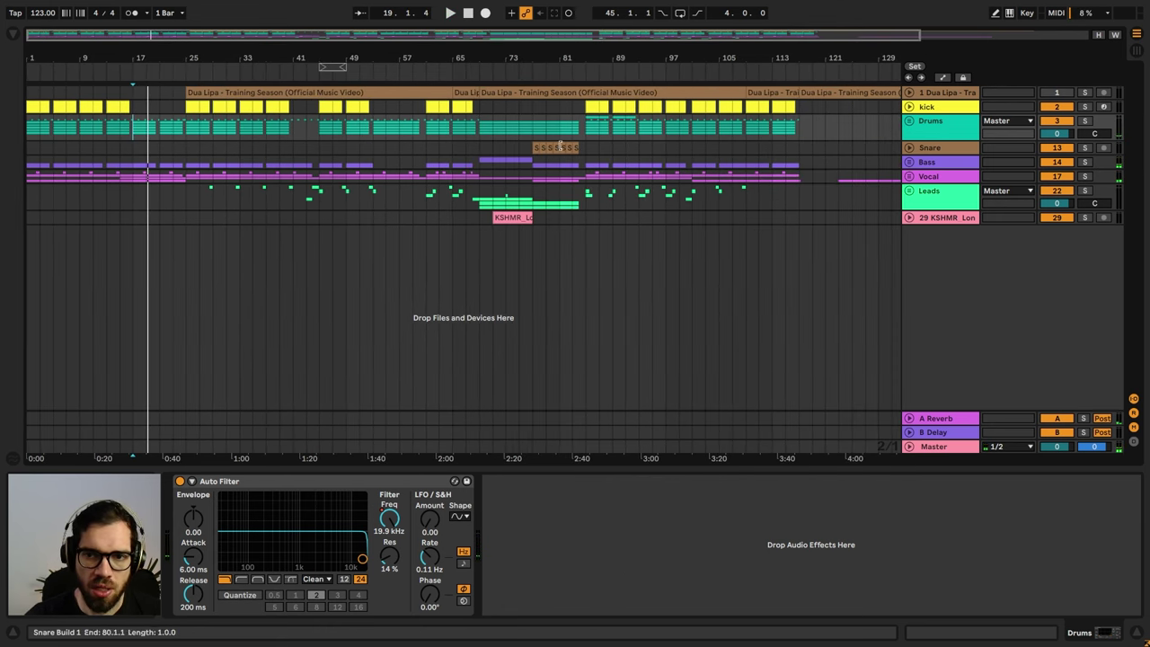
click(547, 149)
click(530, 150)
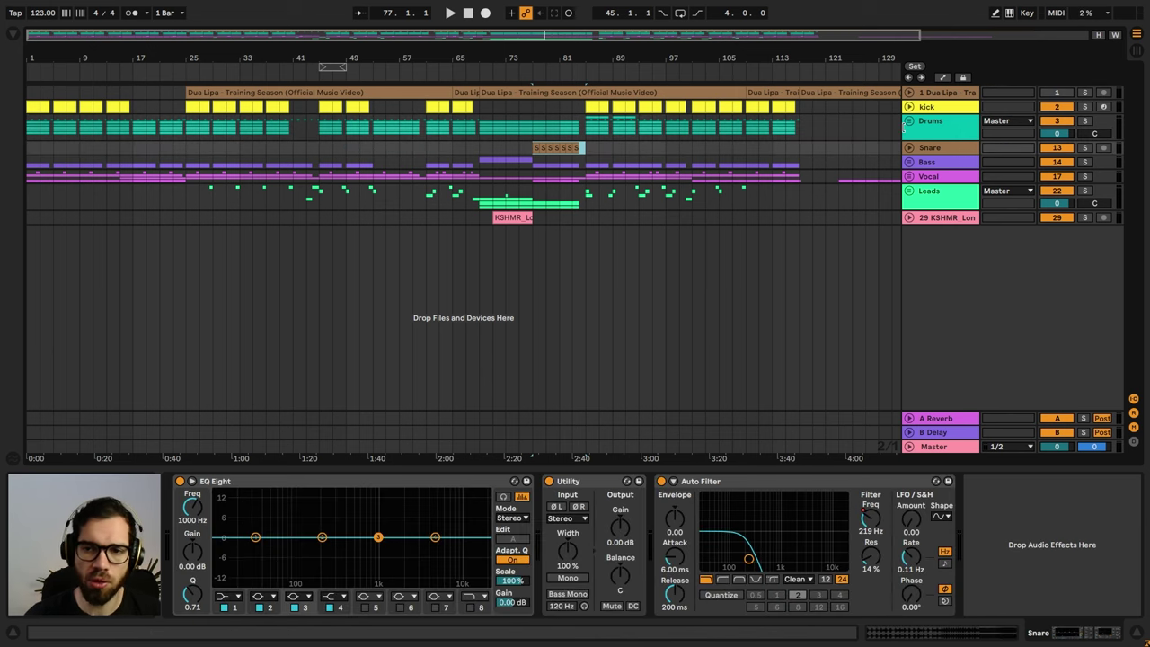
double_click(963, 79)
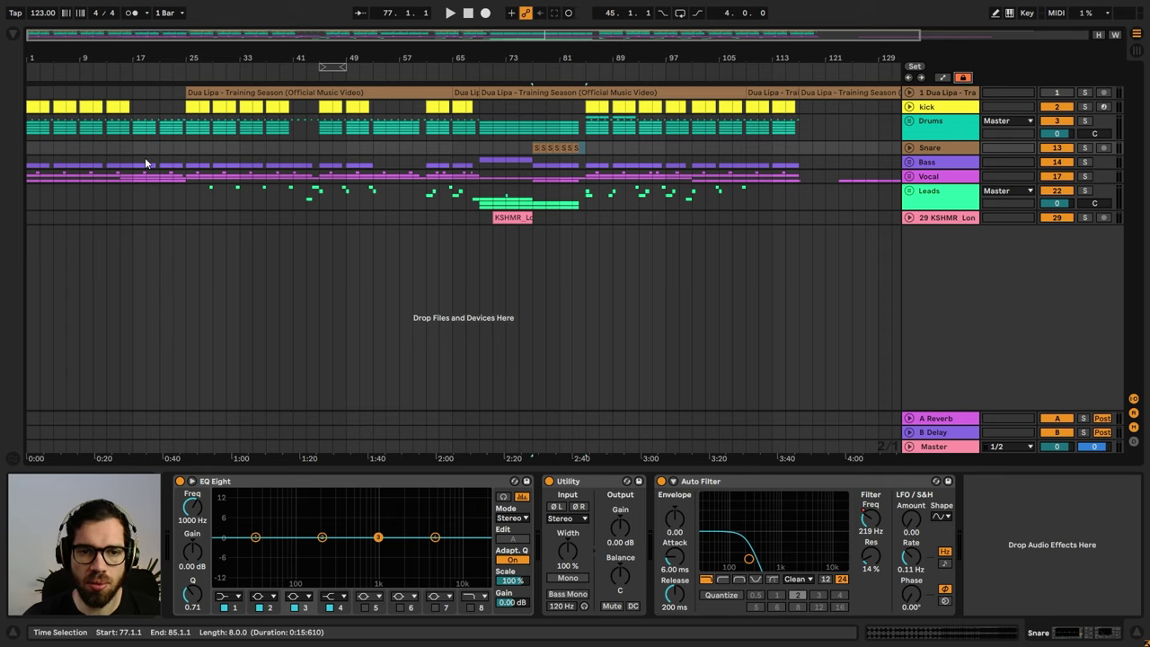
- Unfold the Snare track and examine its Auto Filter frequency automation over the snare build
click(908, 148)
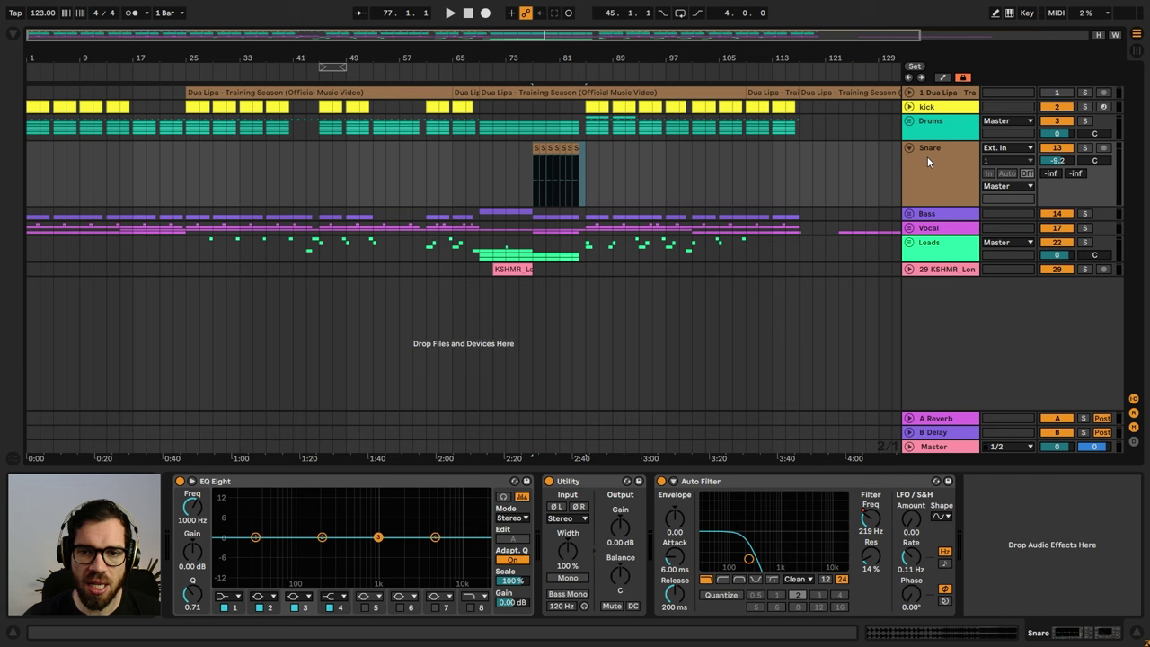
key(a)
click(532, 179)
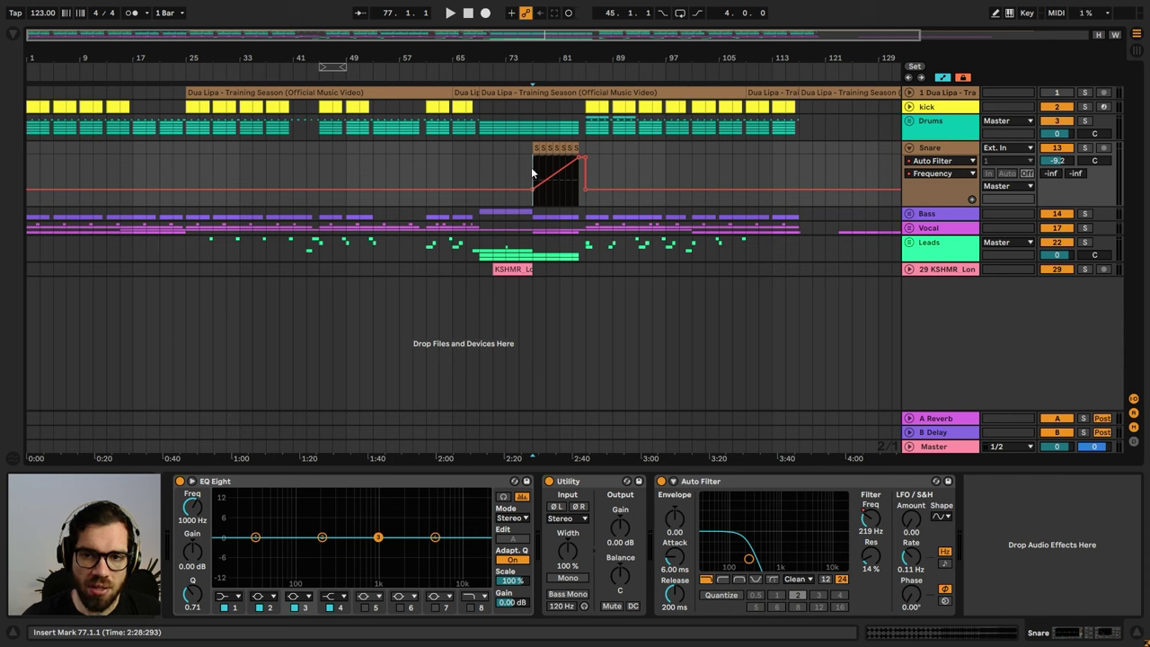
key(a)
key(a)
- Try to copy the snare build from bars 77 to 85 to bar 17 with the envelopes locked, and undo the paste
drag(532, 167, 584, 159)
key(a)
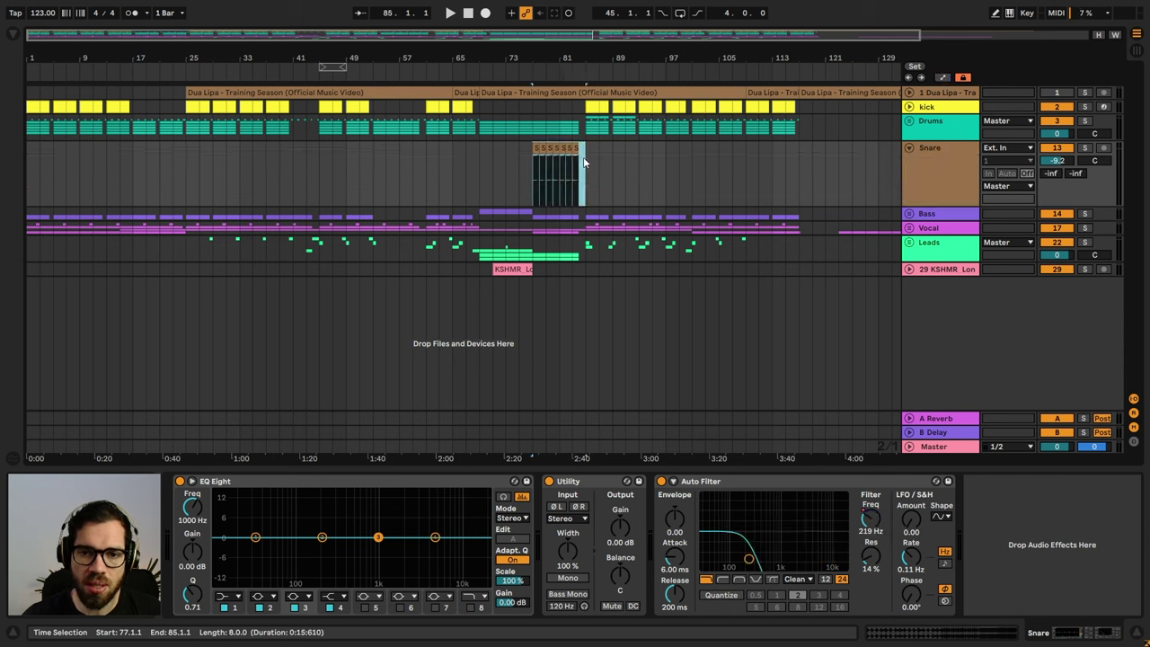
click(138, 169)
key(ctrl+v)
key(a)
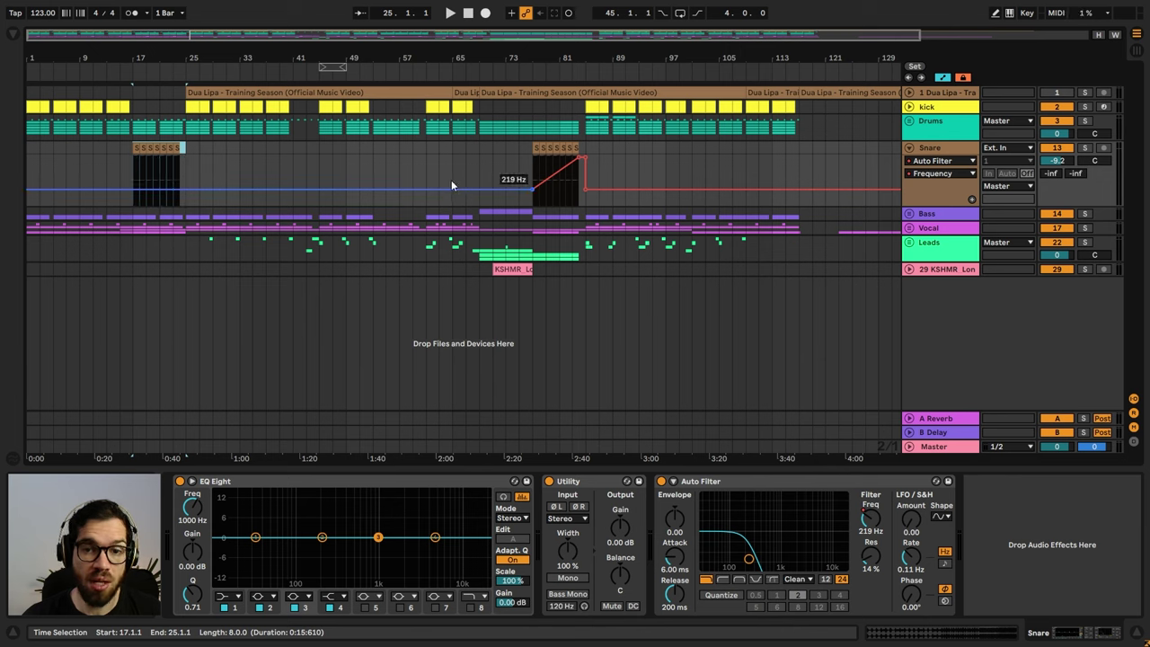
key(ctrl+z)
- Turn off Lock Envelopes and copy the snare build from bars 77 to 85, including its automation, to bar 17
click(971, 79)
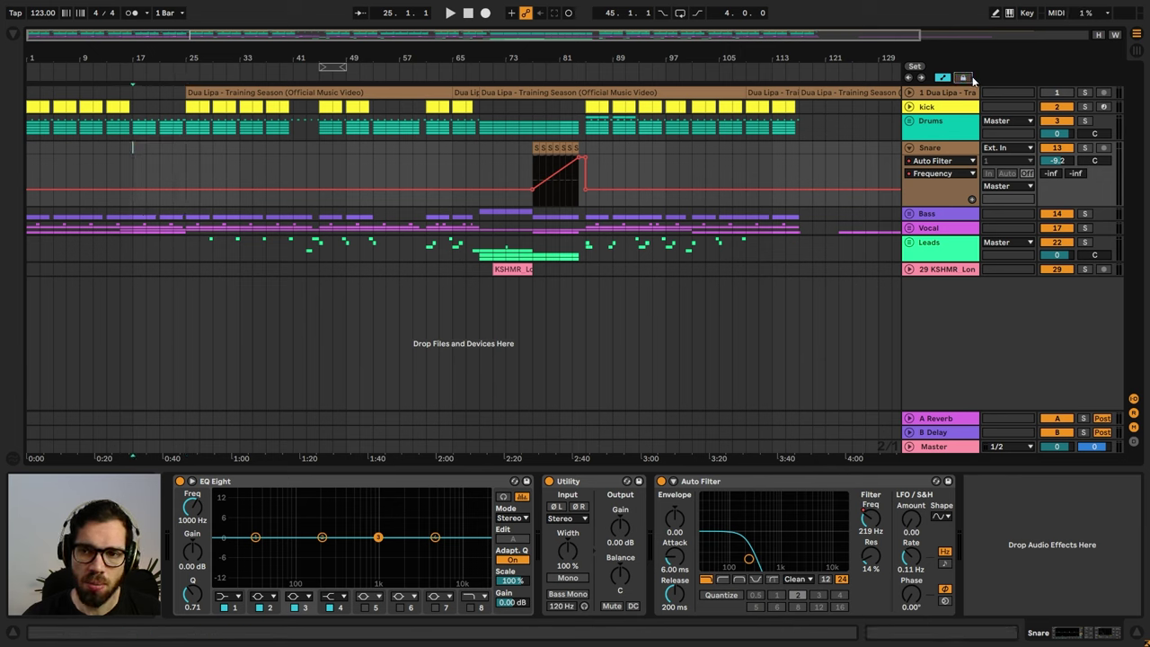
key(a)
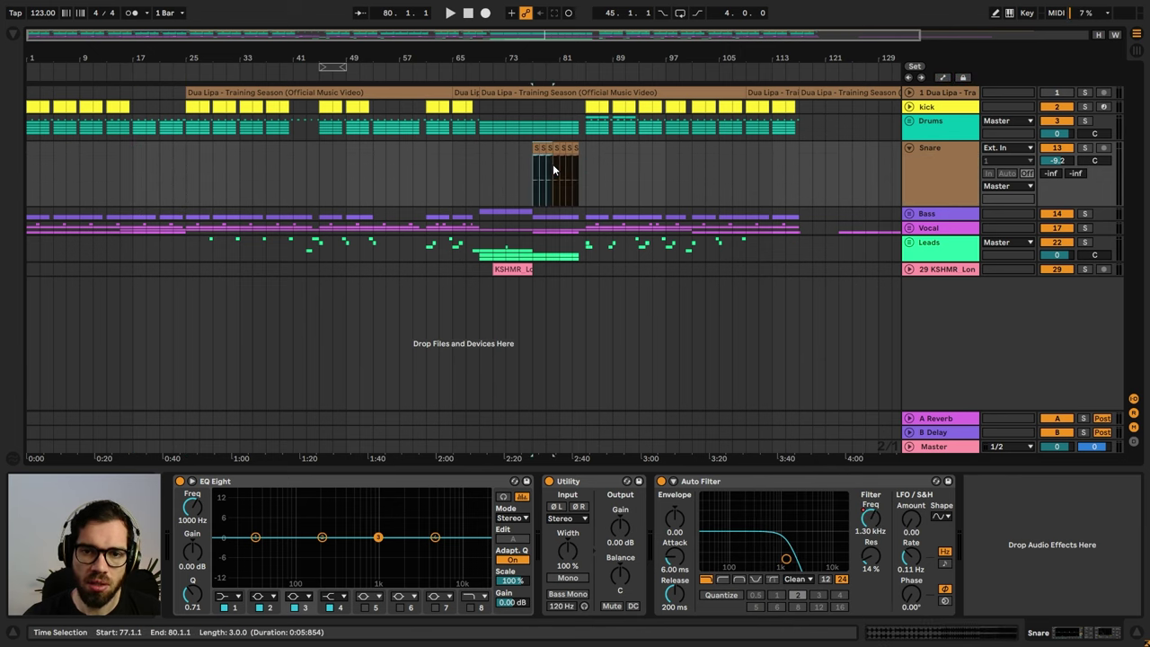
drag(528, 167, 588, 168)
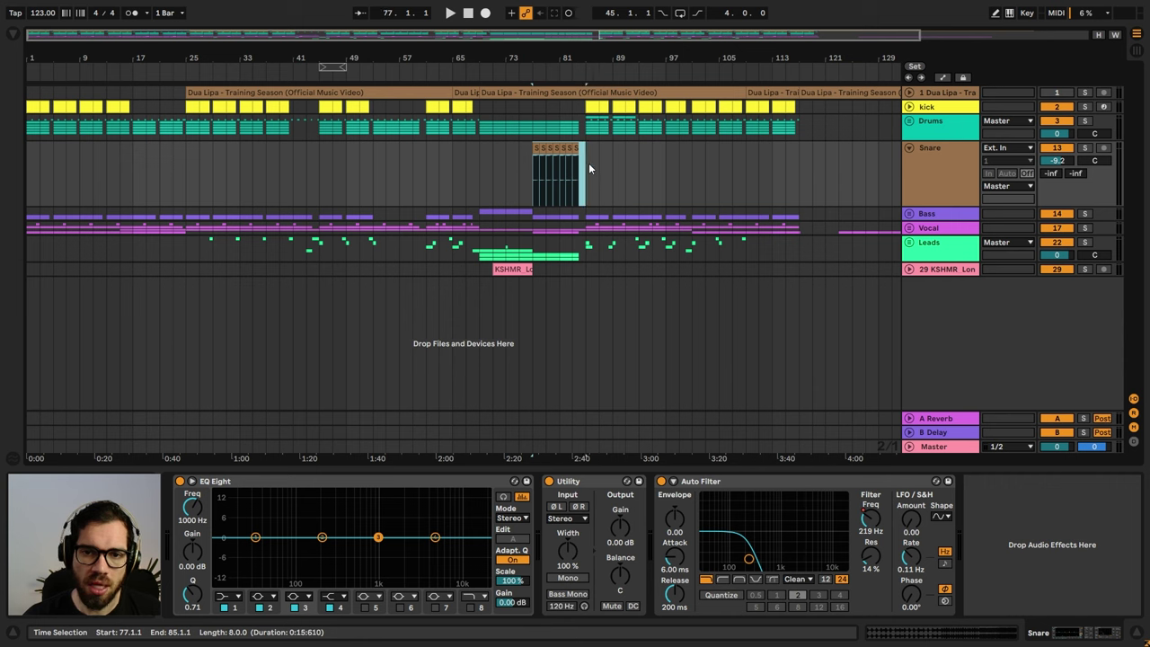
click(137, 164)
key(ctrl+v)
- Play the copied snare build from bar 17 through the drop at bar 25 and check its filter automation
key(space)
key(a)
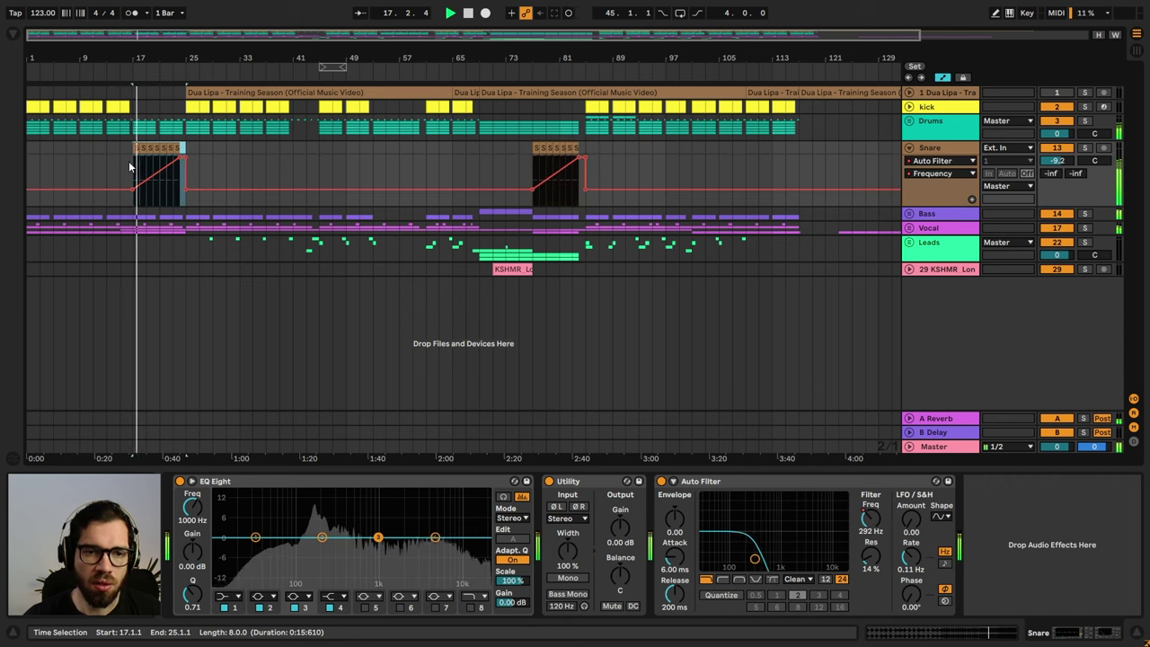
key(a)
click(129, 160)
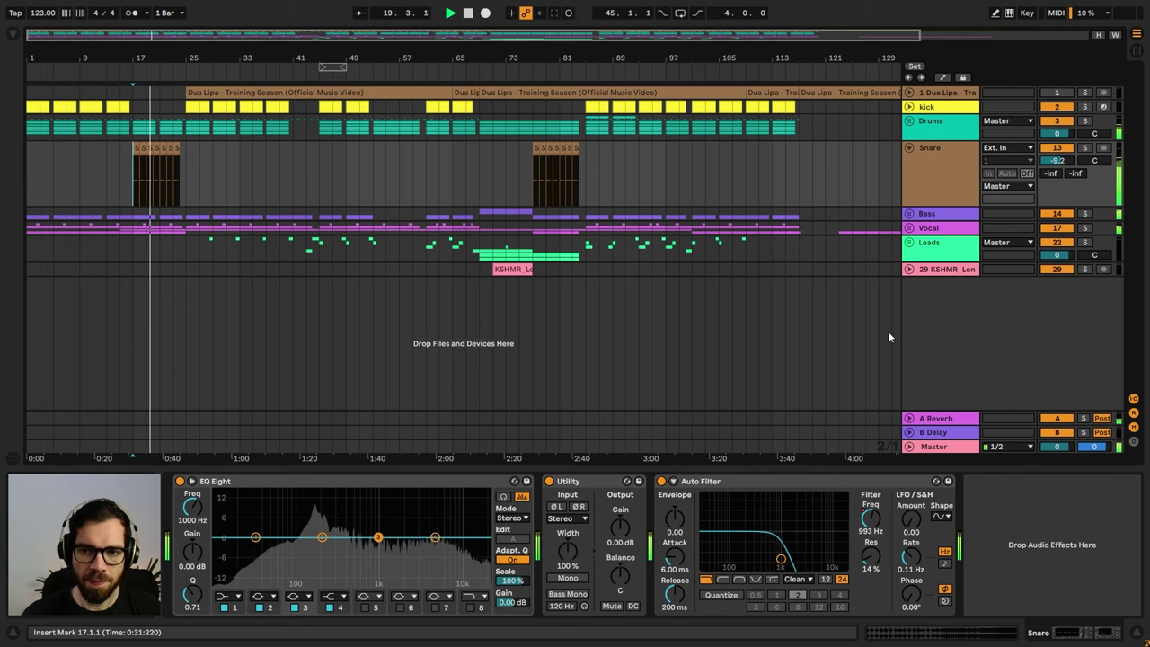
click(200, 171)
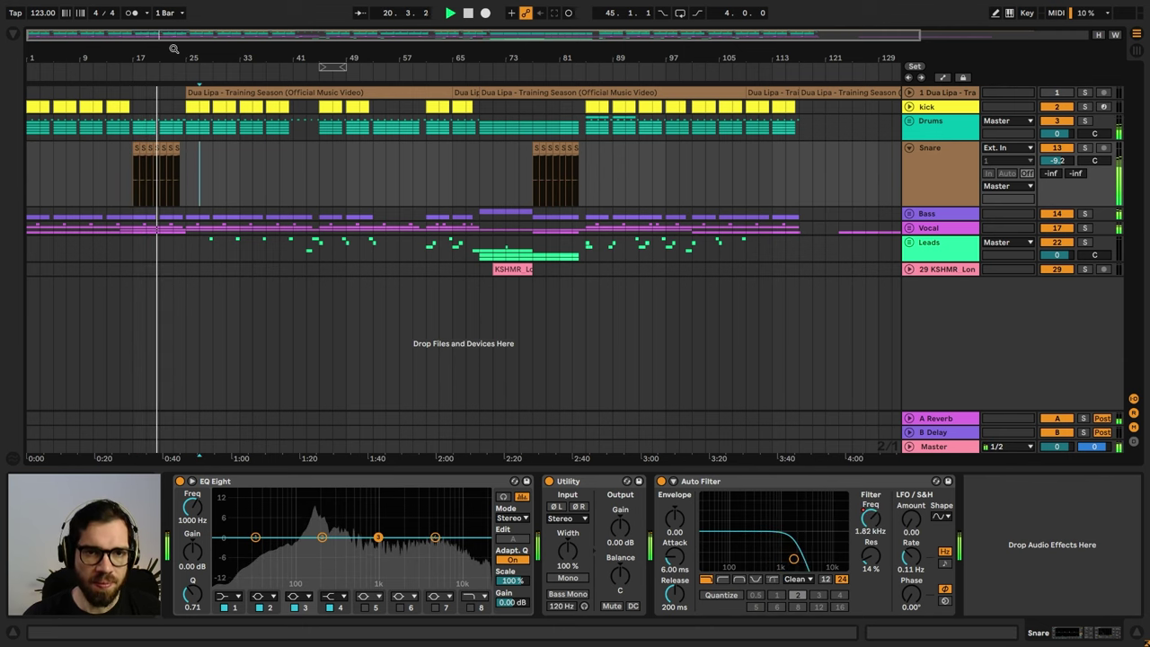
drag(170, 51, 346, 112)
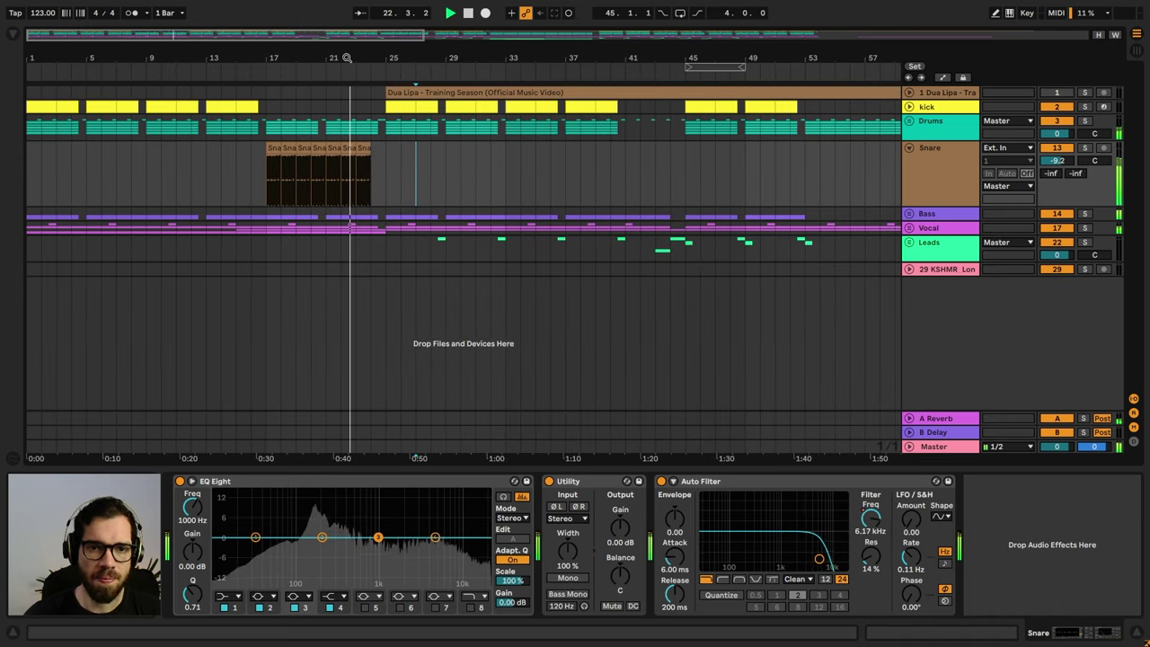
drag(347, 57, 345, 46)
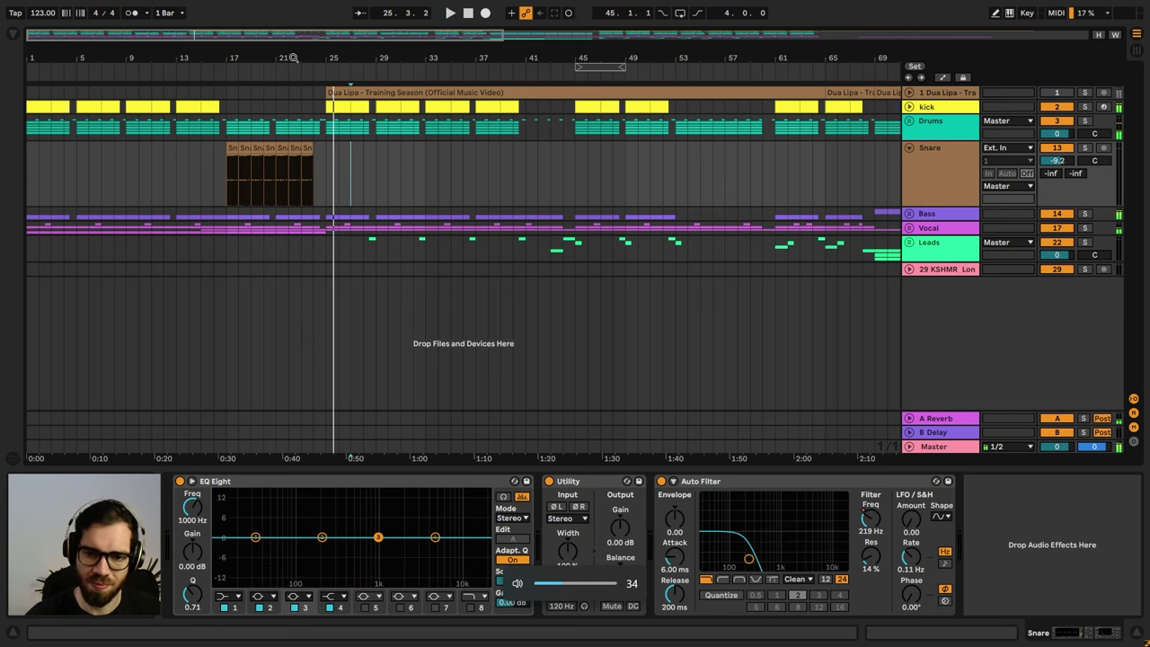
- Delete the drum, bass and vocal material from 24.1.1 to 24.3.1 and play the transition from bar 23
drag(293, 57, 293, 119)
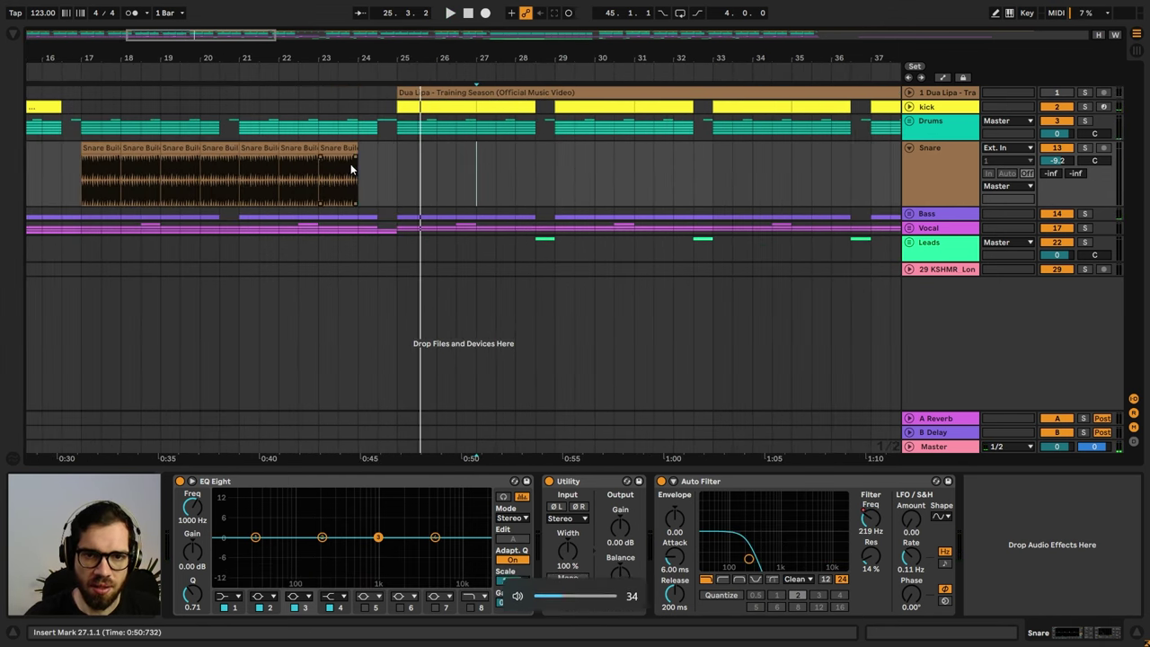
click(353, 163)
drag(360, 129, 371, 125)
key(space)
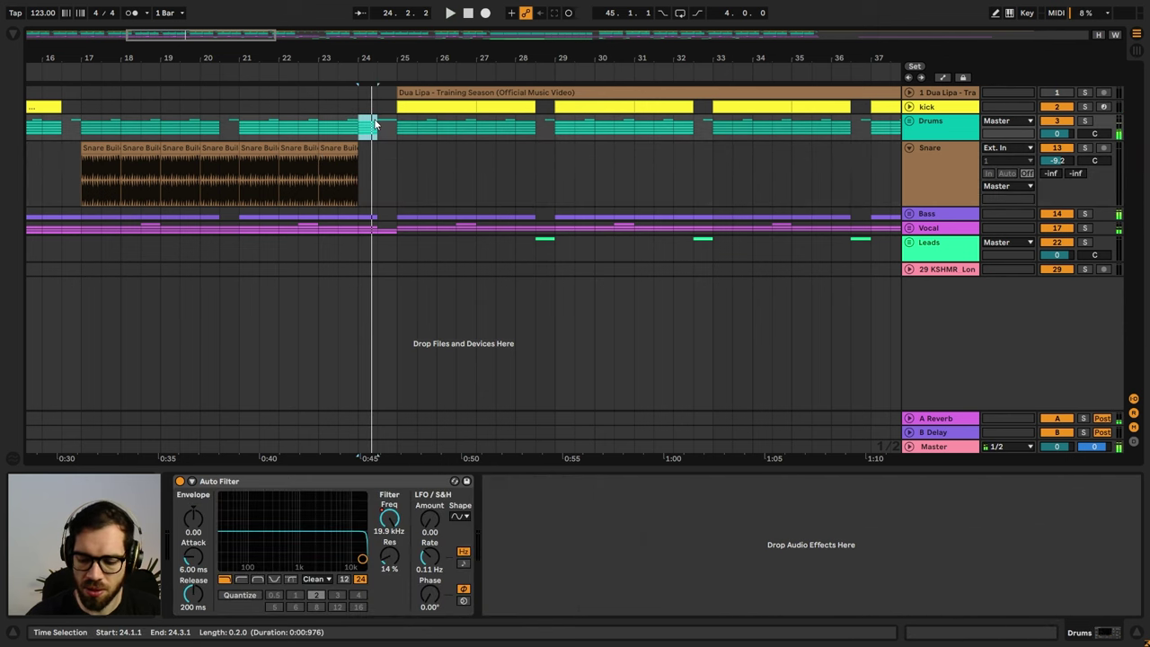
drag(361, 231, 371, 238)
click(312, 187)
key(space)
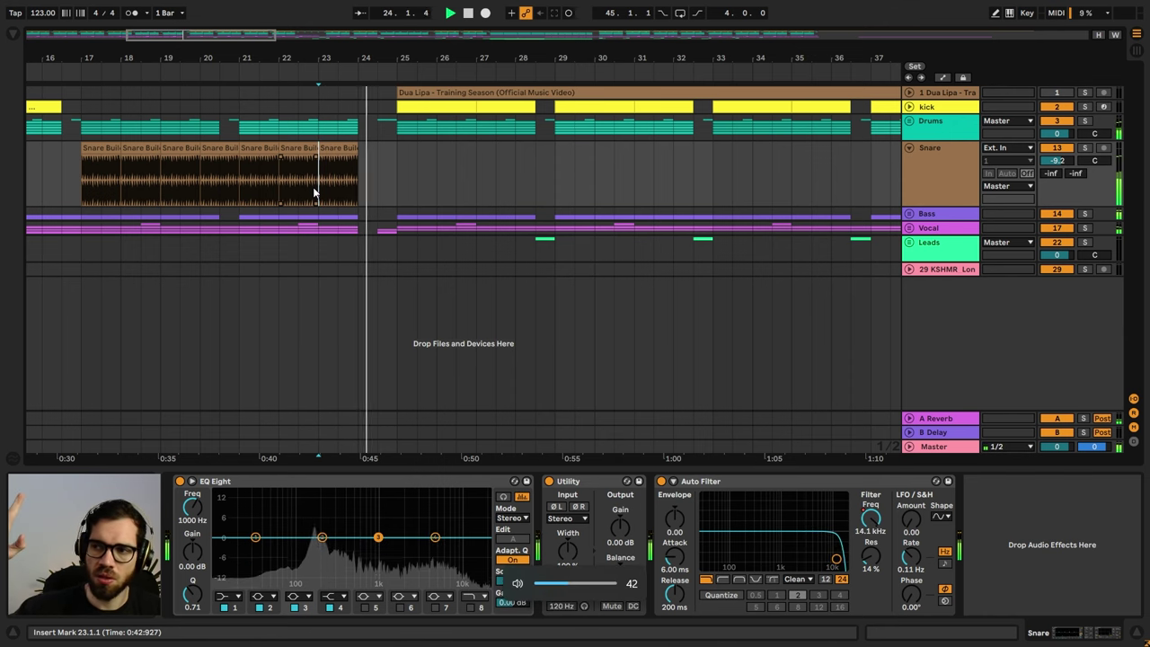
key(space)
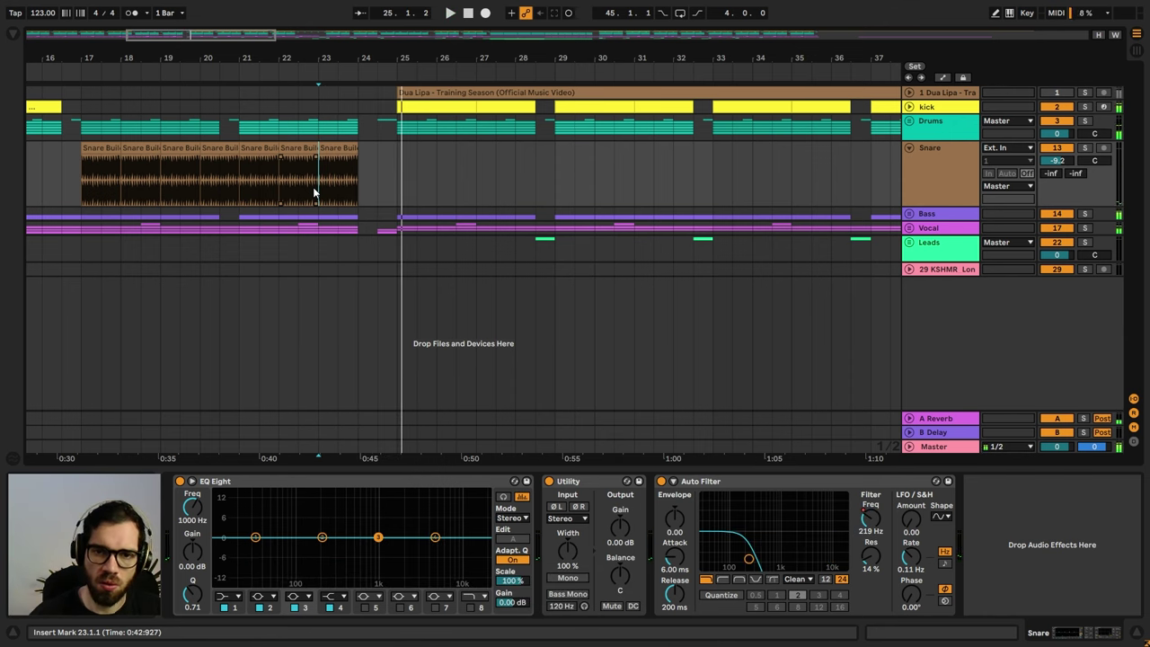
- Unfold the Vocal group, extend the track 20 vocal clip back to 24.1.1 and play from 23.3.1
click(909, 228)
scroll(399, 271, down, 1)
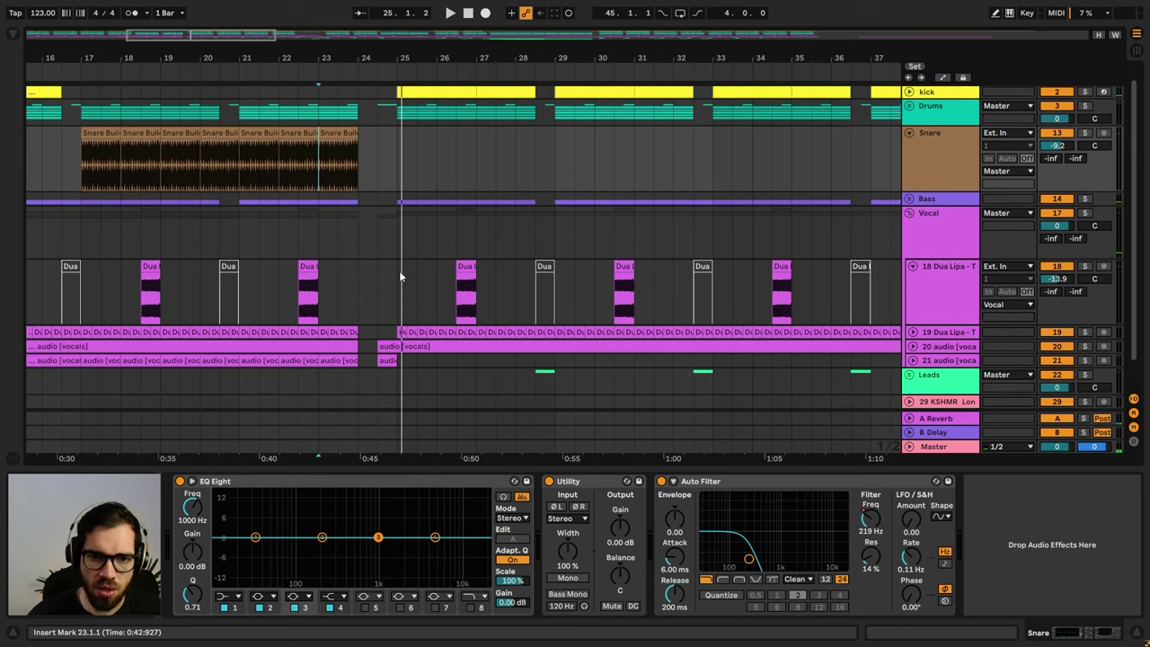
click(367, 317)
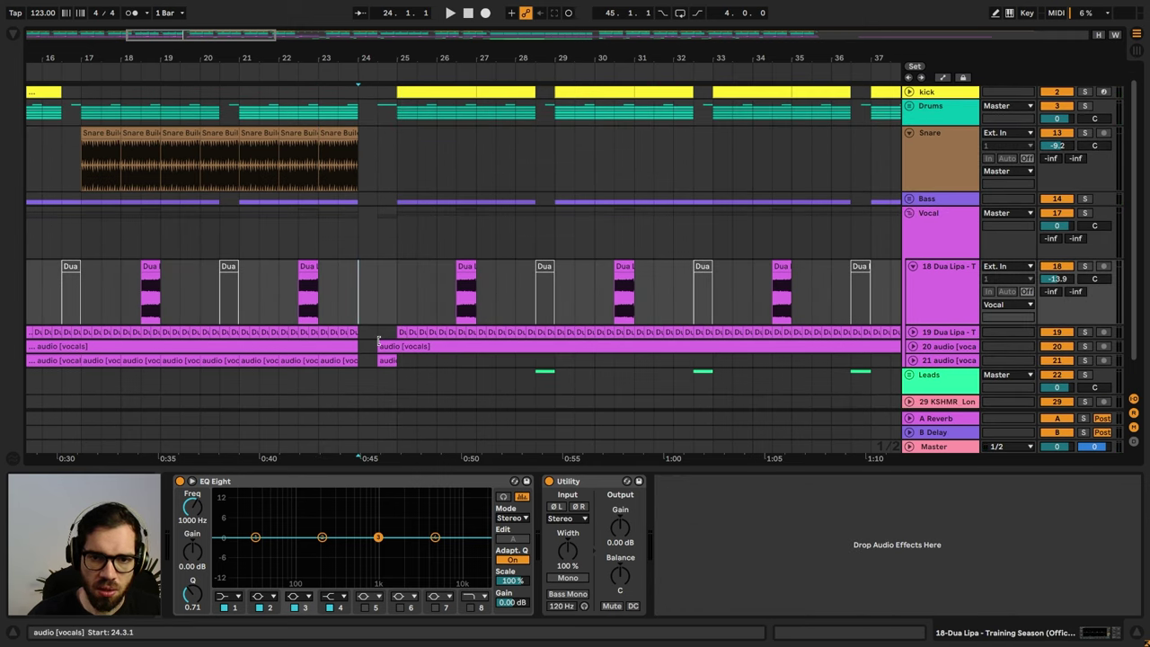
drag(378, 344, 358, 344)
click(340, 261)
key(space)
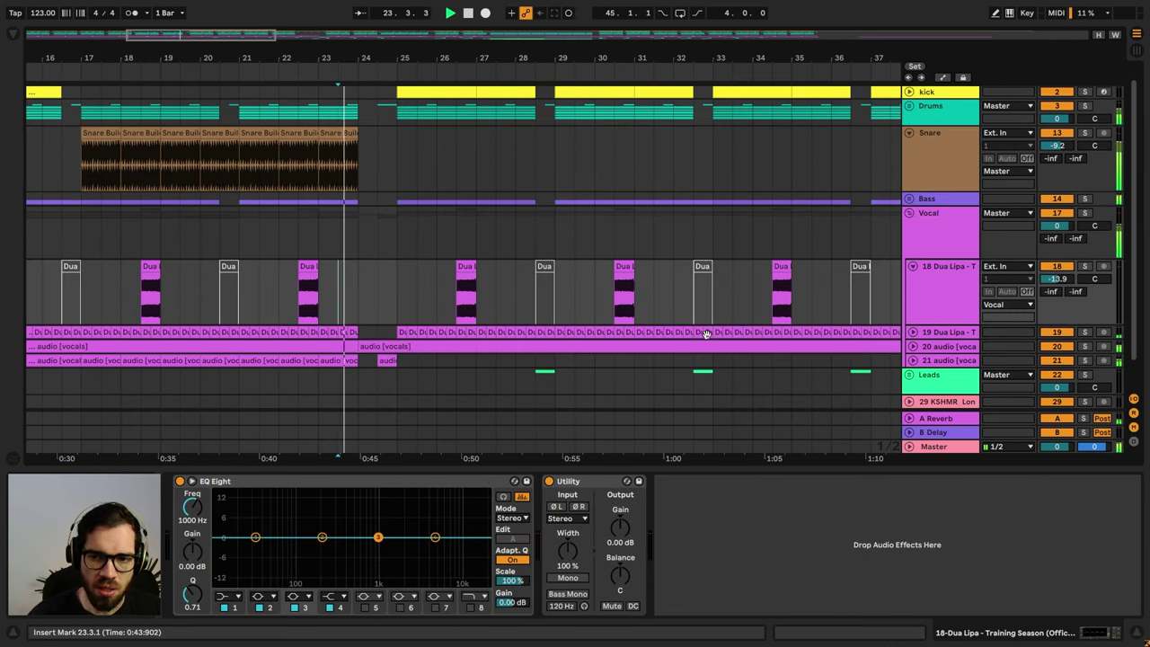
- Unfold tracks 20 and 21, extend the short vocal clip on track 21 back to 24.1.1 and play from bar 24
click(913, 347)
key(space)
scroll(481, 361, down, 1)
scroll(481, 360, down, 1)
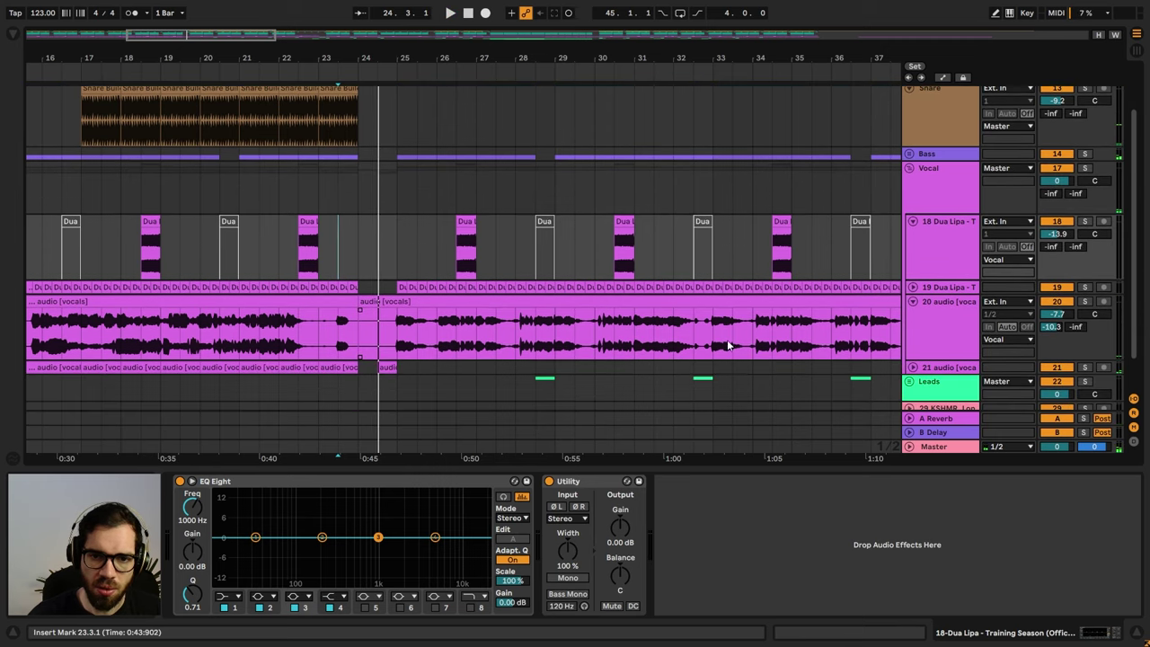
click(914, 351)
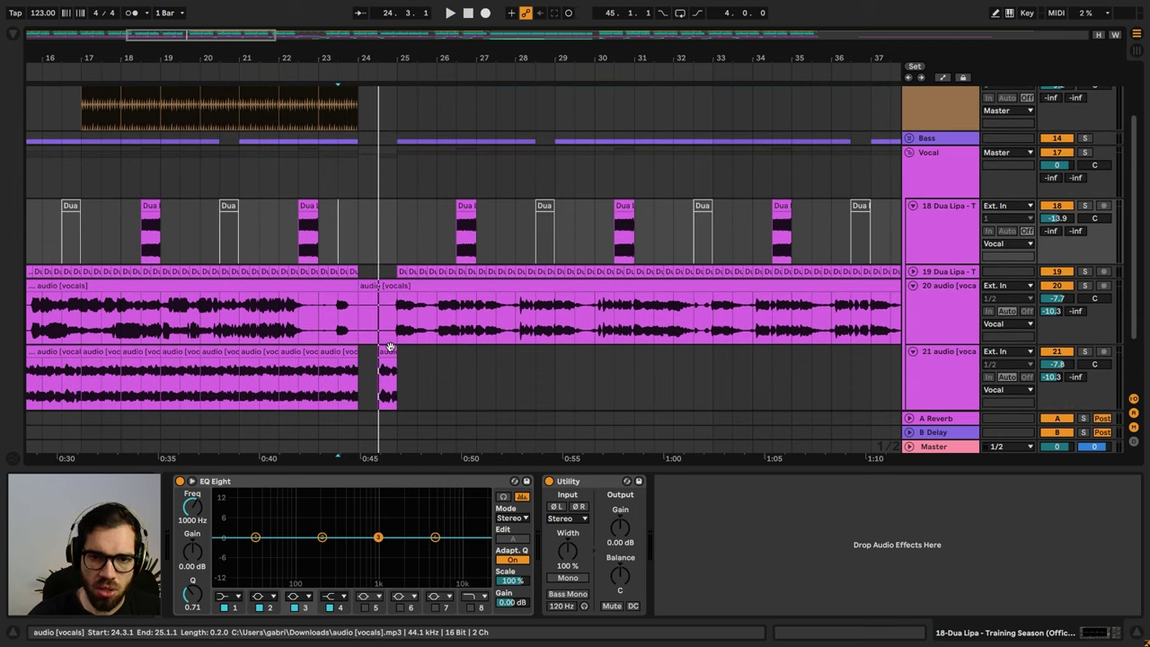
drag(379, 353, 363, 353)
click(353, 243)
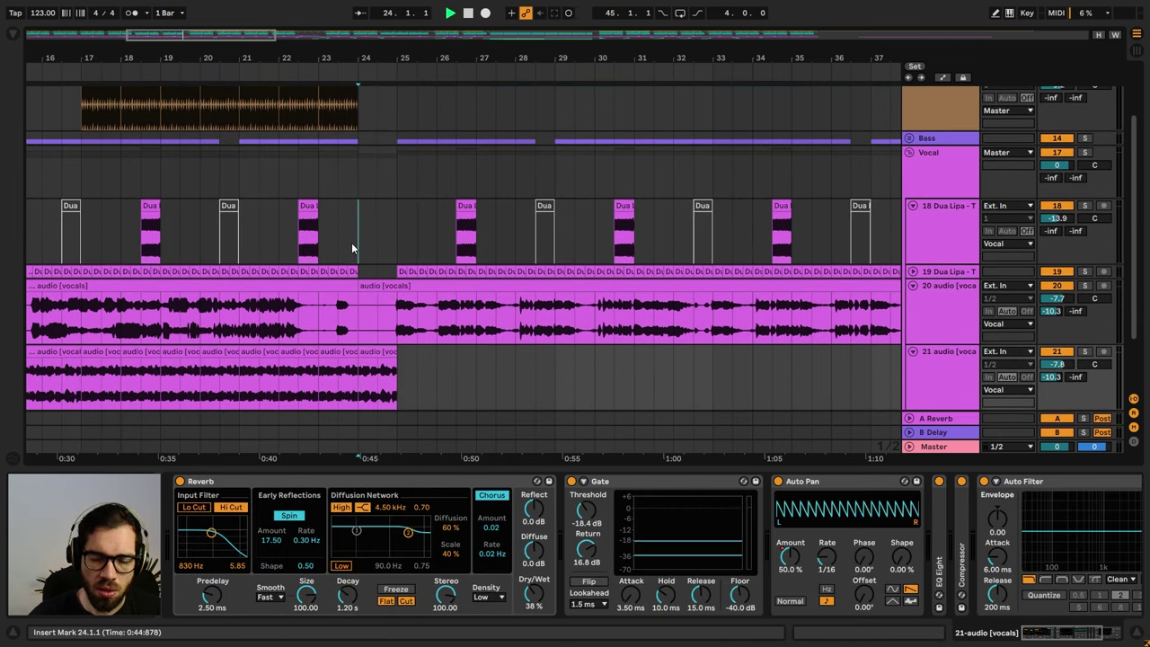
key(space)
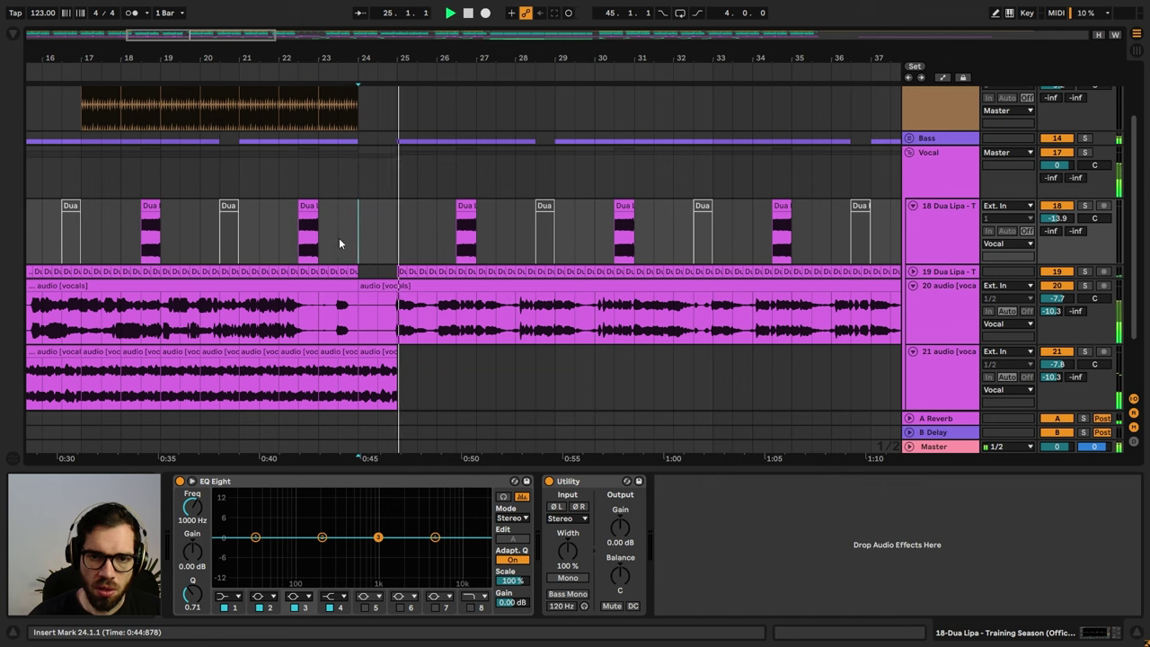
key(space)
key(space)
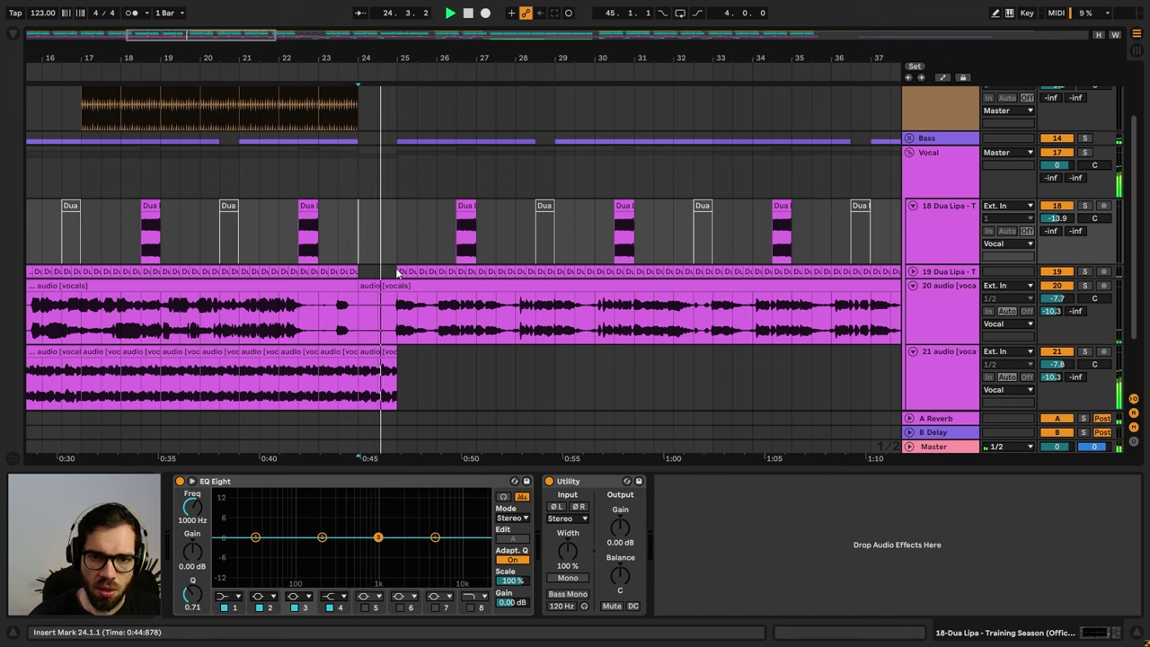
- Try filling bar 24 on track 19 with a vocal clip, play it from 23.3.1 and delete the clip
click(369, 294)
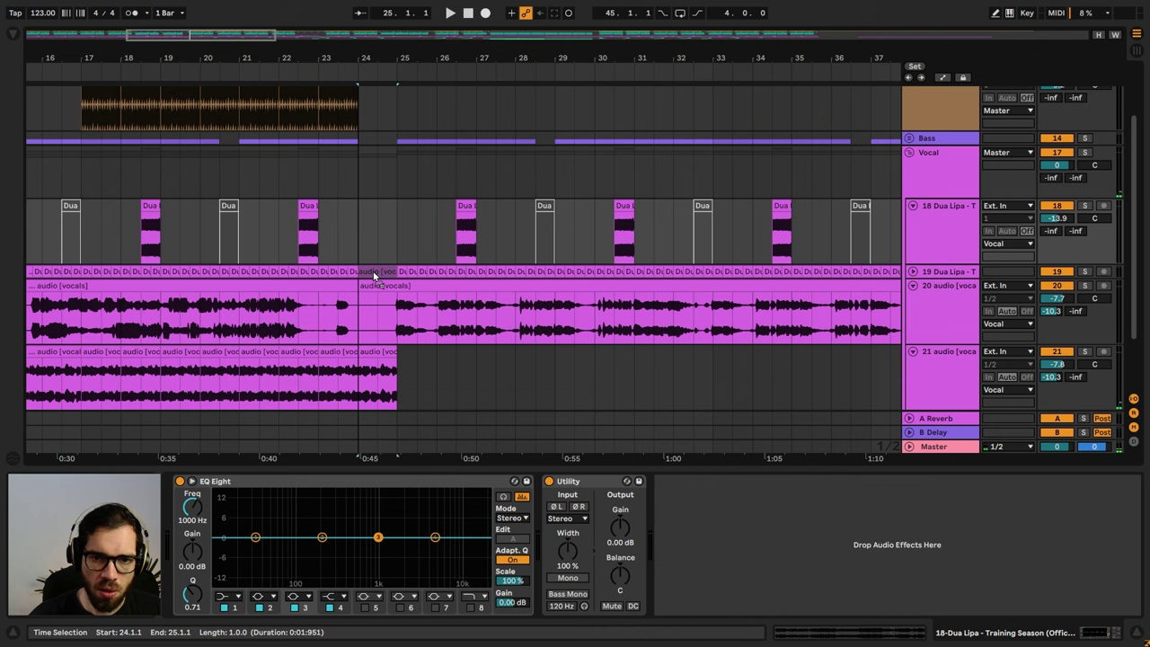
click(345, 236)
key(space)
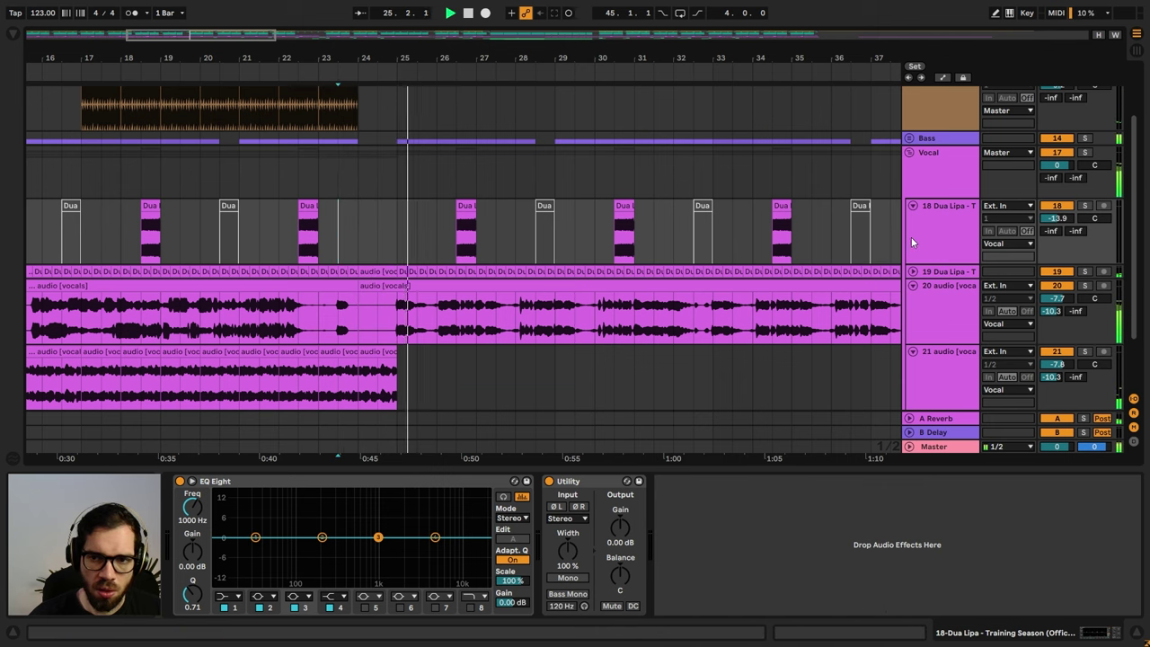
key(space)
key(space)
click(377, 272)
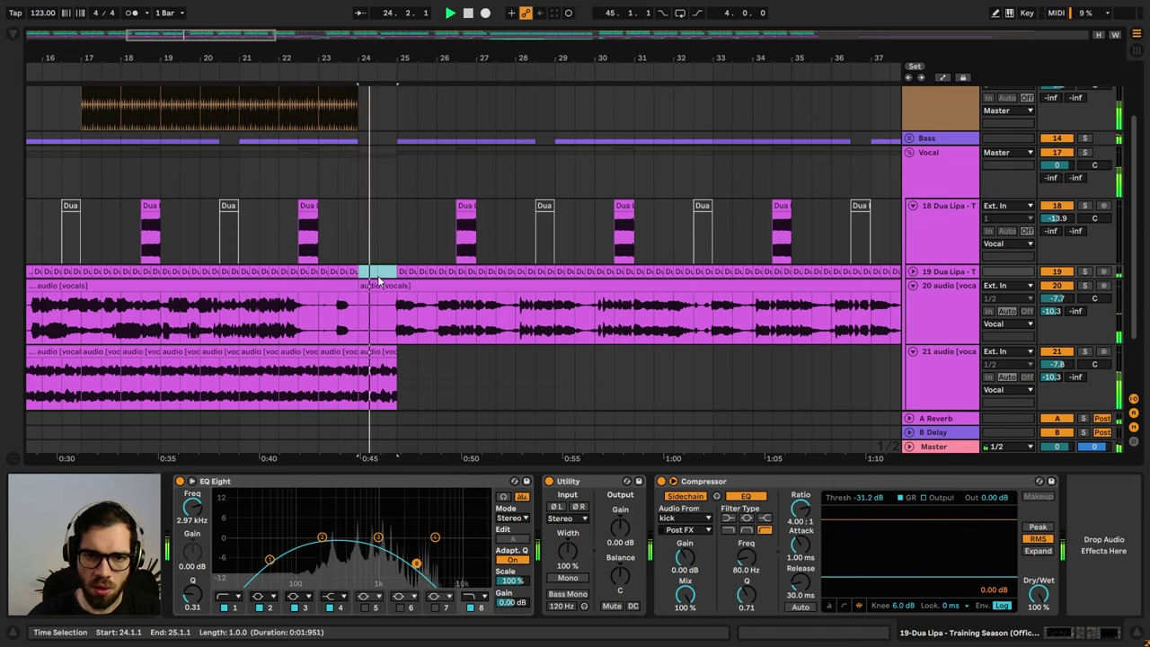
- Fold the Vocal group and play the drum lead-in from 24.3.1 into the drop at bar 25
click(914, 152)
click(376, 137)
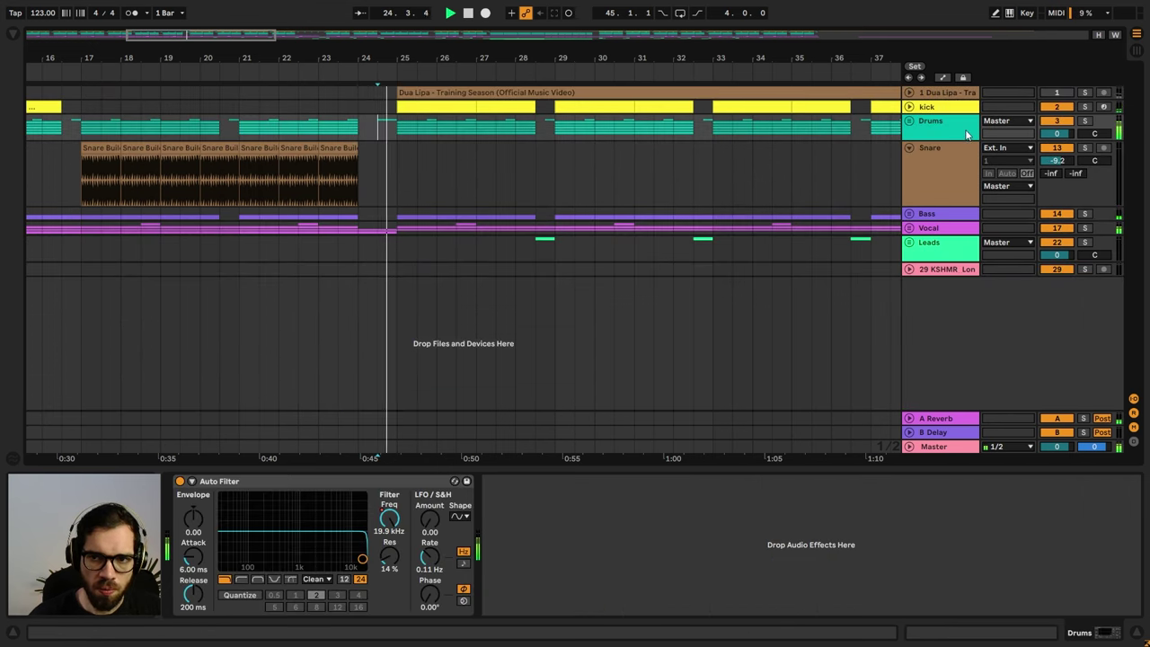
key(space)
key(space)
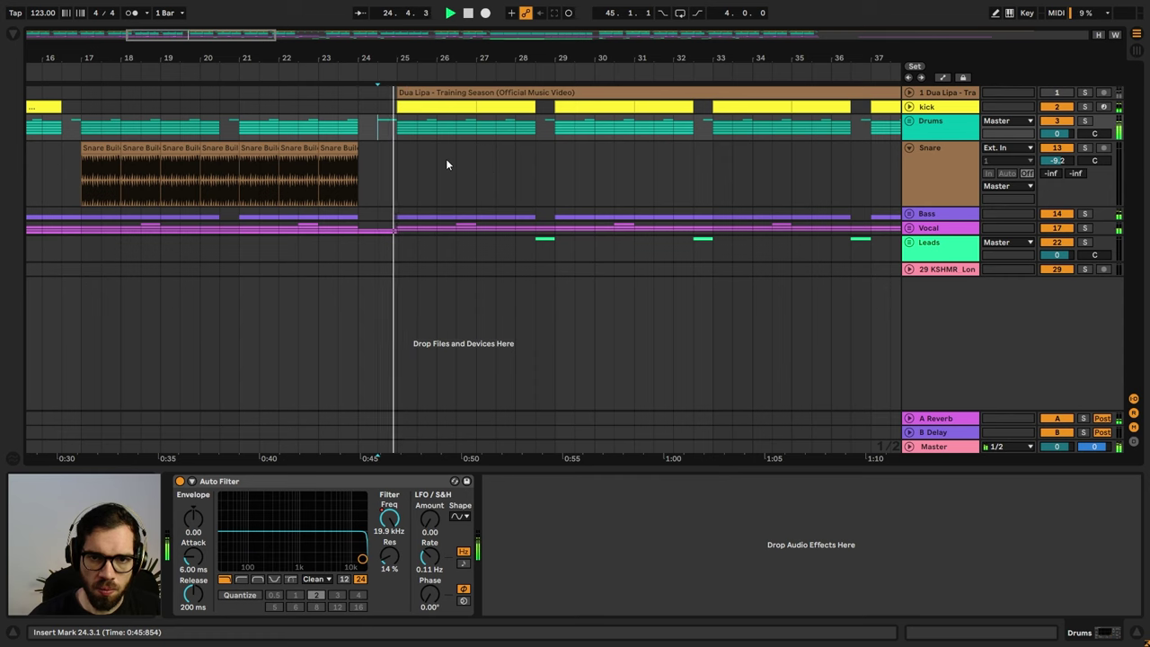
key(space)
- Remove the dip just before bar 25 from track 21's Auto Filter frequency automation and play from bar 24
click(909, 228)
scroll(953, 306, down, 2)
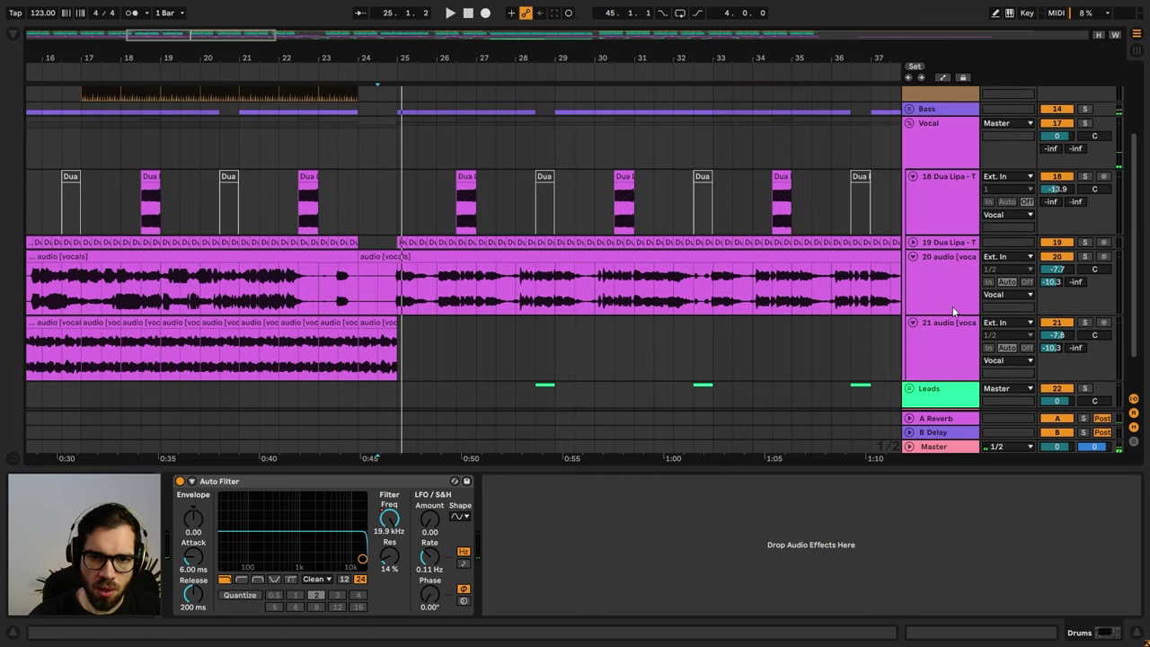
click(951, 341)
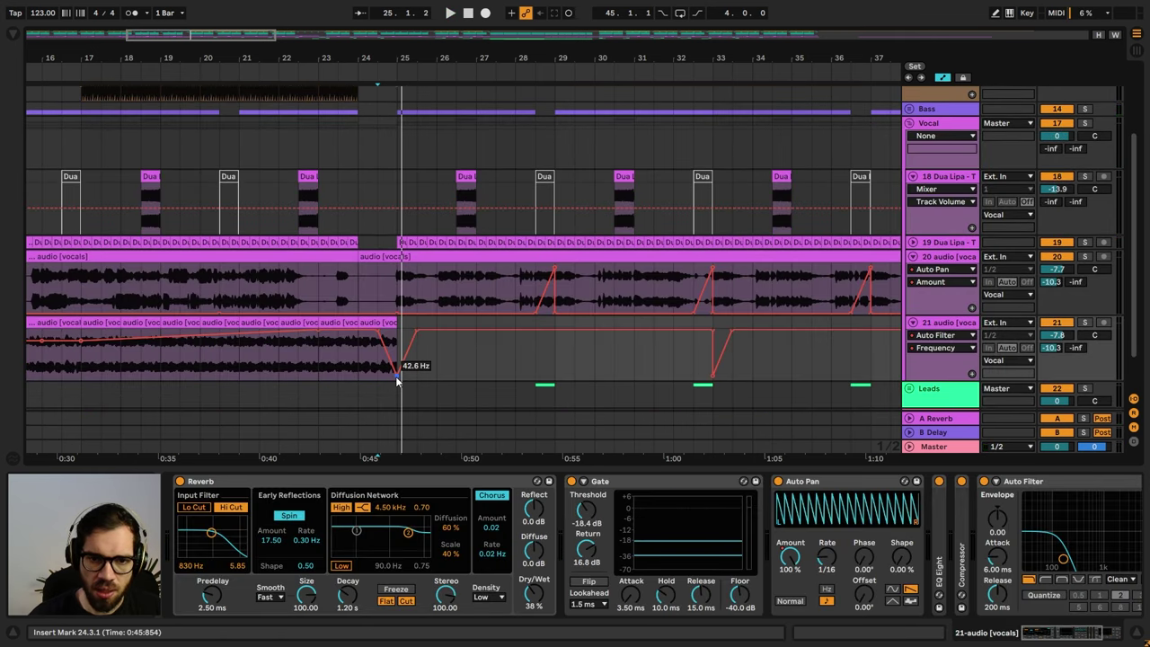
click(398, 381)
click(360, 367)
key(space)
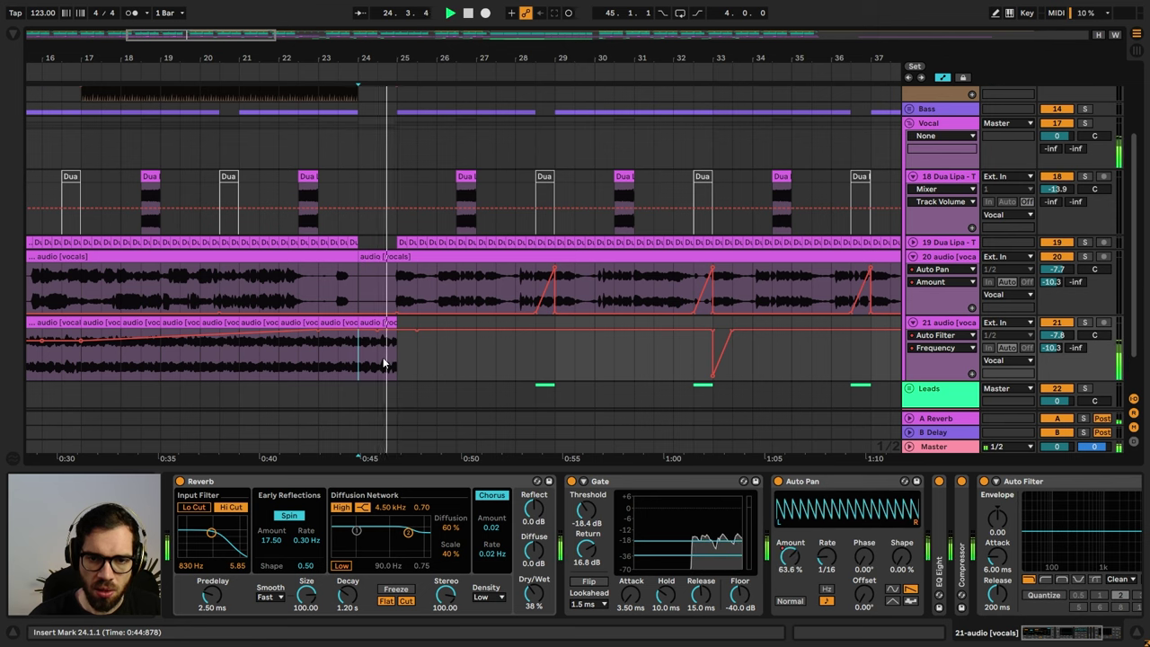
- Replay the transition from bar 24 through the drop and fold the Vocal group
key(space)
key(space)
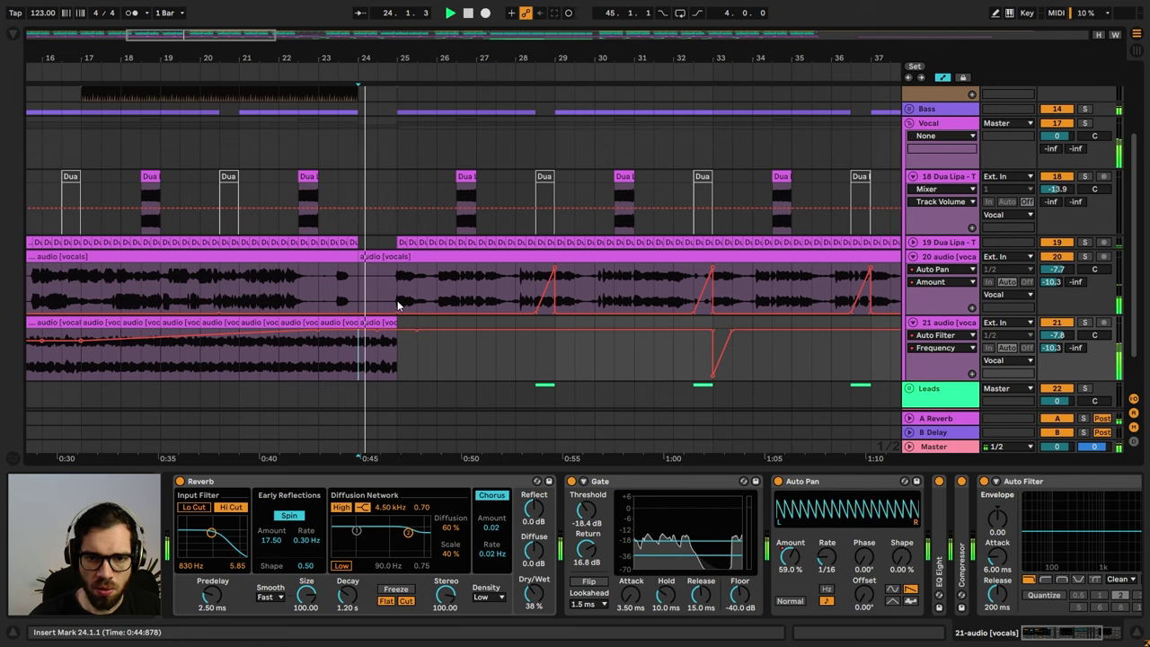
scroll(392, 297, up, 3)
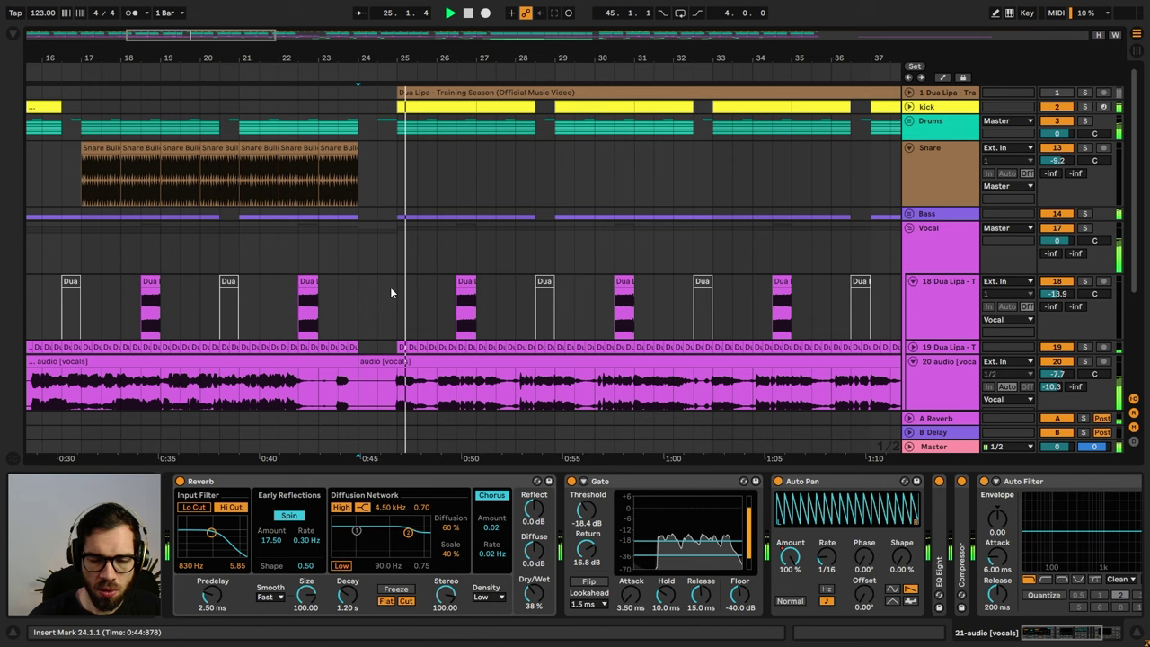
scroll(382, 278, down, 3)
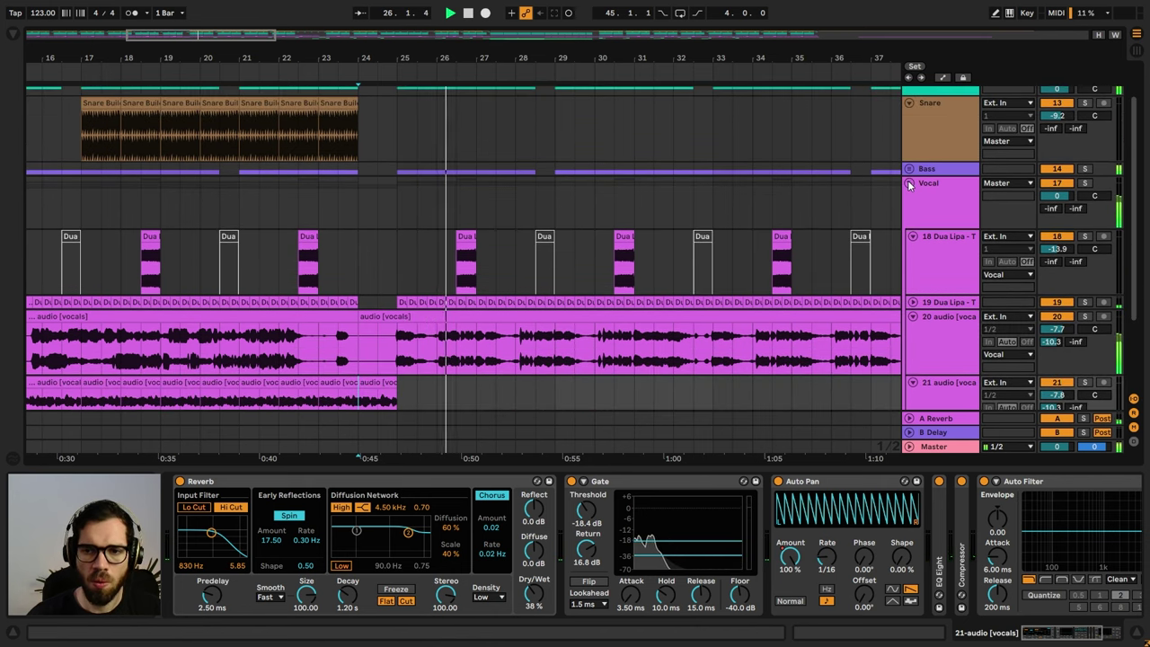
click(910, 184)
click(353, 165)
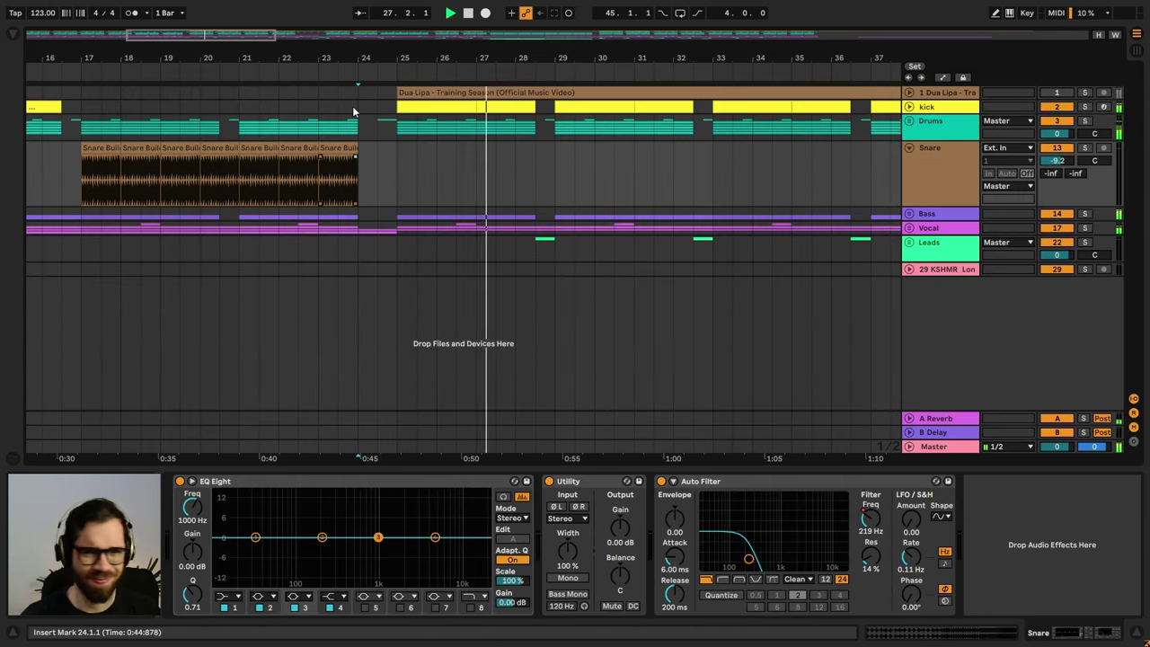
- Unfold the Vocal group and copy the sidechain Compressor from track 20 to the end of track 18's device chain
click(912, 231)
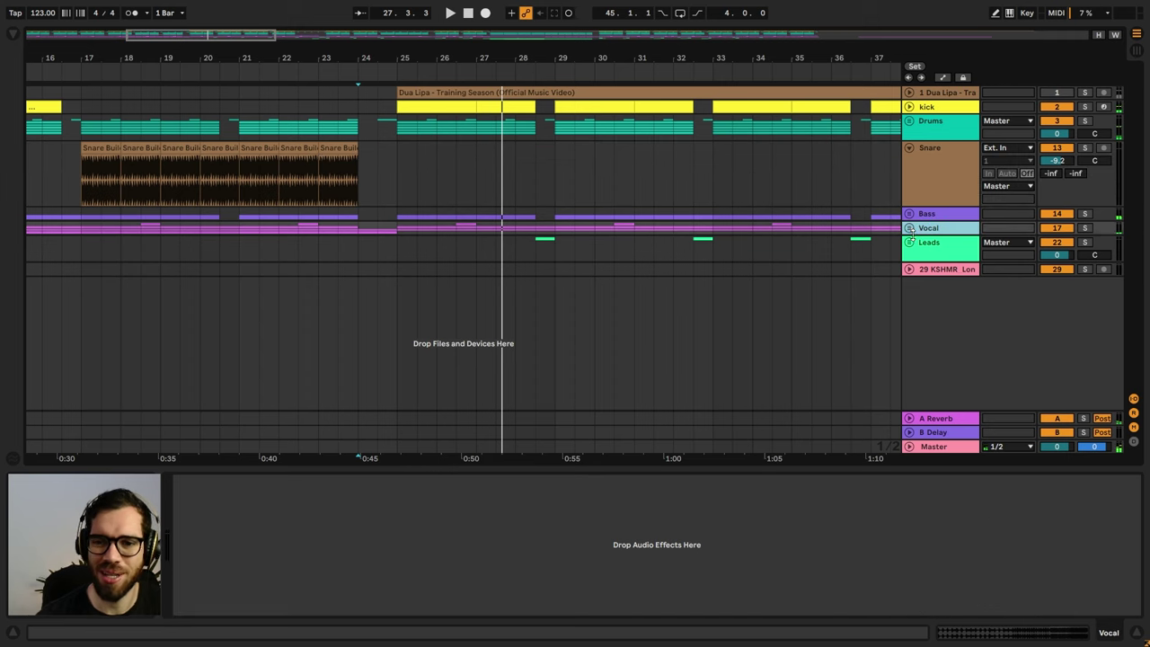
click(908, 229)
click(941, 299)
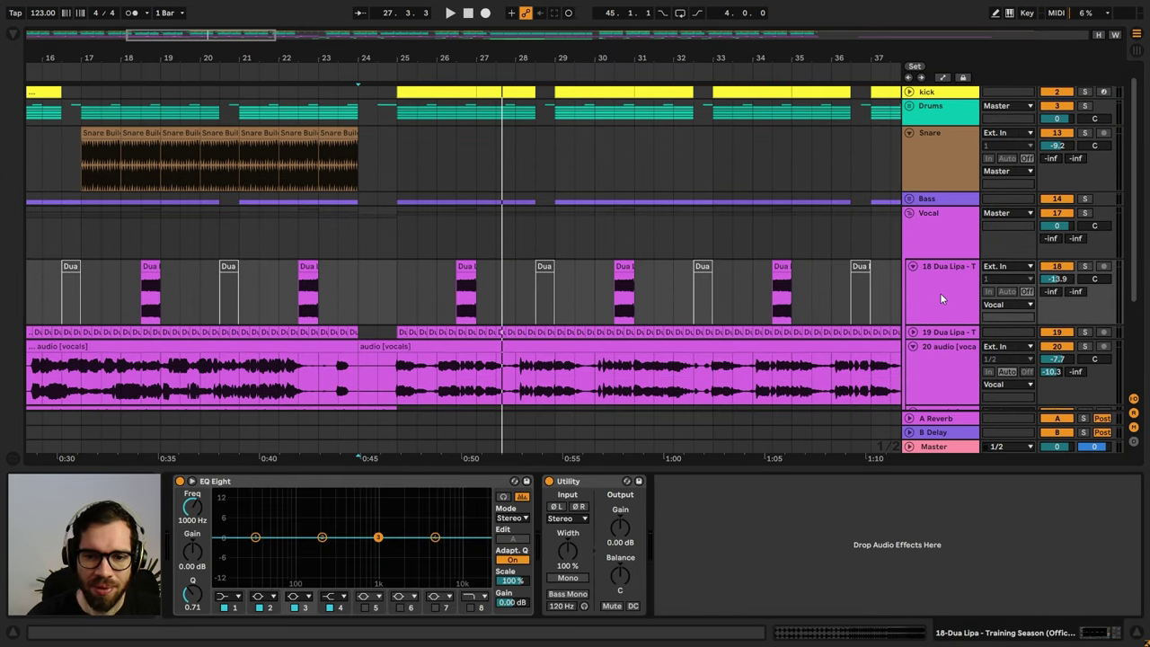
click(950, 351)
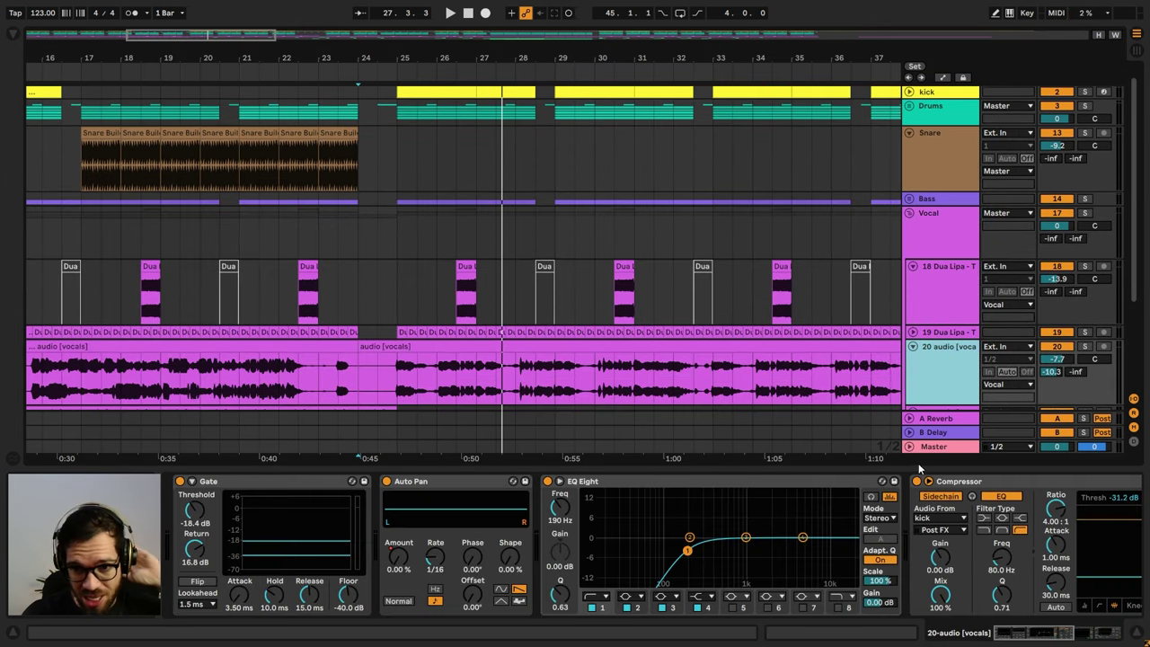
click(945, 480)
click(941, 296)
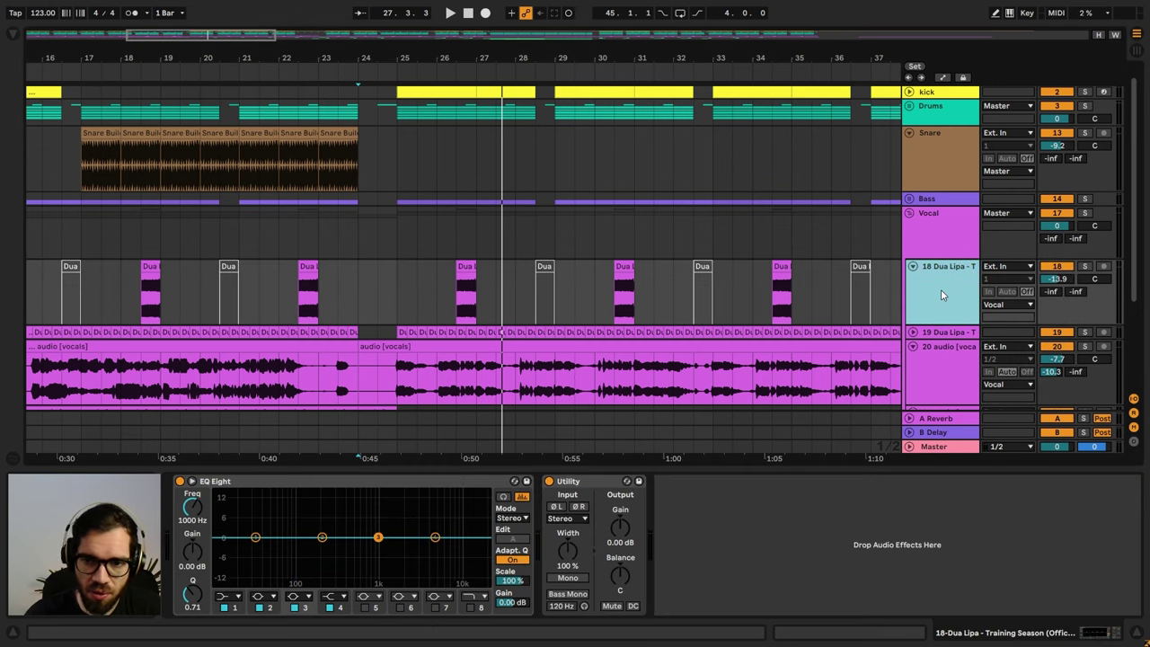
click(795, 533)
key(ctrl+v)
- In track 18's EQ Eight, set band 1 to a low cut at about 182 Hz and boost band 4 about 3.84 dB at 3.75 kHz
click(231, 599)
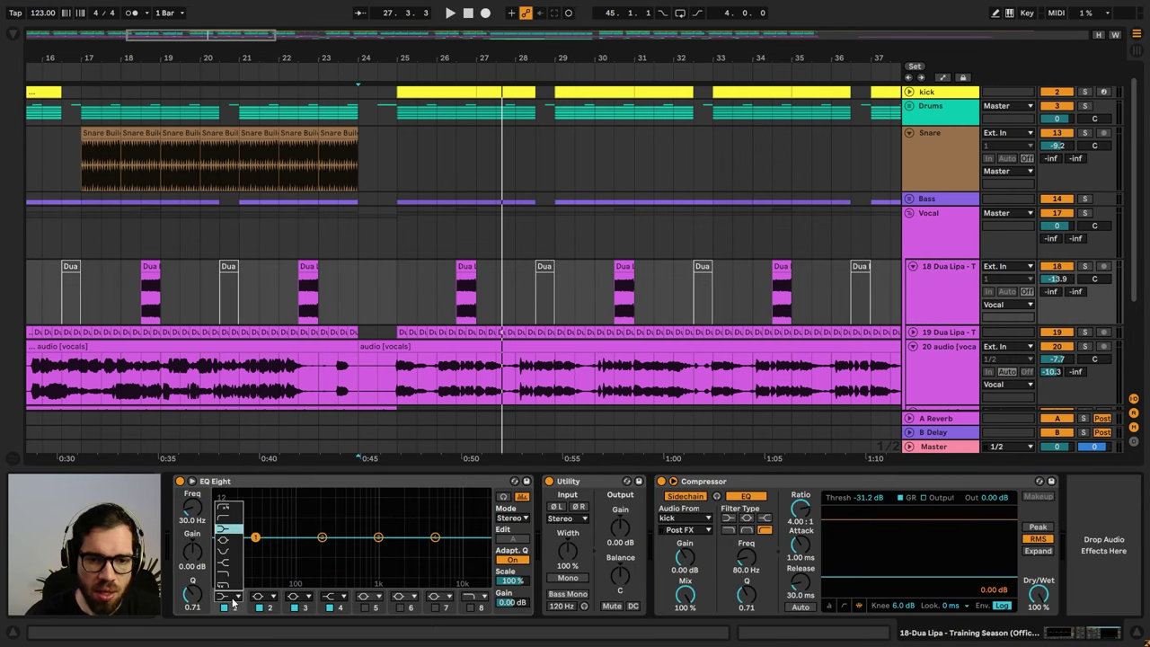
click(234, 520)
drag(256, 549, 318, 550)
click(447, 302)
key(space)
key(space)
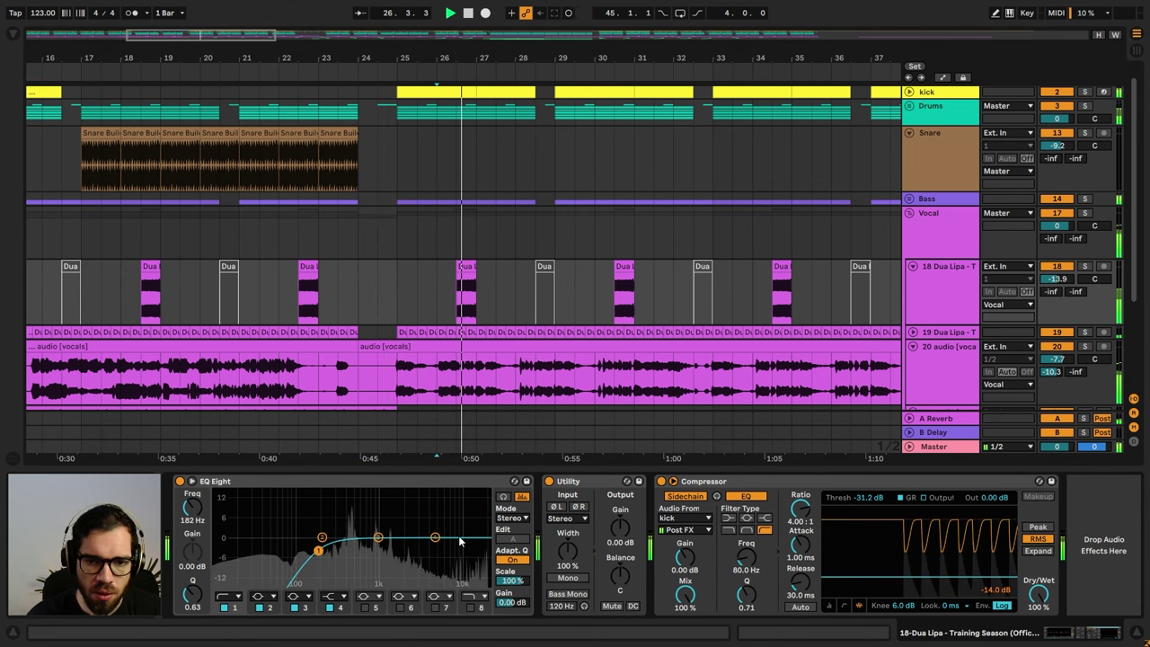
drag(436, 539, 427, 532)
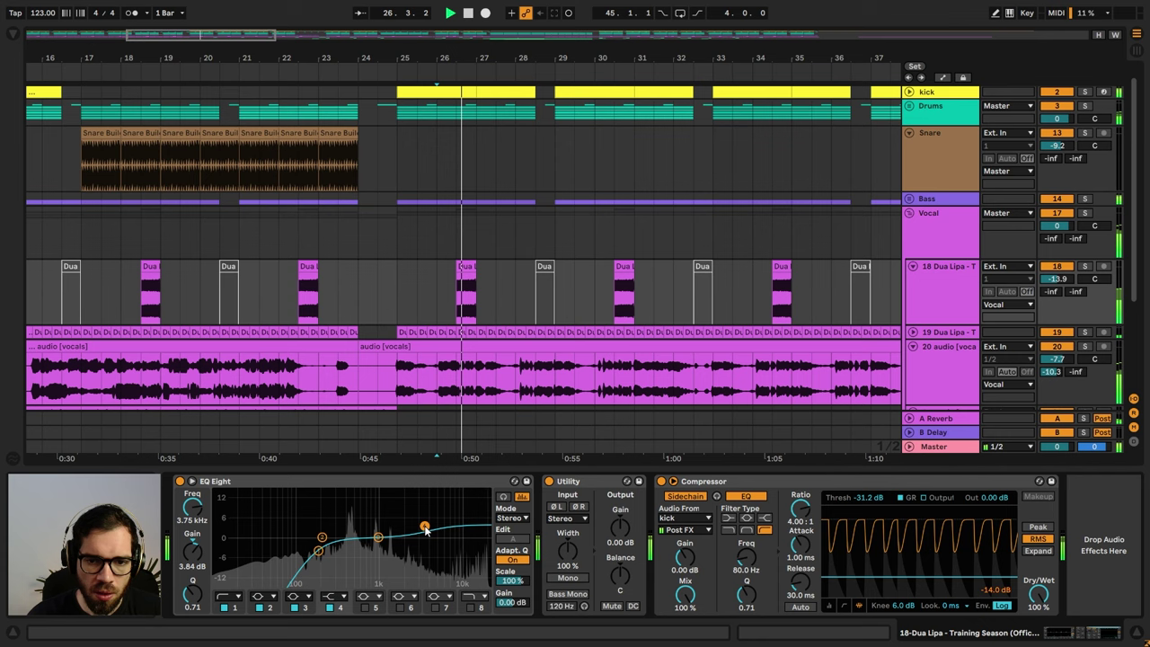
- Check the track automation around bar 24, place the insert marker at bar 23 and fold the Vocal group
click(357, 222)
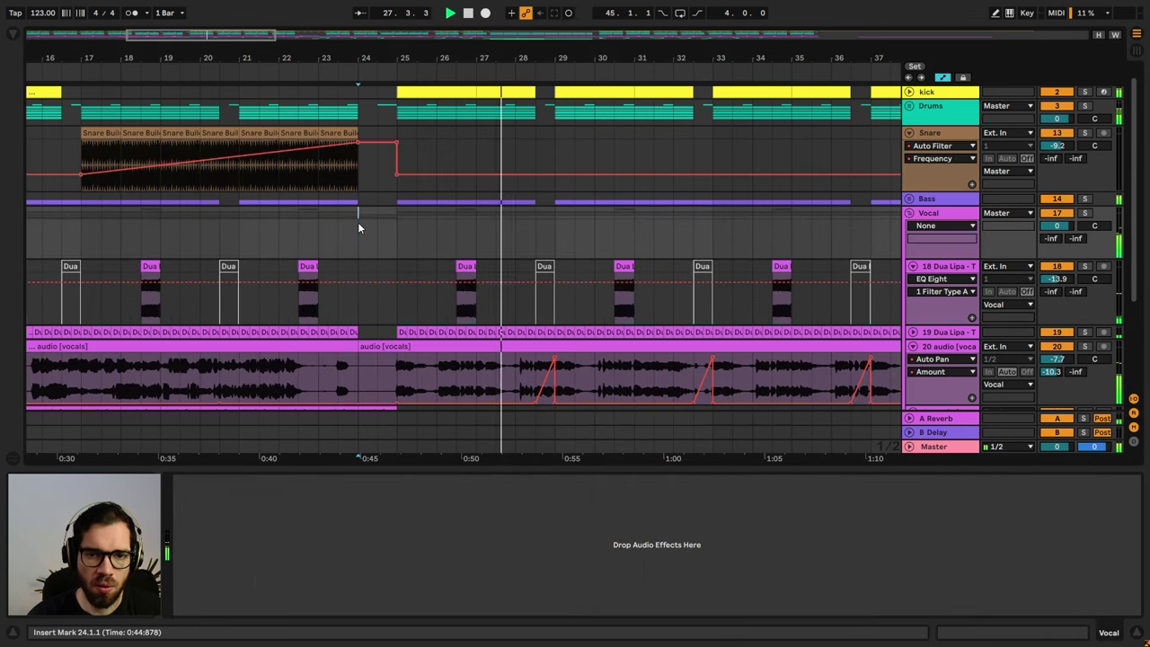
click(318, 223)
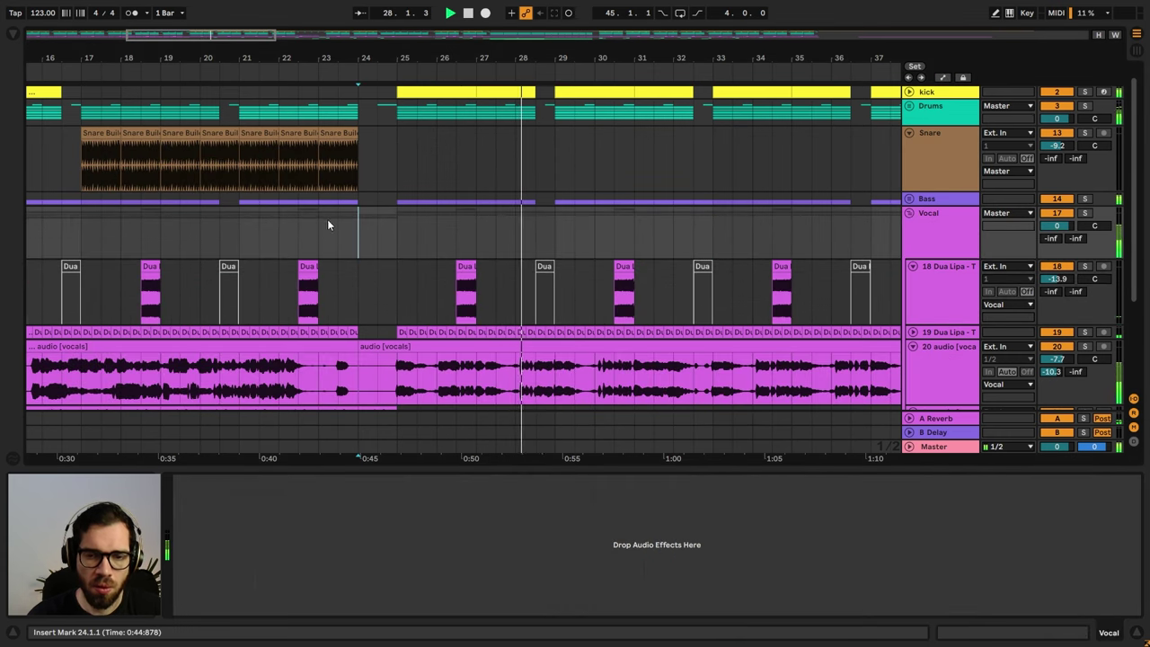
click(919, 213)
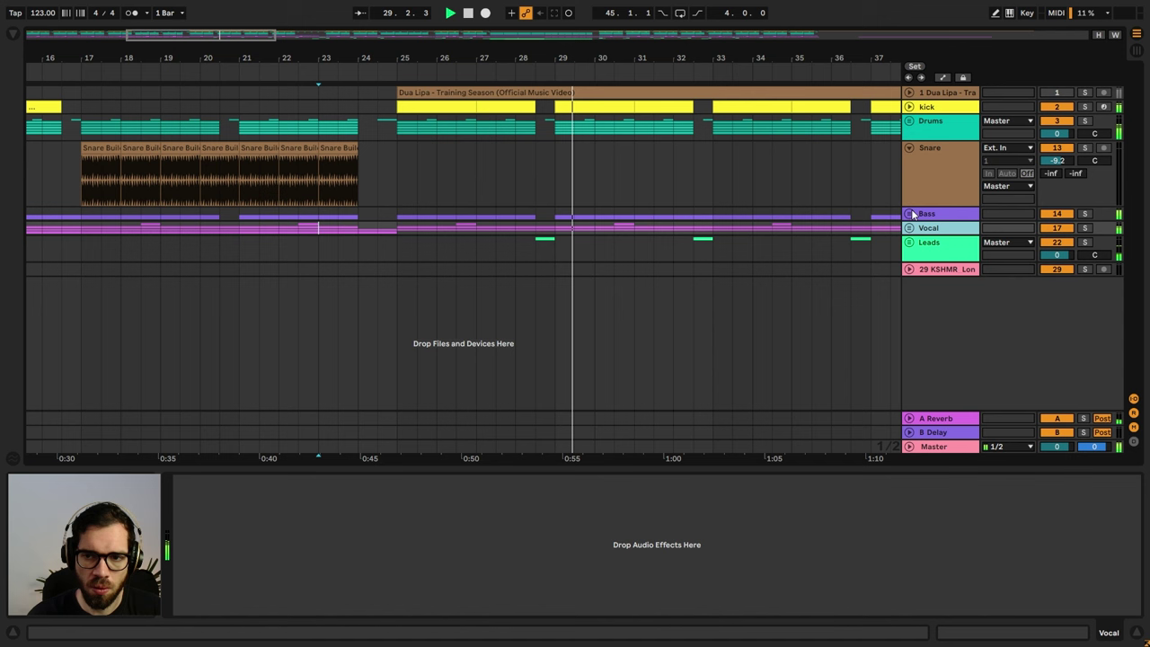
click(908, 213)
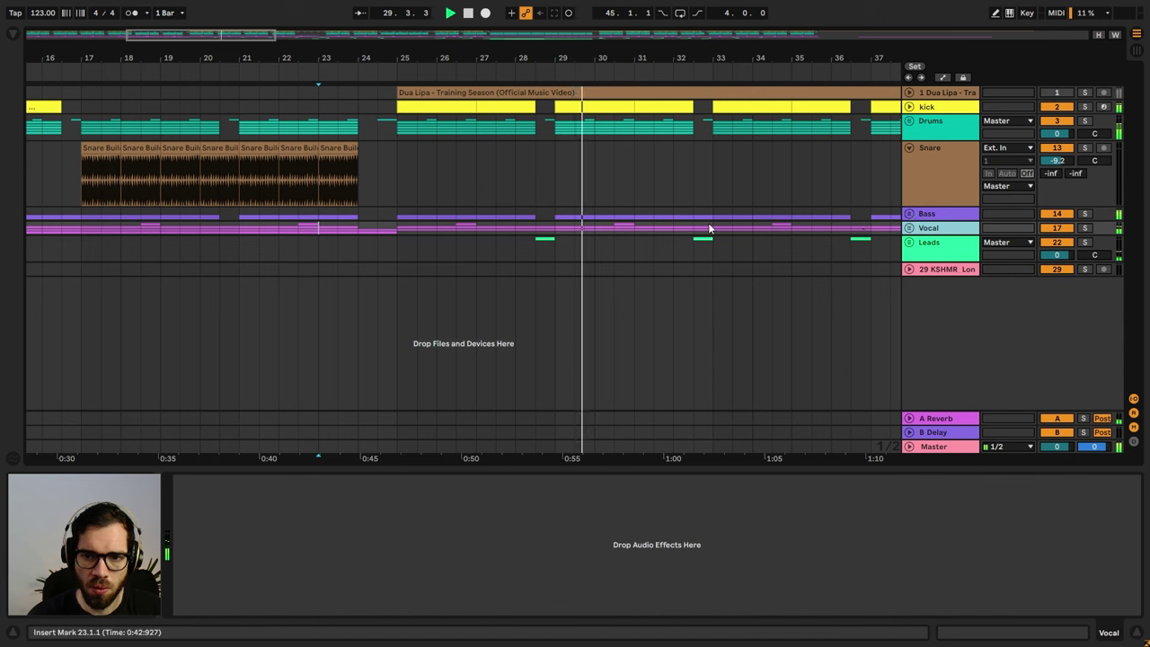
- Replay the build-up from around bar 24 and fold the Snare track
click(375, 179)
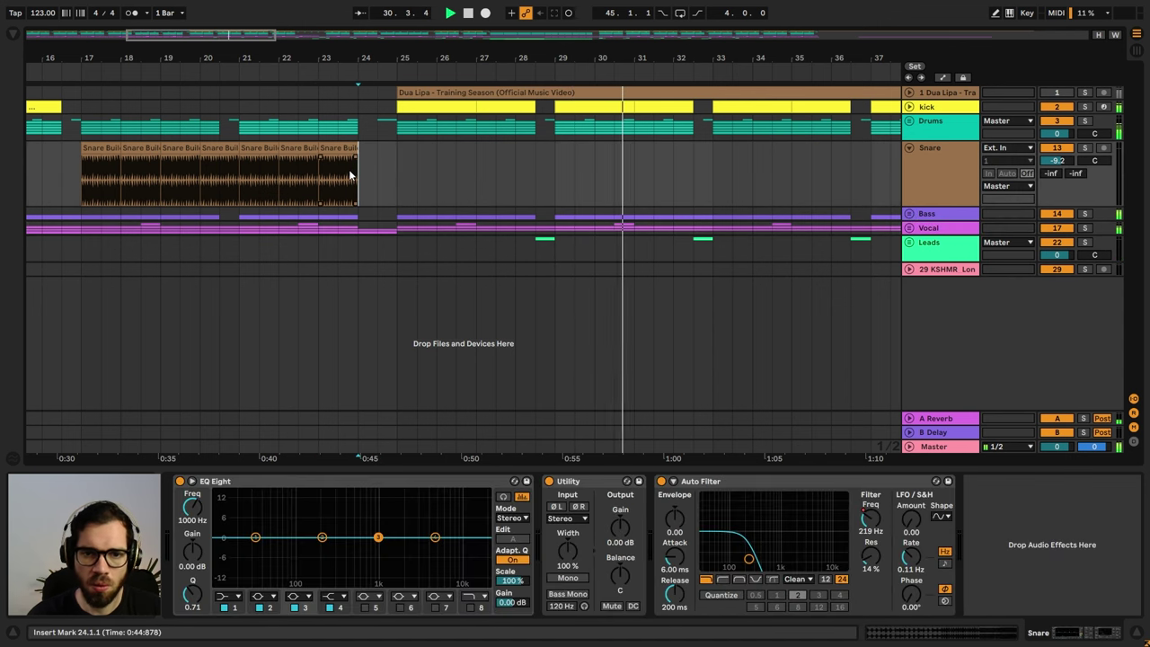
click(926, 152)
click(908, 148)
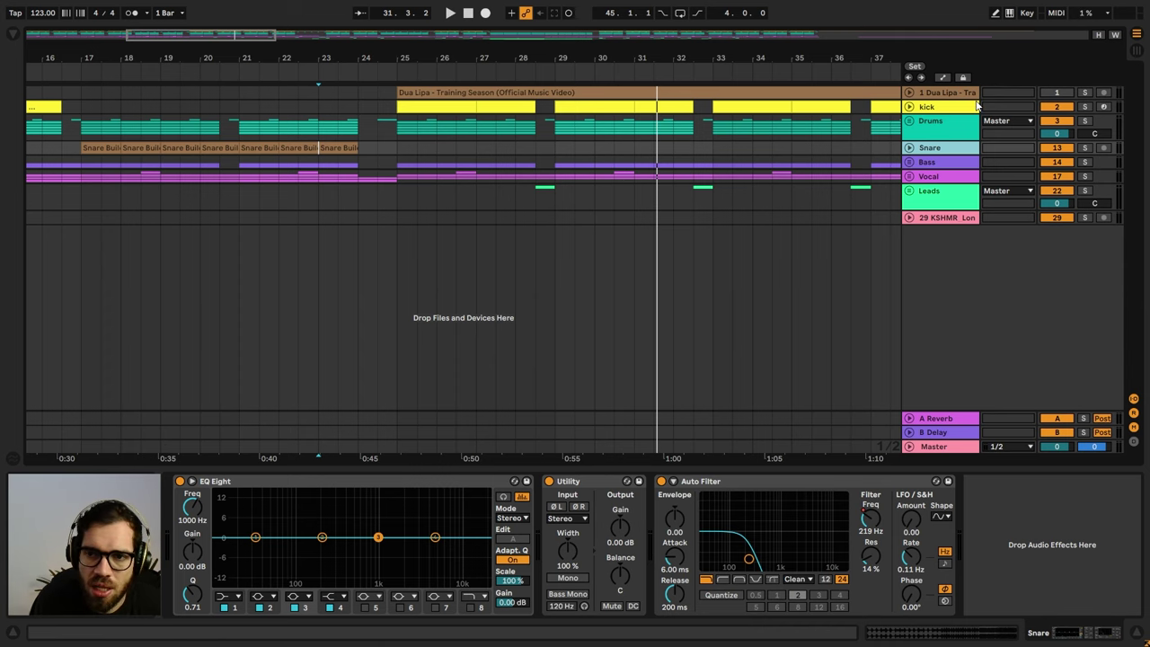
- Unfold the Dua Lipa reference track and listen to it soloed from bar 25
click(910, 94)
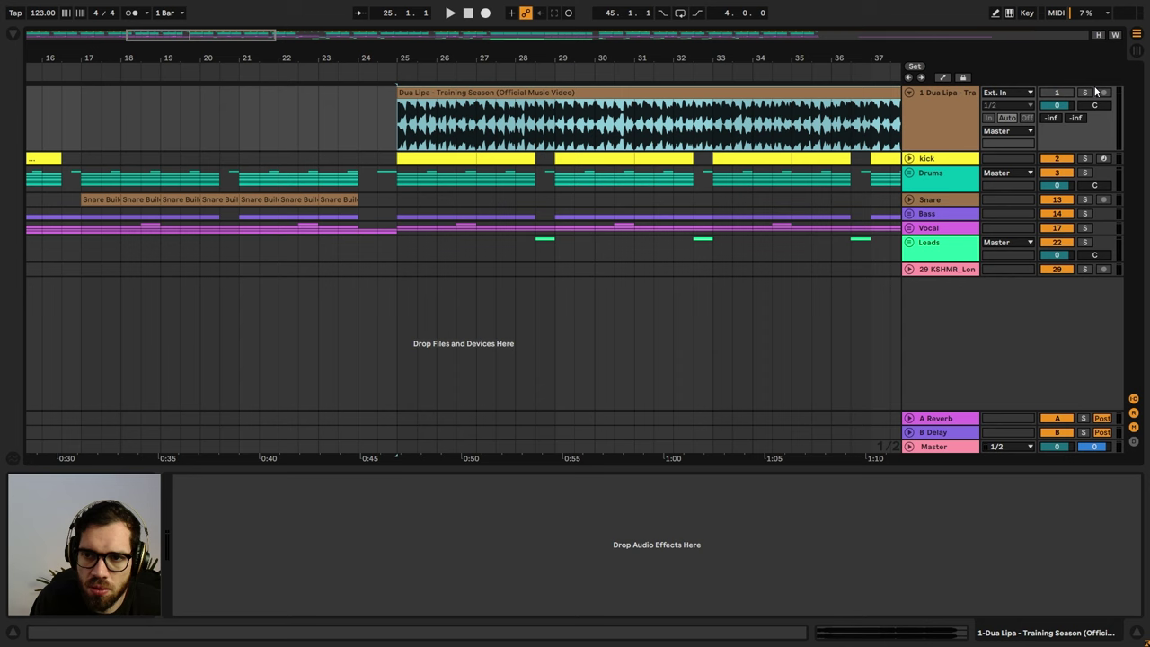
click(1086, 93)
key(space)
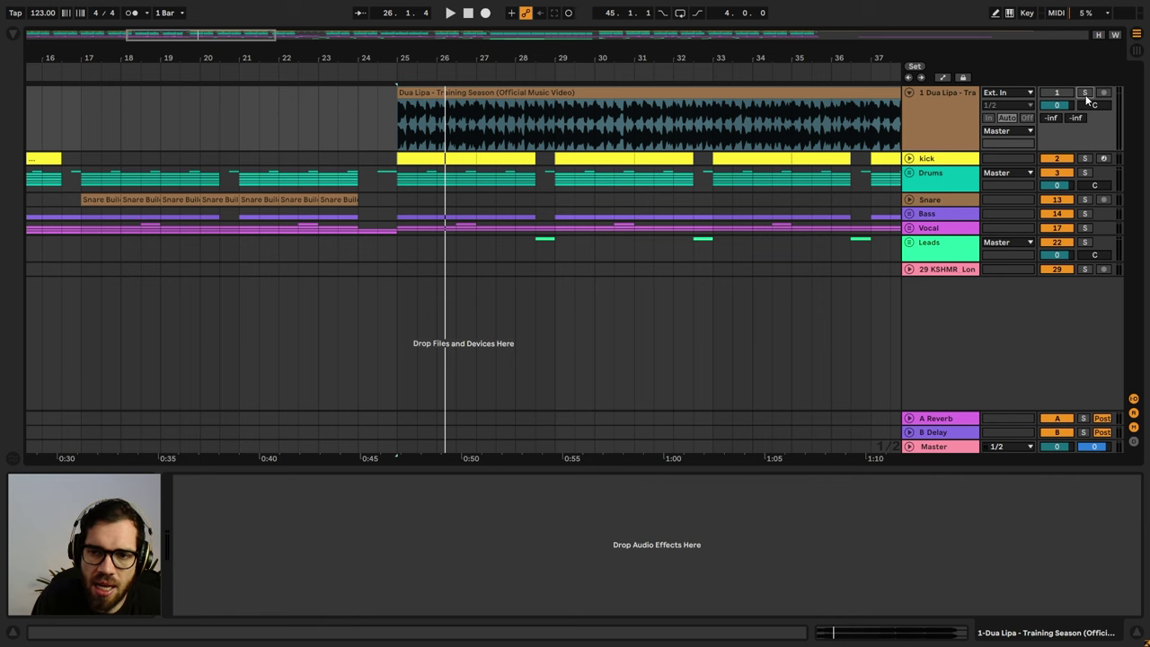
- Add a MIDI track below the kick, search the instruments for "nyl" and load Tension's Electric Nylon Guitar preset onto it
click(939, 186)
key(super+shift+t)
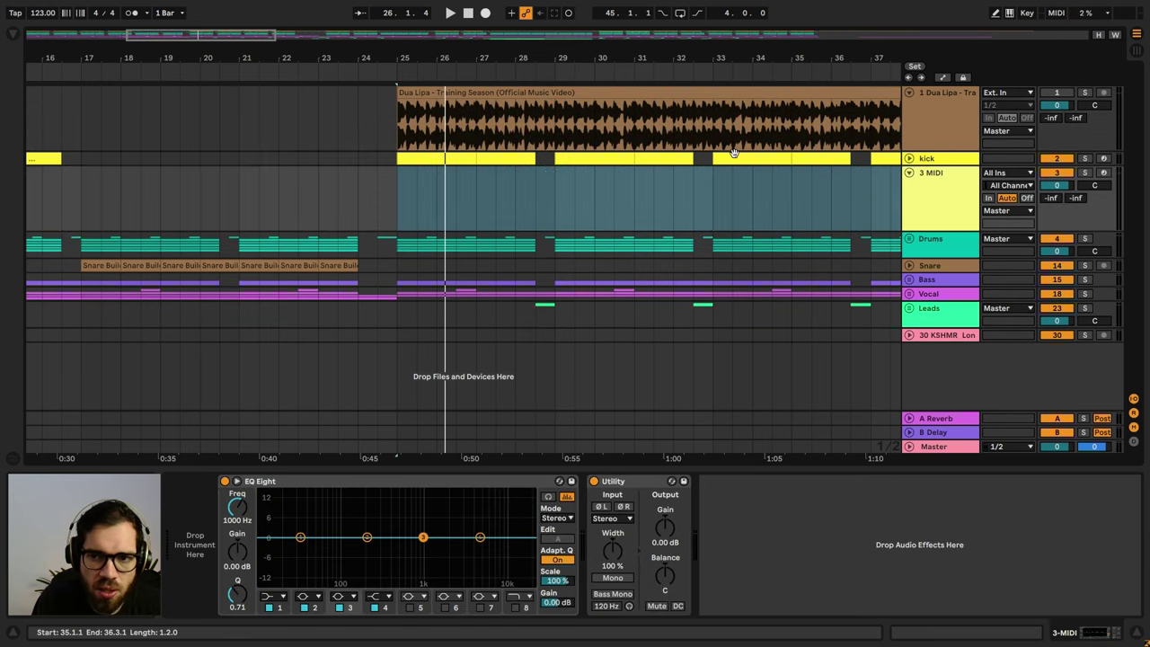
key(super+f)
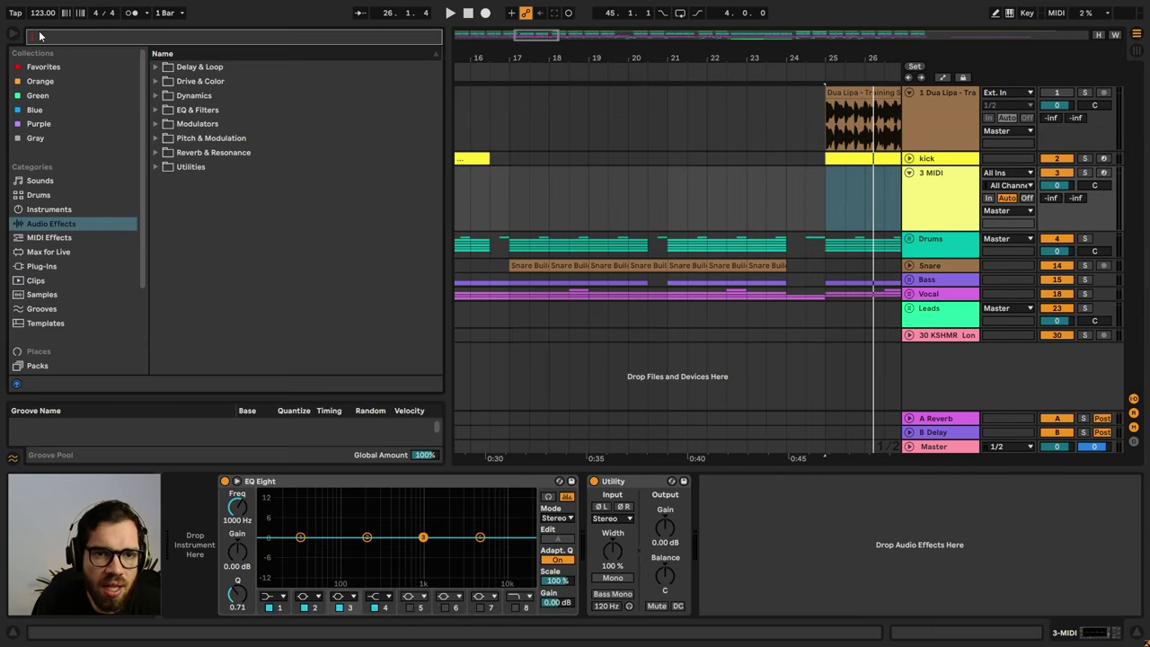
text(ny)
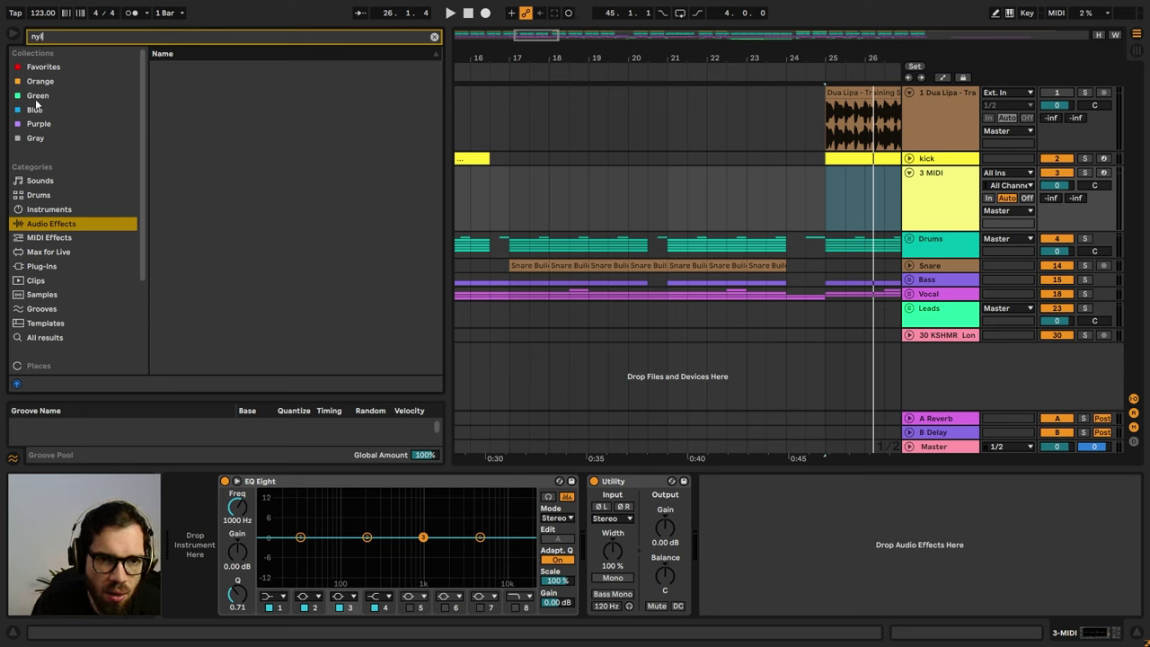
click(54, 211)
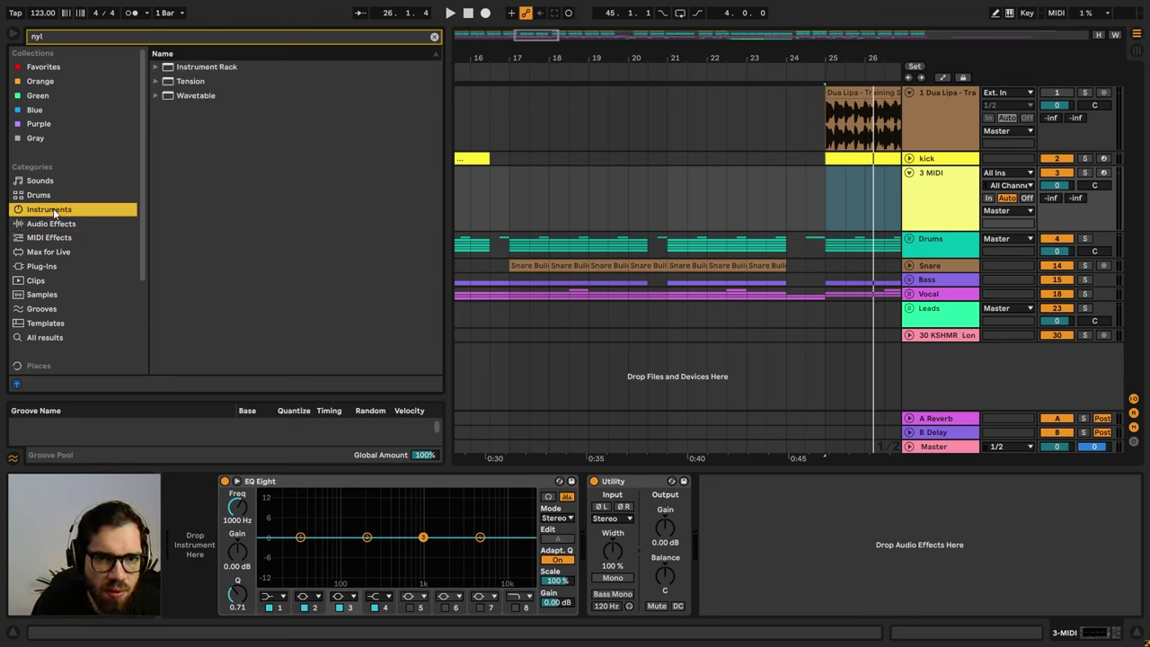
click(154, 81)
click(155, 68)
click(166, 83)
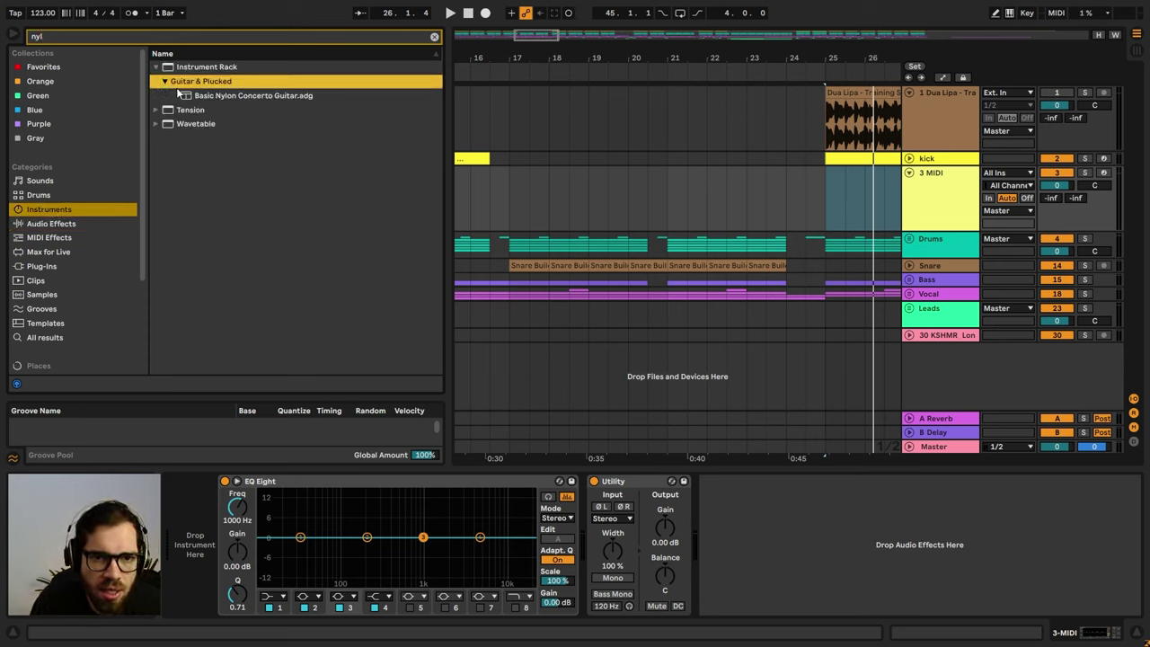
click(159, 109)
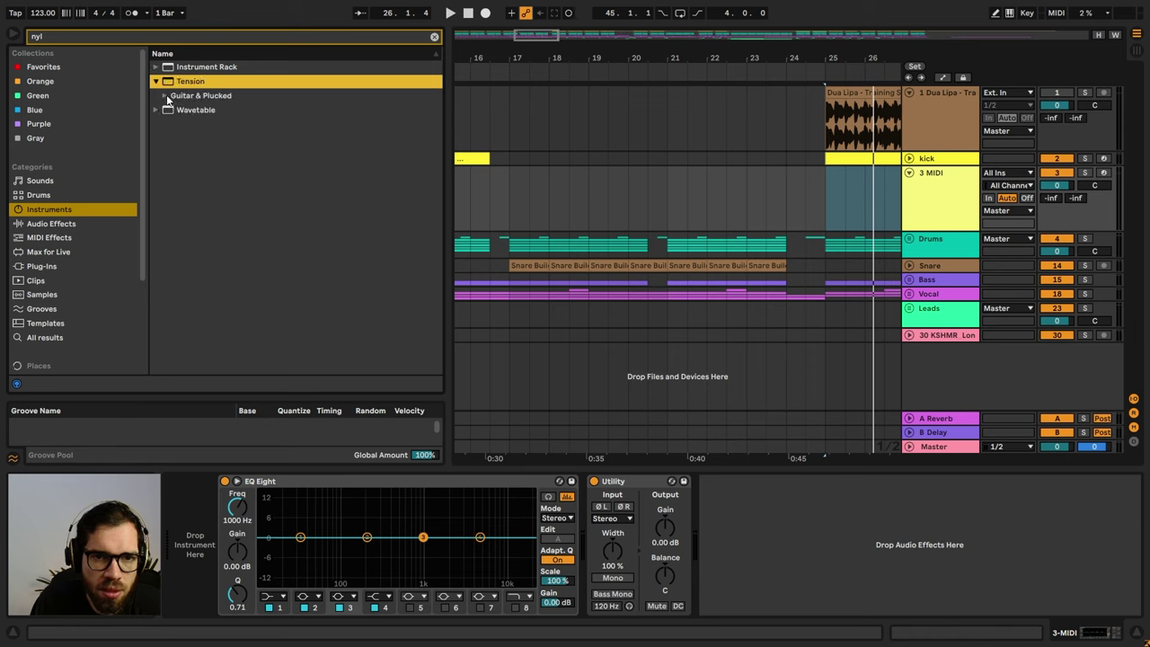
click(167, 96)
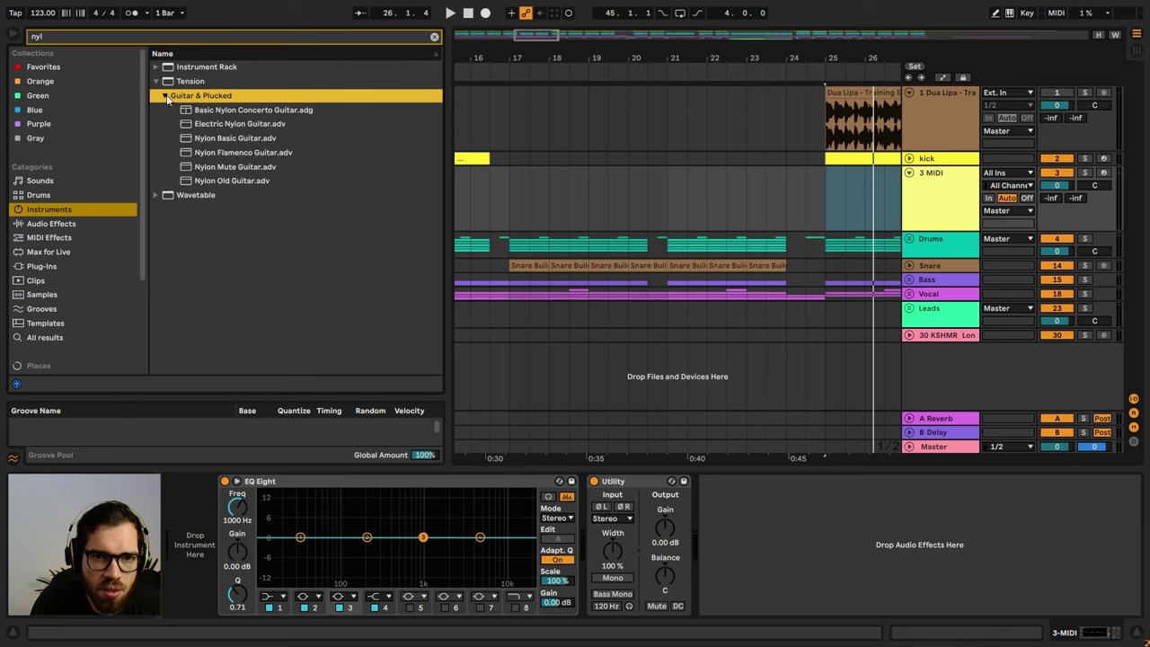
click(214, 124)
drag(215, 126, 895, 204)
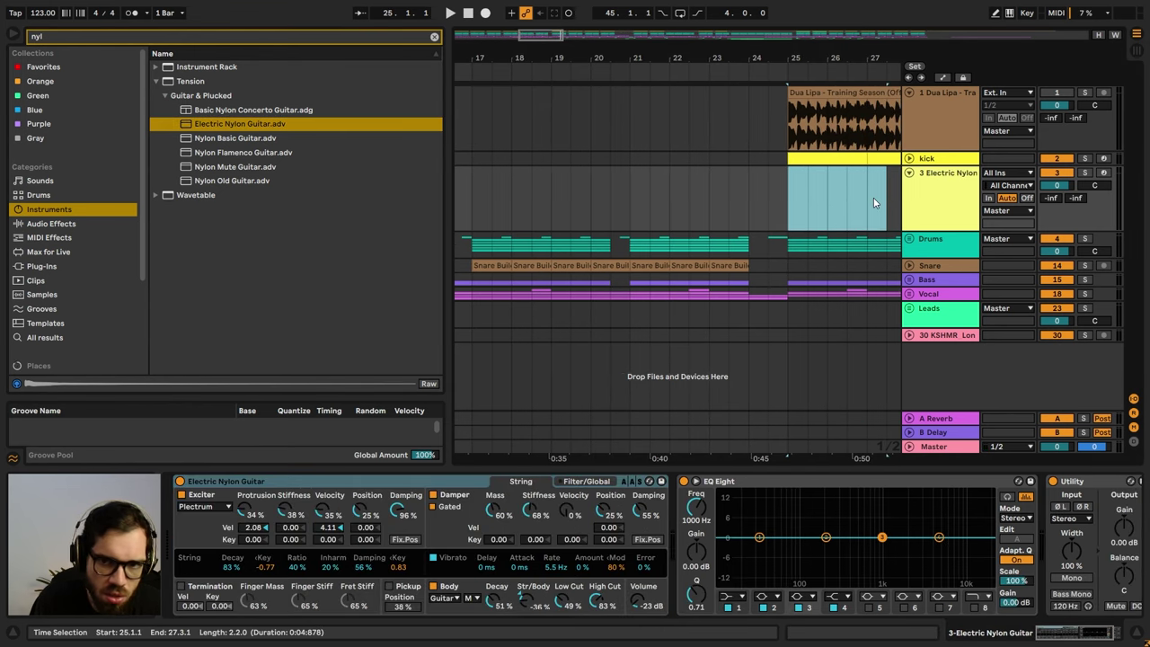
- Unfold the Leads group and copy the Lead clip at 28.3.1 to bar 25 on the Electric Nylon Guitar track
click(909, 310)
scroll(873, 303, down, 2)
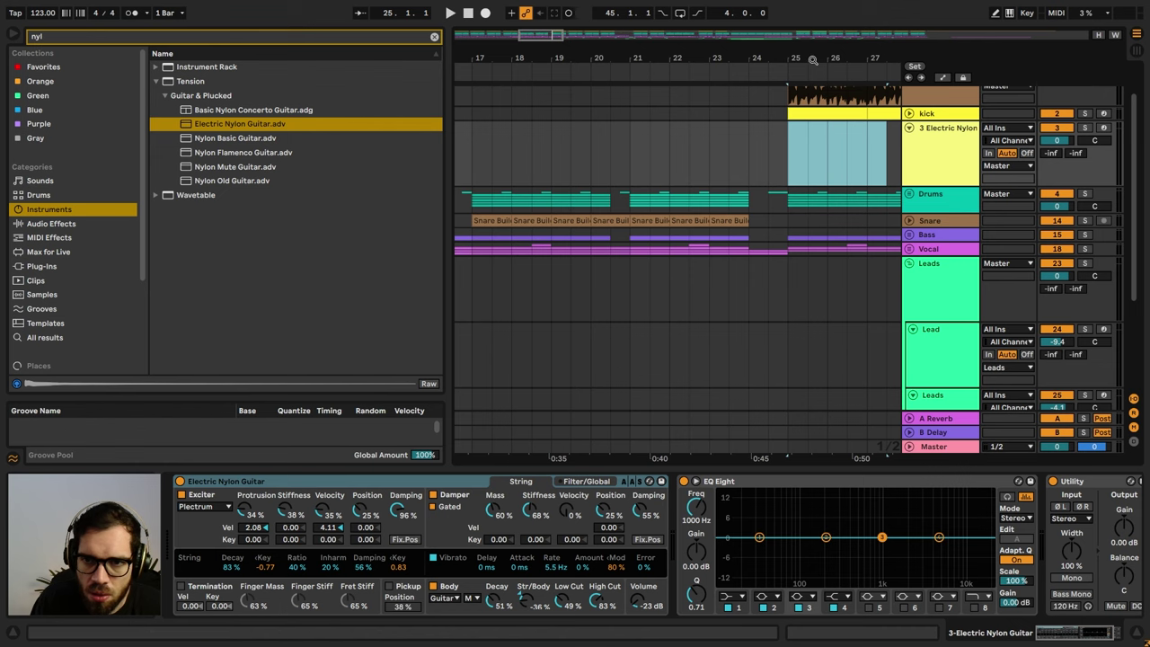
drag(813, 60, 564, 39)
scroll(638, 359, down, 2)
click(633, 296)
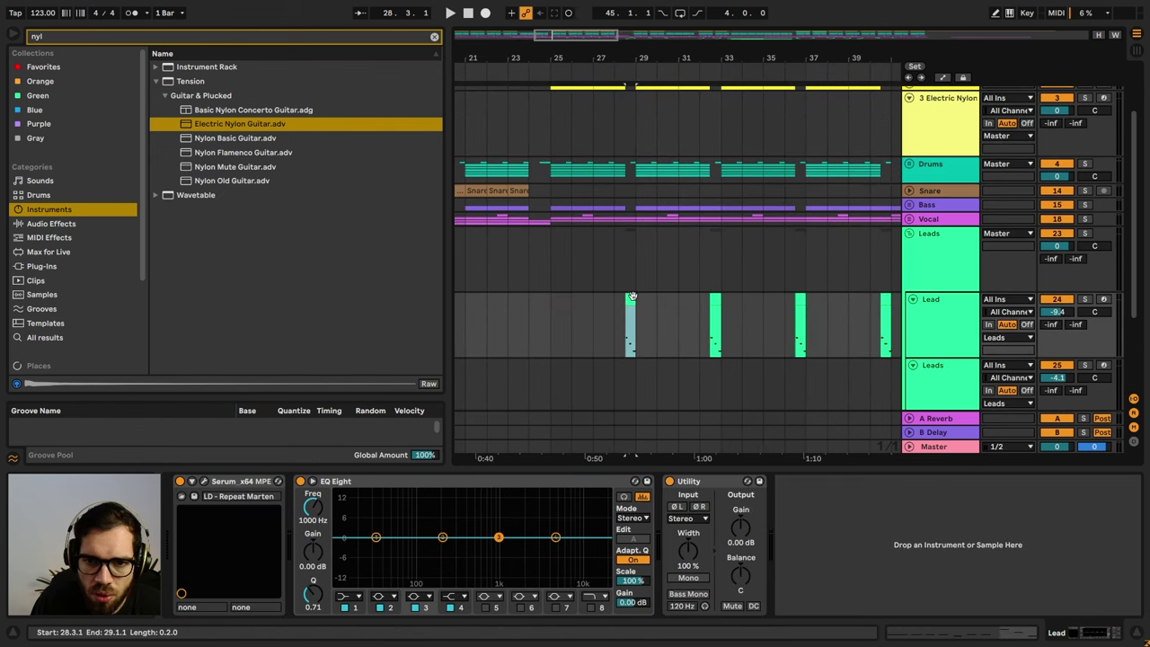
click(544, 125)
key(ctrl+v)
- Play the copied clip from bar 25 in the mix and solo the Electric Nylon Guitar track
key(space)
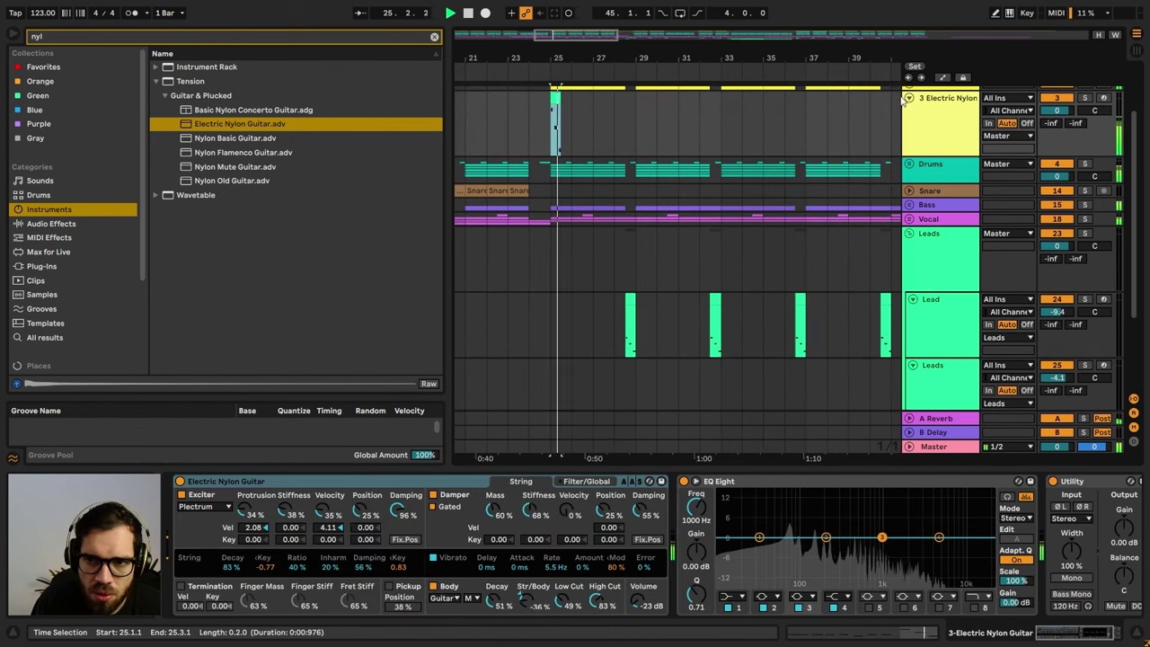
key(space)
key(space)
click(1085, 98)
- Open the guitar clip at bar 25, transpose all its notes up two octaves and play it back
double_click(556, 96)
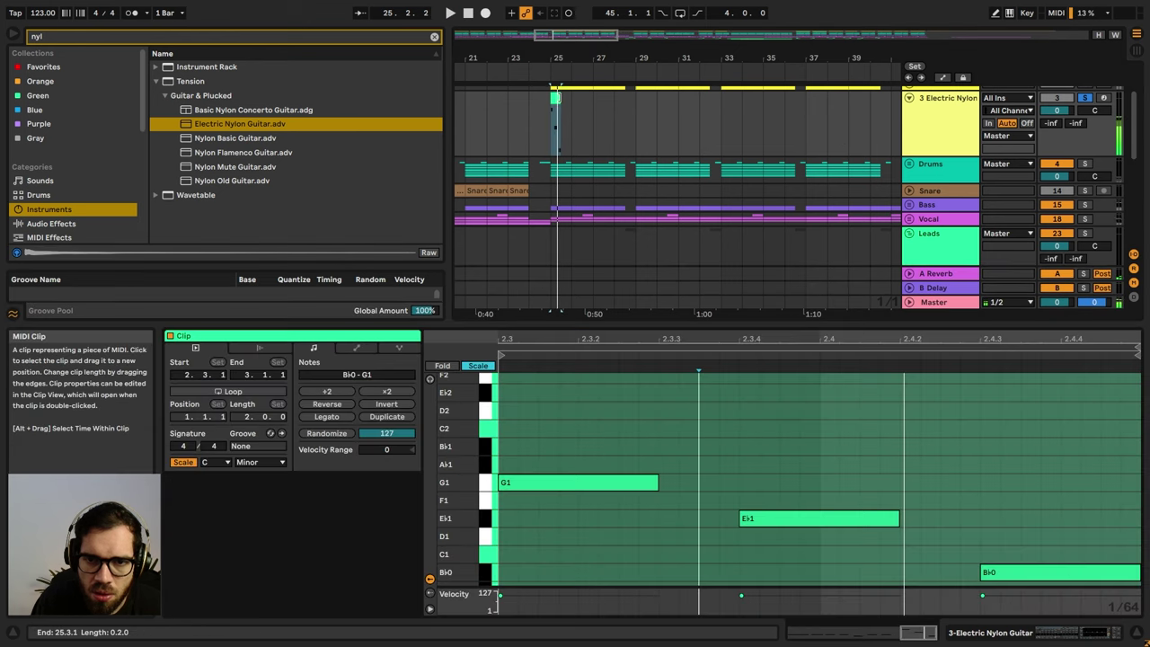
click(646, 494)
key(space)
key(ctrl+a)
key(shift+Up)
key(shift+Up)
key(space)
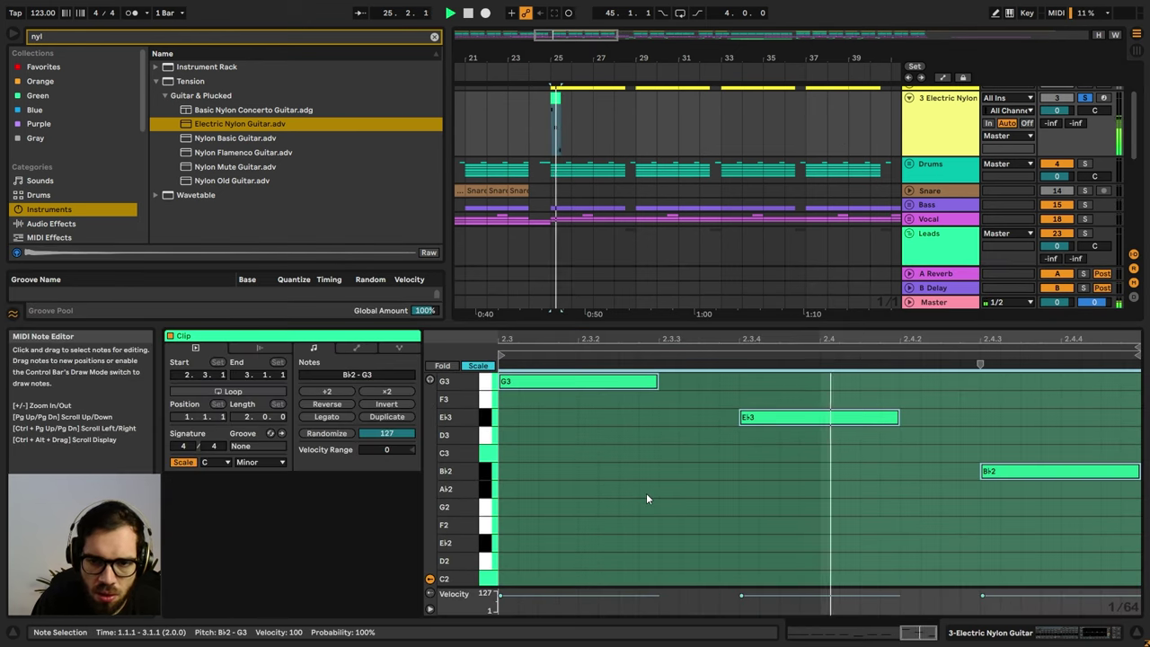
- Unsolo the guitar track and audition its clip in the mix with the last B♭2 note deactivated, restoring the note after playback
click(1048, 470)
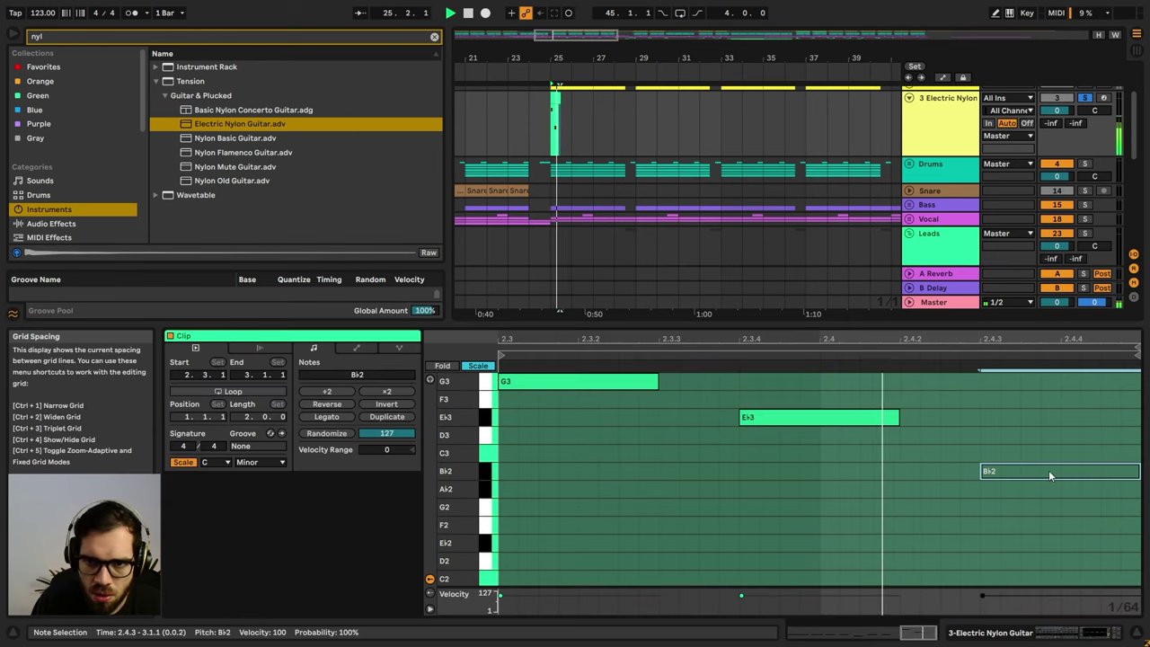
click(546, 112)
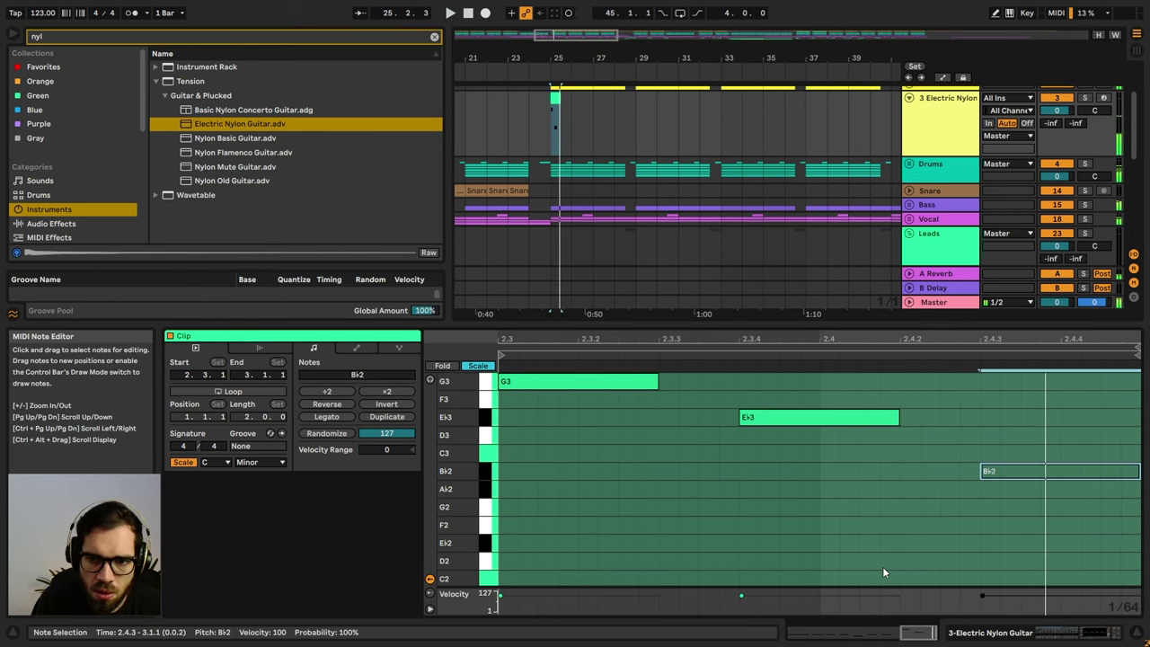
click(1033, 462)
click(1029, 469)
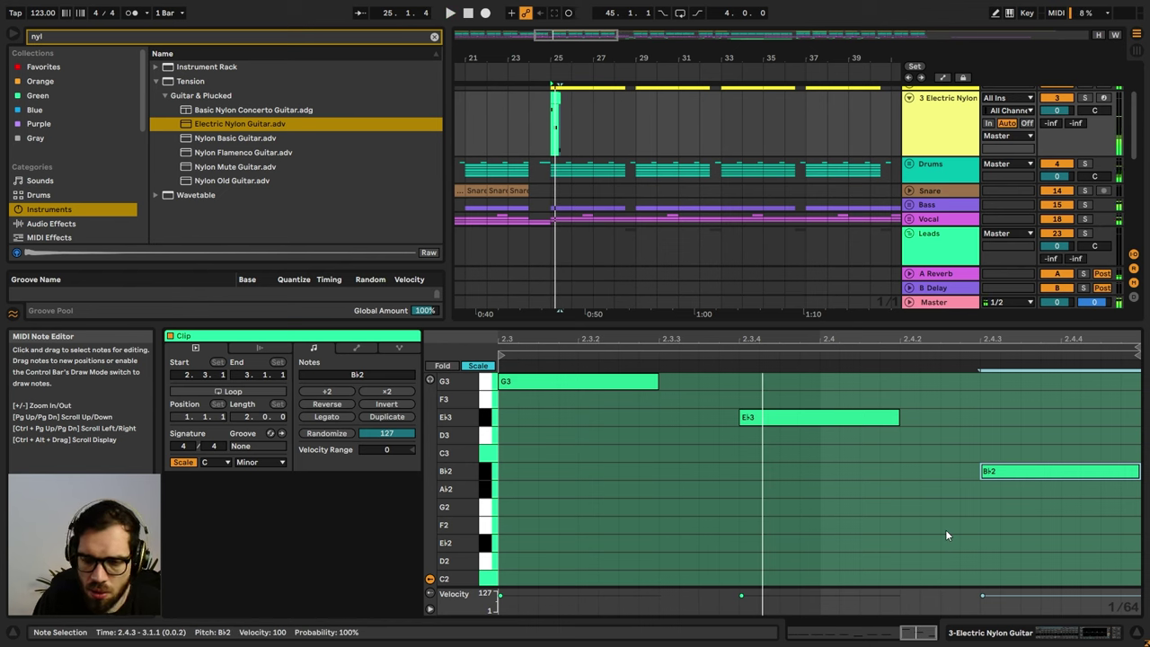
- Raise the guitar clip's last note to E♭3, shorten it to a 64th note and replay the clip
key(Up)
key(Up)
key(Up)
key(shift+Left)
key(shift+Left)
key(shift+Left)
key(shift+Left)
key(shift+Left)
key(shift+Left)
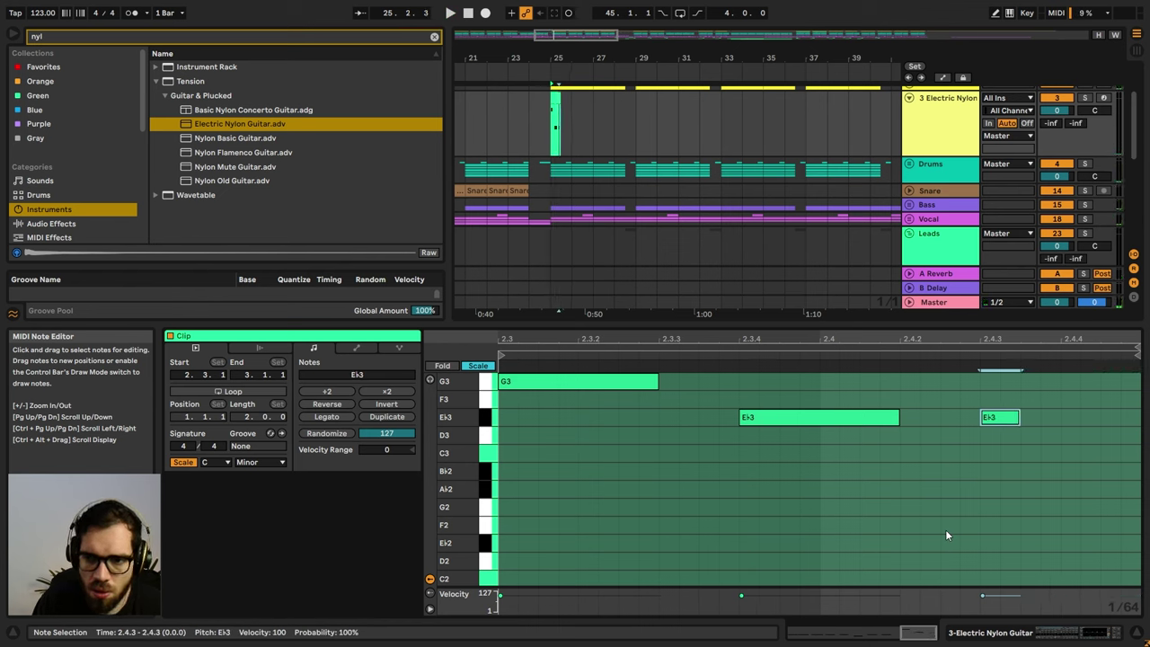
key(space)
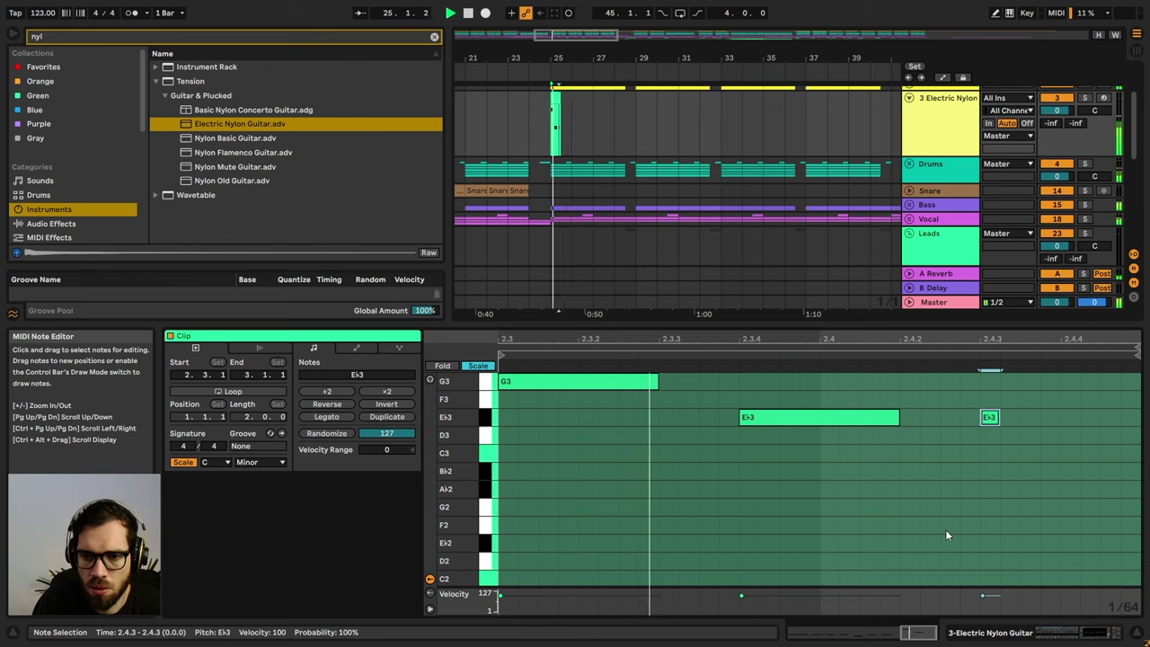
- Transpose all notes in the guitar clip down two octaves, listening after each octave
click(567, 115)
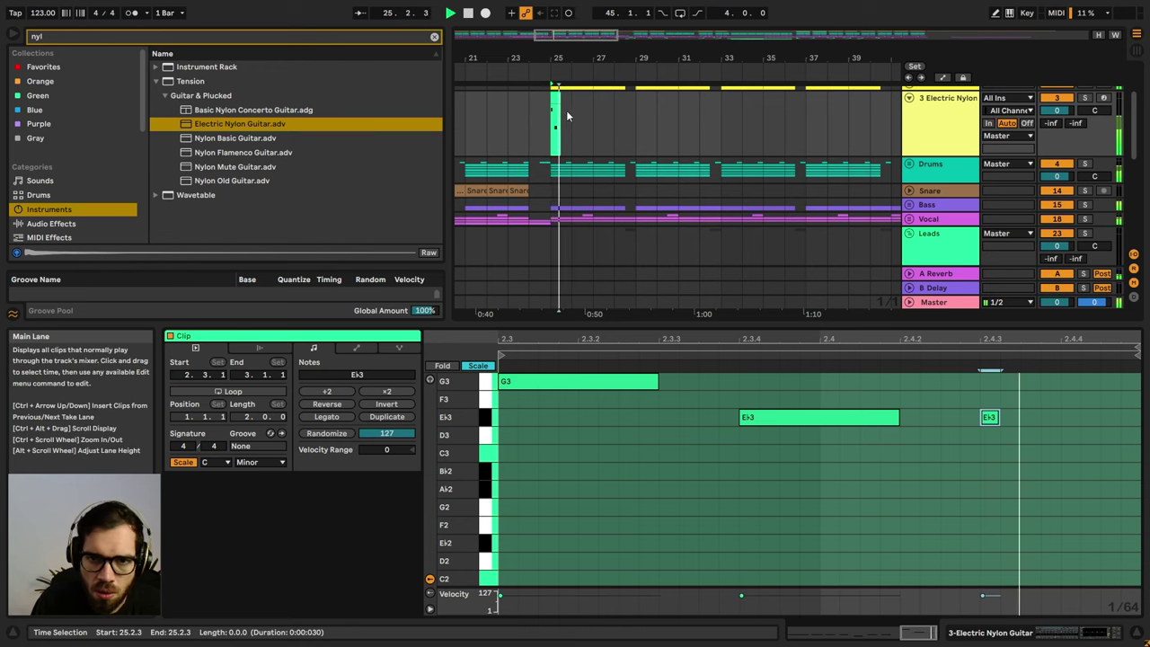
key(space)
key(ctrl+a)
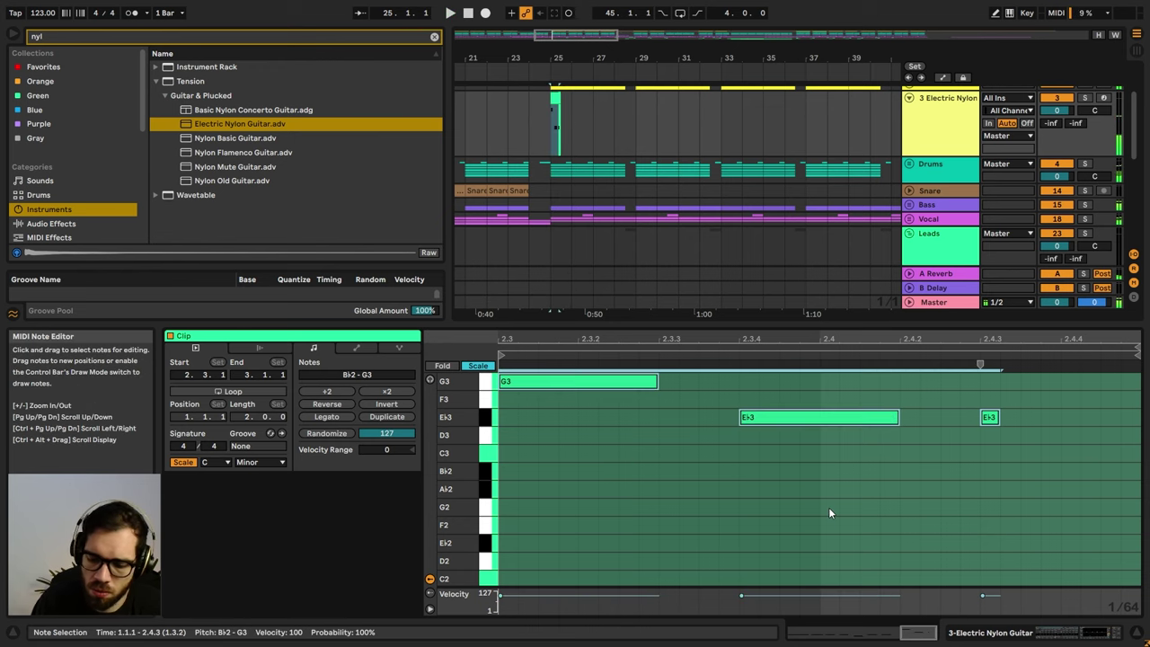
key(shift+Down)
key(space)
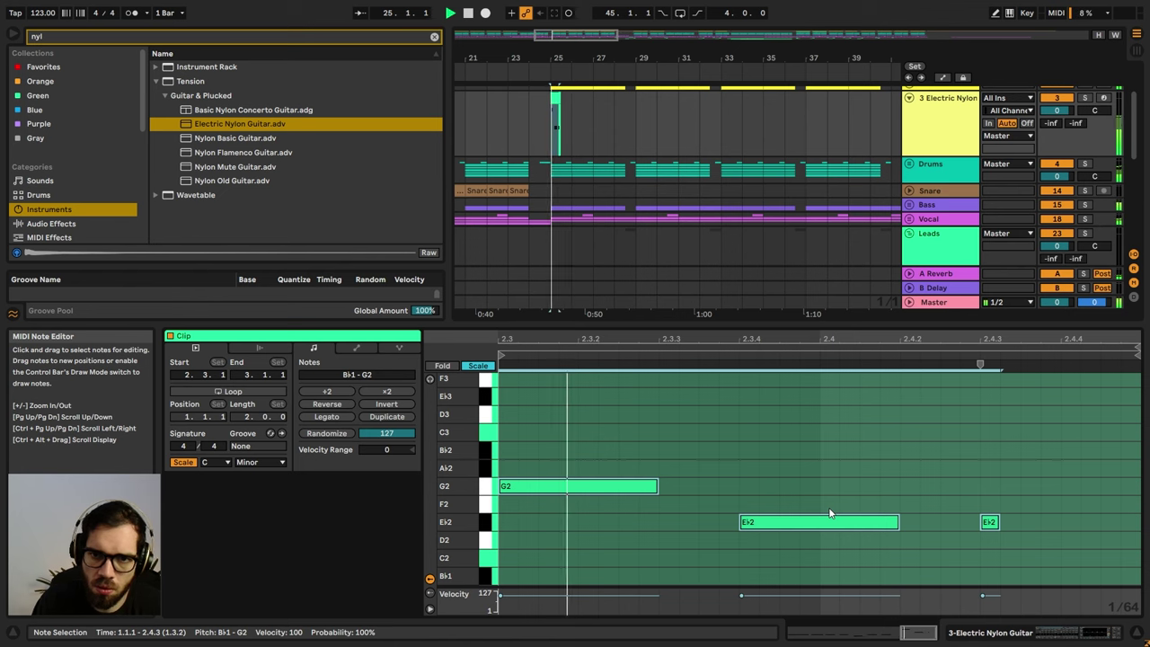
key(shift+Down)
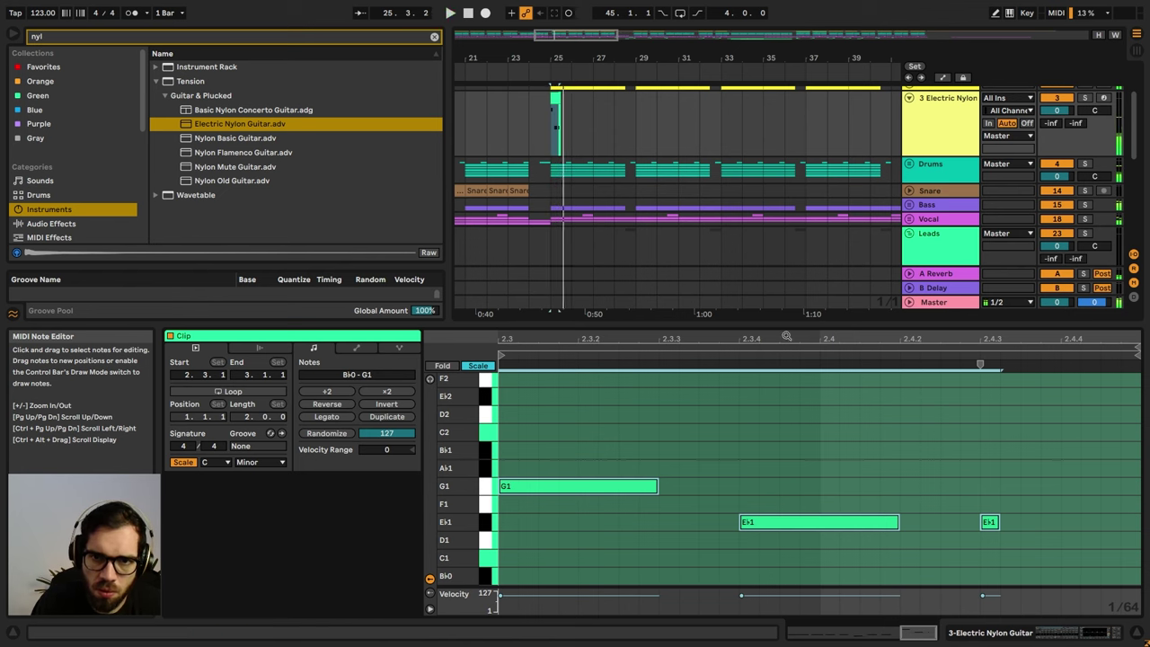
key(space)
- Move the guitar clip to start at 25.2.1 and replay it from just before bar 25
click(528, 117)
key(space)
key(space)
drag(555, 51, 576, 103)
click(555, 102)
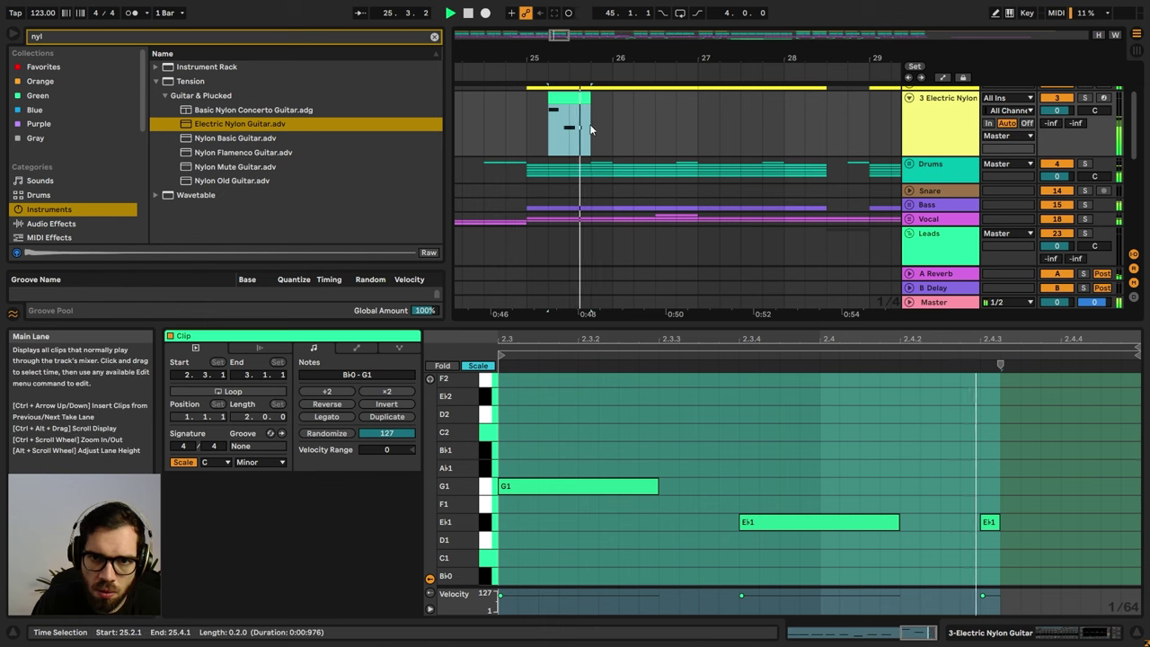
click(511, 114)
- Hide the browser and the detail view to enlarge the arrangement, and stop playback
click(11, 34)
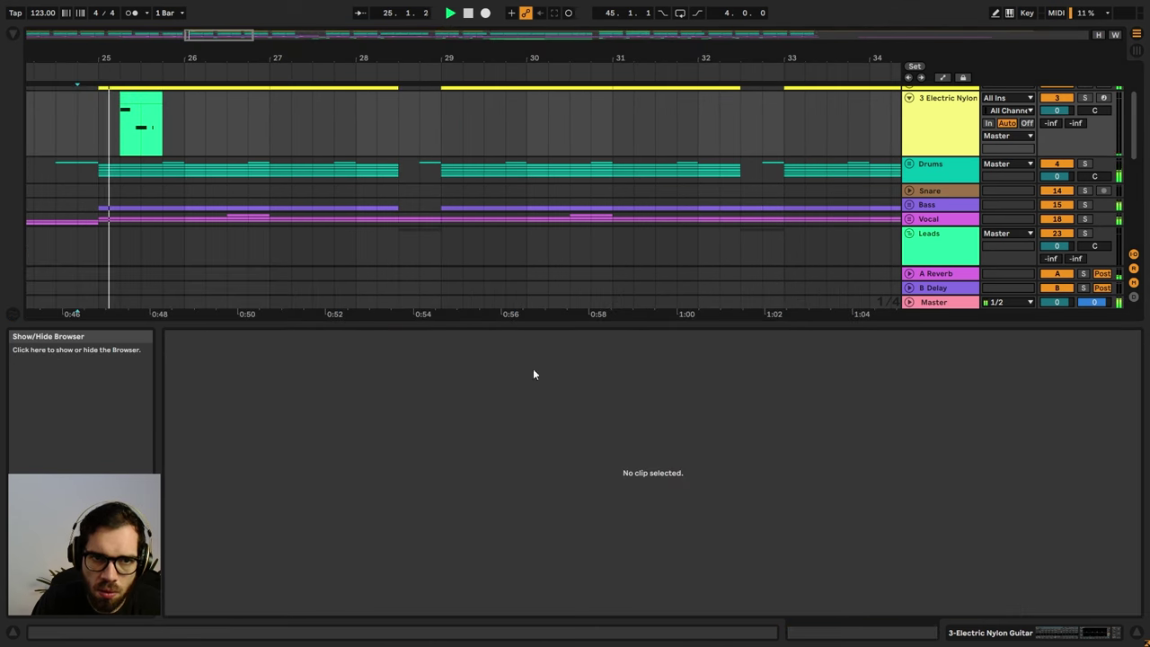
click(1138, 633)
key(space)
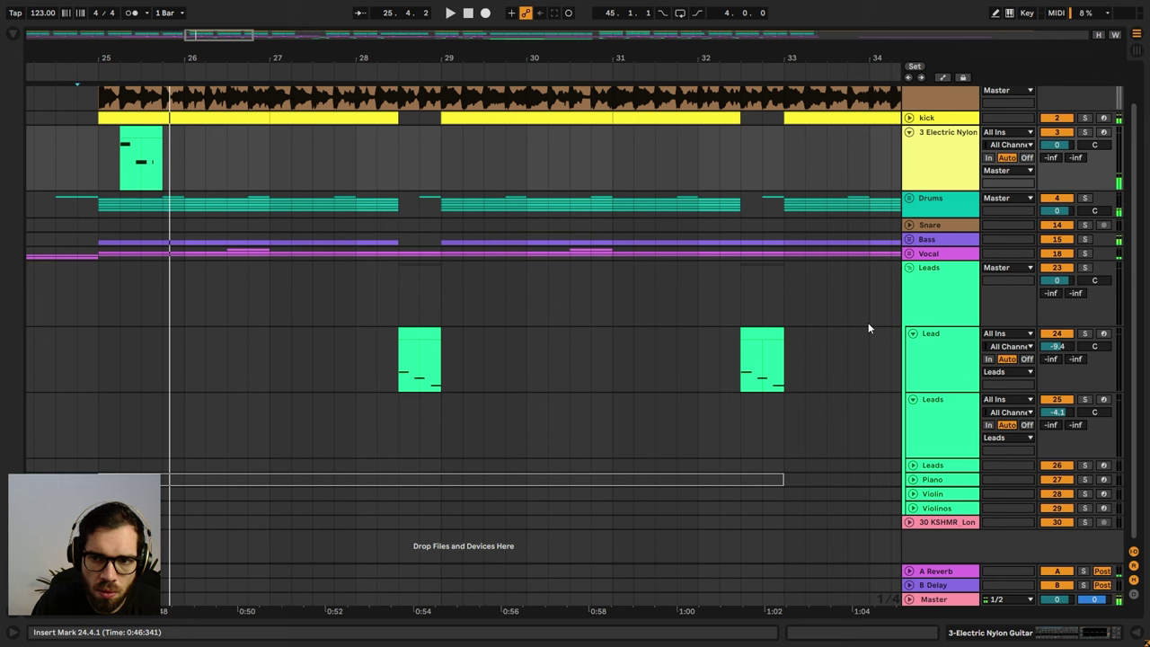
- Unfold the Bass group and copy track 17's bass section from 25.3.1 to 26.1.1 onto the Electric Nylon Guitar track at 25.3.1
click(911, 240)
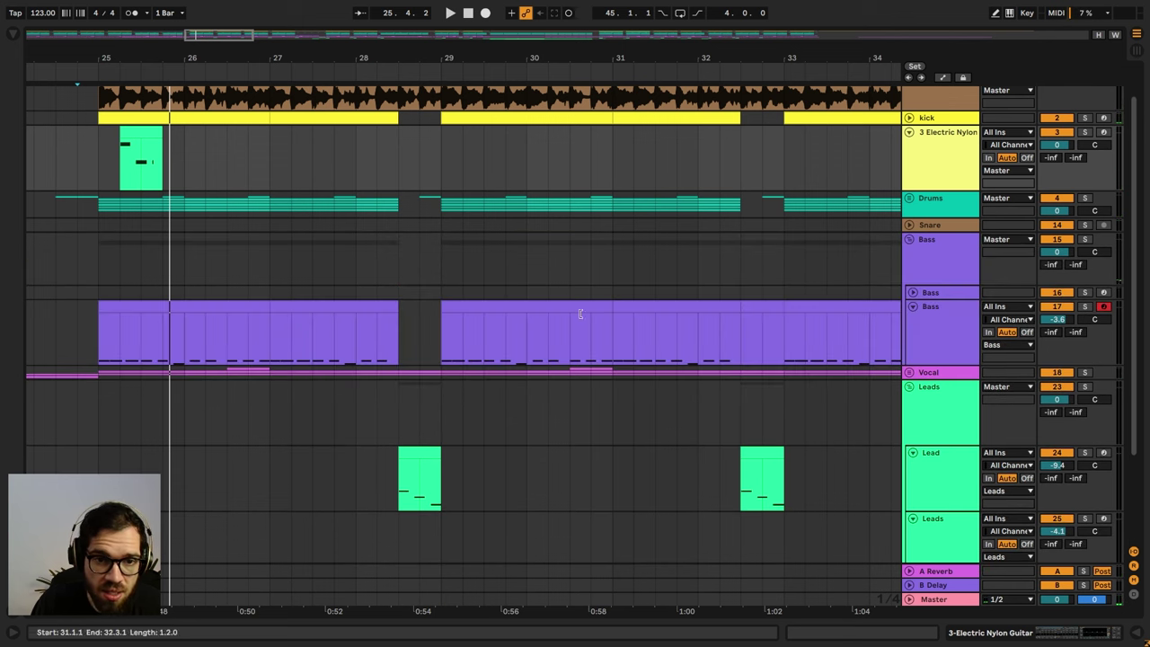
drag(142, 338, 184, 339)
key(ctrl+c)
click(141, 167)
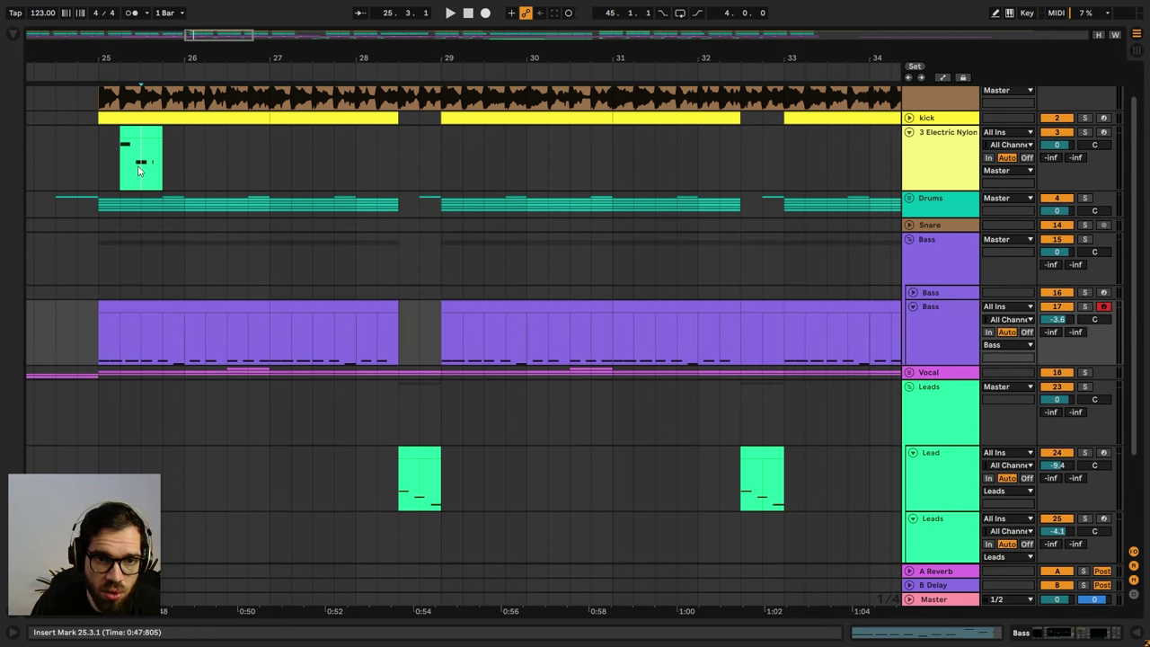
key(ctrl+v)
- Delete the leftover guitar clip piece between 25.2.1 and 25.3.1 and replay from 24.4.1
click(125, 135)
key(space)
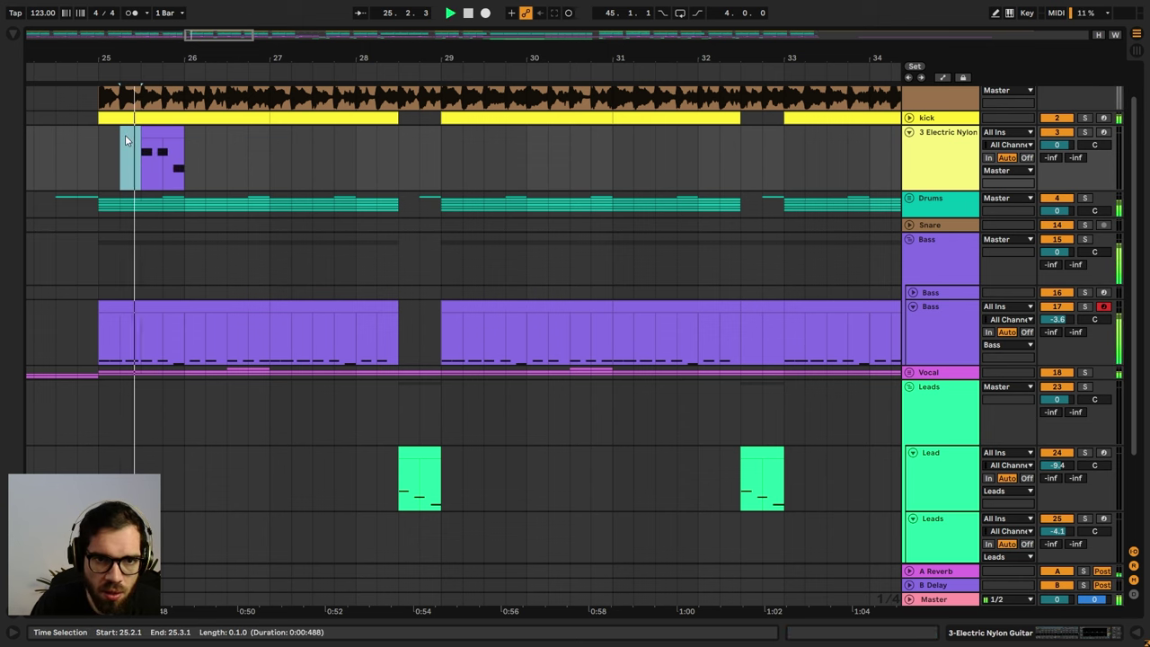
click(82, 162)
key(space)
key(space)
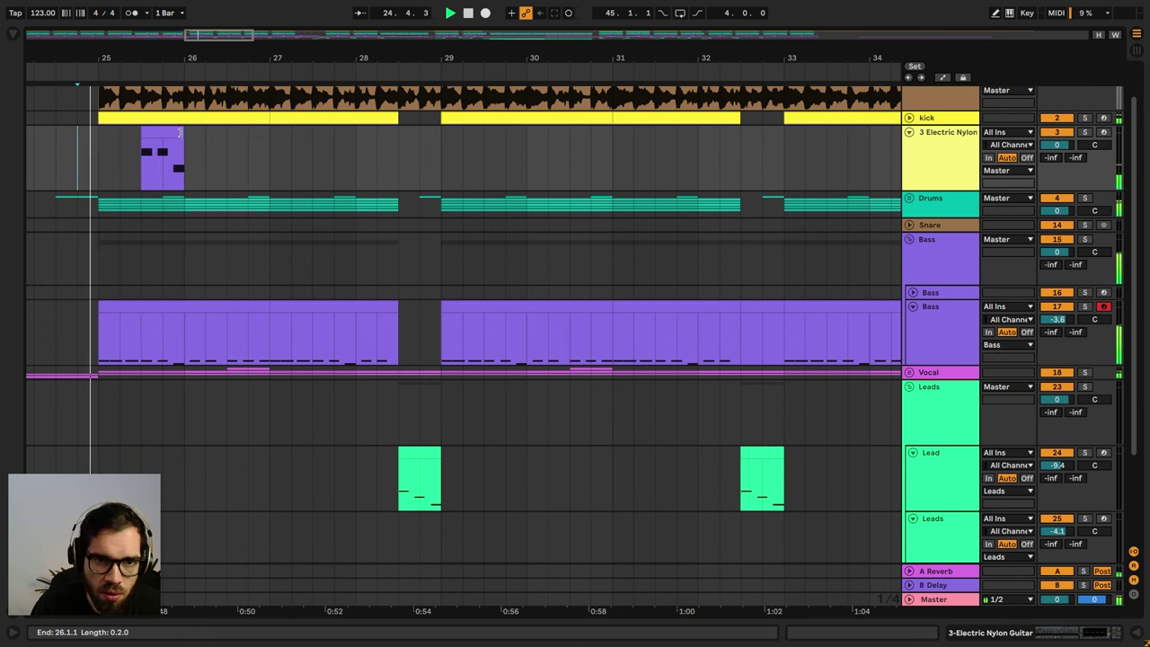
- Shorten all notes in the guitar track's pasted bass clip to 64th notes, replay it and raise the system volume
double_click(174, 133)
key(ctrl+a)
drag(659, 554, 520, 549)
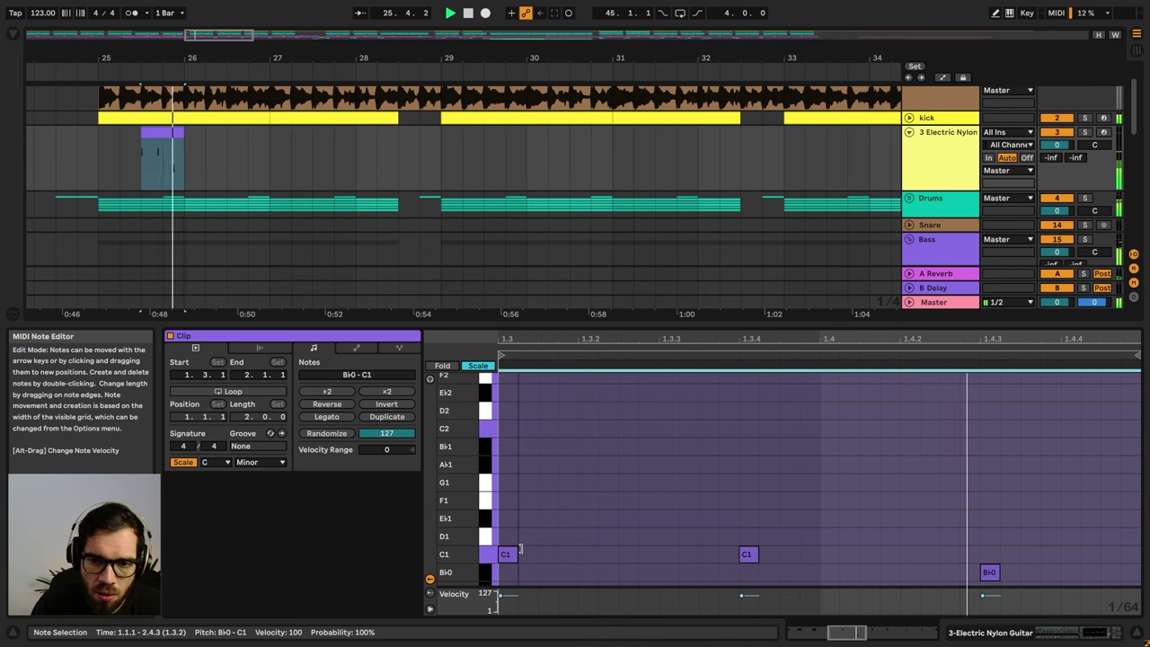
click(124, 166)
key(XF86AudioRaiseVolume)
key(XF86AudioRaiseVolume)
key(XF86AudioRaiseVolume)
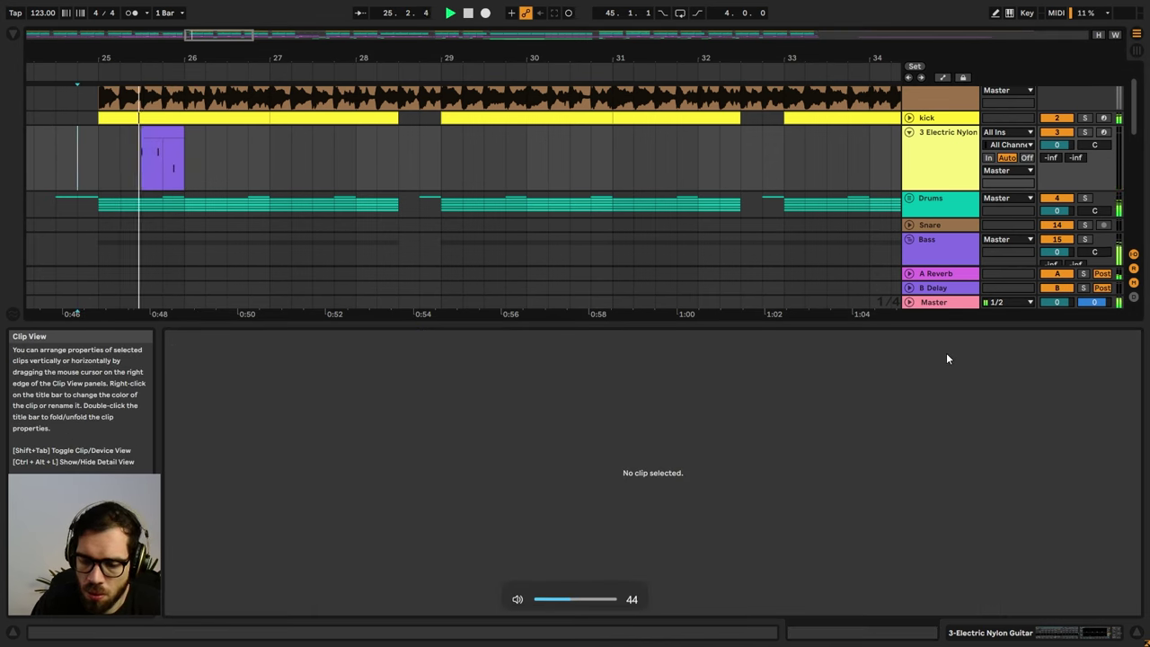
- Lengthen all notes in the guitar track's clip at 25.3.1 so each one reaches the next note, and replay it
key(space)
key(space)
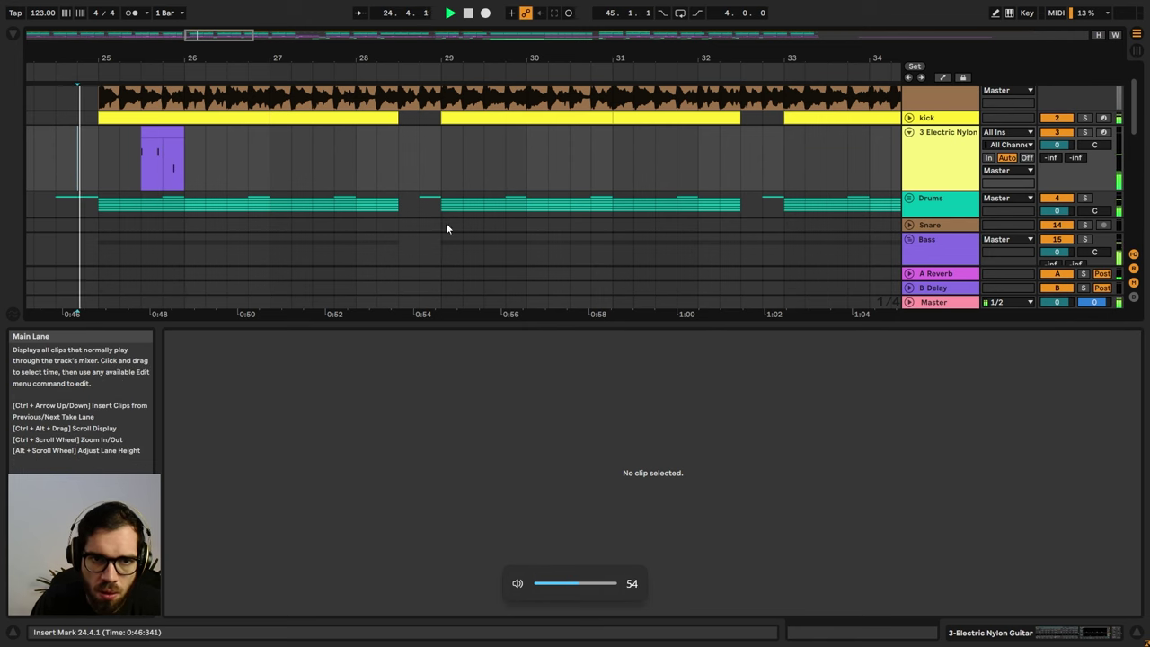
click(172, 131)
click(798, 534)
key(ctrl+a)
key(space)
drag(524, 554, 737, 554)
click(657, 497)
key(ctrl+a)
click(757, 466)
key(space)
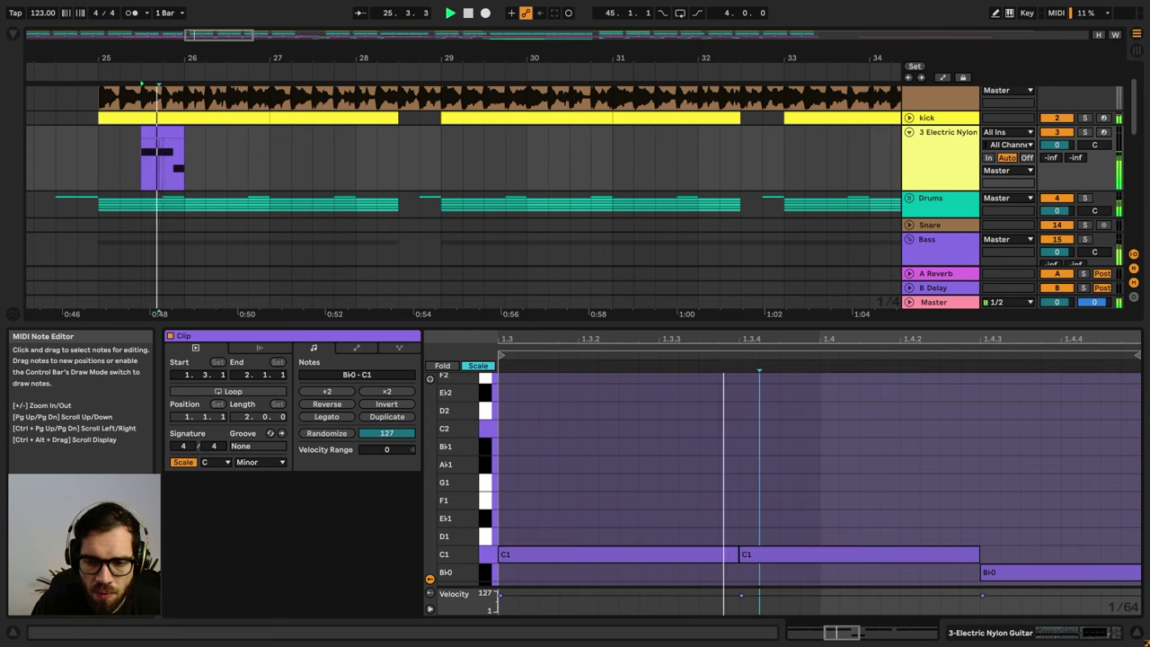
- Fold the Electric Nylon Guitar device and set band 1 of the track's EQ Eight to a low cut at 69.6 Hz with Q 0.66
click(1098, 635)
key(space)
key(space)
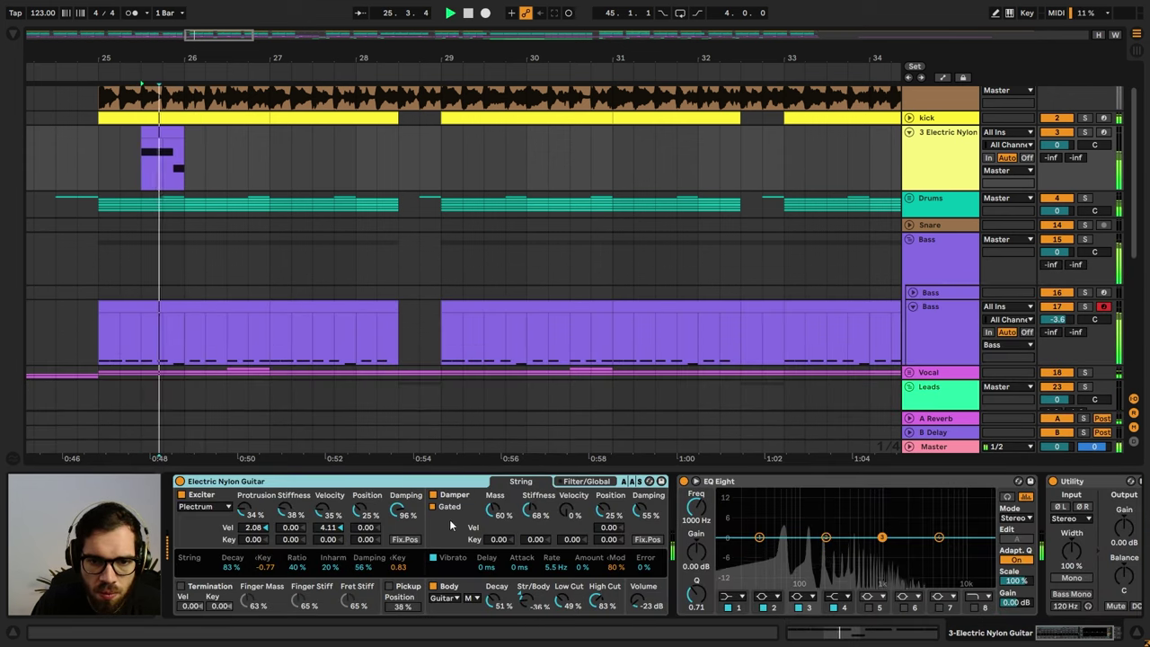
double_click(389, 483)
click(258, 597)
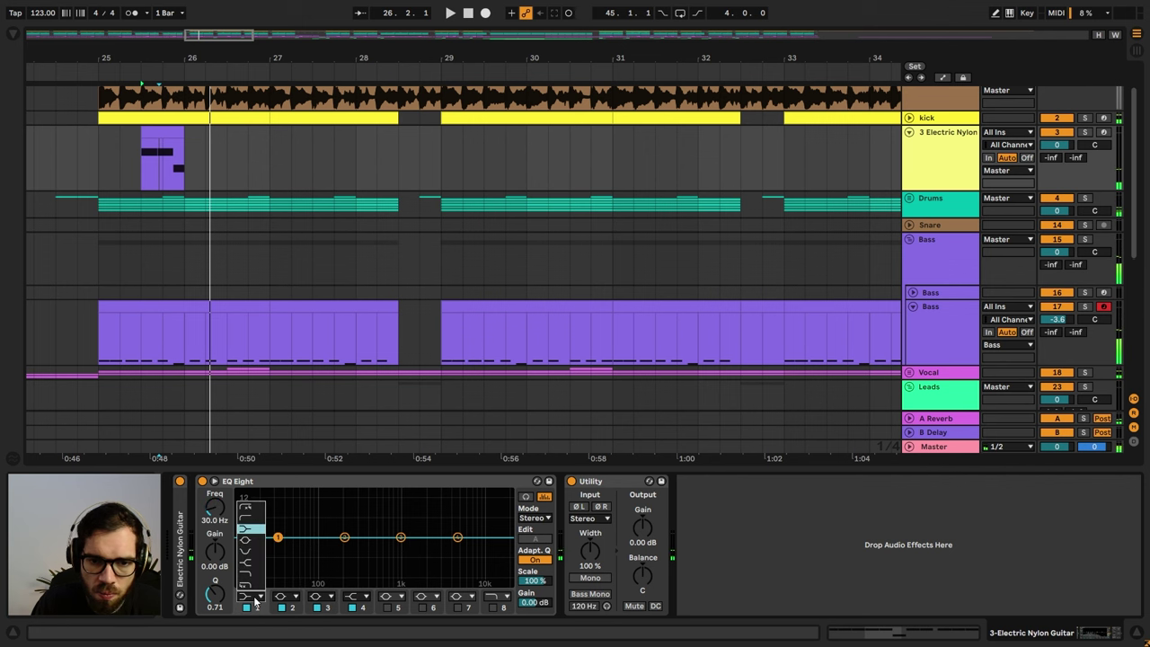
click(256, 521)
- Copy the kick-sidechained Compressor from Bass track 17 to the end of the guitar track's device chain and replay from 24.3.1
click(963, 338)
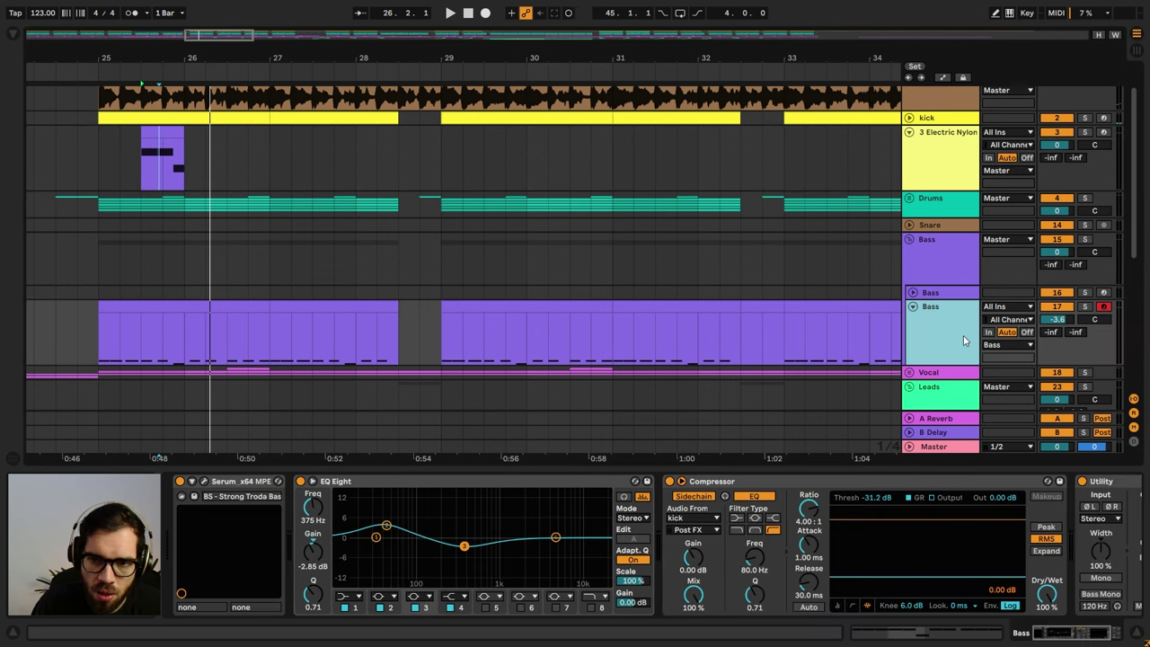
click(799, 481)
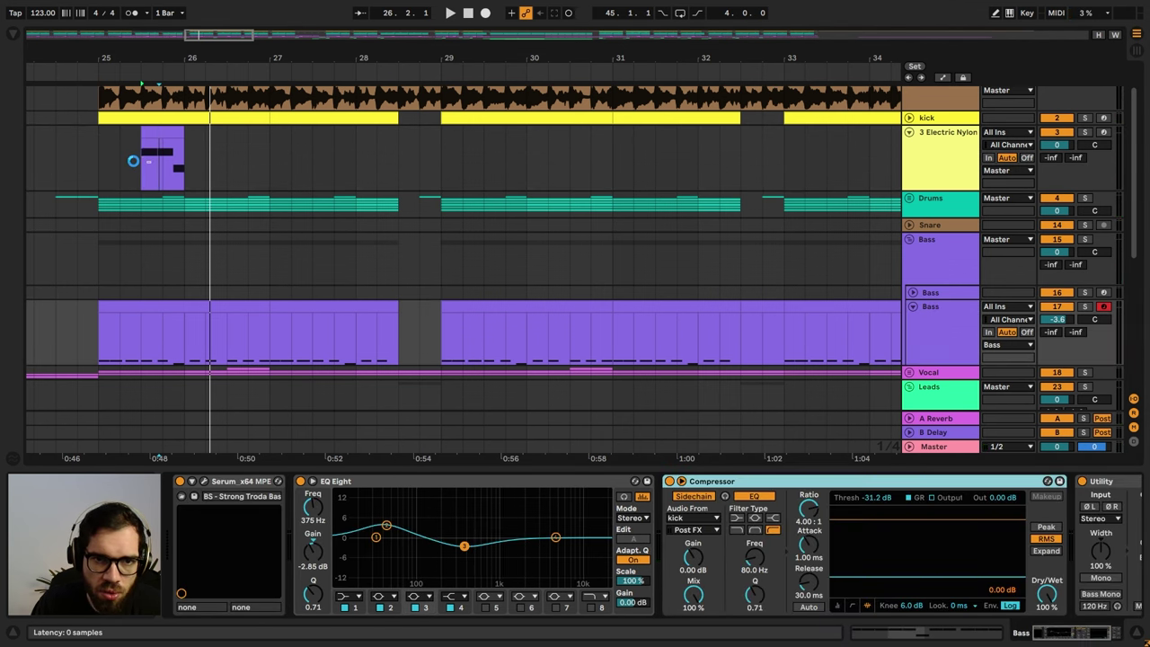
click(57, 144)
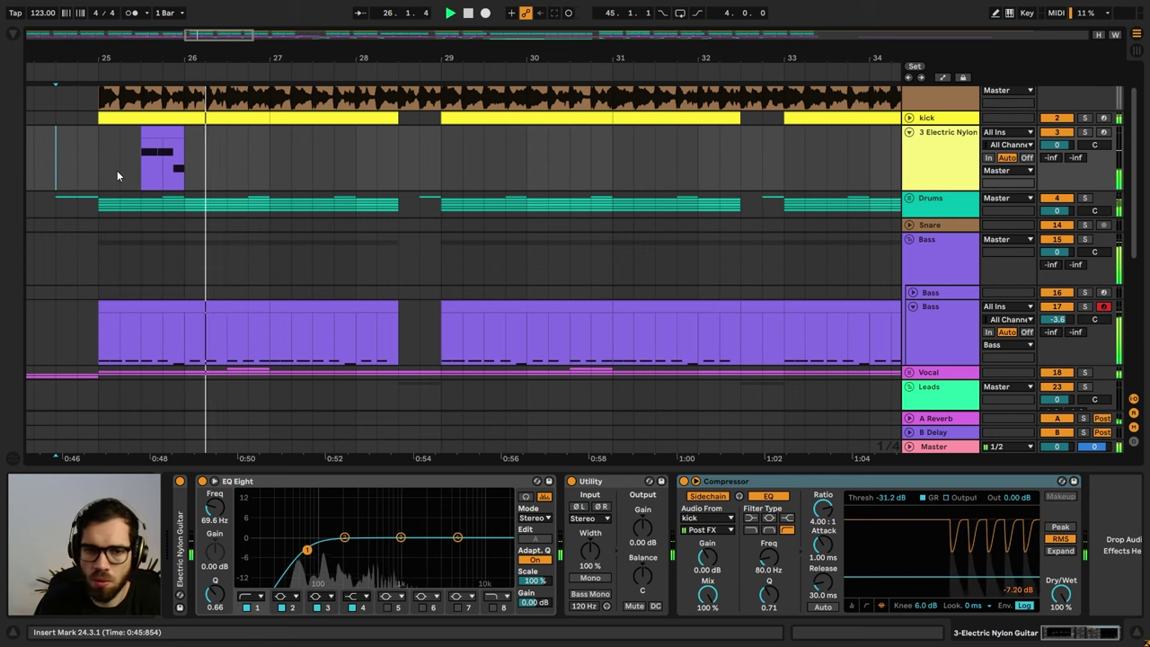
click(270, 175)
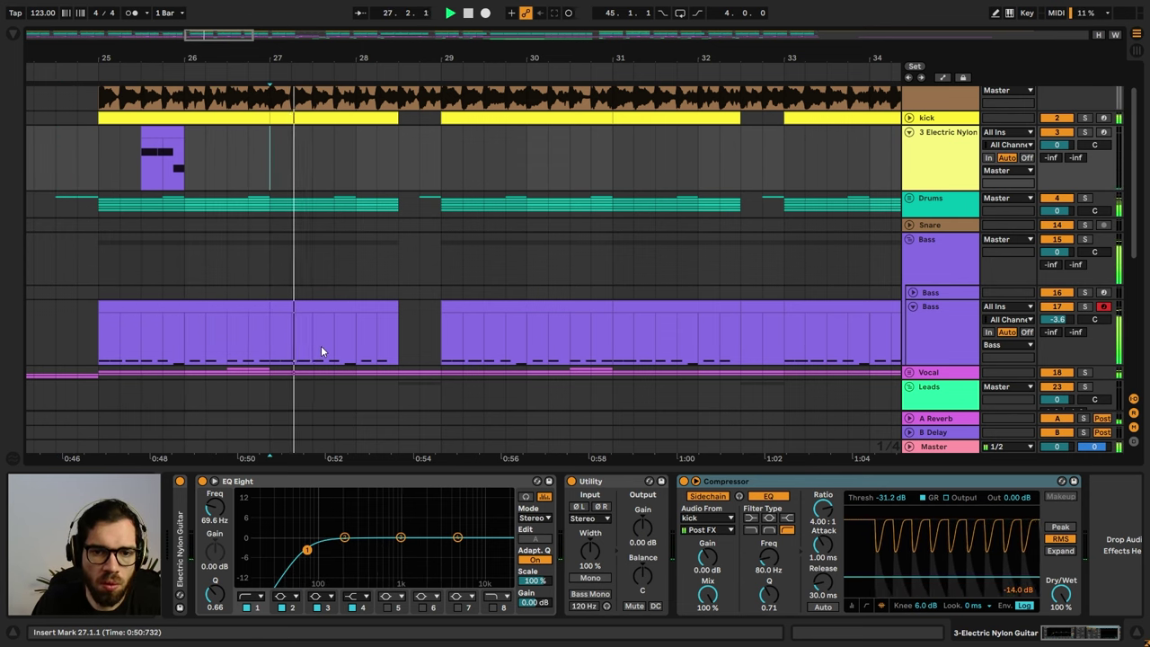
- Copy track 17's bass section from 27.3.1 to 28.1.1 and insert a new MIDI track below the Electric Nylon Guitar track
key(space)
drag(319, 347, 349, 345)
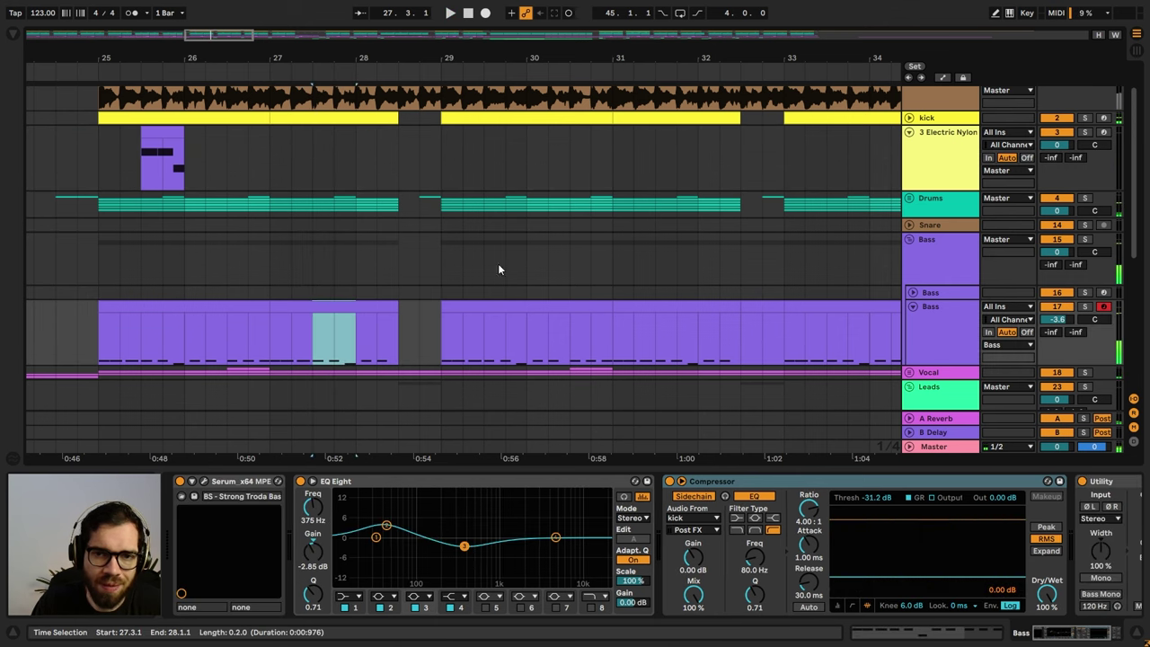
click(920, 163)
key(ctrl+shift+t)
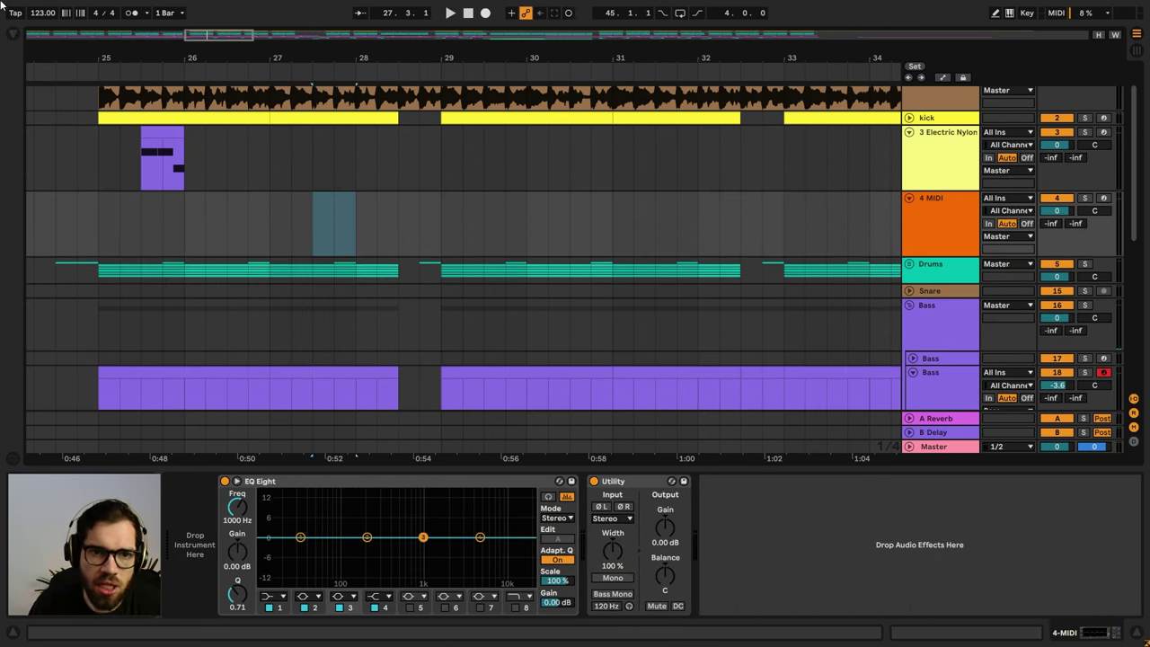
- Search the browser's plug-ins for "labs" and load the LABS VST onto the new MIDI track
click(12, 34)
click(56, 37)
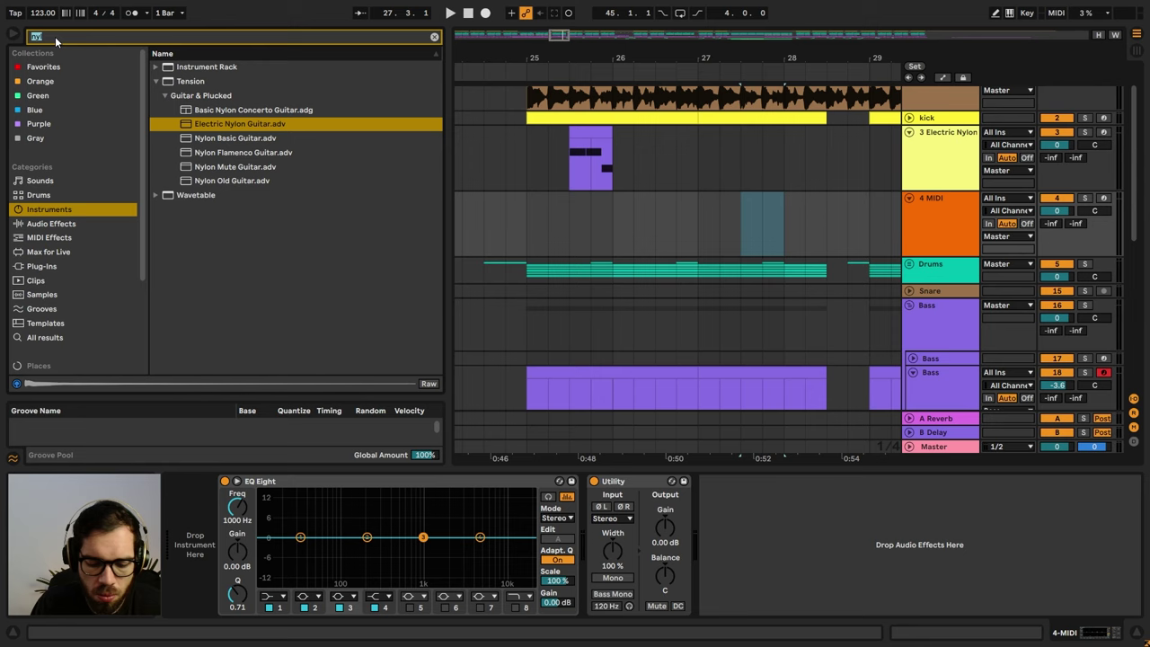
text(labs)
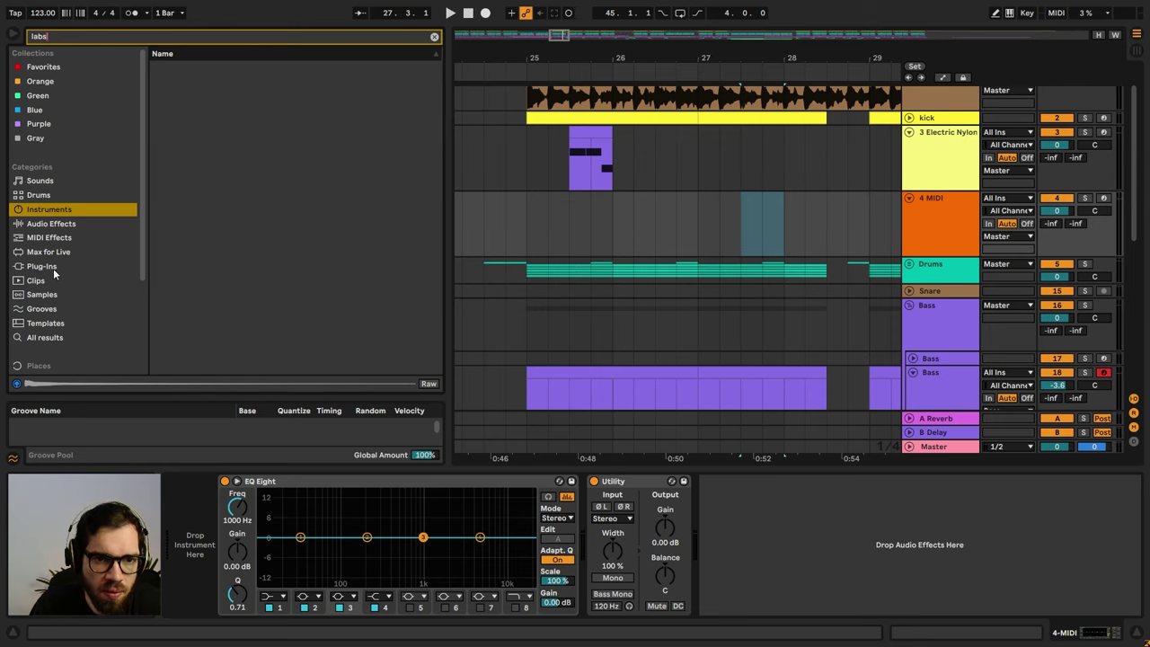
click(153, 83)
click(155, 82)
click(194, 96)
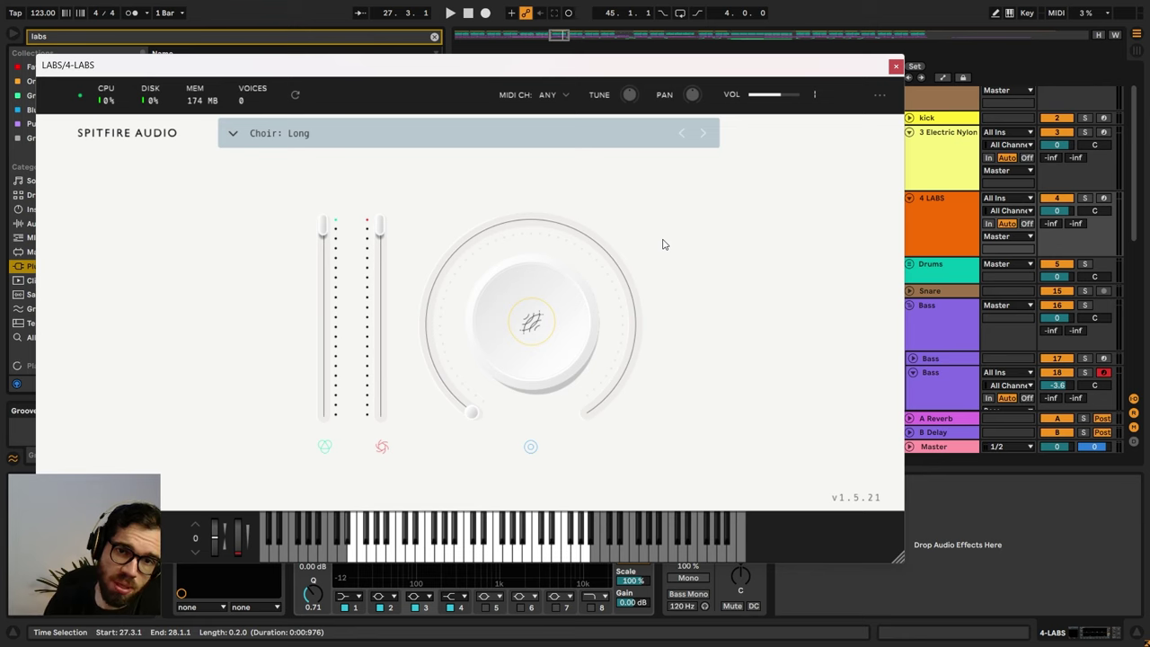
- Load the Bass Guitar preset Classic Bass - Amp in LABS and close the plug-in window
click(231, 133)
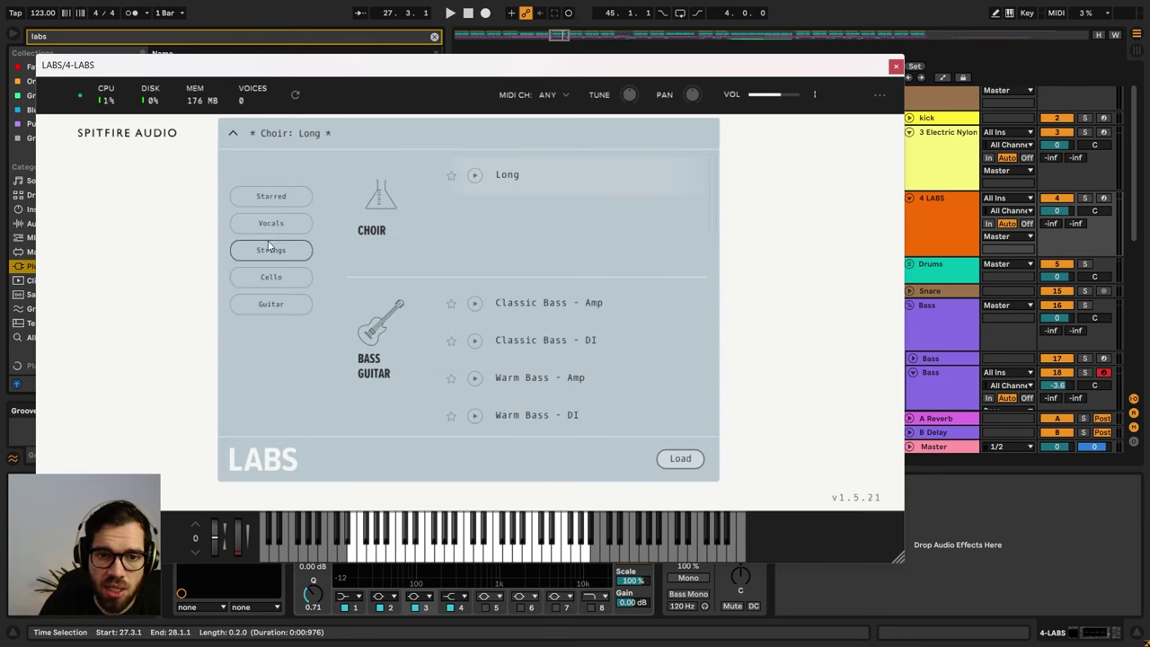
click(273, 304)
click(542, 177)
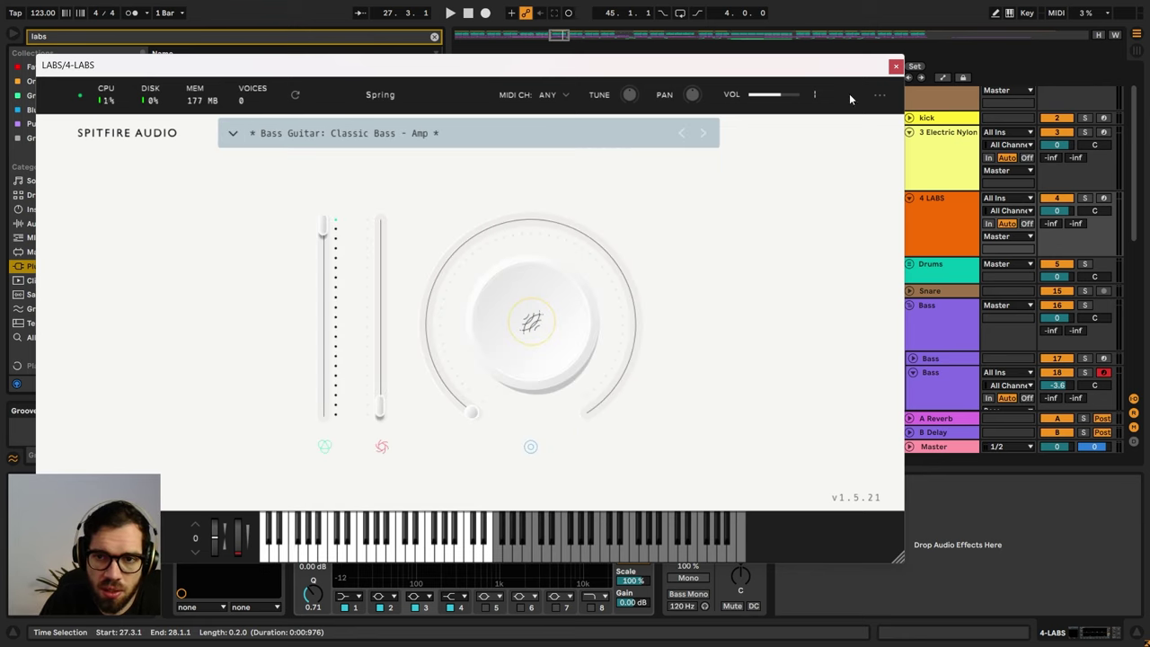
click(896, 66)
- Paste the copied bass section onto the LABS track at 27.3.1 and play it soloed
mouse_move(764, 203)
mouse_down()
mouse_move(802, 203)
mouse_move(776, 205)
mouse_up()
scroll(792, 208, down, 2)
key(space)
click(1087, 138)
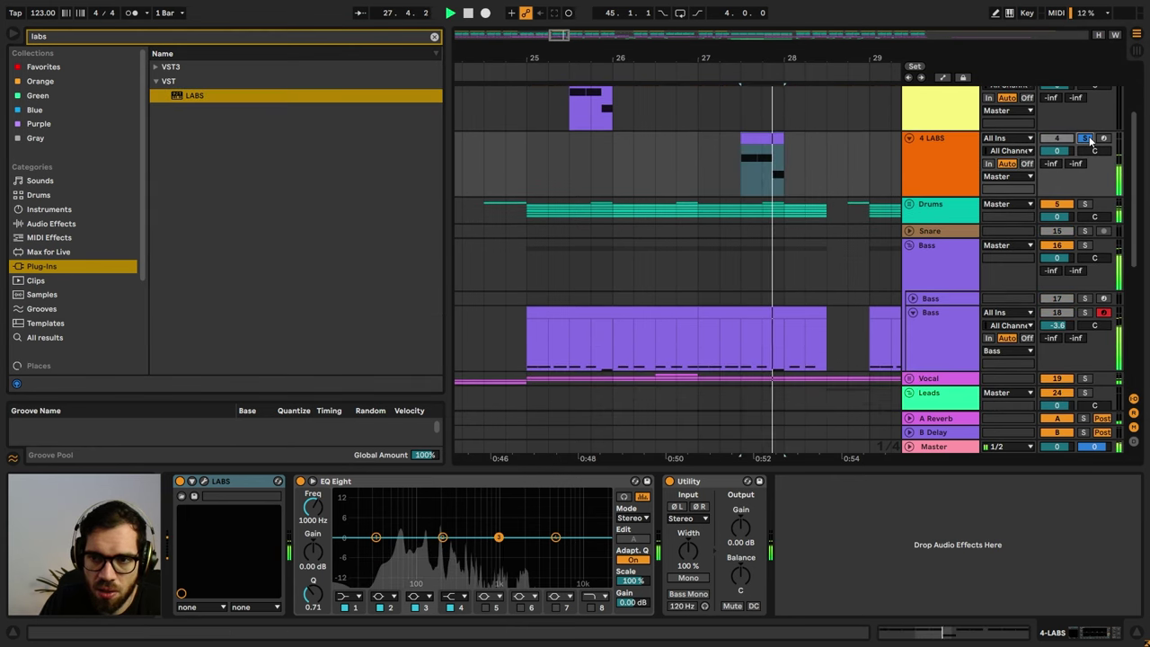
- Shorten the first C1 note in the LABS clip, fill the gap up to 1.3.4 with a short extra C1 note, and replay it
click(758, 139)
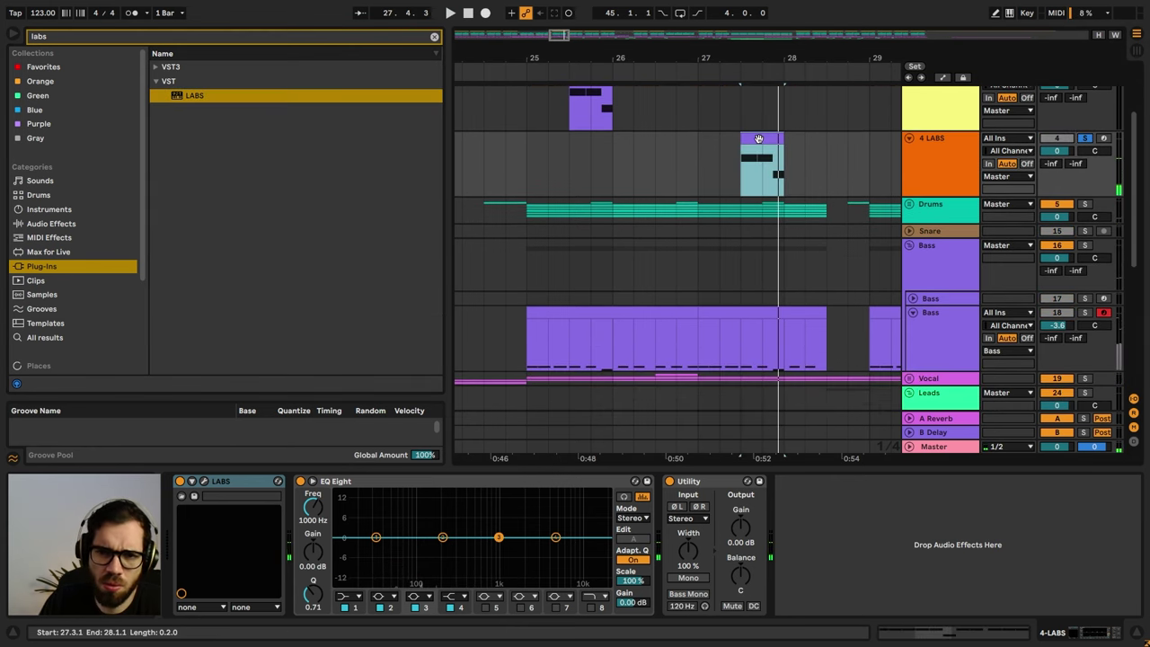
double_click(758, 139)
click(708, 554)
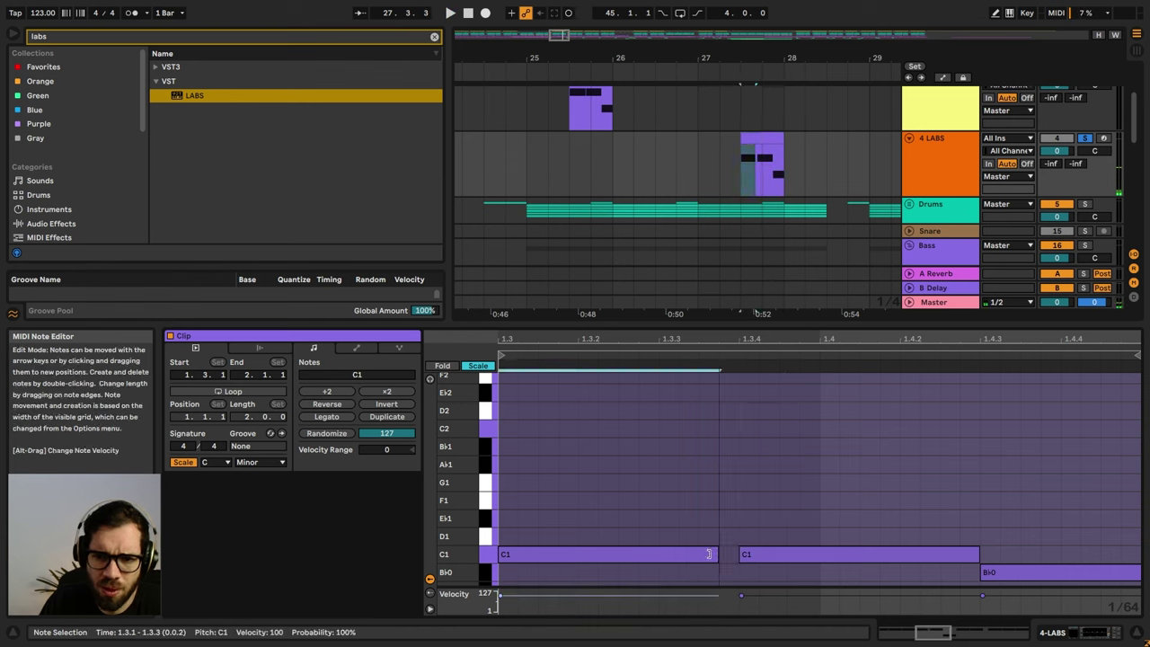
double_click(691, 555)
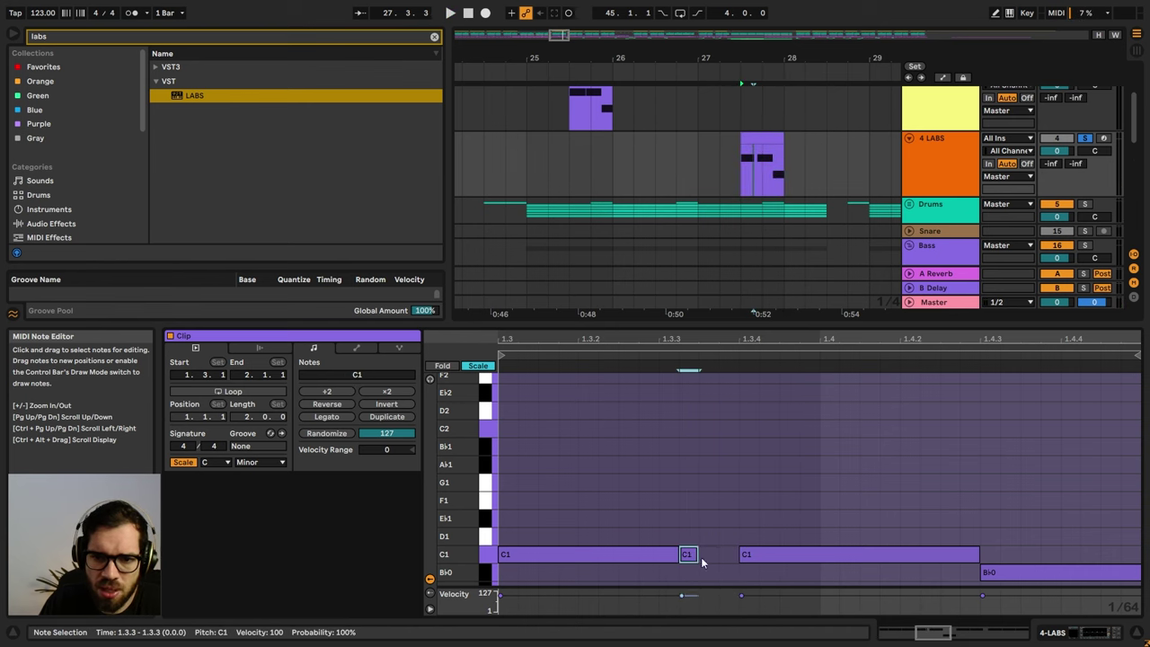
drag(694, 557, 739, 550)
key(space)
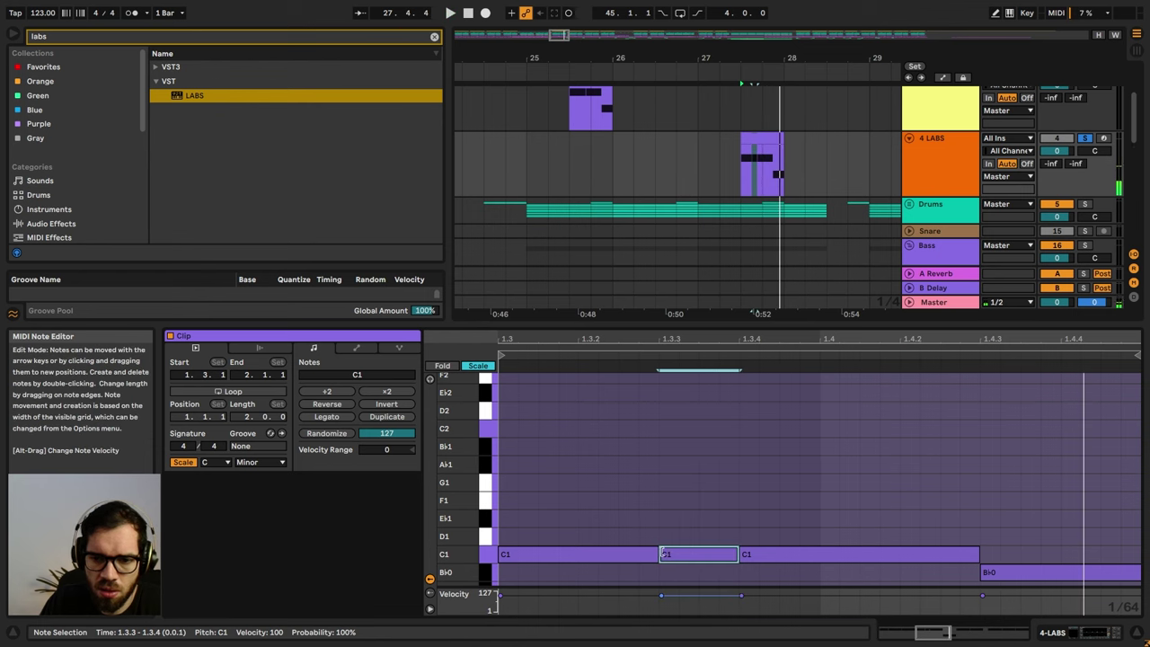
drag(664, 554, 689, 554)
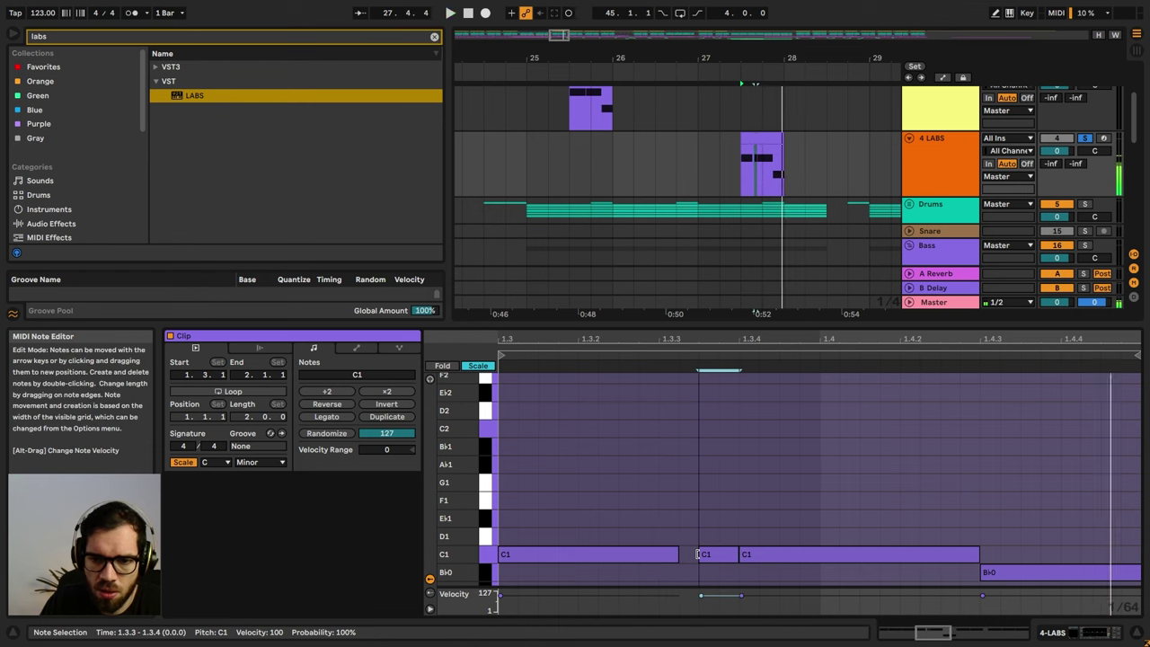
drag(699, 553, 676, 555)
key(space)
key(space)
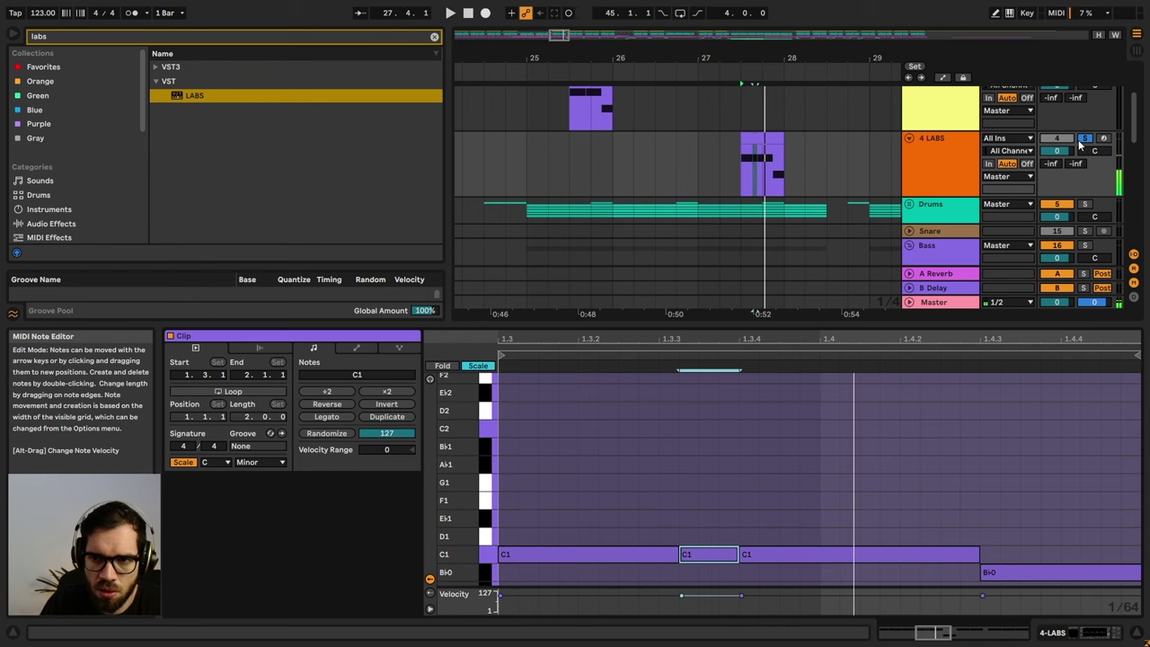
- Unsolo the LABS track, split off the end of the clip's B♭0 note with a new B♭0 note at 1.4.4, and replay it
click(724, 485)
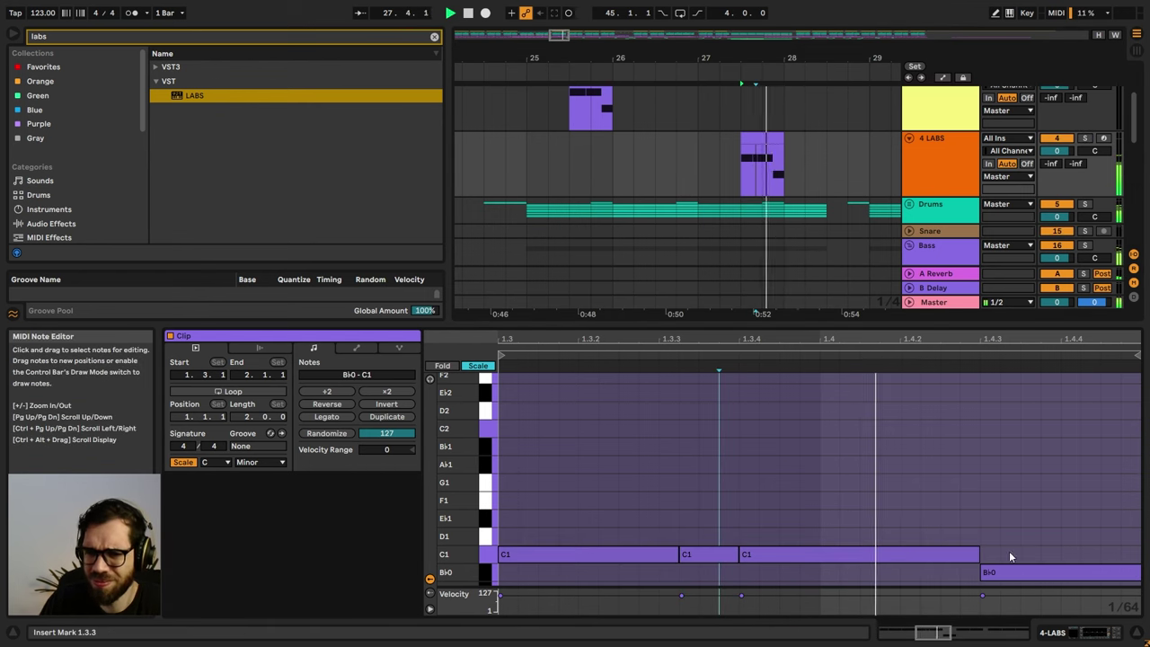
key(space)
drag(1033, 573, 1136, 578)
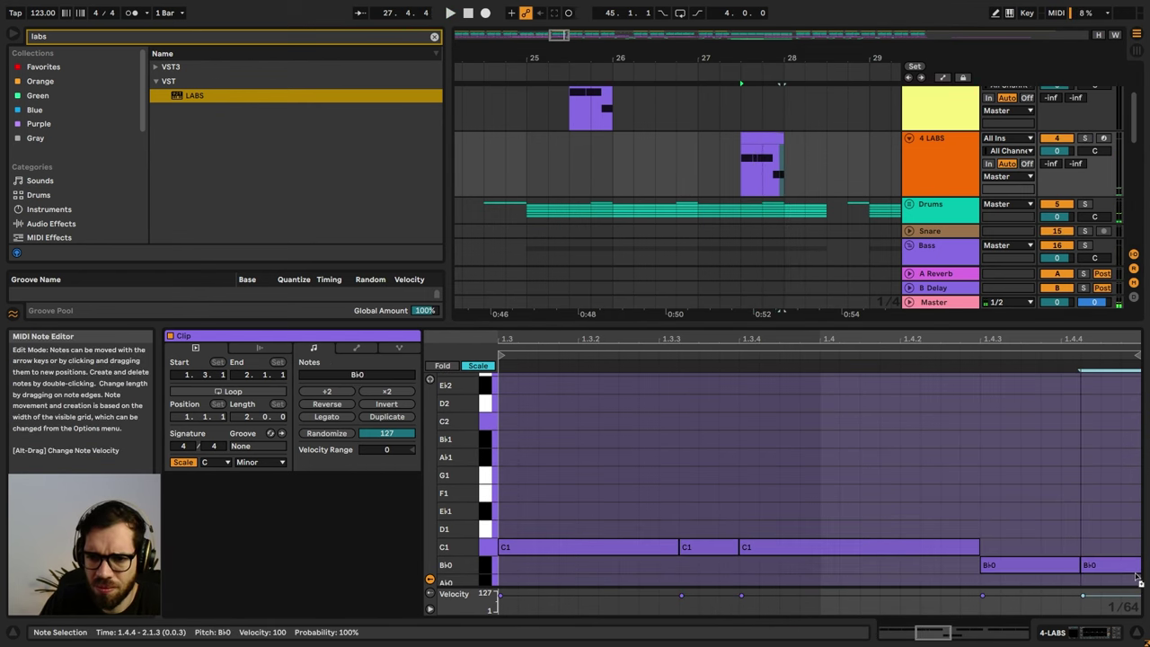
click(1097, 522)
key(space)
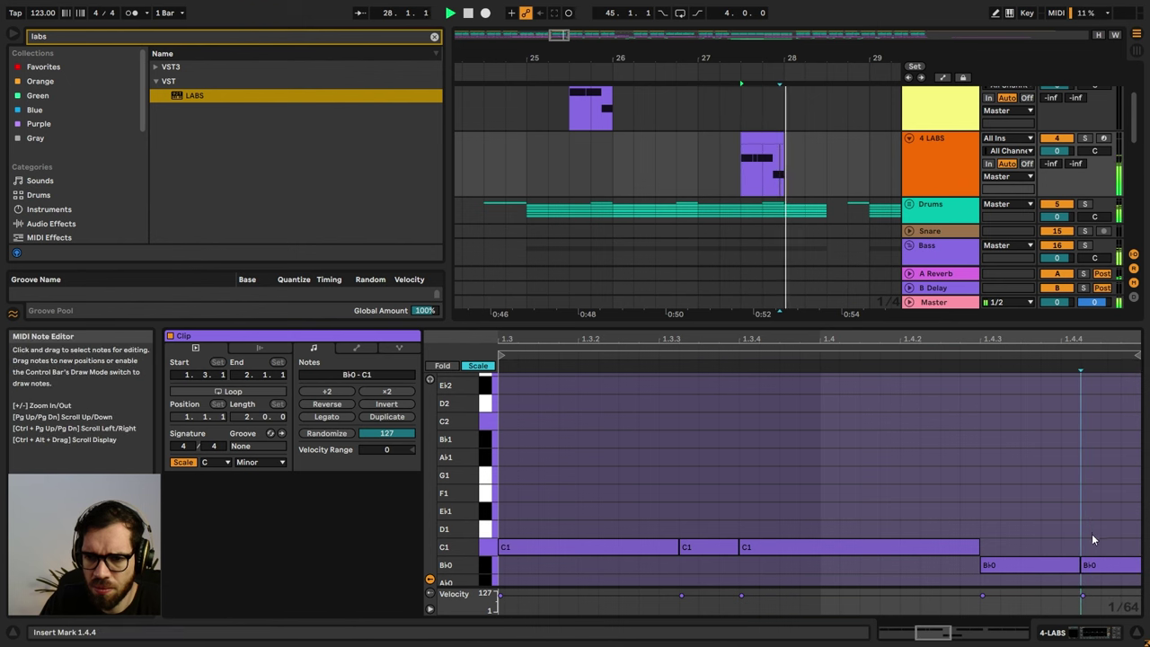
click(488, 144)
key(space)
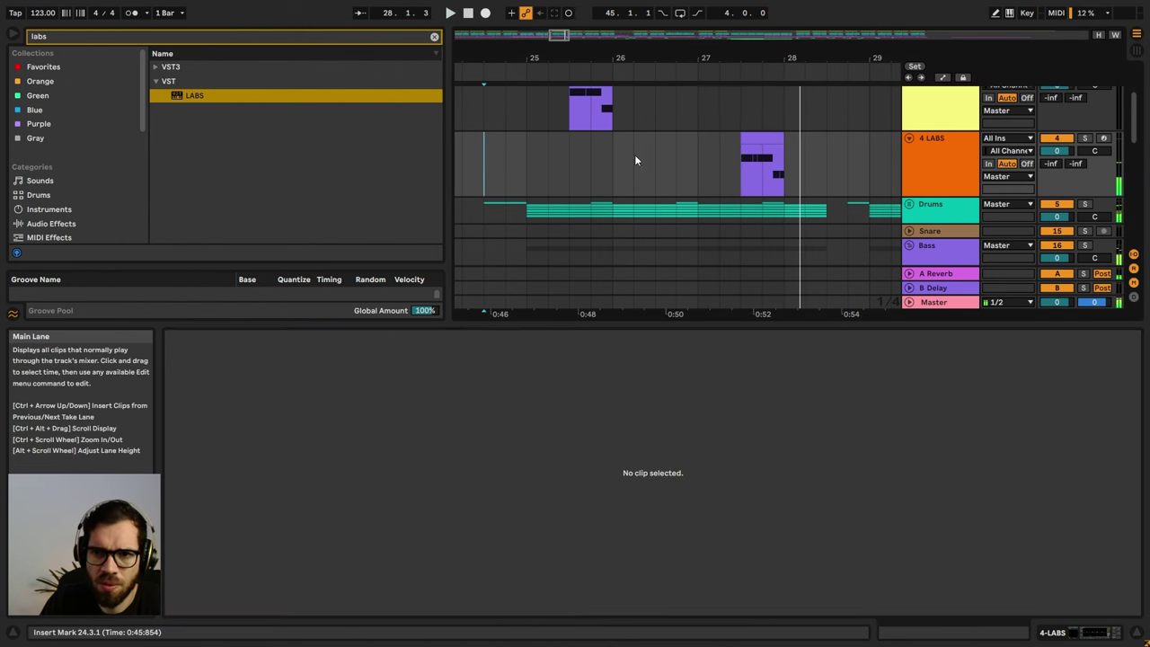
- Set band 1 of the LABS track's EQ Eight to a low cut at 104 Hz with Q 0.56
double_click(927, 146)
click(356, 597)
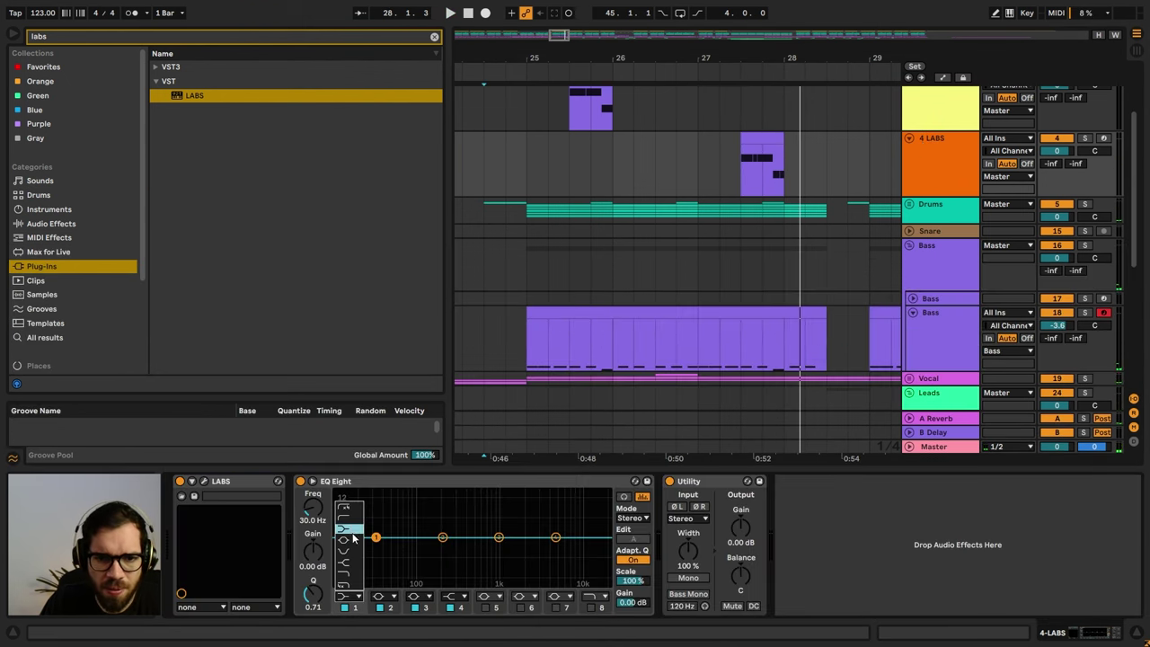
click(350, 521)
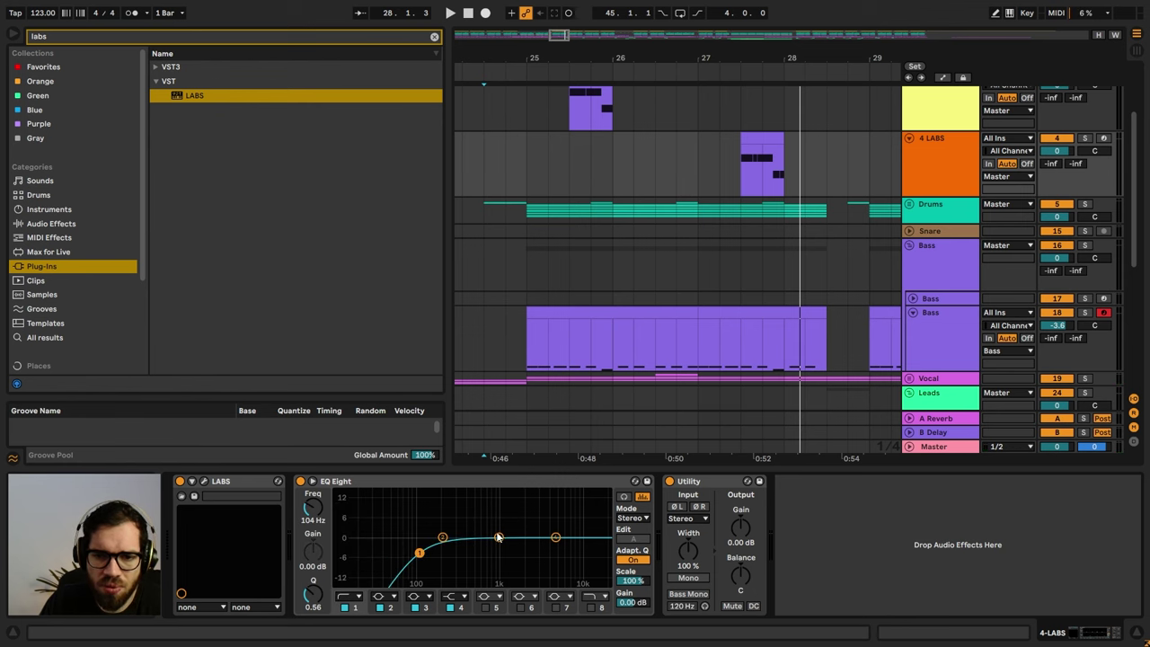
- Copy the kick-sidechained Compressor from the Electric Nylon Guitar track to the end of the LABS track's device chain
click(942, 126)
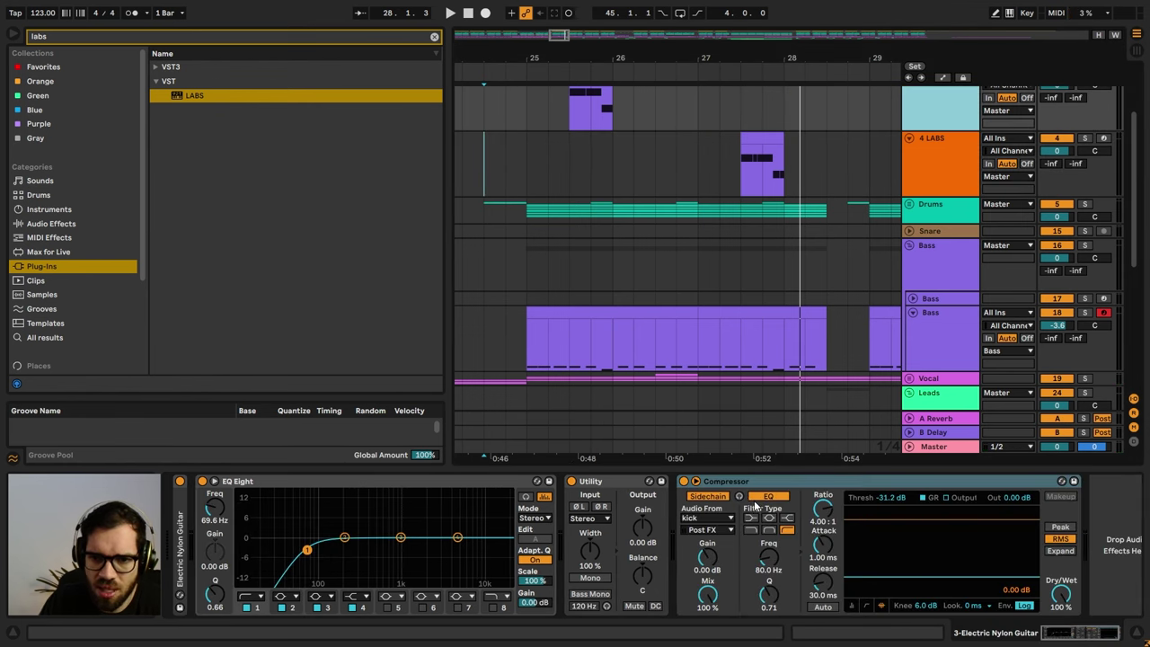
click(757, 484)
click(508, 163)
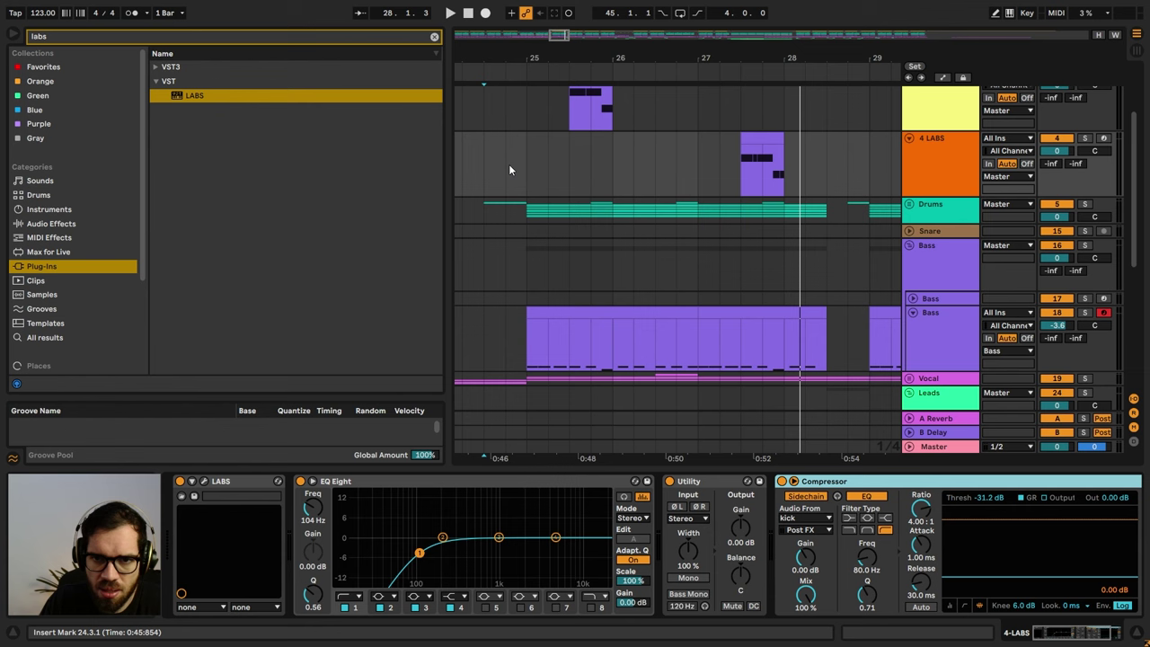
- Play the arrangement from 24.3.1 and hide the browser and the detail view to enlarge it
key(space)
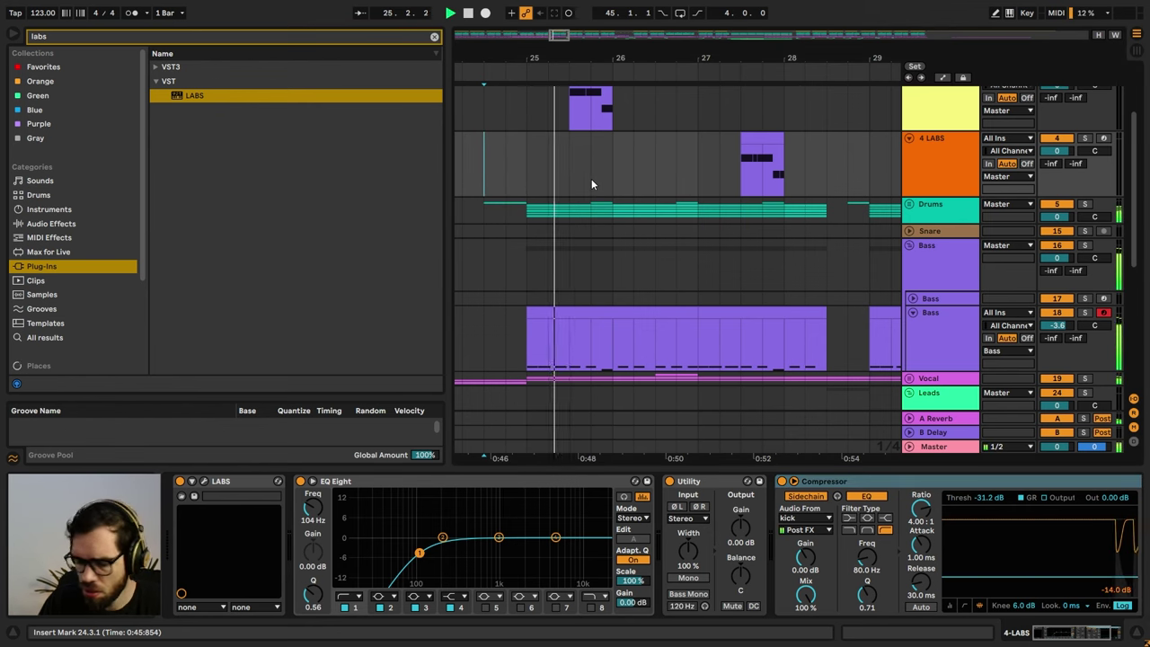
click(13, 34)
click(1136, 635)
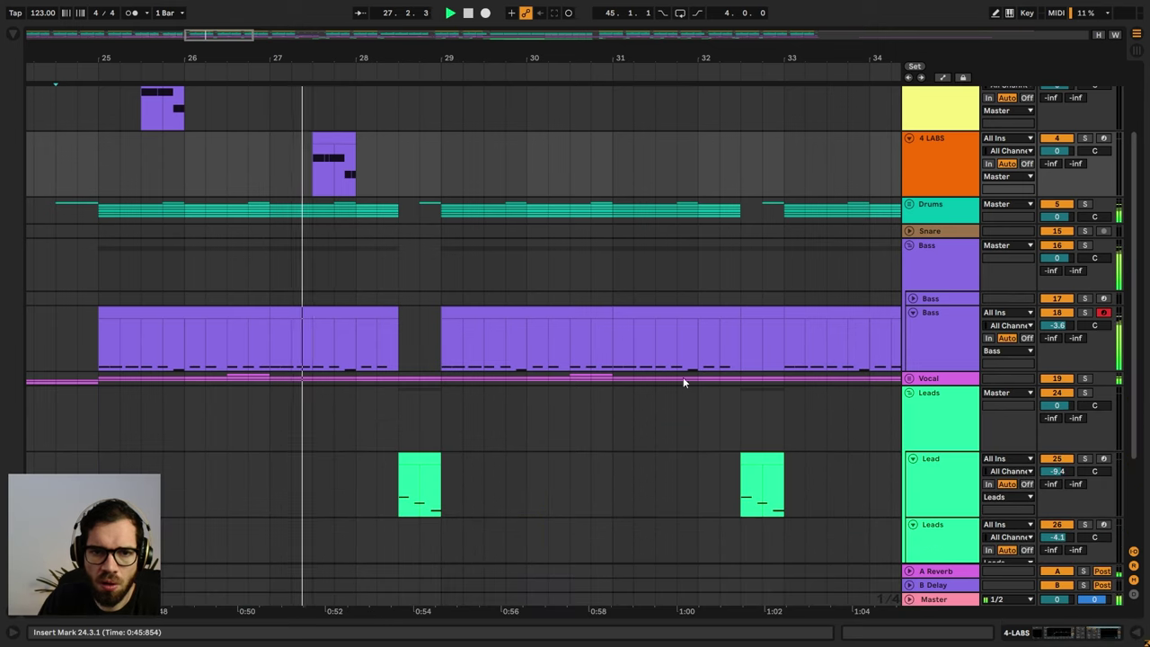
- Stop playback and copy the LABS clip at bar 27.3 to bar 25.3 on the same track
scroll(428, 309, up, 3)
drag(397, 58, 605, 59)
key(space)
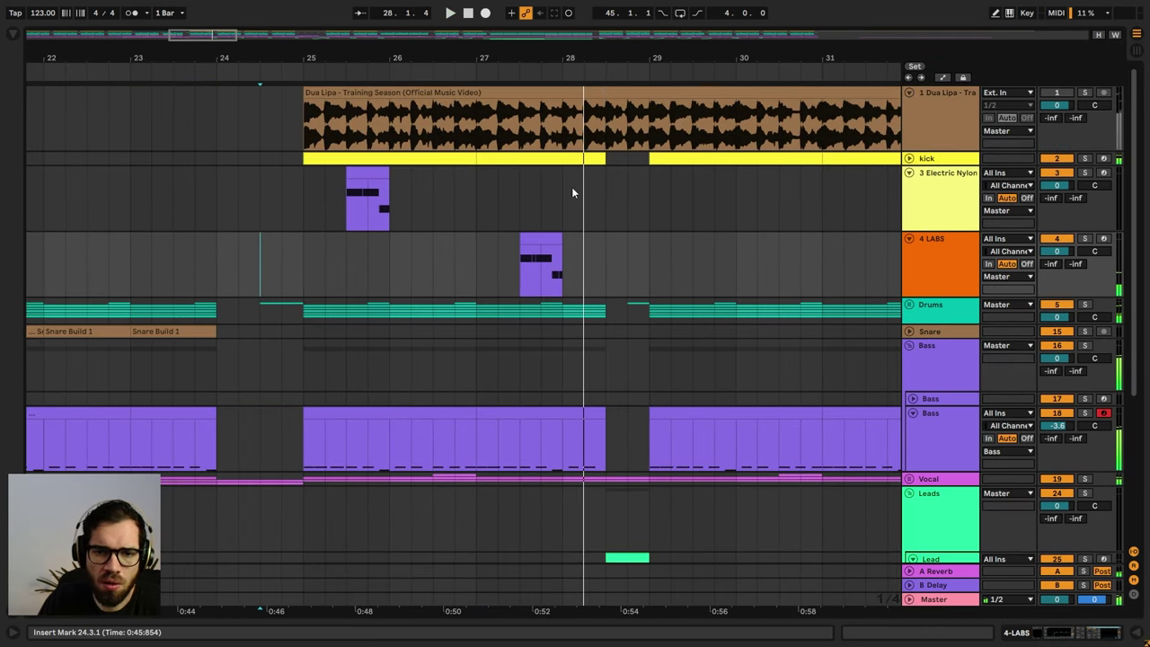
drag(538, 263, 367, 262)
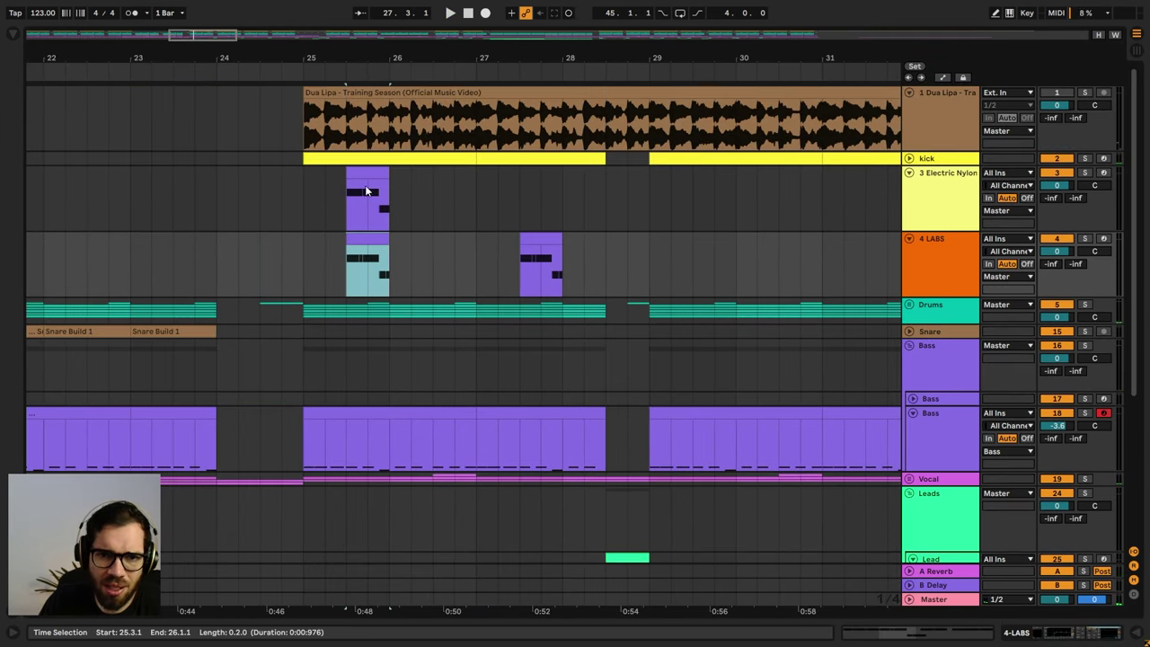
- Temporarily deactivate the Electric Nylon clip at bar 25.3 during playback to compare the sound, and reactivate it
click(366, 176)
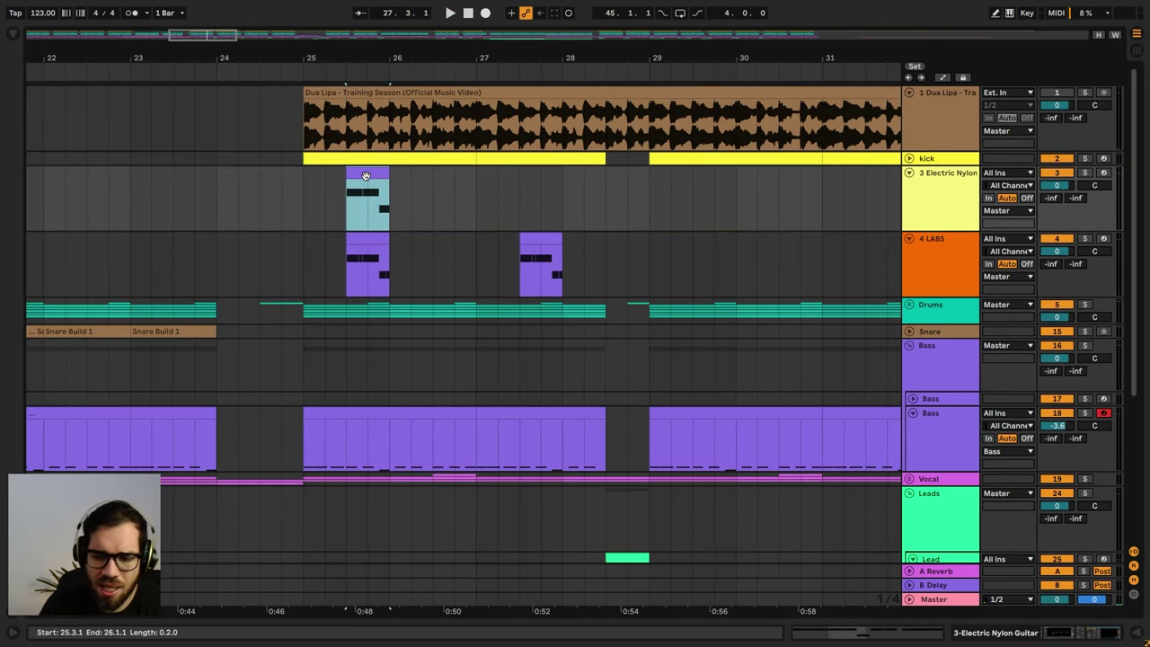
click(301, 218)
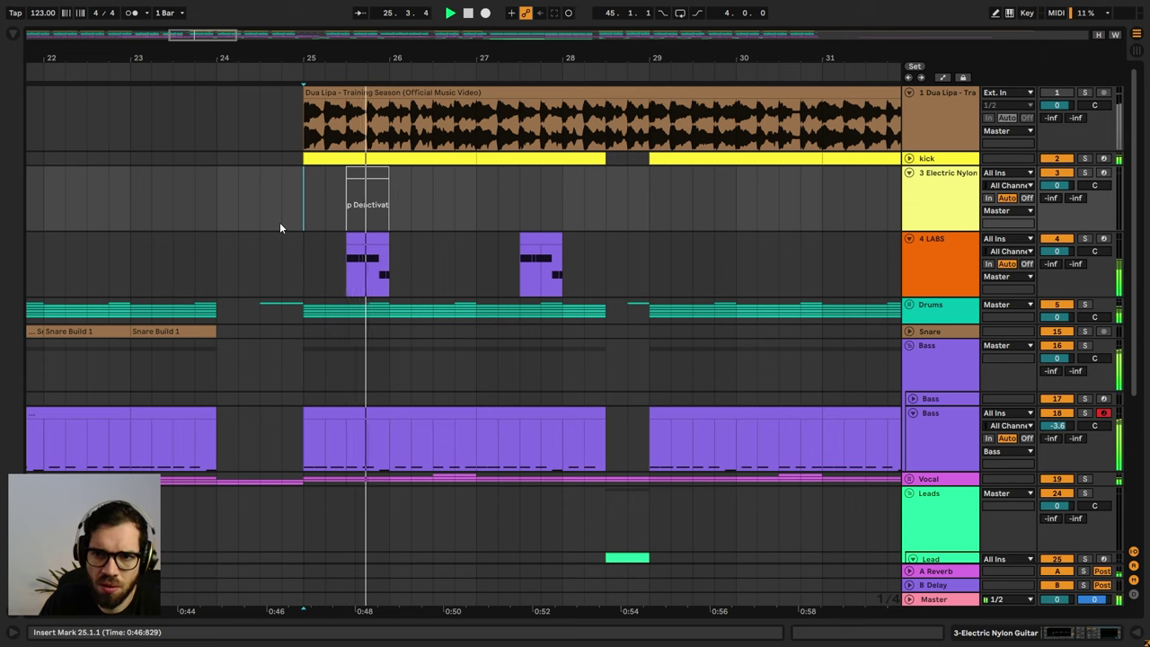
click(288, 214)
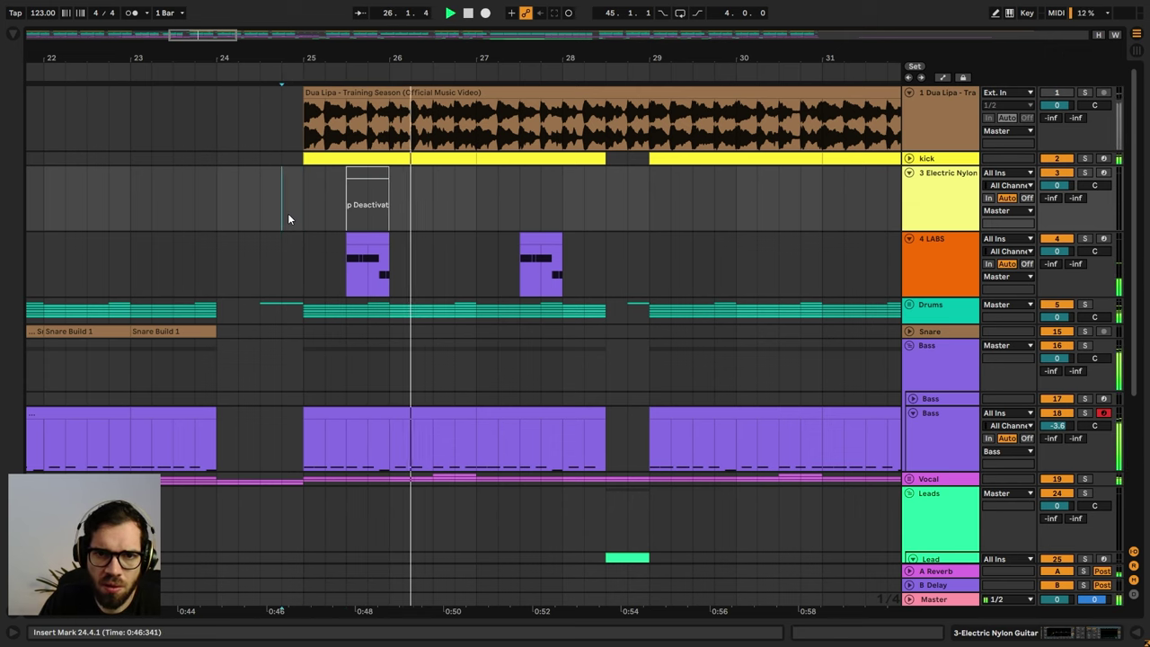
click(363, 176)
key(0)
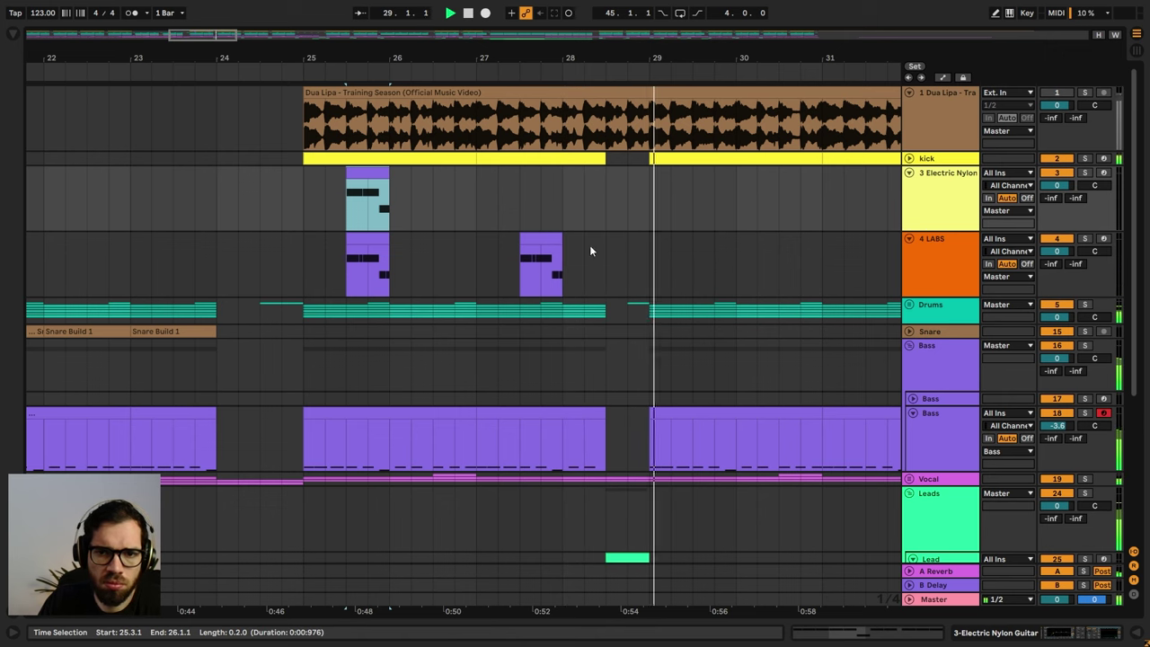
- Duplicate bars 25 to 29 of the Electric Nylon and LABS tracks and play the section from bar 25
key(space)
drag(649, 282, 306, 199)
key(ctrl+d)
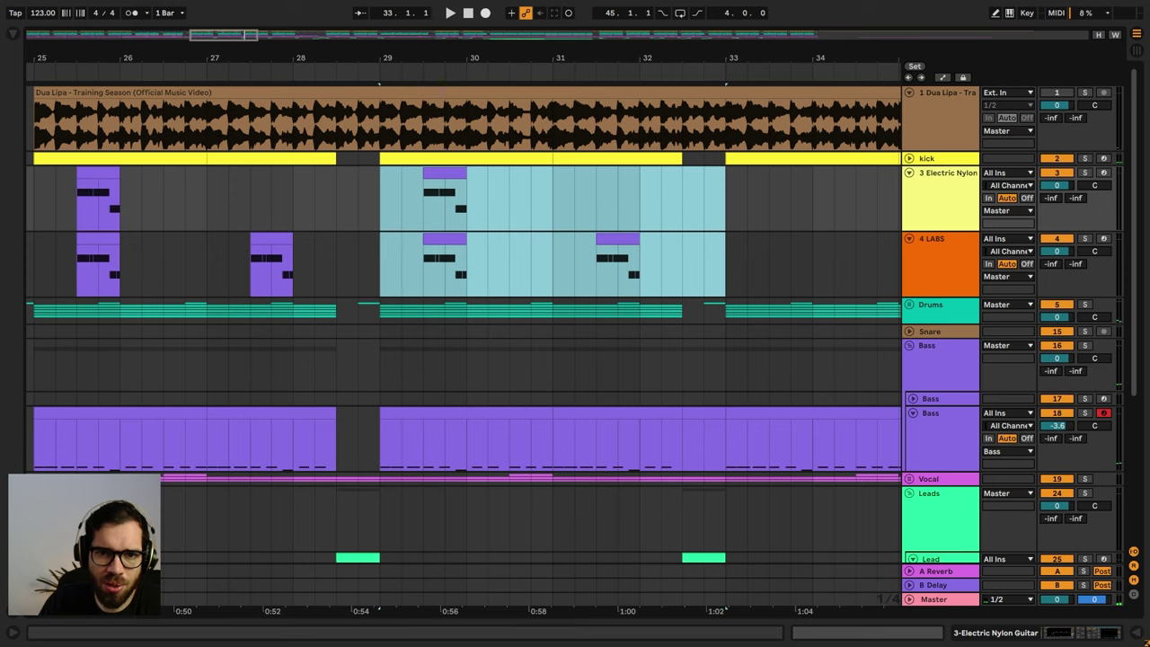
key(minus)
click(310, 217)
key(space)
drag(332, 213, 502, 261)
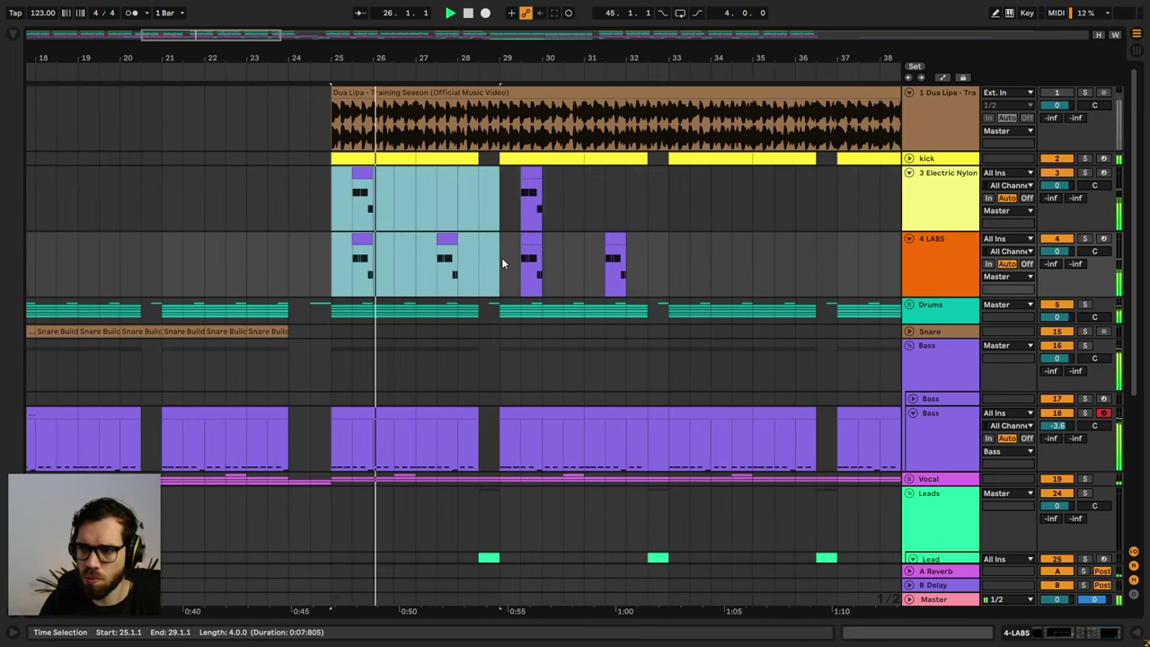
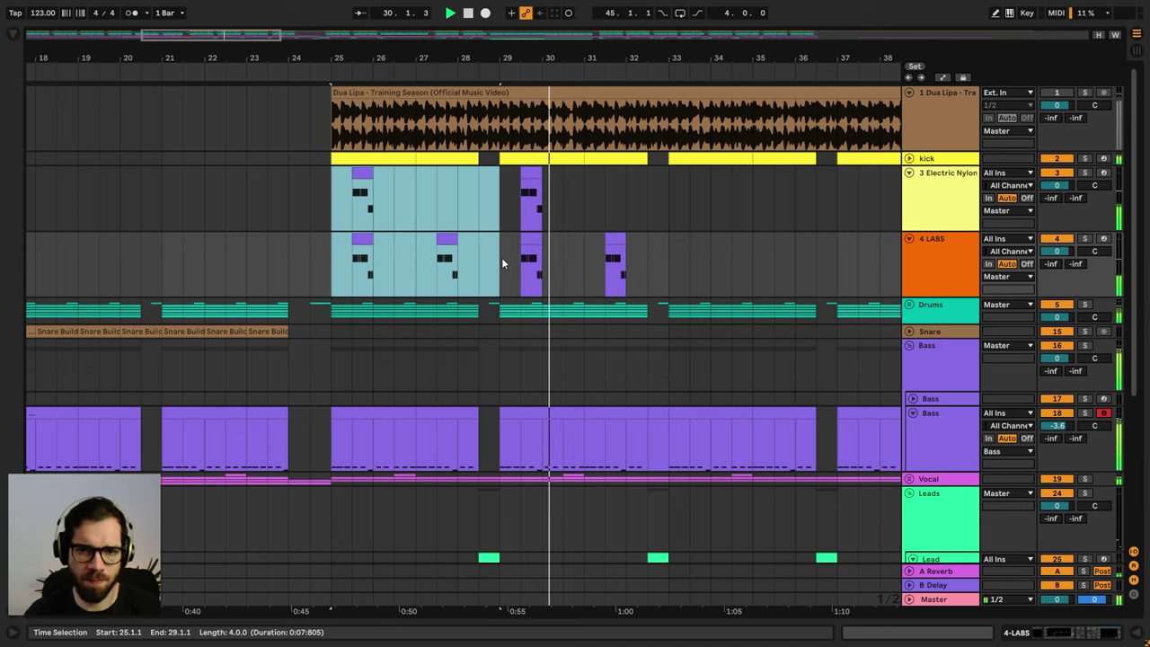
click(502, 260)
drag(502, 259, 368, 185)
click(509, 235)
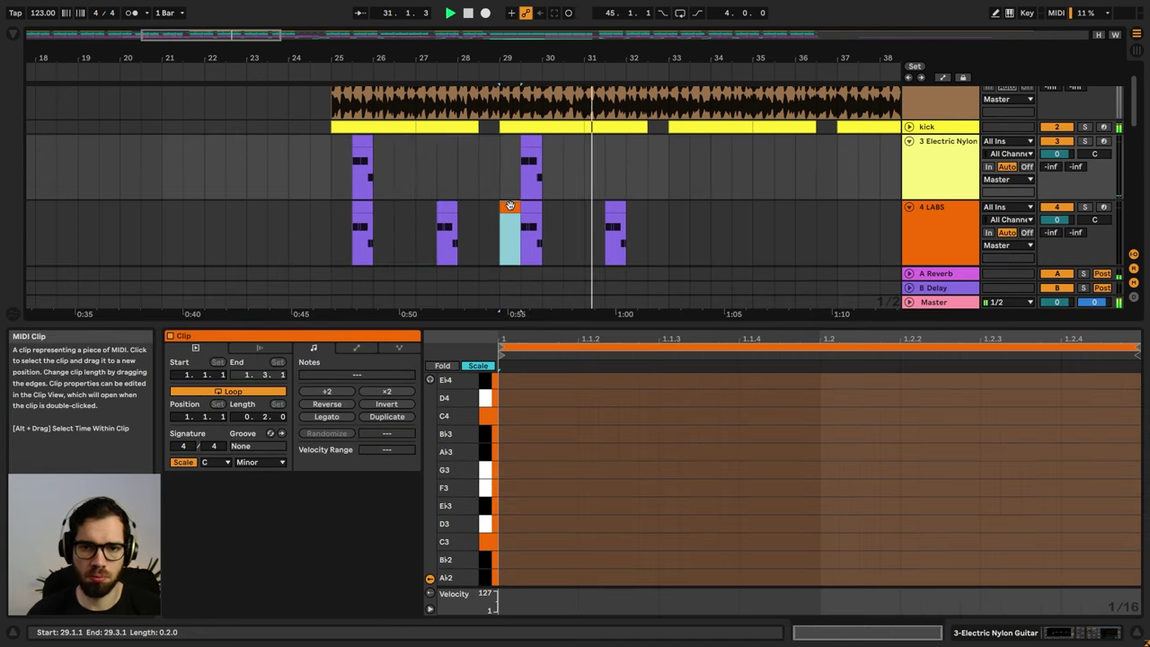
key(Delete)
key(ctrl+alt+l)
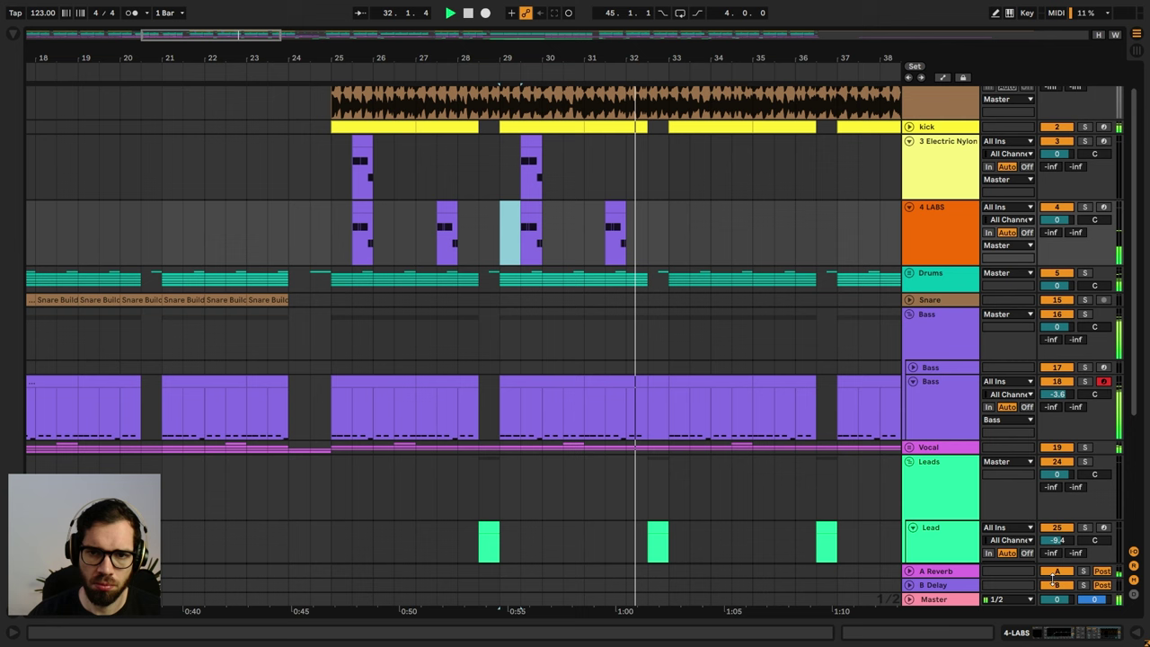
- Duplicate bars 25 to 33 of the Electric Nylon and LABS tracks twice, filling both tracks up to bar 49
drag(666, 257, 340, 150)
key(ctrl+d)
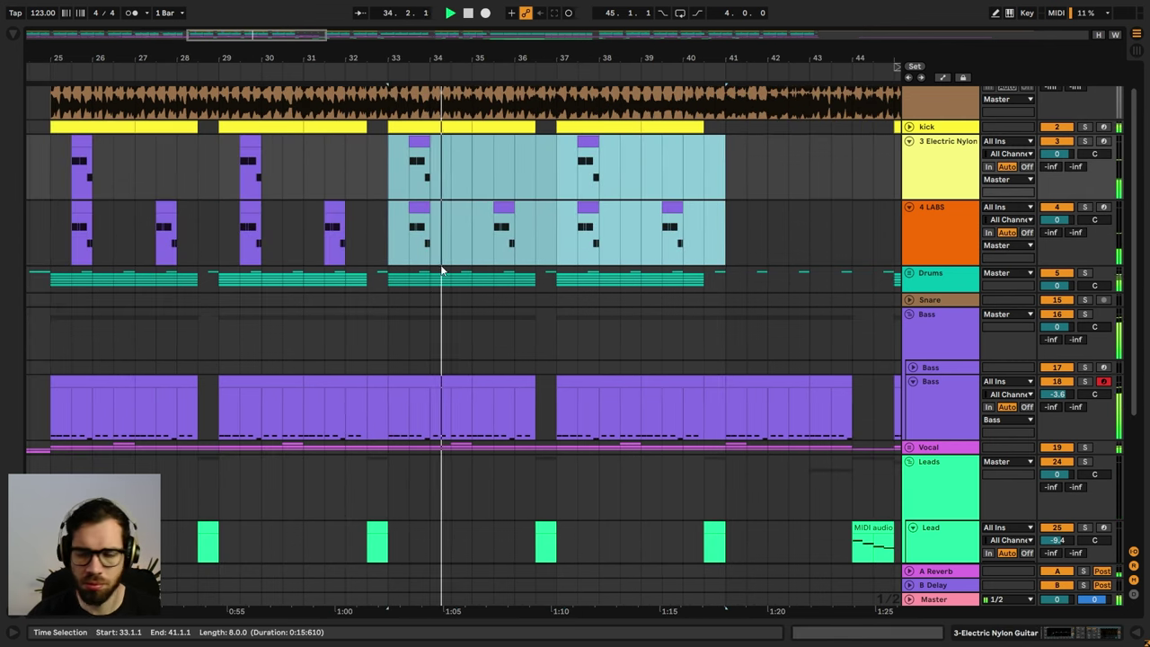
mouse_move(582, 55)
mouse_down()
mouse_move(530, 53)
mouse_move(575, 36)
mouse_up()
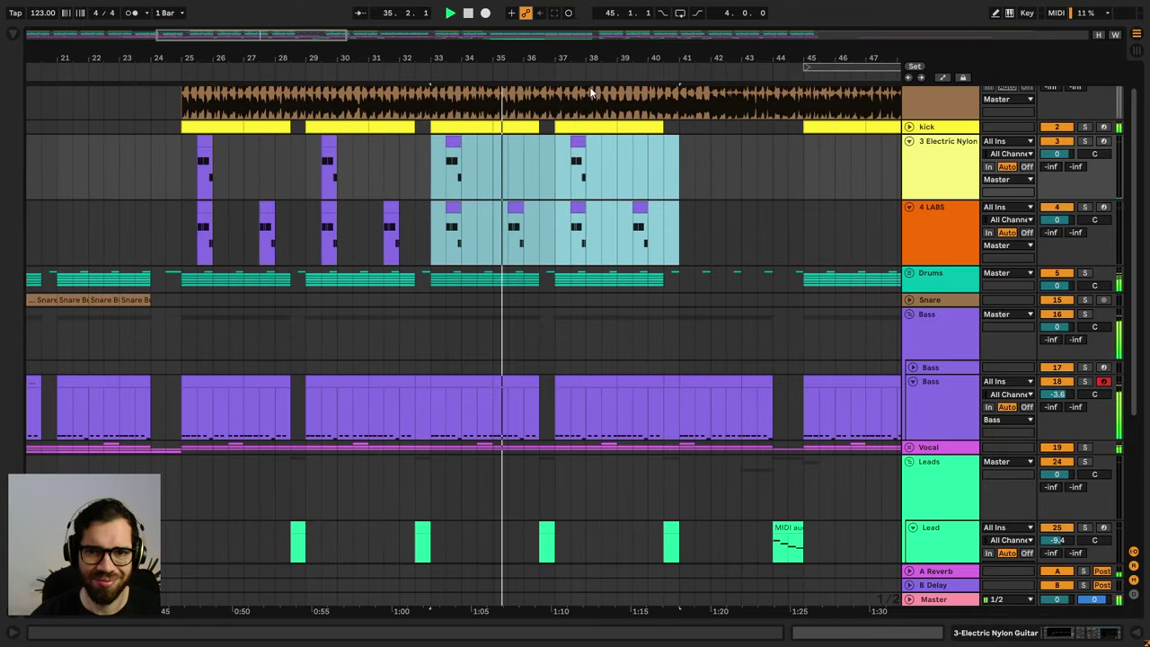
key(ctrl+d)
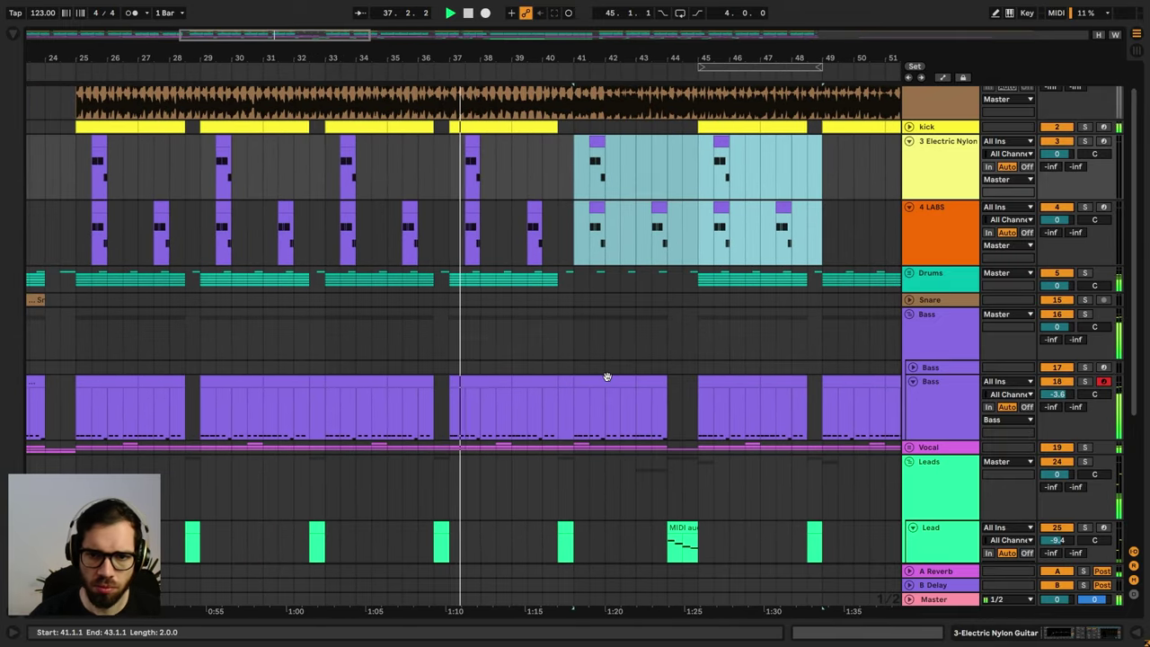
- Copy the bass clip spanning bars 41 to 44 onto the LABS track, replacing the short clips there
drag(608, 378, 667, 380)
key(ctrl+c)
click(588, 226)
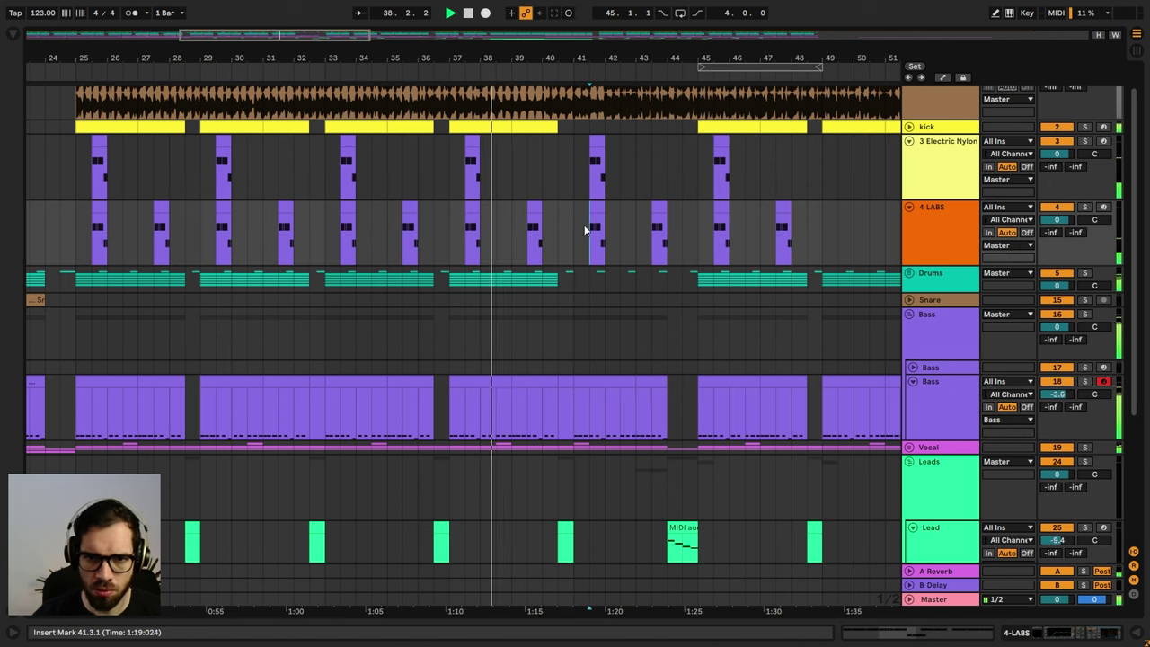
key(ctrl+v)
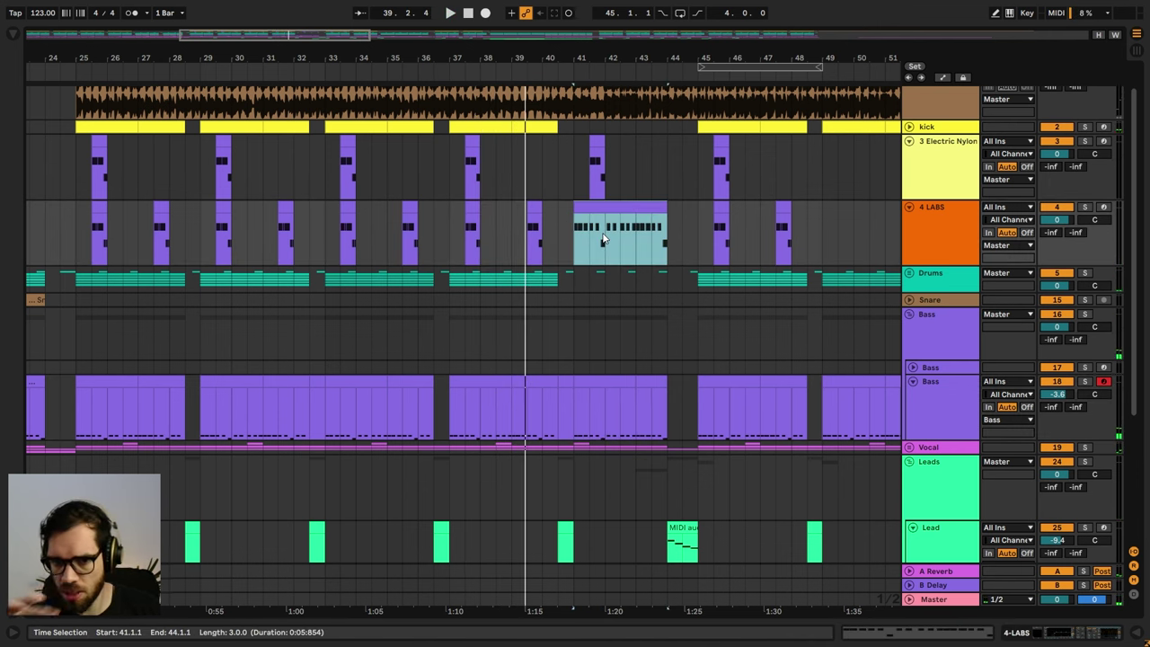
- Play the new LABS section and delete the Electric Nylon clip at bar 41.3
key(space)
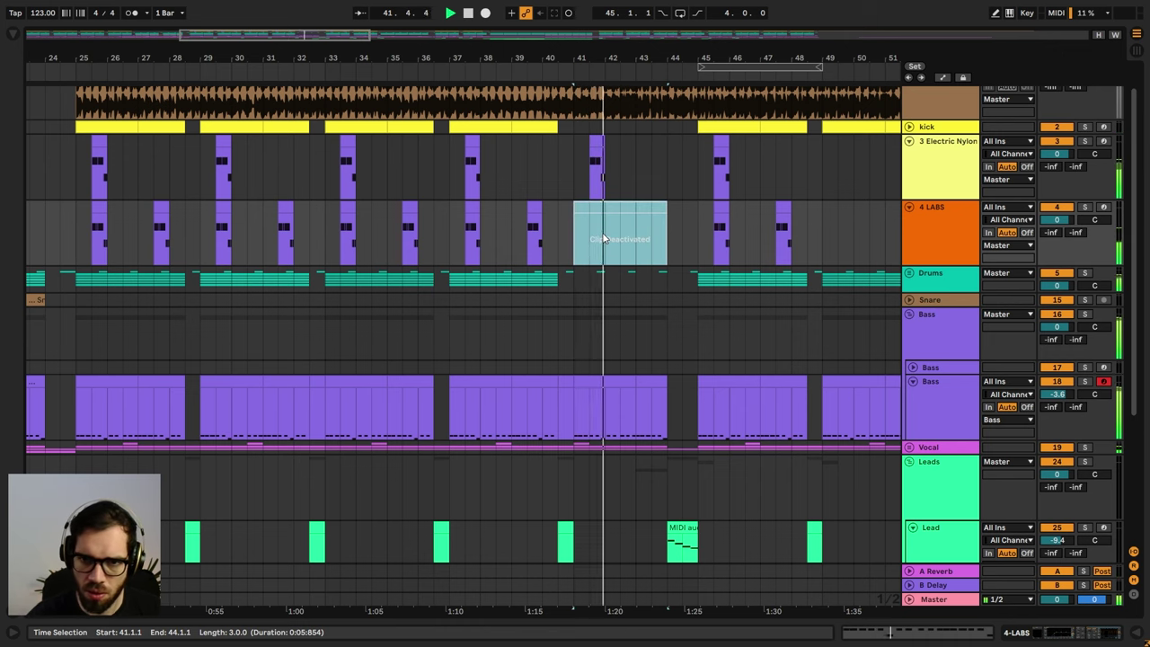
click(594, 146)
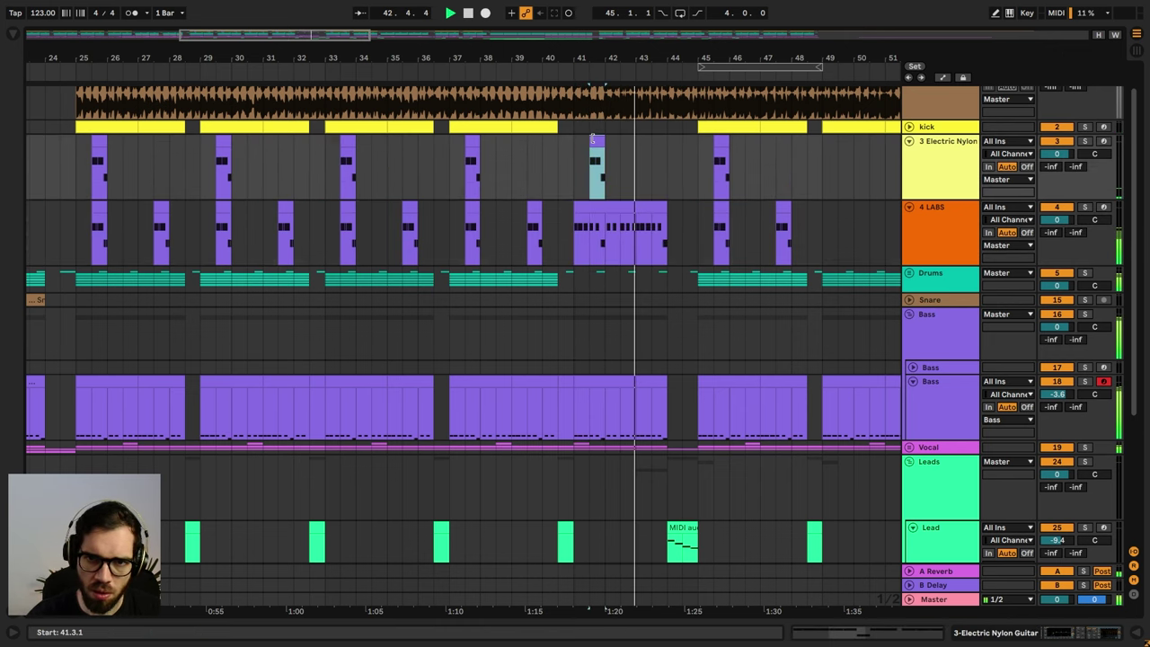
scroll(622, 190, down, 1)
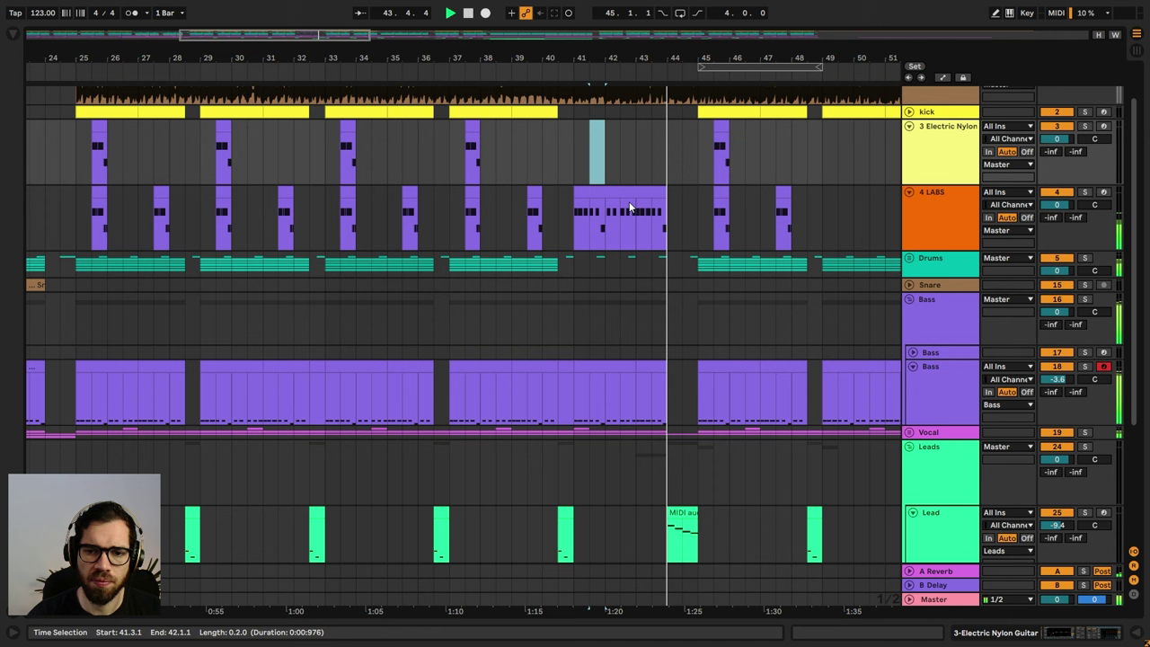
scroll(674, 246, down, 5)
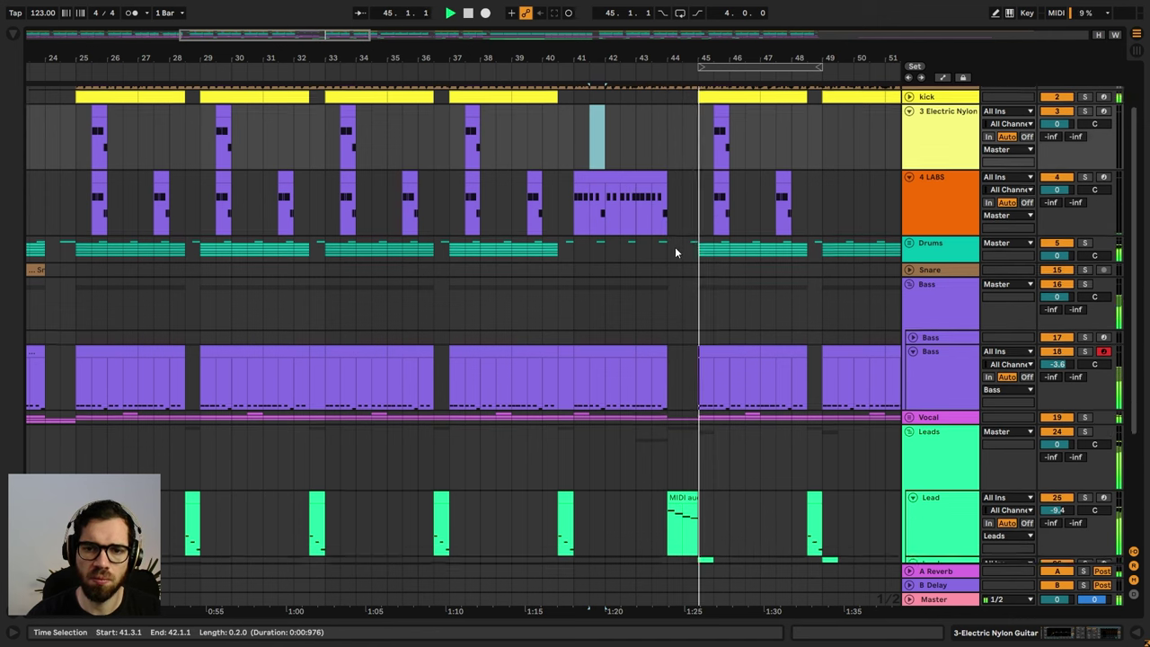
- Delete the Electric Nylon clip at bar 45.3
click(606, 291)
click(649, 293)
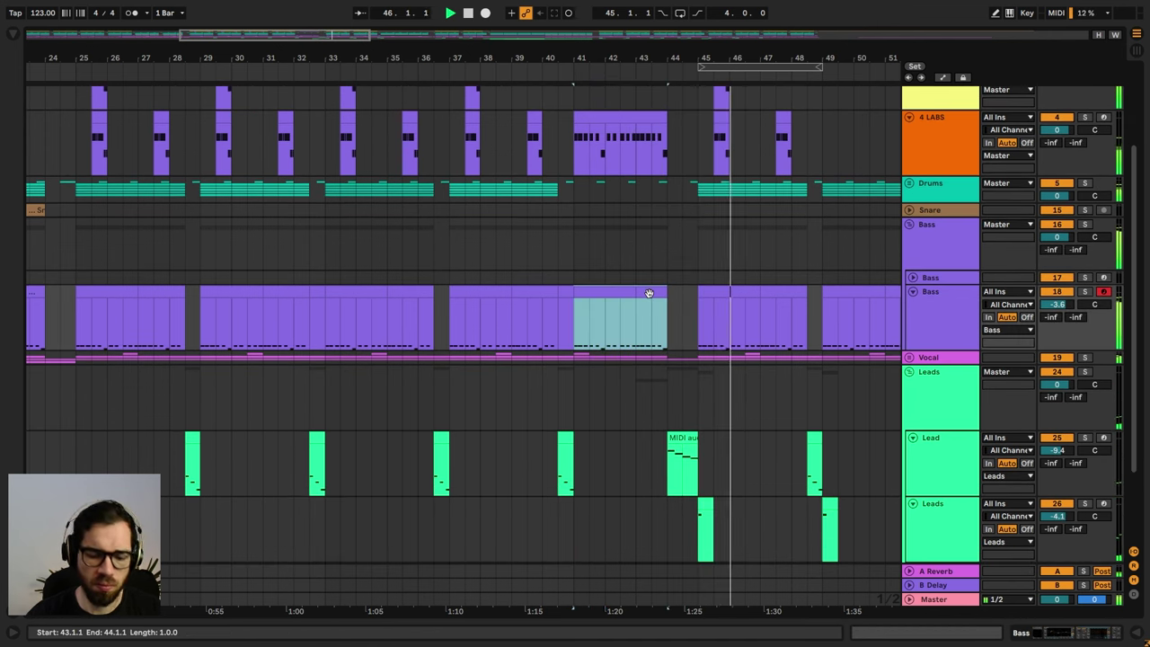
scroll(609, 198, up, 6)
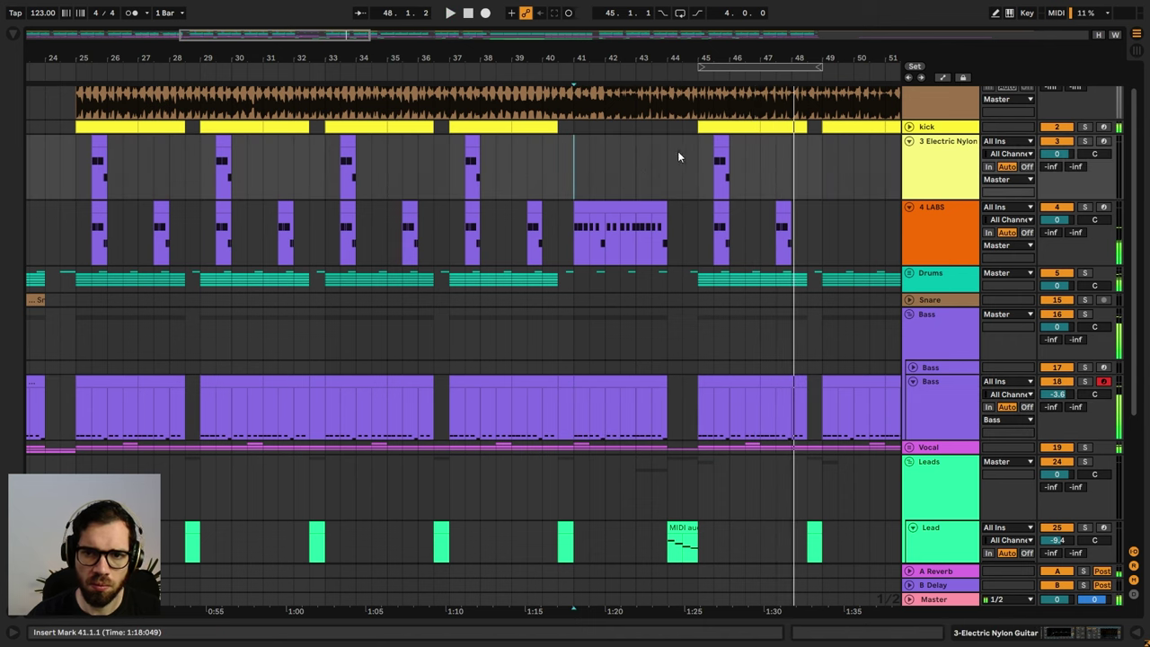
click(719, 147)
click(691, 141)
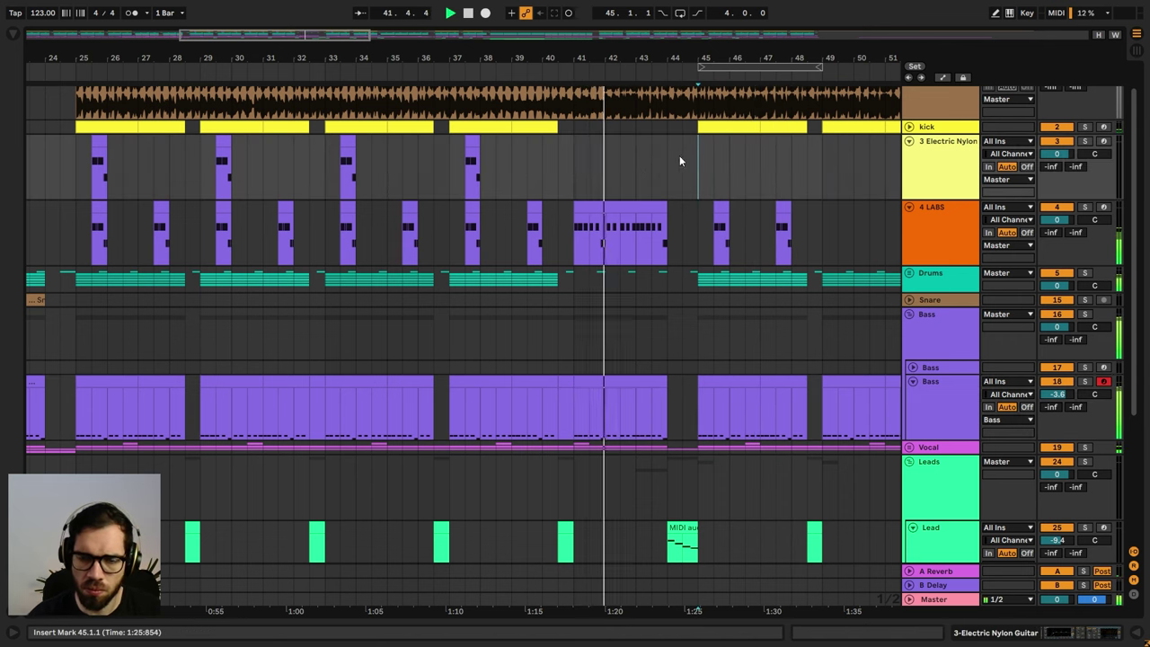
- Play the arrangement from bar 40 and collapse all tracks
click(541, 170)
key(space)
key(space)
click(929, 152)
key(ctrl+a)
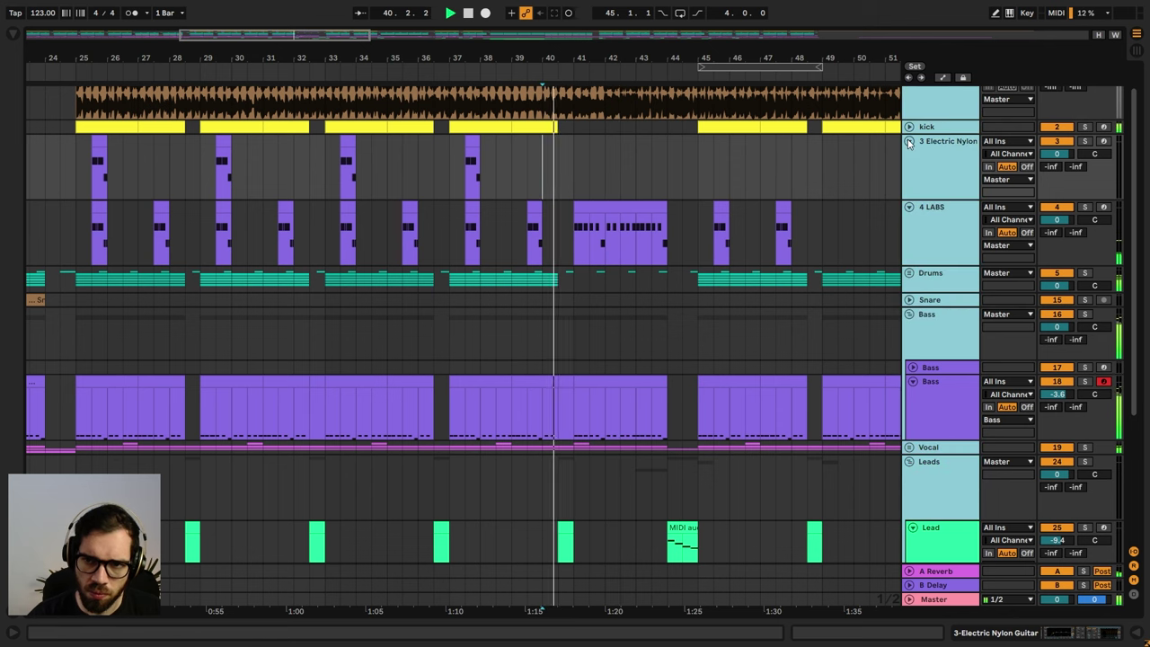
click(910, 141)
click(691, 167)
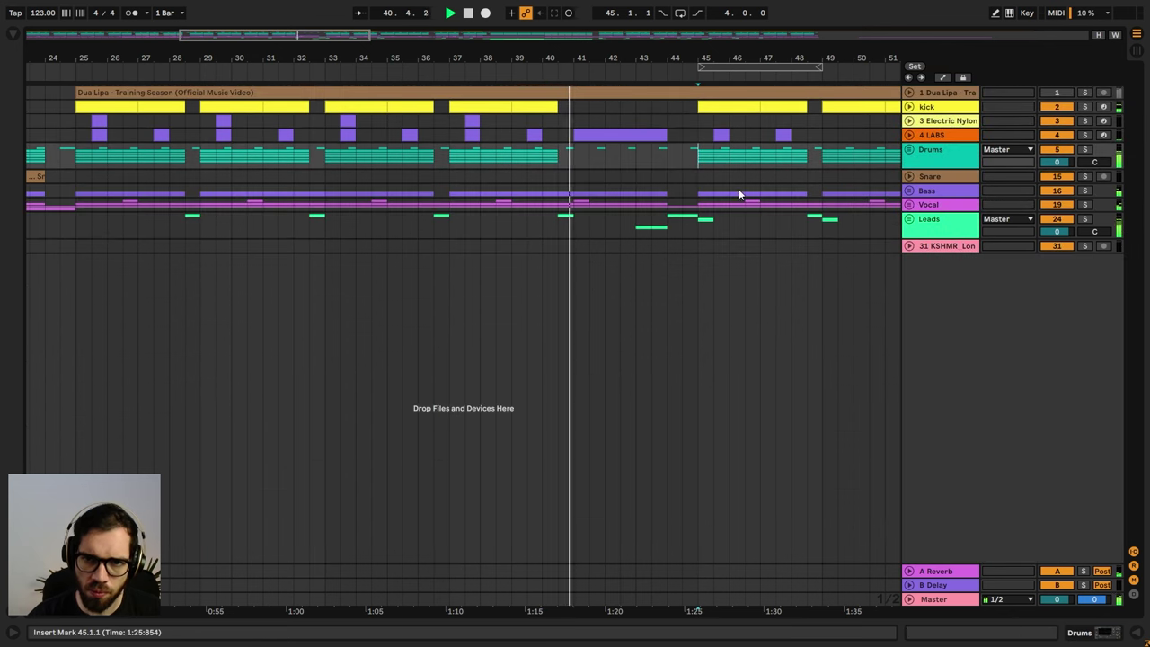
- Expand the Bass group and temporarily deactivate the bass clip over bars 41 to 44 to hear the section without it
click(910, 191)
click(621, 257)
key(0)
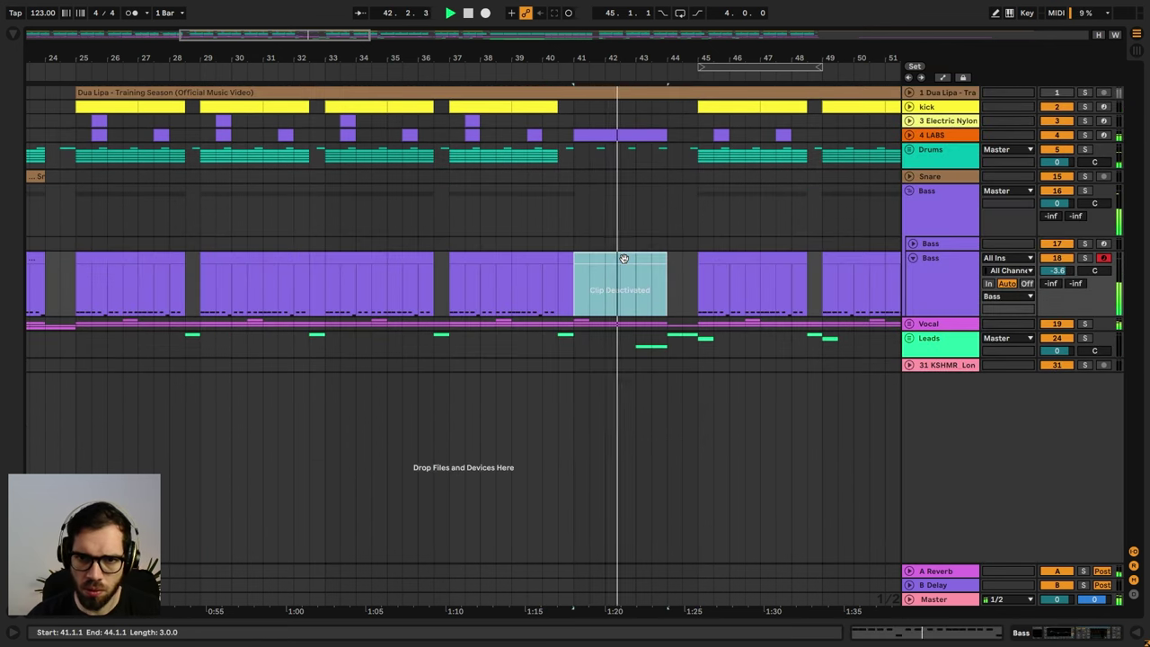
key(0)
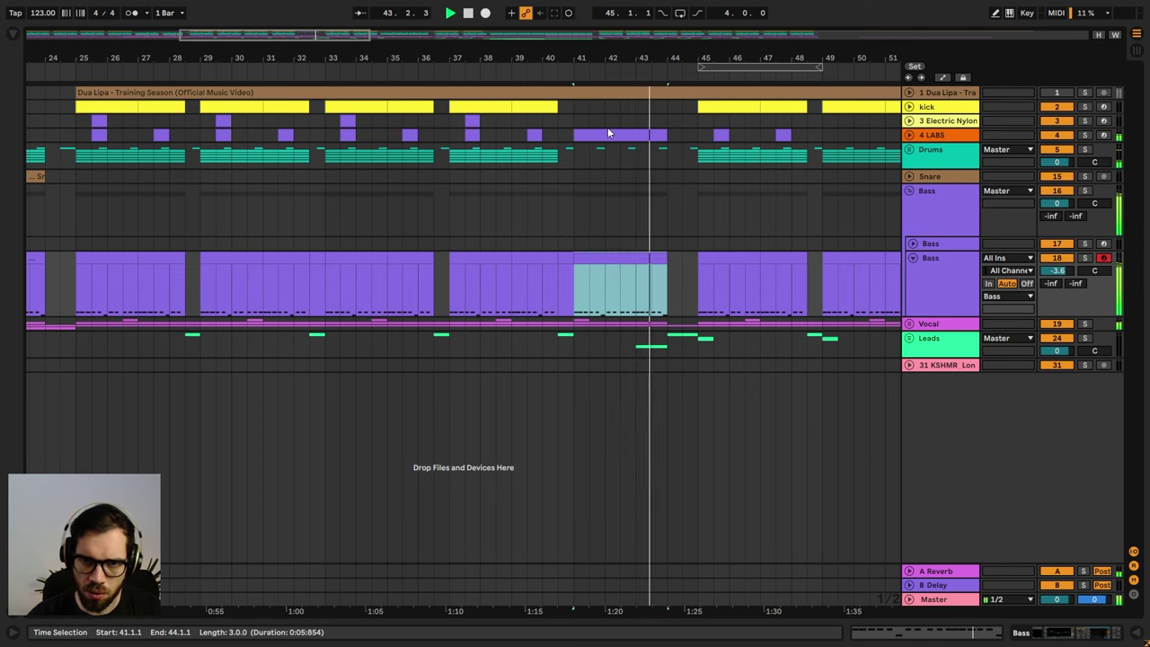
- Replay the passage from bar 39.3, stop playback and collapse the Bass group
key(space)
key(space)
click(528, 205)
key(space)
key(space)
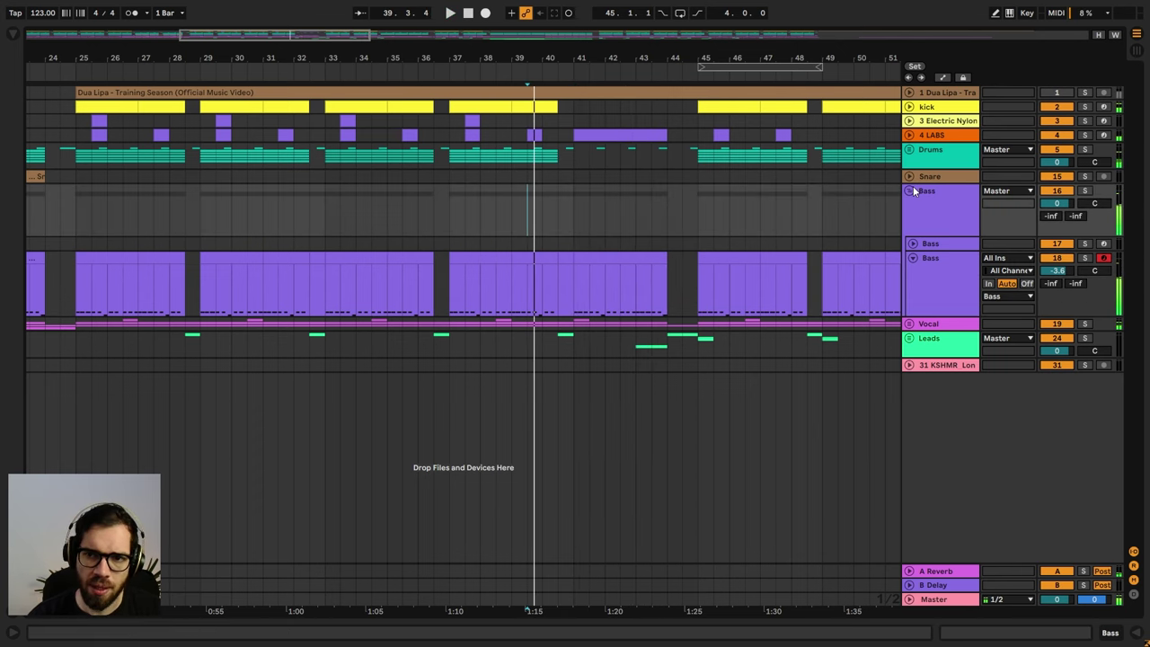
click(911, 192)
- Insert a new MIDI track directly below the LABS track
drag(684, 56, 690, 57)
click(933, 137)
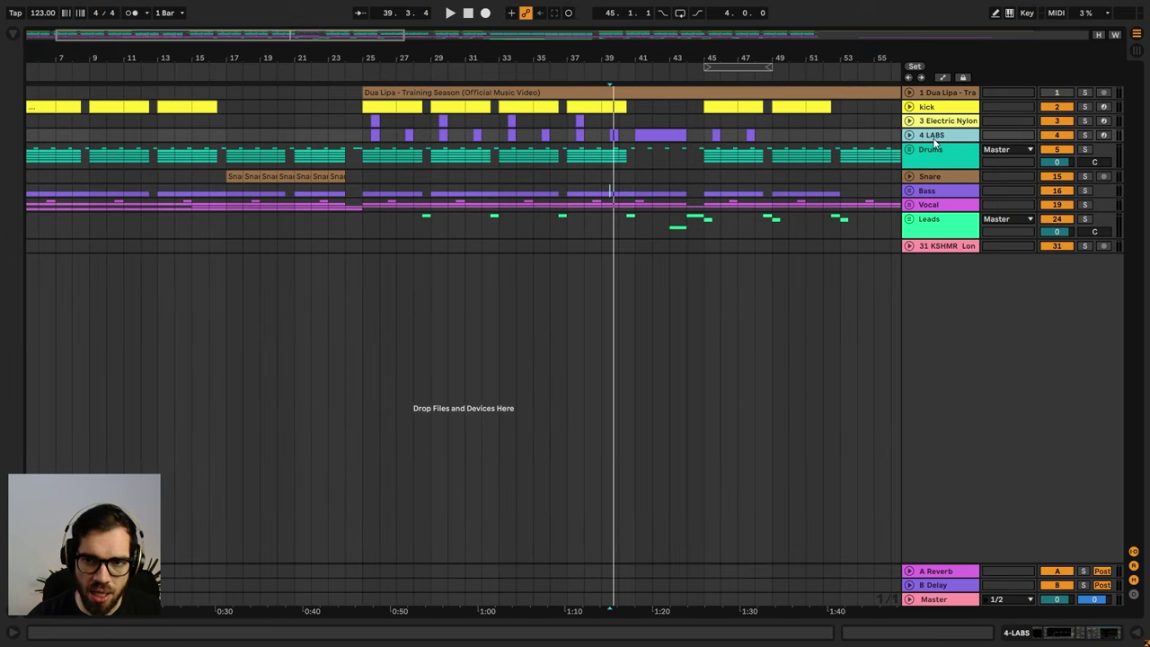
key(ctrl+shift+t)
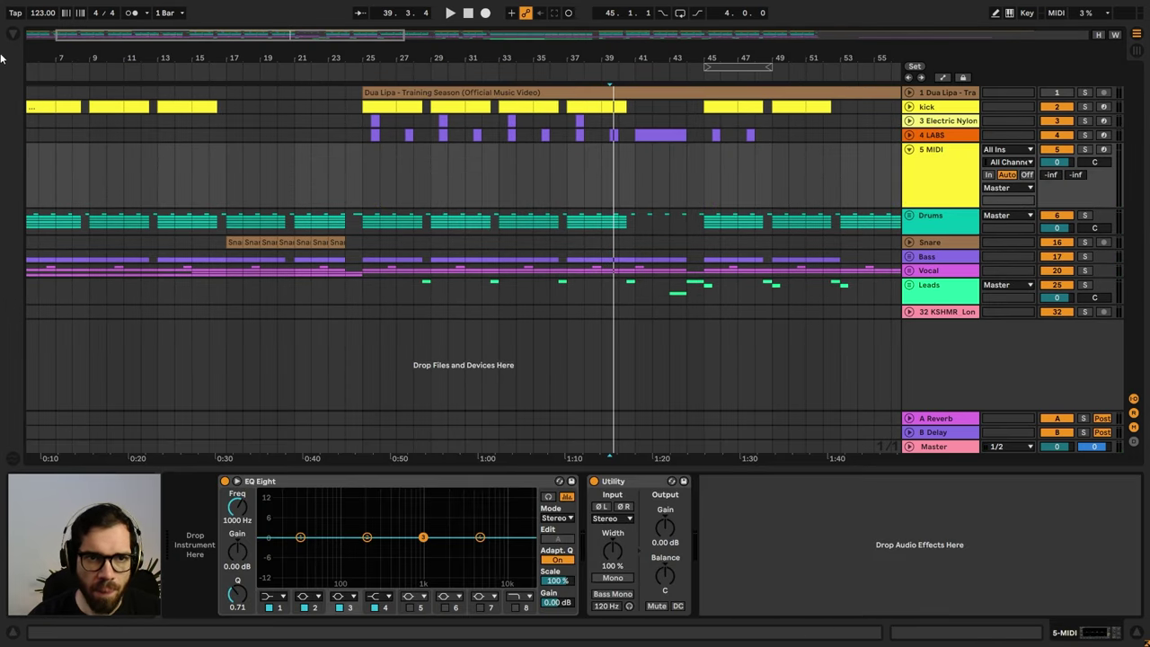
- Search the plug-ins for "vital", load the Vital VST3 synth onto the new MIDI track and close its window
click(13, 38)
click(43, 38)
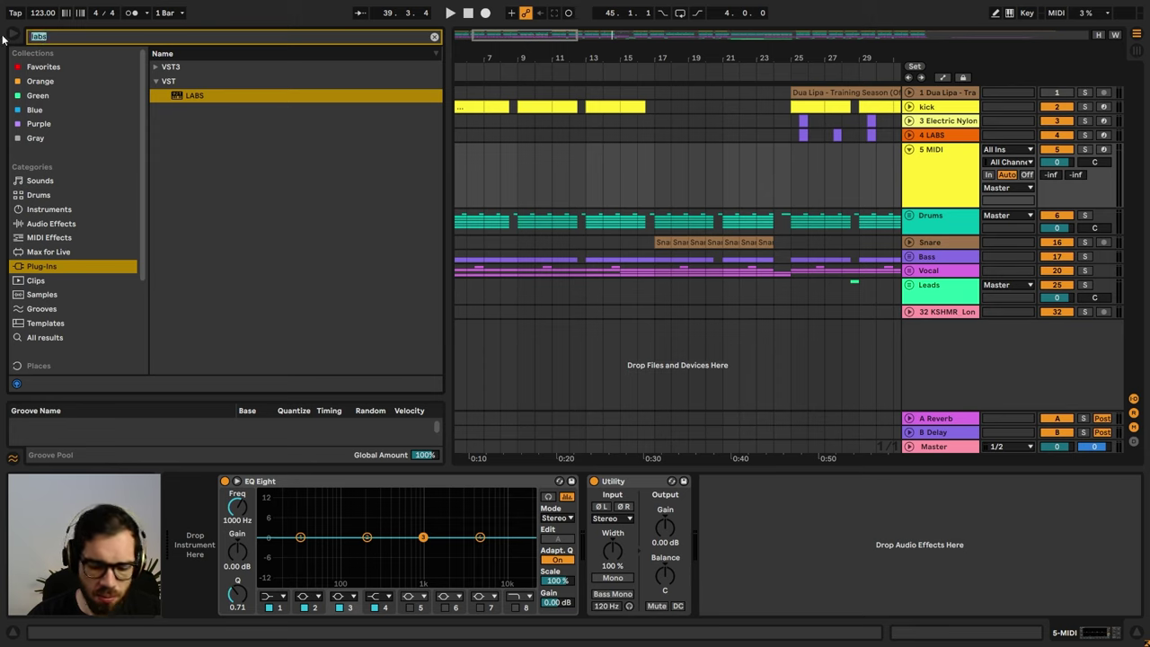
text(vital)
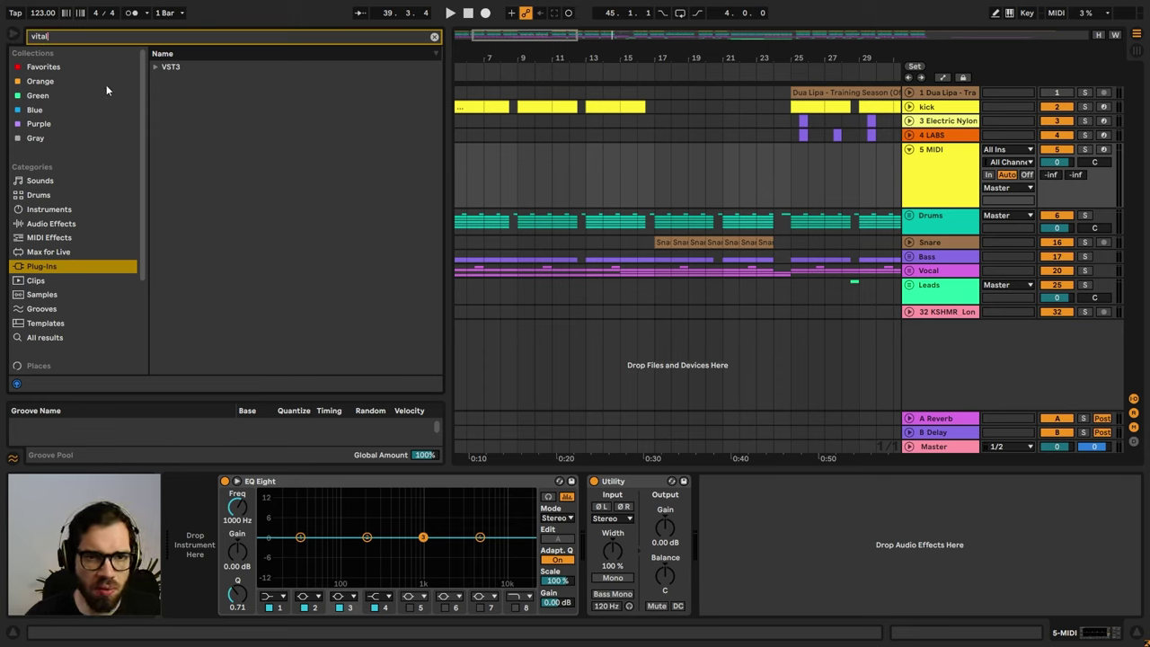
click(156, 67)
click(177, 82)
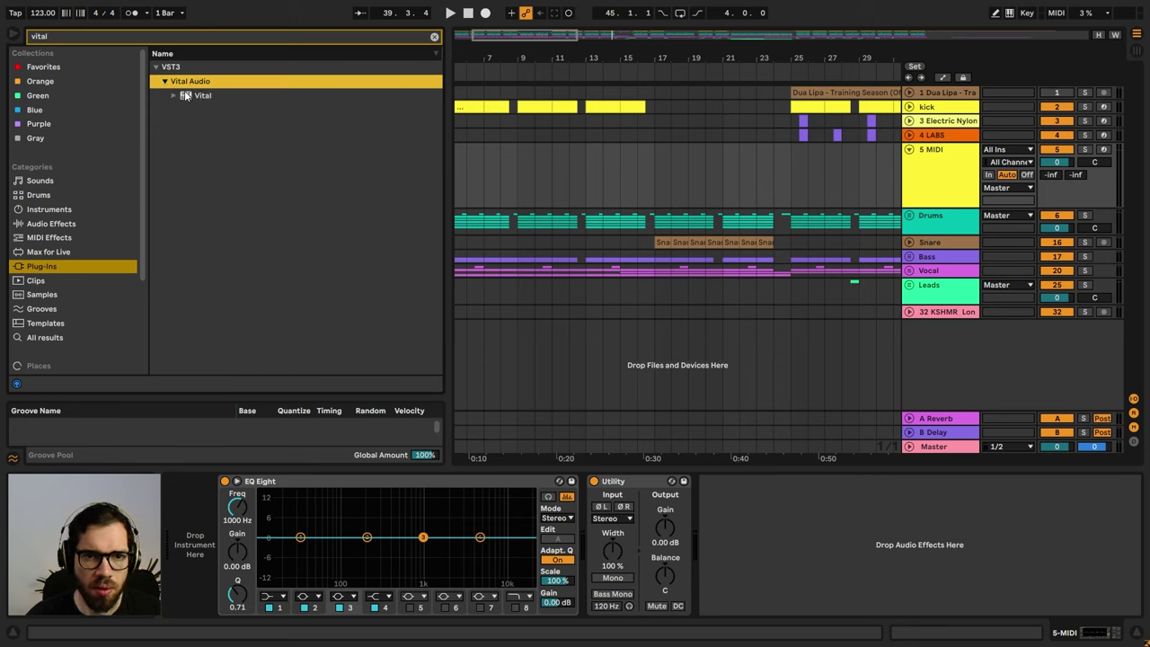
double_click(196, 96)
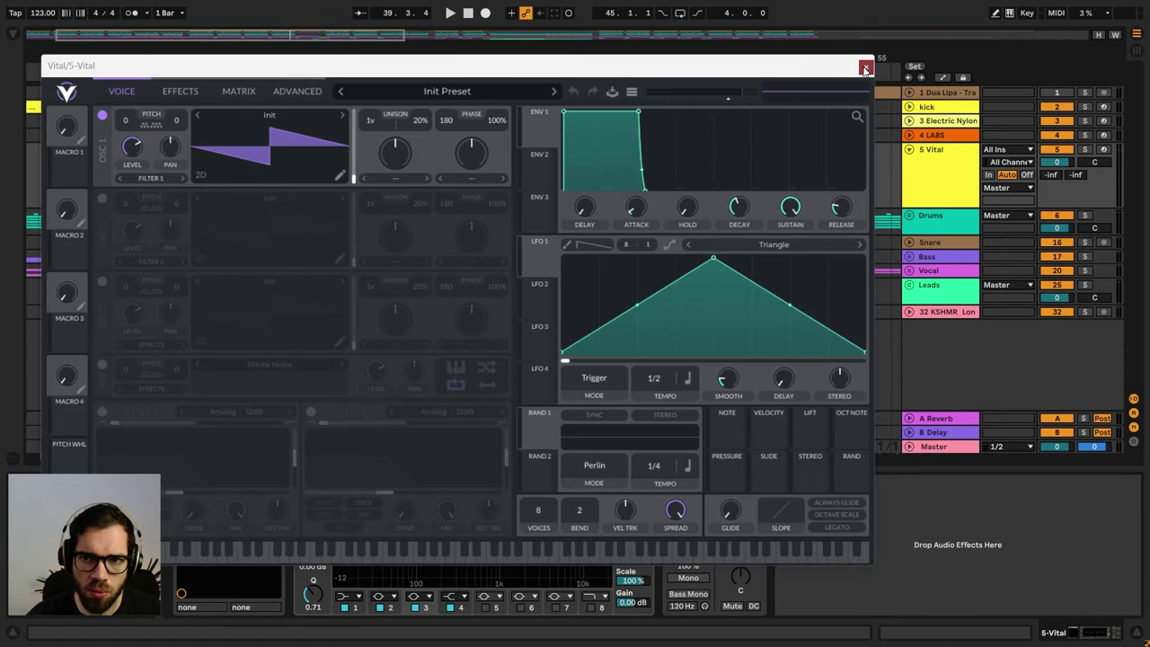
click(865, 70)
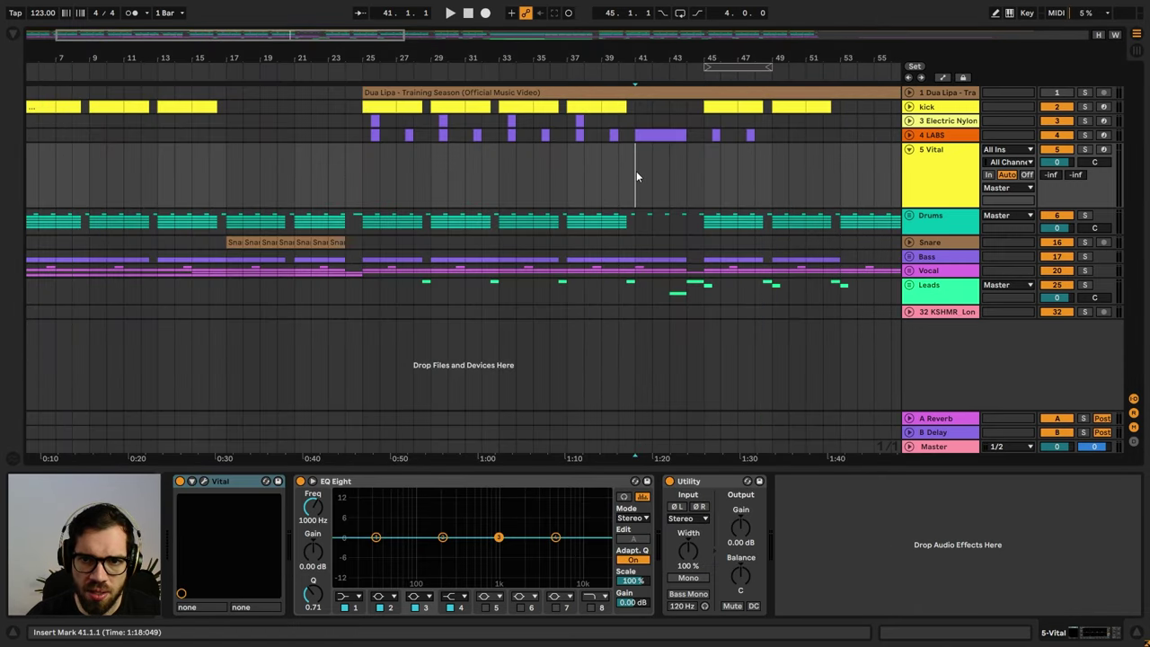
- Insert a four-bar MIDI clip on the Vital track from bar 41 to 45, checking the LABS clip's notes for reference
drag(637, 176, 705, 174)
key(ctrl+shift+m)
click(670, 136)
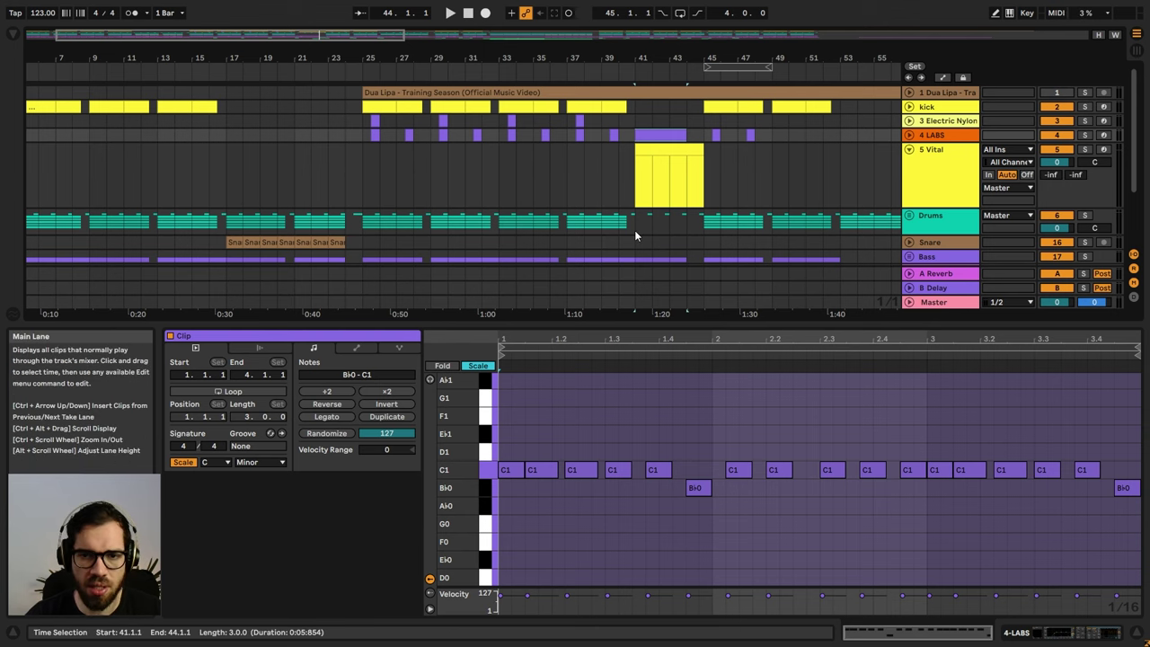
click(655, 161)
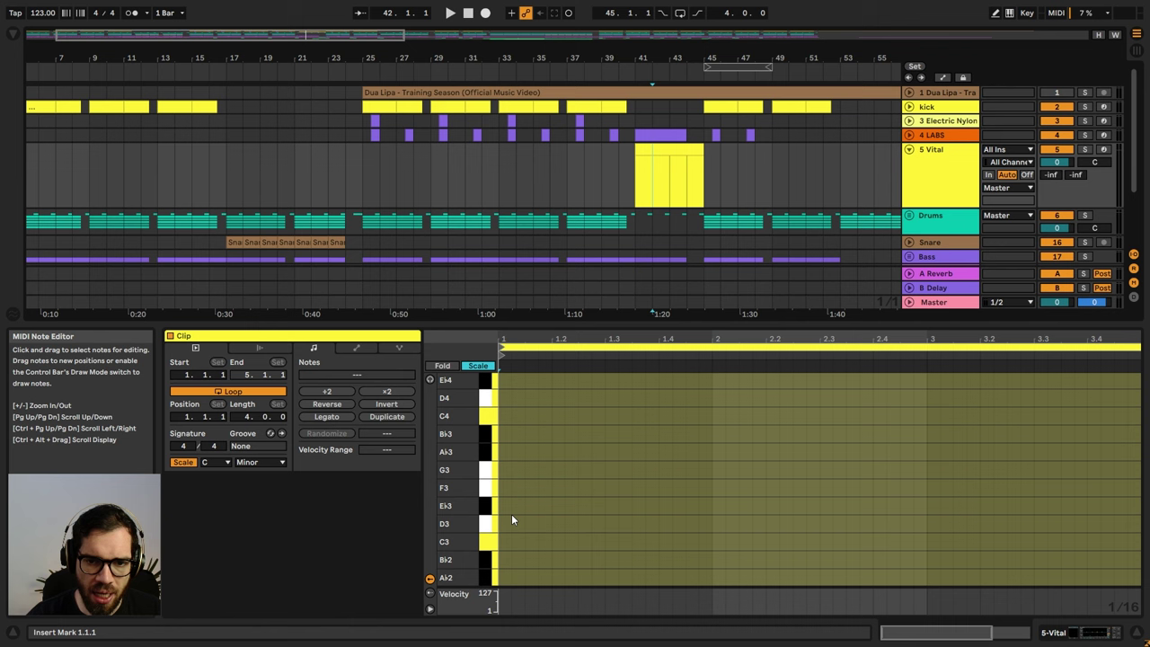
- Draw a sustained C3 note about three bars long from the start of the Vital clip and play it back
double_click(501, 546)
drag(508, 550, 1060, 521)
key(space)
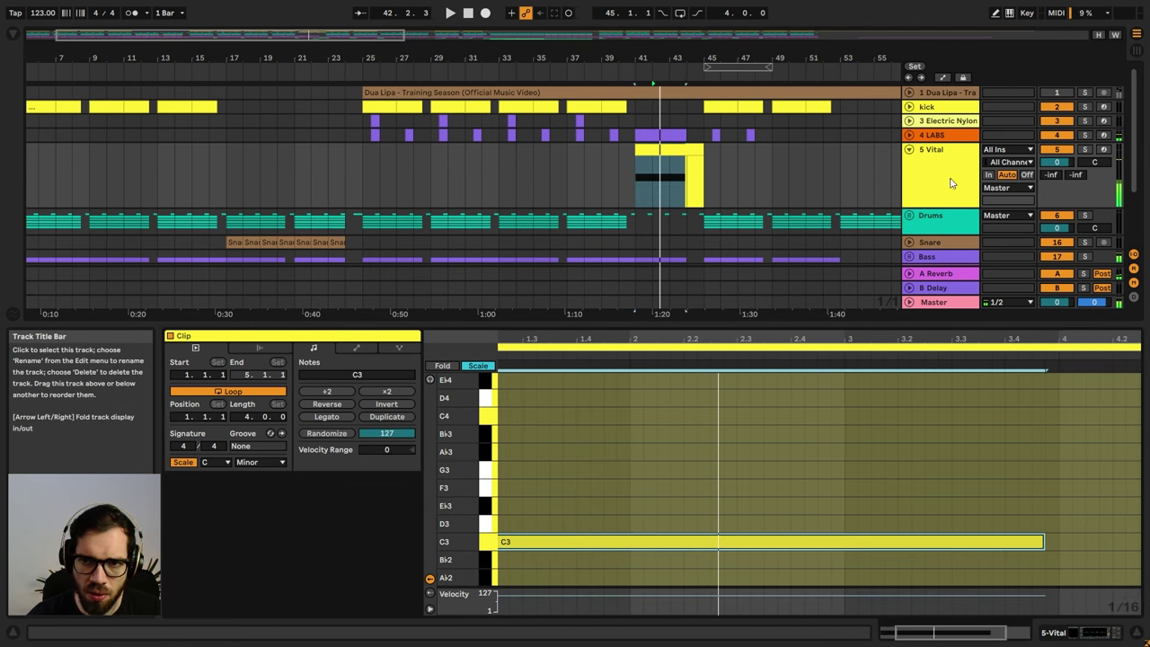
- In Vital, enable Filter 1, set oscillator 1 to 13 unison voices, raise the filter's resonance slightly and close the synth window
click(949, 180)
click(206, 481)
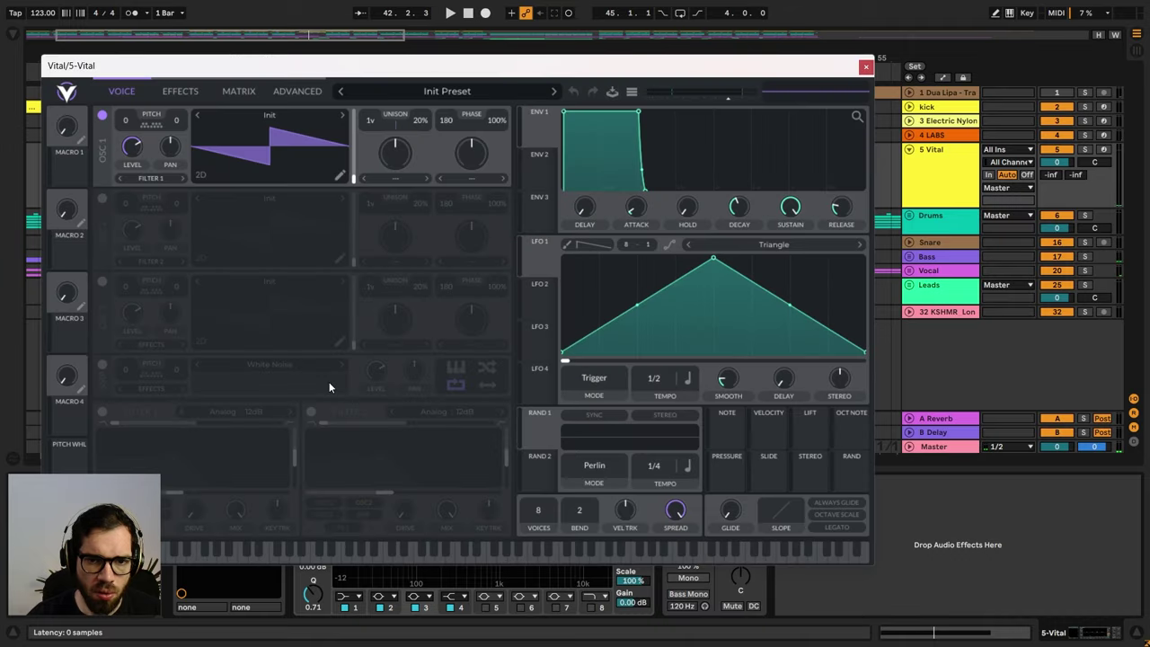
click(102, 411)
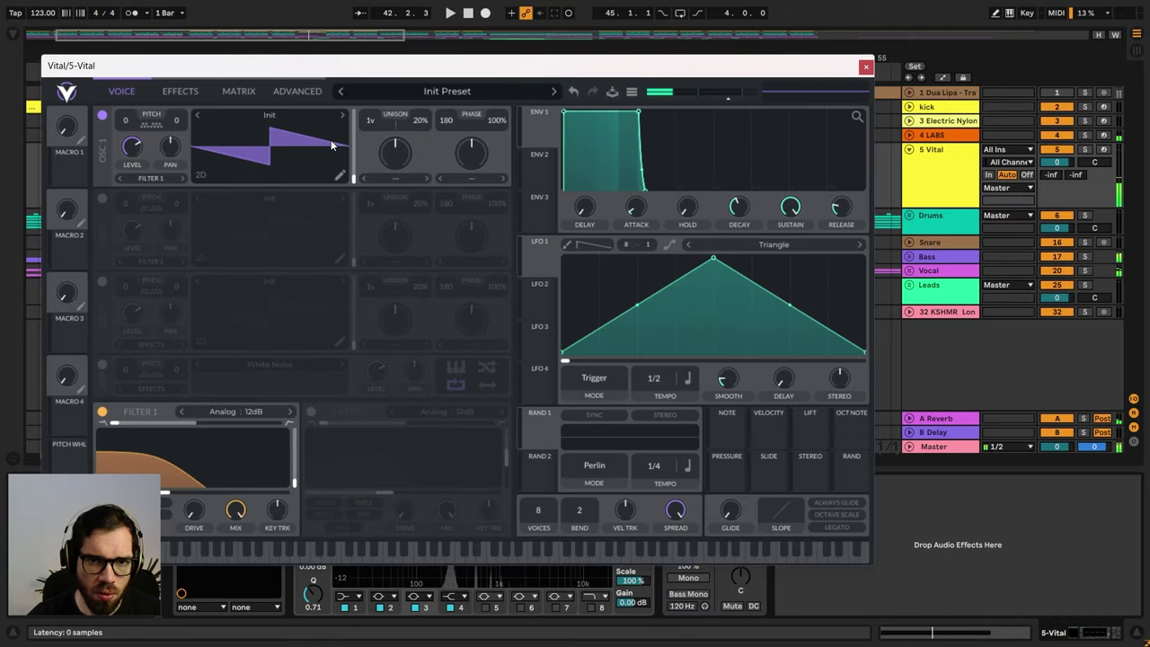
drag(373, 120, 373, 95)
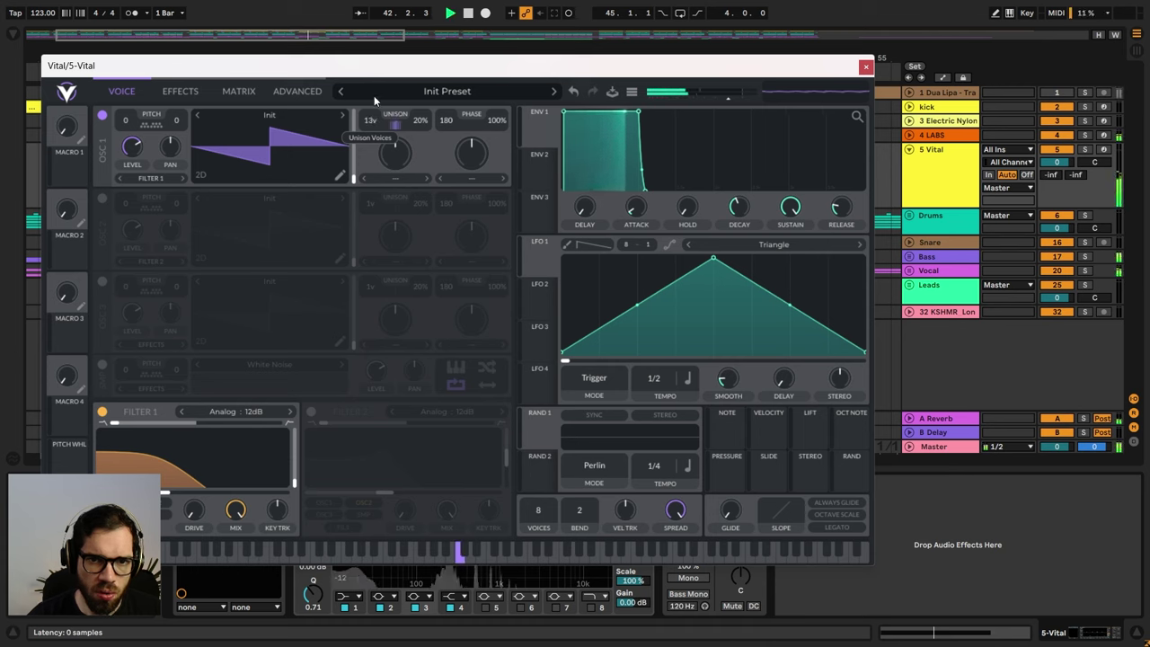
drag(288, 484, 292, 459)
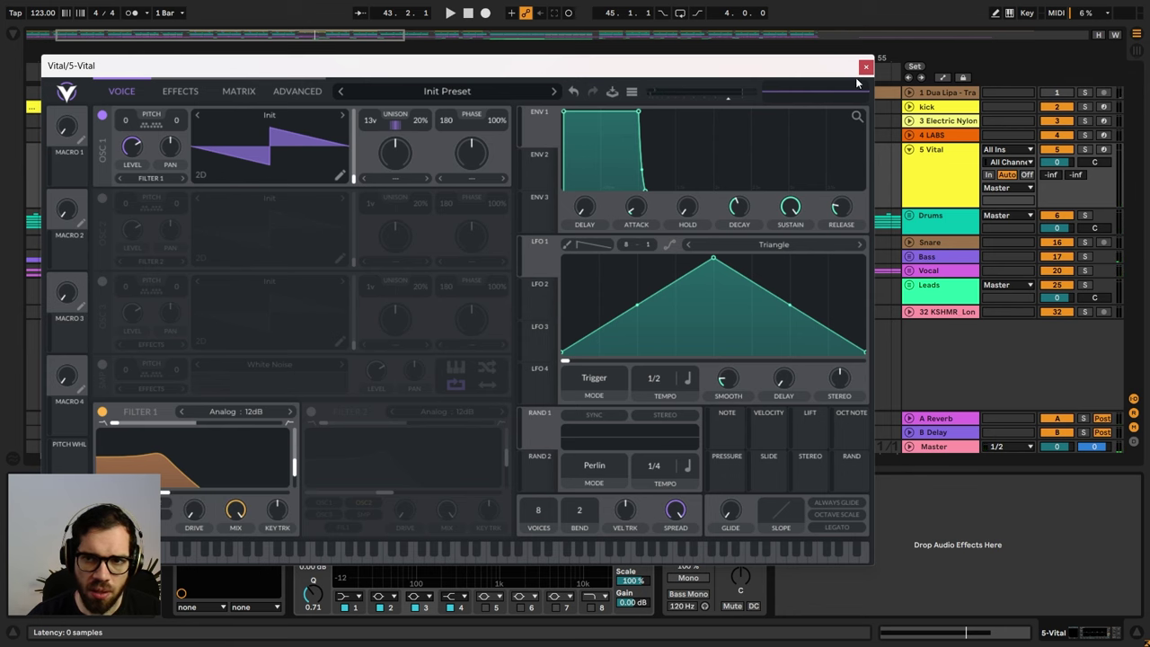
click(865, 66)
- Automate Vital's Filter 1 Cutoff to rise from bar 41 to about 29 semitones at bar 44 while playing from bar 41
click(636, 180)
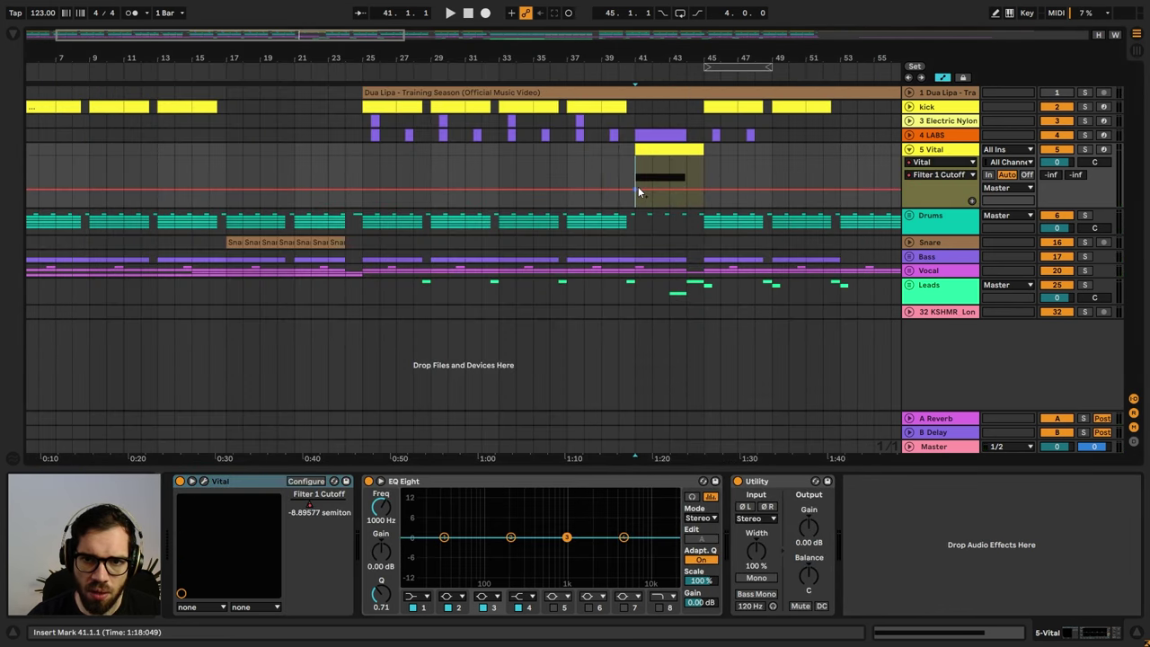
click(637, 189)
key(space)
drag(686, 190, 684, 174)
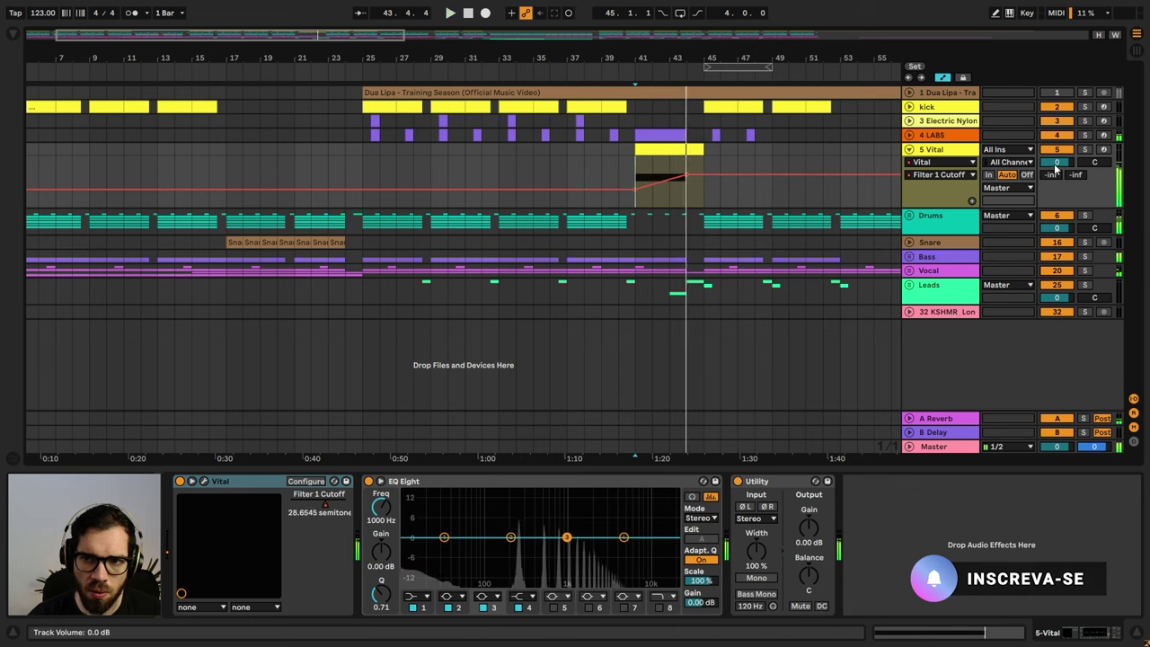
- Replay the section from bar 41 and lower the Vital track's volume to -13.6 dB
key(space)
key(space)
drag(1056, 164, 1056, 190)
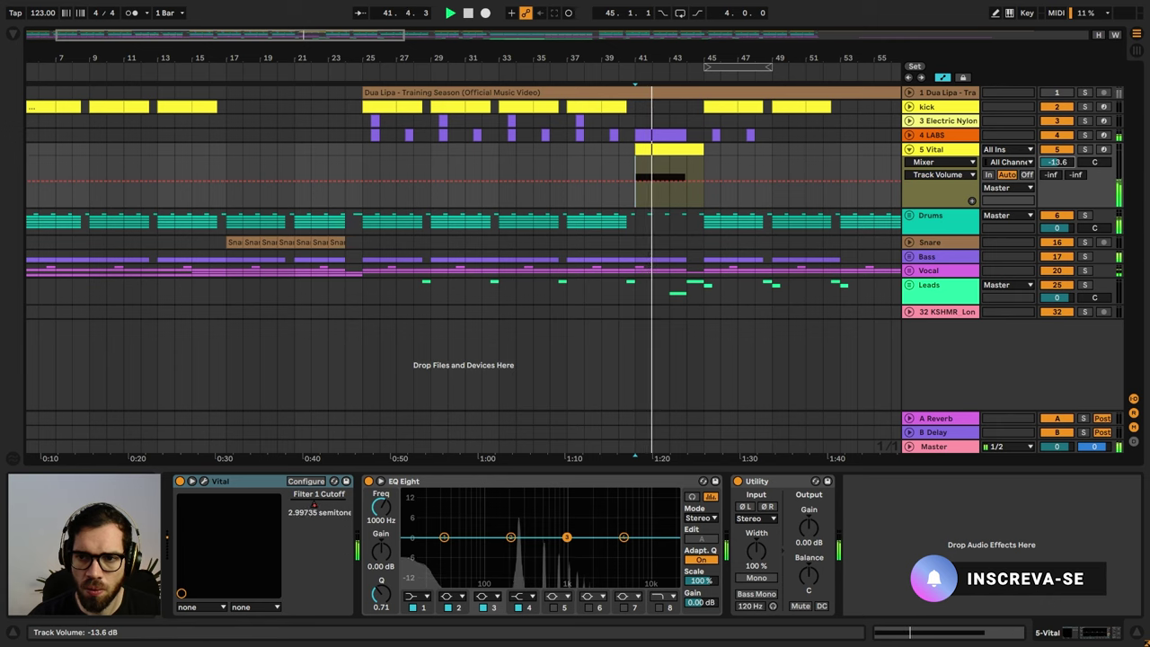
key(space)
- Duplicate the C3 note in the Vital clip one octave up to C4, keeping the original, and play it back
click(659, 151)
double_click(660, 152)
drag(570, 543, 568, 508)
key(shift+Up)
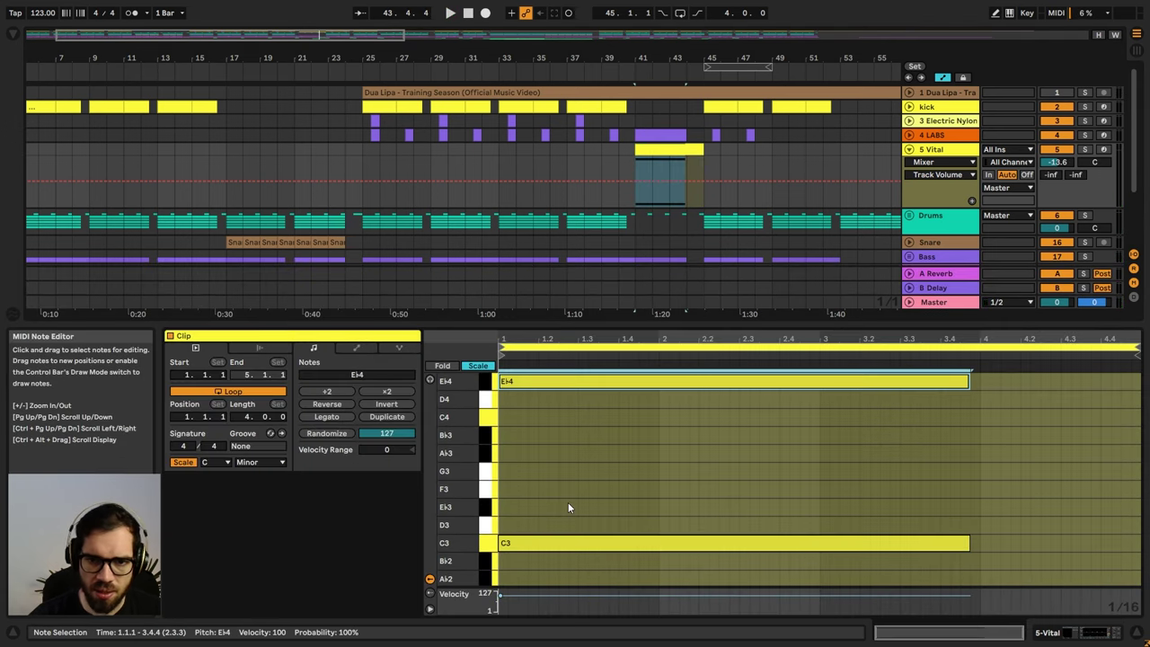
key(Down)
key(Down)
key(Down)
key(Up)
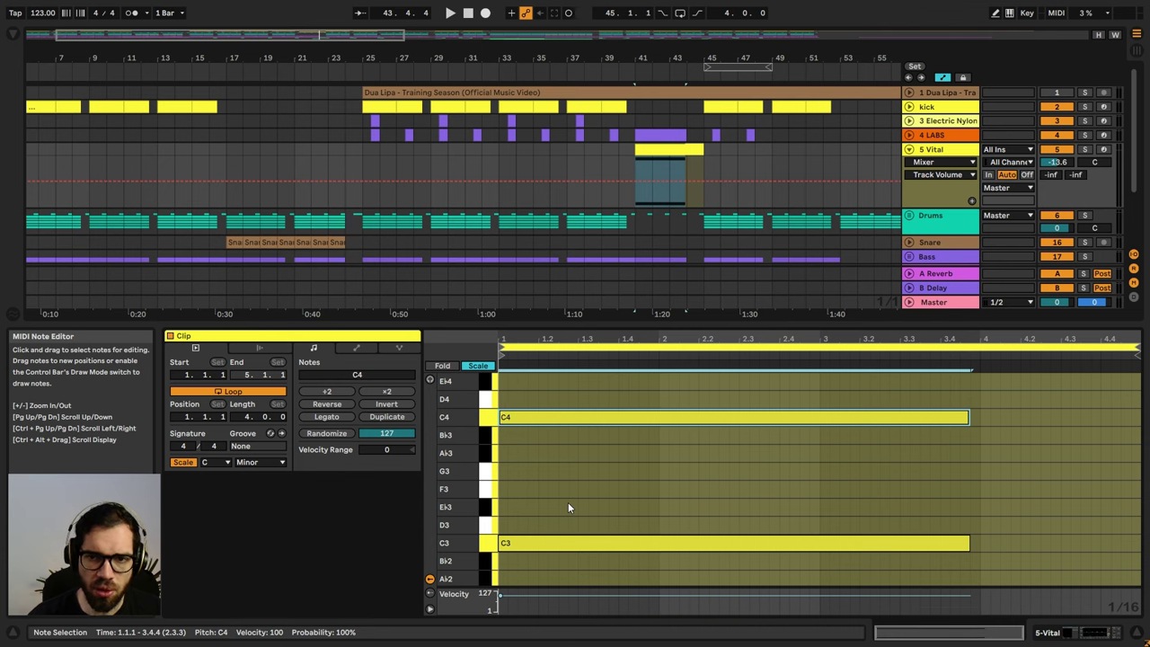
key(space)
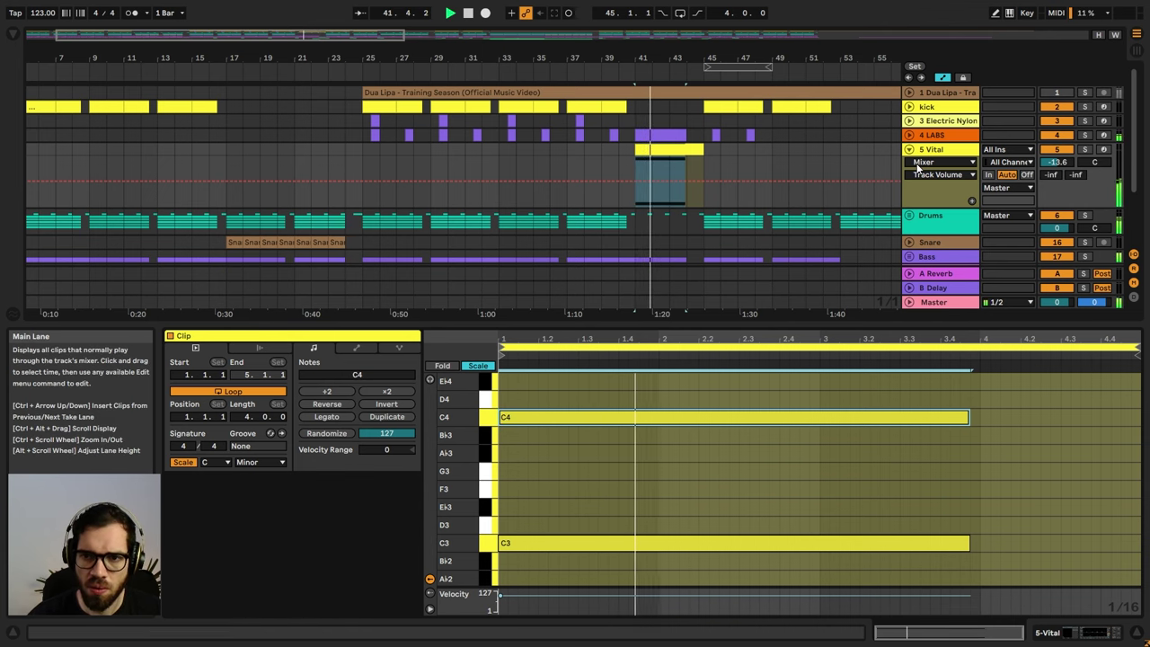
- Set band 1 of the Vital track's EQ Eight to a low cut at about 71 Hz and replay the section
click(930, 149)
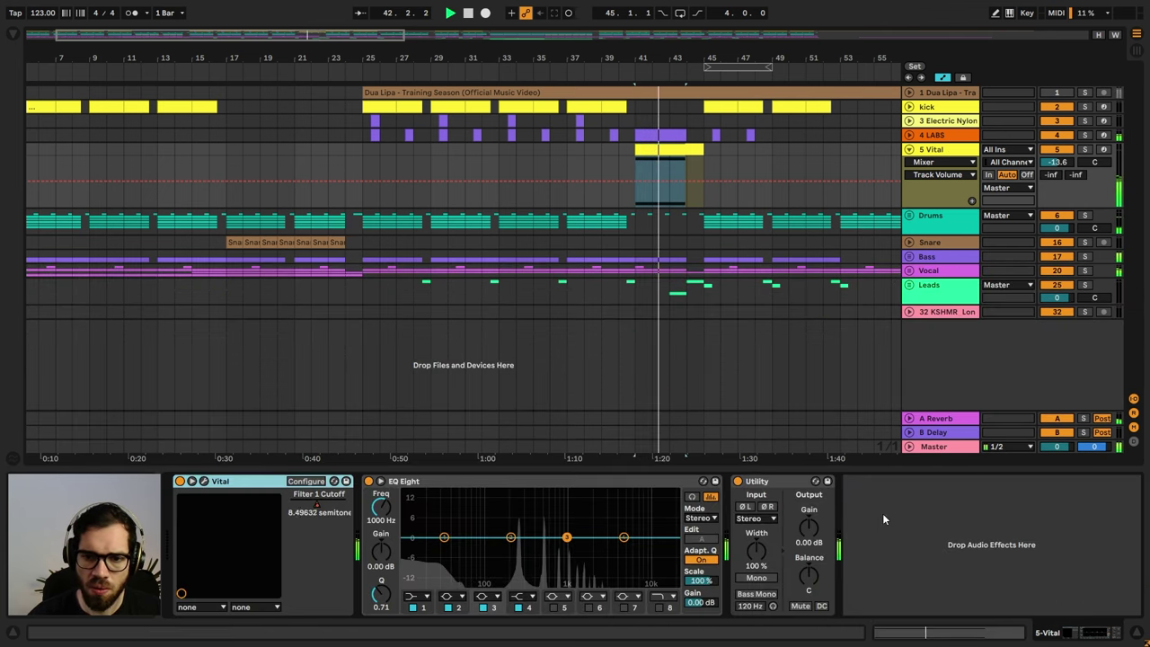
click(419, 597)
click(420, 523)
drag(444, 546, 475, 555)
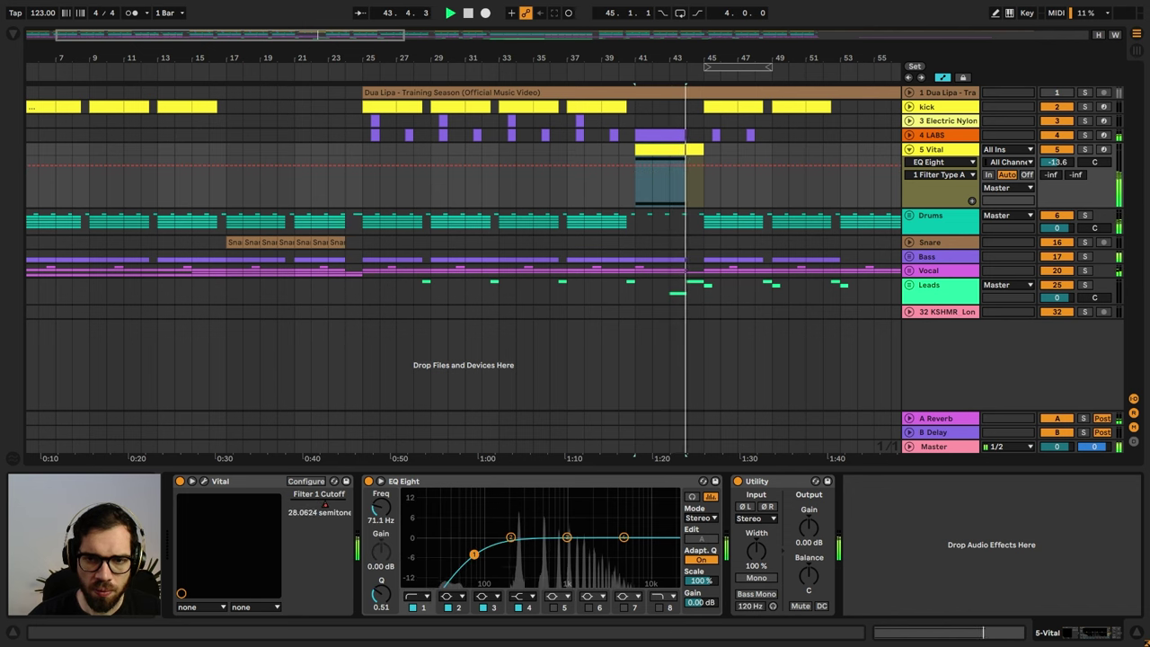
key(space)
key(space)
- Hide the automation lanes and replay the transition into bar 41, marking the bars around it across the tracks
click(586, 137)
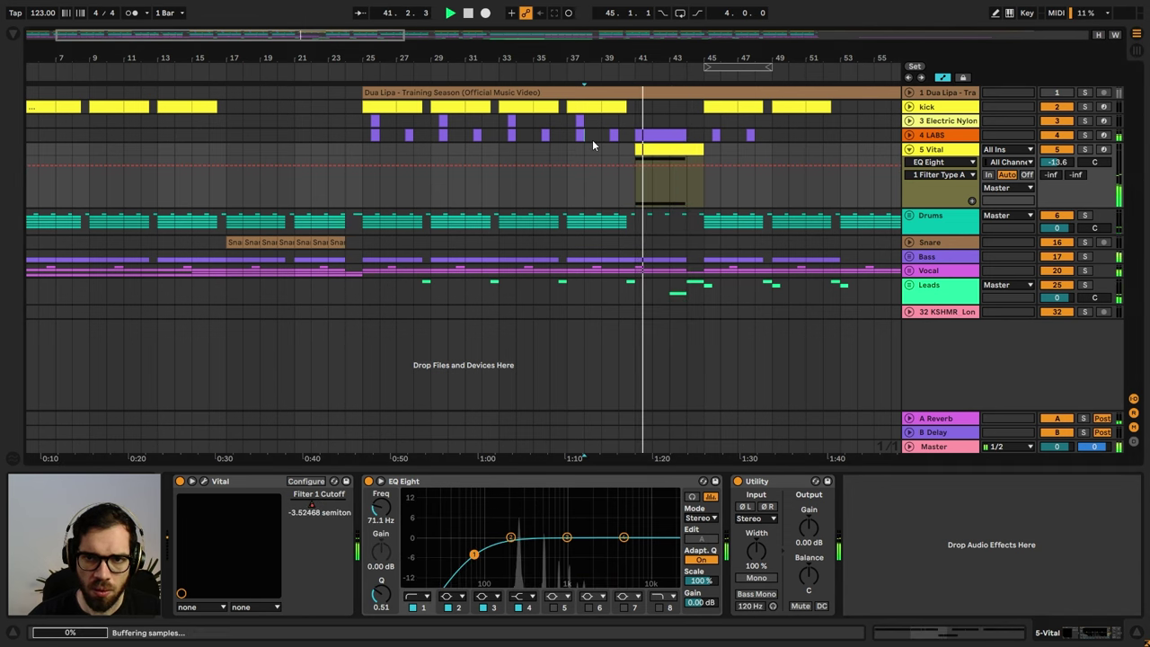
key(space)
key(space)
drag(647, 56, 716, 307)
key(a)
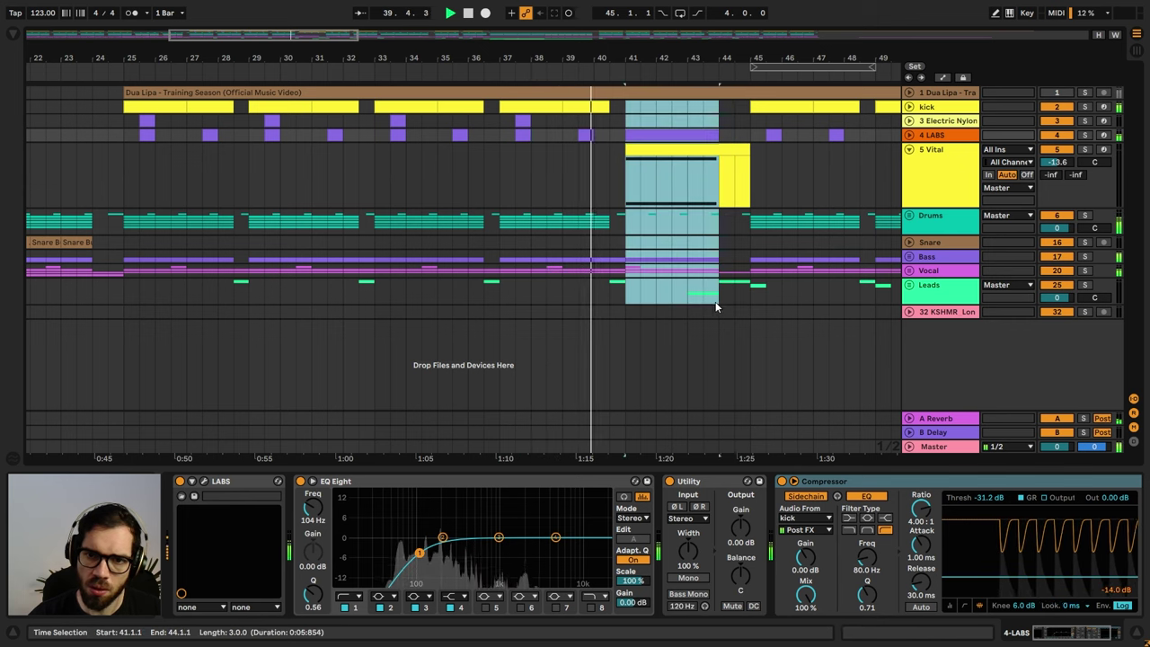
drag(627, 107, 552, 308)
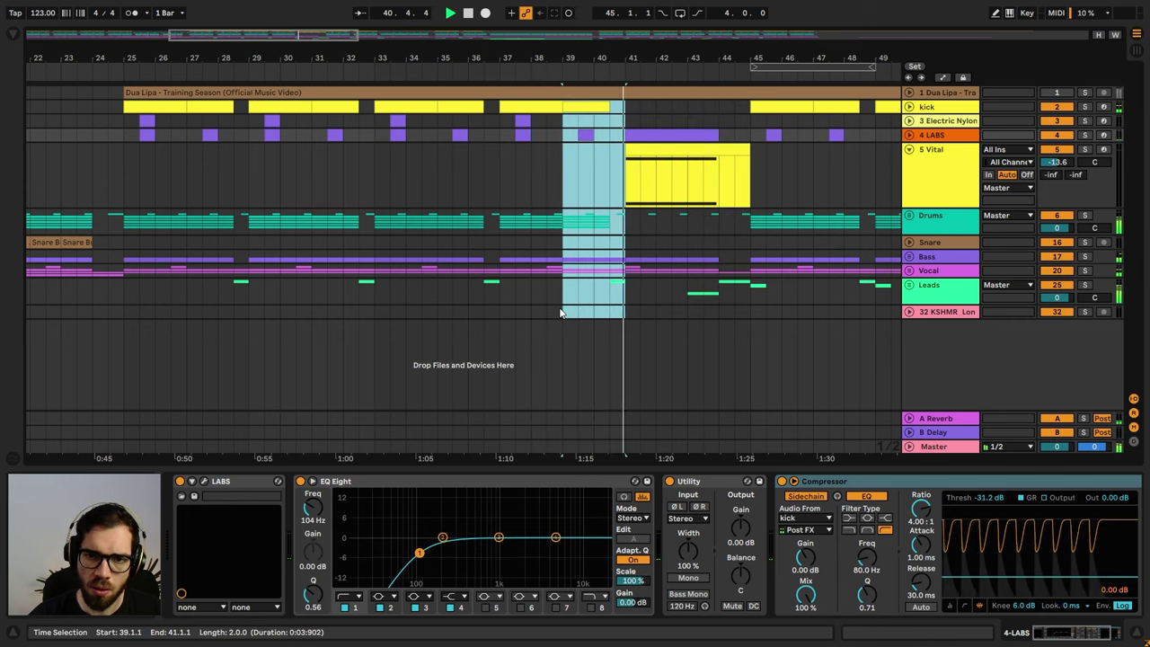
- Duplicate the time of bars 41 to 43 twice across all tracks to lengthen the section by four bars
drag(626, 104, 689, 294)
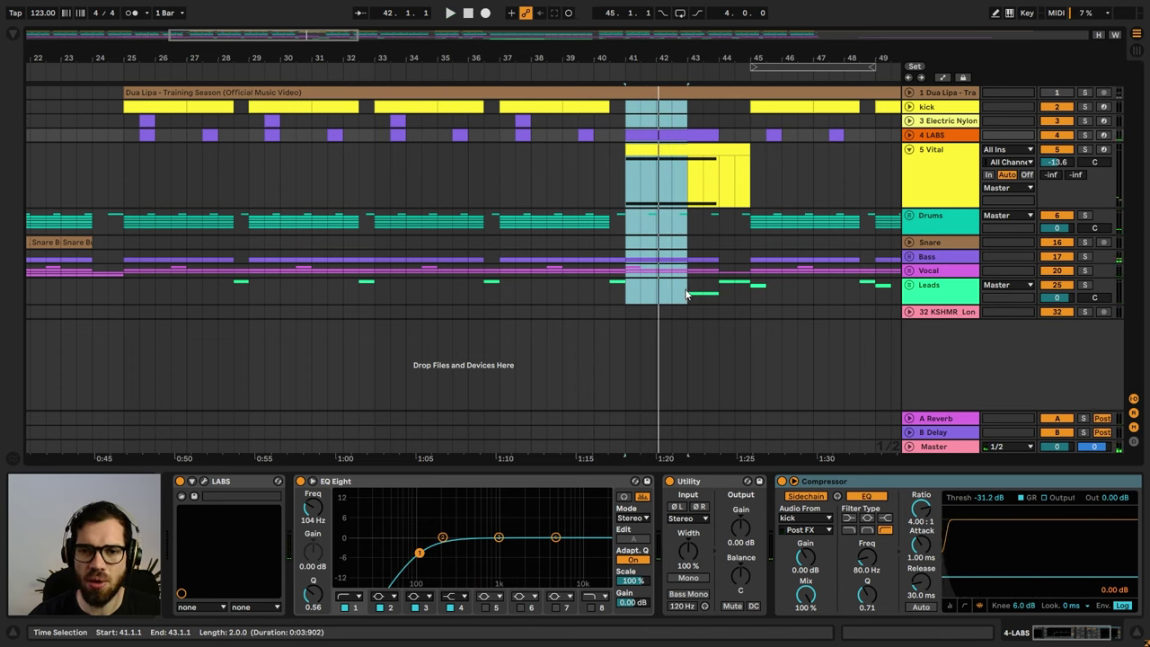
key(space)
key(ctrl+shift+d)
key(ctrl+shift+d)
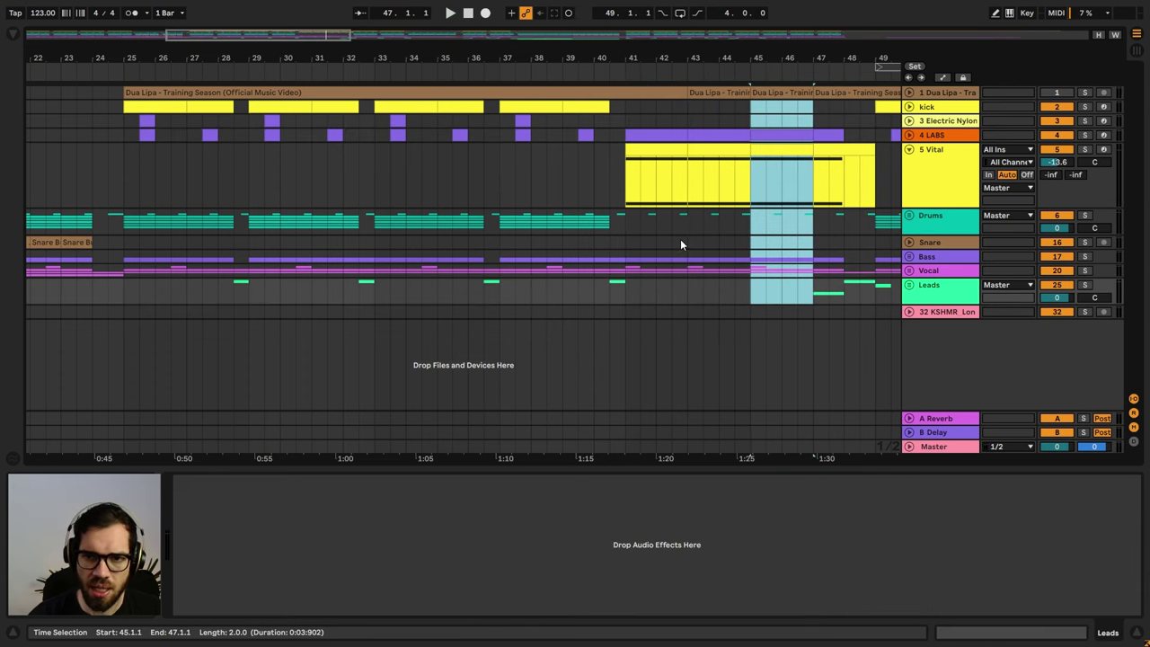
- Consolidate the Vital clips from bar 41 to 48 and stretch the C3 and C4 notes across all seven bars
click(595, 170)
drag(680, 148, 843, 146)
double_click(812, 150)
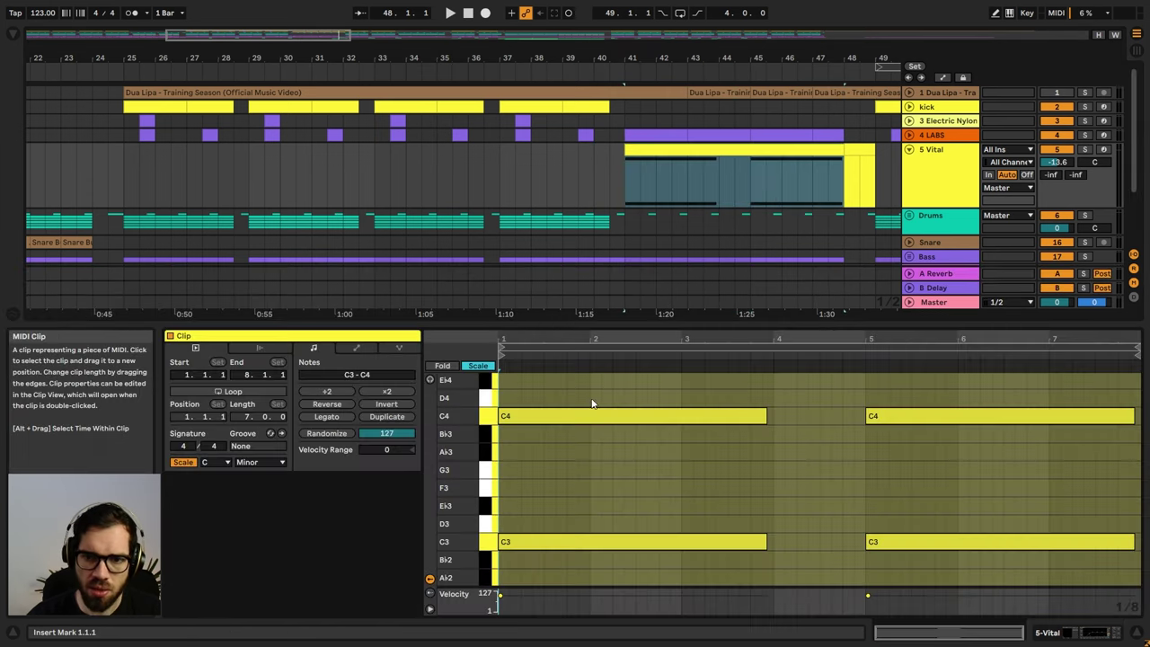
drag(655, 390, 601, 577)
drag(766, 415, 1114, 389)
key(space)
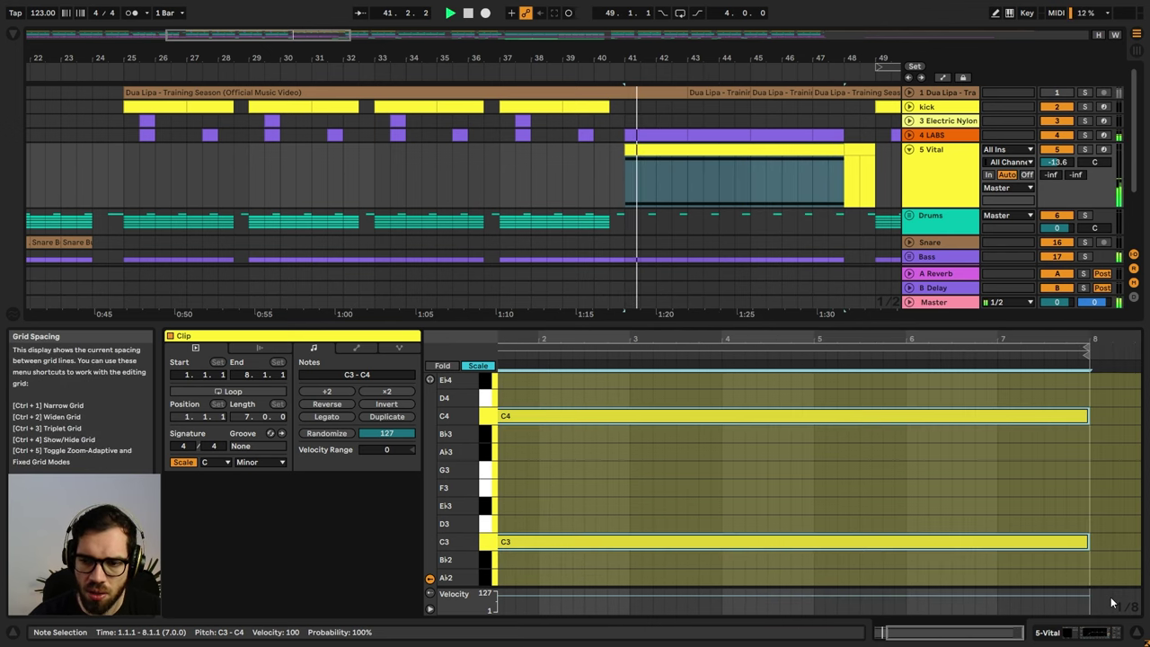
- Stop playback, close the clip detail view and expand the Vocal group to show its tracks over the whole arrangement
click(1137, 633)
key(space)
click(484, 222)
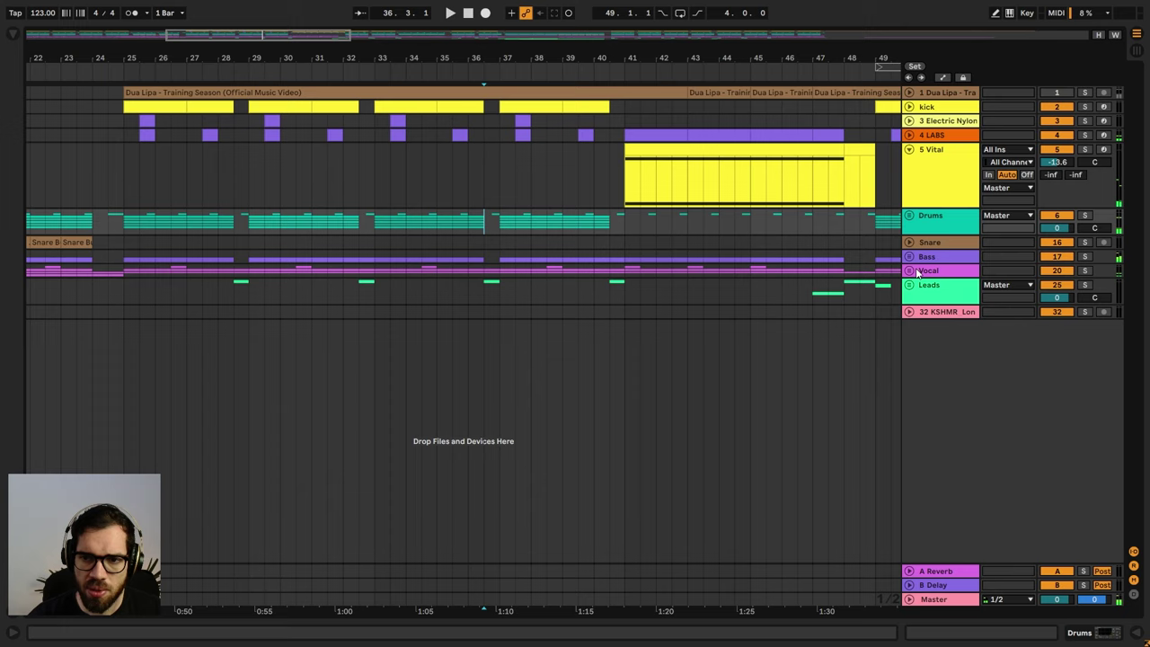
click(911, 271)
scroll(755, 208, down, 1)
drag(663, 58, 488, 18)
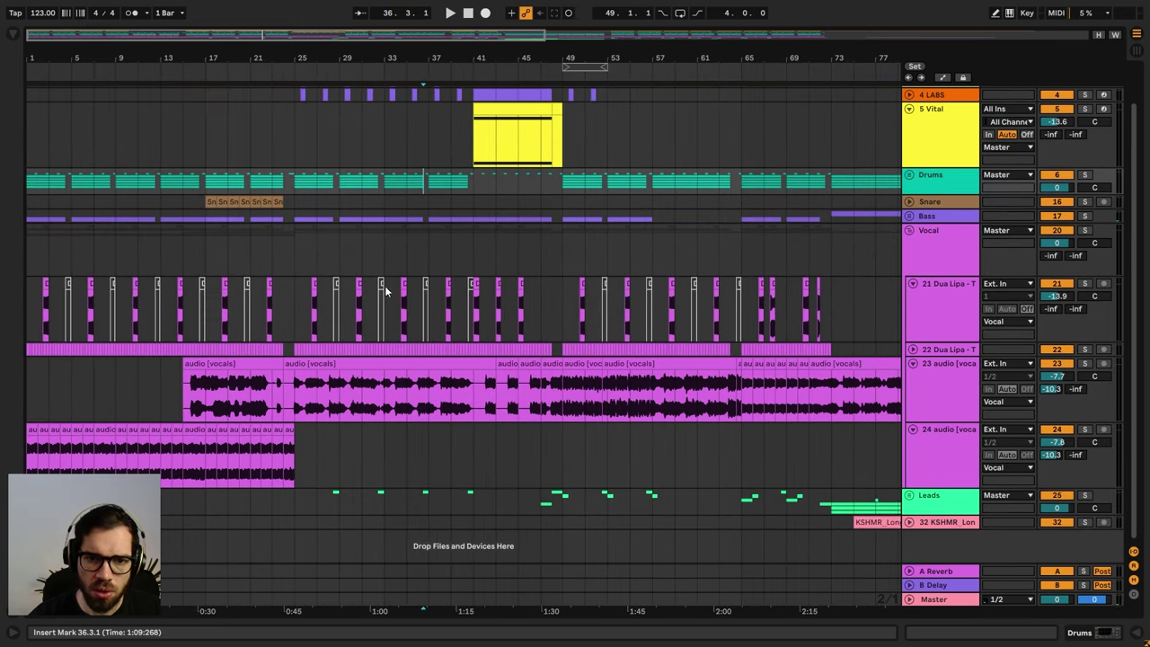
- Copy the vocal audio from bars 17 to 25 on track 24 and paste it on the same track at bar 41
drag(304, 434, 206, 441)
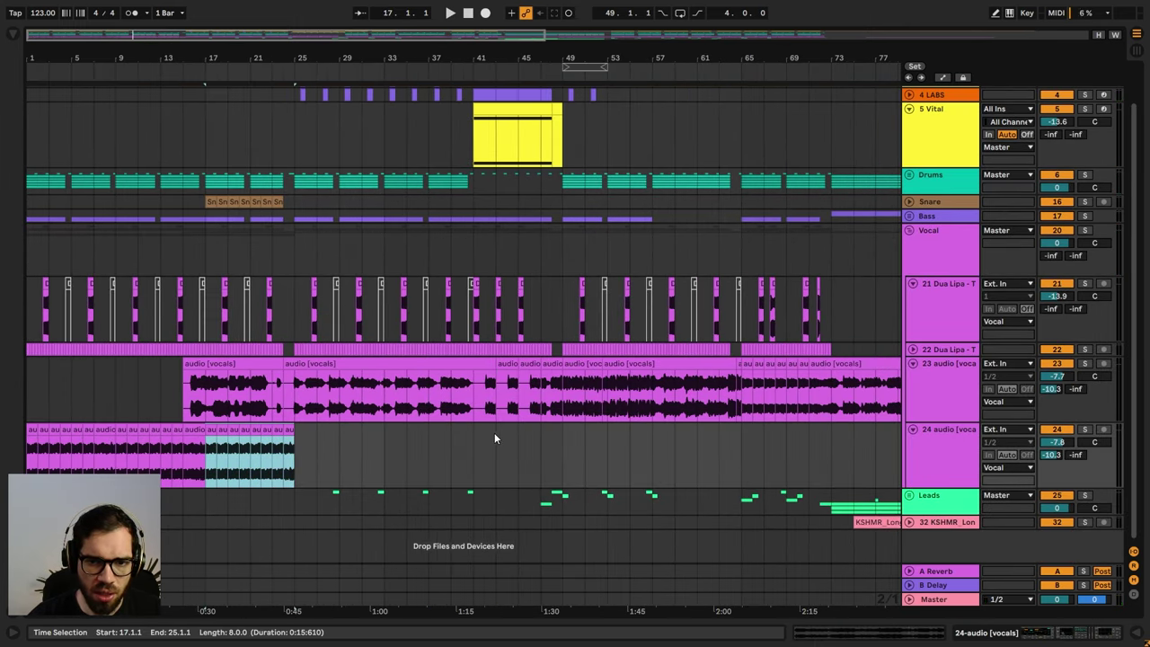
click(546, 445)
key(ctrl+v)
key(ctrl+z)
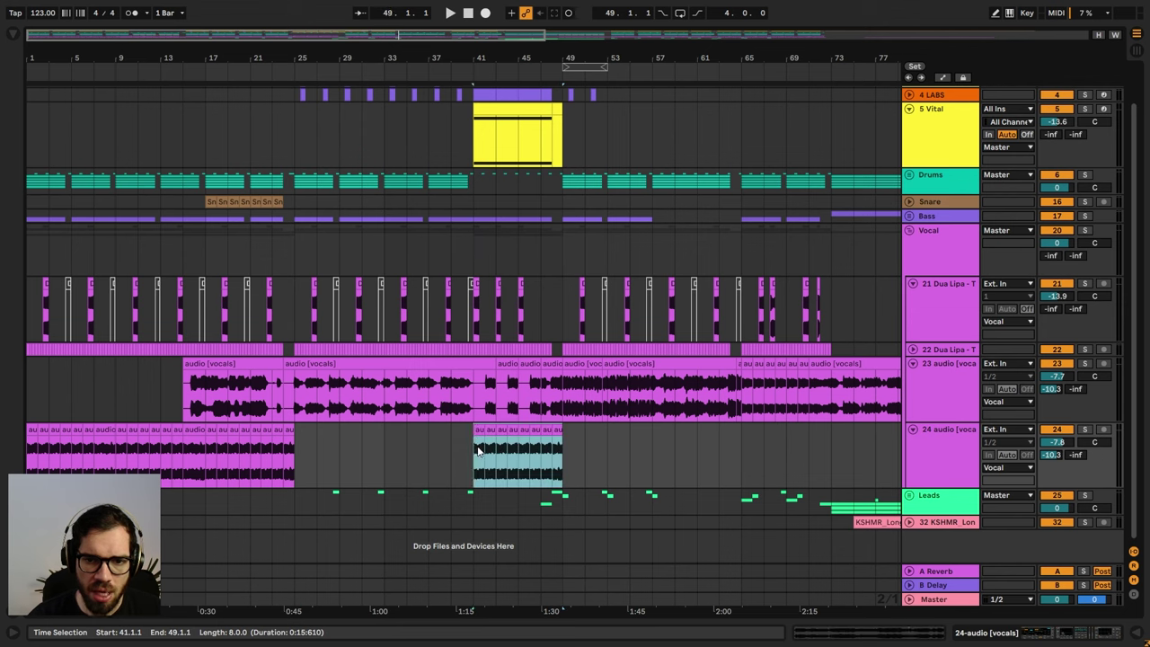
- Play from bar 39 and lower track 24's Auto Filter frequency at bar 41 so the filter opens over the pasted vocals
key(space)
click(448, 453)
key(a)
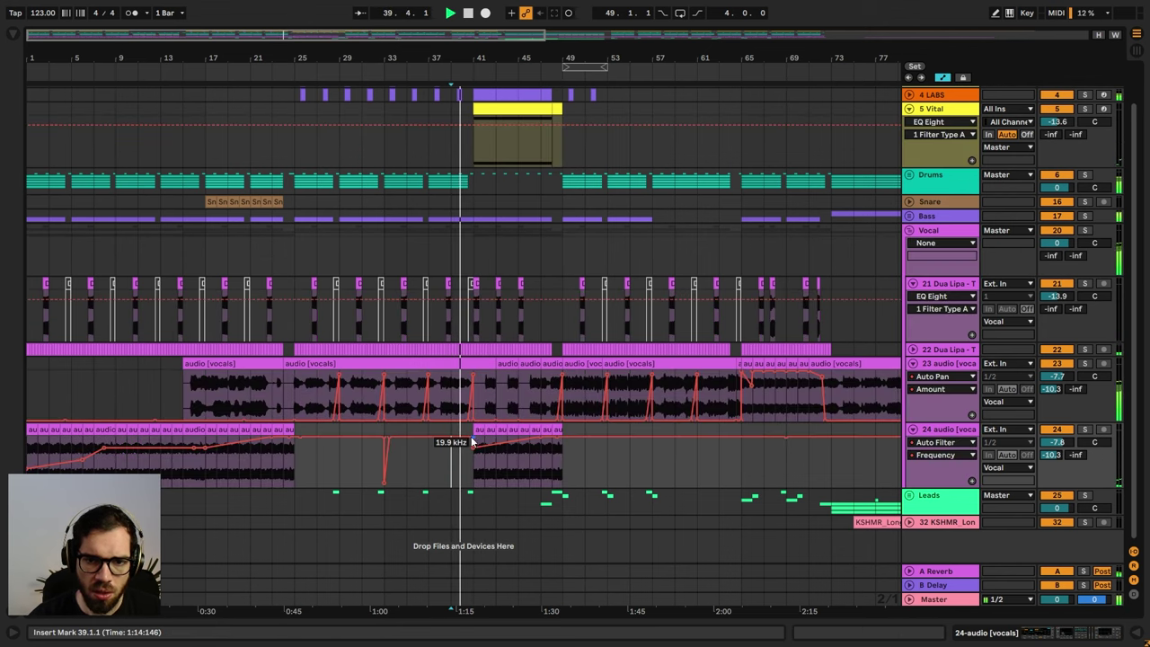
drag(473, 437, 473, 460)
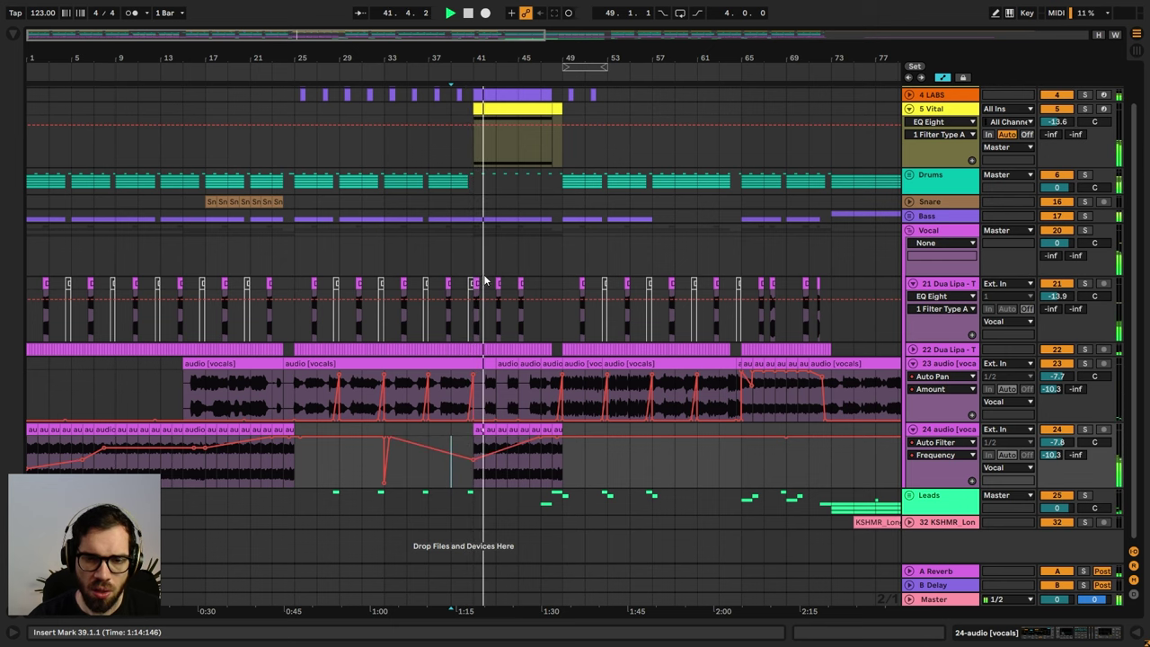
key(a)
scroll(520, 239, up, 2)
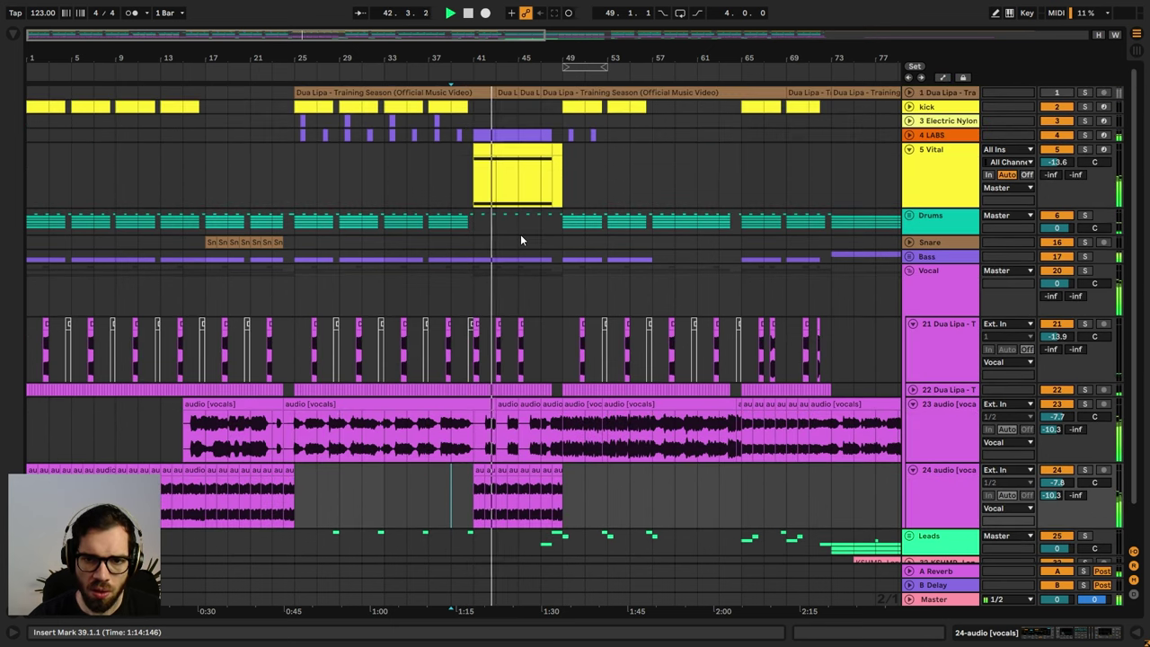
- Select the vocal clip at bars 43 to 45 on track 23, stop playback and show that track's device chain
click(492, 427)
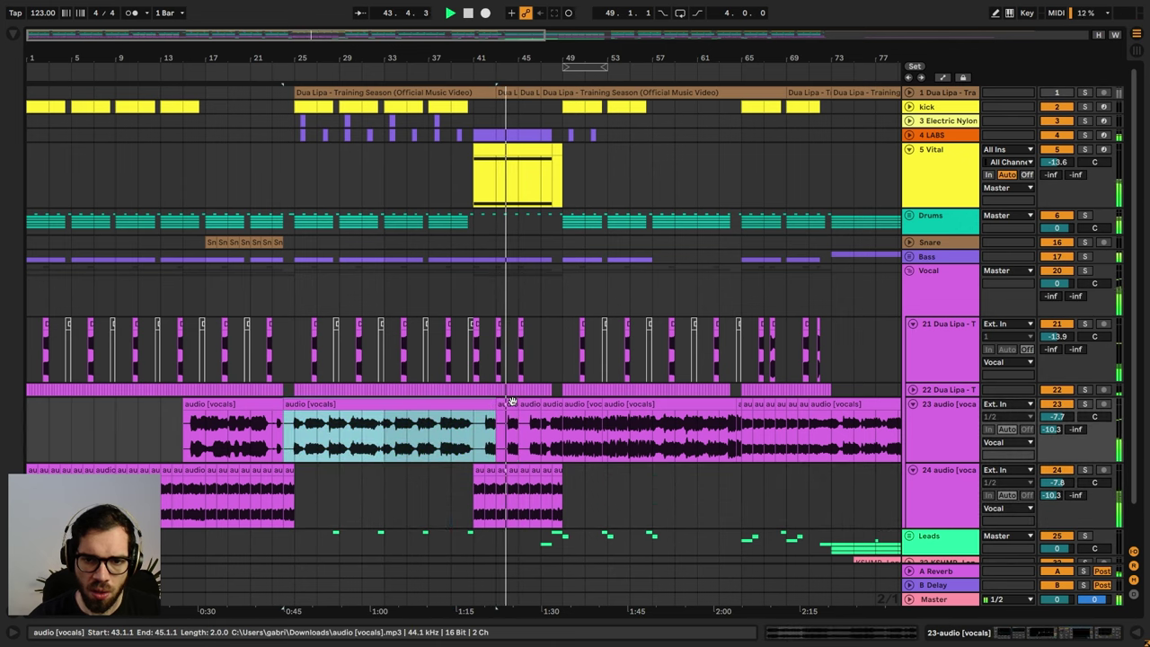
click(511, 406)
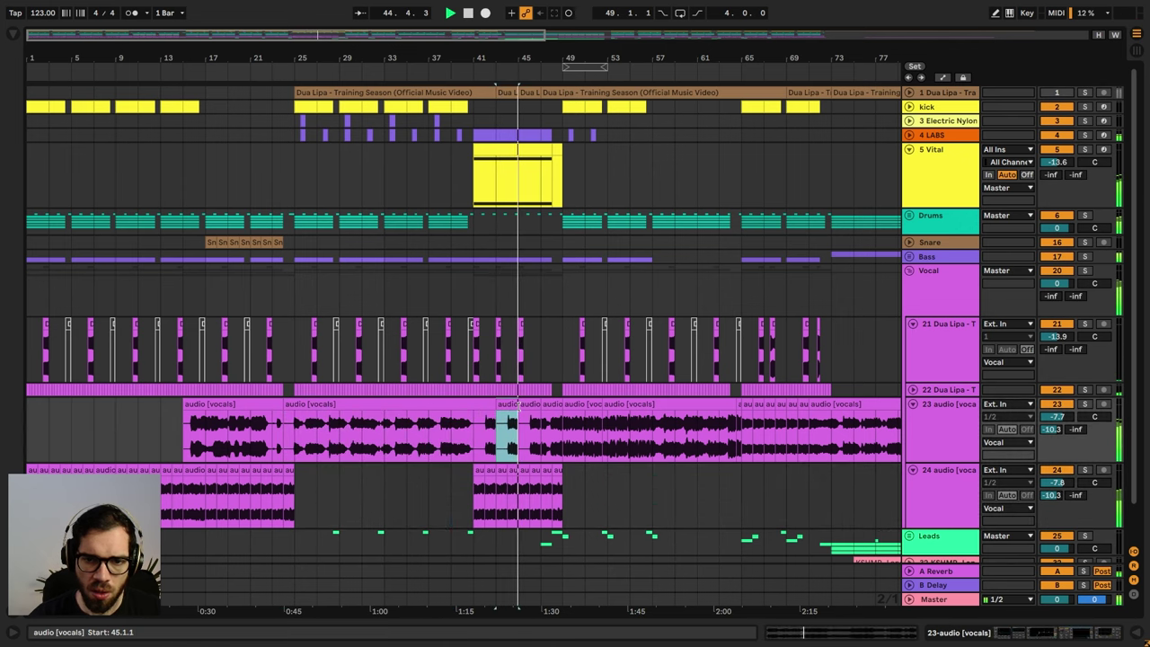
double_click(940, 438)
key(space)
scroll(488, 291, down, 3)
click(189, 67)
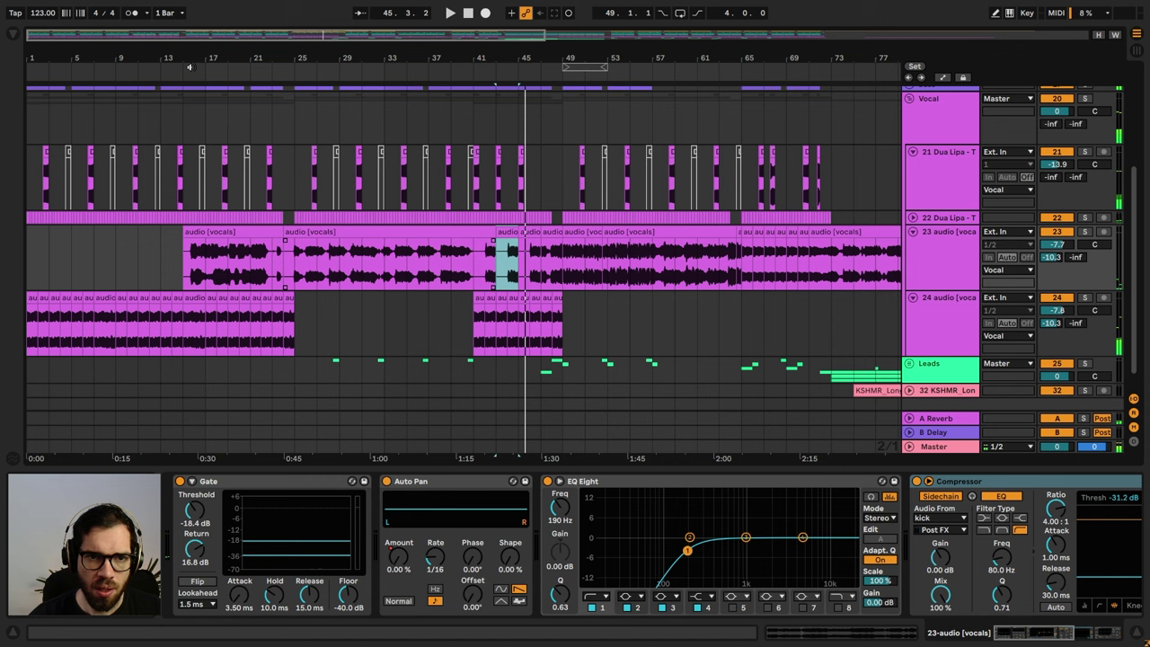
- Find Echo among the audio effects, add it to the end of track 23's device chain and play from bar 43
click(4, 37)
key(ctrl+f)
text(ec)
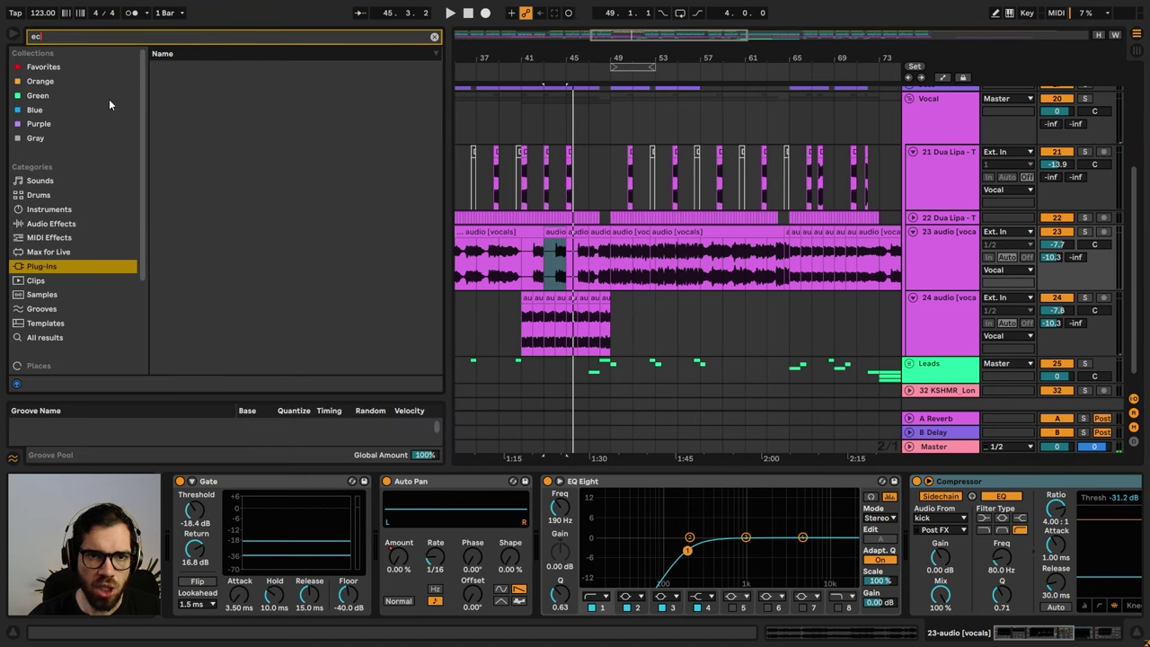
click(61, 226)
click(155, 82)
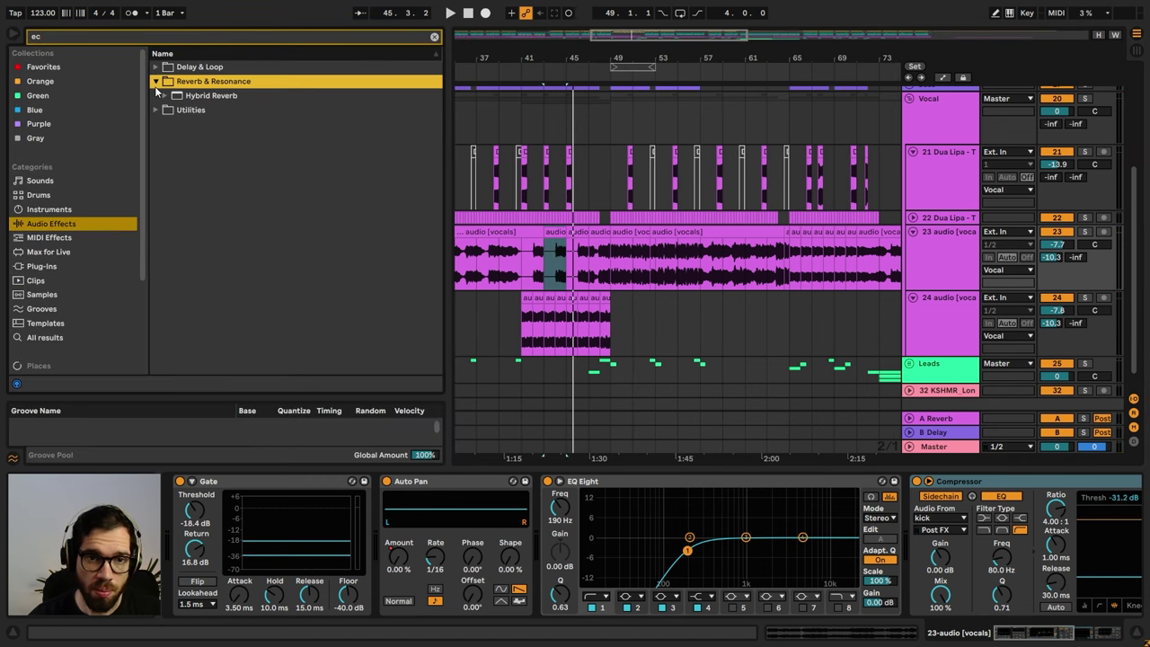
click(178, 98)
click(162, 69)
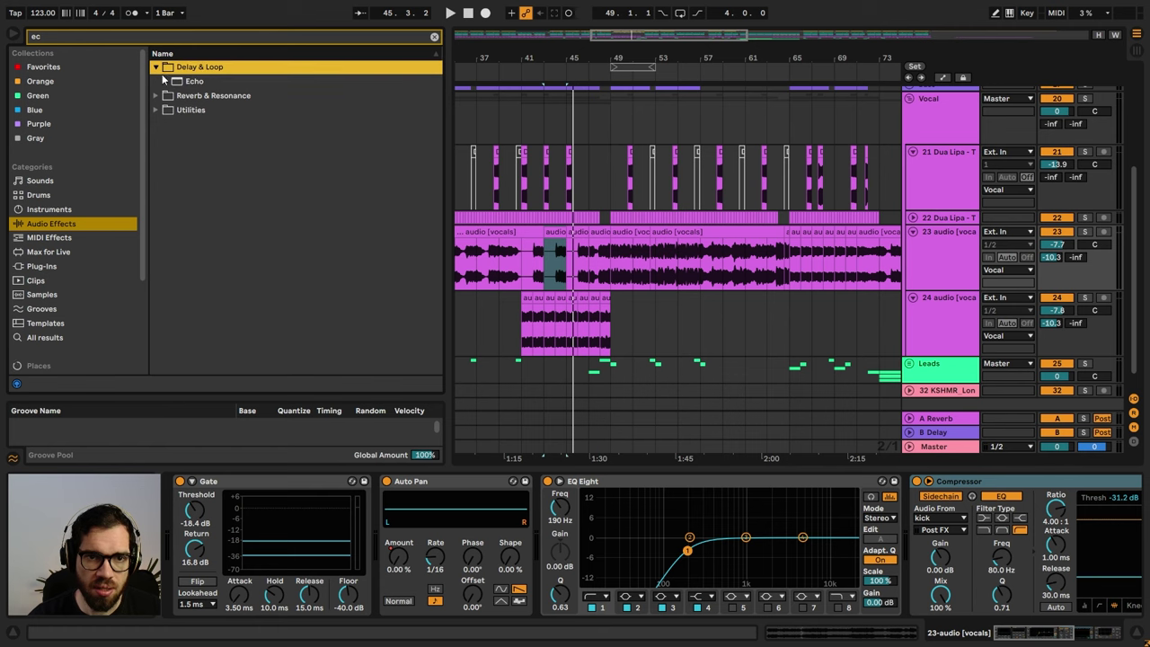
click(183, 80)
key(space)
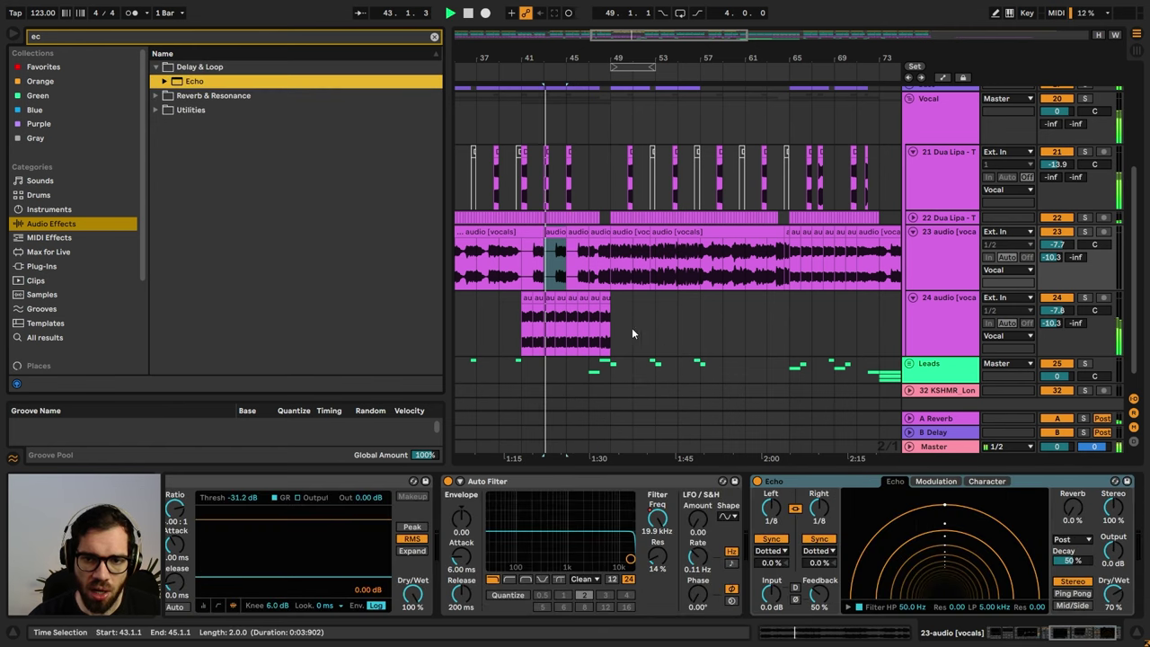
- Close the browser, stop playback with the insert marker at bar 41 on track 23 and show the automation lanes
click(538, 274)
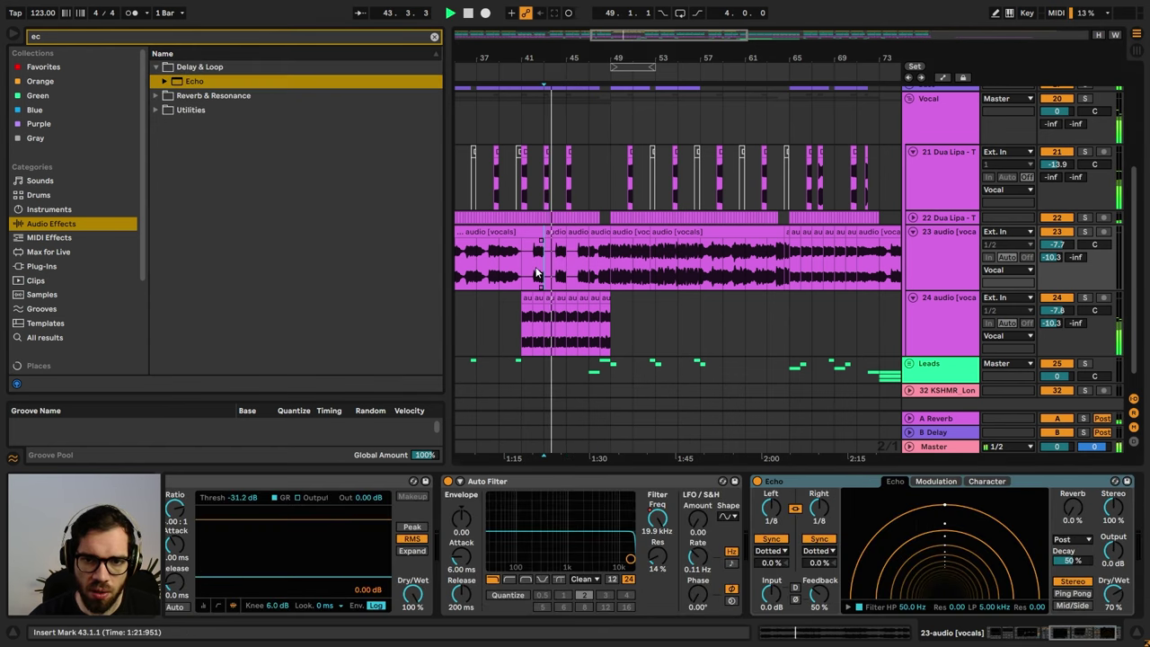
click(13, 34)
scroll(521, 257, up, 5)
scroll(523, 258, left, 3)
key(space)
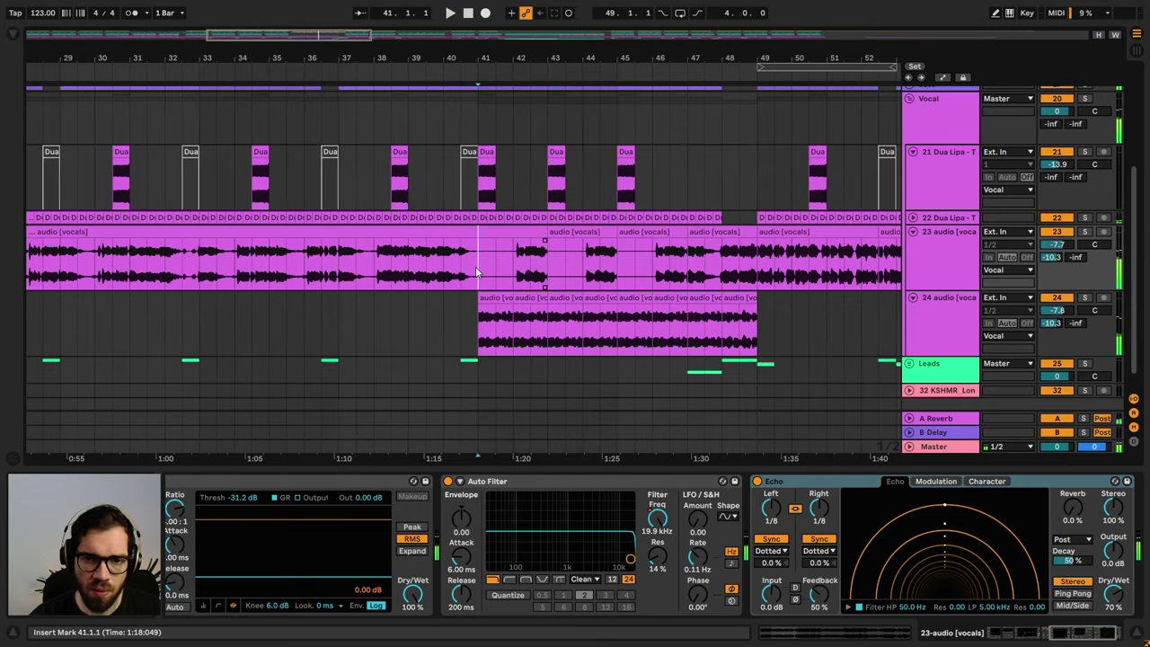
click(476, 266)
key(a)
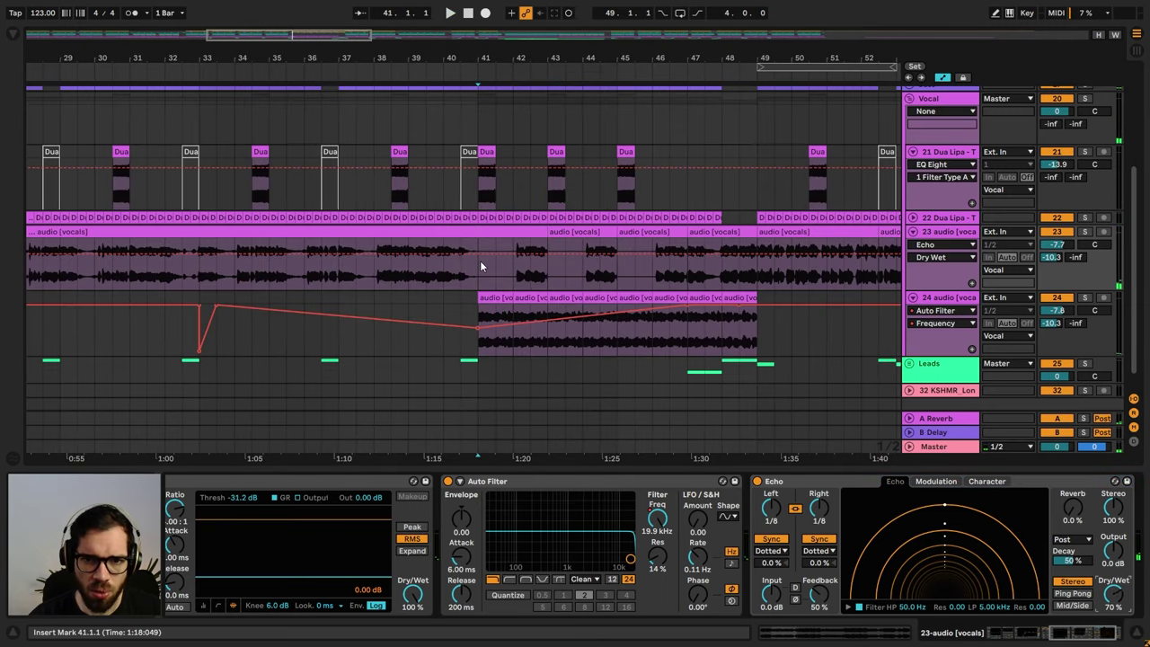
- Automate track 23's Echo Dry/Wet to jump from 0% to about 99% before bar 41 and fall gradually to 0% by bar 48
drag(473, 254, 472, 287)
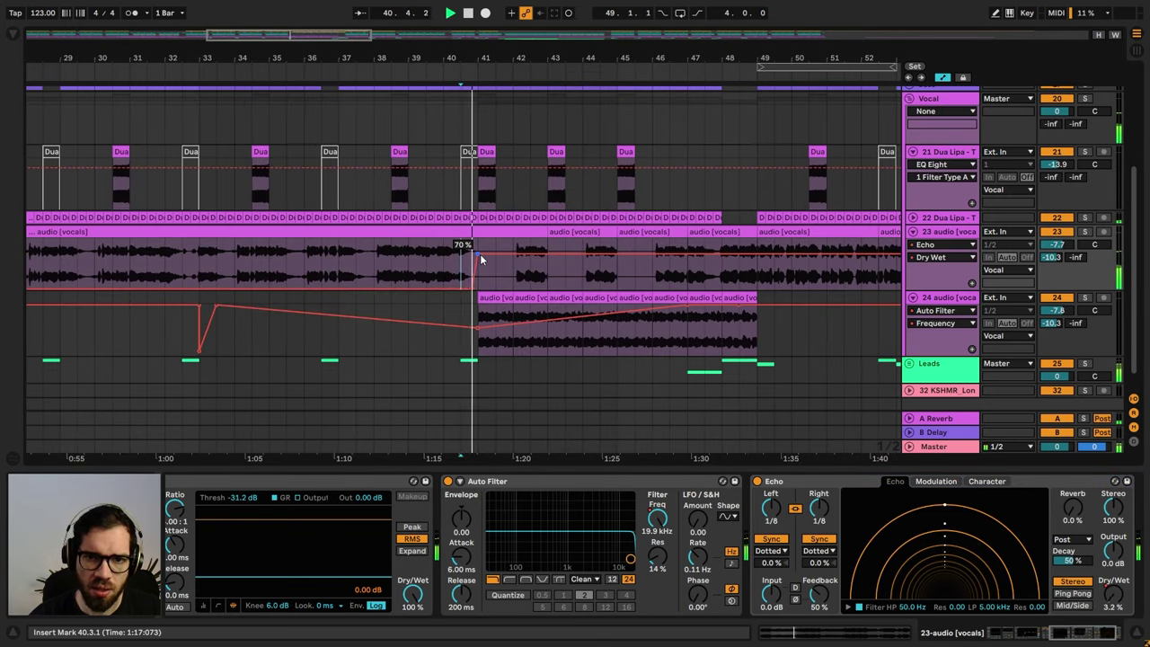
drag(460, 287, 466, 241)
click(471, 288)
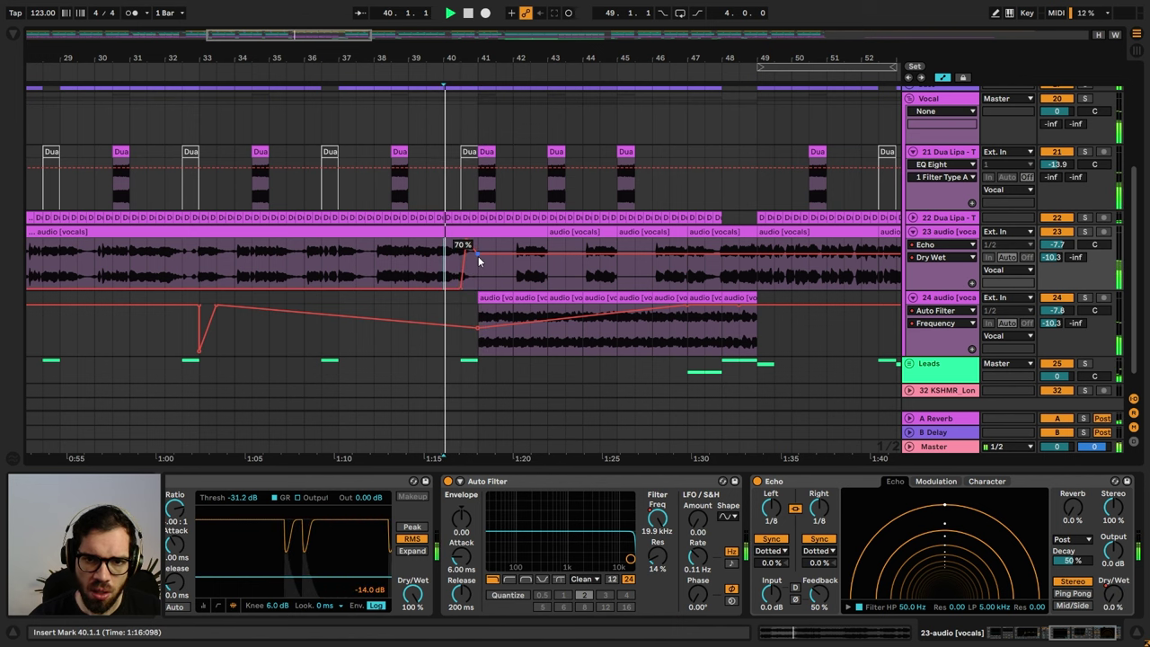
click(478, 255)
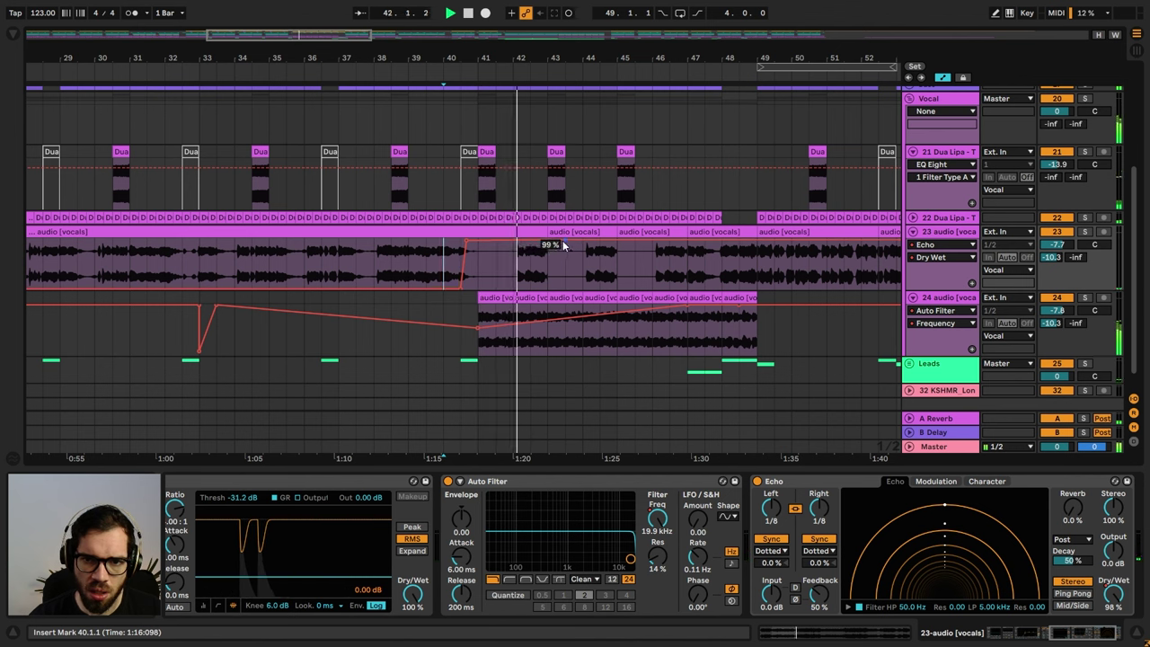
drag(599, 241, 517, 260)
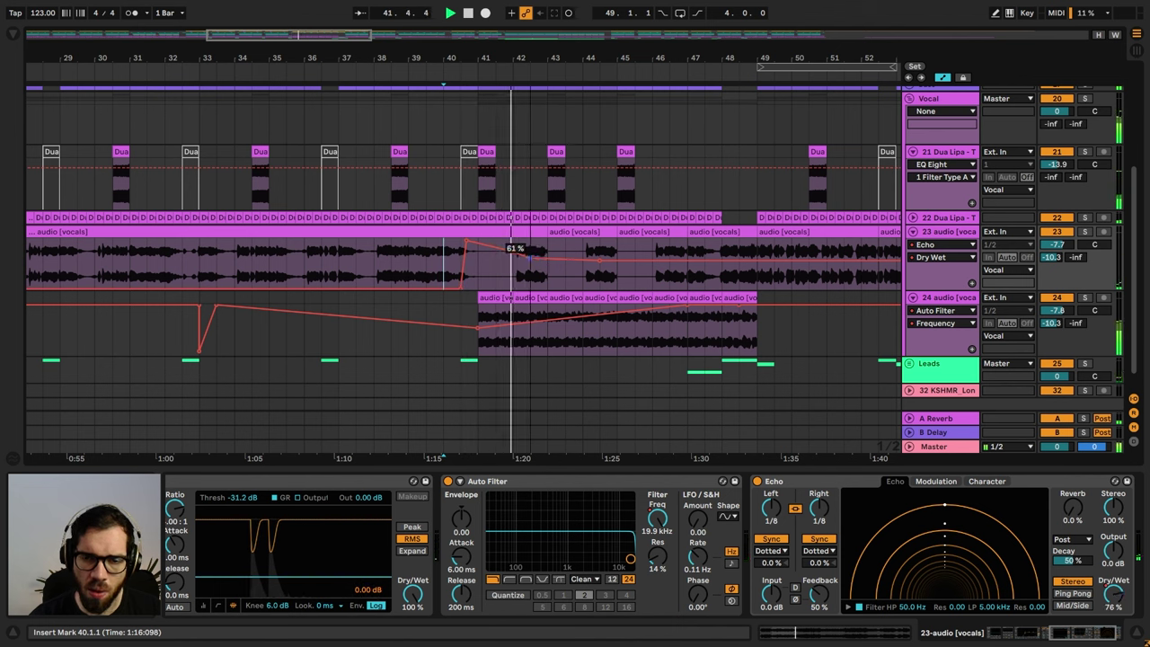
drag(597, 259, 744, 282)
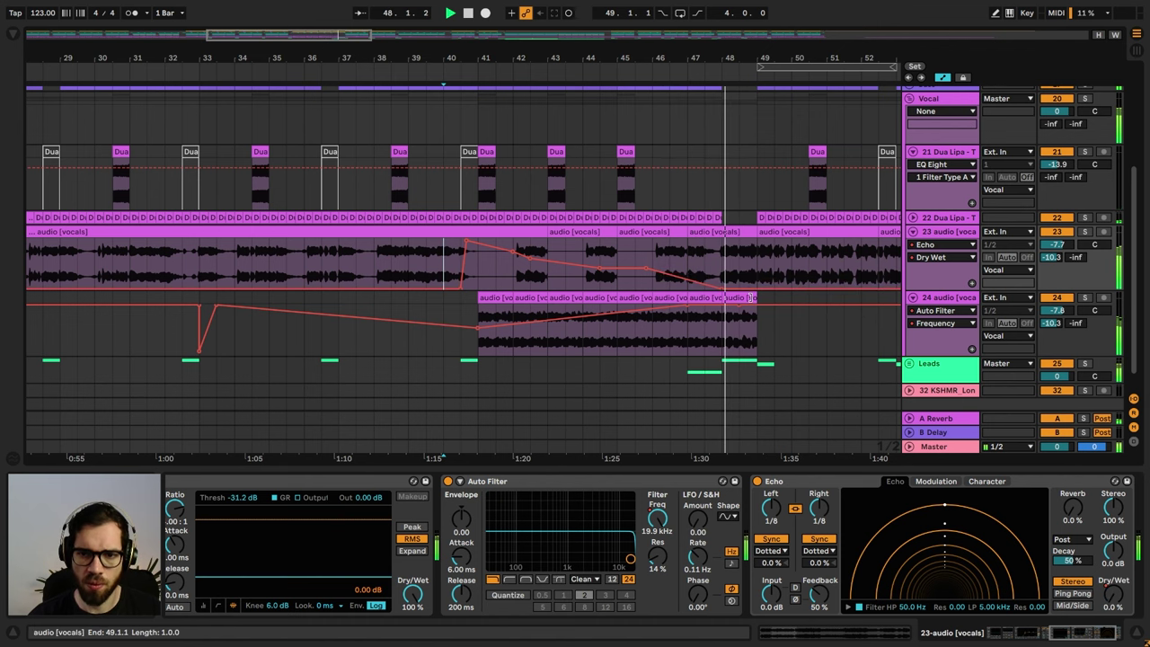
- Delete the last vocal clip on track 24, at bar 48, and hide the automation lanes
click(751, 298)
key(0)
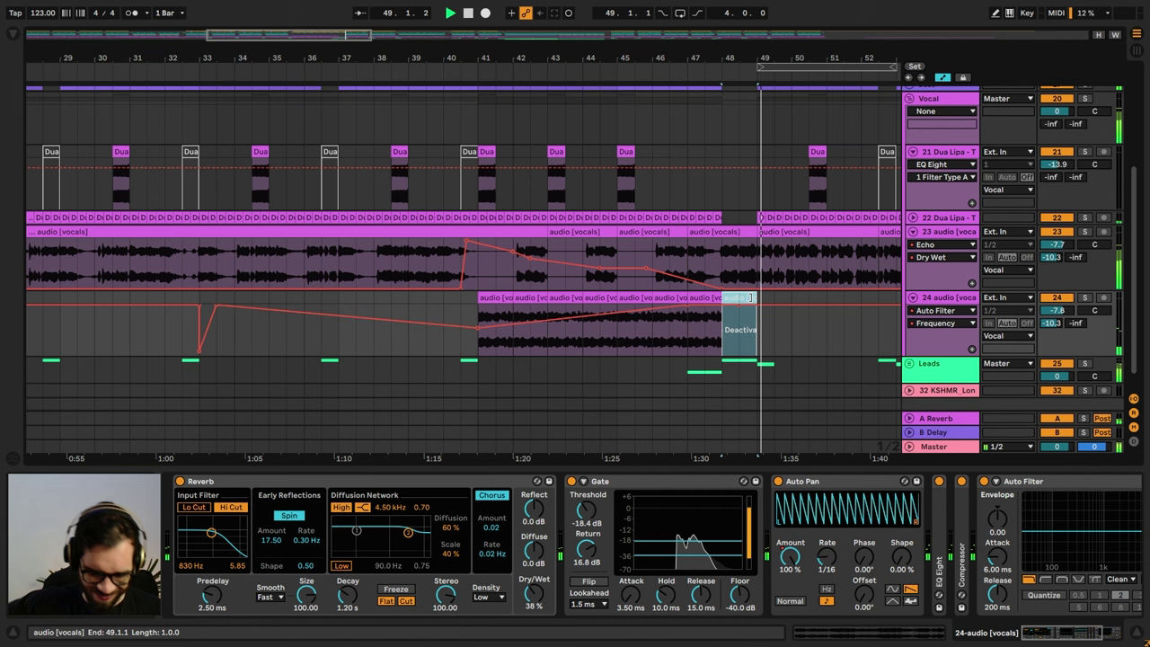
key(Delete)
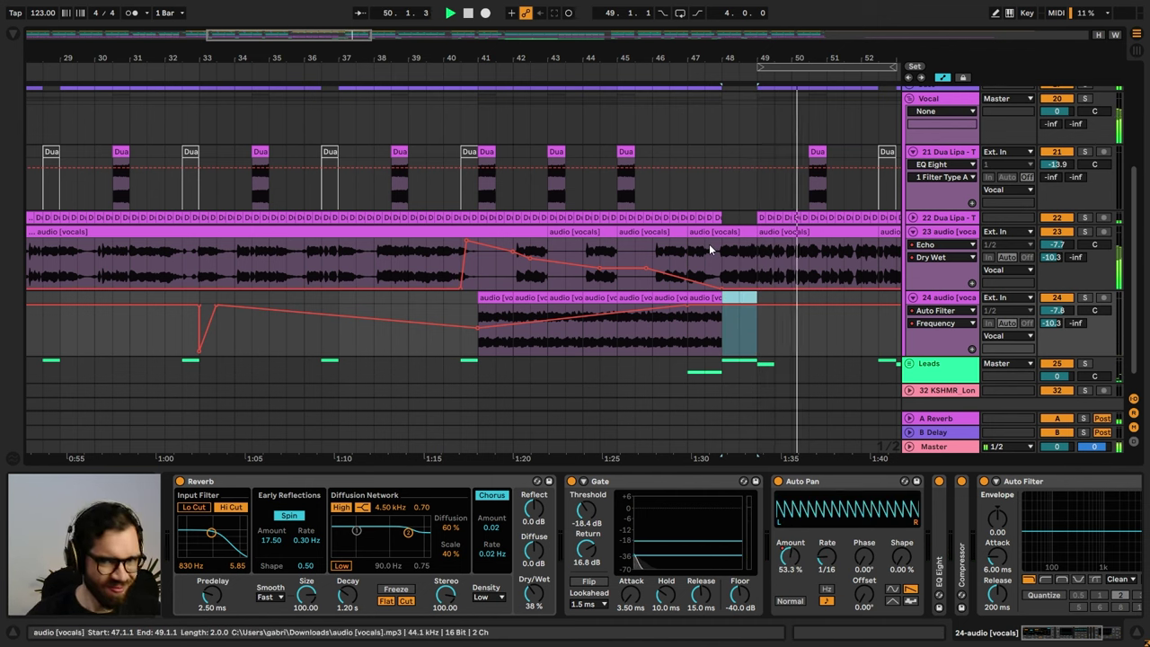
key(a)
- Play the arrangement from bar 40 to check the vocal echo and the gap before the drop
click(447, 128)
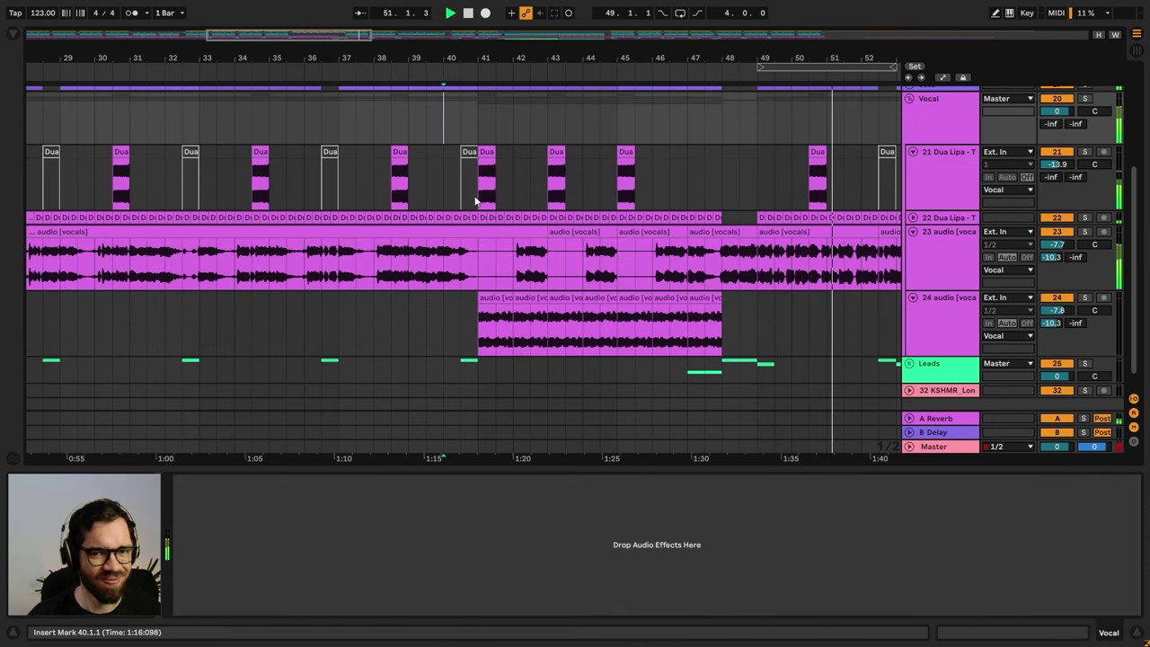
scroll(583, 340, up, 3)
scroll(629, 233, down, 3)
scroll(672, 200, down, 1)
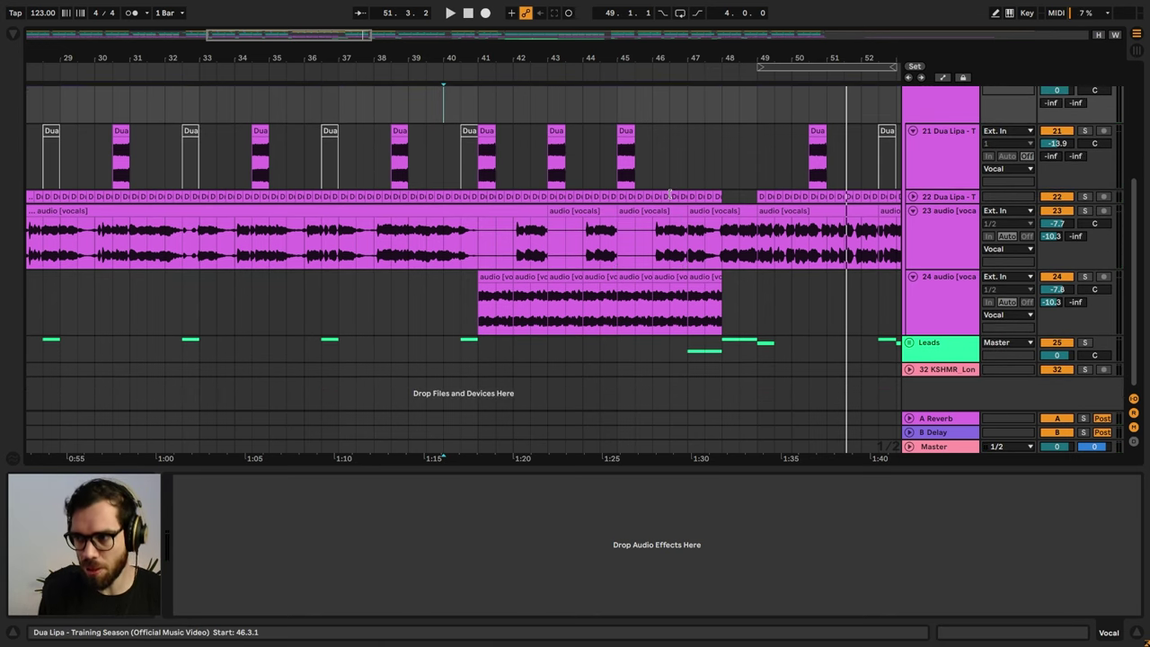
key(space)
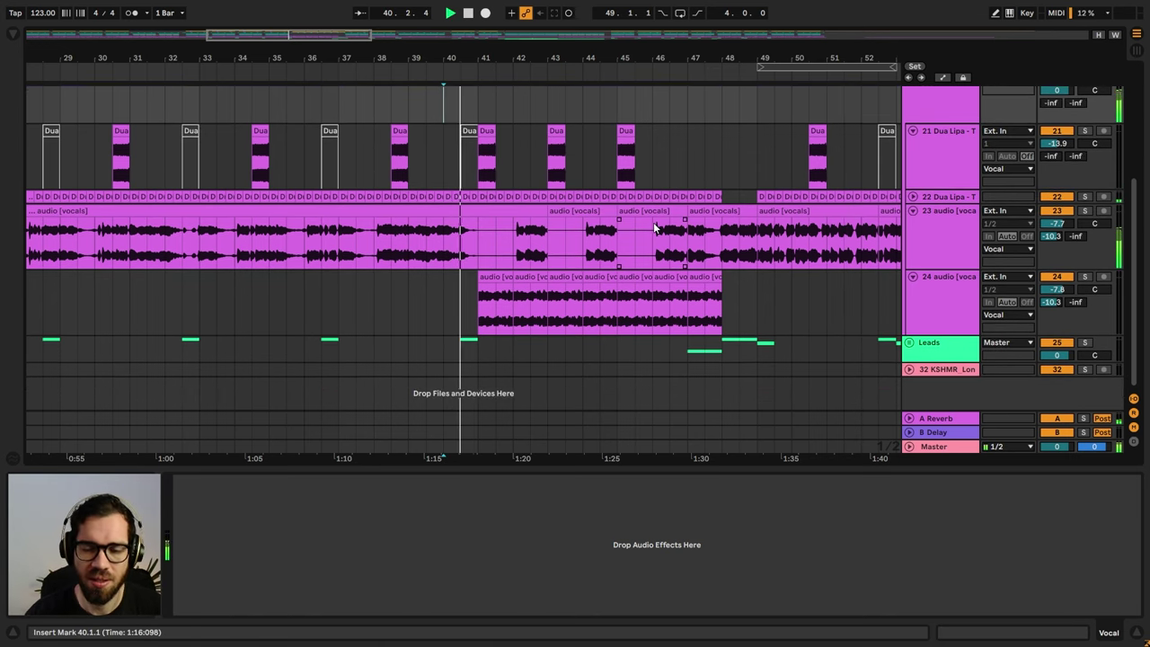
- Add an Auto Filter after the Echo on track 23 and raise its frequency to 19.9 kHz
click(918, 226)
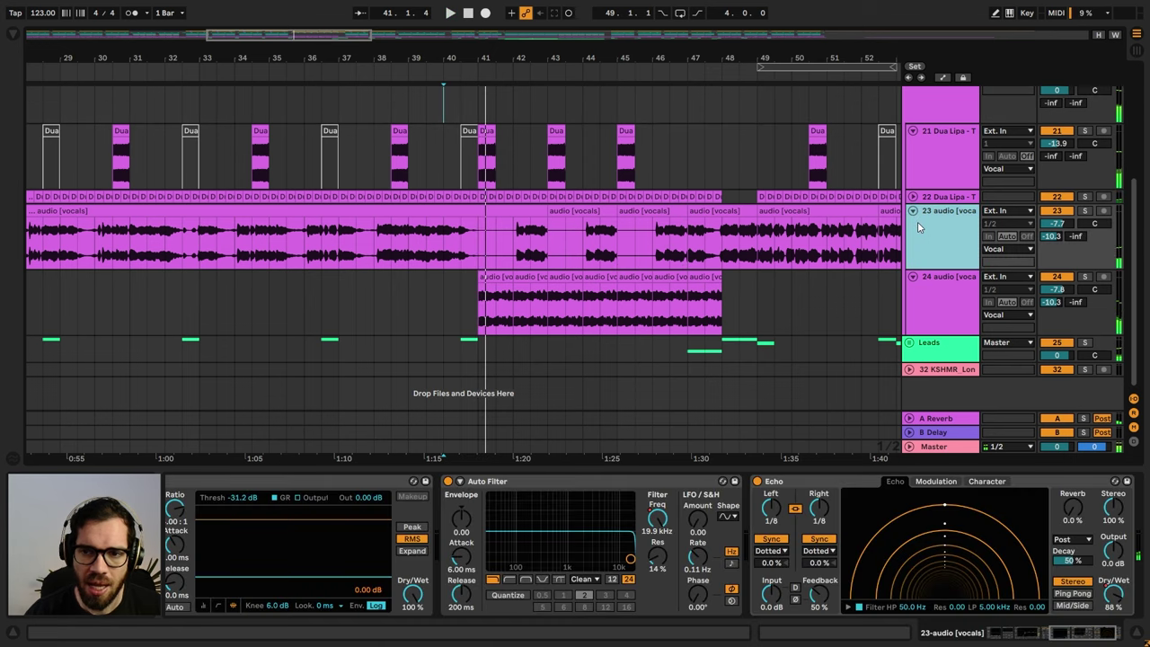
click(7, 35)
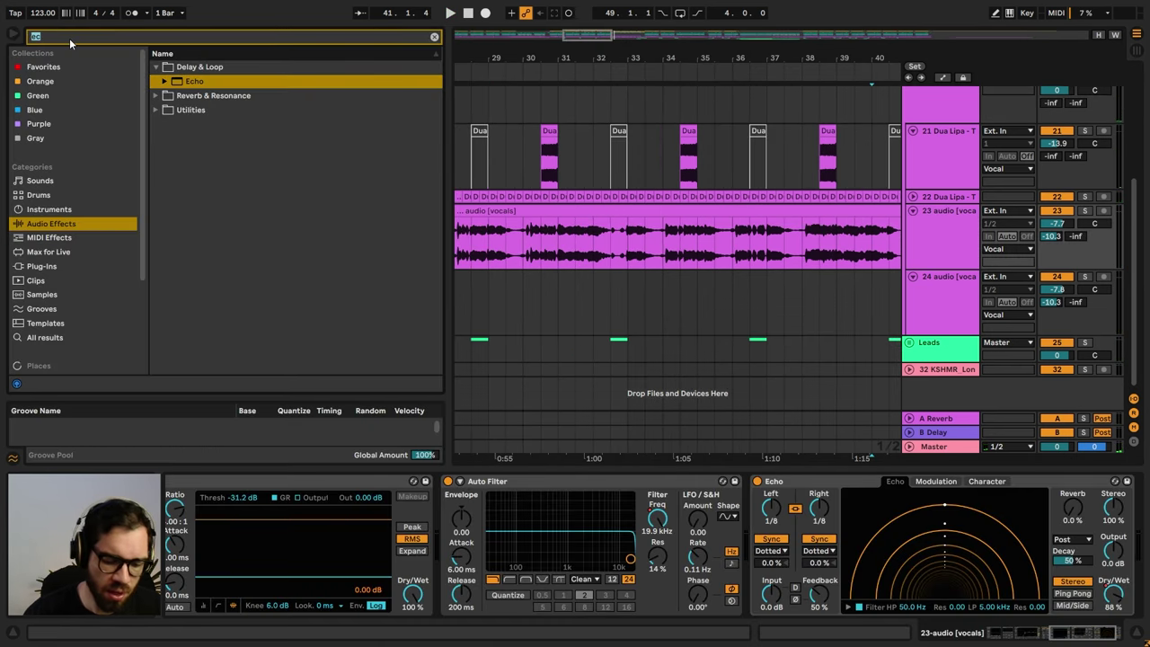
click(69, 38)
text(filter)
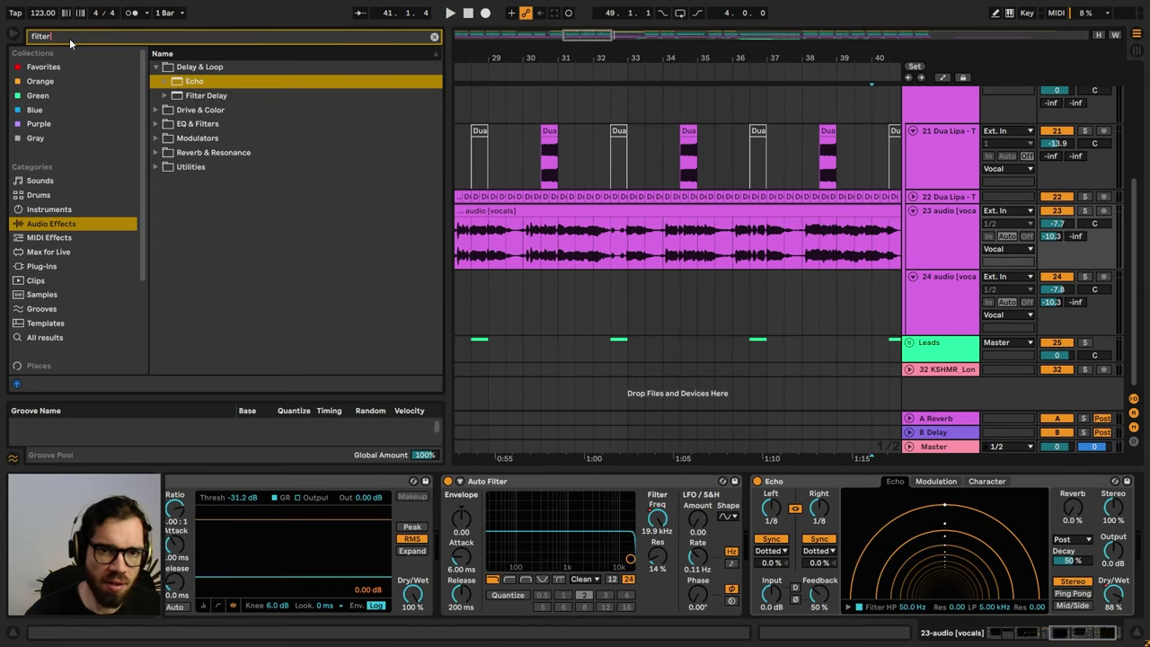
click(154, 123)
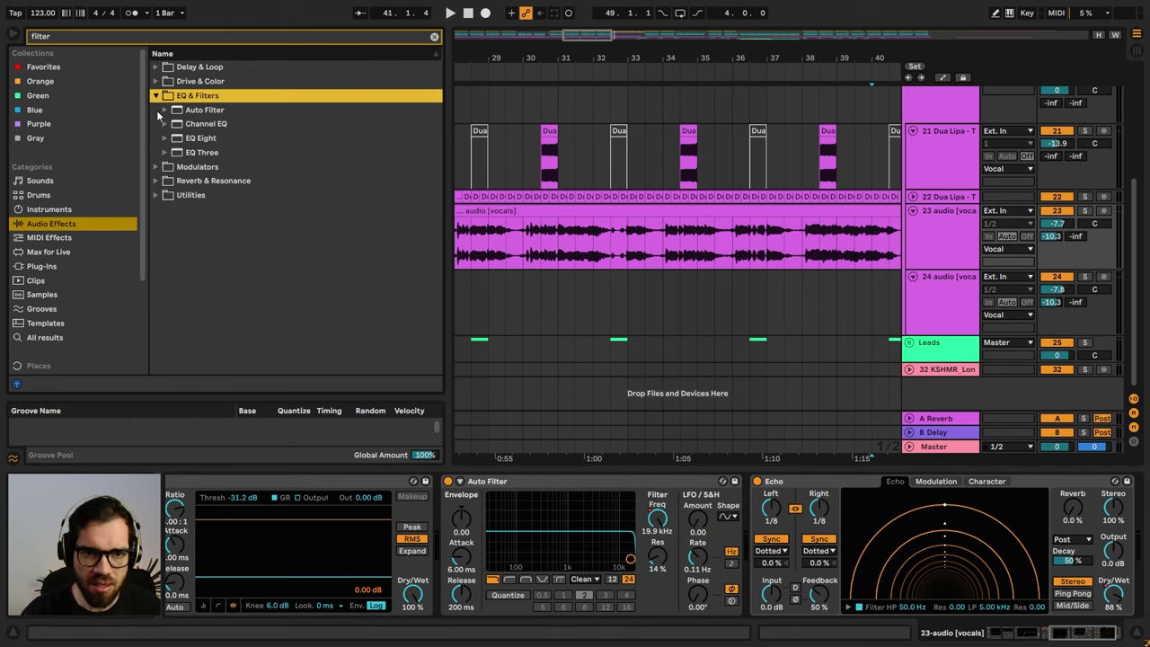
double_click(194, 111)
click(13, 34)
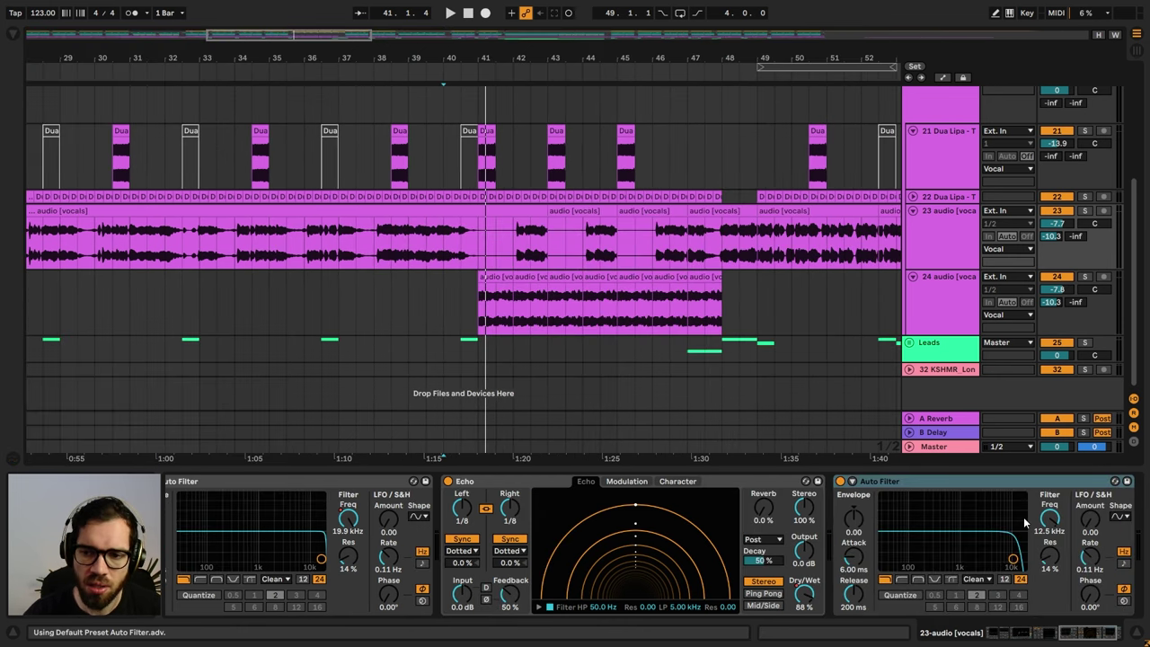
drag(1048, 519, 1048, 485)
- Automate track 23's new Auto Filter frequency to drop at bar 41 and open gradually until about bar 48 during playback
key(a)
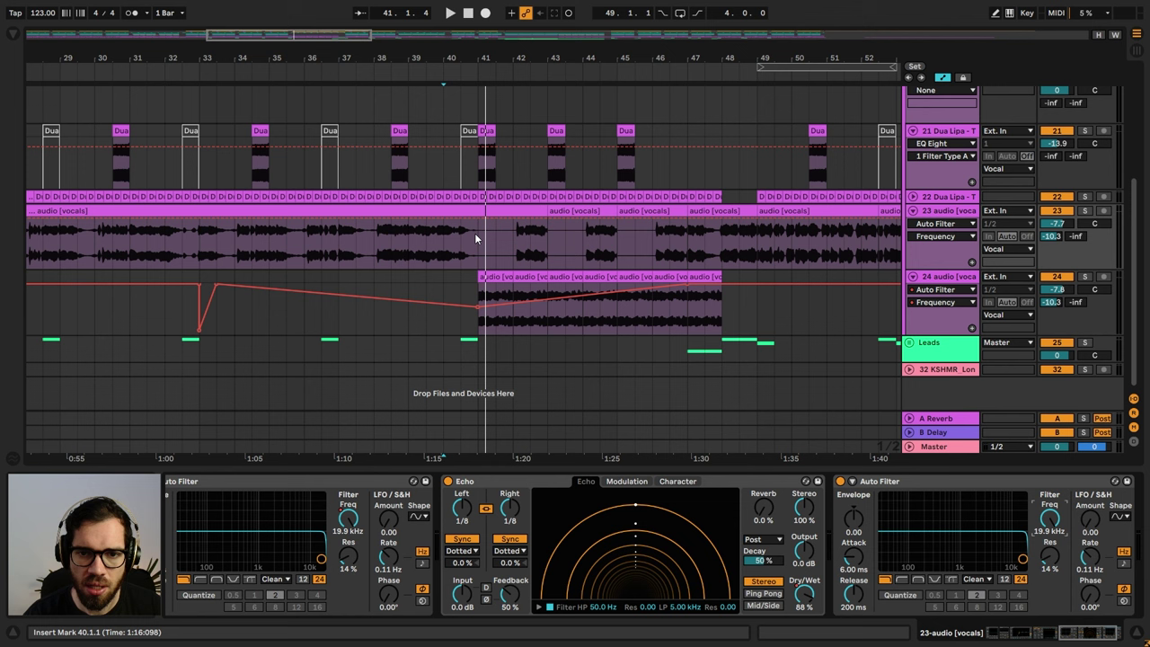
drag(490, 223, 739, 223)
key(space)
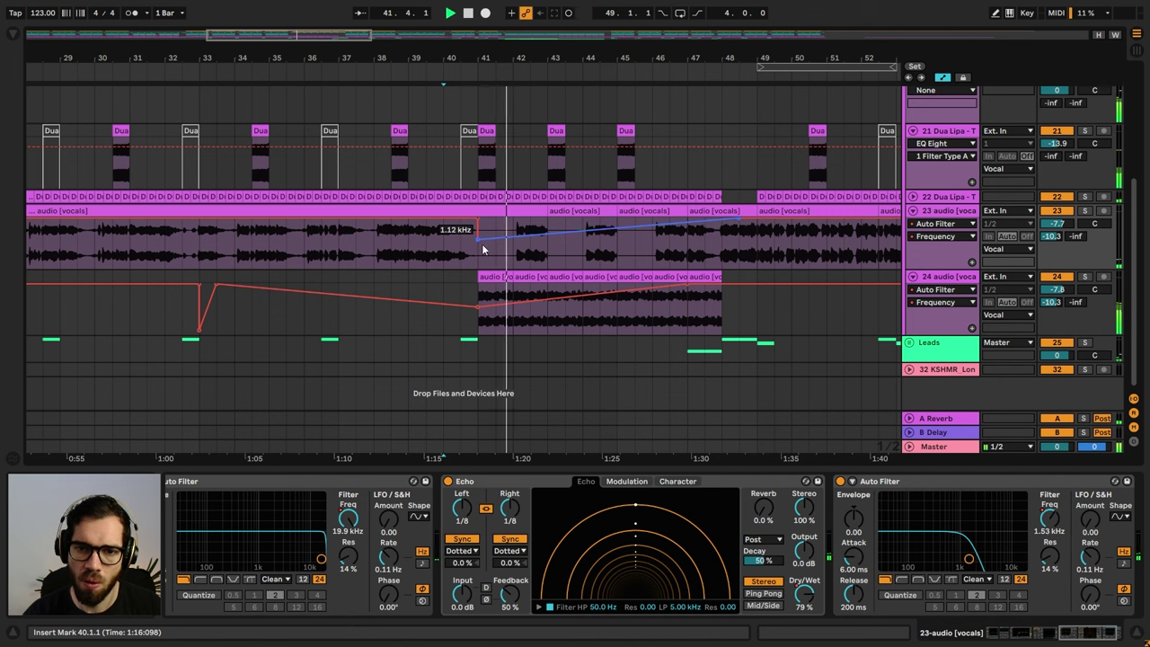
drag(478, 242, 478, 246)
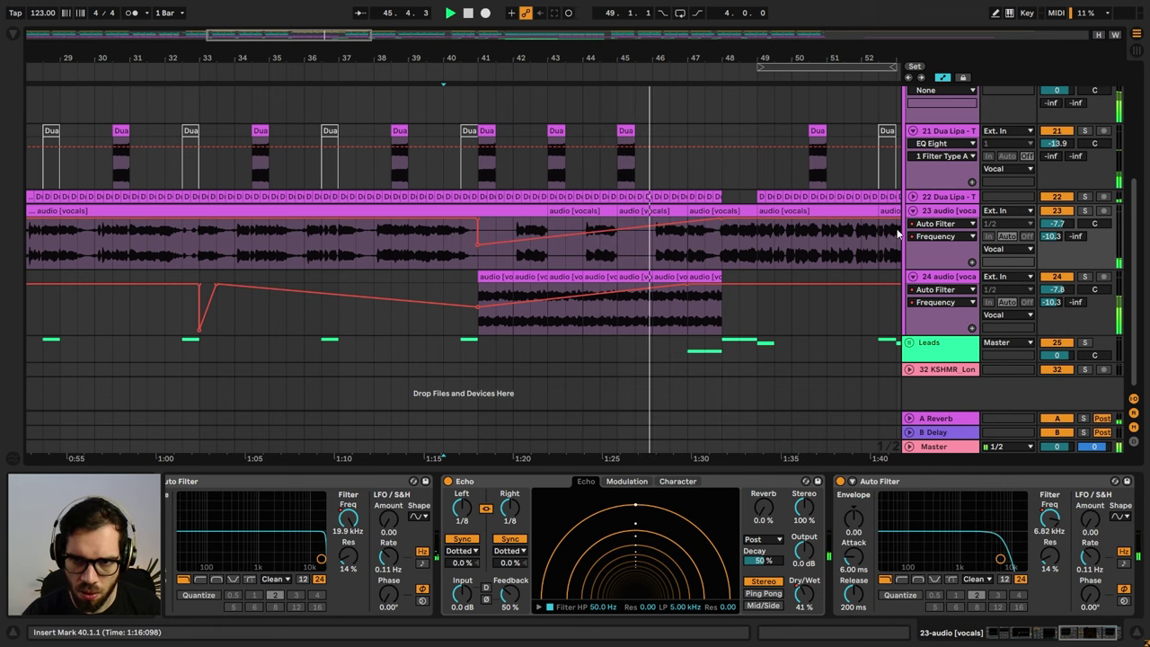
- Copy bars 21 to 25 of the Snare track, paste them on the same track at bar 45 and play from bar 44
scroll(770, 243, up, 5)
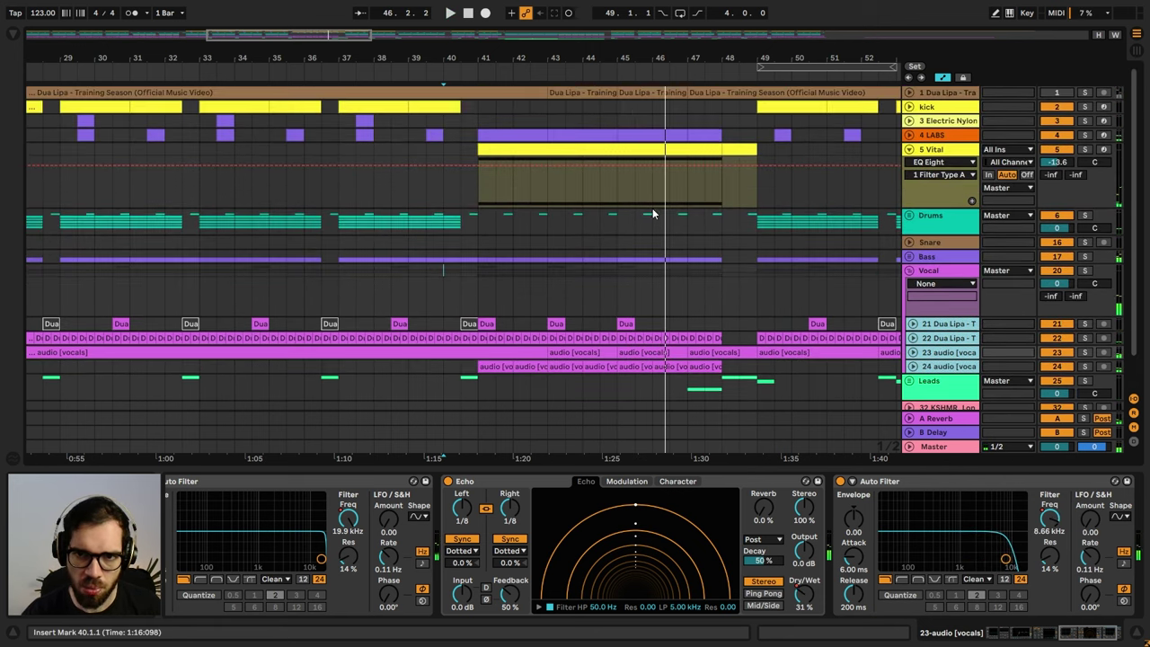
drag(716, 52, 753, 18)
key(a)
drag(347, 245, 305, 247)
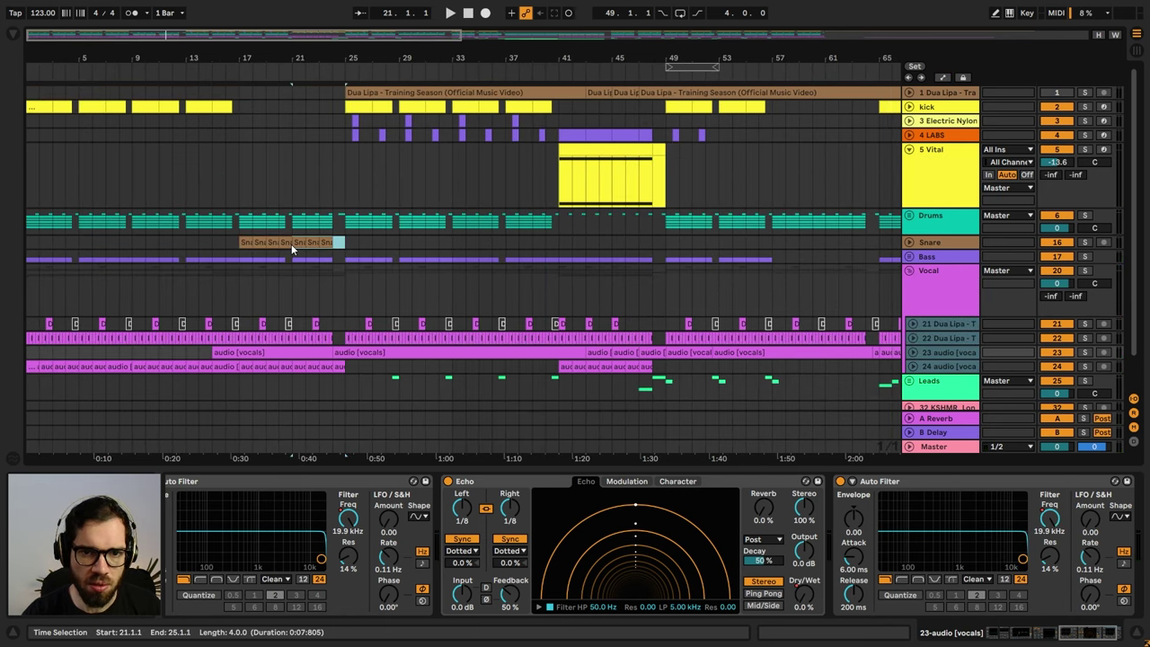
click(626, 244)
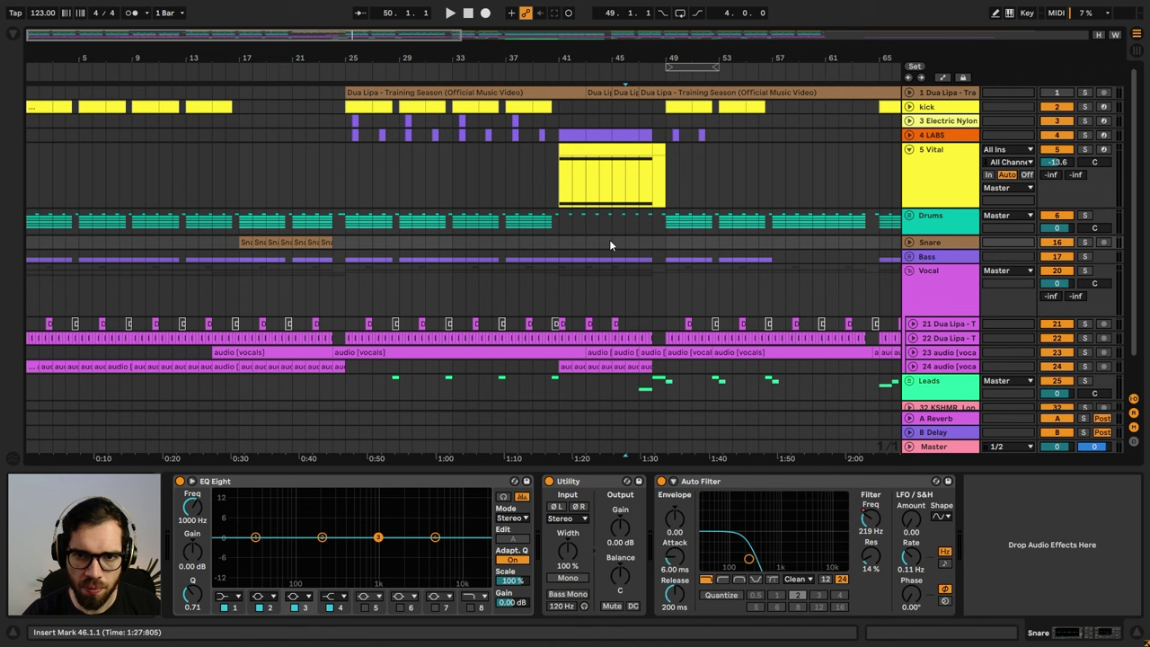
click(612, 241)
key(ctrl+v)
click(596, 242)
key(space)
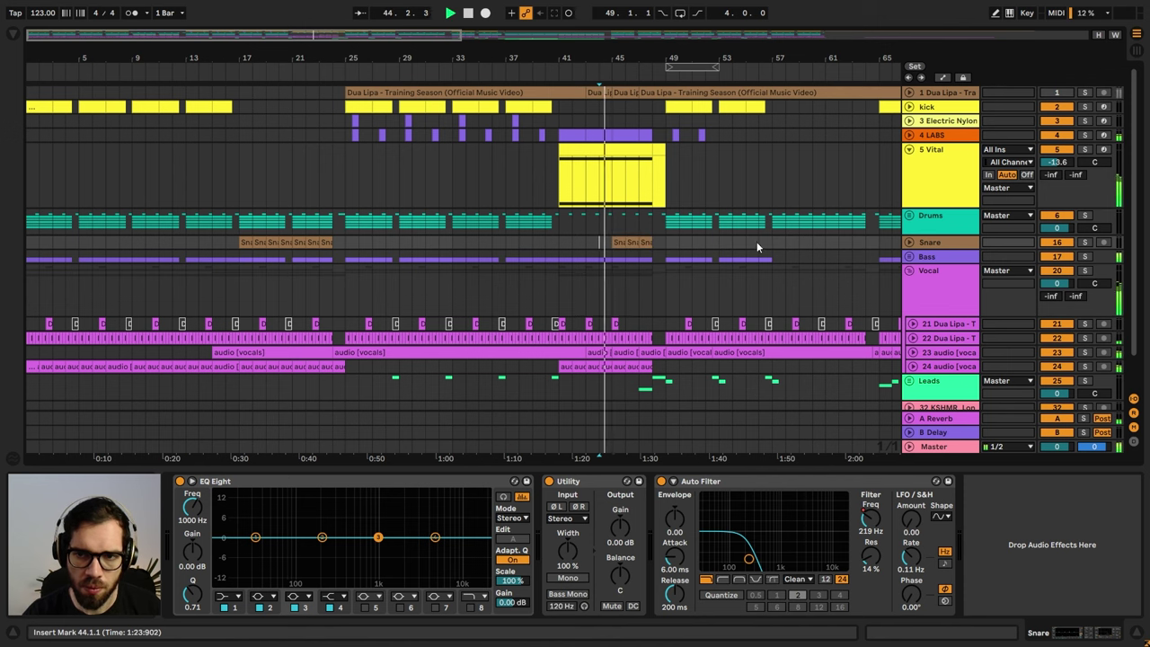
- Unfold the Snare track with its automation to check the Auto Filter frequency curve over the pasted clips, and fold it again
click(909, 243)
key(a)
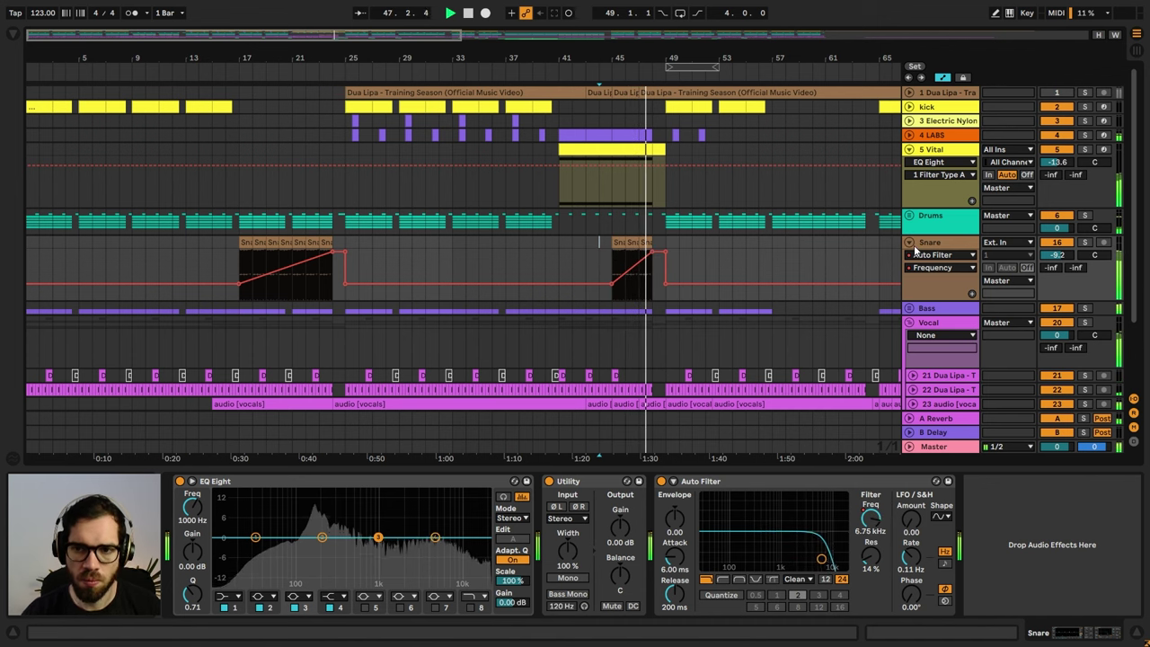
click(909, 243)
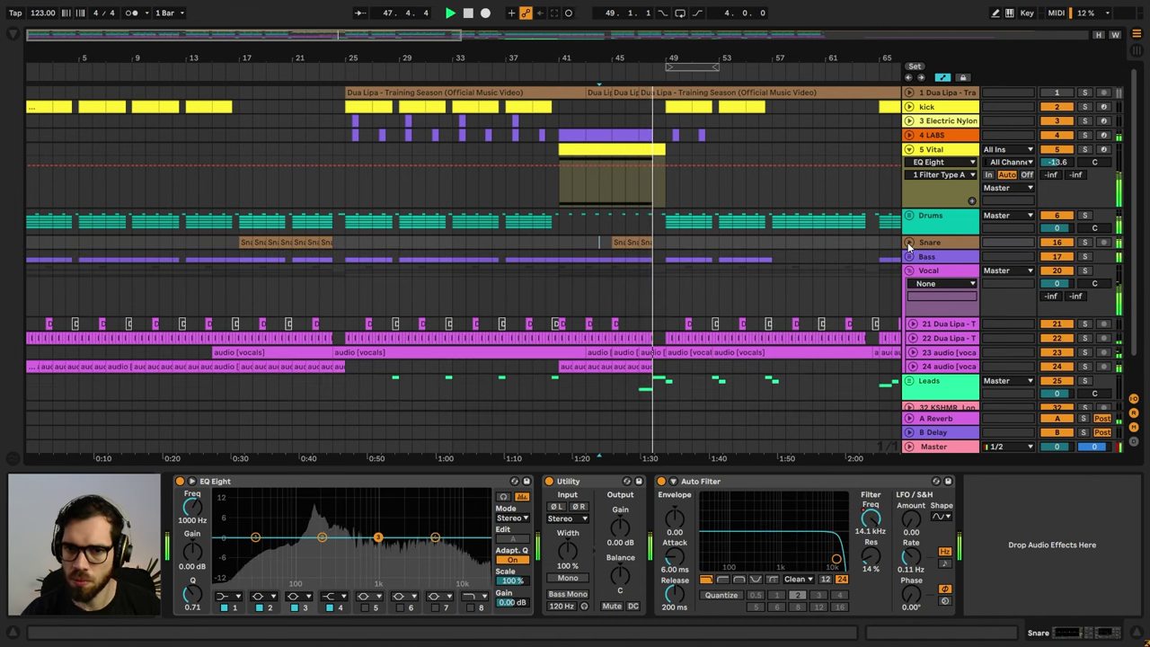
- Delete the Vital part in bar 48 and fold the Vocal group while playing from bar 39
click(647, 161)
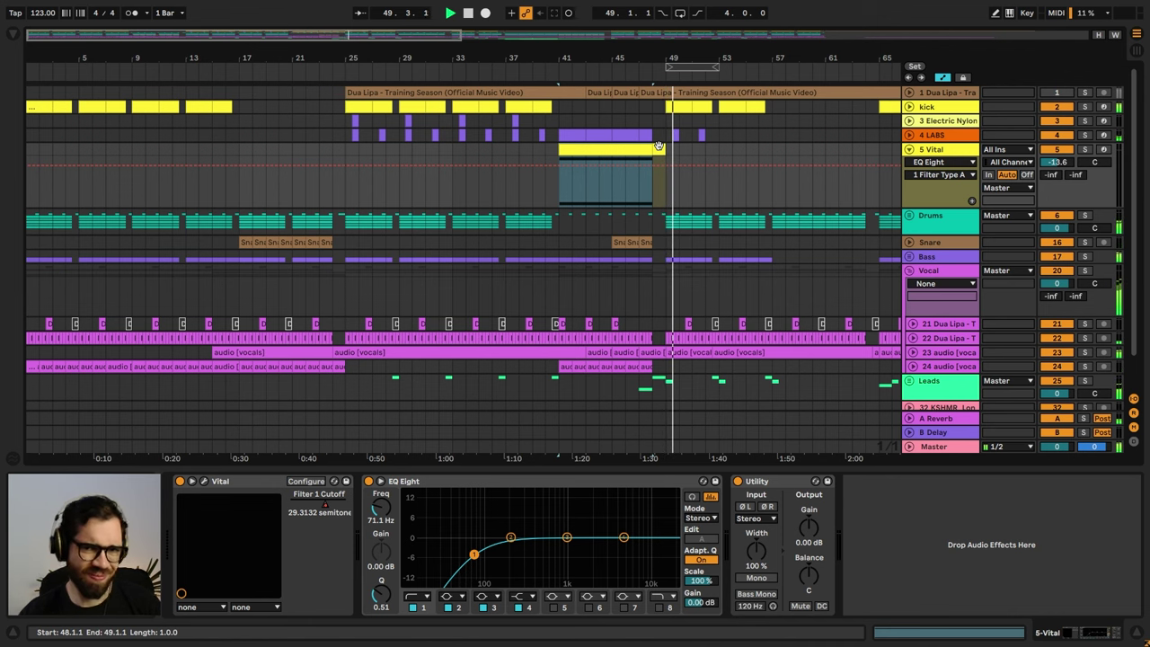
click(659, 147)
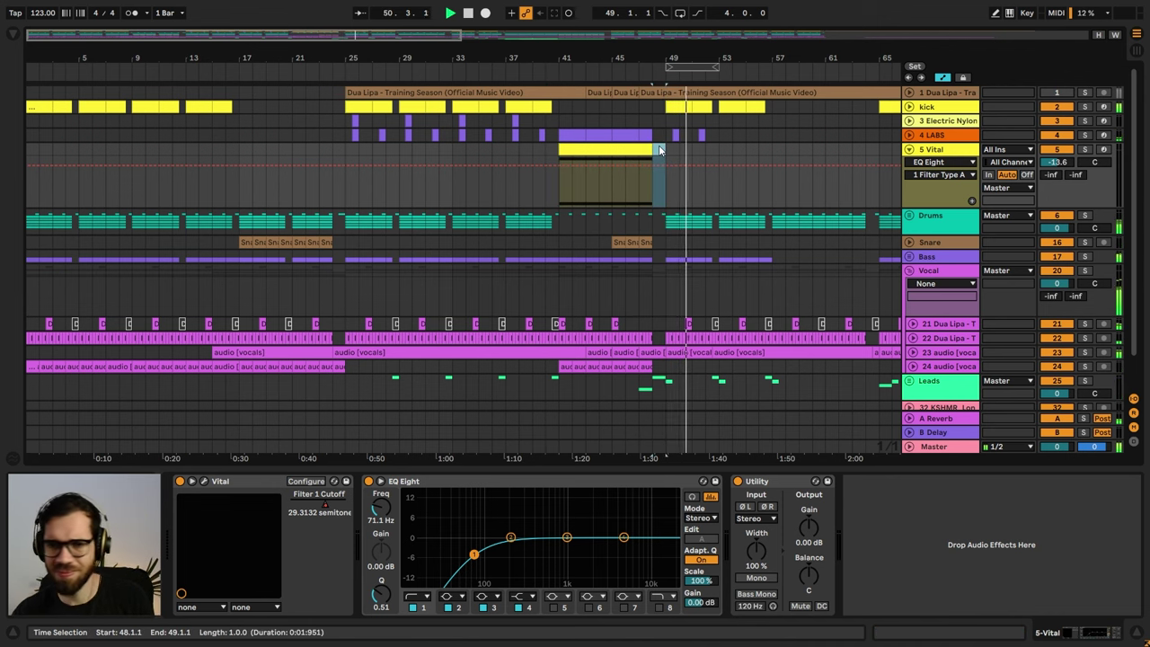
click(620, 150)
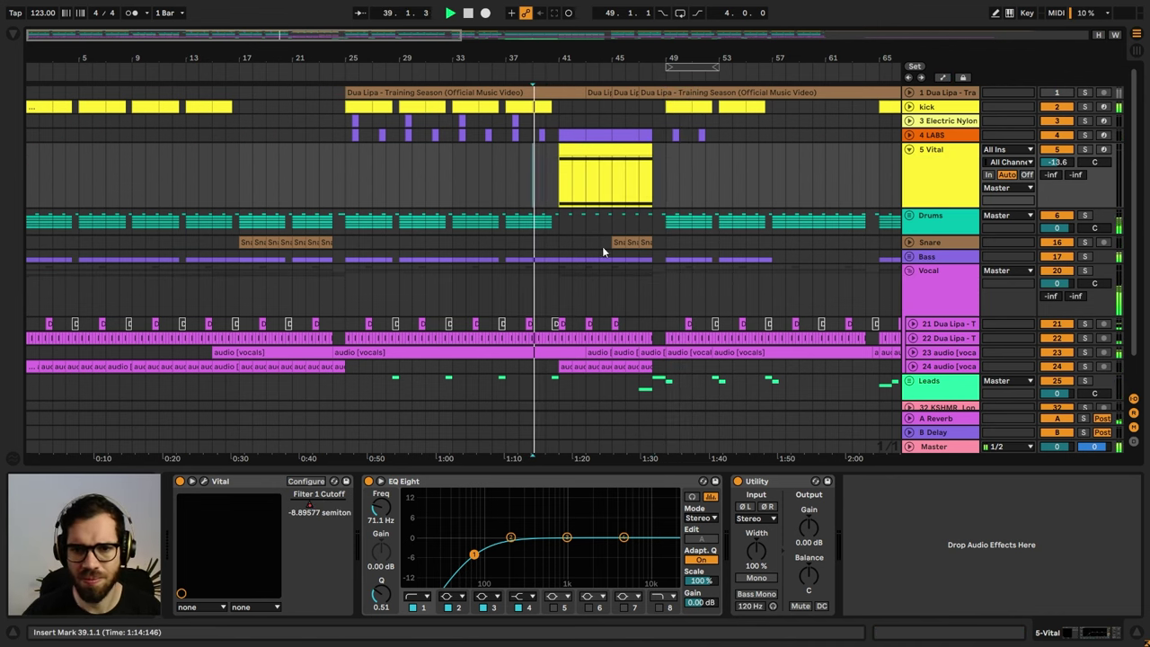
scroll(852, 297, down, 1)
click(911, 256)
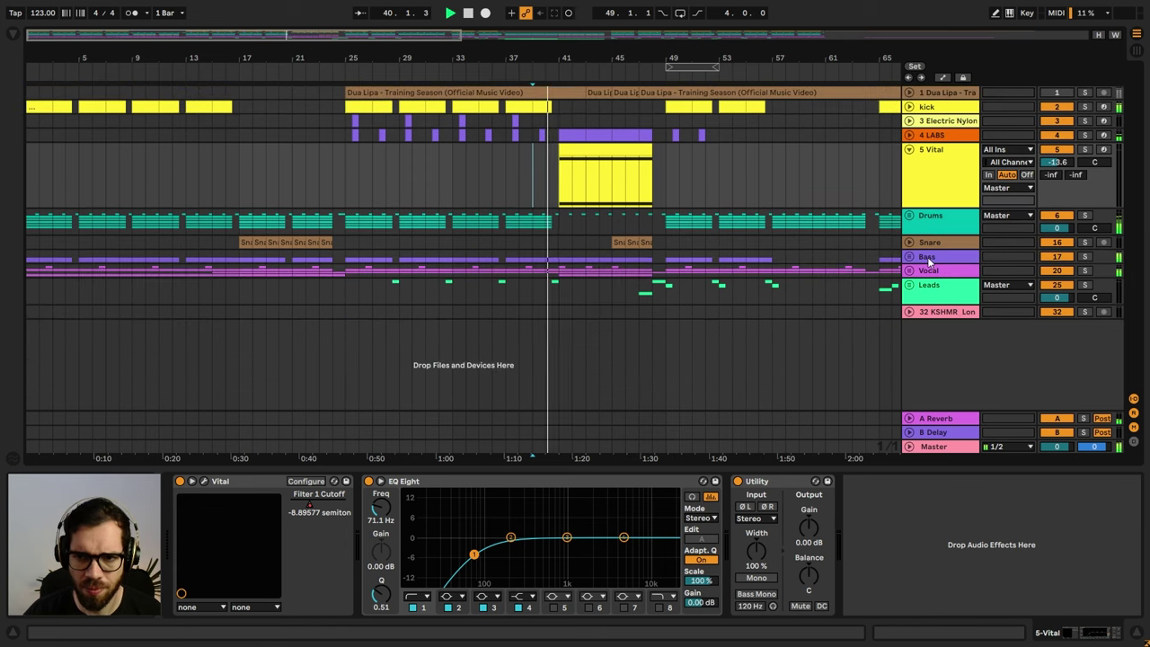
- Add an Auto Filter to the Bass group and set it to high-pass with the frequency at 26.0 Hz
click(928, 258)
click(12, 34)
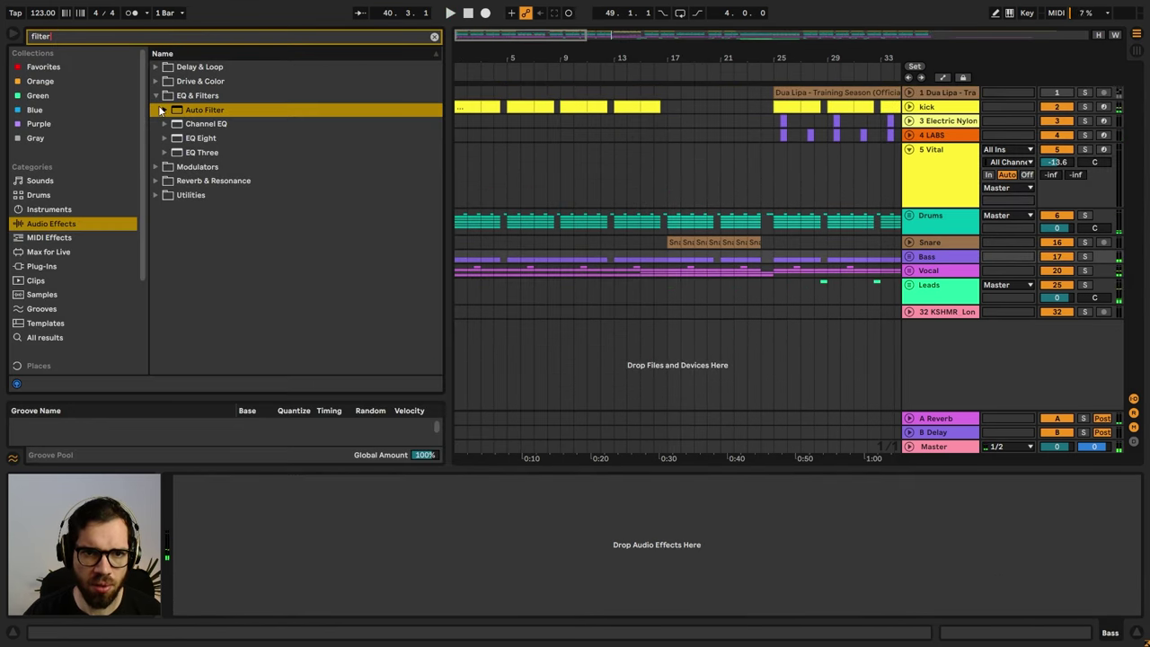
double_click(191, 113)
click(14, 36)
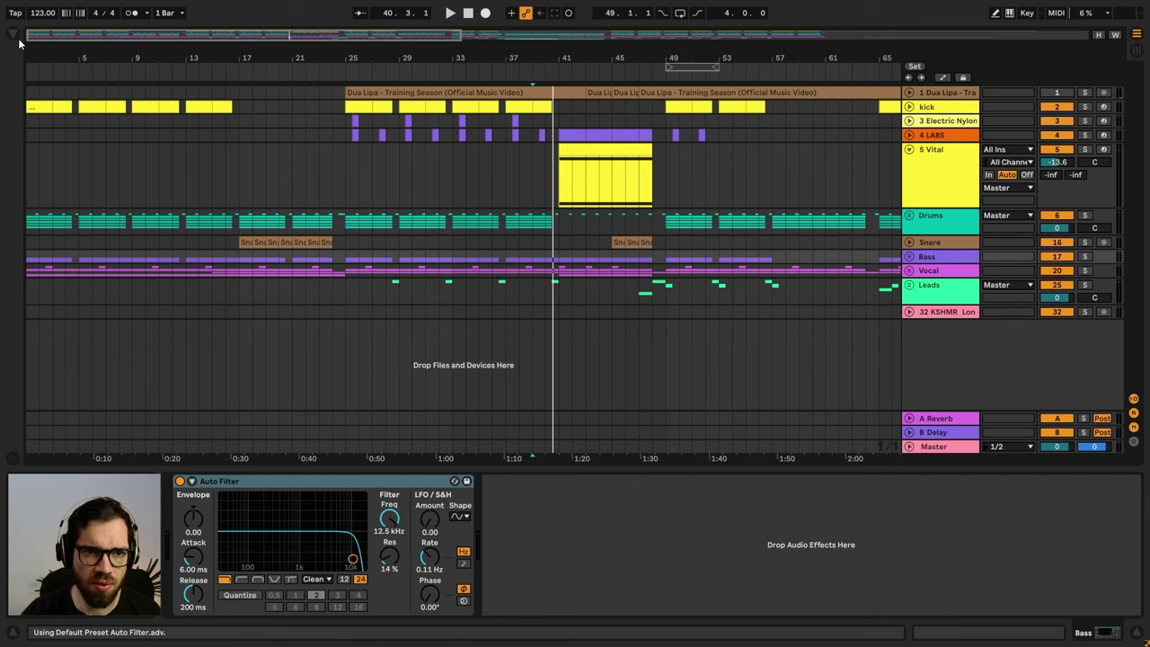
click(241, 581)
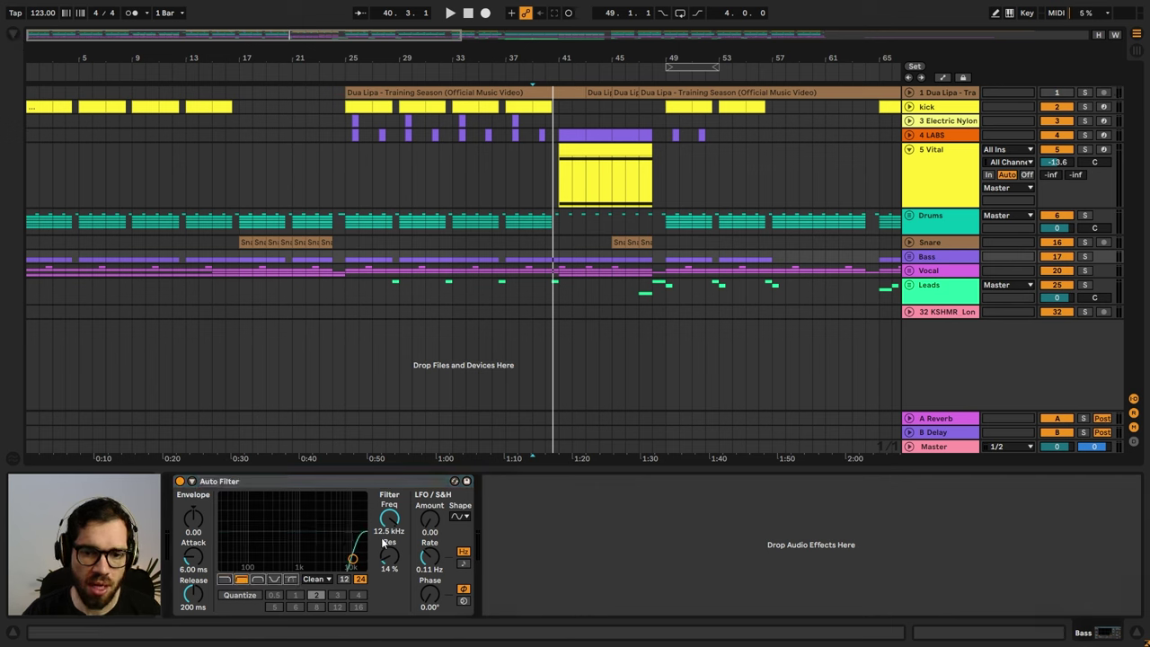
- Automate the Bass group's Auto Filter frequency to rise from bar 41, peak around bar 48 and return by bar 49, and fold the group
click(908, 257)
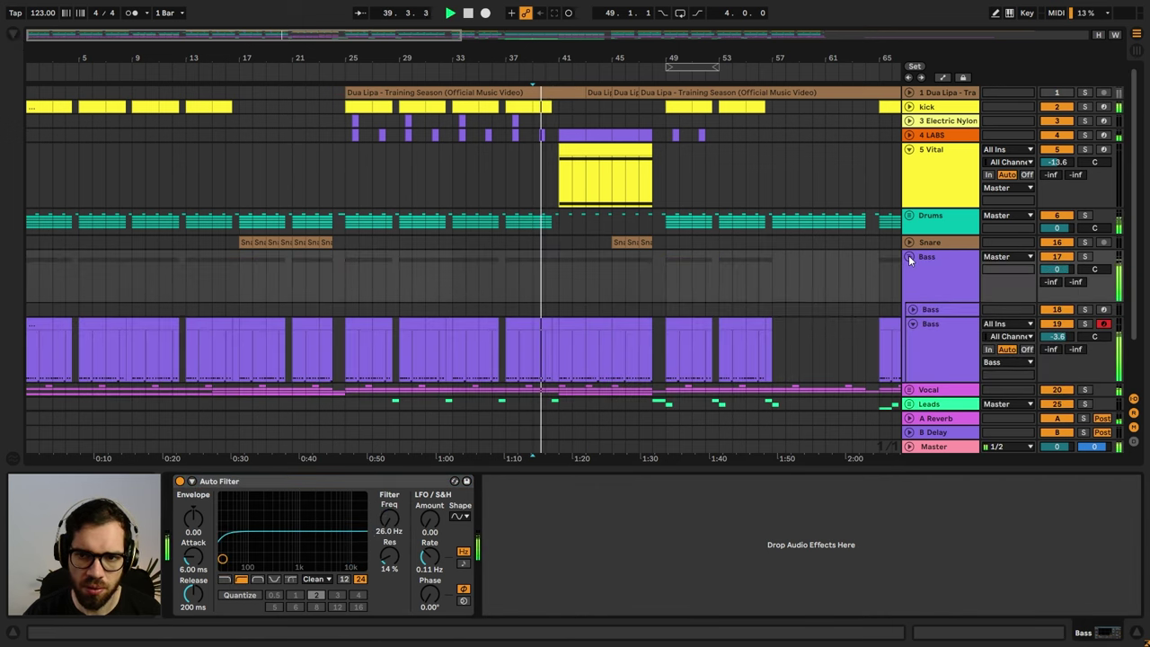
key(a)
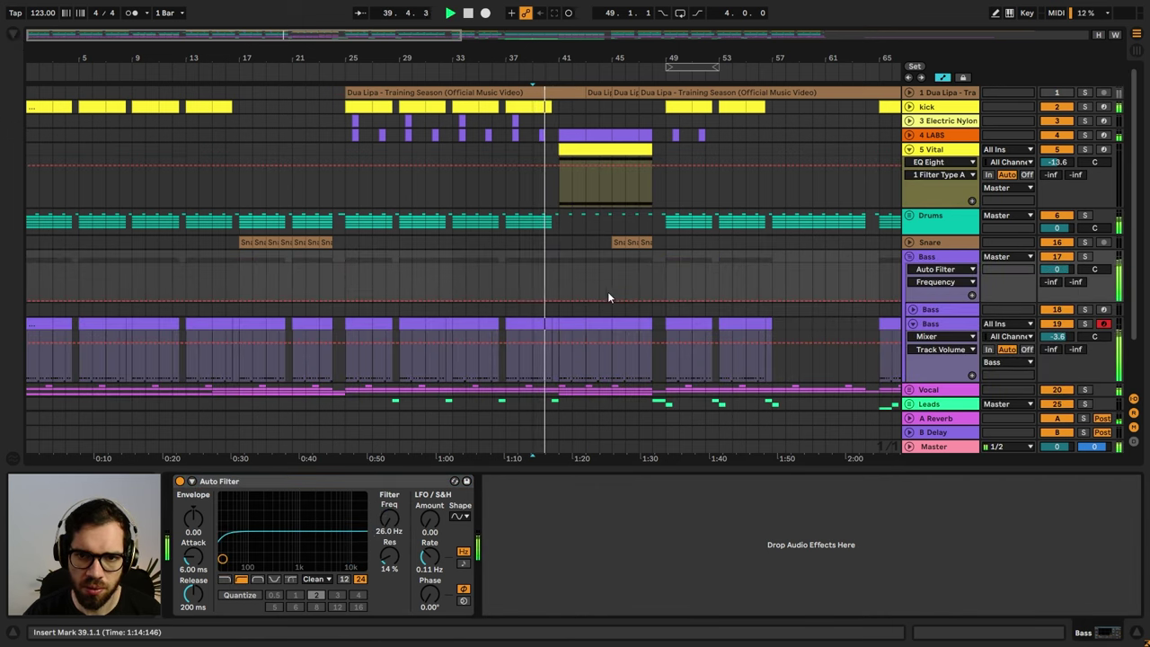
click(560, 299)
drag(563, 300, 666, 300)
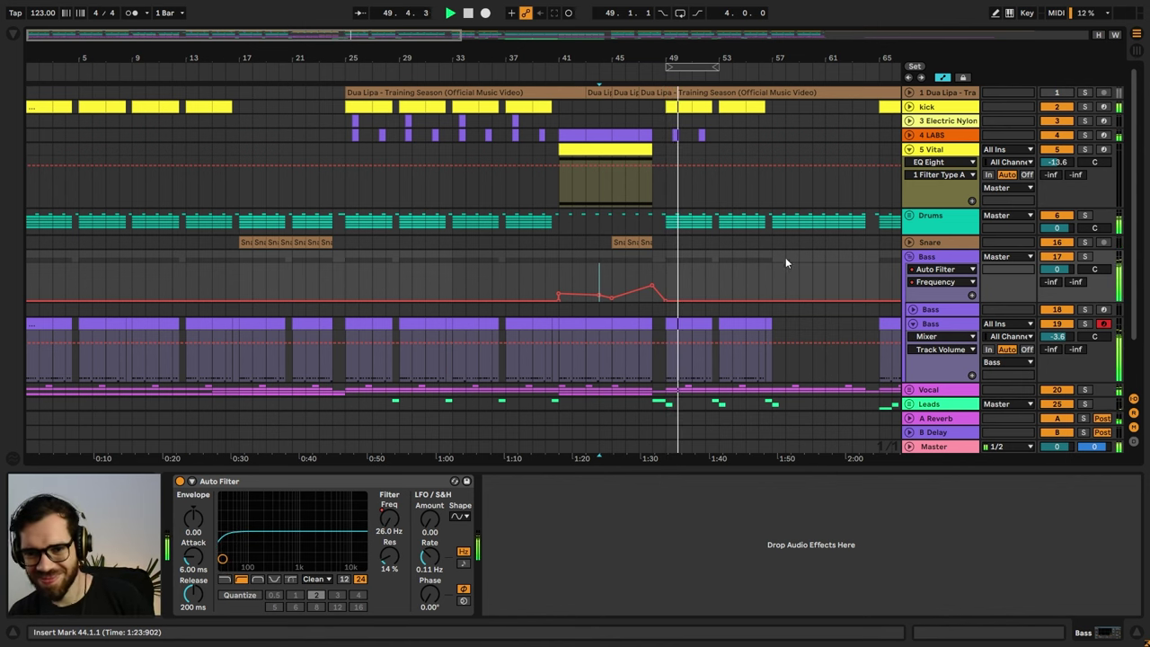
click(910, 257)
key(a)
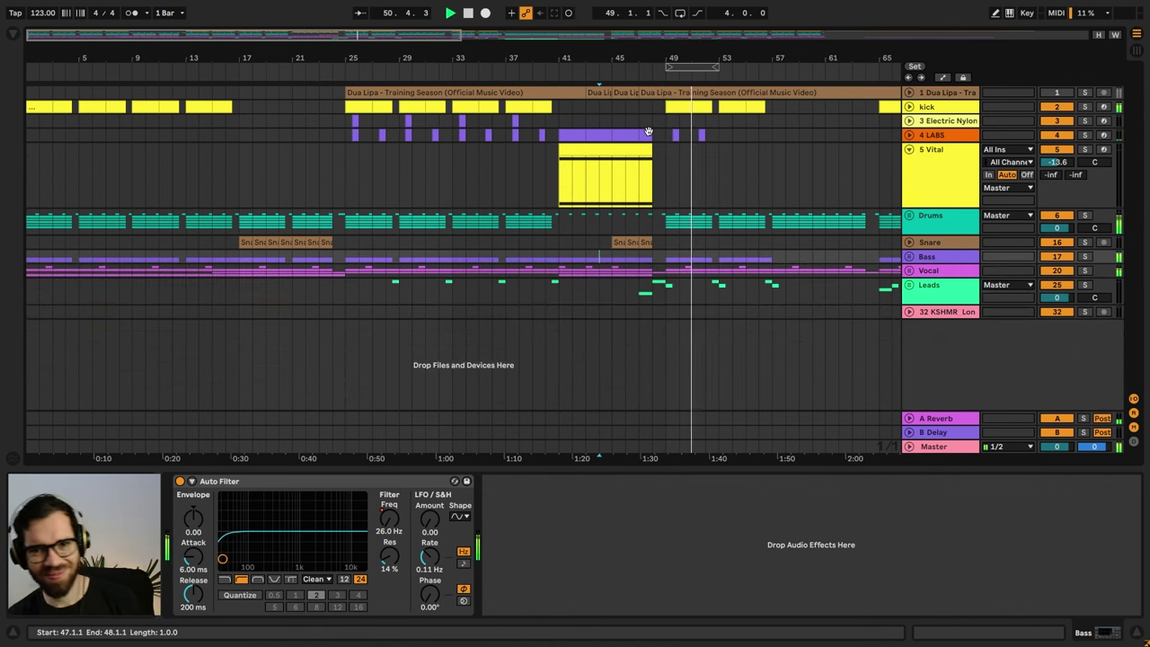
- Copy the Ride loop from bar 89 to bar 49 on the same track, play from bar 47 and fold the Drums group
click(653, 119)
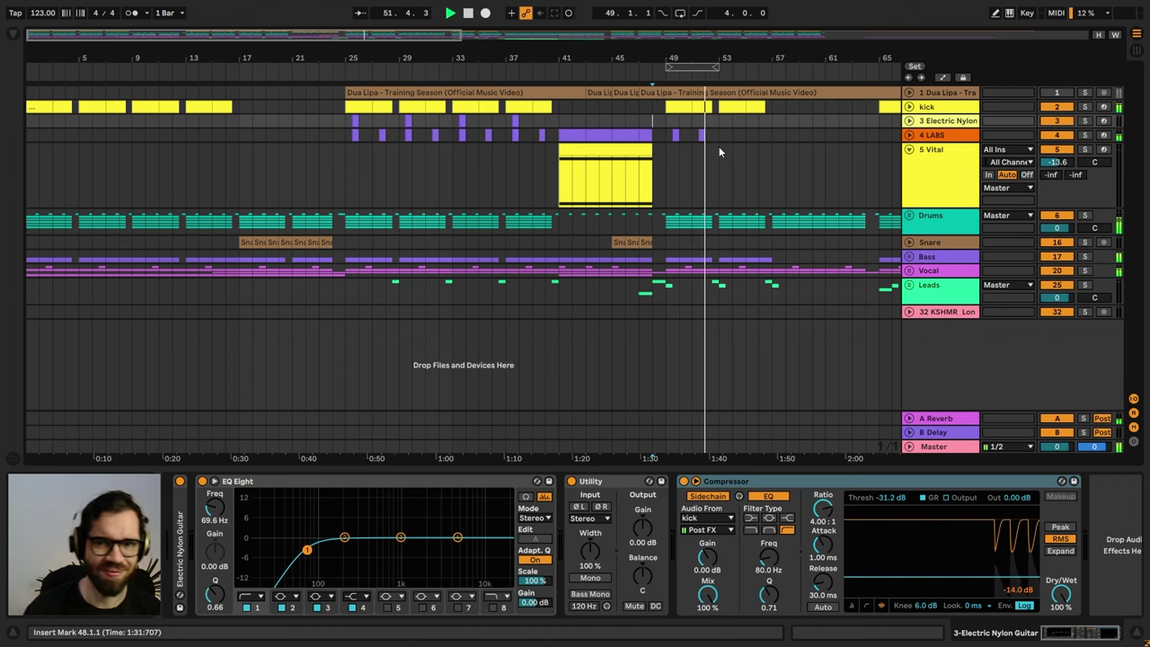
click(1136, 632)
drag(713, 48, 369, 45)
key(space)
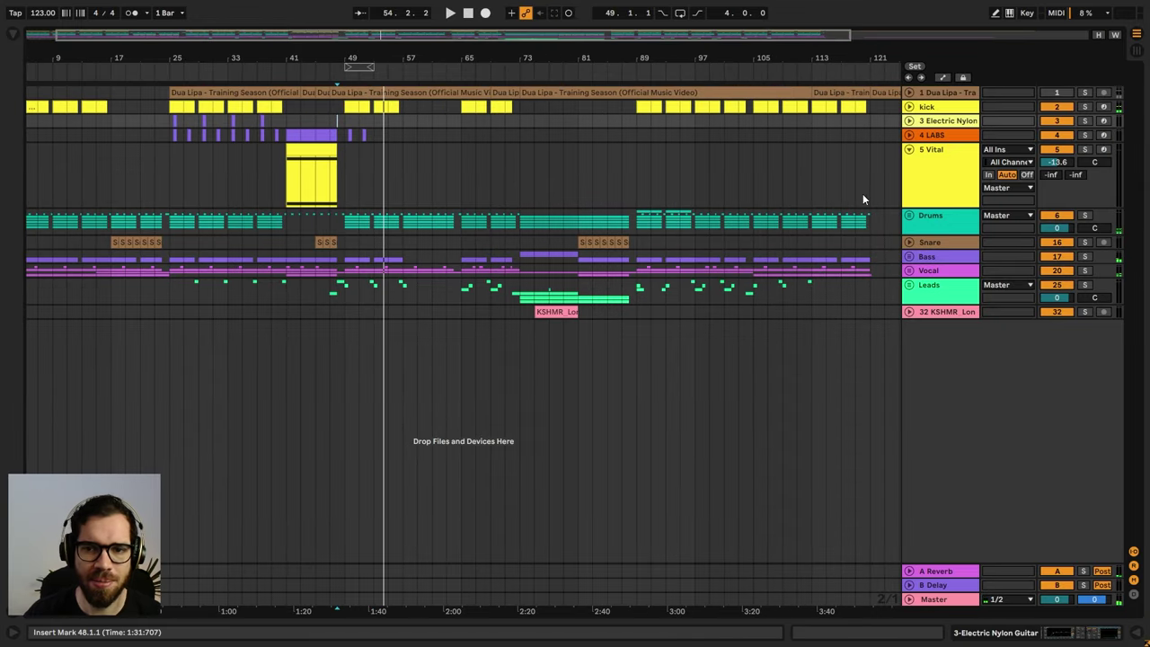
click(909, 217)
click(643, 283)
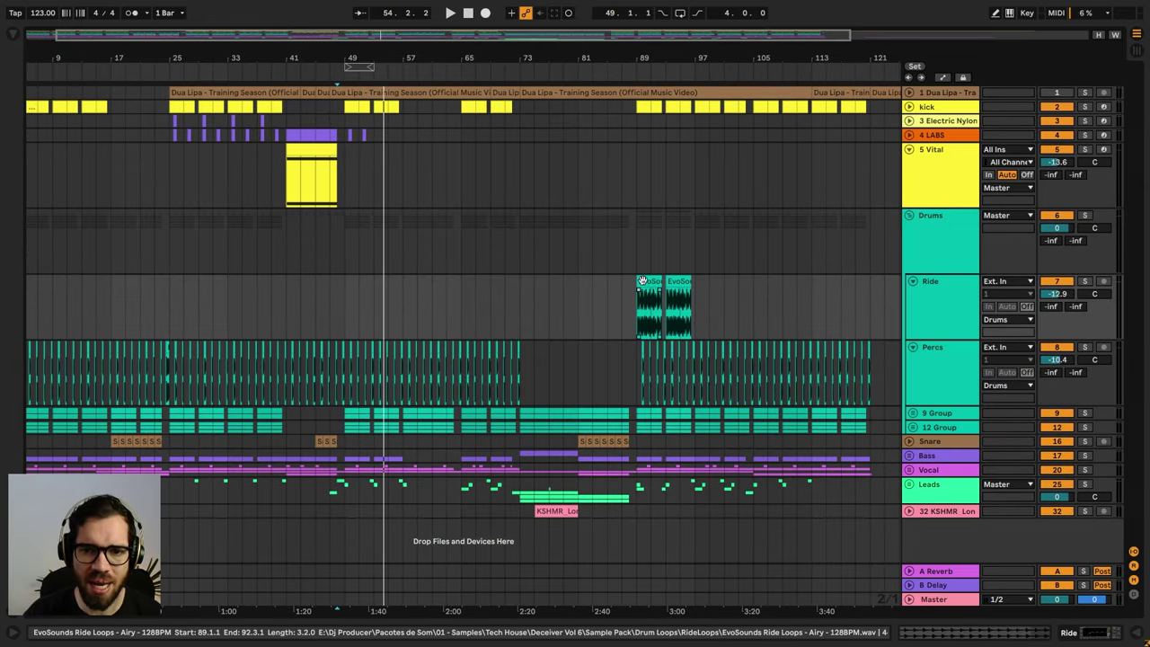
key(ctrl+c)
click(347, 291)
key(ctrl+v)
click(335, 283)
key(space)
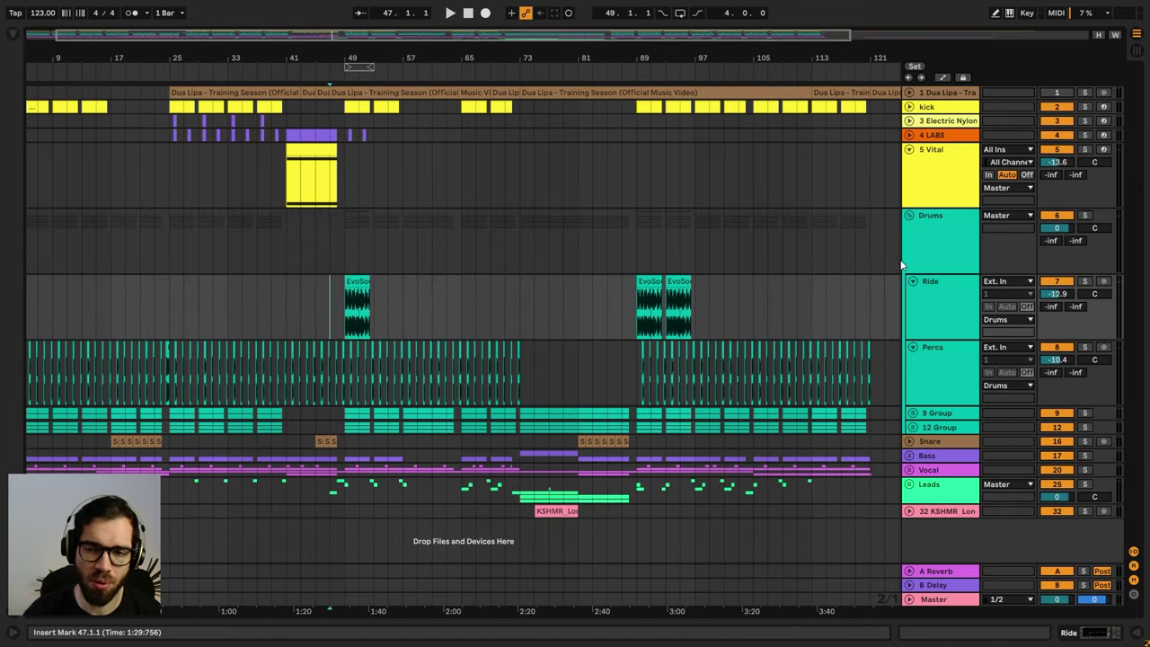
click(909, 217)
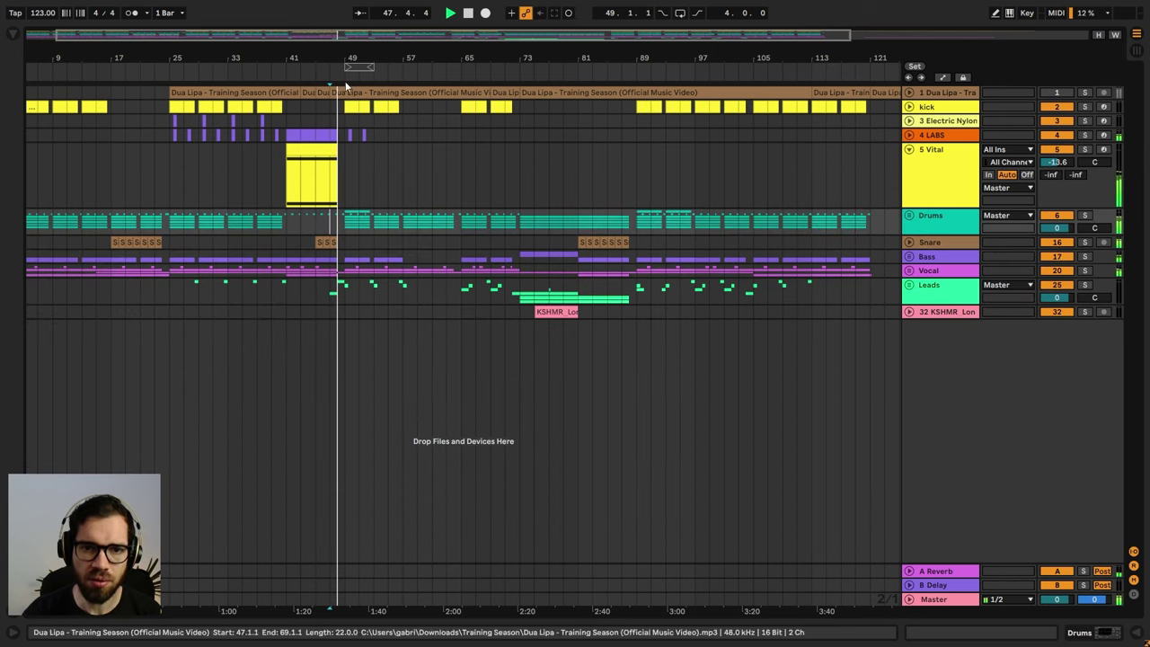
- Unfold the Drums group and duplicate the Ride loop at bar 49 to bar 53 during playback
drag(347, 62, 359, 187)
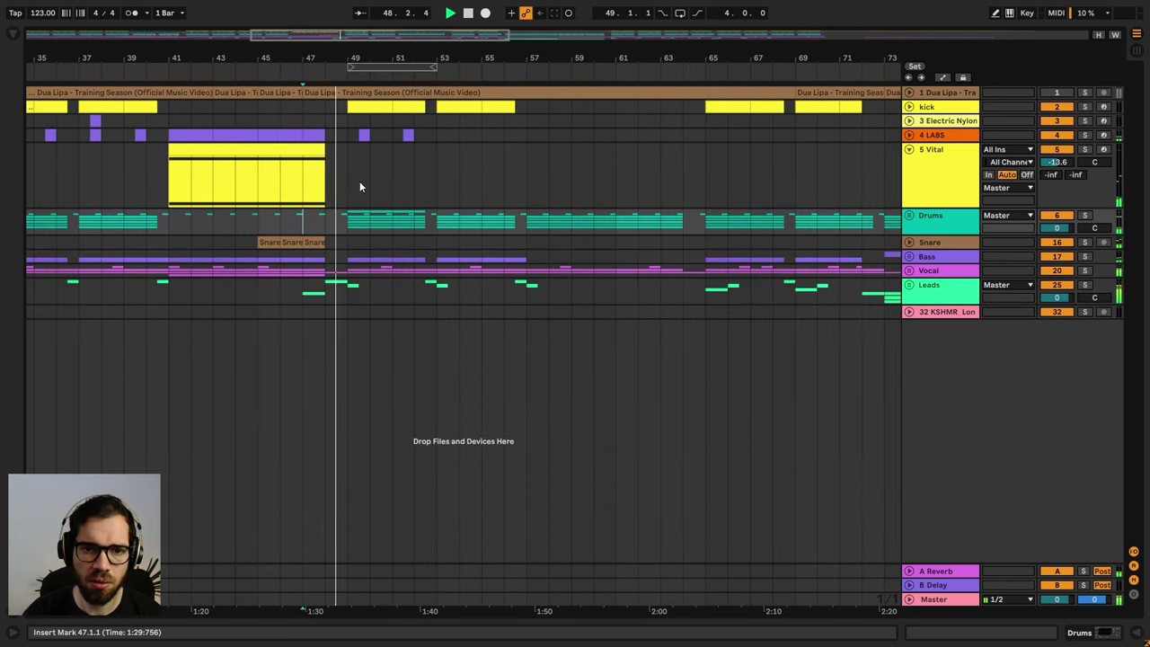
click(909, 216)
click(932, 299)
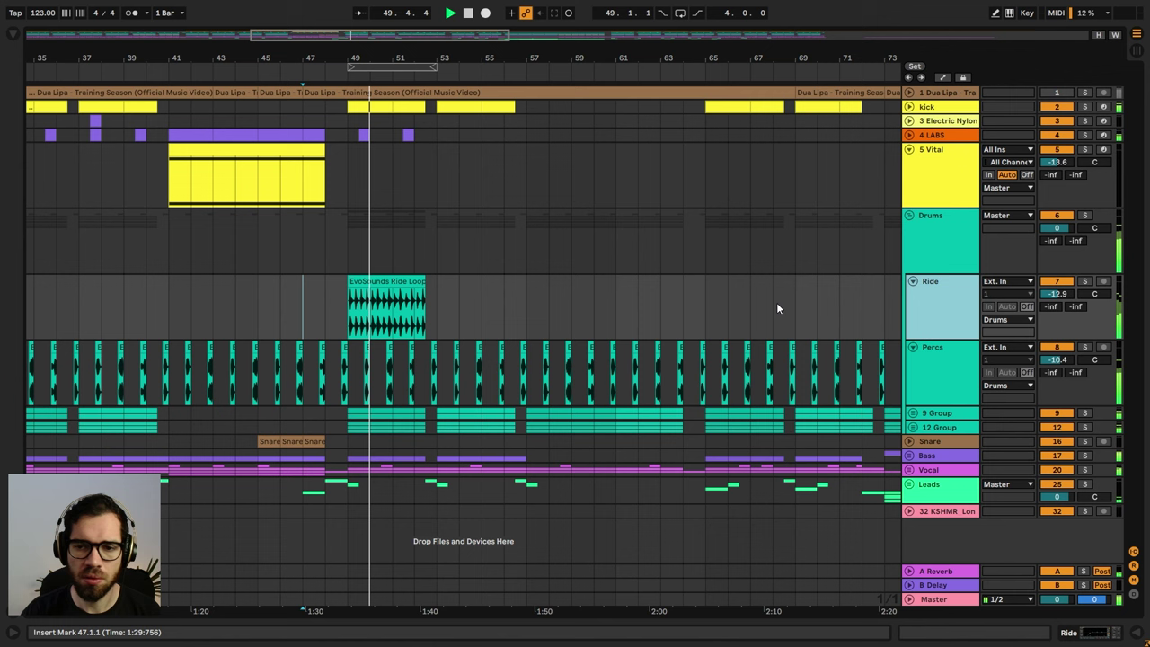
click(359, 297)
key(ctrl+d)
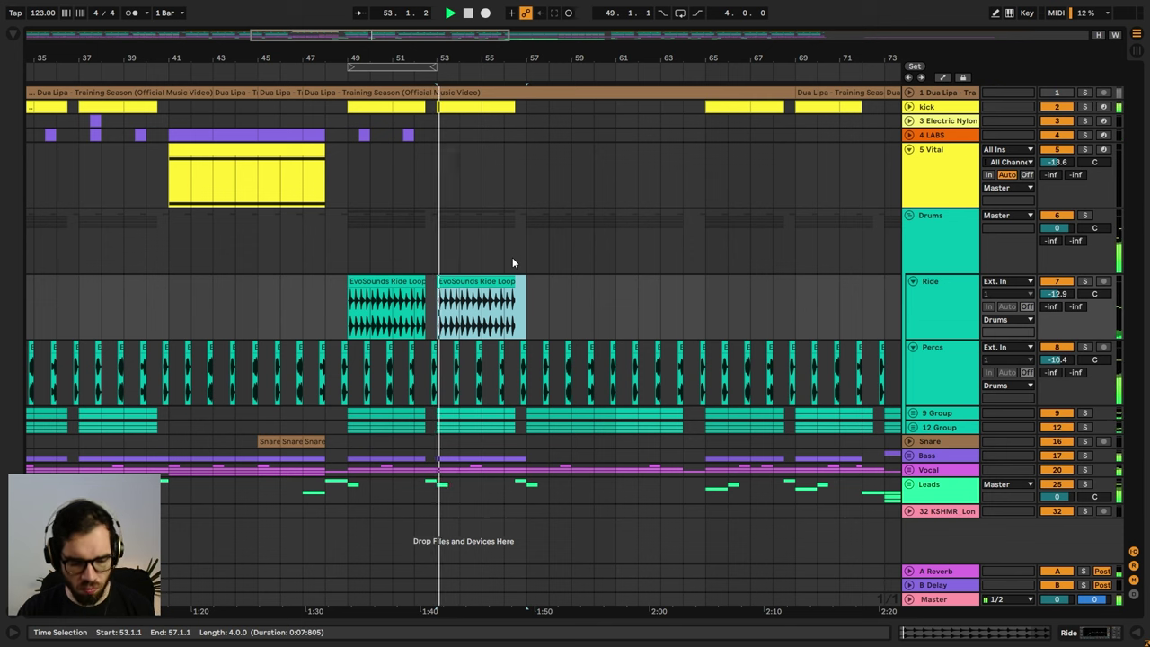
click(949, 306)
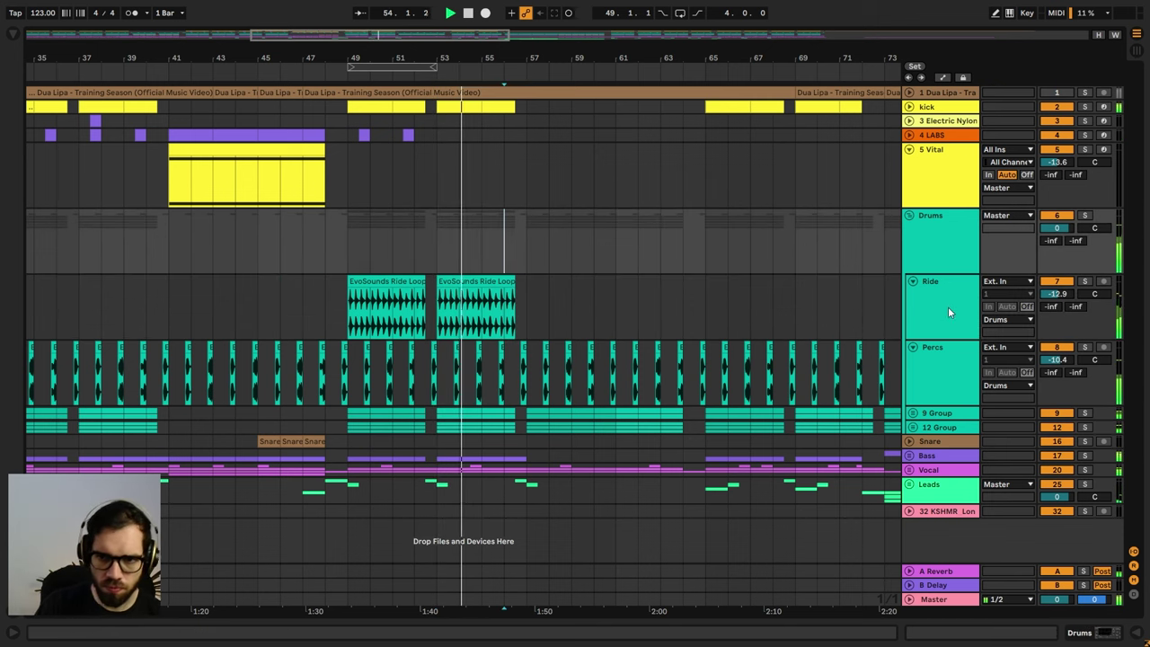
key(ctrl+t)
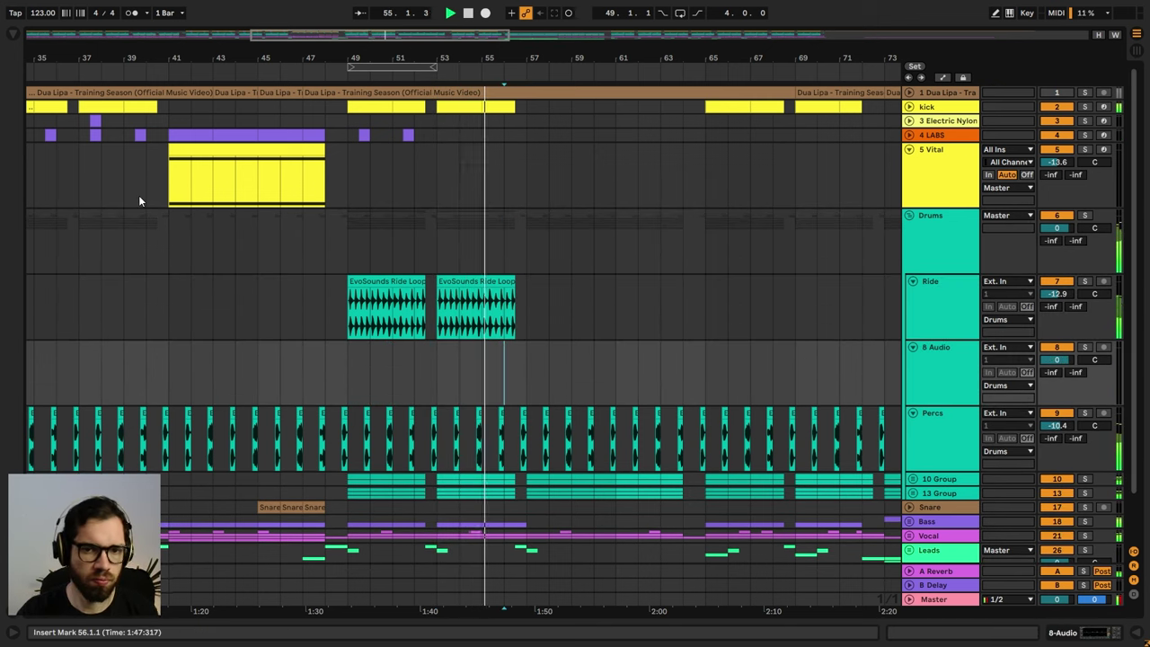
click(943, 358)
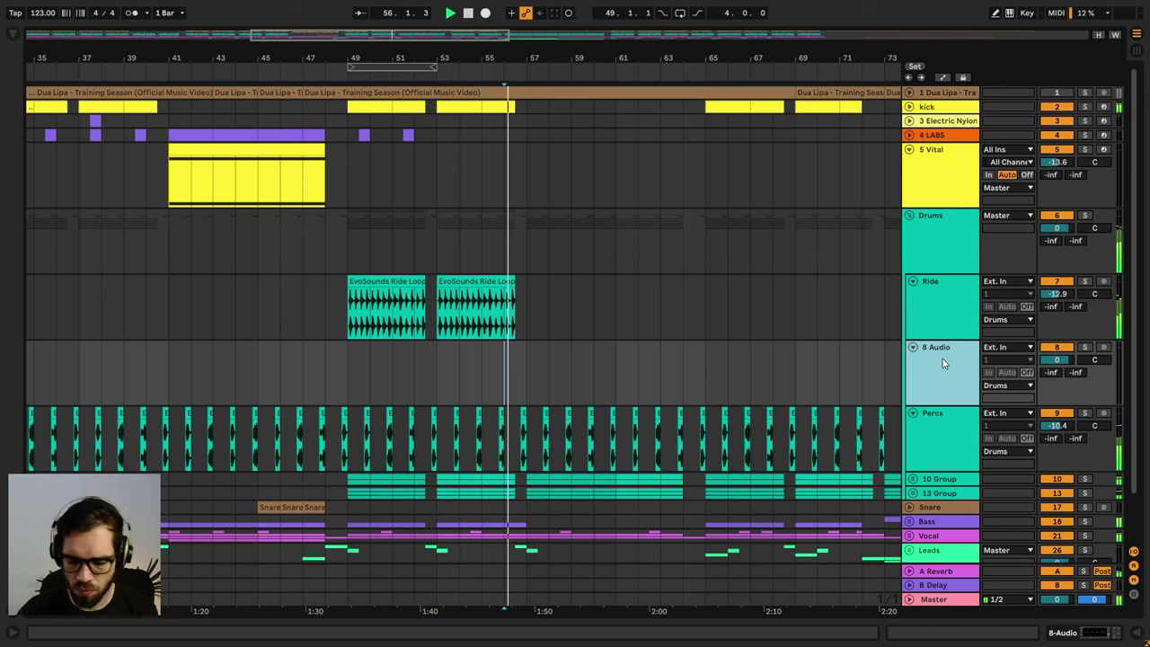
key(Delete)
click(935, 327)
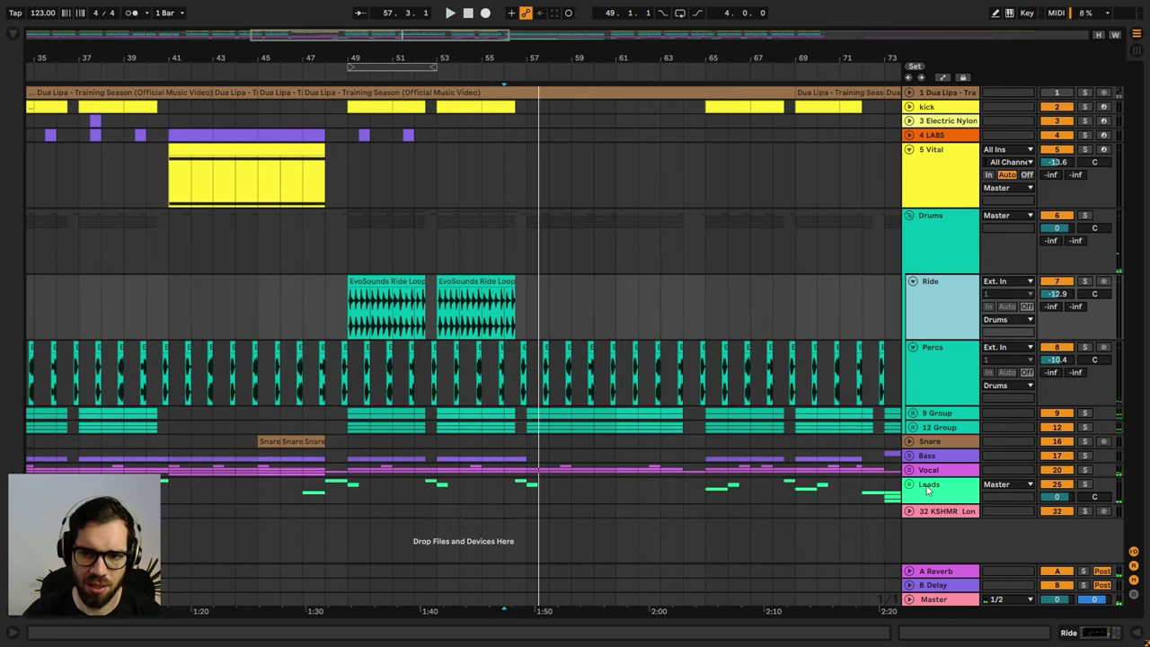
- Delete the Leads group's clip at bar 57, play from bar 56 and fold the Drums group
click(538, 484)
click(515, 456)
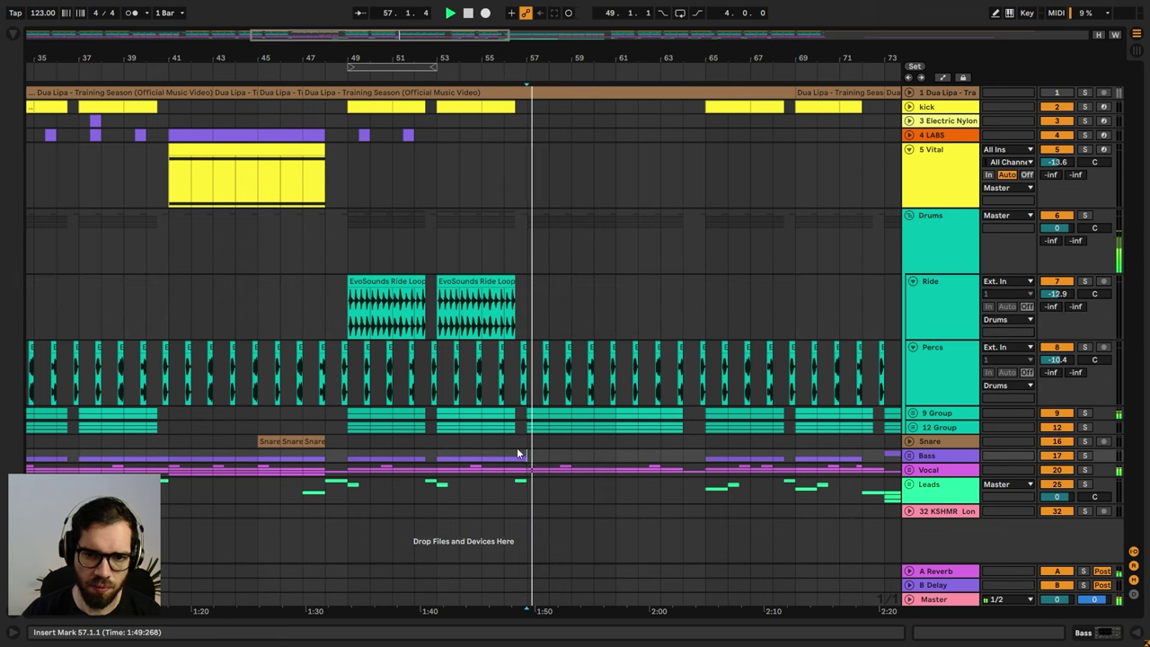
click(514, 446)
key(space)
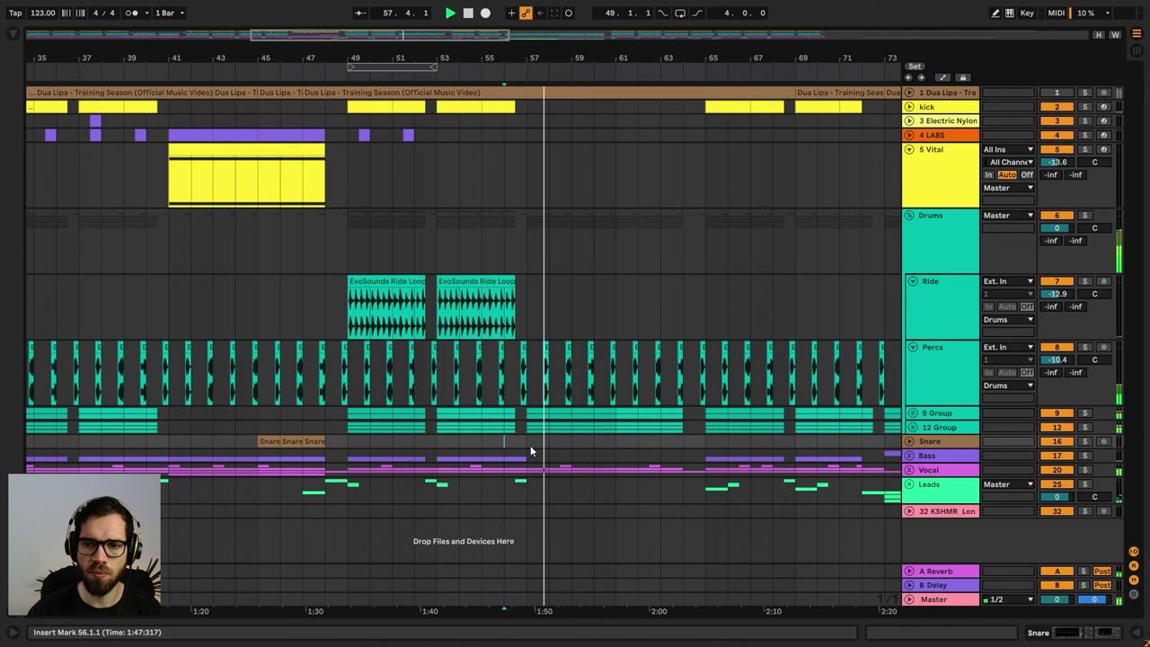
click(909, 215)
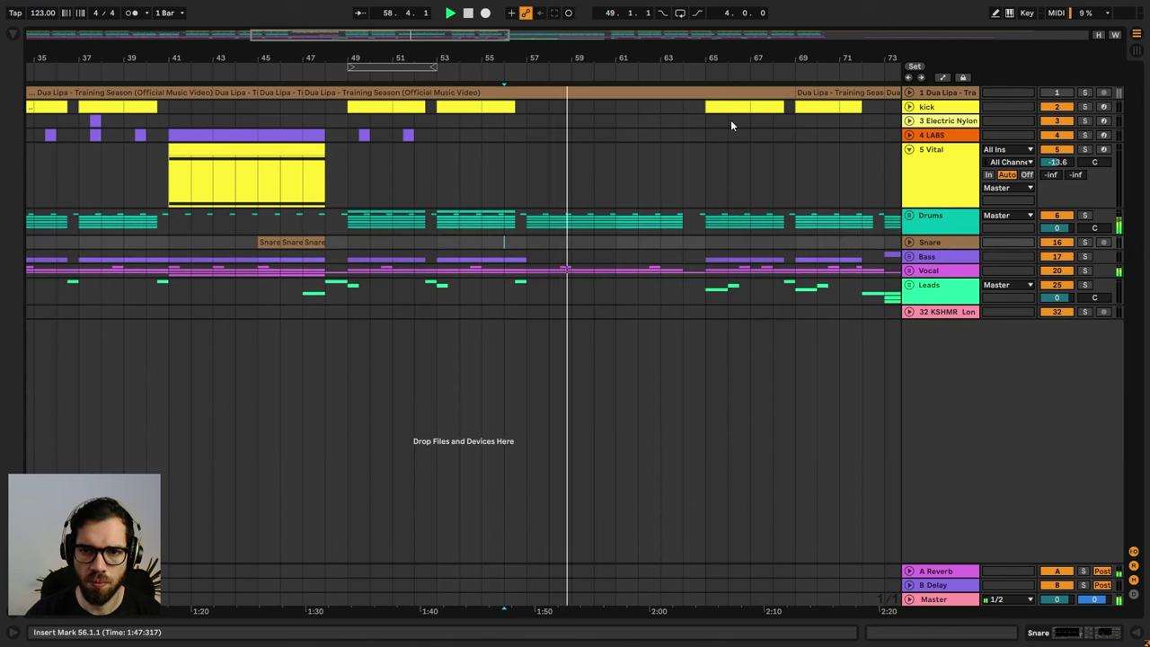
- Play from bar 39, place a four-bar kick pattern at bar 41 and duplicate it to bar 45
drag(708, 57, 640, 39)
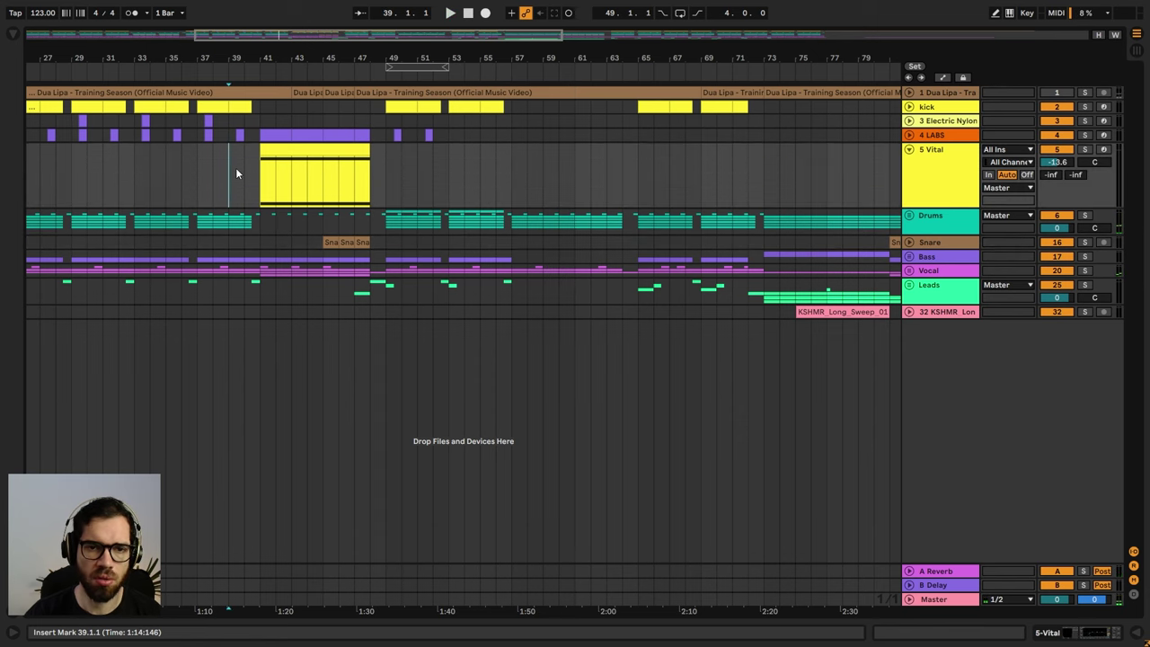
click(235, 167)
drag(275, 63, 581, 57)
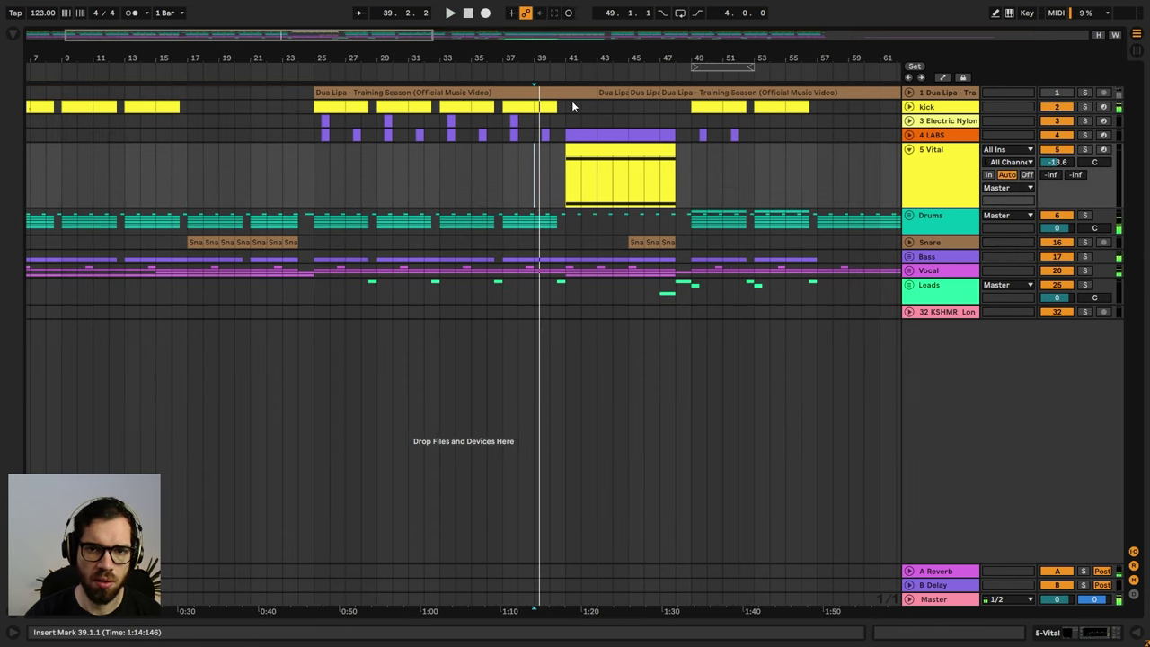
mouse_move(565, 104)
mouse_down()
mouse_move(493, 111)
mouse_move(569, 107)
mouse_up()
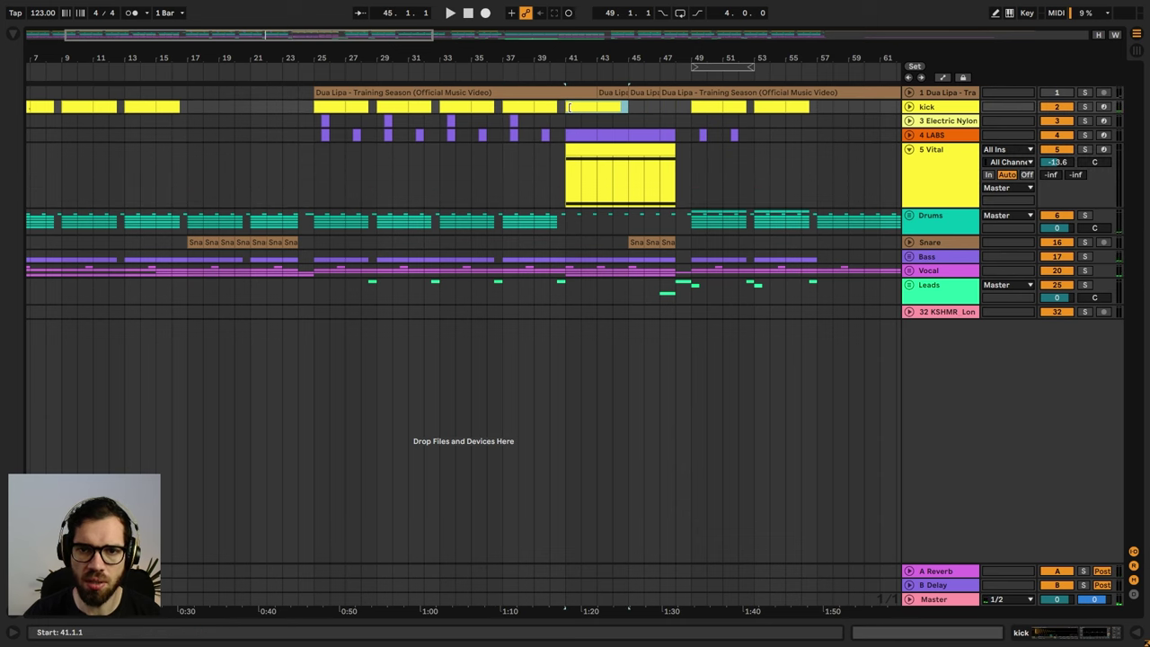
key(space)
drag(613, 54, 419, 63)
key(ctrl+d)
- Play from bar 38, unfold the Bass group and delete the kick from bar 47 to the middle of bar 48
click(340, 139)
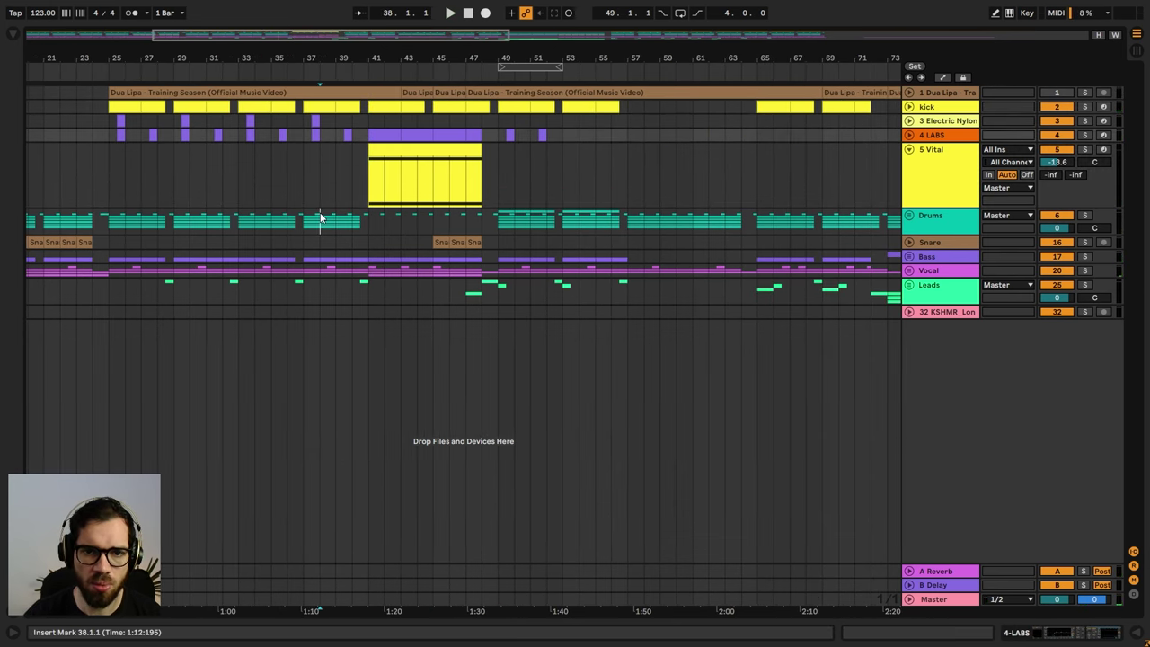
key(space)
click(908, 256)
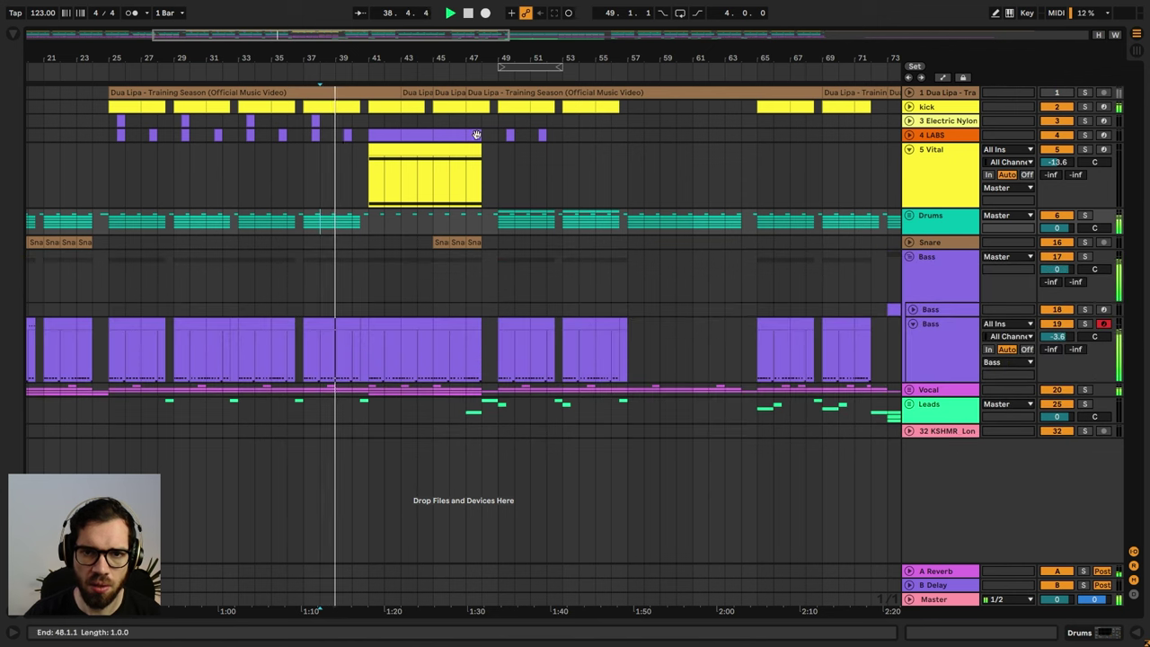
click(477, 106)
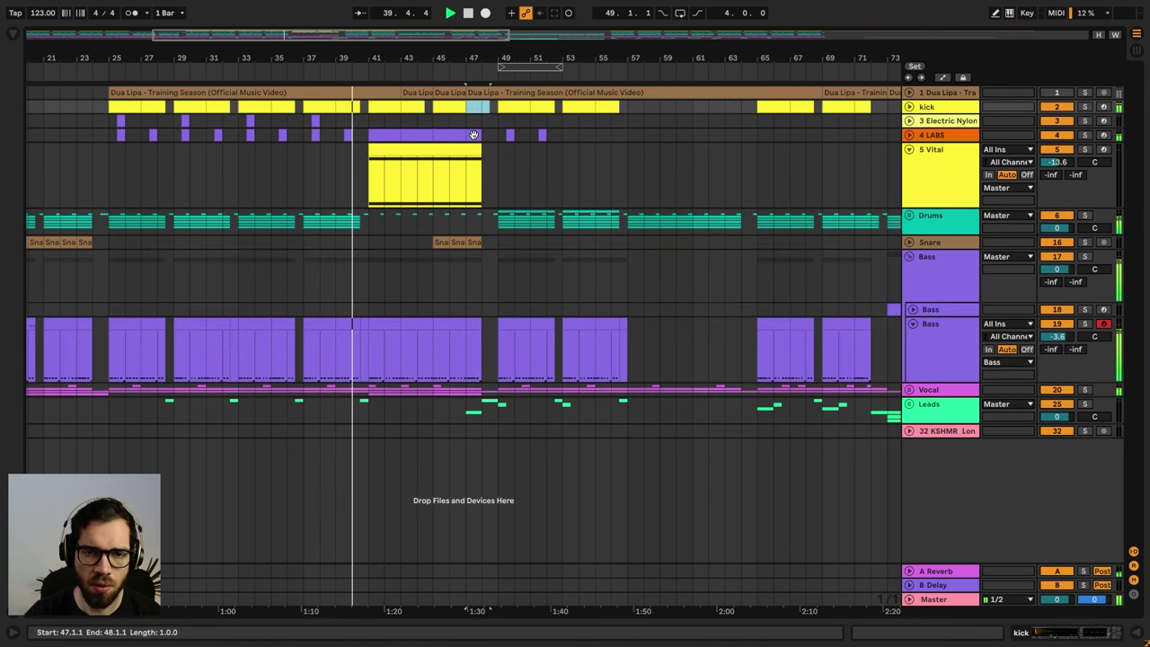
- Flatten the Bass Auto Filter frequency curve to 26.0 Hz between bars 41 and 45, play from bar 40 and fold the group
key(a)
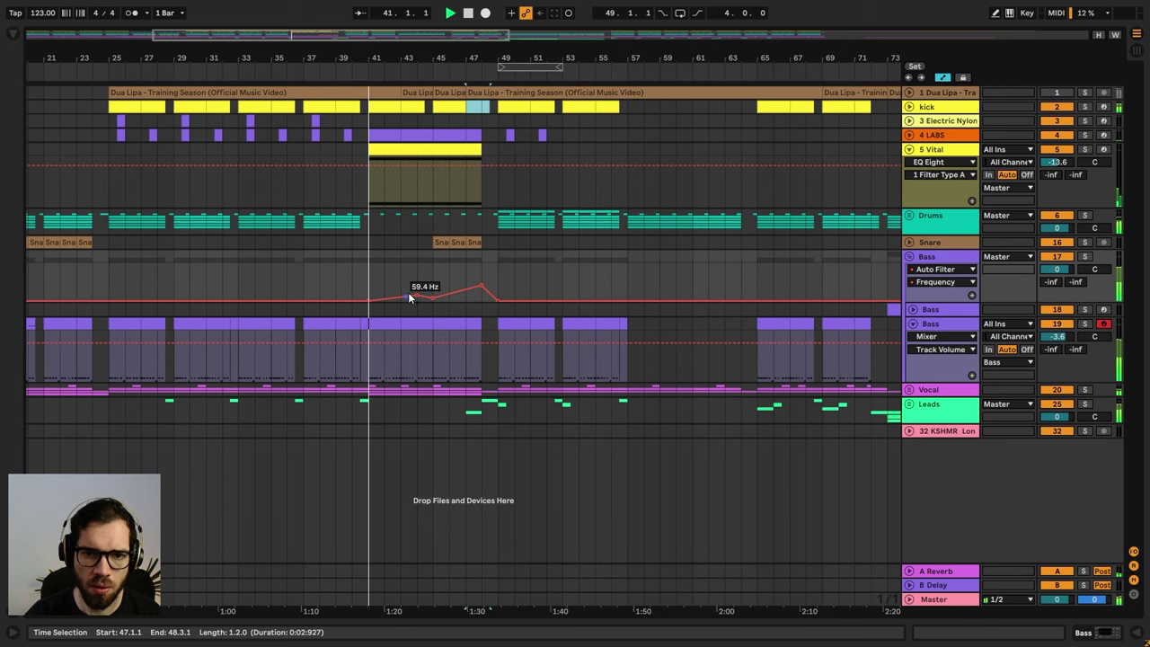
drag(408, 292, 431, 300)
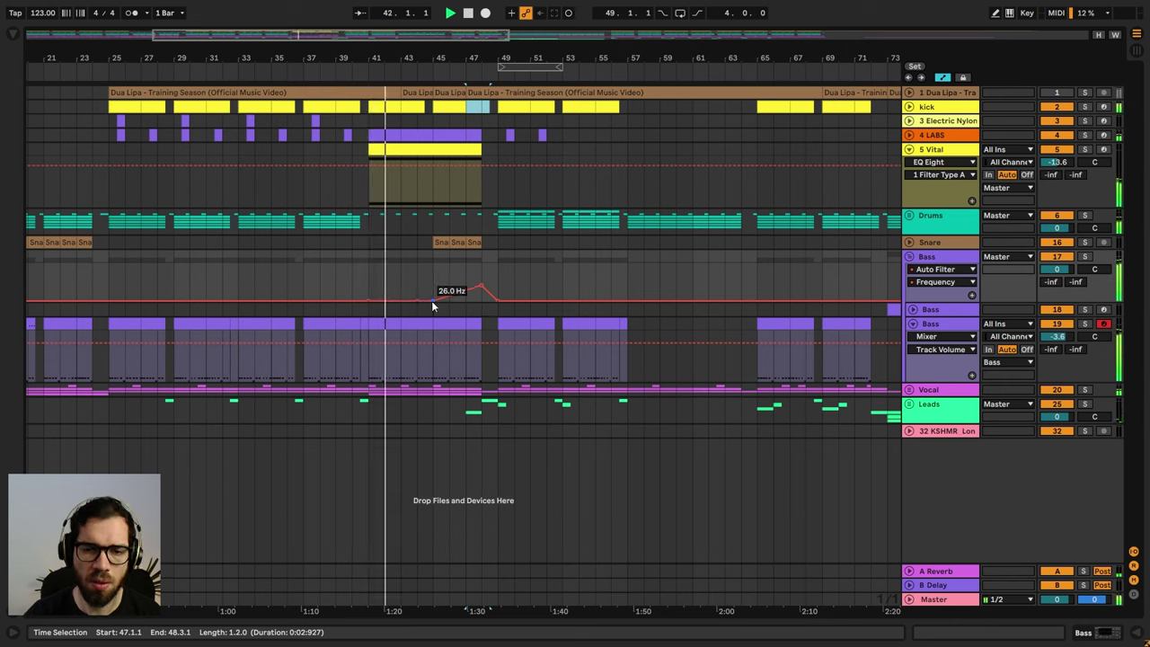
click(369, 301)
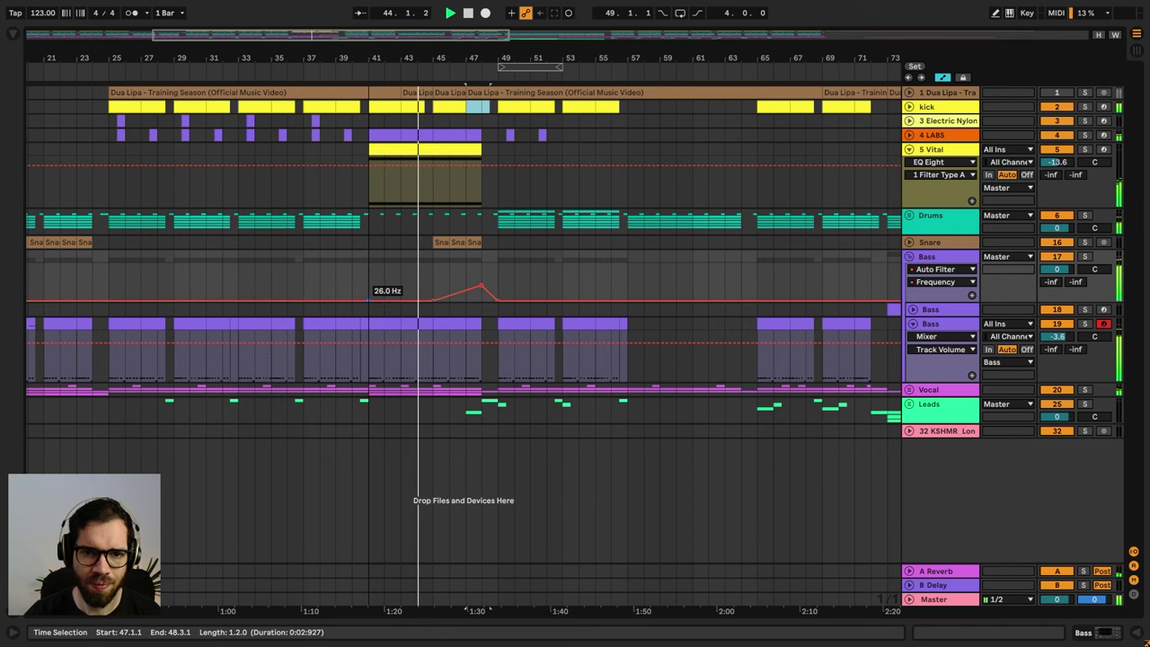
click(350, 277)
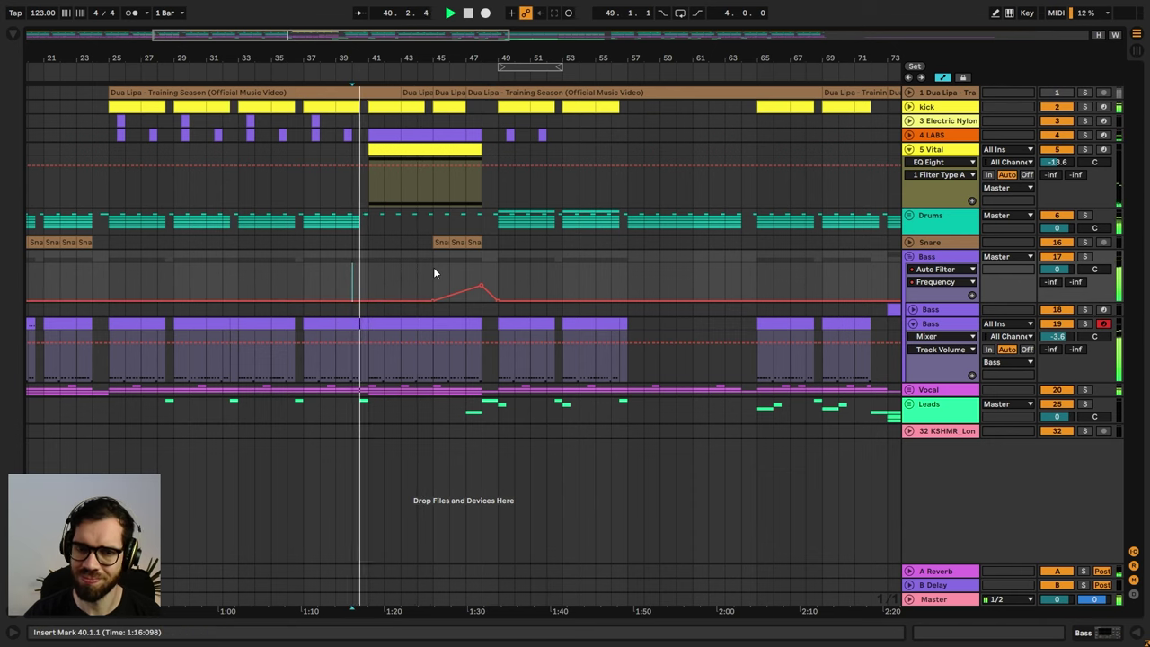
click(909, 257)
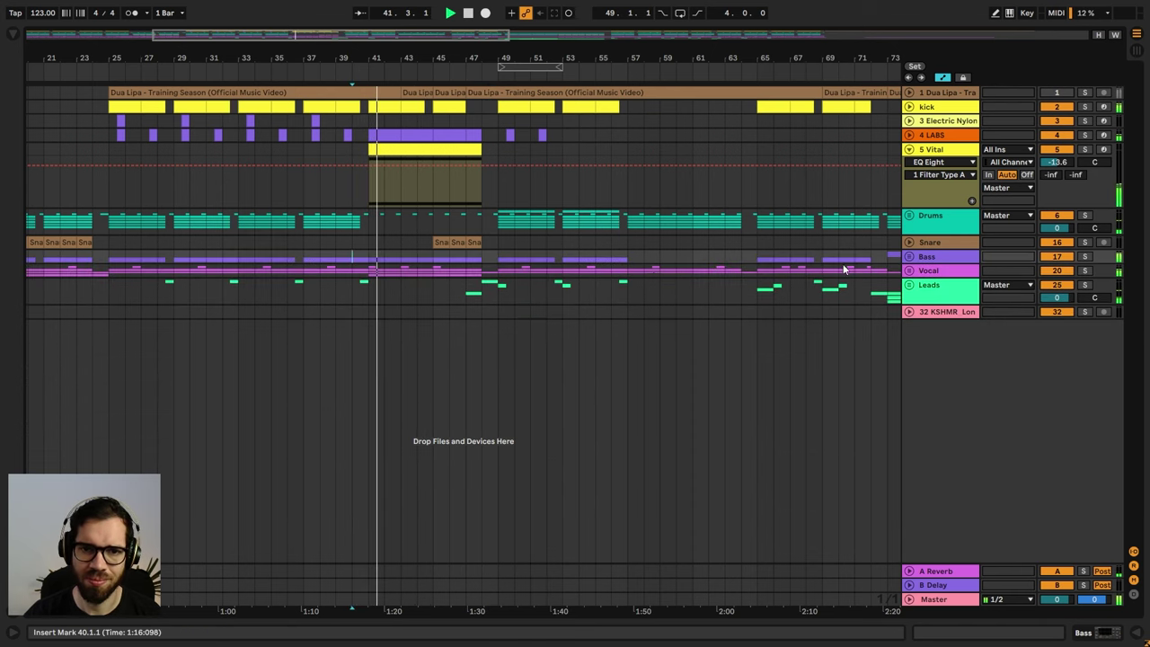
- Unfold the Leads group and delete the short Lead clip at the end of bar 40
key(space)
key(space)
click(909, 285)
scroll(465, 387, down, 1)
key(space)
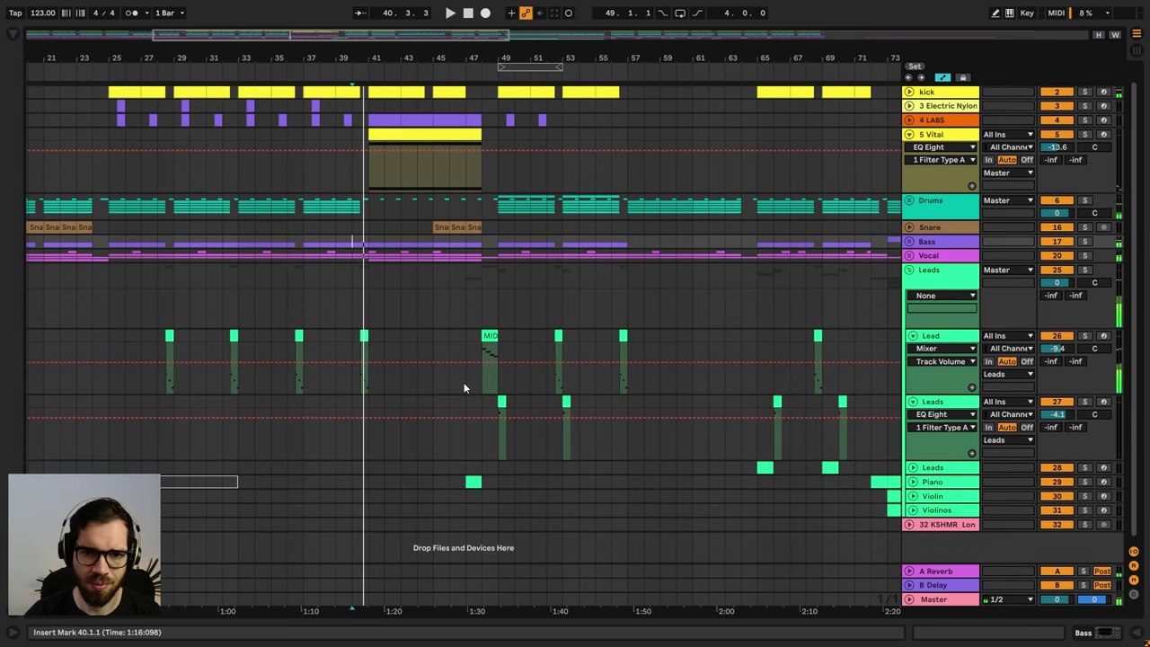
click(364, 335)
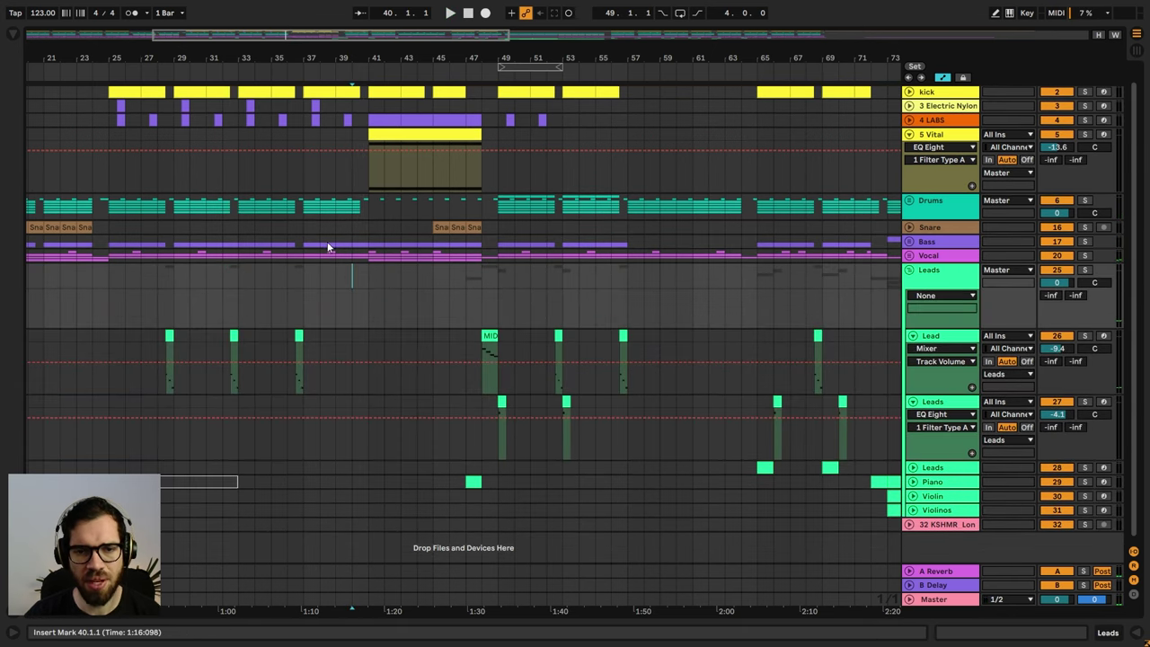
- Play from bar 38, hide the automation, unfold the Vocal group and extend the Dua Lipa vocal clip starting at bar 38.3 to bar 41
click(327, 243)
key(space)
key(a)
drag(352, 60, 601, 99)
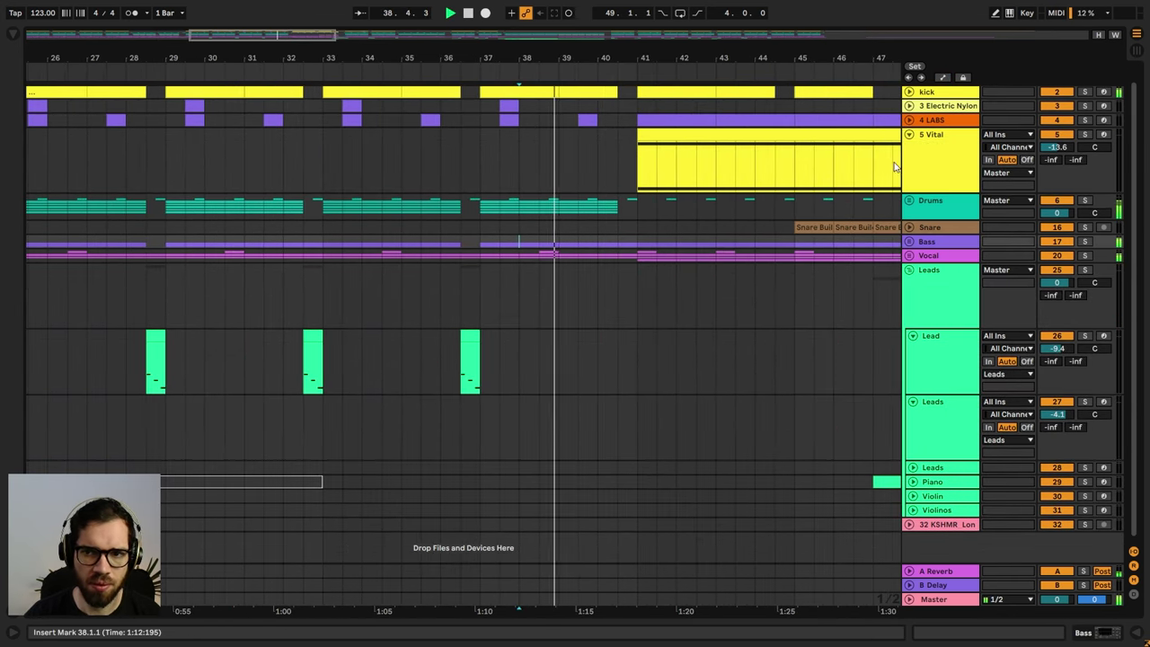
click(911, 256)
click(913, 308)
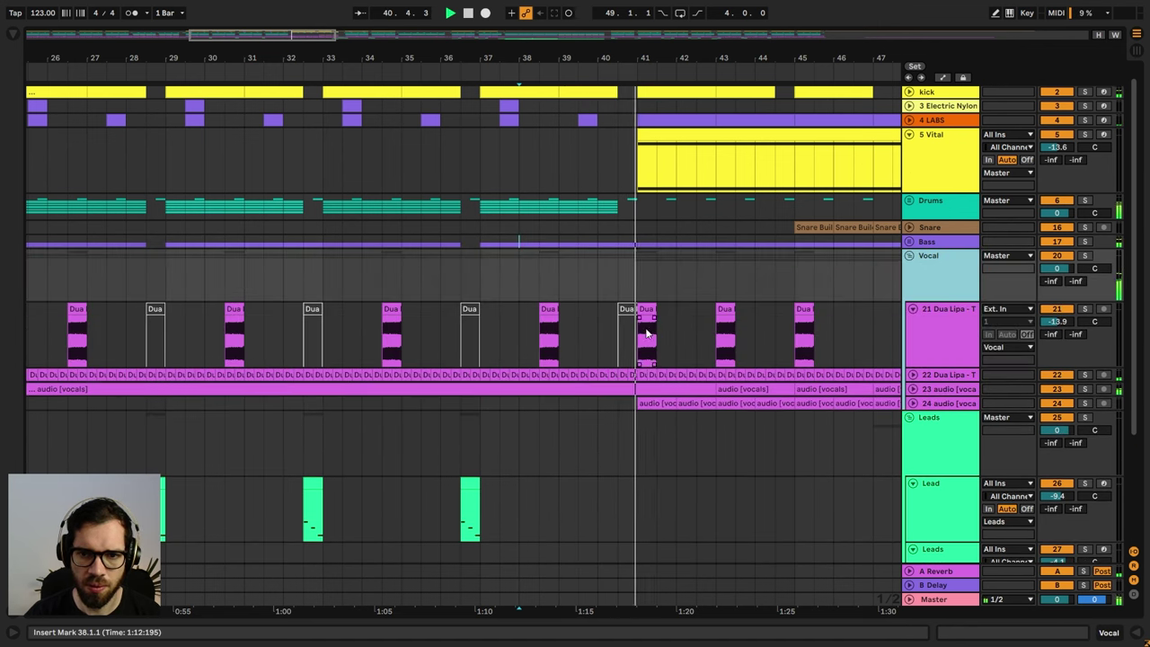
drag(555, 312, 635, 308)
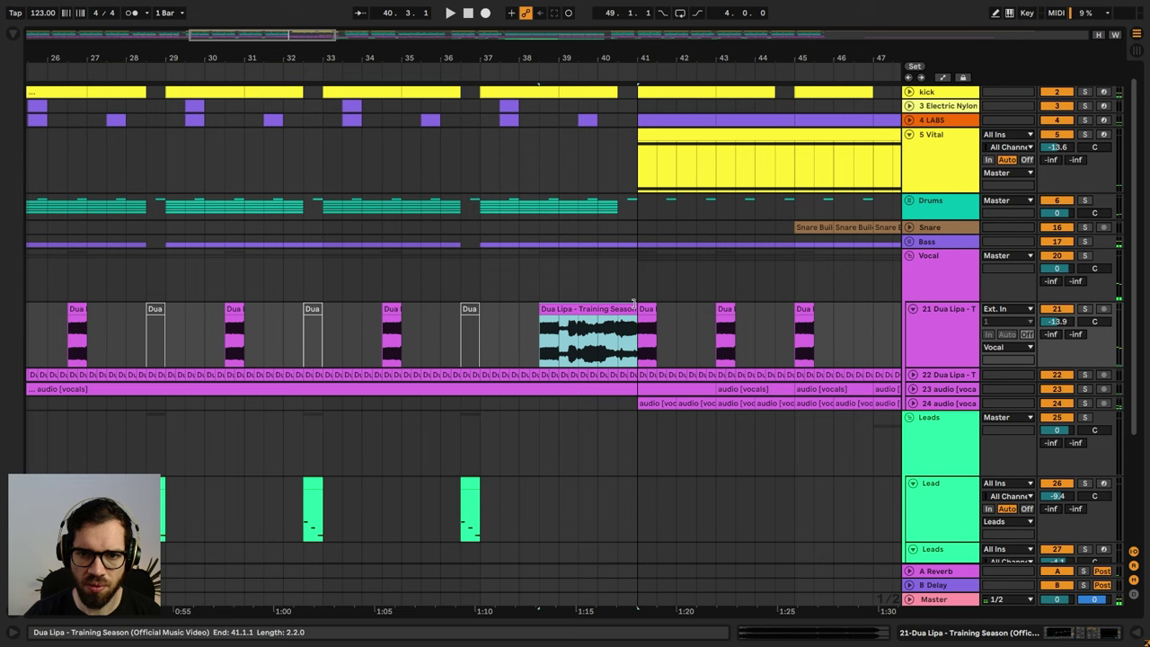
- Audition the extended vocal clip, split it at bar 39 and add a fade-in to the part from bar 39 to 41
click(620, 341)
key(space)
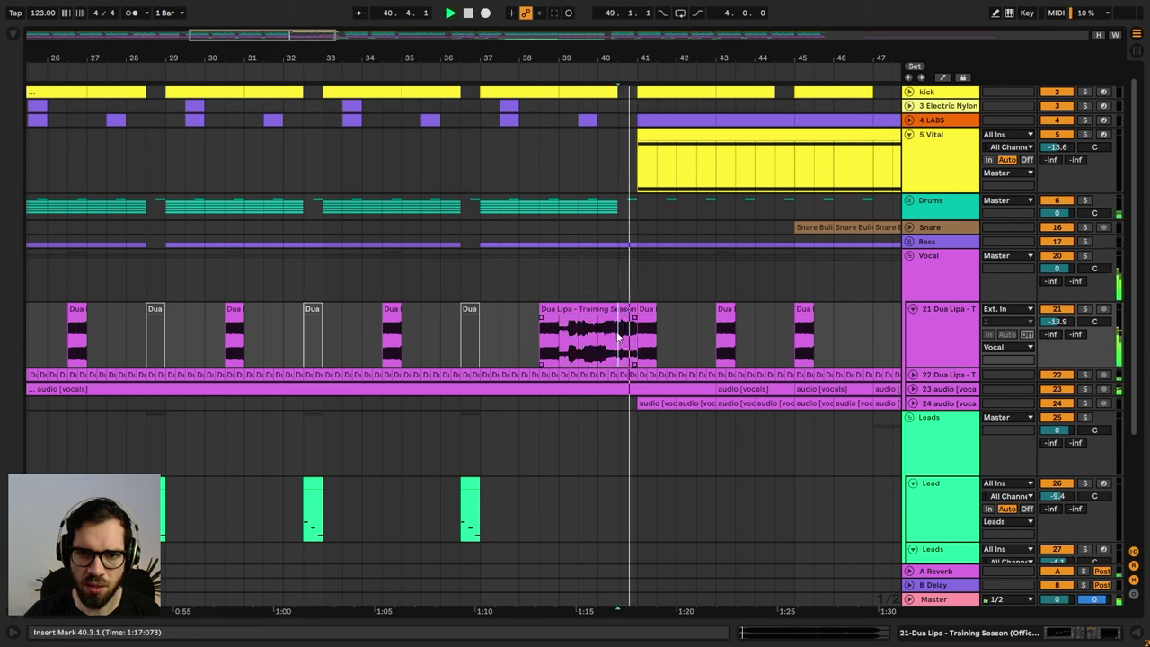
click(561, 344)
key(space)
key(space)
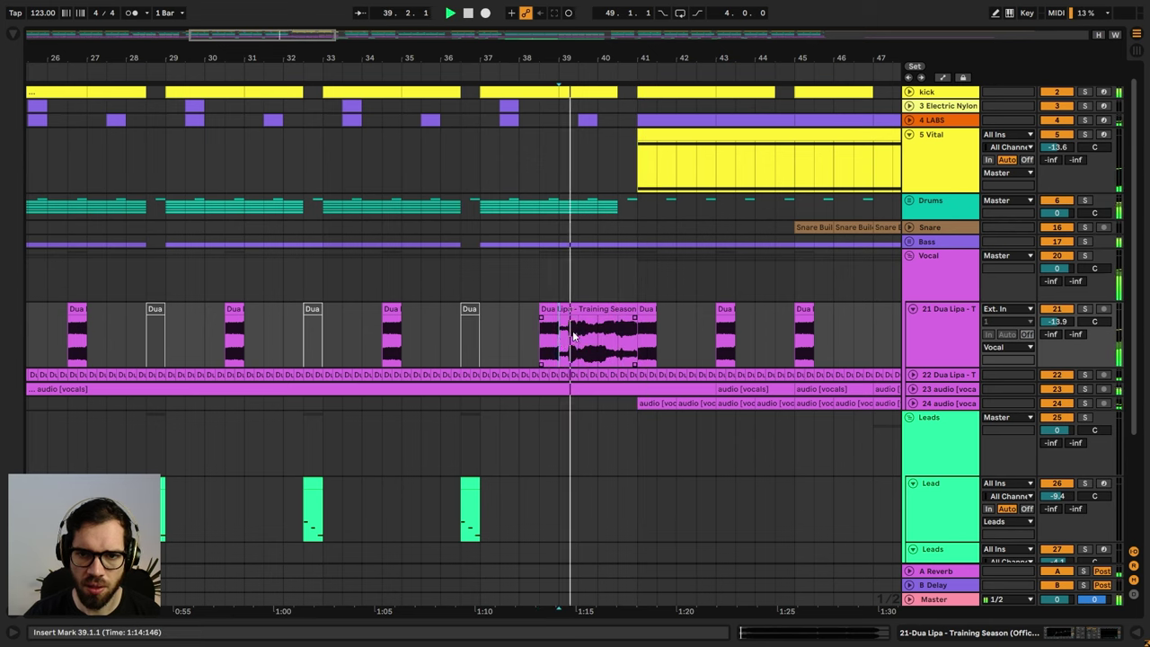
key(ctrl+e)
click(562, 313)
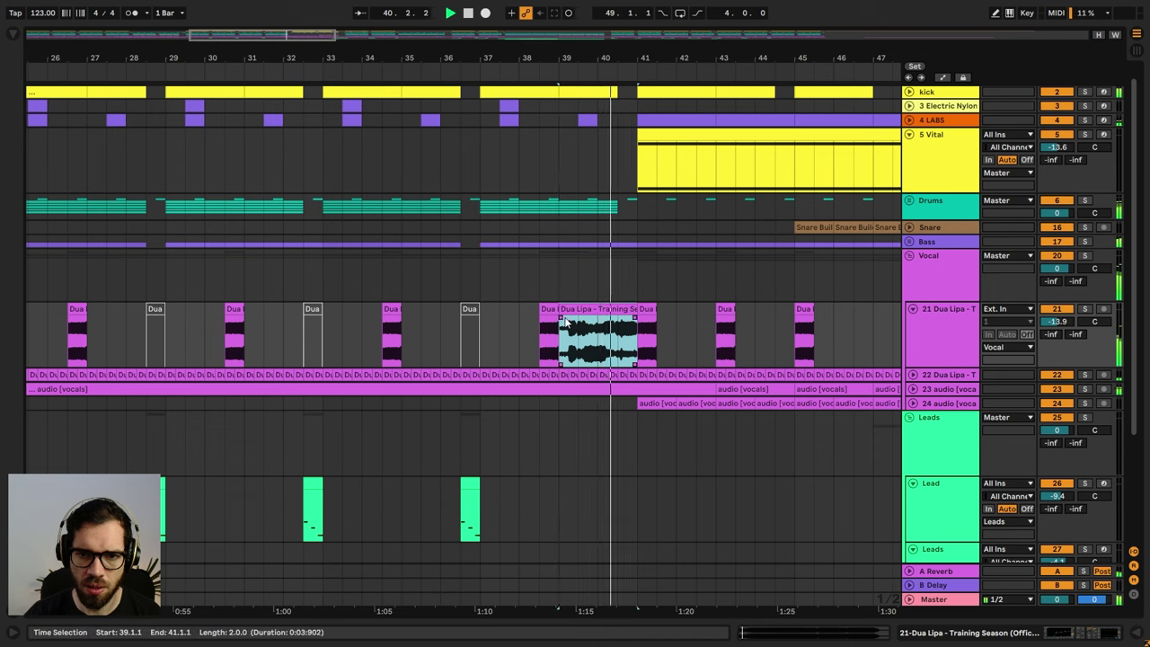
- Play from bar 38.3, fold the Vocal group and examine the Bass Auto Filter frequency automation between bars 45 and 49
click(541, 274)
key(space)
key(space)
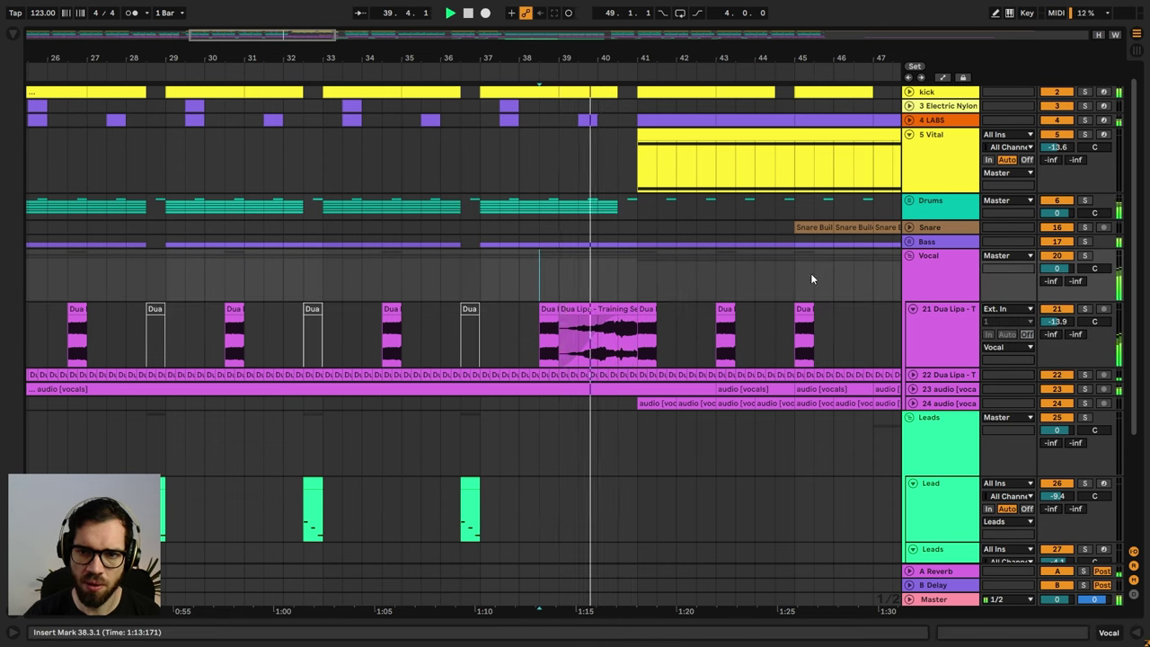
click(908, 256)
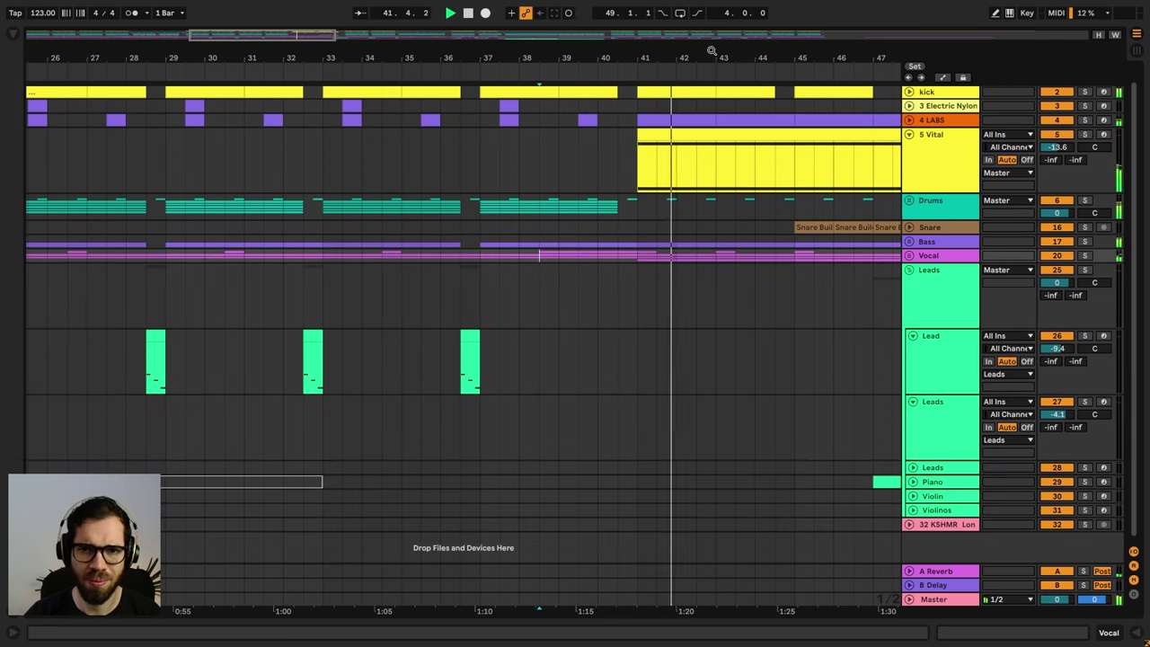
drag(712, 51, 546, 31)
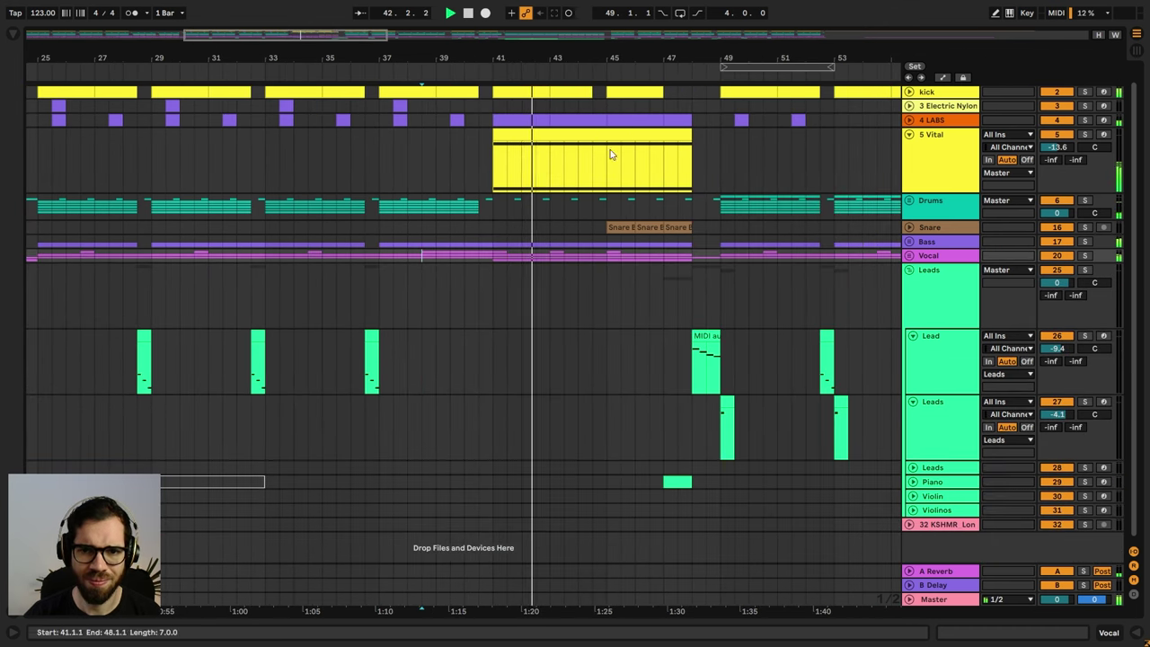
click(909, 243)
key(a)
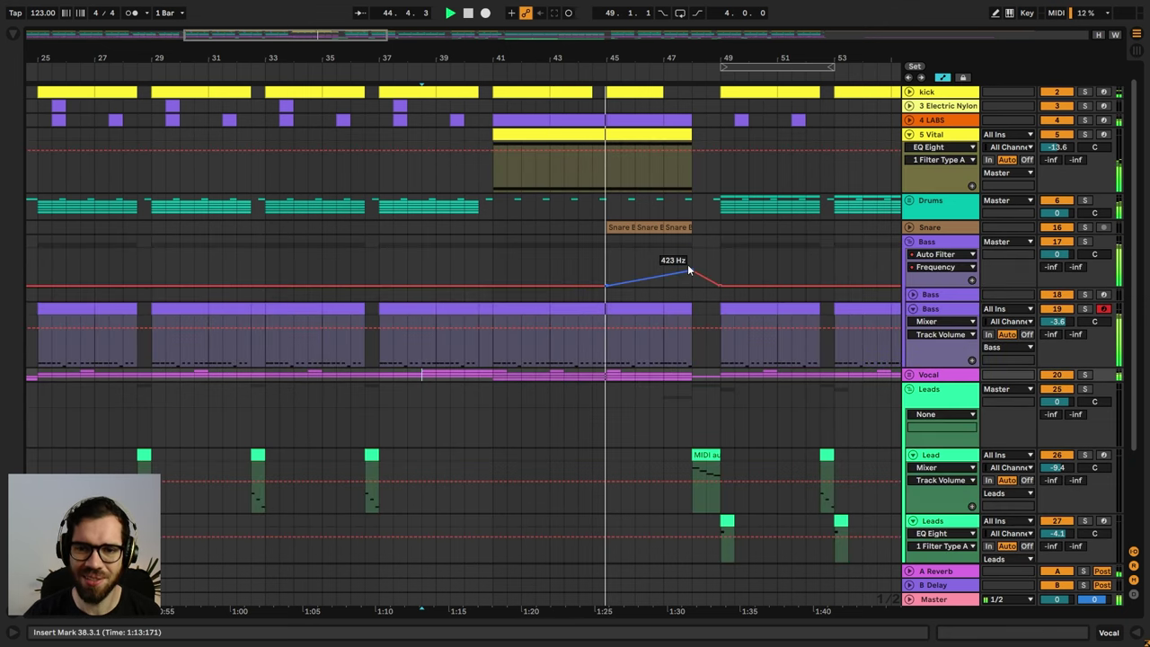
click(909, 243)
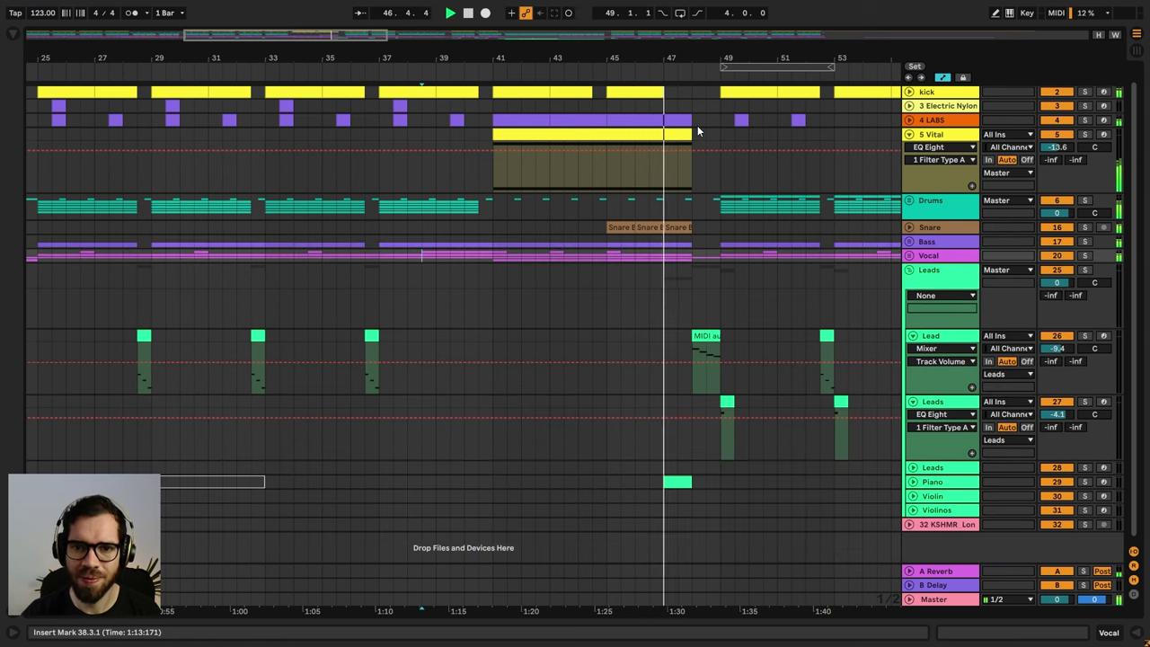
key(a)
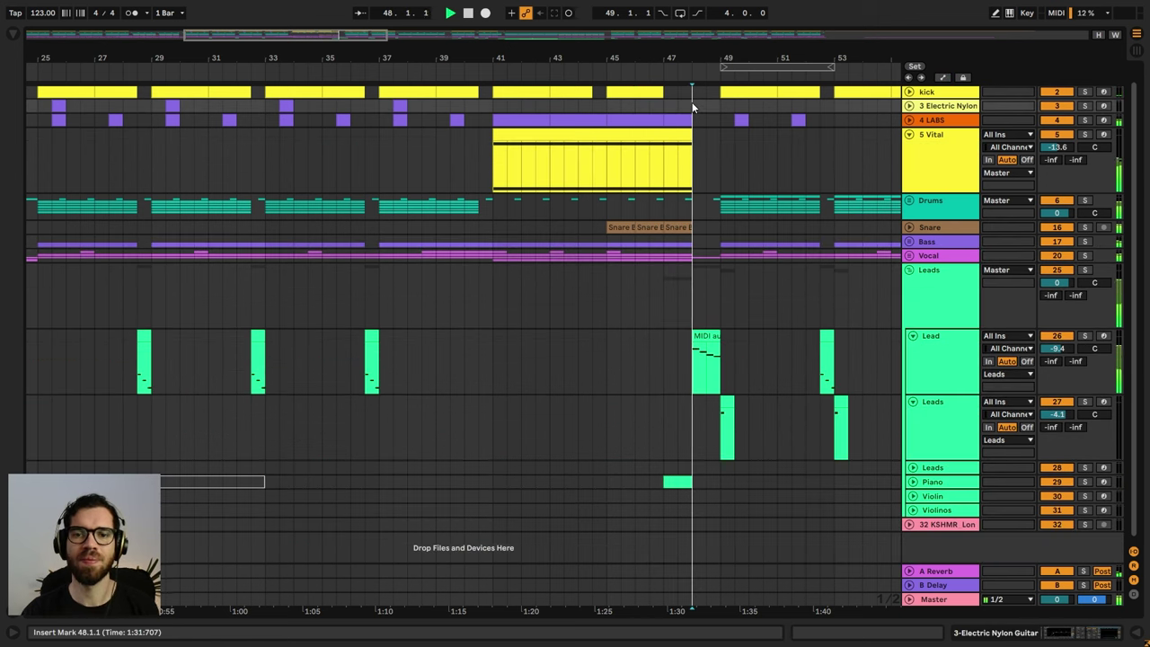
- Listen through the drop from bar 48 to bar 60, fold the Leads group and unfold the Bass group
drag(704, 59, 321, 32)
drag(355, 90, 413, 111)
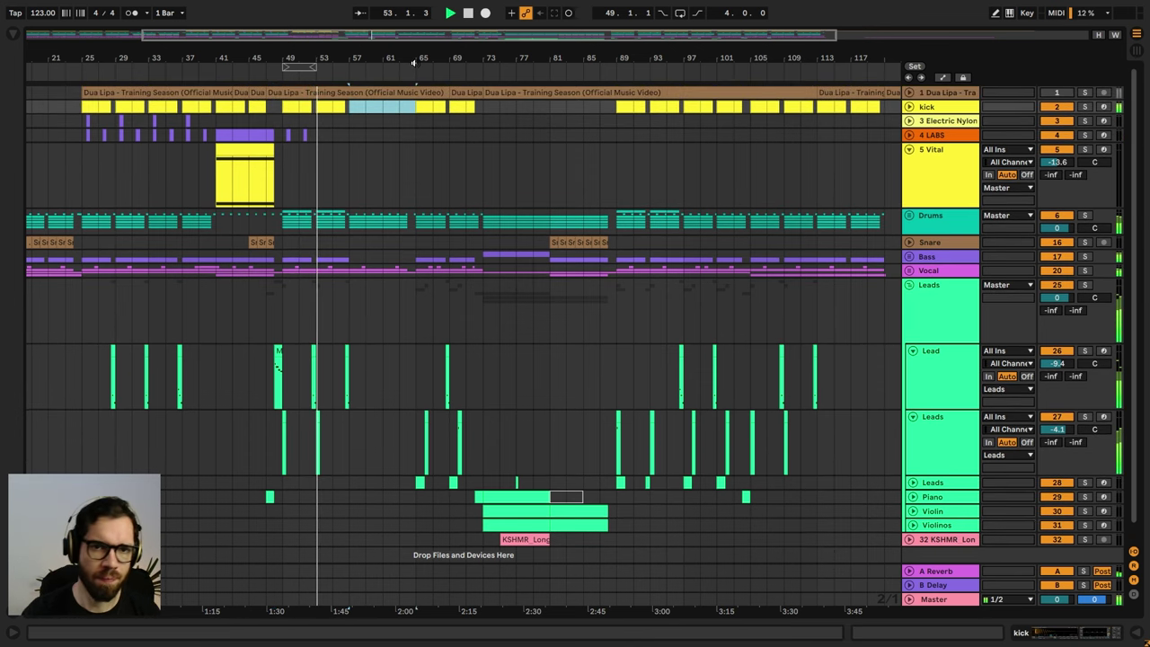
drag(413, 62, 642, 68)
click(573, 175)
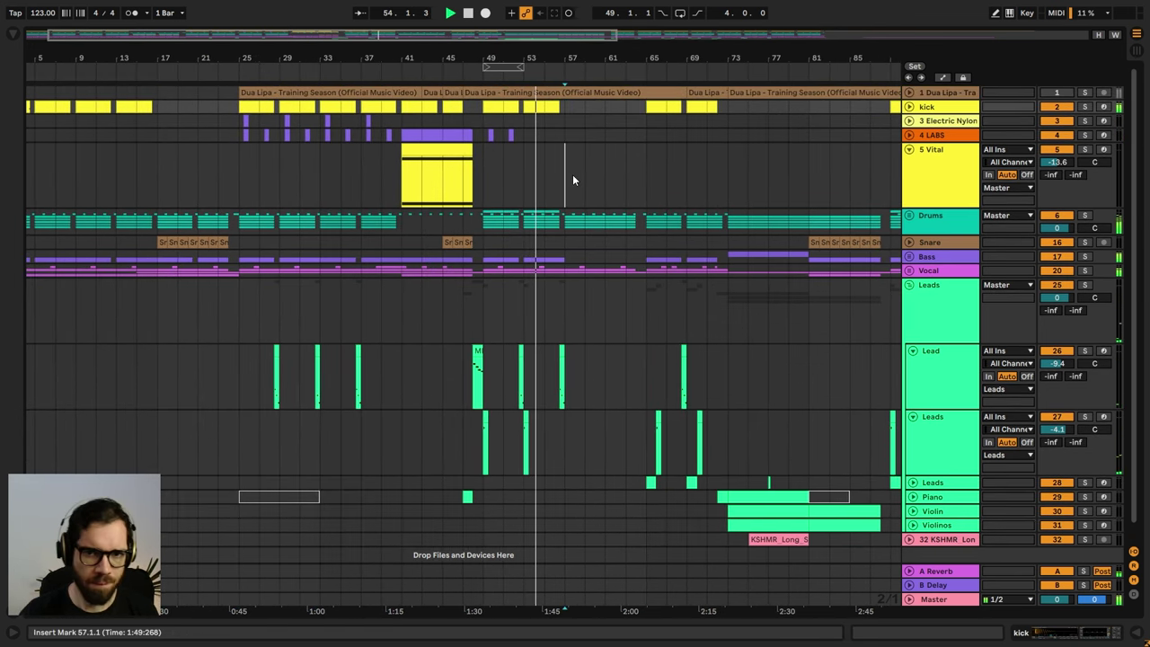
click(911, 286)
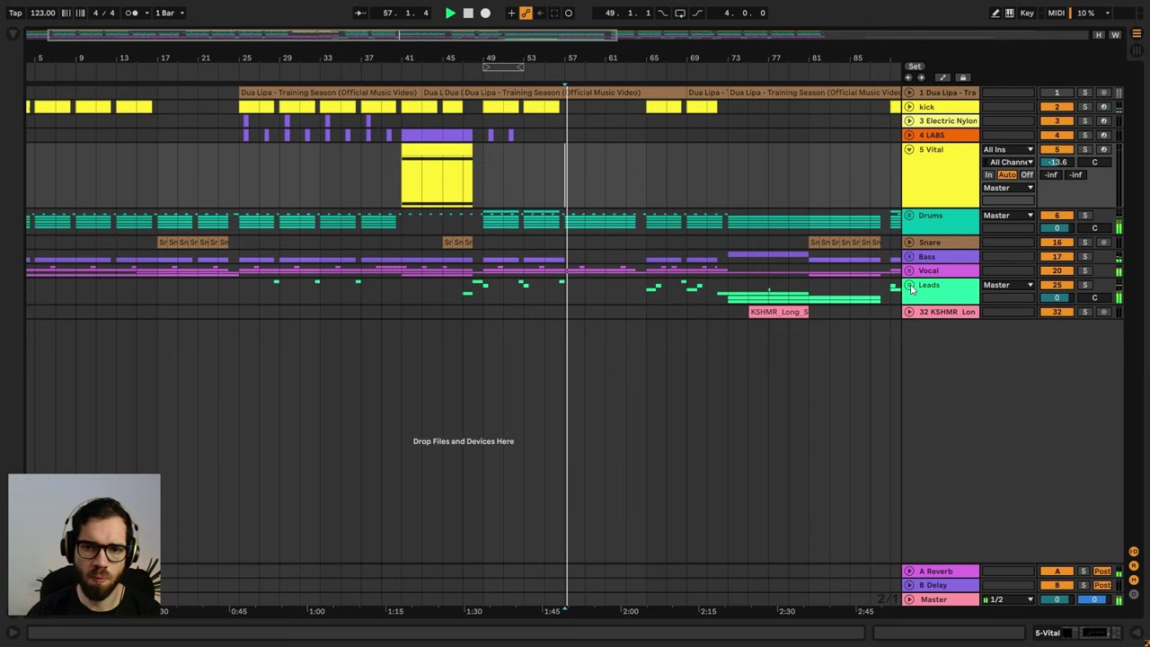
click(544, 166)
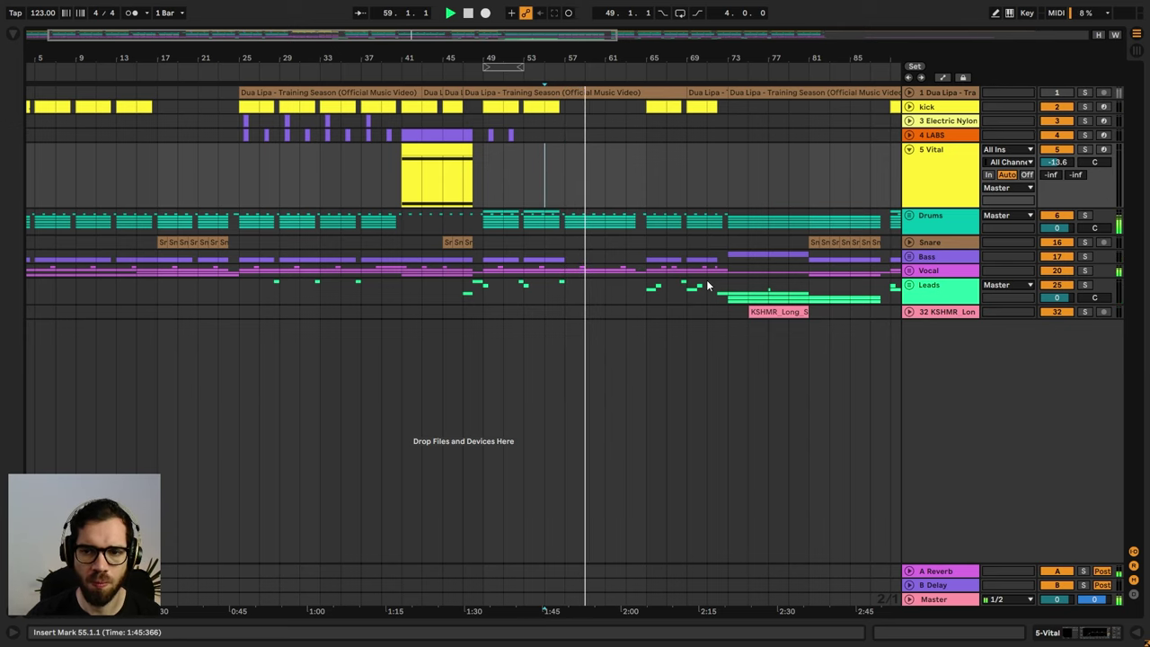
click(908, 258)
- Copy the seven-bar Vital clip from bar 41 to bar 57 and transpose the copy's notes down to C1 and C2
click(448, 150)
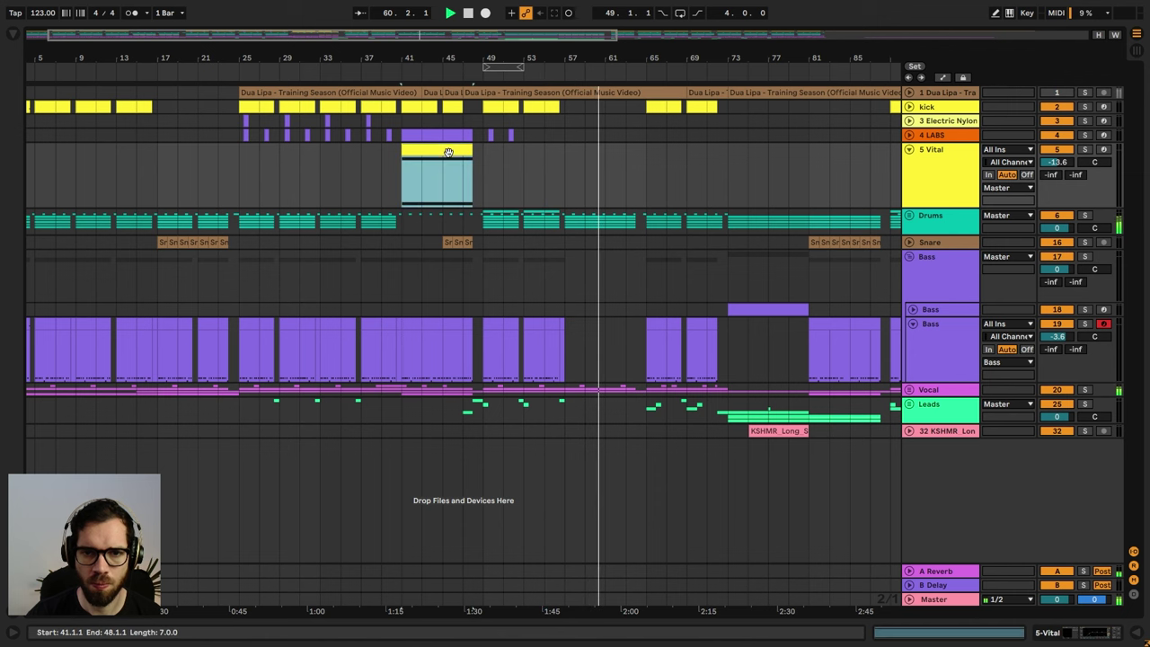
key(ctrl+c)
click(561, 178)
key(ctrl+v)
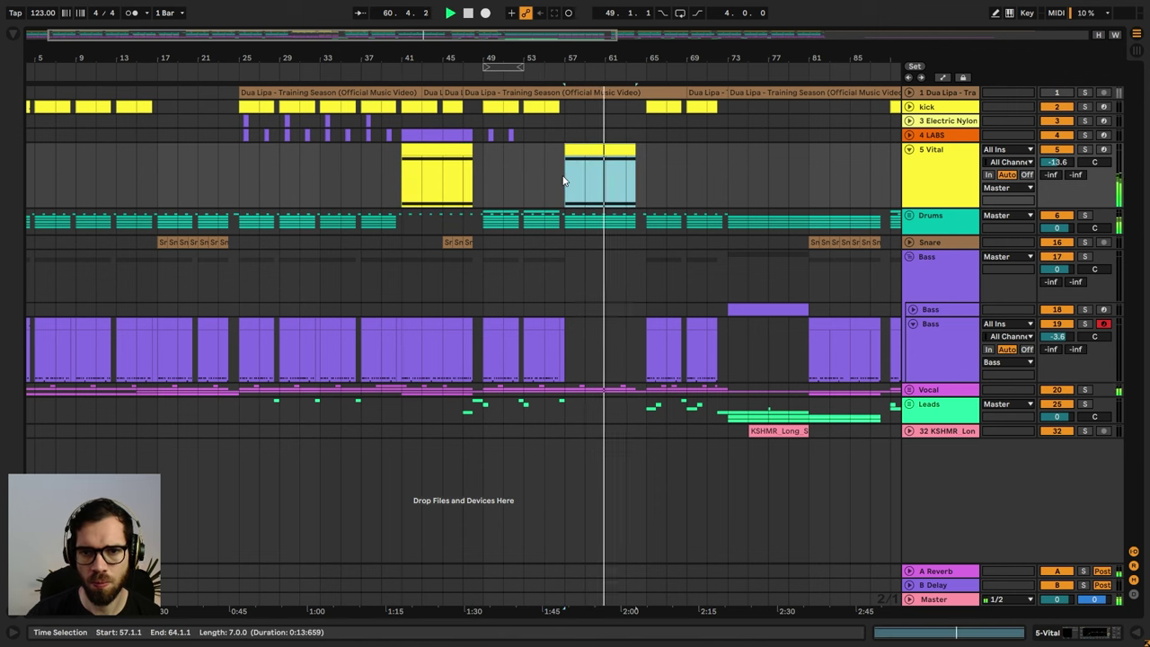
double_click(630, 163)
key(ctrl+a)
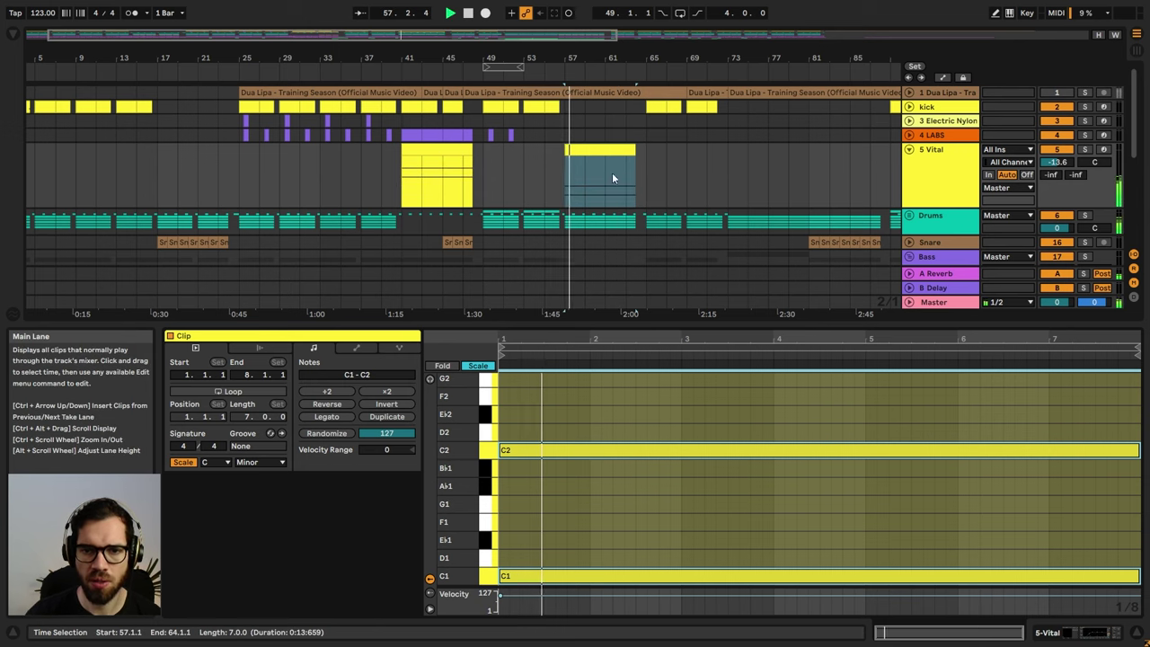
click(587, 162)
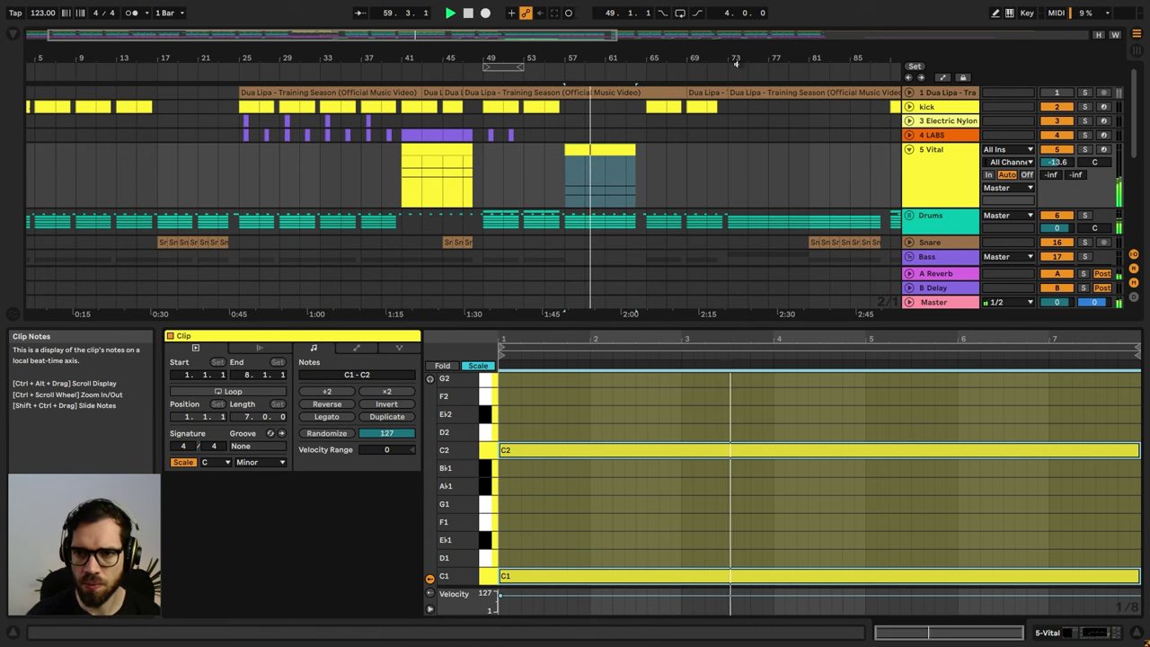
- Set the Vital track volume to -13.1 and raise the last Filter 1 Cutoff automation point at bar 64 to 76 semitones
click(1057, 163)
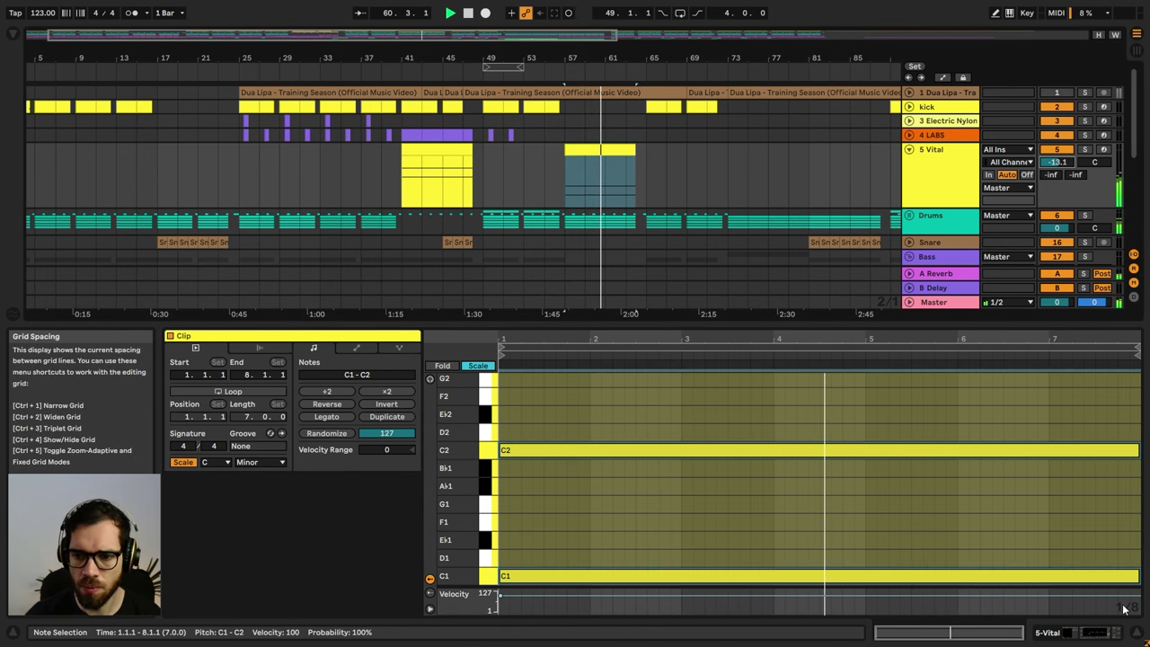
click(1137, 633)
key(a)
click(952, 164)
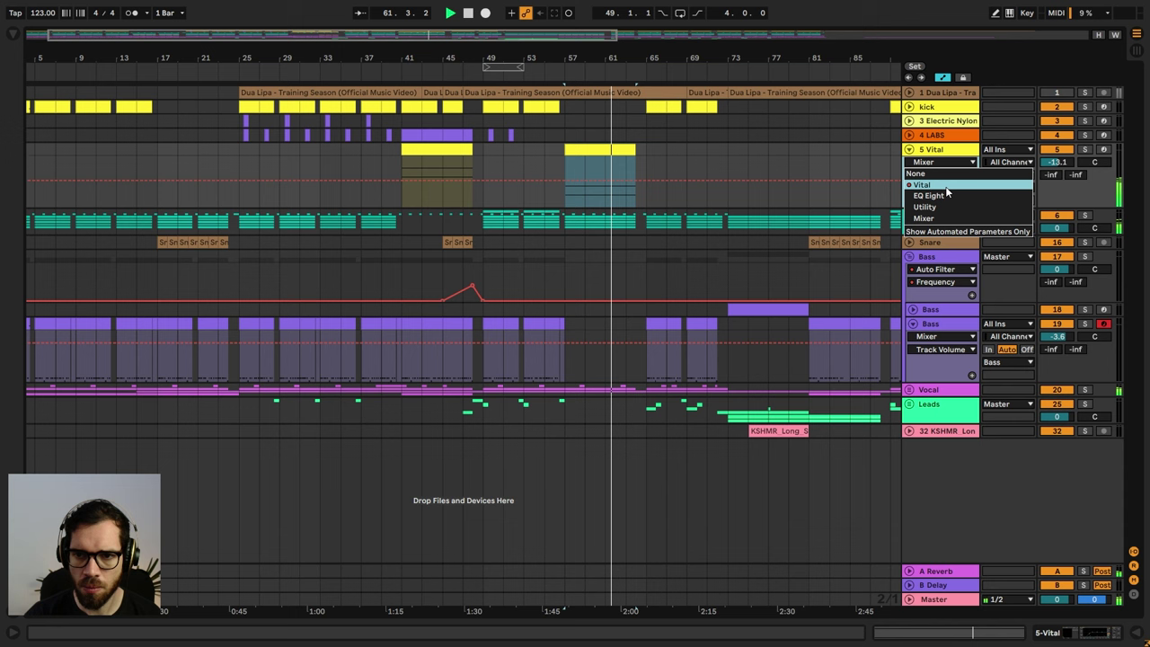
click(924, 184)
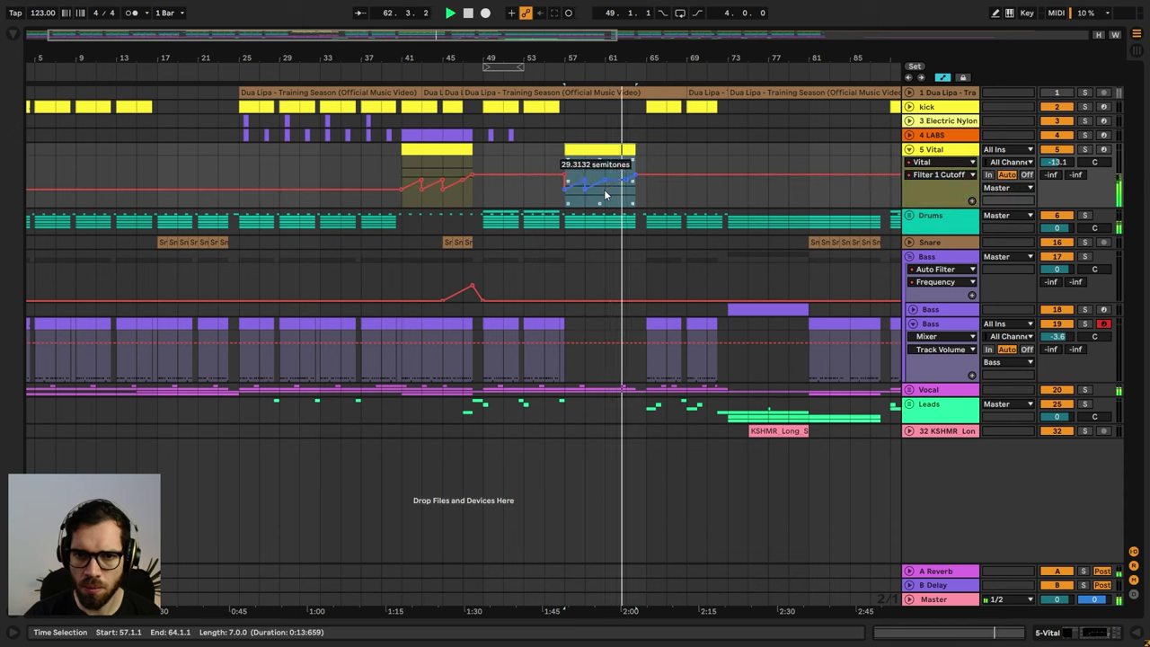
drag(637, 178, 638, 158)
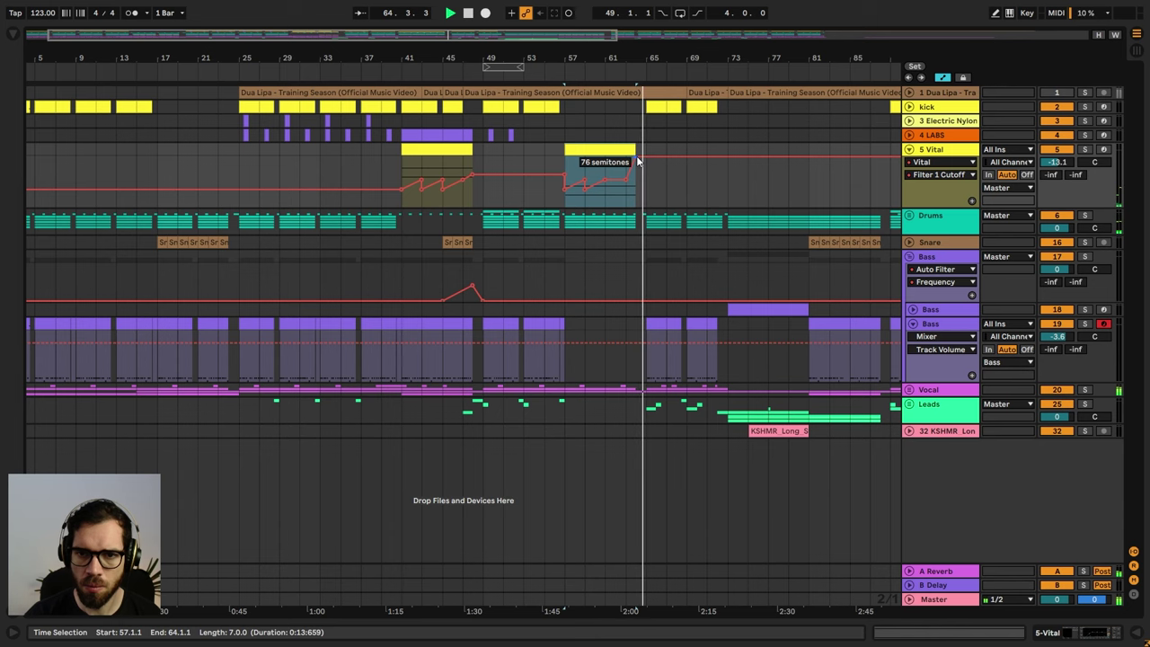
key(a)
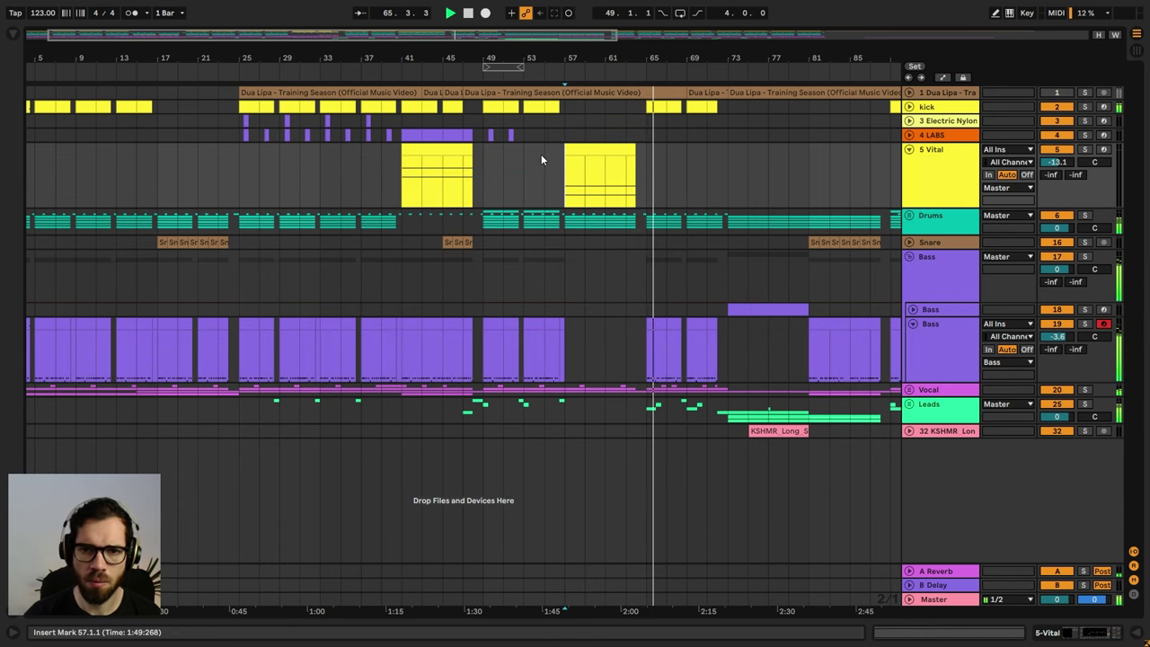
- Play from bar 55, fold the Bass group and unfold the Leads group
click(543, 164)
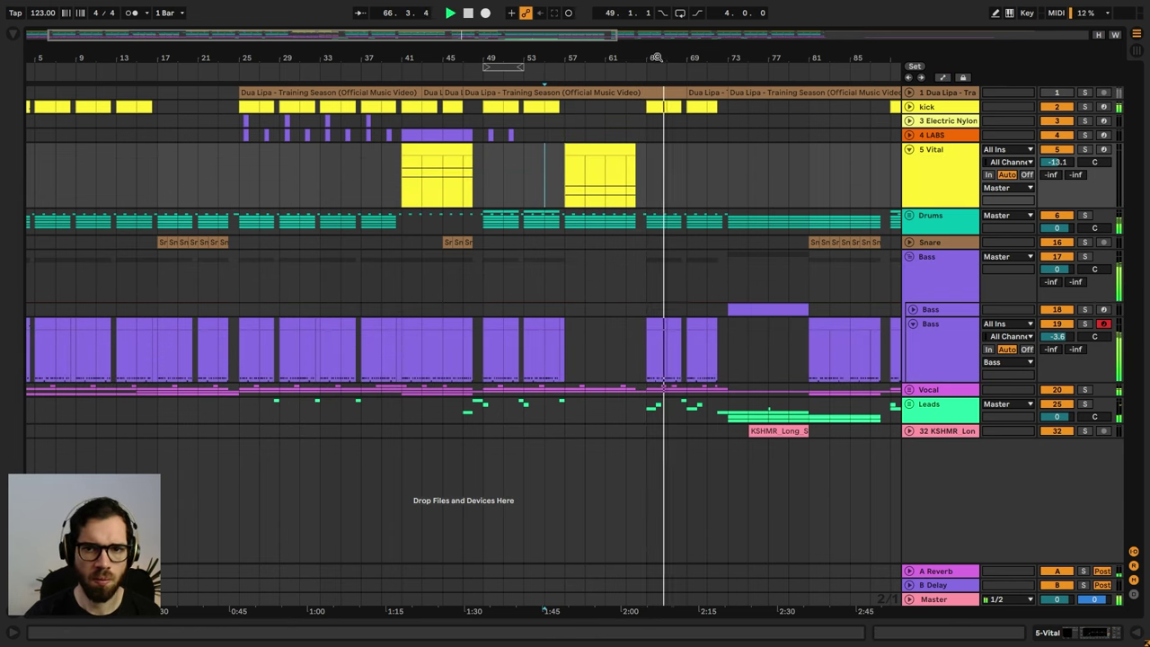
drag(657, 57, 657, 81)
key(space)
key(space)
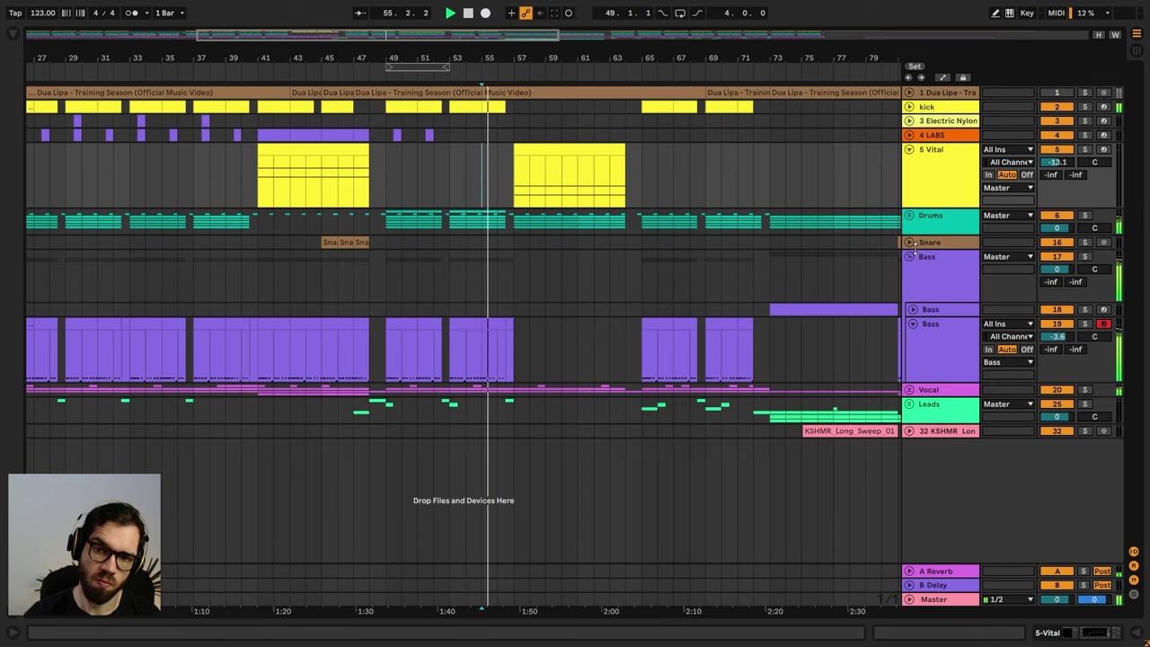
click(911, 257)
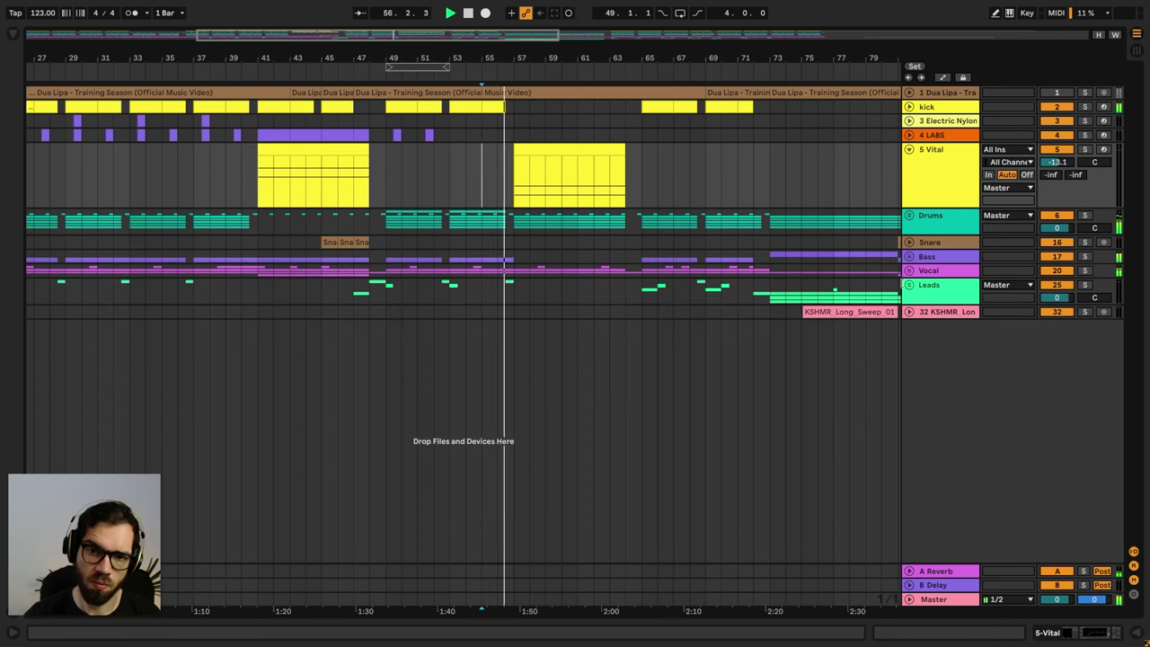
click(910, 285)
scroll(731, 302, down, 1)
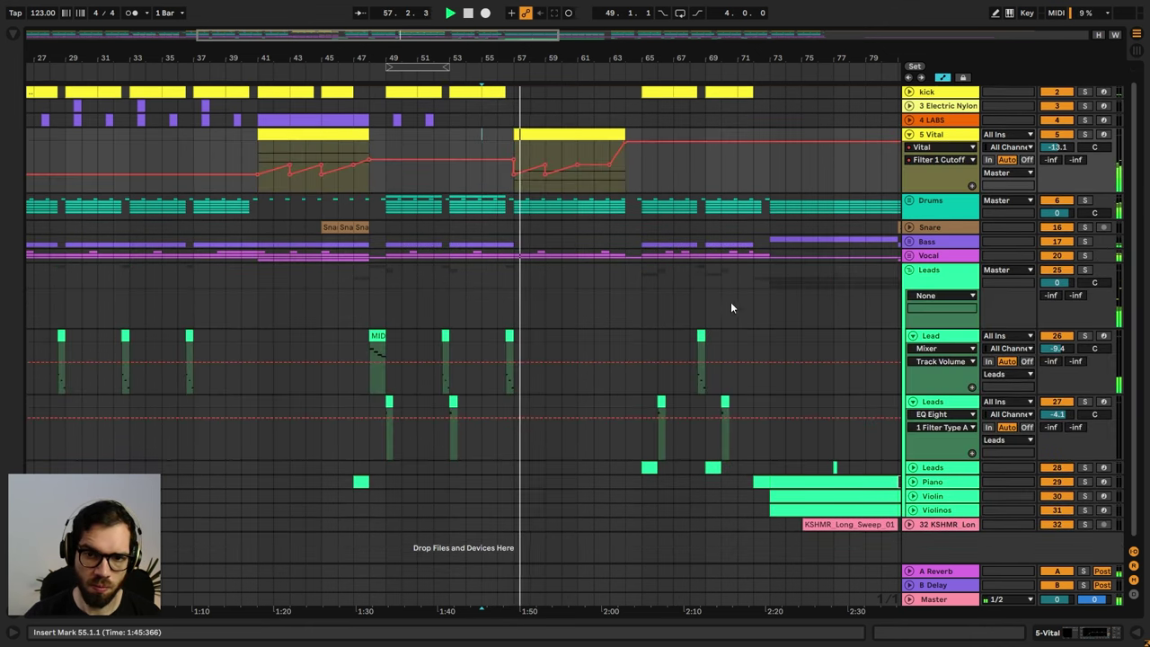
scroll(657, 432, up, 1)
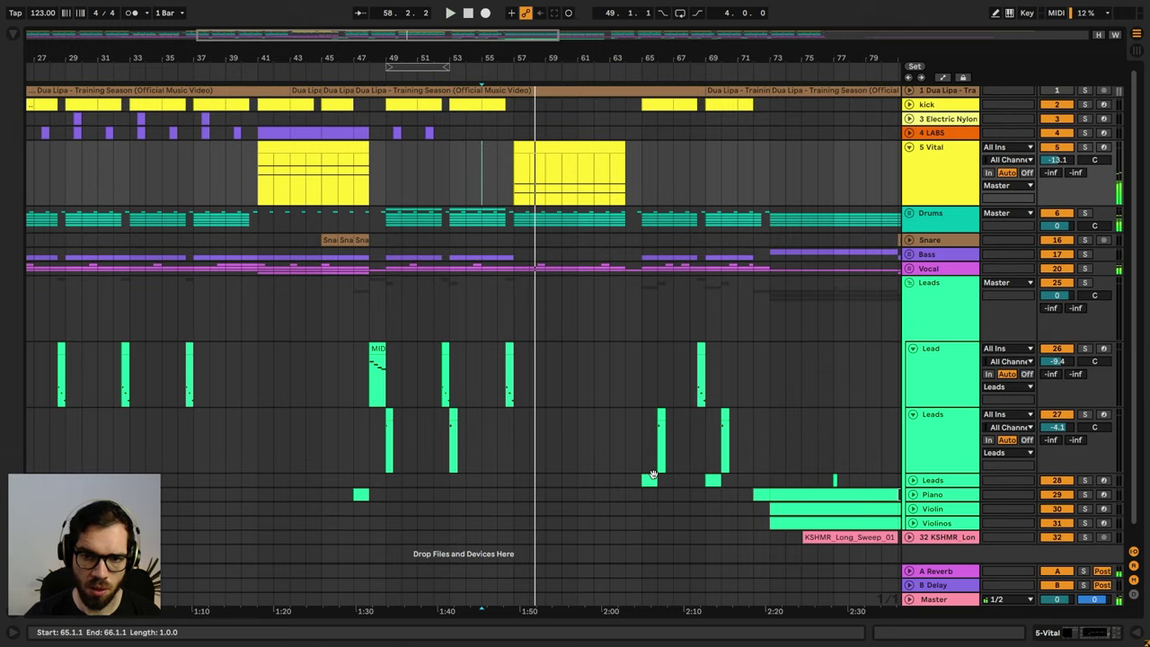
- Copy the one-bar clip on the third Leads track from bar 65 to bar 57, extend it to bar 59 and play it
key(space)
click(528, 477)
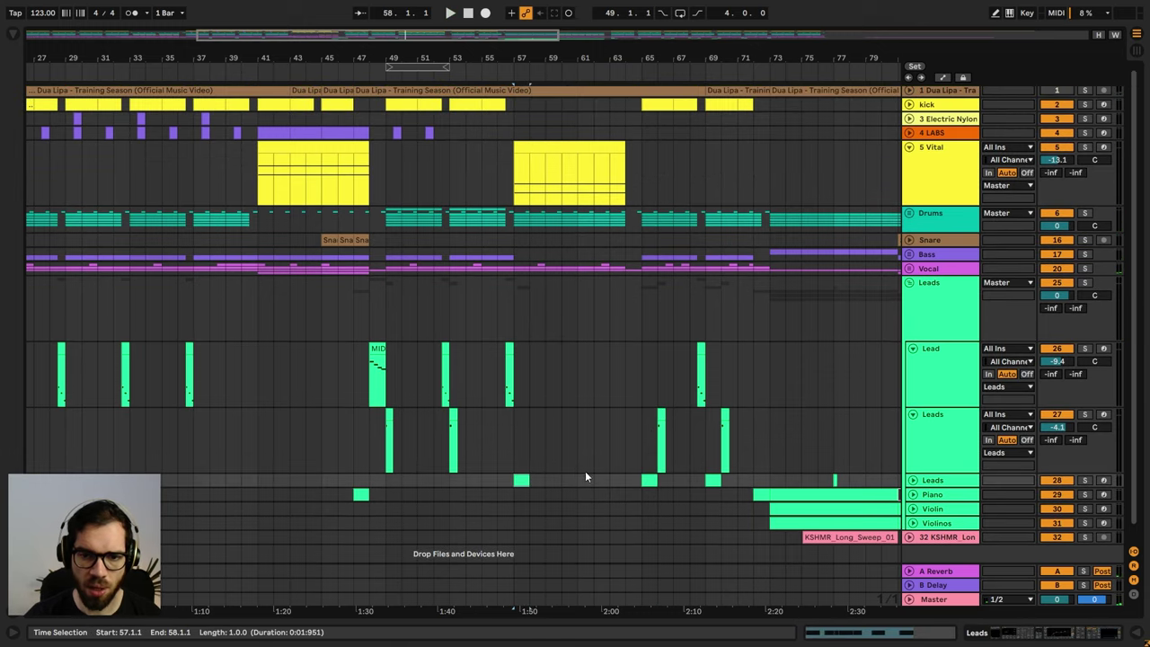
drag(555, 480, 543, 478)
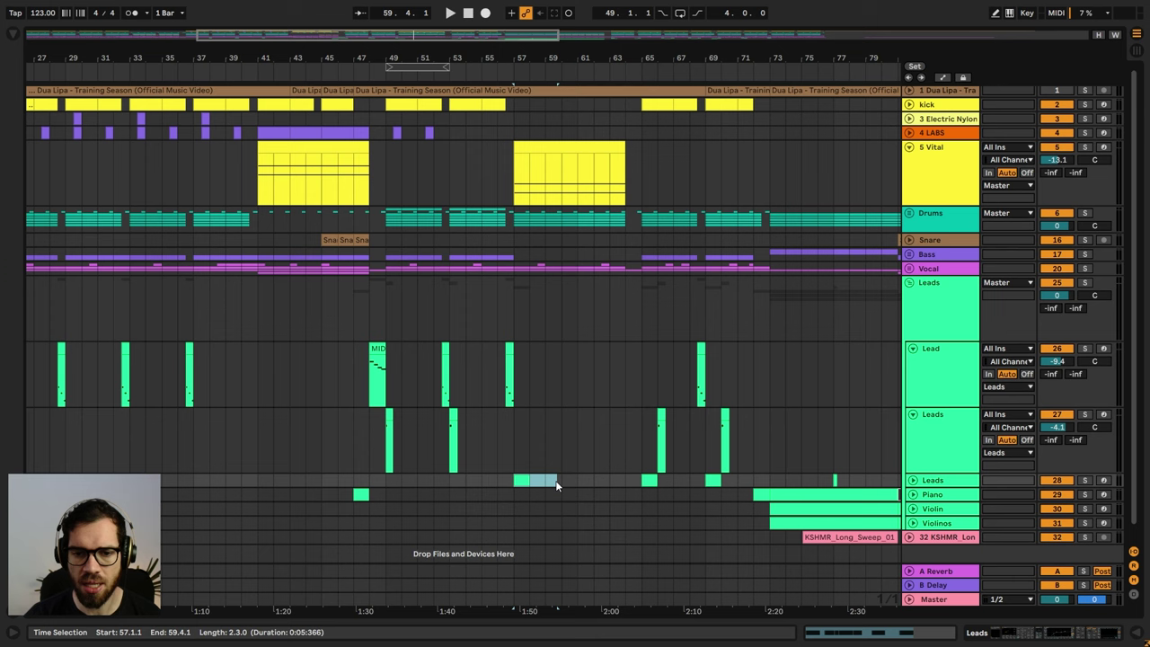
key(space)
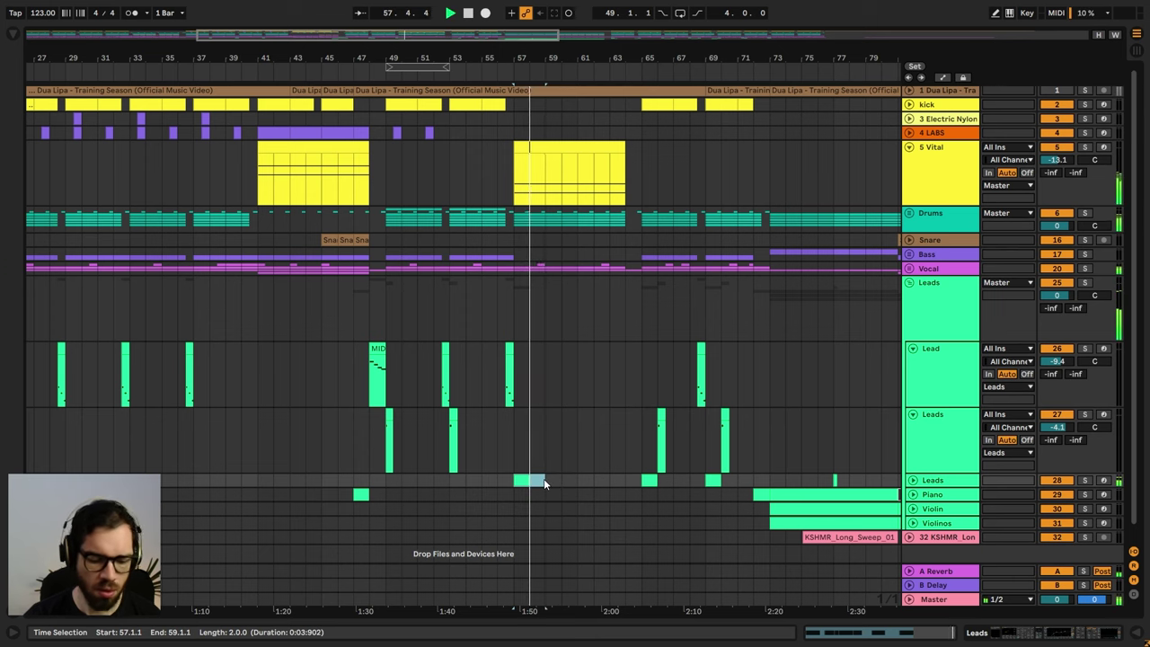
- Duplicate the two-bar Leads clip three times to fill the track from bar 59 to bar 65
key(ctrl+d)
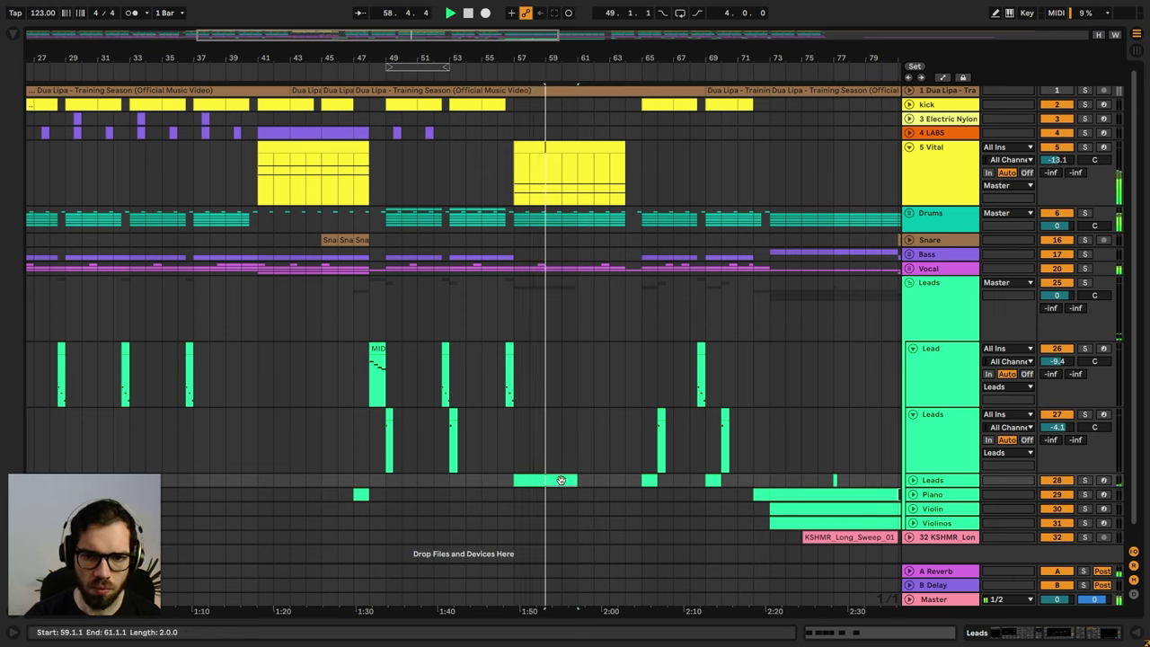
key(ctrl+d)
key(ctrl+d)
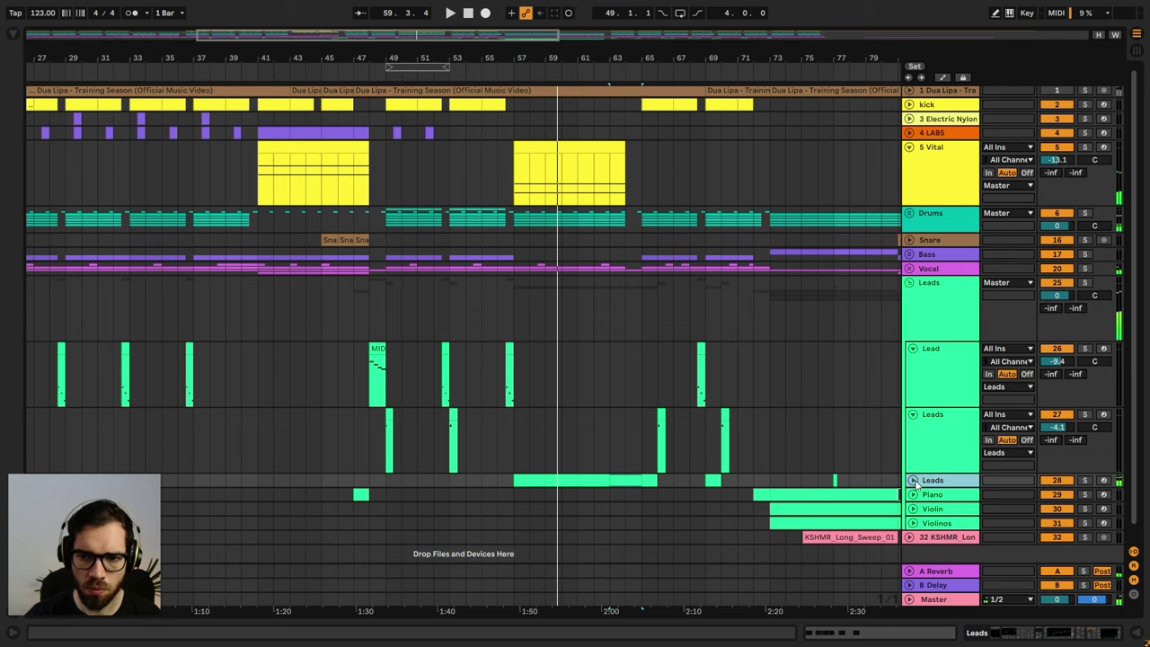
- Add an Auto Filter to the third Leads track and lower its cutoff frequency to 4.80 kHz
click(913, 481)
double_click(936, 482)
scroll(423, 300, down, 2)
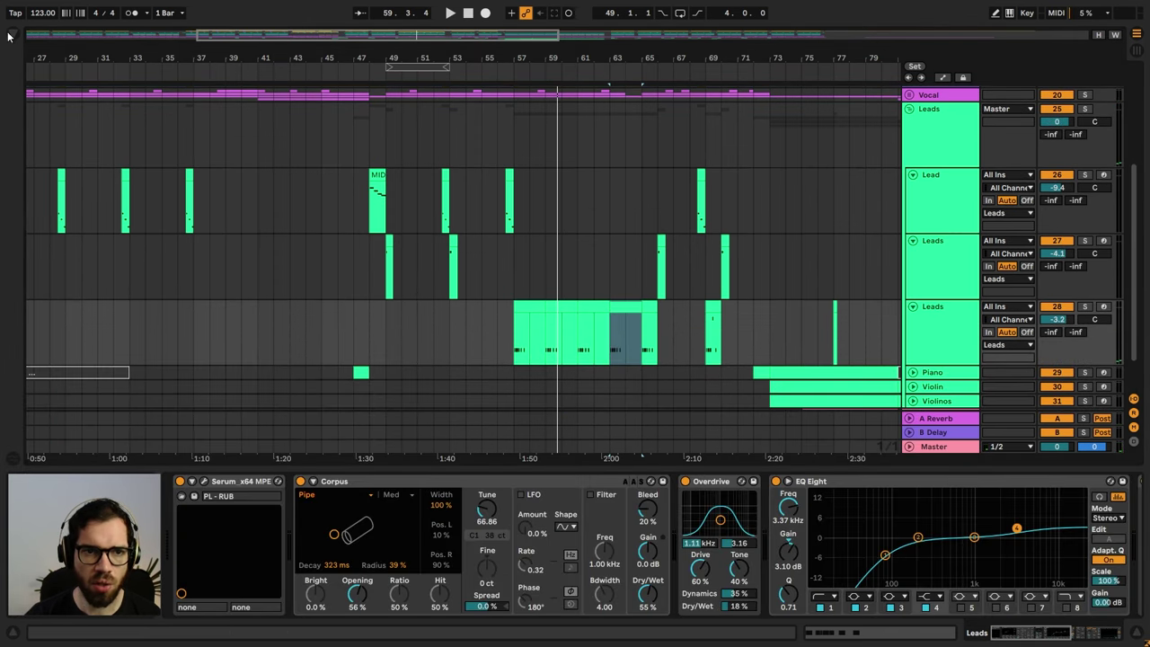
click(11, 34)
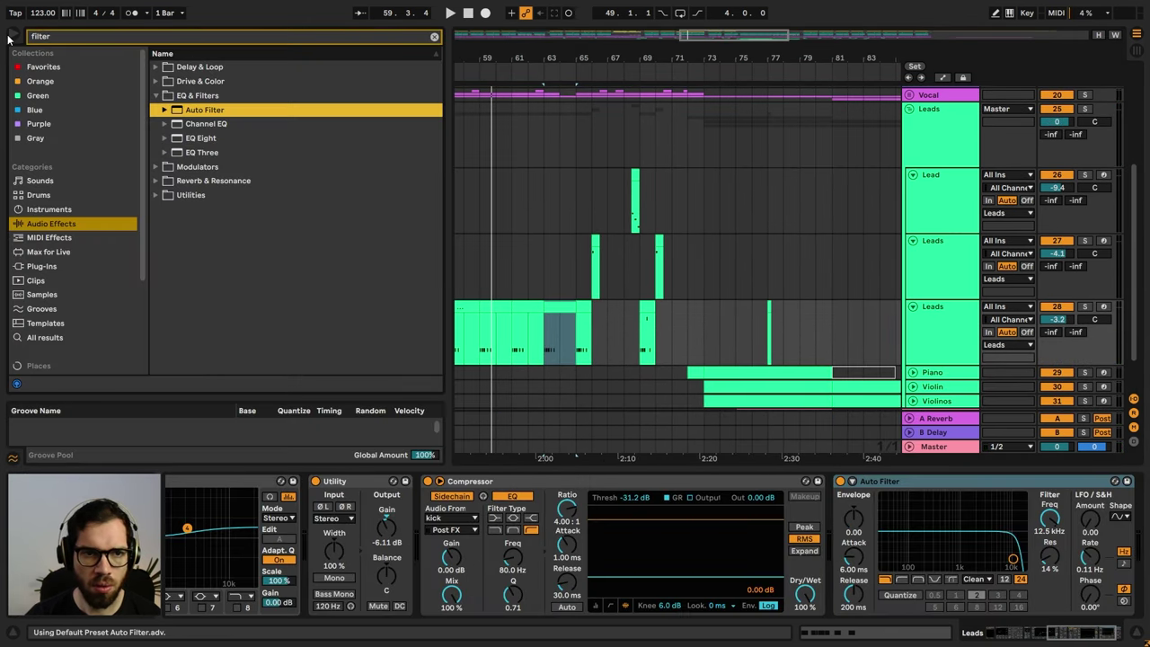
click(12, 35)
drag(1049, 514, 1050, 548)
- Automate the third Leads track's Auto Filter frequency to rise from bar 57 through 1.32 kHz at bar 61 to 19.9 kHz just after bar 64
key(a)
scroll(267, 316, down, 1)
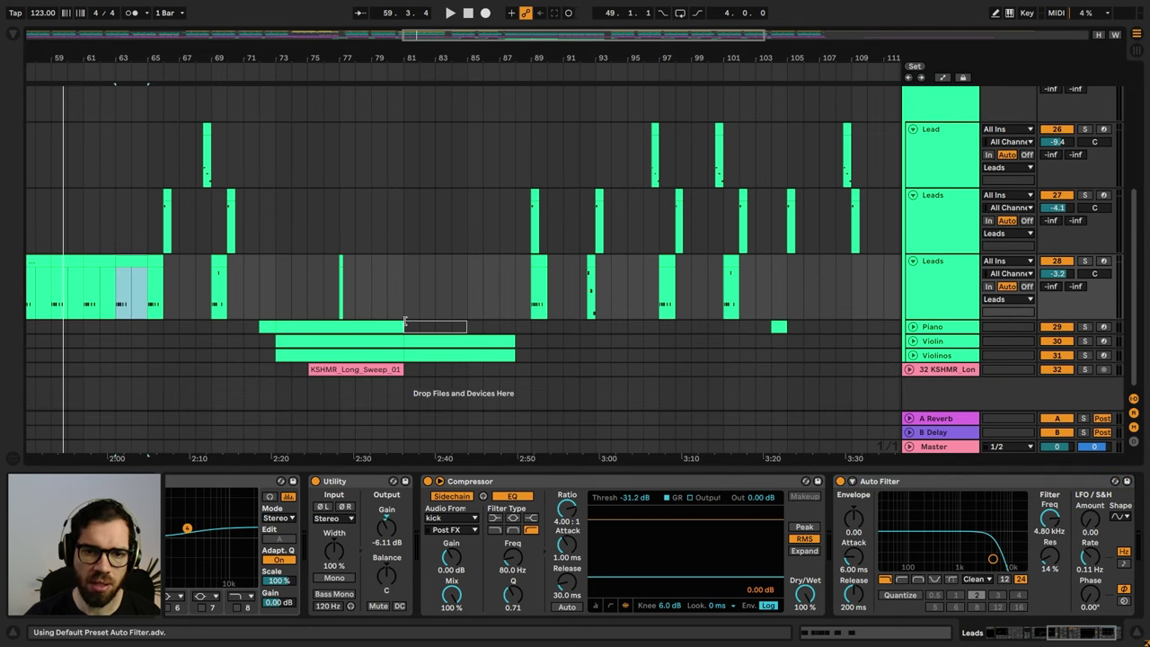
drag(155, 59, 544, 59)
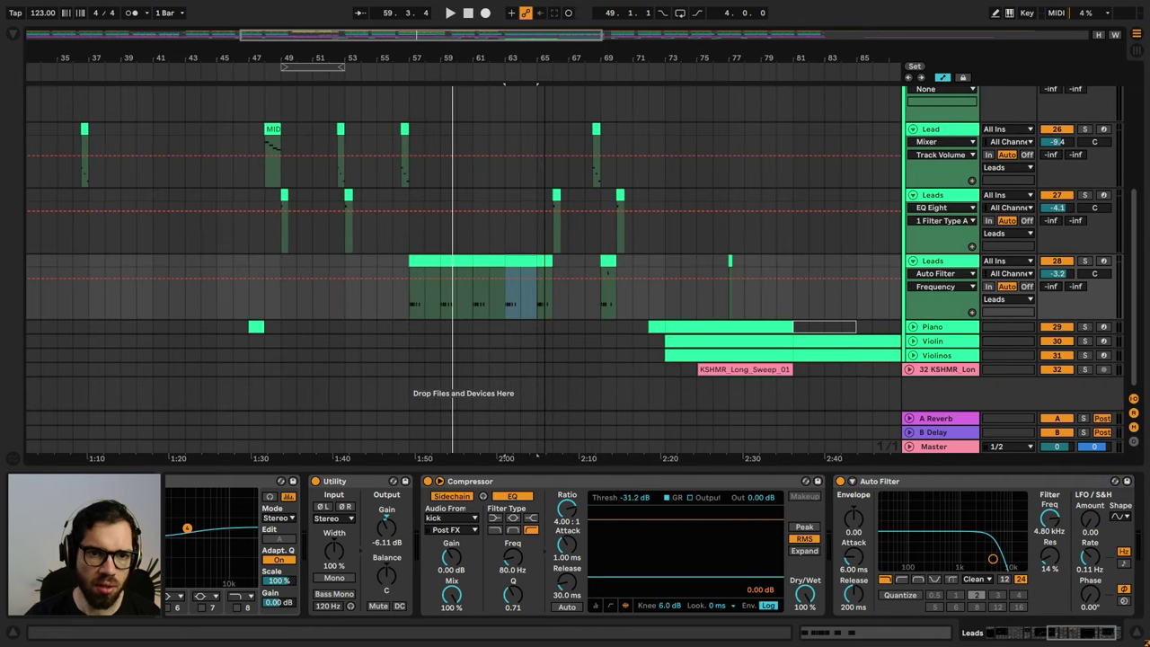
click(399, 278)
drag(403, 279, 473, 287)
click(411, 283)
key(space)
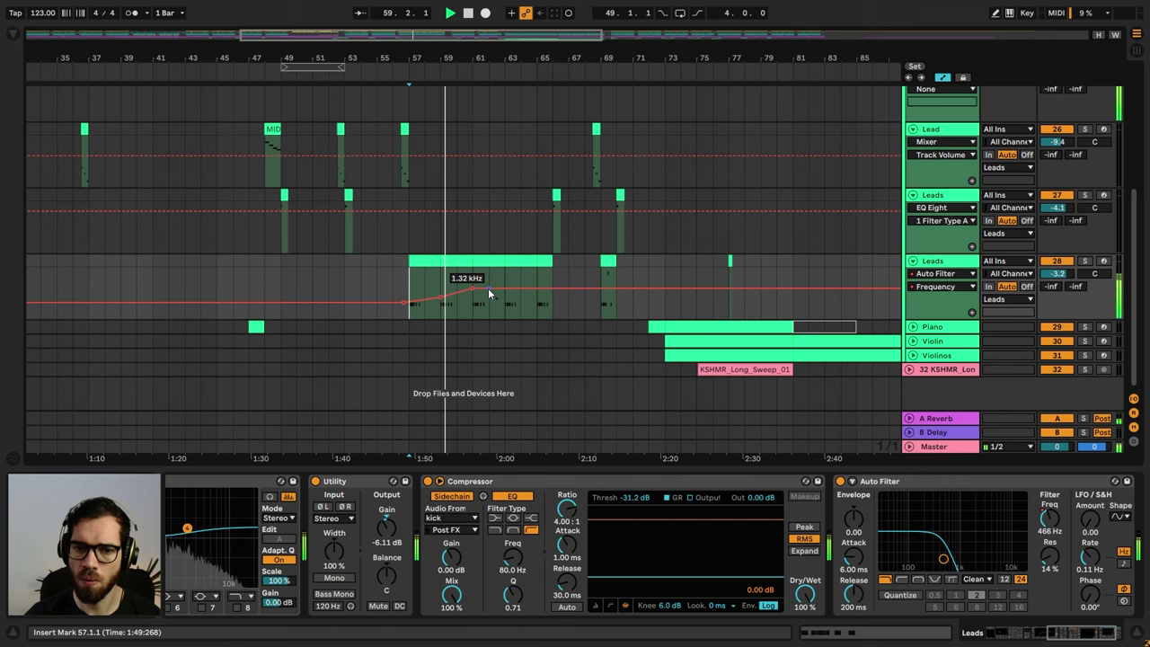
drag(473, 289, 513, 268)
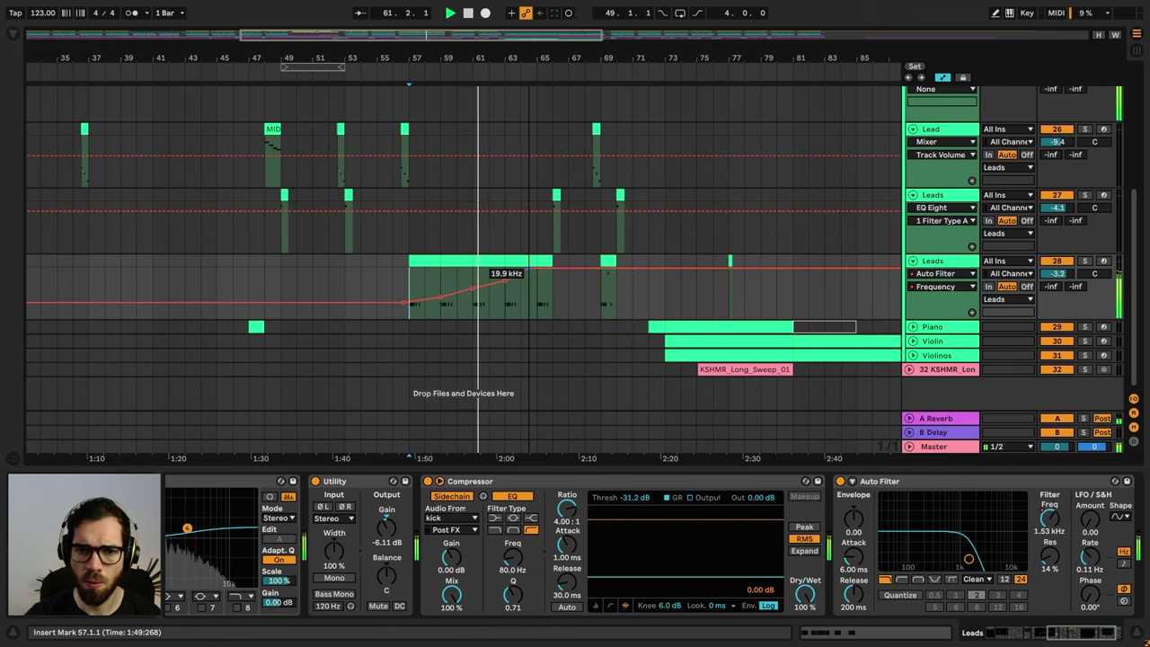
- Copy the Snare track's build section from bars 45 to 49 and paste it at bar 61
click(1136, 632)
scroll(663, 340, up, 3)
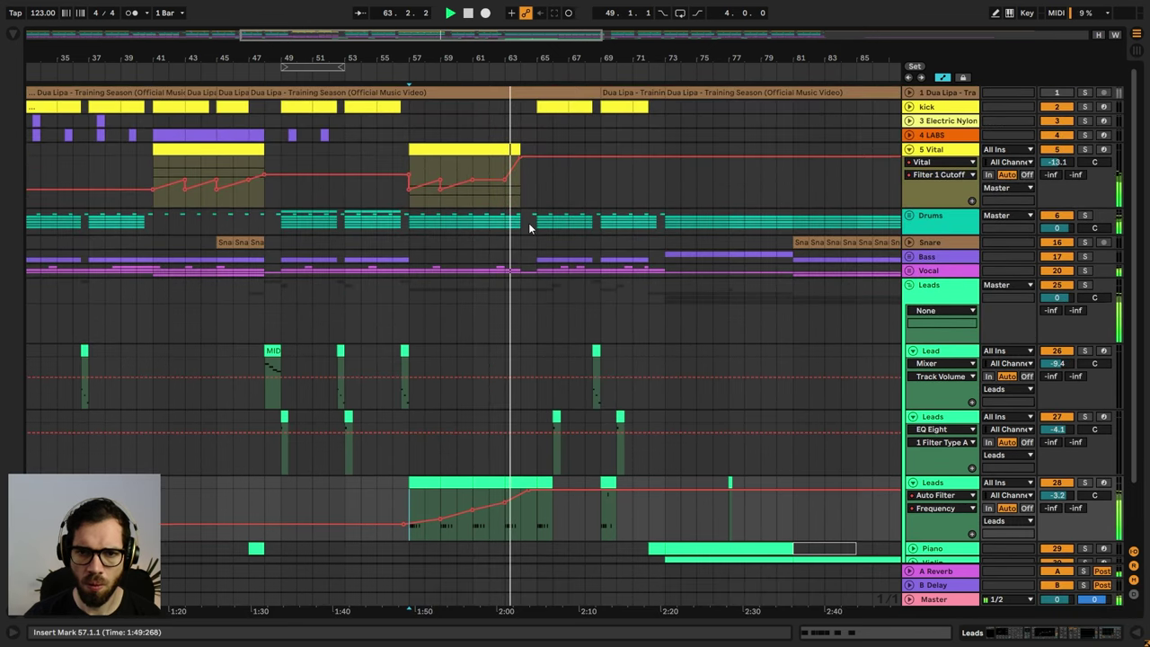
key(a)
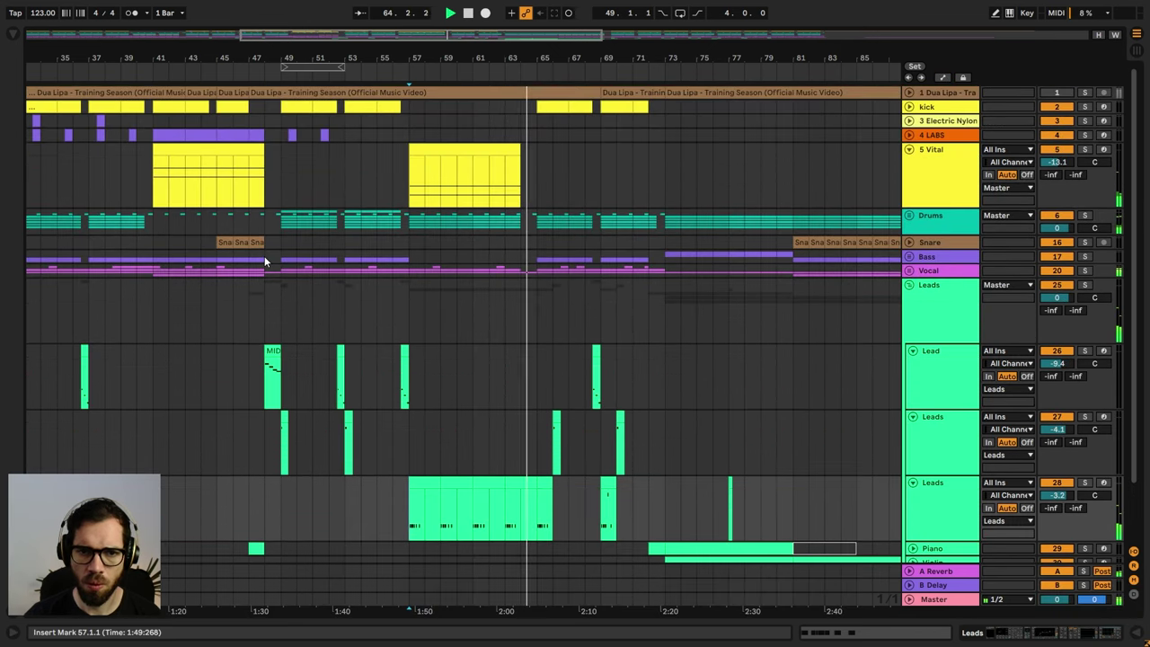
drag(277, 243, 229, 241)
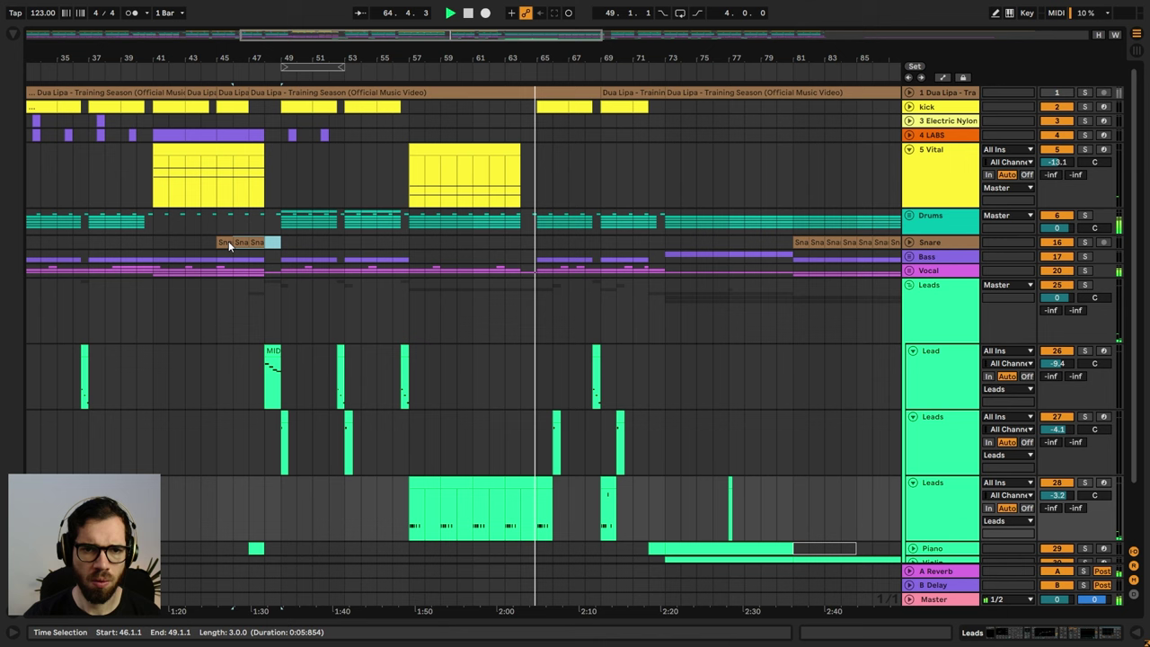
key(ctrl+c)
click(473, 243)
key(ctrl+v)
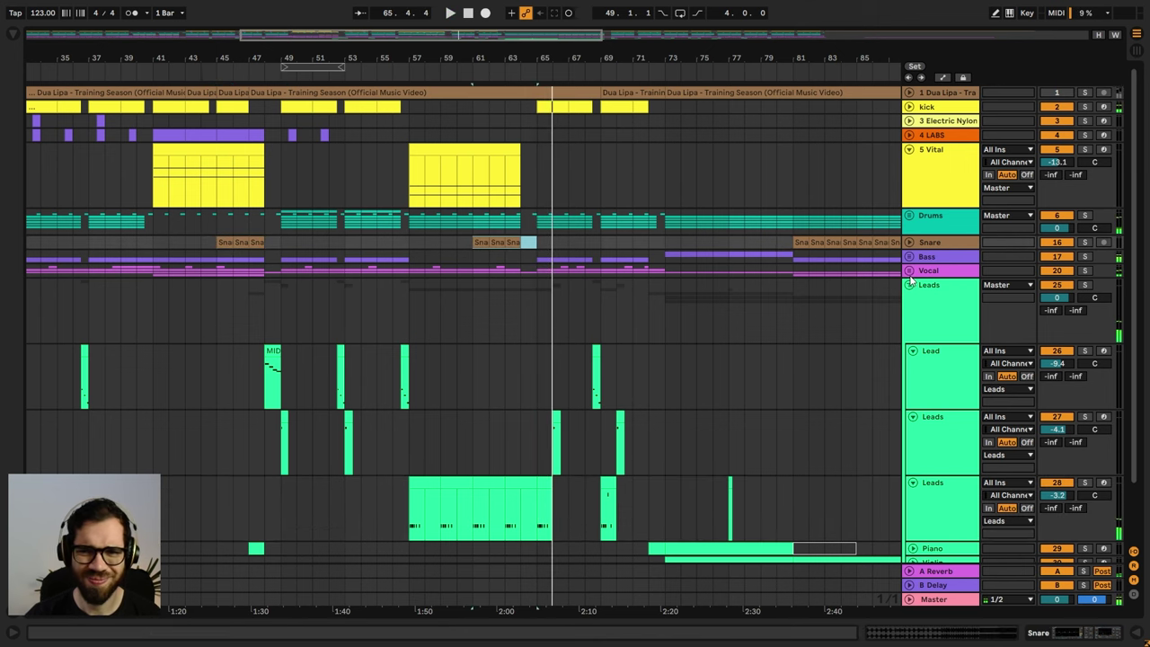
- Unfold the Vocal group and delete the chopped vocal clips on track 22 from bar 65 onward
click(909, 271)
scroll(862, 304, down, 1)
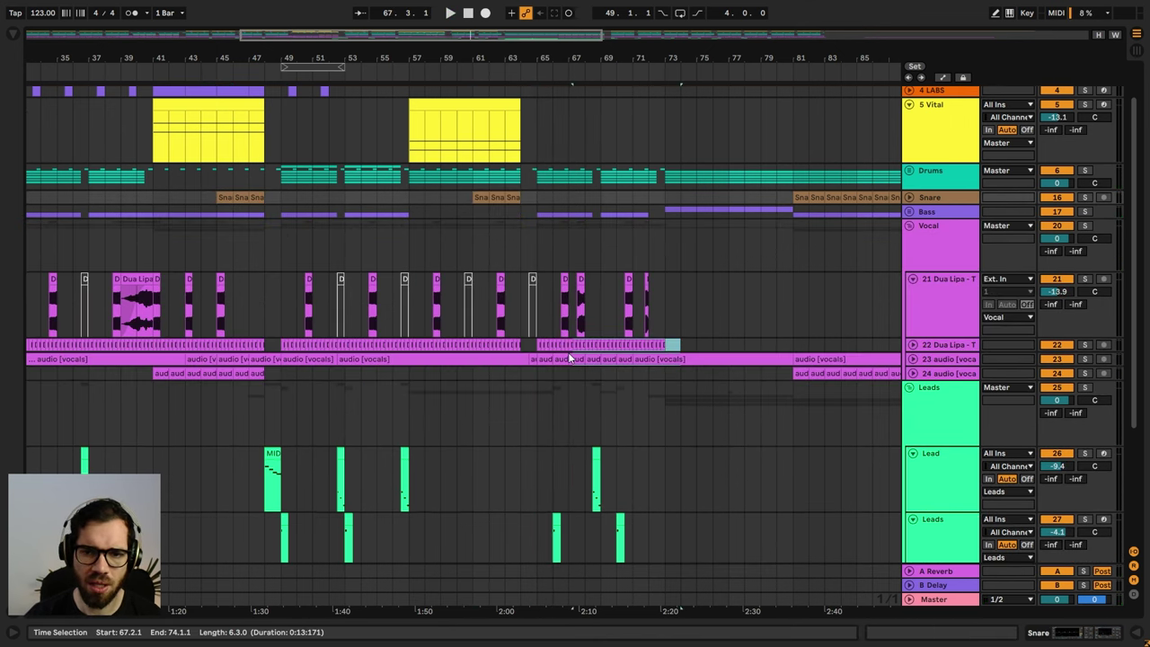
key(Delete)
click(528, 345)
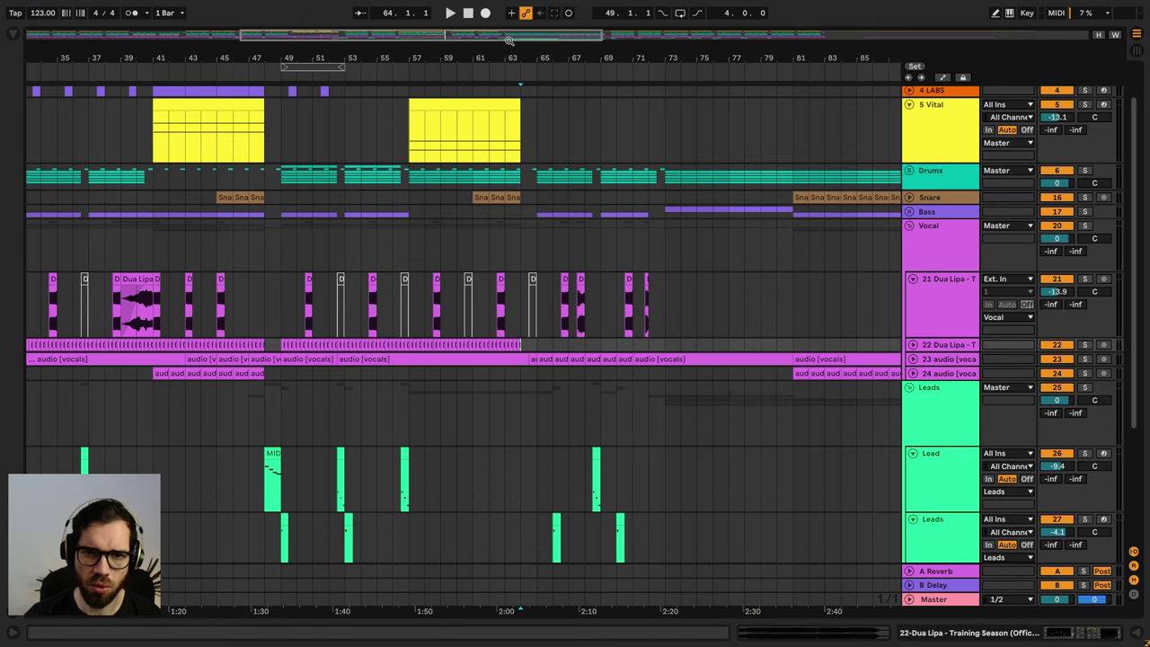
- Extend the long vocal clip on track 23 to end at bar 65 and play the transition
drag(516, 57, 516, 107)
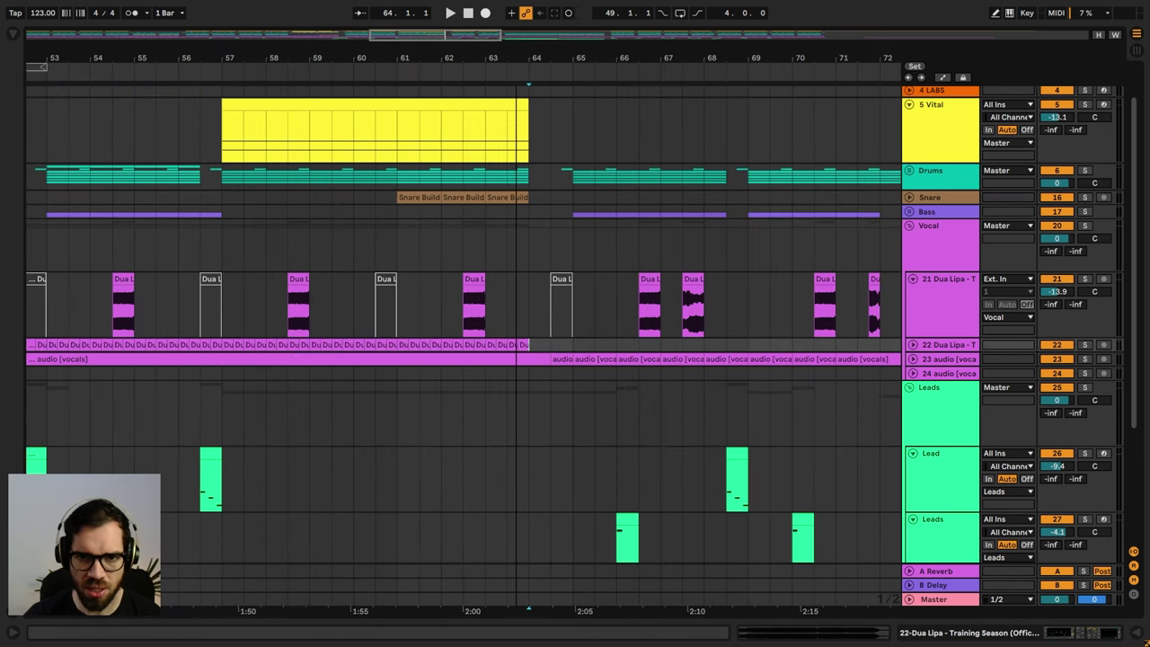
click(914, 359)
click(549, 361)
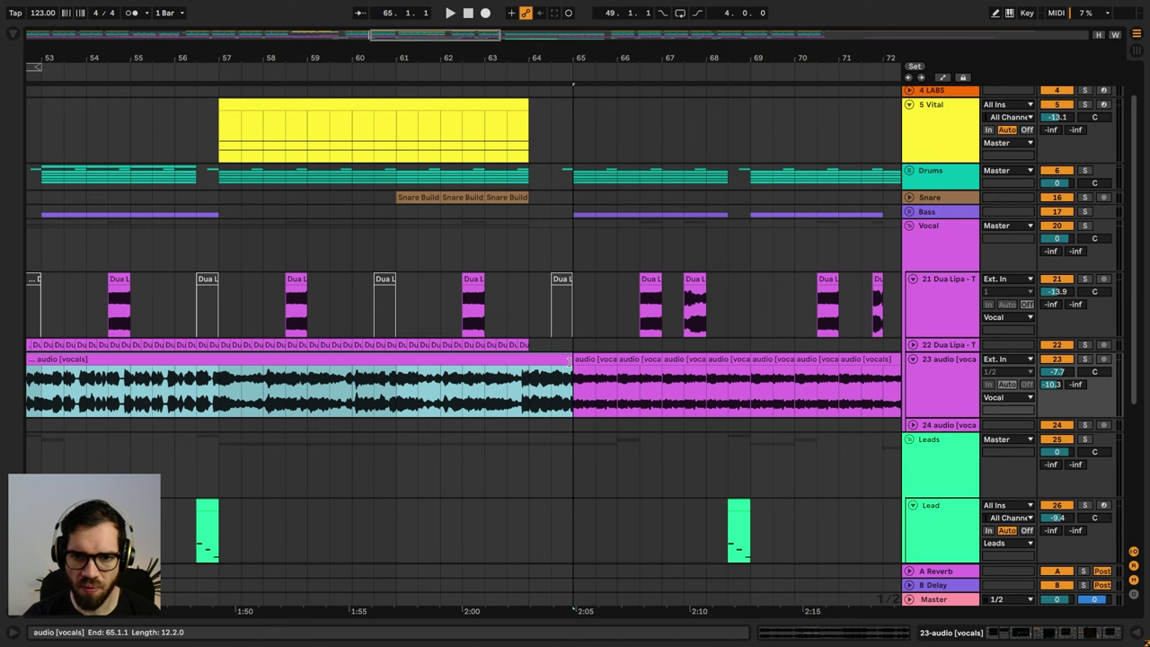
click(511, 313)
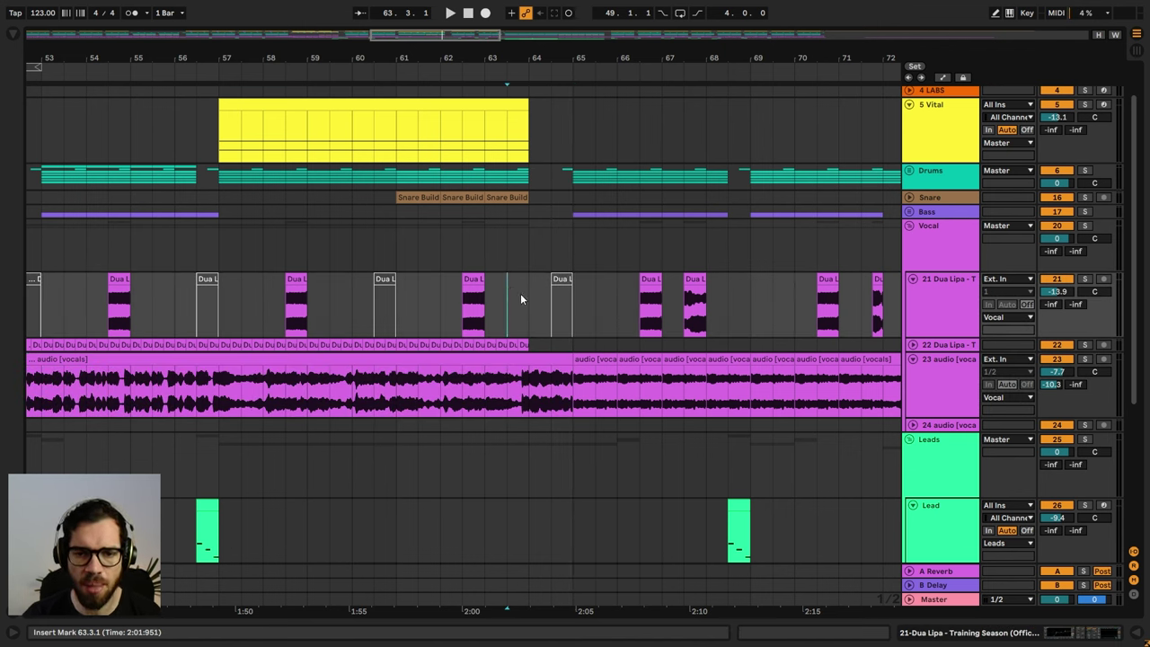
click(521, 297)
key(space)
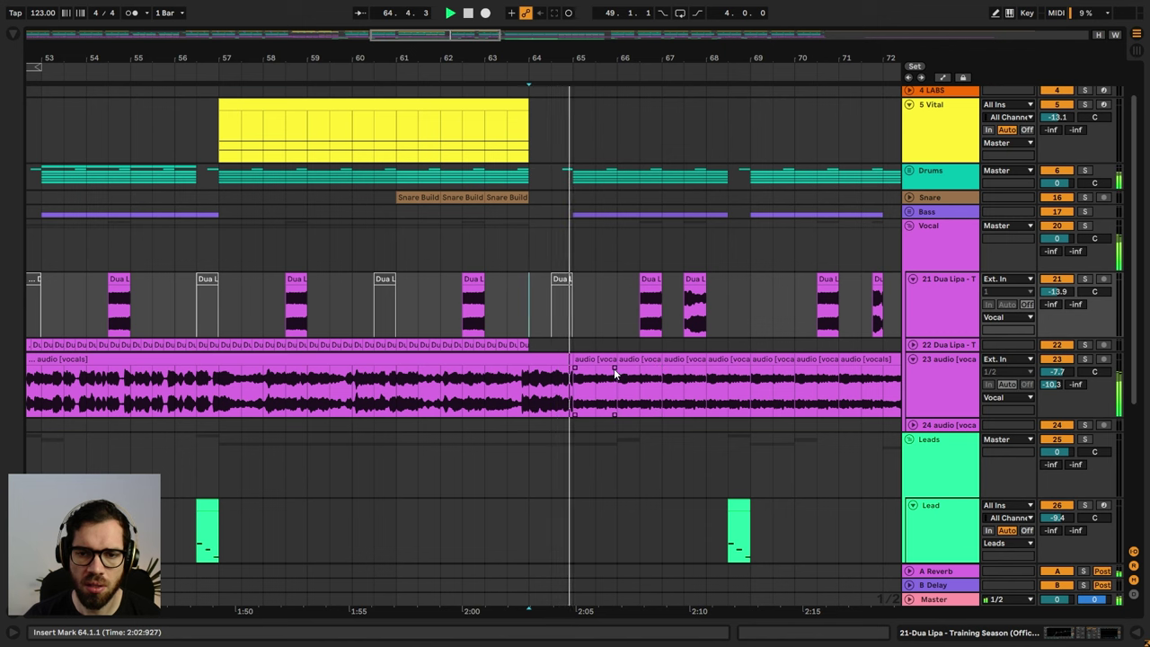
click(486, 307)
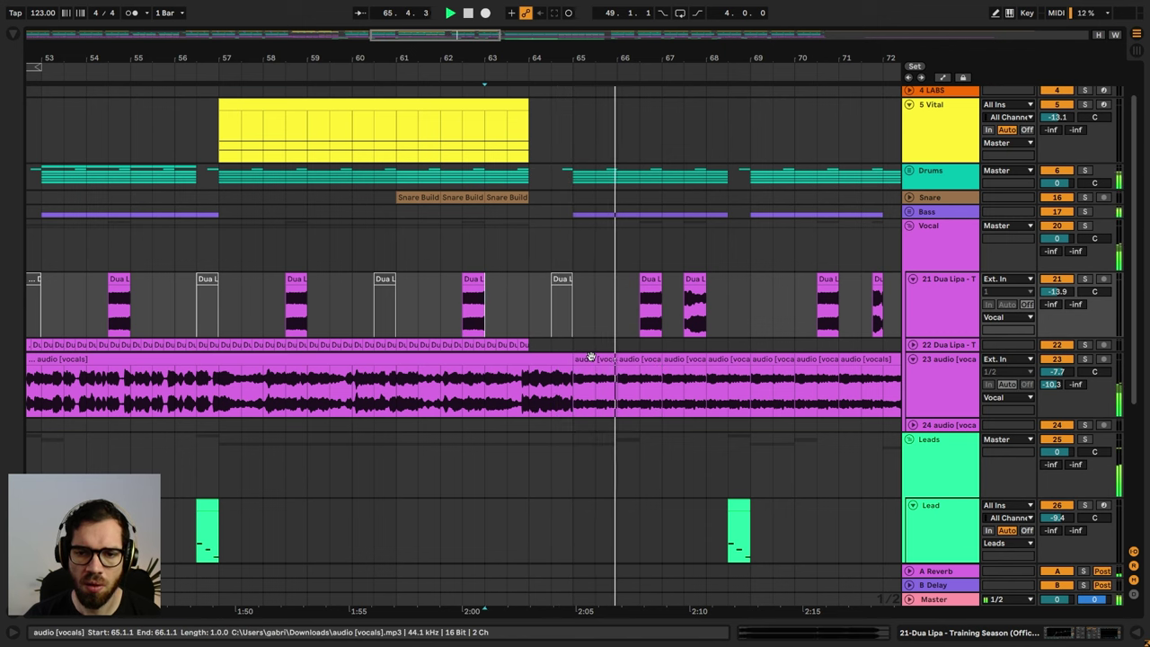
- Remove the frequency dips of track 23's first Auto Filter between bars 65 and 72 and play from bar 63
click(591, 358)
drag(650, 55, 515, 45)
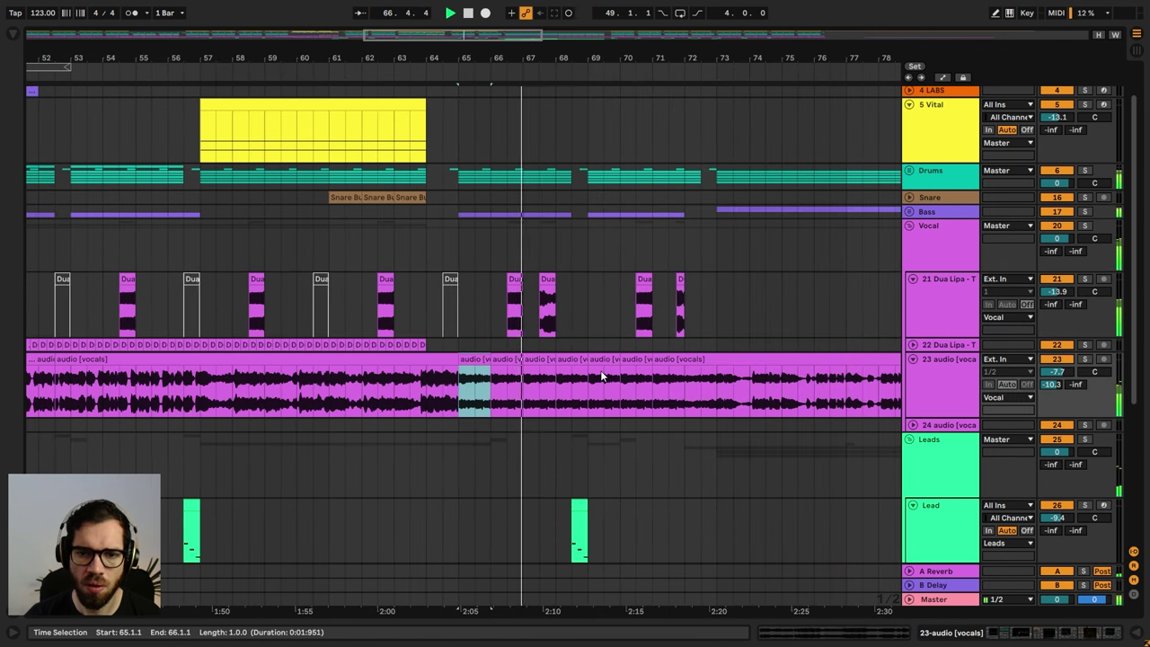
key(a)
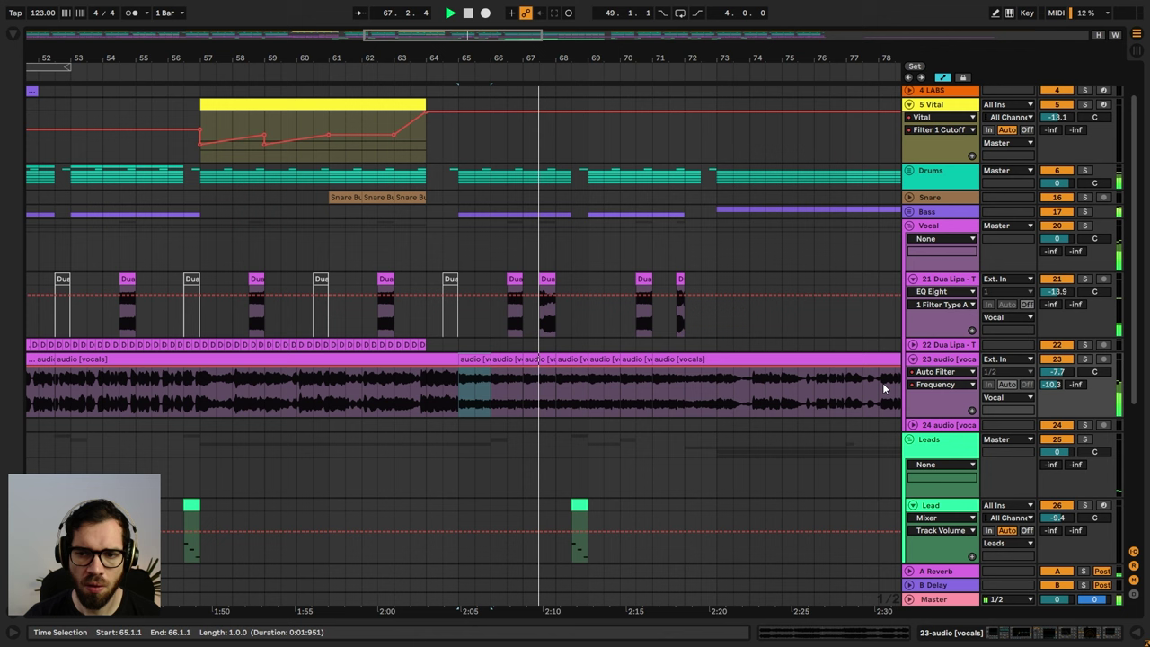
click(935, 373)
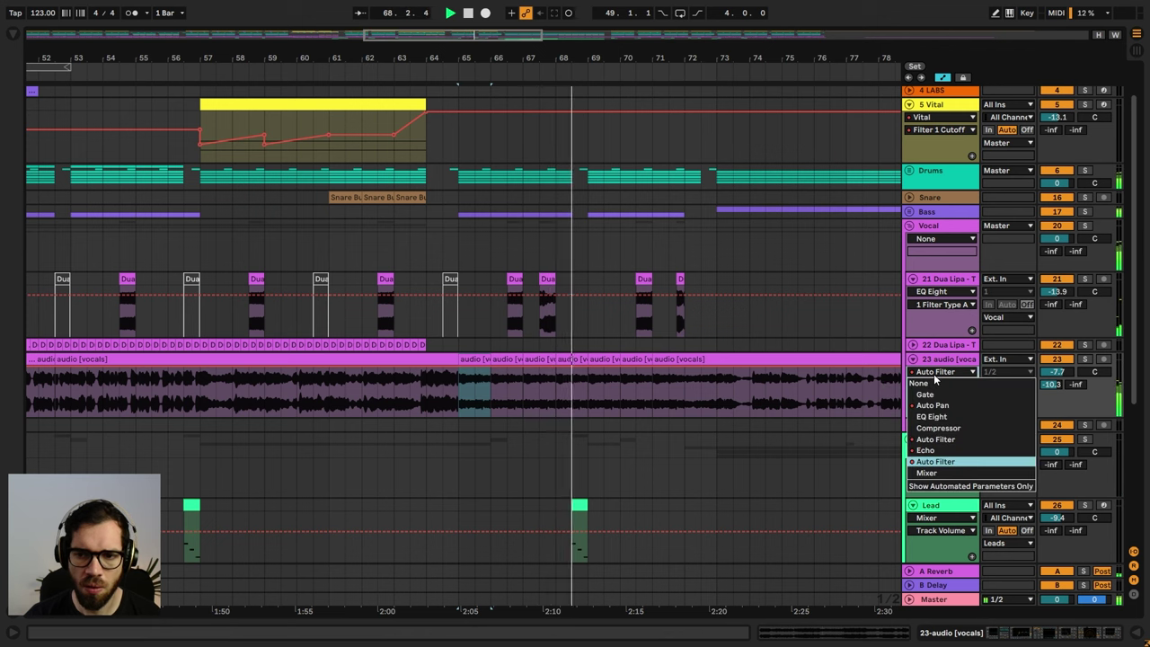
click(929, 440)
click(413, 419)
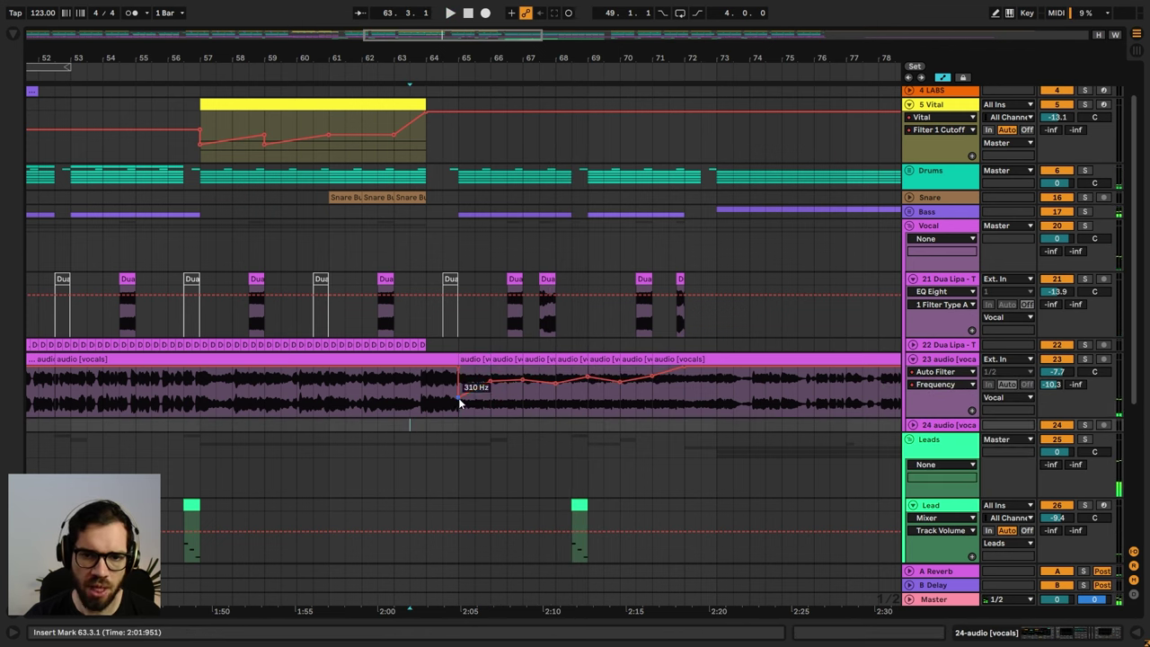
drag(459, 400, 684, 381)
click(398, 287)
key(space)
click(683, 381)
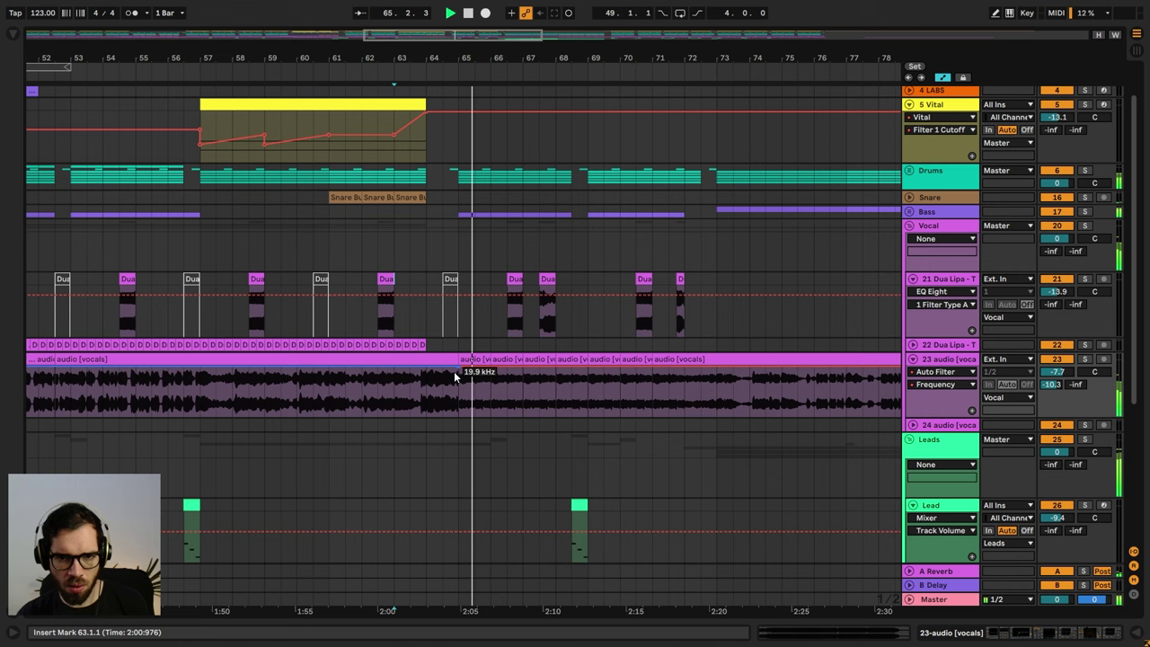
- Deactivate the four one-bar vocal clips on track 23 between bars 65 and 69 and play from bar 64
key(a)
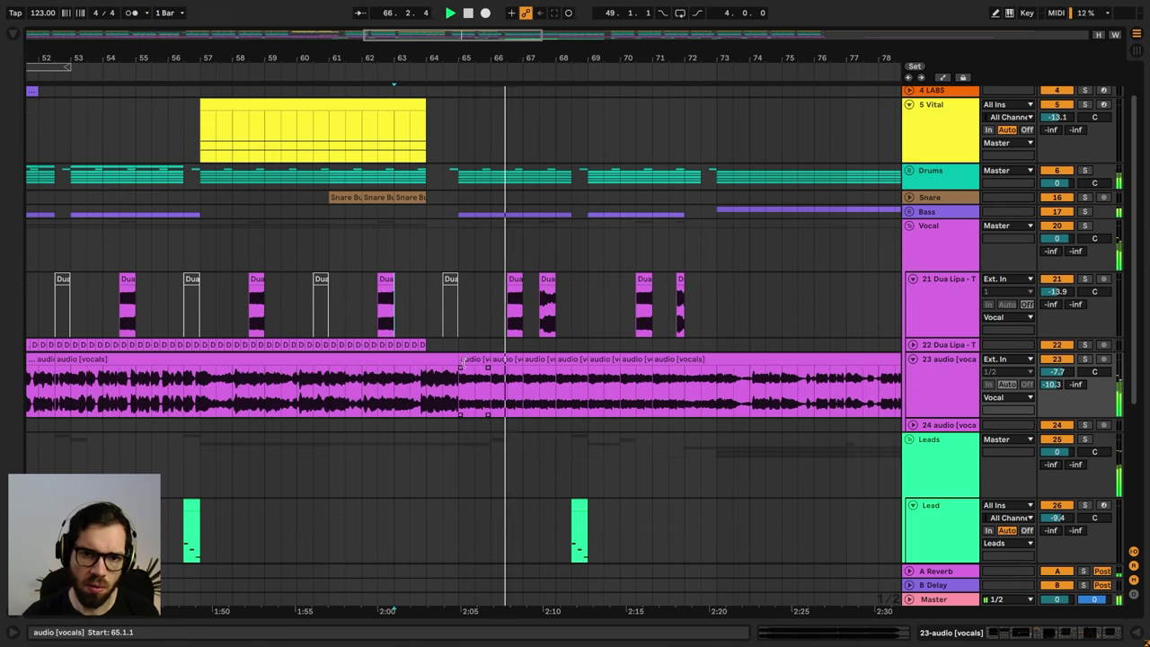
click(464, 358)
key(space)
shift+click(571, 358)
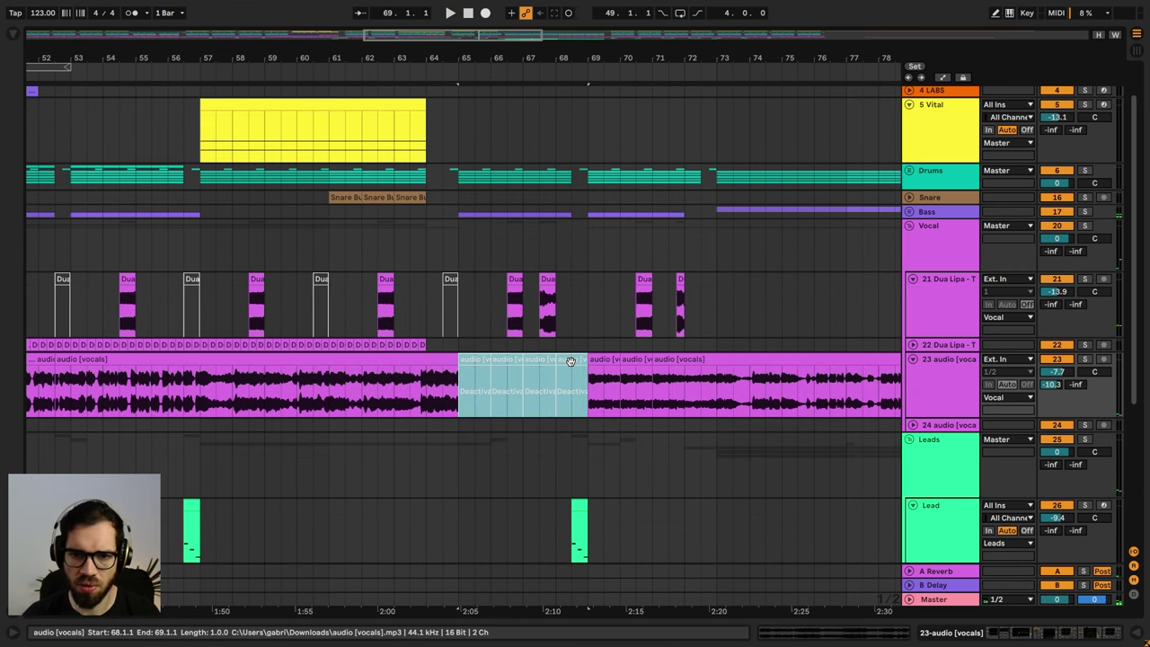
key(0)
click(419, 261)
key(space)
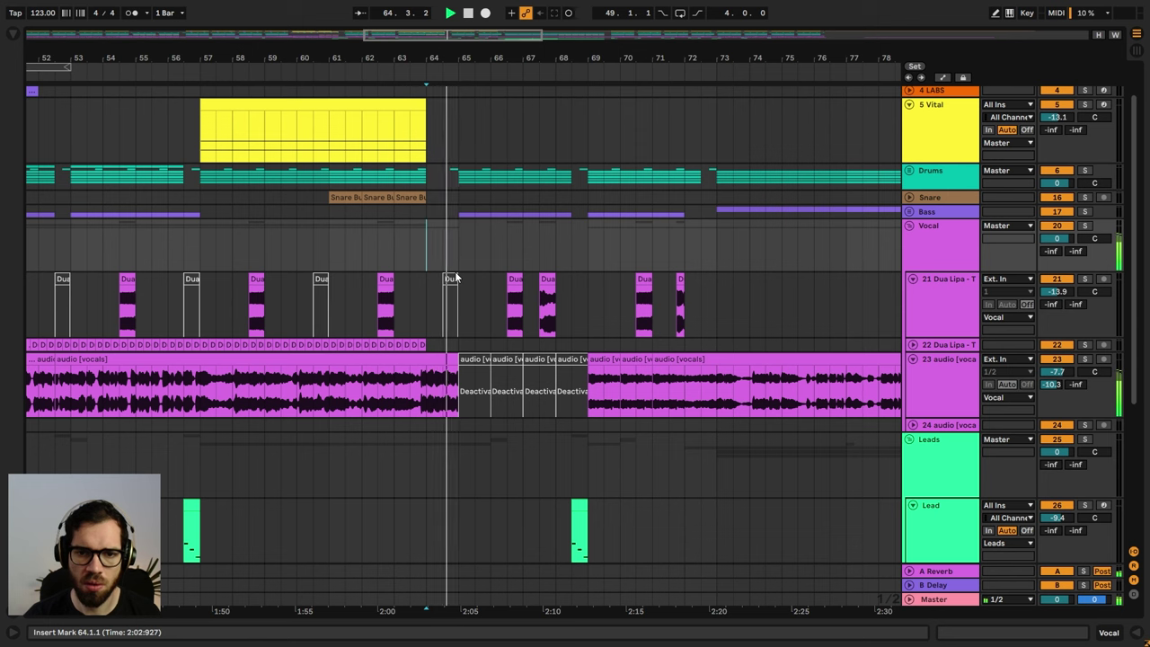
- Delete the Drums group's content between bars 65 and 66 and play the transition from bar 63
click(909, 228)
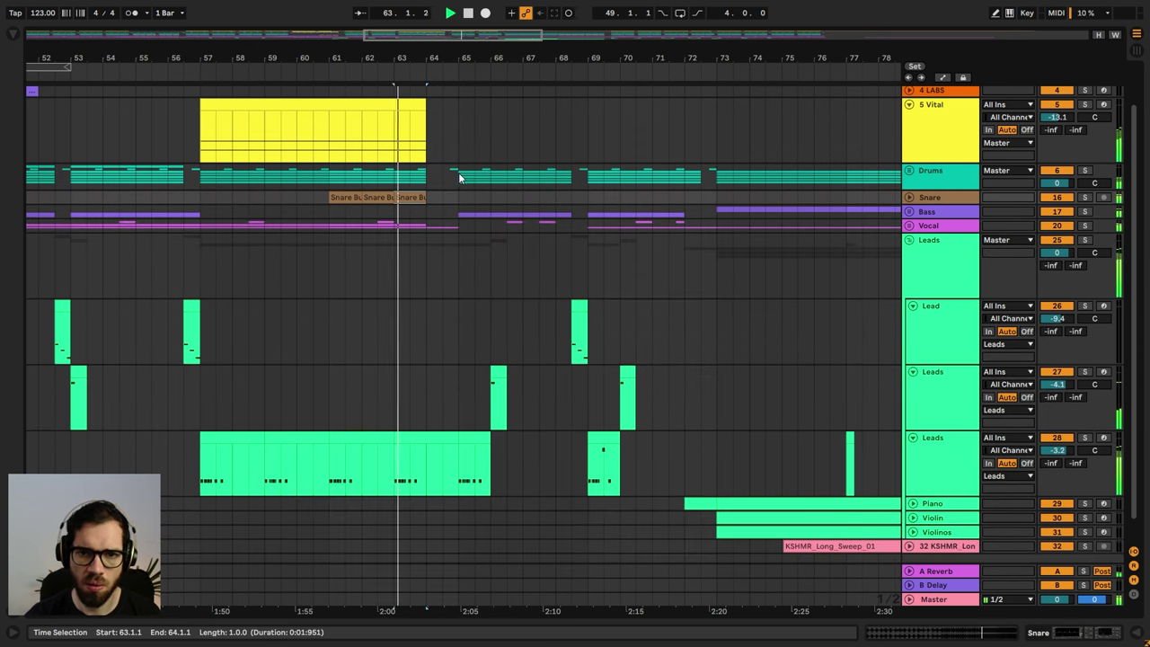
drag(458, 173, 488, 174)
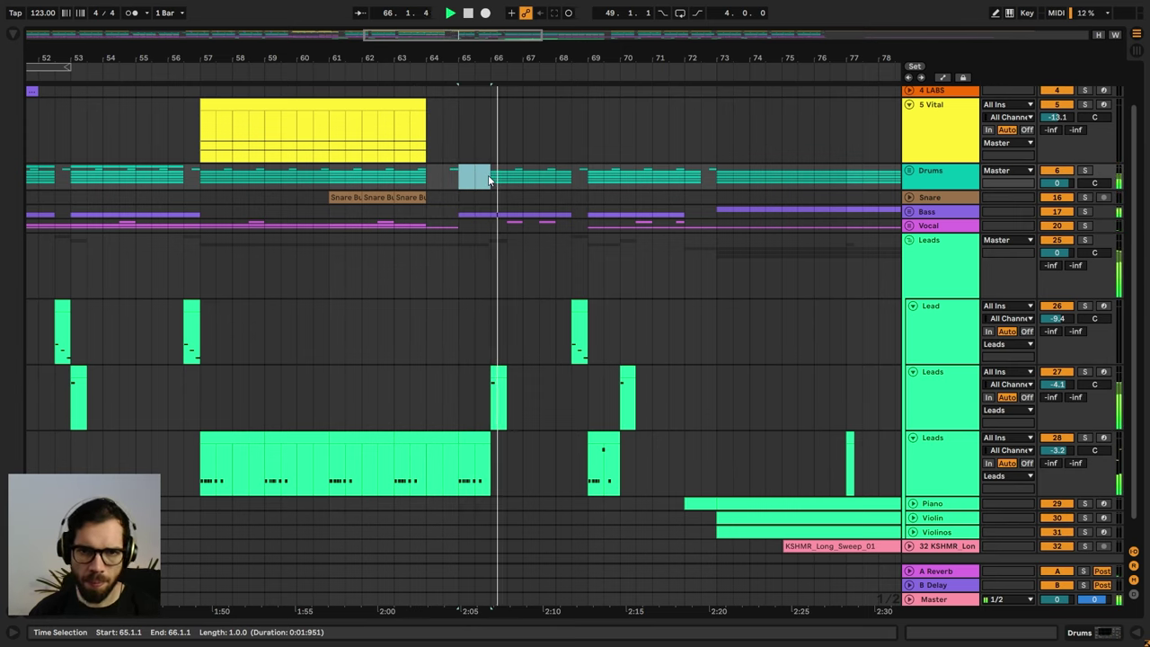
click(407, 151)
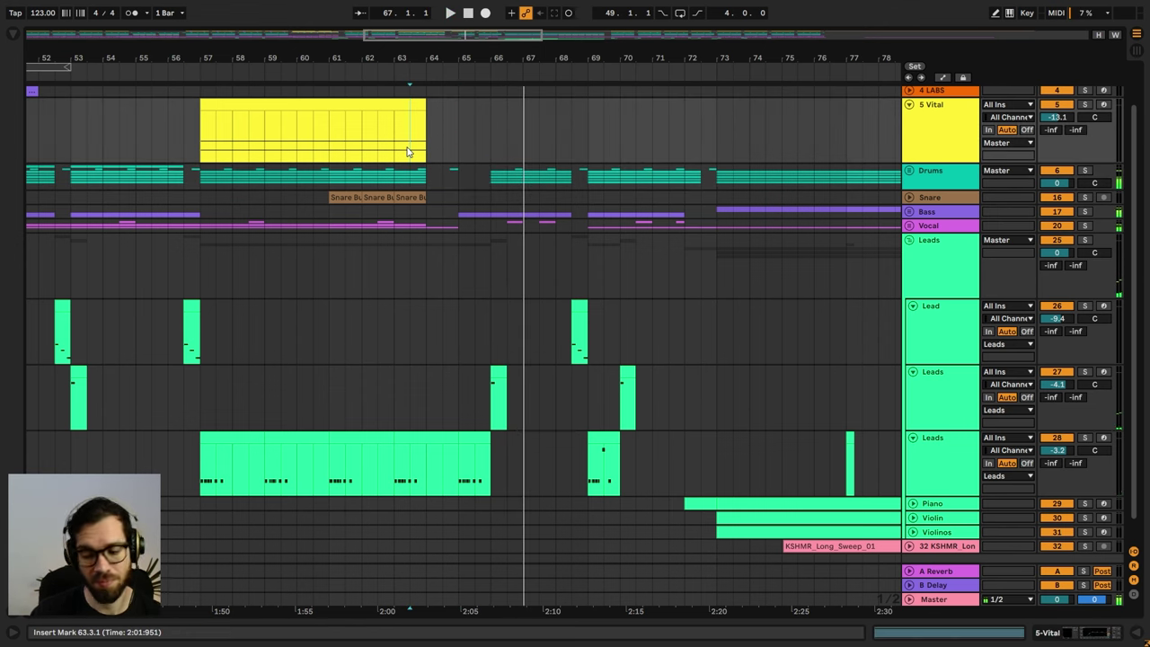
key(space)
key(XF86AudioRaiseVolume)
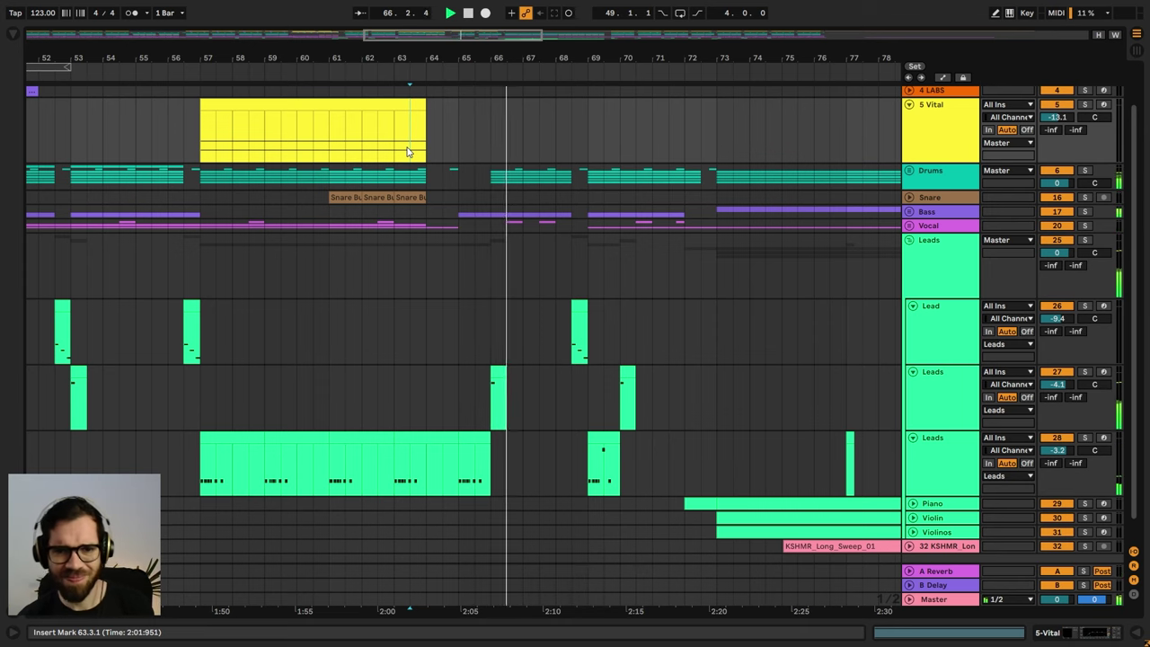
key(space)
key(space)
click(432, 251)
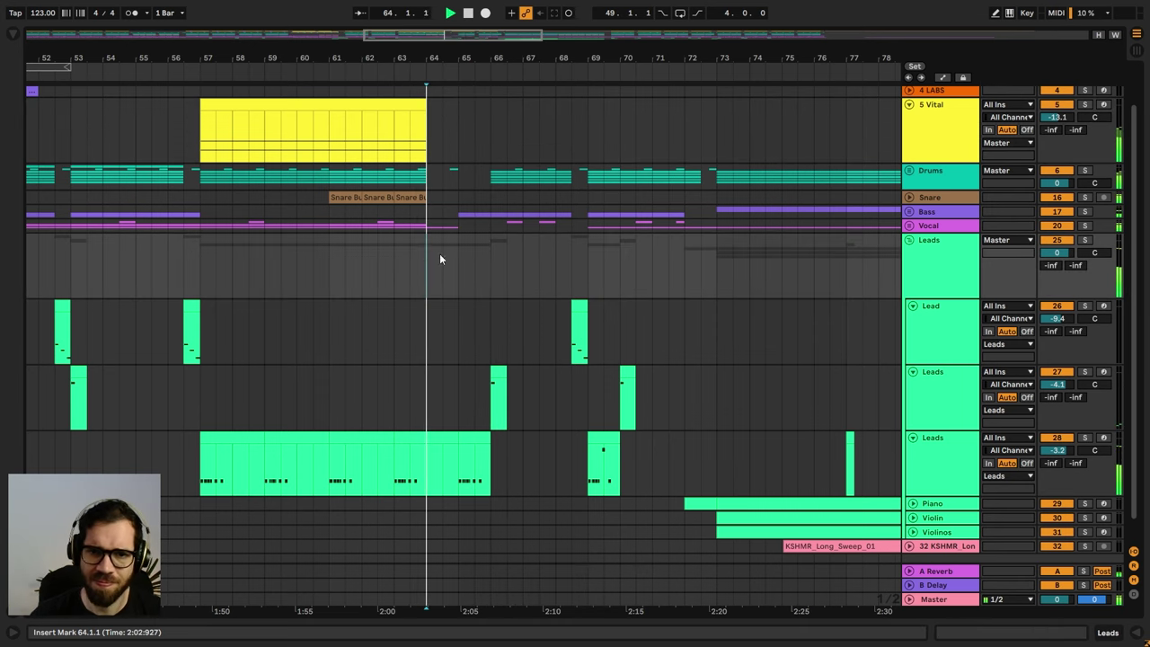
- Extend the long vocal clip on track 23 to bar 66 and play from bar 64
click(909, 226)
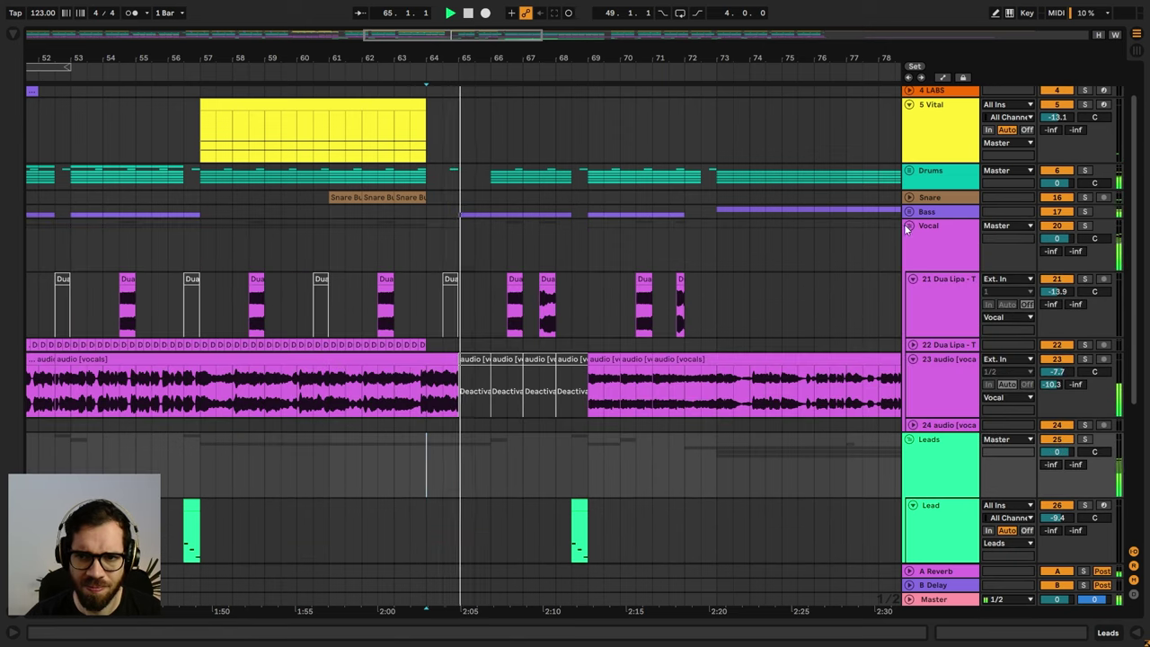
key(space)
key(space)
drag(456, 357, 487, 355)
click(420, 308)
key(space)
key(space)
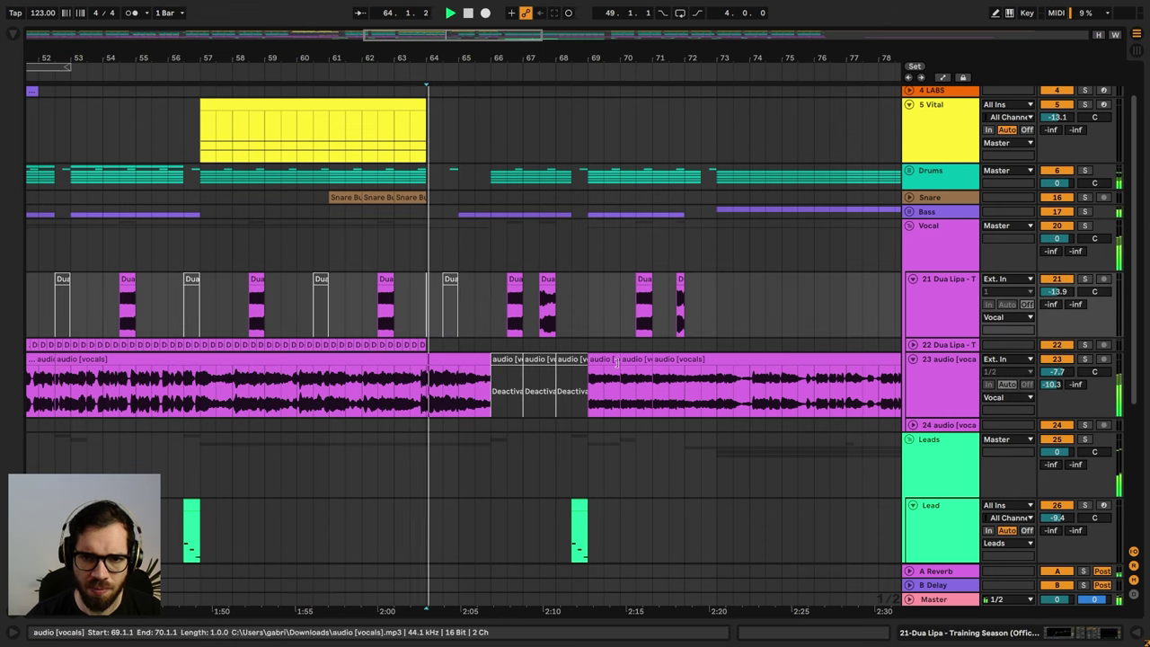
- Display the Auto Pan Amount automation of vocal track 23 and play the transition around bar 64
click(933, 382)
key(a)
click(940, 371)
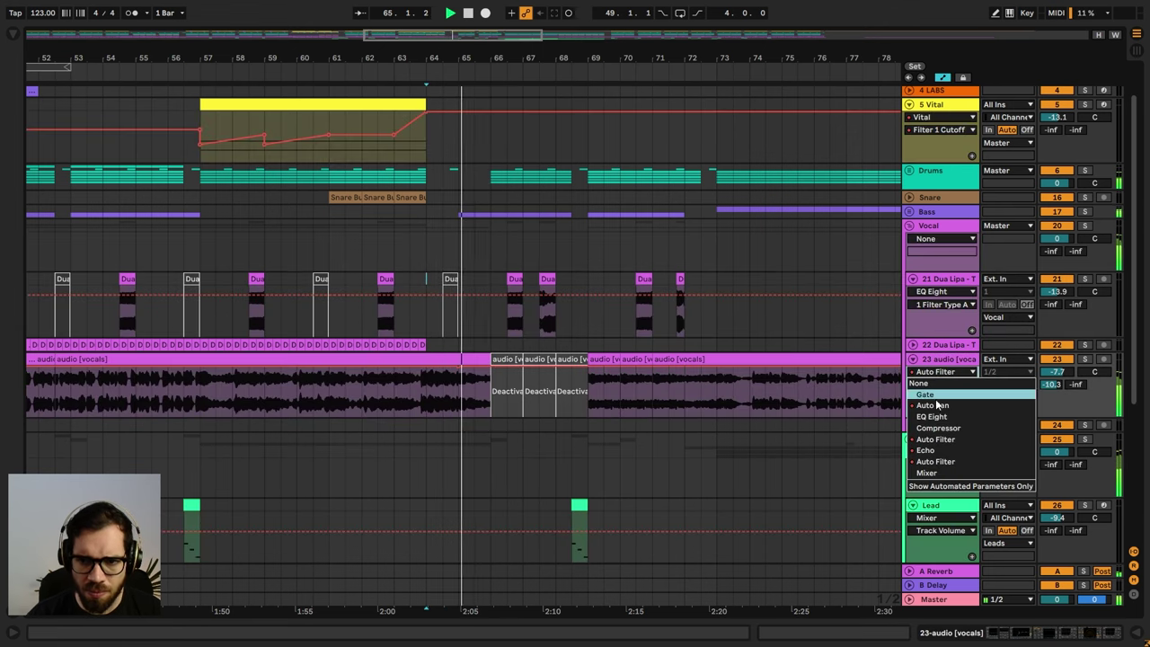
click(940, 408)
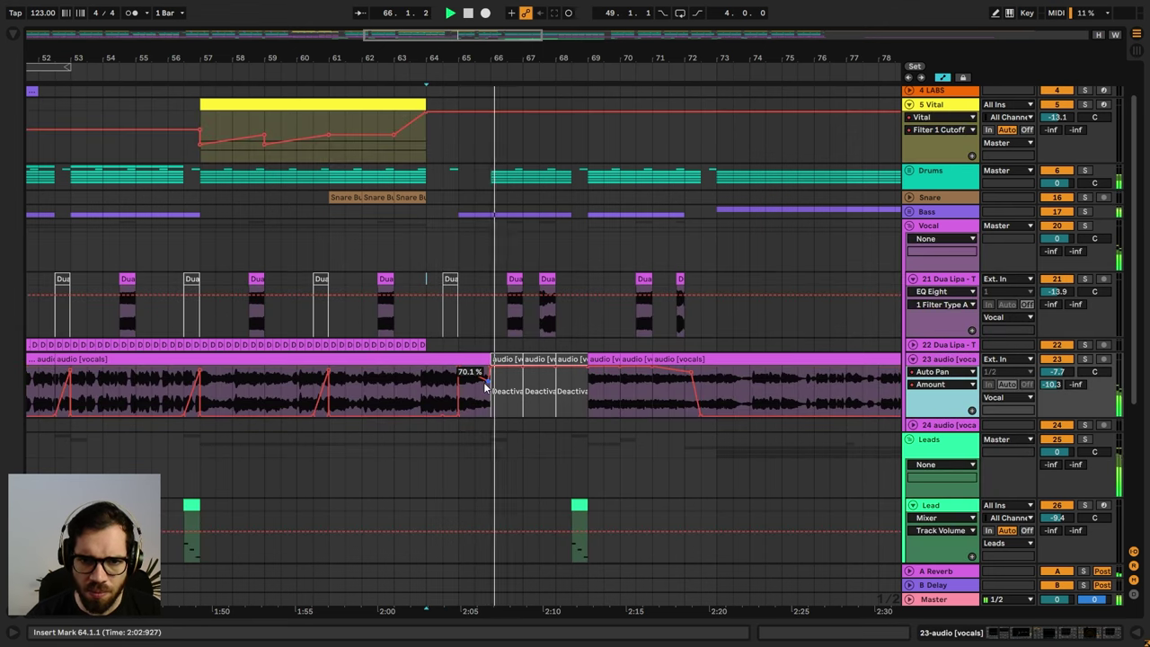
click(456, 355)
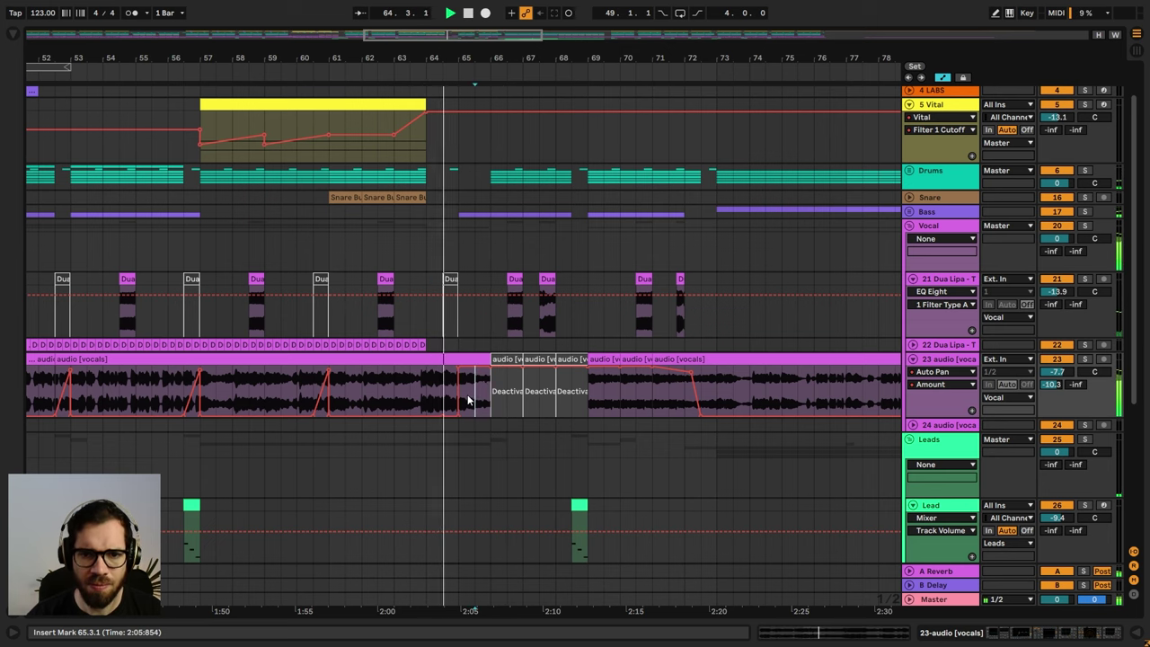
- Separate the track 23 vocal between bars 65 and 66, transpose that clip by -12 semitones and play from bar 64
double_click(463, 391)
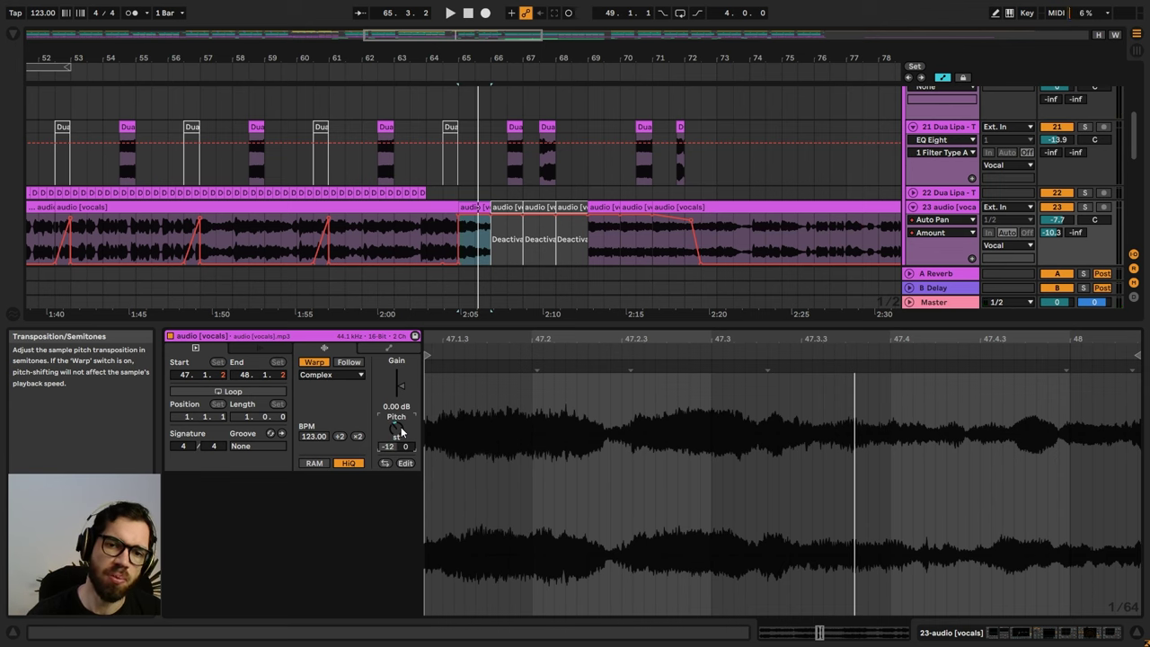
click(426, 177)
key(space)
key(space)
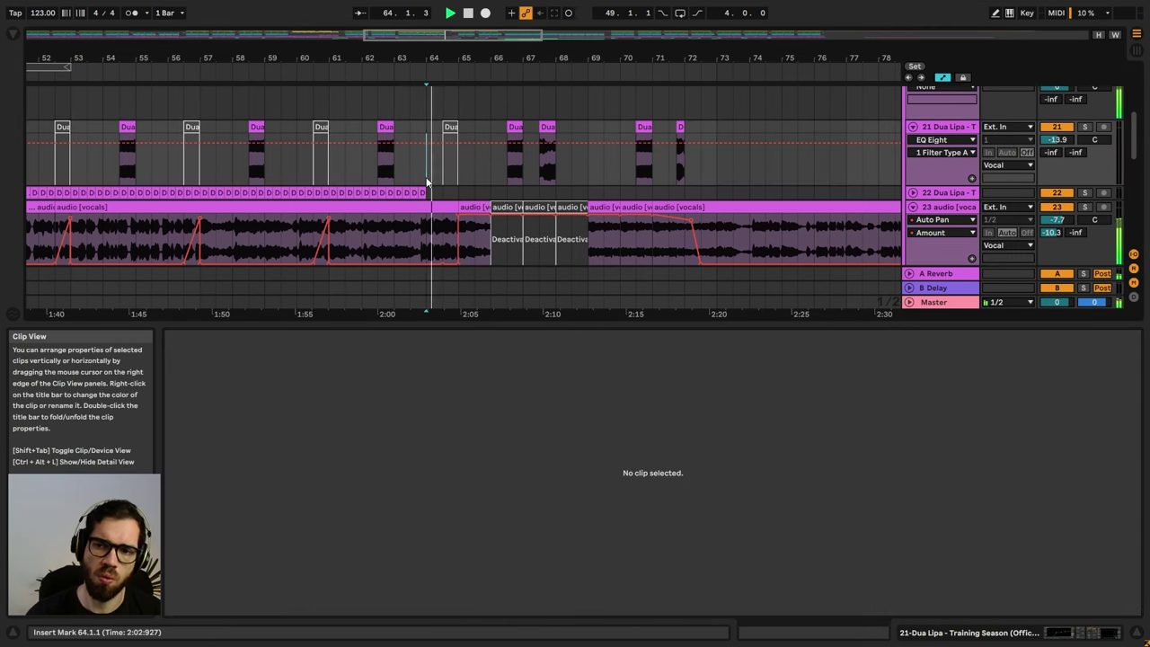
key(XF86AudioRaiseVolume)
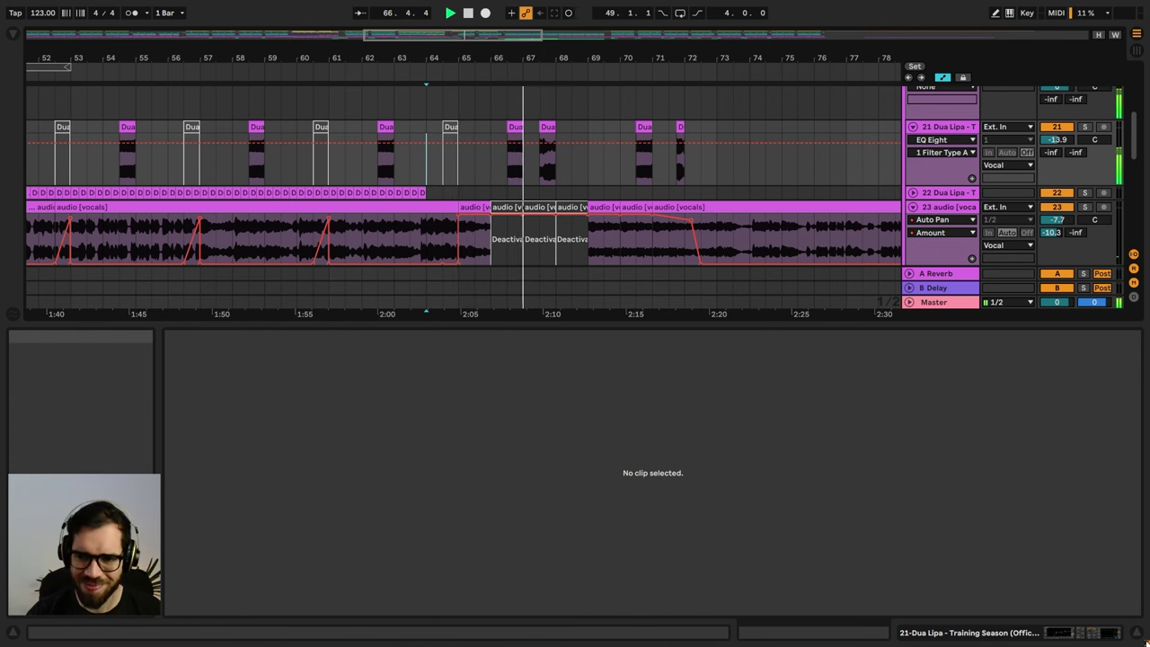
- Hide the clip details and automation, and deactivate the one-bar vocal clip on track 23 between bars 70 and 71
click(1137, 632)
key(a)
click(418, 155)
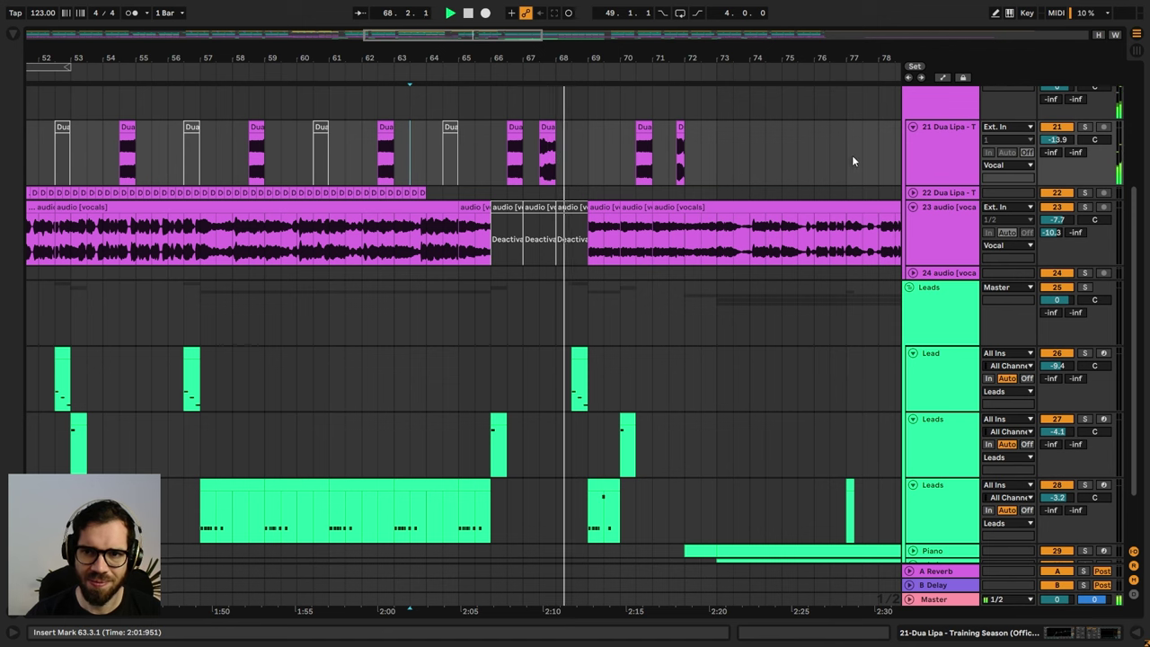
double_click(939, 155)
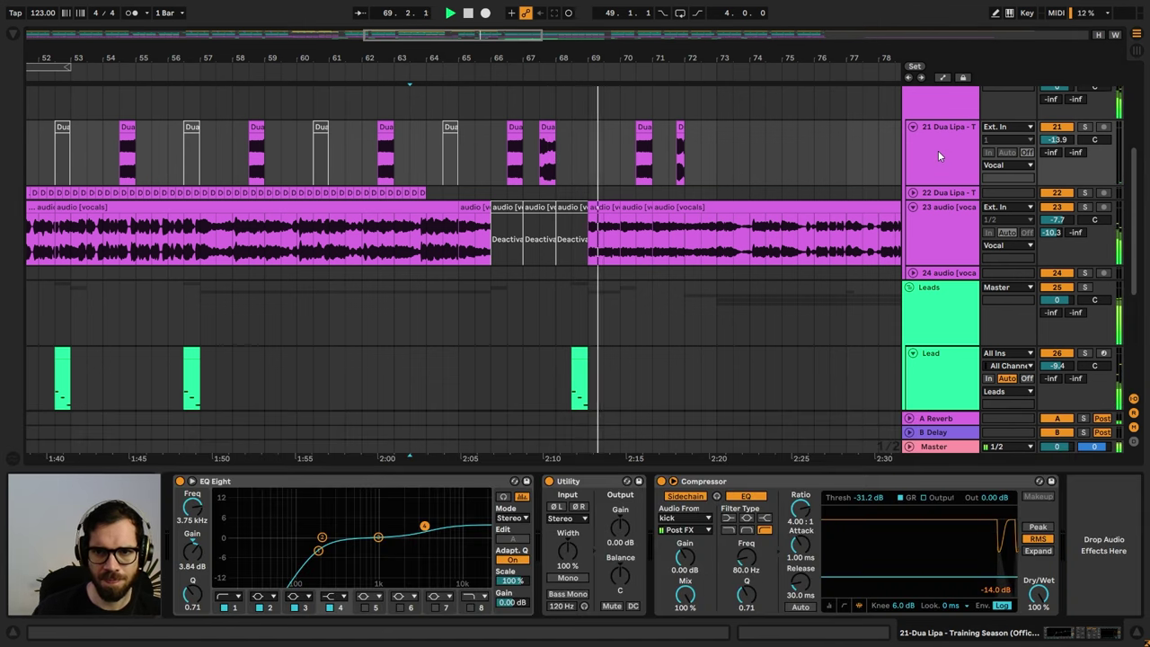
click(636, 207)
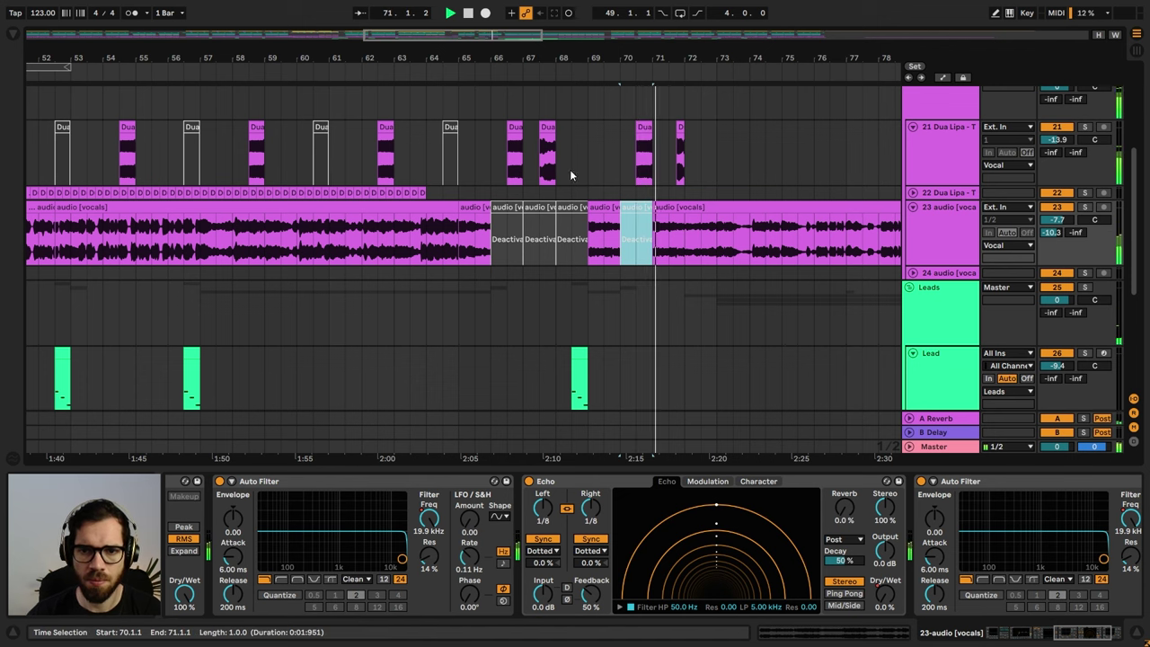
- Split the track 23 vocal at bar 72, trim the following clip to start at bar 73 and play from bar 65
click(684, 224)
key(ctrl+e)
click(704, 208)
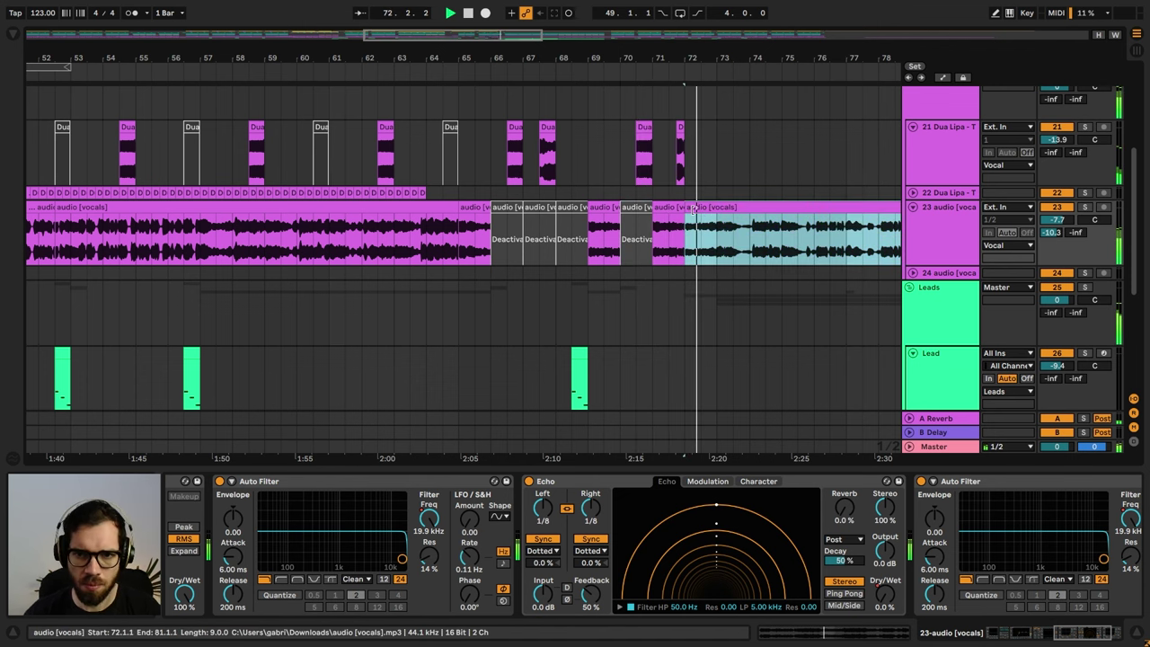
drag(695, 208, 709, 212)
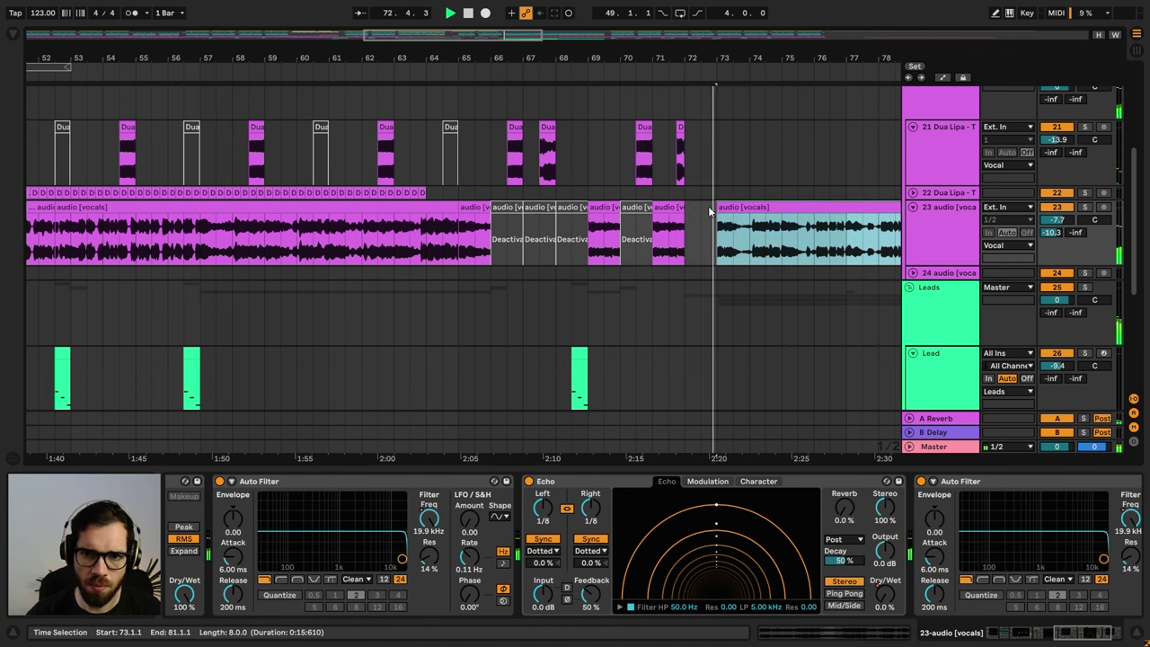
click(464, 168)
key(space)
scroll(852, 264, up, 5)
- Collapse the Vocal group and the device view, and review the wider arrangement around the transition during playback
click(912, 225)
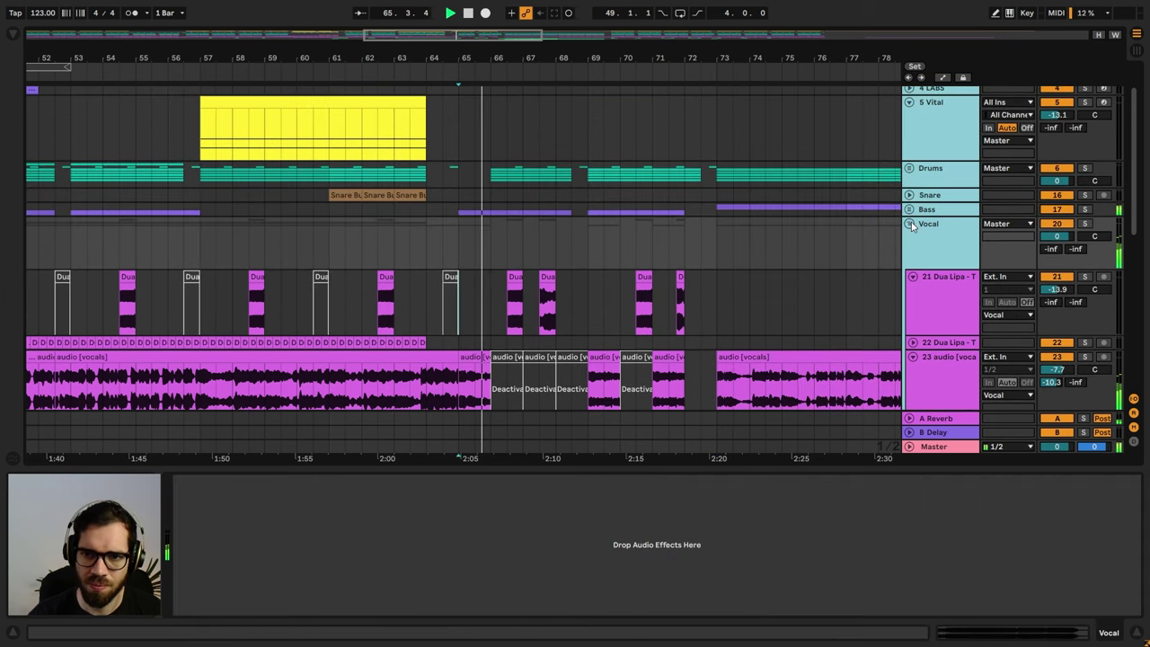
click(909, 224)
click(1137, 633)
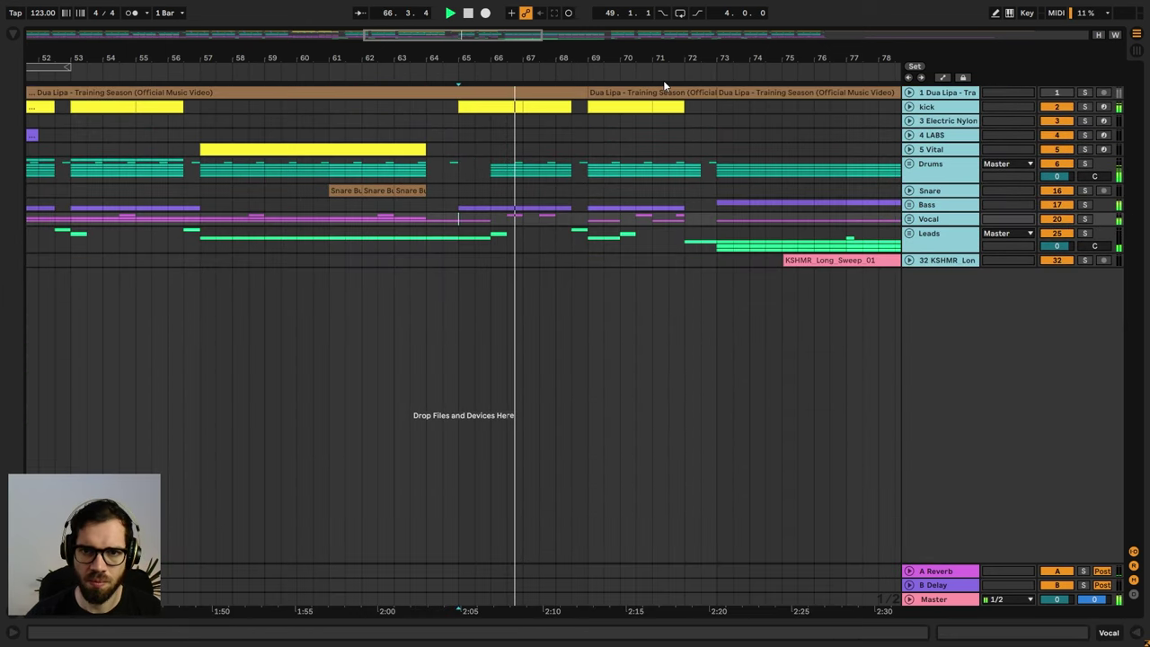
drag(650, 66, 653, 41)
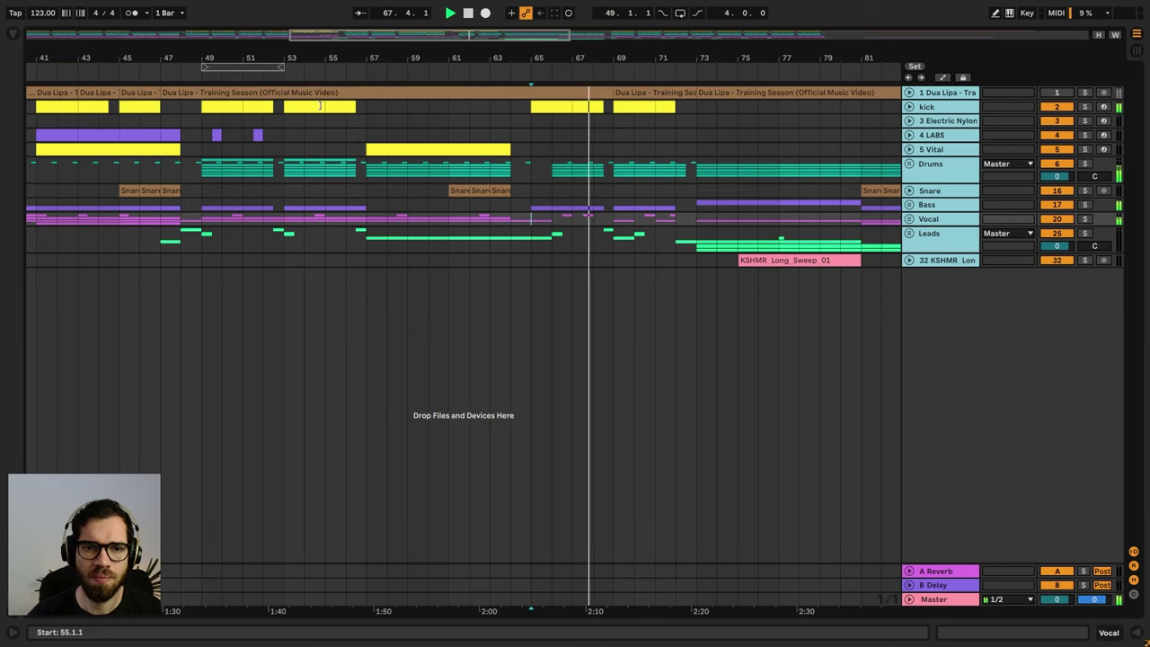
drag(455, 60, 345, 68)
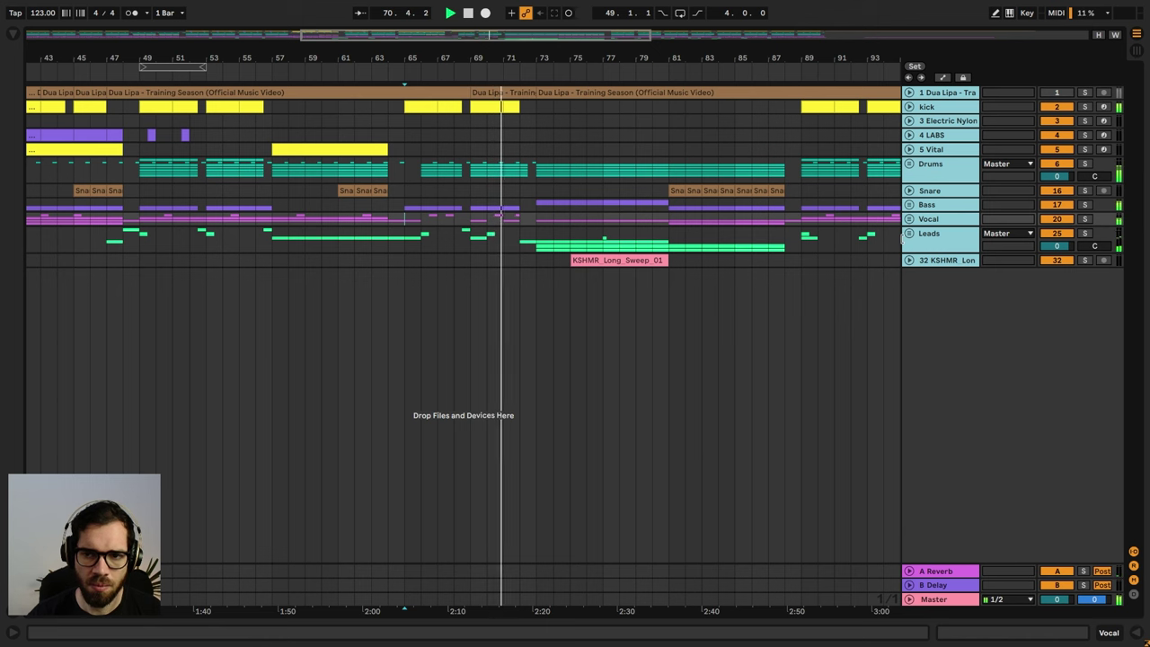
- Expand the Leads group and its Piano track, and display the Piano's devices and Auto Filter Frequency automation
click(793, 234)
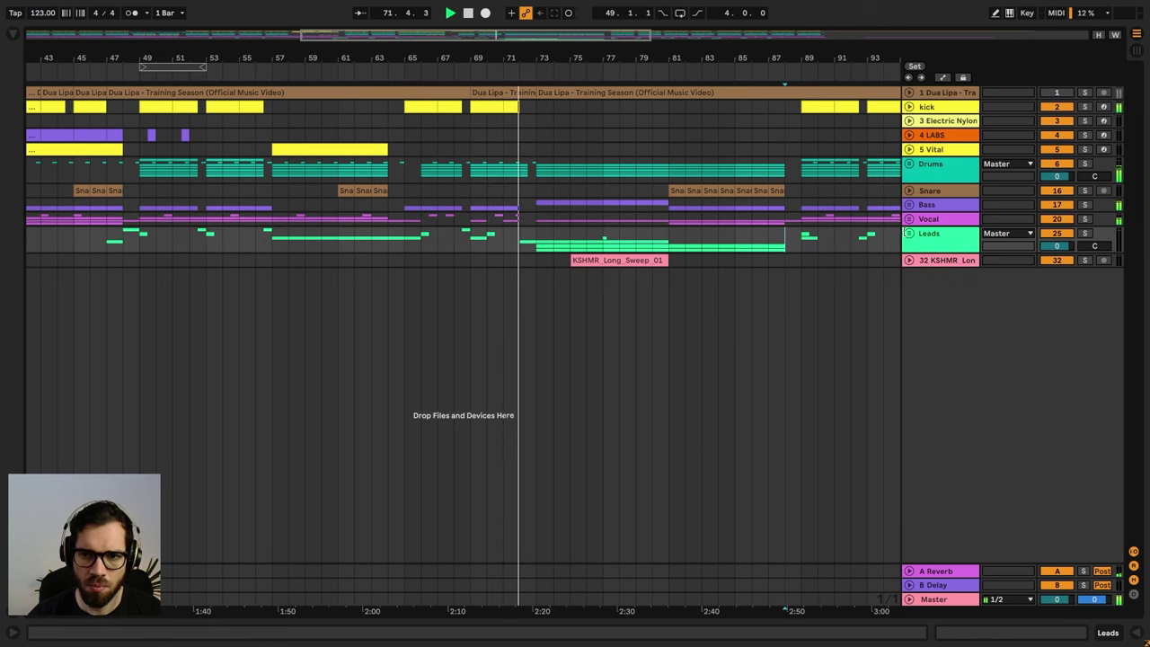
click(909, 234)
scroll(649, 340, down, 1)
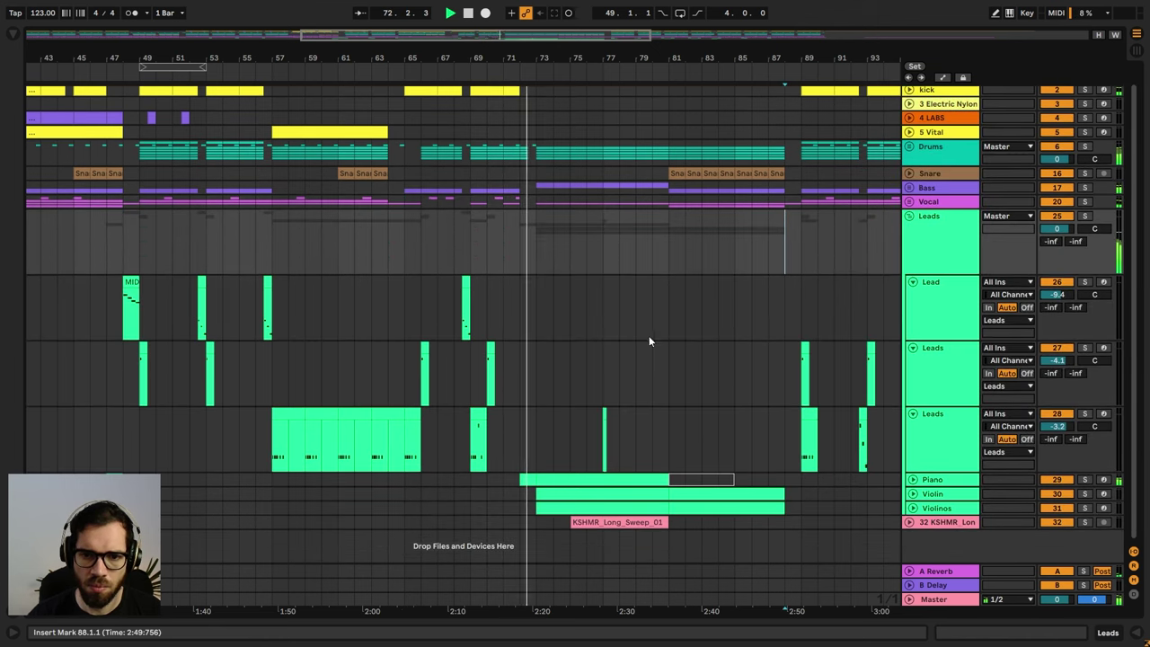
click(913, 480)
scroll(912, 483, down, 3)
key(a)
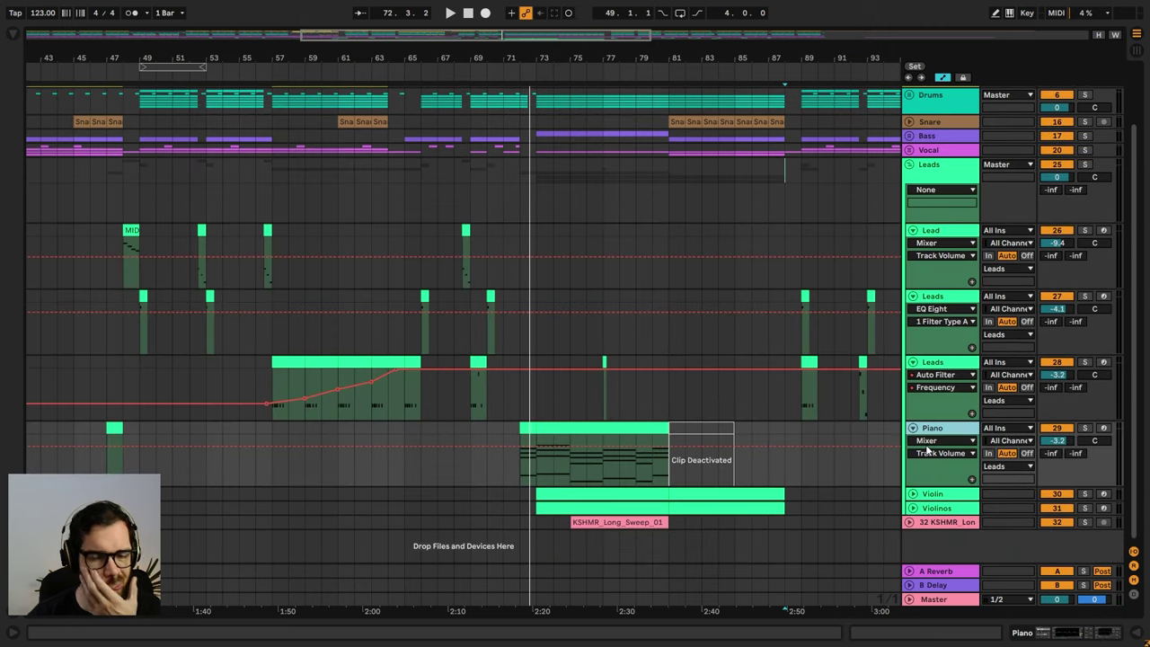
double_click(939, 432)
scroll(661, 303, down, 6)
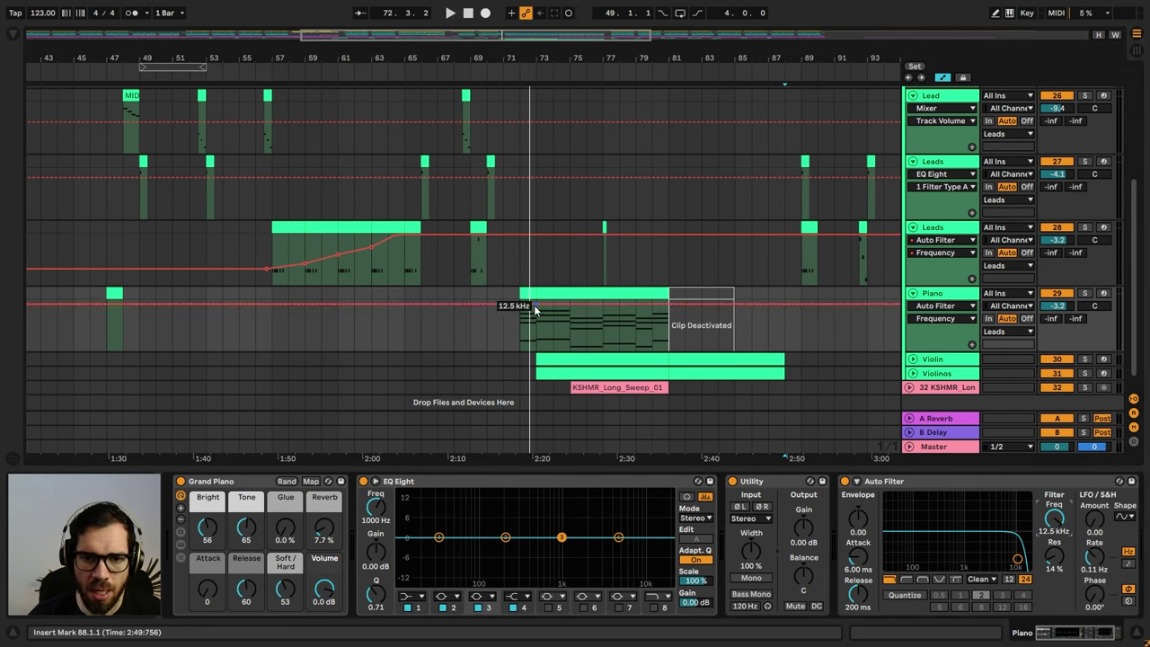
- Automate the Piano's Auto Filter frequency to rise from 26 Hz between bars 72 and 73 to a low plateau and play from bar 71
drag(535, 309, 535, 351)
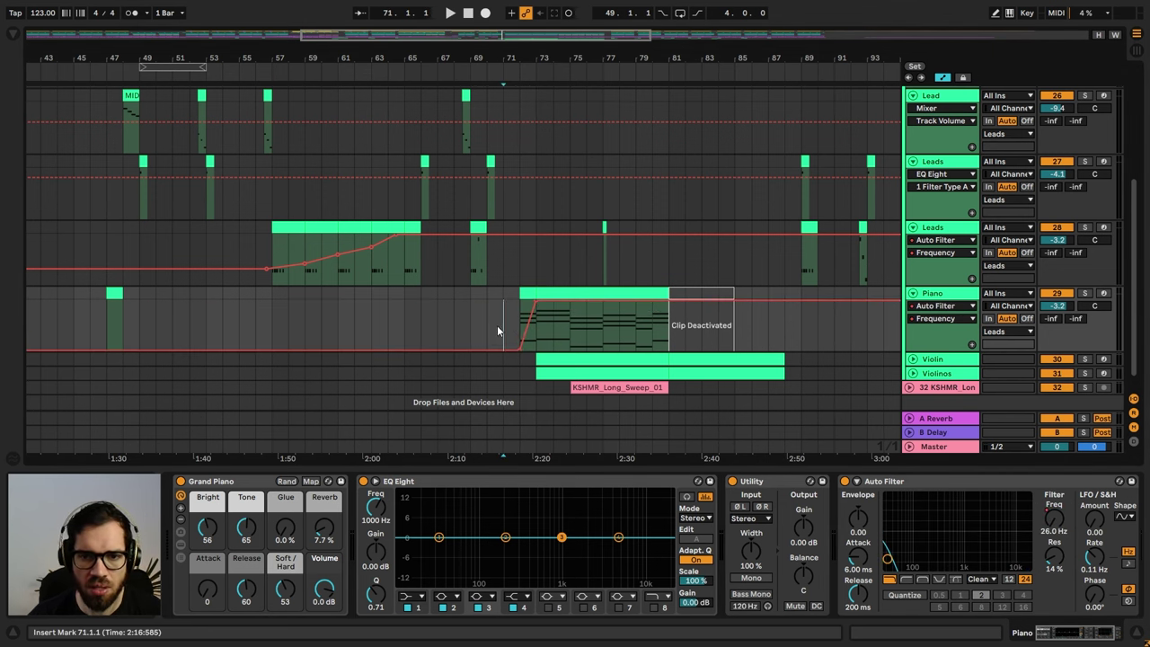
drag(540, 308, 545, 341)
key(space)
key(space)
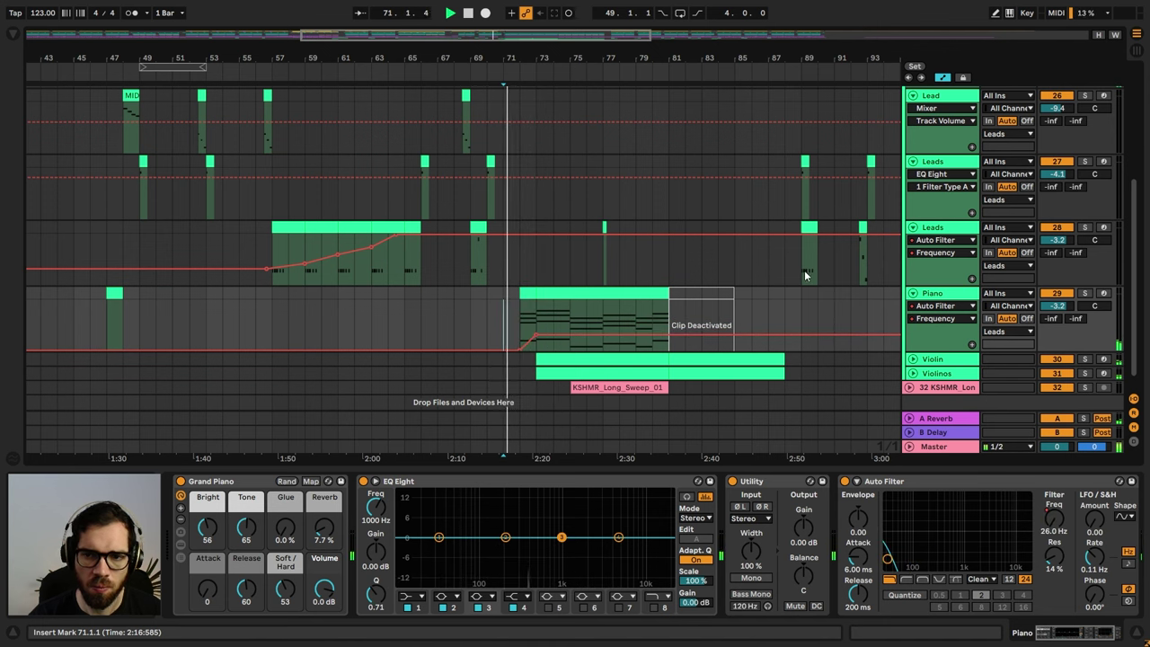
- Extend the track 23 vocal clip's start back to bar 72 and stretch the Auto Pan Amount's fall to bar 73
click(1137, 634)
scroll(629, 319, up, 5)
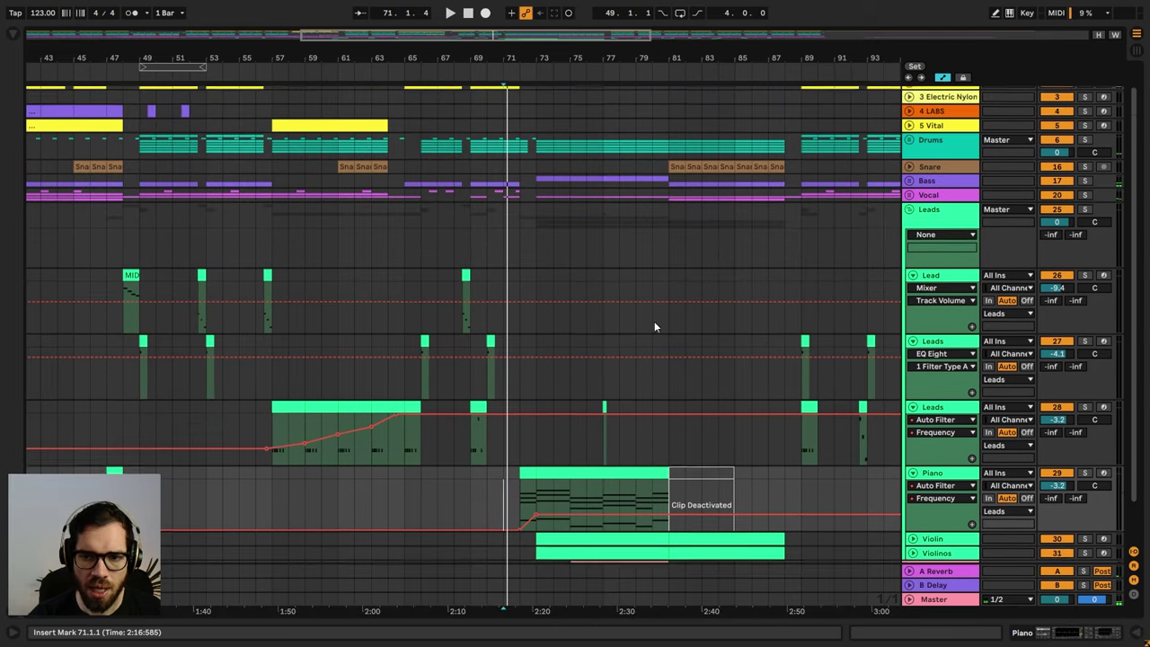
click(910, 165)
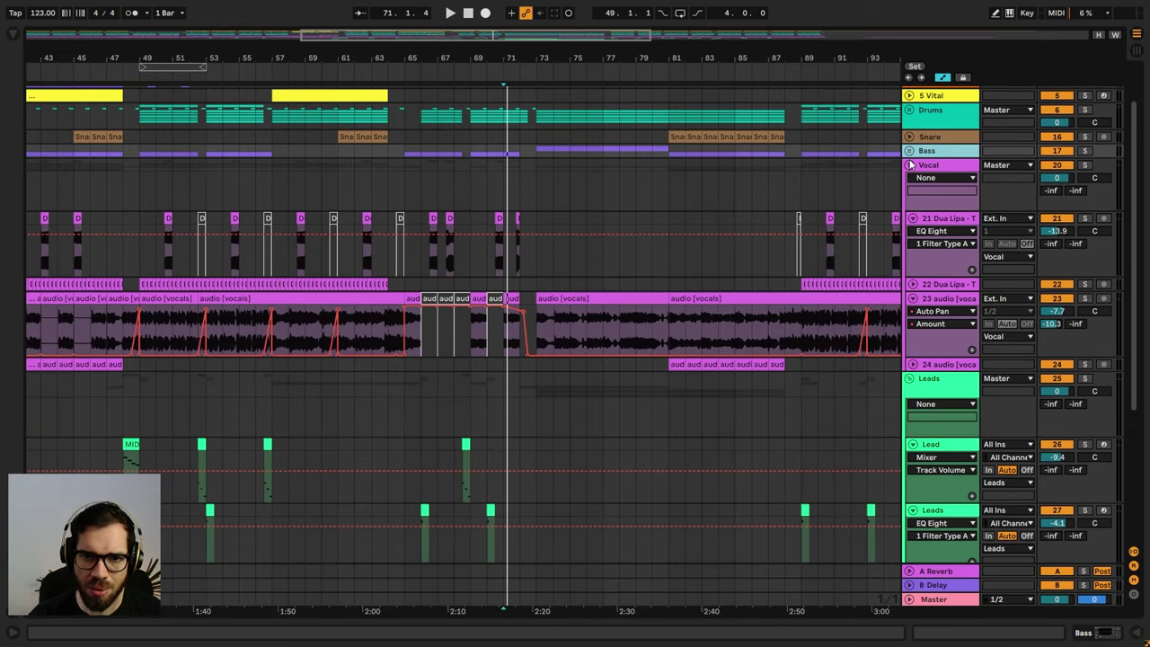
drag(536, 303, 524, 302)
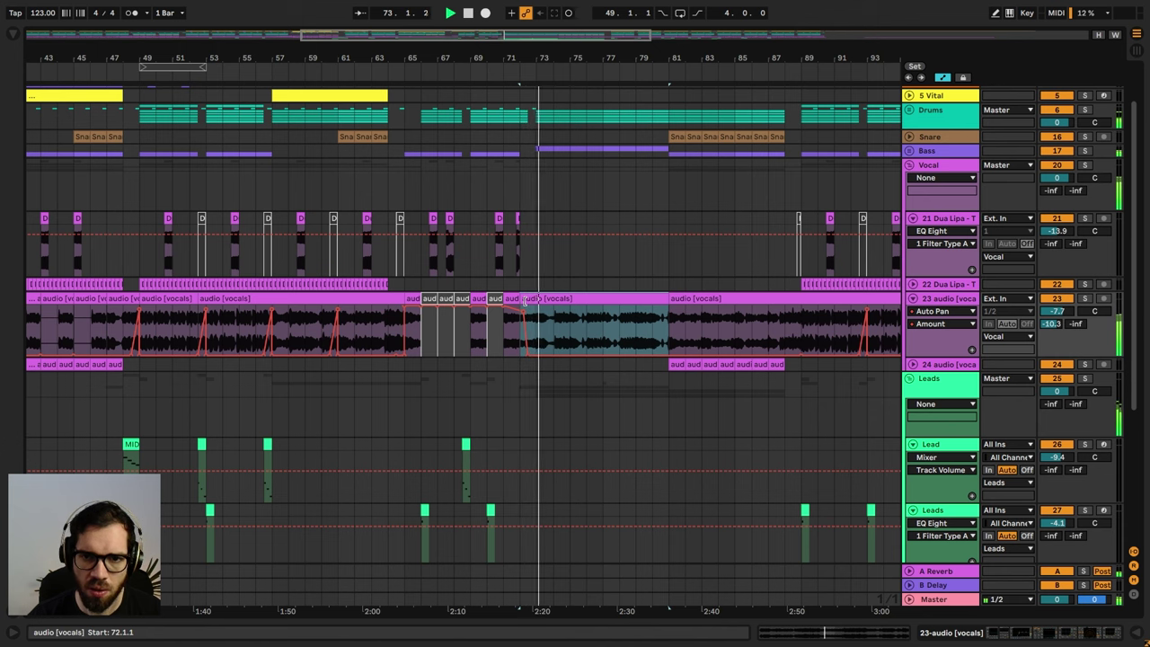
click(504, 275)
drag(527, 60, 550, 347)
click(533, 355)
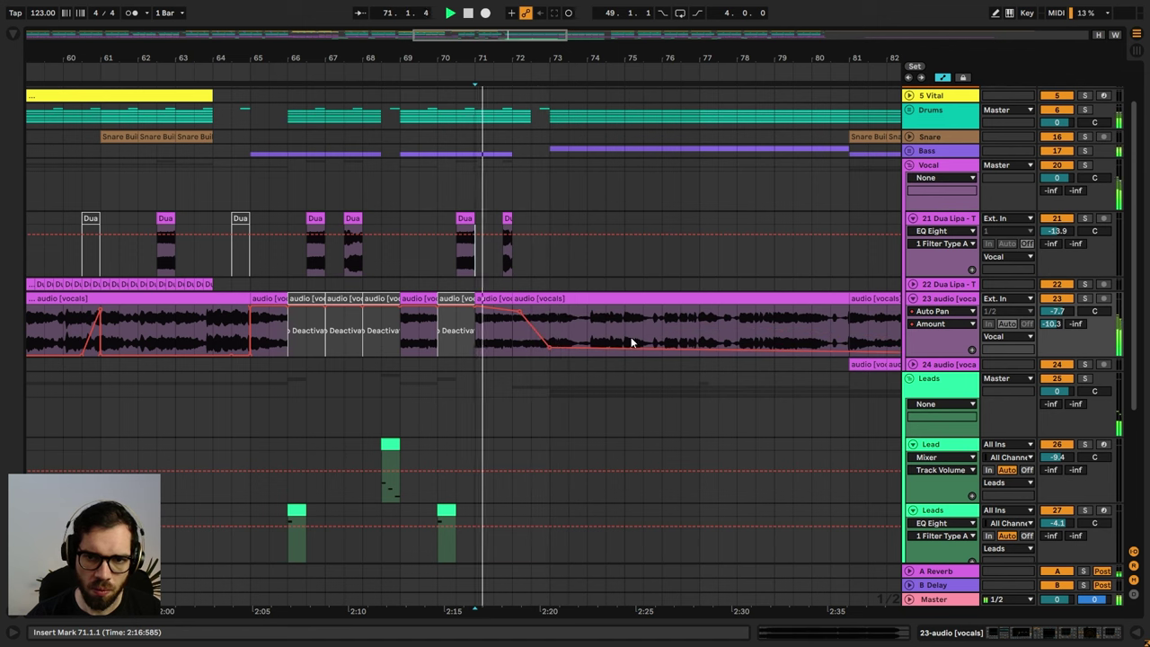
- Check track 23's Auto Filter Frequency automation, delete the short clip just before bar 72 on track 21 and hide the automation
click(953, 313)
click(951, 390)
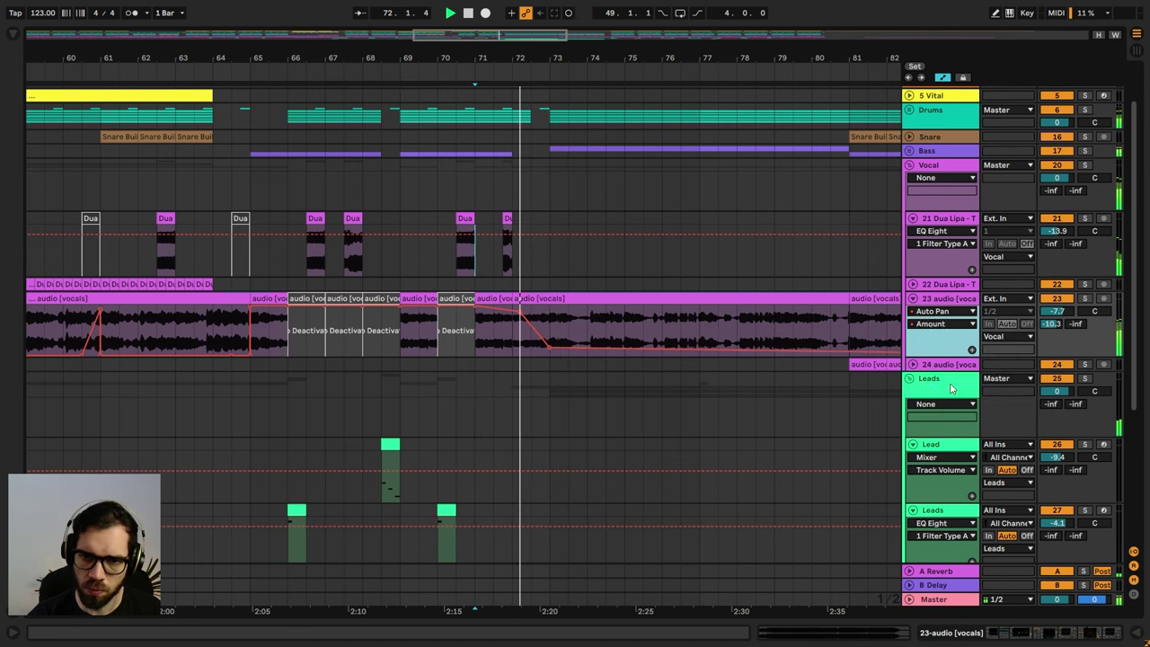
click(509, 218)
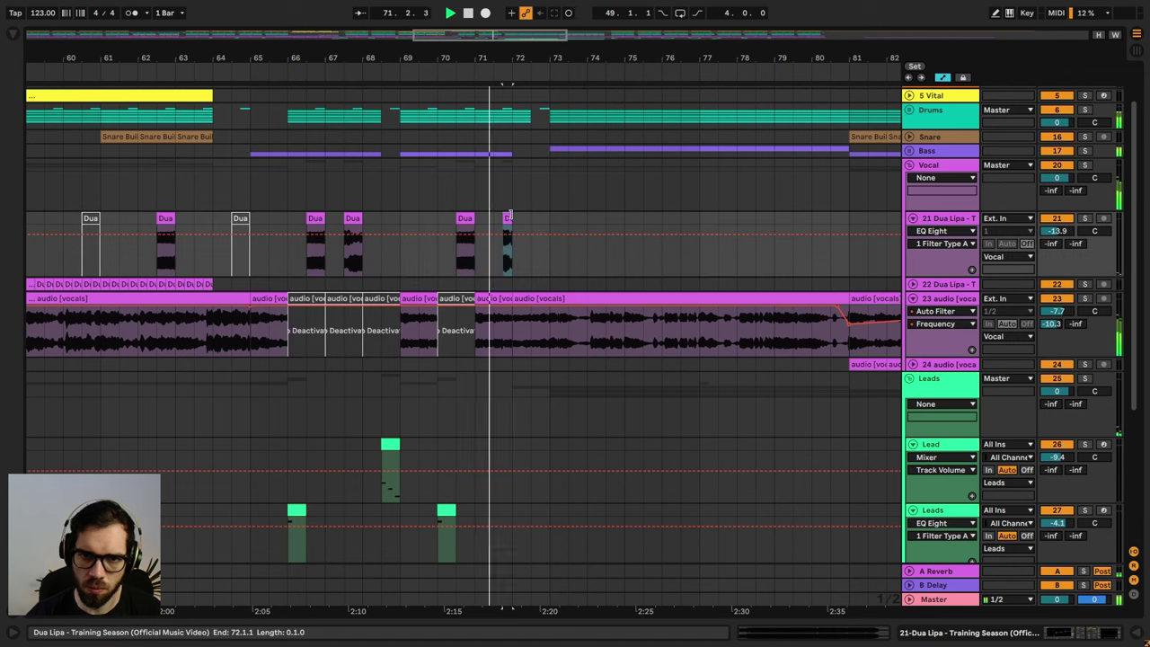
click(961, 325)
click(956, 331)
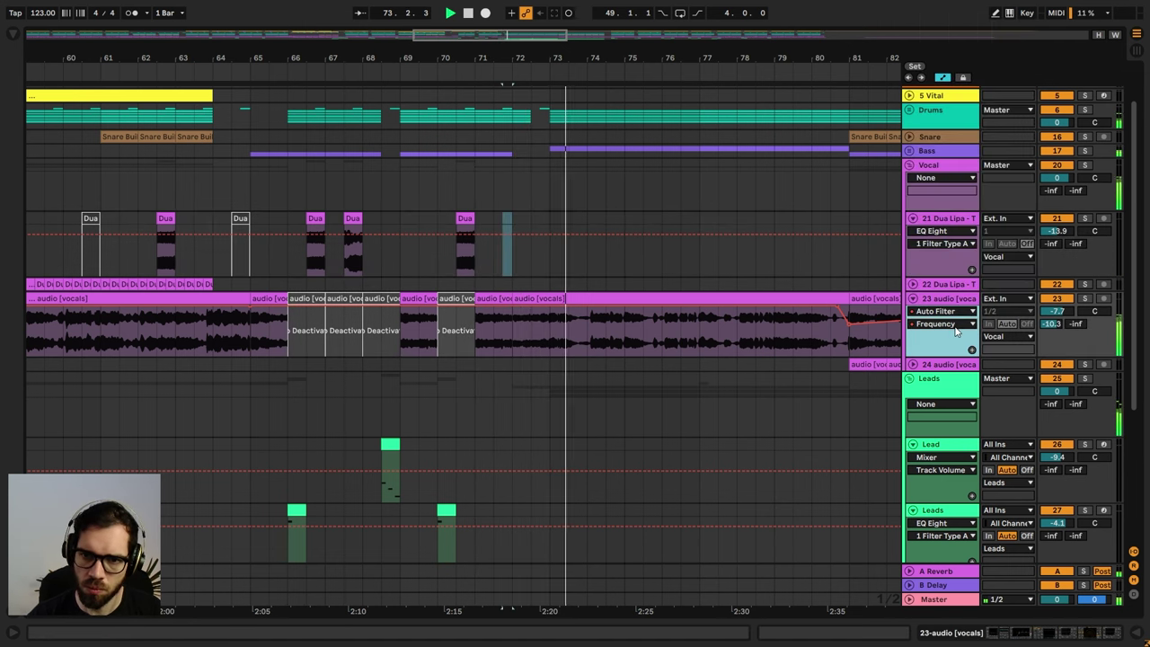
key(a)
click(465, 218)
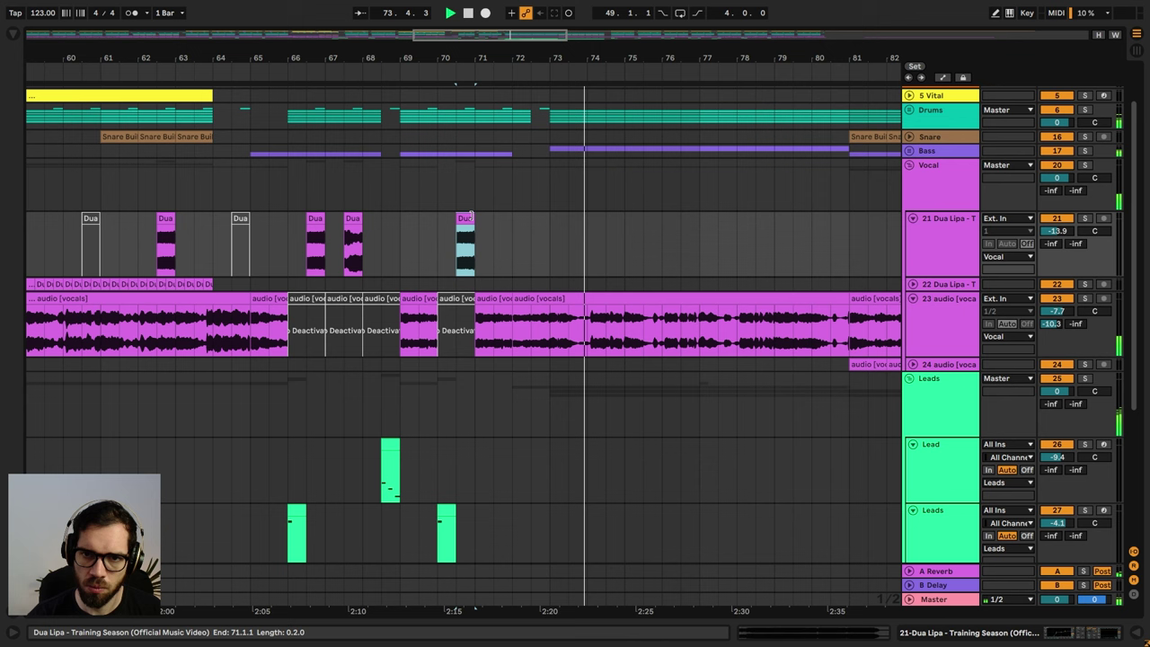
- Duplicate the arrangement time between bars 73 and 75, moving the following material two bars on
click(909, 166)
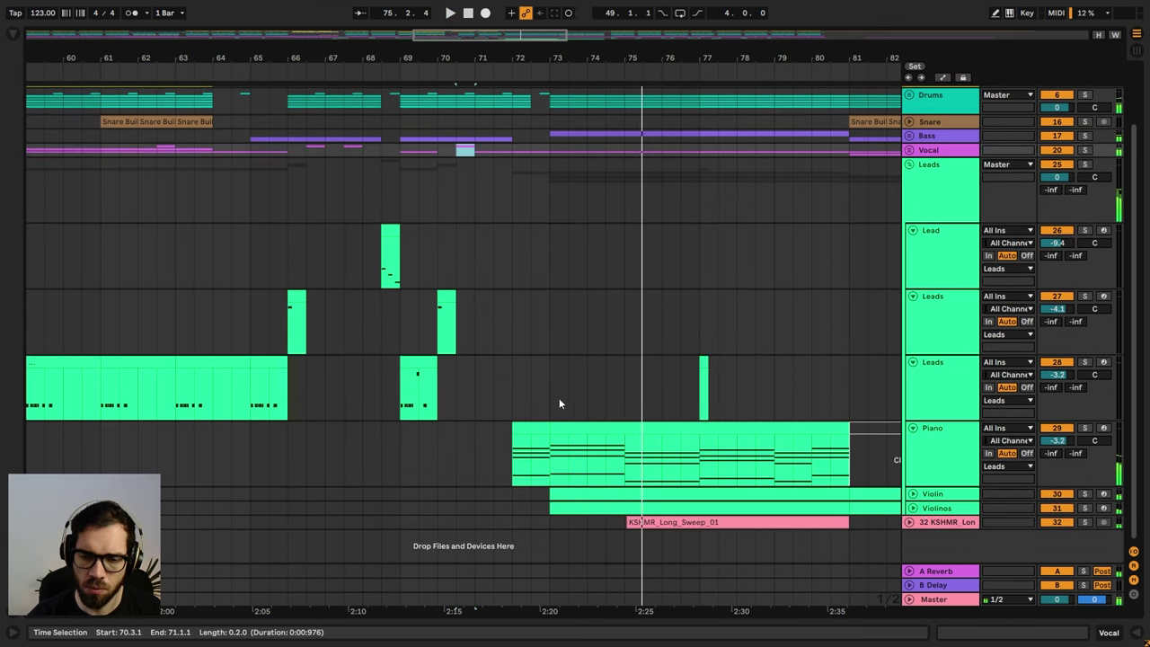
click(913, 494)
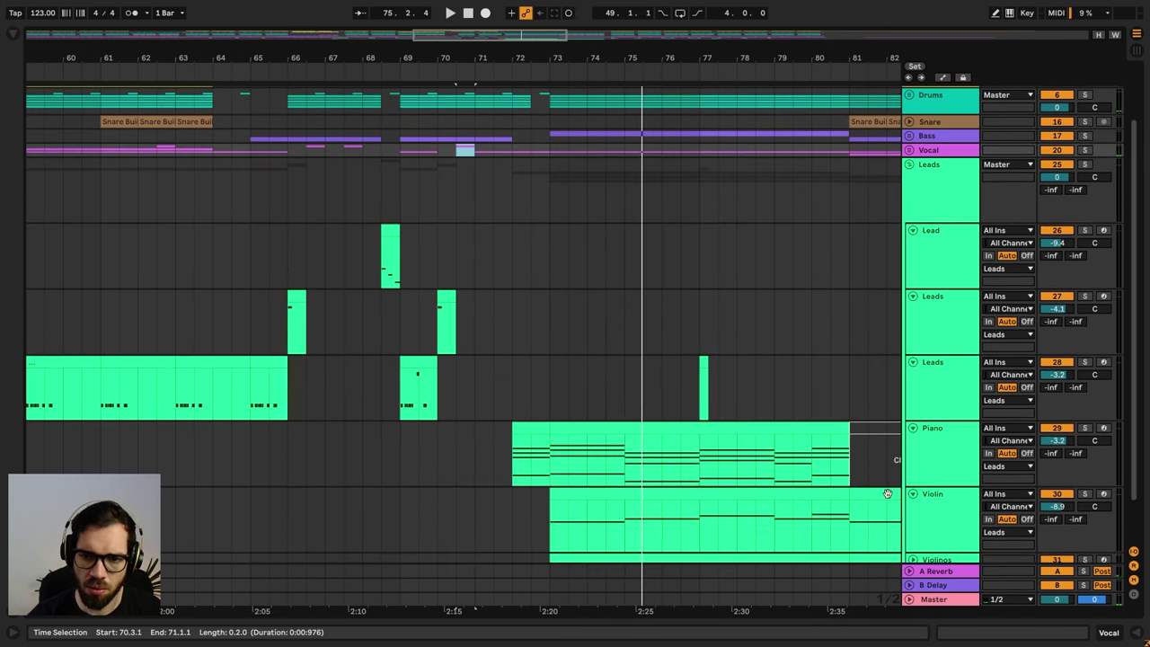
scroll(558, 478, down, 2)
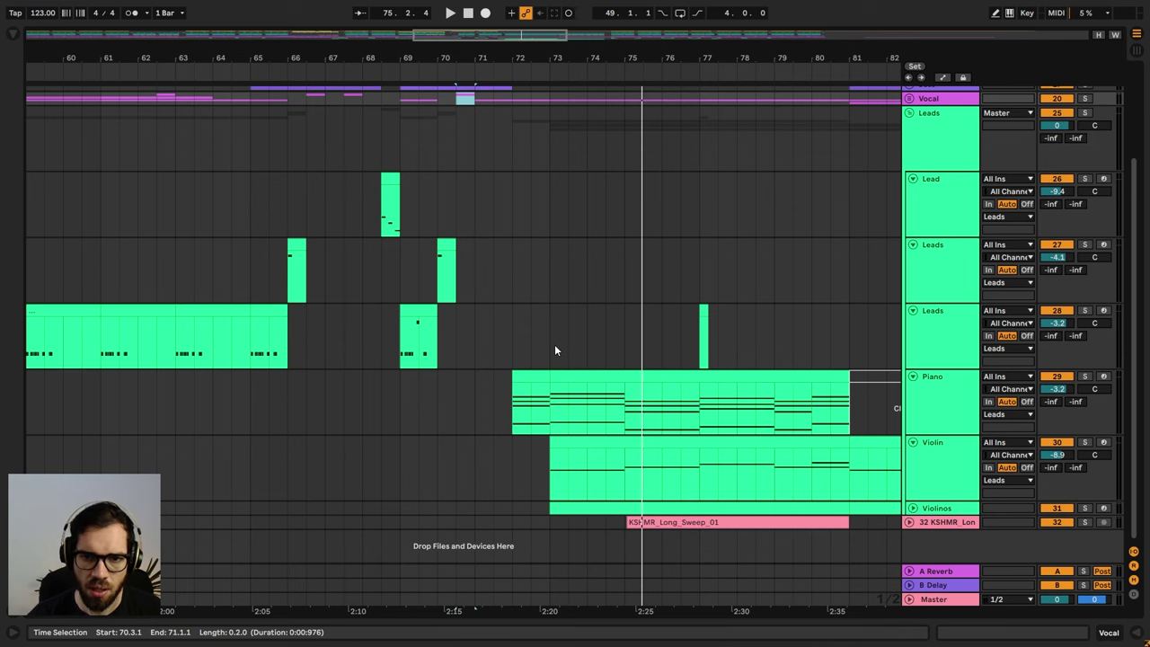
drag(555, 344, 618, 415)
drag(626, 462, 626, 462)
key(ctrl+shift+d)
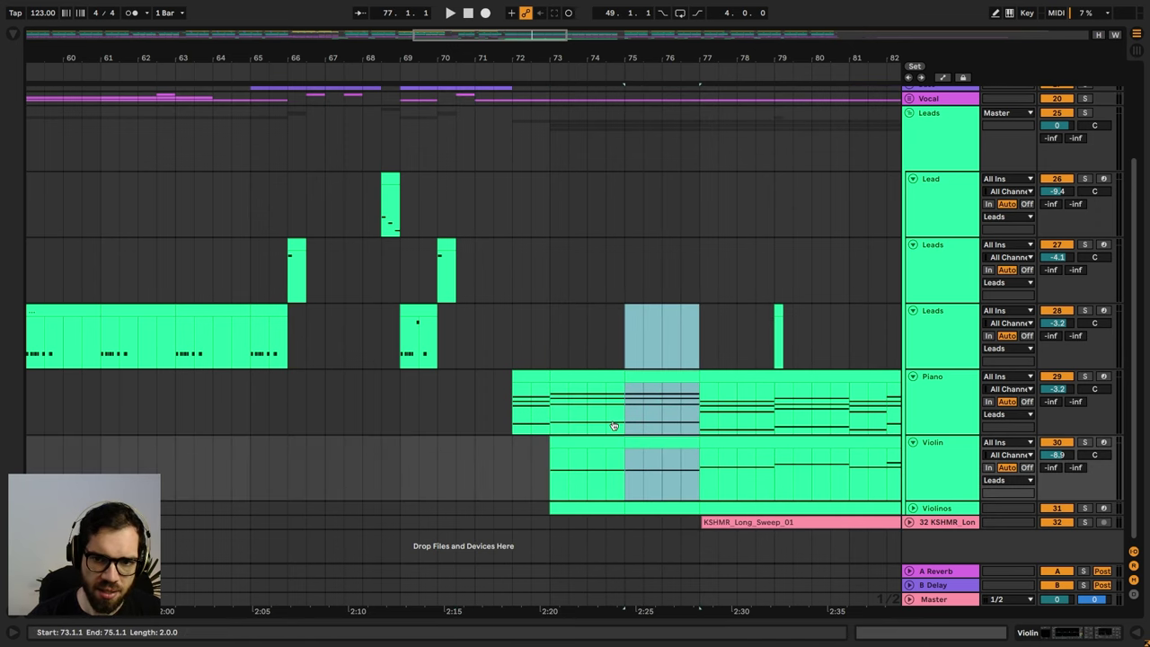
- Expand the Vocal group, select the track 23 vocals between bars 71 and 73 and play from bar 71
click(528, 269)
scroll(580, 314, up, 4)
scroll(579, 315, up, 1)
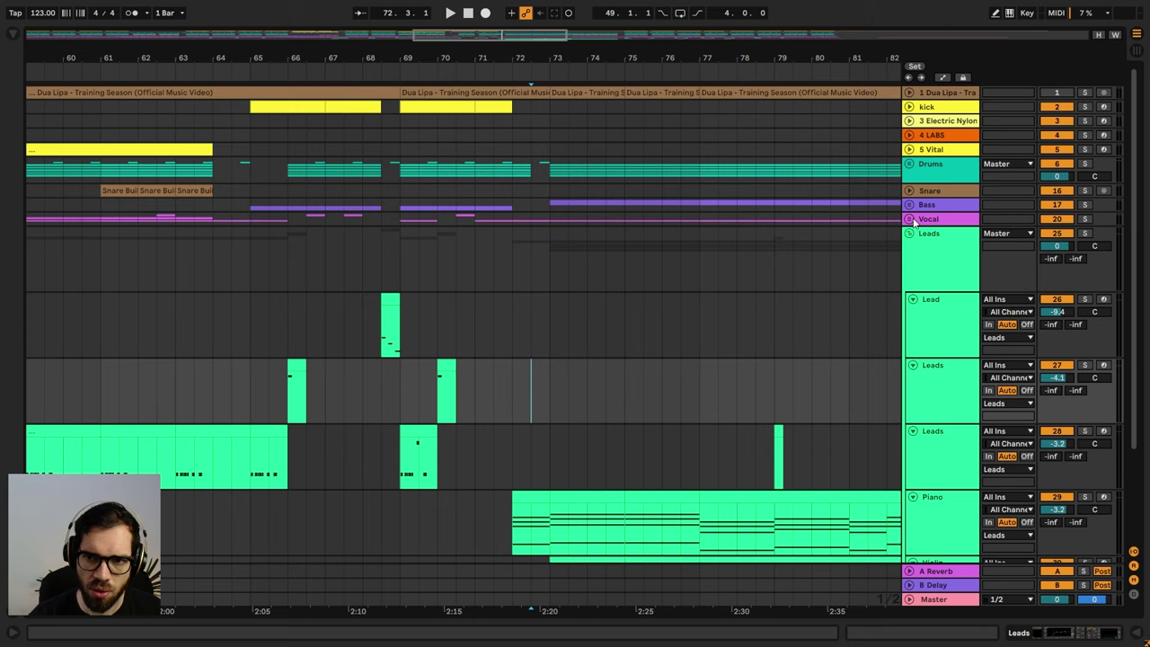
click(910, 220)
key(space)
mouse_move(553, 386)
mouse_down()
mouse_move(485, 386)
mouse_move(550, 387)
mouse_up()
key(space)
key(space)
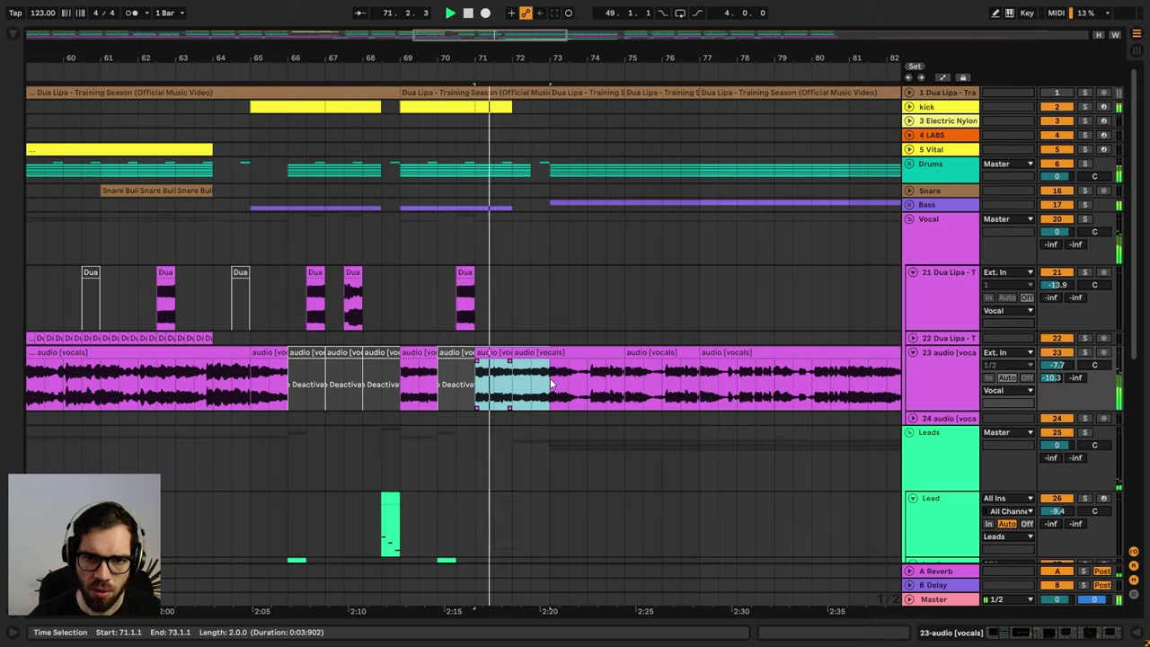
- Duplicate the track 23 vocals from bars 71–73 onto bars 73–75, remove the Auto Pan Amount dip at bar 73 and play from bar 72
key(ctrl+d)
key(a)
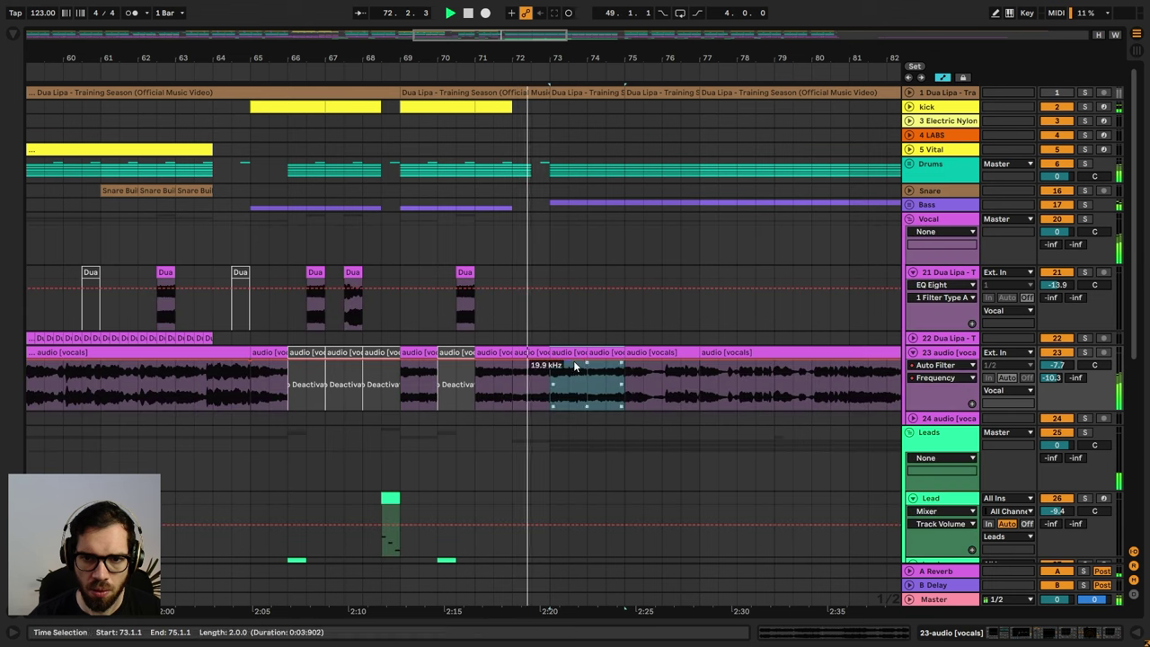
click(917, 365)
click(933, 399)
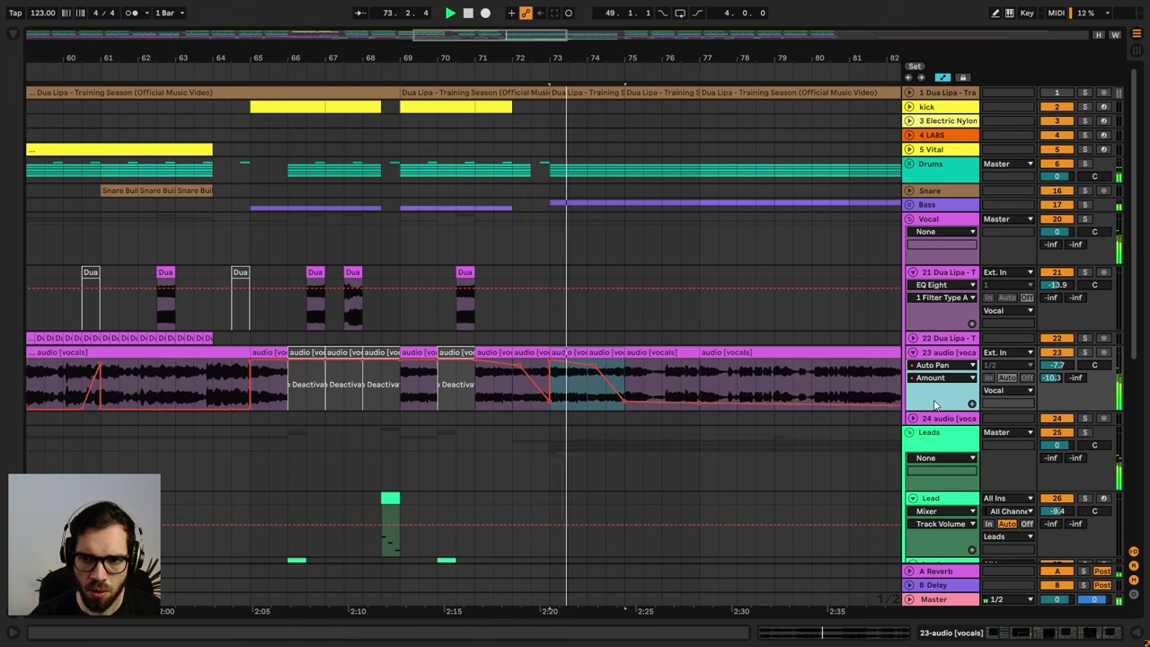
click(550, 402)
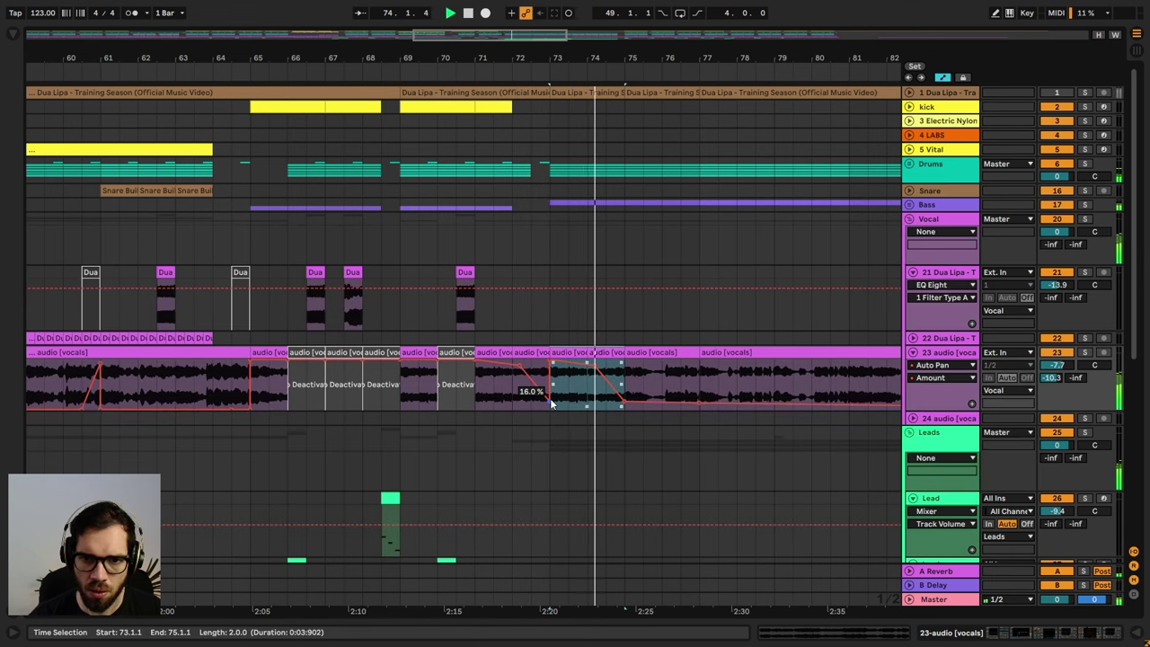
click(513, 325)
key(space)
key(space)
- Duplicate the arrangement time between bars 73 and 75 and remove track 23's Auto Pan Amount dip at bar 75
key(a)
click(580, 354)
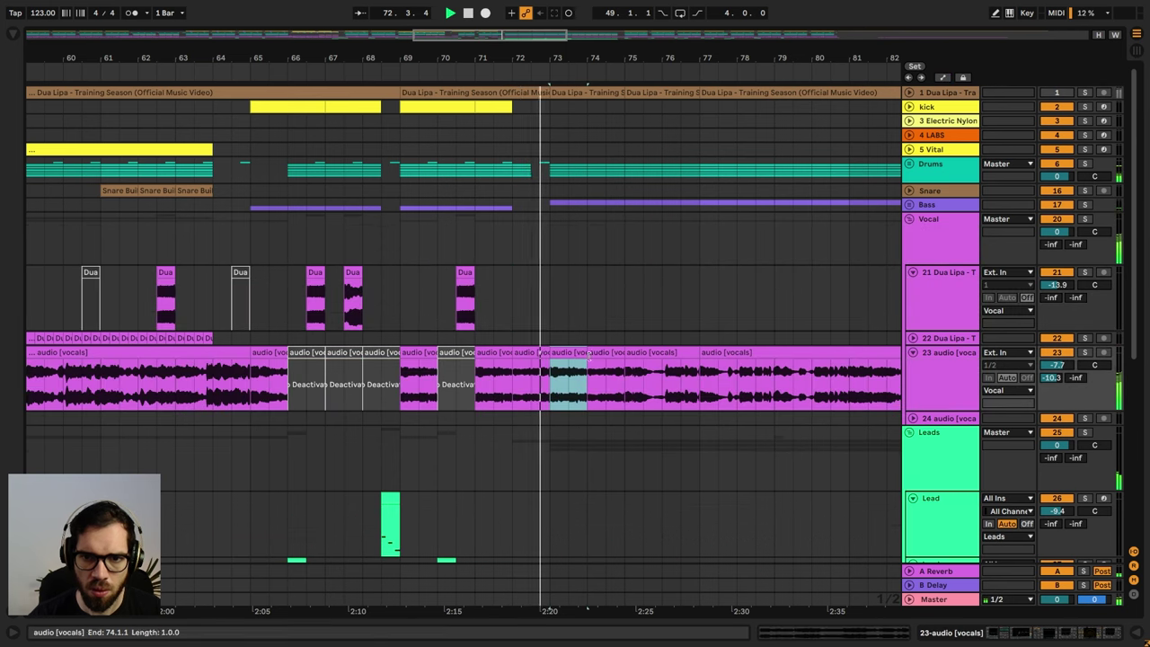
shift+click(609, 354)
key(ctrl+shift+d)
key(a)
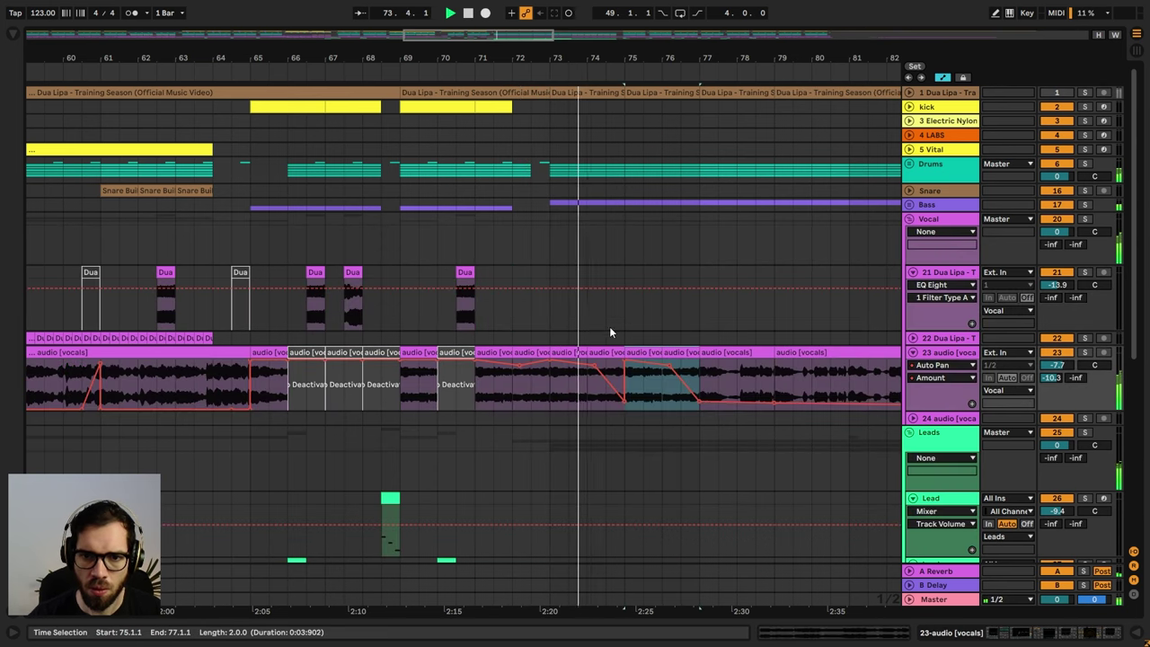
click(591, 337)
drag(625, 399, 669, 365)
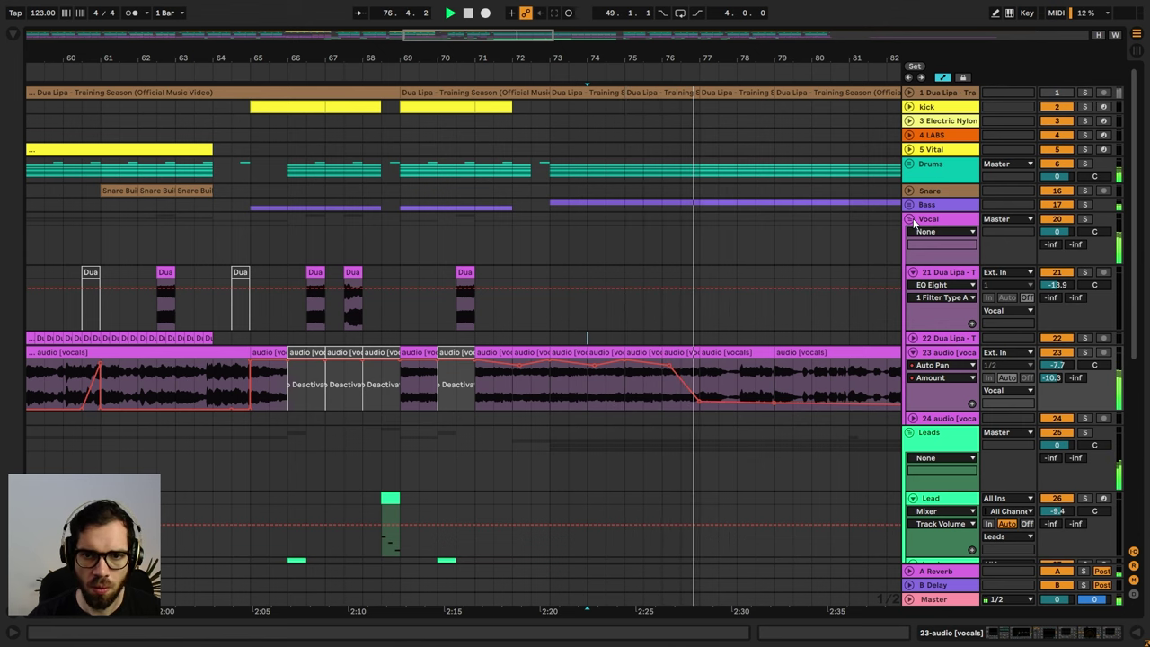
- Reshape the Piano's Auto Filter Frequency automation to rise from low just after bar 73 to fully open at bar 77
key(a)
scroll(505, 229, down, 5)
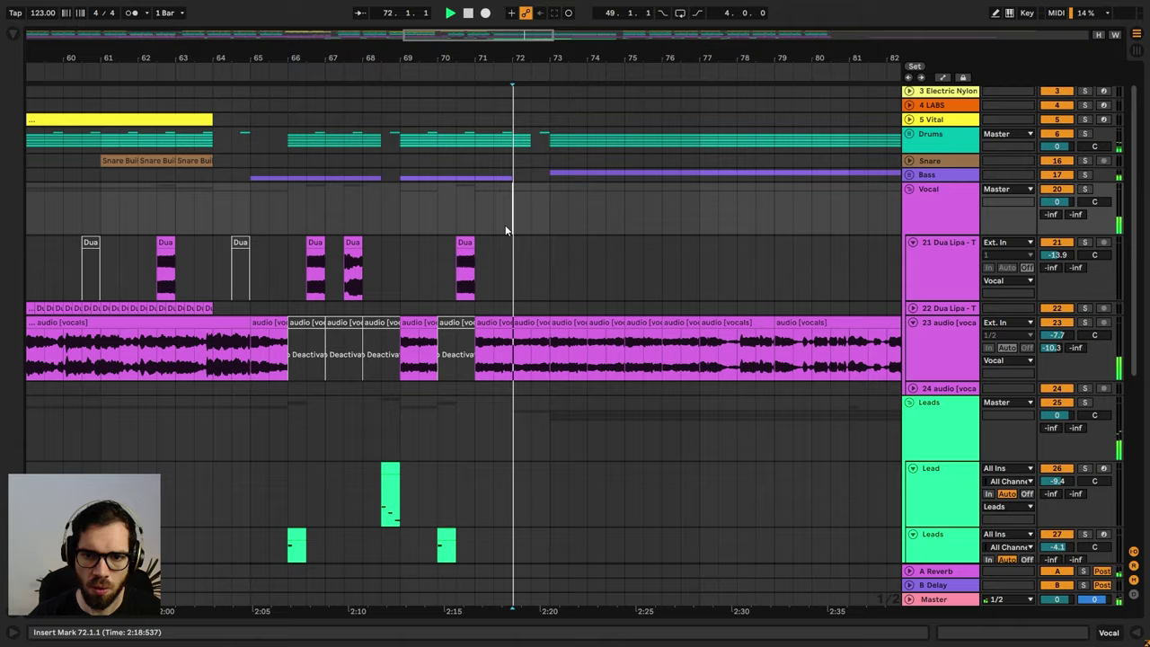
key(a)
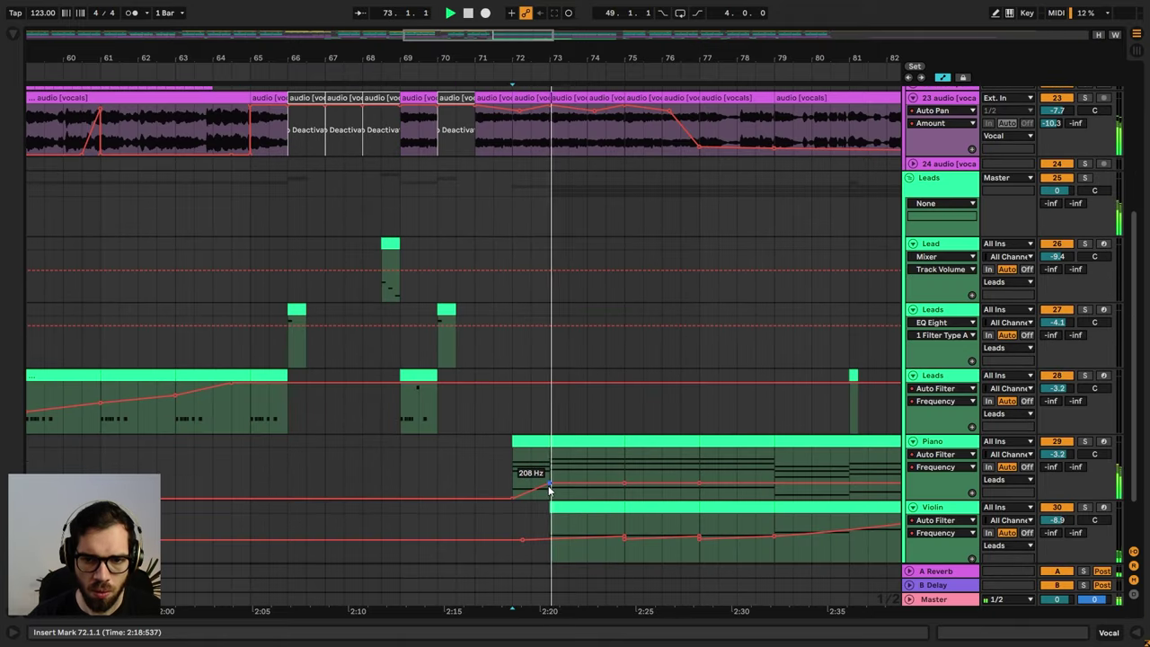
click(548, 486)
scroll(631, 436, down, 2)
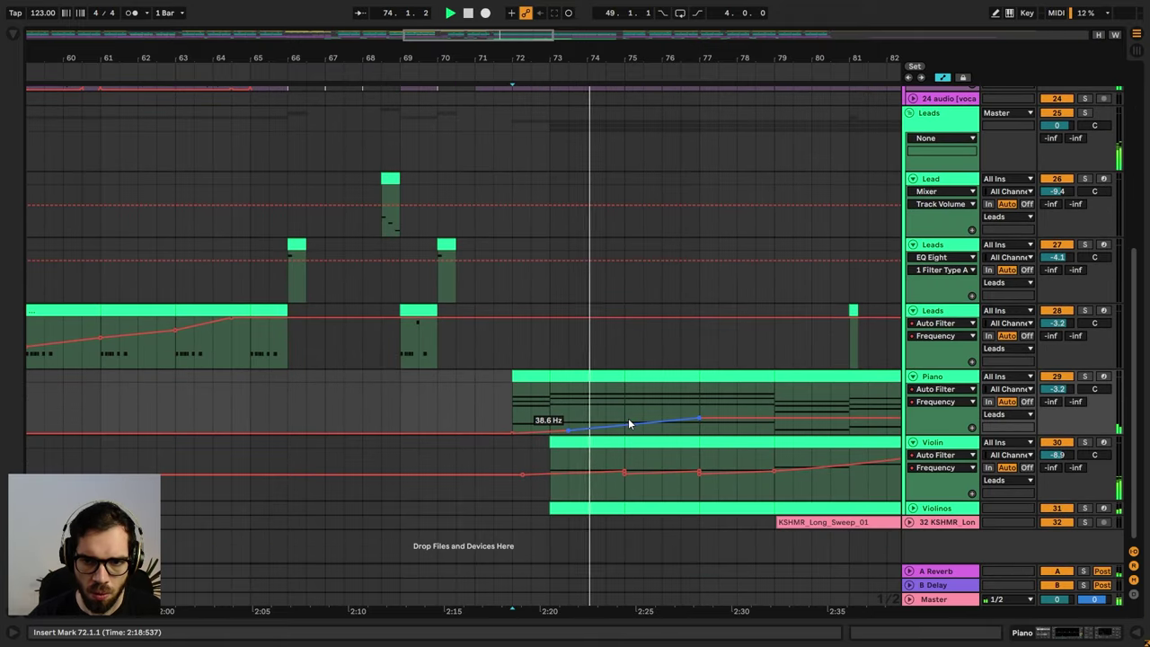
drag(629, 423, 696, 381)
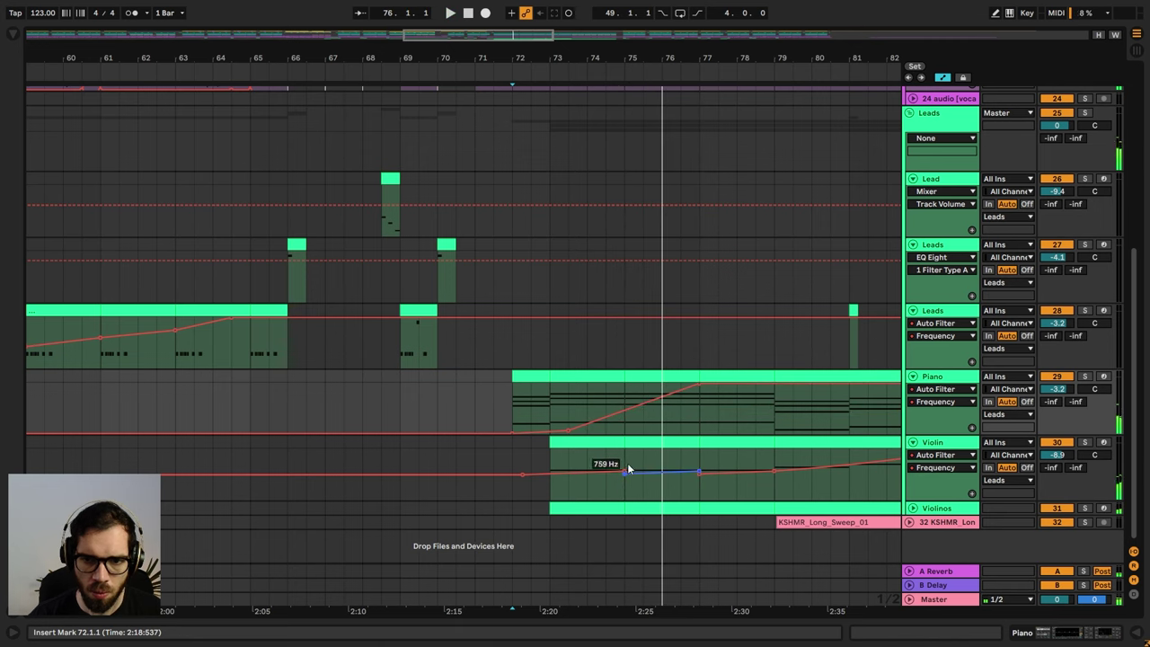
- Make the Violin's Auto Filter Frequency rise from bar 73 to bar 77 and delete the Violinos clips across those bars
click(698, 465)
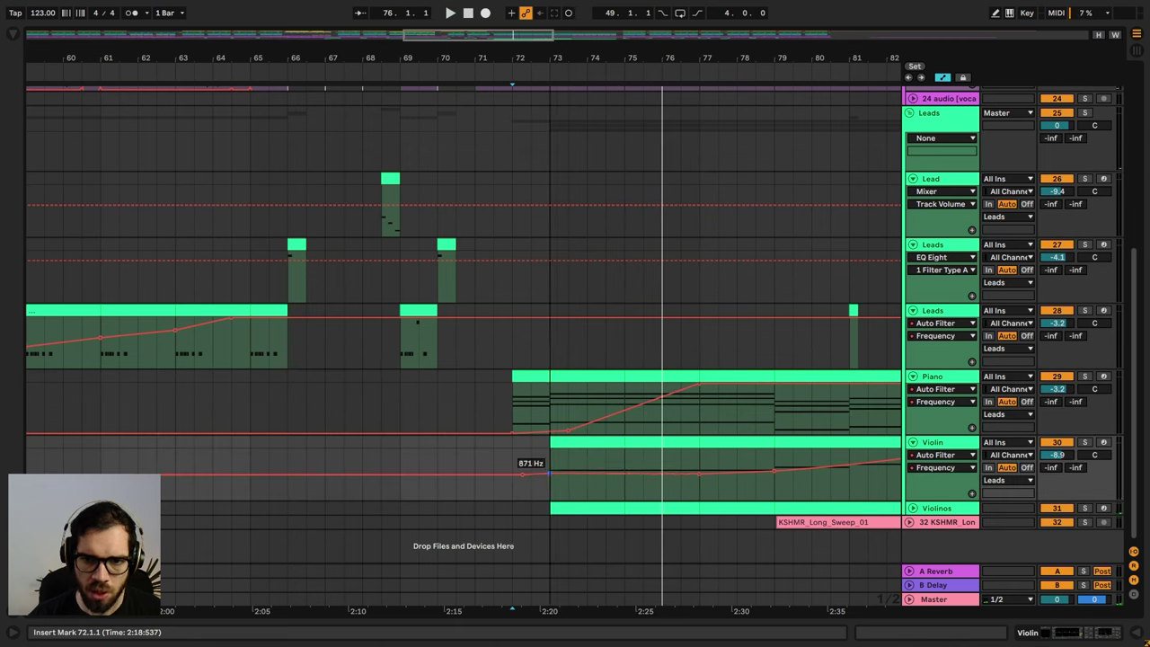
key(space)
drag(700, 475, 699, 466)
drag(667, 508, 599, 507)
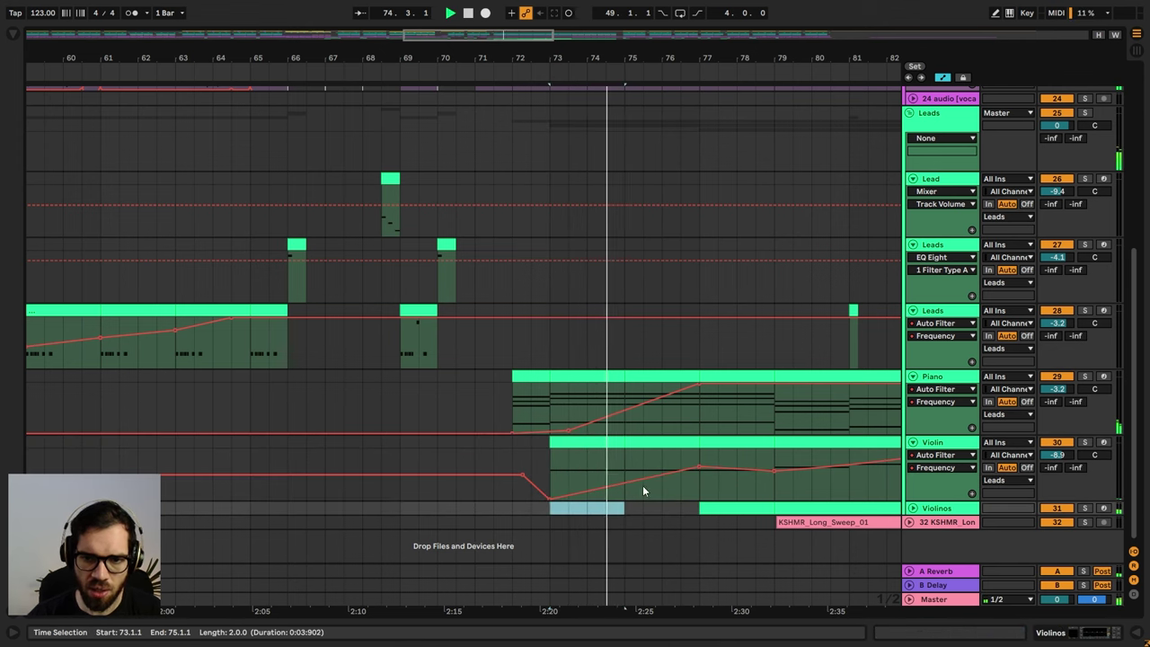
- Expand the Bass group, delete the track 18 Bass clips between bars 73 and 77 and collapse the group
scroll(546, 341, up, 10)
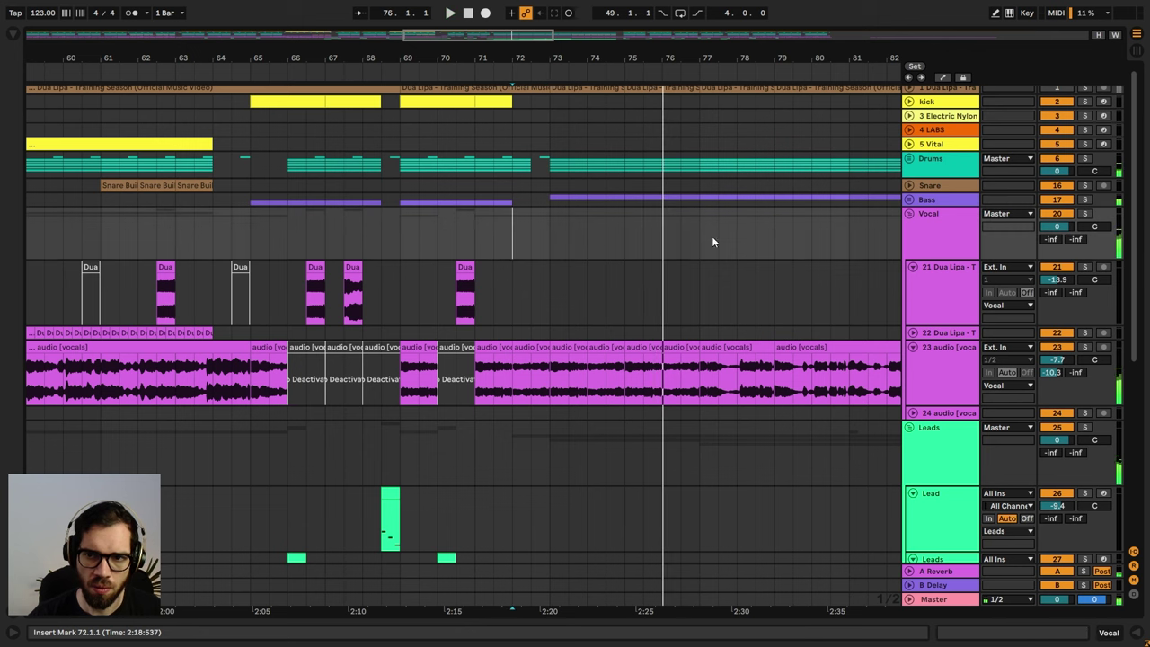
key(space)
click(911, 199)
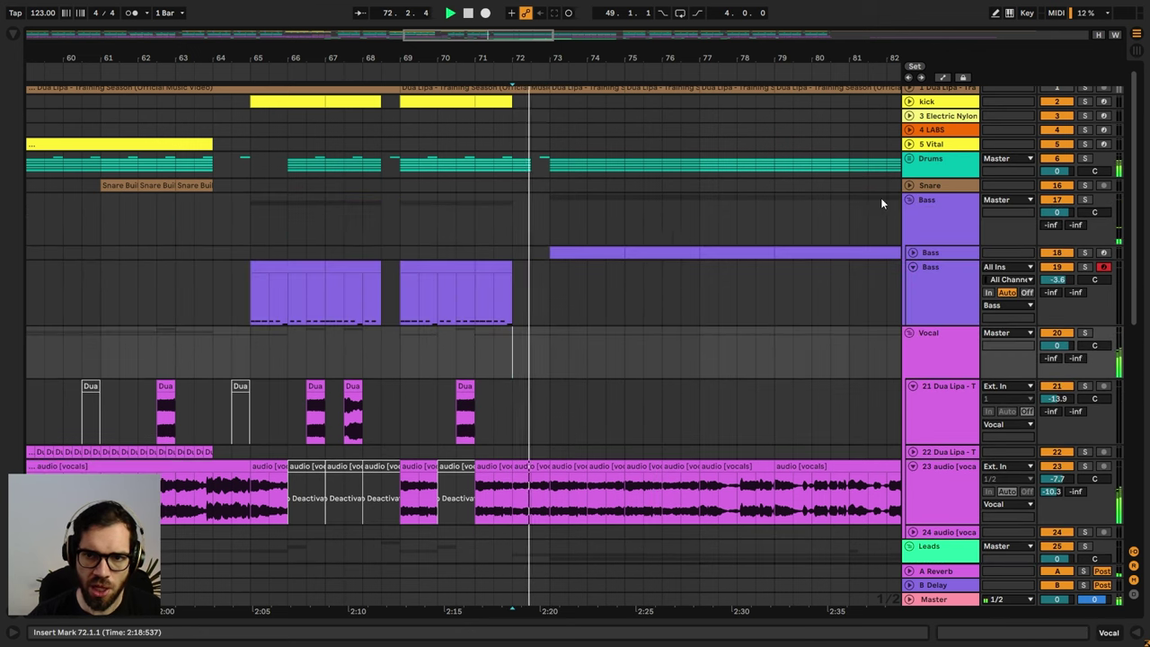
drag(568, 251, 638, 251)
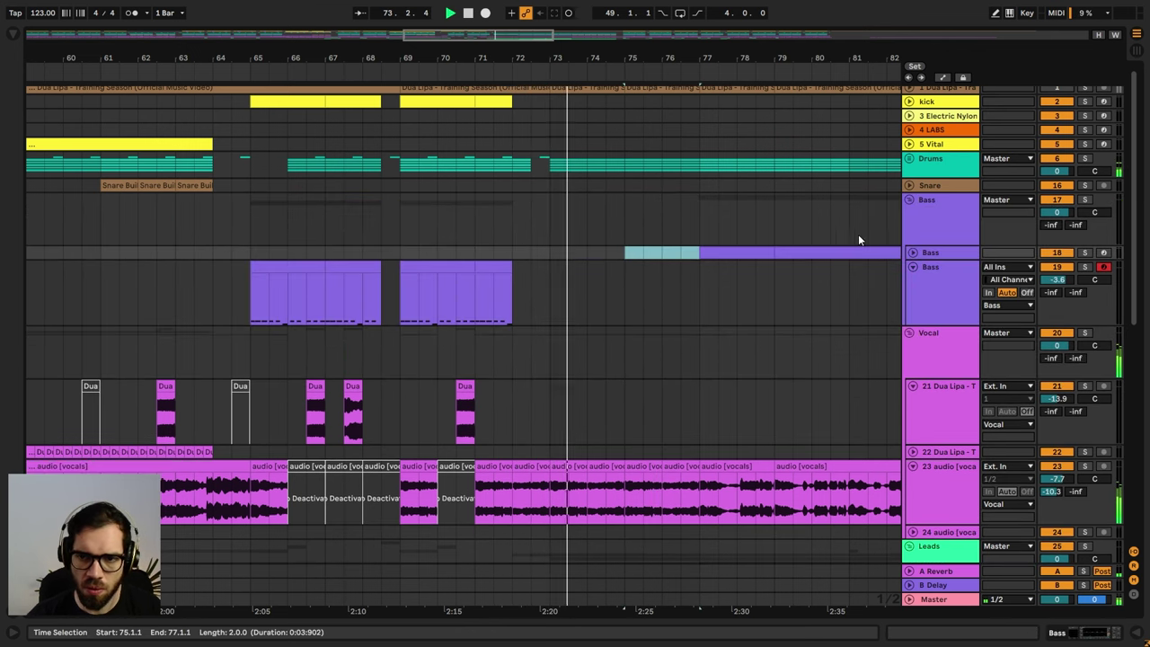
click(910, 199)
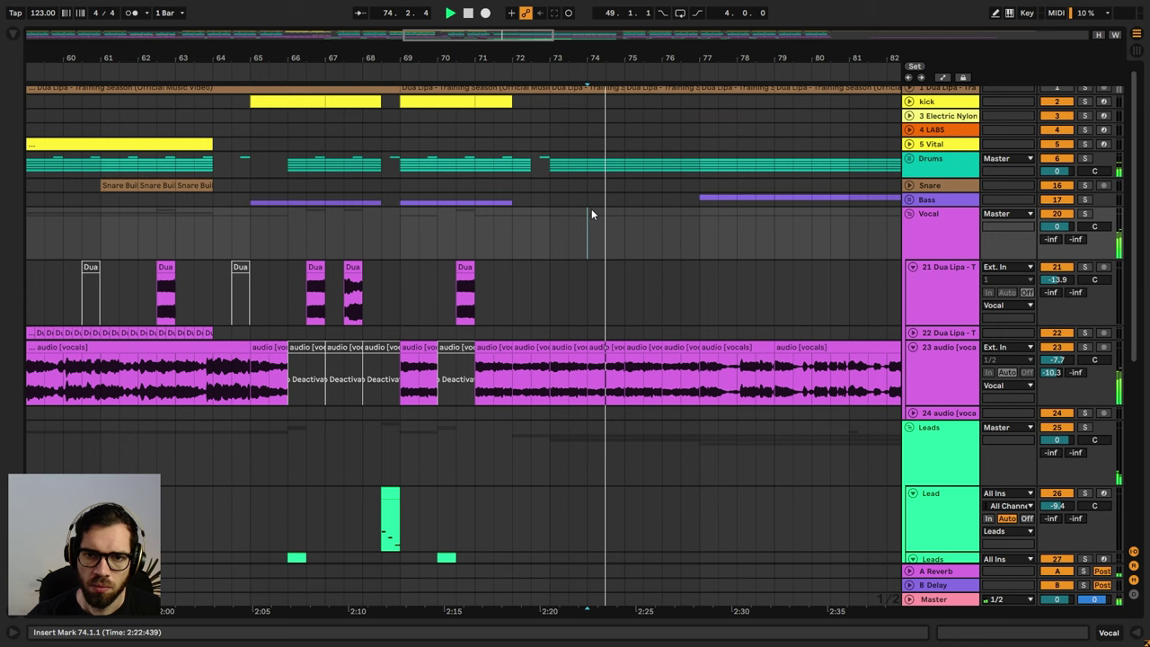
- Remove the Piano's Auto Filter Frequency breakpoint after bar 73 so the rise starts at bar 72
key(a)
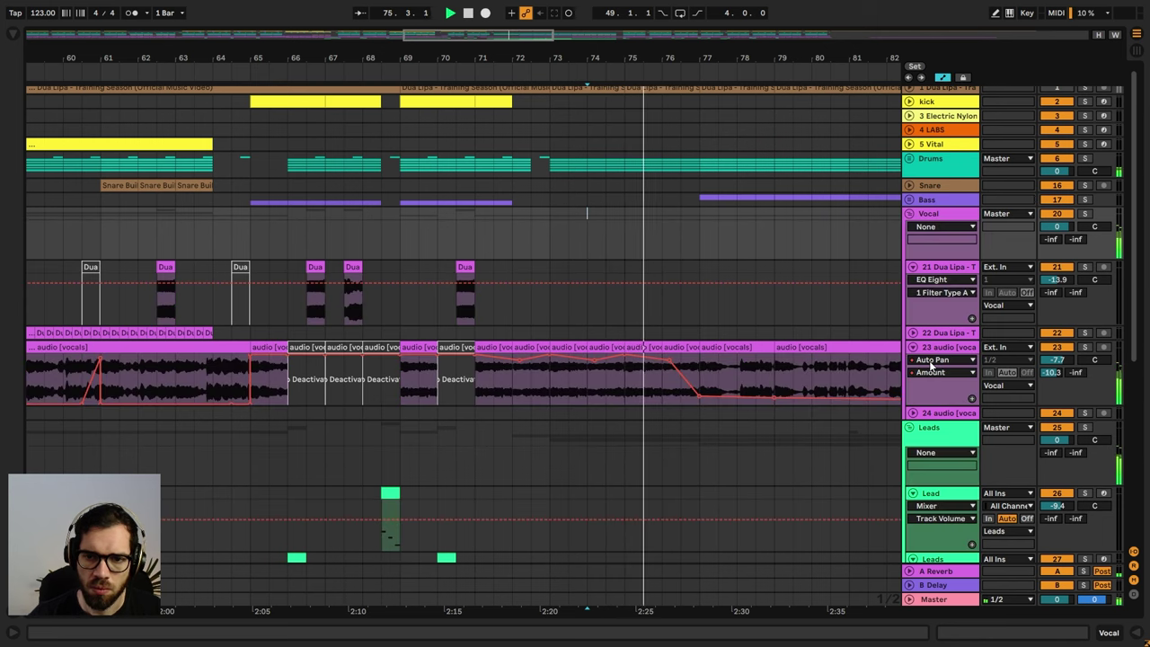
scroll(653, 358, down, 1)
scroll(653, 357, down, 8)
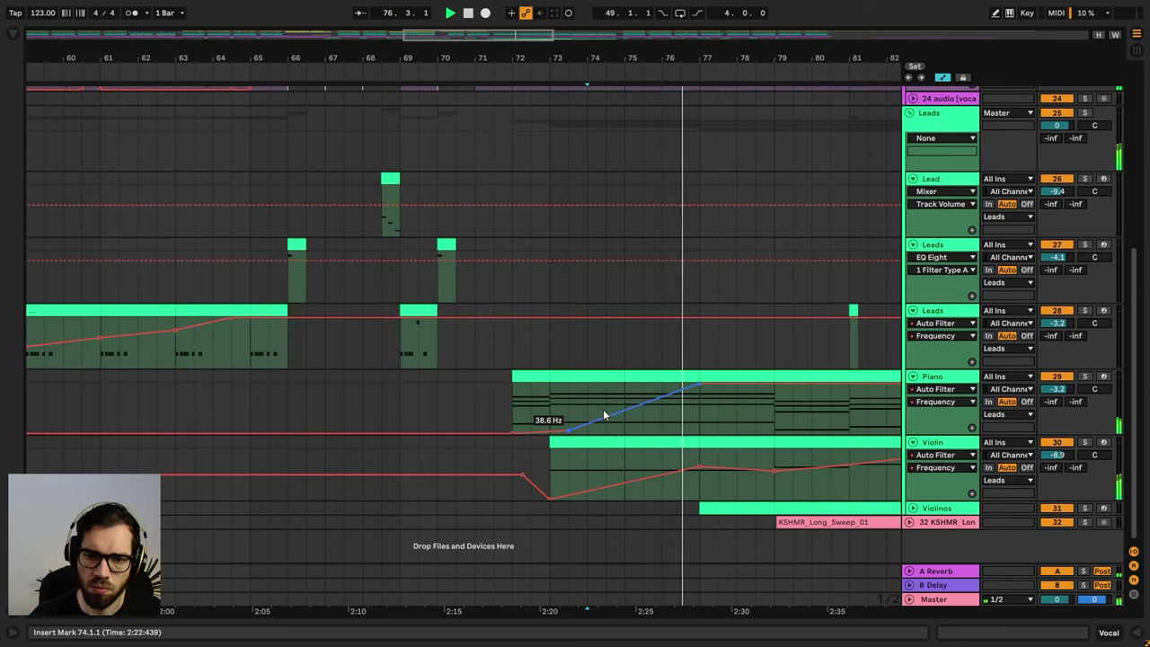
click(576, 430)
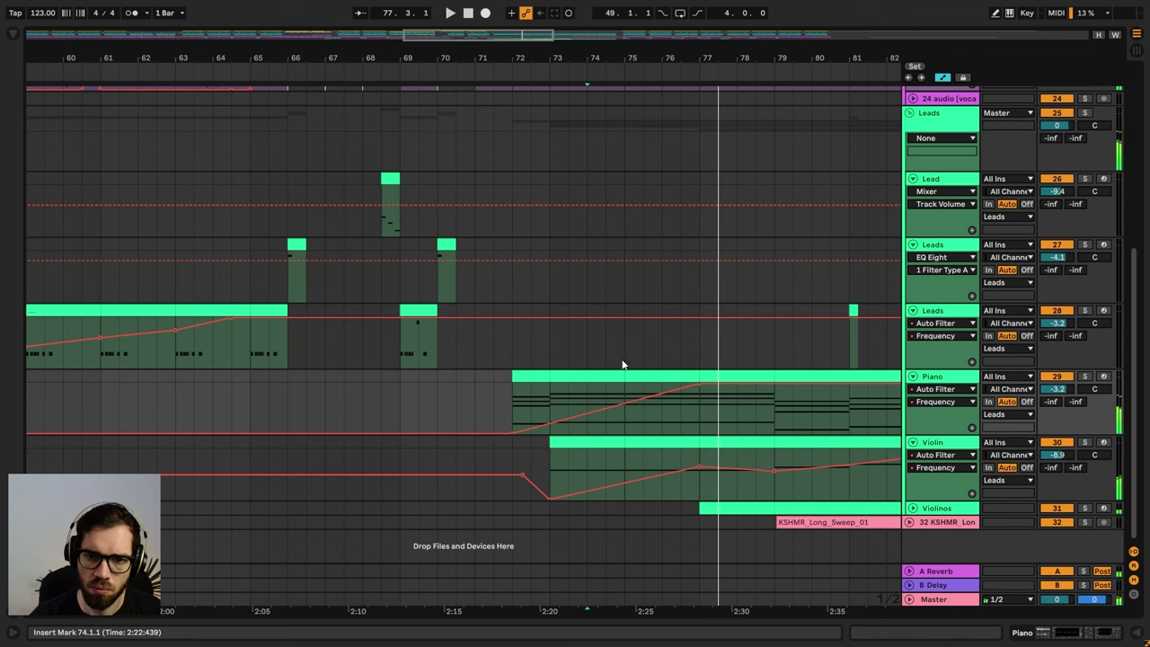
- Undo the breakdown edits back to before the arrangement time between bars 73 and 75 was duplicated
key(a)
key(ctrl+z)
key(ctrl+z)
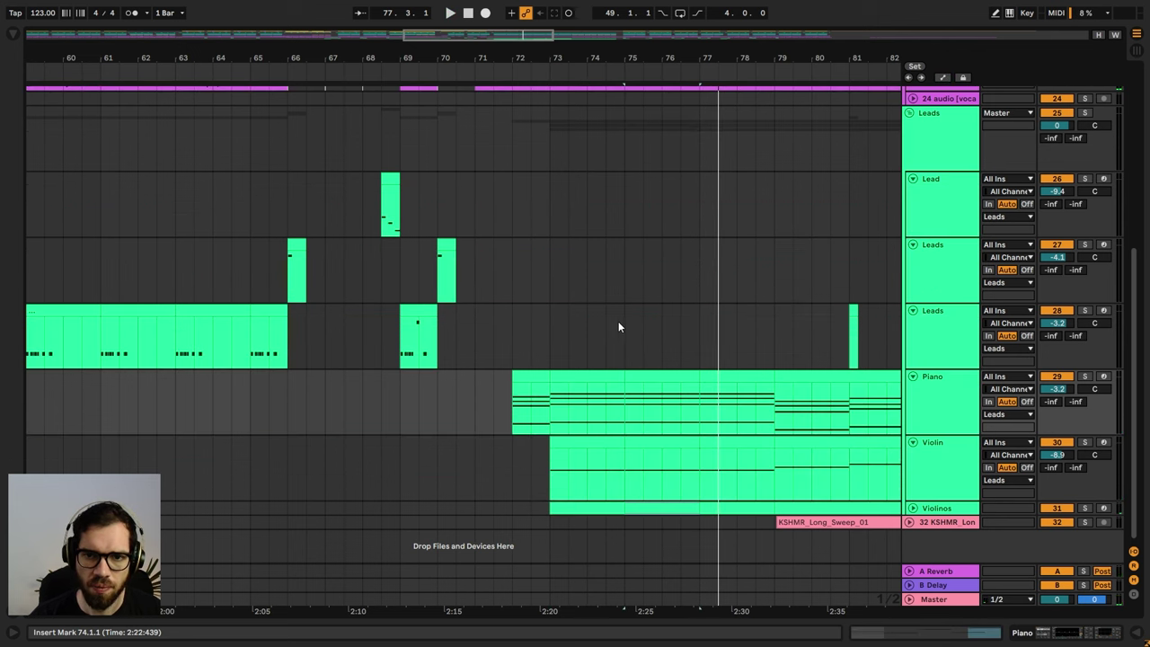
click(638, 283)
scroll(660, 325, up, 3)
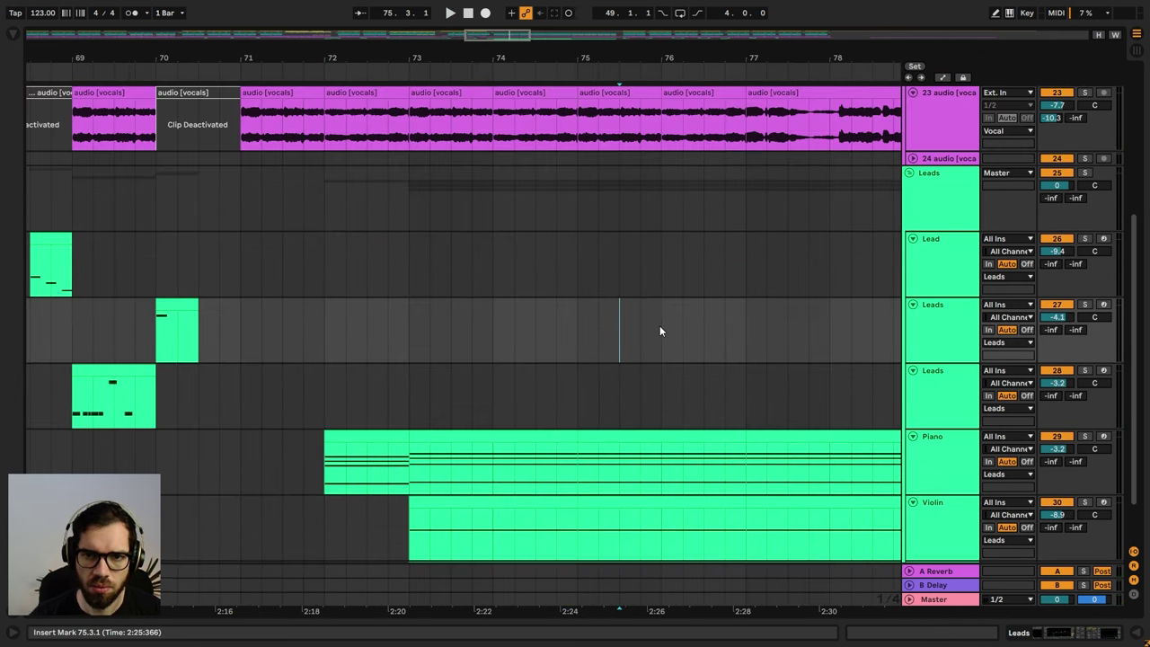
key(ctrl+z)
key(w)
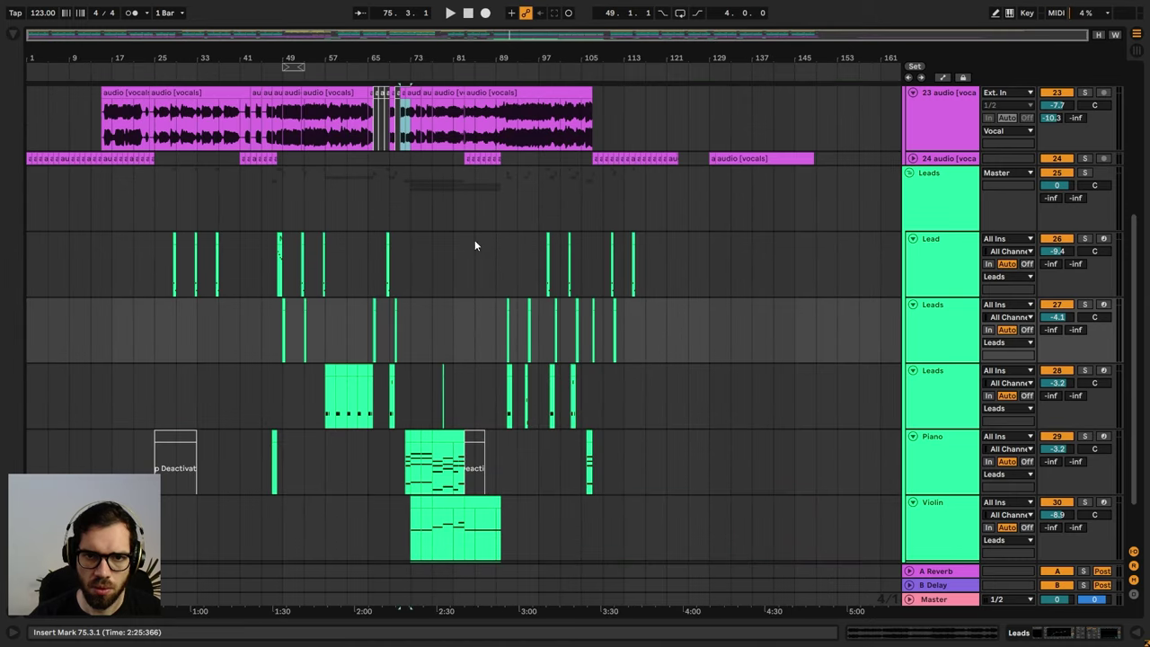
- Play the arrangement from bar 69 and collapse the Vocal group
click(392, 160)
key(space)
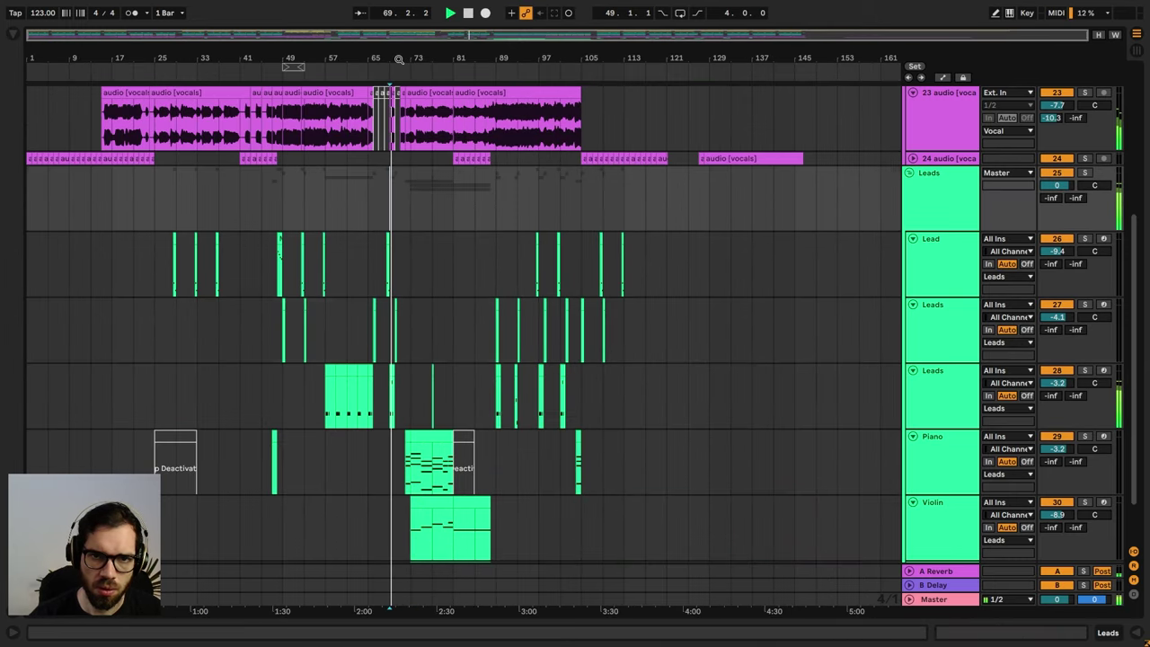
drag(399, 60, 475, 116)
scroll(483, 241, up, 5)
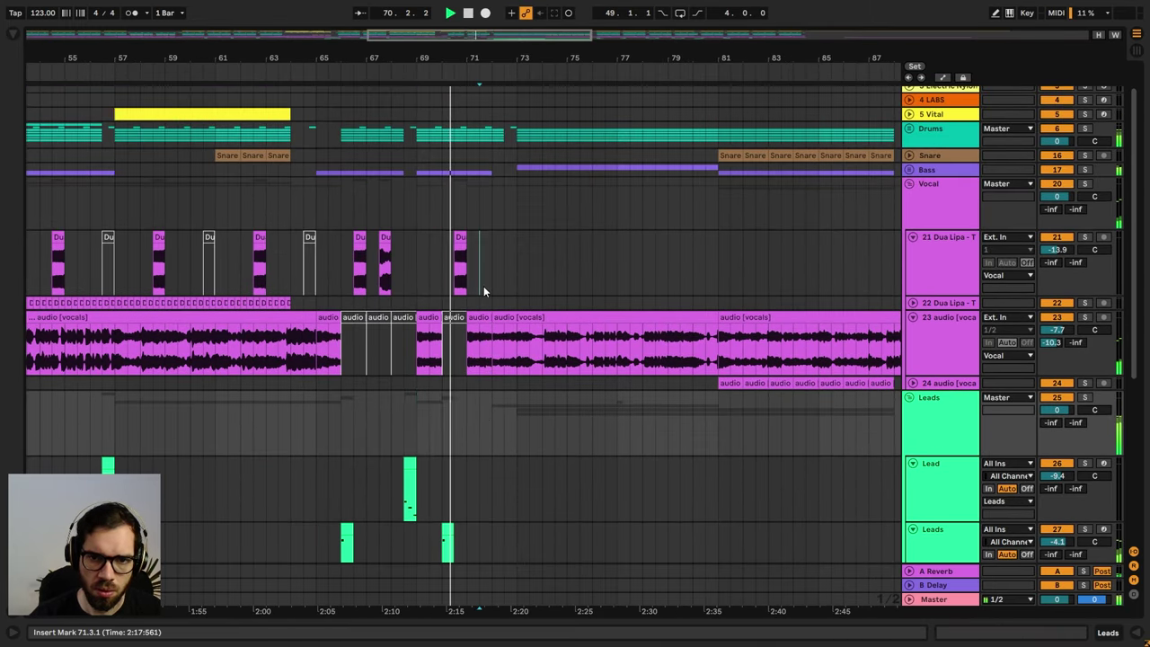
click(485, 288)
click(910, 185)
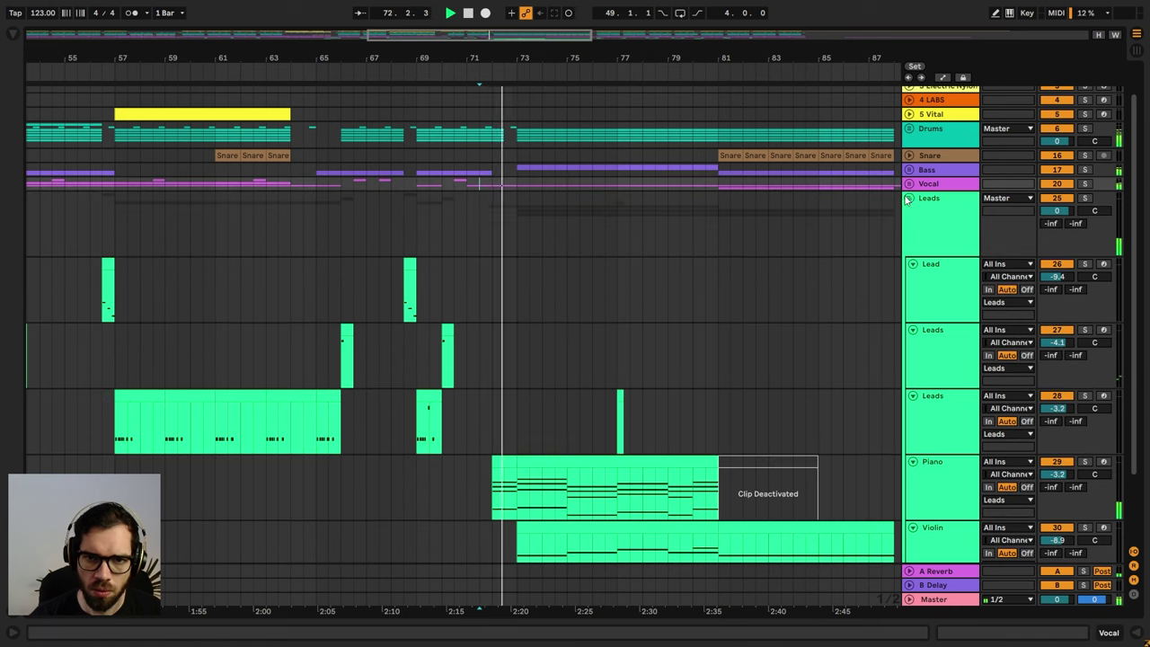
- Lower the Violin's Auto Filter Frequency at bar 75, remove the breakpoint before bar 73 to hold it low until bar 75, and hide the automation
key(a)
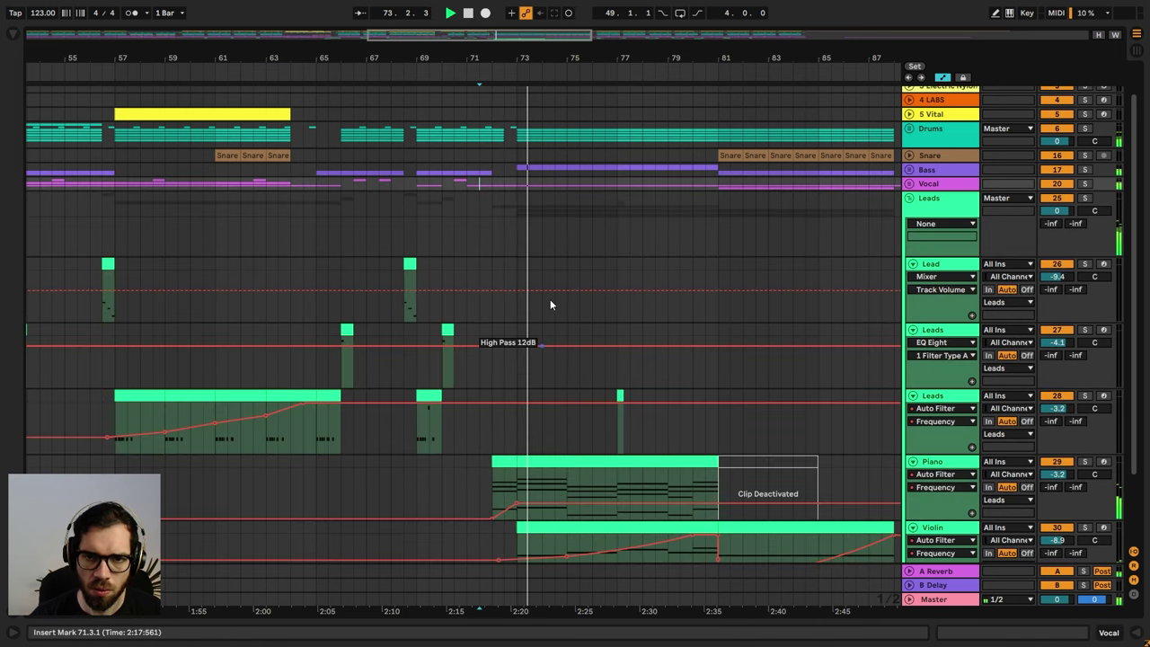
scroll(550, 304, down, 3)
click(565, 520)
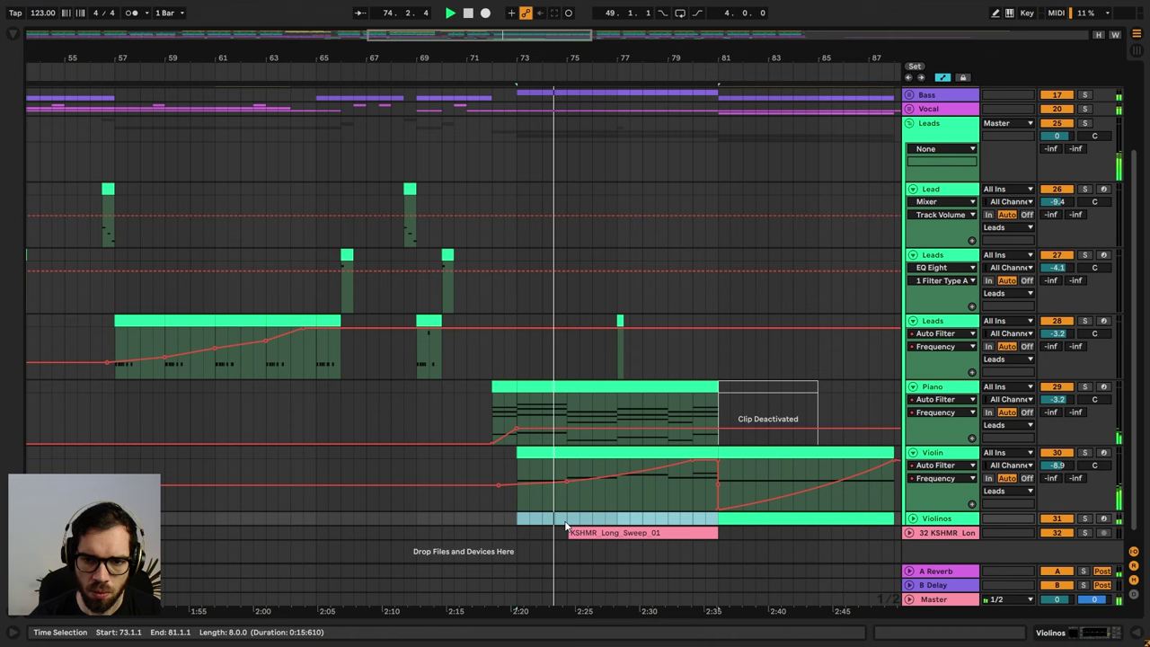
click(570, 452)
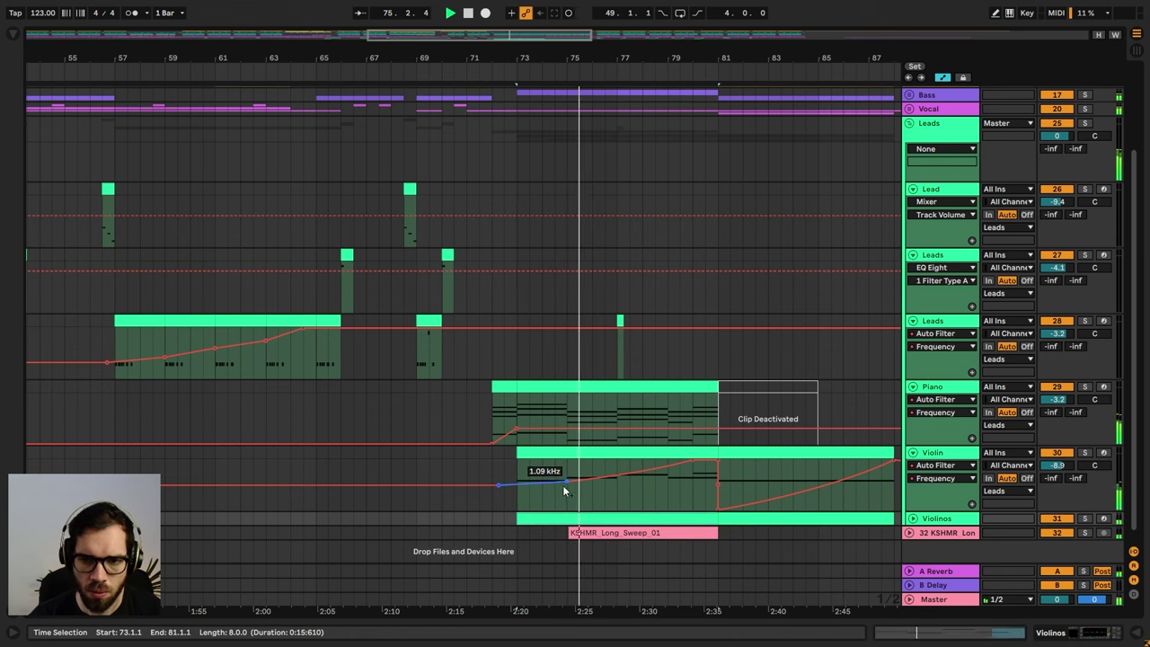
drag(564, 487, 563, 508)
click(501, 487)
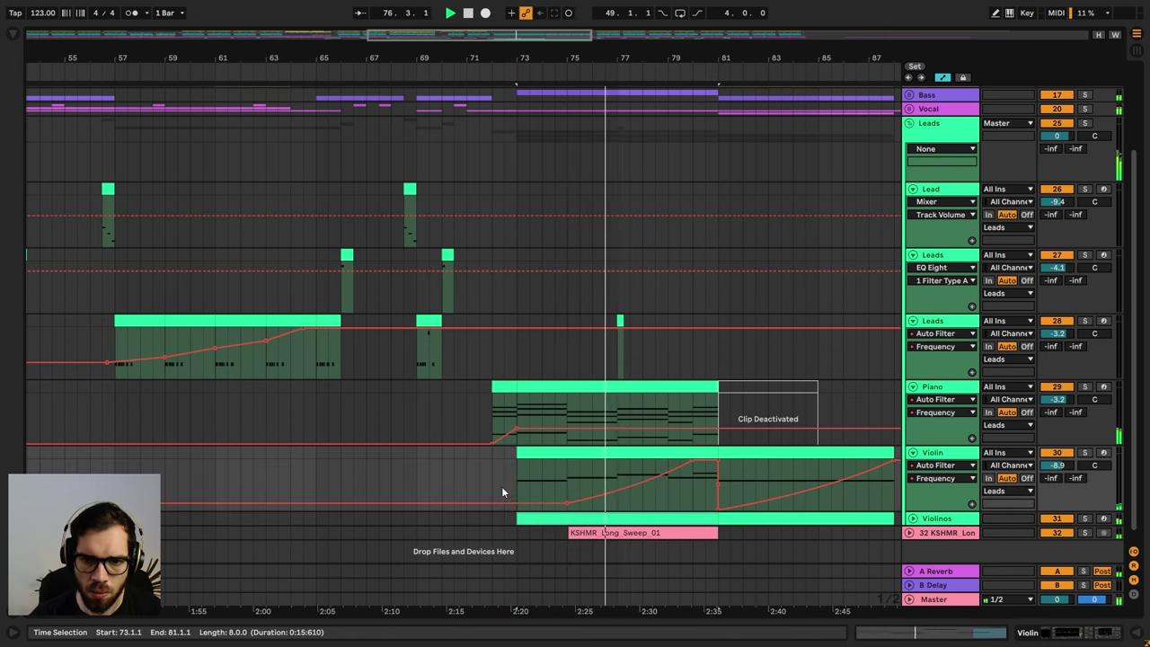
click(517, 477)
key(a)
- Expand track 32 and copy its KSHMR_Long_Sweep_01 clip earlier, starting at bar 67.3
click(485, 398)
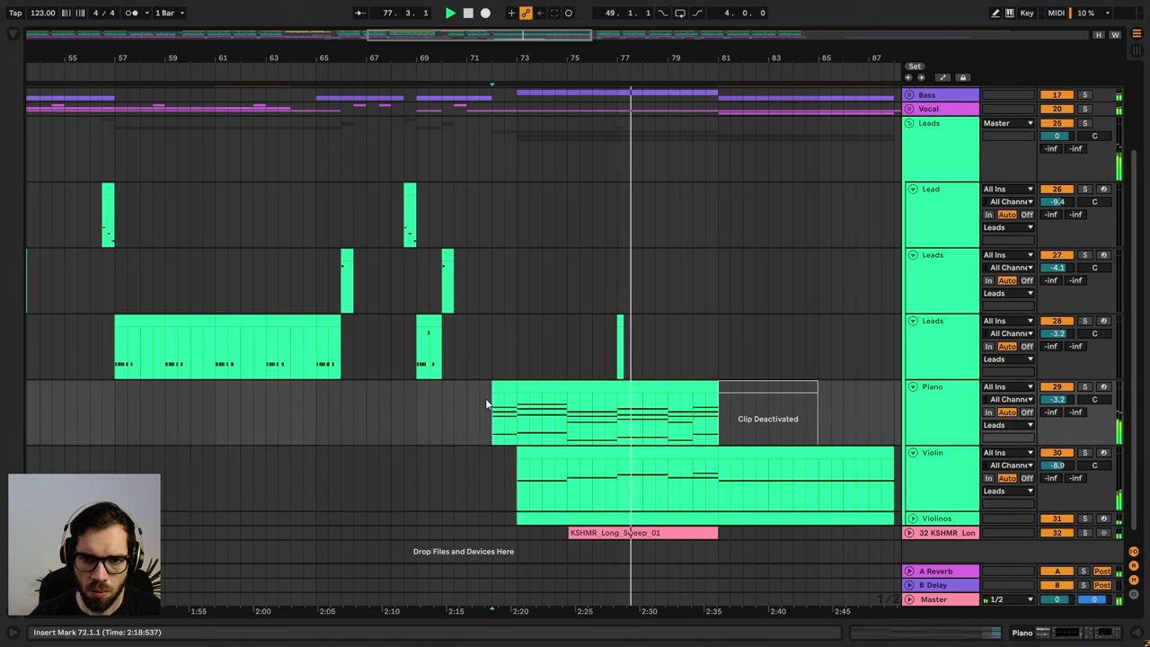
click(909, 534)
scroll(754, 522, down, 2)
key(space)
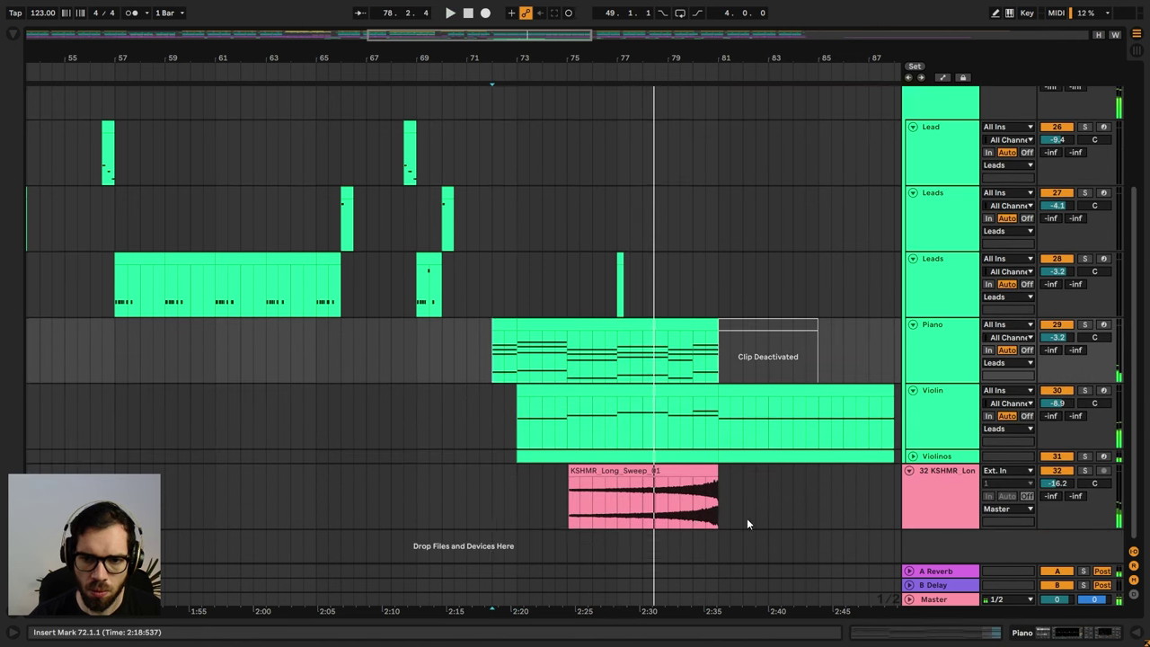
mouse_move(681, 486)
mouse_down()
mouse_move(477, 486)
mouse_move(497, 477)
mouse_up()
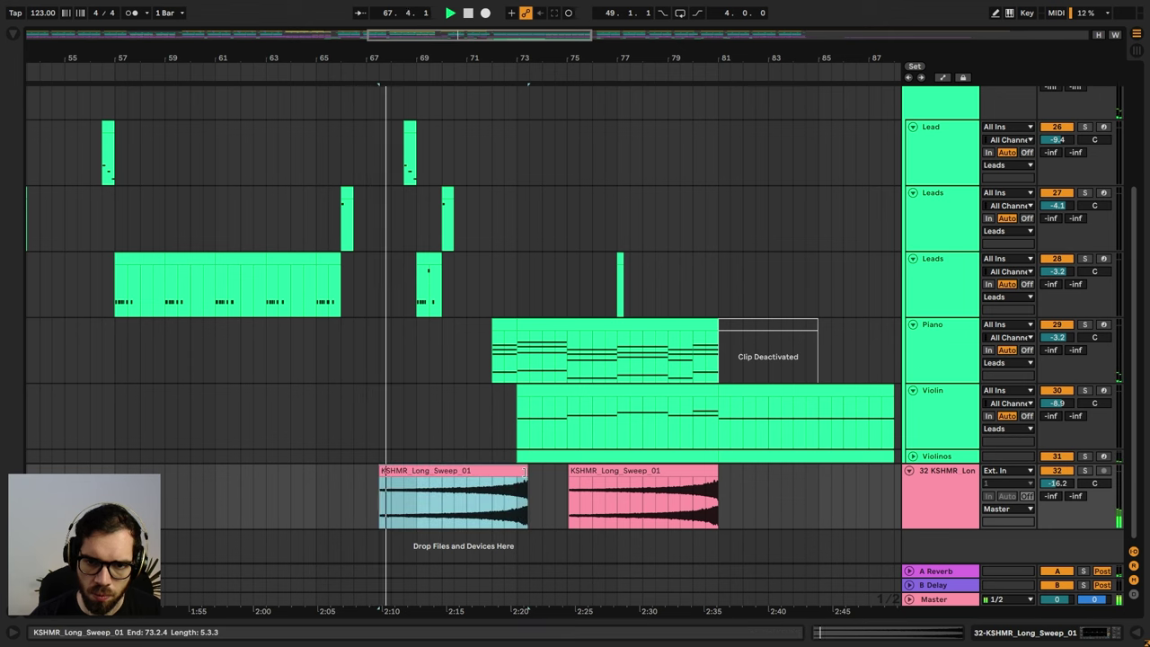
- Trim the copied sweep to run from bar 69.3 to bar 73, add a short fade-in and shift its audio within the clip
drag(519, 473, 508, 472)
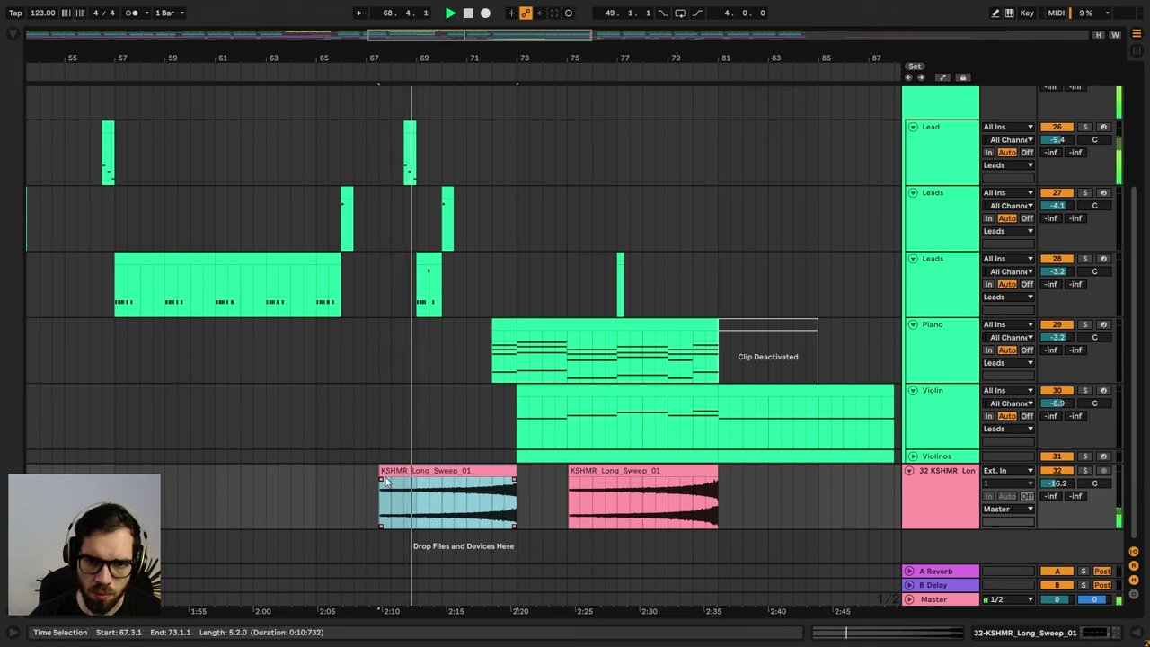
drag(381, 479, 402, 481)
mouse_move(510, 472)
mouse_down()
mouse_move(464, 477)
mouse_move(493, 468)
mouse_up()
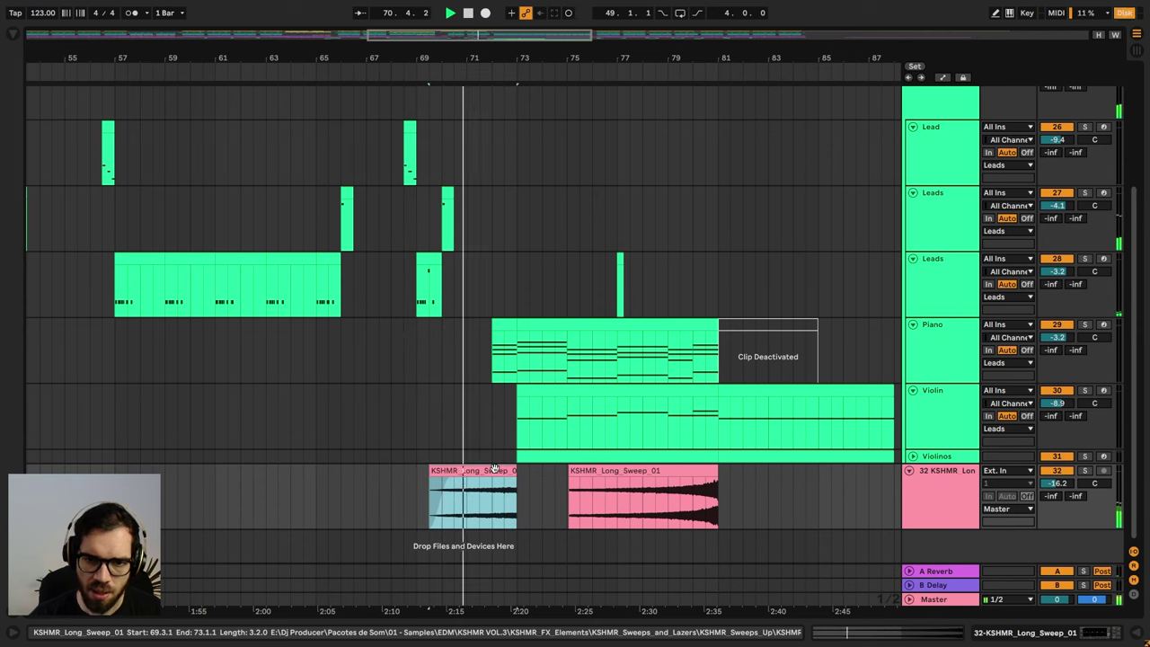
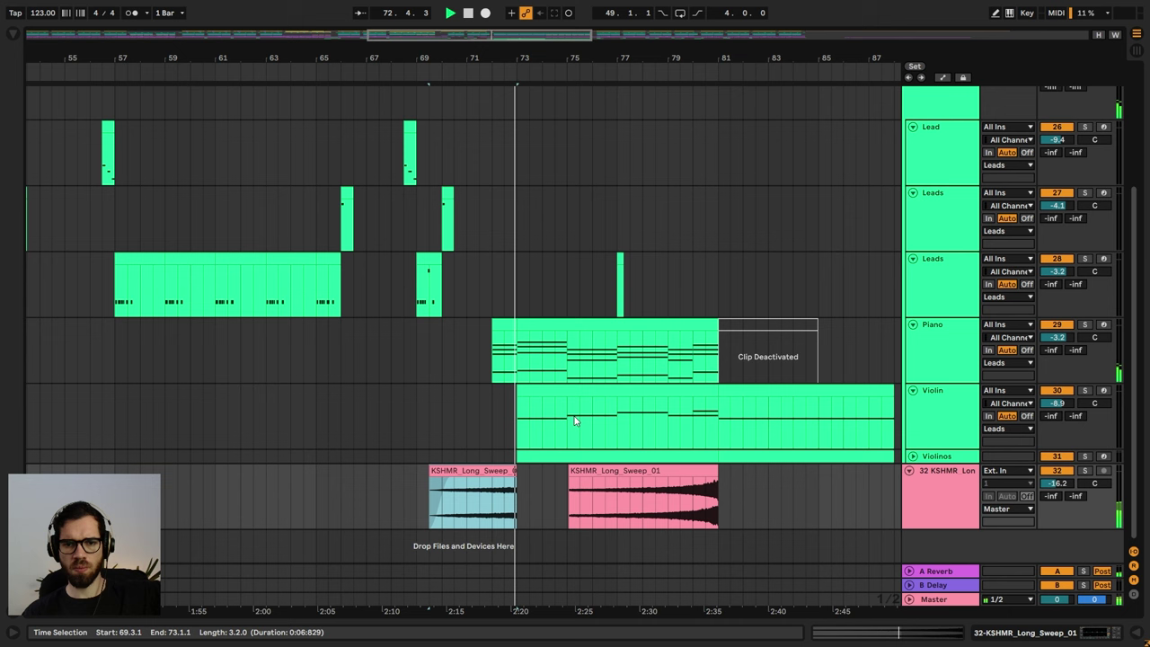
- Play from bar 72.3, collapse the Leads group, and delete the KSHMR_Long_Sweep_01 clip running from bar 75 to bar 81
click(504, 256)
scroll(539, 270, up, 5)
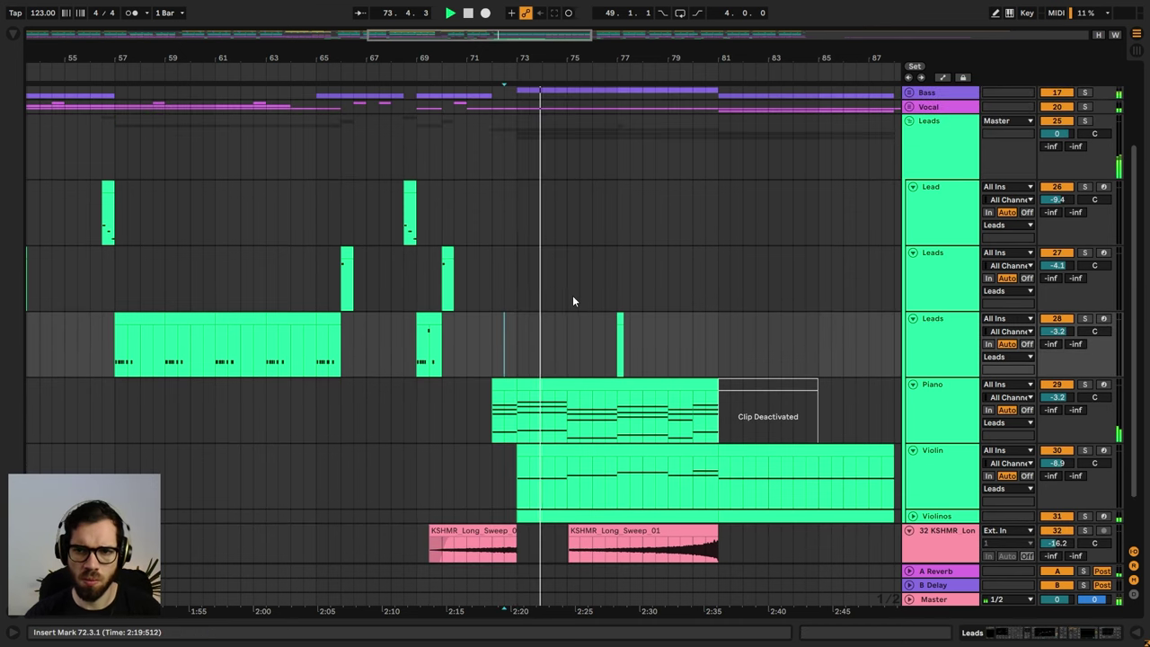
click(909, 195)
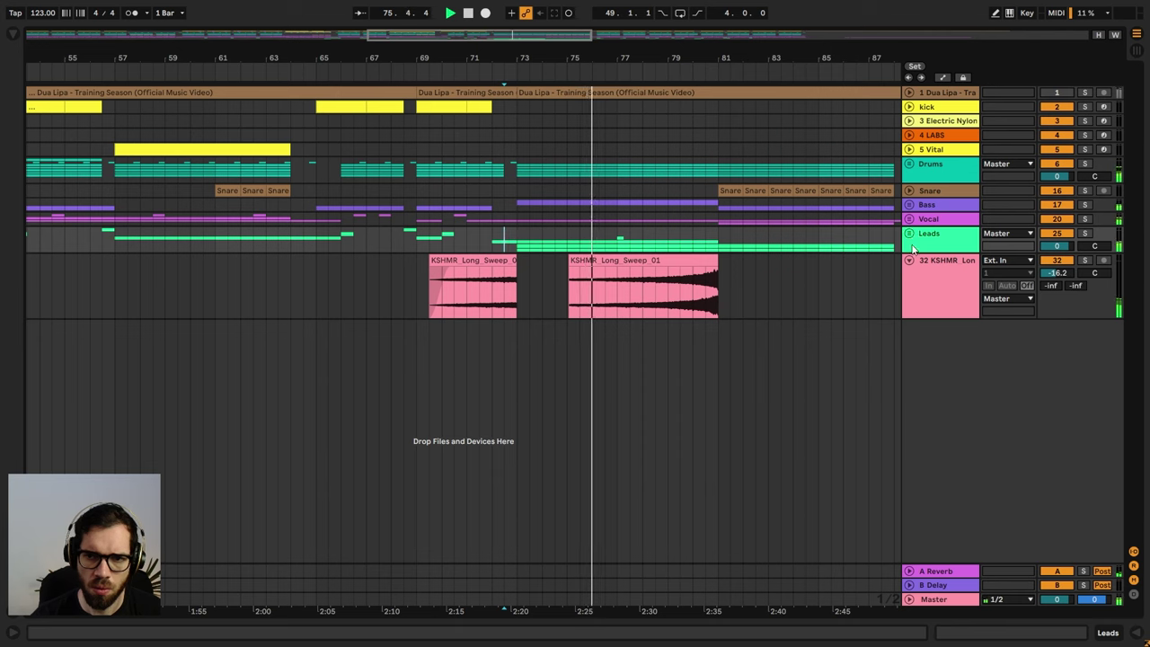
key(0)
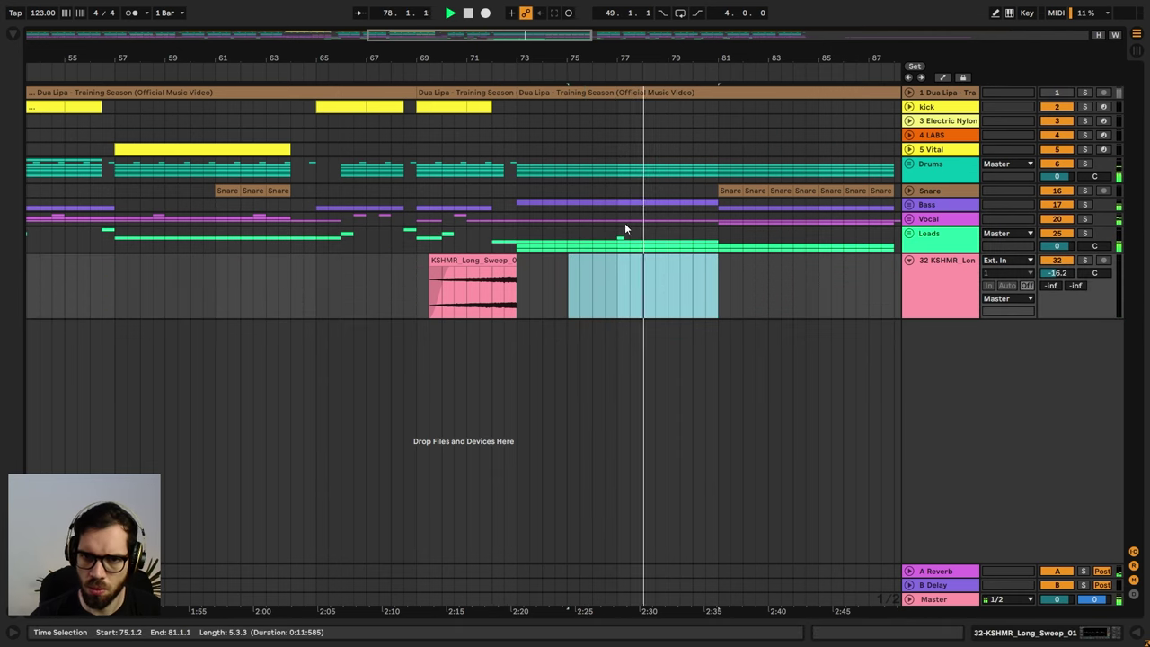
key(Delete)
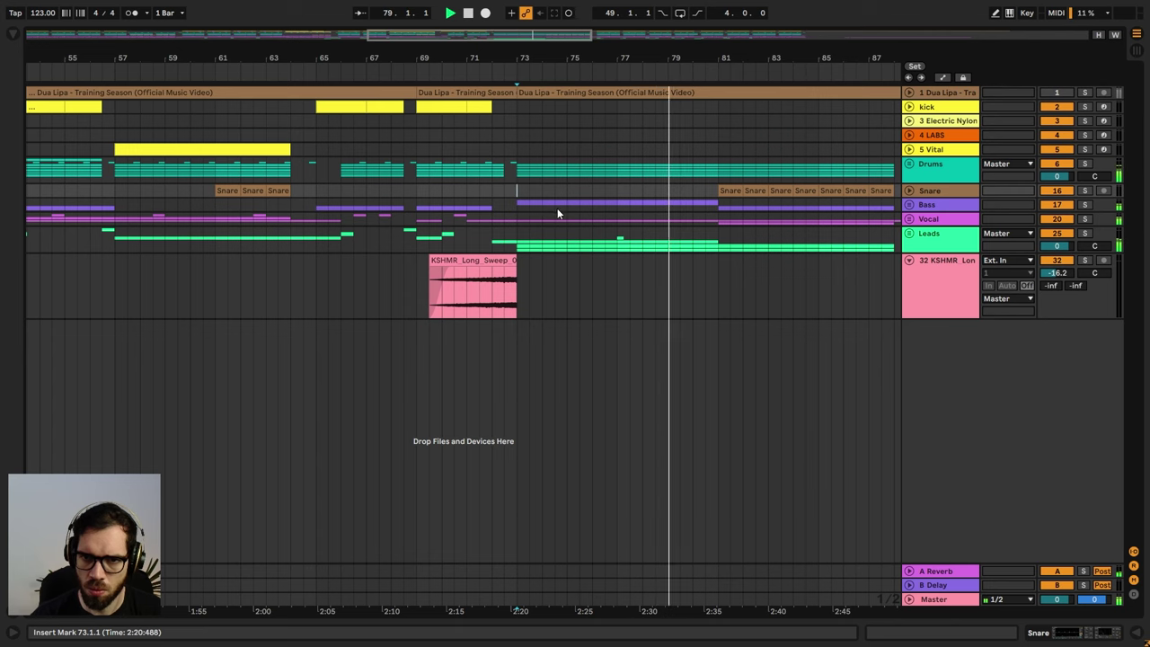
- Expand the Leads group, copy the Violin clip from bars 73 to 81 onto the 5 Vital track at bar 73, and play it
click(312, 146)
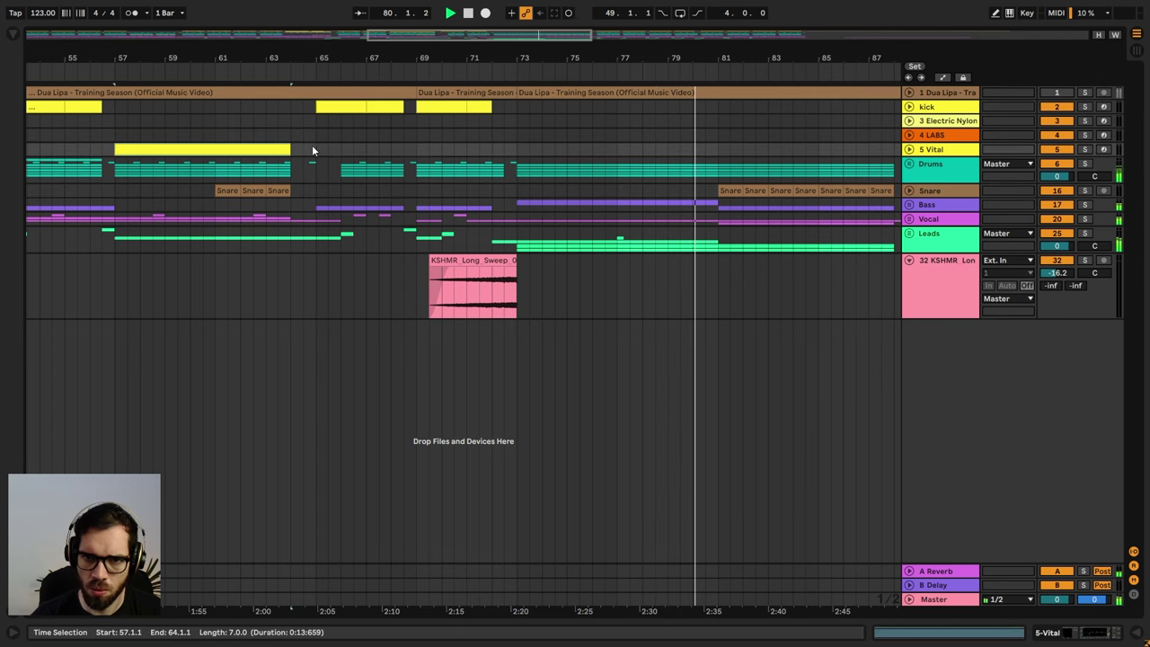
click(910, 235)
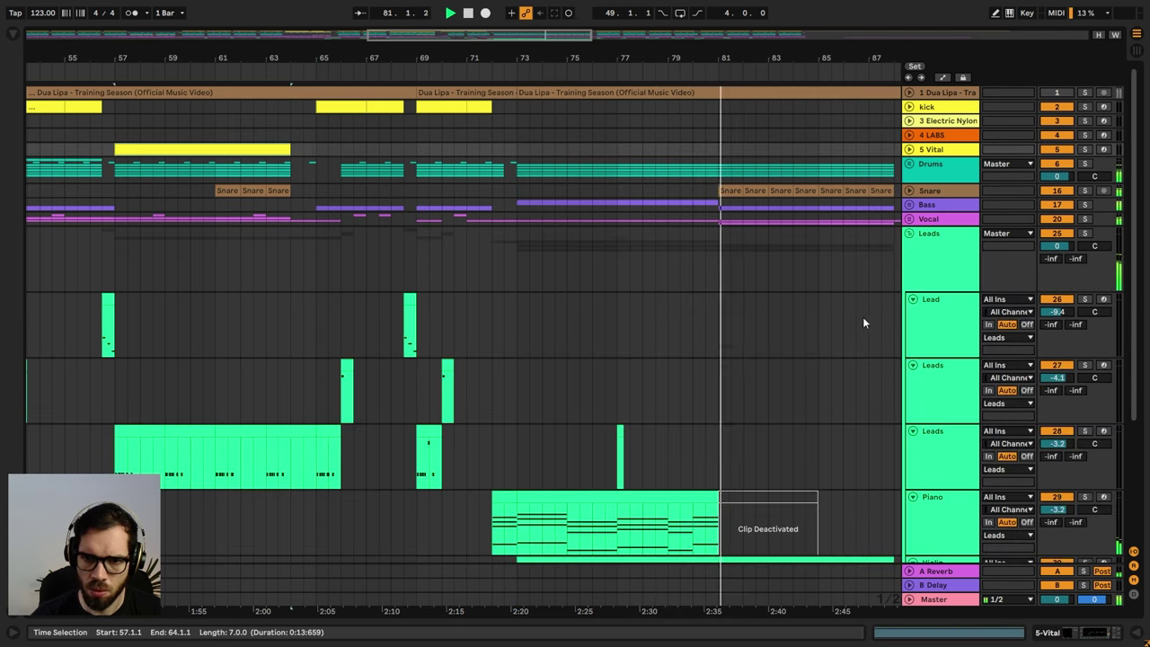
scroll(863, 316, down, 3)
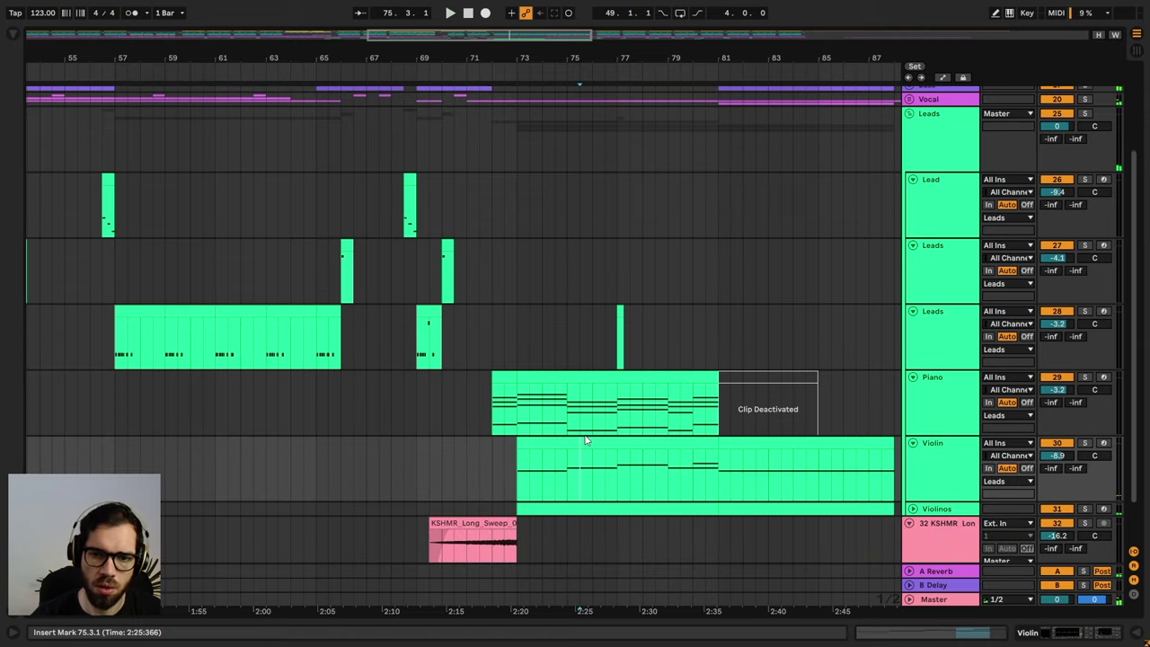
click(585, 444)
scroll(600, 320, up, 3)
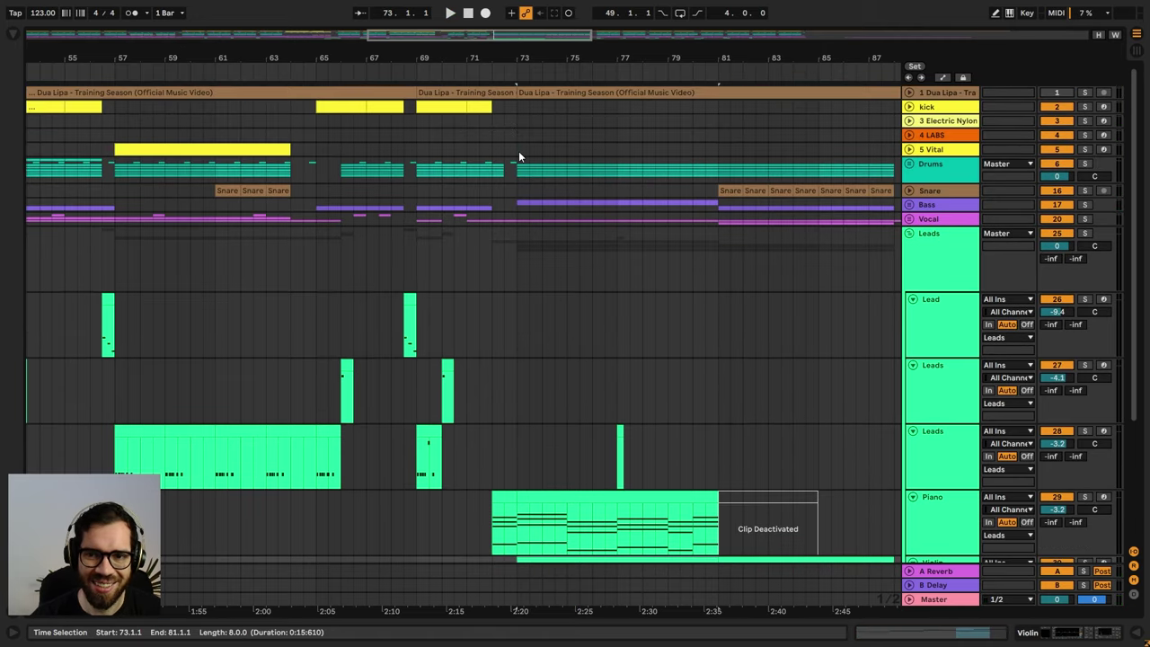
click(519, 151)
key(ctrl+v)
key(space)
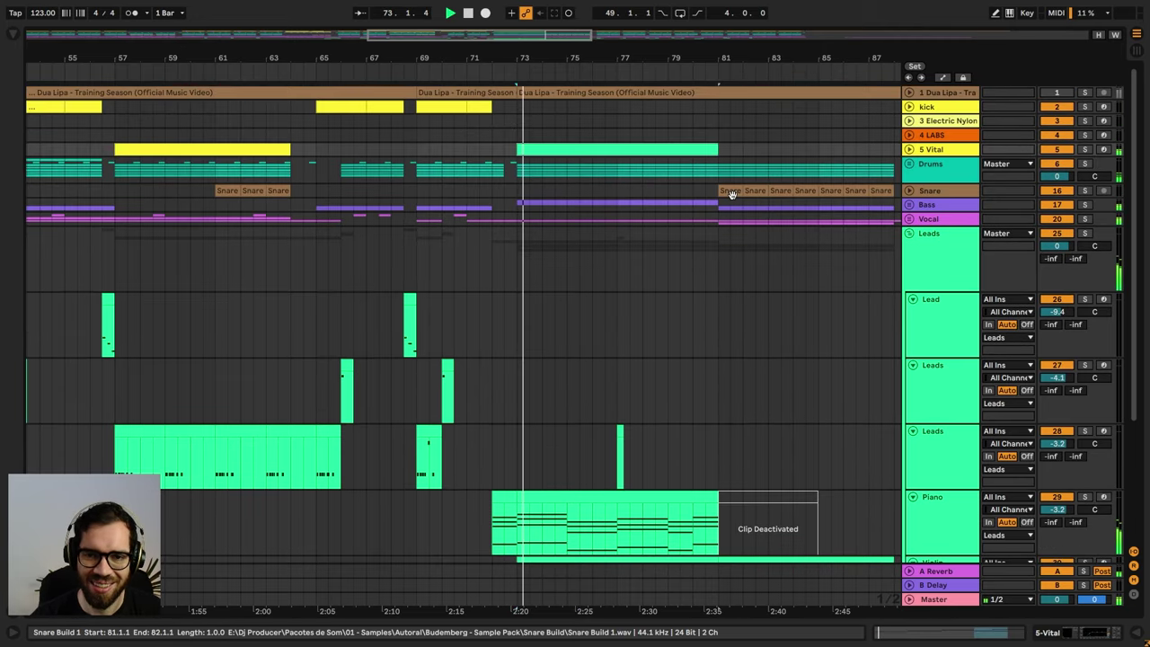
- Shape the 5 Vital Filter 1 Cutoff automation over bars 73 to 81, keeping it low until about bar 76 and rising towards bar 81
double_click(659, 153)
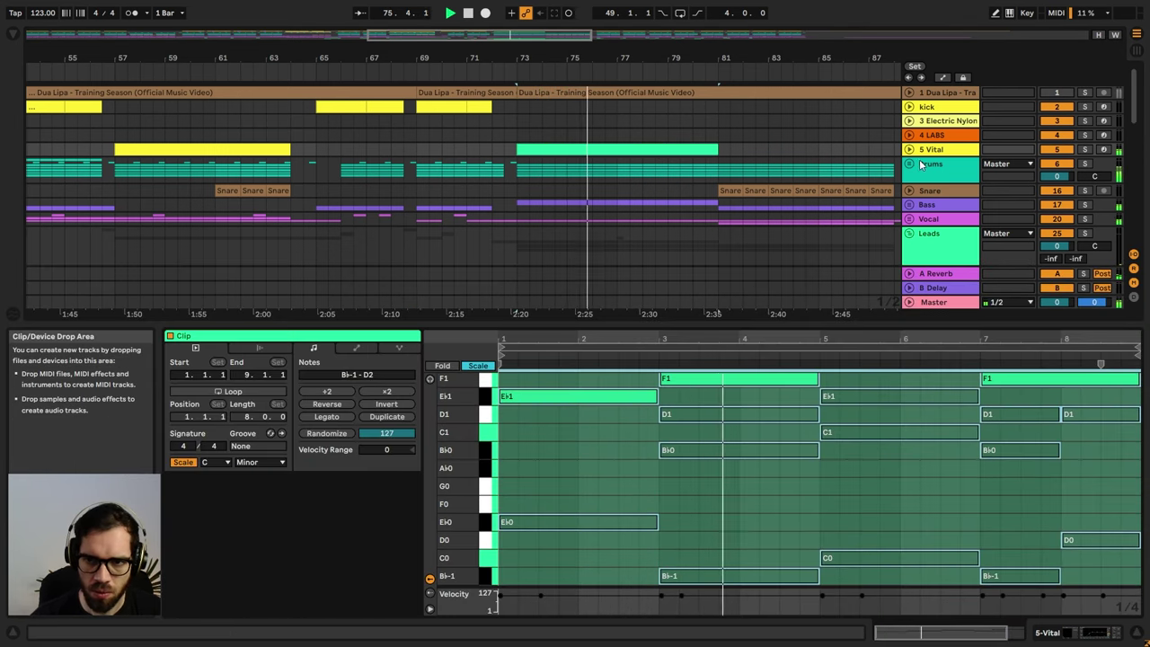
key(a)
drag(619, 165, 619, 189)
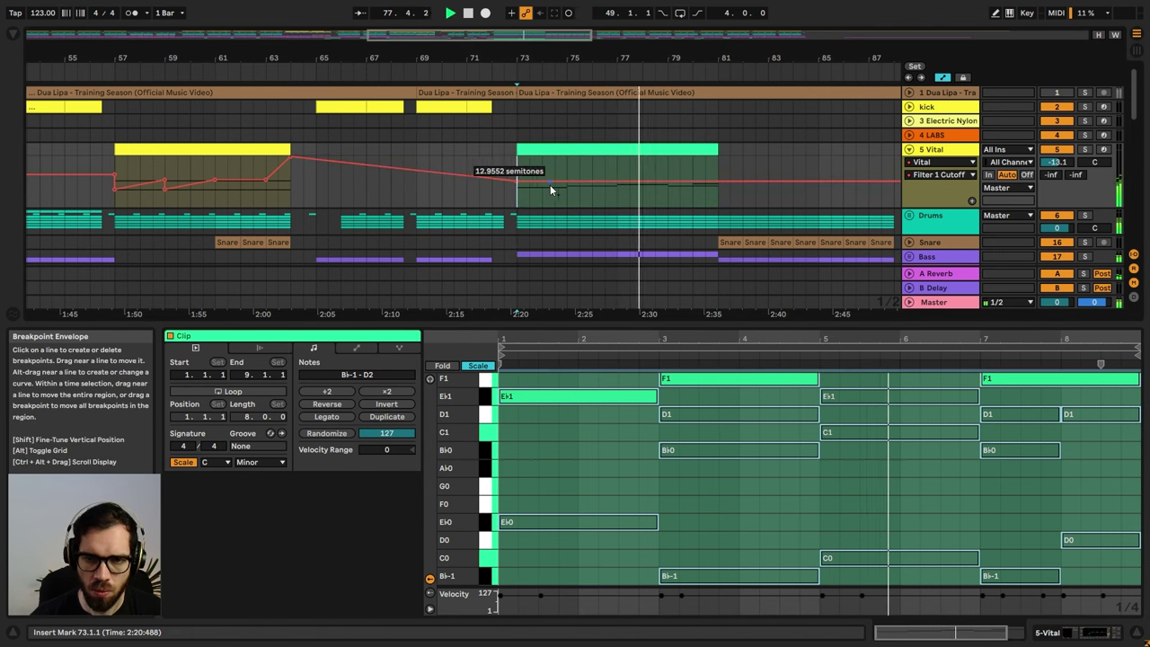
click(604, 184)
drag(676, 178, 706, 175)
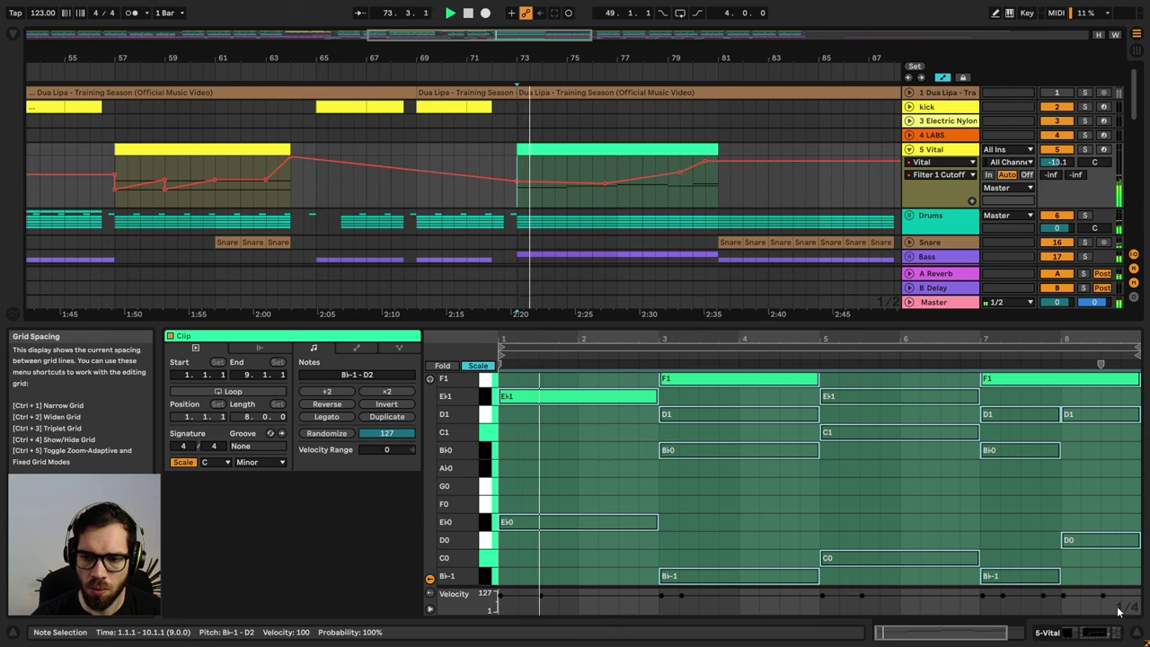
click(1121, 637)
- Copy the KSHMR_Long_Sweep_01 sweep on track 32 to start at bar 75.3, with its end trimmed to bar 81
scroll(686, 458, down, 5)
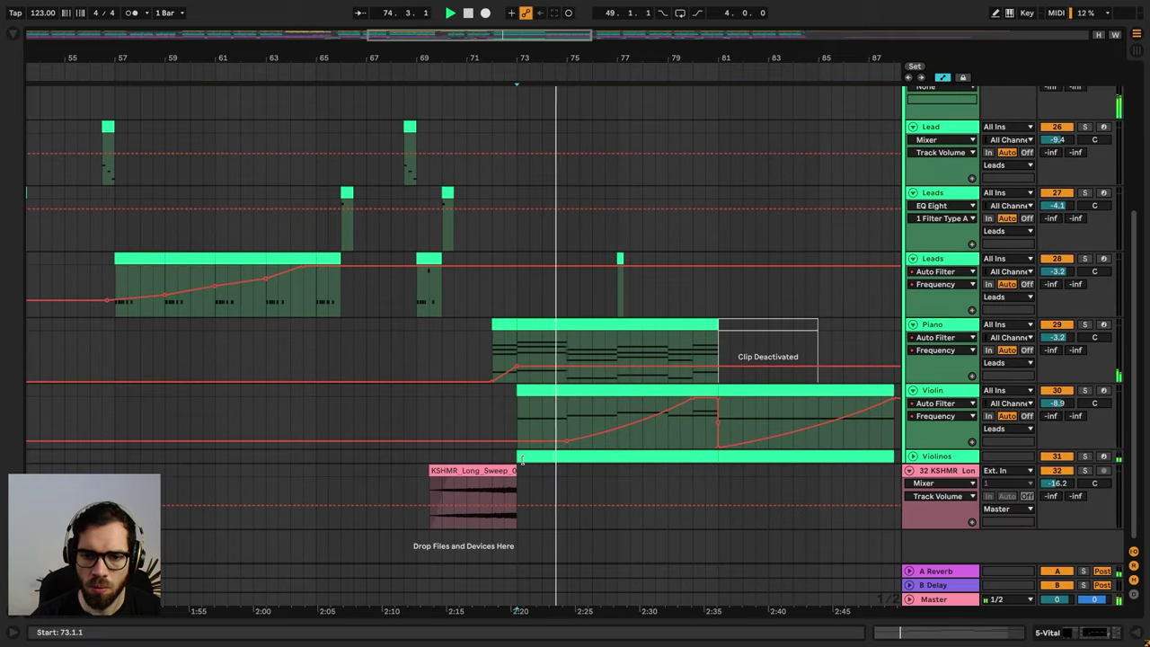
drag(504, 470, 786, 463)
drag(611, 472, 679, 469)
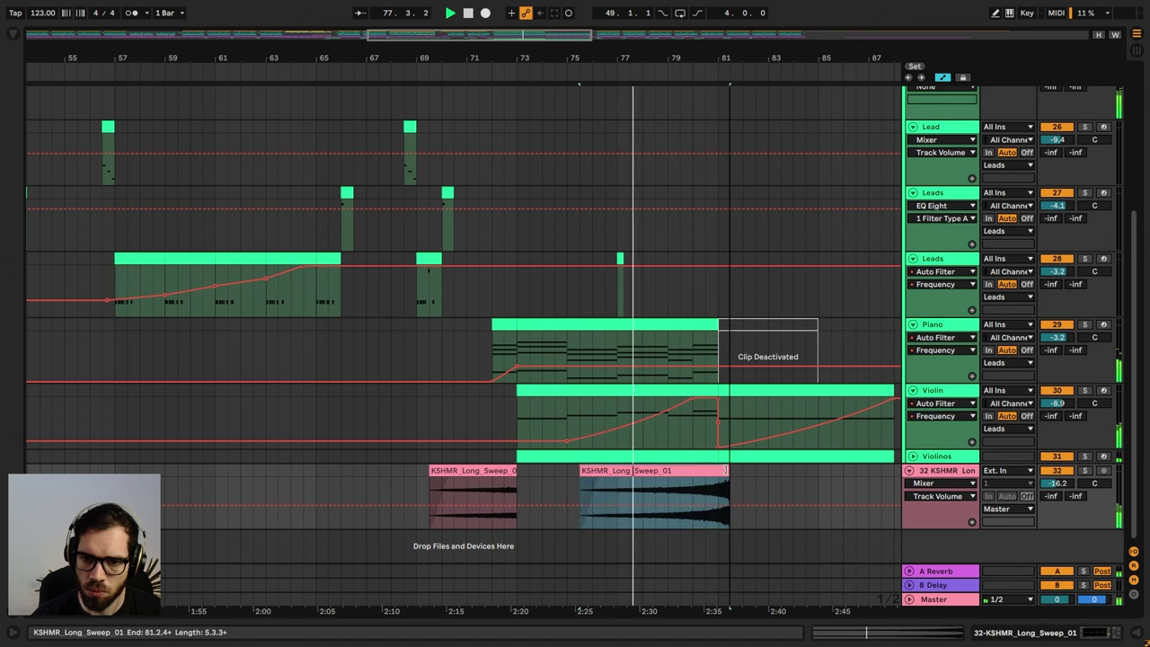
drag(726, 470, 718, 470)
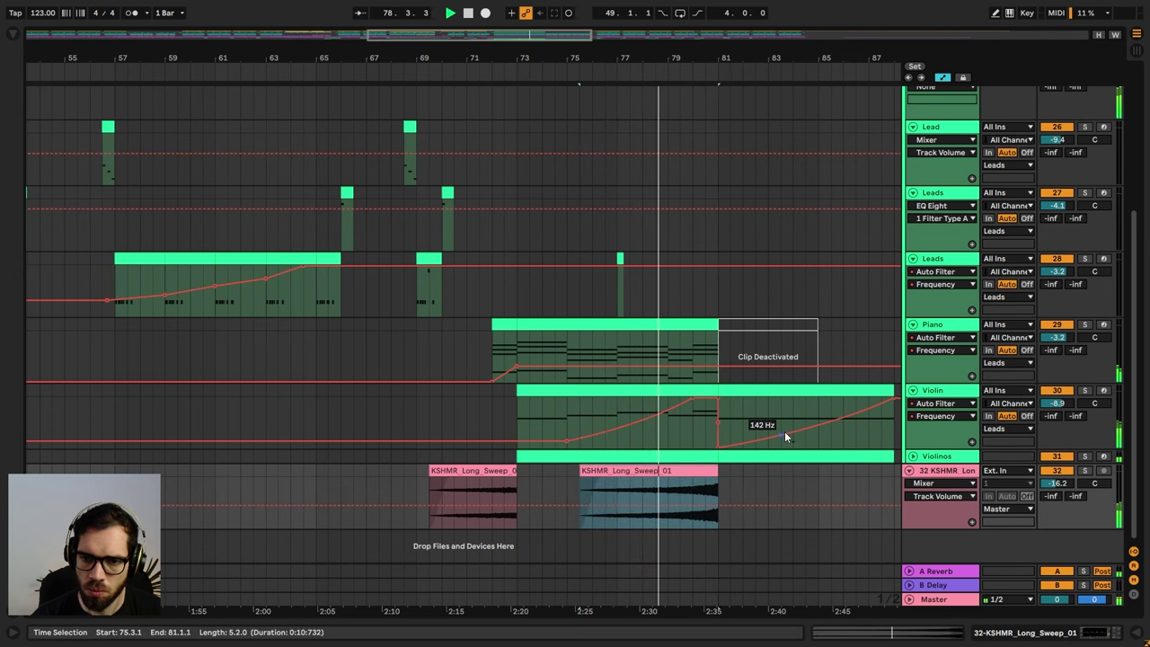
- Try extending the vocal clip on track 23 past bar 81 to bar 83.3, and undo the change
scroll(841, 393, up, 4)
scroll(901, 207, up, 6)
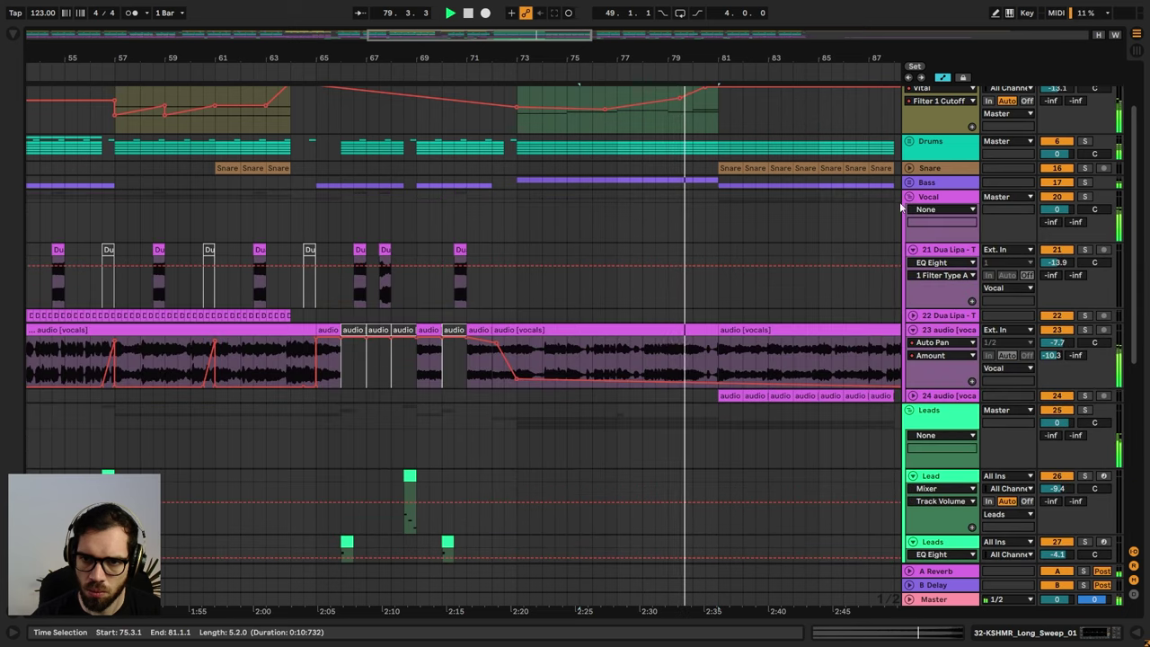
drag(718, 329, 783, 330)
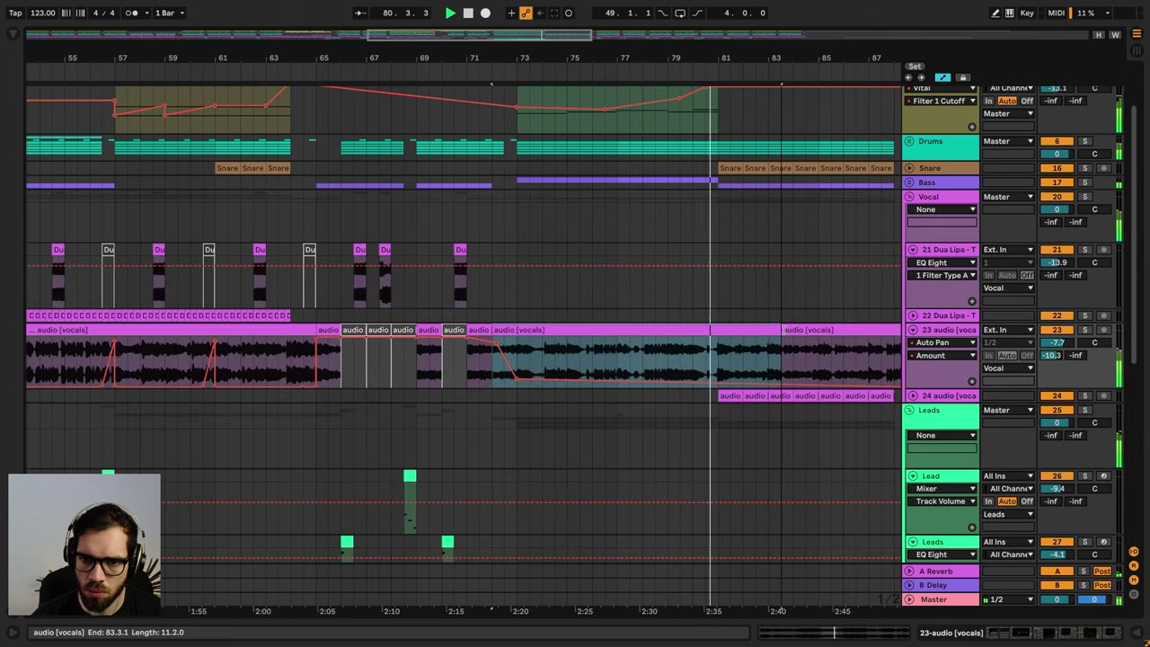
key(ctrl+z)
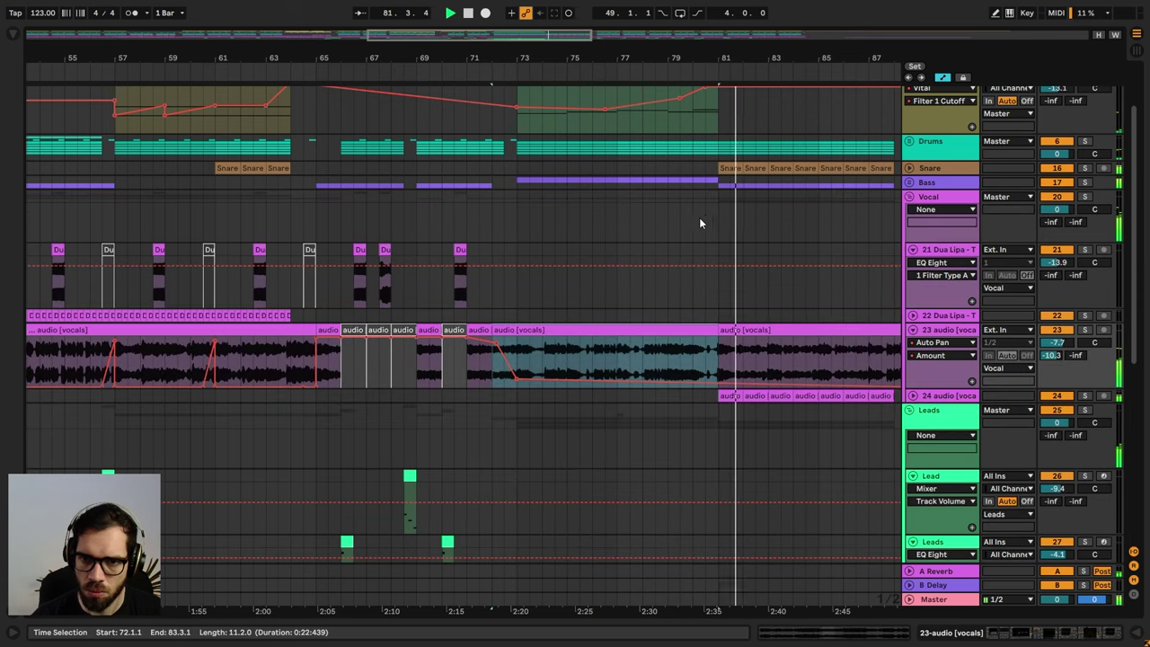
- Hide the automation and copy the 5 Vital clip with its automation from bars 41 to 48 to bar 81
key(a)
click(643, 235)
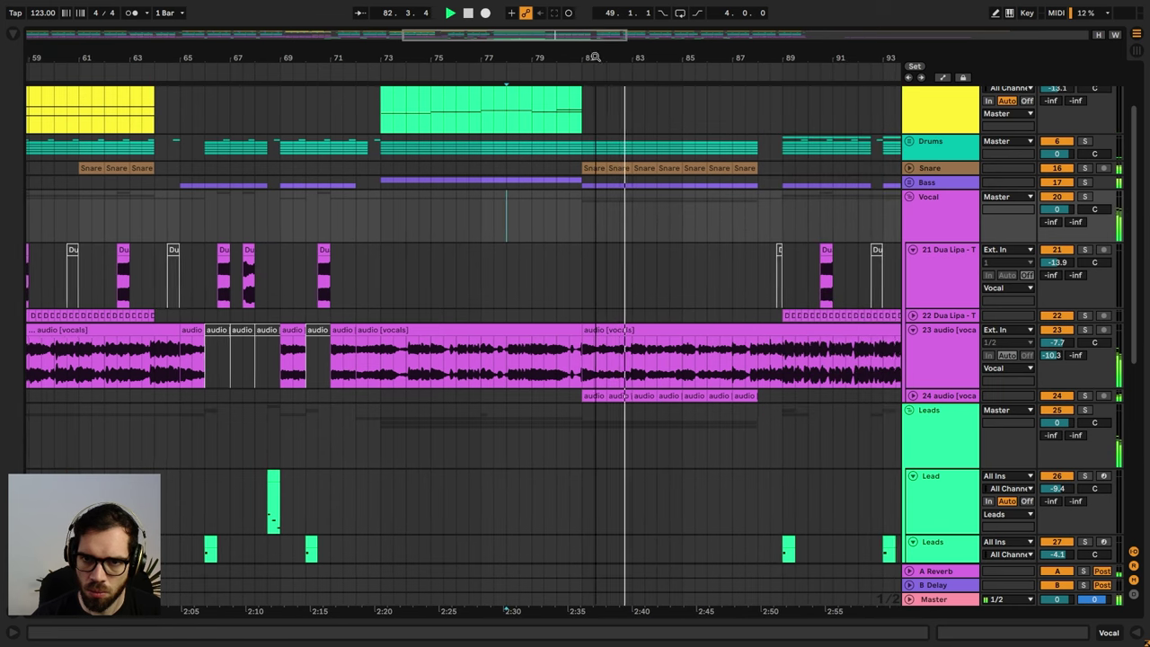
scroll(483, 219, up, 3)
drag(569, 72, 443, 146)
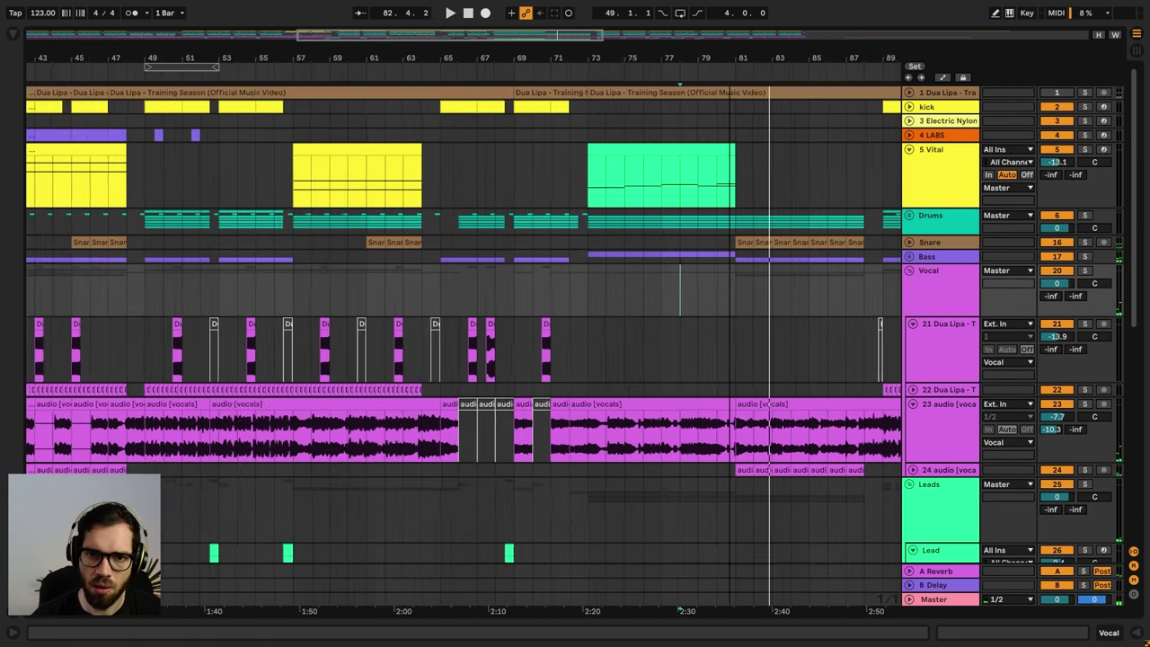
click(138, 148)
key(ctrl+c)
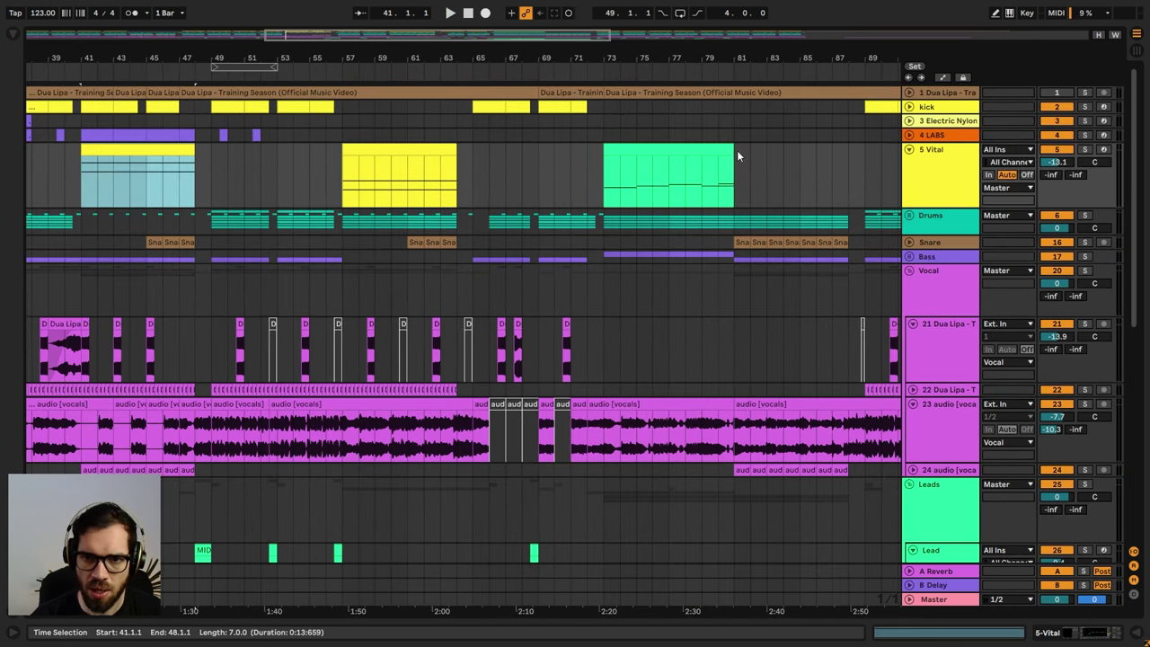
click(737, 153)
key(ctrl+v)
- Play the arrangement from bar 73 and check the 5 Vital Filter 1 Cutoff automation and the tracks around bar 81
click(684, 150)
key(space)
key(a)
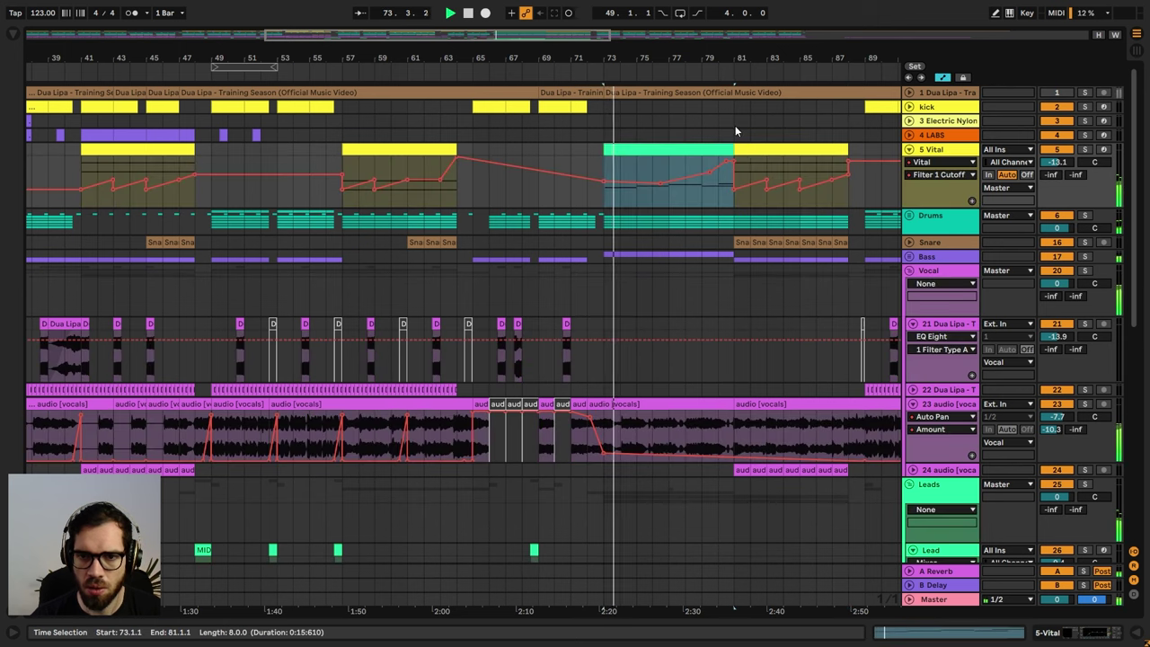
click(731, 133)
drag(754, 61, 684, 135)
key(a)
scroll(665, 345, down, 1)
scroll(665, 345, down, 2)
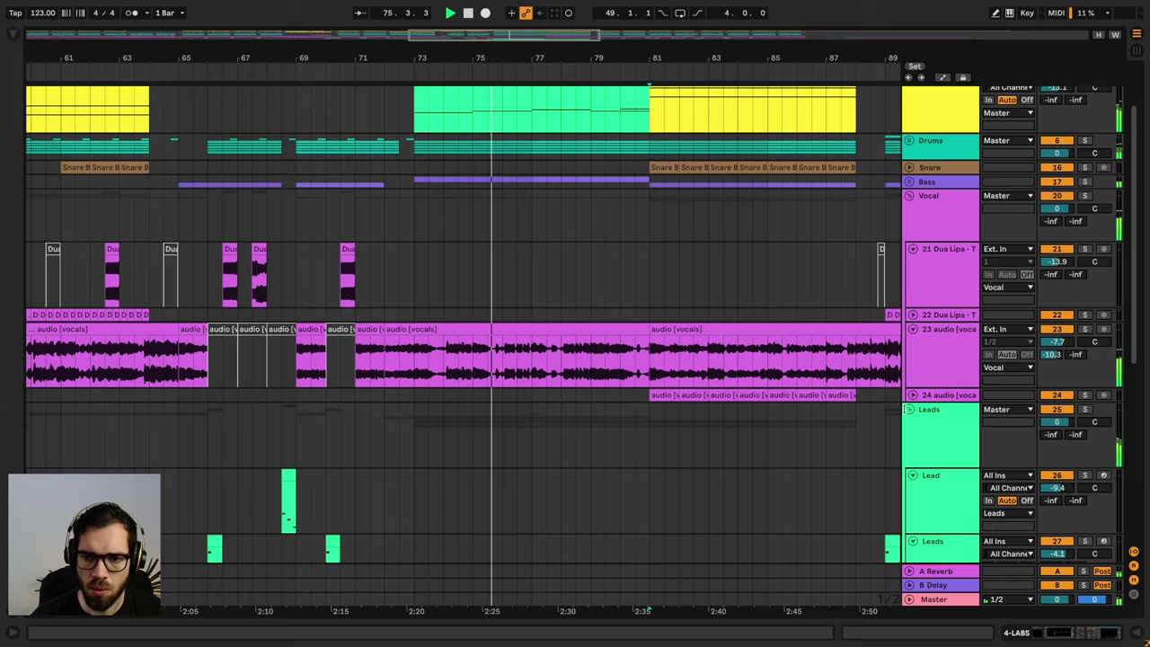
scroll(918, 370, down, 5)
scroll(918, 371, down, 2)
scroll(812, 436, up, 5)
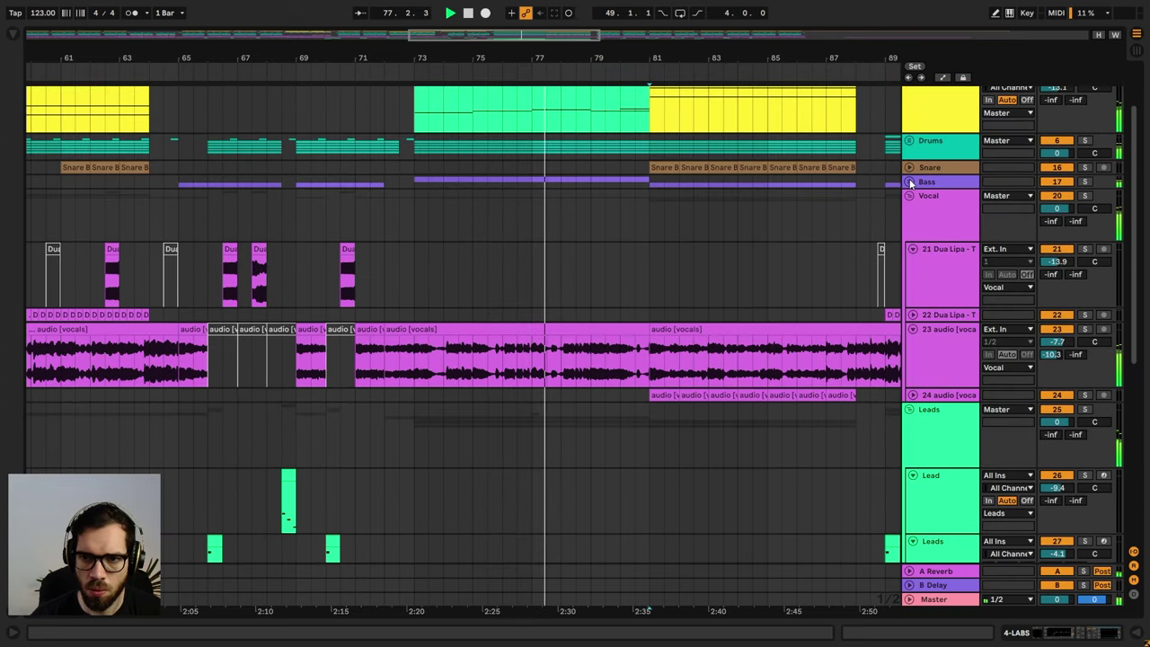
- Try raising the Bass group's Auto Filter Frequency at bar 81 to about 2.71 kHz, restore it to 26.0 Hz and collapse the group
click(910, 183)
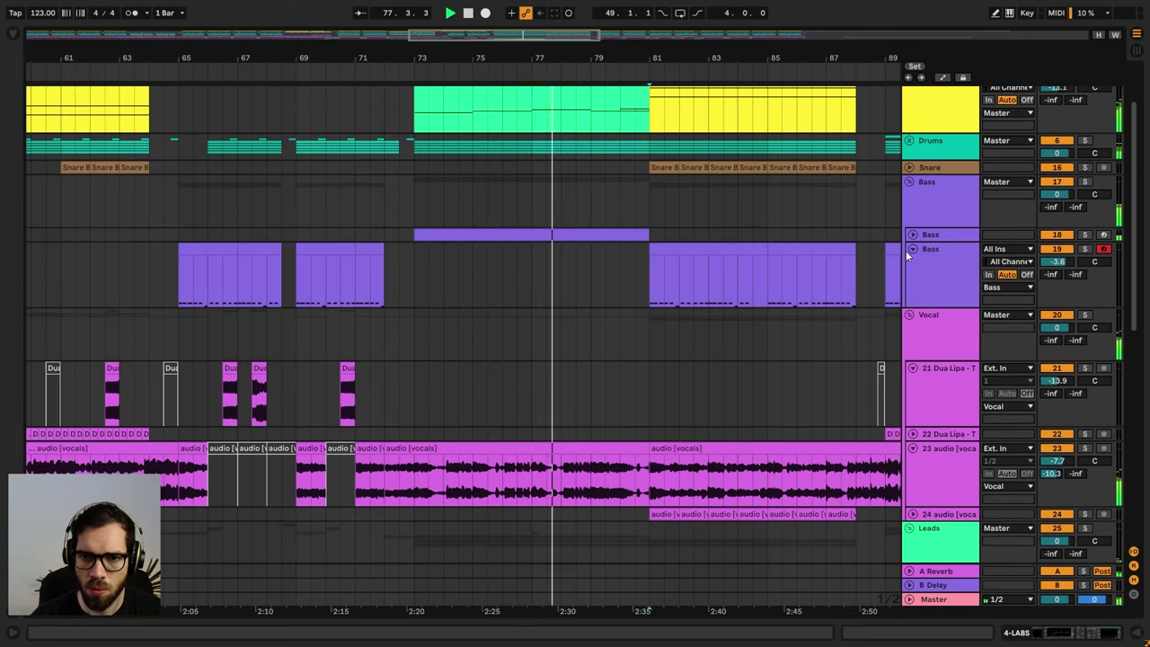
click(923, 260)
key(a)
click(935, 261)
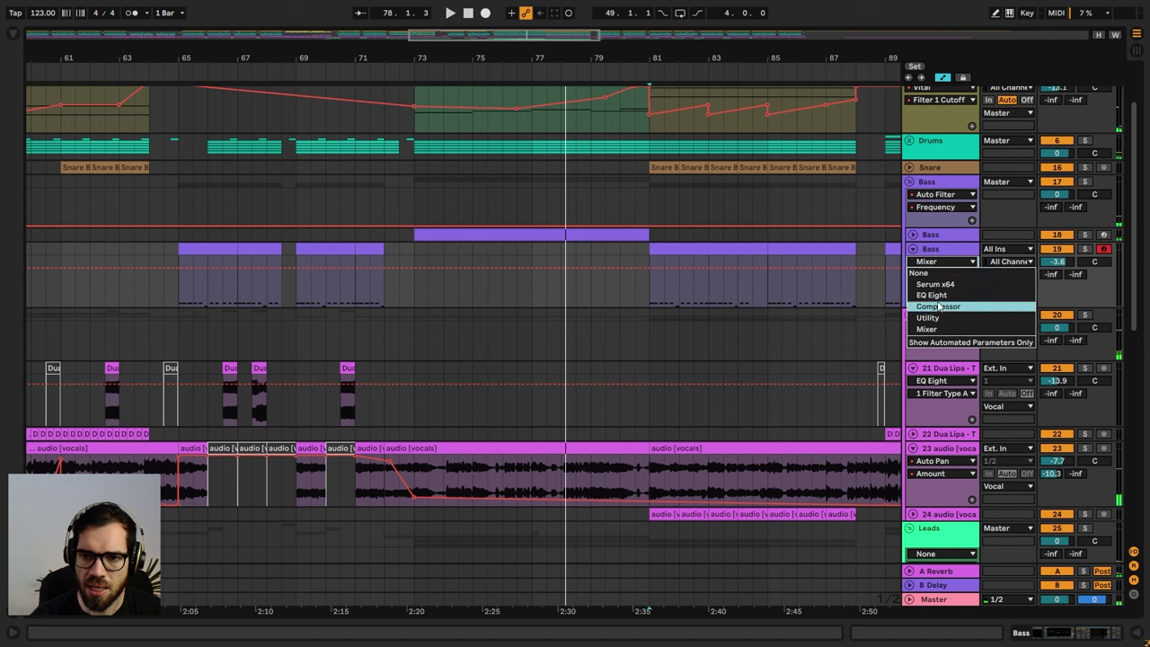
click(661, 216)
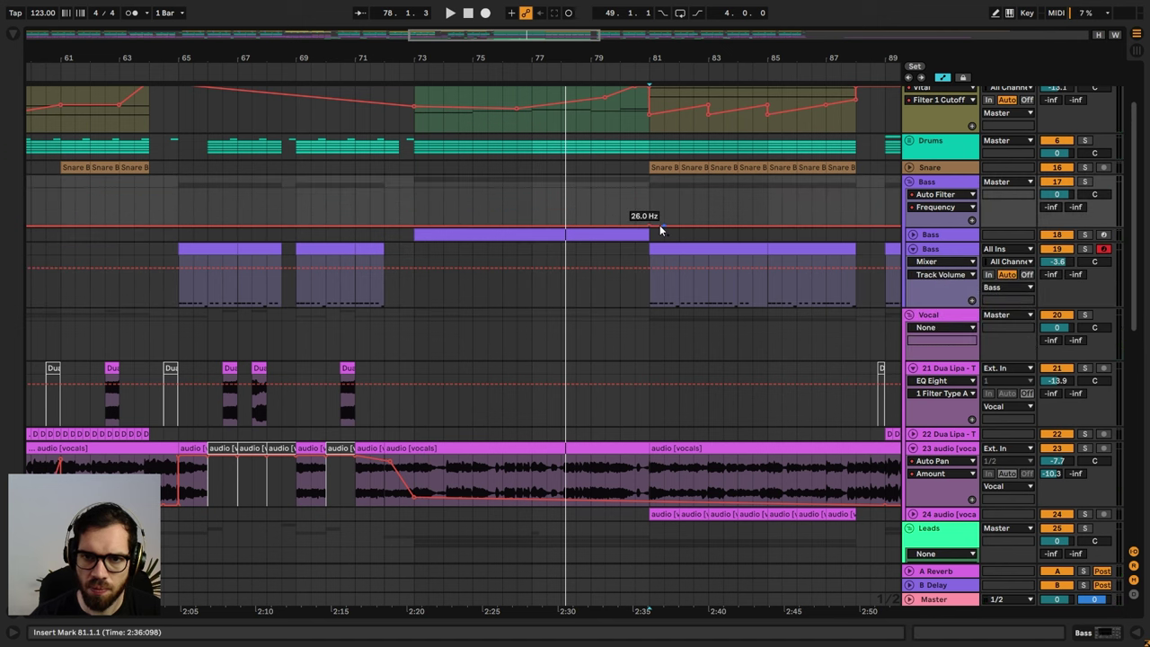
key(space)
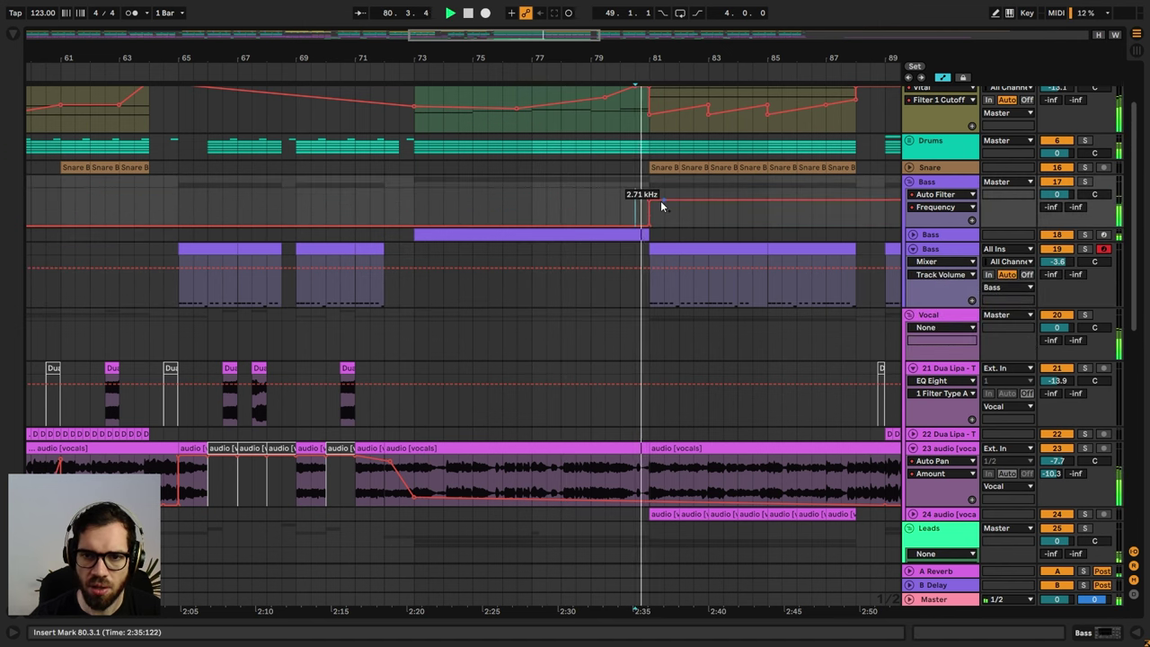
drag(680, 201, 653, 227)
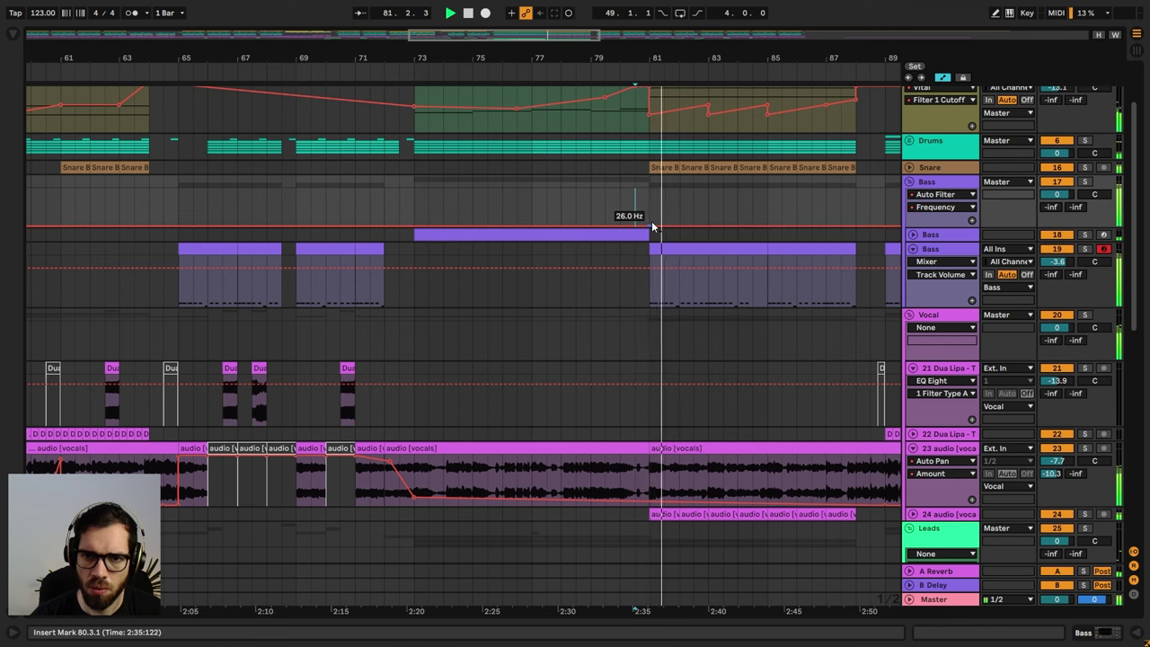
click(908, 183)
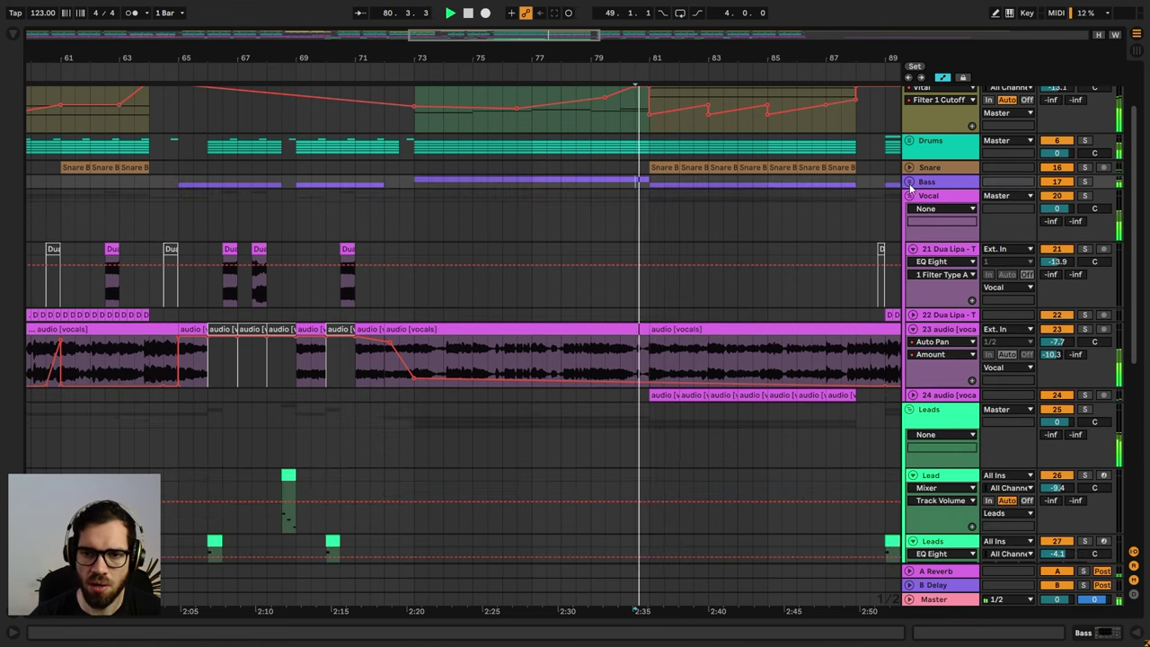
- Play the transition into bar 81 from bar 79 and hide the automation
scroll(669, 244, up, 2)
click(589, 250)
key(space)
key(space)
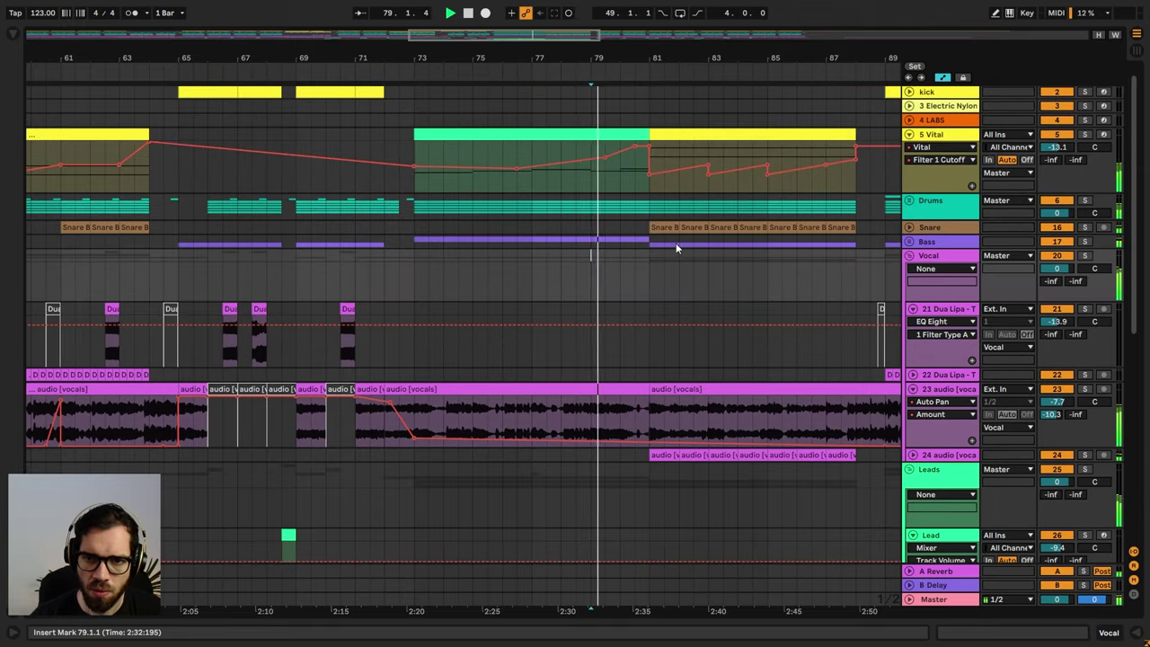
key(a)
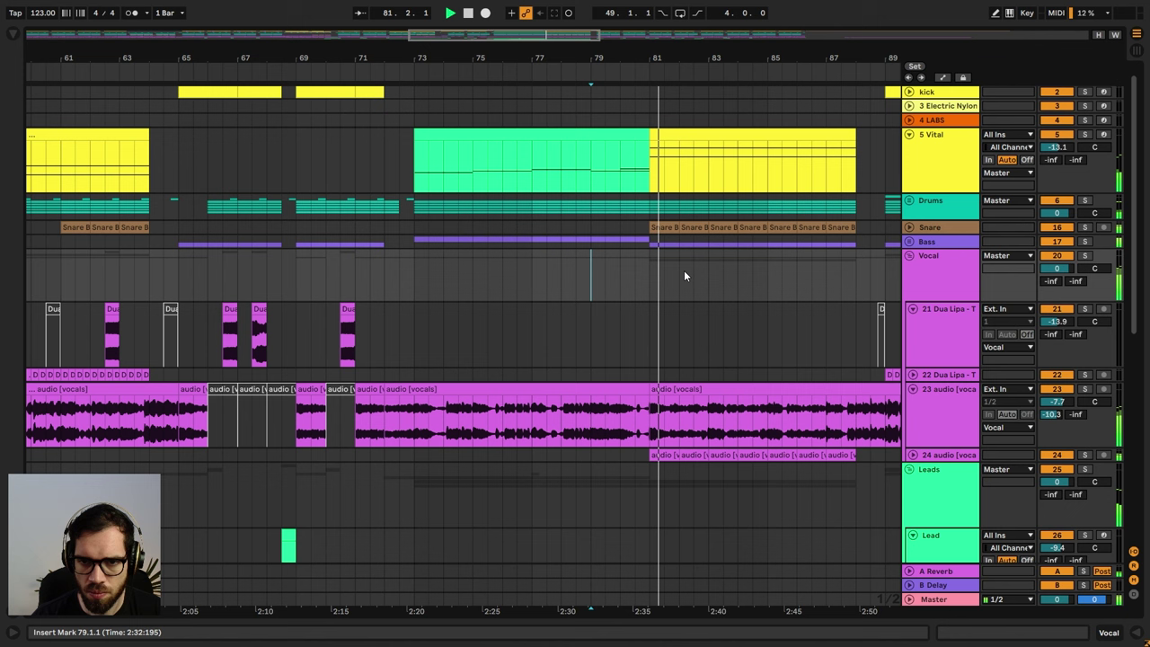
- Insert an audio track below vocal track 23 and copy the vocal section from bar 79.3 to bar 83 onto it
key(space)
click(942, 417)
key(ctrl+t)
drag(636, 432, 602, 435)
drag(613, 391, 710, 456)
- Lower the new vocal track's volume to -17.9 dB during playback and trim its clip to end at bar 81
key(space)
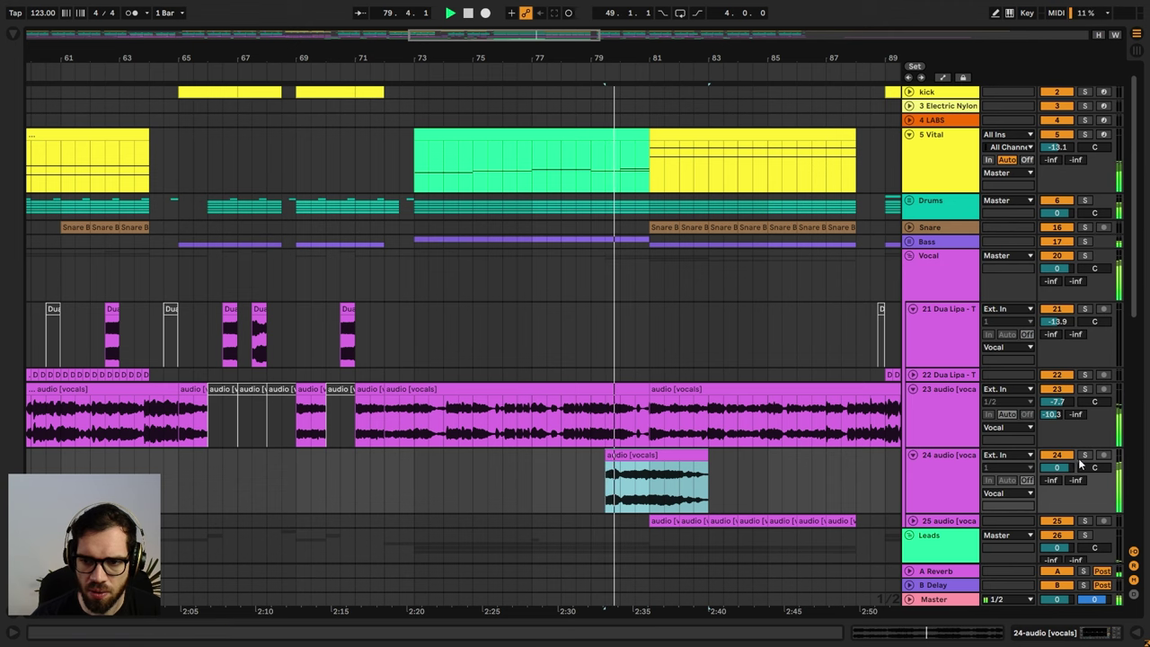
drag(1058, 467, 1058, 494)
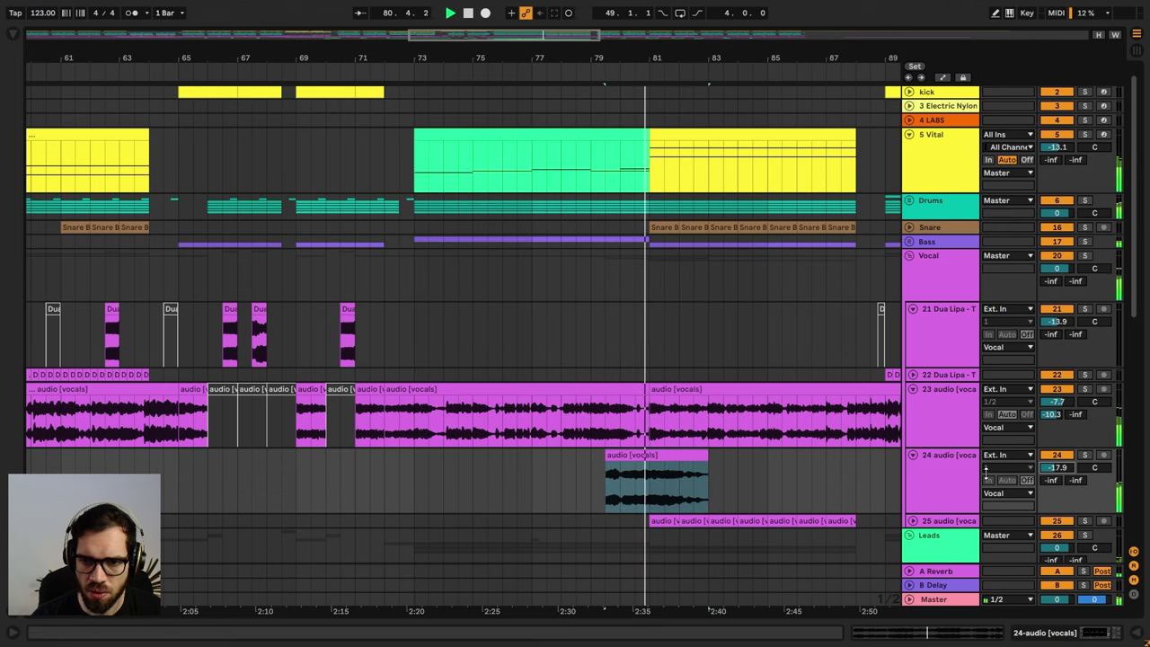
drag(707, 464, 652, 463)
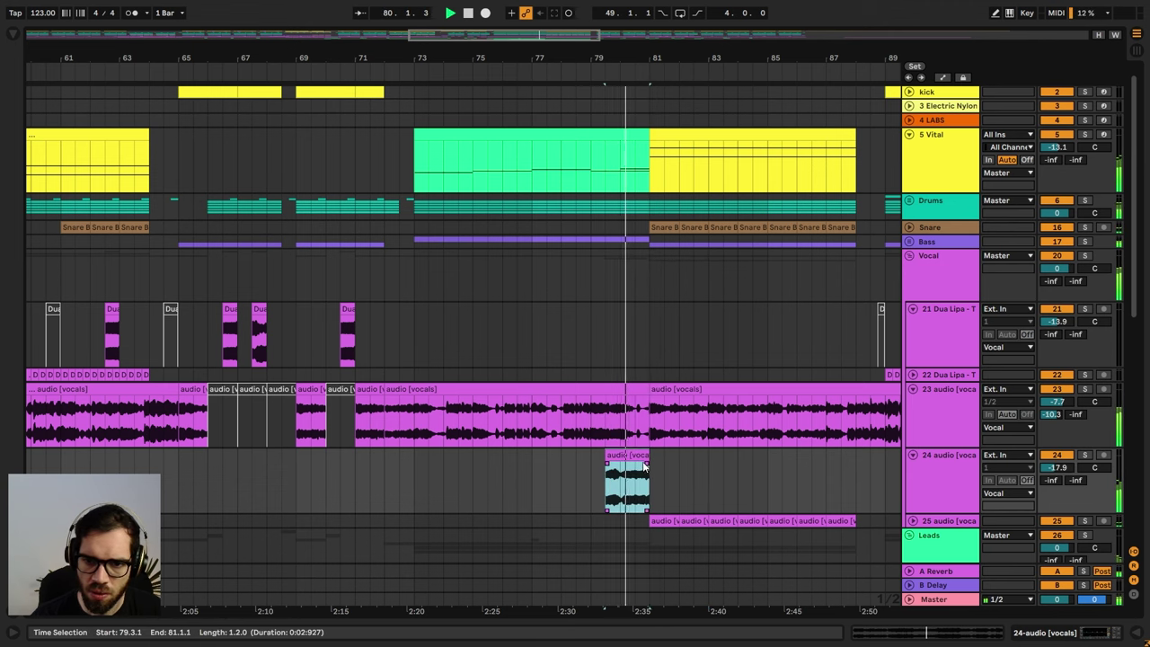
- Try a clip transposition envelope rising from 0 to +12 st on vocal track 24 and audition the track soloed
double_click(629, 477)
click(375, 348)
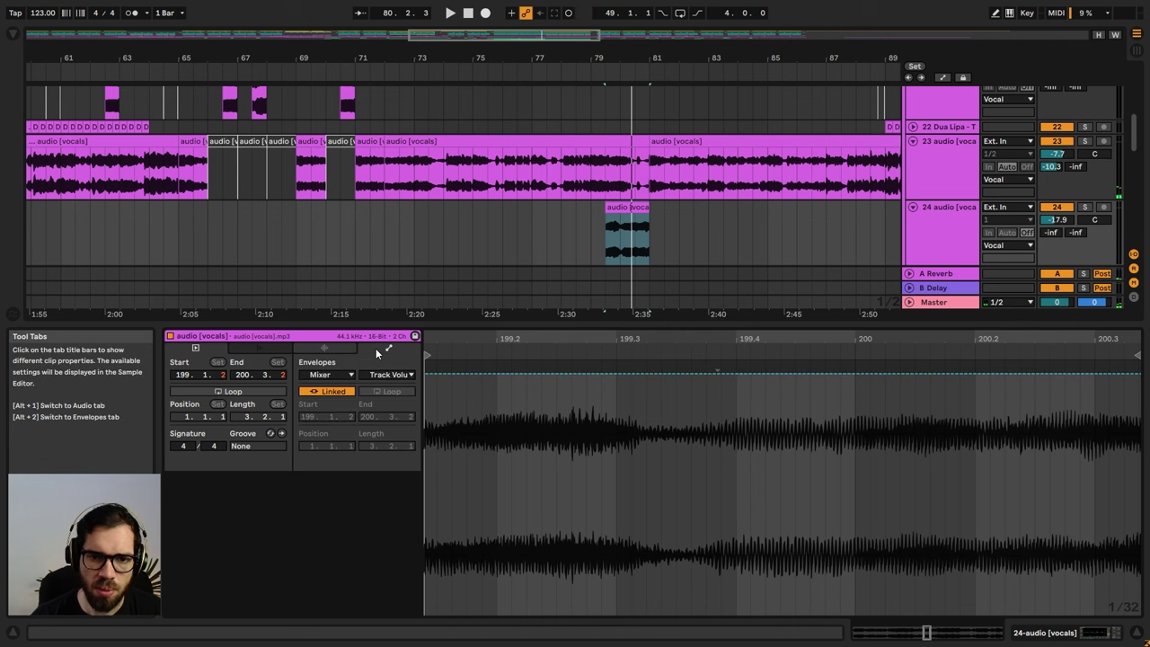
click(374, 376)
click(347, 374)
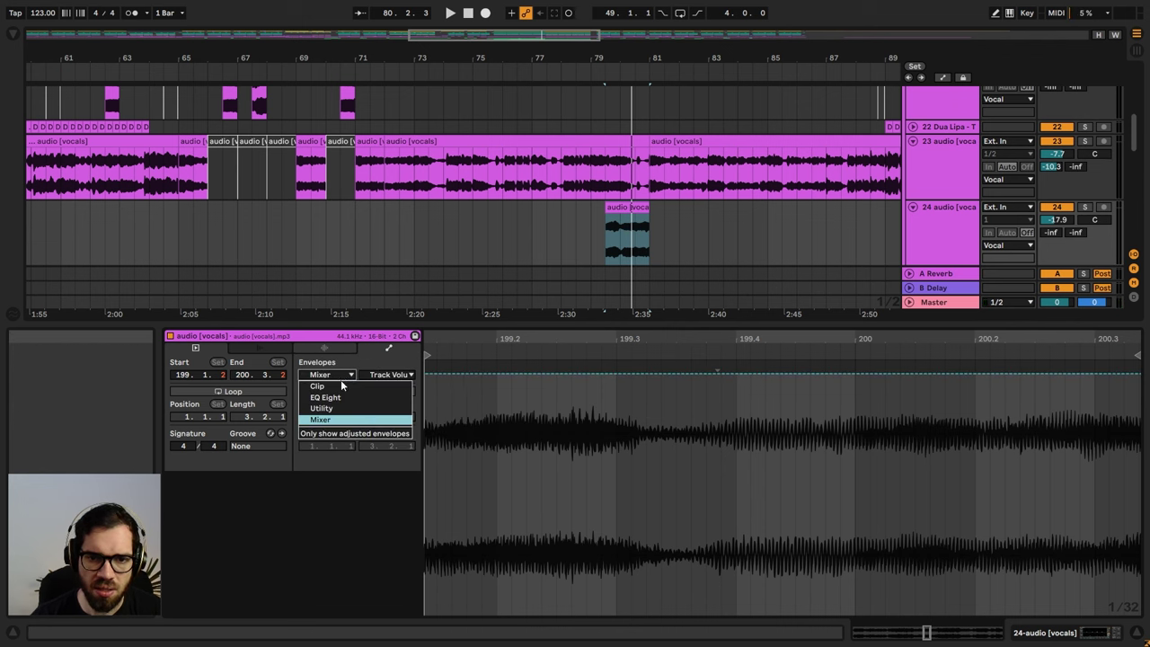
click(326, 386)
click(387, 374)
click(395, 398)
click(460, 492)
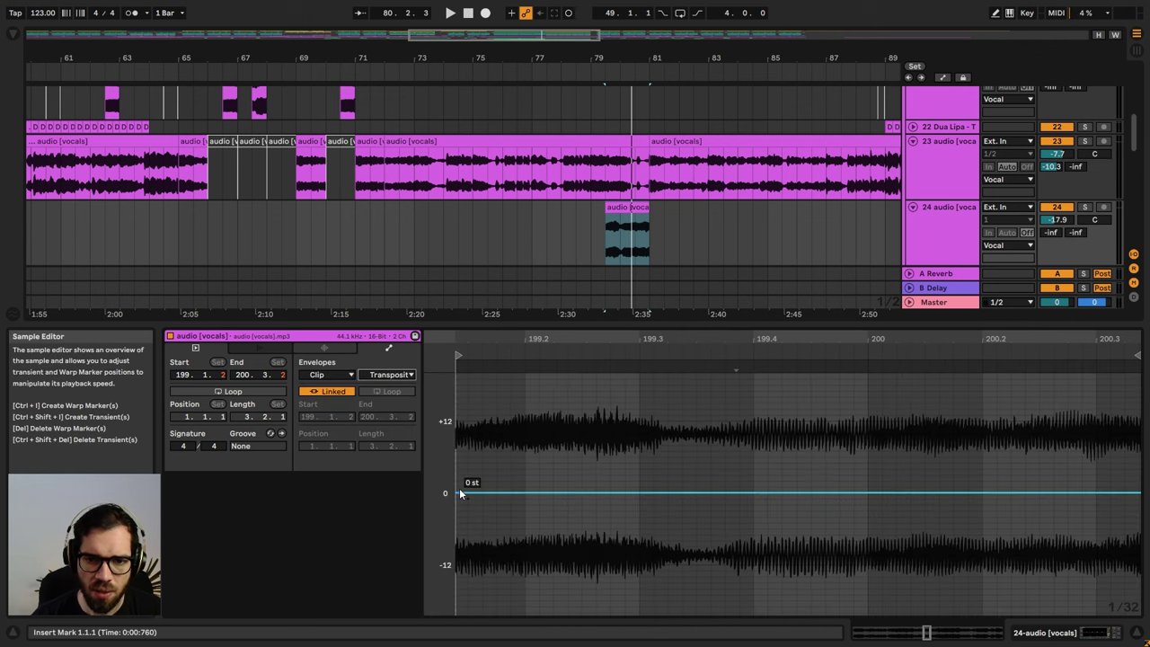
drag(917, 492, 1136, 421)
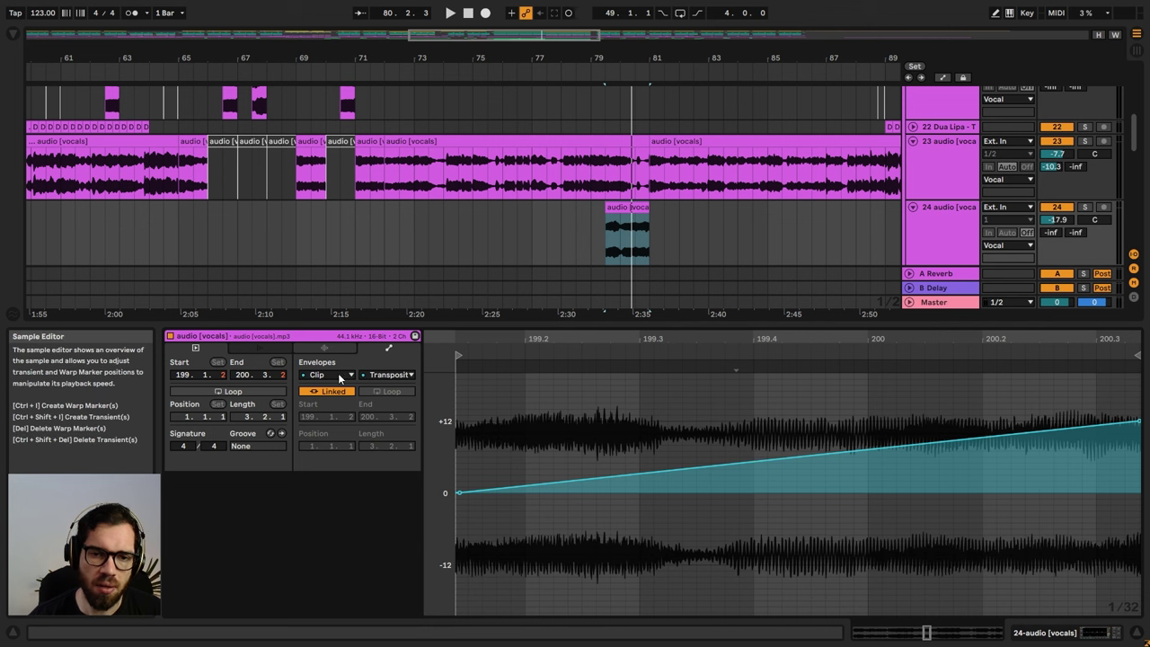
click(1086, 207)
key(space)
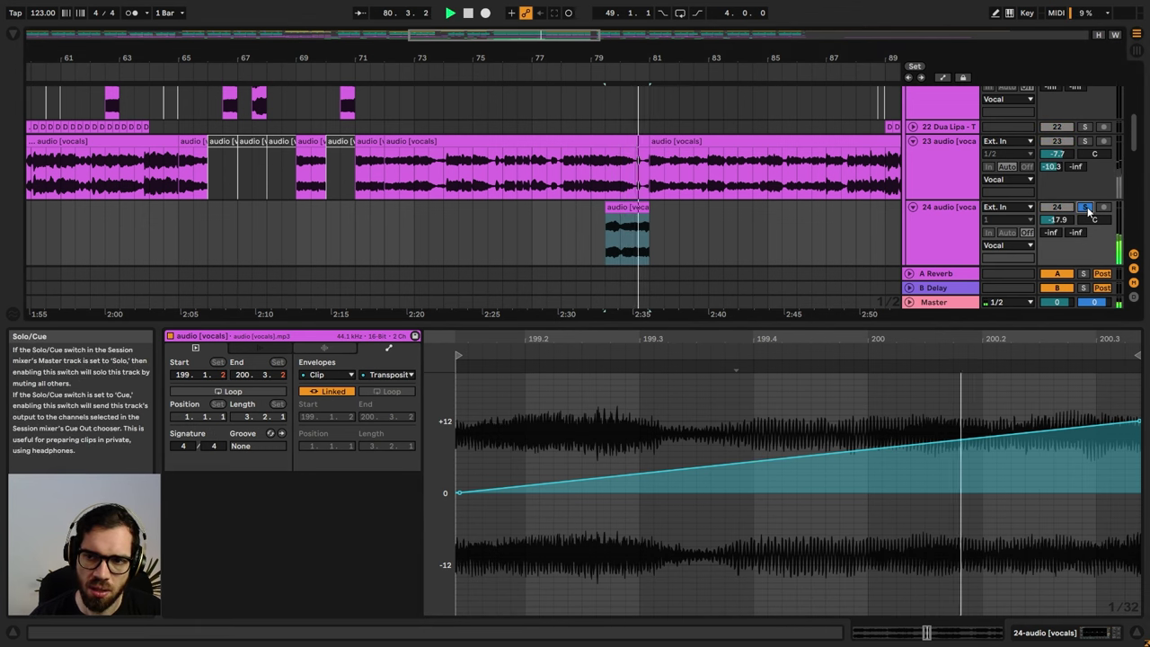
- Lower vocal track 24's volume to -24.2 dB and collapse the Vocal and Leads groups
drag(1059, 220, 1059, 221)
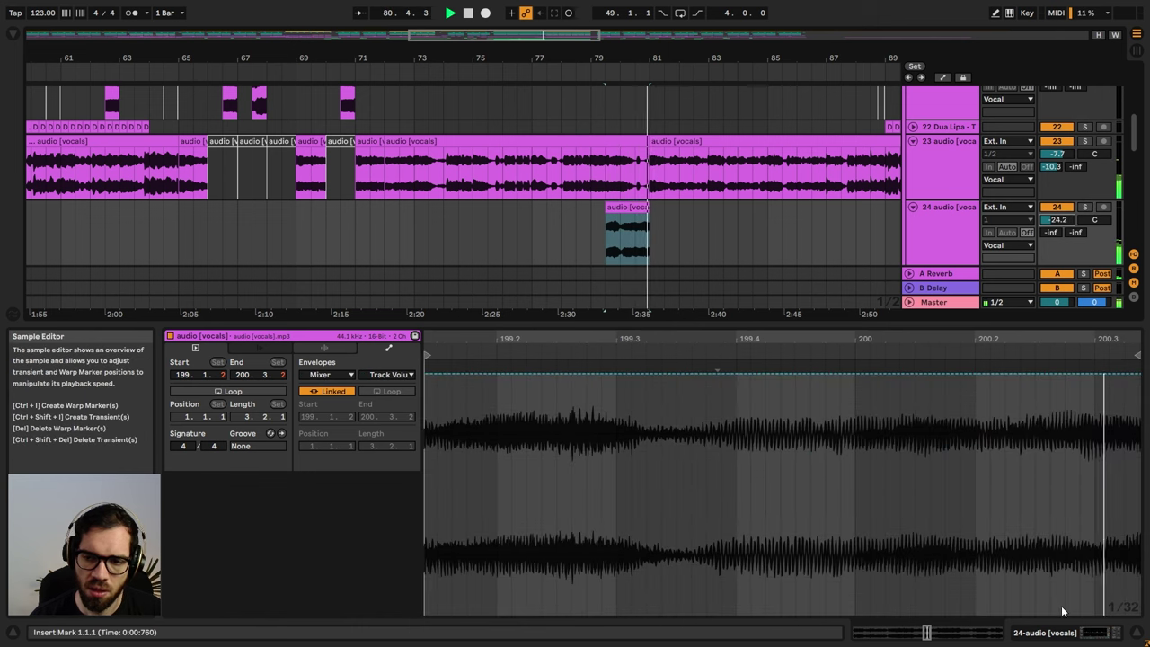
click(1141, 633)
scroll(929, 207, up, 4)
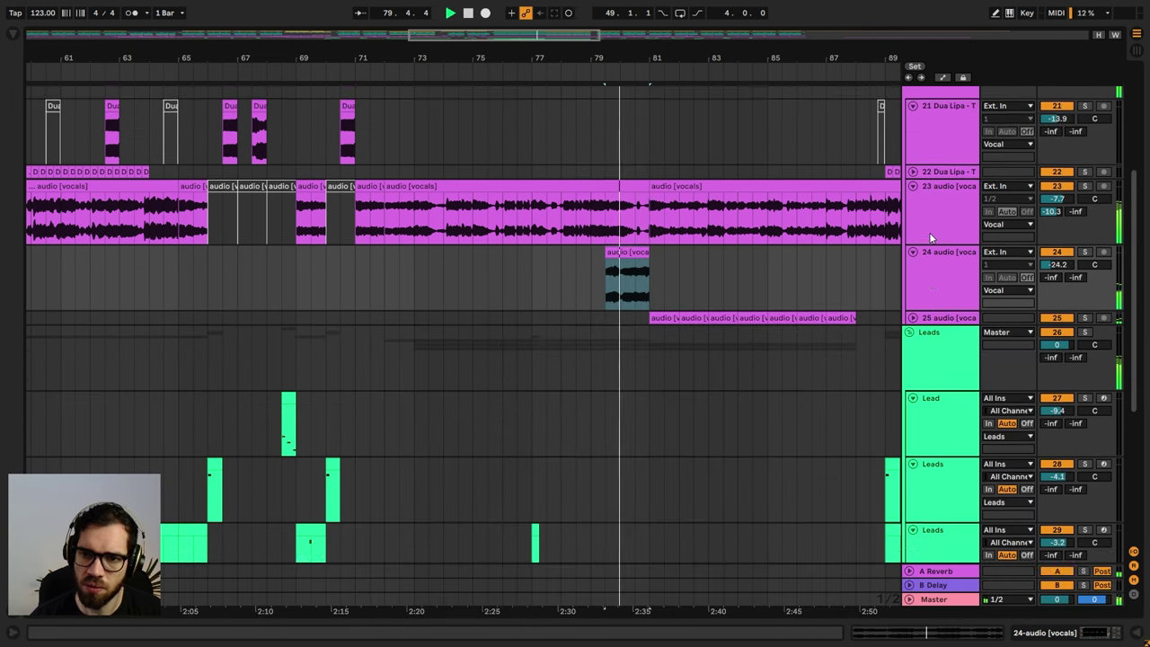
scroll(907, 133, up, 3)
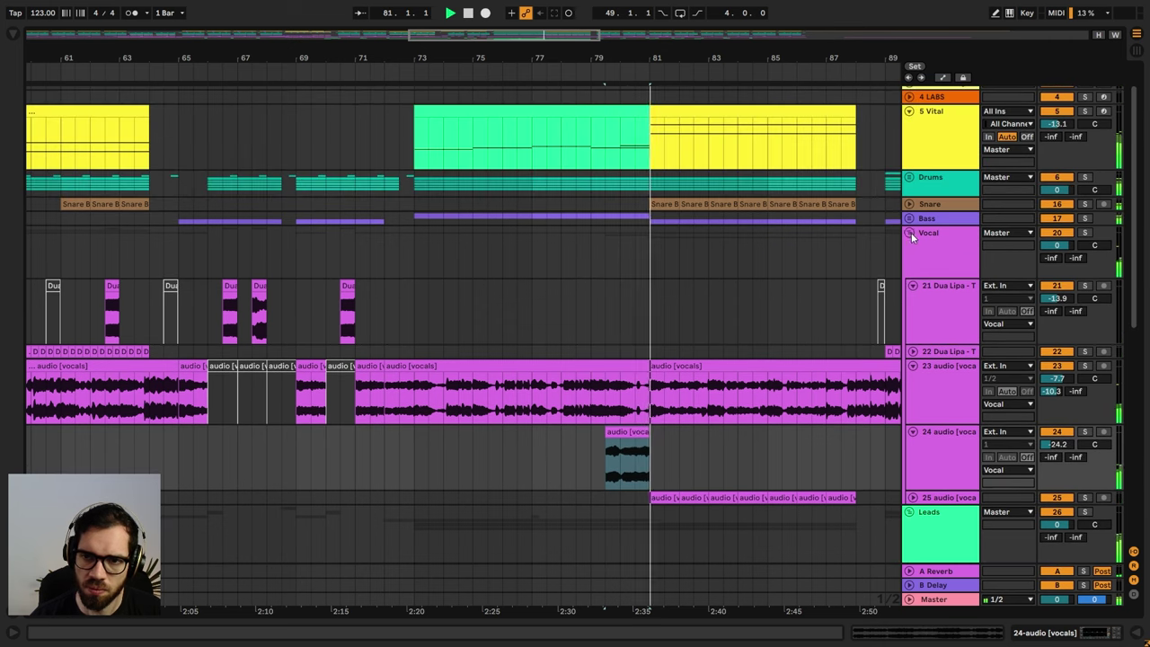
click(910, 233)
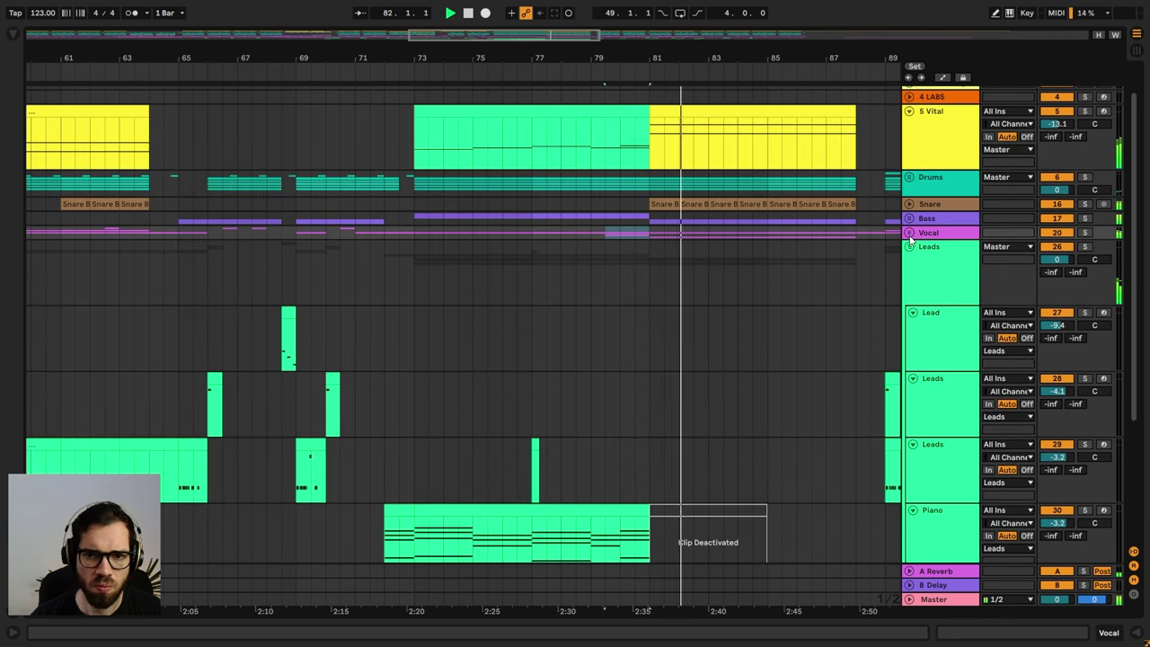
click(909, 247)
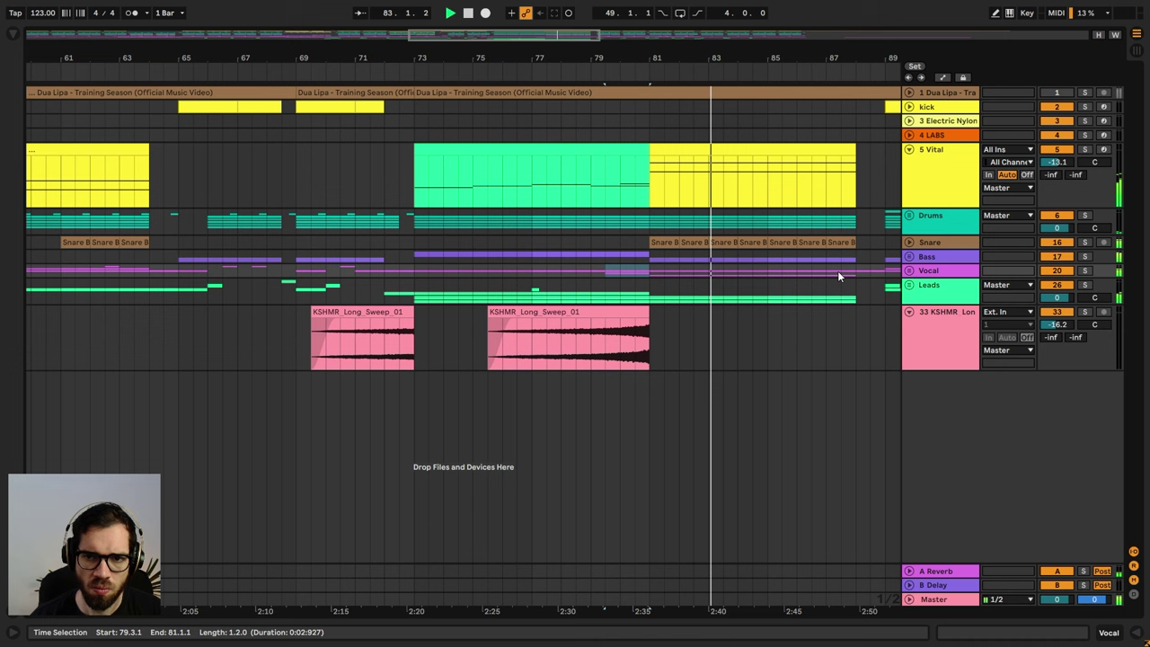
- Insert an audio track below the Long Sweep track 33, clear the browser search and show the Favorites collection
click(915, 352)
key(ctrl+t)
click(16, 35)
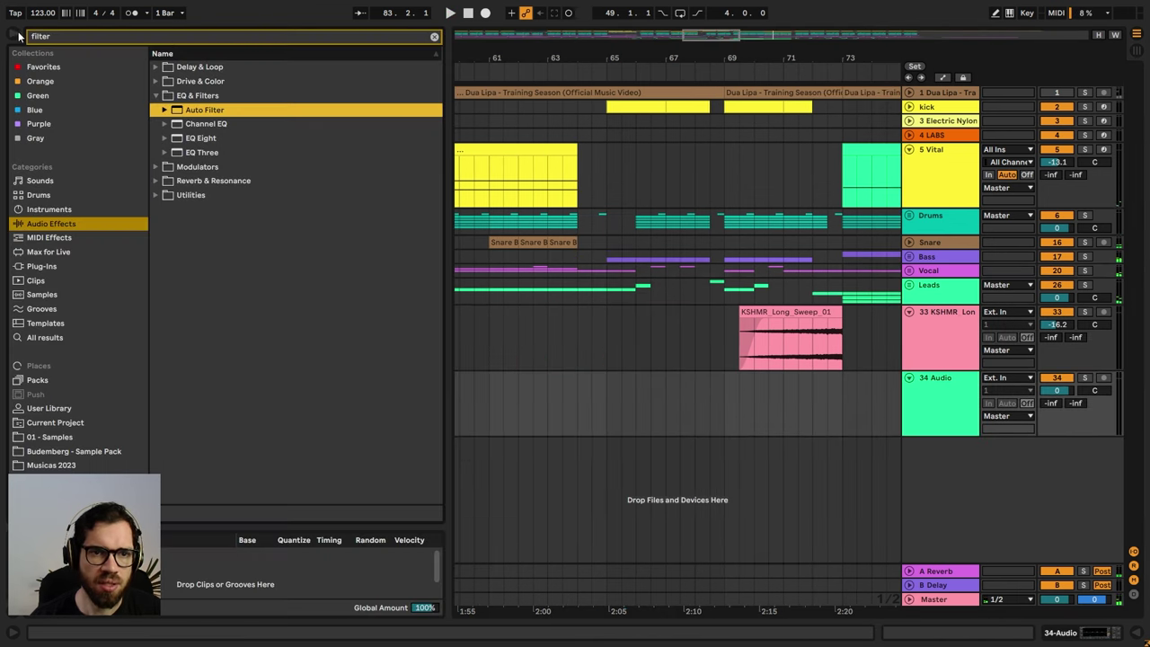
click(435, 38)
click(66, 81)
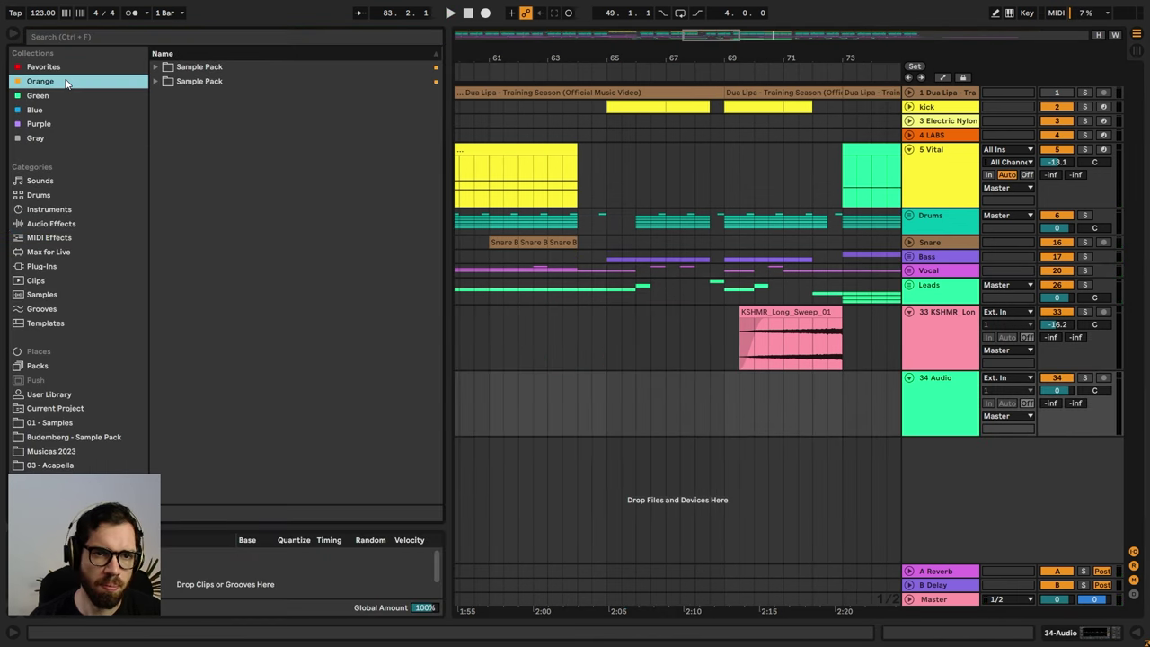
click(80, 72)
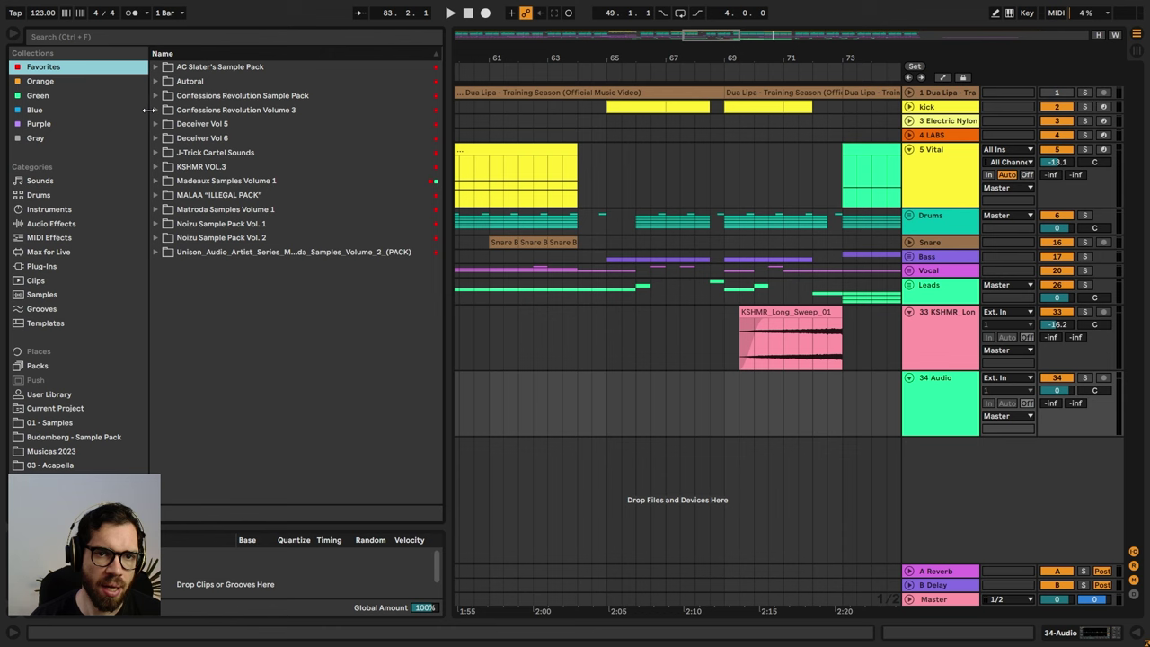
- Find KSHMR_Sweep_Down_01_Clean.wav among KSHMR VOL.3's downward sweeps and place it on track 34 at bar 73
click(156, 167)
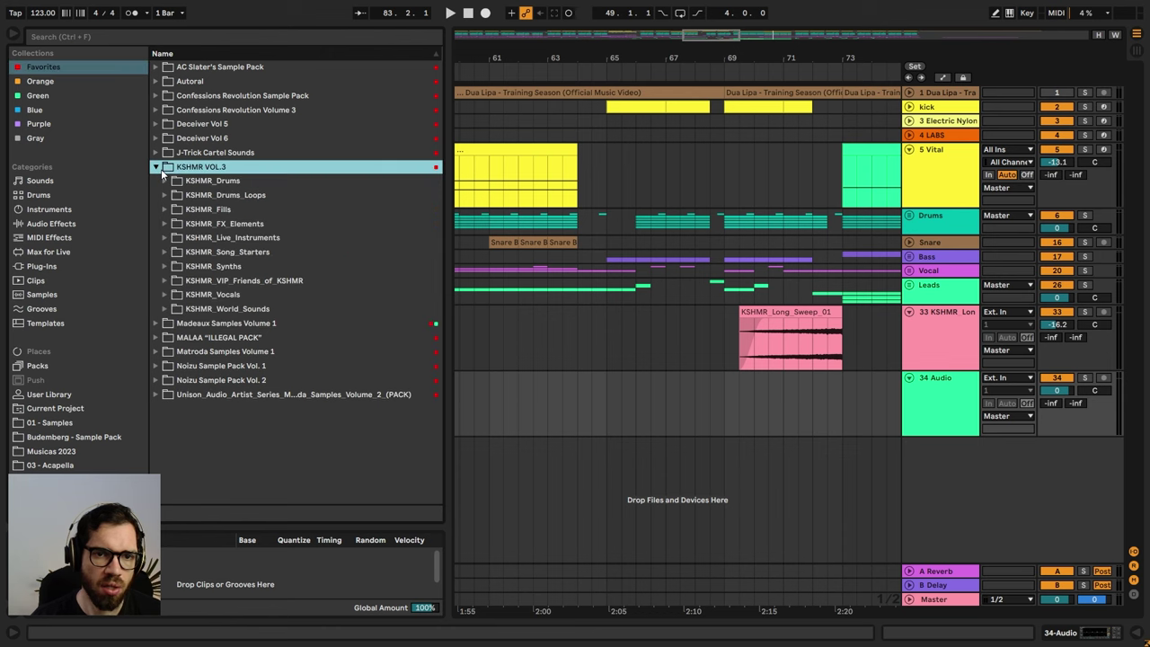
click(164, 223)
scroll(193, 217, down, 2)
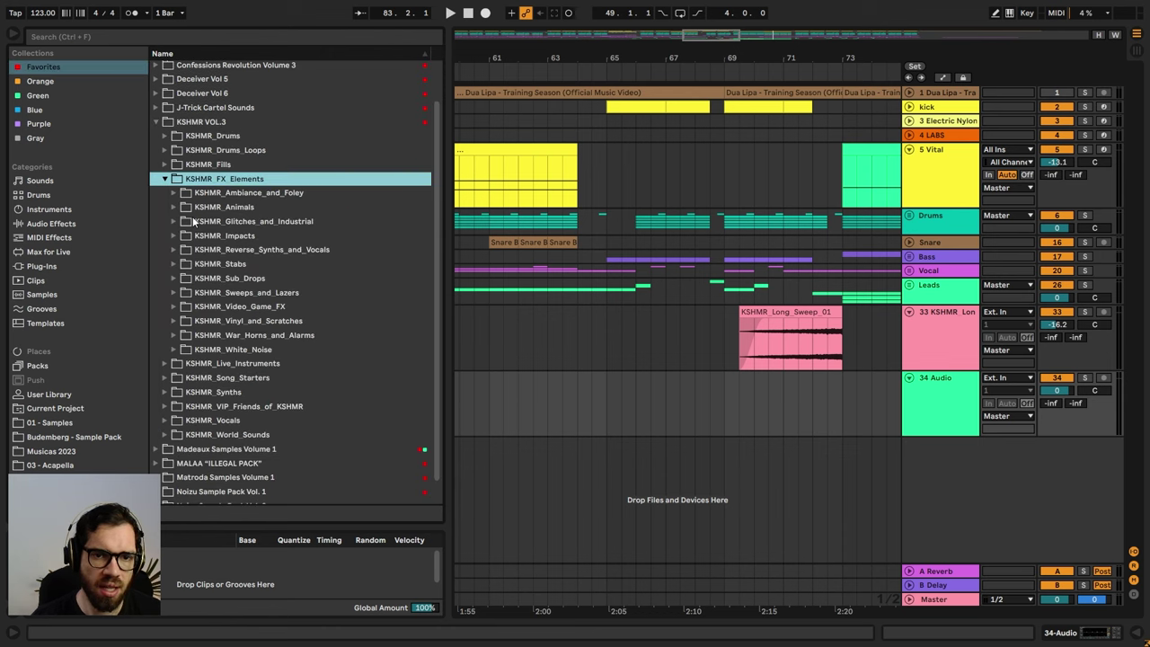
click(174, 306)
click(174, 294)
click(183, 321)
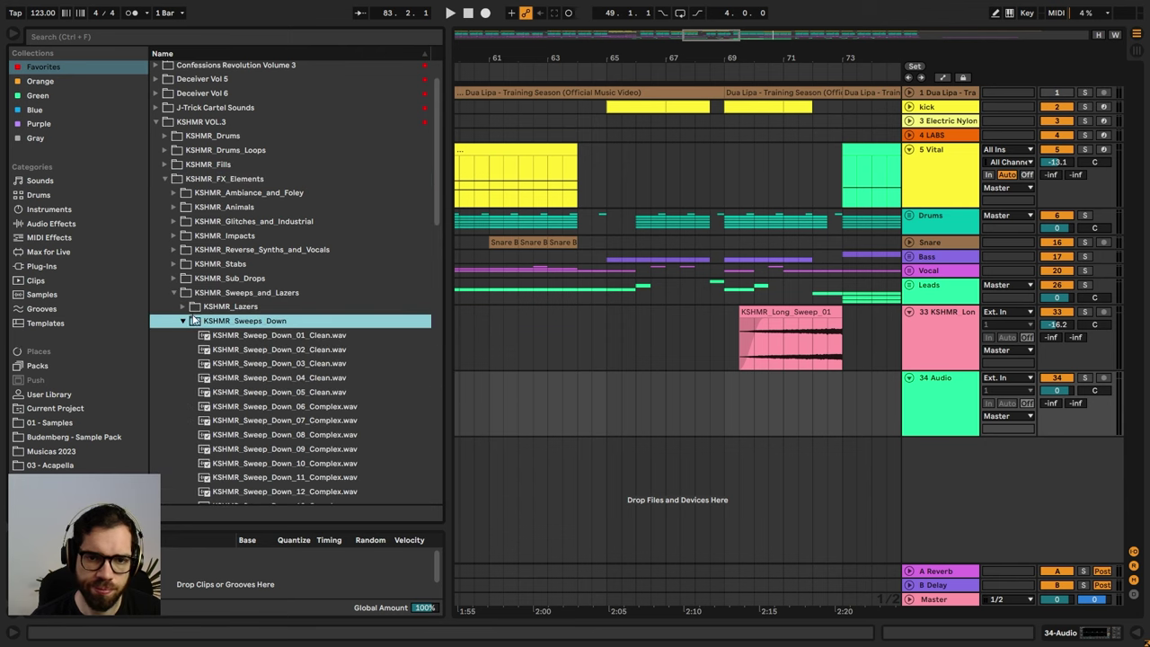
scroll(278, 306, down, 3)
click(296, 261)
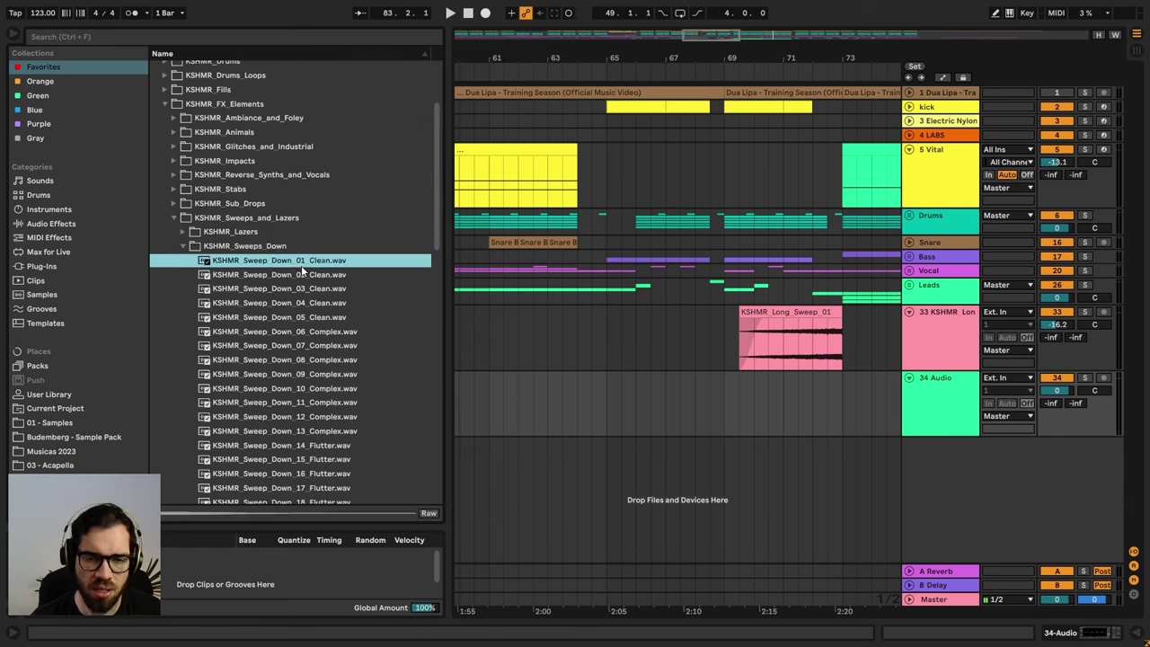
drag(305, 267, 842, 399)
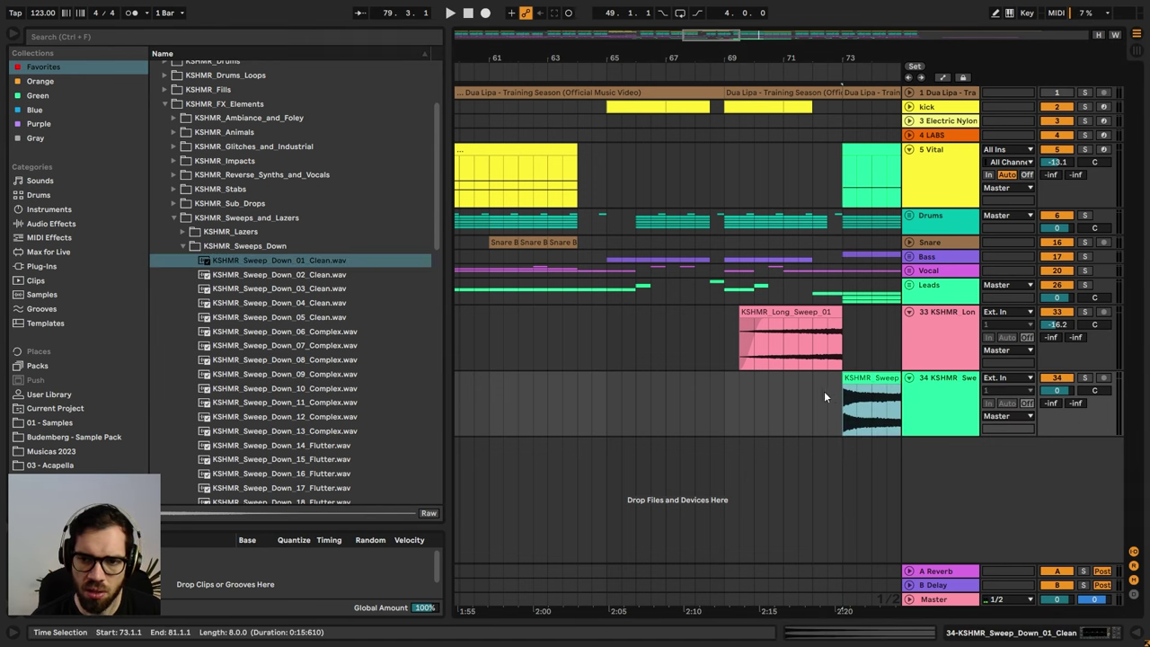
- Lower the downward sweep track 34's volume to -32.6 dB during playback
key(space)
drag(1057, 391, 1057, 444)
key(space)
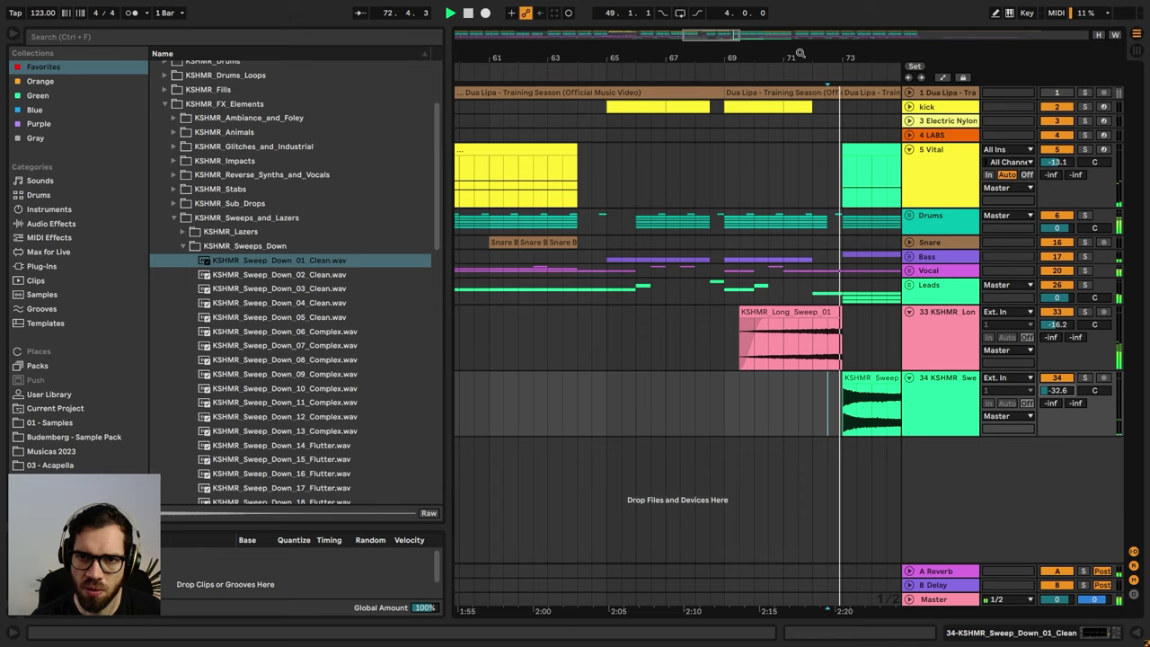
- Move the downward sweep clip on track 34 to bar 81 and set the insert mark at about bar 79.3
mouse_move(799, 53)
mouse_down()
mouse_move(456, 54)
mouse_move(603, 54)
mouse_up()
key(space)
mouse_move(598, 388)
mouse_down()
mouse_move(853, 388)
mouse_move(832, 388)
mouse_up()
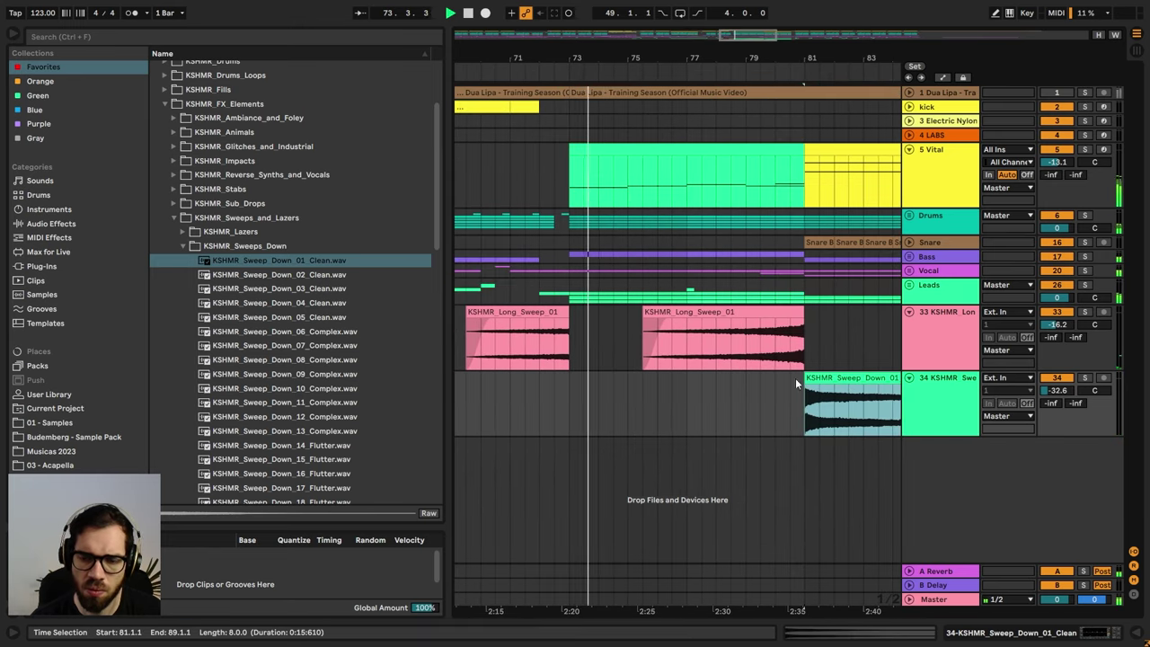
click(761, 400)
- Insert an audio track below track 34, audition other downward sweeps and place KSHMR_Sweep_Down_41_Tonal_C.wav on it at bar 81
click(946, 389)
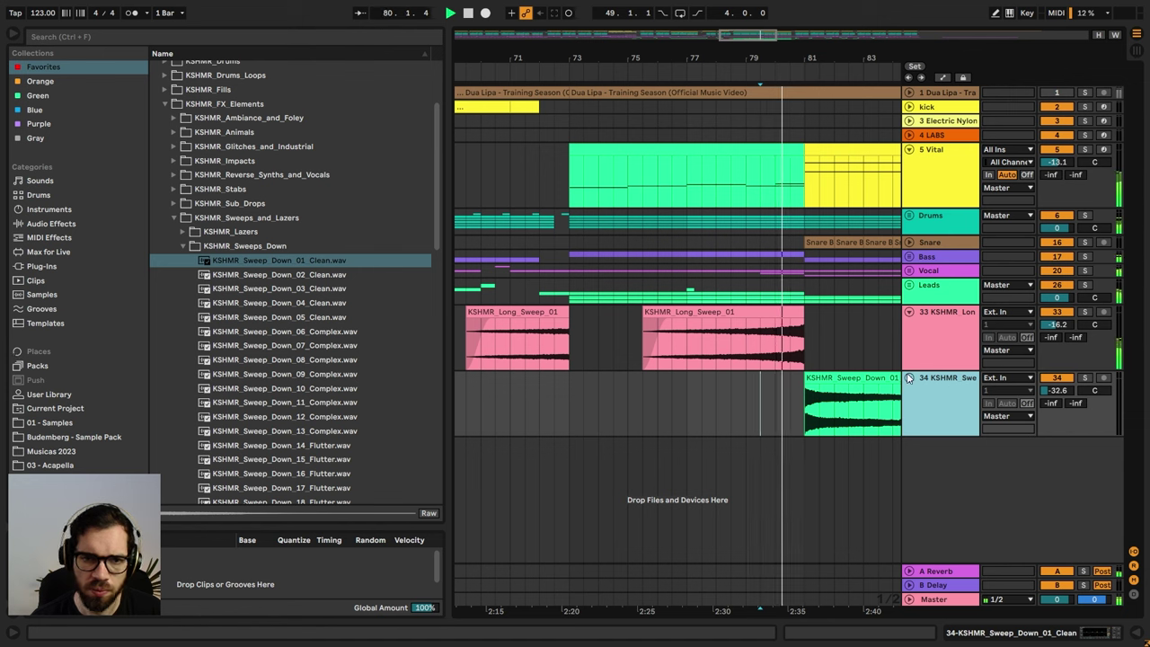
key(ctrl+t)
click(204, 261)
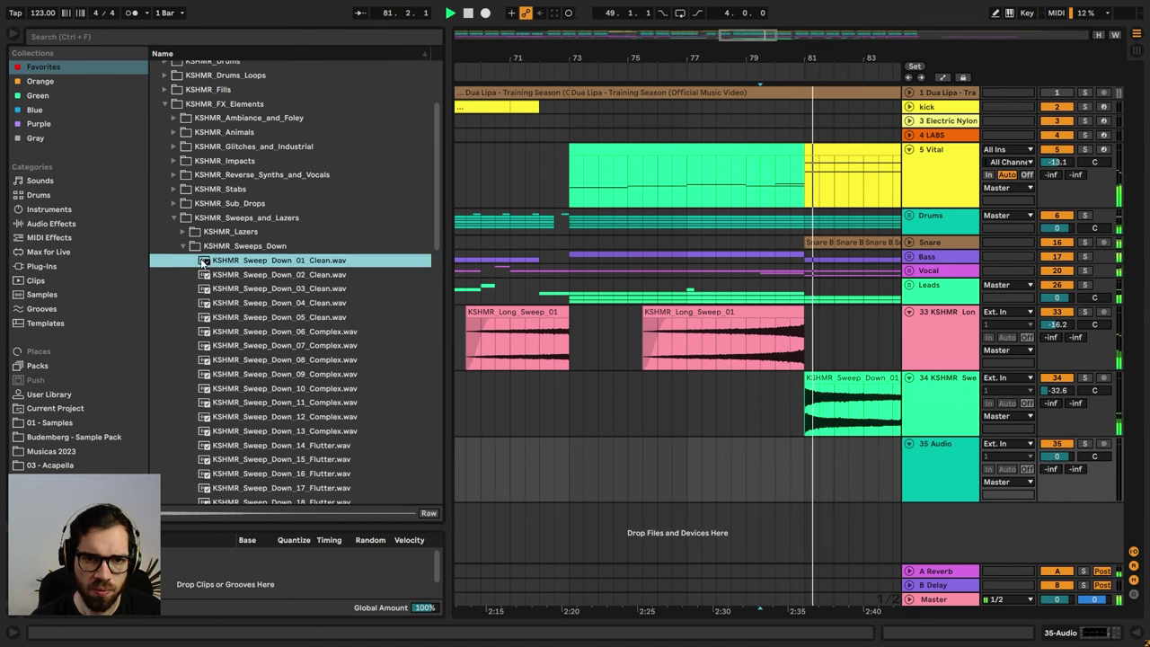
scroll(224, 302, down, 13)
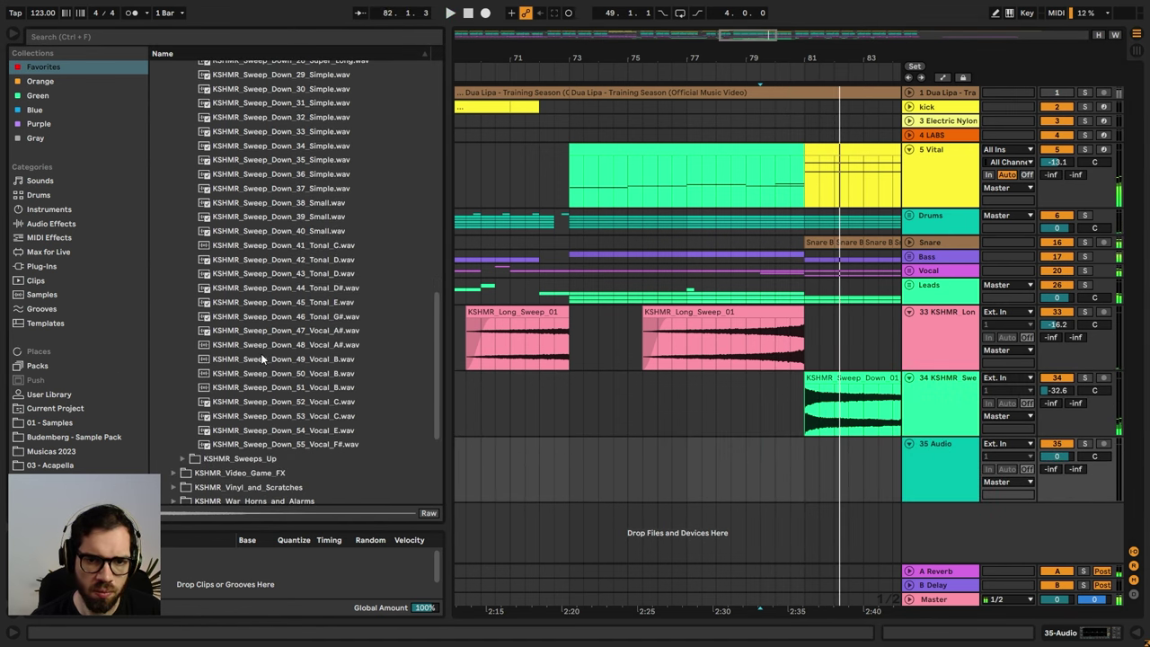
click(265, 418)
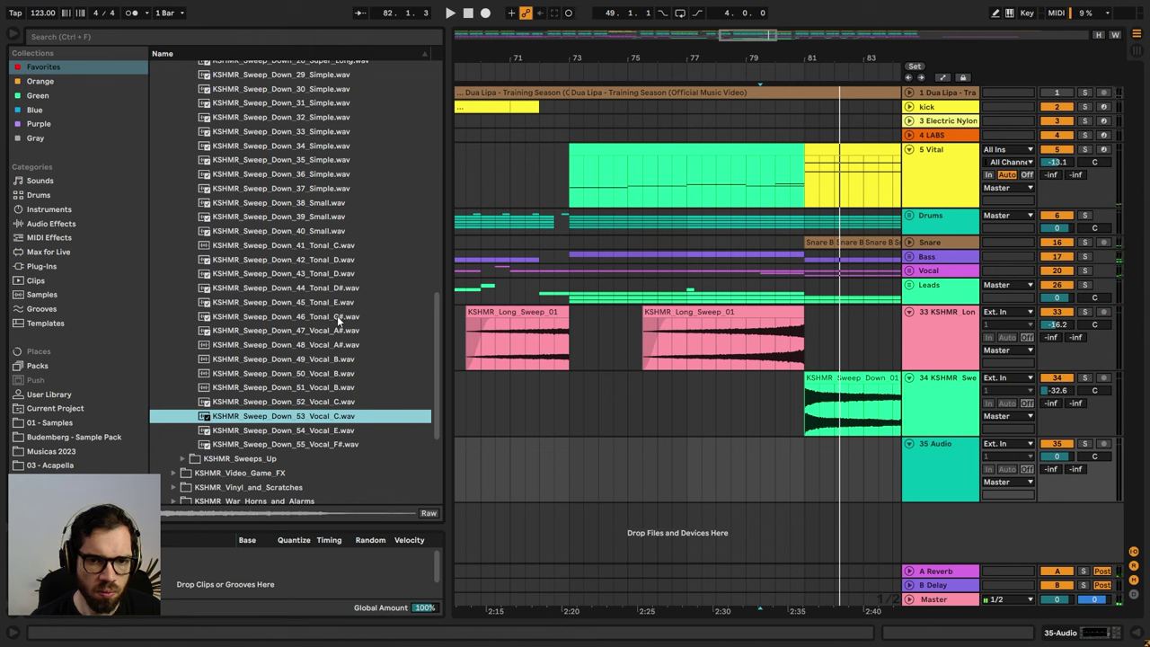
click(338, 261)
click(329, 248)
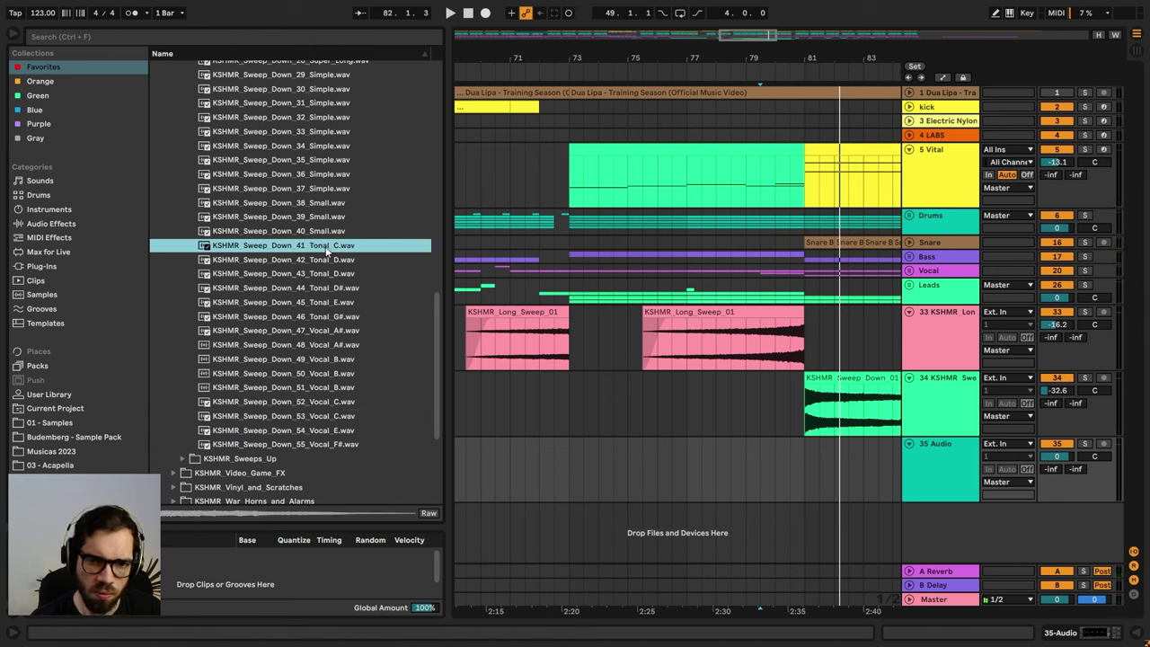
drag(326, 252, 803, 456)
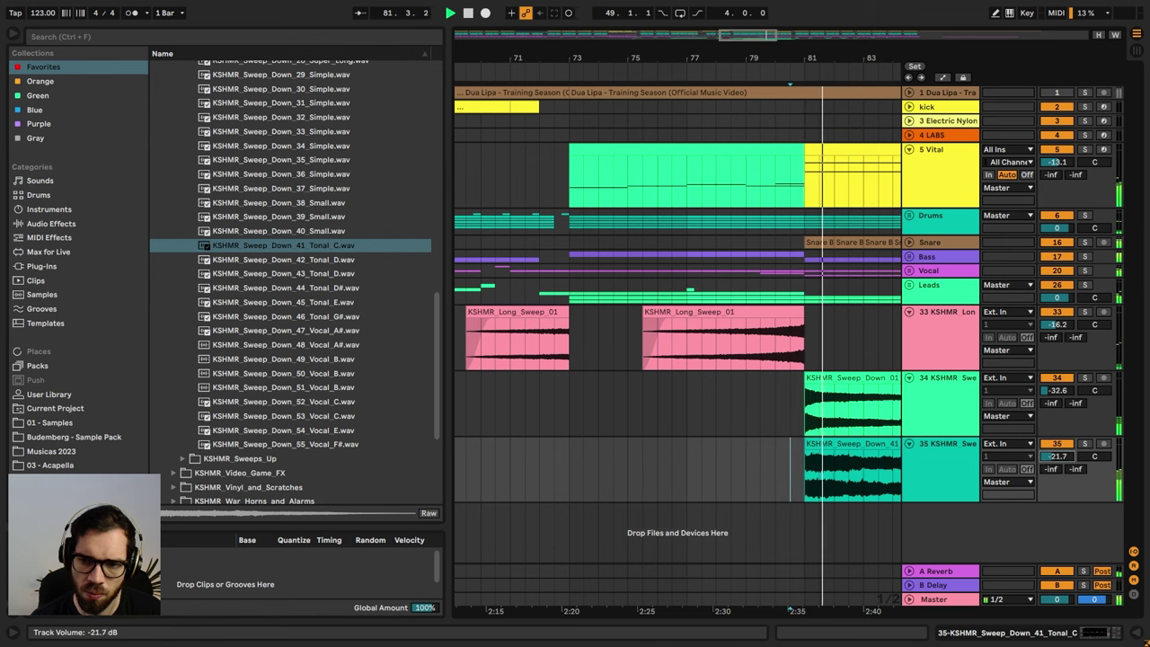
- Lower the tonal sweep track's volume to -24.0 dB and replay the transition into bar 81
drag(1058, 457, 1058, 462)
key(space)
key(space)
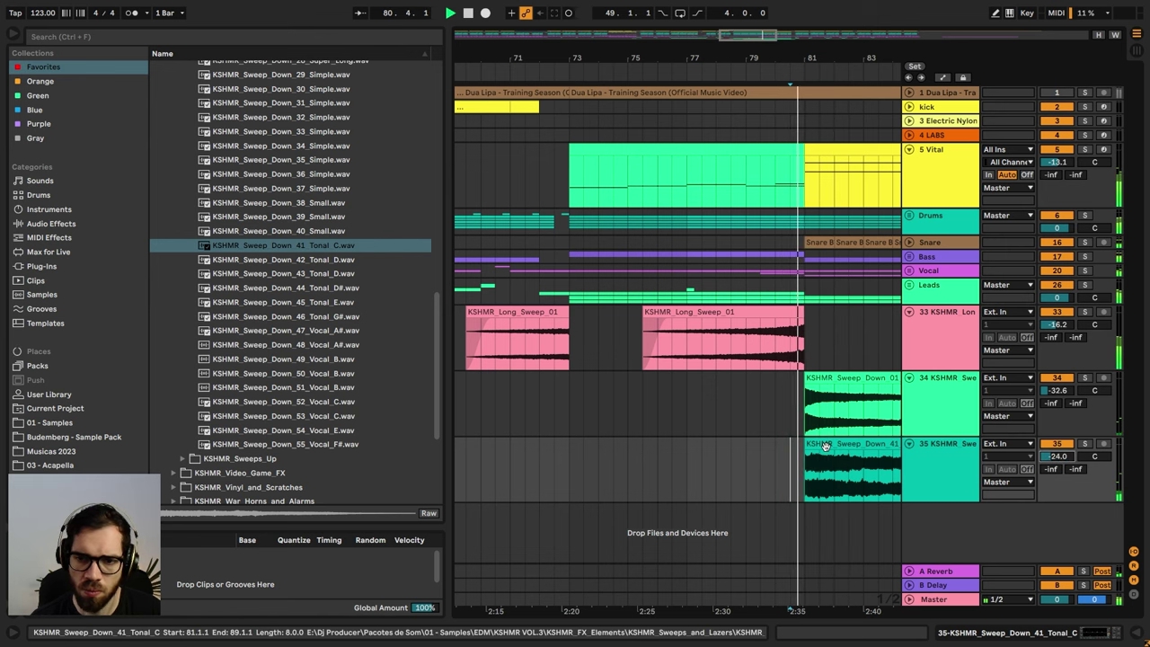
- Insert an audio track below the tonal sweep, audition long upward sweeps and place KSHMR_Long_Sweep_09.wav at bar 73
click(940, 451)
key(ctrl+t)
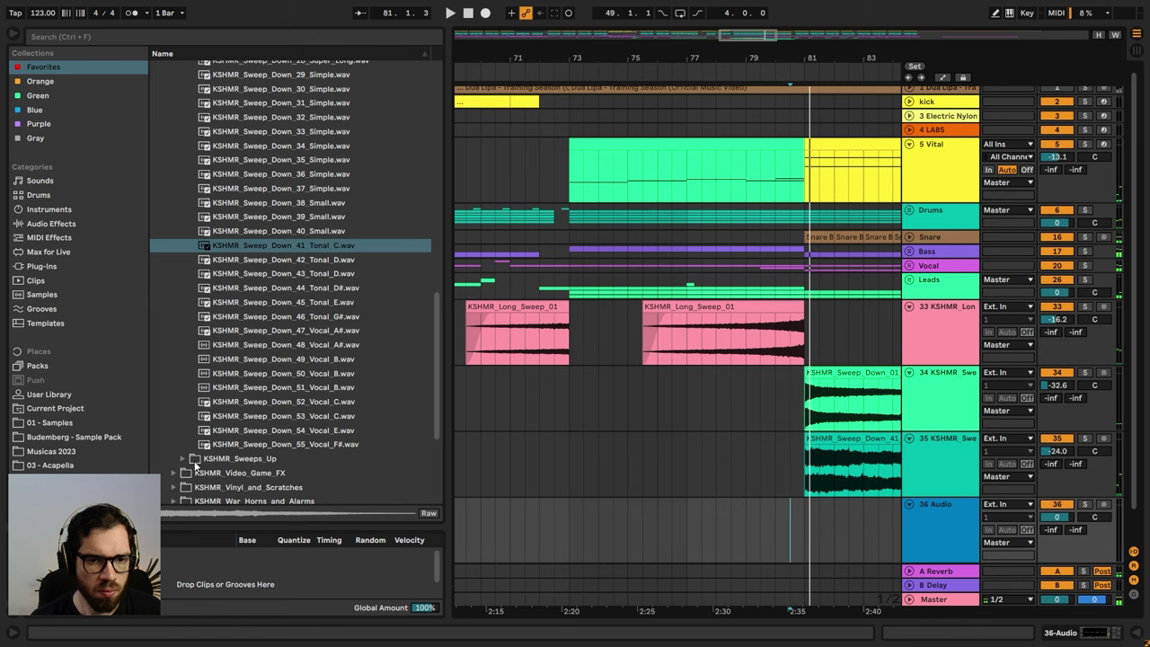
click(195, 460)
click(190, 284)
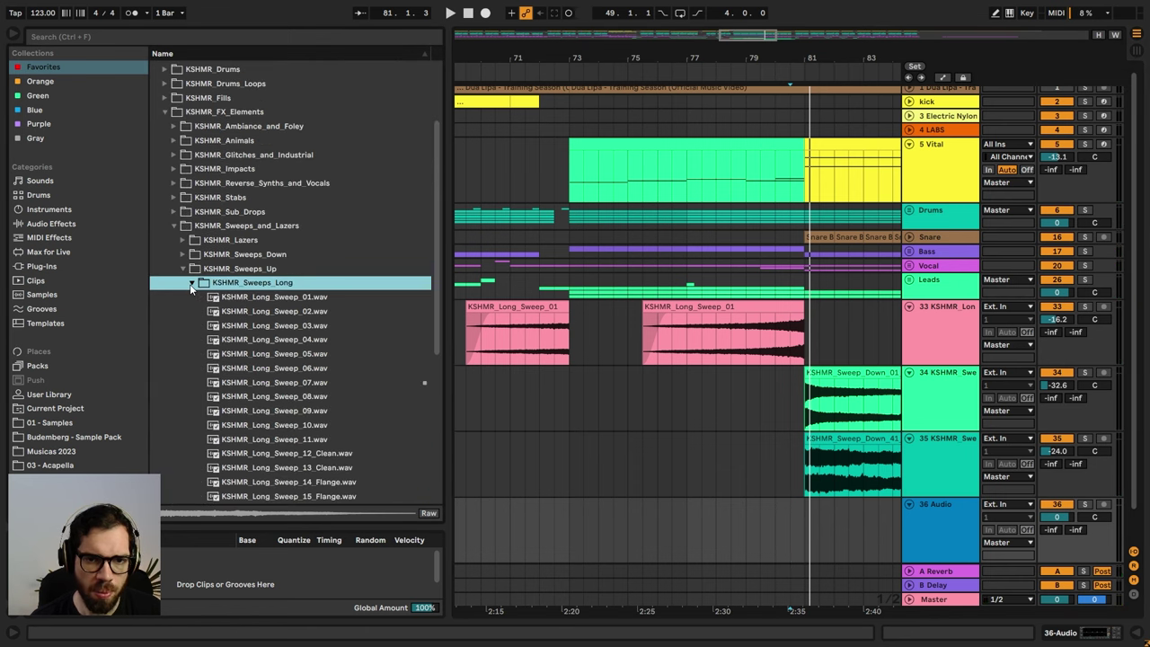
click(312, 435)
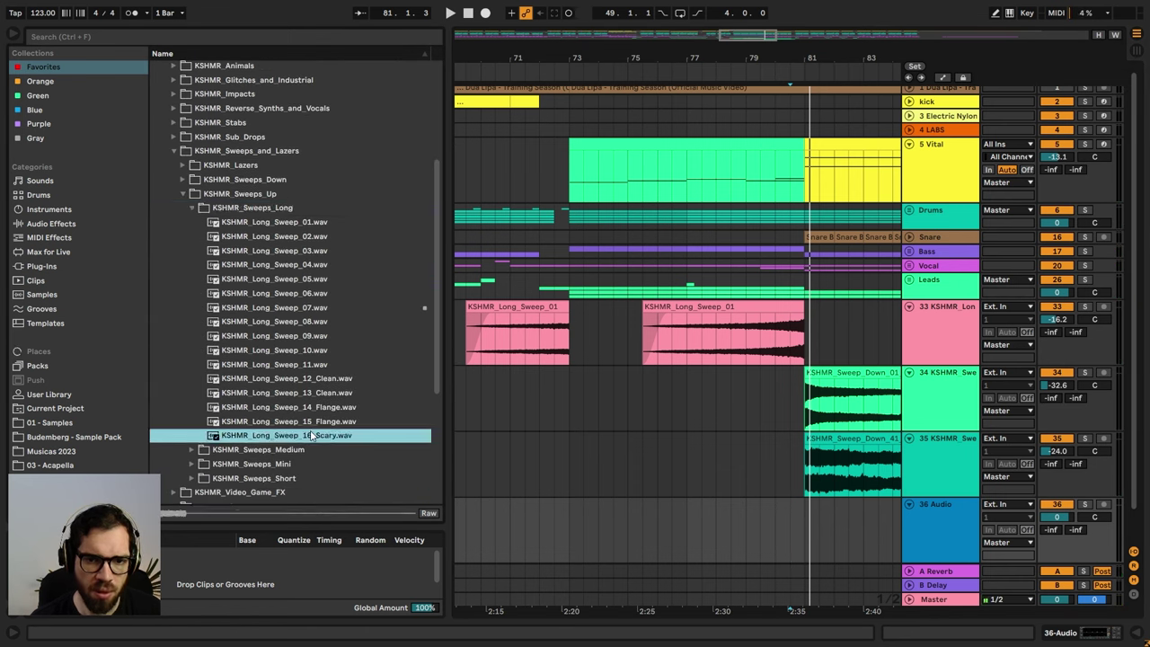
click(322, 335)
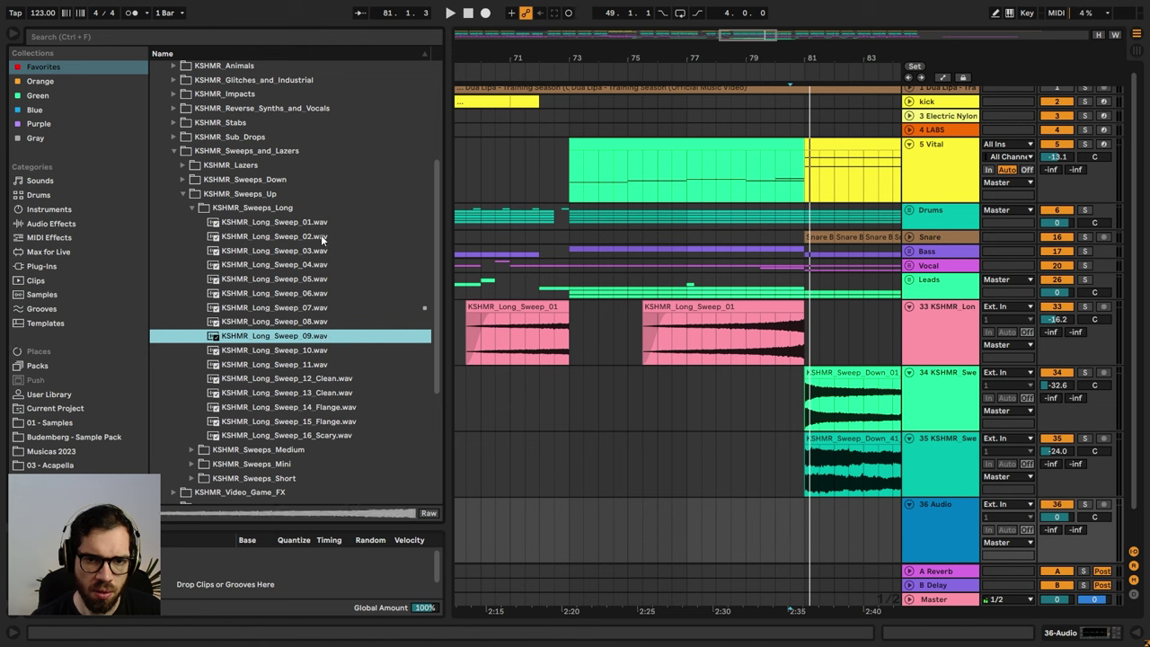
drag(316, 340, 568, 512)
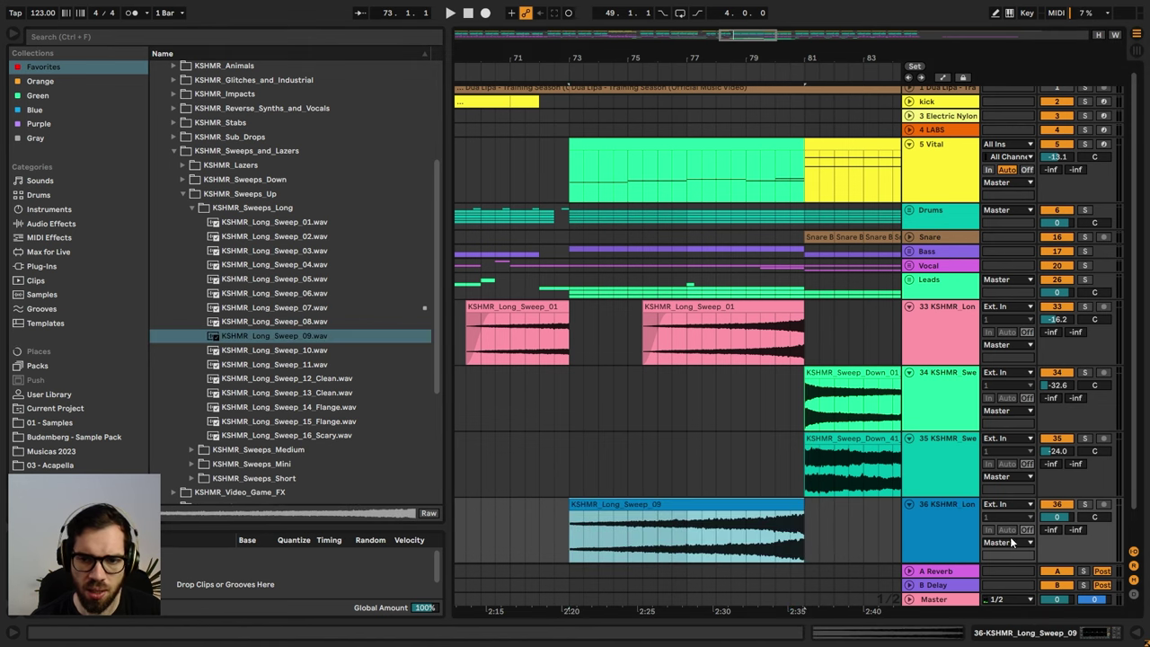
- Play from bar 73 and lower the Long_Sweep_09 track's volume to -20.1 dB
key(space)
mouse_move(1075, 514)
mouse_down()
mouse_move(1075, 532)
mouse_move(1069, 520)
mouse_up()
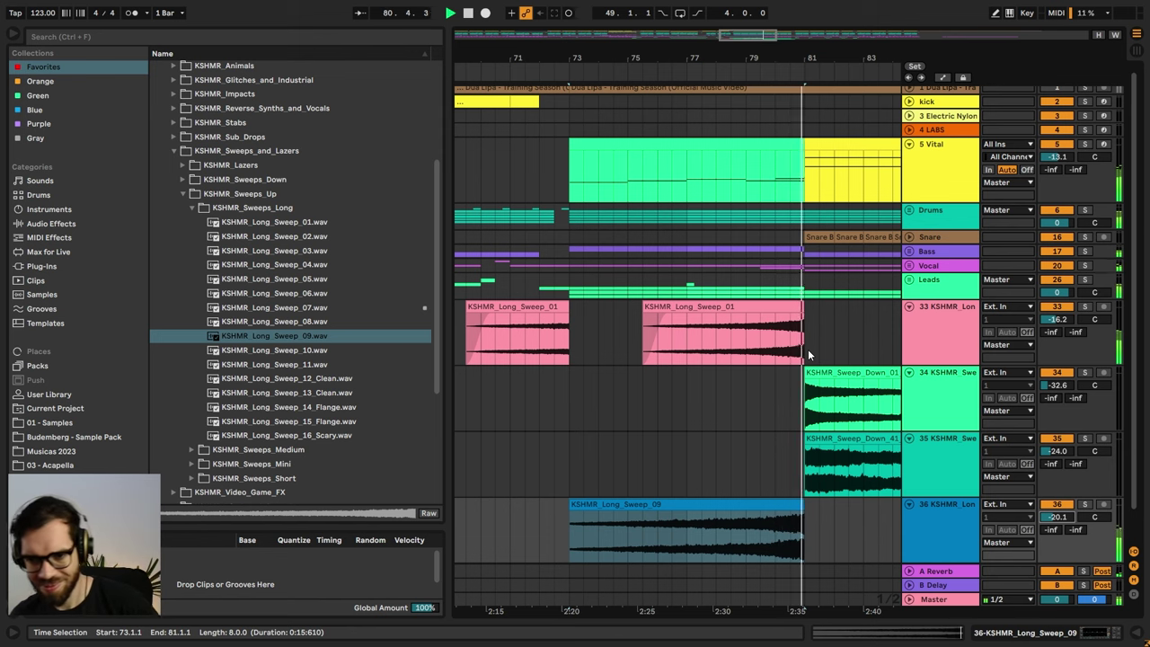
- Place KSHMR_Medium_Sweep_05.wav at bar 80 on a new audio track below track 34 and set its volume to -13.4 dB
click(728, 370)
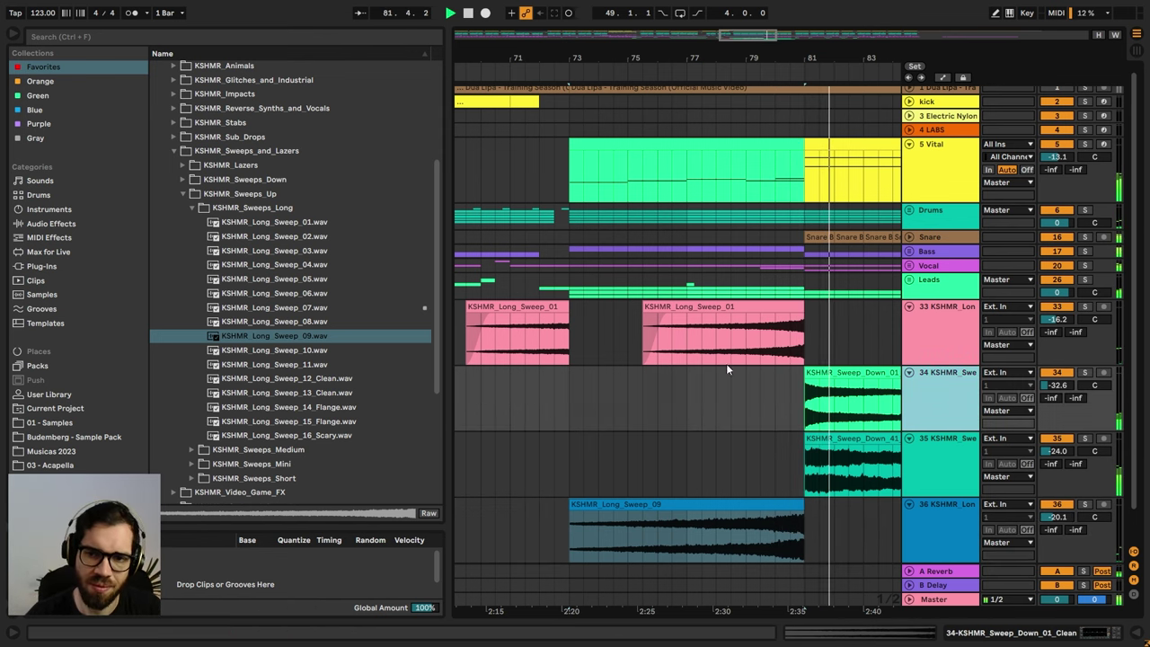
key(ctrl+z)
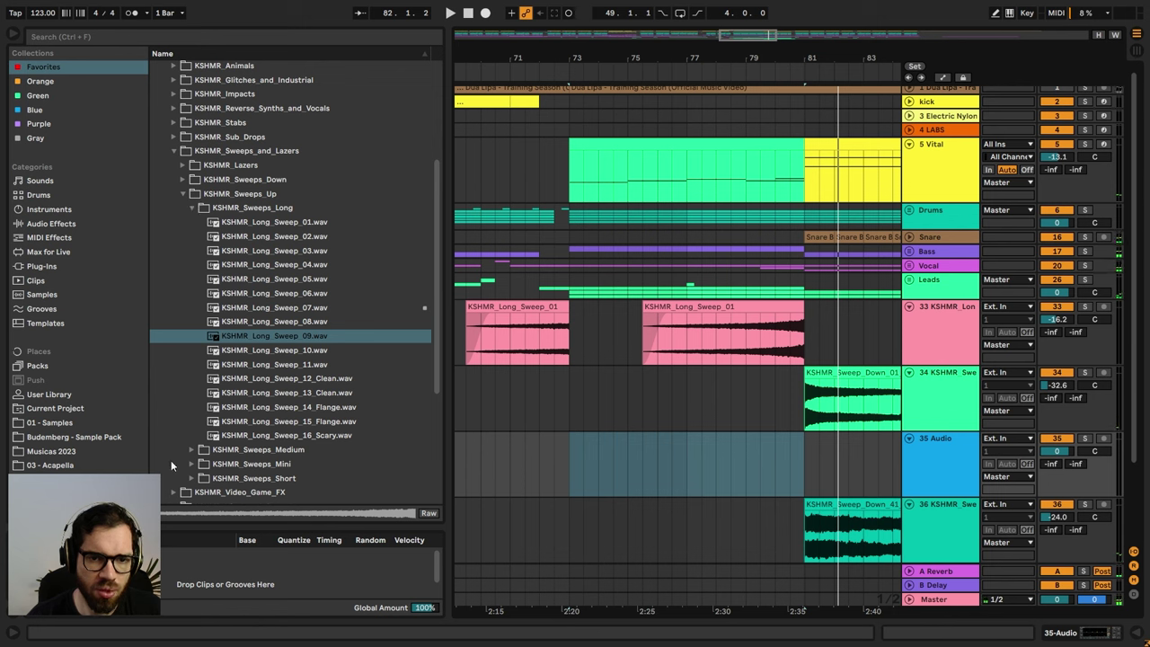
click(193, 451)
click(259, 313)
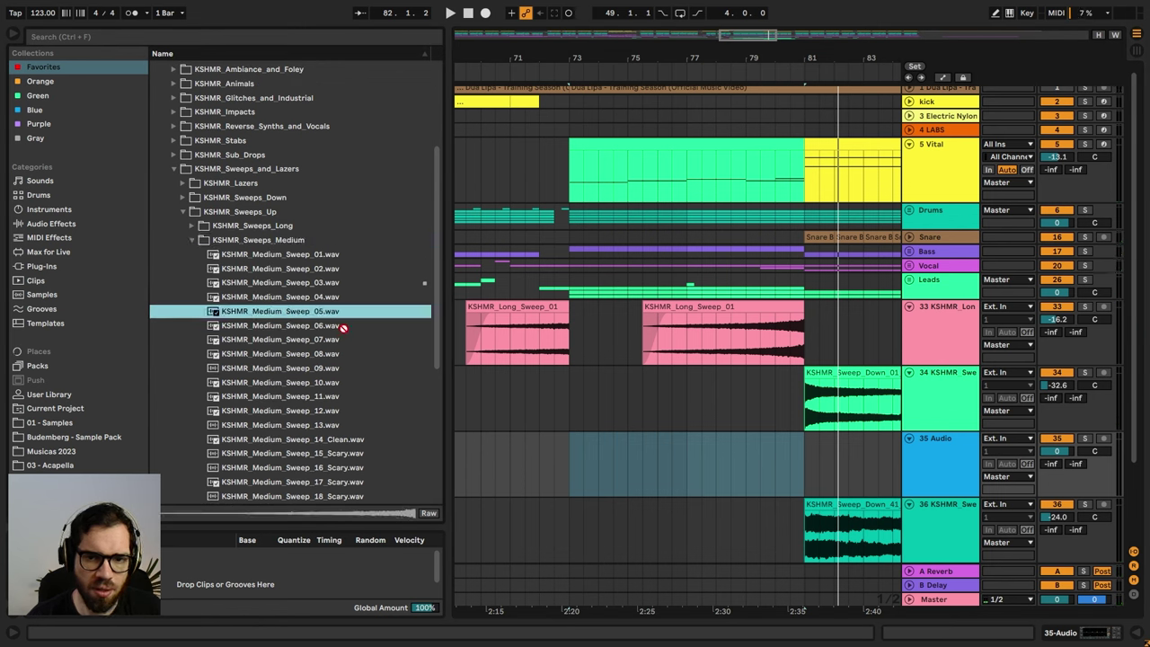
drag(342, 328, 777, 458)
key(space)
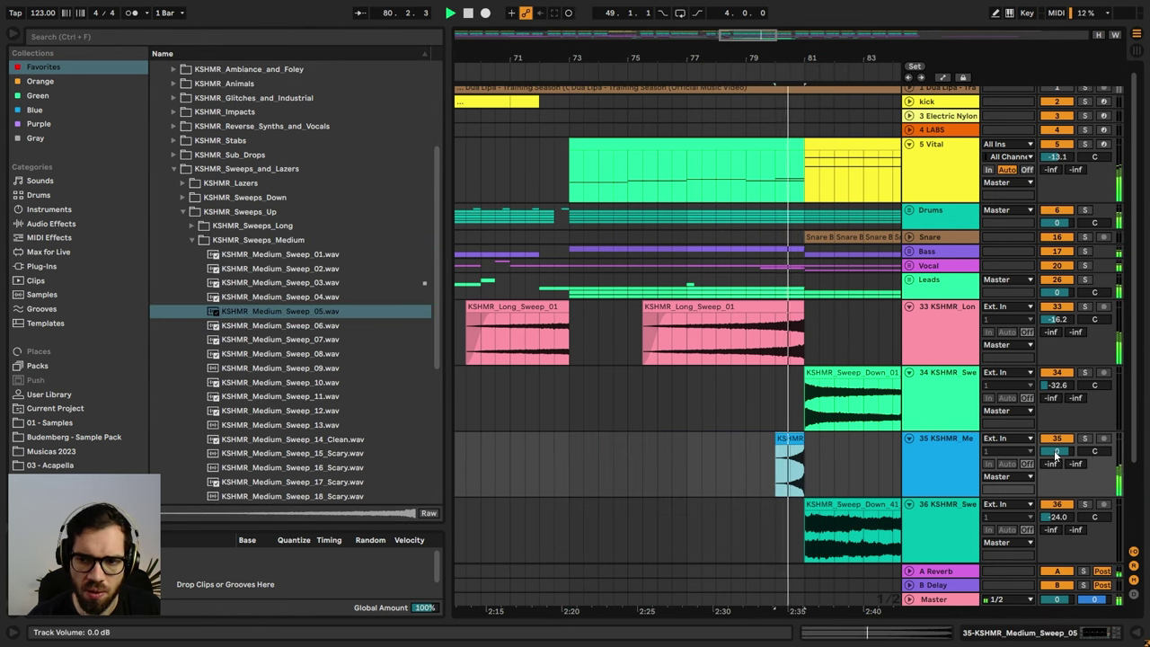
drag(1056, 453, 1055, 457)
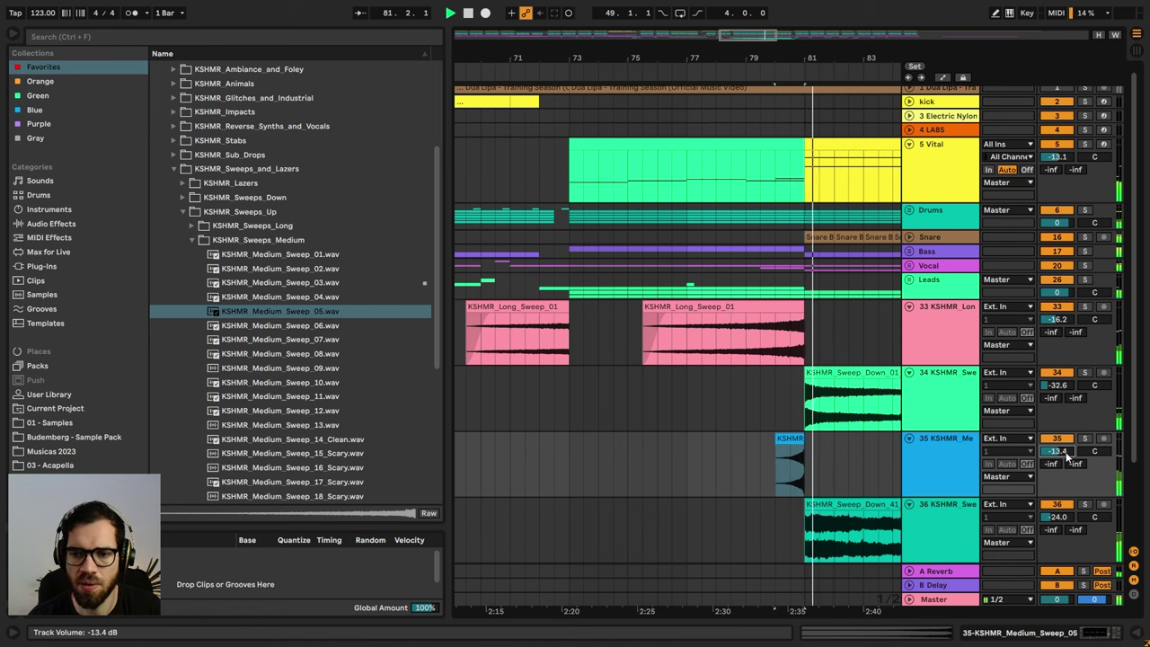
- Replay the transition with the KSHMR_Sweep_Down_01_Clean clip at bar 81 deactivated, and delete that clip from track 34
scroll(967, 407, down, 3)
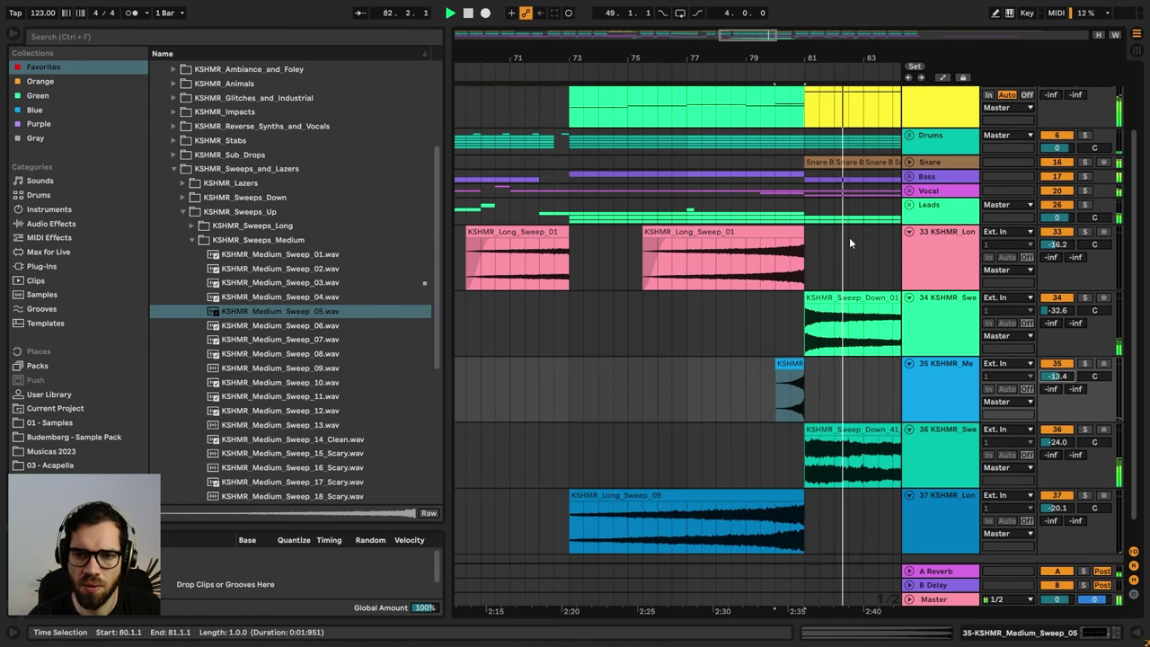
click(838, 297)
key(0)
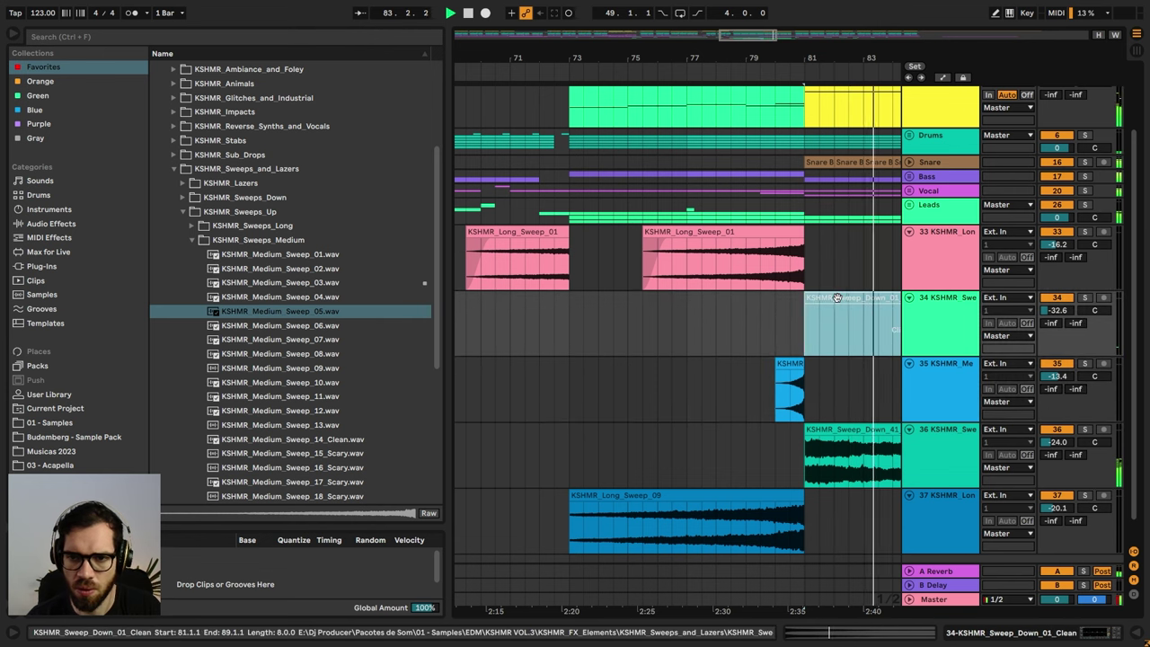
click(796, 283)
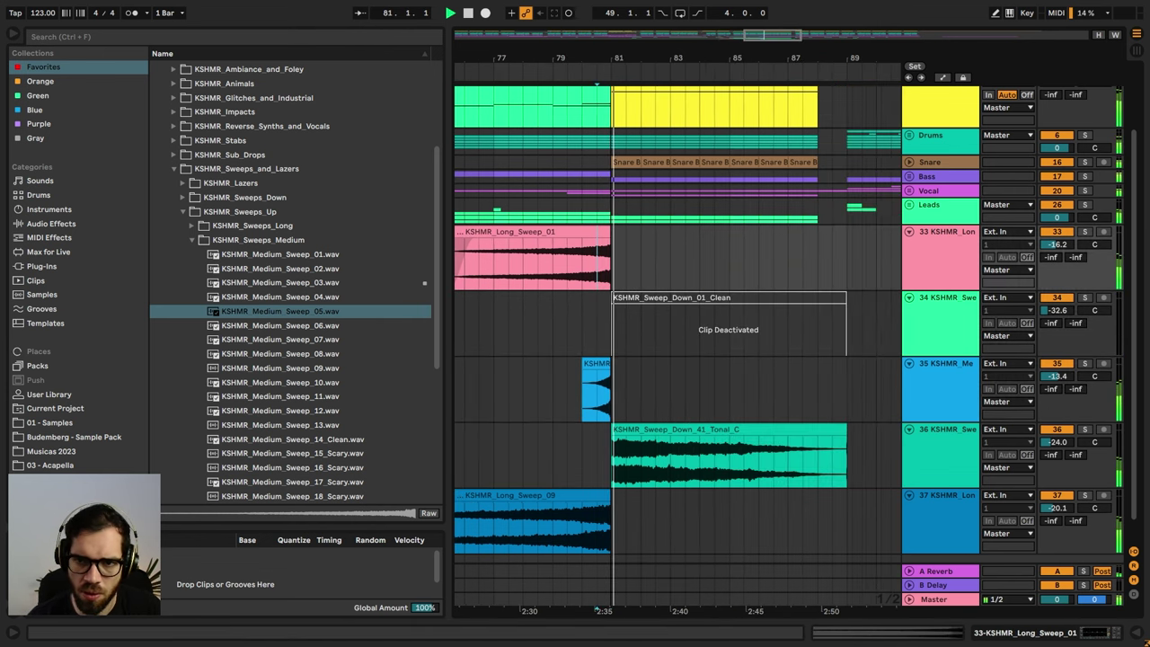
scroll(672, 234, down, 1)
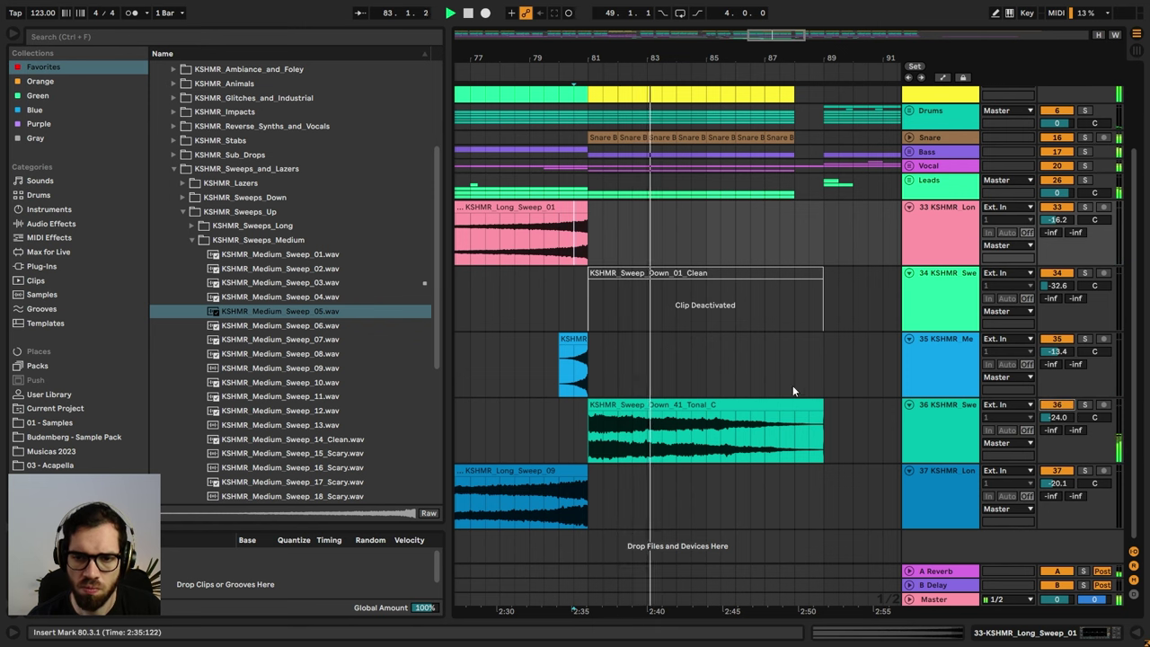
click(692, 277)
key(Delete)
- Copy the Long_Sweep_01, Long_Sweep_09 and Medium_Sweep_05 clips so that each copy ends at bar 88, and play from bar 87
scroll(880, 317, up, 3)
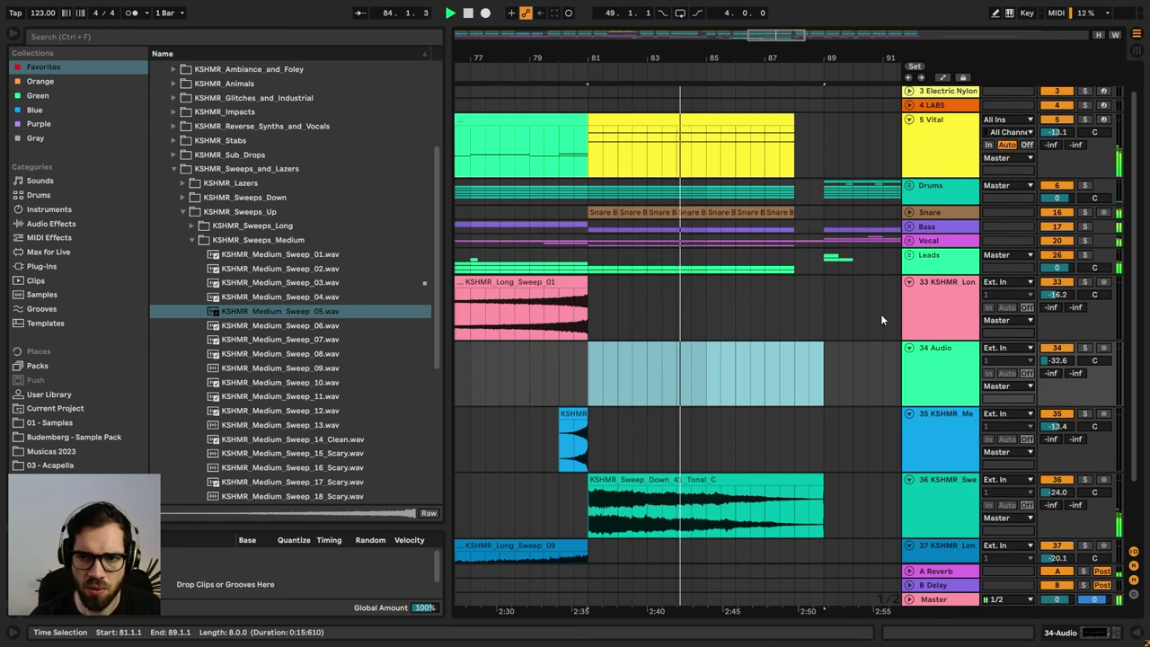
drag(554, 282, 762, 290)
scroll(658, 338, down, 3)
drag(549, 464, 784, 482)
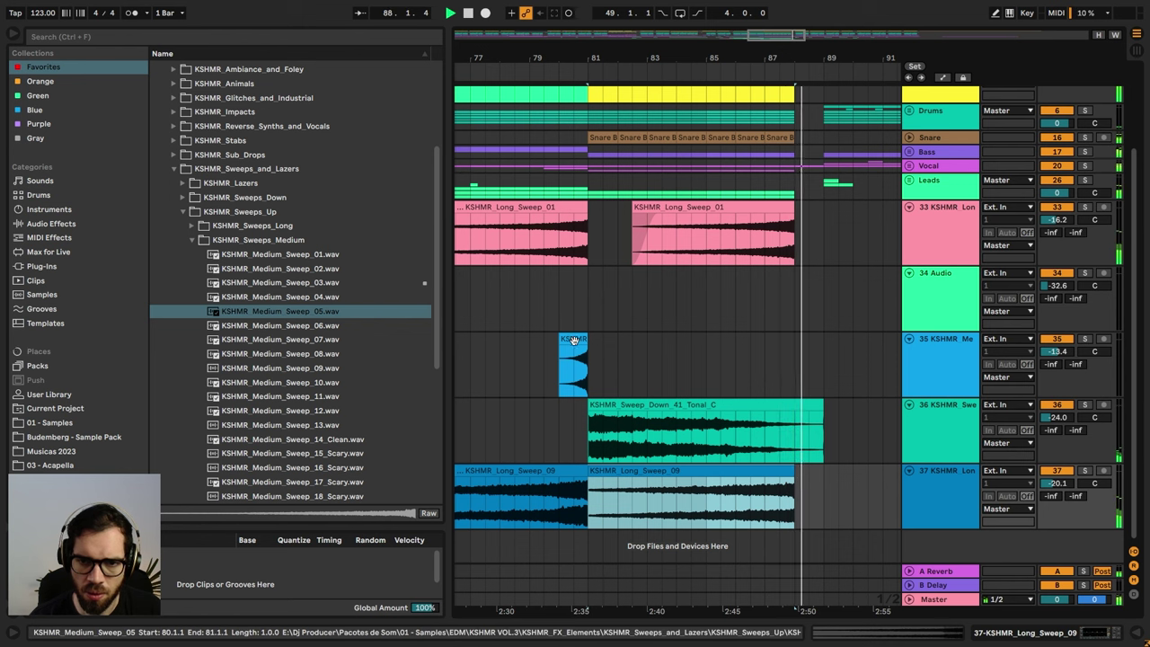
drag(573, 342, 778, 341)
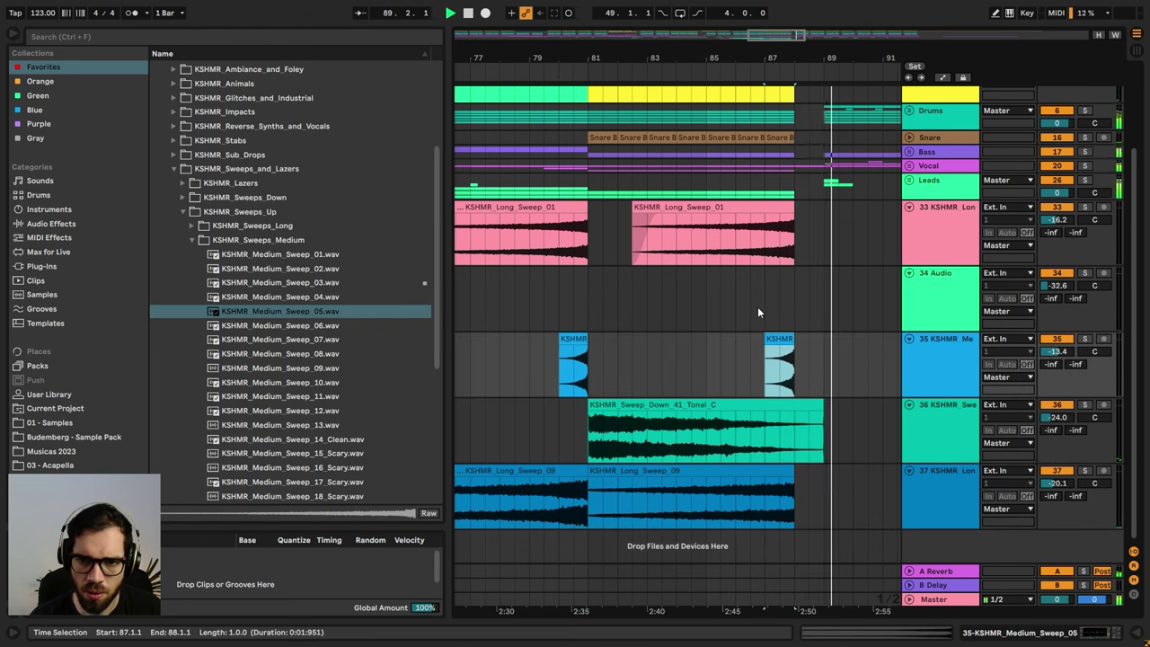
click(759, 305)
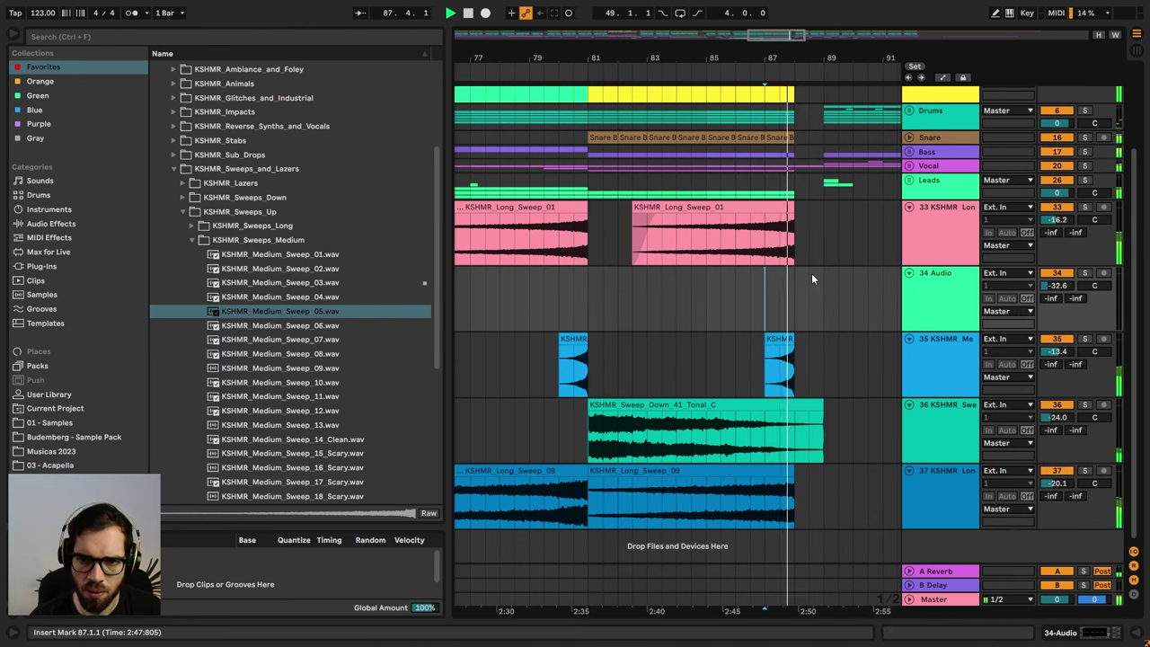
- Automate the Bass group's Auto Filter frequency to rise from bar 81 through bar 85 to a peak at bar 88 and fall back by bar 89
drag(809, 54, 856, 51)
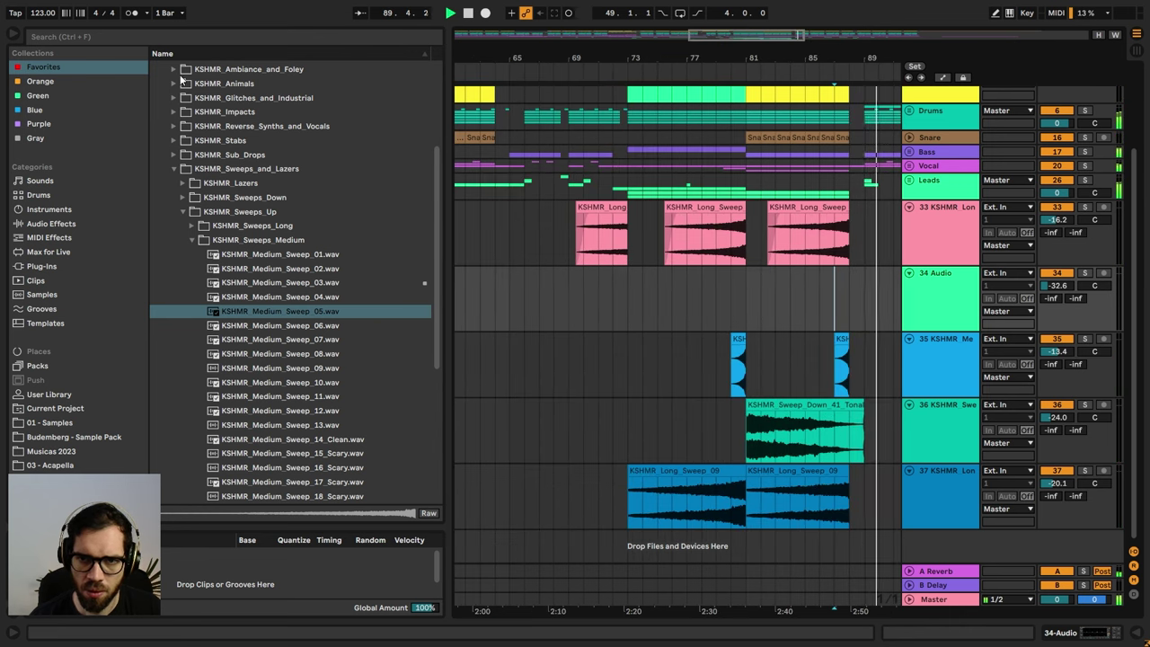
click(13, 35)
drag(478, 58, 649, 57)
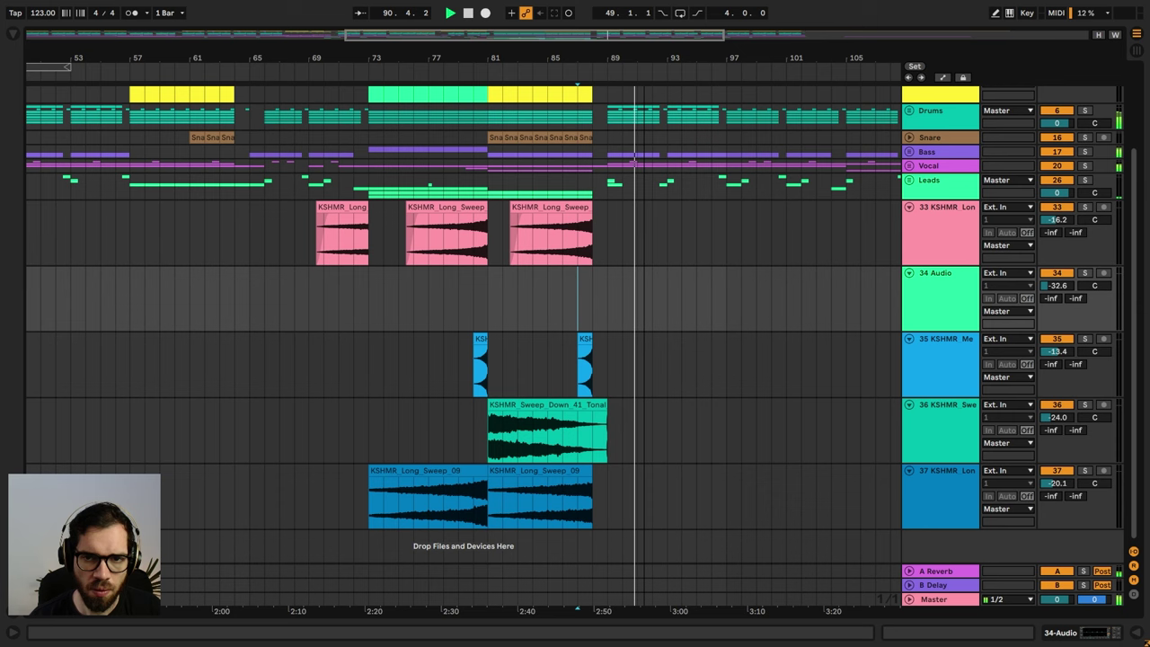
click(500, 163)
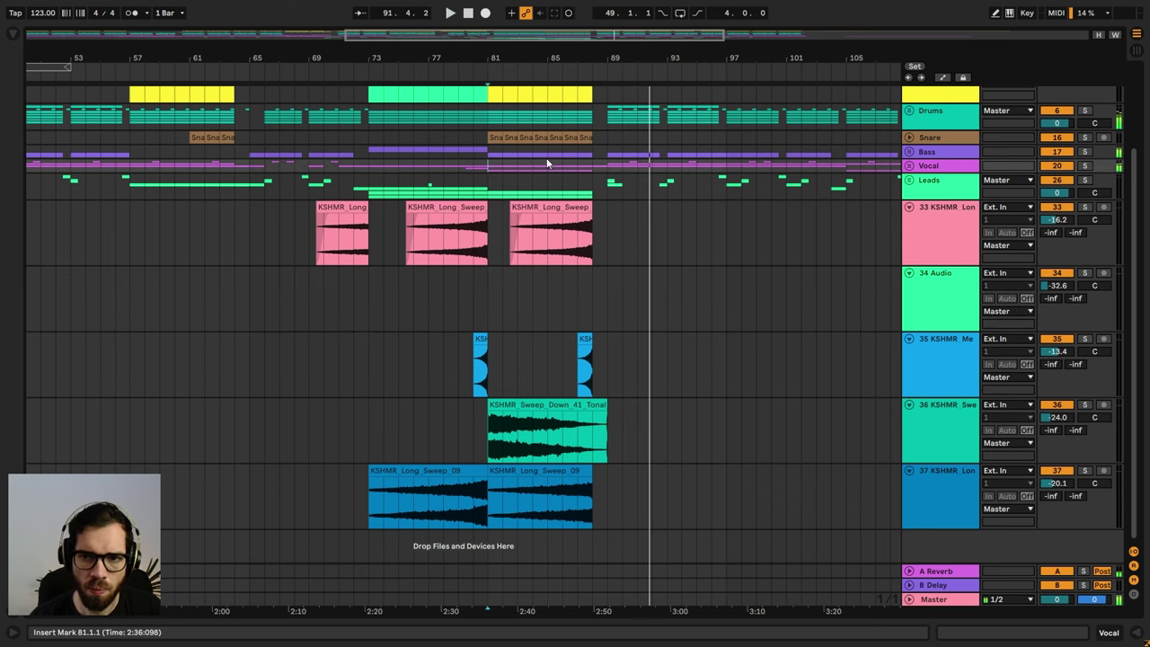
key(a)
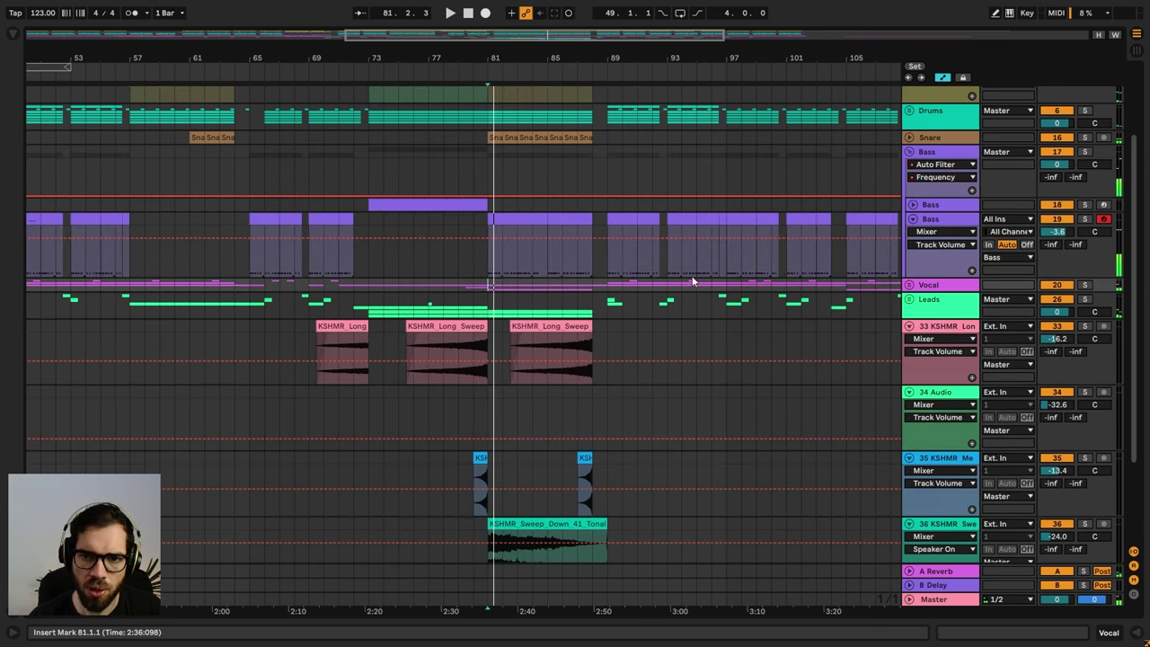
drag(495, 193, 548, 189)
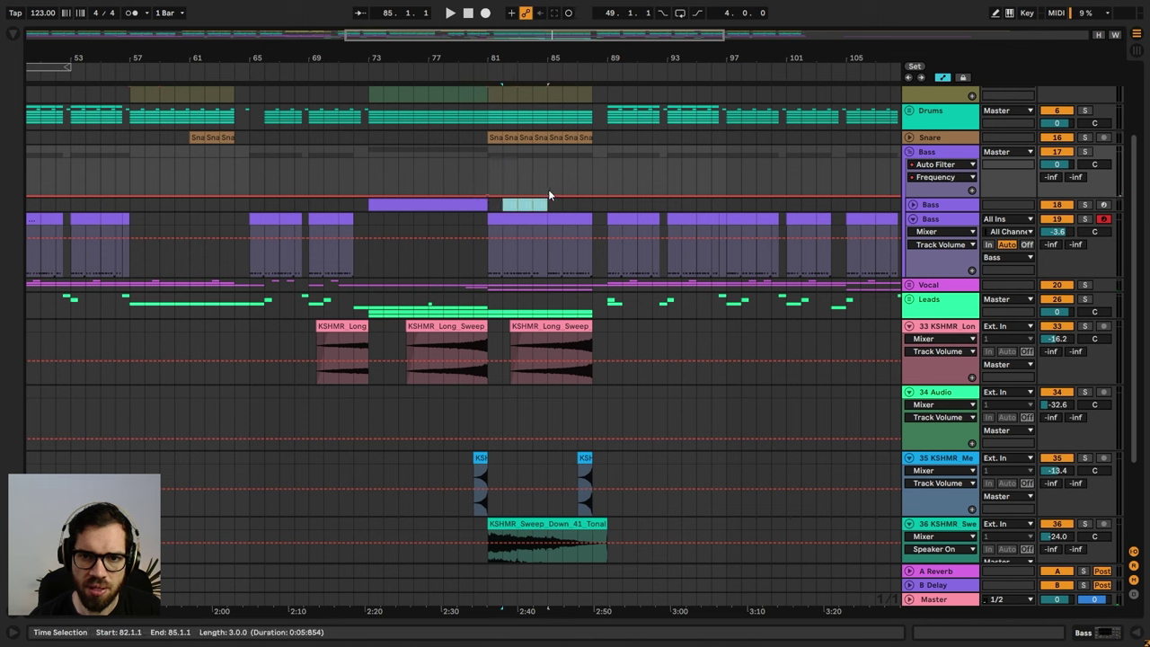
click(578, 186)
click(578, 186)
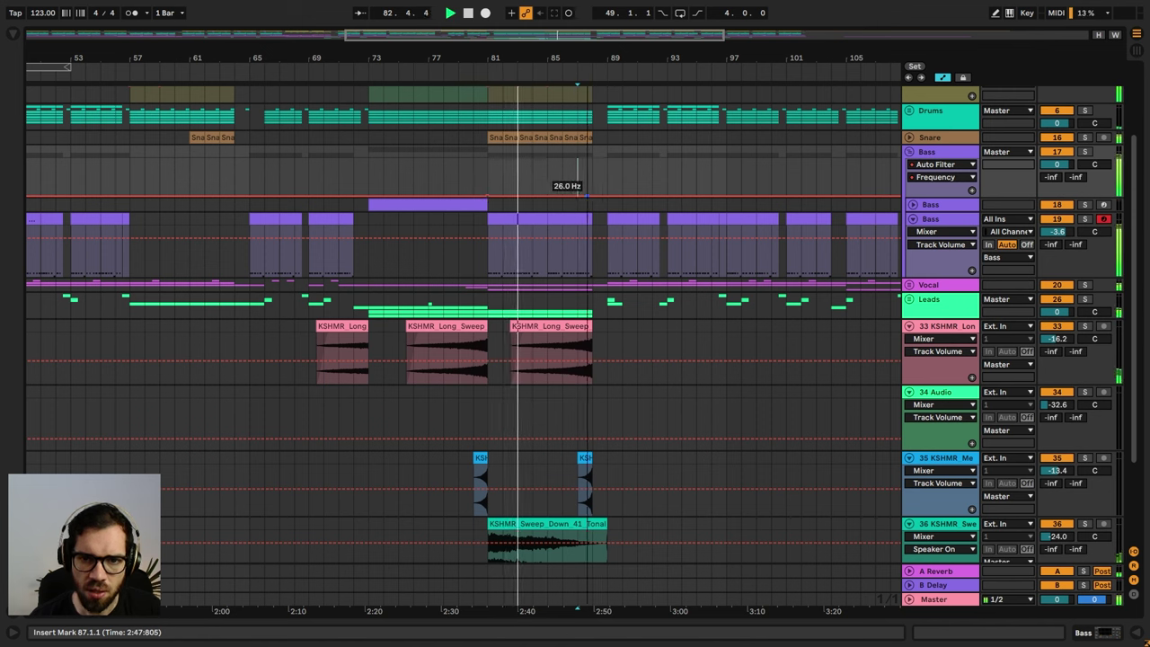
mouse_move(578, 191)
mouse_down()
mouse_move(546, 193)
mouse_move(607, 196)
mouse_move(592, 179)
mouse_up()
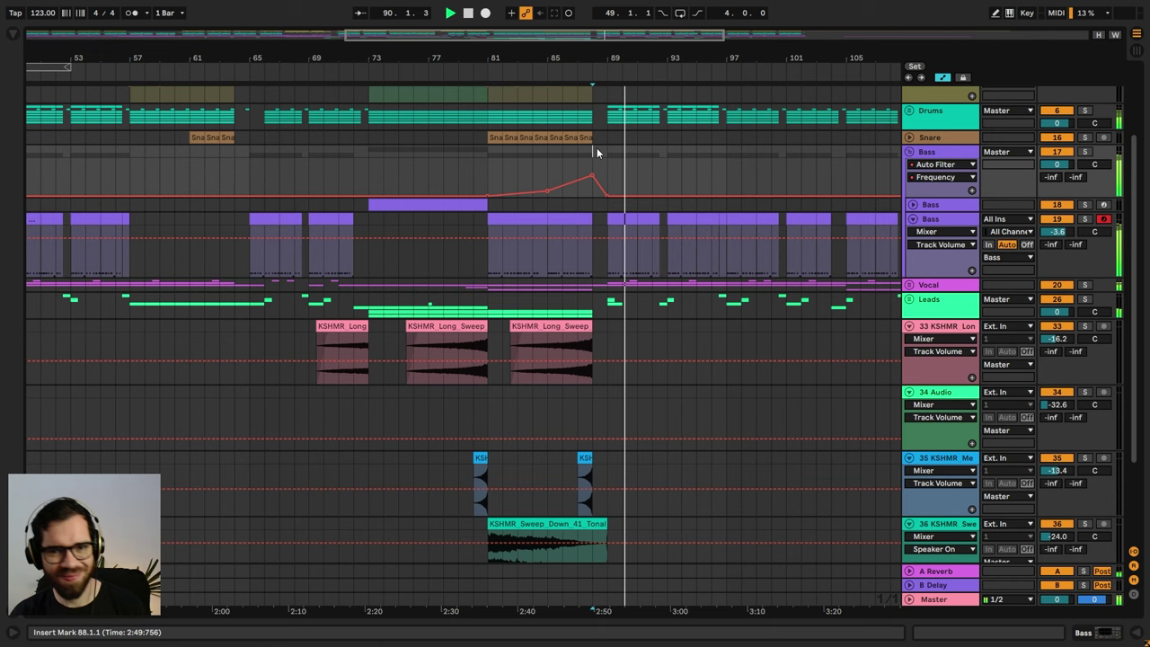
key(a)
- Copy the Electric Nylon Guitar and LABS clips of bars 25 to 41 to the drop at bar 89
drag(706, 58, 575, 29)
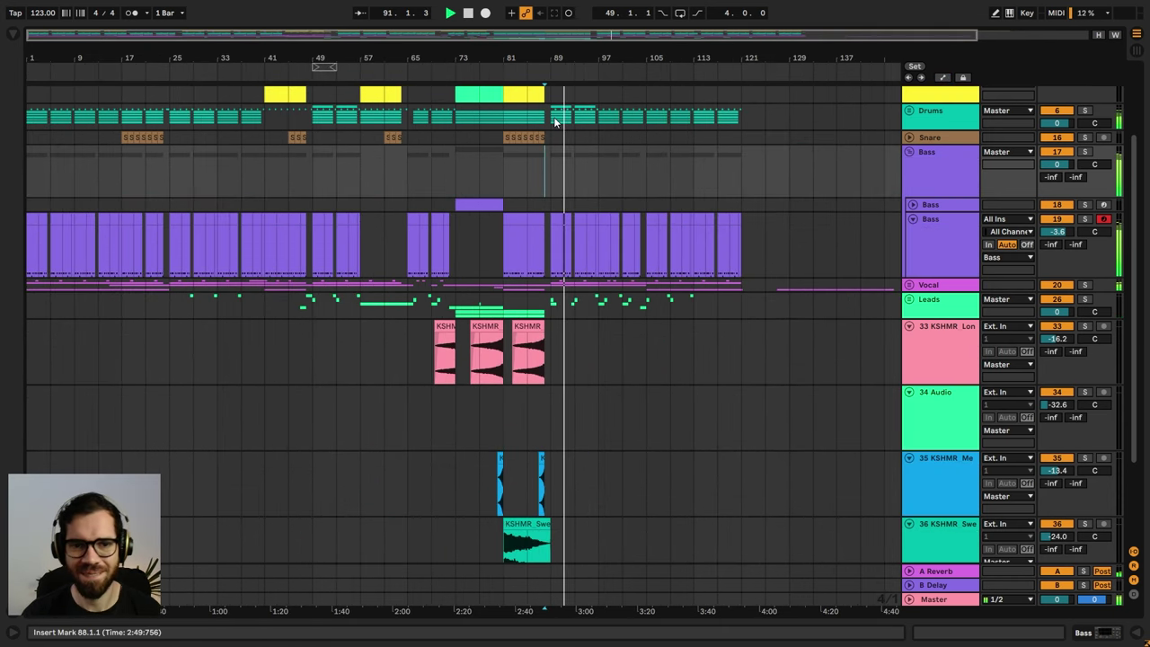
scroll(555, 167, up, 3)
scroll(554, 166, up, 1)
key(space)
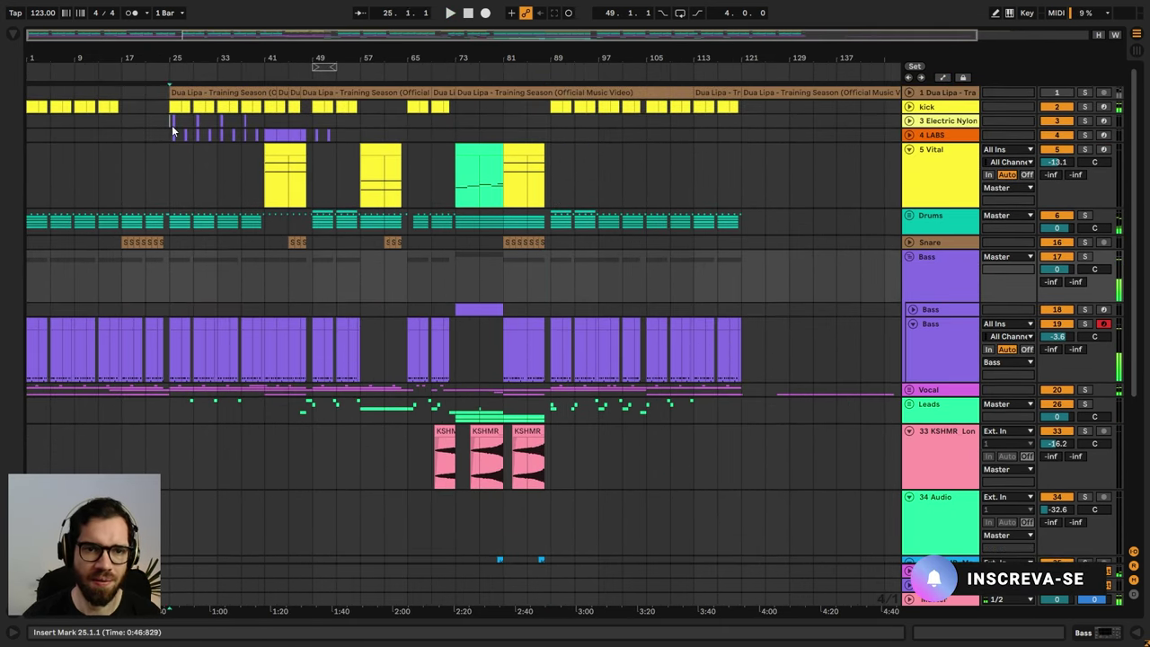
drag(171, 125, 265, 138)
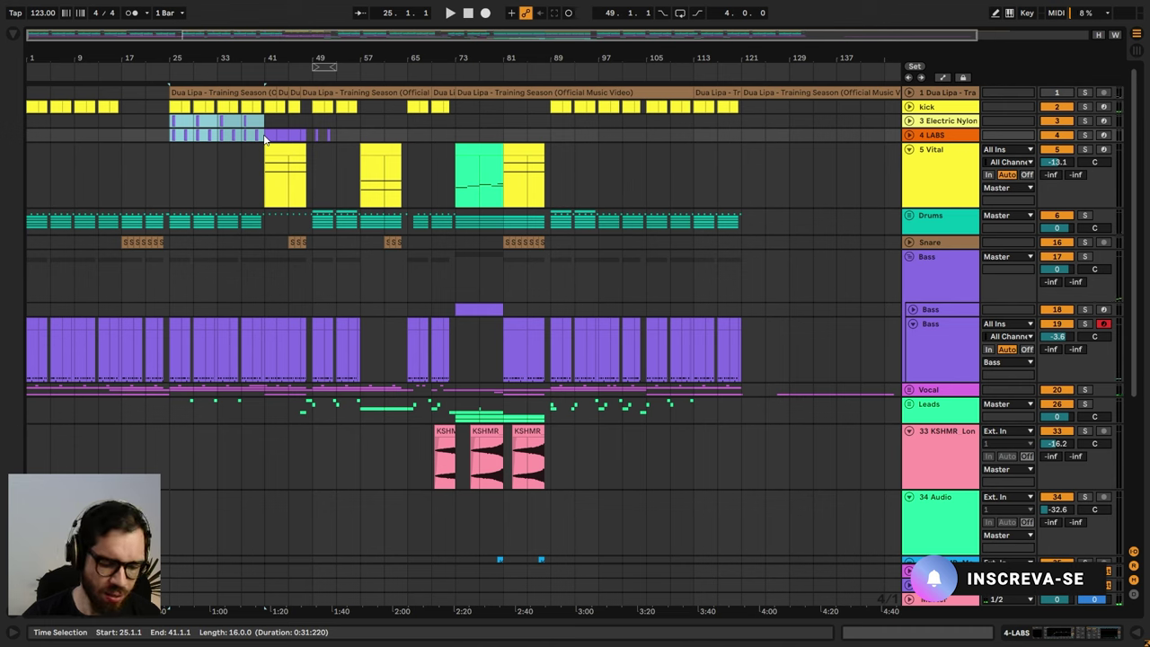
key(ctrl+c)
click(555, 131)
key(ctrl+v)
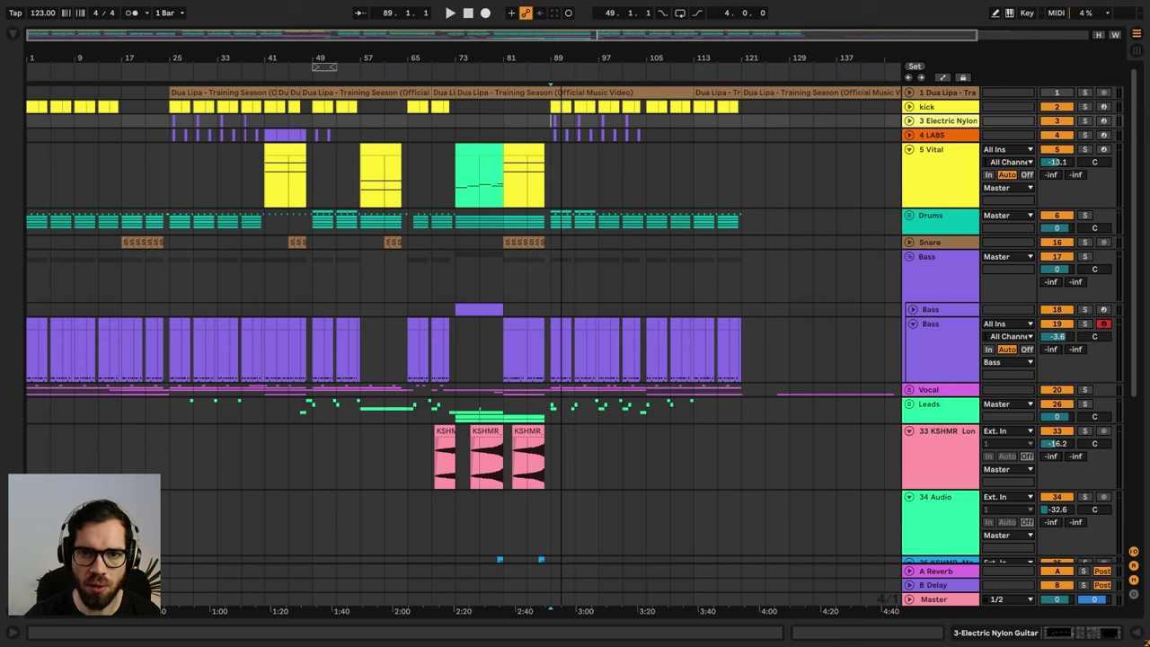
- Play from bar 85 through the transition to check the guitar and LABS clips in the drop at bar 89
drag(565, 61, 566, 81)
click(506, 133)
key(space)
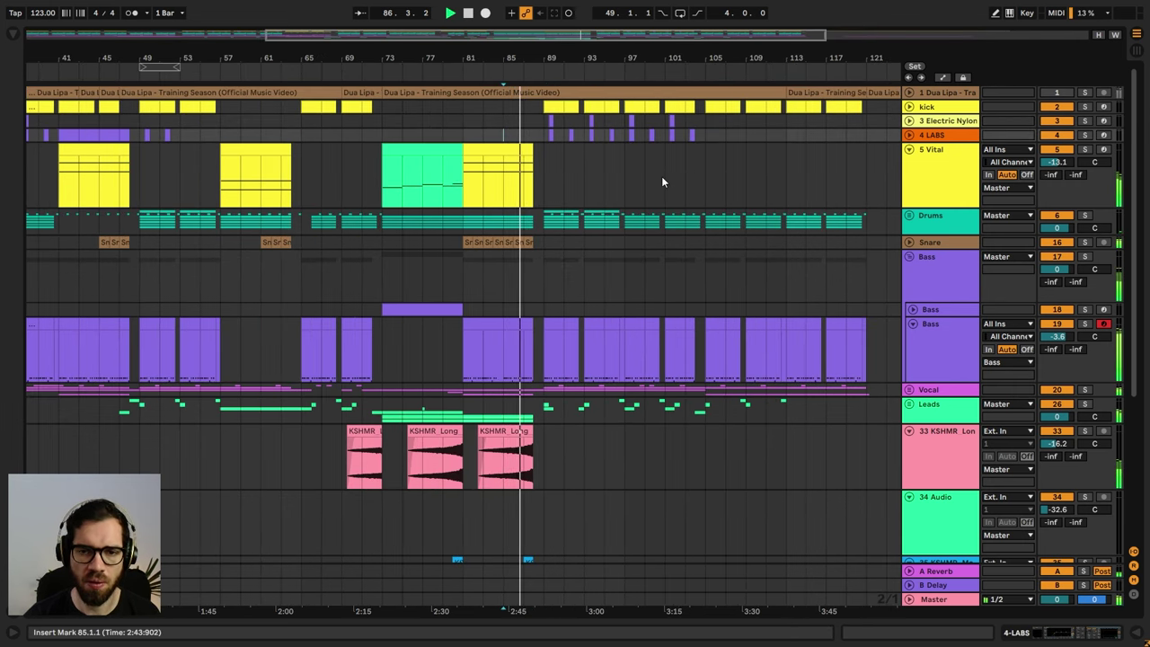
drag(529, 56, 665, 56)
scroll(691, 252, down, 2)
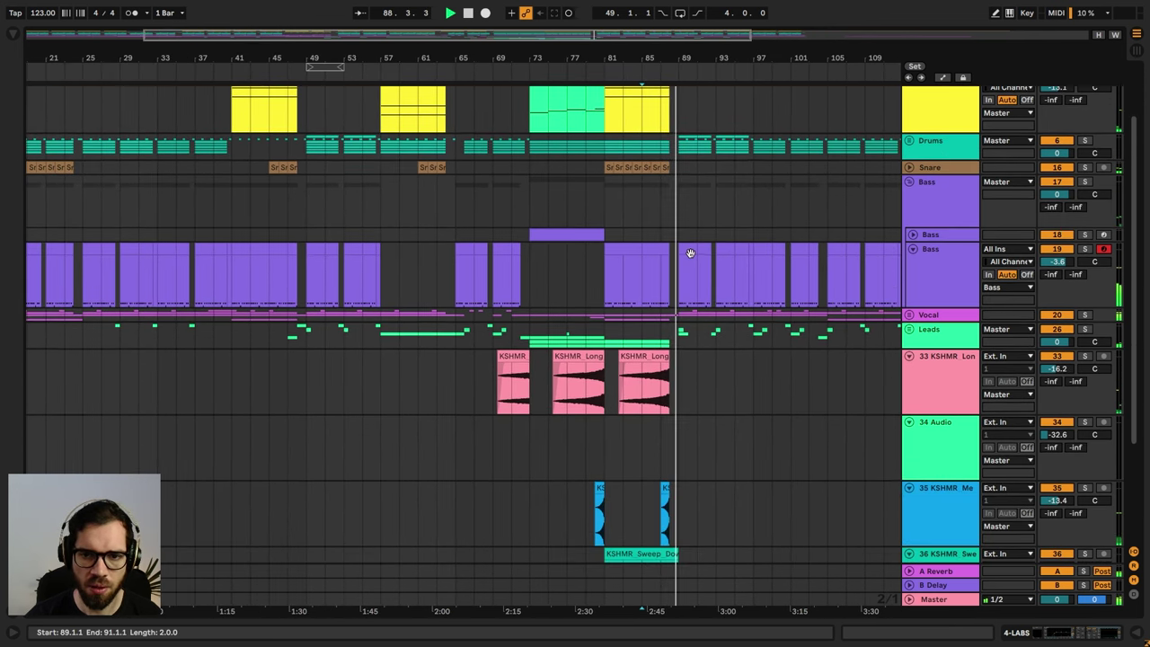
scroll(682, 227, up, 2)
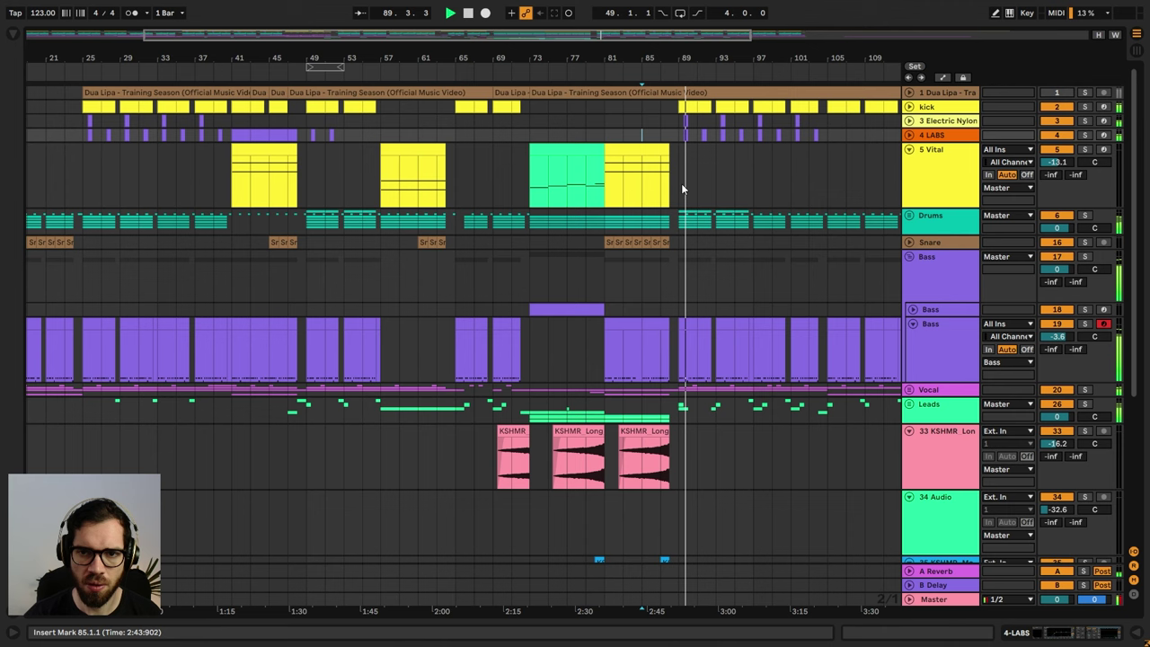
click(676, 126)
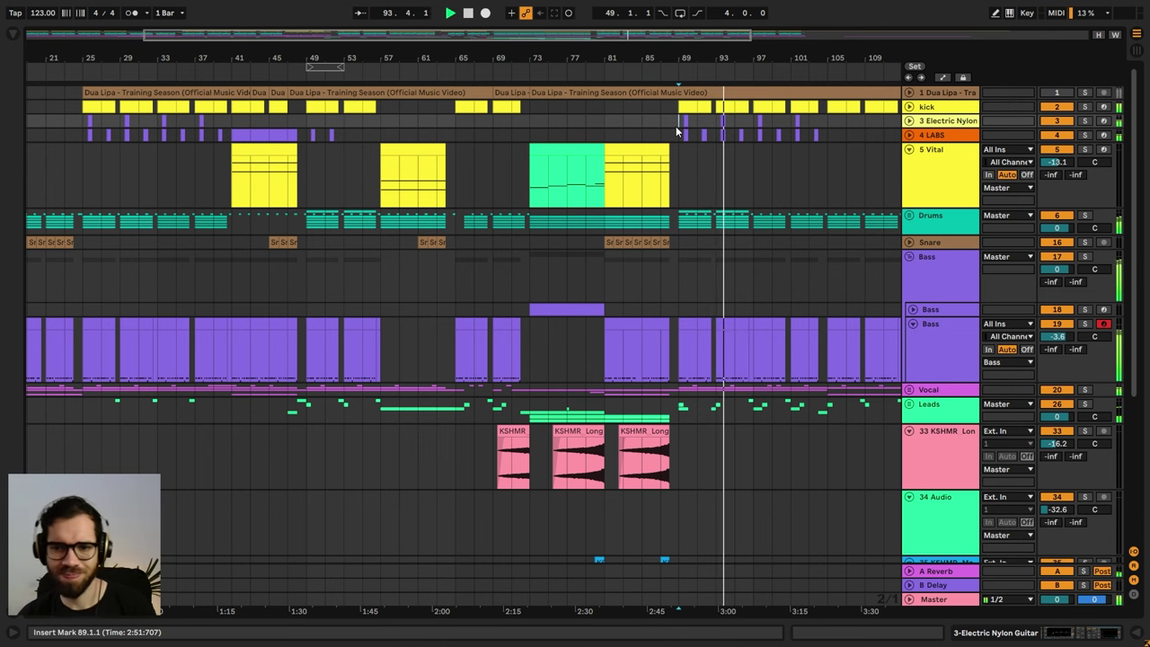
- Collapse the Bass group in the arrangement and place the insert marker at bar 91 on the Vital track
click(910, 263)
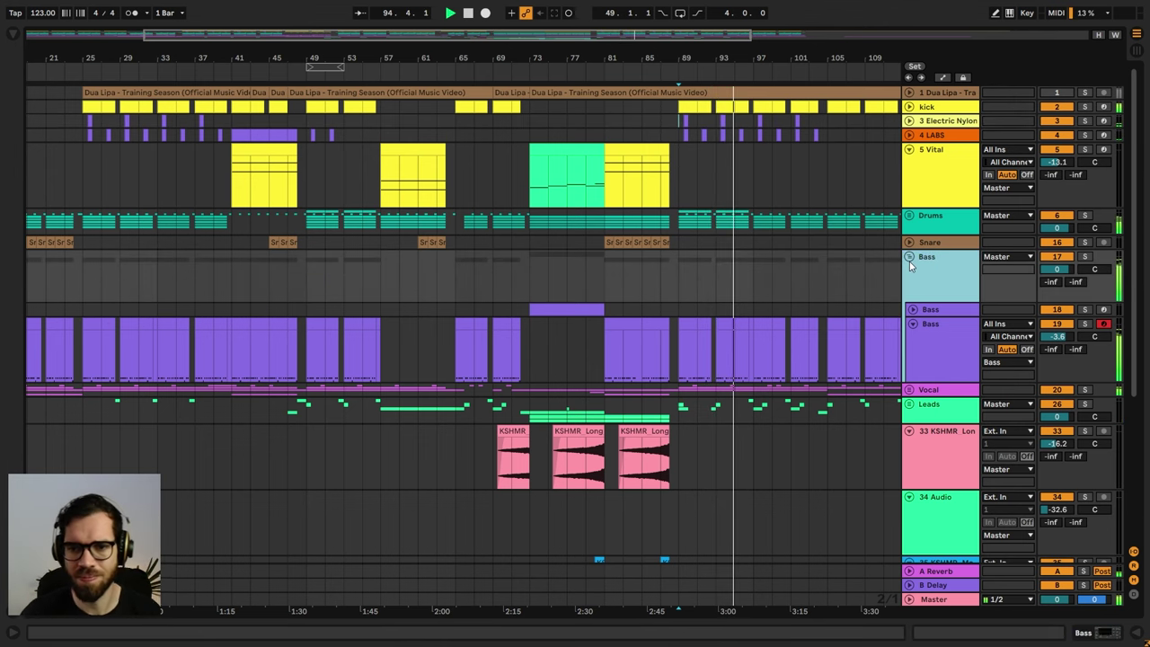
click(910, 258)
click(703, 179)
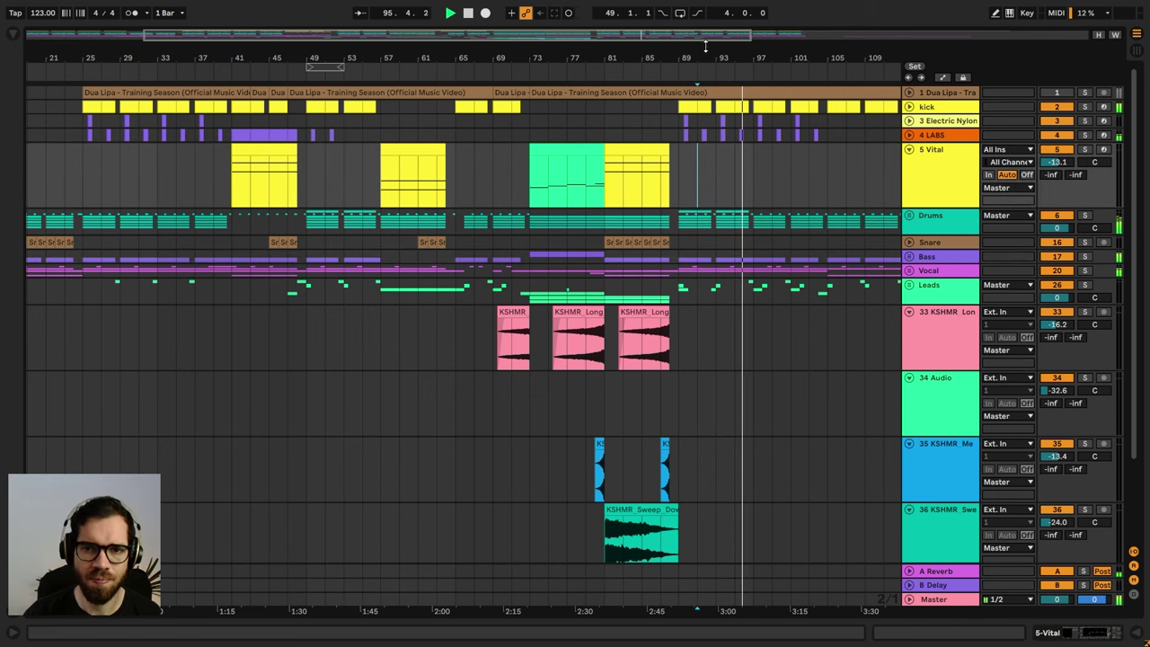
- Stop playback and duplicate the Electric Nylon Guitar track
drag(705, 55, 545, 70)
key(space)
click(942, 121)
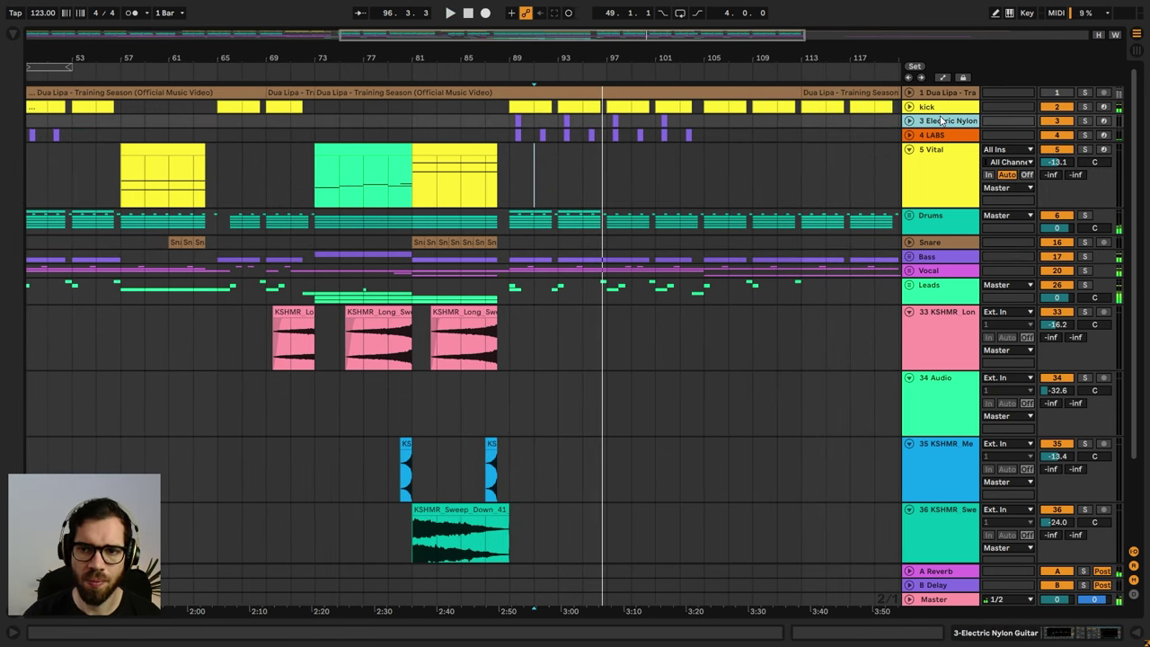
key(ctrl+d)
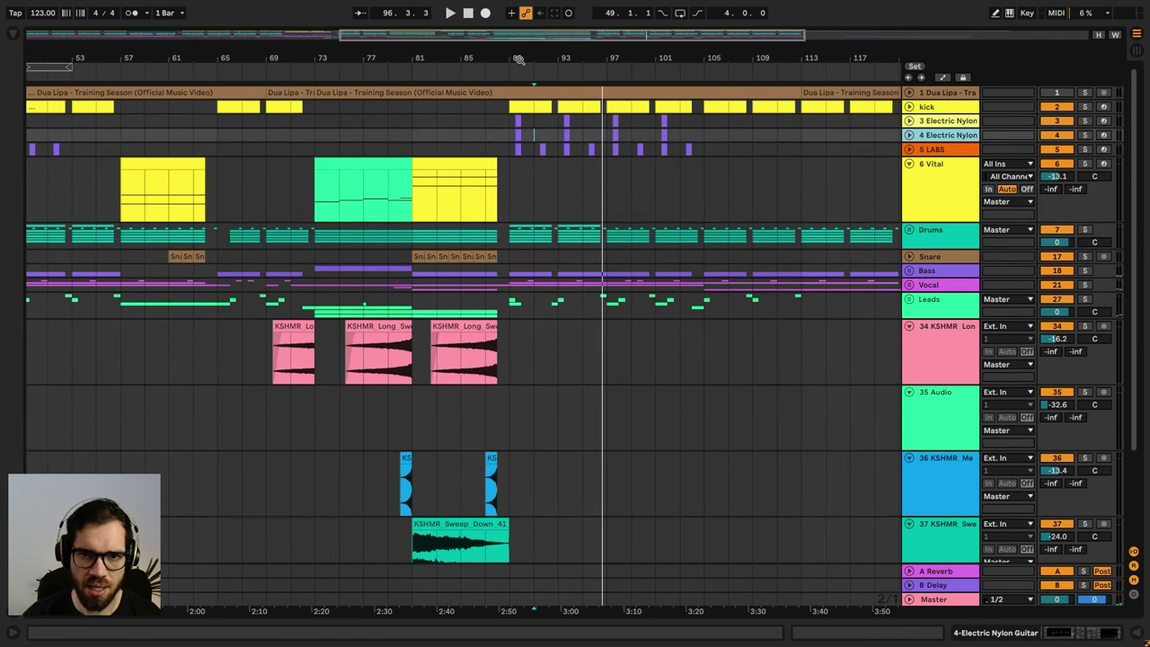
- Create an empty two-bar MIDI clip at bars 89–91 on the duplicated guitar track and open it for editing
drag(519, 59, 515, 80)
drag(486, 136, 576, 139)
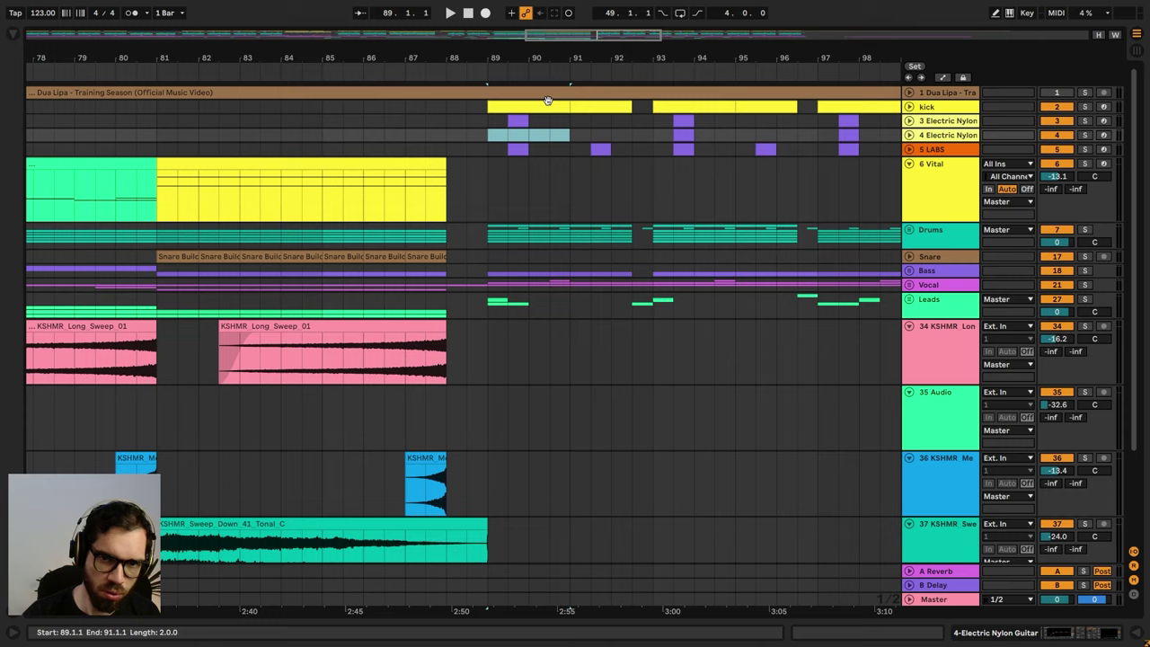
double_click(547, 133)
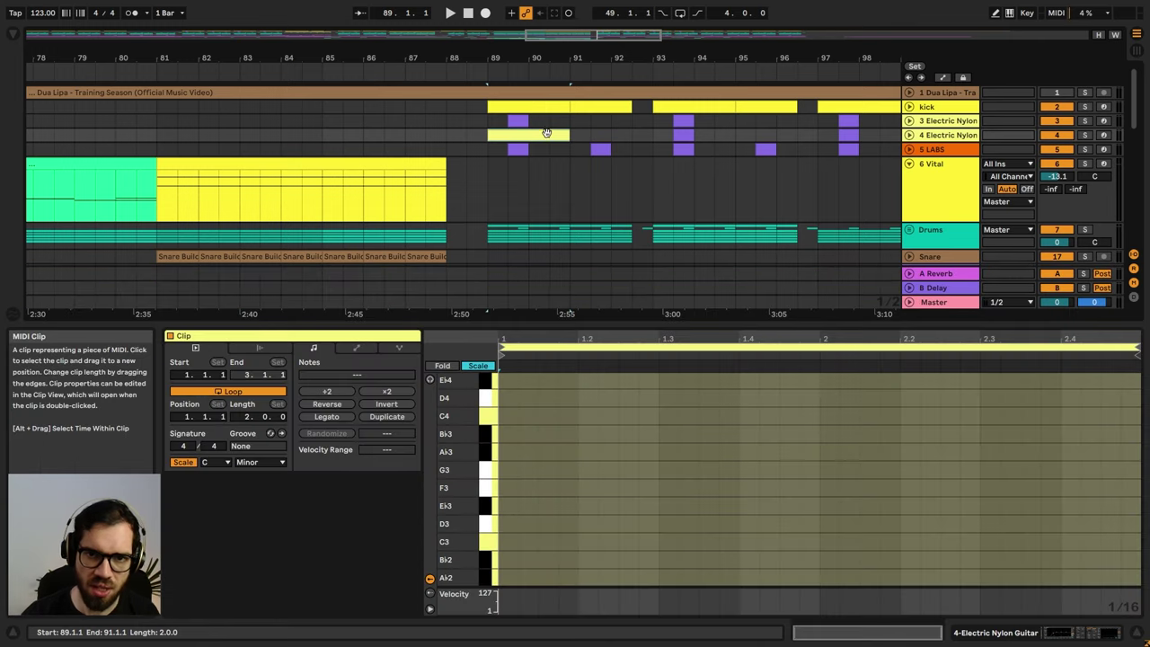
- Add a sixteenth-long C5 note at position 1.2.3 in the new clip
double_click(553, 418)
key(space)
drag(554, 418, 587, 418)
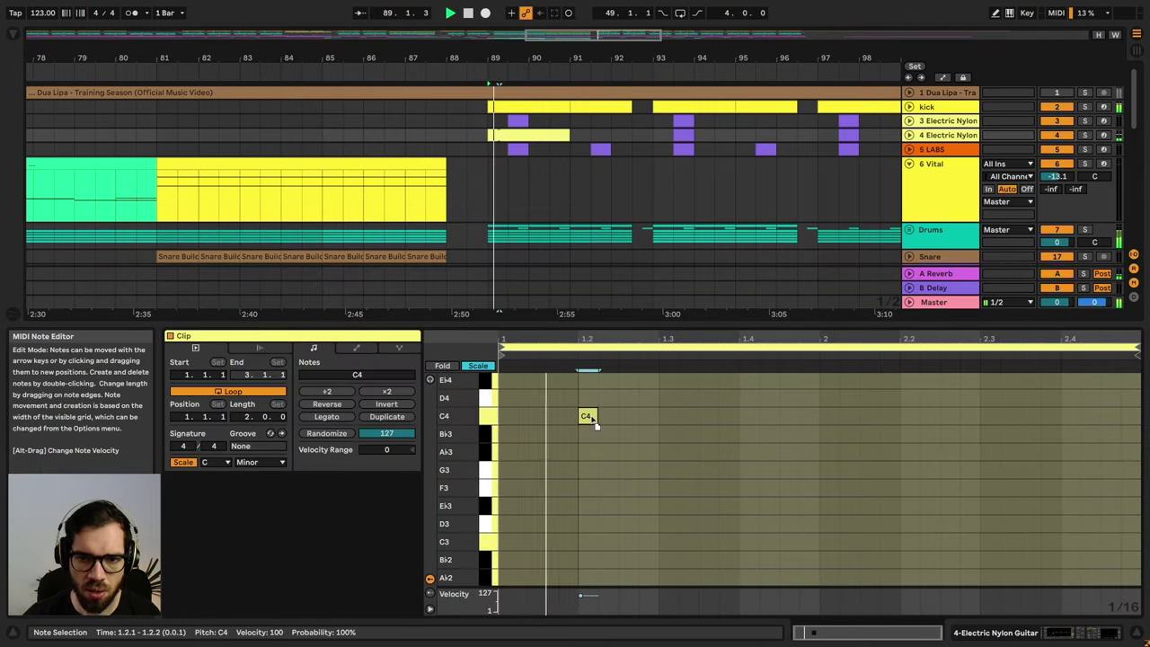
key(shift+Up)
key(Right)
key(Right)
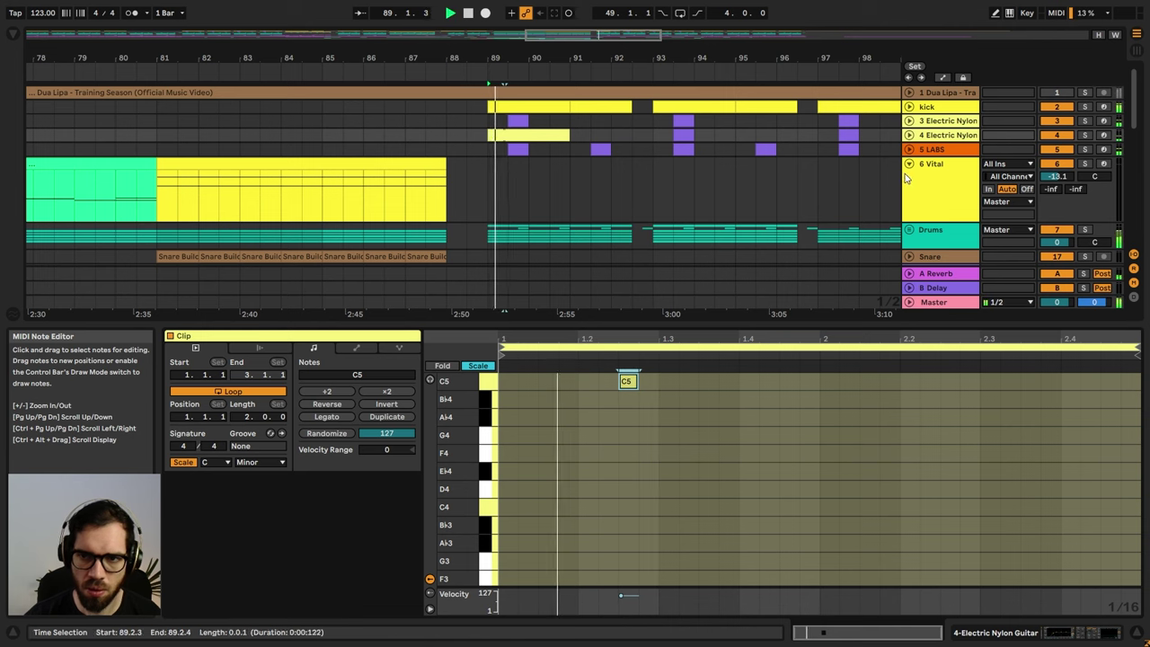
- Unfold the duplicated guitar track, repeat the C5 note every two beats across the clip, and play it with the full mix
click(908, 136)
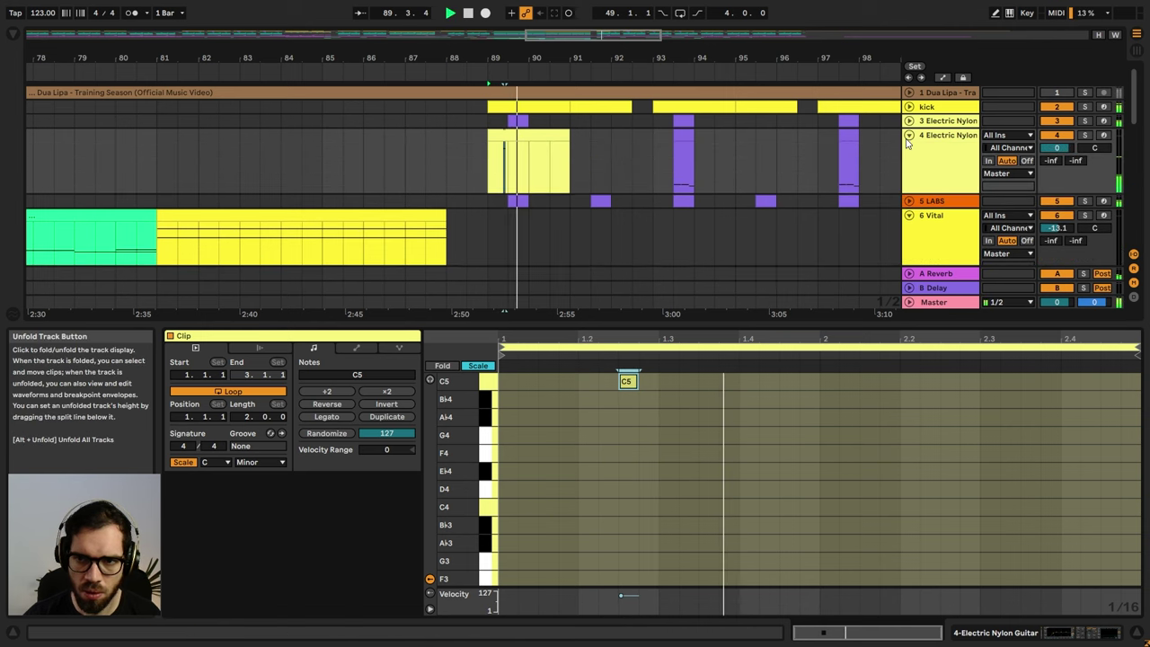
click(1085, 135)
drag(626, 381, 746, 381)
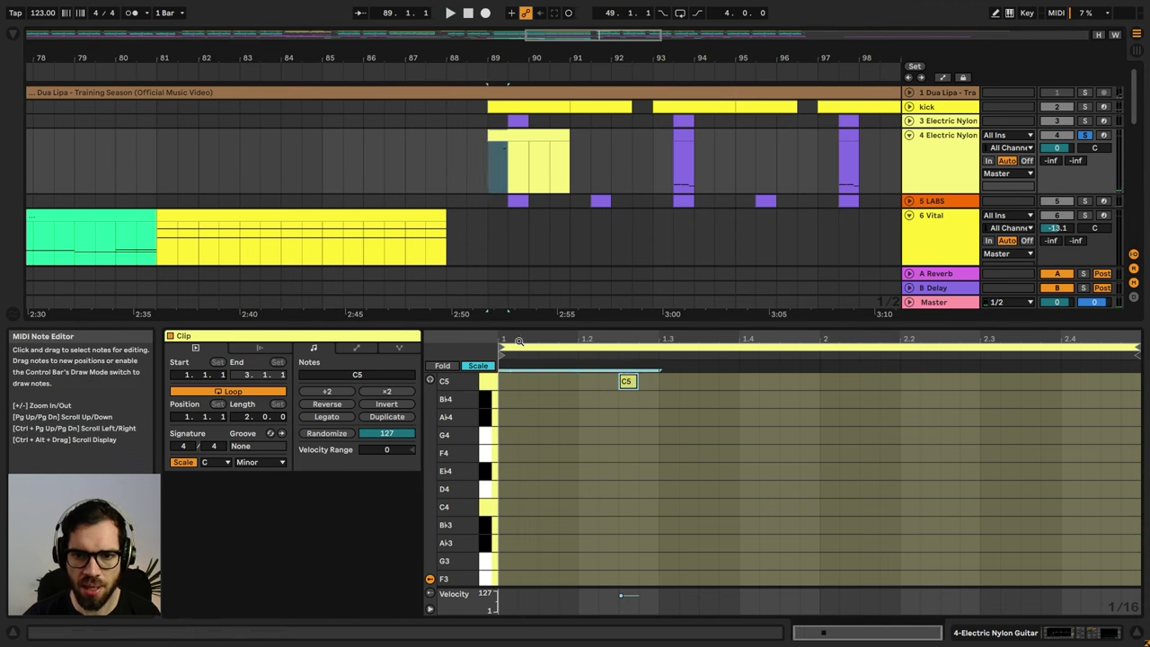
key(ctrl+d)
key(ctrl+d)
key(ctrl+d)
click(1085, 135)
key(space)
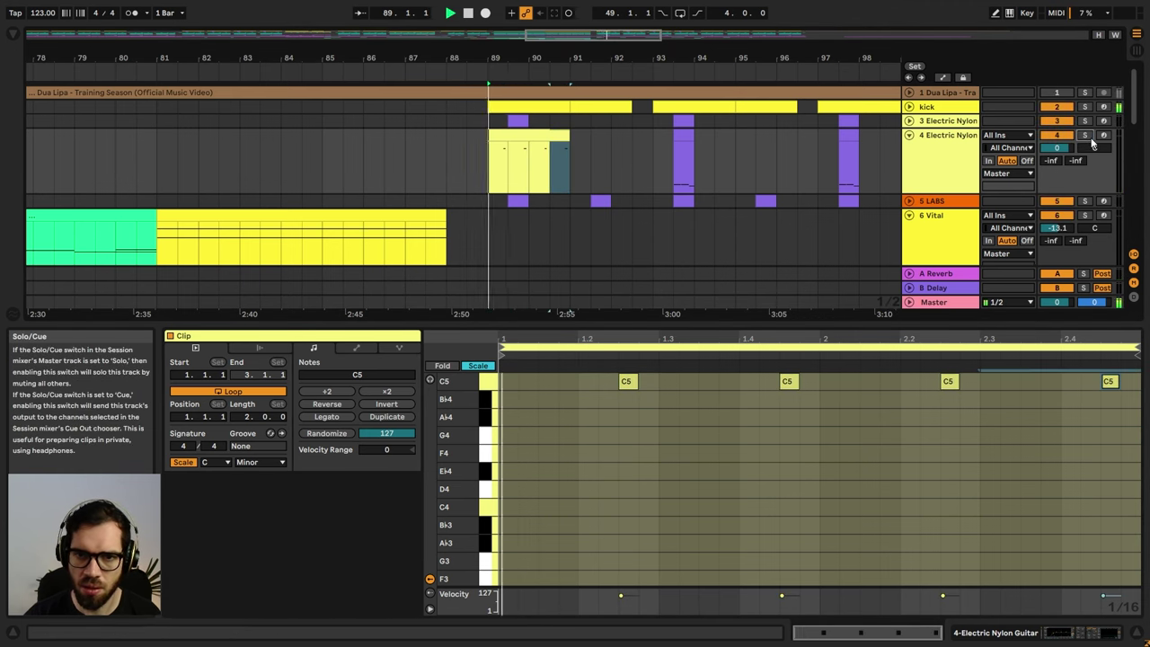
- Duplicate the two-bar guitar clip three times so the pattern extends to bar 97
click(556, 135)
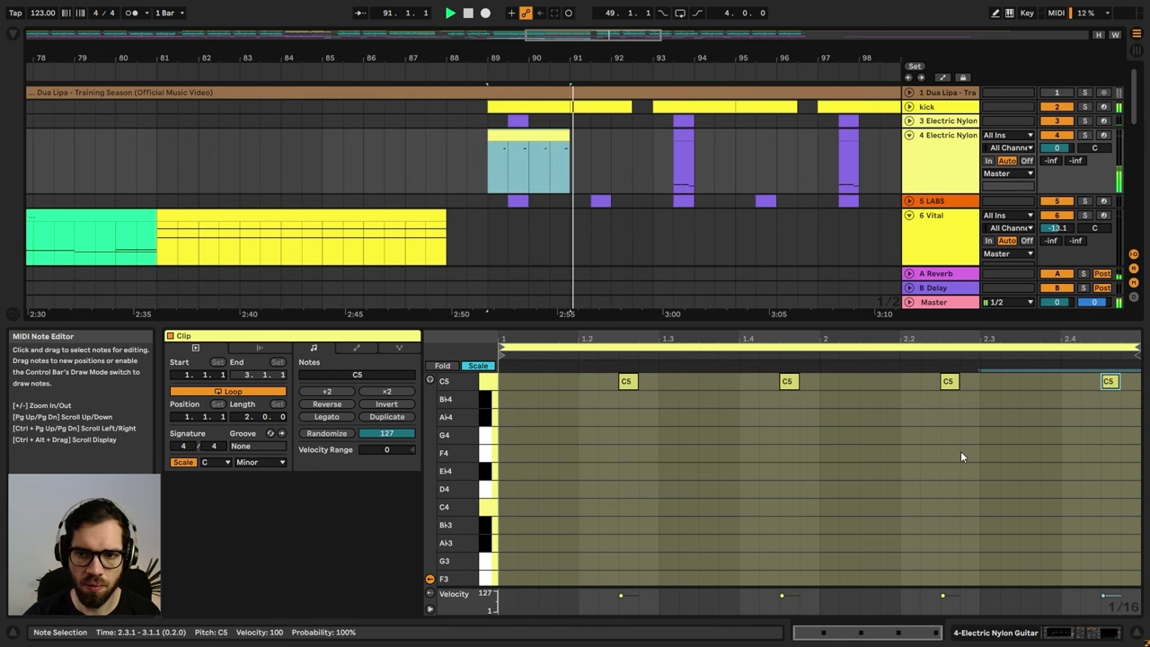
key(ctrl+d)
key(ctrl+d)
key(ctrl+d)
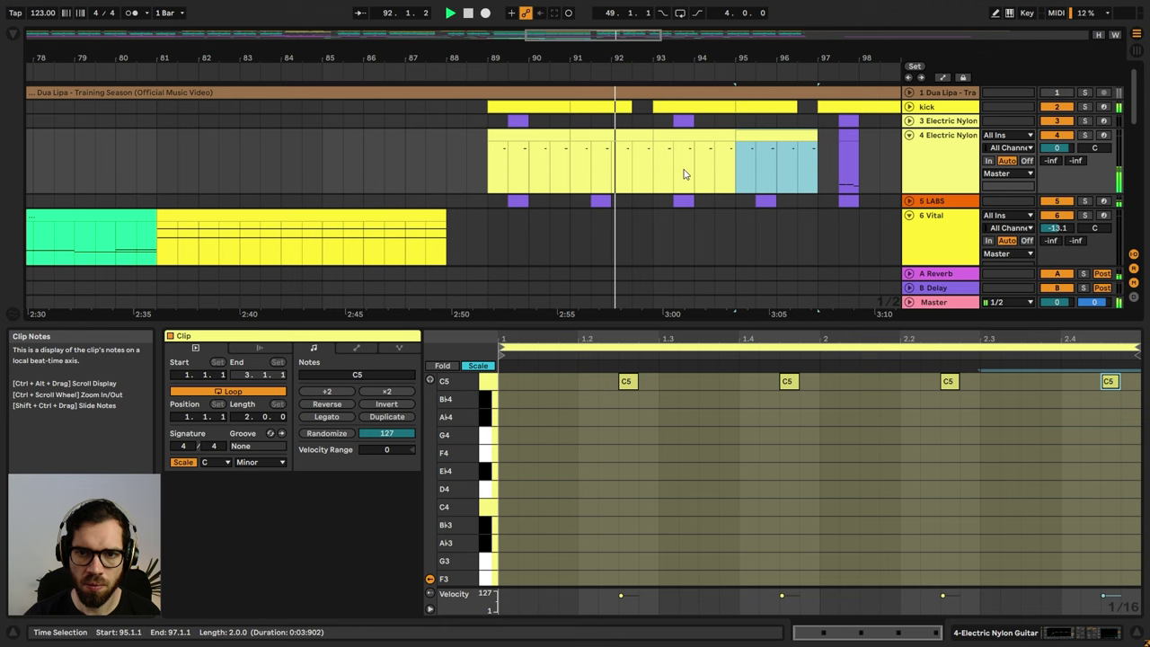
- Solo the duplicated guitar track and consolidate its four clips from bar 89 to 97 into one clip
click(1085, 135)
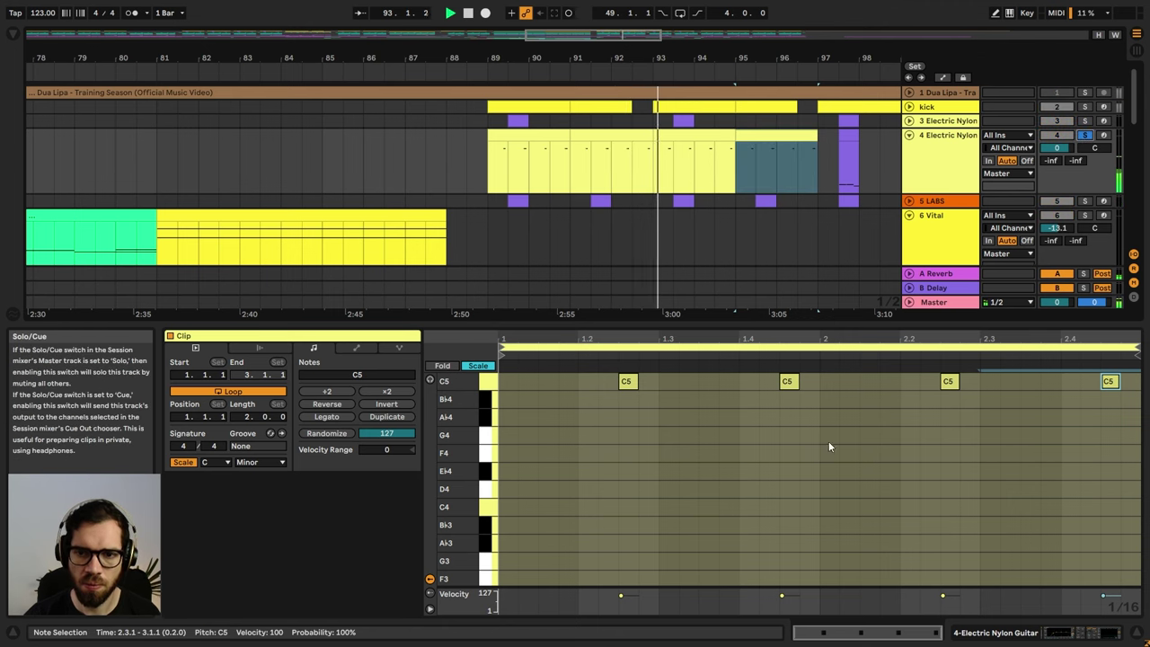
click(823, 457)
key(ctrl+a)
key(space)
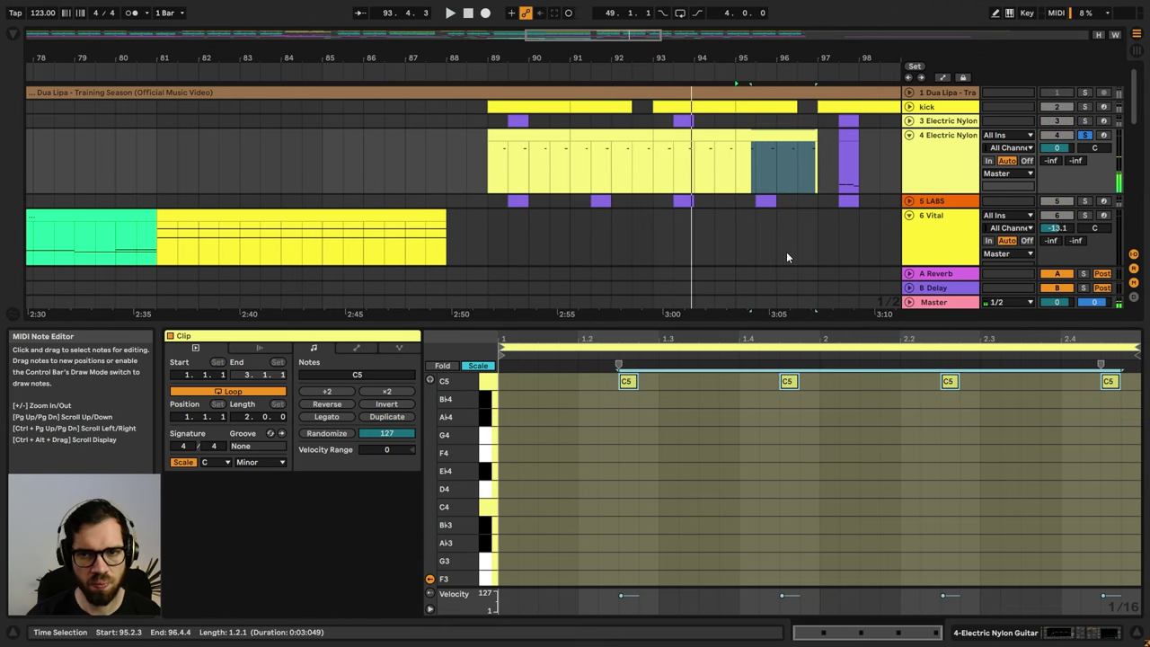
click(789, 144)
shift+click(550, 130)
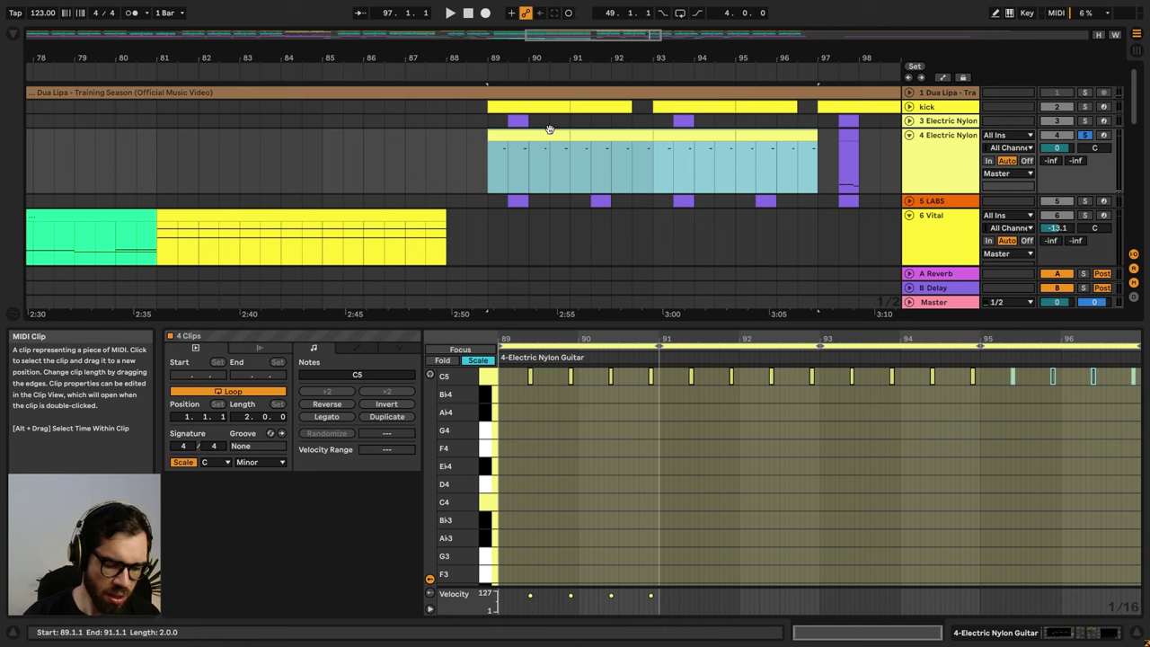
key(ctrl+j)
- Transpose all notes of the consolidated clip down one octave to C4 and play it back
click(641, 443)
key(ctrl+a)
key(shift+Down)
key(space)
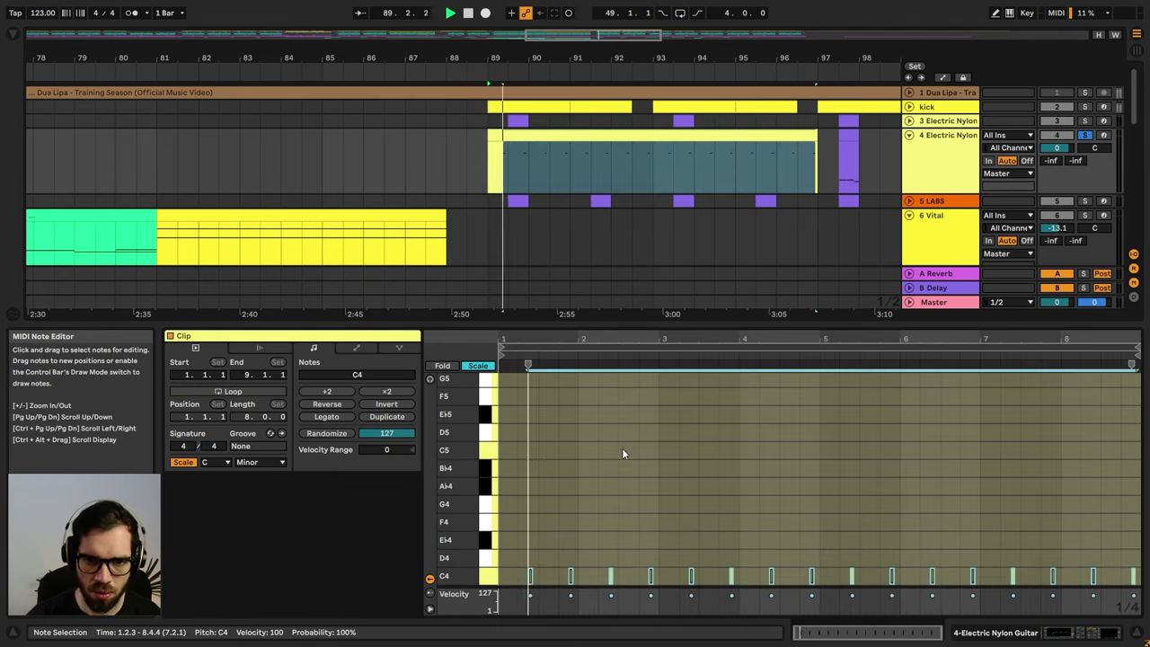
- Add a B♭3 note directly before each of the first three C4 notes in the clip
scroll(622, 454, down, 5)
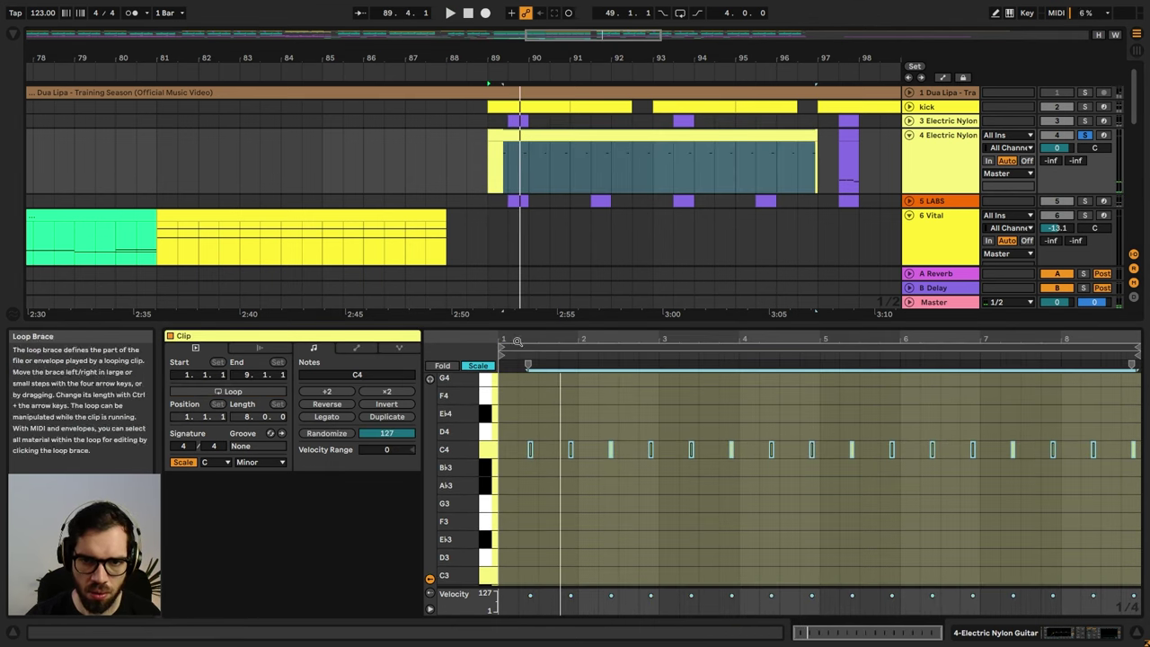
drag(517, 341, 564, 432)
click(698, 476)
drag(639, 451, 613, 467)
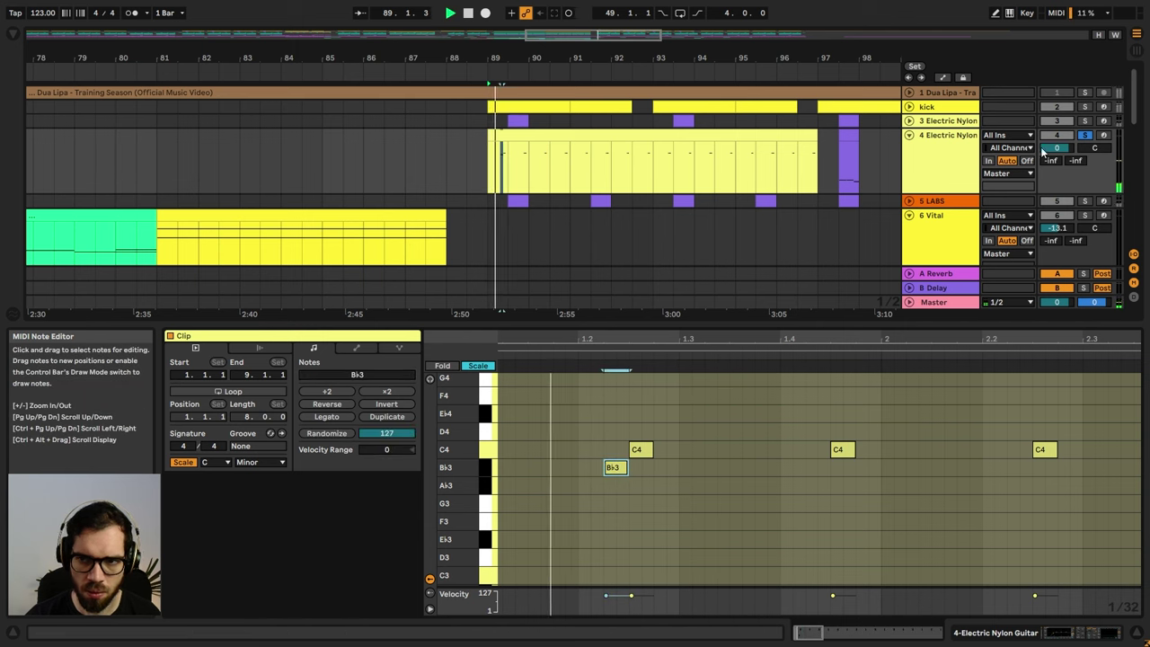
drag(842, 452, 821, 476)
drag(1046, 452, 1052, 476)
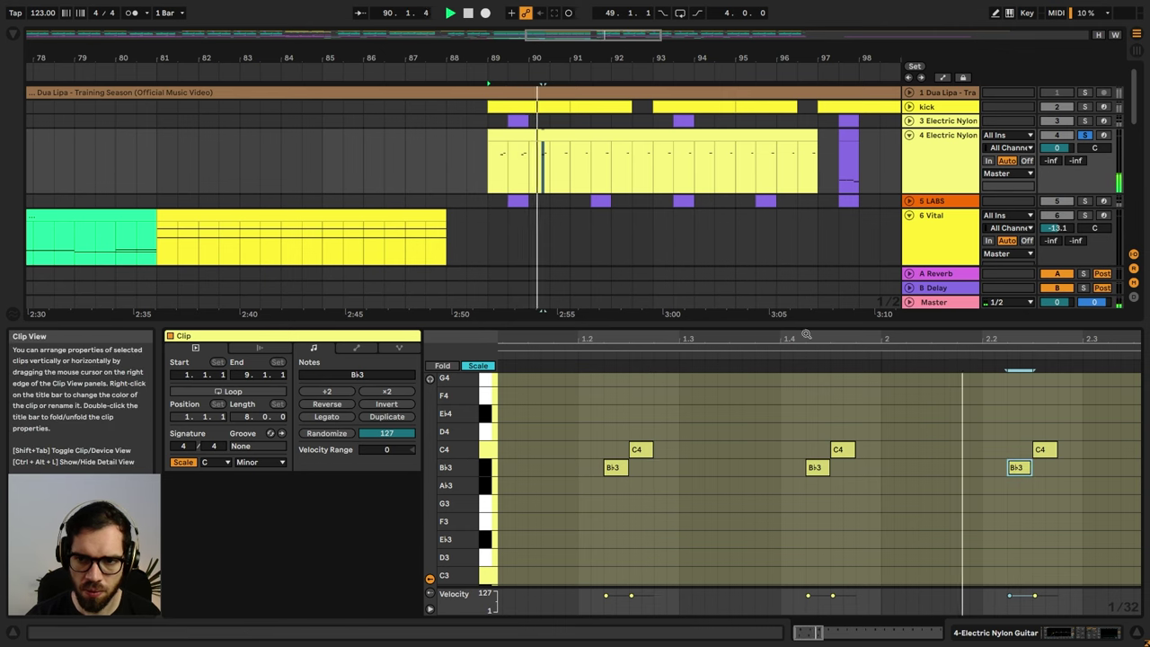
- End the clip's second bar with a descending run of B♭3, A♭3 and G3 at 2.4.1, 2.4.2 and 2.4.3, replacing the C4 there
drag(807, 334, 624, 298)
key(space)
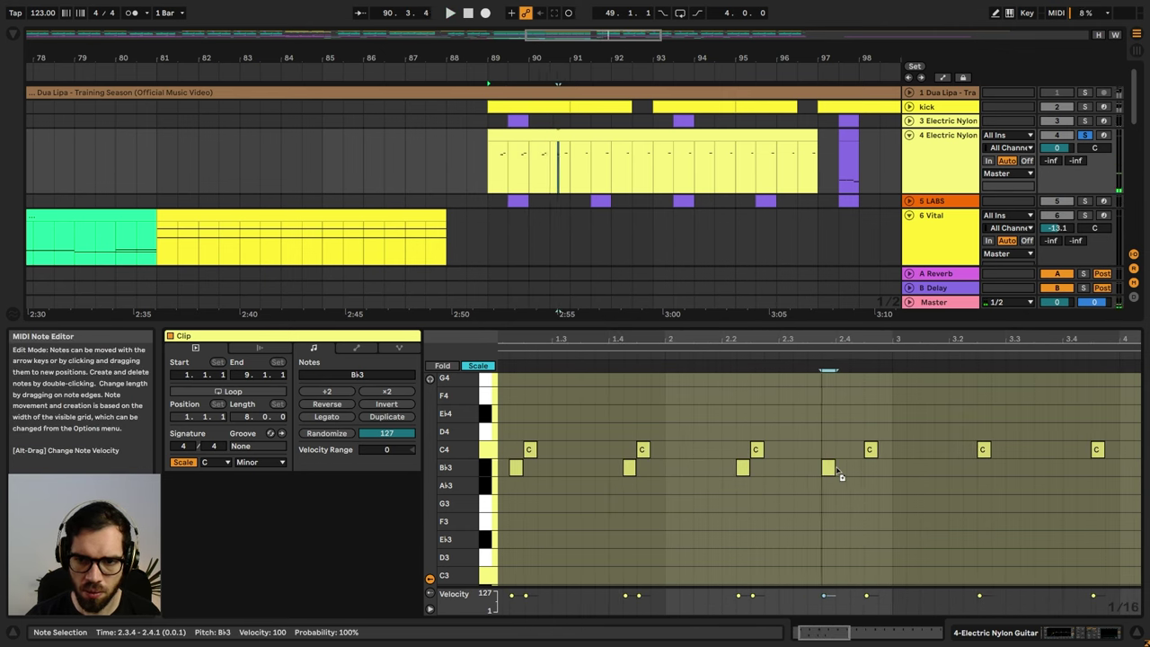
drag(843, 469, 857, 486)
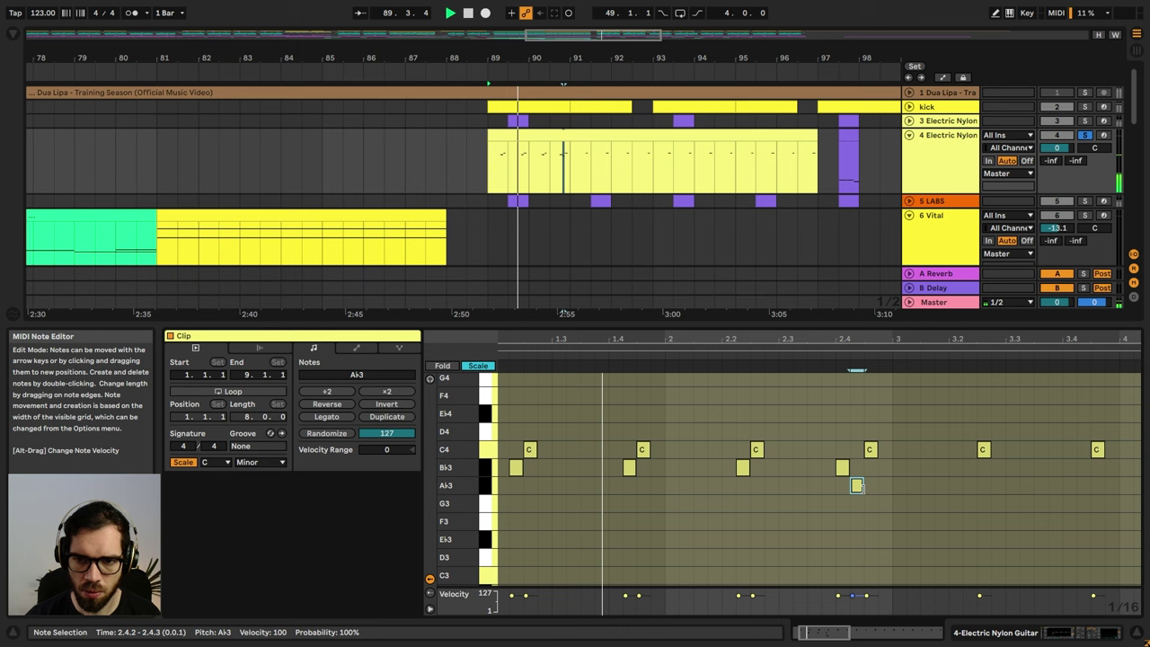
click(884, 500)
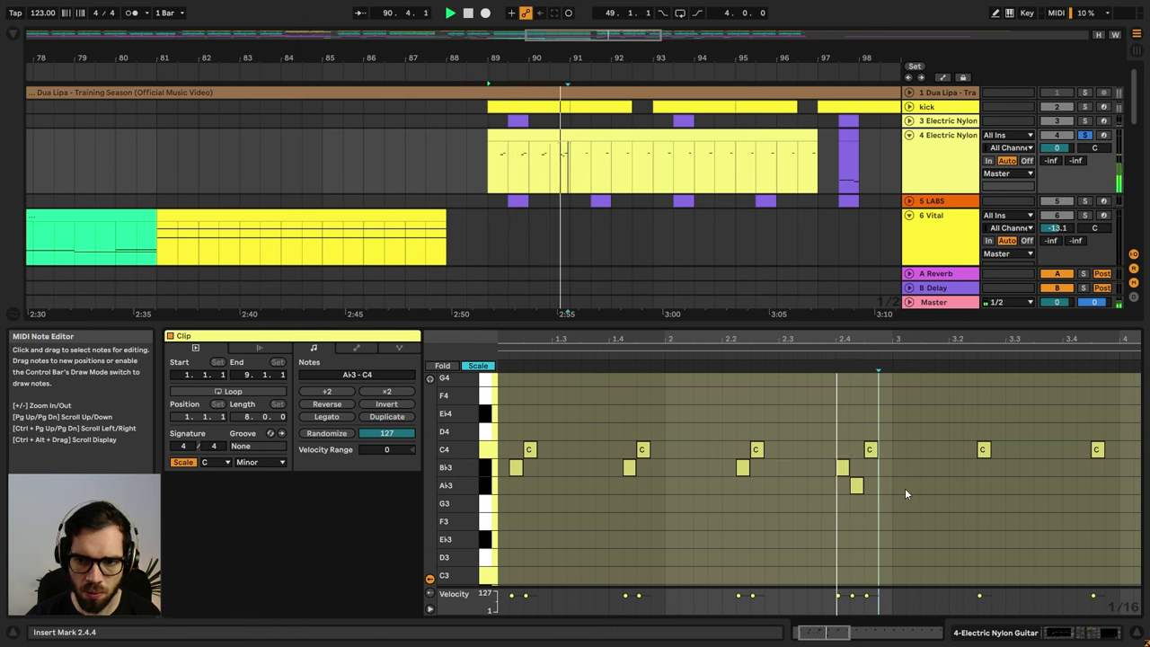
drag(872, 459, 880, 520)
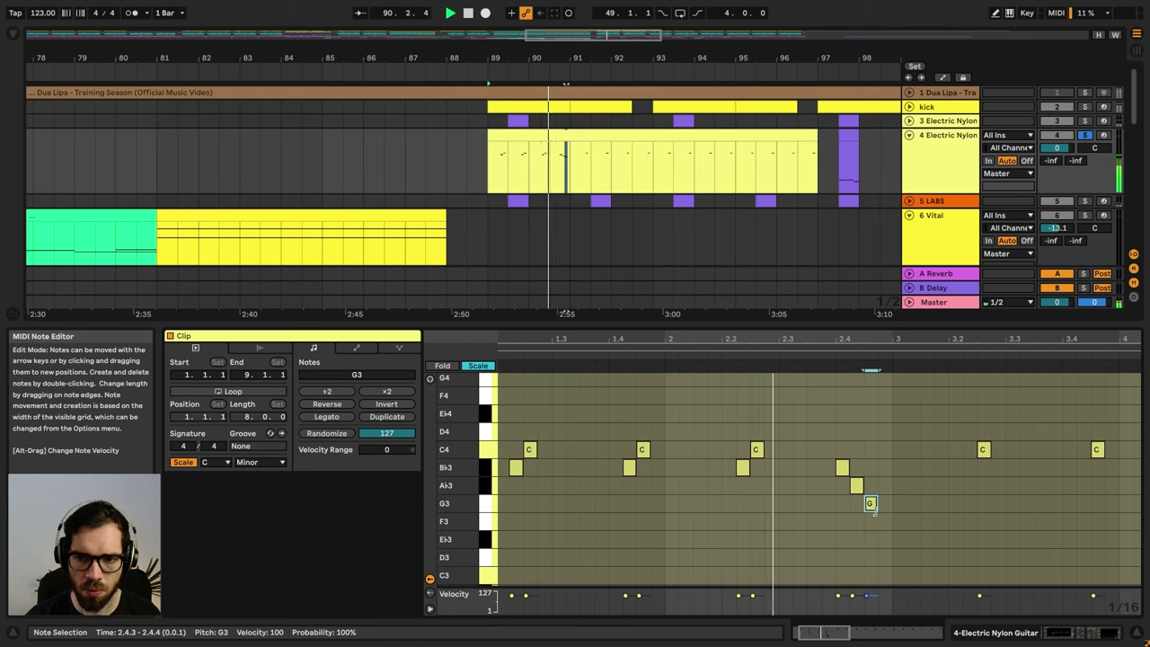
key(space)
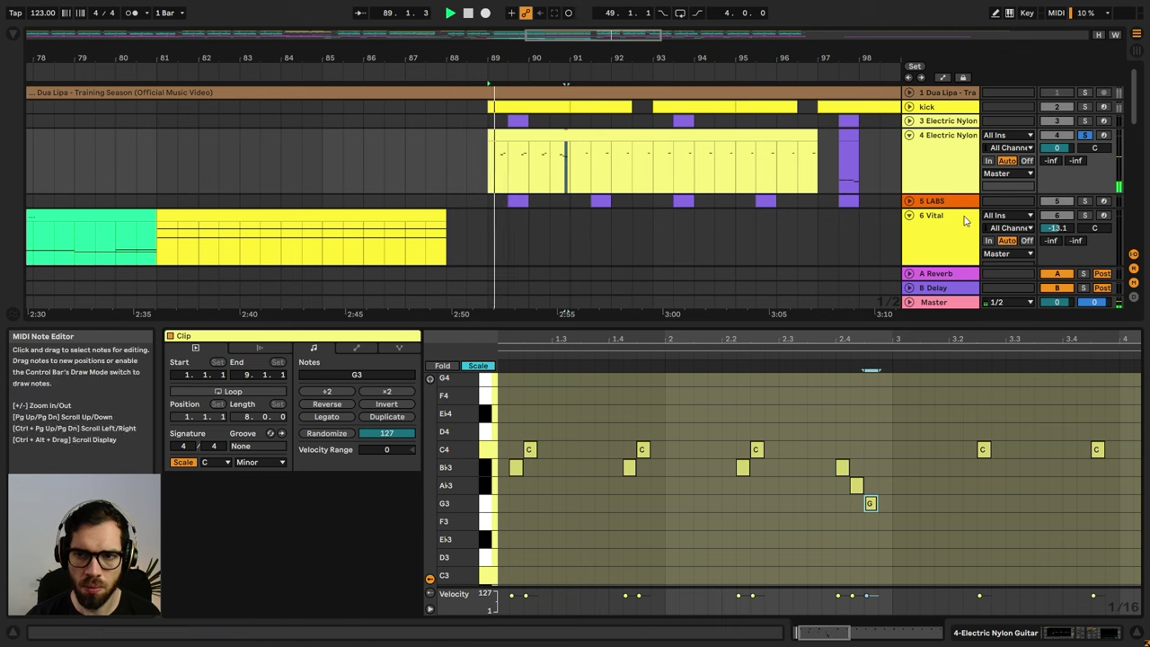
- Unsolo the guitar track, split its clip at bar 91, and duplicate the first two-bar section over bars 91–93
click(1085, 136)
click(564, 136)
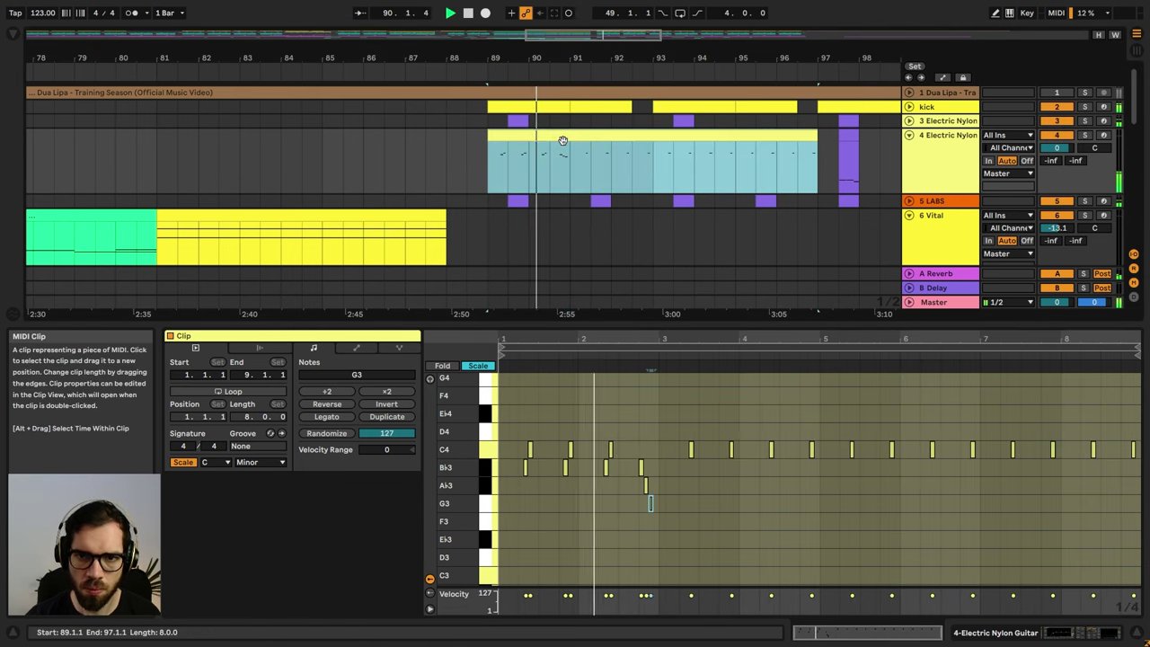
click(564, 153)
key(ctrl+e)
click(554, 137)
key(ctrl+d)
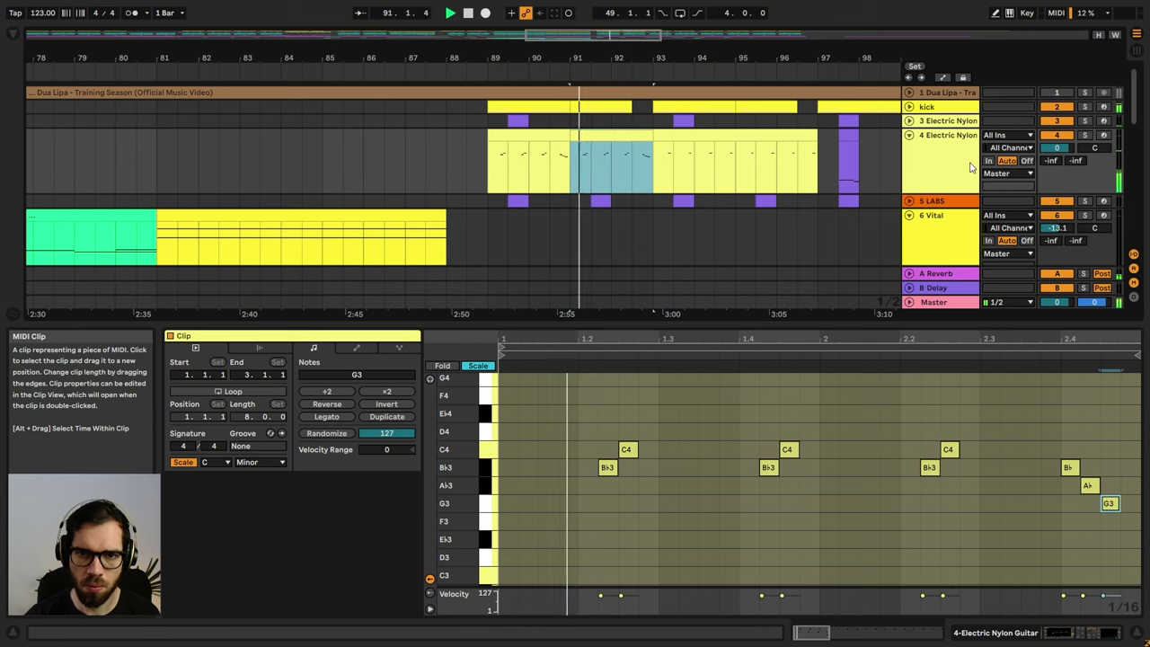
- Lower the duplicated guitar track's volume to -6.6 dB and duplicate its two-bar pattern up to bar 97
drag(1055, 148, 1056, 167)
click(619, 135)
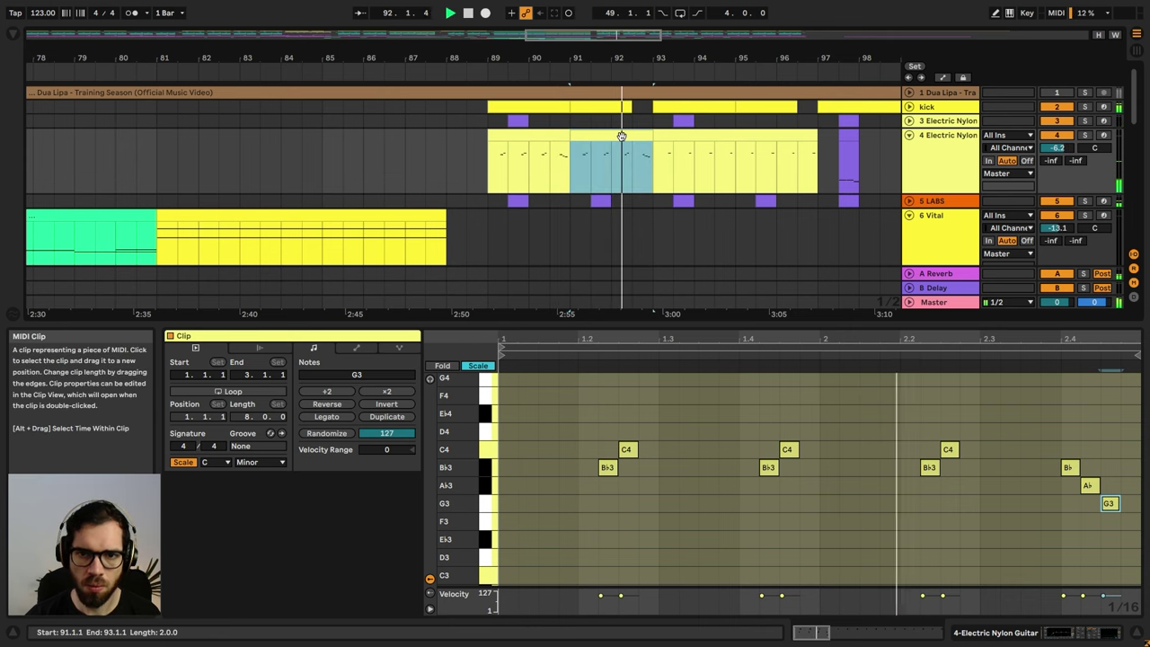
key(ctrl+d)
key(ctrl+d)
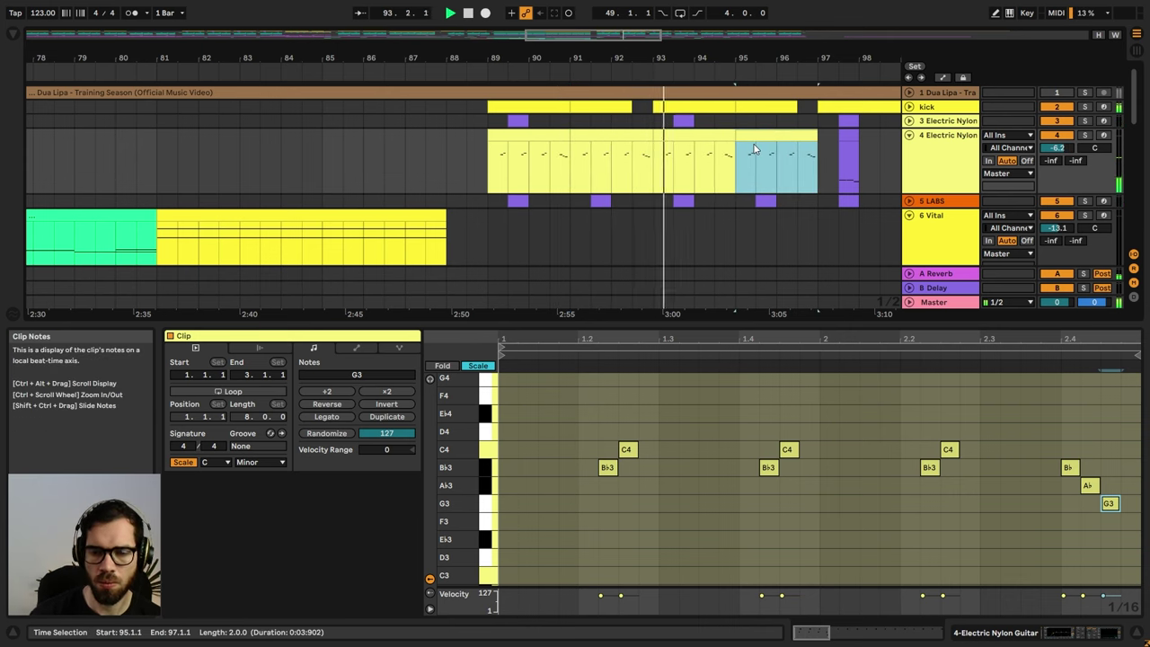
click(1056, 148)
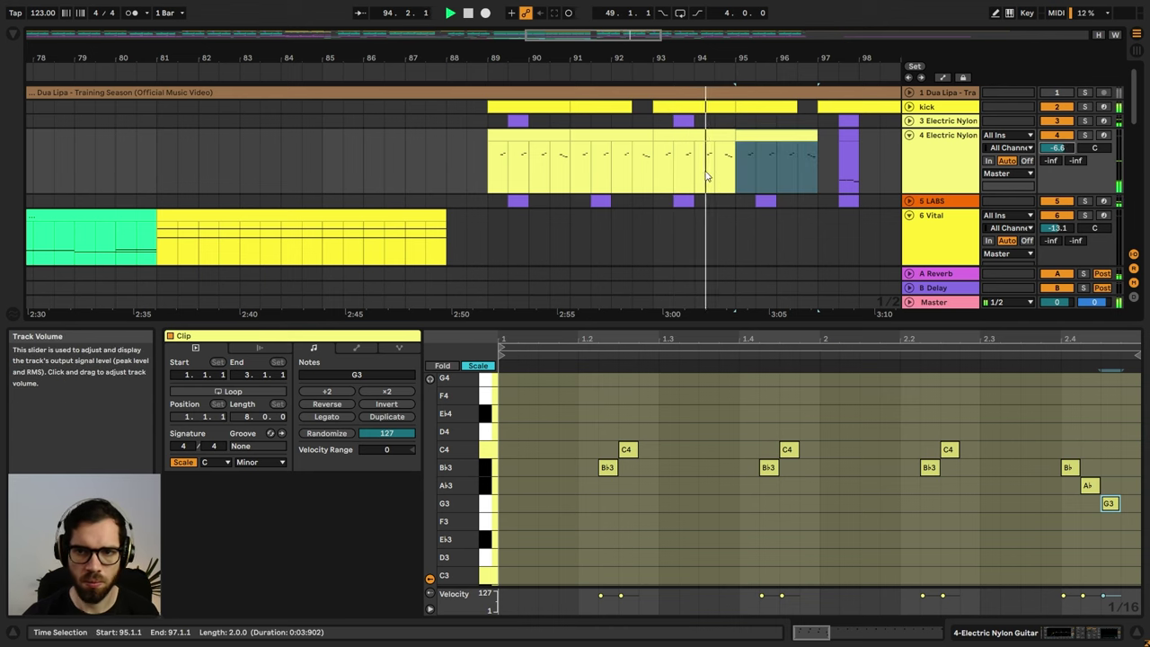
- Duplicate the last two-bar guitar clip twice more, extending the pattern to bar 101
click(754, 142)
key(ctrl+d)
key(ctrl+d)
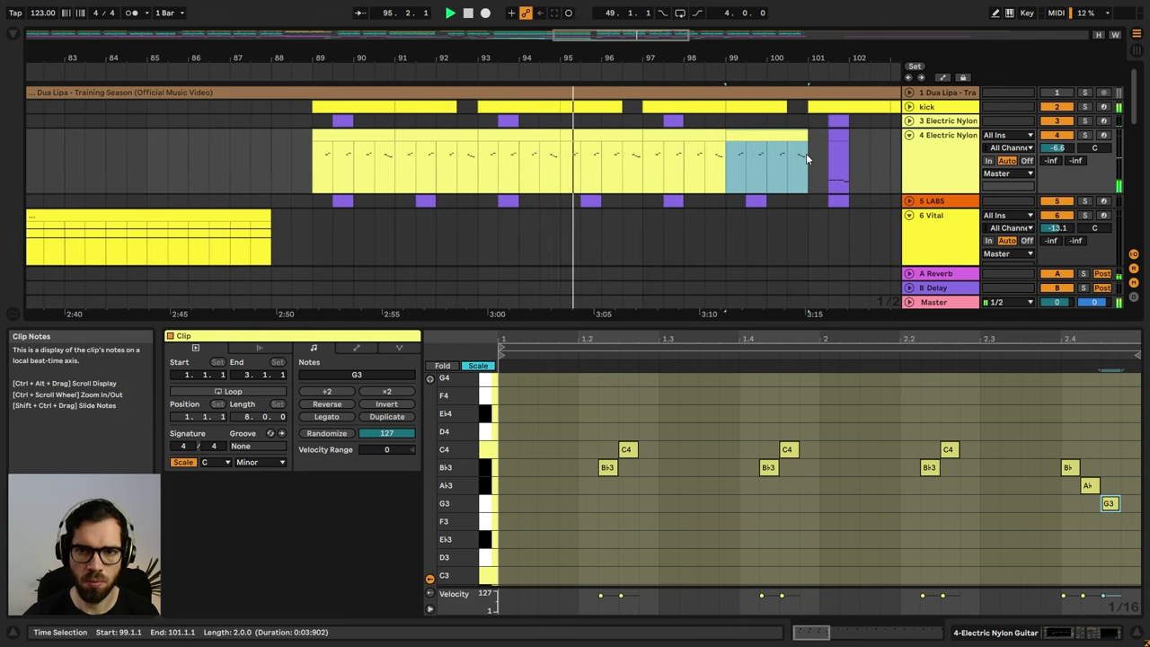
- Consolidate the guitar clips from bar 89 to 97 and duplicate the resulting eight-bar clip over bars 97–105
click(640, 144)
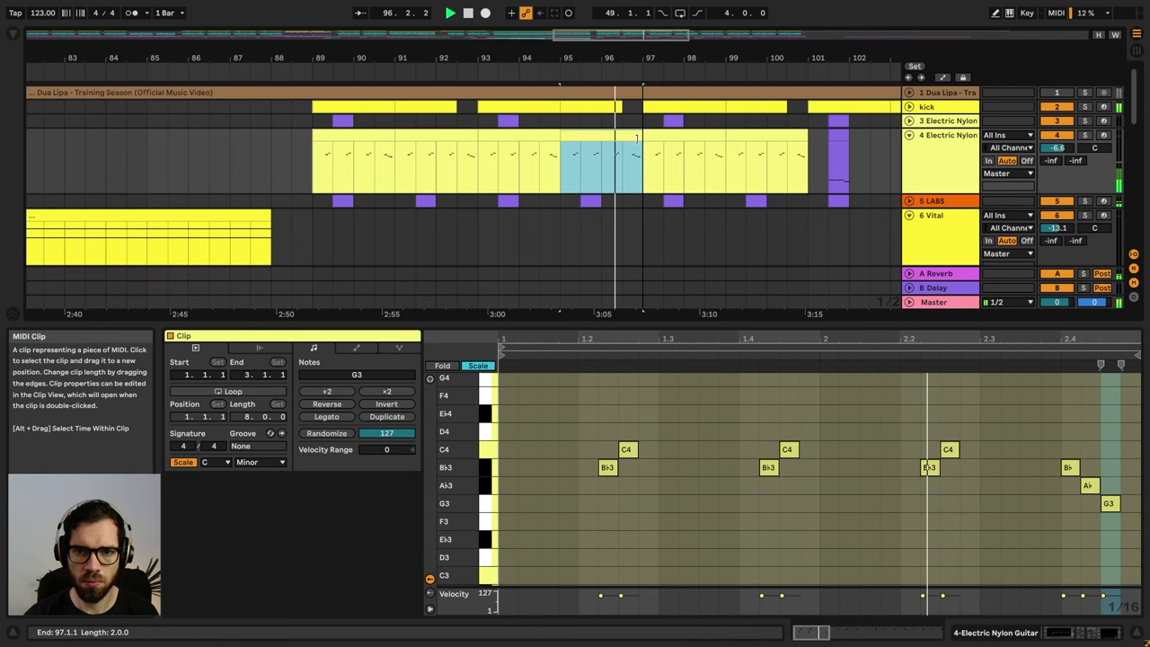
drag(641, 144, 318, 155)
key(ctrl+j)
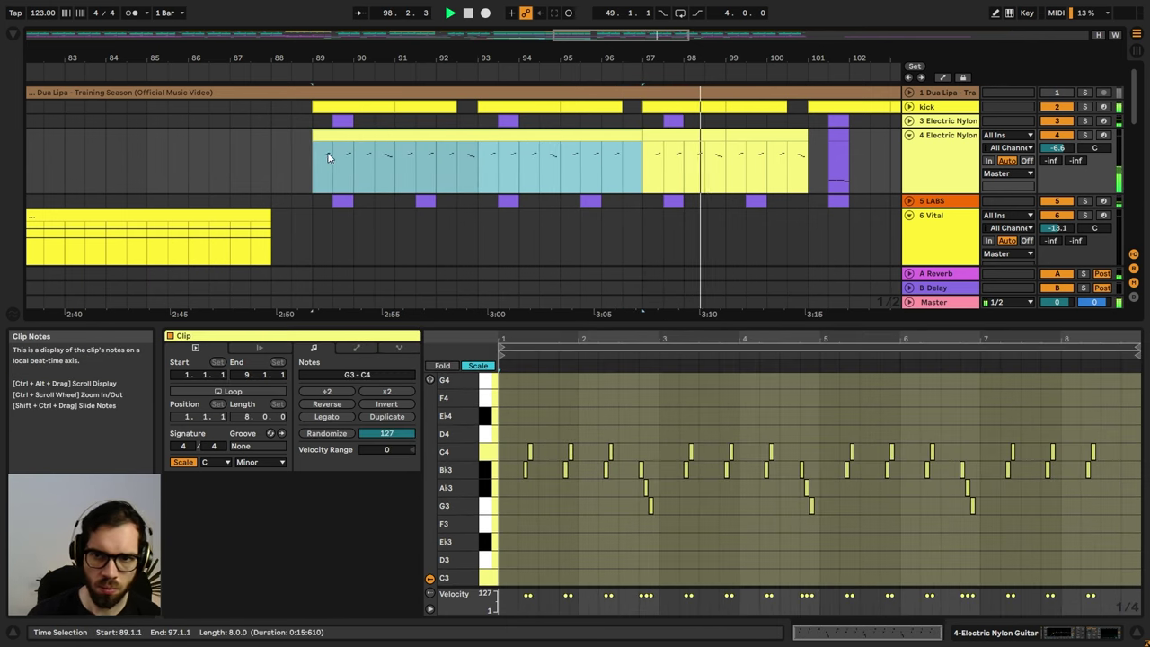
key(ctrl+d)
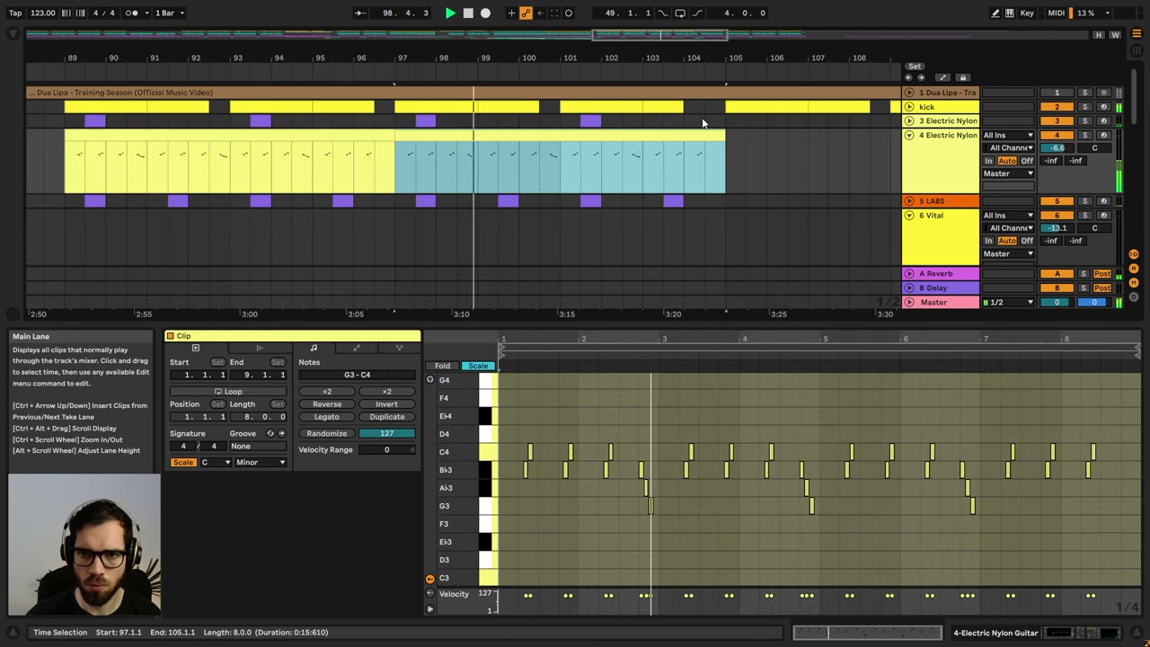
- Delete the guitar part between 100.3.1 and 101.1.1, hide the clip view, and select the clip that starts at bar 101
click(553, 167)
drag(553, 166, 545, 159)
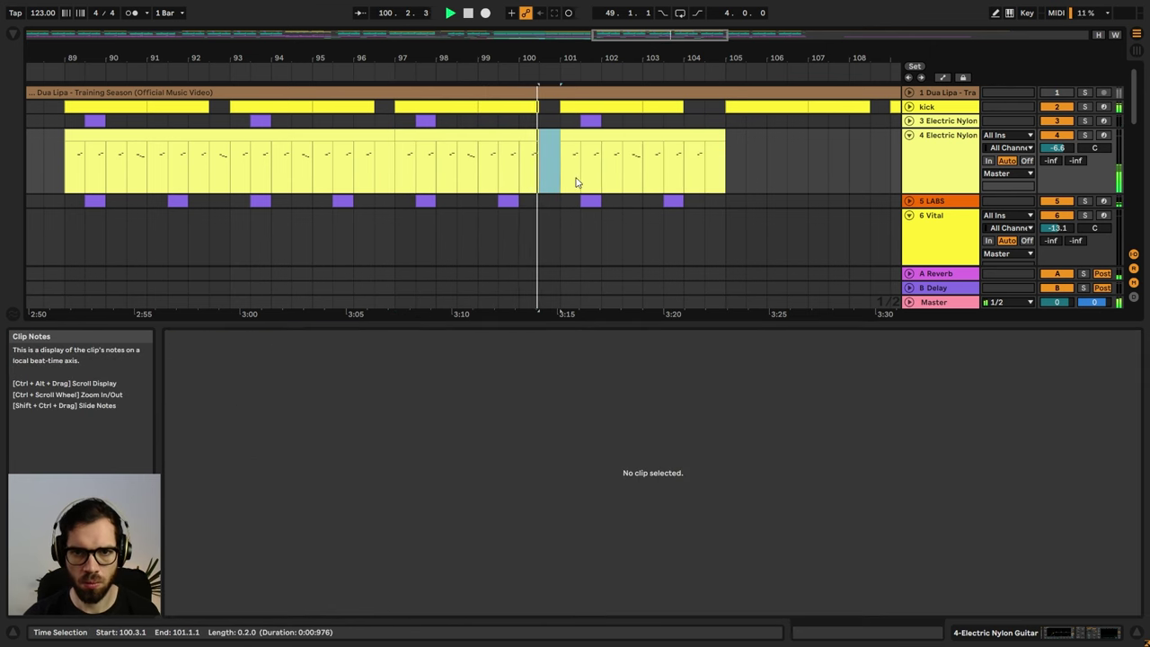
click(1138, 636)
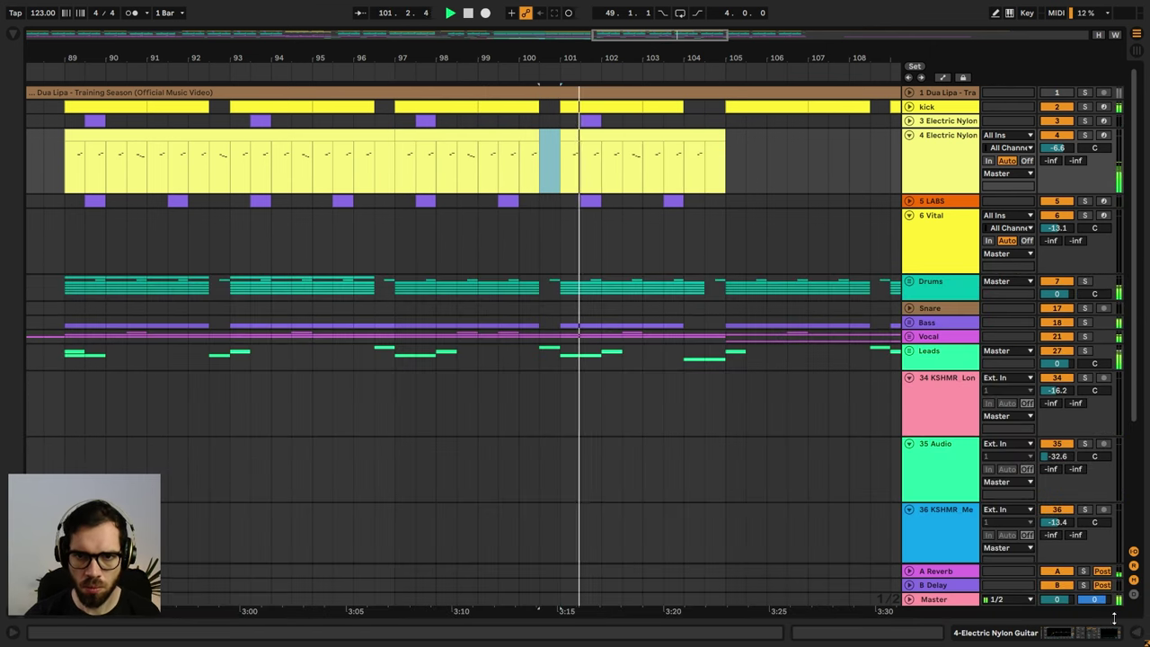
click(641, 148)
double_click(640, 148)
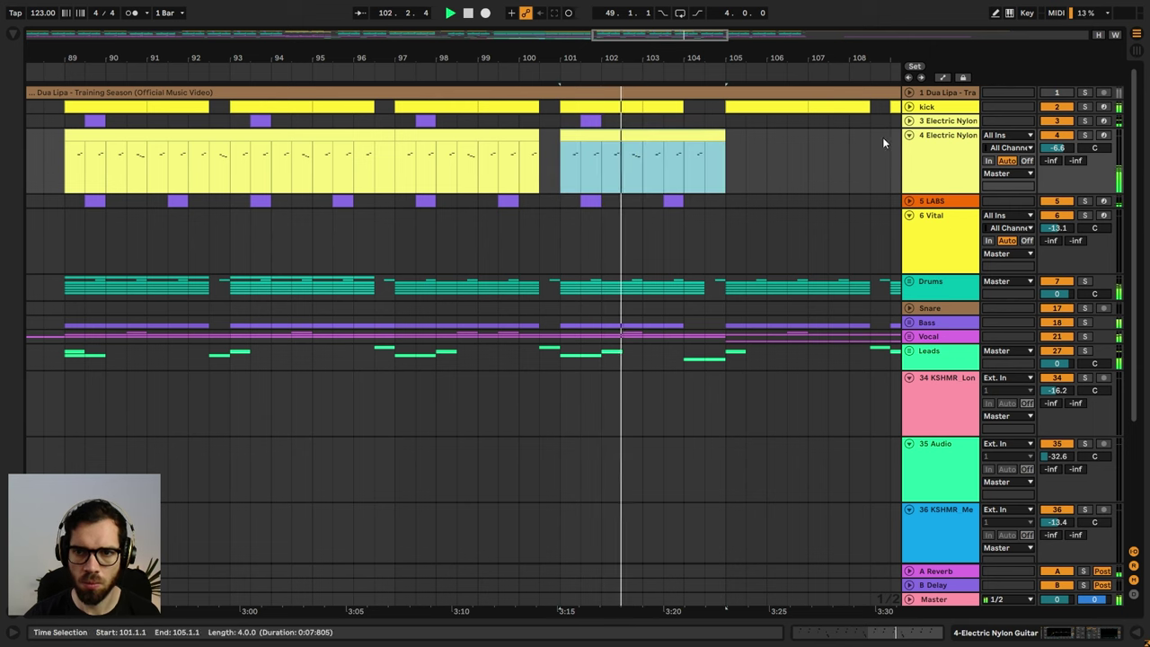
- Solo the second Electric Nylon Guitar track and transpose all notes of its bar 101–105 clip down an octave
click(1090, 136)
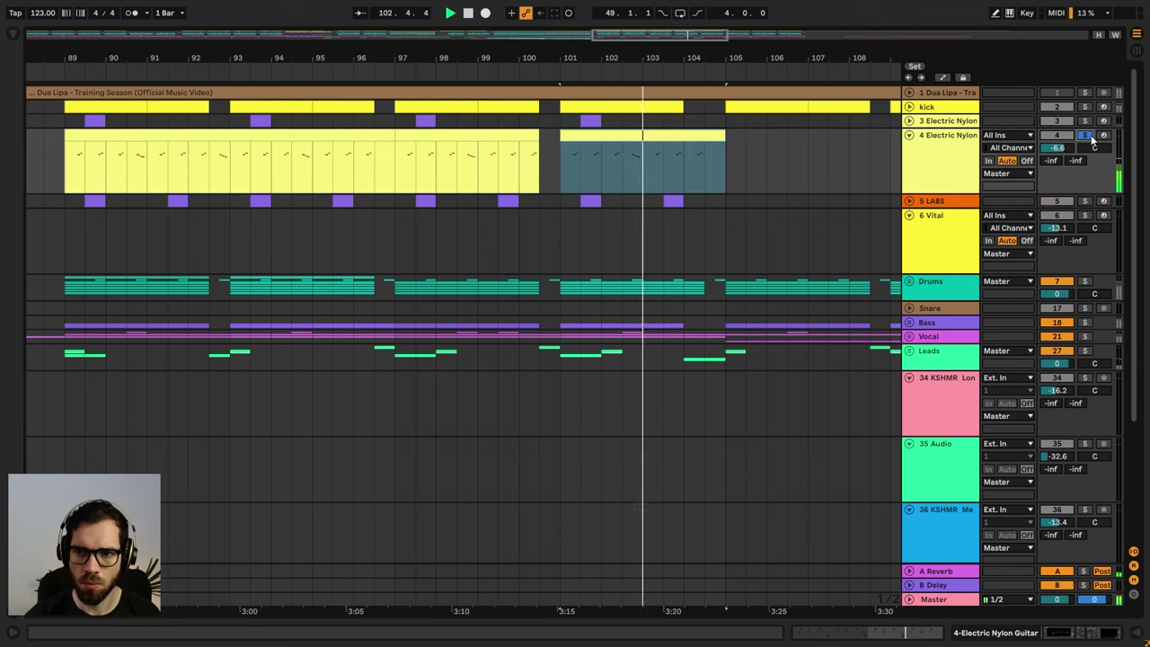
double_click(692, 136)
key(space)
click(728, 469)
key(shift+Down)
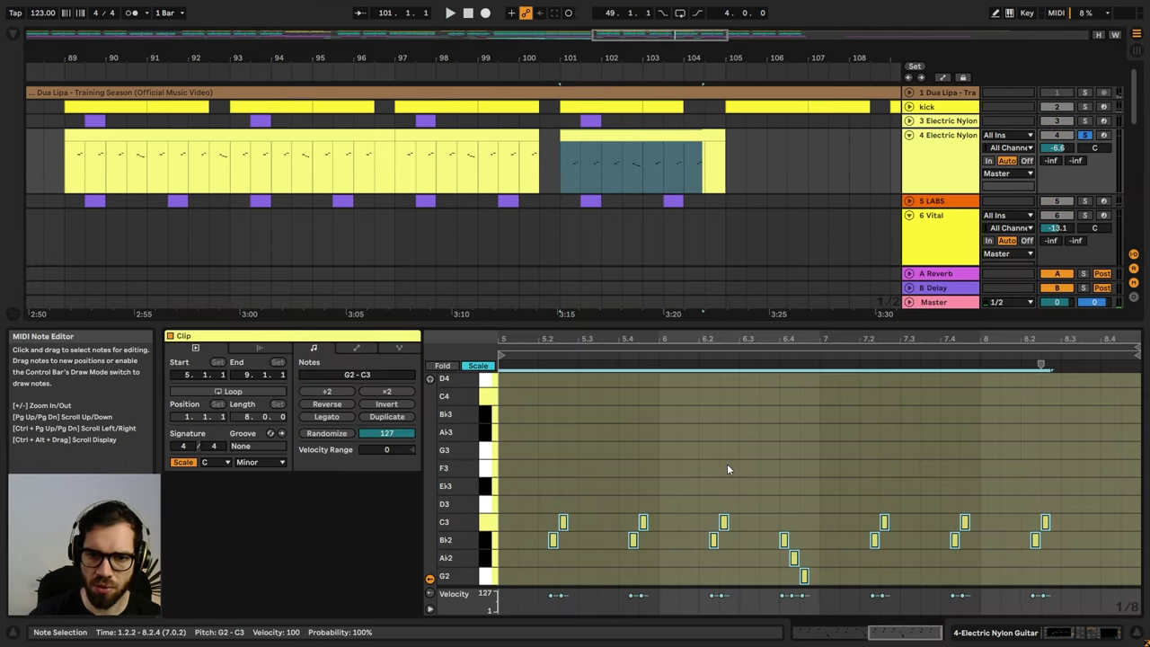
key(space)
- Try to paste the transposed guitar clip over bars 89–93 of the same track
click(622, 136)
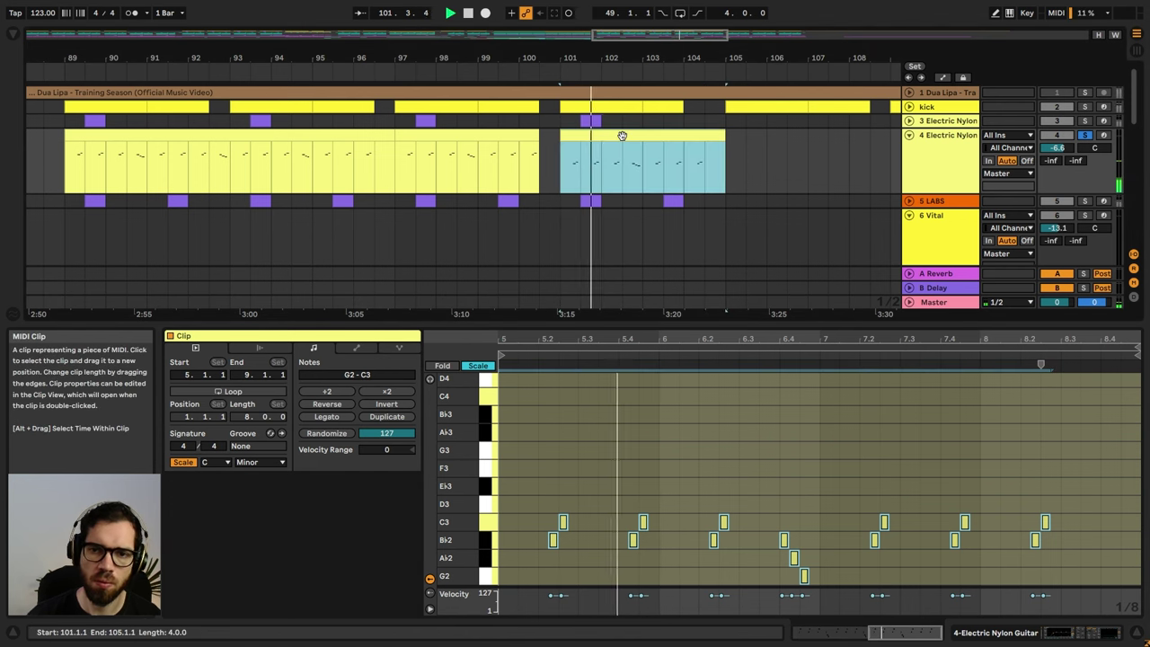
click(127, 133)
key(ctrl+v)
key(space)
key(space)
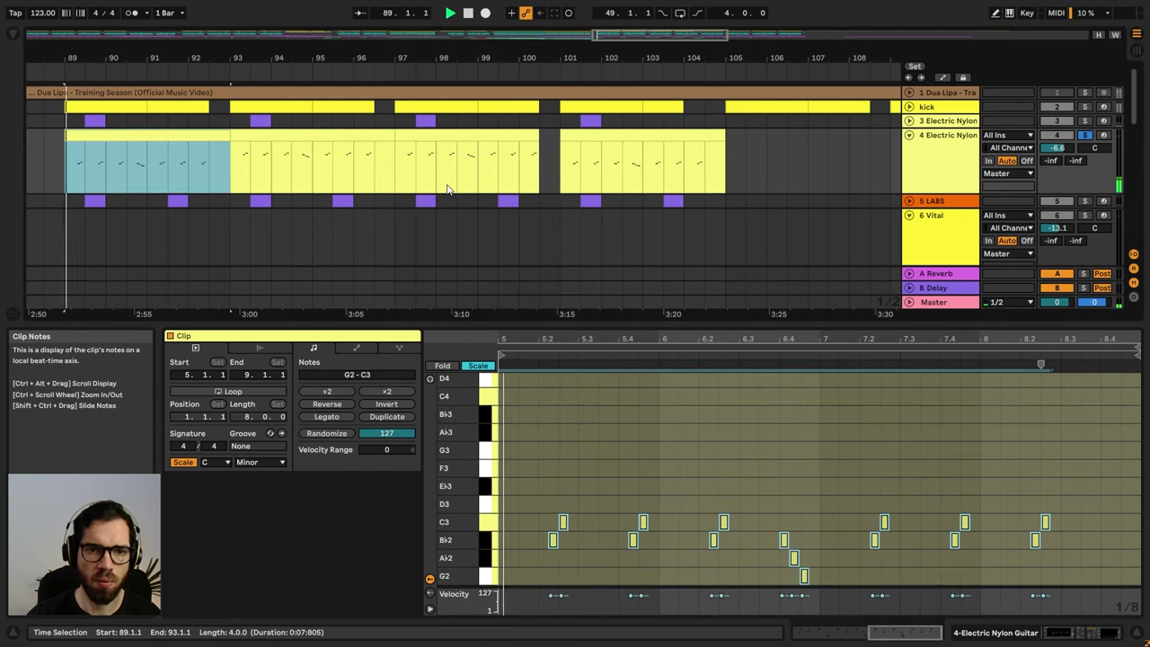
key(ctrl+z)
- Select the two guitar clips between bars 89 and 100.3 and transpose all their notes down an octave
shift+click(450, 138)
click(706, 427)
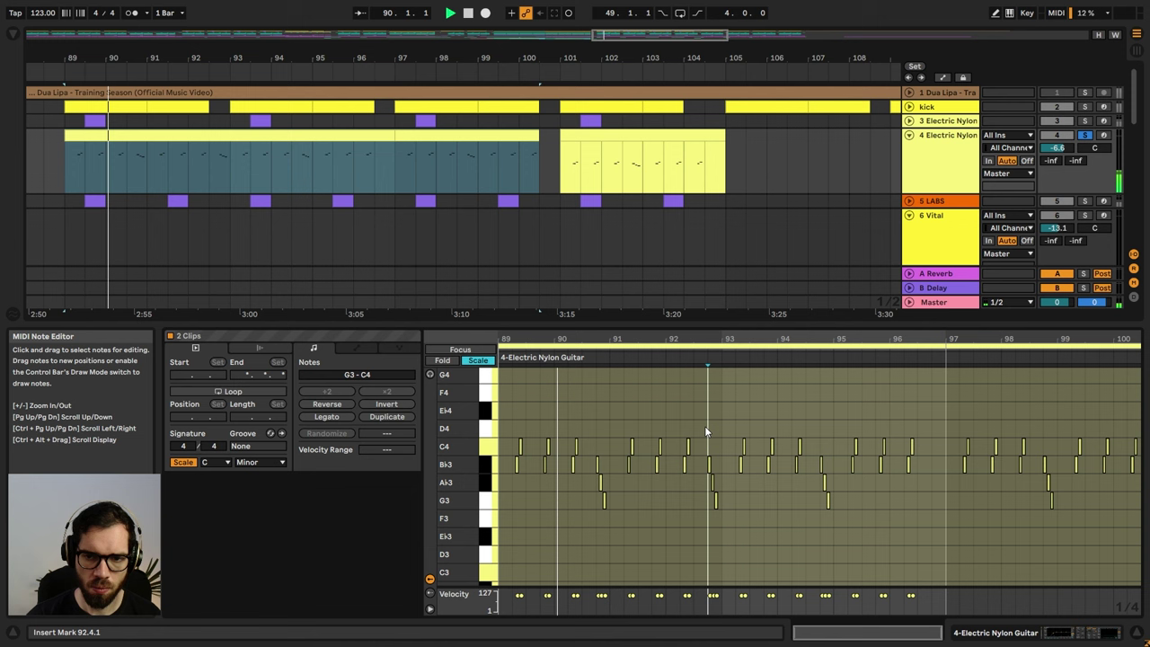
key(ctrl+a)
key(shift+Down)
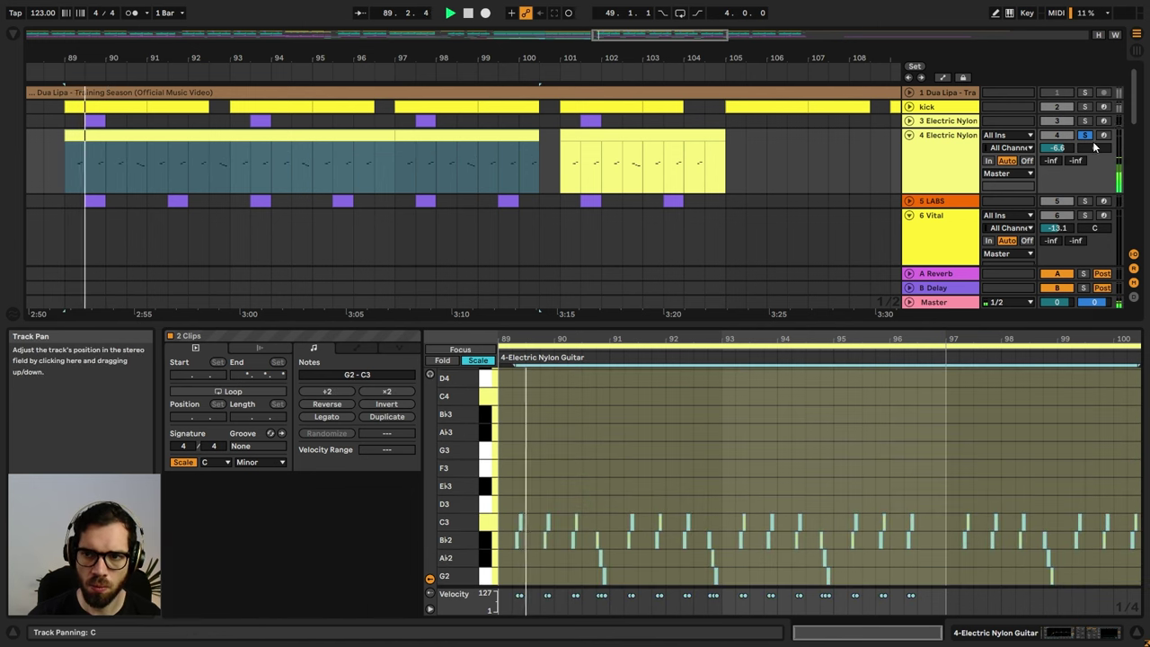
- Unsolo the second guitar track and raise its volume to -4.5 dB
drag(1070, 142, 1069, 126)
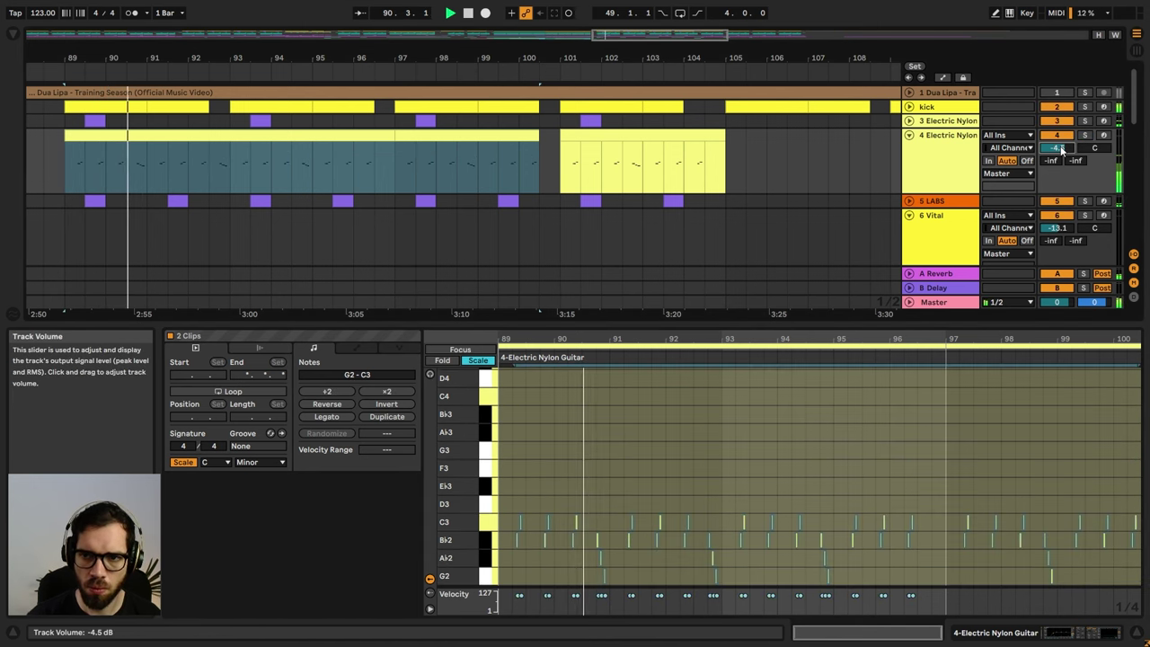
click(939, 166)
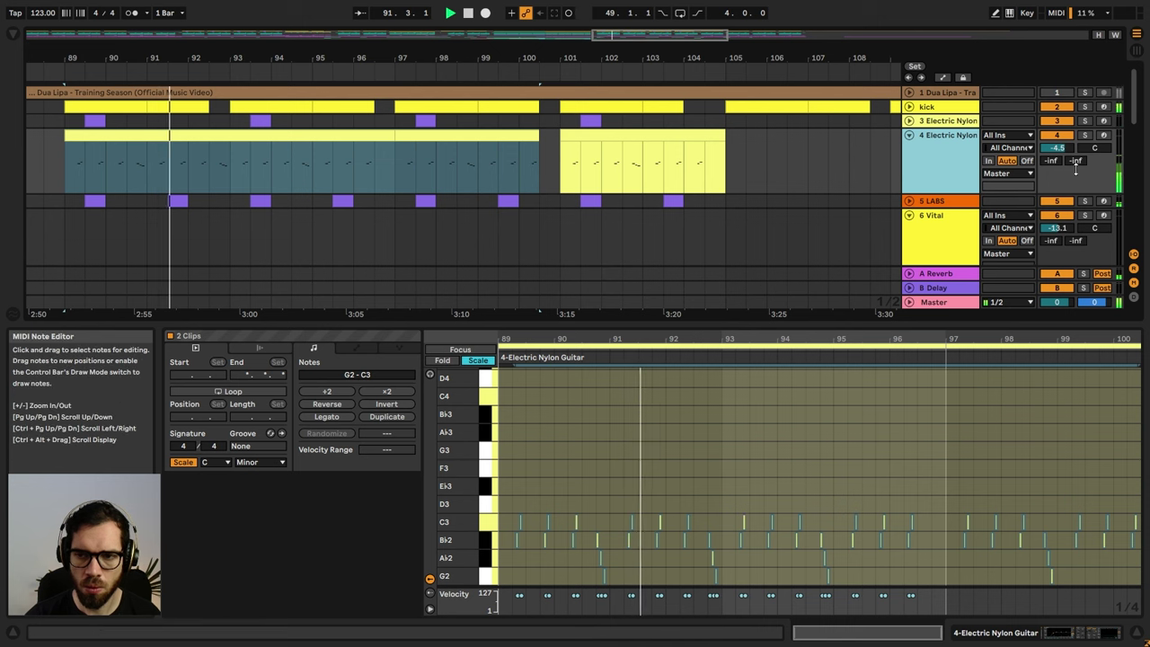
click(1135, 298)
click(1135, 299)
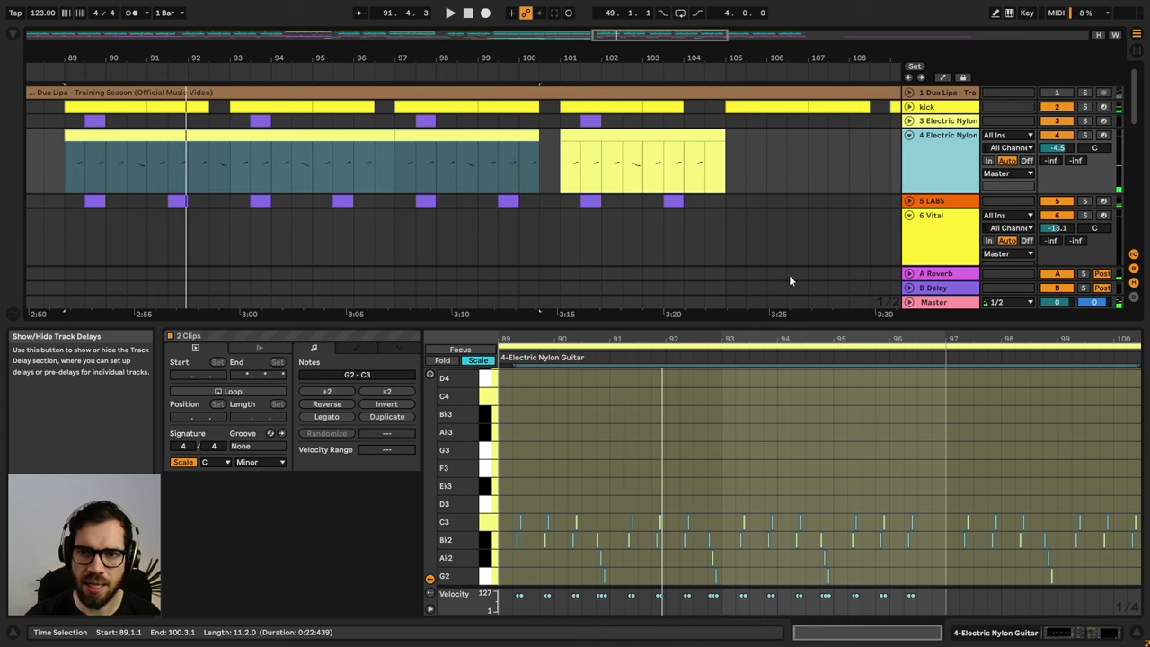
- Apply the Swing 16ths 61 groove to the two selected guitar clips from bar 89 to 100.3
click(271, 434)
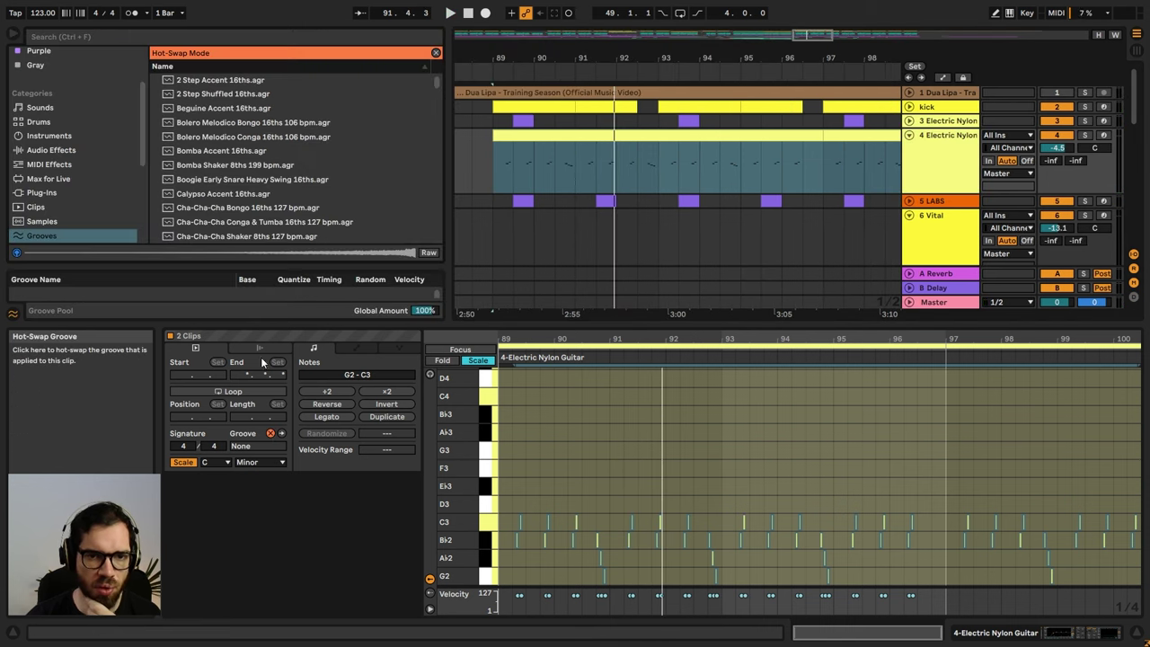
scroll(271, 182, down, 15)
scroll(270, 182, down, 20)
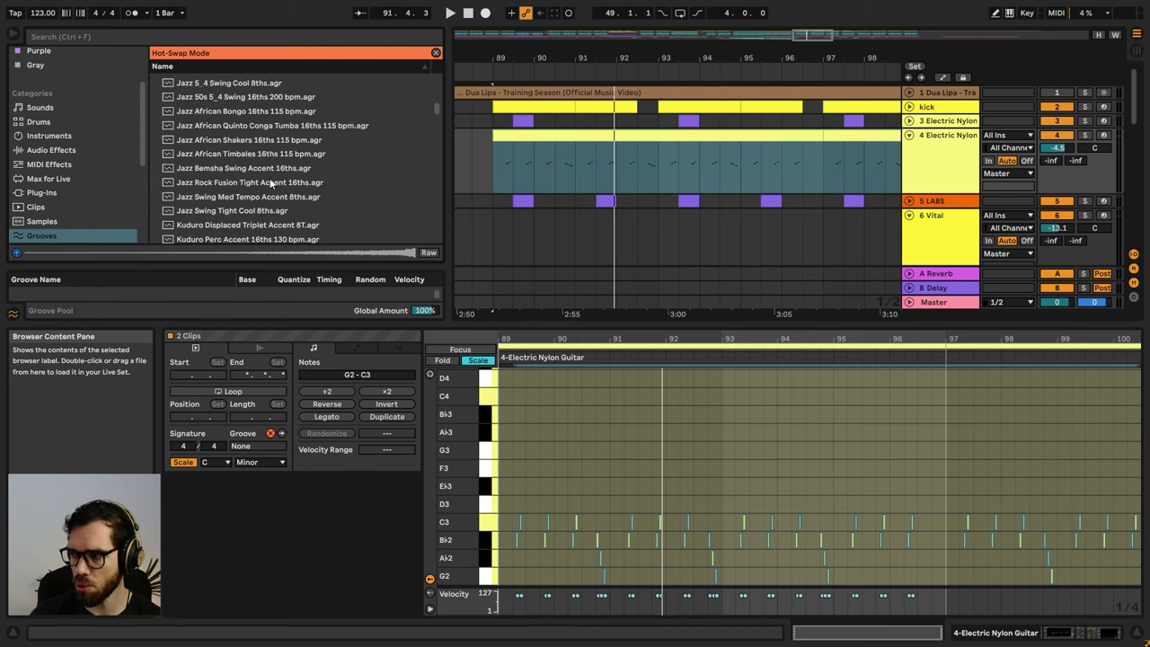
scroll(270, 175, down, 5)
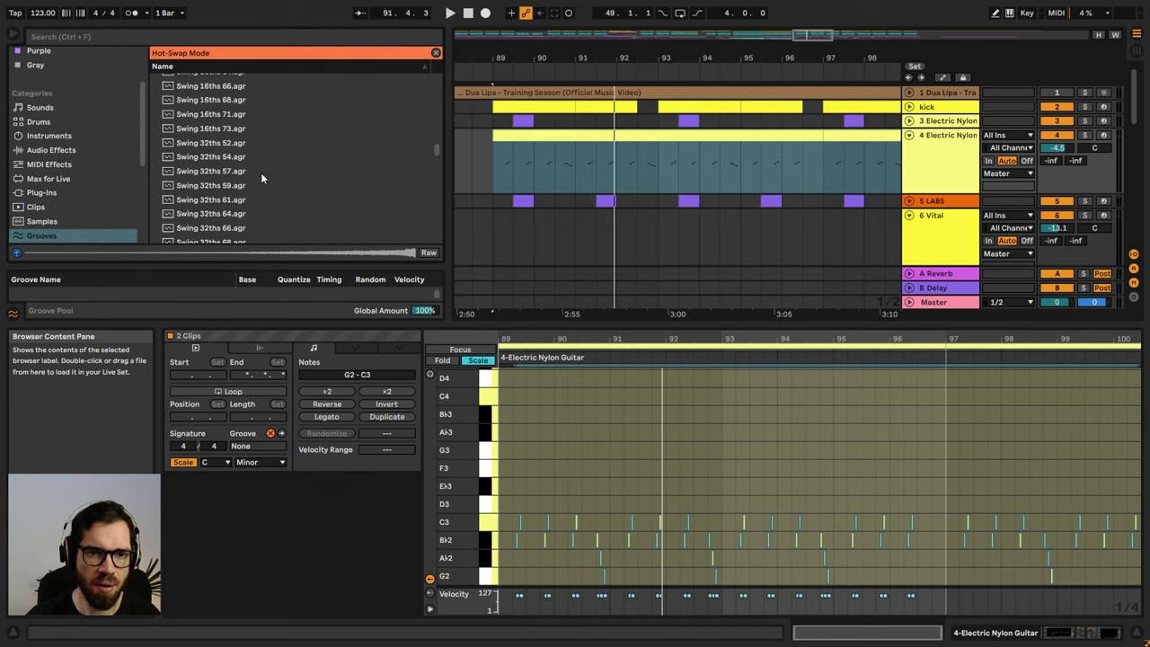
click(261, 157)
scroll(256, 157, up, 2)
click(238, 133)
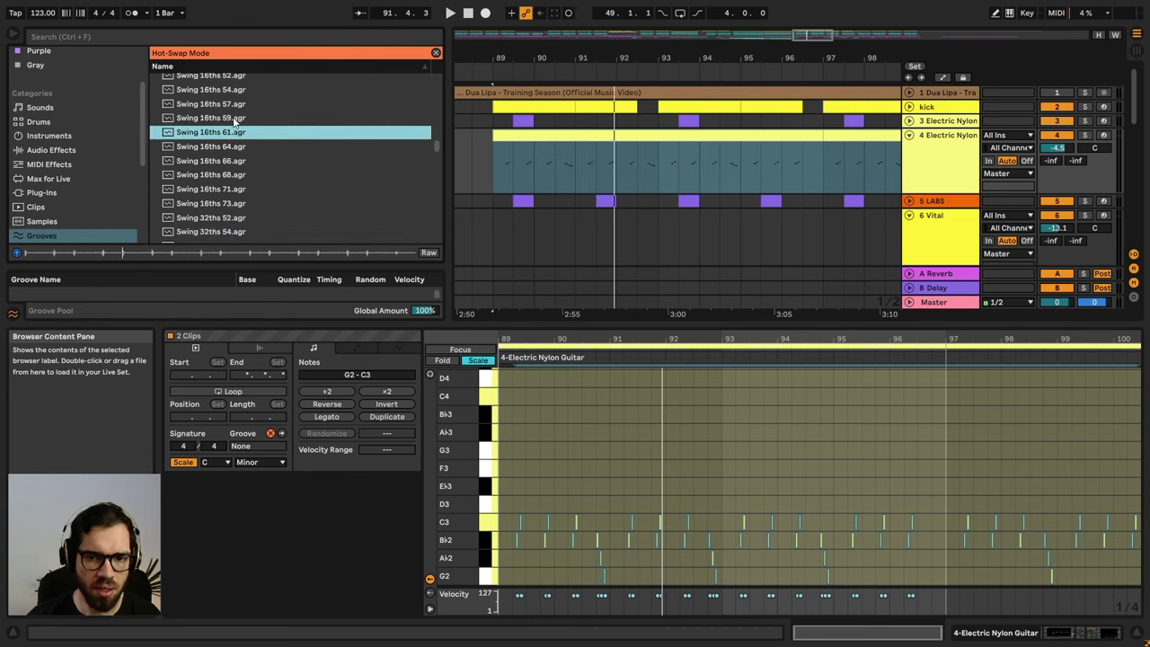
click(234, 147)
double_click(234, 133)
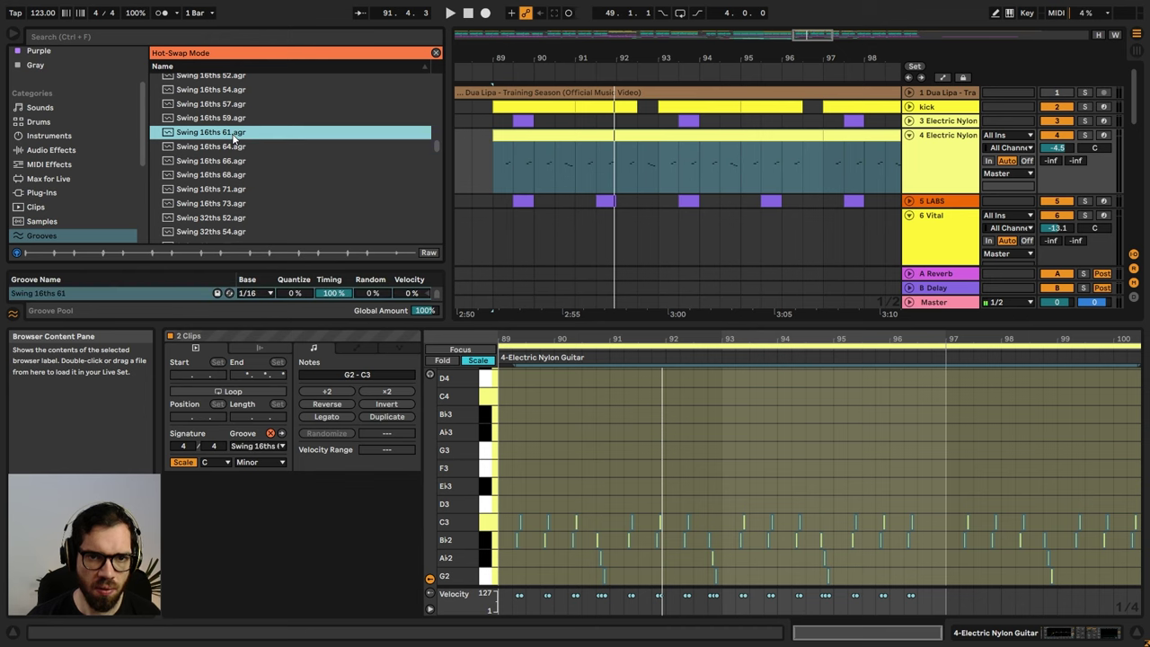
- Play the chorus from bar 89 with the browser and clip view hidden, and lower the second guitar track's volume to -6.1 dB
key(space)
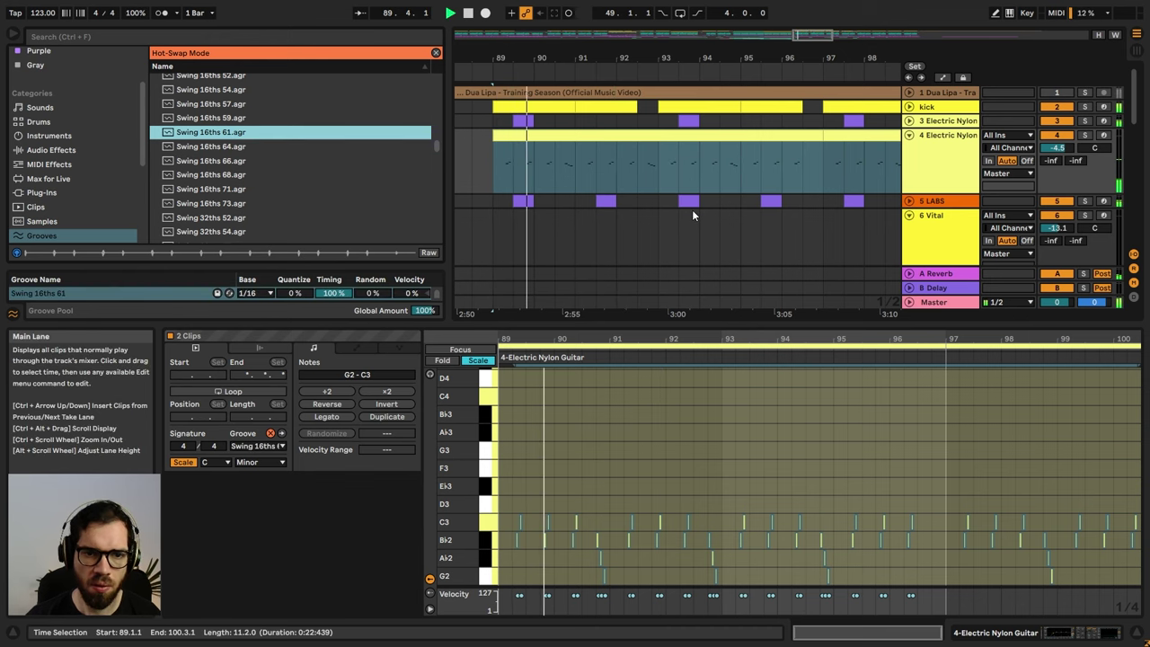
click(7, 34)
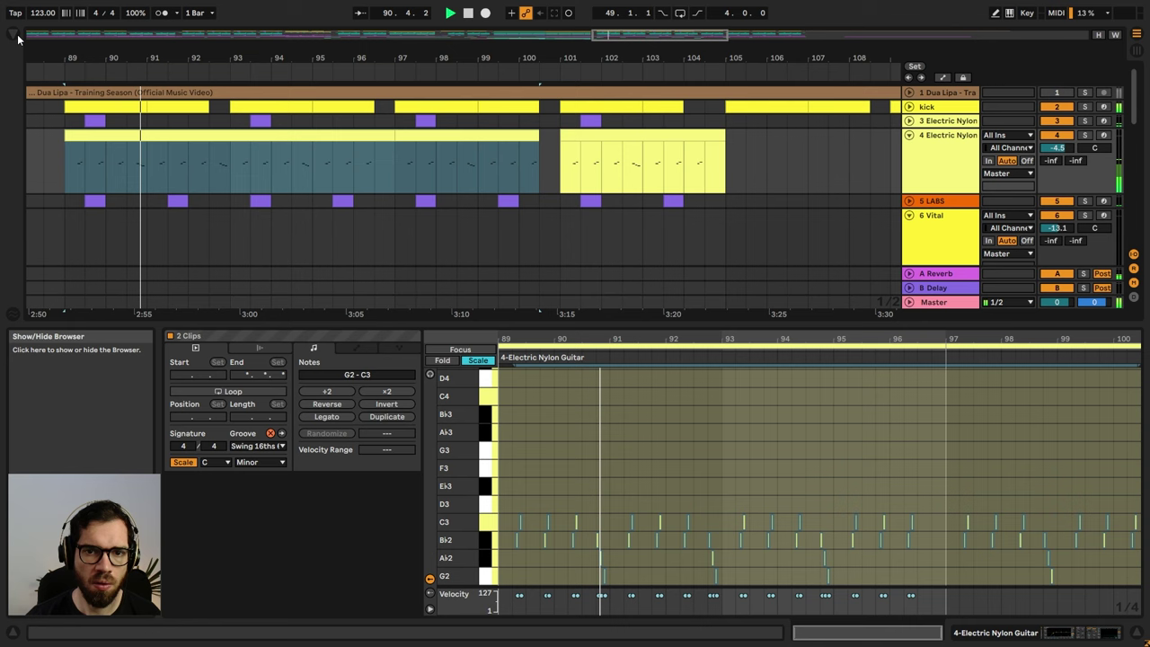
key(ctrl+alt+l)
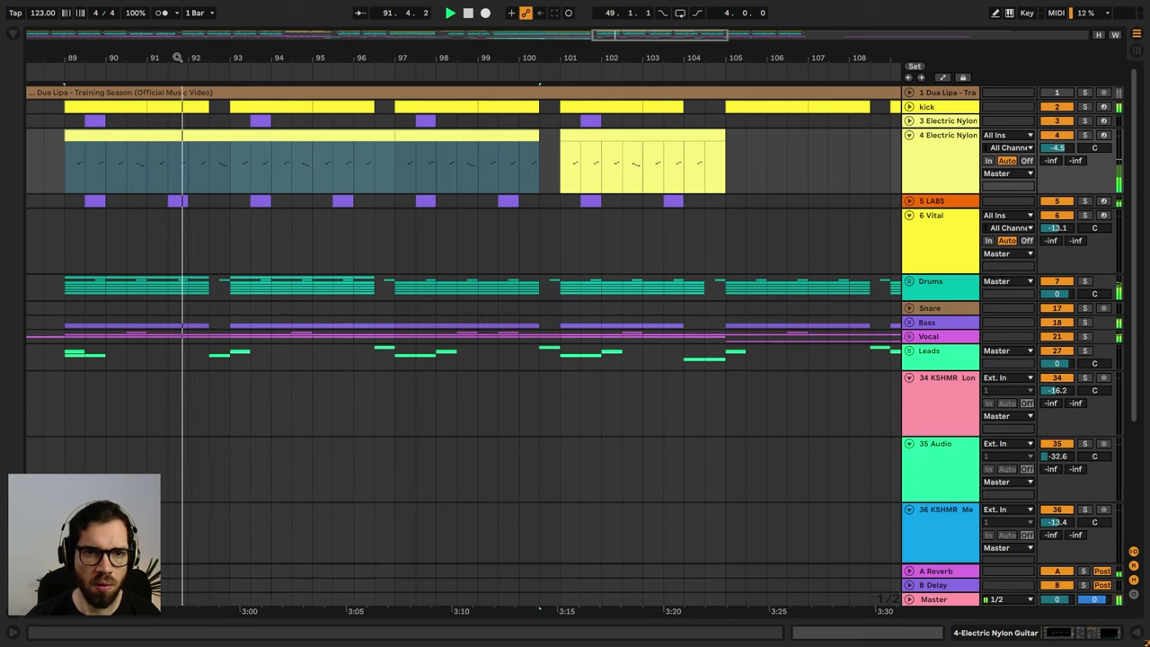
drag(177, 58, 366, 47)
click(267, 177)
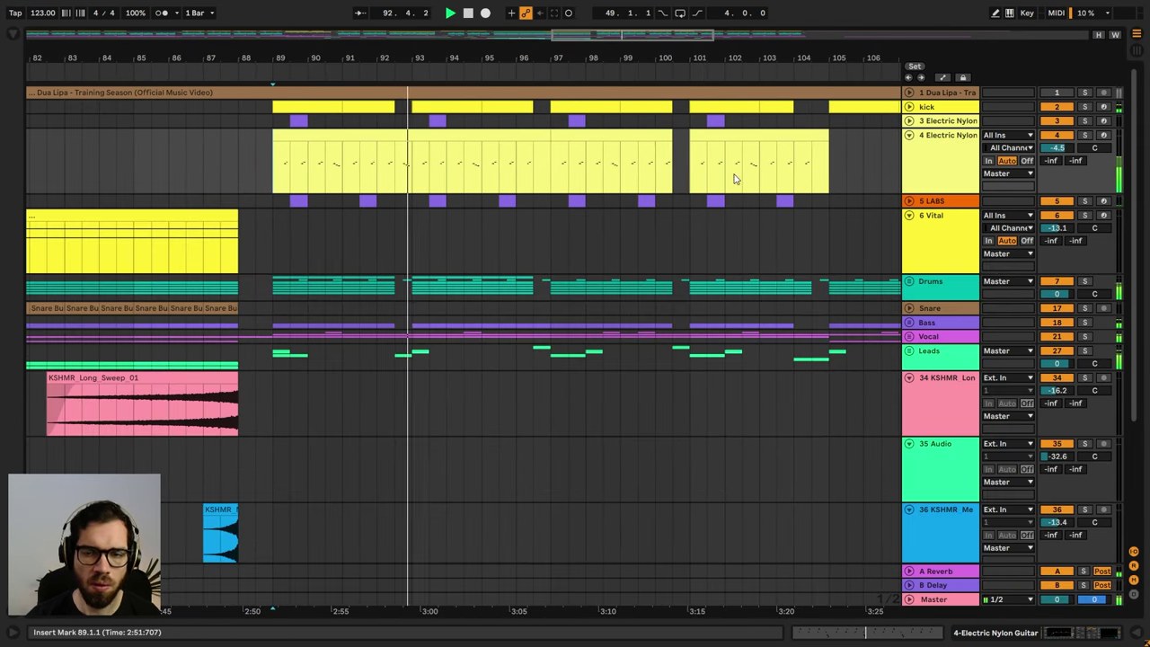
drag(1050, 149, 1049, 158)
click(969, 160)
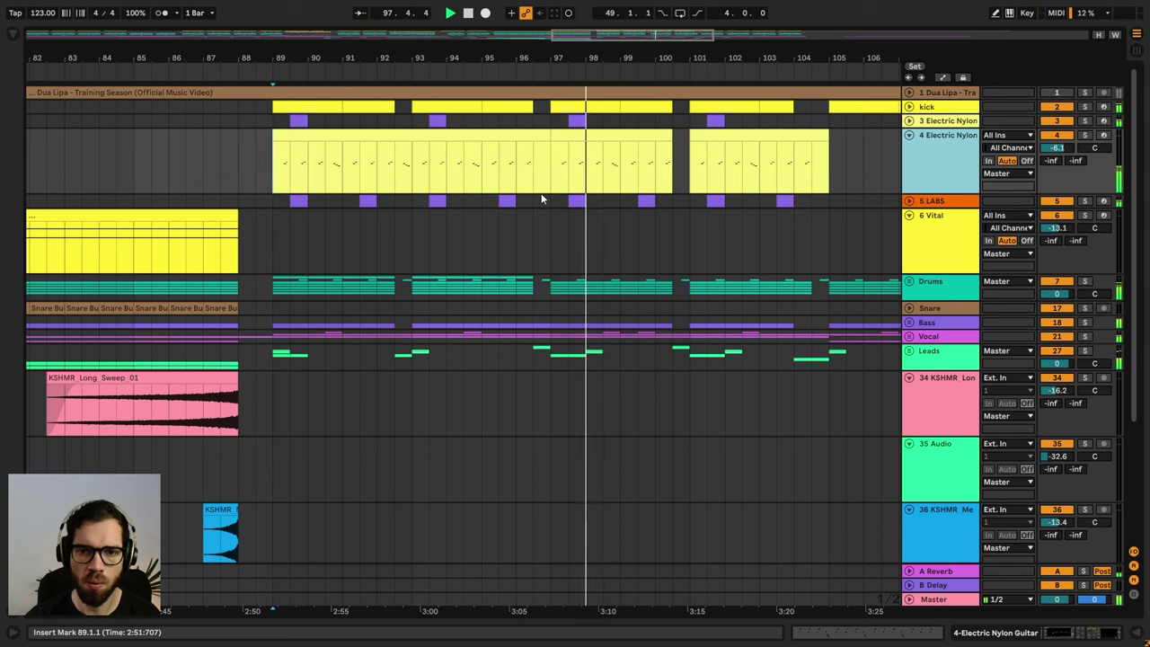
- Duplicate the four-bar guitar clip at bar 101 over bars 105–109
click(726, 139)
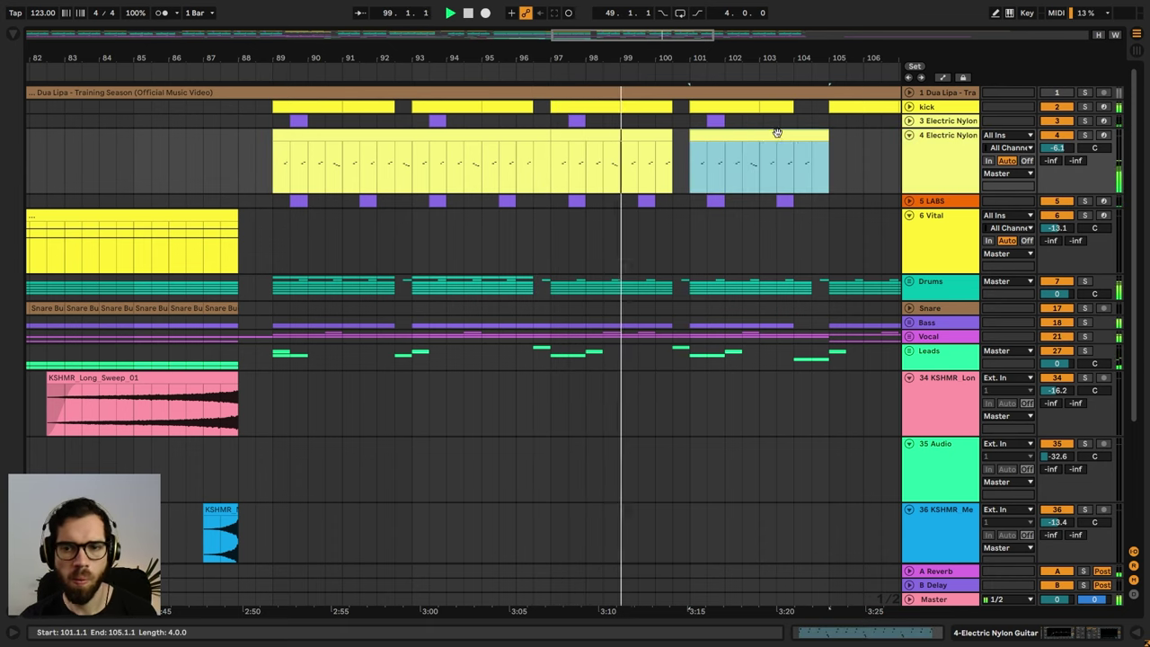
key(ctrl+d)
drag(770, 59, 787, 45)
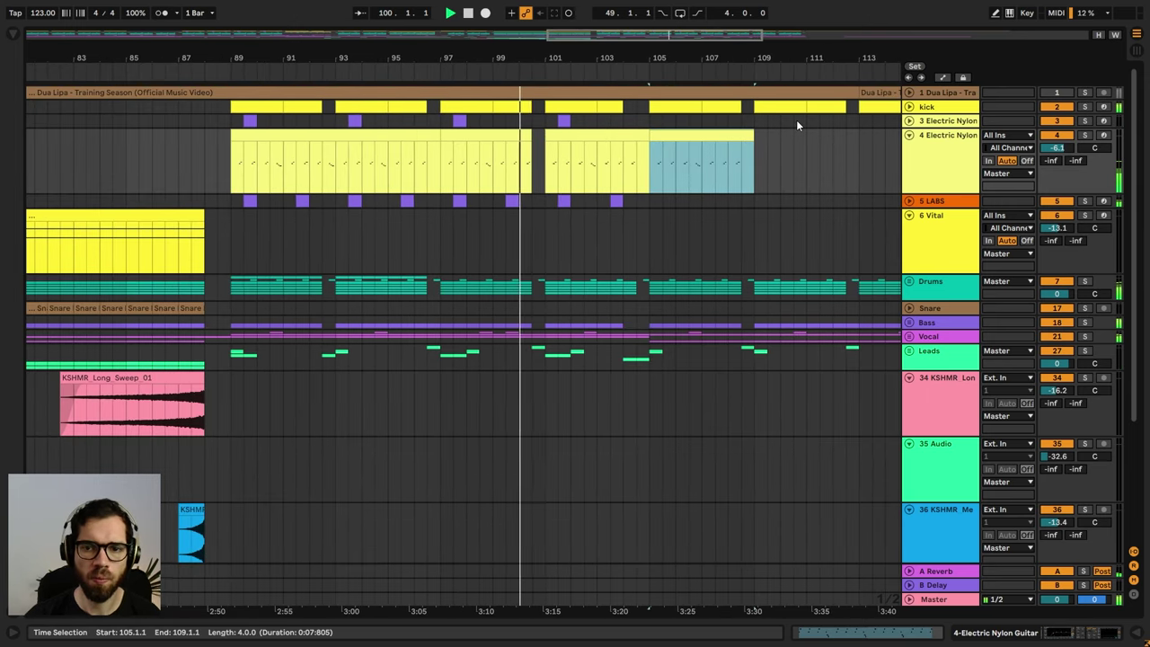
- Set the guitar's Utility width to 209%, EQ Eight low cut to 80.8 Hz with Q 0.53, volume to -8.2 dB and reverb send to -9.7 dB
double_click(935, 160)
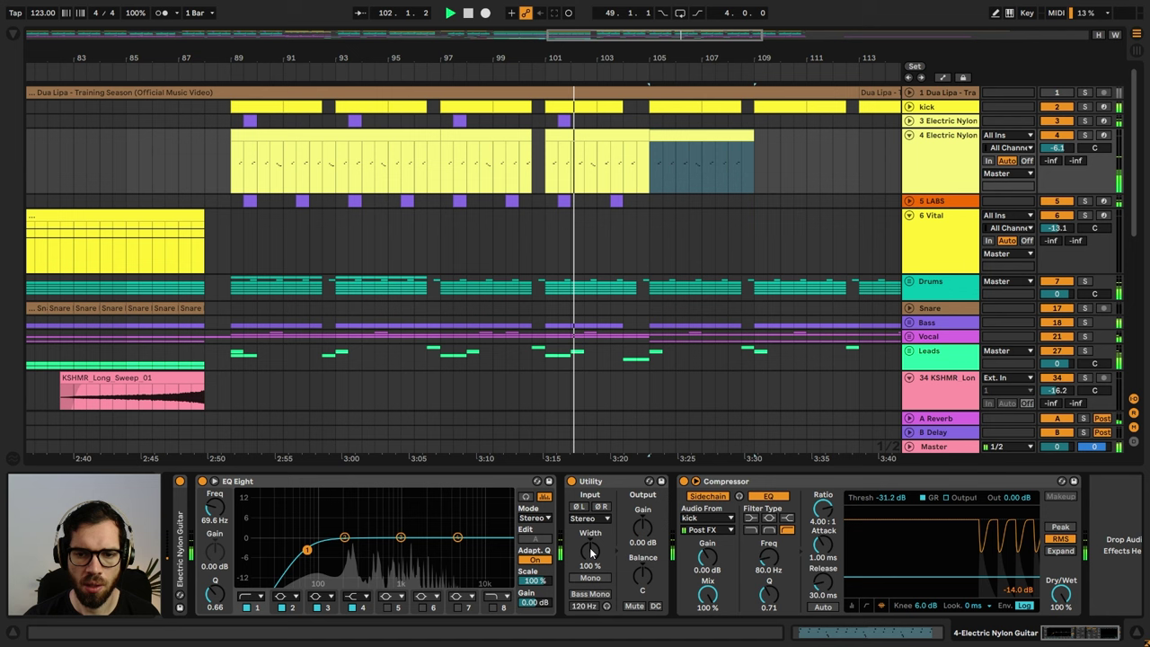
drag(591, 552, 591, 518)
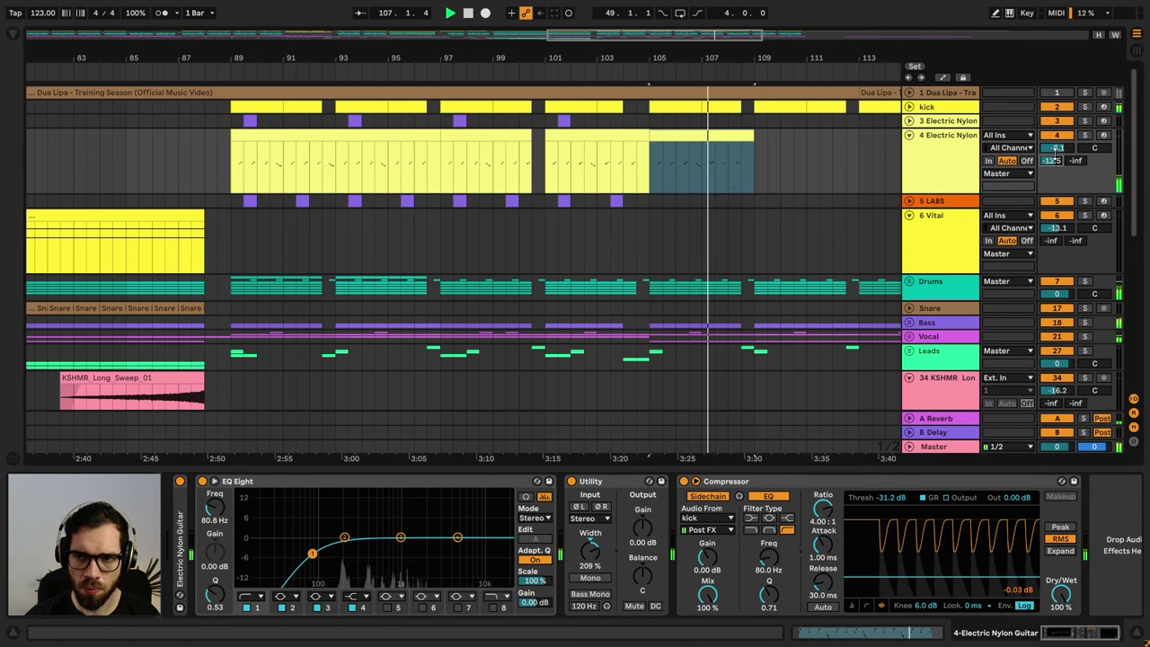
drag(1058, 148, 1058, 158)
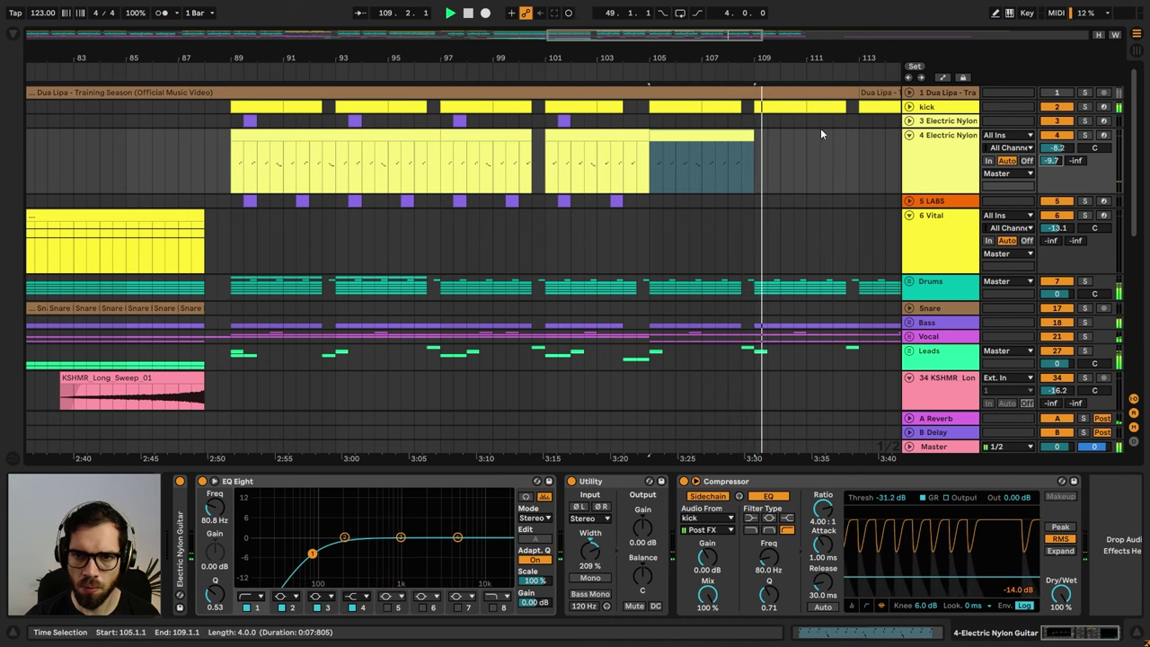
- Duplicate the last four-bar guitar clip repeatedly, extending the part from bar 109 to bar 121
key(ctrl+d)
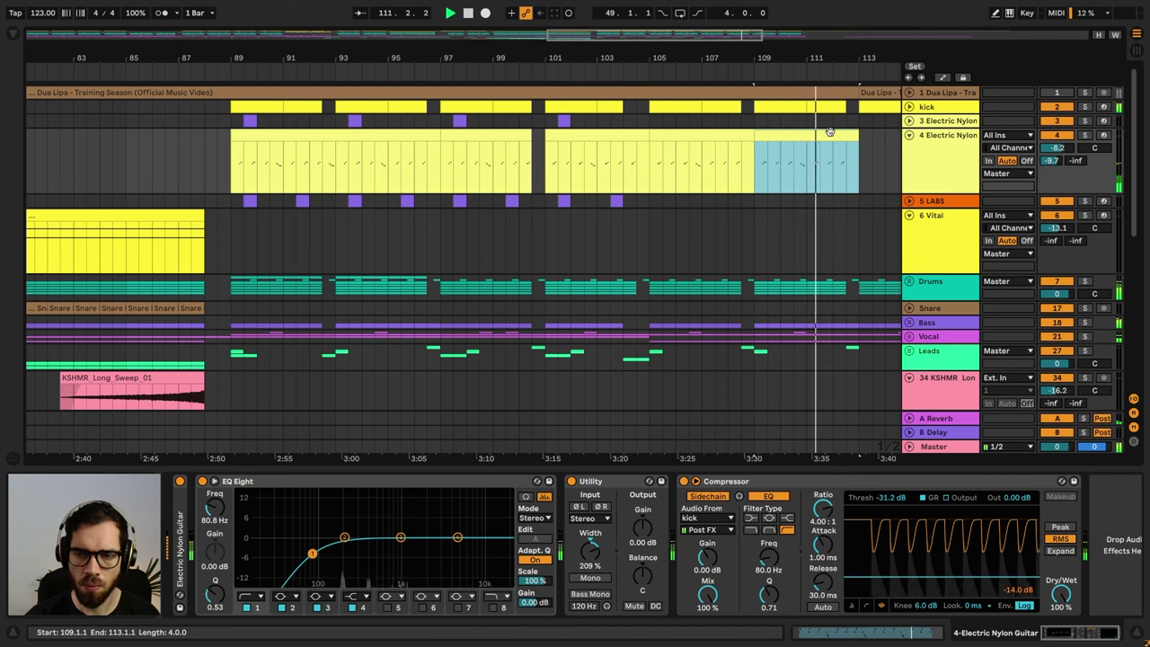
key(ctrl+d)
- Delete all notes from the two guitar clips spanning bars 113–121 and remove the clip at bars 113–117
shift+click(680, 151)
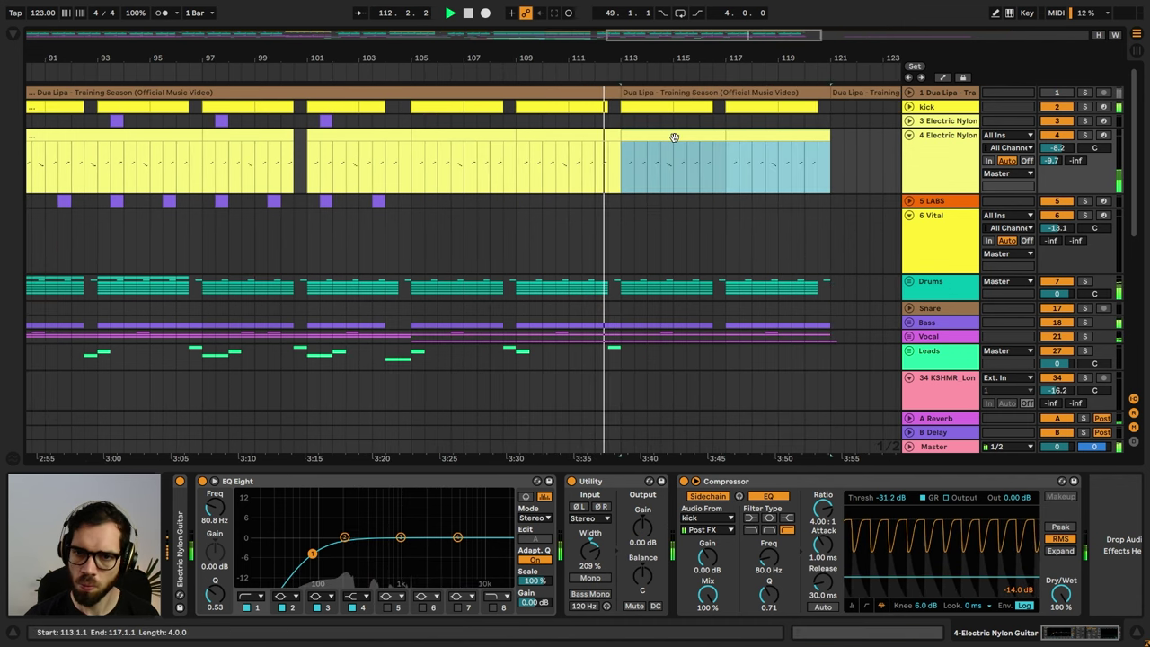
click(905, 632)
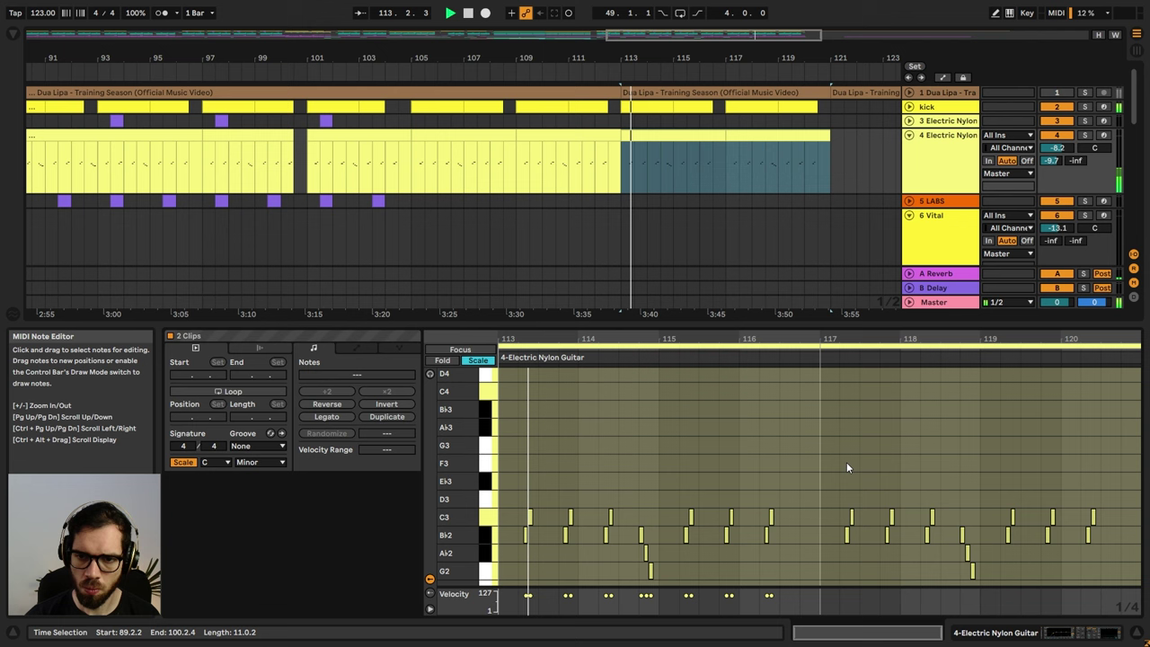
key(ctrl+a)
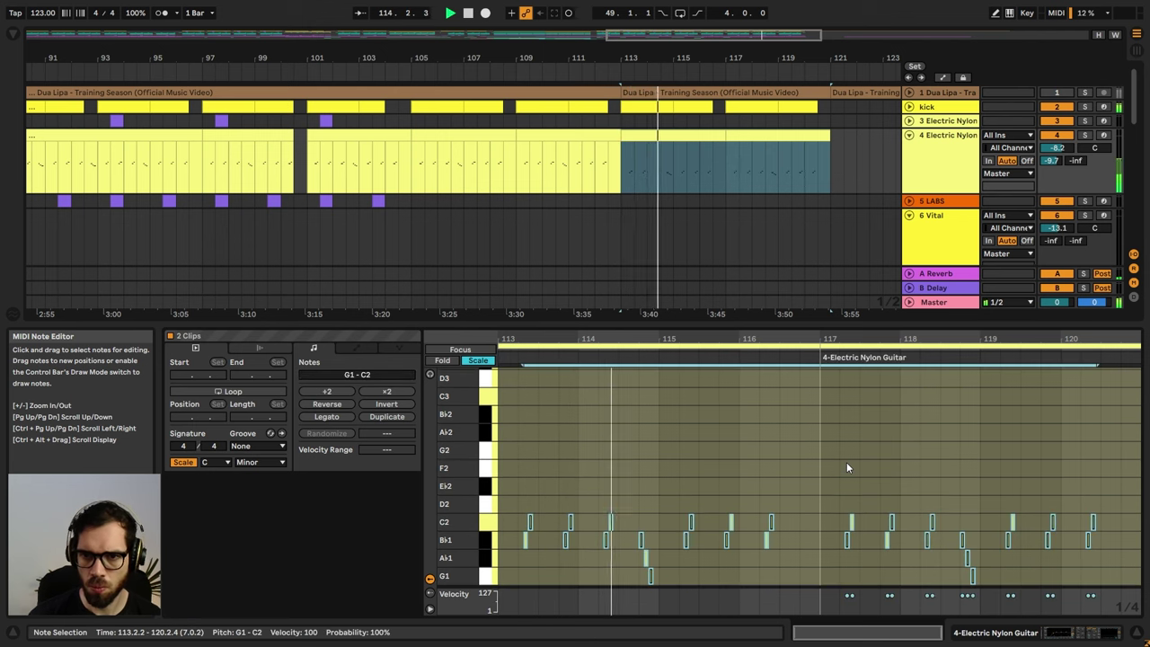
key(Delete)
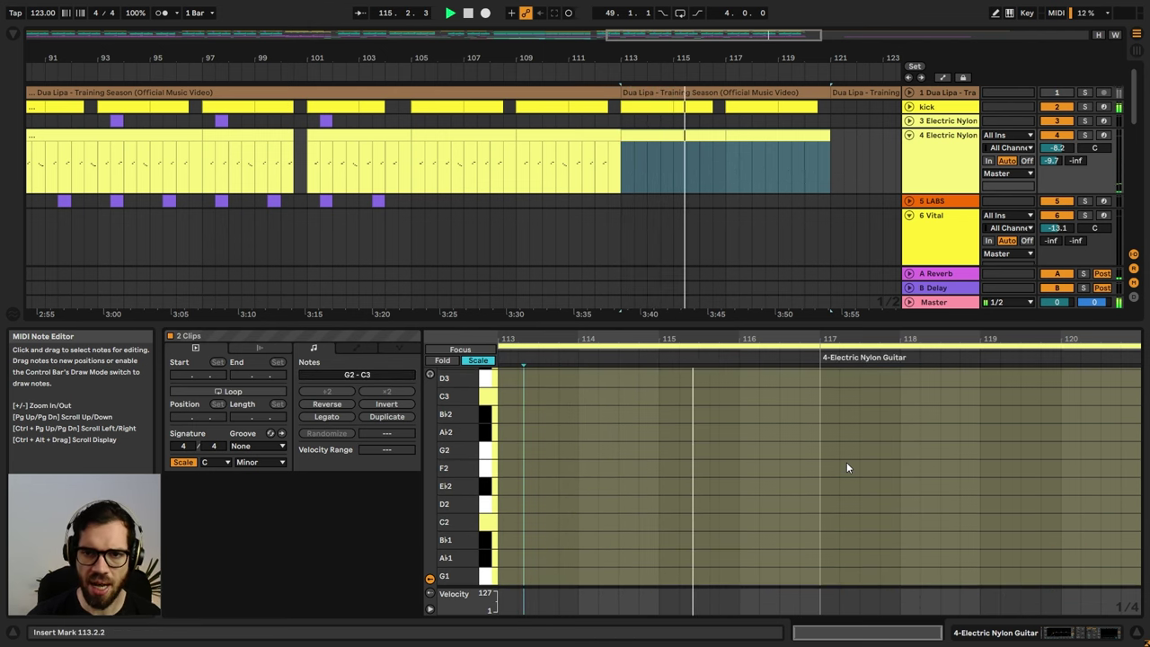
click(649, 146)
key(Delete)
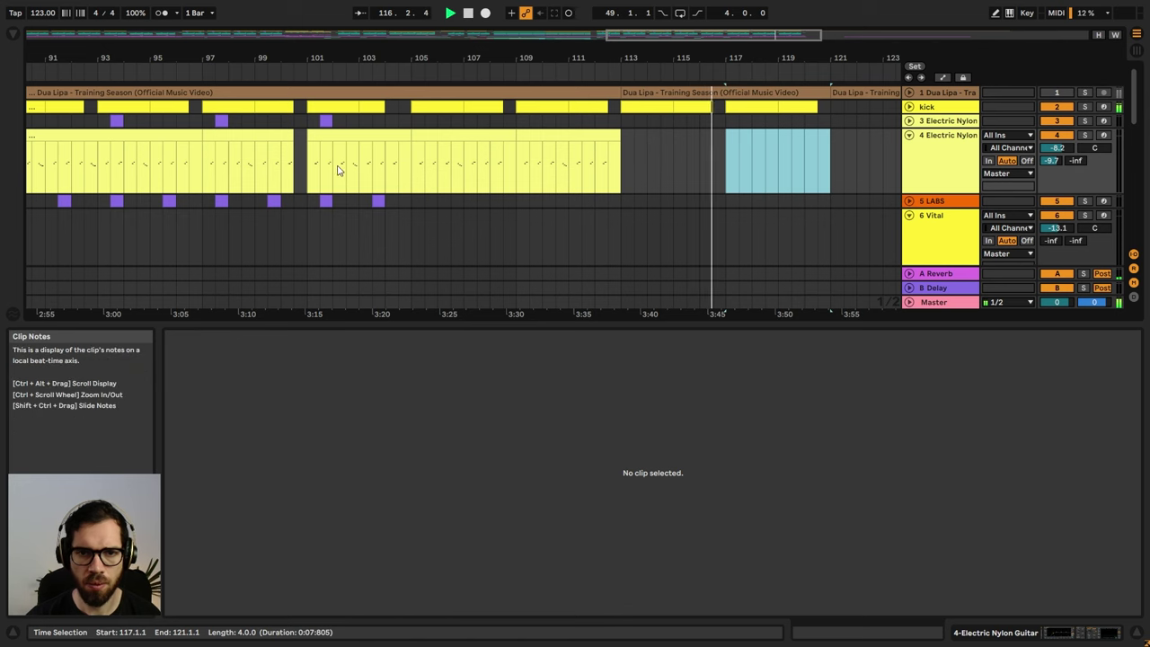
click(1127, 638)
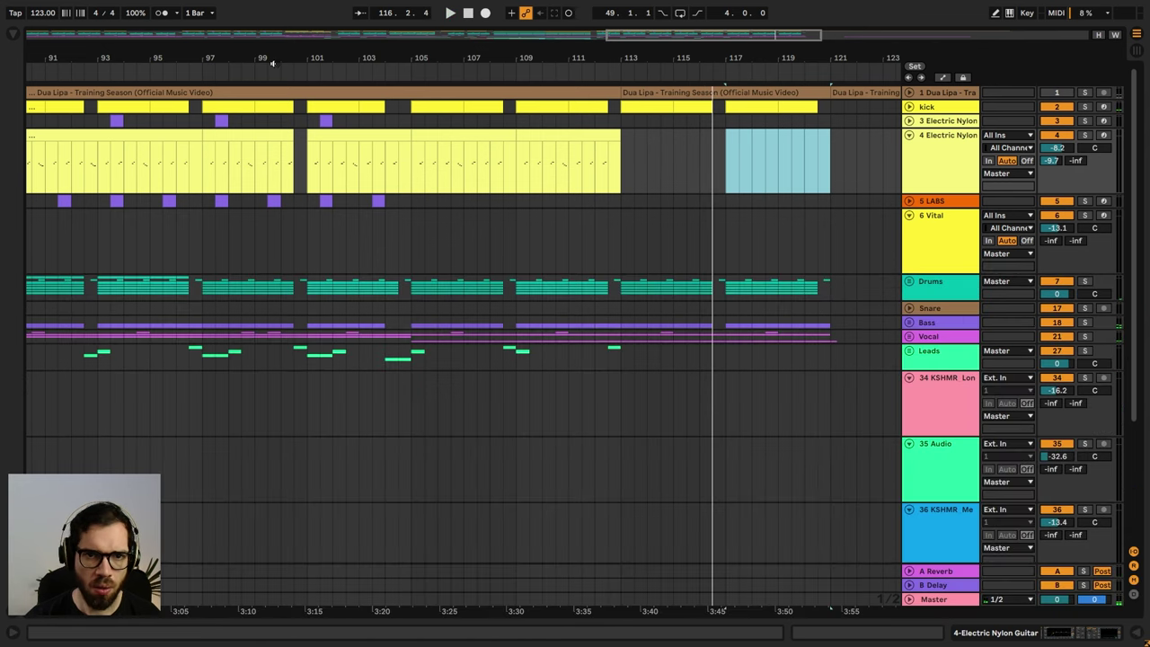
- Stop playback and insert a new MIDI track and a new audio track below the second Electric Nylon Guitar track
key(space)
drag(442, 56, 928, 56)
click(941, 151)
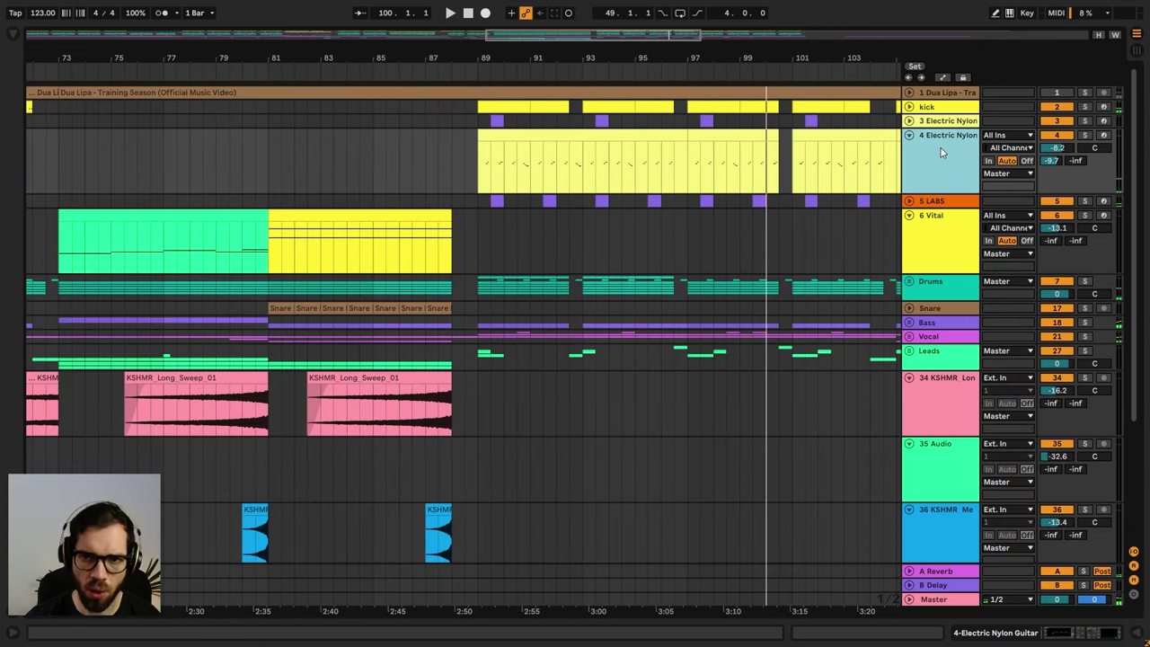
key(ctrl+shift+t)
key(ctrl+t)
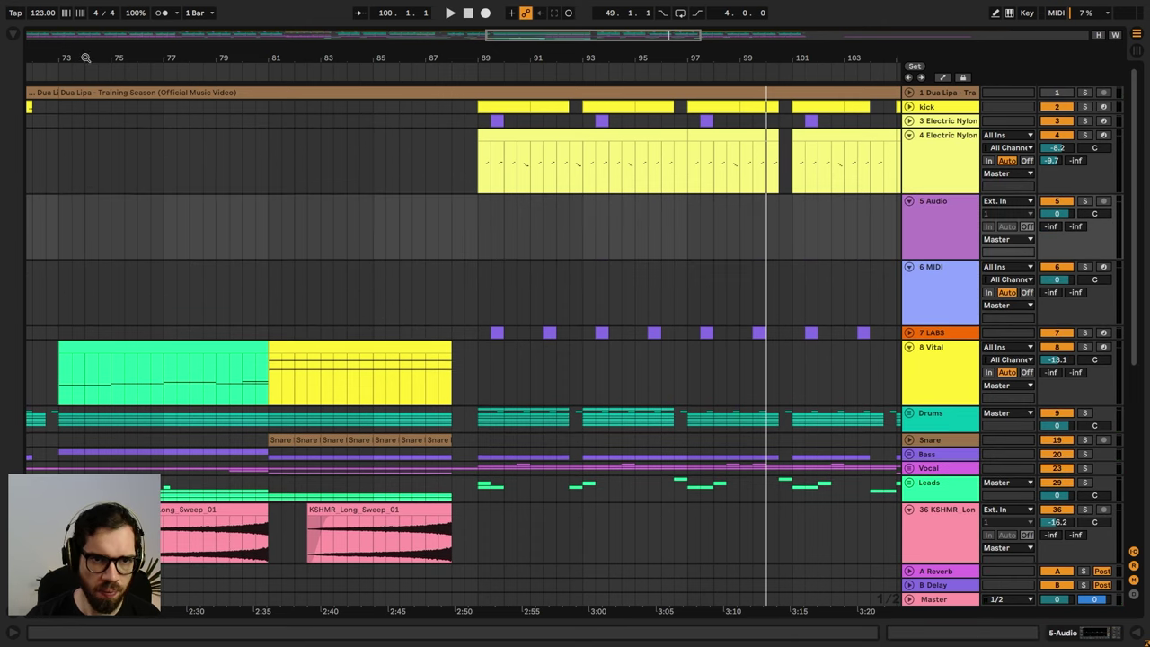
- Search the browser for "bongo" and limit the results to samples
click(13, 35)
click(47, 36)
text(bongo)
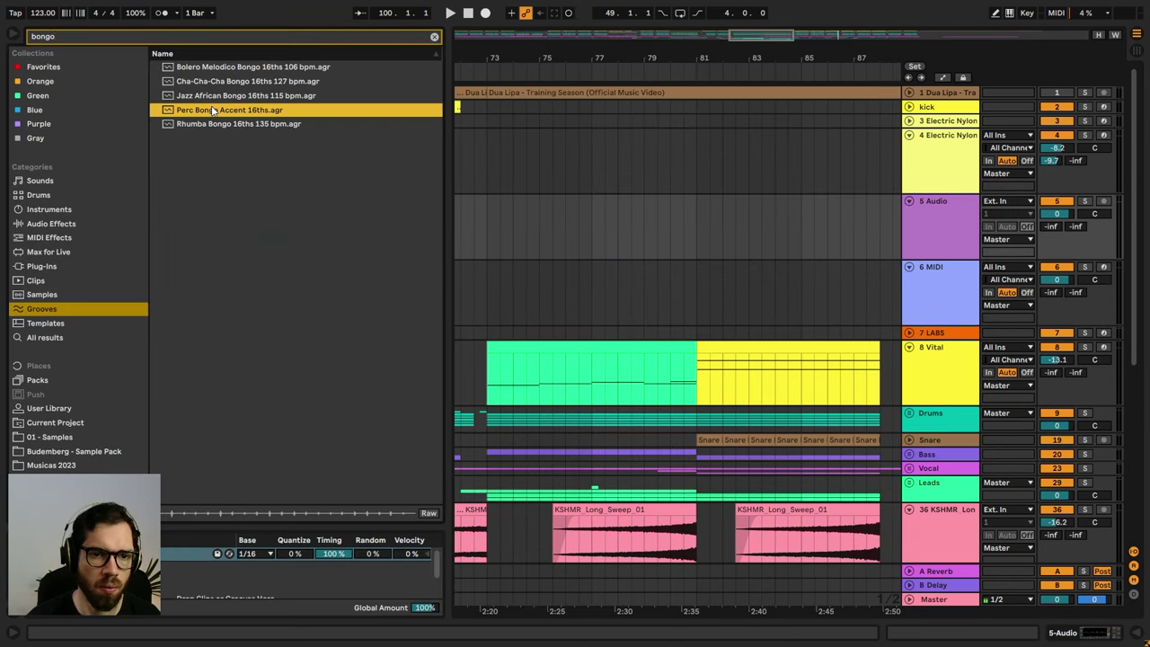
click(240, 98)
click(40, 81)
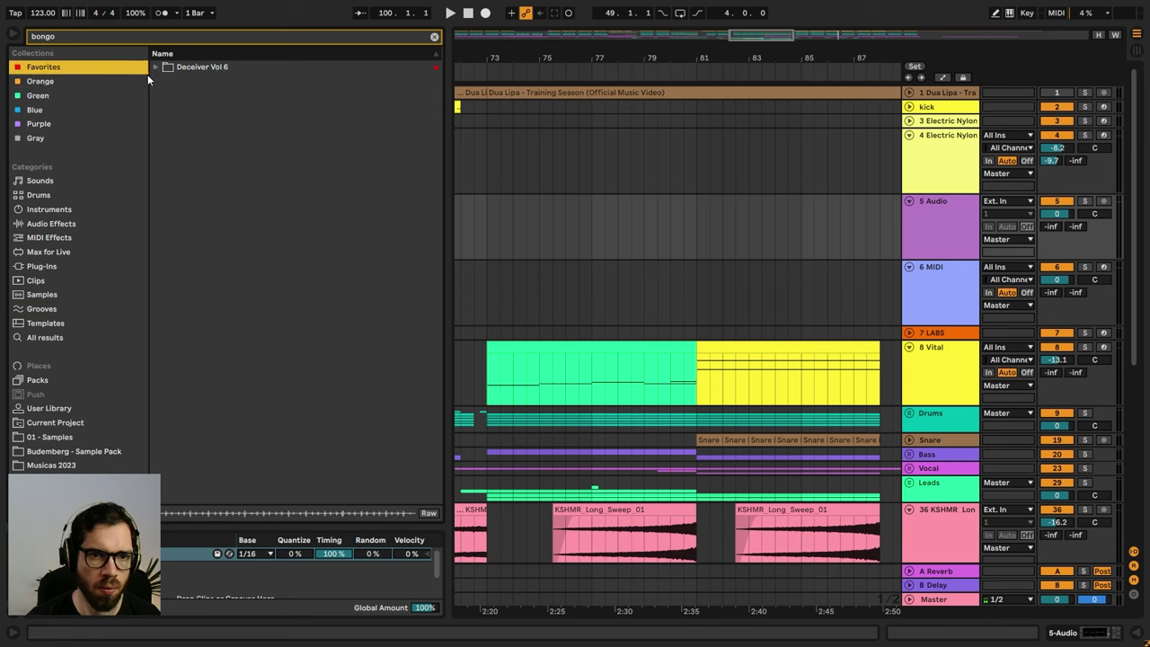
click(59, 296)
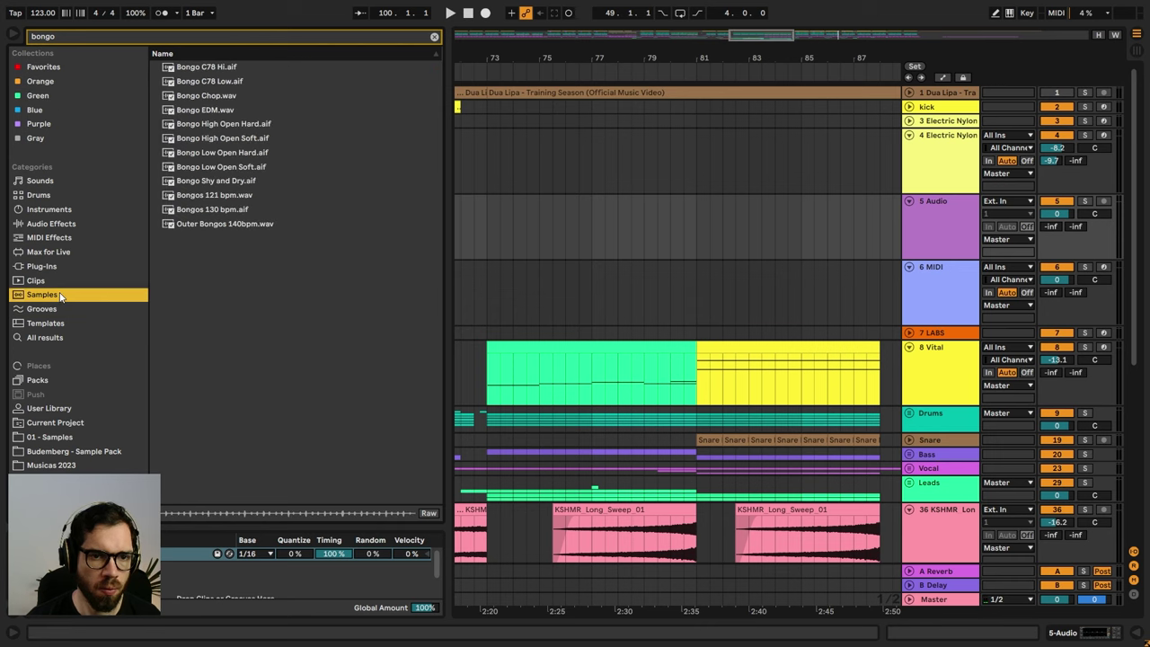
- Audition the bongo one-shots and loops, including Bongo C78 Low, Bongo EDM, Bongos 130 bpm and Outer Bongos 140bpm
click(215, 166)
click(243, 152)
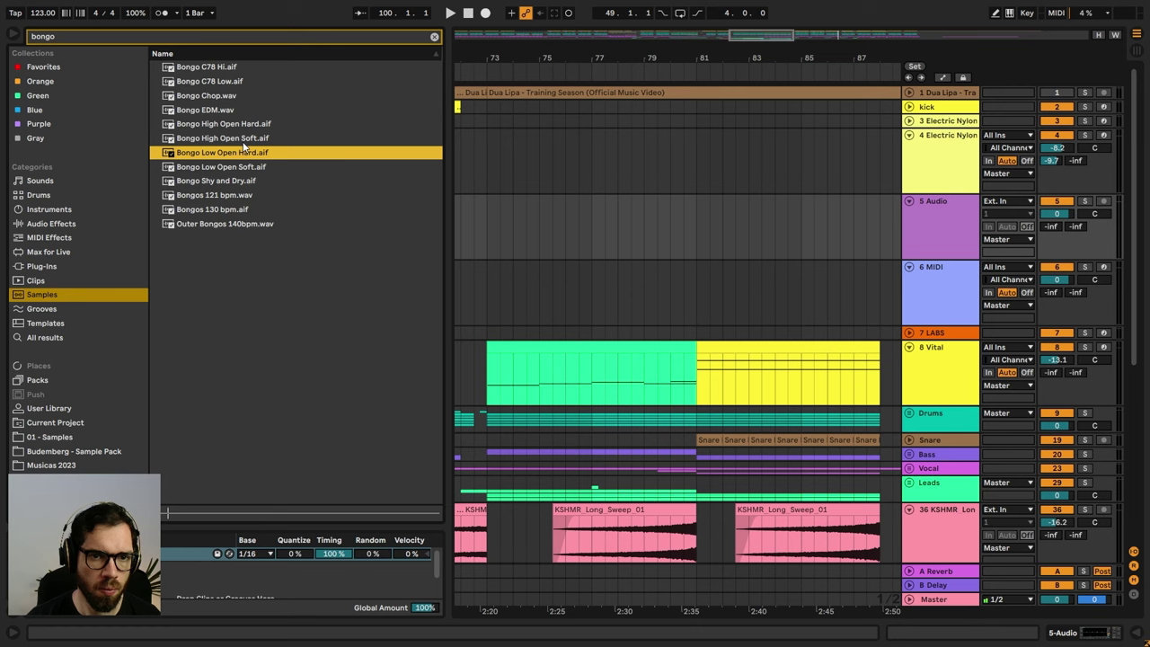
click(244, 139)
click(246, 126)
click(237, 112)
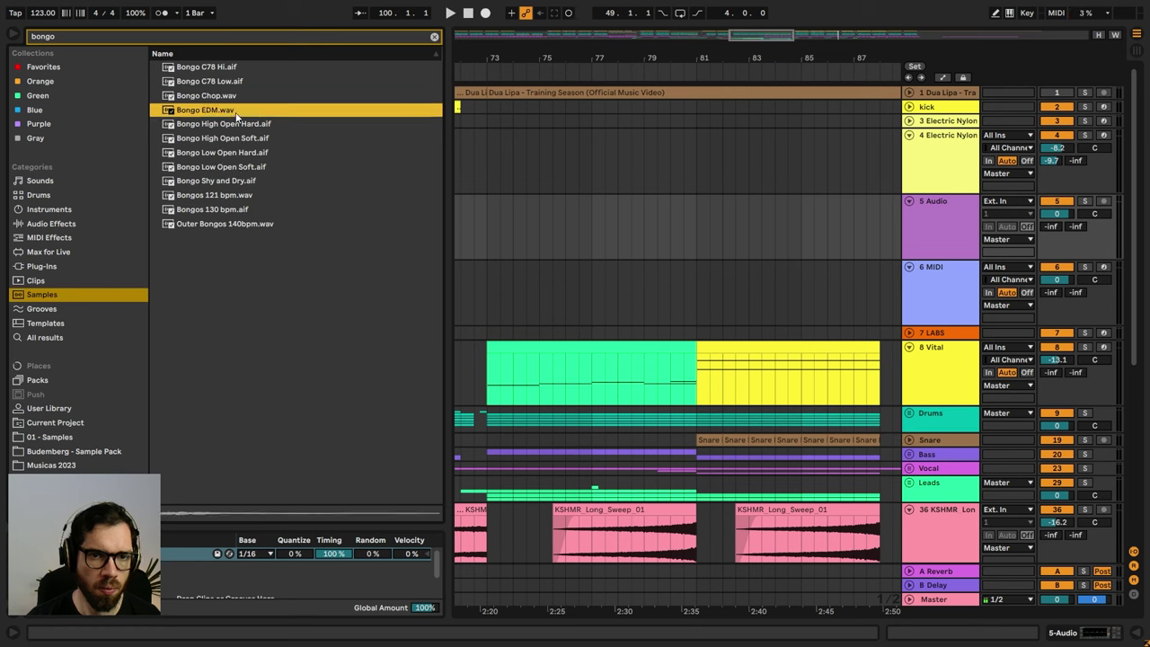
click(226, 83)
click(225, 69)
click(225, 83)
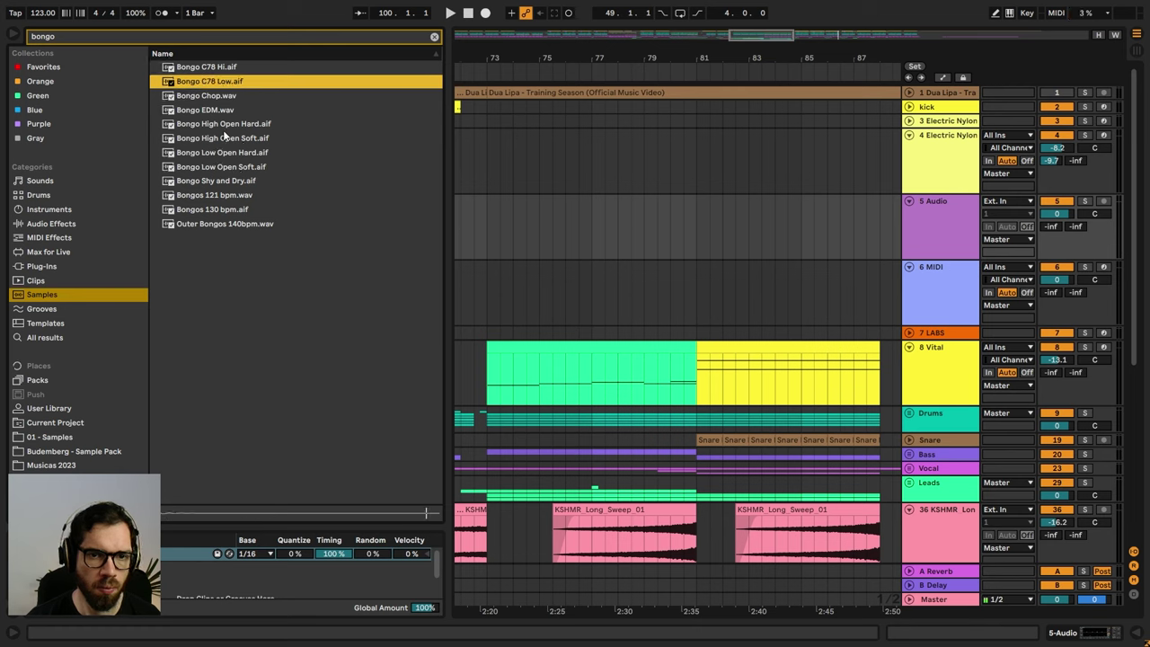
click(227, 125)
click(226, 209)
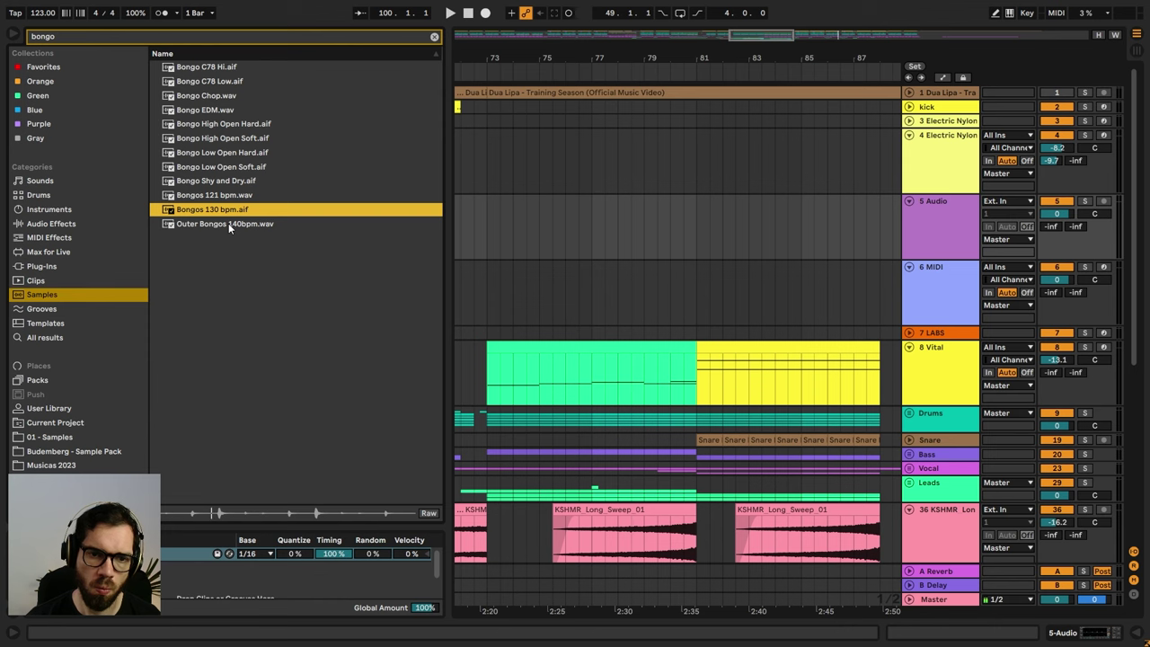
click(228, 224)
click(225, 211)
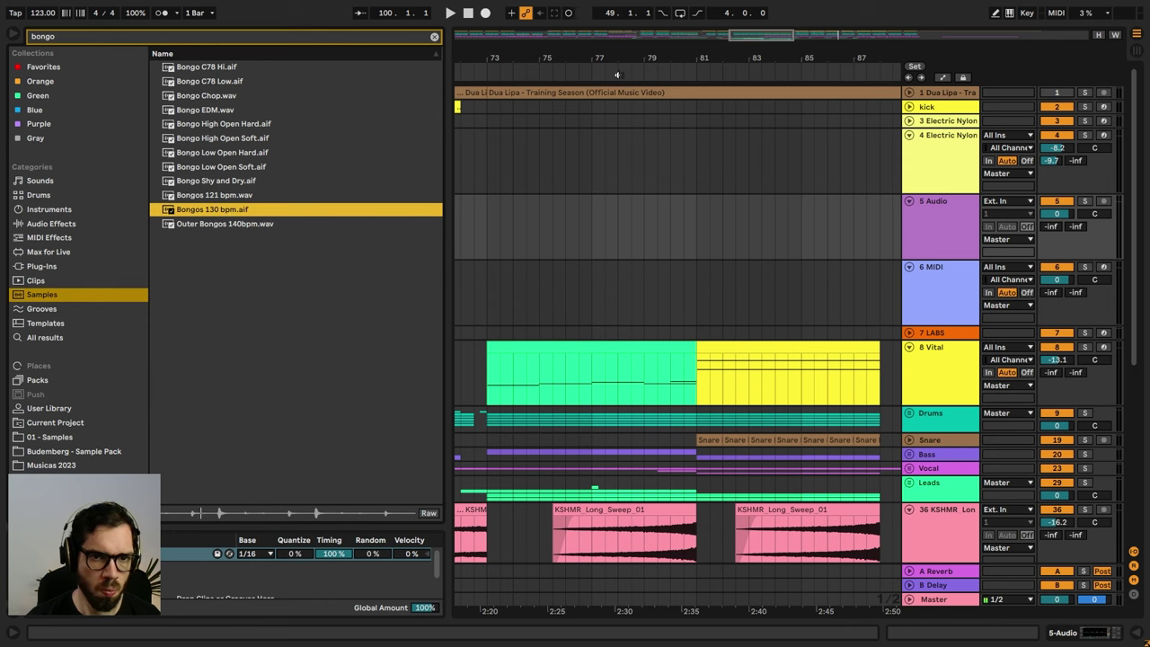
- Place the Bongos 130 bpm.aif loop on the new audio track at bar 89 and play it back
scroll(678, 314, right, 5)
drag(231, 208, 229, 209)
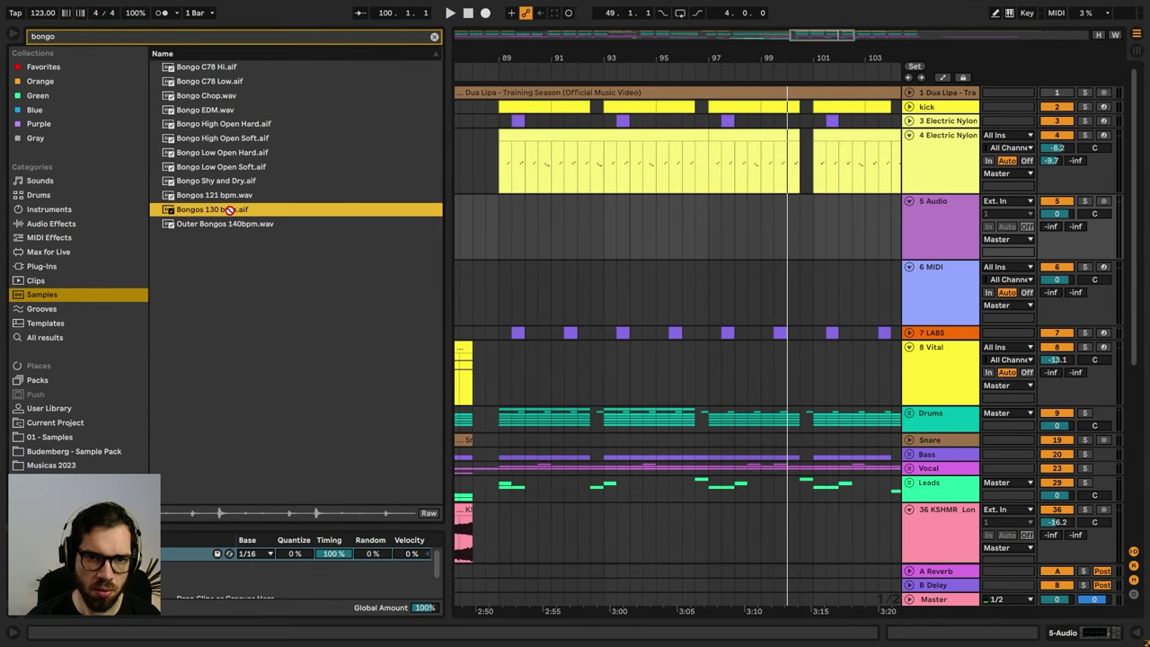
drag(497, 229, 500, 228)
key(space)
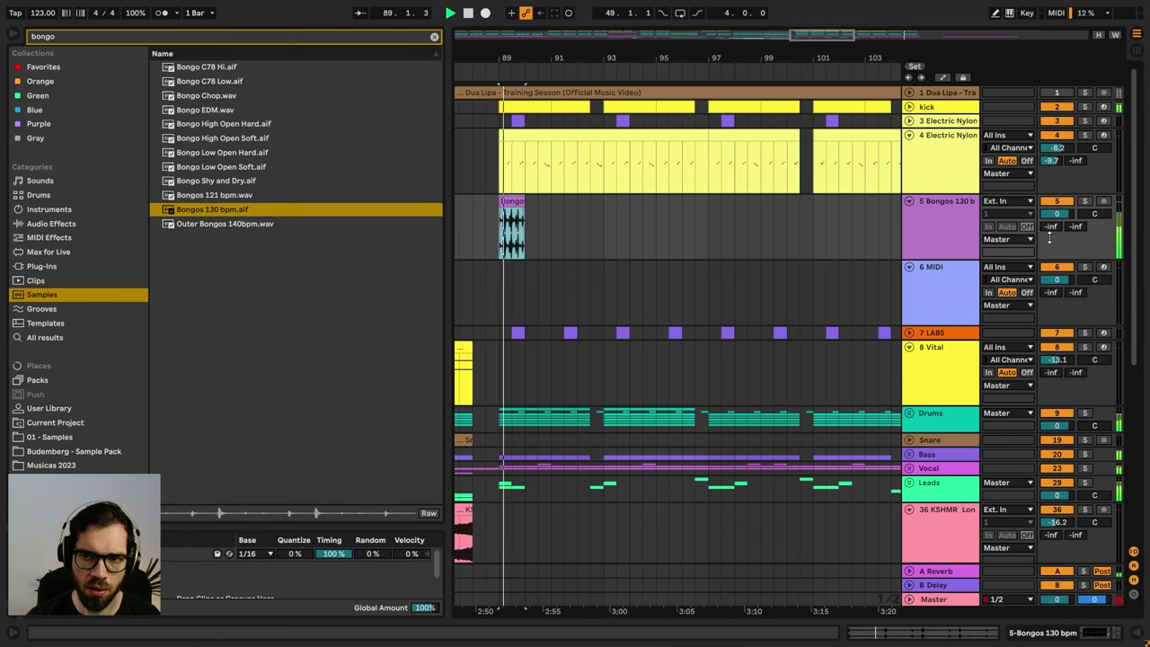
- Lower the bongo track's volume to -28.0 dB and extend its looped clip to bar 93
drag(1056, 215, 1057, 247)
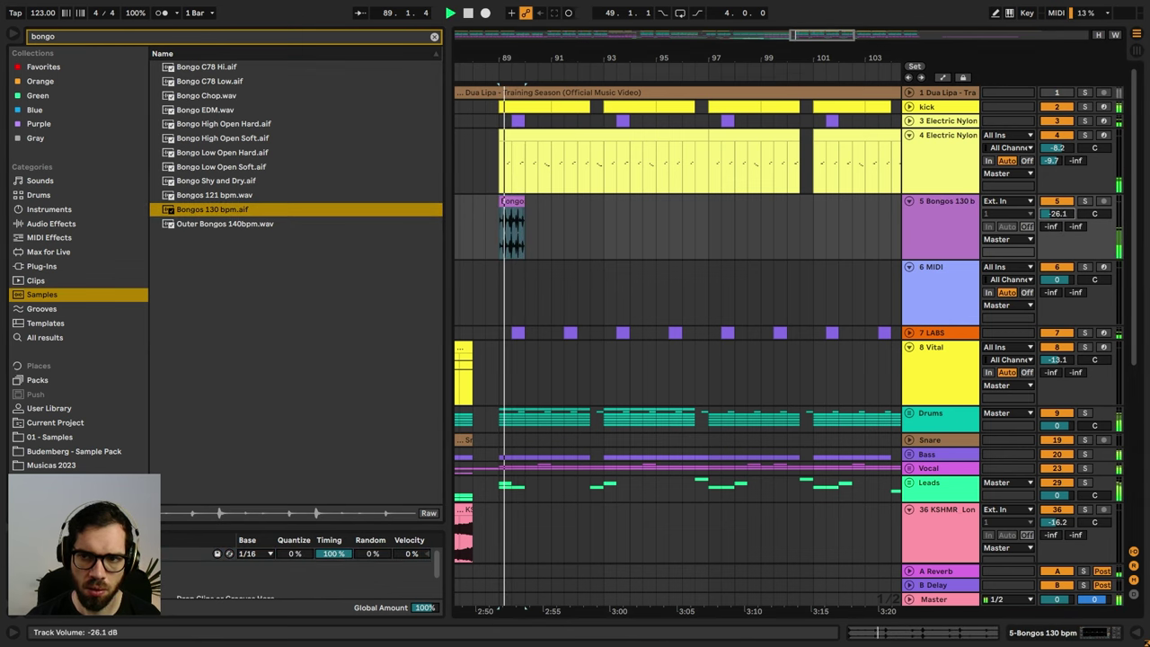
drag(524, 199, 602, 197)
click(1085, 202)
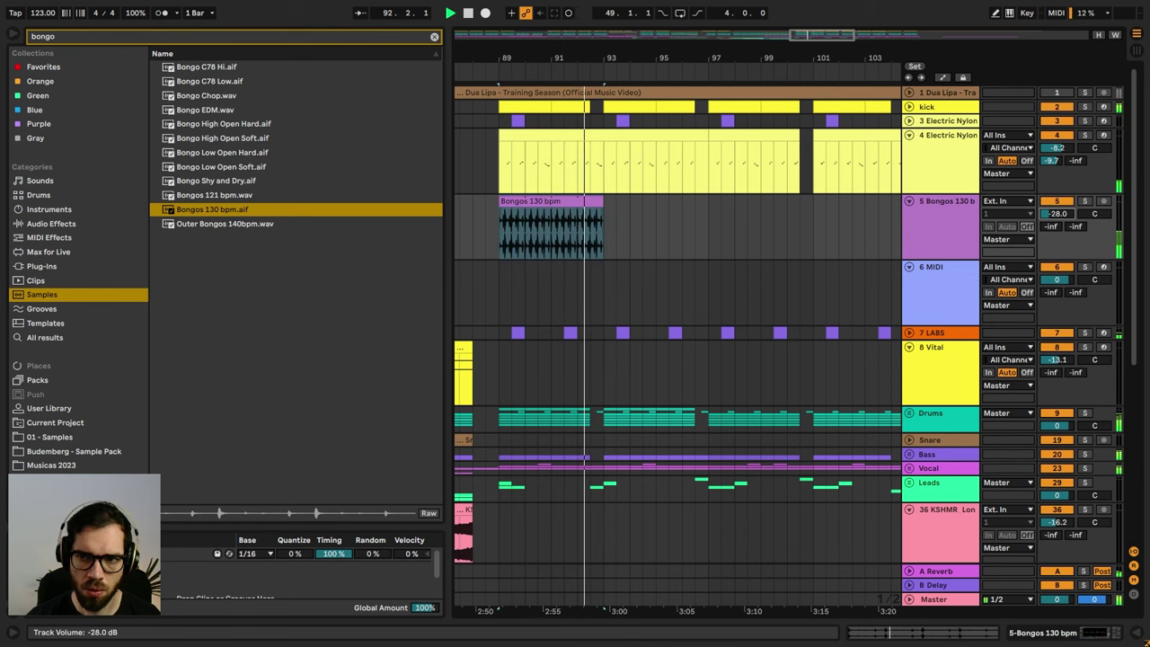
- Solo the bongo track and set the Bongos 130 bpm clip to non-looping transients with a transient envelope of 7
double_click(563, 216)
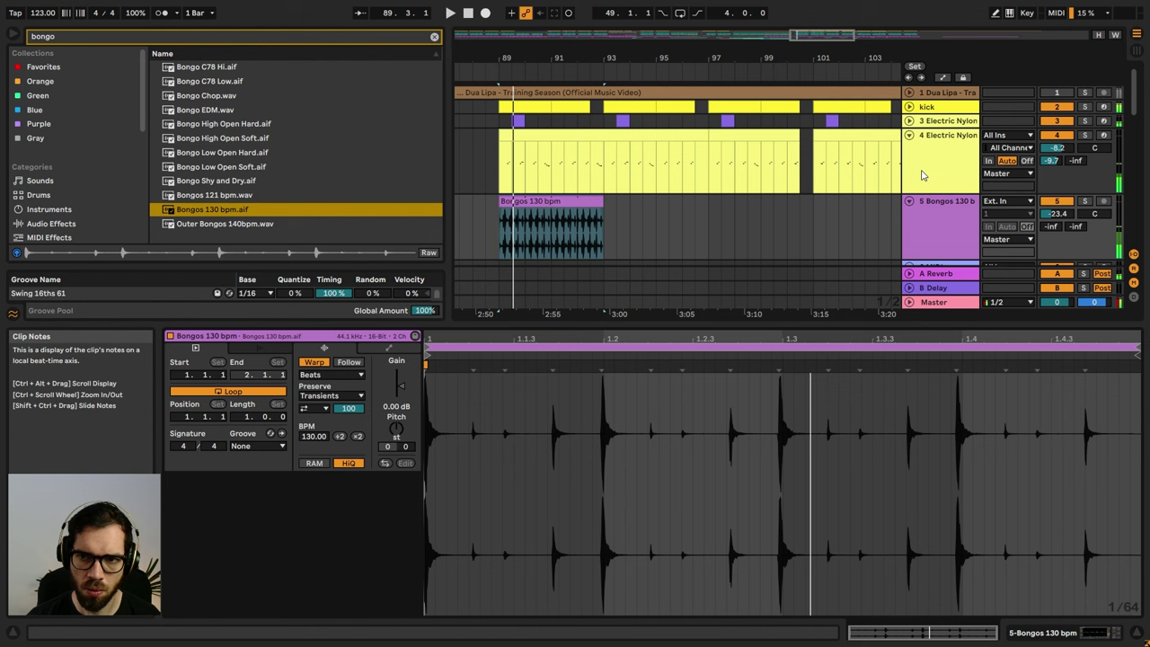
click(1085, 201)
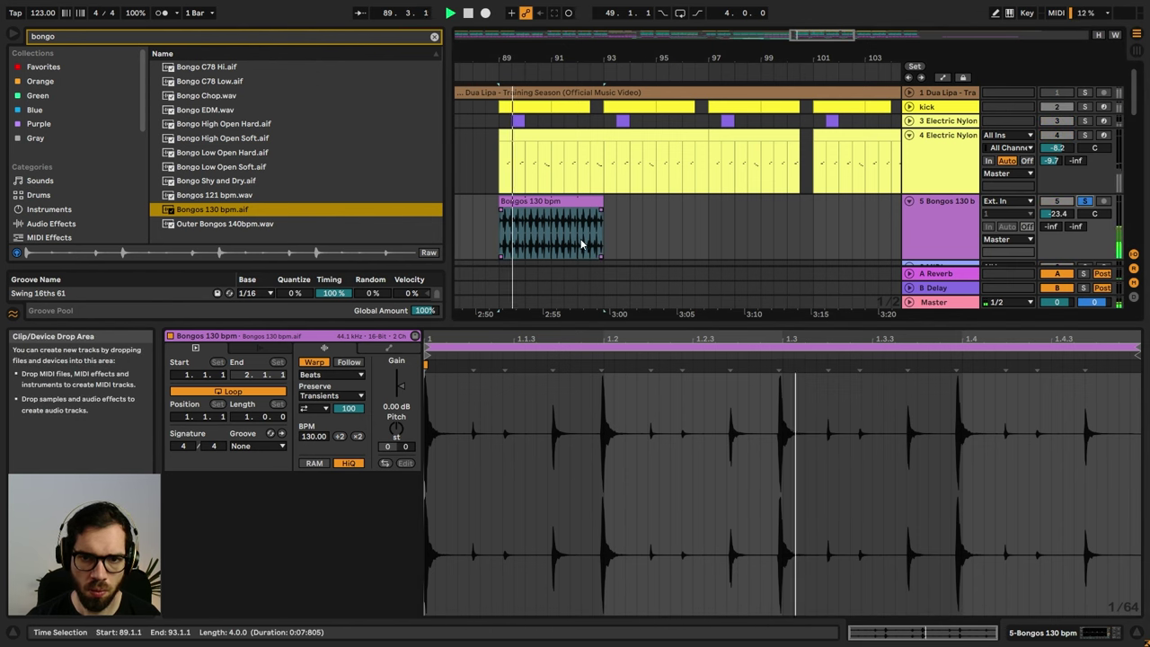
drag(660, 45, 653, 52)
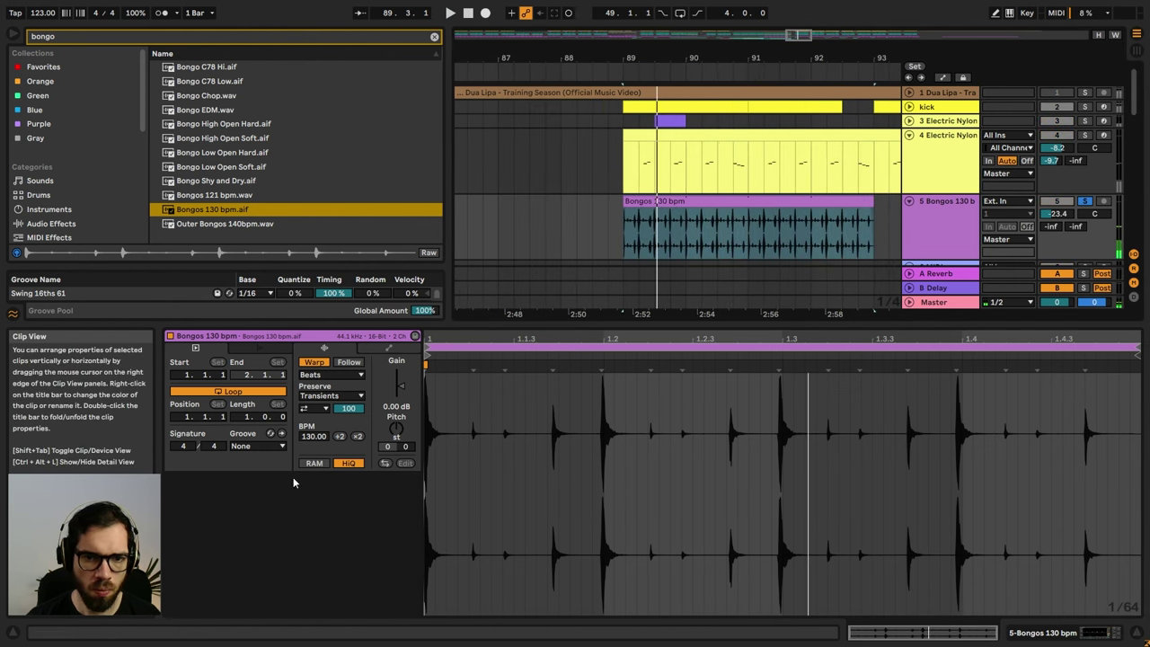
click(314, 408)
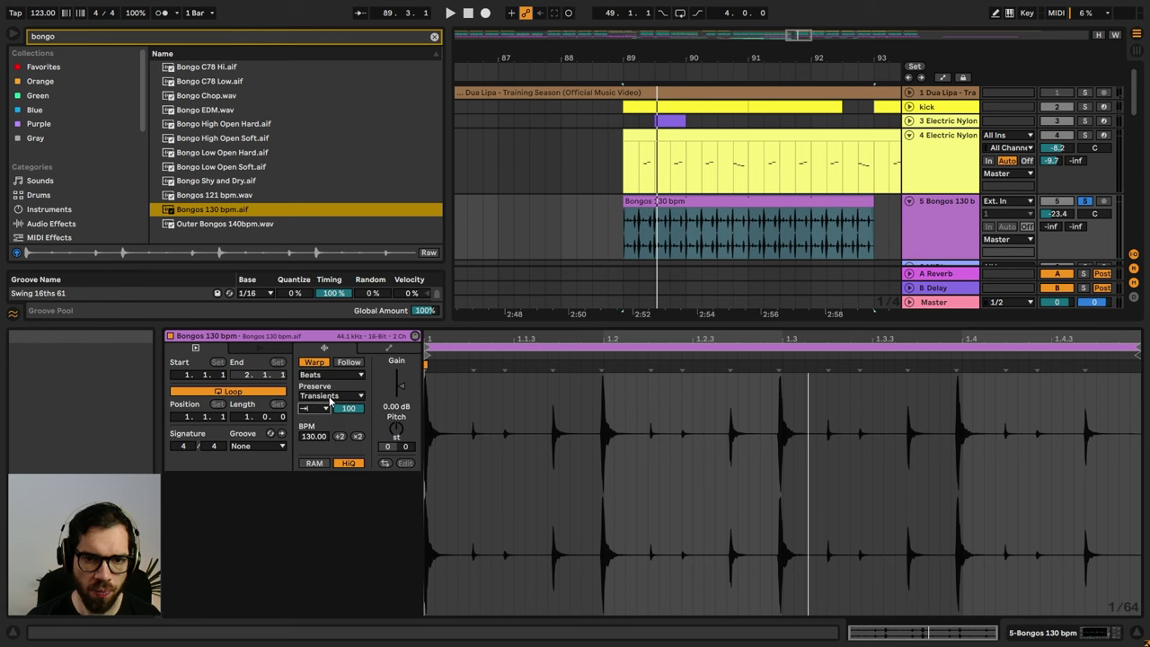
drag(348, 408, 348, 434)
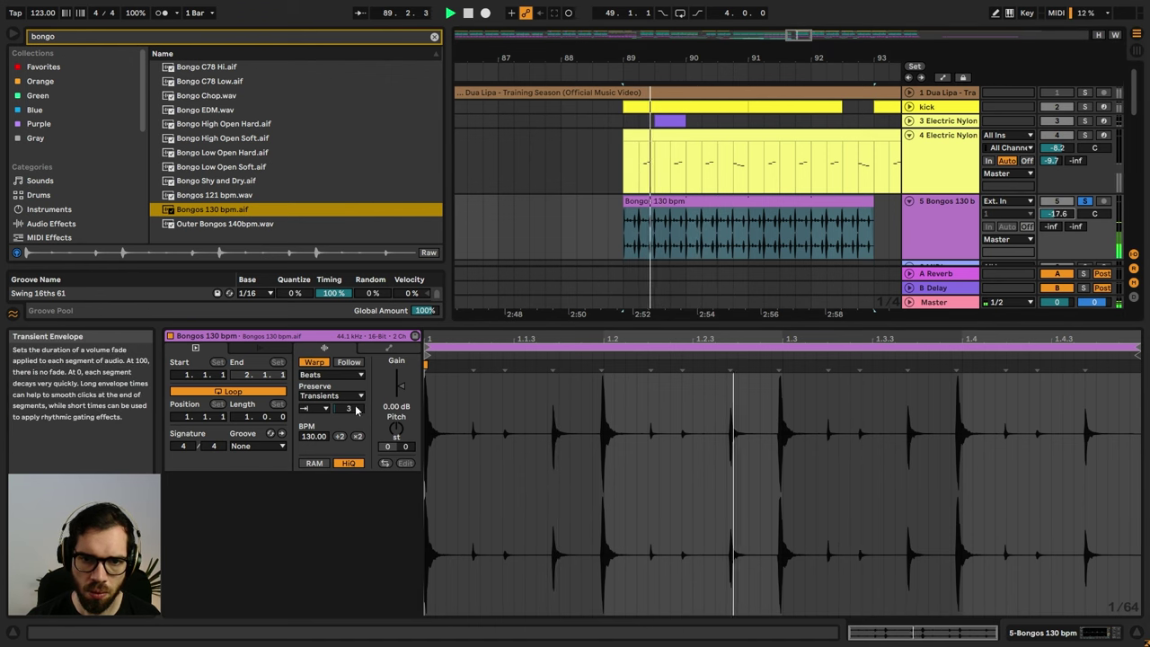
drag(356, 411, 356, 423)
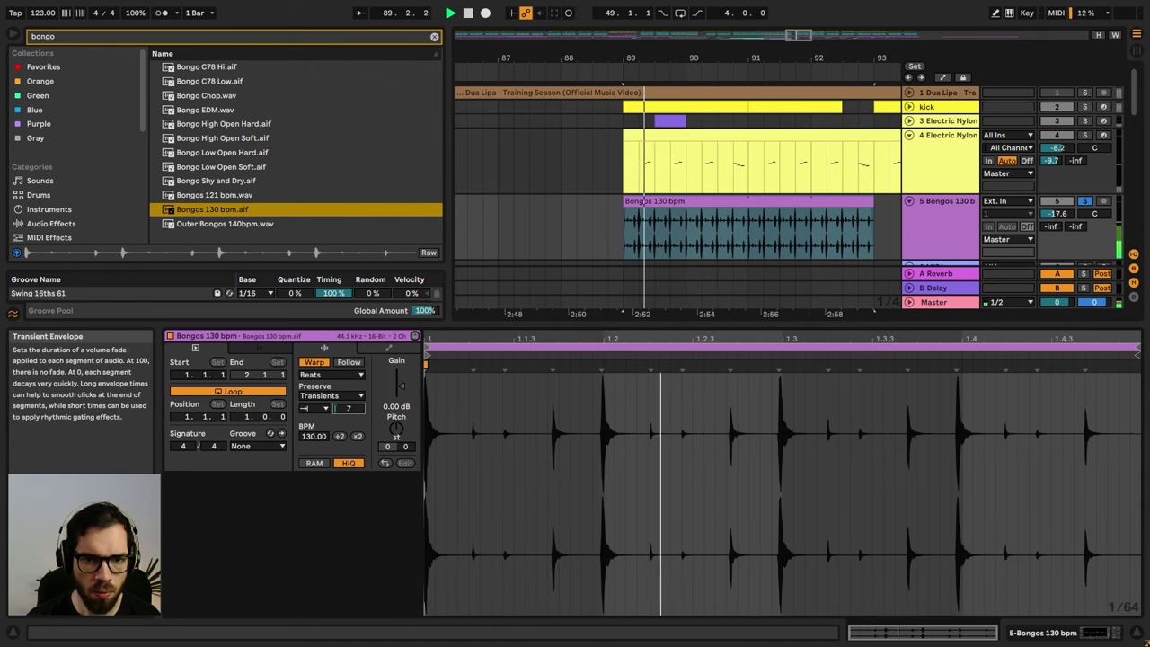
- Keep the Bongos 130 bpm clip in Beats warp mode and set its transient envelope to 11
key(space)
click(354, 396)
click(354, 396)
click(350, 378)
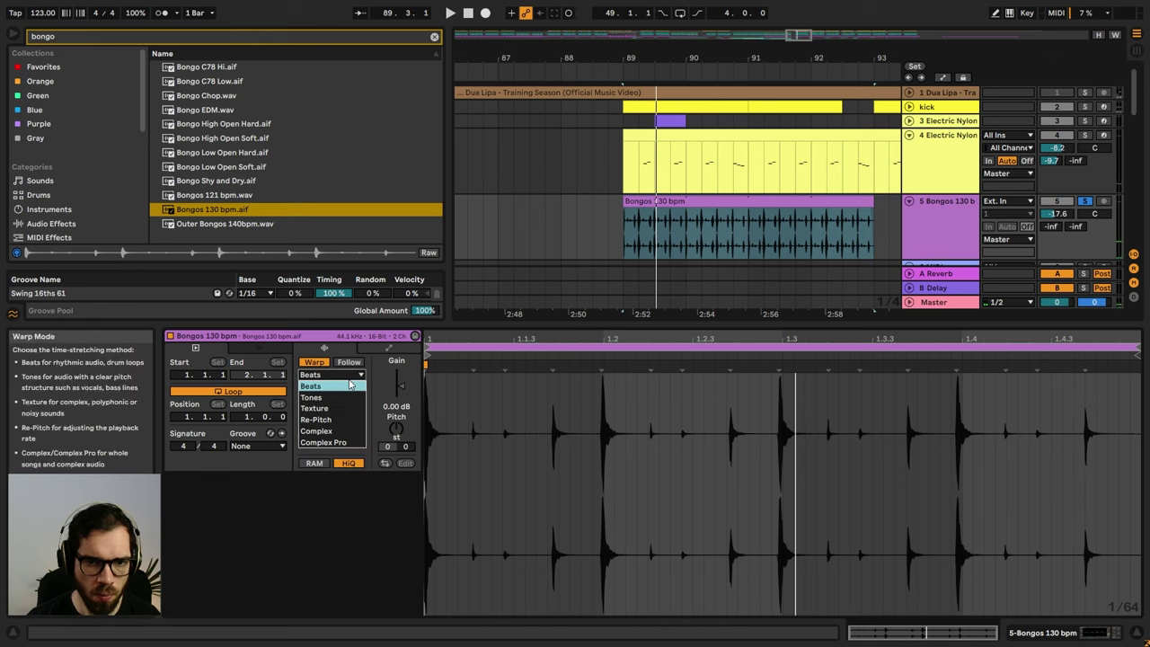
click(350, 385)
key(space)
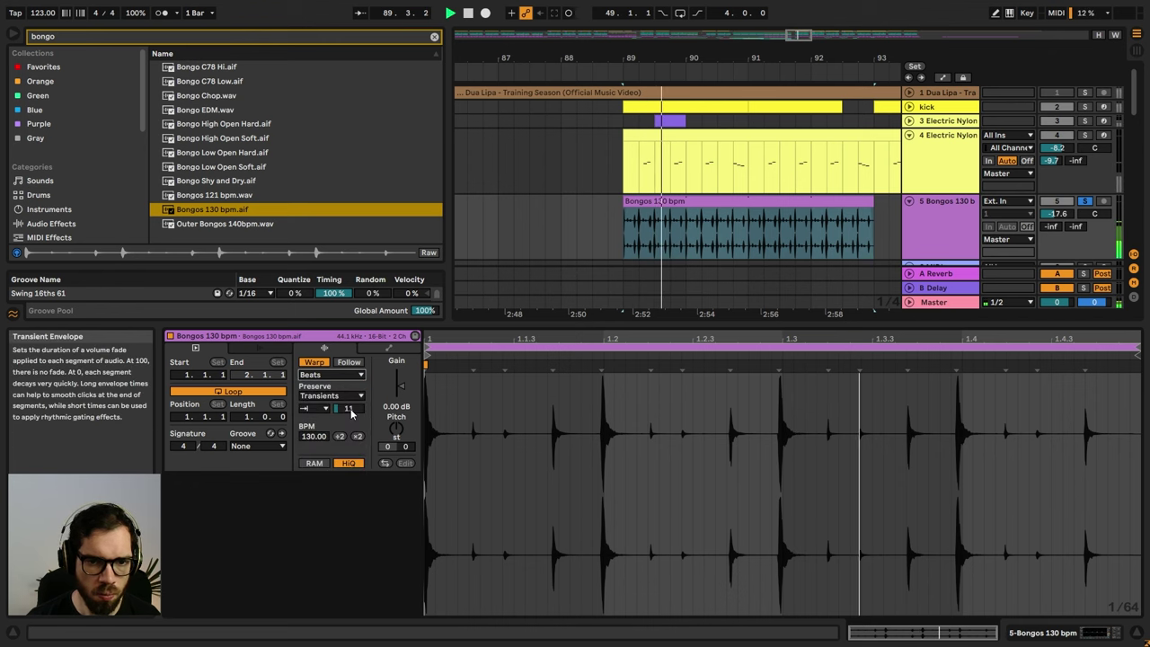
- Place Bongos 121 bpm.wav on the bongo track at bar 89, with non-looping transients and a transient envelope of 15
click(236, 200)
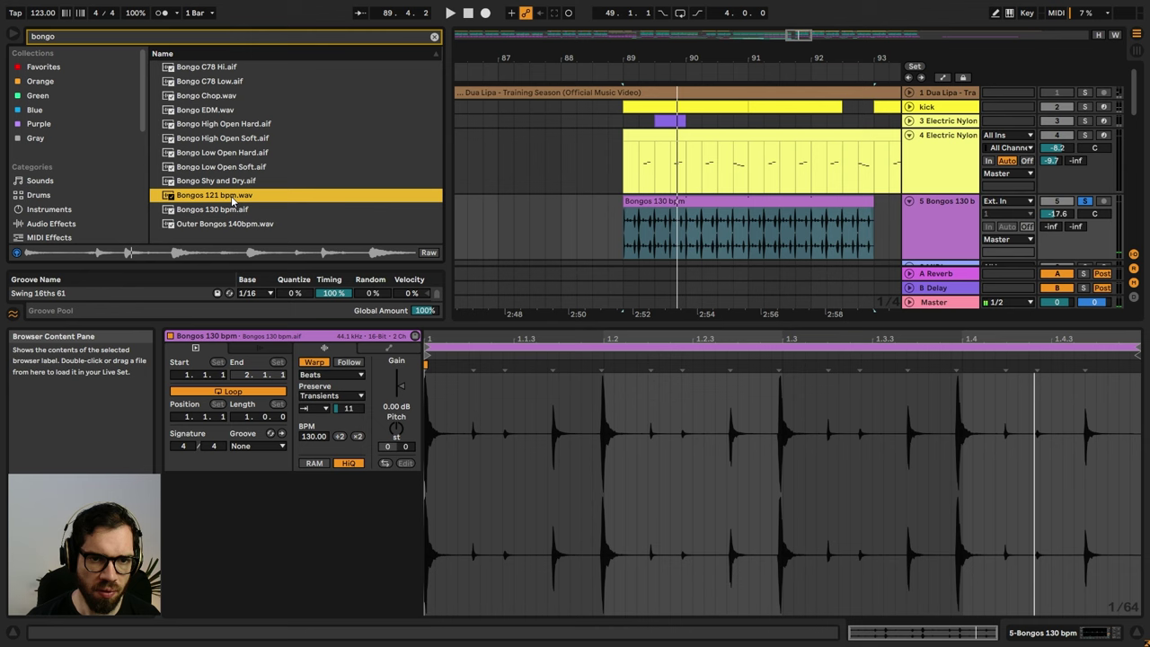
drag(231, 196, 628, 213)
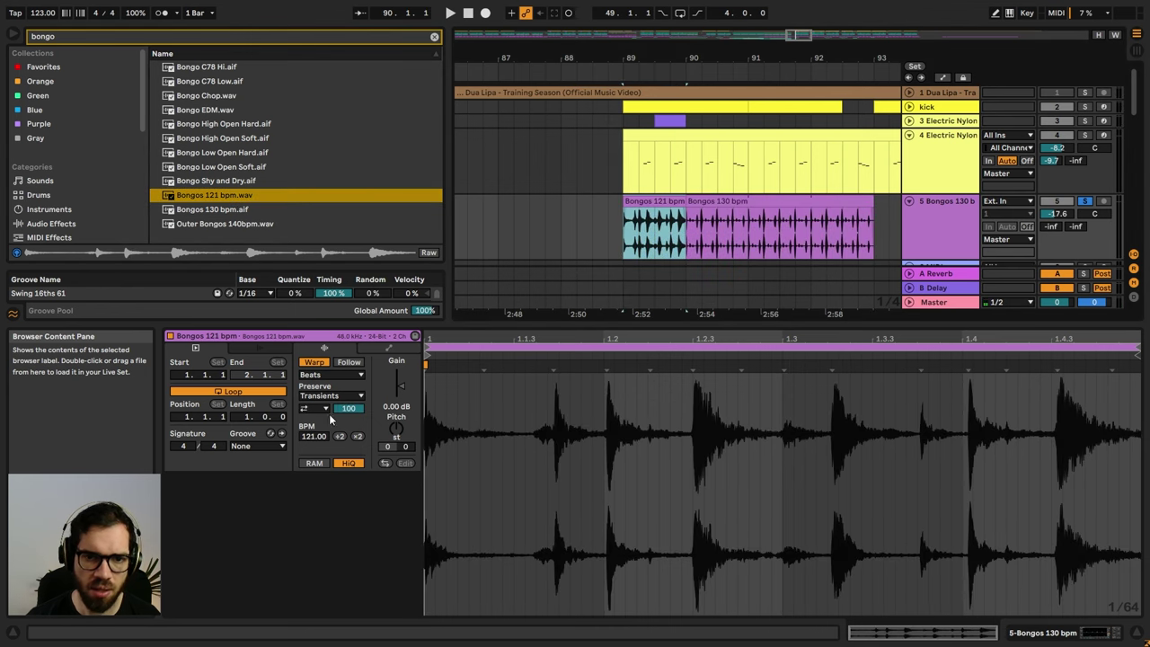
click(314, 408)
click(316, 424)
key(space)
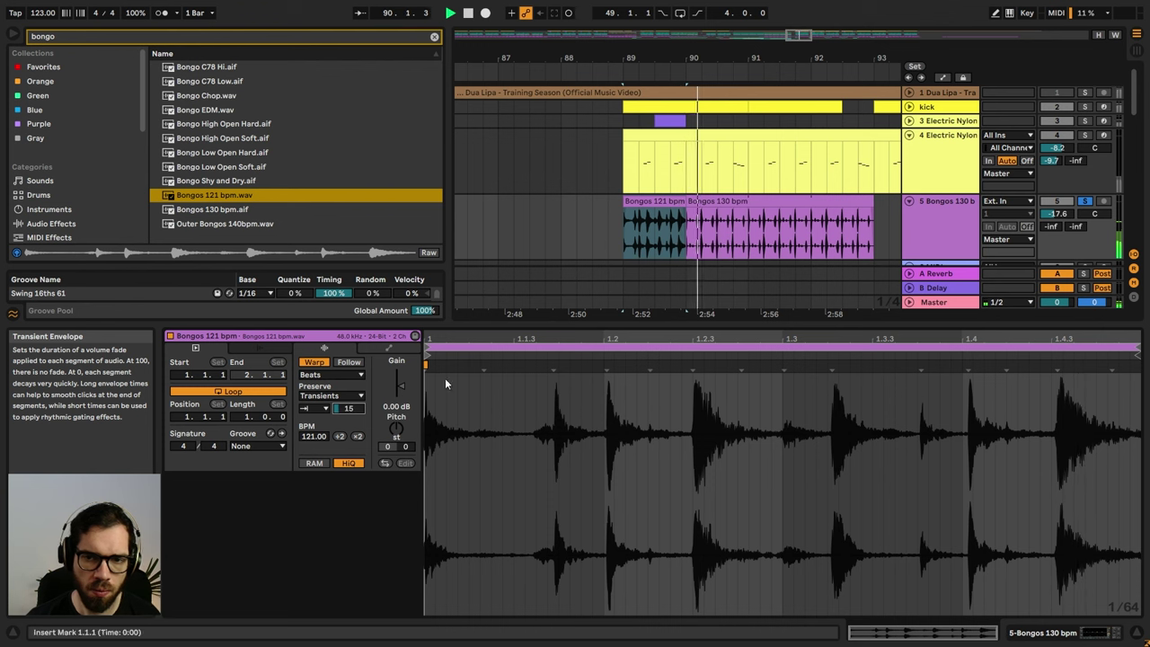
- Lengthen the Bongos 121 bpm clip to 90.4.1, restart playback and unsolo the bongo track
drag(687, 201, 736, 198)
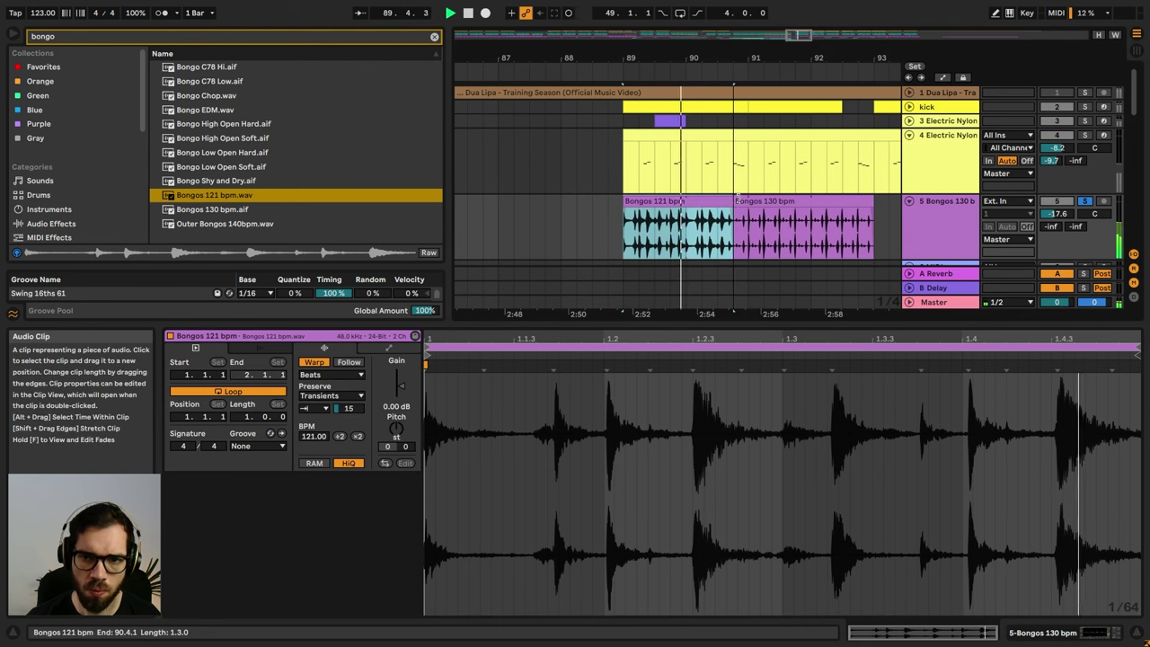
key(space)
key(space)
click(1085, 201)
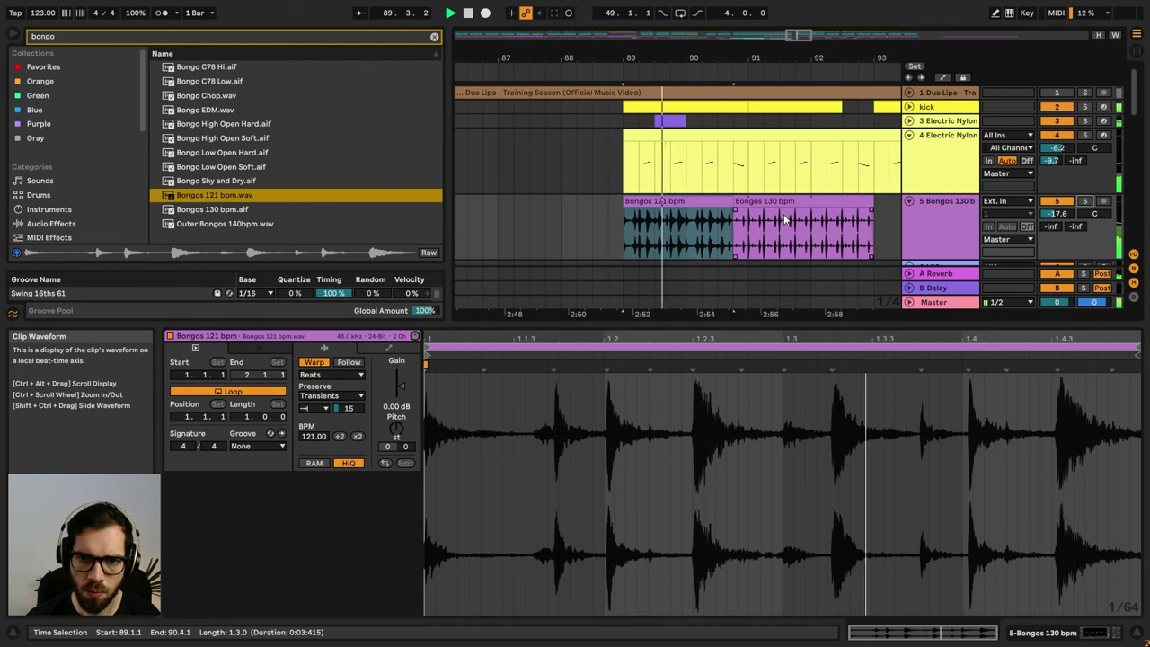
- Extend the Bongos 121 bpm clip to 92.3.1 and delete the leftover Bongos 130 bpm clip
drag(734, 201, 845, 194)
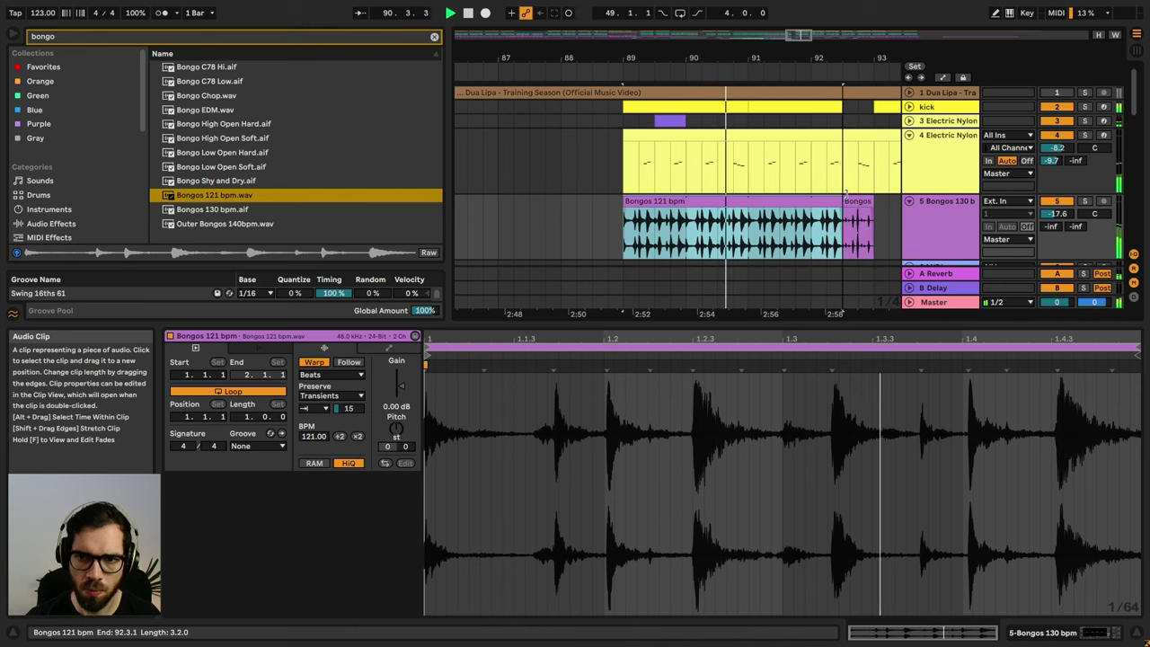
click(857, 201)
key(Delete)
- Duplicate the Bongos 121 bpm clip so the copy starts at bar 93, and hide the browser
click(832, 202)
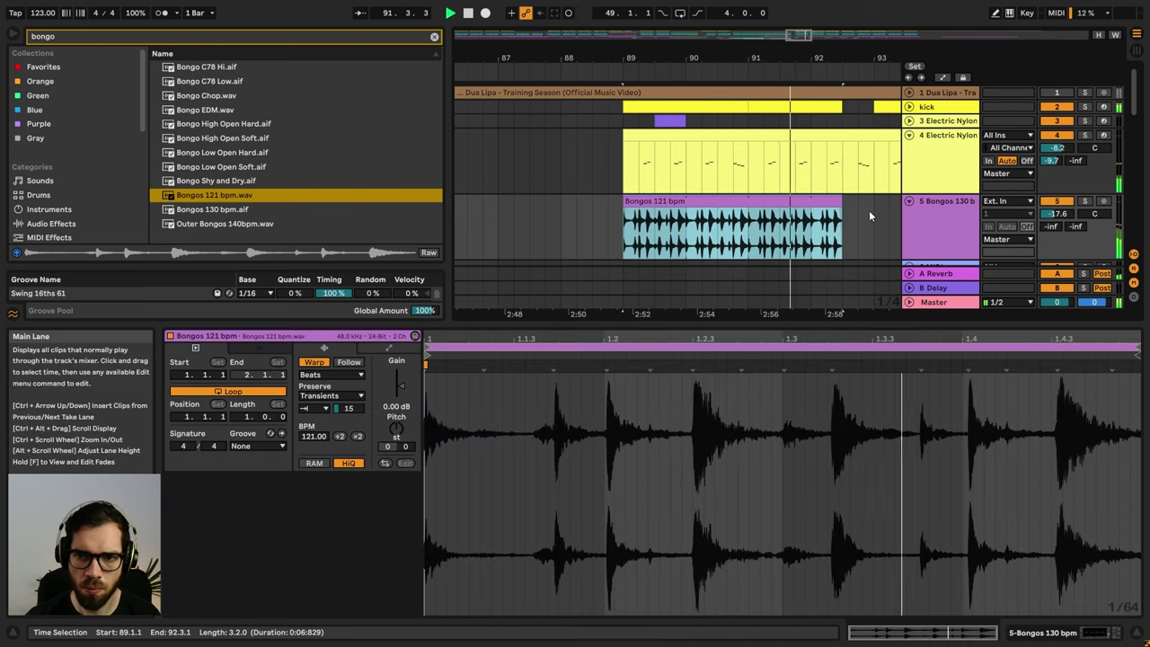
key(ctrl+d)
click(13, 34)
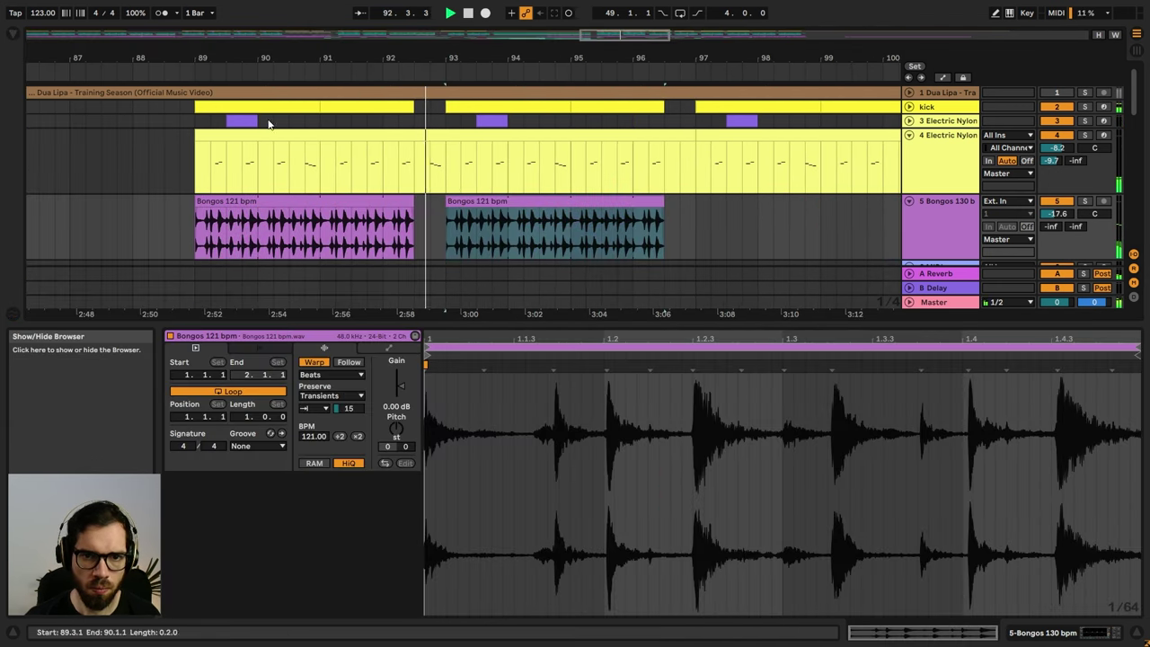
- Set the bongo track's volume to -16.0 dB and add an EQ Eight low cut at 100 Hz with Q 0.43
drag(1059, 215, 1058, 212)
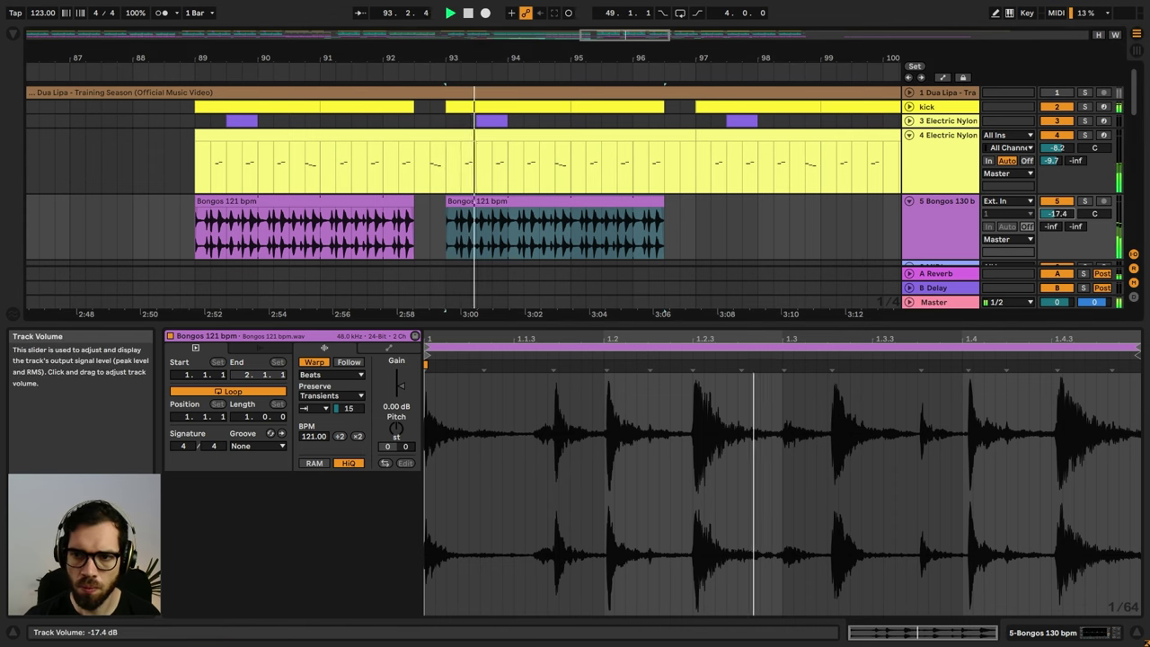
click(928, 212)
click(225, 596)
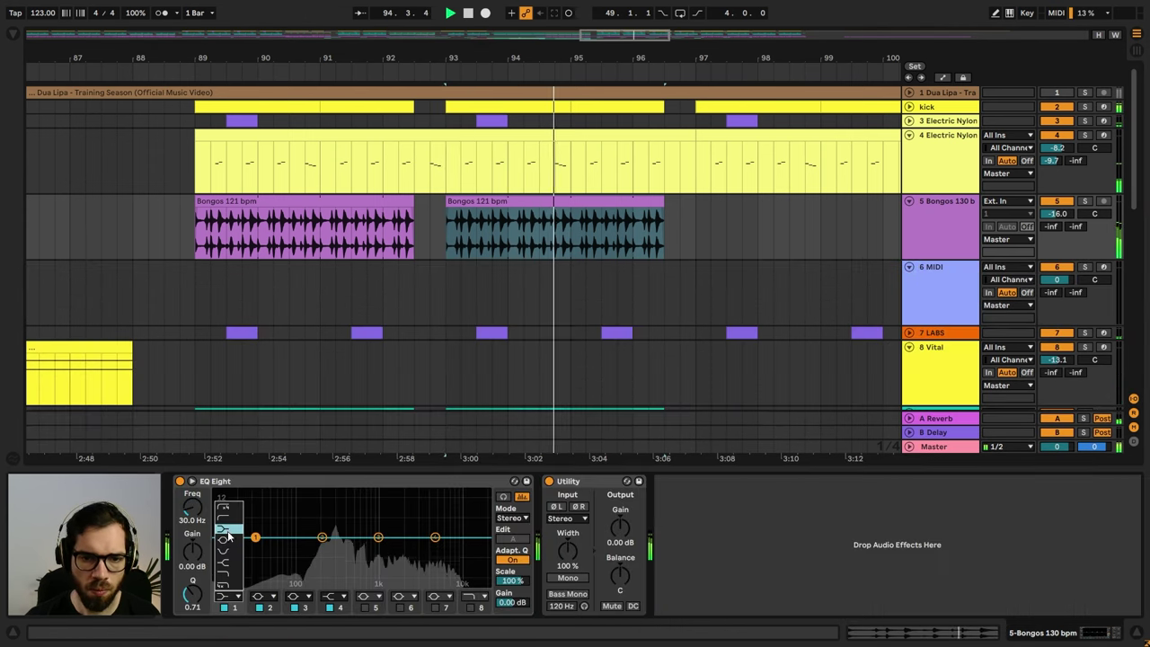
click(226, 520)
drag(257, 548, 298, 557)
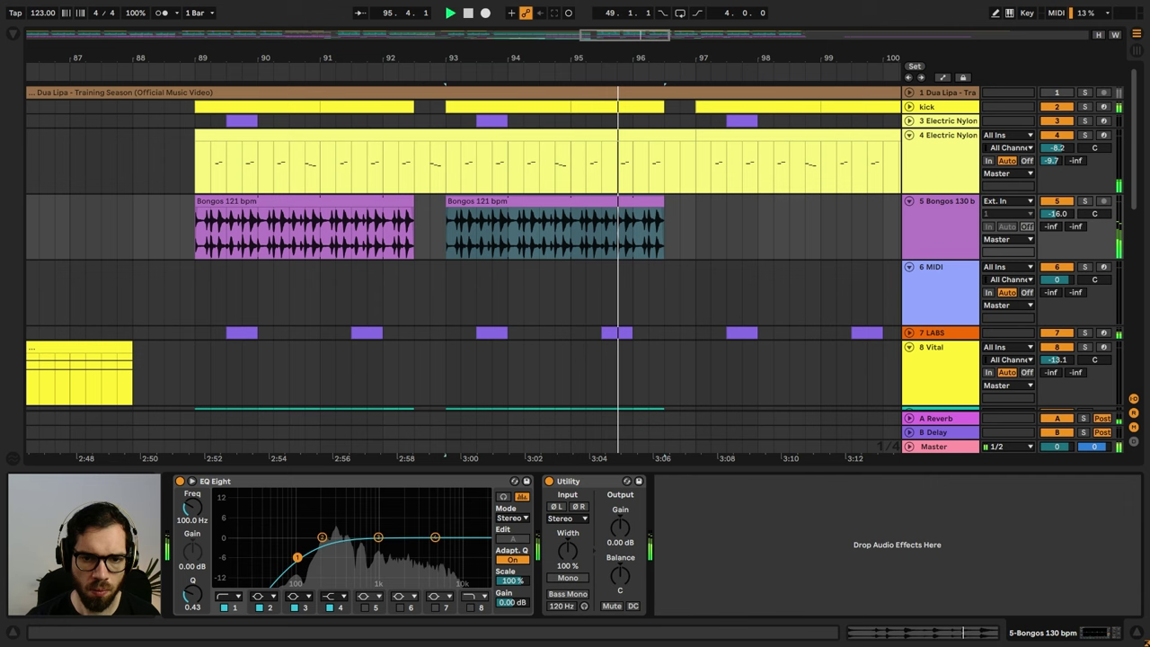
- Copy the second Bongos 121 bpm clip and paste it at bars 97 and 101
click(560, 214)
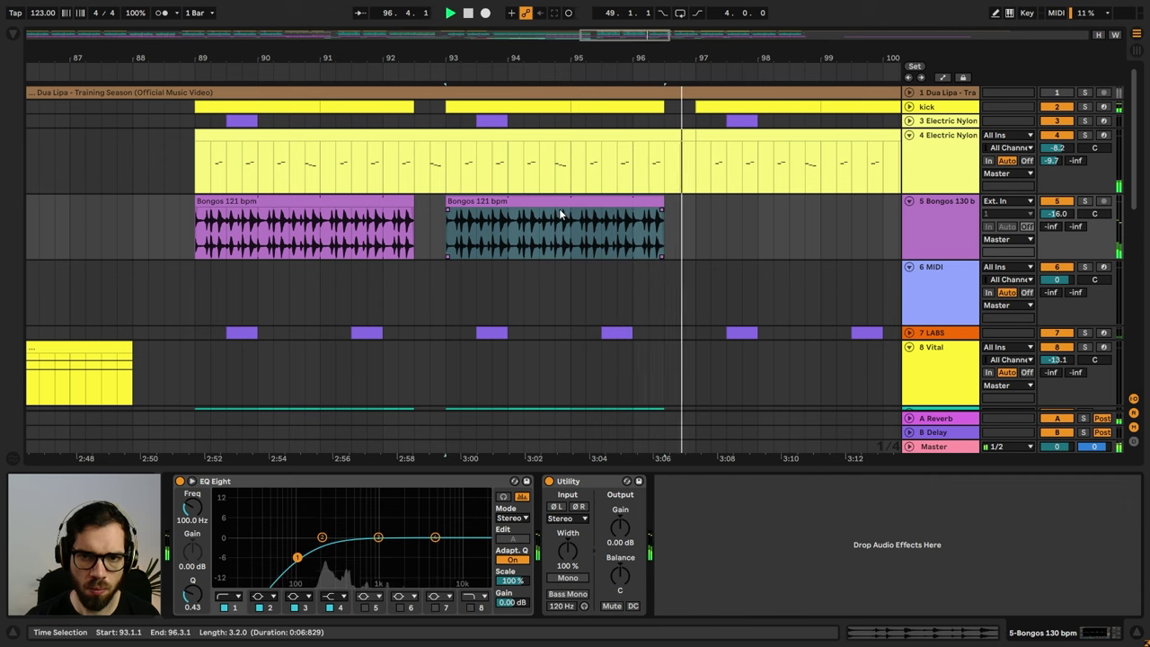
key(ctrl+c)
click(694, 214)
key(ctrl+v)
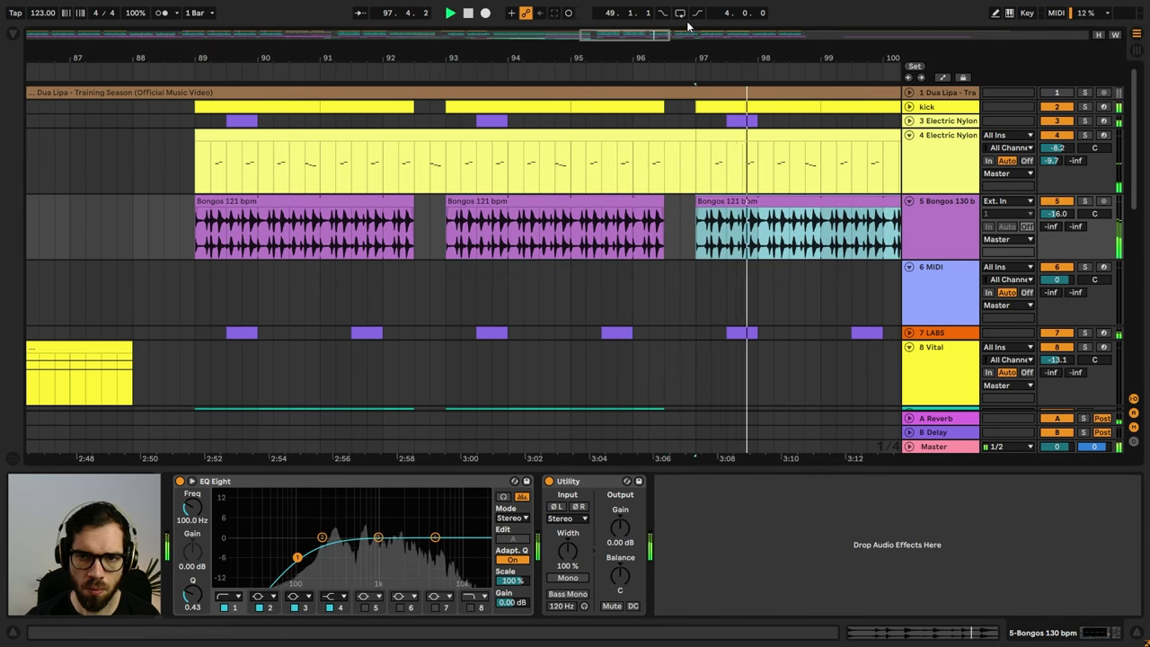
drag(701, 54, 625, 29)
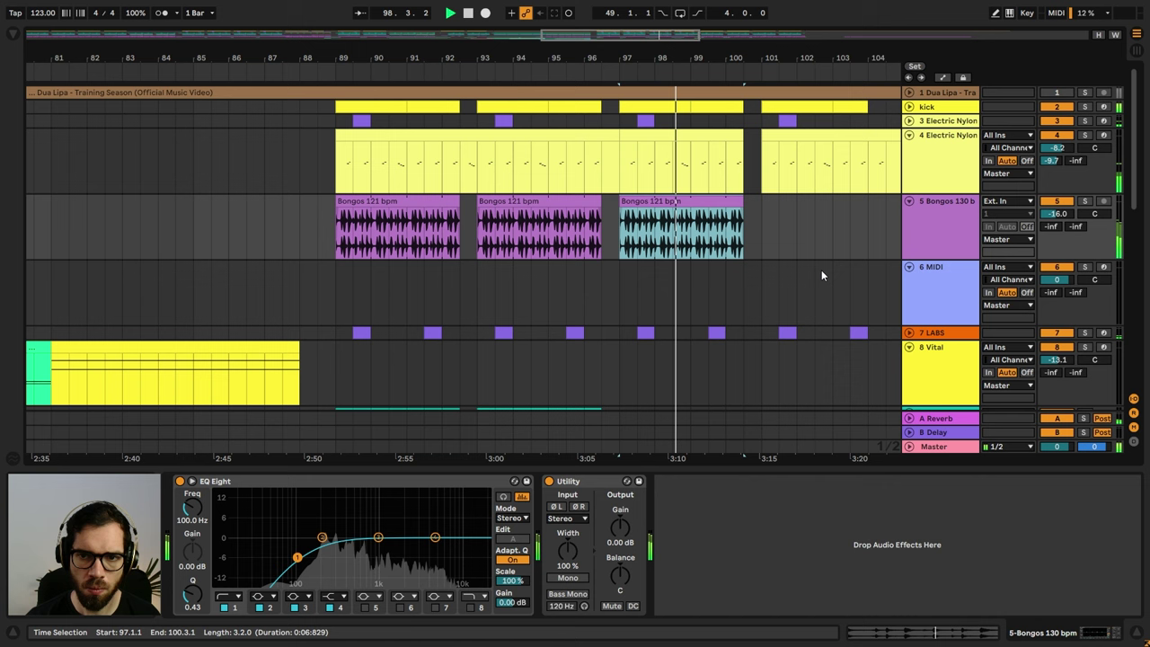
click(764, 218)
key(ctrl+v)
drag(748, 61, 681, 34)
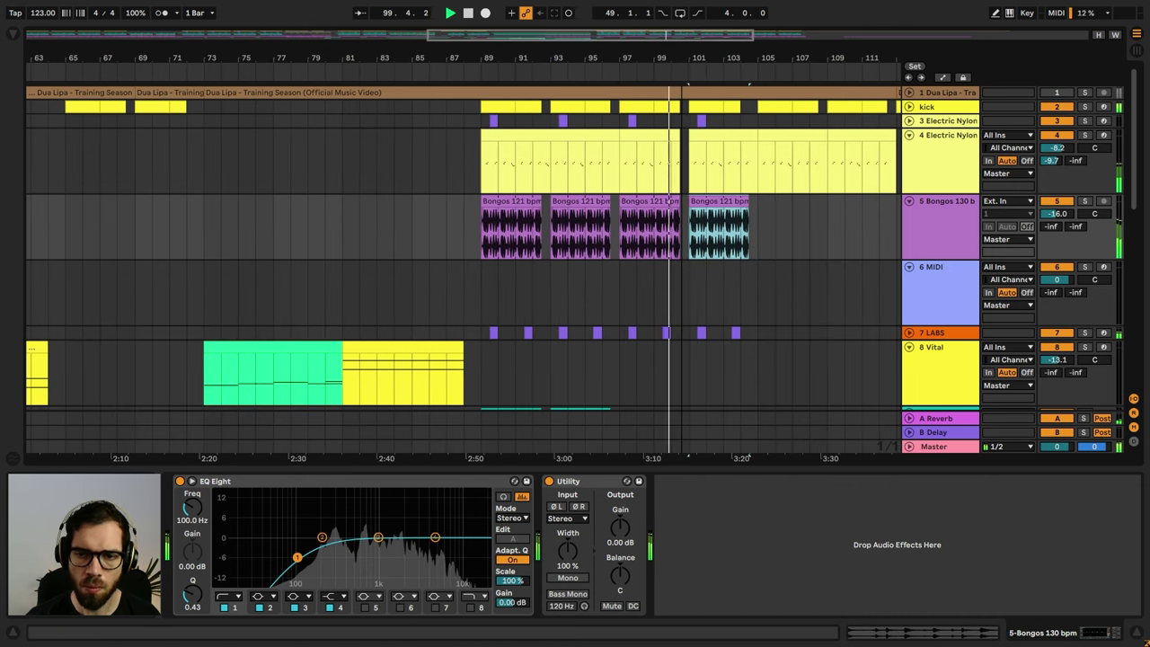
- Paste another Bongos 121 bpm clip on the bongo track at bar 105
click(760, 212)
key(ctrl+v)
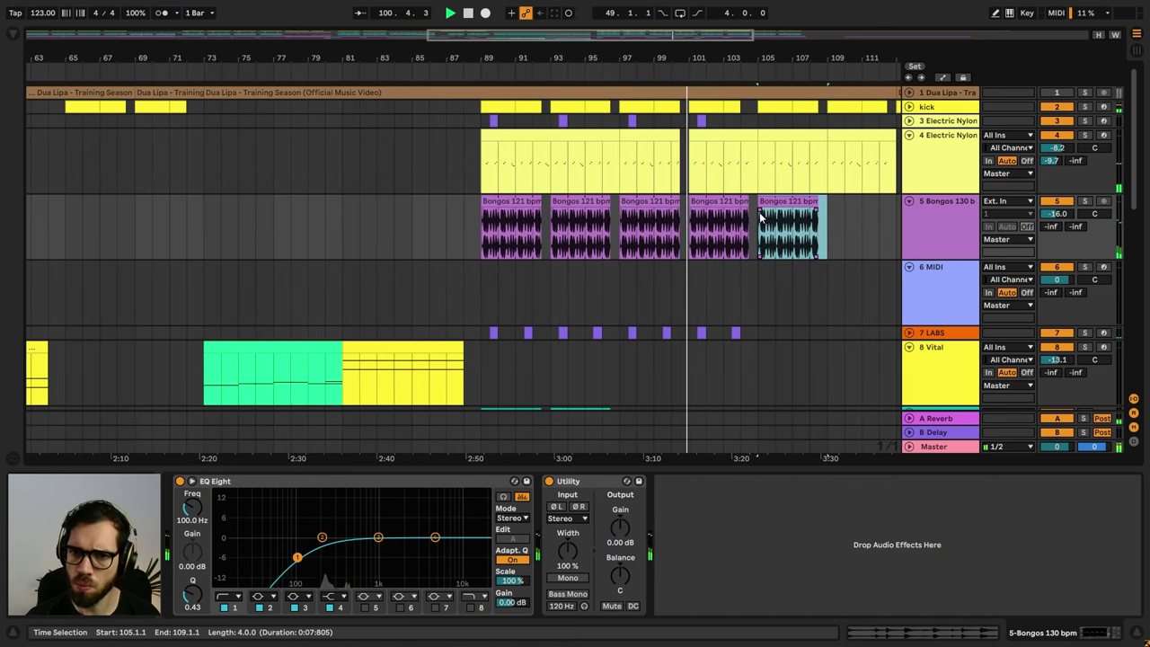
drag(769, 61, 661, 88)
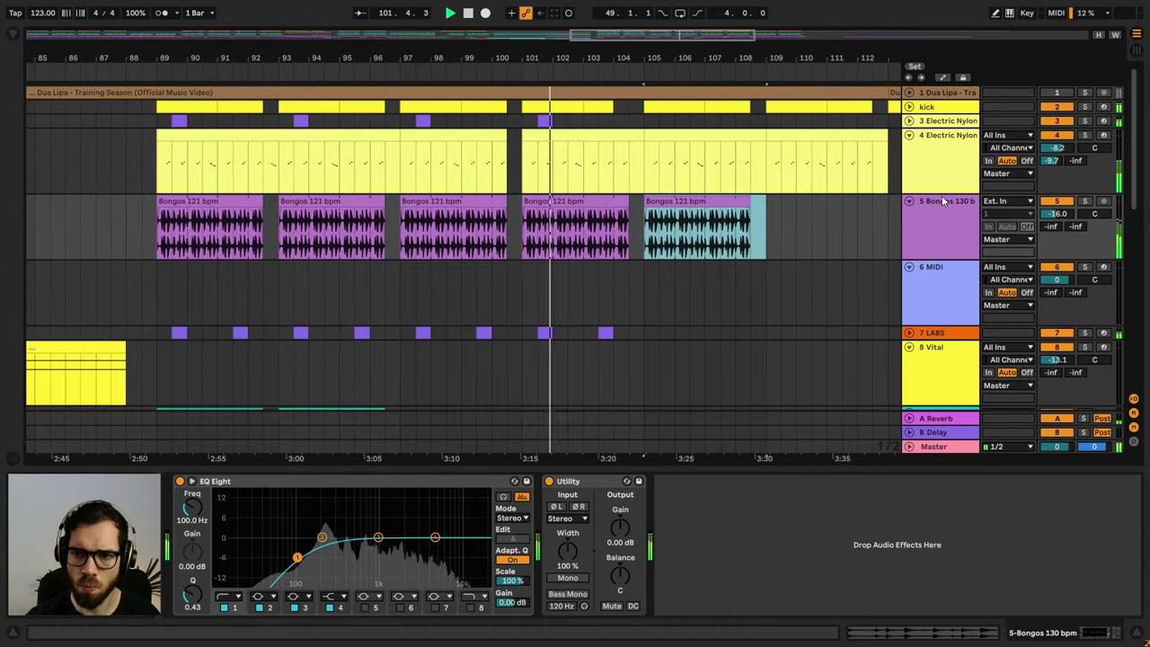
- Set the bongo track's Utility width to 161 % and shorten the bongo clip starting at bar 101 to end at bar 104
click(943, 205)
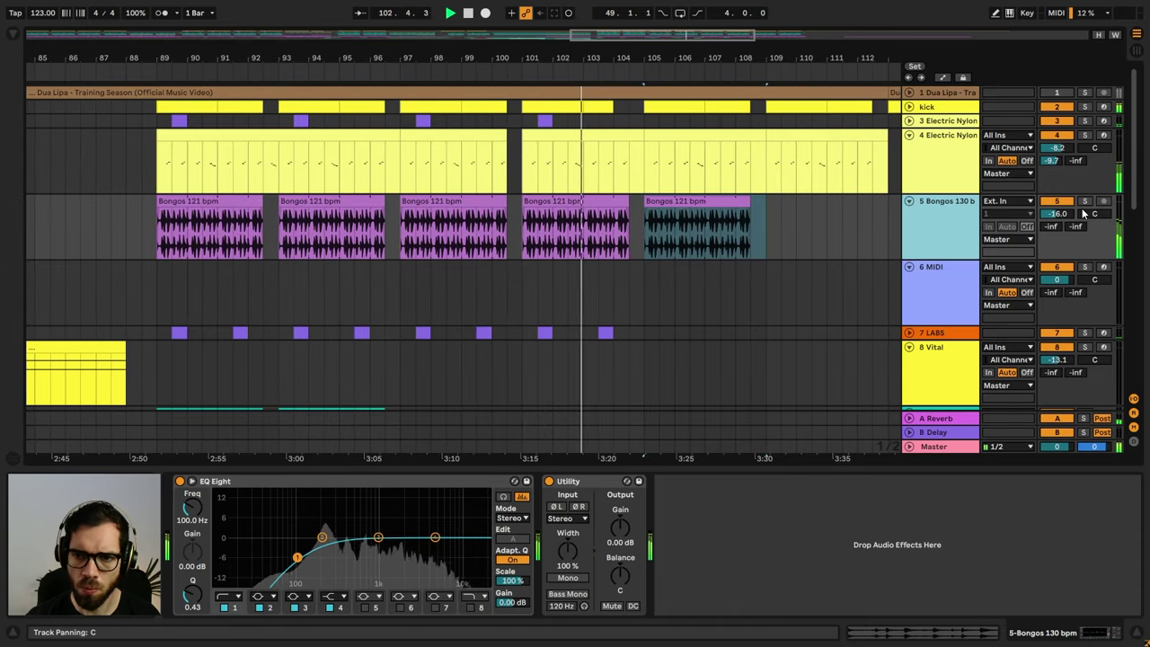
drag(567, 550, 567, 530)
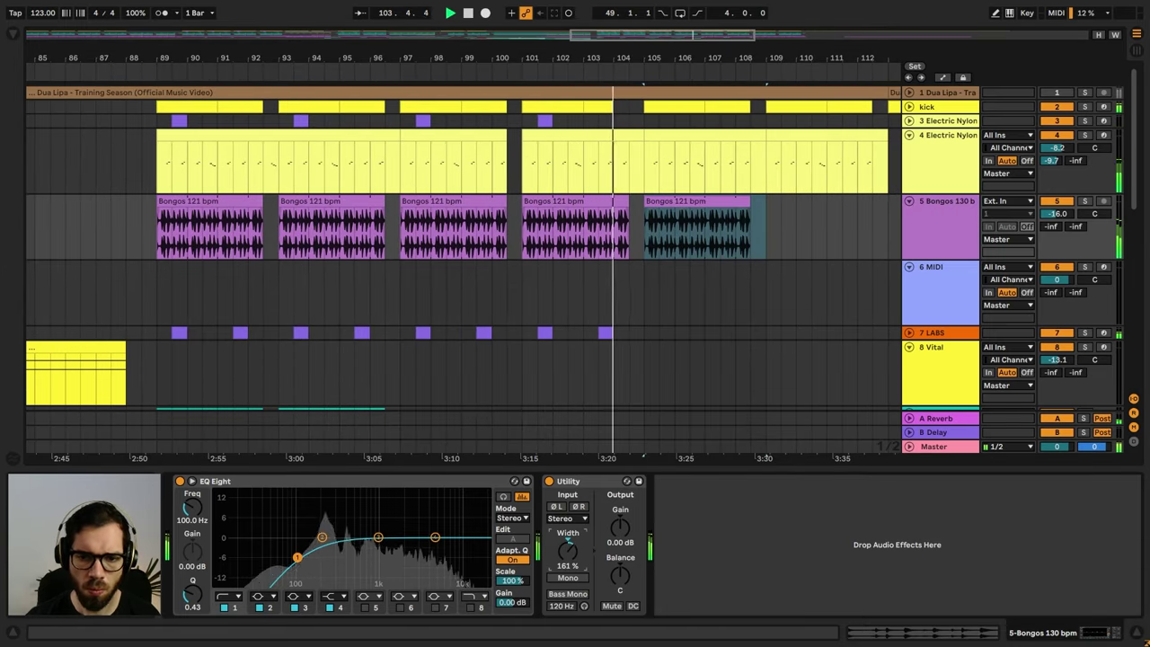
click(627, 212)
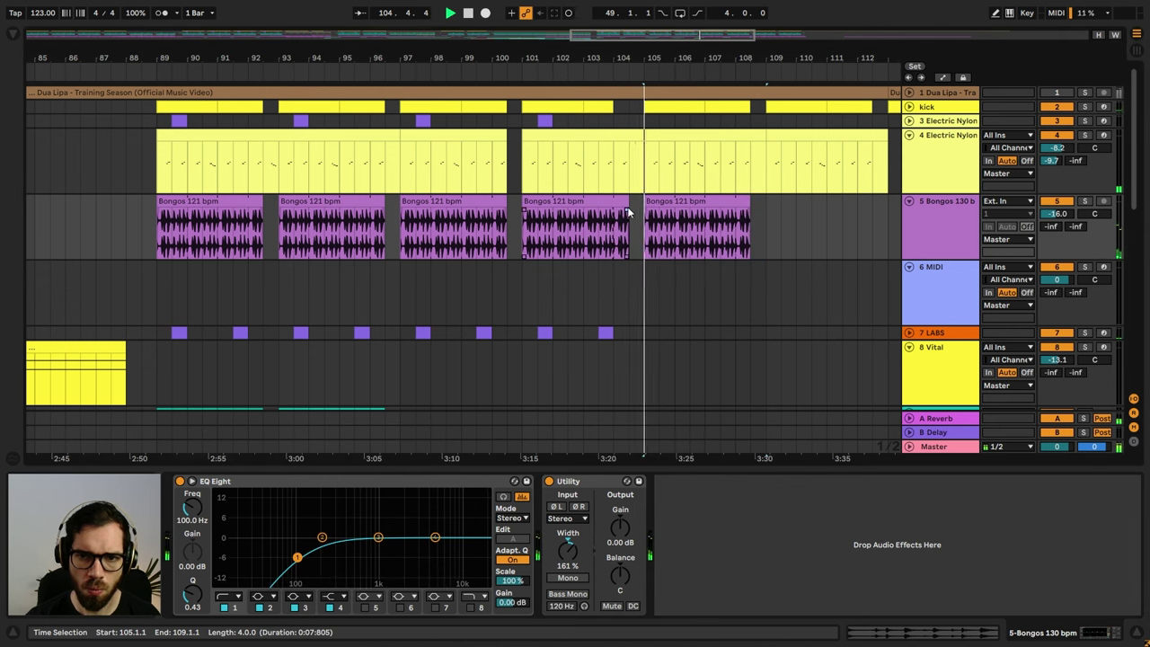
drag(626, 206, 613, 206)
- Copy the bongo clip at bar 105 to bars 109 and 113, briefly soloing the bongo track to check it
click(687, 203)
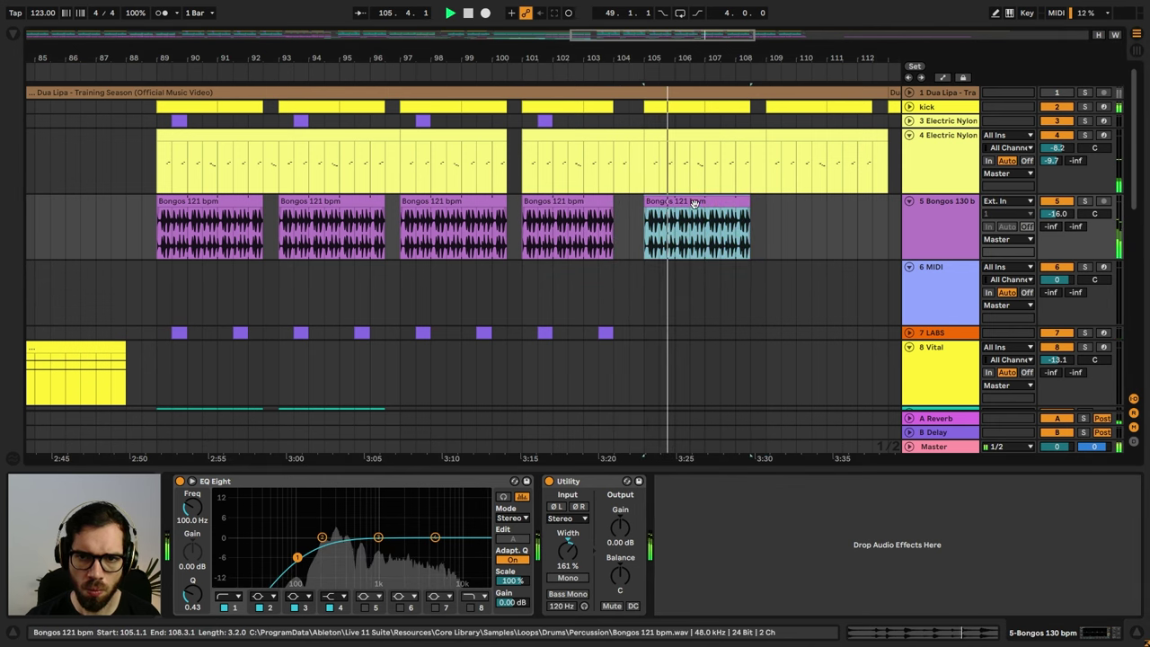
click(768, 214)
key(ctrl+v)
click(1086, 202)
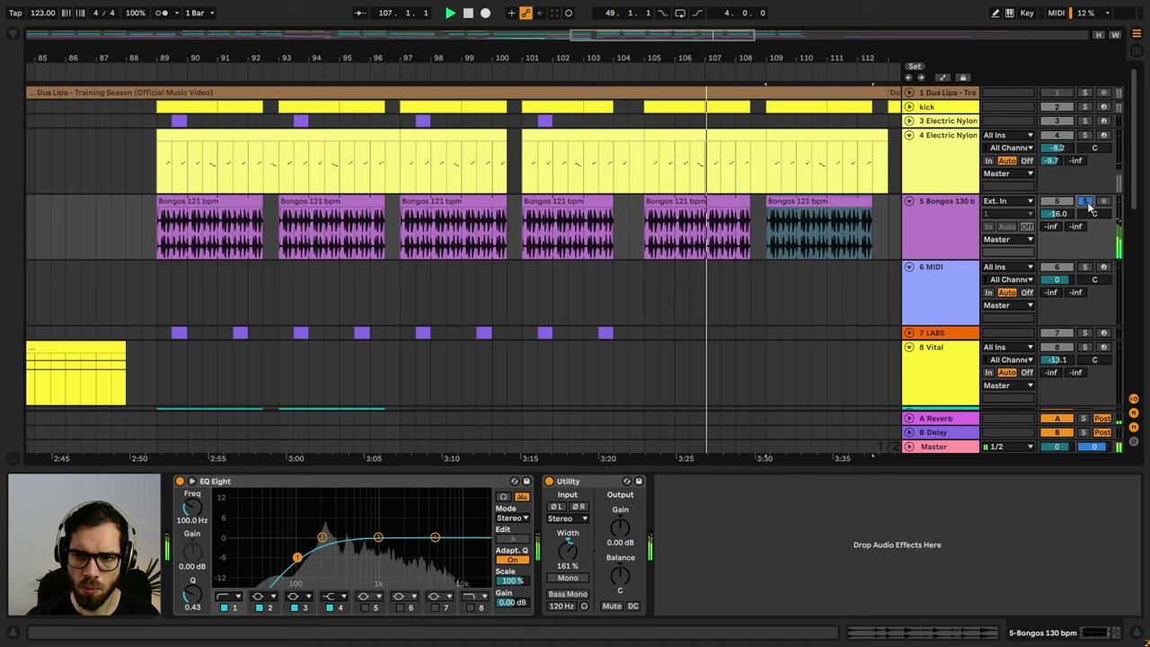
click(1087, 203)
click(820, 200)
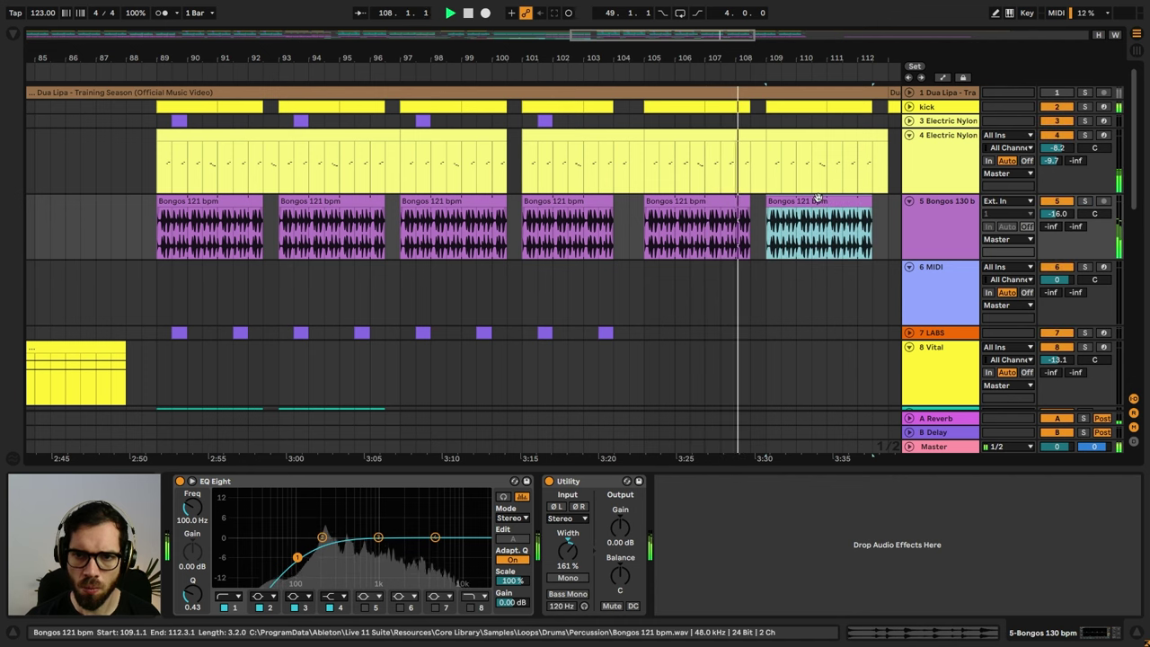
drag(830, 59, 478, 53)
key(ctrl+d)
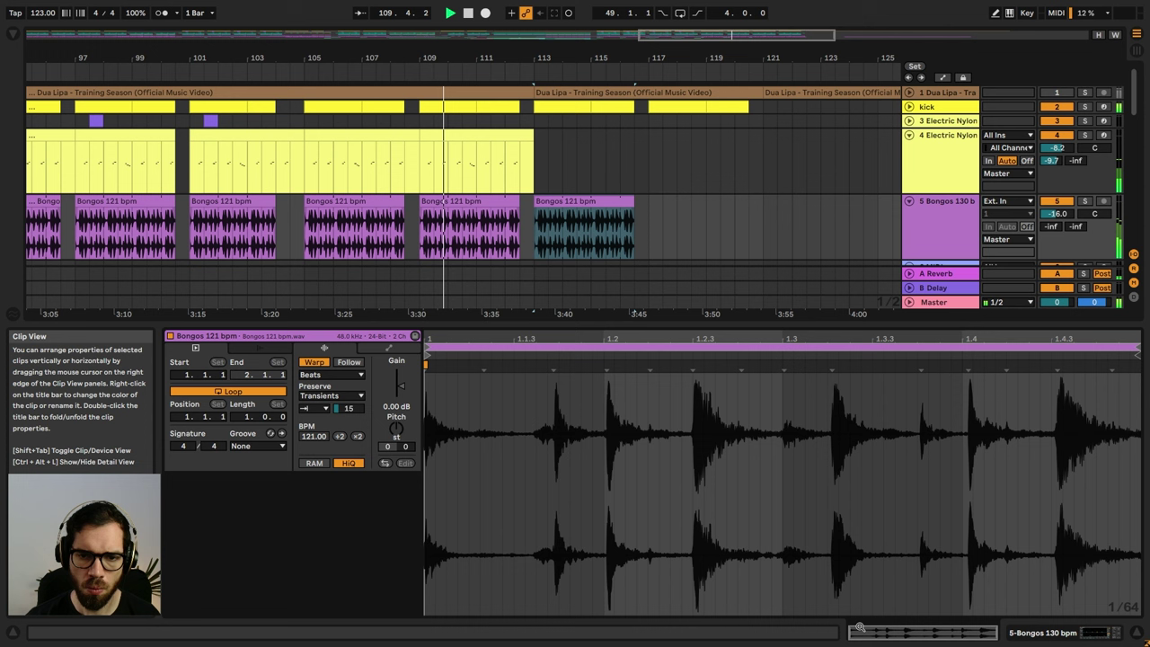
- Try different Transient Envelope amounts on the Bongos 121 bpm clip at bar 113 during playback
click(870, 629)
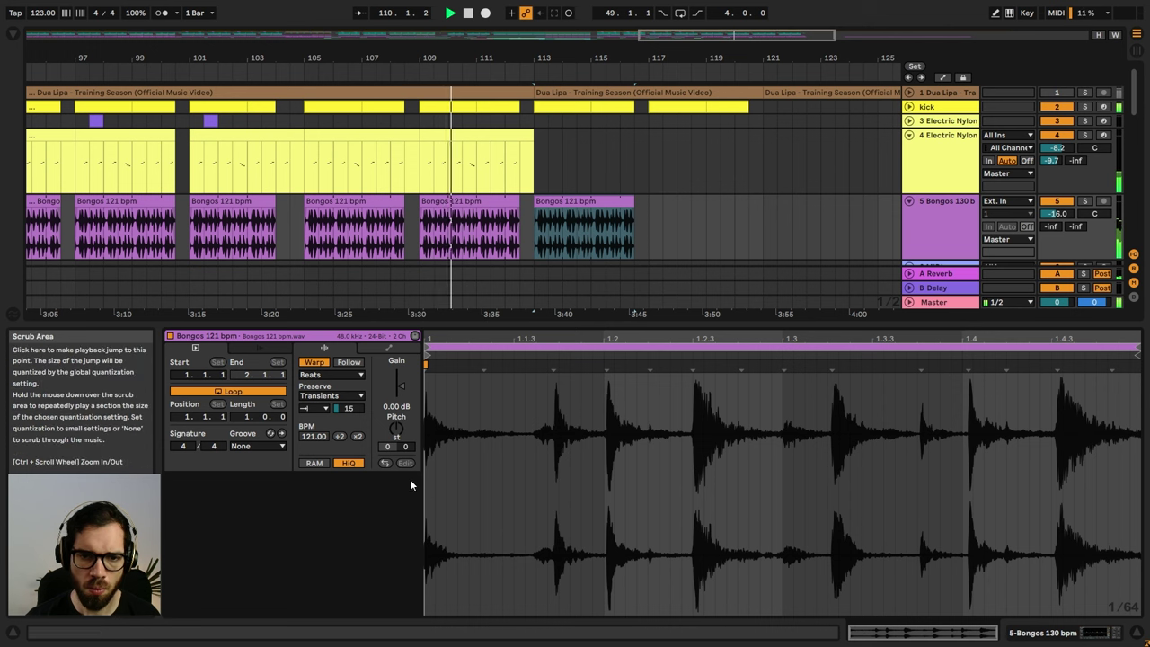
key(space)
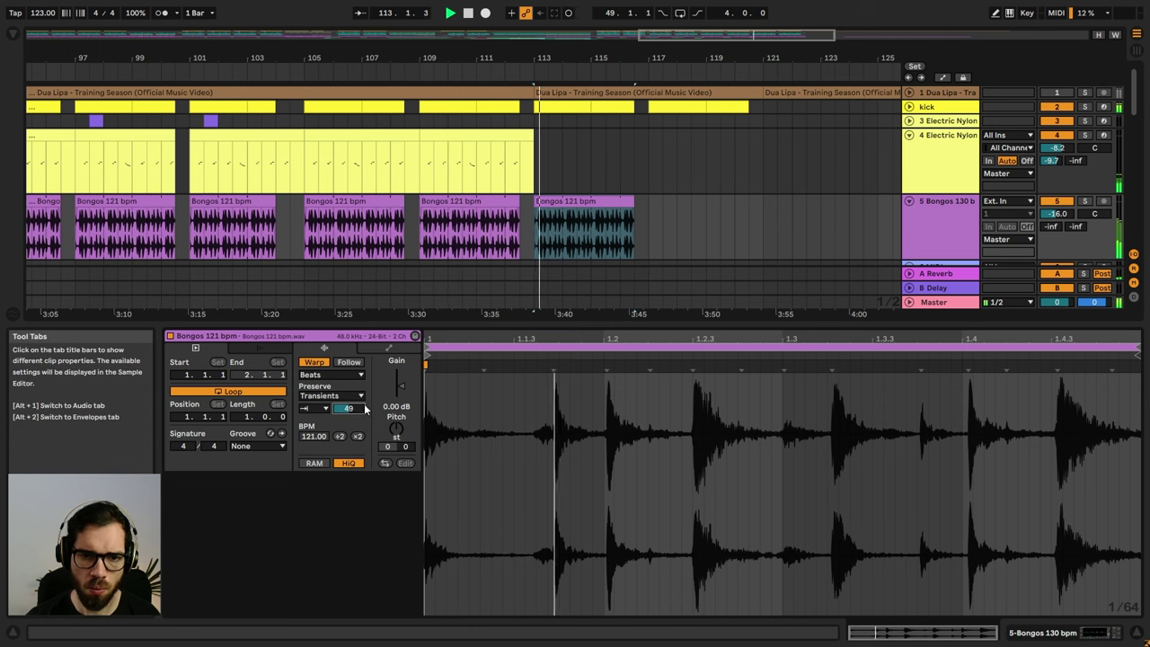
drag(352, 411, 351, 388)
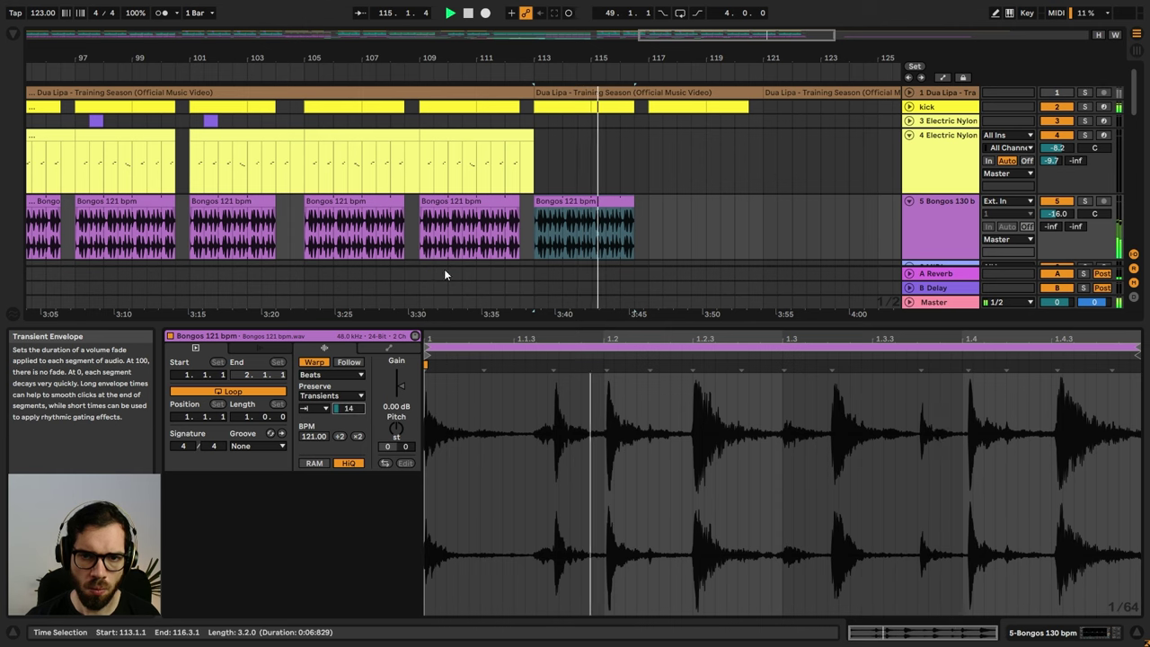
click(455, 202)
- Play the song from the bongo clip at bar 113 and paste a copy of that clip at bar 117
click(556, 202)
key(space)
key(space)
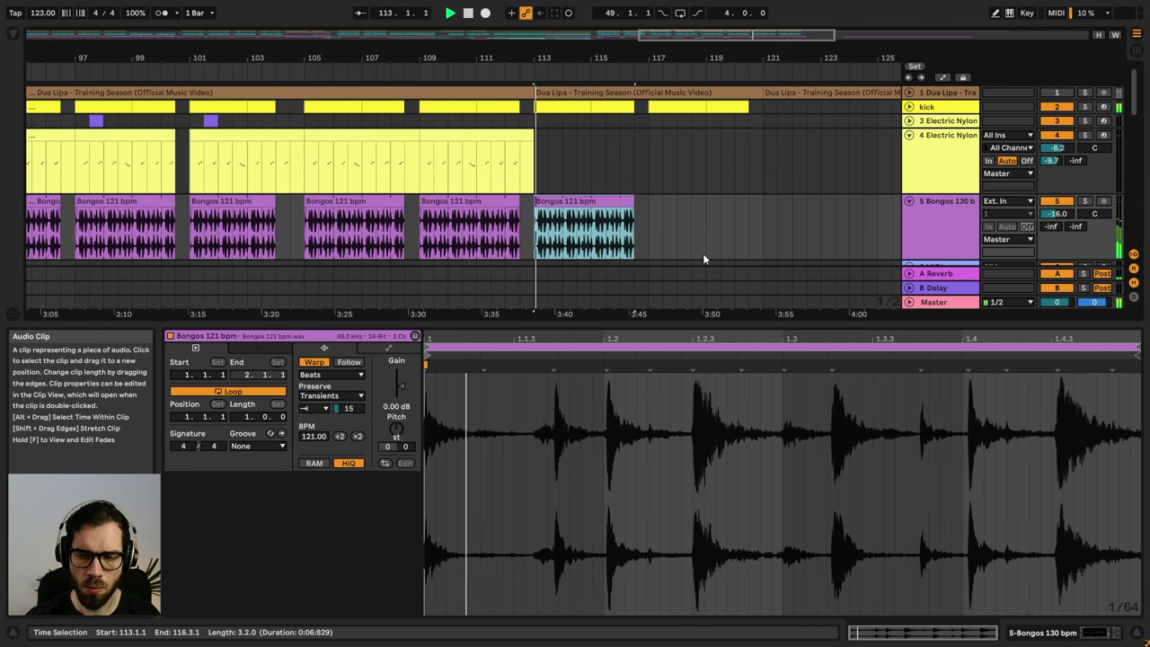
click(653, 220)
key(ctrl+v)
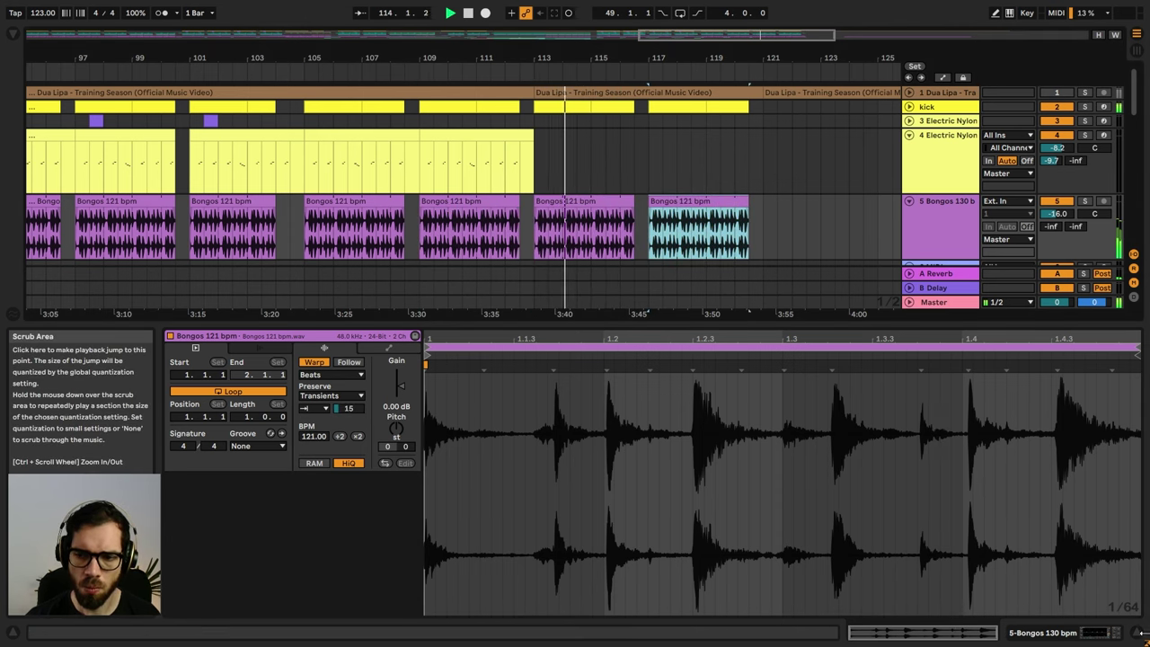
- Hide the clip detail view, paste the Bongos 121 bpm clip at bar 1 and play from there
key(ctrl+alt+l)
key(space)
drag(574, 54, 642, 5)
click(33, 222)
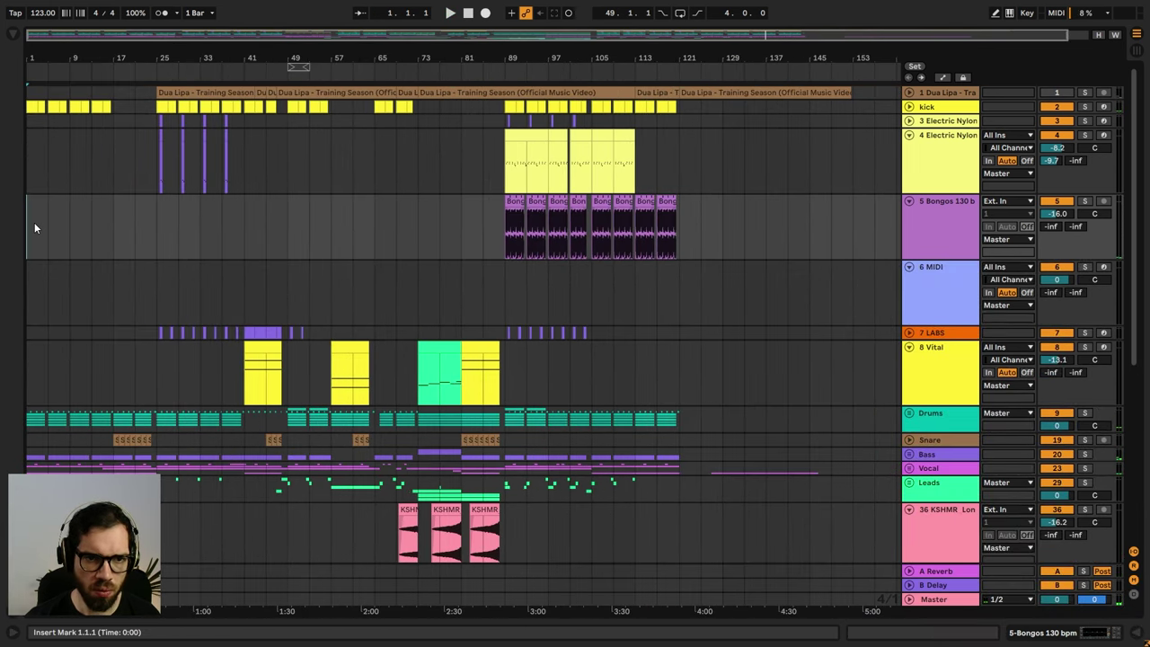
key(ctrl+v)
key(space)
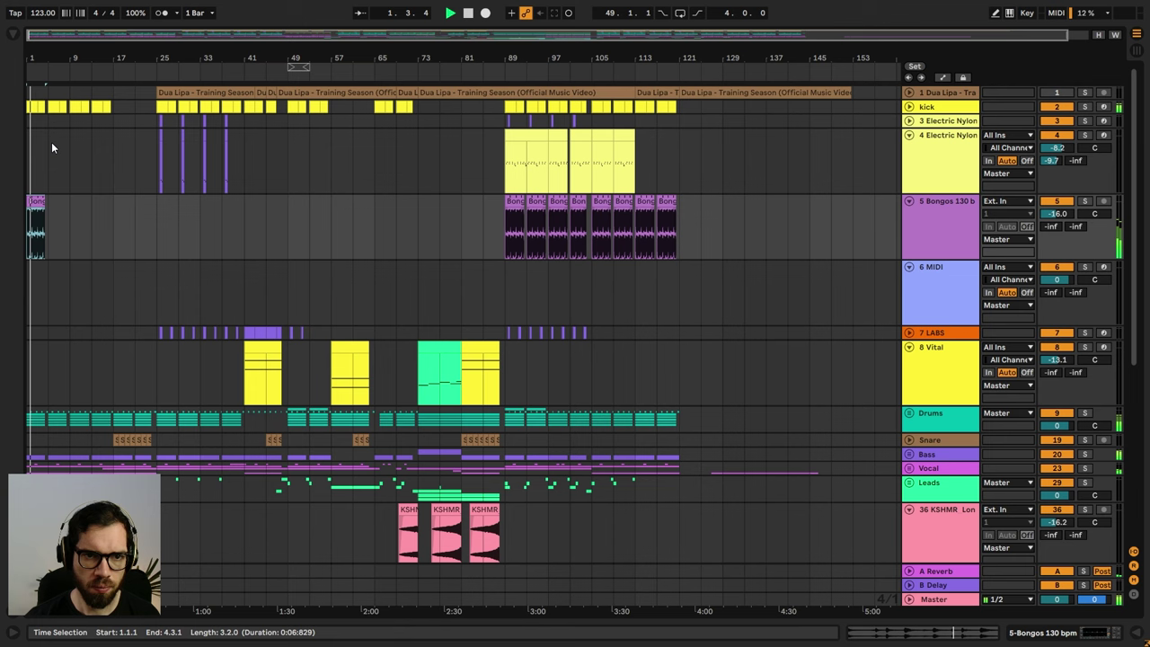
- Paste the bongo clip at bar 5 and duplicate that four-bar section to bars 9 and 13
click(45, 208)
drag(79, 58, 275, 188)
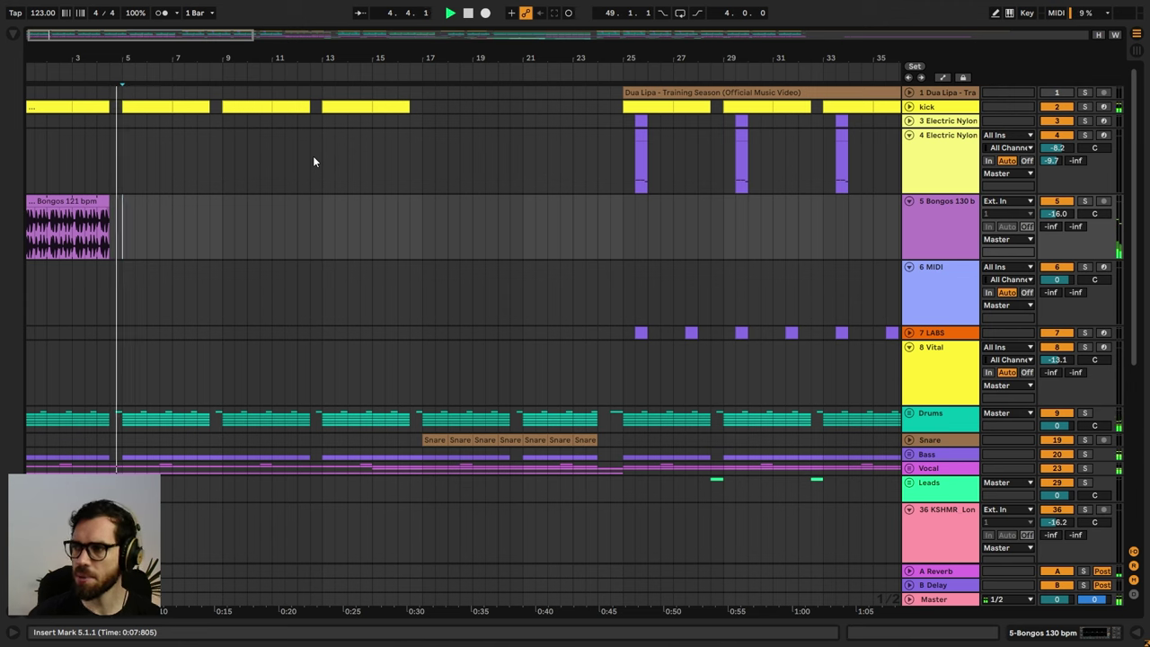
key(ctrl+v)
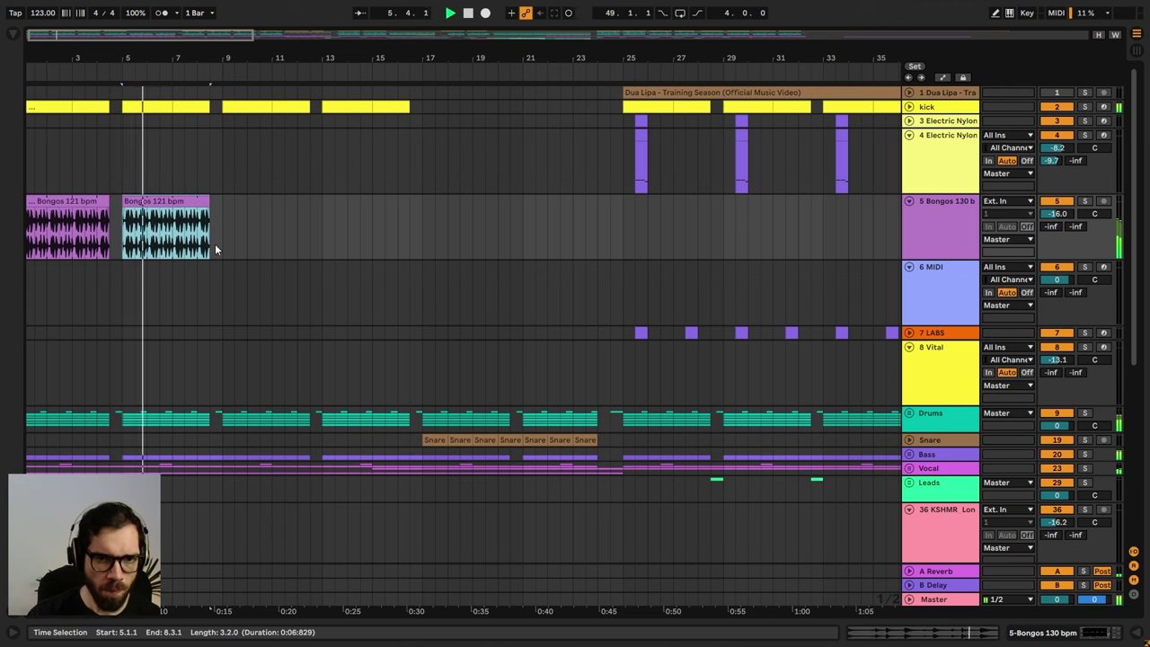
drag(215, 245, 222, 245)
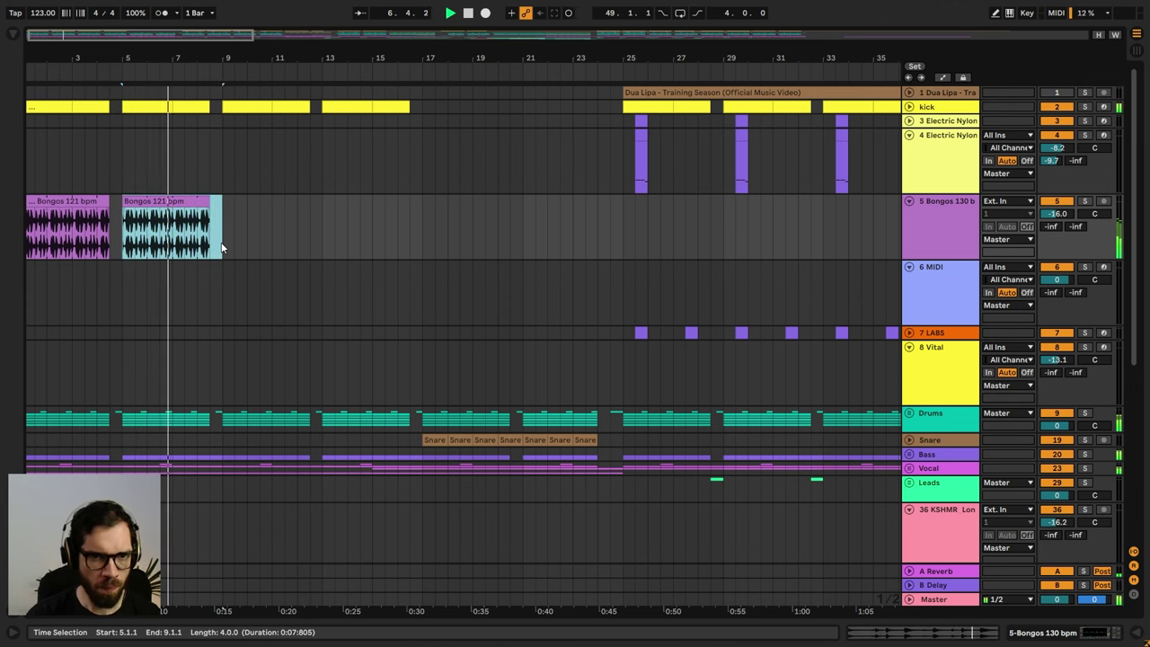
key(ctrl+d)
key(ctrl+d)
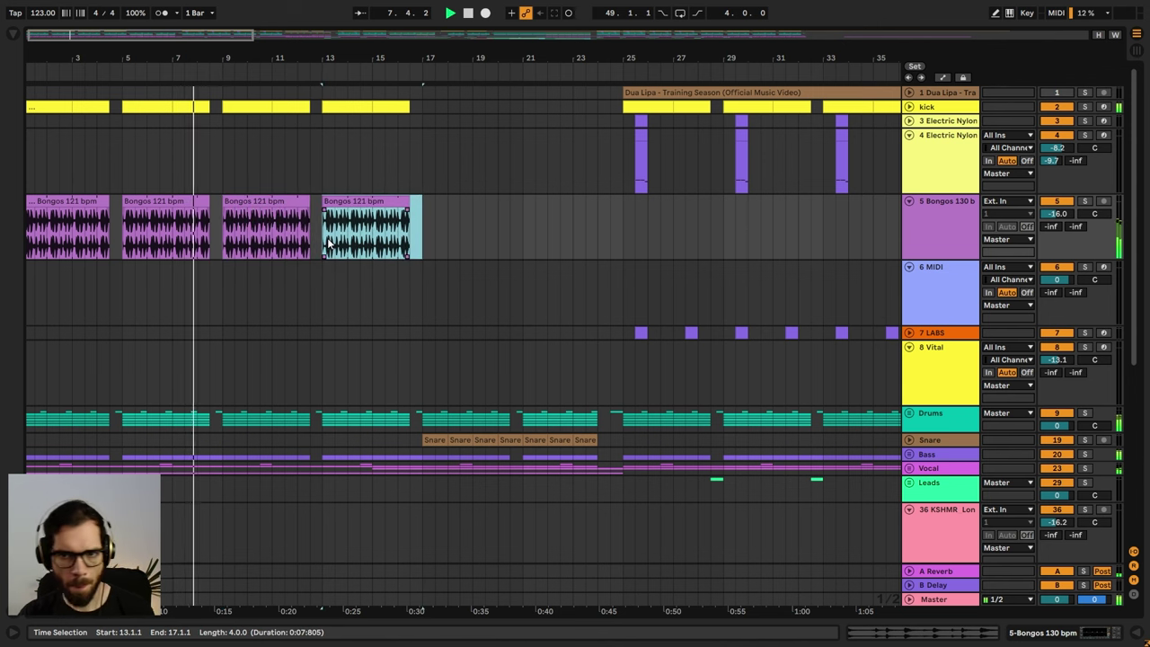
- Move the bongo track into the Drums group and unfold the group to show its tracks
click(947, 426)
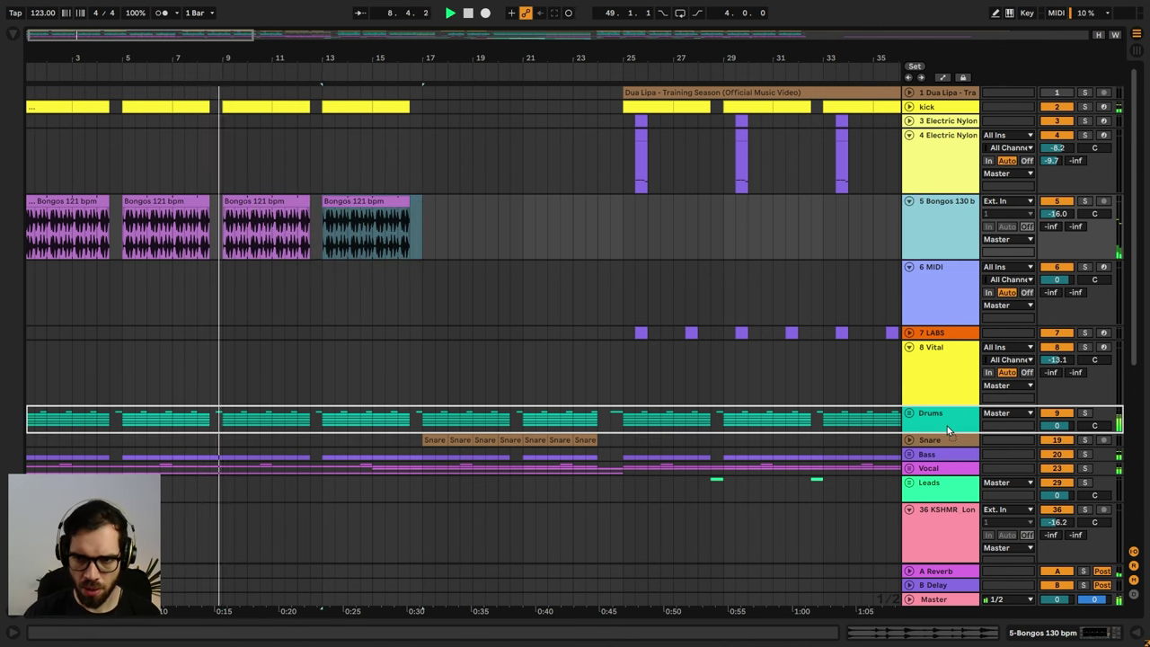
drag(947, 426, 947, 429)
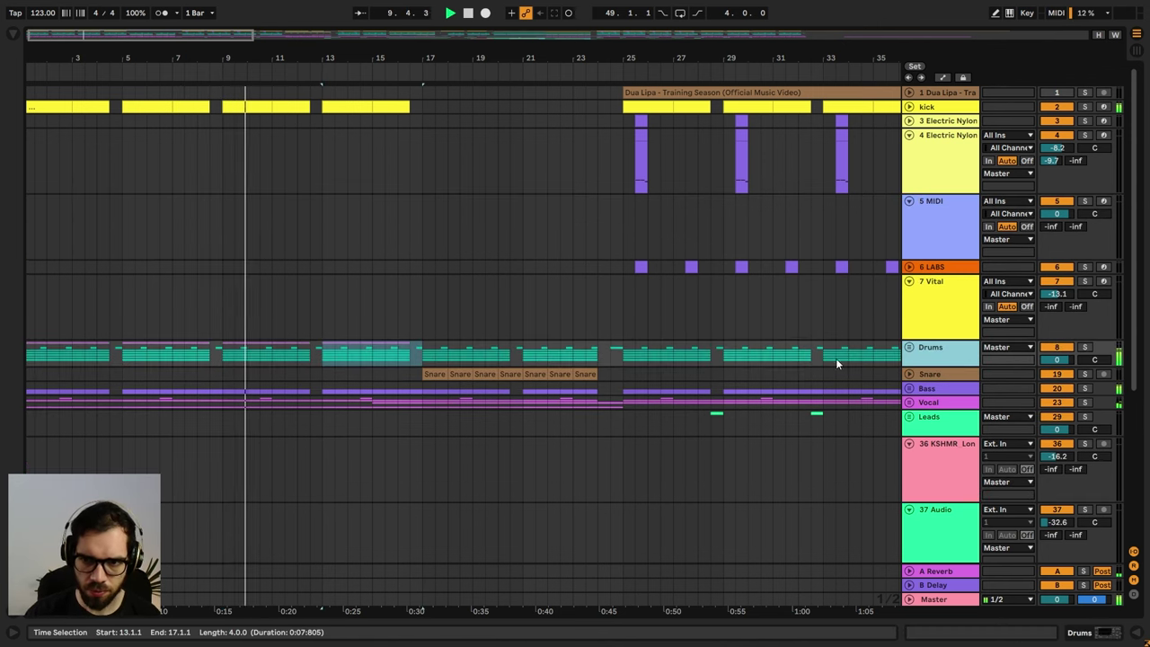
click(554, 325)
drag(646, 57, 395, 60)
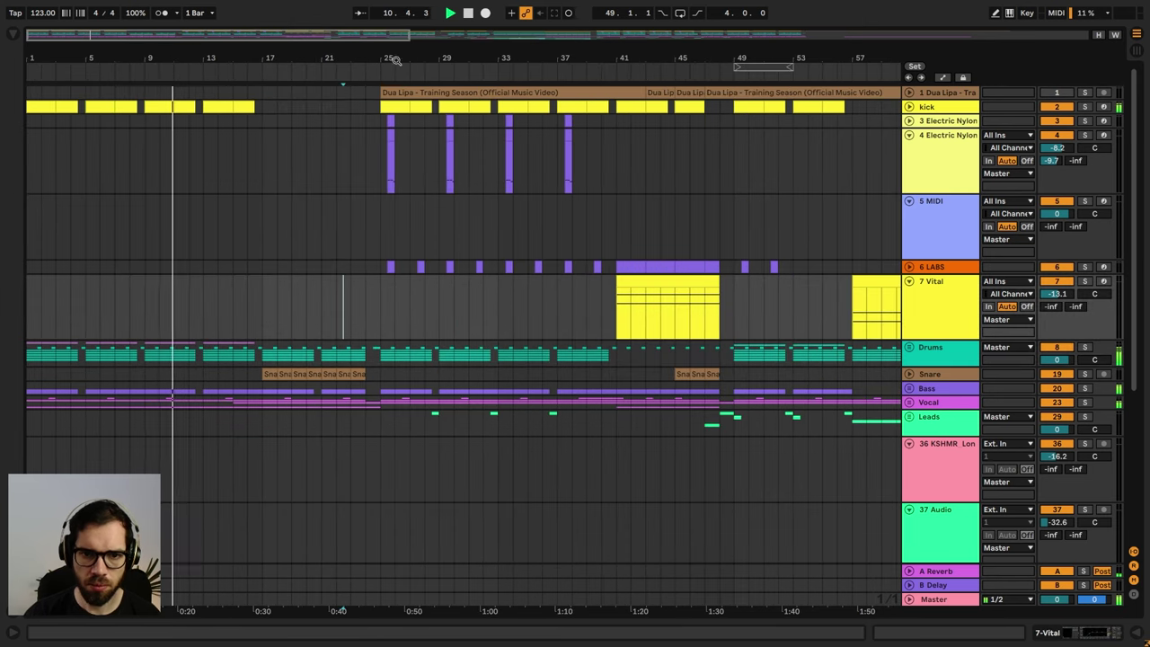
click(909, 348)
scroll(449, 409, down, 2)
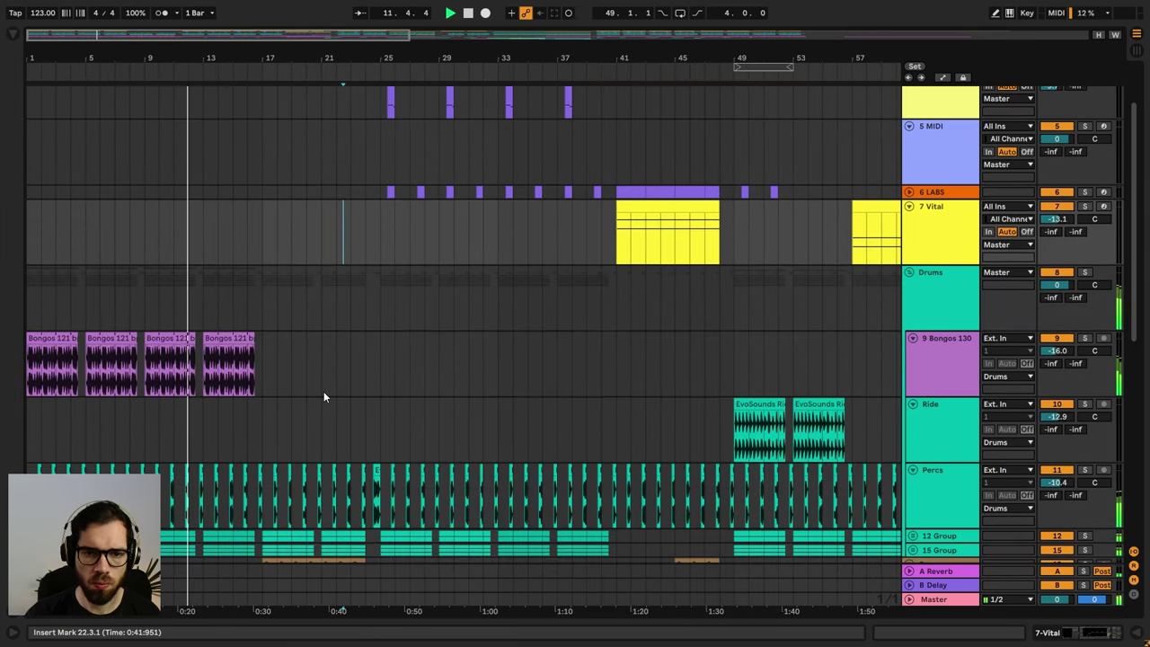
drag(201, 49, 311, 50)
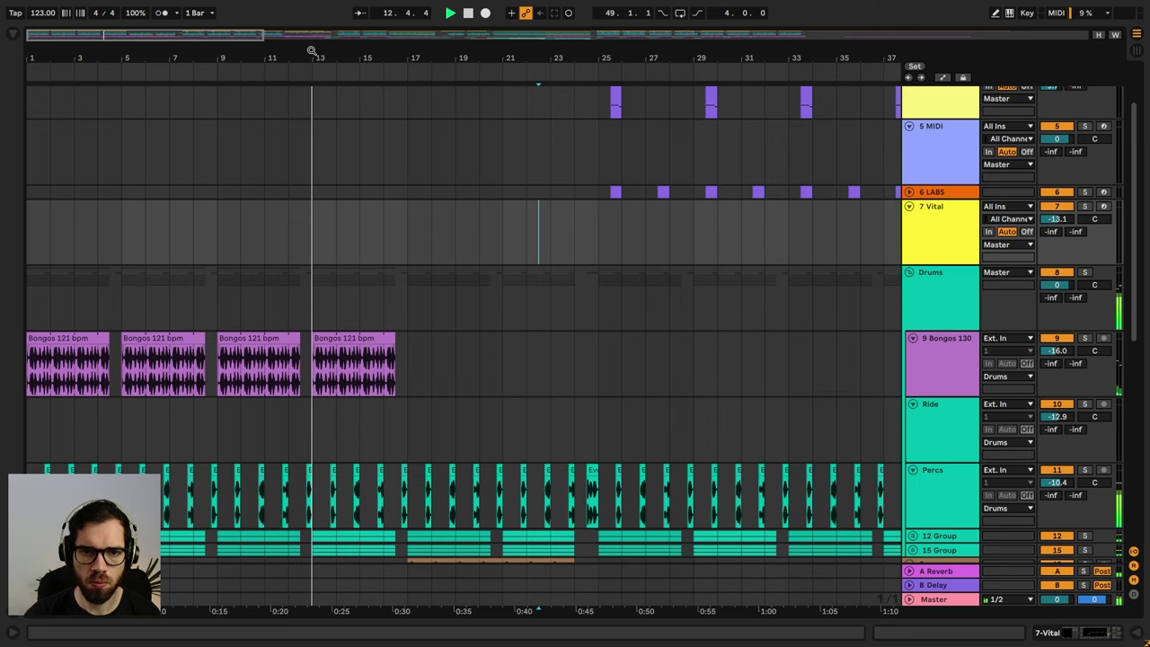
scroll(405, 332, up, 2)
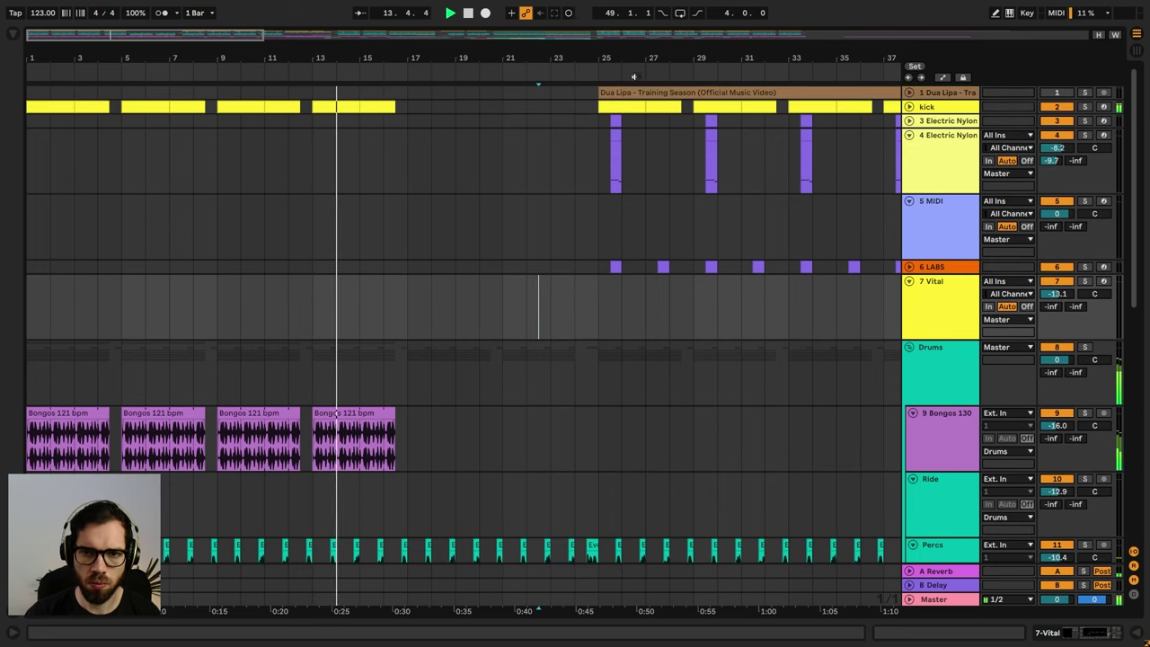
- Copy the Electric Nylon Guitar clips from bars 89–97 on track 4 to bar 13 and delete the copied part from bar 17 to 21
scroll(437, 277, right, 1)
drag(576, 59, 250, 60)
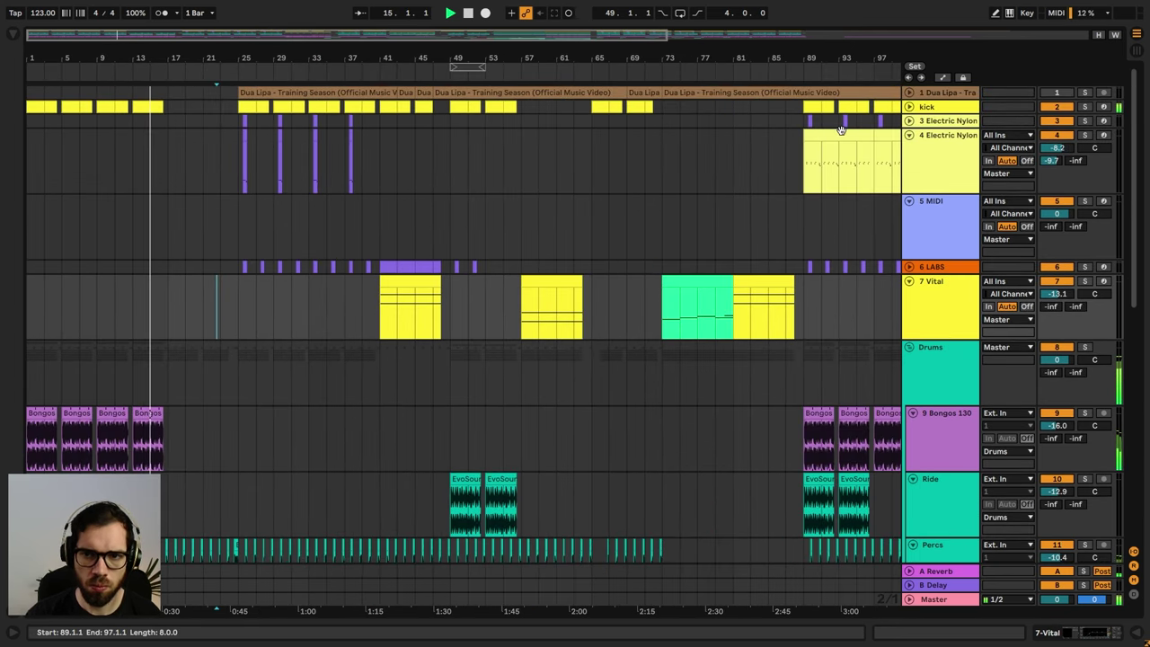
drag(842, 130, 159, 133)
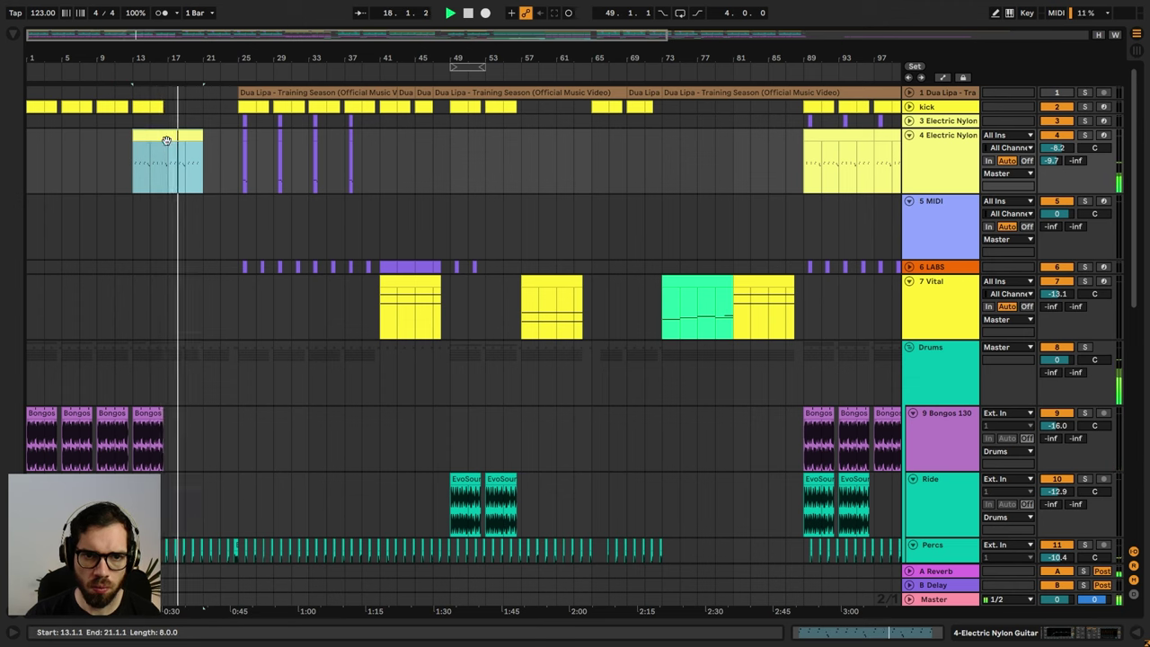
click(169, 165)
drag(169, 164, 186, 171)
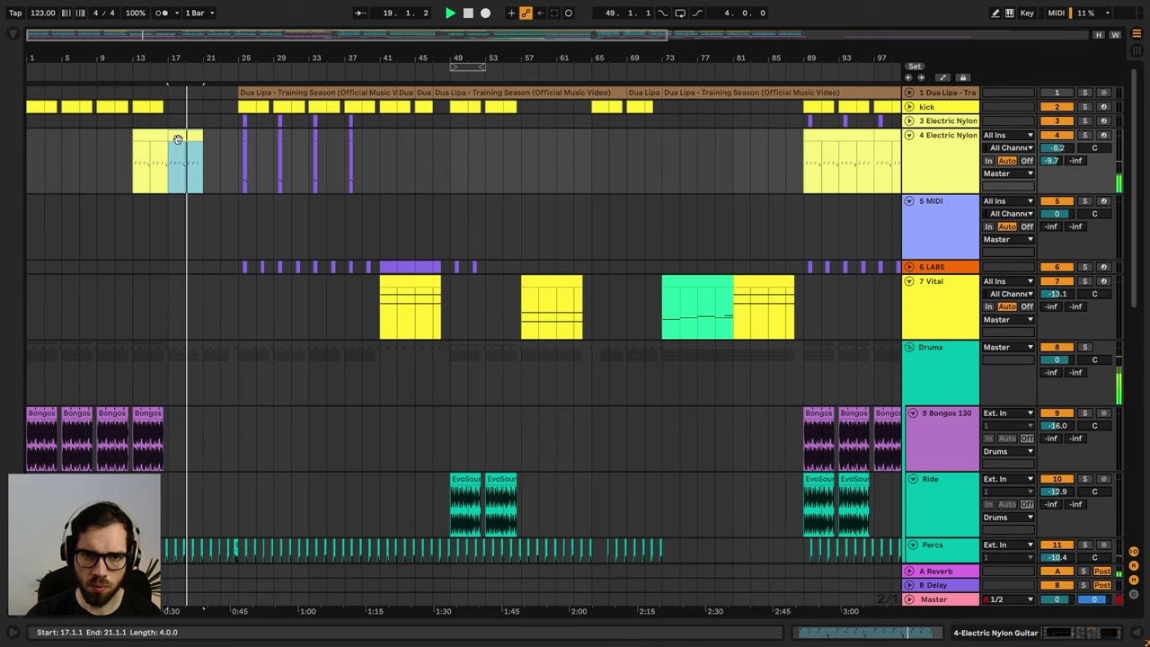
click(186, 169)
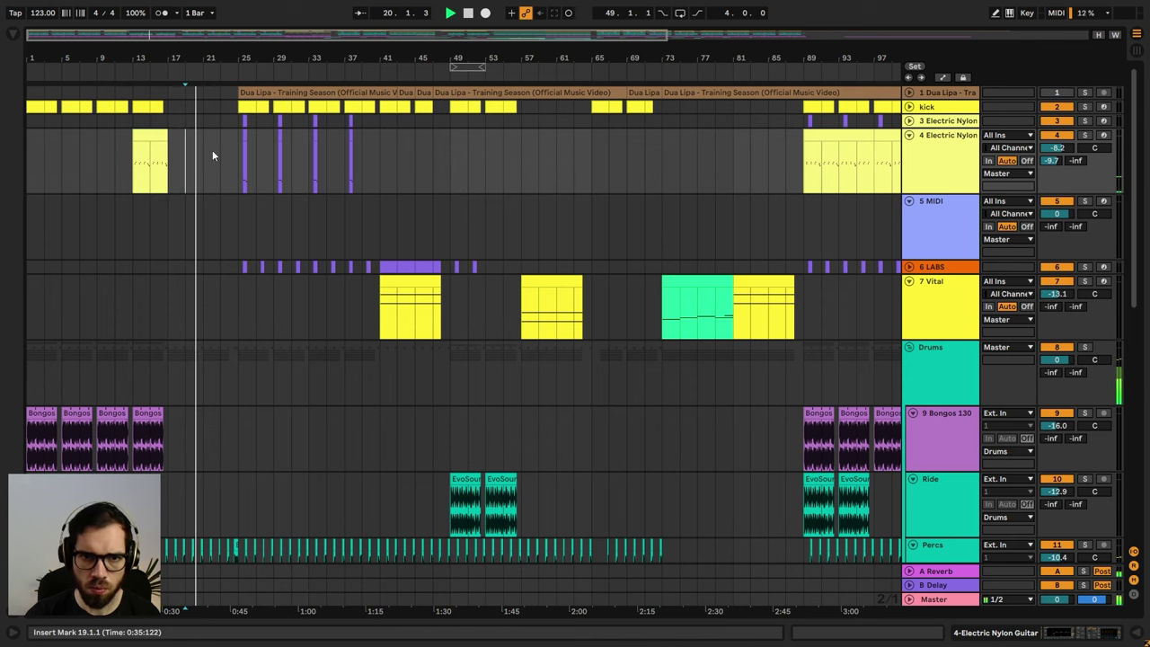
- Select all tracks and fold them to minimum height, including the Drums group
drag(234, 59, 437, 141)
click(920, 297)
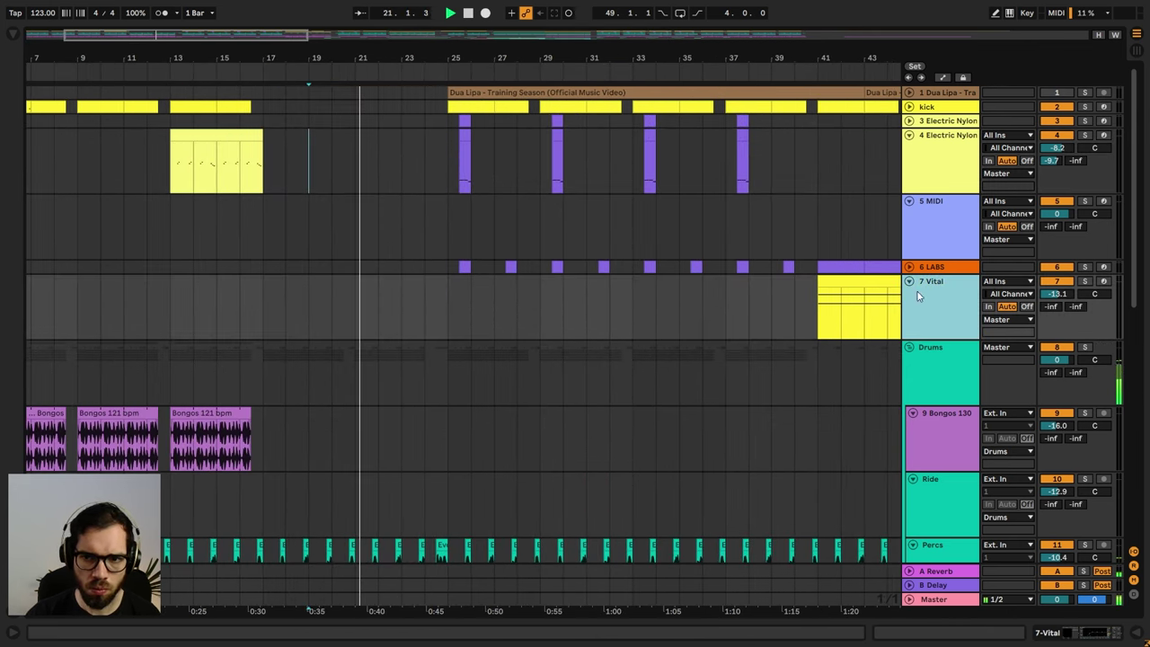
key(ctrl+a)
key(u)
click(495, 236)
- Copy the KSHMR effect clips between bars 81 and 89 on tracks 36–40 and paste them at bar 17, starting from the Leads track
mouse_move(456, 55)
mouse_down()
mouse_move(440, 52)
mouse_move(435, 18)
mouse_up()
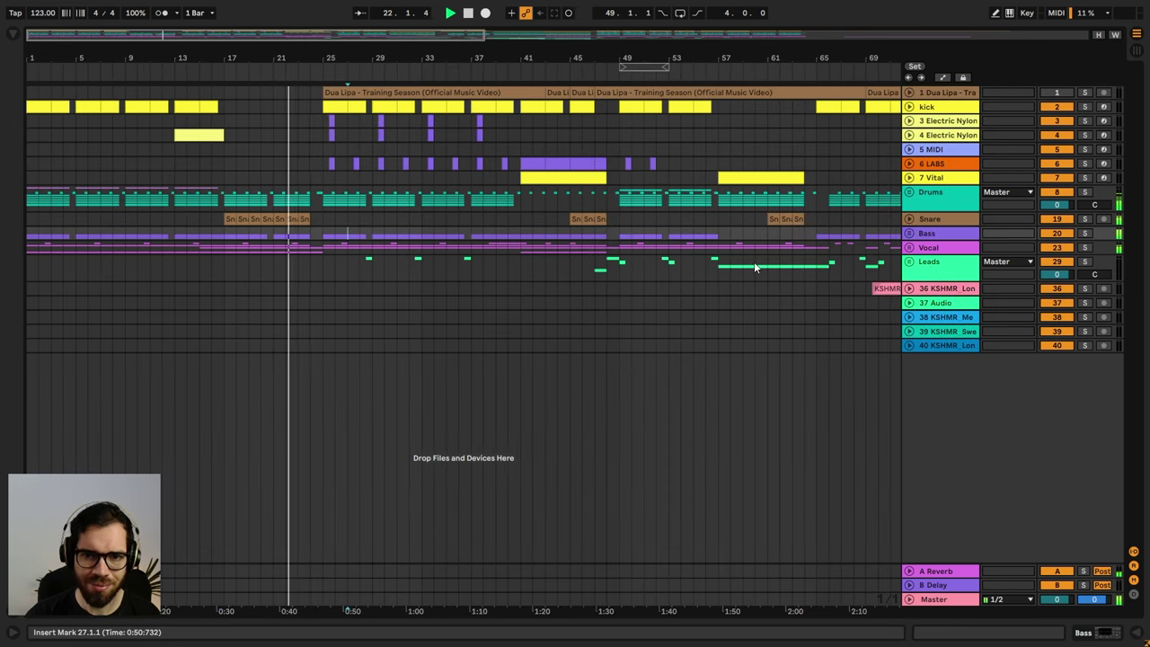
drag(726, 58, 533, 42)
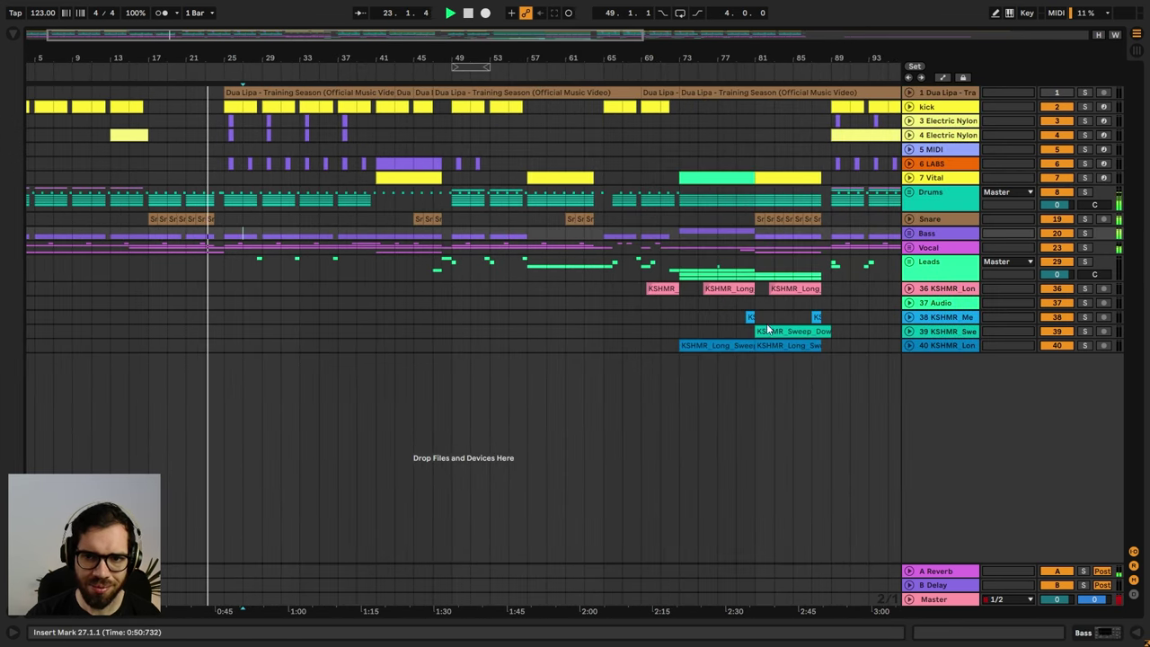
drag(755, 289, 830, 348)
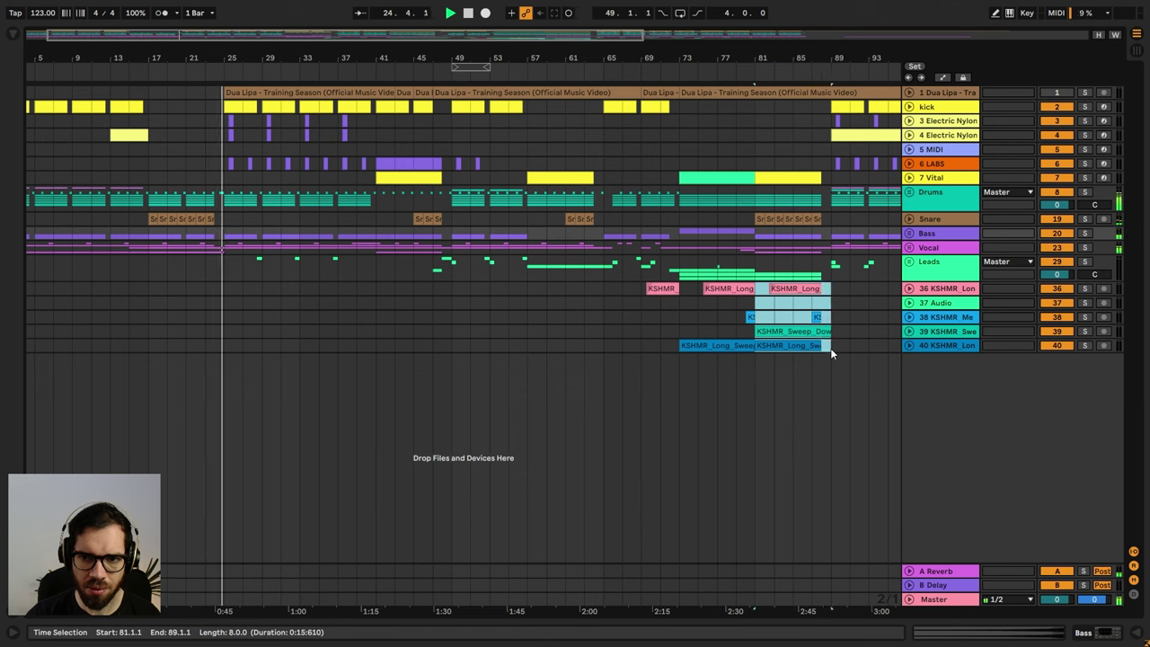
click(148, 272)
key(ctrl+v)
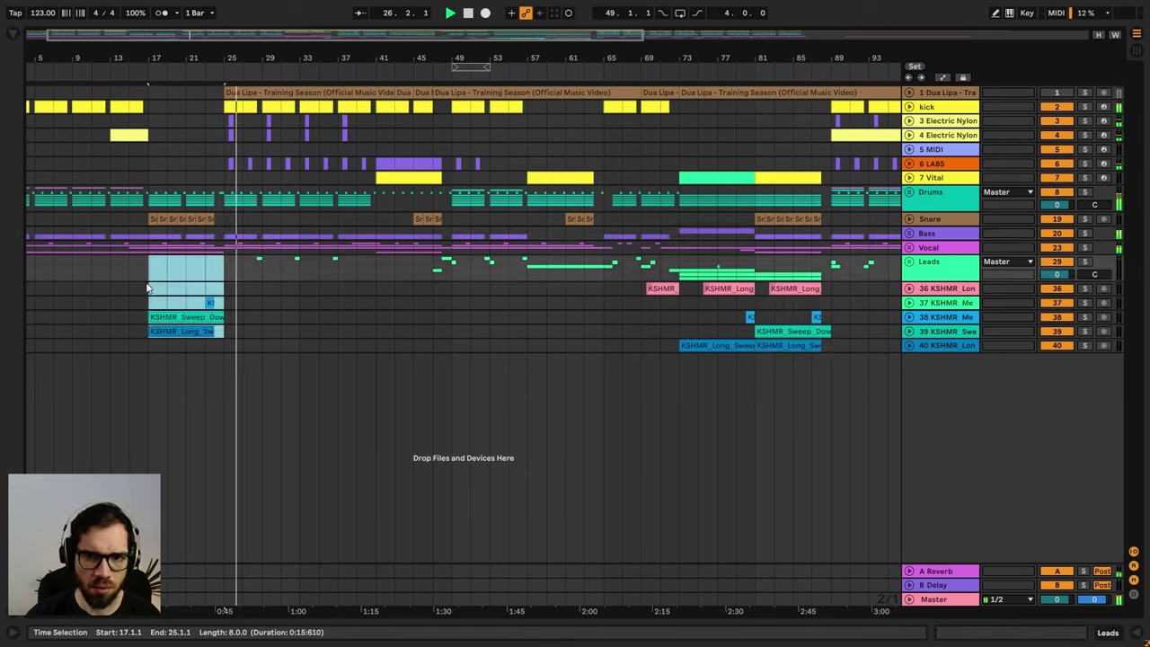
- Undo the misplaced paste and paste the KSHMR effect clips at bar 17 starting from track 36
key(ctrl+z)
click(148, 290)
key(ctrl+v)
click(134, 284)
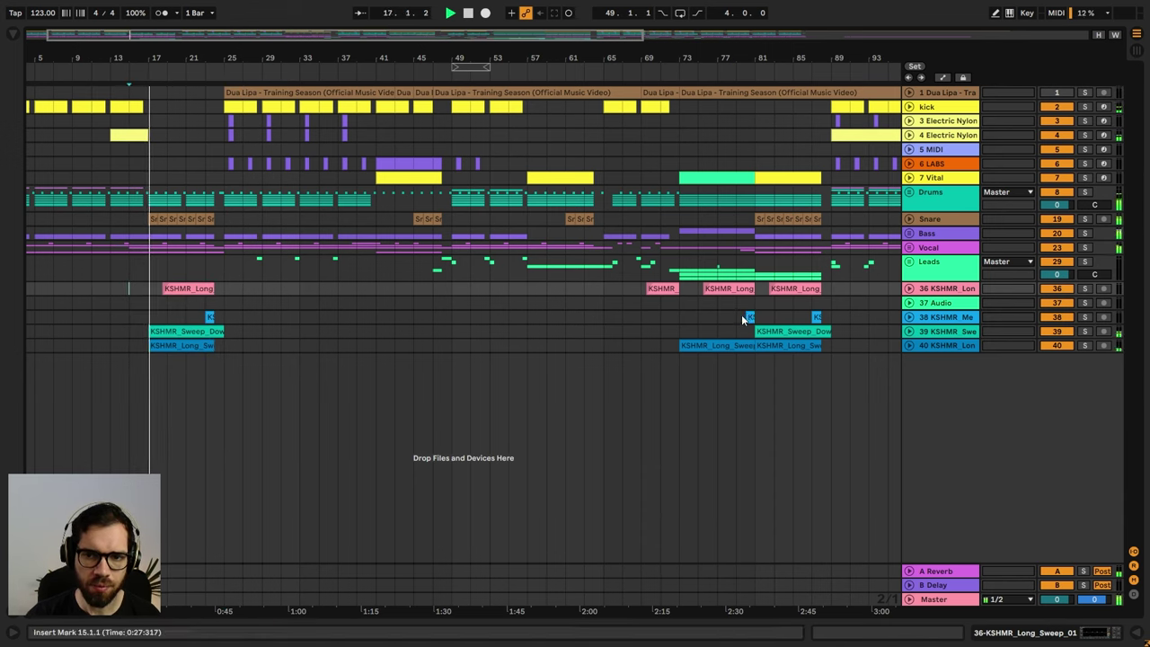
- Copy the KSHMR medium sweep clip just before bar 81 on track 38 so that it leads into bar 17
drag(740, 315, 756, 317)
key(ctrl+c)
click(133, 320)
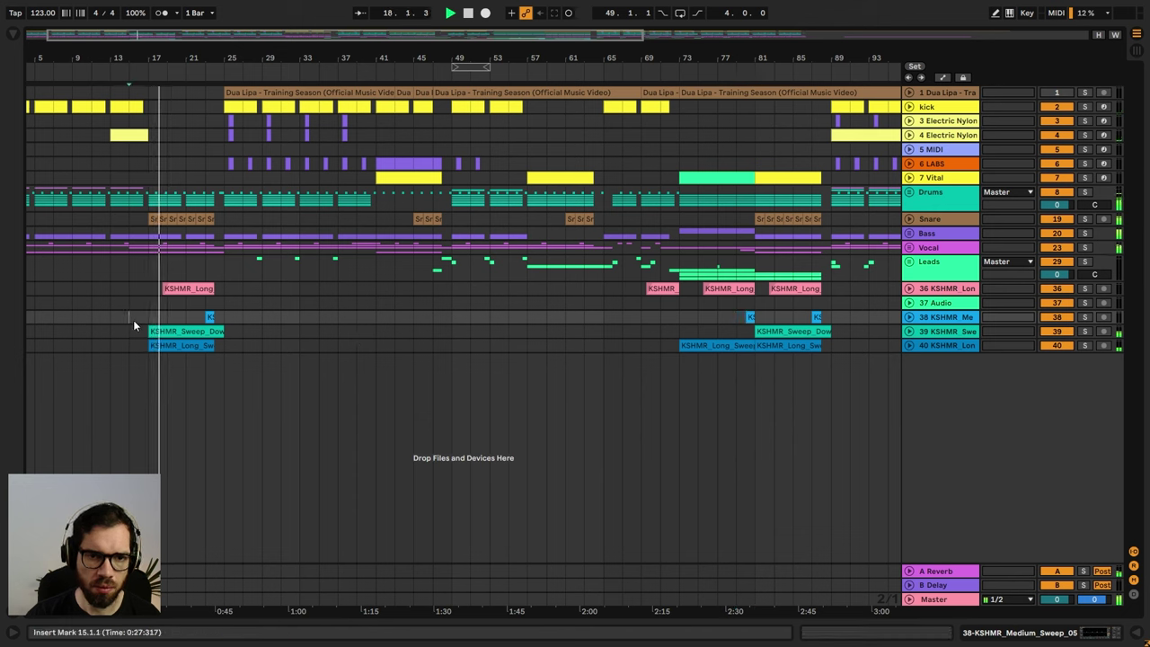
key(ctrl+v)
- Try a copy of the KSHMR_Long_Sweep_01 clip from bar 75.3 at bar 11 on track 36
click(729, 288)
key(ctrl+c)
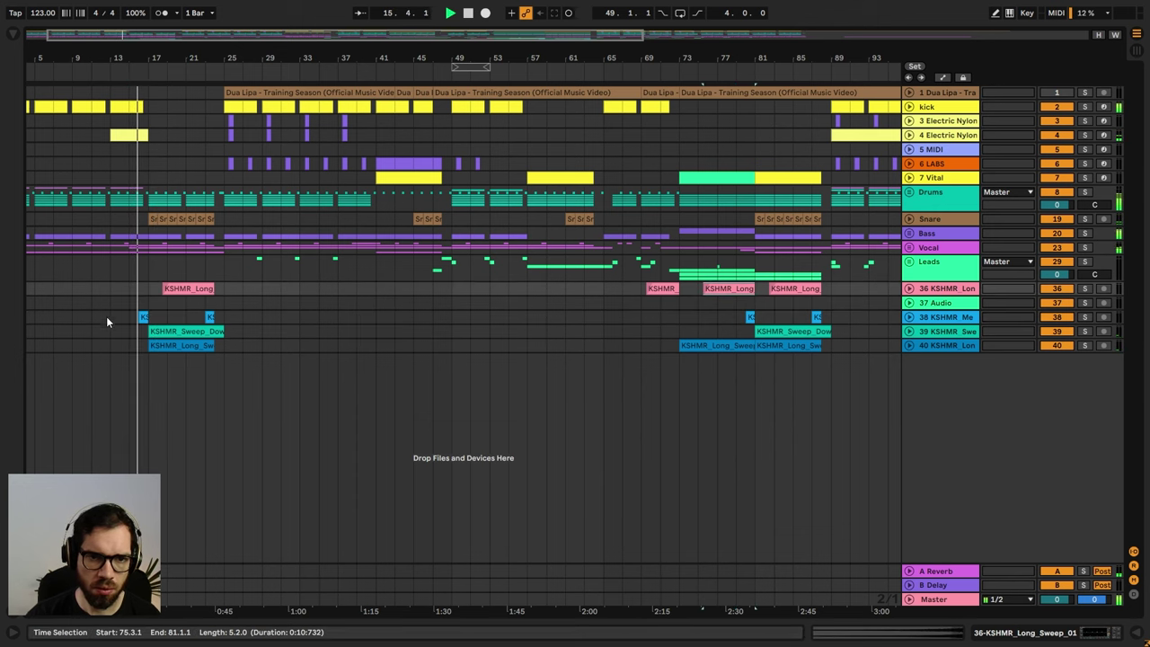
click(93, 289)
key(ctrl+v)
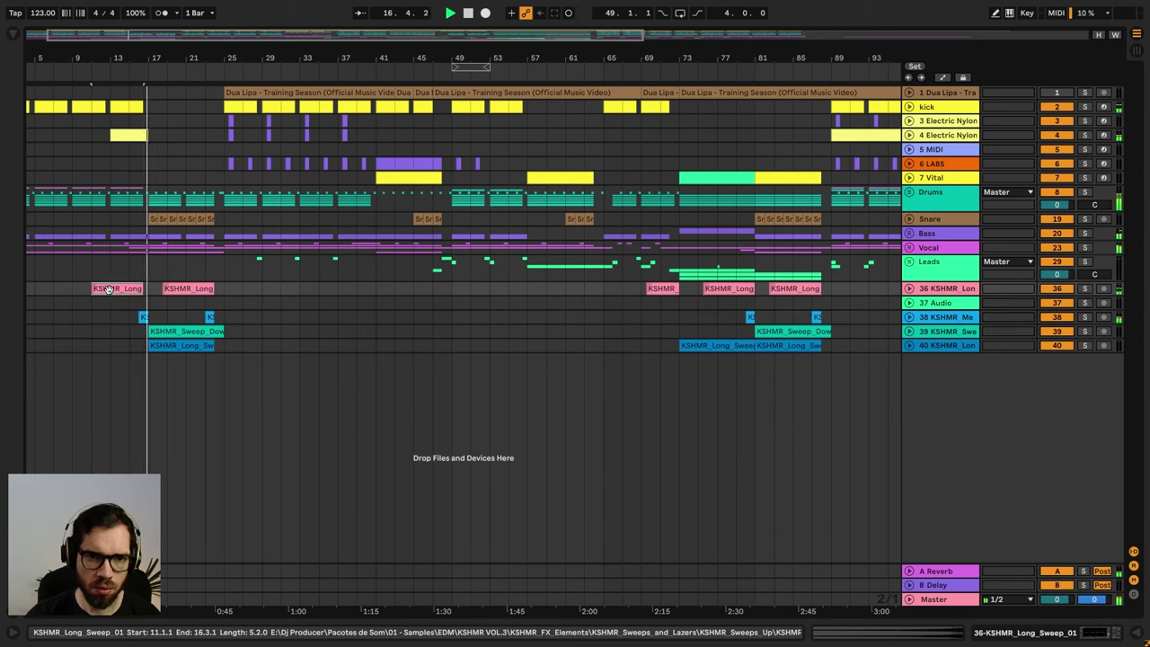
click(107, 291)
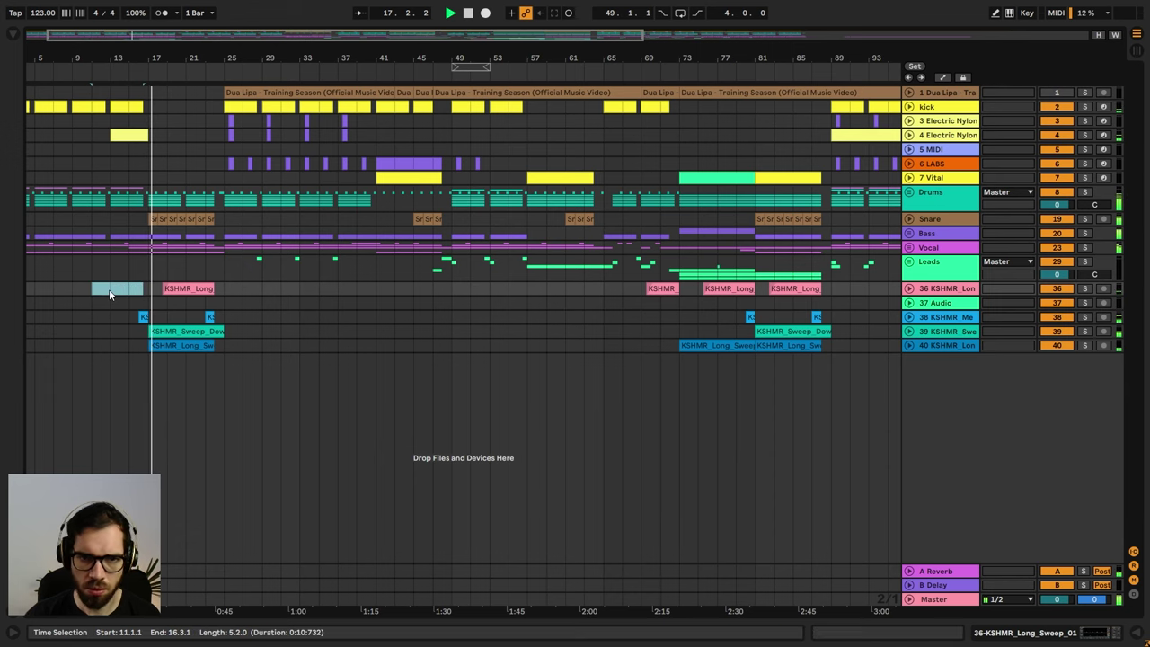
- Delete the KSHMR long sweep clip between bars 17 and 24 on track 40
click(155, 345)
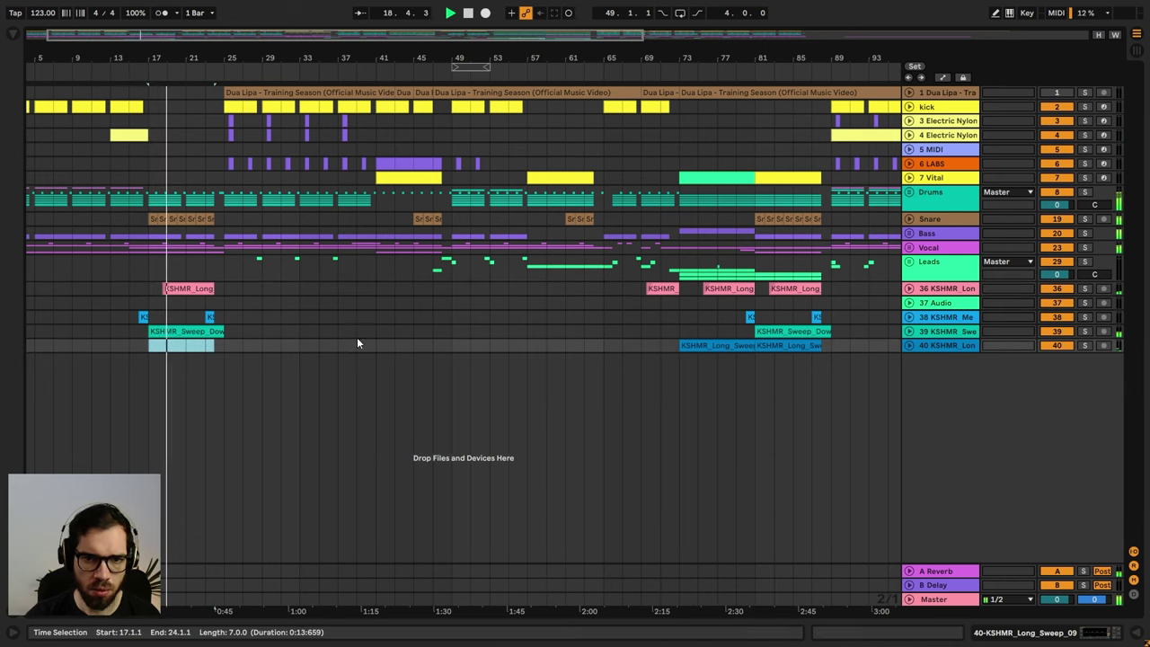
click(142, 279)
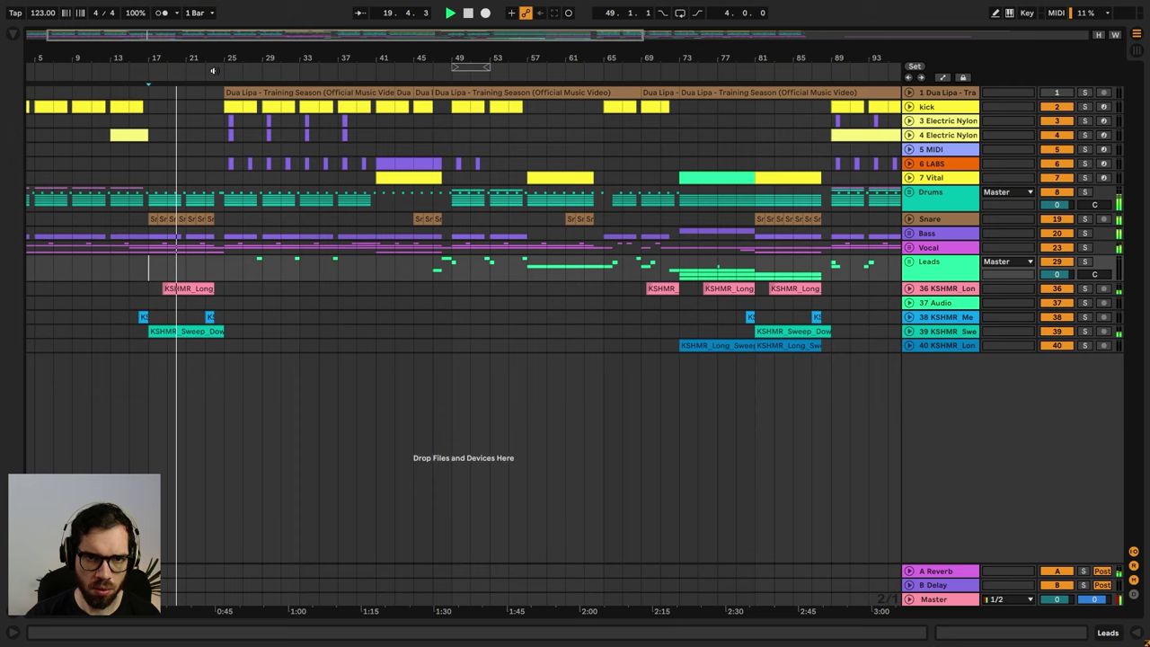
drag(213, 62, 252, 66)
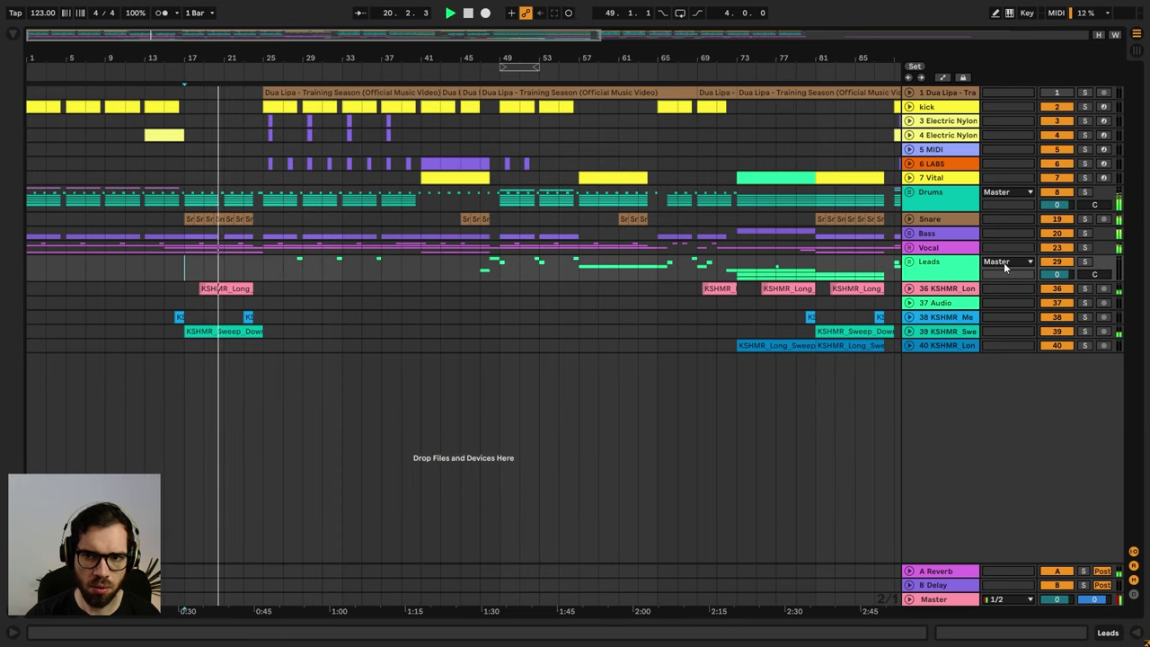
- Automate the Bass group's Auto Filter frequency to rise from 26.0 Hz at bar 17 to a peak at bar 23 and drop by bar 25
click(909, 233)
key(a)
click(186, 277)
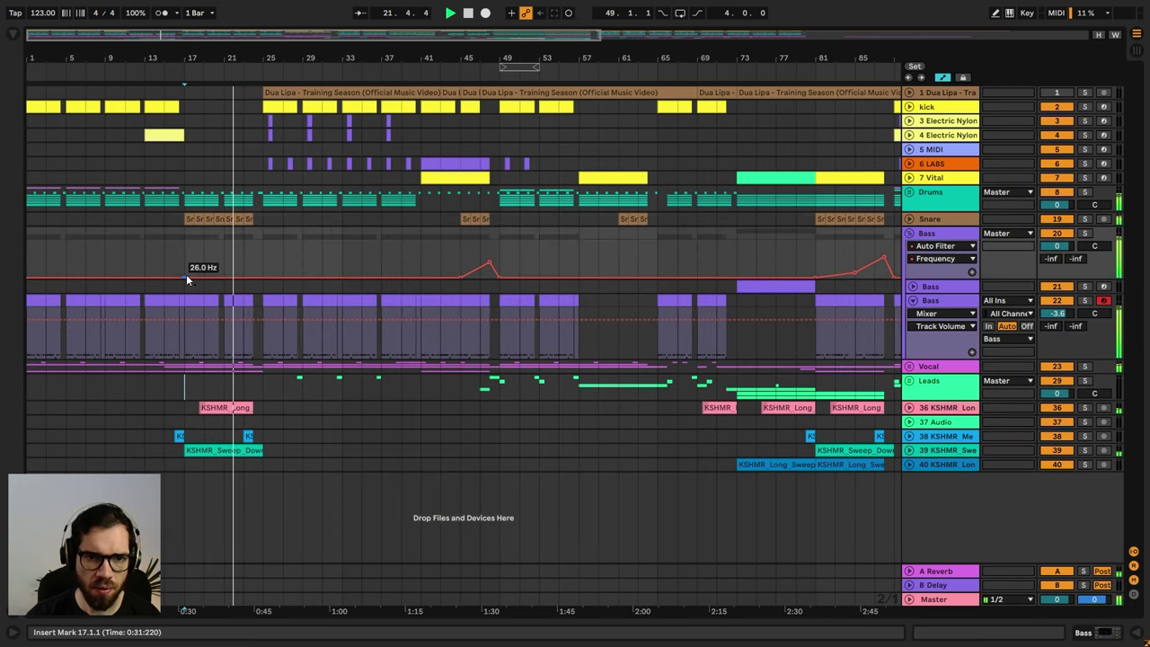
drag(243, 276, 244, 271)
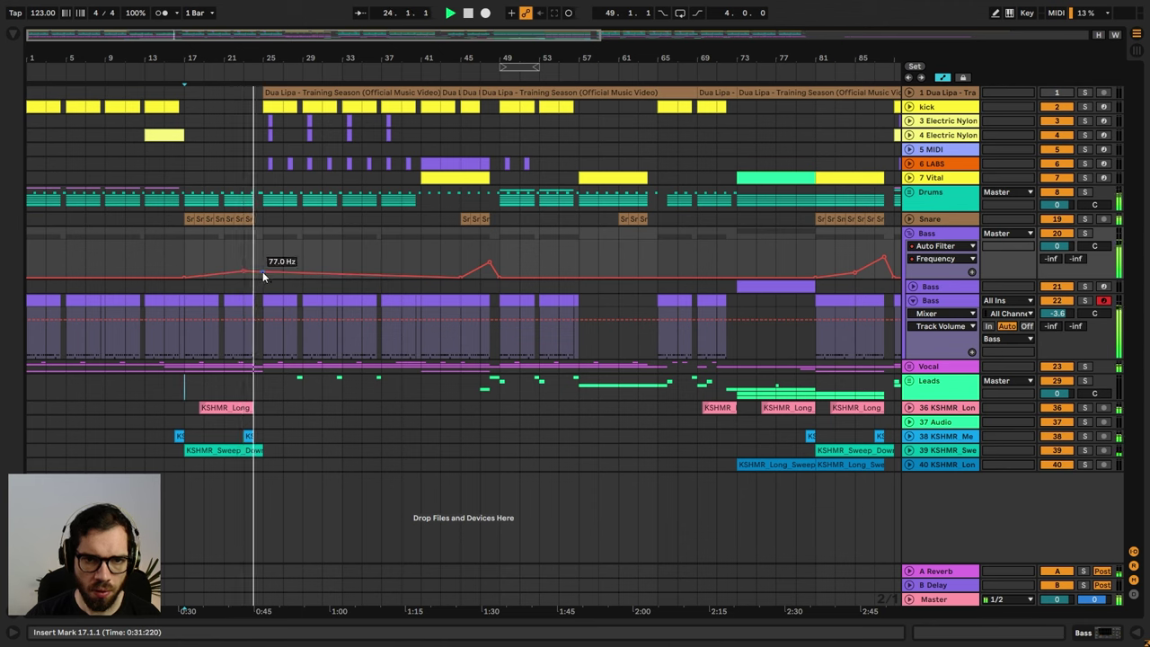
click(251, 260)
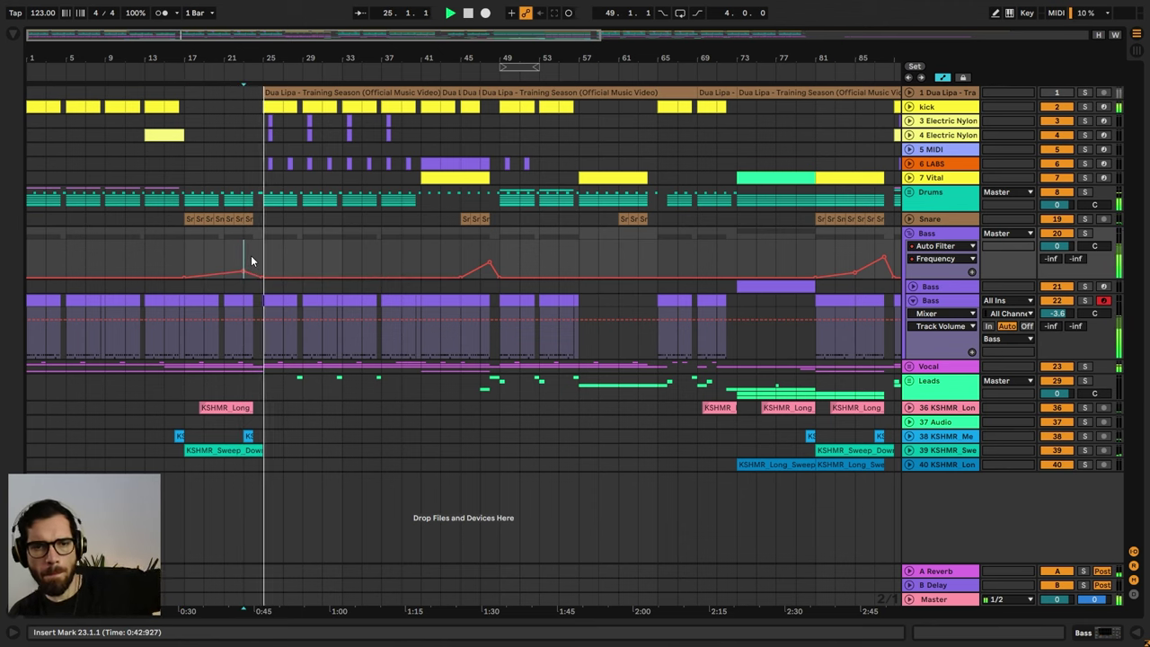
click(910, 233)
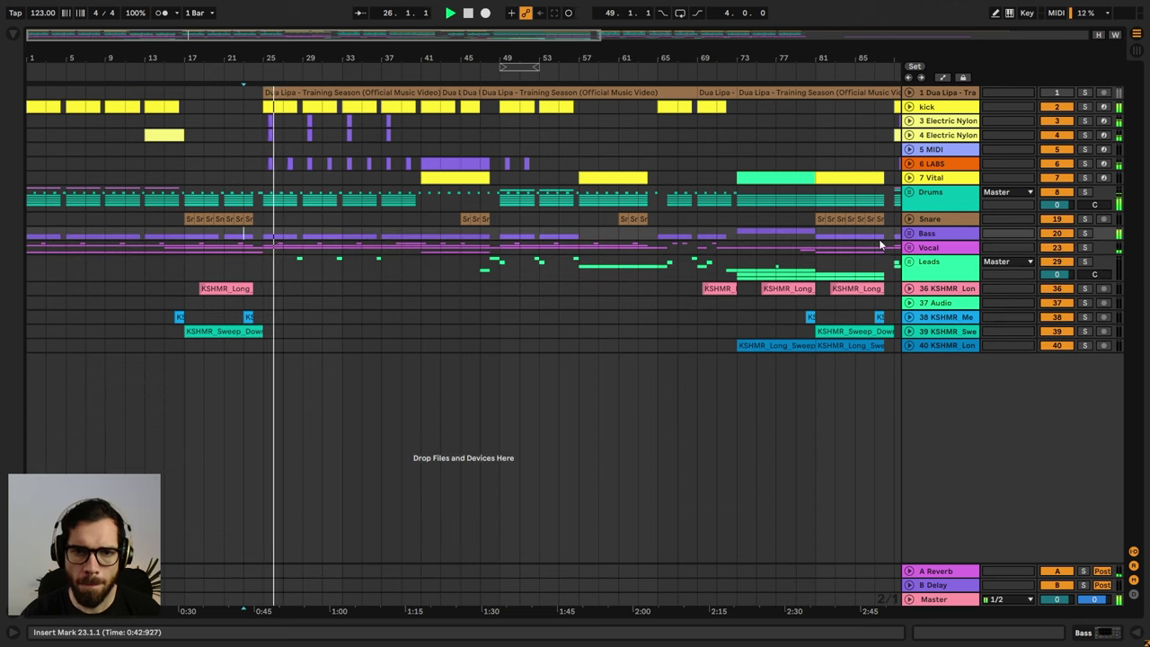
- Unfold the Drums group and copy the last intro bongo clip, bars 13–17, to bar 33 on the Bongos track
click(223, 177)
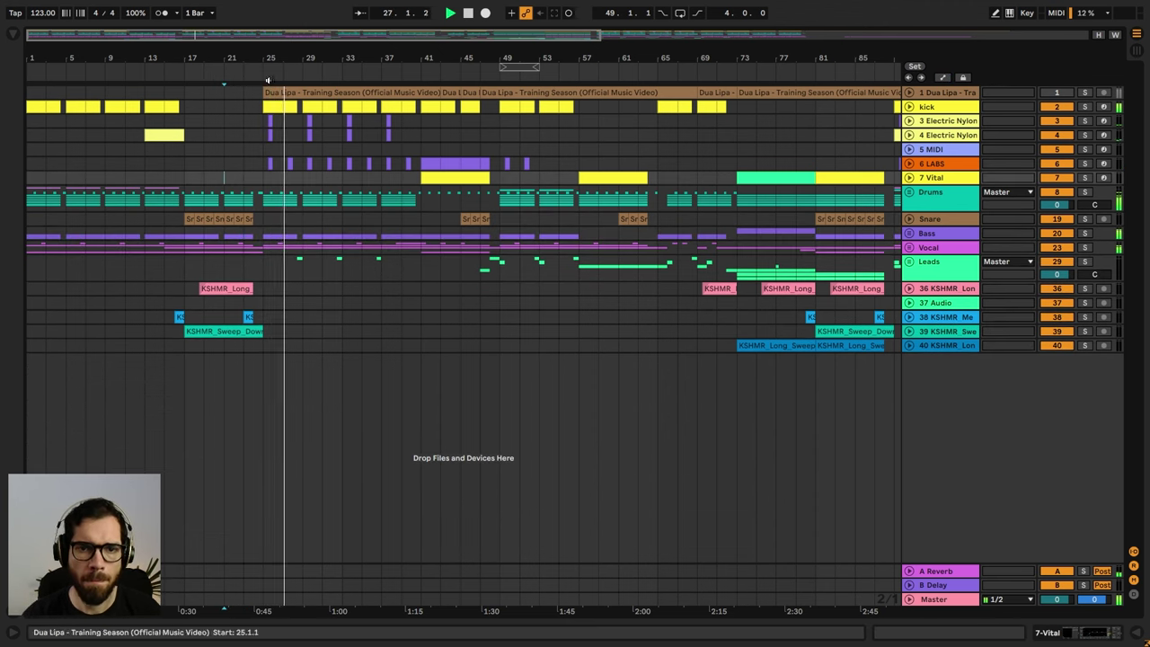
drag(281, 50, 359, 62)
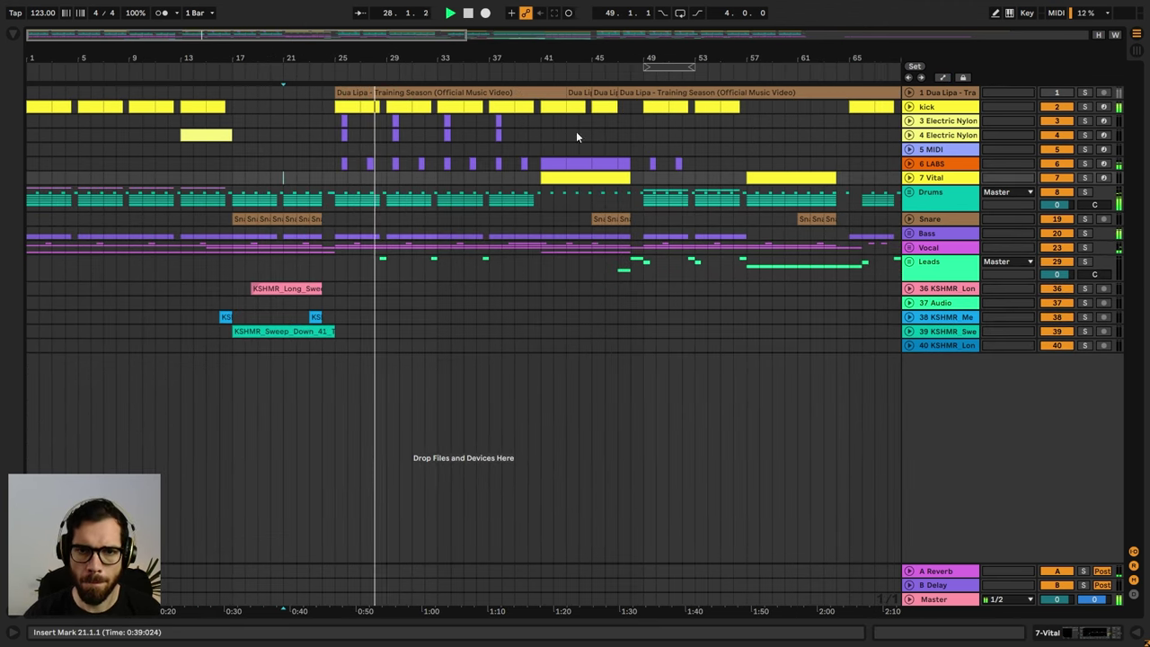
drag(464, 60, 329, 61)
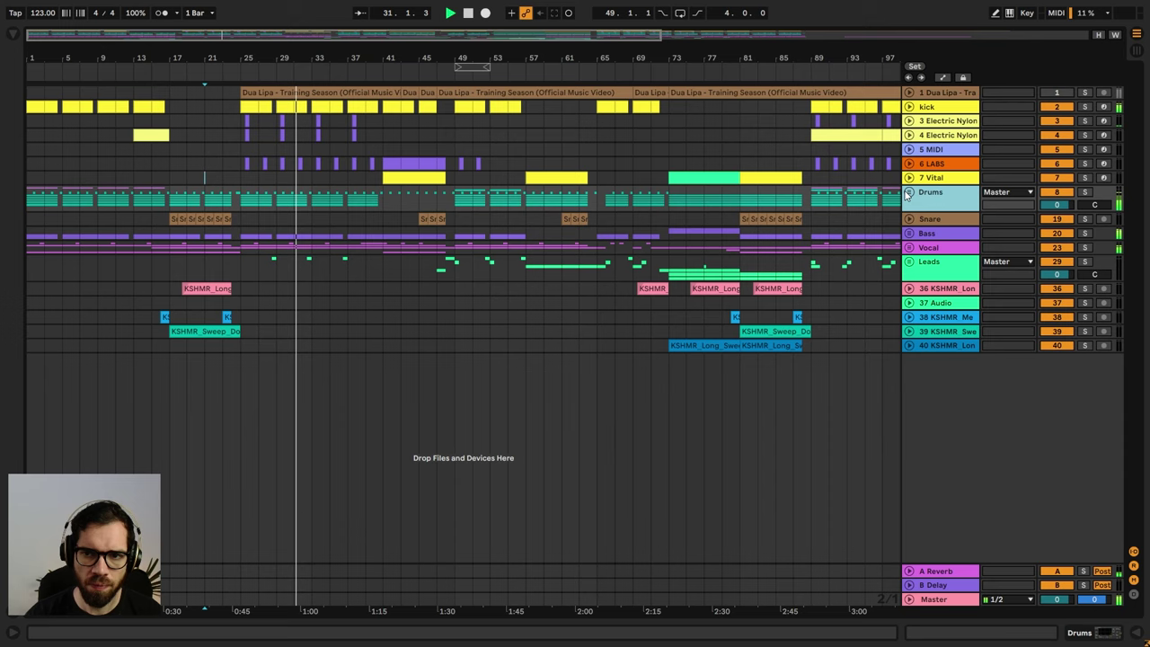
click(910, 192)
click(144, 301)
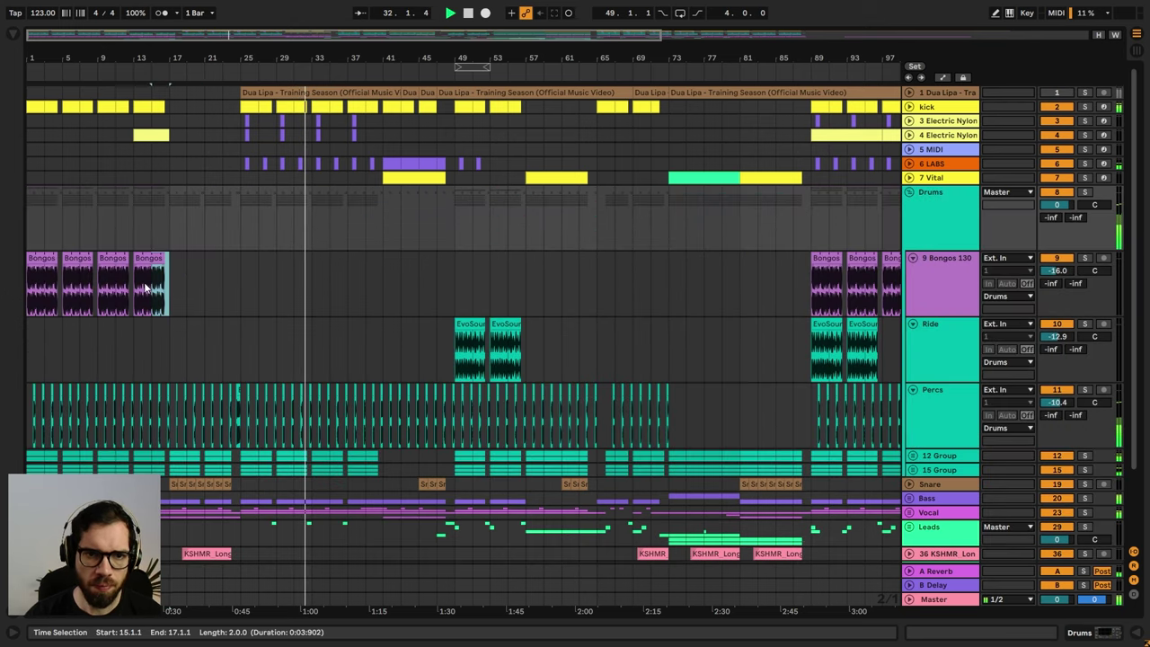
click(314, 282)
key(ctrl+v)
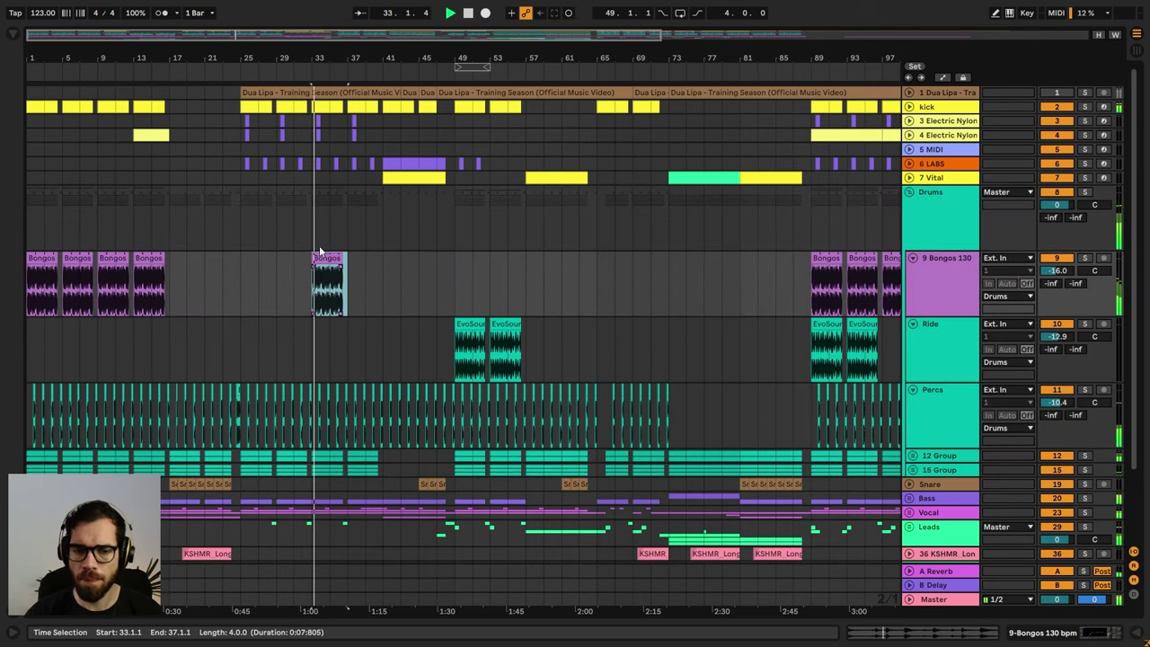
click(319, 232)
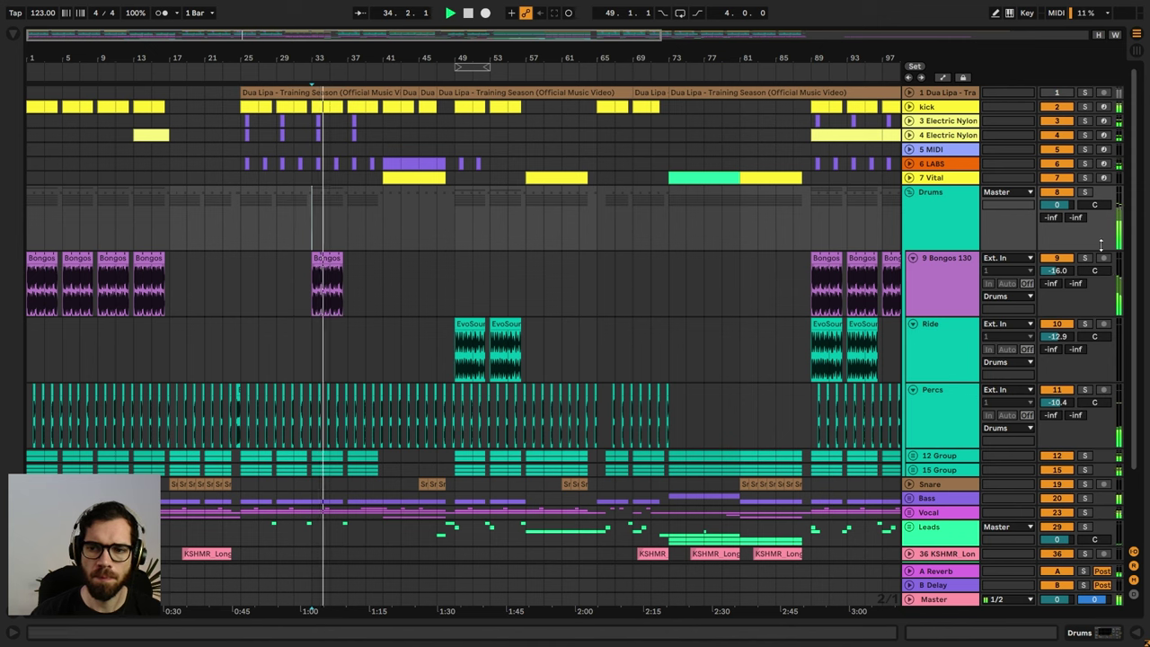
- Lower the Bongos track volume to -22.1 dB and duplicate the bar 33 bongo clip to bar 37
drag(1065, 270, 1065, 282)
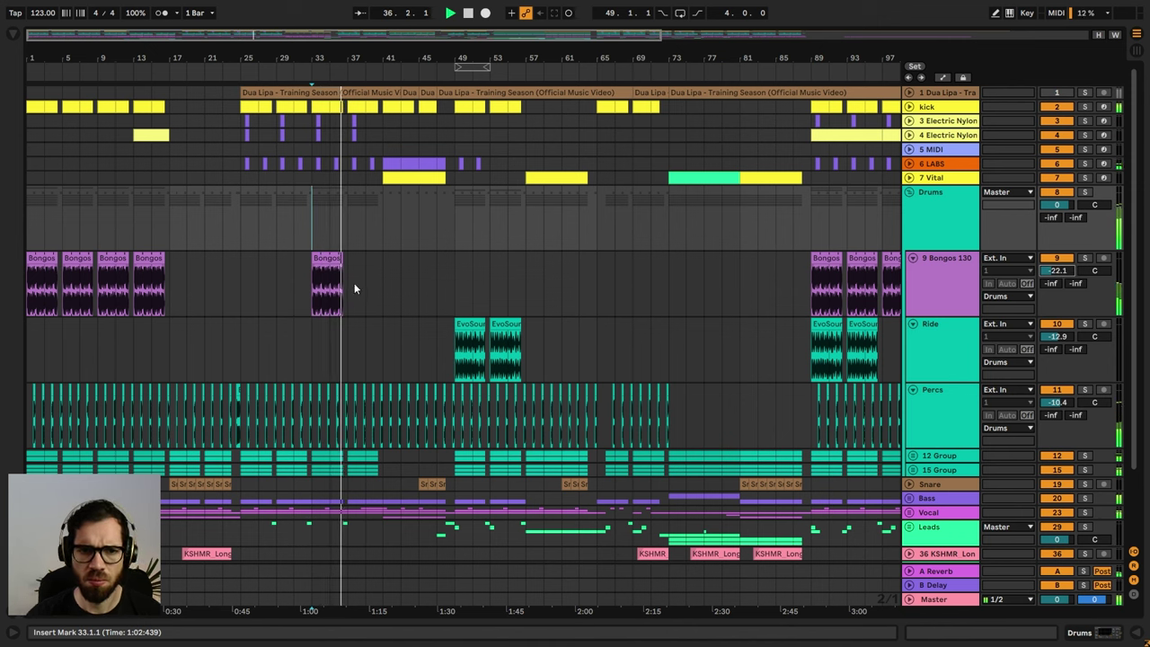
click(314, 281)
key(super+d)
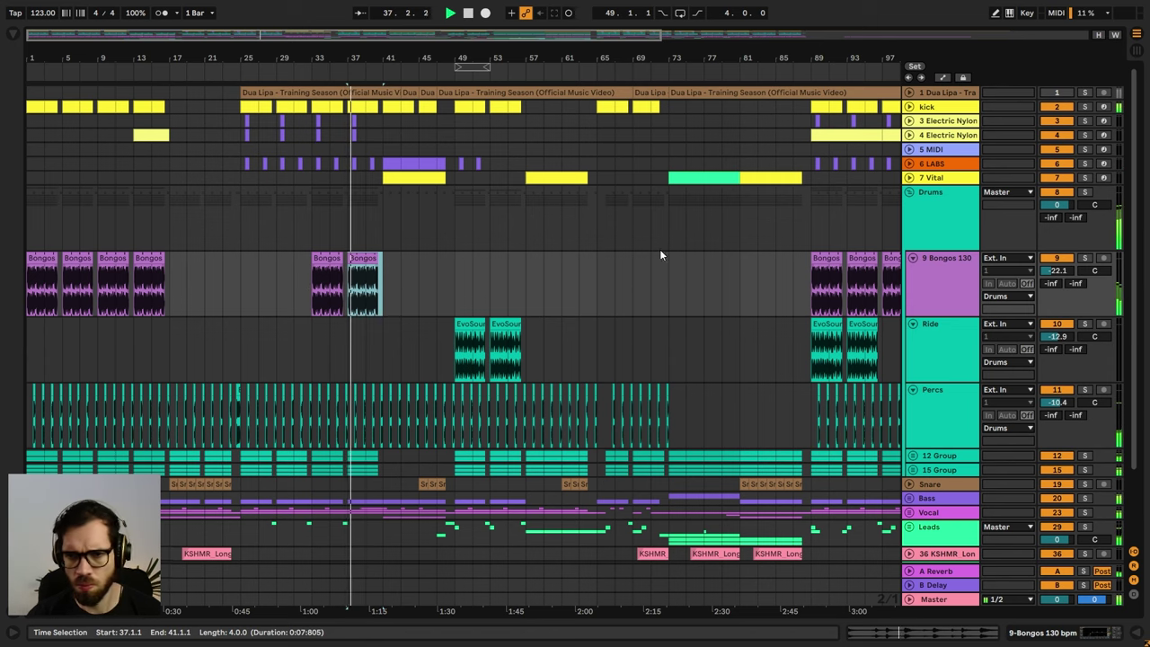
click(909, 193)
- Unfold the Vocal group to inspect its tracks and play the arrangement from bar 37
click(921, 236)
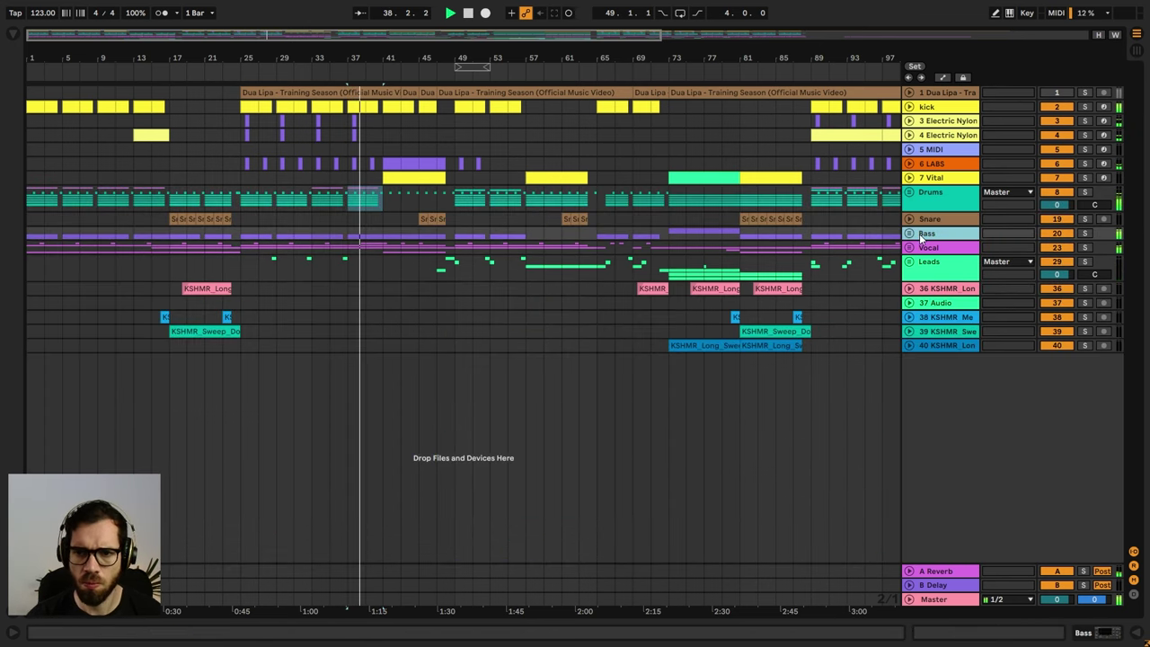
click(926, 247)
click(909, 247)
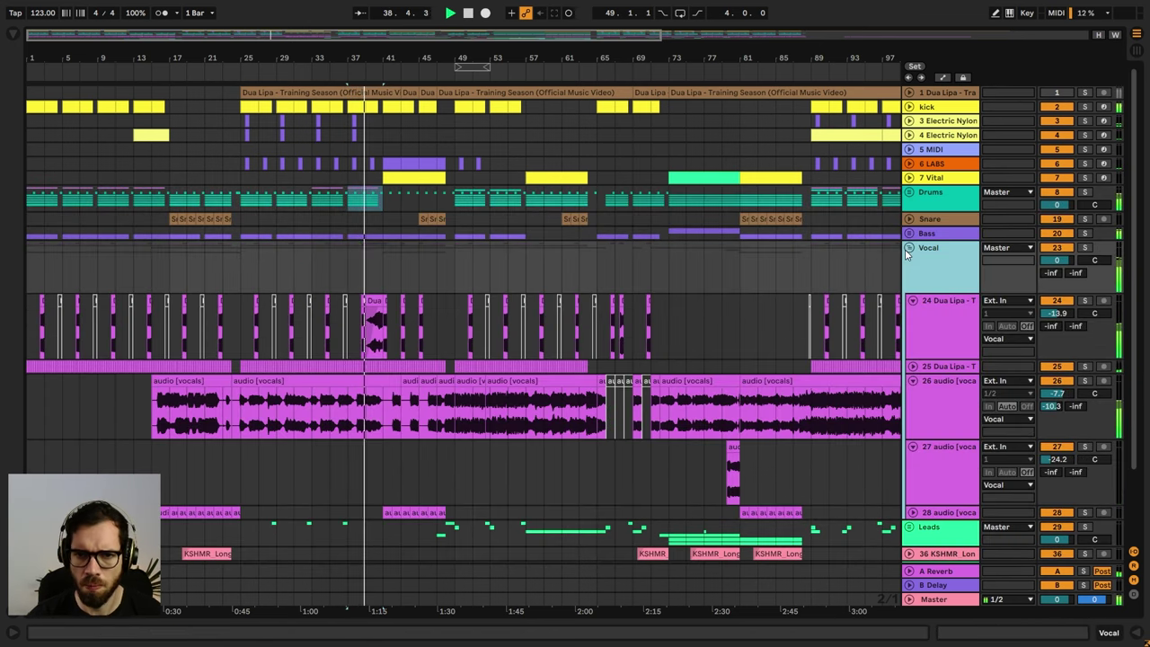
click(958, 381)
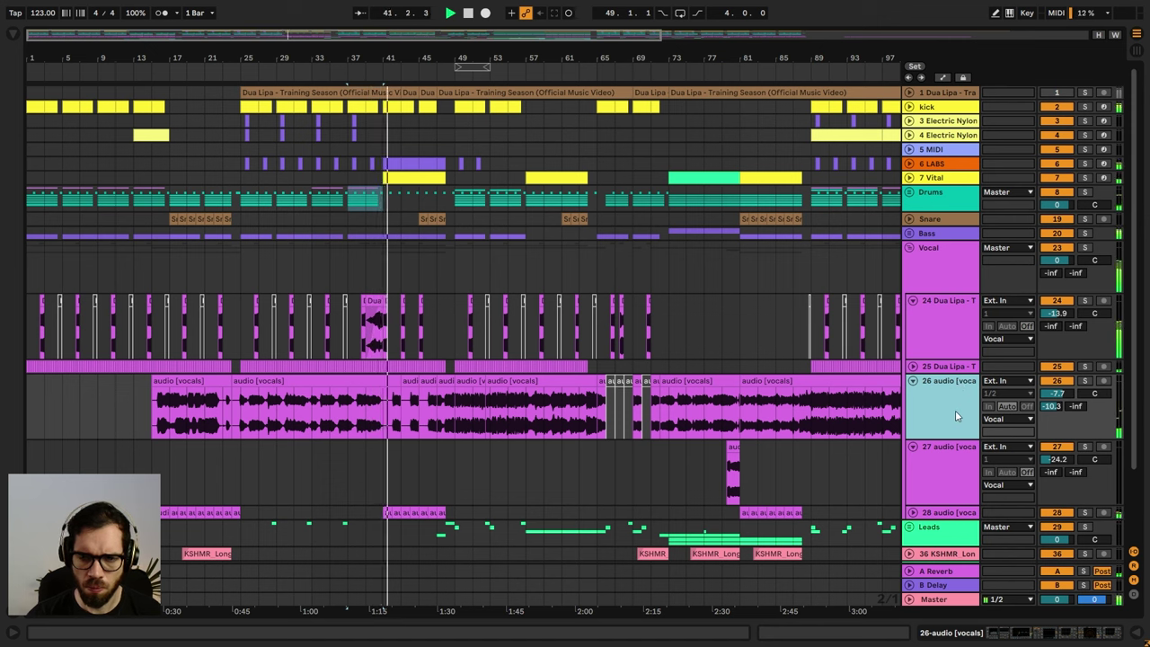
click(351, 268)
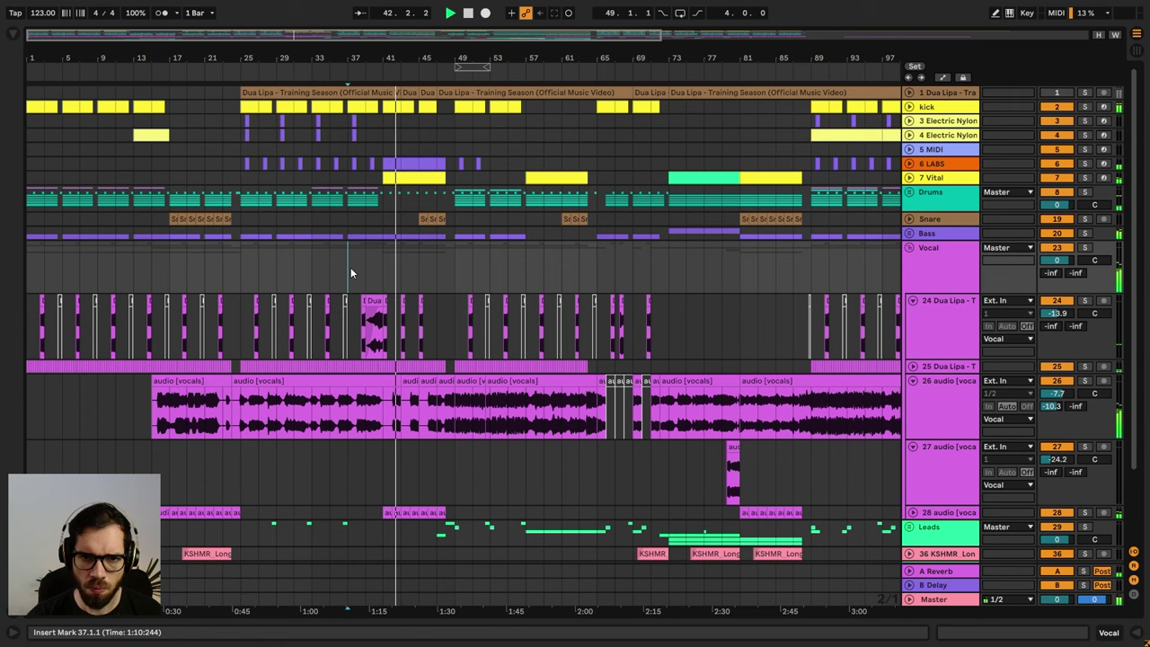
key(space)
key(space)
- Copy the KSHMR long sweep clip that ends at bar 24 on track 36 to bars 35.3–41
drag(374, 57, 478, 54)
scroll(562, 212, down, 3)
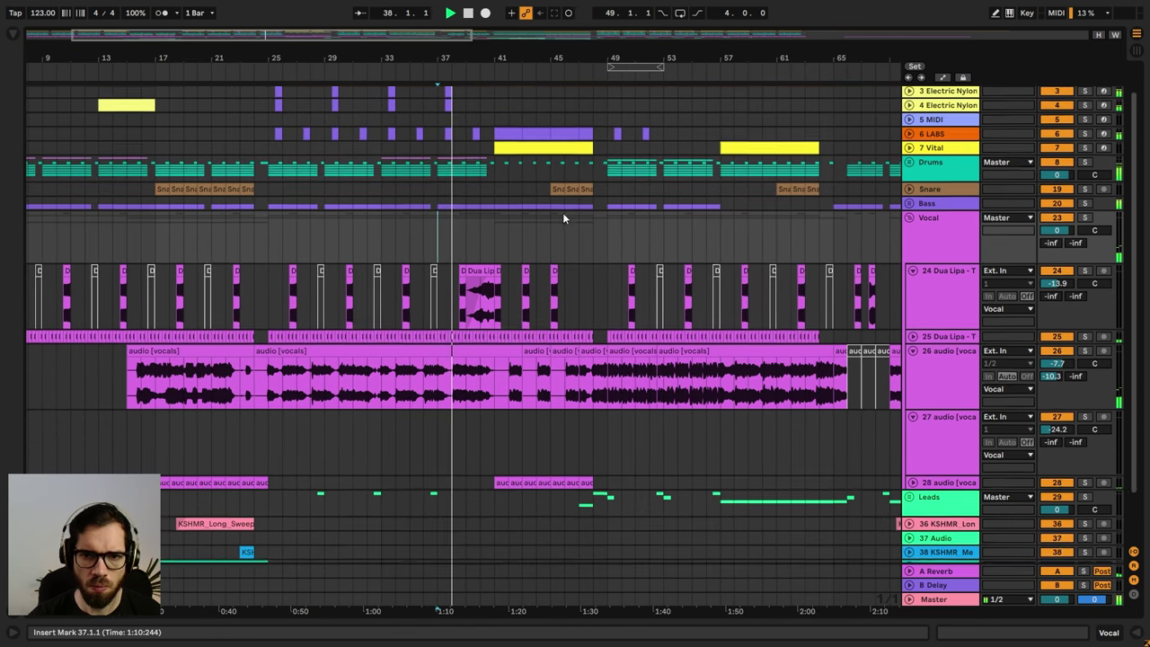
click(242, 493)
drag(235, 467, 476, 470)
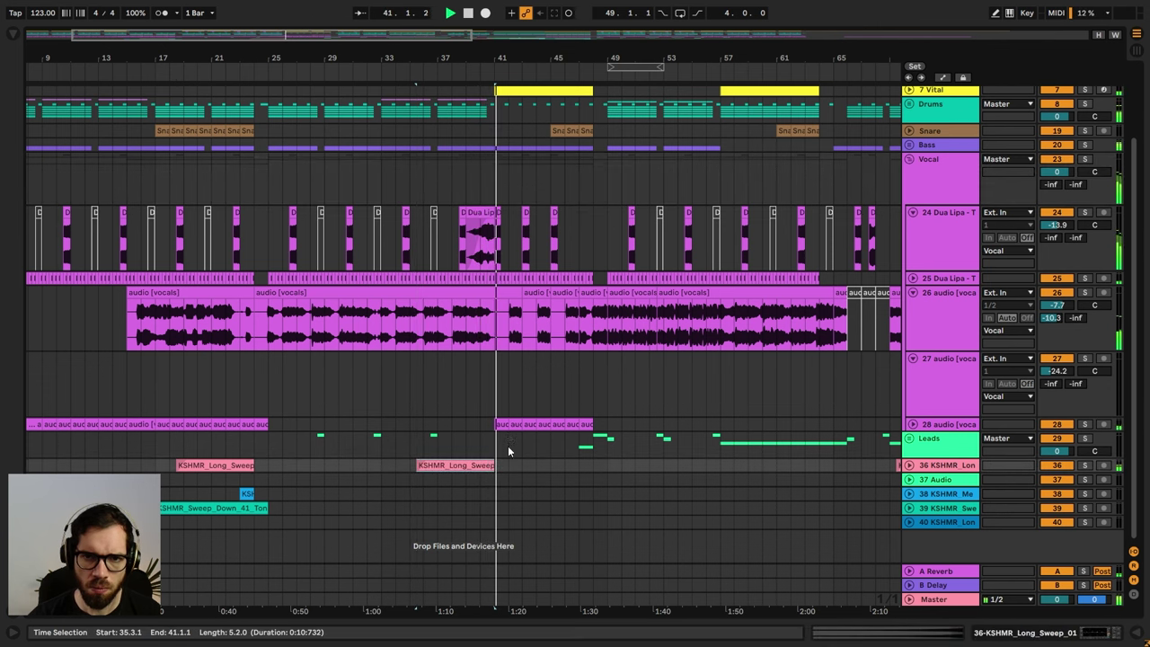
- Try a copy of the KSHMR sweep-down clip from bar 17 at bars 41–49 on track 39
click(229, 510)
drag(230, 512, 567, 507)
scroll(546, 449, up, 3)
click(565, 132)
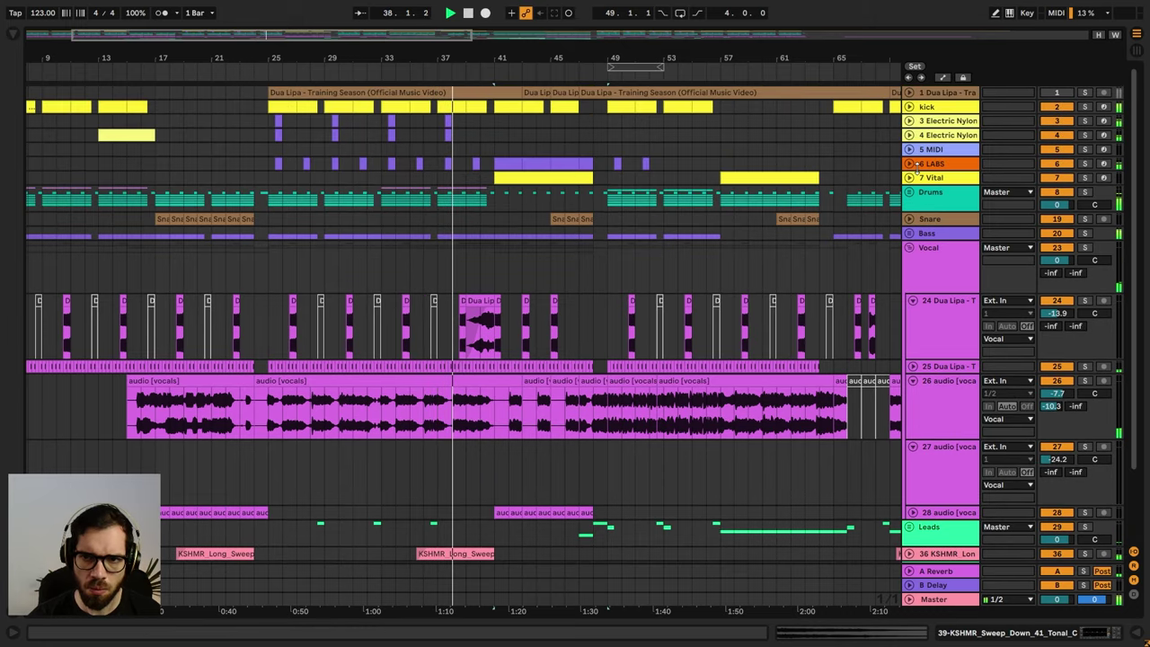
- Try a short Auto Filter frequency rise on the Bass group to 217 Hz at bar 41 and play it from bar 40
click(909, 232)
key(a)
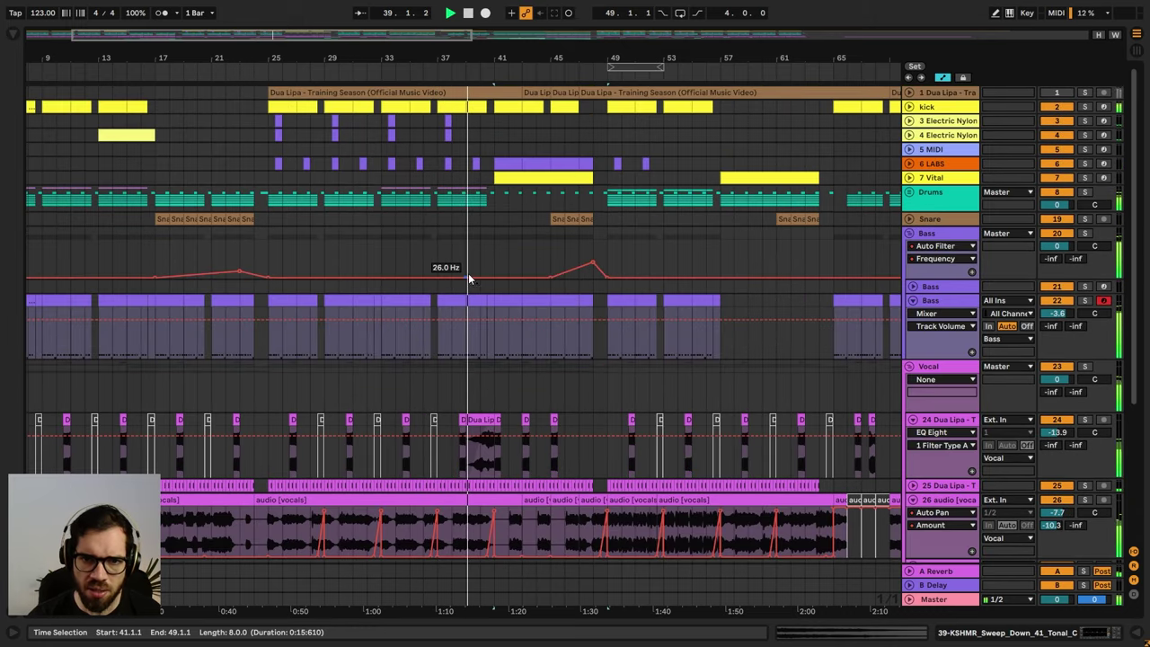
mouse_move(479, 277)
mouse_down()
mouse_move(479, 262)
mouse_move(495, 261)
mouse_move(495, 277)
mouse_up()
click(482, 254)
key(space)
key(space)
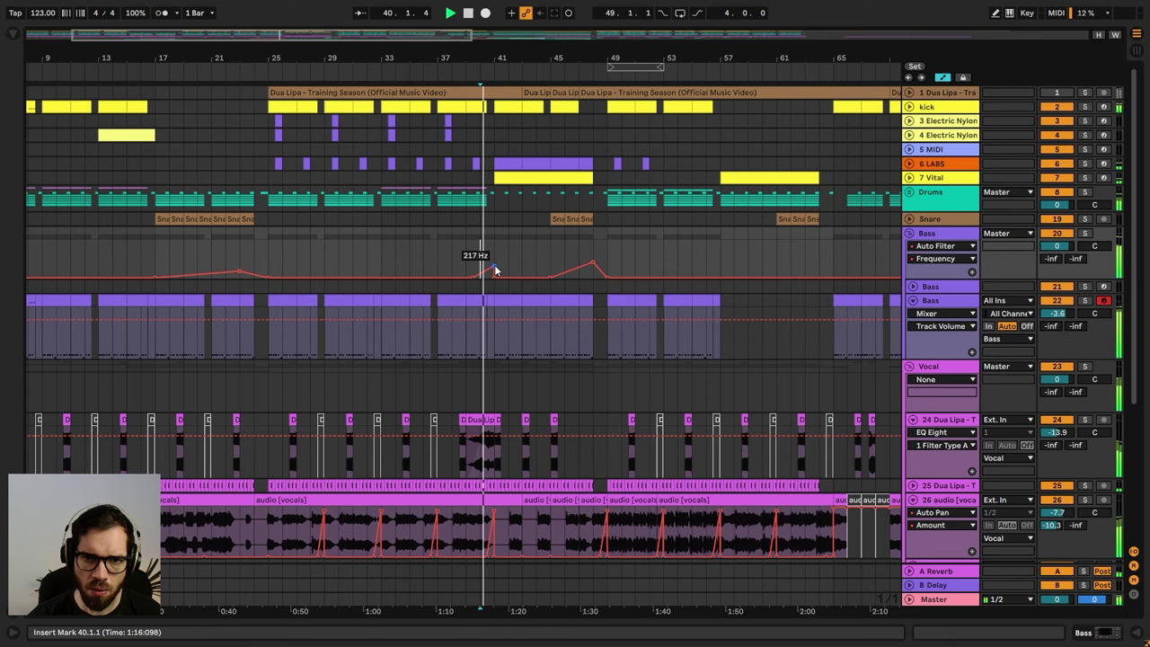
- Delete the copied KSHMR sweep-down clip between bars 41 and 49 on track 39
scroll(508, 360, down, 5)
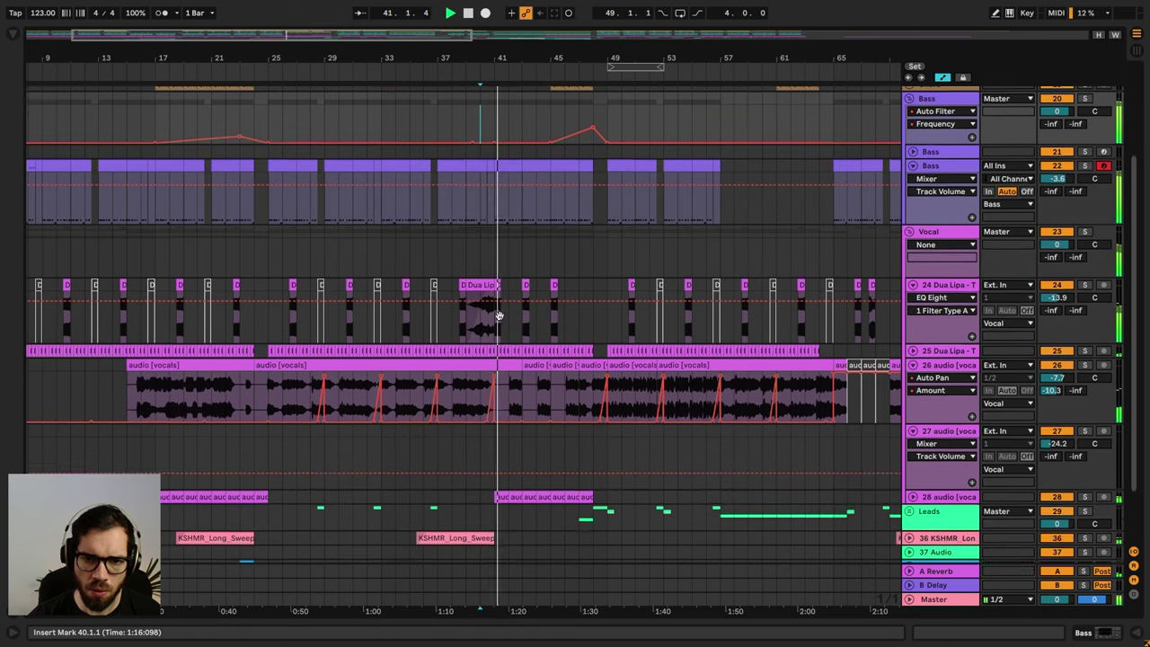
click(522, 509)
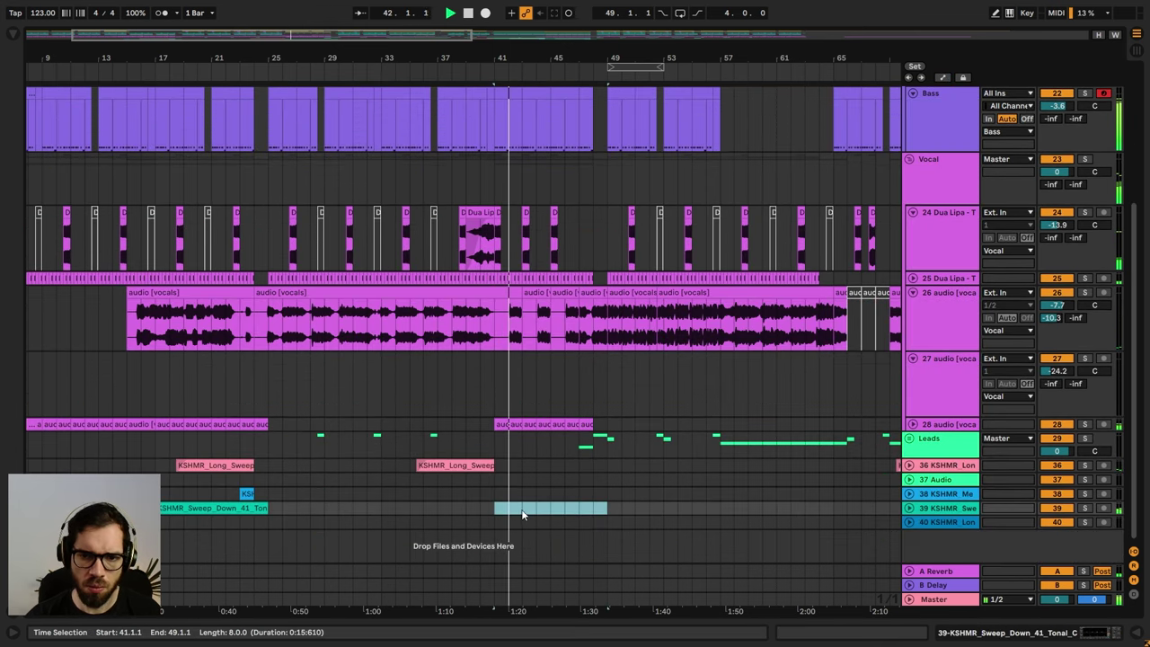
key(Delete)
click(472, 399)
- Try deactivating the short Dua Lipa vocal clip at bar 41 on track 24 and listen to the transition
scroll(496, 377, up, 2)
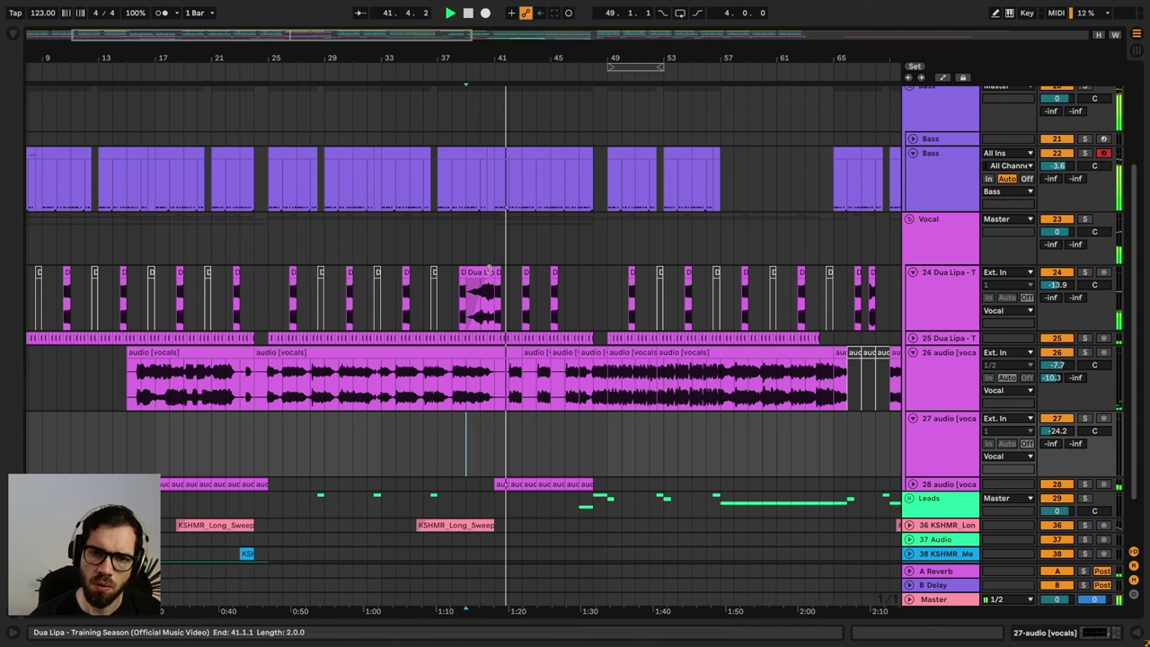
click(498, 273)
click(468, 240)
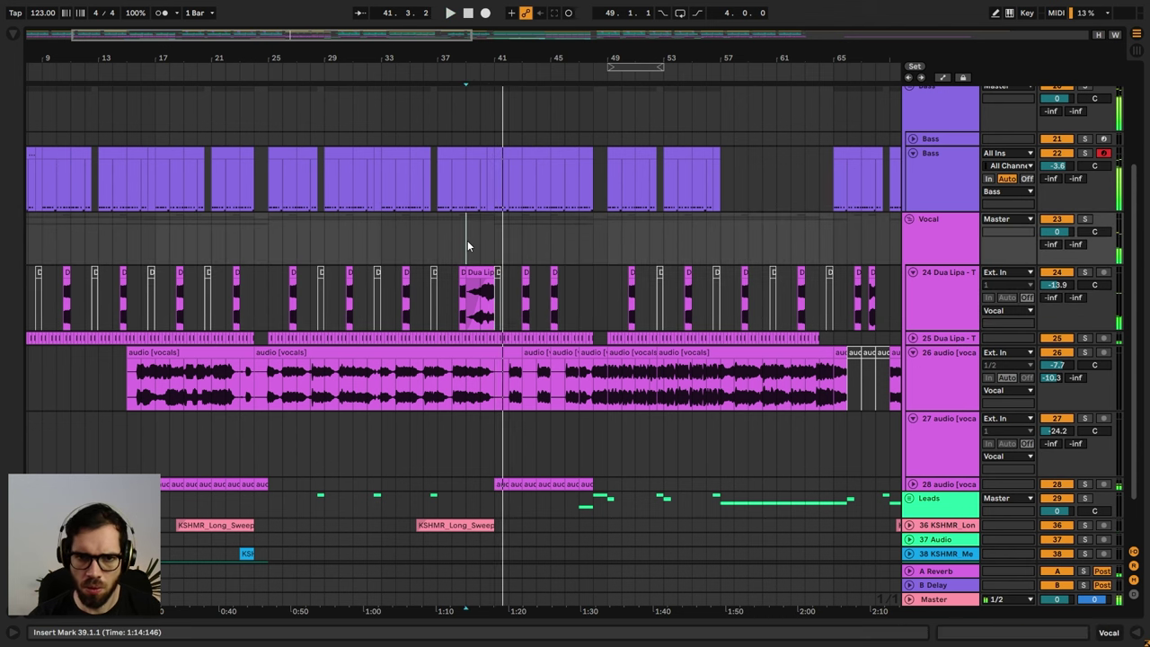
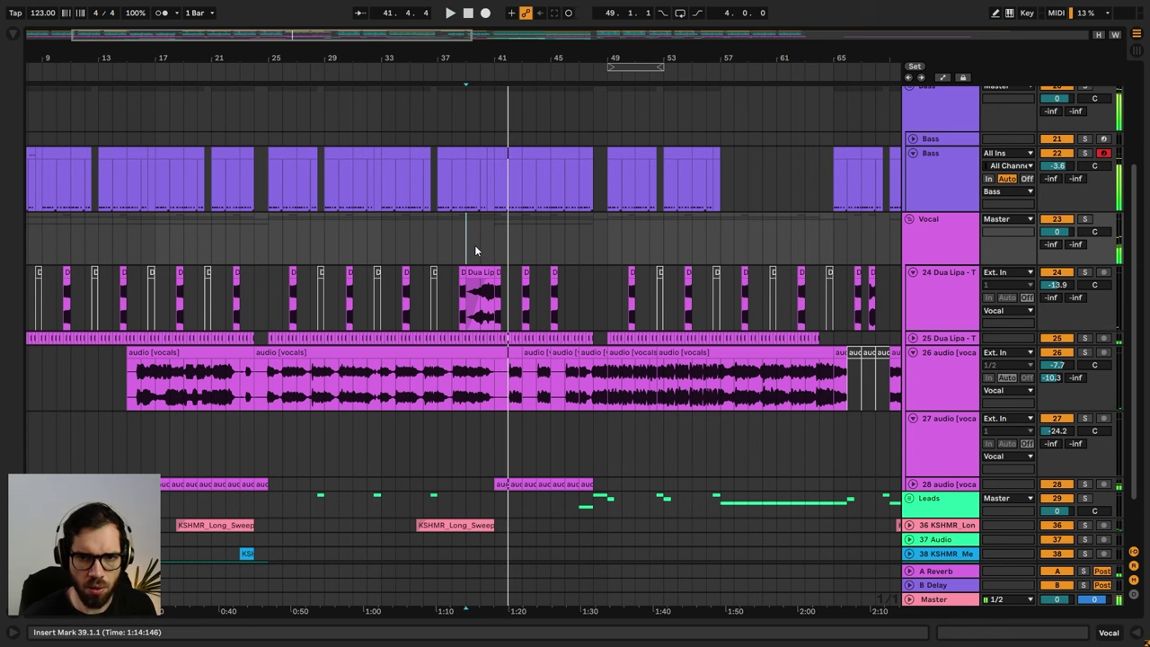
click(474, 244)
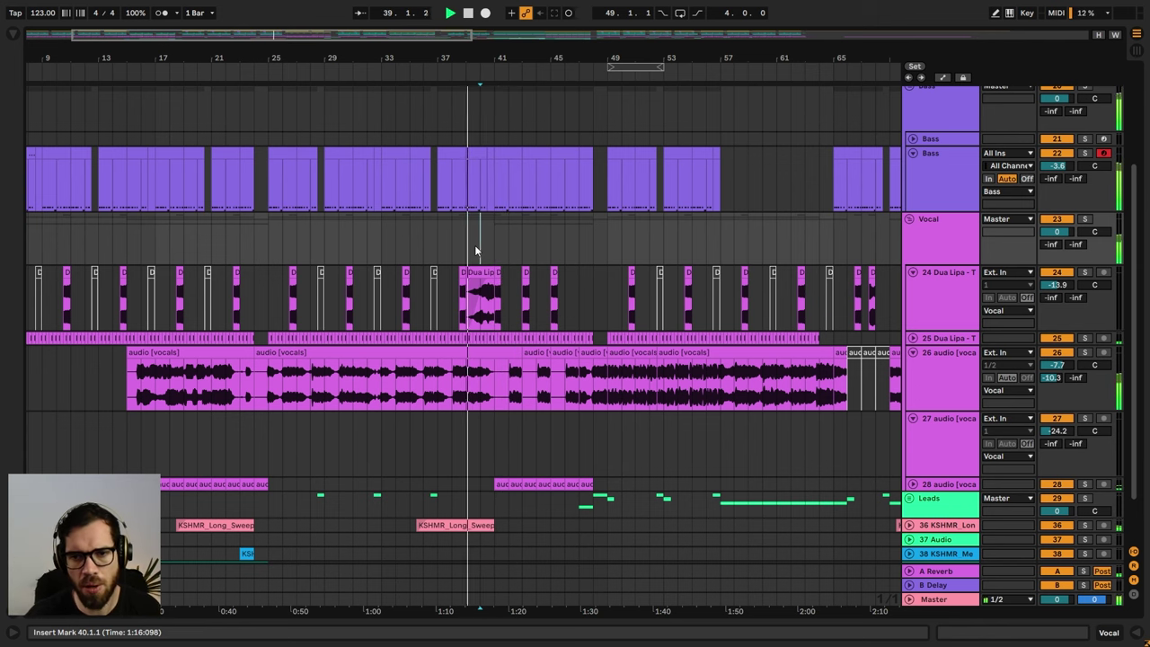
- Copy the one-bar Snare clip from bar 47 to bar 40 on track 19
click(912, 219)
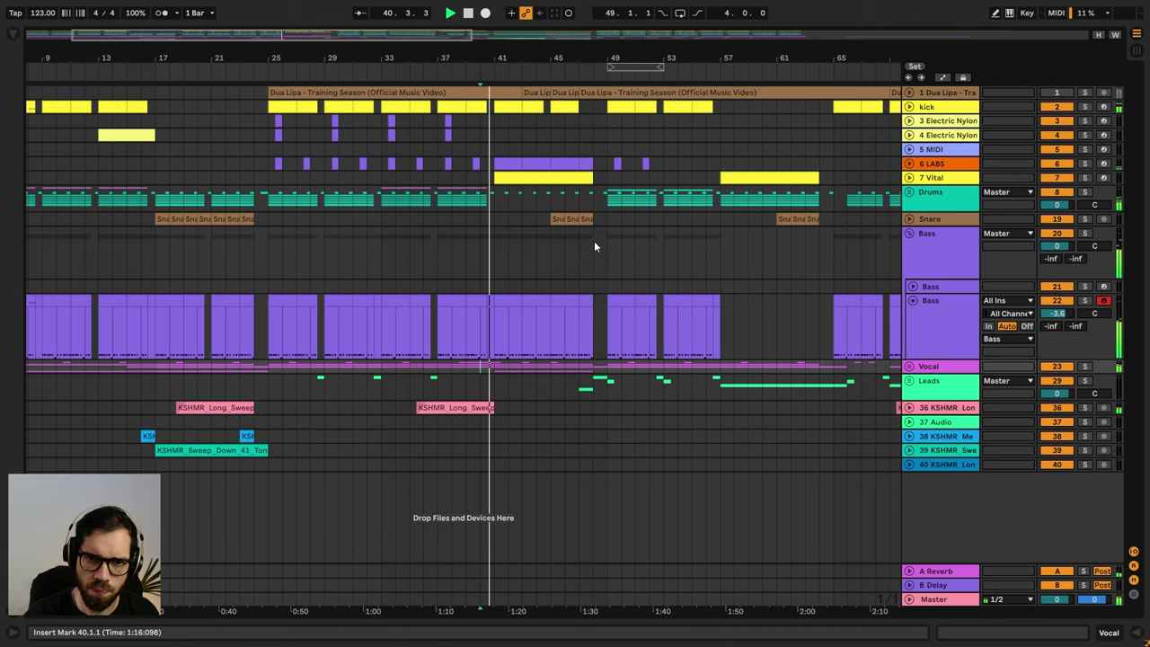
drag(530, 67, 580, 63)
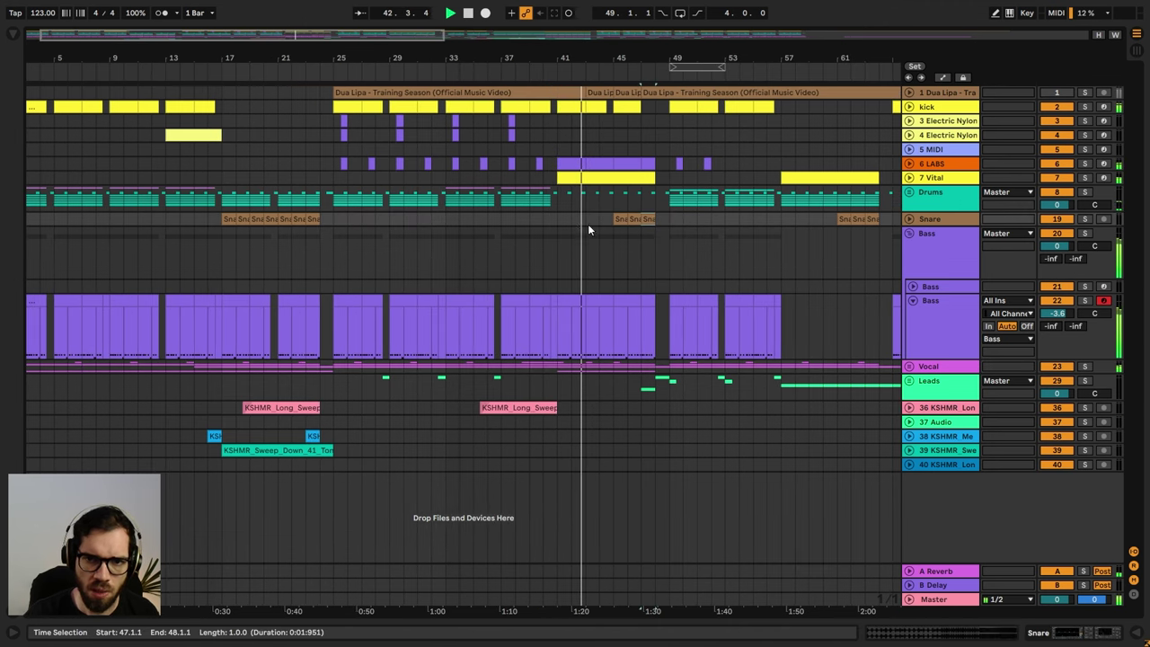
click(544, 219)
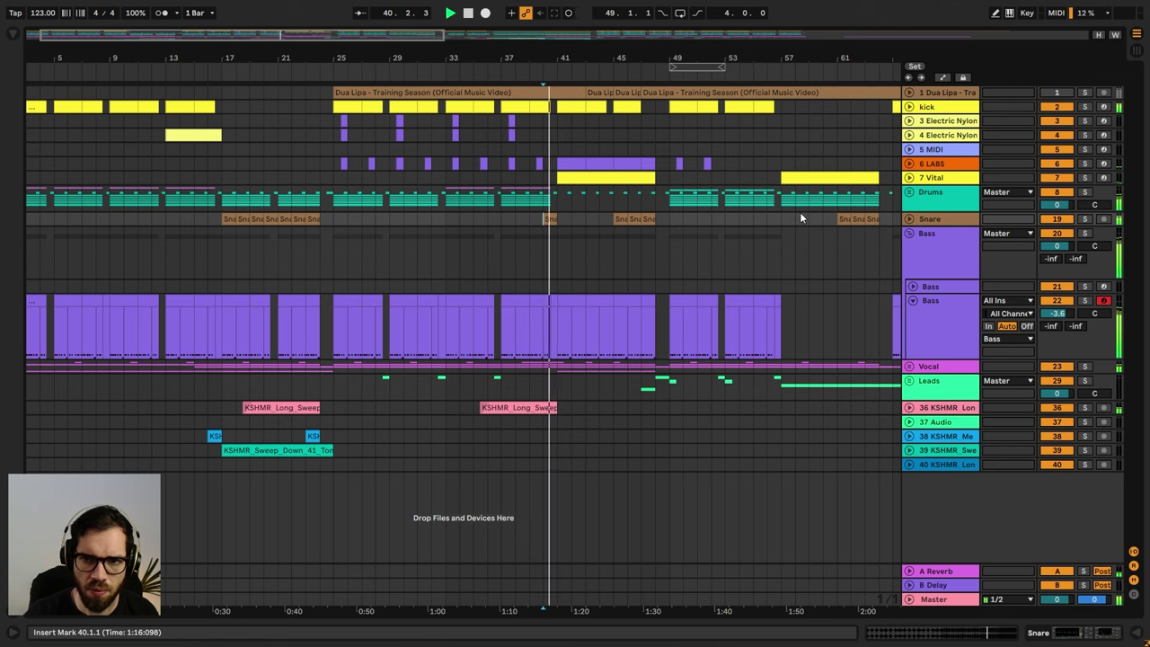
- Shape the Snare track's Auto Filter frequency into a full rise across bar 40 and play the transition
key(a)
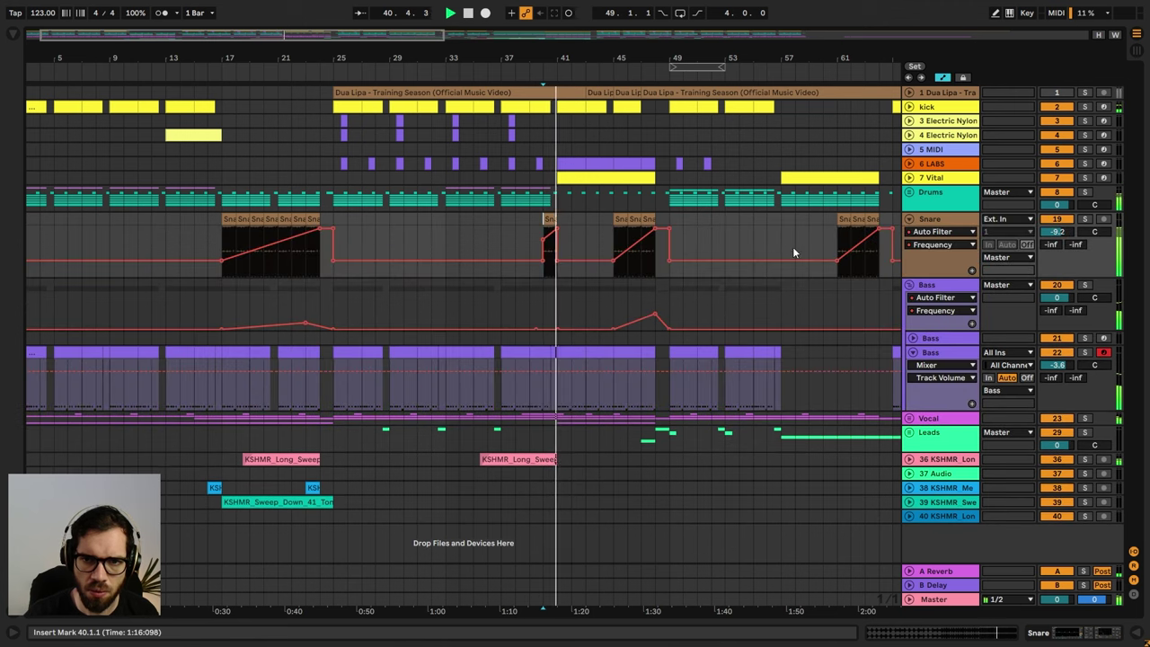
click(543, 239)
key(space)
key(space)
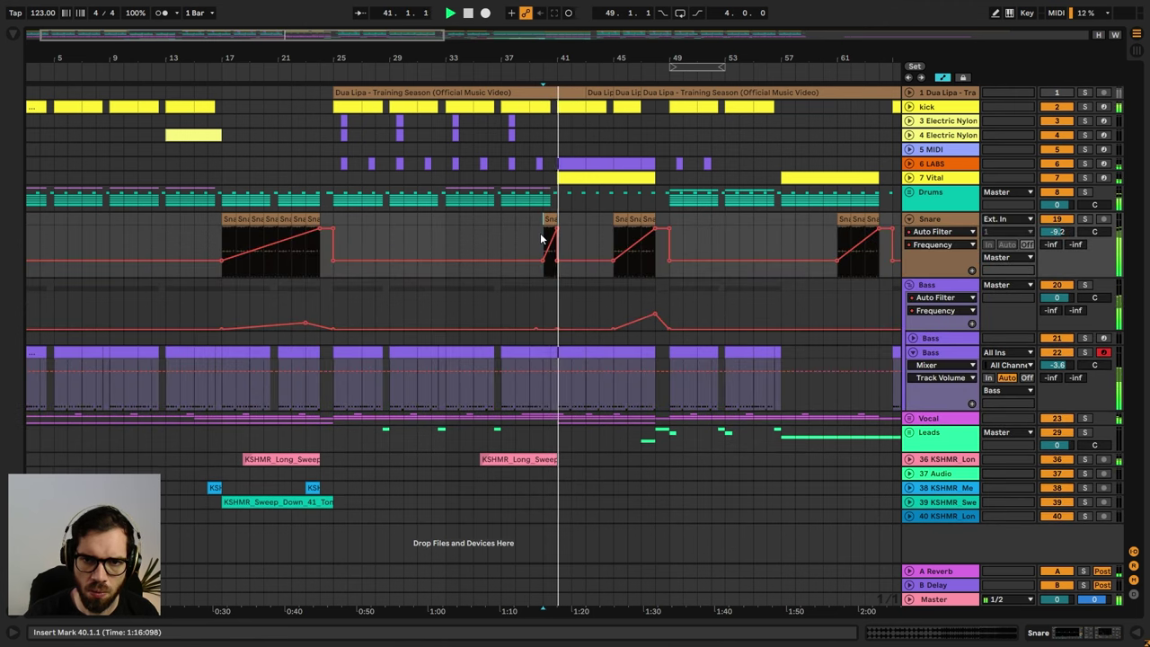
key(a)
click(531, 223)
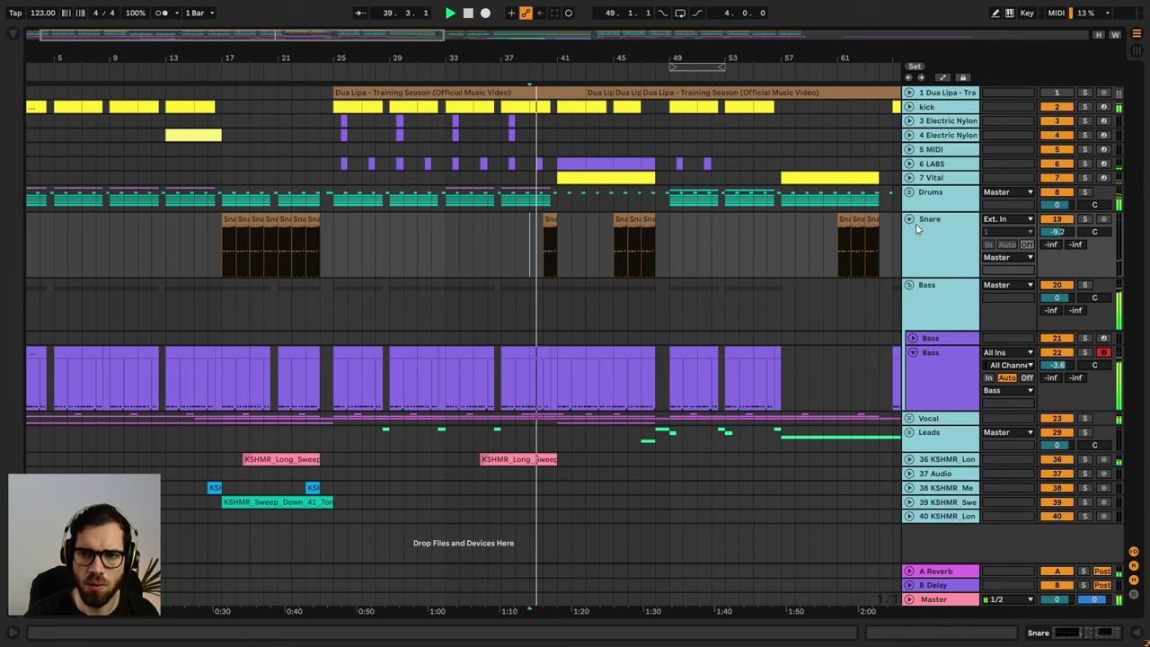
- Collapse the expanded tracks and listen to the section from bar 41 into bar 49
key(u)
click(561, 118)
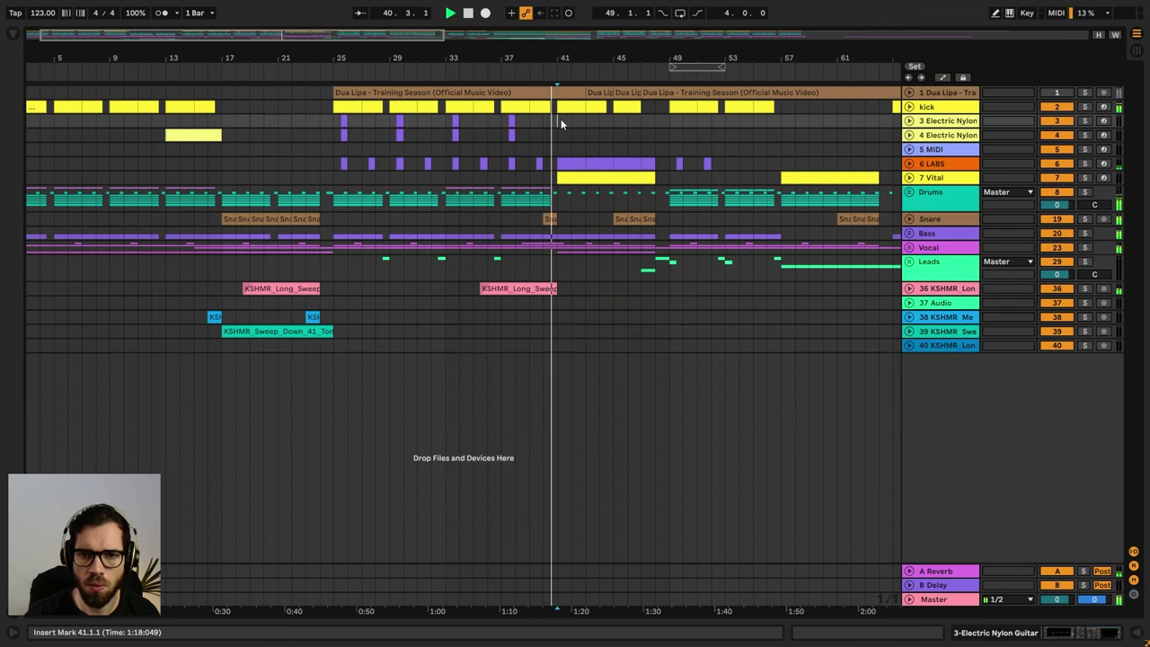
drag(576, 57, 567, 56)
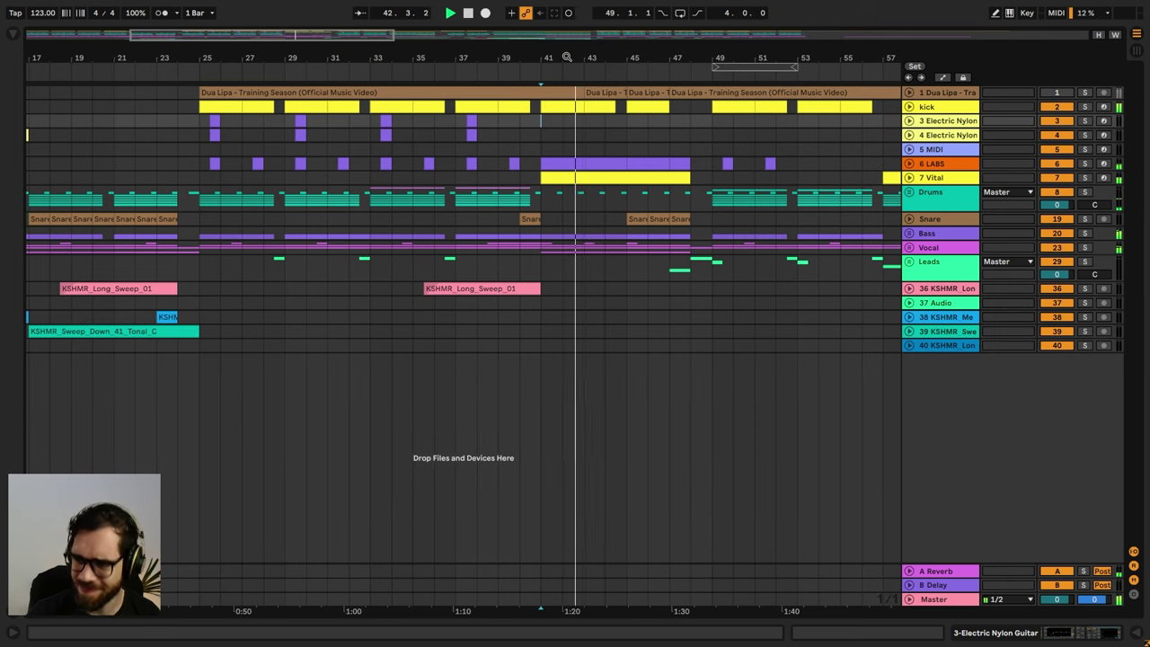
click(613, 147)
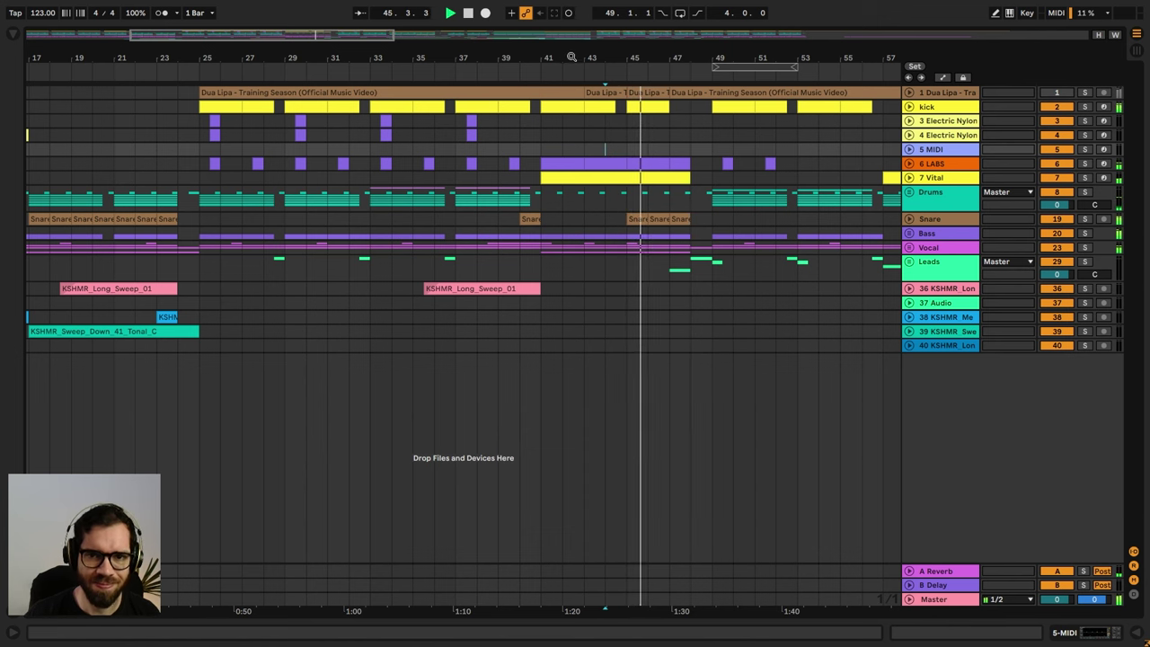
drag(575, 37, 430, 56)
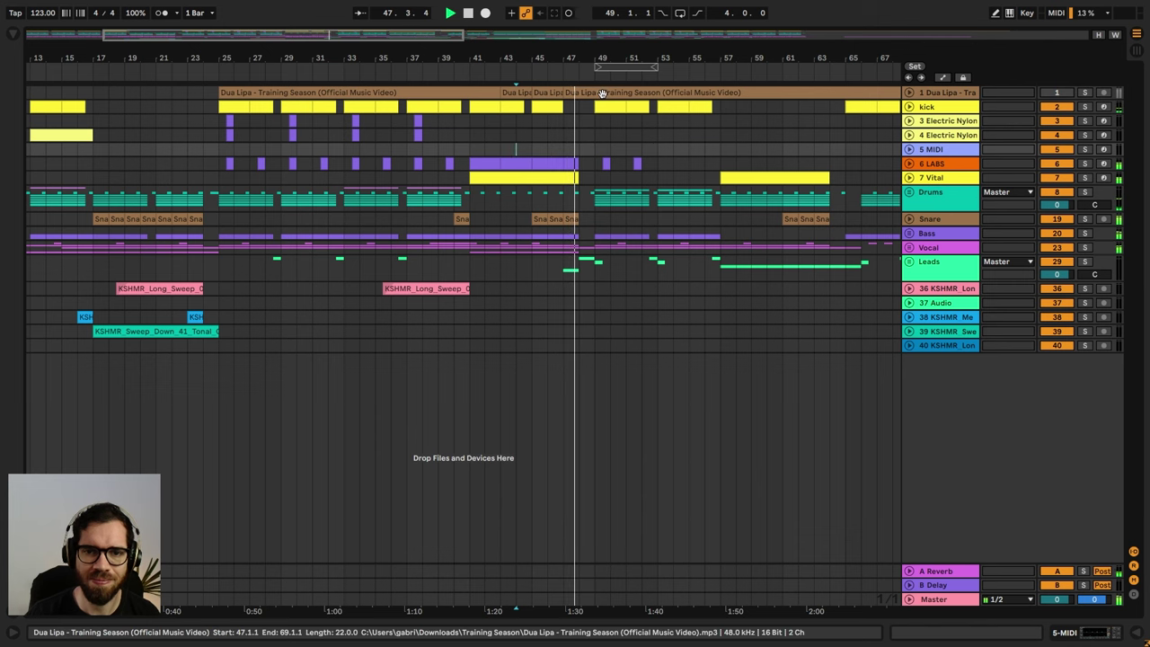
drag(581, 62, 581, 38)
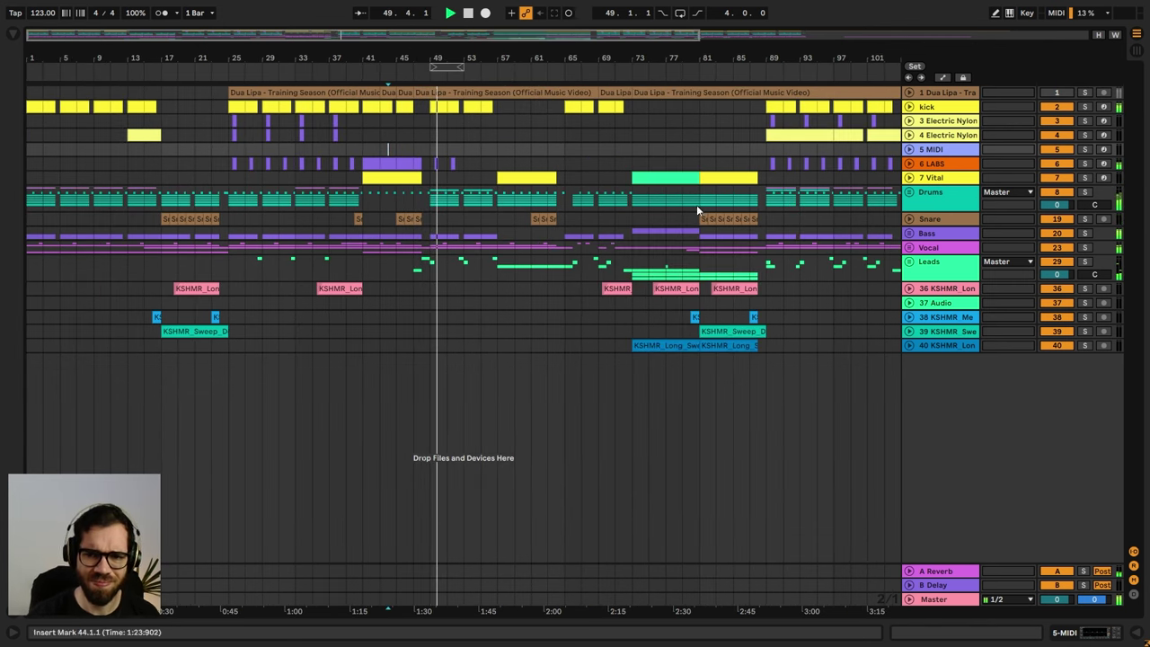
- Copy bars 49–53 of the Leads track 31 to bar 41 on the same track and play it
click(909, 262)
scroll(629, 341, down, 2)
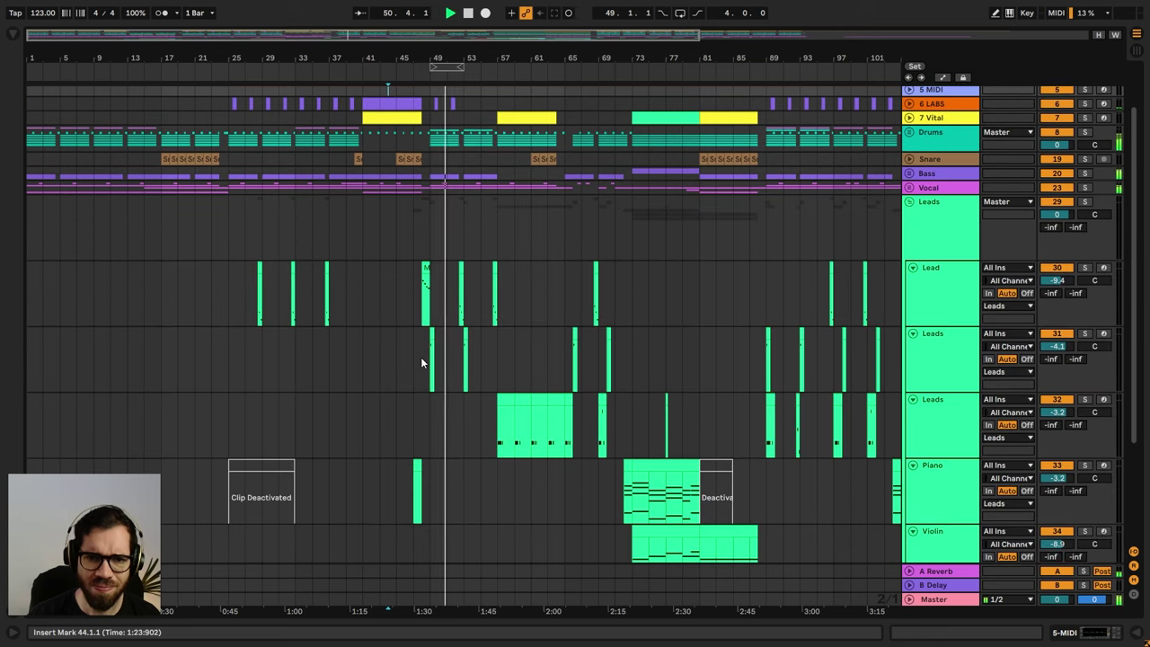
drag(432, 359, 468, 364)
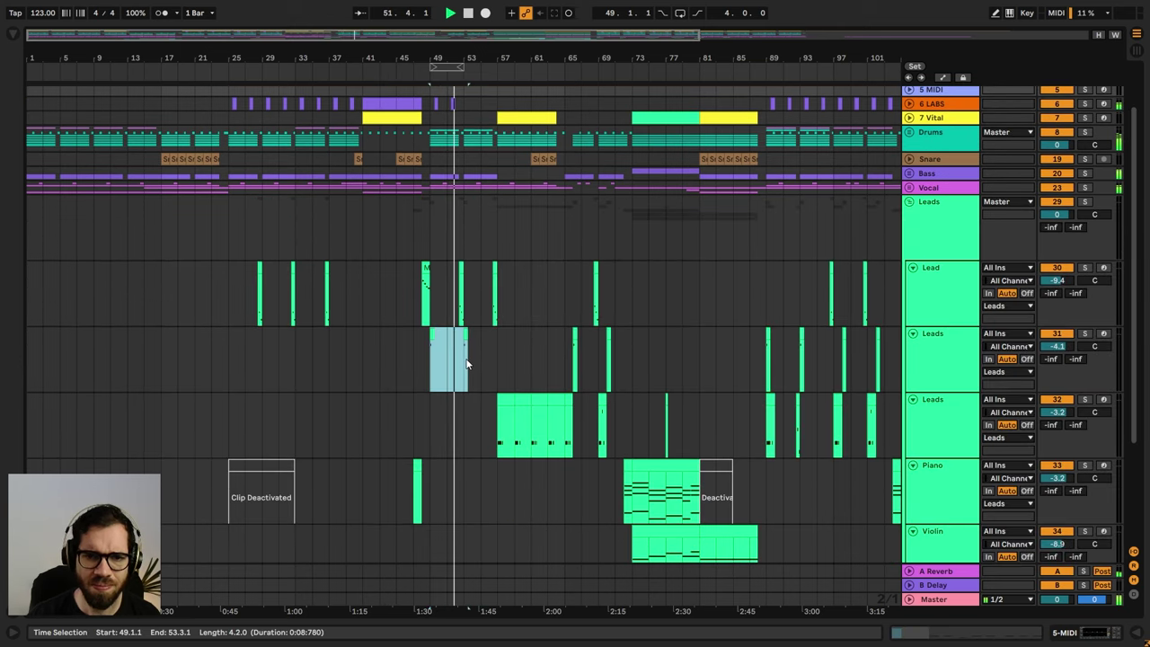
click(462, 364)
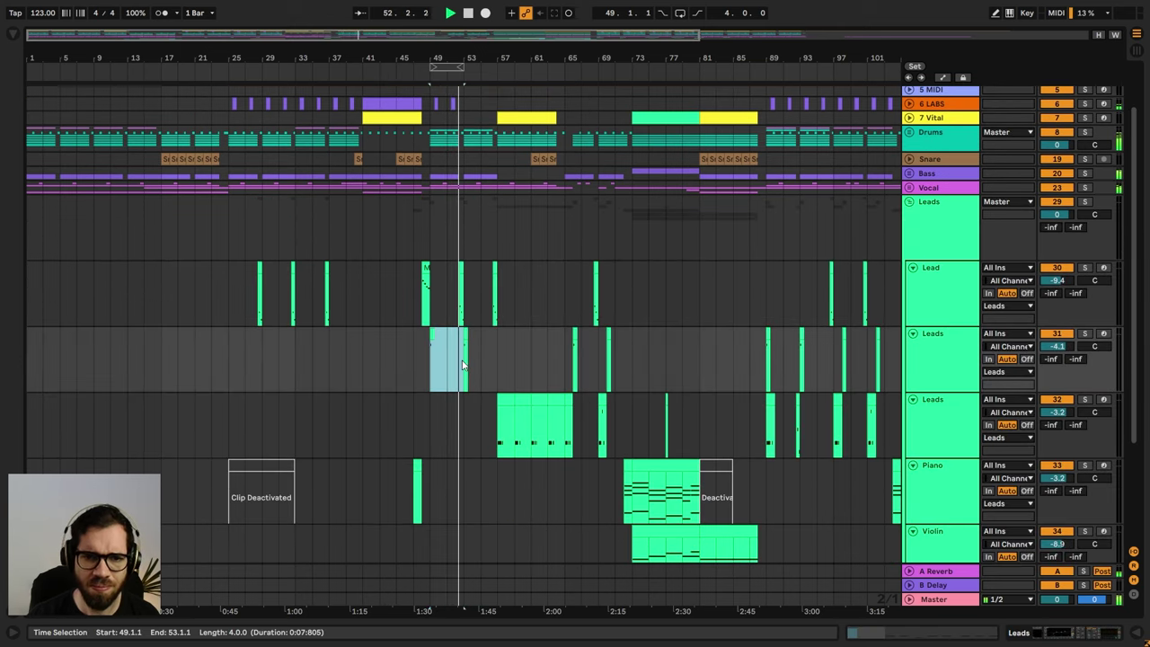
click(343, 364)
click(362, 360)
key(ctrl+v)
key(space)
key(space)
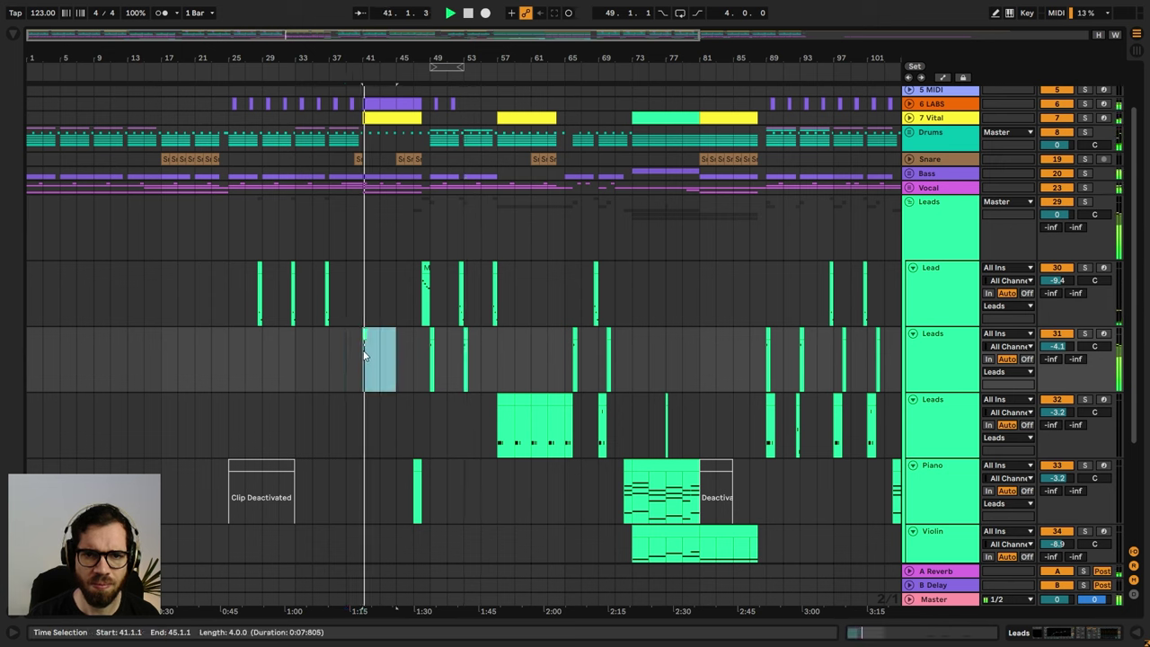
- Play the lead-in from bar 39 and duplicate bars 41–45 of Leads track 31 to bars 45–49
click(352, 349)
key(space)
key(space)
drag(364, 359, 398, 359)
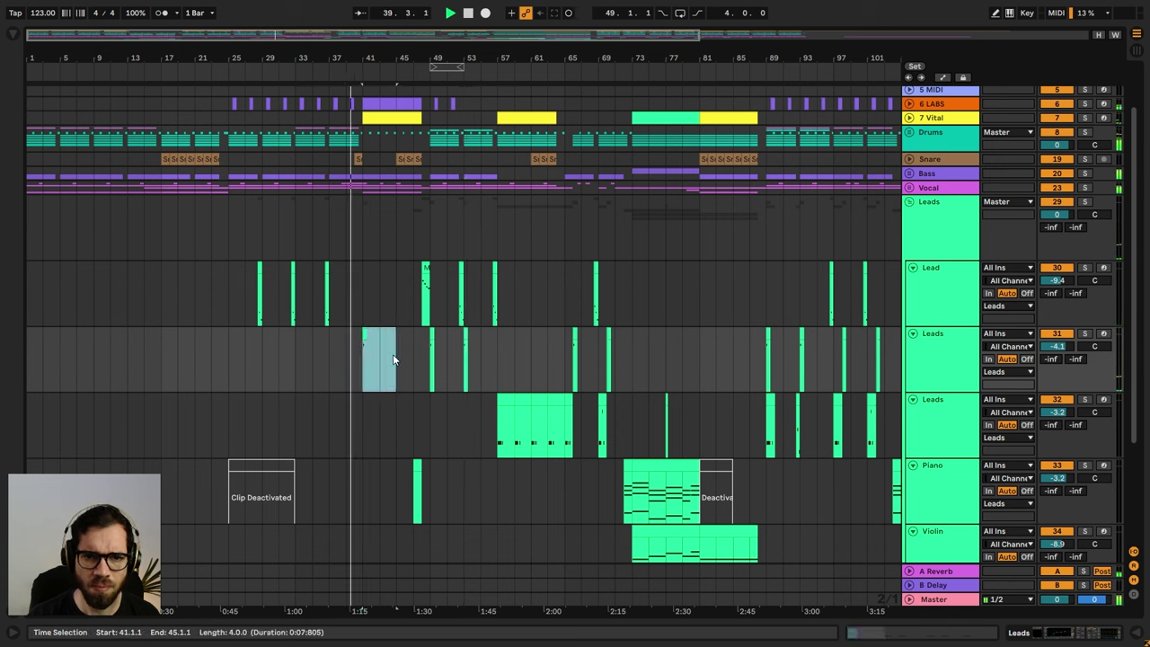
key(ctrl+d)
- Check the devices available for automation on Leads track 31 and on the Leads group
key(a)
click(940, 347)
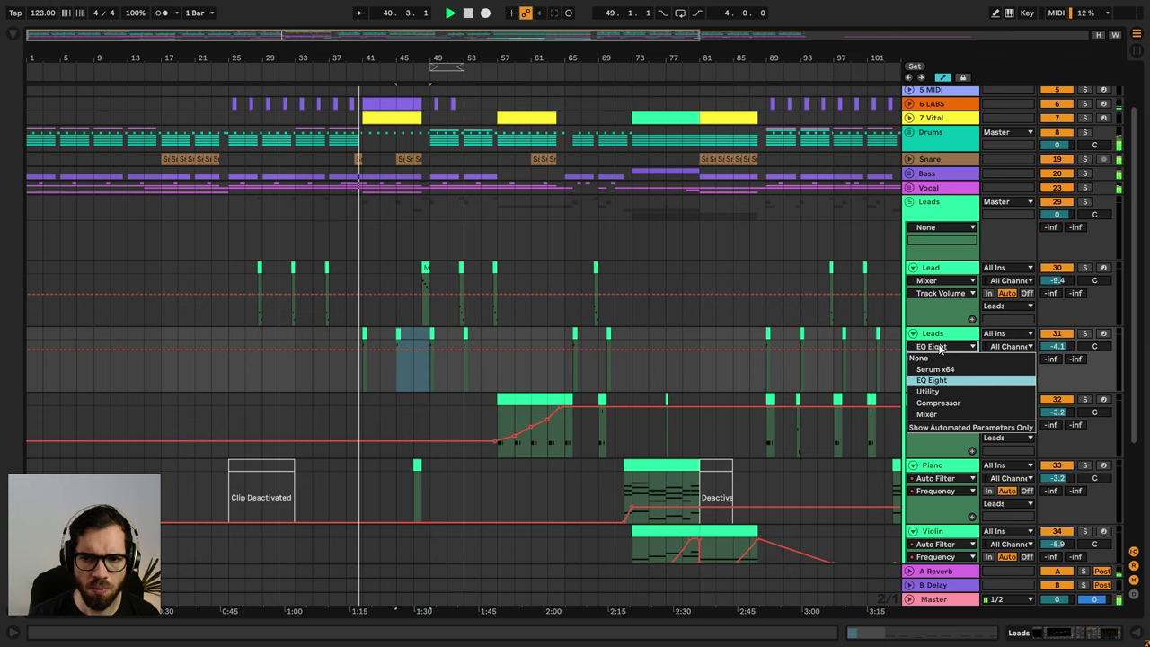
click(940, 349)
click(940, 227)
click(940, 228)
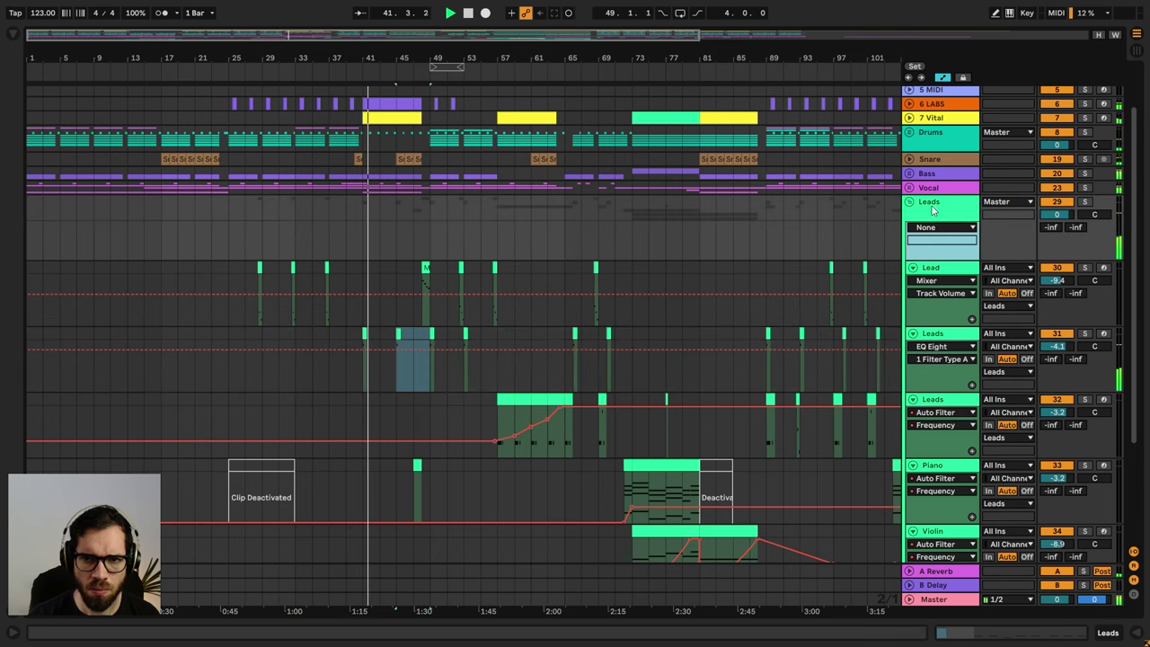
click(931, 210)
click(910, 202)
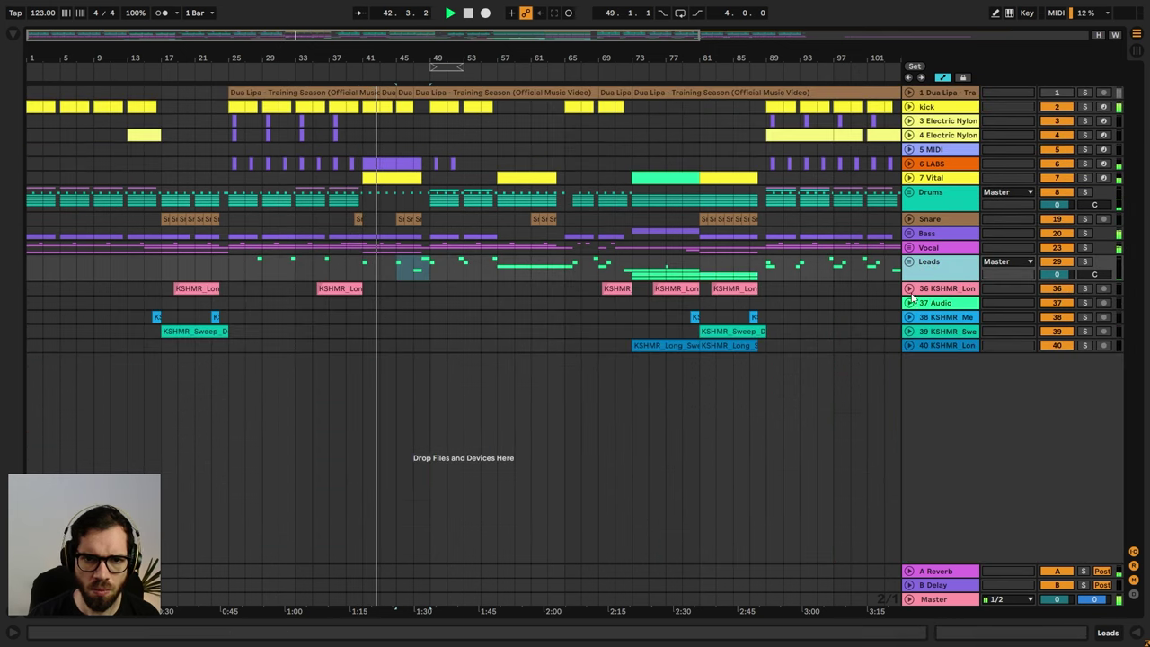
- Find Auto Filter among the audio effects, add it to the Leads group and set its frequency to 19.9 kHz
key(shift+Tab)
click(14, 34)
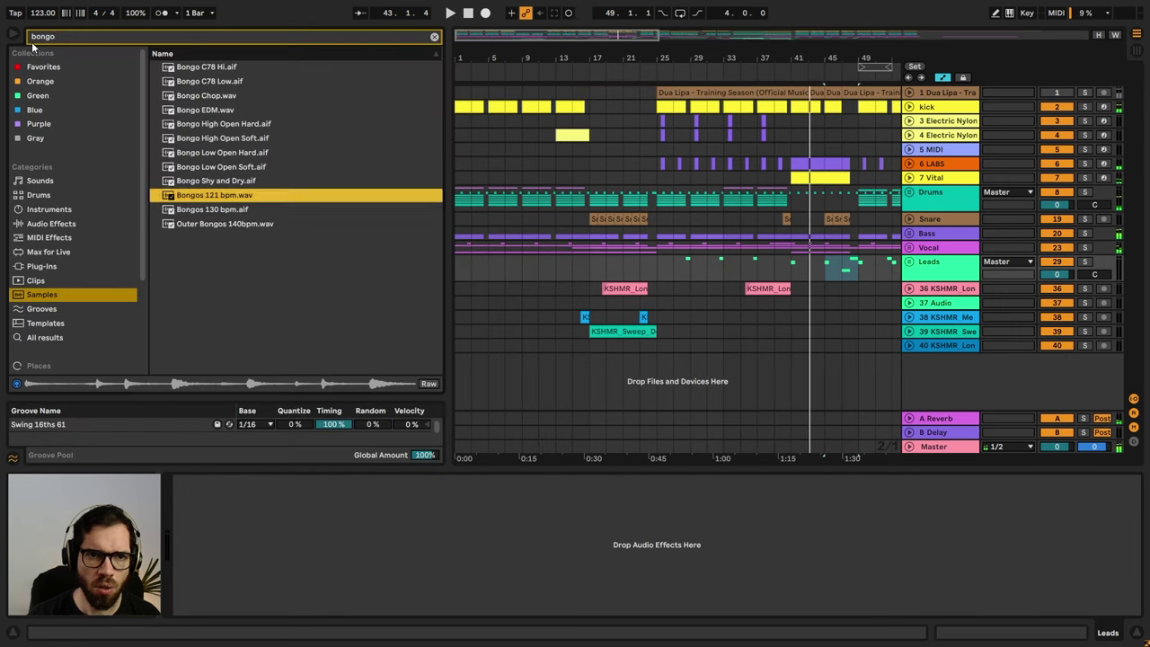
click(34, 41)
key(BackSpace)
text(filter)
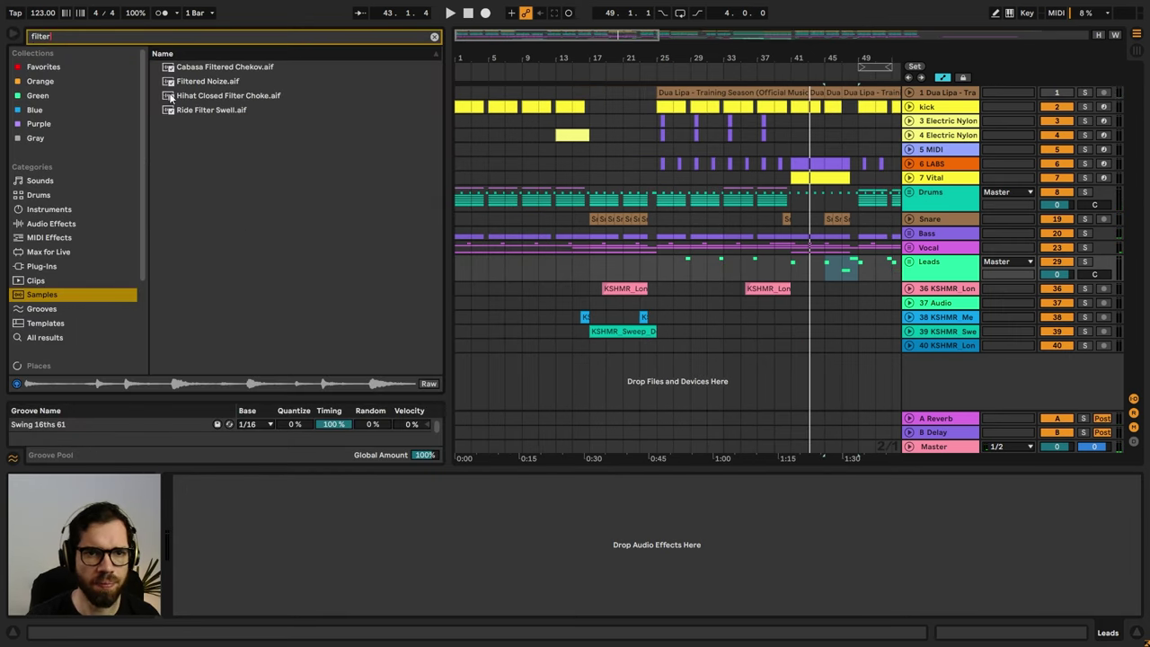
click(72, 223)
double_click(194, 111)
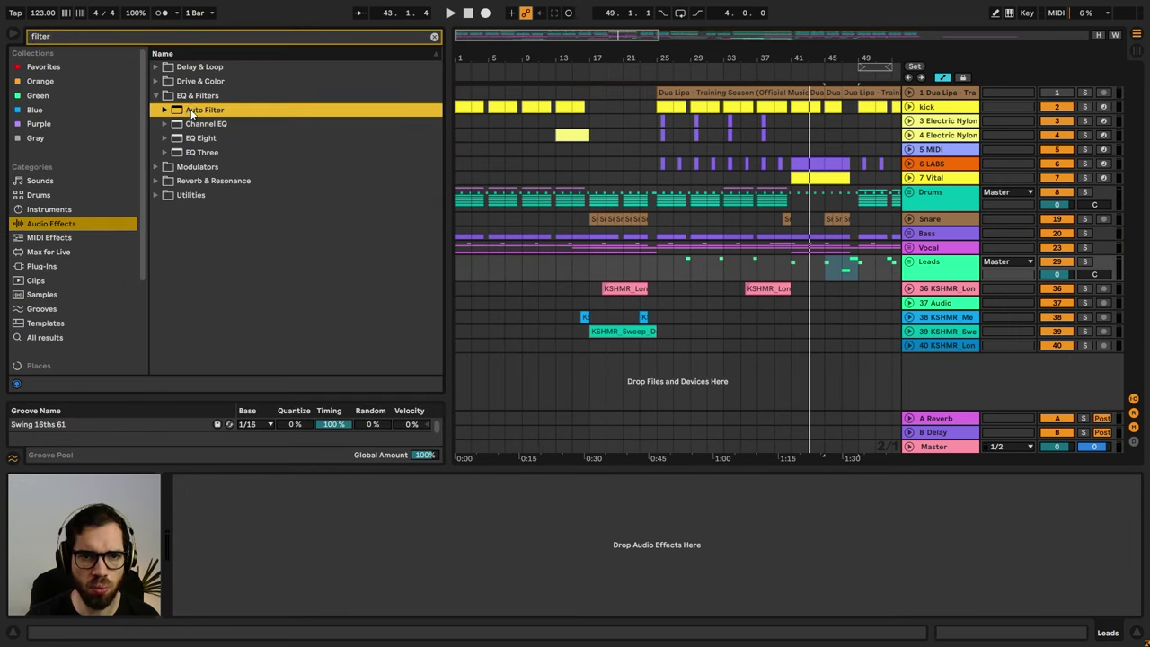
click(14, 36)
drag(352, 559, 362, 559)
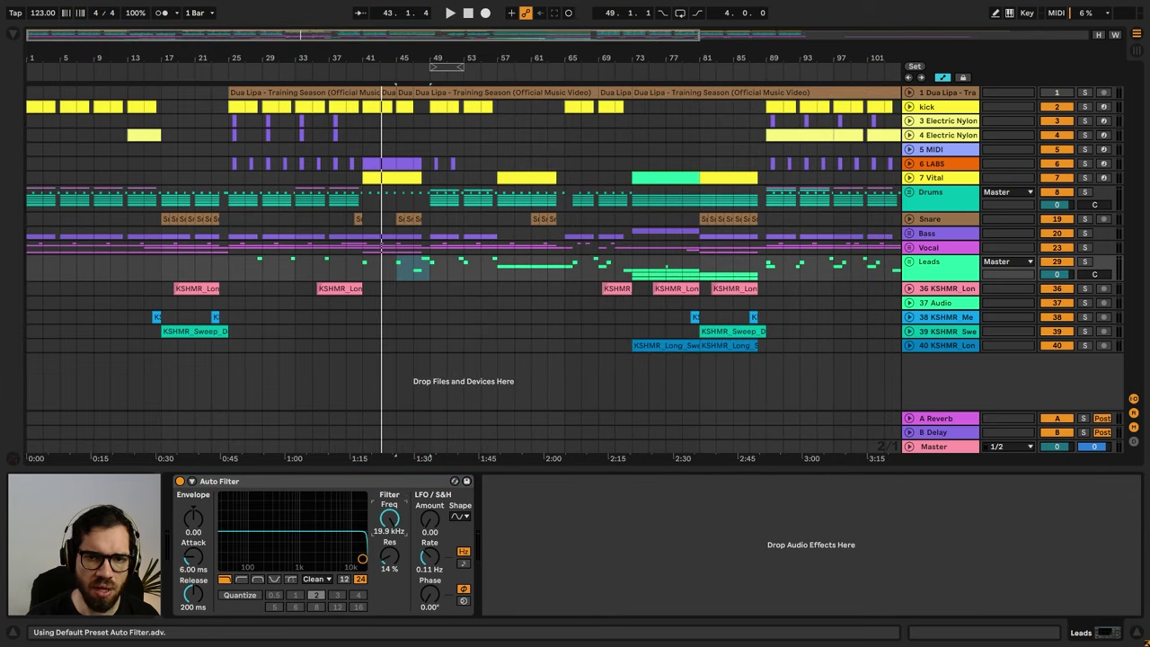
- Draw a gradual Auto Filter frequency rise on the Leads group from bar 41 to about bar 47 and play it
click(909, 262)
mouse_move(362, 283)
mouse_down()
mouse_move(357, 310)
mouse_move(364, 294)
mouse_move(432, 288)
mouse_move(412, 291)
mouse_up()
key(space)
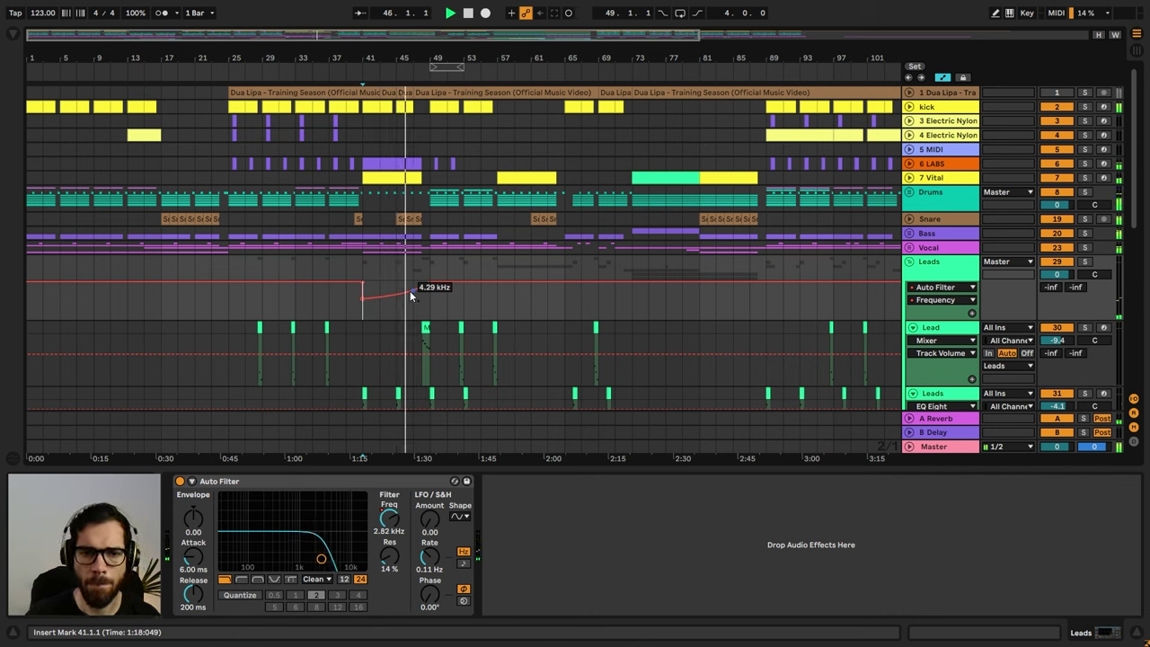
click(910, 263)
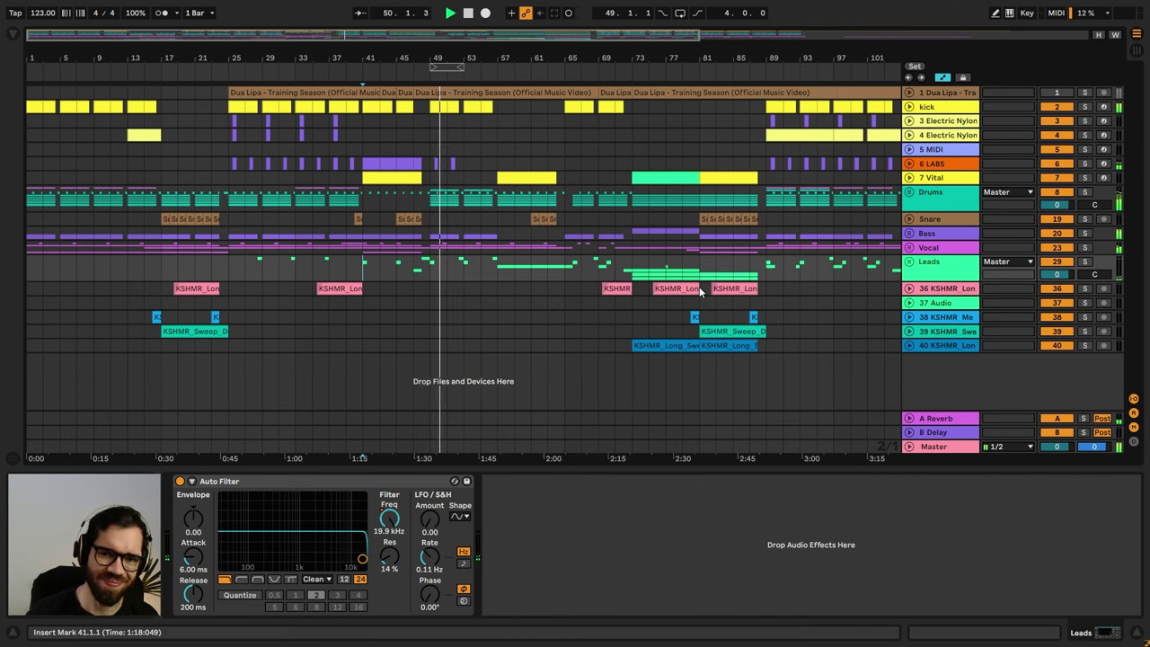
- Copy the KSHMR effect clips in bars 81–89 on tracks 36–40 to bar 41 and play from bar 39
drag(701, 292, 766, 349)
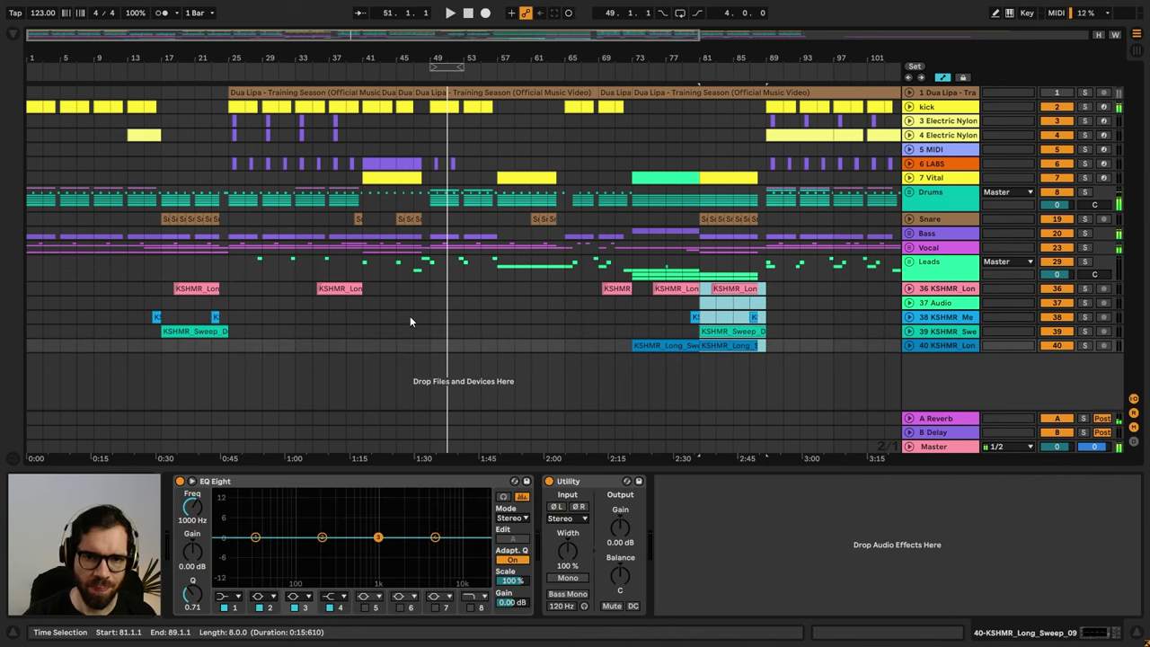
click(370, 289)
key(ctrl+v)
click(368, 273)
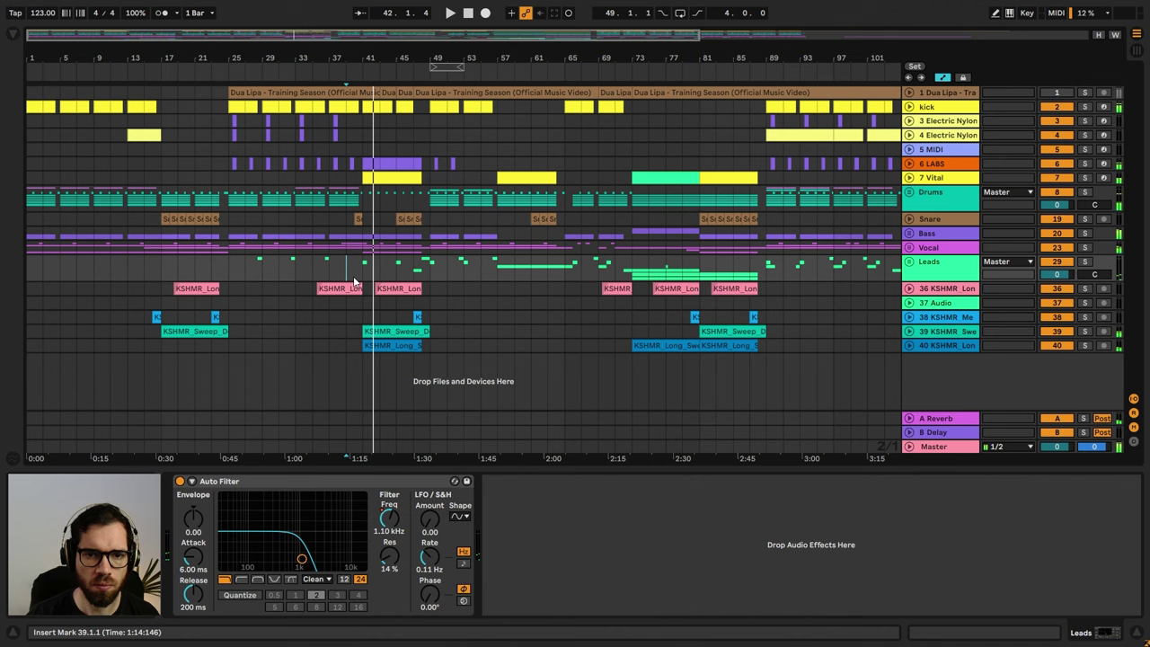
key(space)
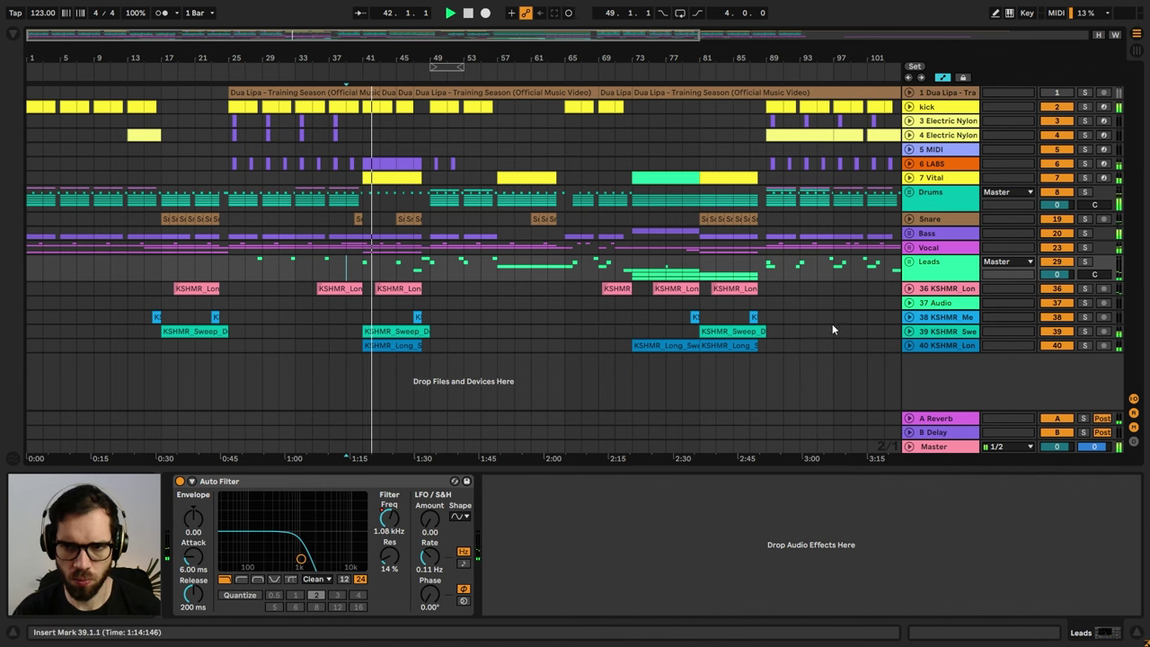
- Delete the copied KSHMR long sweep clip between bars 41 and 48 on track 40
click(941, 347)
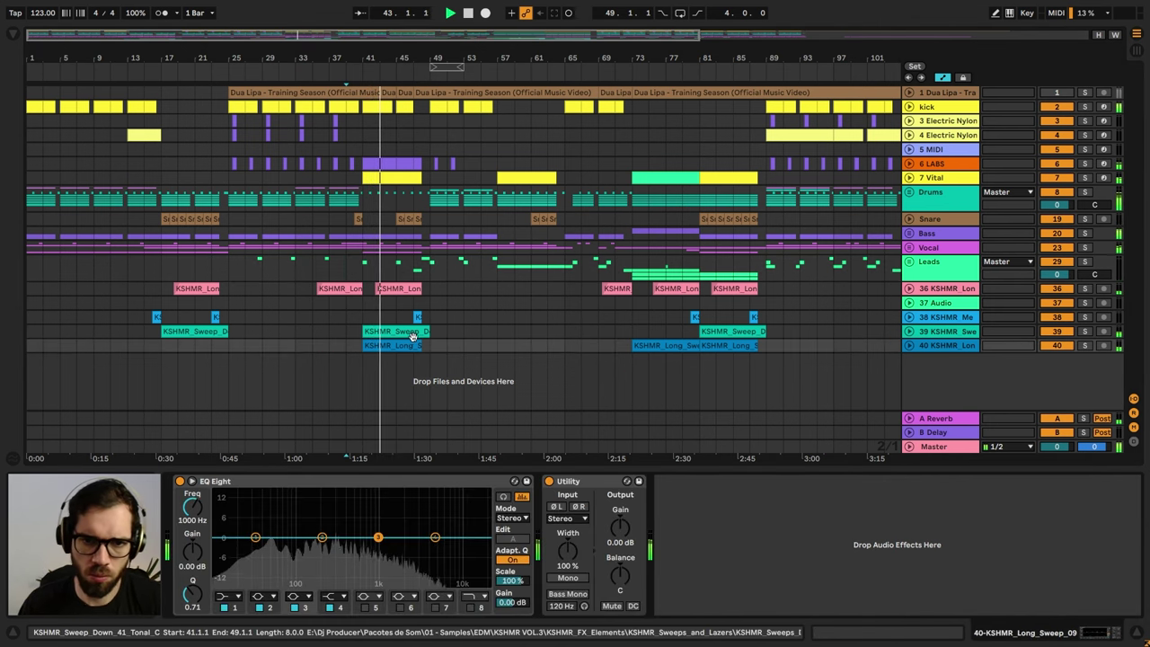
click(407, 354)
click(961, 330)
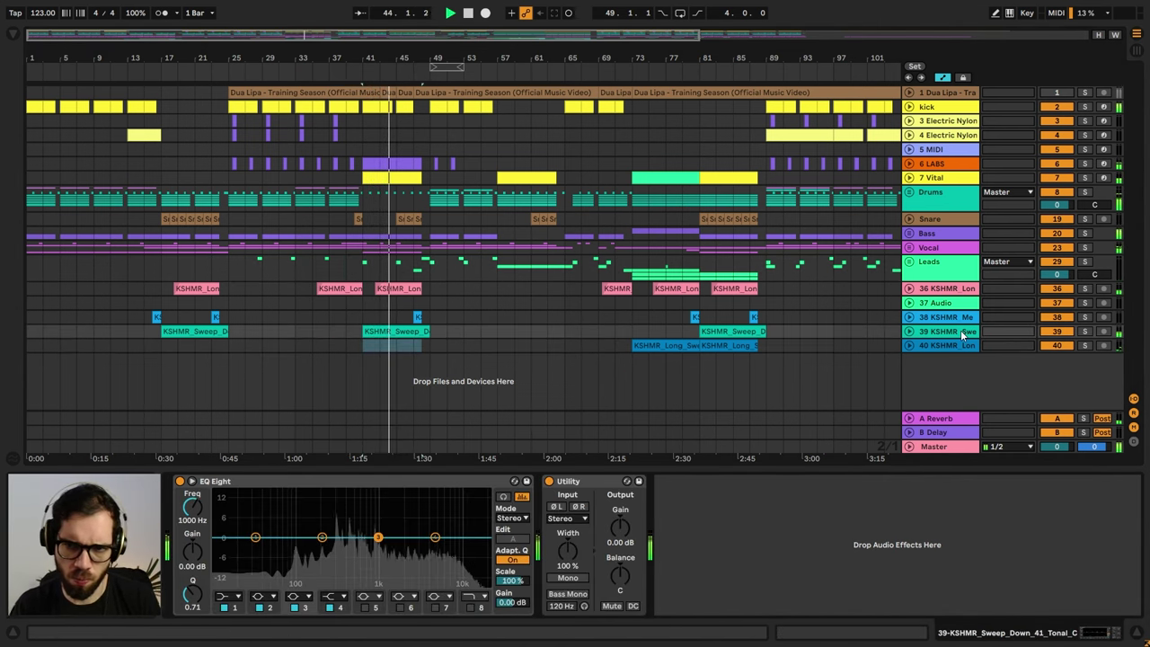
- Unfold the Vocal group, find the kick-sidechained Compressor on audio vocals track 26 and copy it
click(926, 177)
click(931, 247)
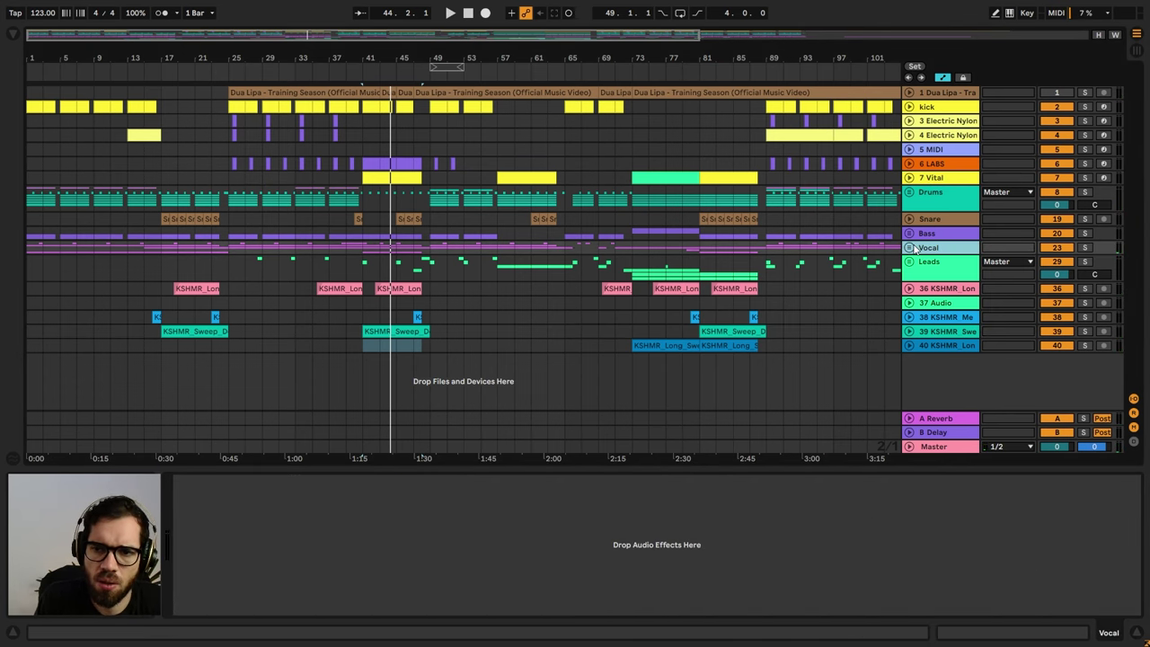
click(910, 247)
click(949, 381)
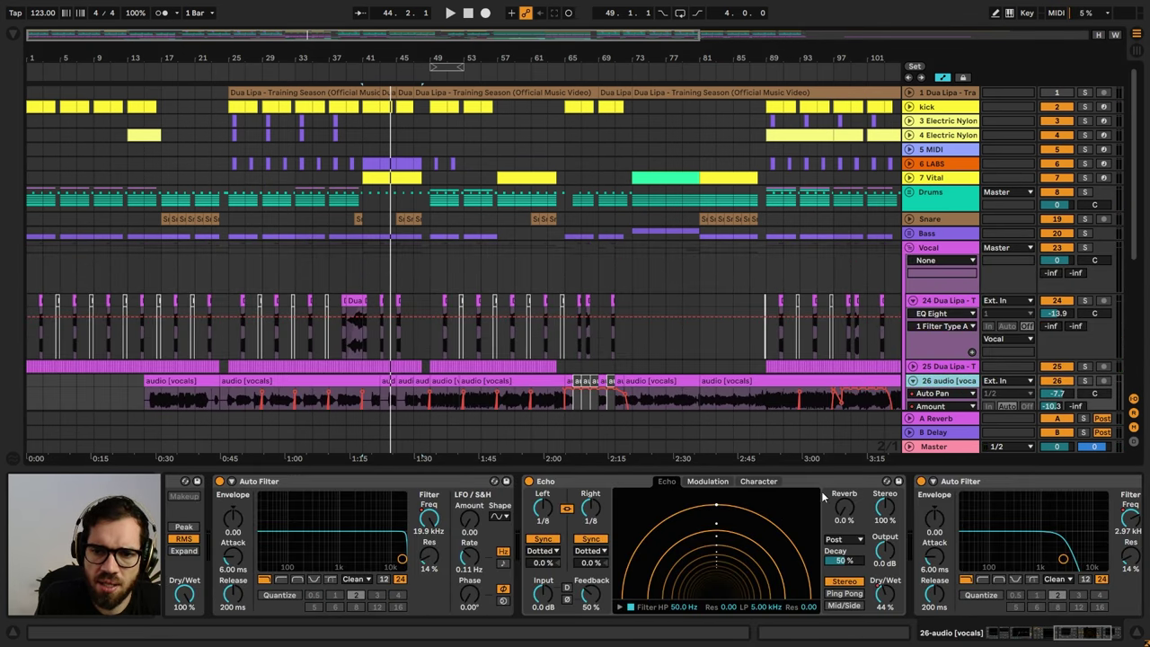
double_click(315, 482)
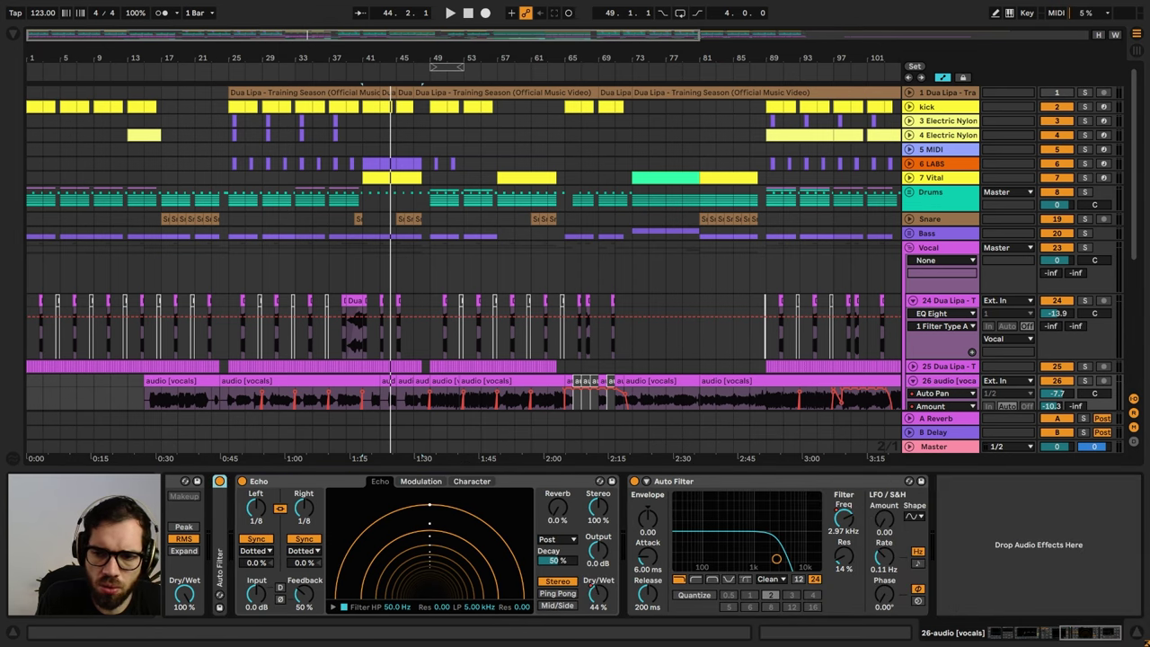
drag(1110, 623, 957, 634)
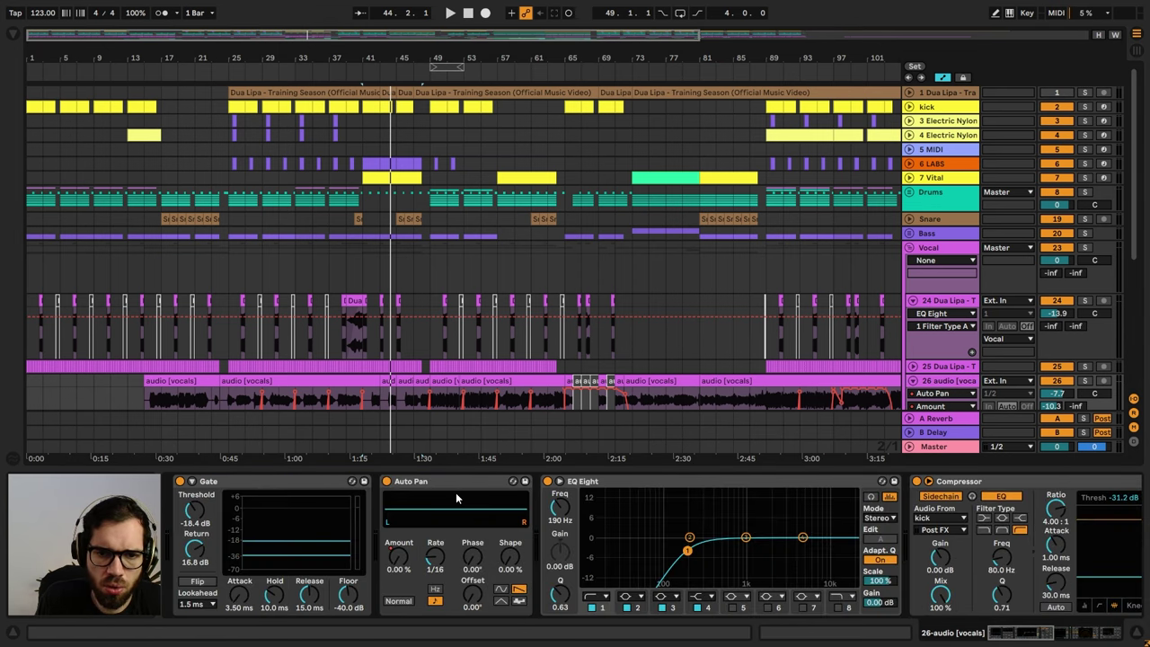
click(948, 486)
- Paste the sidechain Compressor after Utility on KSHMR sweep down track 39 and play from the start of its clip at bar 41
scroll(597, 406, down, 10)
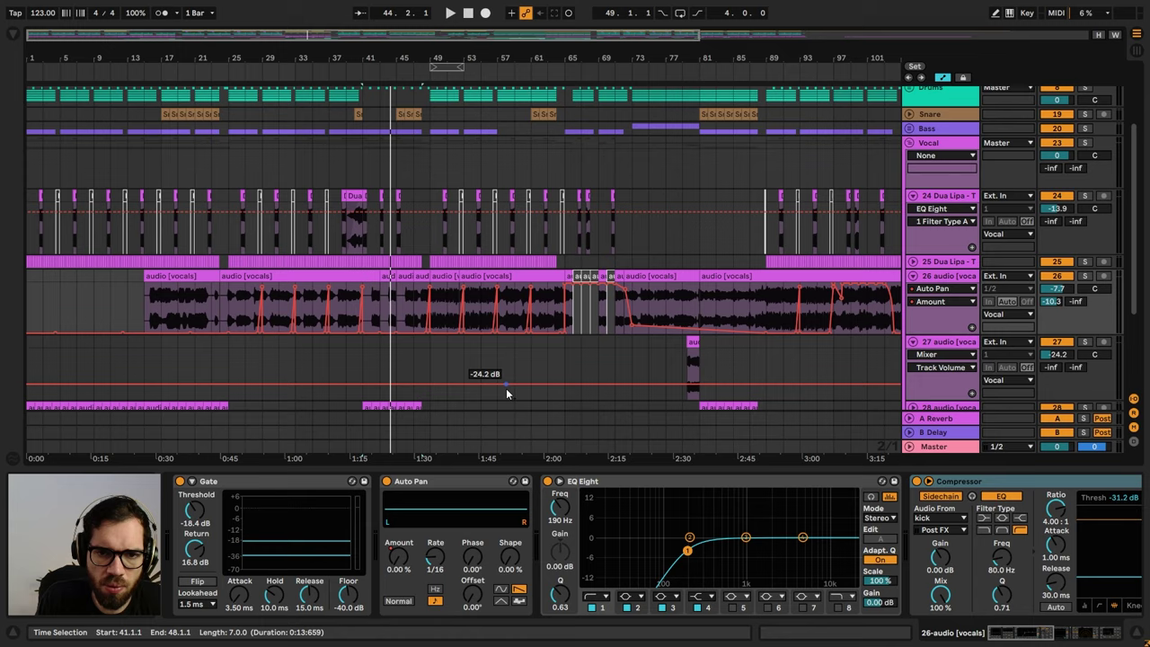
click(950, 355)
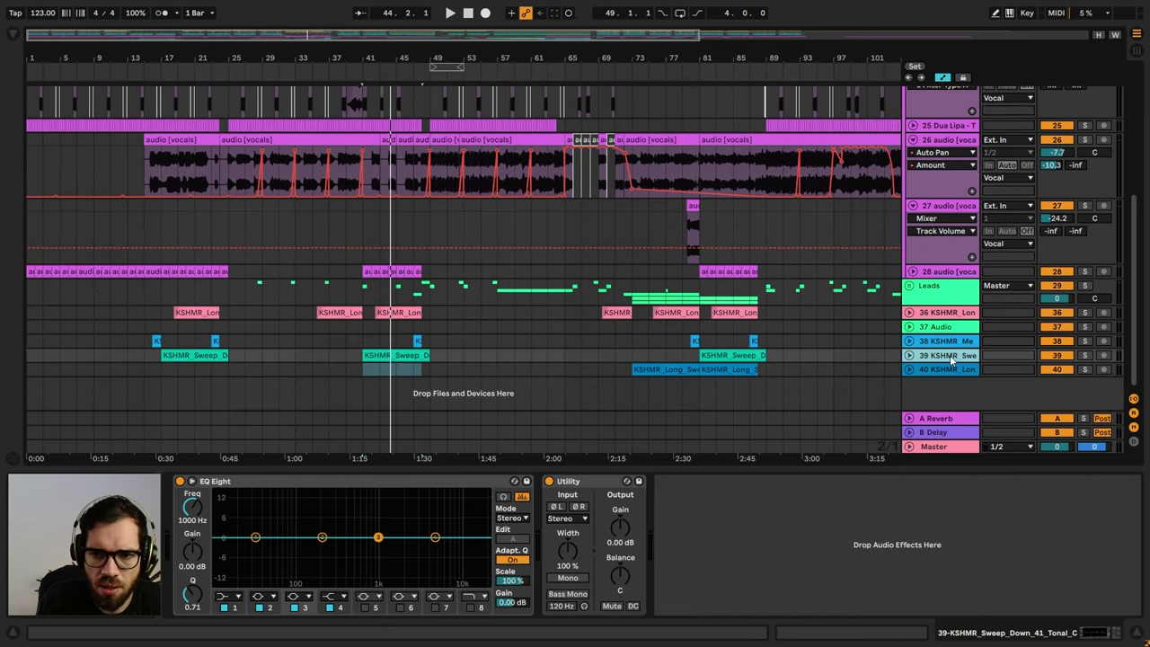
click(366, 355)
key(space)
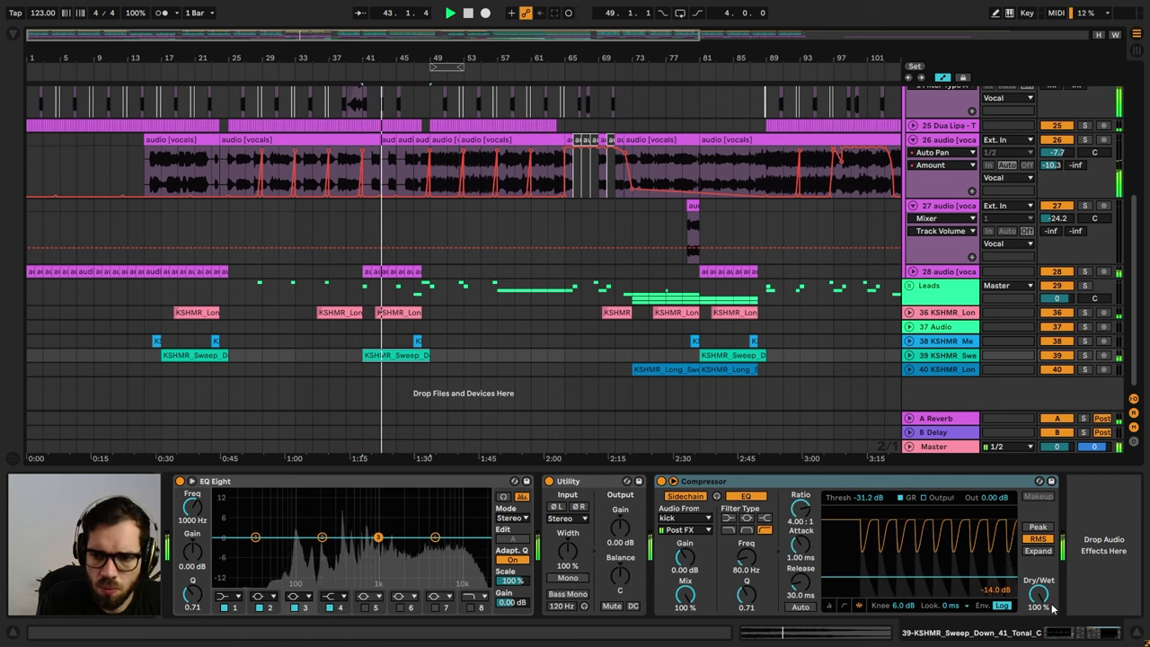
- Hide the device chain, fold all tracks and listen to the arrangement from bar 44 through bar 58
key(ctrl+alt+l)
scroll(791, 275, up, 2)
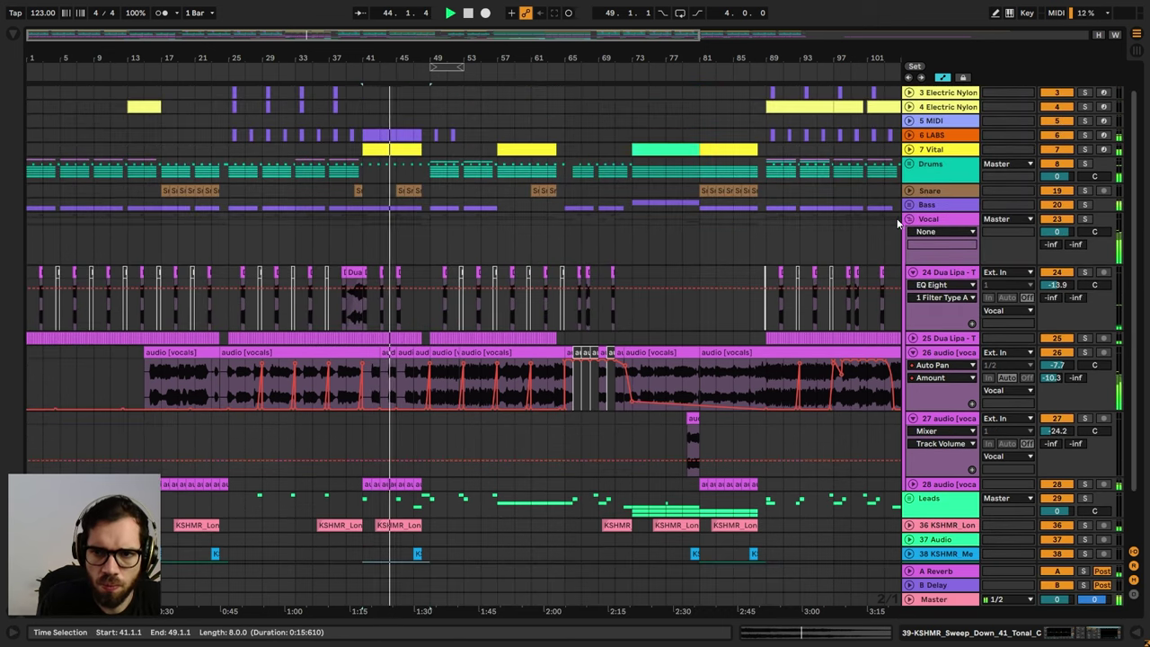
key(alt+u)
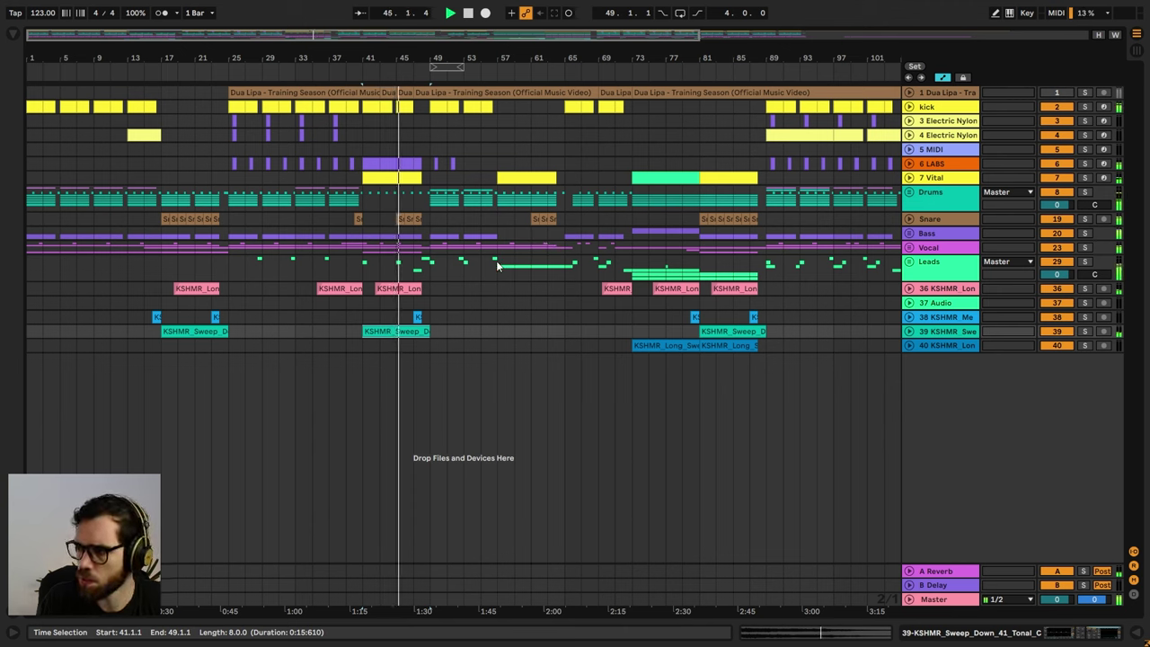
click(397, 199)
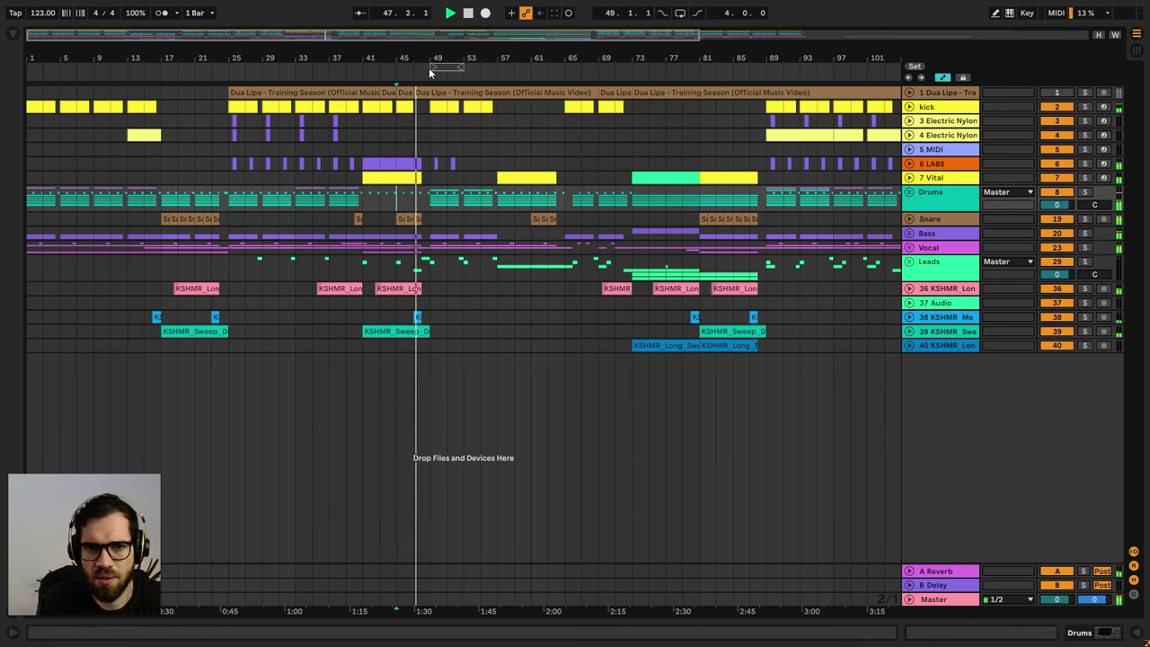
drag(426, 59, 425, 70)
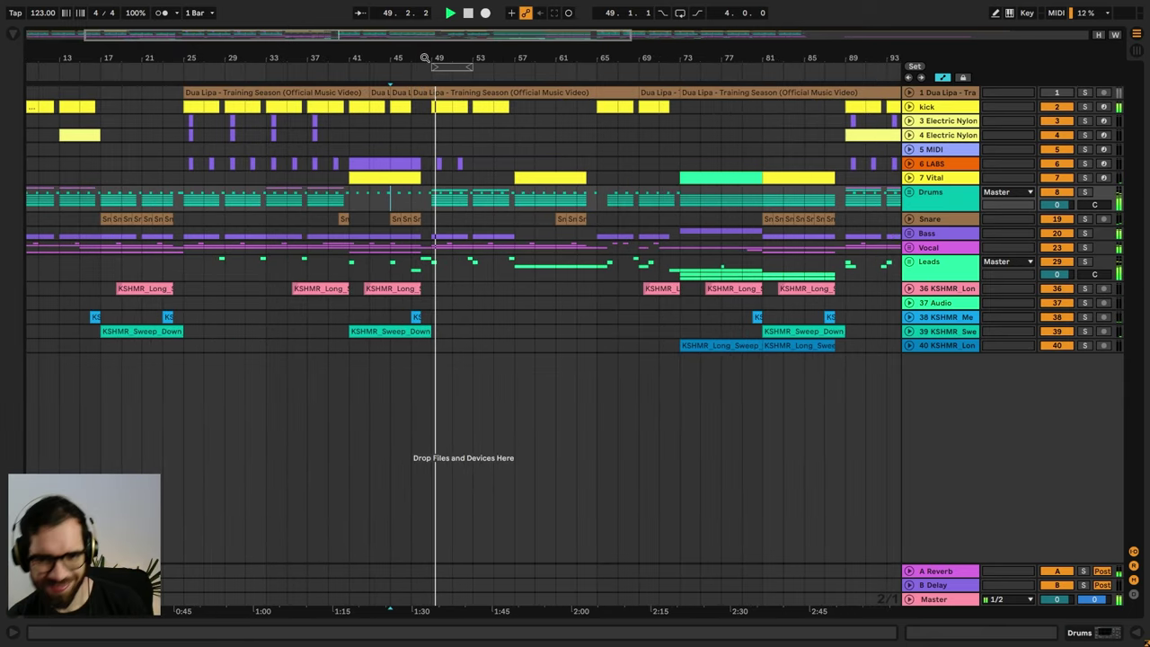
click(433, 148)
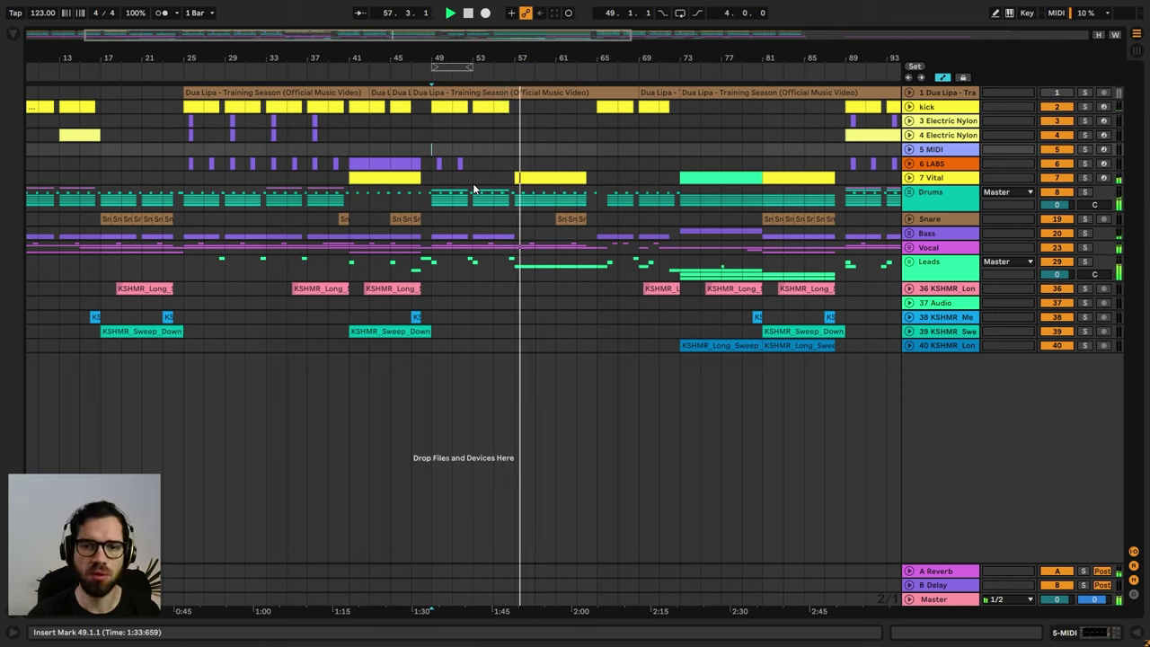
click(495, 164)
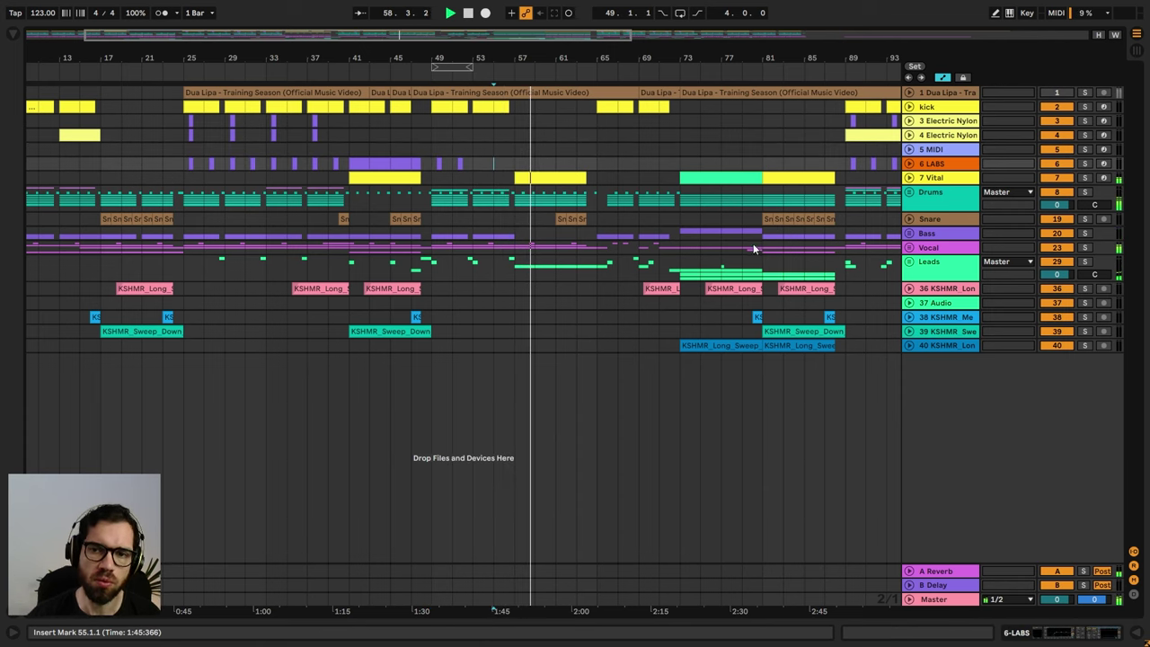
- Unfold the Bass group, copy the bass clips in bars 41–49 on track 22 to bar 57 and play them
click(909, 234)
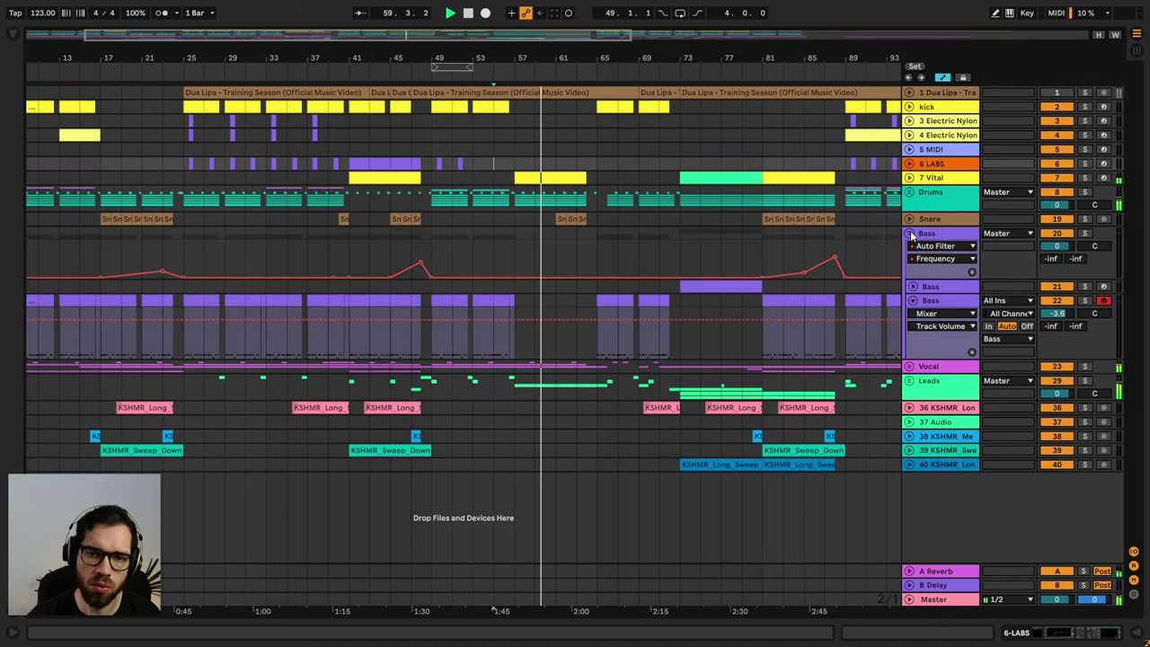
click(607, 301)
key(a)
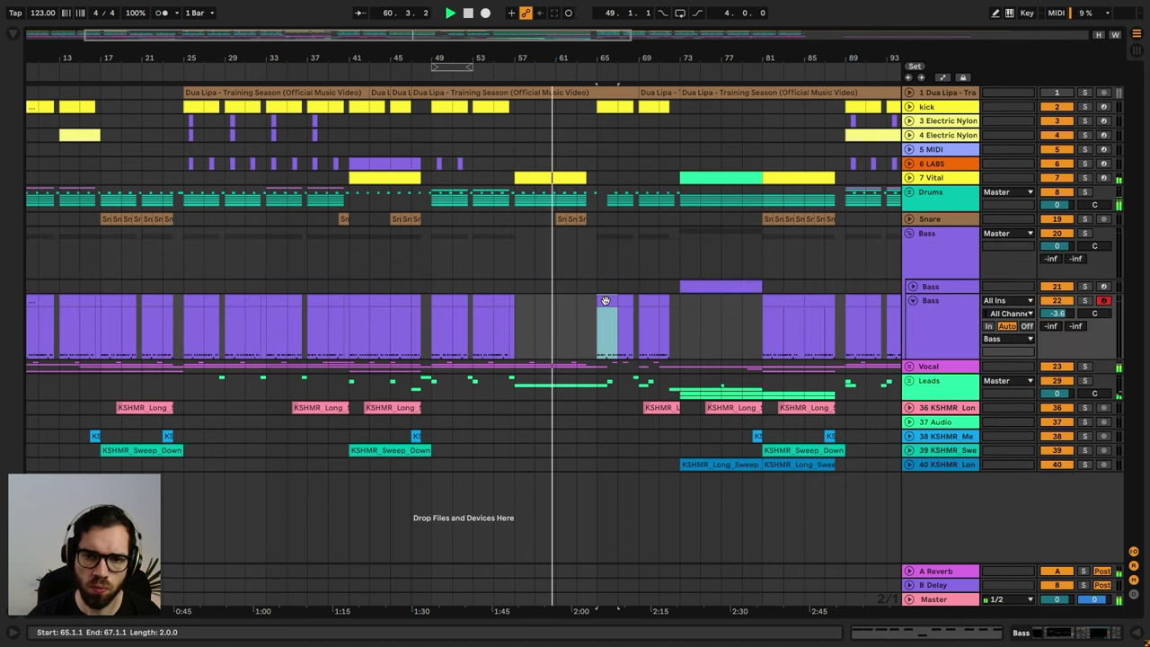
click(357, 299)
click(424, 300)
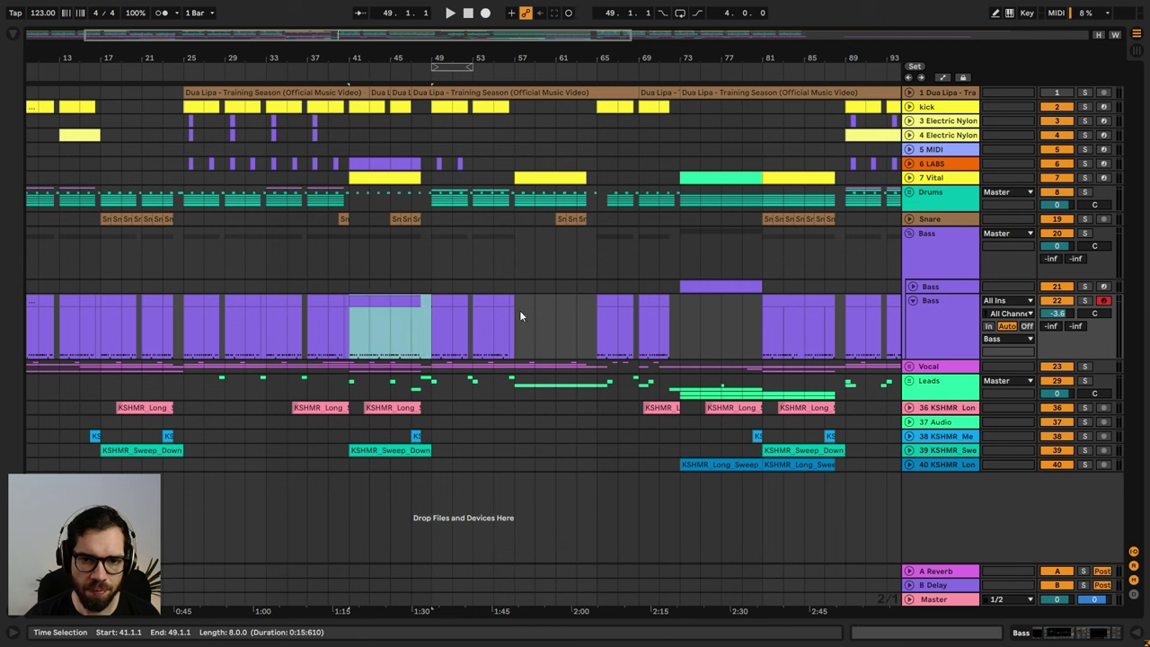
click(520, 305)
key(space)
key(a)
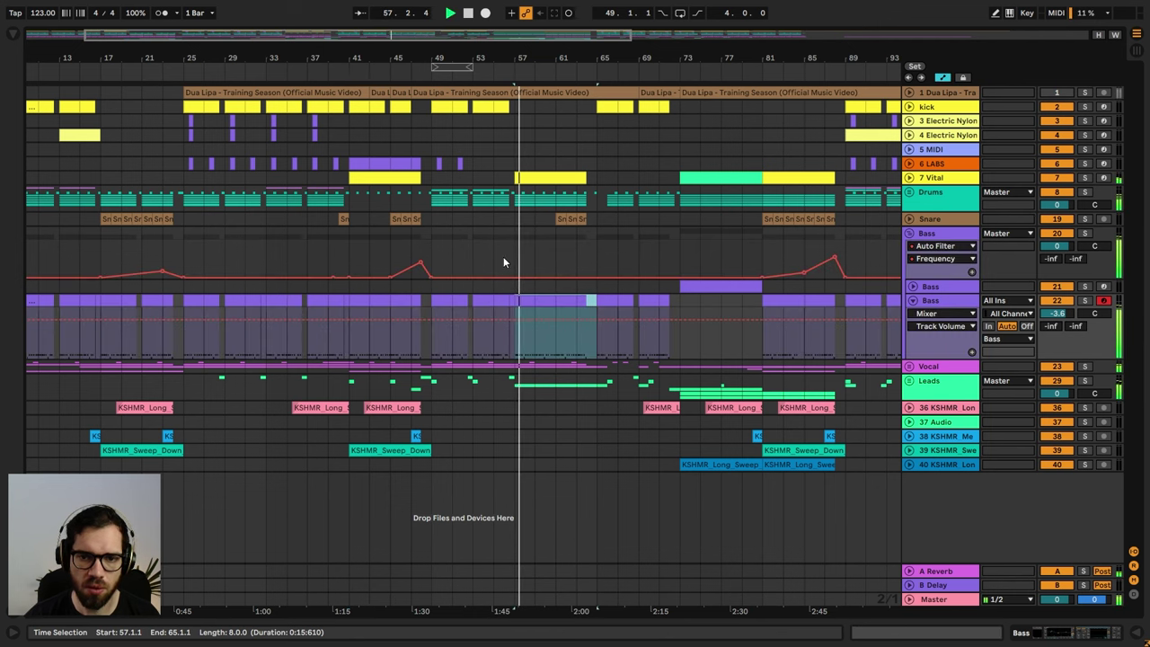
- Draw an Auto Filter frequency rise on the Bass group from bar 57 to 578 Hz near bar 64, dropping back by bar 65
key(a)
click(495, 246)
key(space)
key(space)
key(a)
click(514, 250)
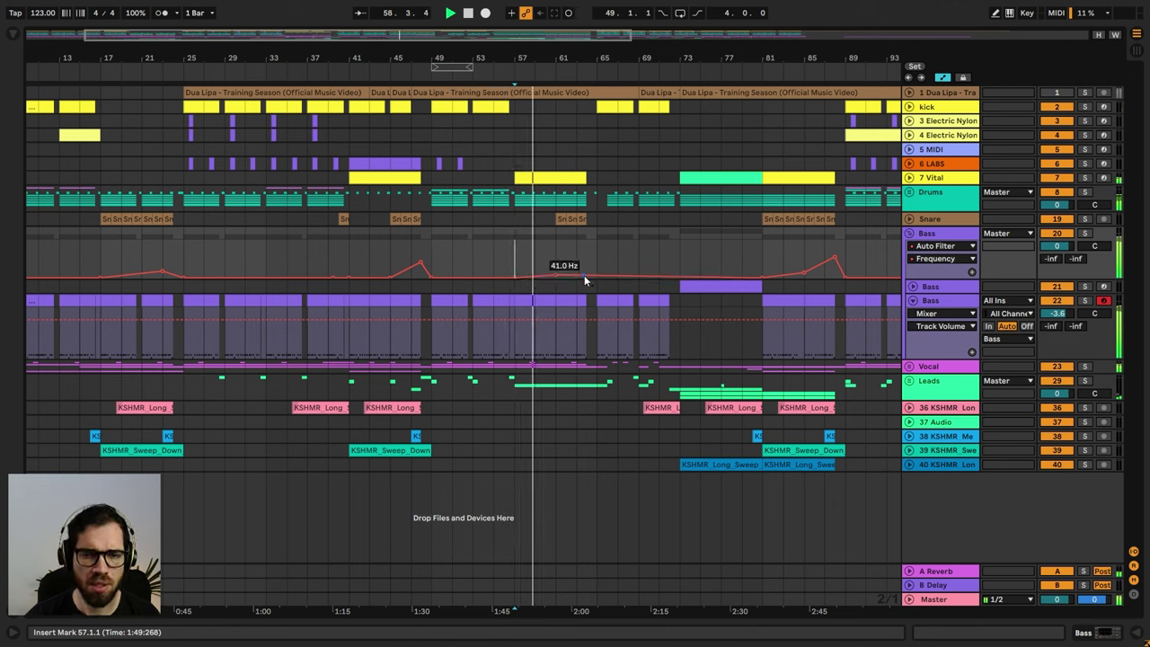
drag(585, 275, 591, 264)
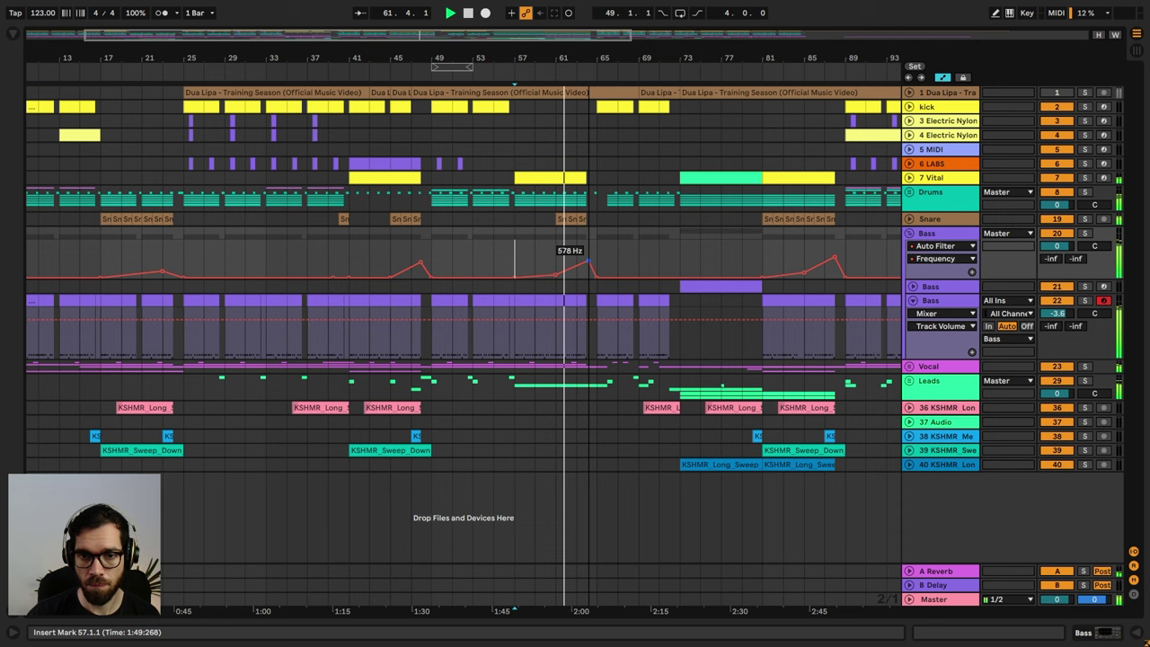
click(909, 233)
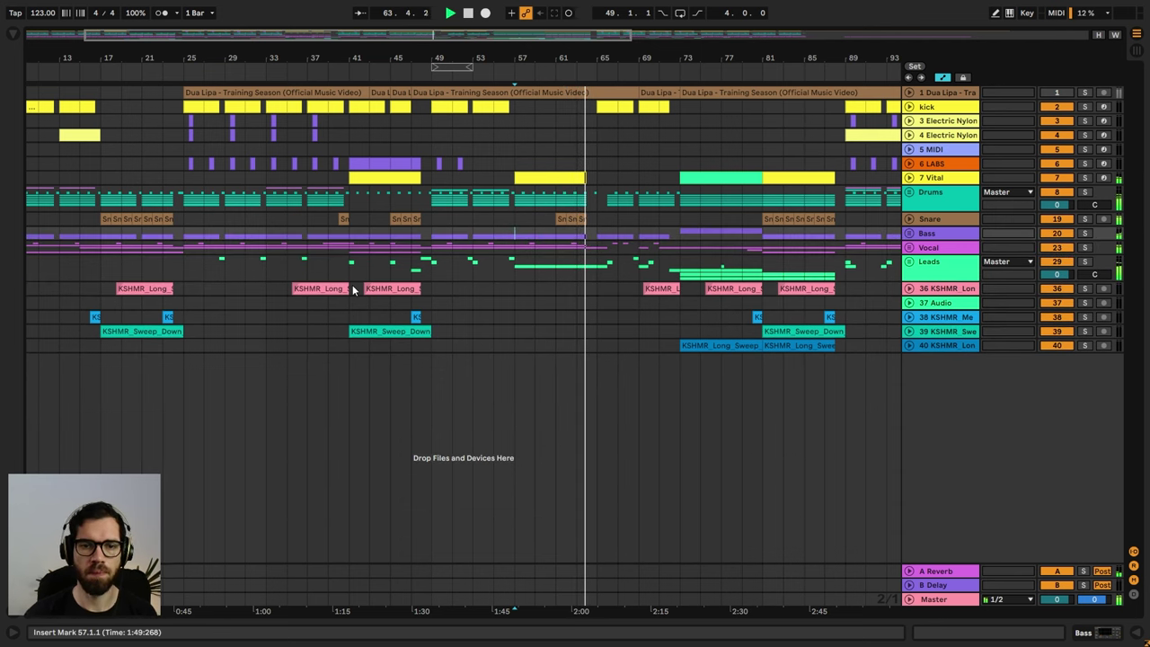
- Copy the KSHMR effect clips in bars 41–49 on tracks 36–40 to bar 57
drag(352, 288, 436, 356)
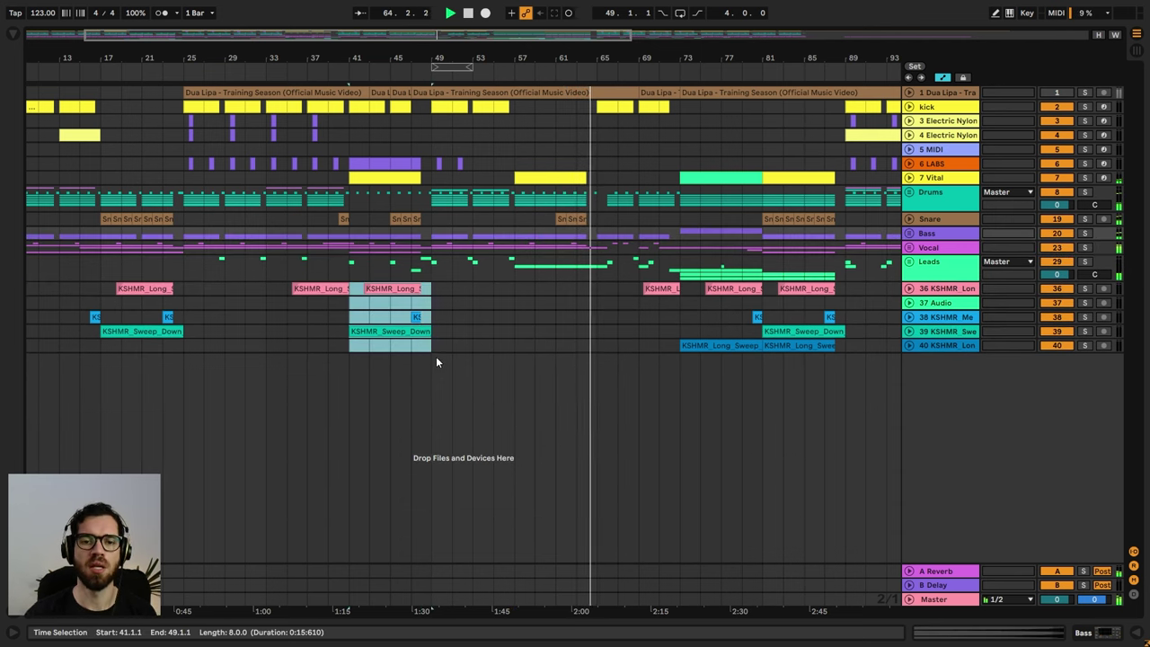
key(ctrl+c)
click(519, 289)
key(ctrl+v)
click(506, 286)
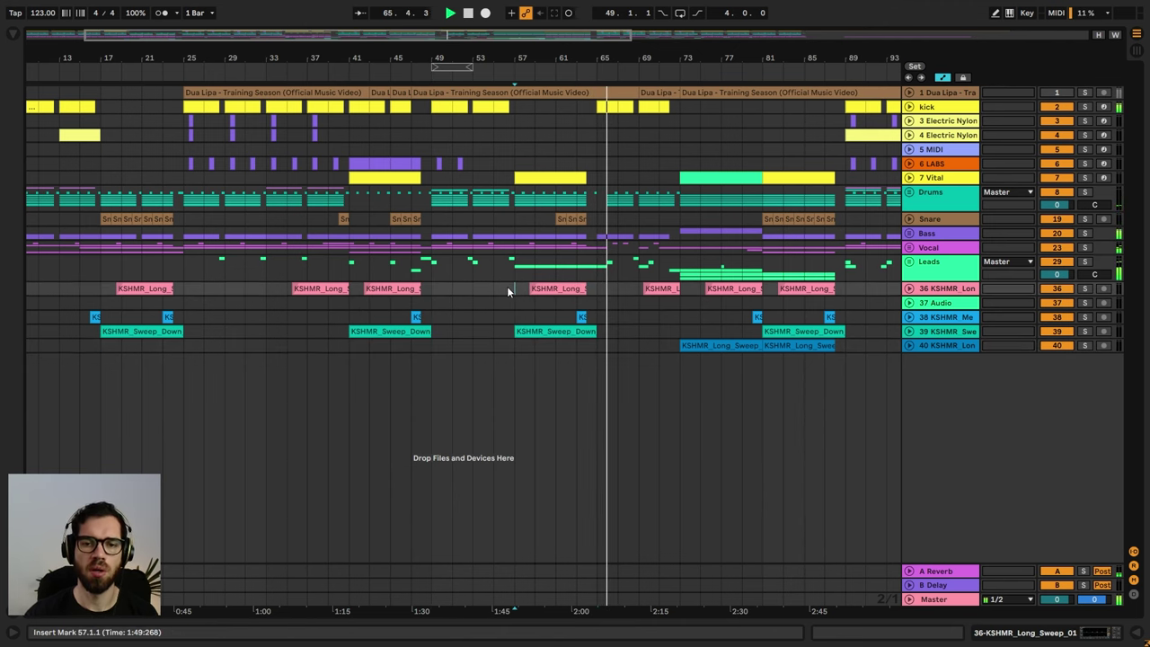
- Play from bar 57 and trim the copied KSHMR sweep down clip on track 39 to end at bar 64
key(space)
key(space)
drag(568, 60, 568, 81)
click(606, 339)
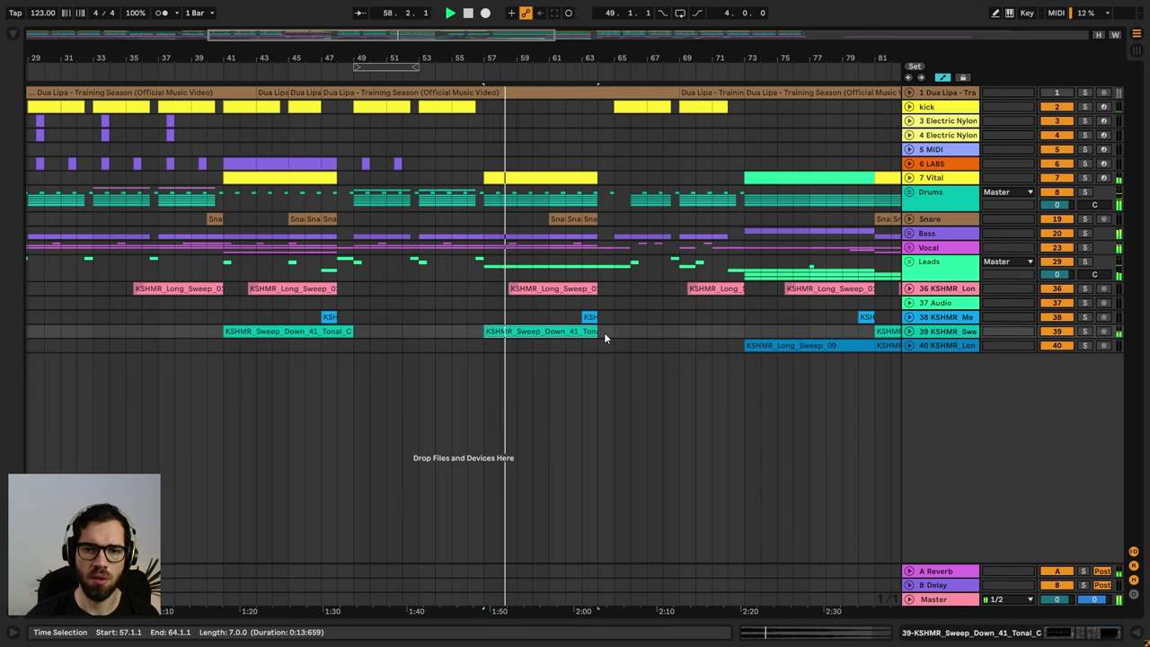
- Copy the KSHMR medium sweep clip at bar 63 on track 38 to bar 56
click(532, 319)
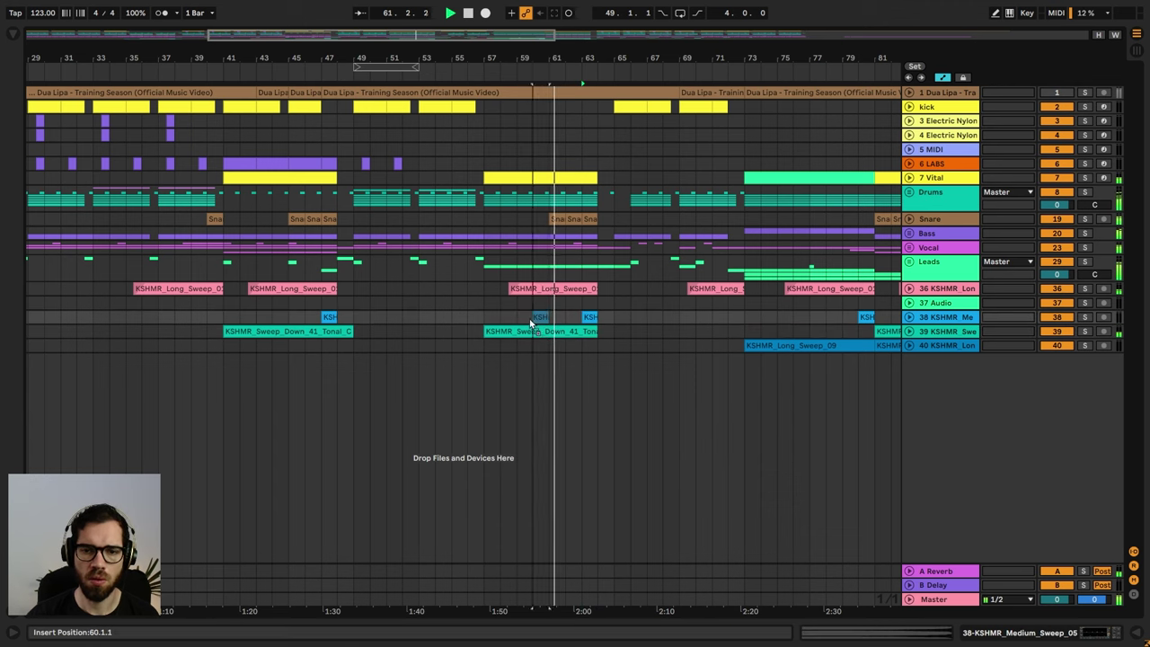
drag(530, 323, 470, 318)
click(468, 302)
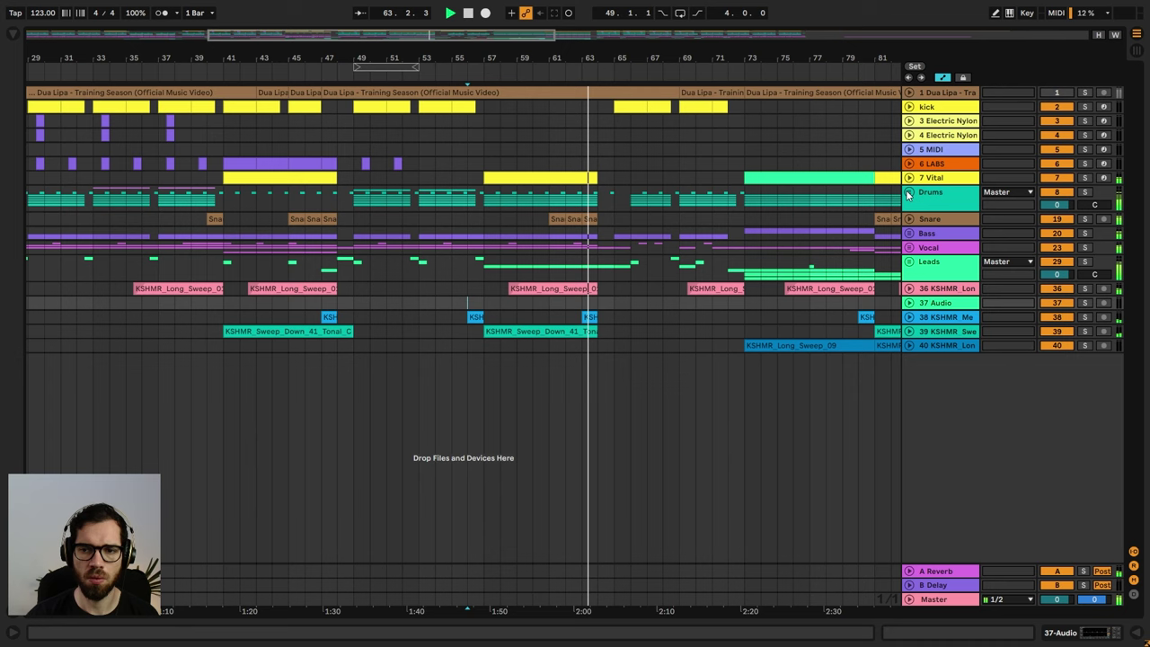
- Unfold the Leads group and listen to its tracks from bar 65
click(911, 254)
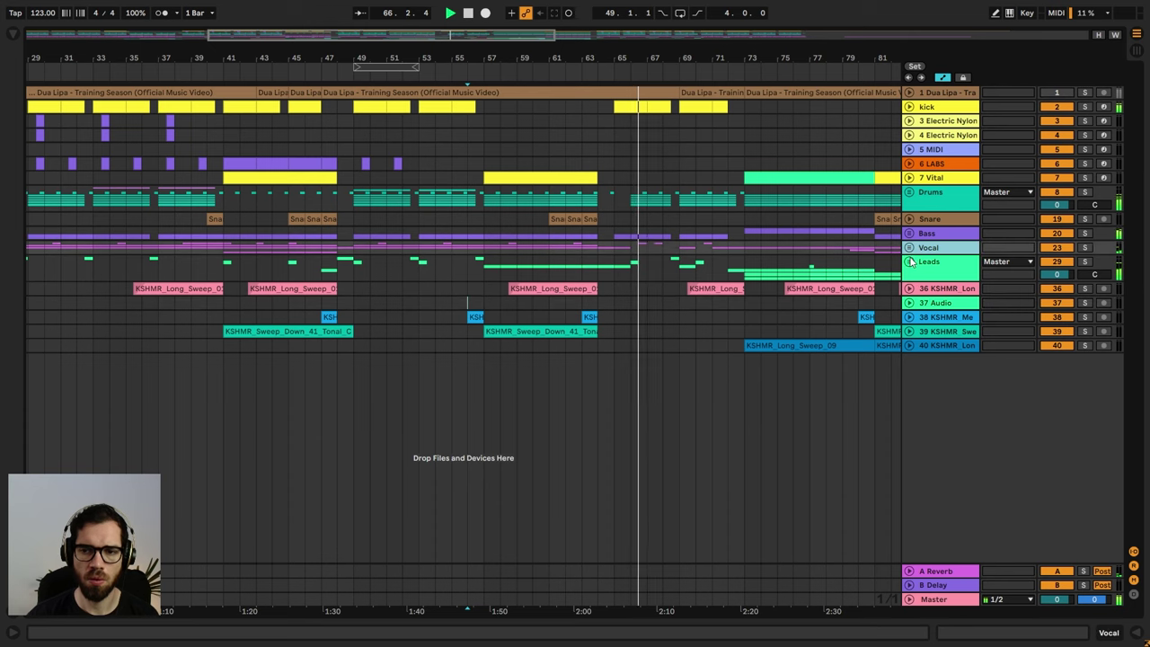
click(909, 262)
scroll(688, 301, down, 3)
click(619, 321)
scroll(630, 320, down, 1)
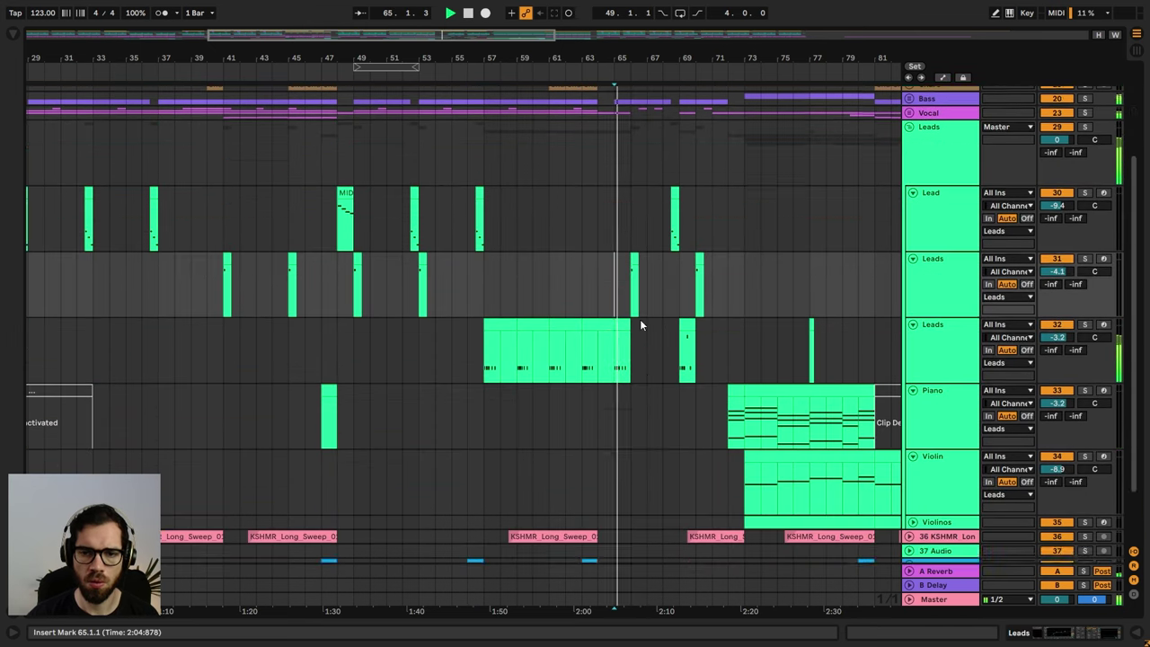
scroll(641, 323, down, 2)
key(space)
- Examine the device chain of Leads track 32 during playback, collapsing its Compressor, Overdrive and Corpus devices
click(987, 269)
double_click(948, 261)
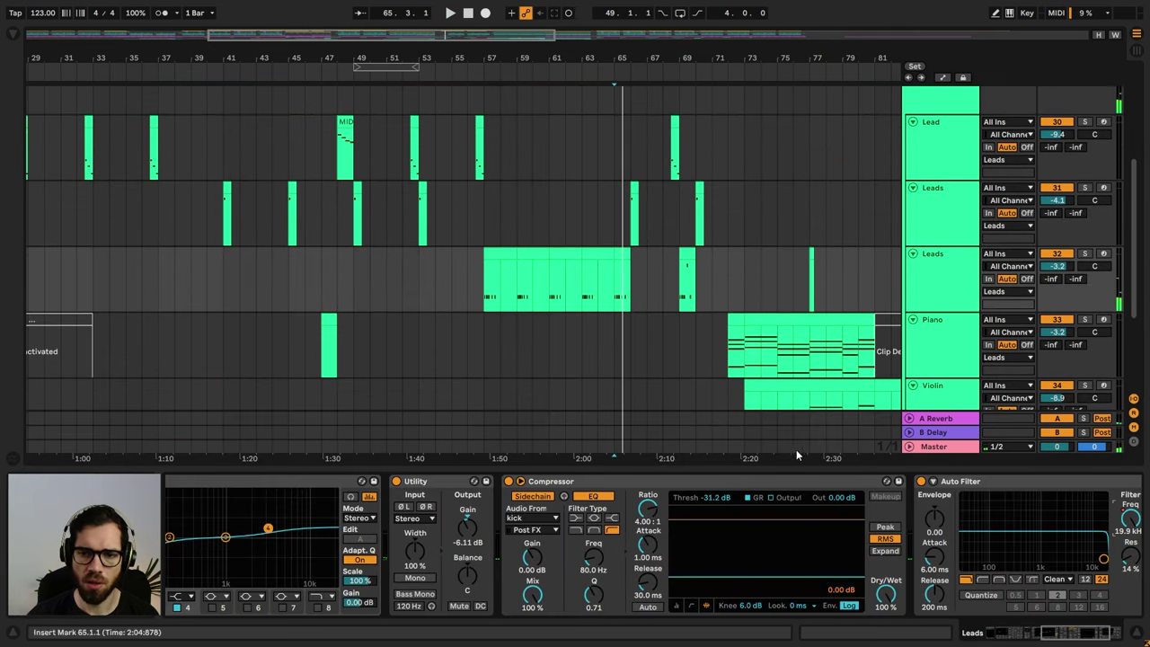
double_click(617, 482)
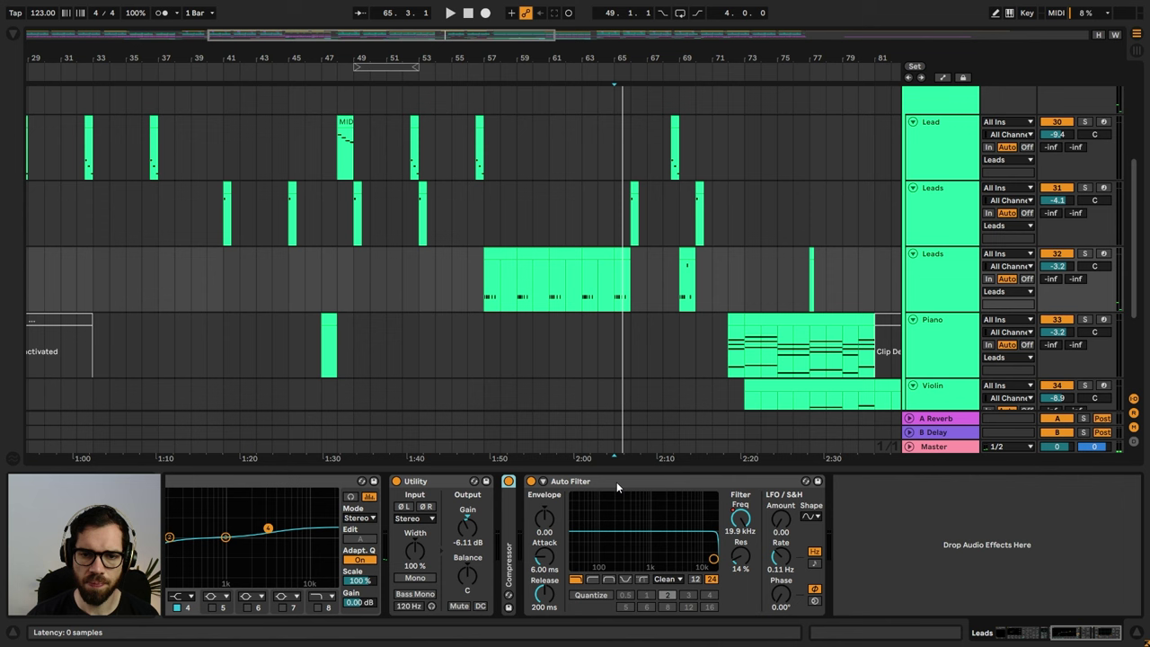
click(1068, 639)
key(space)
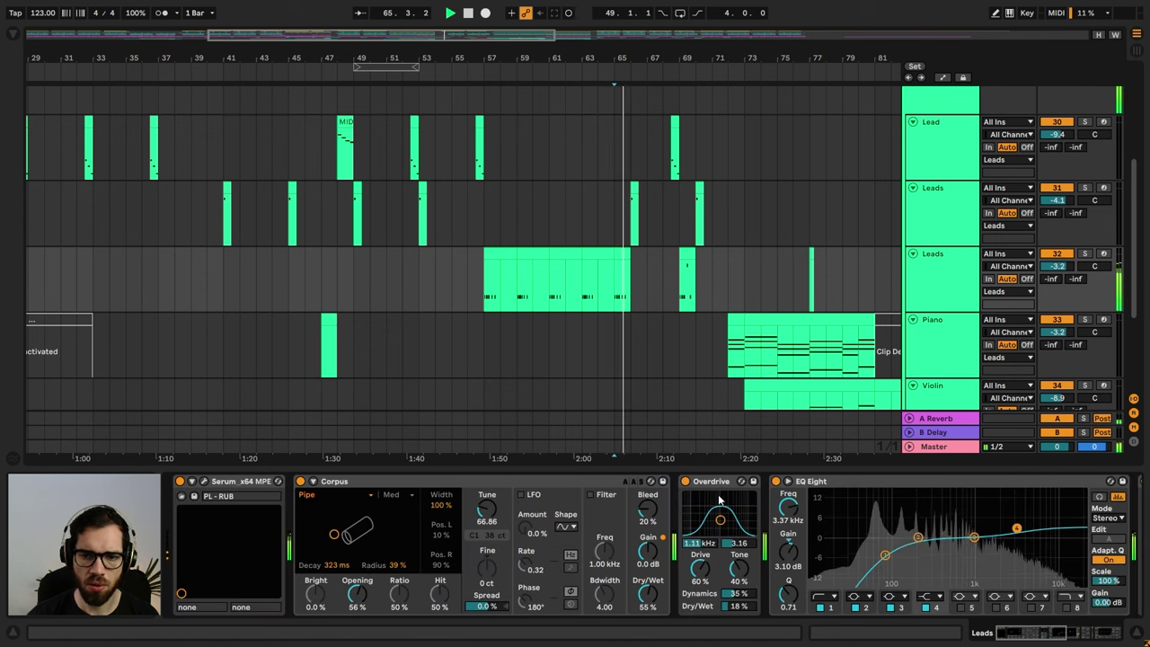
double_click(709, 484)
double_click(484, 480)
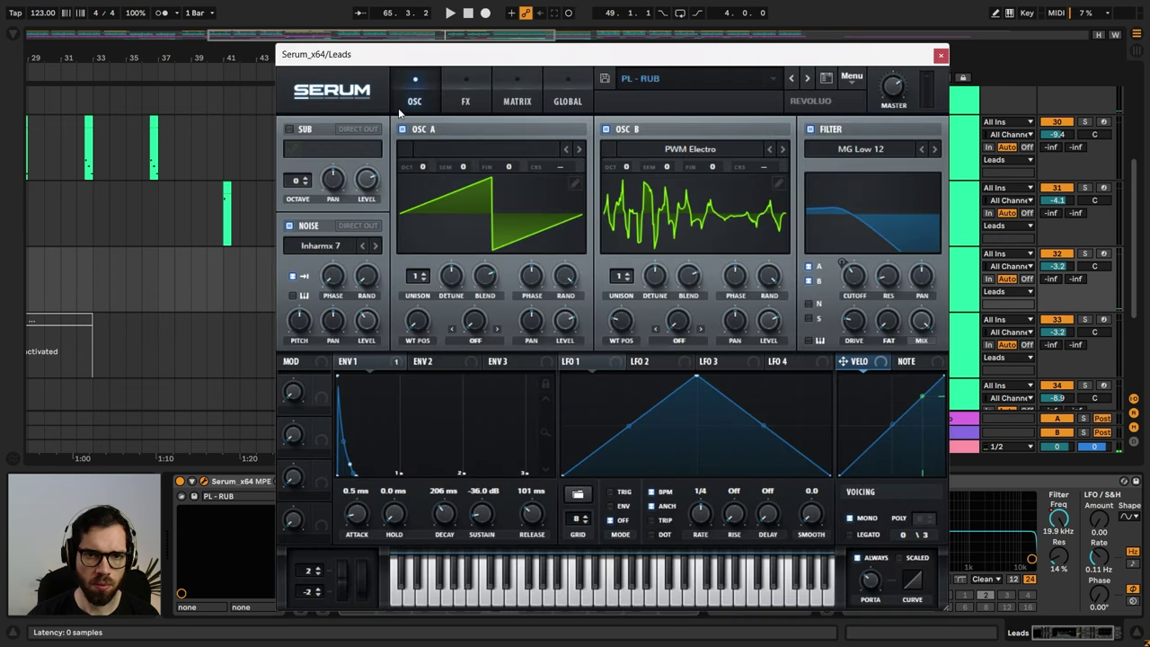
- Compare the sound of track 32's Serum PL - RUB patch with its Delay effect off and on, and close Serum
click(465, 101)
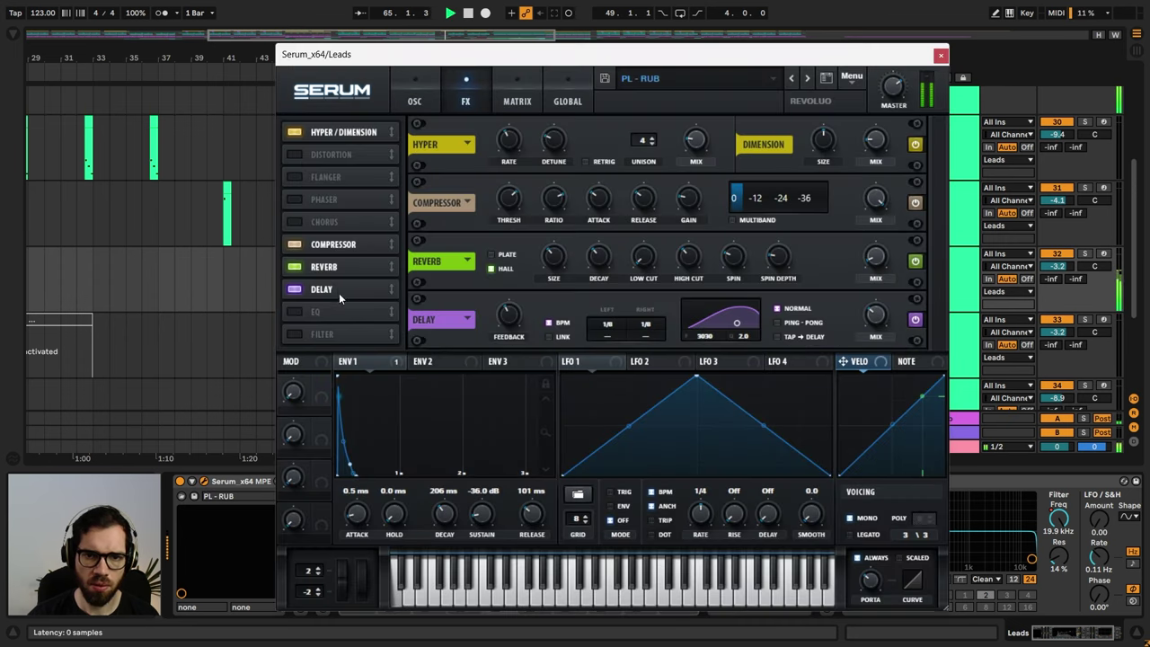
click(294, 289)
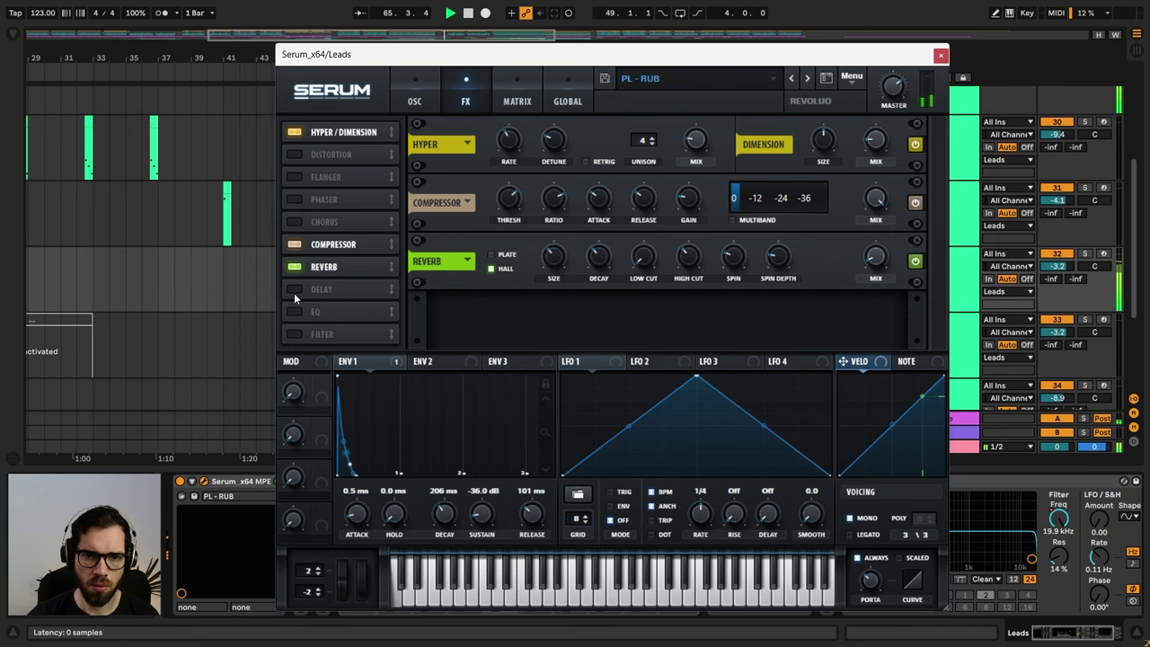
click(294, 289)
click(941, 55)
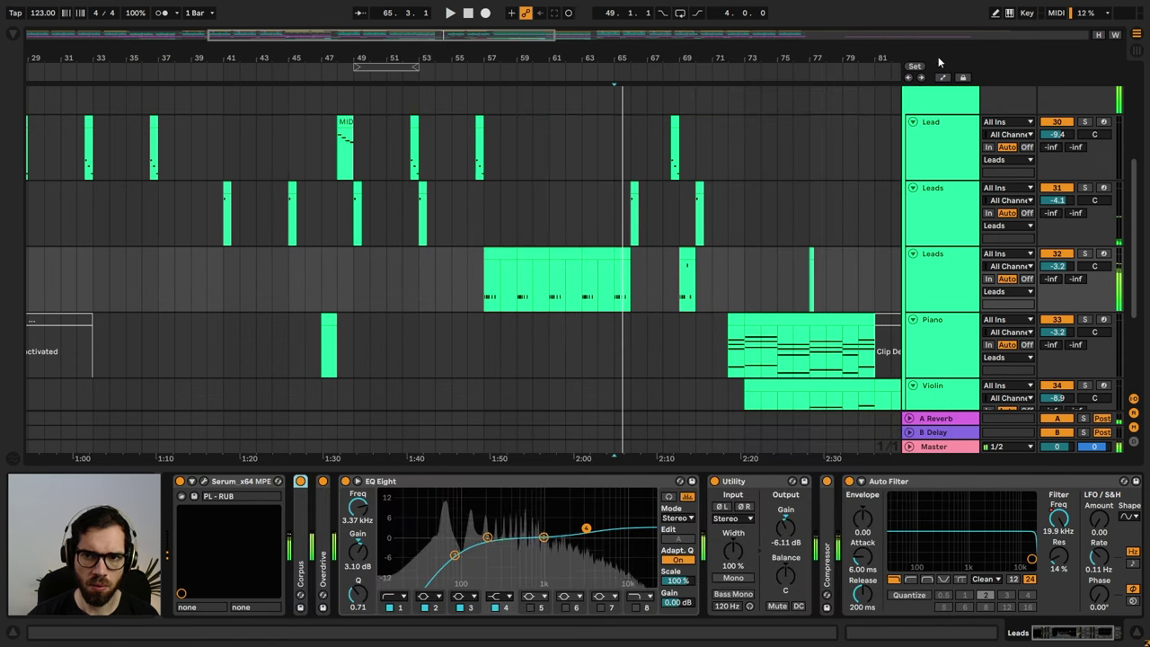
- Duplicate Leads track 32 and solo the copy
click(947, 275)
key(ctrl+d)
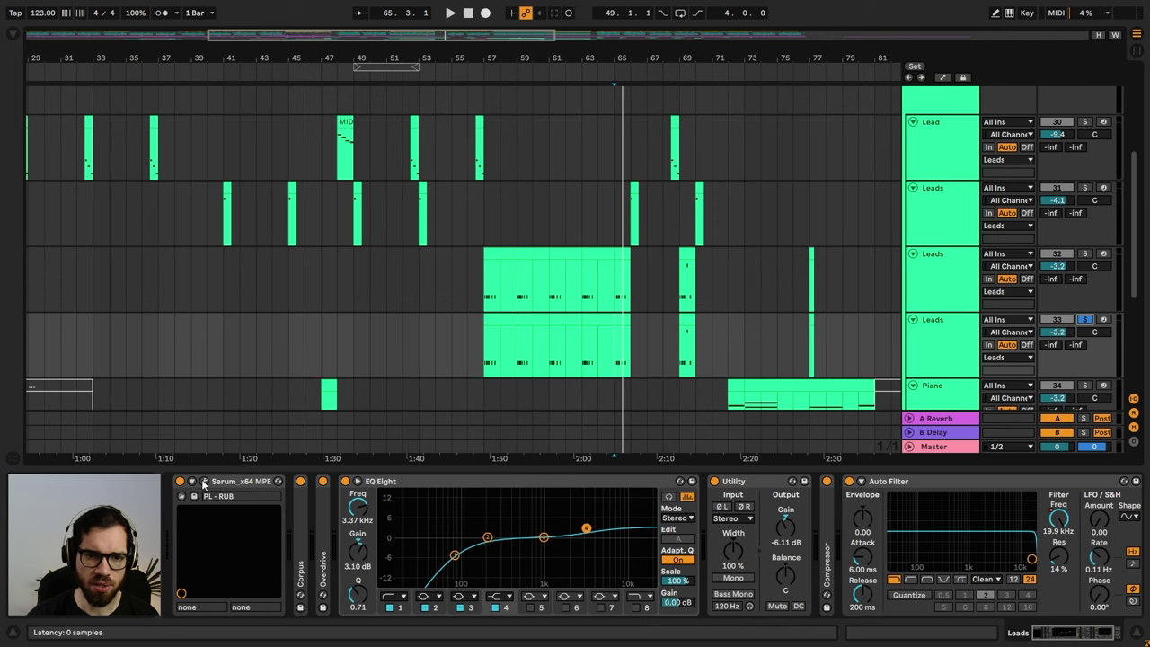
- Audition other Serum presets on the duplicated Leads track 33 during playback and load LD - REPEATING TECHS
key(ctrl+alt+p)
click(806, 78)
key(space)
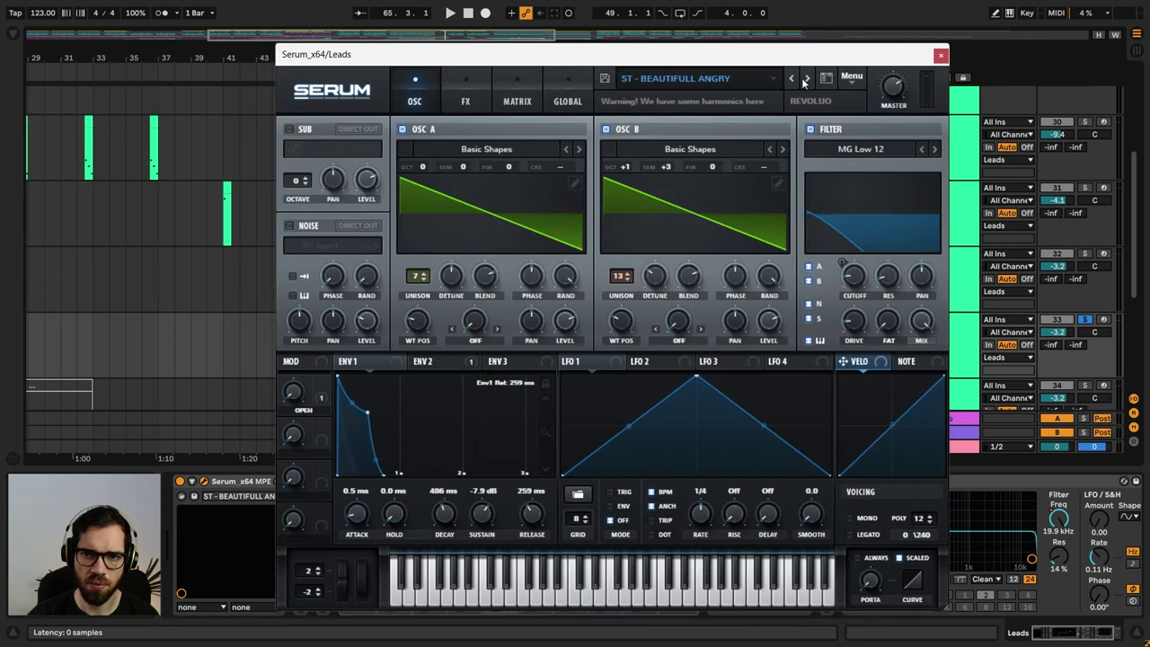
click(791, 80)
click(791, 80)
key(space)
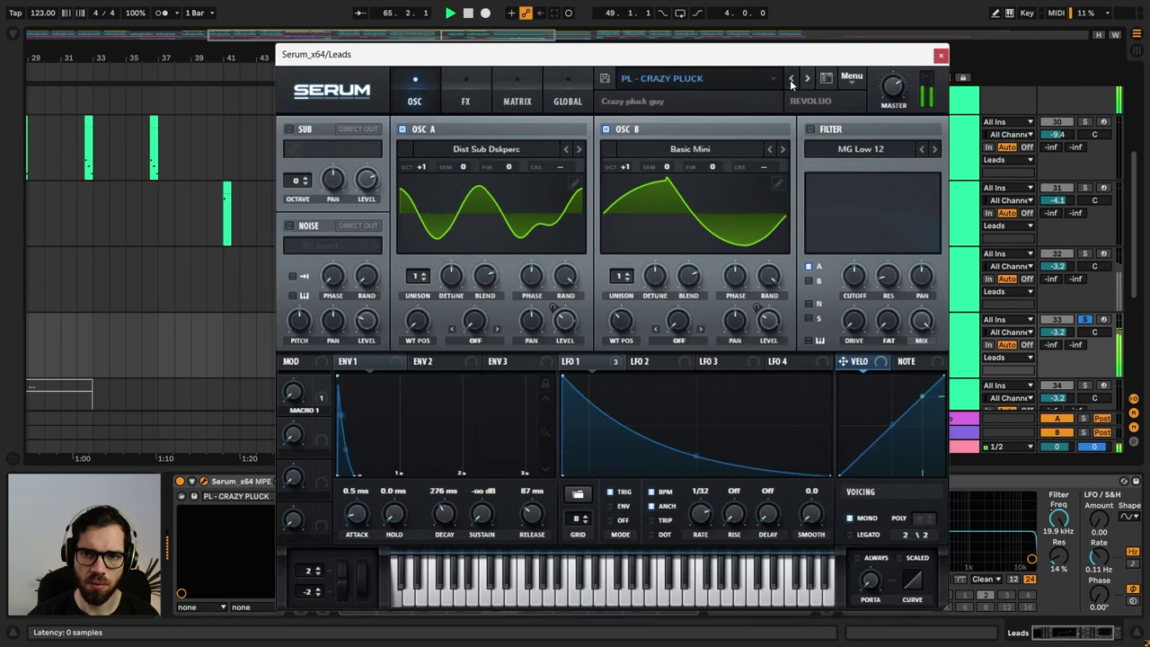
click(791, 80)
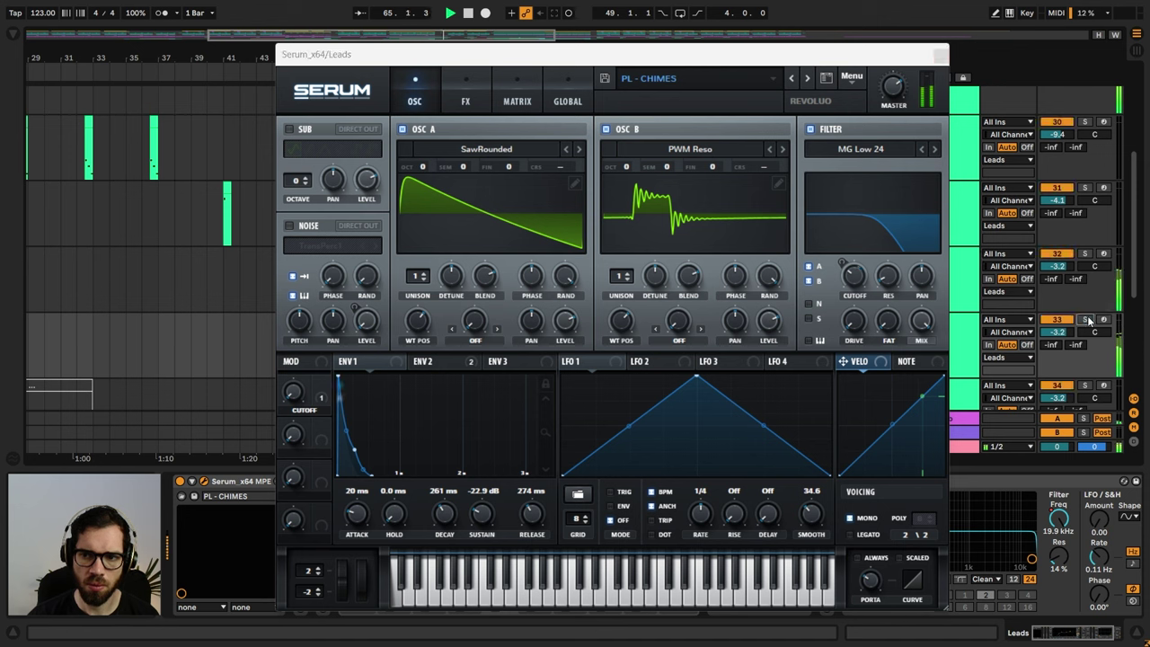
click(791, 80)
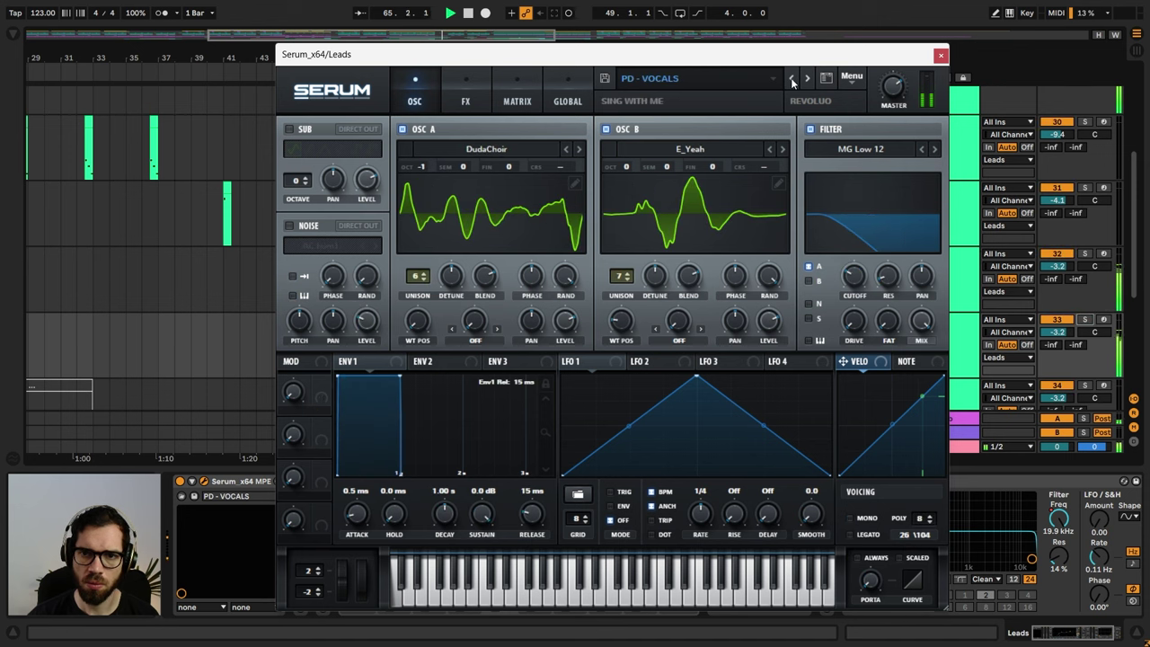
click(791, 80)
click(791, 80)
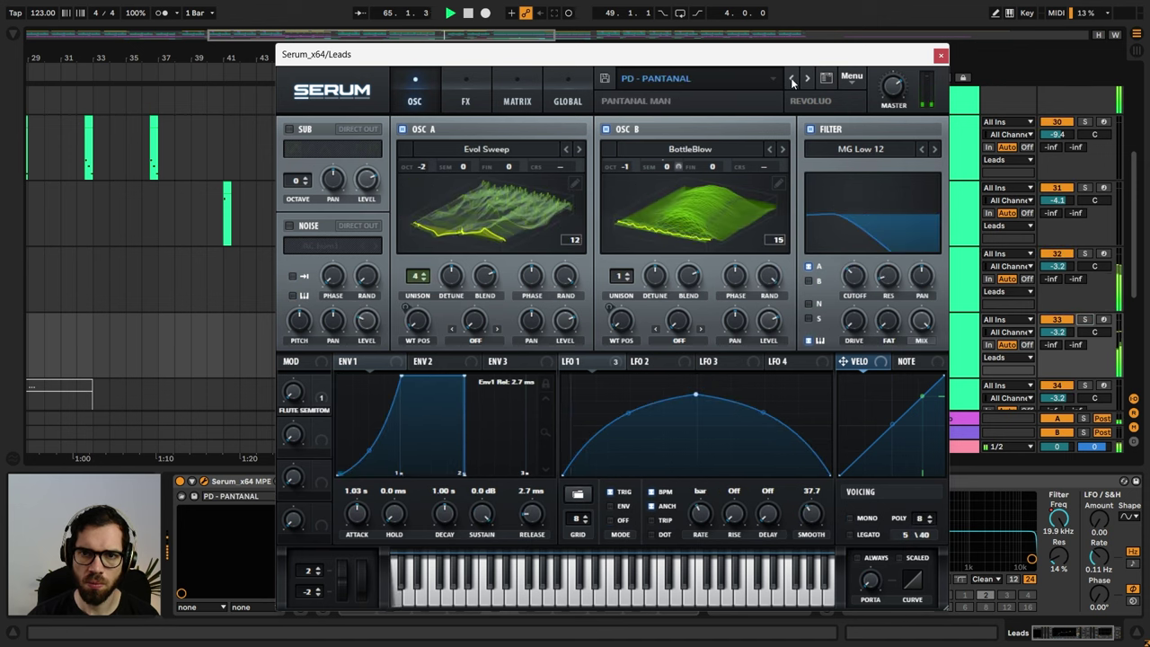
click(791, 80)
click(791, 80)
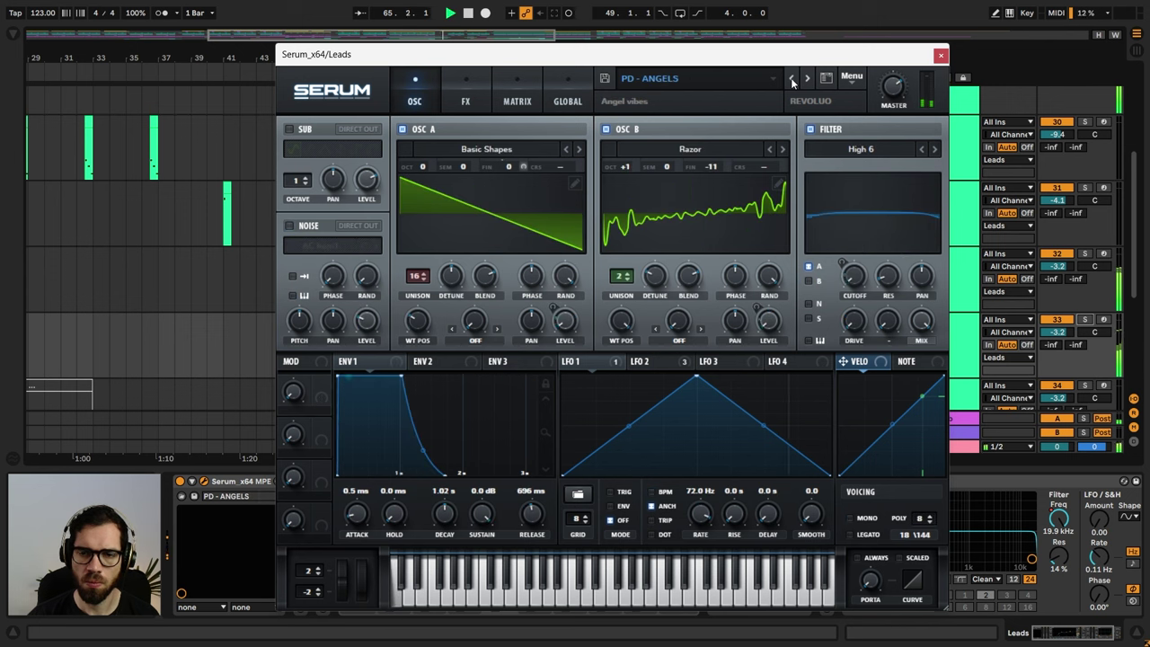
click(791, 80)
click(791, 80)
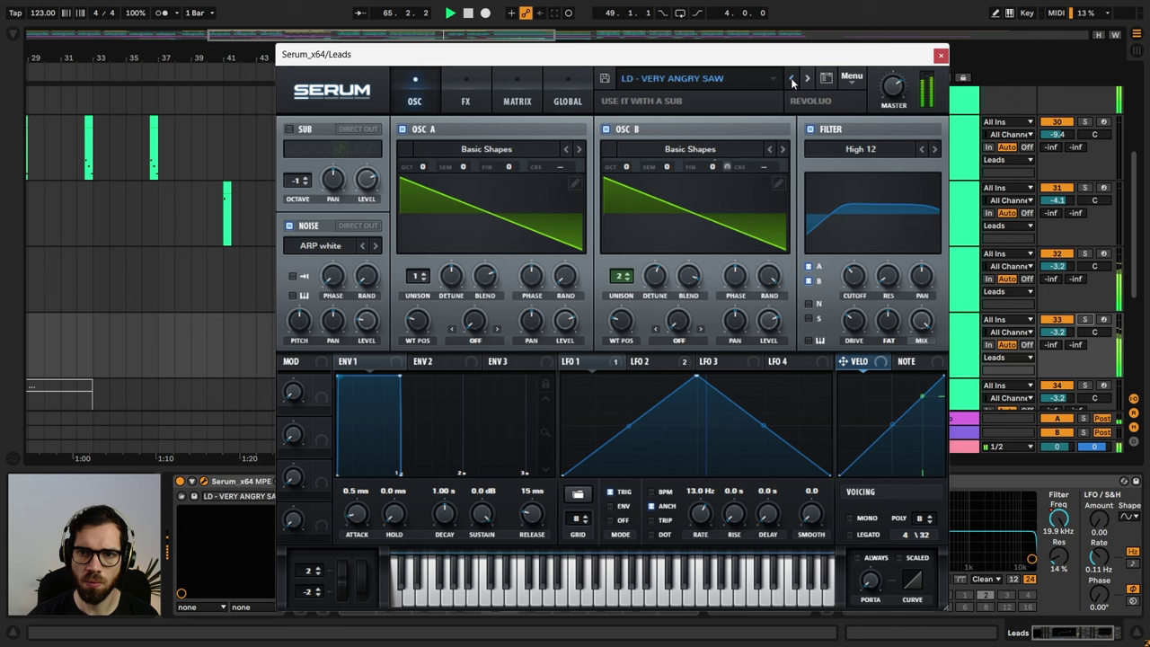
click(792, 82)
click(791, 82)
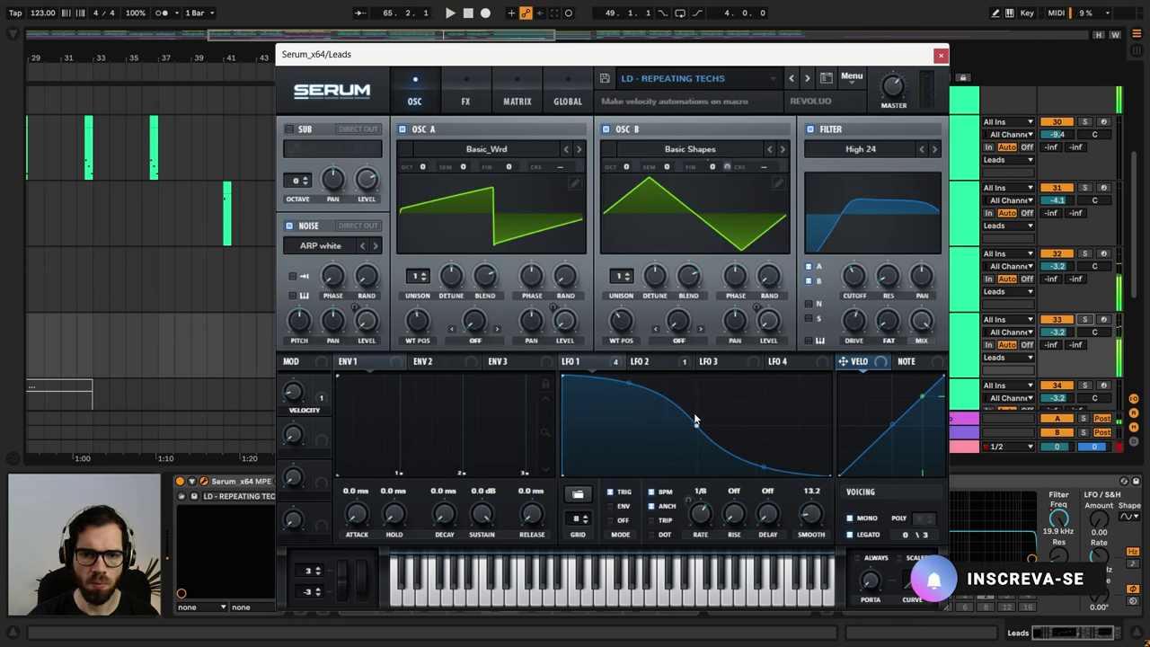
- Set Serum's LFO 1 to ENV mode, reshape it into a steep decaying curve, and check track 33 in solo
click(620, 506)
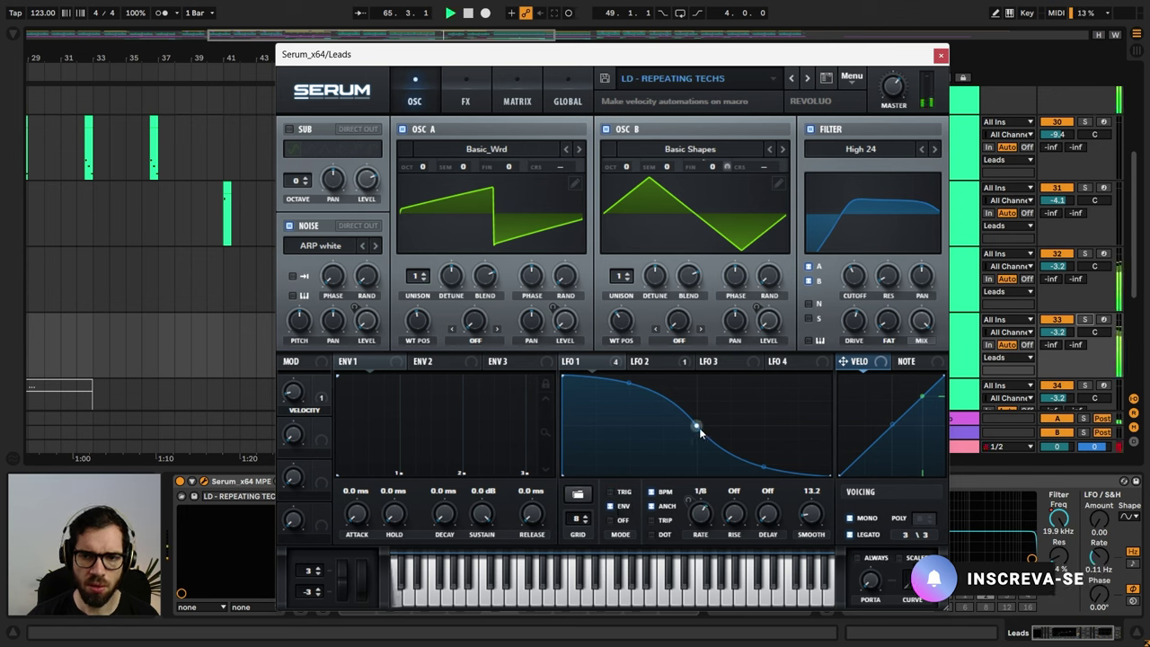
drag(699, 428, 684, 494)
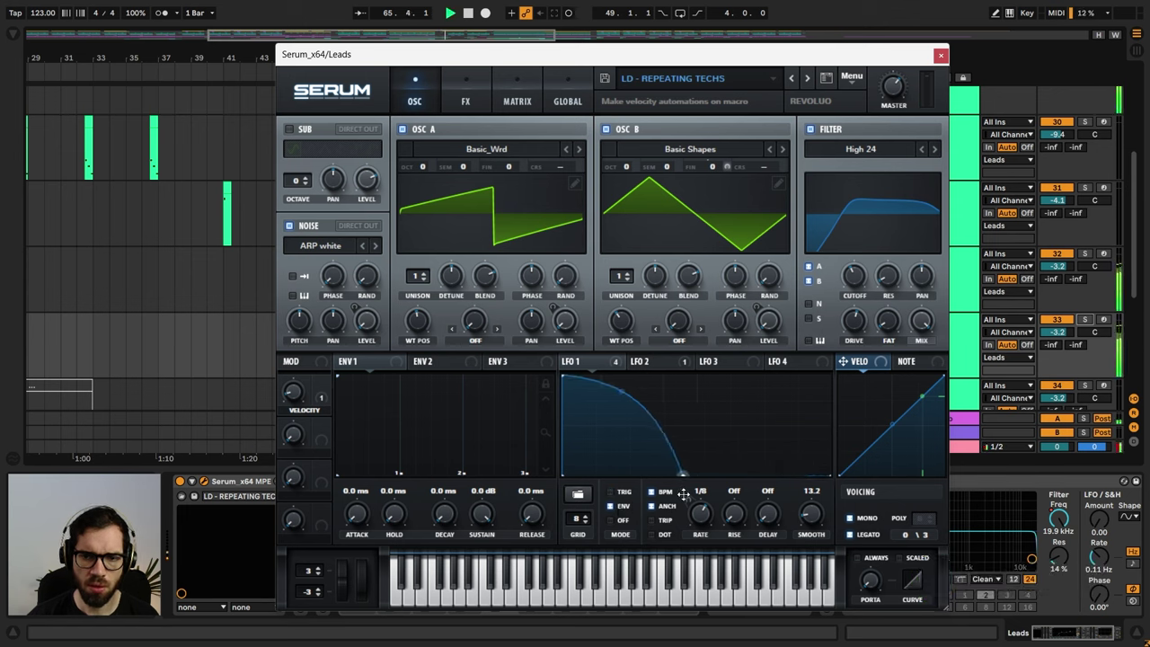
drag(627, 402, 626, 422)
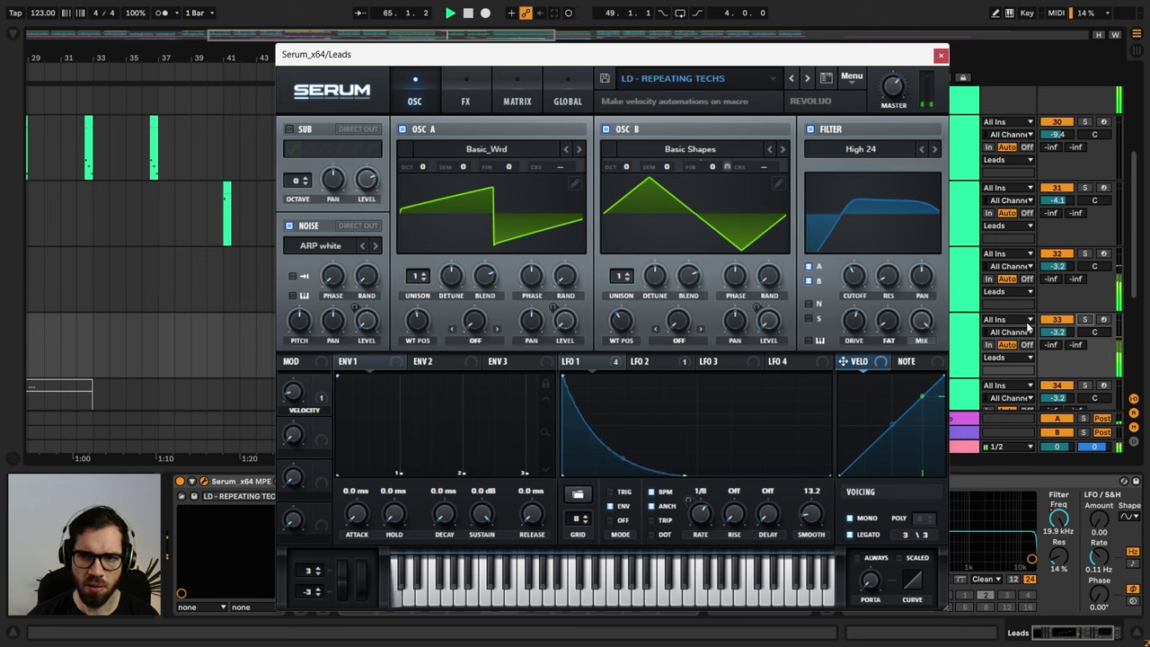
click(1086, 320)
click(1086, 320)
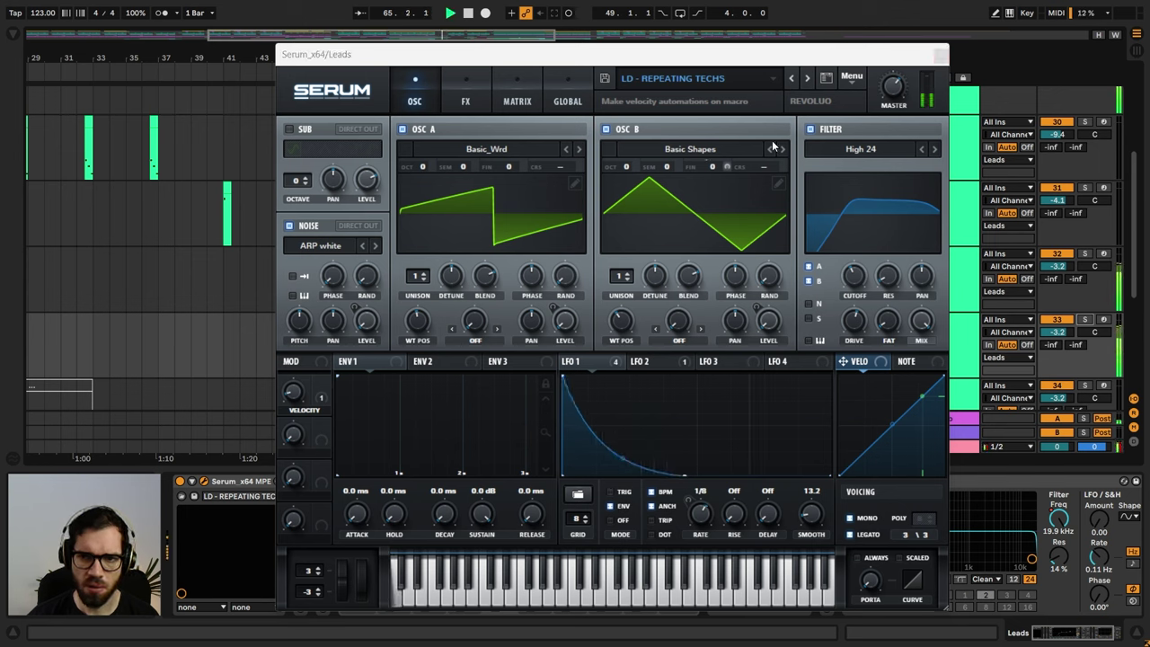
- Turn down the Reverb mix in the effects of track 33's LD - REPEATING TECHS patch
click(463, 90)
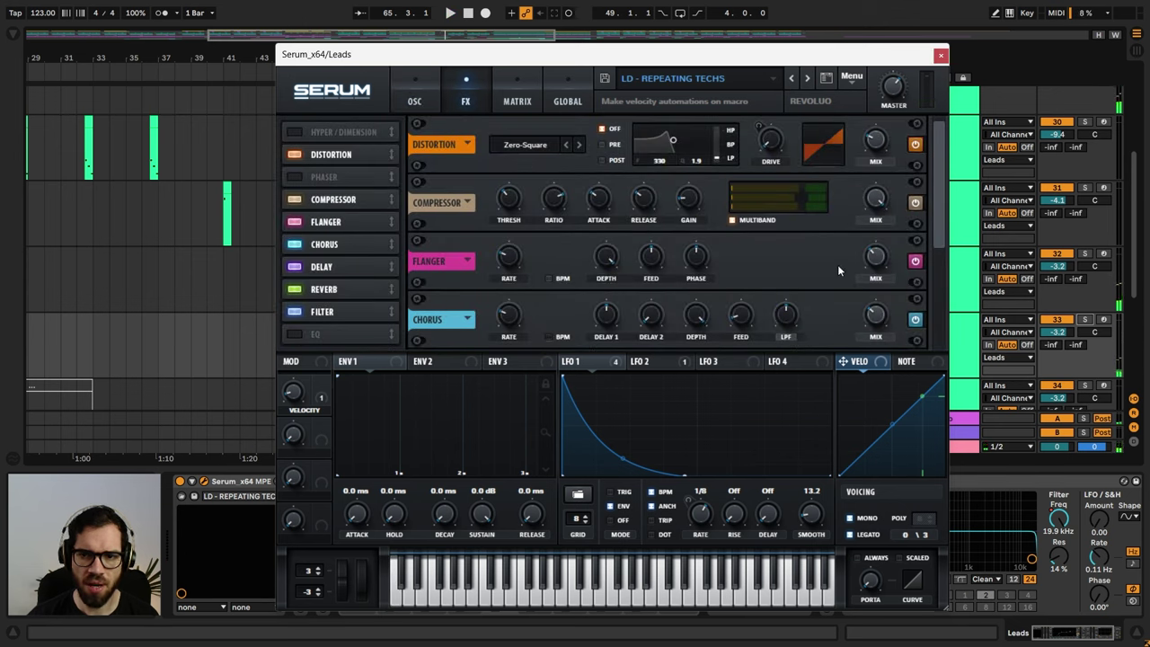
drag(937, 204, 949, 303)
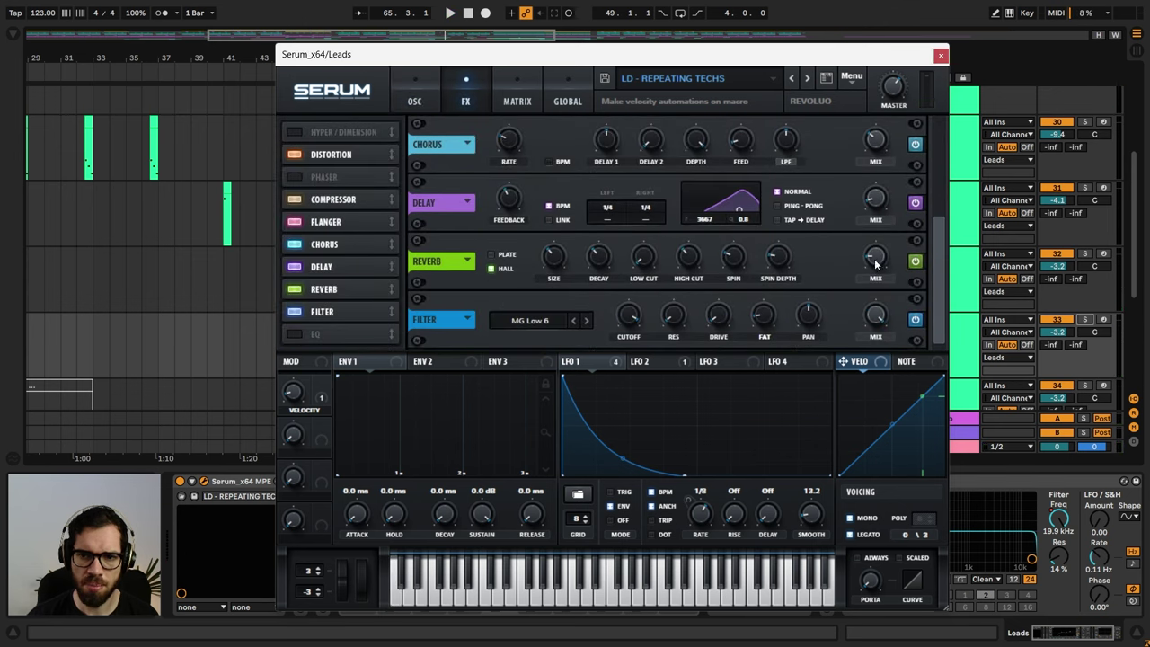
drag(876, 263, 893, 324)
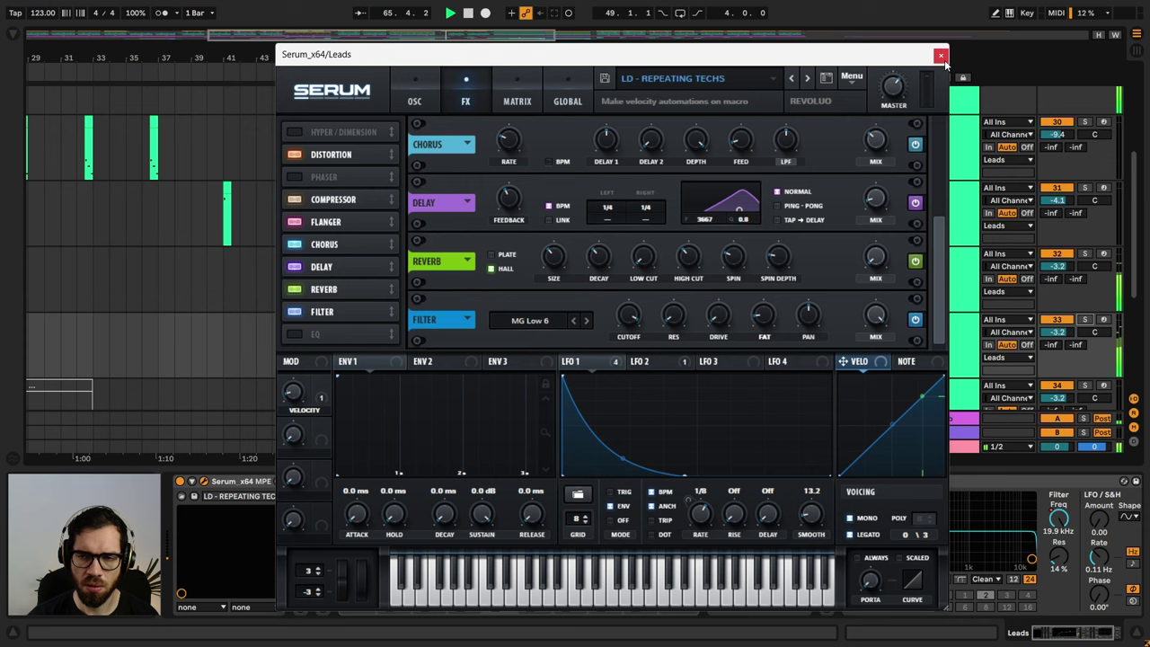
- Check track 33 in solo, lower its volume to -6.7 dB, and close Serum
click(1085, 321)
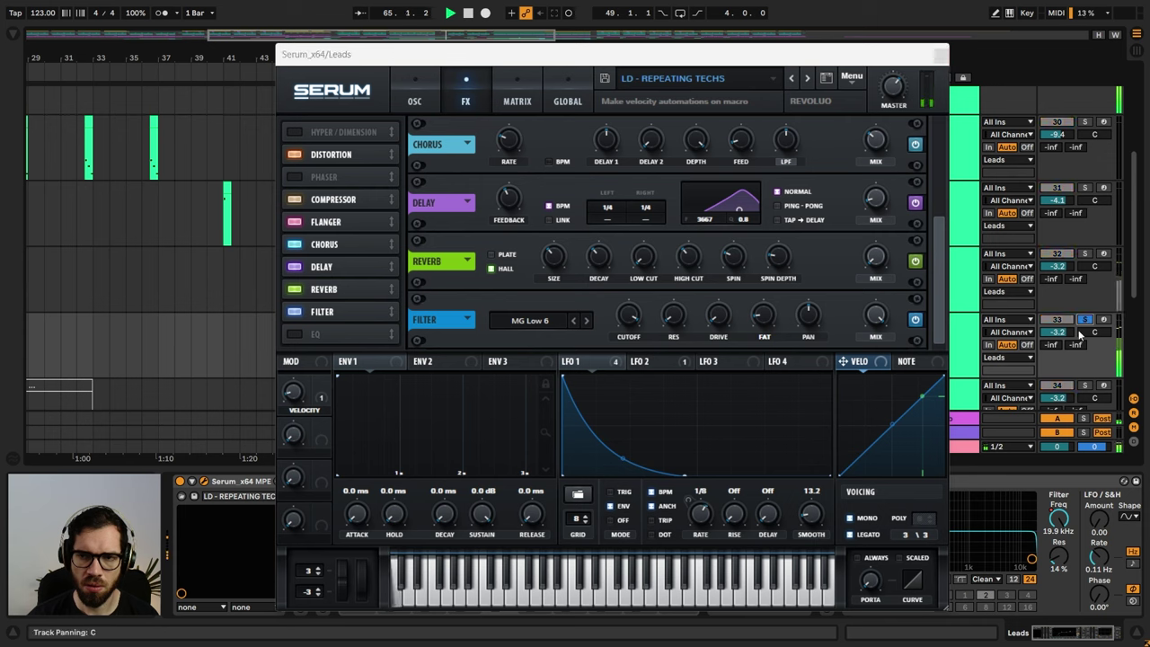
click(1086, 322)
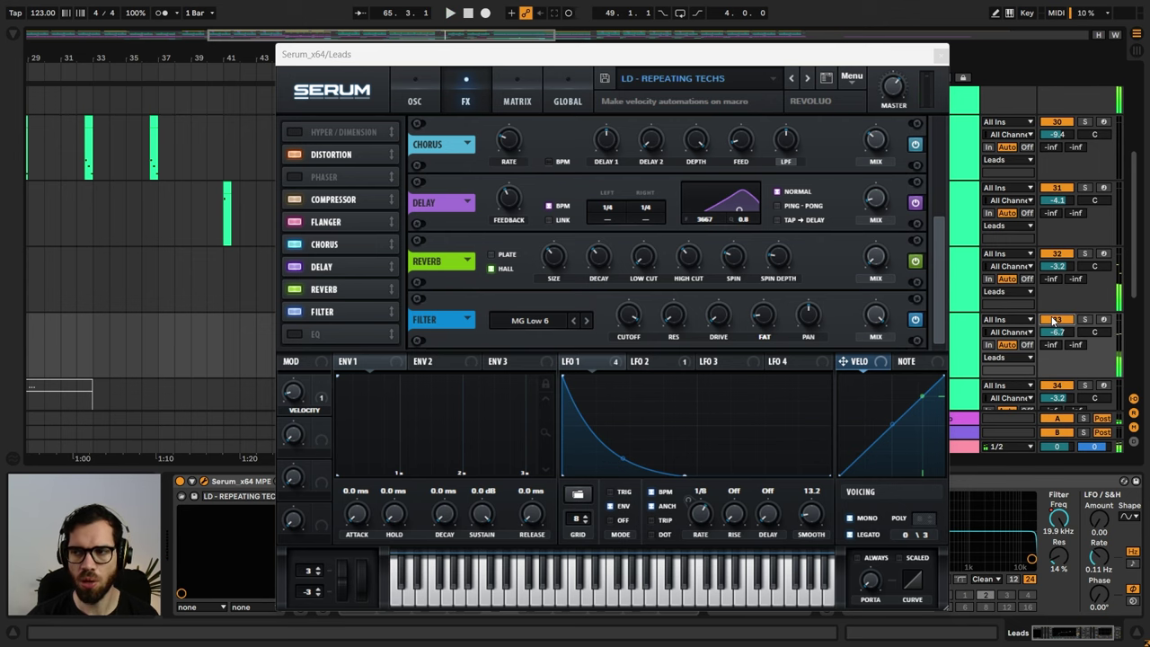
click(941, 54)
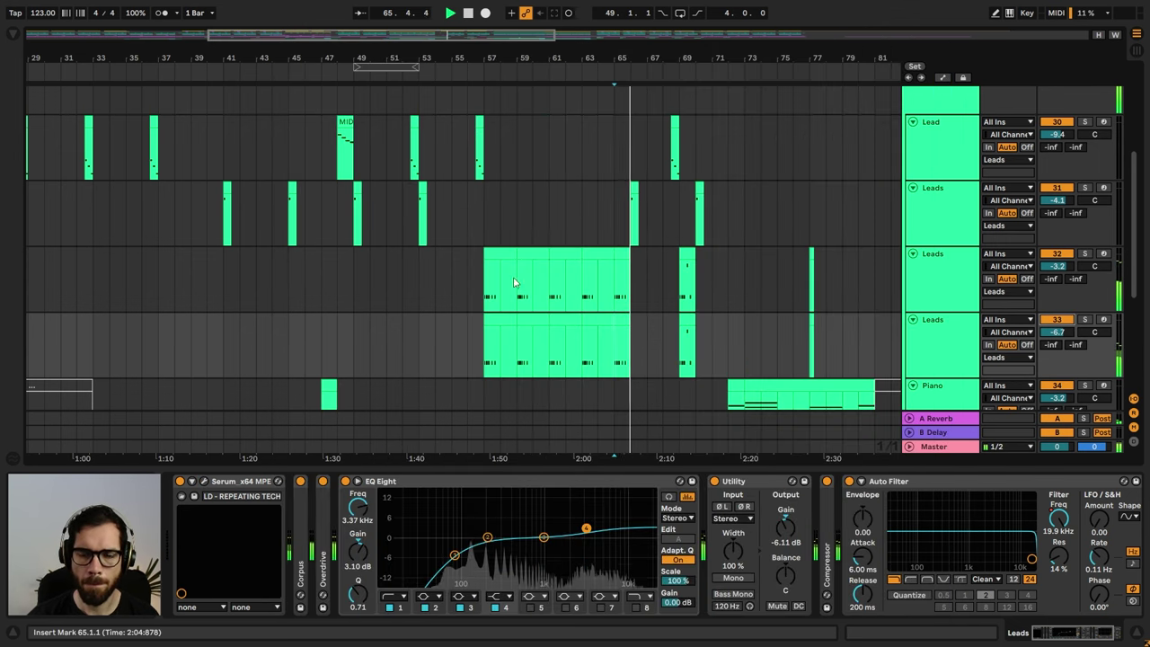
- Listen to the layered leads from bar 57 and examine the lead clips up to bar 70
click(478, 316)
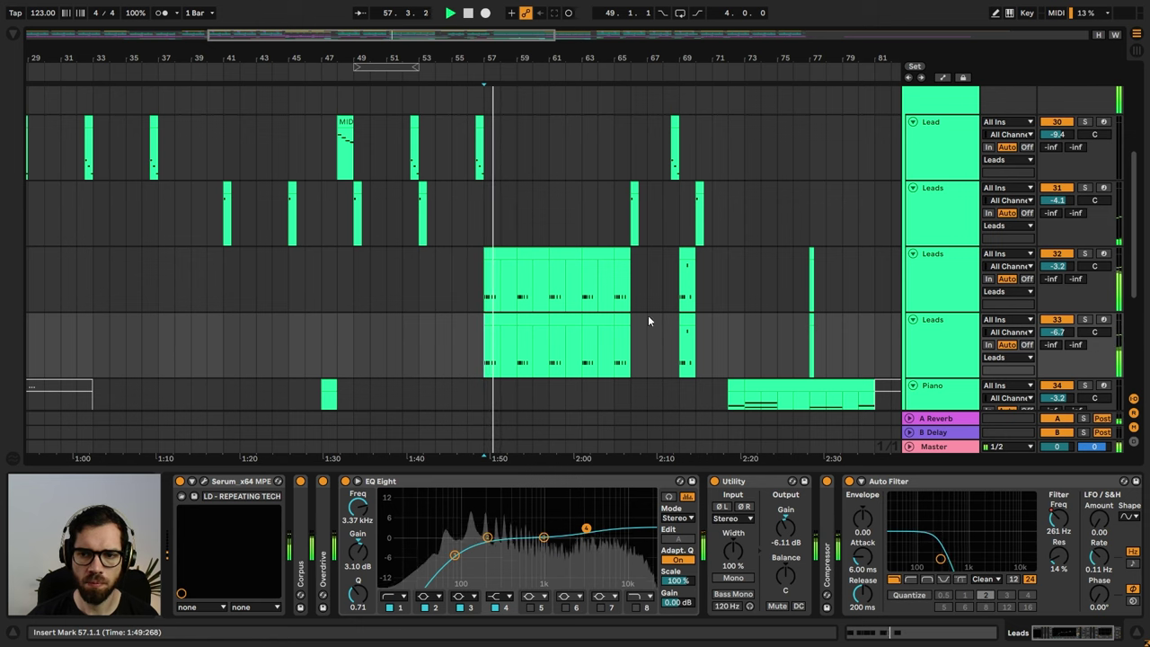
key(XF86AudioLowerVolume)
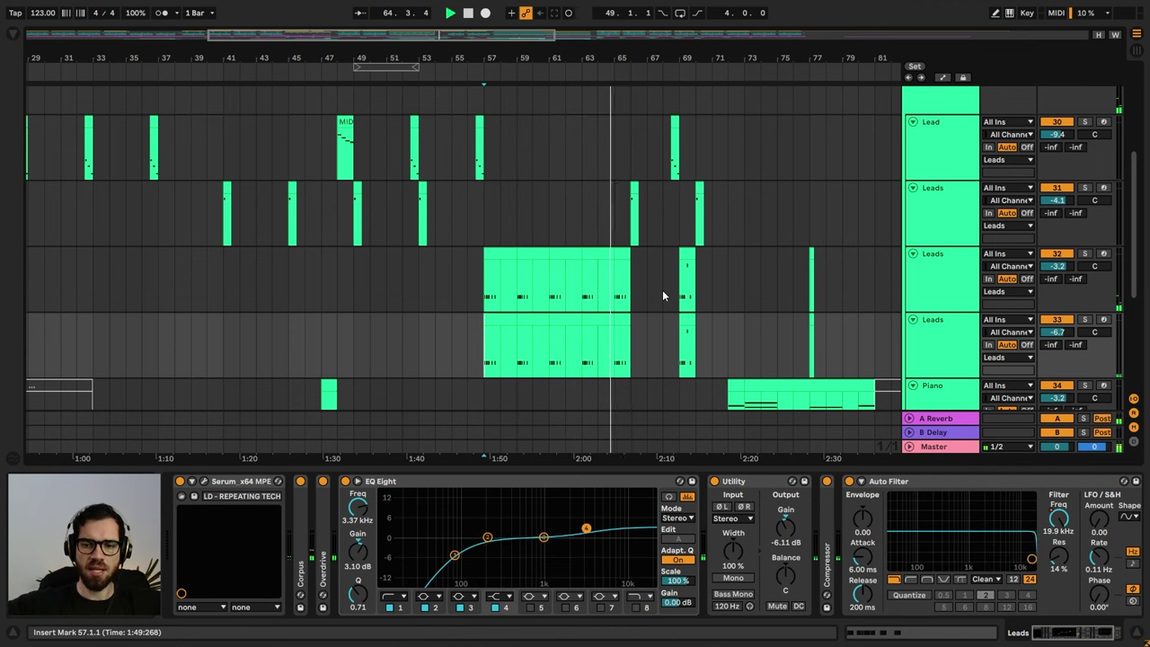
click(597, 223)
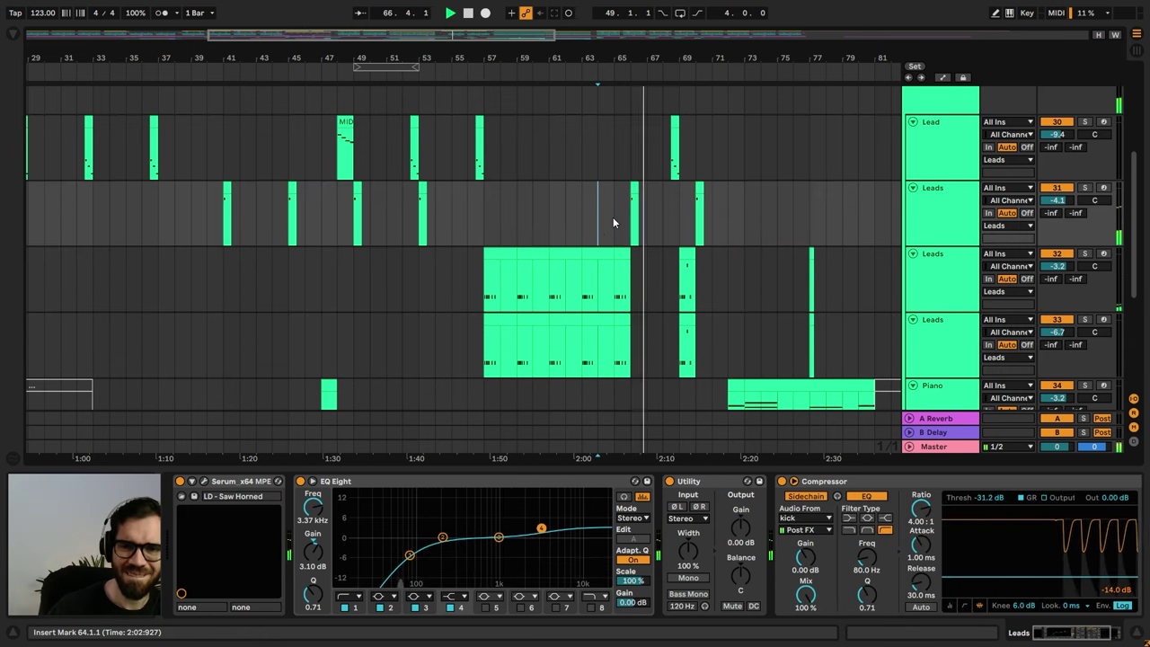
click(613, 216)
key(a)
key(a)
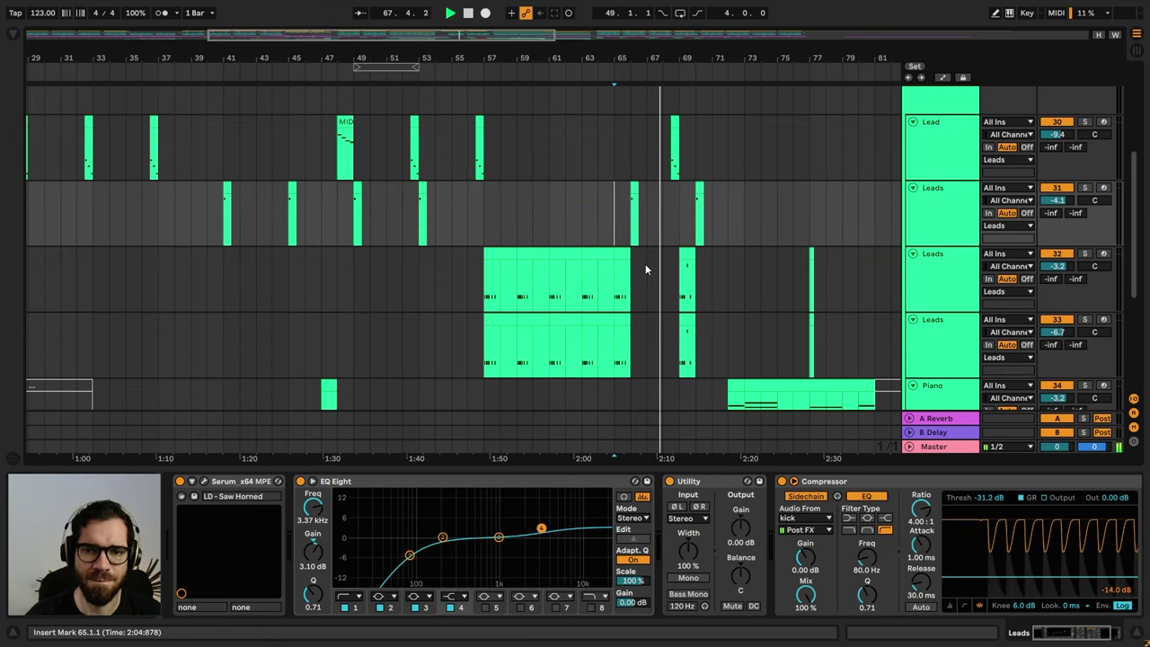
drag(669, 57, 670, 112)
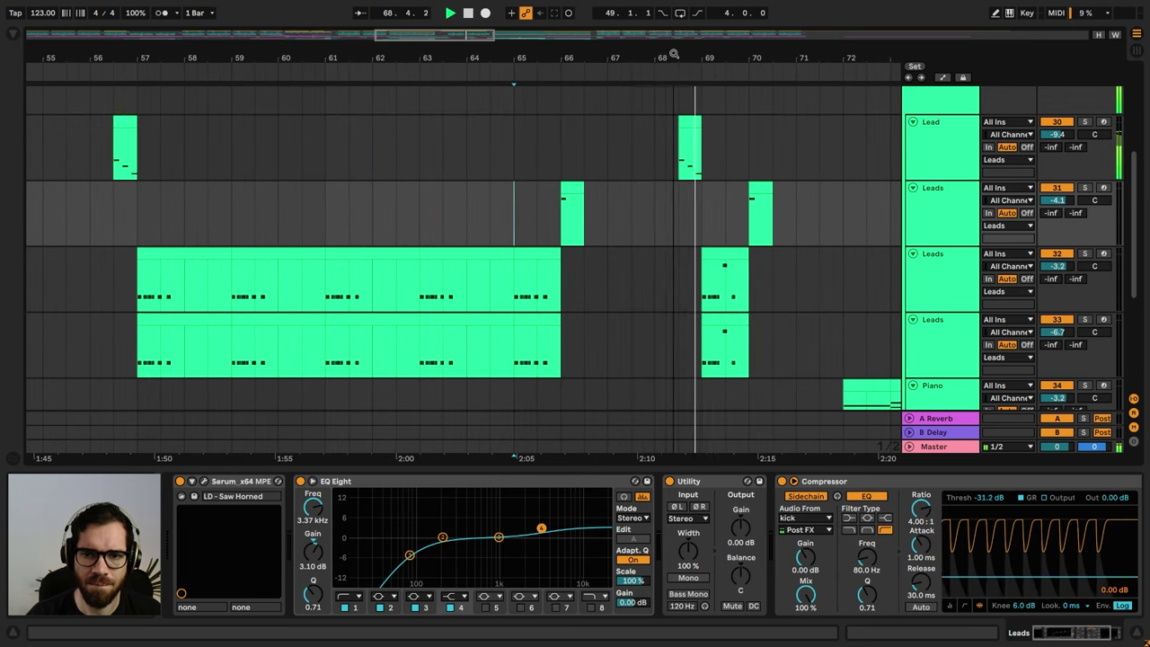
click(1137, 633)
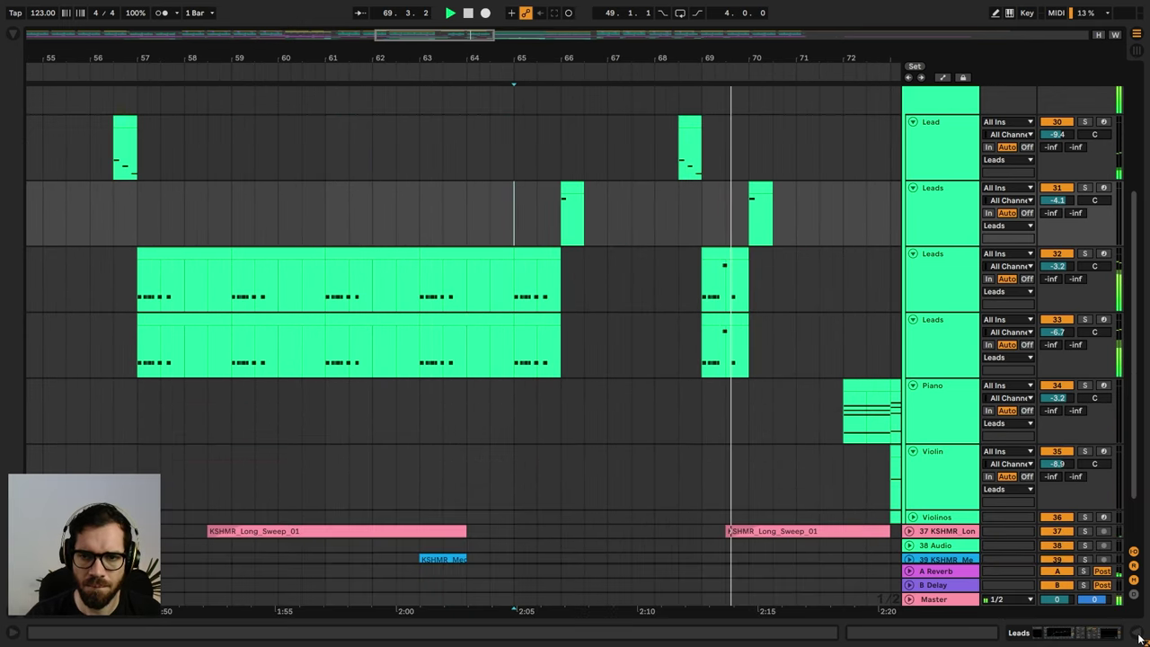
click(611, 135)
drag(761, 58, 760, 30)
scroll(764, 147, up, 2)
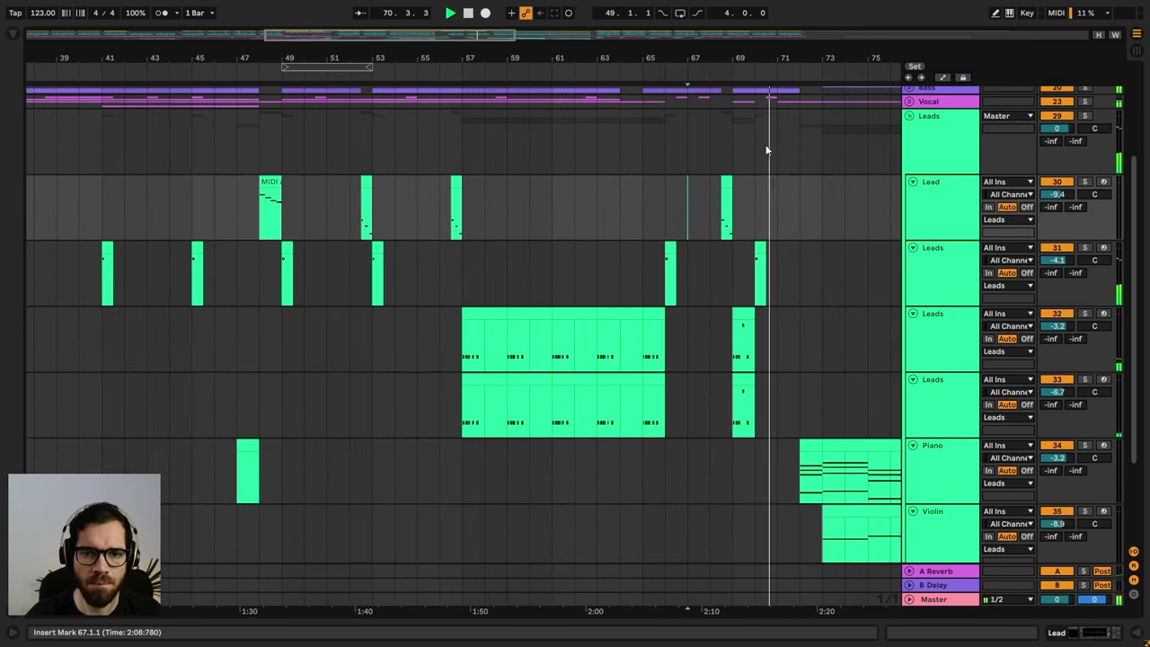
- Show the devices of Lead track 30 and change EQ Eight's band 1 to a low-cut filter
double_click(939, 192)
key(space)
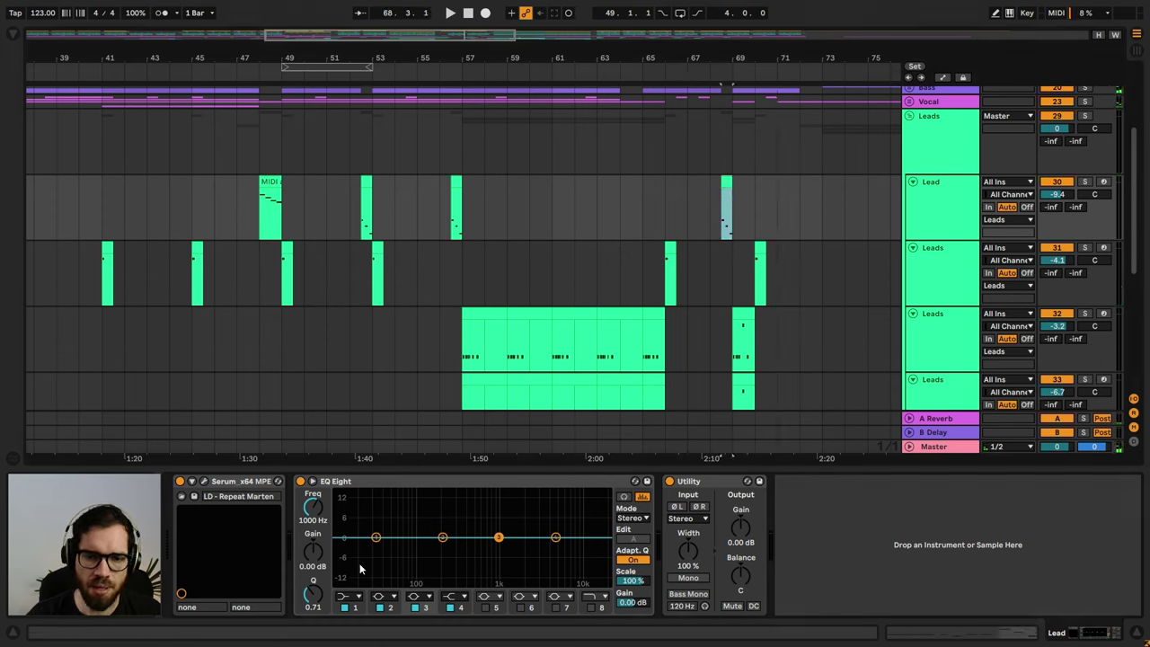
click(356, 594)
click(346, 524)
key(space)
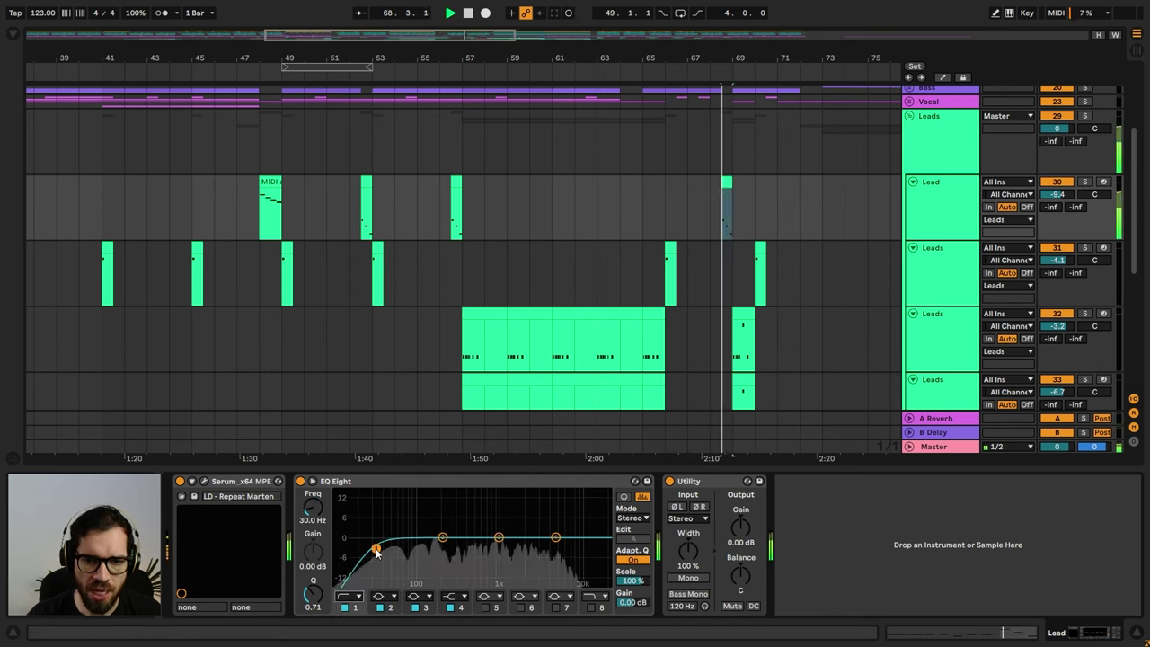
- Shape Lead track 30's EQ Eight with a higher low cut, band 3 at 587 Hz and 1.61 dB, and a raised band 4 shelf
click(555, 538)
key(space)
drag(555, 537, 481, 533)
key(space)
key(space)
key(space)
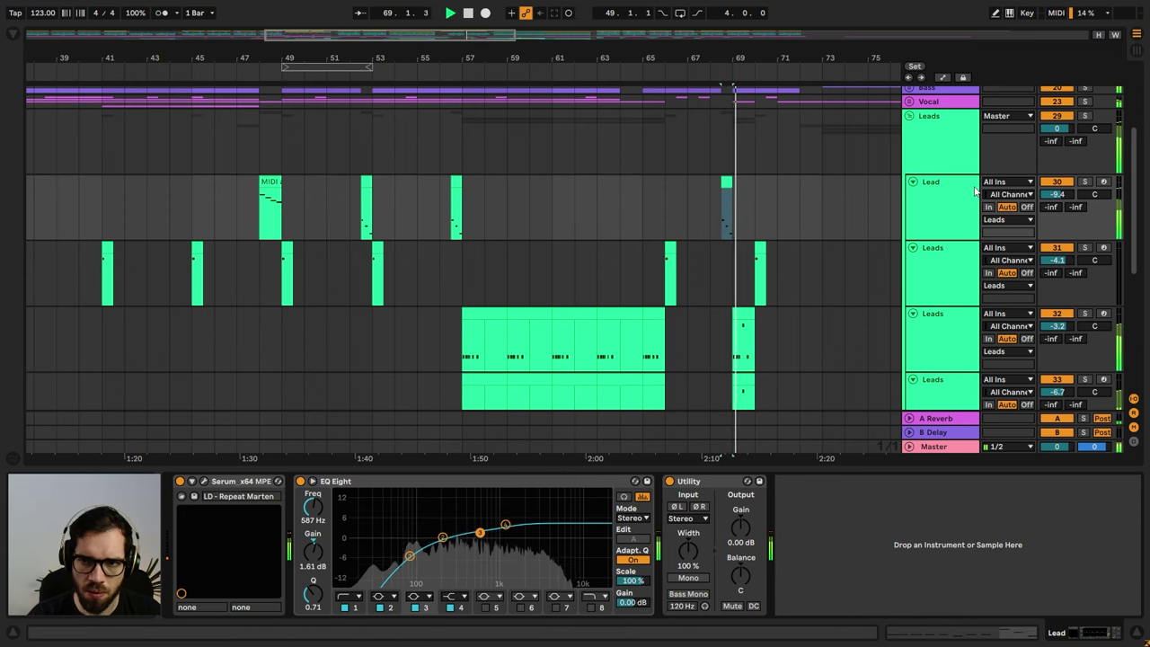
- Fold the Leads group and bring the arrangement around bars 31 to 85 into view
click(929, 190)
click(731, 164)
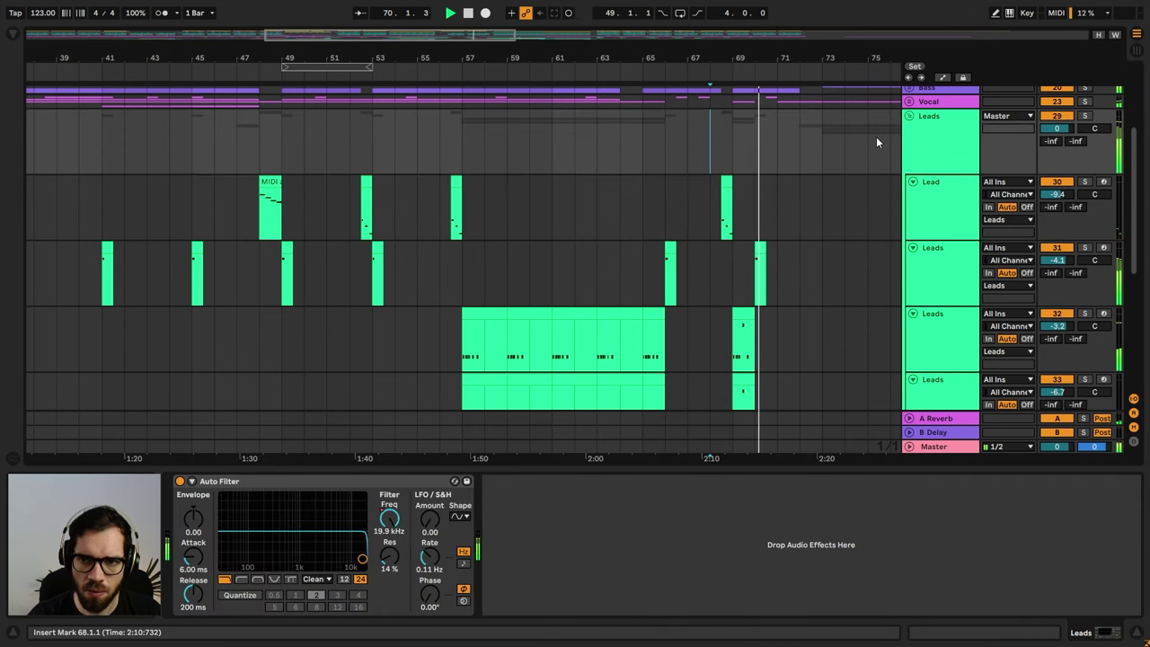
click(909, 117)
click(614, 209)
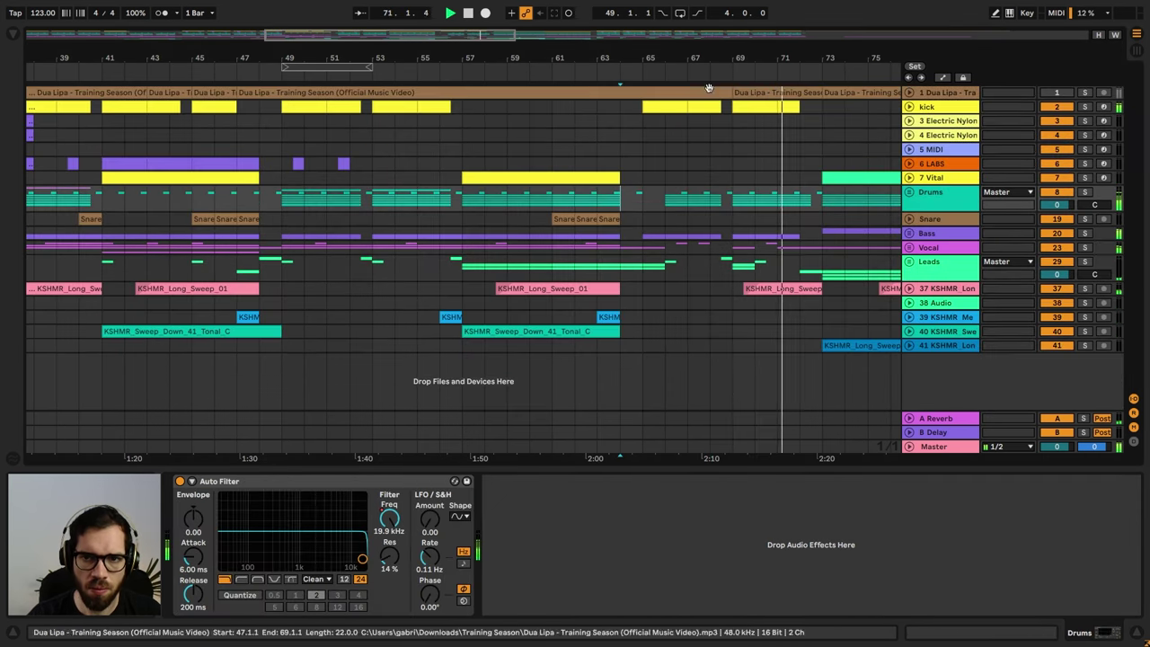
drag(713, 61, 608, 59)
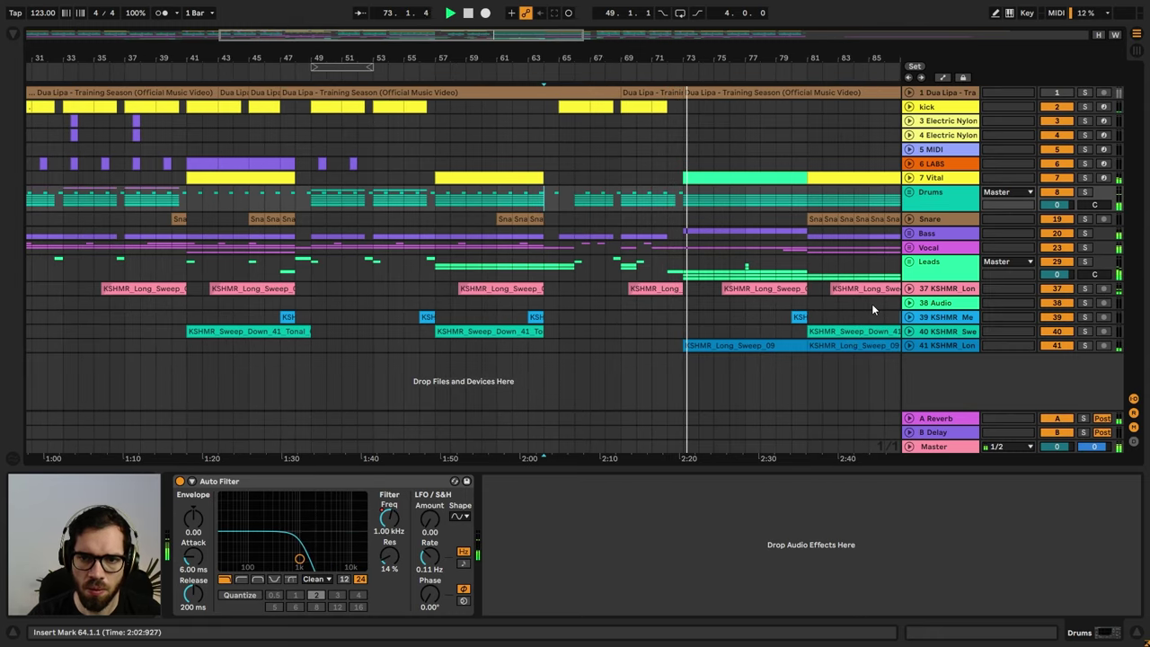
- Play from bar 72 and unfold the KSHMR long sweep tracks 37 and 41
click(668, 221)
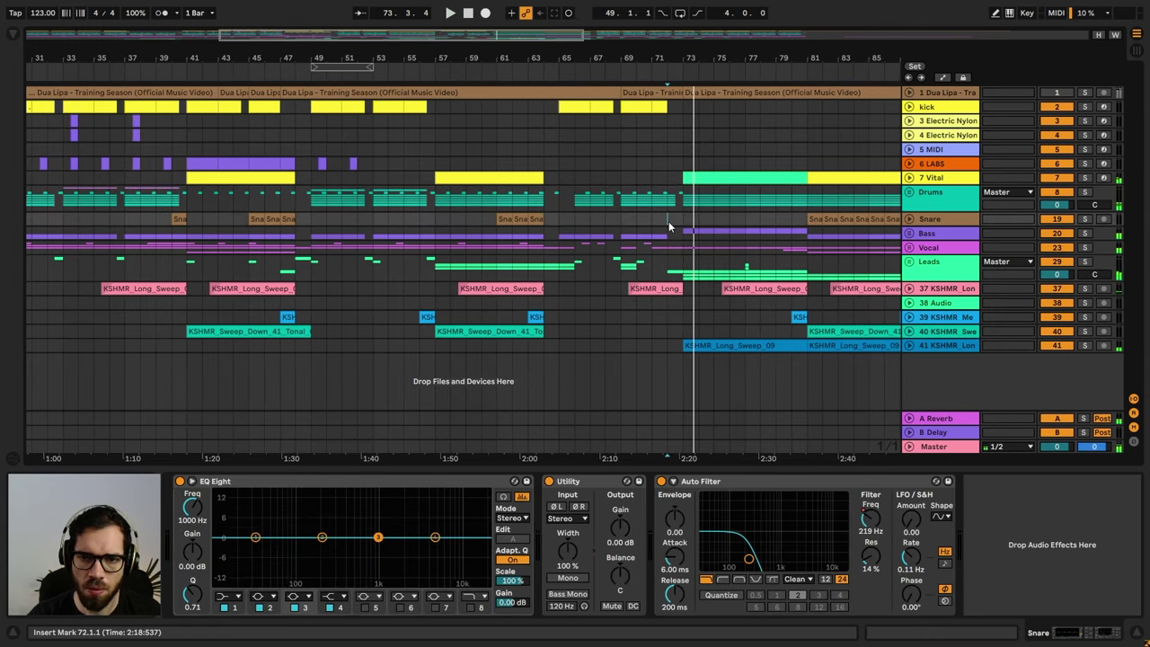
click(910, 290)
click(654, 333)
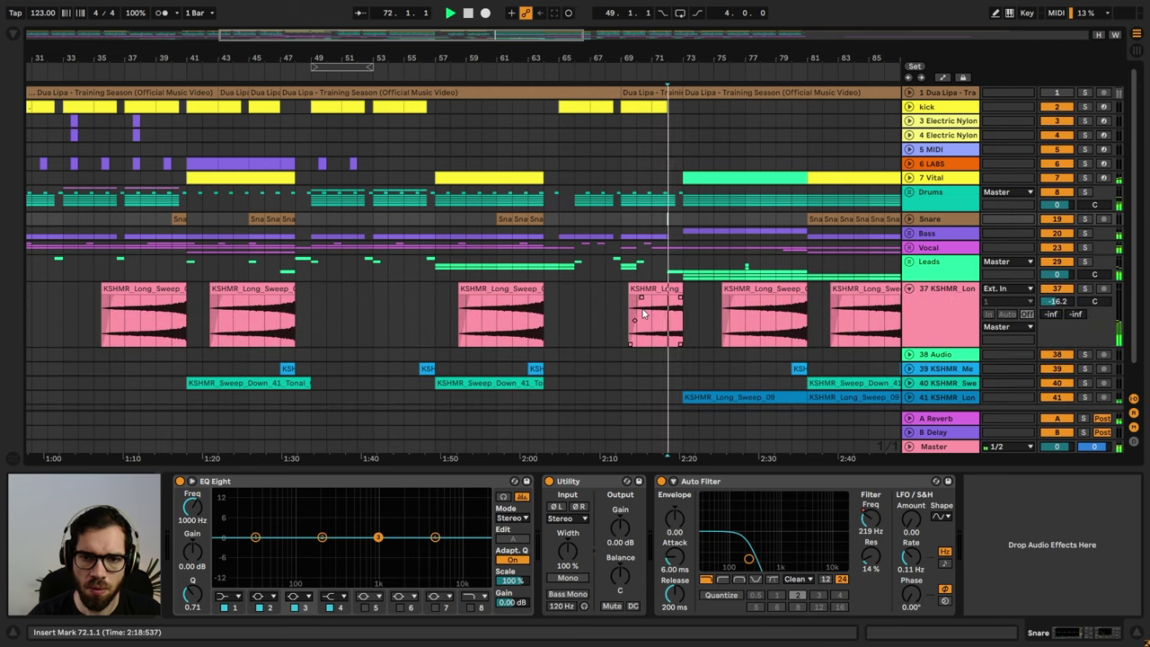
scroll(654, 332, down, 1)
click(909, 369)
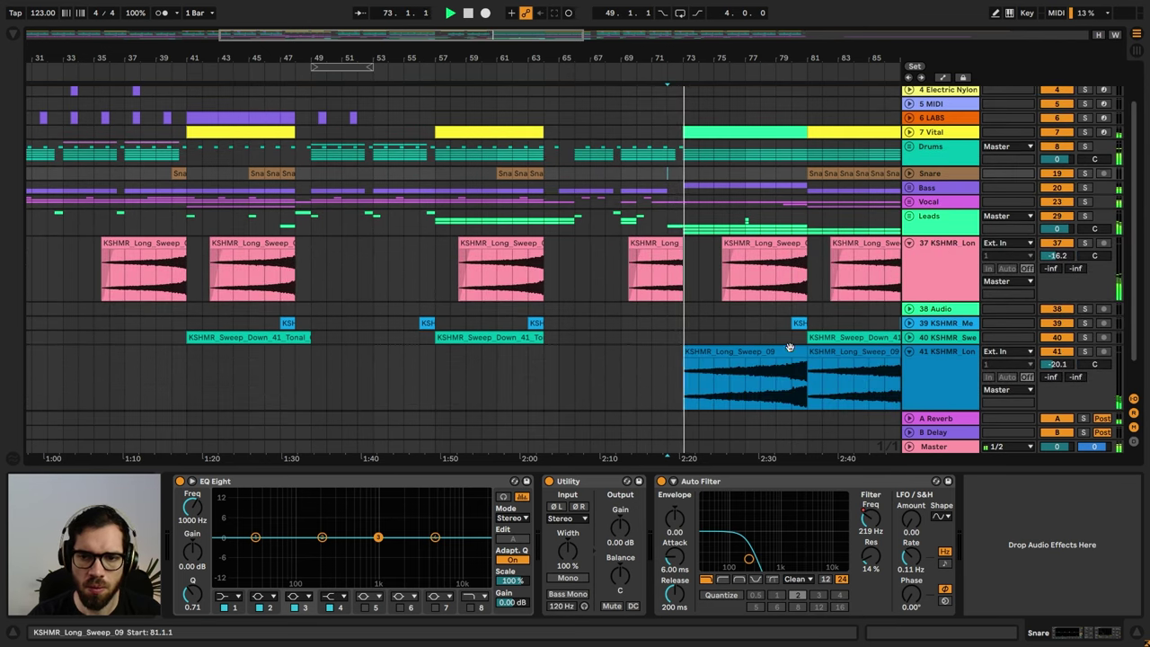
- Insert a new audio track directly below the KSHMR sweep-down track 40
scroll(879, 341, down, 2)
click(919, 312)
key(ctrl+t)
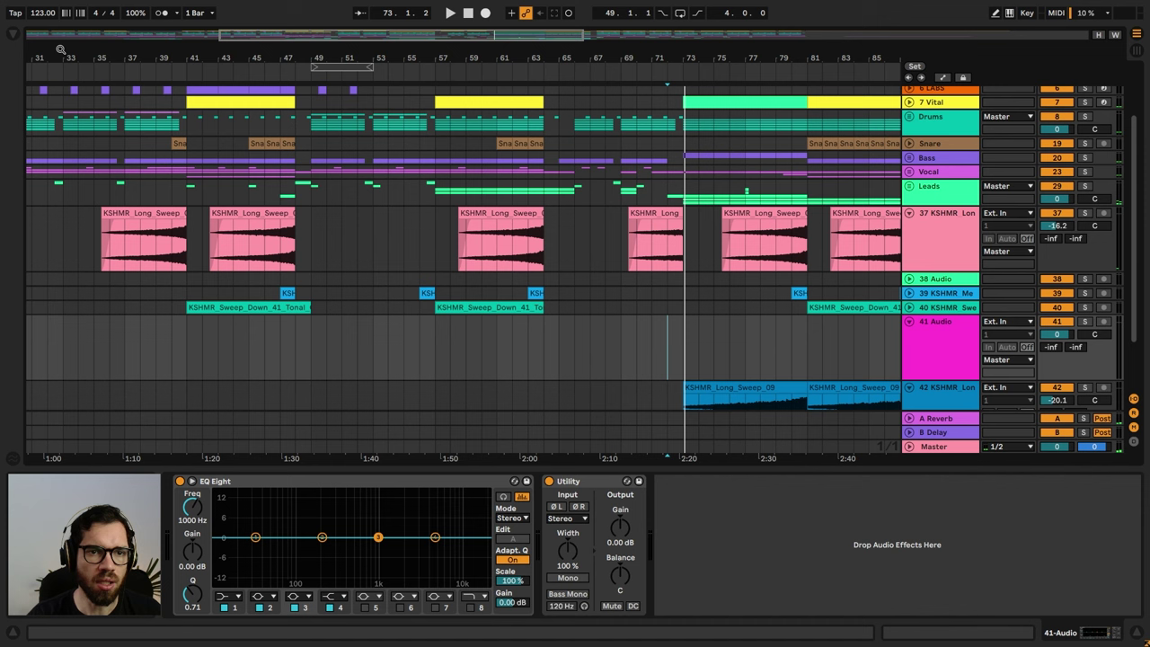
- Search the browser for "impacts" within the Orange collection and expand the second Sample Pack down to its FX Impacts folder
click(5, 36)
click(44, 36)
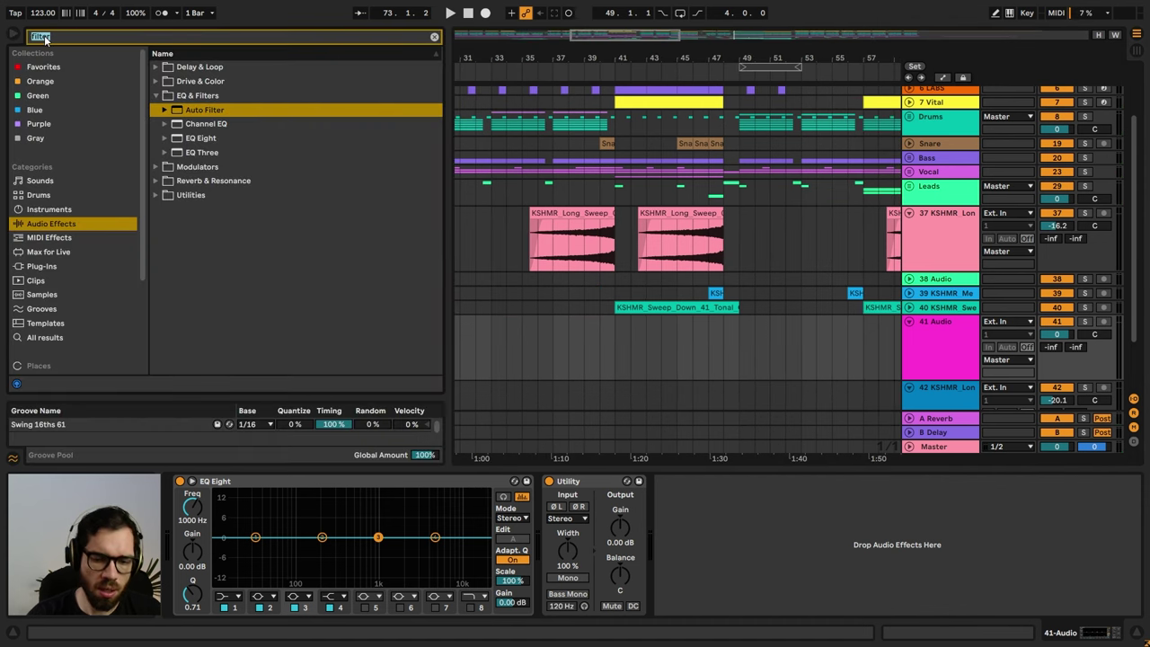
text(impacts)
click(71, 83)
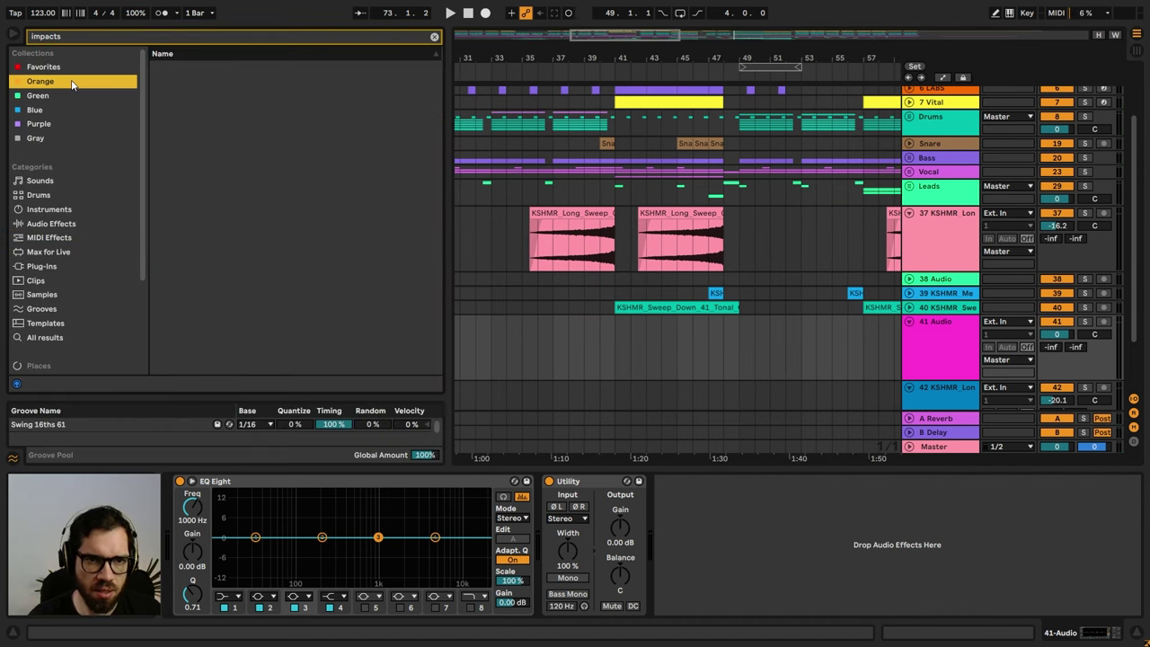
click(156, 81)
click(166, 96)
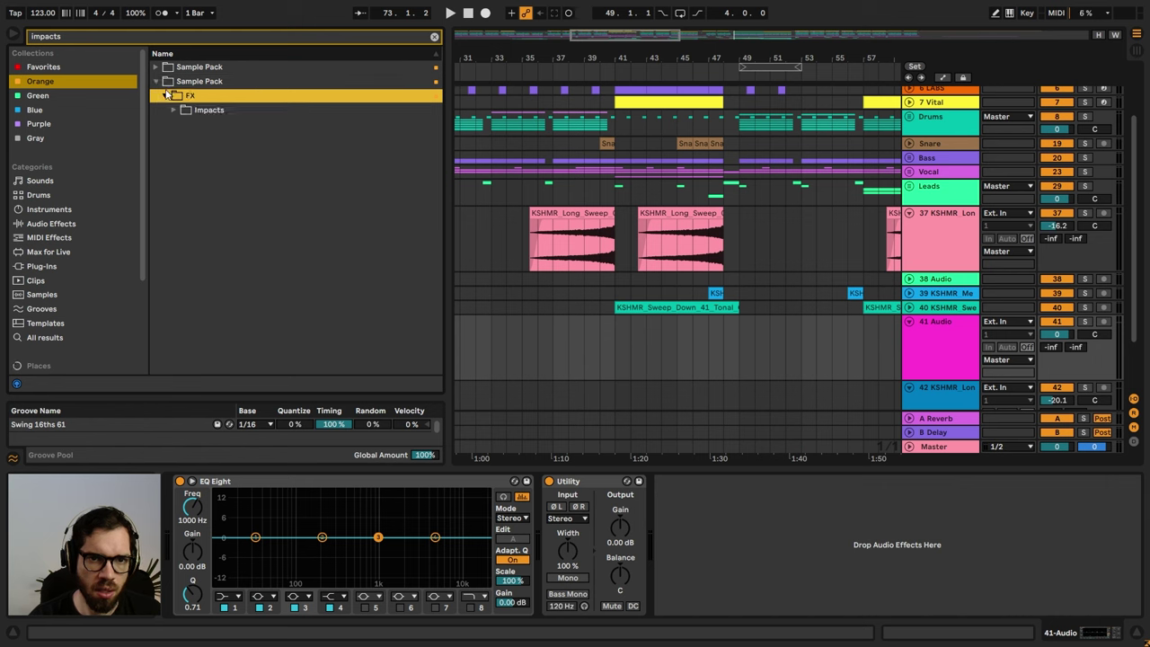
click(174, 109)
- Audition the EvoSounds House Impacts samples In My House, Basketball, Squelchy and the one ending in "Of Something"
click(194, 138)
click(276, 127)
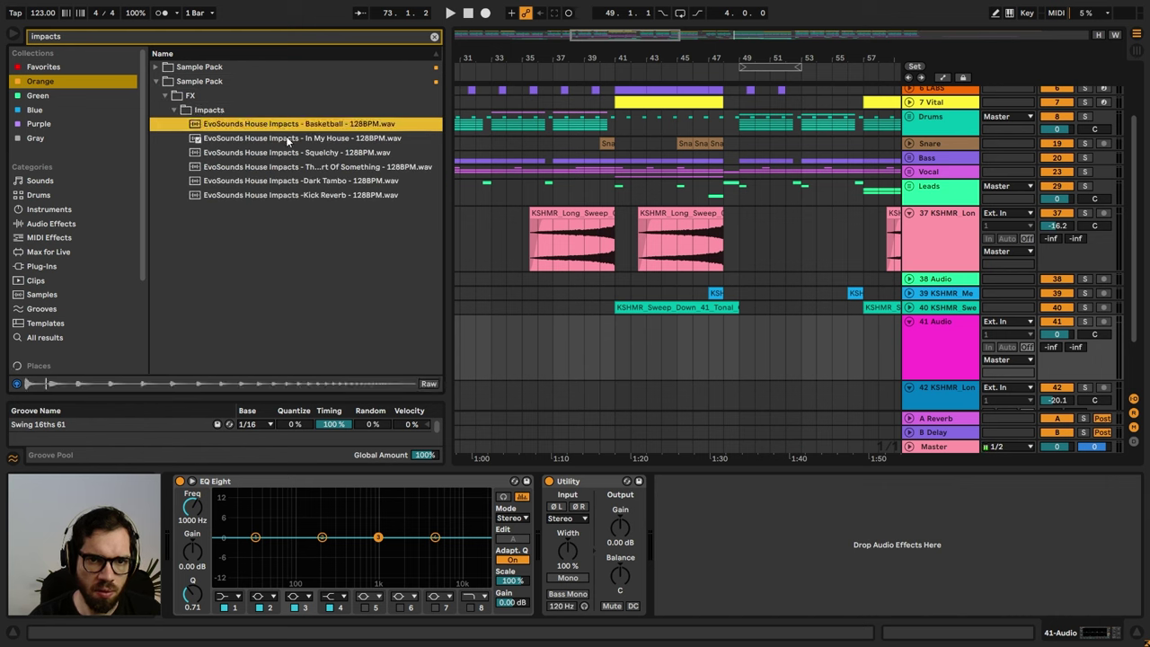
click(291, 153)
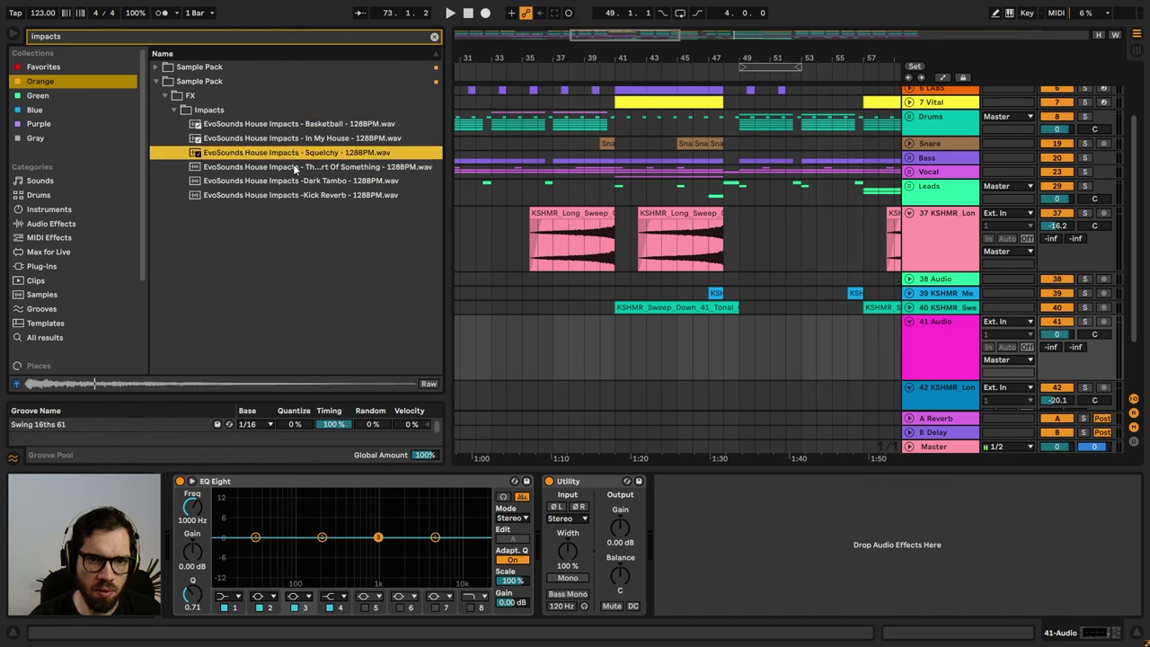
click(294, 167)
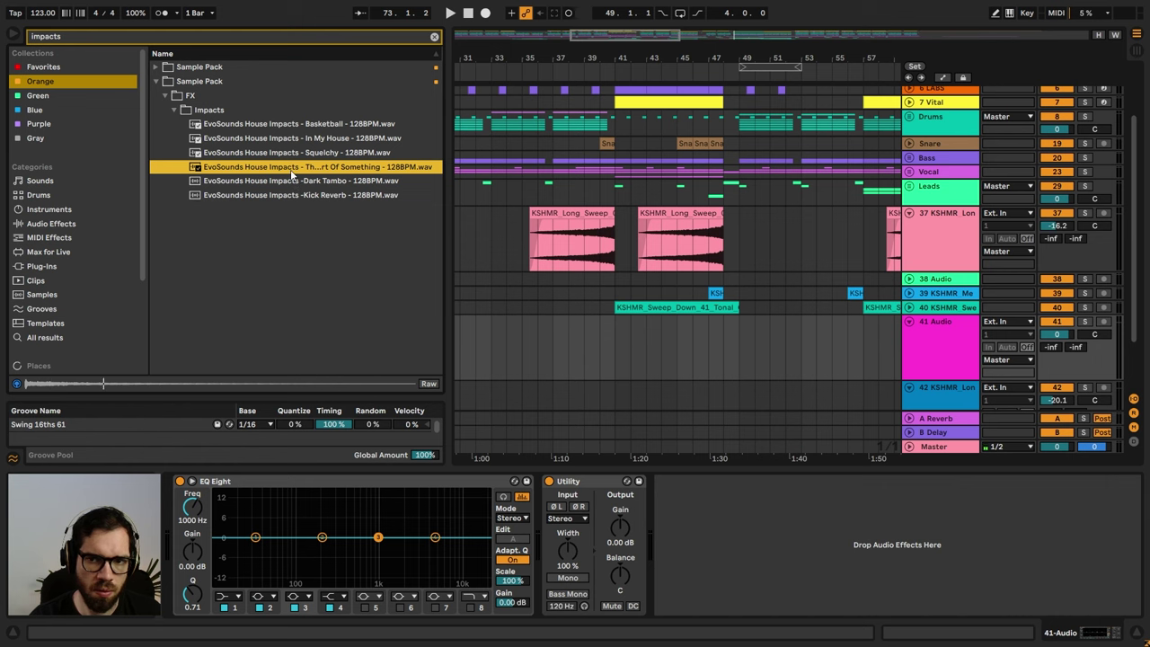
- Place the EvoSounds impact ending in "Of Something" on audio track 41 and play the arrangement around bar 63
mouse_move(291, 174)
mouse_down()
mouse_move(781, 294)
mouse_move(942, 349)
mouse_move(942, 337)
mouse_move(843, 357)
mouse_move(687, 340)
mouse_move(605, 346)
mouse_move(597, 340)
mouse_move(629, 325)
mouse_move(838, 313)
mouse_move(851, 331)
mouse_move(868, 327)
mouse_up()
click(575, 335)
key(space)
click(818, 332)
key(space)
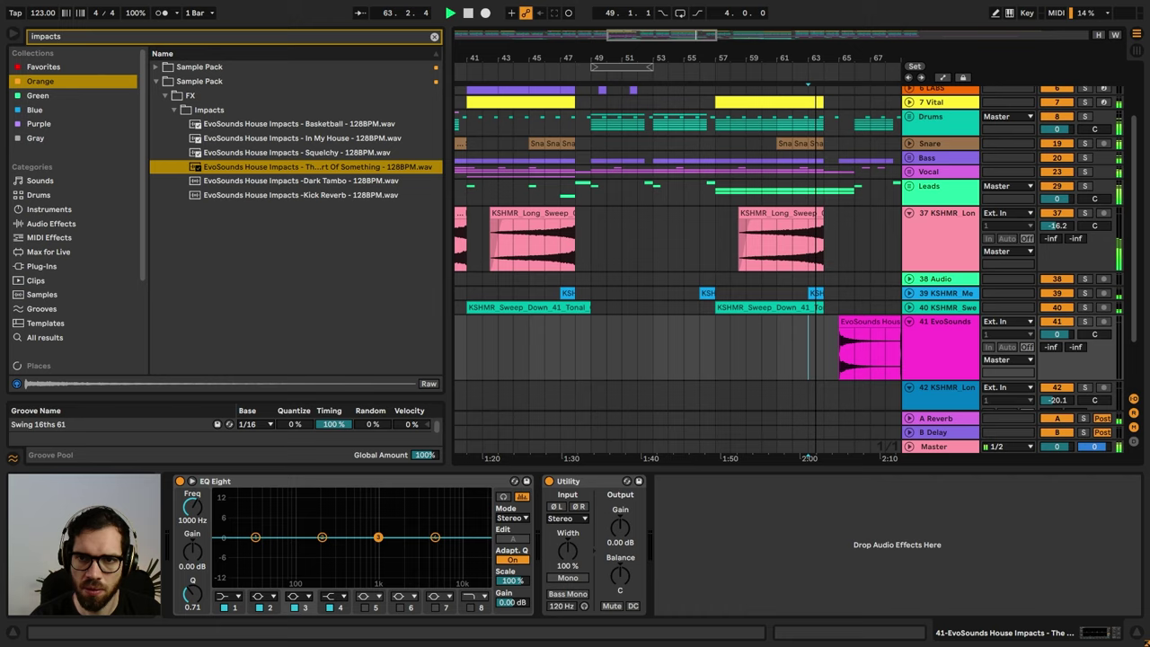
- Move the EvoSounds impact clip on track 41 to start at bar 73 and play from bar 71
scroll(813, 331, down, 2)
drag(650, 334, 722, 324)
key(space)
click(694, 324)
key(space)
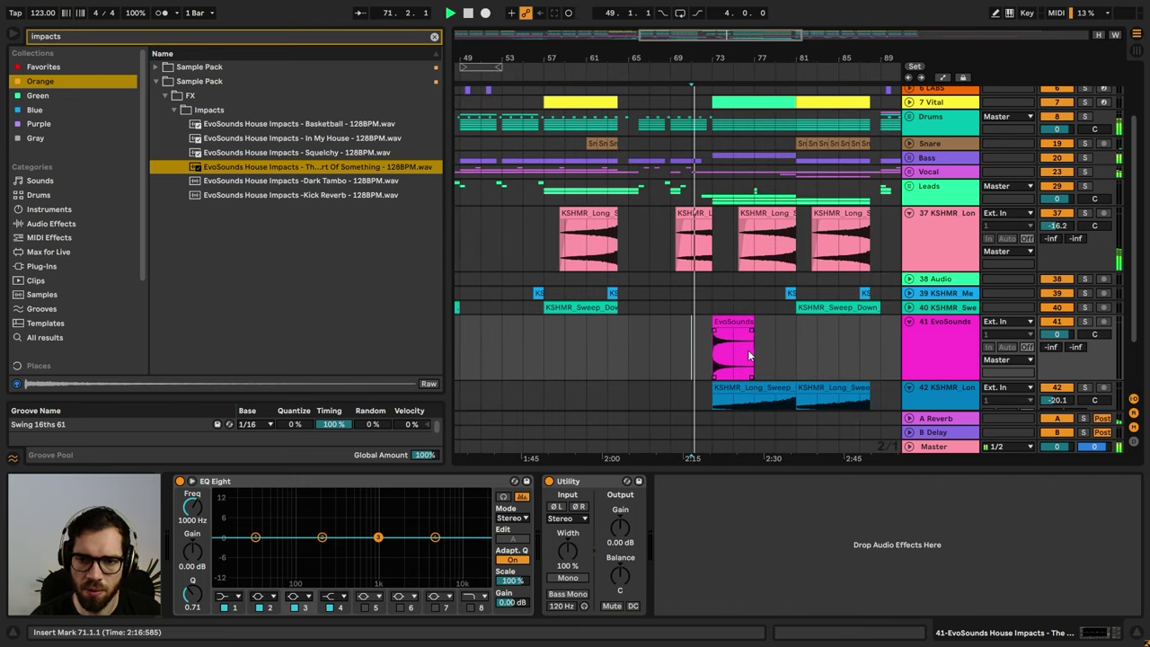
- Lower track 41's volume to -7.2 dB during playback, and stop after the impact at bar 73
scroll(721, 269, up, 5)
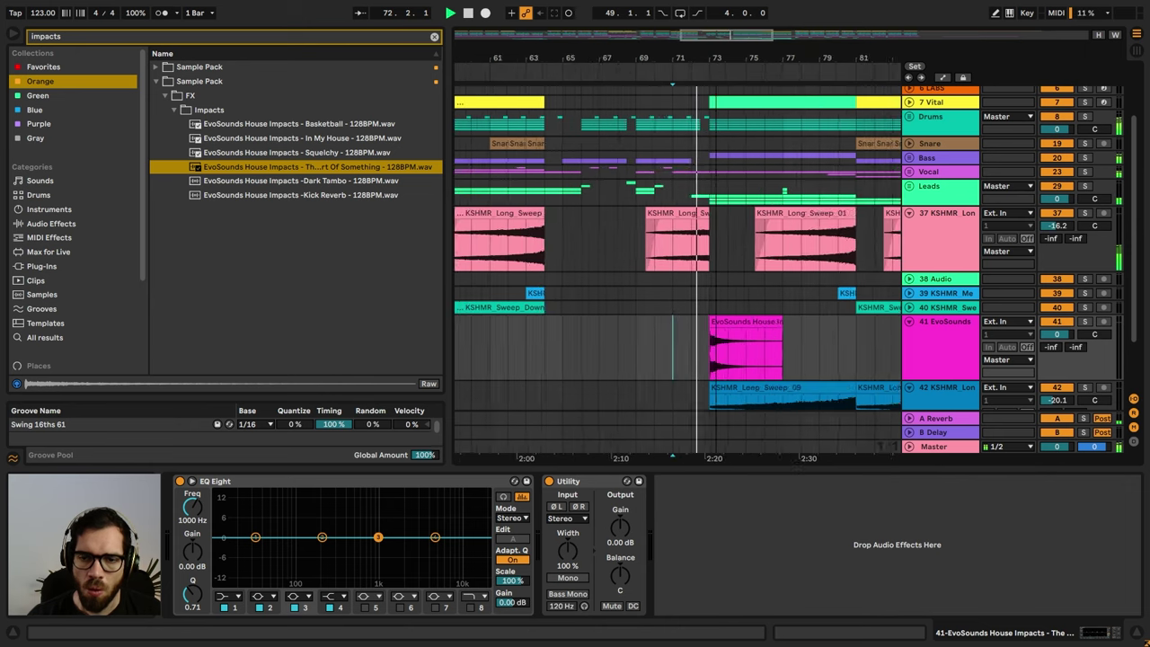
drag(1056, 334, 1056, 353)
key(space)
- Audition Dark Tambo and Kick Reverb, place Kick Reverb at bar 73 on track 41, and delete the old impact's remainder while playing
click(307, 182)
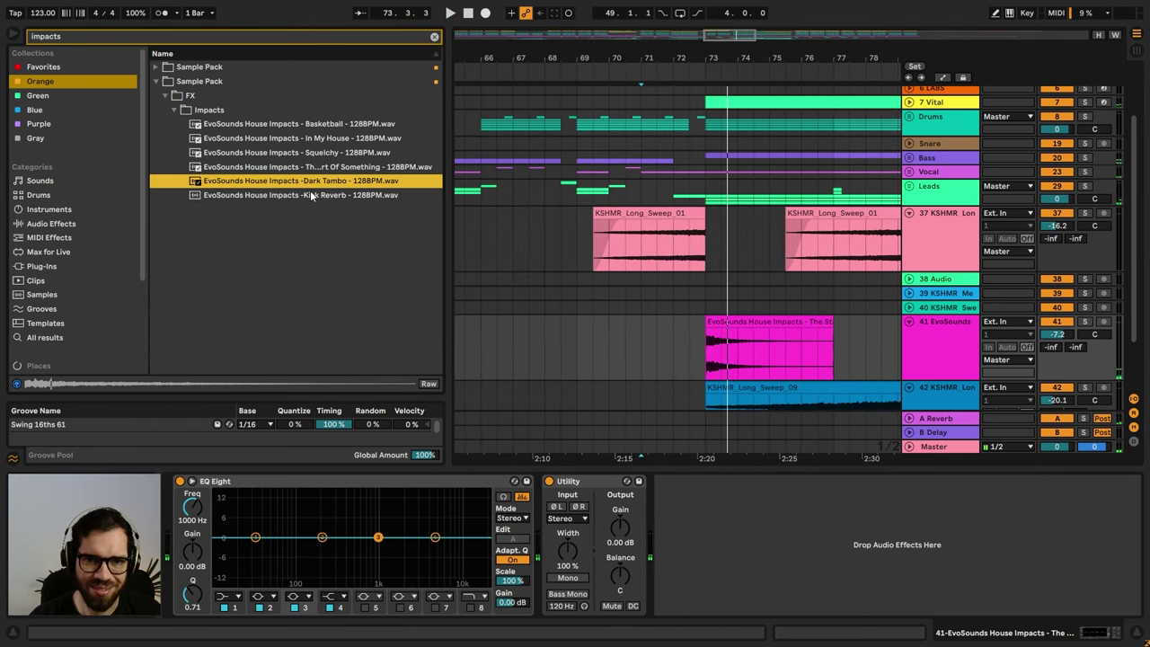
click(307, 196)
drag(600, 310, 710, 361)
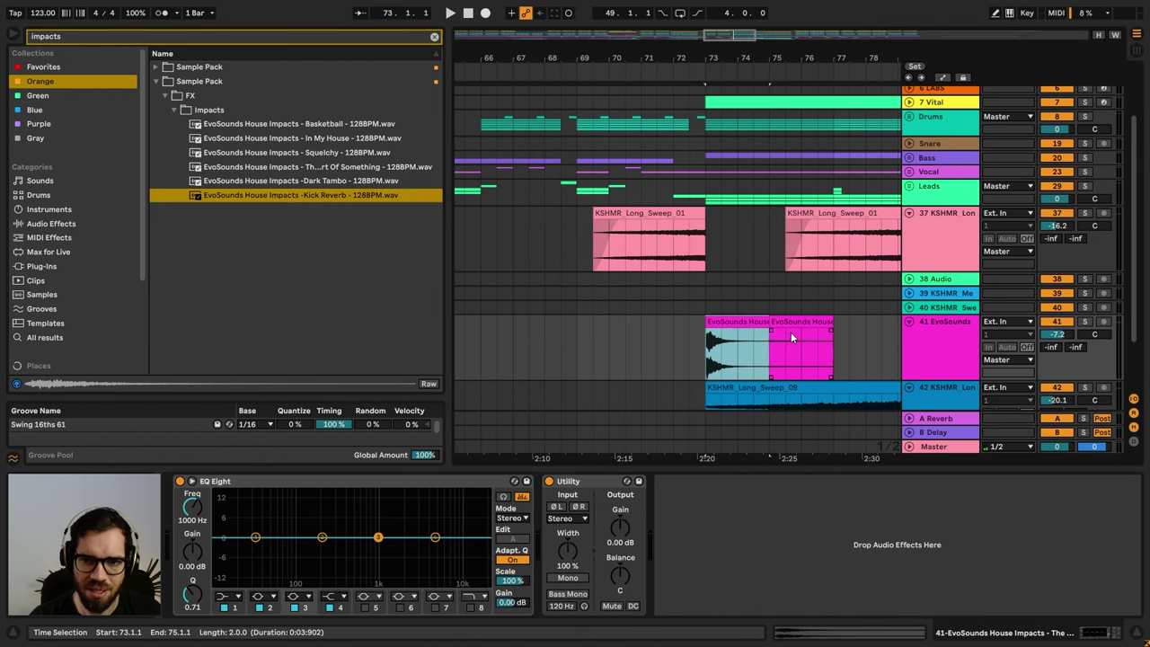
key(space)
click(785, 323)
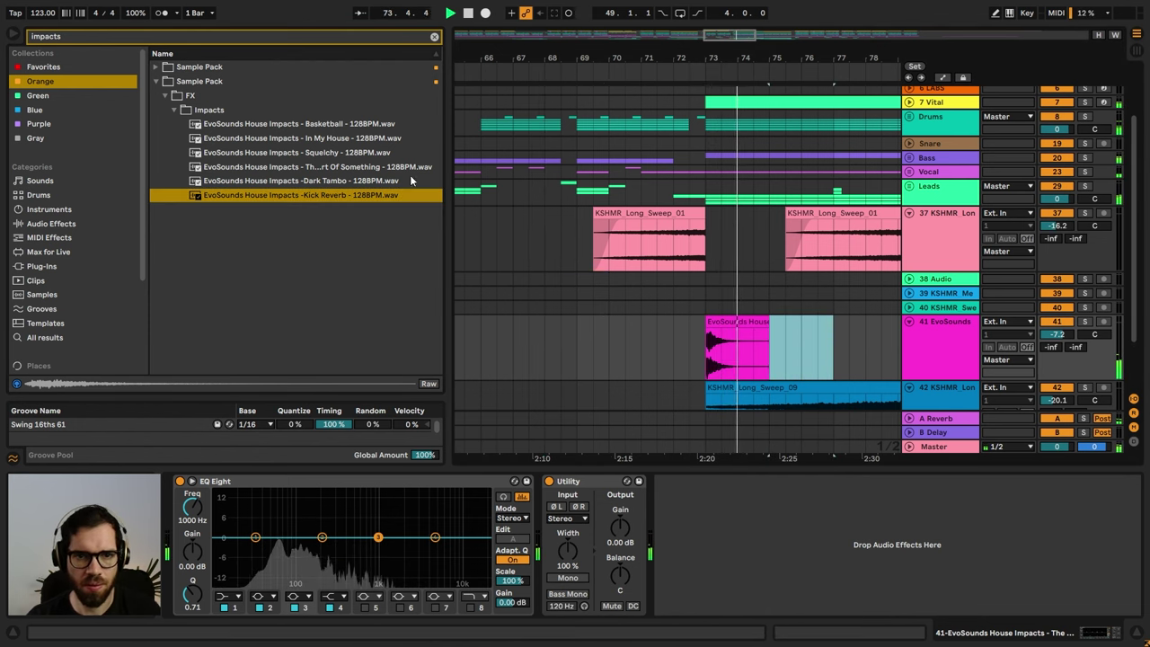
- Show the impact results in the Favorites collection and expand the KSHMR_Impacts_01_Main folder of KSHMR VOL.3
click(71, 69)
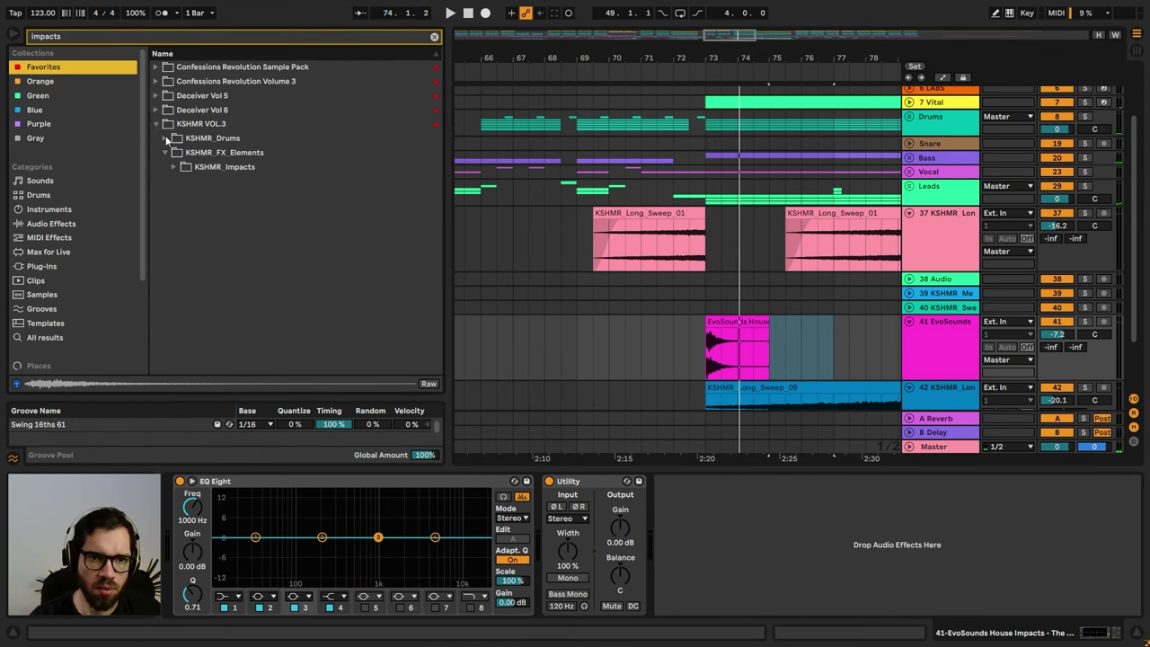
click(173, 167)
click(184, 181)
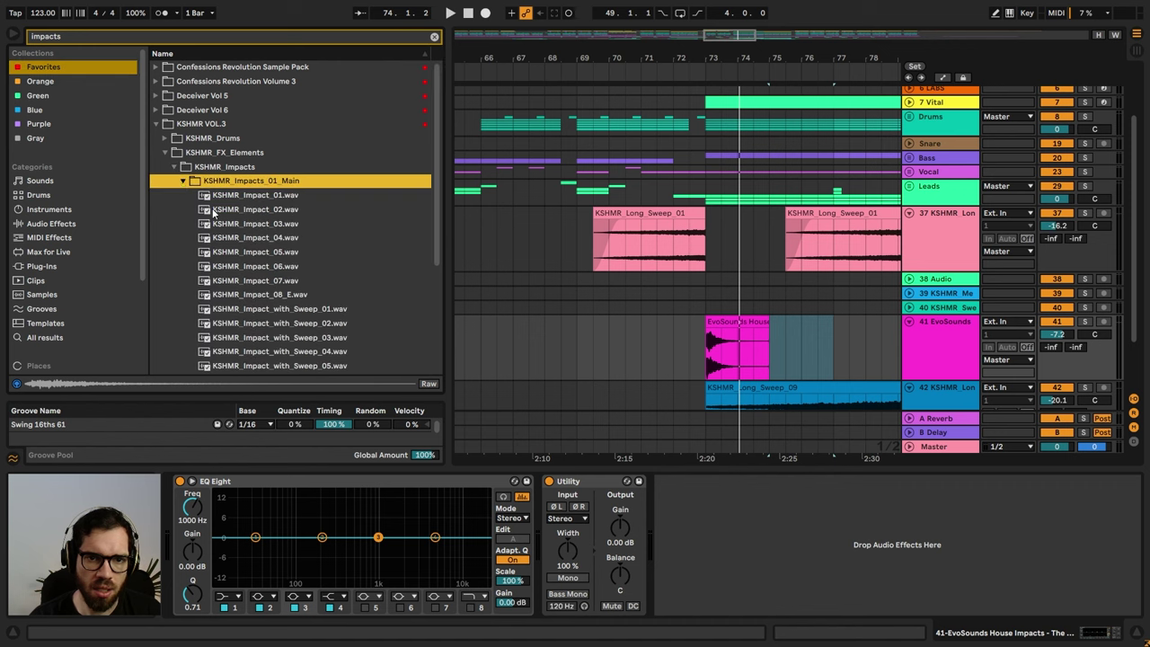
- Audition the KSHMR impact samples 01, 02, 04, 05, 06 and 07
click(260, 195)
click(265, 209)
click(267, 238)
click(270, 252)
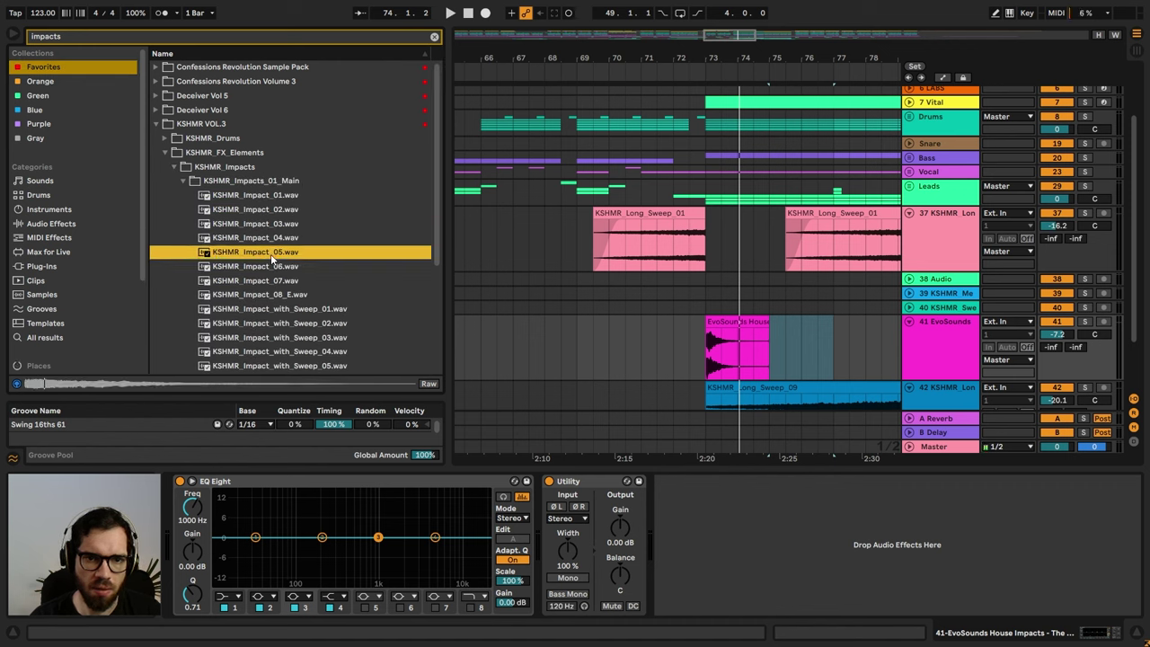
click(273, 267)
click(275, 281)
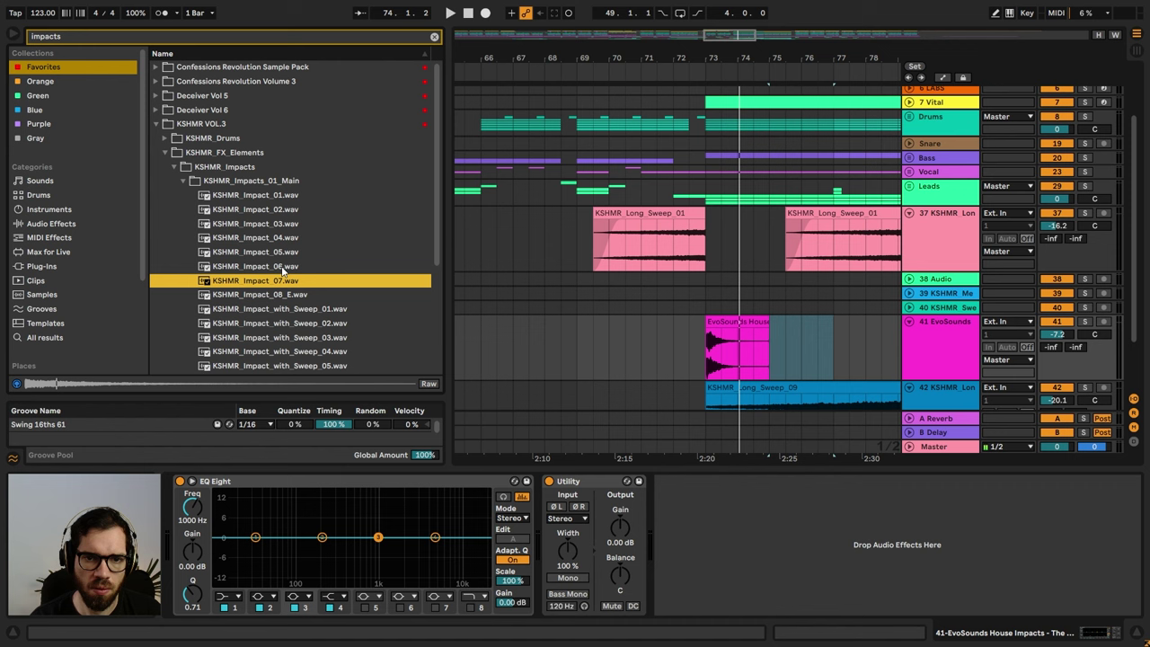
- Place KSHMR_Impact_05 at bar 73 on track 41 in place of the EvoSounds clip and play from bar 72
click(282, 253)
drag(279, 259, 753, 328)
key(space)
- Set track 41's volume to -16.8 dB while replaying the impact transition from bar 72
drag(1056, 333, 1056, 355)
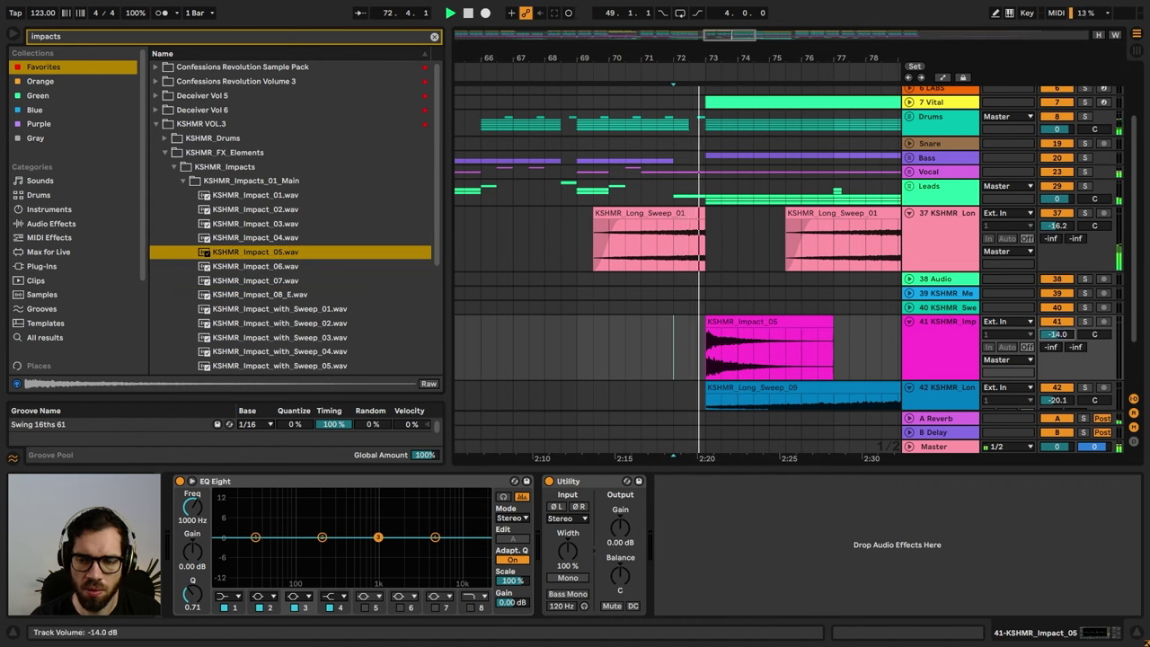
key(space)
key(space)
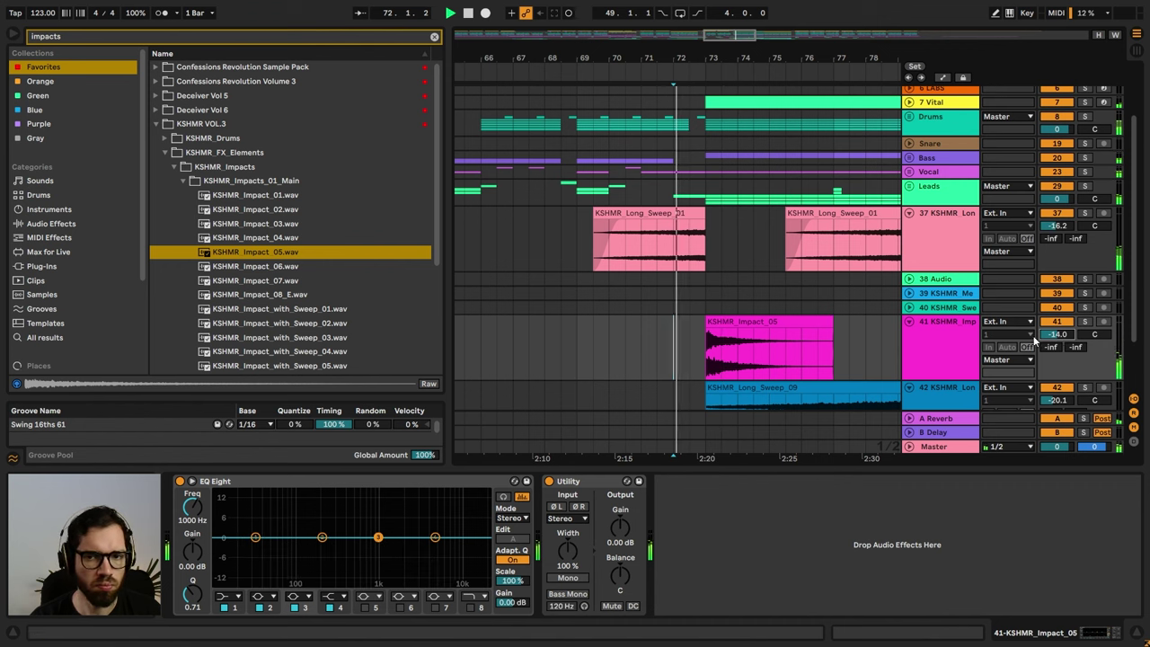
drag(1056, 335, 1056, 342)
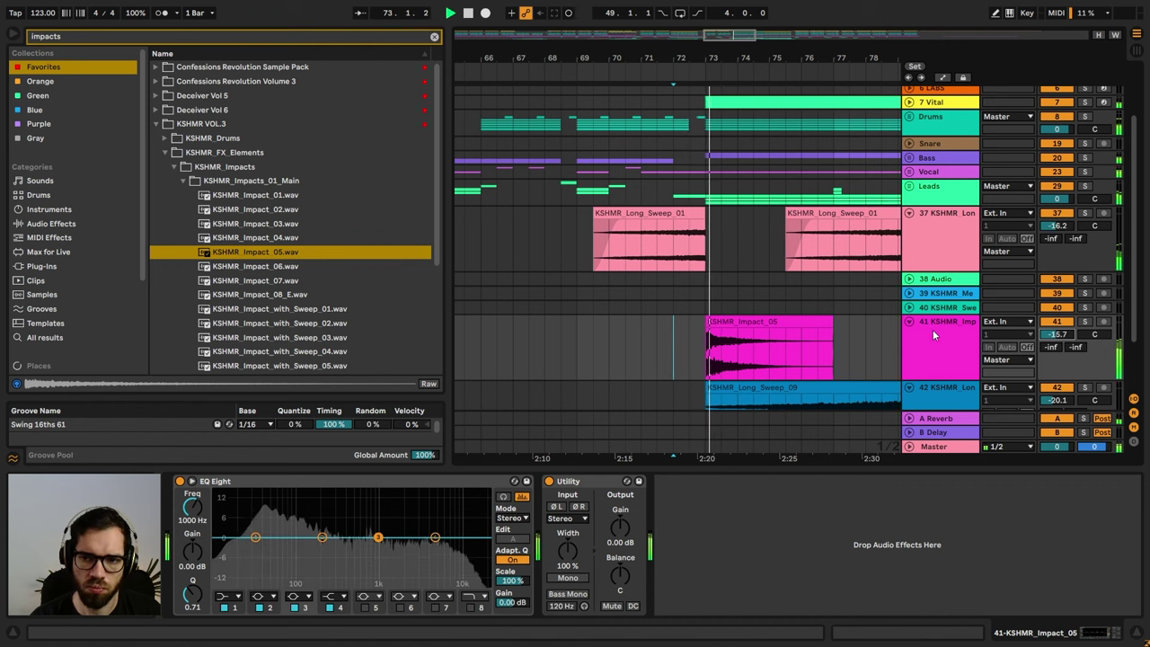
drag(1051, 337, 1050, 341)
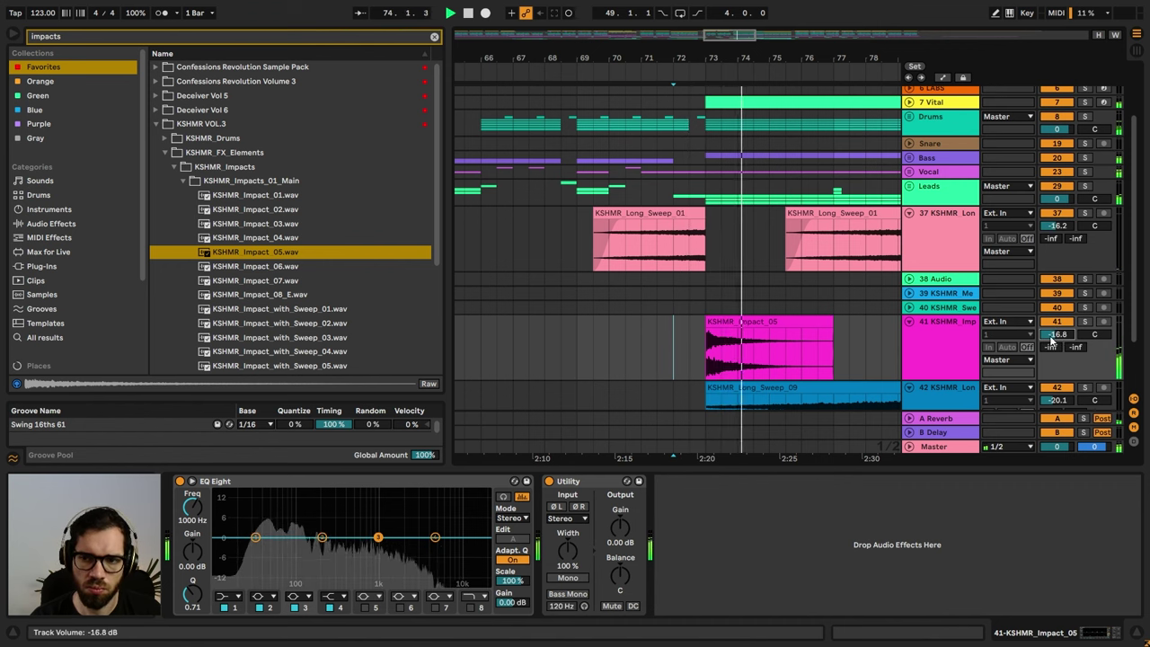
key(space)
key(space)
- Unfold the Vocal group, check vocal track 26's Auto Pan Amount automation during playback, and fold track 26
click(909, 172)
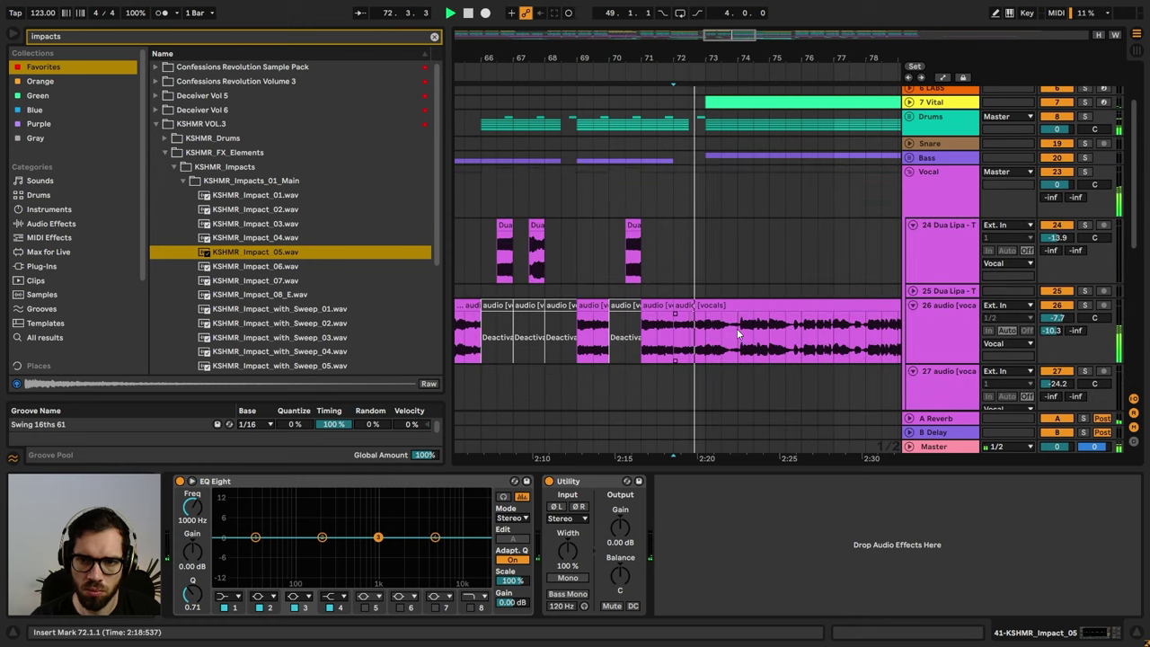
click(943, 328)
key(a)
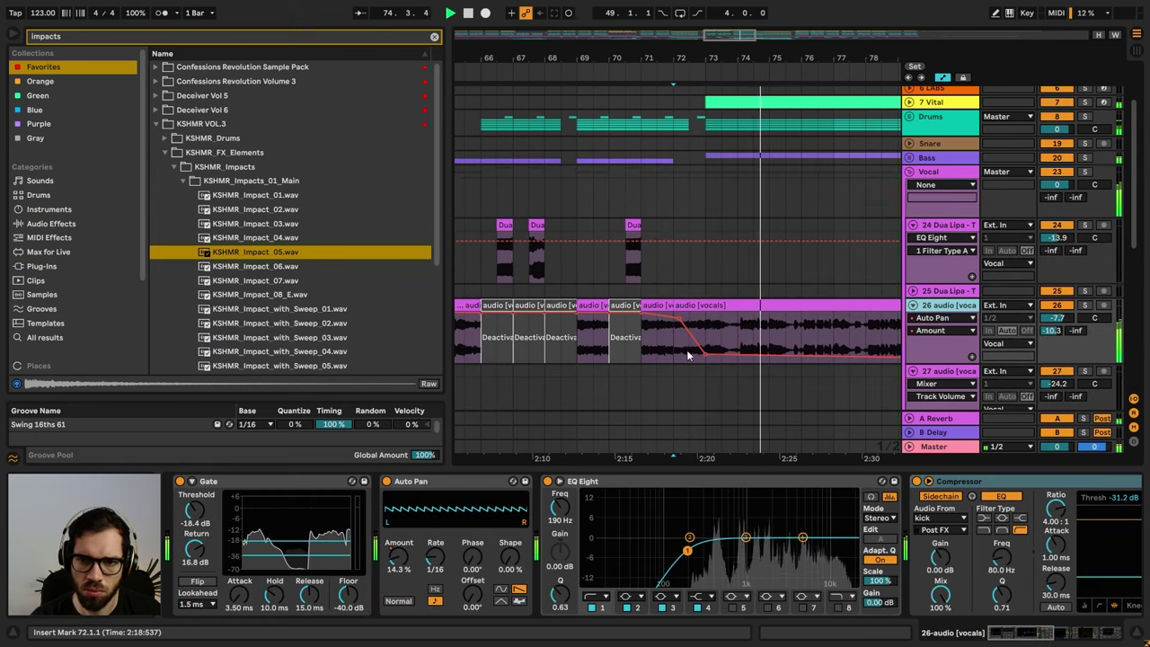
key(a)
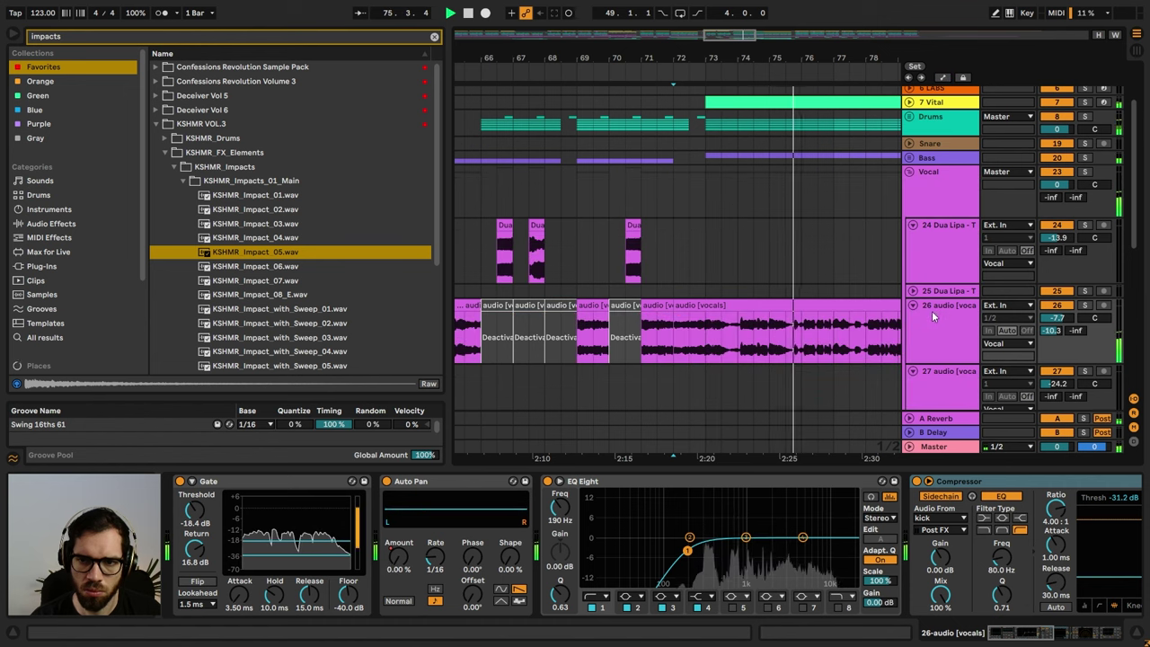
click(913, 305)
click(916, 184)
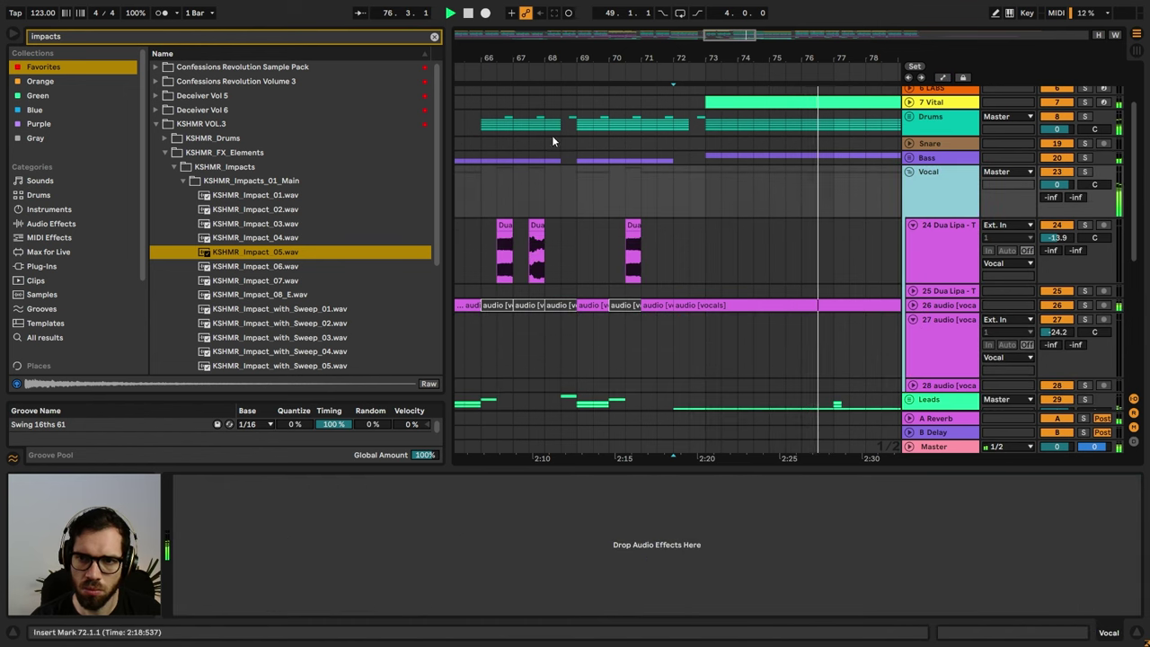
click(14, 34)
drag(262, 57, 572, 26)
key(space)
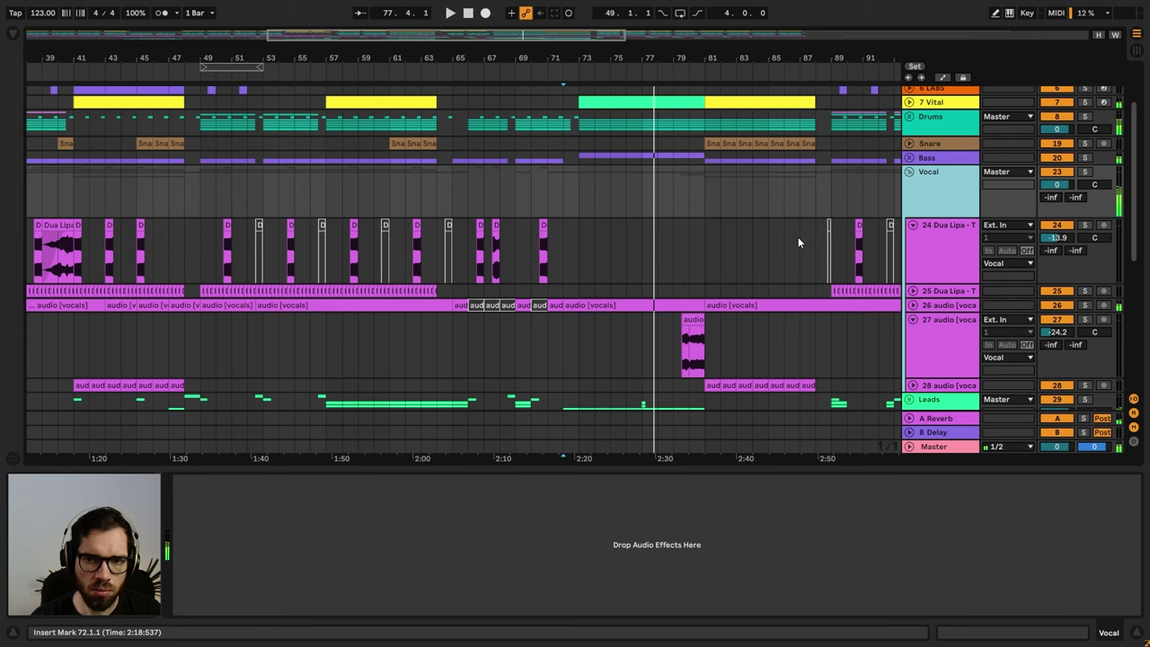
- Collapse all devices on vocal track 26: Gate, Auto Pan, EQ Eight, Compressor, Echo and both Auto Filters
click(933, 305)
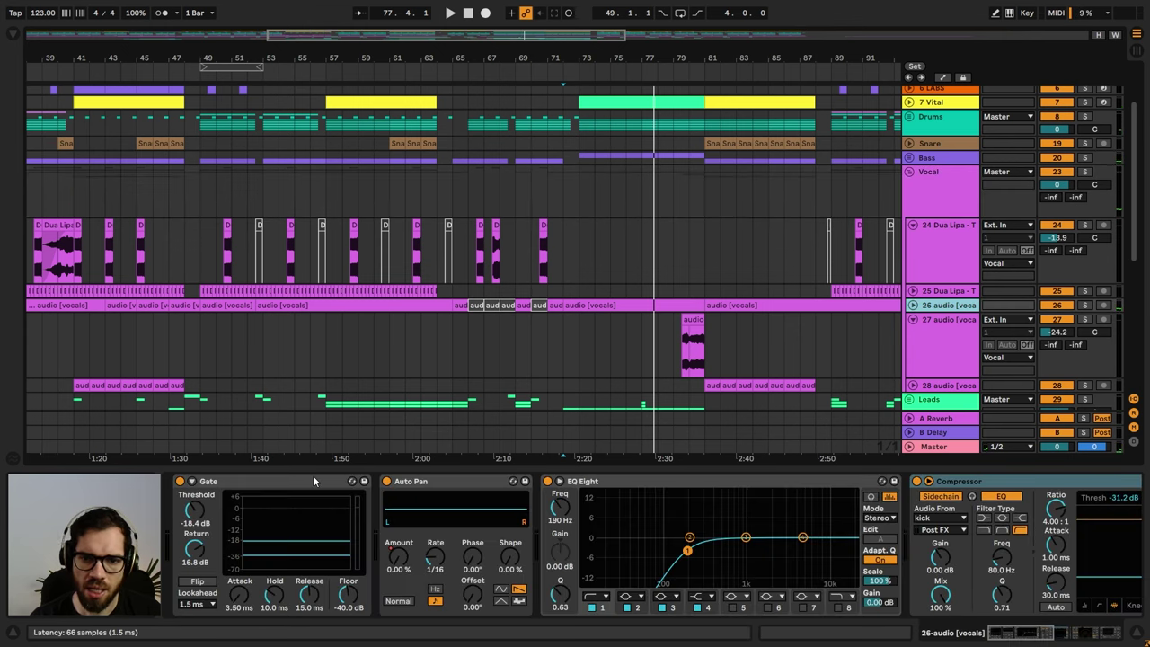
double_click(275, 479)
double_click(288, 478)
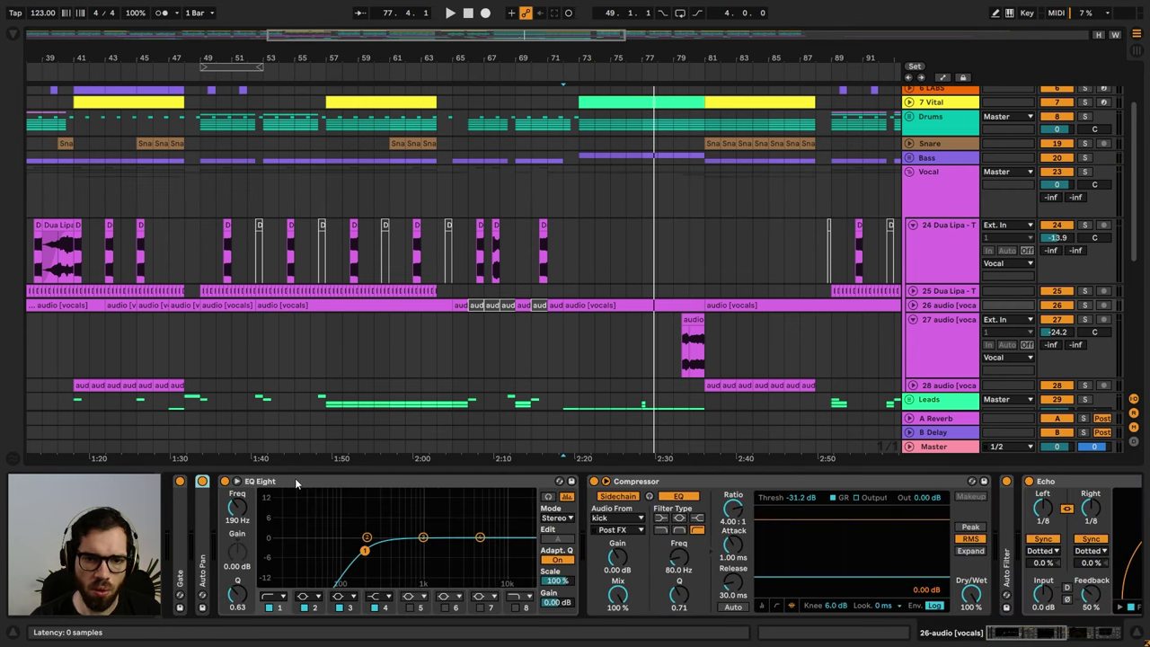
double_click(303, 479)
double_click(313, 482)
double_click(355, 486)
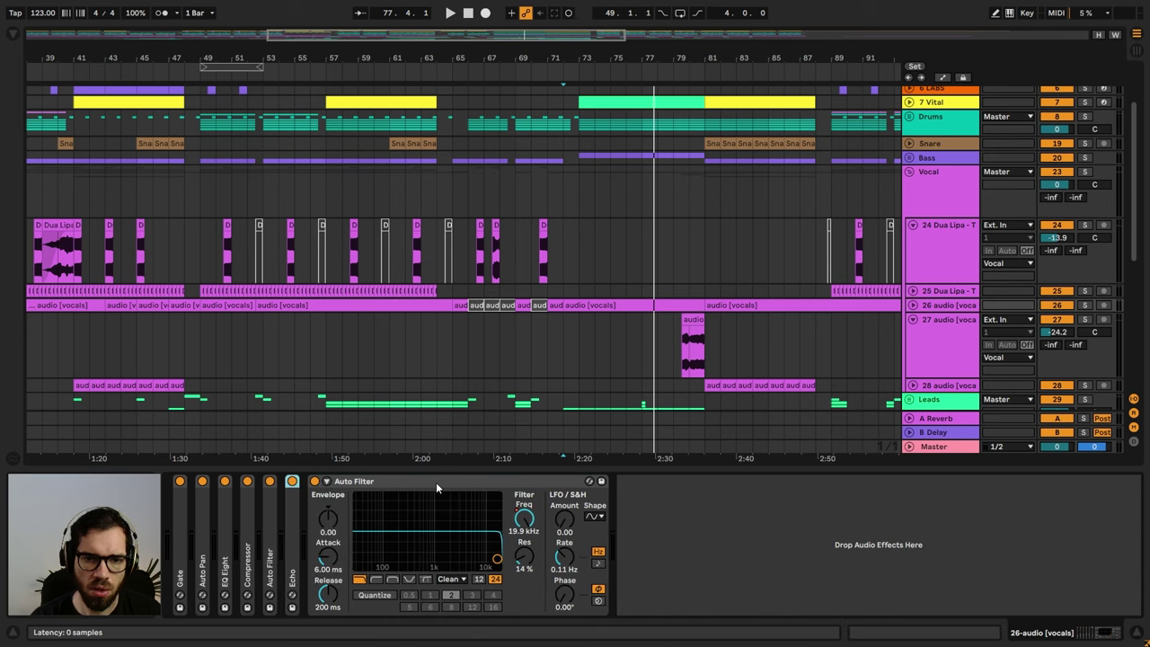
double_click(436, 485)
- Rename vocal track 26 as VOCAL PRINCIPAL and duplicate the track
drag(483, 59, 656, 57)
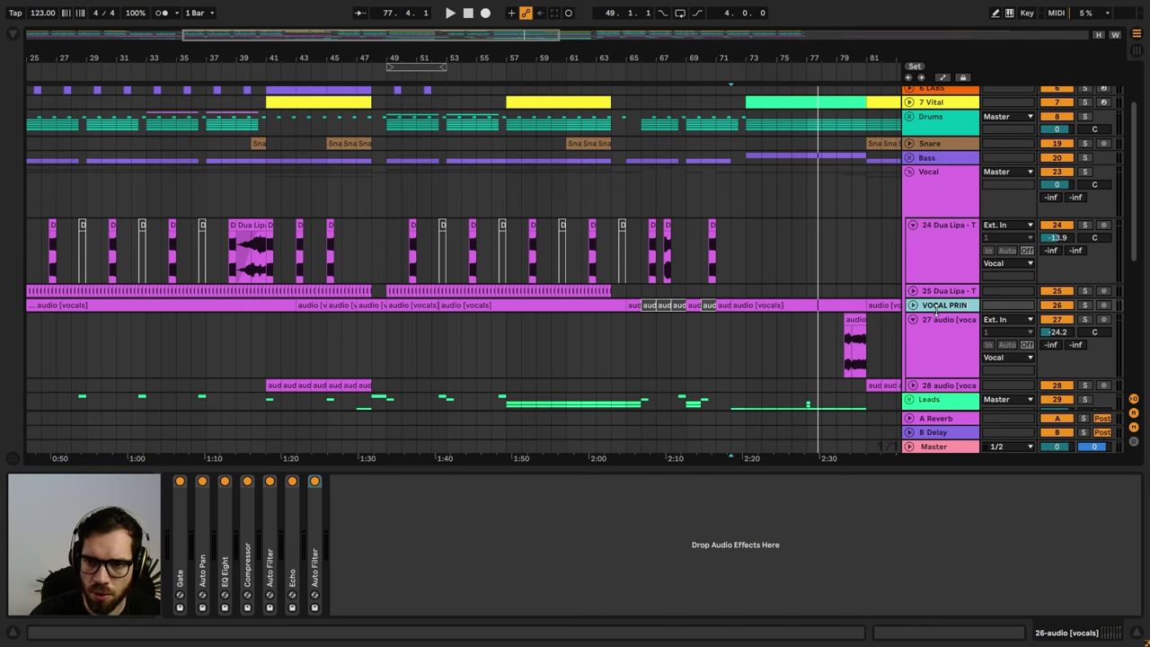
key(ctrl+d)
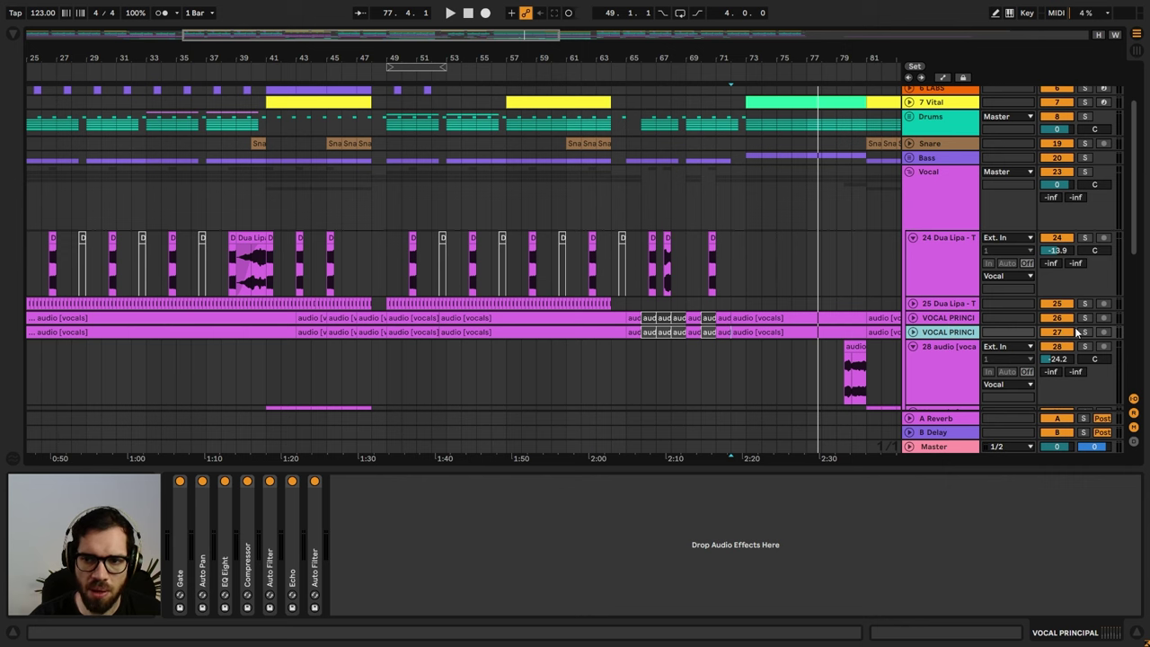
- Find MAutoPitch among the MeldaProduction VST3 plug-ins and add it to the end of track 27's VOCAL PRINCIPAL effect chain
click(34, 36)
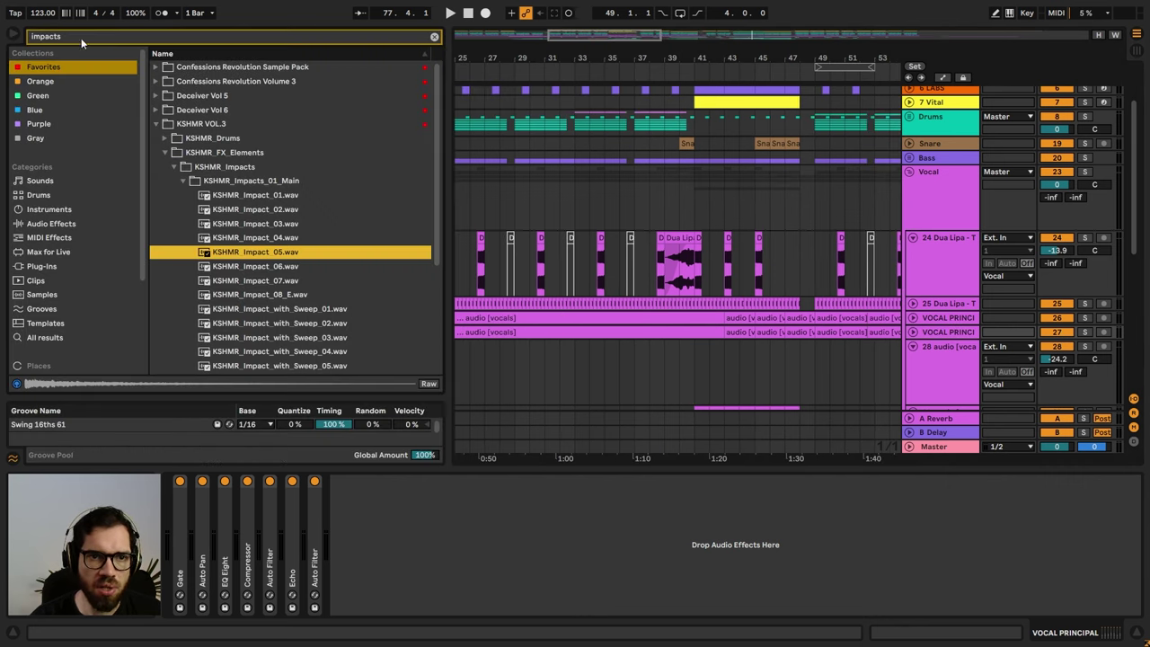
click(435, 37)
click(41, 266)
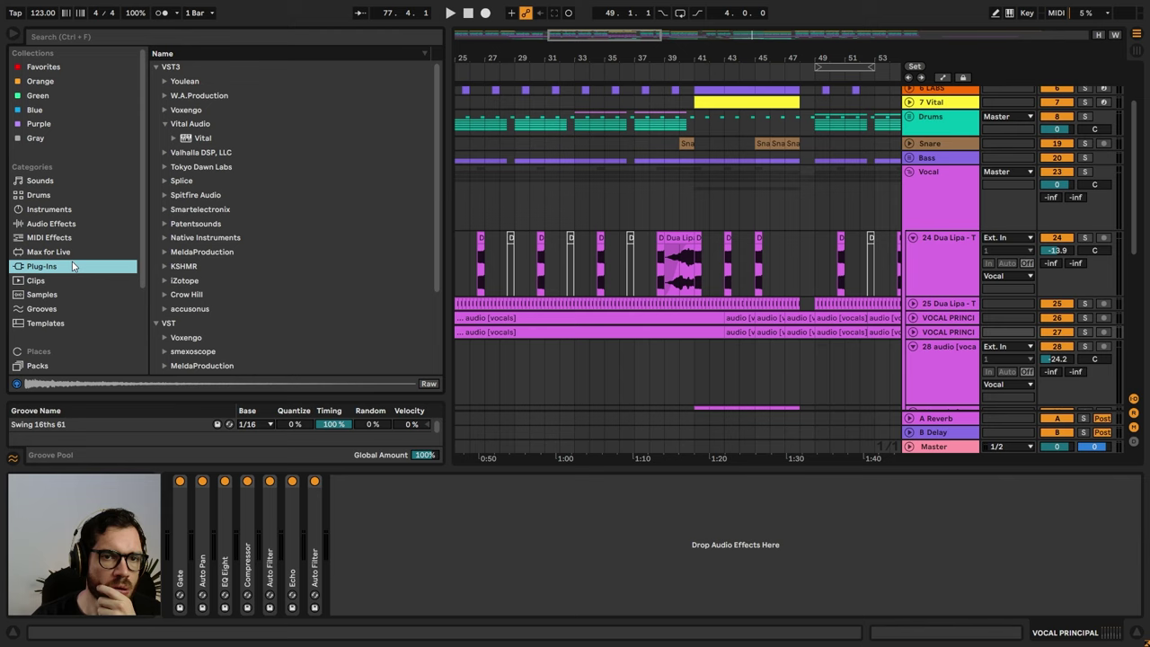
click(164, 124)
click(165, 109)
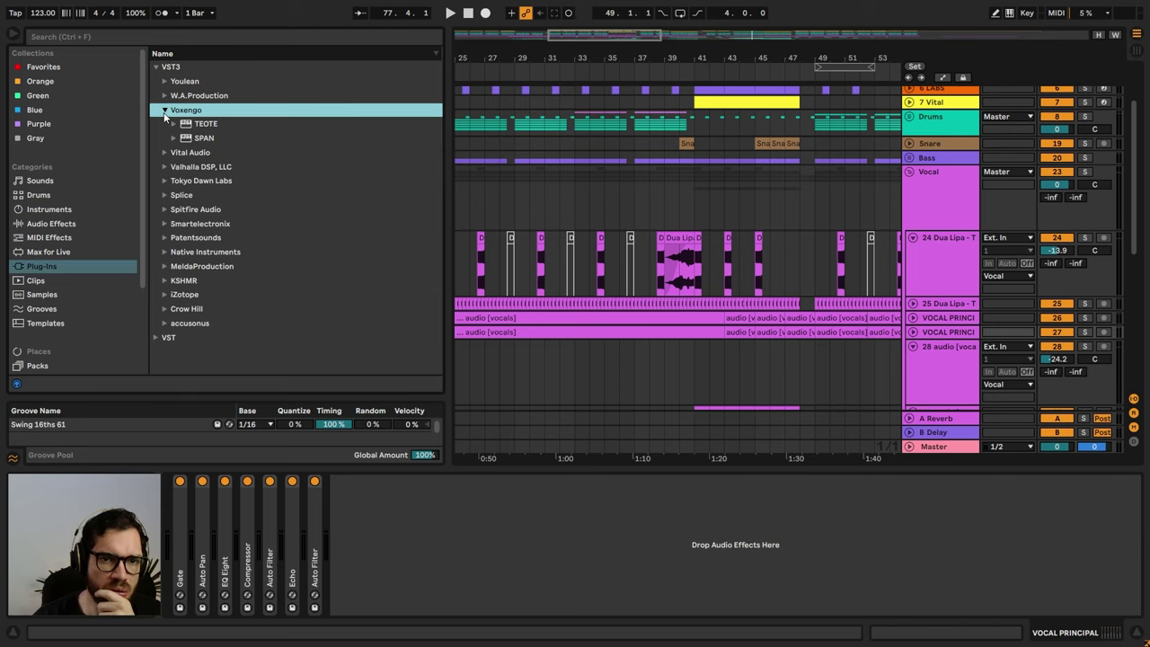
click(165, 111)
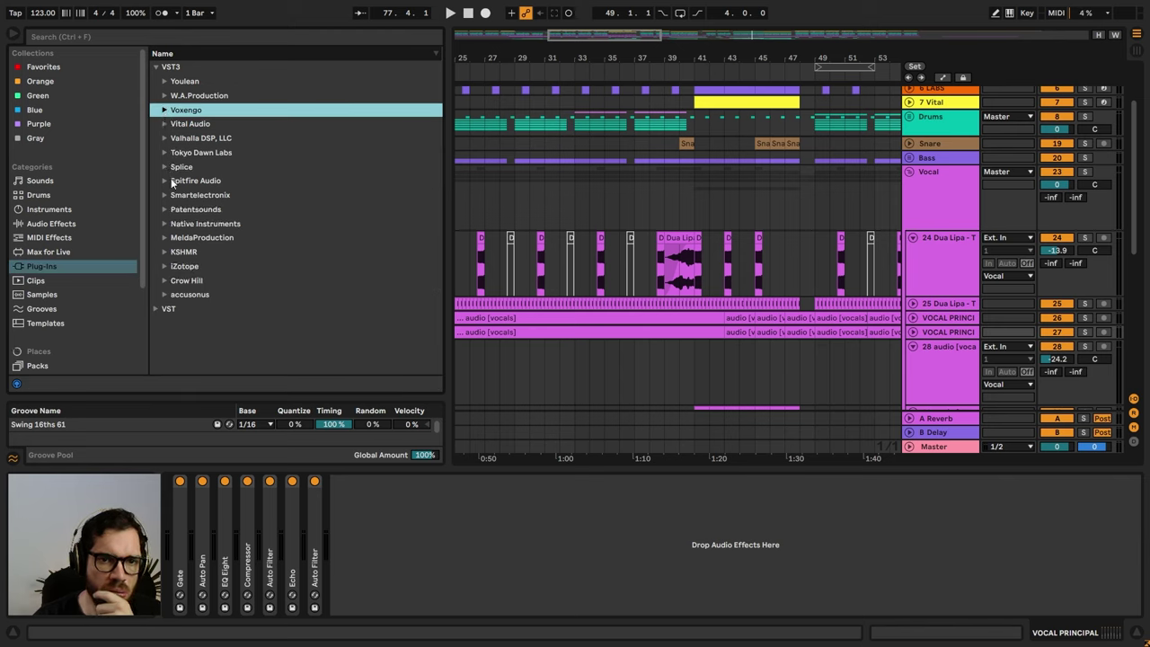
click(164, 237)
scroll(241, 259, down, 2)
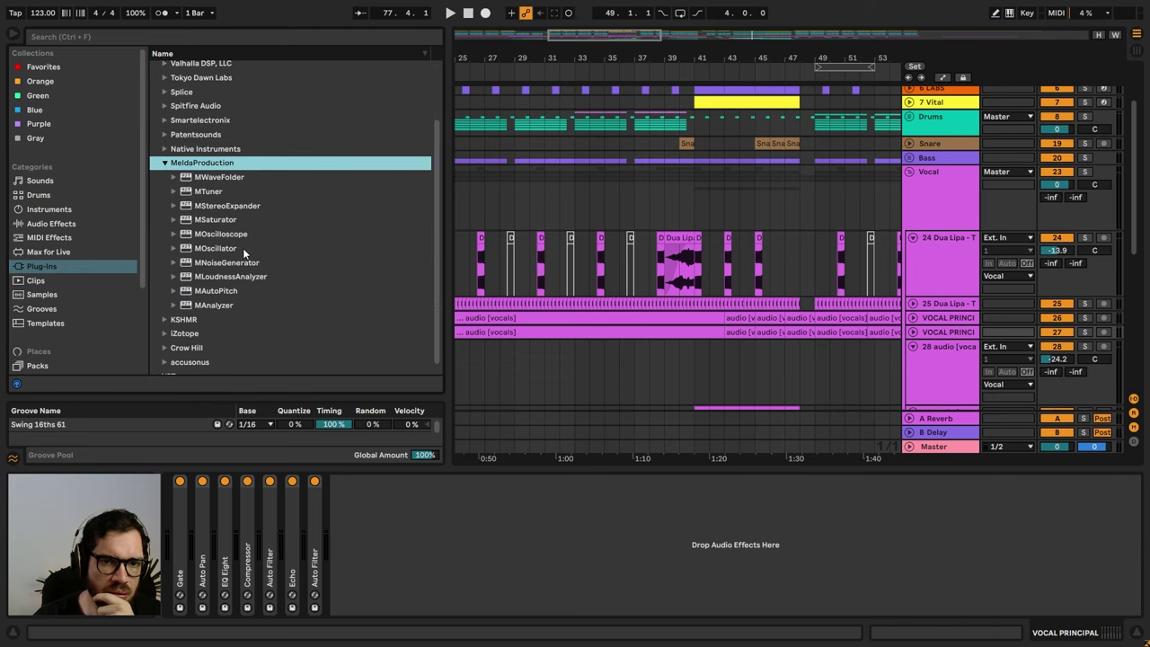
drag(222, 295, 413, 545)
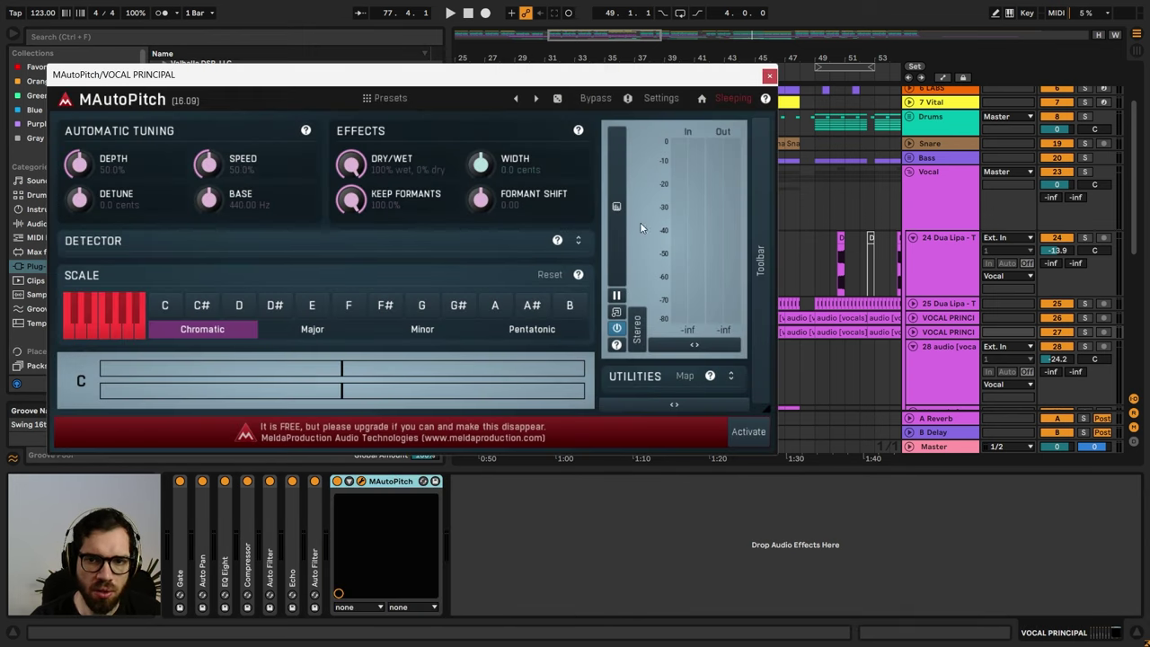
- Solo track 27 and, during playback, set MAutoPitch Width to -12 cents, Formant Shift to -12, Depth to 0% and Speed to 0%
click(1086, 332)
key(space)
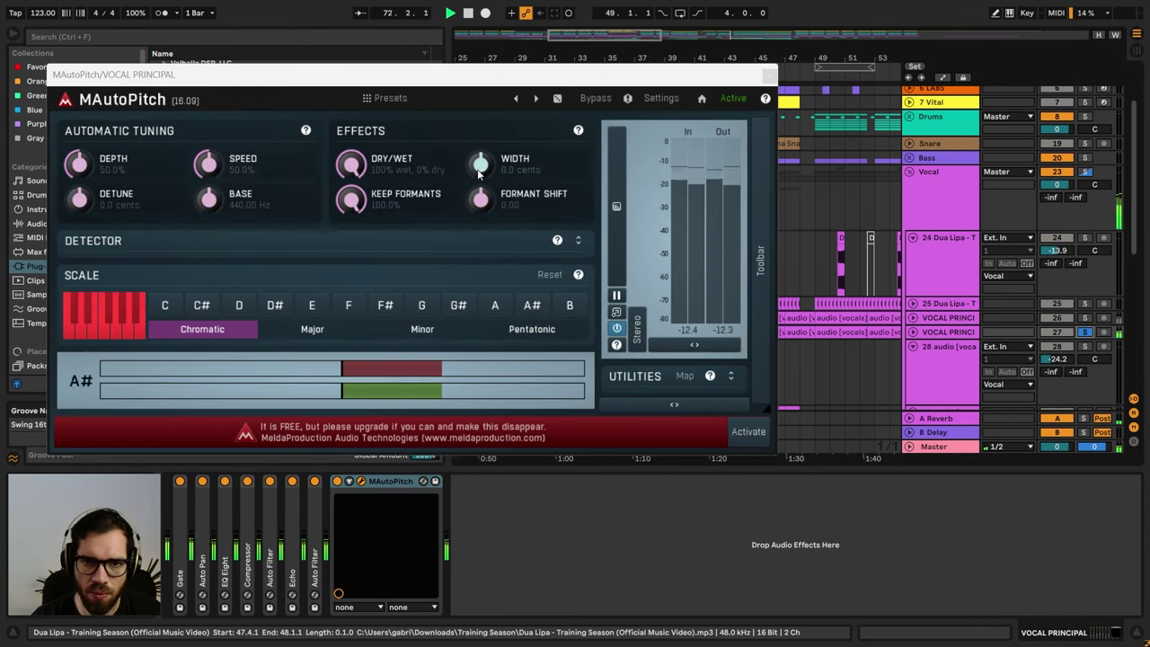
drag(481, 163, 490, 191)
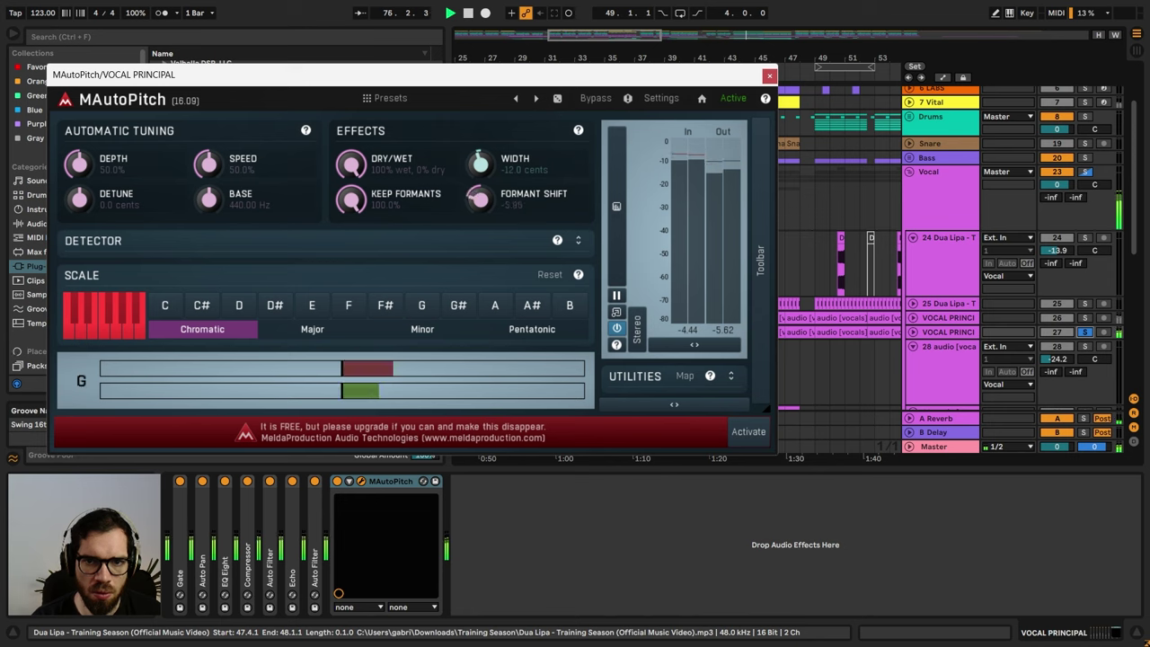
drag(482, 195, 482, 235)
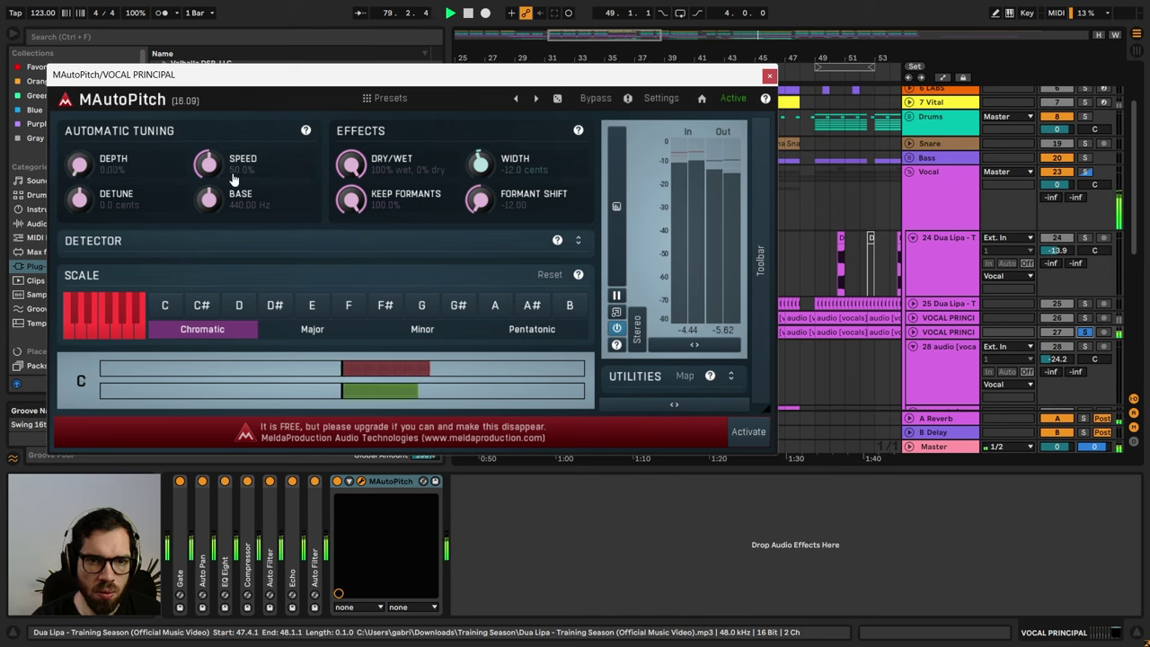
drag(216, 165, 221, 199)
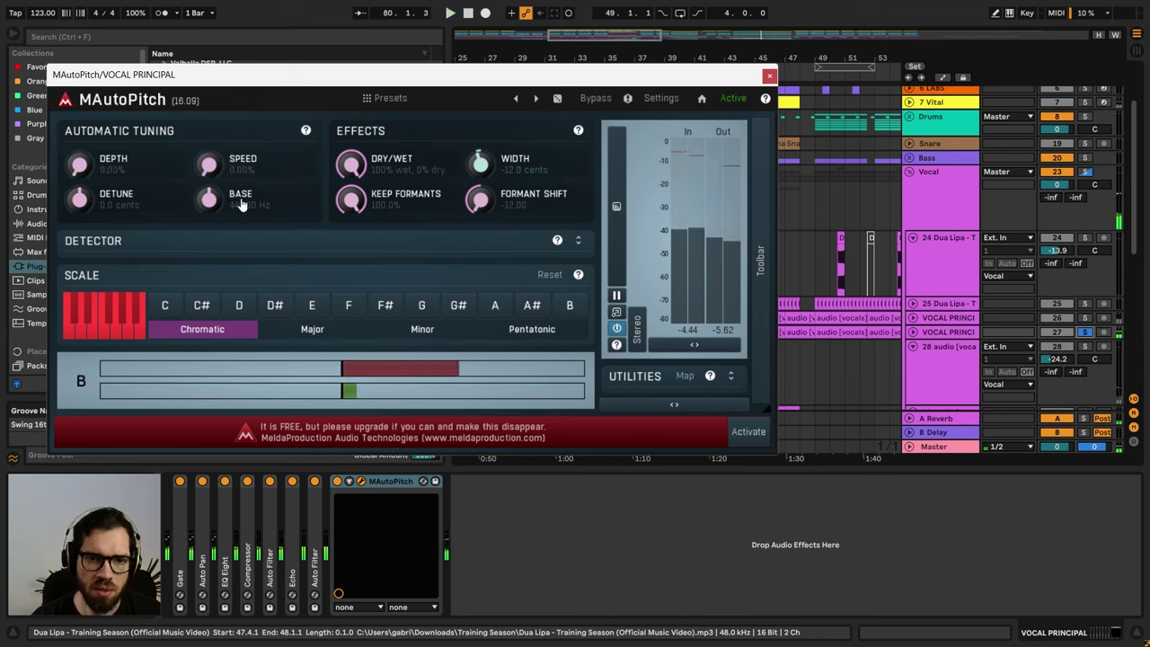
- Replay the soloed vocal from bar 72, lower MAutoPitch's Keep Formants to 60.4% and close the plug-in window
key(space)
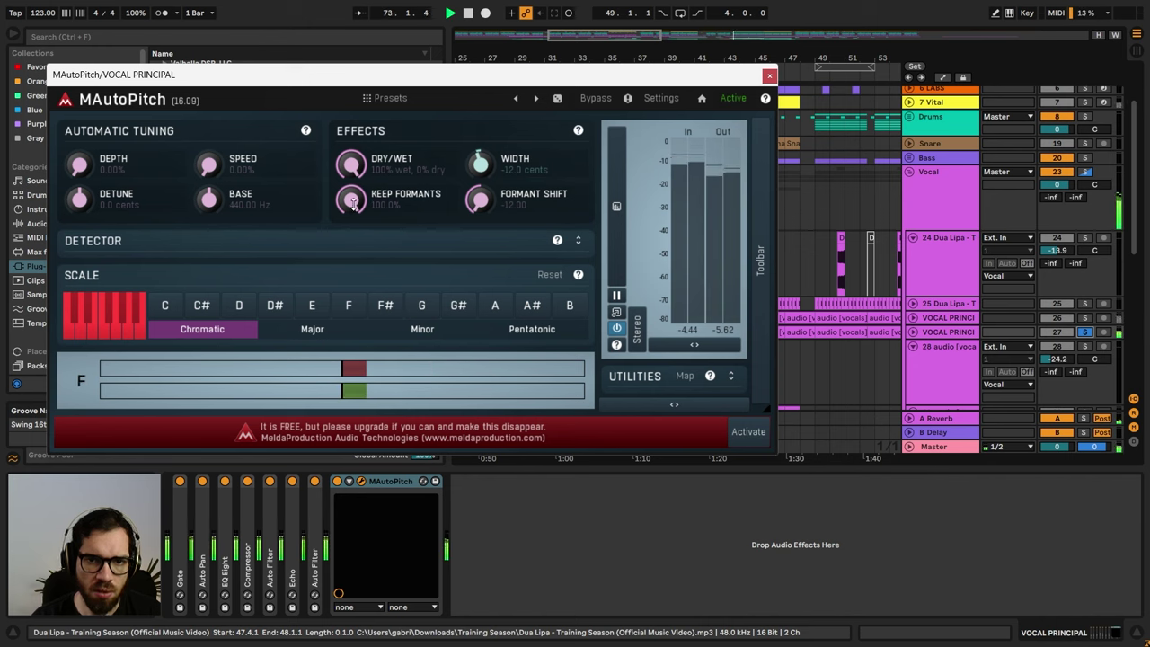
drag(354, 202, 356, 226)
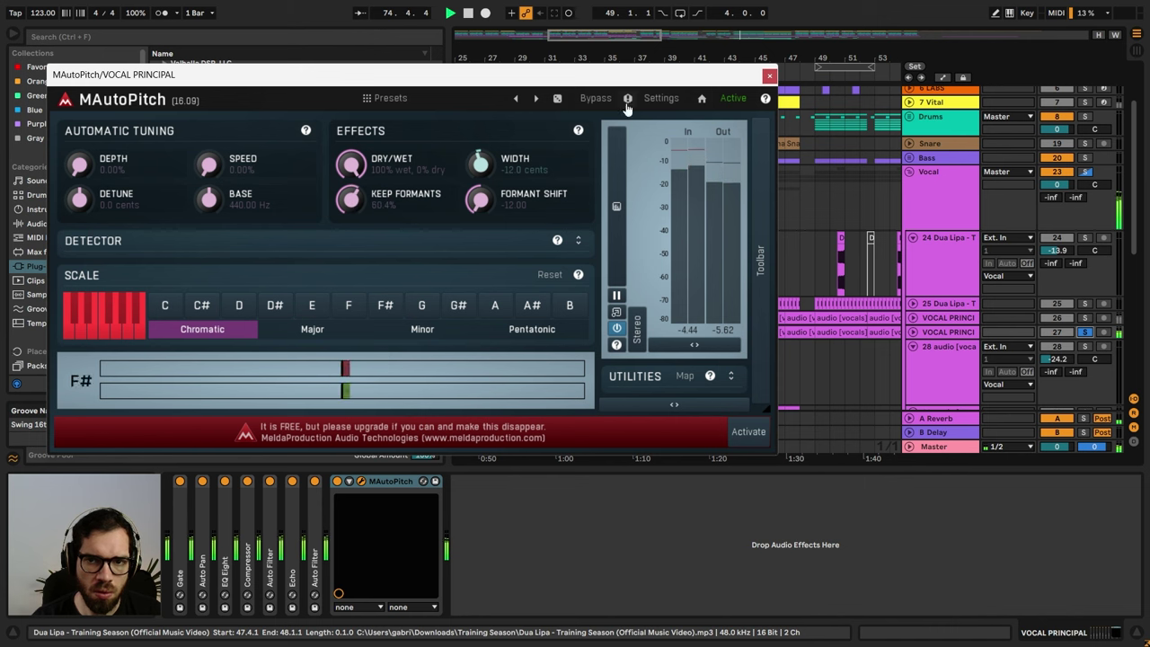
click(769, 77)
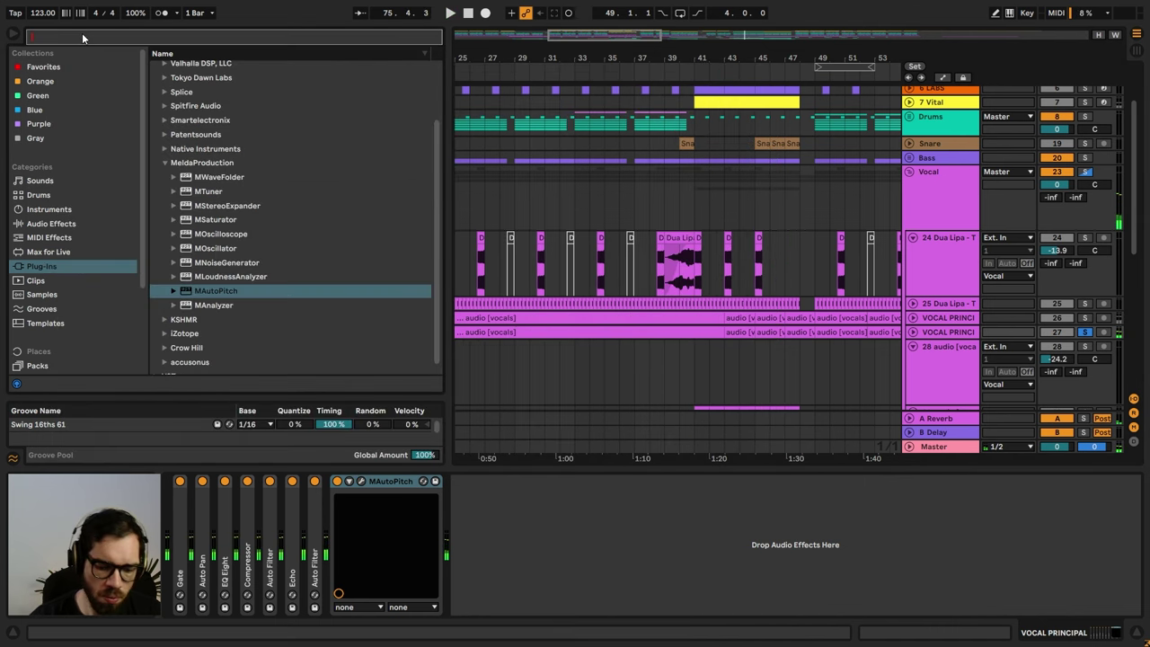
- Unsolo track 27, unfold it and set its volume to -14.5 dB while playing the full mix from bar 72
click(1087, 332)
key(space)
click(912, 333)
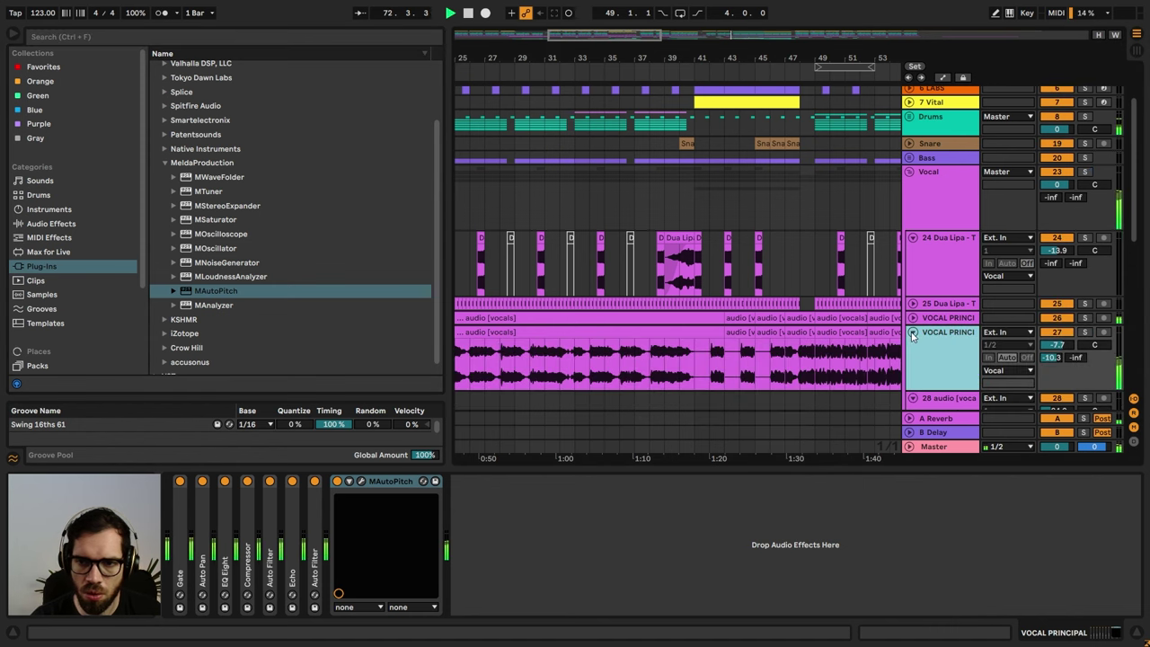
click(1065, 345)
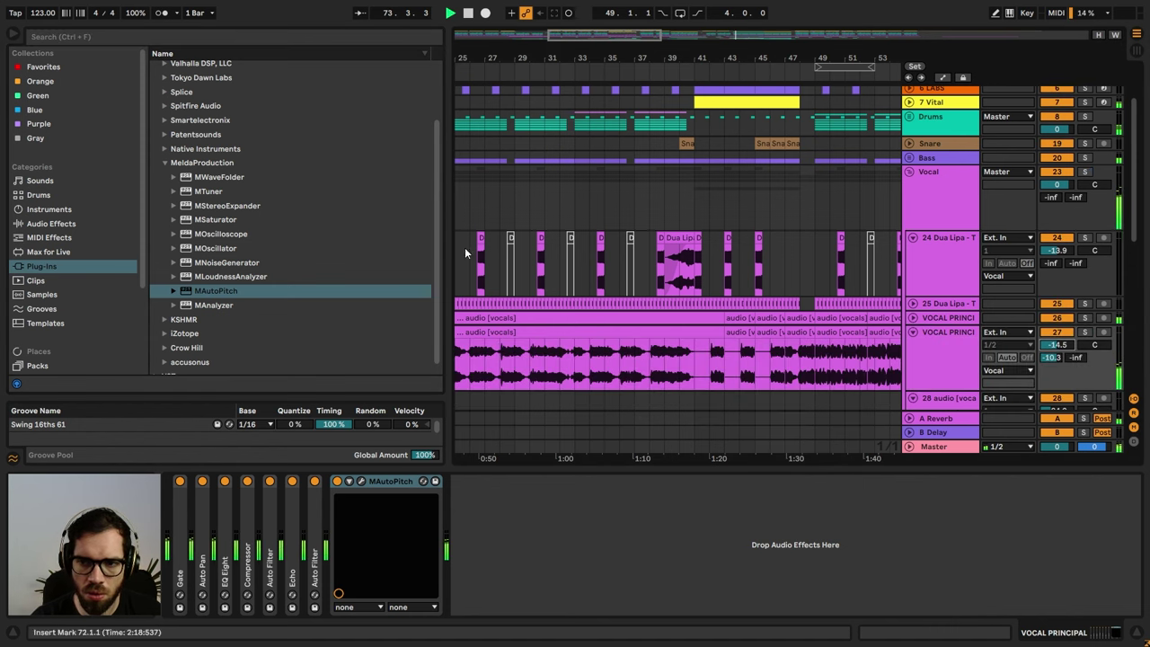
- Show the track delays and set track 27's delay to -6 ms, trying -3 ms first, during playback from bar 72
click(10, 34)
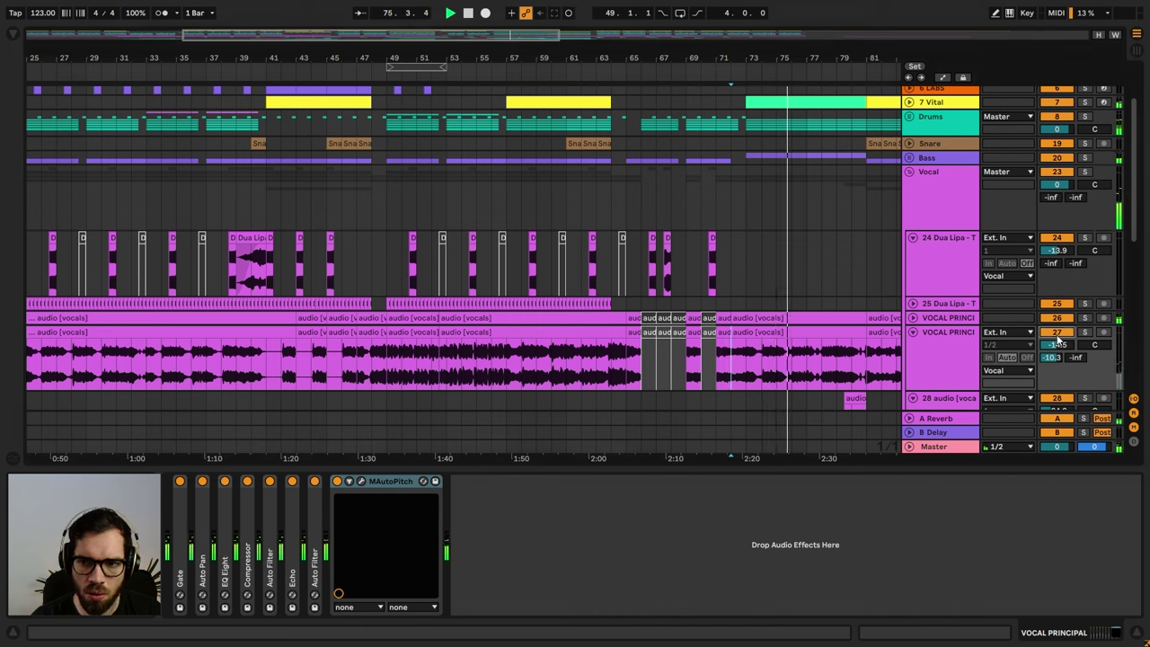
click(1134, 441)
click(1088, 334)
key(space)
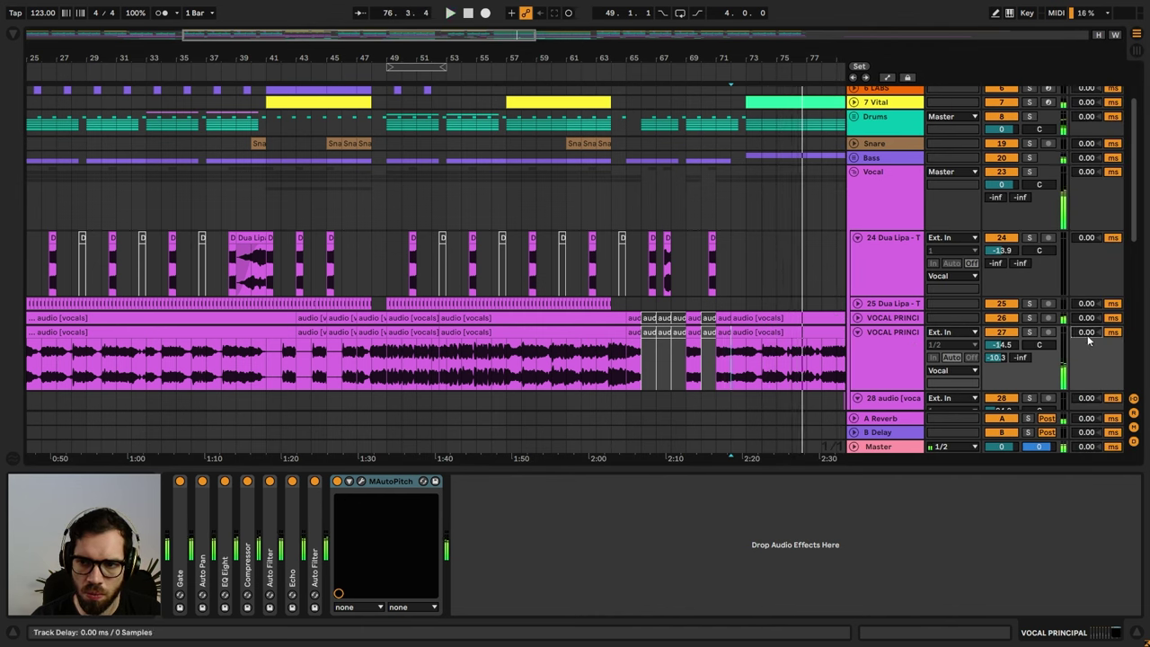
text(-3)
key(Return)
key(space)
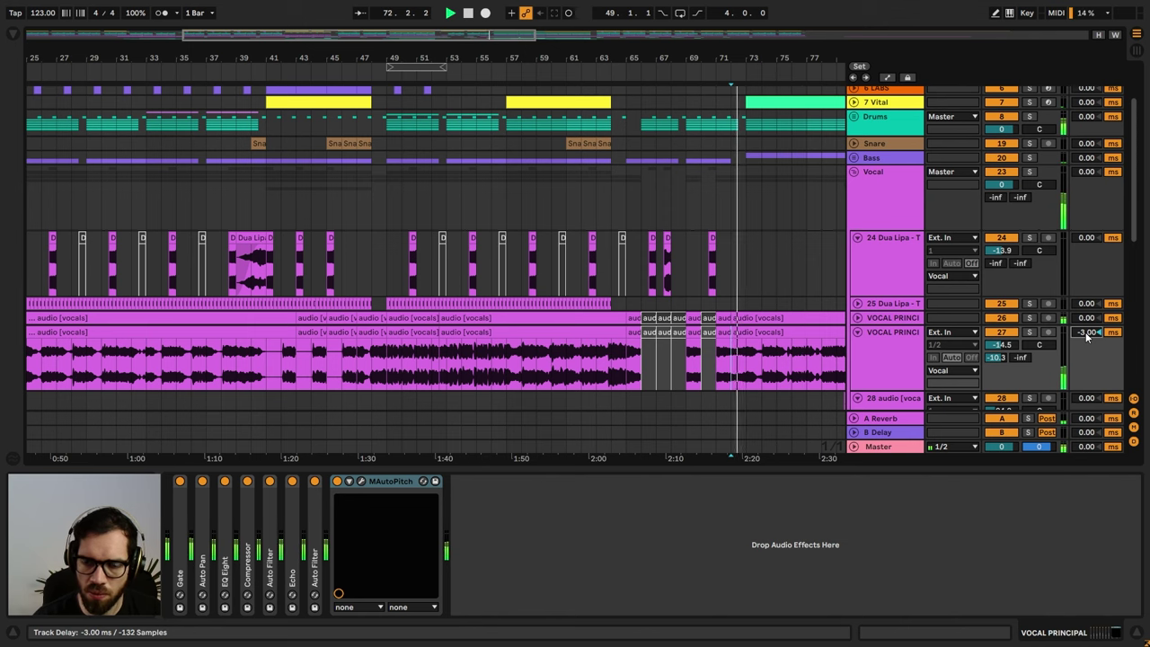
key(Down)
key(Down)
key(Down)
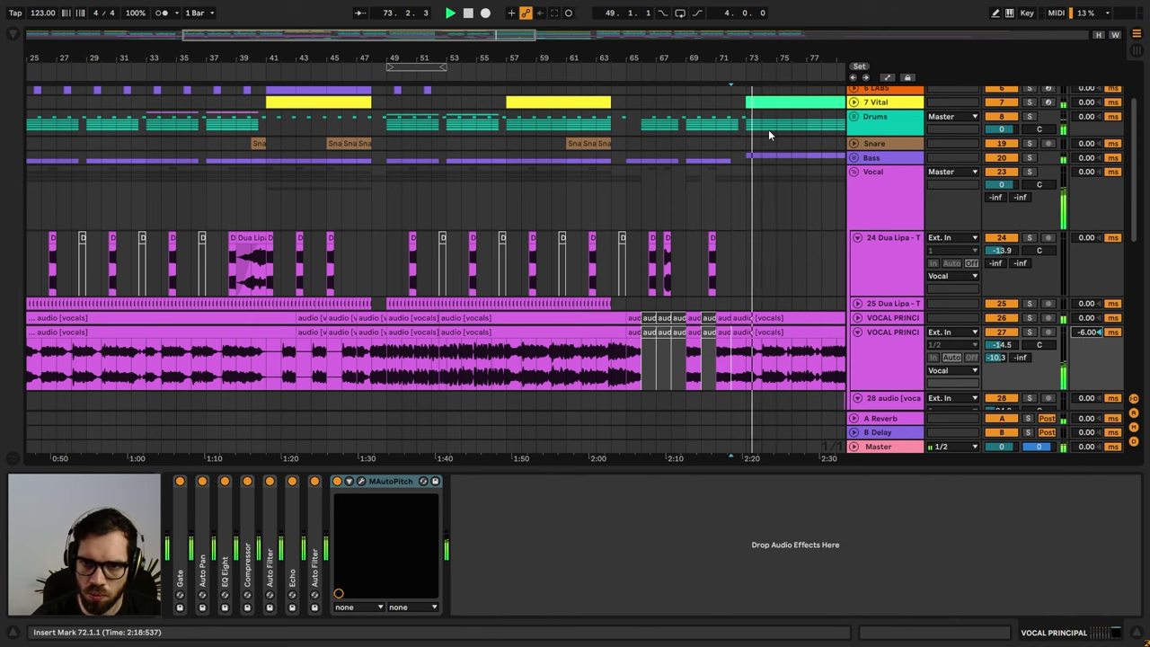
- Add the Shifter audio effect from Pitch & Modulation after MAutoPitch on track 27 and set its Coarse pitch to -12 st
scroll(769, 135, right, 10)
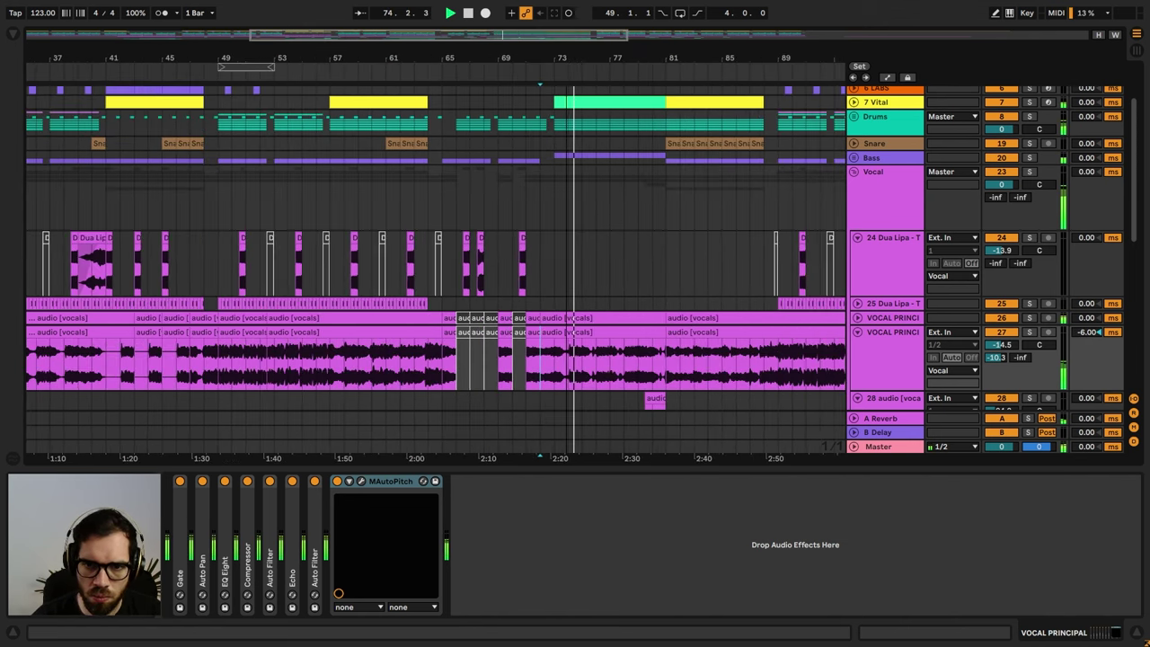
drag(567, 59, 566, 47)
click(12, 36)
click(63, 36)
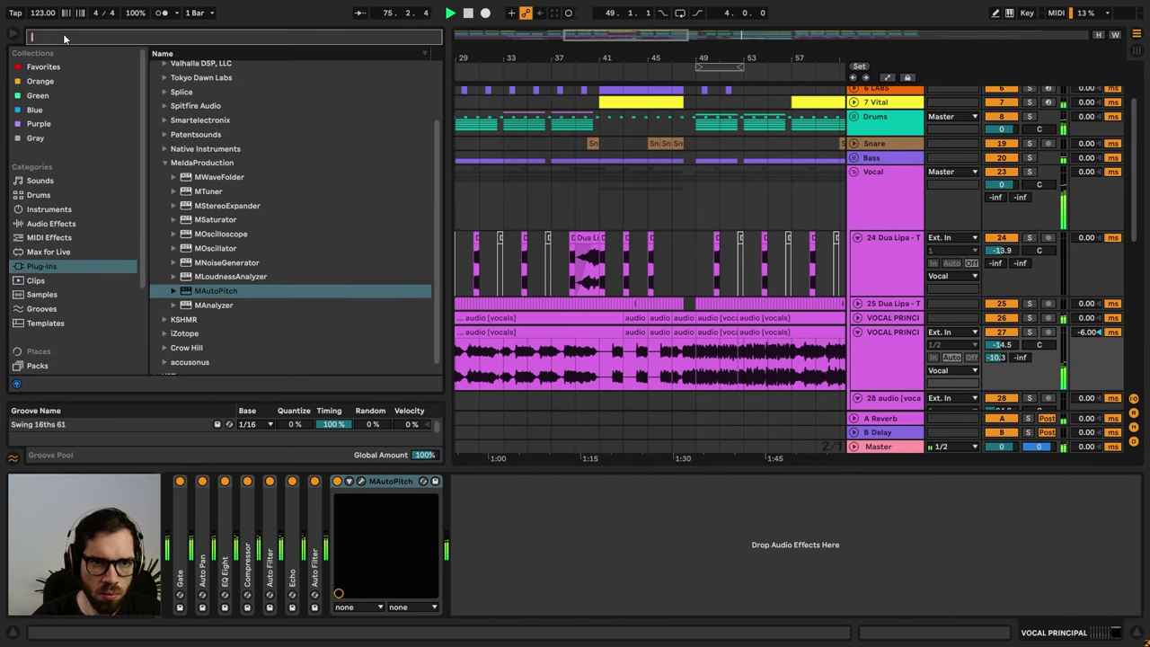
text(PIT)
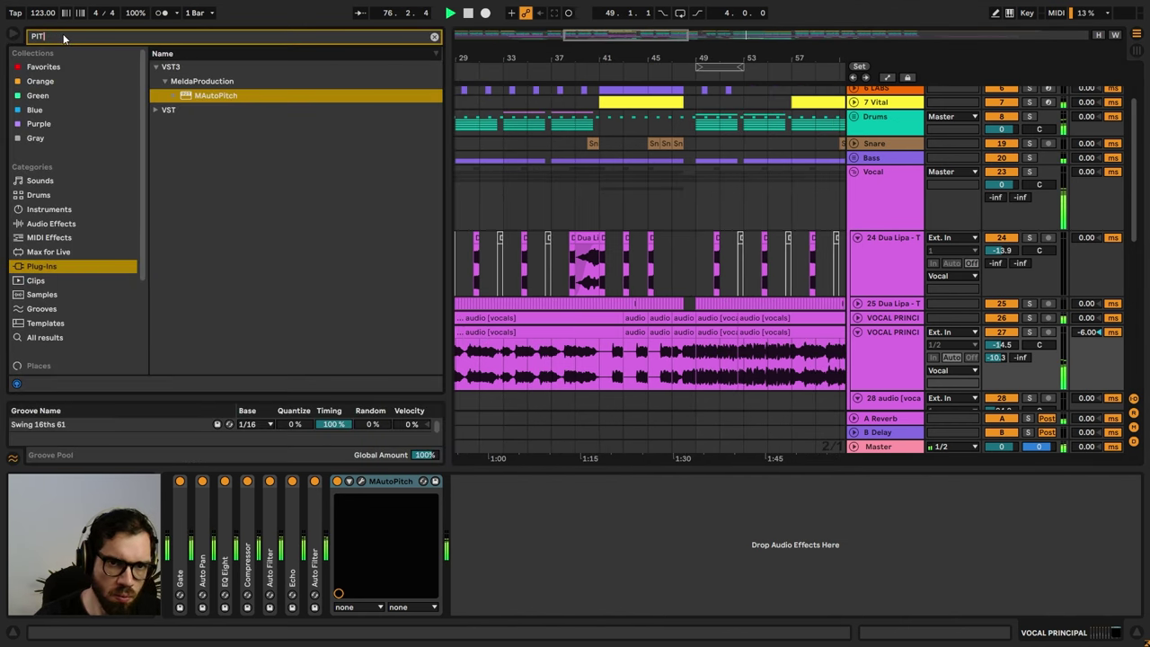
click(77, 223)
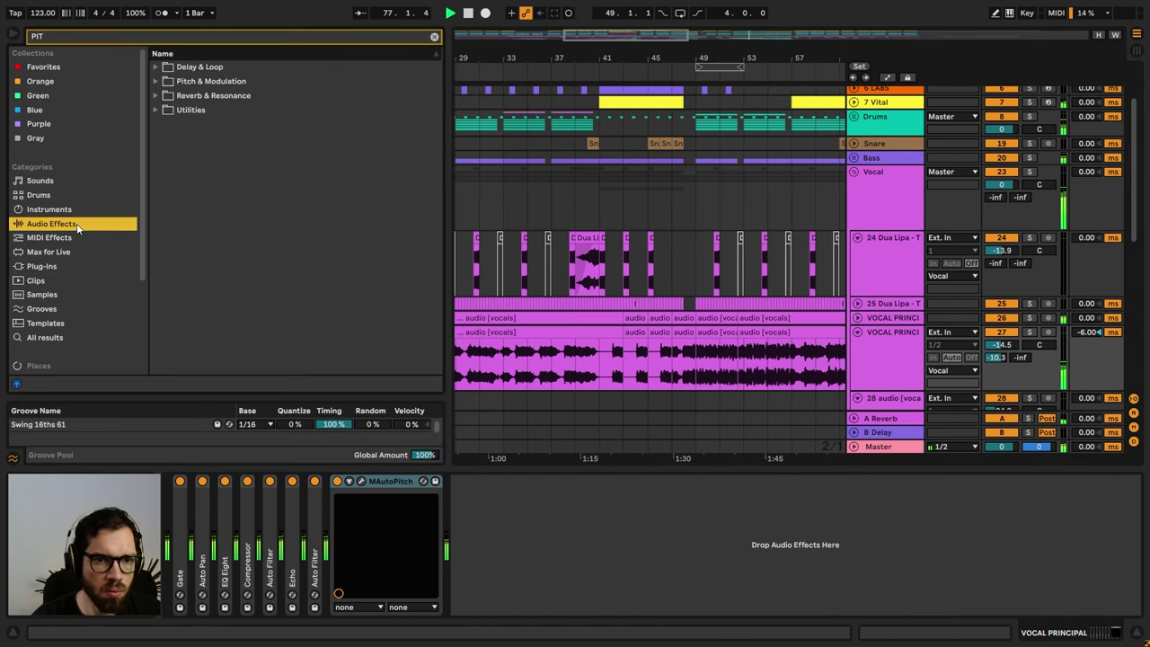
click(156, 81)
drag(203, 138, 567, 521)
drag(487, 519, 487, 527)
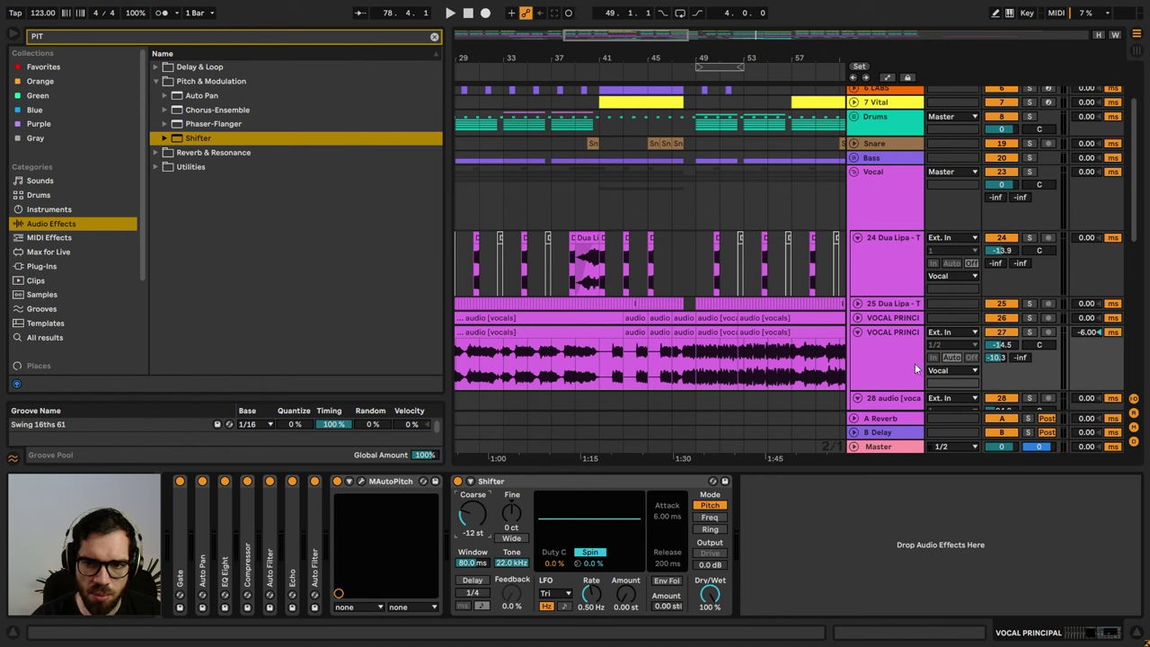
- Solo track 27, deactivate MAutoPitch while playing from the clip at bar 52, and audition Shifter with Delay on and off
click(1031, 333)
click(784, 333)
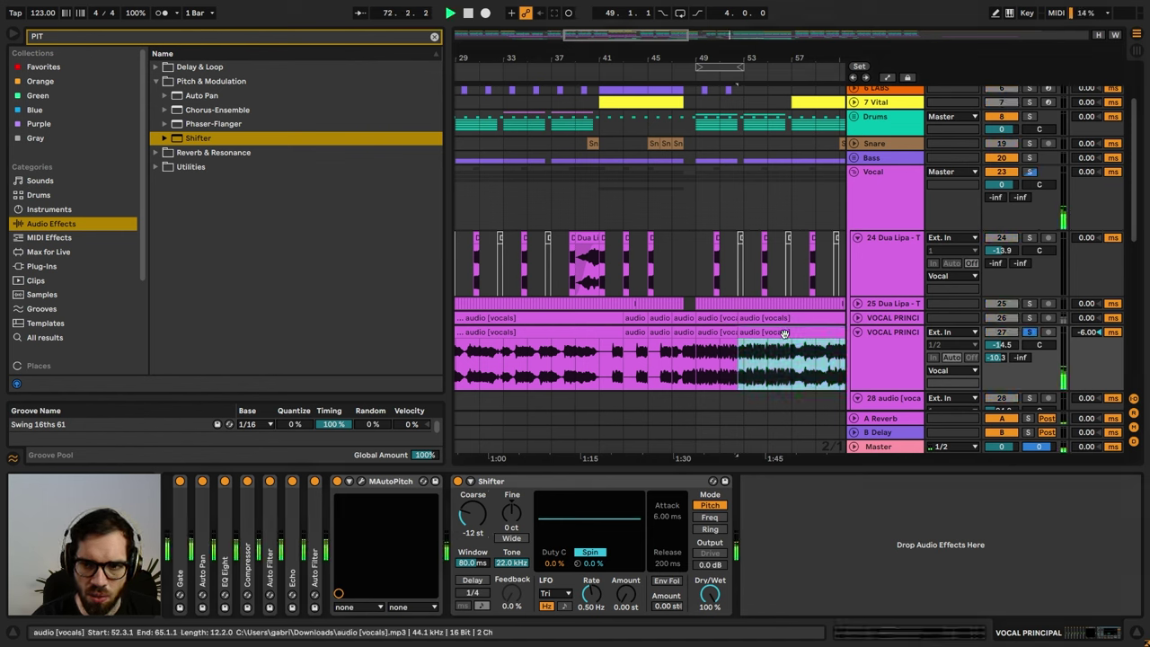
click(332, 484)
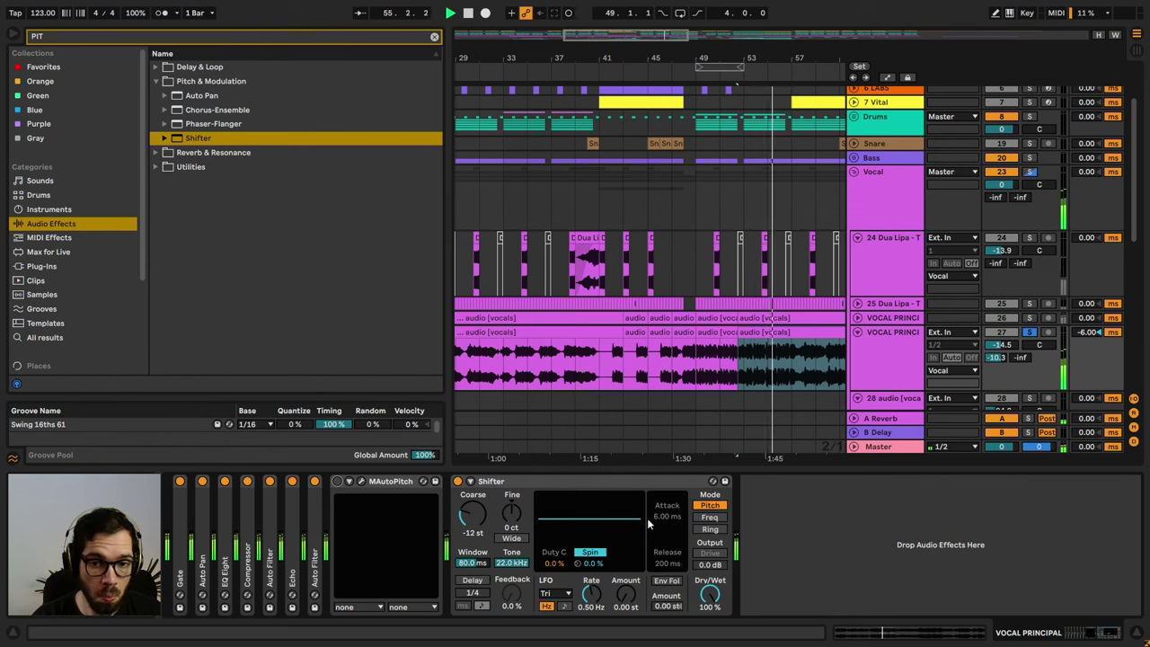
click(471, 580)
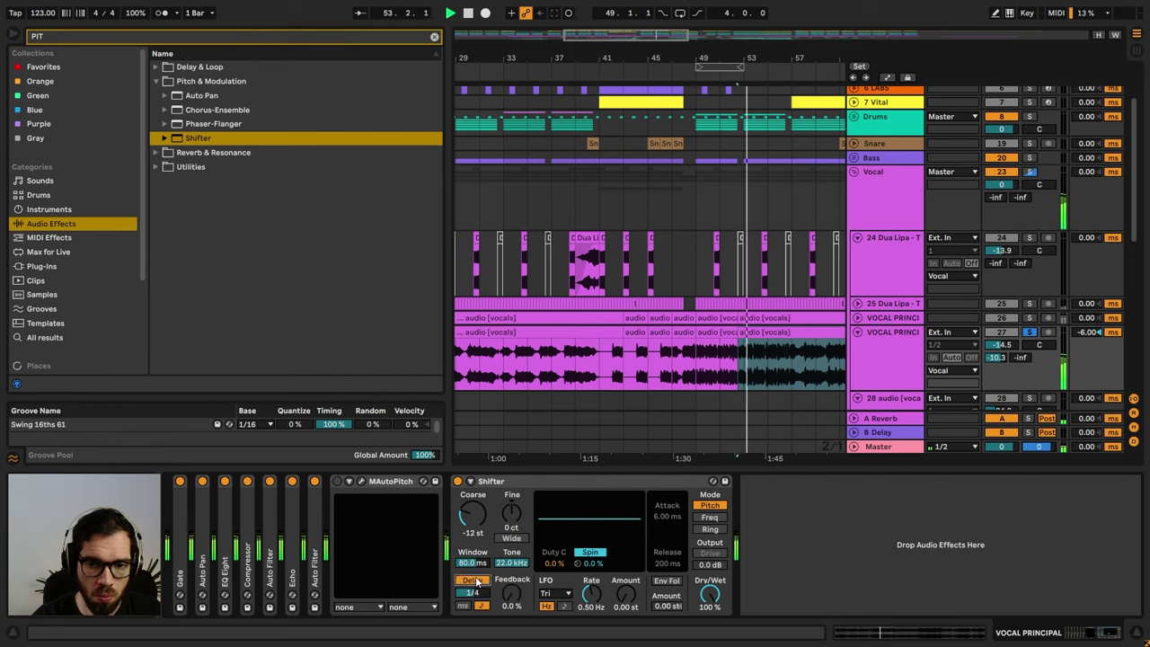
click(473, 581)
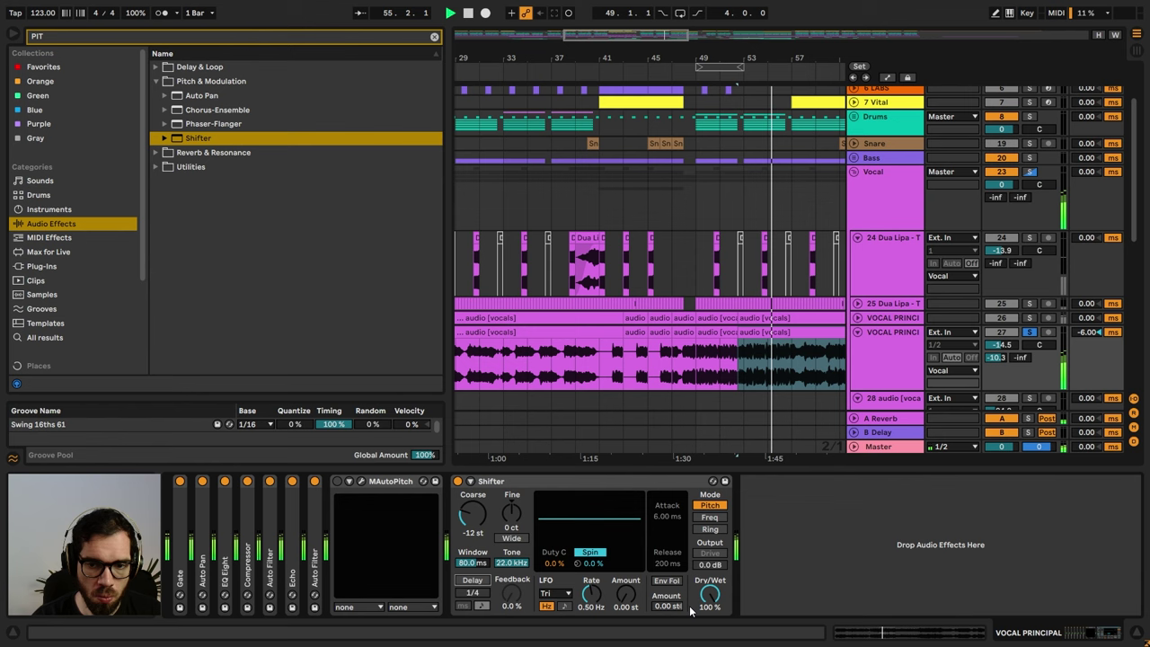
- Search the audio effects for Reverb, add it after Shifter on track 27 and set its Dry/Wet to 33%
click(208, 40)
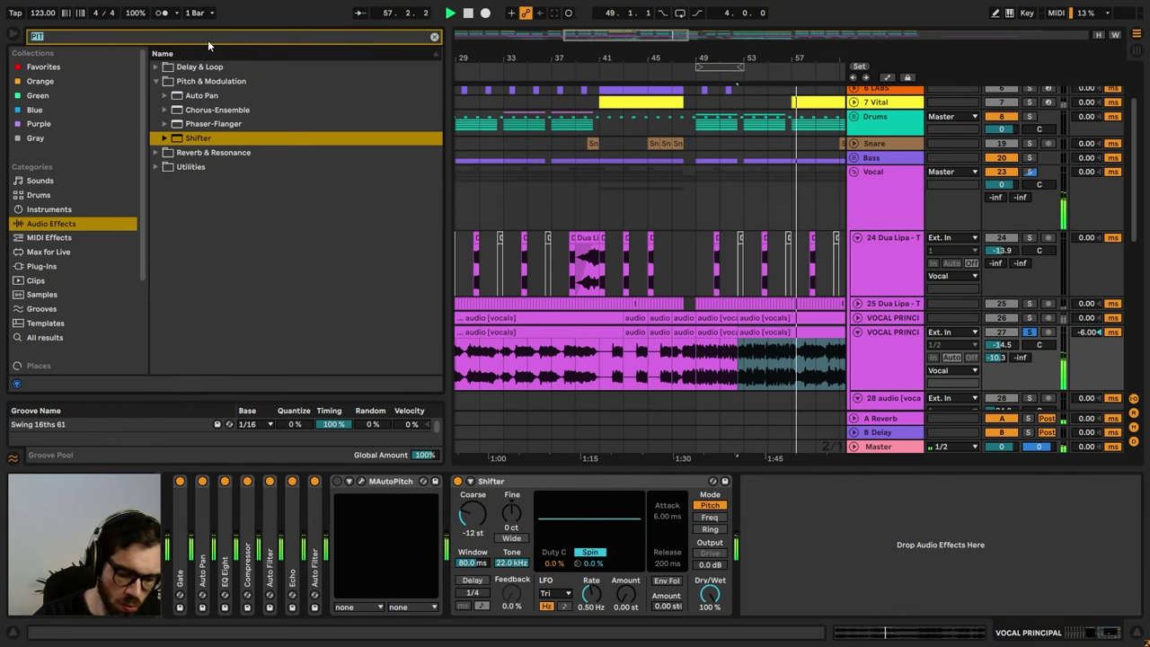
text(REVER)
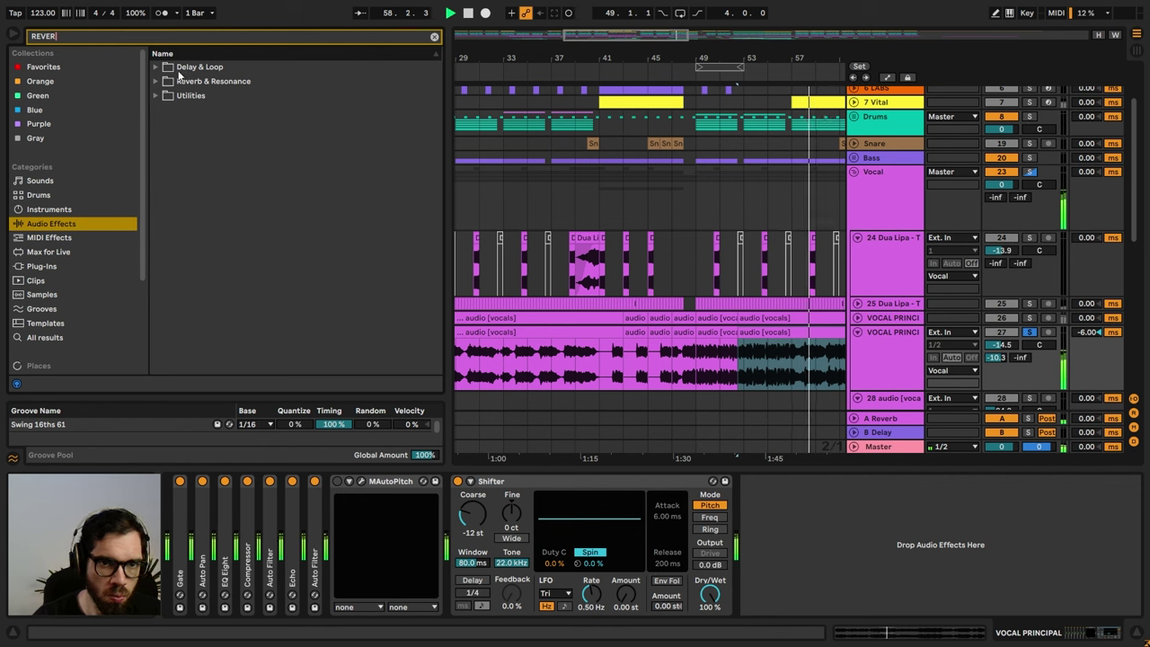
click(180, 80)
click(166, 110)
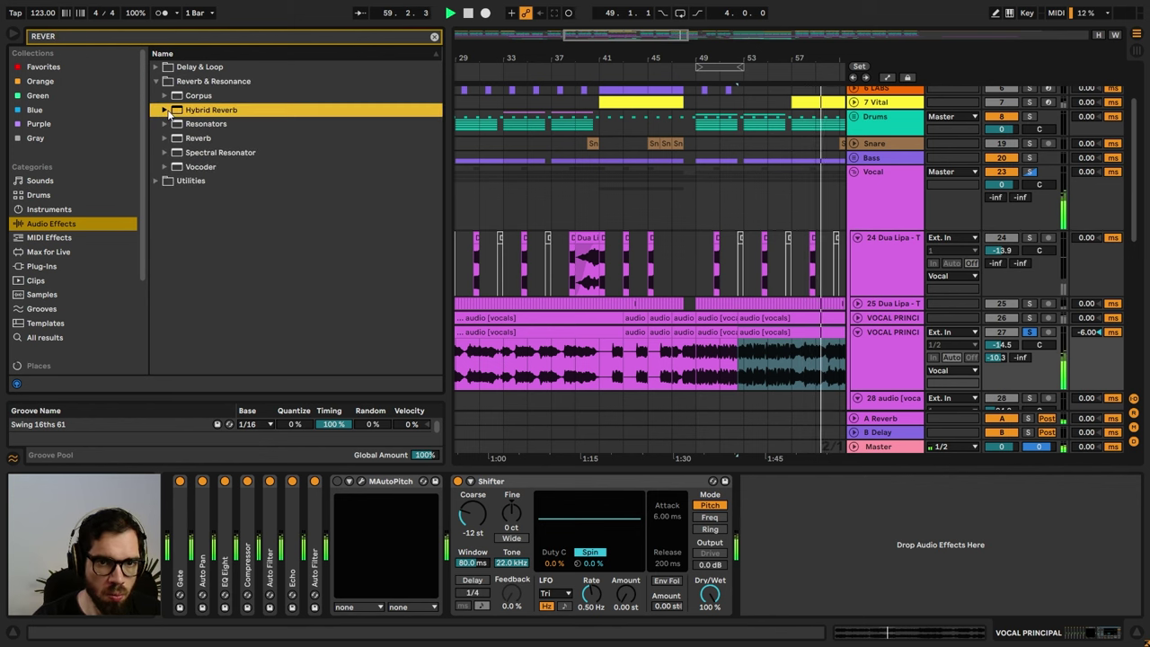
click(176, 137)
drag(189, 138, 883, 539)
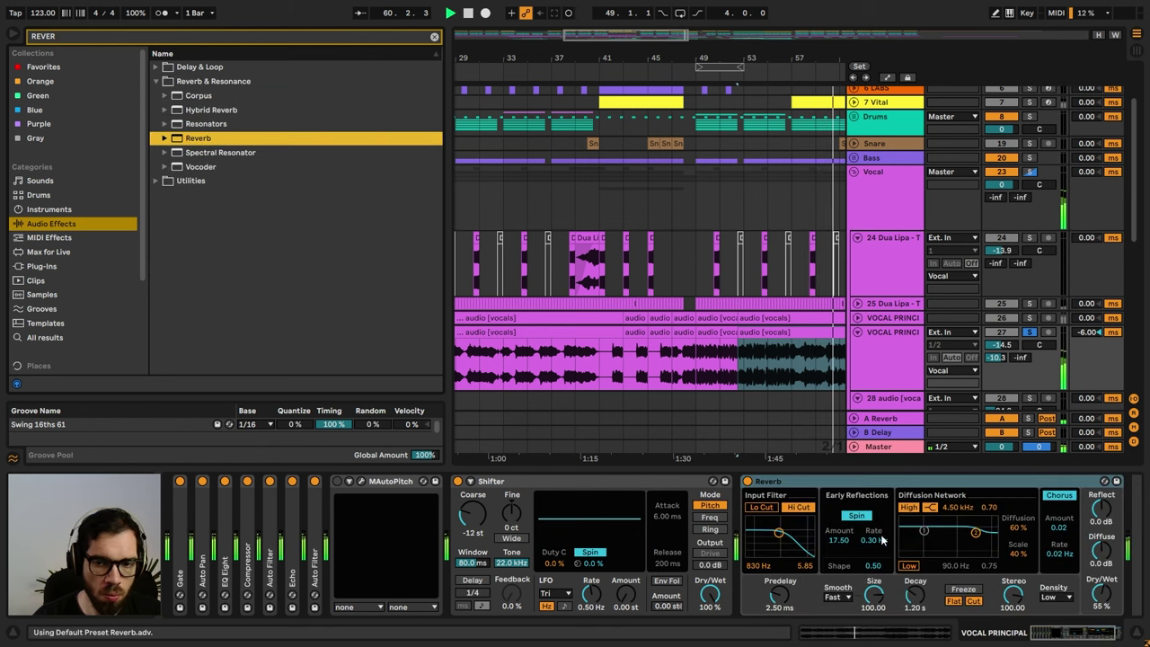
scroll(1098, 591, down, 5)
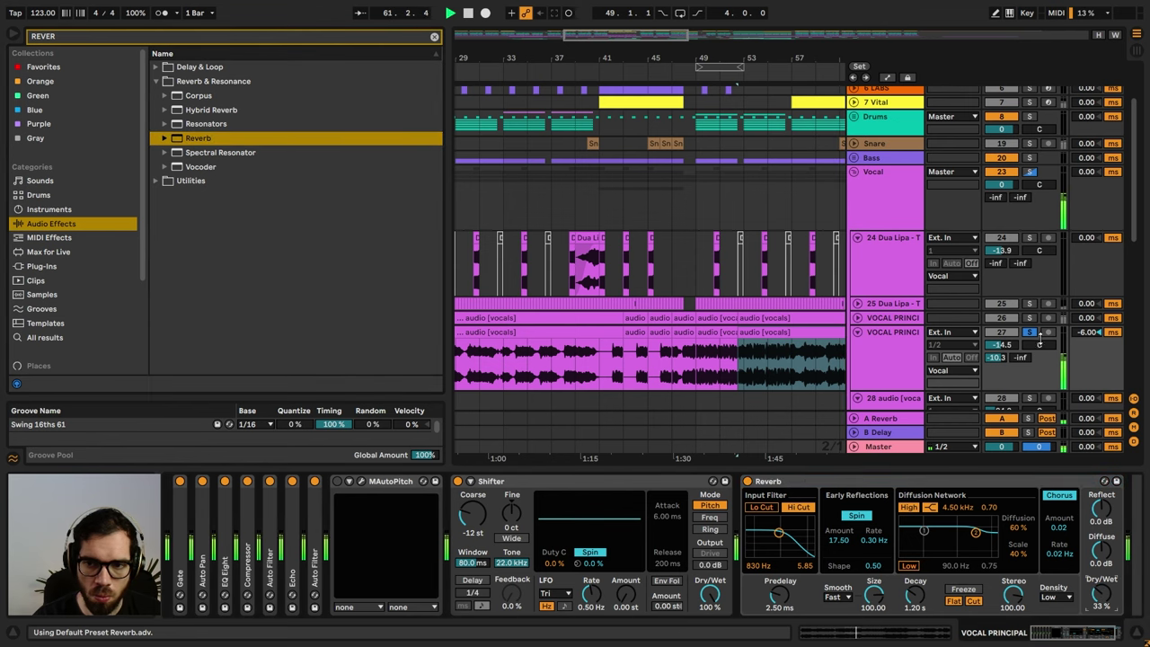
- Unsolo track 27, hide the browser and listen to the doubled vocal in the full mix around bar 65
click(1034, 334)
click(8, 37)
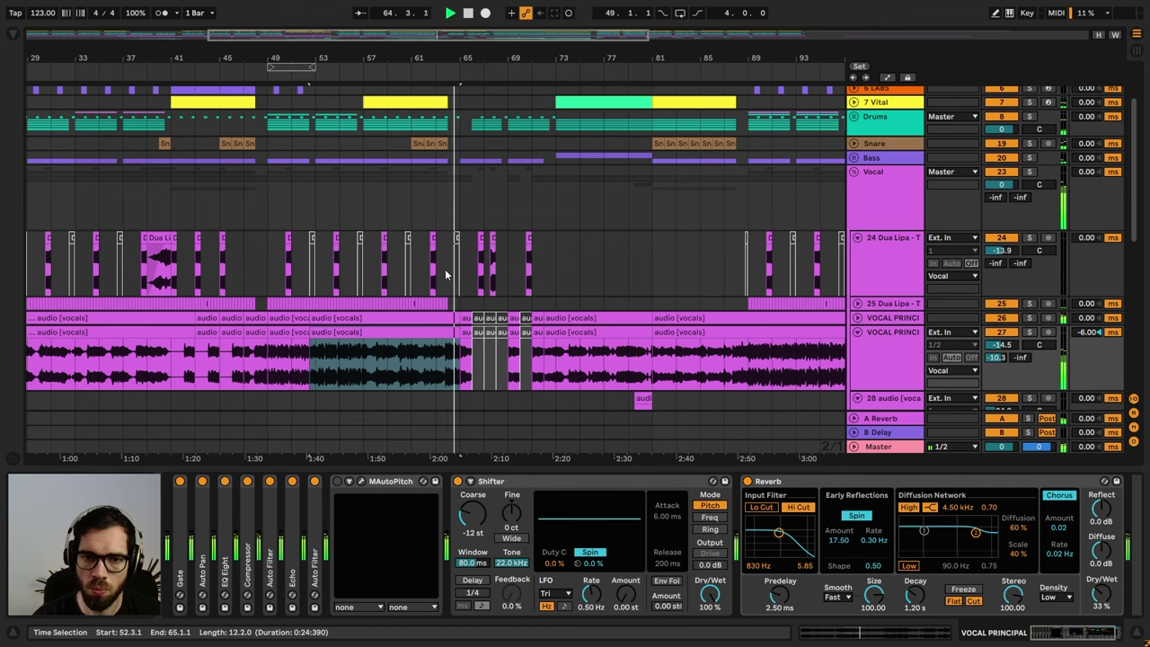
scroll(454, 270, up, 3)
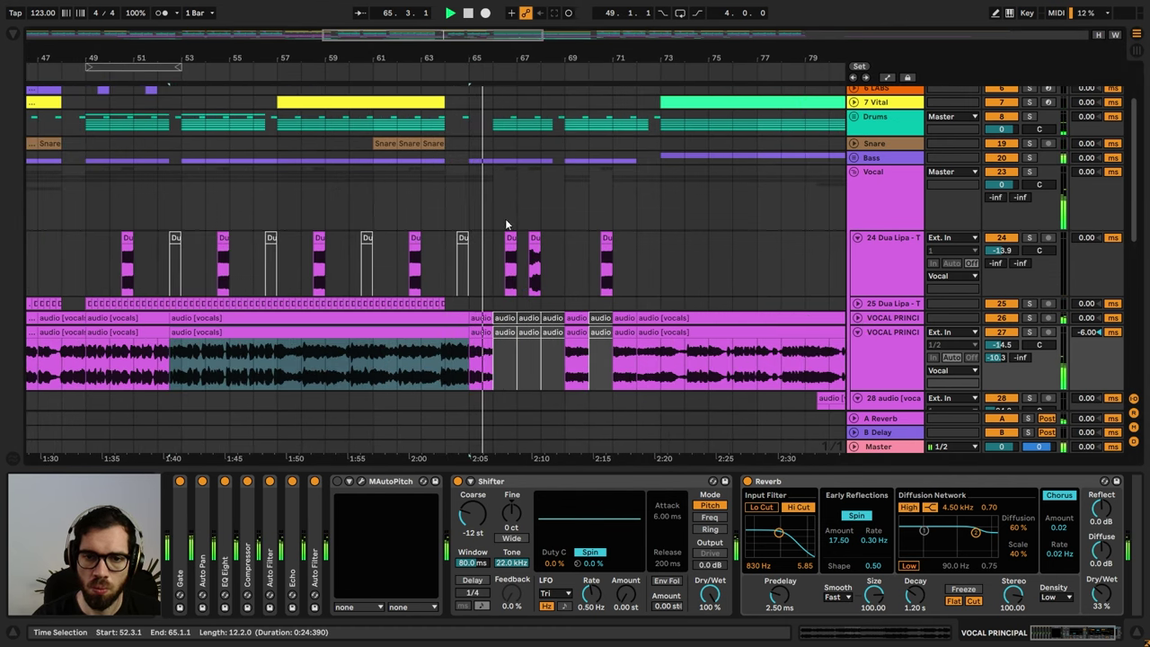
- Raise the A-Reverb send of track 24 to -17.5 dB
click(439, 248)
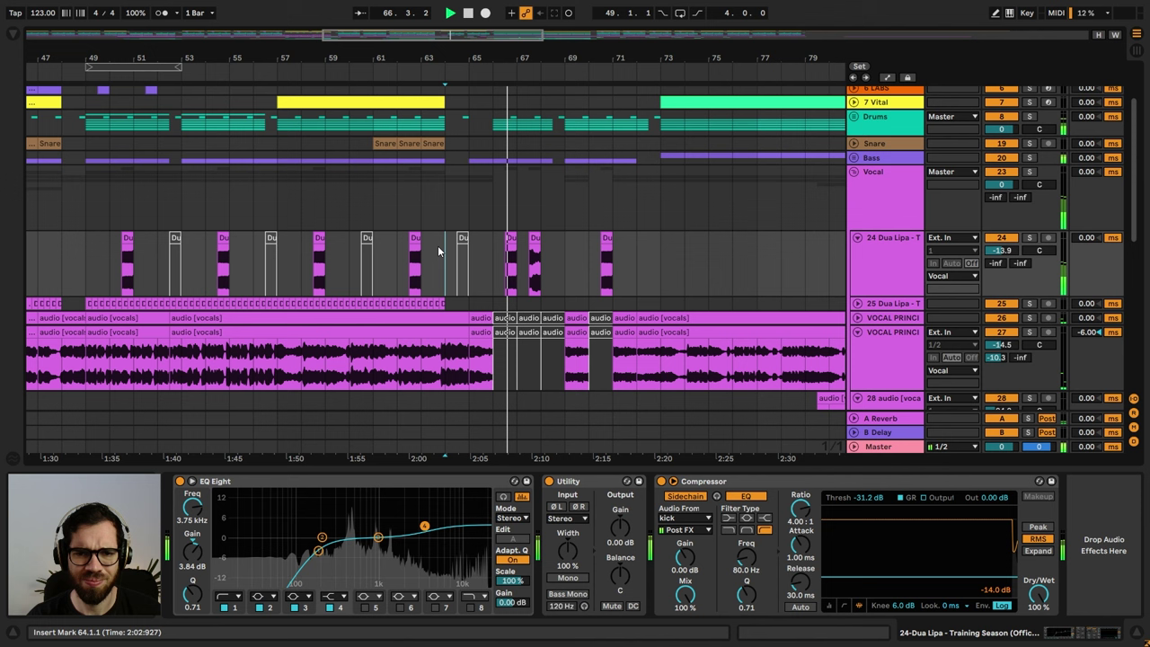
click(877, 256)
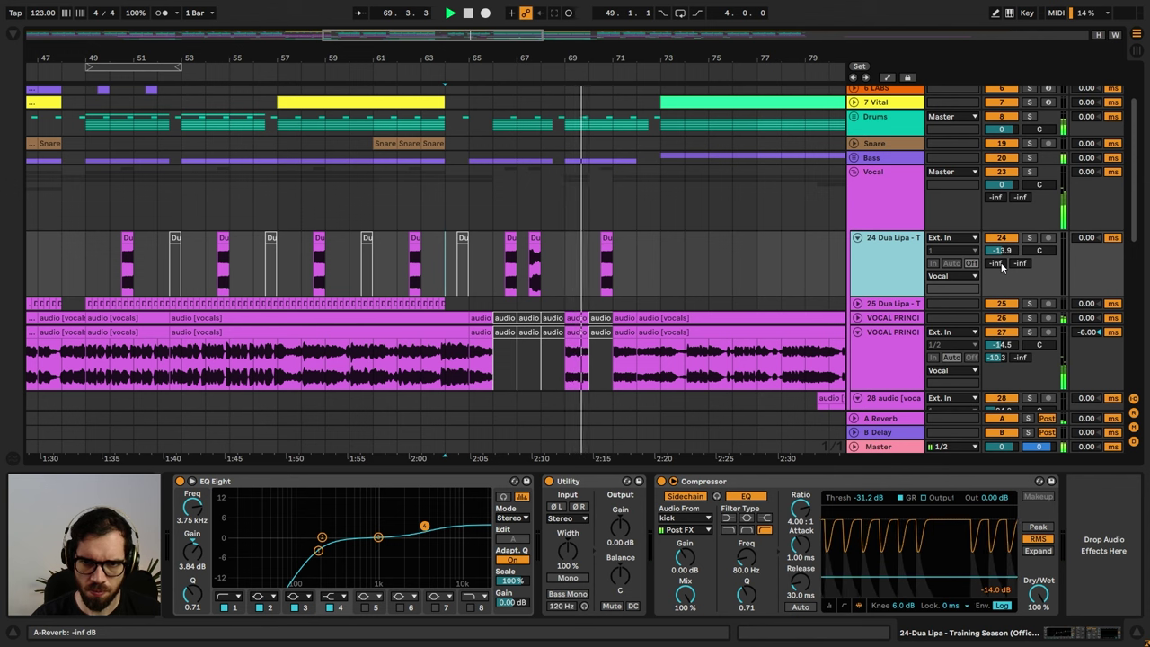
drag(1000, 264, 1000, 227)
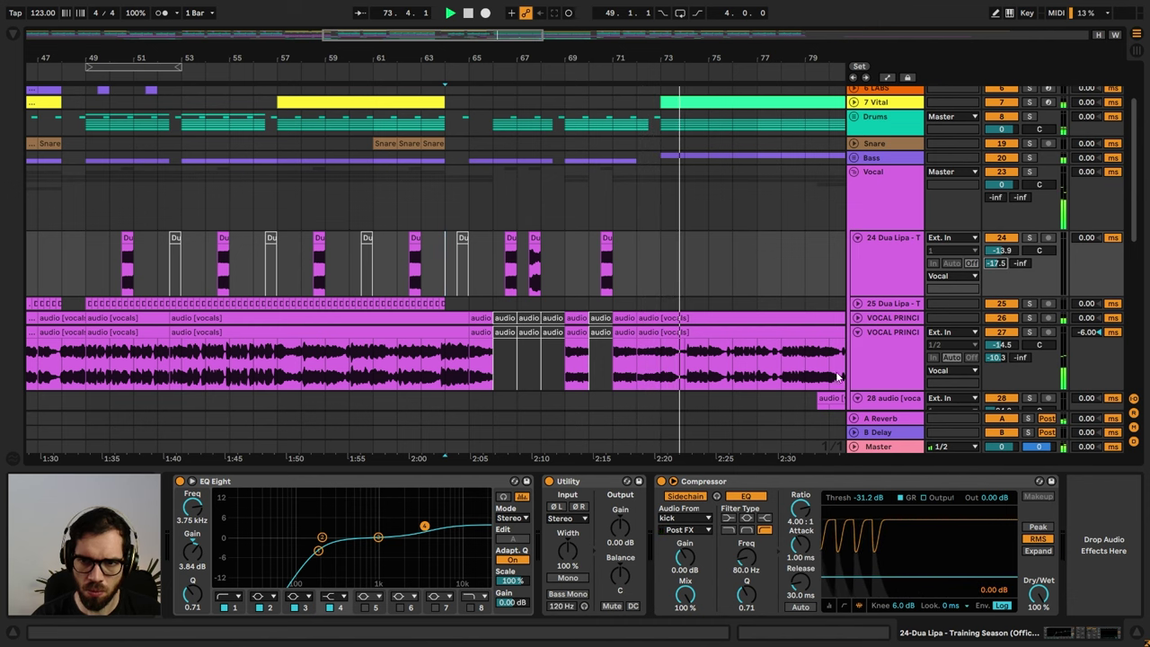
- Search for Auto Filter, add it after Reverb on track 27 and lower its filter frequency to 37.5 Hz
click(886, 367)
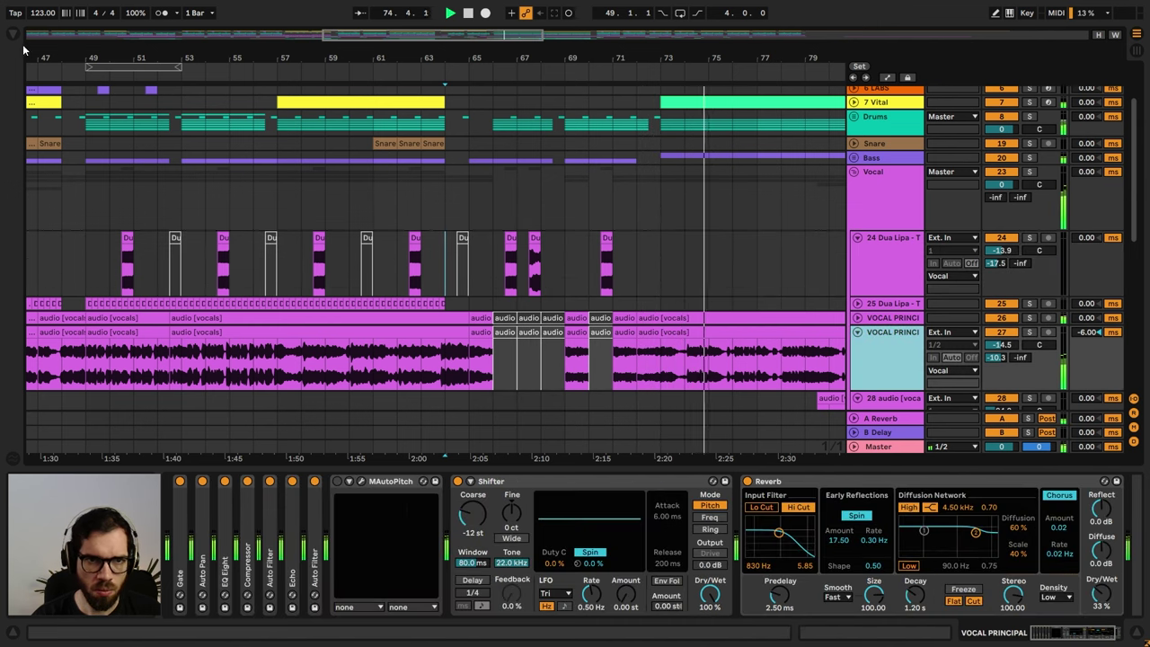
key(ctrl+f)
text(filte)
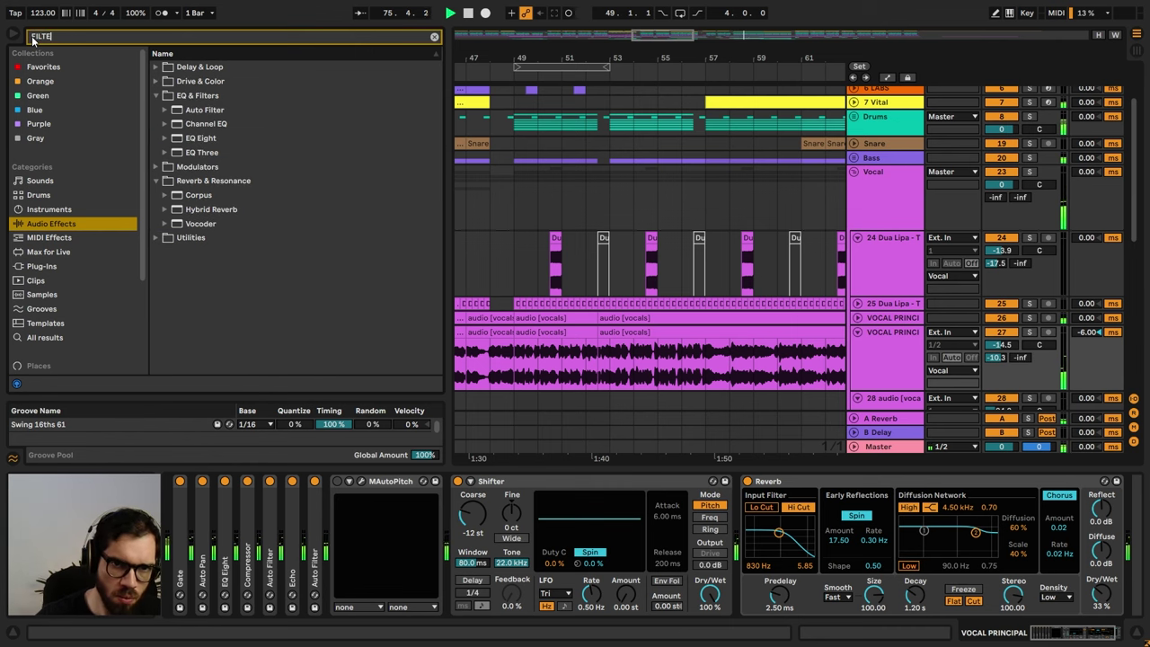
key(Down)
key(Return)
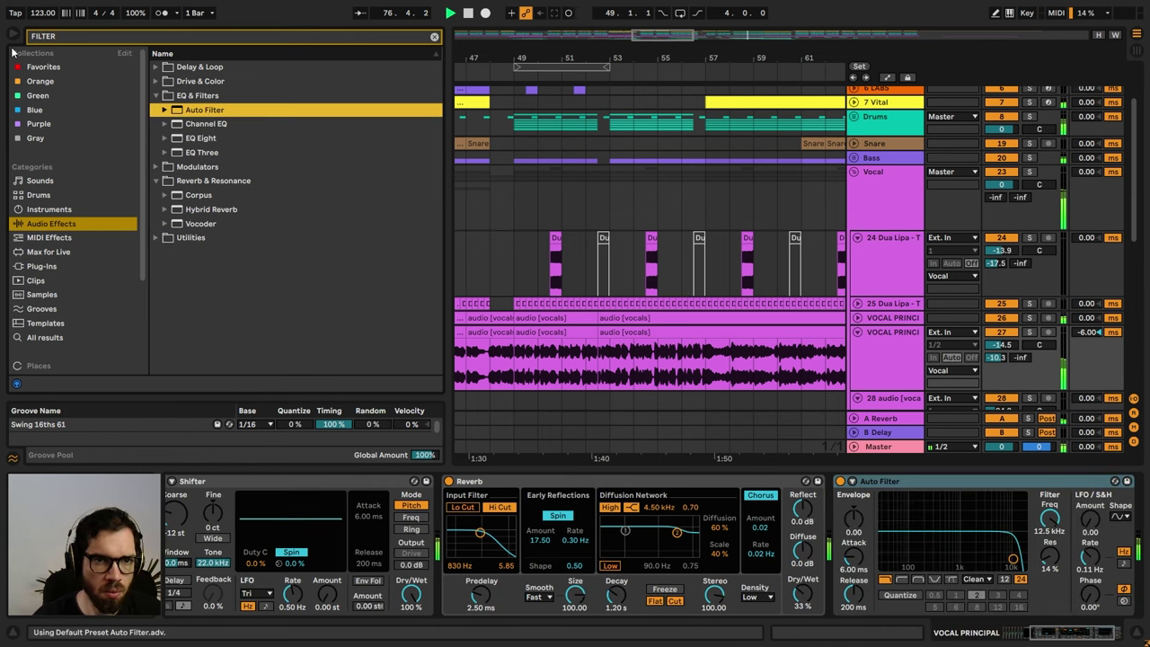
click(12, 35)
drag(1067, 523, 1067, 566)
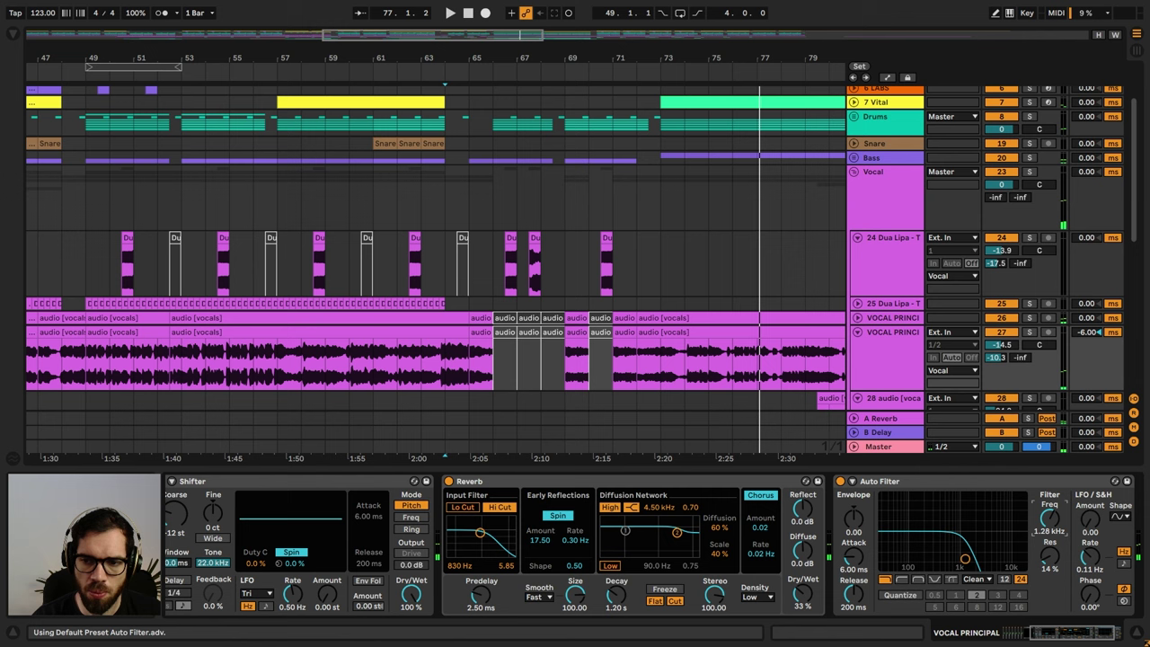
- Automate track 27's Auto Filter frequency to stay fully open until just before bar 73, falling to 37.5 Hz there, and audition from bar 72
key(a)
click(663, 382)
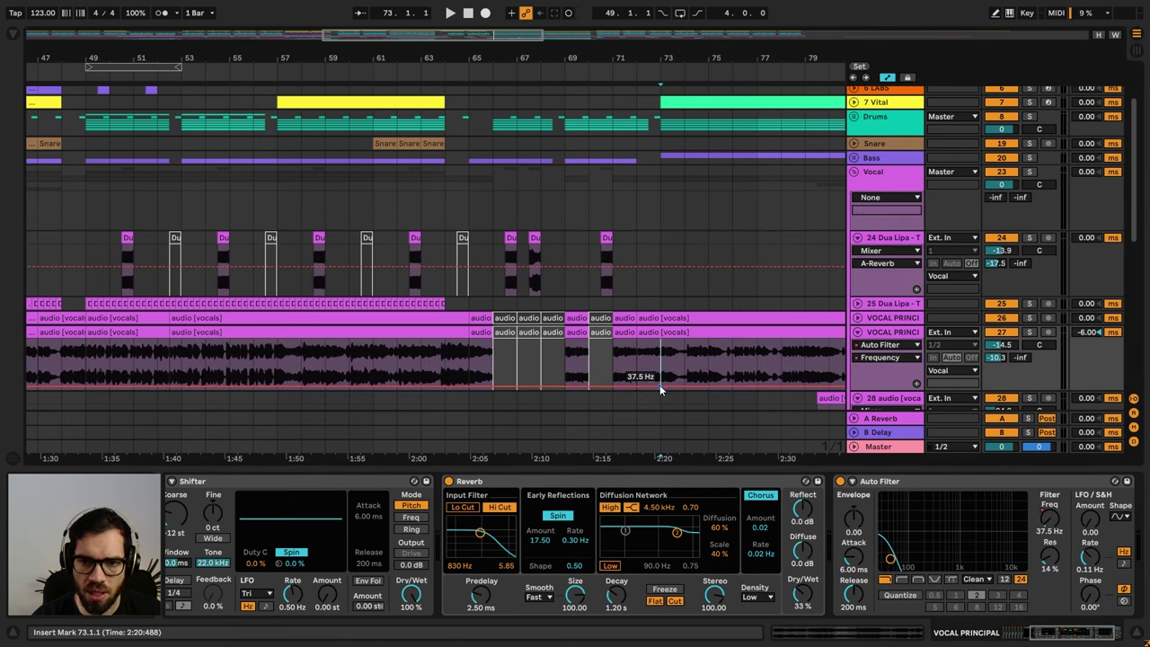
drag(655, 386, 654, 339)
click(629, 353)
key(space)
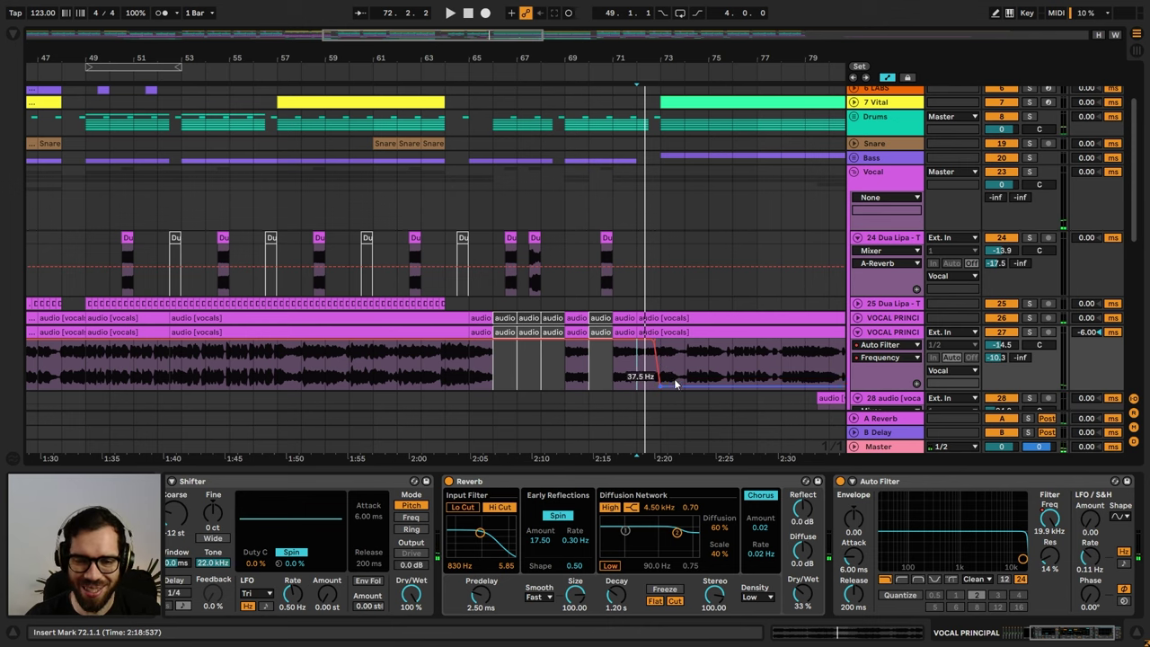
key(space)
- Unfold the main vocal track 26 and set its volume to -5.1 dB
drag(711, 55, 479, 54)
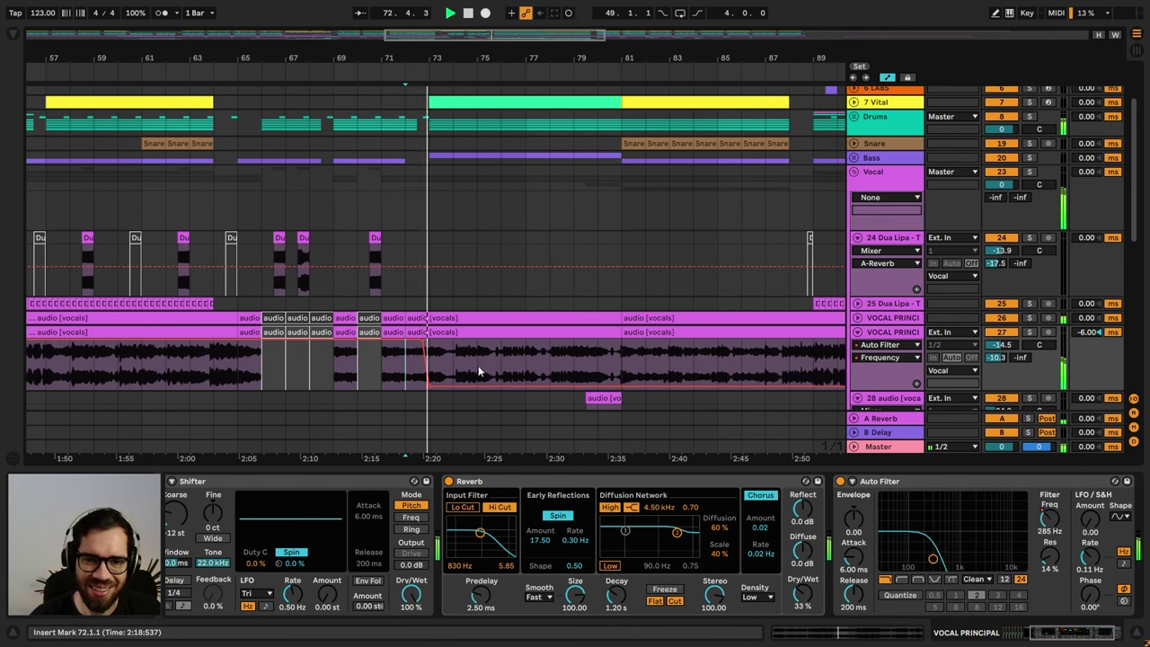
click(857, 317)
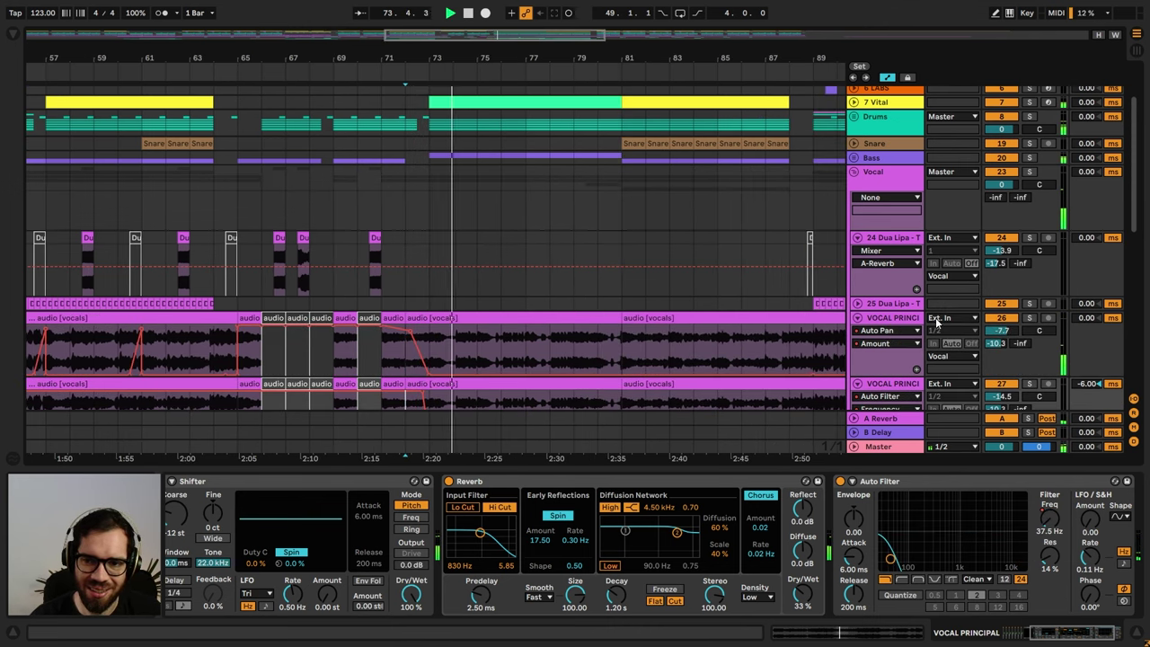
scroll(560, 357, down, 1)
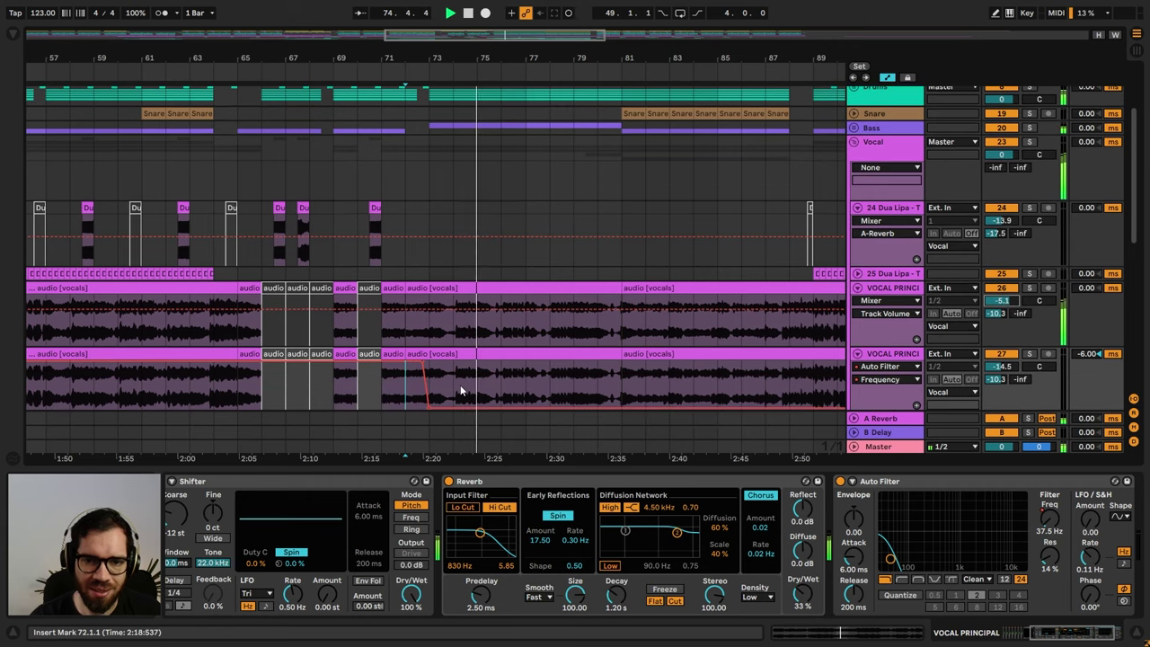
- Shape track 27's filter frequency automation to rise from 37.5 Hz at bar 73 to fully open by bar 81, adding a point at bar 89
click(453, 400)
drag(527, 408, 789, 364)
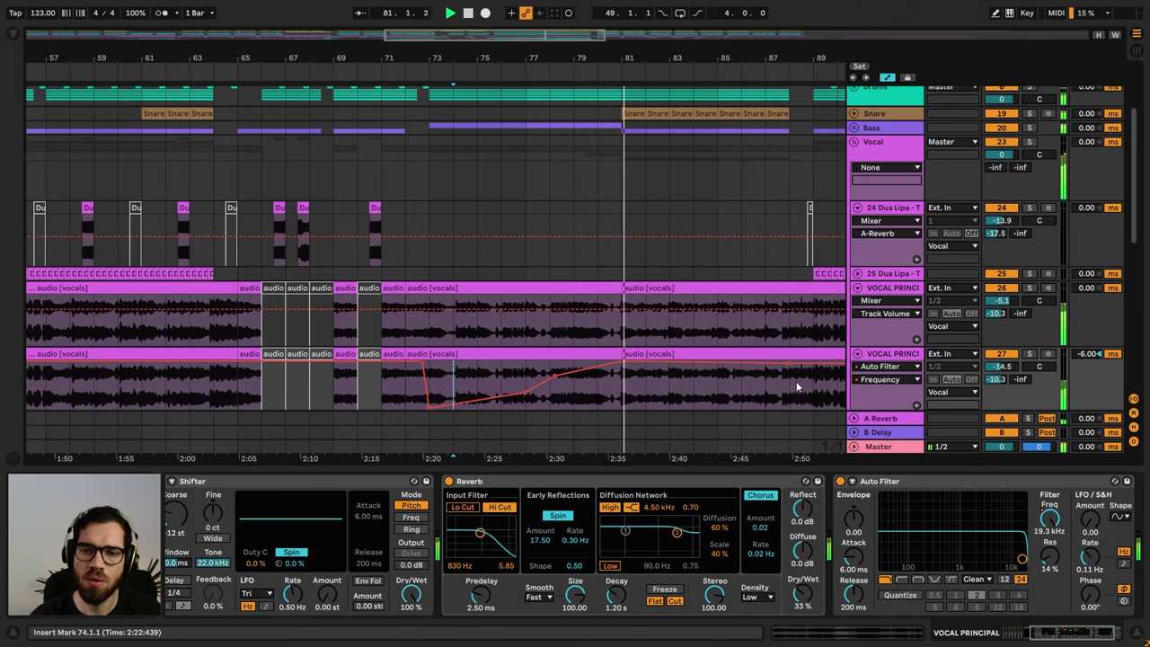
drag(800, 59, 605, 57)
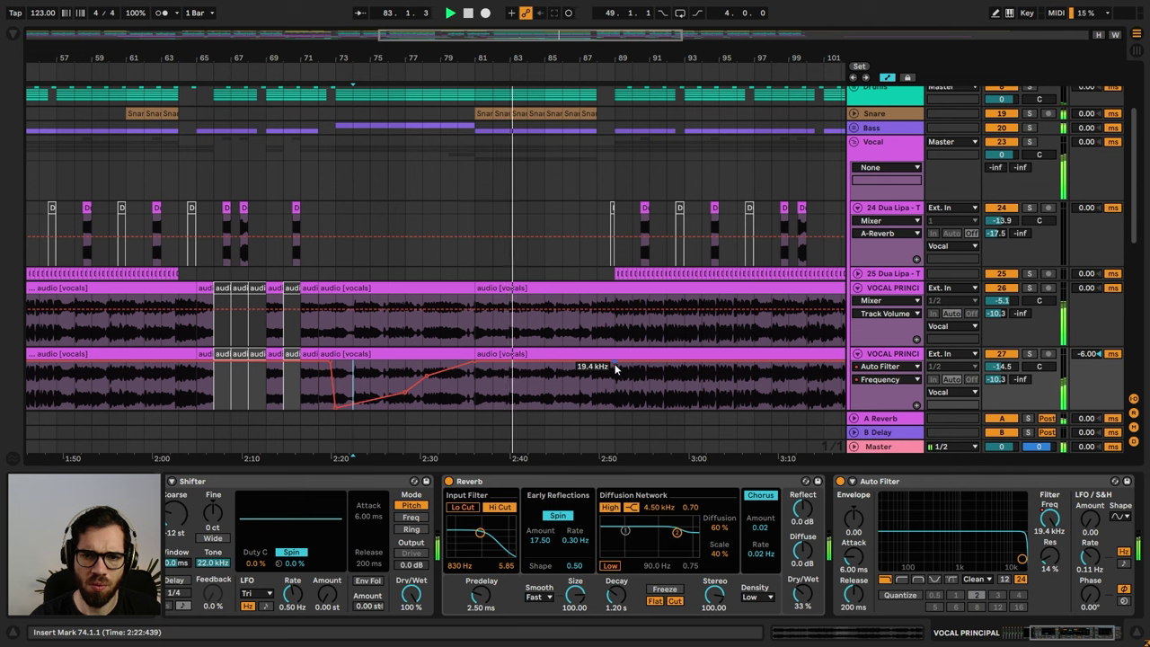
mouse_move(615, 365)
mouse_down()
mouse_move(628, 372)
mouse_move(617, 363)
mouse_up()
- Split track 27's vocal clip at bar 89 and check both vocal tracks through to bar 105
click(614, 398)
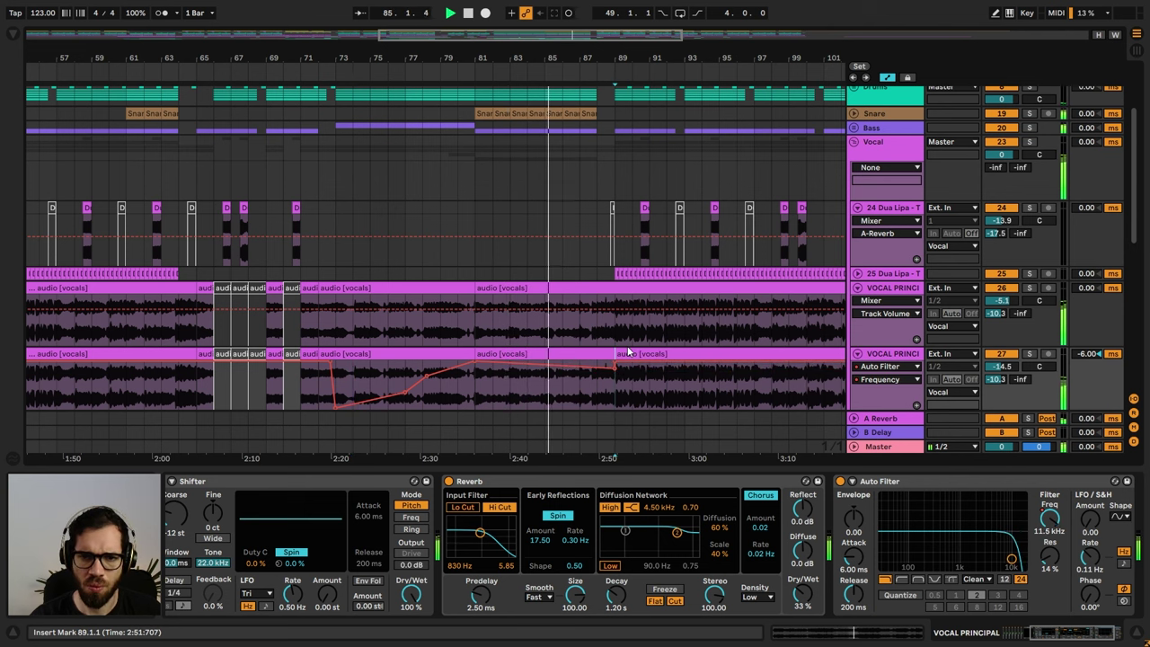
key(ctrl+e)
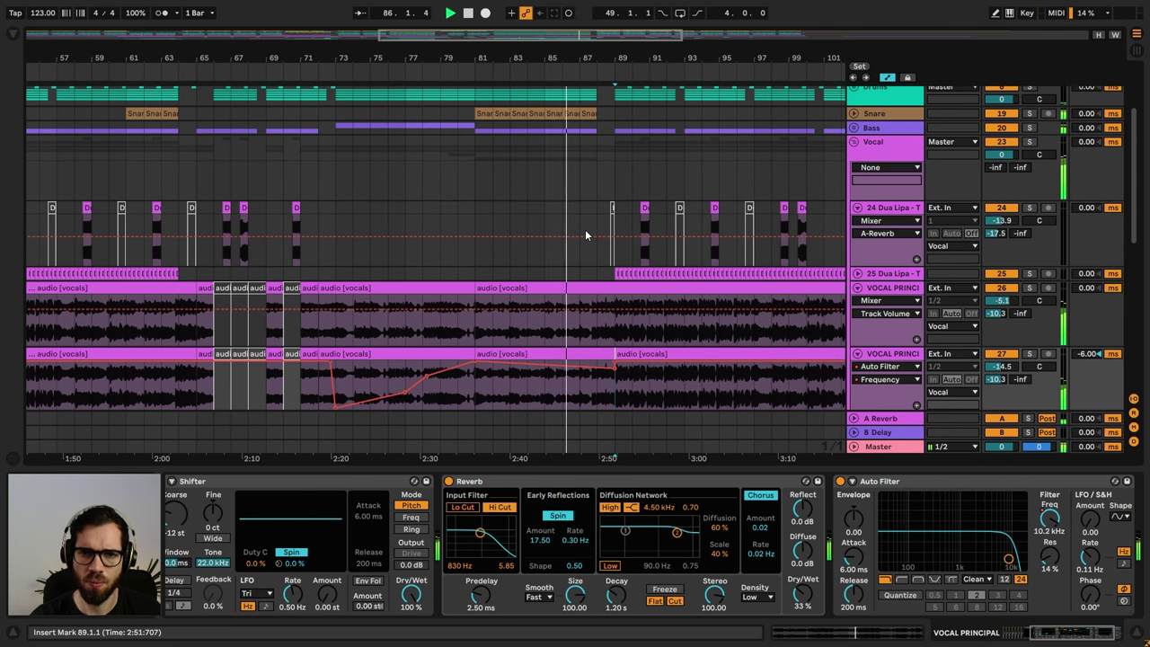
click(593, 182)
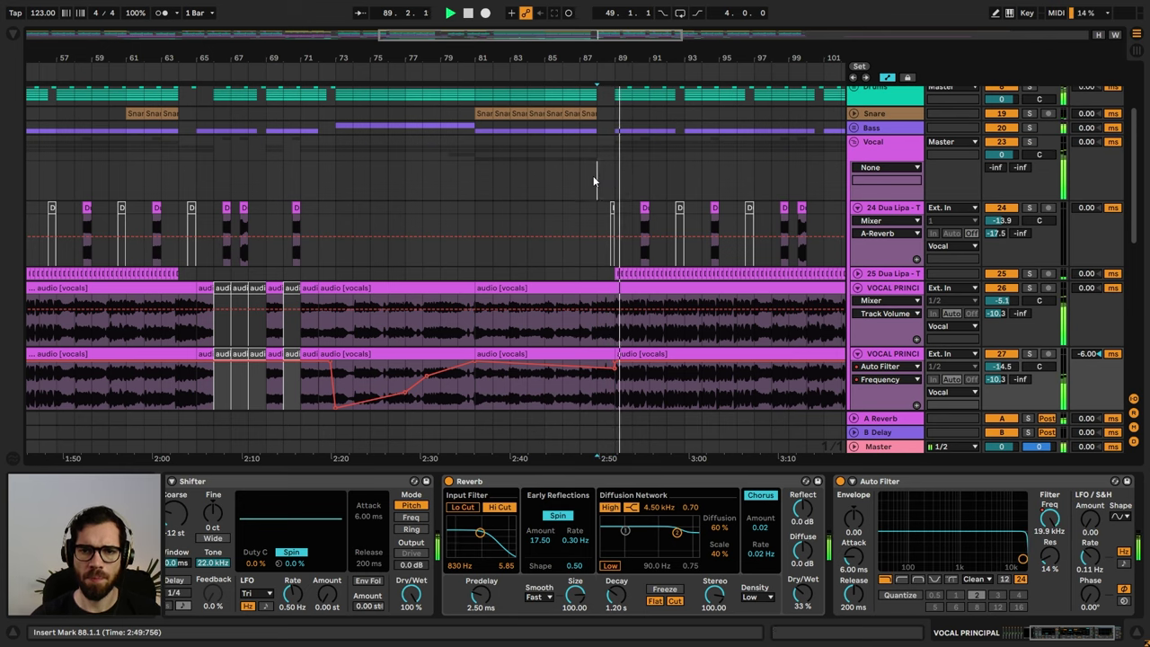
key(a)
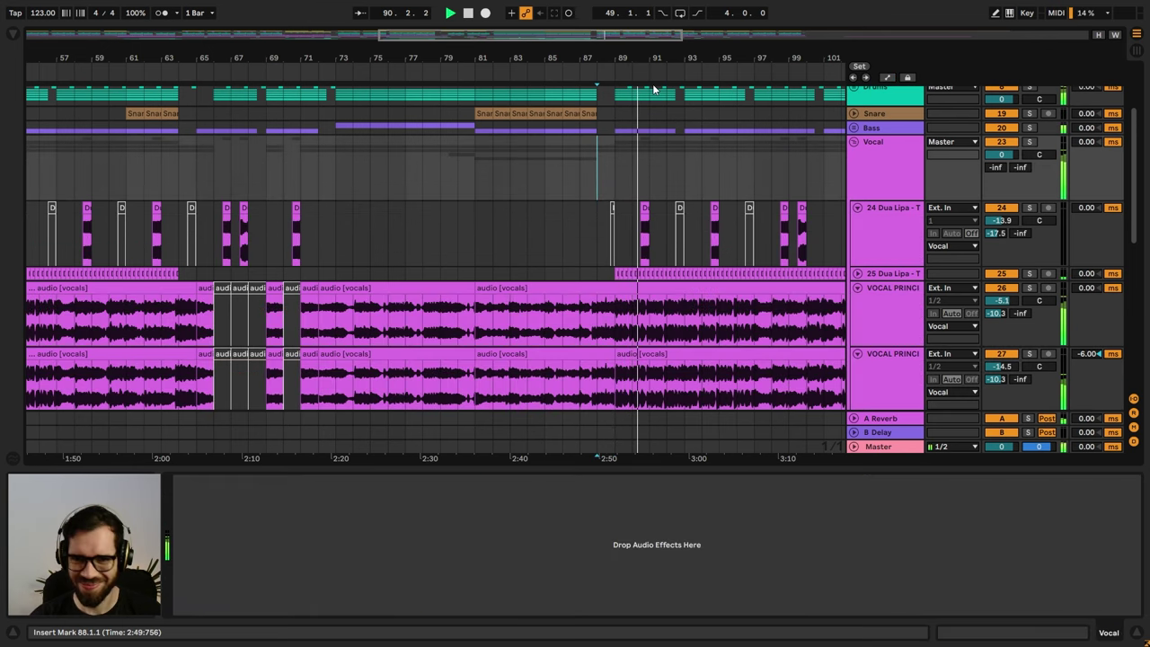
scroll(456, 218, right, 5)
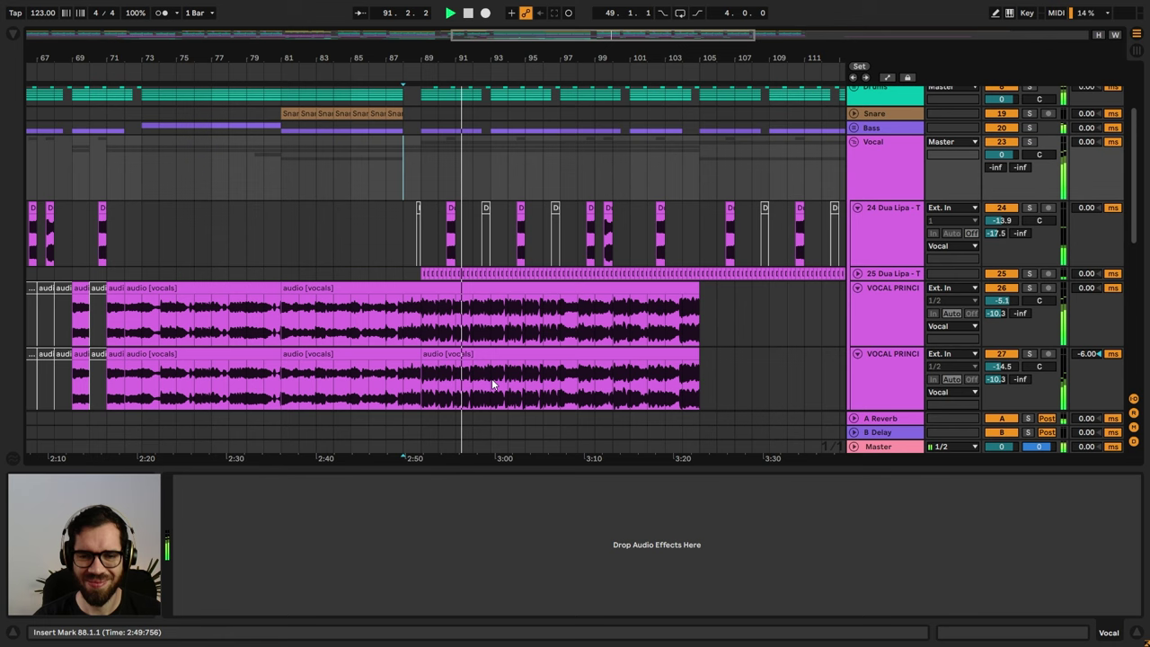
key(a)
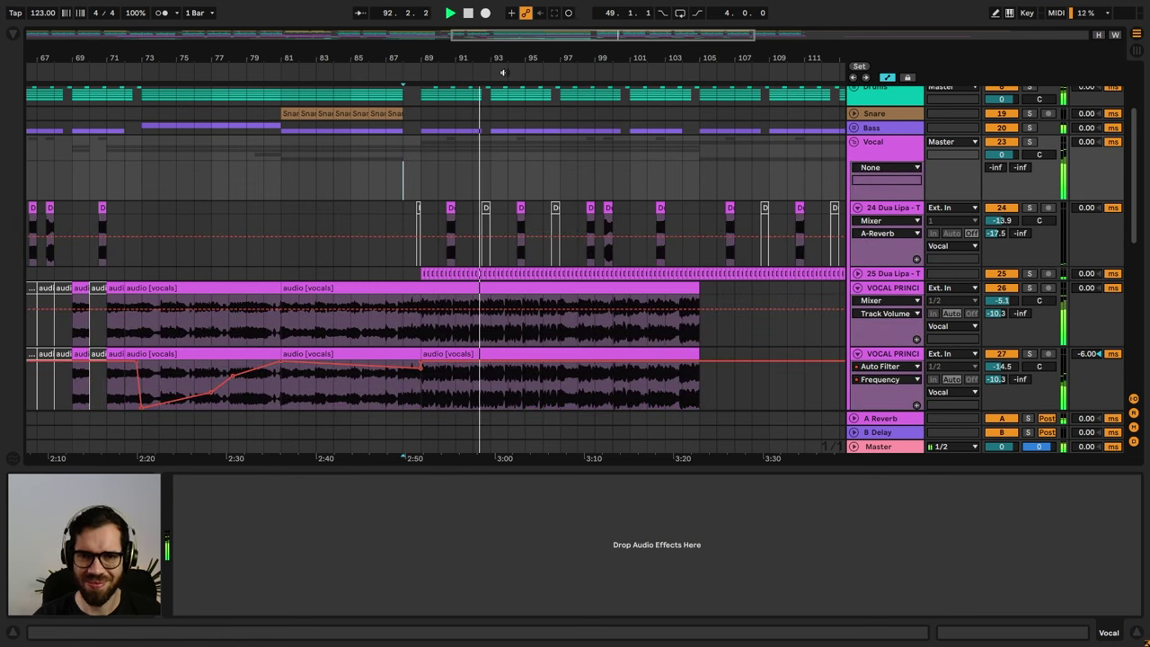
- Fold the Vocal group and the KSHMR effect tracks 38, 42 and 43
mouse_move(504, 59)
mouse_down()
mouse_move(500, 94)
mouse_move(505, 71)
mouse_up()
scroll(529, 152, up, 4)
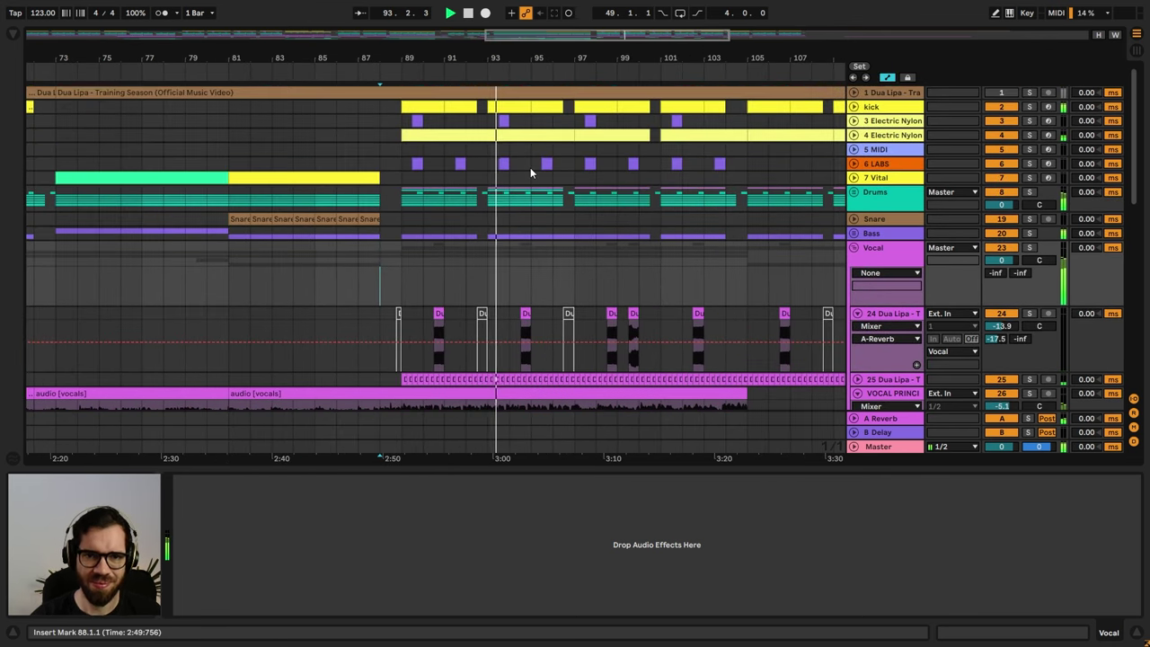
click(853, 250)
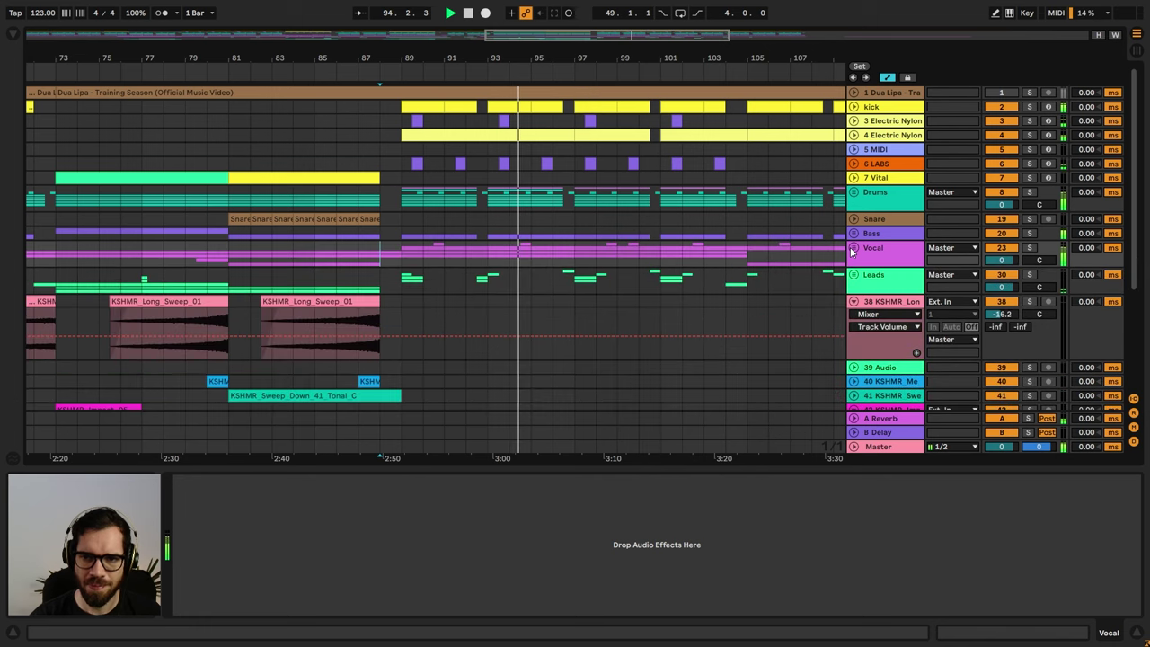
click(854, 303)
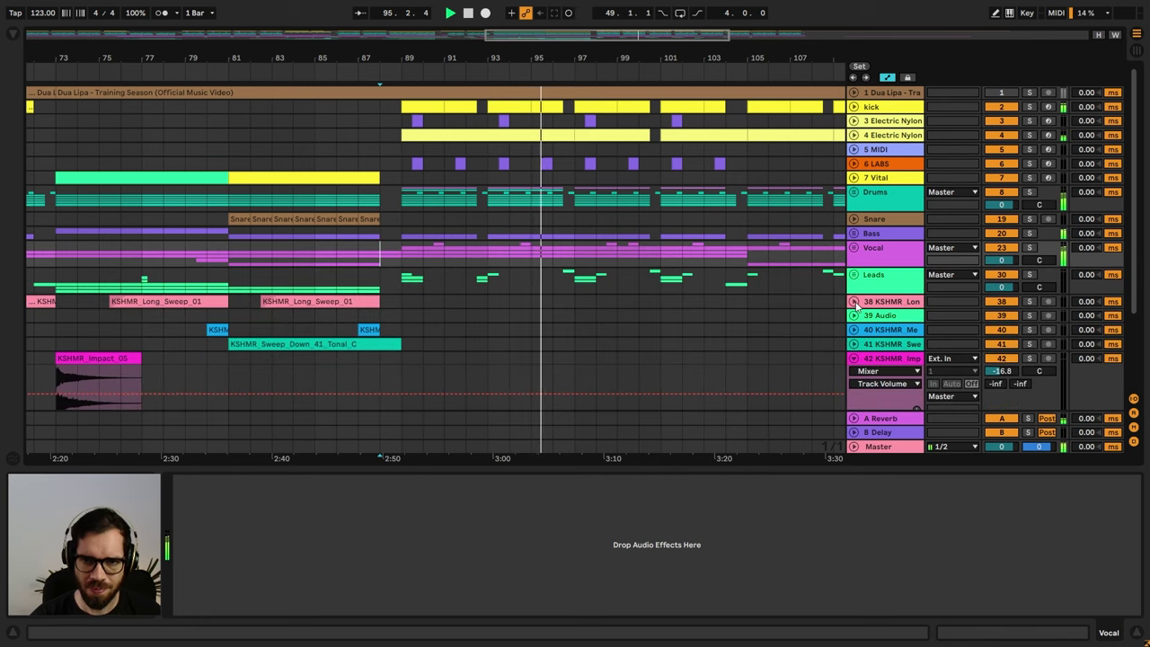
click(854, 359)
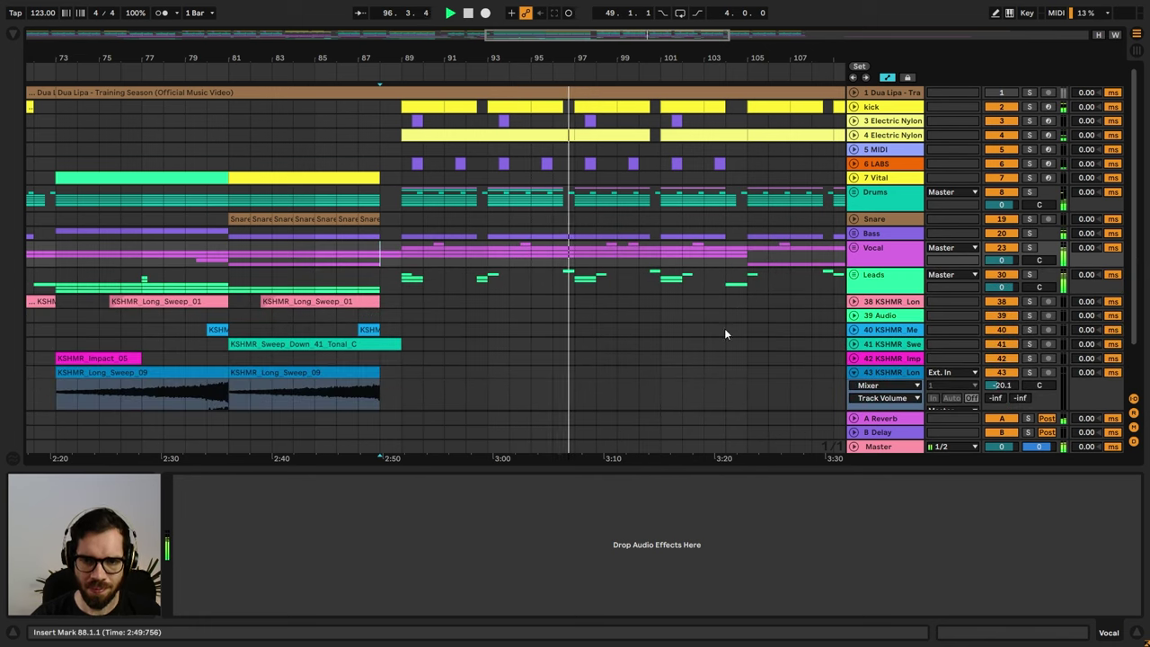
click(853, 372)
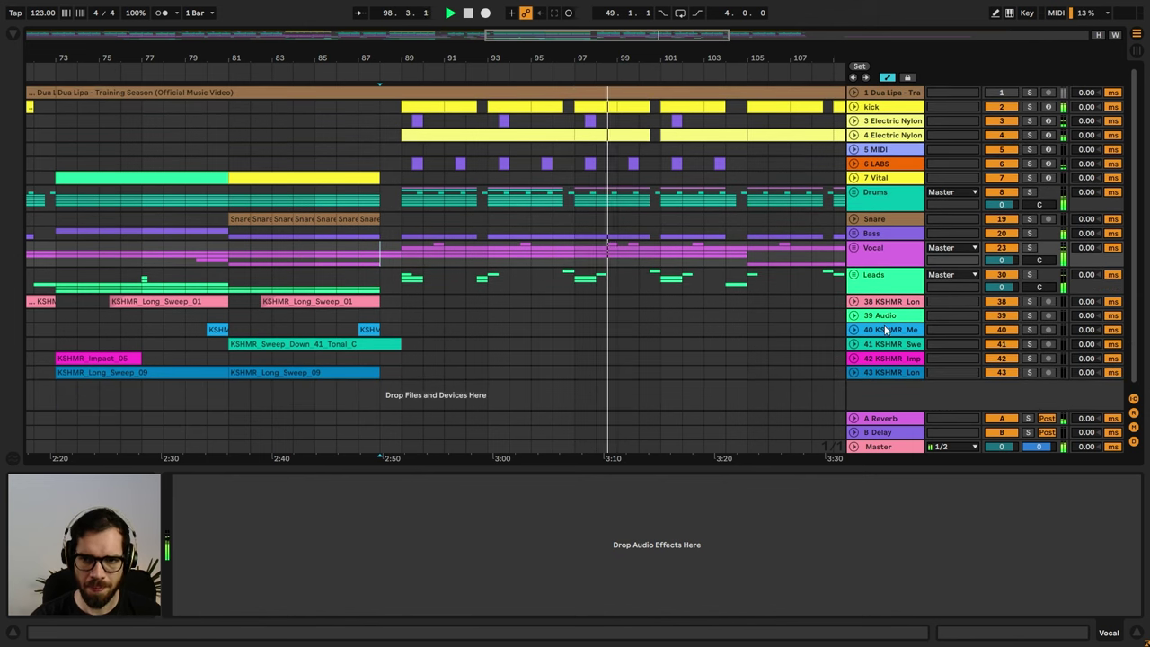
- Group the effect tracks 38 to 43 and name the group Fx
click(886, 302)
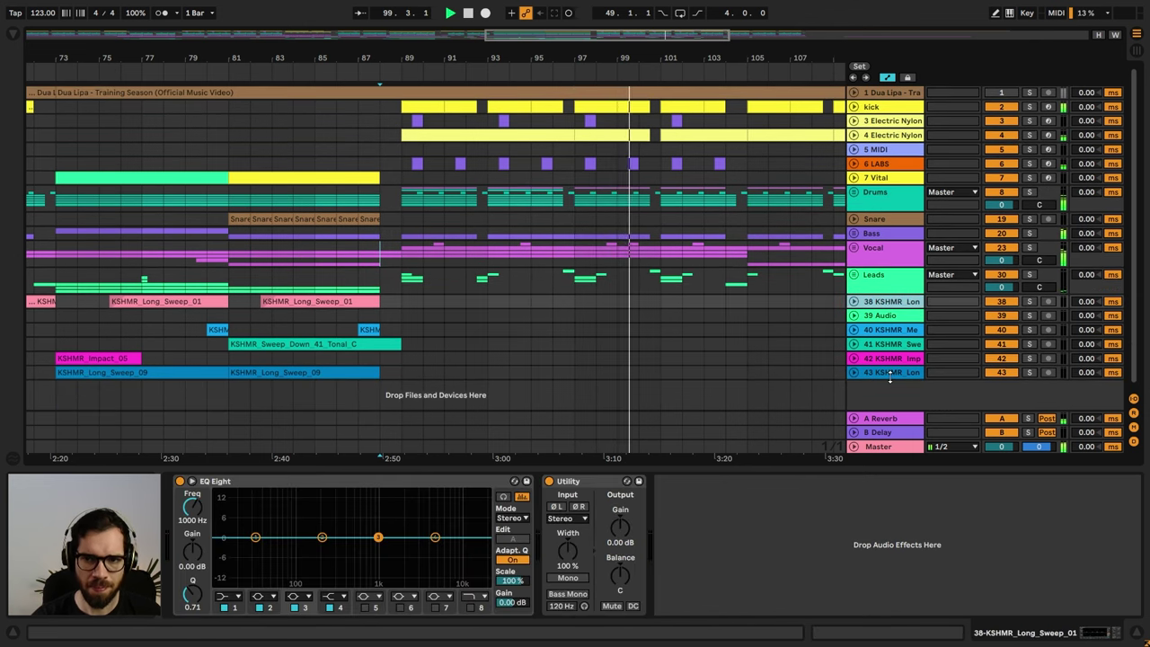
click(890, 373)
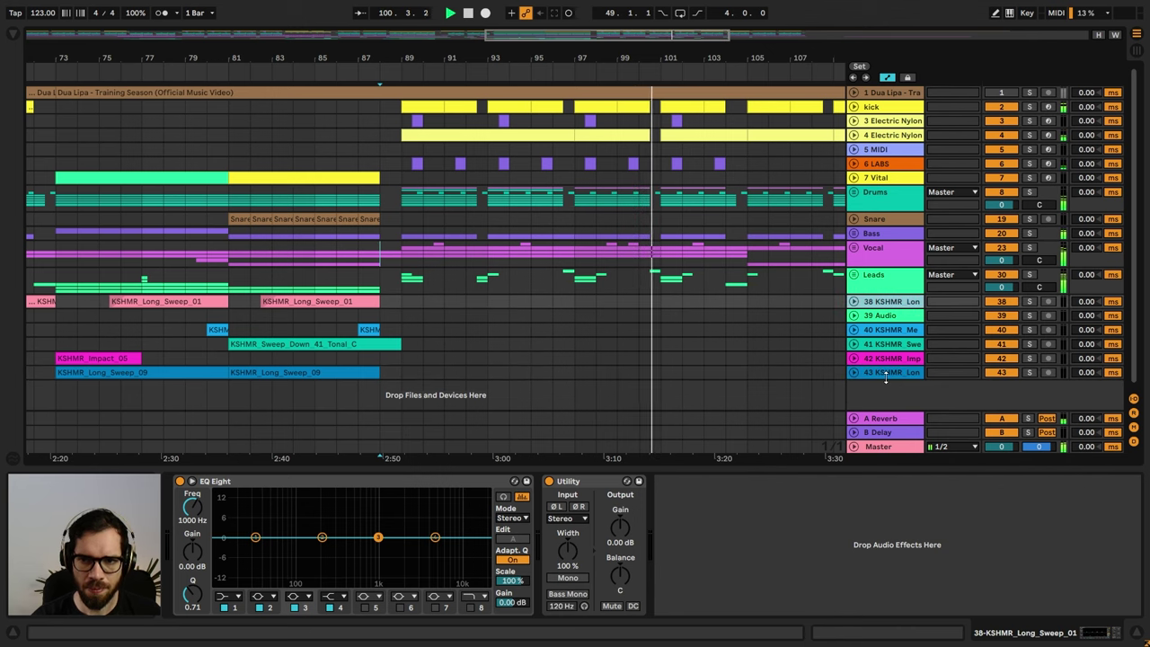
key(ctrl+g)
double_click(882, 309)
key(ctrl+r)
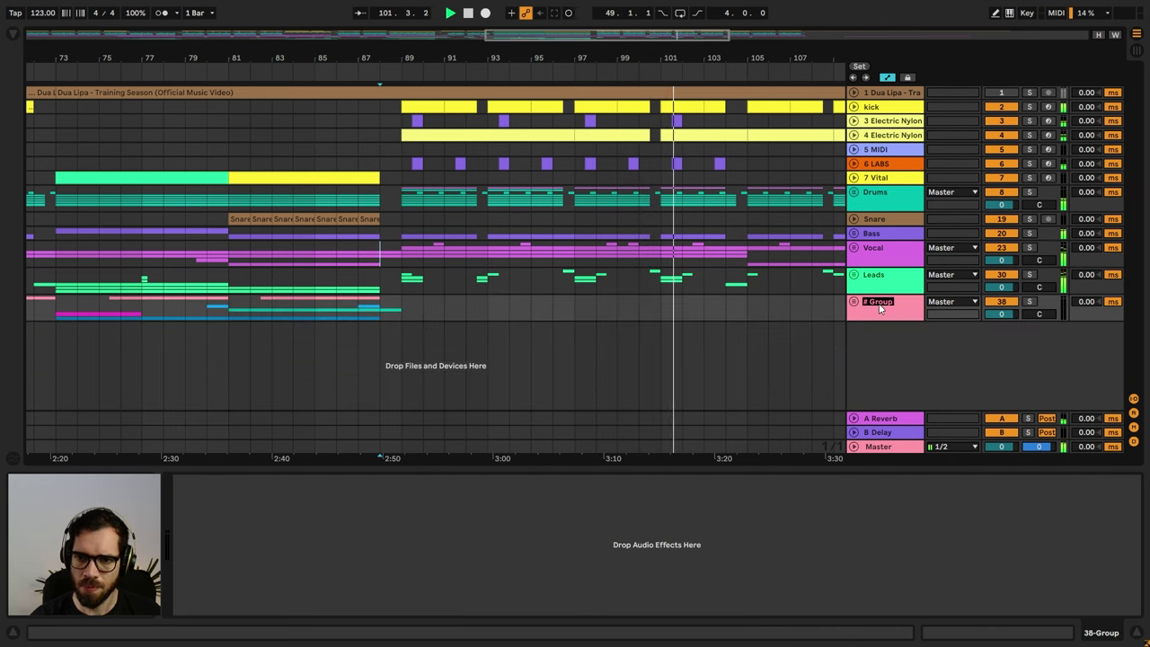
text(fx)
key(Return)
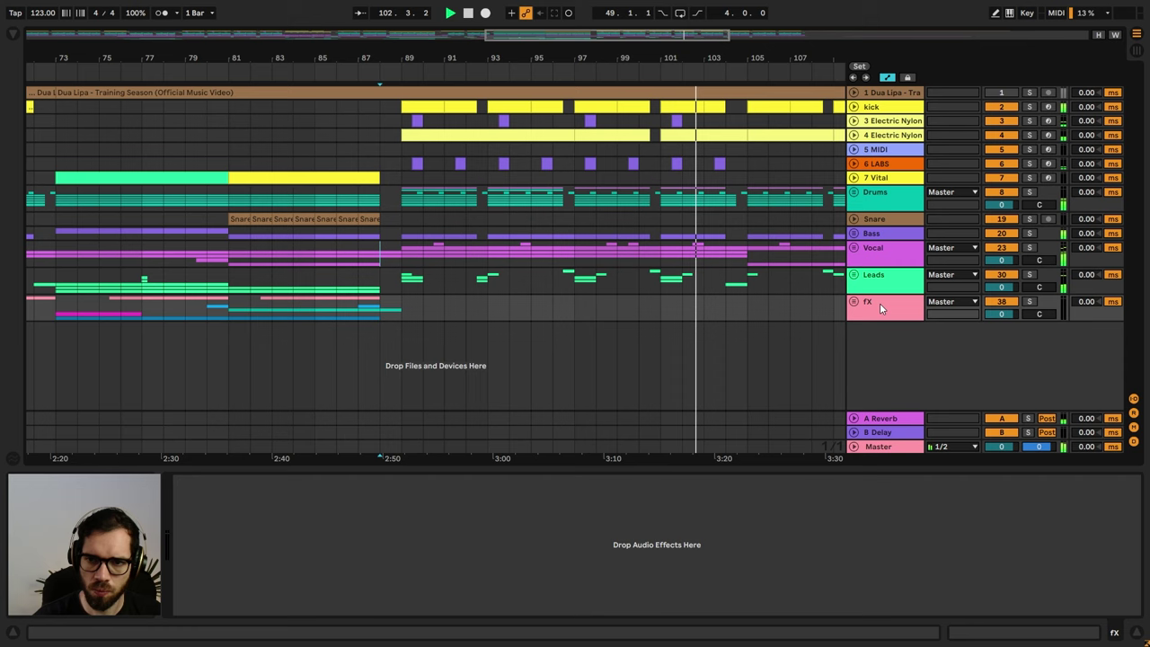
key(ctrl+f)
click(881, 308)
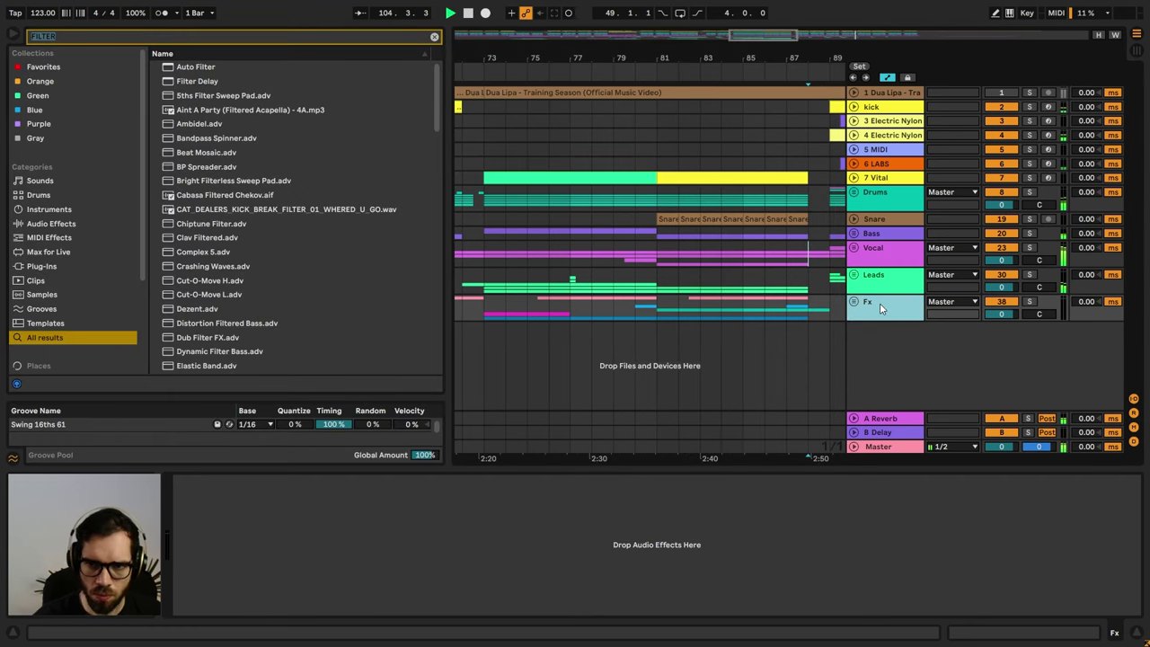
click(17, 34)
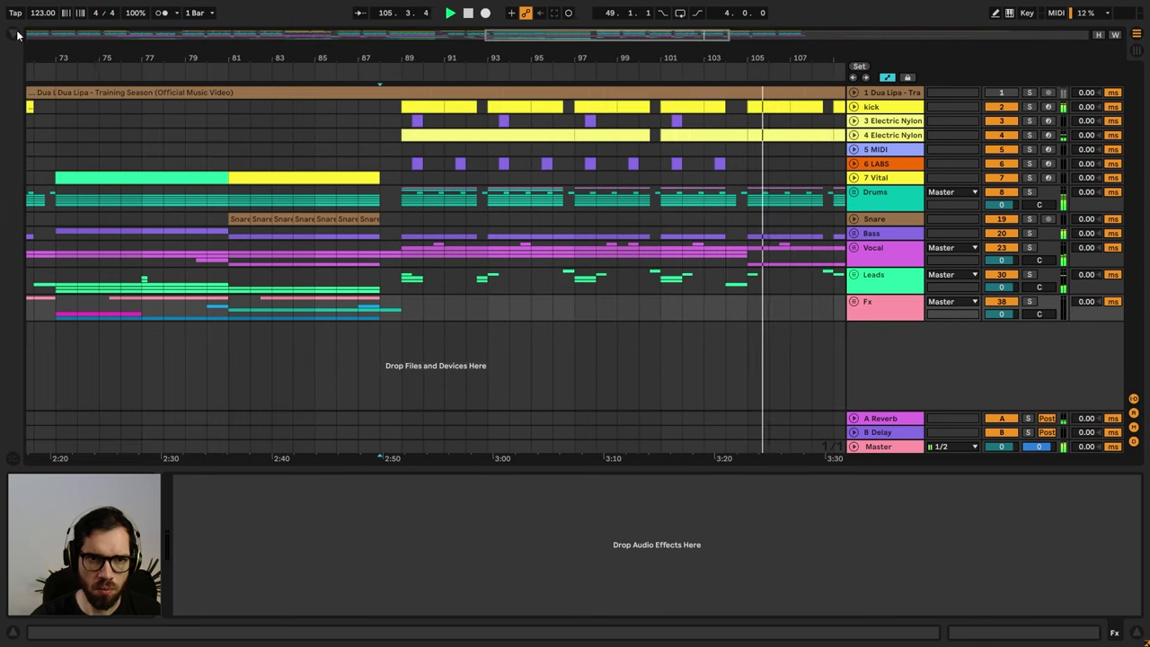
- Delete the Electric Nylon Guitar clips between bars 105 and 113 on track 4
click(703, 251)
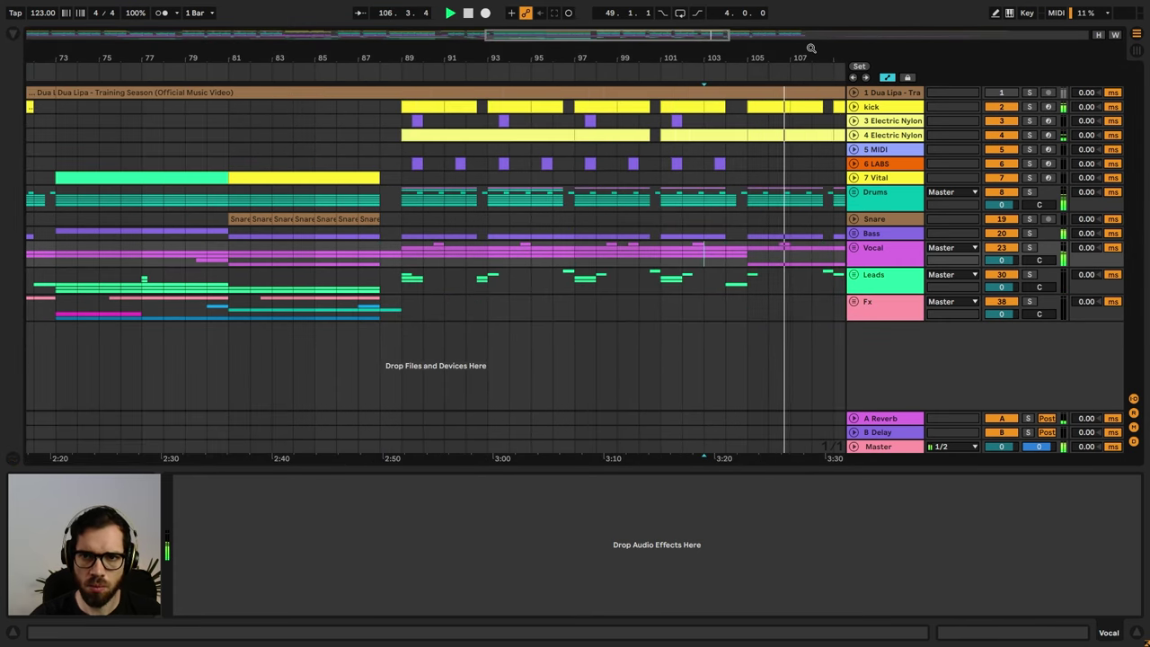
drag(811, 49, 575, 49)
click(580, 139)
key(Delete)
click(631, 139)
key(Delete)
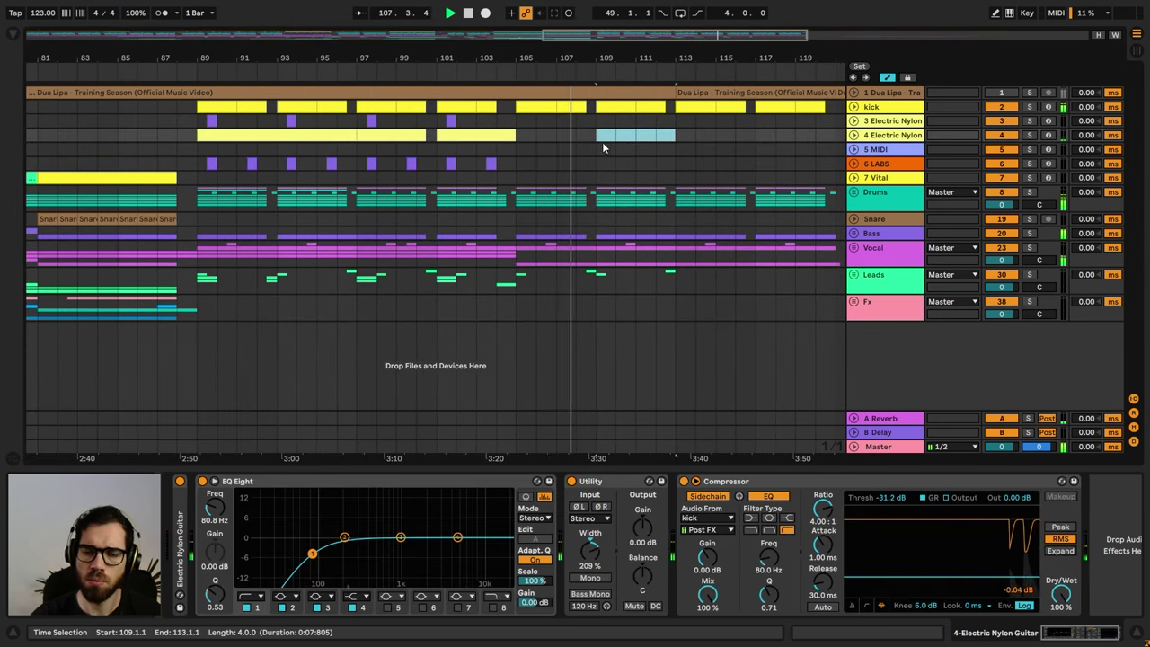
click(455, 194)
drag(559, 64, 669, 50)
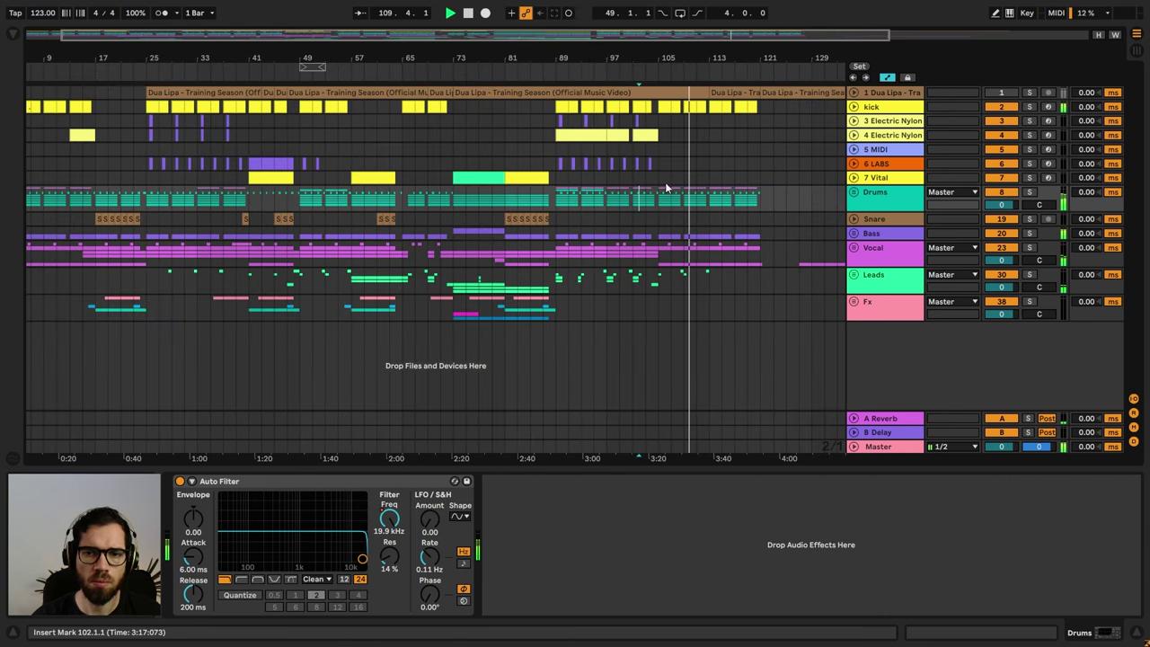
- Delete the leftover vocal clip and the last reference-song clip beyond bar 121, where the arrangement ends
drag(791, 251, 840, 270)
click(549, 137)
key(space)
click(661, 93)
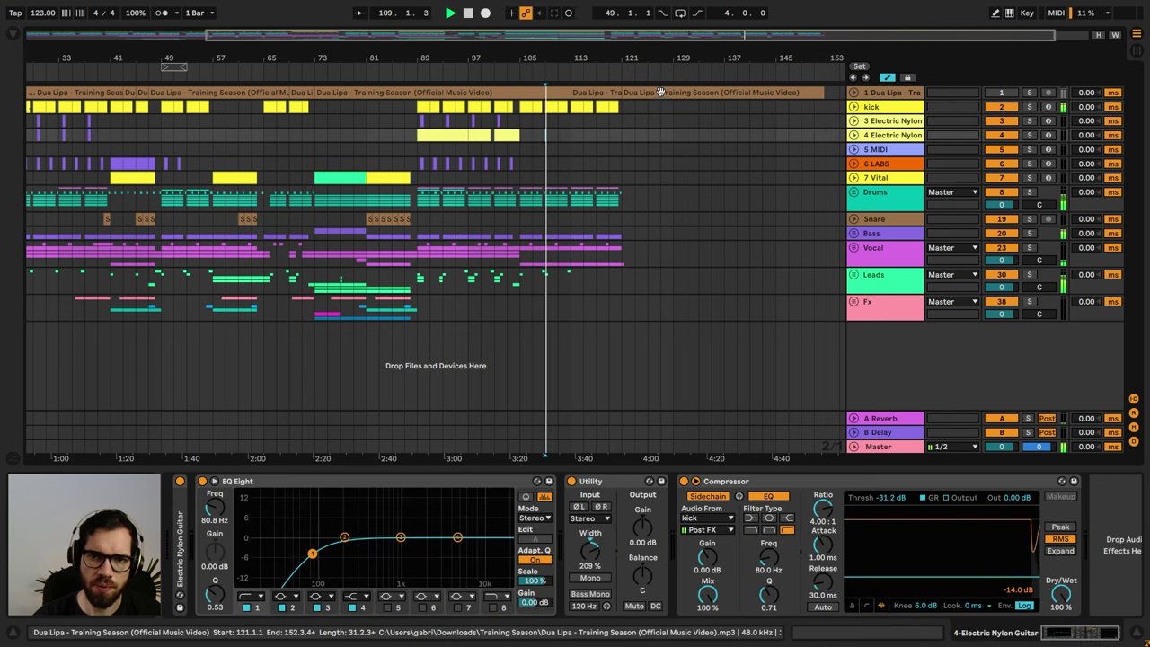
key(Delete)
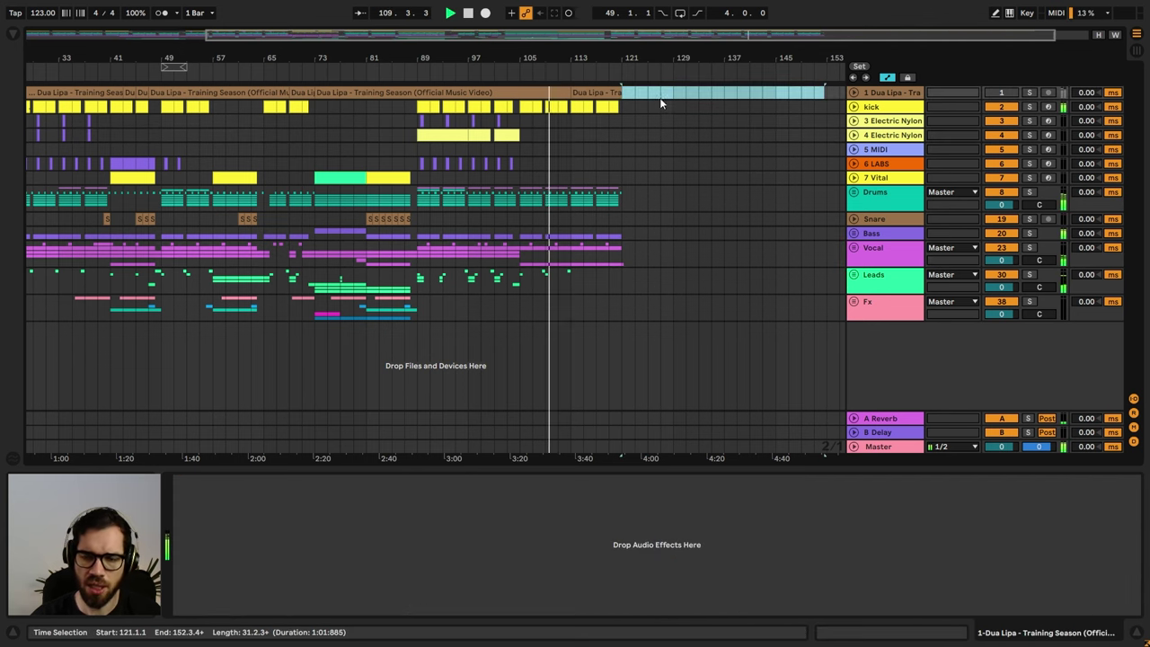
- Stop playback and rename the LABS track as "Bass Real"
click(430, 148)
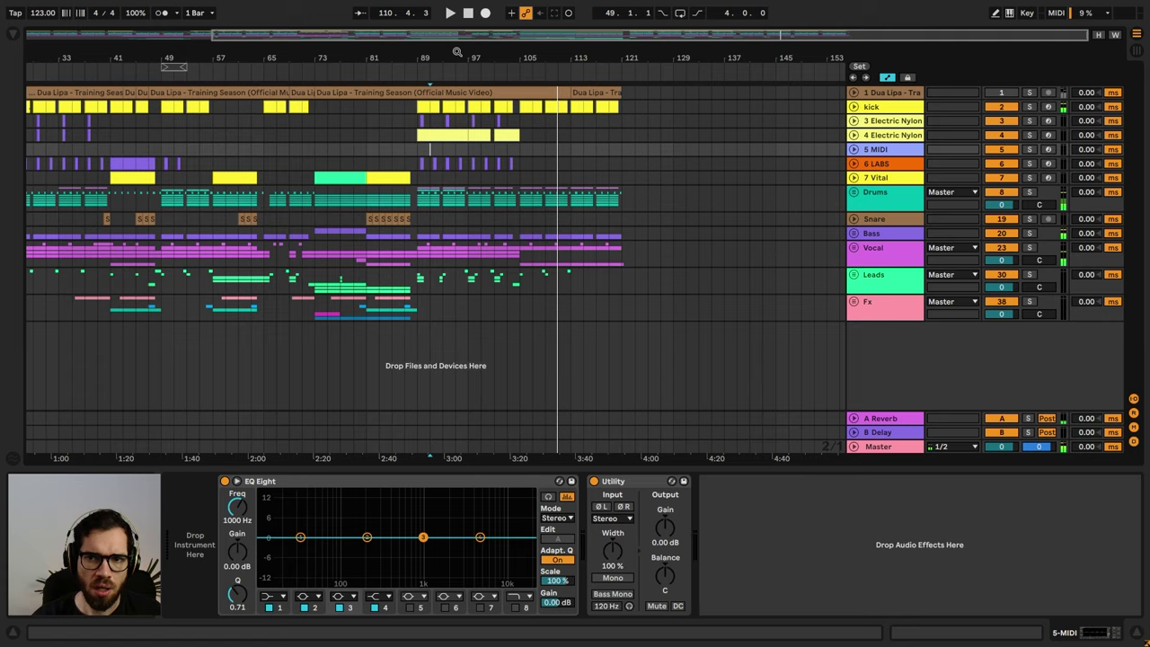
drag(456, 52, 533, 52)
click(872, 123)
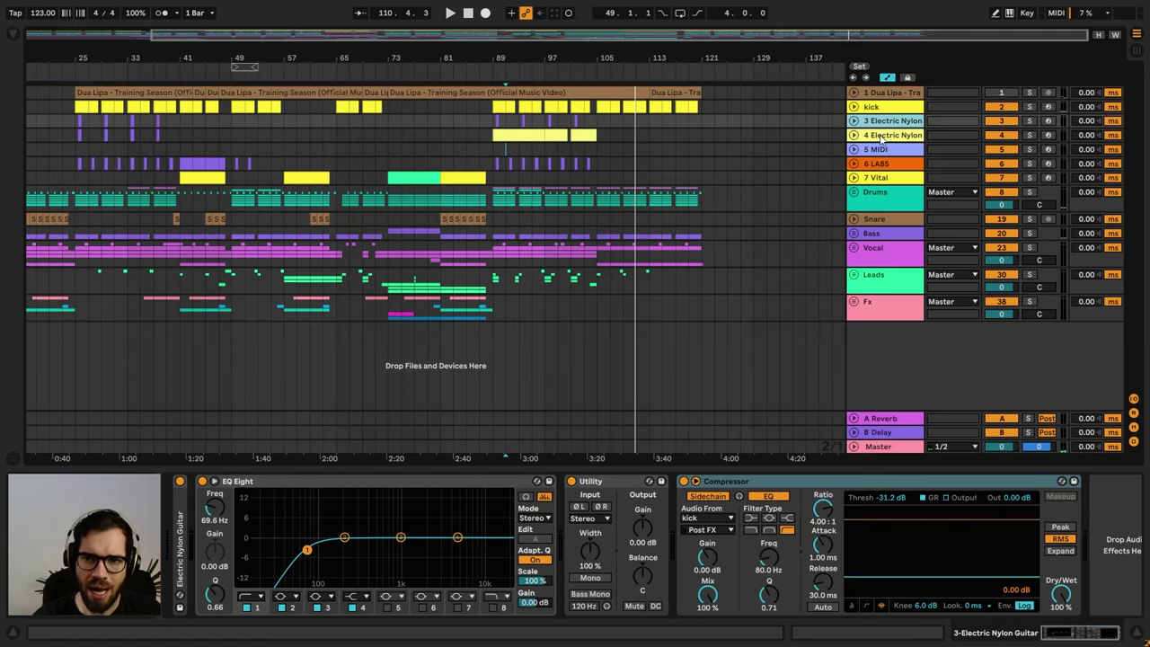
click(882, 136)
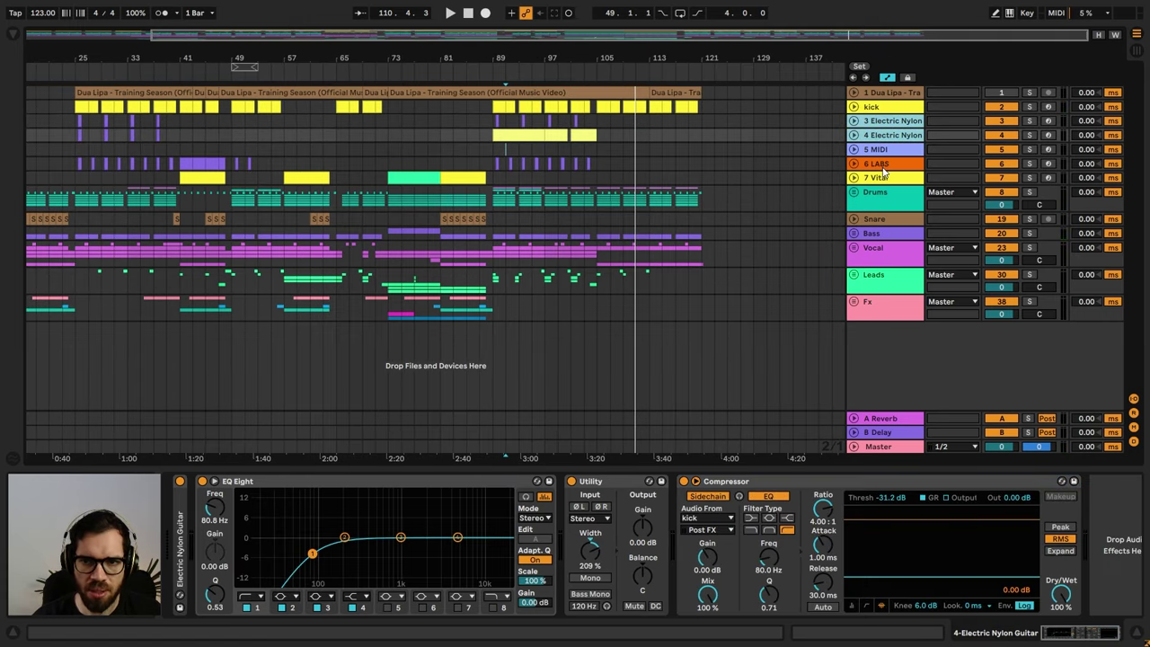
click(884, 170)
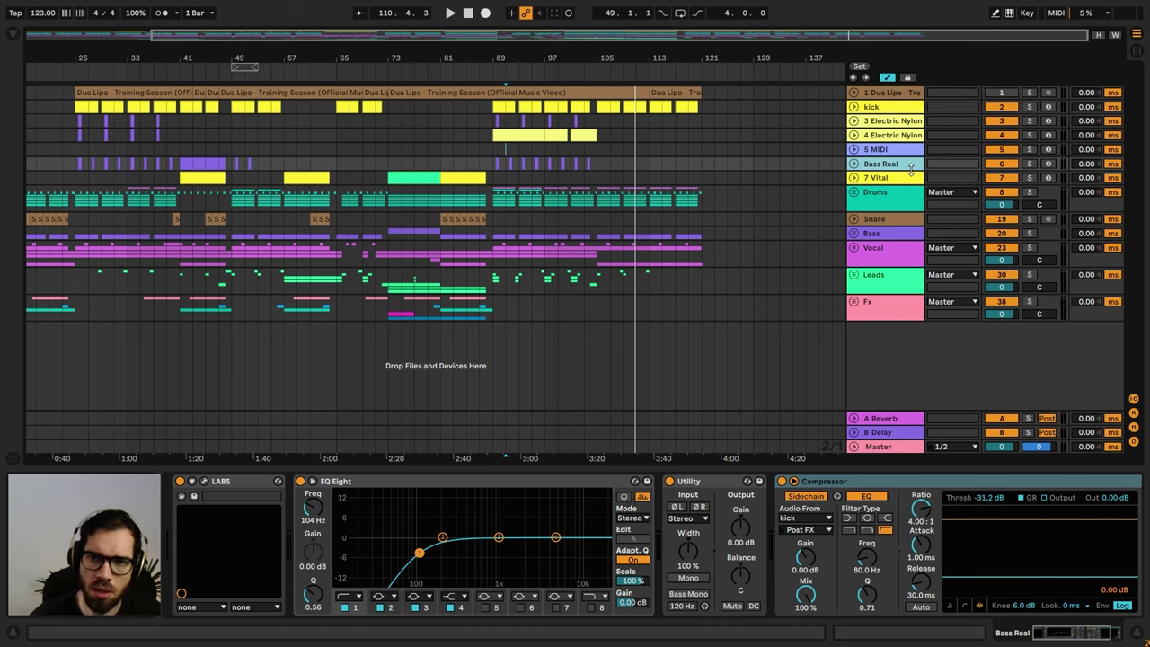
- Rename the first Electric Nylon track as "Bass Nylon" and move it together with Bass Real into the Bass group
double_click(904, 123)
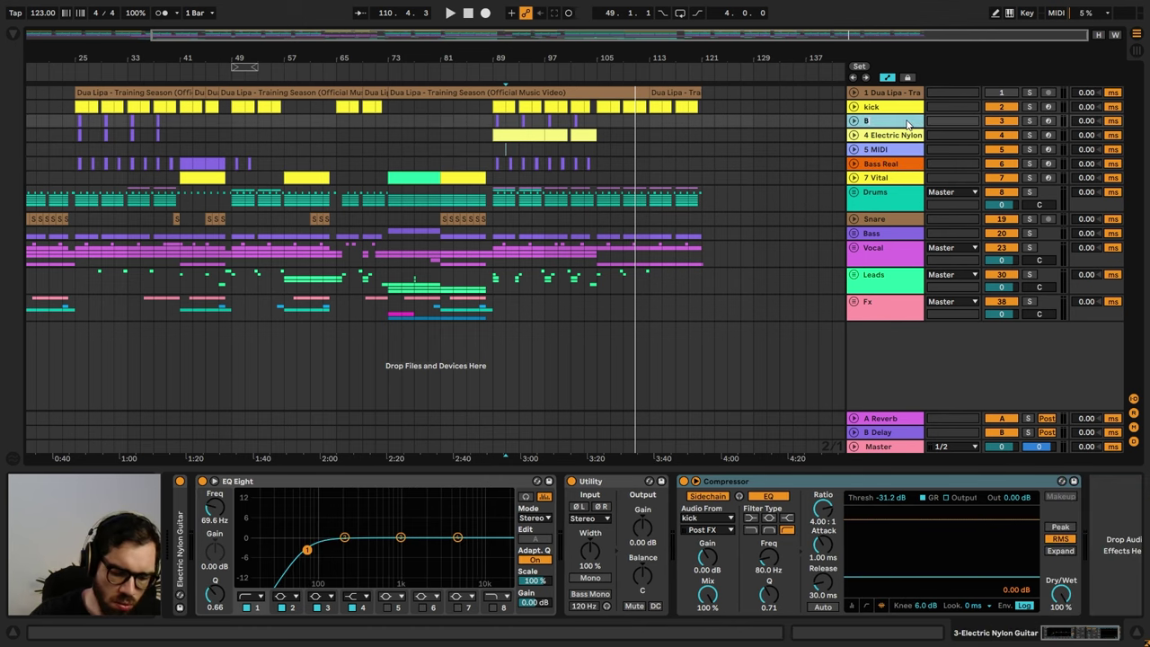
text(Bass Nylo)
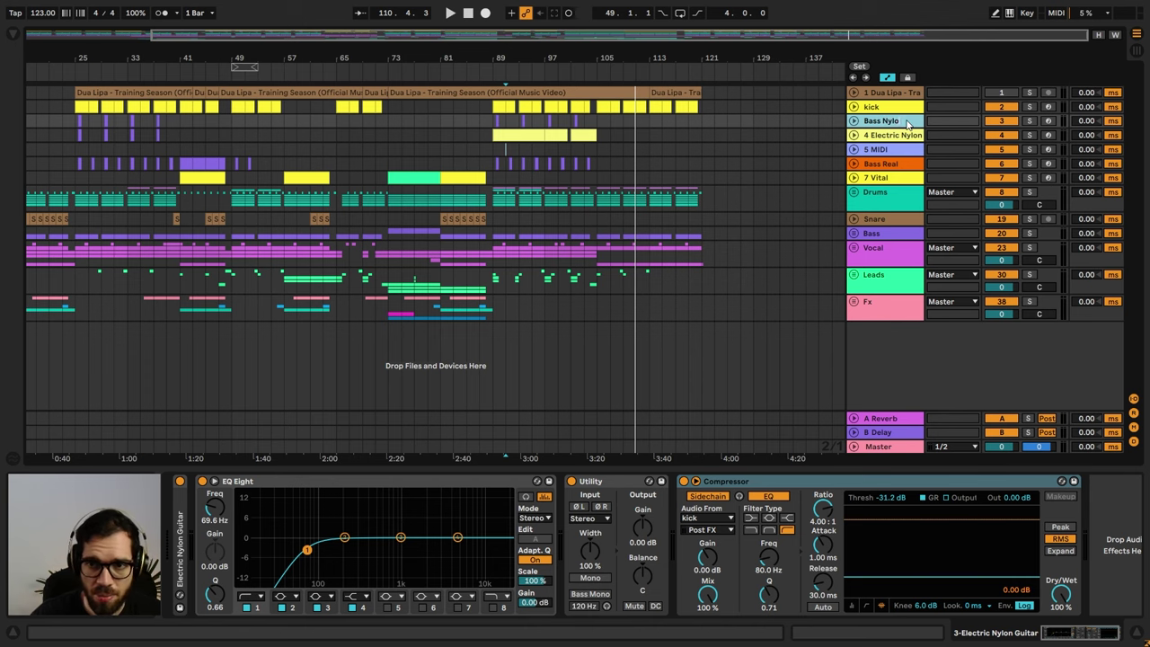
text(n)
key(Return)
click(888, 164)
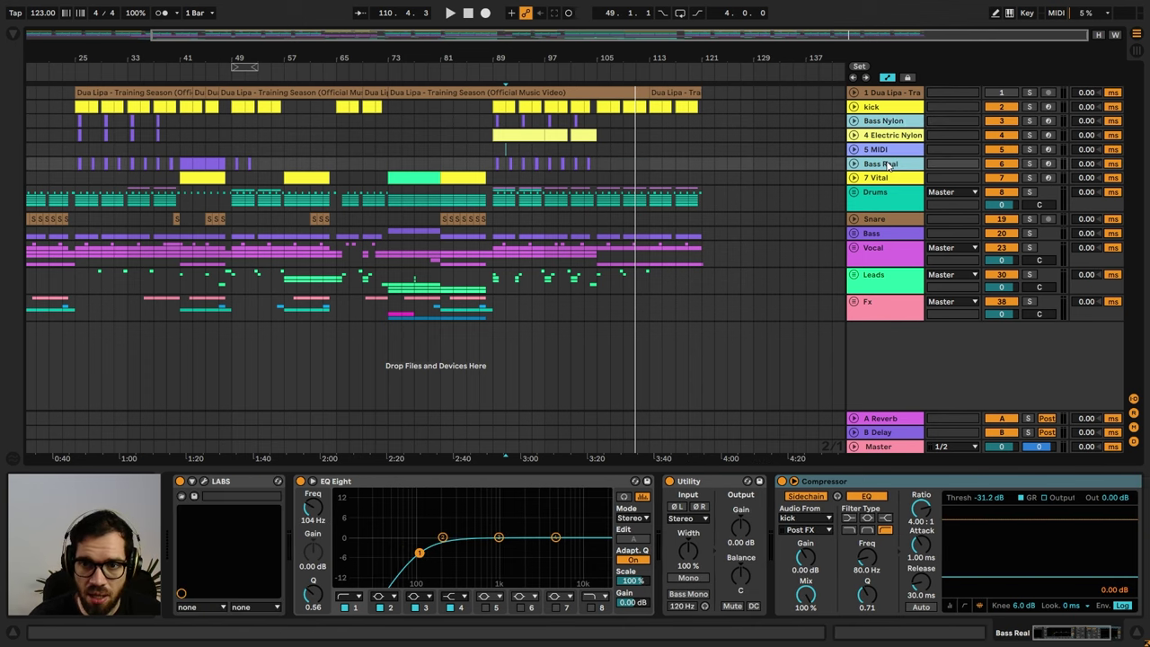
drag(883, 164, 888, 237)
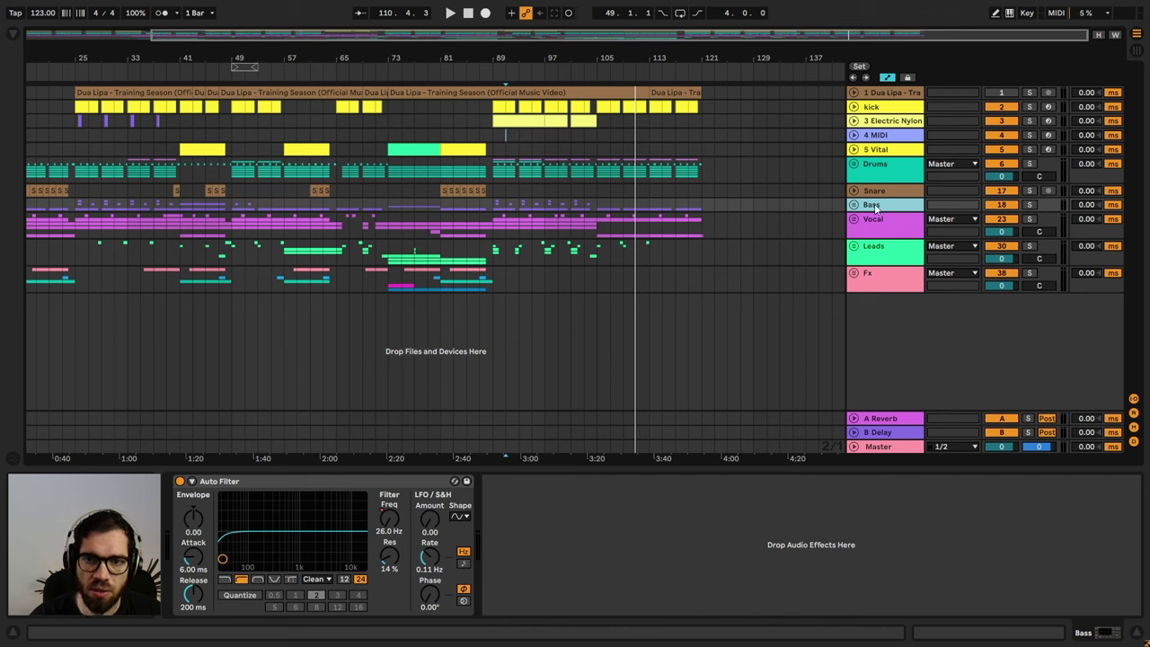
- Delete the empty MIDI track between the Electric Nylon and Vital tracks
click(883, 136)
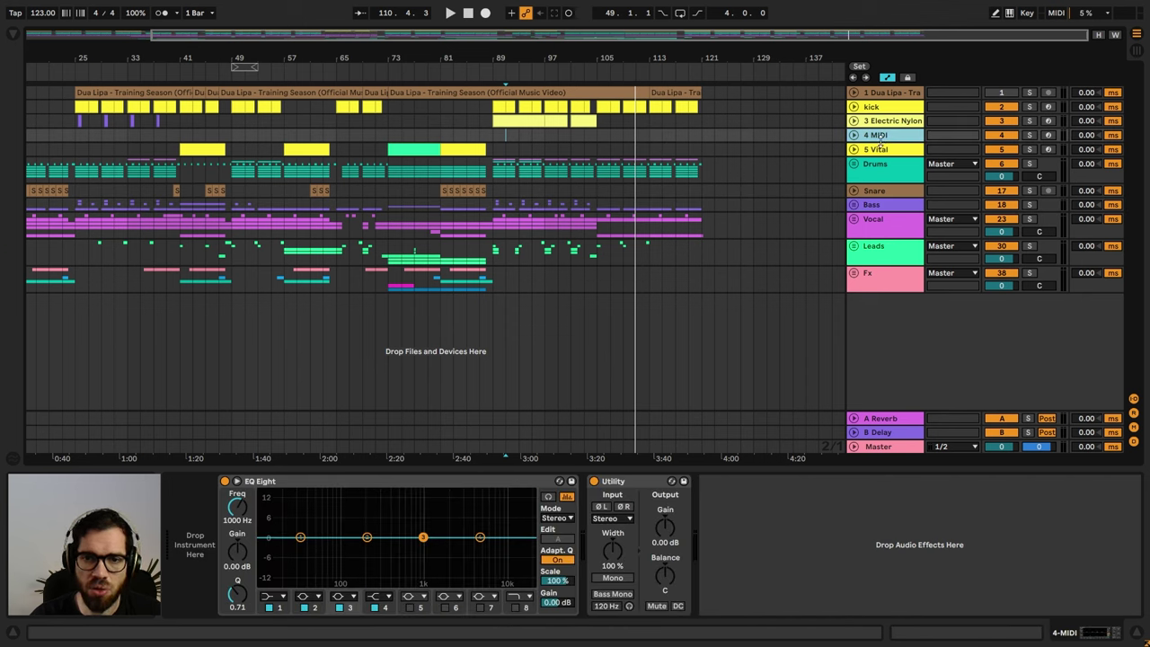
click(883, 207)
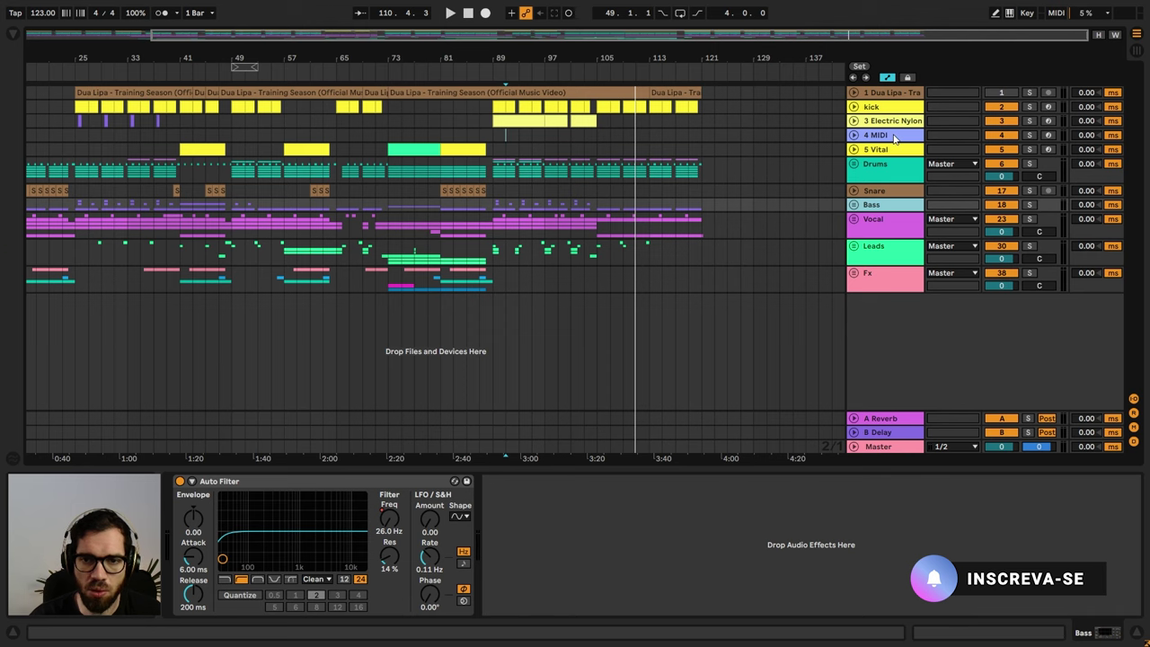
click(894, 135)
key(Delete)
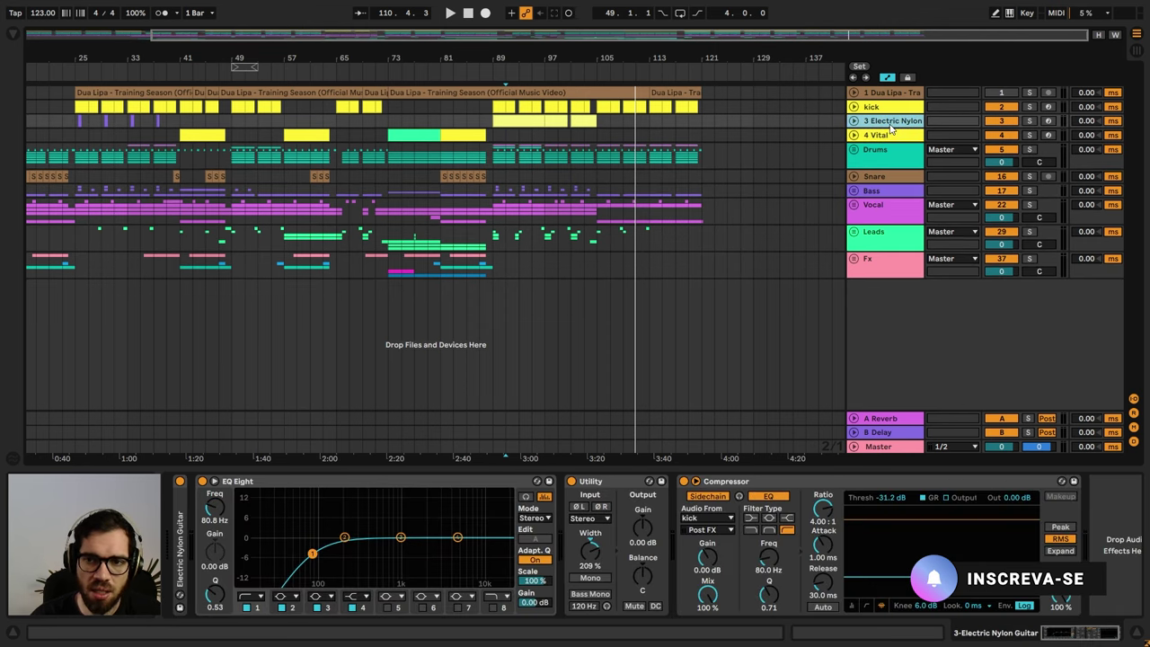
- Move the remaining Electric Nylon track and the Vital track into the Leads group, renaming the Vital track
drag(888, 126, 886, 243)
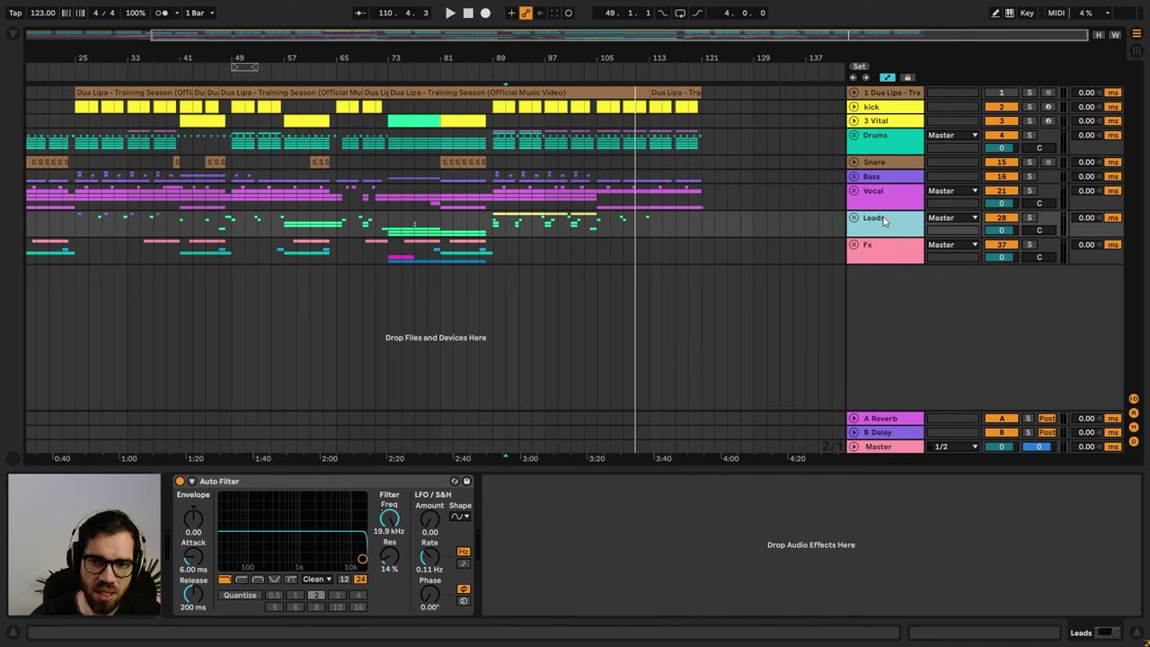
key(space)
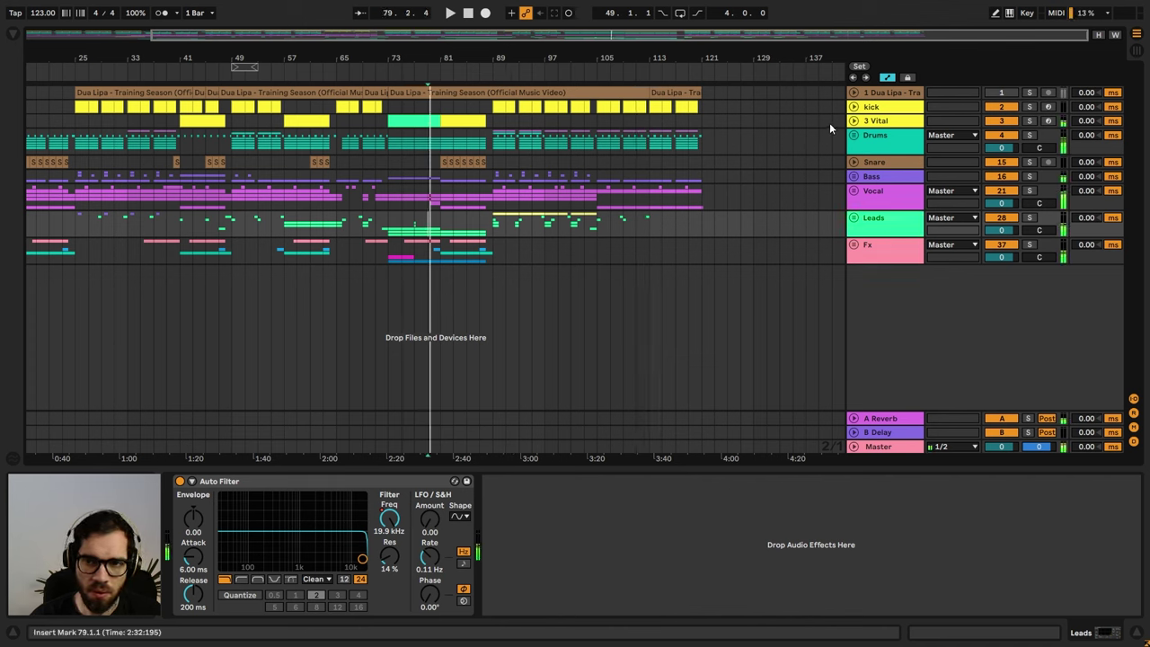
click(877, 123)
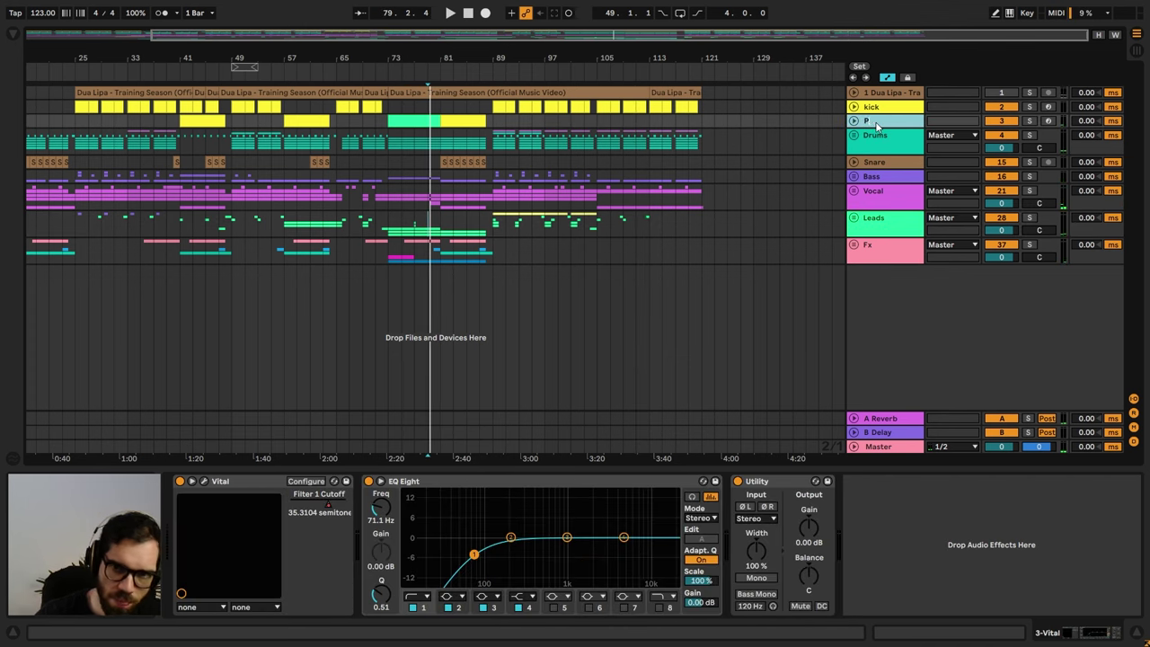
drag(877, 126, 904, 231)
click(508, 189)
key(space)
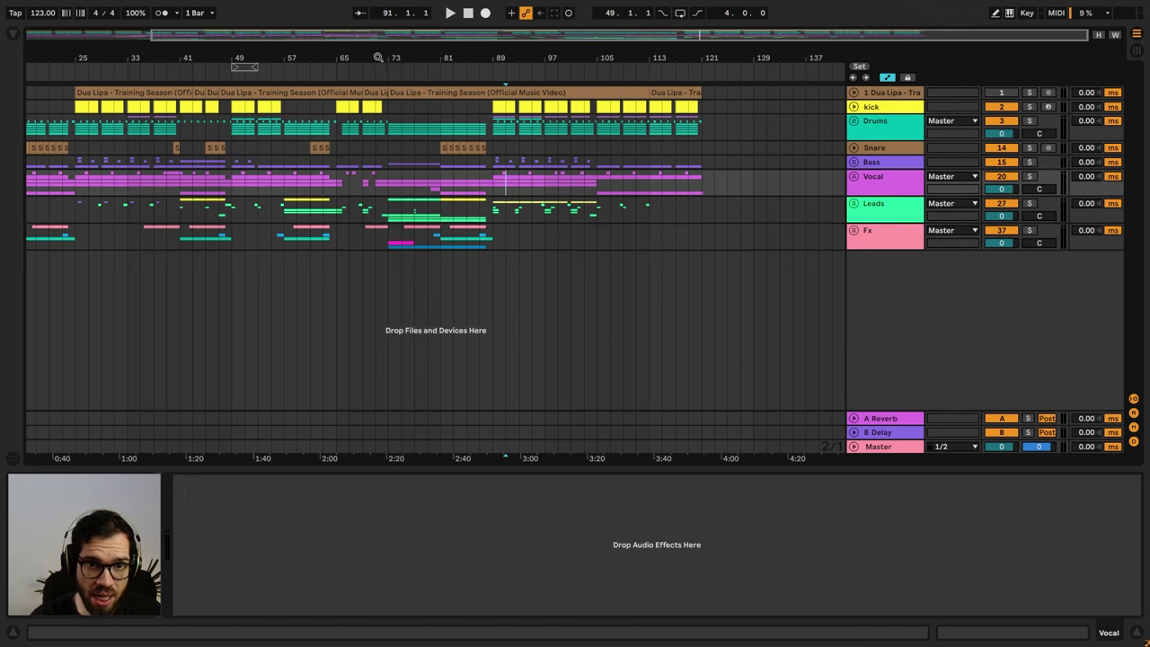
- Search the plug-ins for "ksh" and load KSHMR Essentials Kick on the kick track
drag(378, 58, 451, 62)
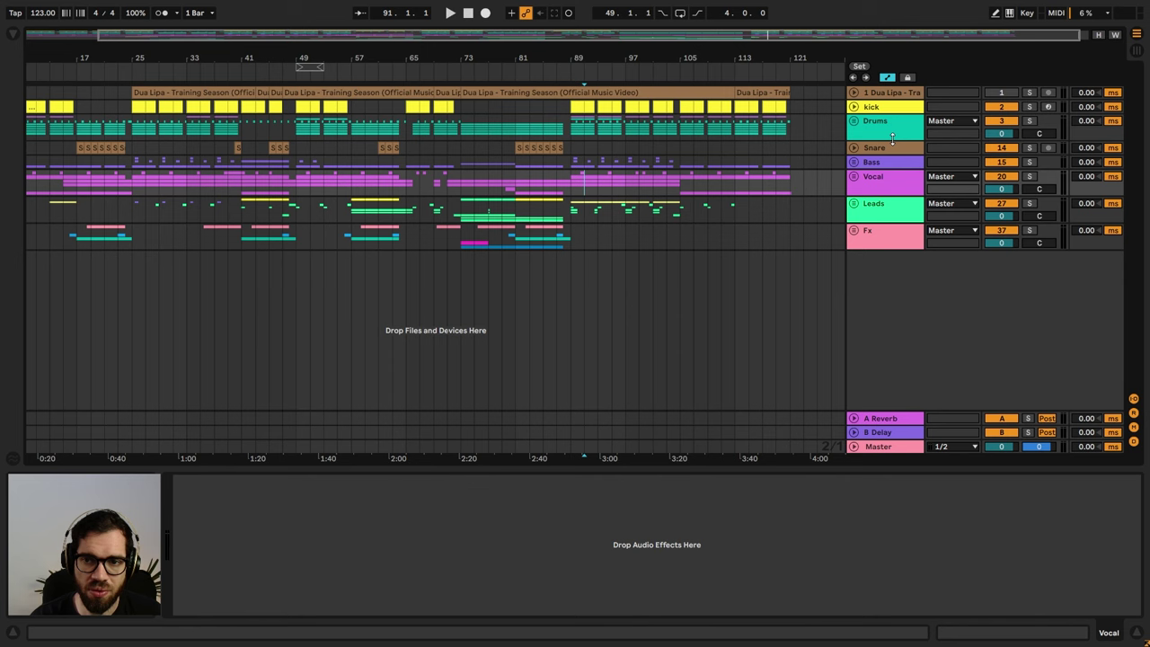
click(907, 109)
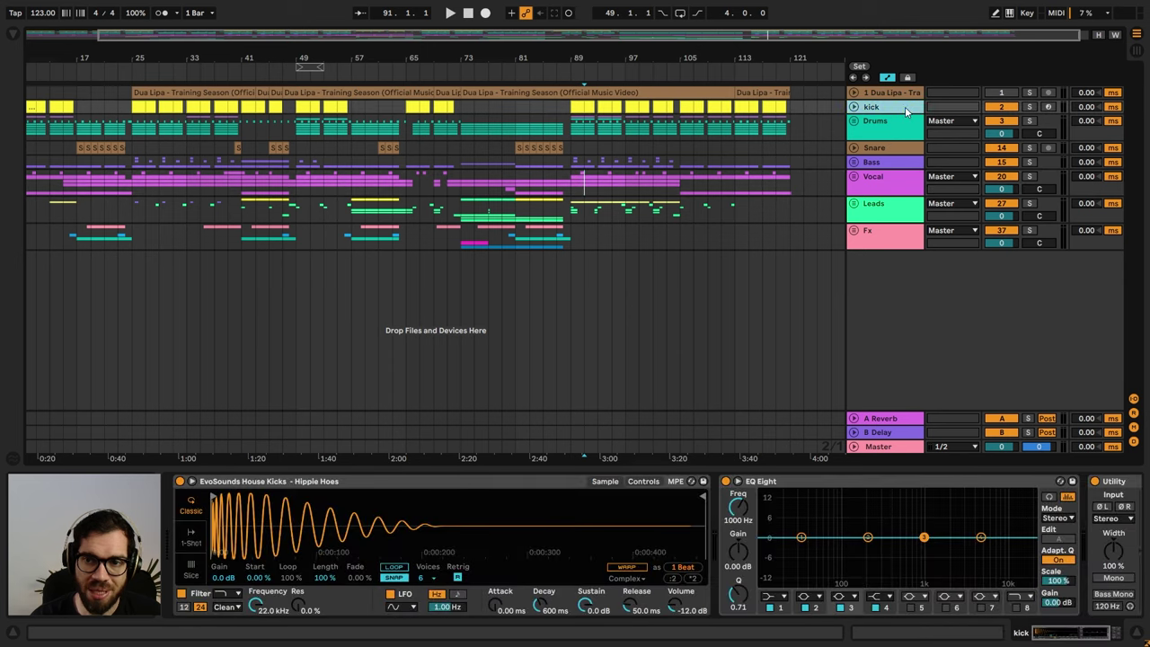
click(13, 34)
text(ksh)
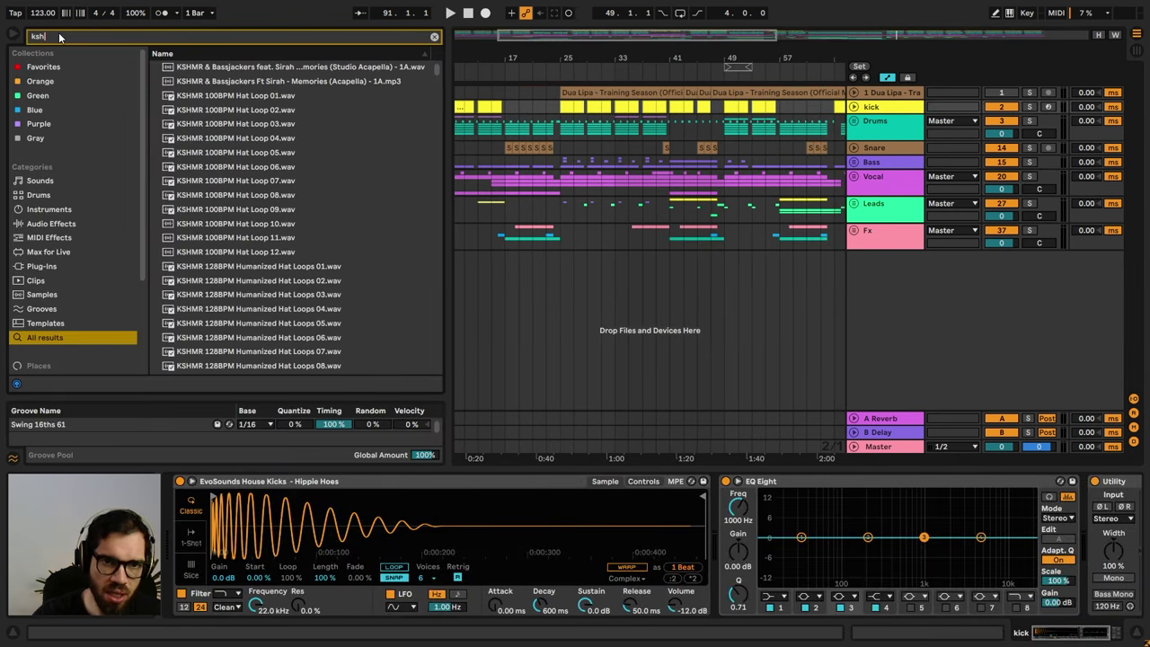
click(40, 238)
click(52, 224)
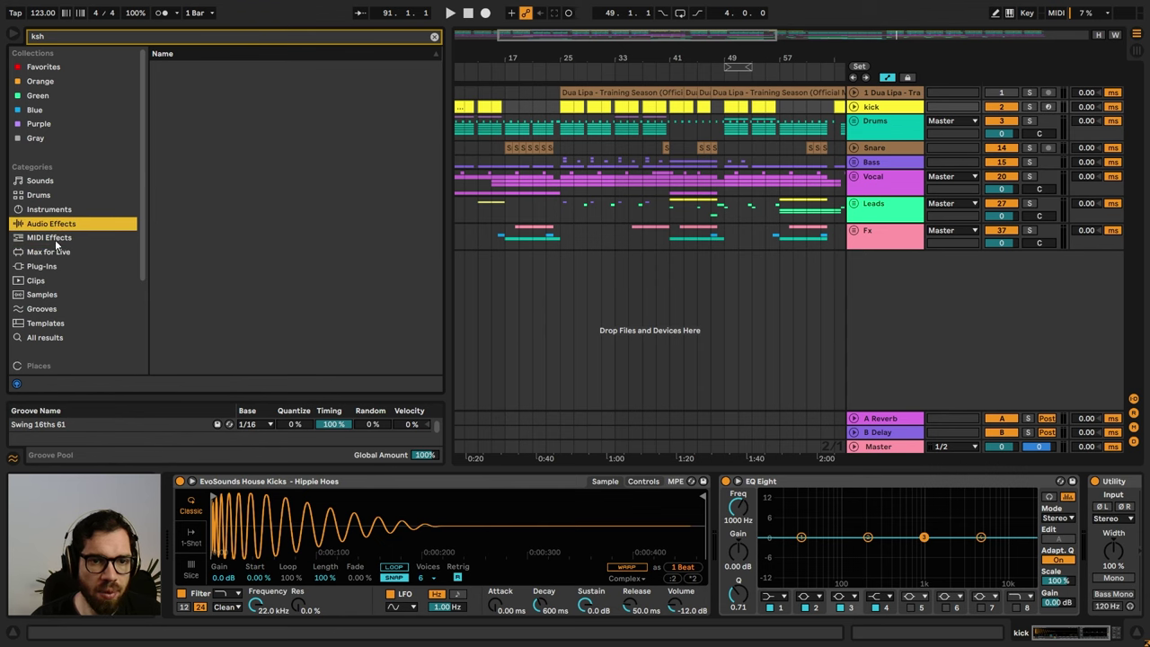
click(63, 268)
click(164, 81)
click(197, 97)
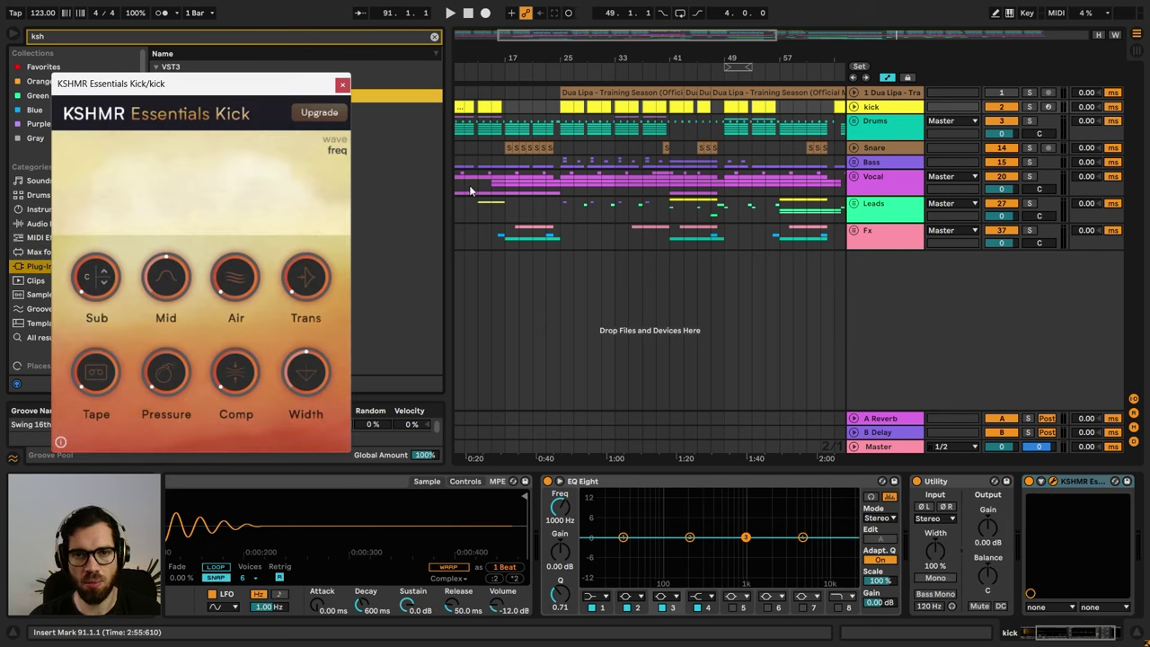
- Play the last drop and loop the eight bars of the kick track from bar 89 to bar 97
click(561, 106)
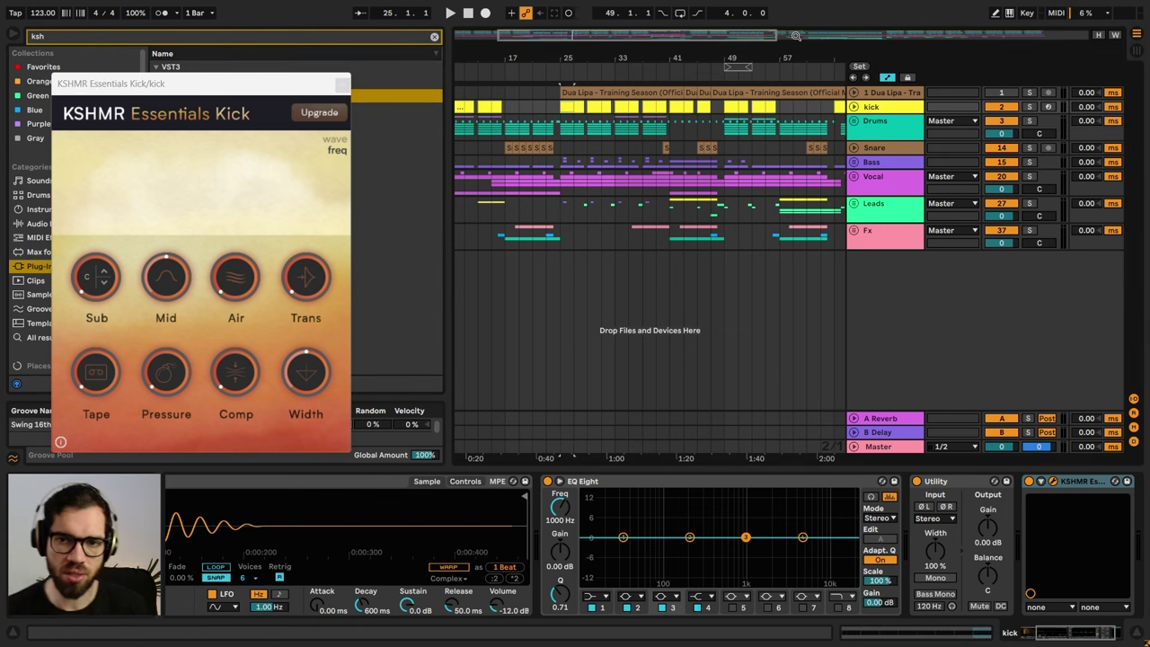
drag(795, 50, 459, 65)
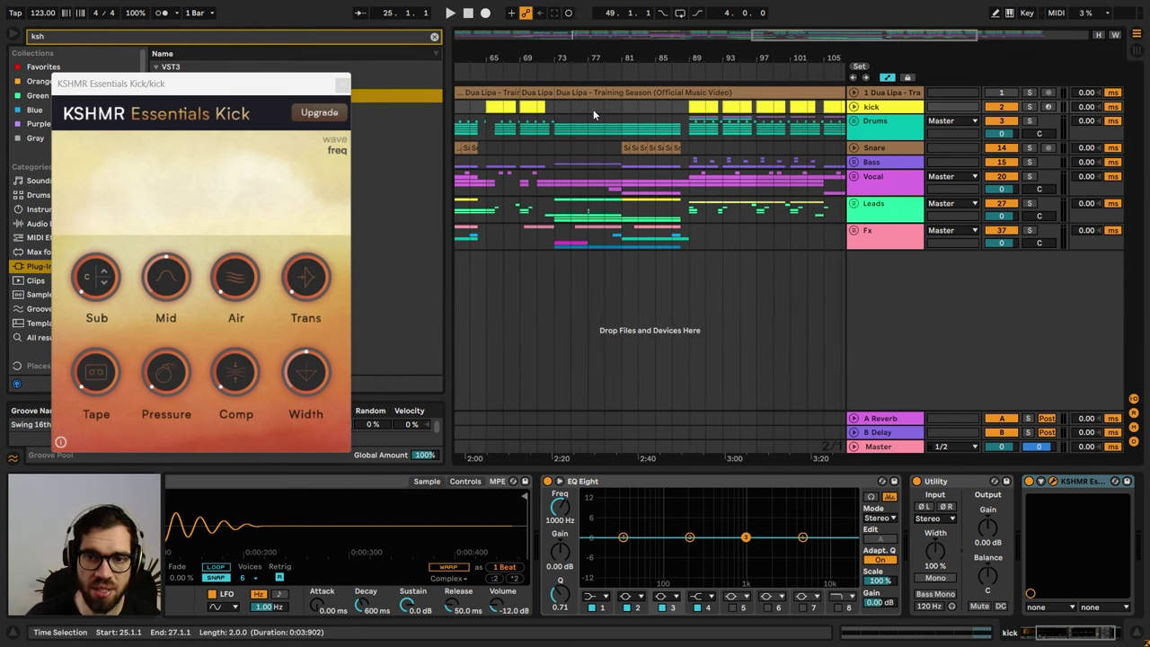
key(space)
drag(730, 107, 757, 110)
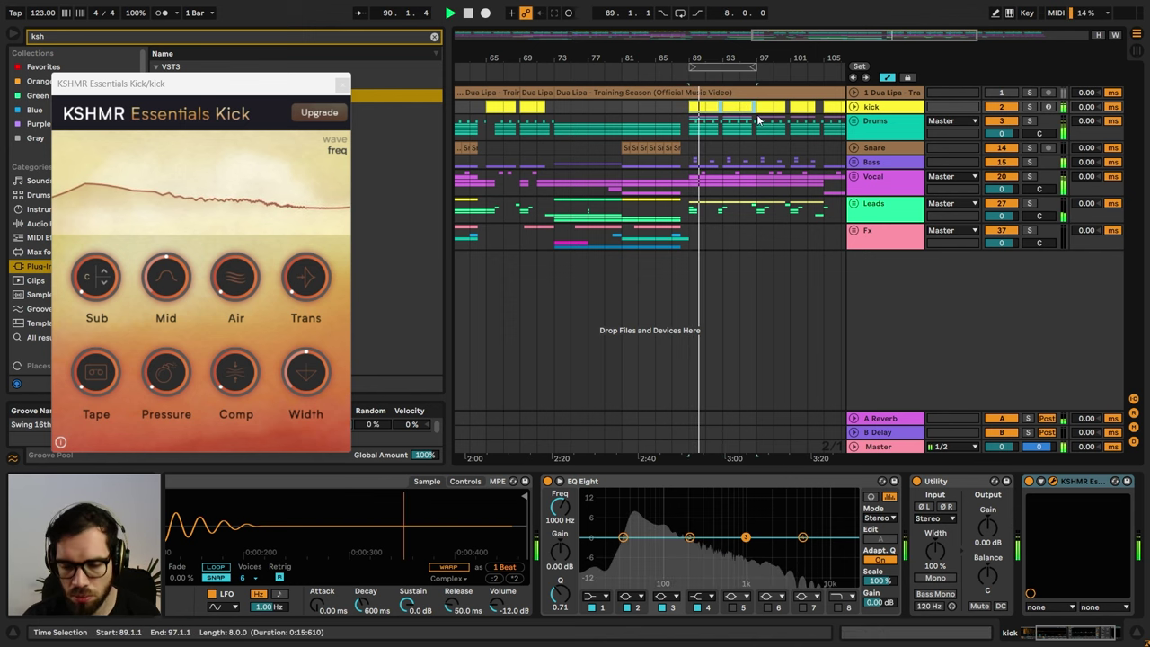
key(ctrl+l)
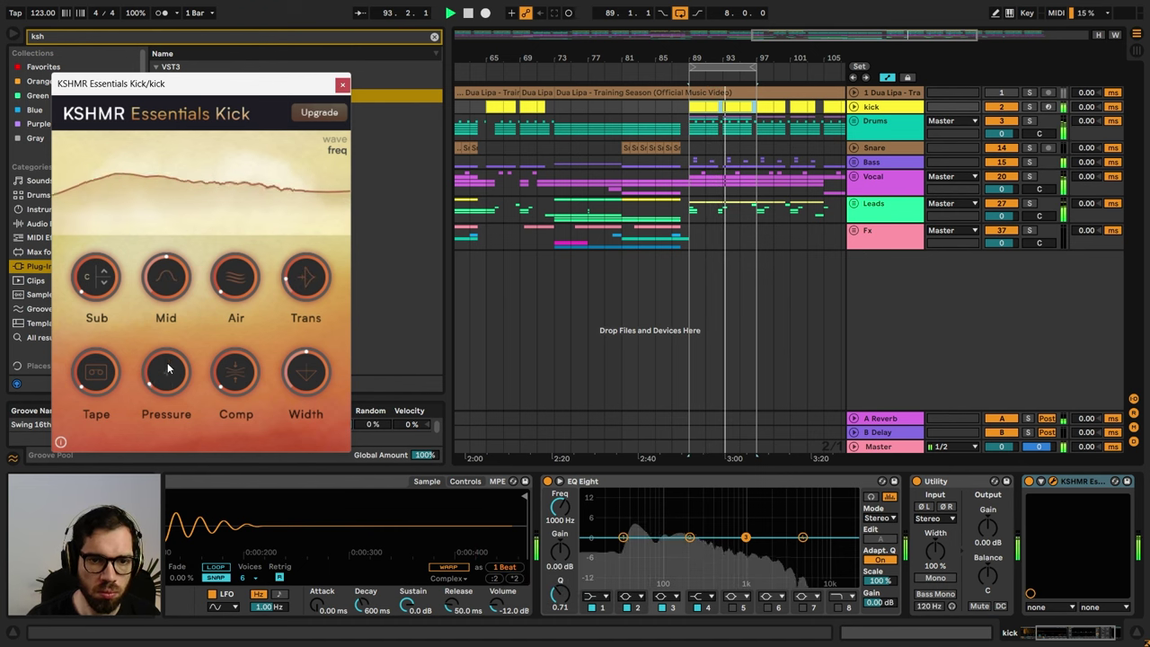
- Slightly raise Pressure, Comp and Tape and reduce Width in KSHMR Essentials Kick while the loop plays
drag(182, 286, 175, 390)
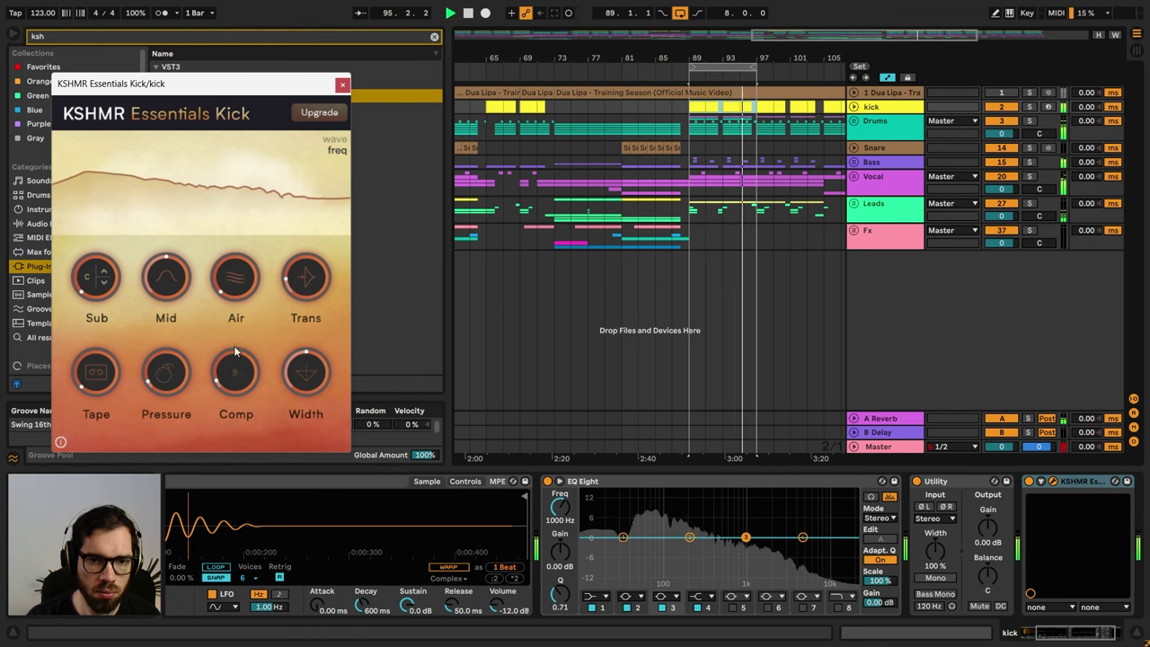
drag(300, 410, 299, 433)
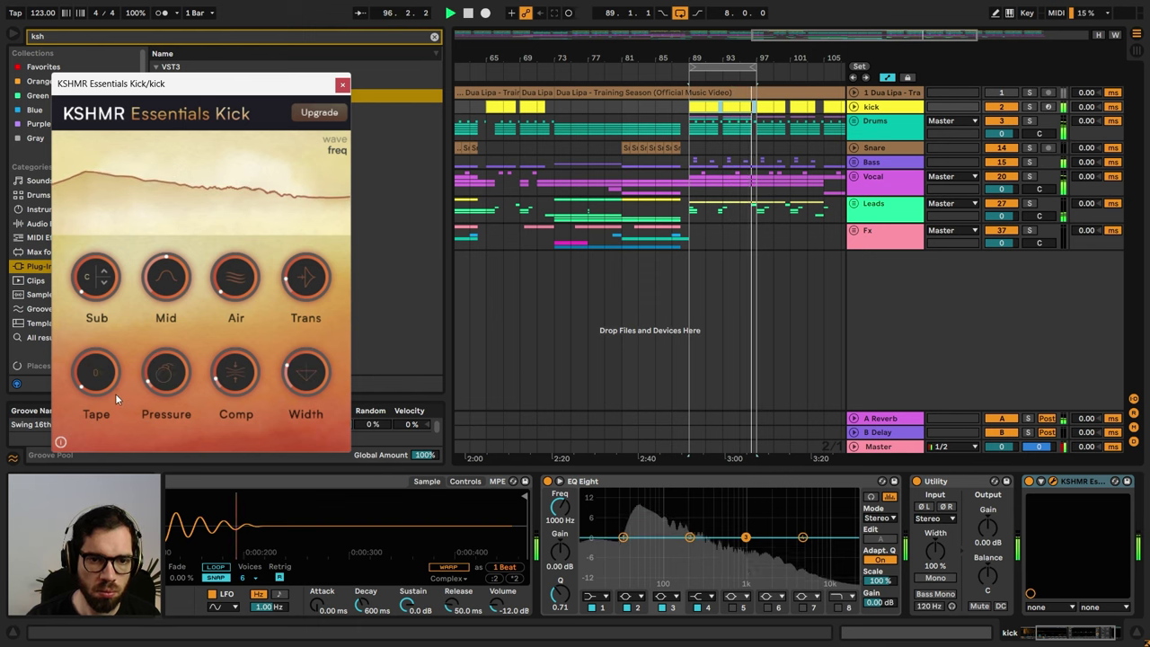
drag(98, 385, 96, 363)
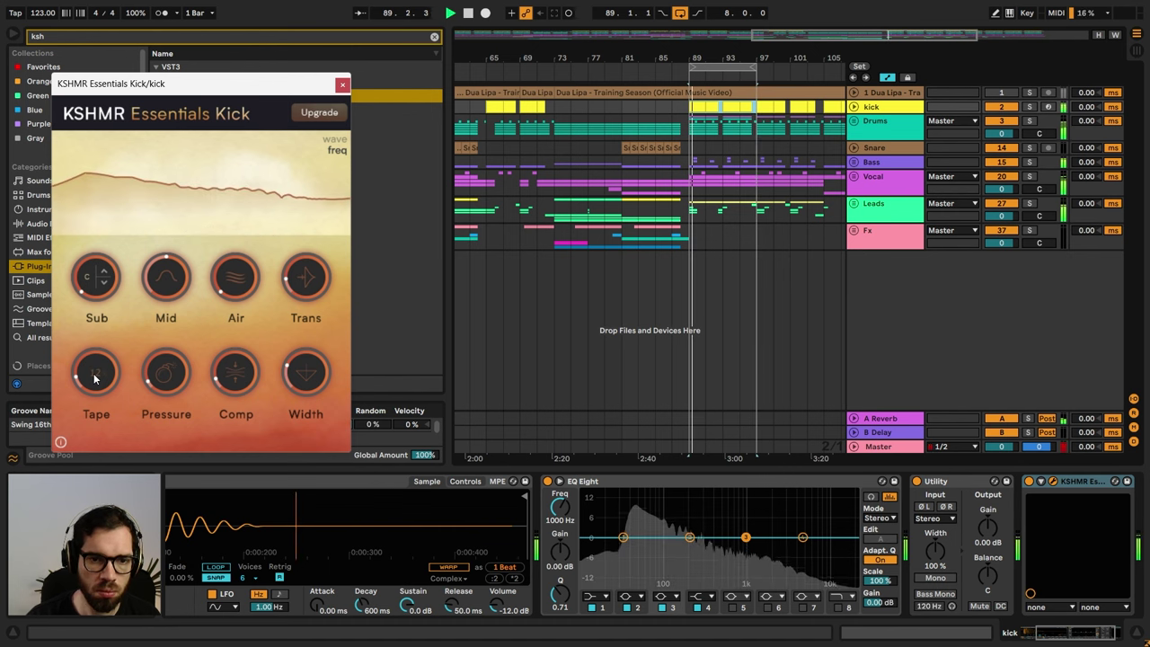
- Compare the kick with and without KSHMR Essentials Kick, both in the mix and soloed
click(1030, 482)
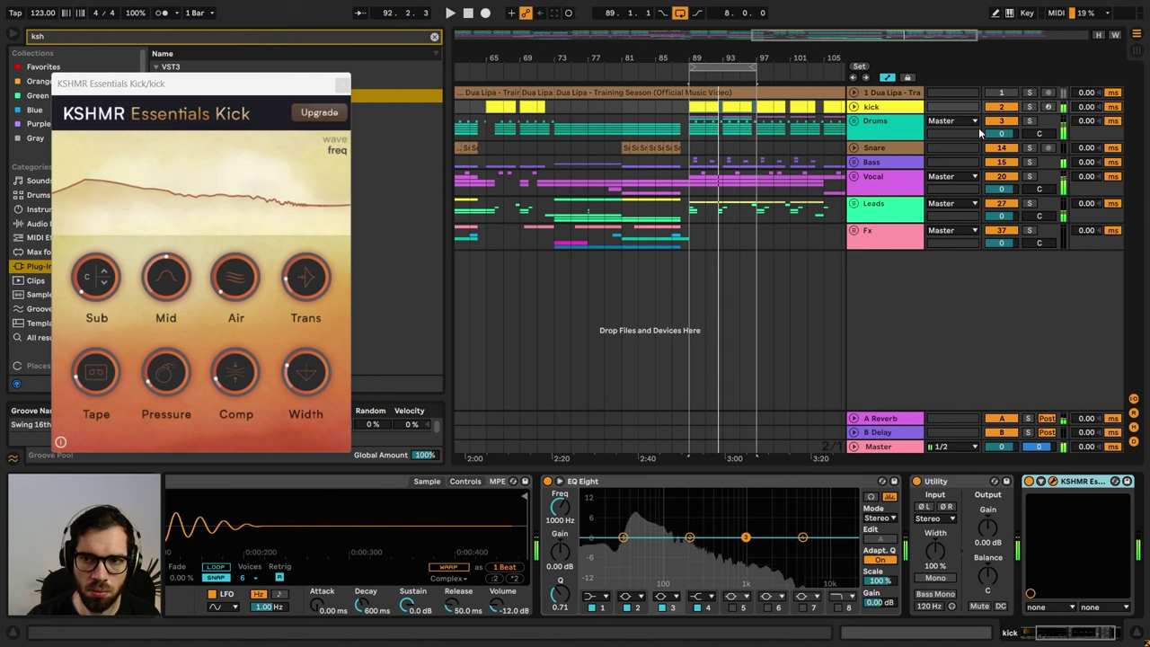
click(1031, 107)
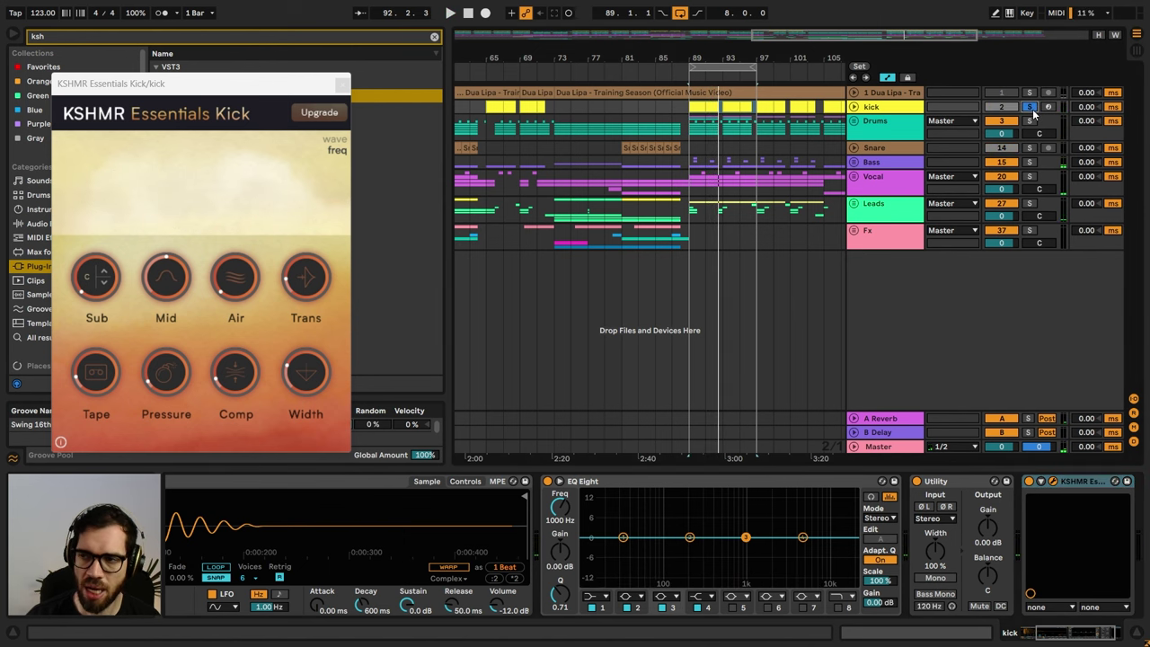
key(space)
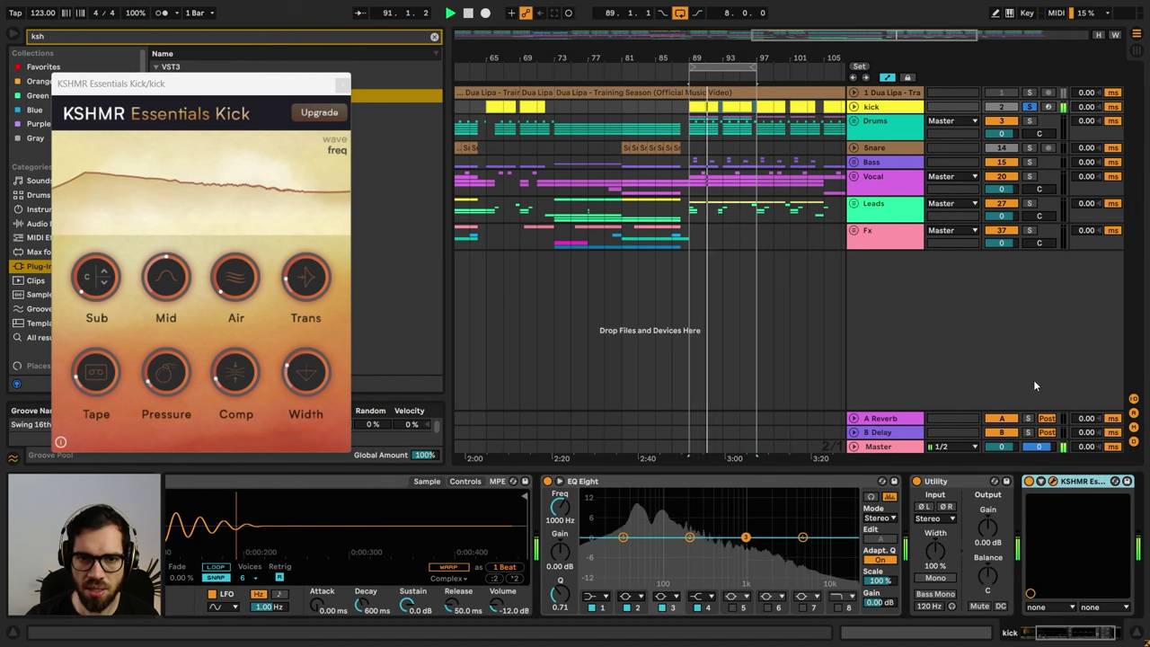
click(1031, 107)
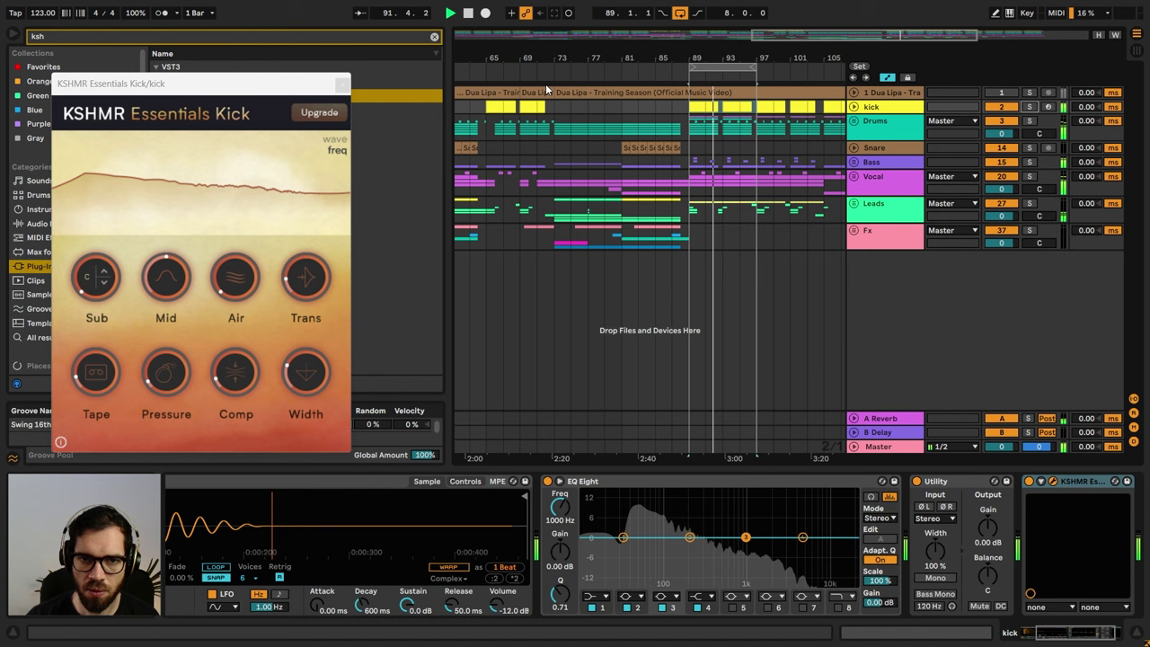
- Close the kick plug-in window and lower the kick track's volume to -1.5 dB
click(344, 85)
click(855, 107)
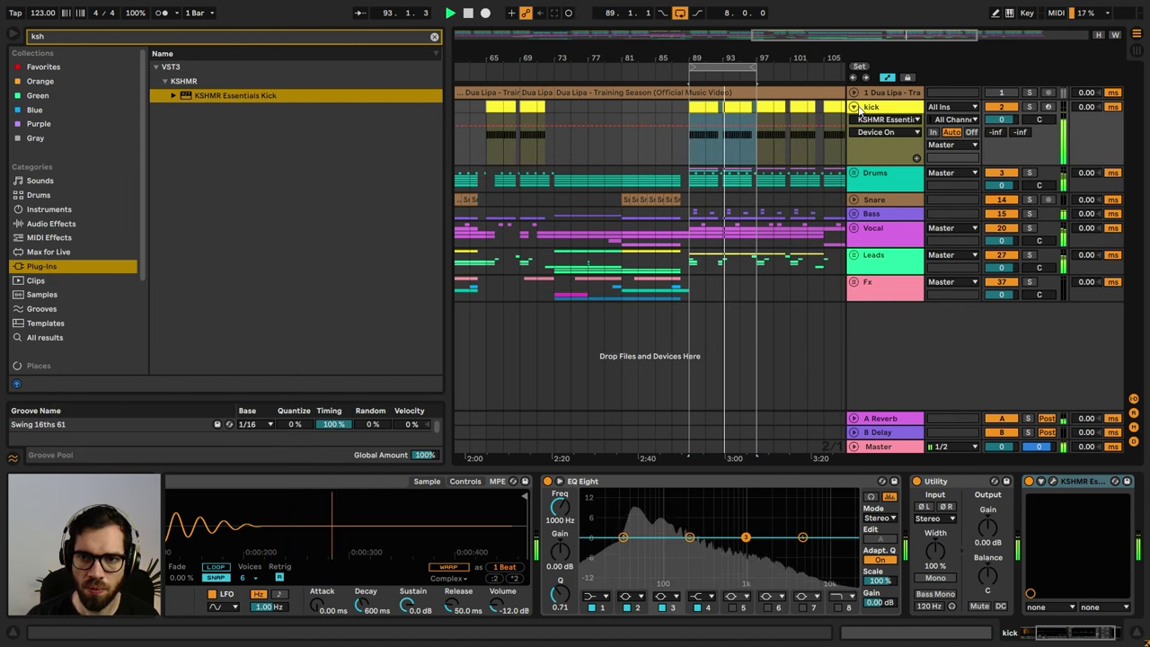
drag(1001, 121, 996, 129)
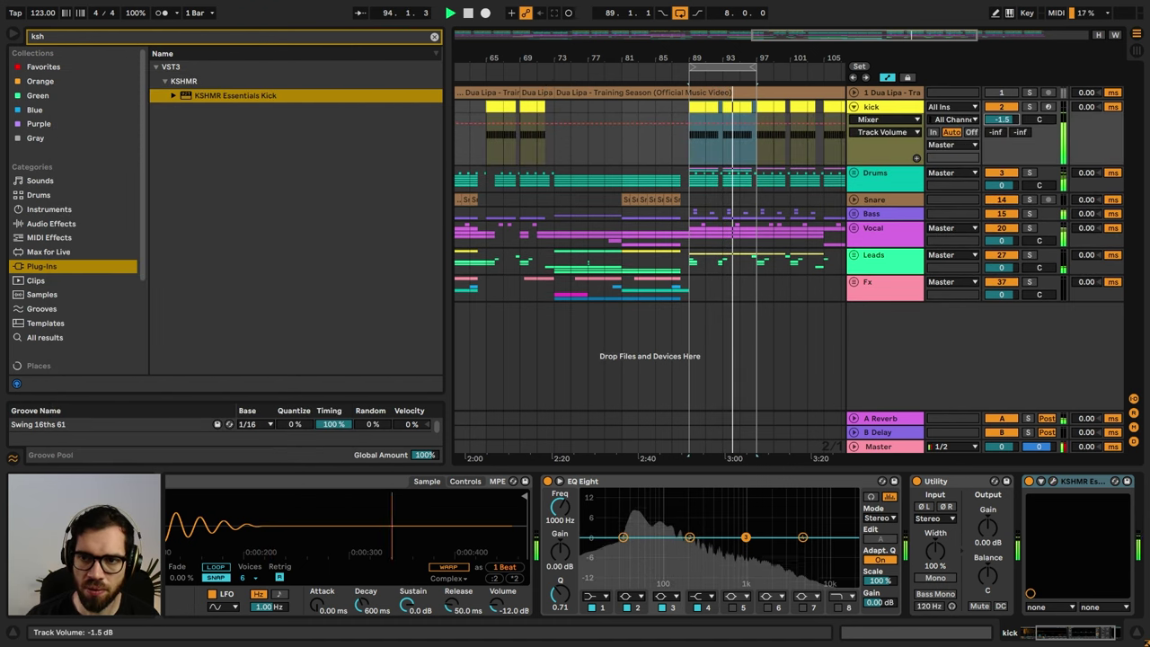
- Fold the kick track, unfold the Drums group to show its individual tracks, and hide the automation lanes
click(892, 133)
click(884, 108)
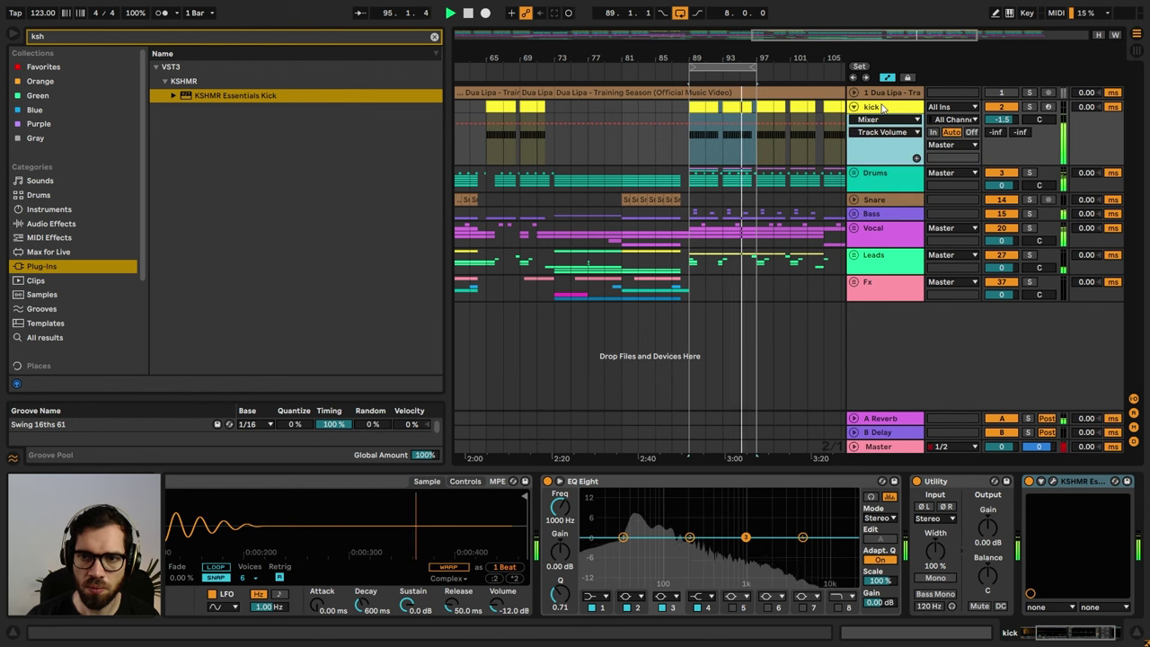
click(881, 108)
click(854, 107)
click(840, 127)
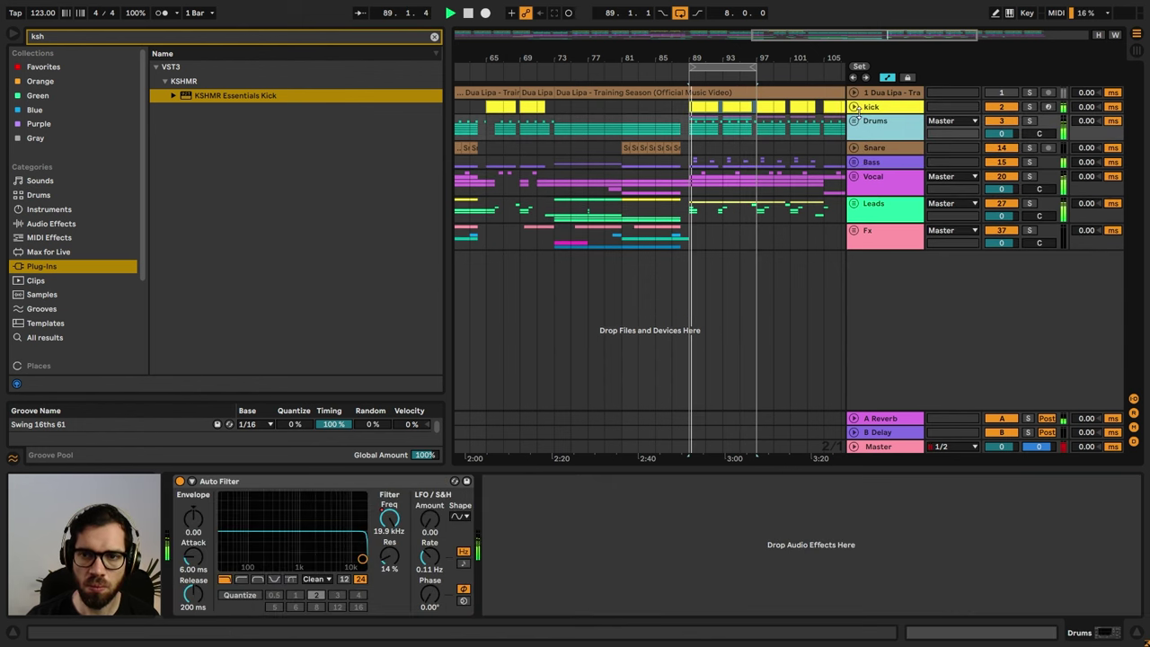
click(854, 120)
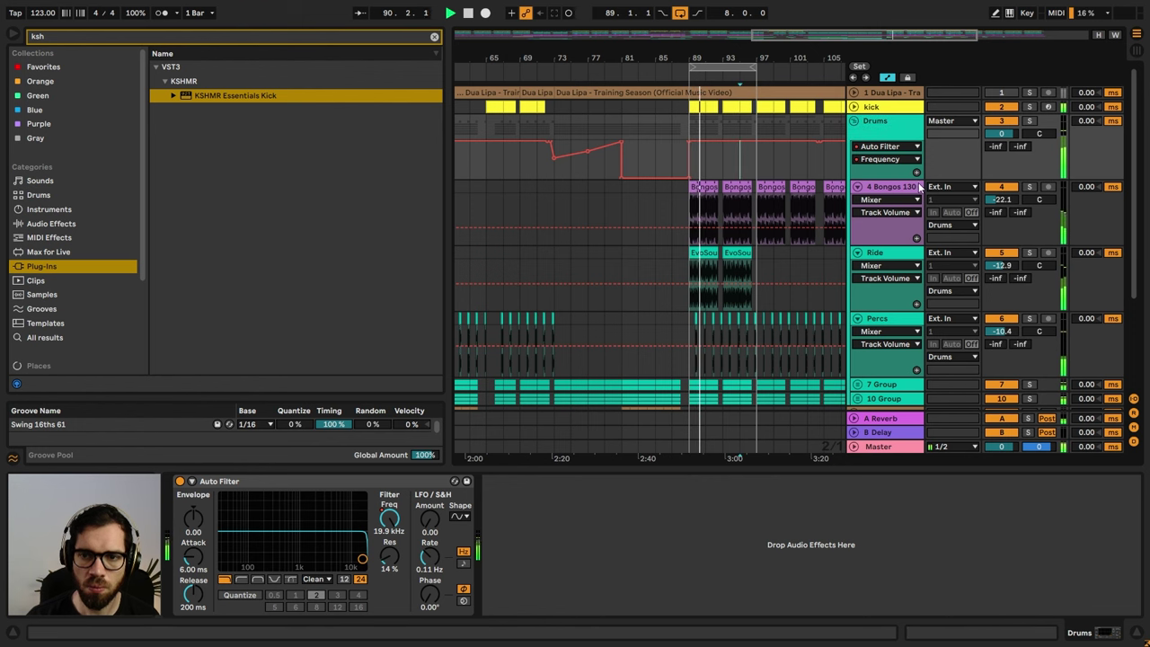
scroll(836, 193, down, 2)
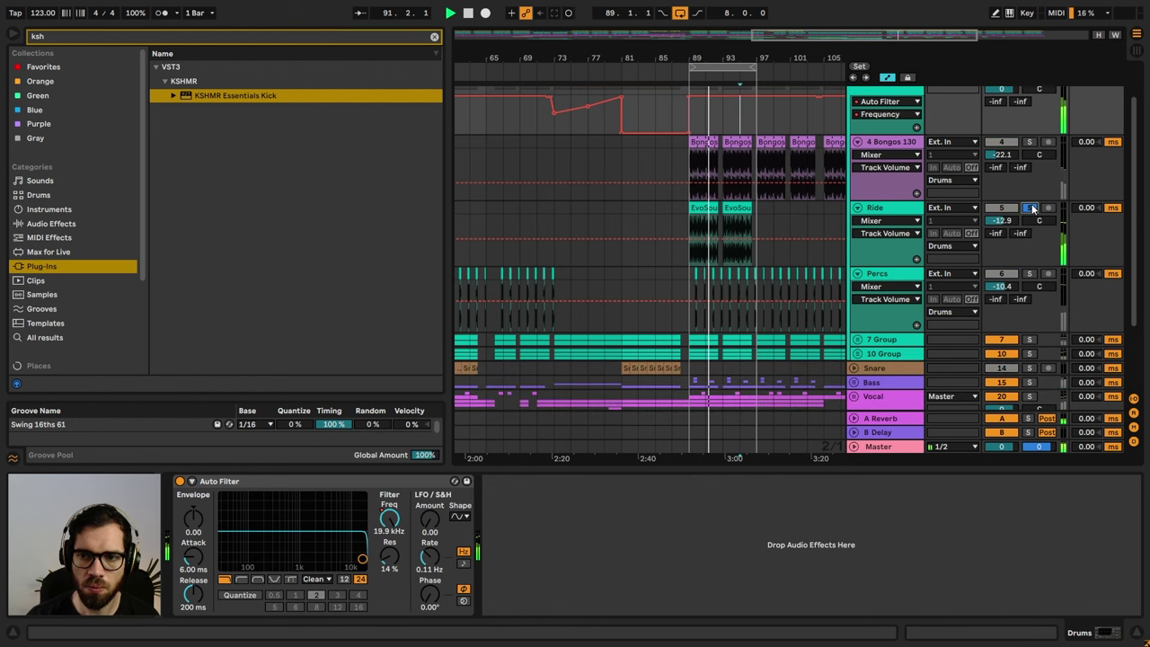
key(a)
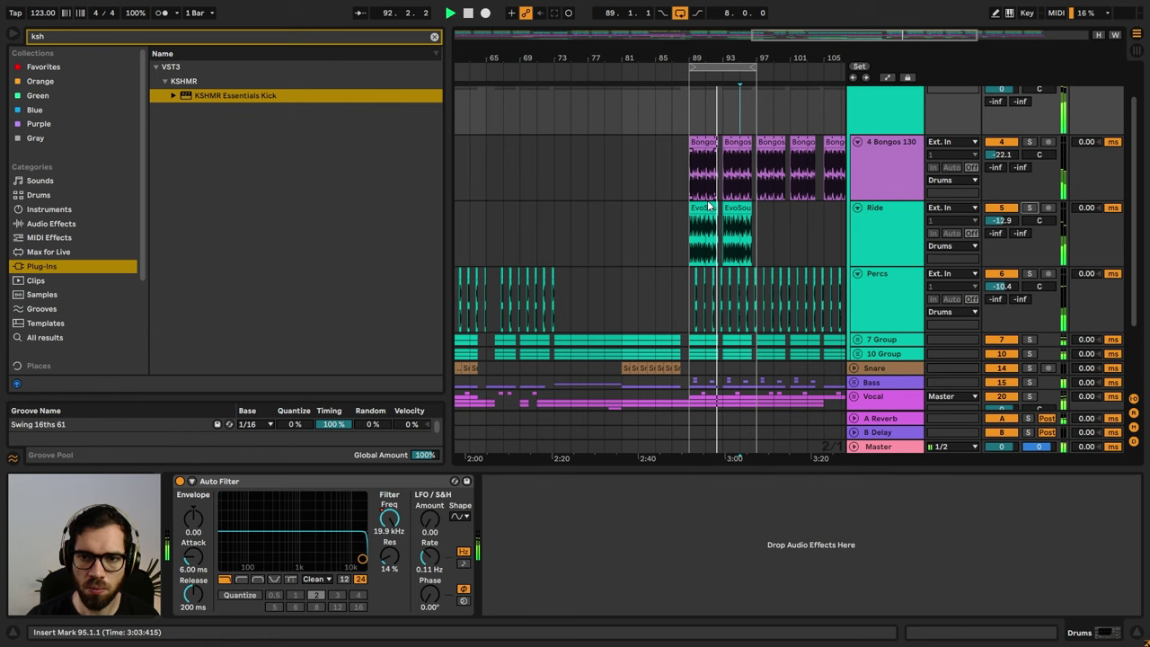
- Select the first Ride clip at bar 89 and play the drop from there
click(709, 217)
key(space)
key(space)
click(724, 230)
key(space)
key(space)
click(707, 208)
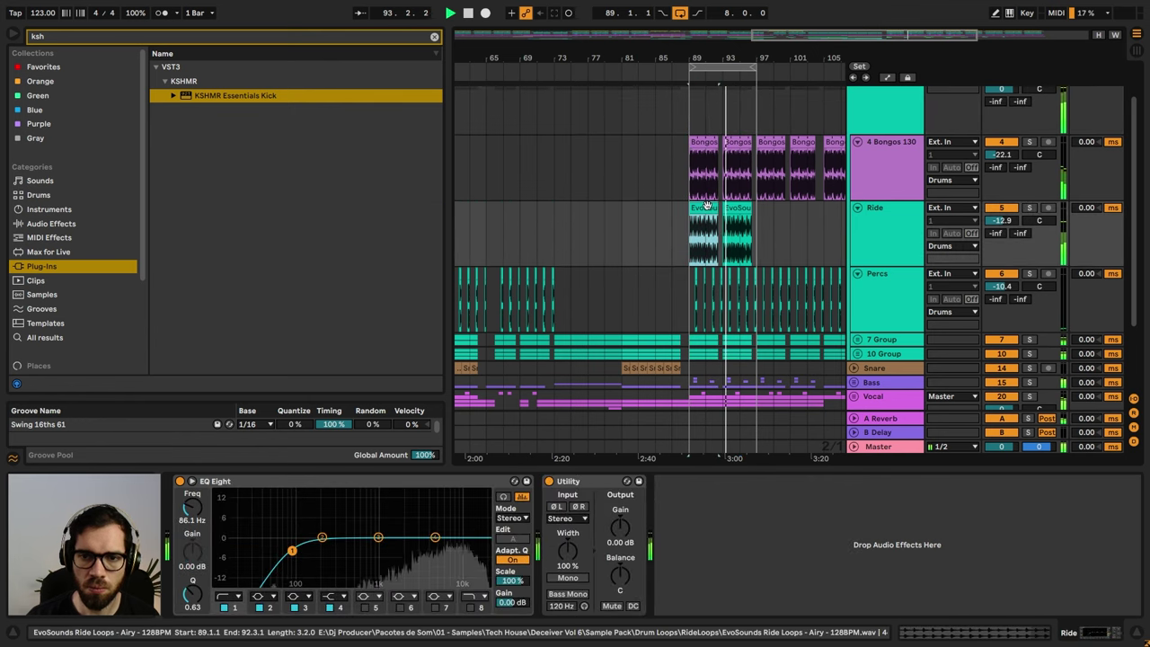
key(space)
key(space)
- Unfold the hat group inside Drums, set its volume to -4.0 dB and replay the loop
scroll(848, 244, down, 3)
click(858, 279)
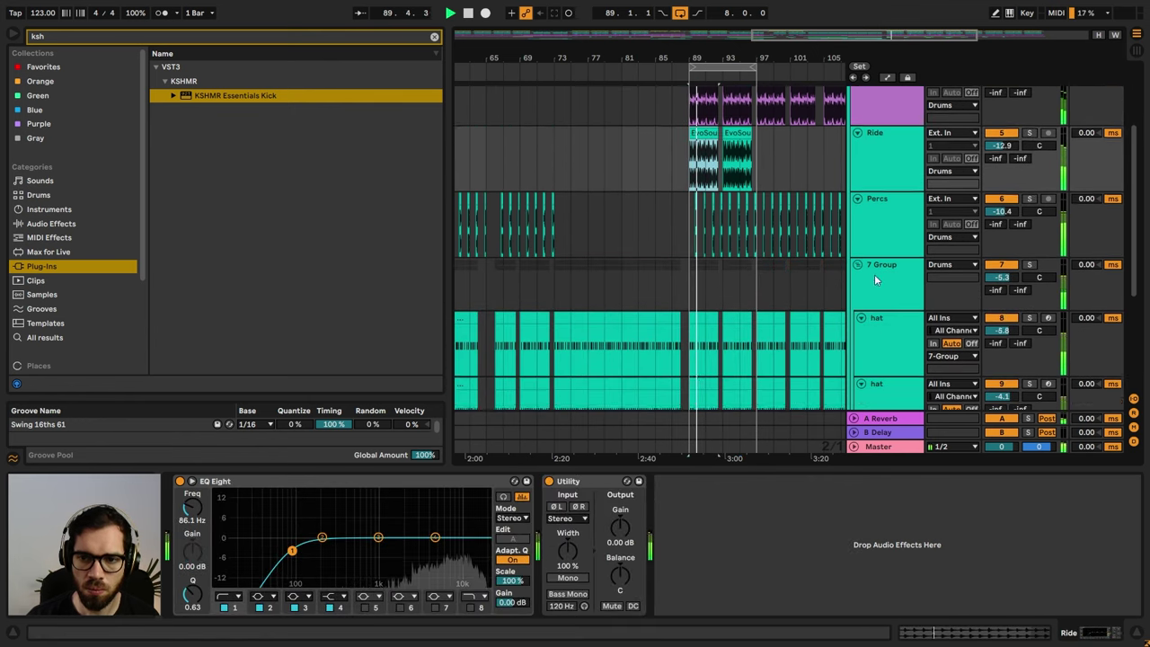
scroll(864, 237, down, 1)
double_click(997, 247)
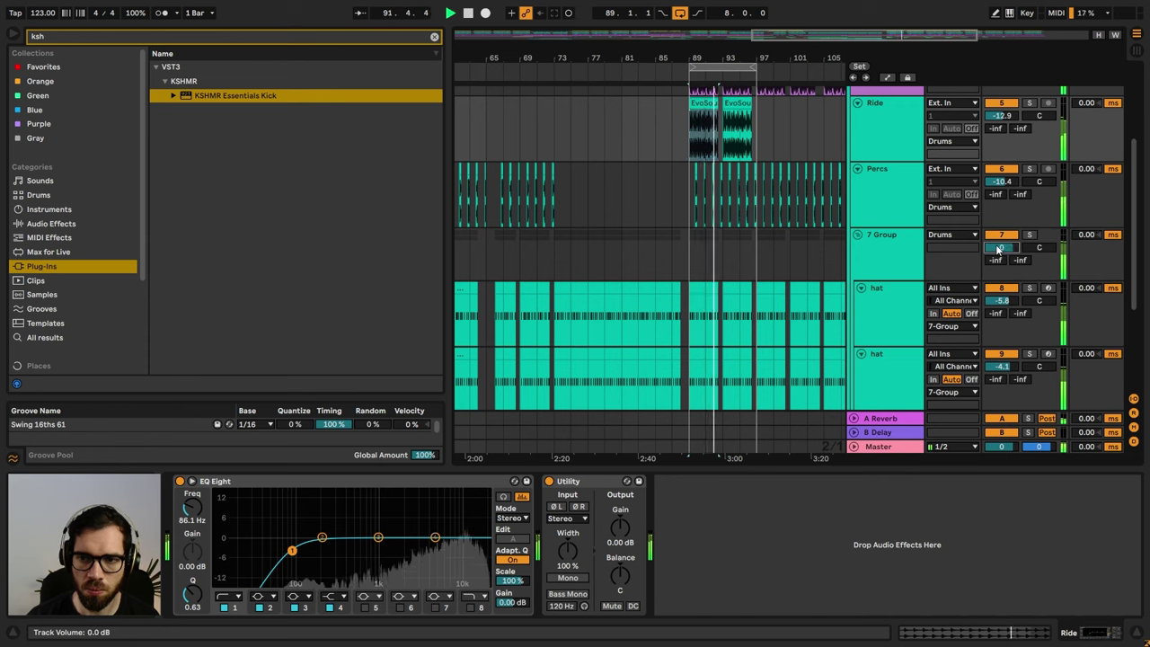
drag(998, 248, 997, 266)
key(space)
key(space)
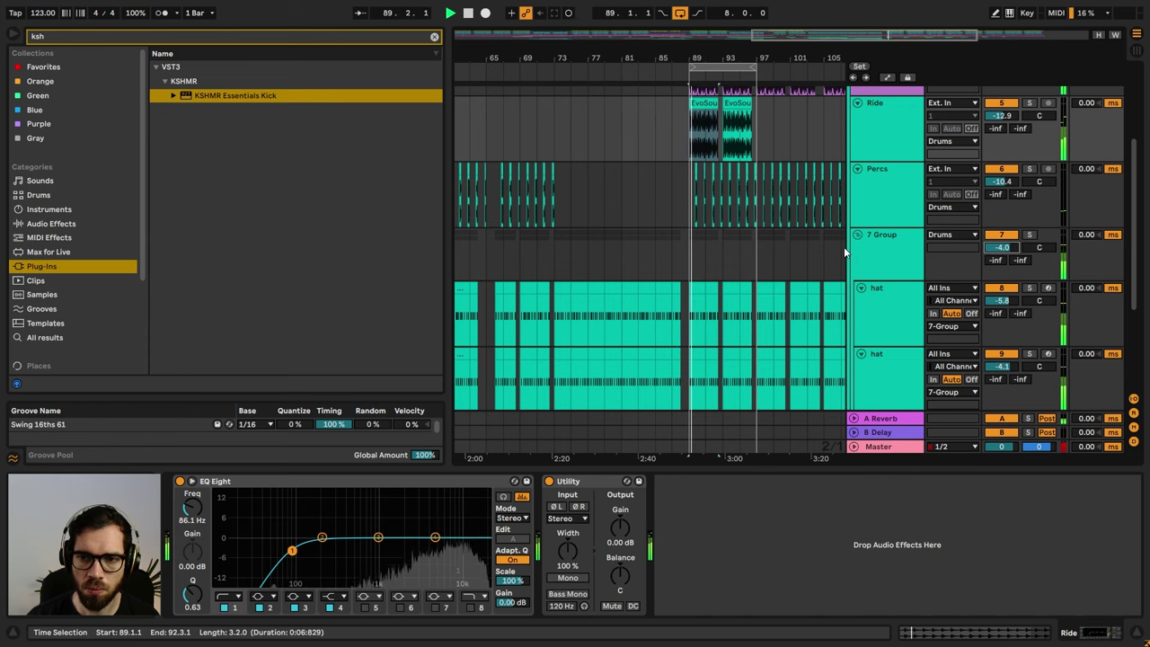
- Rename the hat group "Hats" and fold it while the loop plays
click(879, 255)
key(space)
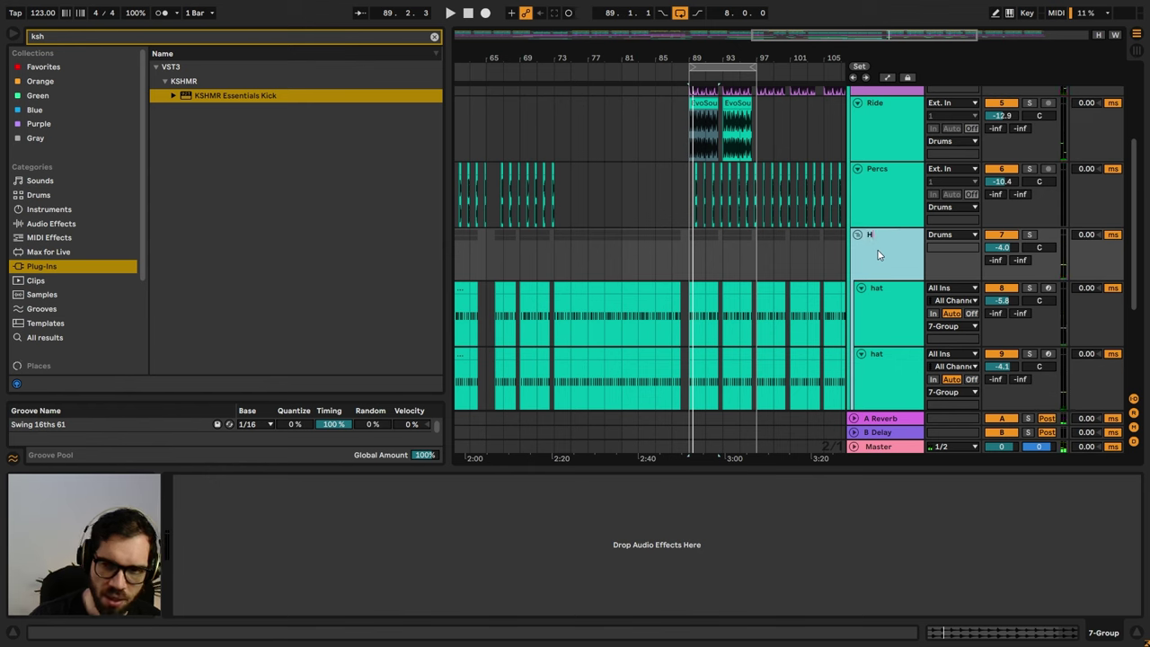
text(Hats)
key(Return)
key(space)
click(858, 236)
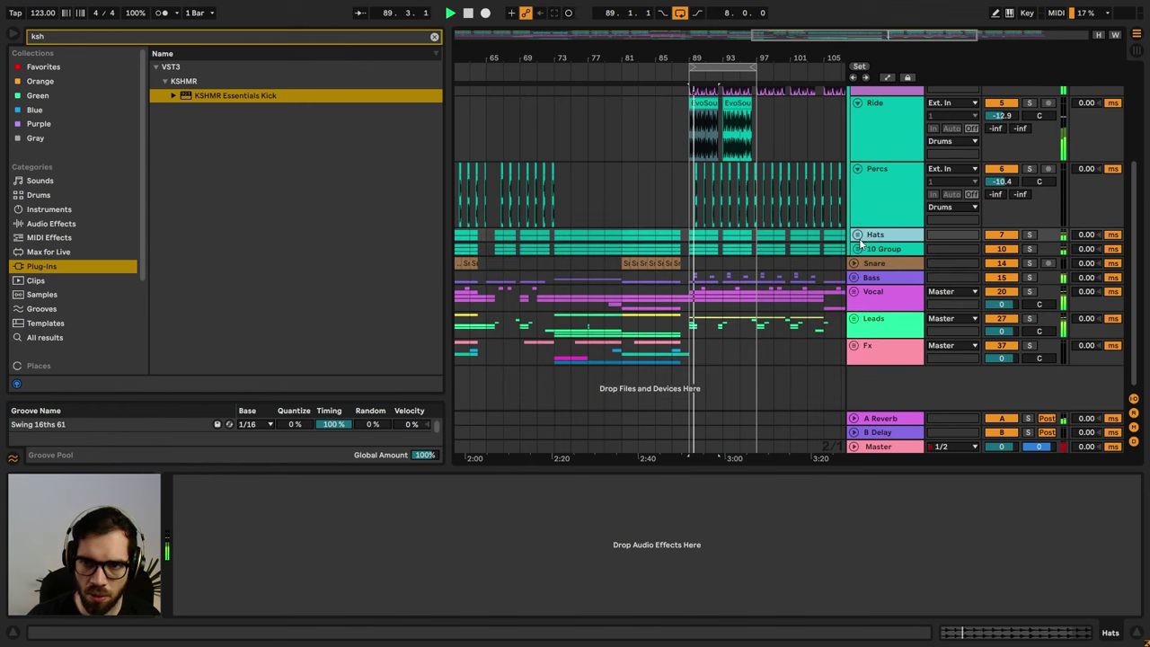
- Unfold the group below Hats and rename it "Clap"
click(858, 249)
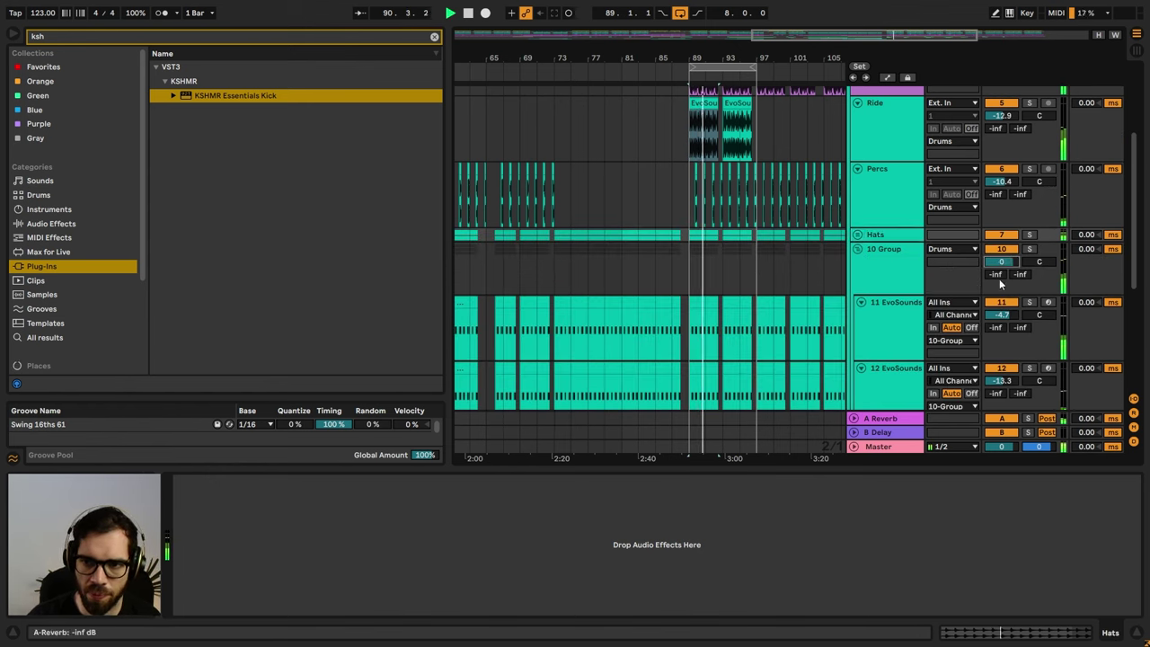
click(885, 269)
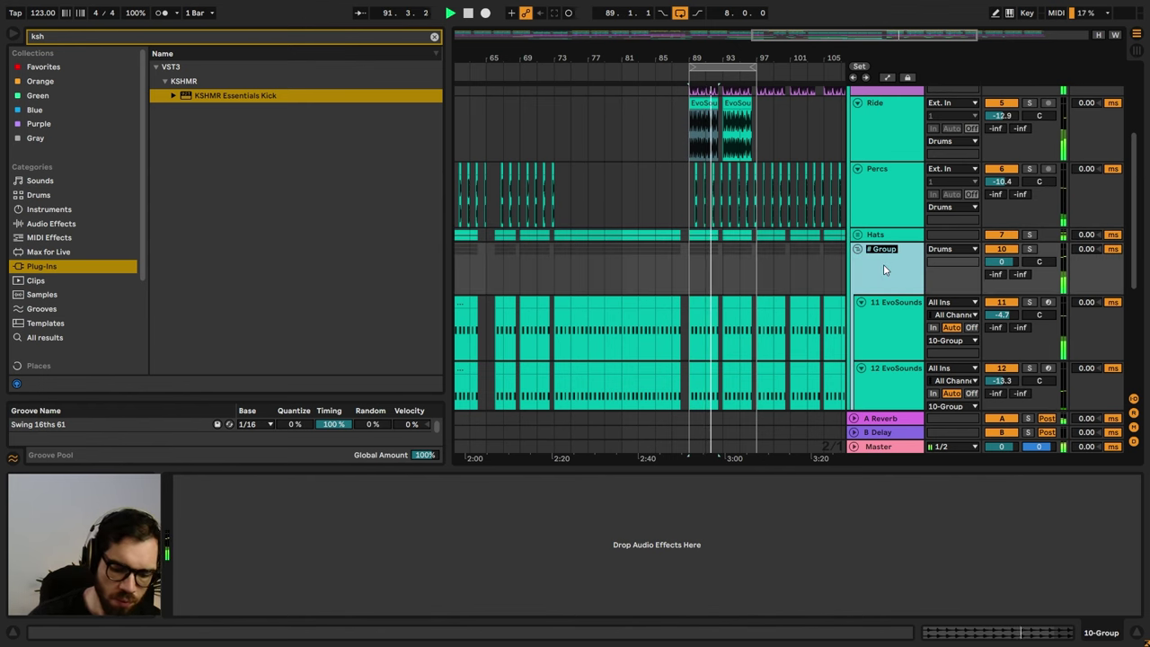
text(Clap)
key(Return)
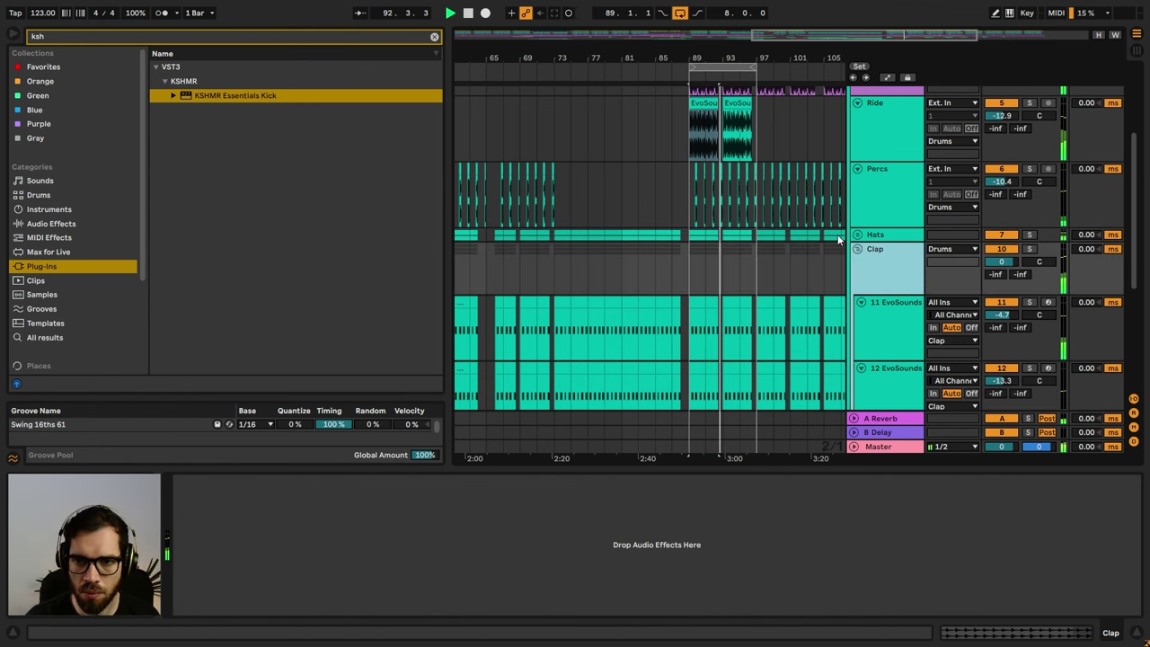
- Check the devices on the three clap layers and add an EQ Eight to the Clap group
scroll(831, 240, down, 3)
click(909, 222)
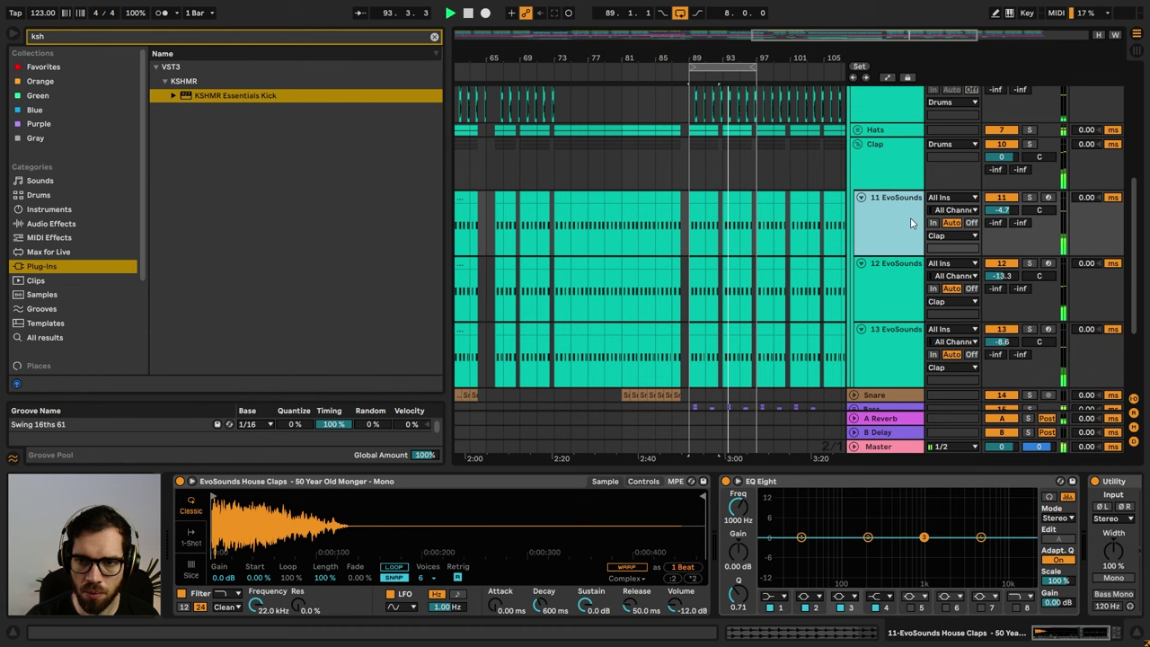
click(894, 310)
click(895, 360)
click(886, 162)
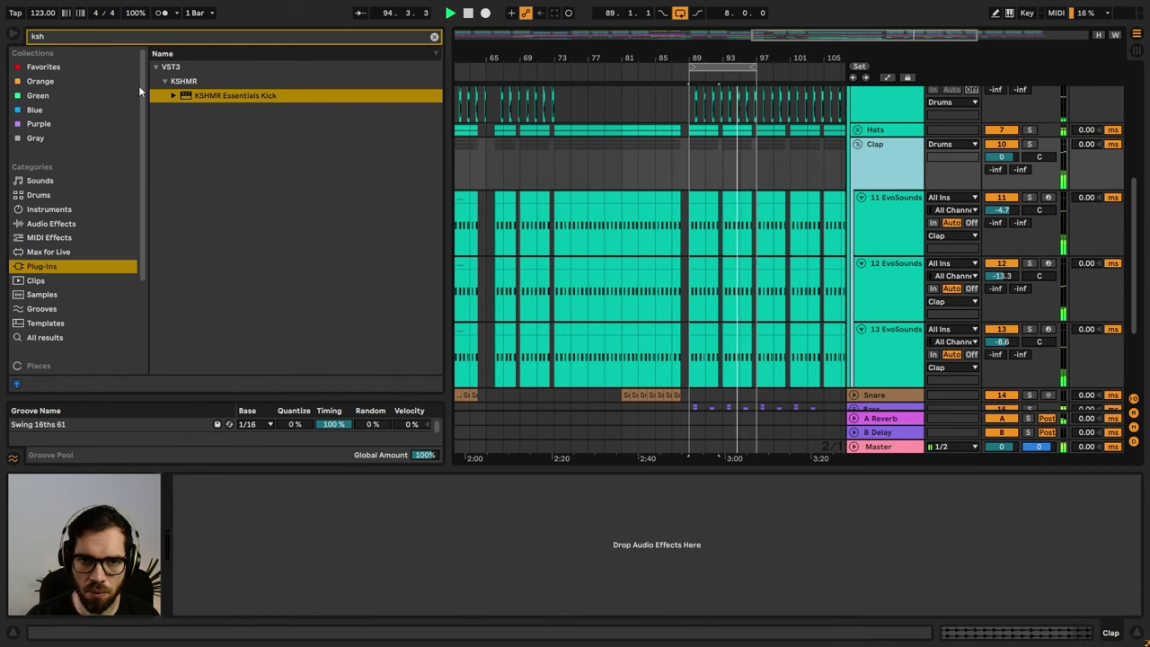
click(97, 36)
text(eq)
click(71, 224)
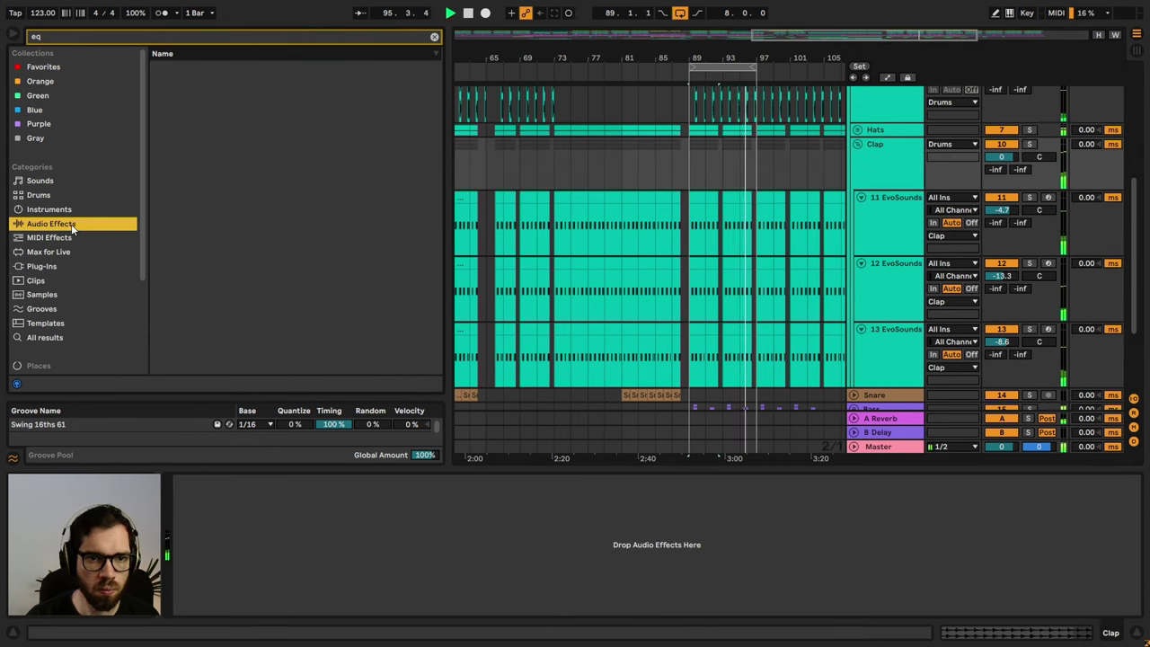
double_click(200, 123)
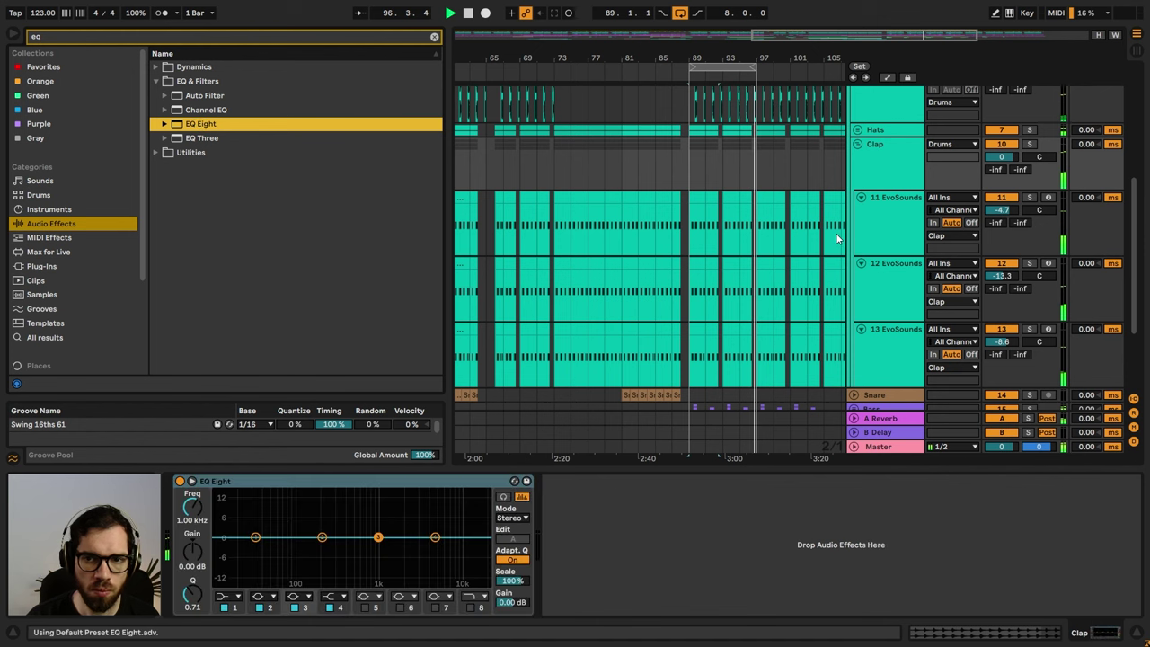
- In the Clap group's EQ Eight, low-cut at about 160 Hz and boost the high shelf about 3.1 dB at 4.45 kHz
click(229, 596)
click(229, 518)
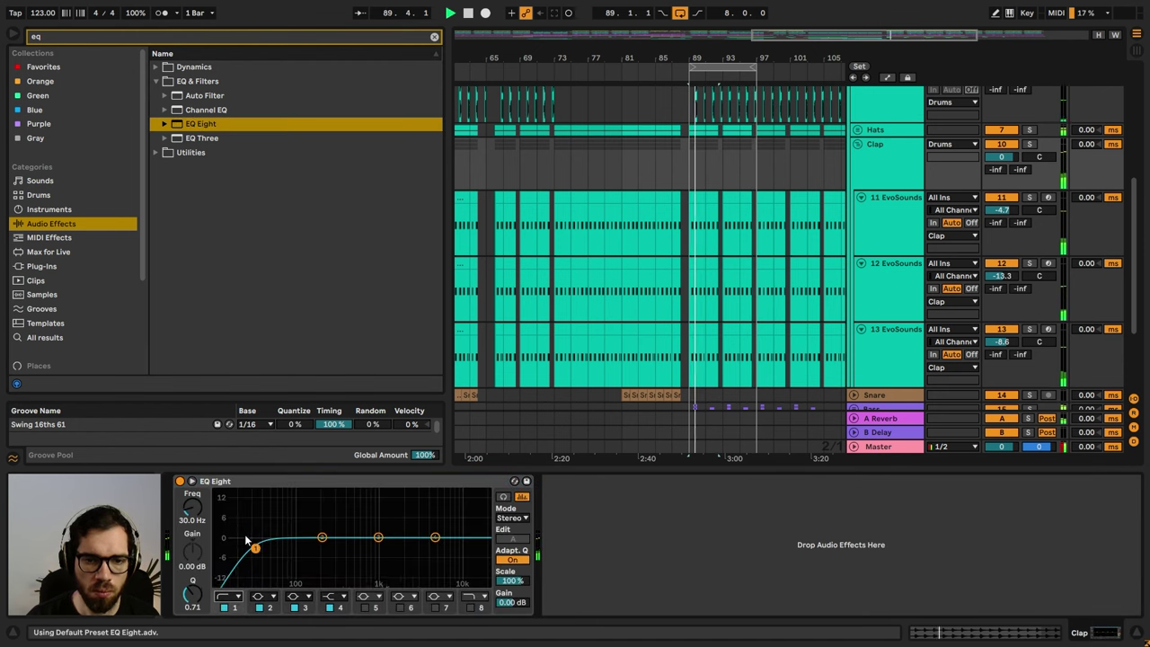
drag(257, 547, 314, 552)
key(space)
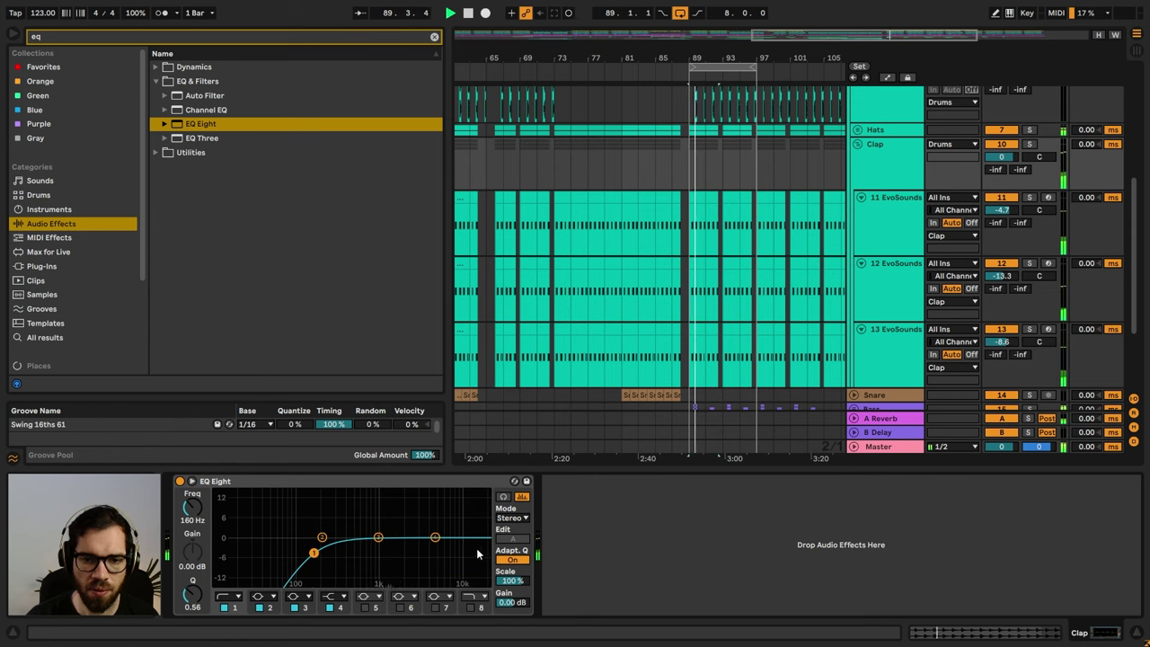
drag(435, 538, 431, 528)
click(860, 160)
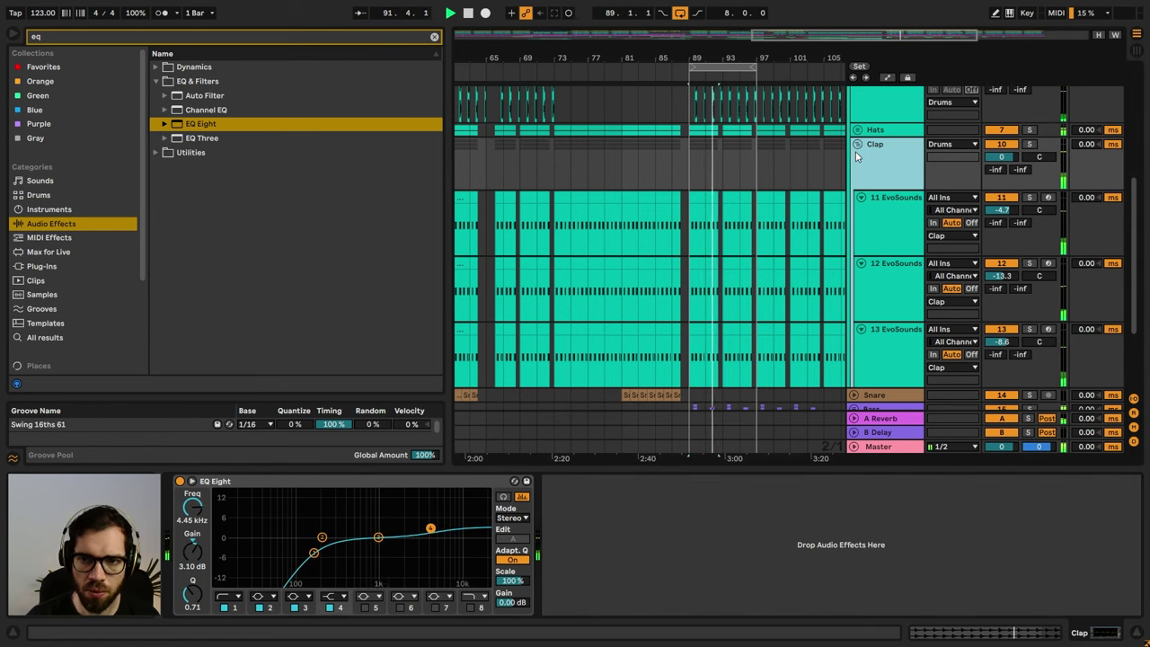
- Fold the Clap group and add an EQ Eight to Hats with a 599 Hz low cut, slight high-shelf boost and 16.7 kHz high cut
click(858, 143)
click(865, 133)
drag(230, 123, 273, 601)
click(239, 597)
click(228, 523)
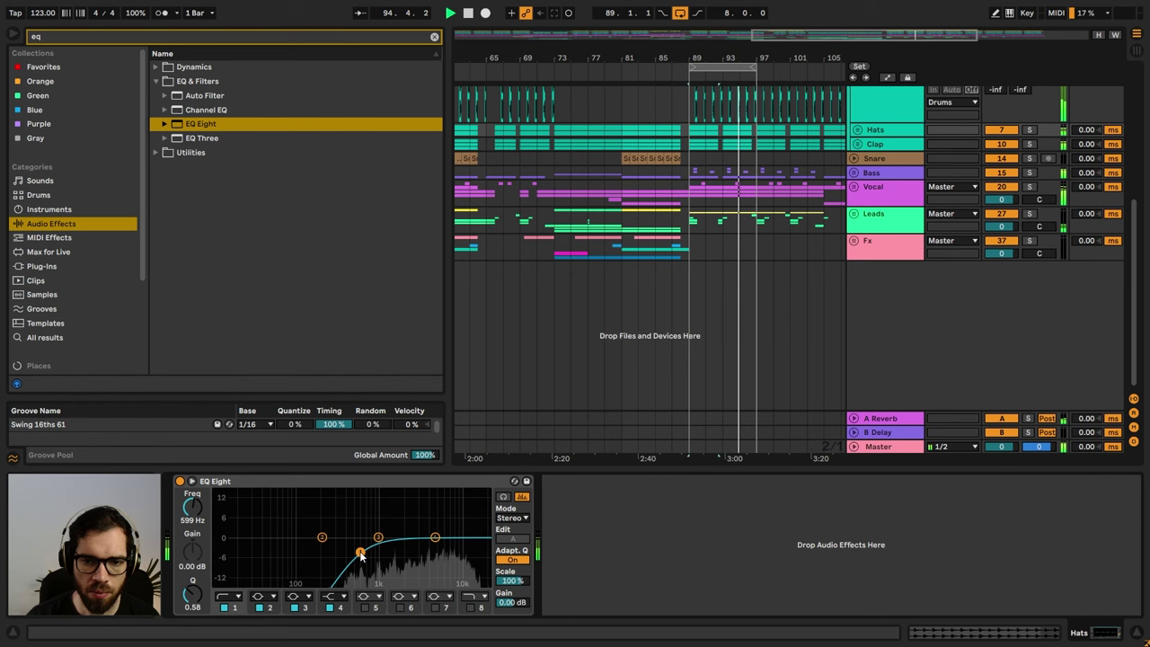
click(474, 608)
- Change band 1 of the Percs track's EQ Eight to a low cut at about 129 Hz
scroll(868, 205, up, 1)
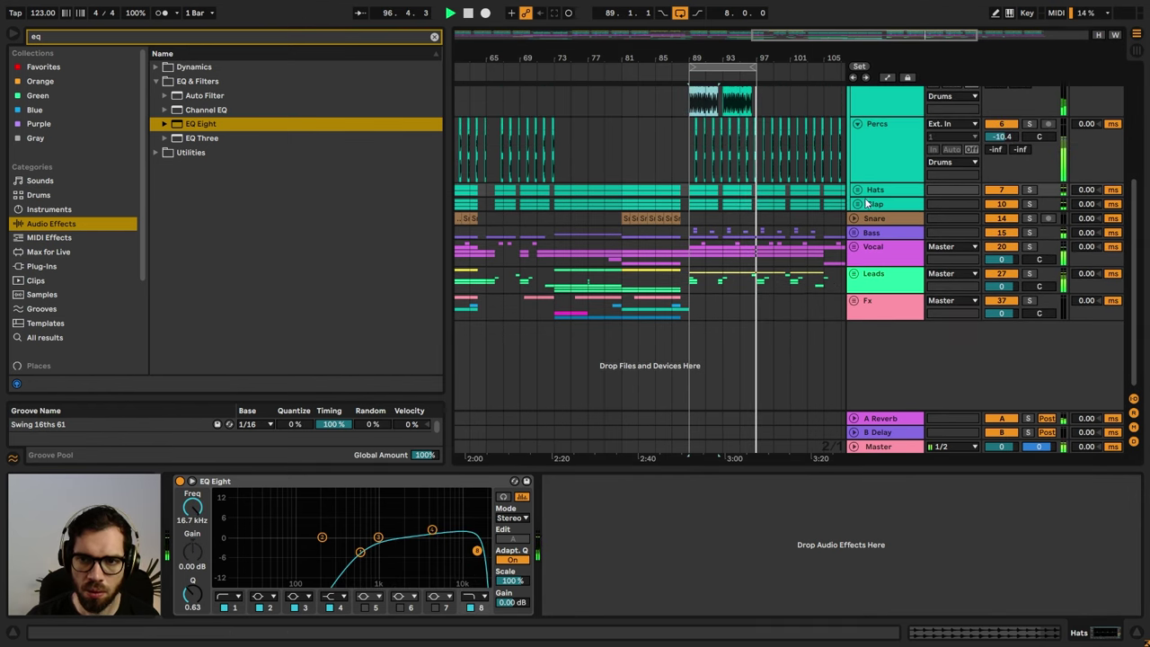
click(877, 144)
click(228, 596)
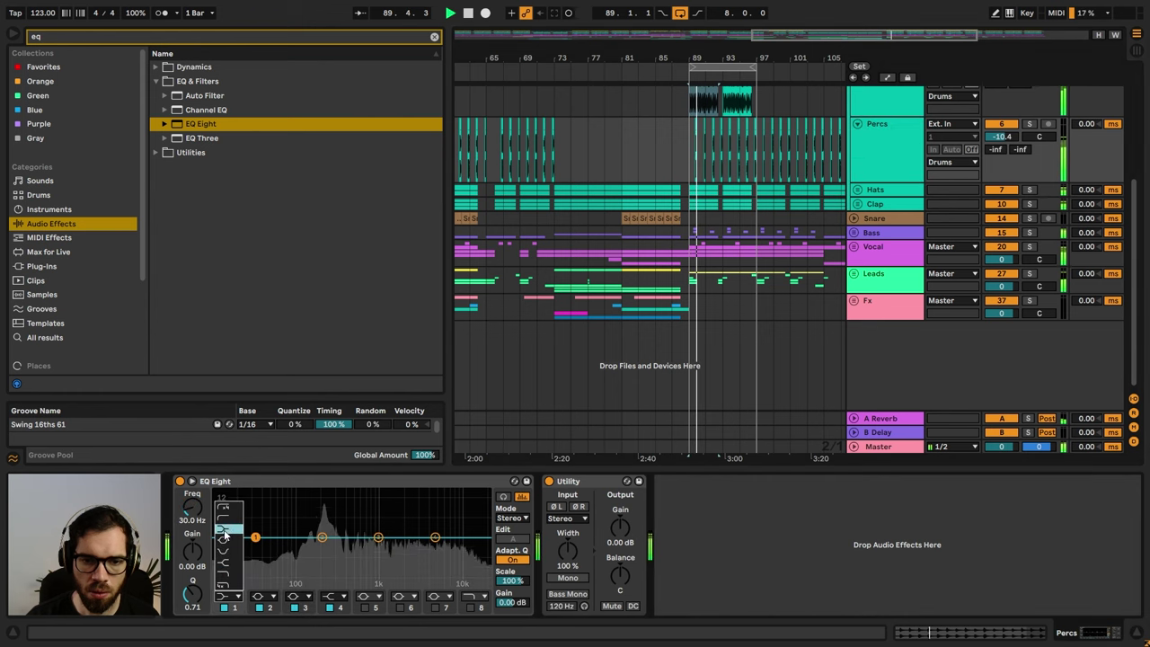
click(224, 530)
drag(255, 537, 307, 548)
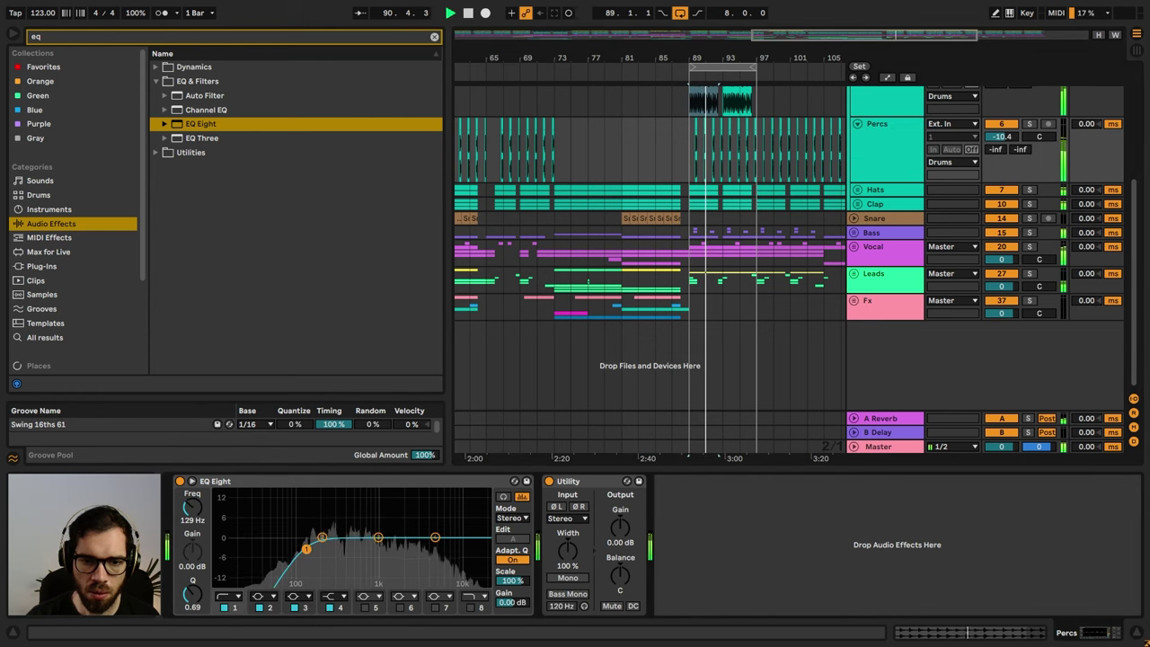
- Review the EQ settings on the Ride, Bongos and Clap tracks while the loop plays
scroll(808, 206, up, 1)
click(885, 126)
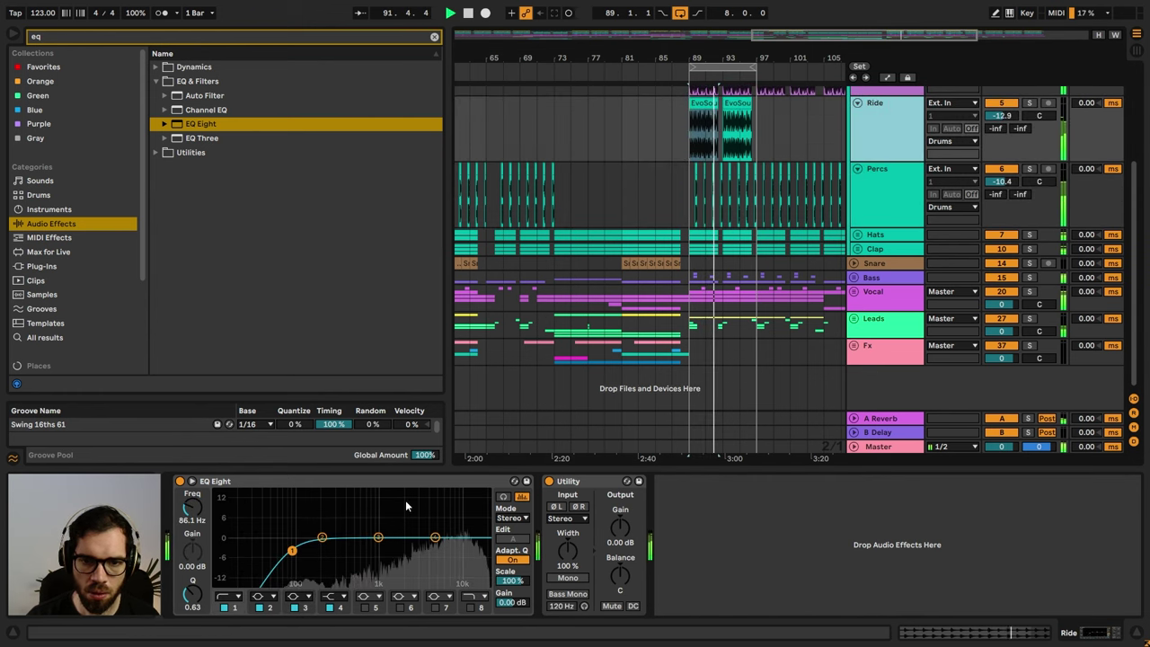
scroll(861, 256, up, 2)
click(879, 171)
scroll(748, 288, up, 1)
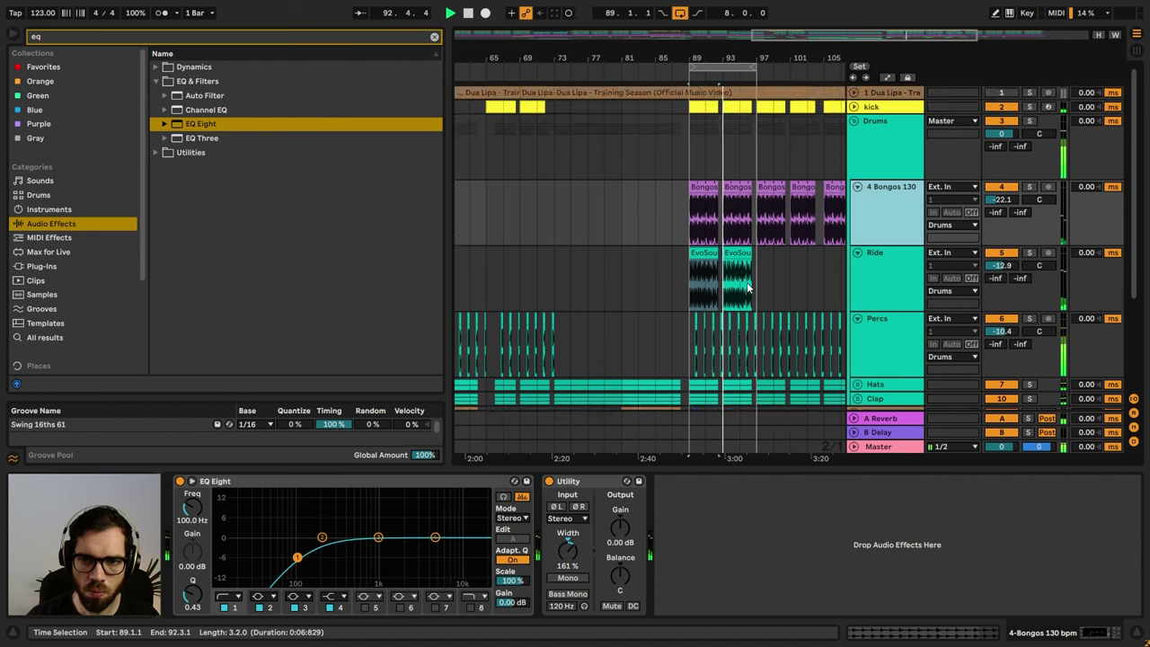
scroll(749, 288, down, 3)
click(885, 278)
- Pan the Ride track to 15R and add an Auto Pan after its Utility with the amount at 38.9%
scroll(887, 247, up, 2)
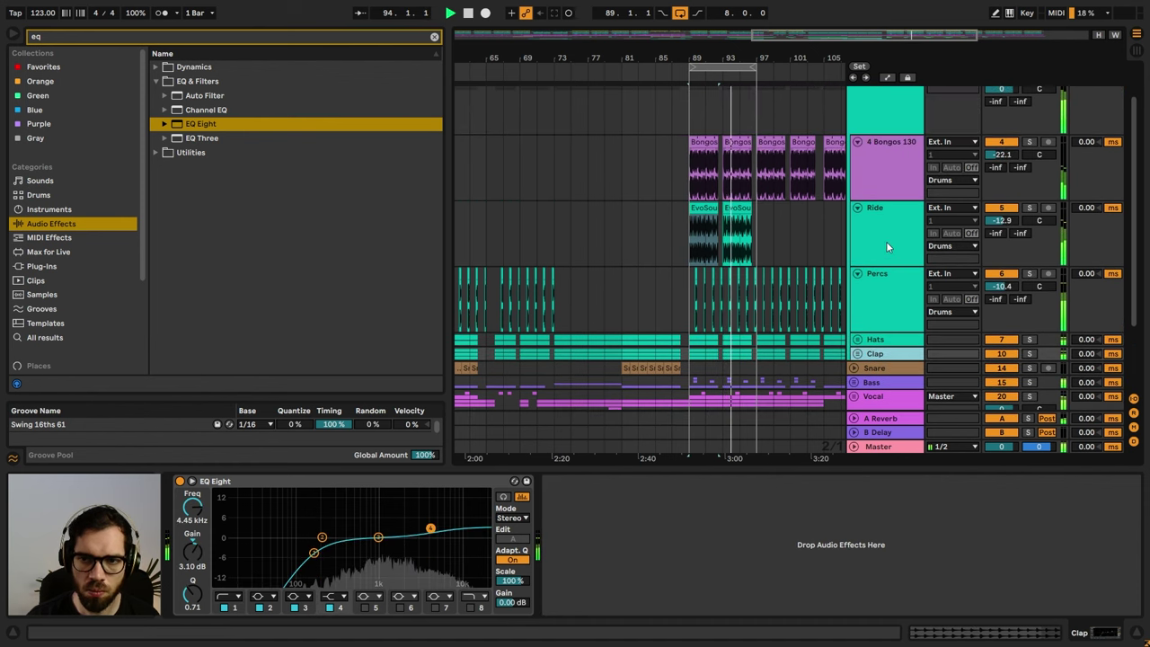
drag(1041, 221, 1041, 207)
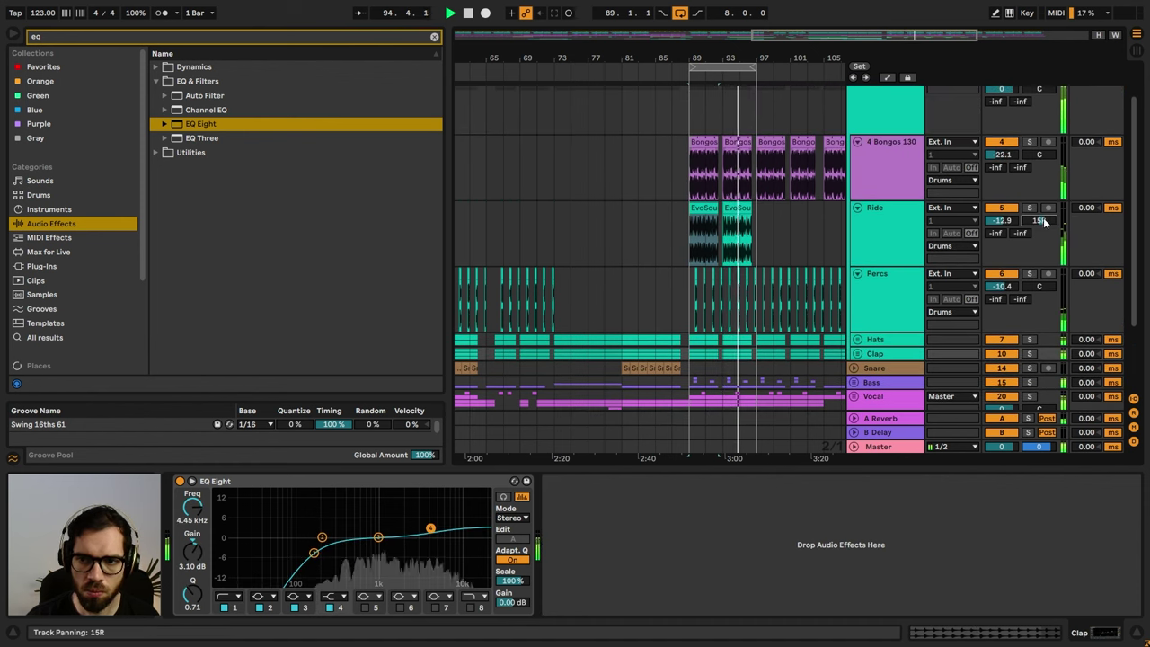
click(872, 218)
click(132, 37)
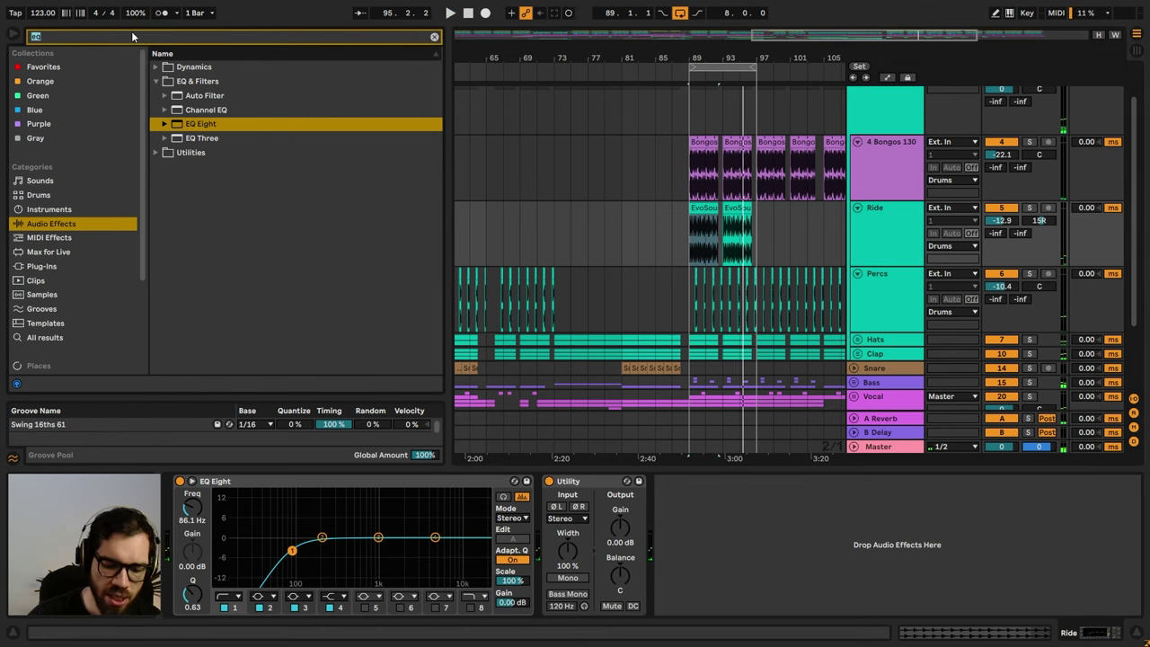
text(pan)
drag(202, 95, 746, 508)
drag(674, 558, 674, 521)
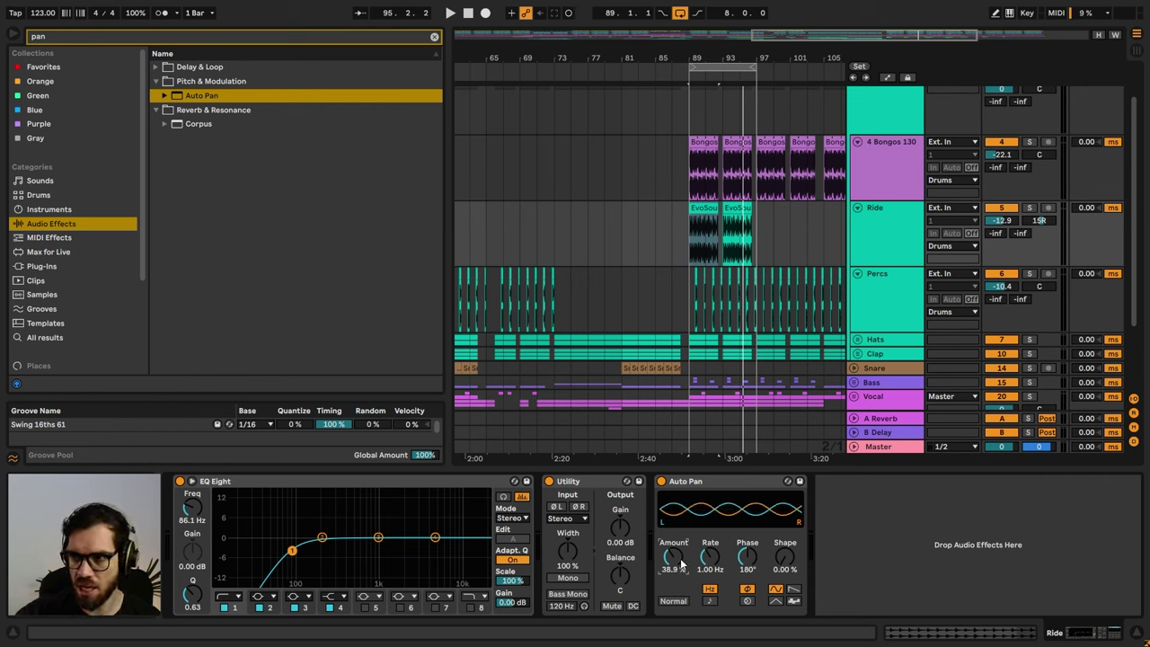
- Solo the Ride track during playback and set its Auto Pan to 74.6% amount and 0.11 Hz rate
key(space)
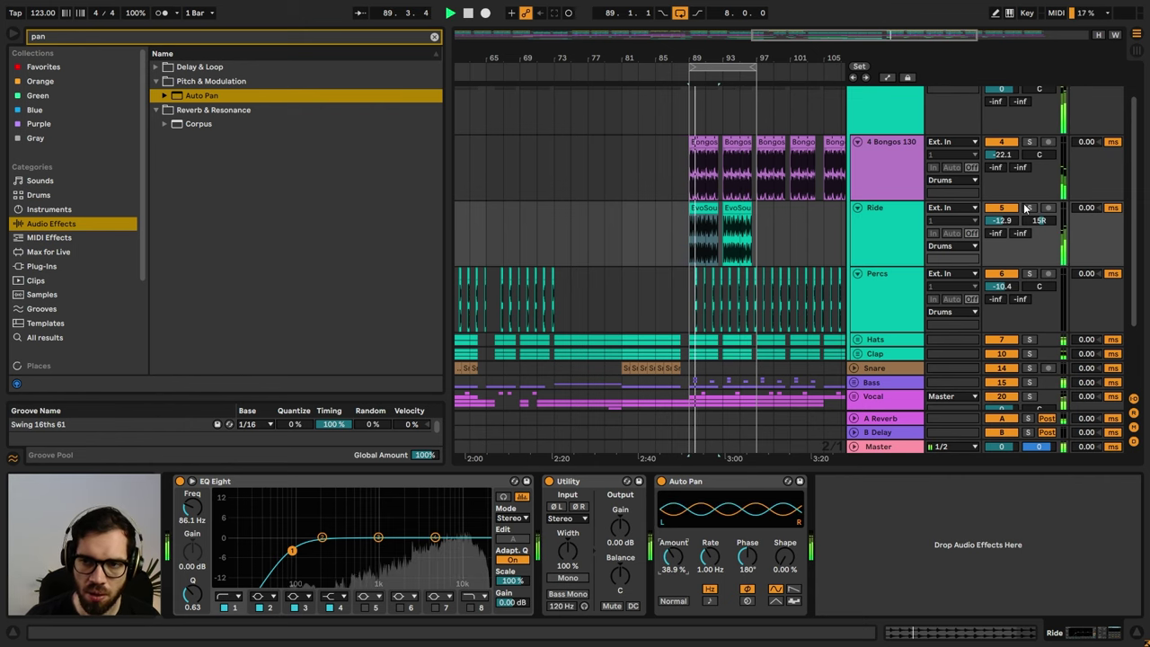
click(1029, 208)
drag(684, 563, 714, 582)
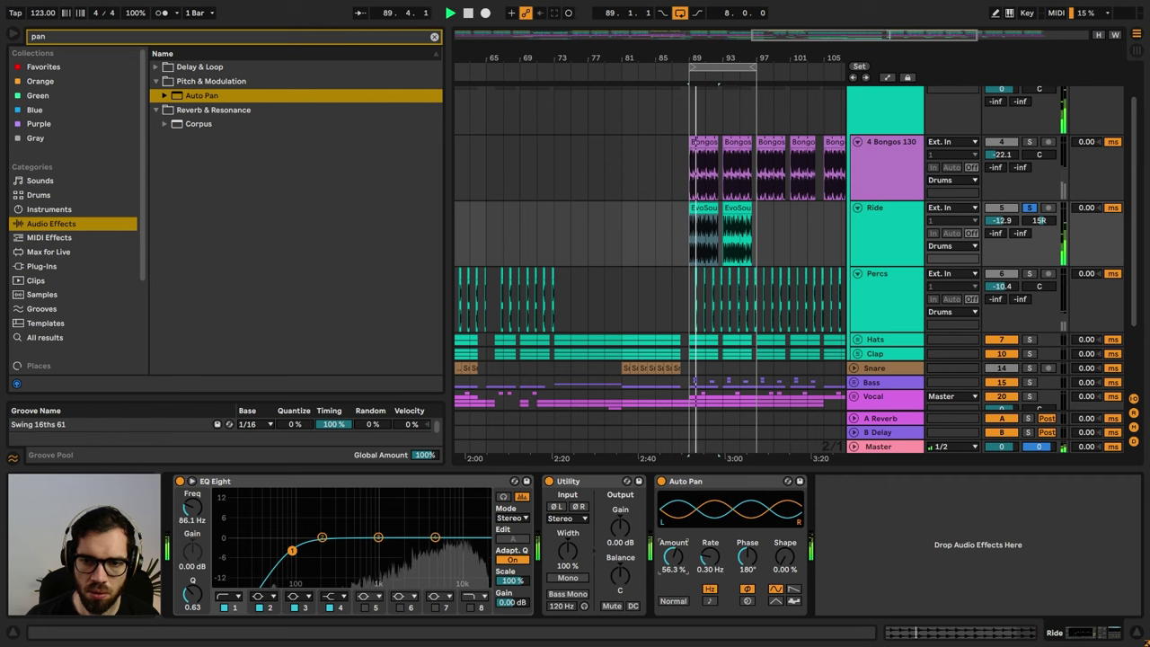
drag(676, 560, 676, 544)
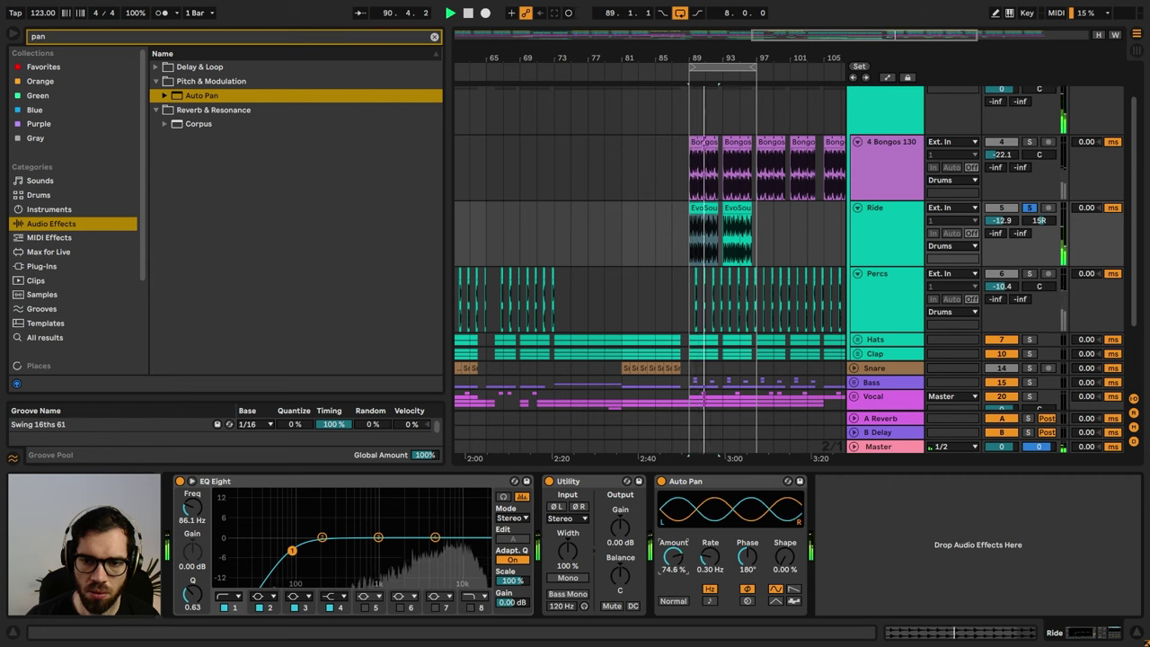
drag(710, 558, 710, 575)
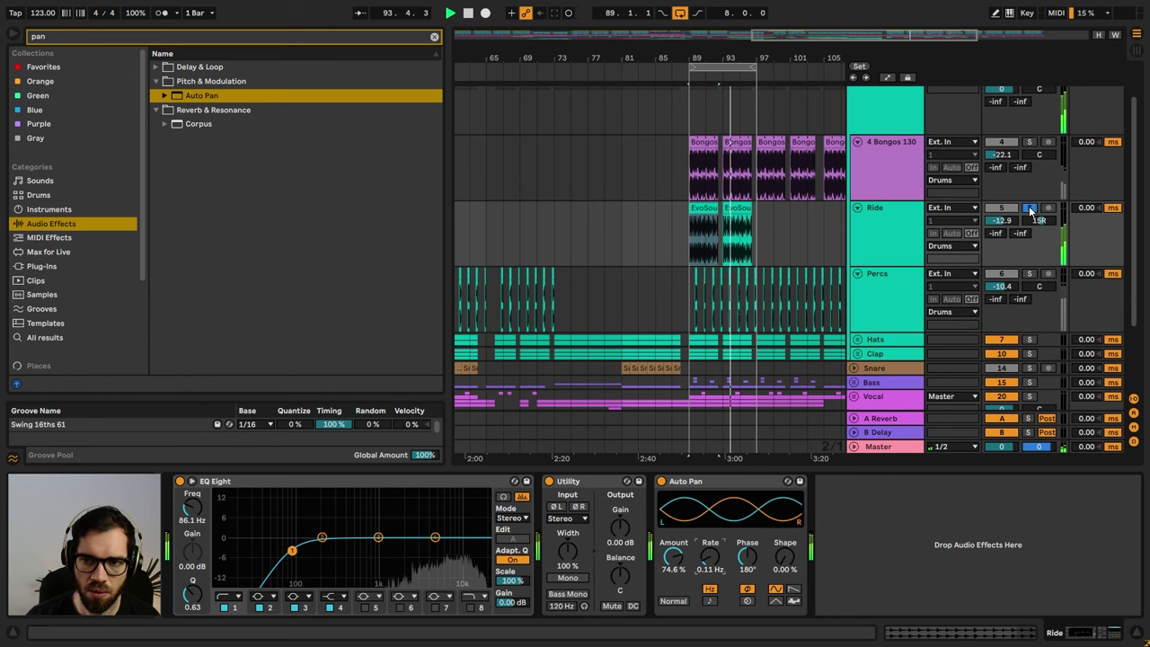
- Unsolo the Ride track and lower its volume to -14.1 dB
click(1025, 210)
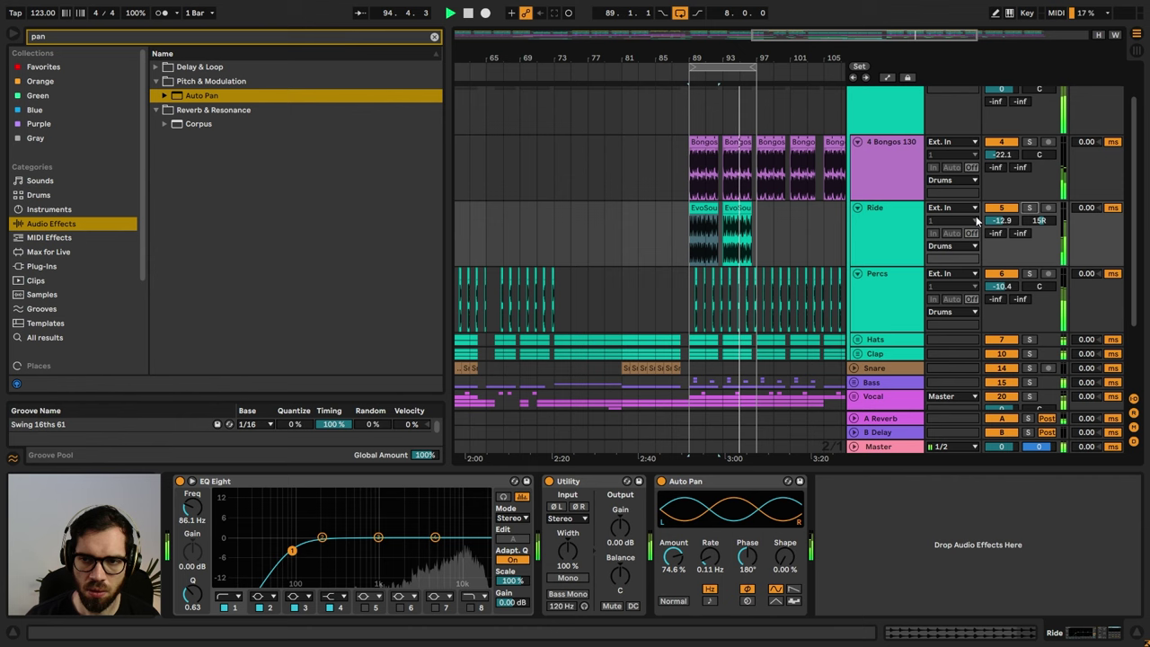
drag(999, 221, 999, 227)
scroll(770, 290, down, 4)
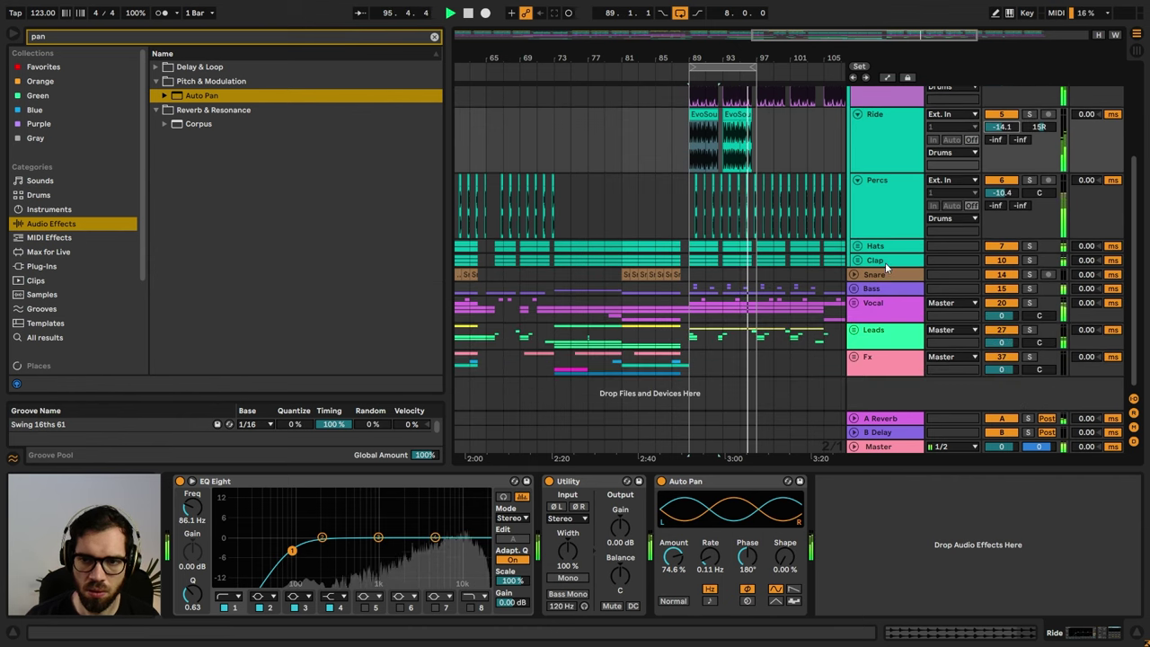
- Unfold the Hats group and apply the Swing 16ths 61 groove to the first hat track's clips from bar 89 to about bar 96
click(857, 246)
key(space)
scroll(773, 266, down, 1)
click(701, 258)
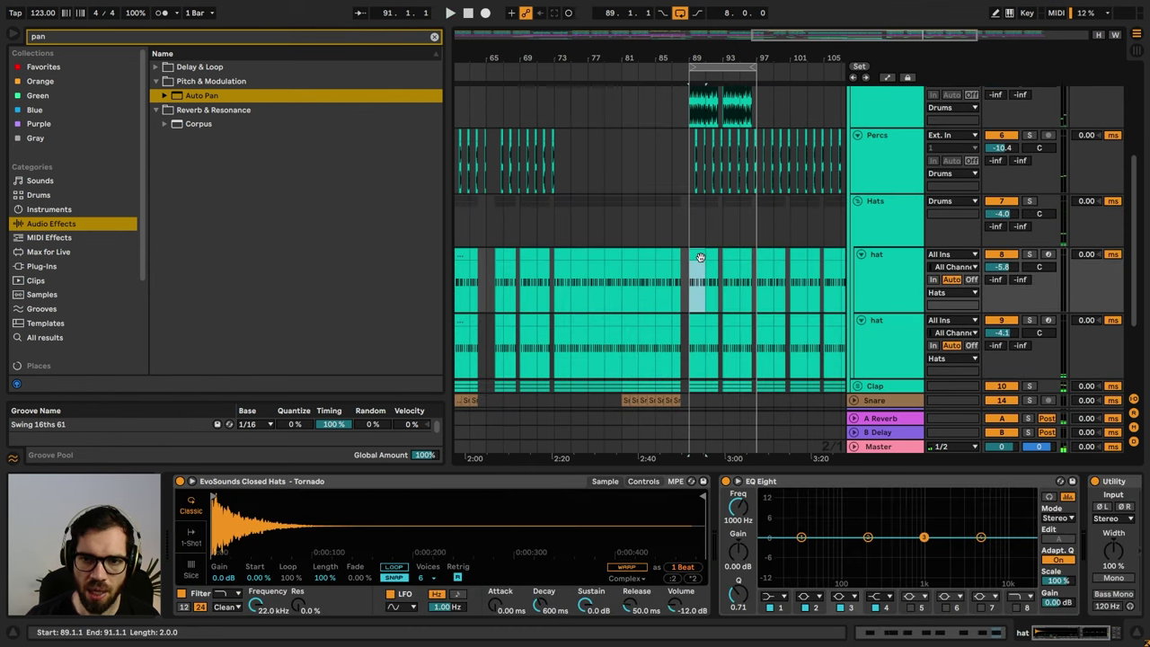
drag(737, 257, 753, 259)
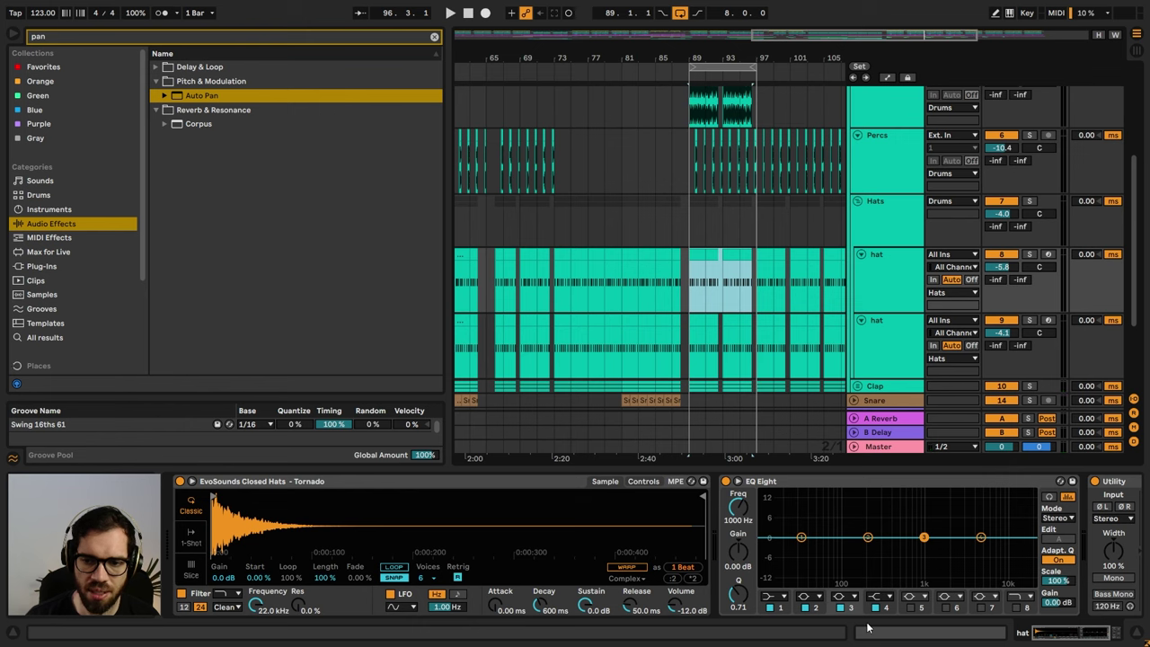
key(shift+Tab)
click(259, 447)
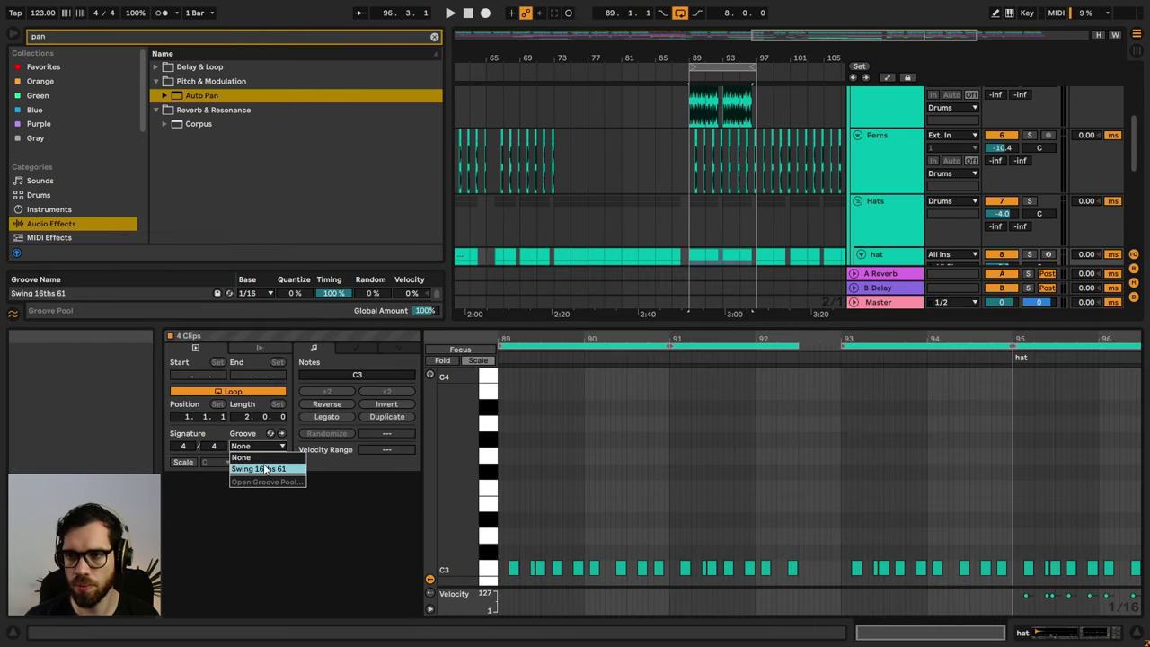
click(261, 469)
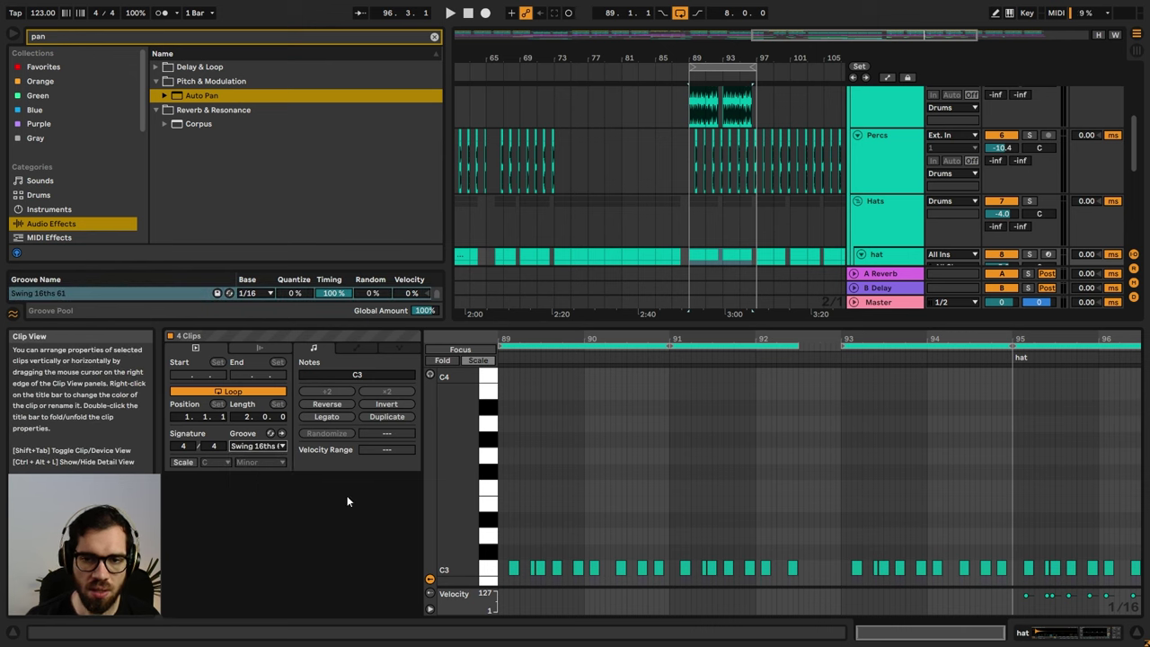
- Compare the selected hat clips with groove None and Swing 16ths 61 during playback, ending on the swing groove
key(space)
scroll(719, 214, down, 2)
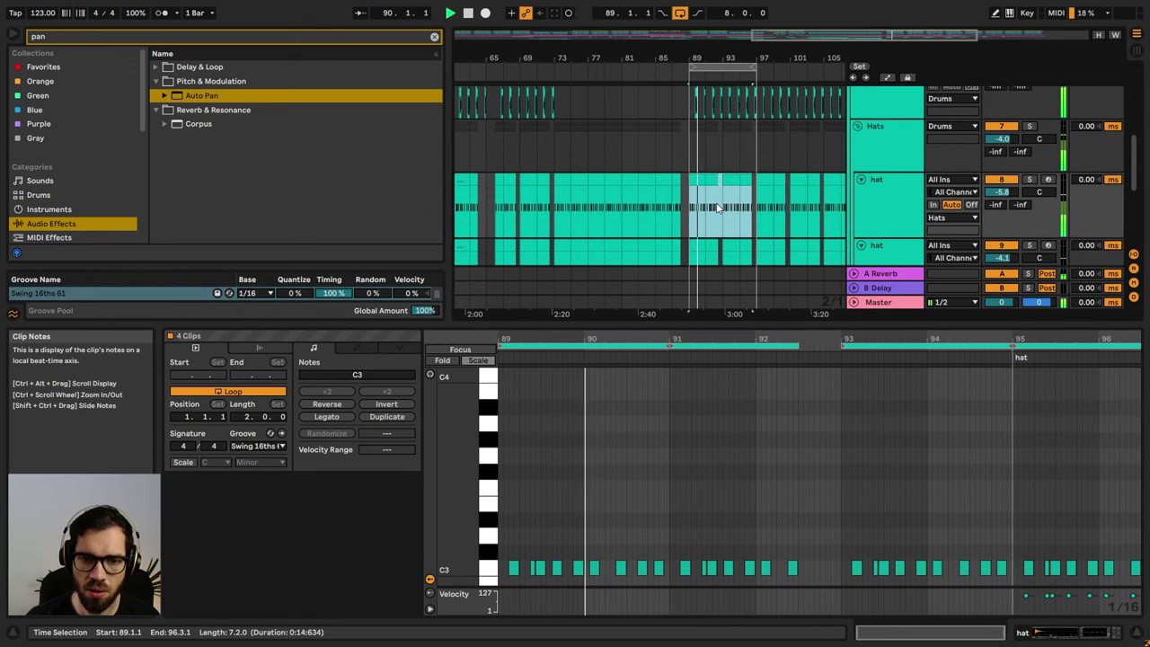
click(257, 446)
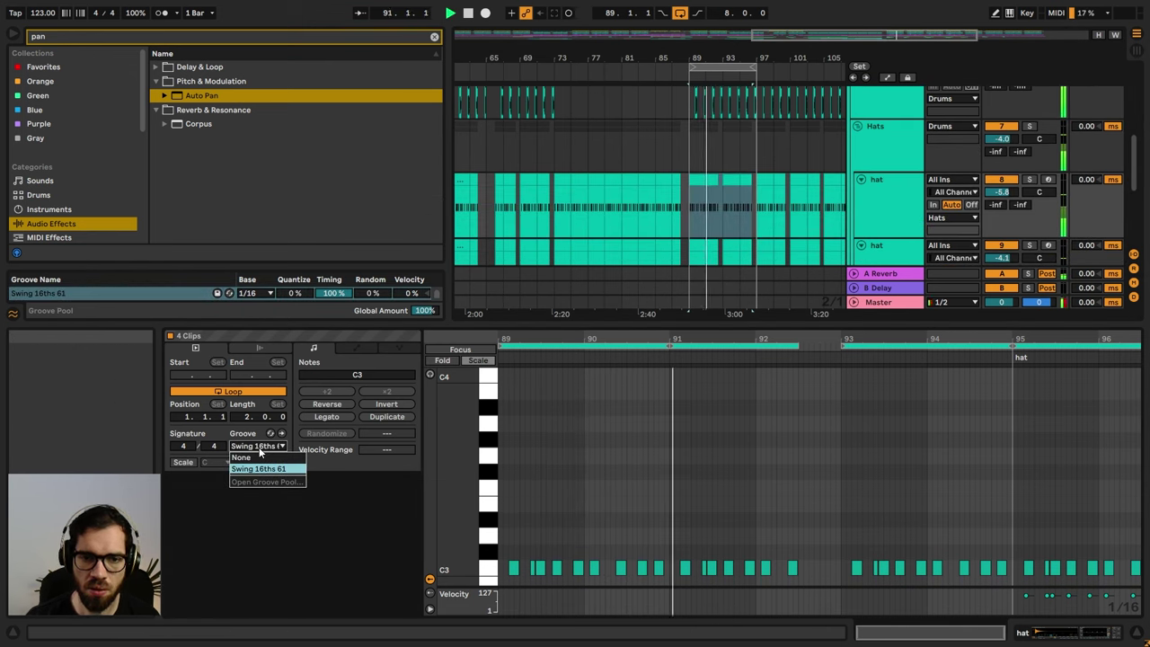
click(244, 458)
click(253, 446)
click(259, 468)
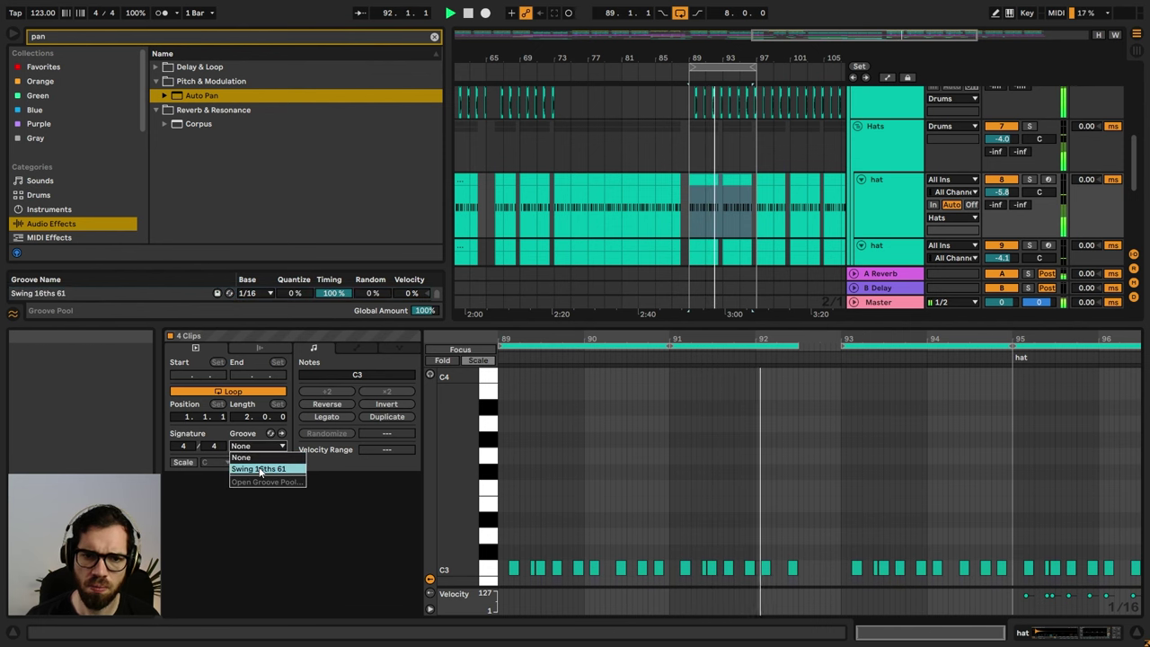
- Hide the browser, select every clip on the first hat track across the arrangement and apply the Swing 16ths 61 groove
scroll(735, 168, down, 2)
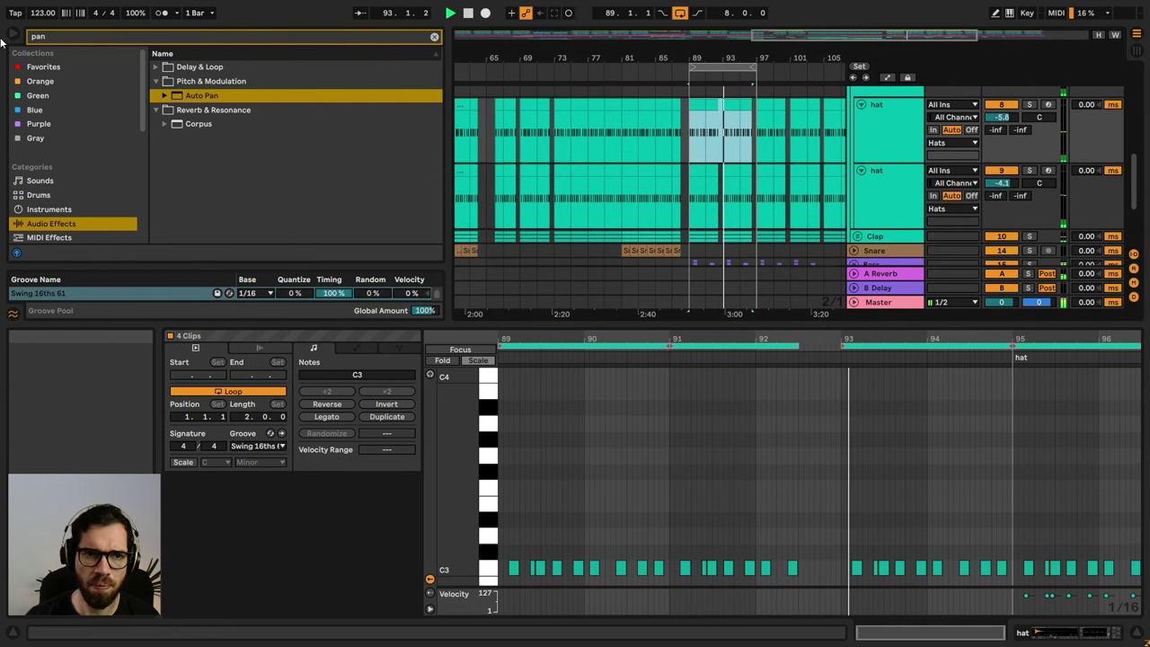
click(11, 33)
drag(431, 59, 692, 46)
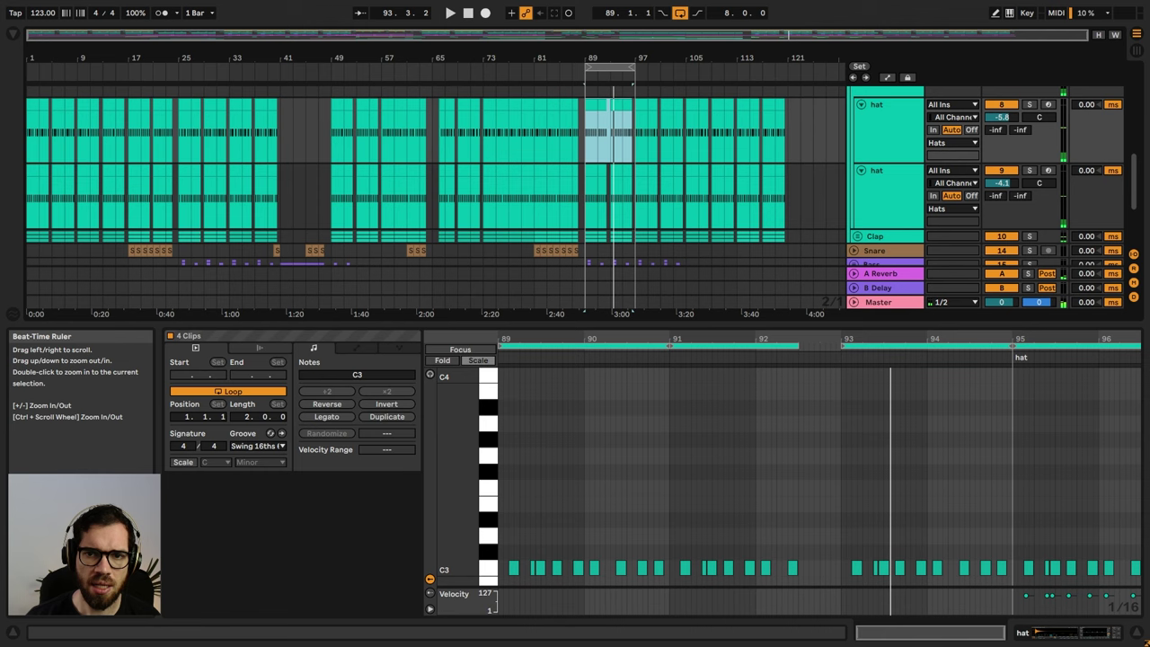
drag(817, 120, 2, 119)
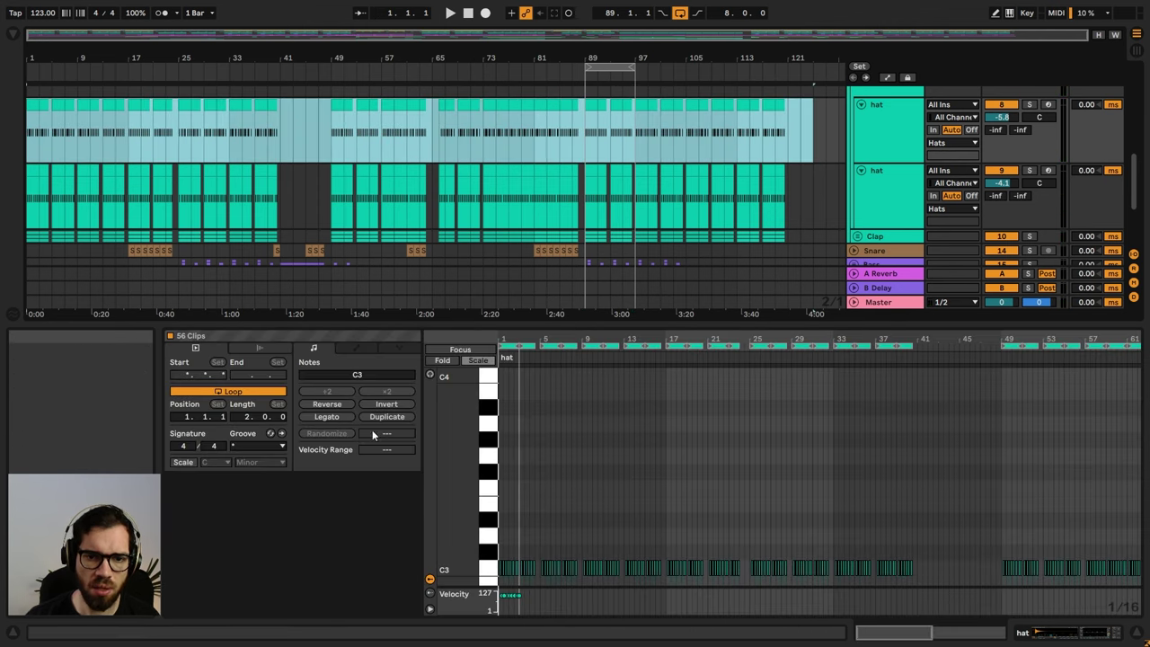
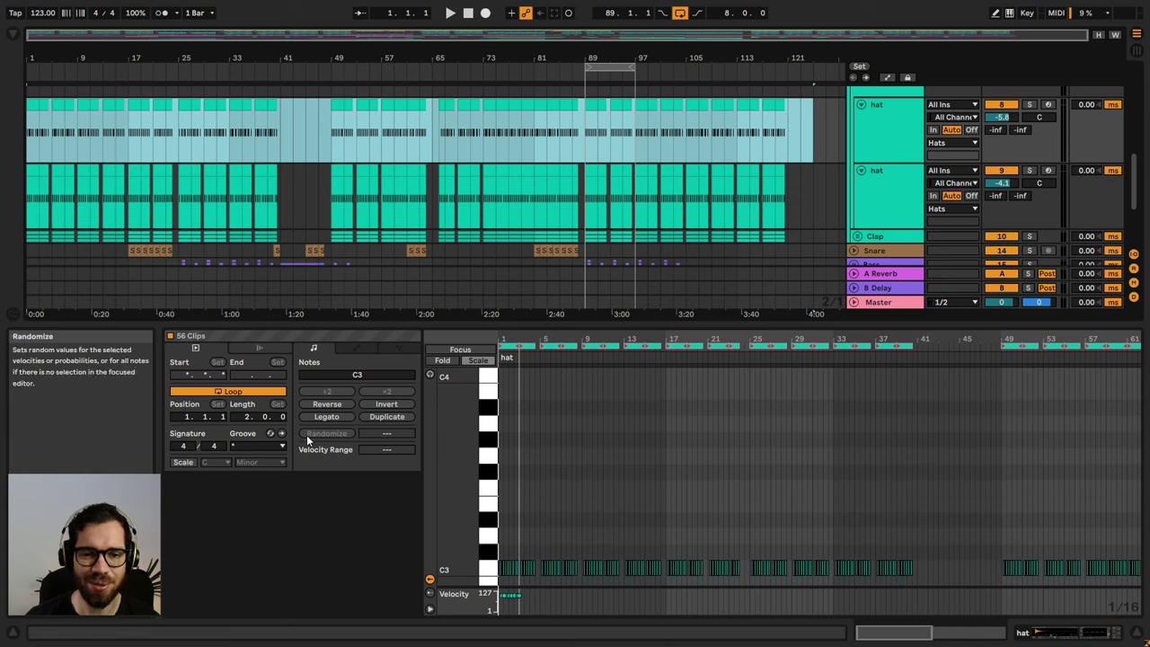
click(255, 446)
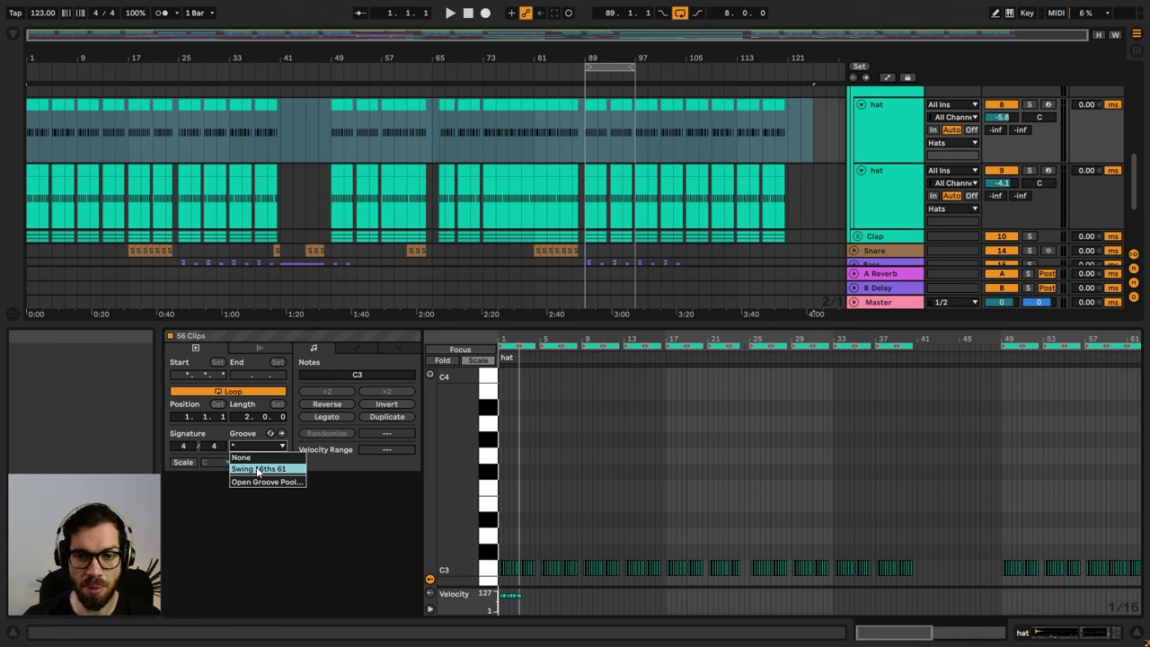
click(256, 466)
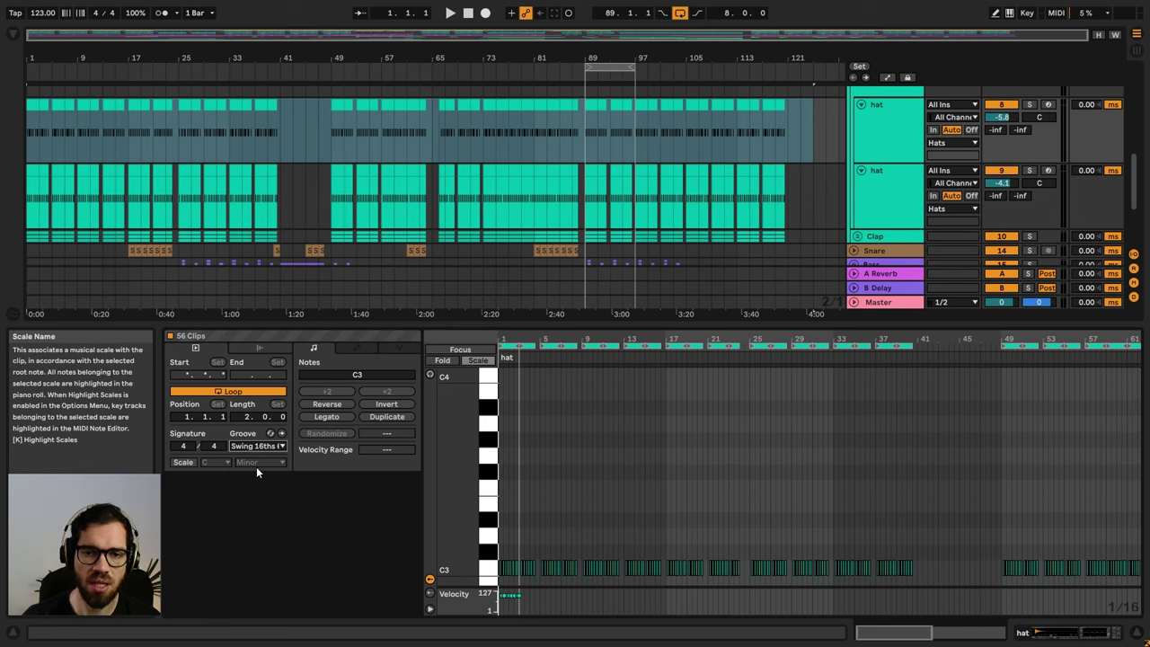
- Play from the start and compare the whole first hat track with groove None and Swing 16ths 61, ending on the swing
key(space)
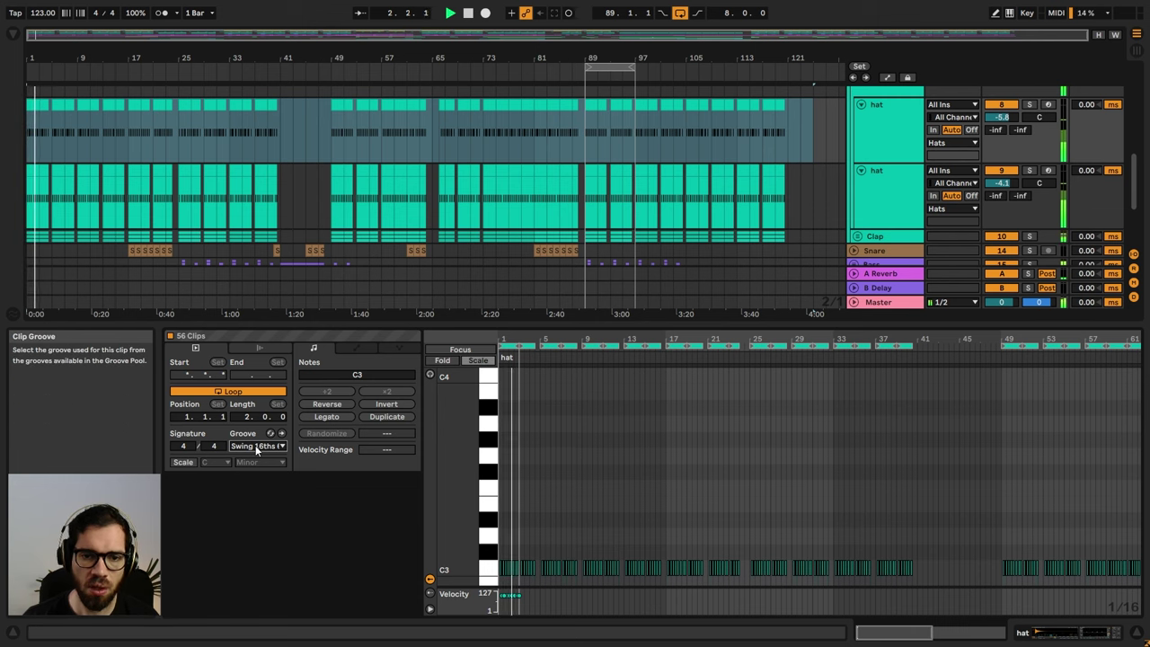
click(263, 444)
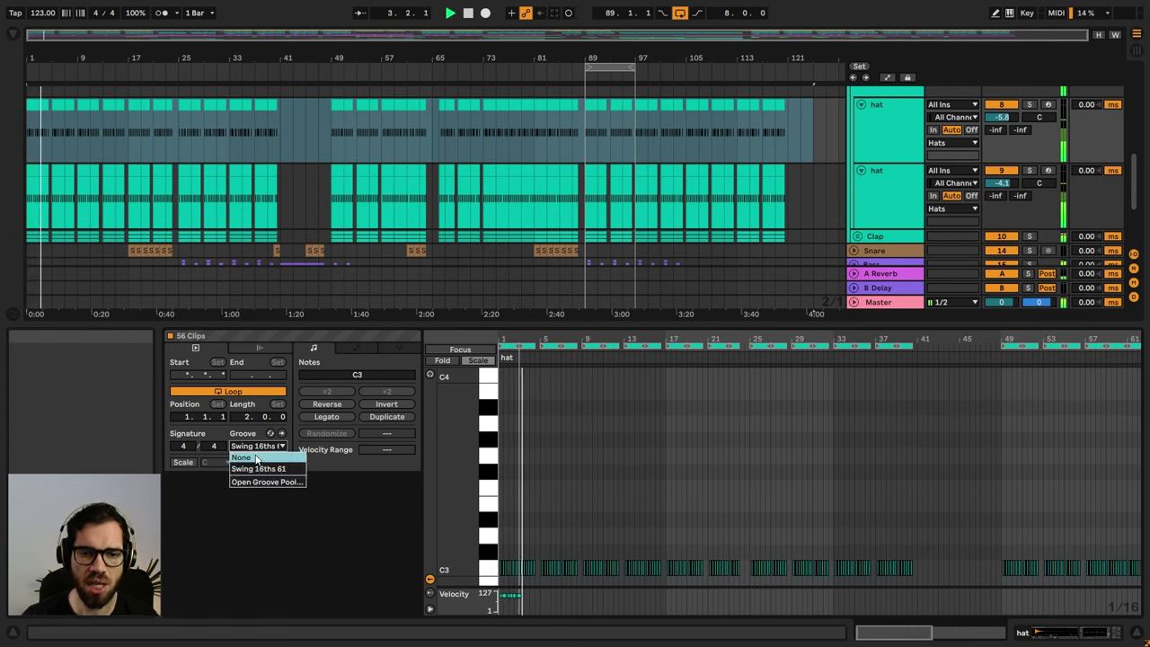
click(256, 459)
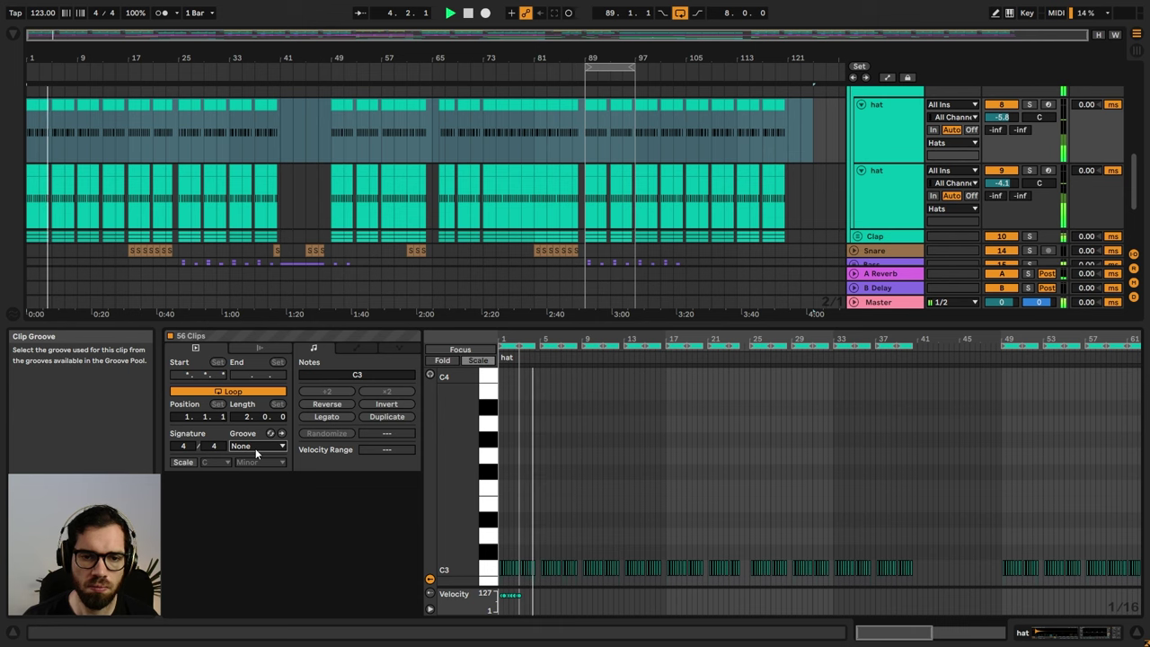
click(257, 446)
click(254, 469)
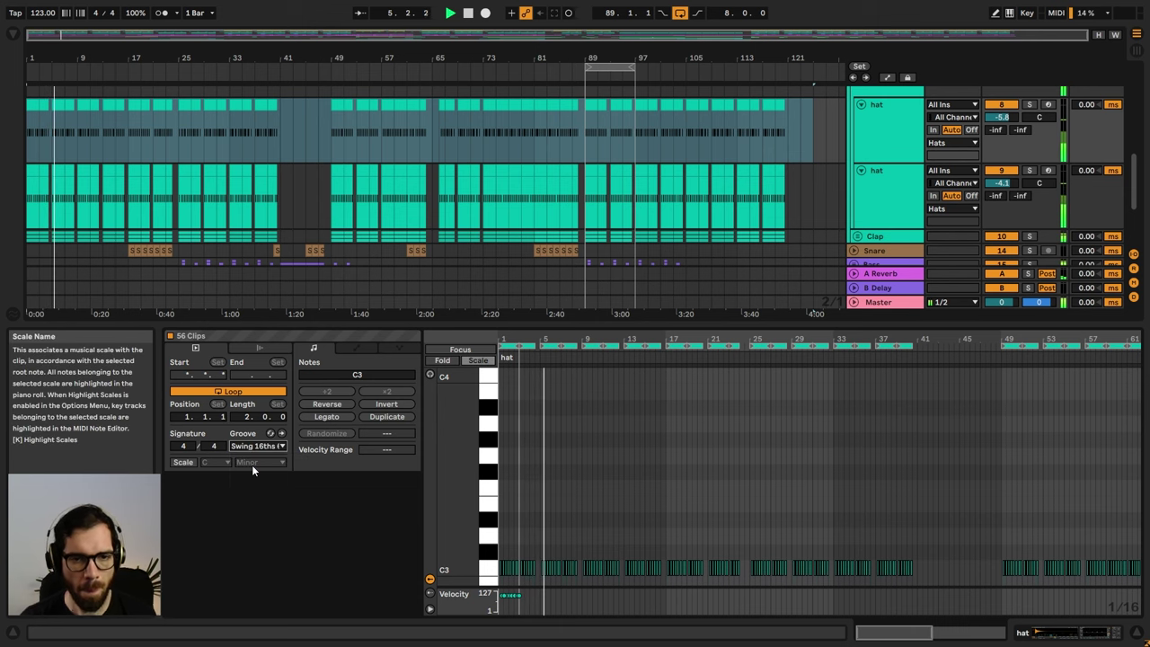
- Apply the Swing 16ths 61 groove to all clips on the second hat track
drag(799, 191, 3, 183)
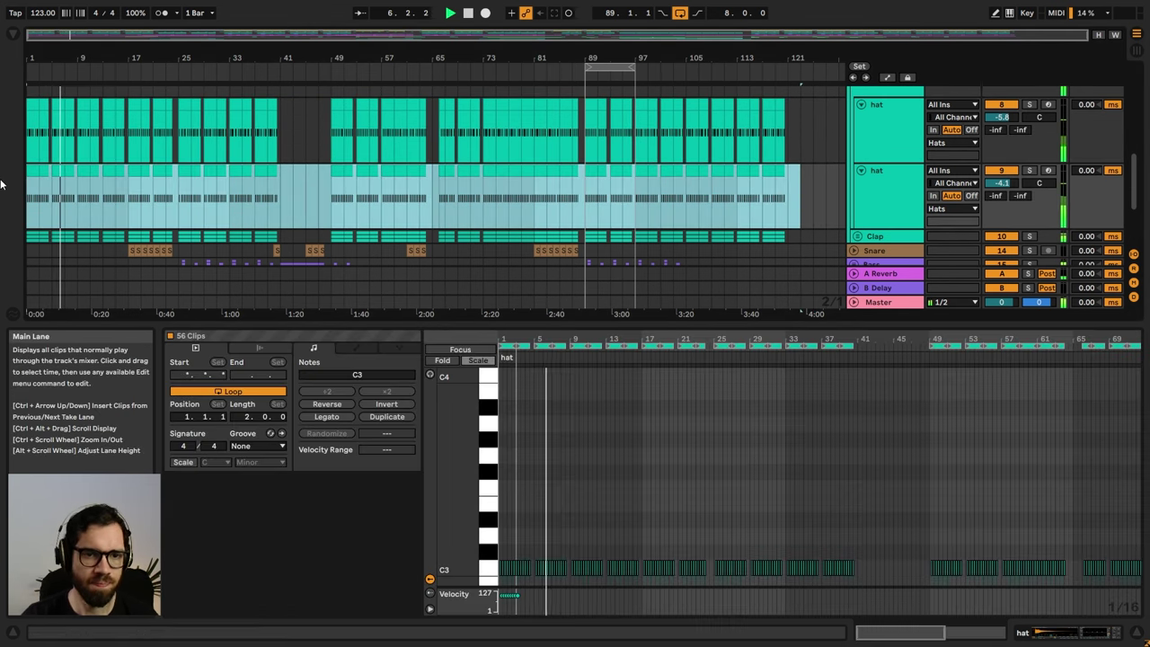
click(261, 446)
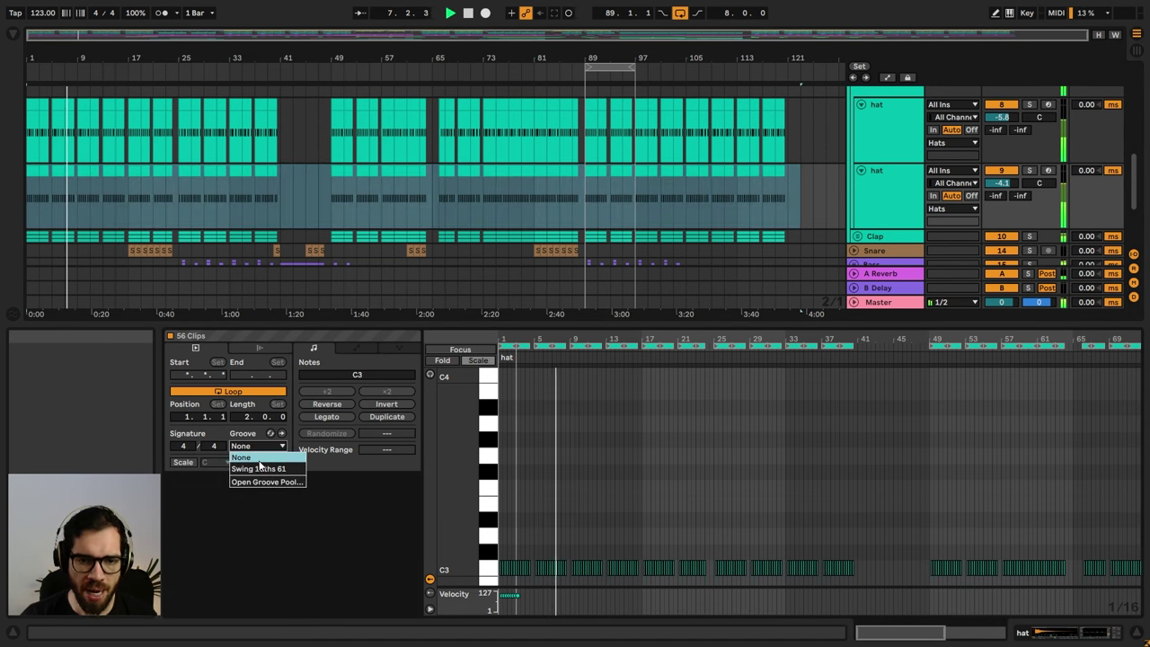
click(261, 465)
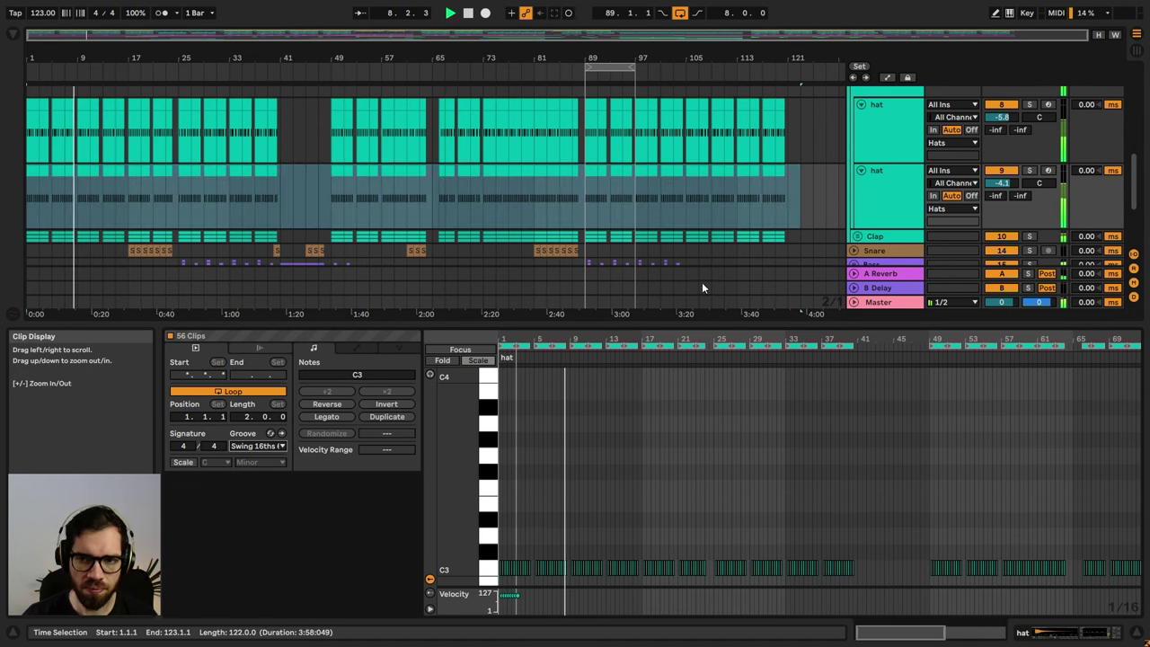
- Collapse the Drums group and stop playback
scroll(743, 210, up, 5)
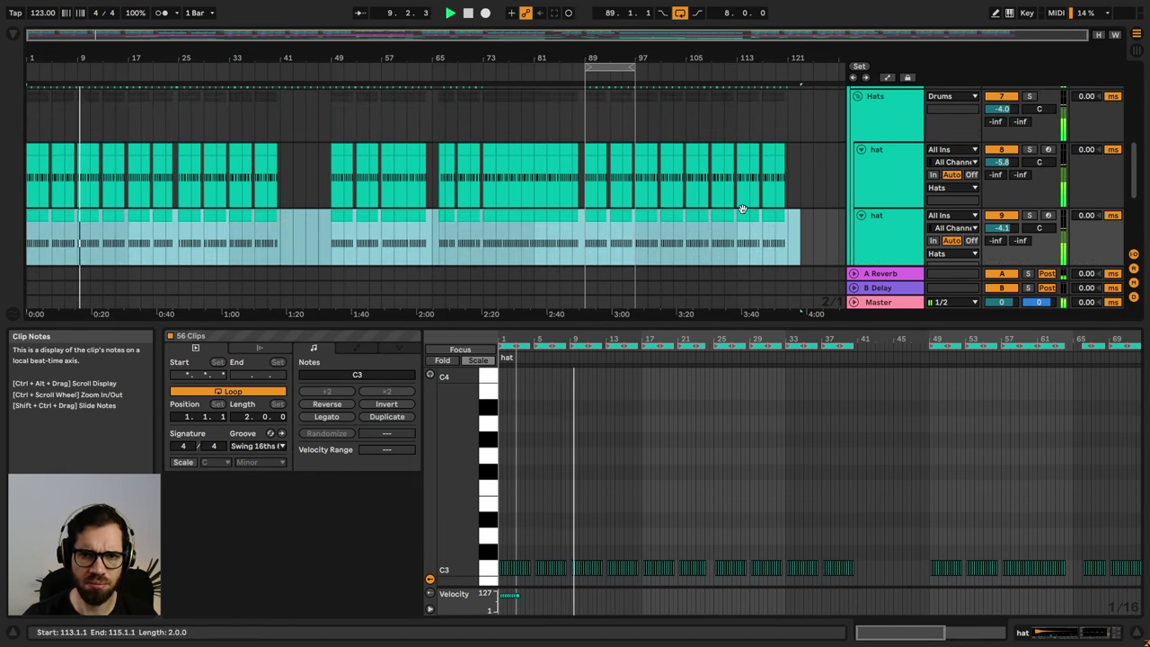
scroll(859, 185, up, 1)
click(864, 142)
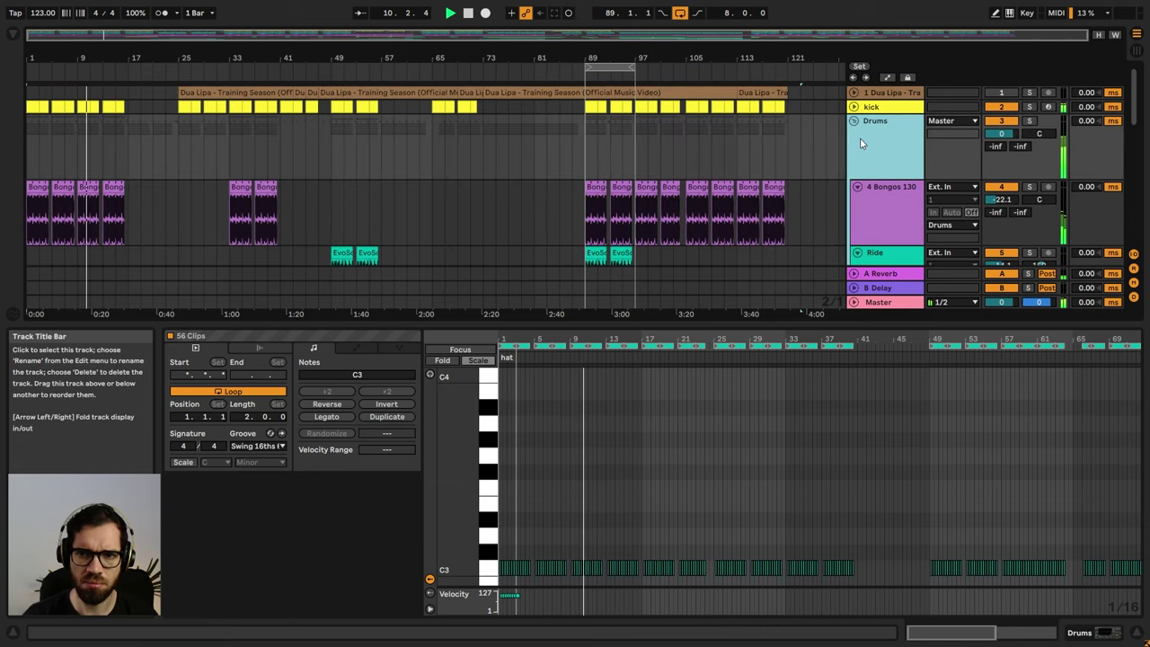
click(854, 121)
key(space)
click(813, 146)
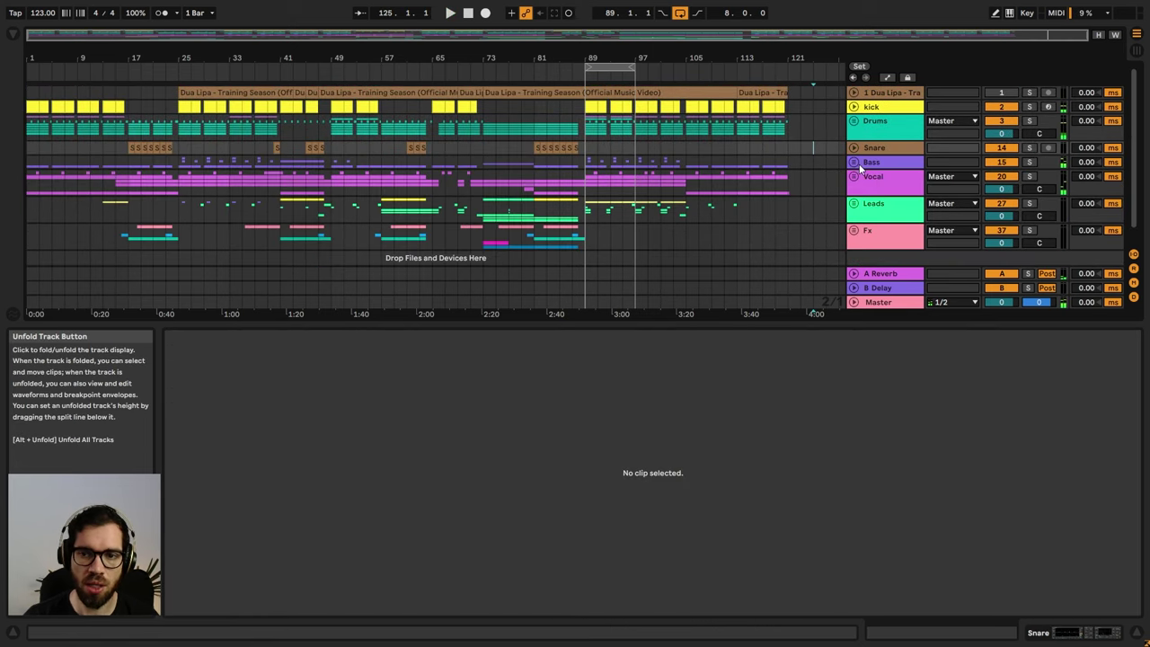
- Unfold the Bass group and apply the Swing 16ths 61 groove to all clips on its last Bass track
click(853, 161)
scroll(800, 171, down, 3)
drag(798, 150, 1, 134)
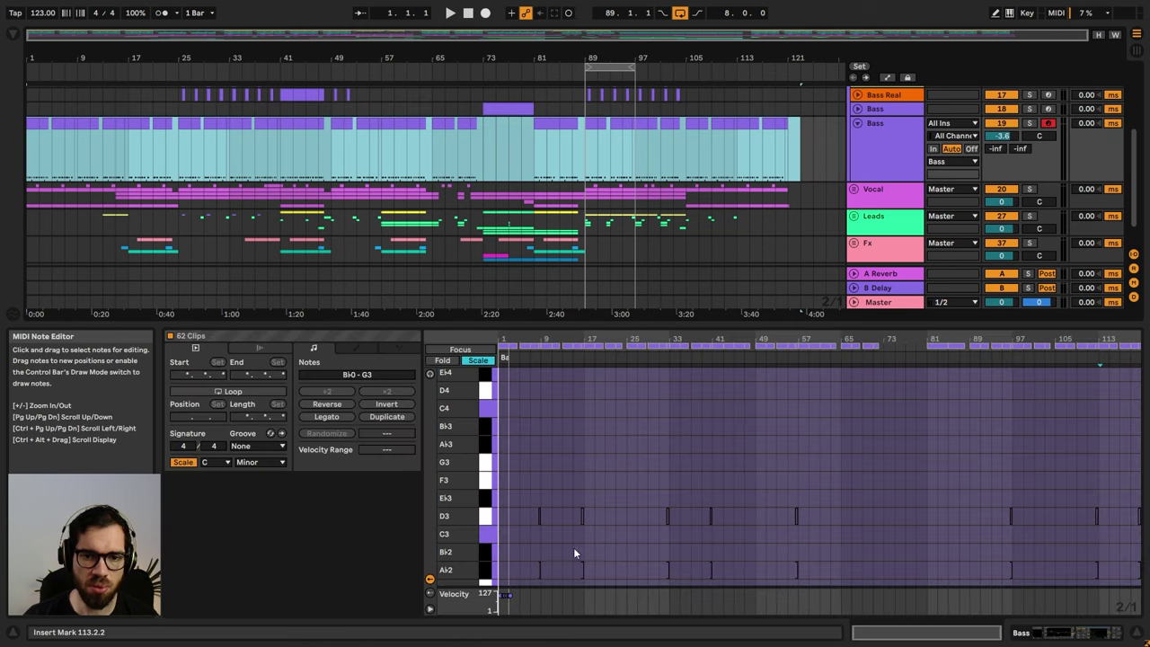
click(257, 446)
click(257, 462)
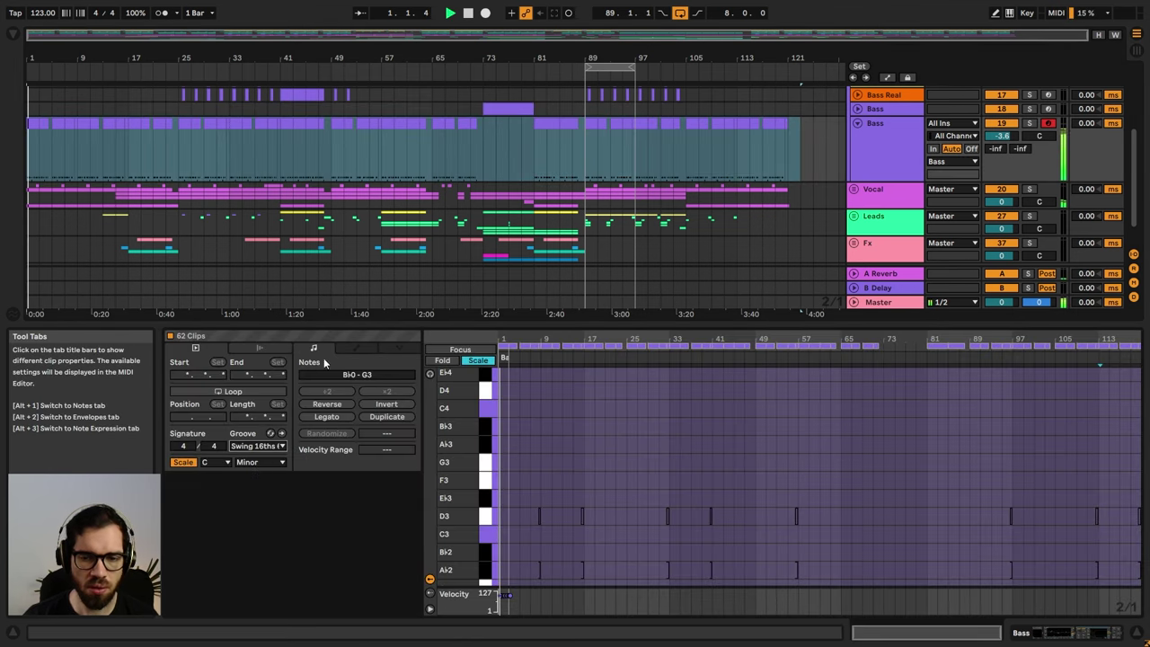
- Compare the Bass clips with groove None and Swing 16ths 61 during playback, ending on the swing groove
click(269, 447)
click(266, 451)
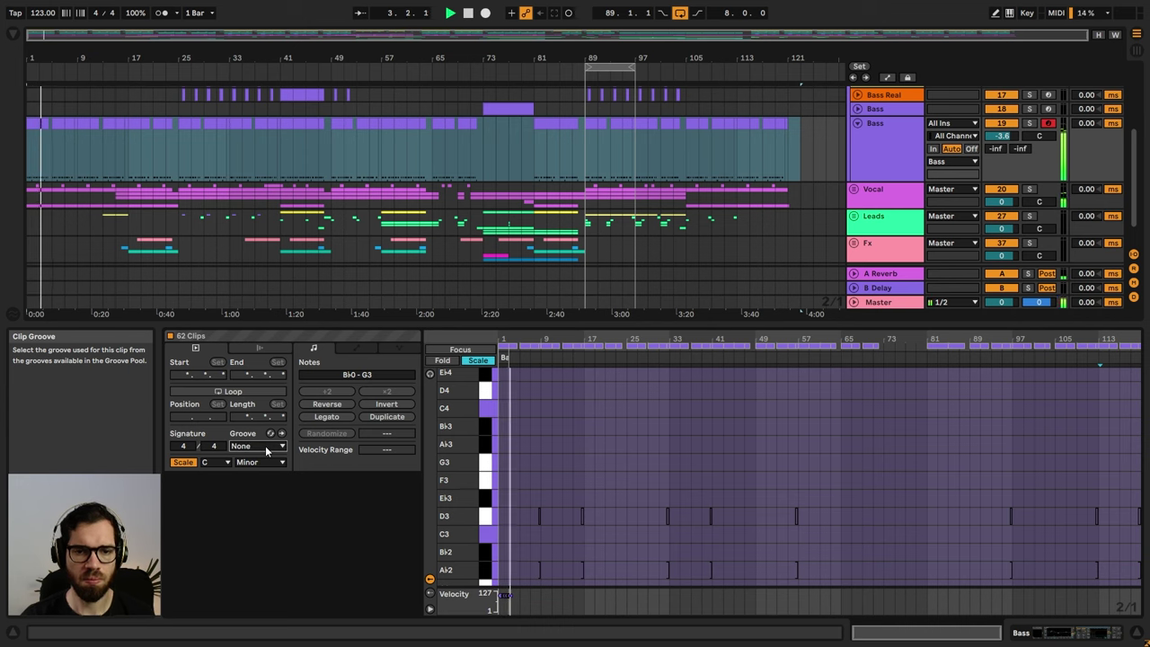
click(266, 447)
click(267, 461)
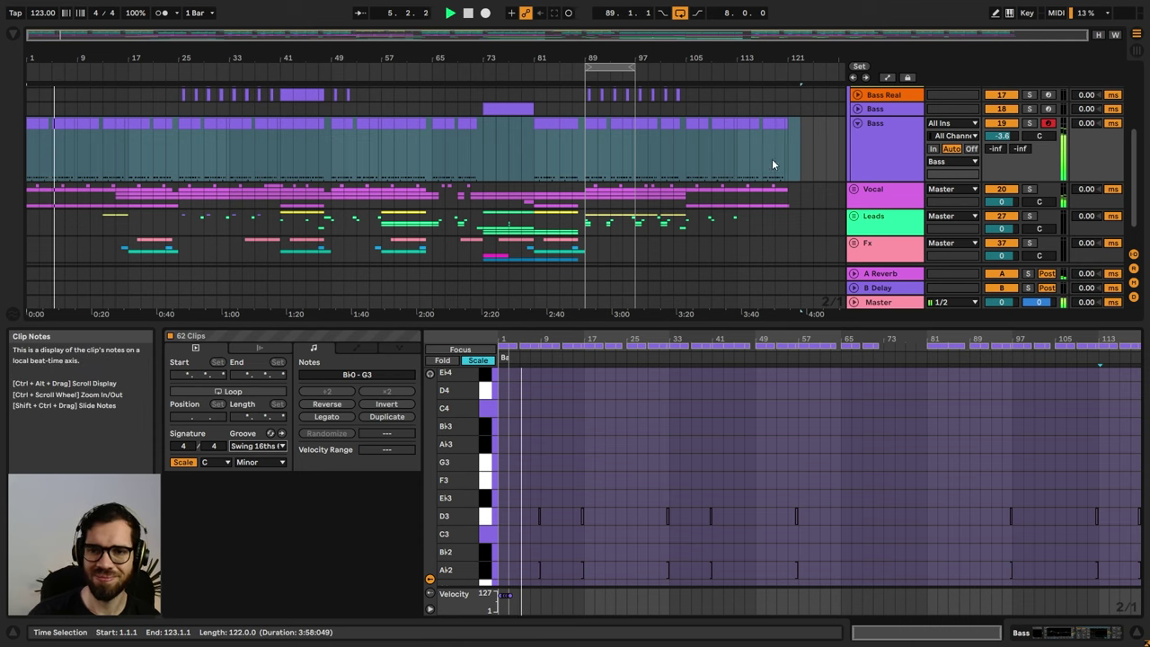
- Set band 2 of the last Bass track's EQ Eight to a 3.10 dB boost at 41.7 Hz
double_click(863, 126)
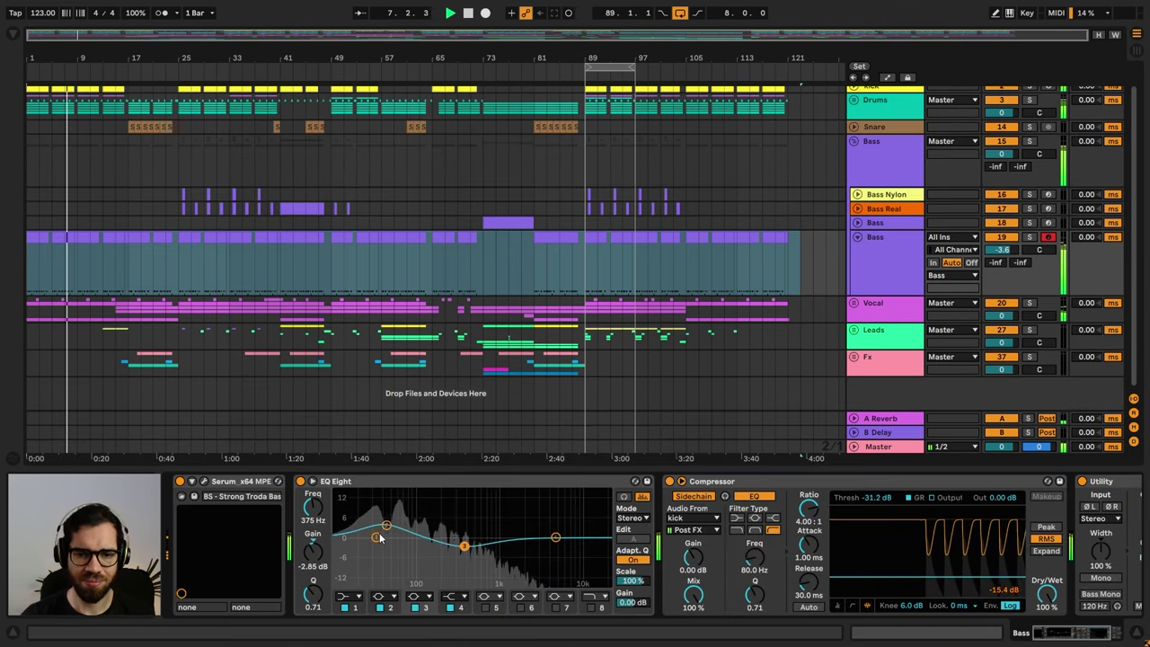
drag(386, 525, 387, 527)
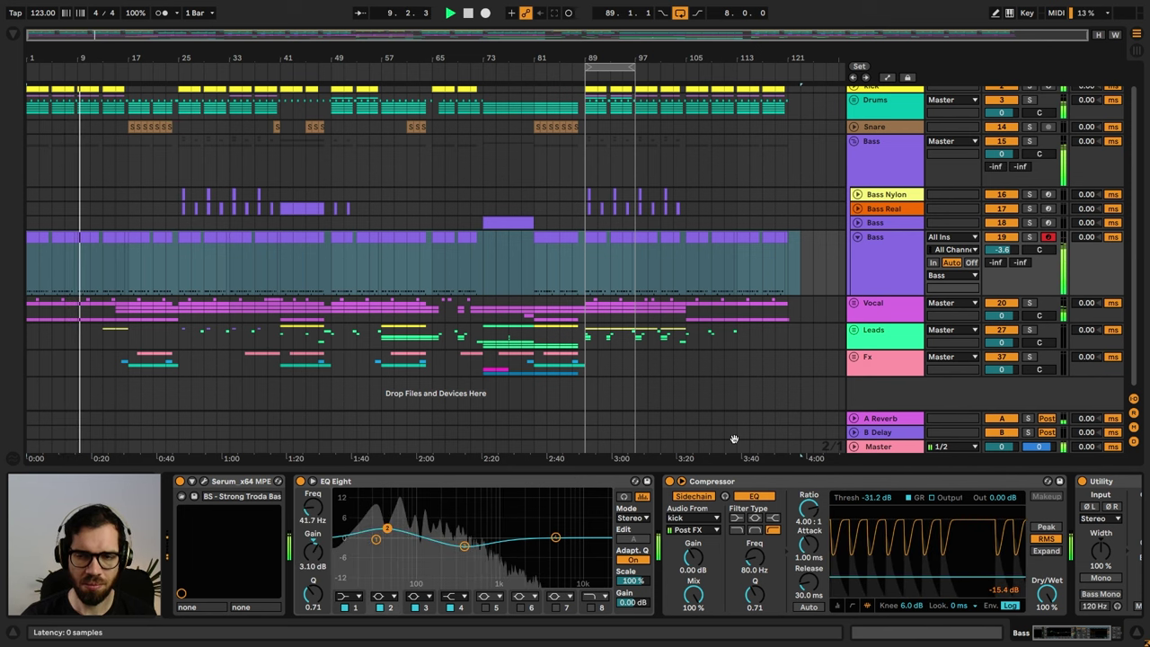
click(866, 249)
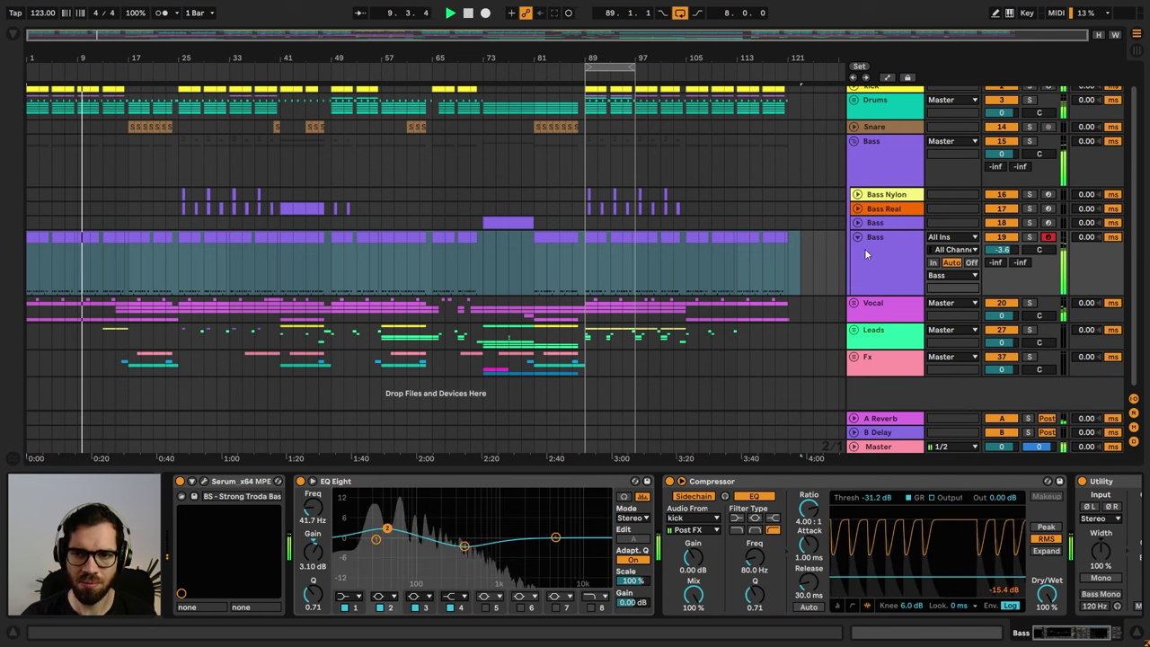
- Hide the device view, collapse the Bass group and place the insert mark at bar 111 on the Vocal group
click(1132, 635)
click(877, 167)
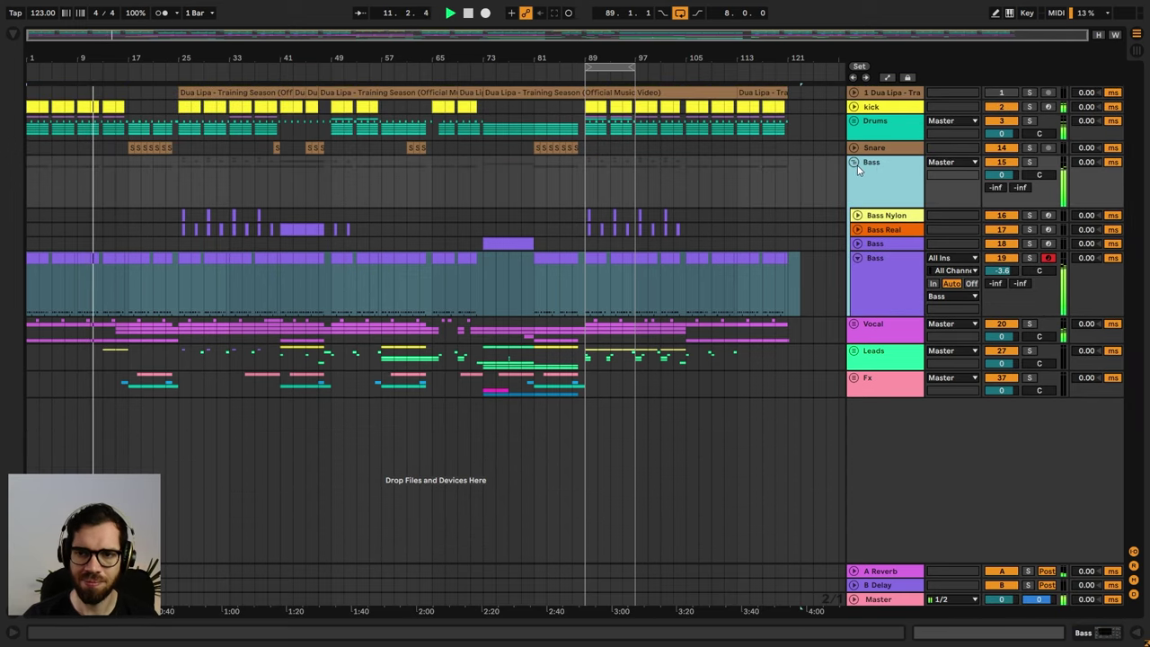
click(855, 163)
click(724, 190)
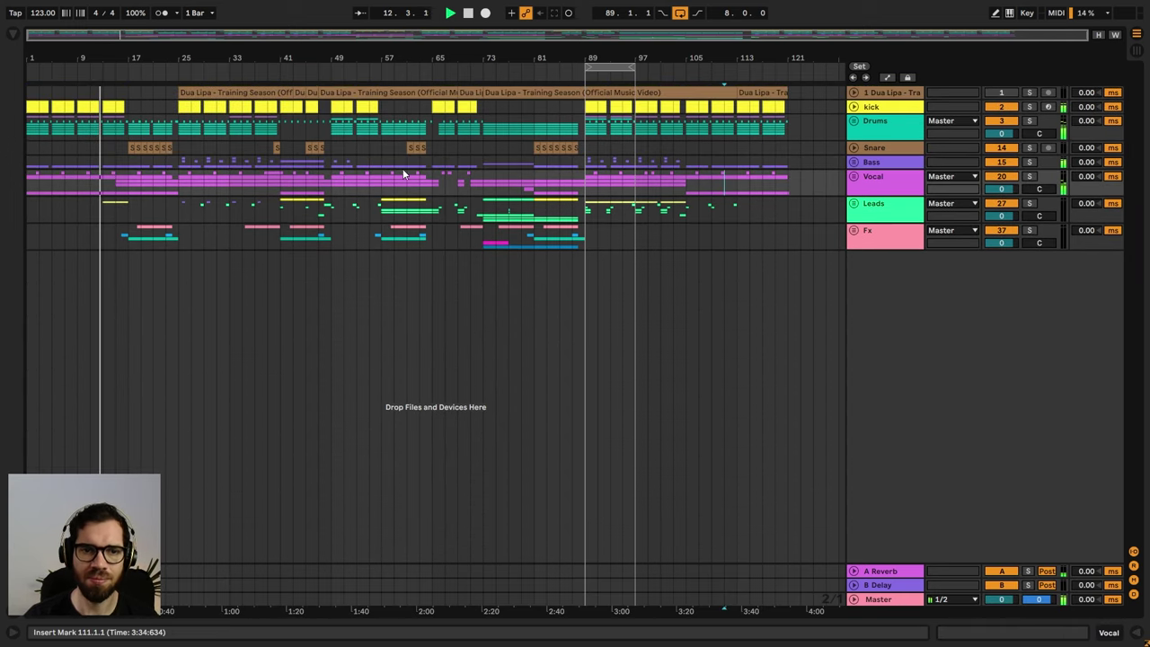
drag(271, 60, 309, 64)
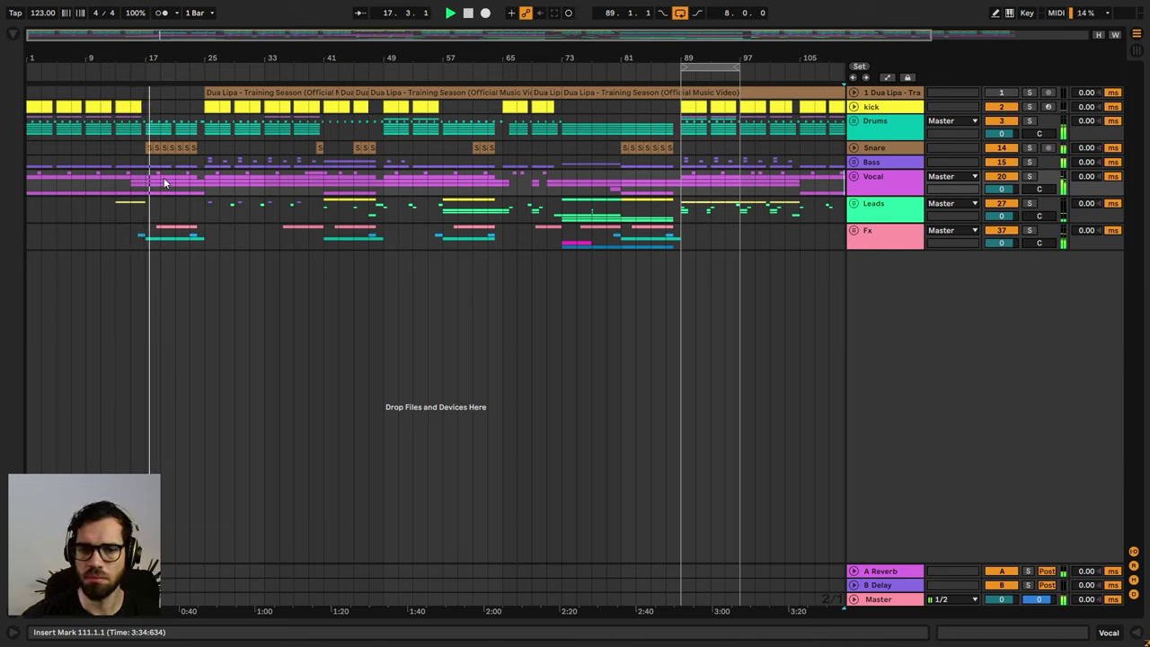
- Unfold the Vocal group, inspect the effects on its vocal tracks, expand track 22, and collapse the group again
click(855, 178)
double_click(893, 271)
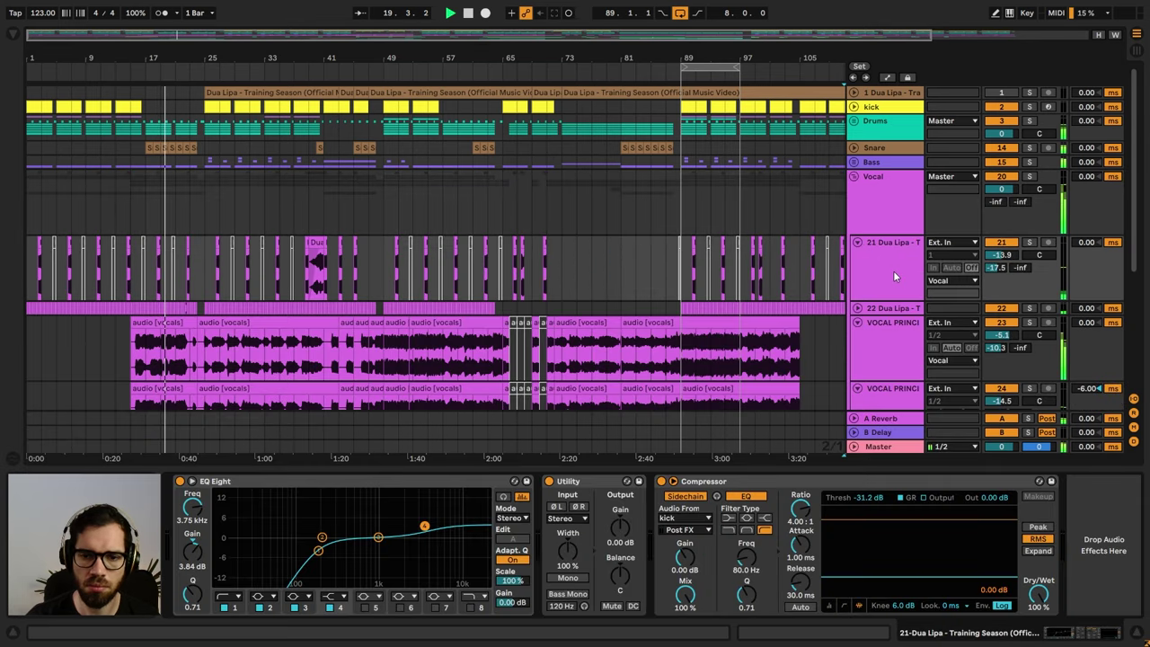
scroll(898, 270, down, 2)
click(896, 329)
click(884, 279)
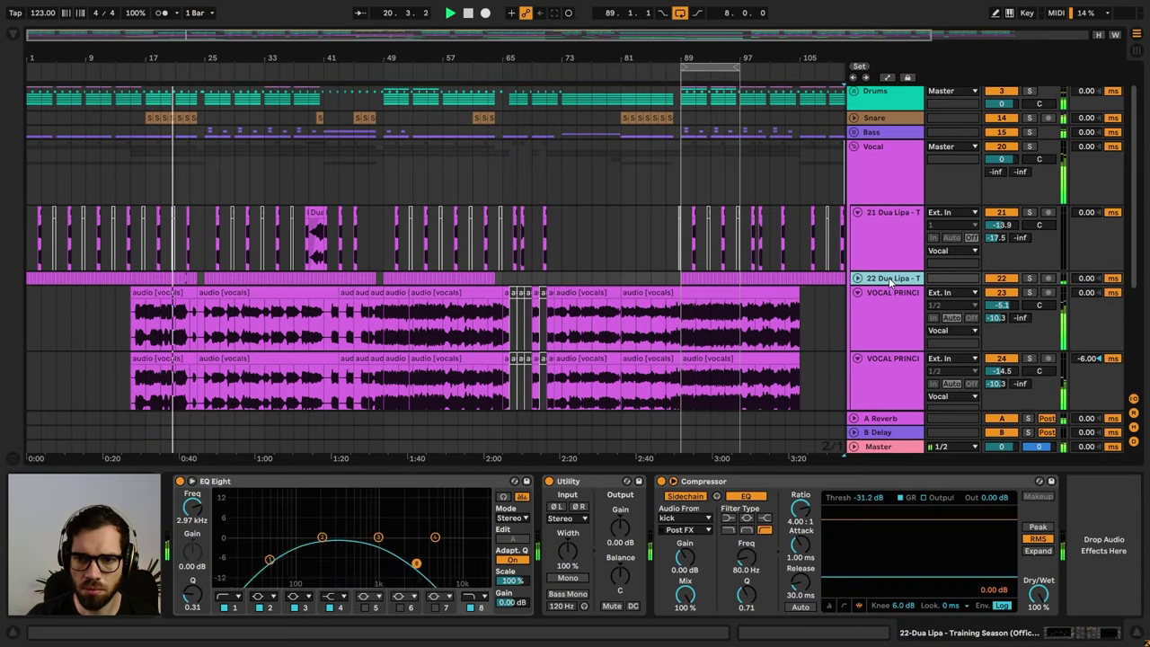
double_click(869, 280)
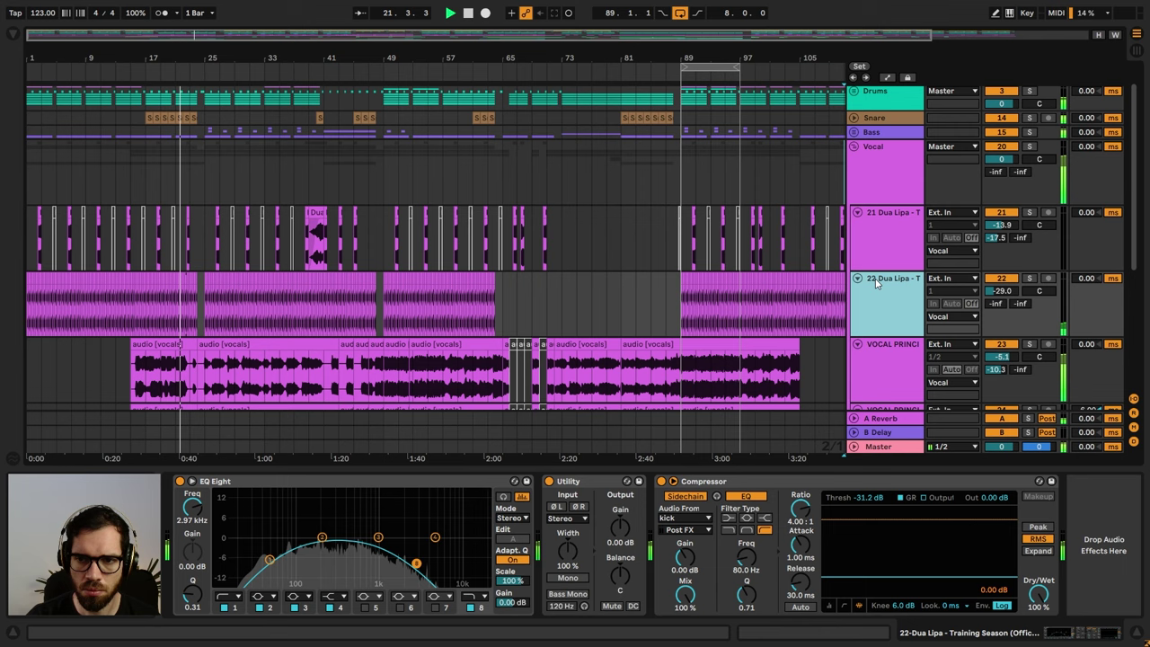
scroll(517, 248, down, 5)
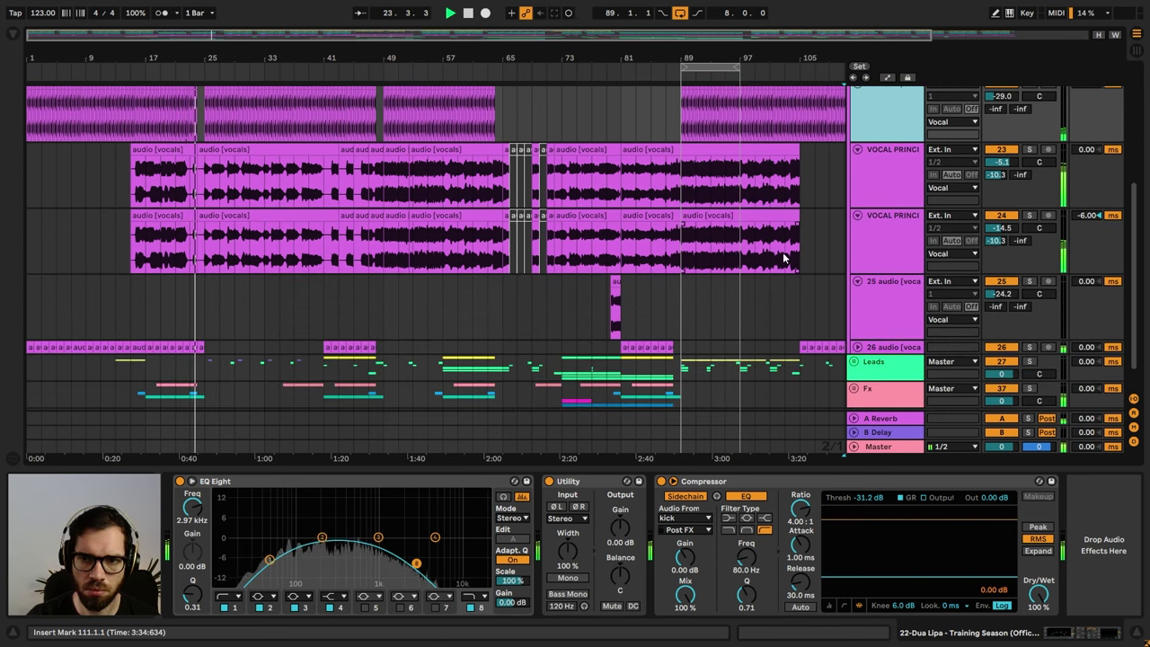
scroll(829, 253, up, 6)
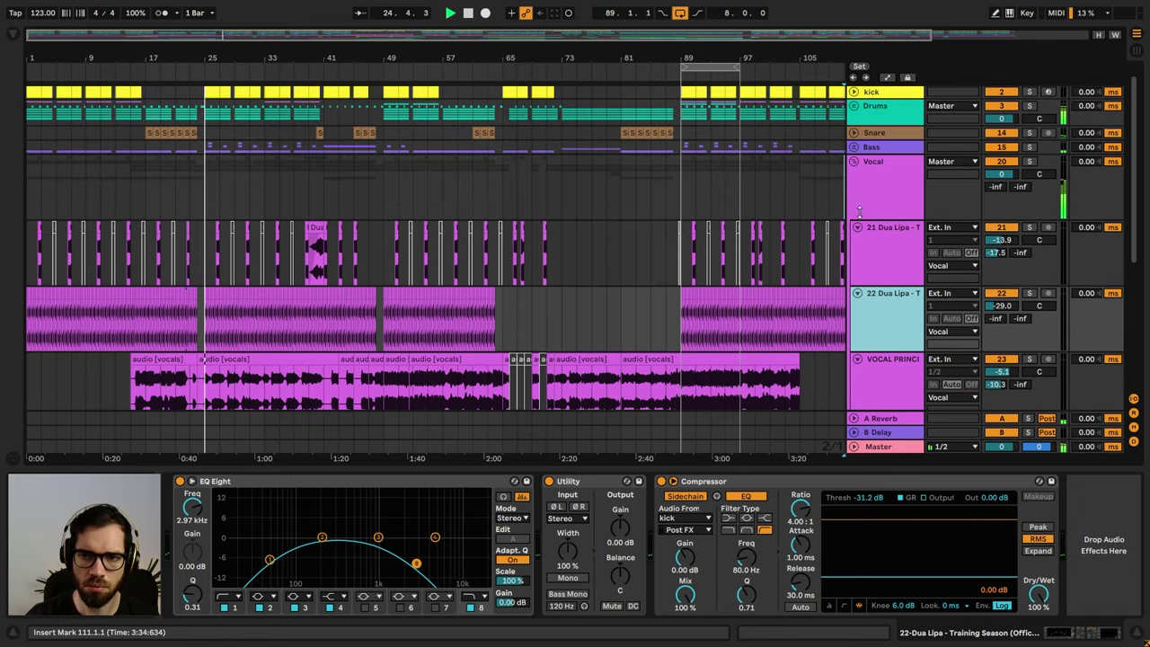
click(855, 162)
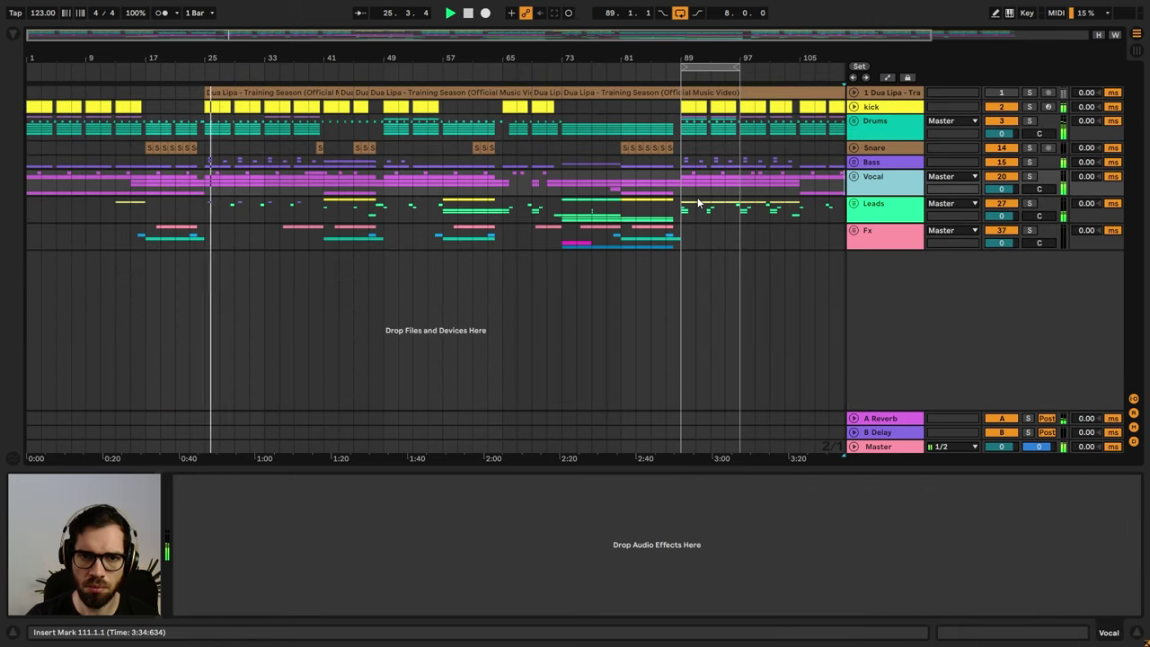
- Lower the volume of the second VOCAL PRINCIPAL track (24) inside the Vocal group, and collapse the group
click(853, 177)
scroll(540, 270, down, 3)
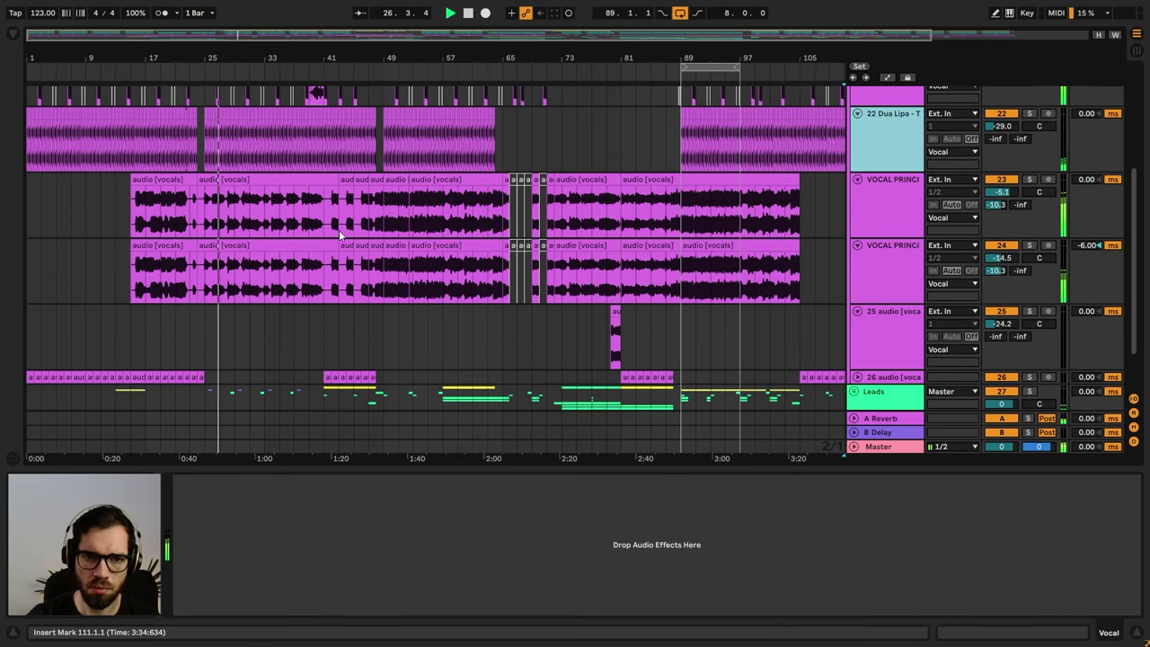
click(223, 254)
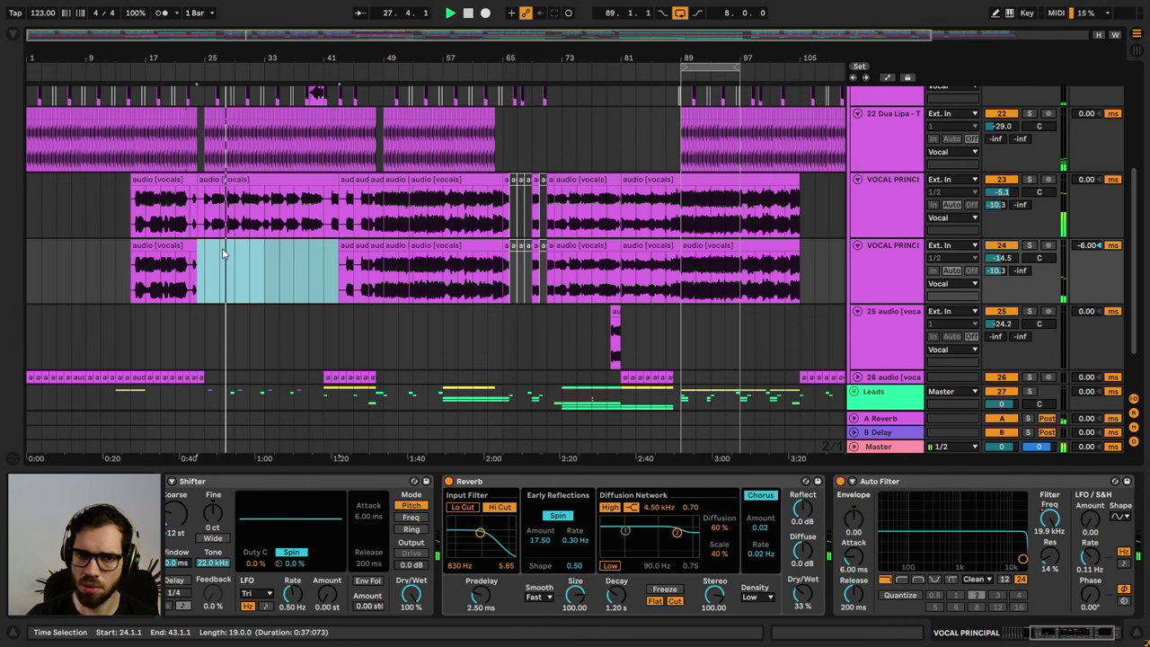
drag(997, 258, 997, 272)
scroll(876, 205, up, 5)
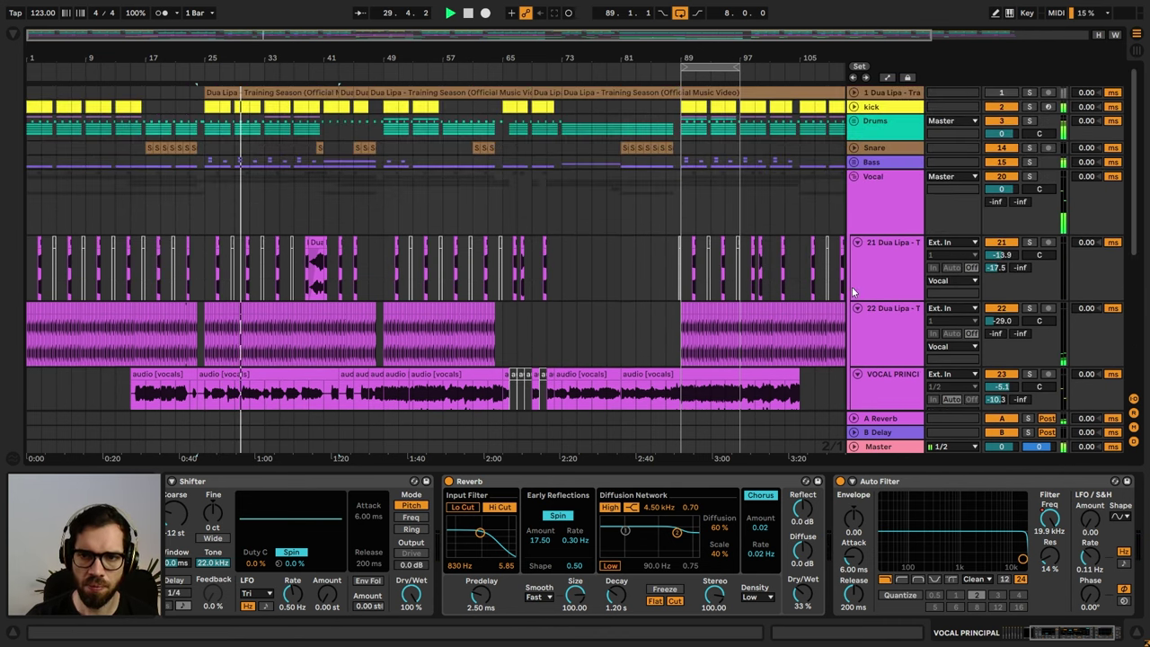
click(876, 205)
click(181, 222)
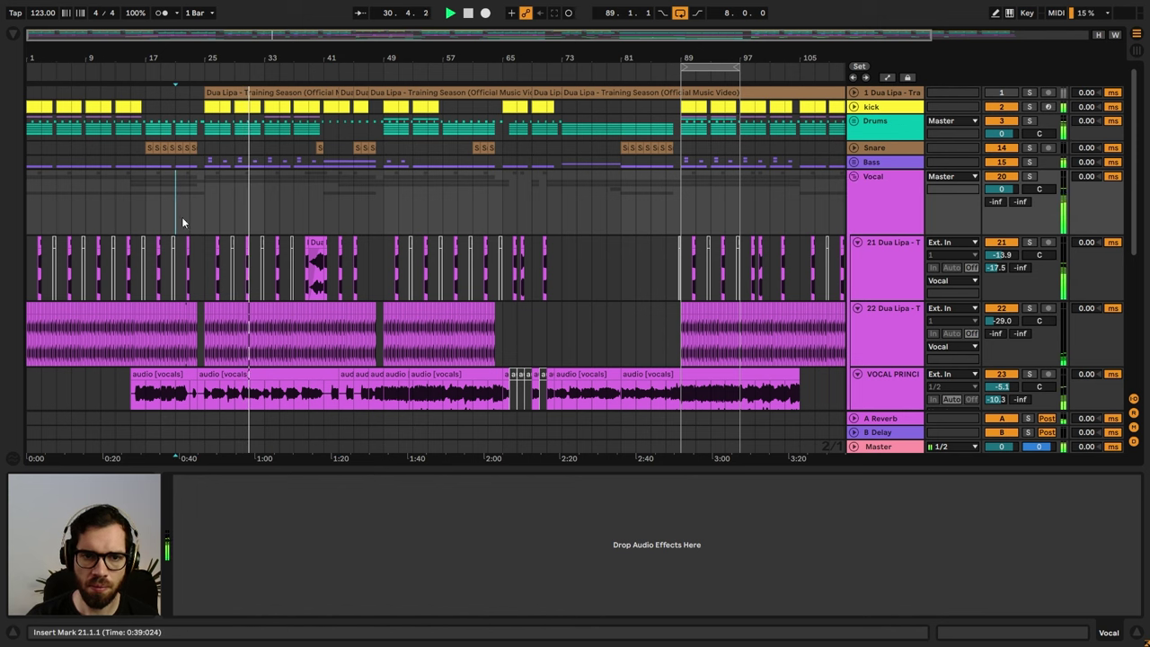
click(854, 178)
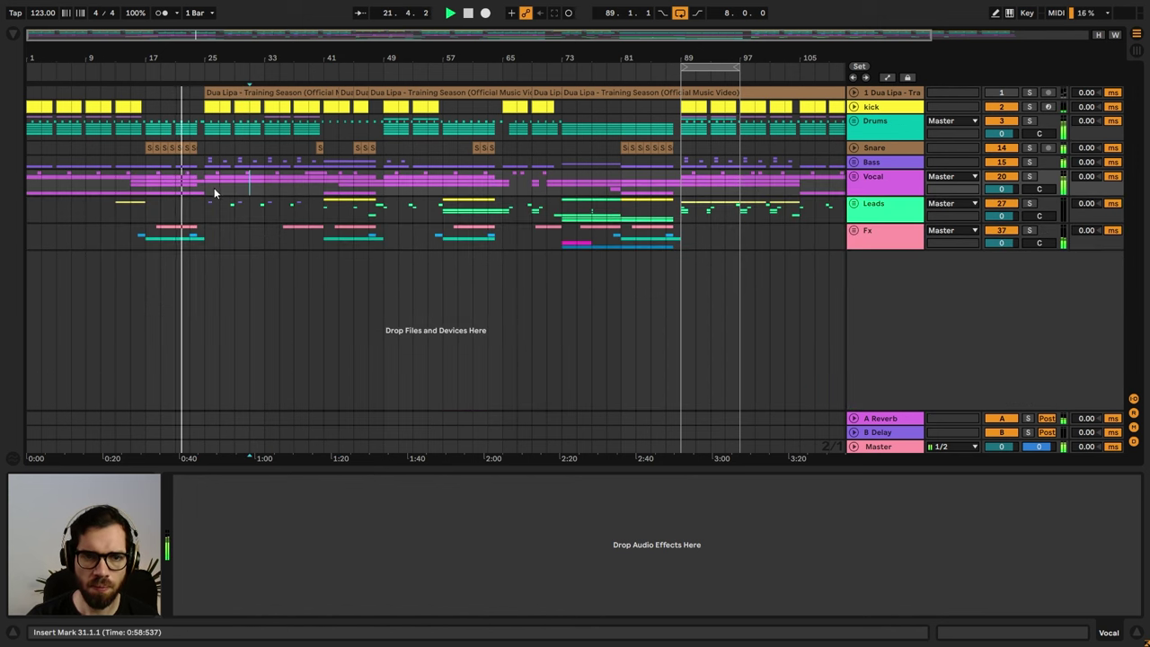
- Search the audio effects for "drum" and add Drum Buss to the Drums group after its Auto Filter
click(873, 133)
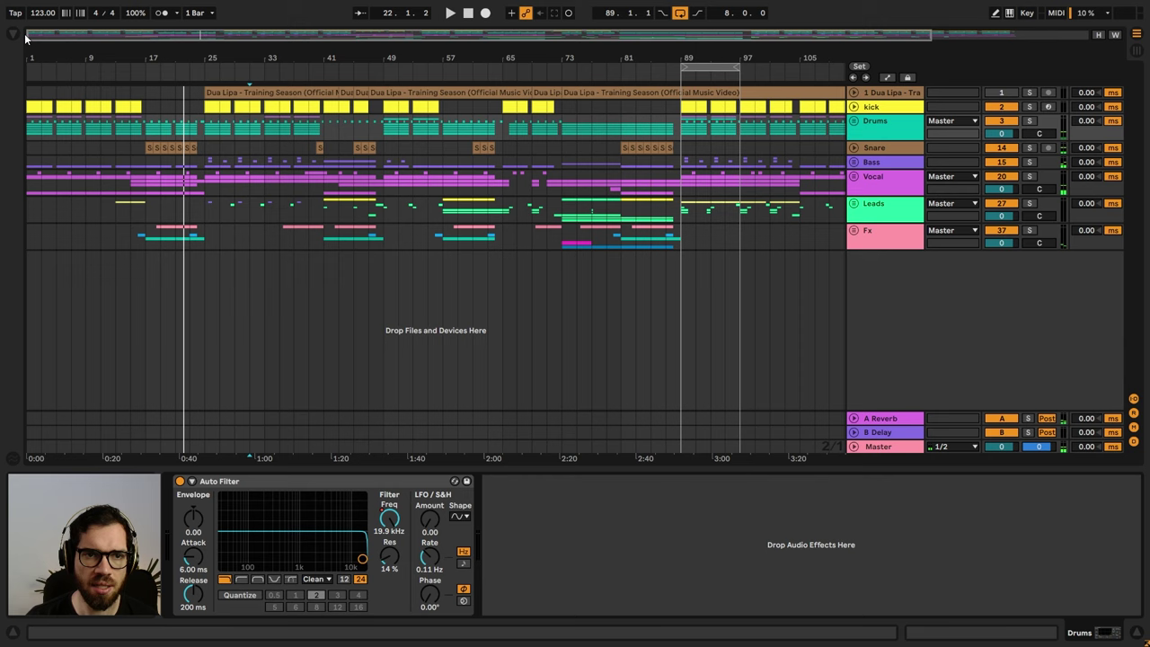
key(ctrl+alt+b)
key(ctrl+f)
text(dru)
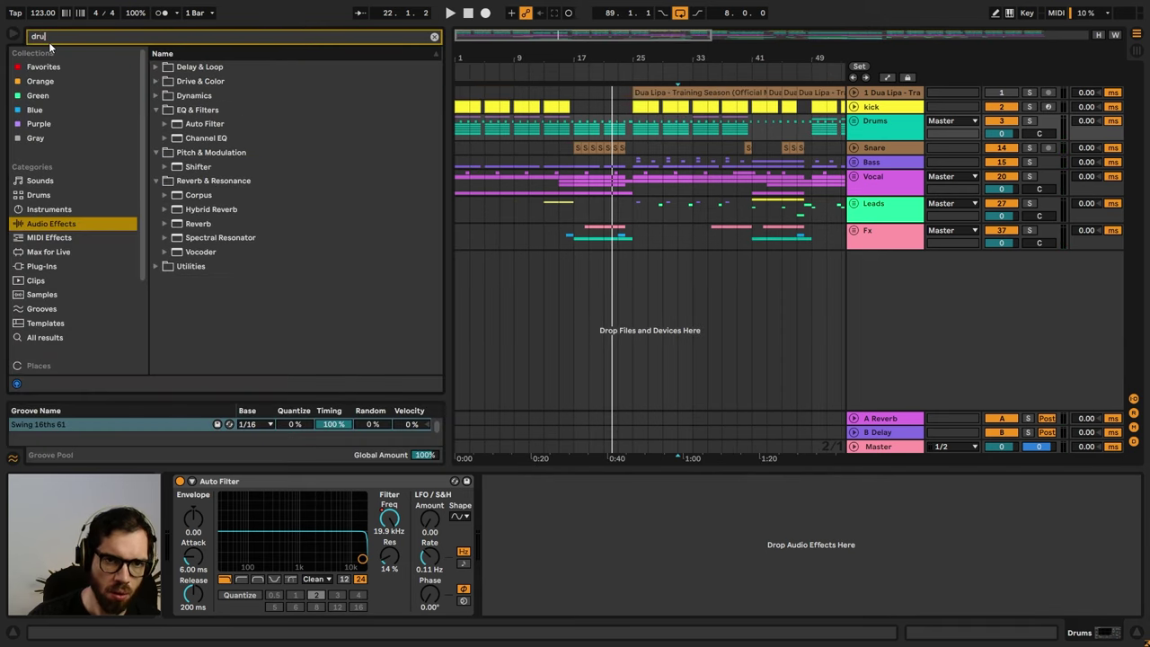
text(m)
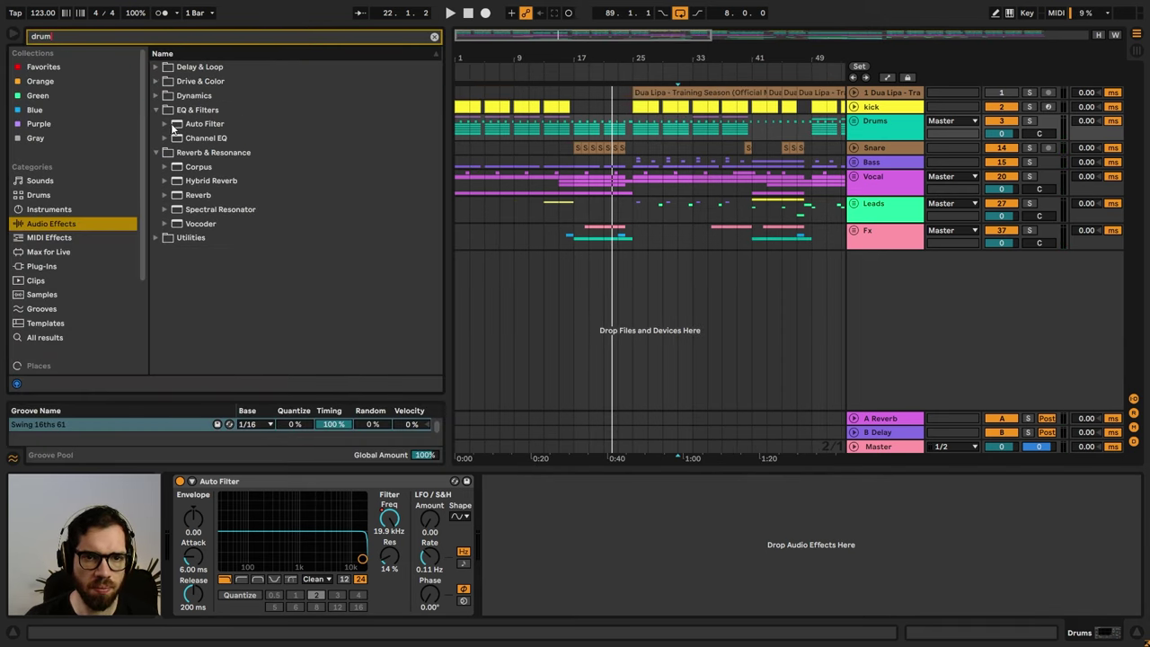
click(158, 80)
drag(183, 110, 606, 551)
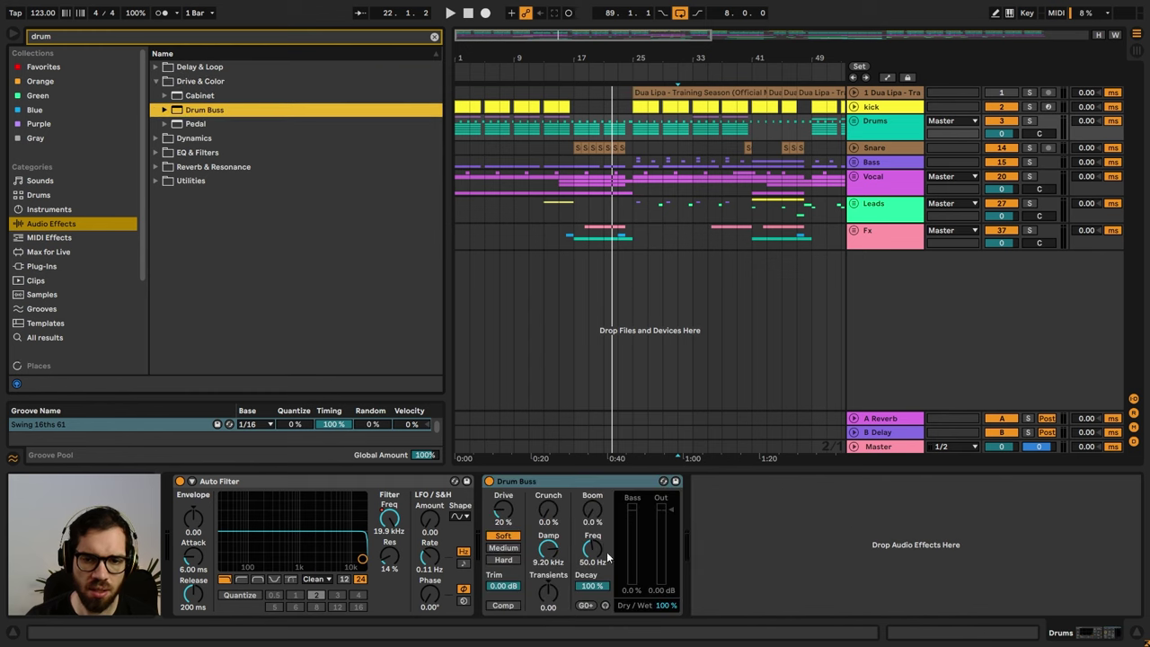
- Start playback at bar 25 and loop bars 25 to 33 of the Drums group
click(633, 125)
key(space)
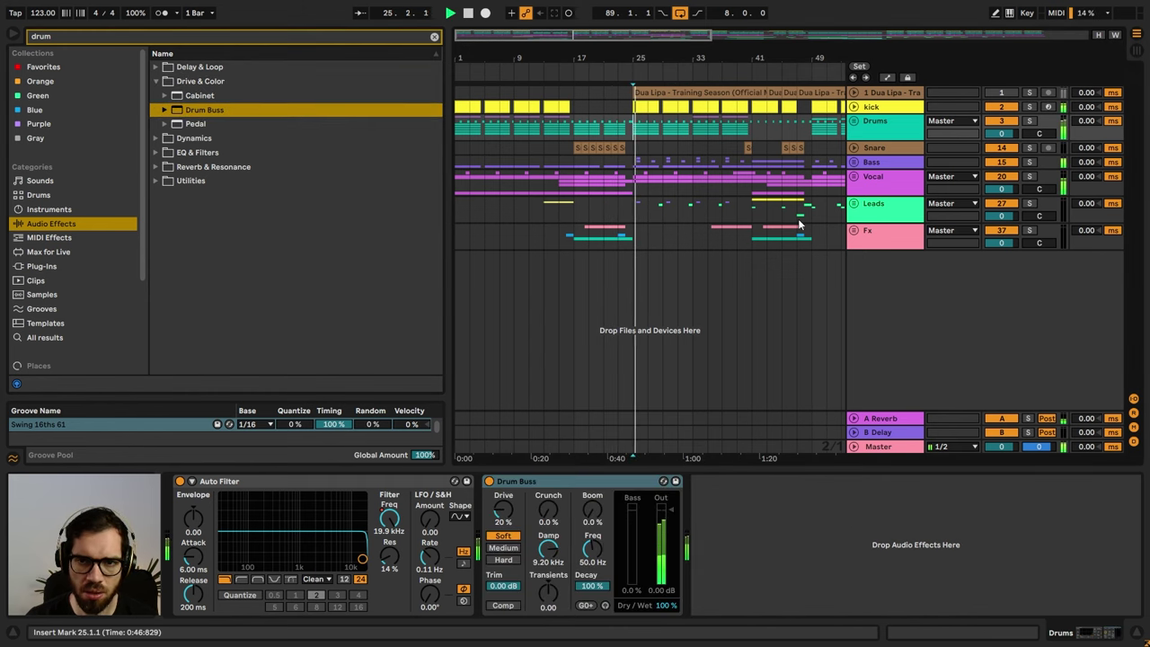
shift+click(683, 131)
key(ctrl+l)
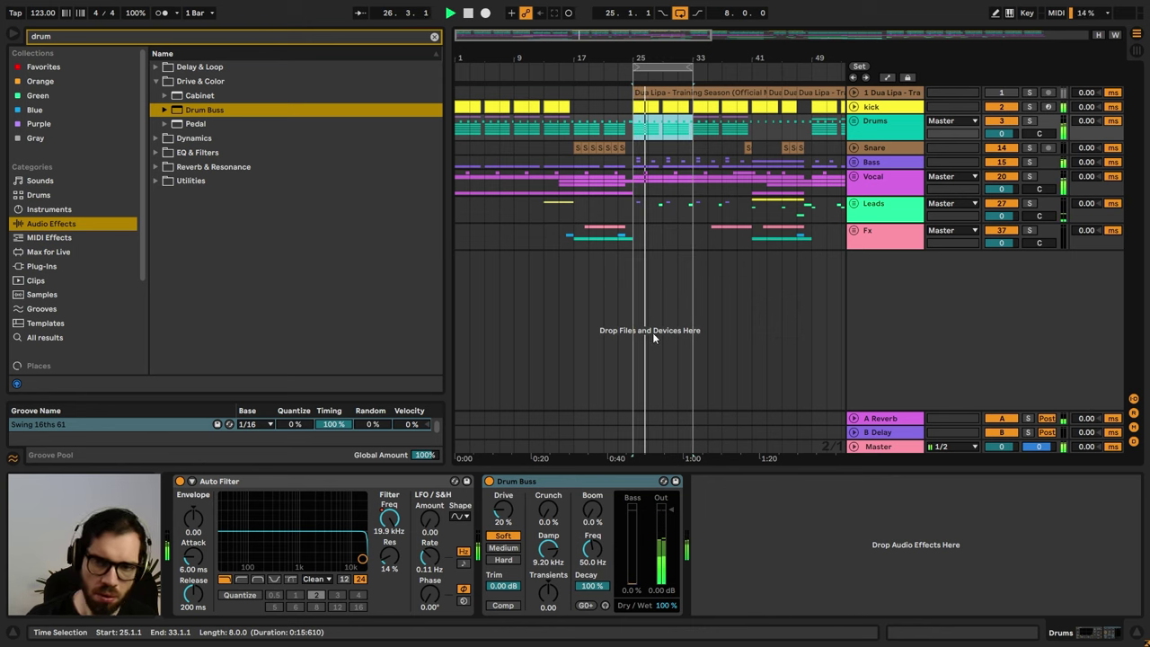
- Set Drum Buss to 16 % Drive, 15 % Crunch, 7.39 kHz Damp and 0.27 Transients, with the compressor off
drag(547, 515, 503, 516)
drag(548, 550, 545, 593)
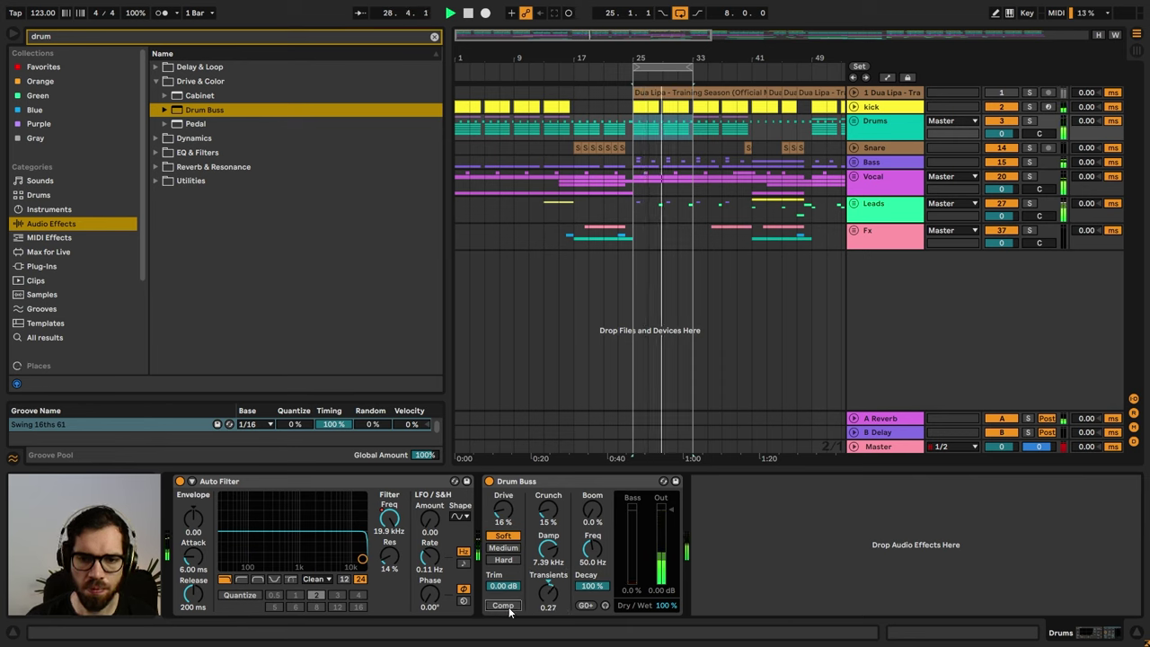
click(505, 605)
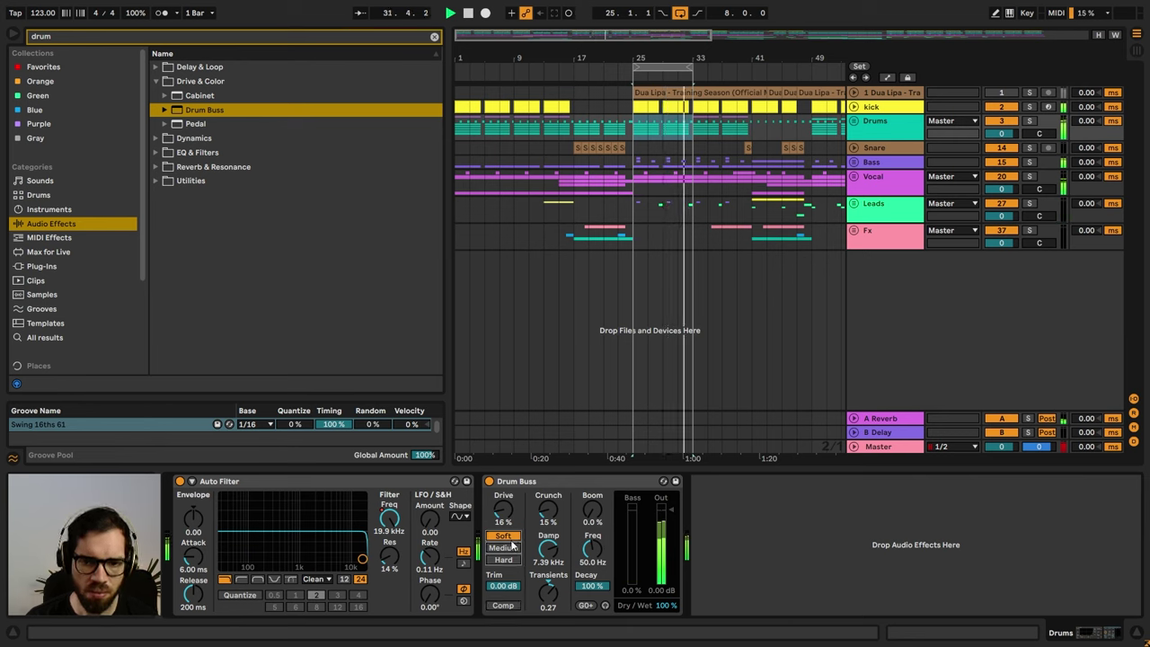
- Switch the Drum Buss drive type to Hard and reduce its Dry/Wet to 21 %
click(512, 557)
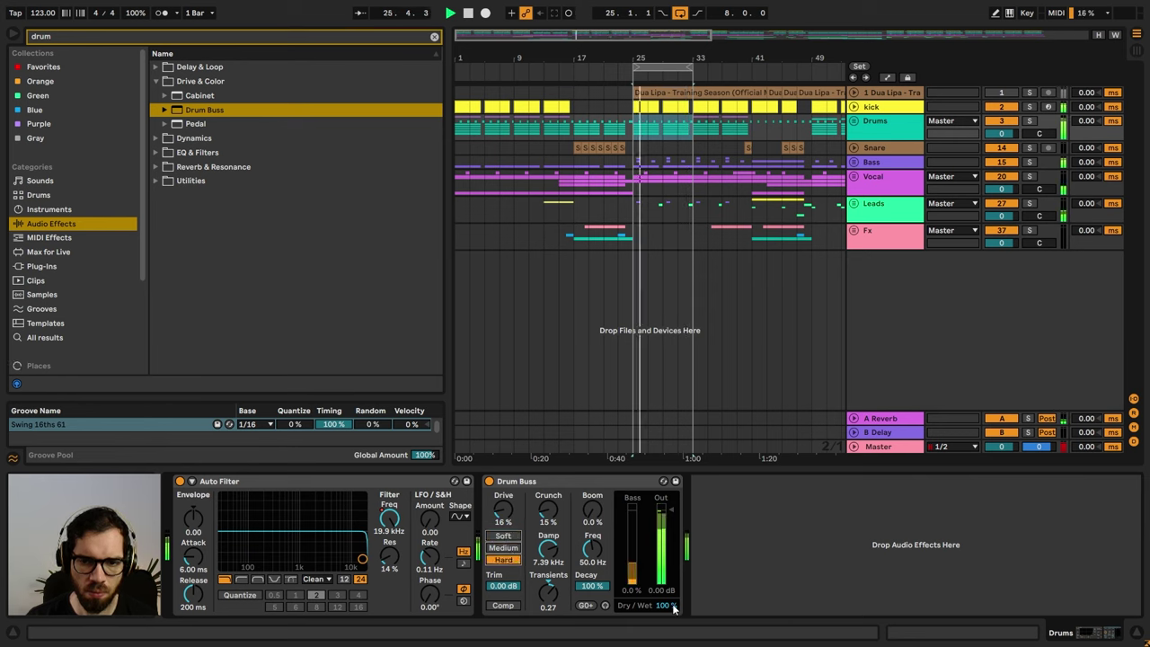
mouse_move(667, 606)
mouse_down()
mouse_move(667, 641)
mouse_move(666, 601)
mouse_up()
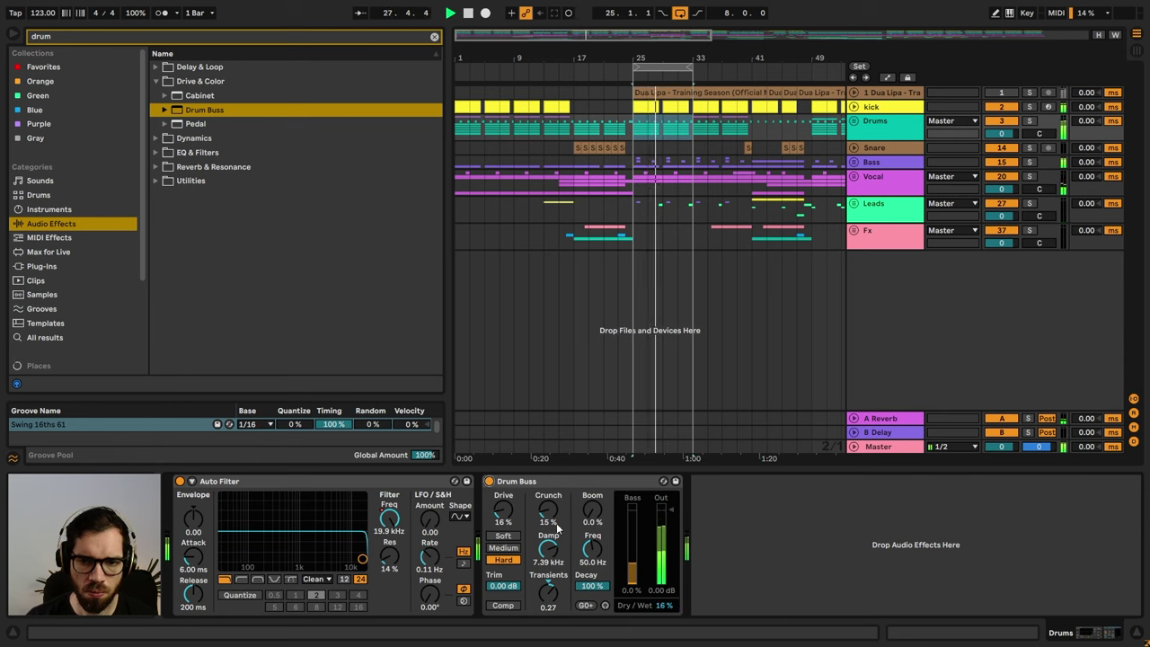
drag(664, 608, 663, 600)
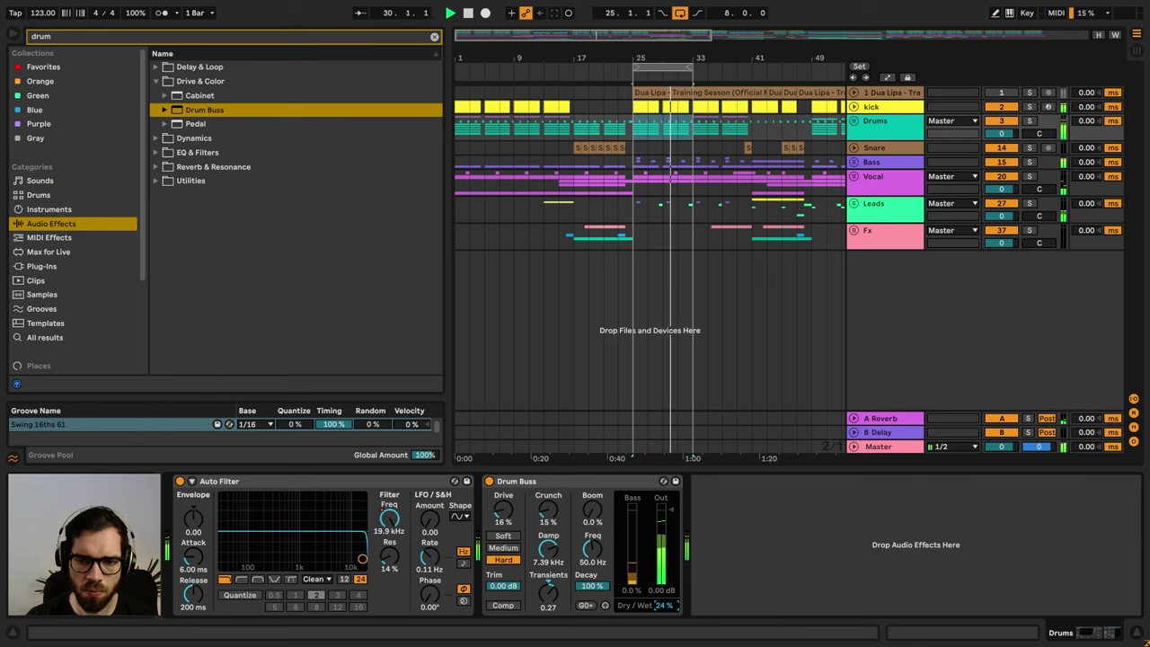
- Bypass Drum Buss and listen from bar 23 at a lower system volume of 70
click(490, 481)
key(space)
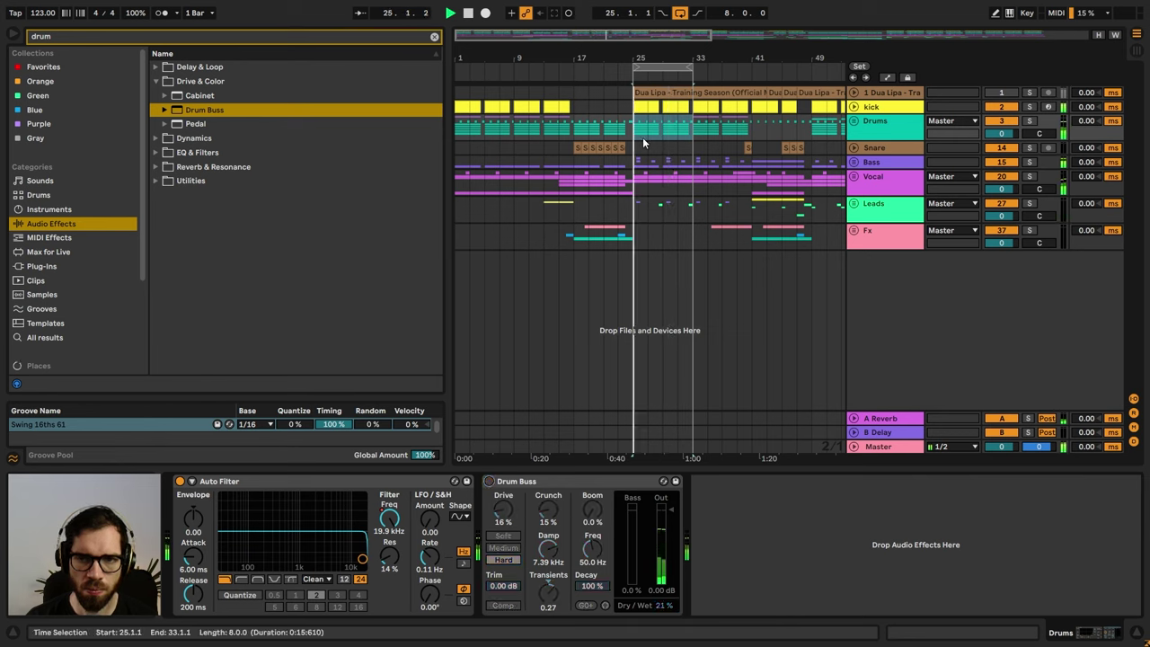
click(622, 135)
key(space)
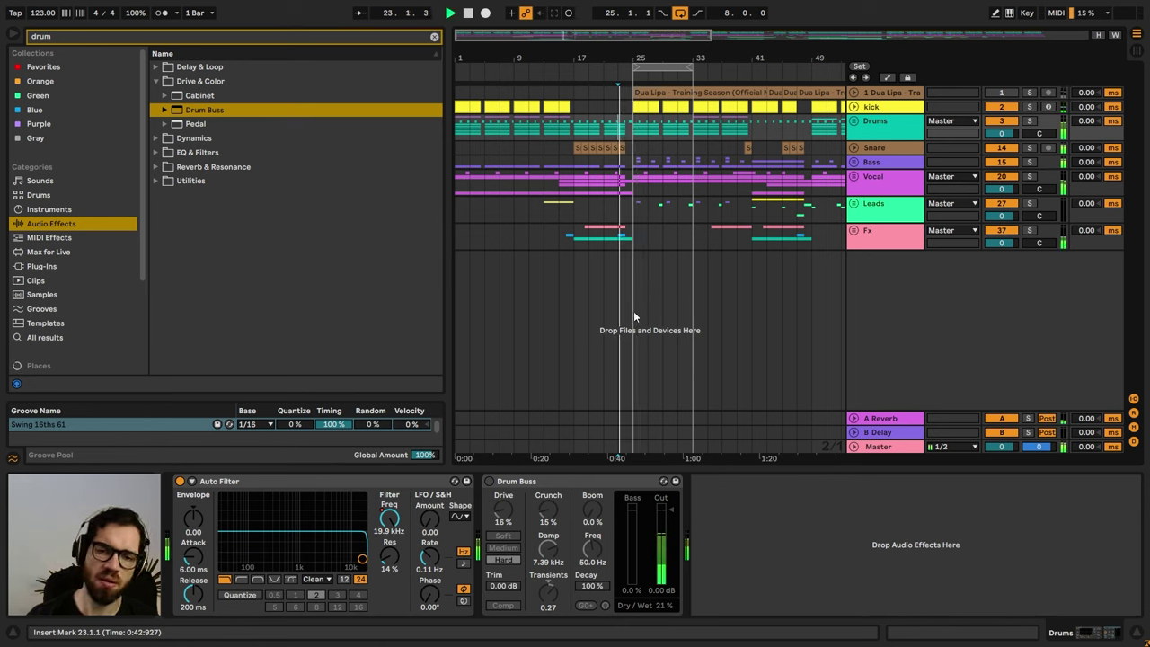
key(XF86AudioLowerVolume)
key(XF86AudioLowerVolume)
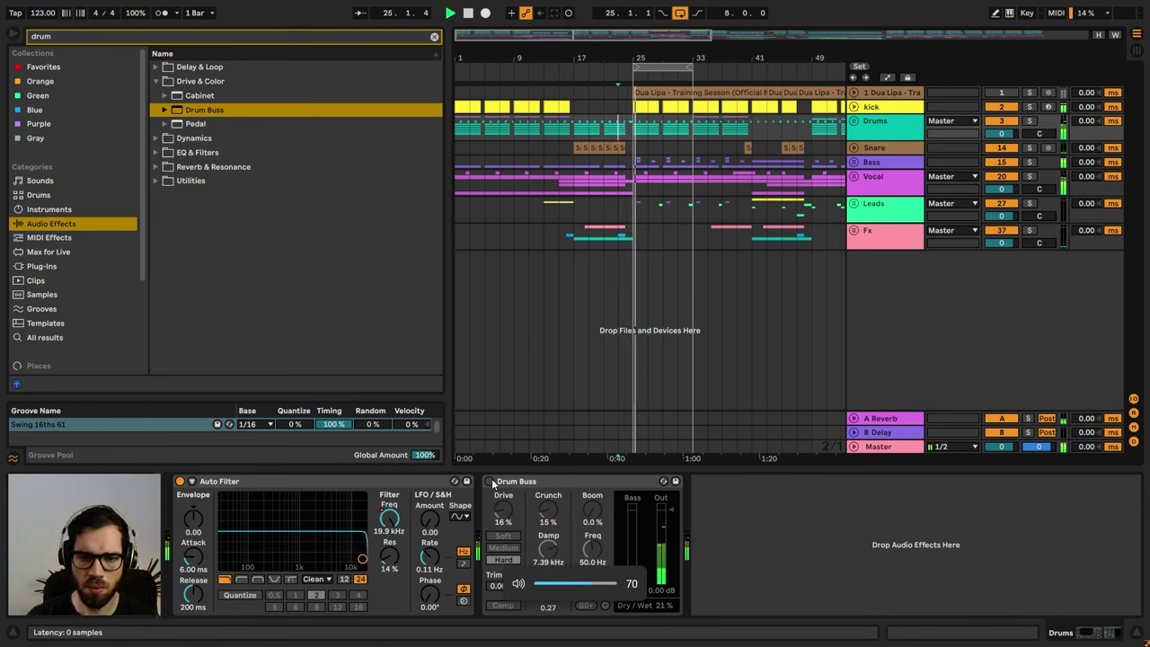
- Re-enable Drum Buss, set its output to -7.00 dB, and compare it against bypass, leaving it on
click(489, 481)
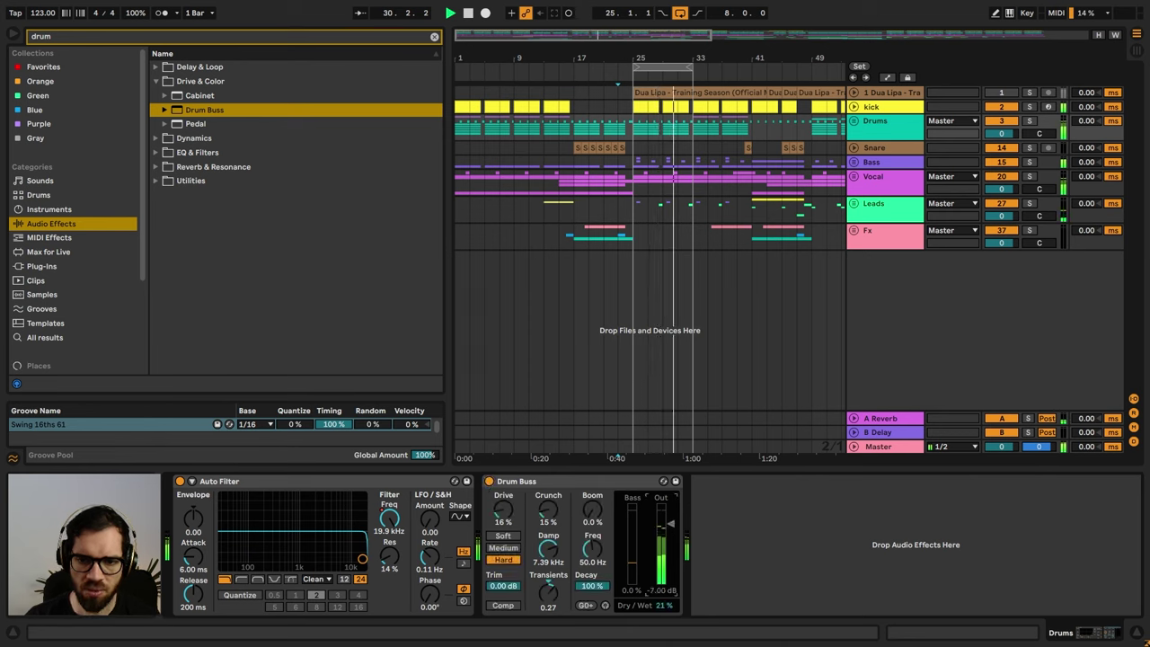
click(489, 482)
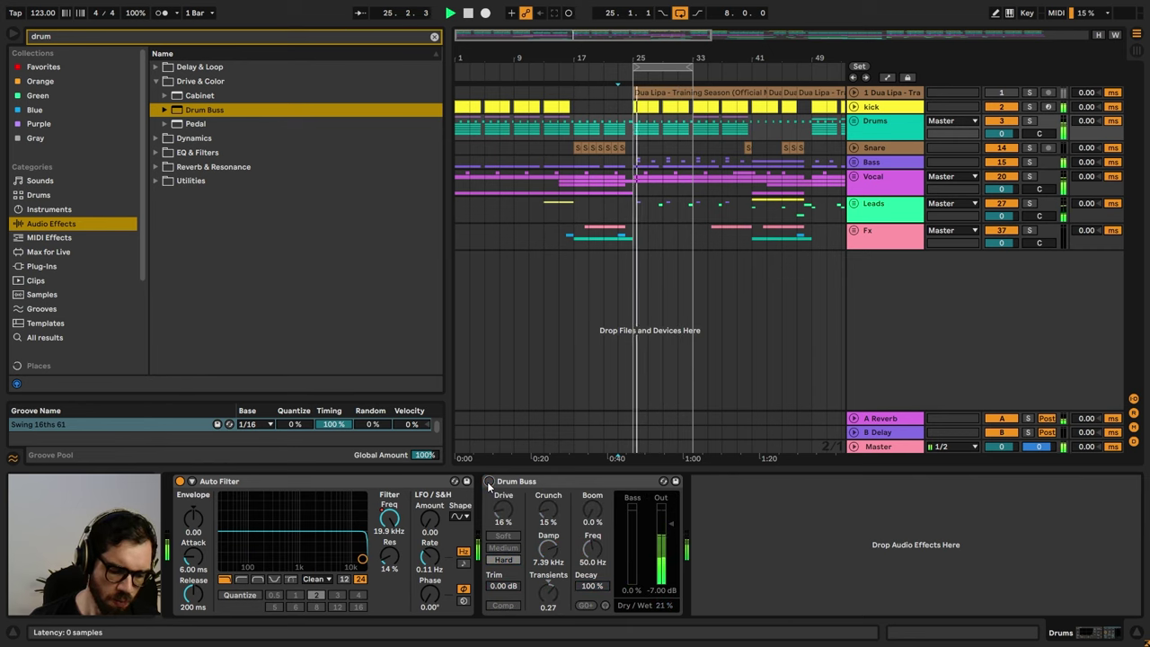
click(489, 482)
click(489, 482)
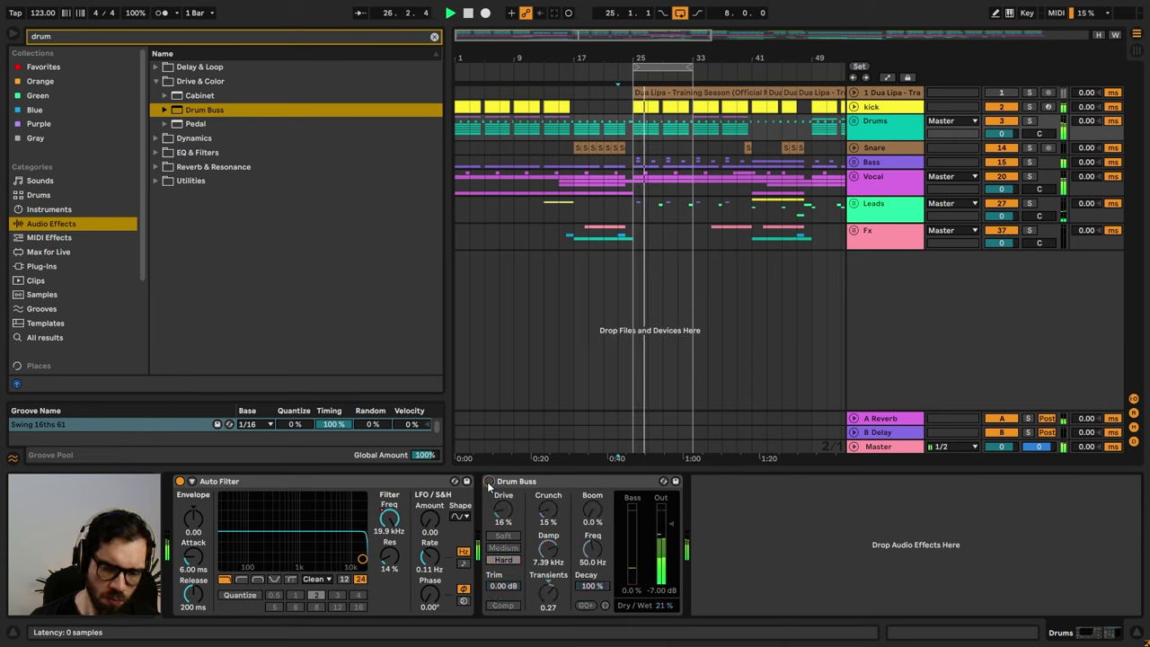
click(489, 482)
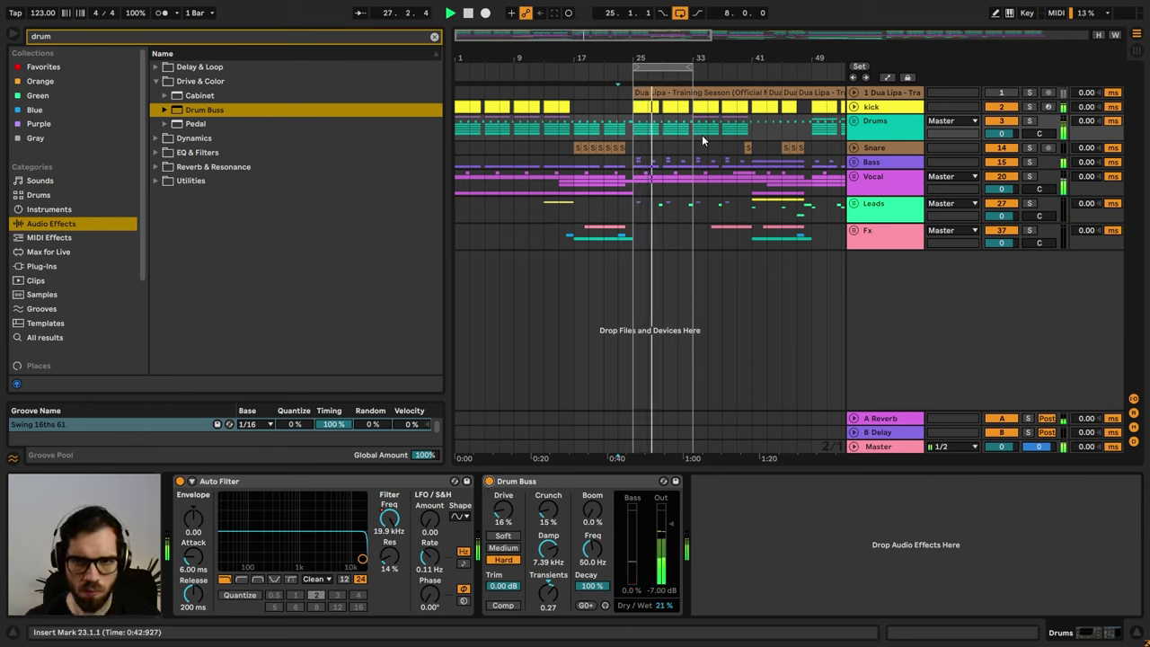
- Search the audio effects for "sat" and add the Saturator preset A Bit Warmer to the Drums group
click(187, 37)
text(sat)
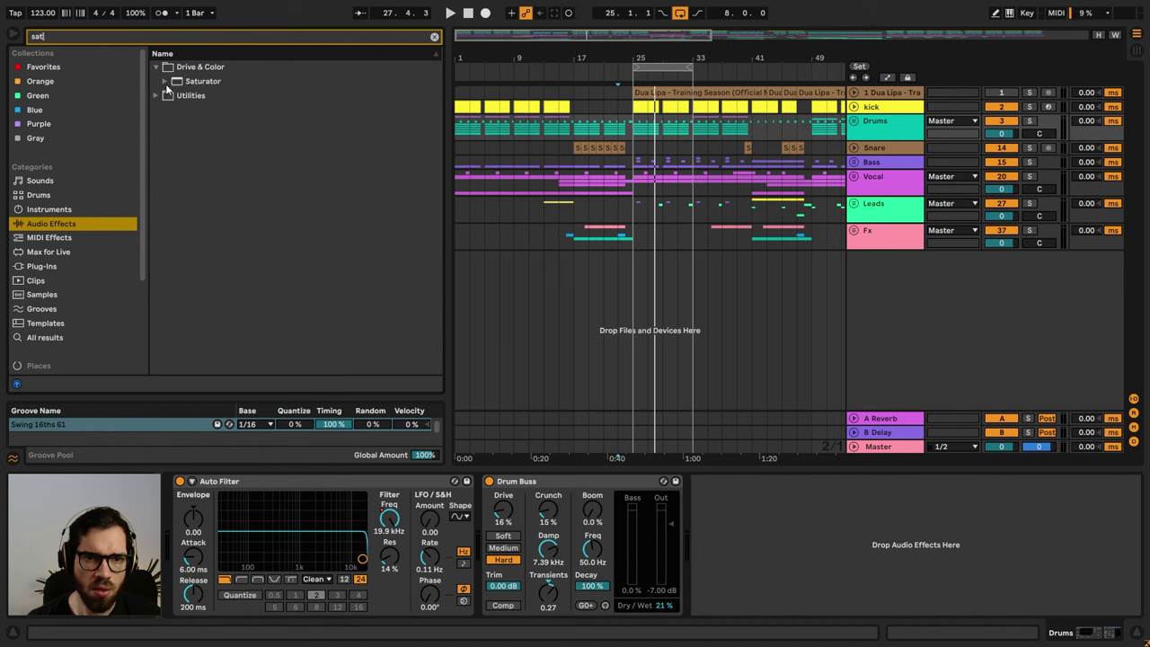
click(166, 83)
double_click(224, 95)
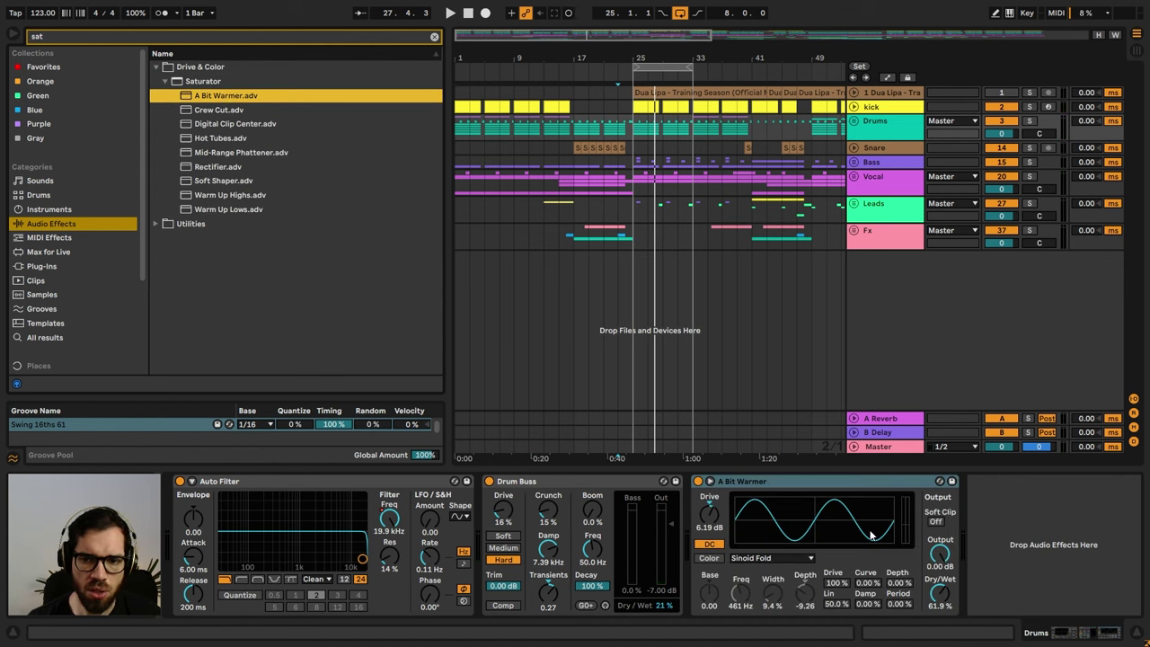
- Play from bar 25, lower A Bit Warmer's output to -9.71 dB, and compare it against bypass, leaving it on
key(space)
click(635, 131)
key(space)
key(space)
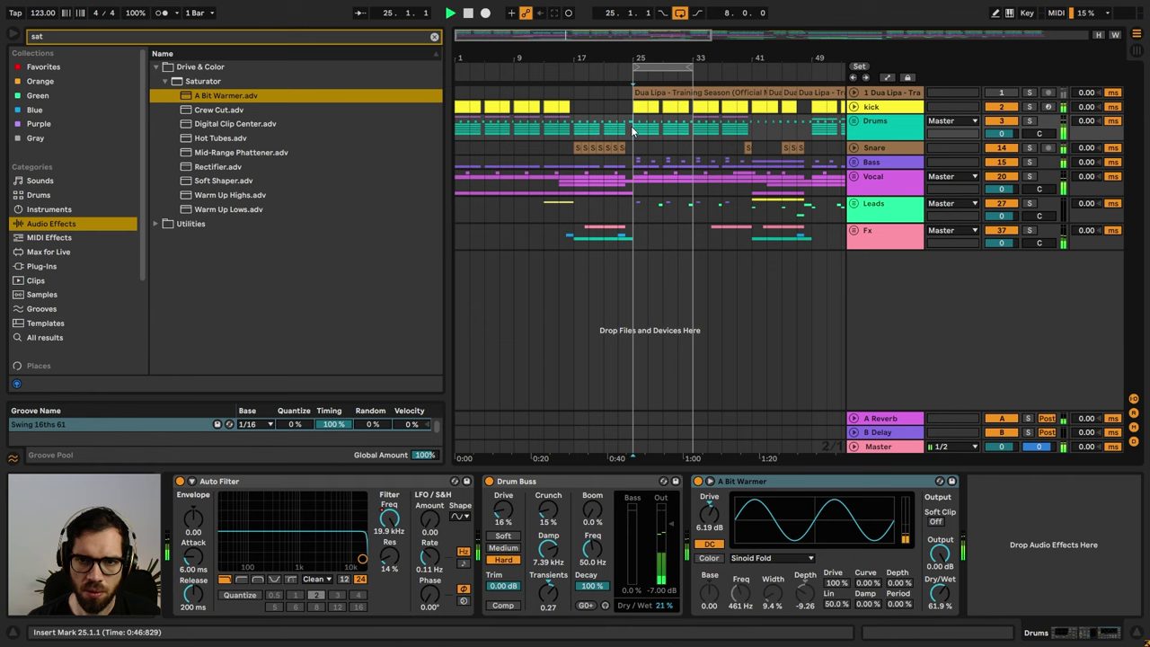
click(938, 559)
drag(938, 562, 937, 579)
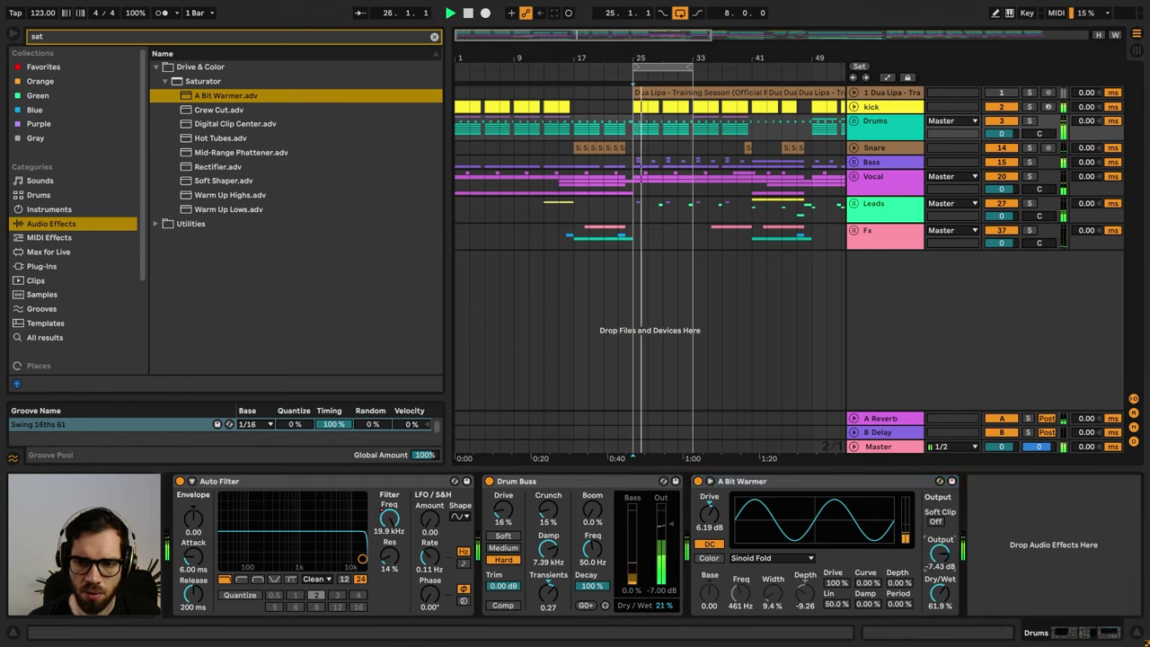
click(698, 481)
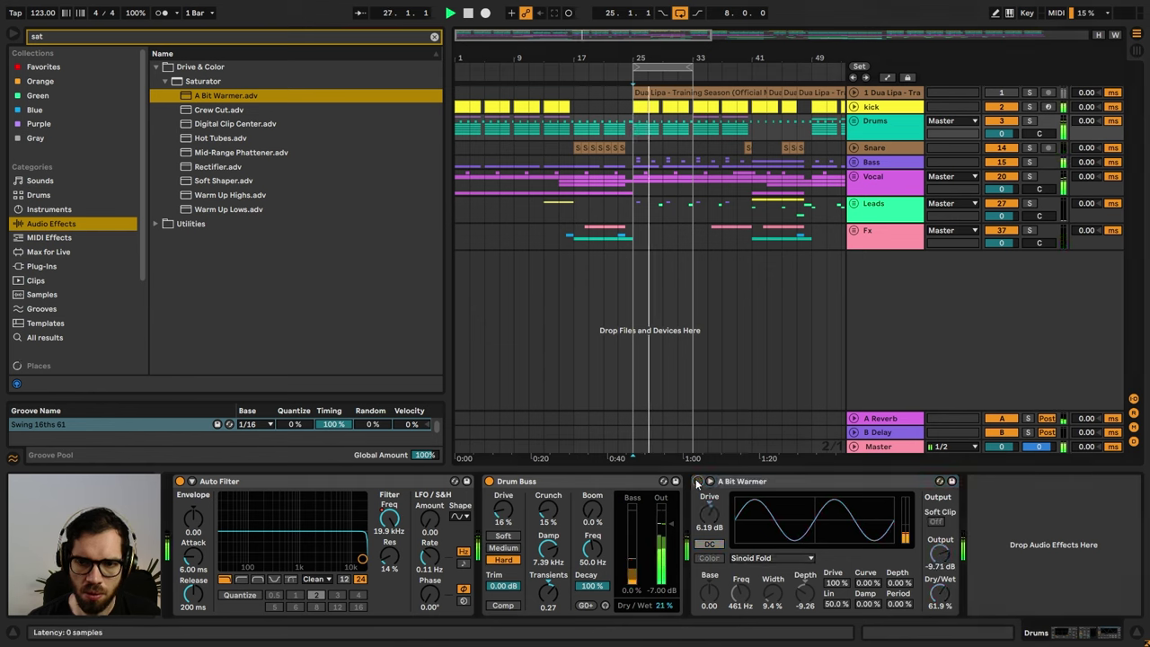
click(698, 482)
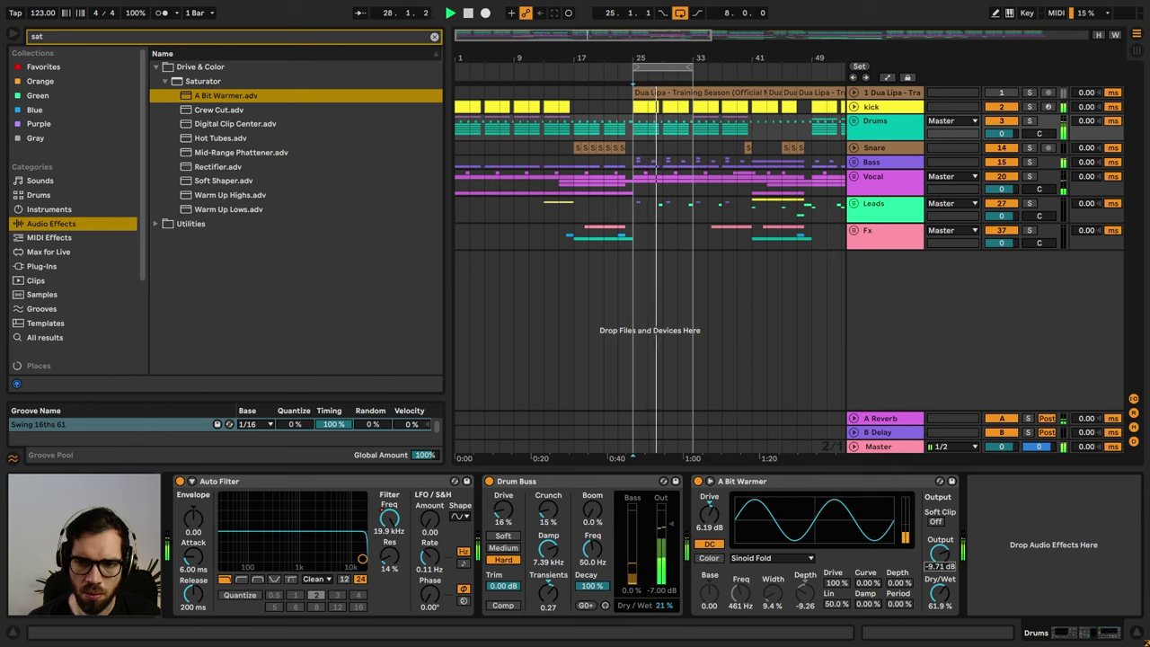
- Lower the output of A Bit Warmer on the Drums group to -11.2 dB
drag(940, 554, 940, 558)
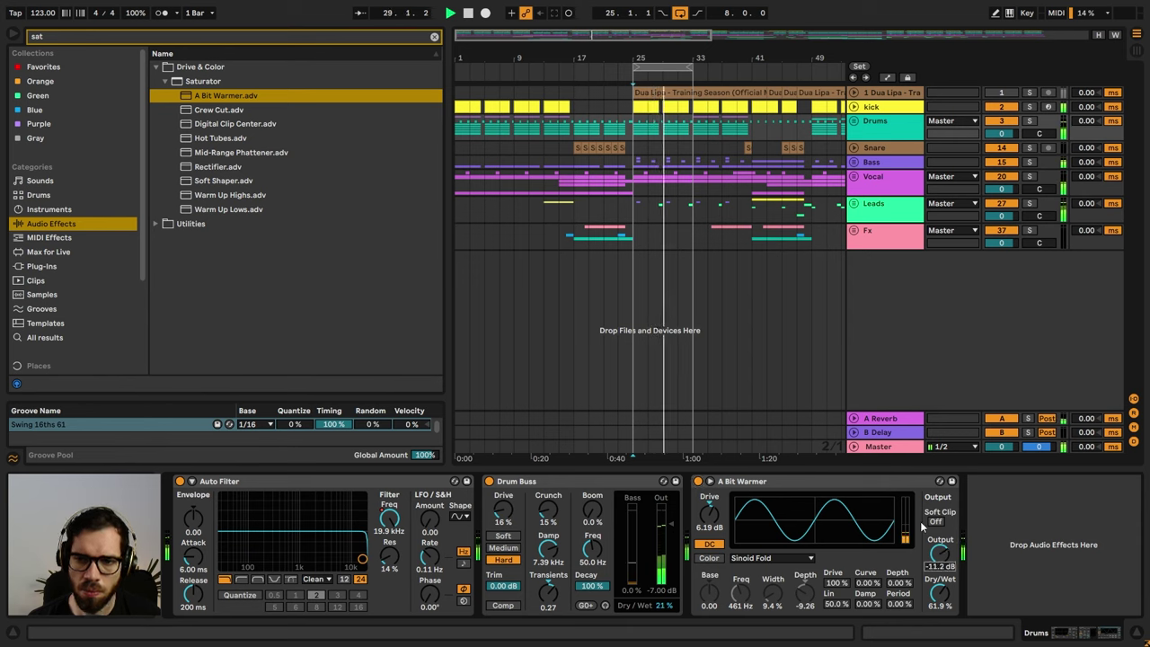
- Search the audio effects for "glue", try Mastering - Add Sustain on the Vocal group, and replace it with Mastering - Catch Peaks
click(883, 177)
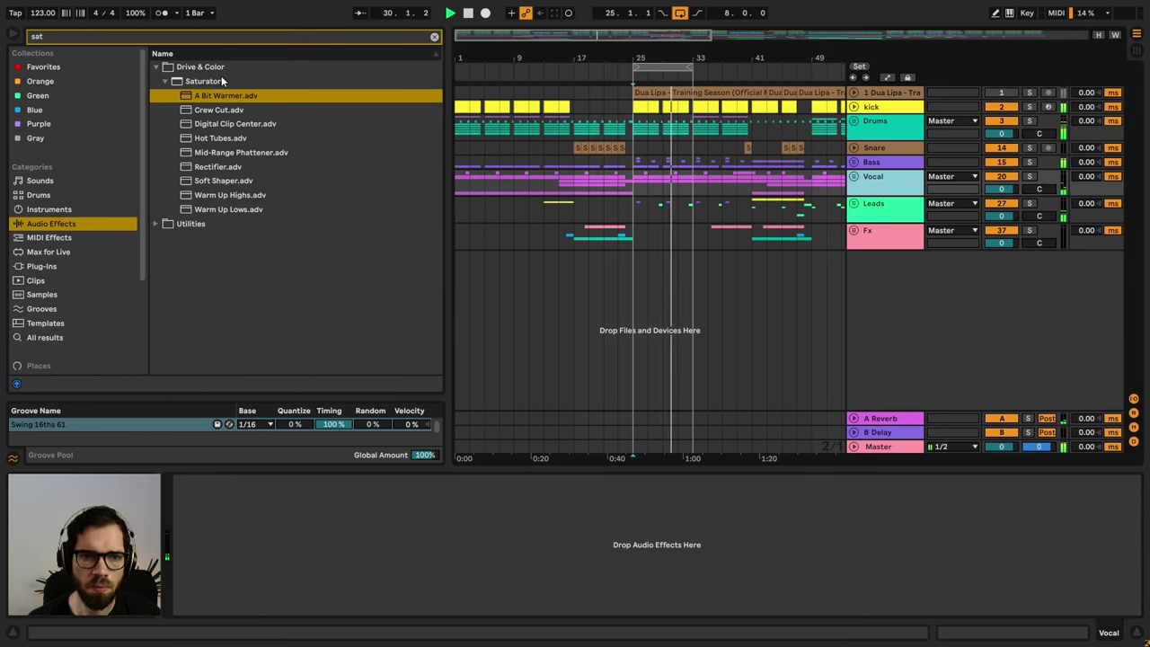
click(300, 36)
text(glue)
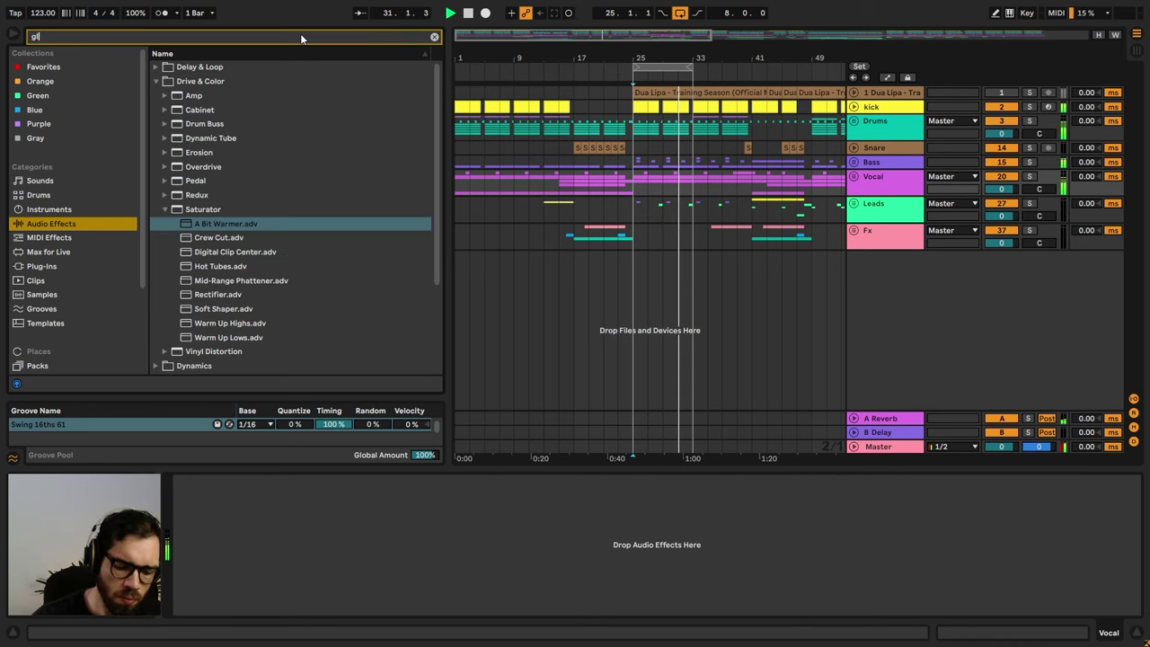
click(185, 67)
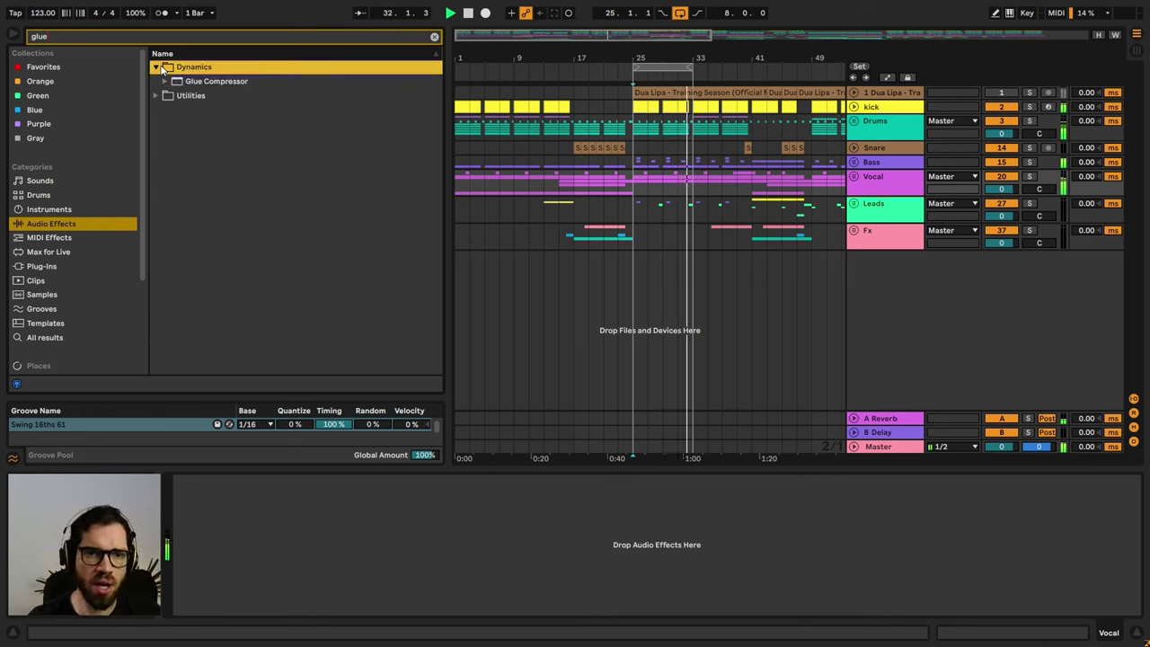
click(164, 82)
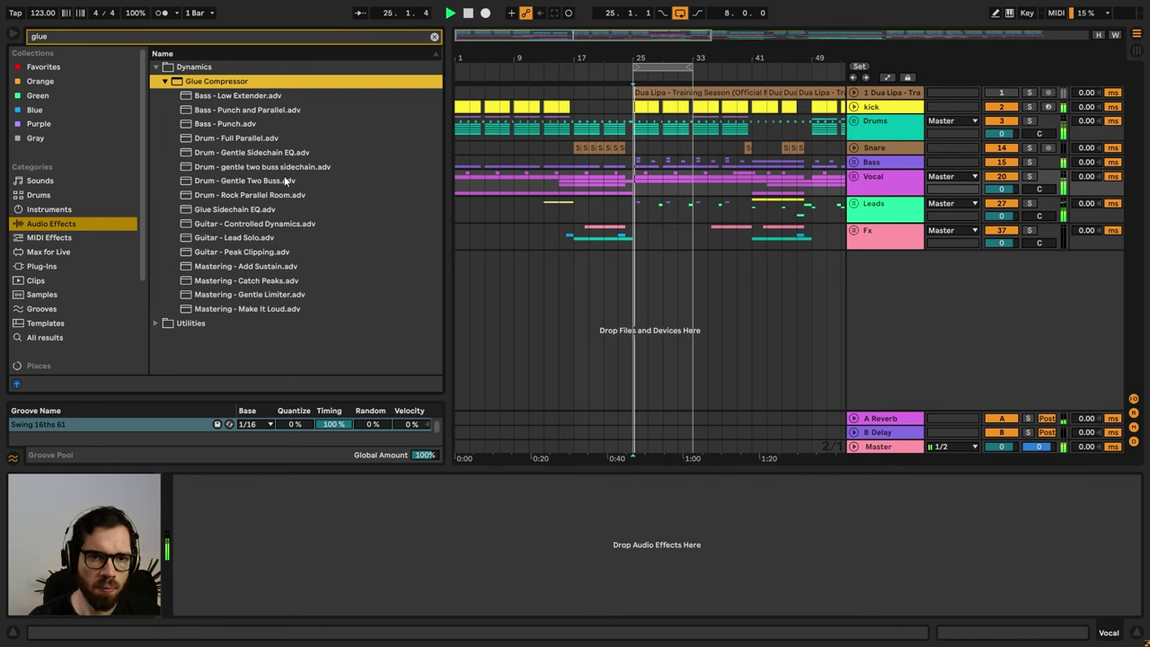
click(280, 267)
double_click(280, 267)
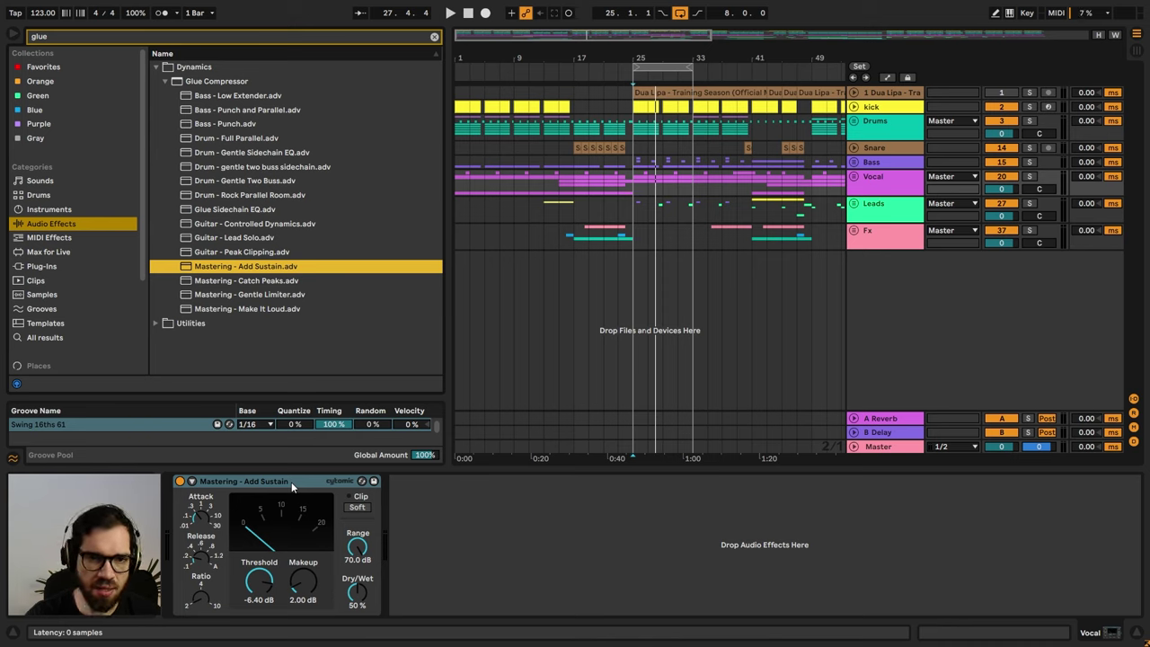
click(270, 280)
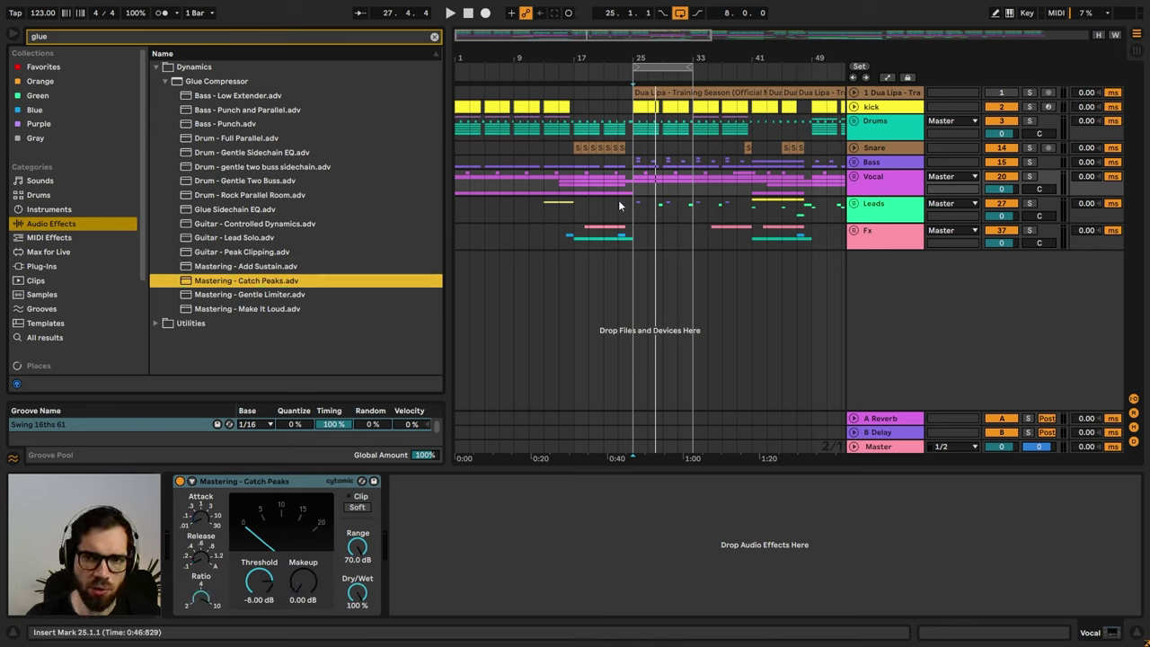
- Play from bar 17 and around bar 25 while lowering the Catch Peaks threshold on the Vocal group to -16.2 dB
click(574, 177)
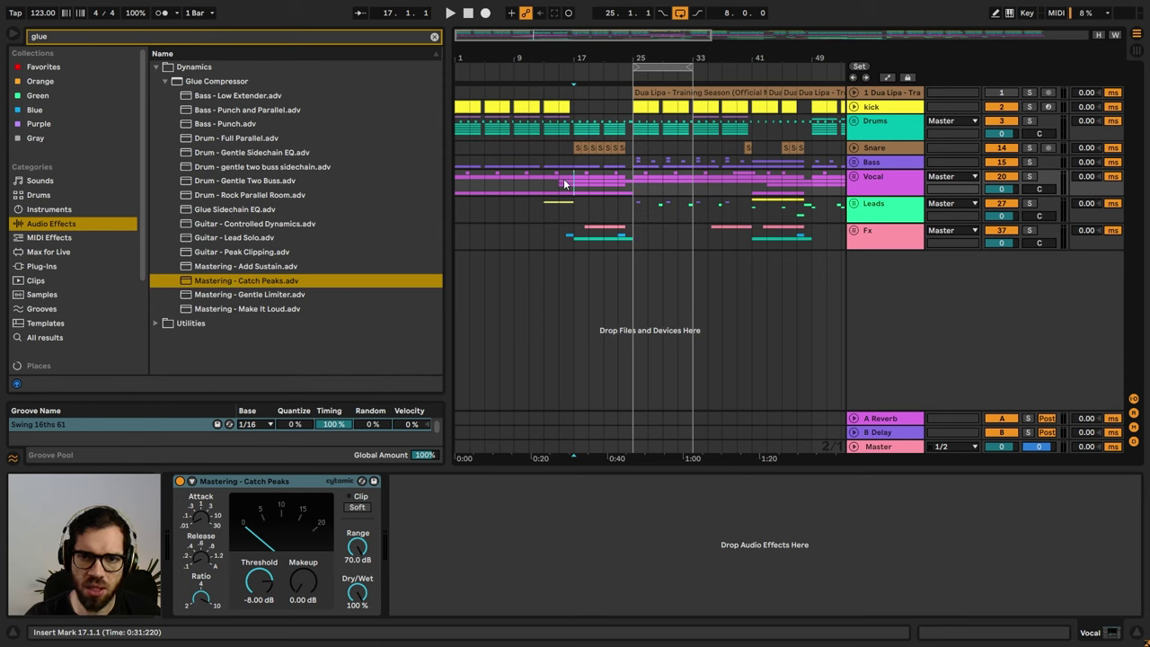
key(space)
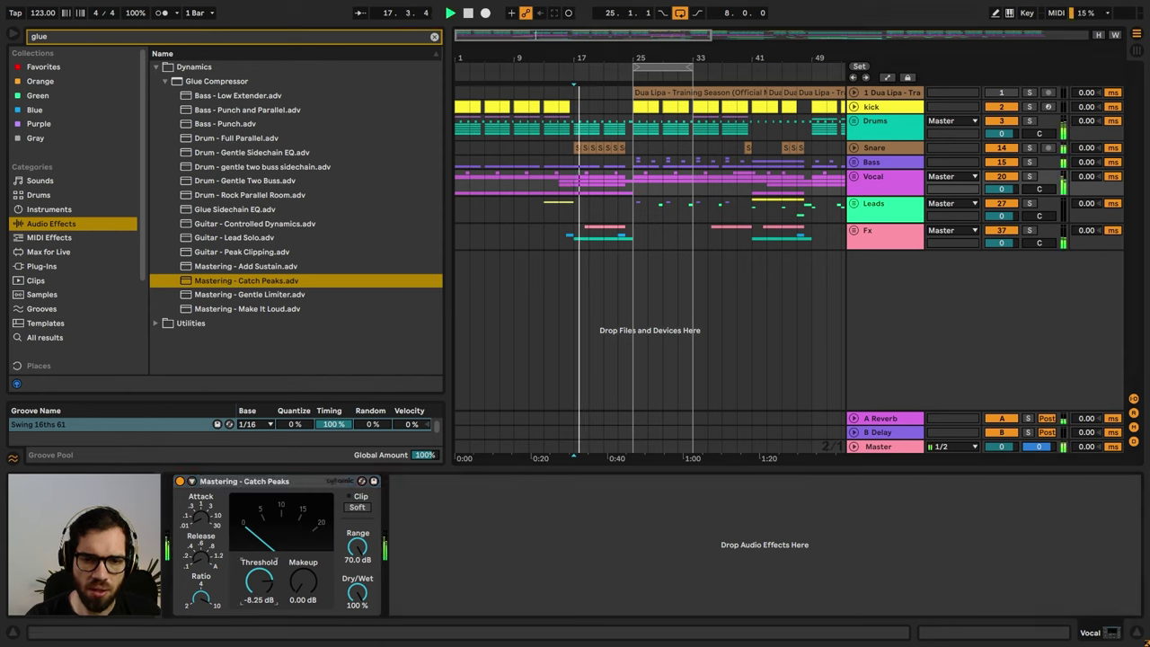
drag(269, 589, 270, 611)
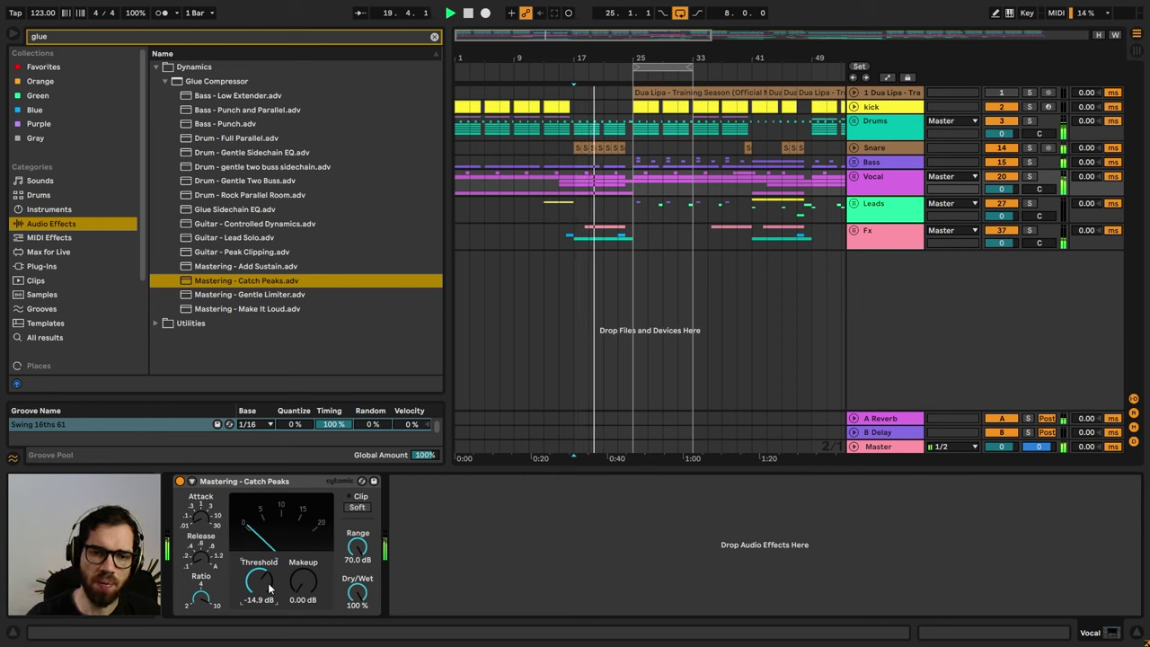
click(632, 187)
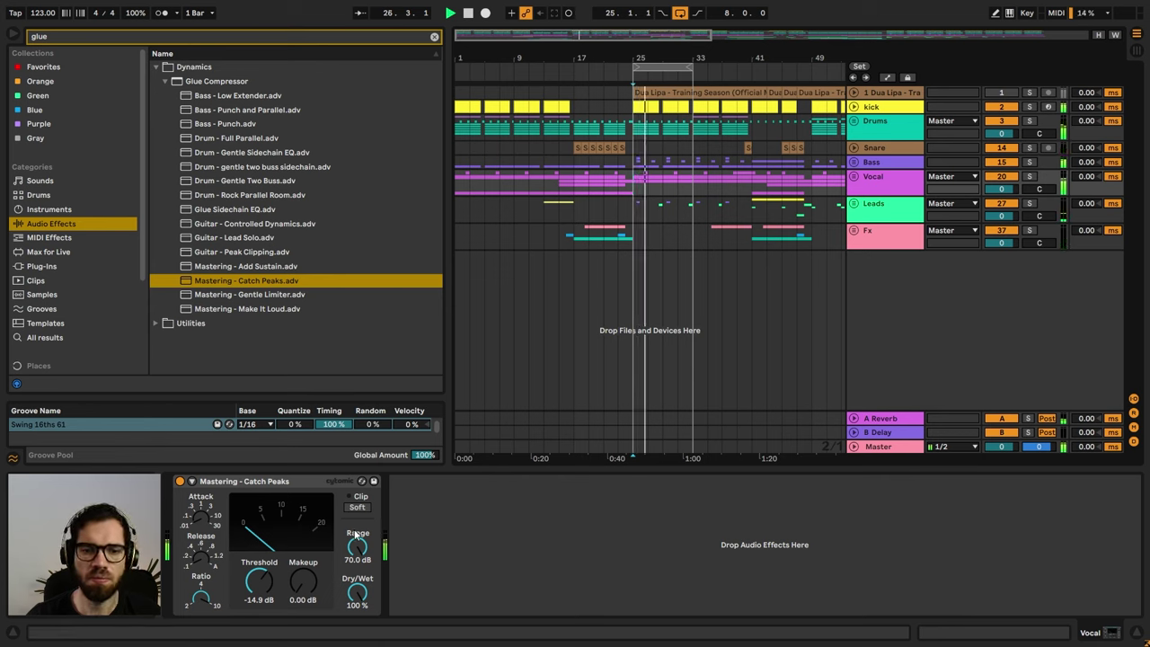
click(609, 187)
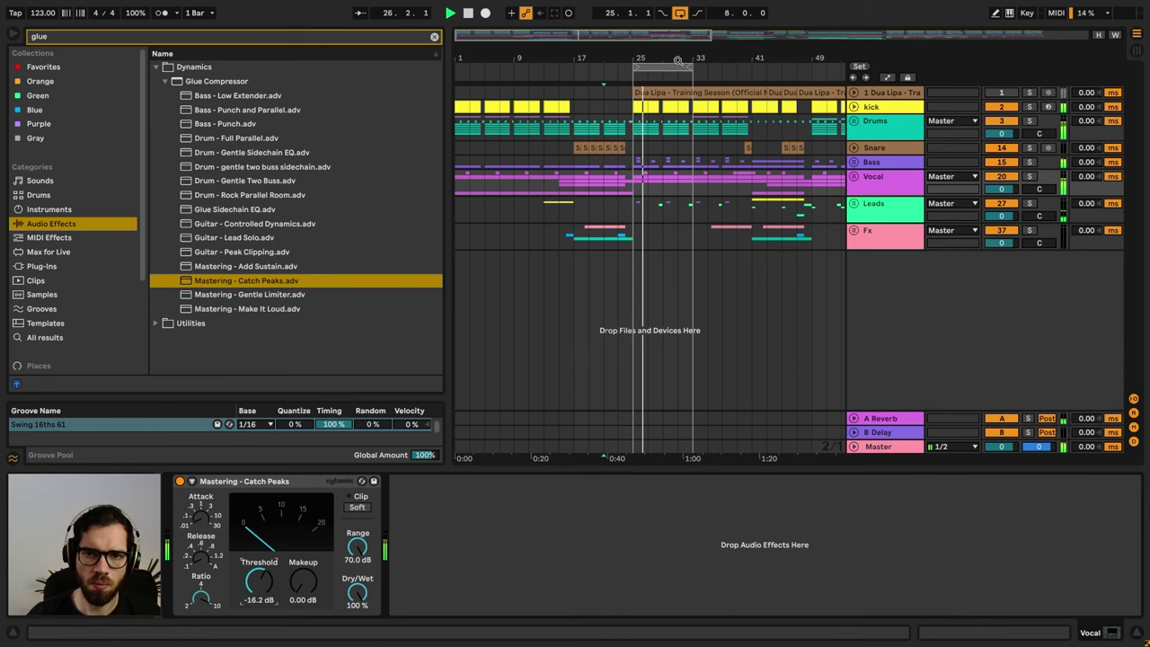
- Add the Glue Compressor preset Bass - Punch and Parallel after the Auto Filter on the Bass group
drag(679, 62, 701, 85)
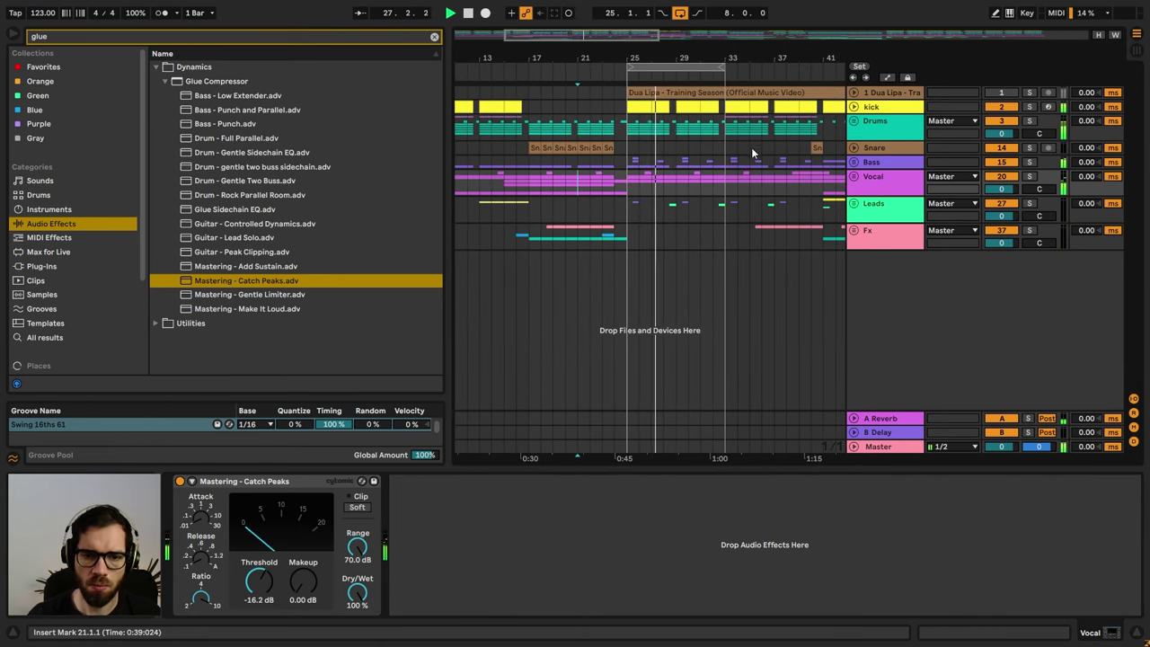
click(885, 204)
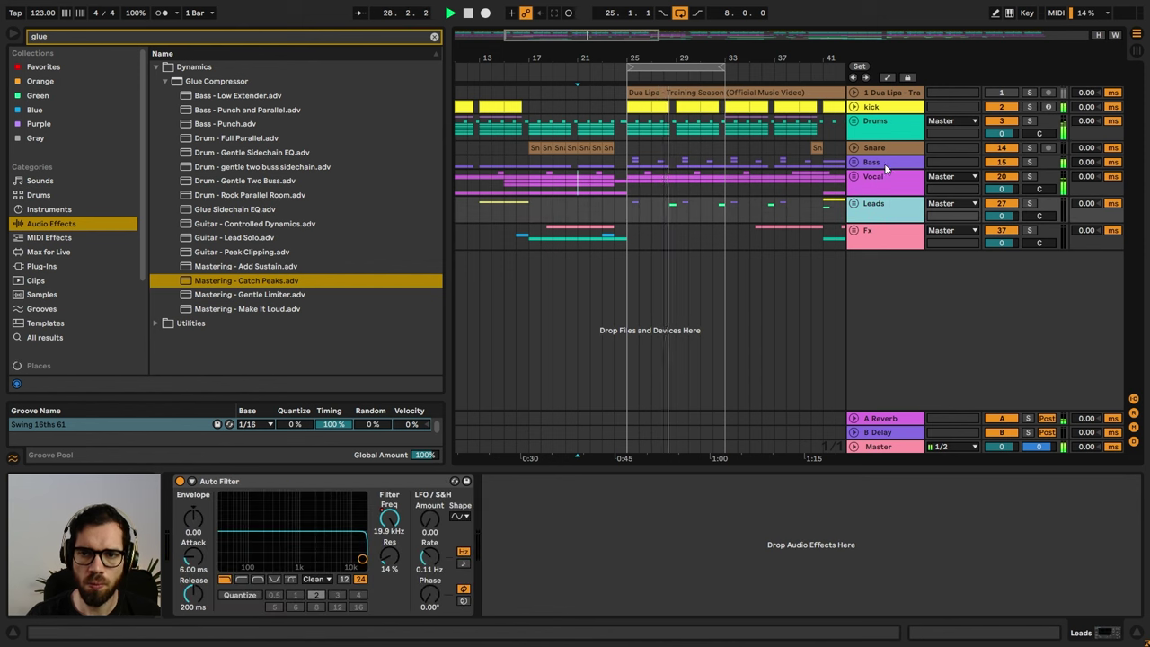
click(881, 162)
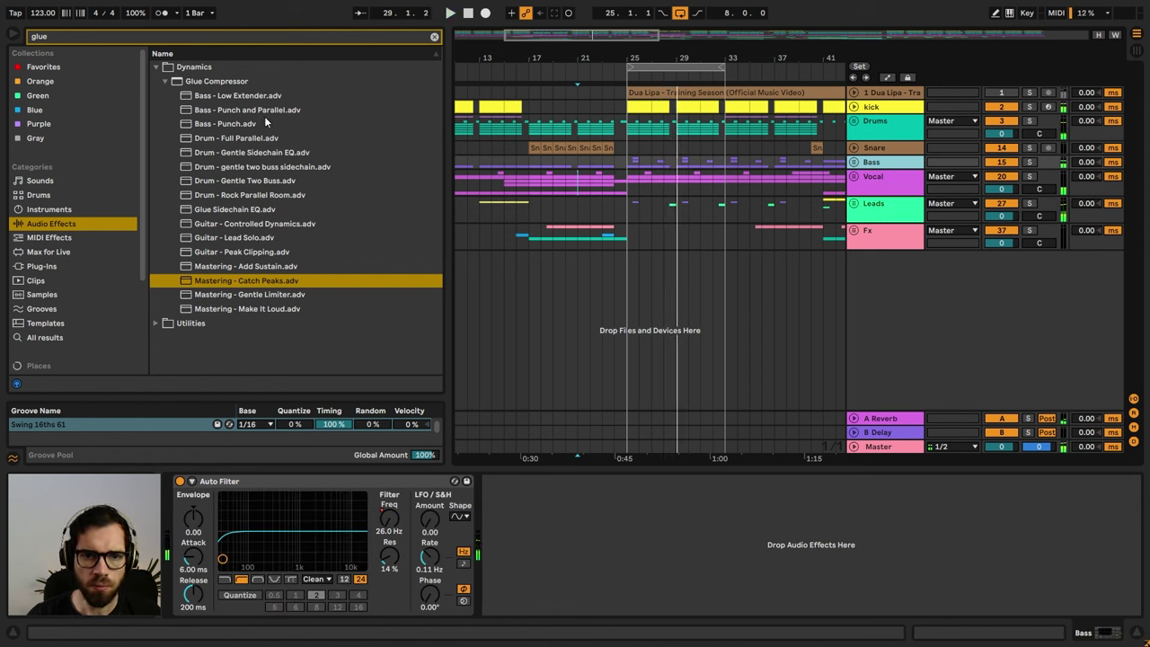
drag(258, 111, 583, 519)
- Play from bar 25 and compare Bass - Punch and Parallel against bypass in the full mix, leaving it on
click(890, 161)
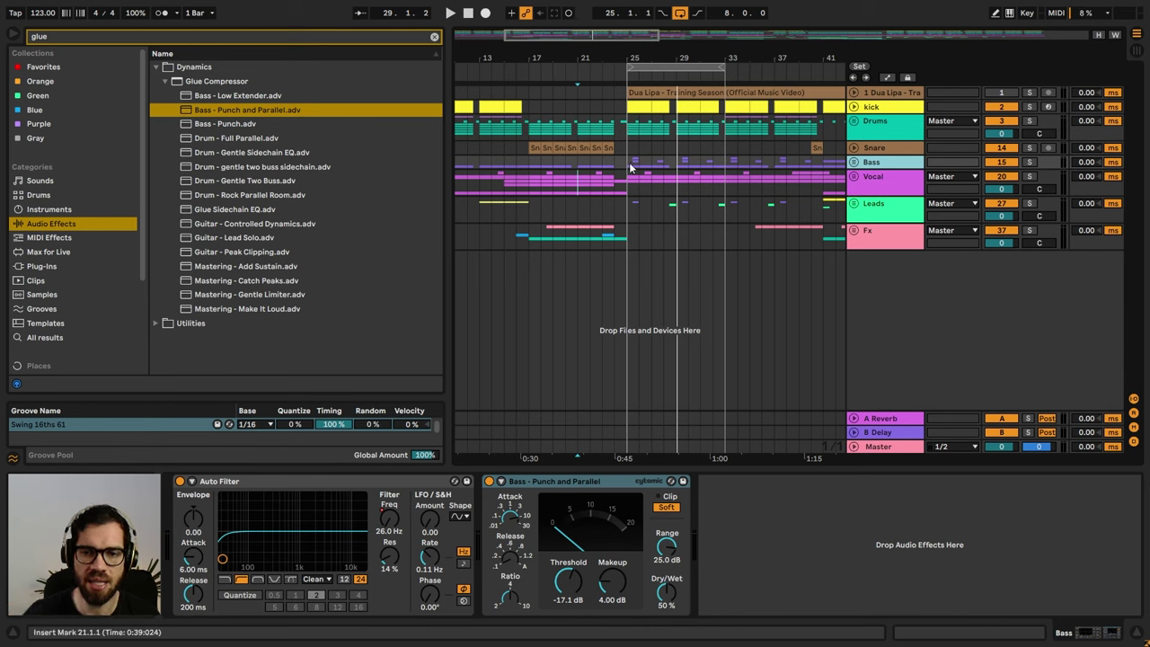
key(space)
click(489, 480)
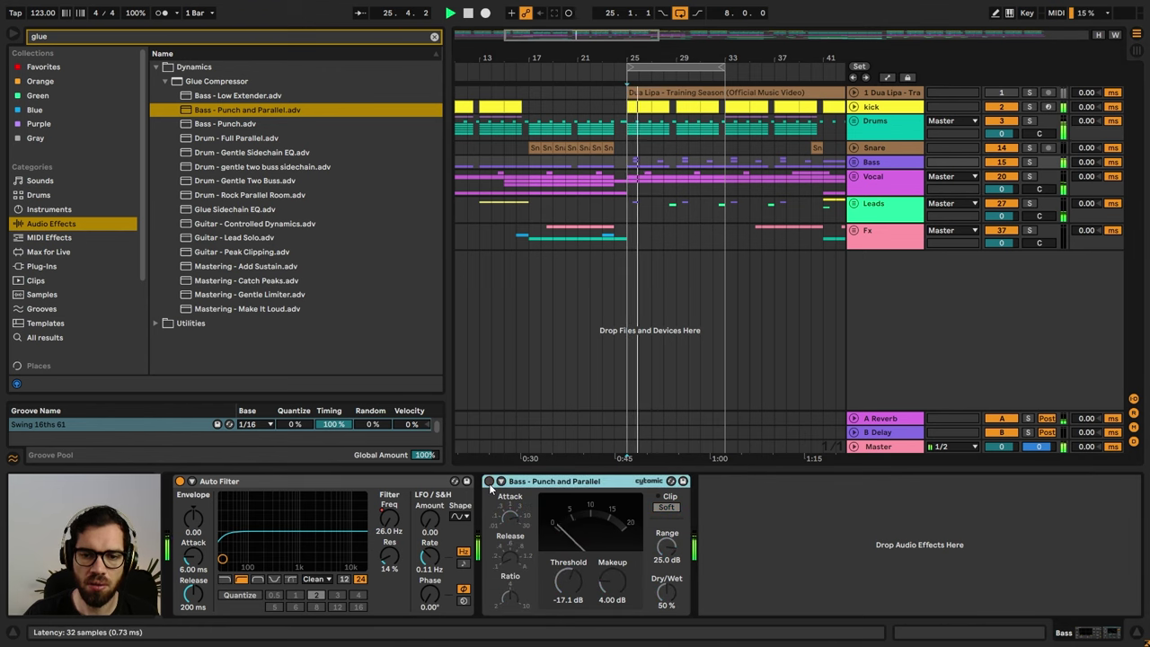
click(490, 481)
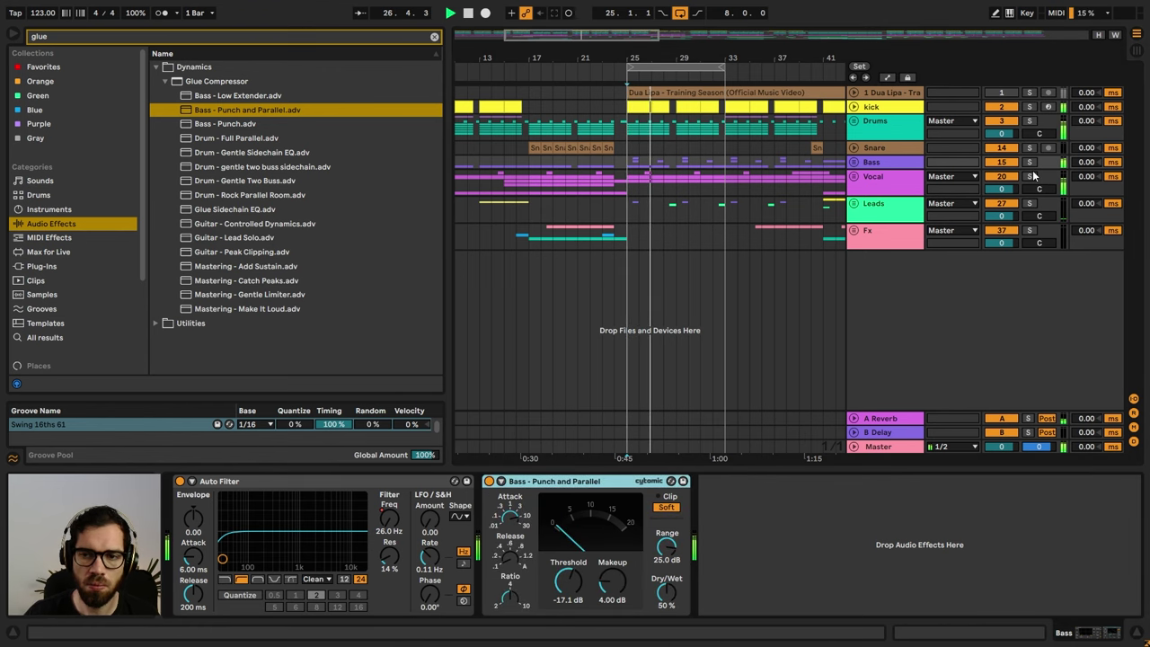
- Solo the Bass group, compare the compressor against bypass, set its threshold to -14.9 dB, and end the solo
click(1030, 161)
click(489, 481)
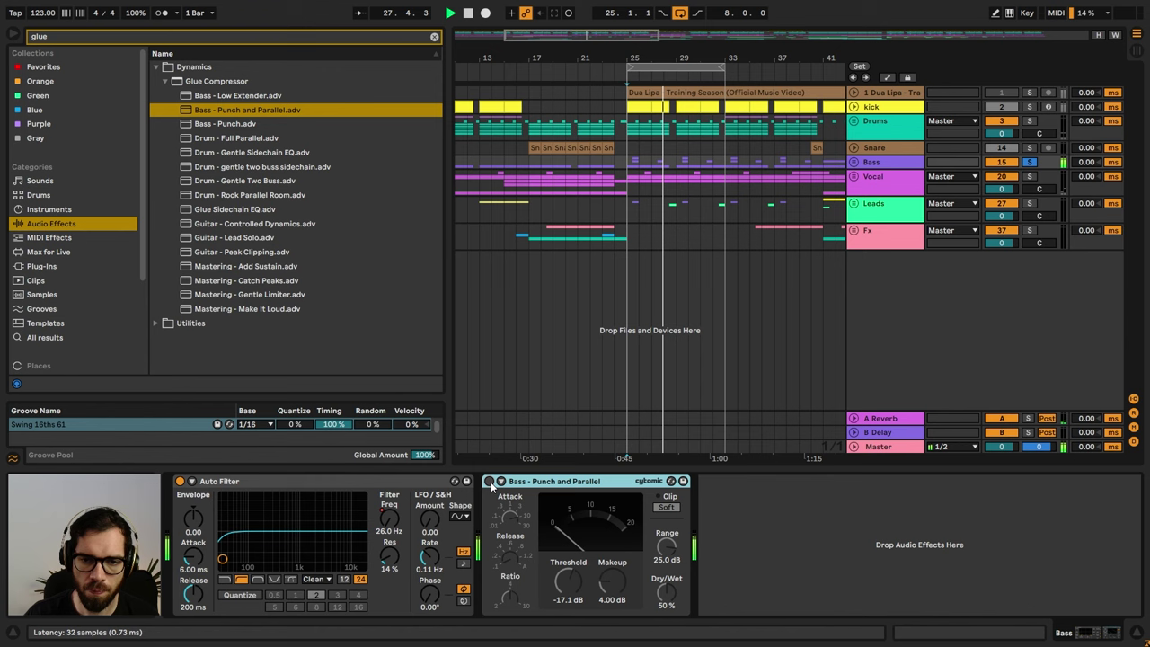
click(489, 481)
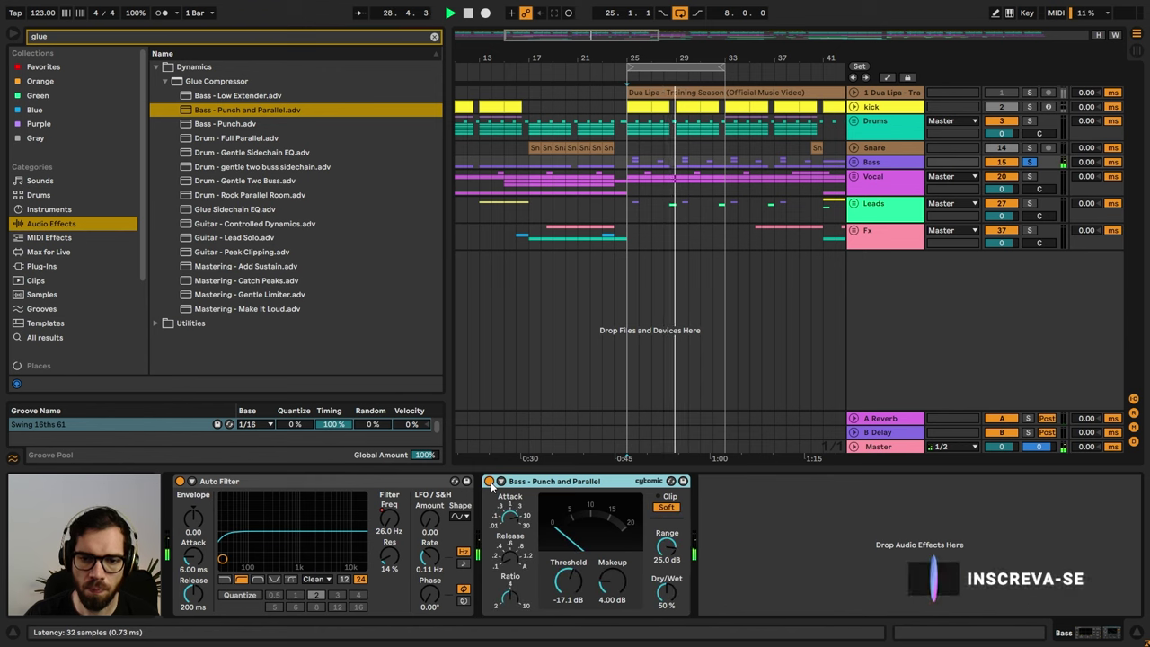
drag(570, 587, 572, 586)
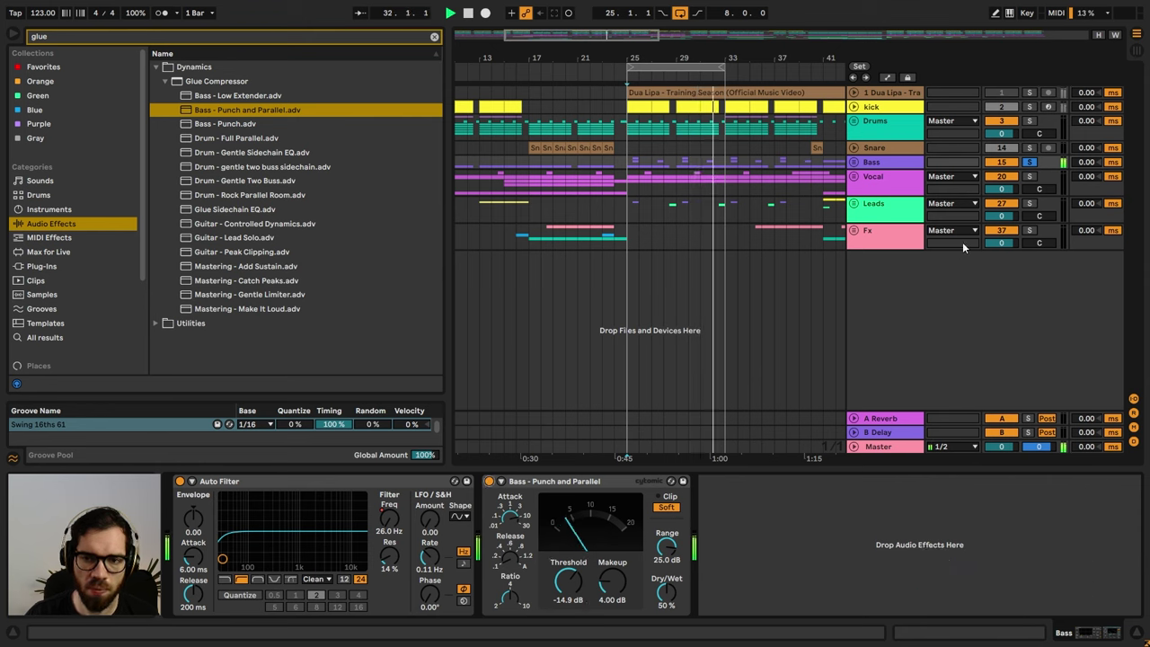
click(1029, 162)
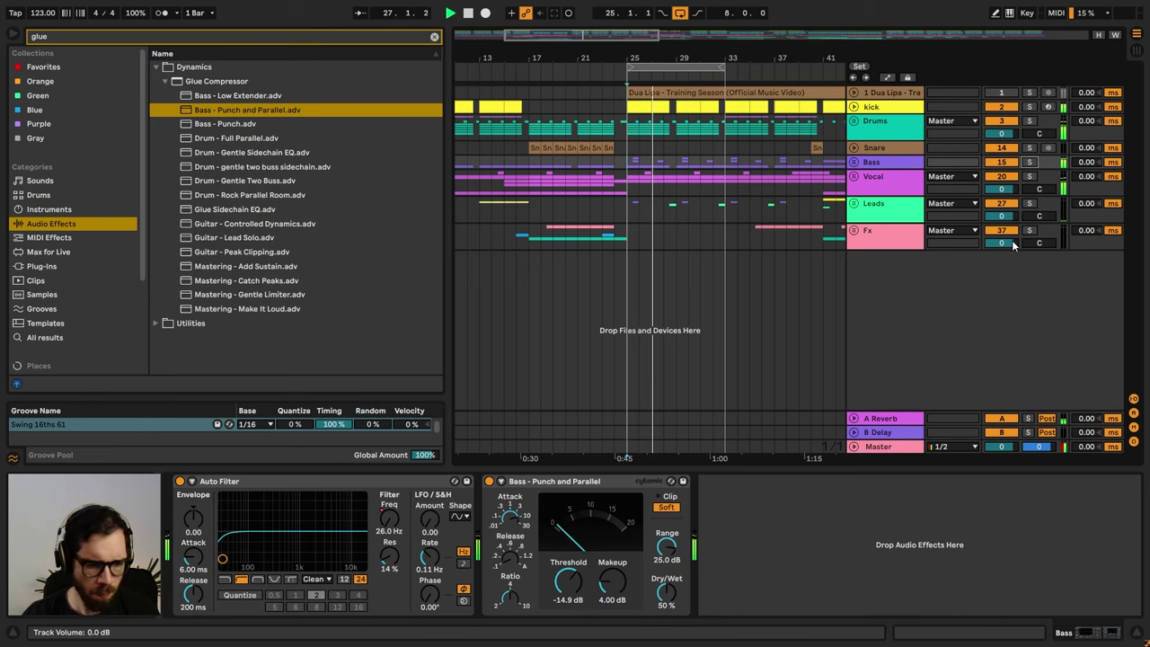
- Group the kick track and the Bass group together and name the new group "Kick e Bass"
click(892, 108)
shift+click(886, 165)
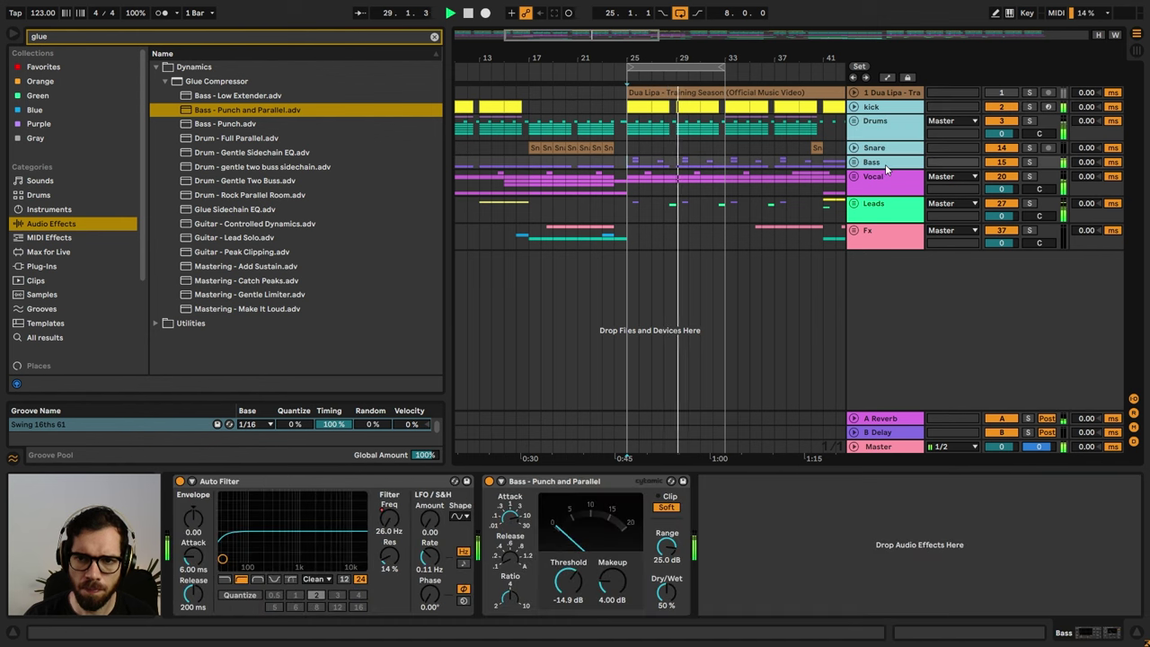
click(888, 133)
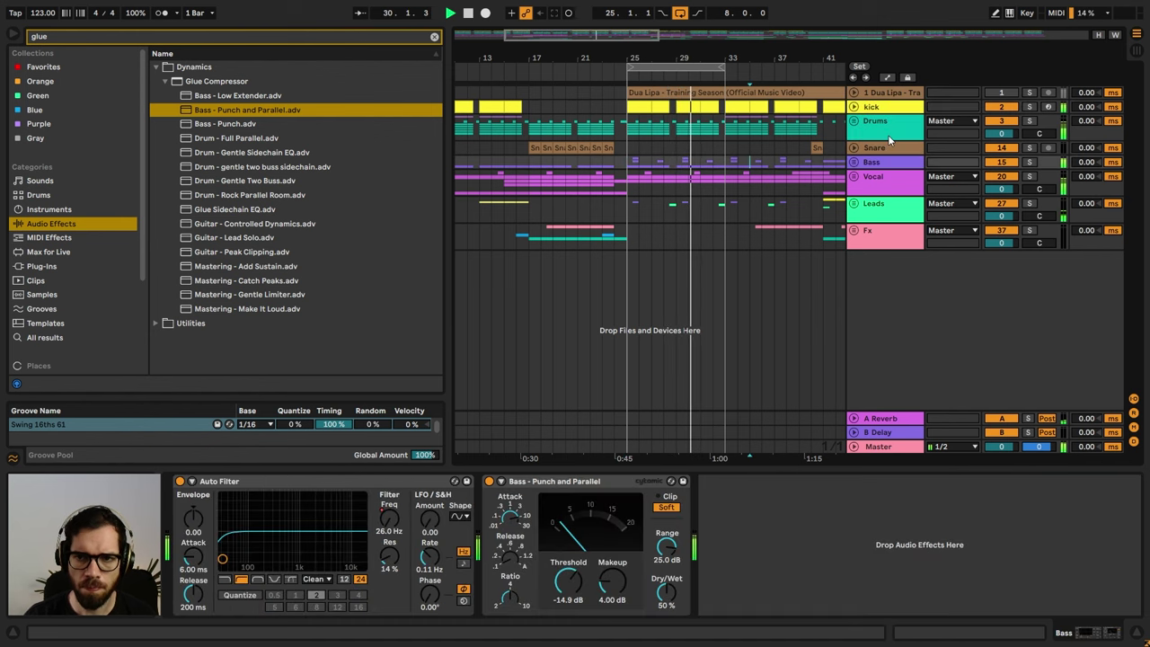
shift+click(875, 165)
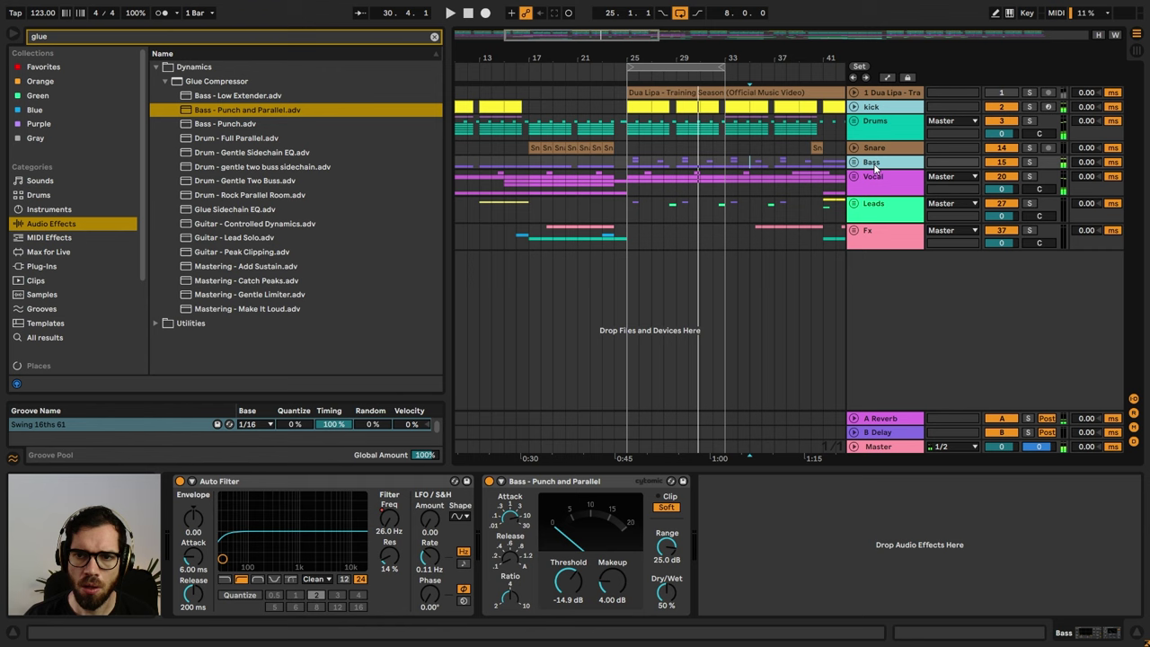
key(ctrl+g)
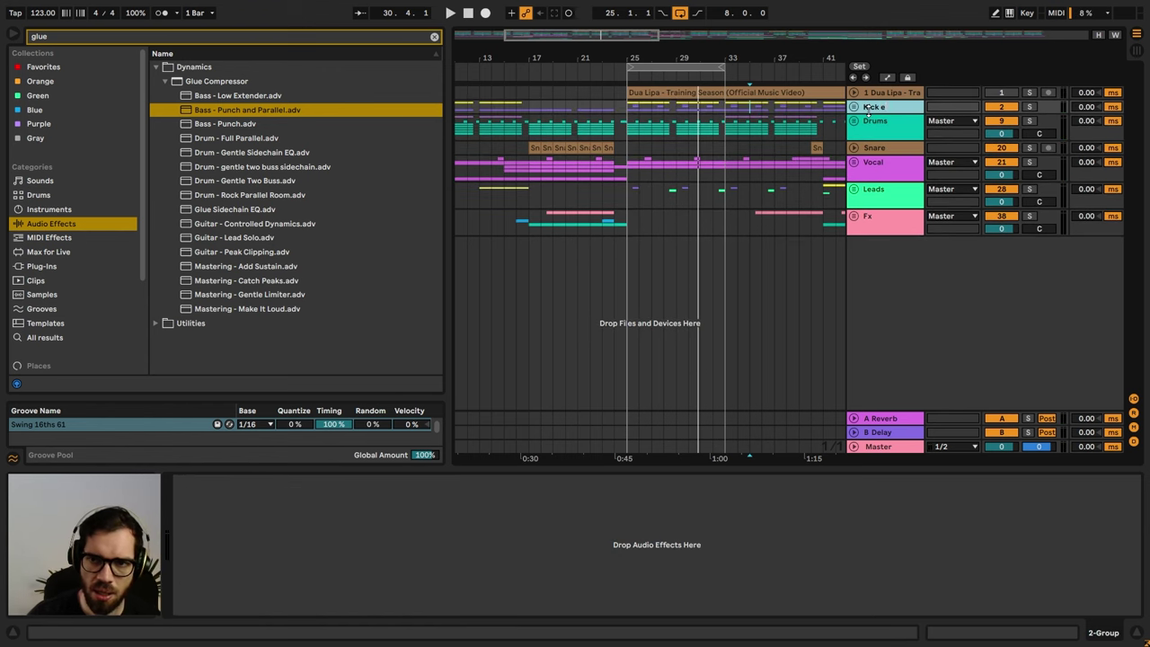
- Search the audio effects for "channe" and add Channel EQ to the Kick e Bass group
click(383, 36)
text(channel)
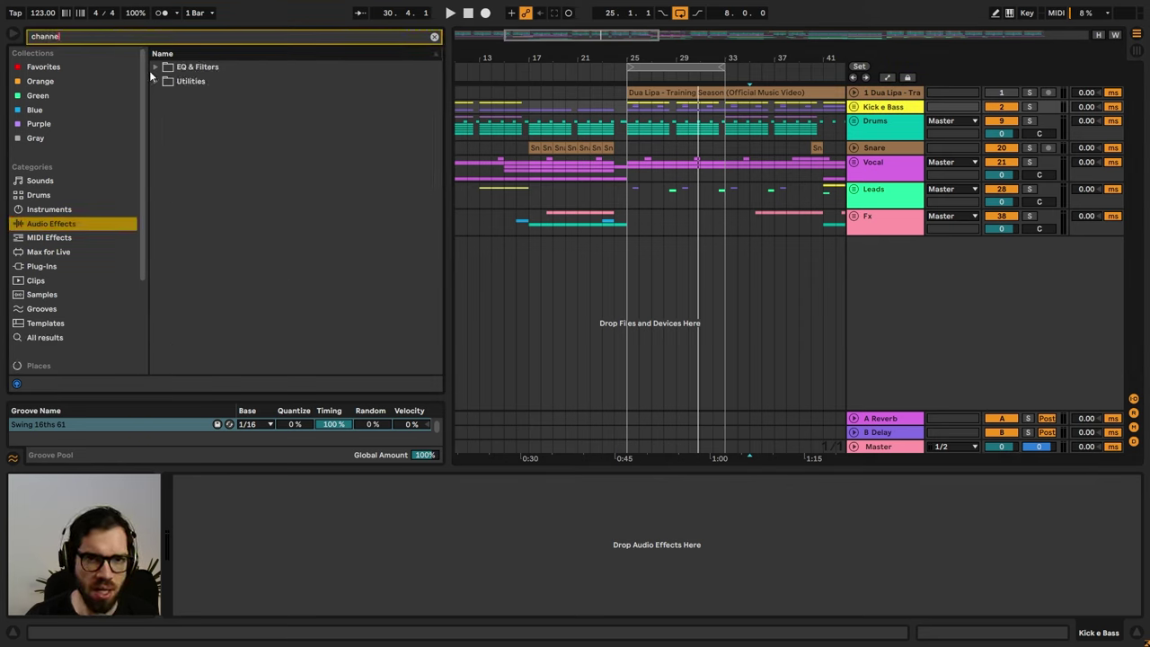
click(155, 69)
double_click(179, 84)
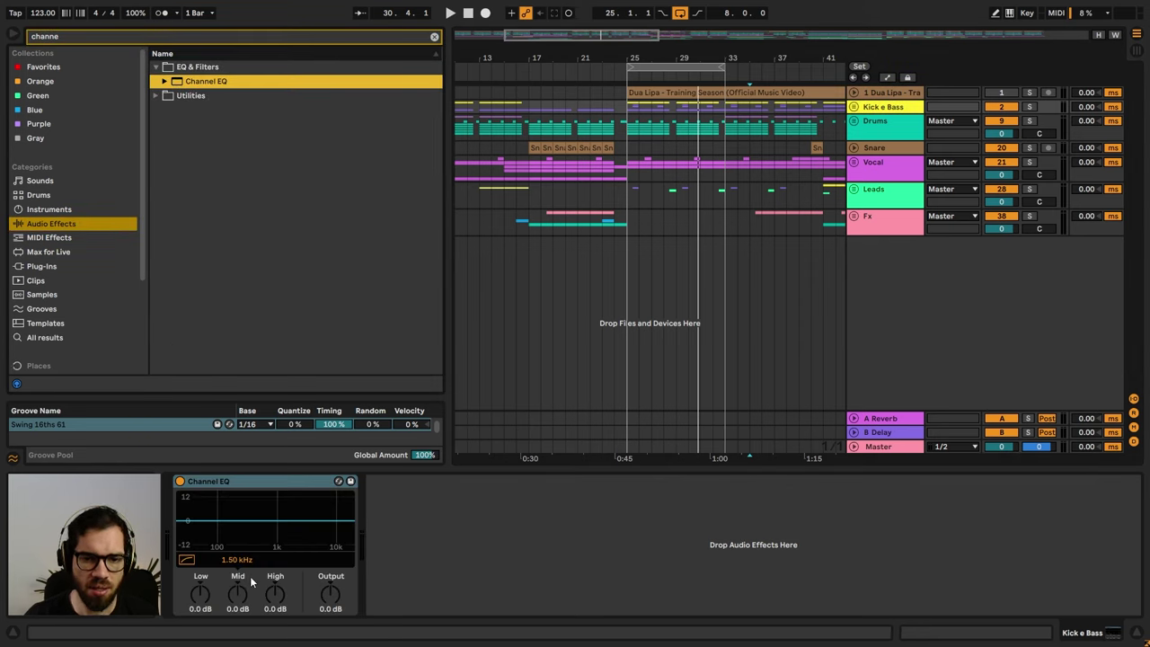
- During playback, set Channel EQ to Low 0.7 dB, Mid -2.7 dB at 566 Hz, and High 1.7 dB
mouse_move(253, 582)
mouse_down()
mouse_move(252, 601)
mouse_move(240, 598)
mouse_move(242, 579)
mouse_move(201, 592)
mouse_up()
key(space)
key(space)
drag(275, 595, 275, 587)
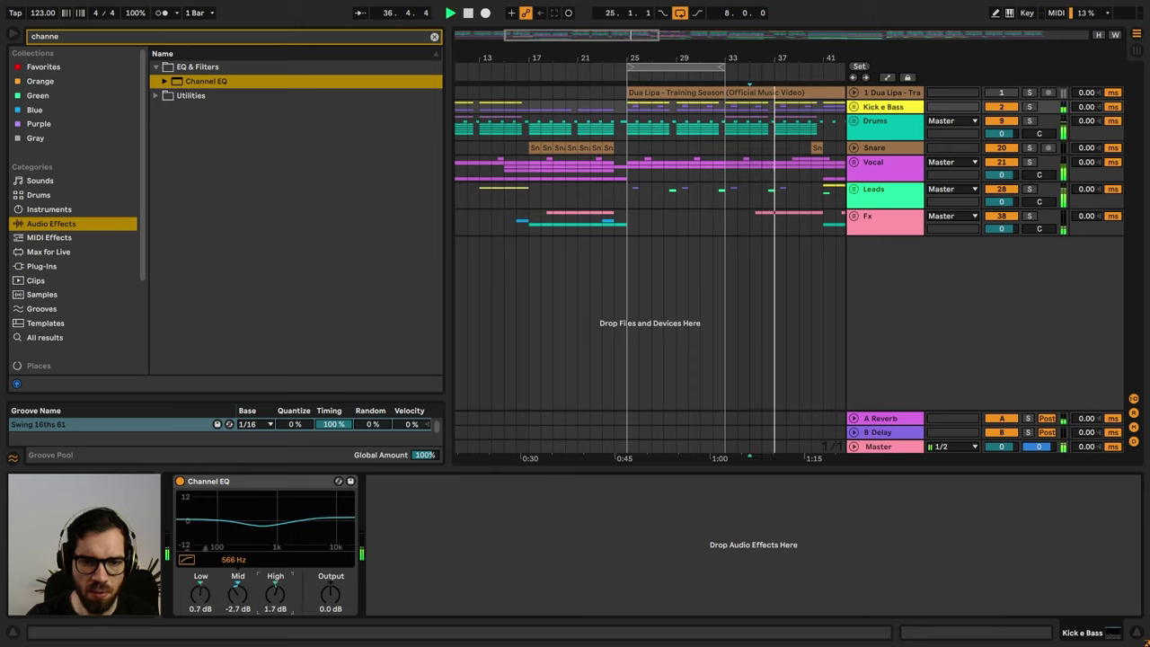
- Bypass Channel EQ, play from bar 25 to compare the sound without it, and re-enable it
click(181, 482)
key(space)
key(space)
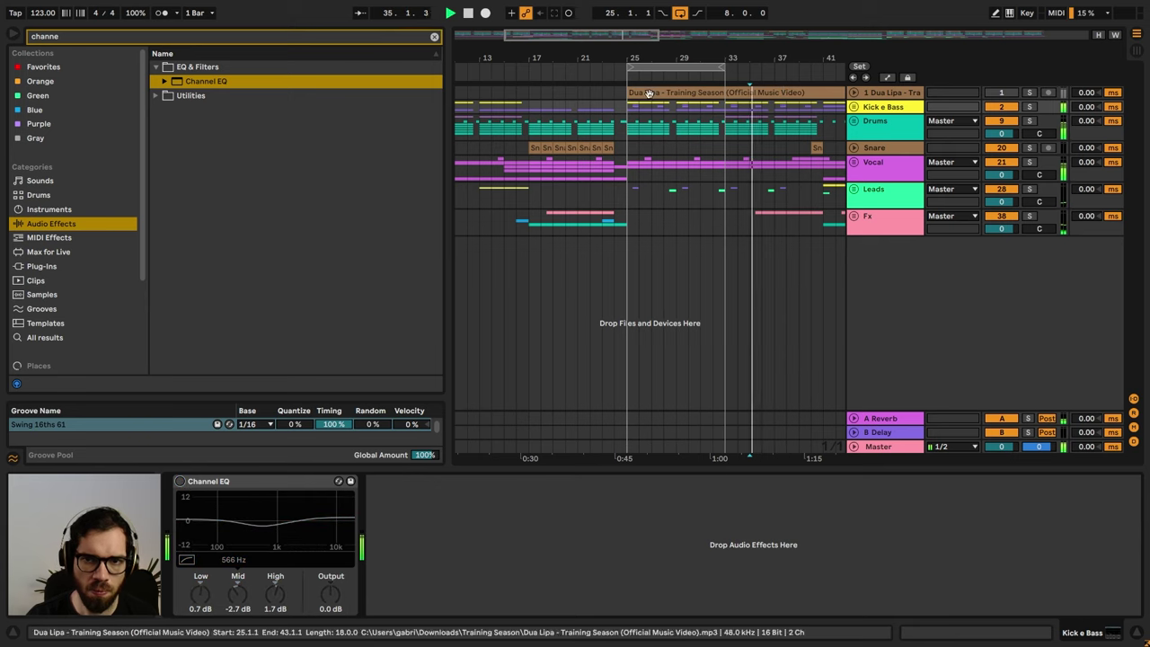
click(631, 107)
key(space)
key(space)
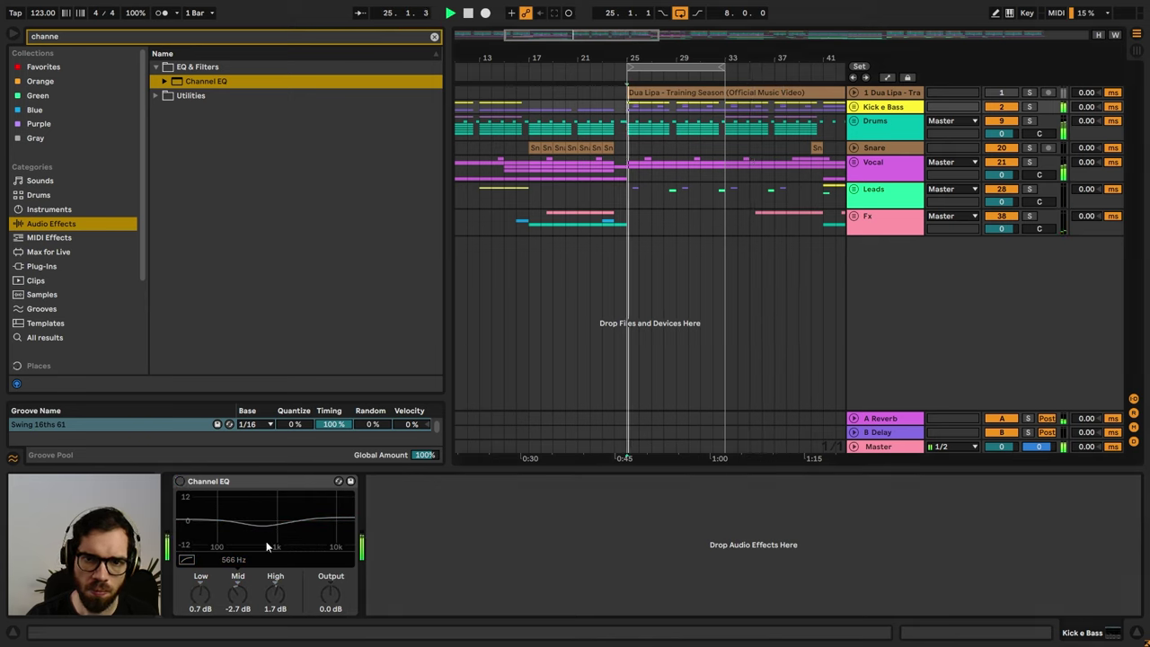
click(181, 481)
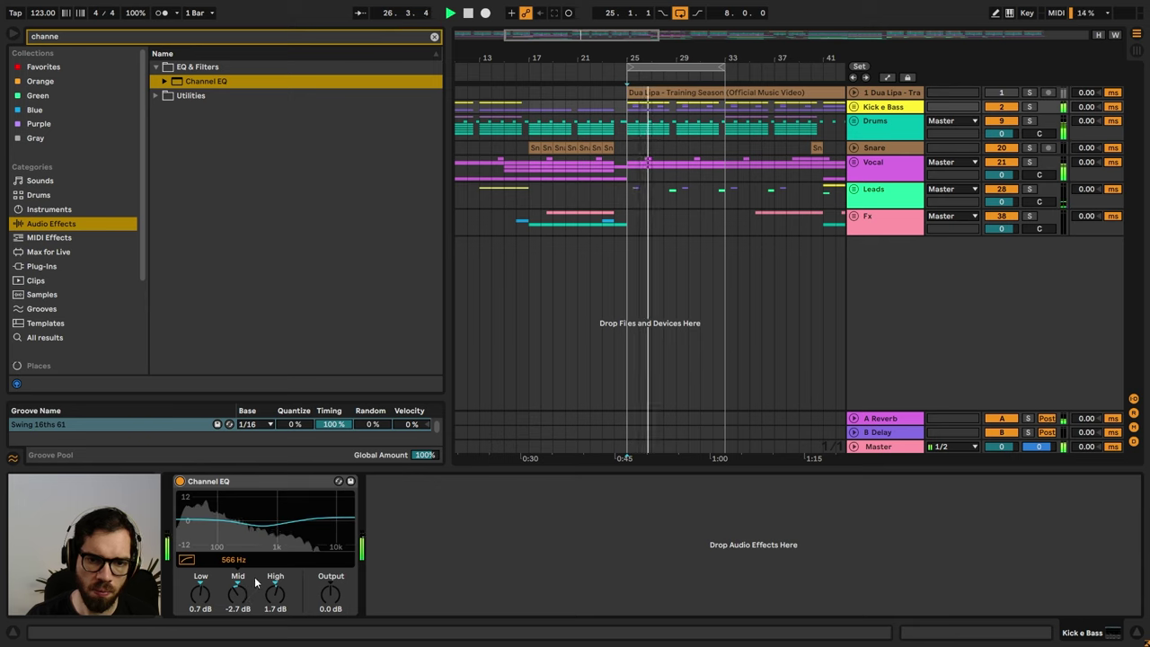
- Clear the browser search, solo the Kick e Bass group, and unfold it to show its kick and Bass tracks
click(434, 39)
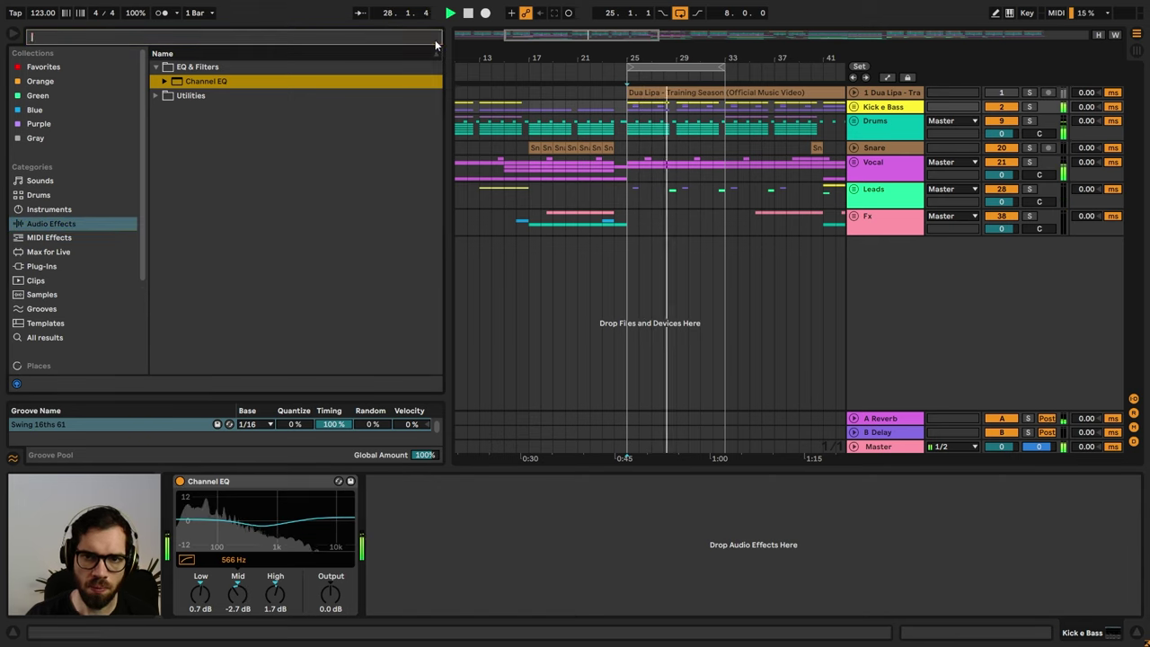
click(1034, 107)
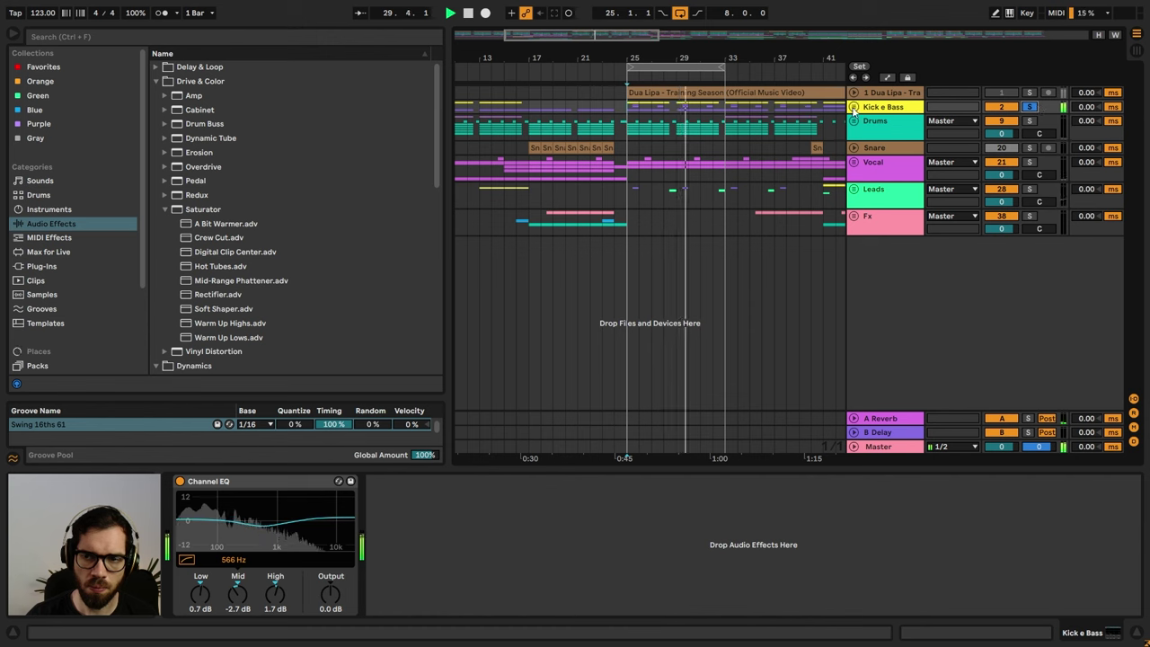
click(855, 107)
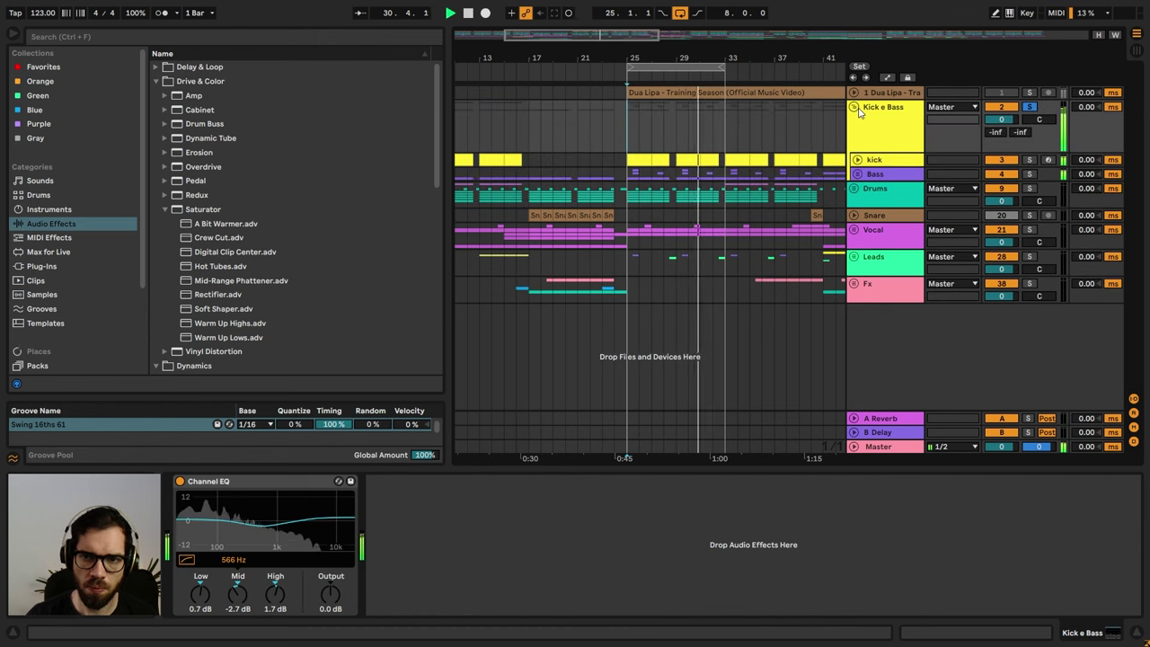
- Unsolo the Kick e Bass group and select the Bass group inside it to show its effects
click(855, 107)
click(1029, 107)
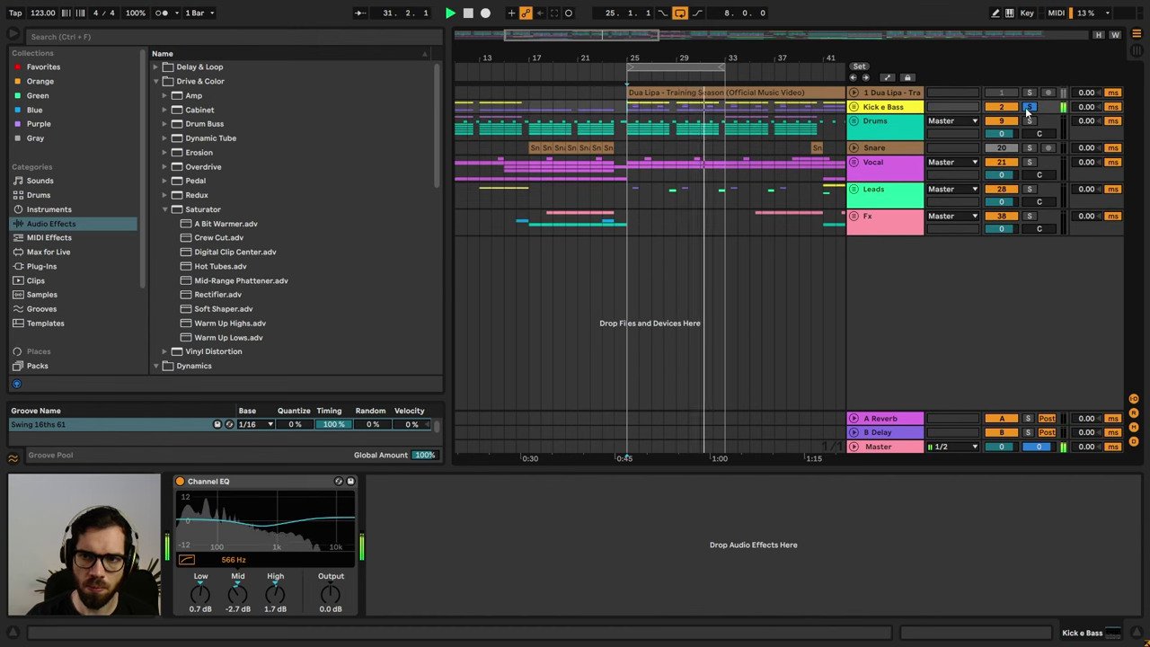
click(877, 107)
click(855, 106)
click(877, 175)
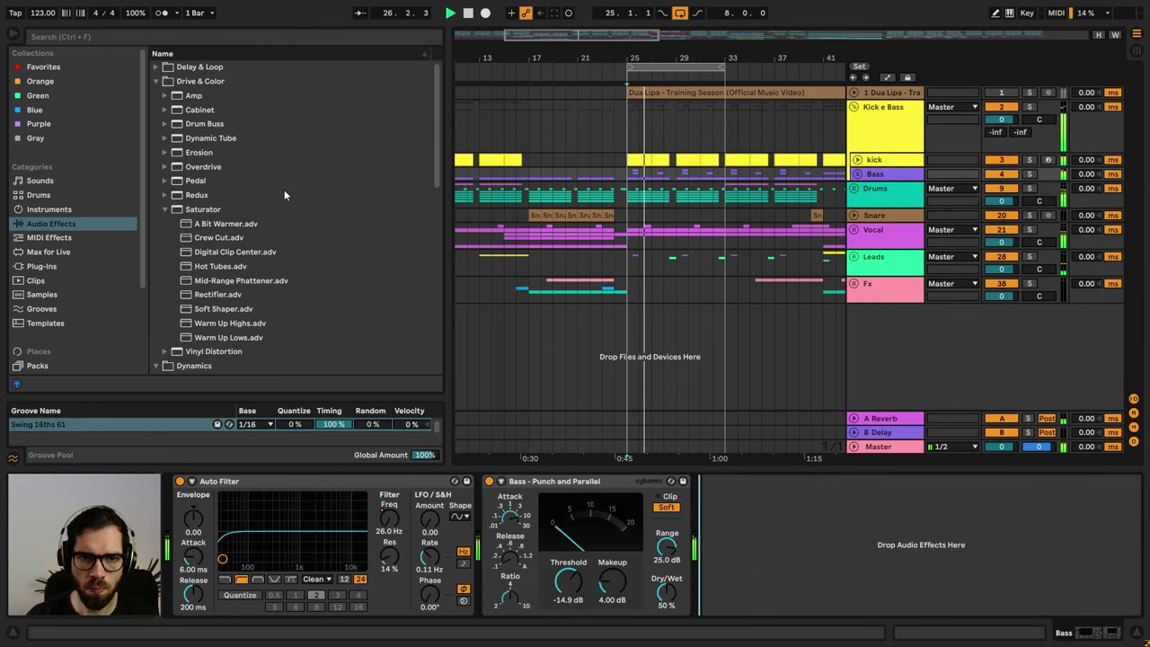
key(ctrl+f)
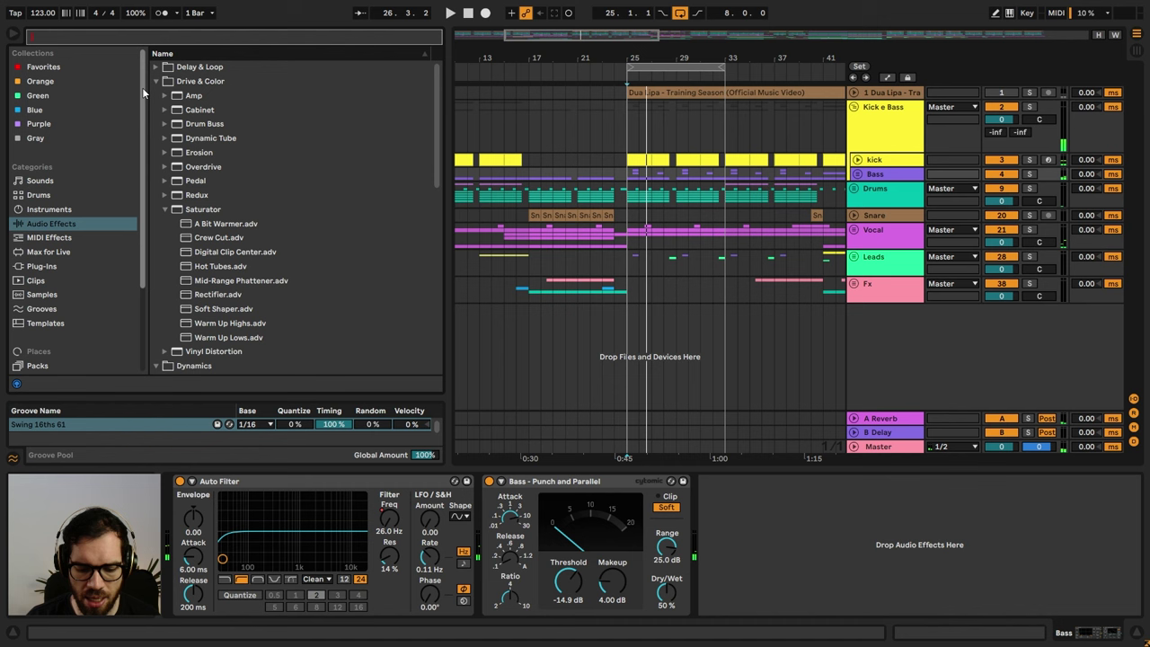
text(compre)
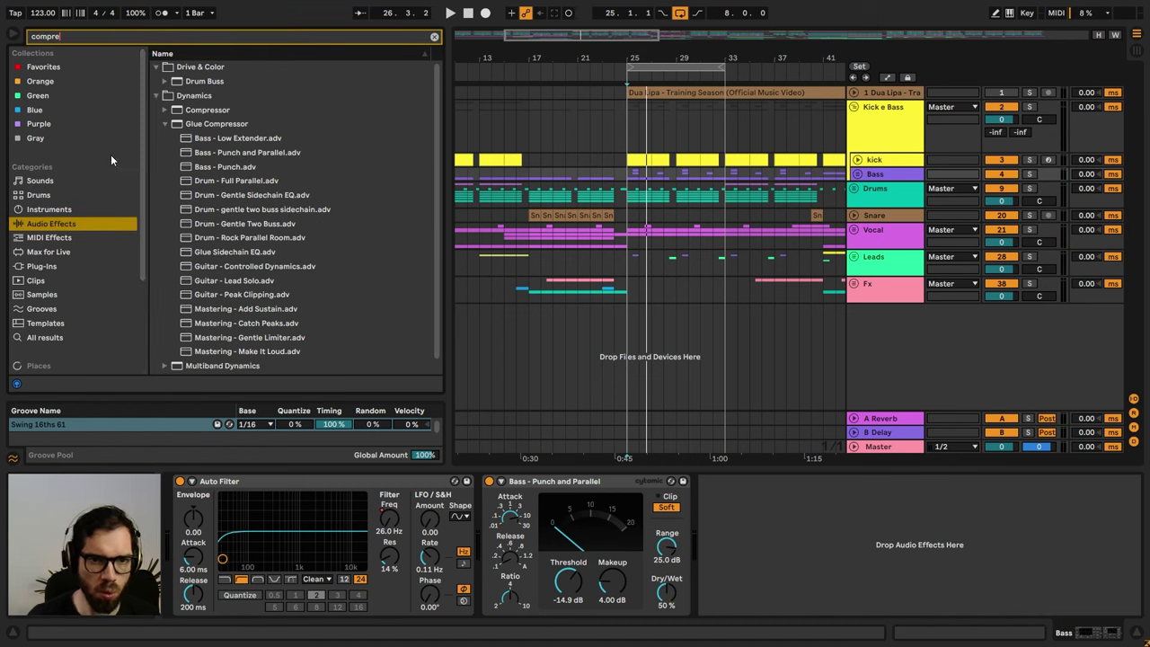
drag(194, 115, 697, 505)
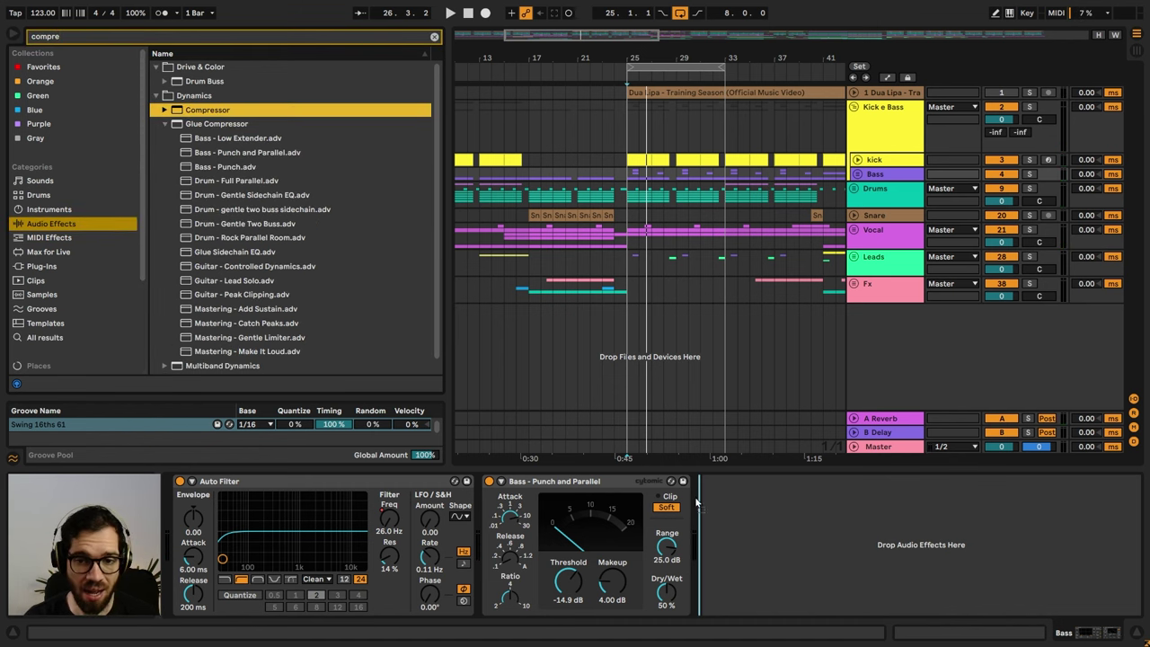
- Search the audio effects for "multi" and add Multiband Dynamics at the end of the Bass group's effect chain
click(207, 41)
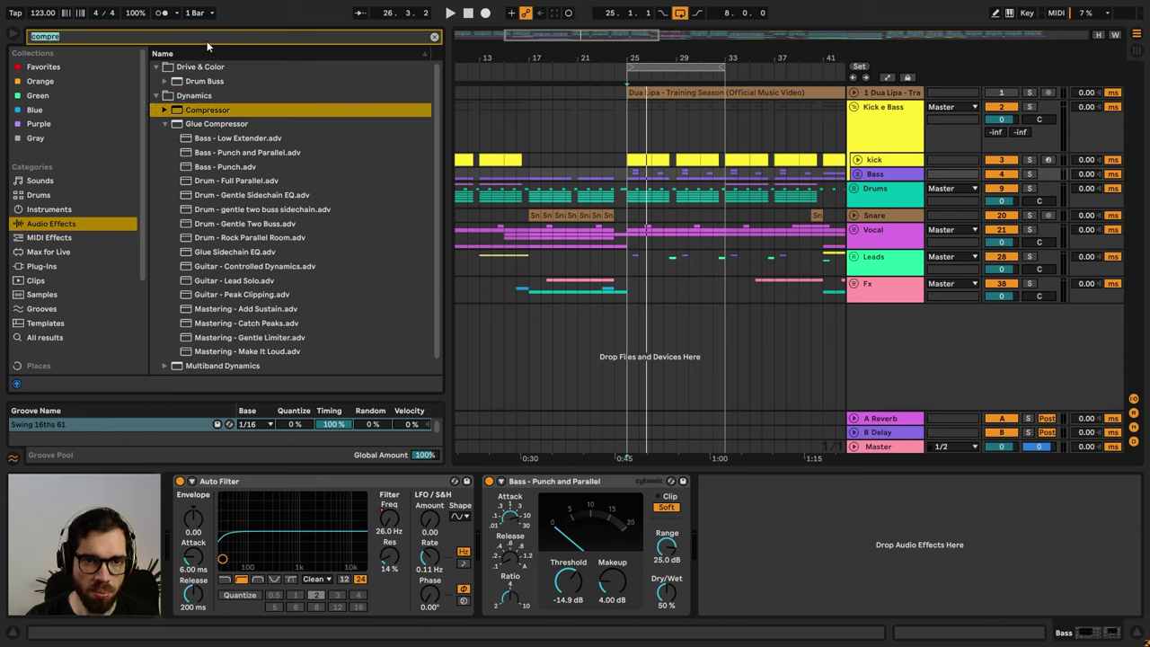
text(multi)
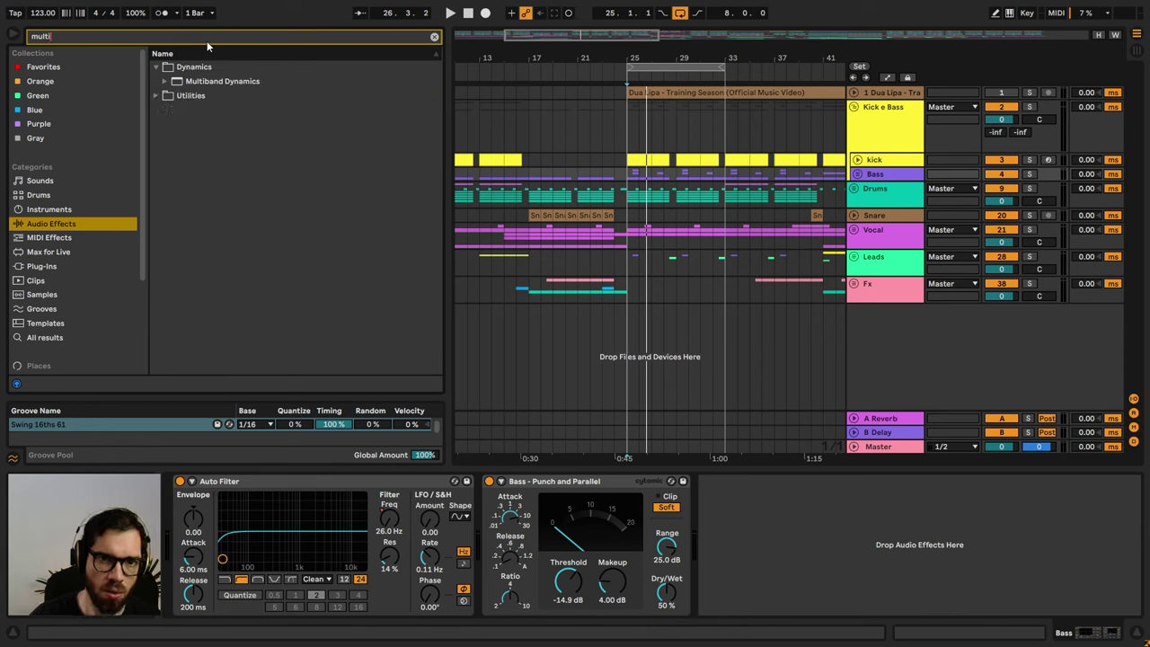
drag(220, 82, 467, 315)
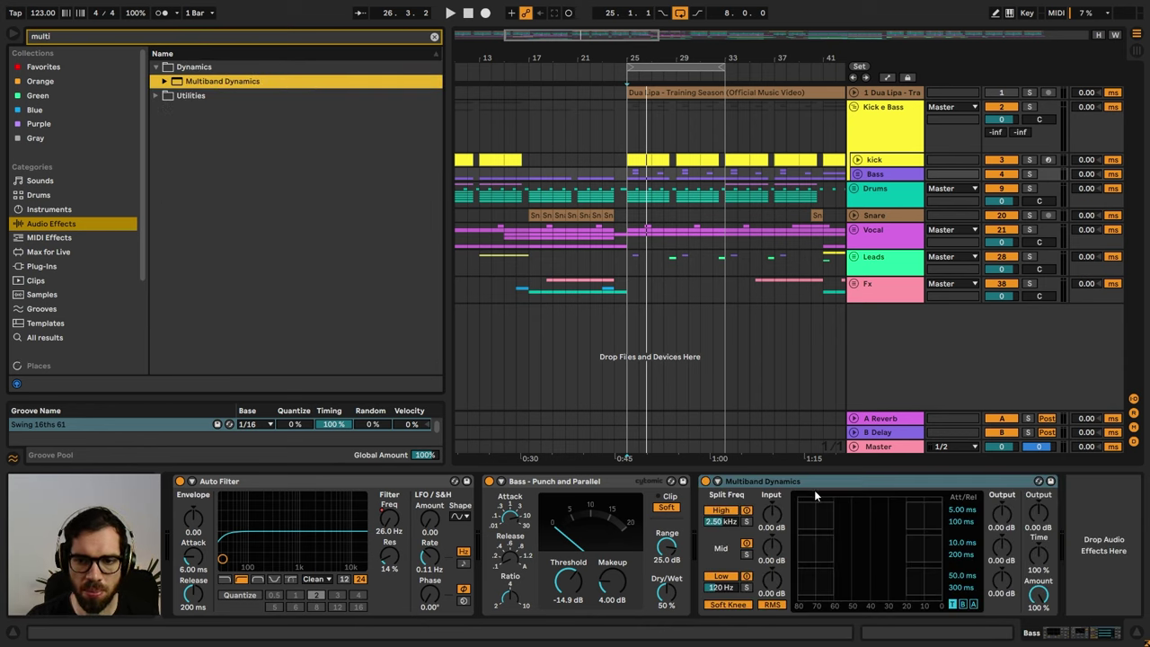
- Solo the Kick e Bass group during playback and compare the sound with Multiband Dynamics bypassed and enabled
click(816, 490)
key(space)
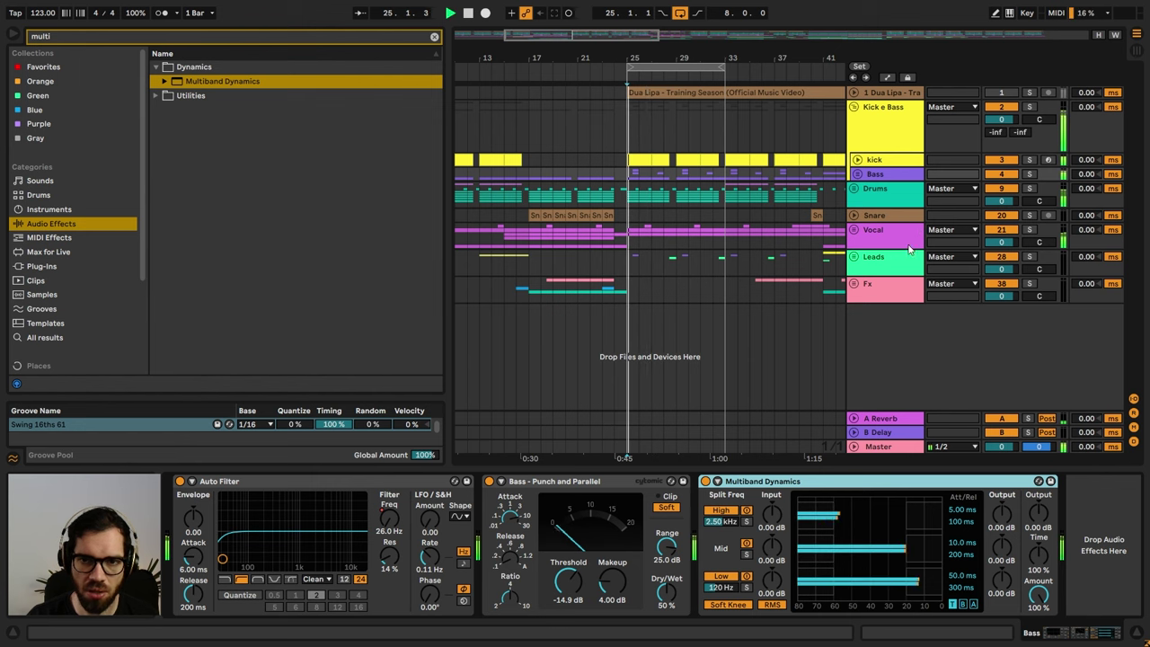
click(706, 481)
click(1031, 107)
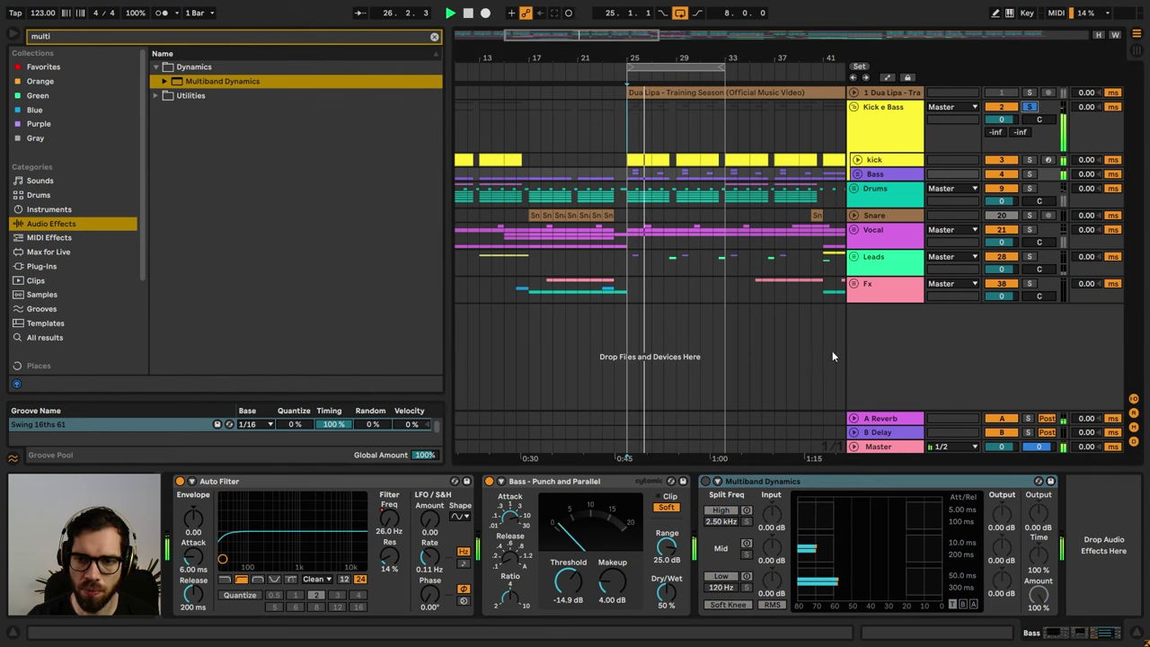
click(706, 482)
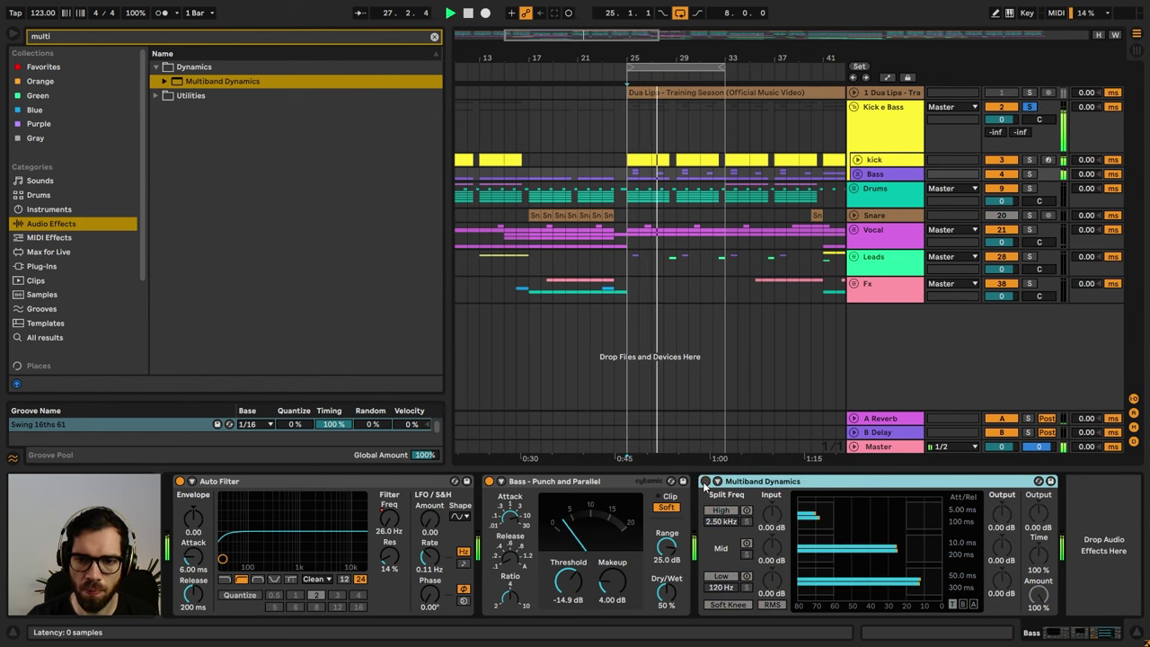
click(706, 482)
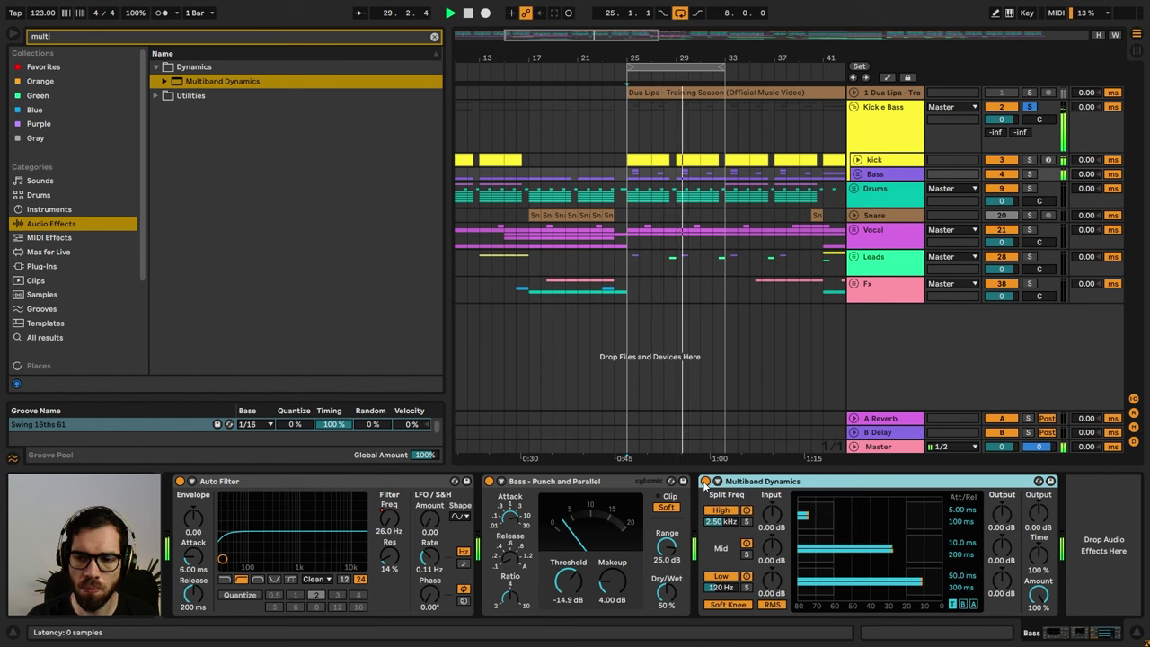
click(706, 482)
click(706, 482)
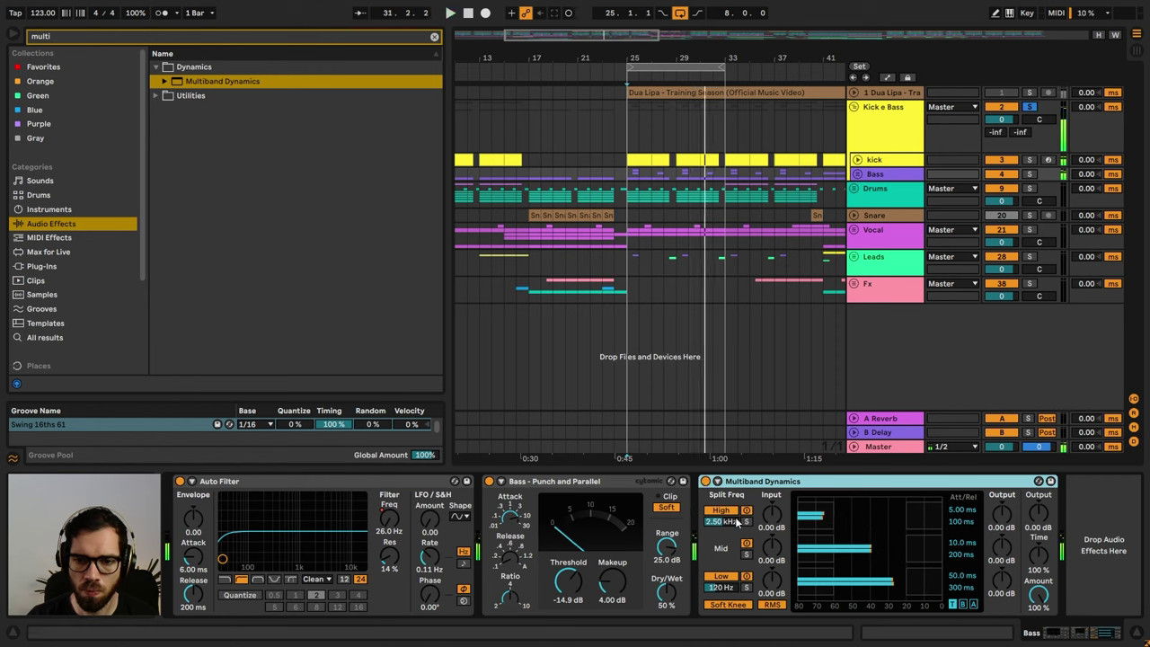
- Group Multiband Dynamics into an Audio Effect Rack with its chain list shown, and solo the High band
key(ctrl+g)
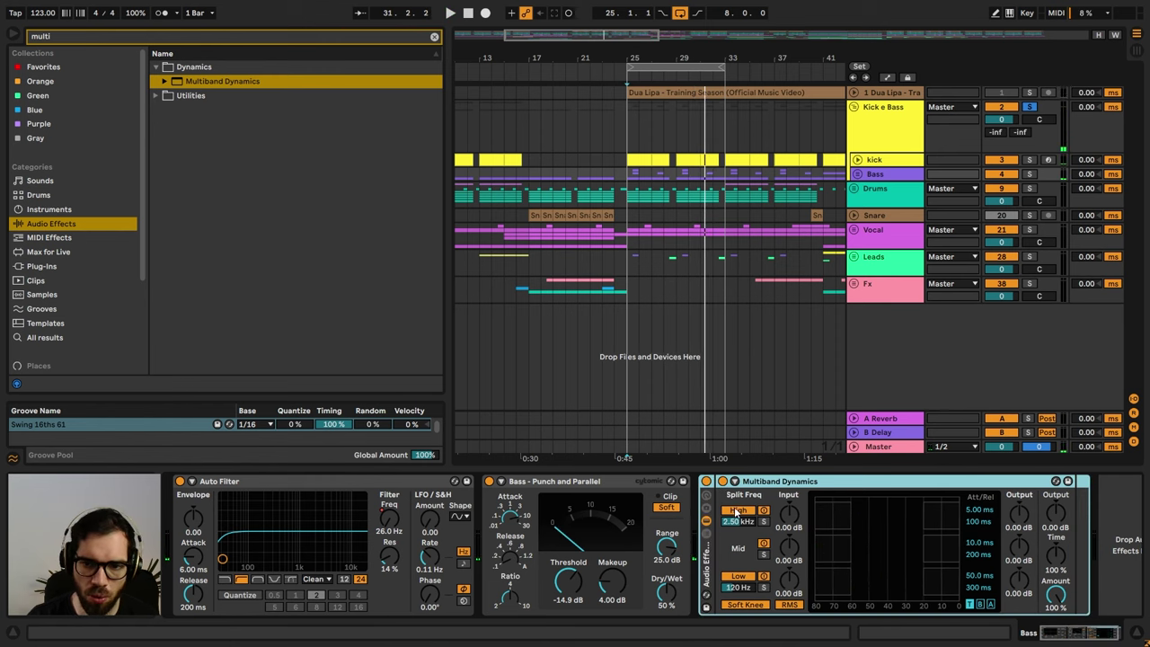
click(706, 536)
click(743, 518)
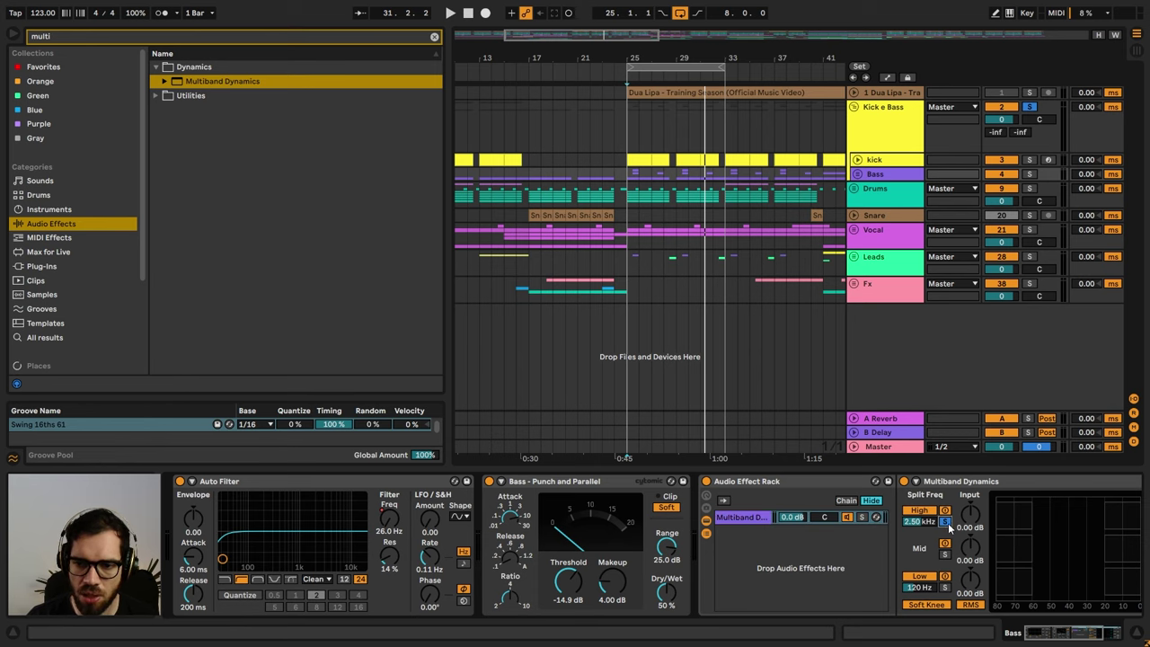
drag(1041, 629, 1081, 634)
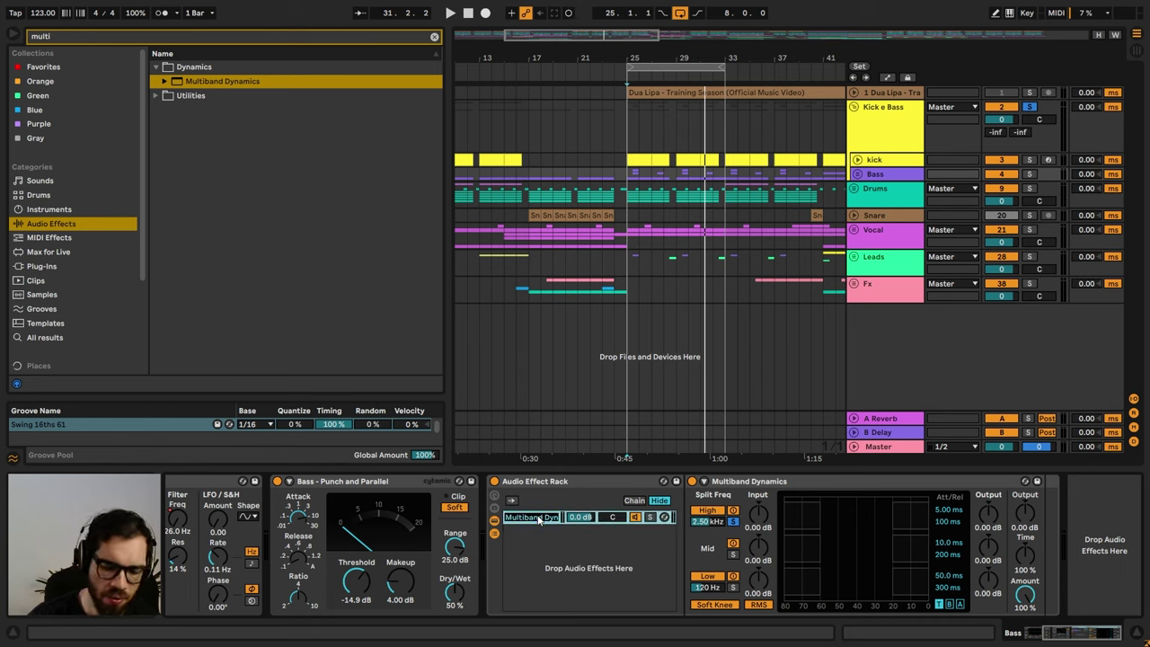
- Name the rack chain high, duplicate it twice as mid and low, and solo the matching Multiband Dynamics band in each duplicate
key(ctrl+d)
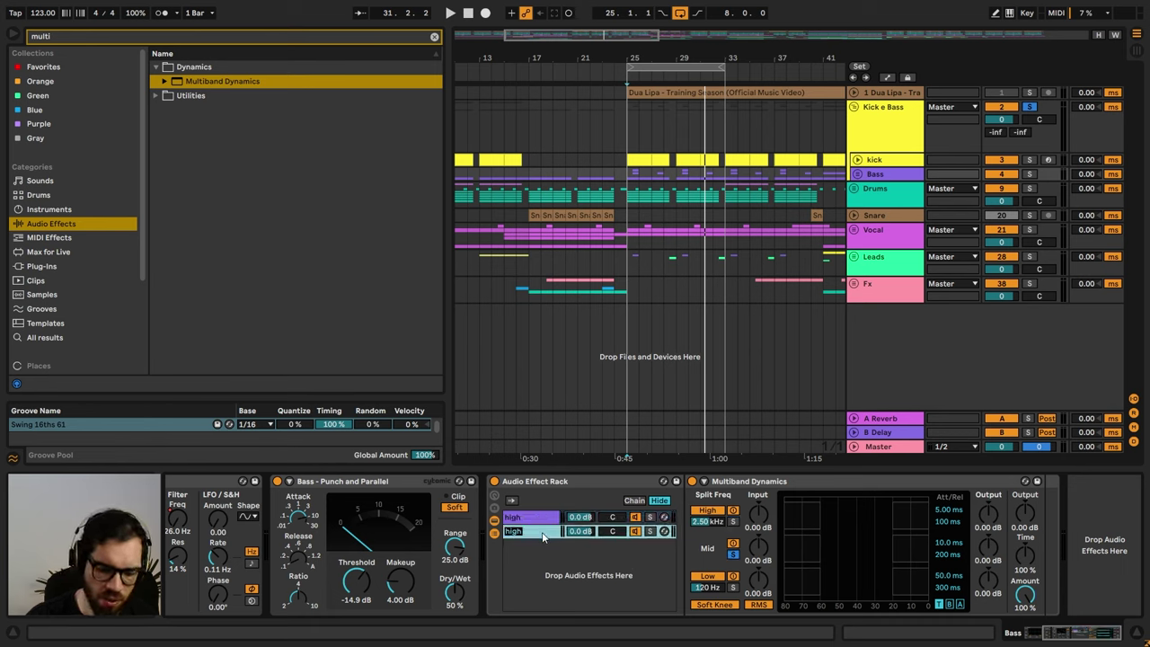
key(ctrl+d)
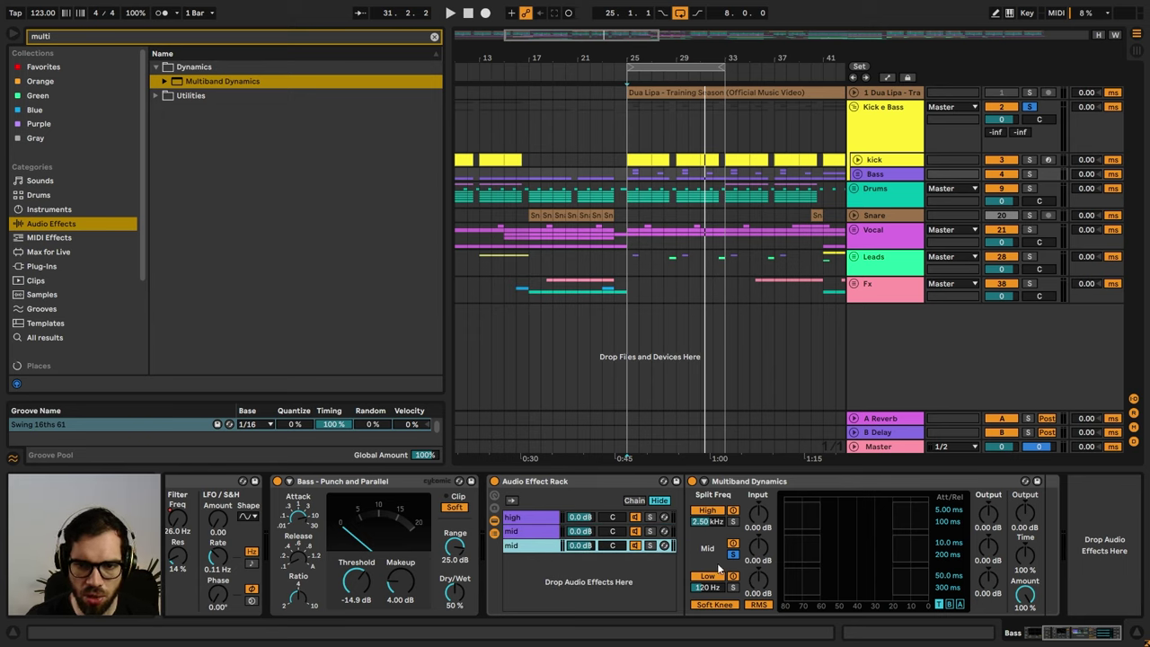
double_click(524, 550)
key(ctrl+r)
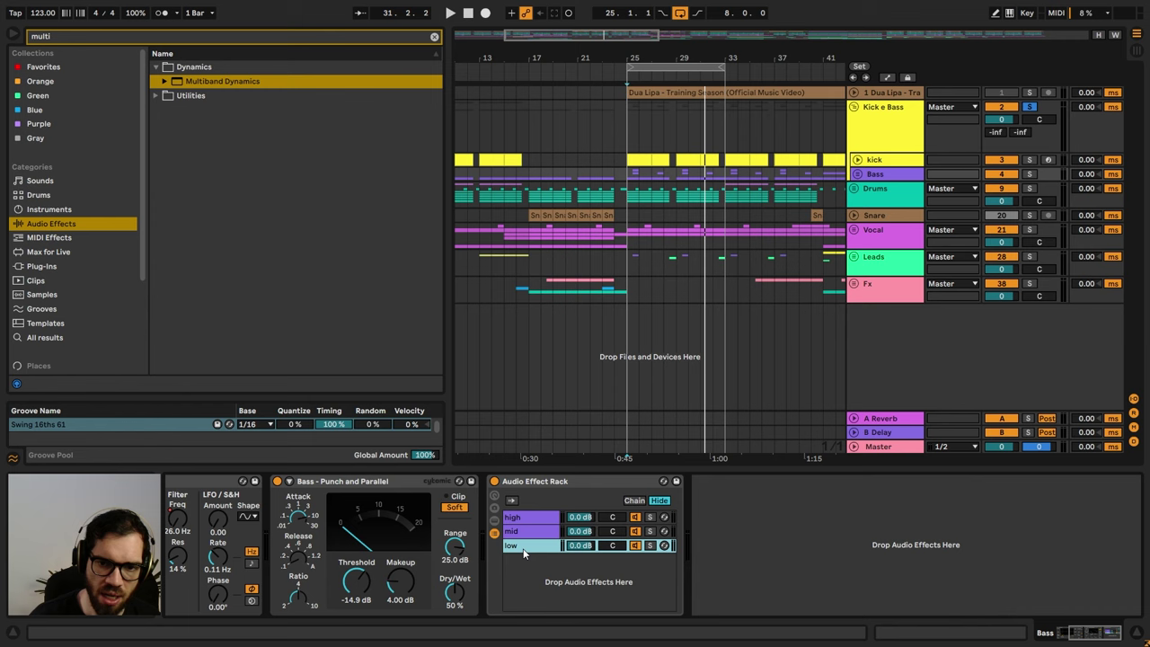
click(525, 552)
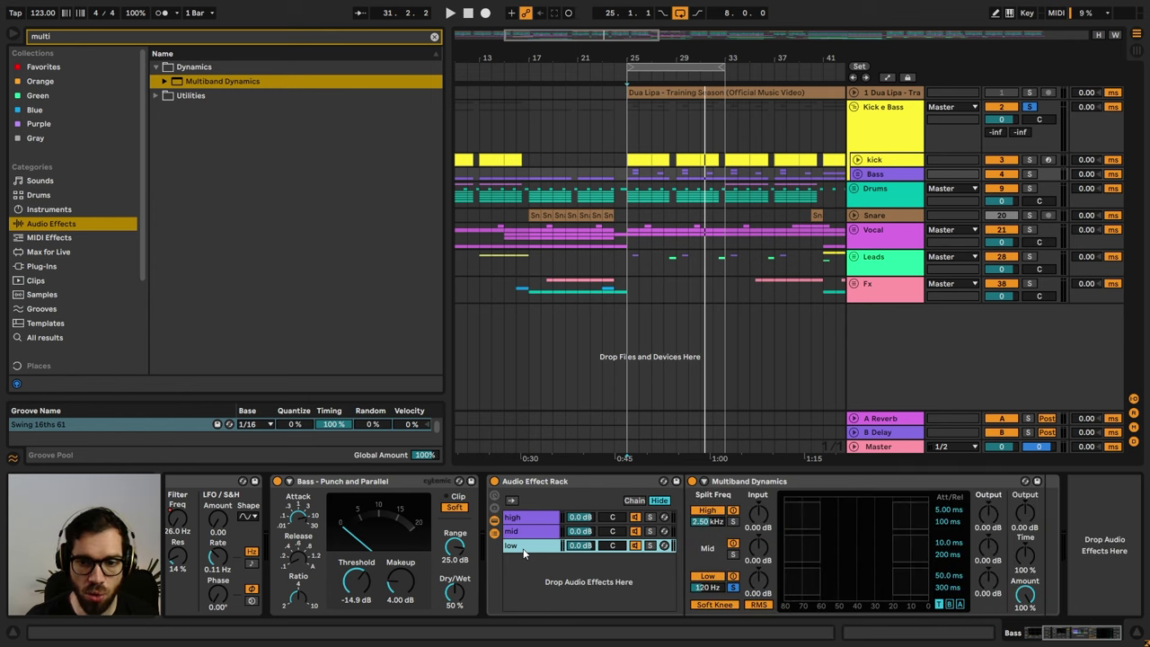
- Unfold the Bass group and copy the kick-sidechained Compressor from the Bass Nylon track into the rack's low chain
click(858, 174)
click(888, 232)
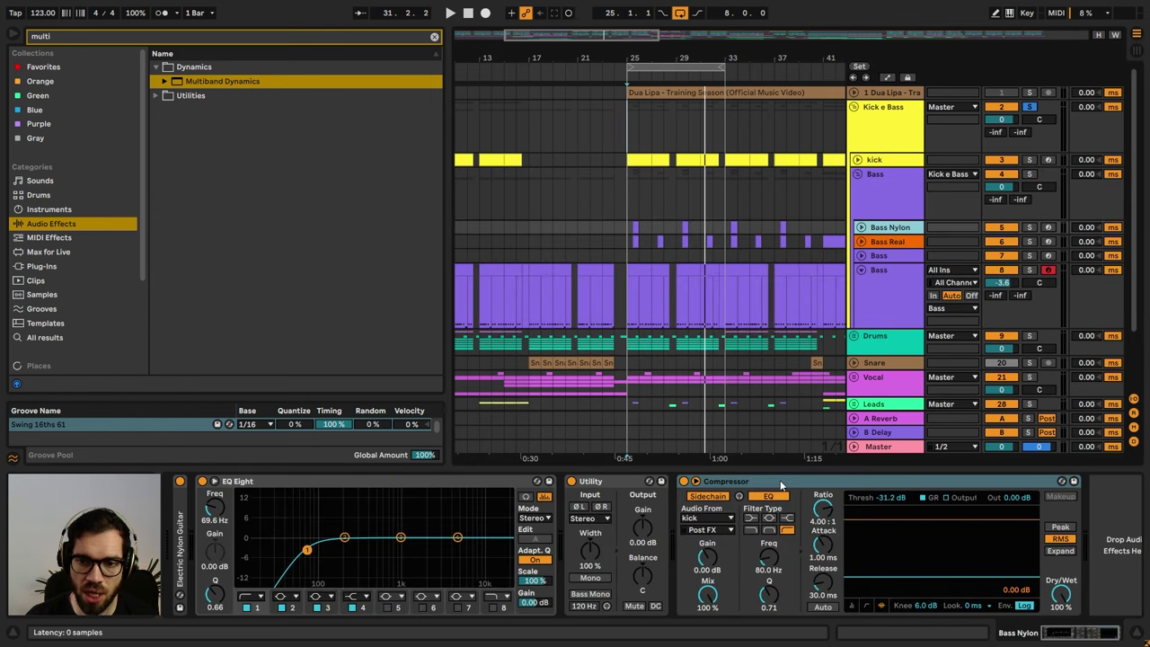
click(781, 485)
click(880, 216)
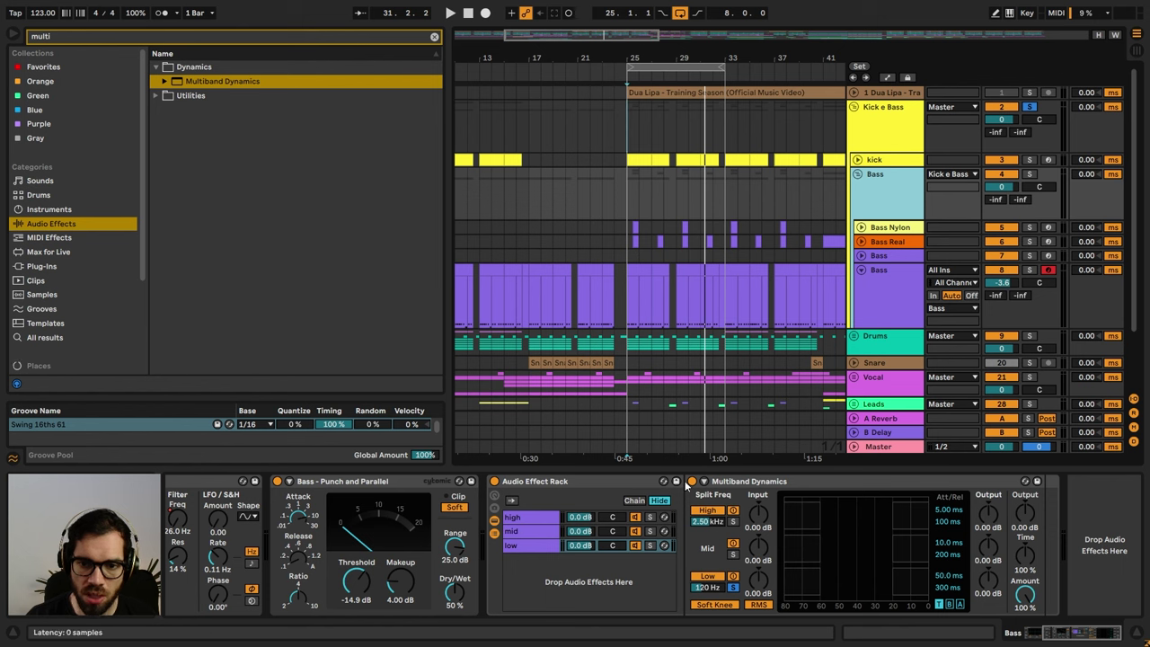
click(687, 484)
key(ctrl+v)
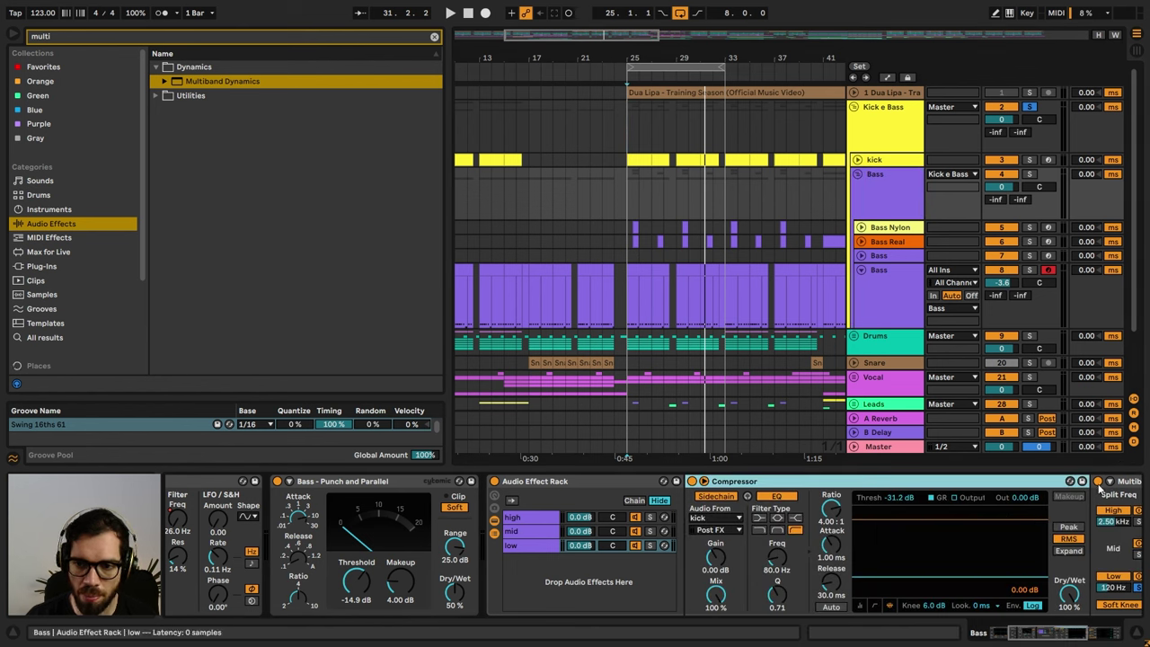
- Move Multiband Dynamics ahead of the Compressor in the low chain and leave it unfolded
click(1109, 483)
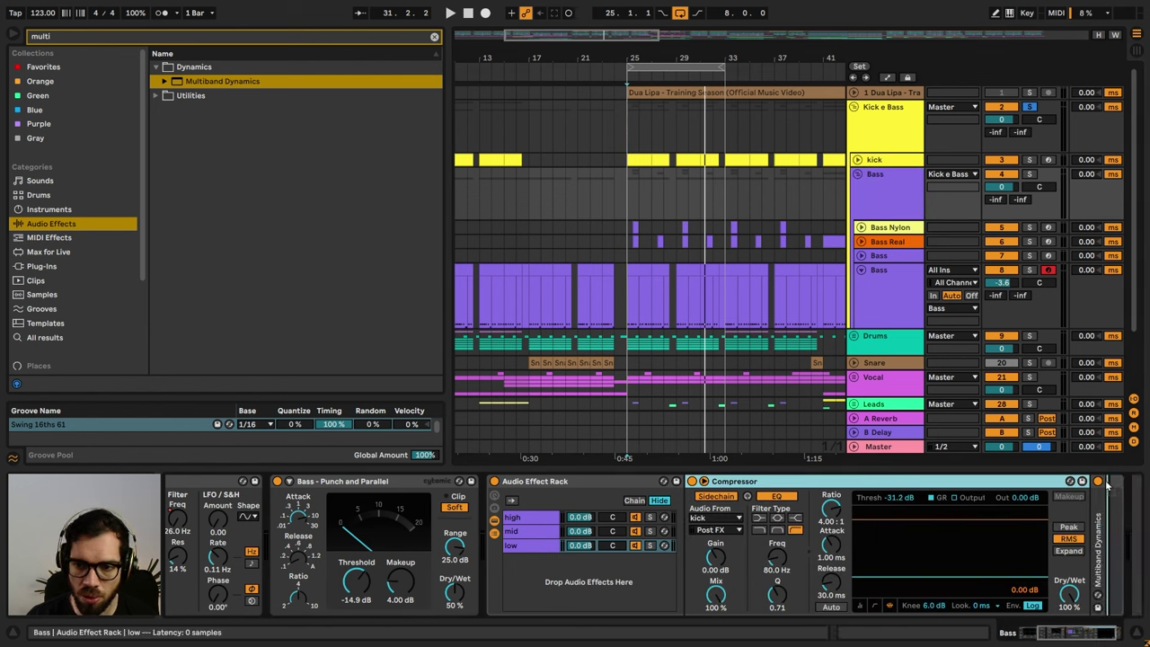
drag(1107, 486, 889, 533)
double_click(696, 531)
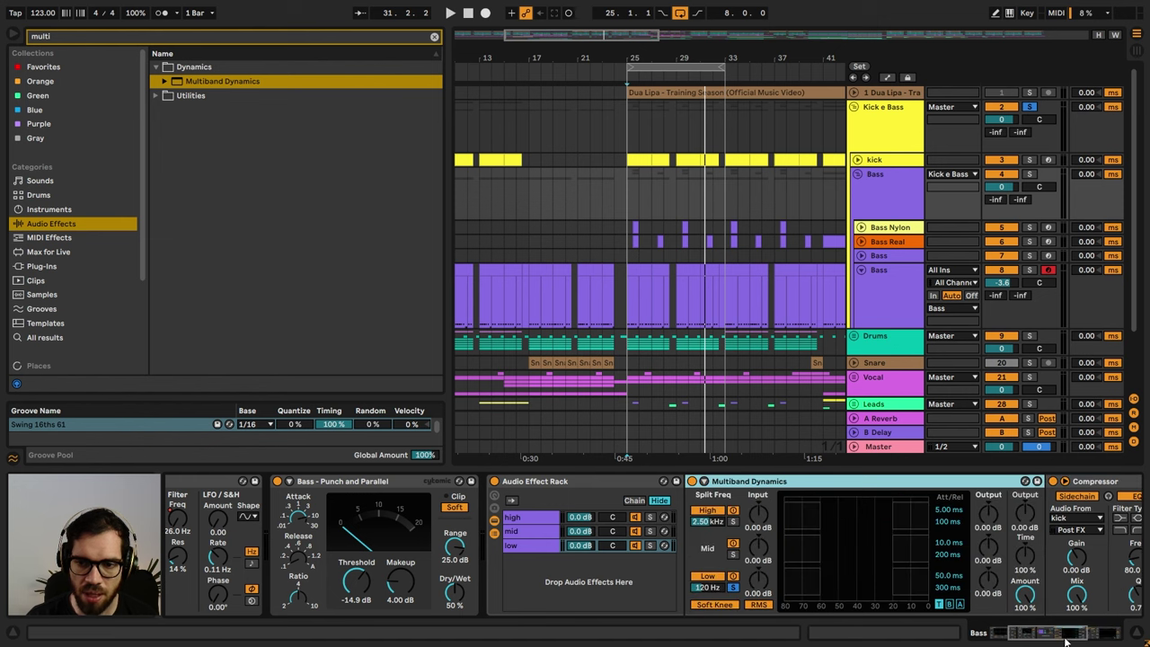
- Set the low chain Compressor's attack to 0.01 ms and threshold to -41.5 dB, and compare playback with it bypassed
click(1069, 636)
drag(805, 545, 850, 585)
key(space)
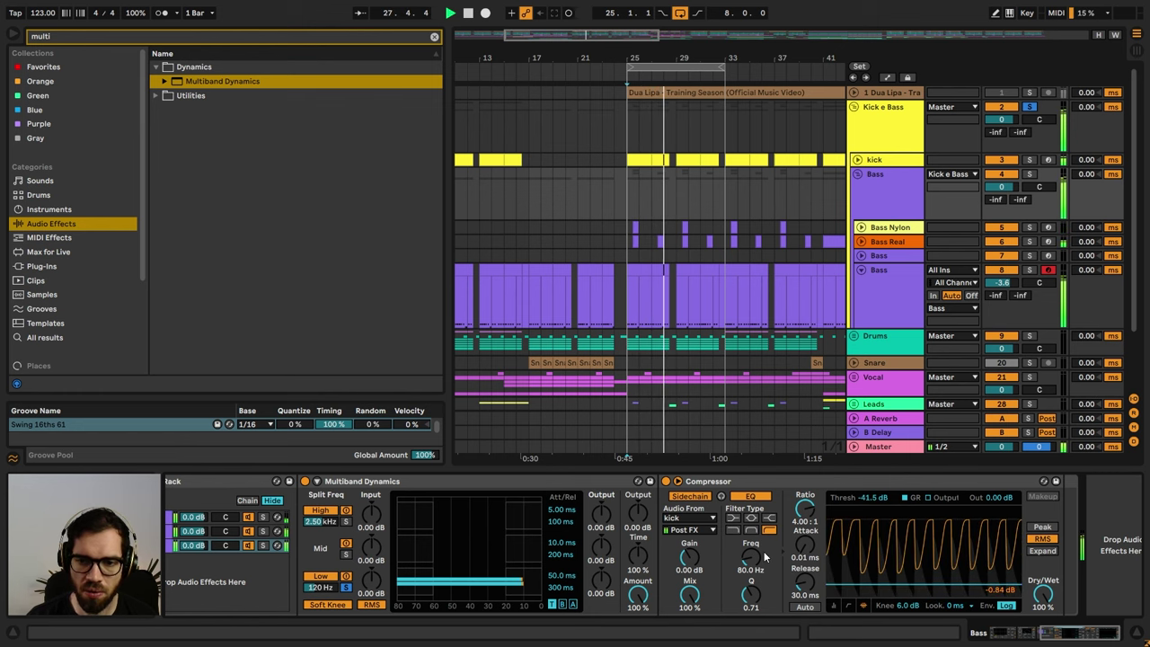
click(667, 482)
click(668, 483)
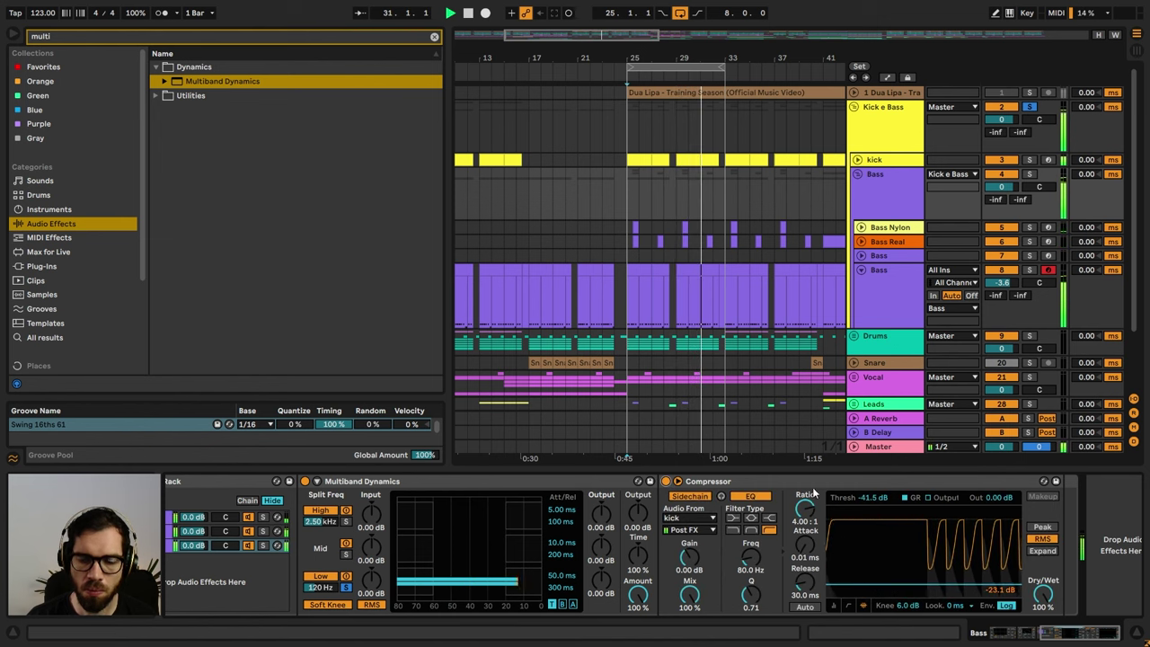
- Set the Compressor's ratio to 7.00 : 1, compare playback with it bypassed, and set the threshold to -27.0 dB
drag(805, 509, 806, 491)
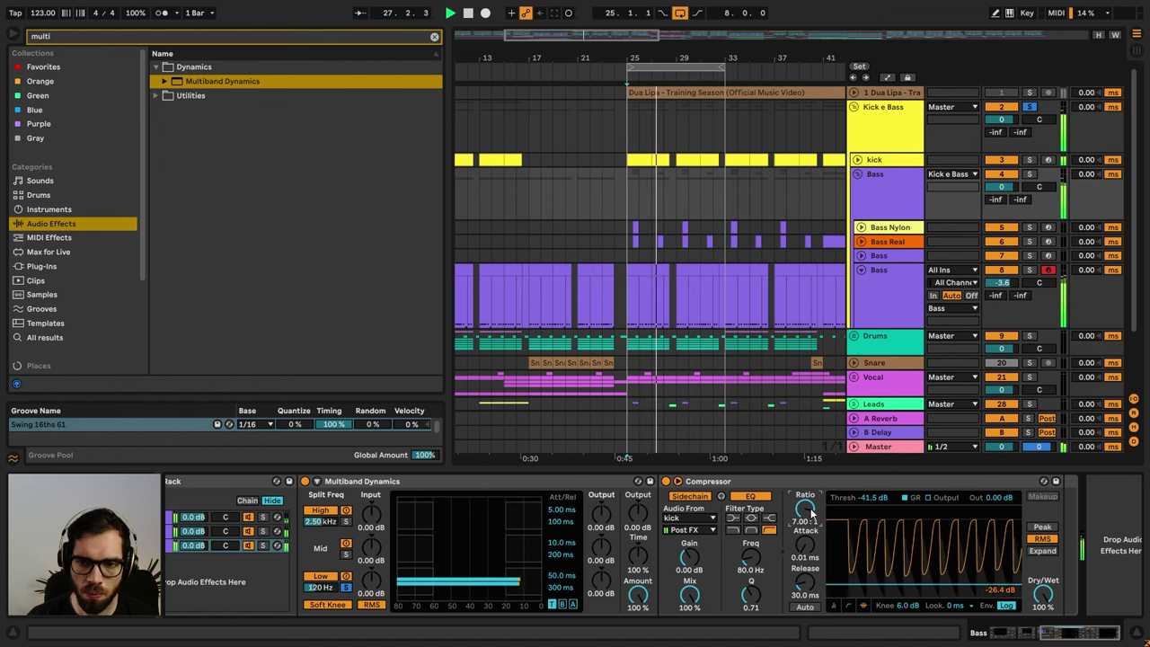
click(666, 482)
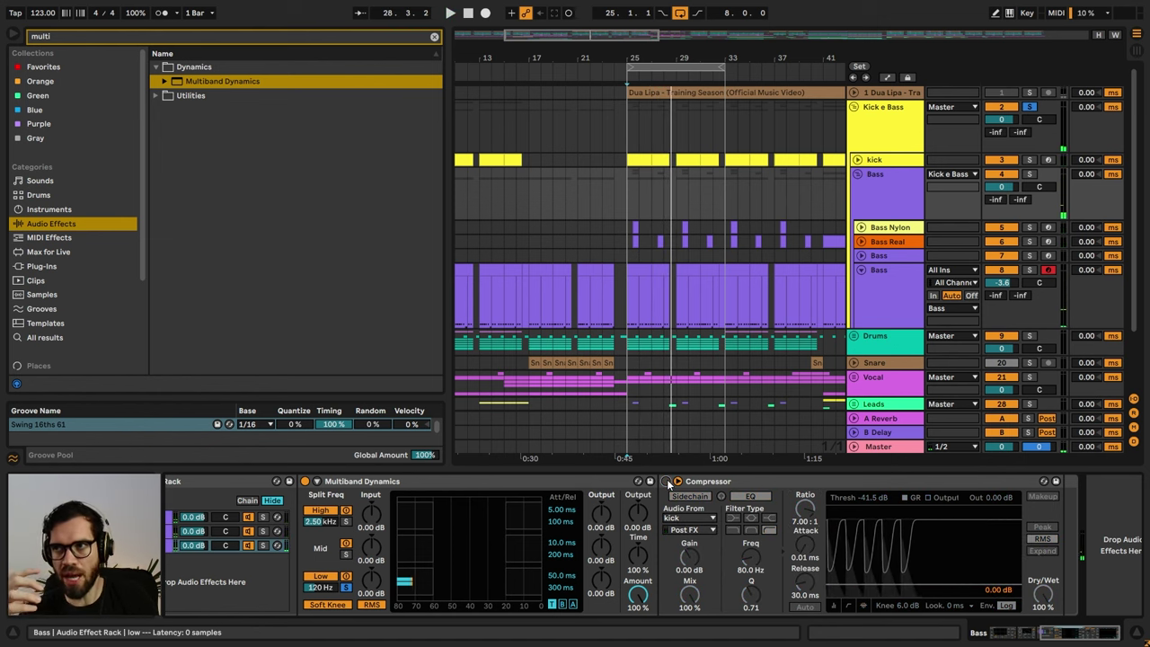
key(space)
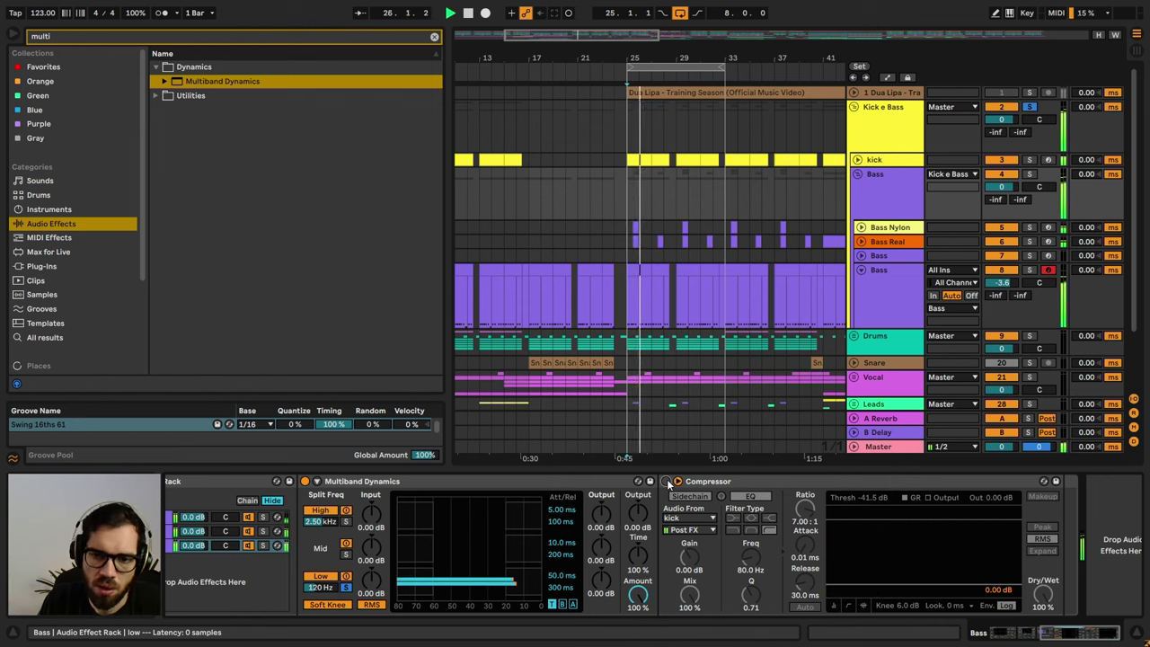
click(666, 482)
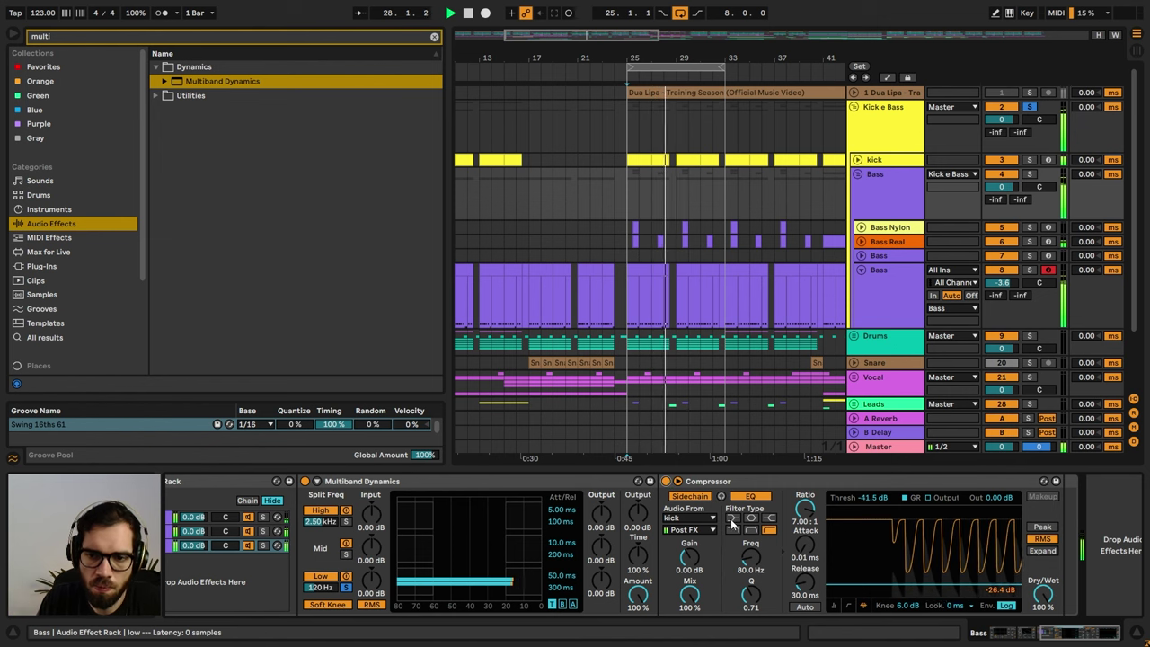
drag(922, 584, 902, 543)
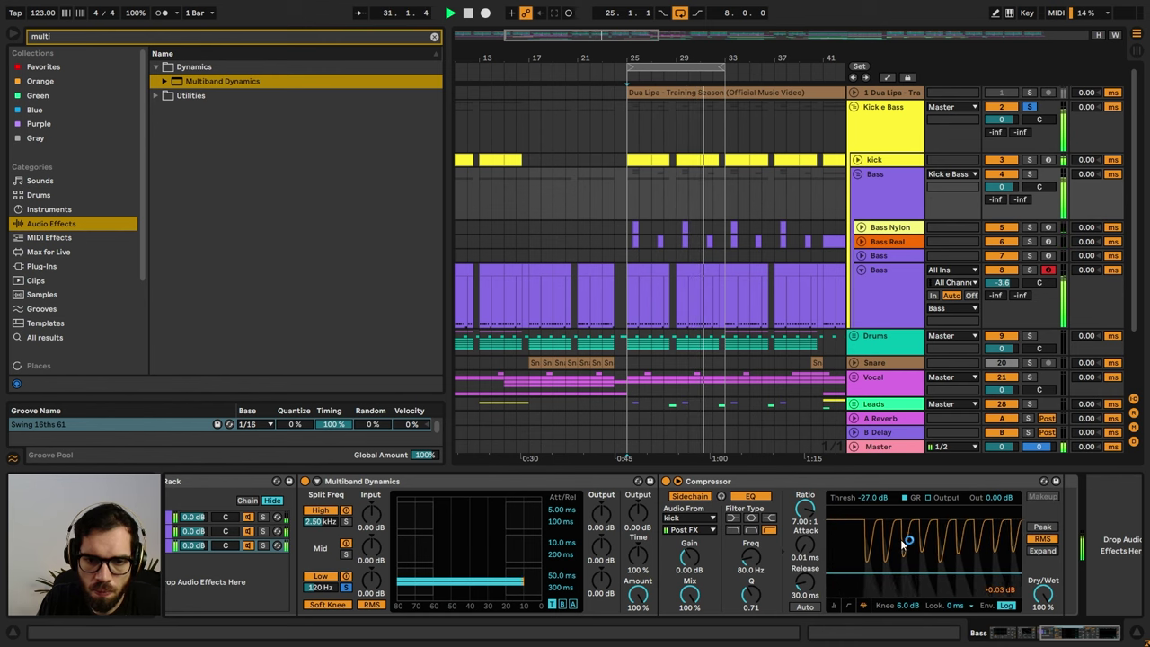
- Collapse the Bass group's Audio Effect Rack and bypass it during playback to hear the bass without it
click(244, 482)
key(Delete)
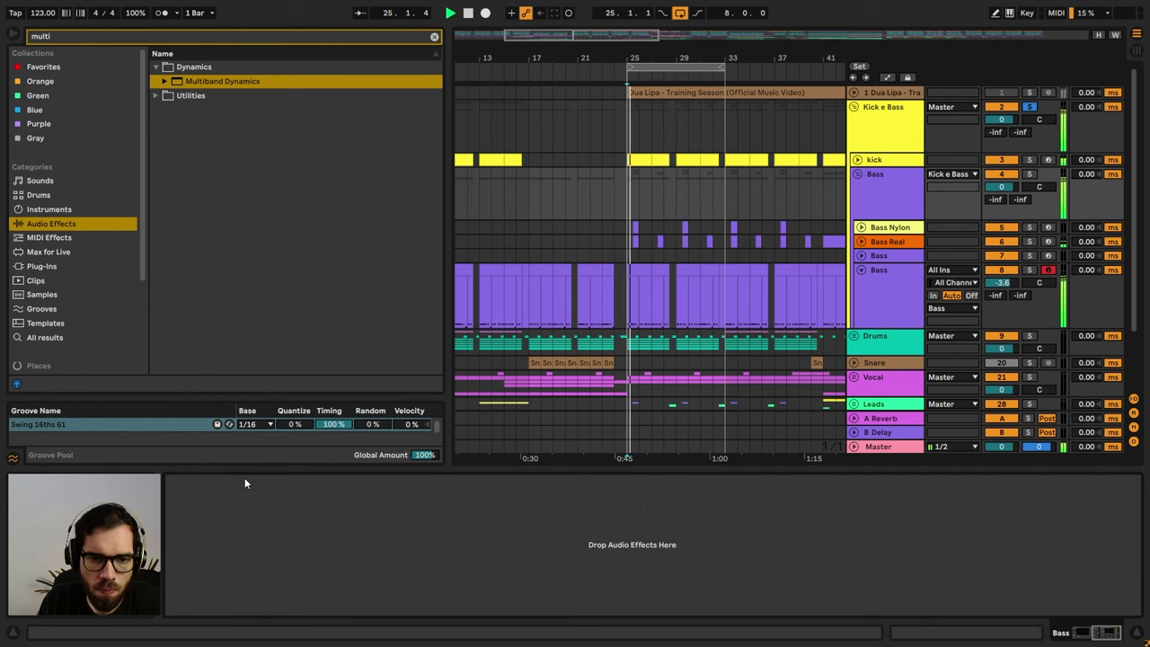
drag(1103, 632, 1060, 638)
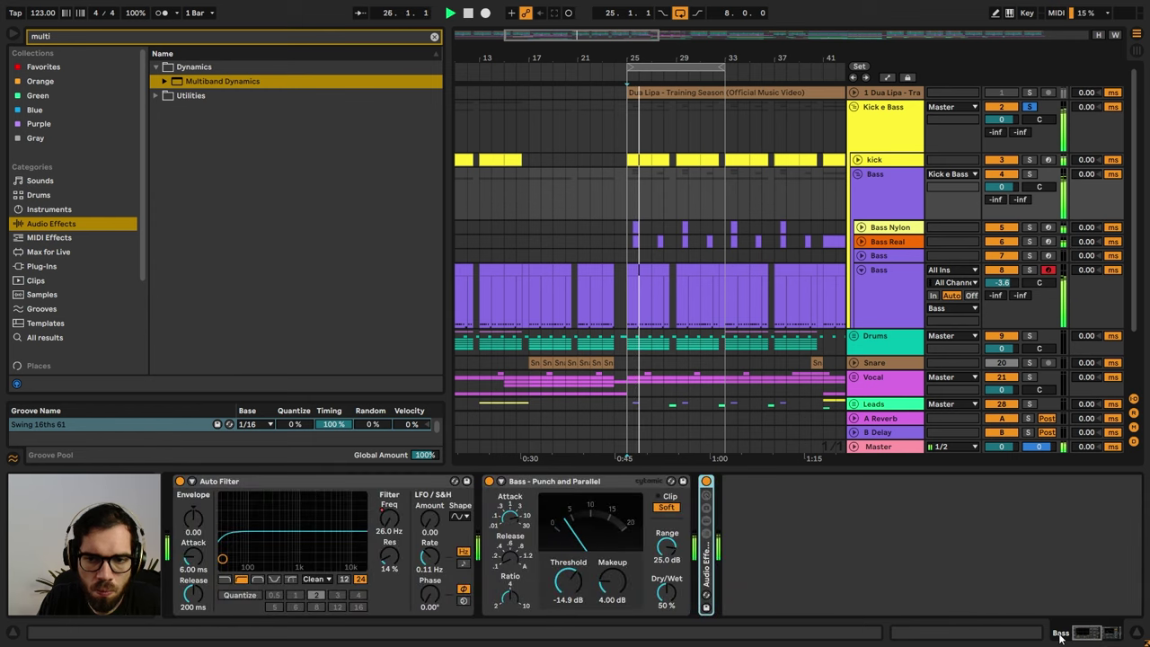
click(708, 482)
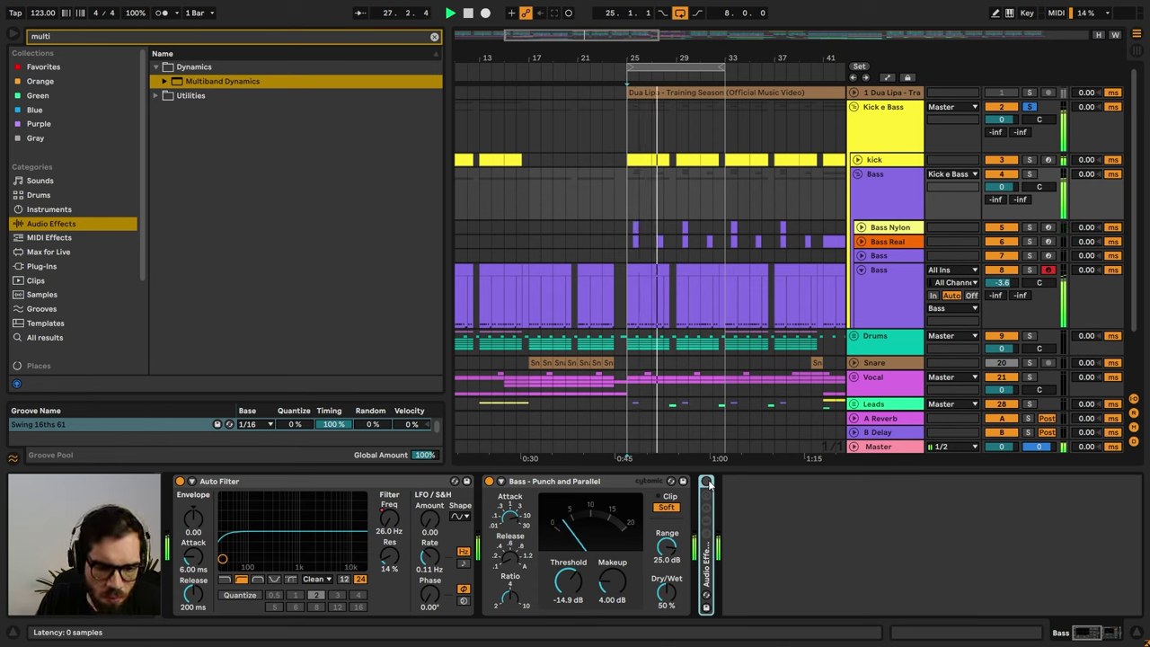
- Re-enable the Bass group's Audio Effect Rack and fold the Bass group
click(707, 482)
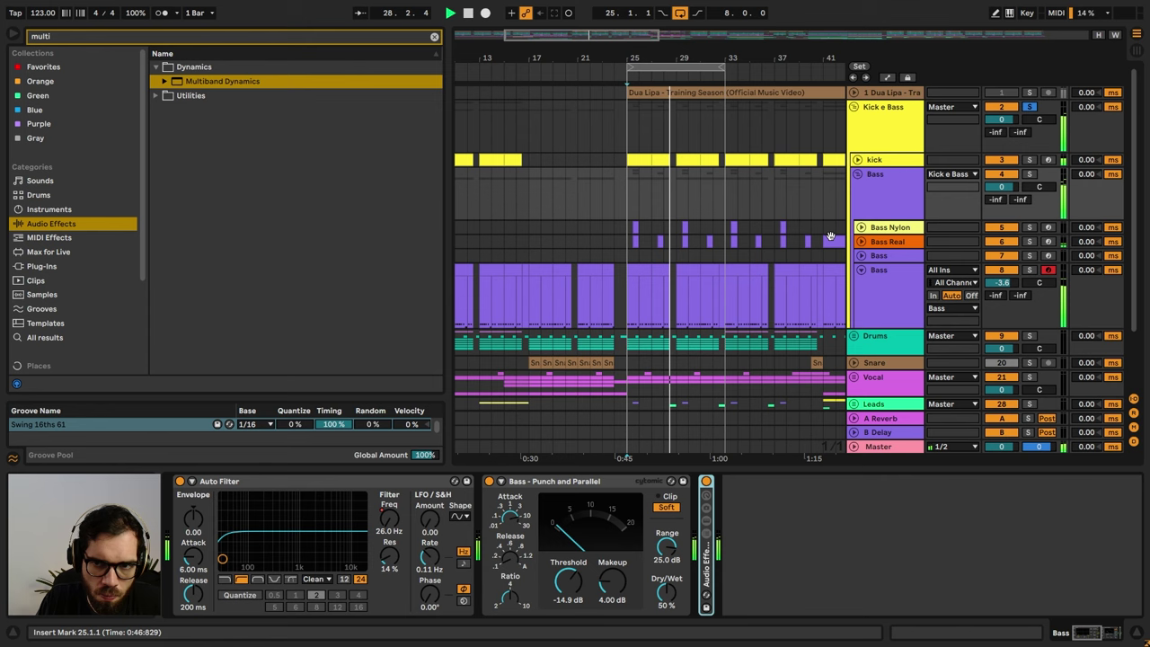
click(859, 173)
- Add an EQ Eight at the end of the Drums group's device chain, after A Bit Warmer
click(871, 201)
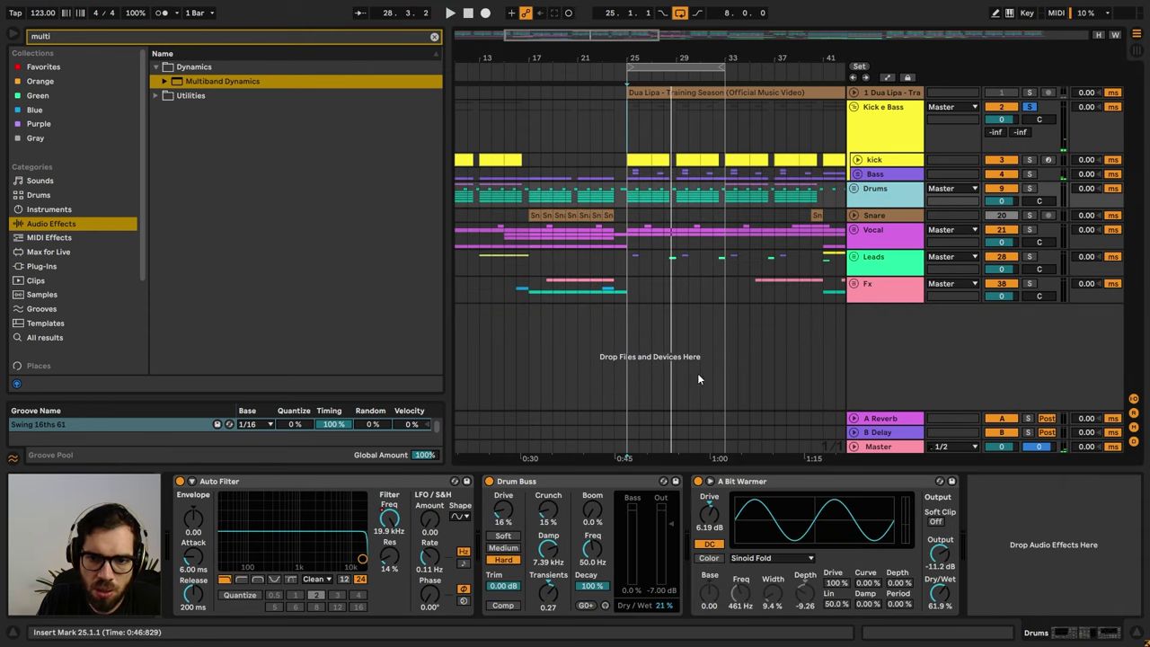
key(ctrl+a)
text(eq)
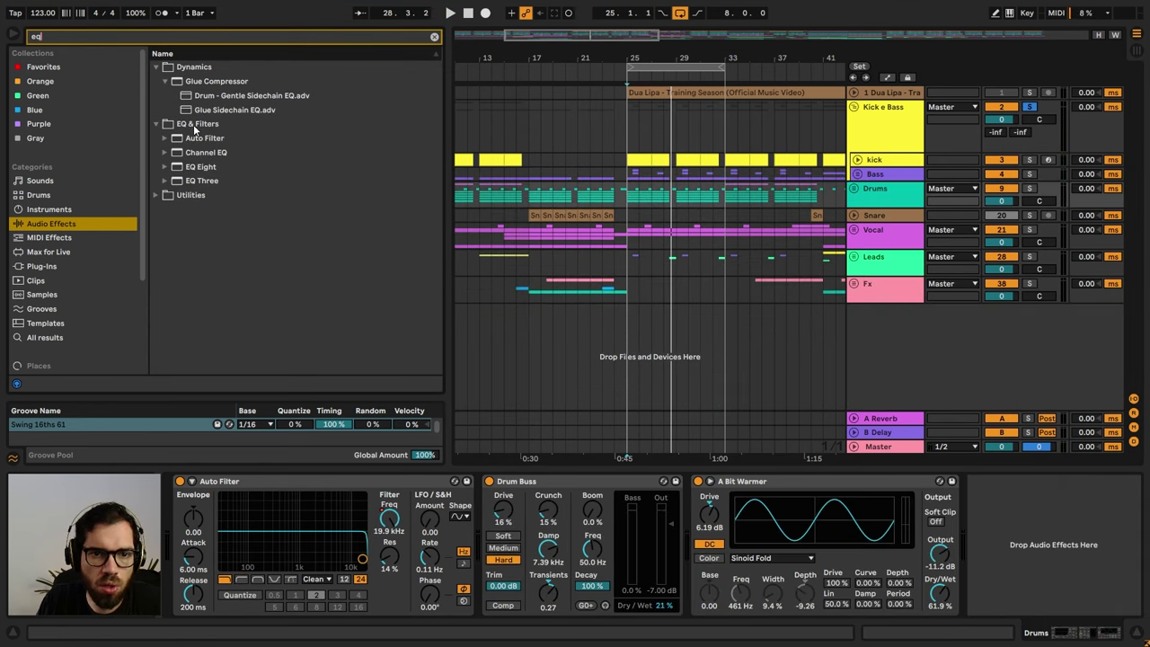
drag(196, 168, 494, 532)
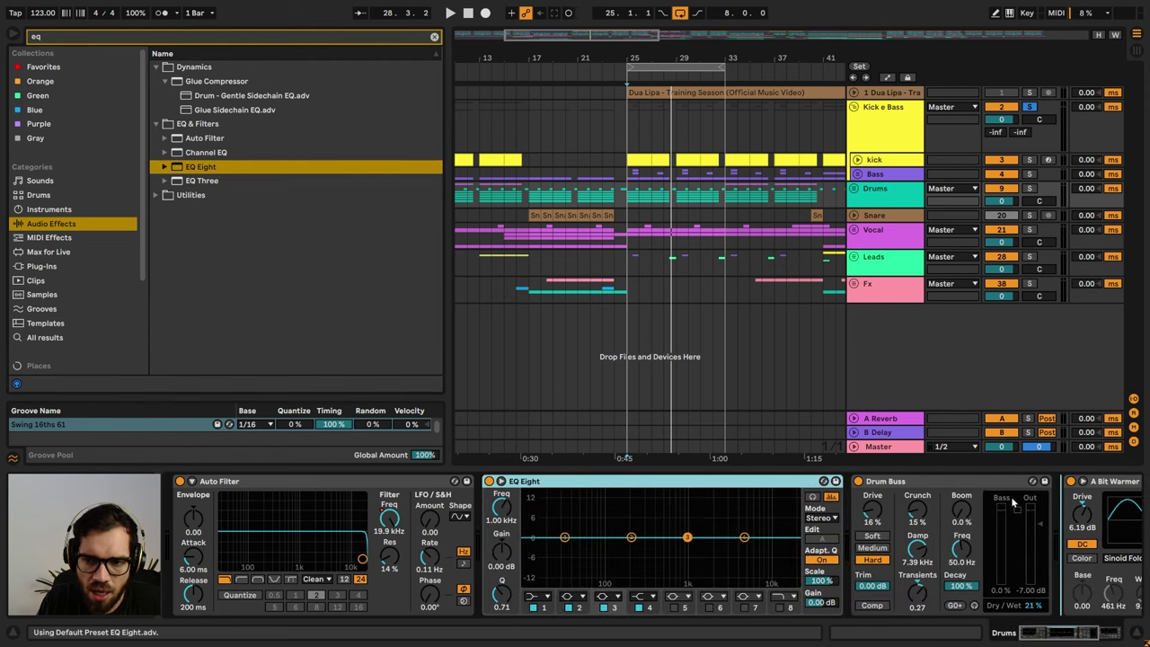
click(1117, 512)
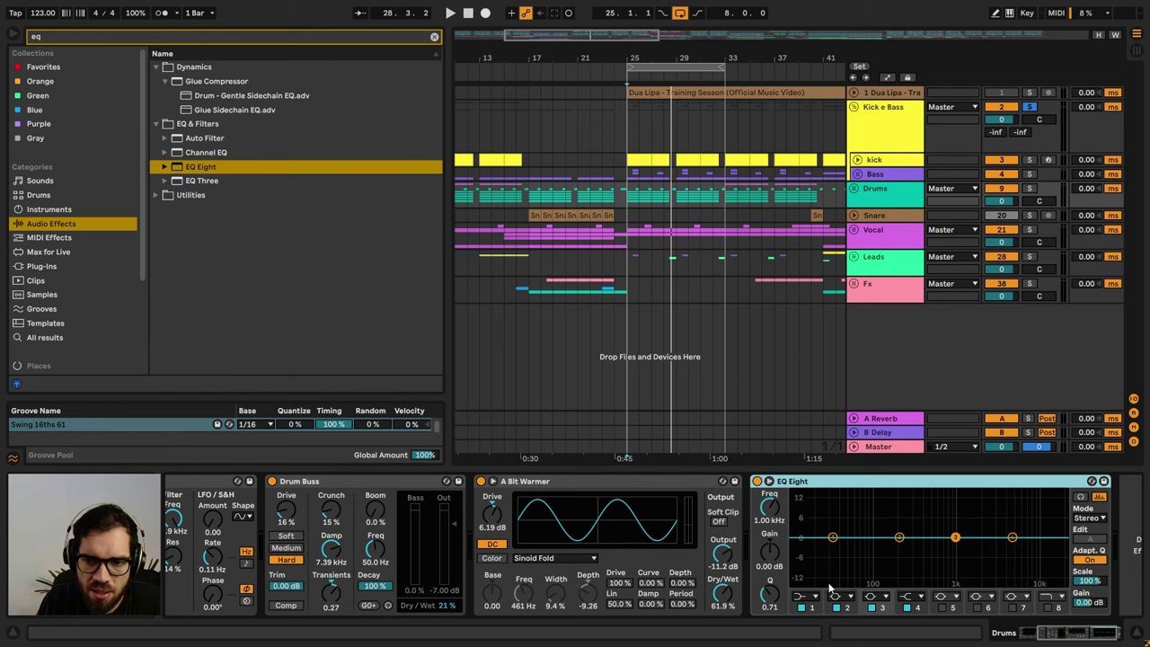
- Solo the Drums group during playback and set its EQ Eight's band 1 to a low cut at 111 Hz
click(808, 597)
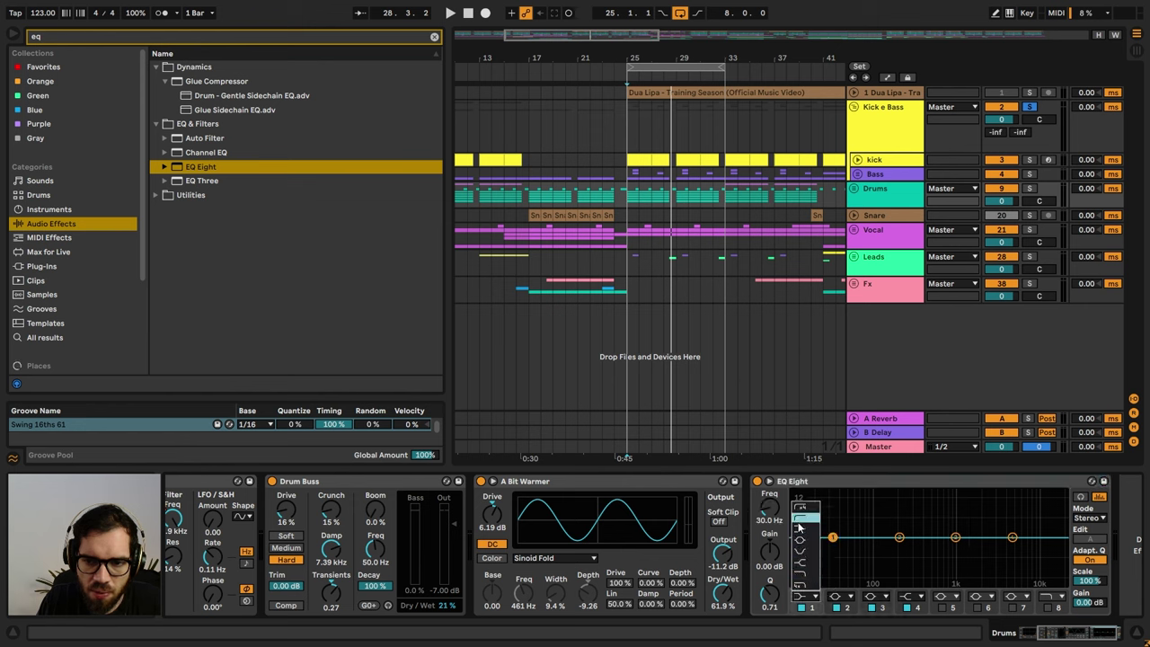
click(799, 528)
key(space)
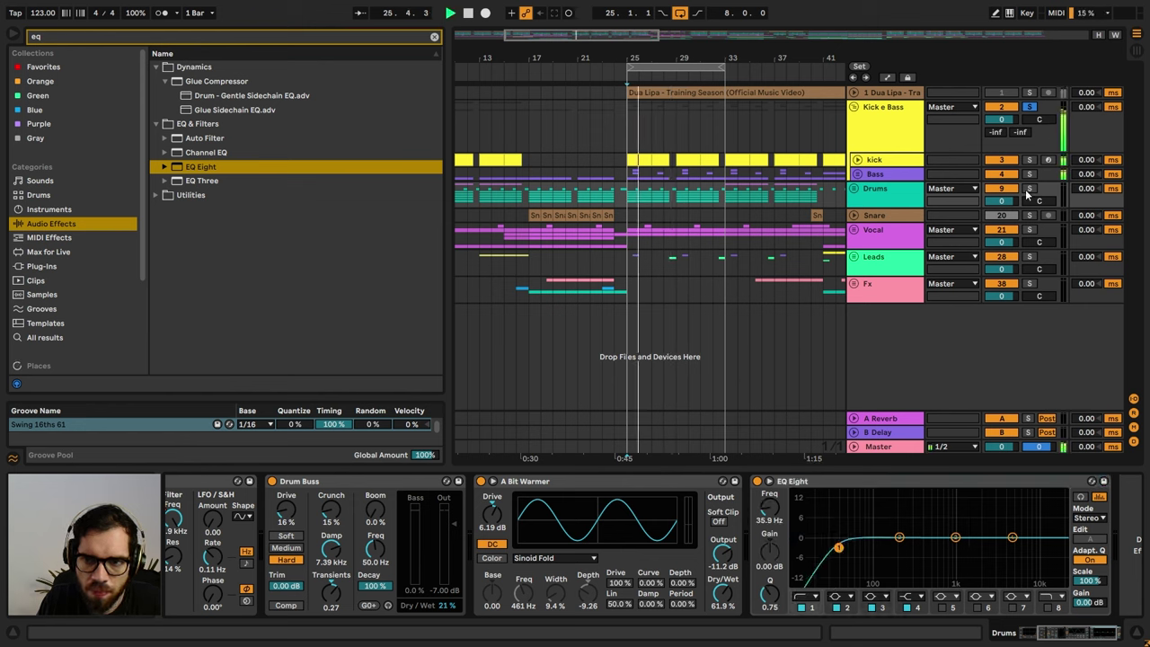
click(1029, 189)
drag(839, 547, 878, 552)
drag(1046, 634, 1080, 636)
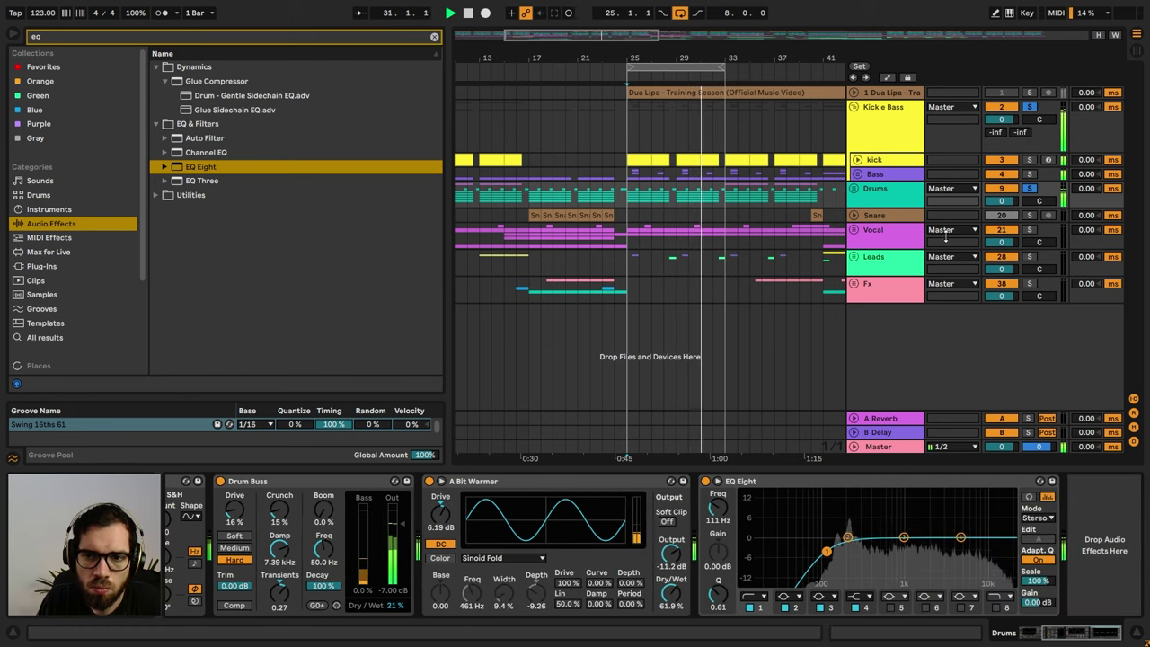
- Solo the Vocal group and add an EQ Eight after Catch Peaks with a low cut at 141 Hz
click(1030, 231)
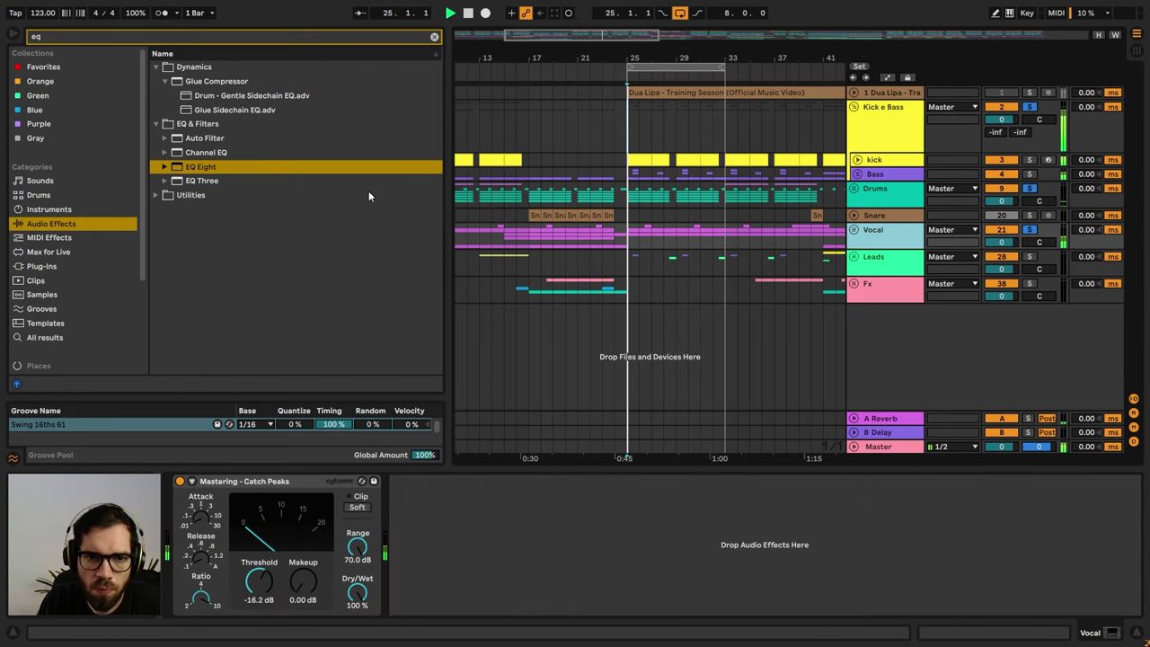
drag(211, 168, 526, 547)
click(450, 520)
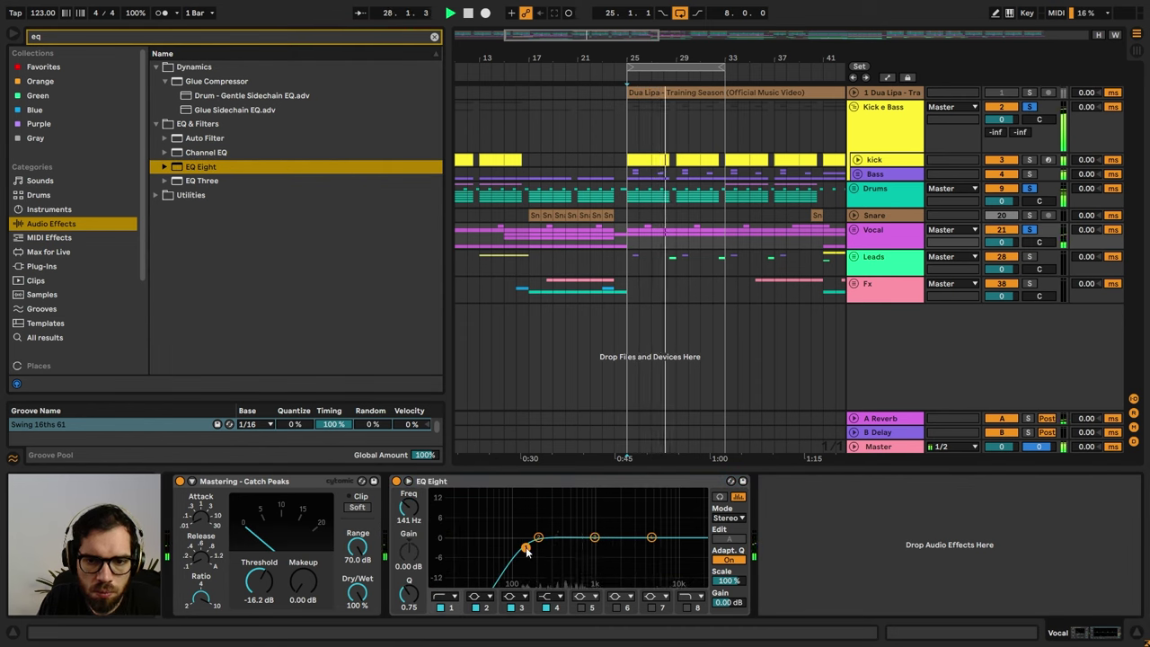
- Solo the Leads group and add an EQ Eight after its Auto Filter with a low cut at 84.3 Hz
click(893, 268)
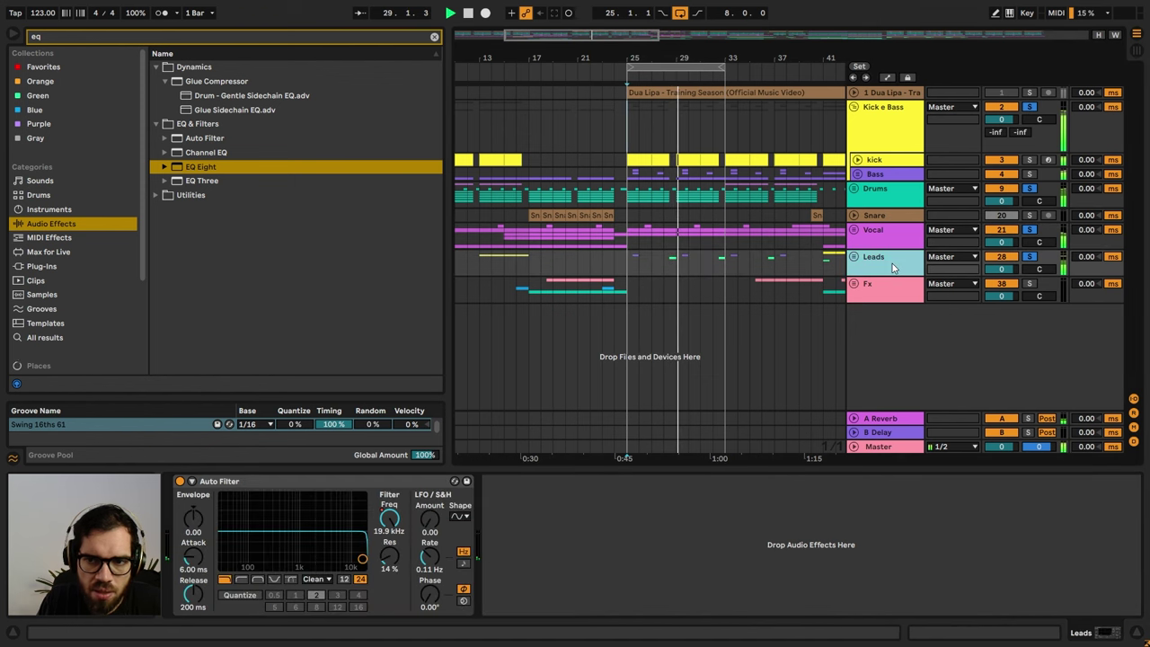
double_click(194, 169)
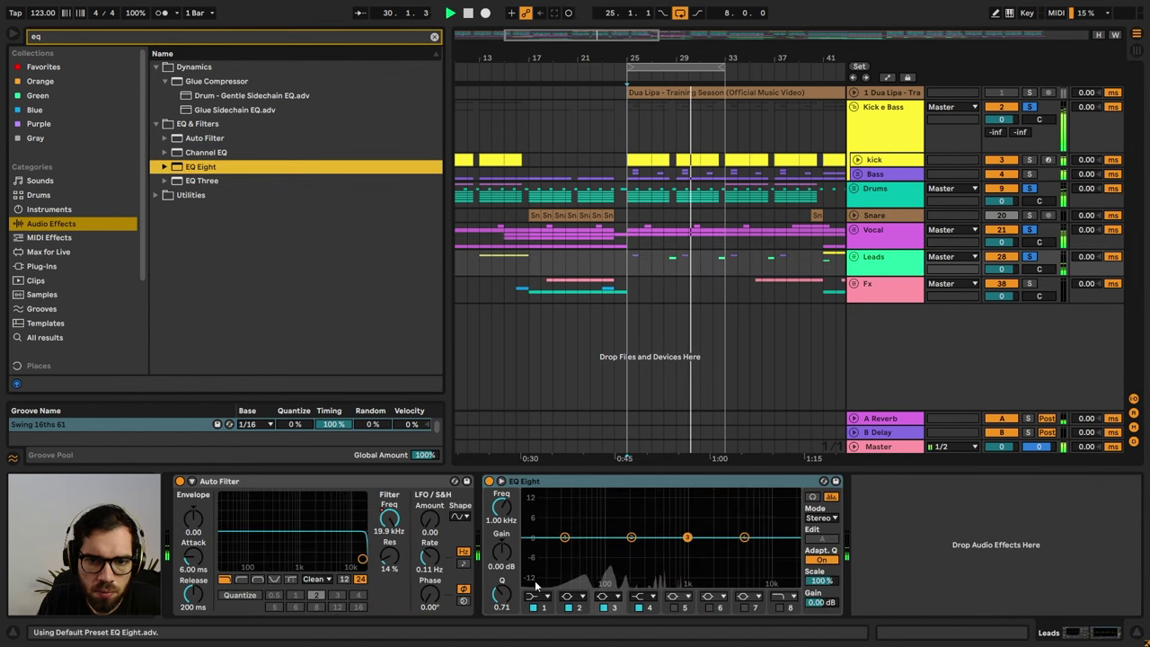
click(541, 603)
click(539, 529)
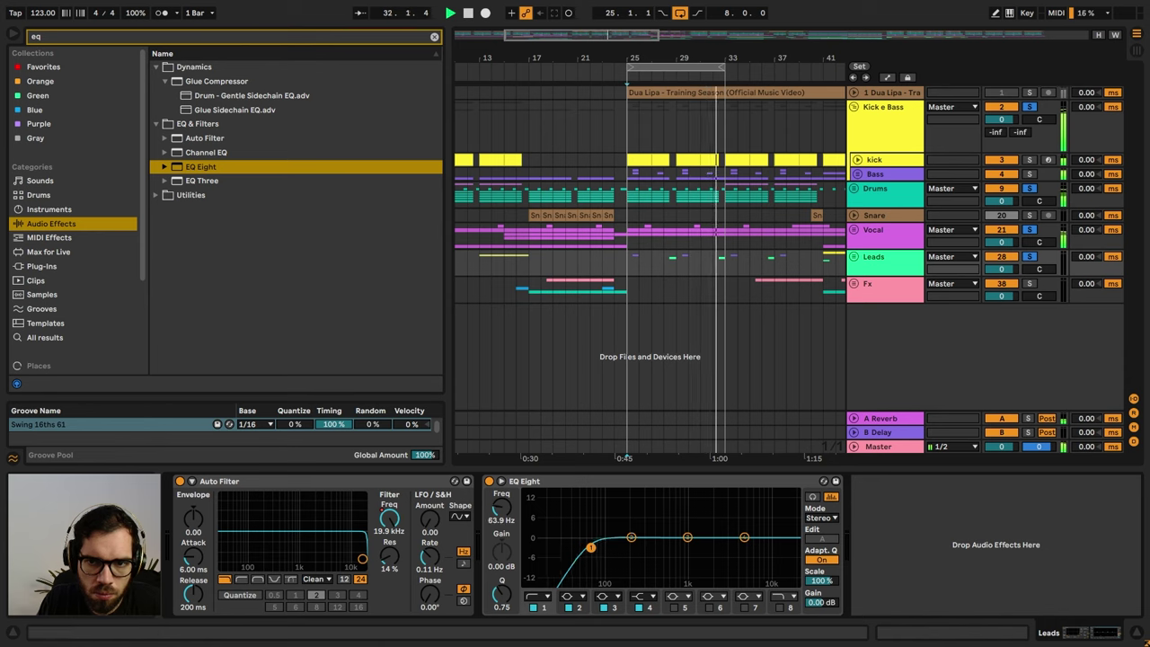
drag(593, 548, 601, 546)
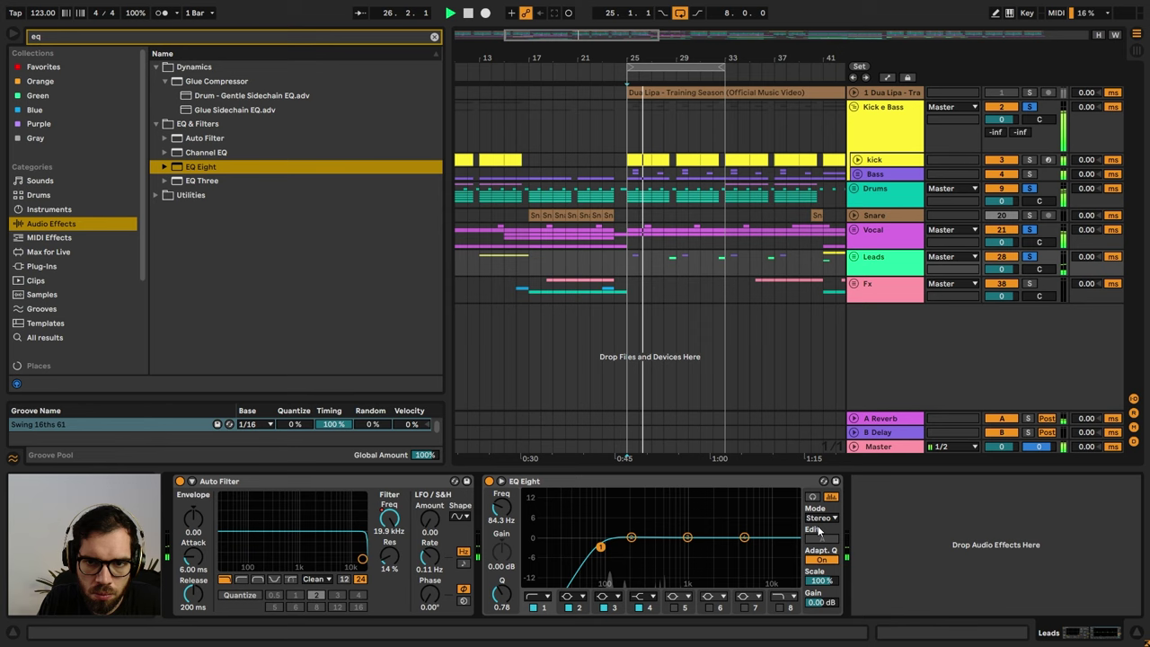
- Find the Voxengo SPAN VST3 plug-in and load it on the Master track
click(872, 446)
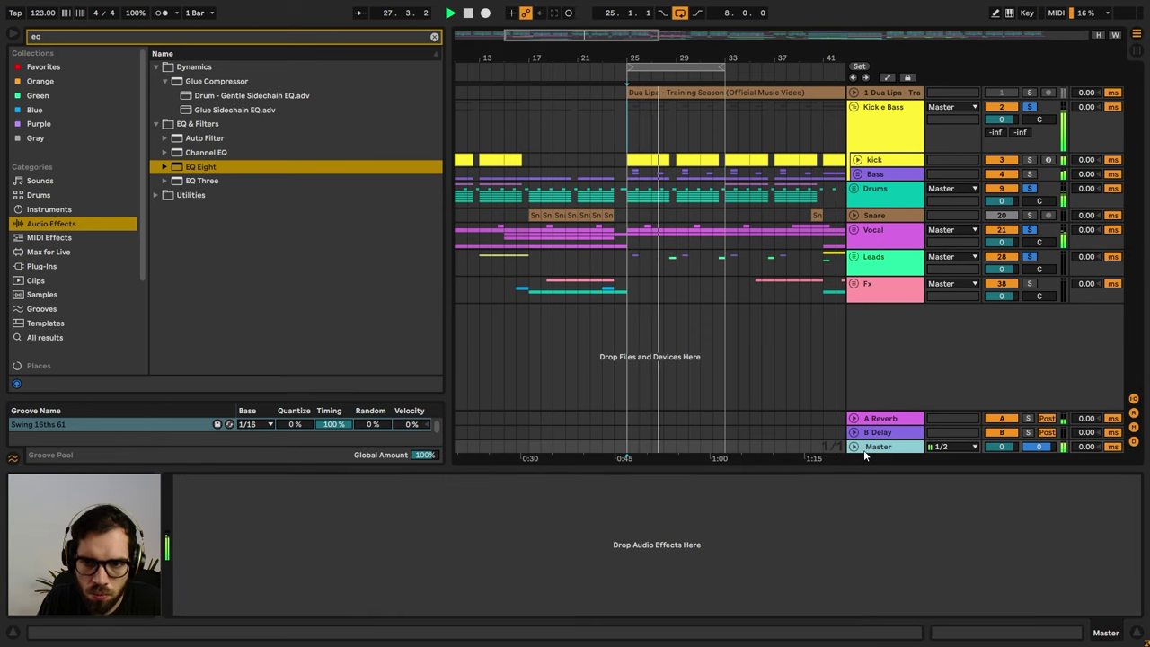
click(434, 37)
text(span)
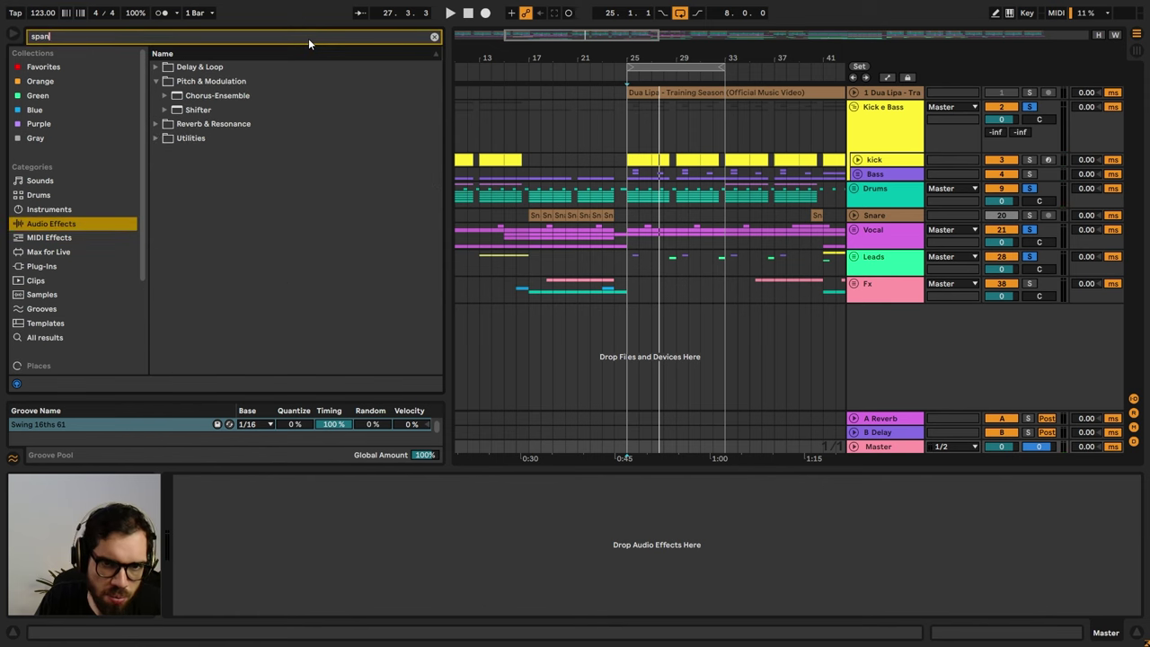
click(41, 266)
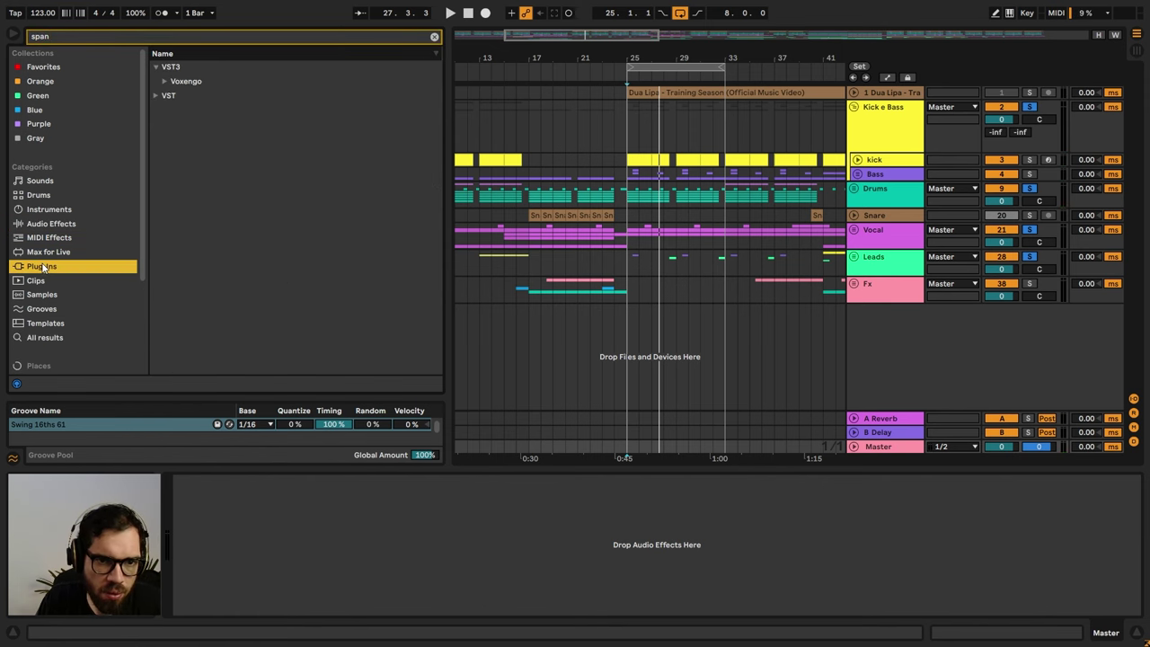
click(179, 83)
double_click(206, 103)
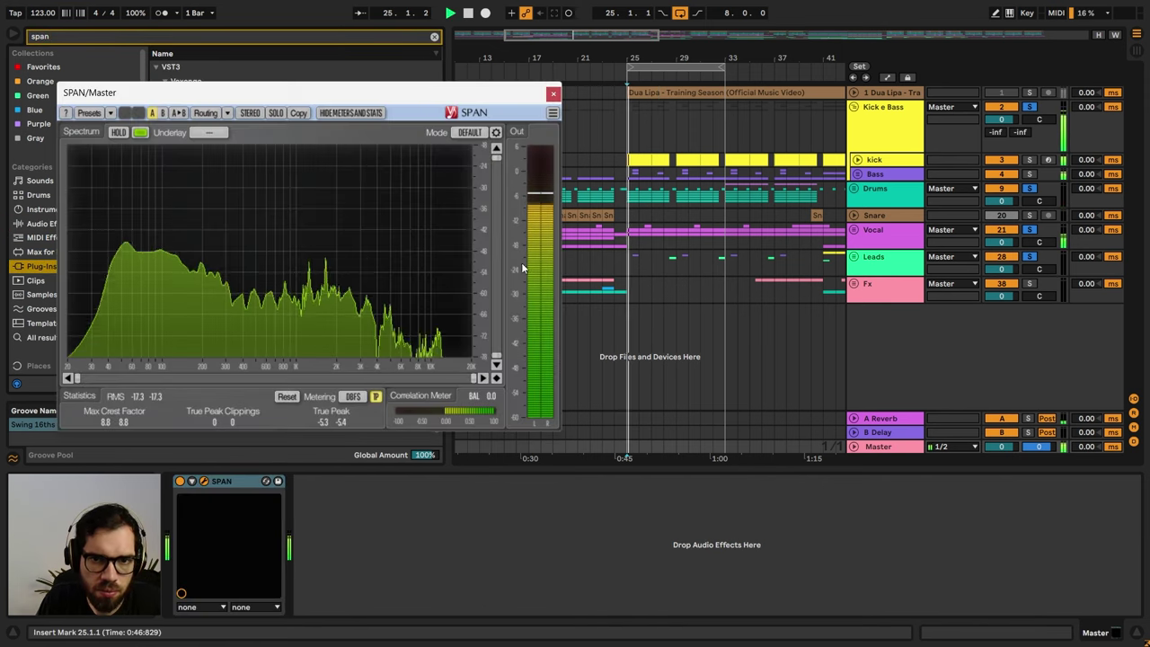
- Apply the User spectrum mode preset in SPAN, examine the mix's spectrum during playback, and close the plug-in window
click(495, 132)
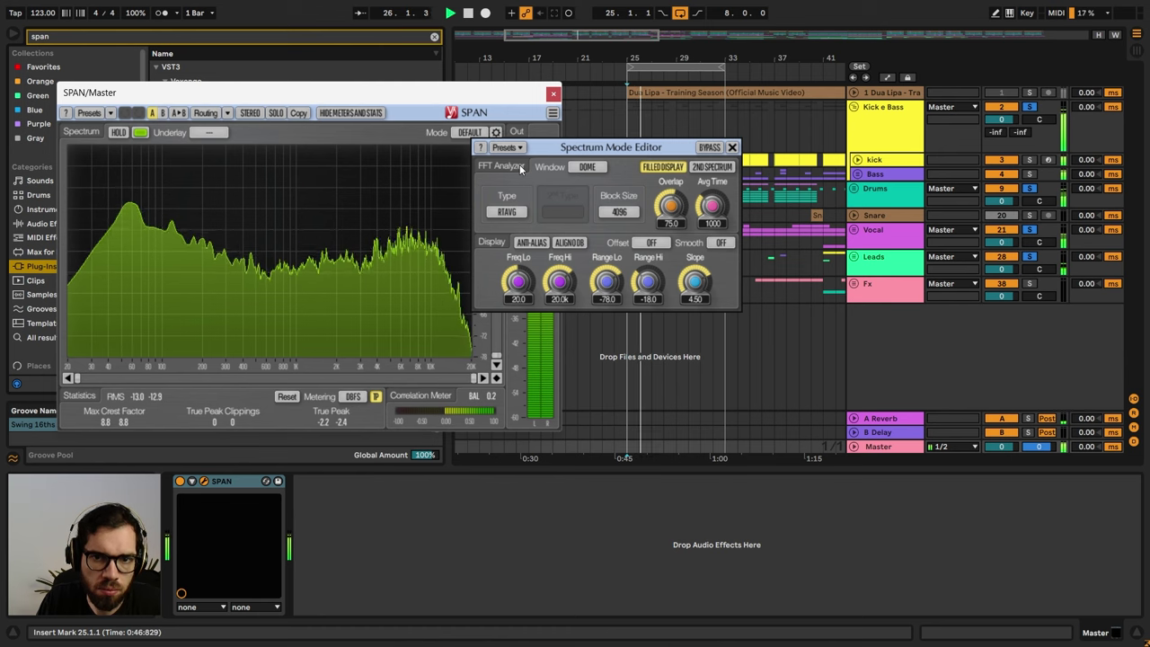
click(504, 146)
double_click(314, 212)
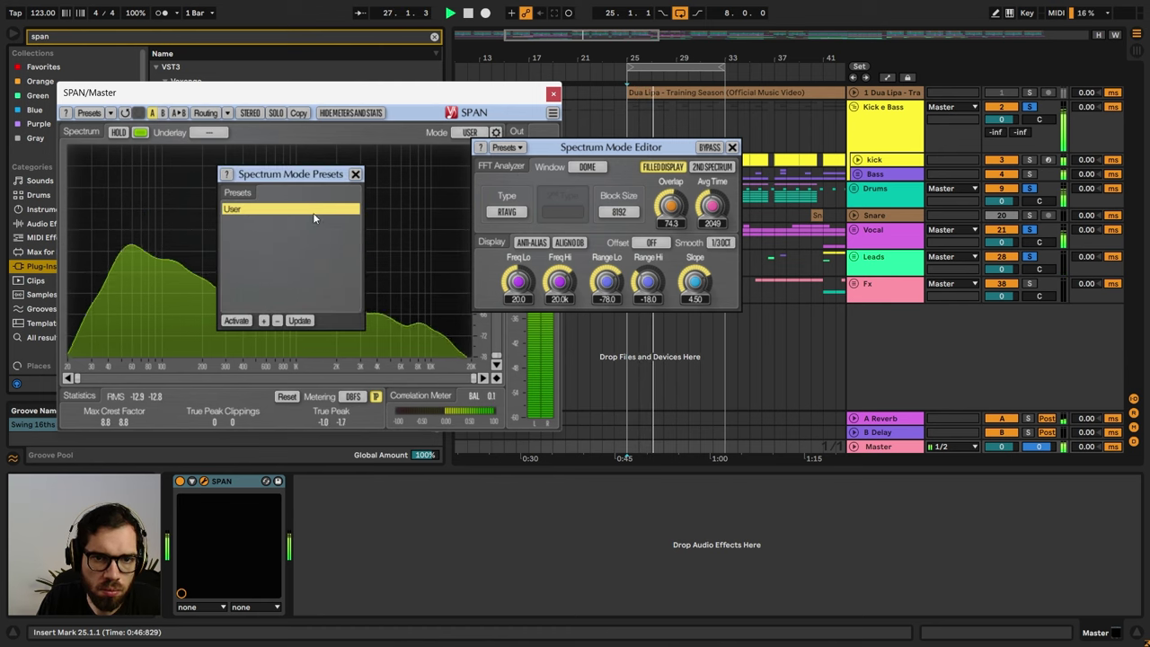
click(355, 173)
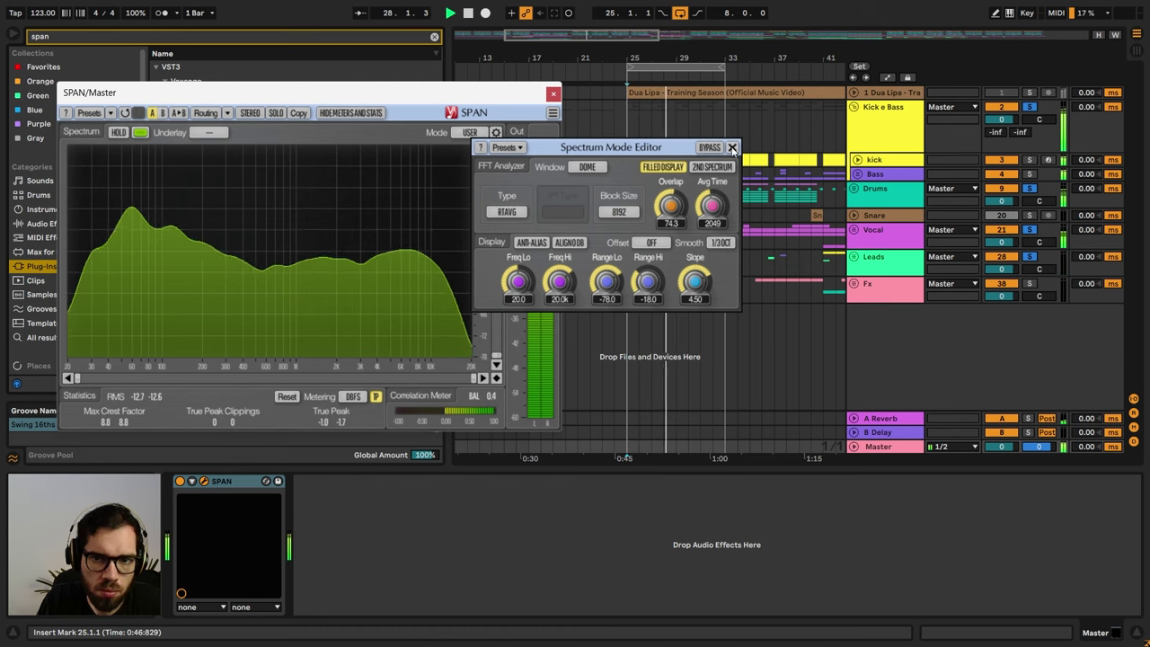
click(732, 148)
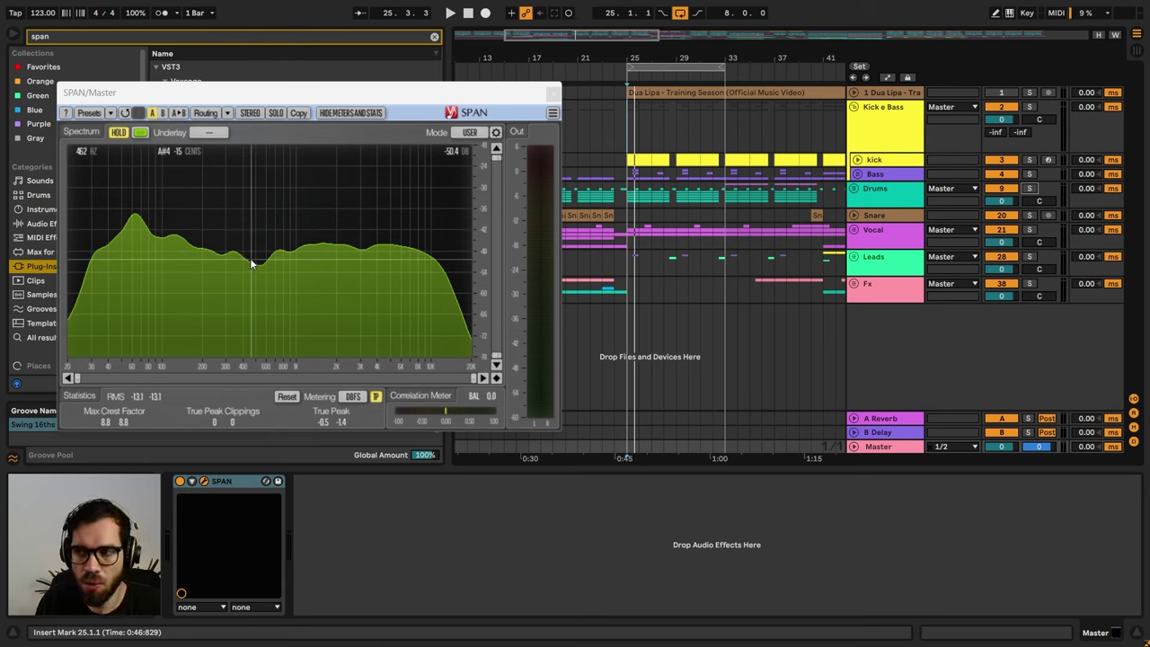
click(553, 94)
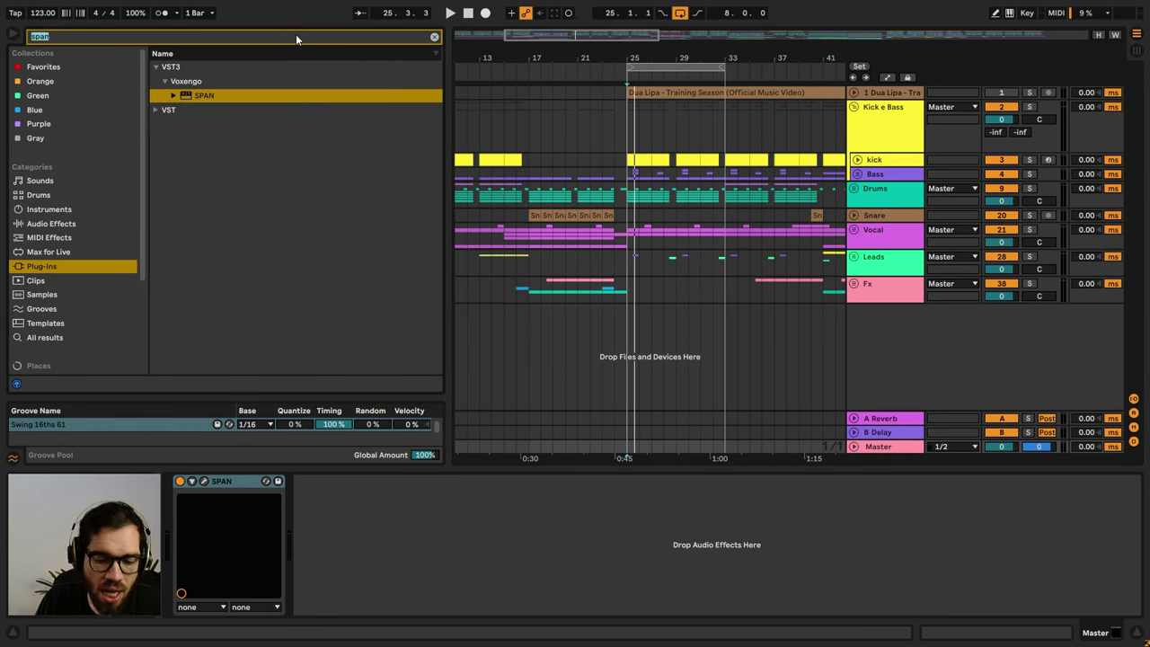
- Find Youlean Loudness Meter 2 and load it on the Master track after SPAN
text(you)
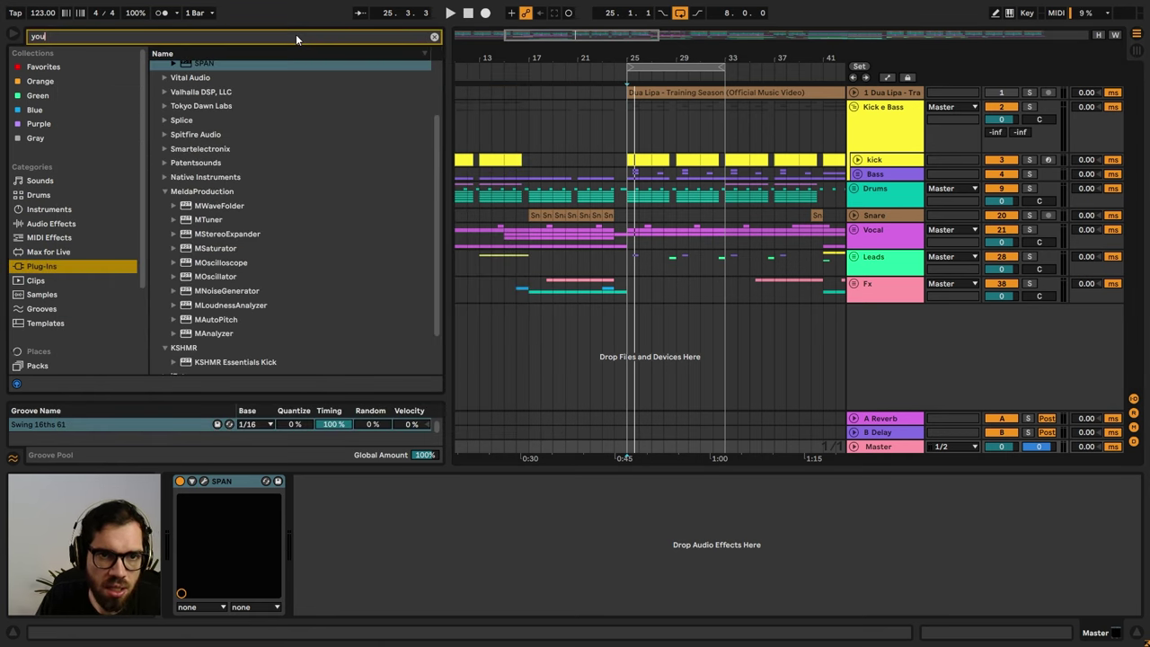
text(l)
click(177, 80)
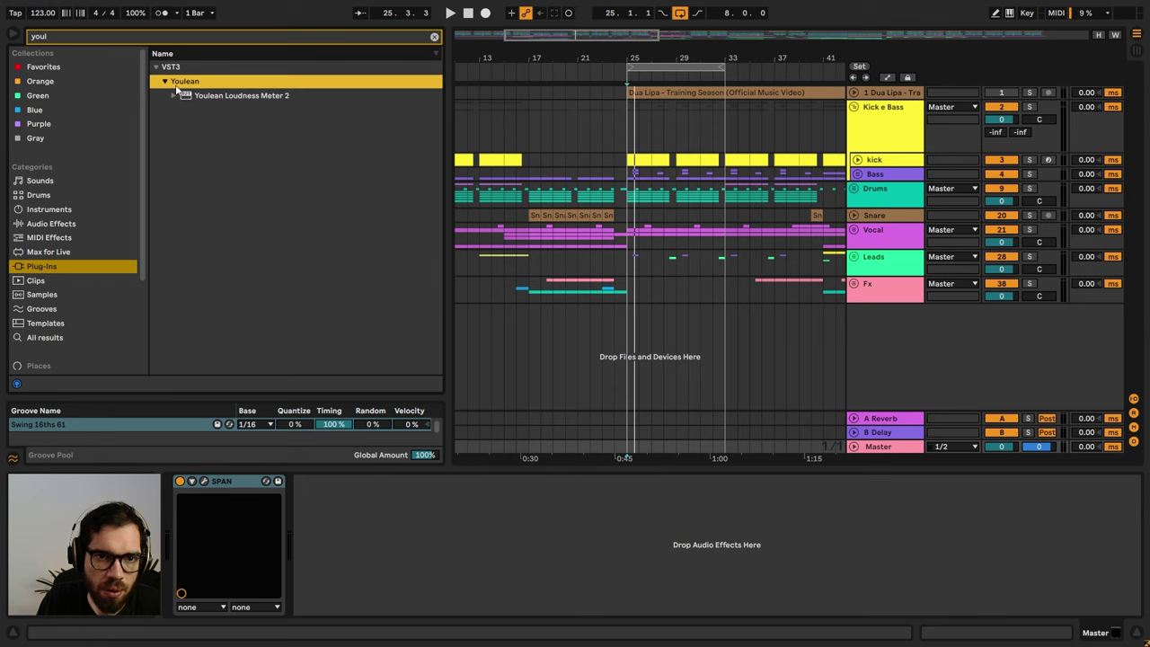
click(210, 96)
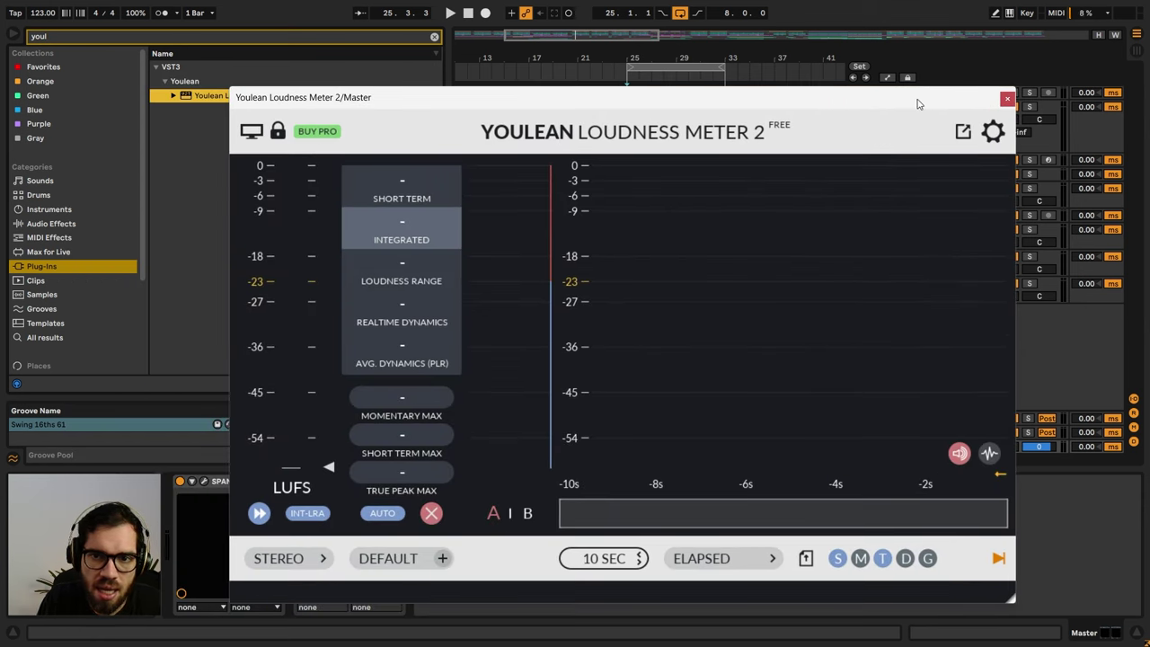
- Insert an EQ Eight between SPAN and the Youlean Loudness Meter on the Master, and fold the SPAN device
click(62, 40)
text(eq)
click(52, 223)
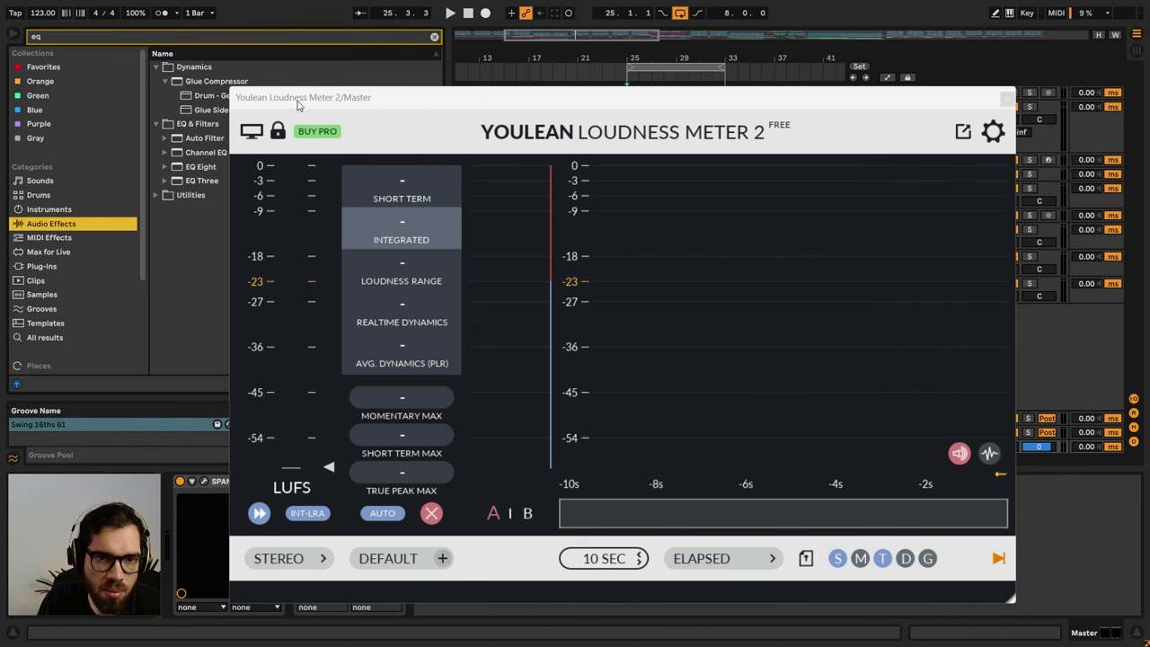
drag(363, 98, 663, 95)
drag(206, 171, 357, 530)
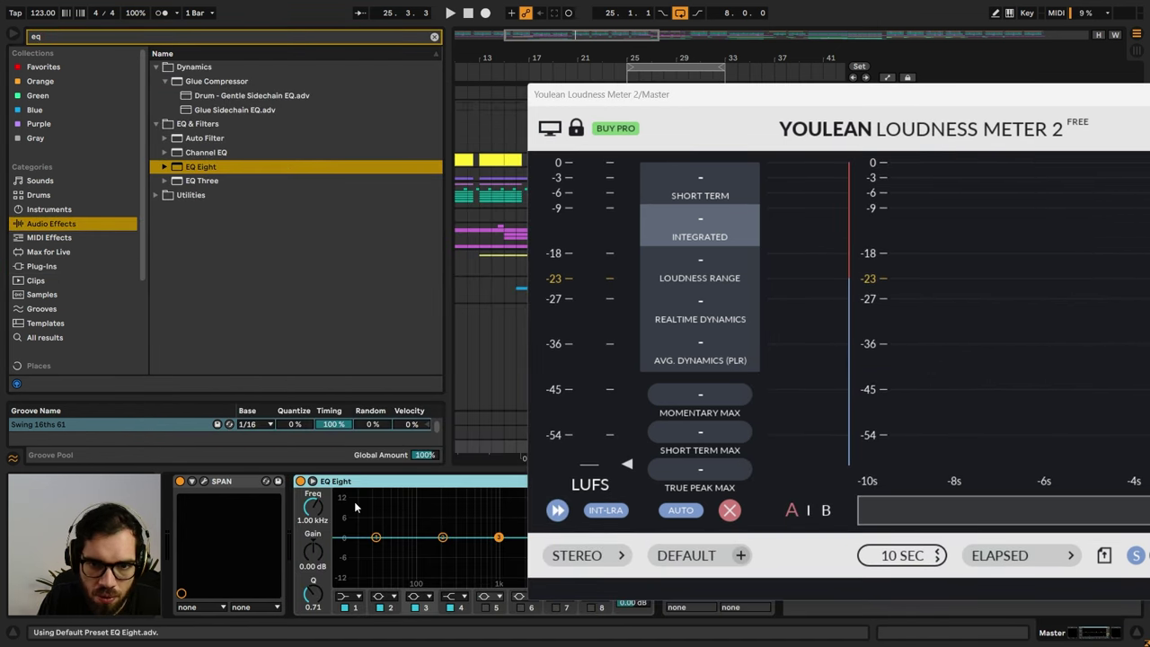
double_click(228, 482)
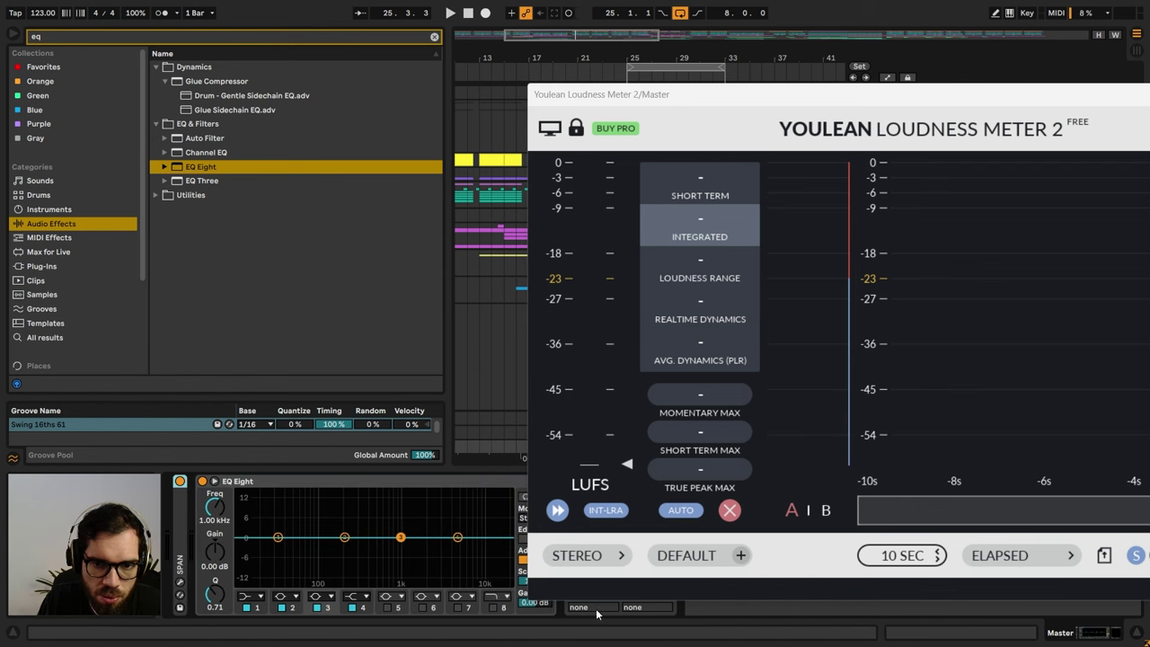
- Set the Master EQ Eight to M/S mode and low-cut the Side signal at 114 Hz during playback
drag(737, 90, 862, 81)
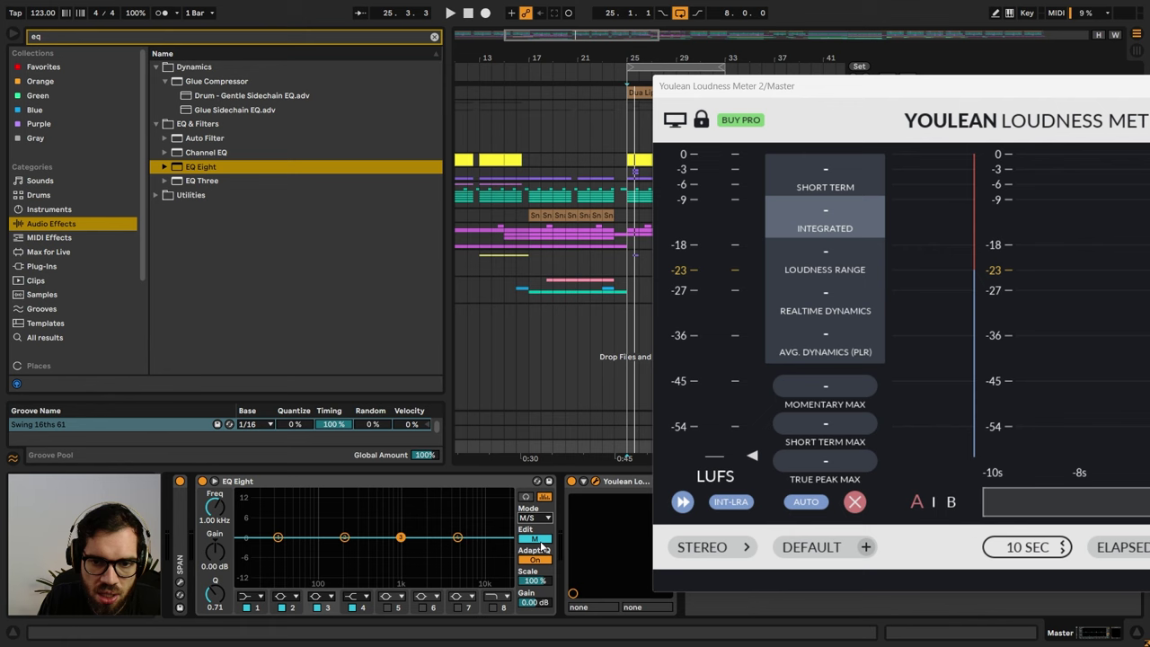
click(542, 543)
click(247, 608)
key(space)
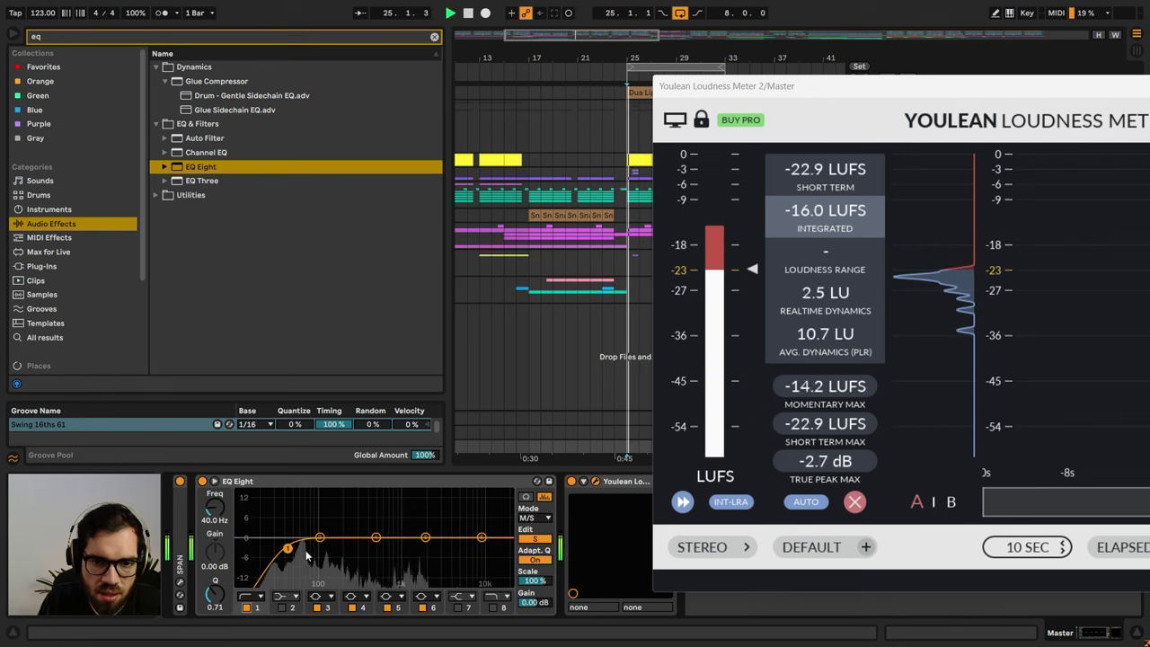
mouse_move(313, 546)
mouse_down()
mouse_move(344, 548)
mouse_move(331, 558)
mouse_up()
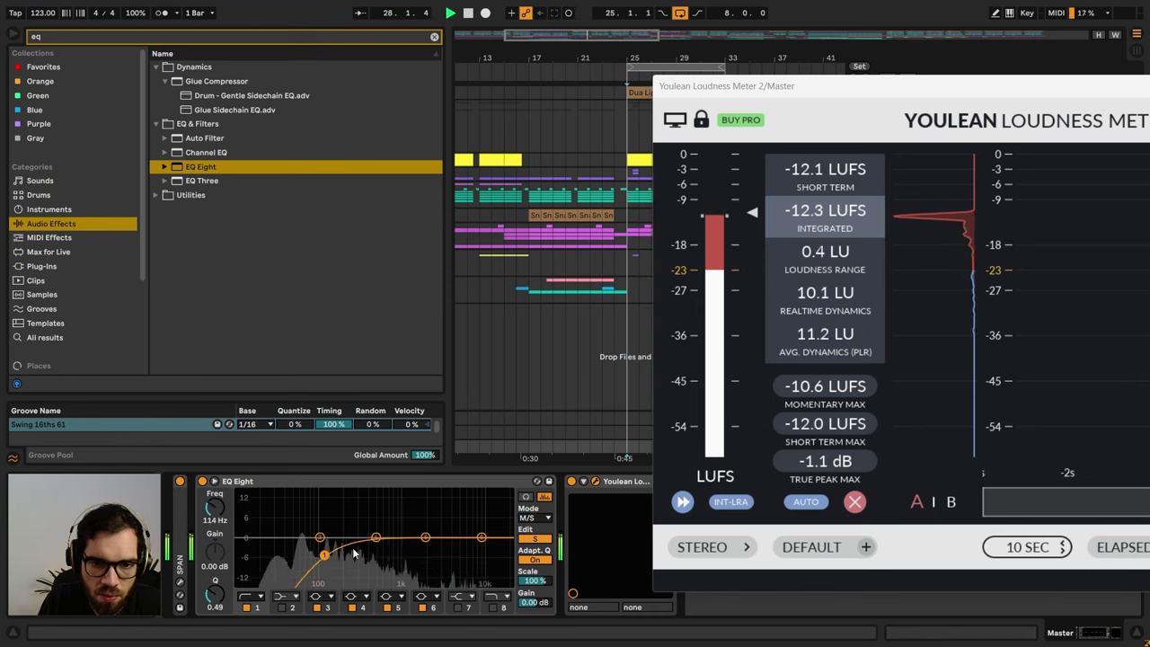
- Boost the Side signal by 2.85 dB at 2.02 kHz and slightly at 10.0 kHz, and switch back to editing Mid
drag(376, 537, 425, 529)
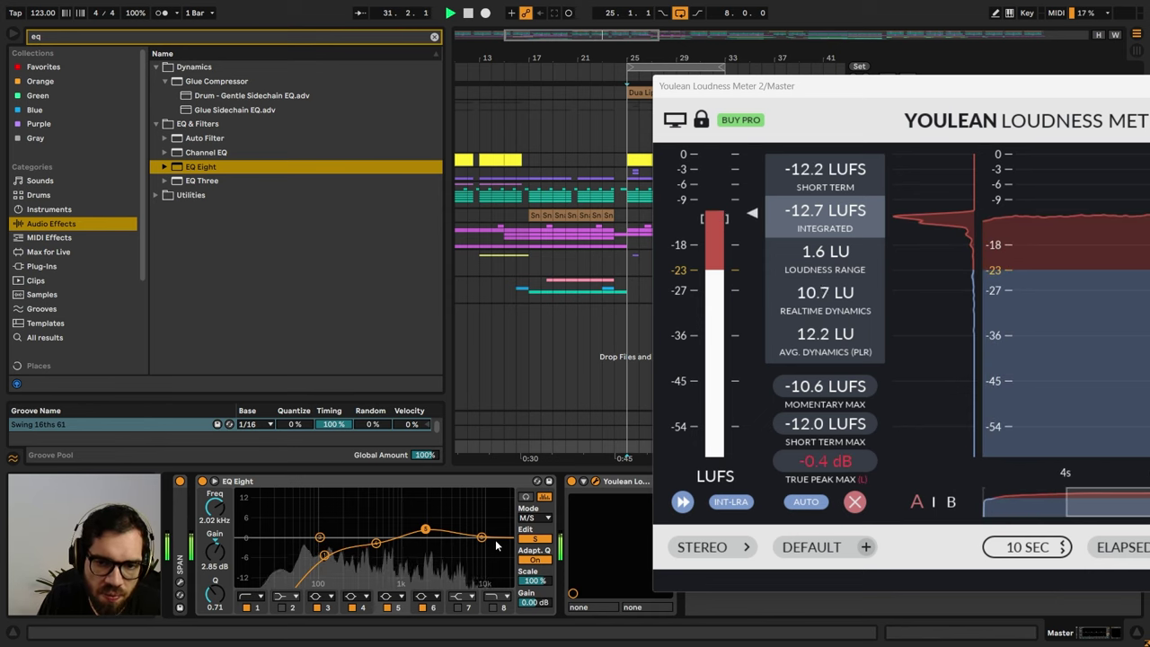
drag(481, 538, 480, 533)
click(536, 538)
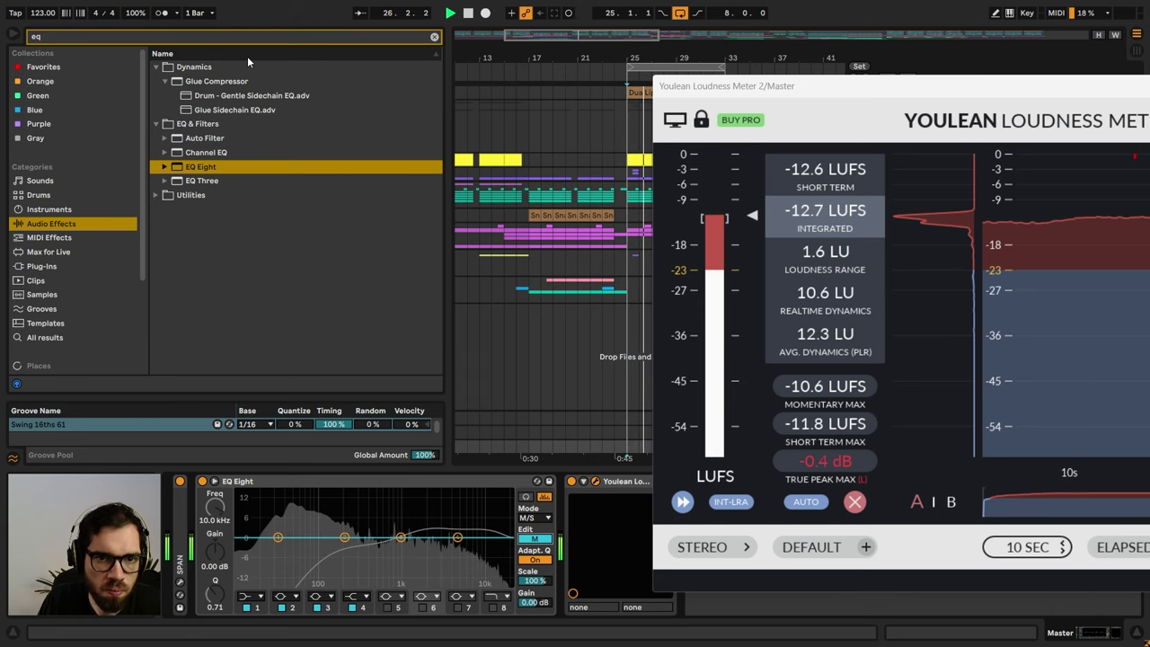
- Clear the browser search, find the Limiter's Push preset and insert it between EQ Eight and the Youlean Loudness Meter on the Master
click(435, 37)
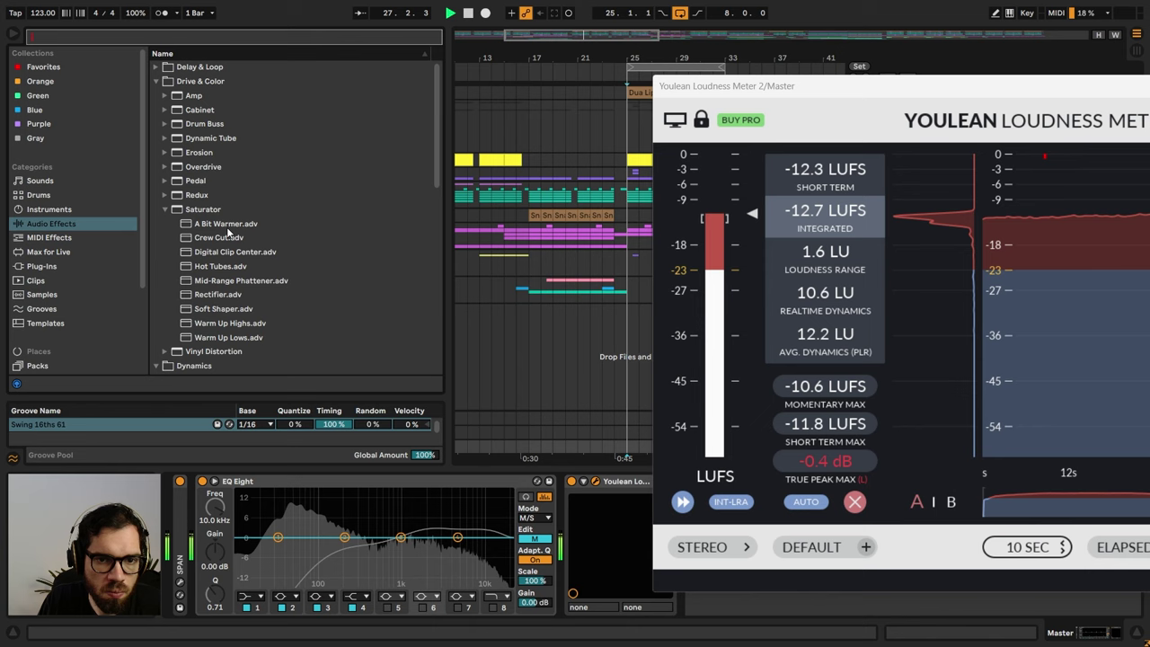
click(165, 210)
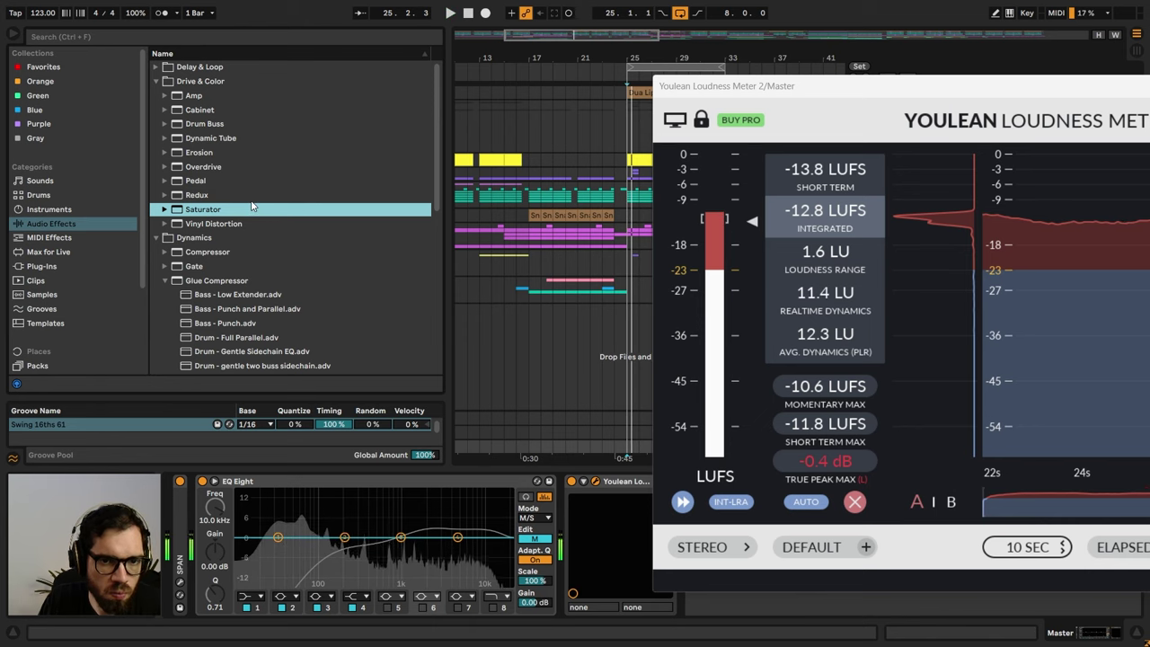
click(155, 82)
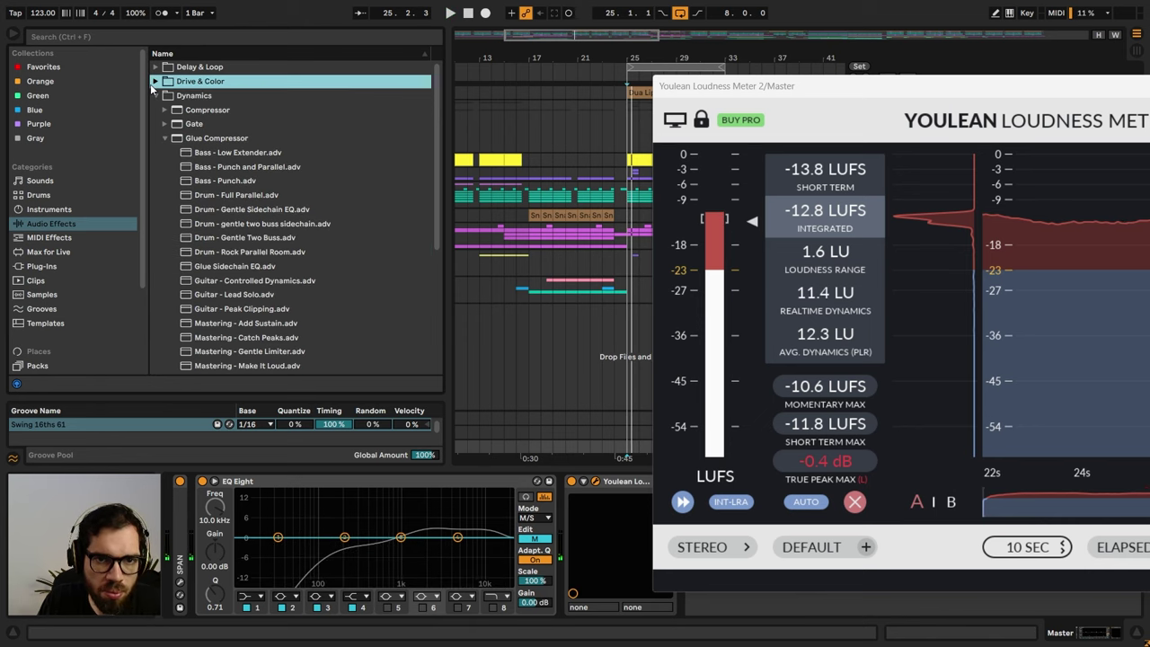
click(156, 97)
click(155, 110)
click(156, 96)
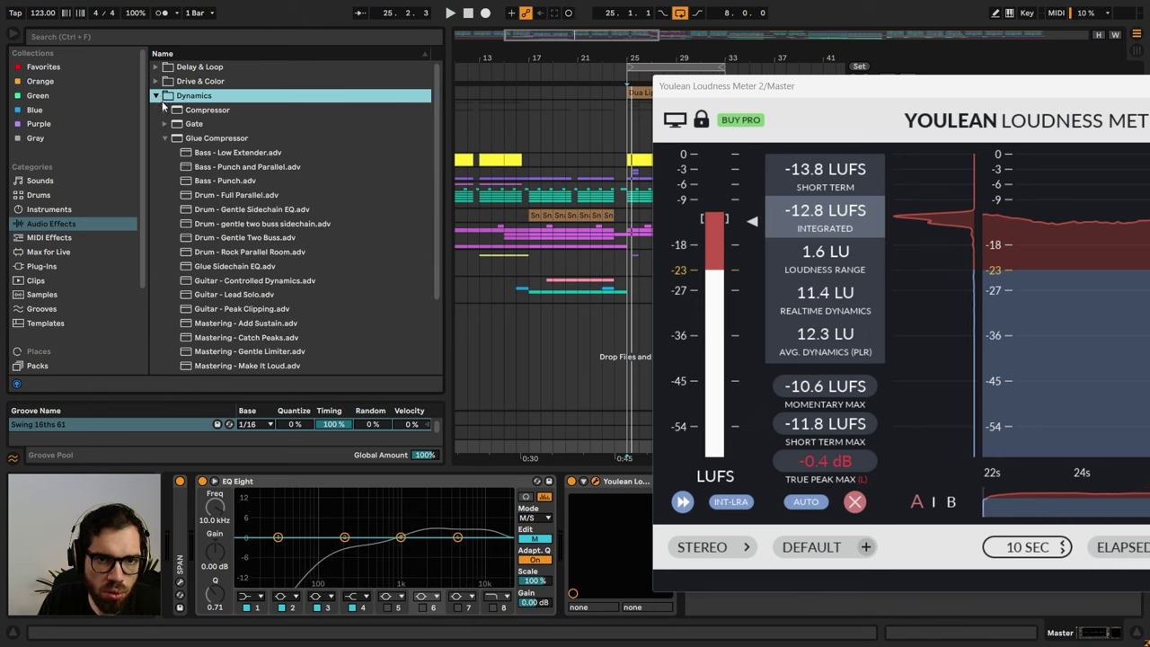
click(166, 139)
click(165, 152)
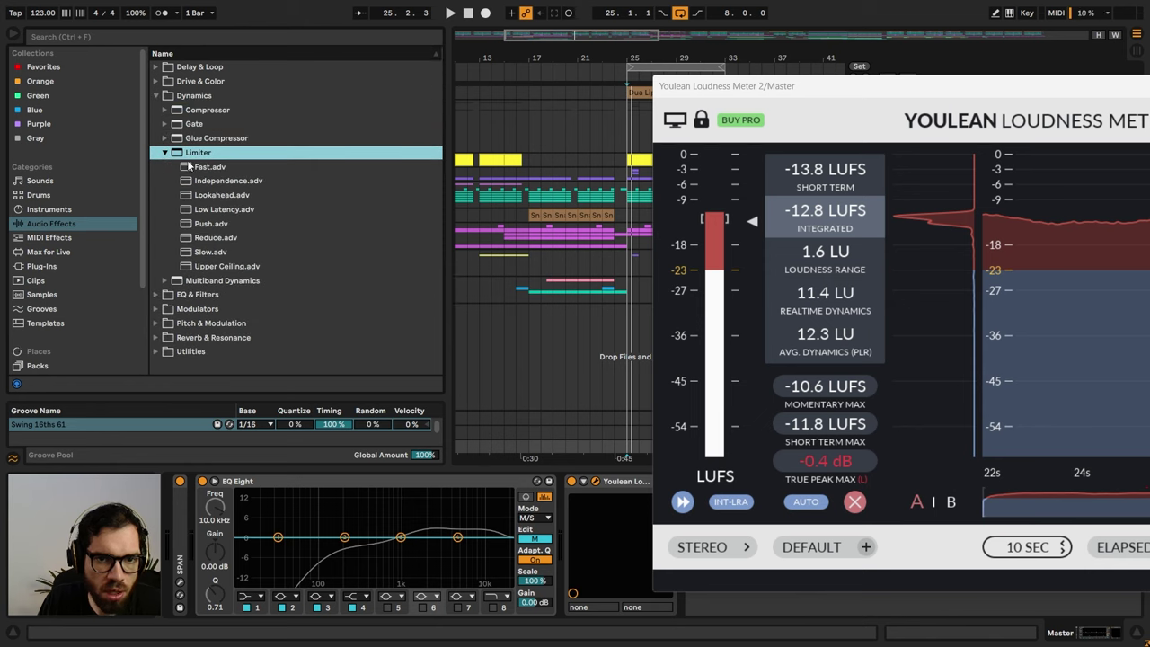
click(213, 226)
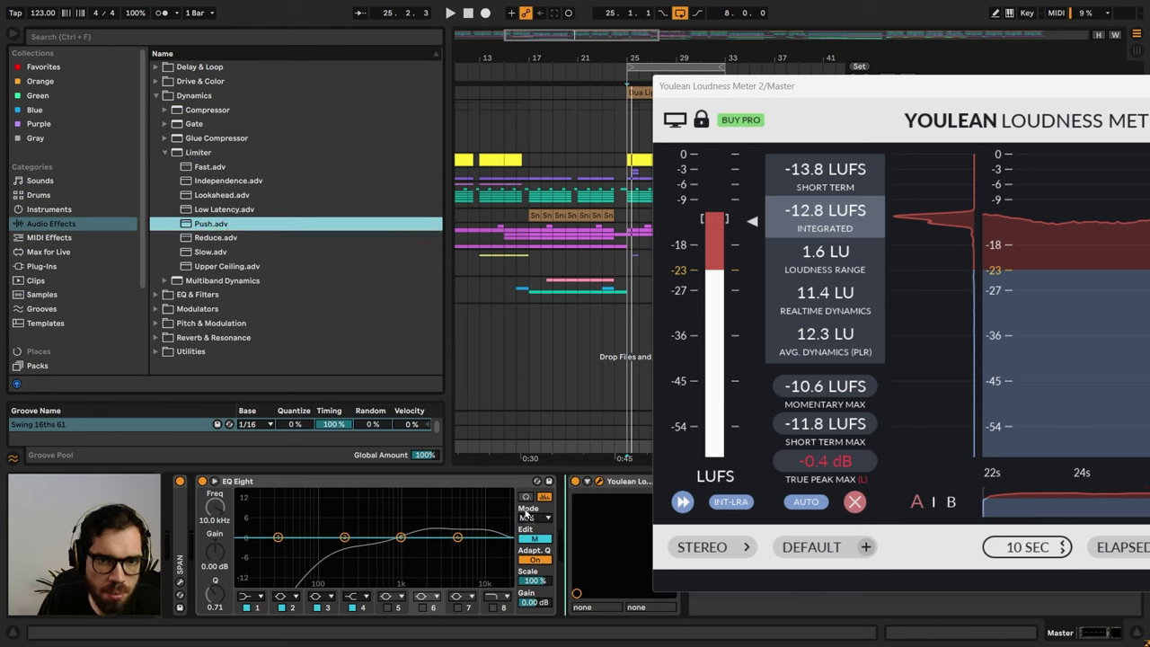
drag(539, 537, 558, 479)
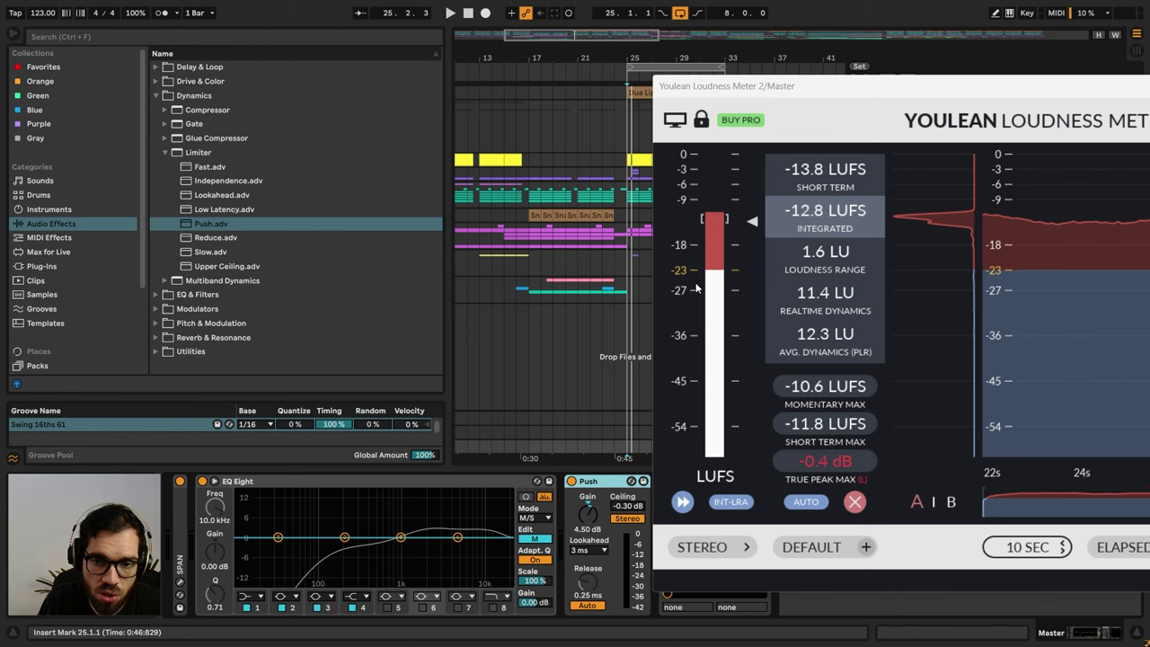
- Play the loop, raise the Push limiter's gain to 5.67 dB, and move the loudness meter window off the track controls
key(space)
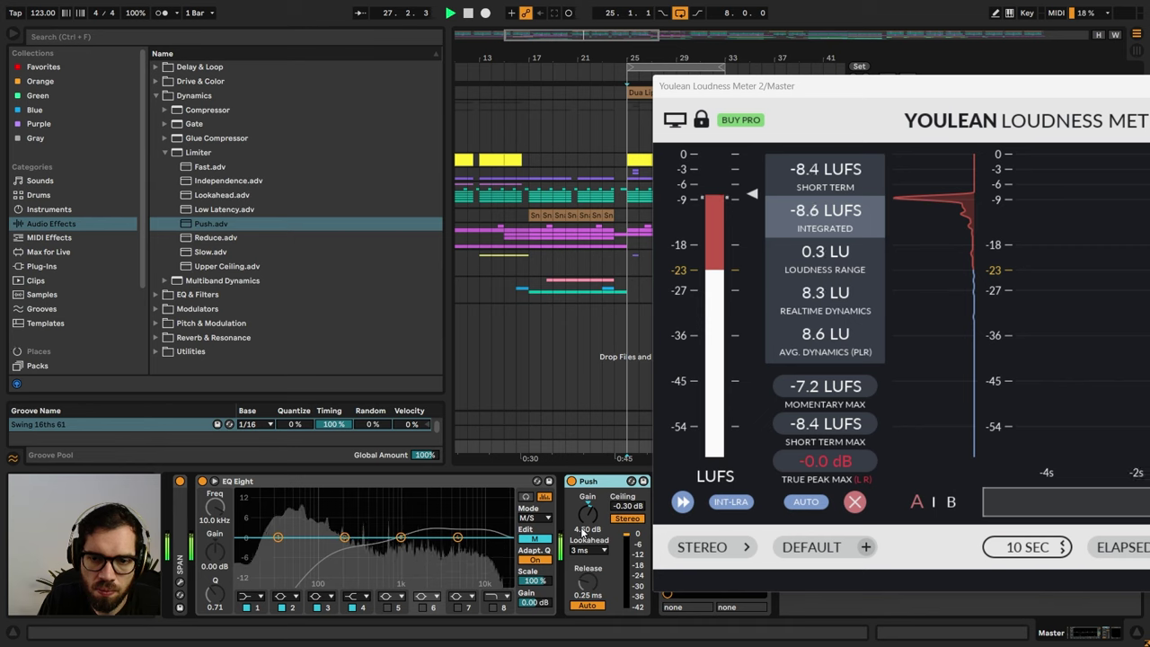
drag(588, 521, 589, 521)
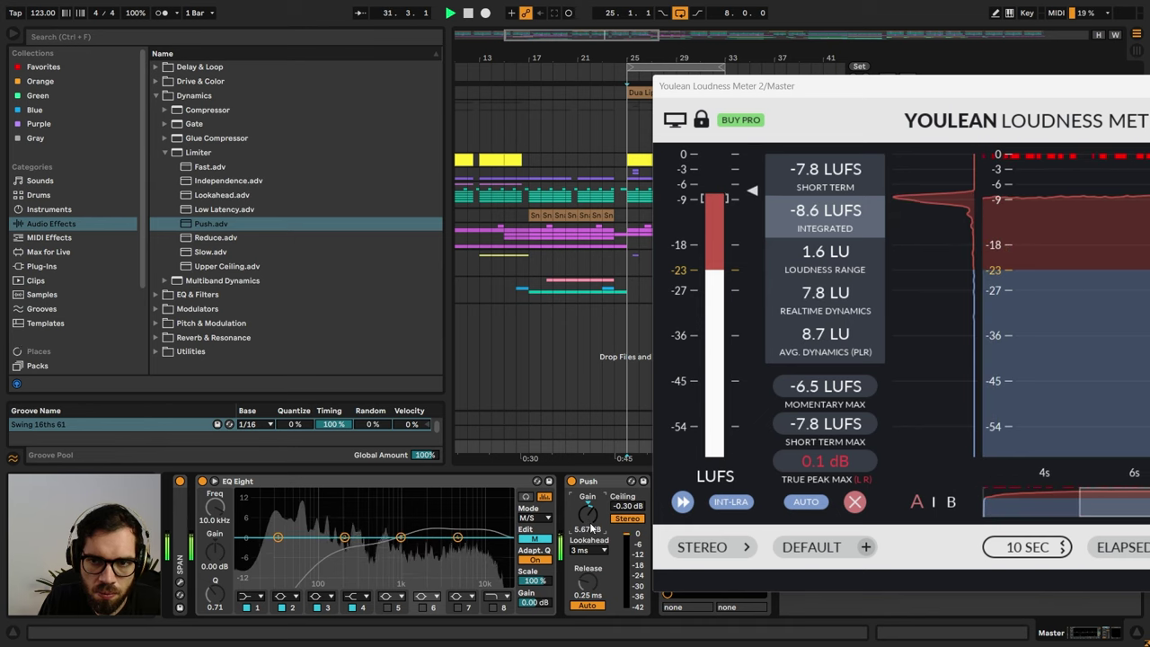
drag(823, 90, 110, 184)
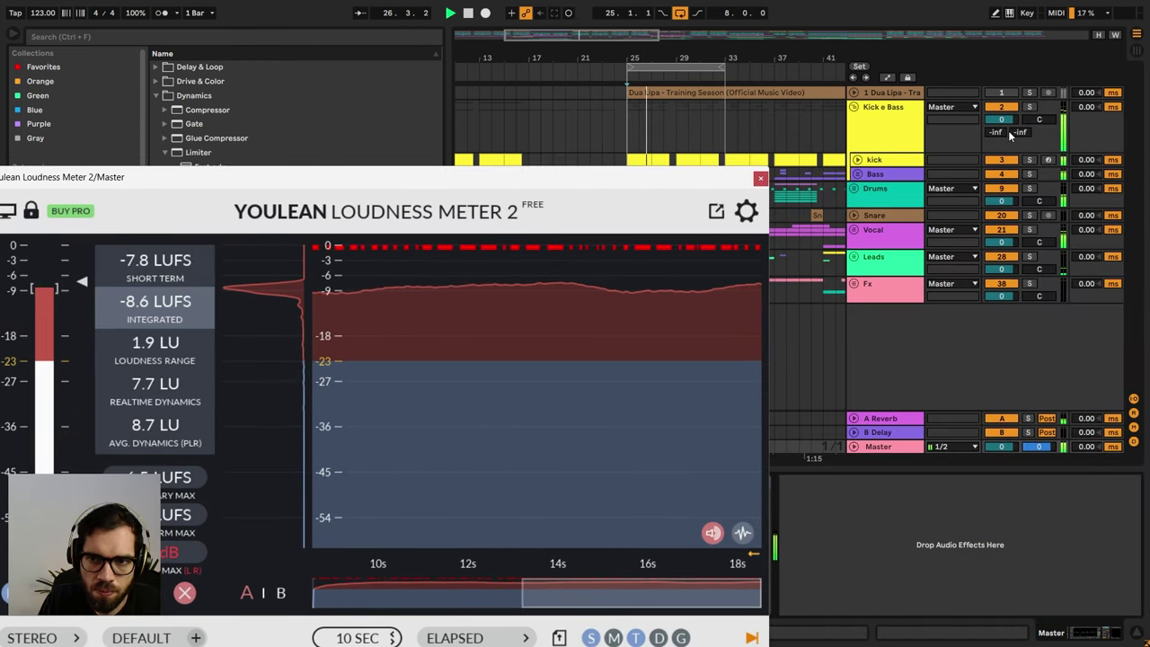
- Lower the Kick e Bass group to -1.2 dB, unfold its Bass group and lower that to -1.3 dB
drag(1001, 120, 998, 129)
click(896, 176)
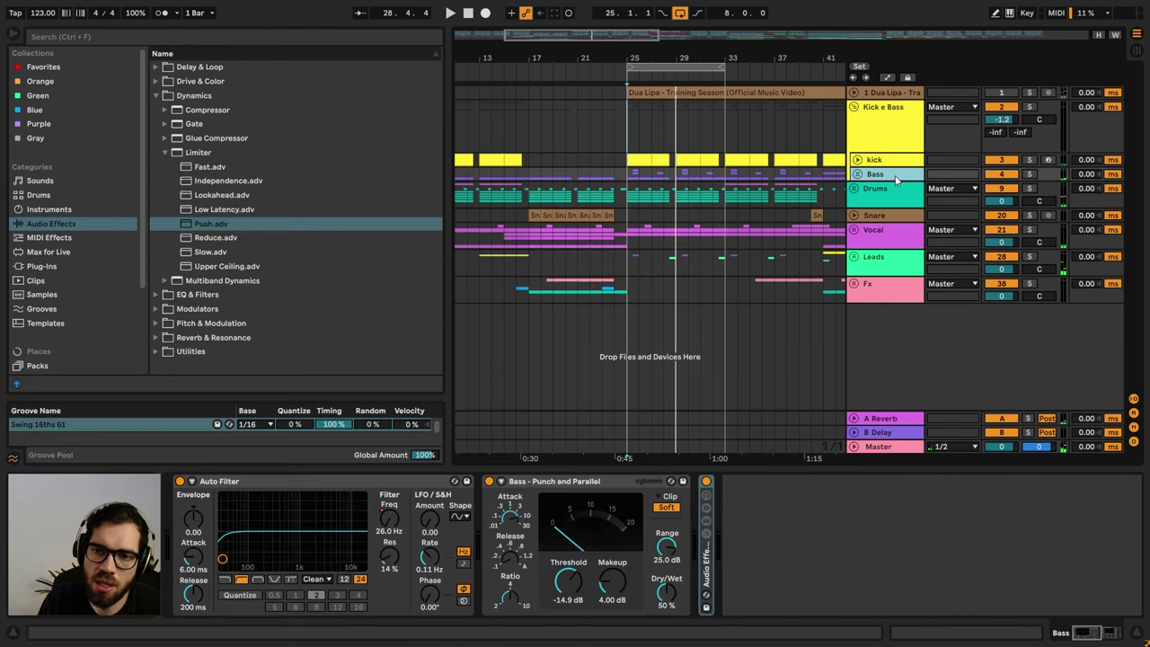
click(858, 175)
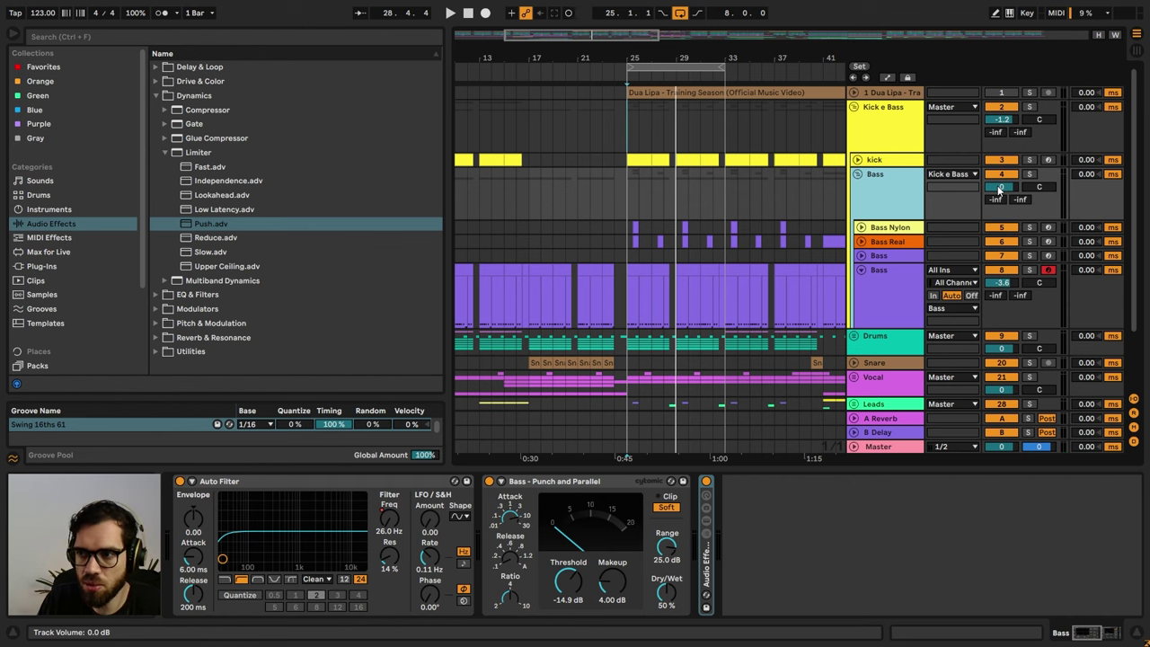
key(space)
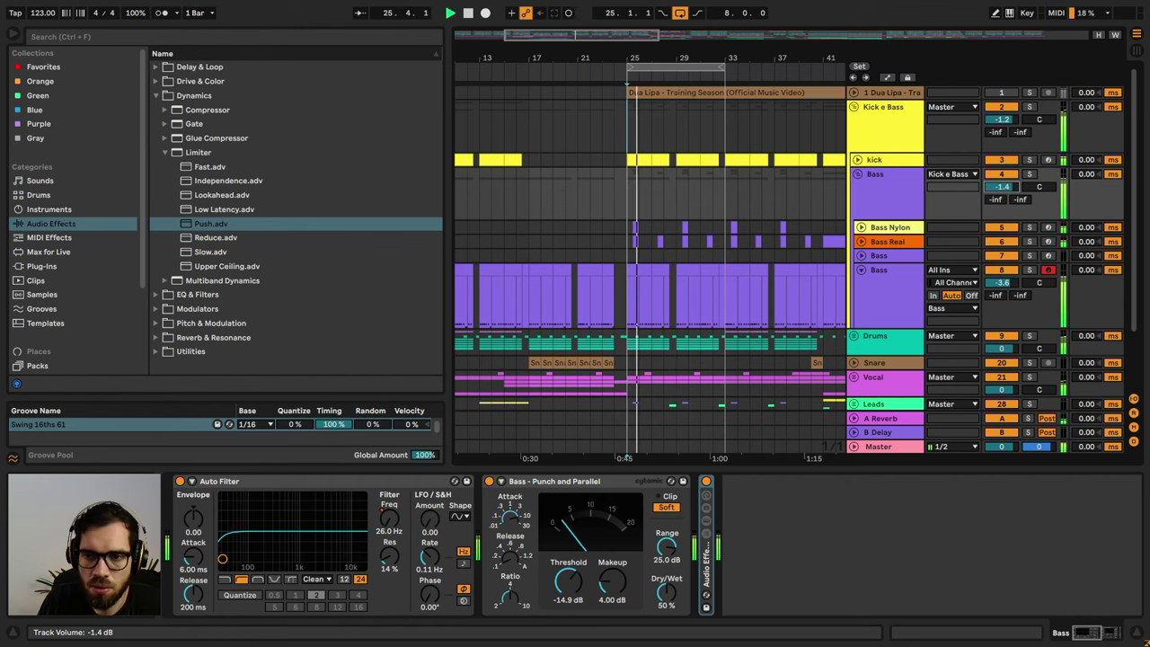
- On the Master, fold EQ Eight and add a second Push limiter after the first, with its gain at 3.19 dB
click(910, 447)
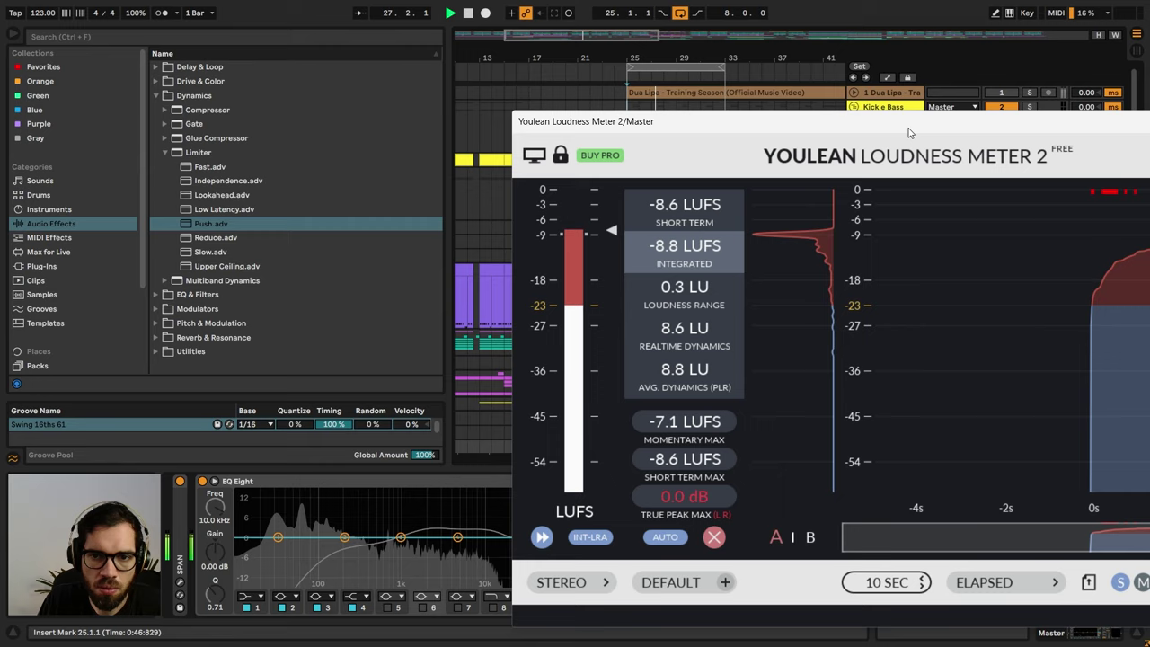
drag(908, 133, 1064, 81)
double_click(429, 481)
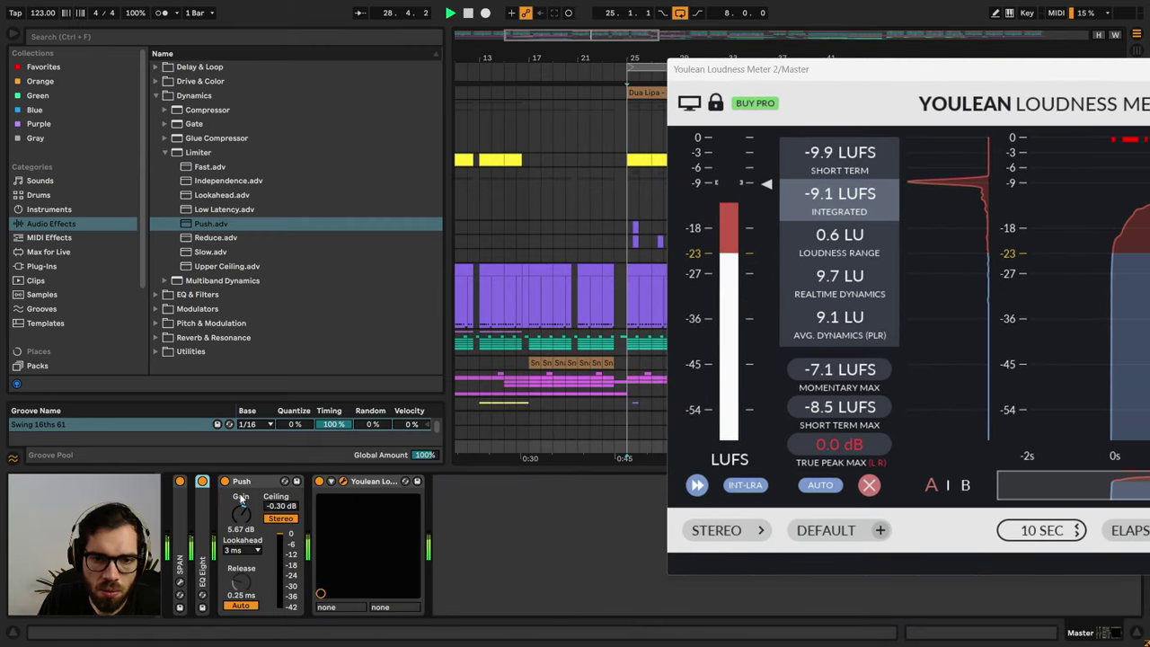
click(246, 484)
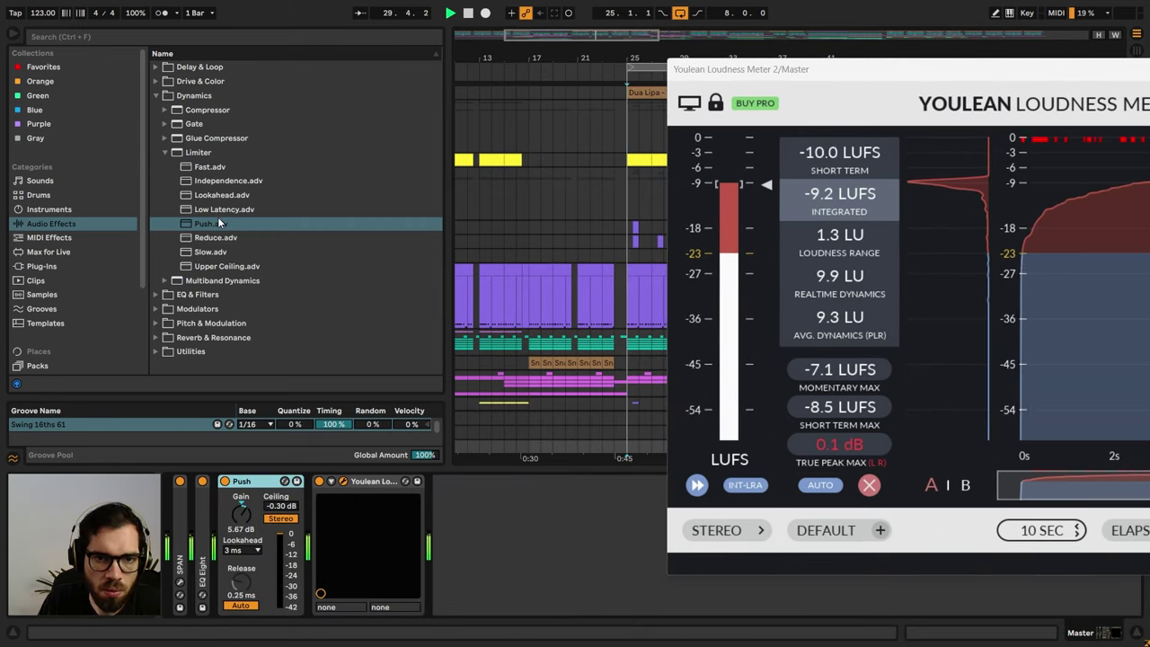
drag(216, 224, 221, 237)
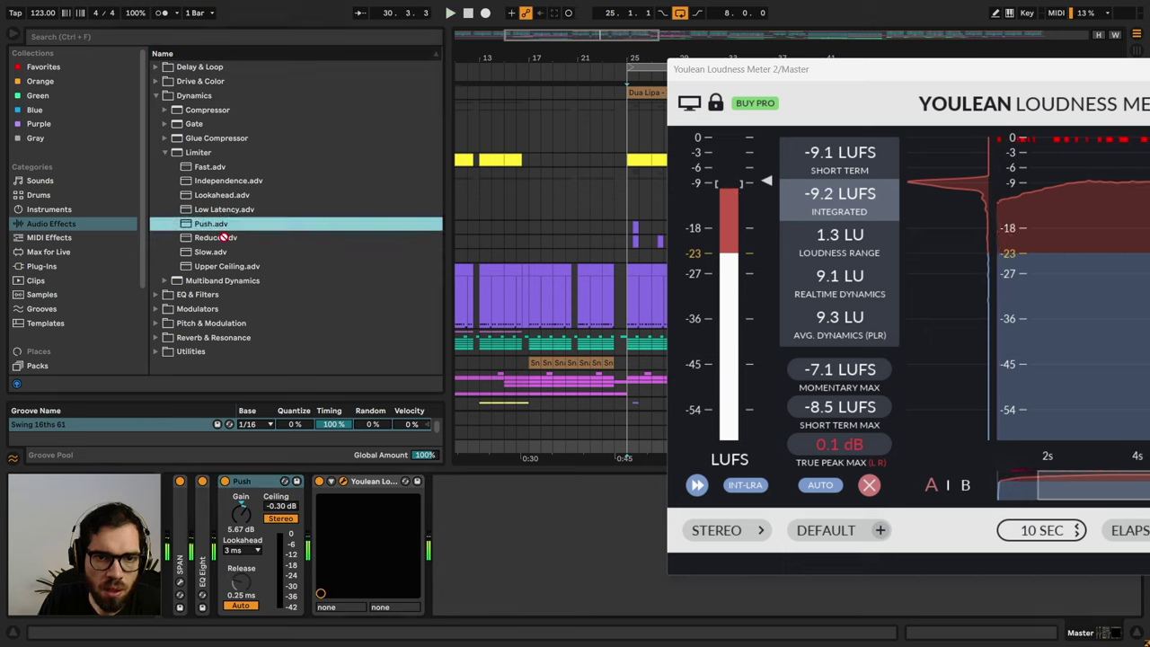
drag(310, 526, 324, 527)
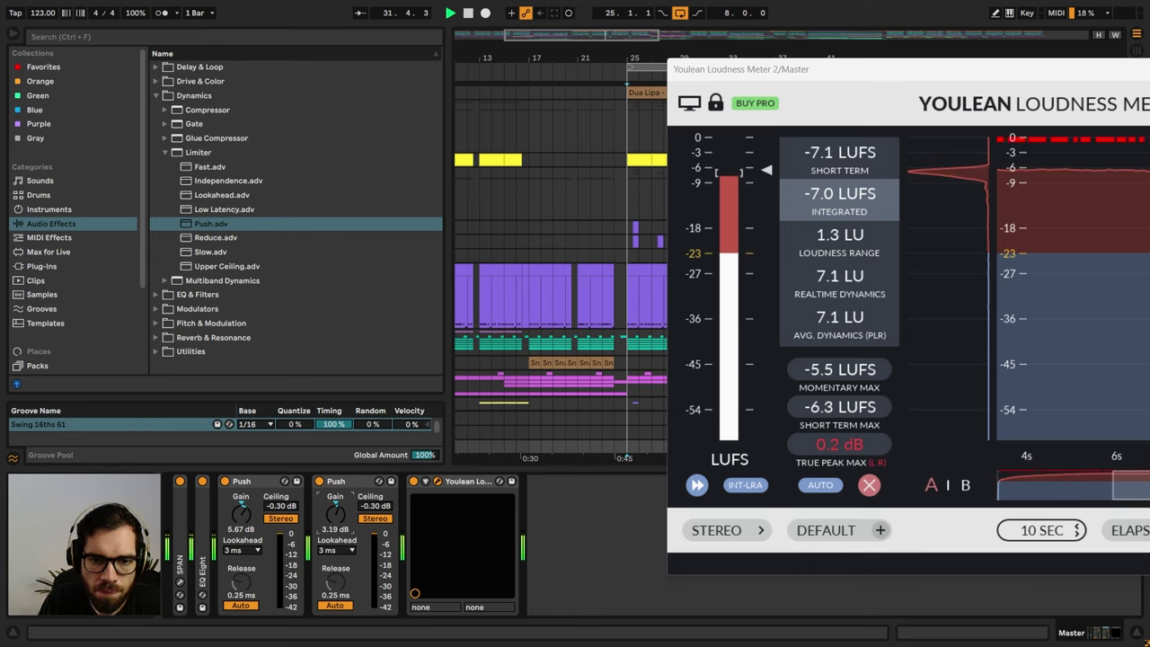
- Hide the browser, close the Youlean Loudness Meter window and stop playback
drag(762, 75, 542, 115)
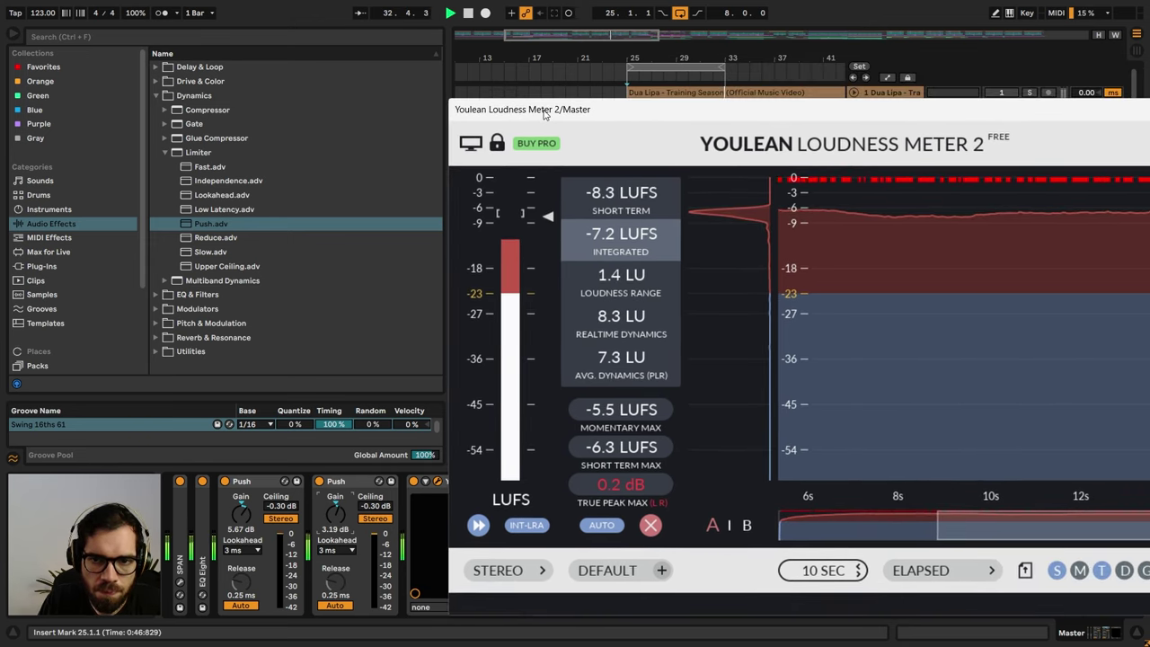
click(9, 35)
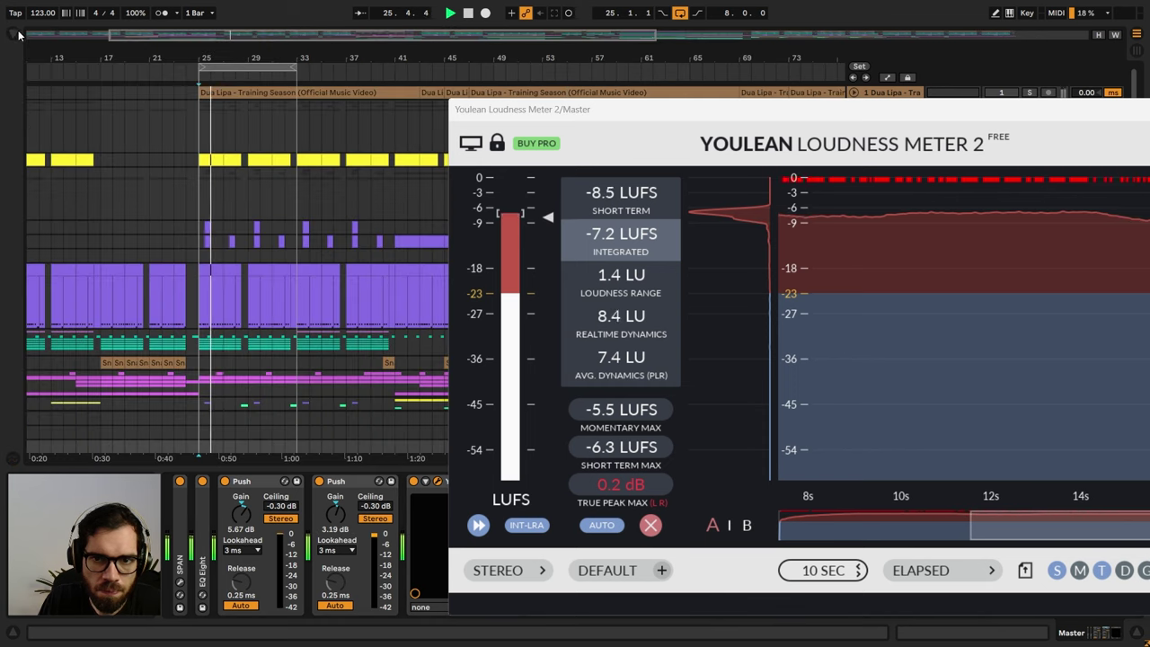
drag(653, 118, 452, 121)
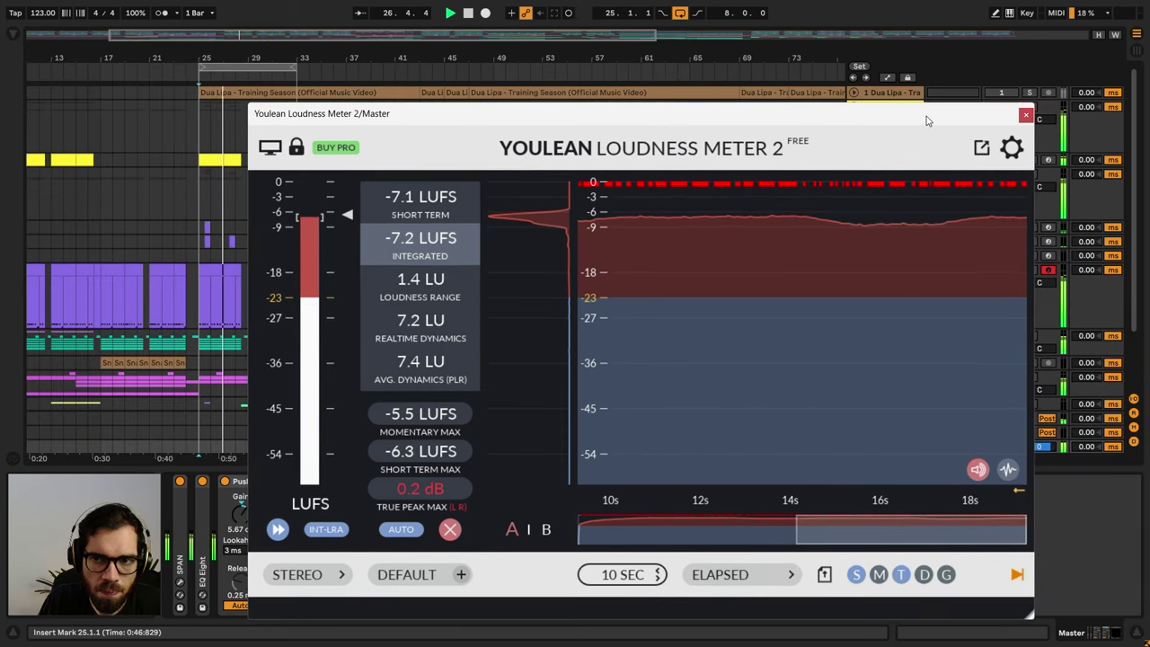
click(1027, 115)
key(space)
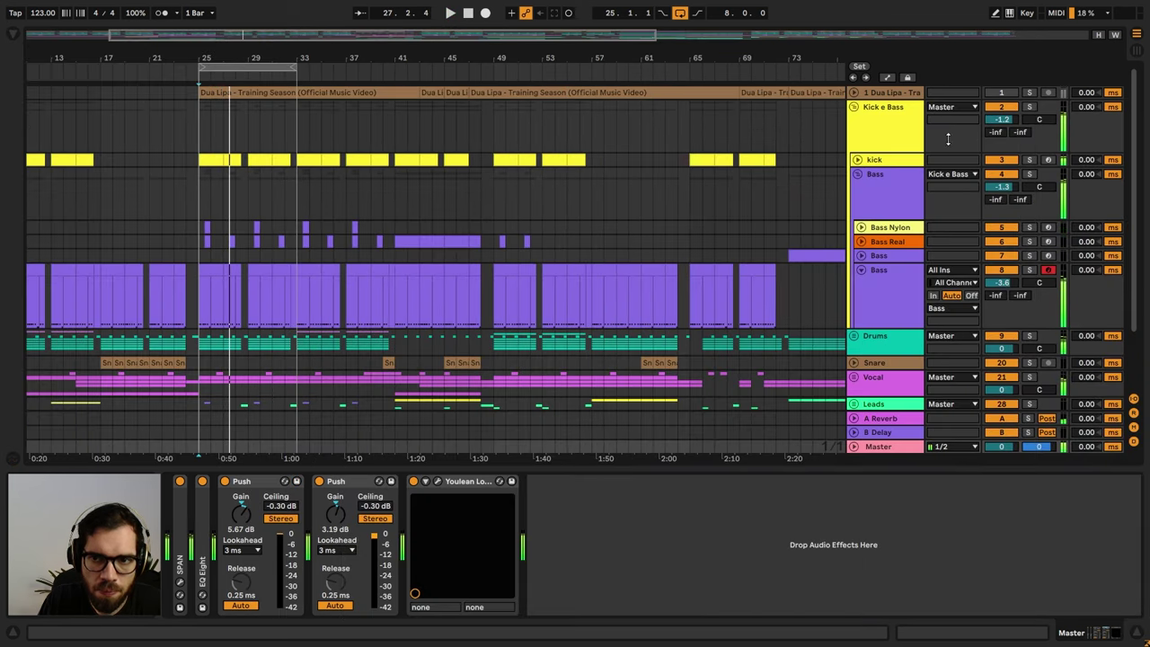
- Fold the Bass group and unfold the Drums group in the arrangement
click(860, 182)
click(858, 174)
click(859, 196)
click(855, 188)
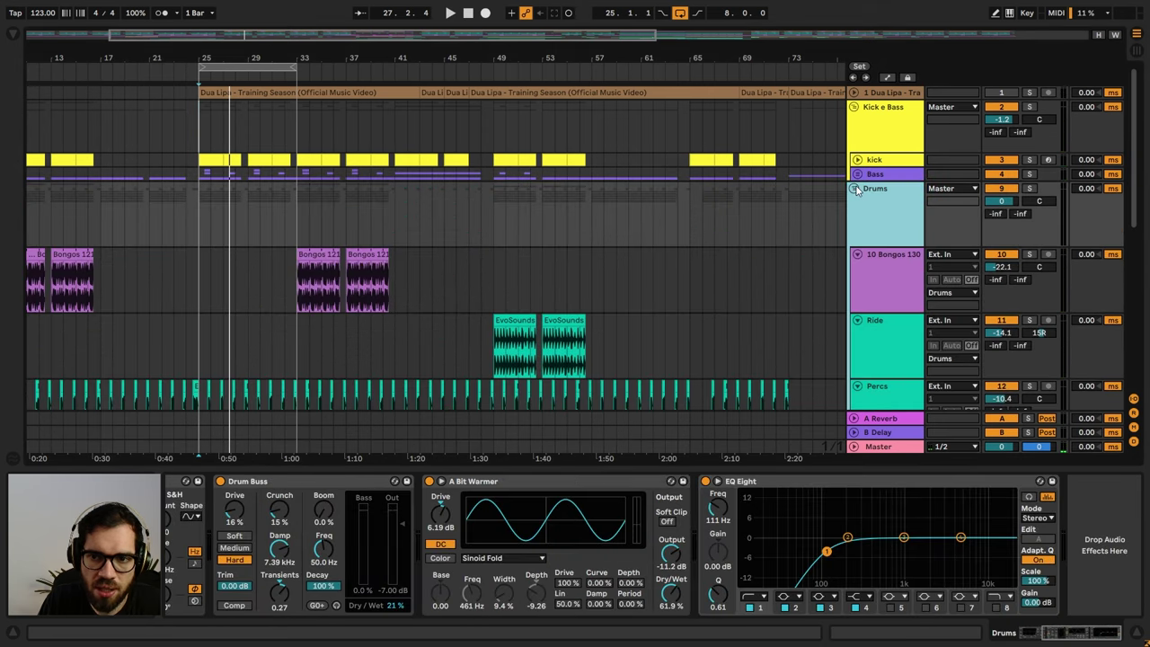
- During playback, unfold the Clap group, lower it to -1.6 dB and lower the Hats group to -4.2 dB
scroll(897, 230, down, 5)
key(space)
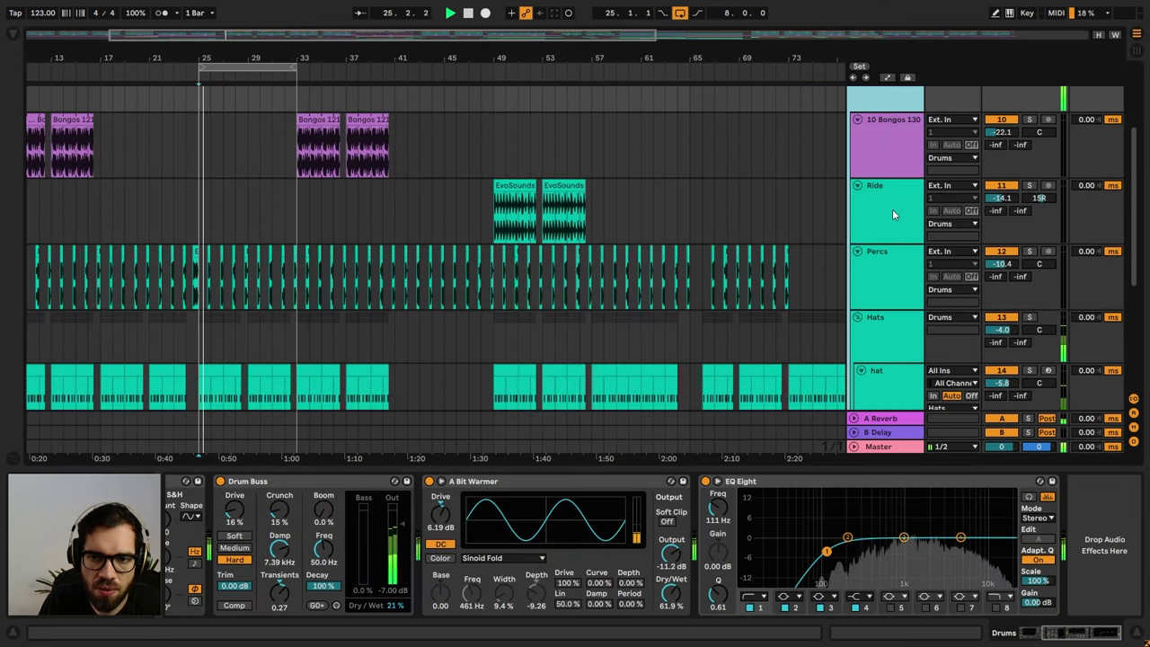
scroll(934, 278, down, 6)
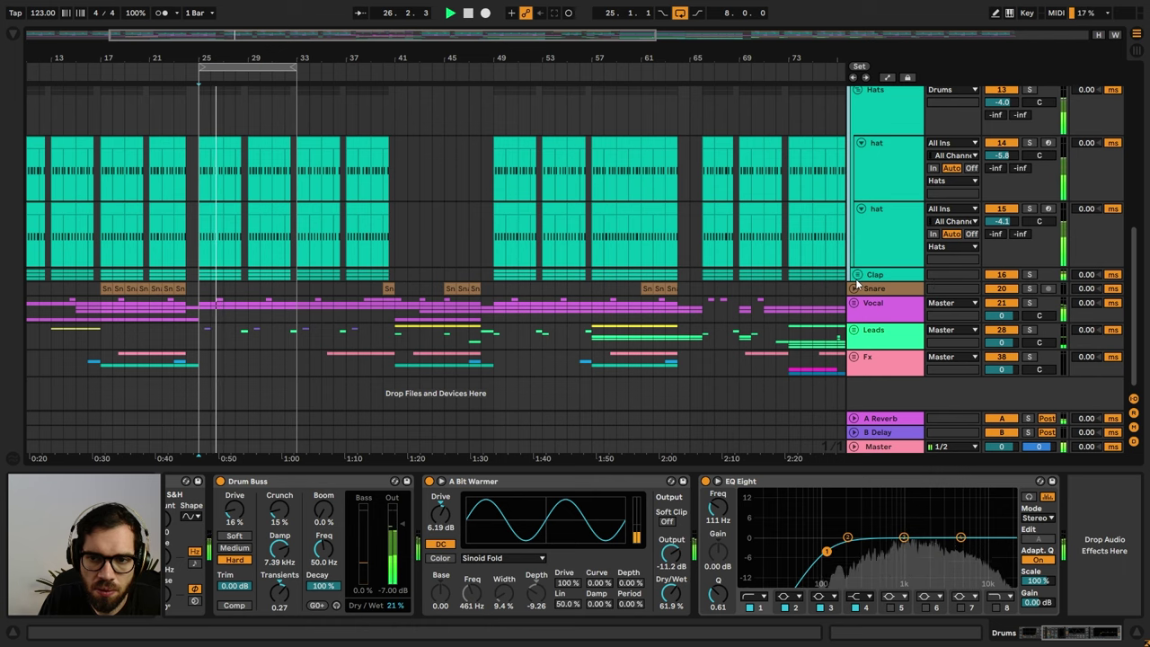
click(860, 277)
click(857, 274)
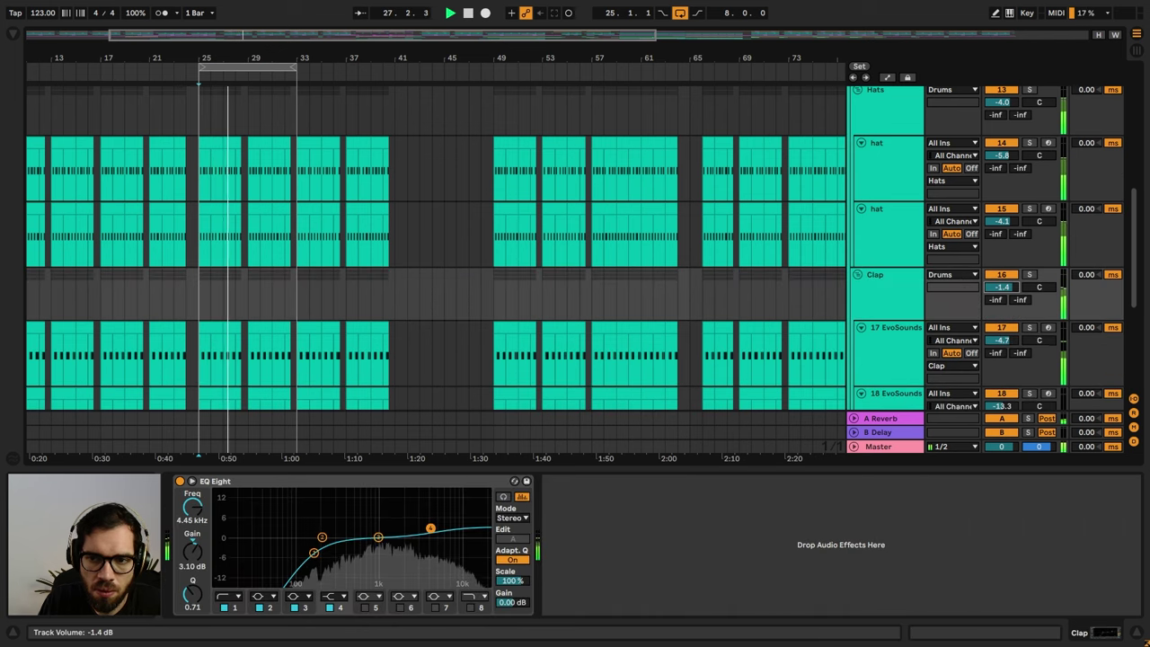
scroll(861, 239, down, 3)
scroll(884, 225, up, 1)
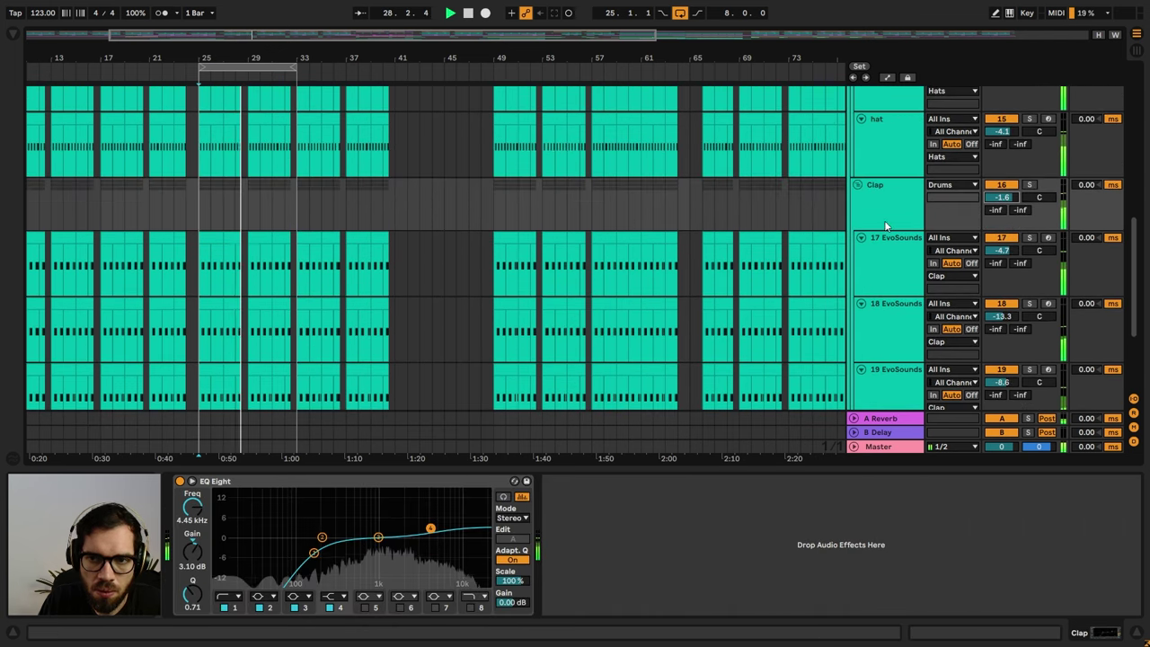
scroll(884, 225, up, 3)
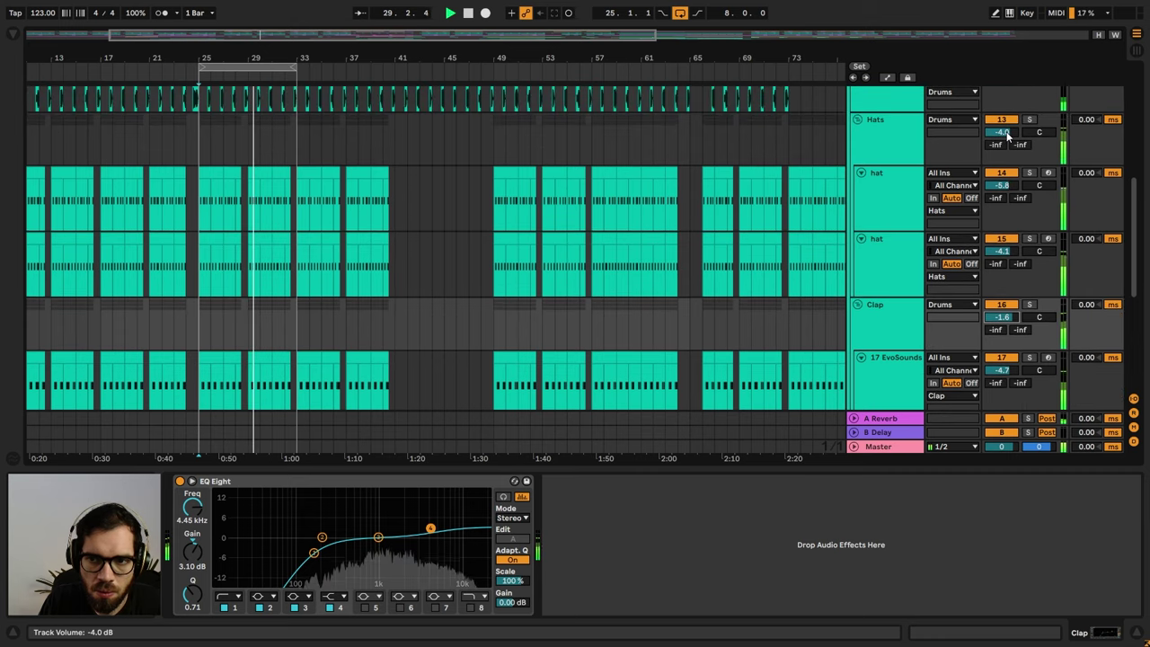
- Check the Master's loudness in the Youlean Loudness Meter and close its window
click(881, 447)
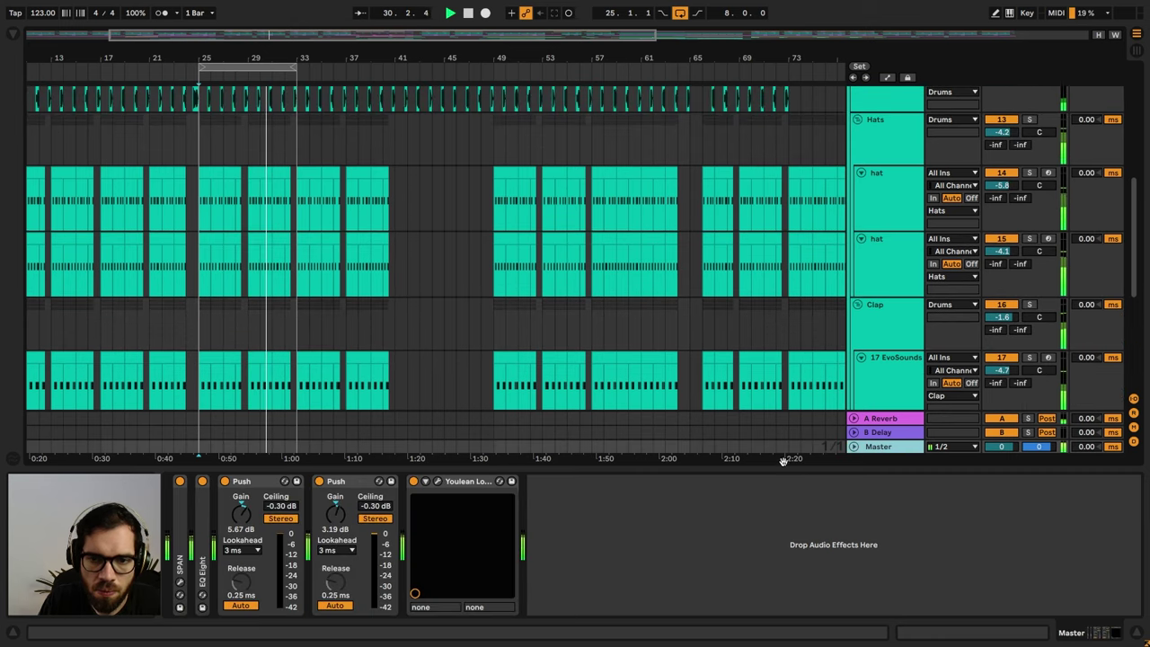
click(439, 483)
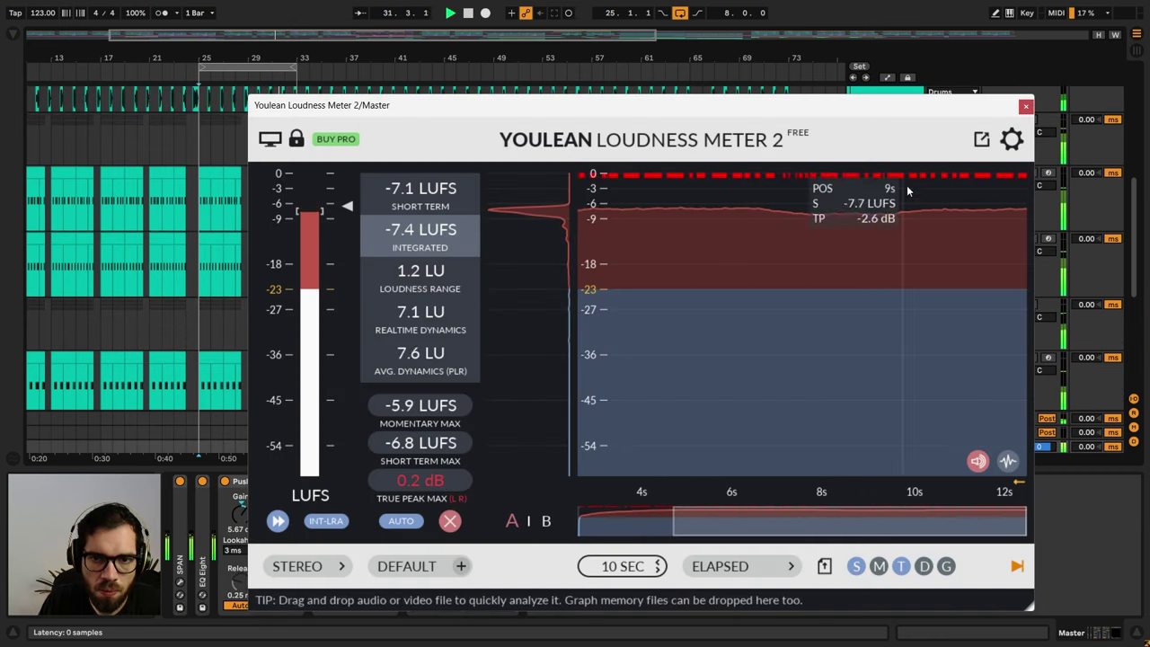
click(1026, 107)
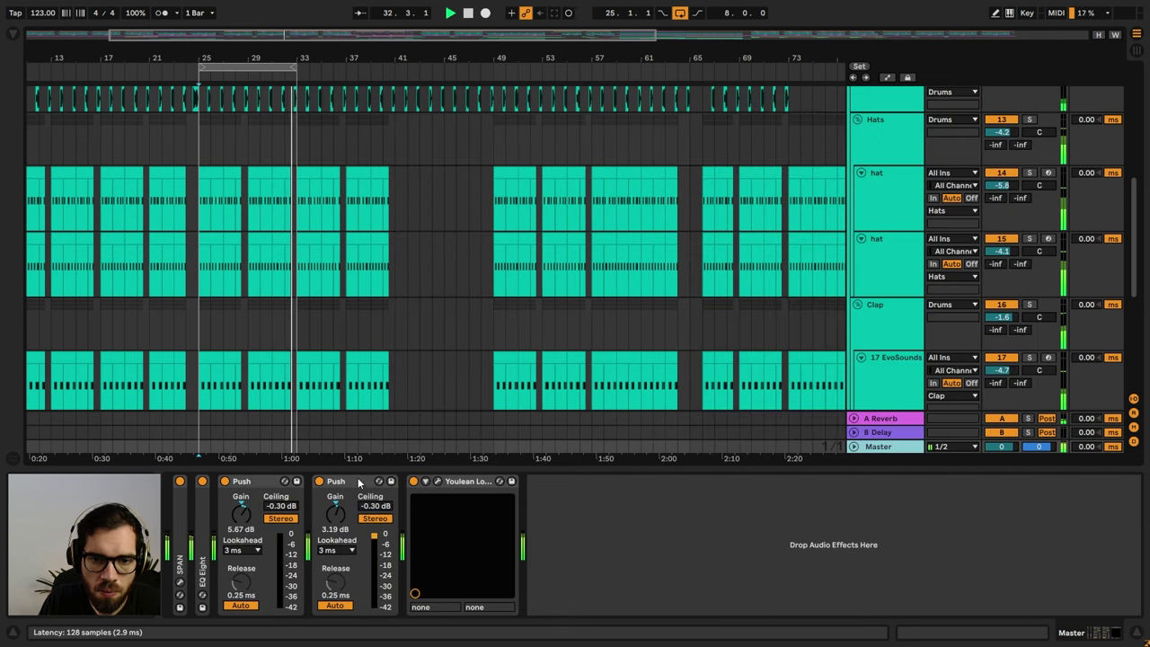
- Select all tracks and fold every track and group in the arrangement
scroll(444, 337, up, 8)
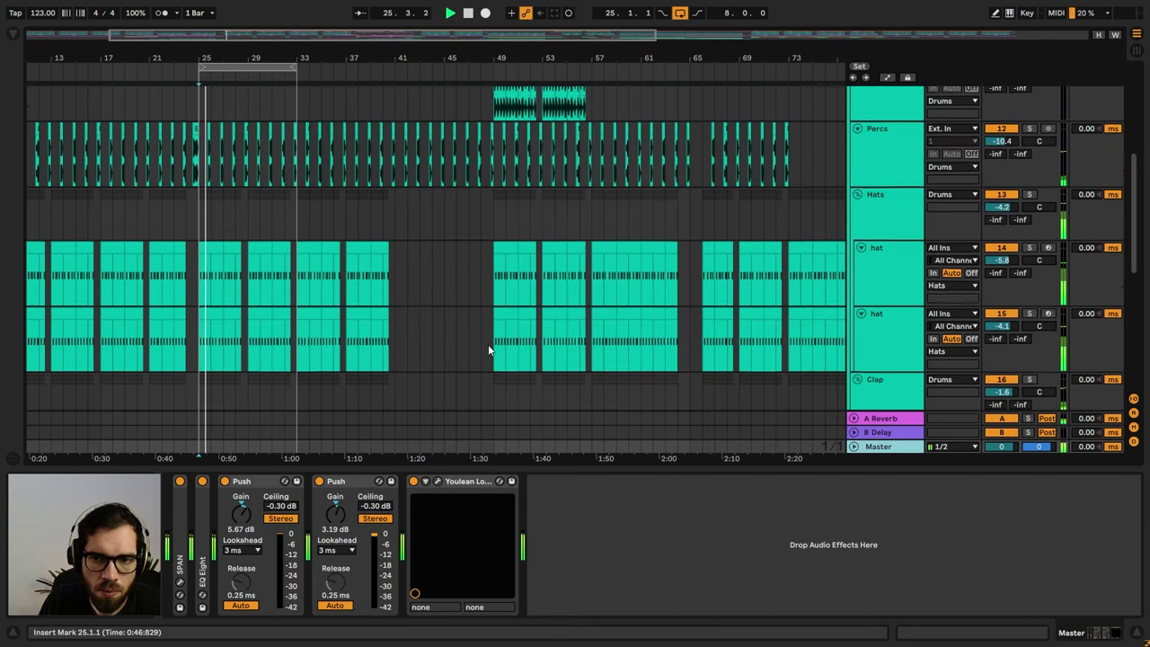
scroll(825, 223, up, 2)
click(871, 195)
key(ctrl+a)
key(u)
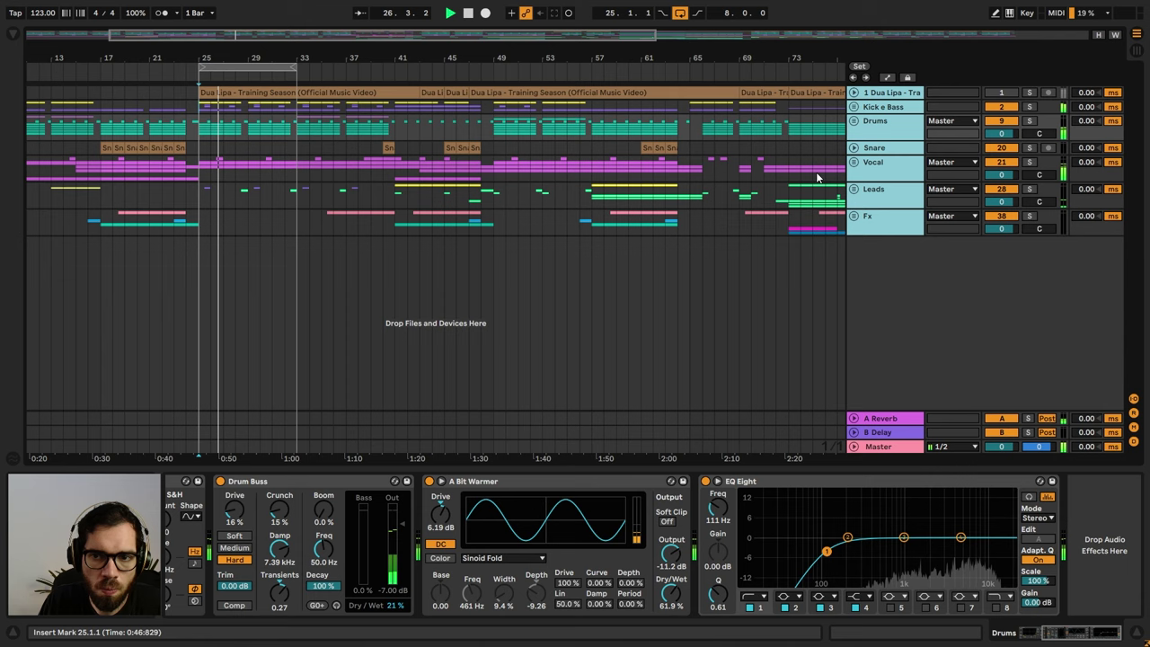
- Unfold the Drums group and lower the Hats group to -4.5 dB during playback
click(592, 180)
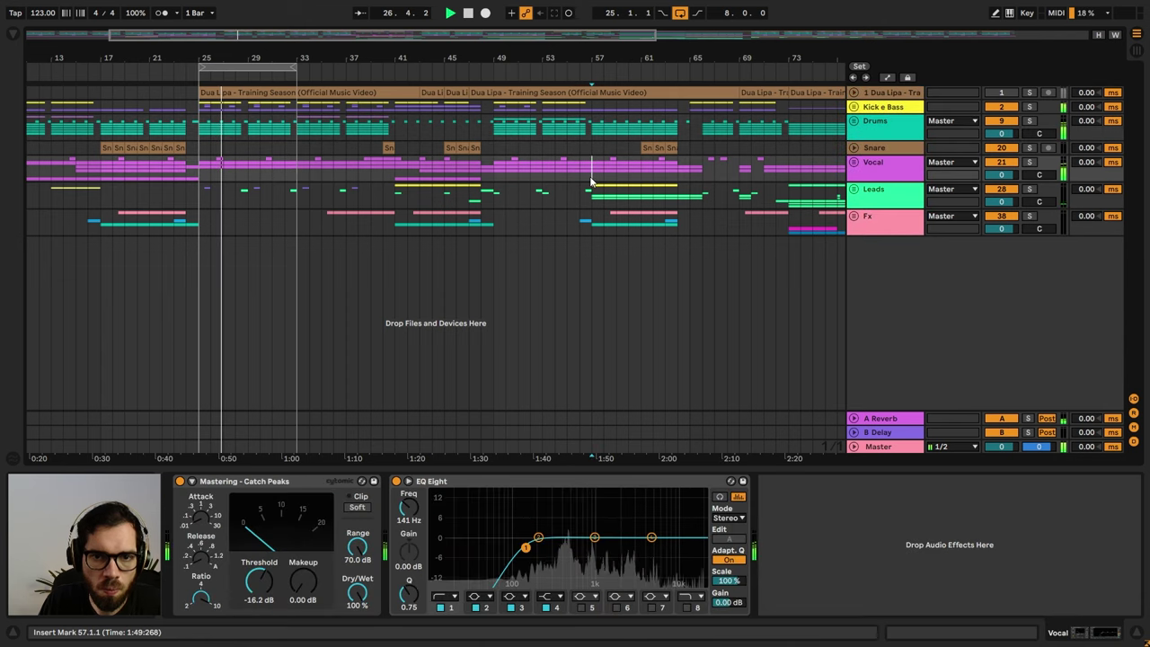
click(855, 122)
scroll(896, 224, down, 3)
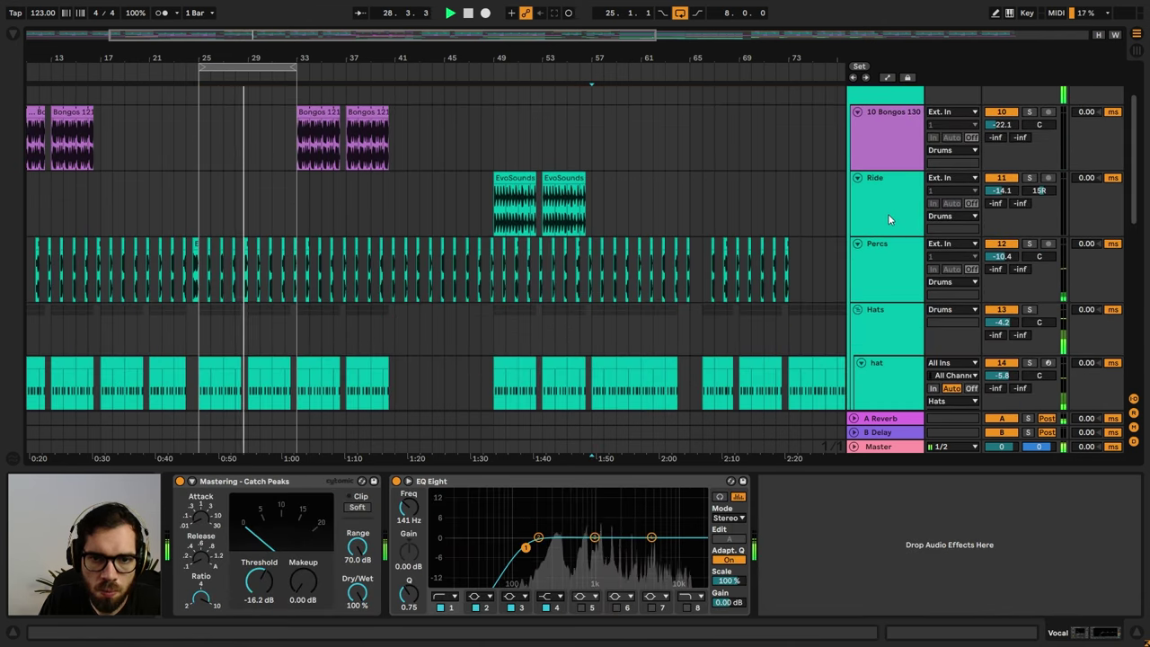
scroll(910, 266, down, 4)
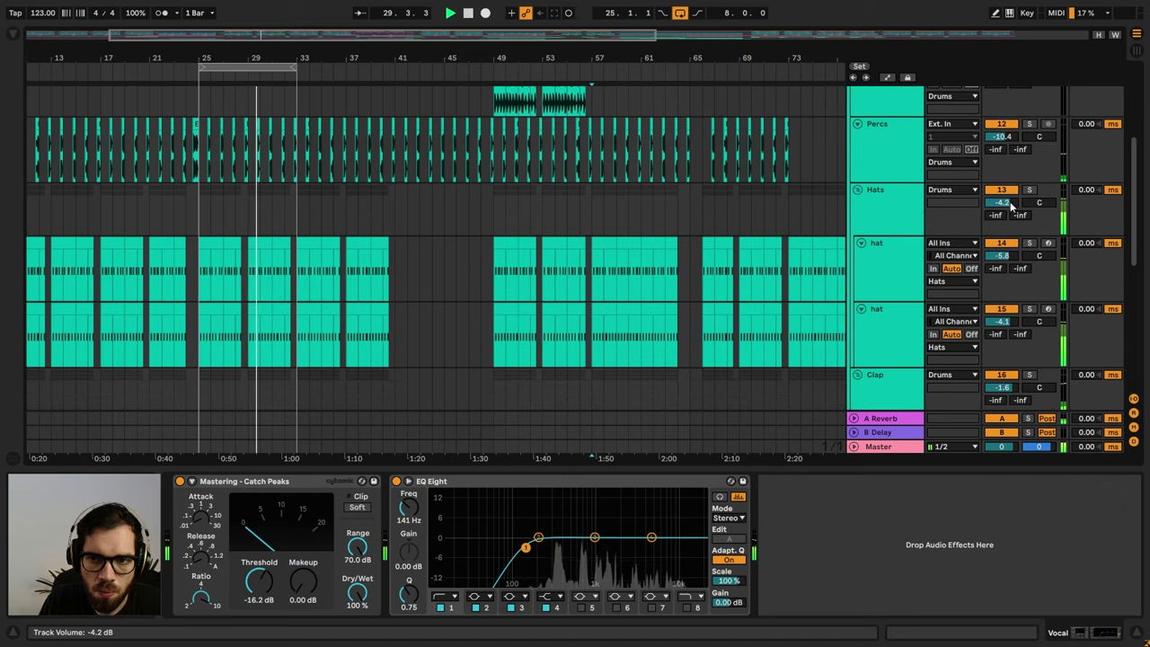
drag(1010, 204, 1009, 206)
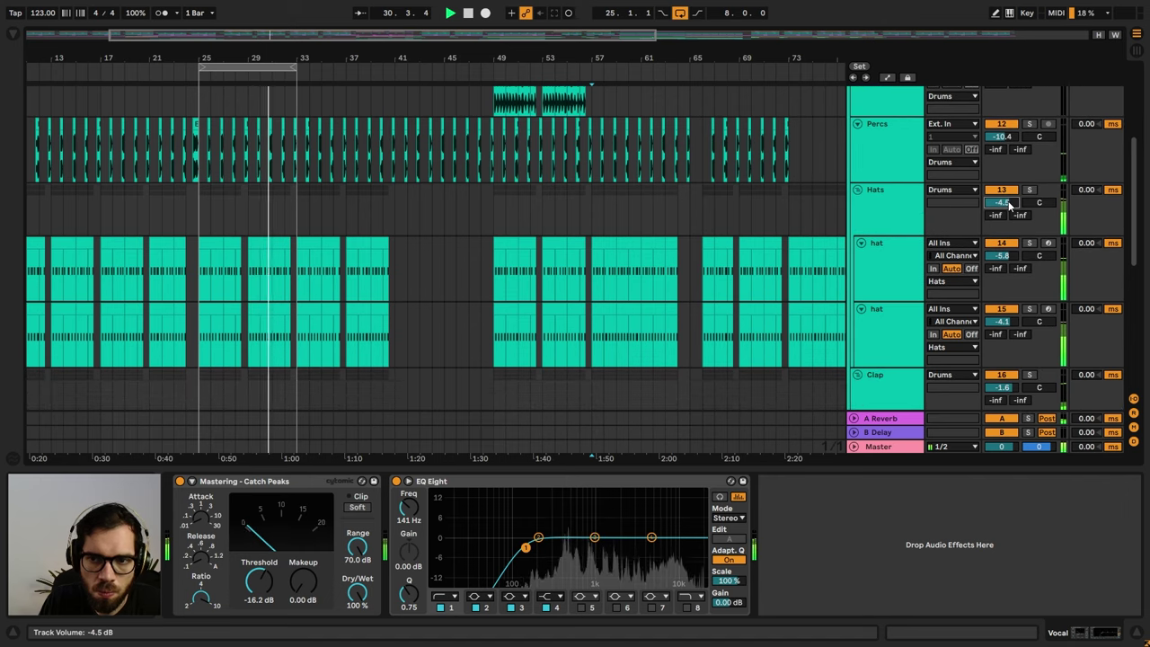
- Solo clap track 19, add an EQ Eight low cut and a -3.10 dB dip at 1.98 kHz, and lower its volume to -15.4 dB
scroll(681, 214, down, 8)
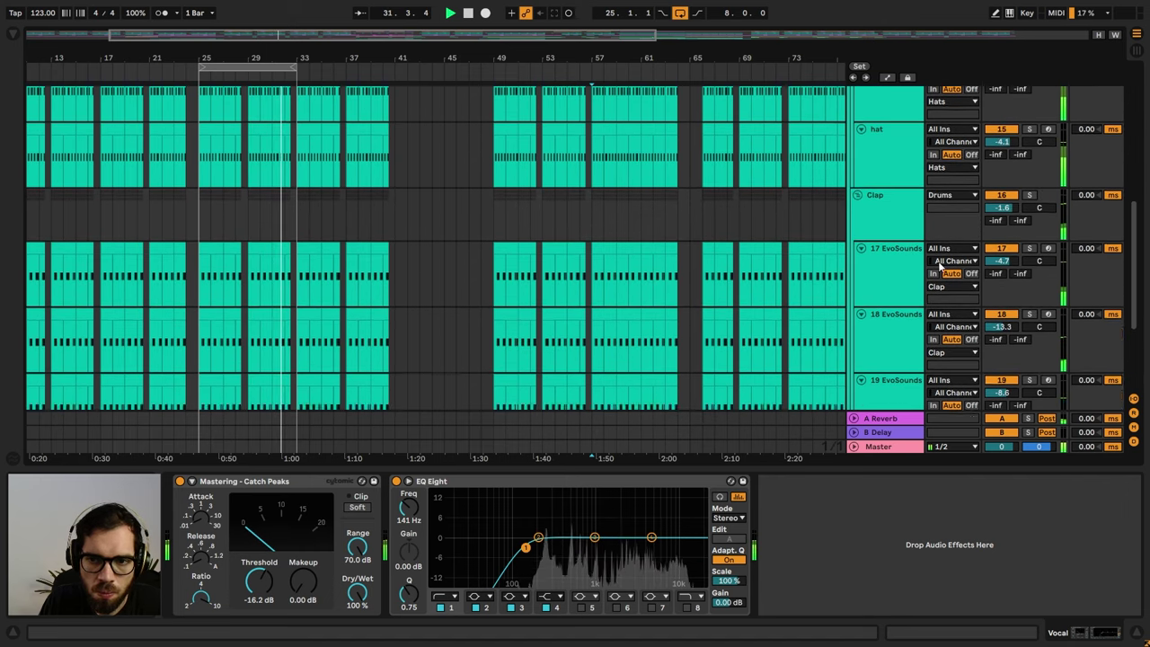
click(1029, 291)
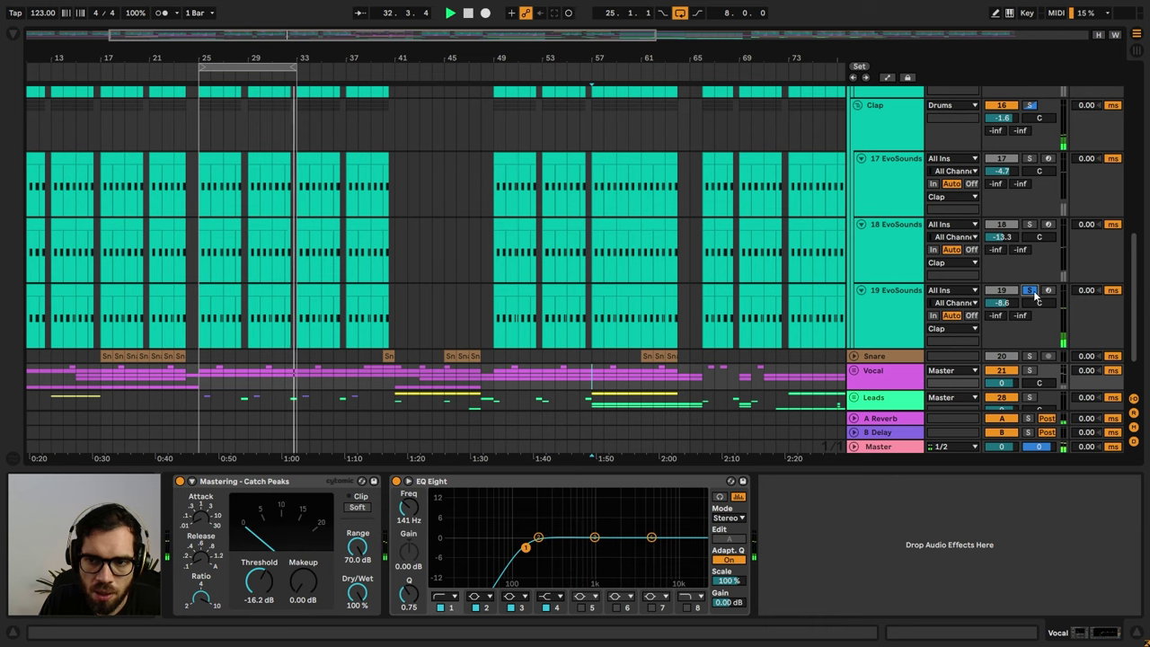
click(853, 296)
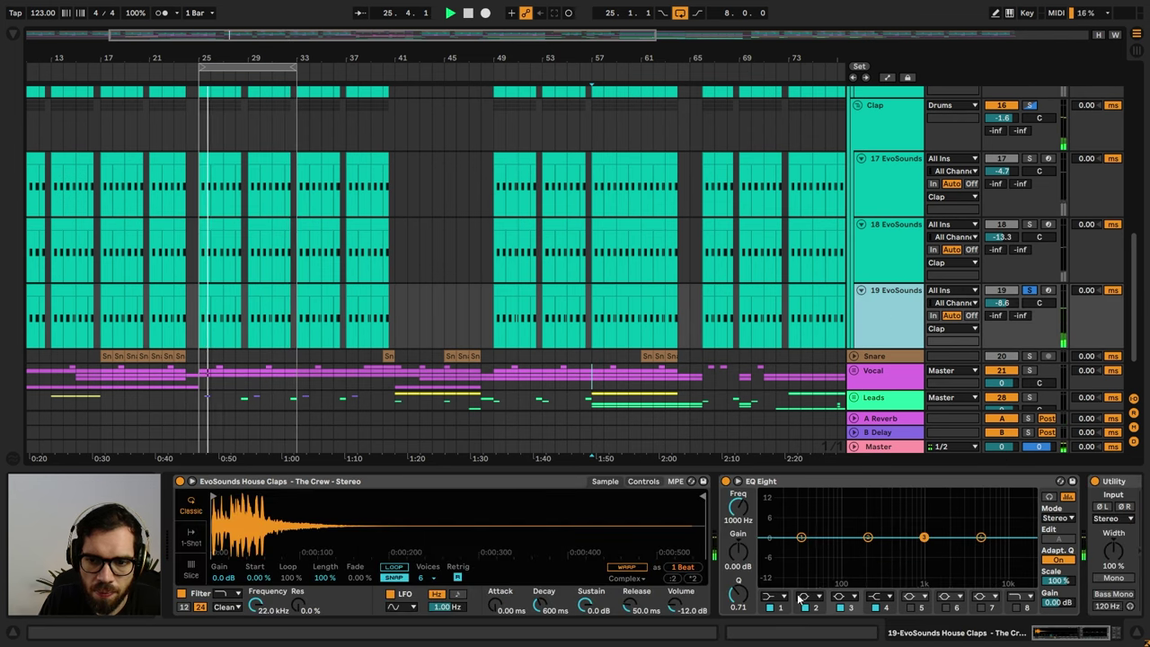
click(771, 596)
click(776, 550)
drag(800, 537, 866, 564)
drag(924, 537, 948, 546)
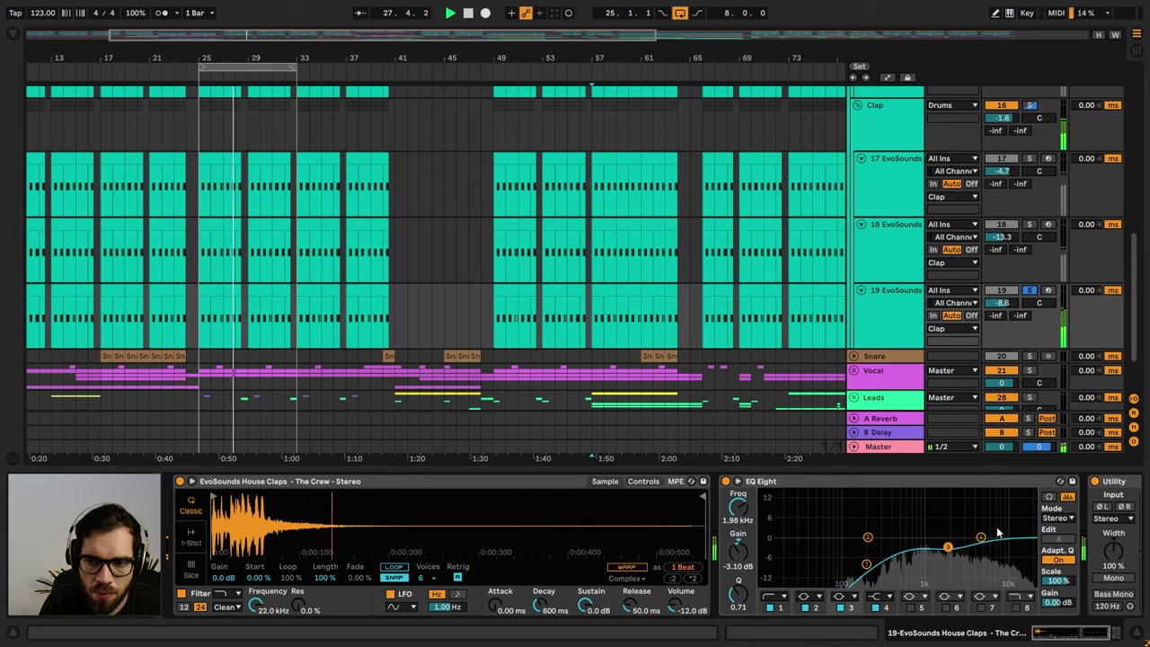
drag(1002, 303, 1006, 314)
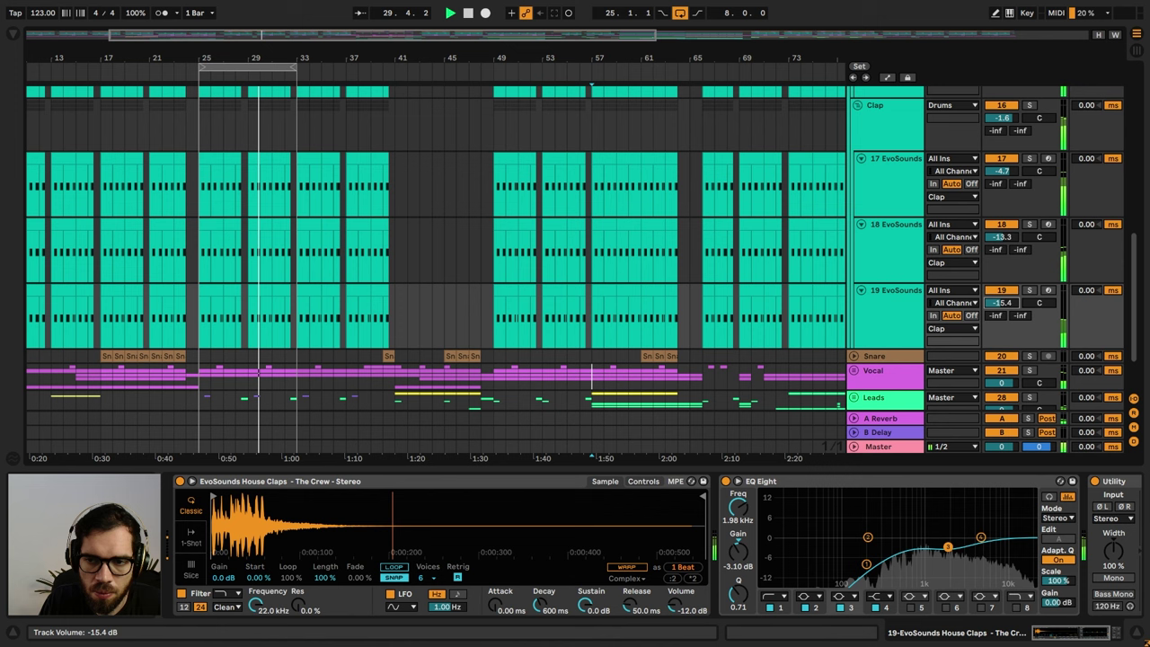
- On clap track 18, use EQ Eight to cut the lows and dip band 3 by 2.11 dB at 11.4 kHz
click(899, 246)
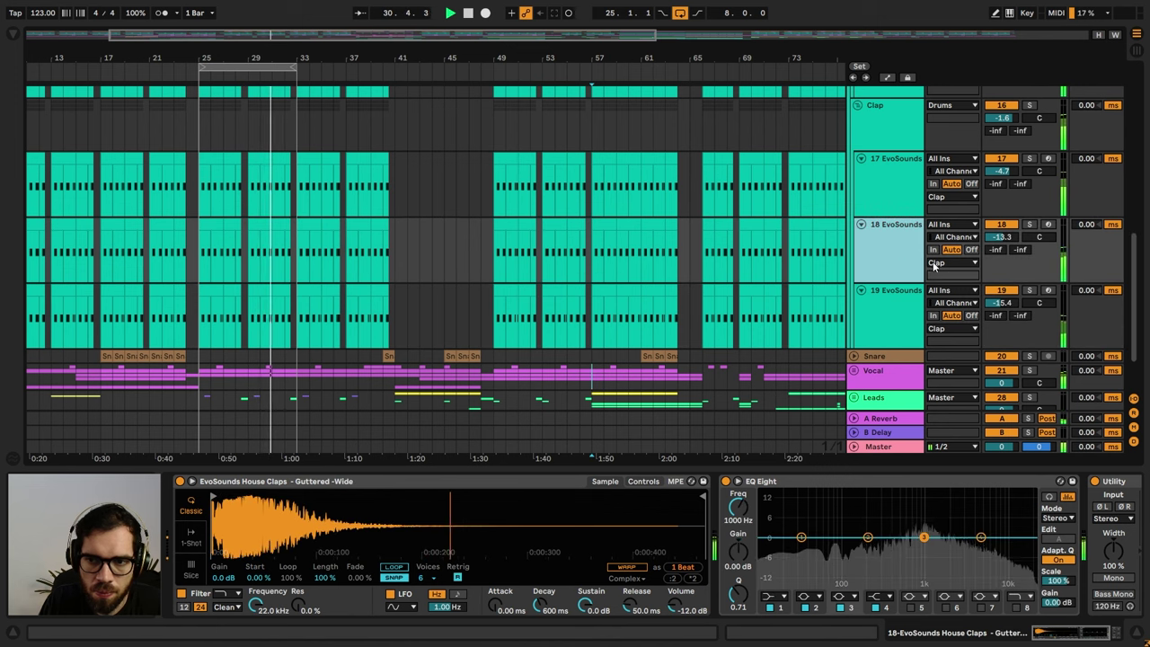
double_click(801, 538)
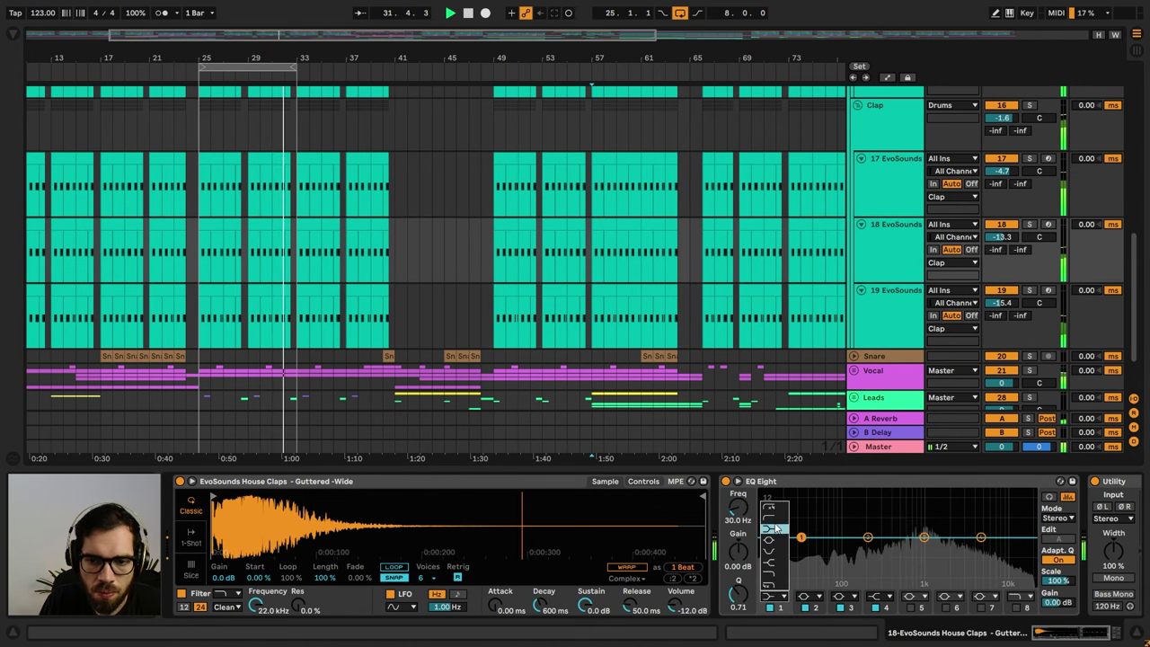
drag(809, 548, 974, 552)
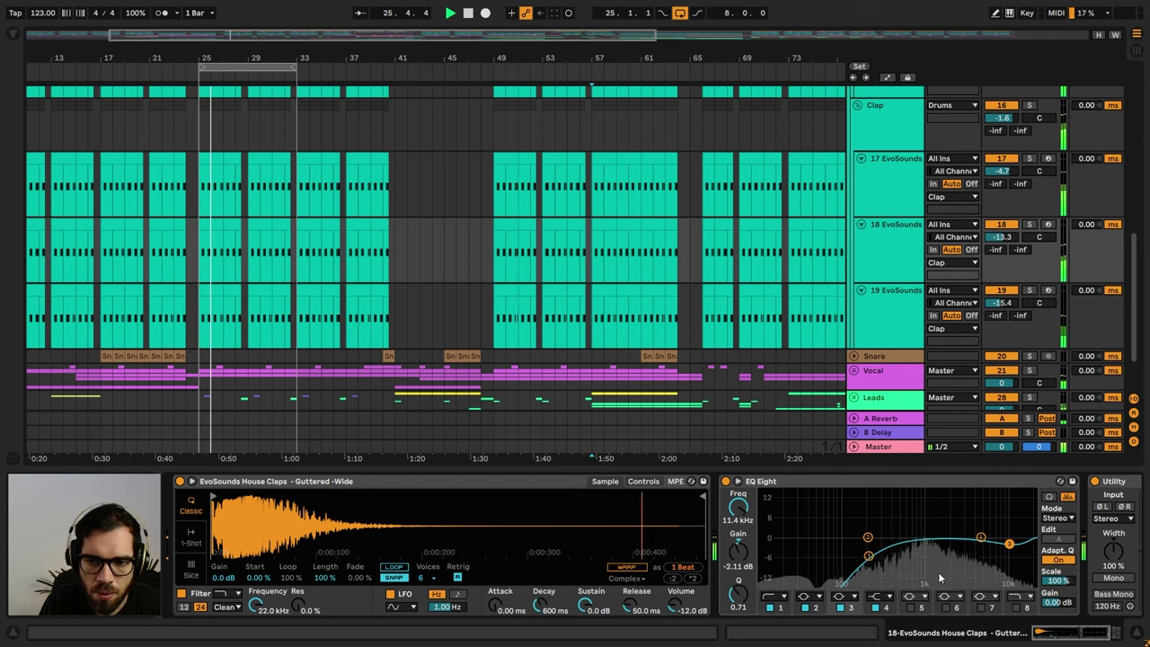
- On clap track 17, add an EQ Eight low cut at 240 Hz and a -5.33 dB dip at 1.07 kHz with Q 4.25
click(895, 213)
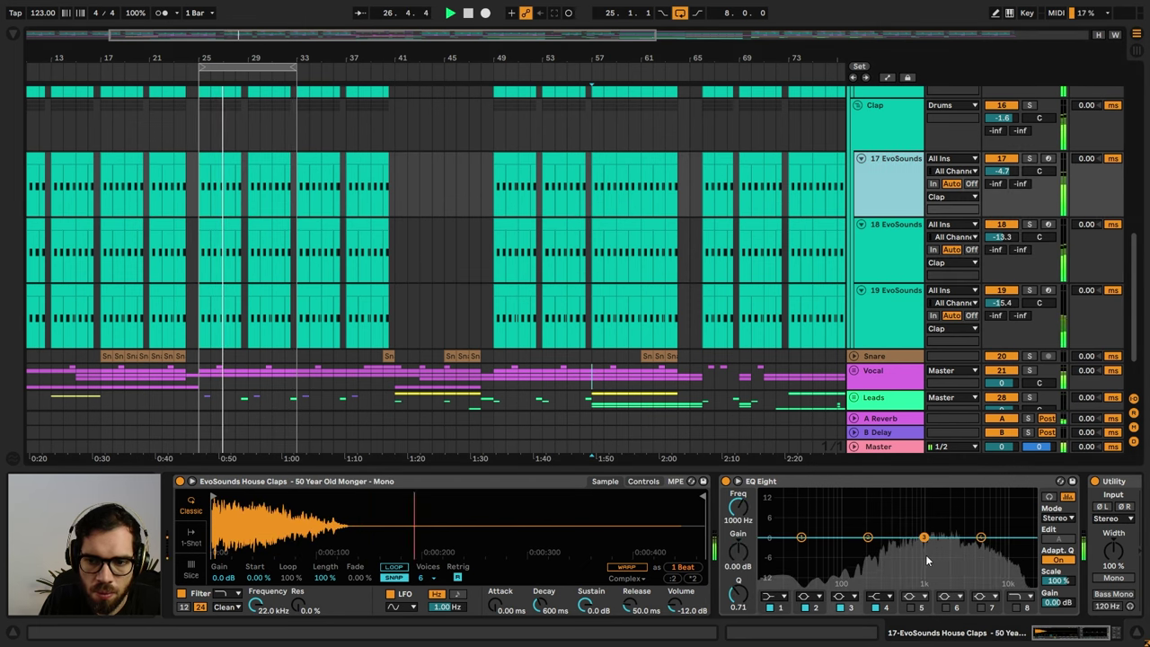
click(774, 598)
click(768, 530)
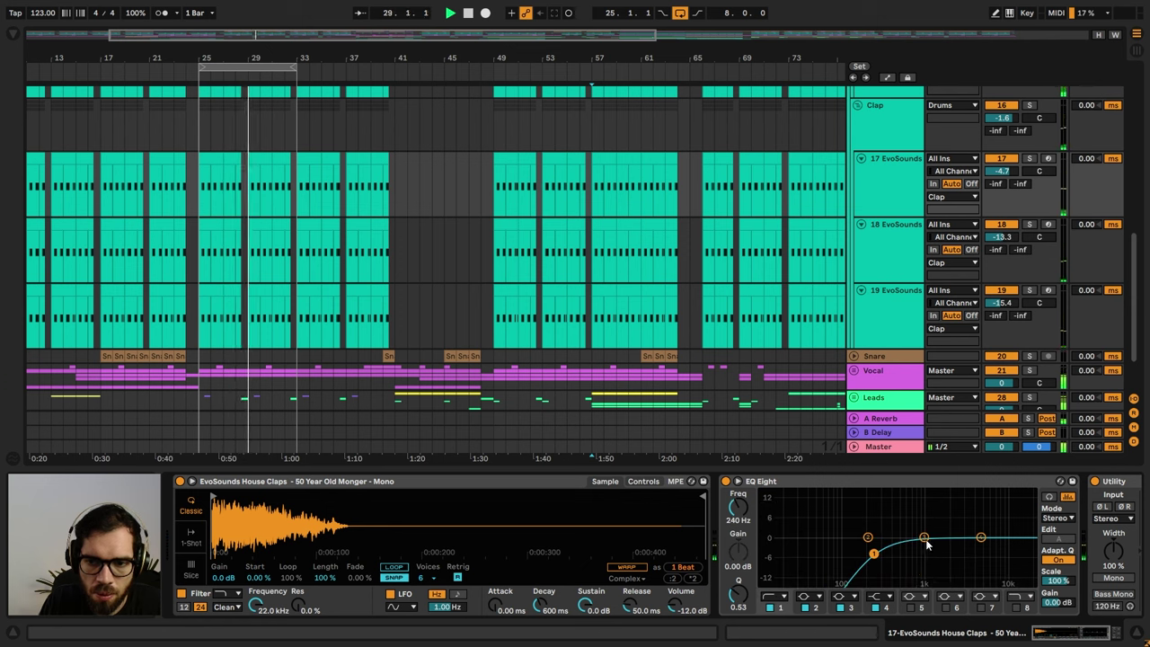
click(895, 248)
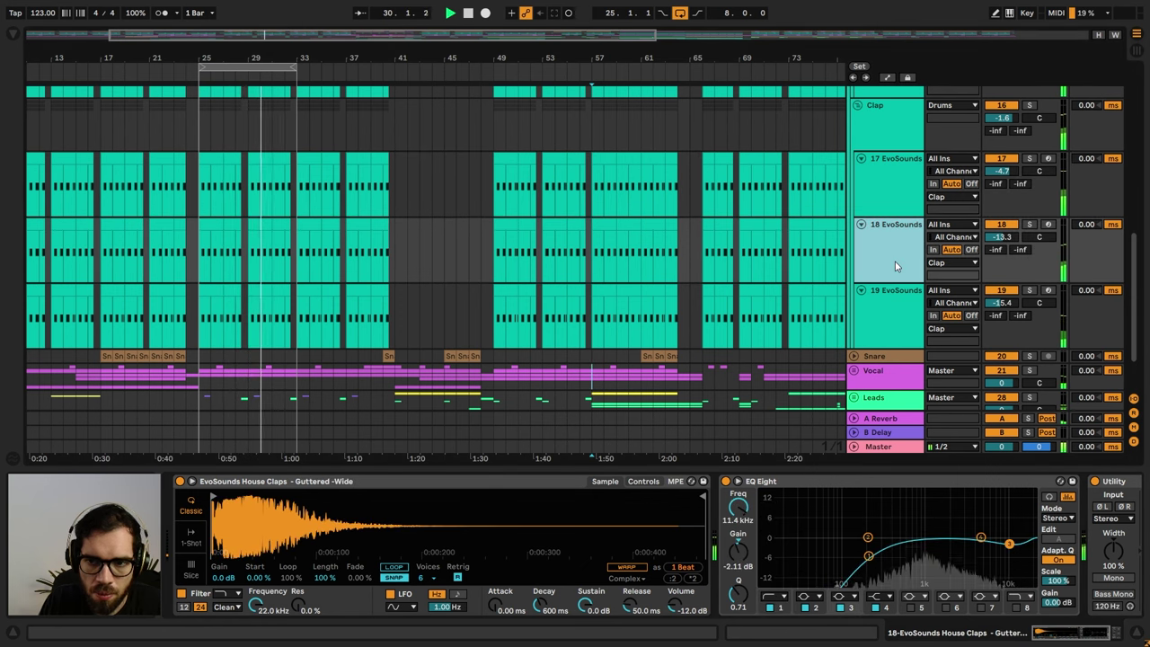
click(888, 173)
drag(925, 539, 925, 554)
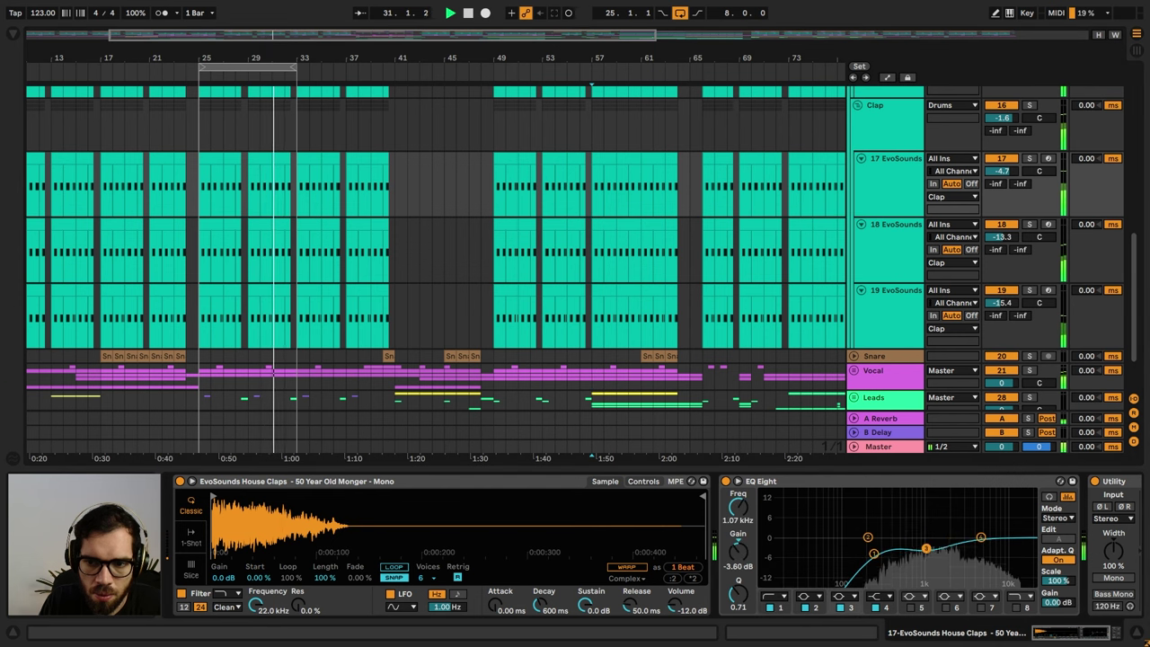
drag(737, 596, 737, 575)
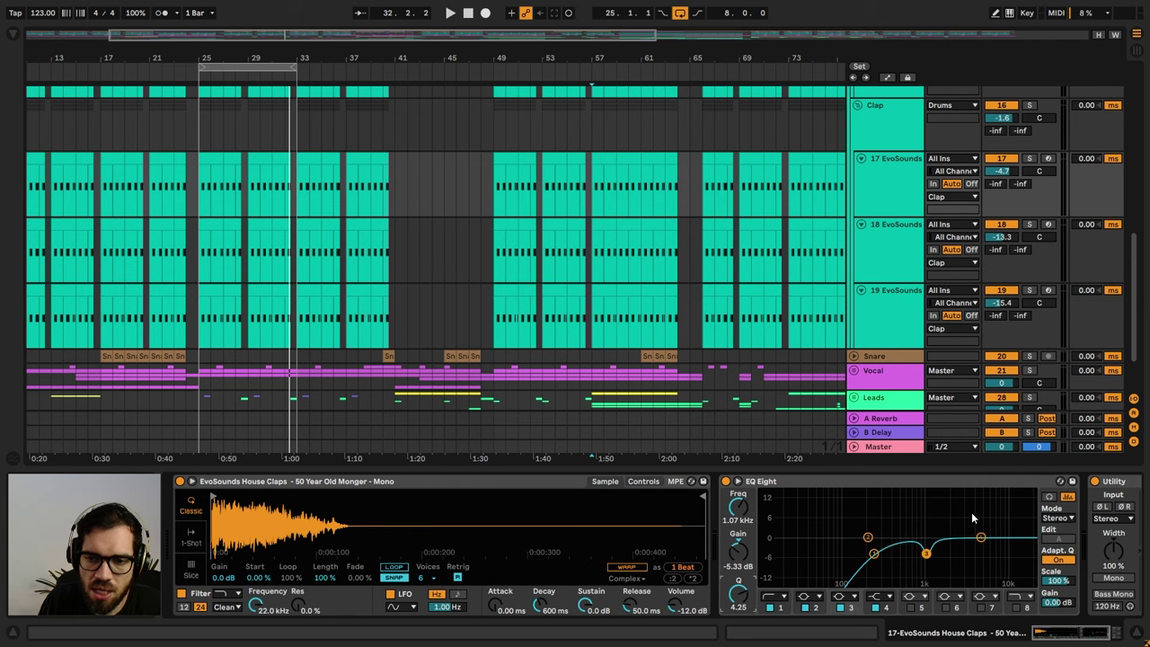
- Play the arrangement from bar 25 and fold the Clap group
key(space)
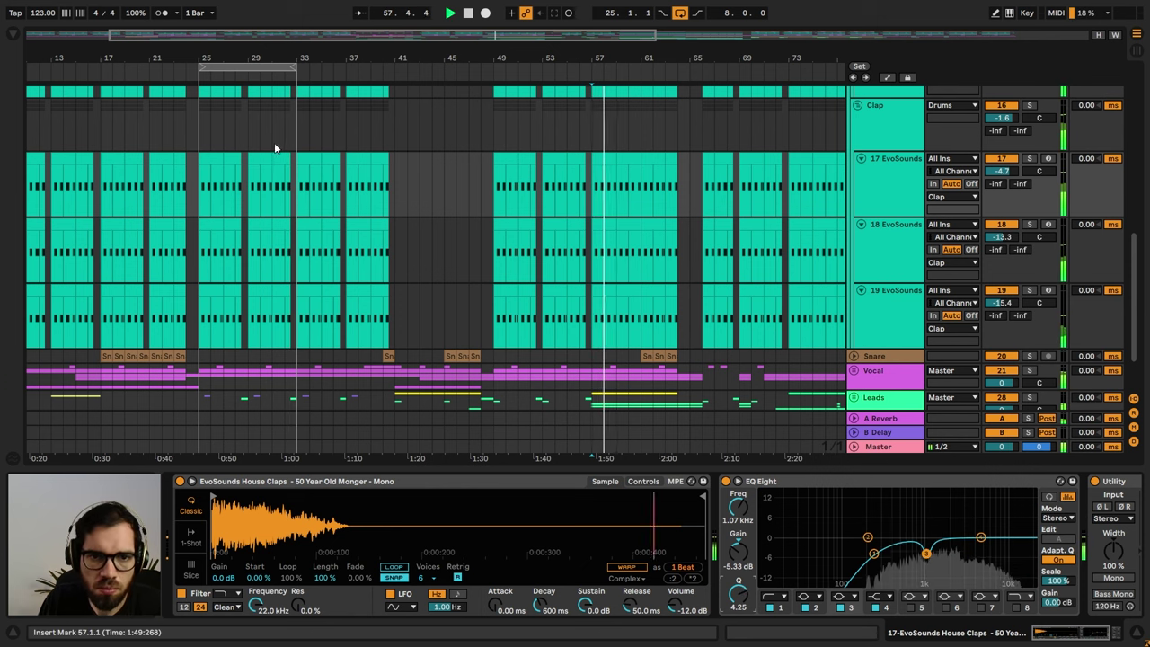
click(210, 134)
click(858, 106)
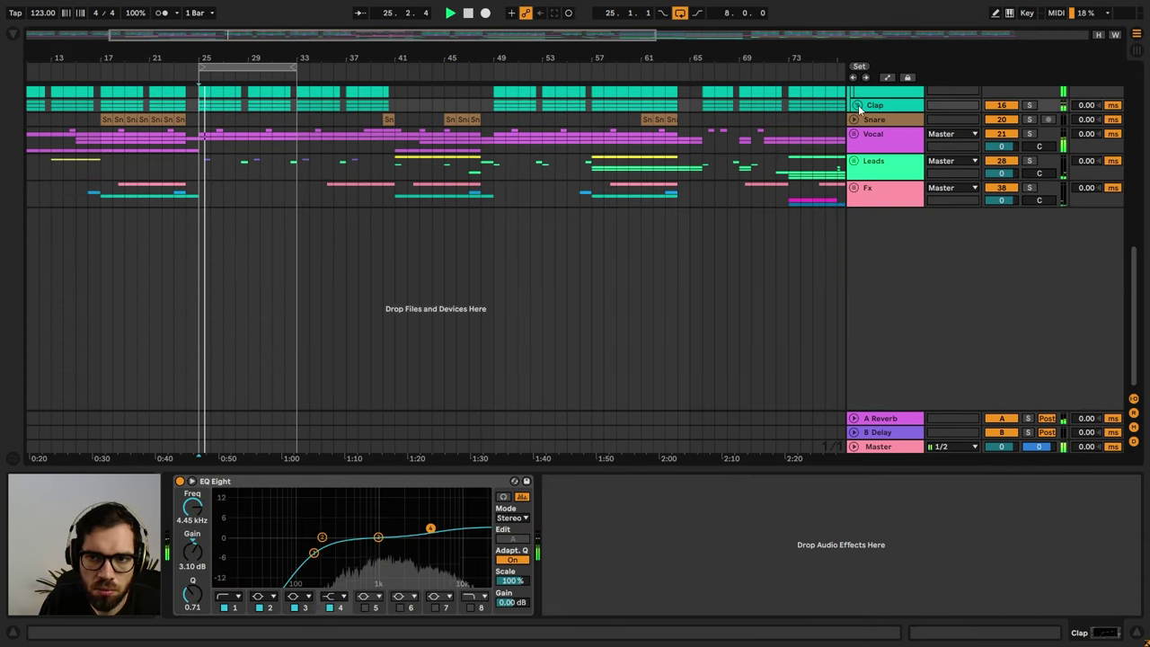
- Unfold the Fx group, play from bar 40 and lower the group's volume to -5.6 dB
click(856, 189)
click(932, 204)
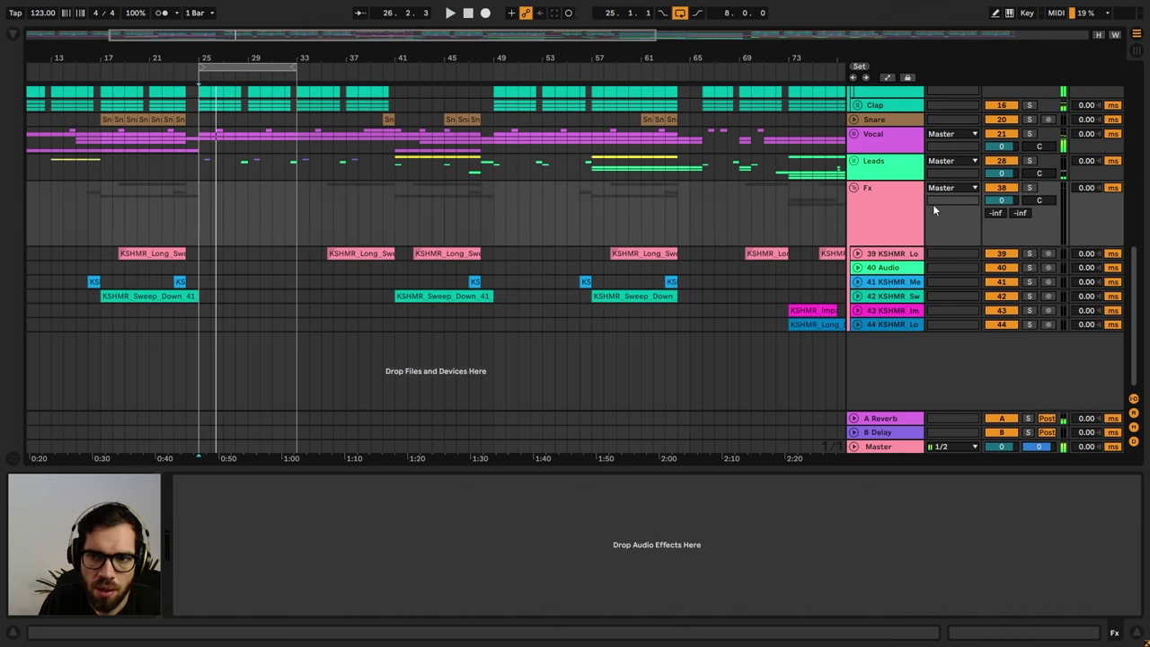
click(918, 207)
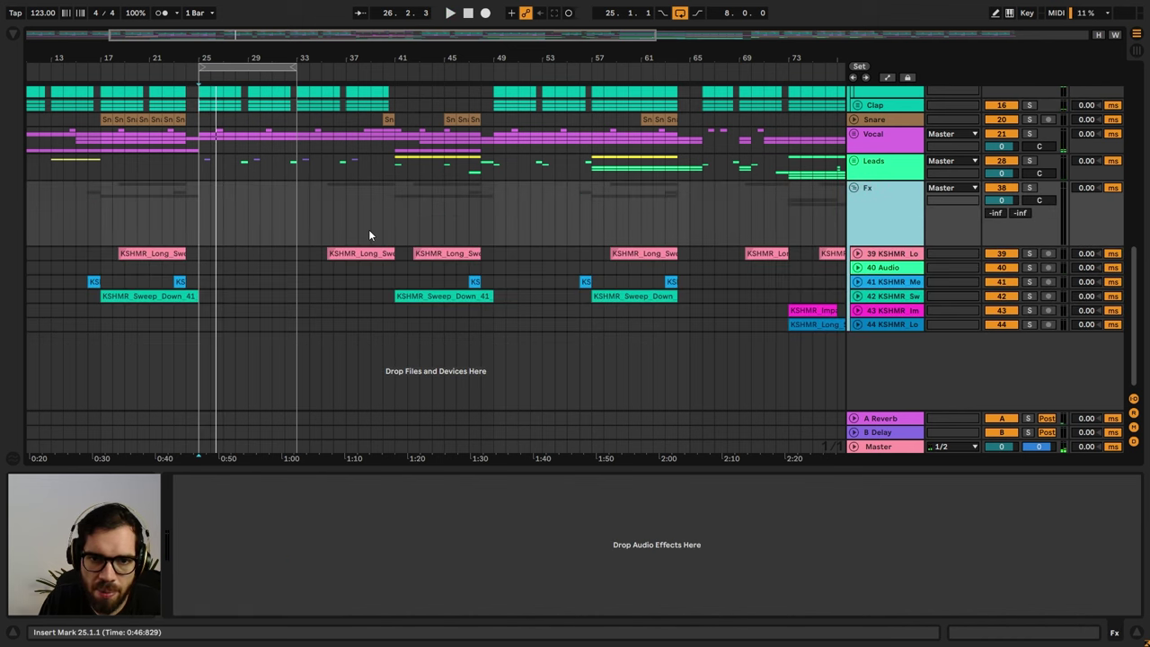
click(399, 234)
key(space)
drag(1002, 200, 1002, 229)
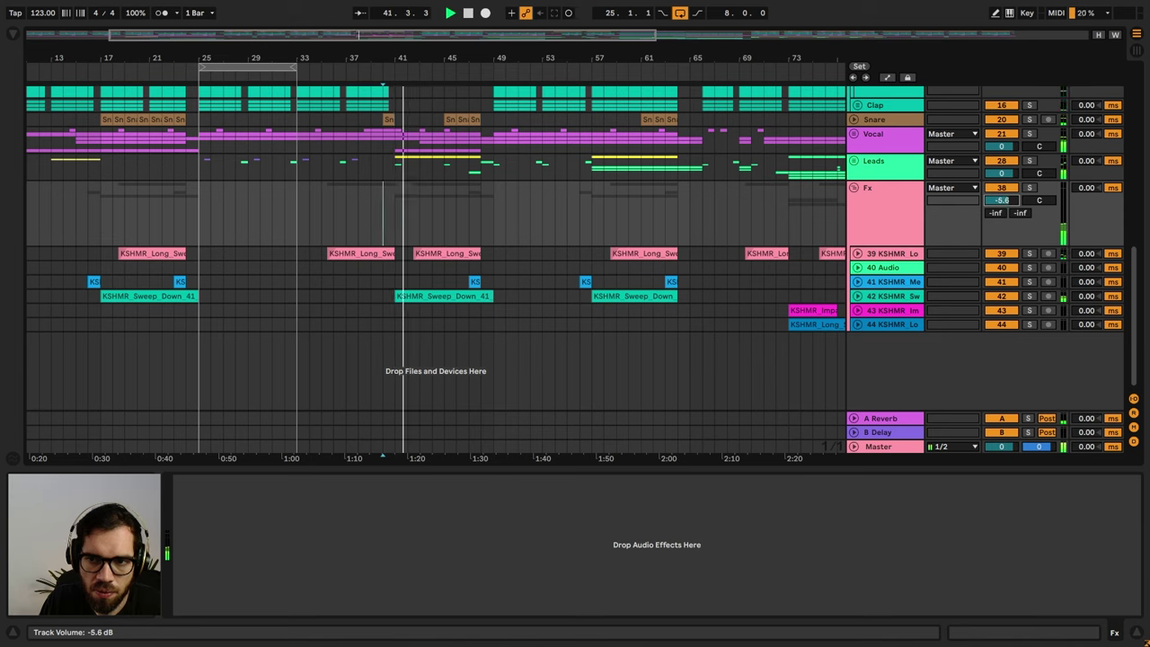
click(876, 202)
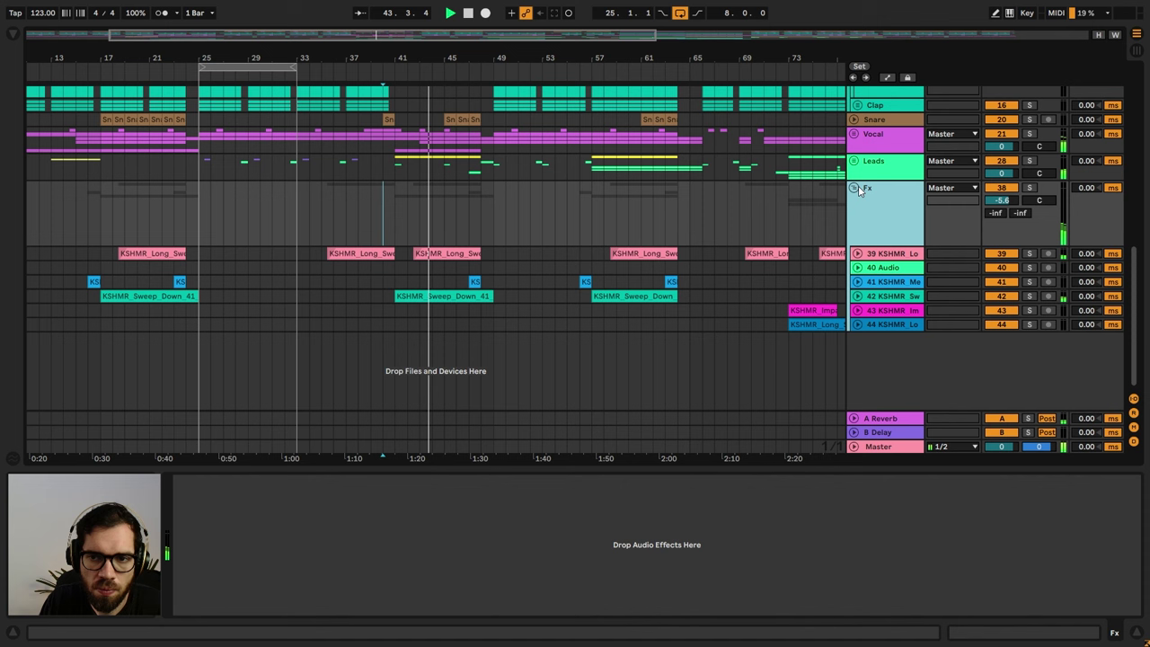
- Unfold the Snare track, lower it to -15.4 dB, and fold the Snare track and the Fx group
click(862, 446)
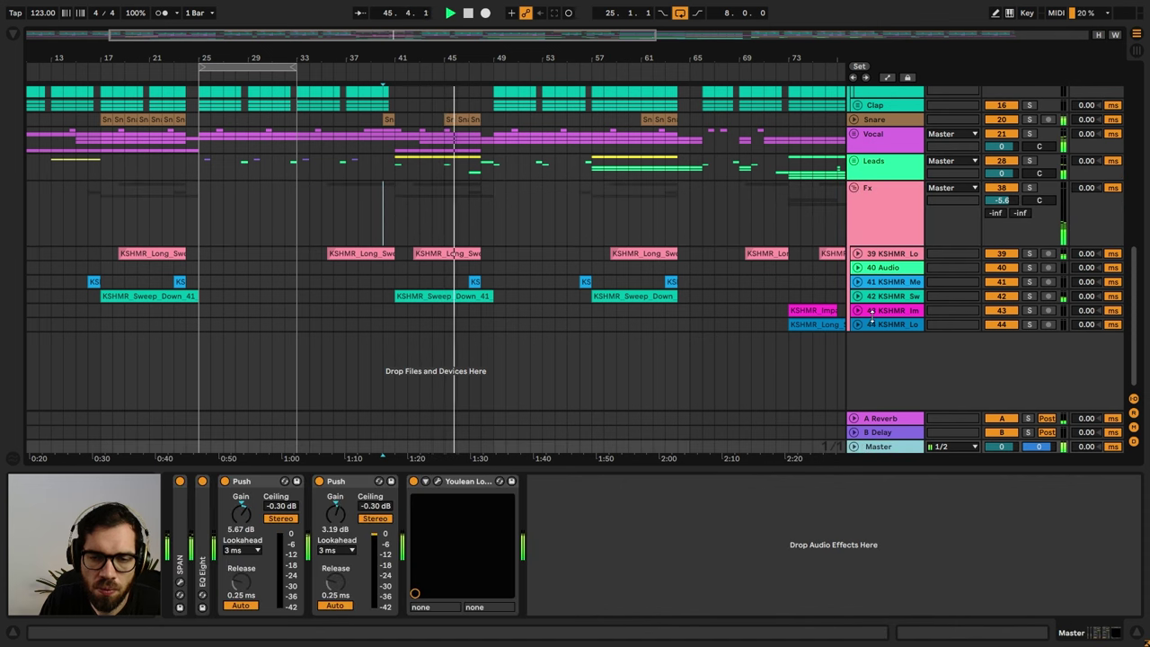
scroll(811, 257, up, 3)
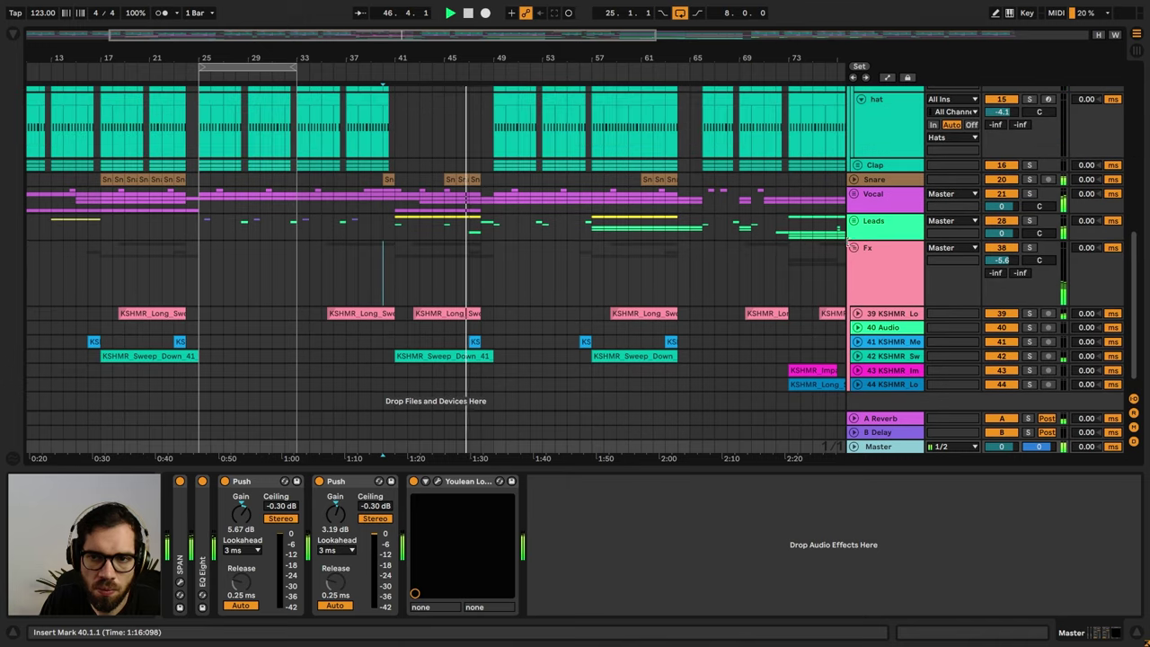
click(854, 179)
click(1001, 192)
drag(995, 193, 996, 216)
scroll(890, 238, up, 1)
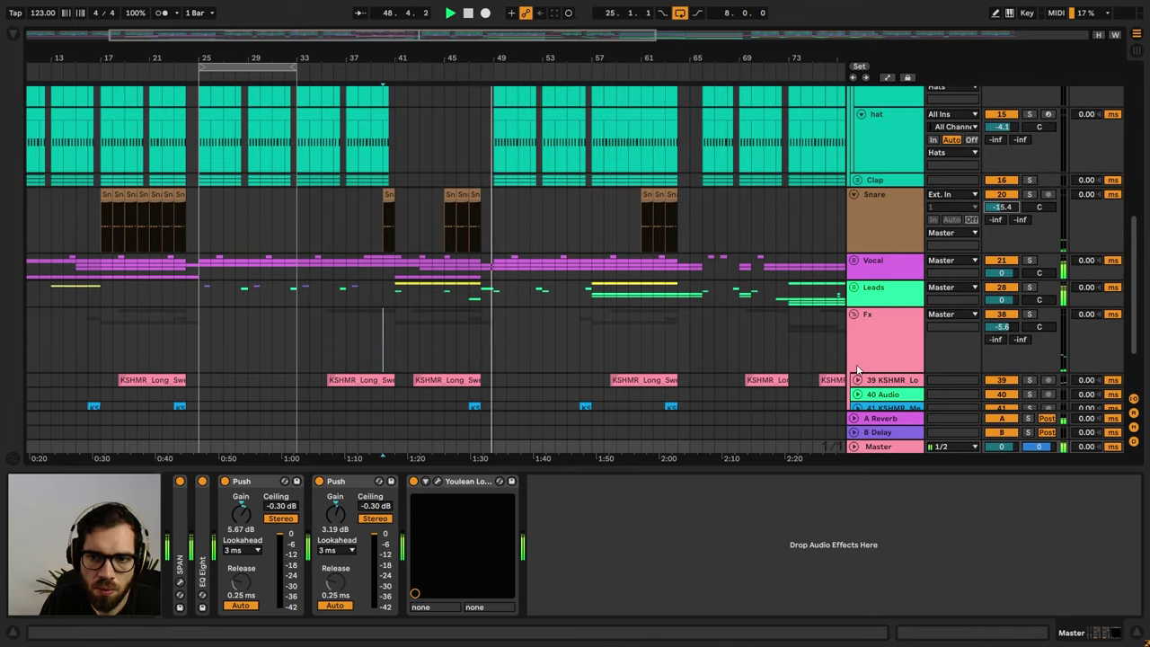
click(855, 314)
click(854, 195)
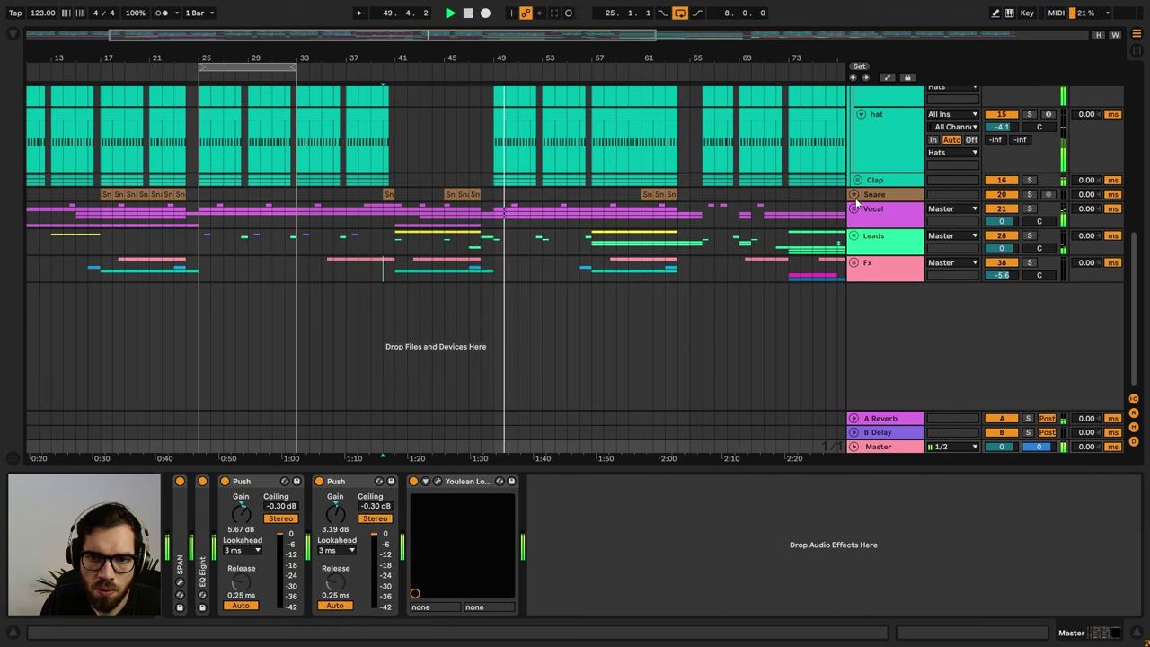
- Unfold the Leads group and lower the Lead track 31 to -13.9 dB while playing from bar 47
scroll(858, 215, up, 3)
click(855, 281)
scroll(705, 306, down, 6)
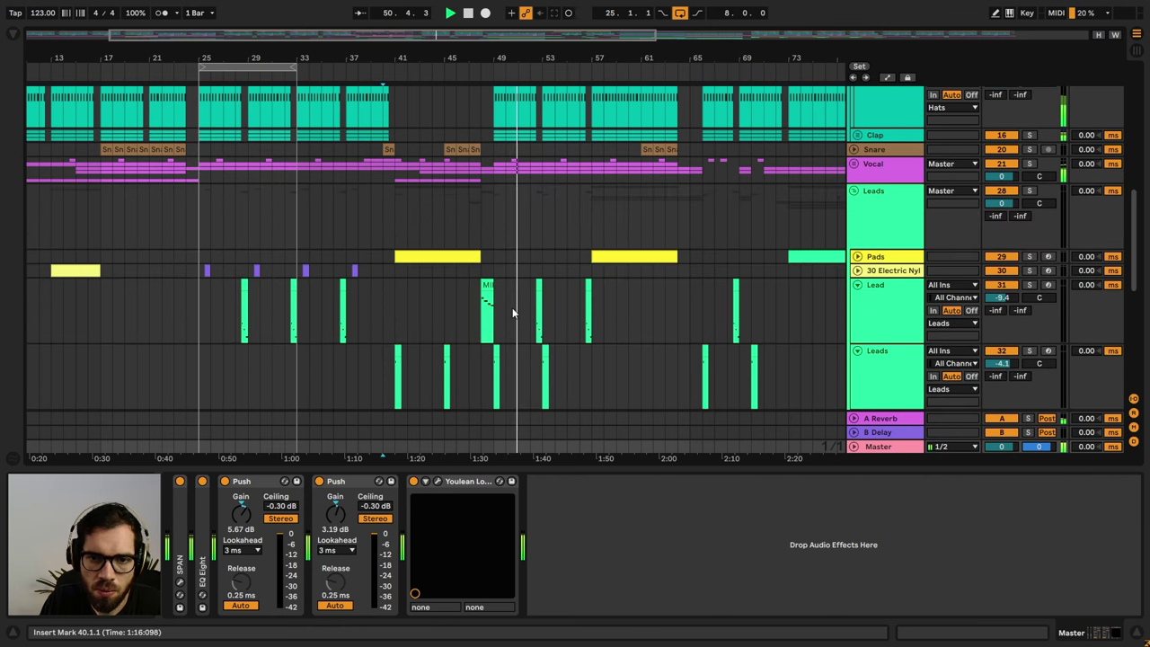
click(471, 297)
mouse_move(1005, 305)
mouse_down()
mouse_move(1005, 329)
mouse_move(1006, 306)
mouse_up()
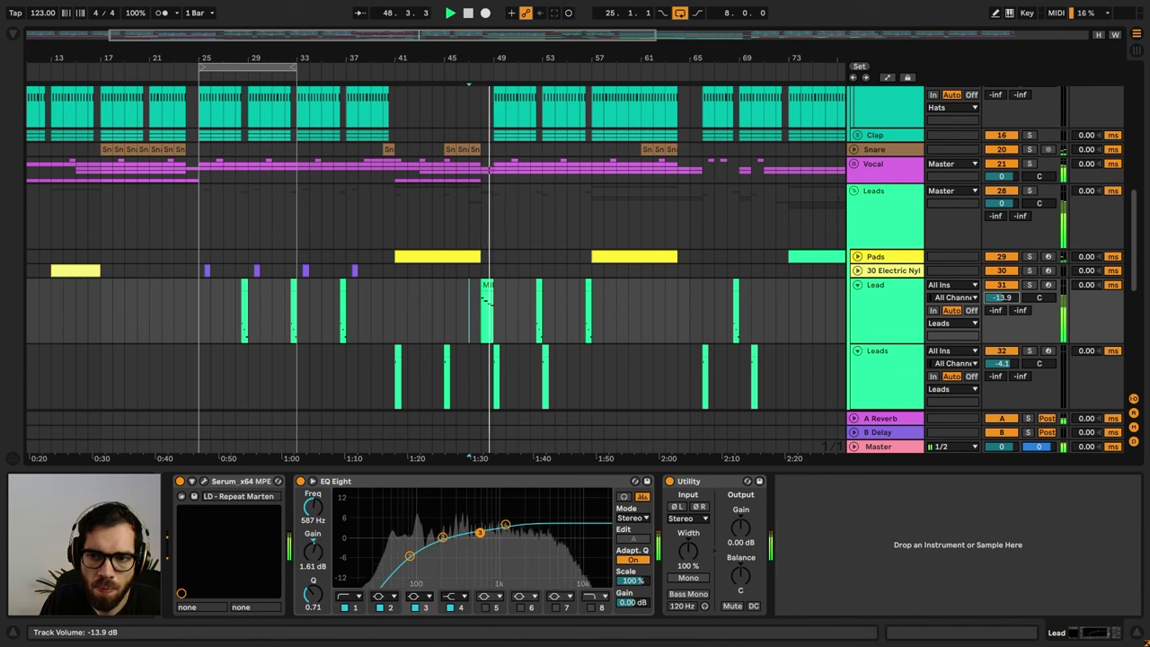
- Fold the Leads group and the Drums group in the arrangement
click(878, 216)
click(855, 191)
scroll(603, 264, up, 7)
scroll(503, 266, up, 6)
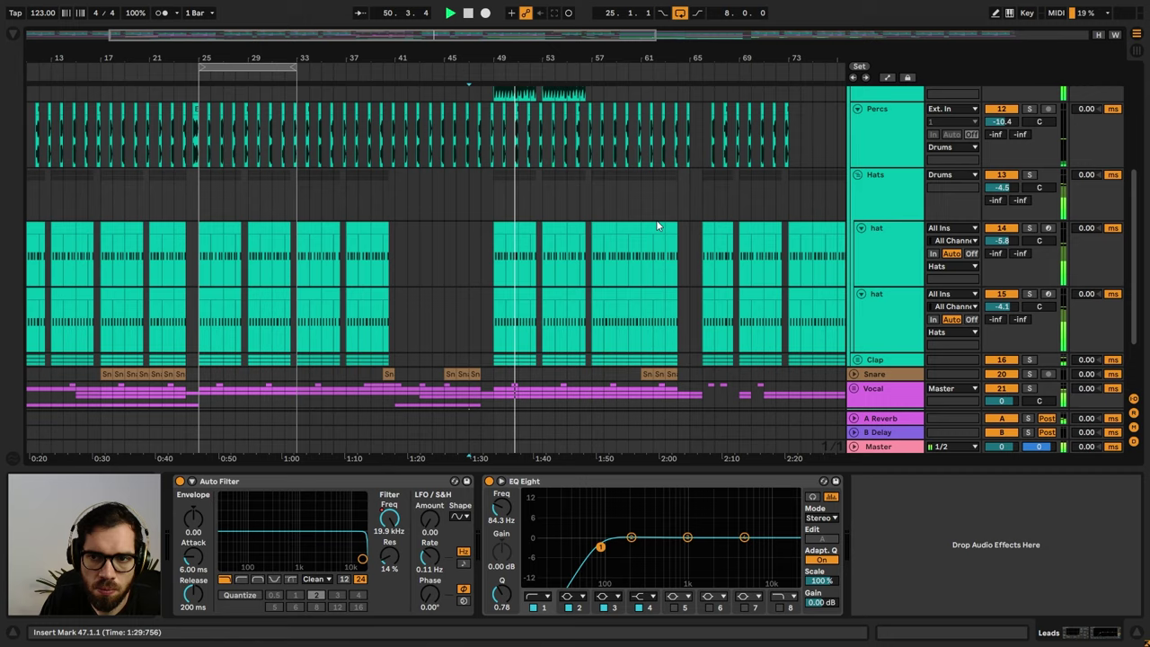
click(859, 126)
click(855, 122)
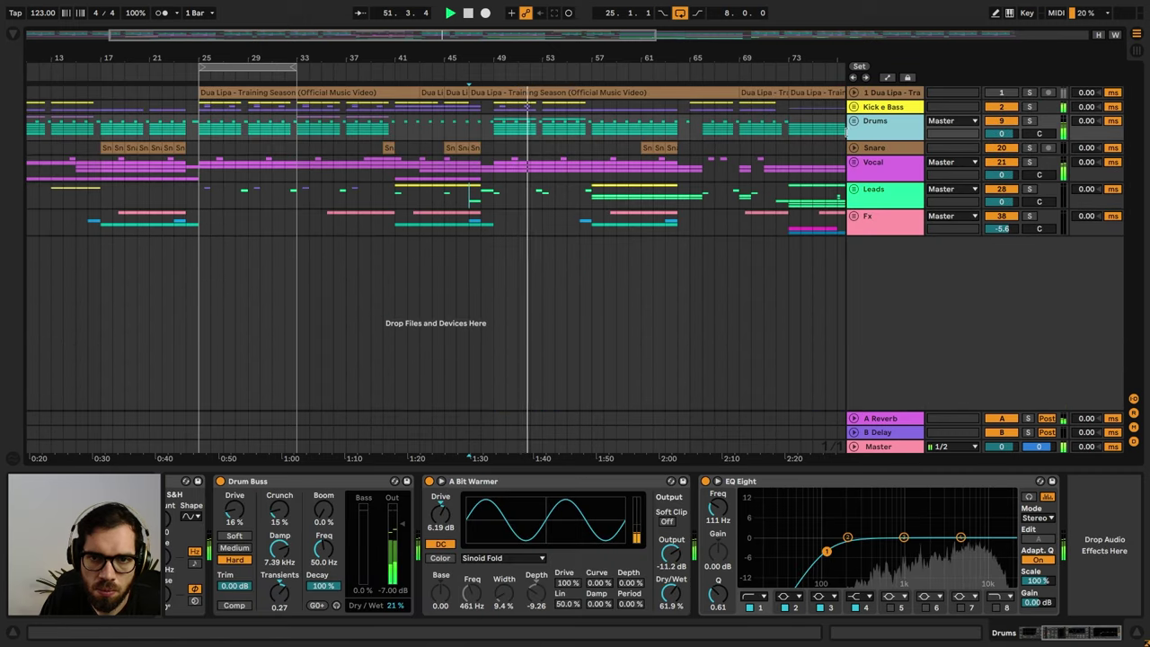
- Turn off the arrangement loop, place the insert marker at bar 56 and unfold the Kick e Bass group
click(604, 193)
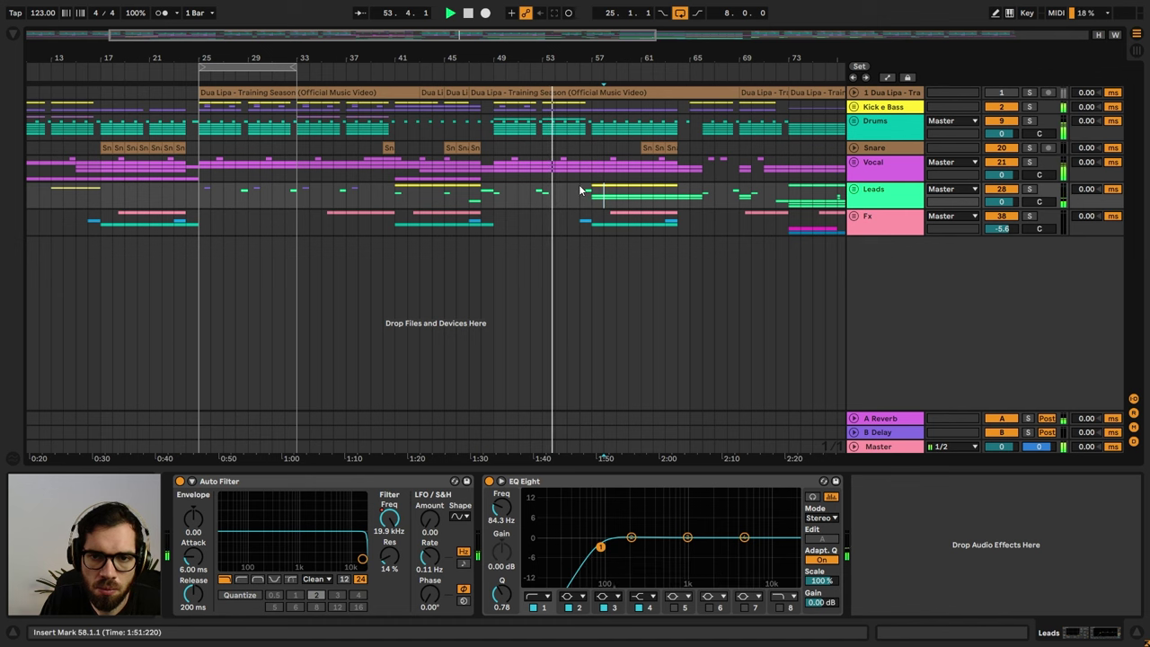
drag(614, 60, 480, 66)
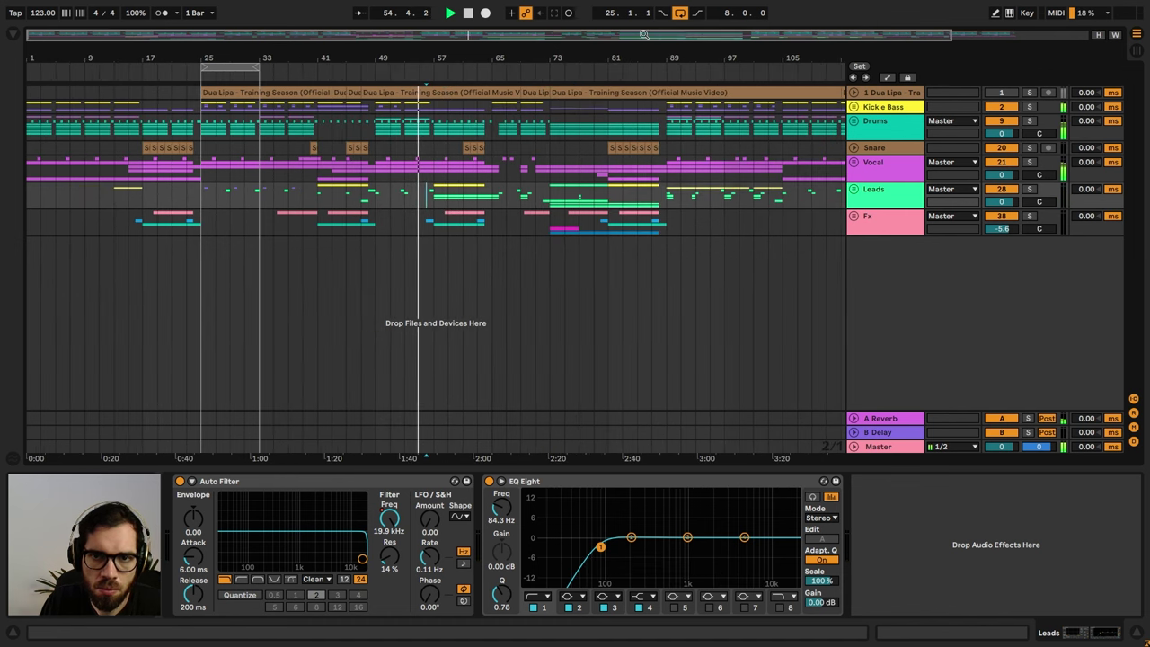
click(680, 15)
drag(599, 61, 568, 47)
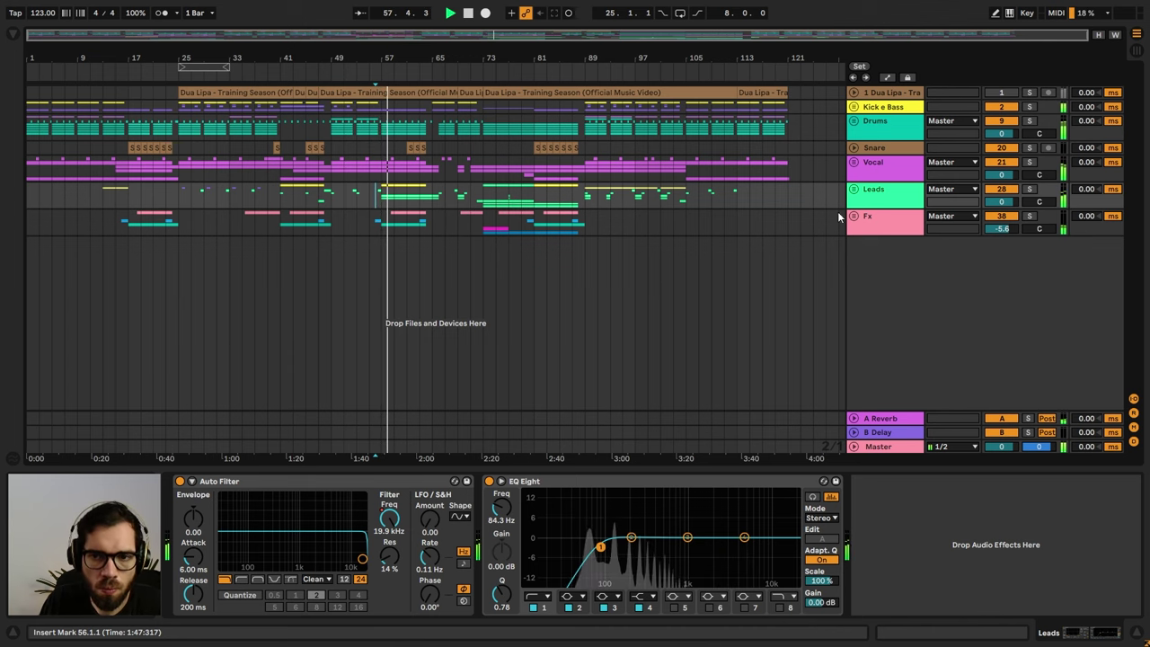
click(854, 107)
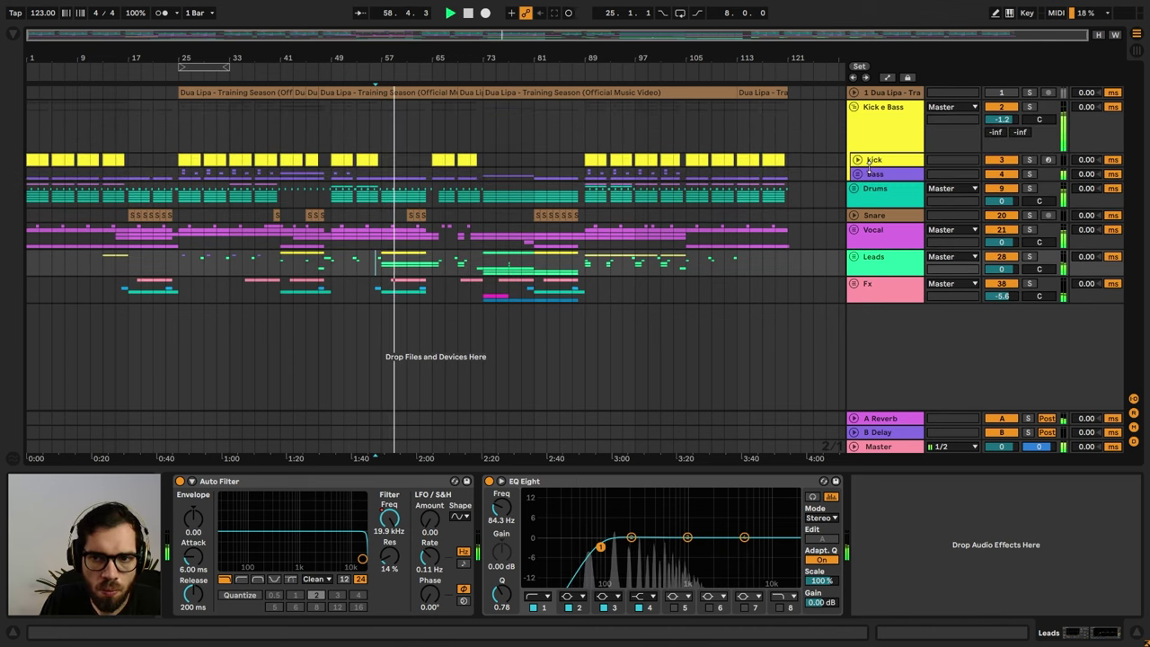
- Select the Bass group, then unfold the Leads group to review its track volumes during playback and fold it again
click(859, 175)
click(858, 174)
click(858, 174)
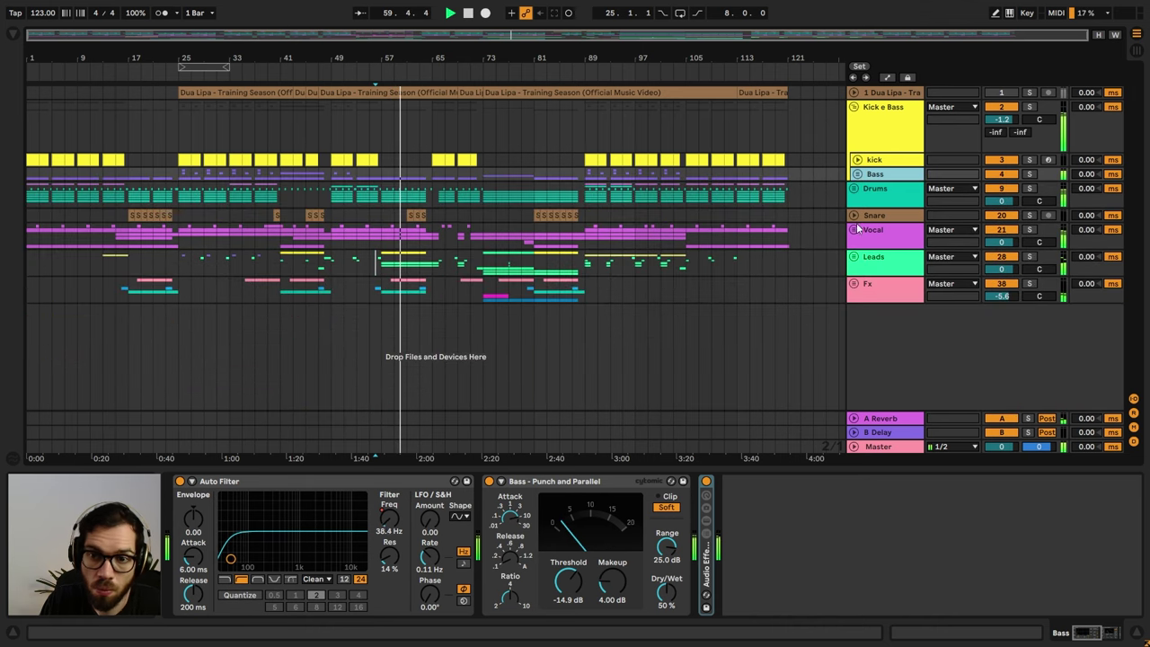
click(854, 257)
scroll(850, 247, down, 5)
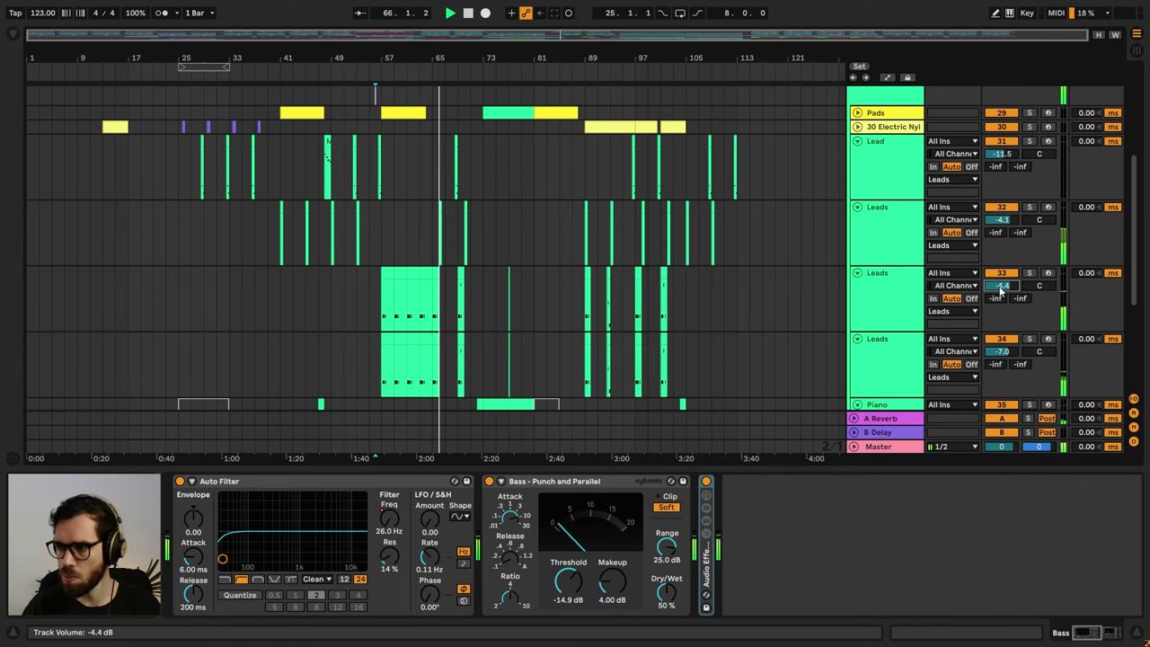
scroll(838, 126, up, 4)
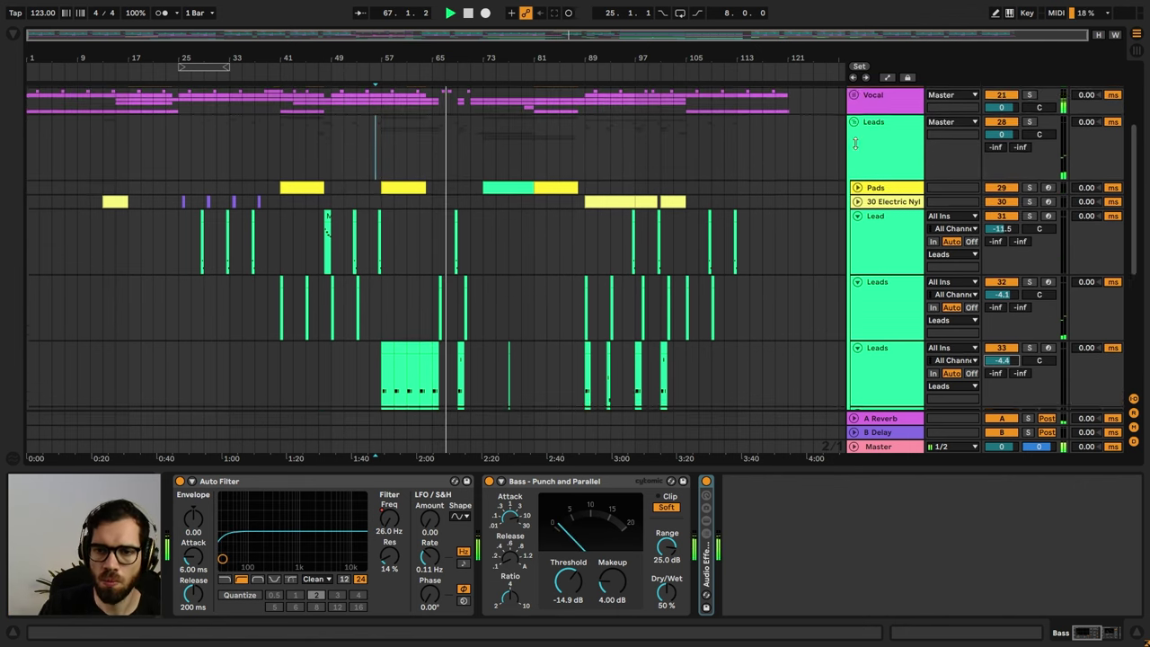
click(859, 170)
click(855, 184)
- Fold the Kick e Bass group and place the insert marker at bar 71 on the Snare track
click(855, 107)
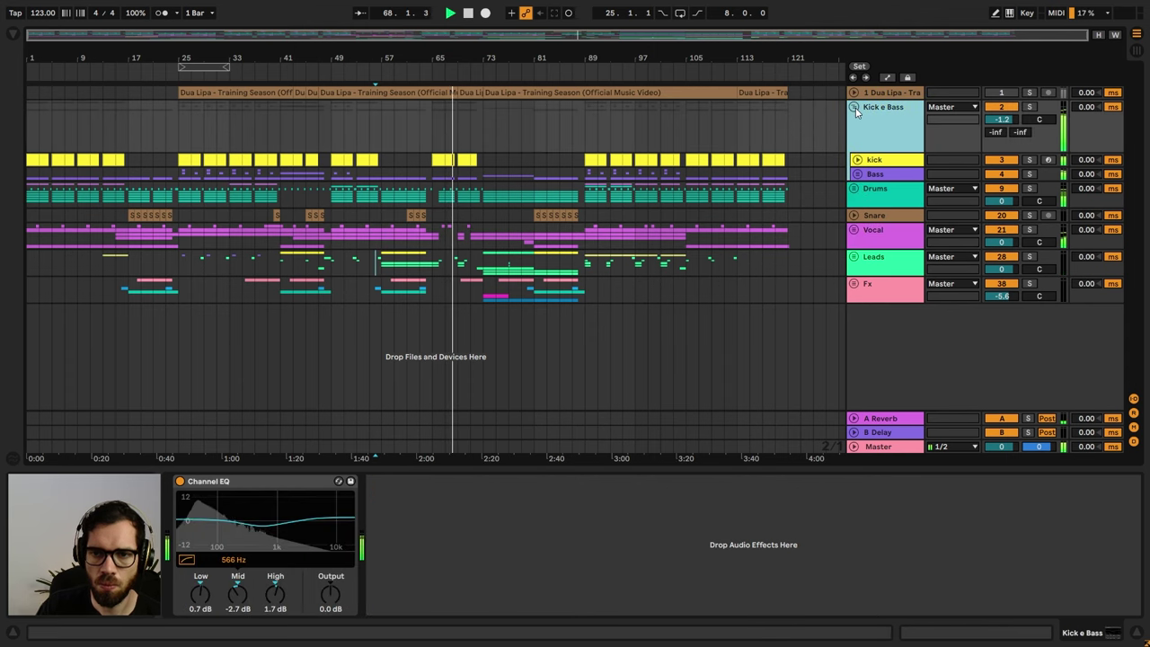
click(654, 149)
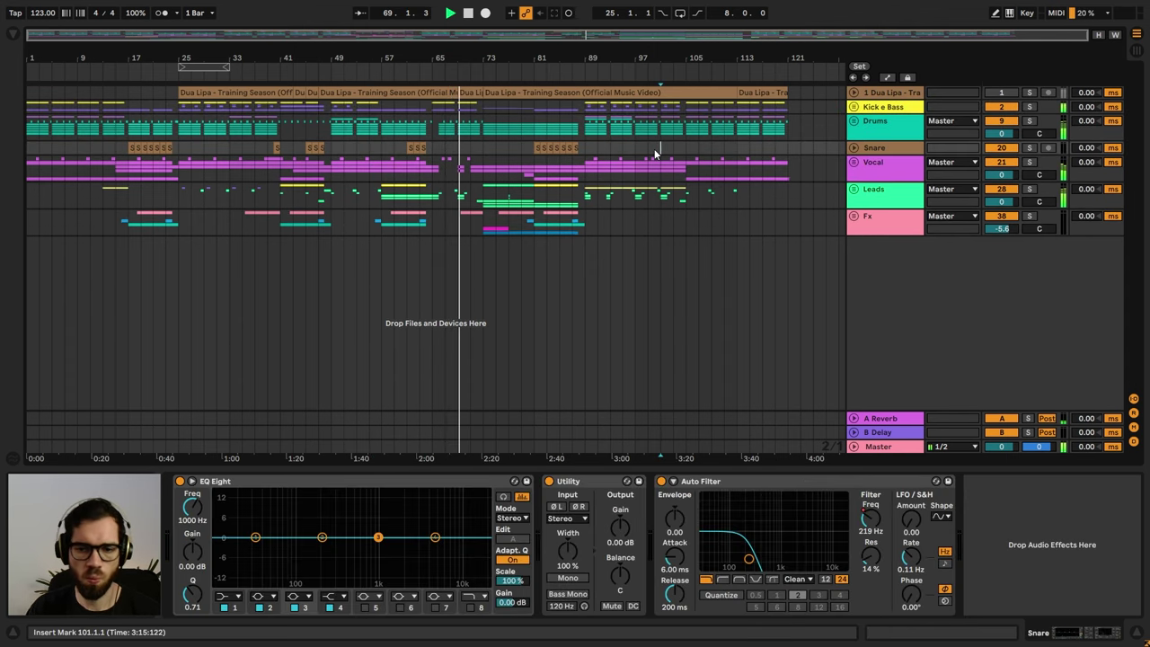
click(473, 144)
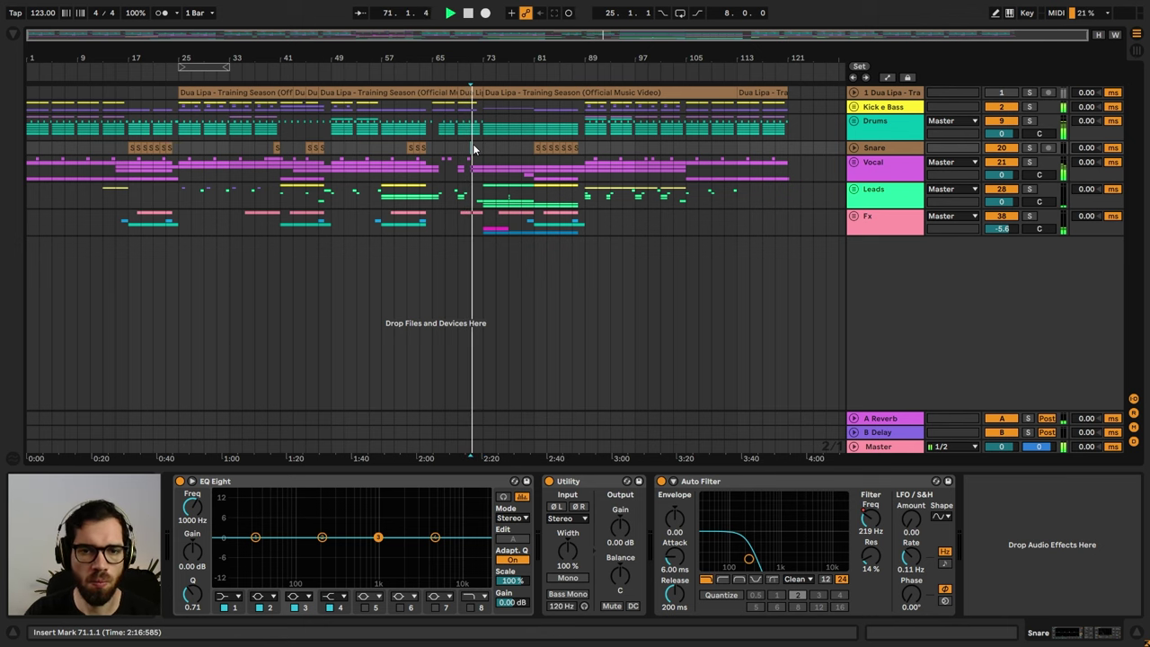
- Unfold the Vocal group, check the VOCAL PRINCIPAL track's levels and sends during playback, and fold the group again
drag(502, 55, 566, 63)
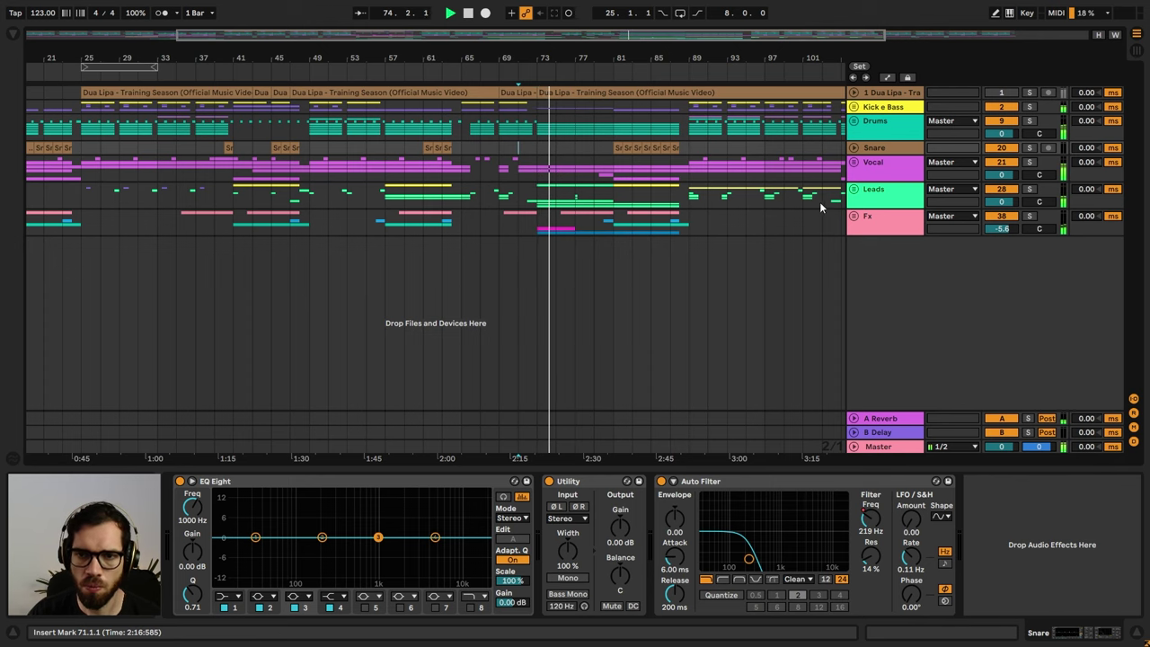
click(854, 163)
scroll(892, 269, down, 4)
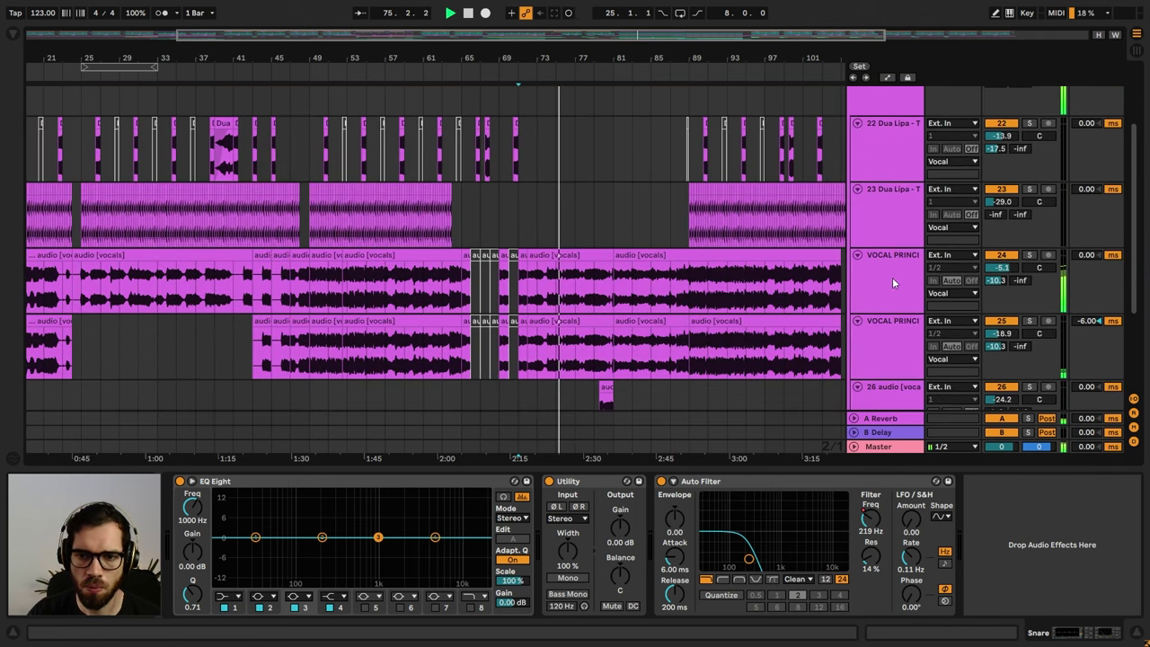
click(892, 277)
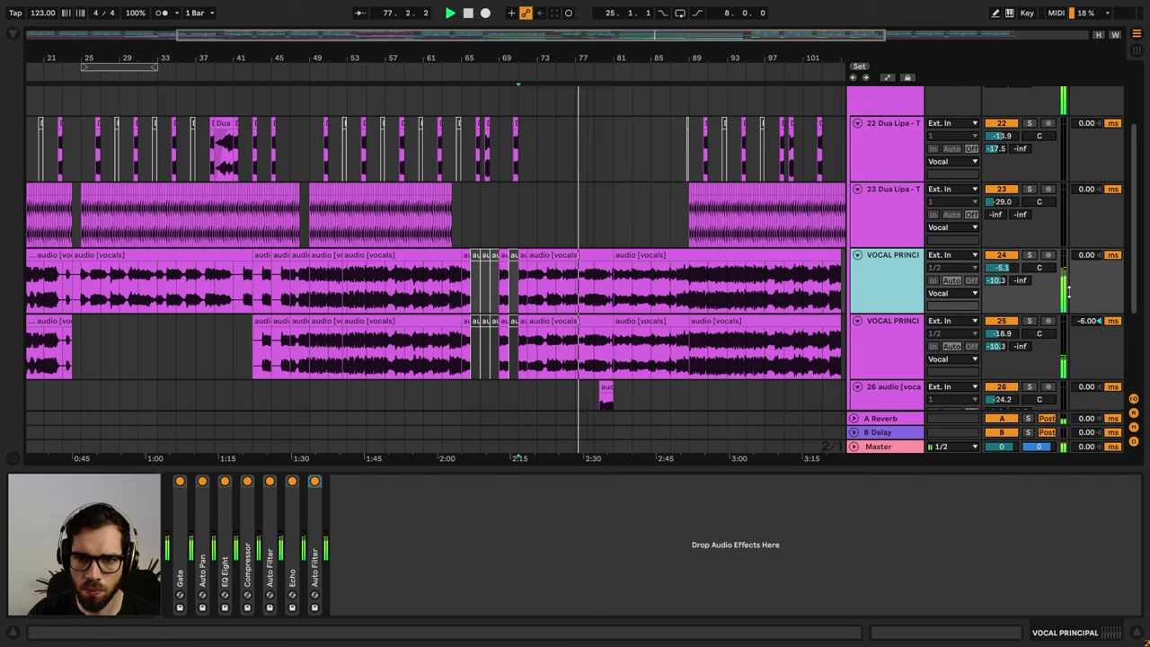
drag(1027, 282, 1027, 285)
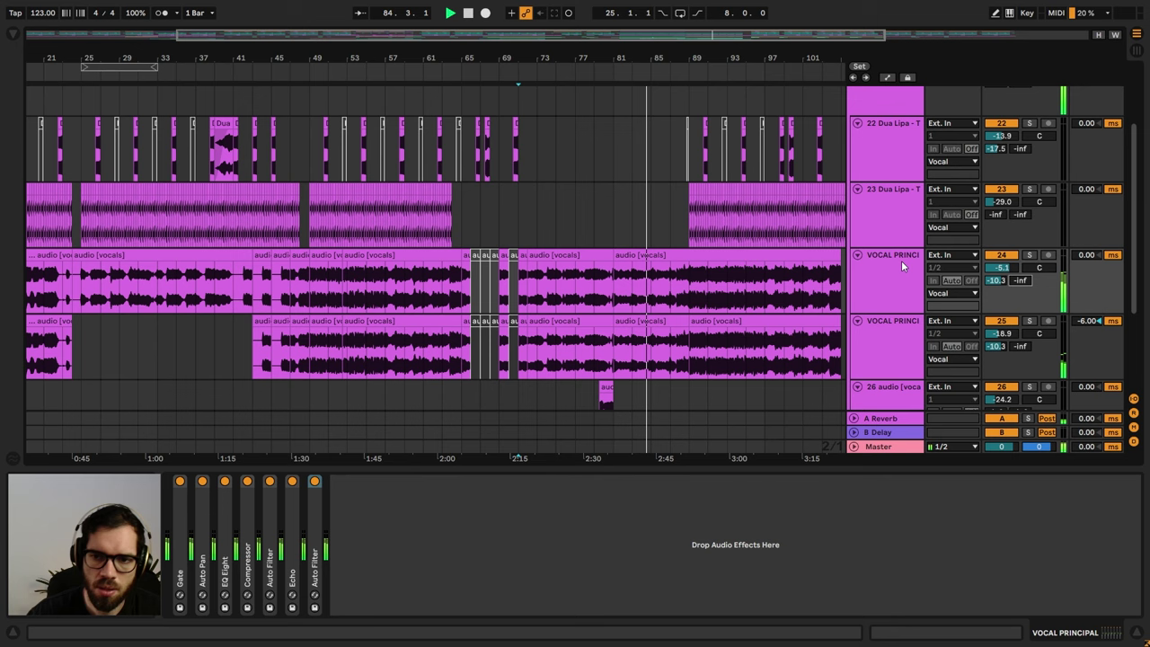
scroll(781, 244, up, 3)
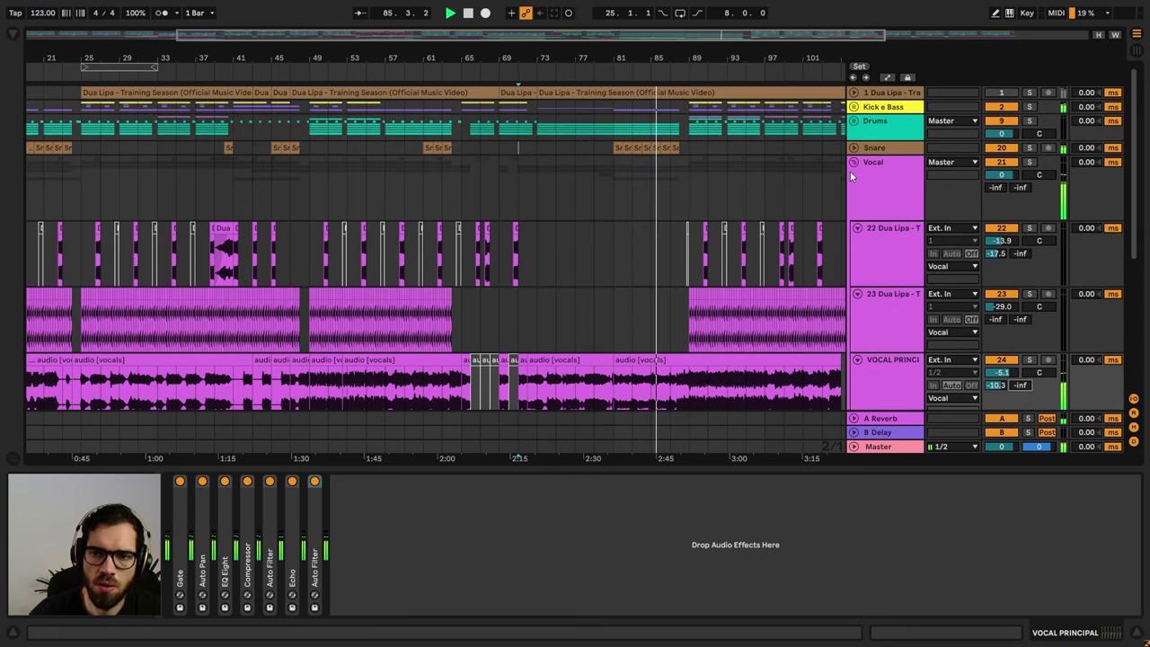
click(854, 163)
- Place the insert marker at bar 93 and assign the Fx group's track color to its grouped tracks and clips
click(728, 149)
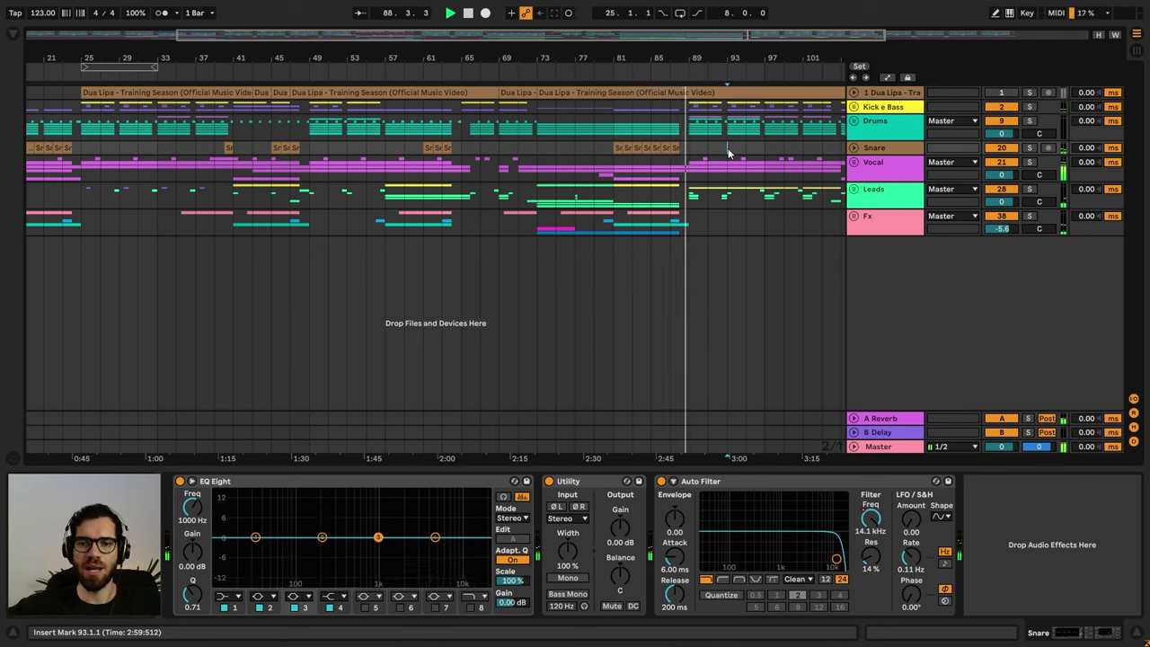
right_click(851, 229)
click(960, 471)
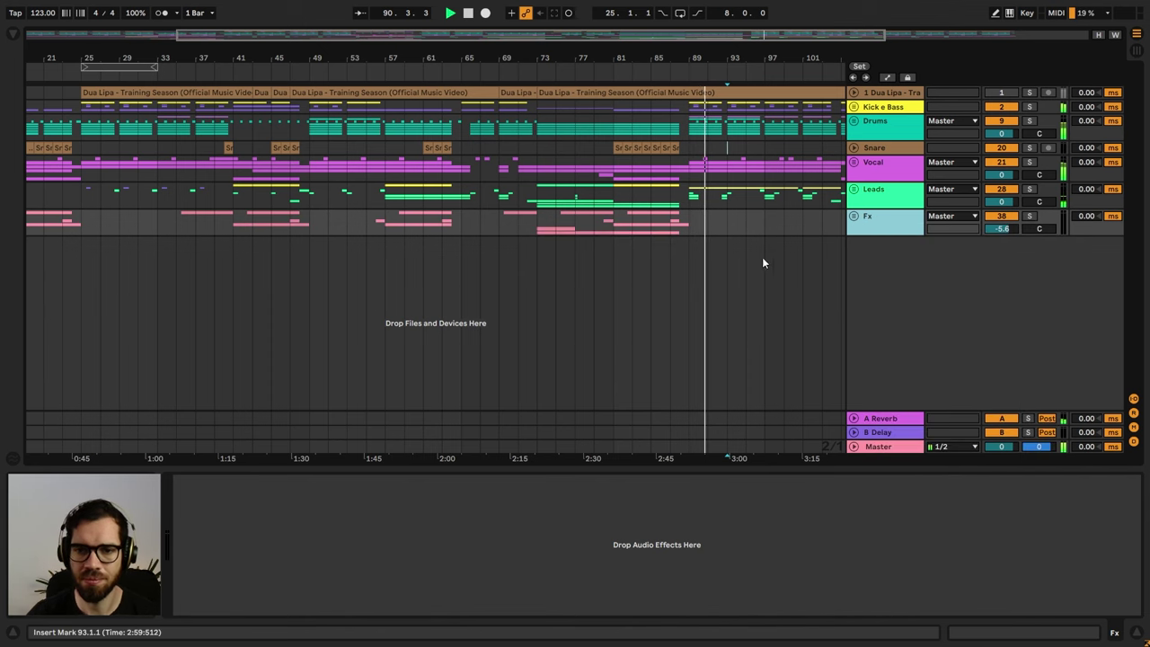
- Place the insert marker at around bar 93 on the Leads group while the arrangement plays
click(749, 239)
mouse_move(719, 60)
mouse_down()
mouse_move(679, 45)
mouse_move(743, 62)
mouse_up()
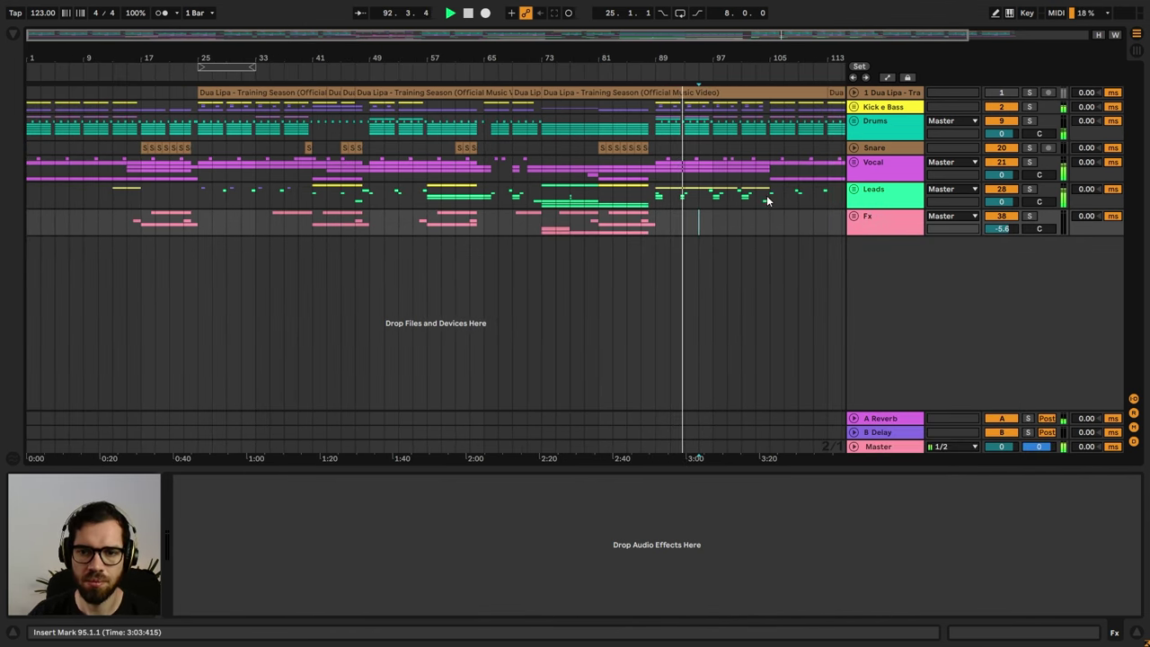
click(691, 202)
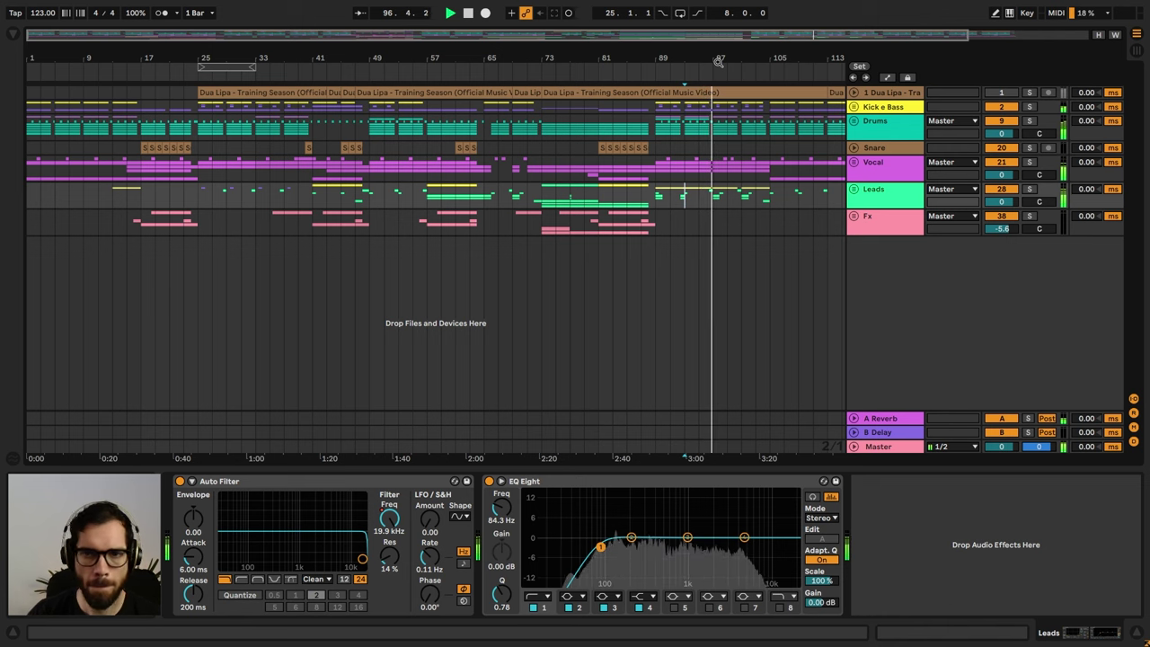
drag(718, 62, 639, 60)
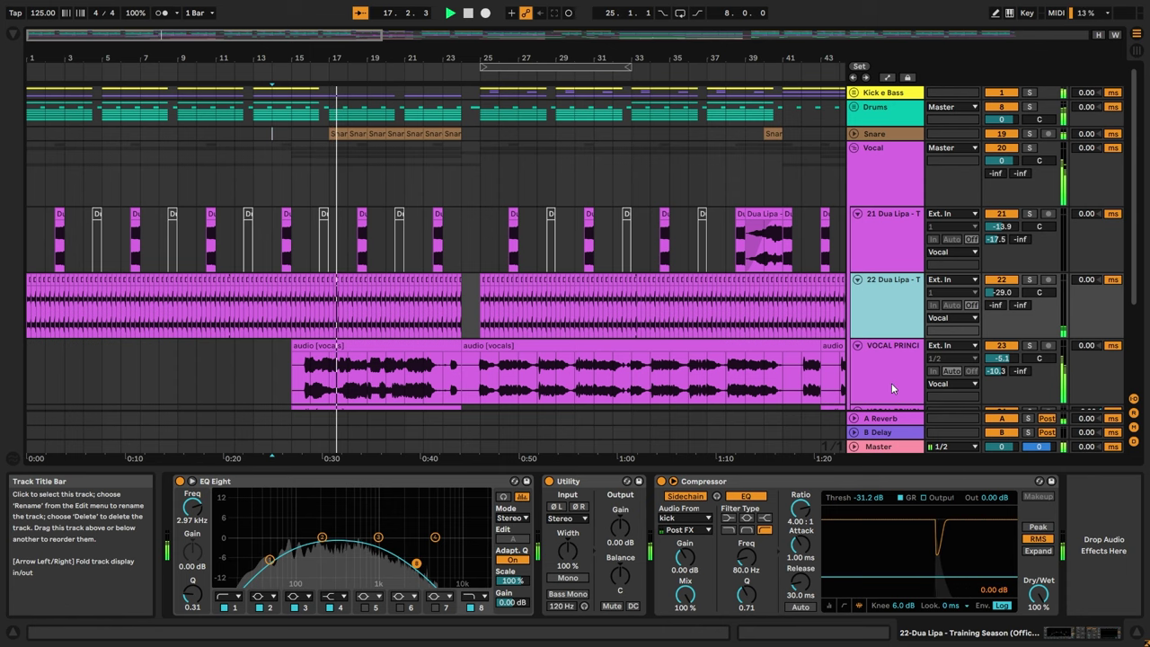
- Look through the VOCAL PRINCIPAL track's device chain from Gate to the final Auto Filter, with the arrangement following playback
click(891, 383)
click(1092, 635)
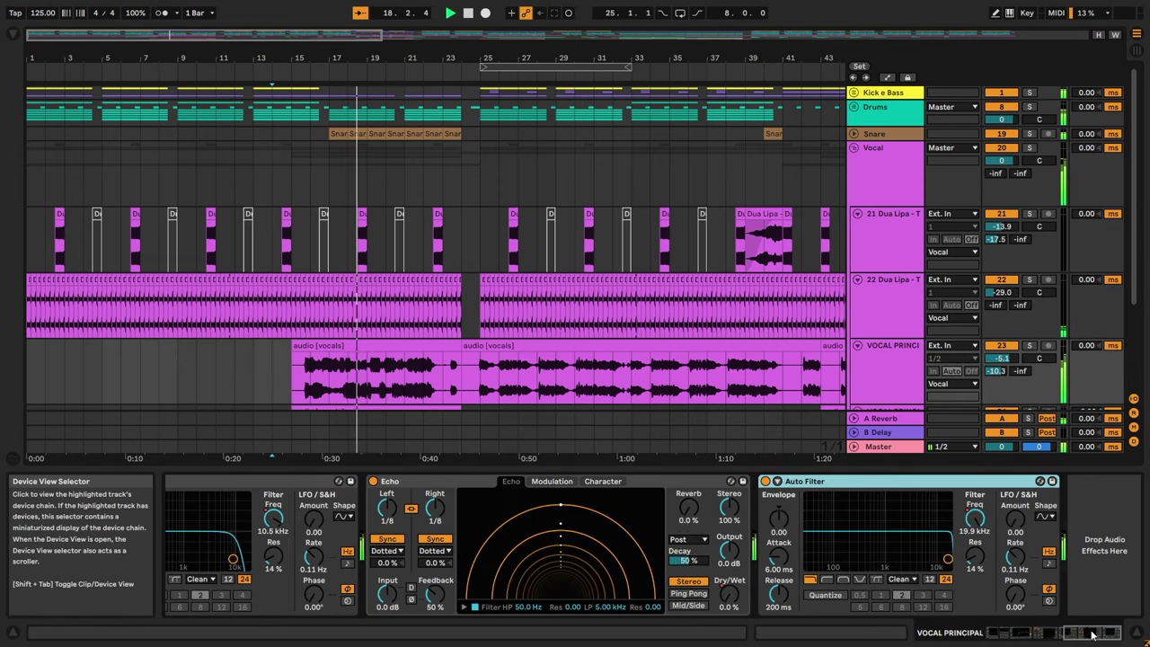
drag(1091, 635, 1020, 635)
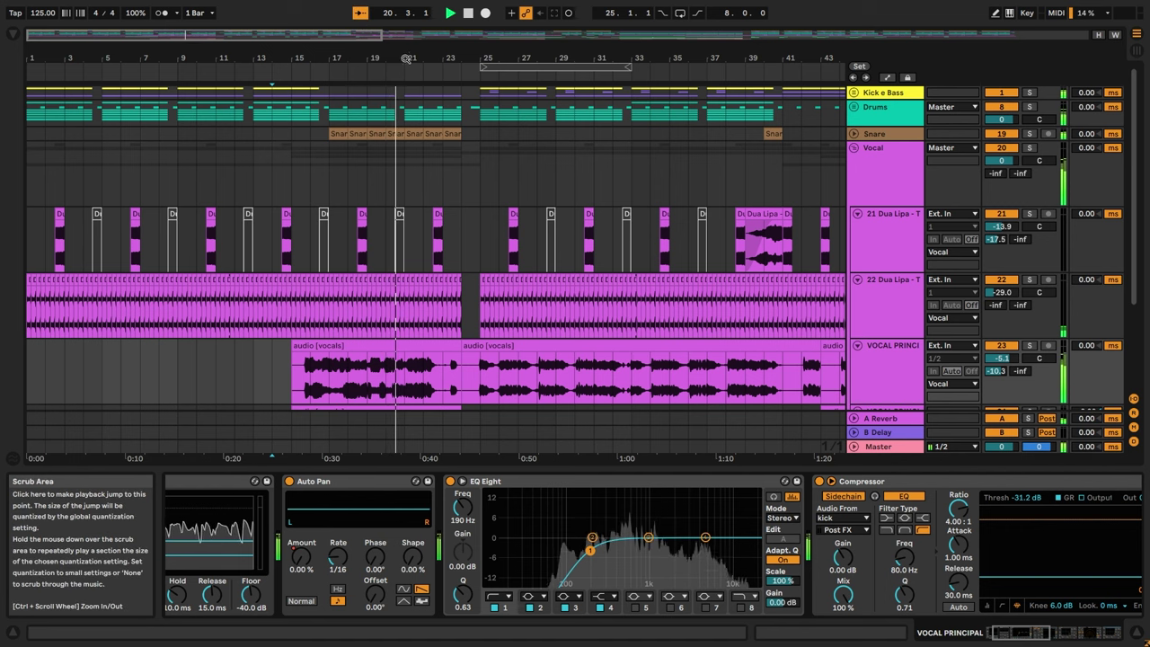
drag(406, 59, 407, 77)
click(360, 13)
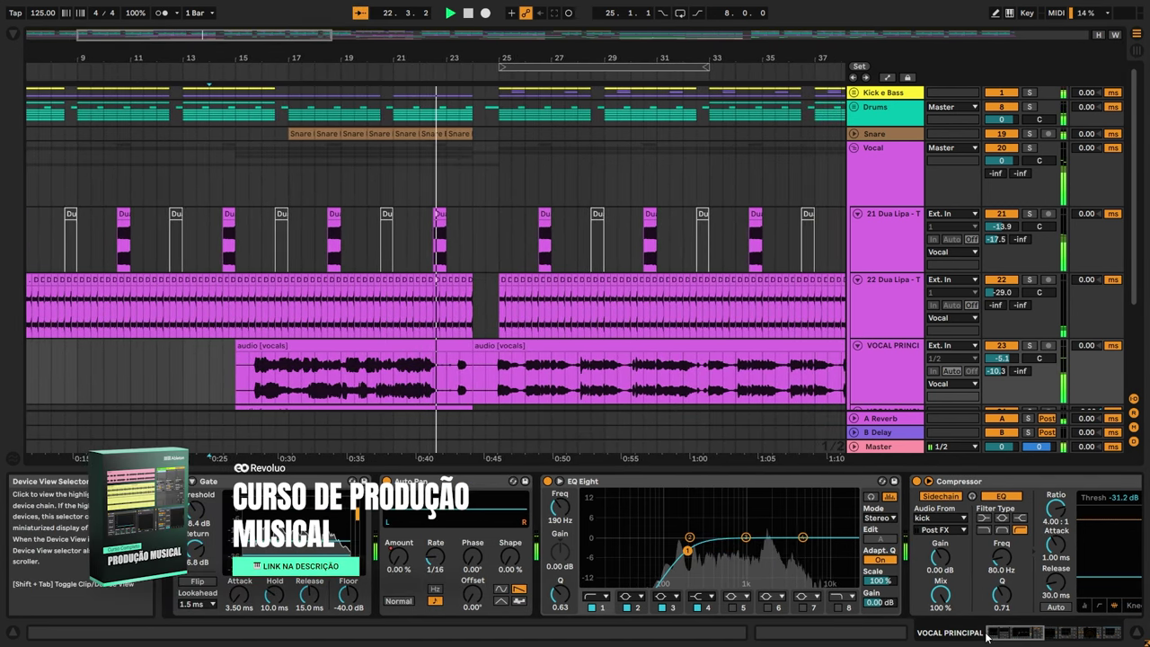
drag(986, 636, 1057, 637)
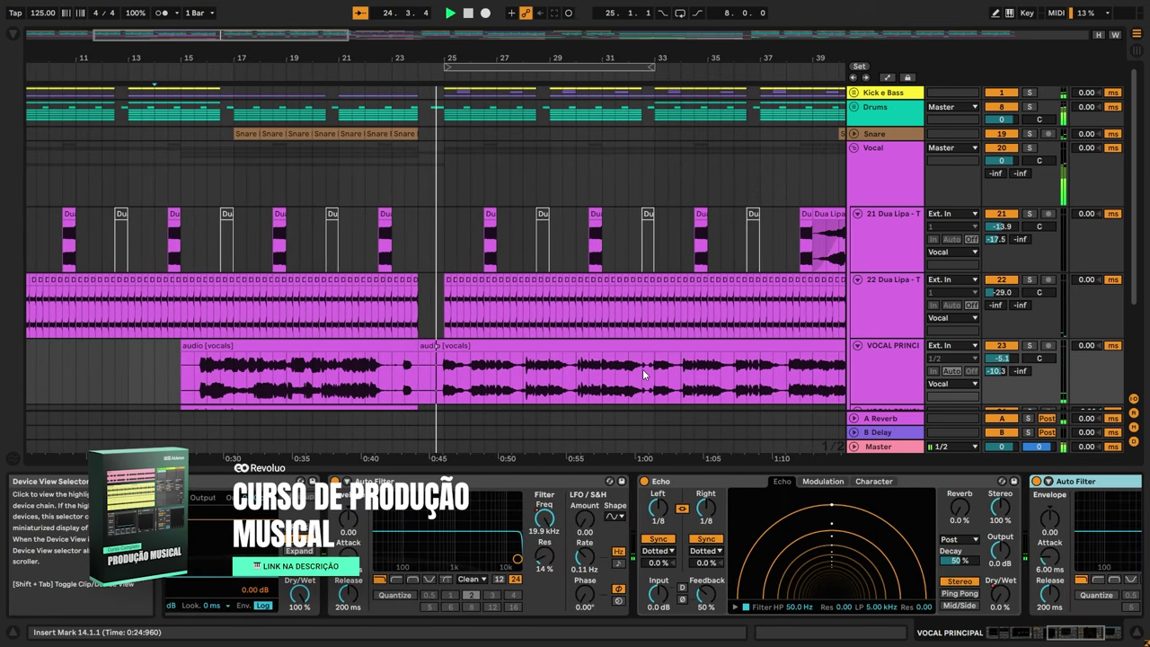
- Unfold the 26 audio vocals track at the end of the Vocal group
scroll(643, 374, down, 3)
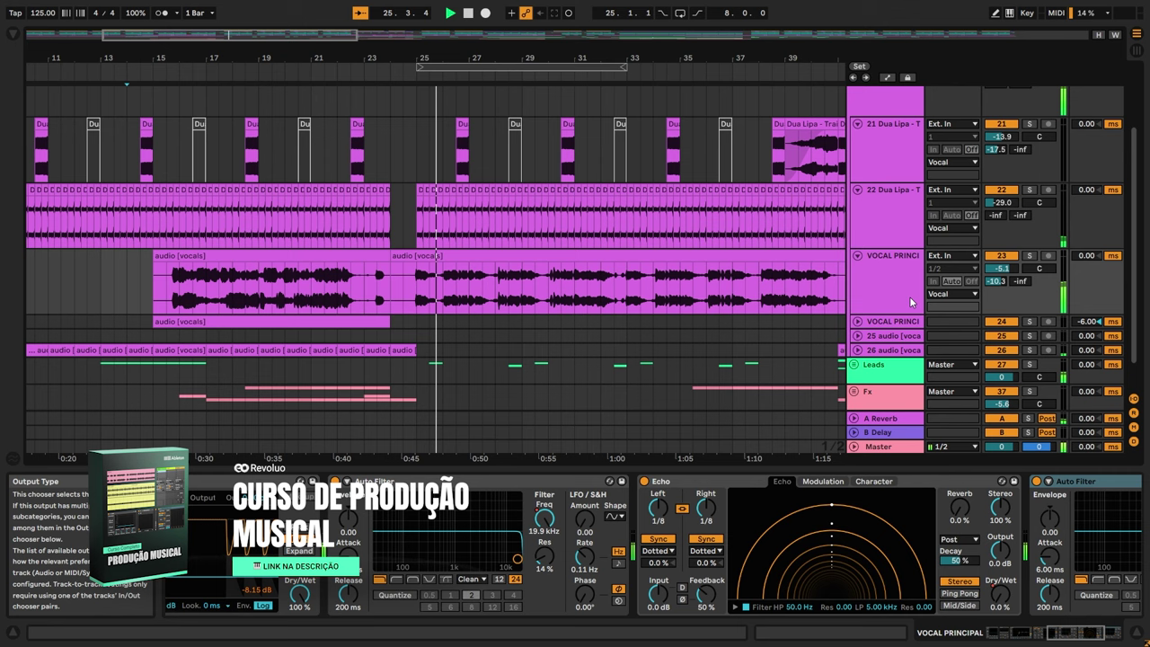
scroll(890, 324, down, 1)
click(858, 337)
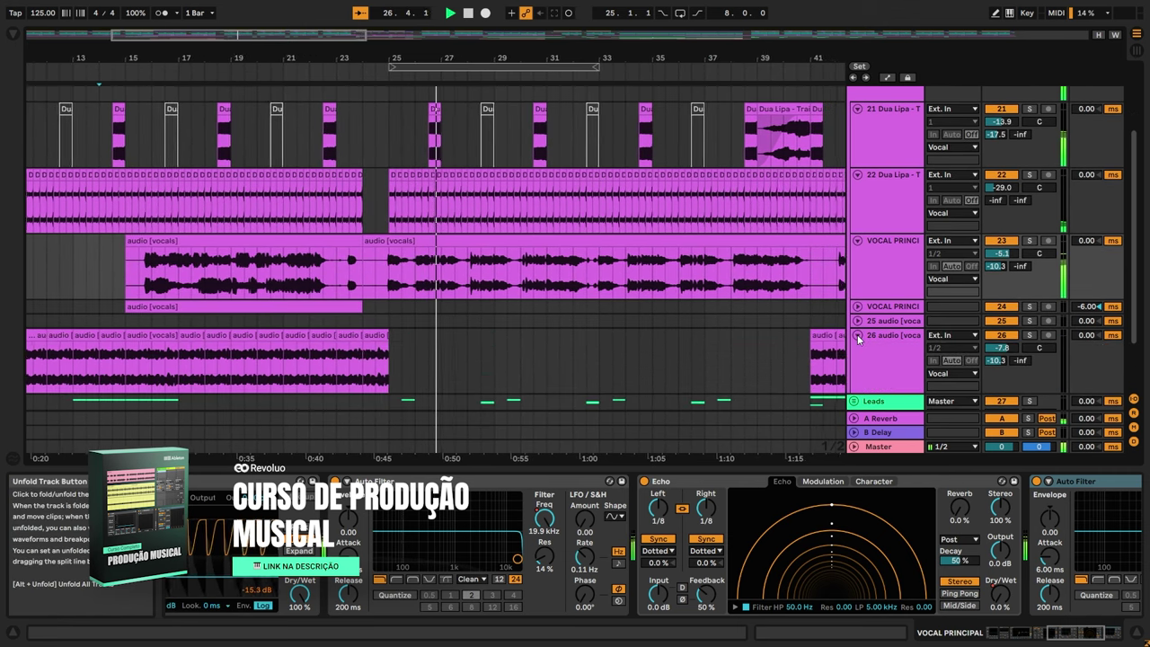
scroll(836, 305, down, 2)
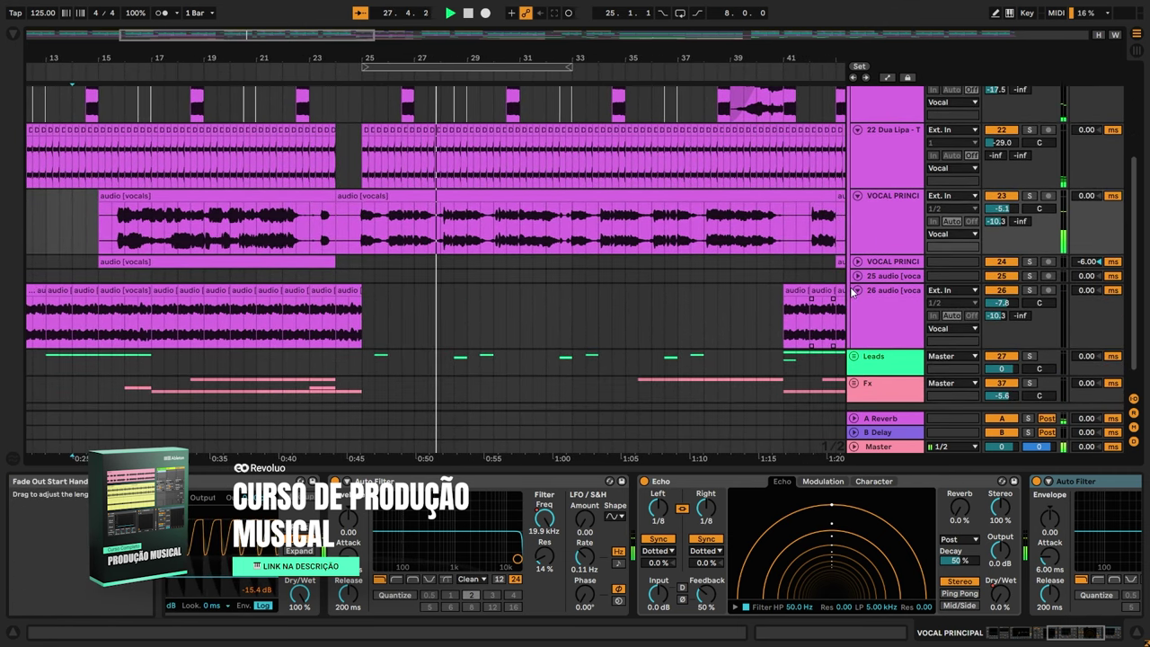
scroll(856, 324, down, 1)
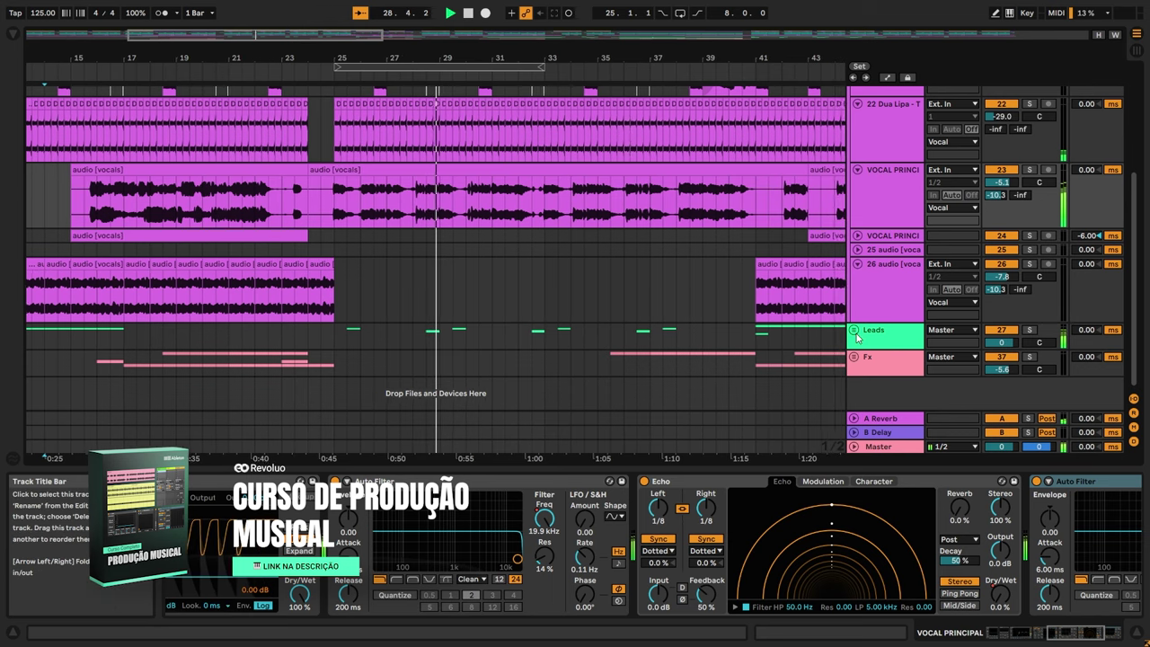
- Unfold the Leads group and its Guitar track, and expand the Guitar's Electric Nylon Guitar instrument
click(855, 331)
scroll(814, 305, down, 5)
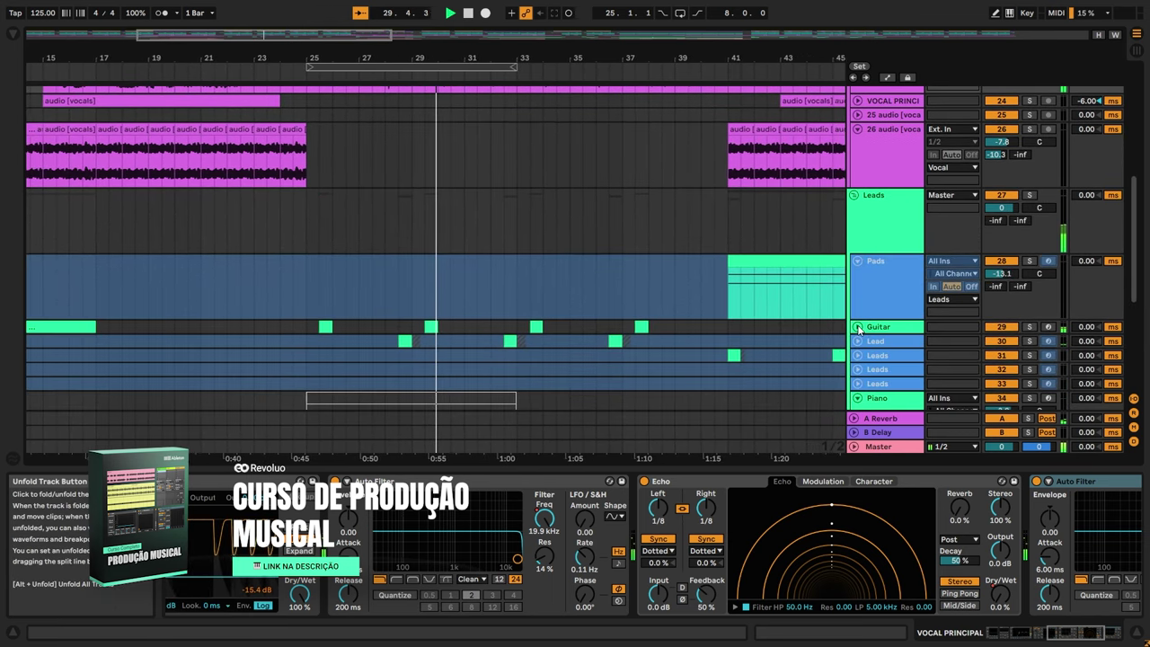
click(858, 327)
scroll(863, 323, down, 2)
click(881, 307)
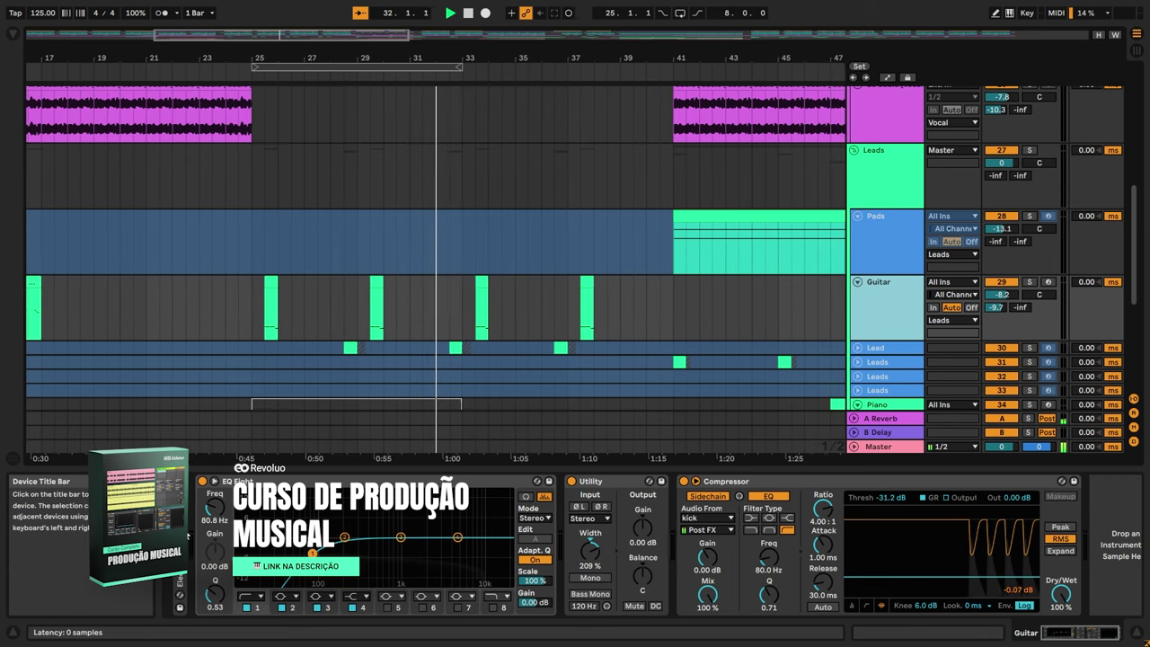
double_click(185, 534)
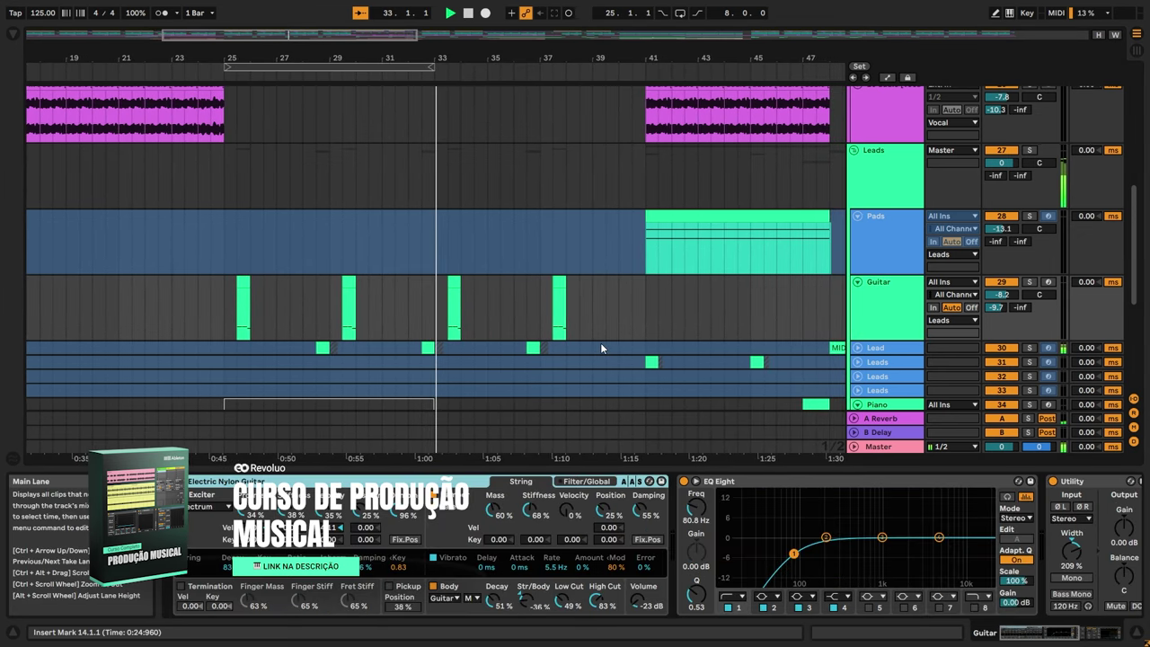
- Unfold the Lead track 30 and the Leads track 31 and show their device chains
scroll(600, 342, down, 1)
click(859, 317)
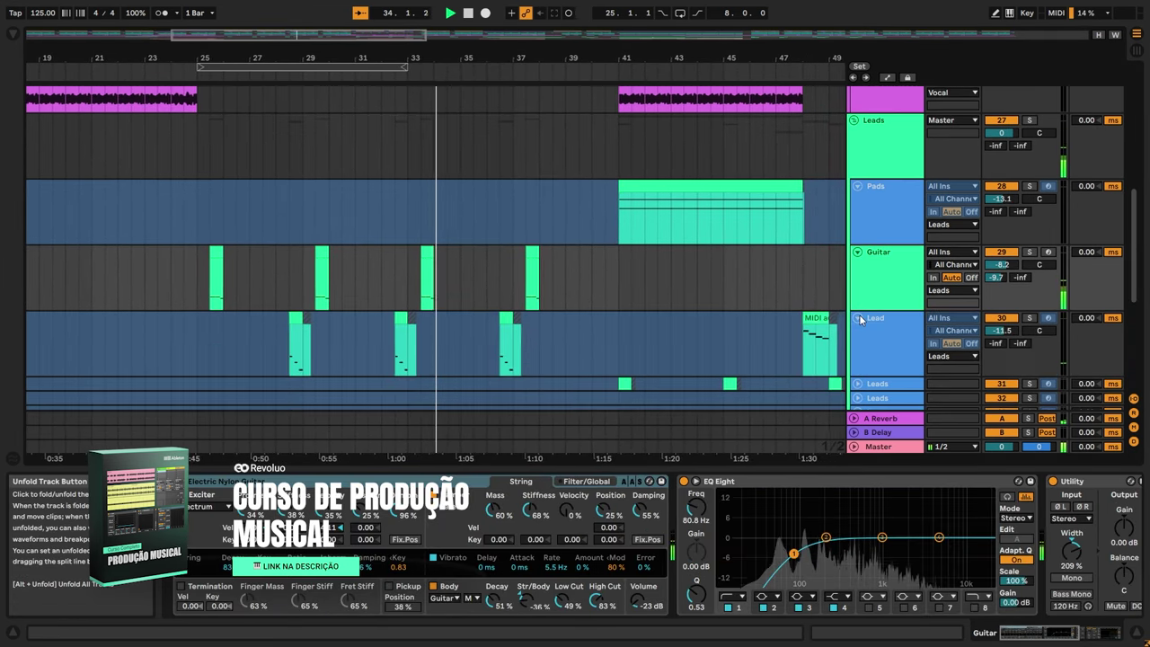
click(870, 323)
scroll(876, 346, down, 1)
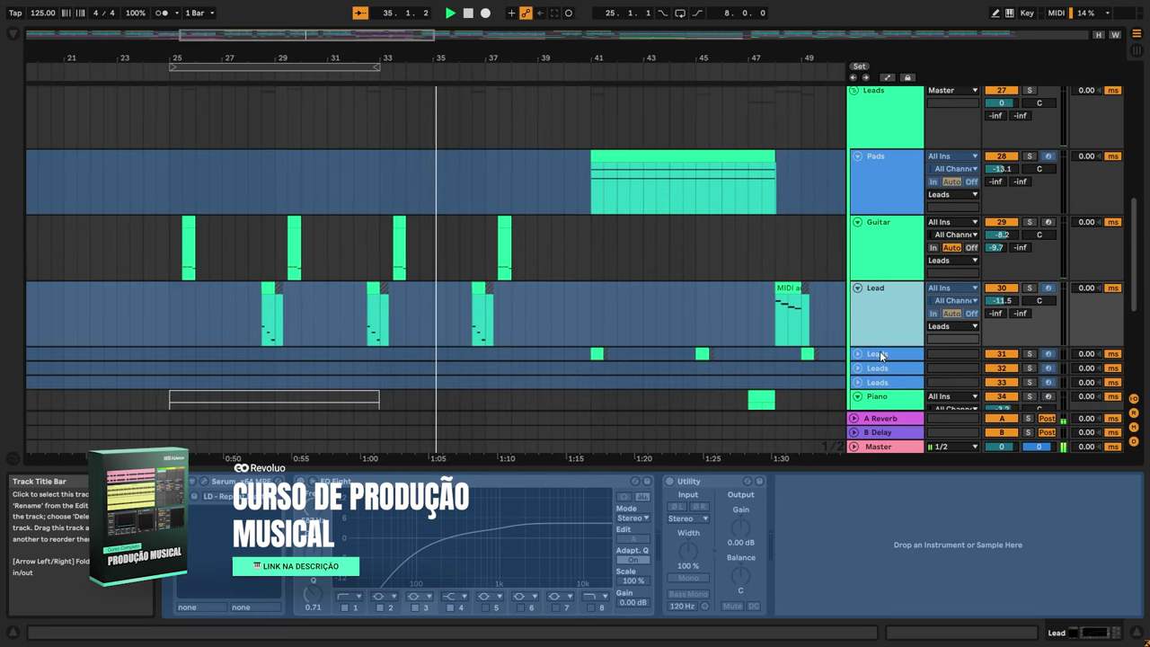
click(880, 355)
key(Right)
- Unfold the Leads track 32 and select the Leads track 33 below it
scroll(886, 357, down, 2)
click(879, 360)
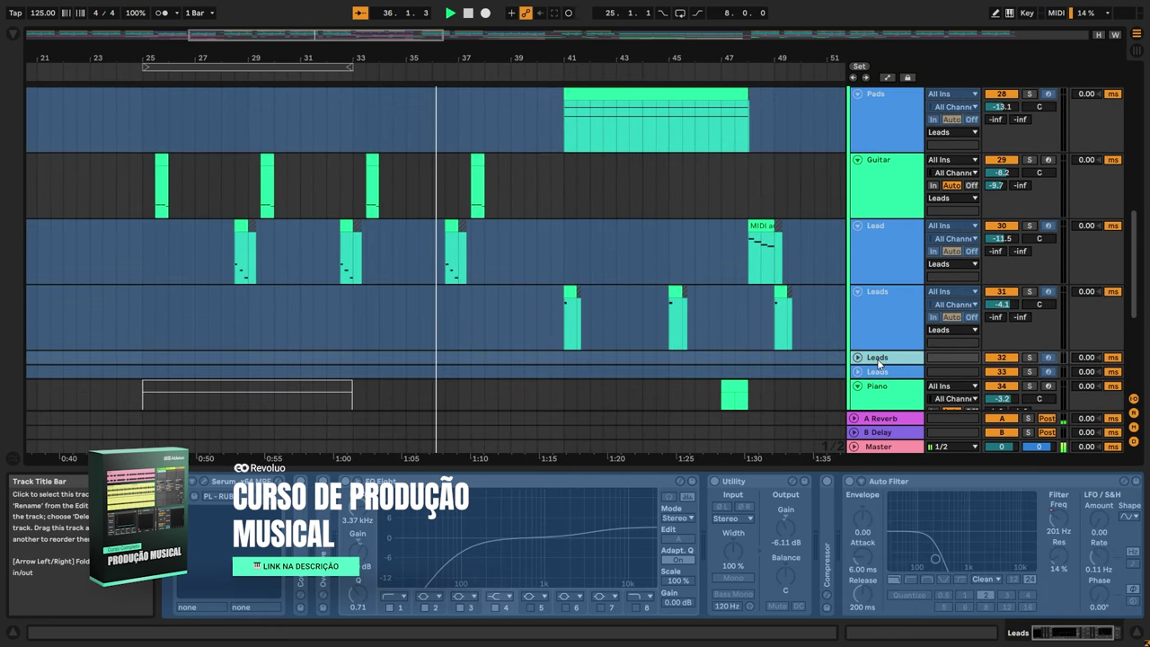
click(858, 359)
scroll(876, 352, down, 4)
click(885, 313)
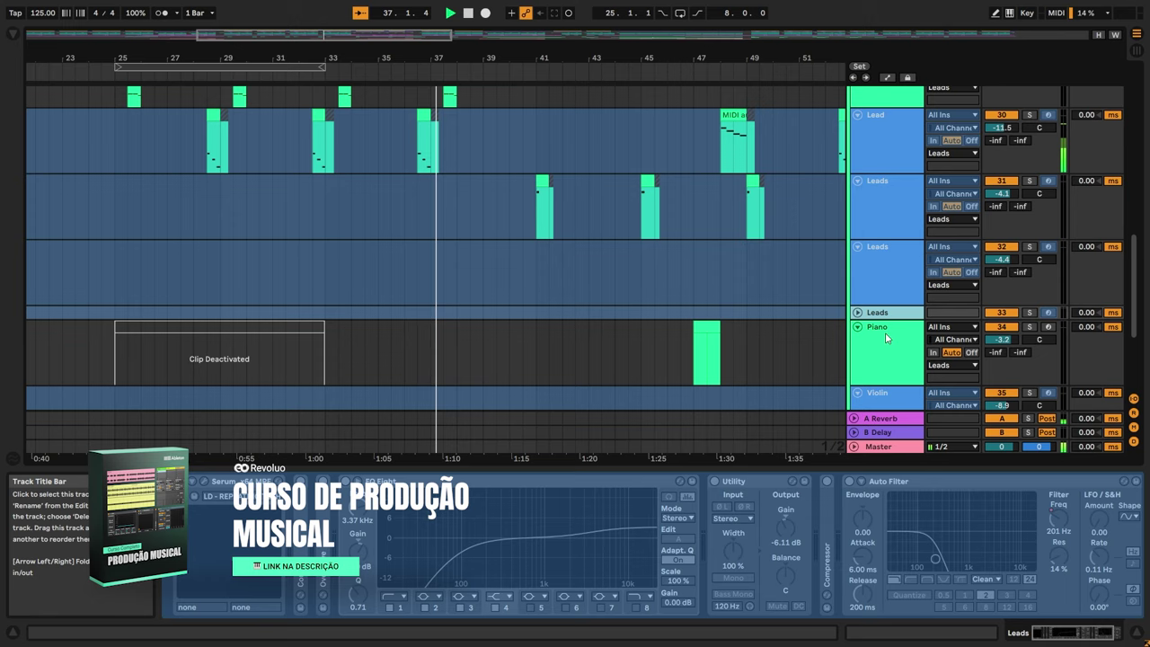
- Show the device chains of the Piano, Violin, Violinos and Pads tracks in turn
click(887, 339)
scroll(872, 315, down, 4)
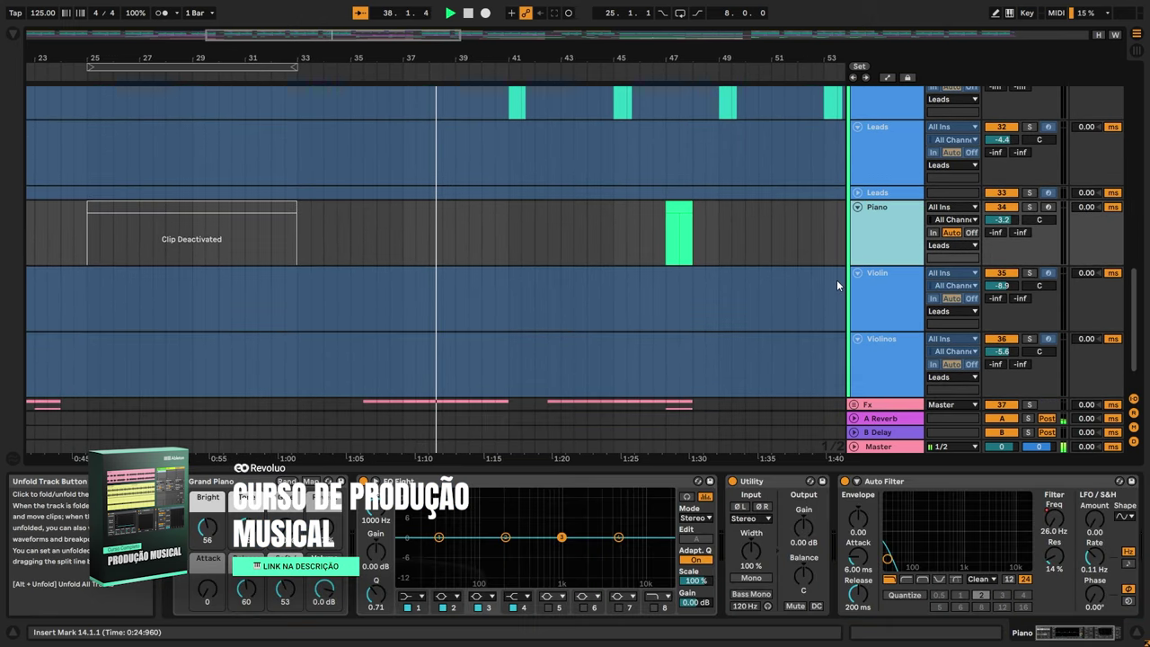
scroll(863, 279, down, 2)
click(885, 275)
click(893, 338)
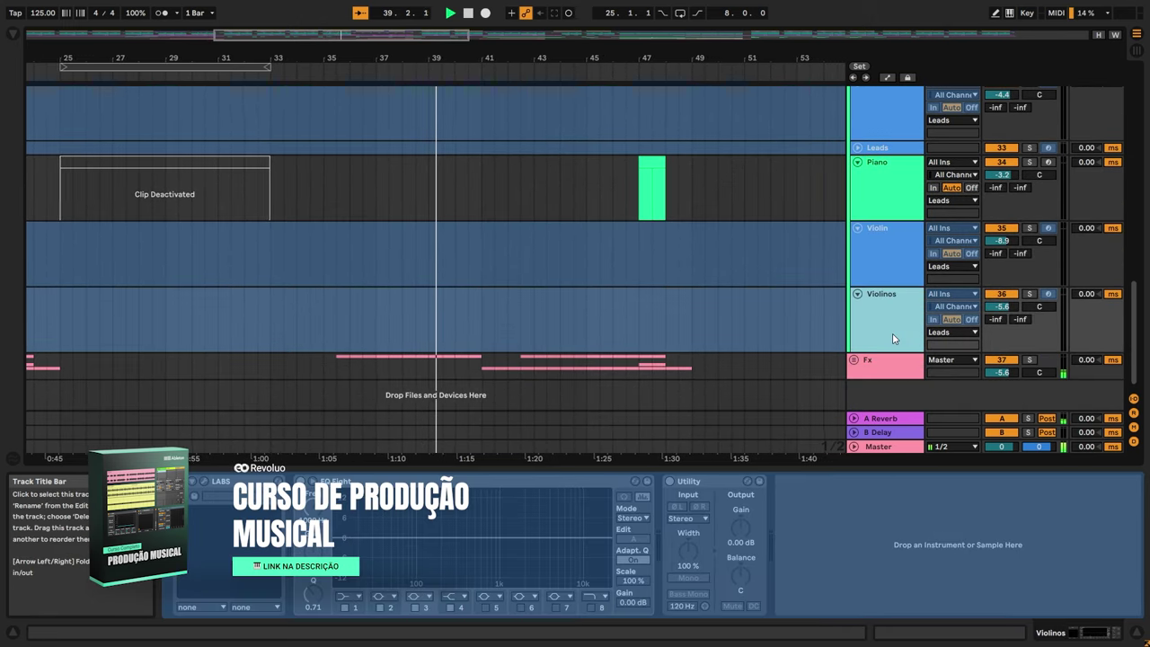
scroll(876, 332, up, 8)
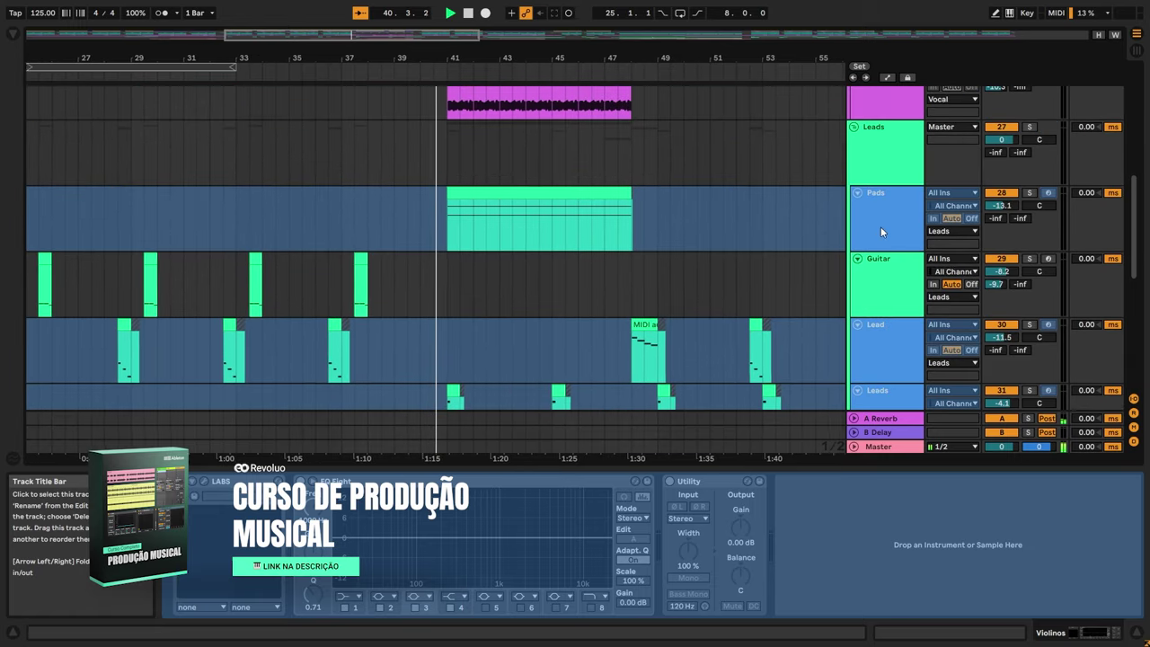
click(881, 220)
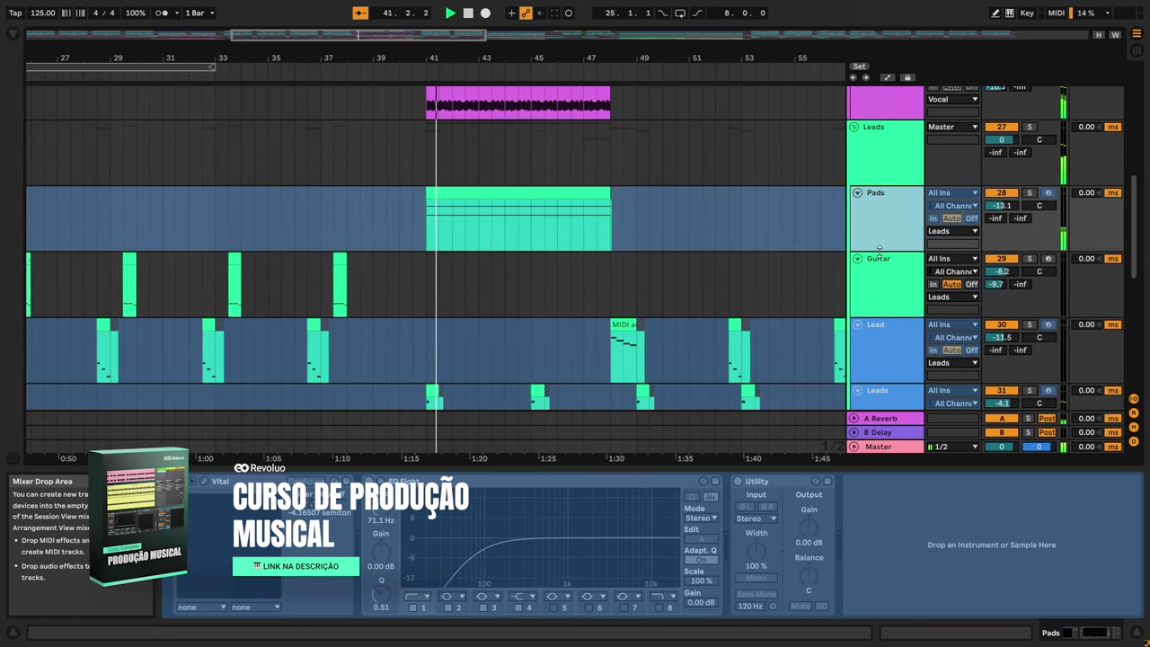
- Show the device chain of the vocal track 26 and unfold the VOCAL PRINCIPAL track 24
scroll(887, 257, up, 3)
scroll(887, 223, up, 5)
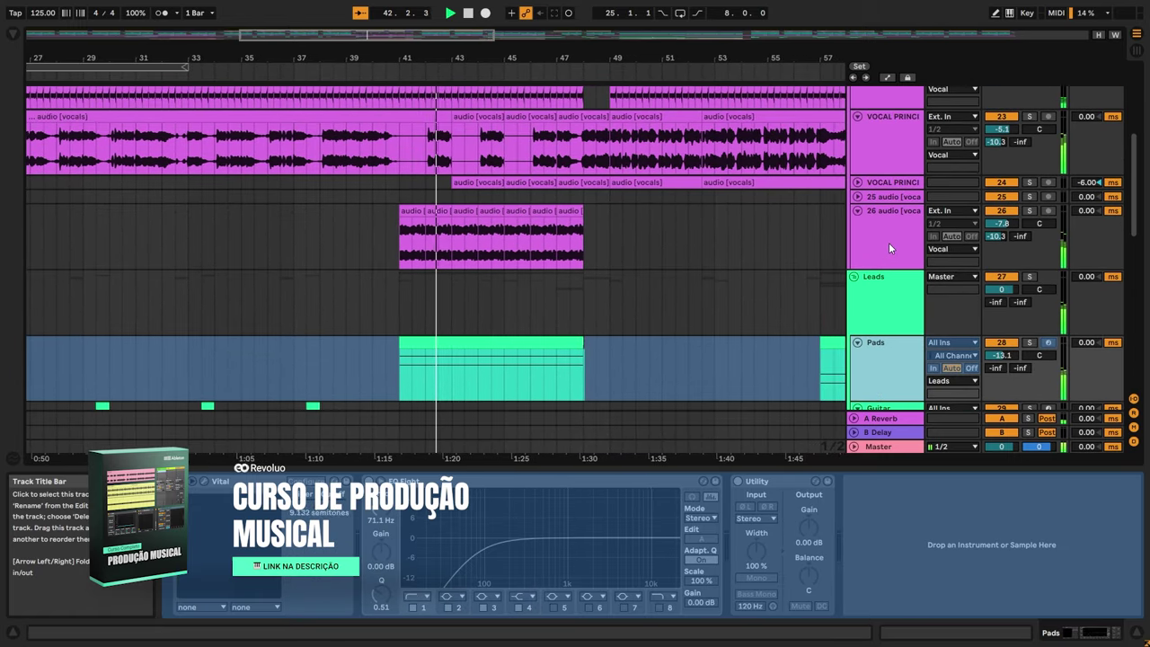
click(889, 243)
scroll(890, 270, up, 5)
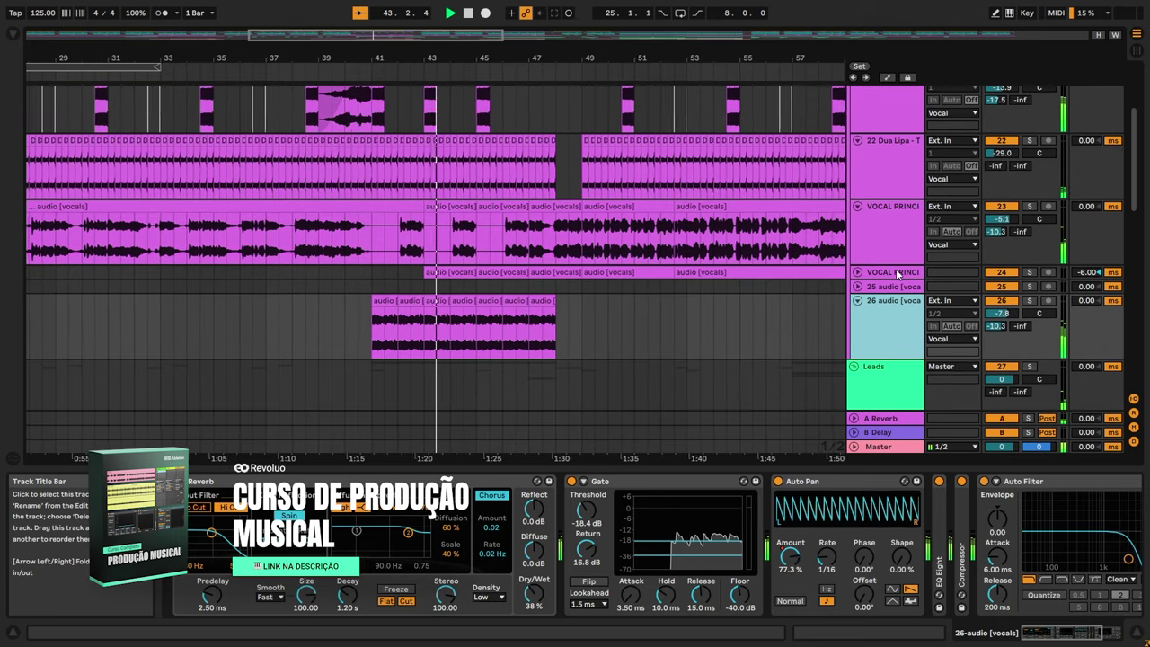
click(858, 287)
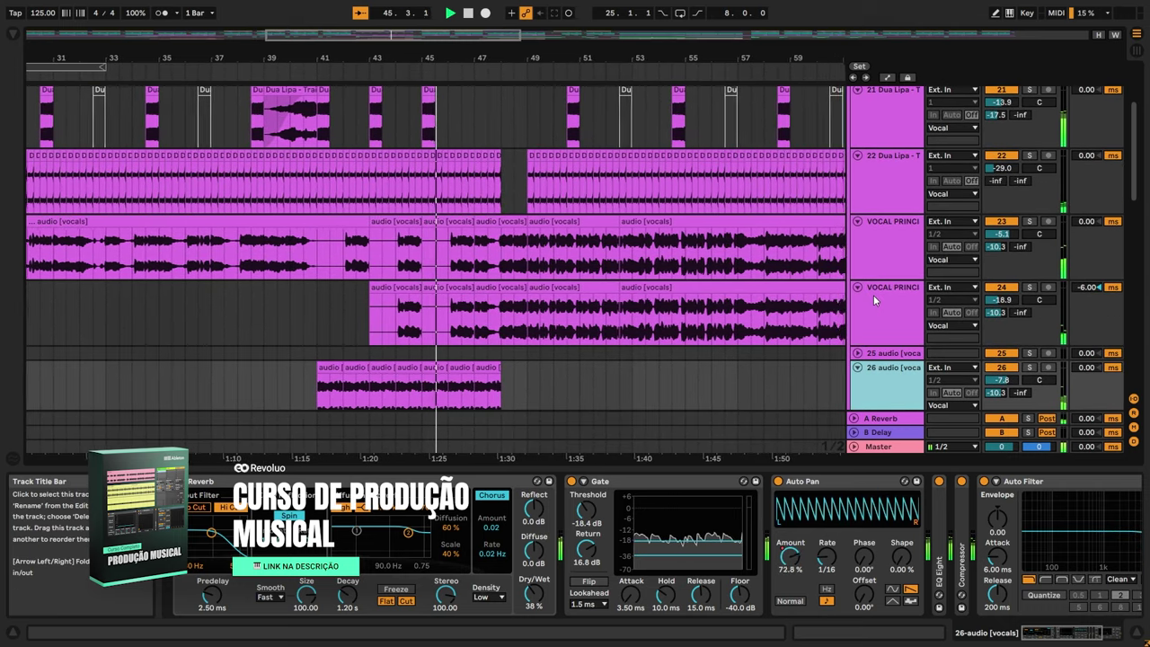
- Fold the Vocal and Leads groups so only their group tracks are shown
scroll(733, 159, up, 5)
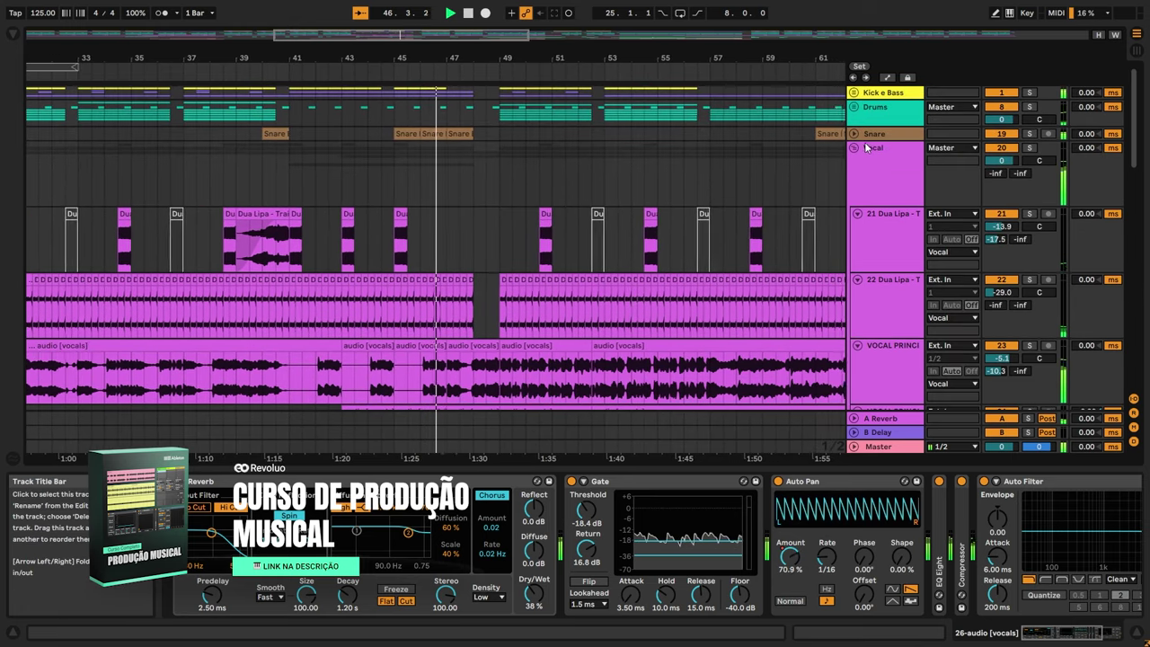
click(855, 146)
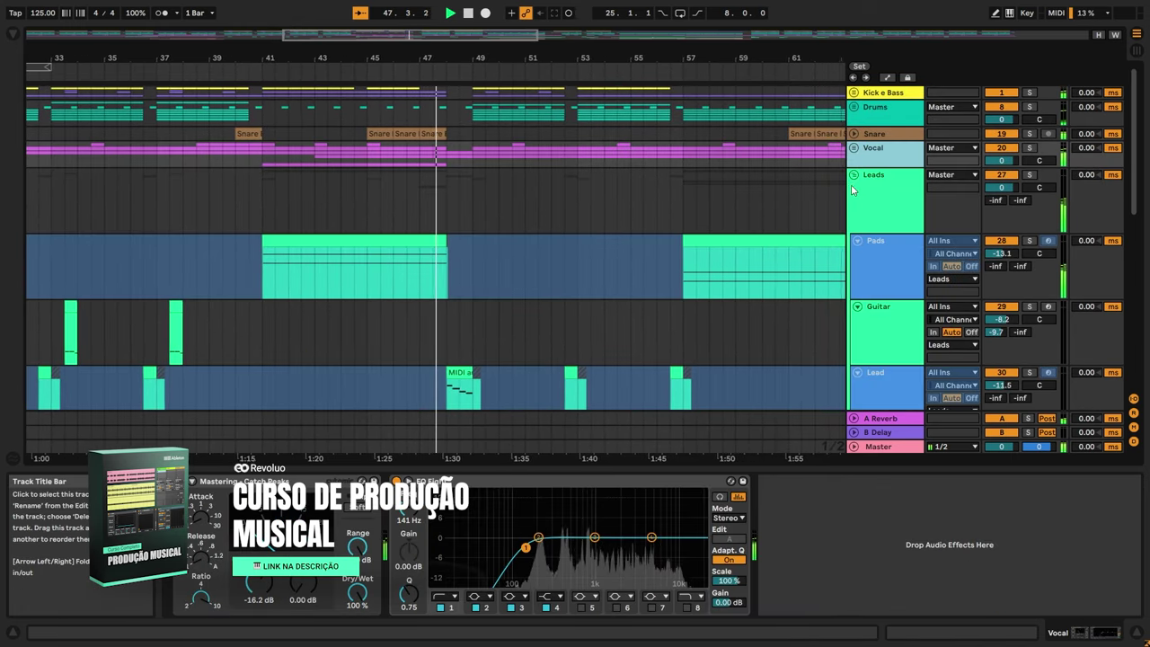
click(854, 180)
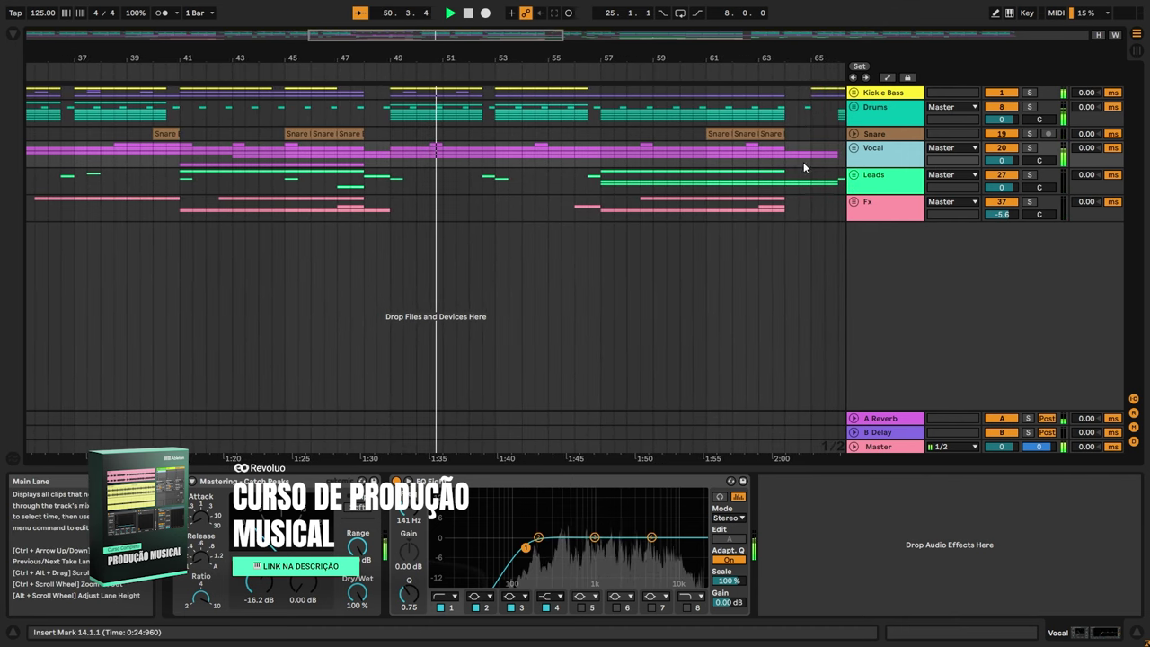
click(870, 106)
click(853, 107)
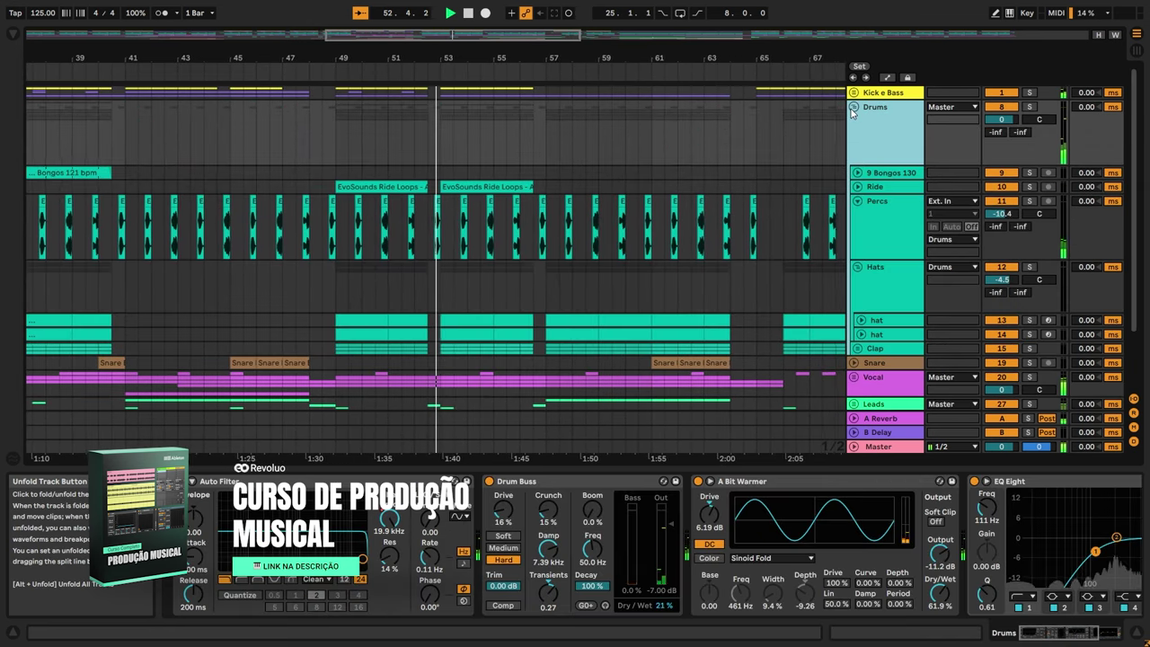
click(858, 186)
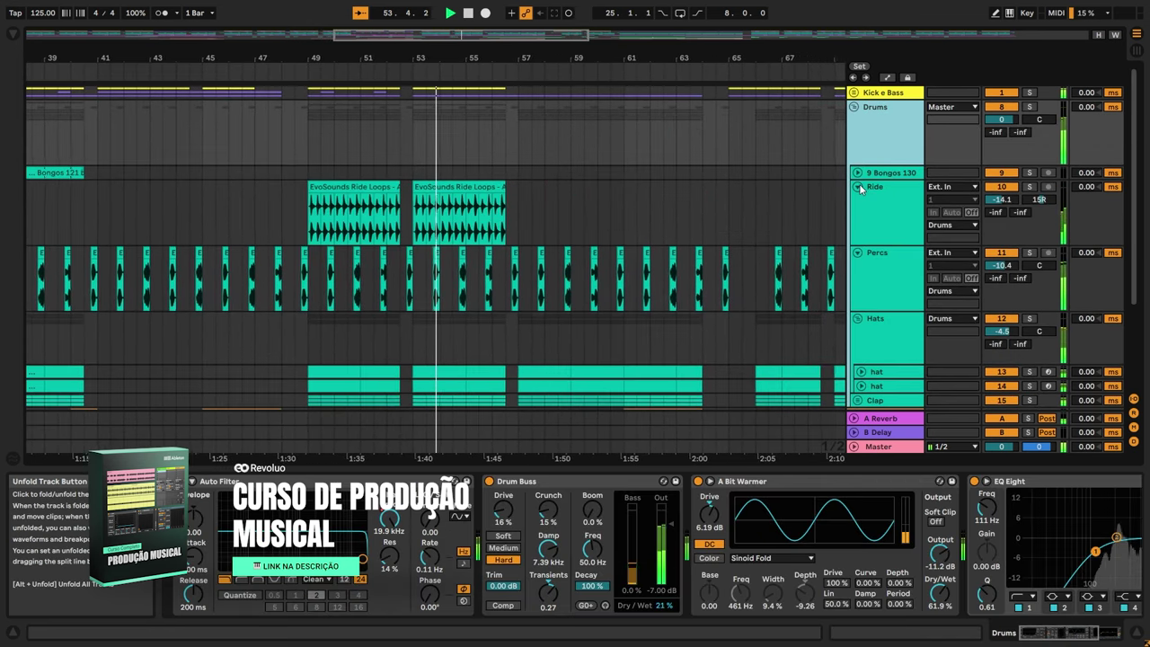
click(881, 191)
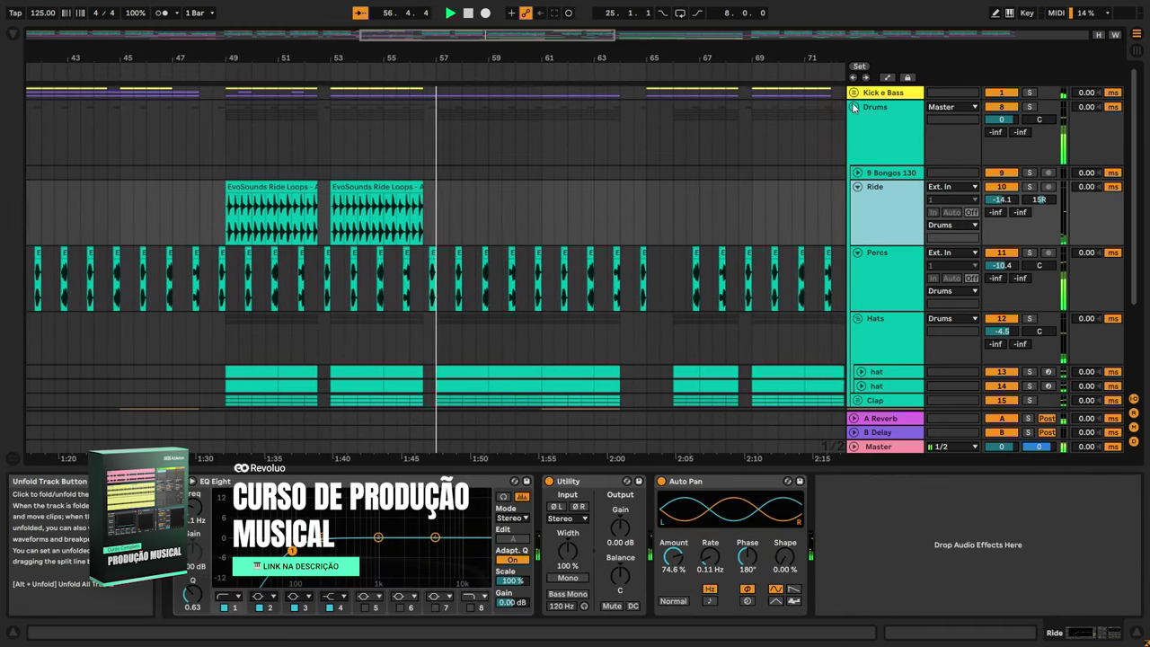
click(855, 107)
- Unfold the Vocal group, examine the device chains of VOCAL PRINCIPAL tracks 23 and 24 through to the last device, and fold the group again
click(875, 152)
click(855, 149)
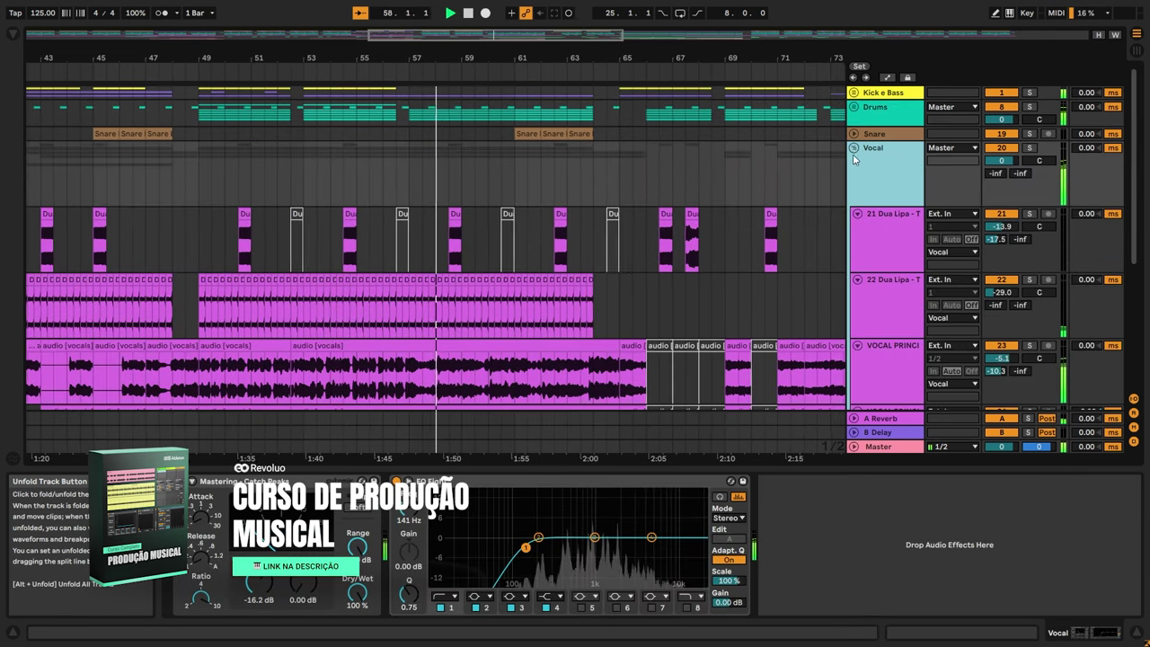
scroll(863, 180, down, 3)
click(888, 250)
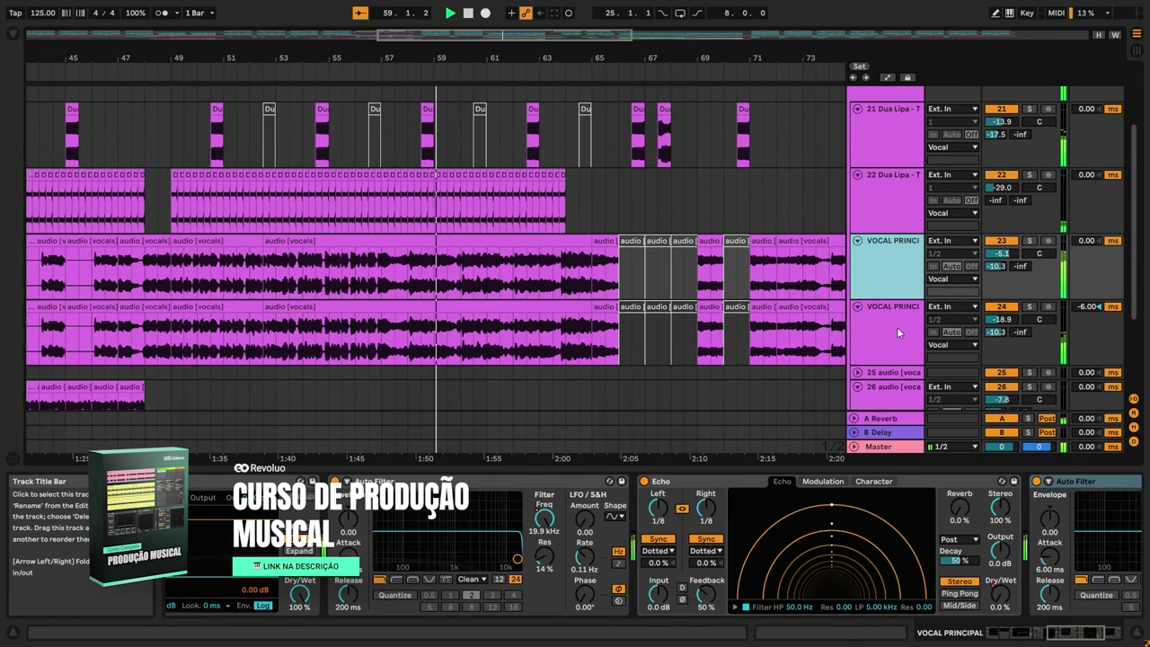
click(897, 327)
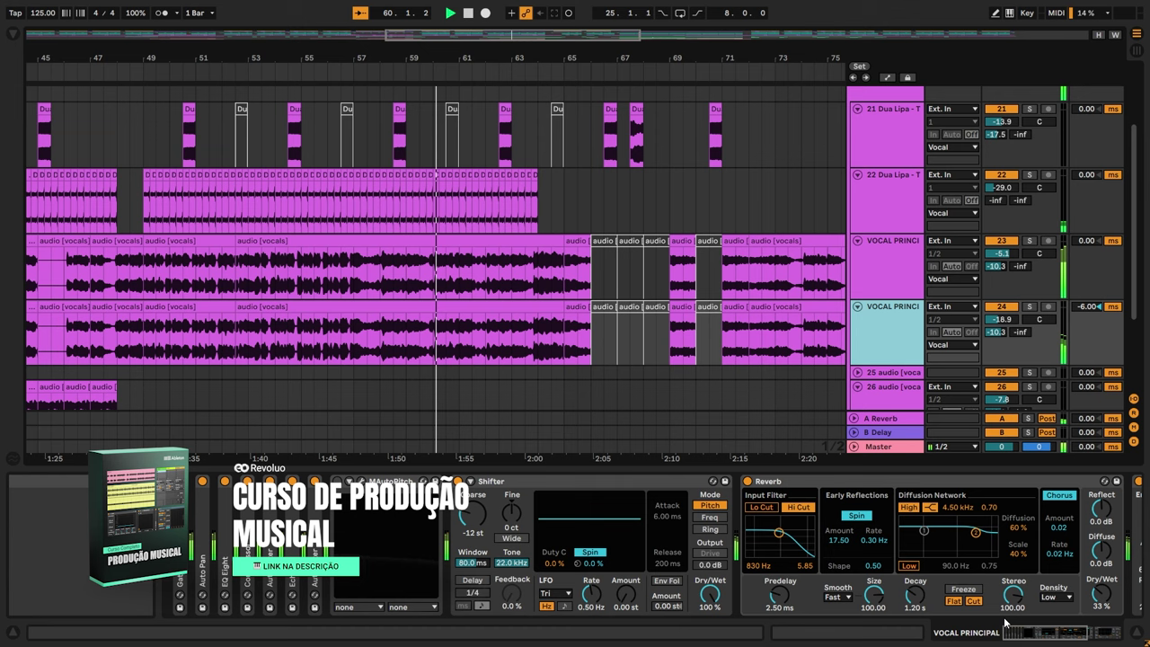
drag(1040, 634, 1067, 640)
scroll(543, 147, down, 2)
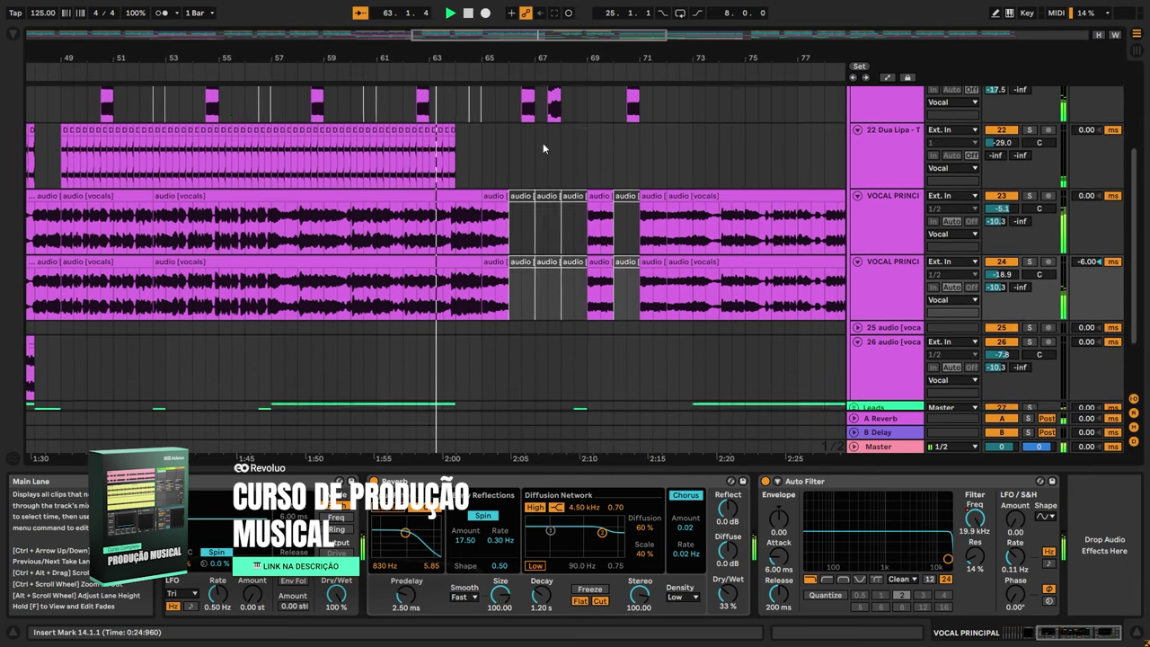
scroll(805, 207, up, 4)
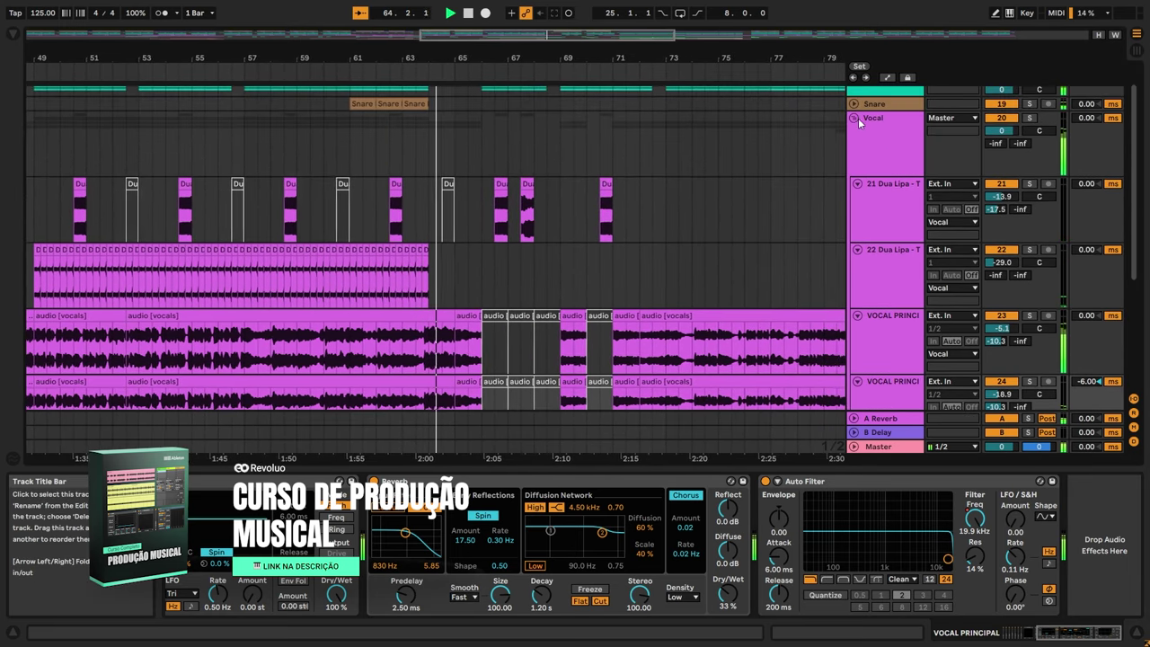
click(858, 118)
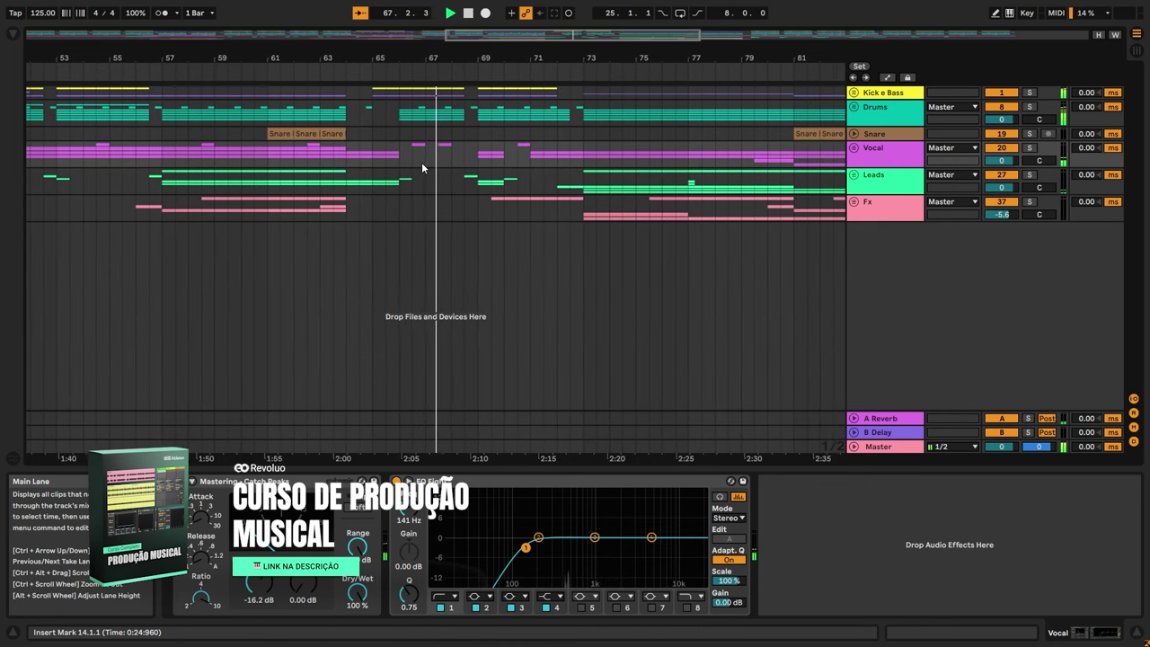
click(864, 447)
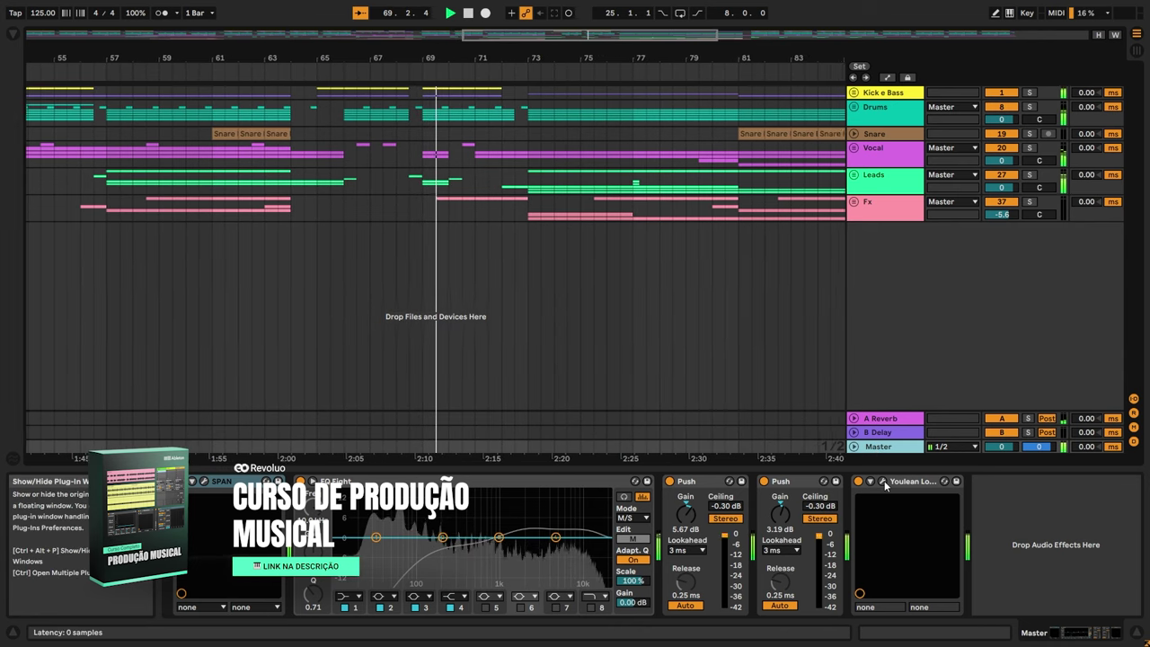
click(884, 484)
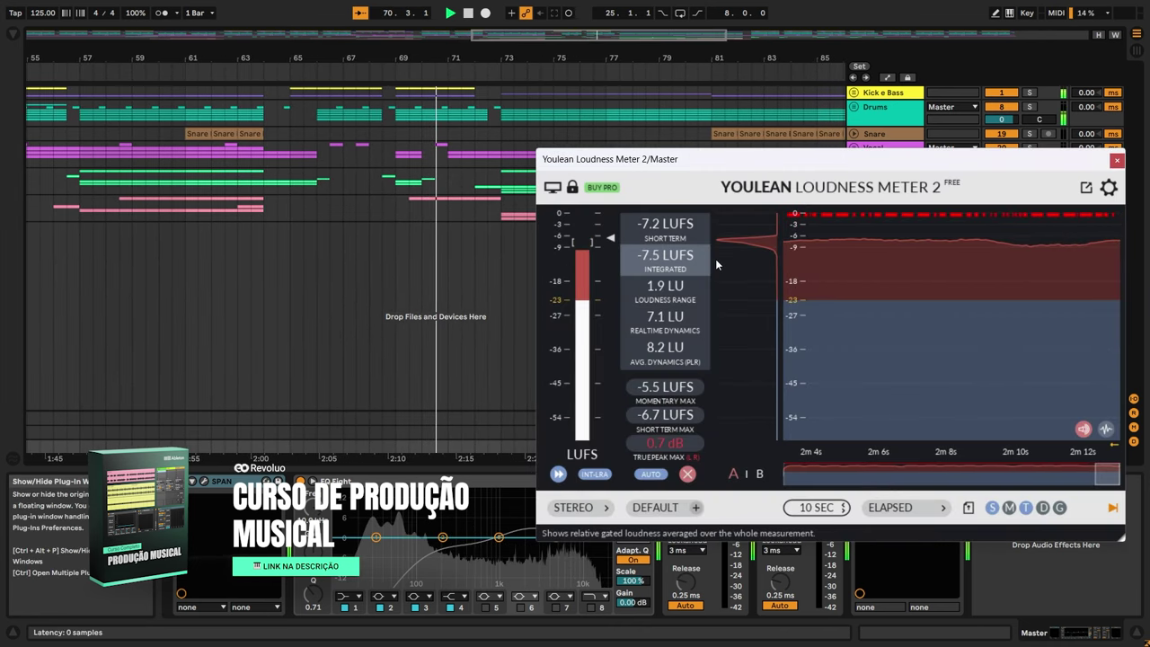
click(204, 483)
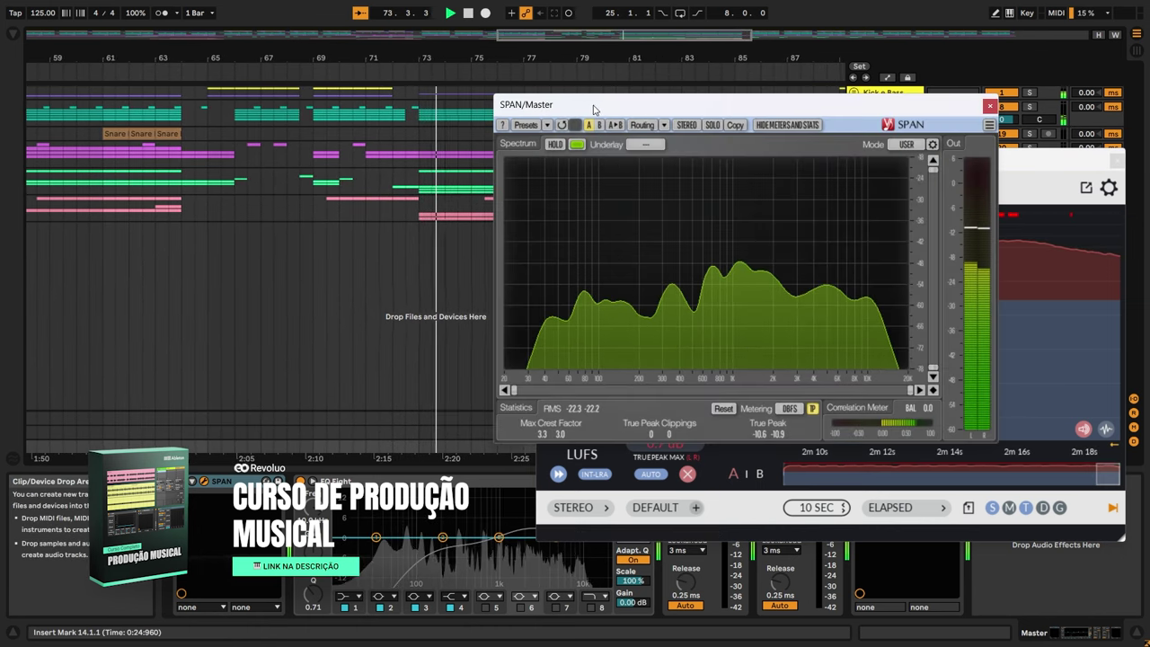
drag(593, 109, 130, 163)
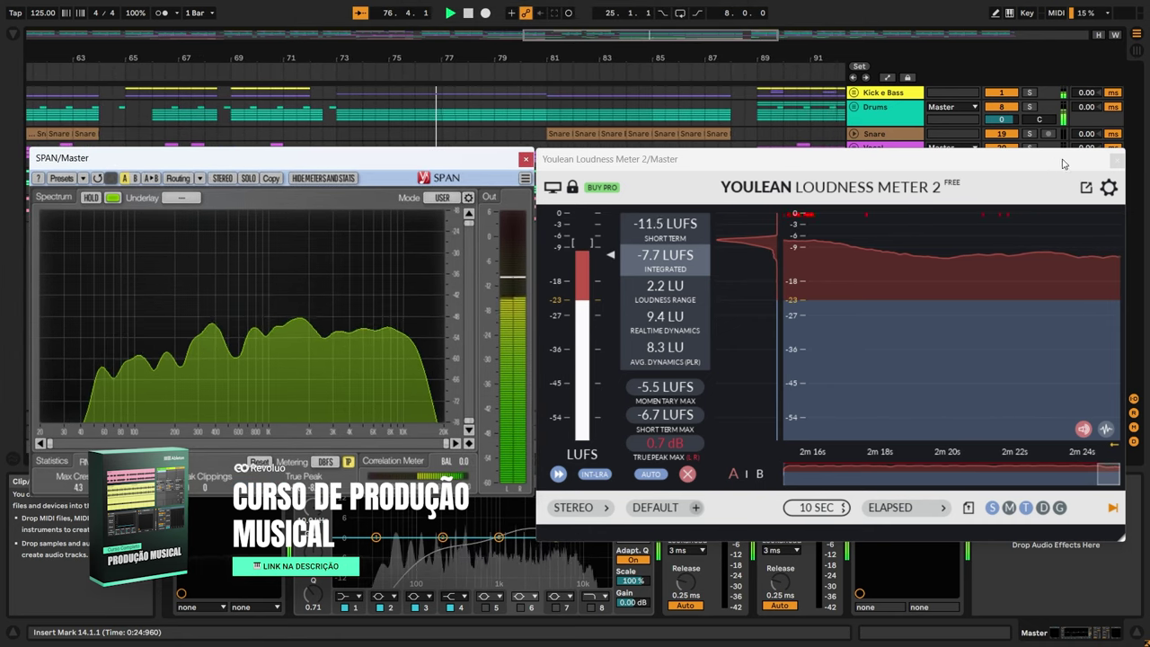
click(1117, 160)
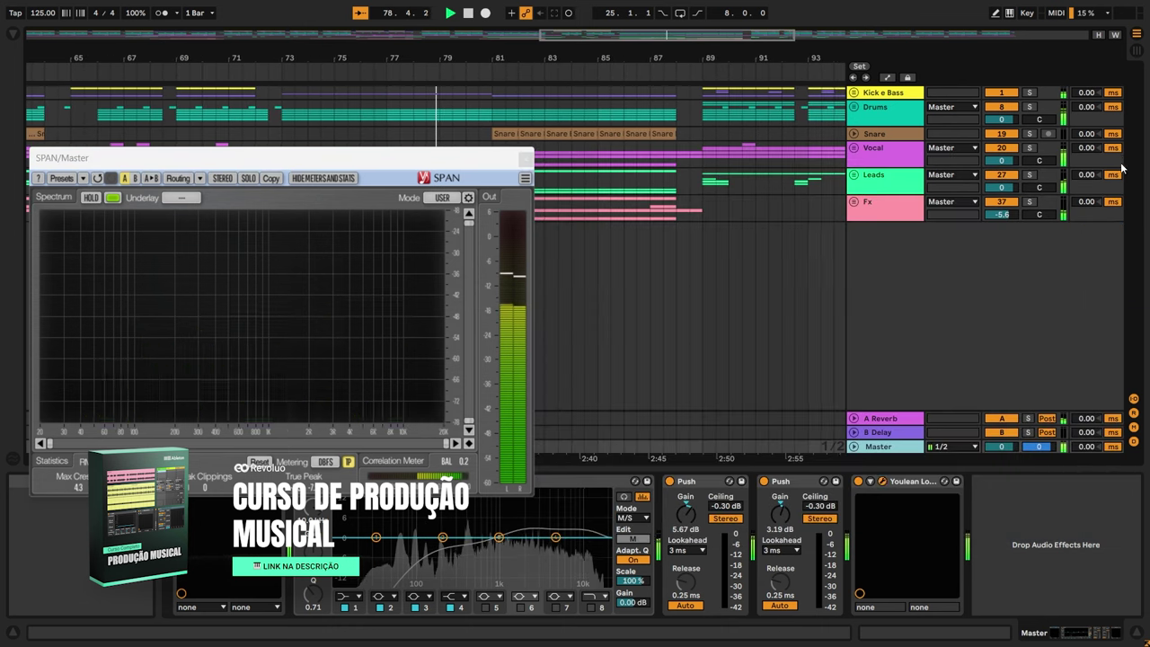
- Reopen the Master's Youlean Loudness Meter 2, arrange it beside SPAN to watch loudness and spectrum during playback, and close both windows
drag(457, 163, 705, 256)
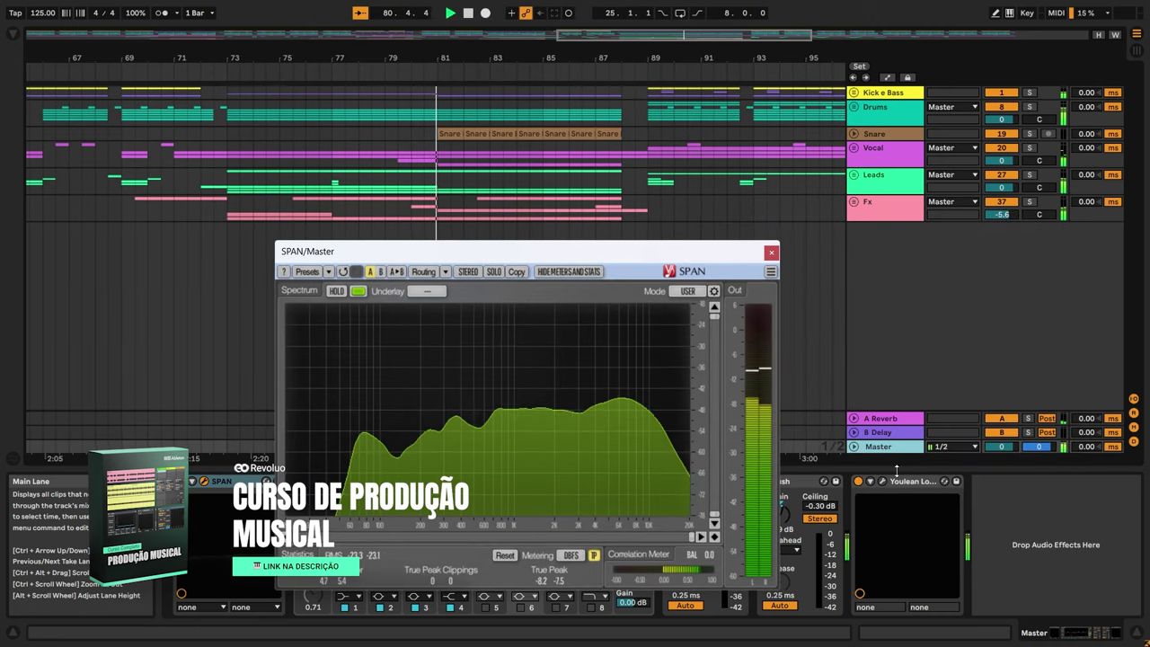
click(882, 482)
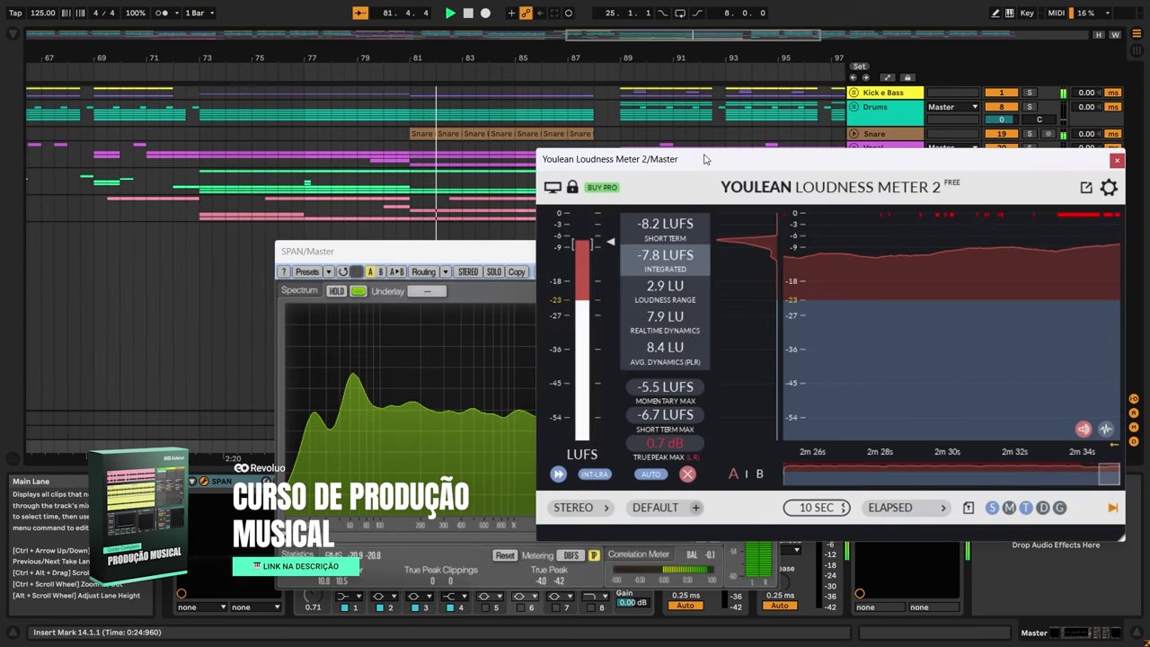
drag(740, 159, 258, 248)
drag(680, 258, 1028, 186)
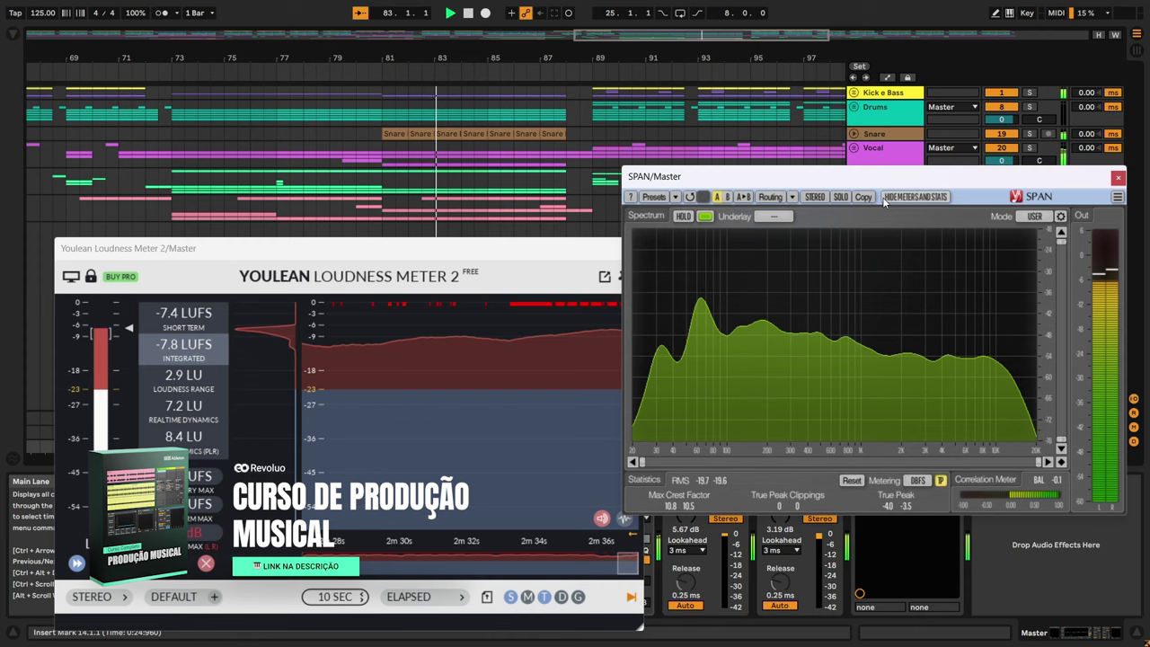
drag(870, 185, 897, 130)
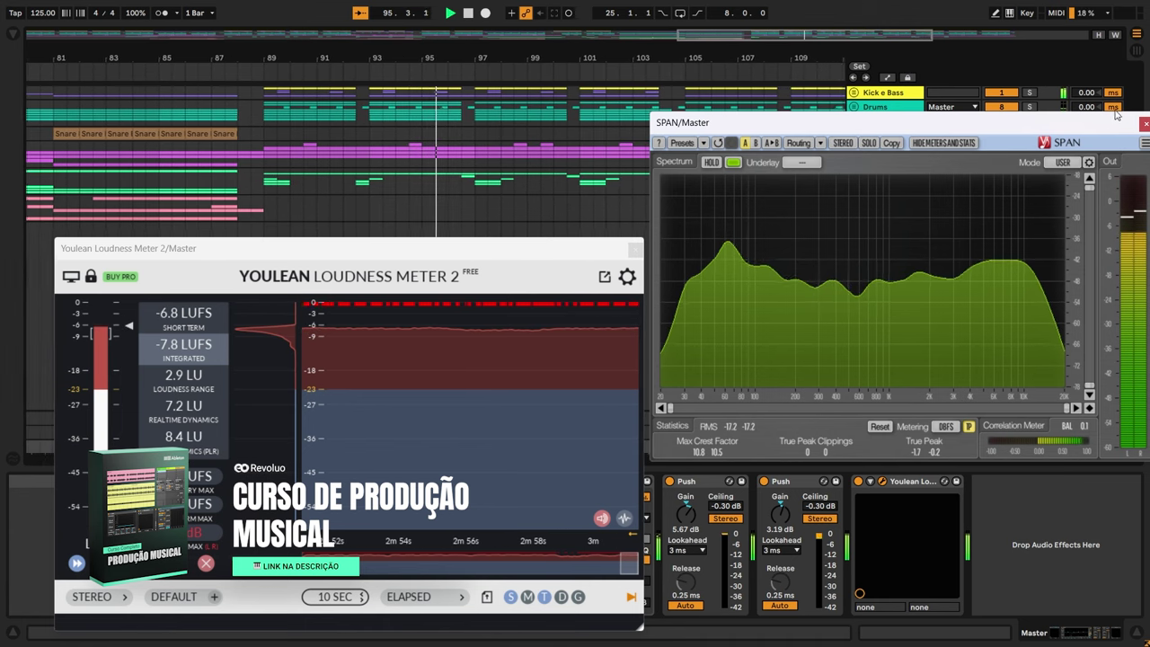
click(1144, 123)
click(637, 251)
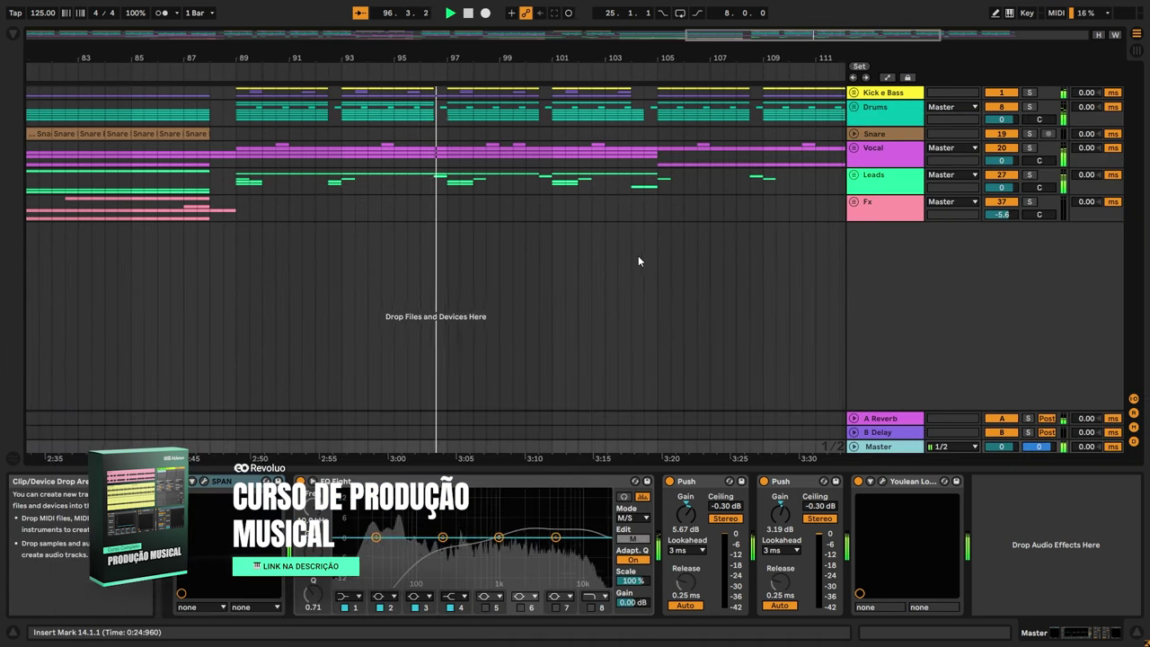